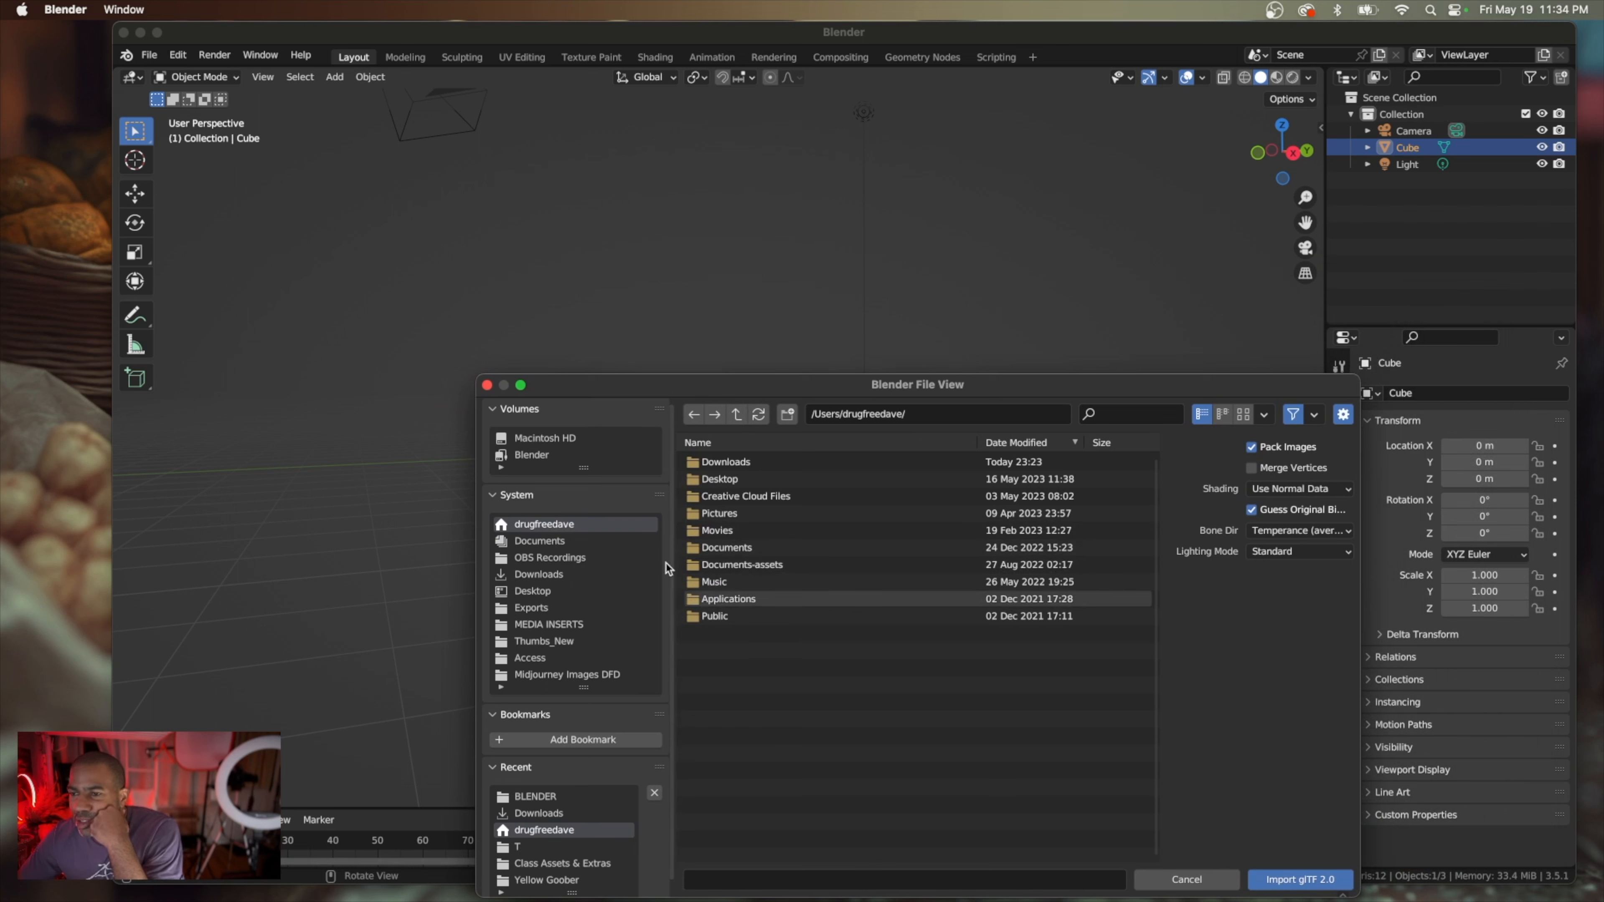
Import the glTF model gecko warrior(color).glb from the Downloads folder into the scene
double_click(744, 464)
left_click(781, 623)
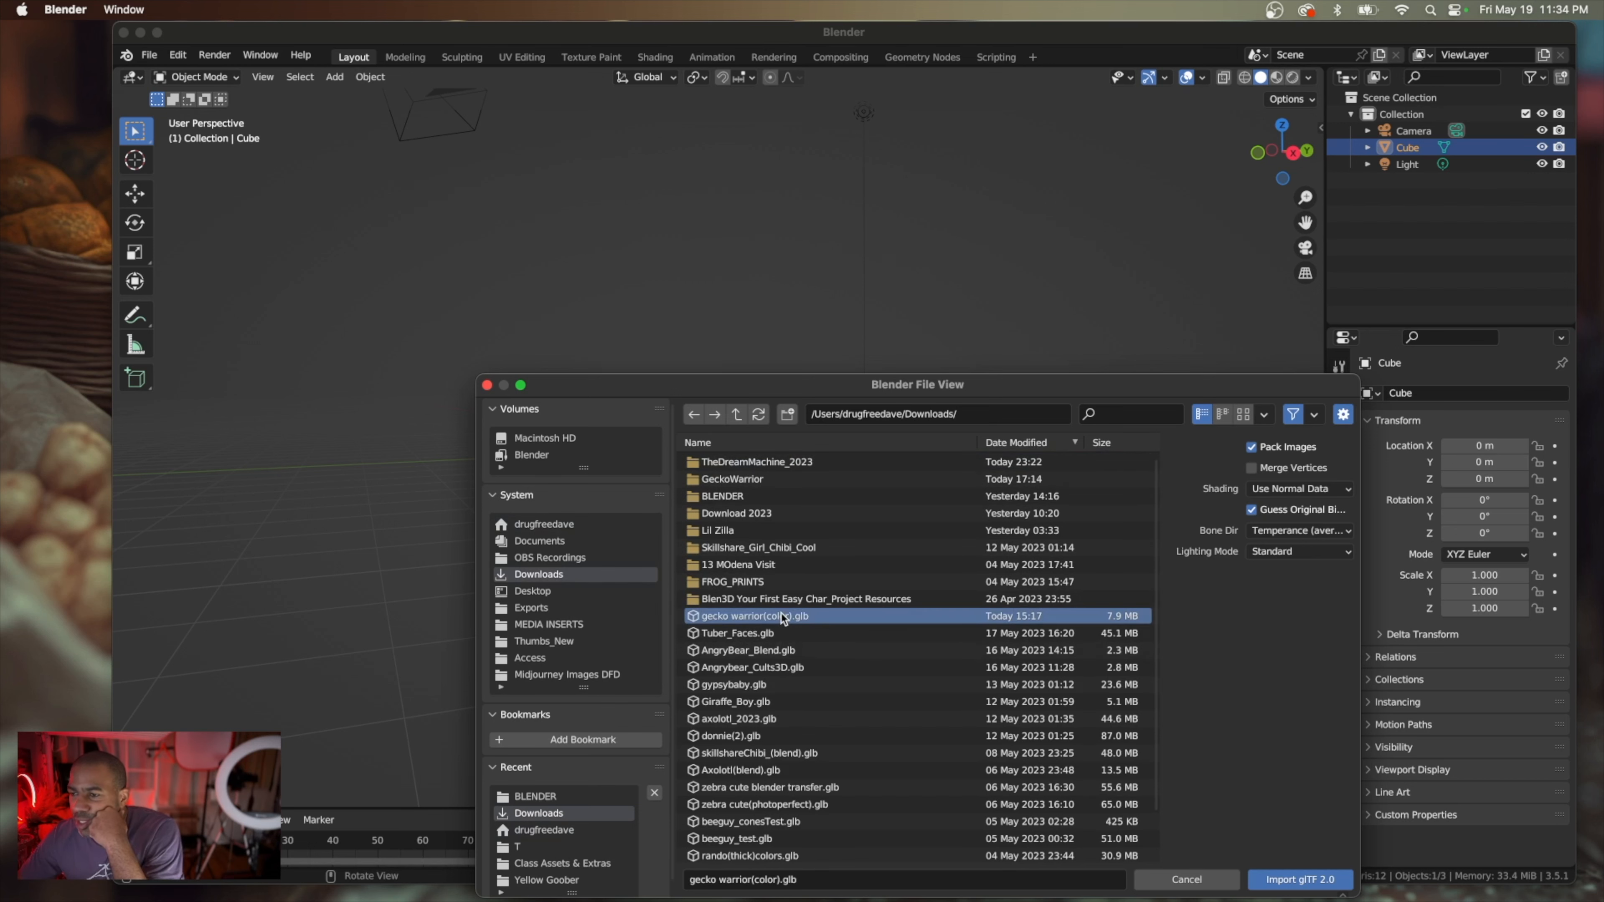
left_click(1286, 882)
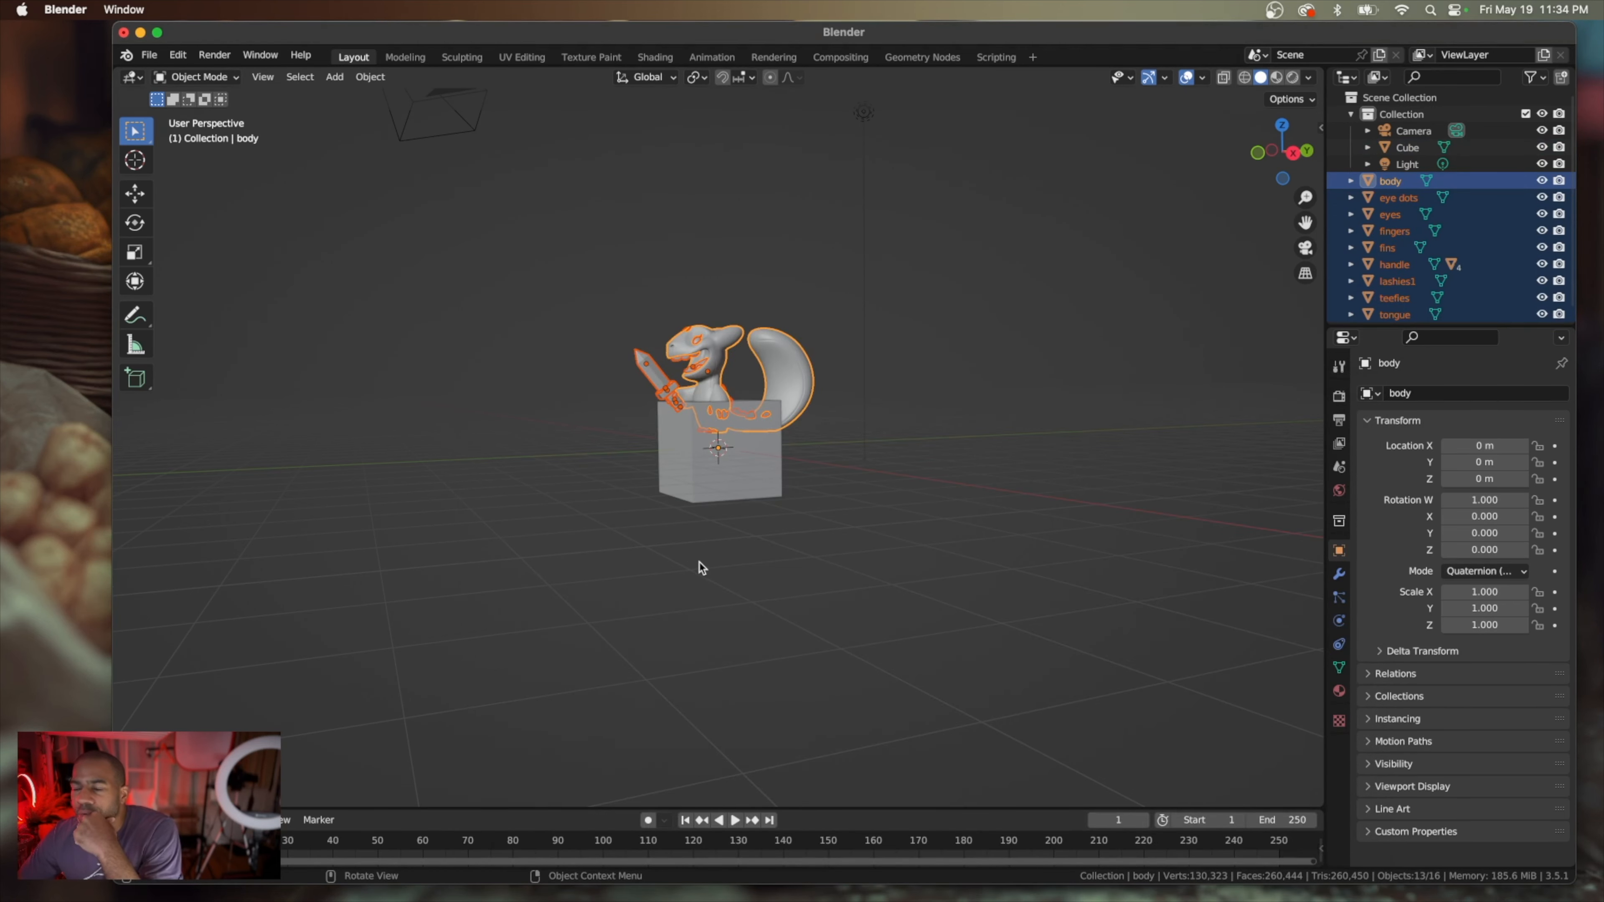
Examine the imported gecko from the front and both sides to compare its size and position with the default cube
scroll(702, 568, "right", 5)
scroll(702, 568, "left", 10)
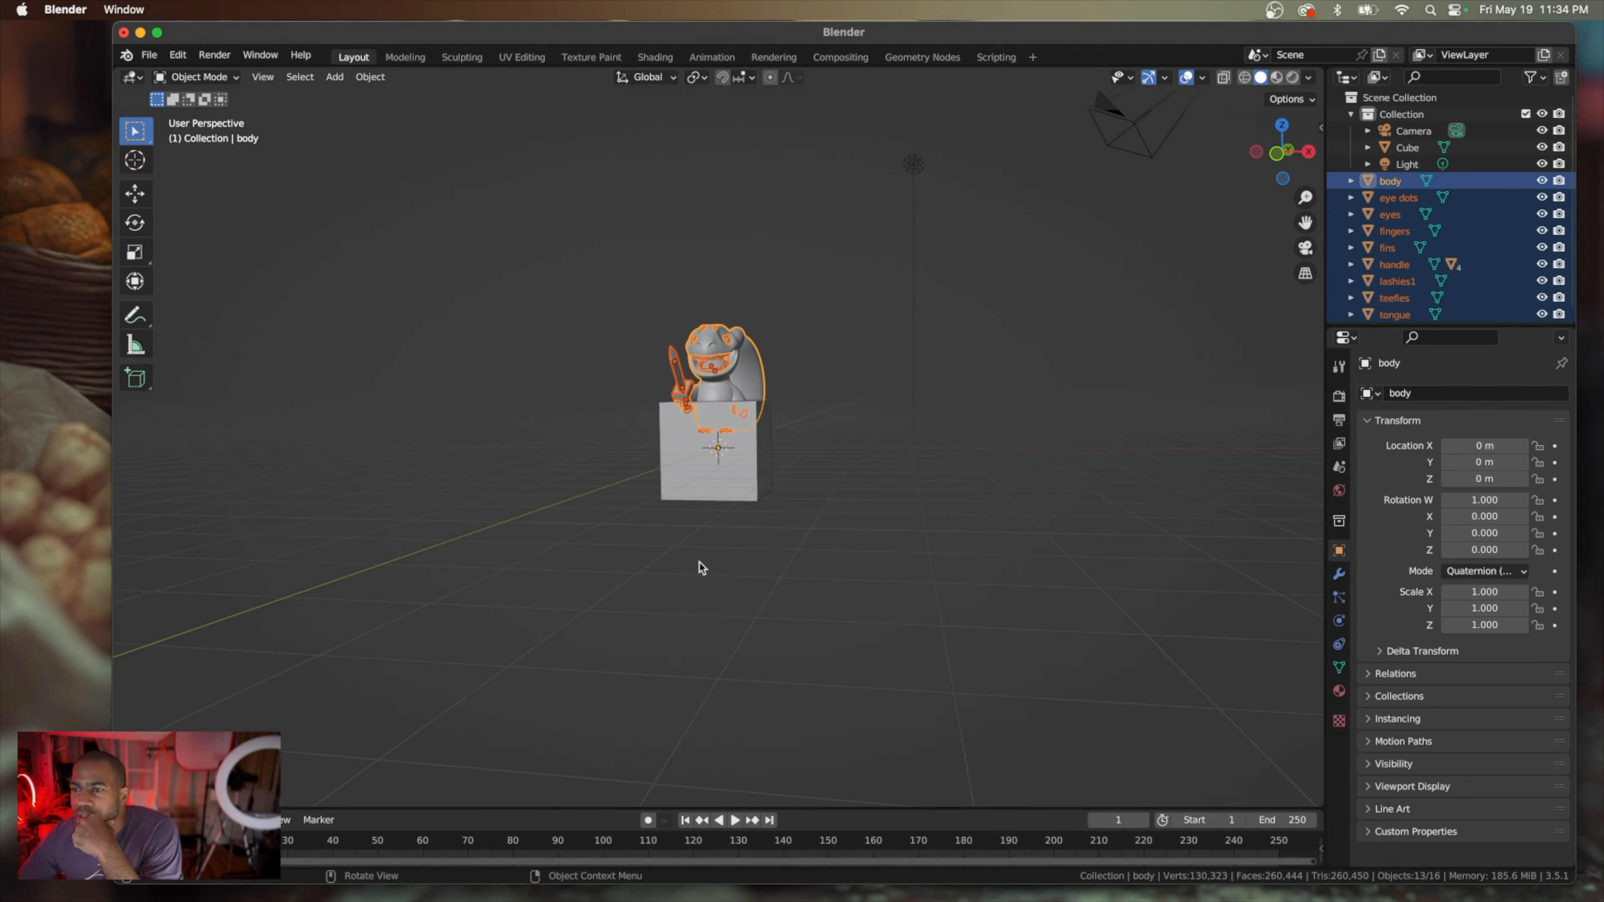
scroll(770, 438, "up", 10)
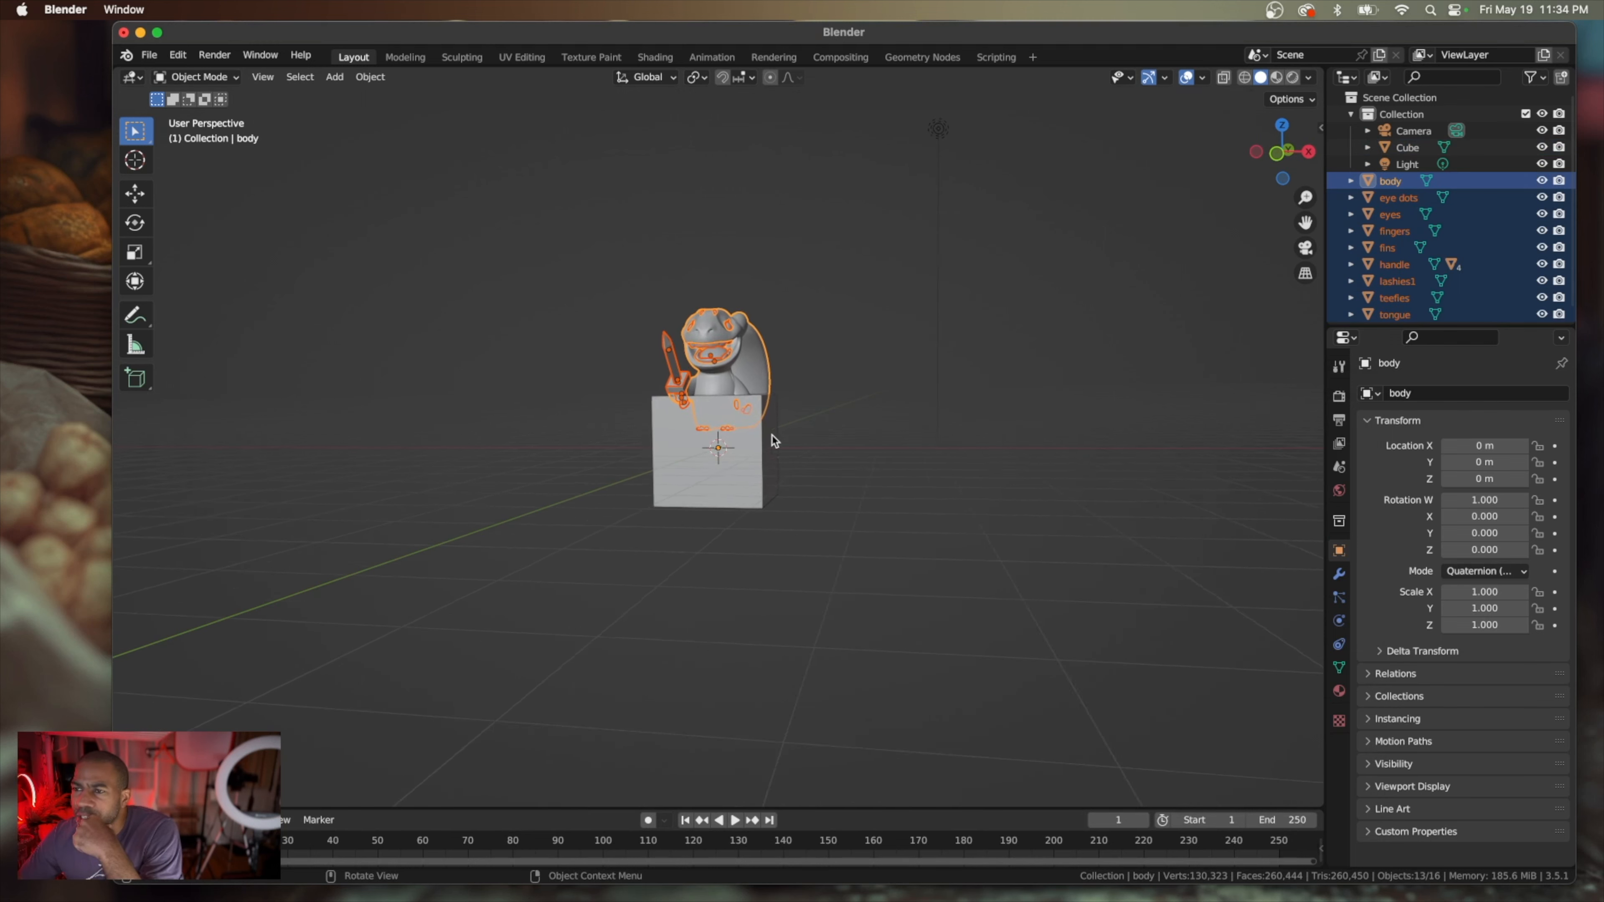
scroll(773, 440, "left", 3)
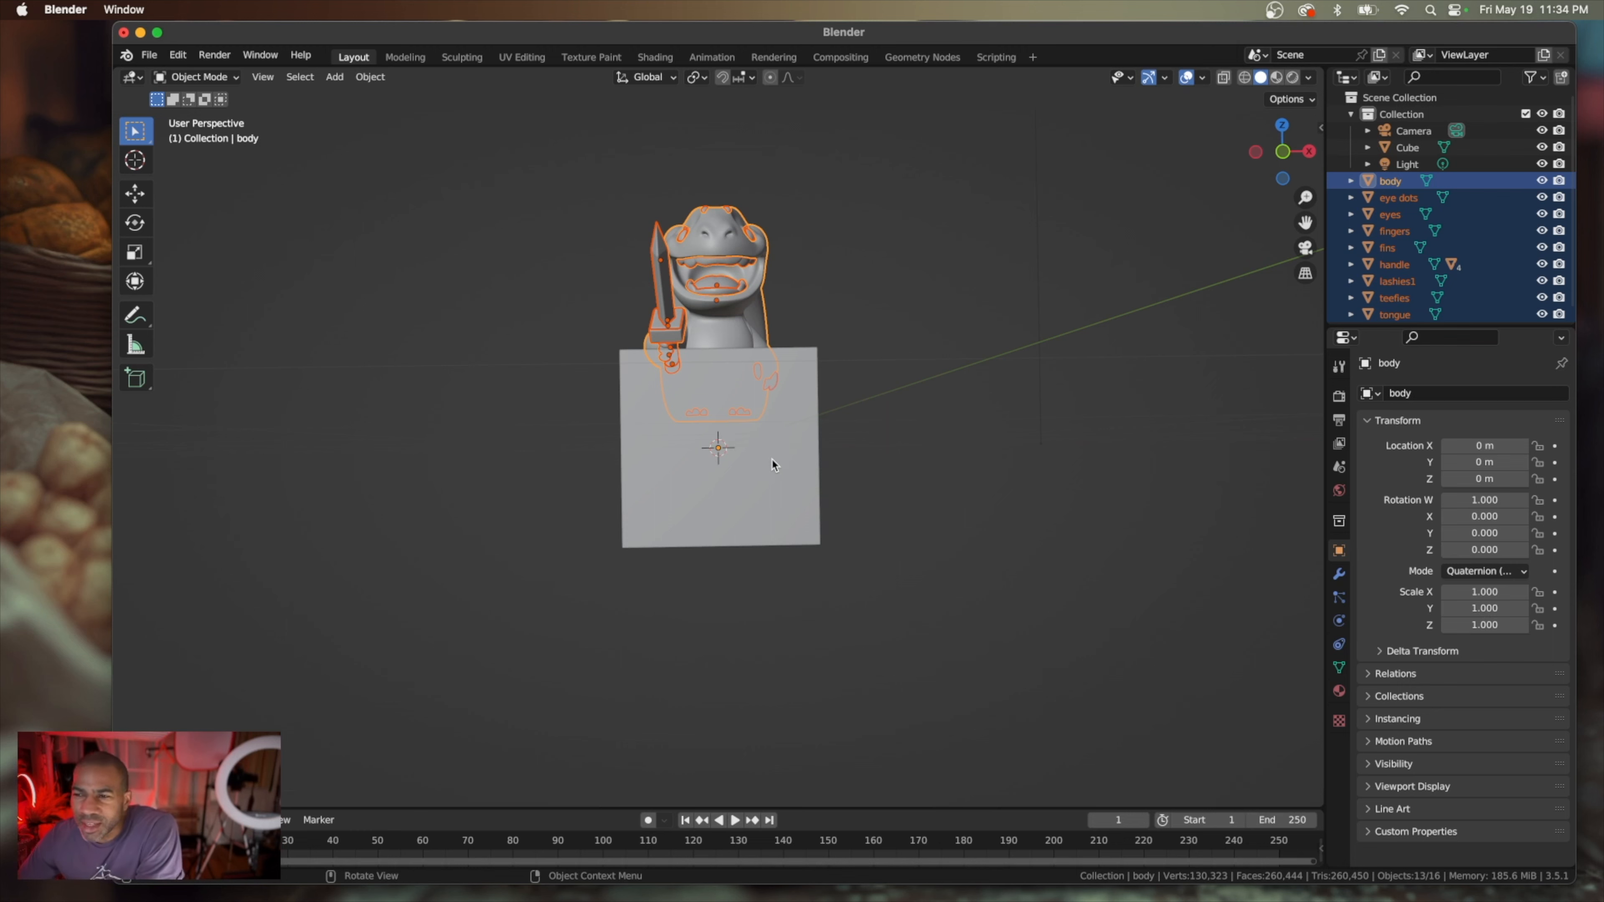
scroll(774, 465, "left", 10)
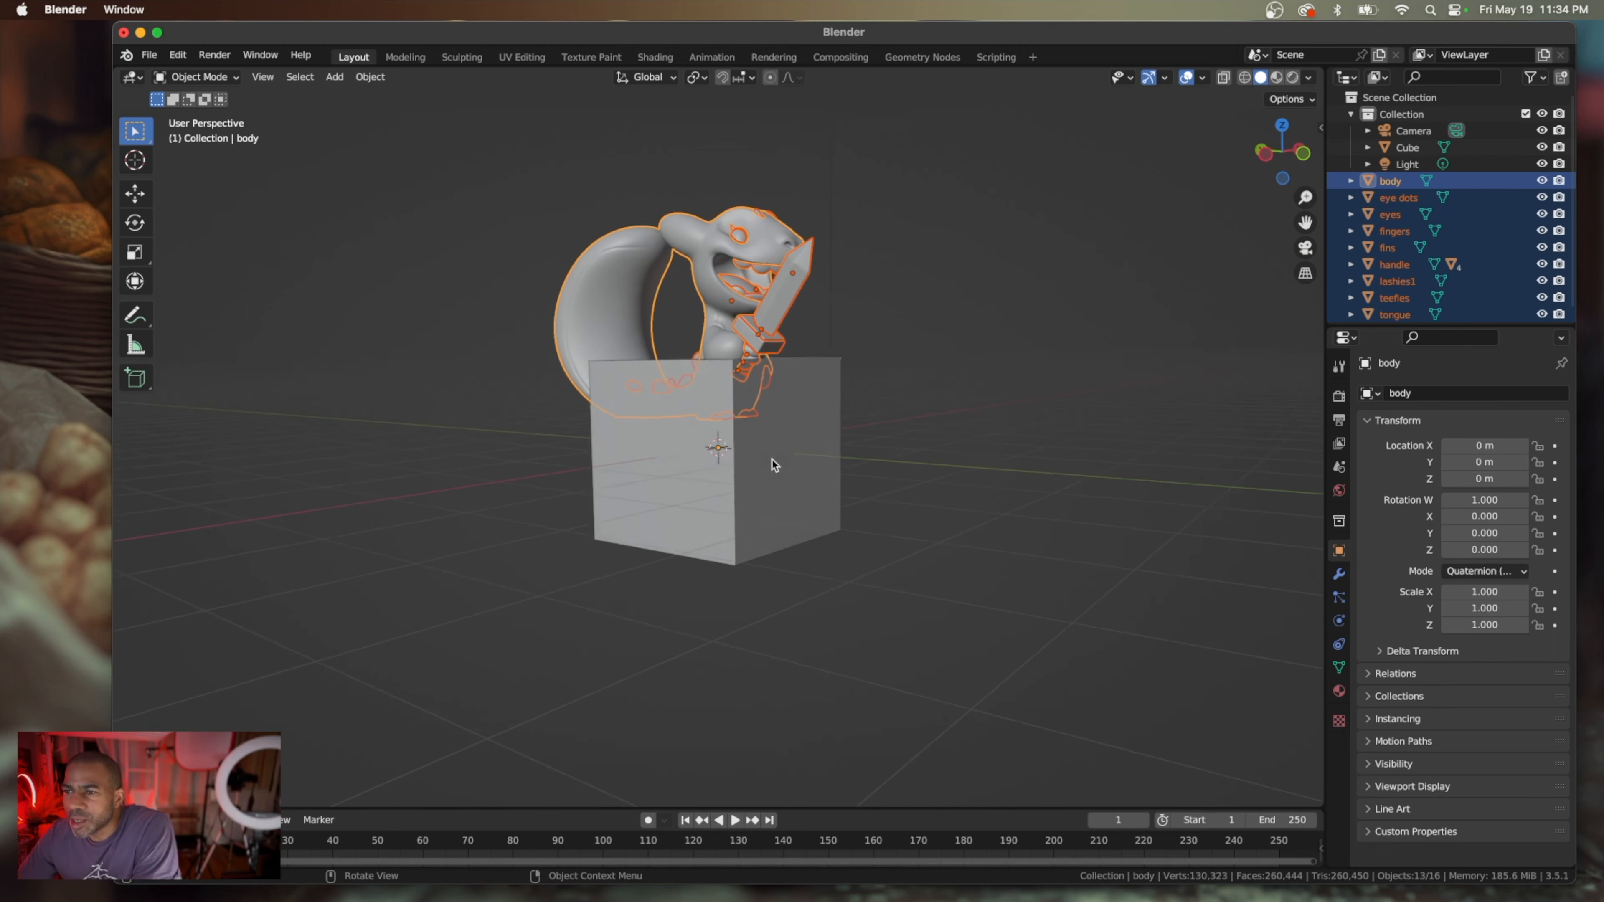
scroll(774, 465, "left", 15)
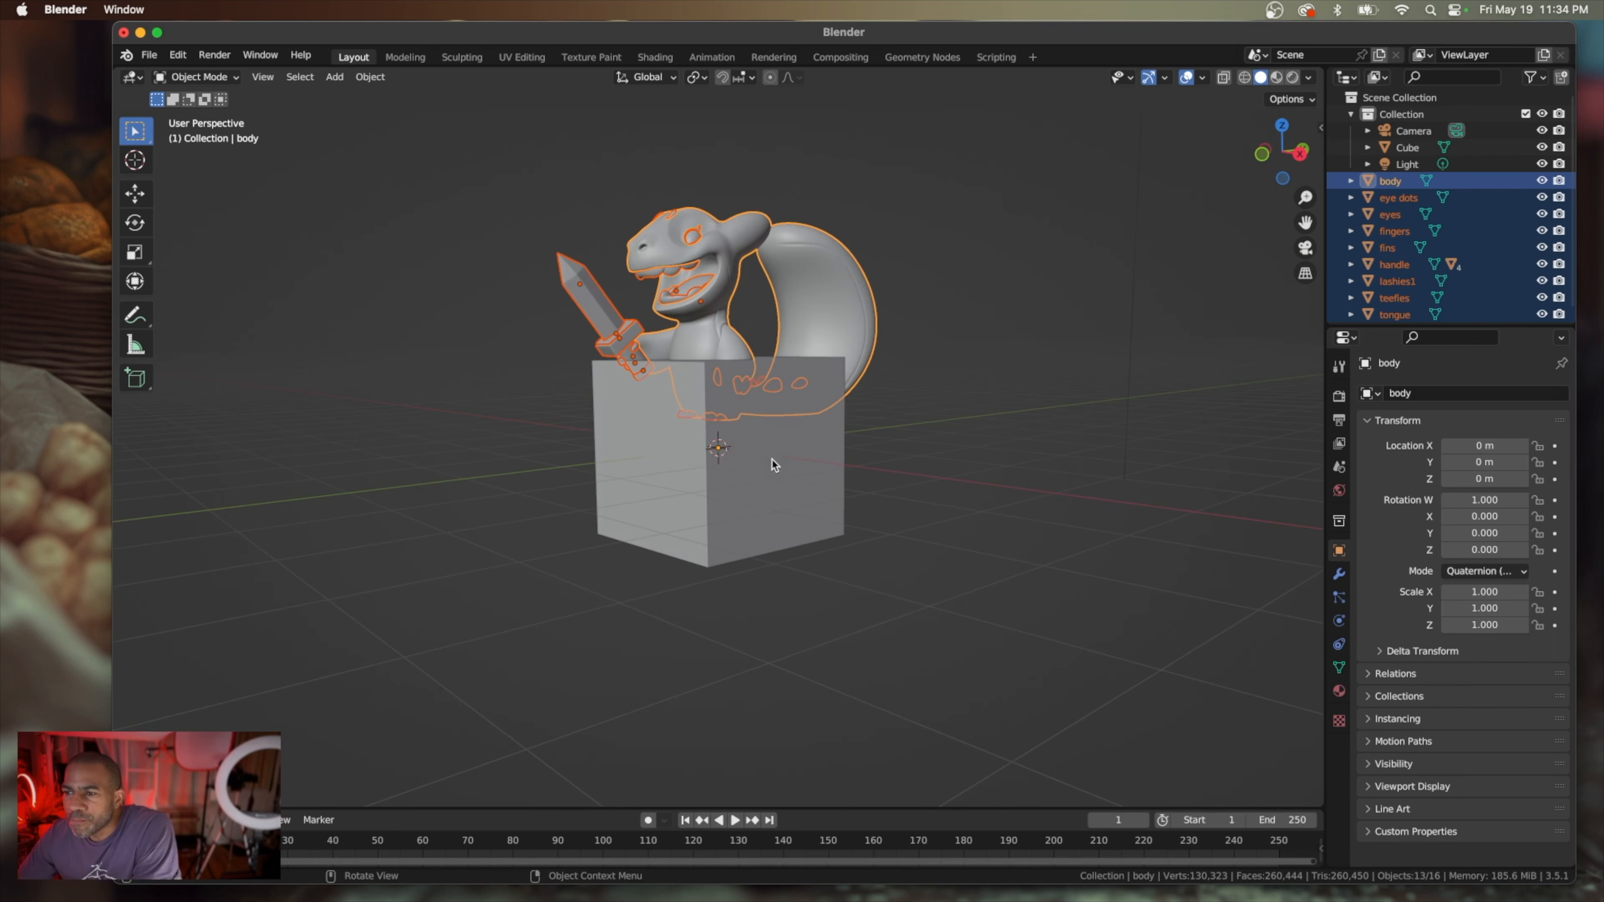
Select the default cube and examine from several angles how it overlaps the gecko's body and tail
left_click(757, 518)
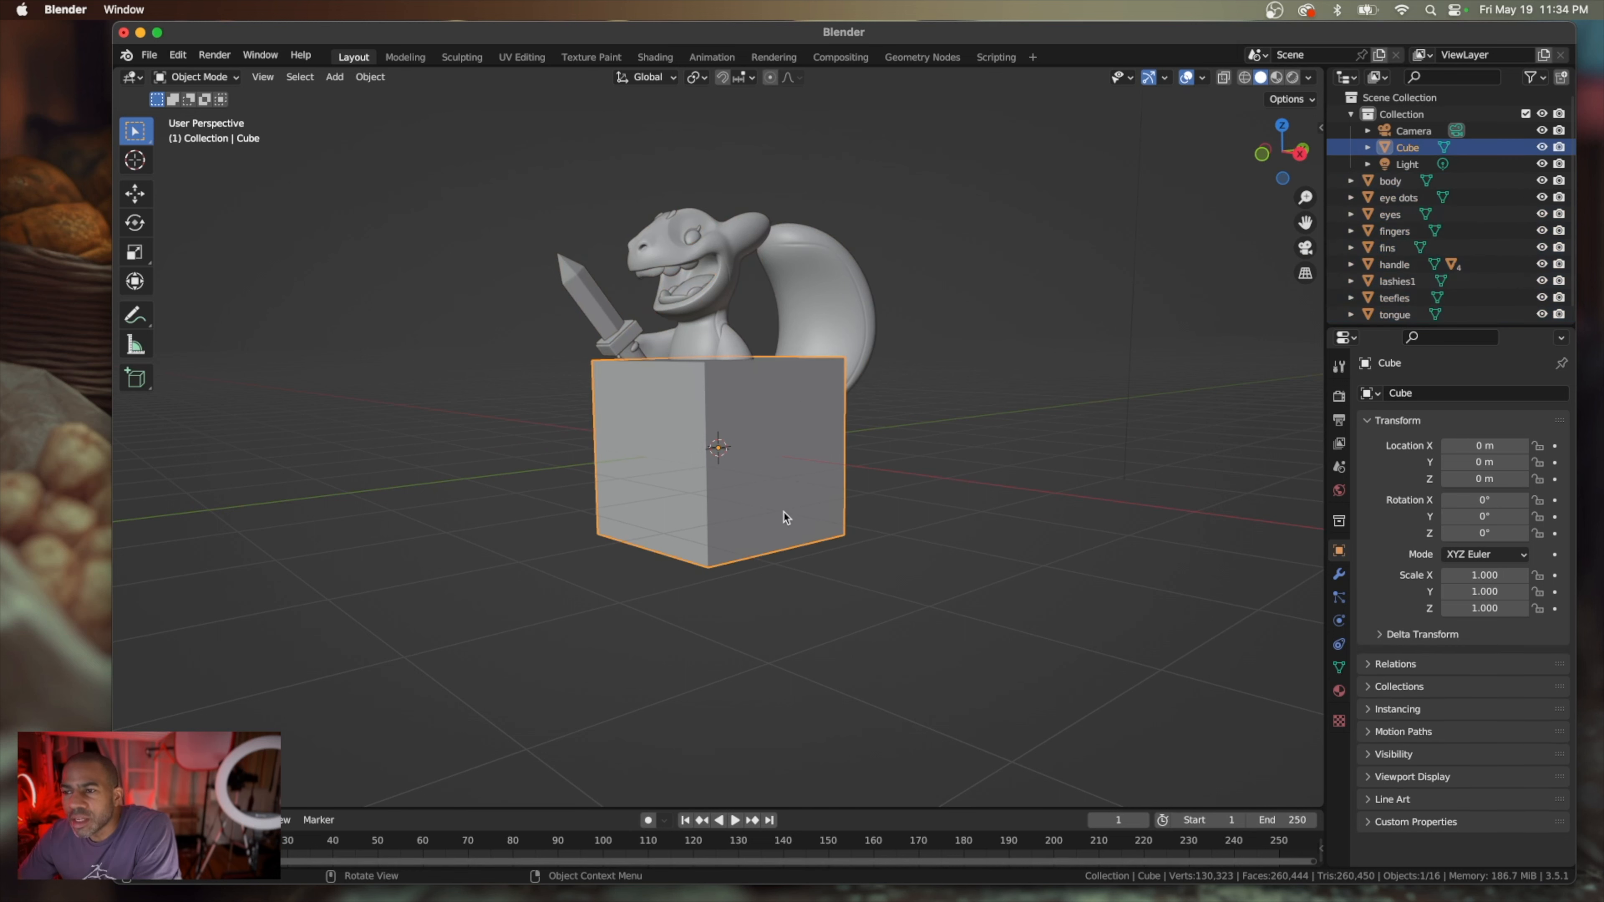
scroll(772, 515, "left", 5)
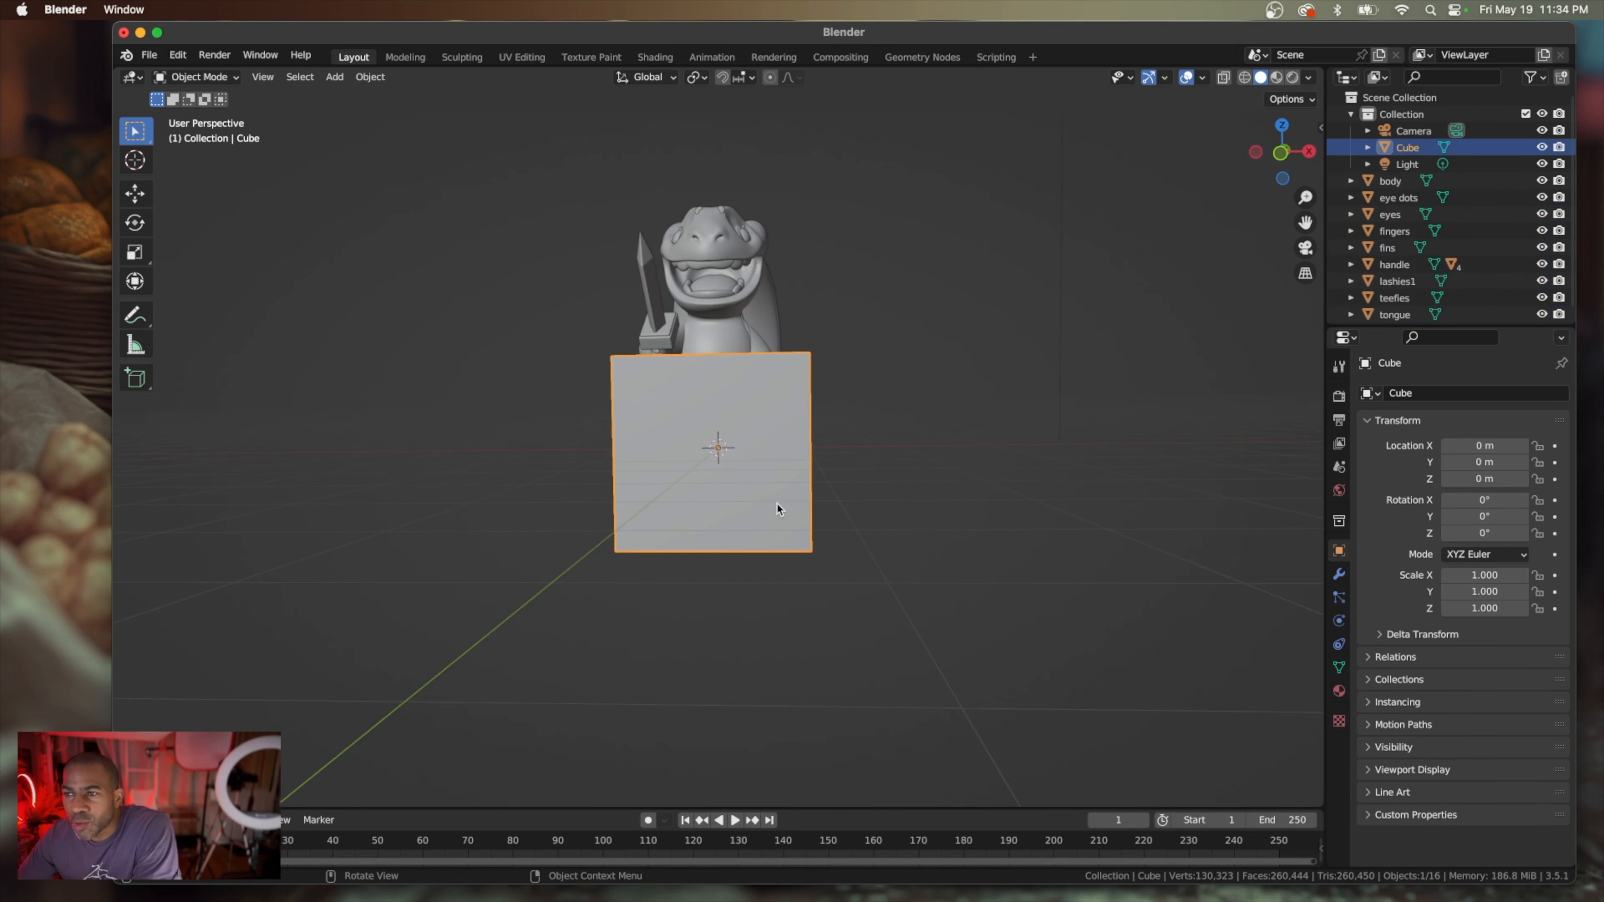
scroll(777, 501, "left", 8)
scroll(790, 503, "left", 10)
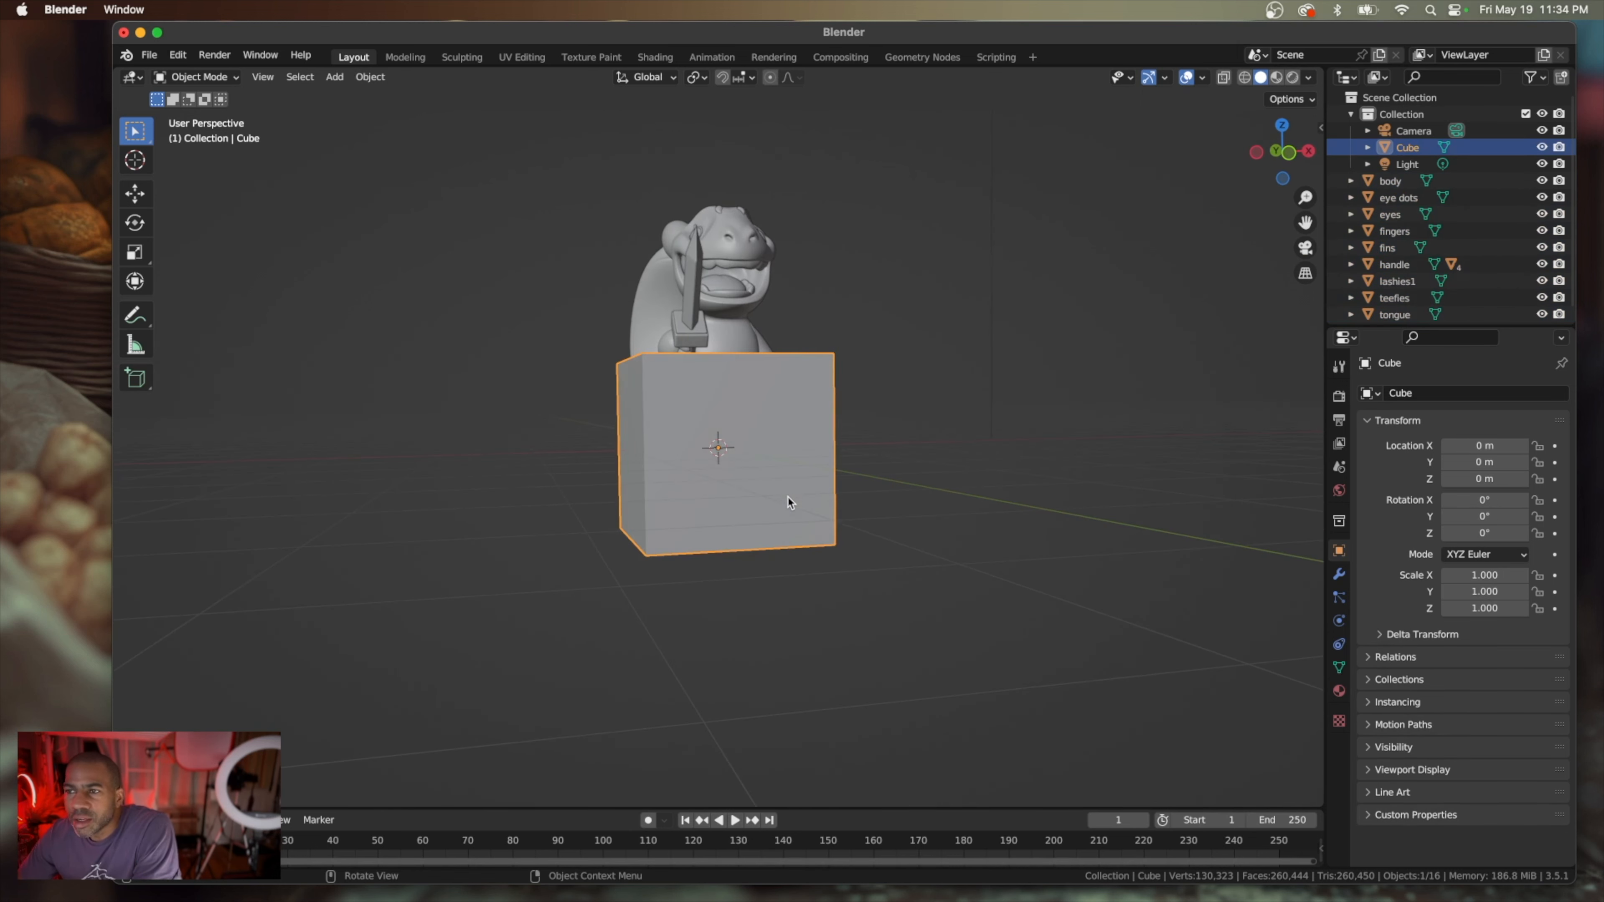
scroll(789, 502, "left", 10)
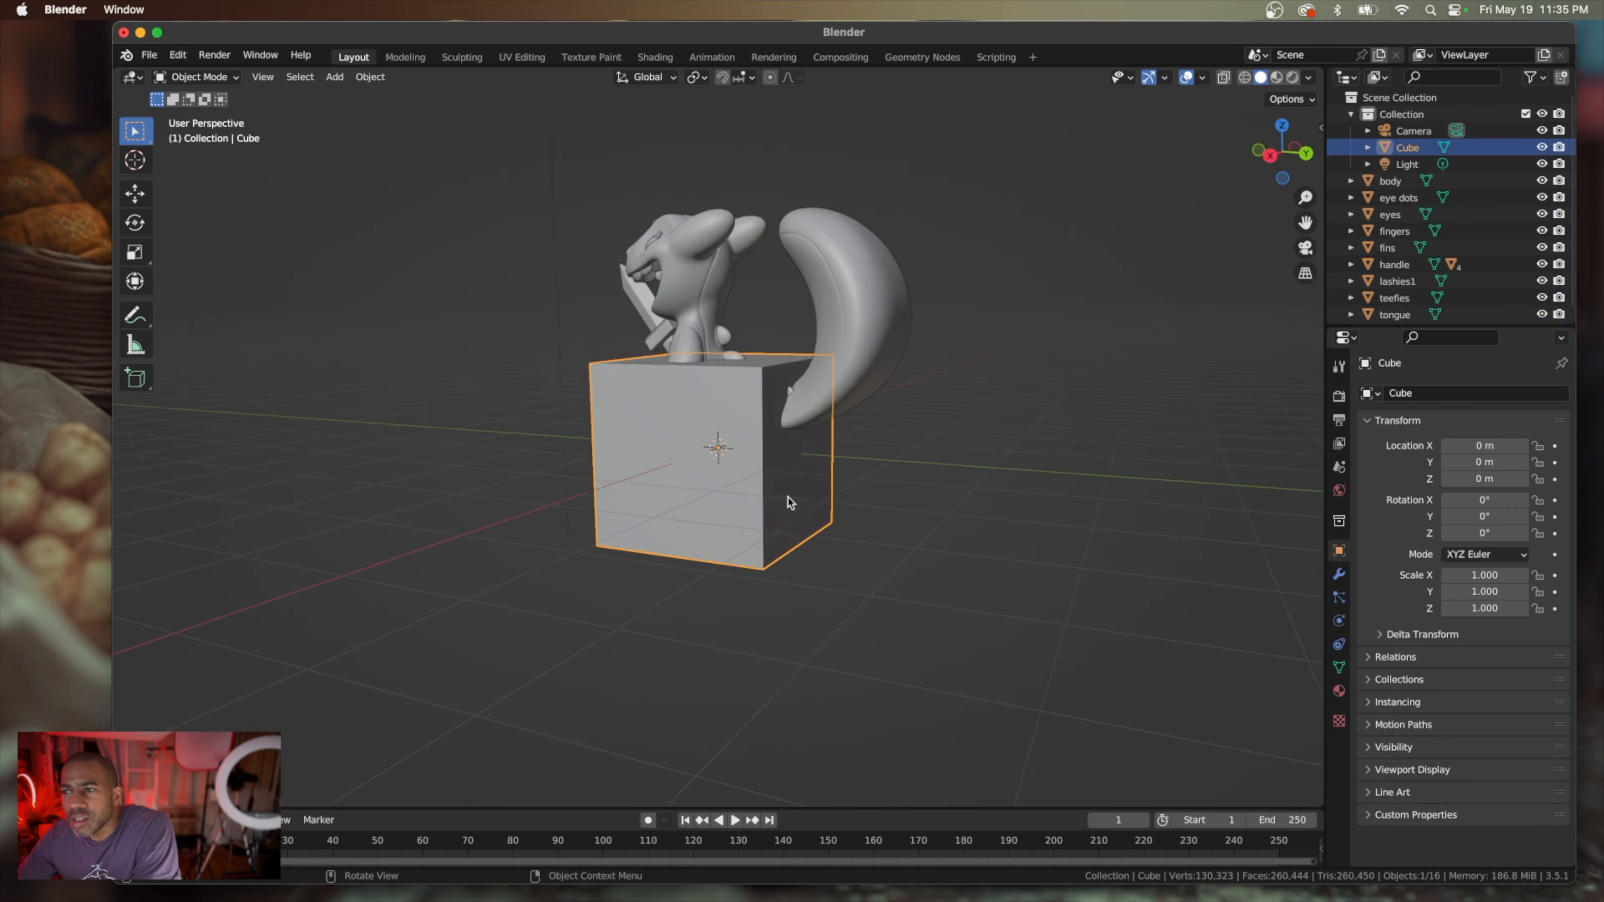
scroll(790, 503, "up", 10)
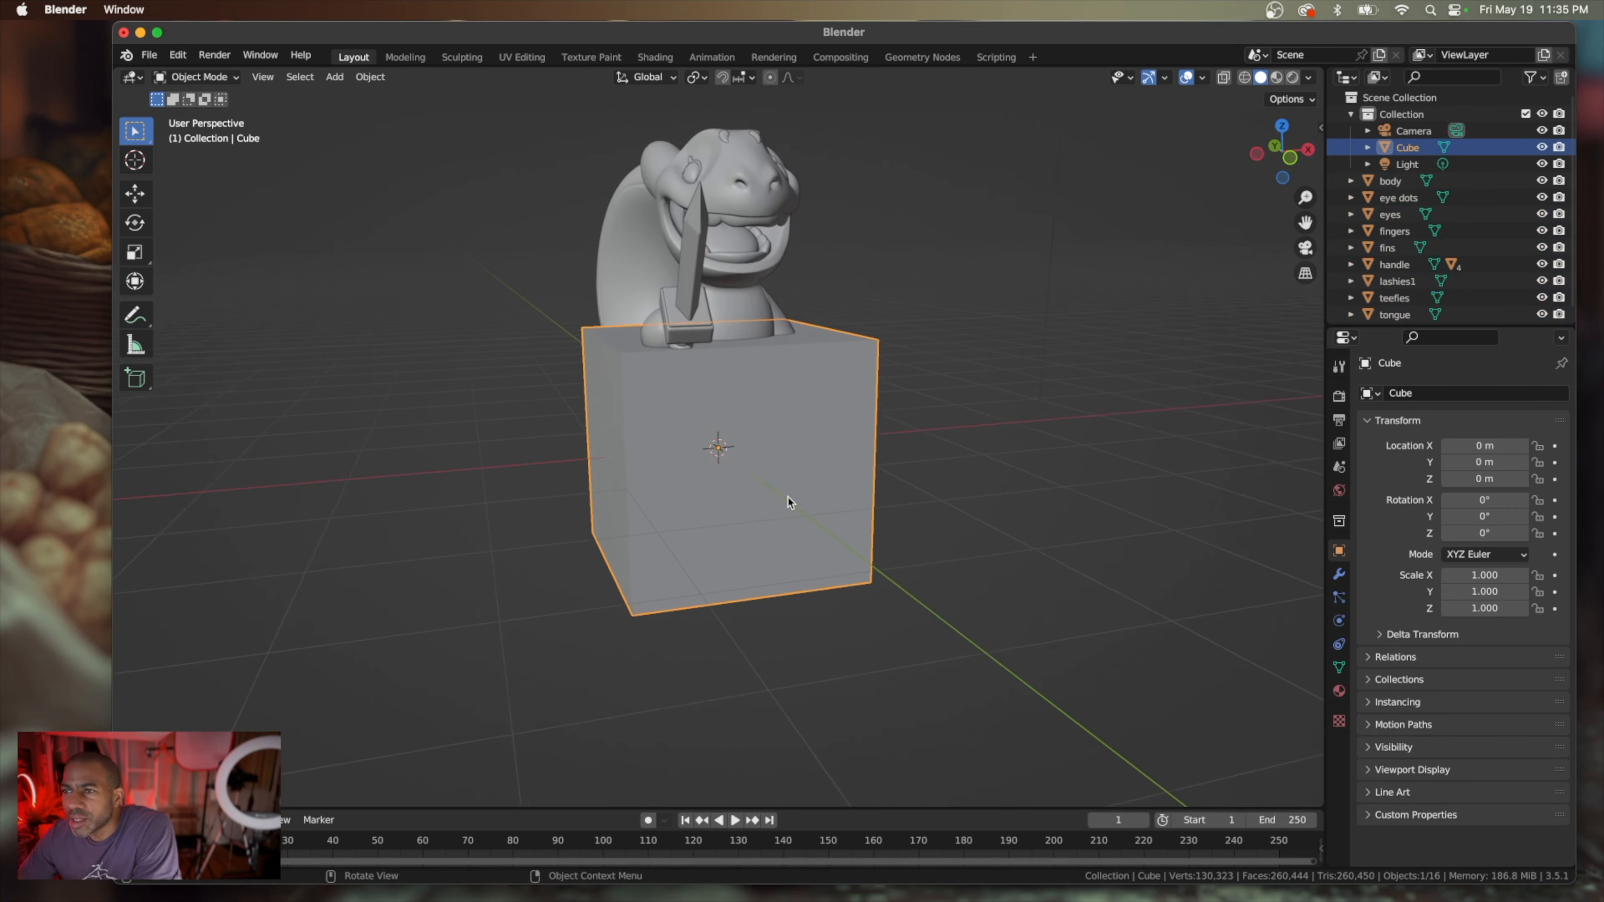
scroll(789, 502, "left", 10)
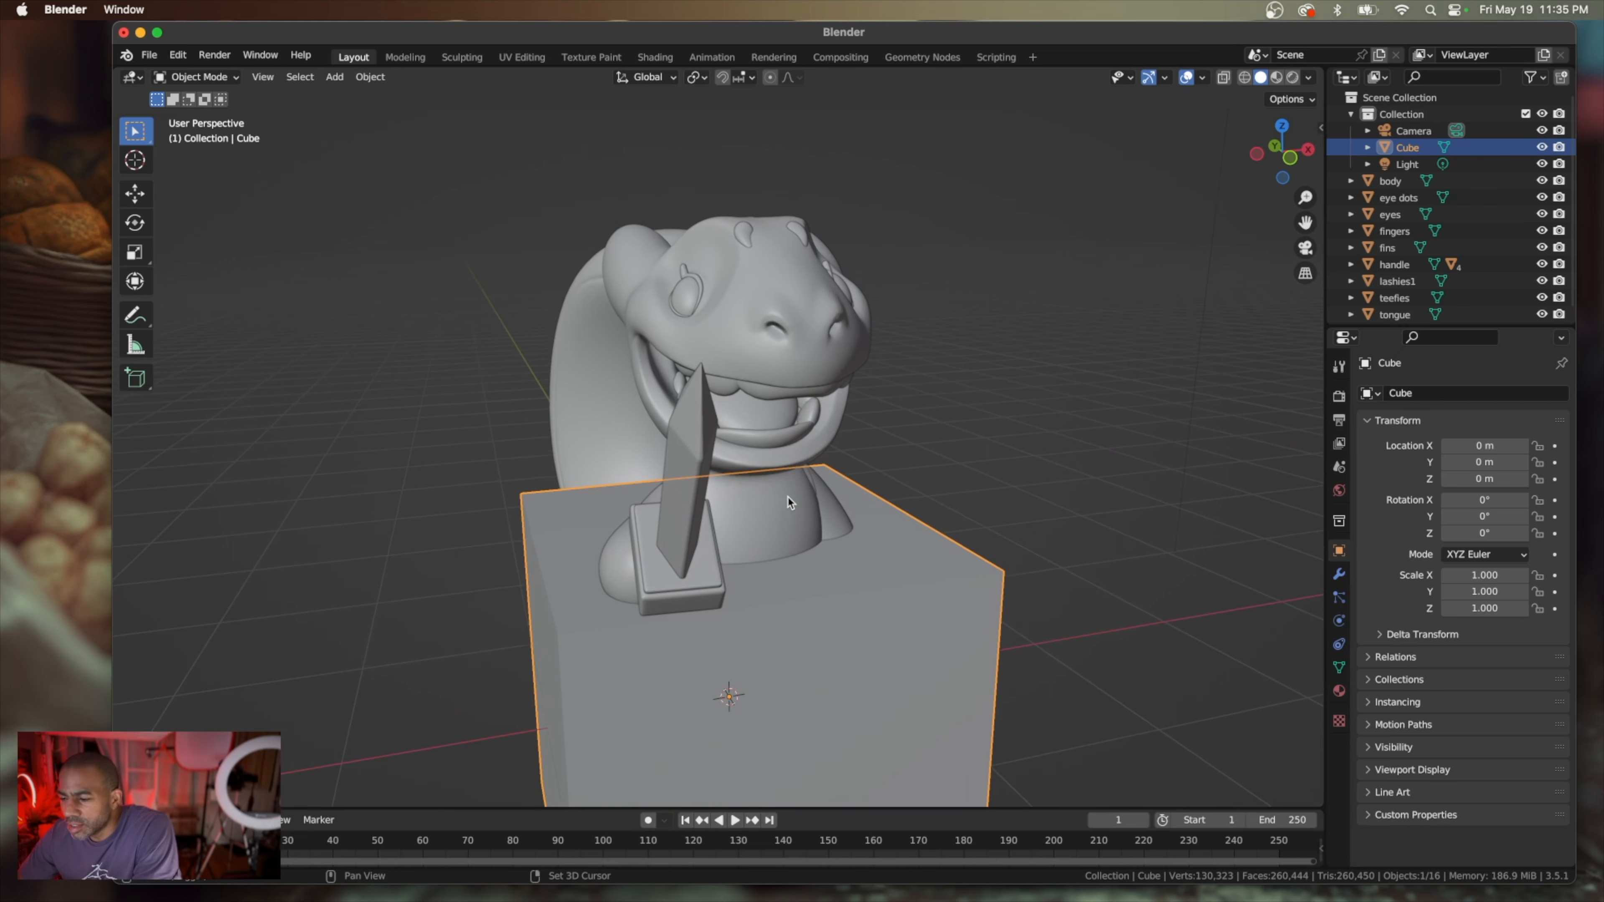
scroll(788, 502, "left", 15)
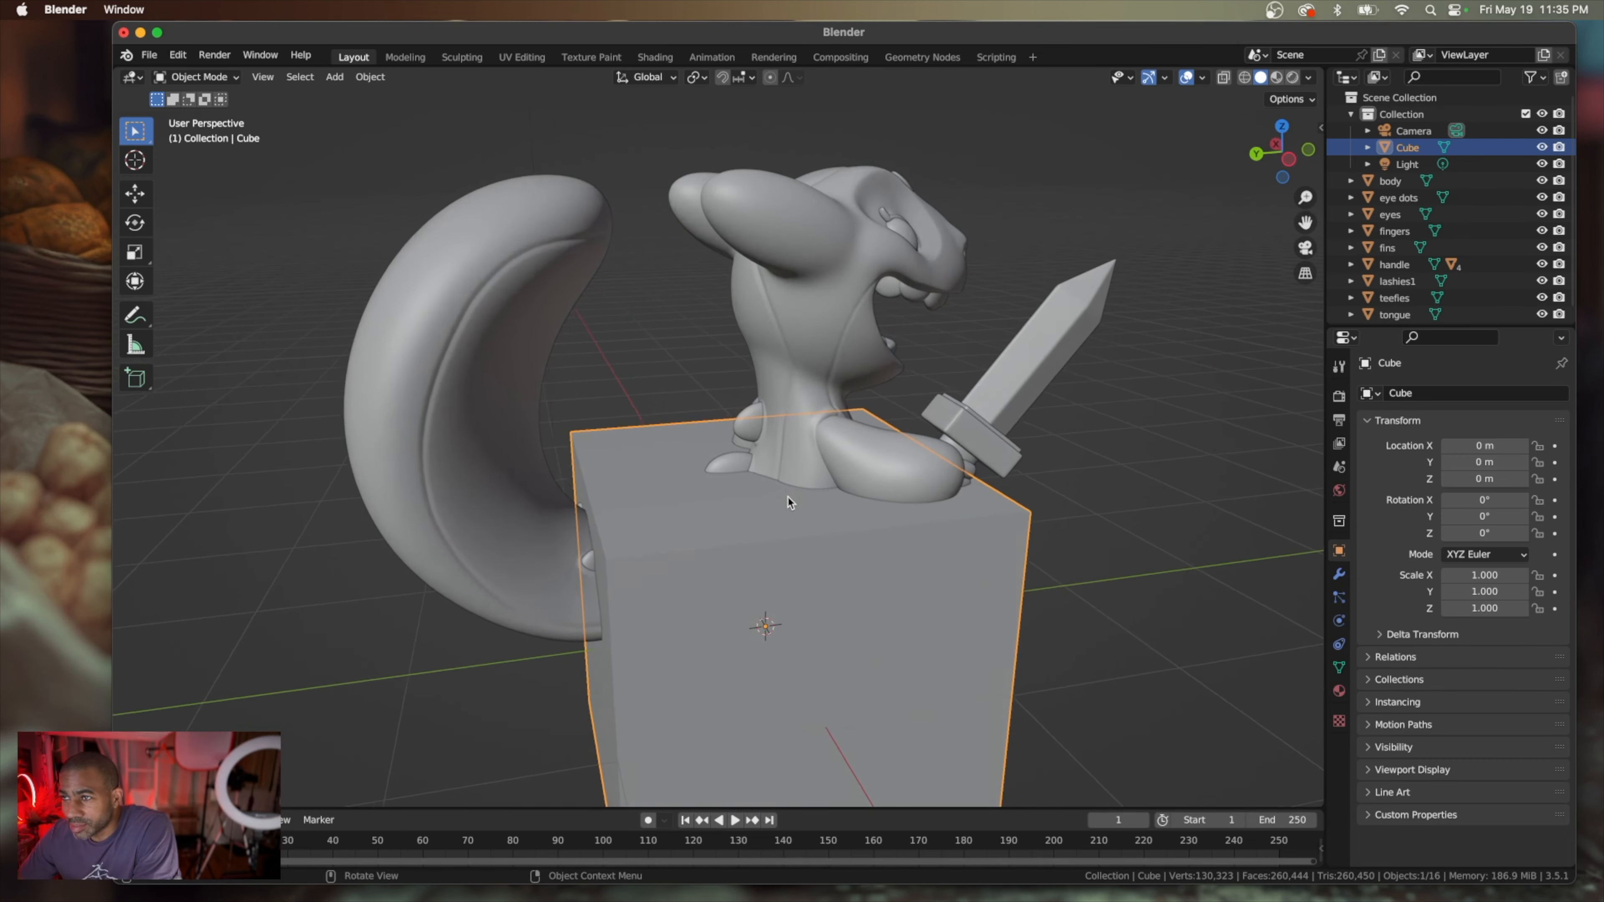
scroll(788, 503, "left", 15)
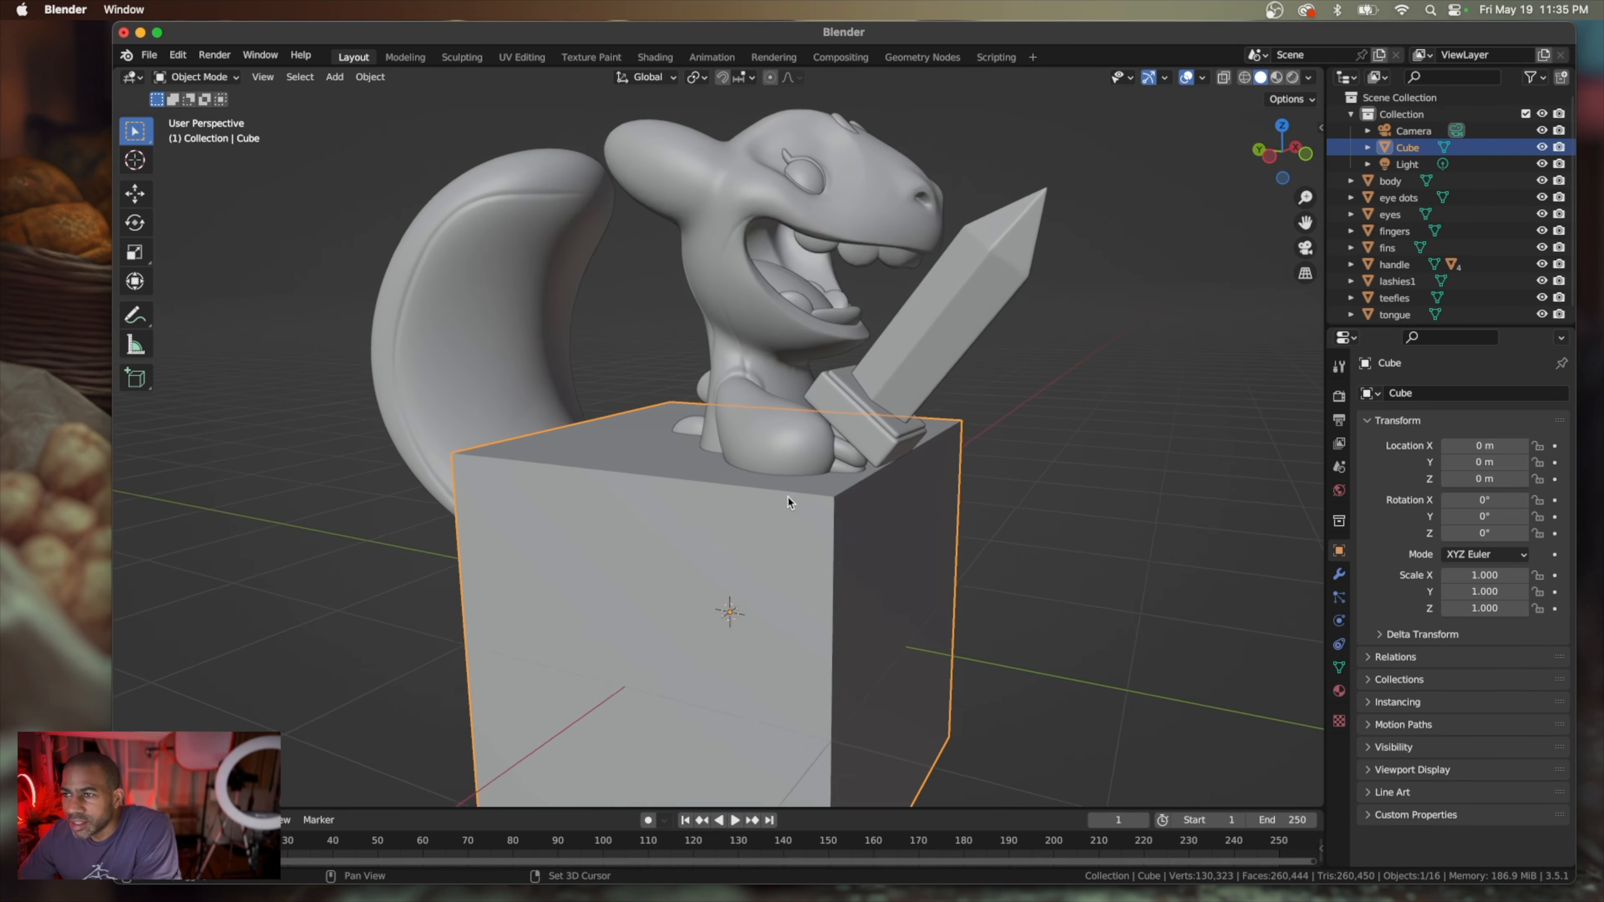
scroll(788, 502, "left", 10)
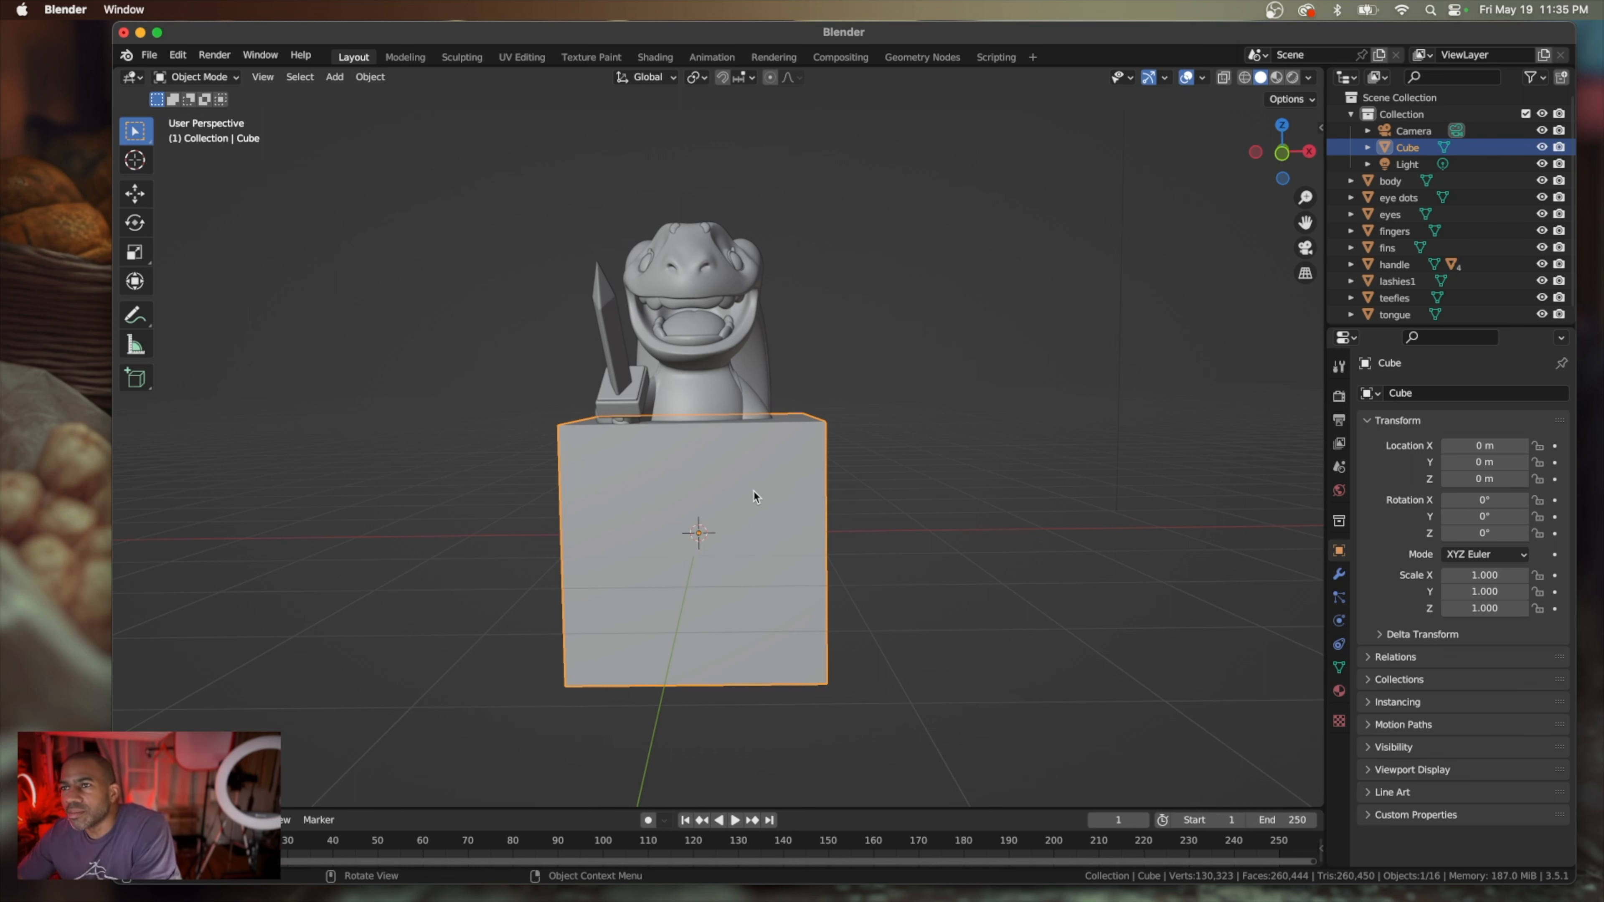
scroll(753, 496, "left", 10)
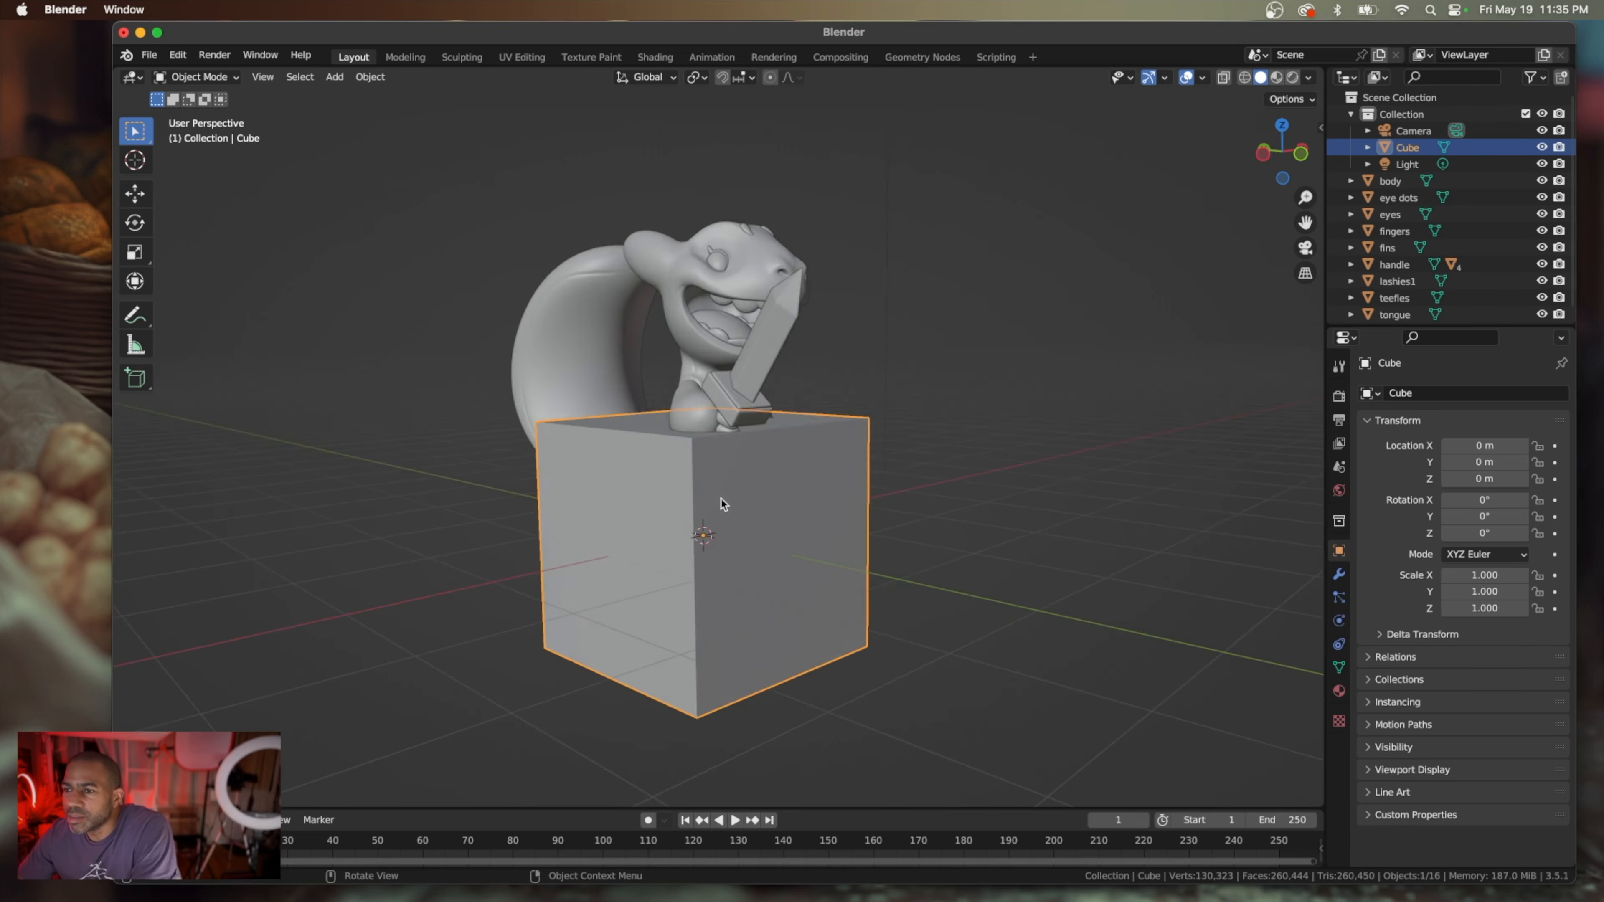
scroll(704, 564, "left", 10)
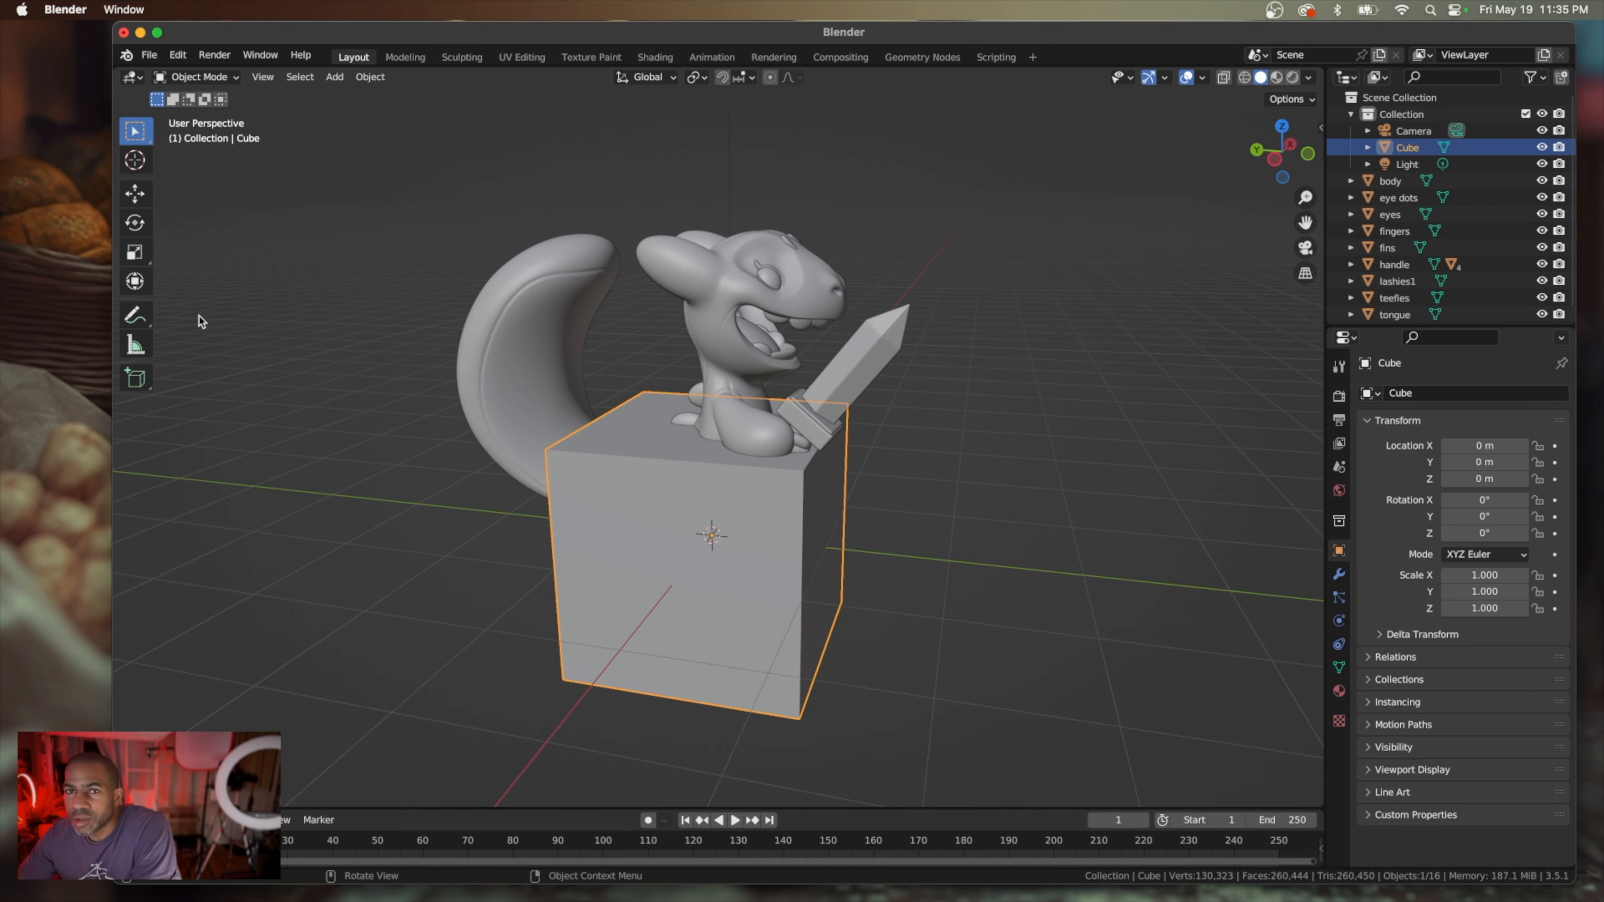
Scale the cube up uniformly around the gecko to a scale of about 10 on all axes
left_click(135, 253)
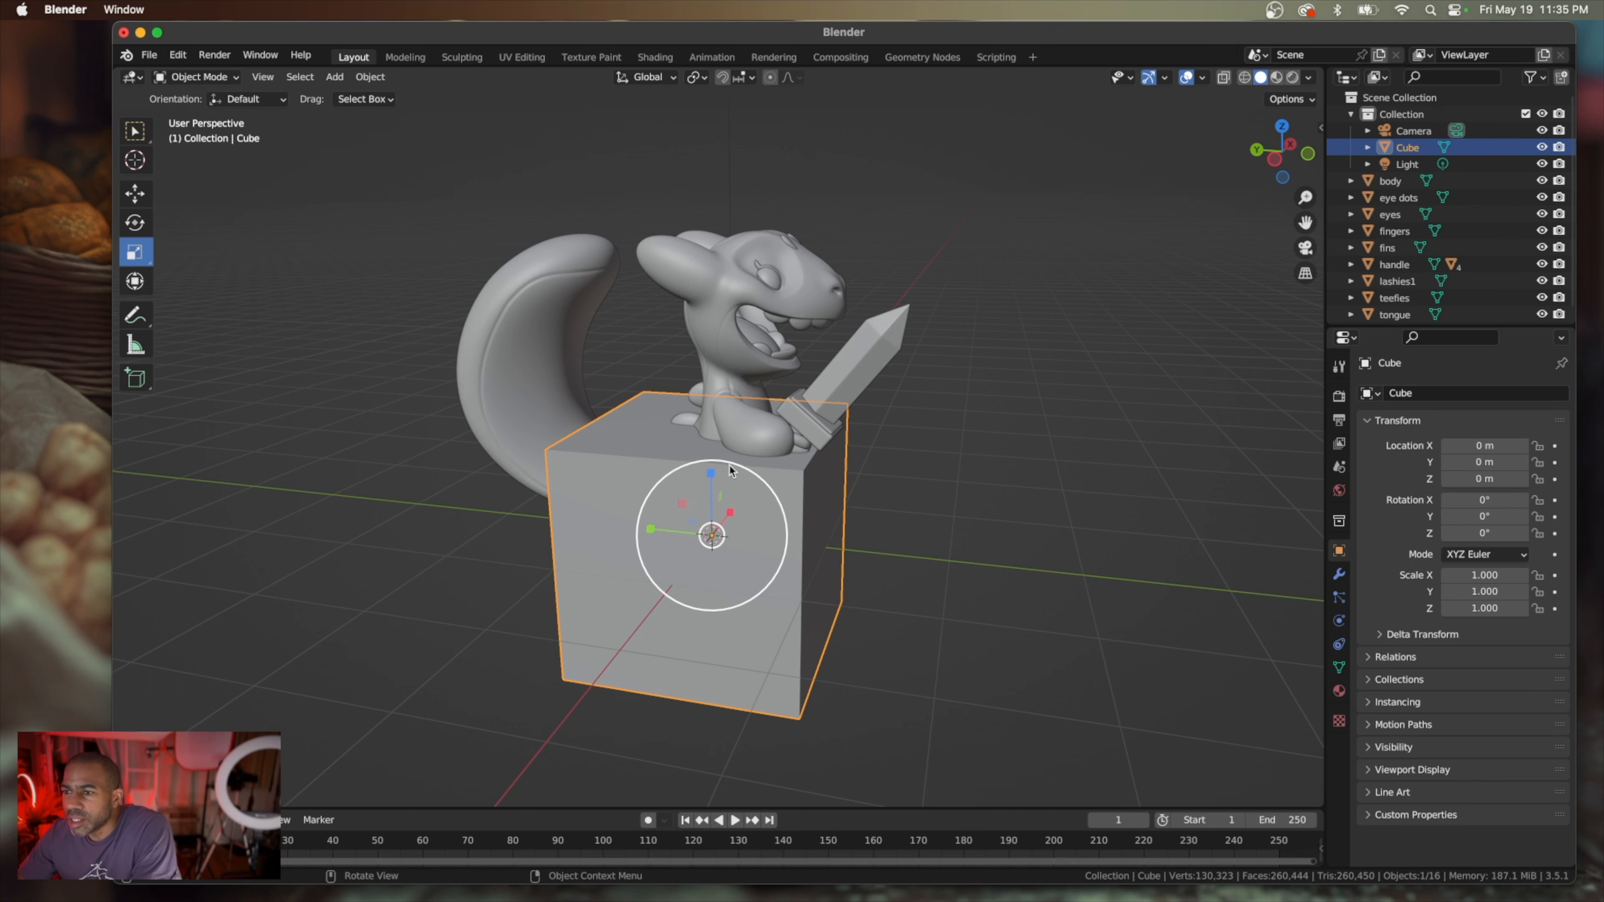
left_click_drag(734, 468, 845, 384)
key("KP_1")
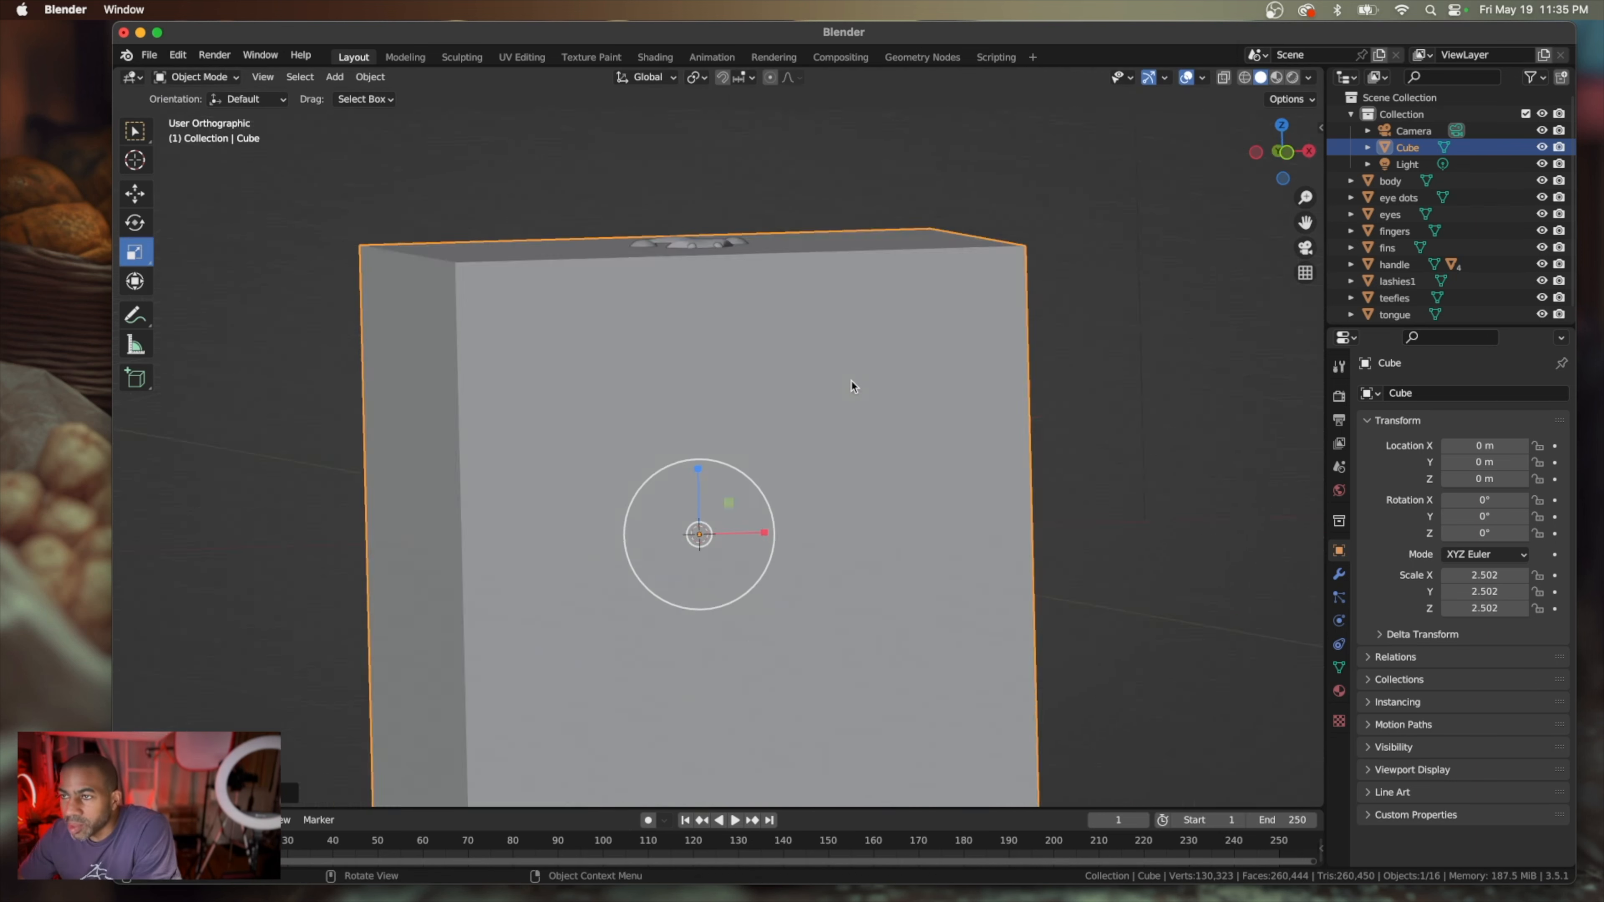
scroll(850, 381, "down", 6)
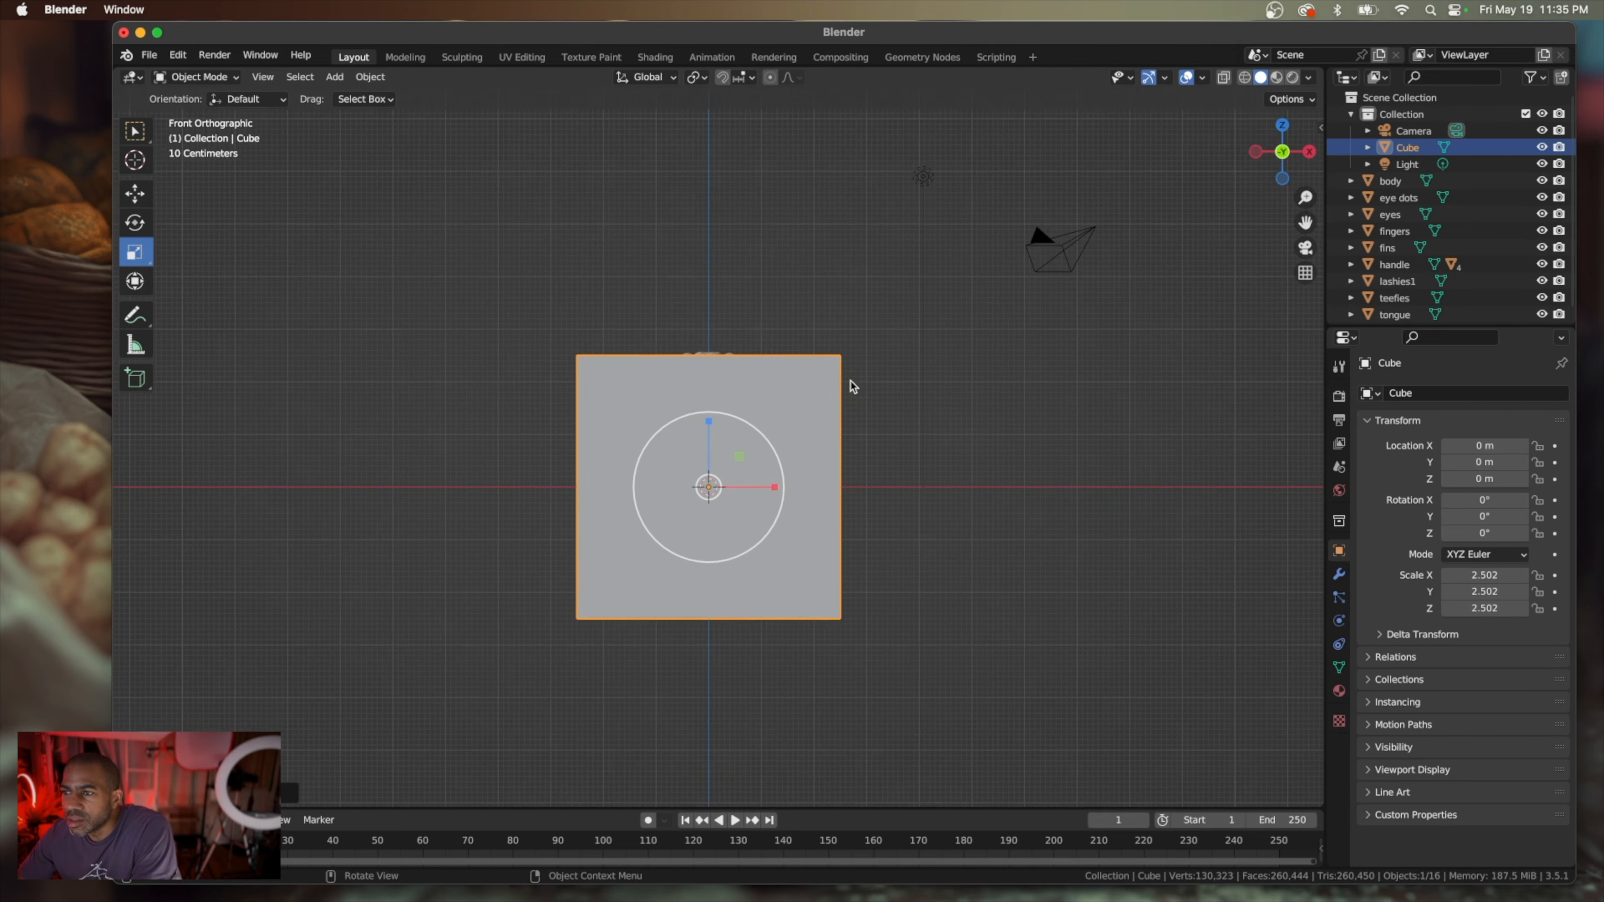
scroll(850, 386, "down", 1)
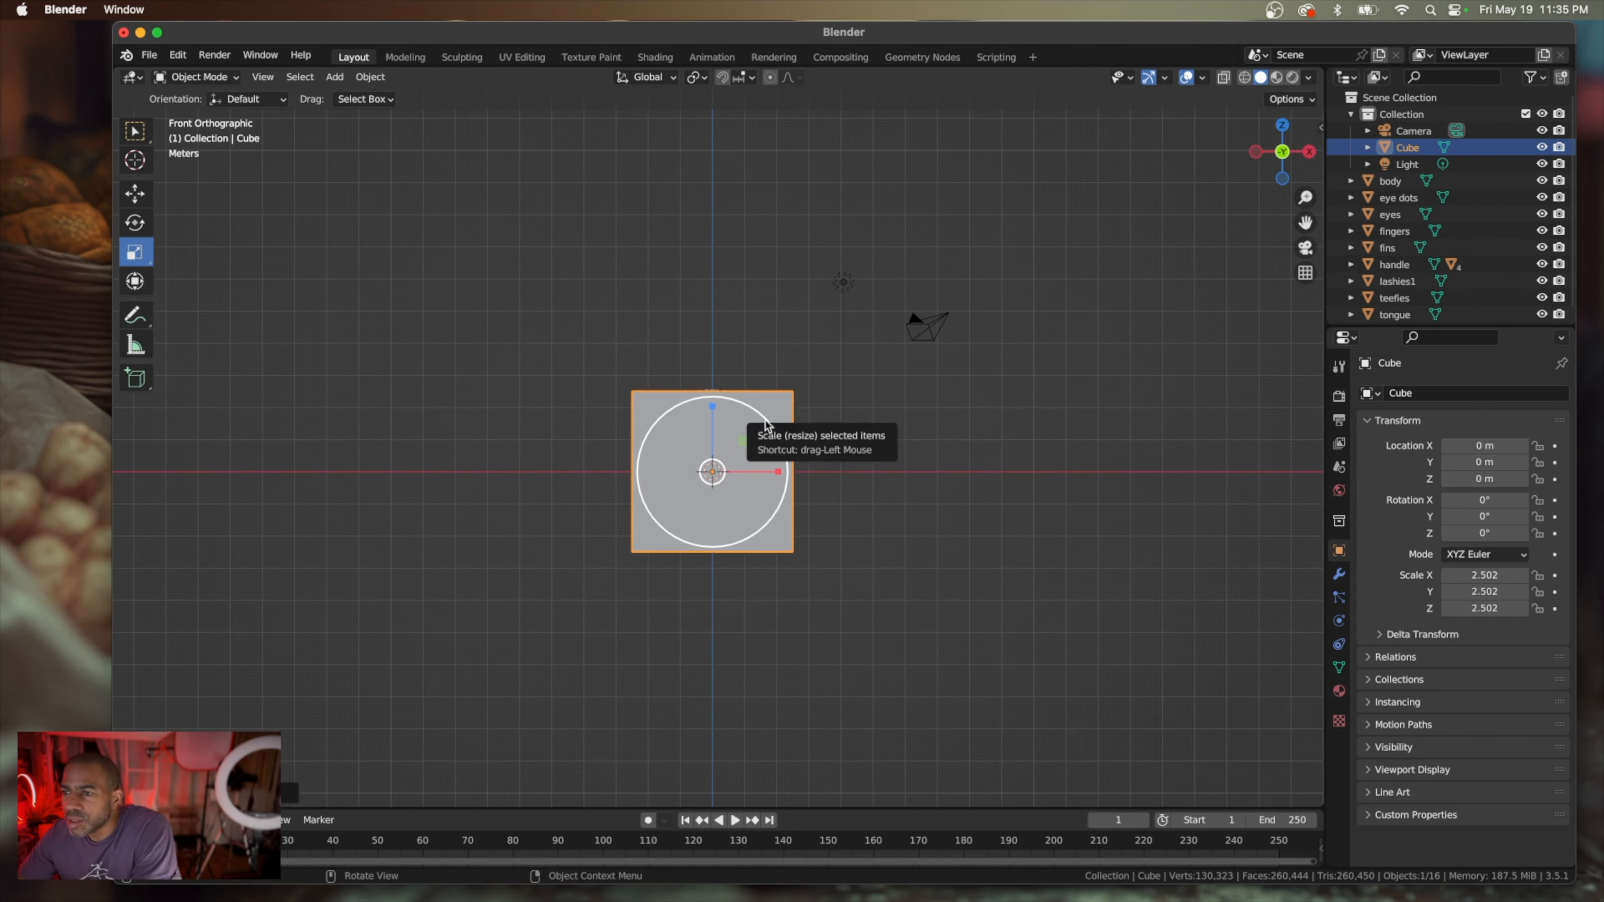
left_click_drag(766, 425, 988, 311)
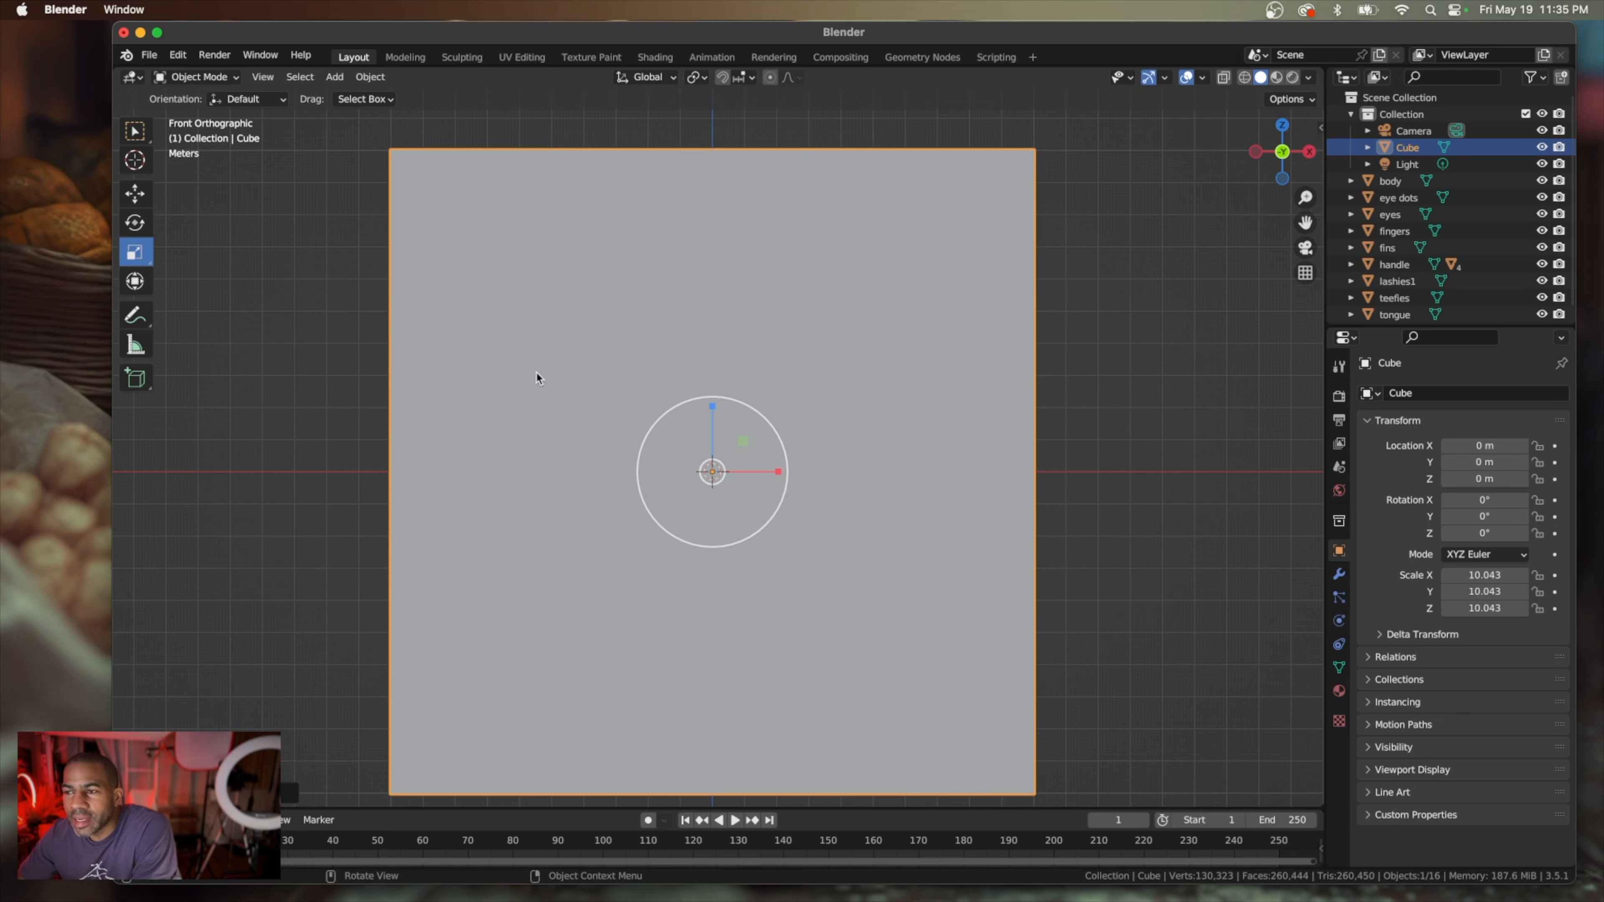
Enlarge the cube further with uniform scaling to a scale of about 84.4 on all axes
scroll(536, 372, "down", 5)
scroll(537, 372, "down", 5)
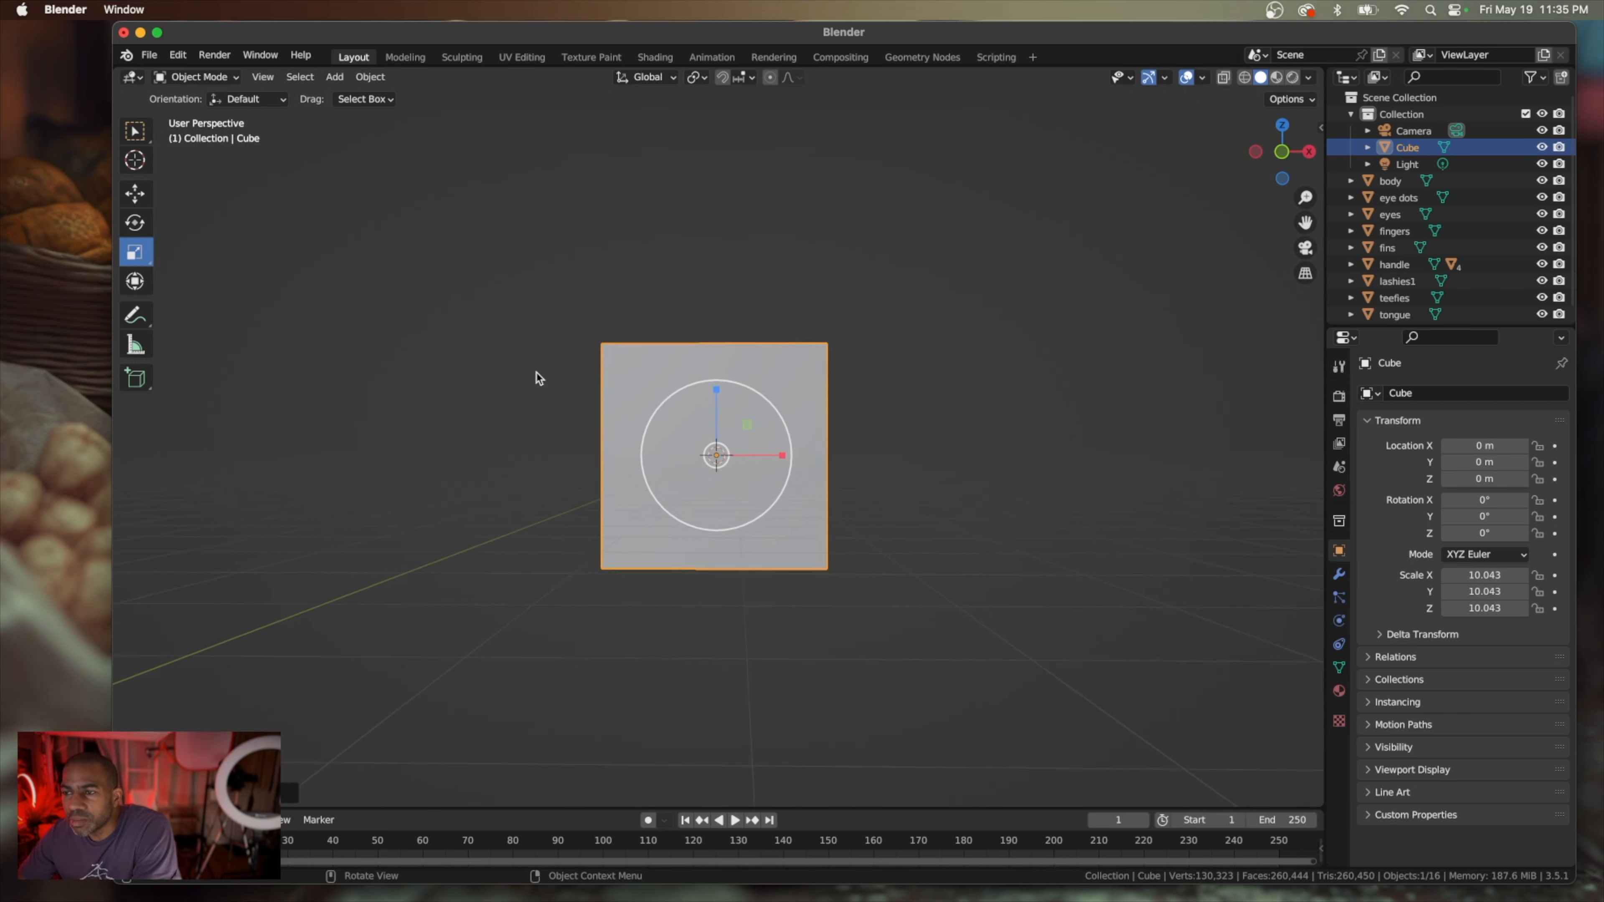
scroll(536, 372, "left", 3)
scroll(536, 372, "right", 3)
scroll(536, 372, "left", 3)
scroll(536, 373, "up", 4)
scroll(537, 372, "down", 5)
scroll(536, 373, "right", 3)
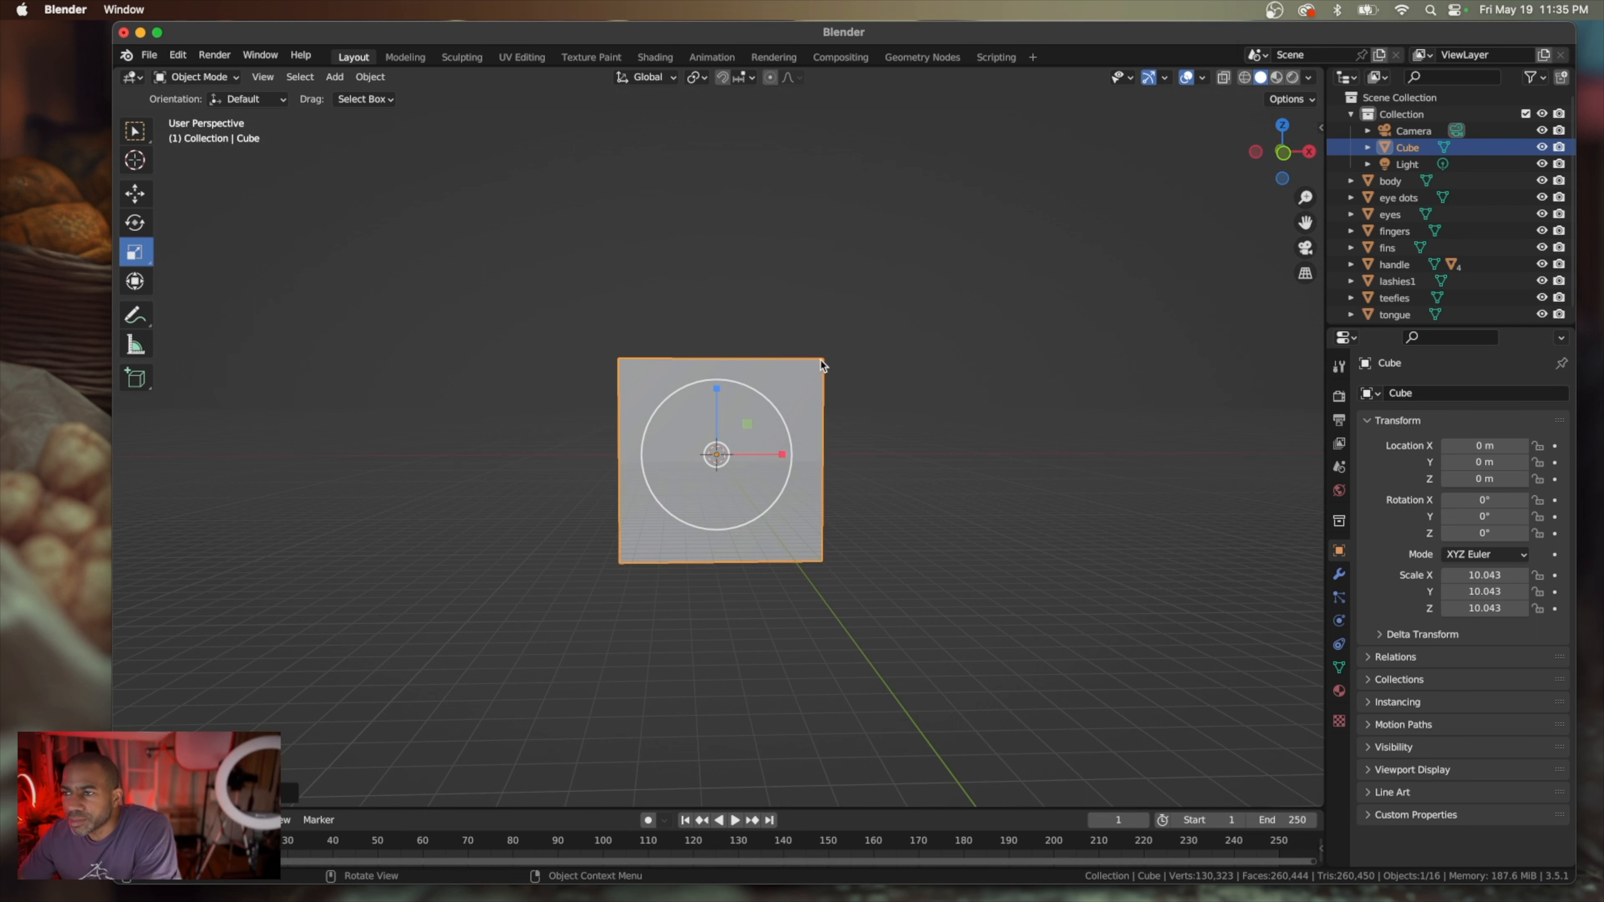
left_click_drag(779, 415, 934, 306)
scroll(932, 300, "down", 6)
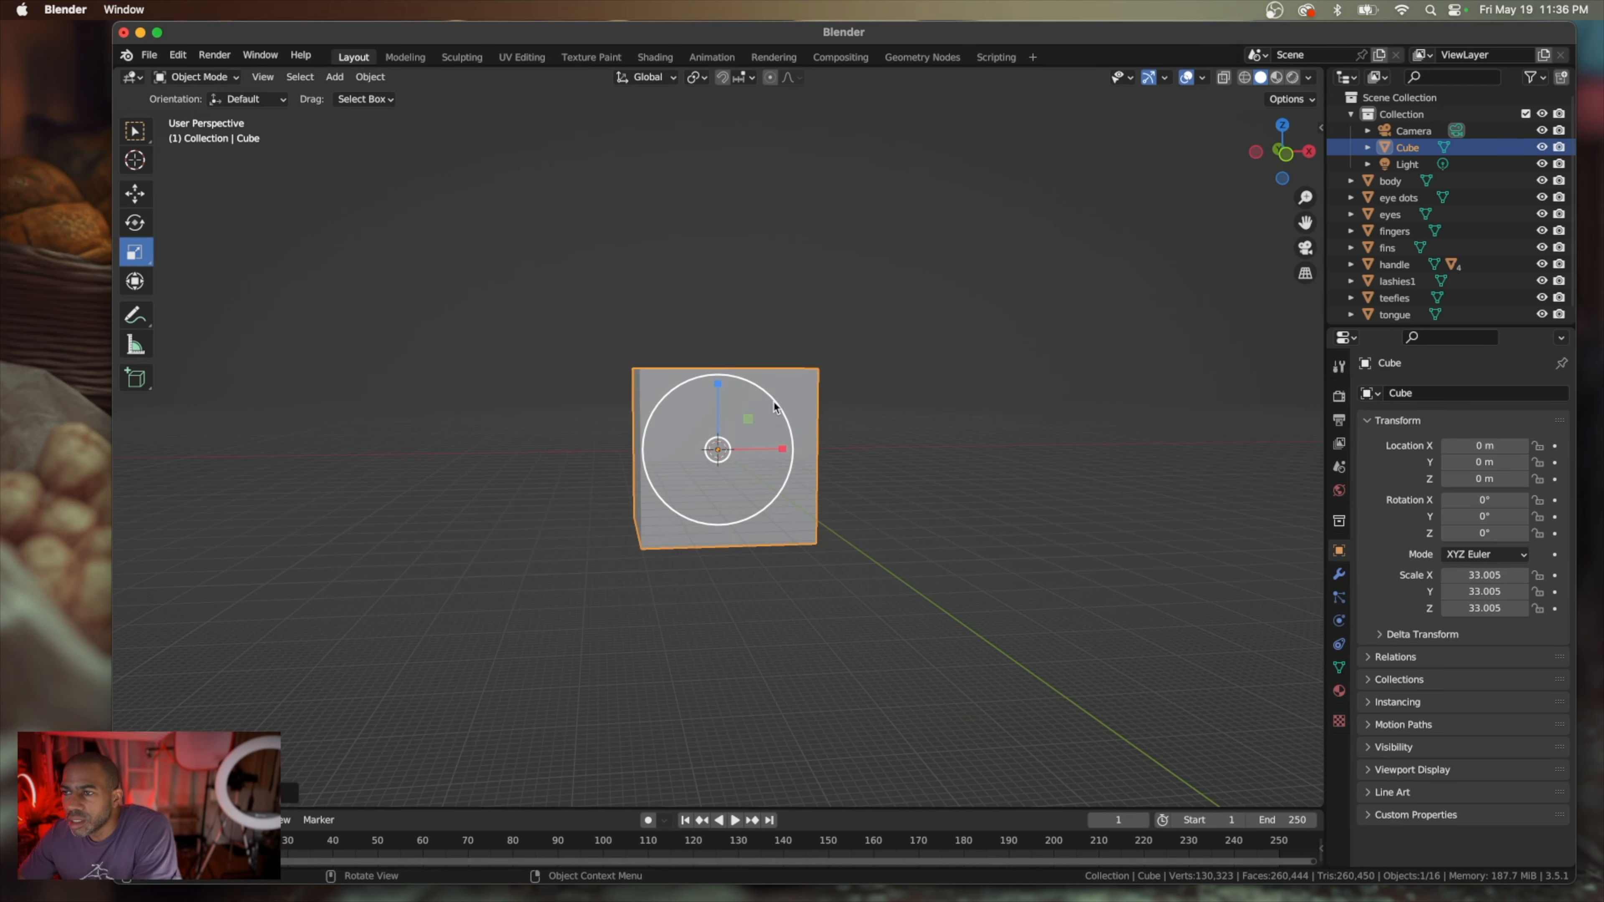
left_click_drag(779, 410, 884, 348)
scroll(884, 347, "down", 2)
scroll(883, 349, "left", 10)
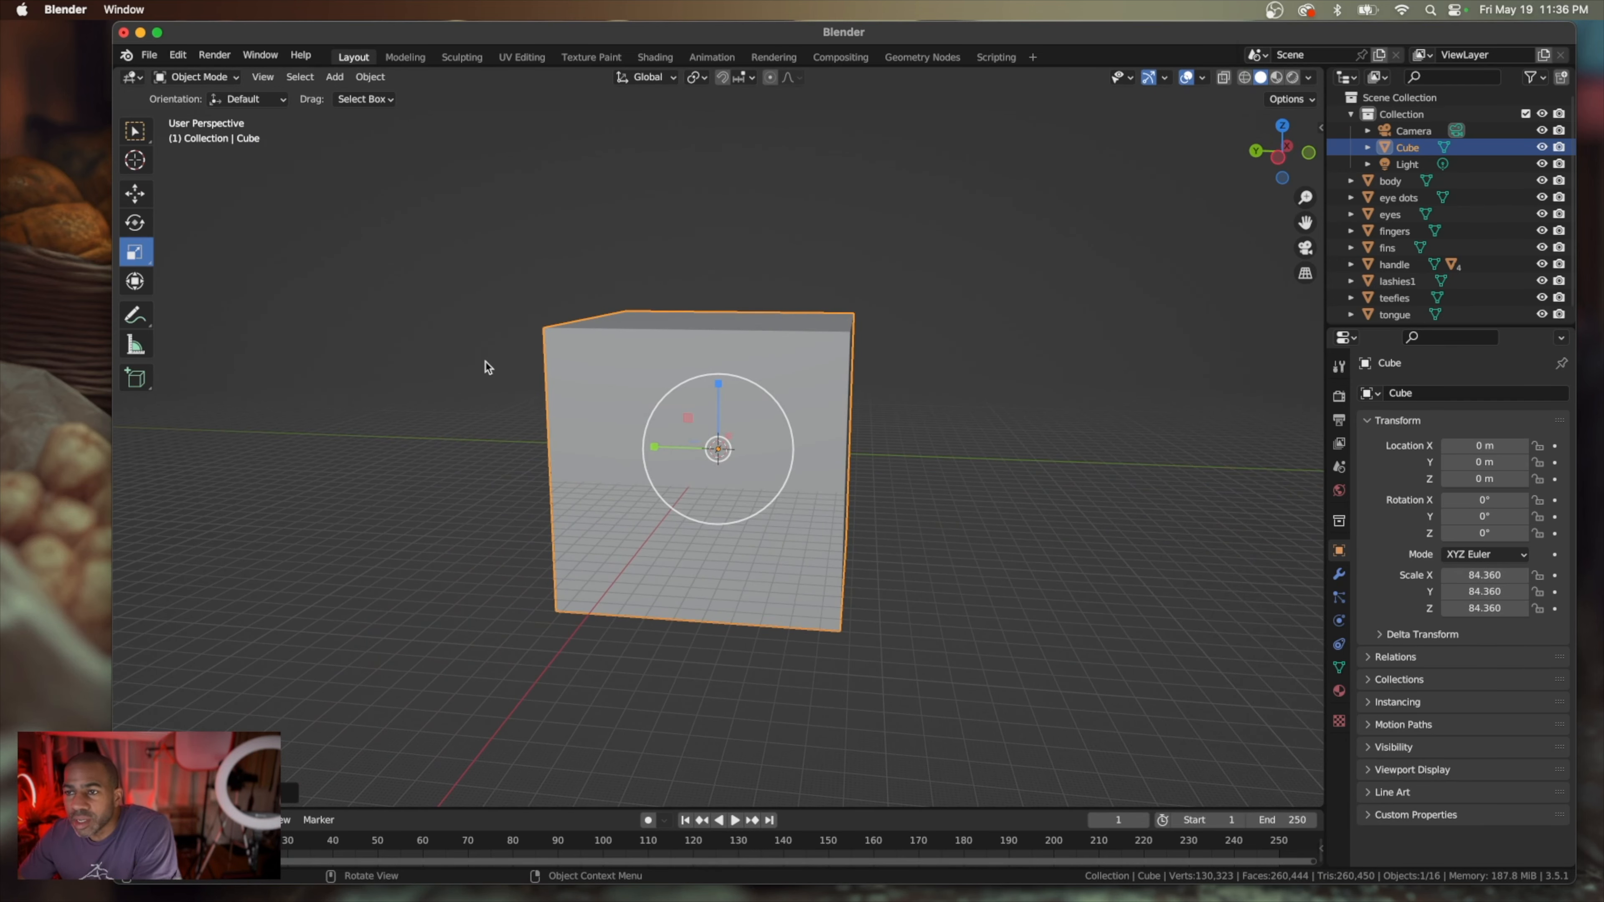
In front view, move the cube straight up along Z by about 83 m so its base sits near the ground line
key("KP_1")
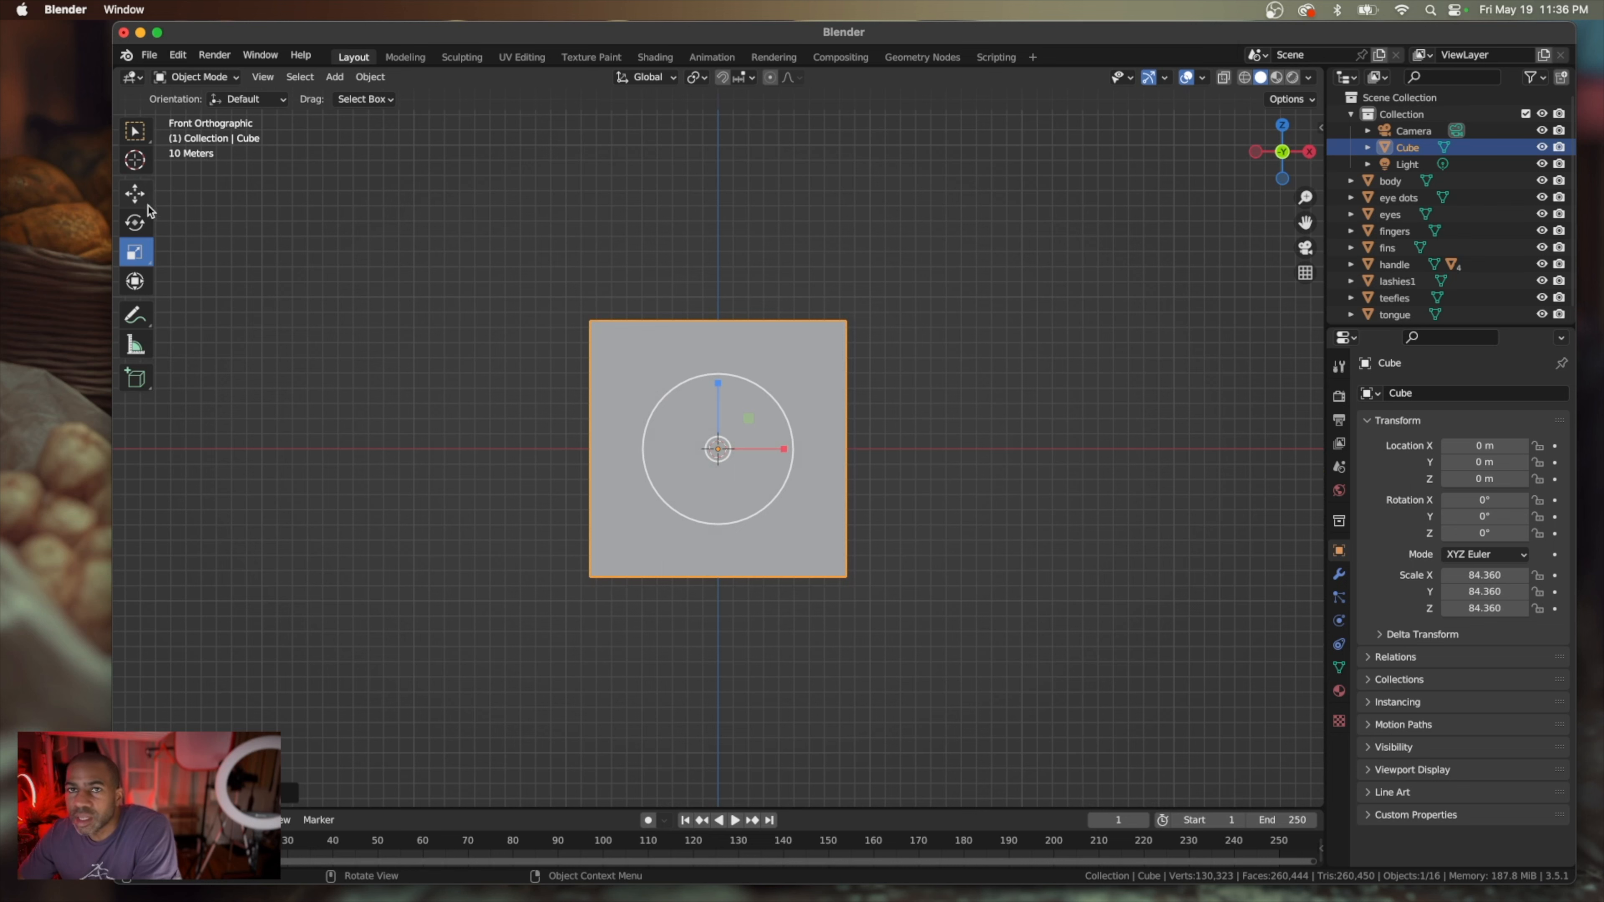
left_click(135, 193)
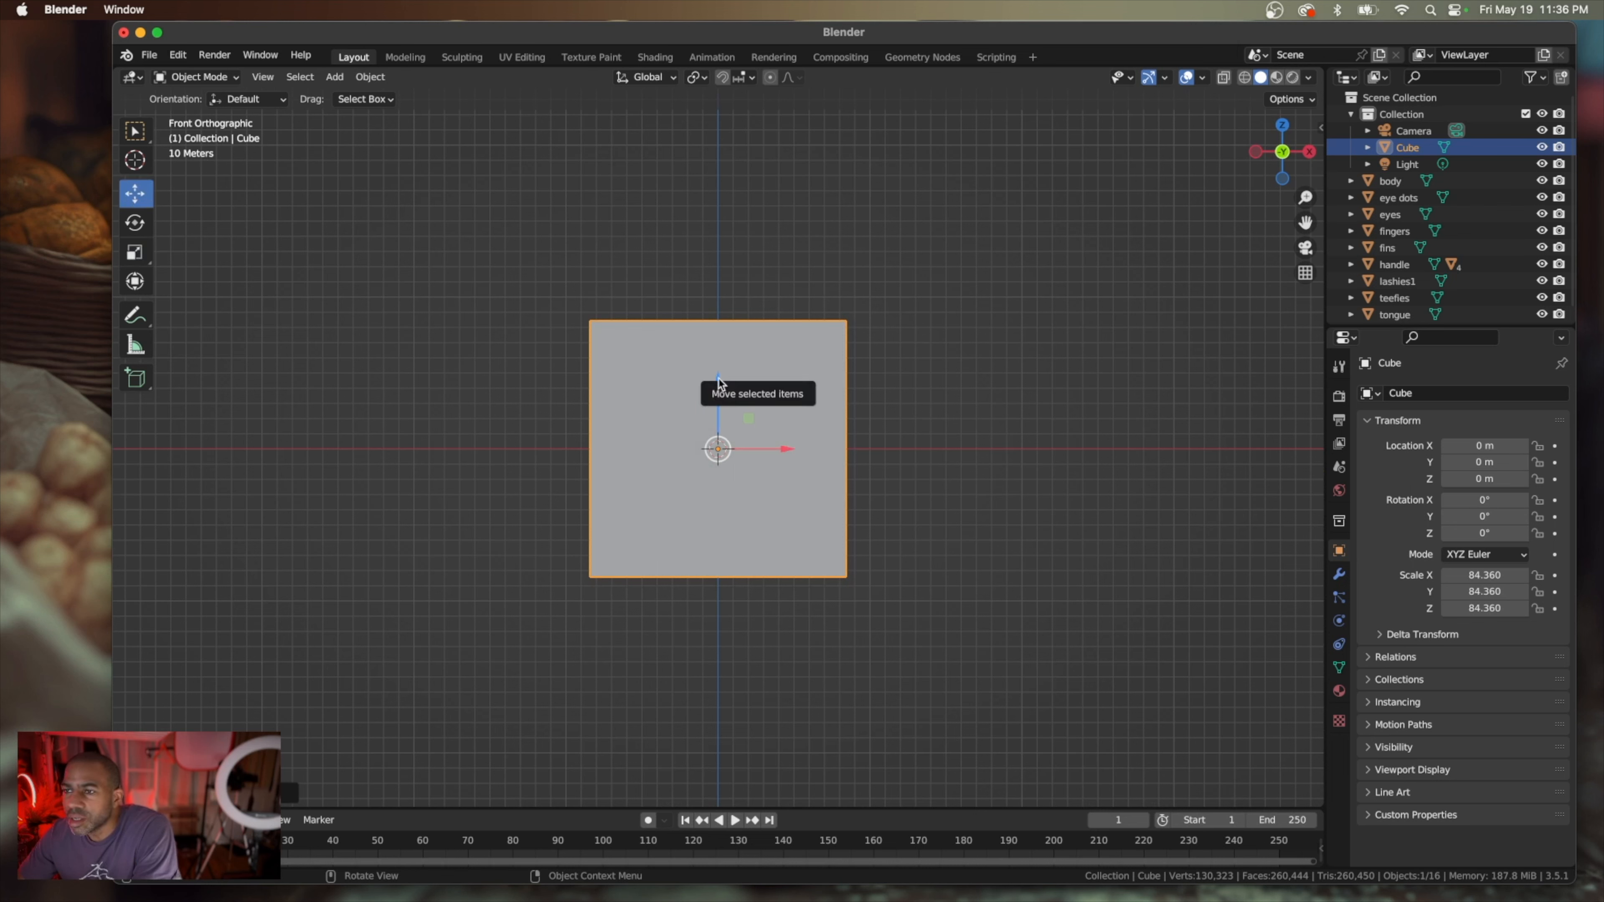
left_click_drag(720, 378, 707, 249)
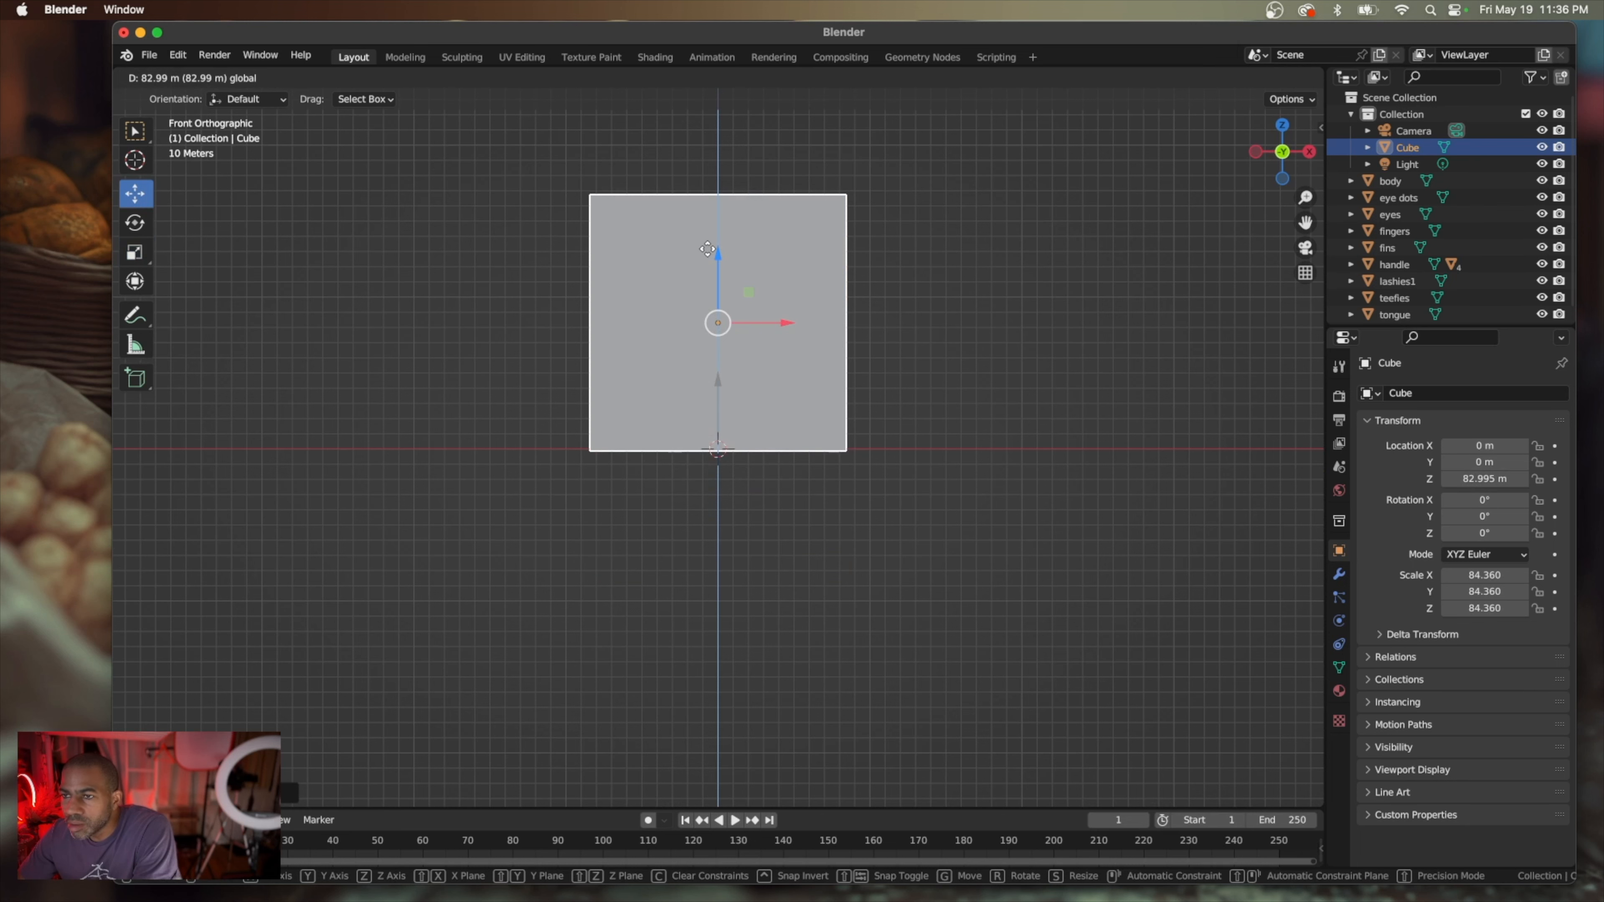
left_click_drag(707, 249, 707, 249)
middle_click_drag(704, 414, 721, 428)
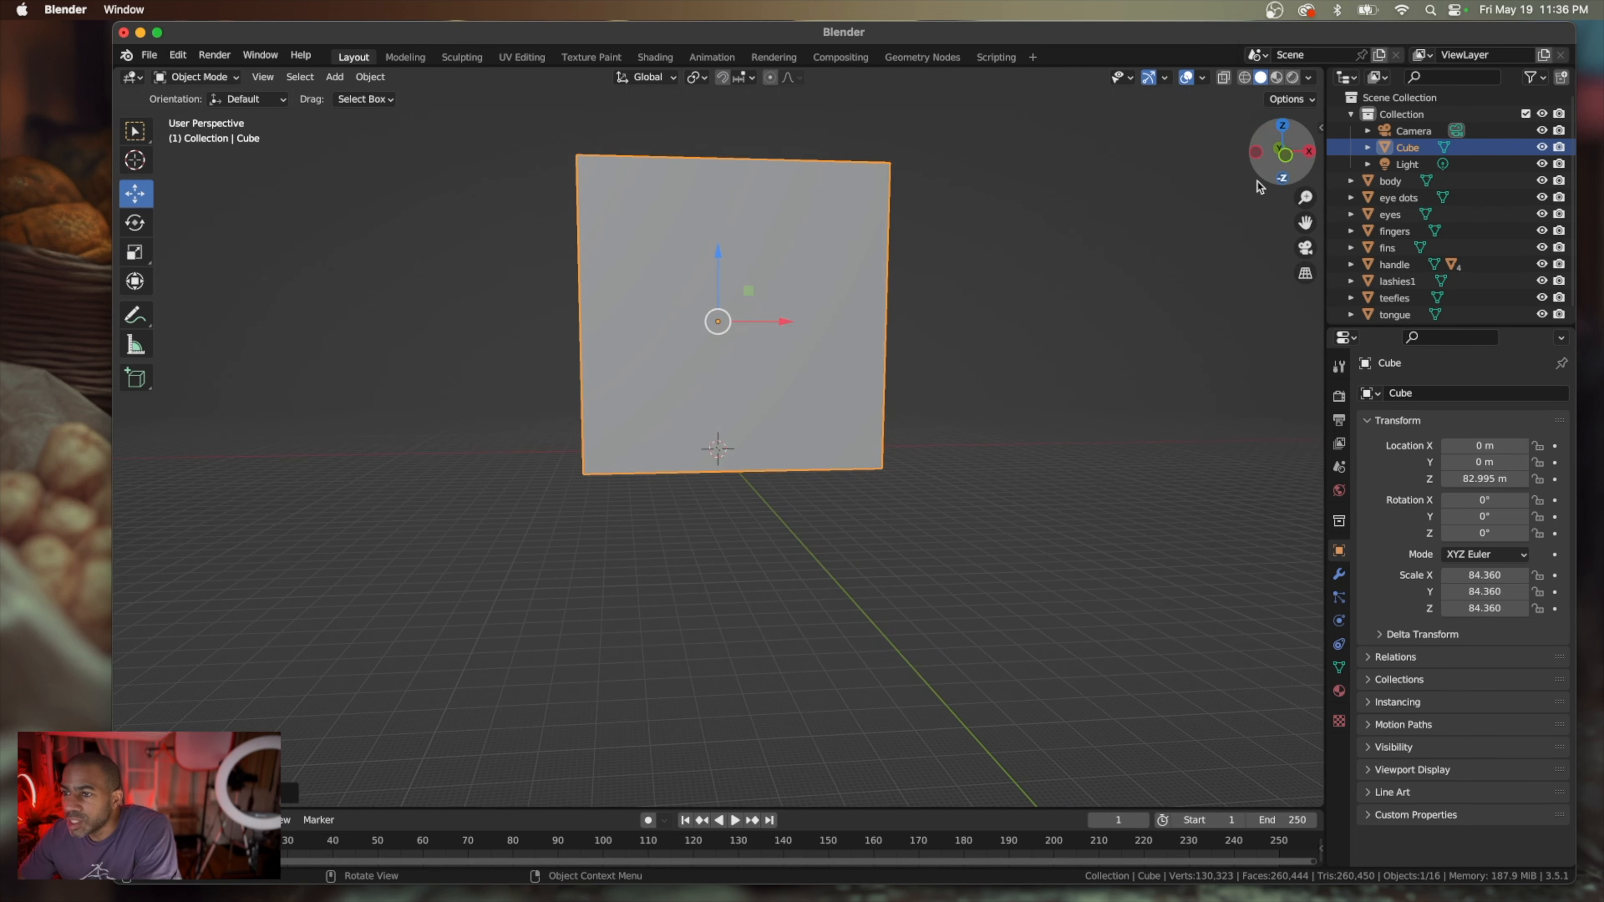
In Edit Mode, delete the two vertices of the cube's top front edge, leaving only the floor and back wall
middle_click_drag(791, 529, 791, 528)
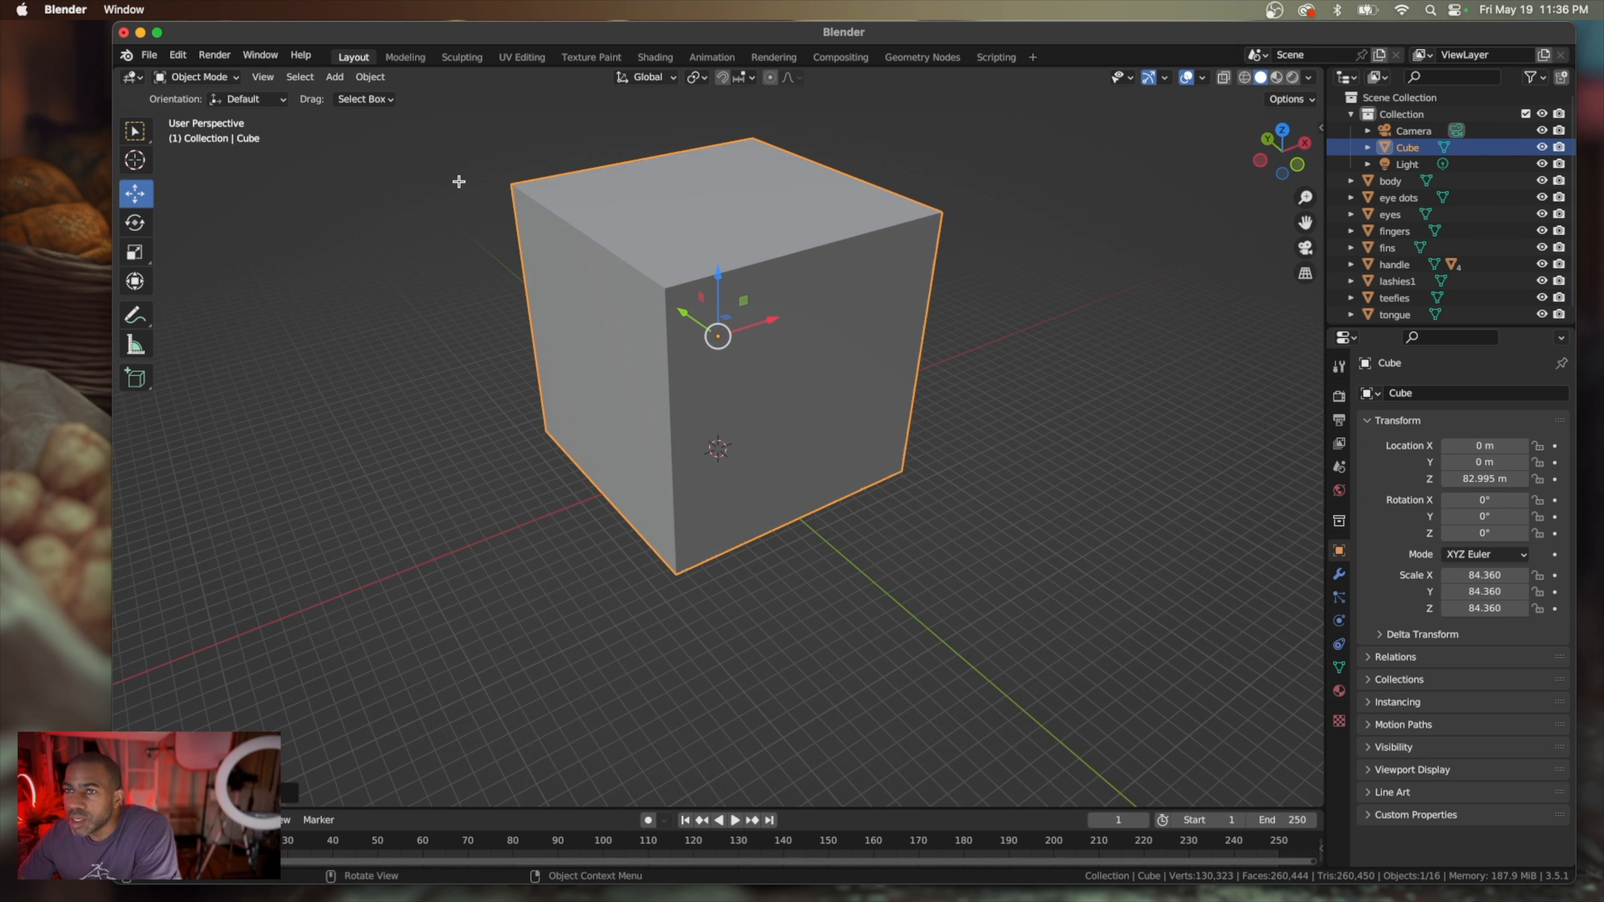
key("Tab")
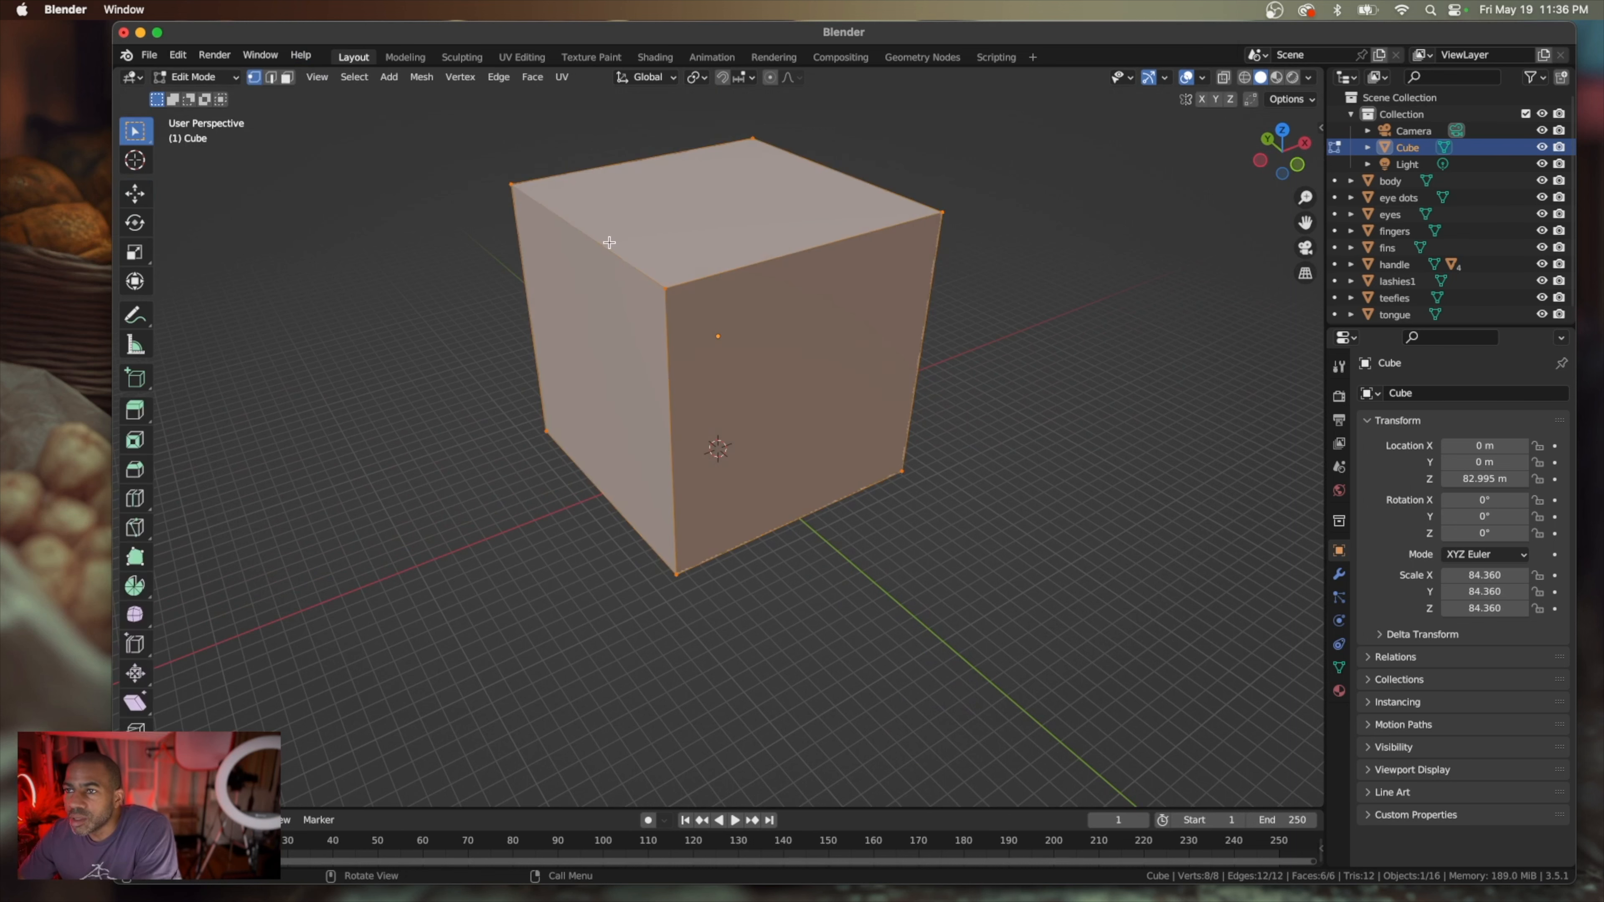
left_click(664, 289)
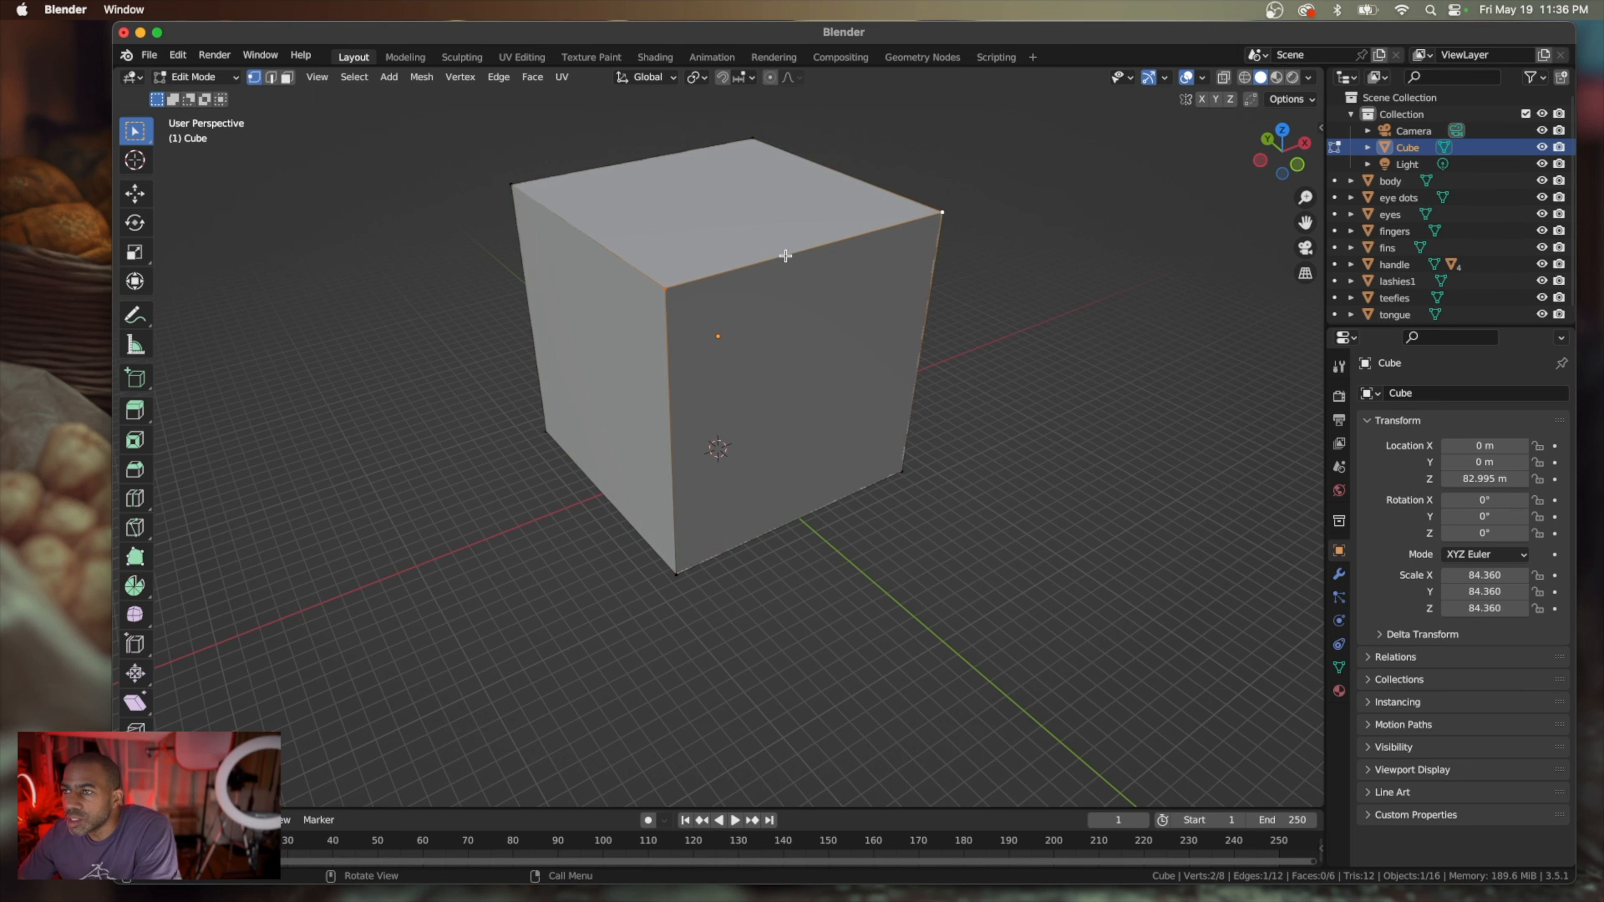
key("x")
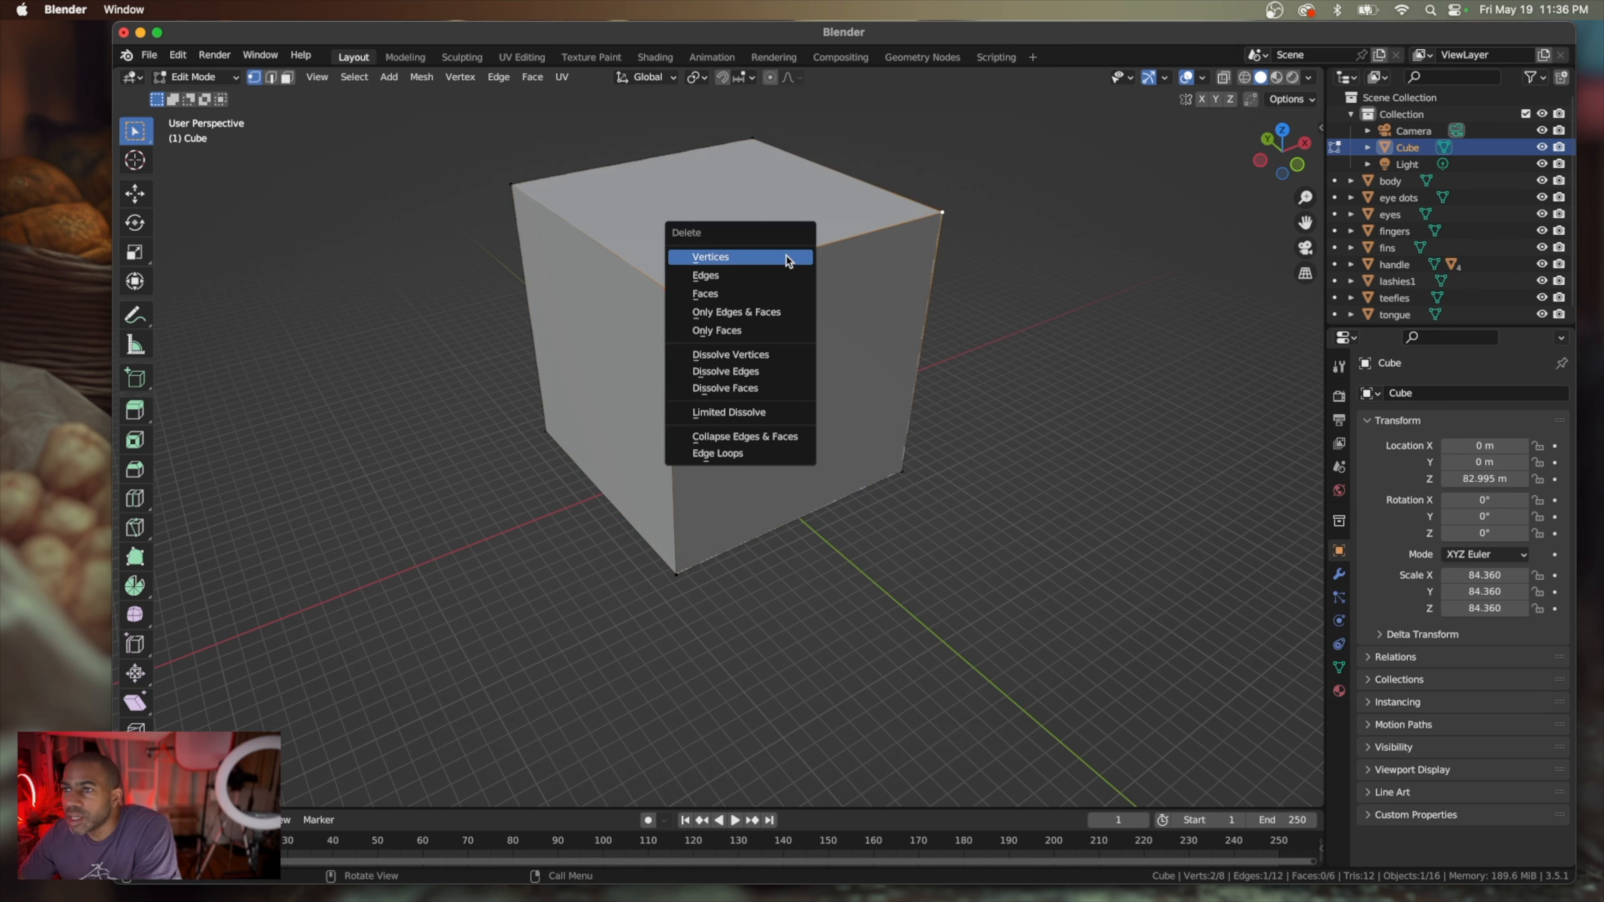
left_click(786, 259)
Examine the opened cube's floor and back wall from several angles and compare the gecko's size with them
scroll(721, 330, "down", 8)
scroll(721, 330, "left", 6)
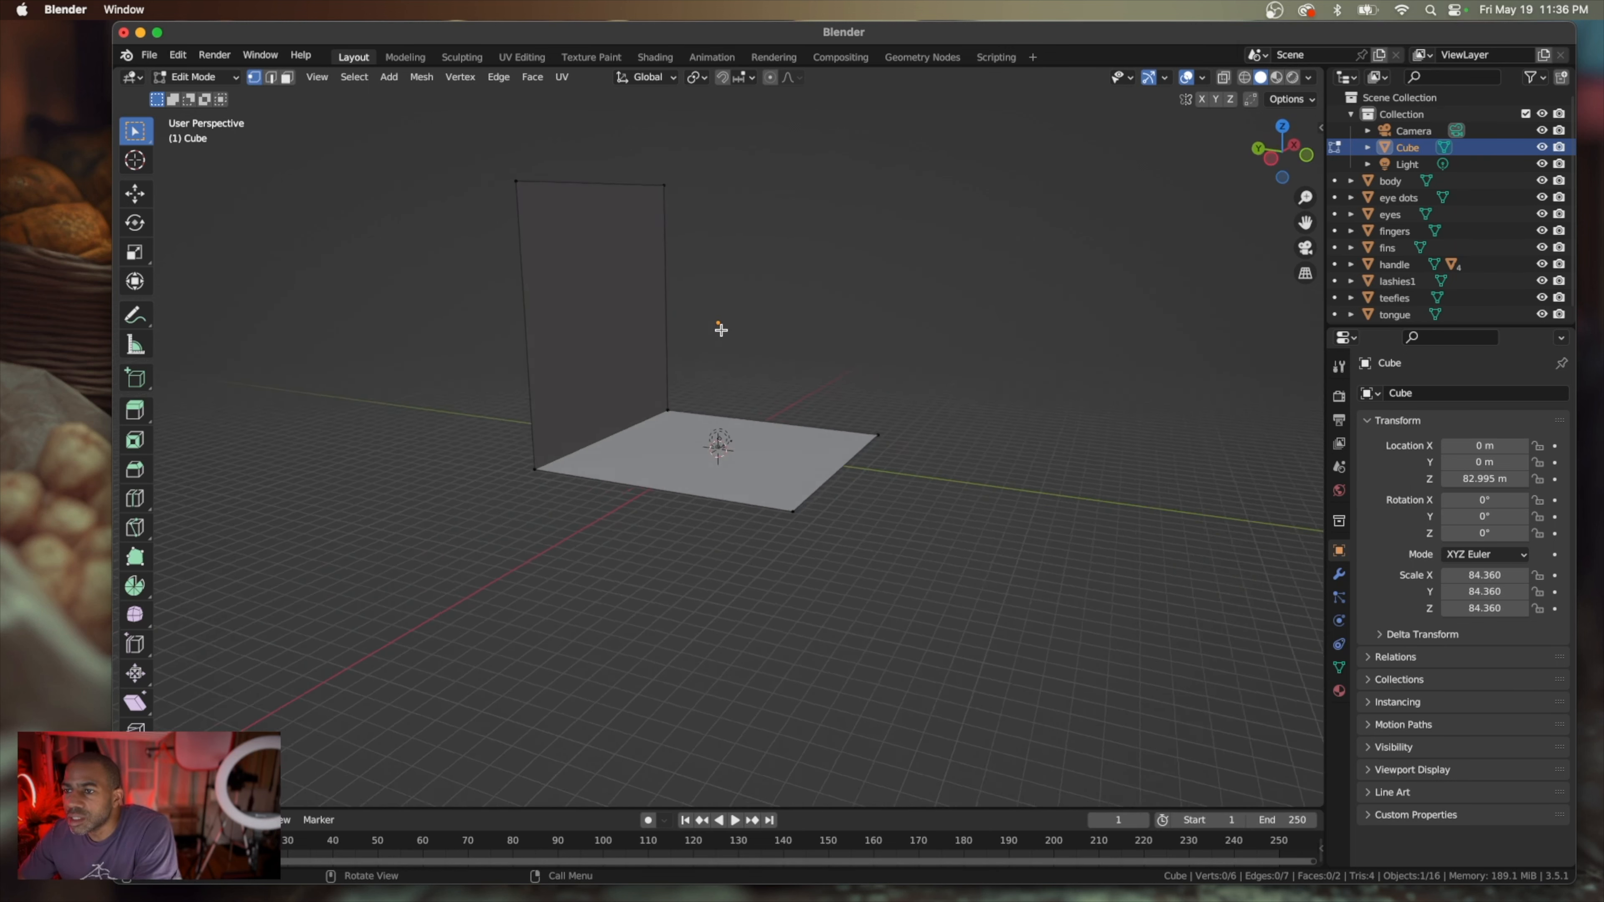
scroll(721, 330, "up", 3)
scroll(721, 330, "up", 3)
scroll(721, 330, "right", 4)
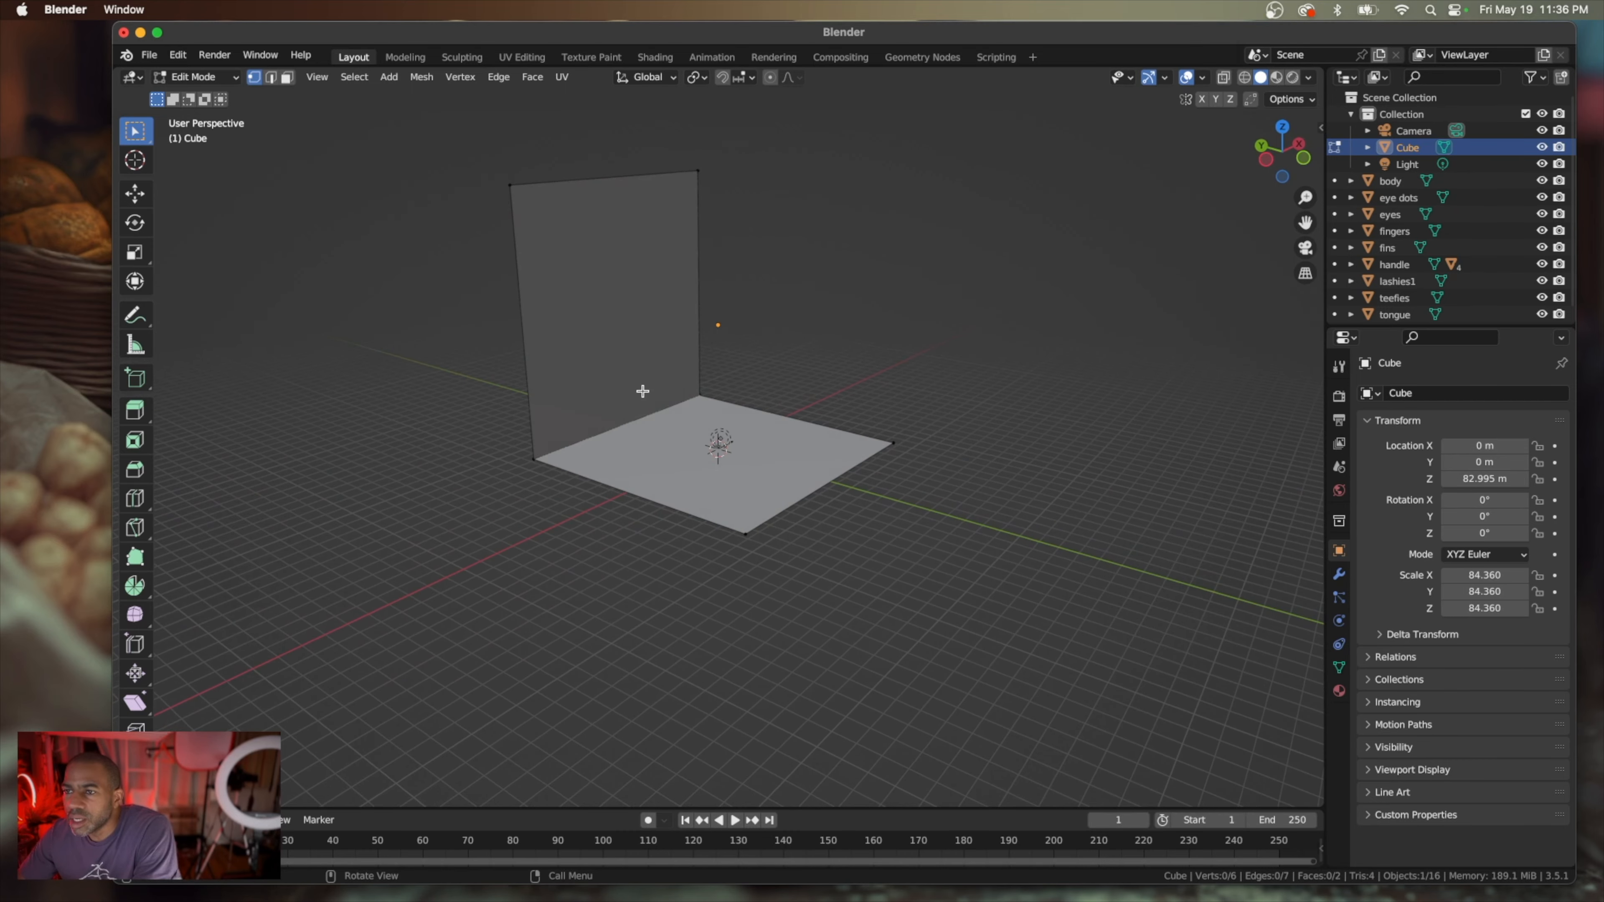
scroll(610, 424, "up", 4)
scroll(610, 425, "up", 8)
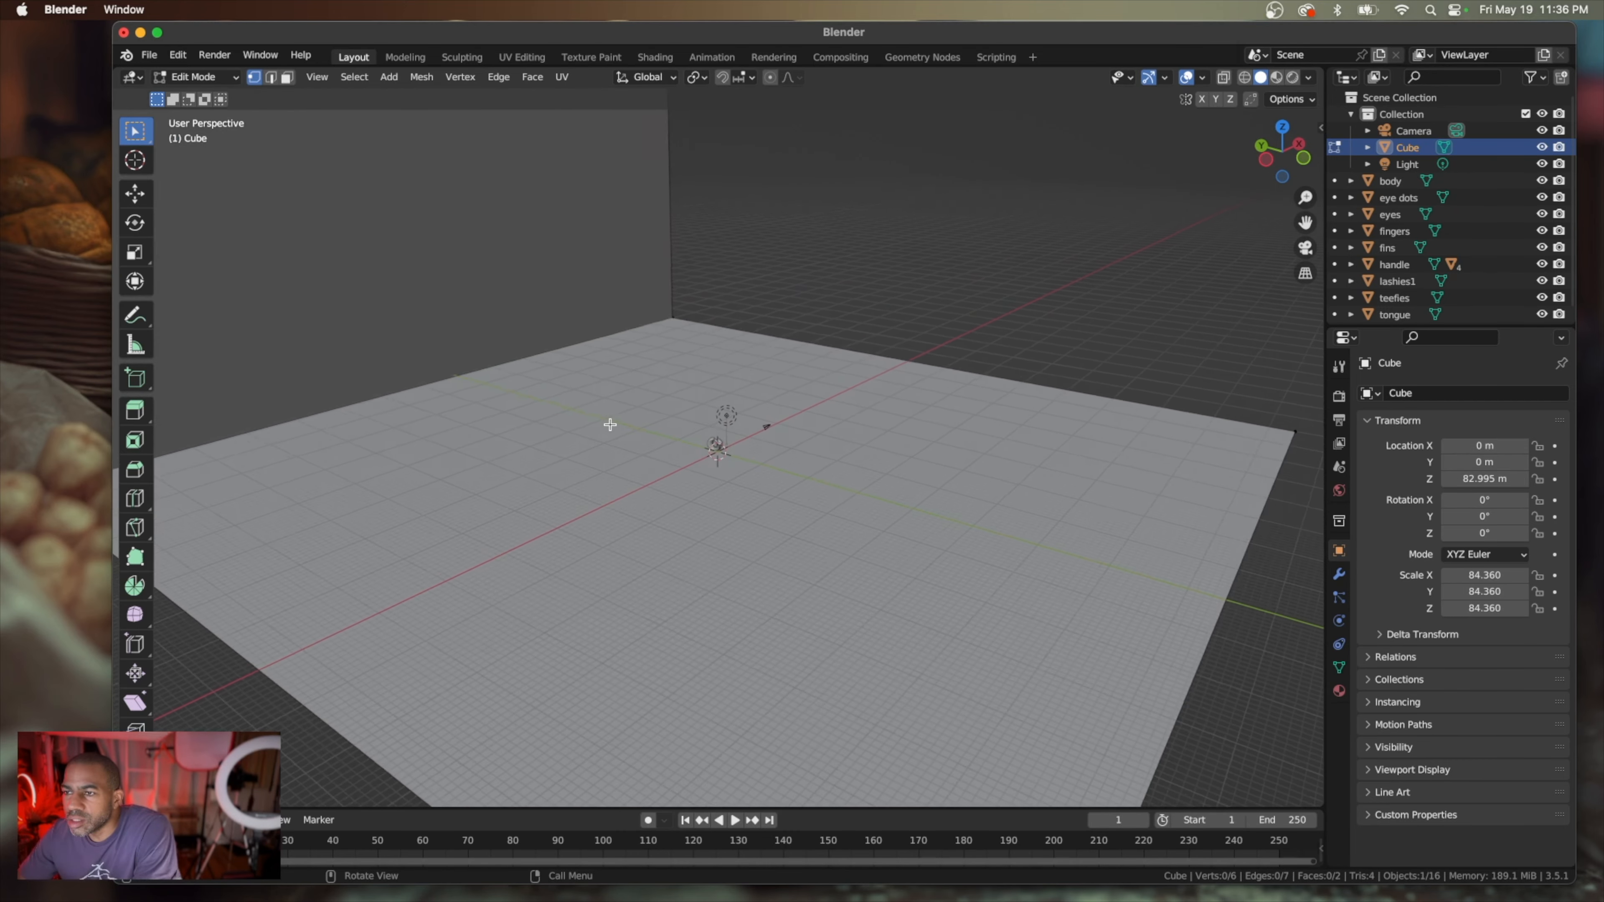
scroll(610, 423, "left", 10)
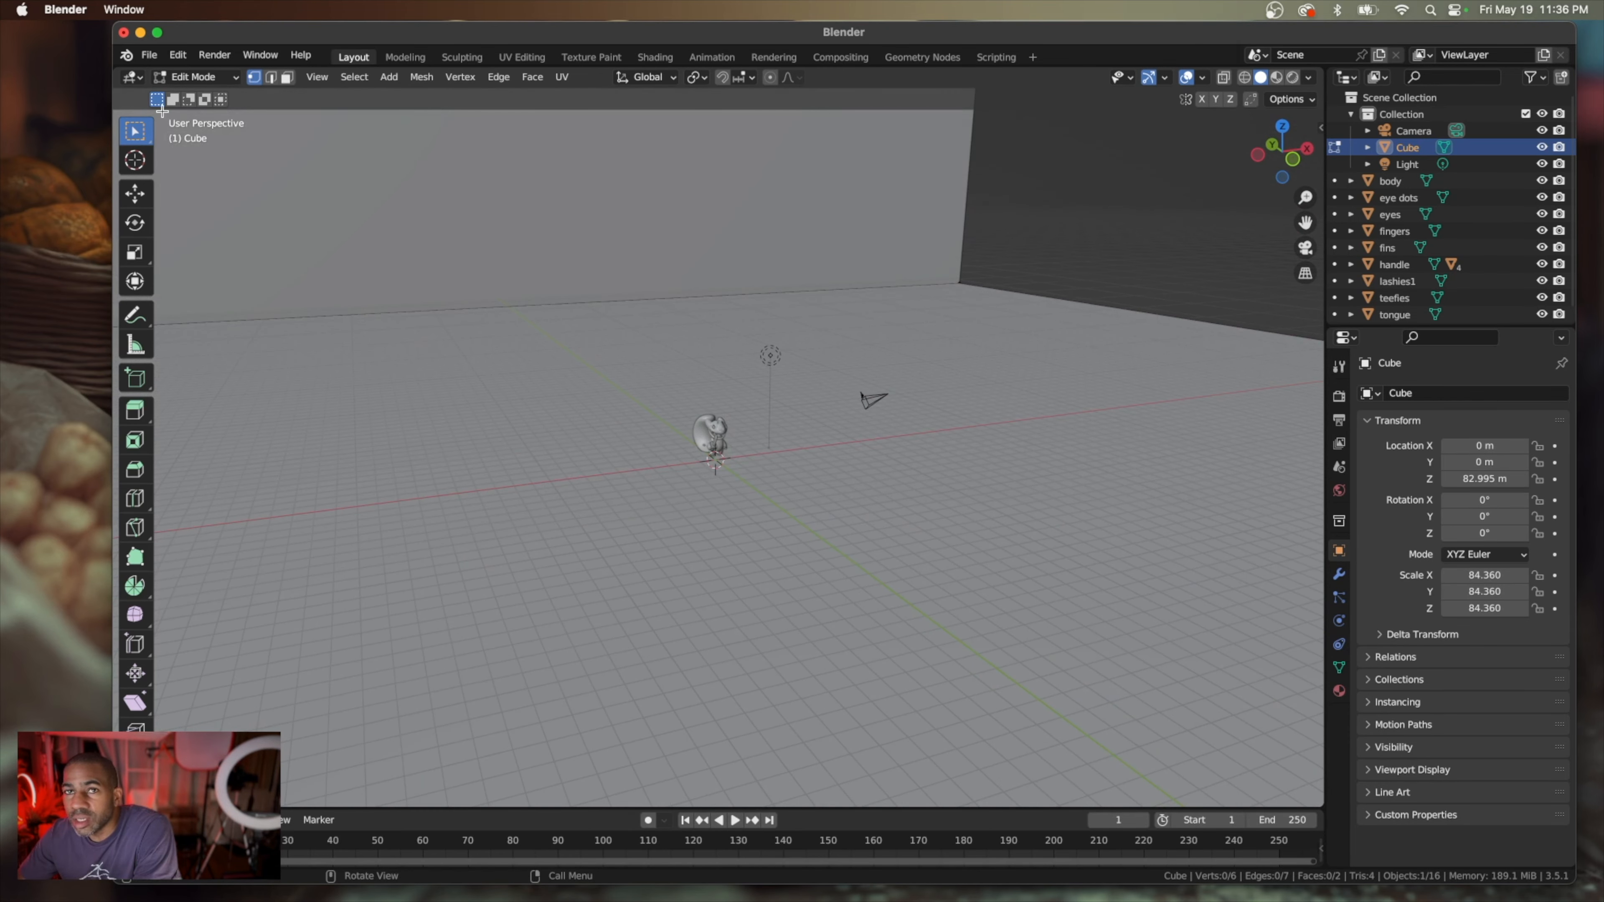
left_click(135, 194)
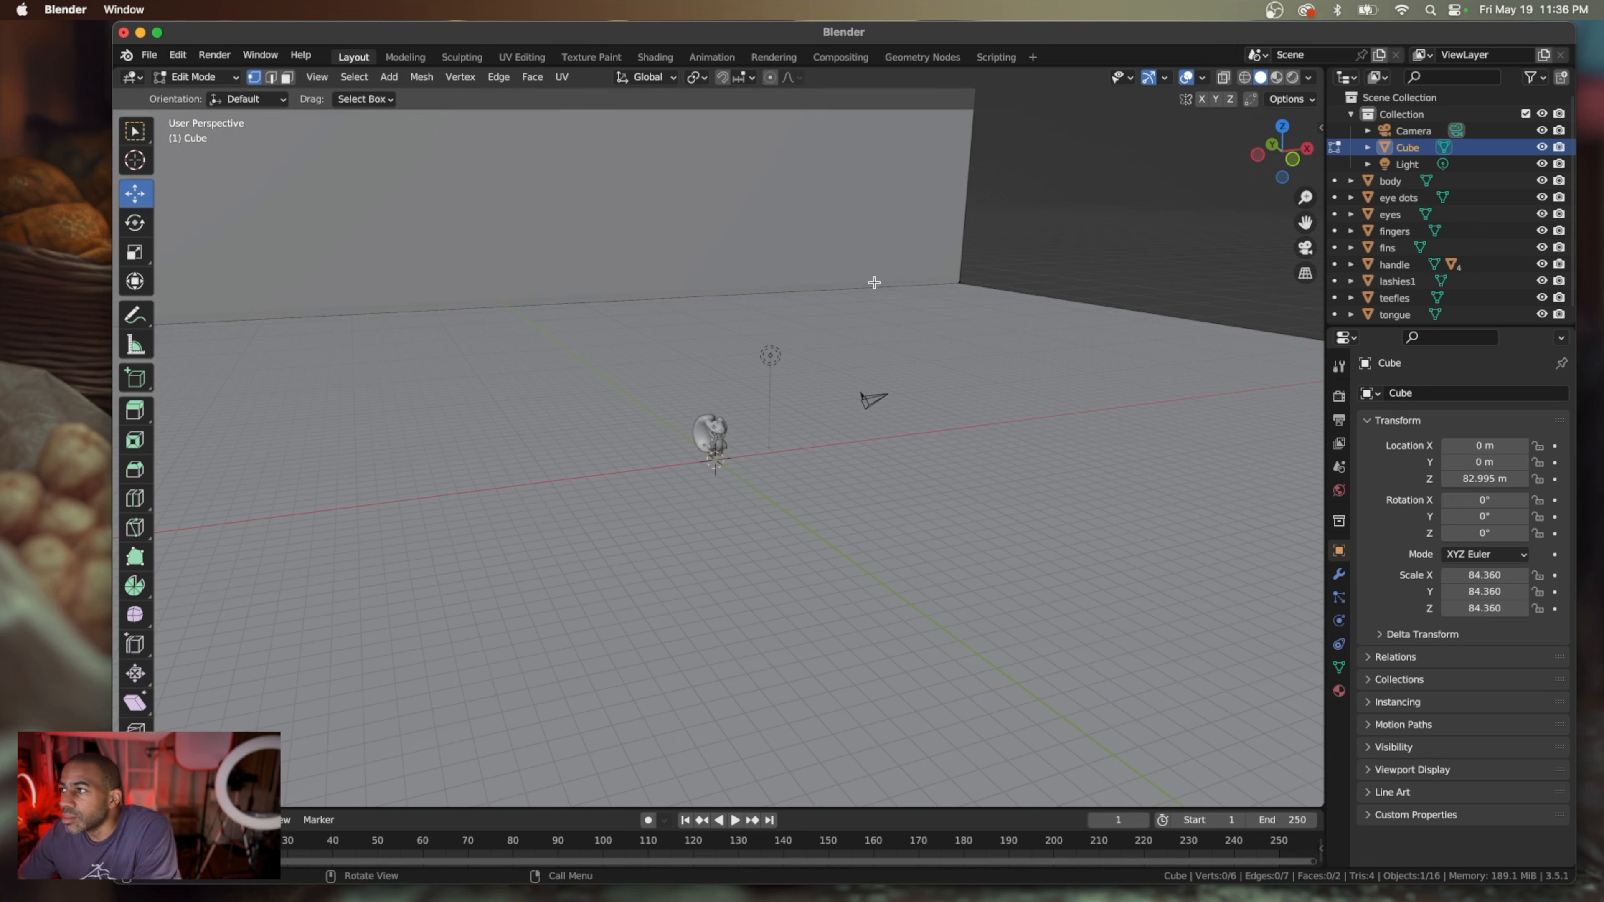
Rename the Cube object as Backdrop
double_click(1408, 148)
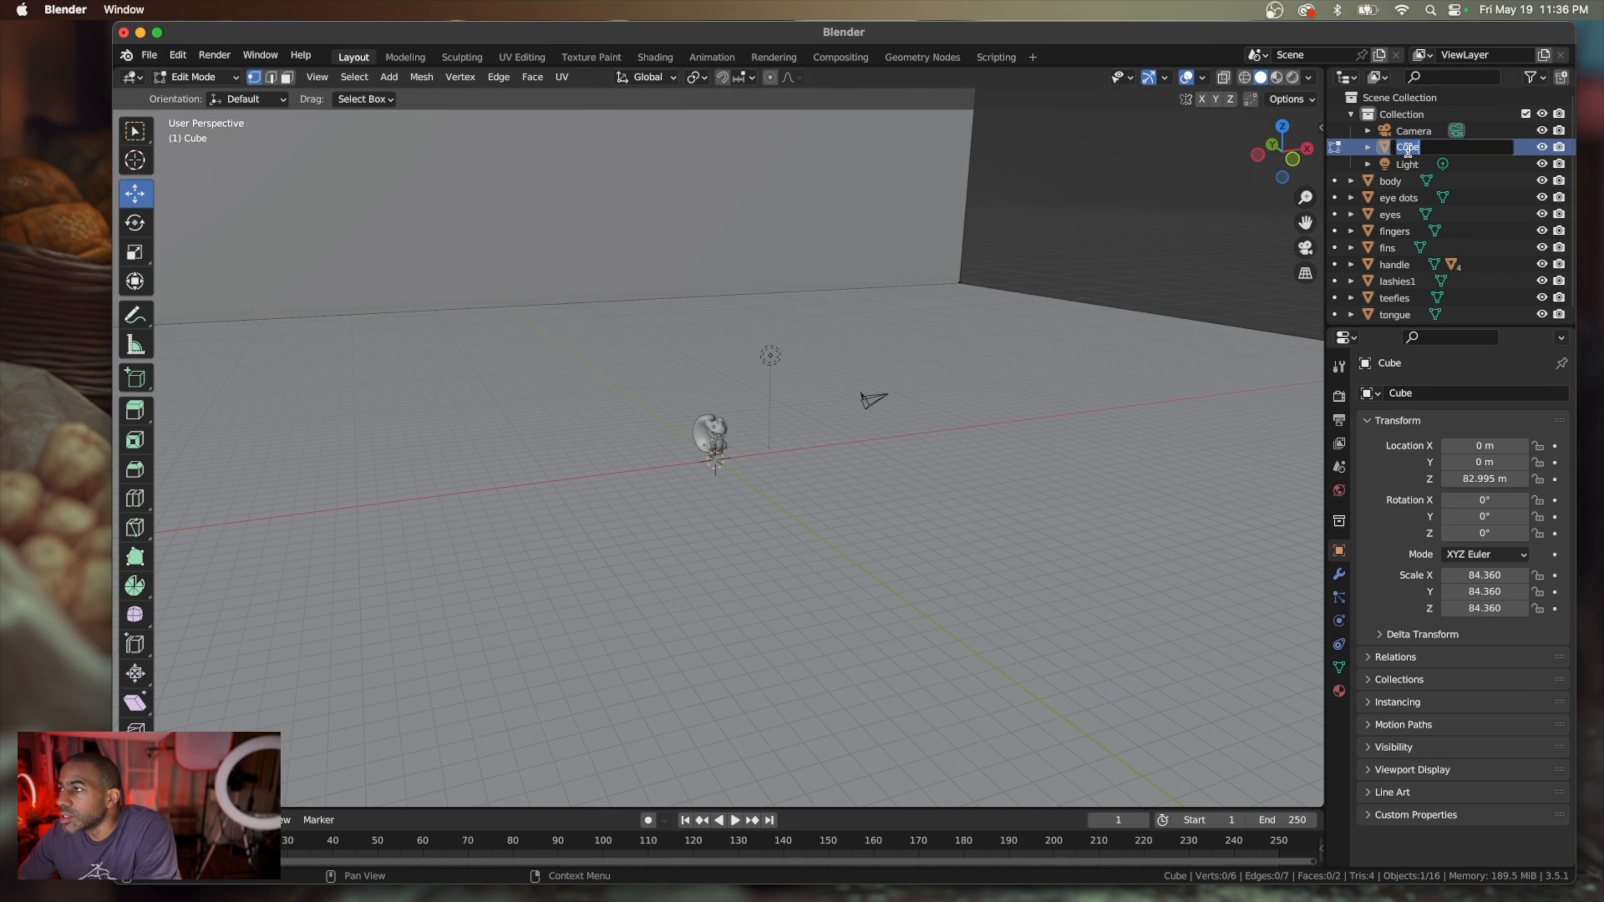
type("Backdrop")
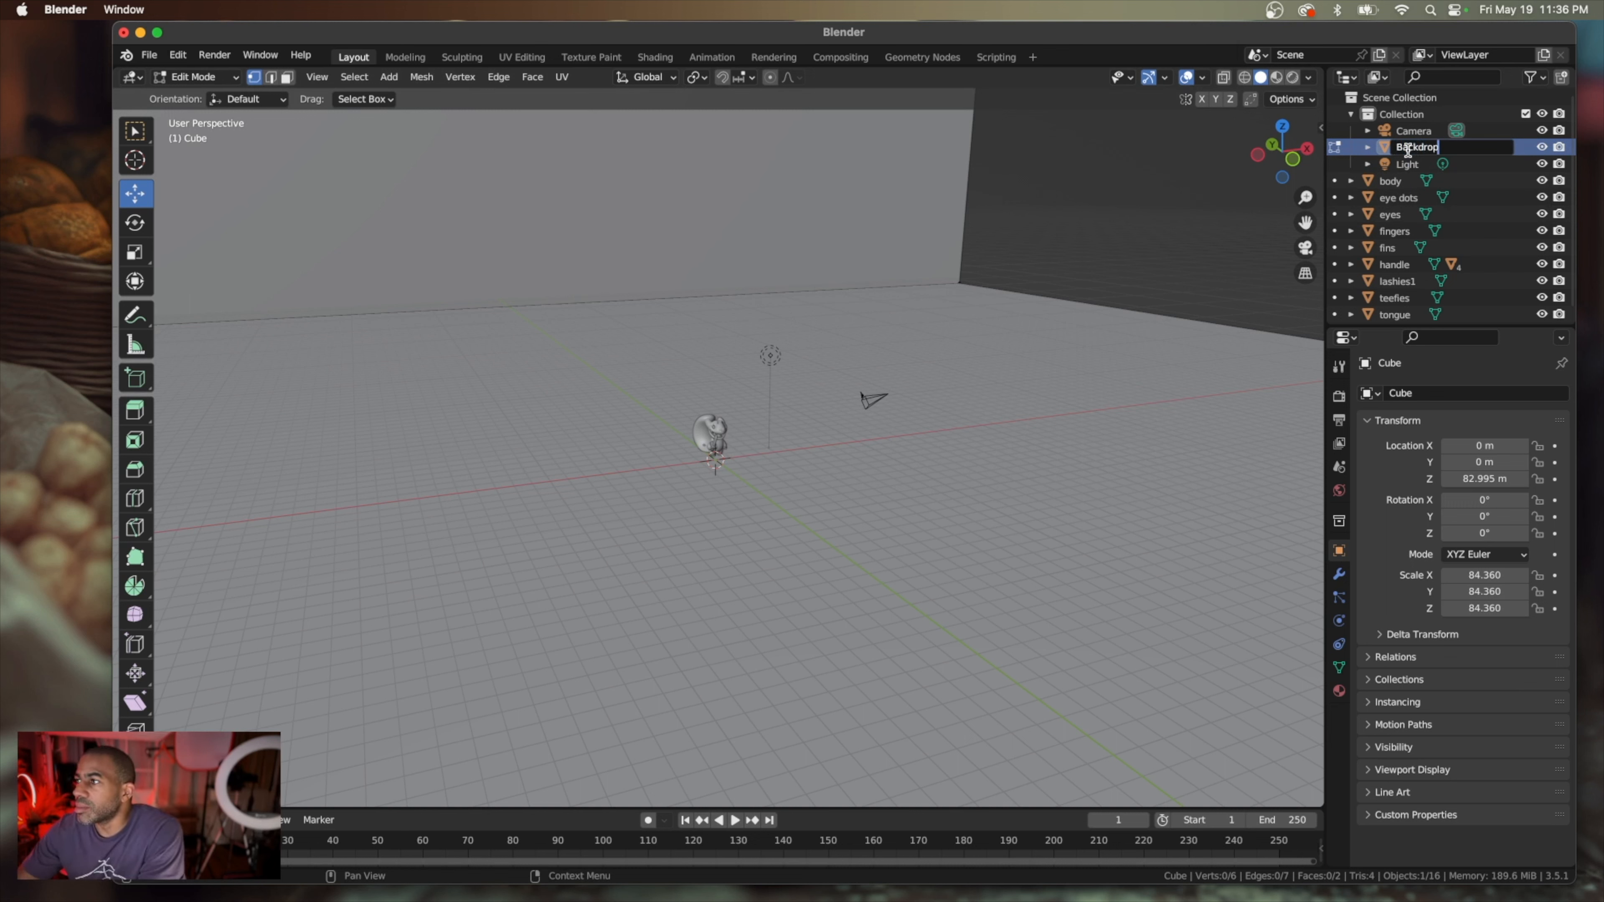
key("Return")
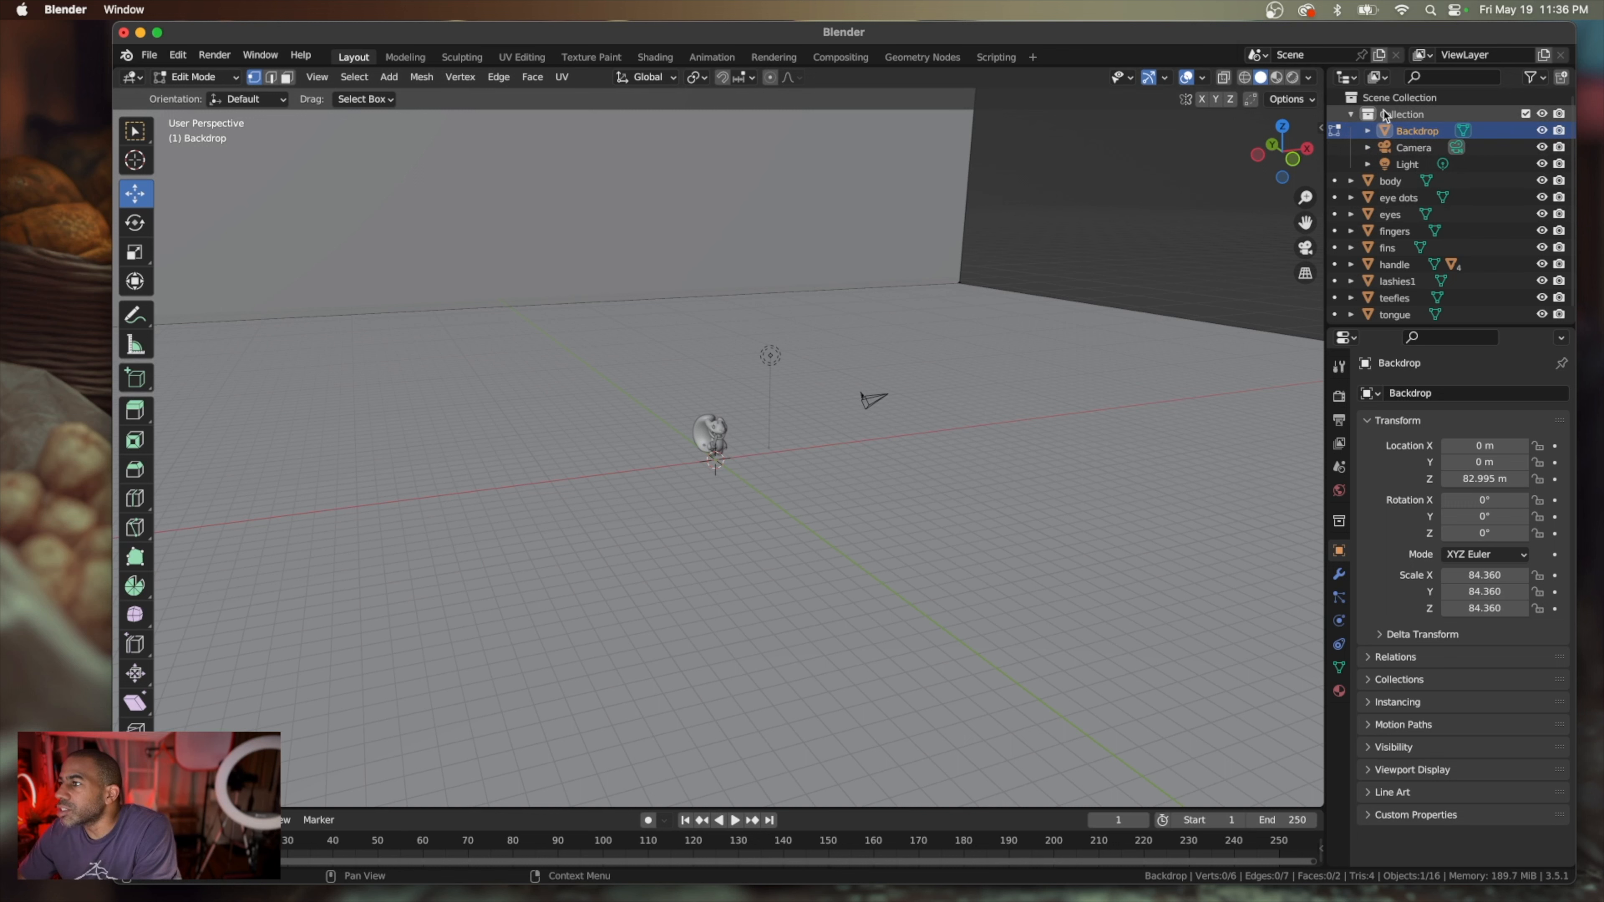
Add a new collection to the scene and name it Gecko
left_click(1562, 78)
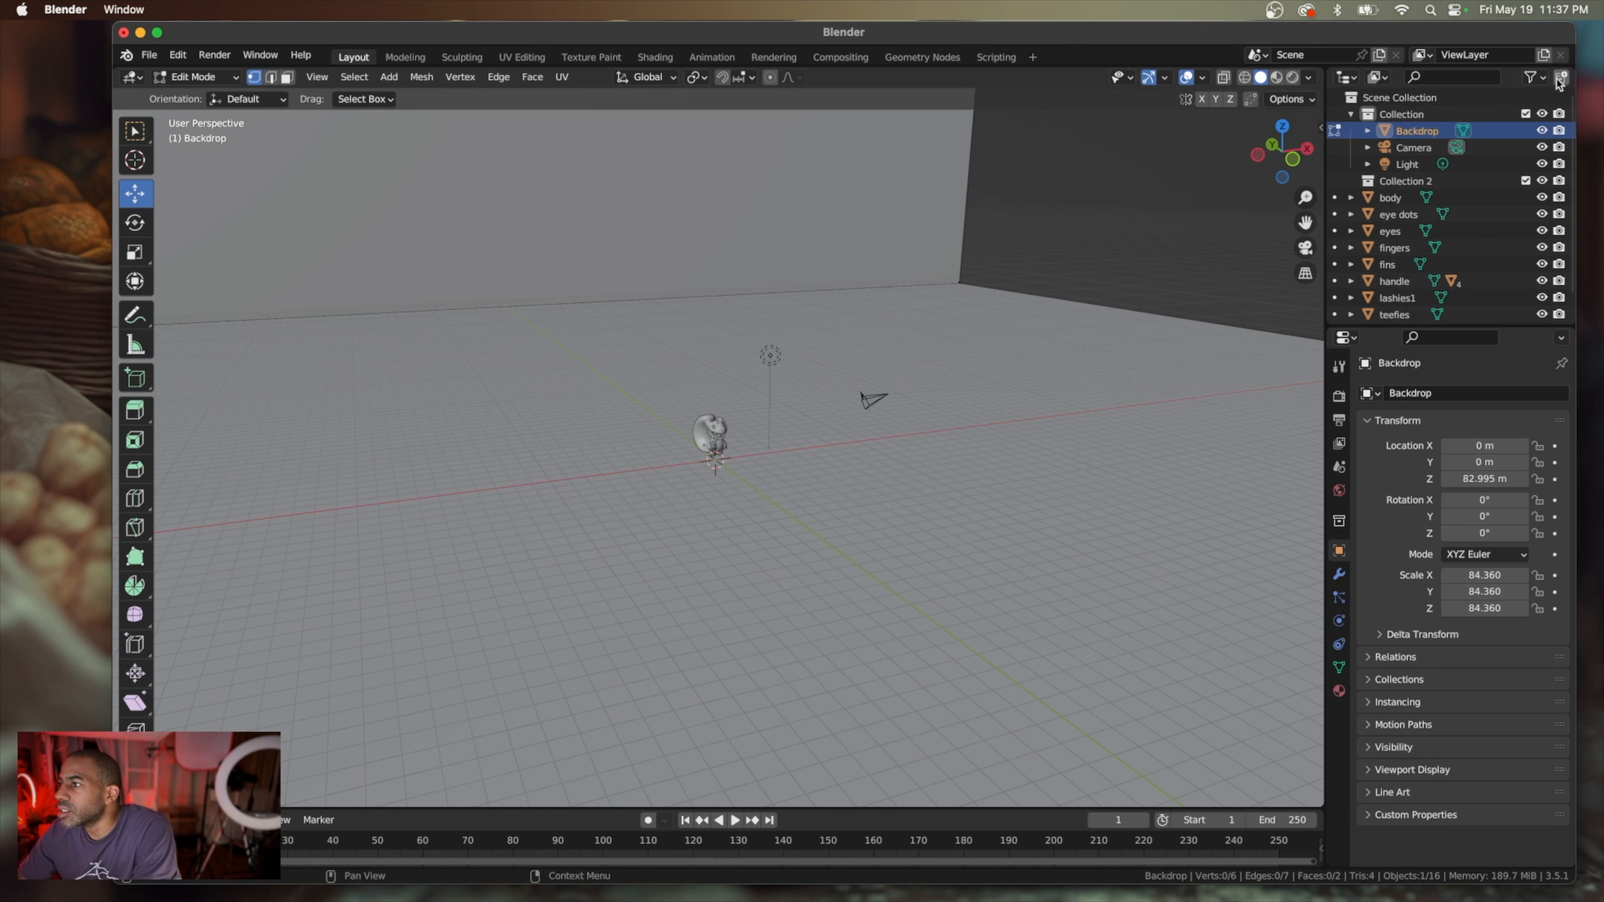
double_click(1425, 180)
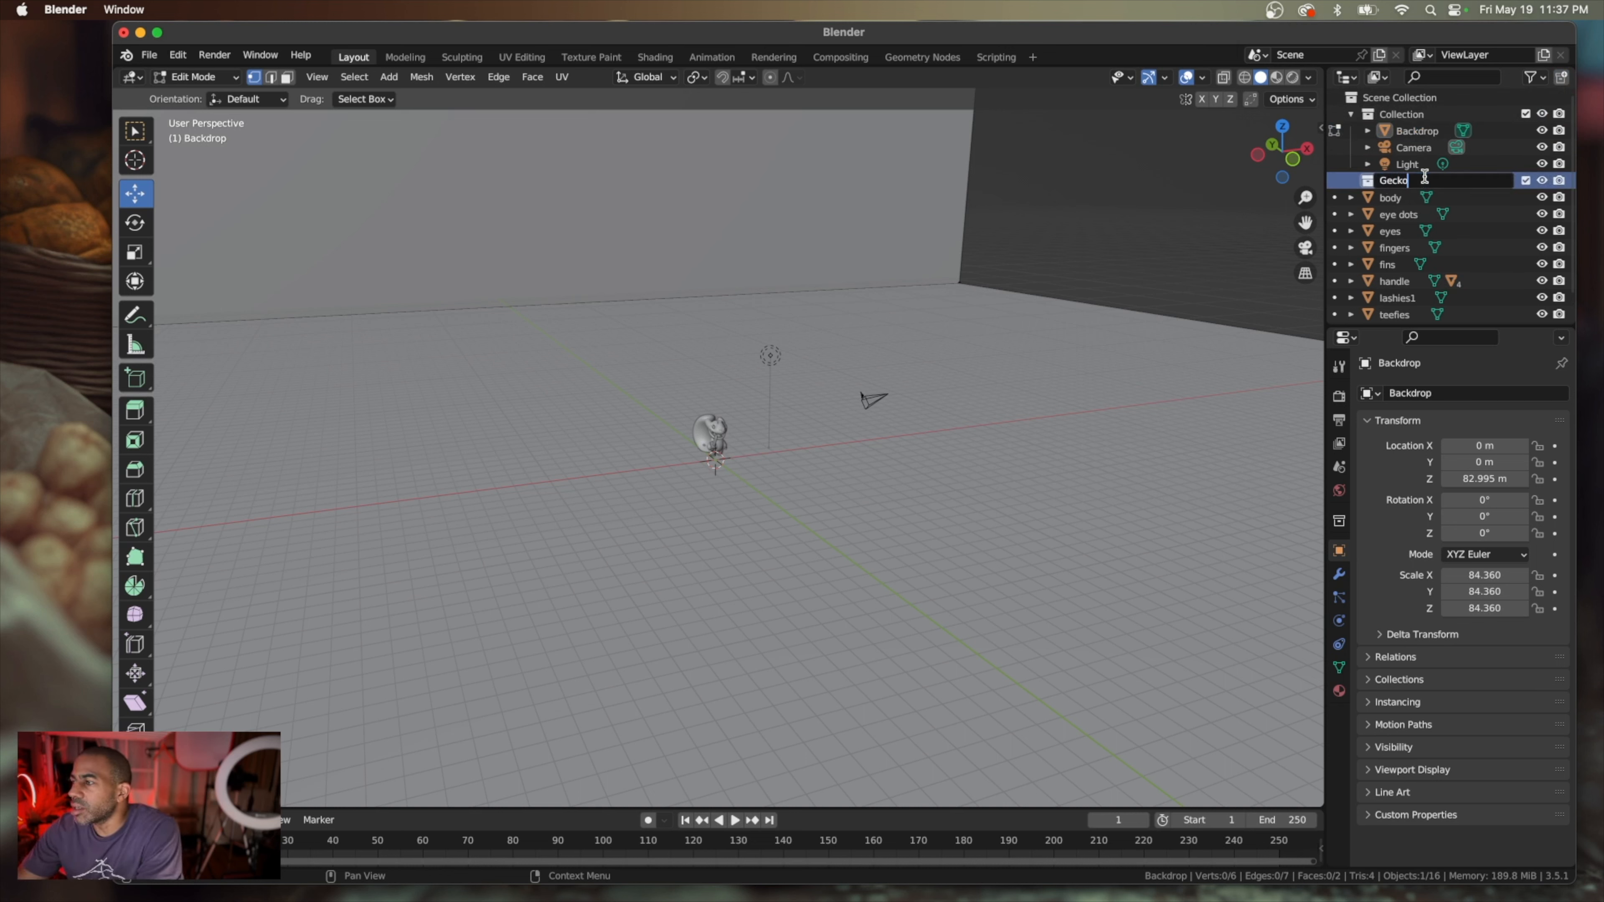
key("Return")
Move the objects from body to tongue, plus blade, handle bottom, hilt and hilt2, into the Gecko collection
left_click(1391, 198)
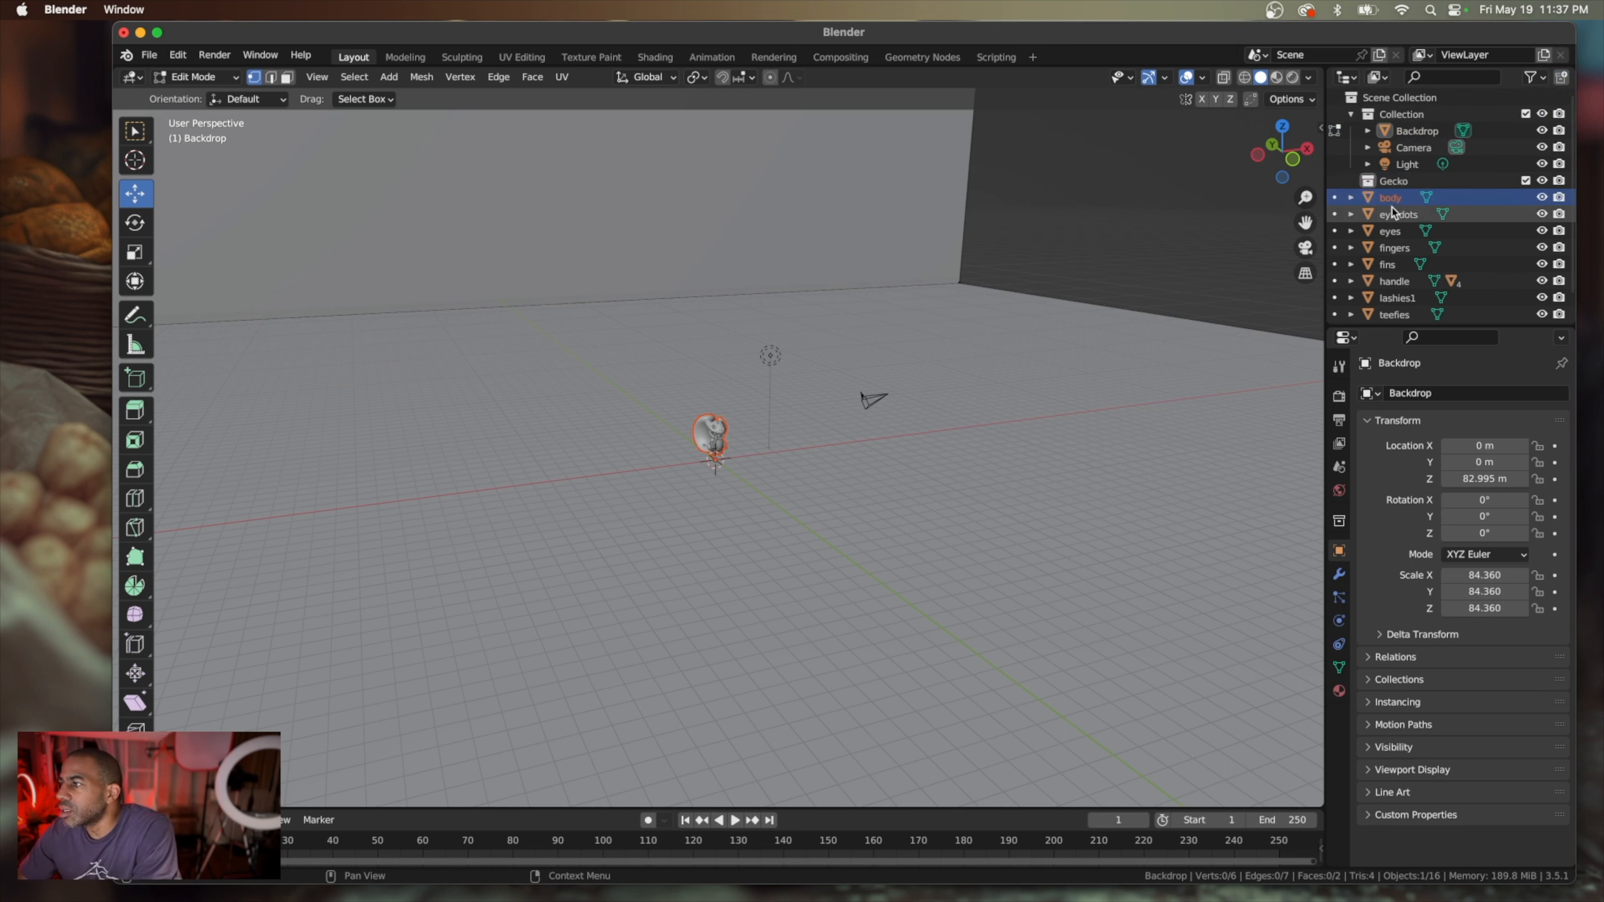
scroll(1395, 215, "down", 1)
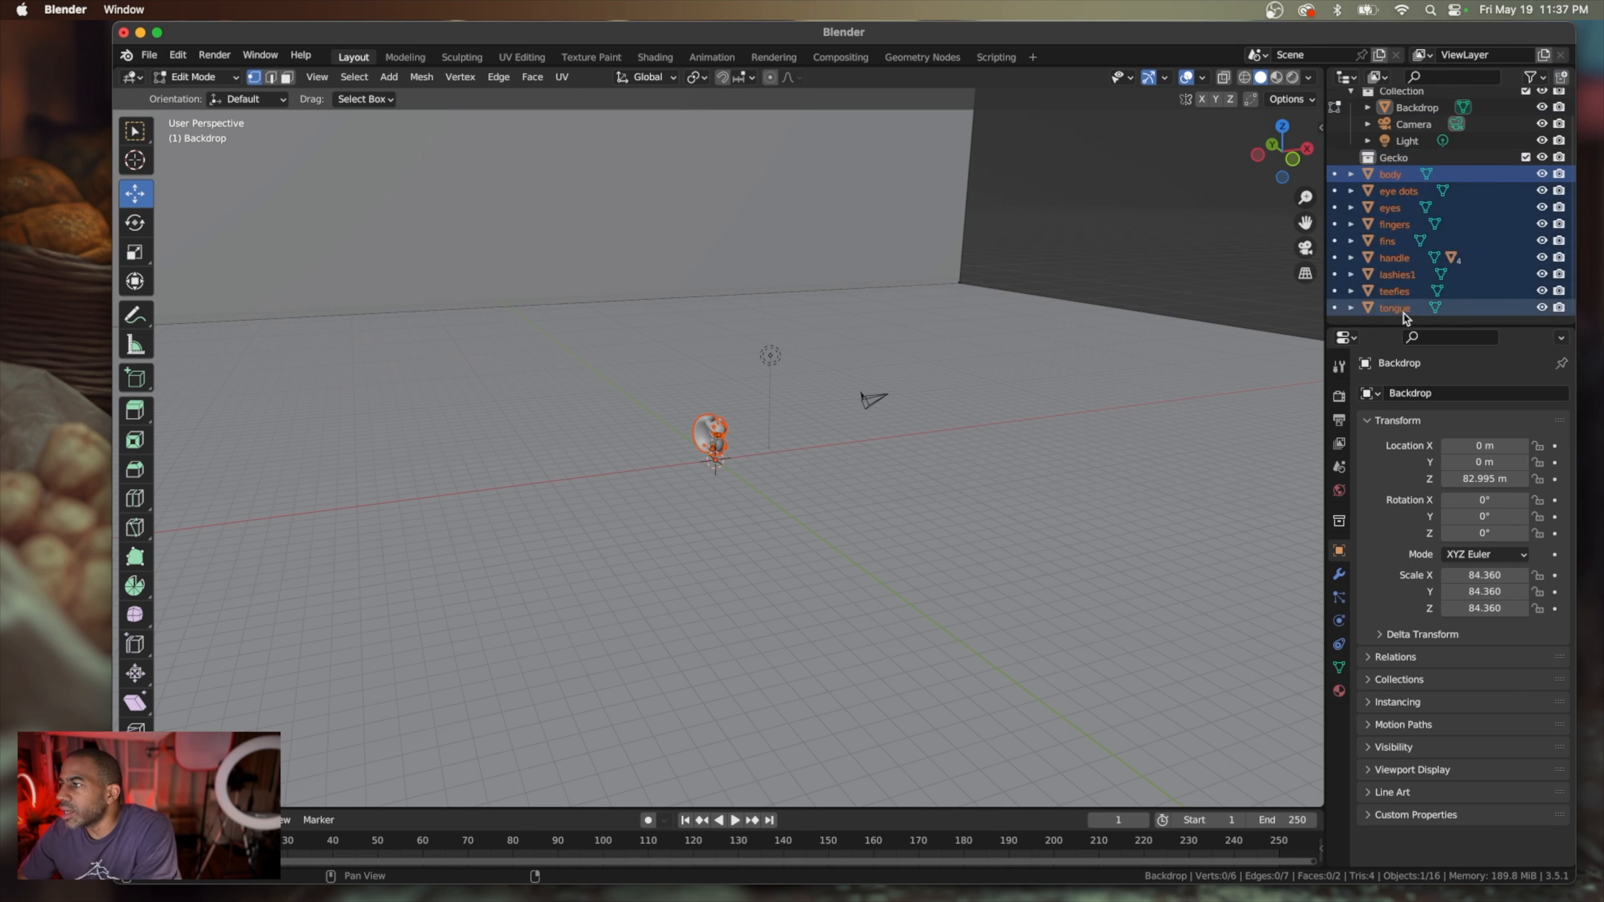
left_click_drag(1403, 317, 1392, 158)
scroll(1392, 205, "down", 3)
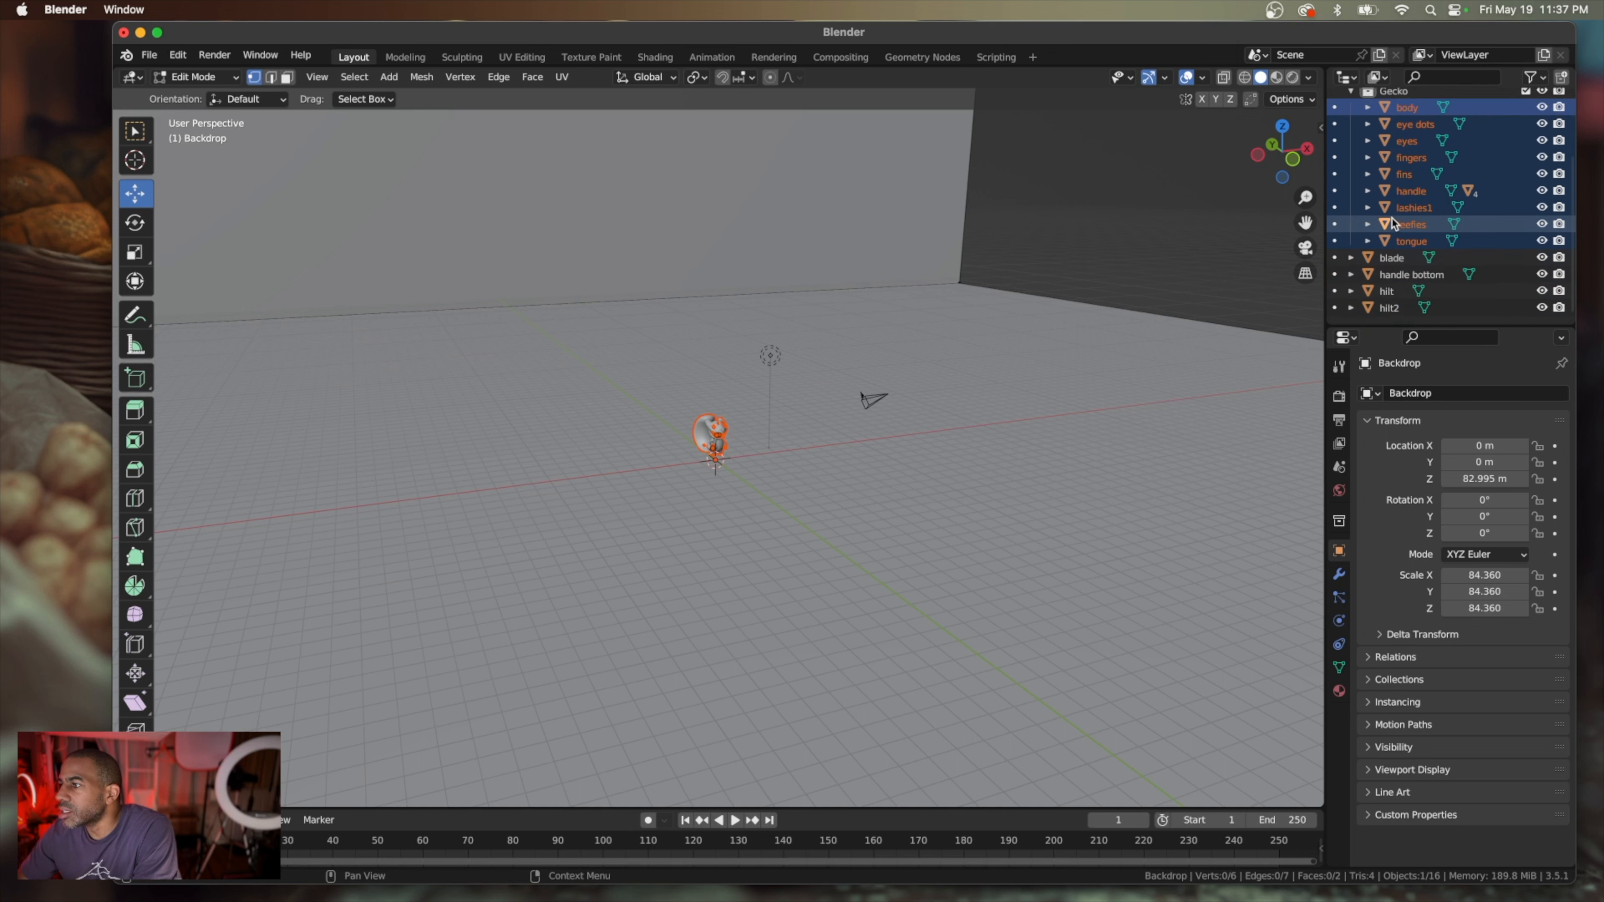
left_click(1394, 259)
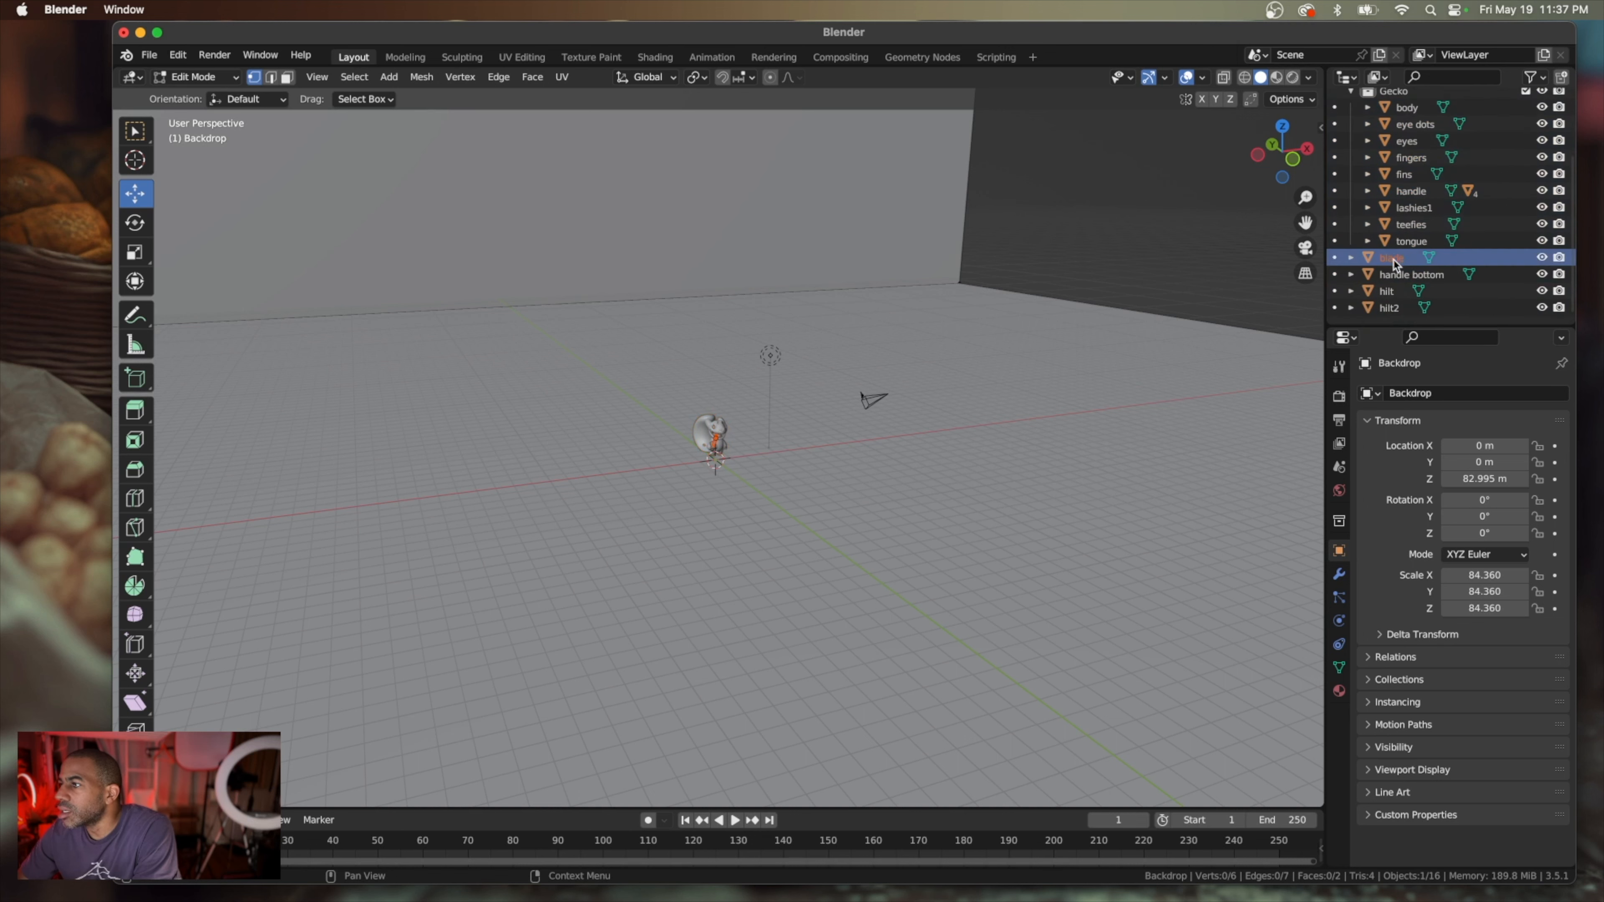
left_click_drag(1394, 308, 1394, 180)
scroll(1394, 215, "down", 1)
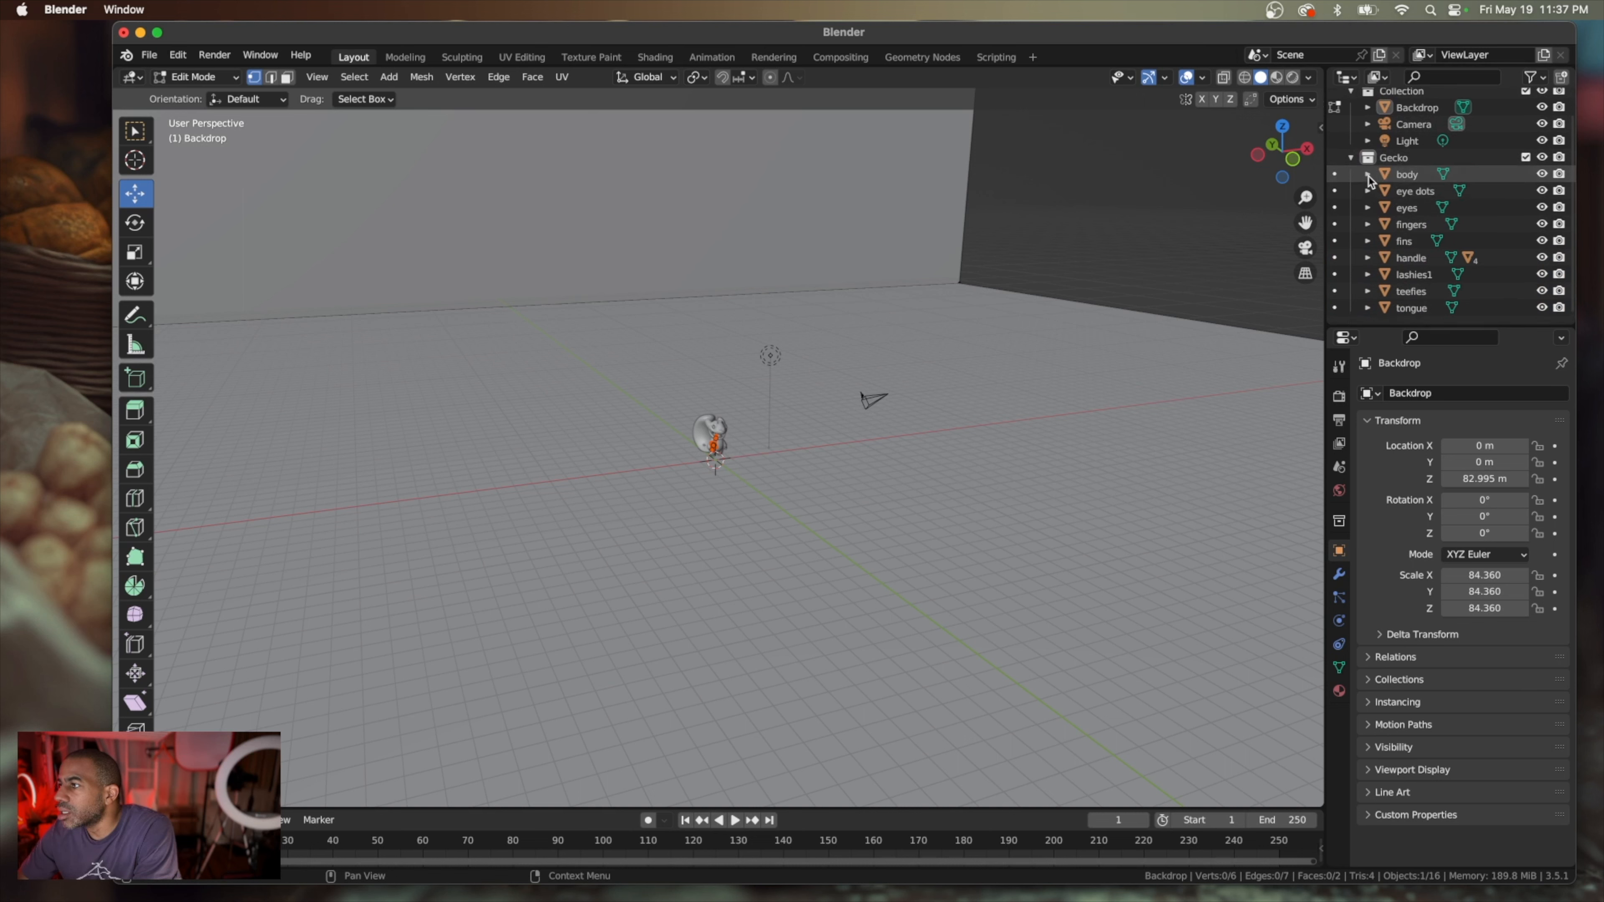
Expand the handle object's hierarchy and select all gecko parts from body to tongue, including the nested sword pieces
left_click(1371, 259)
scroll(1377, 261, "down", 5)
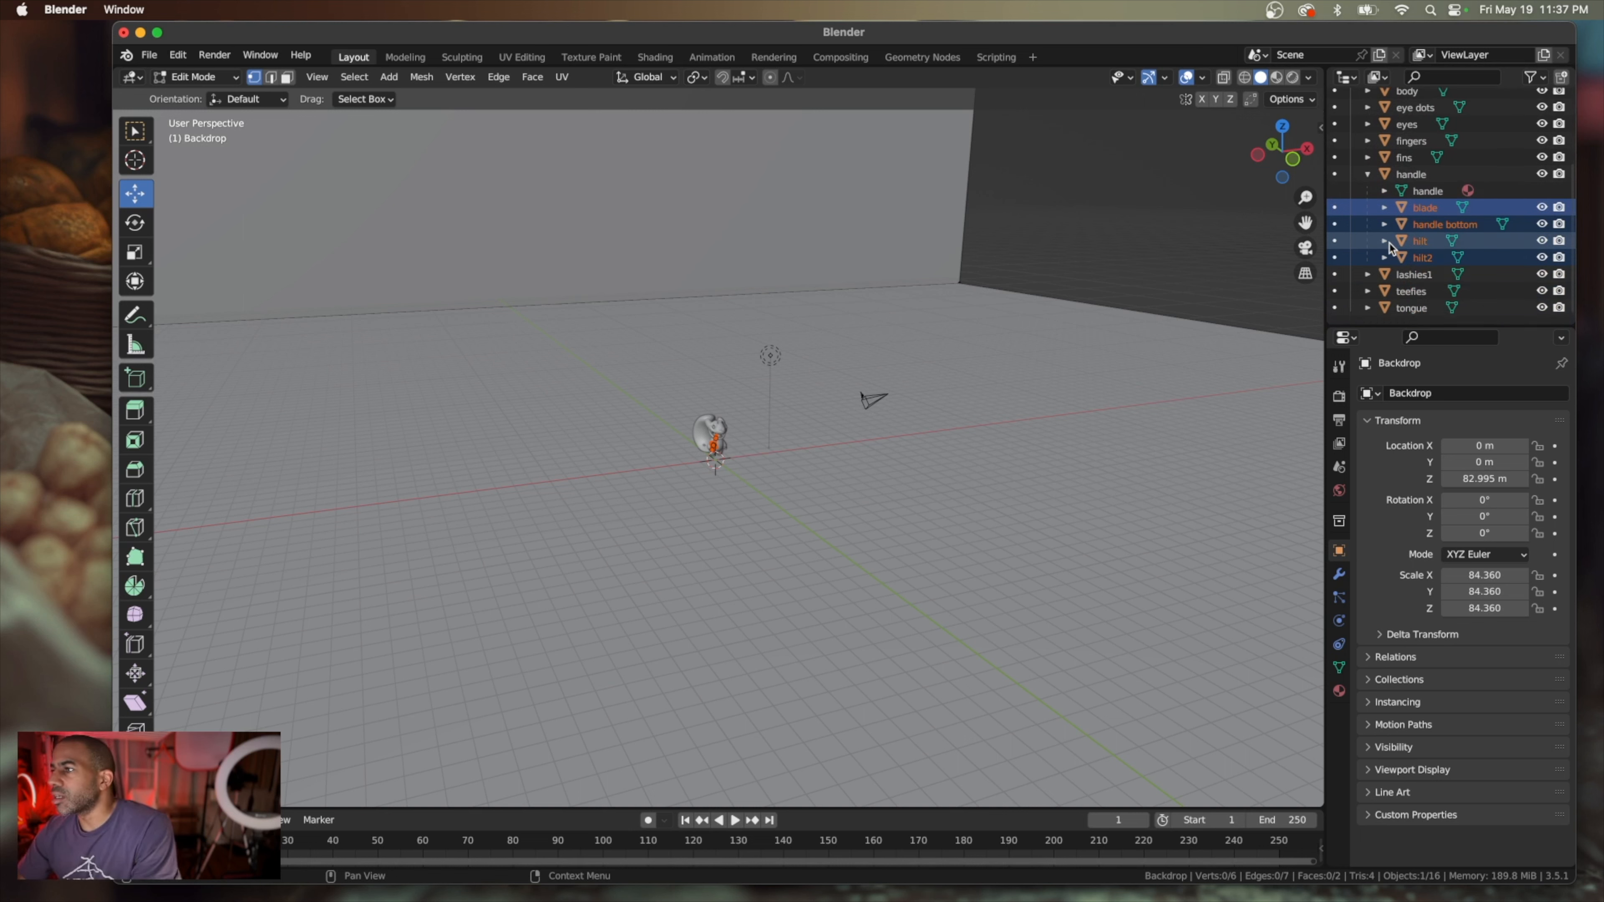
scroll(1383, 241, "up", 7)
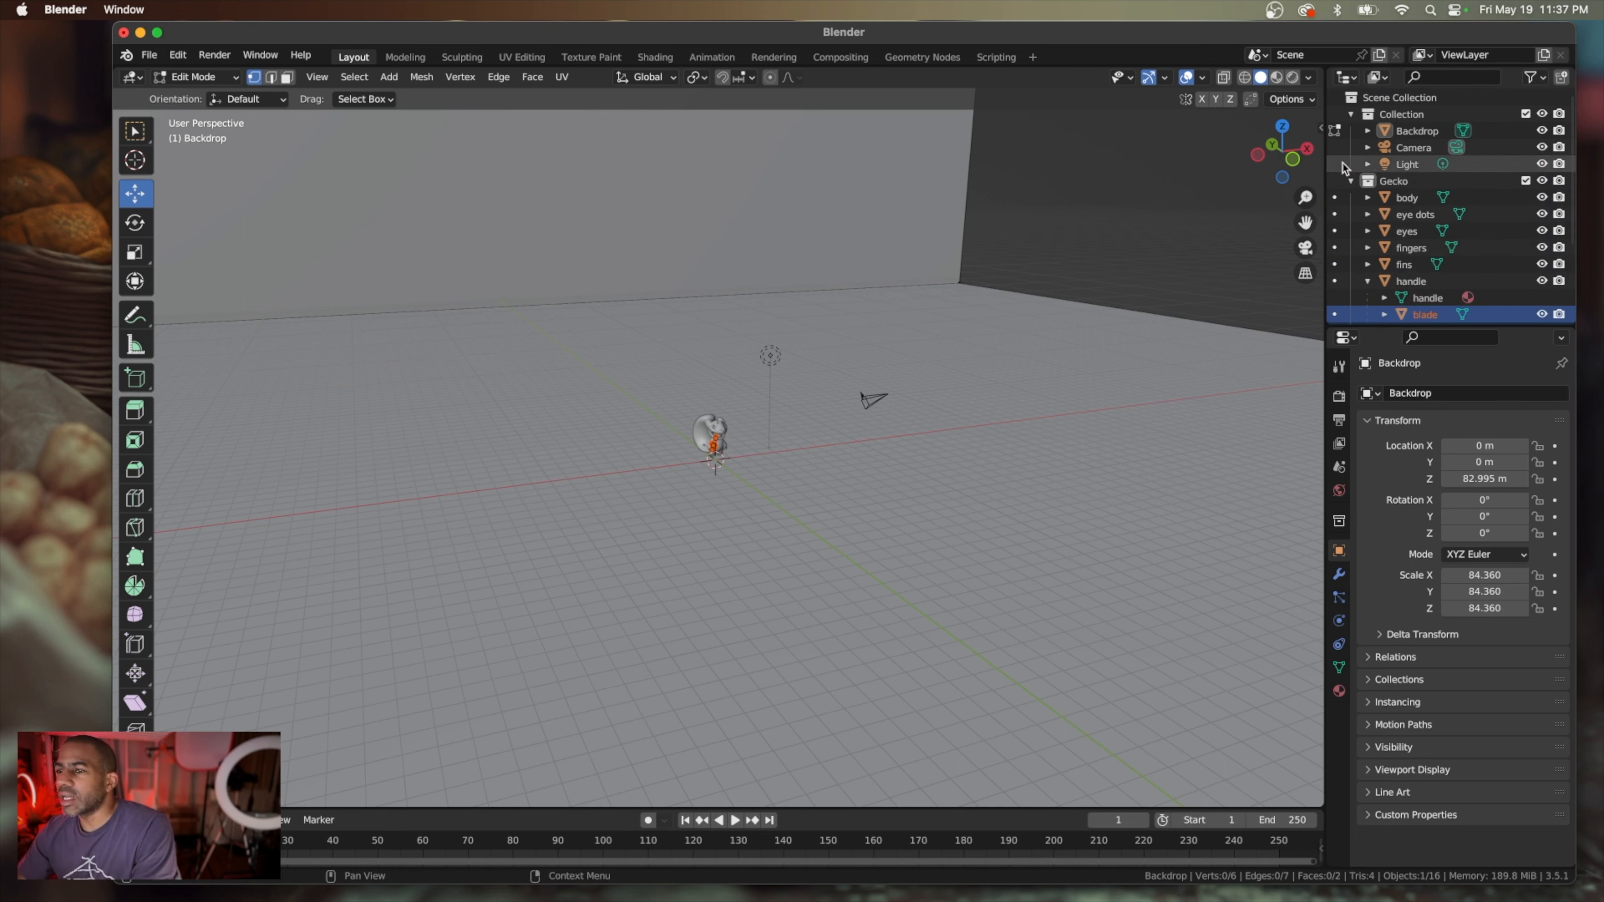
scroll(1451, 273, "down", 2)
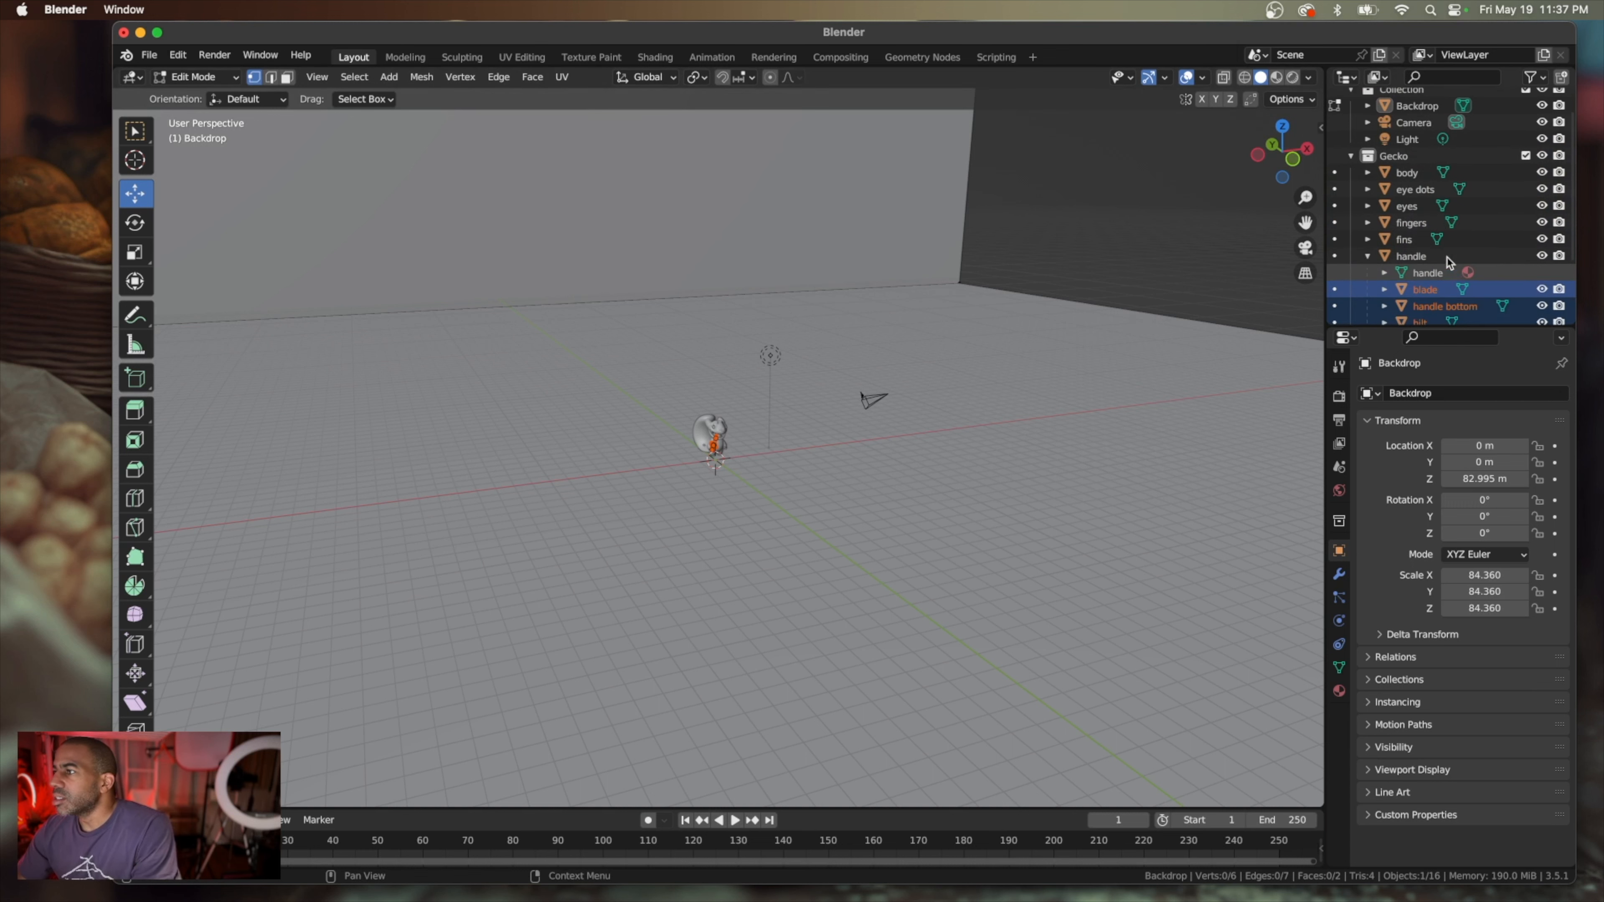
left_click(1412, 176)
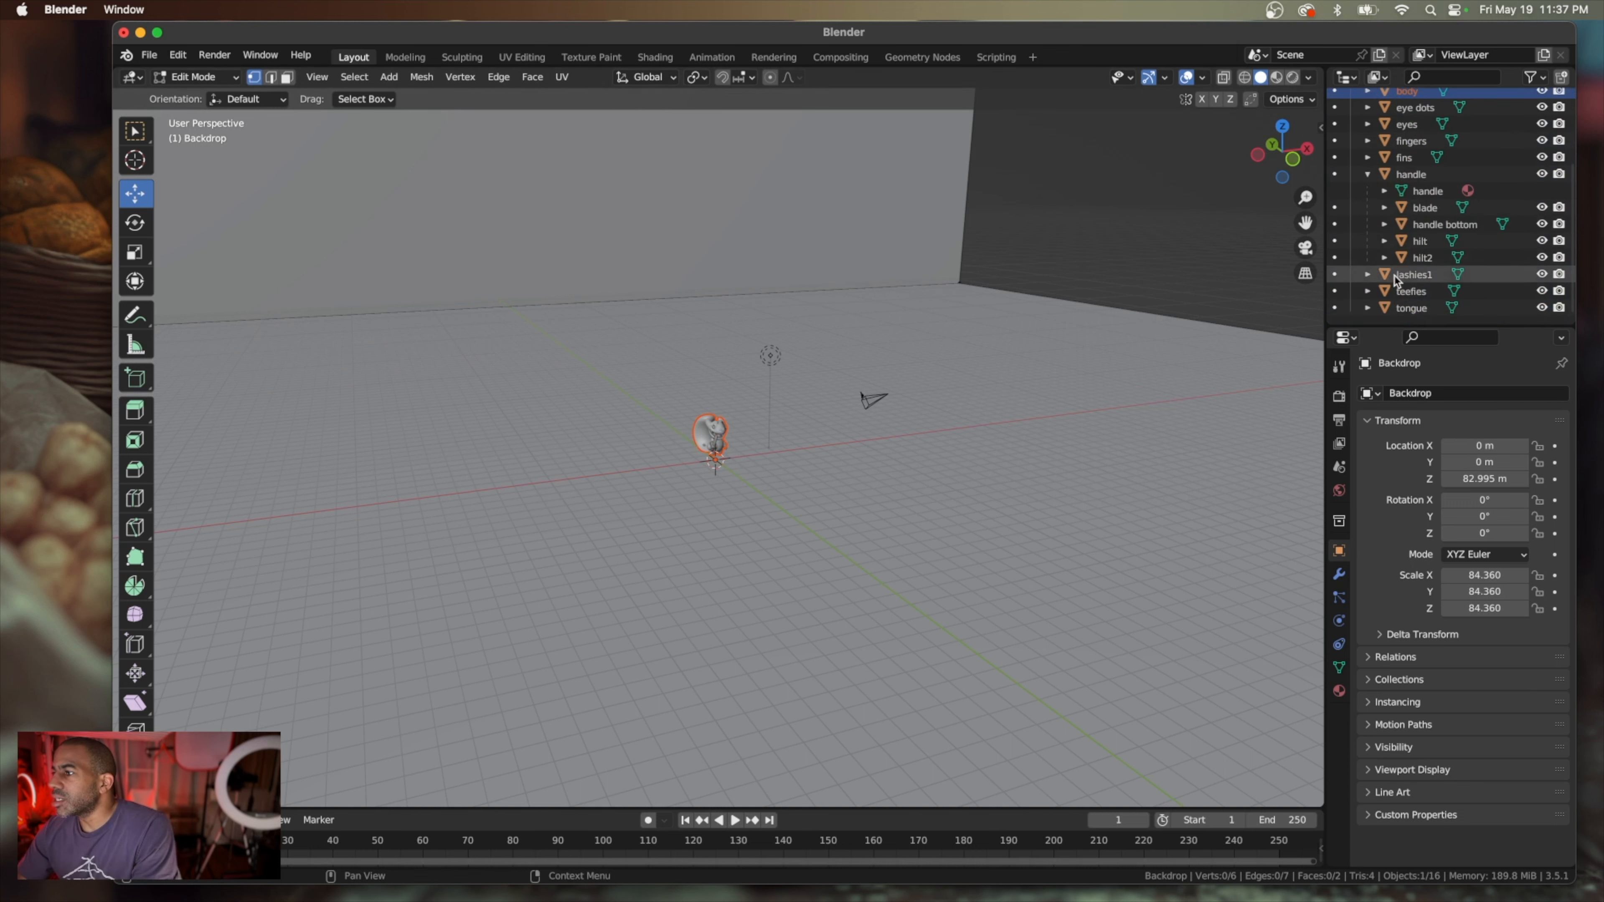
key("a")
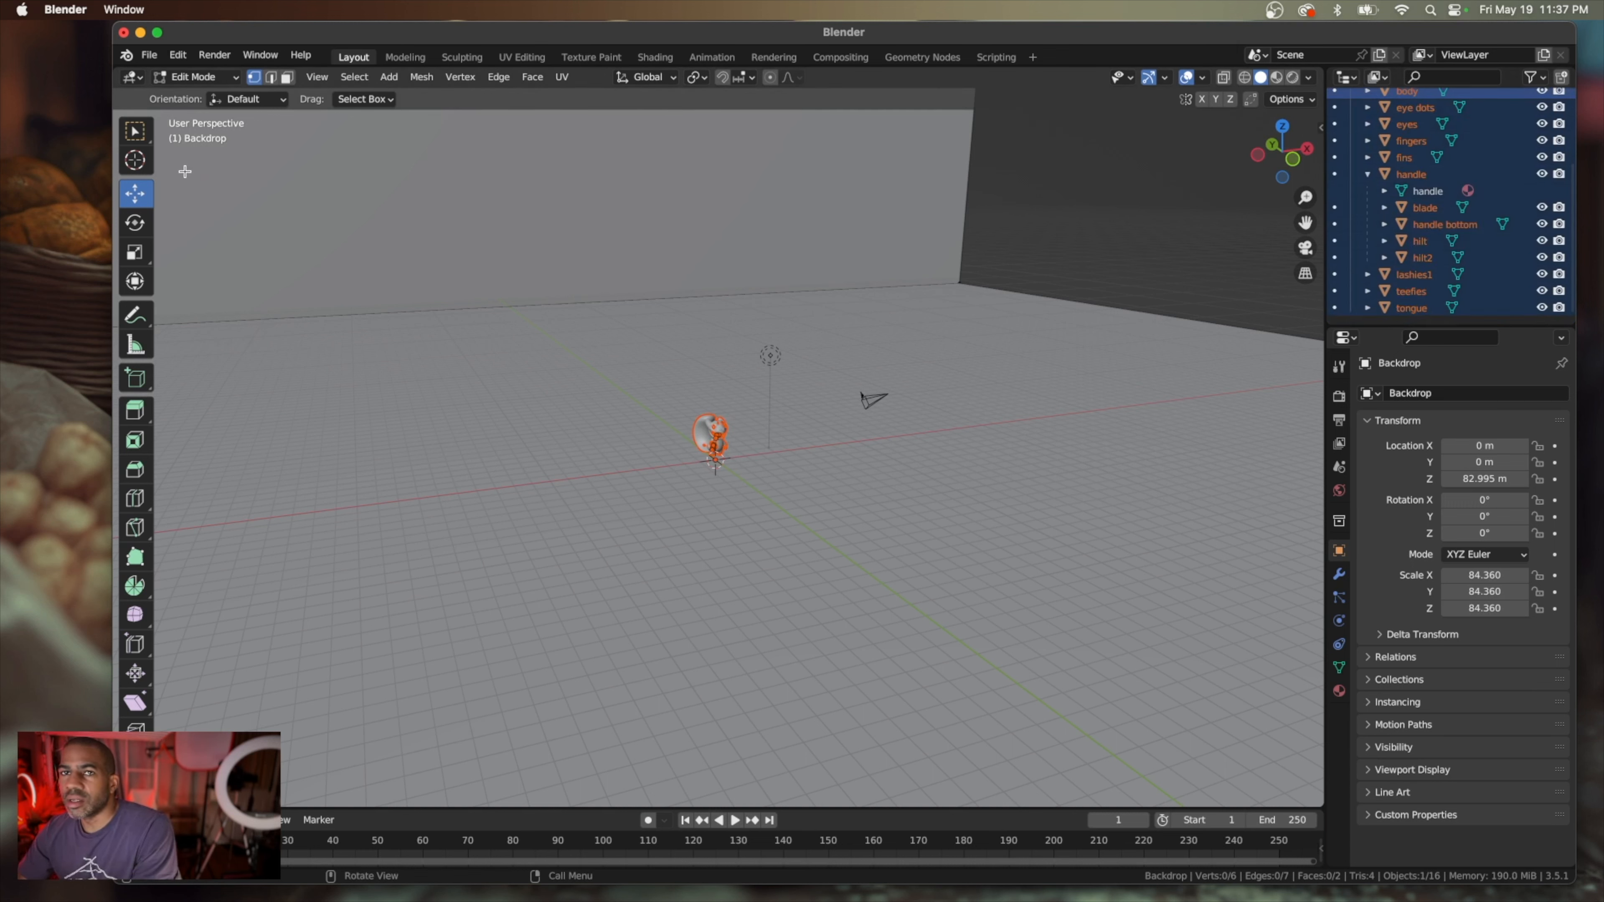
In Object Mode, scale the selected gecko parts up uniformly so the character stands much larger in front of the backdrop
left_click(140, 280)
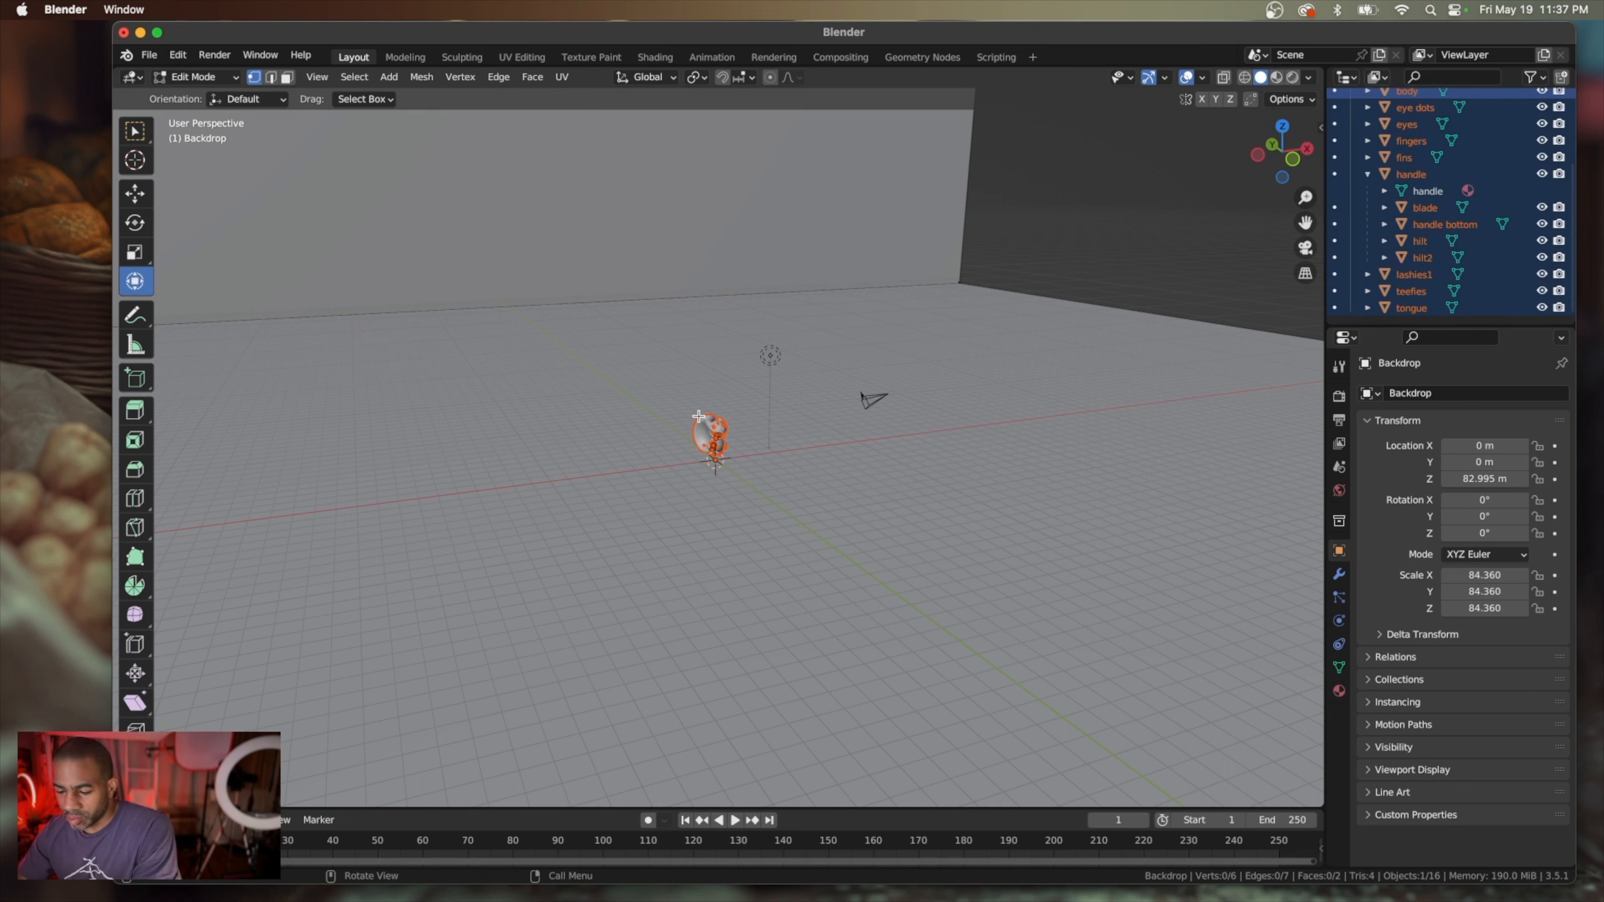
key("Tab")
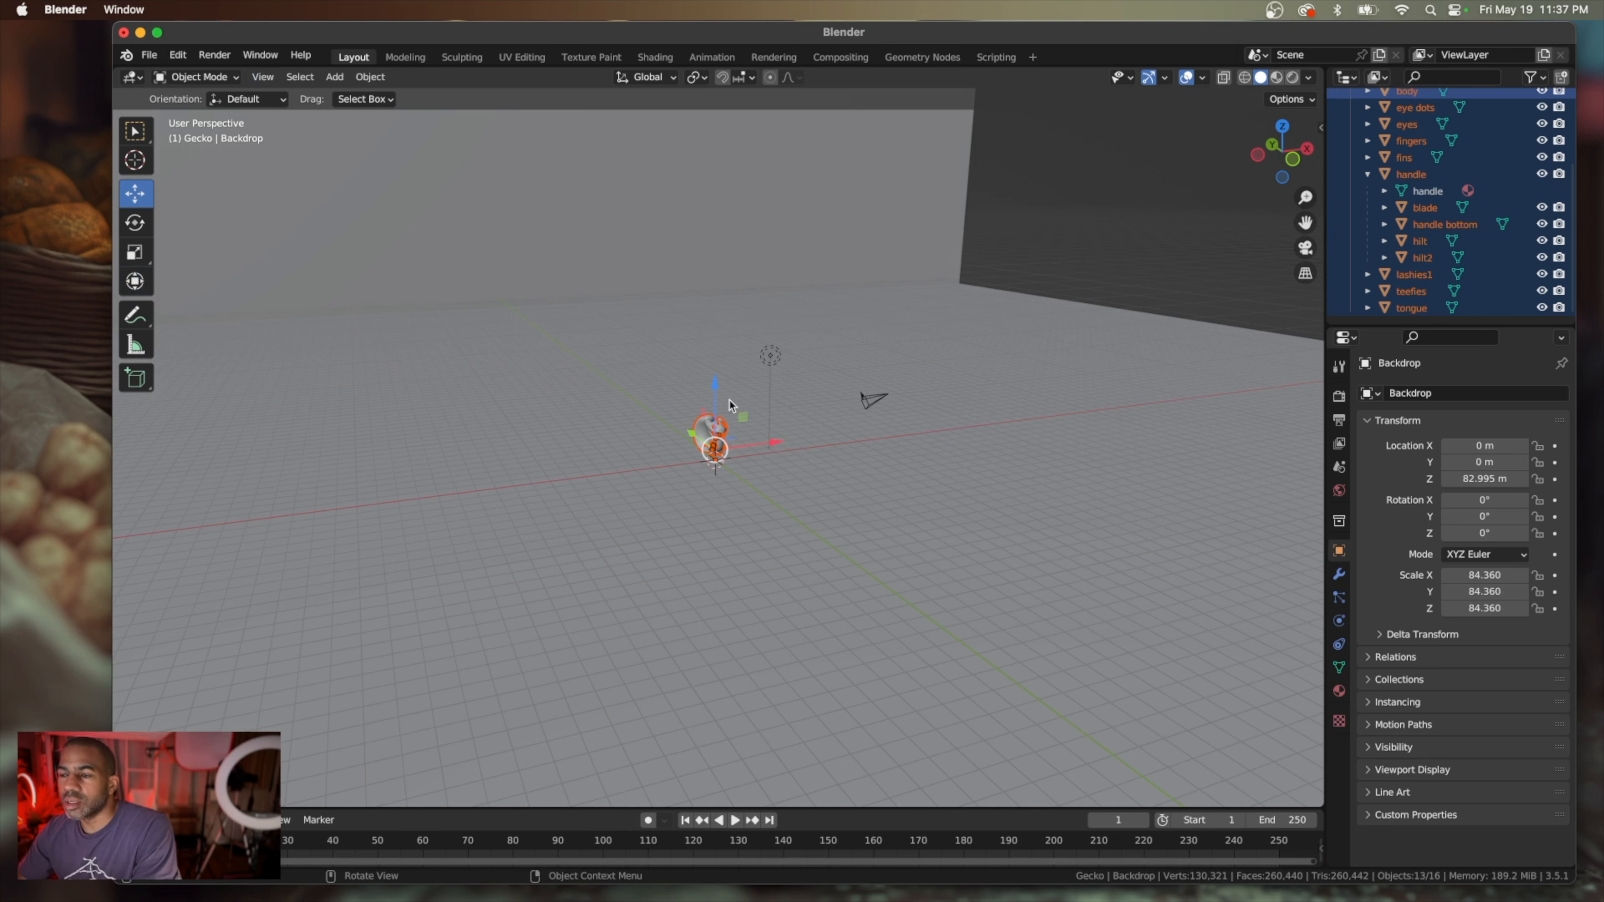
left_click(147, 249)
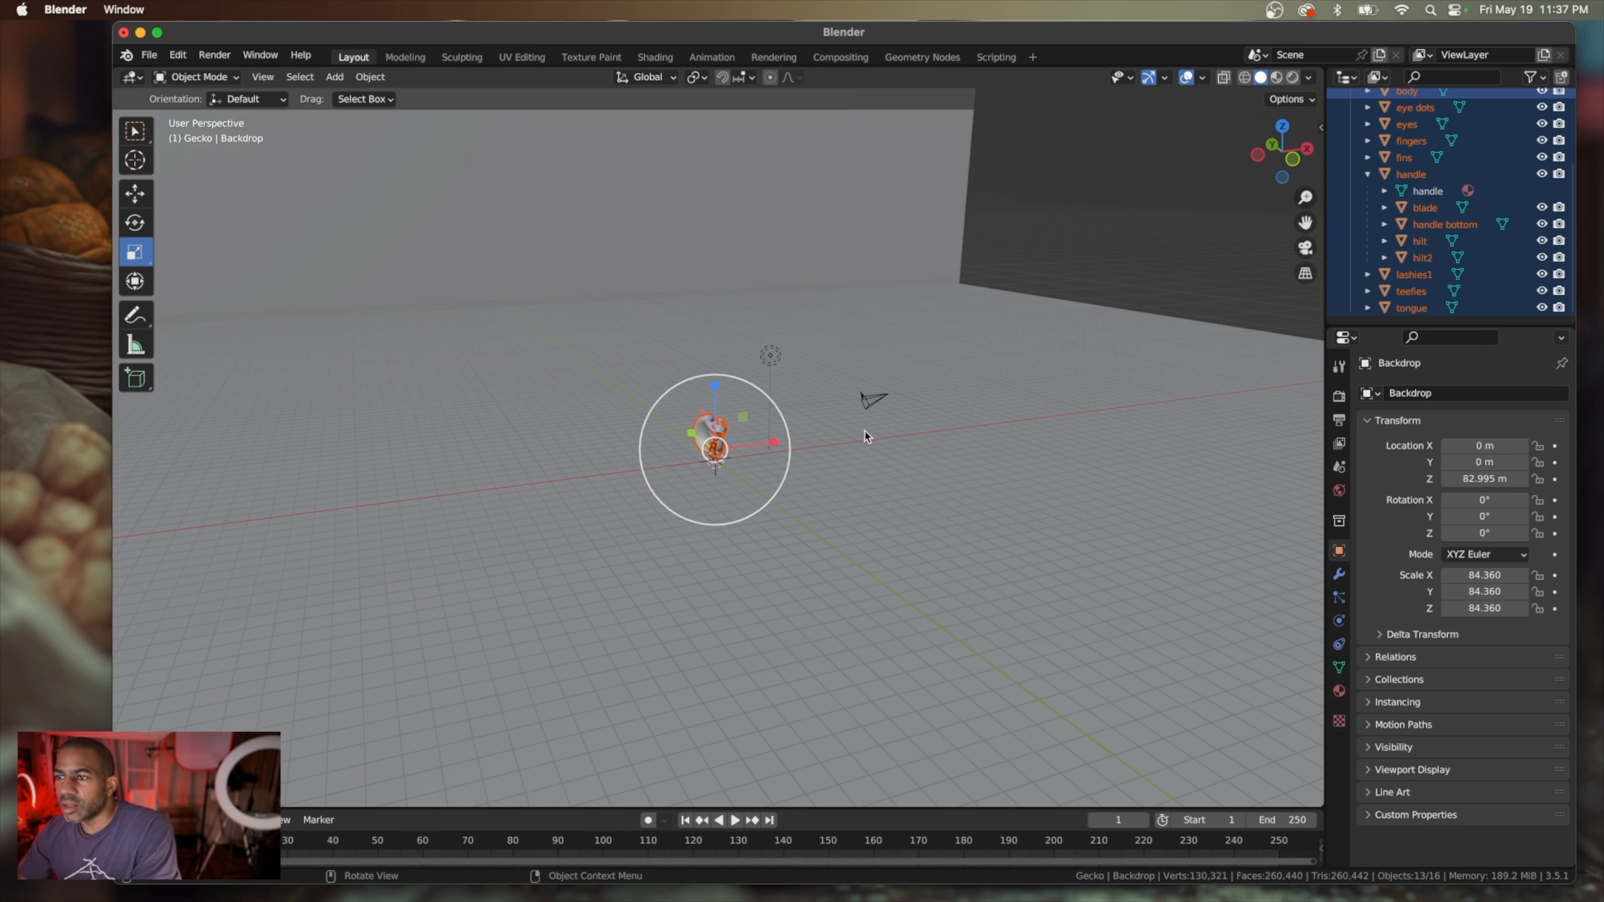
left_click_drag(784, 425, 1276, 107)
scroll(961, 311, "down", 2)
scroll(960, 312, "down", 3)
scroll(960, 312, "right", 3)
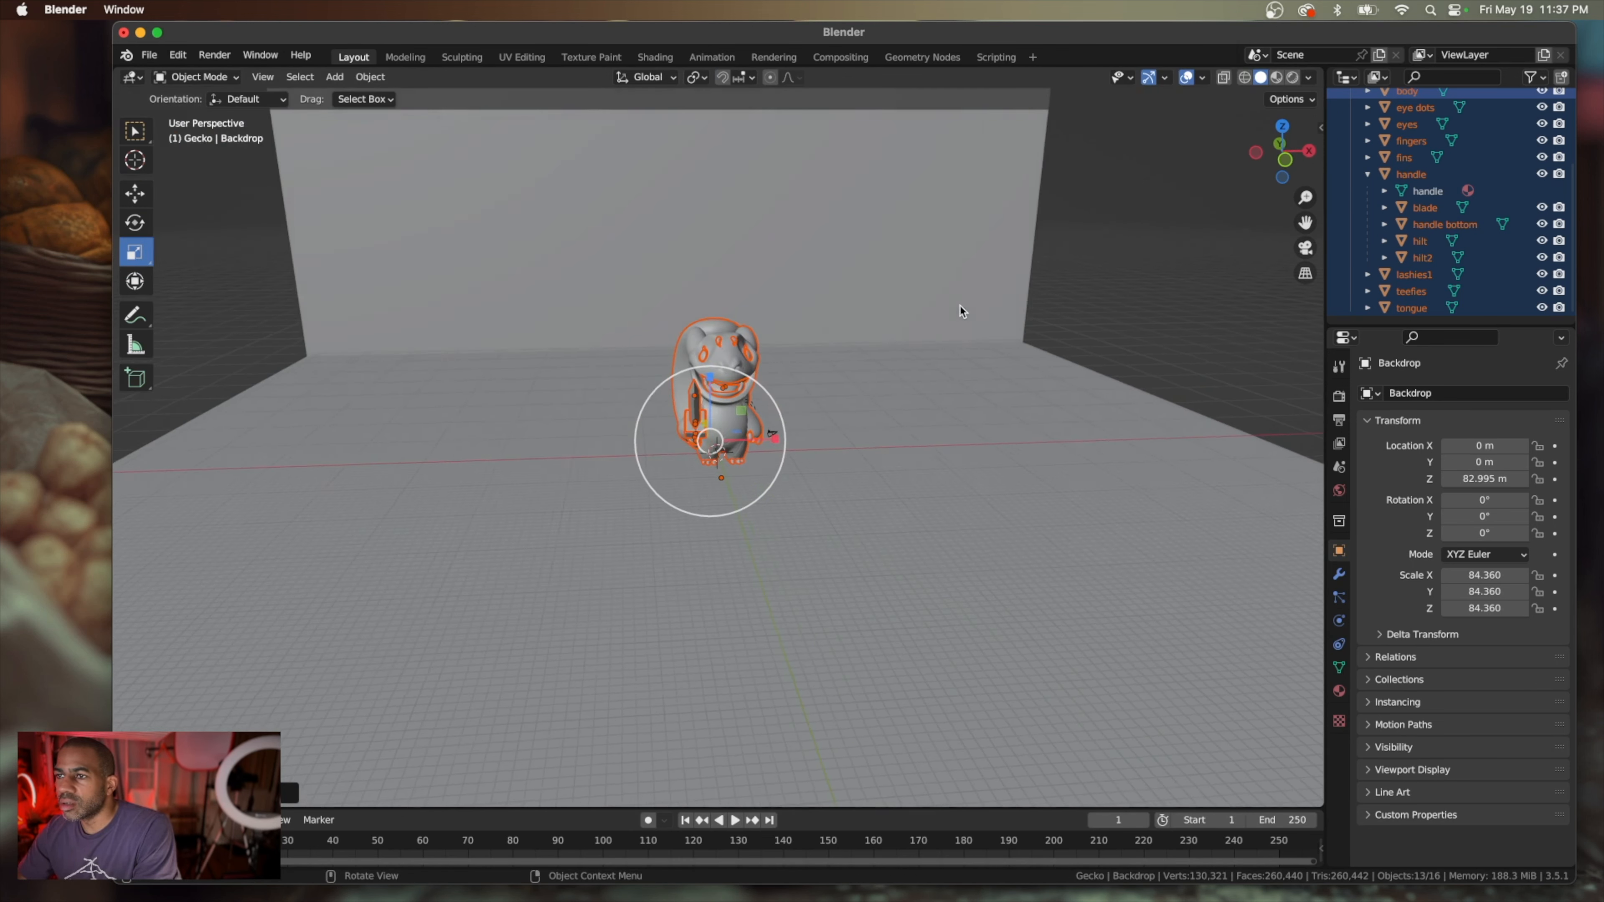
mouse_move(776, 409)
left_mouse_down()
mouse_move(819, 387)
mouse_move(780, 397)
left_mouse_up()
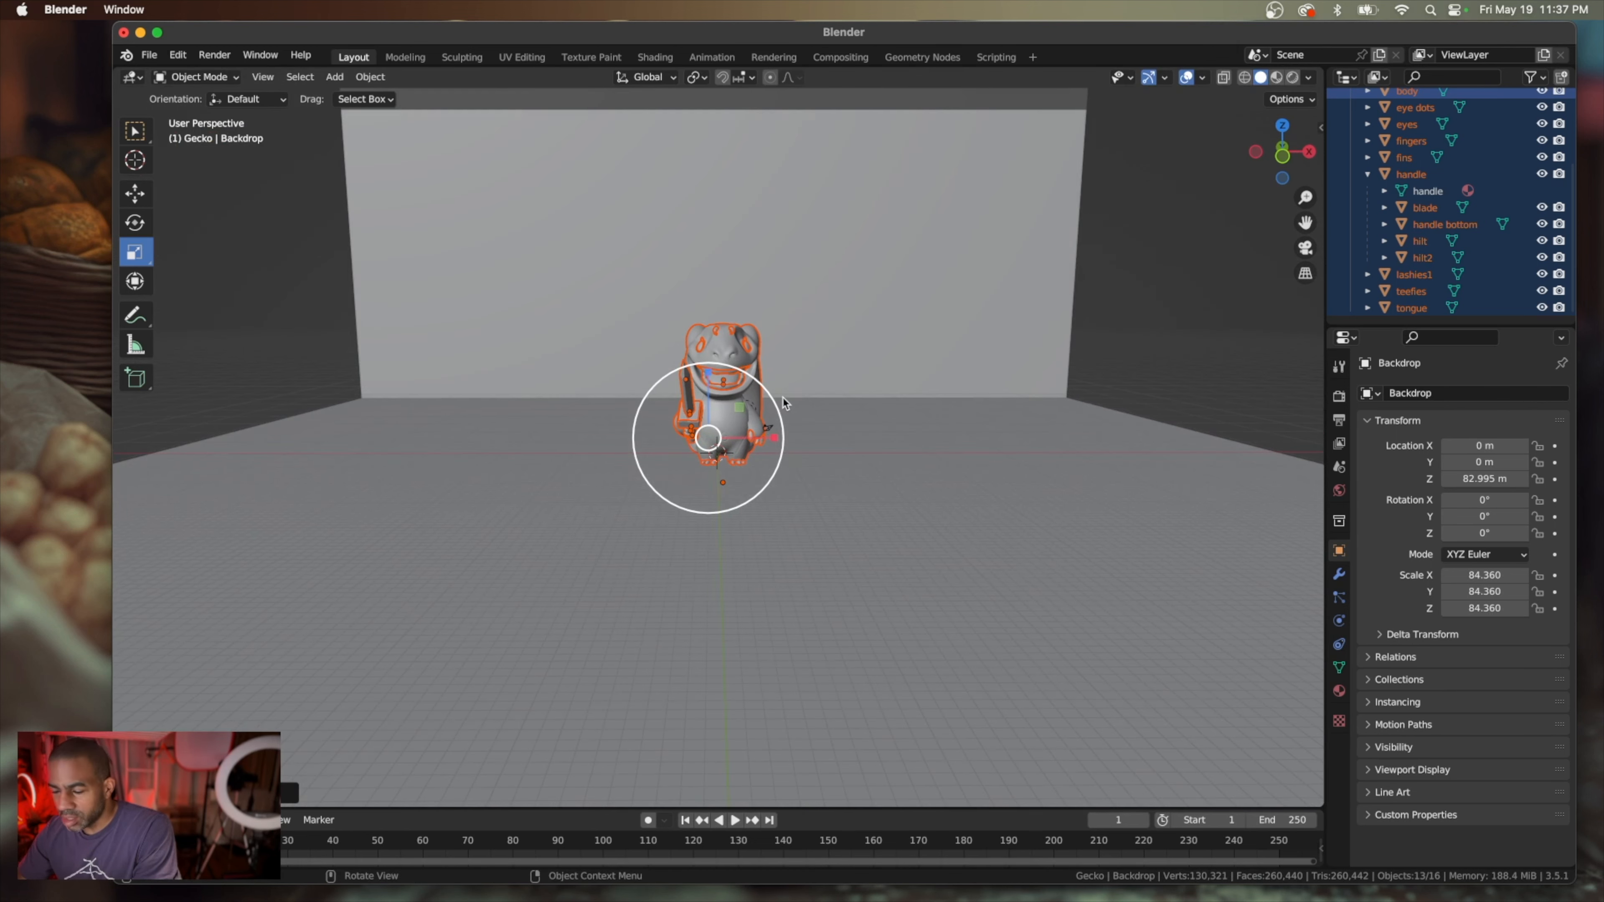
In front view, raise the gecko slightly along Z so its feet line up with the backdrop floor
key("KP_1")
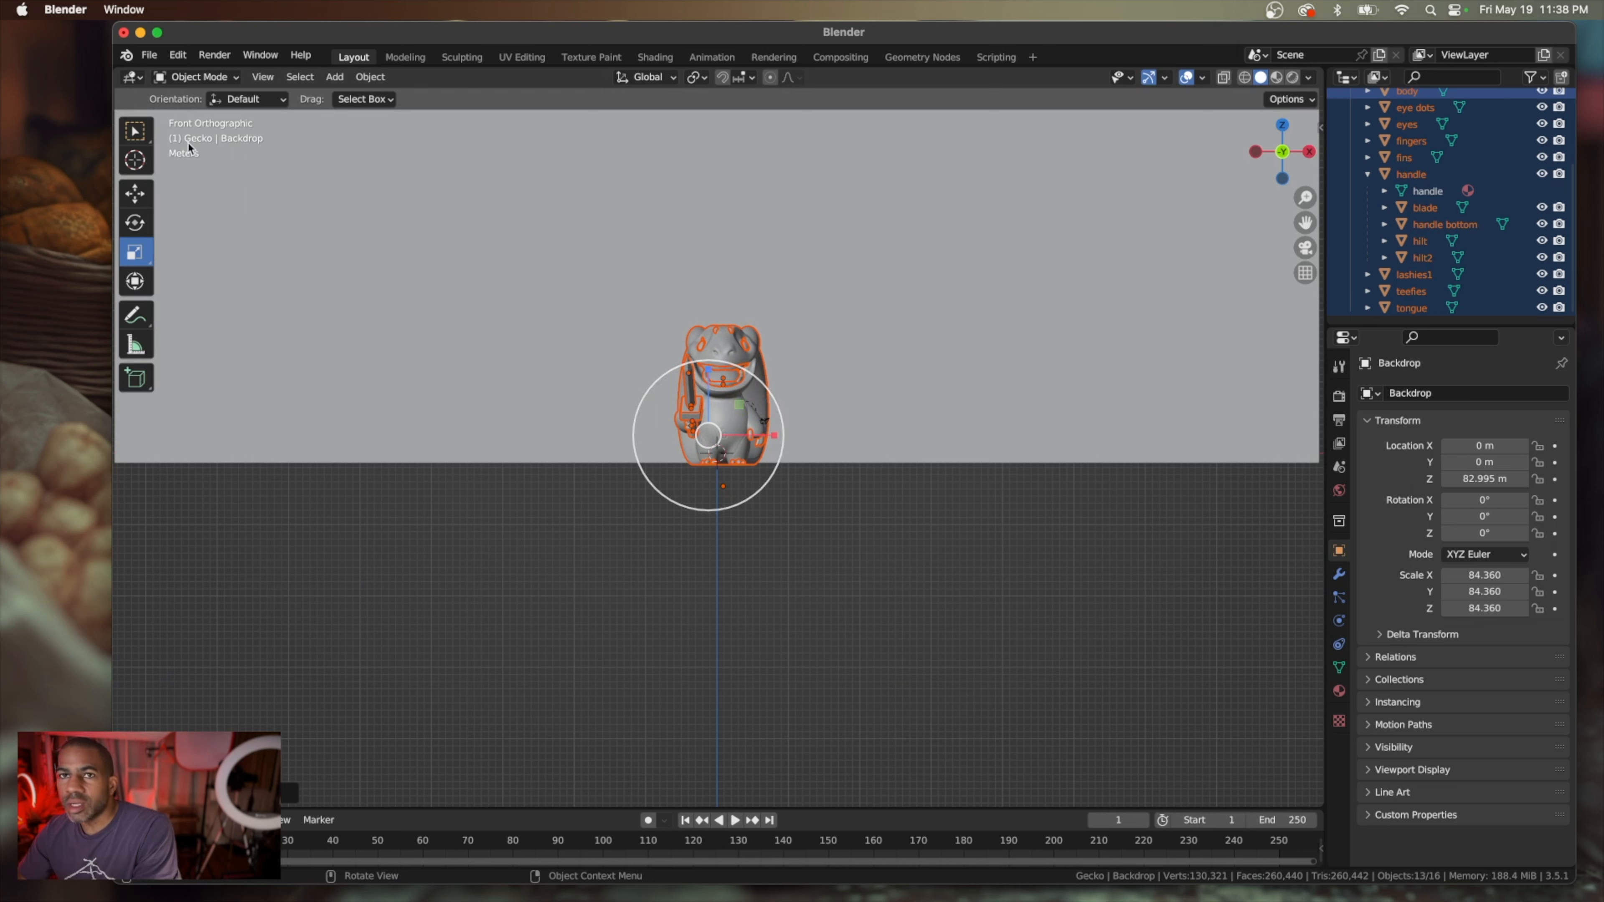
left_click(135, 190)
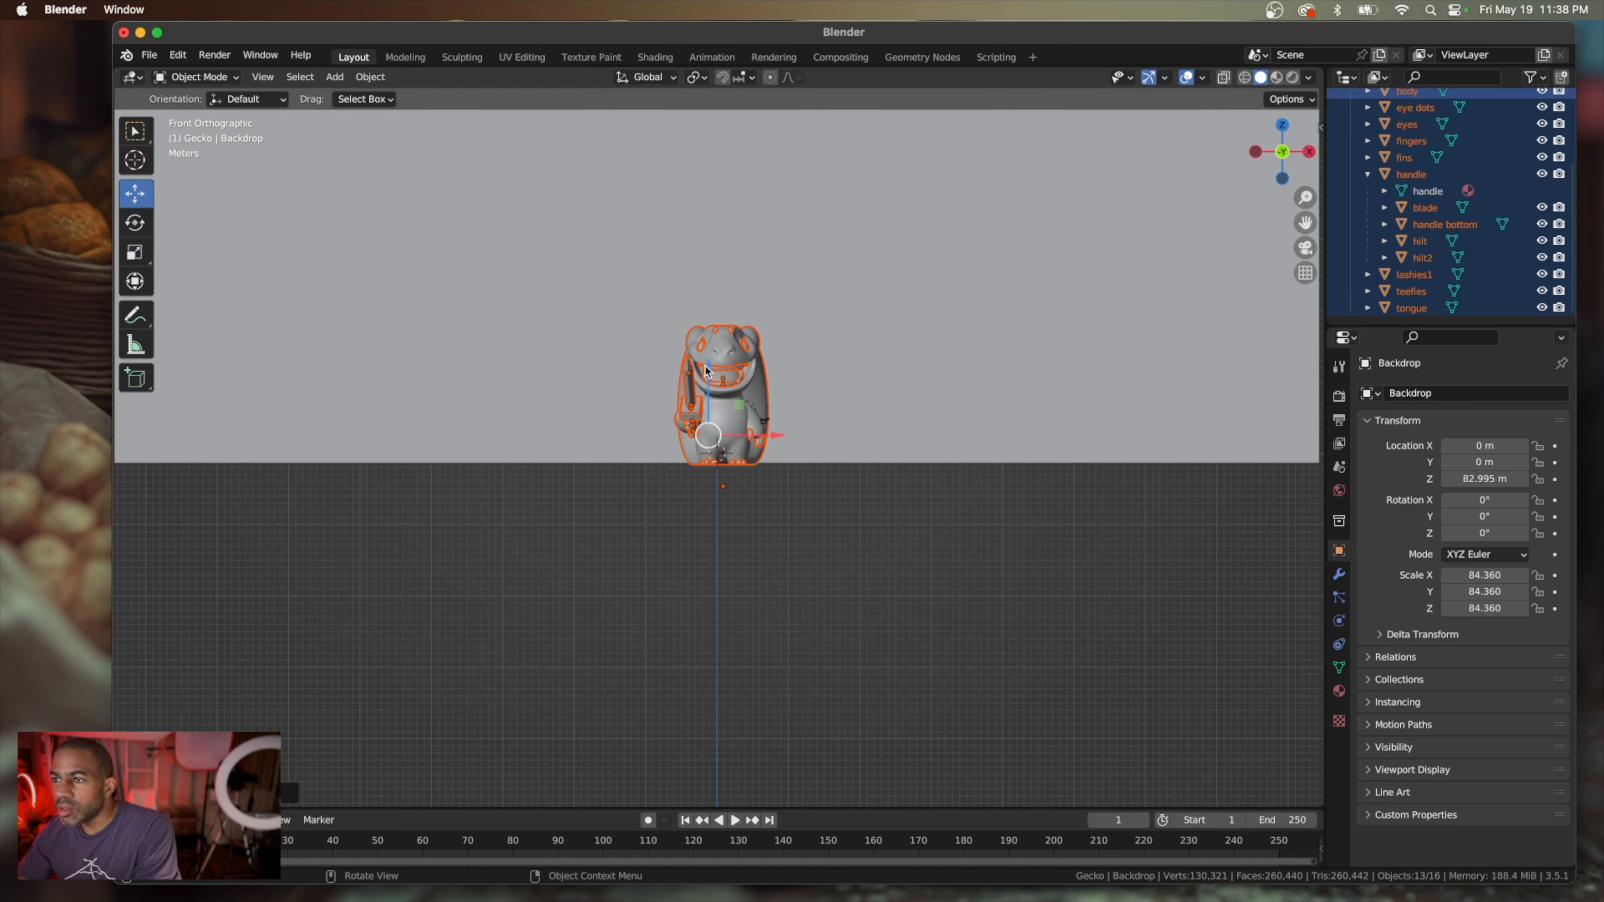
left_click_drag(711, 371, 707, 366)
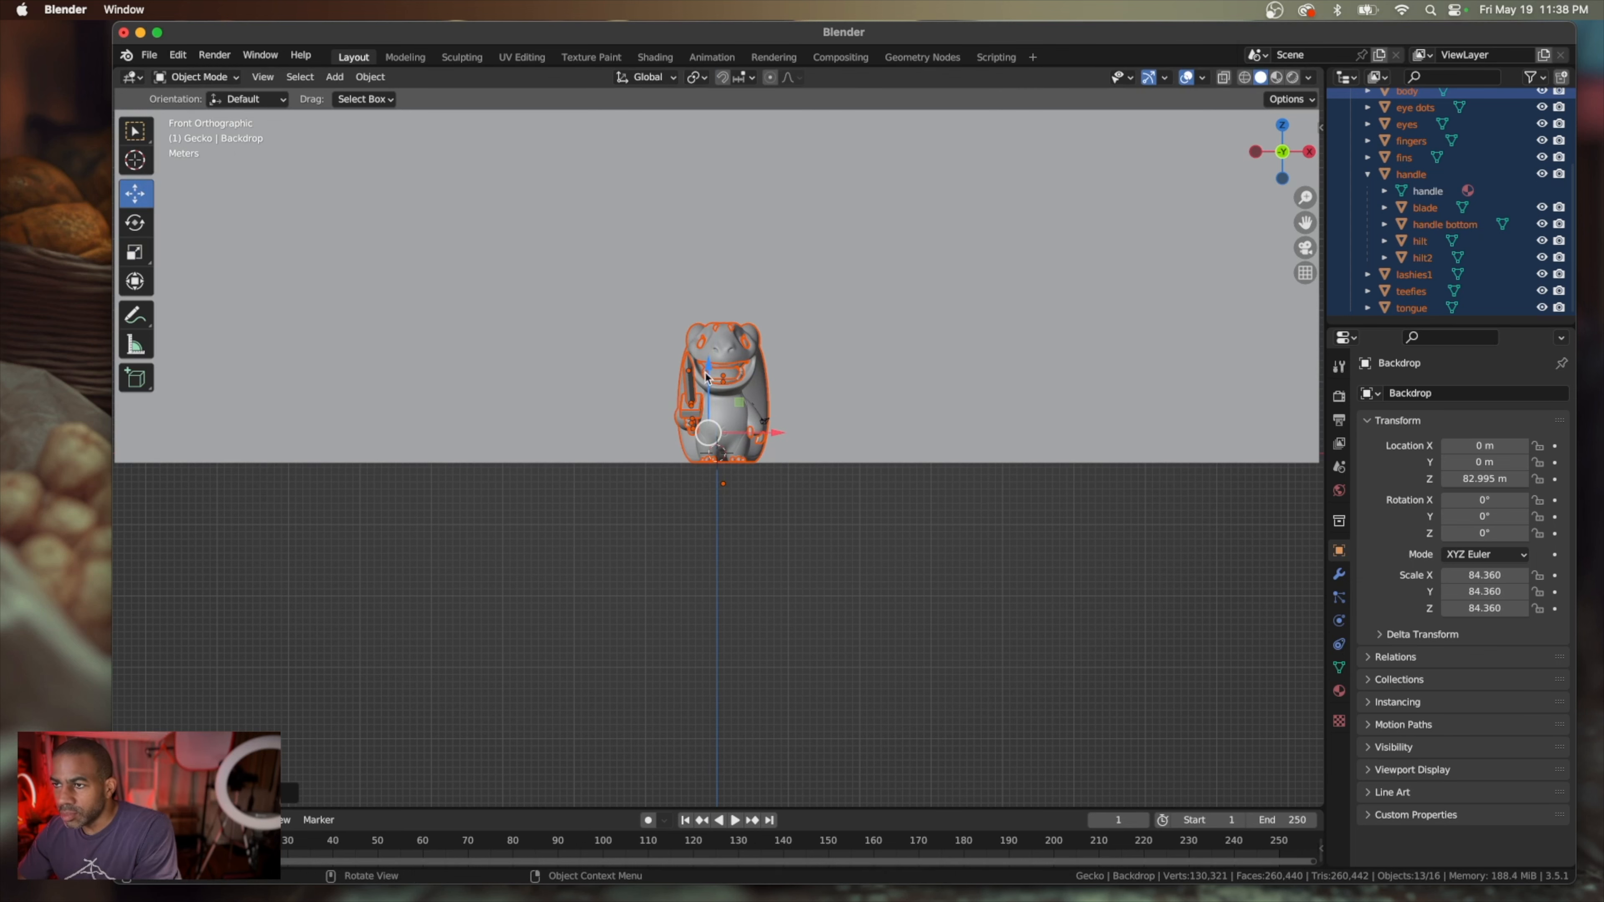
Examine from the front and sides how the gecko's feet and tail sit relative to the backdrop floor
scroll(733, 514, "up", 3)
scroll(733, 514, "up", 5)
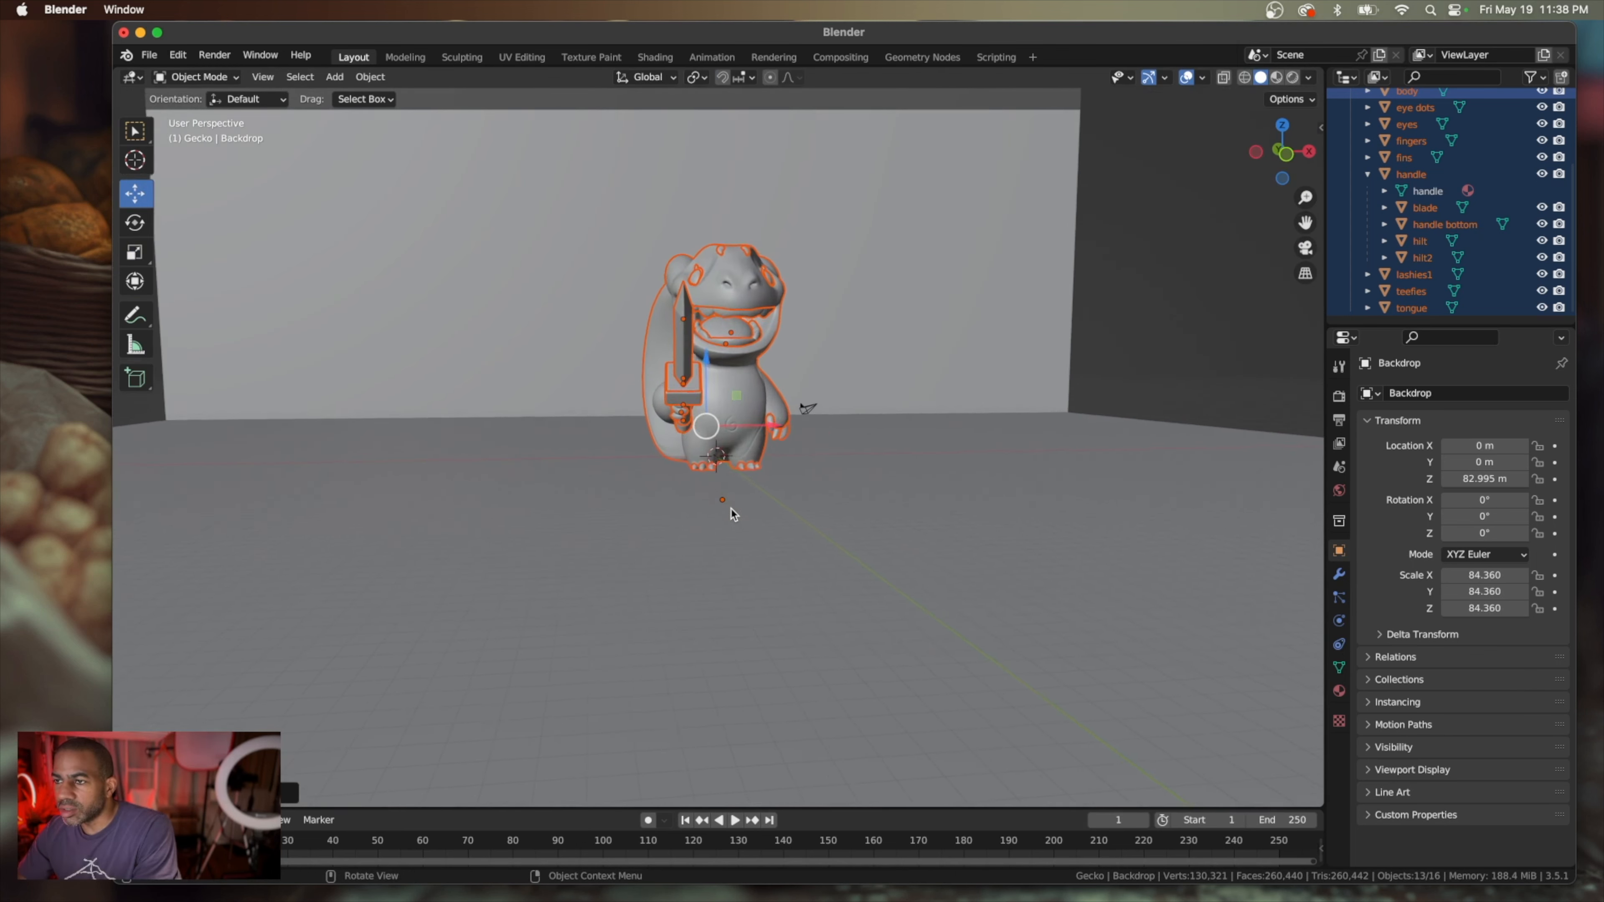
scroll(733, 514, "up", 3)
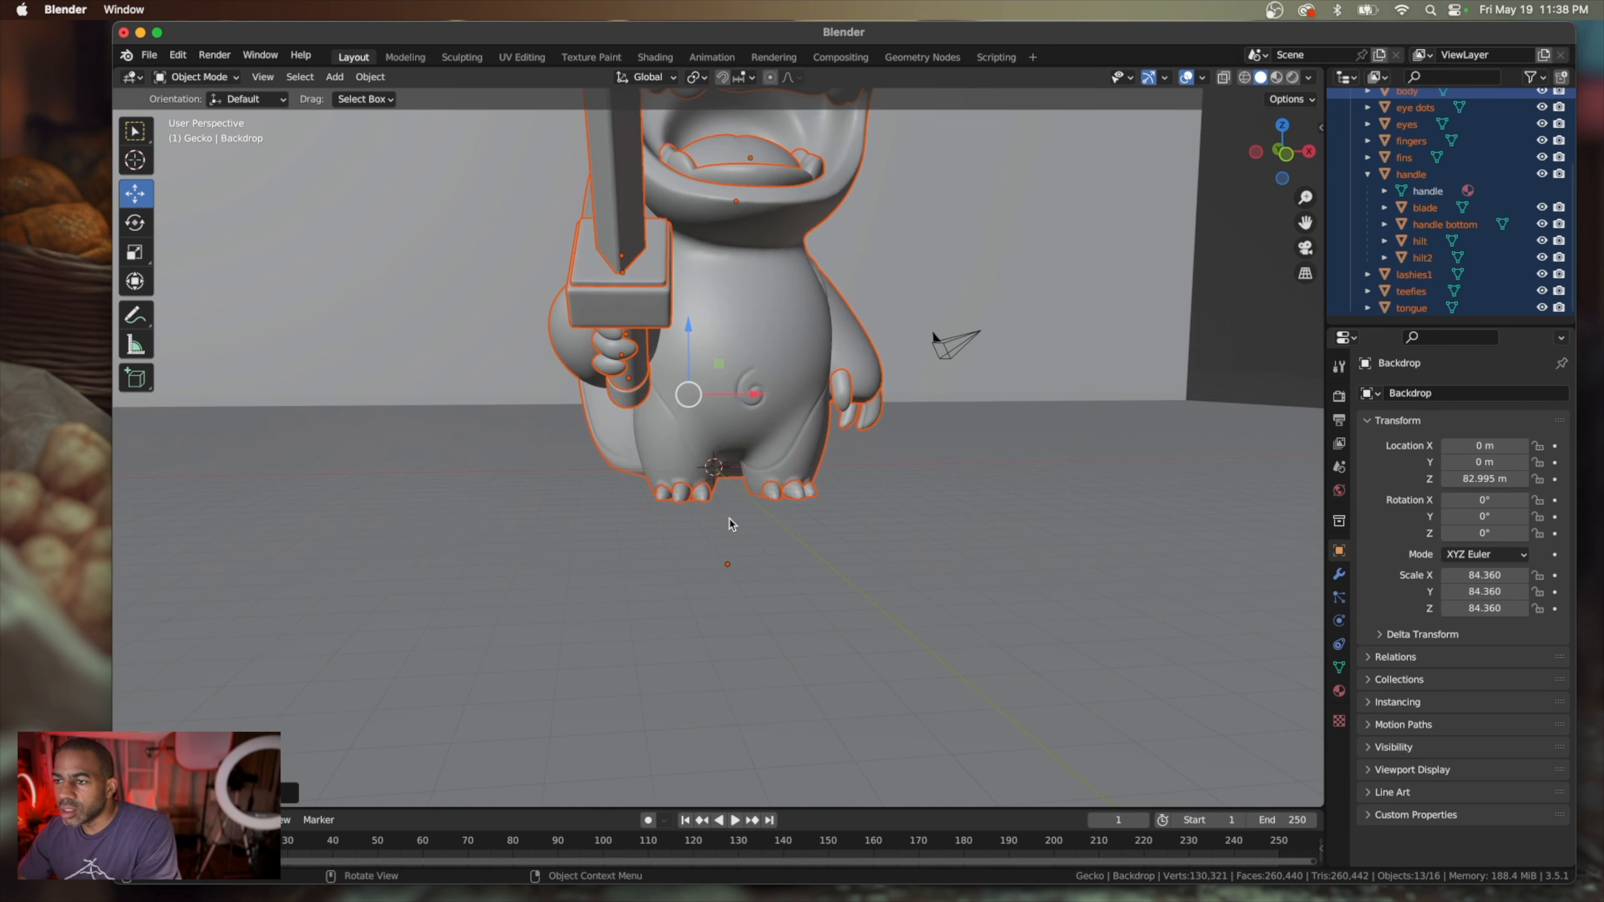
left_click(746, 553)
scroll(746, 553, "left", 10)
scroll(747, 553, "up", 4)
scroll(747, 553, "down", 2)
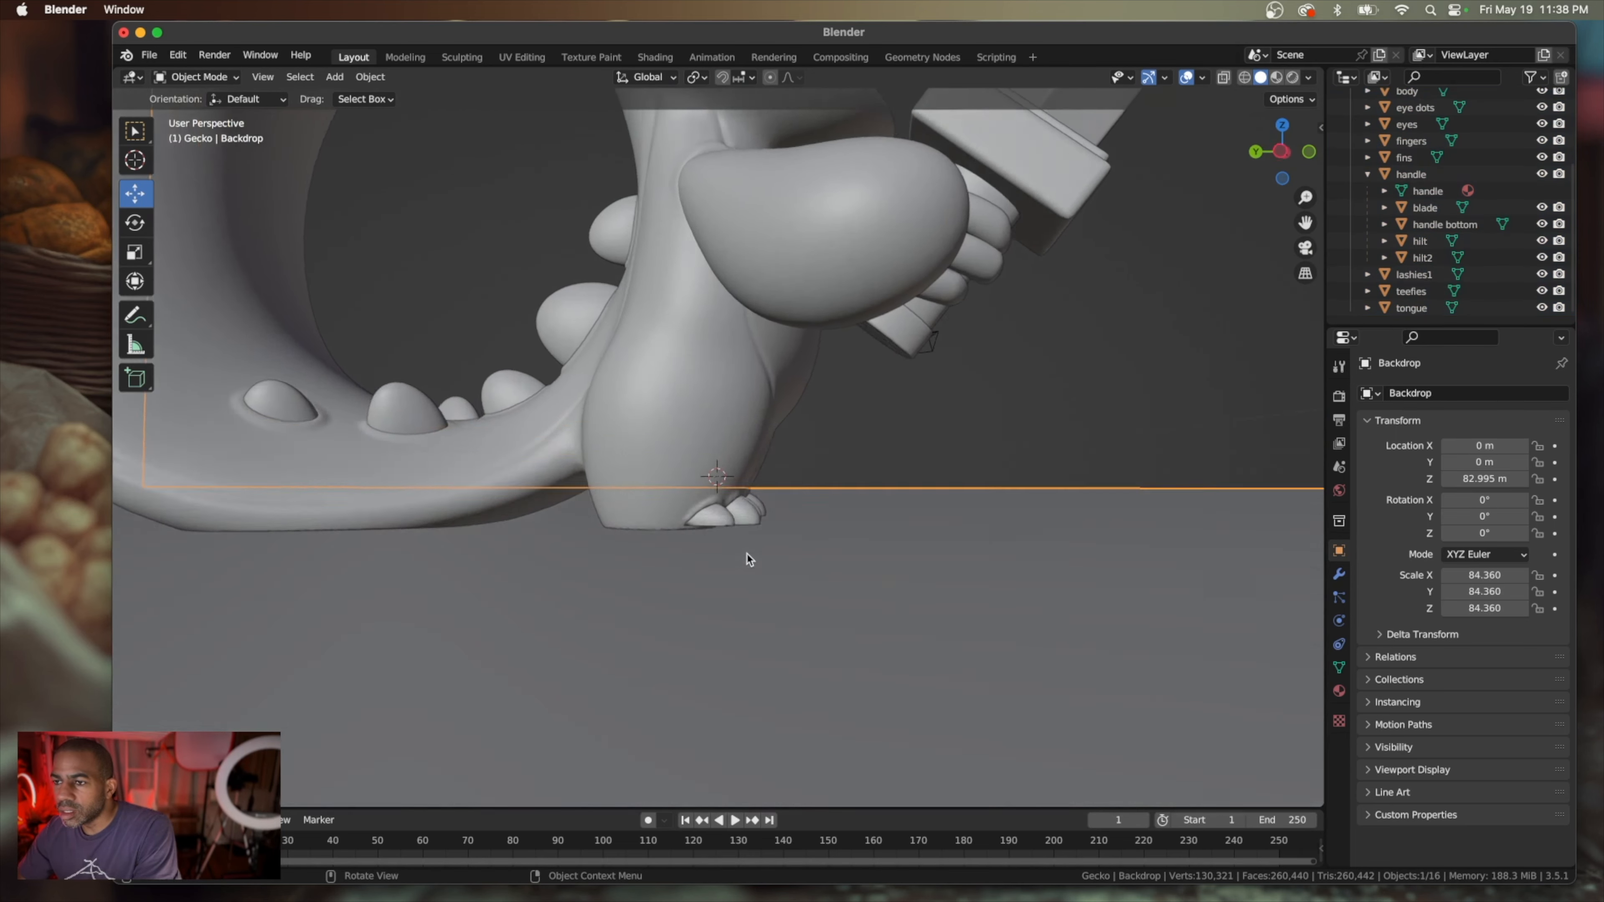
scroll(746, 554, "down", 2)
scroll(747, 553, "up", 3)
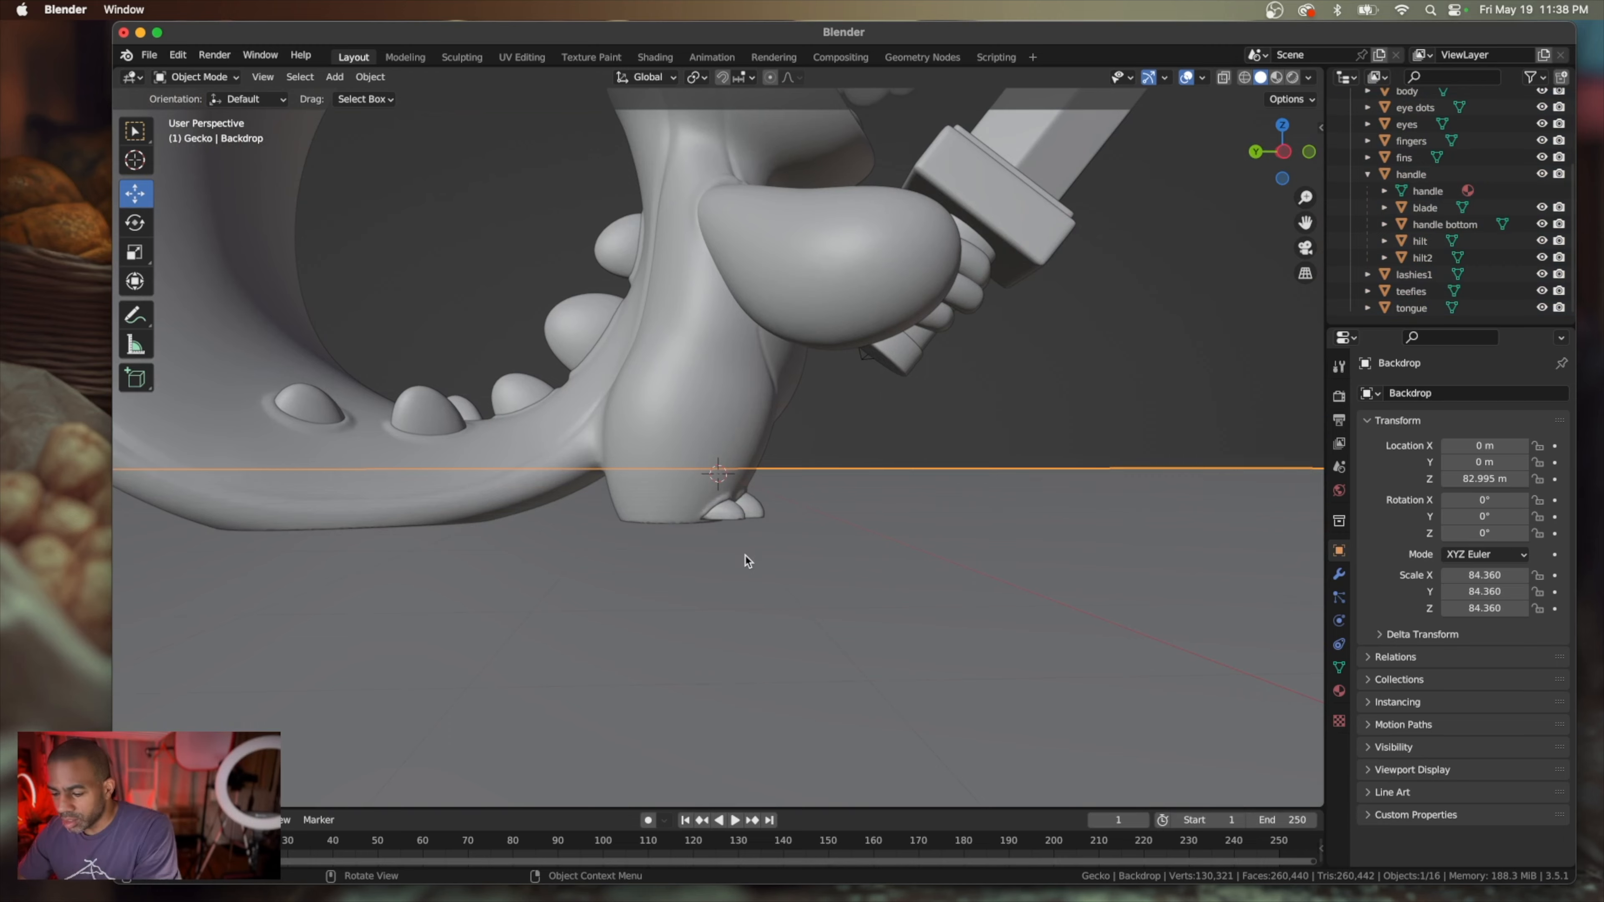
key("KP_3")
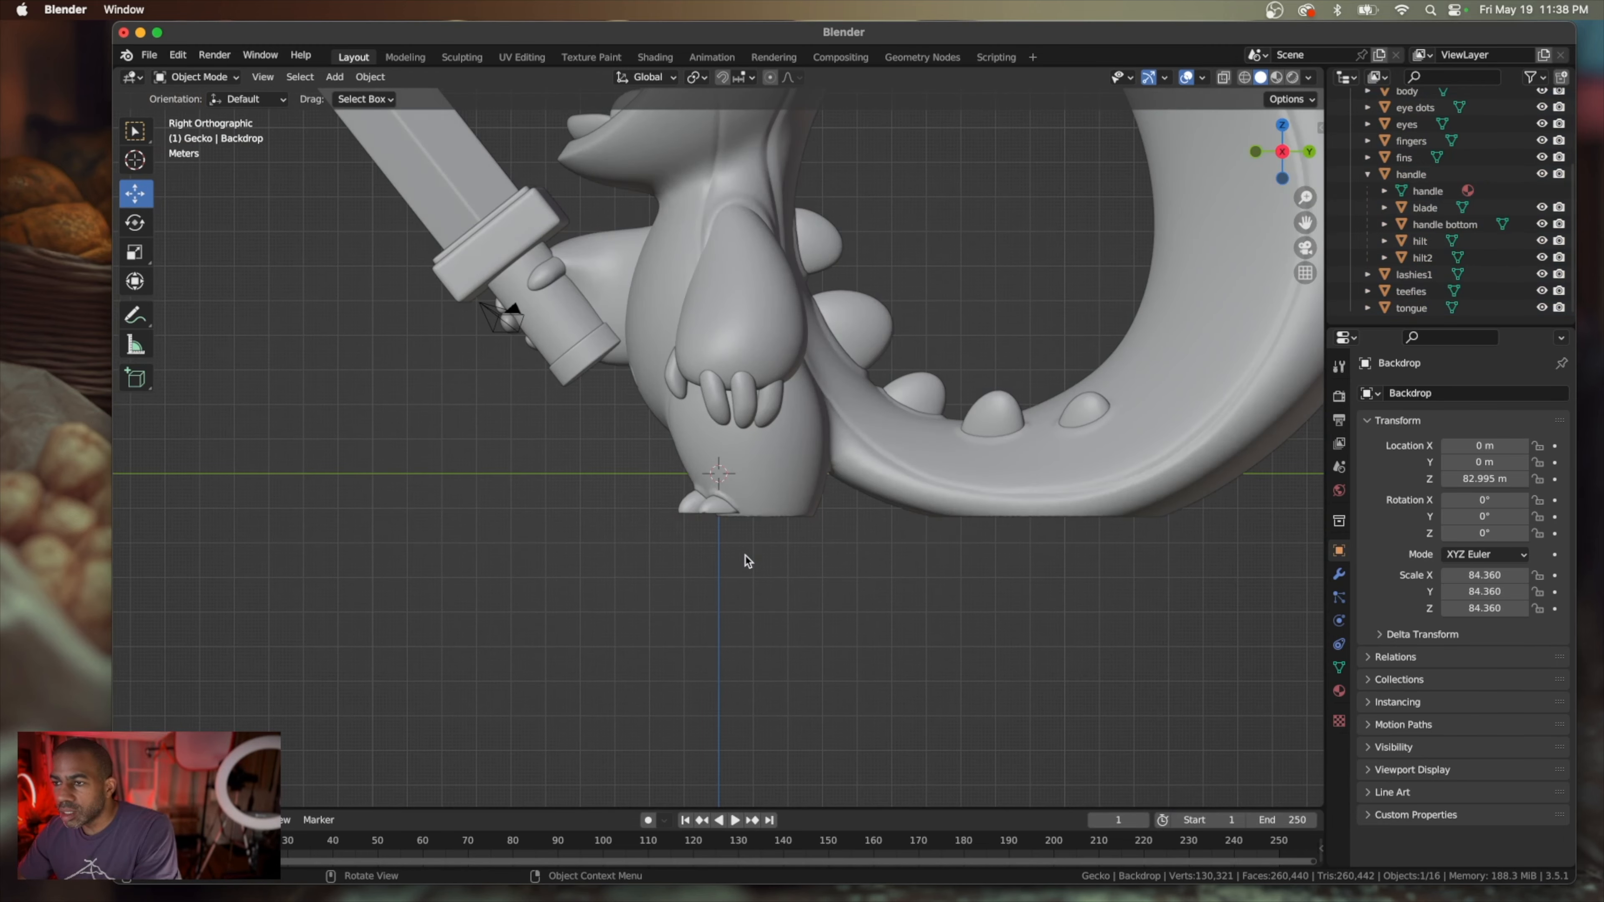
scroll(746, 560, "up", 3)
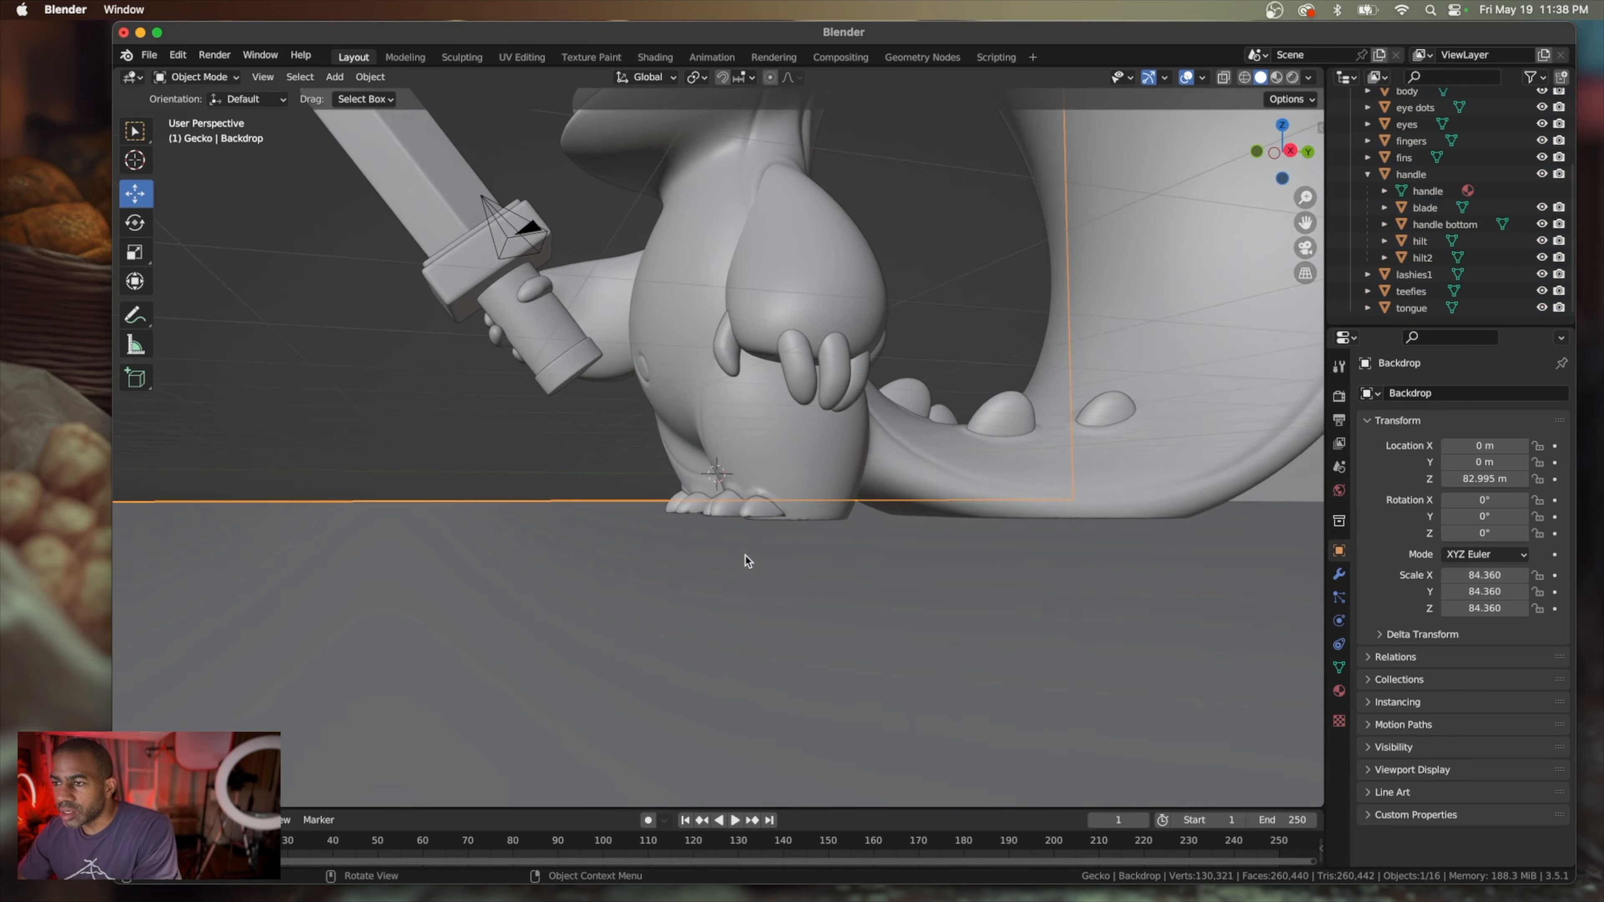
scroll(747, 561, "left", 2)
scroll(748, 556, "left", 2)
scroll(748, 556, "right", 2)
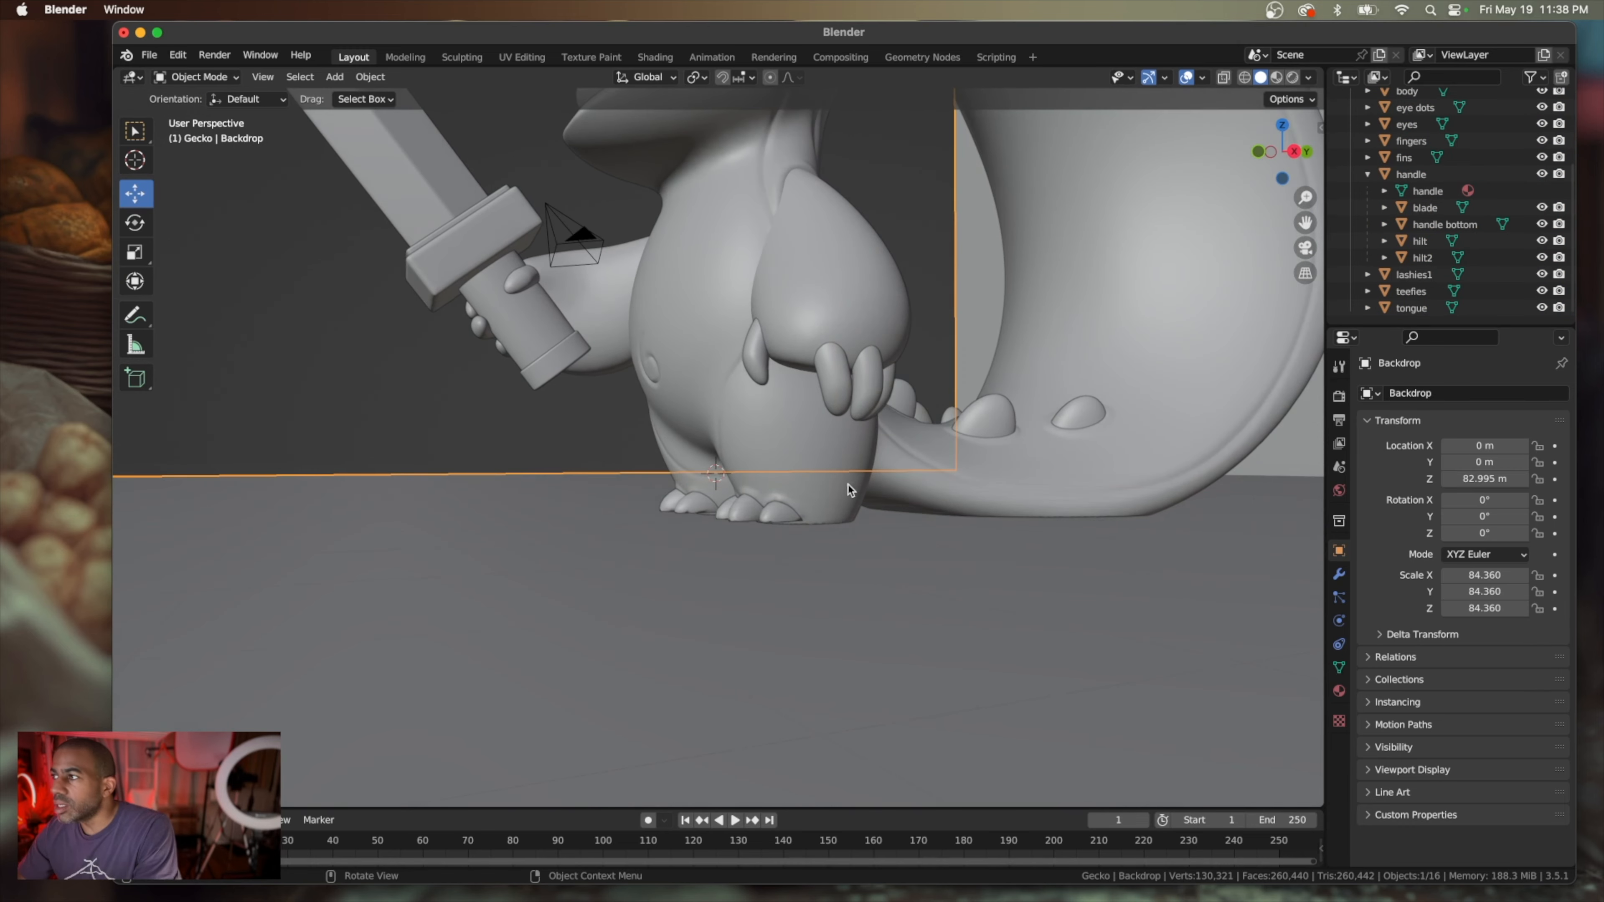
scroll(1401, 234, "up", 2)
scroll(1402, 189, "down", 1)
Select all gecko parts from body to tongue and lower them along Z onto the backdrop floor, bringing the body's Z location to about -4.56 m
left_click(1406, 105)
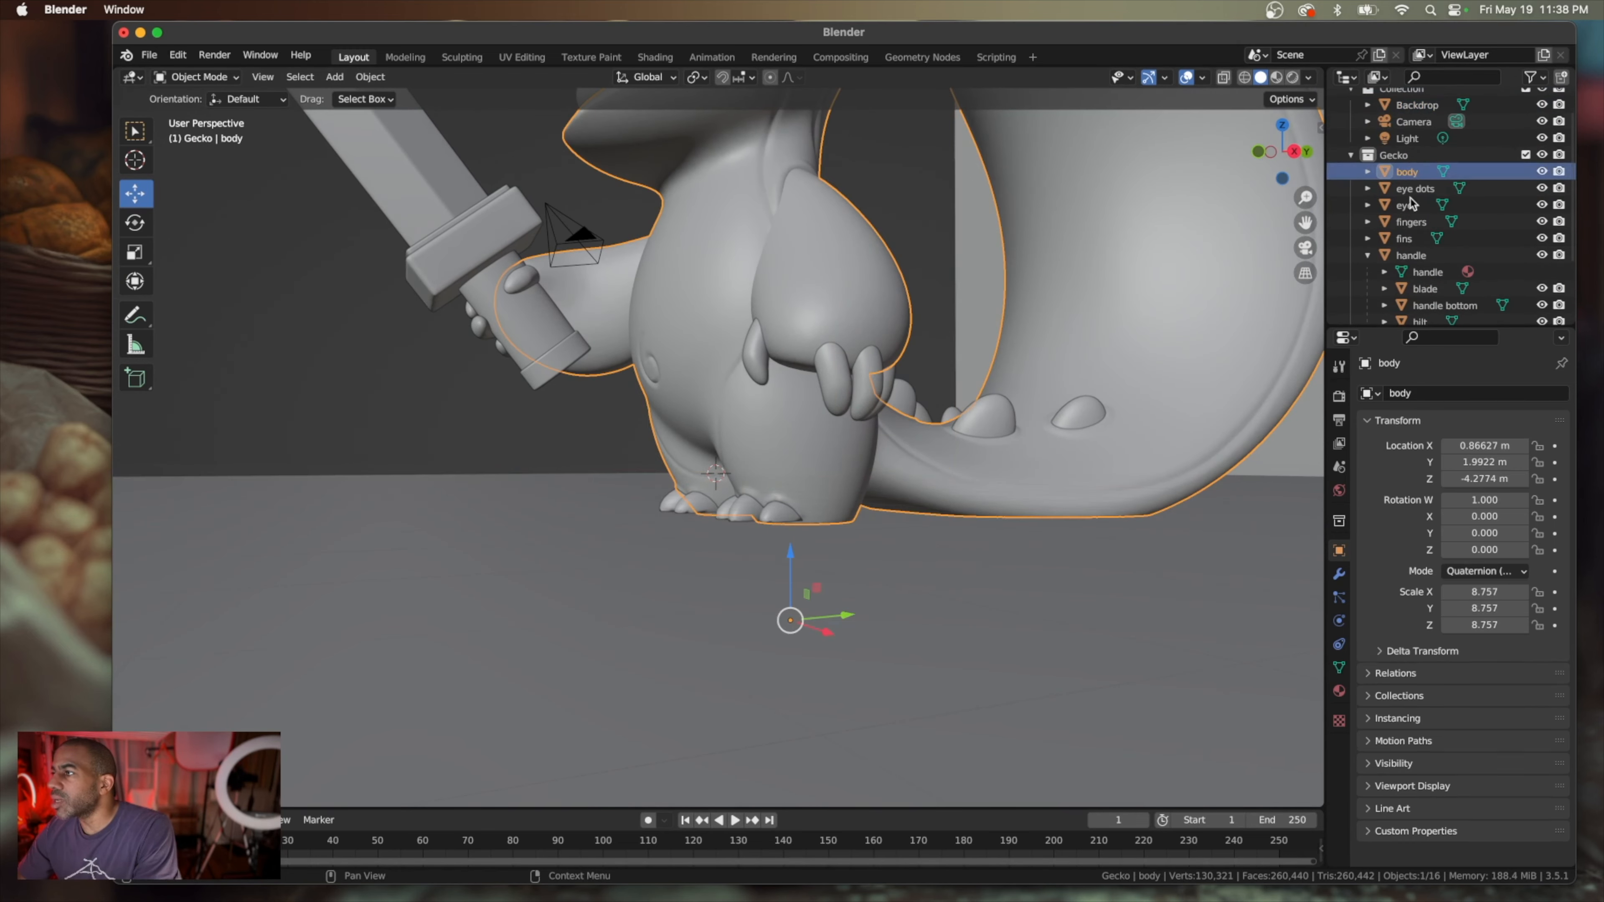
scroll(1408, 190, "down", 1)
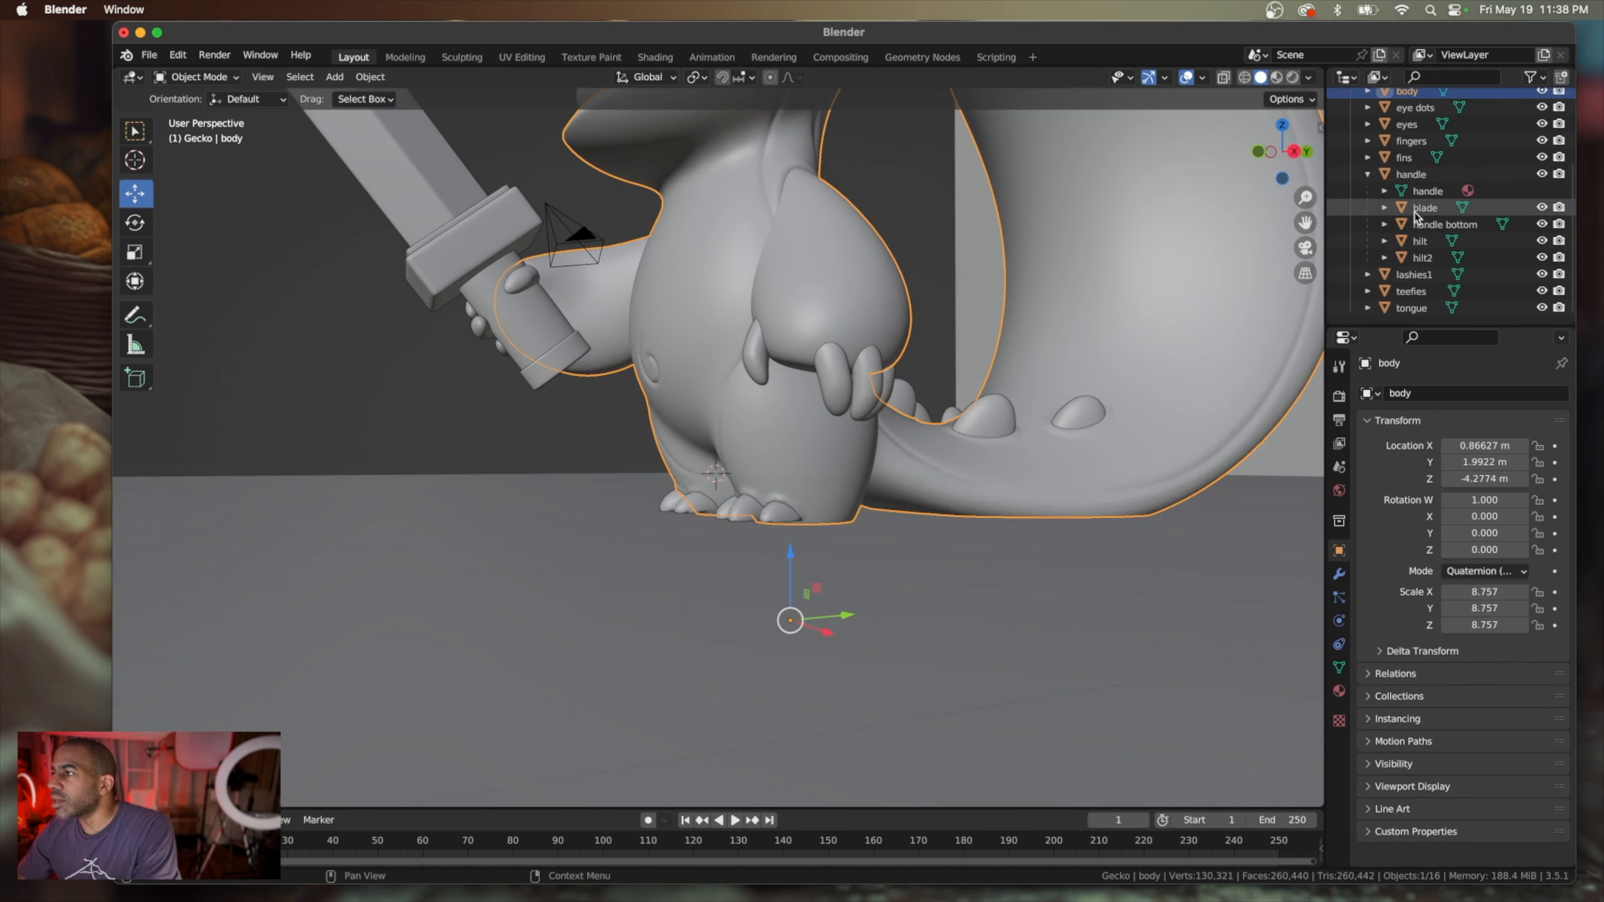
left_click(1411, 308, "shift")
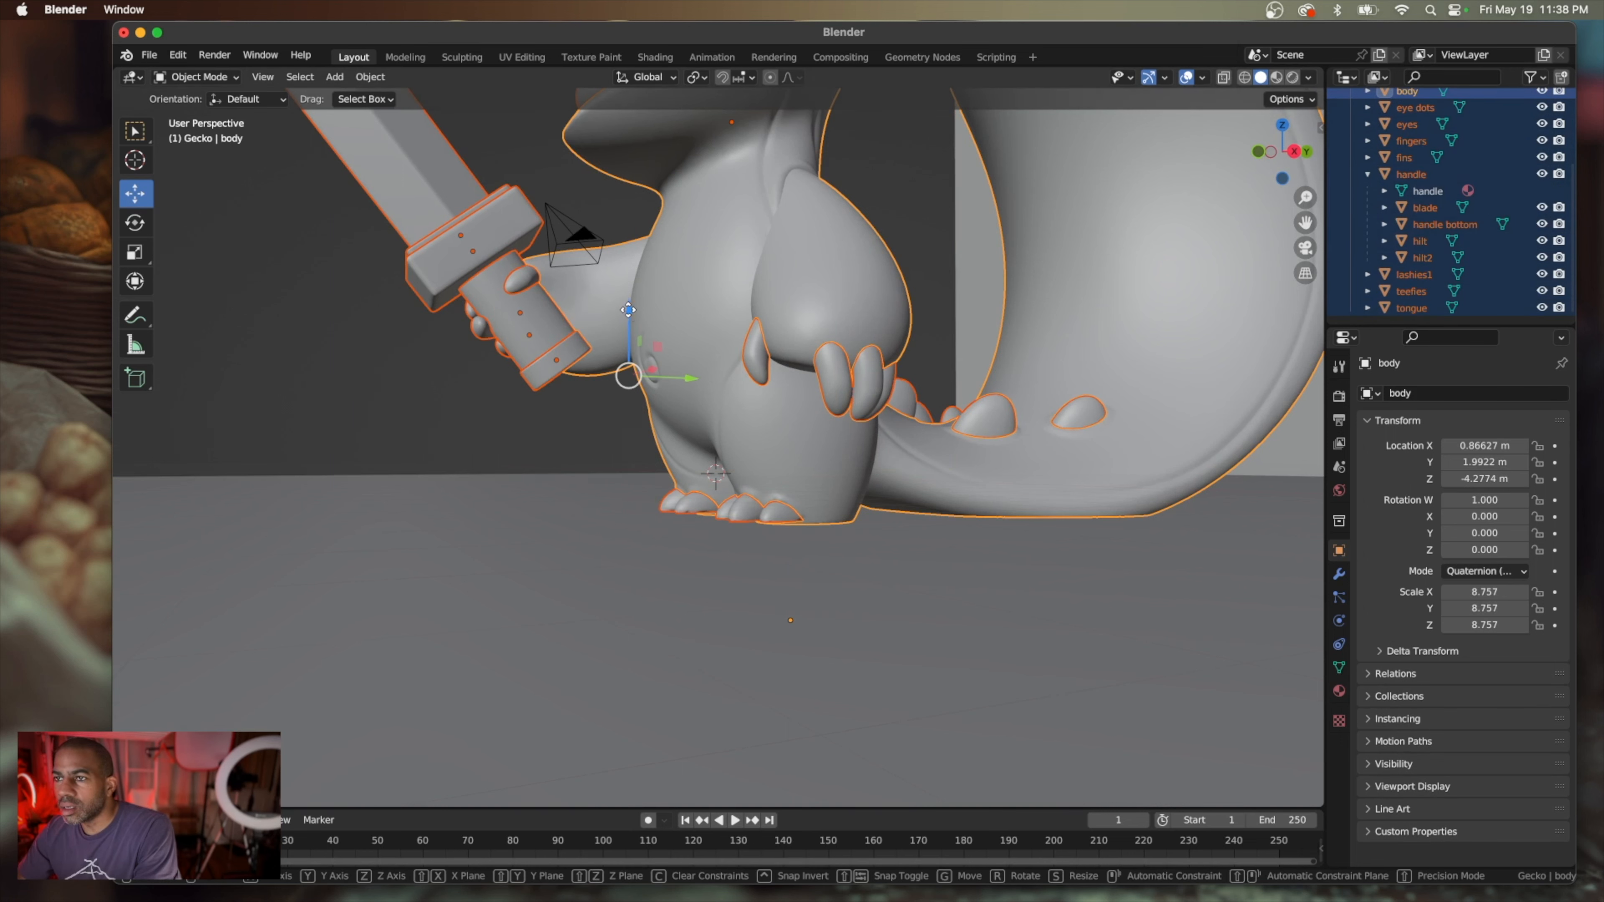
left_click_drag(627, 321, 622, 319)
middle_click_drag(585, 427, 598, 429)
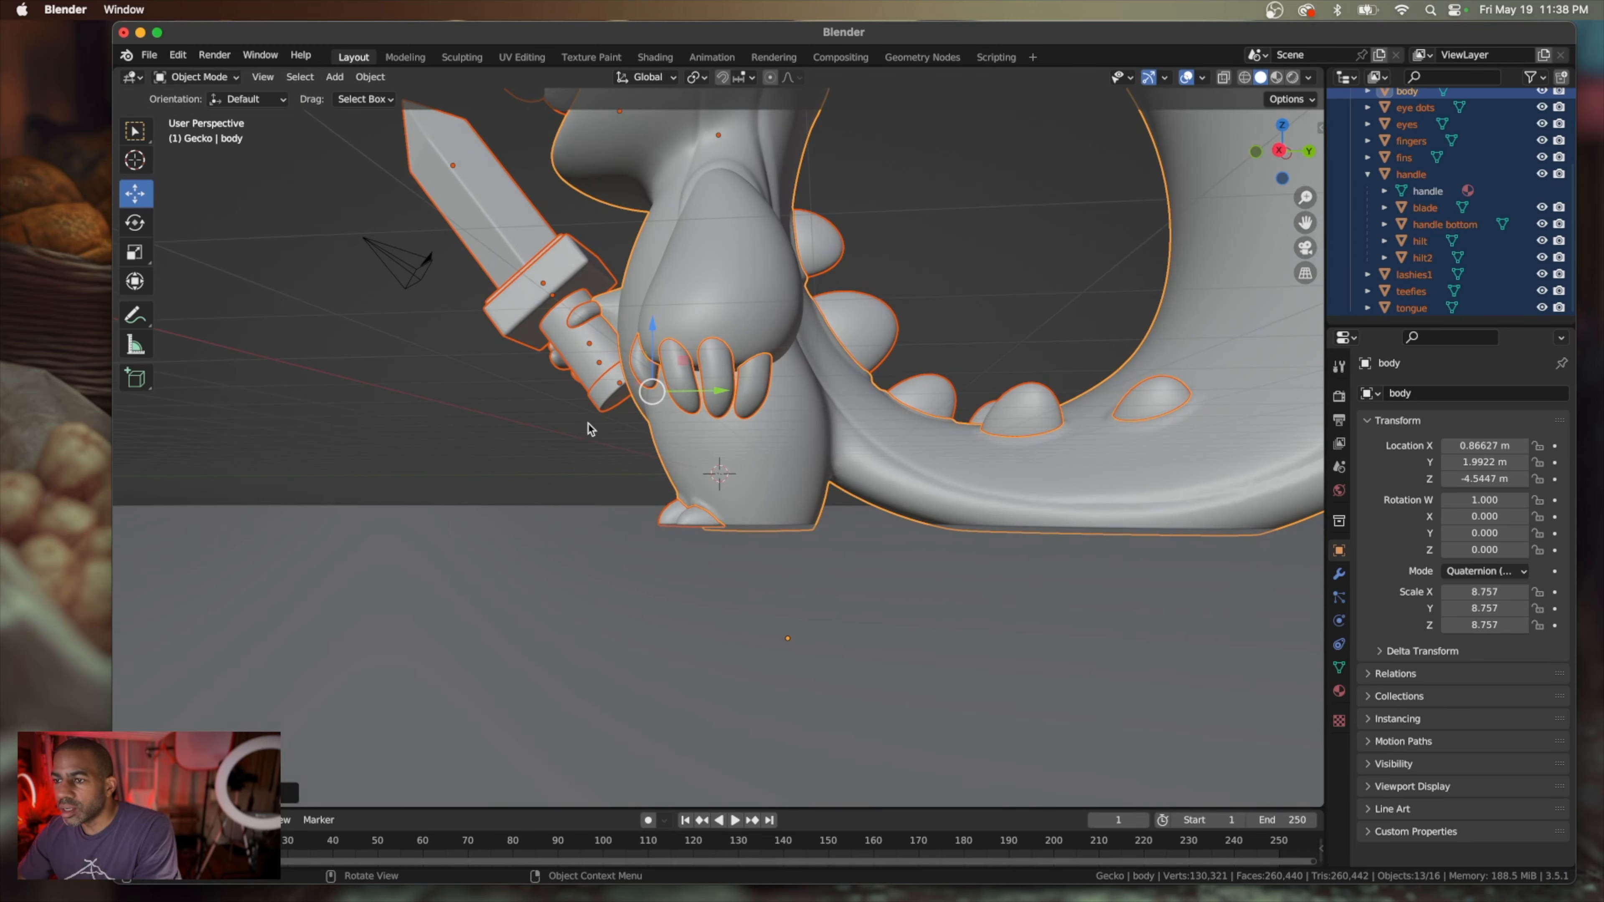
scroll(621, 445, "up", 4)
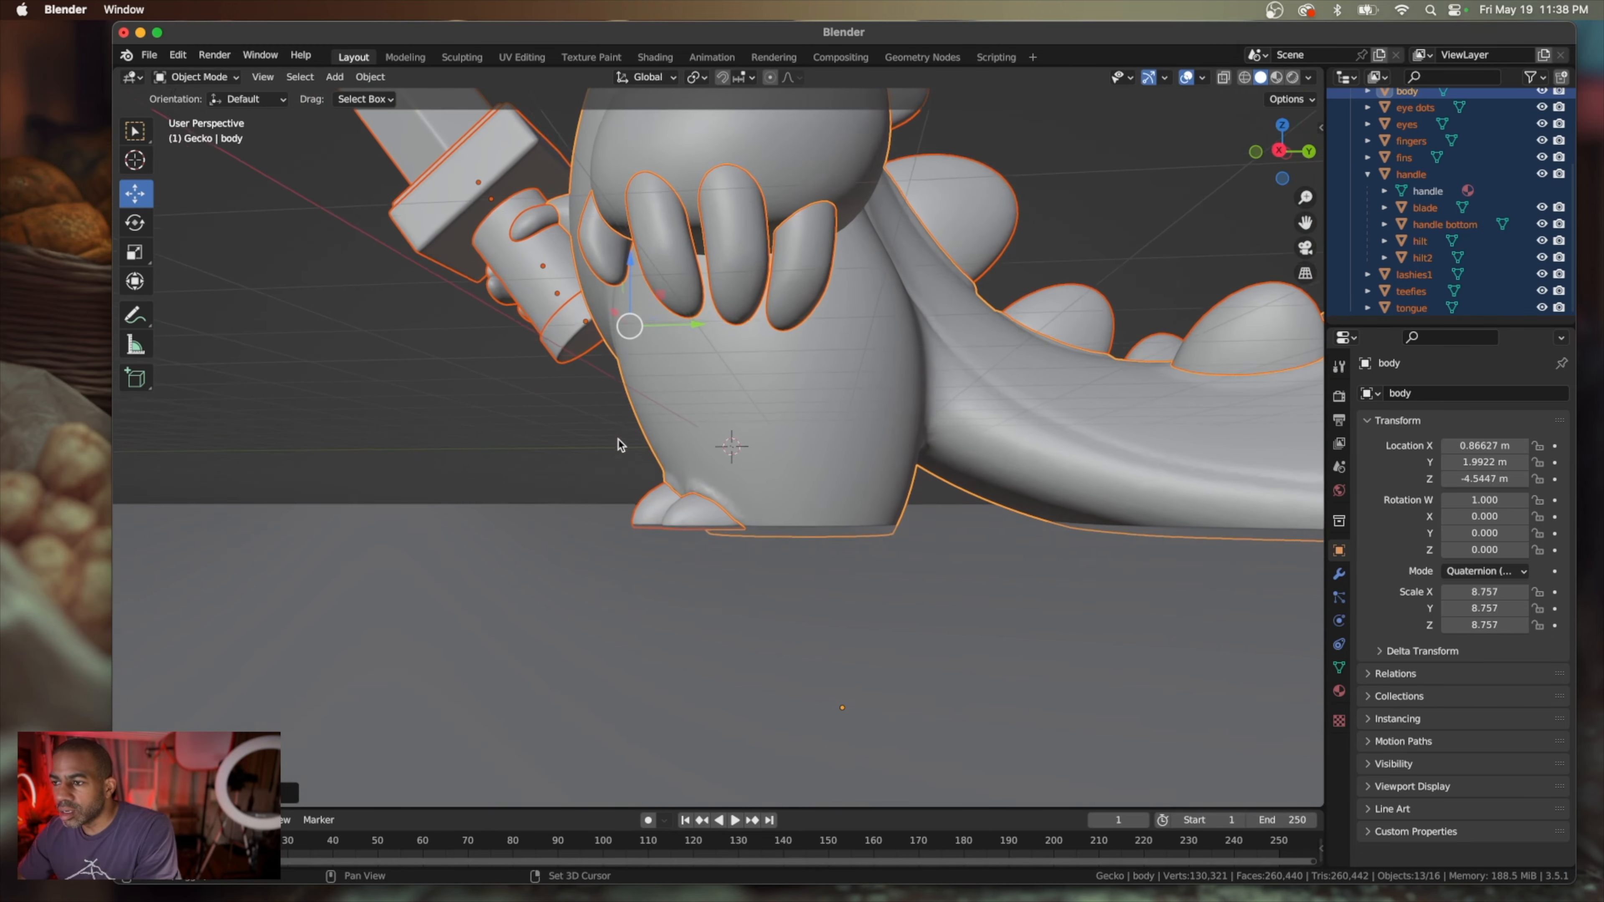
left_click_drag(631, 259, 628, 257)
scroll(573, 354, "down", 4)
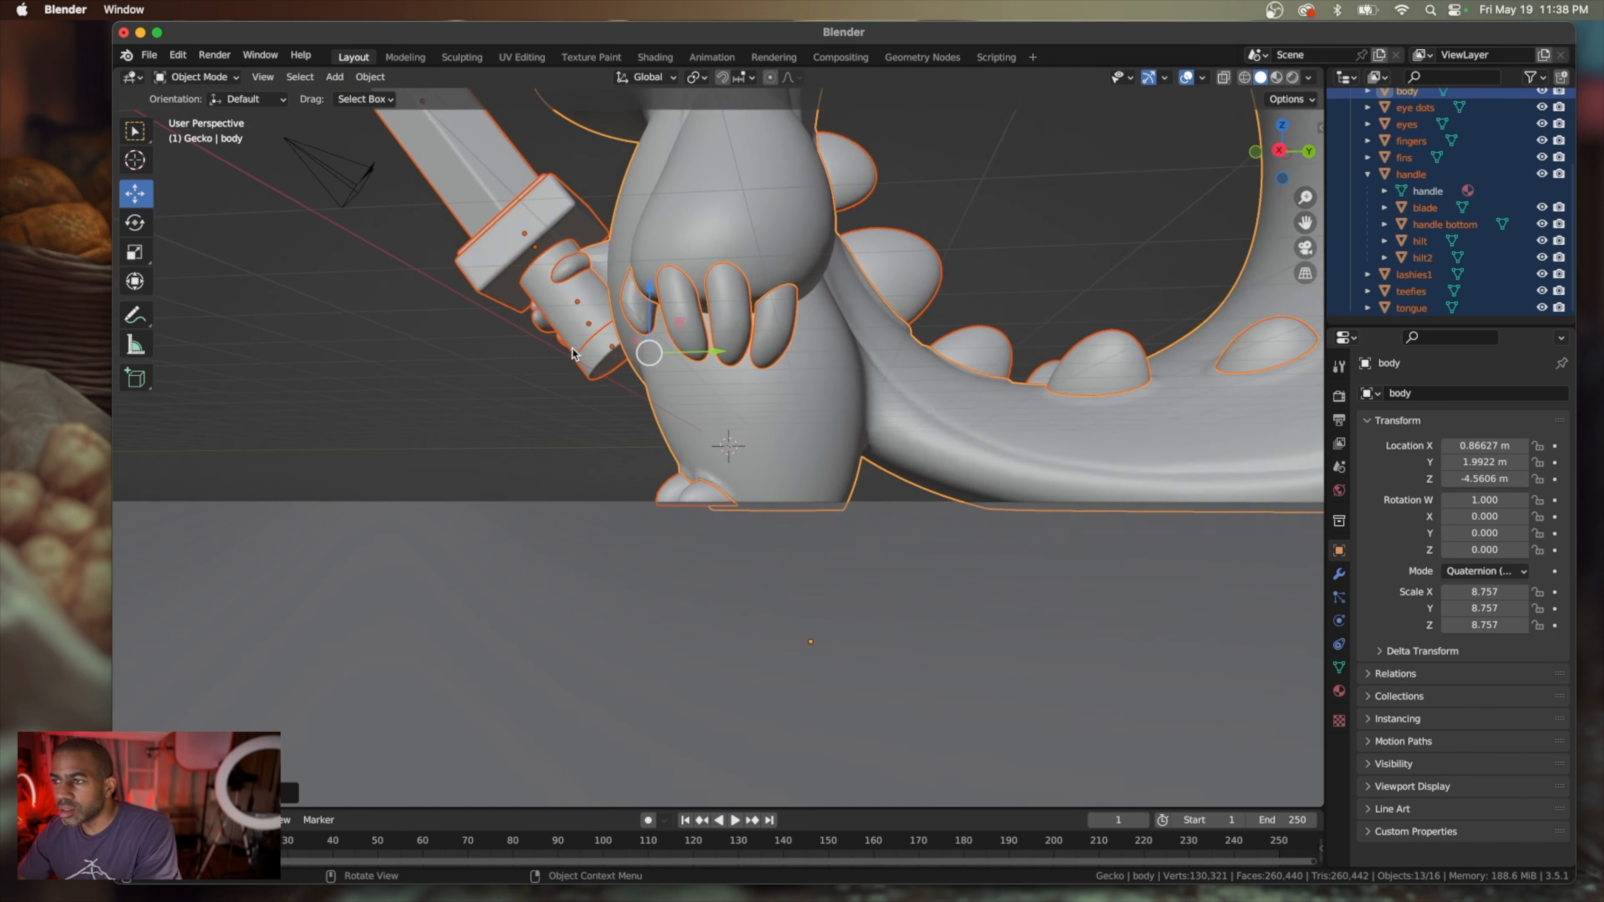
In Edit Mode, bevel the backdrop's edge where the wall meets the floor into a curve with four segments
scroll(574, 354, "down", 4)
scroll(574, 354, "left", 10)
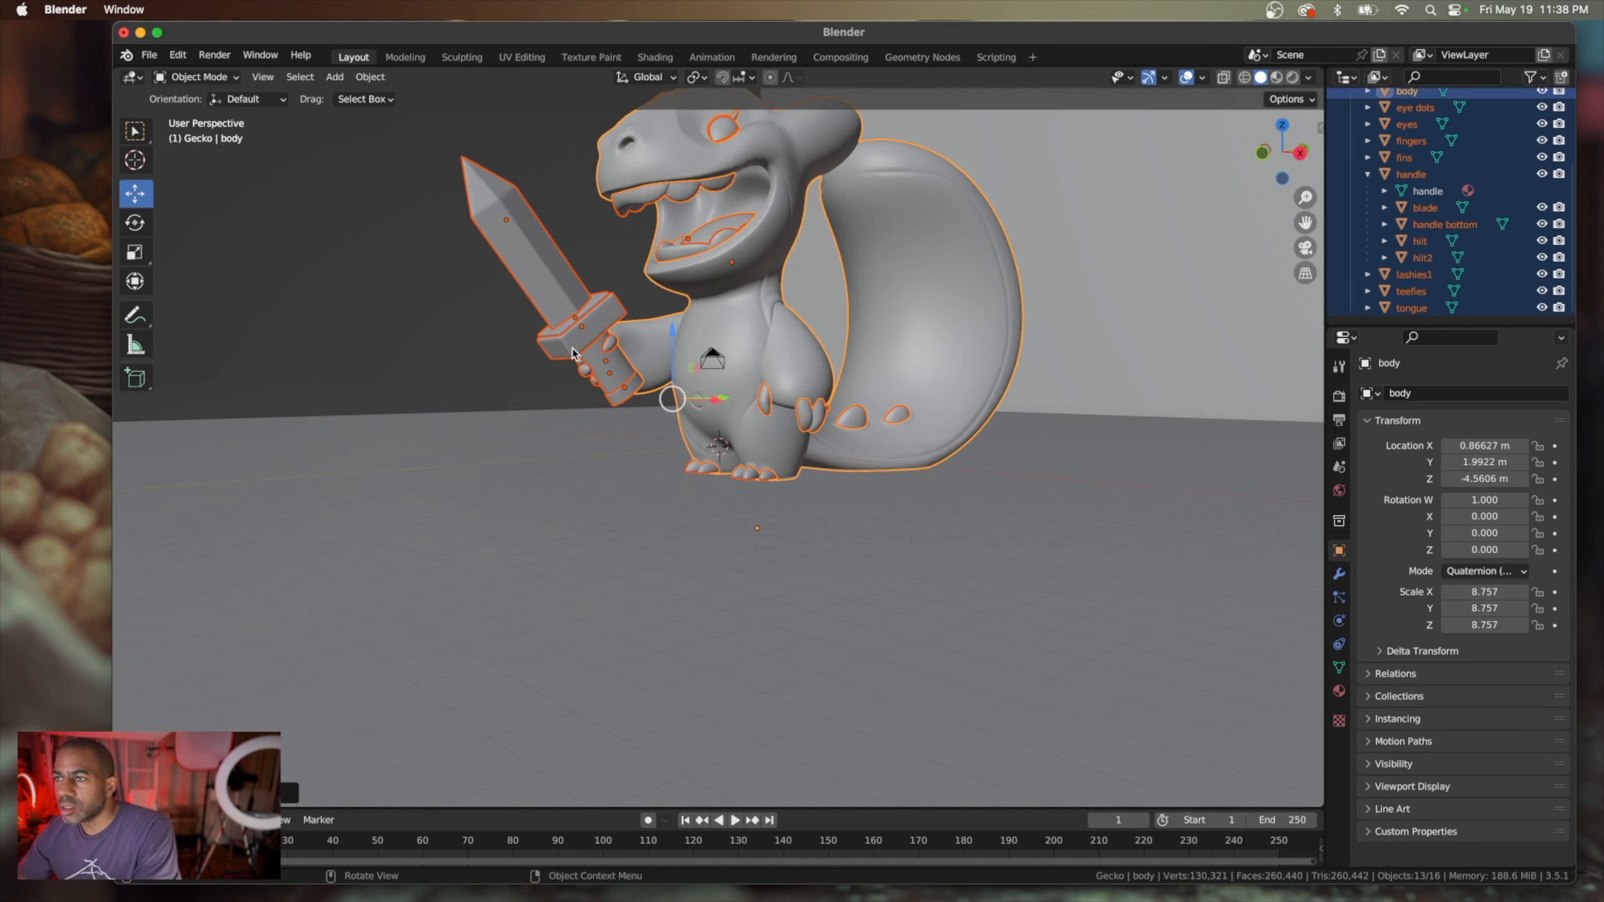
scroll(573, 354, "down", 3)
scroll(572, 349, "left", 15)
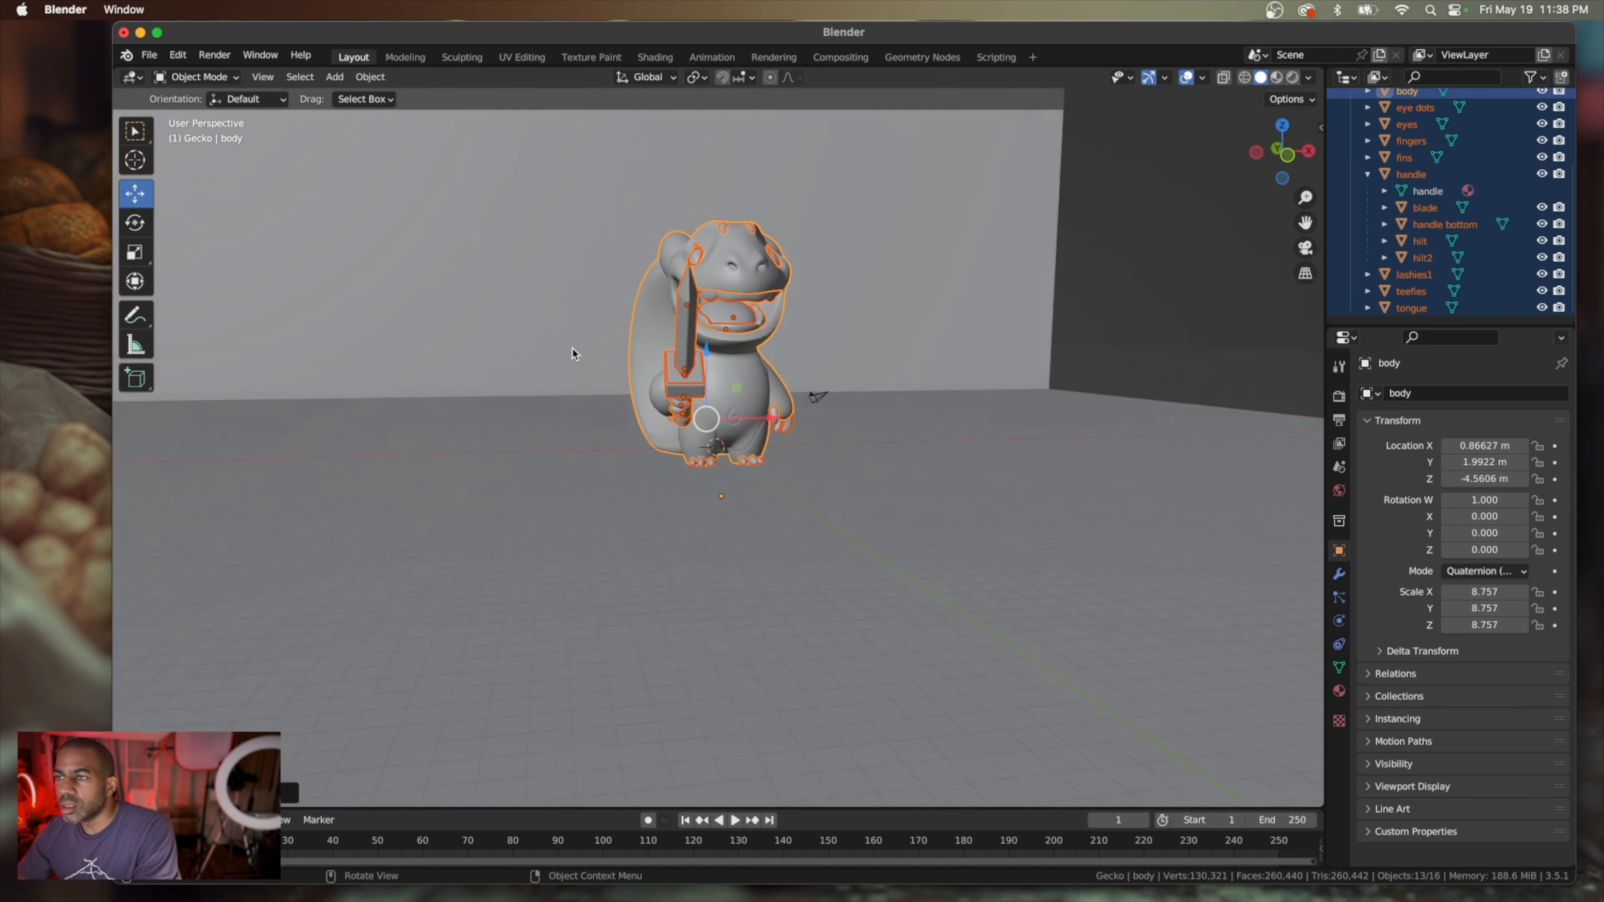
scroll(573, 351, "left", 15)
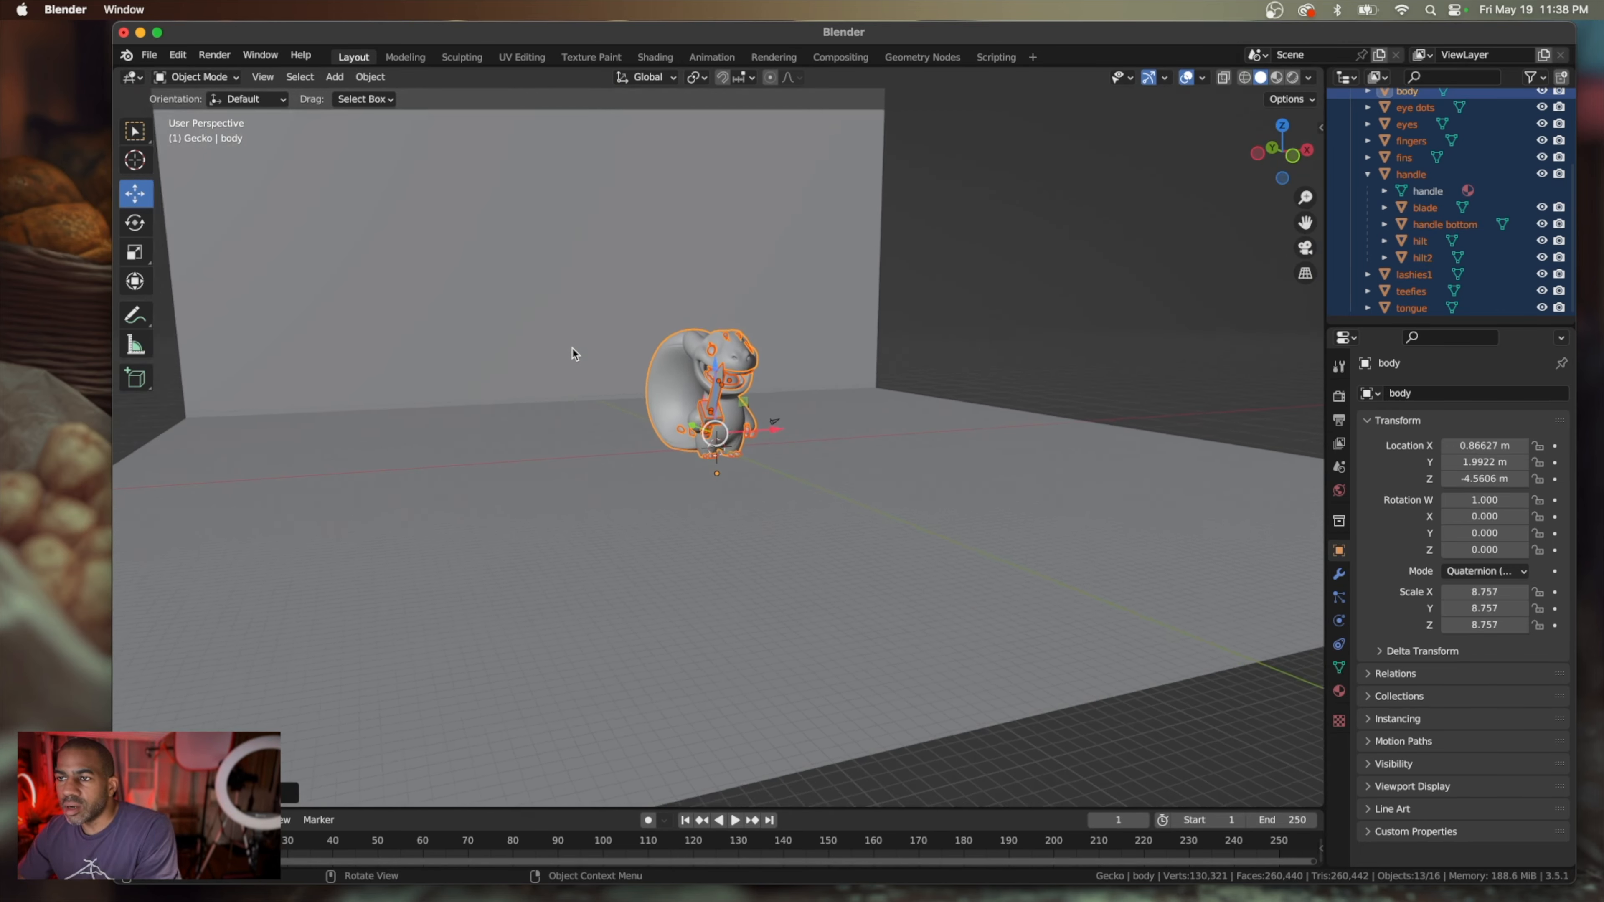
left_click(421, 387)
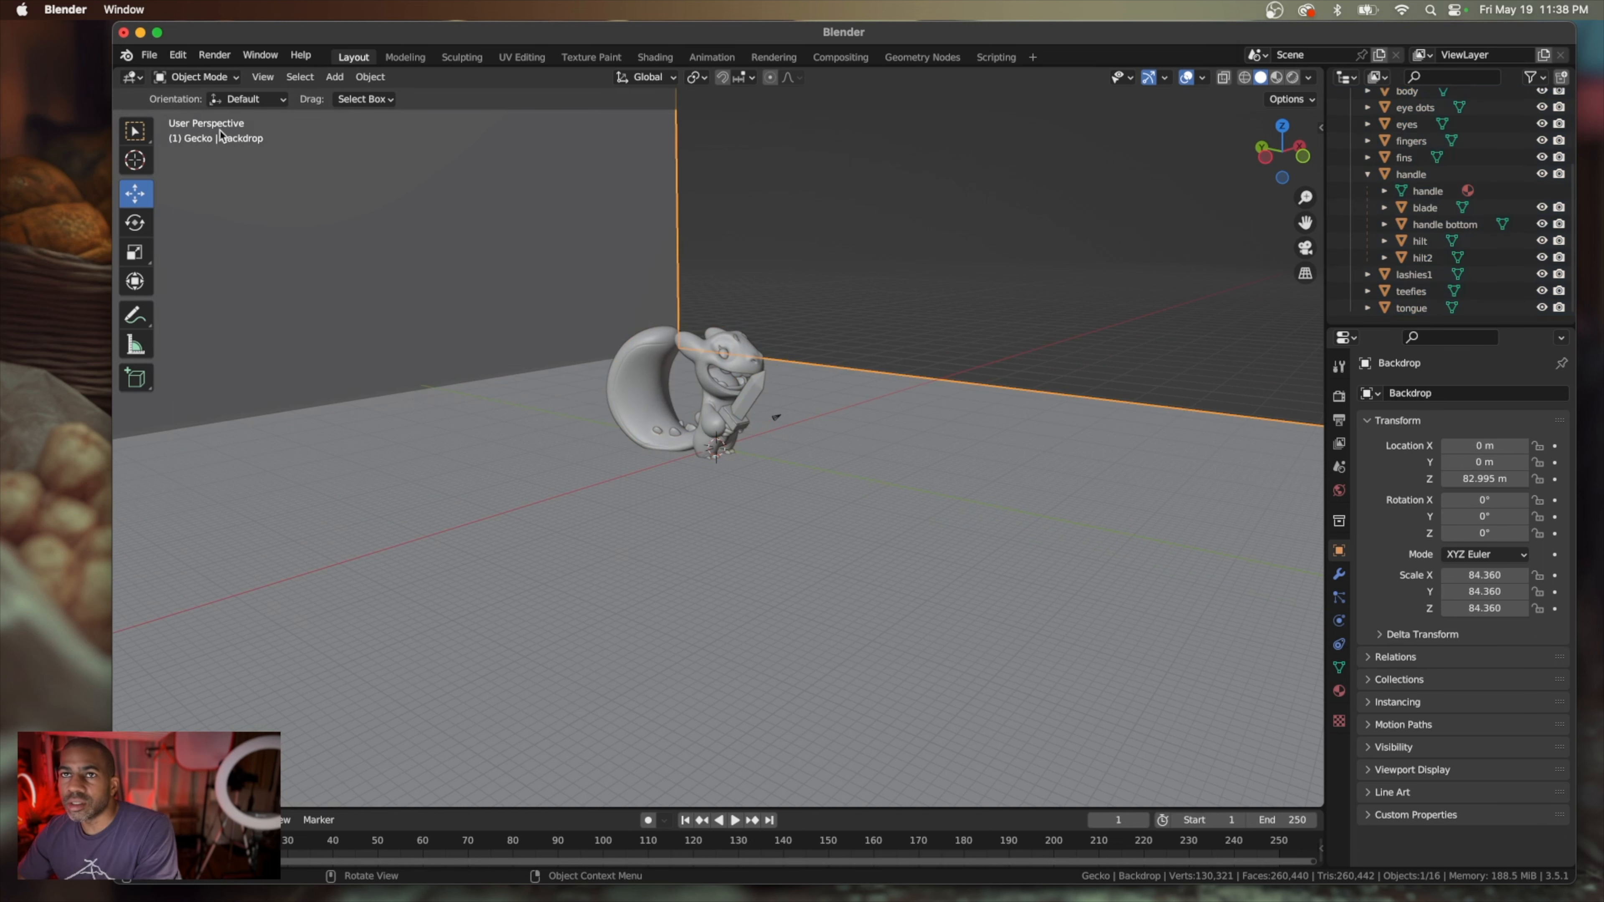
key("Tab")
left_click(271, 78)
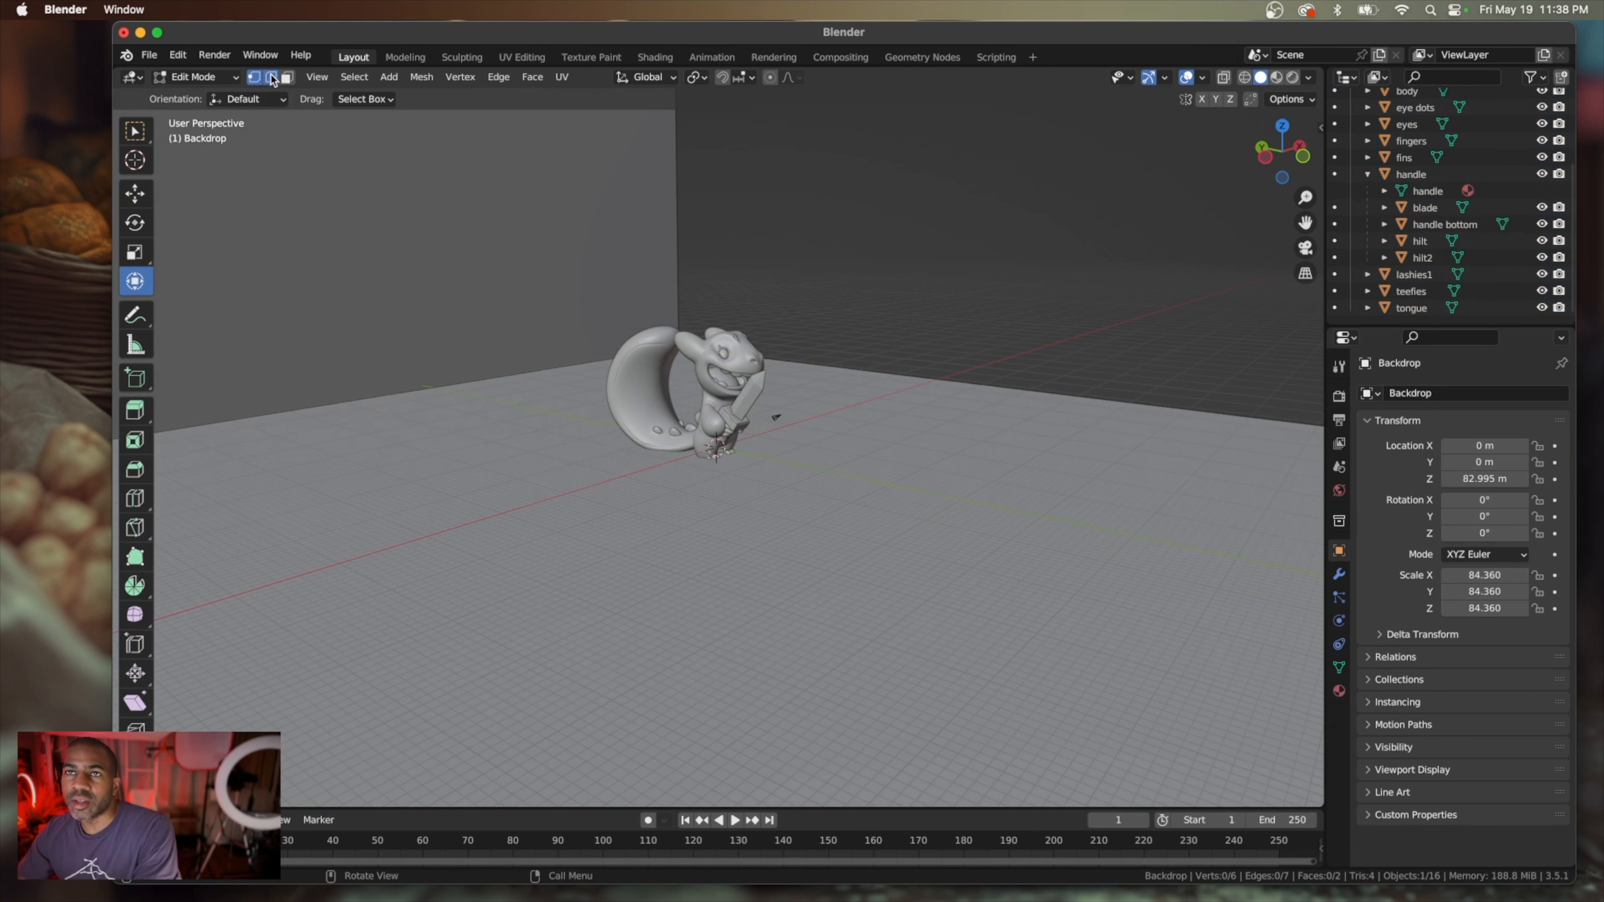
left_click(362, 399)
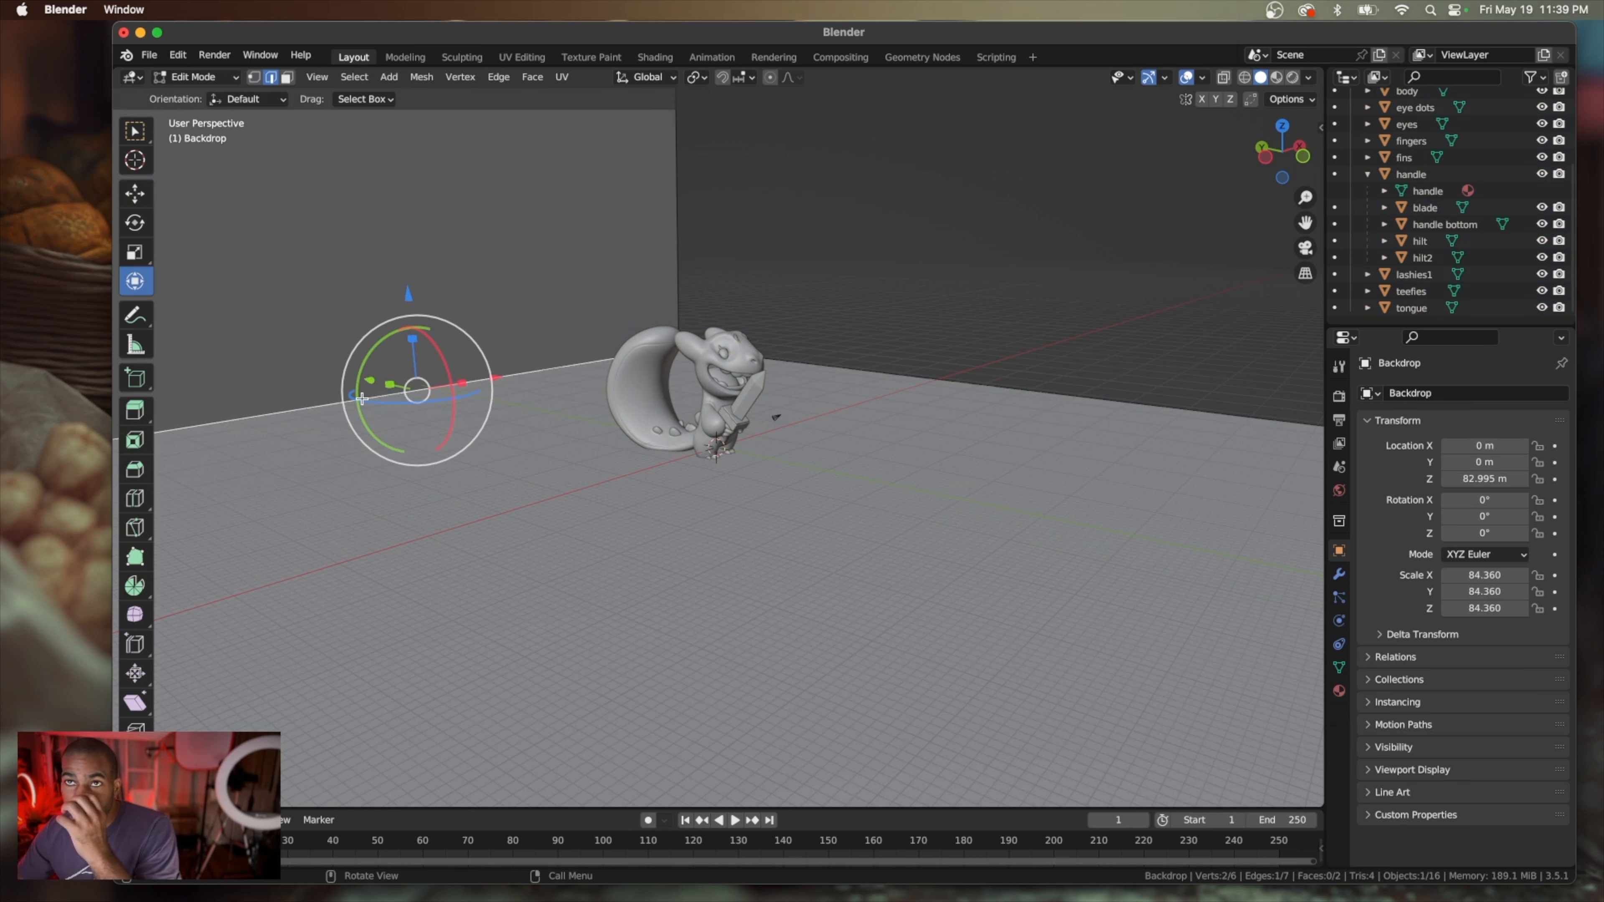
scroll(361, 398, "right", 5)
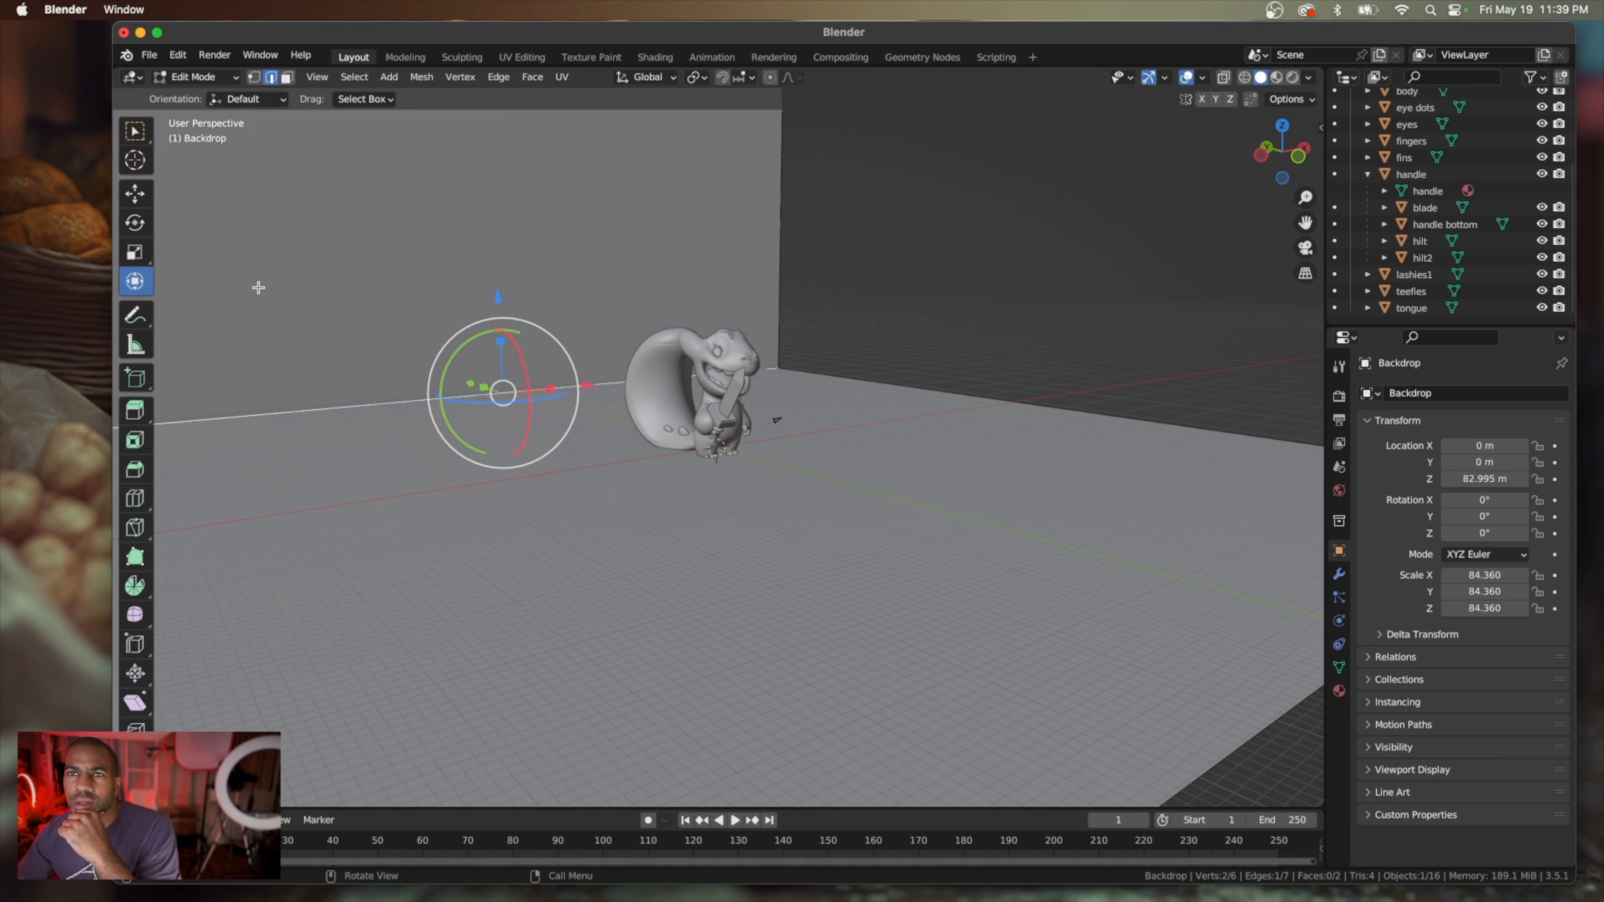
scroll(258, 287, "up", 5)
scroll(259, 287, "right", 6)
scroll(259, 288, "left", 6)
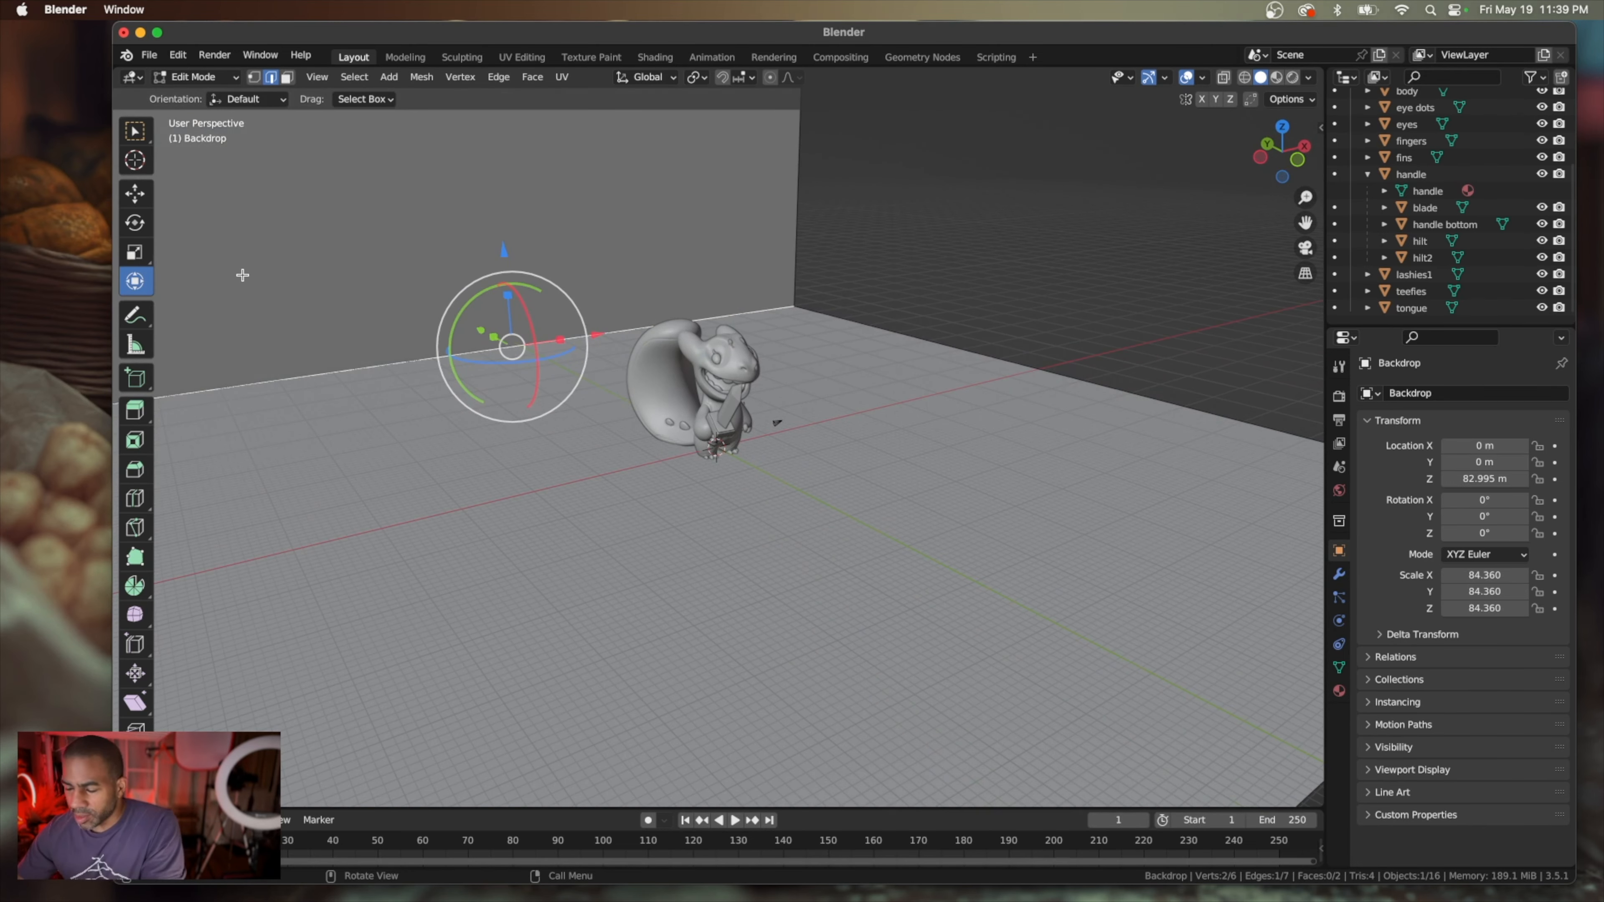
key("ctrl+b")
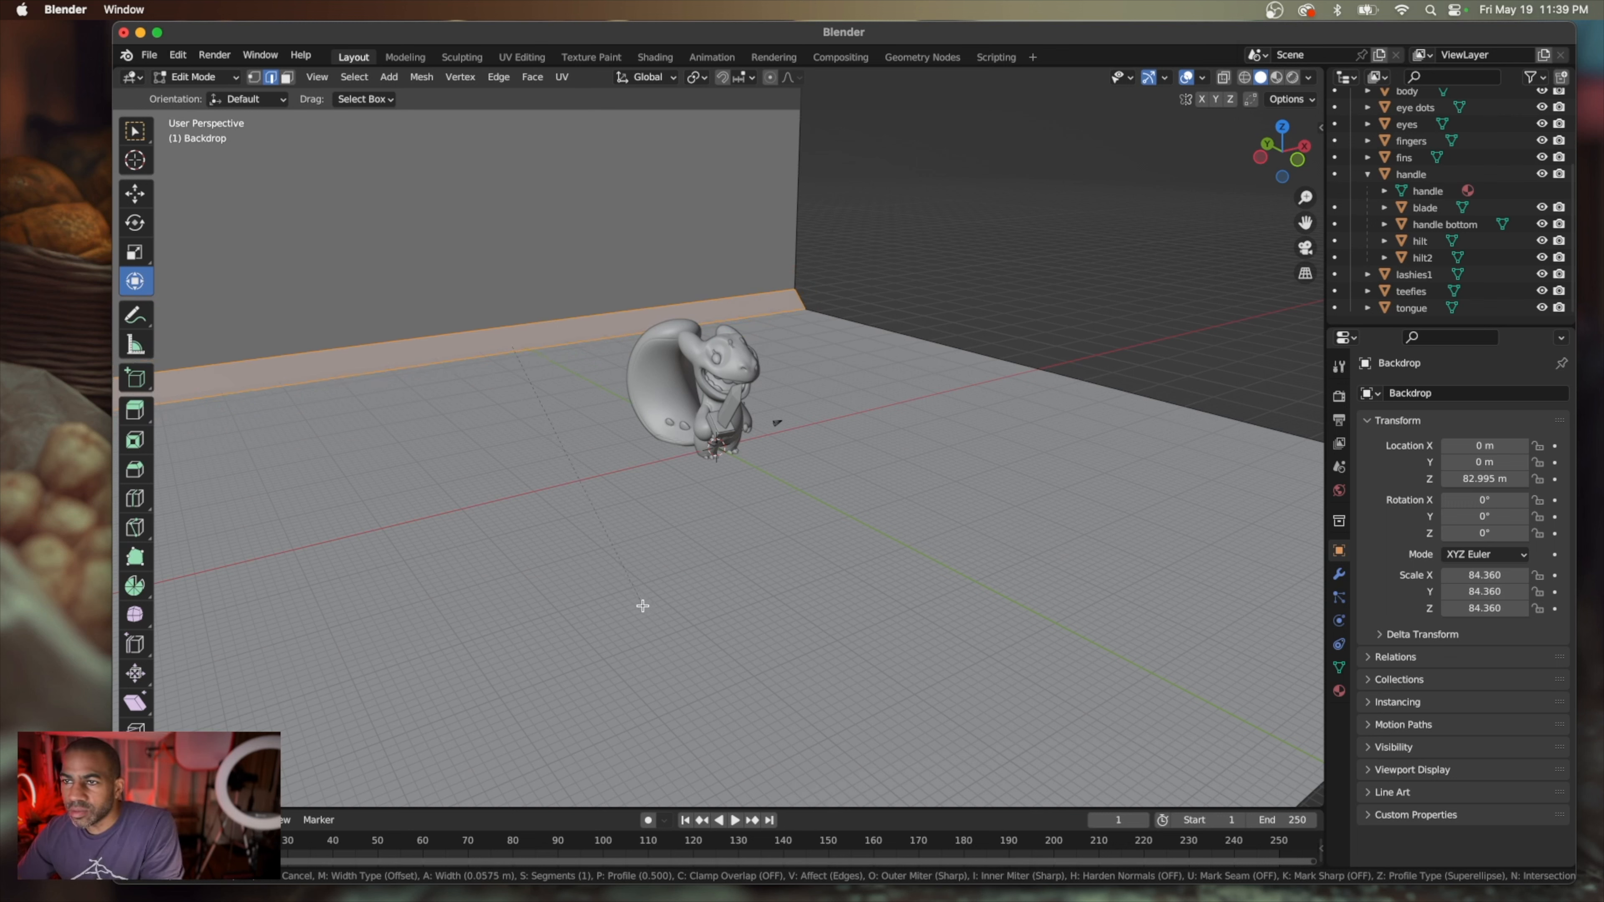
scroll(643, 605, "up", 2)
left_click(642, 605)
Deselect the bevelled faces, return to Object Mode and apply Shade Smooth to the backdrop
scroll(513, 578, "right", 8)
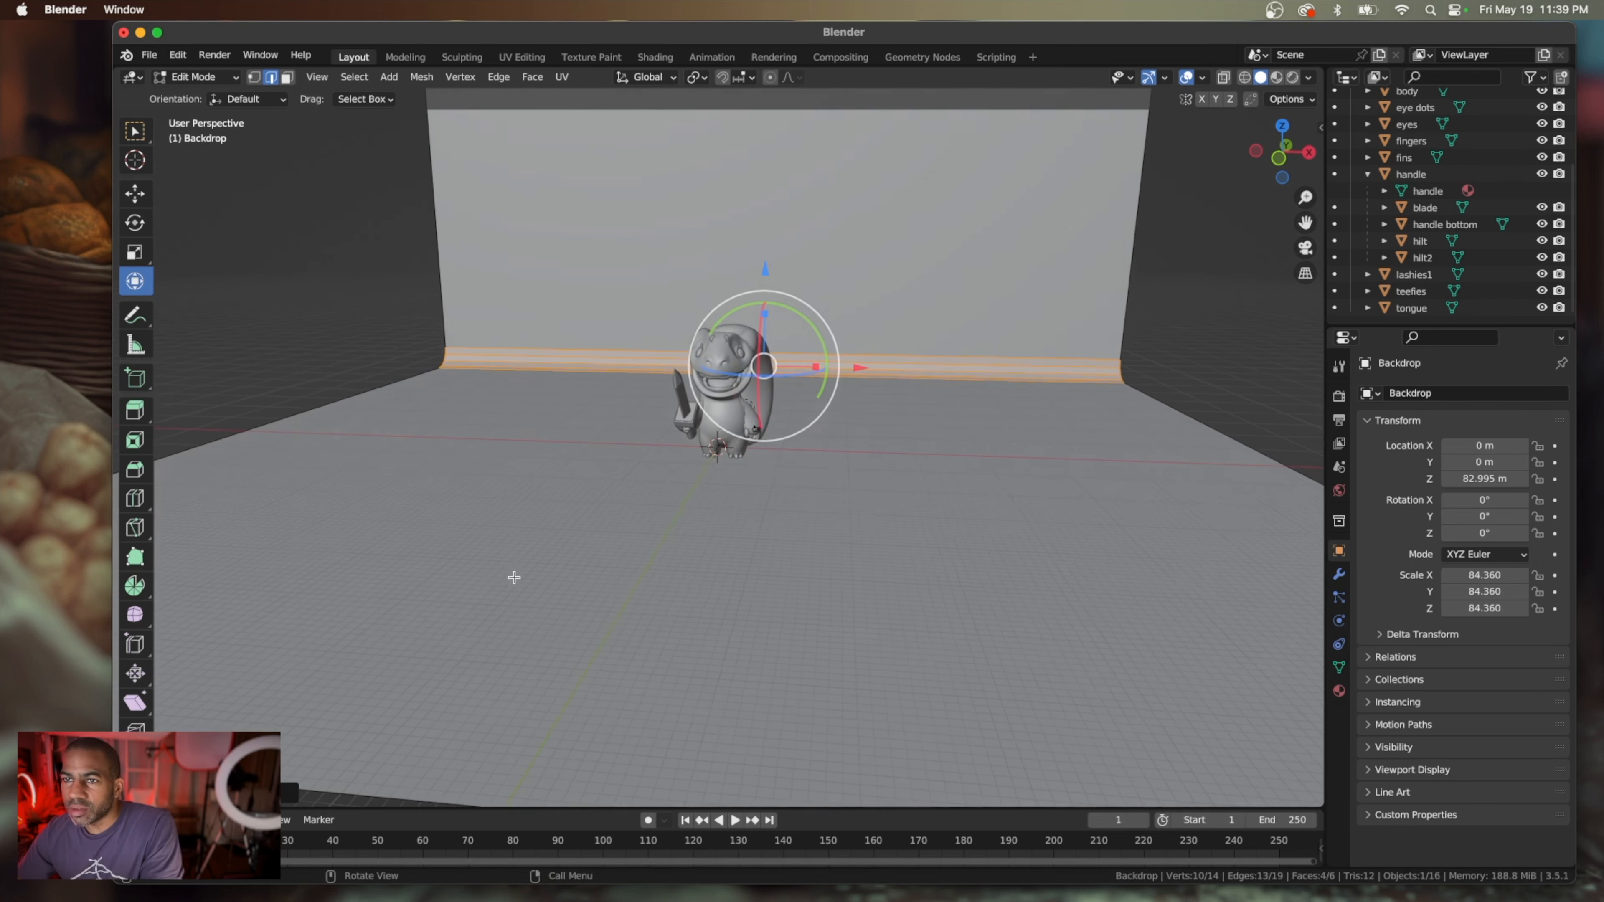
scroll(514, 578, "left", 12)
scroll(514, 578, "right", 10)
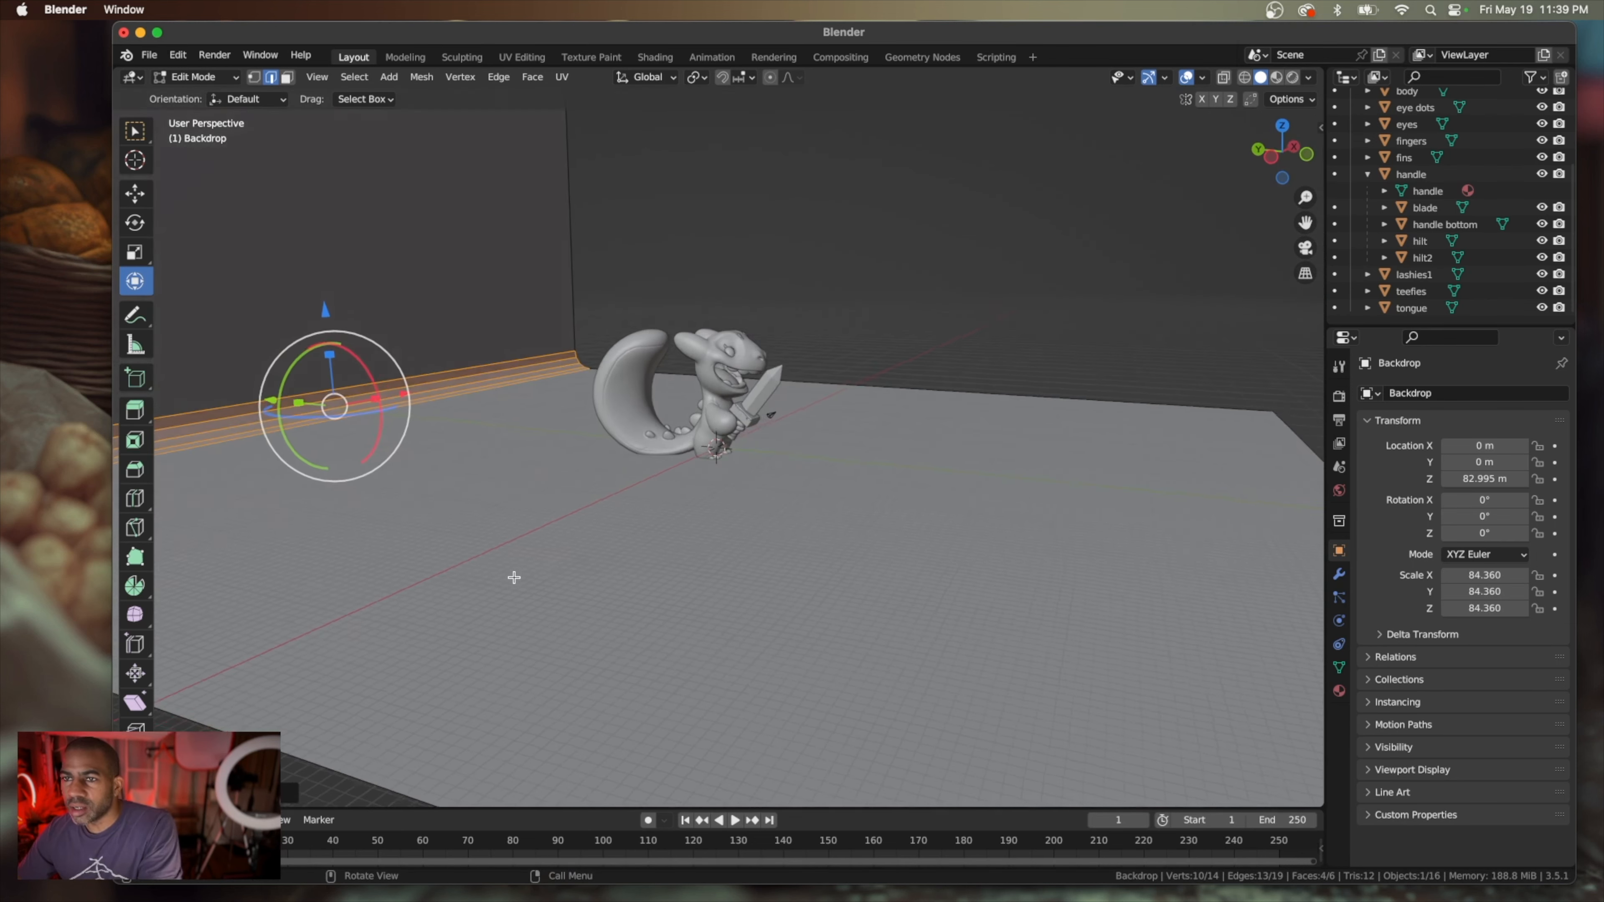
scroll(515, 578, "right", 1)
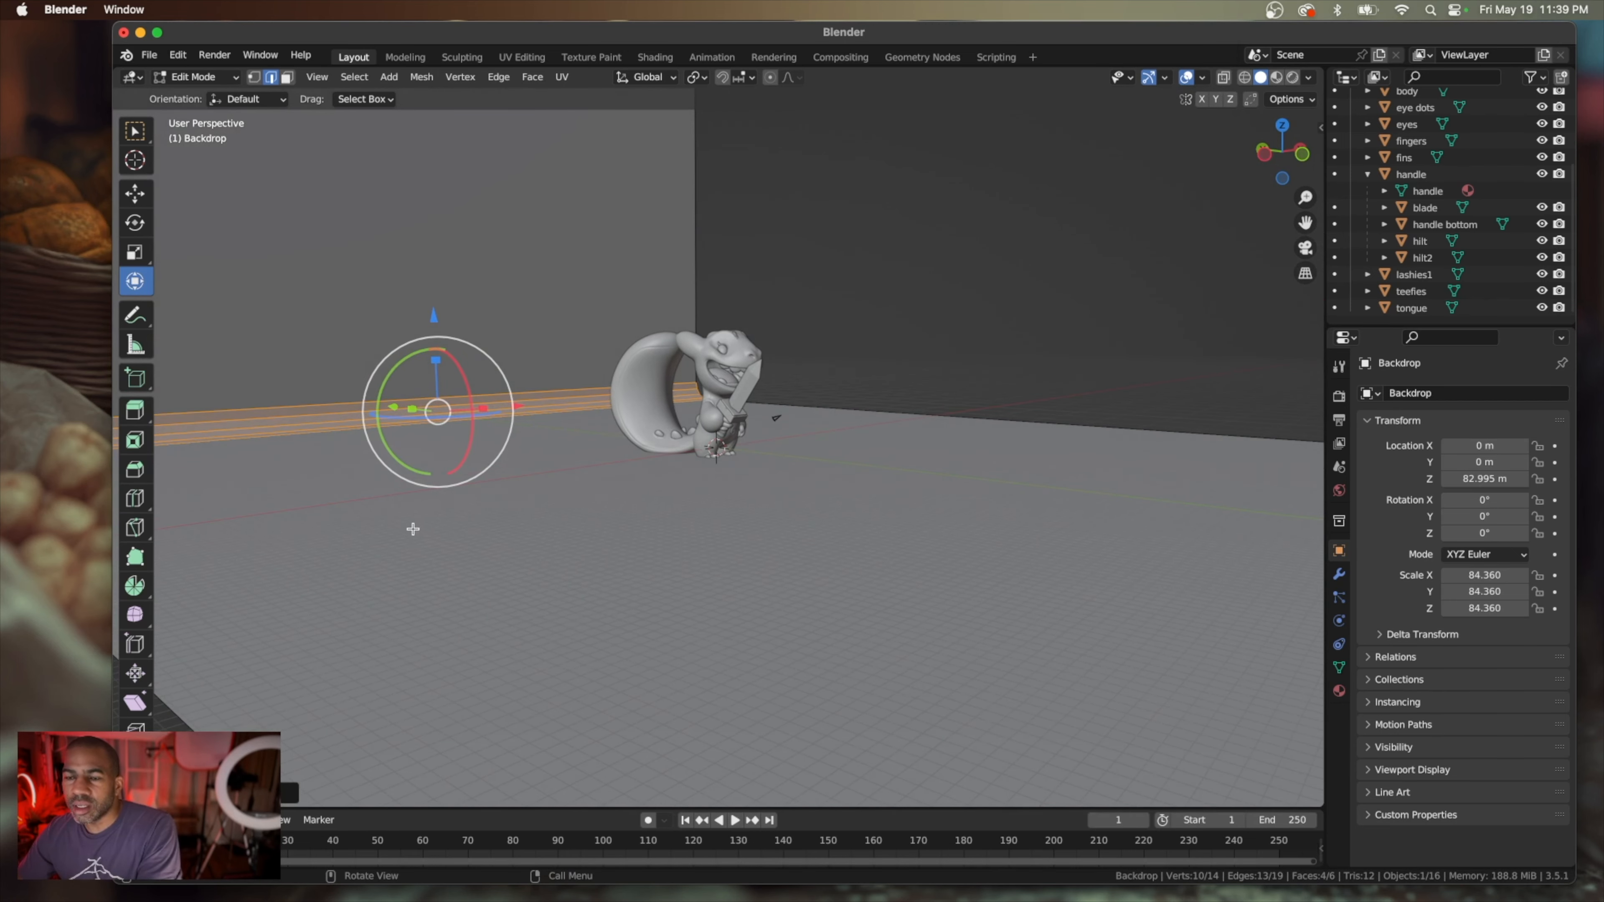
left_click(375, 520)
right_click(380, 478)
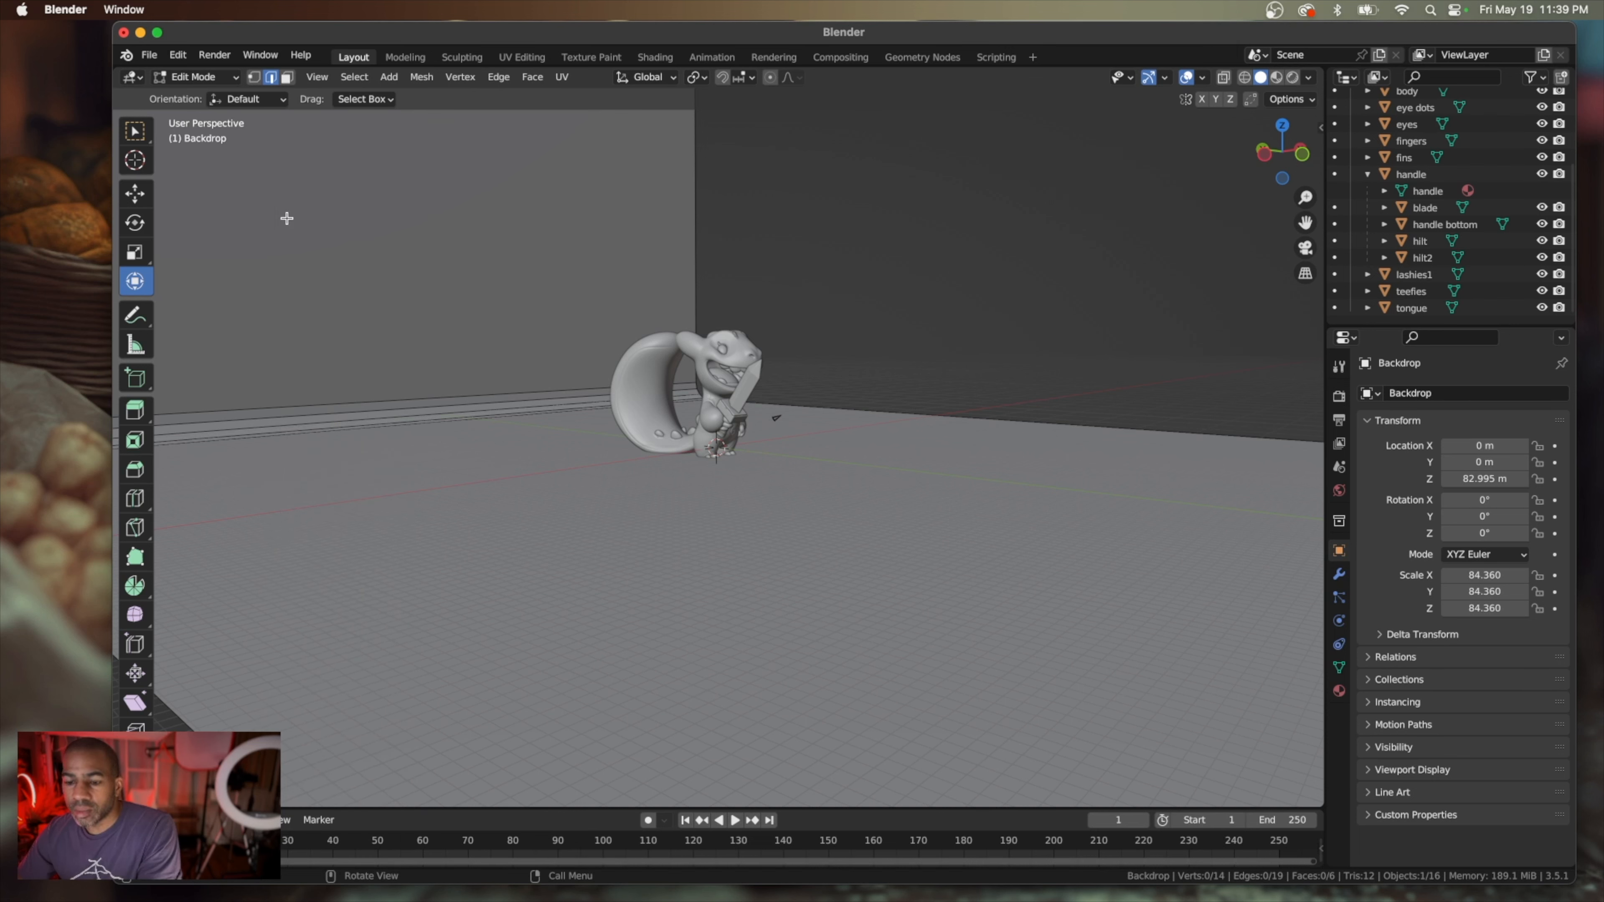
key("Tab")
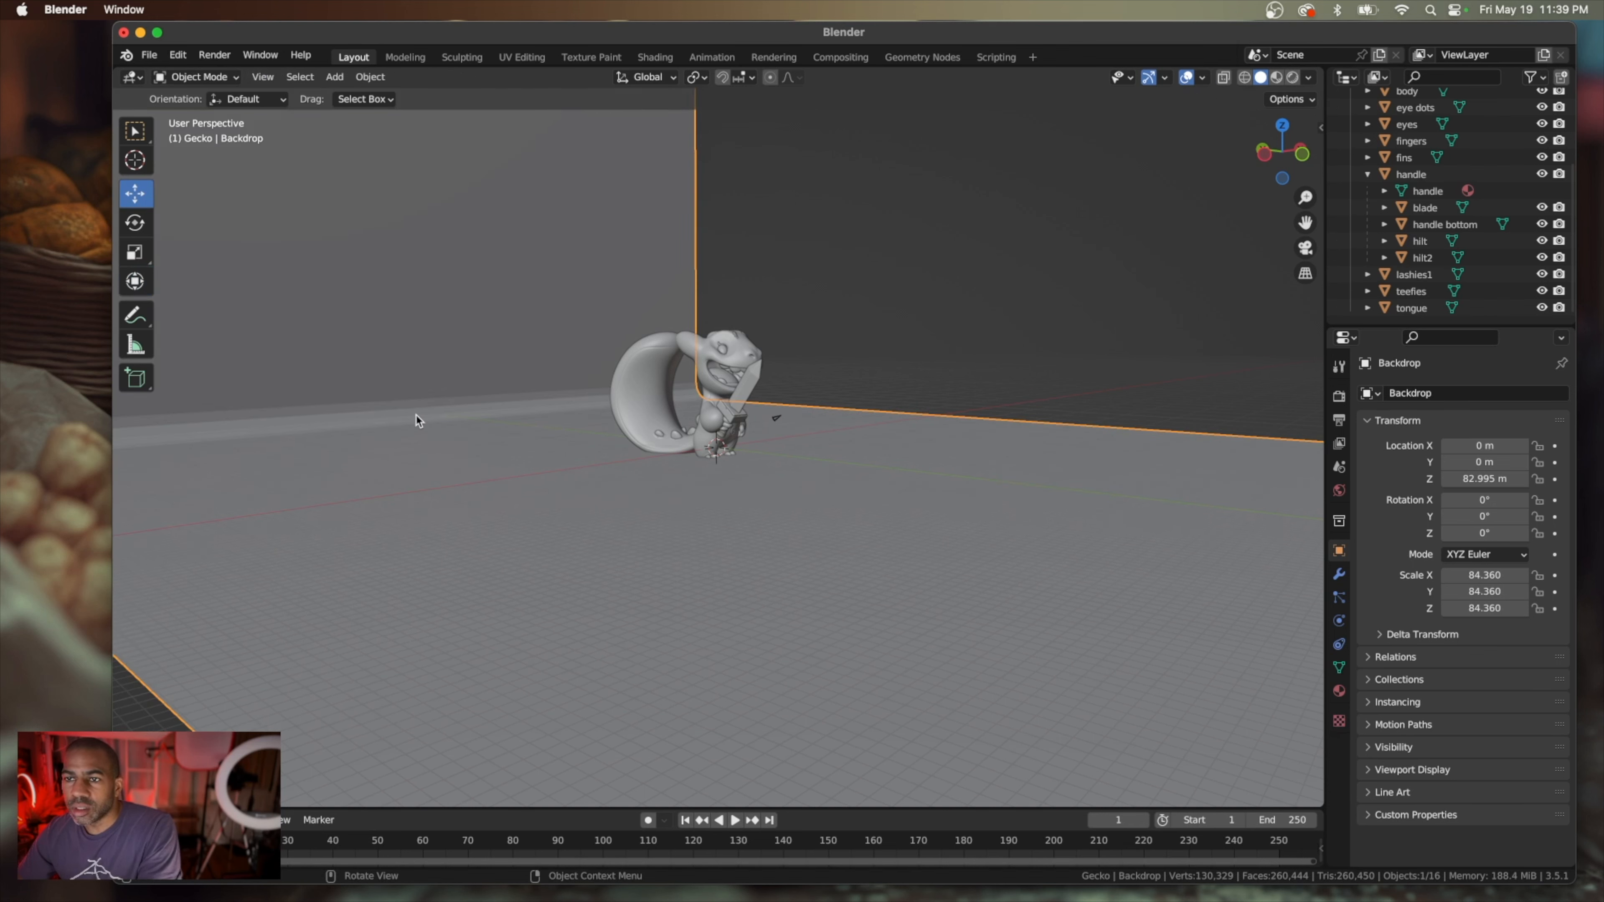
right_click(418, 435)
left_click(418, 432)
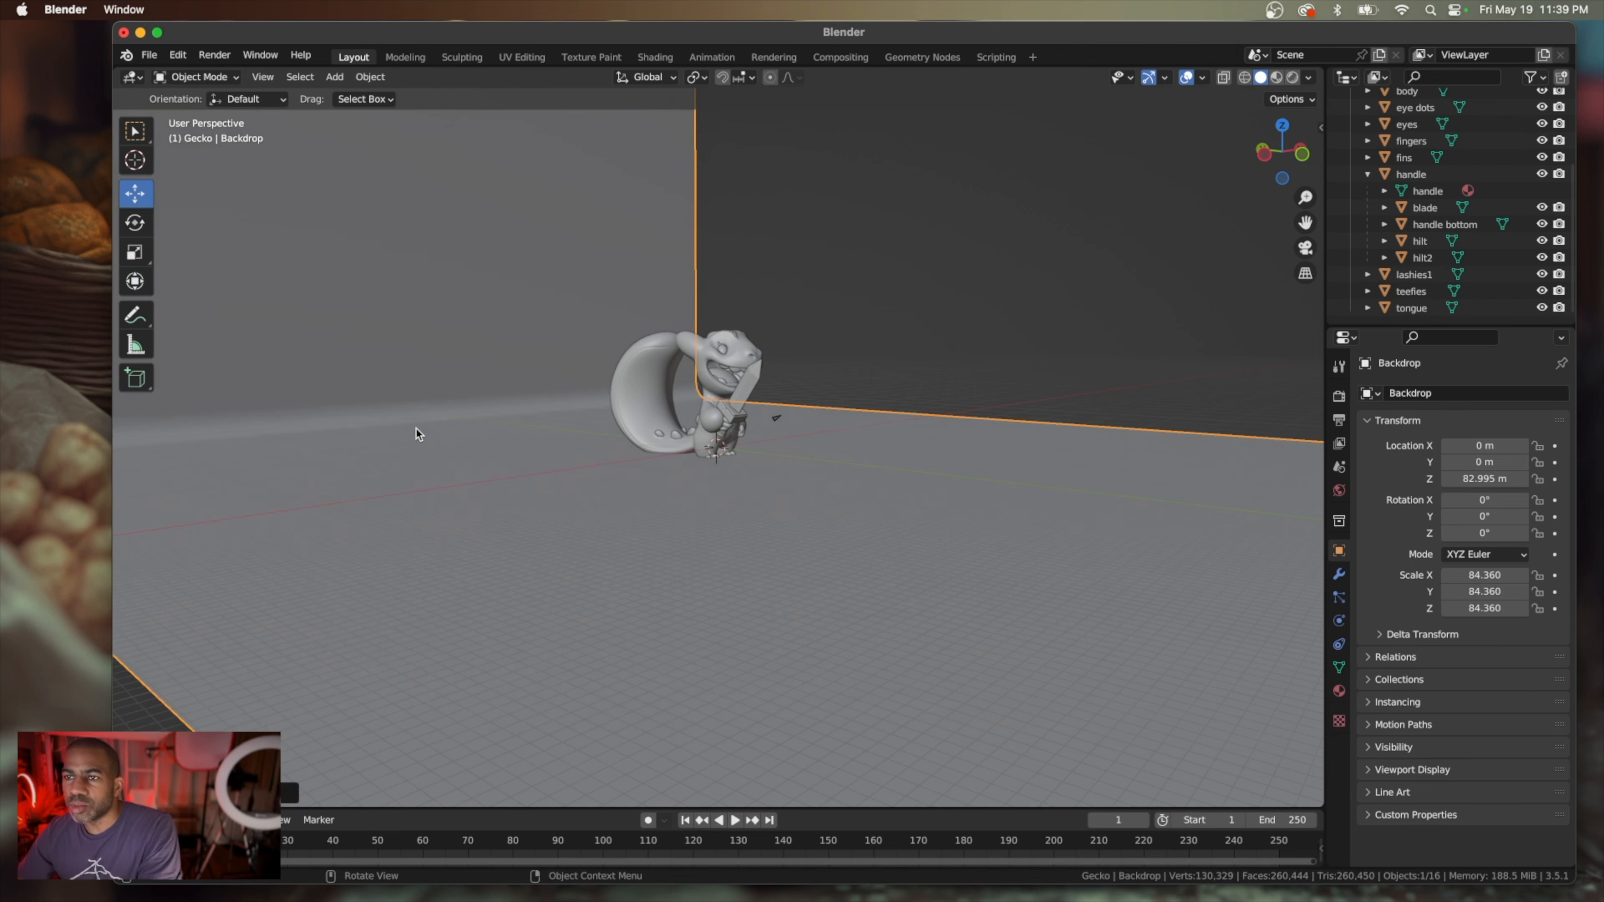
Examine the smoothed backdrop curve and the gecko's placement from the front, side, close up, far away and below
scroll(528, 493, "right", 10)
scroll(528, 492, "left", 5)
scroll(528, 493, "left", 5)
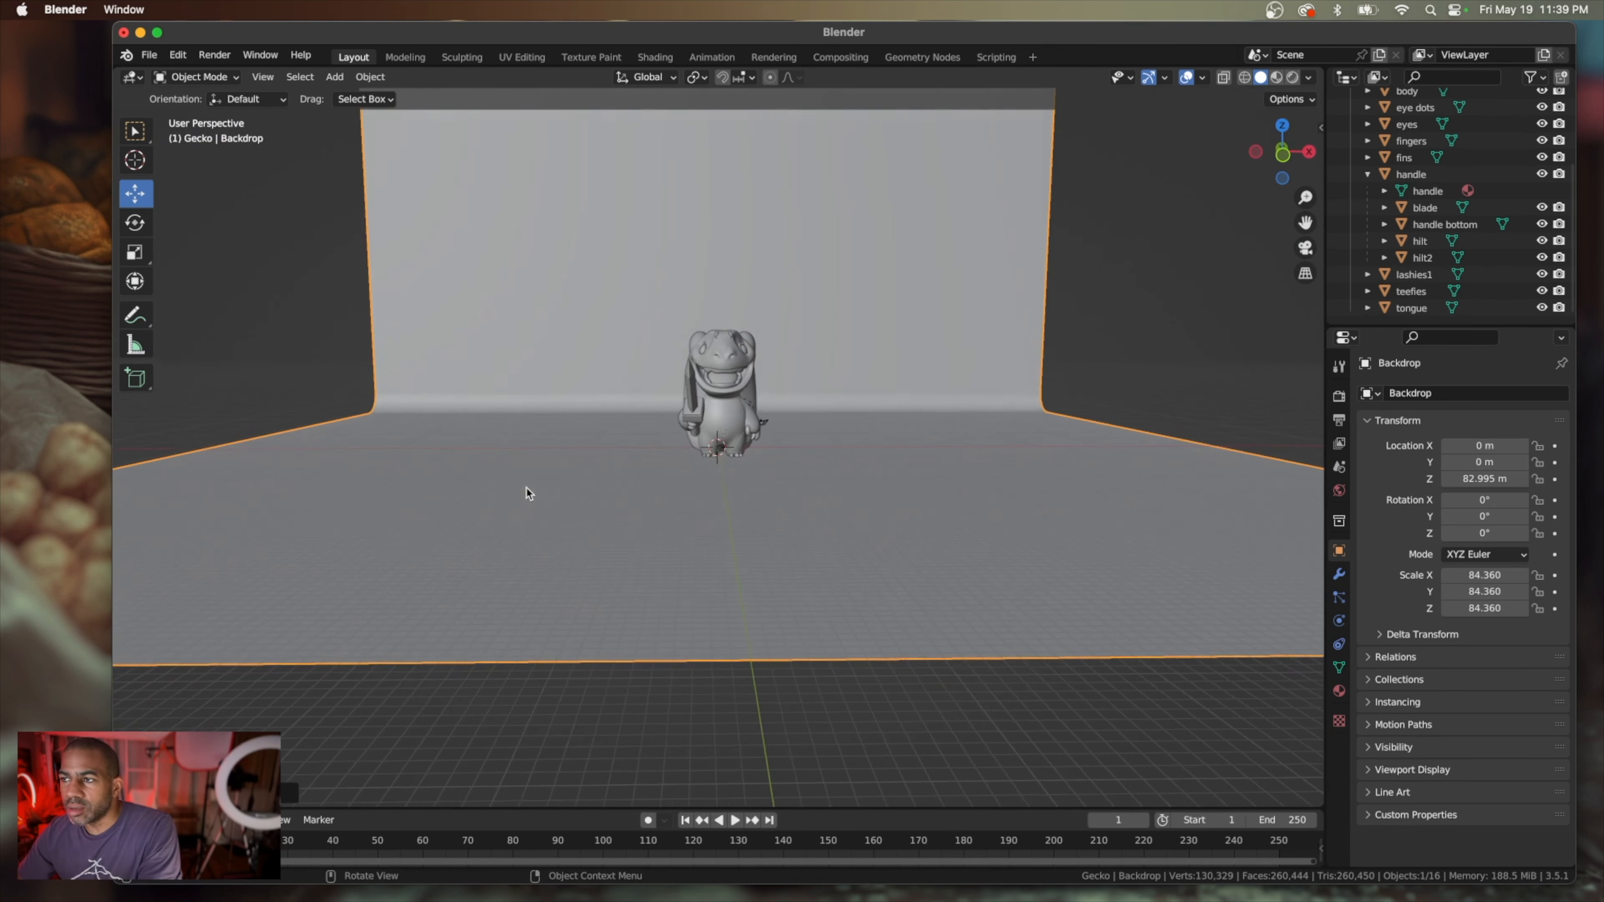
scroll(528, 492, "down", 3)
scroll(528, 493, "left", 8)
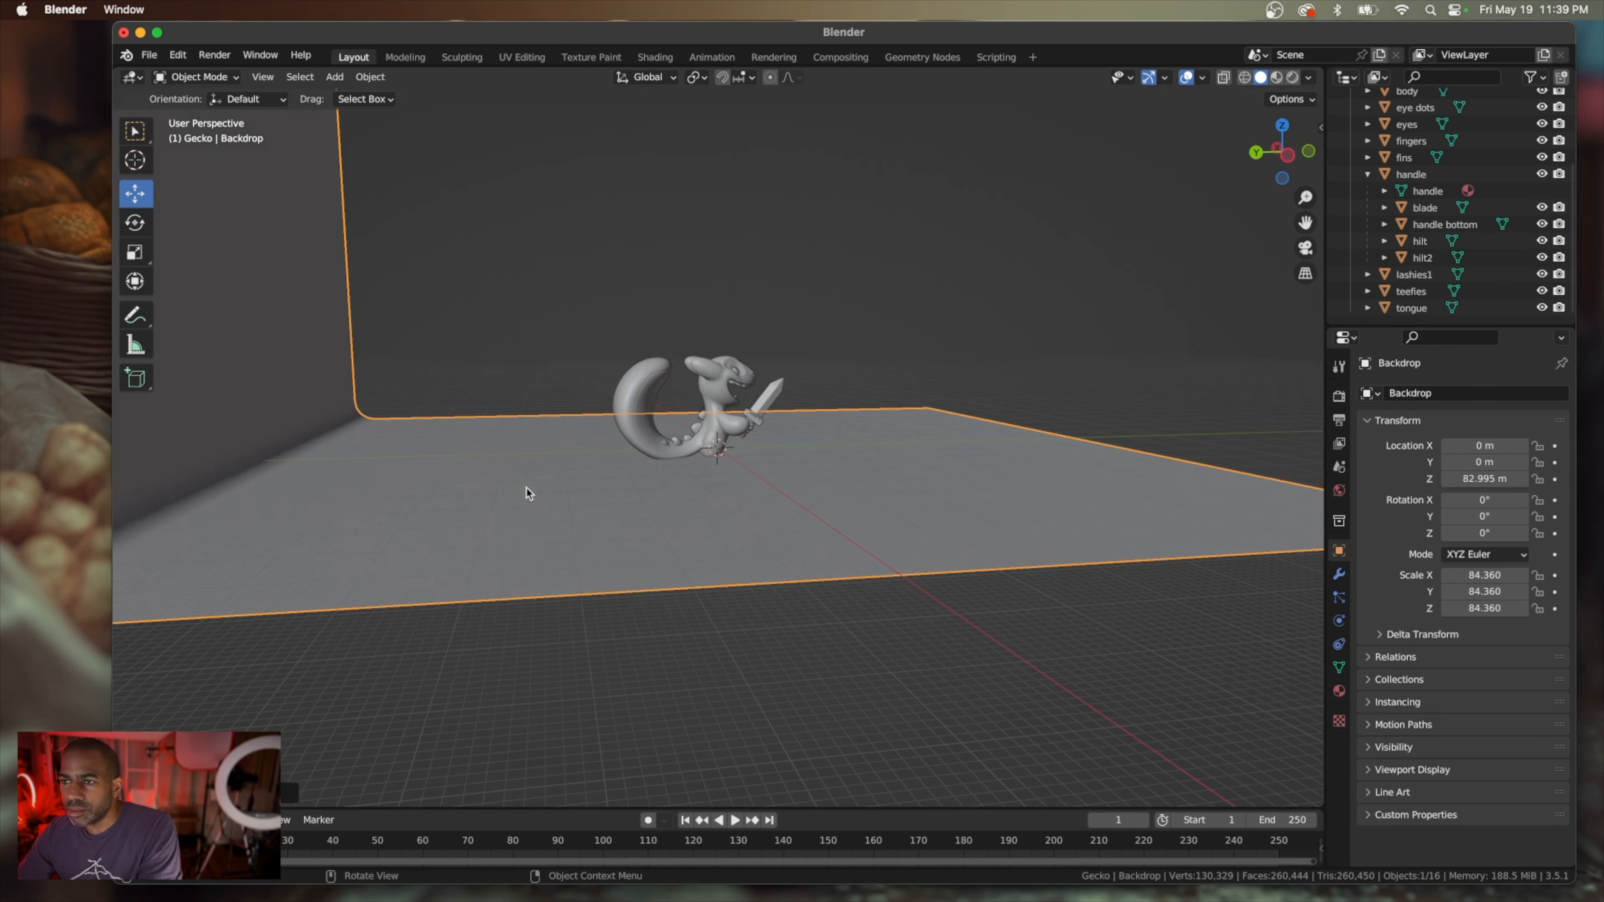
scroll(528, 493, "right", 10)
scroll(528, 493, "left", 4)
scroll(529, 494, "left", 4)
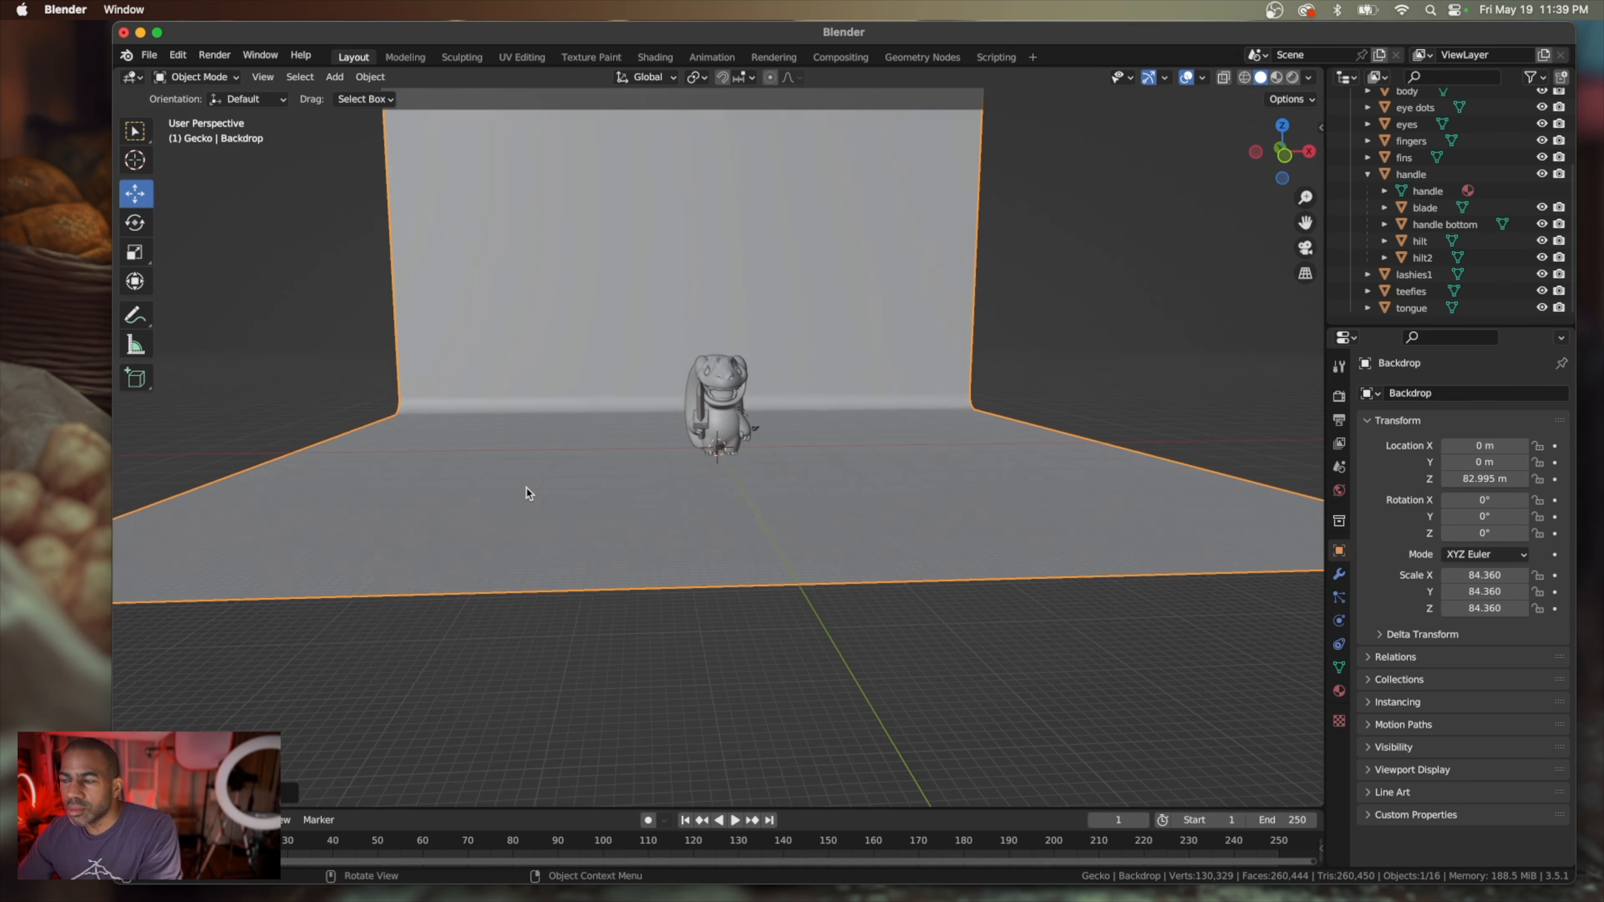
scroll(529, 494, "up", 5)
scroll(529, 494, "up", 4)
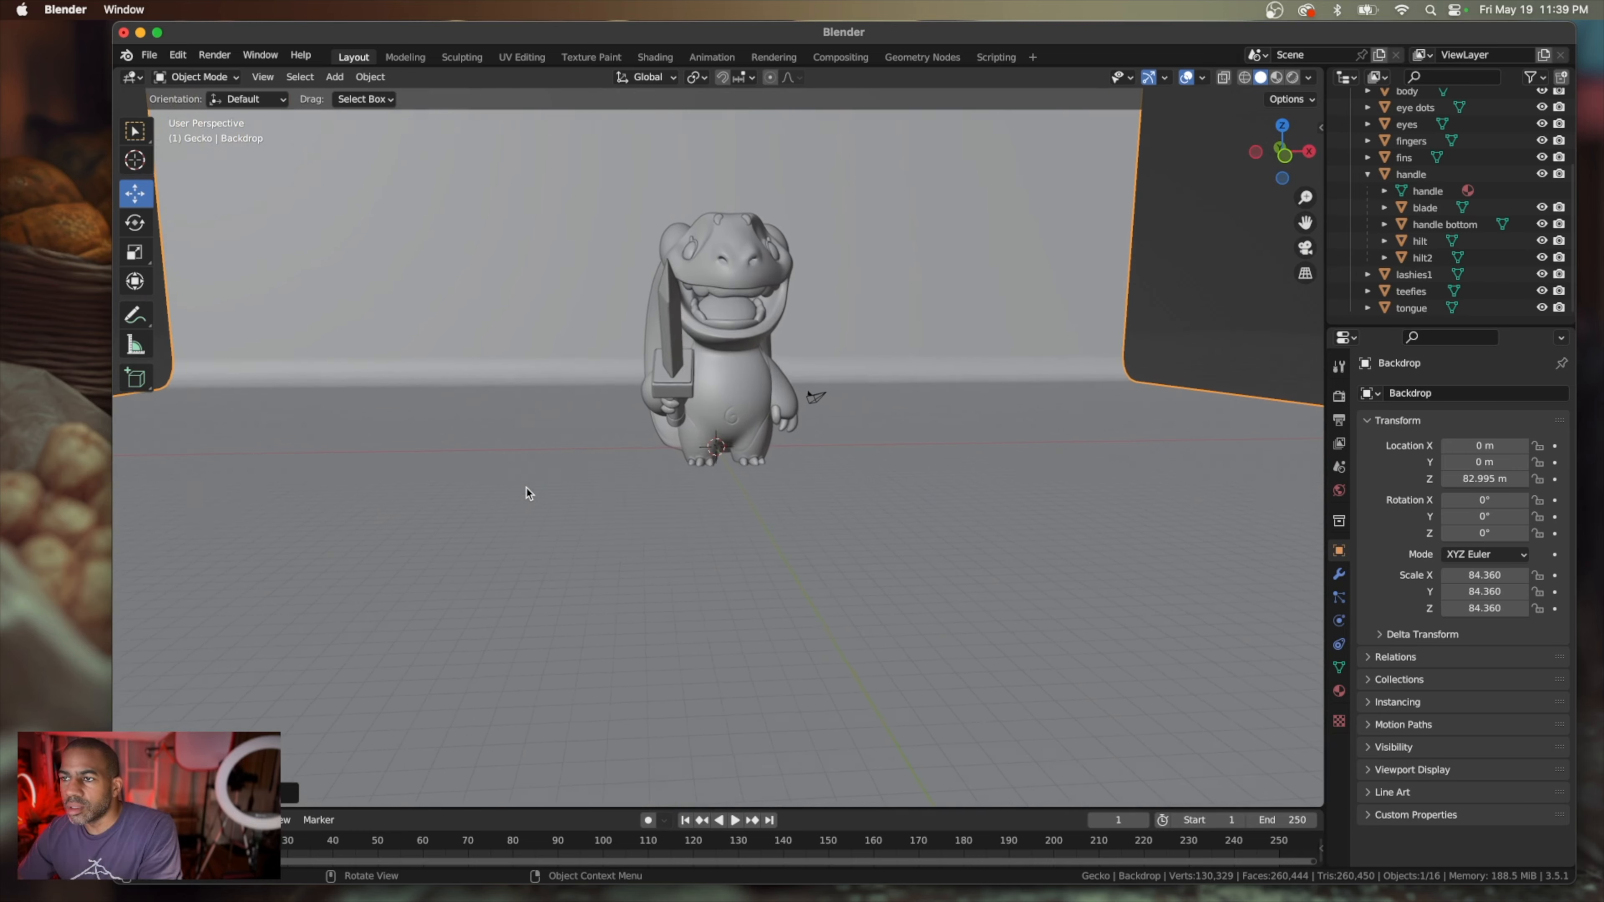
scroll(512, 504, "down", 4)
scroll(512, 504, "down", 8)
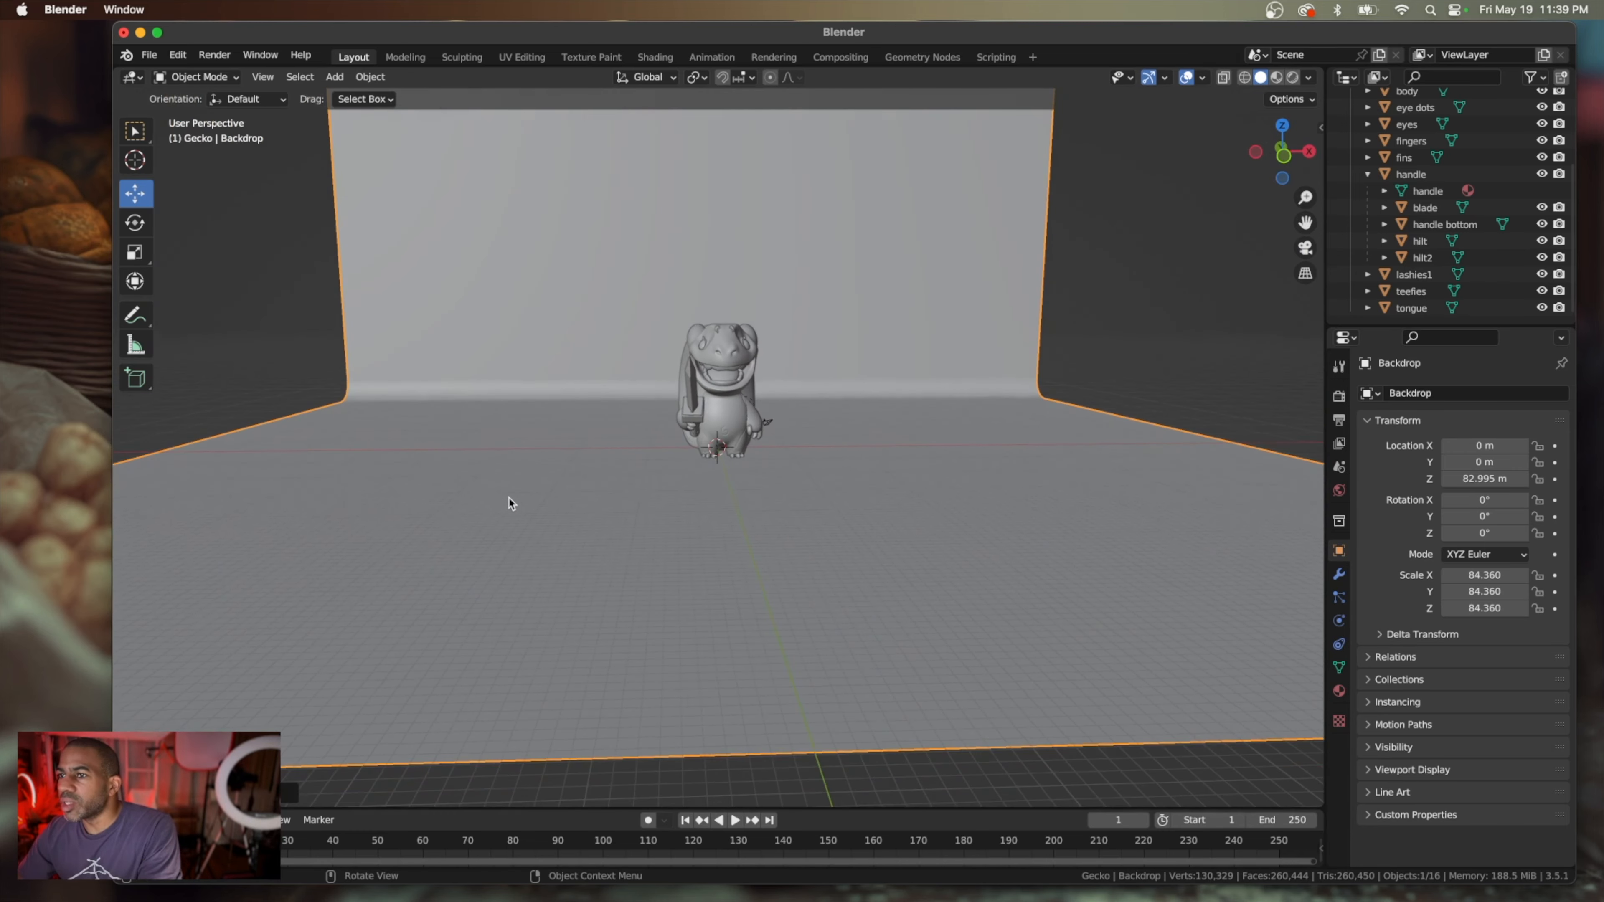
scroll(509, 499, "down", 2)
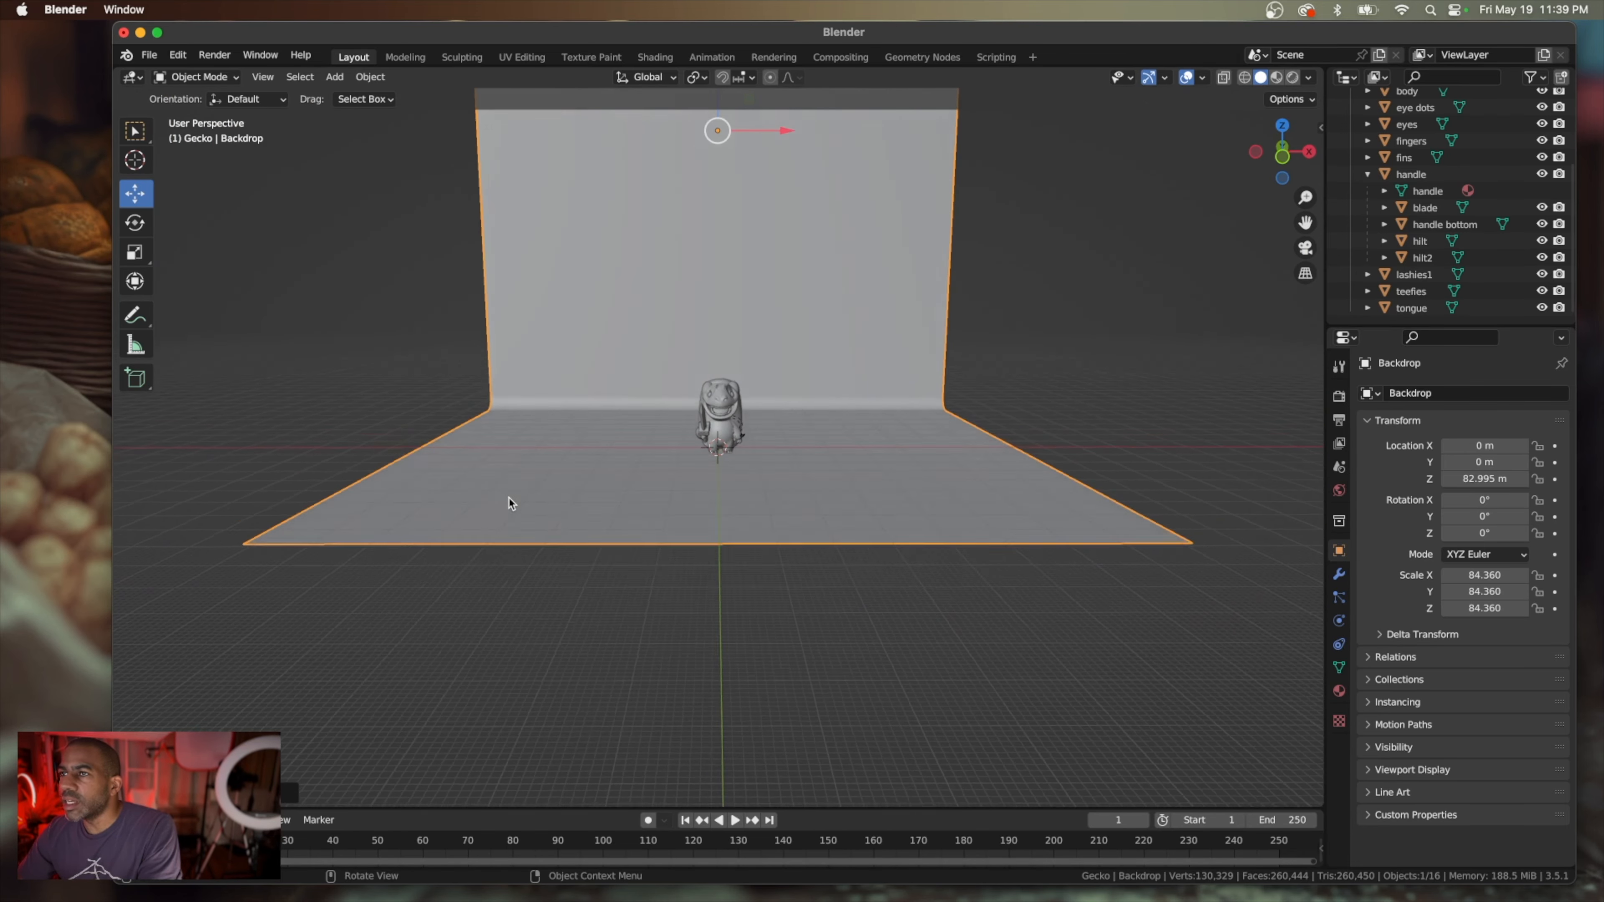
scroll(506, 499, "up", 5)
scroll(506, 500, "down", 2)
scroll(506, 499, "down", 5)
scroll(506, 499, "down", 4)
scroll(506, 500, "left", 4)
scroll(506, 500, "up", 4)
scroll(505, 500, "right", 6)
scroll(506, 499, "down", 4)
scroll(507, 504, "down", 2)
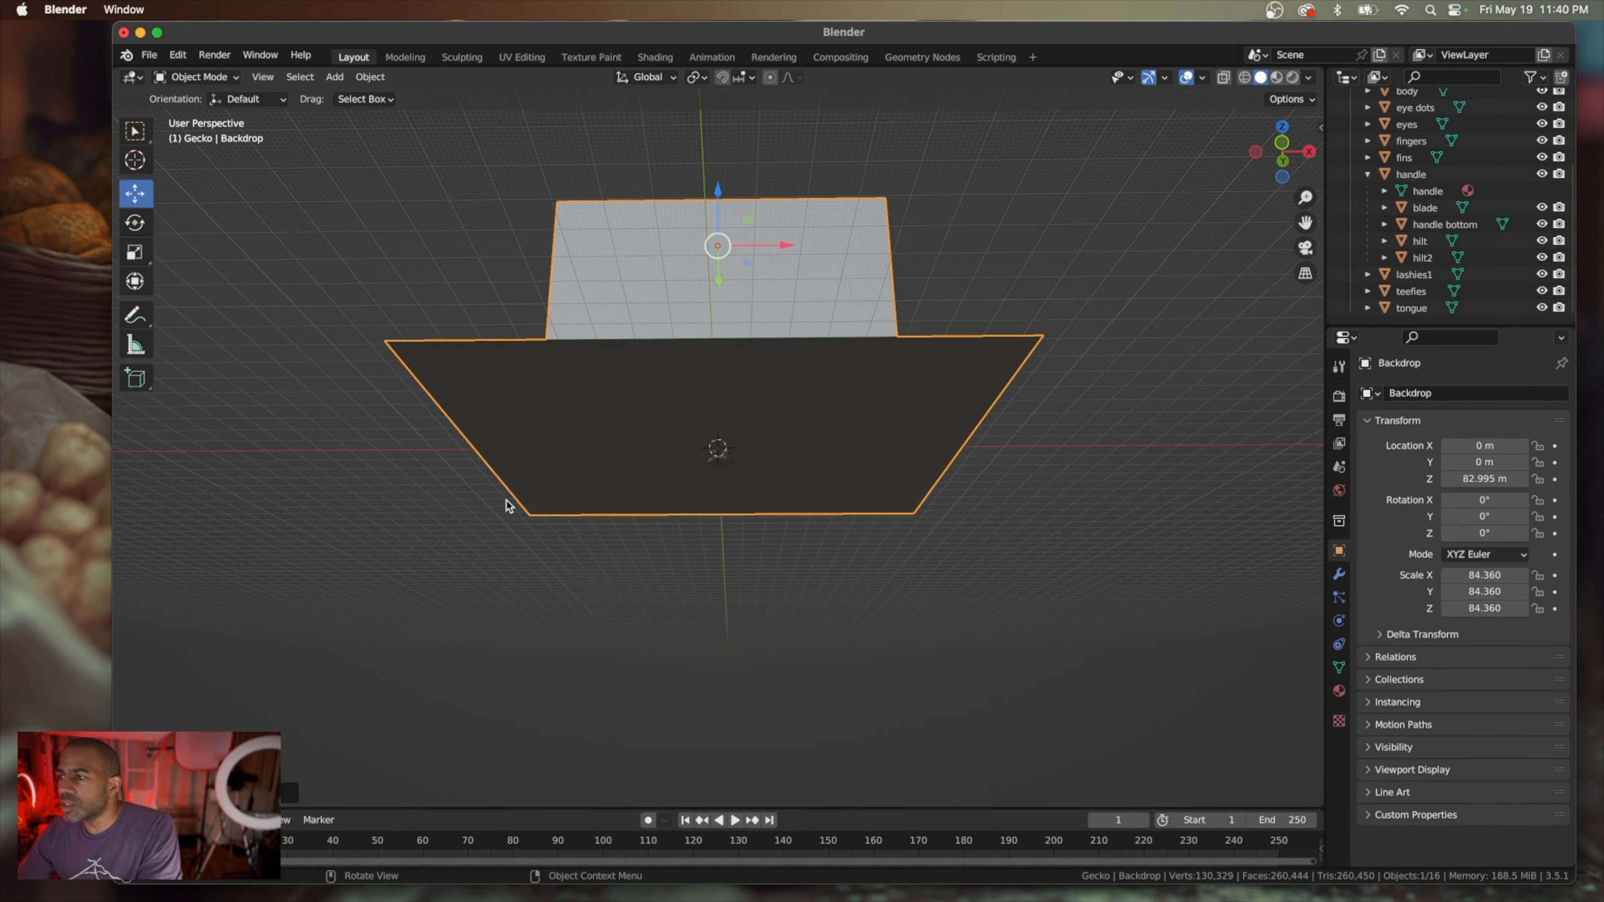
Select the light and raise it along Z to about 51.6 m, high above the backdrop floor
scroll(507, 504, "up", 6)
scroll(1462, 210, "up", 5)
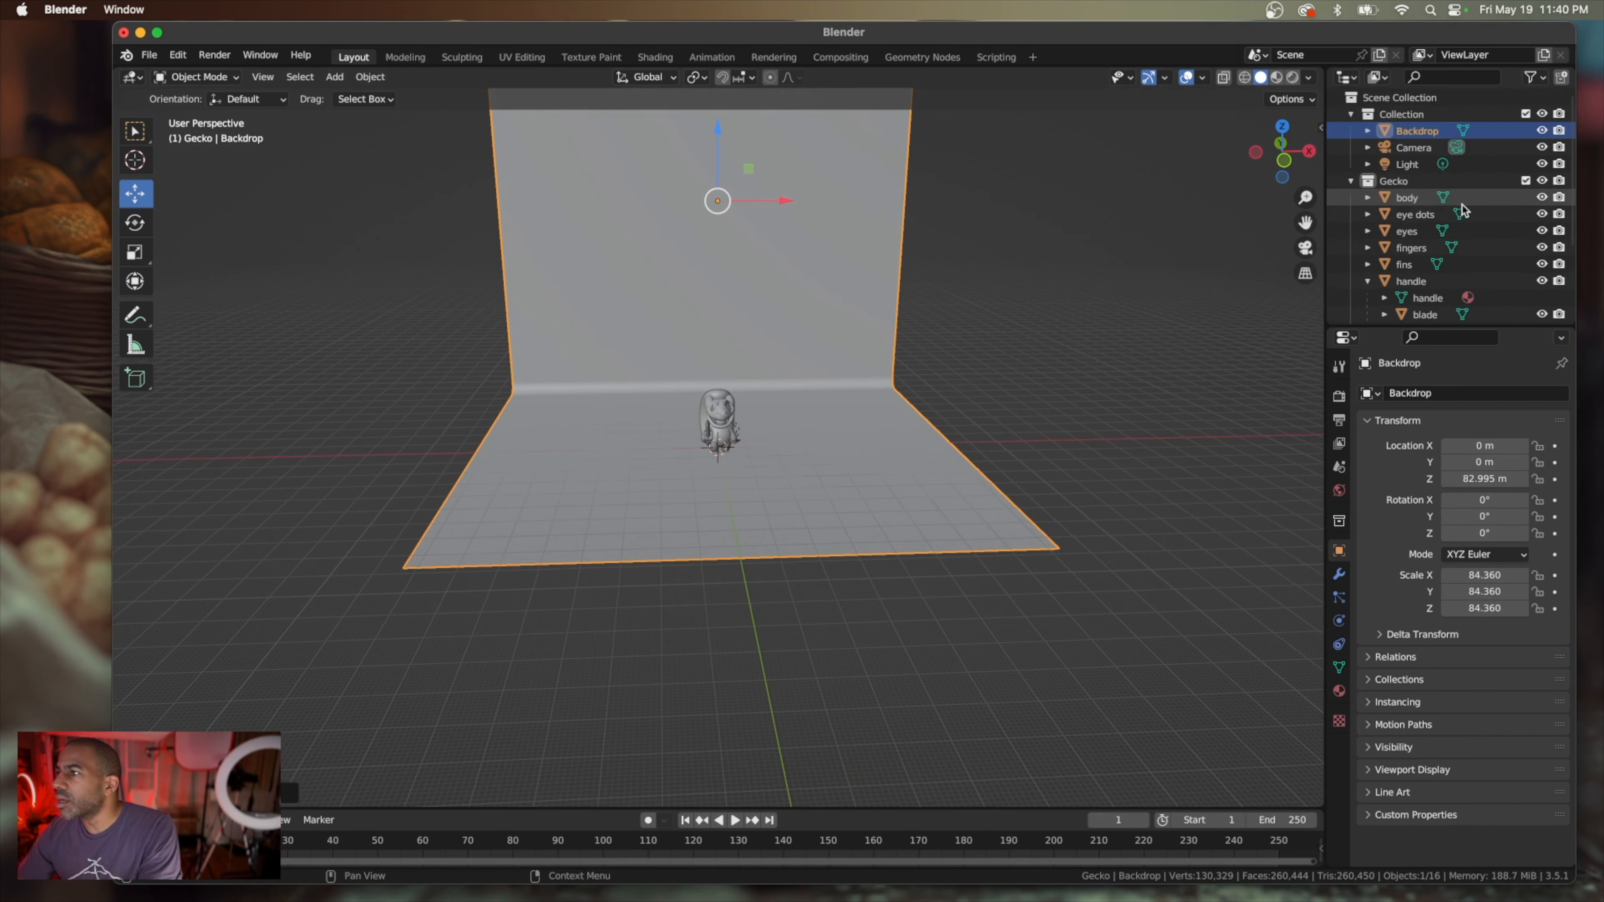
left_click(1428, 164)
scroll(926, 239, "down", 3)
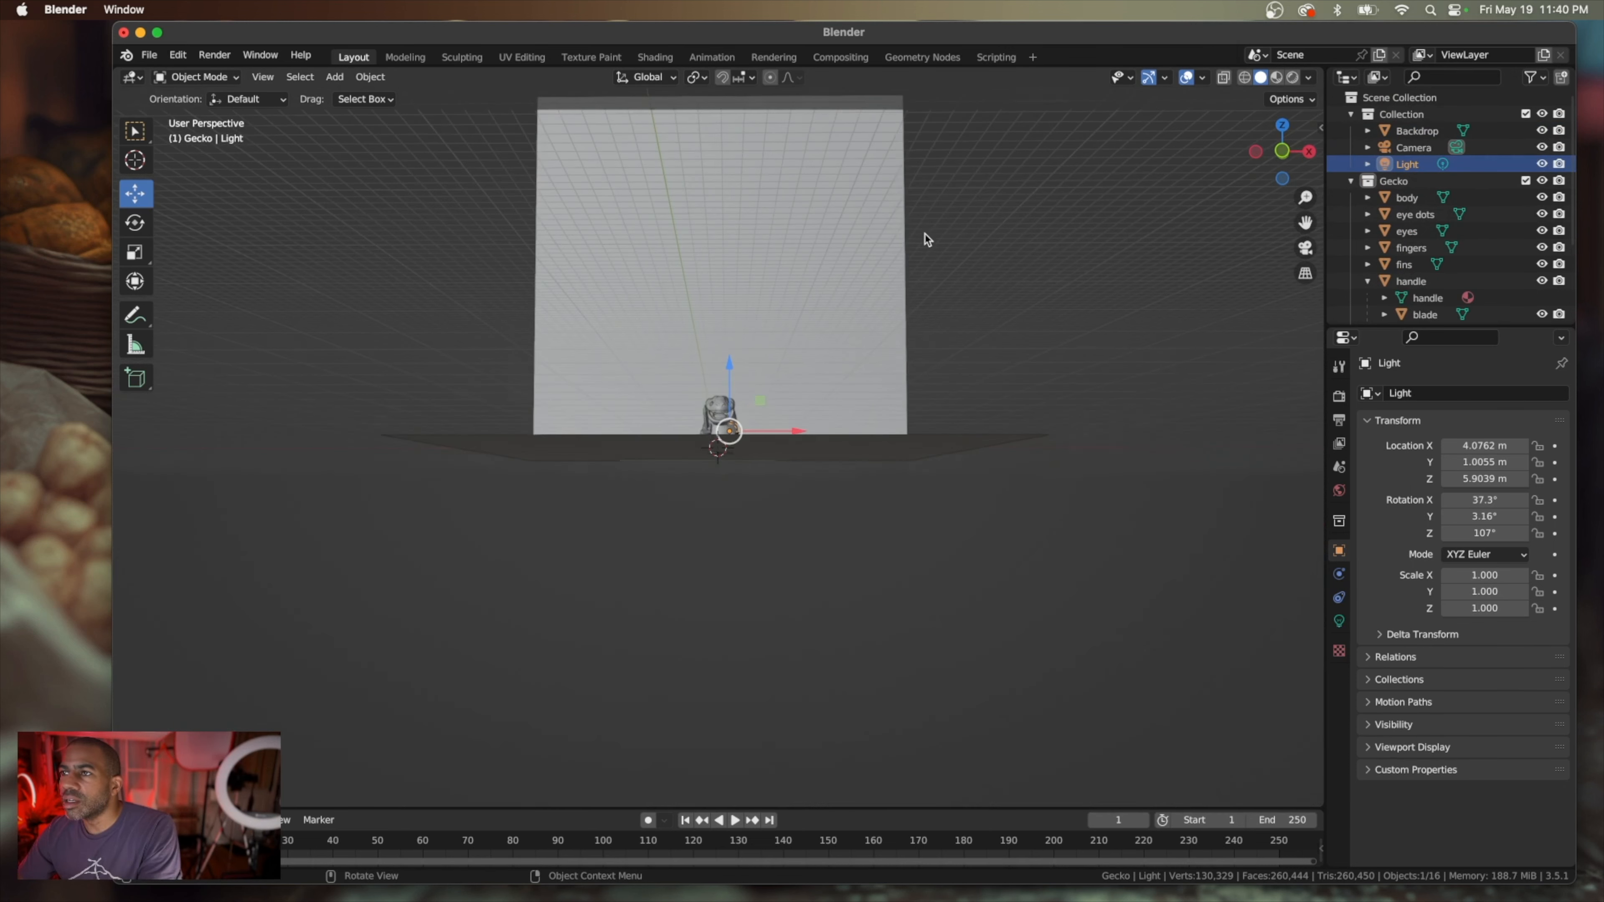
left_click_drag(730, 365, 731, 233)
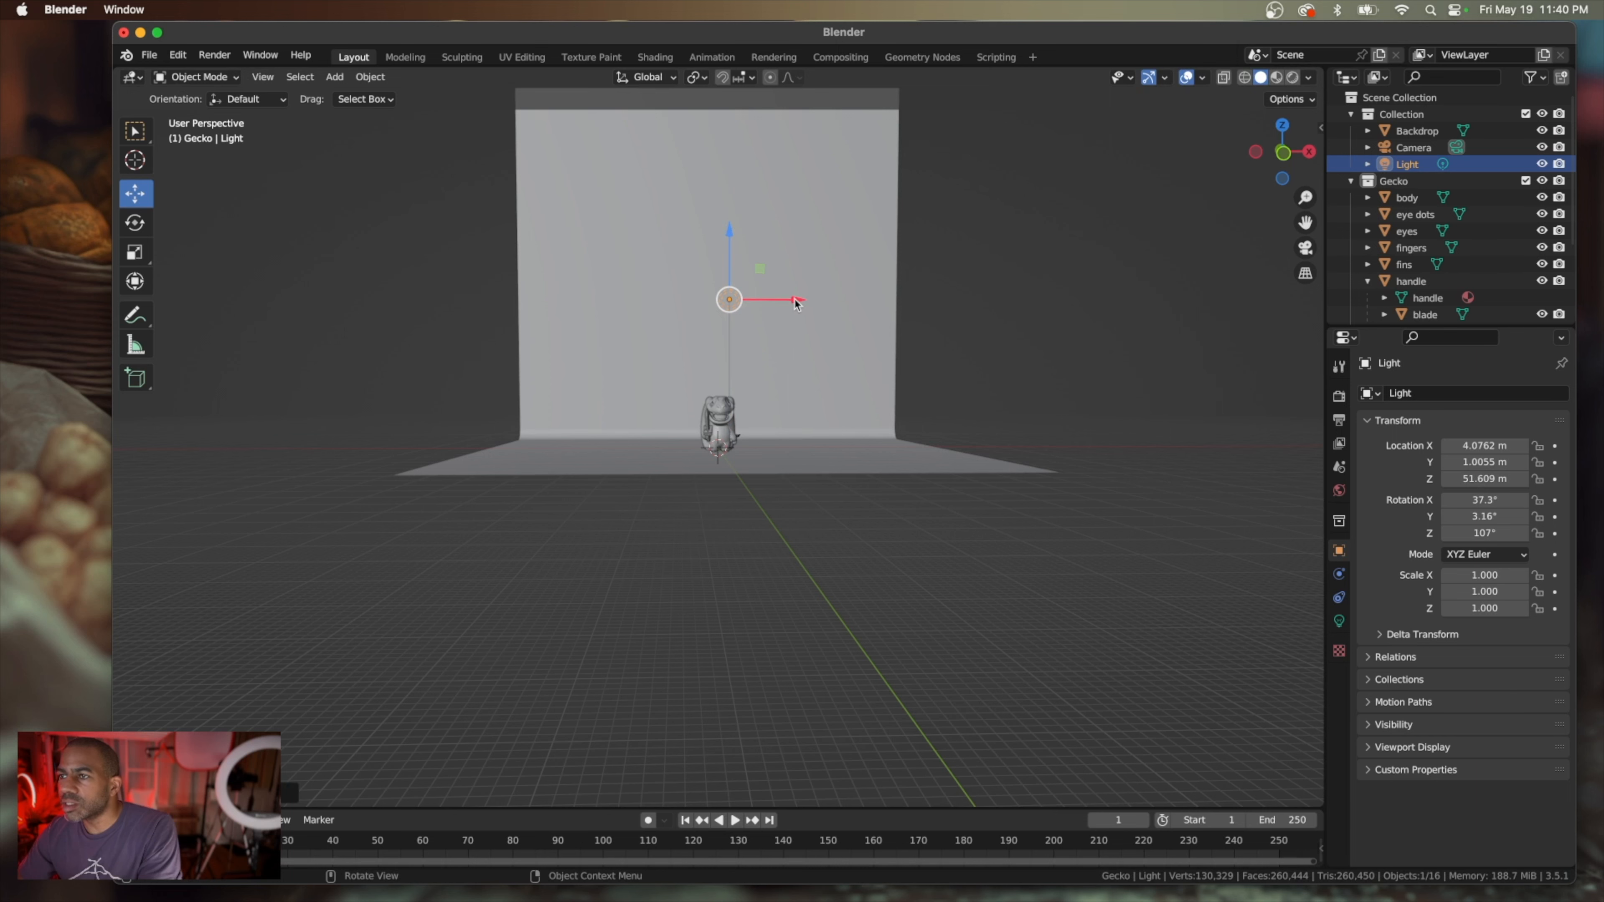
Move the light to the side and in front of the gecko, at about 33.1 m in X and -11.6 m in Y
left_click_drag(796, 304, 883, 317)
scroll(834, 361, "left", 8)
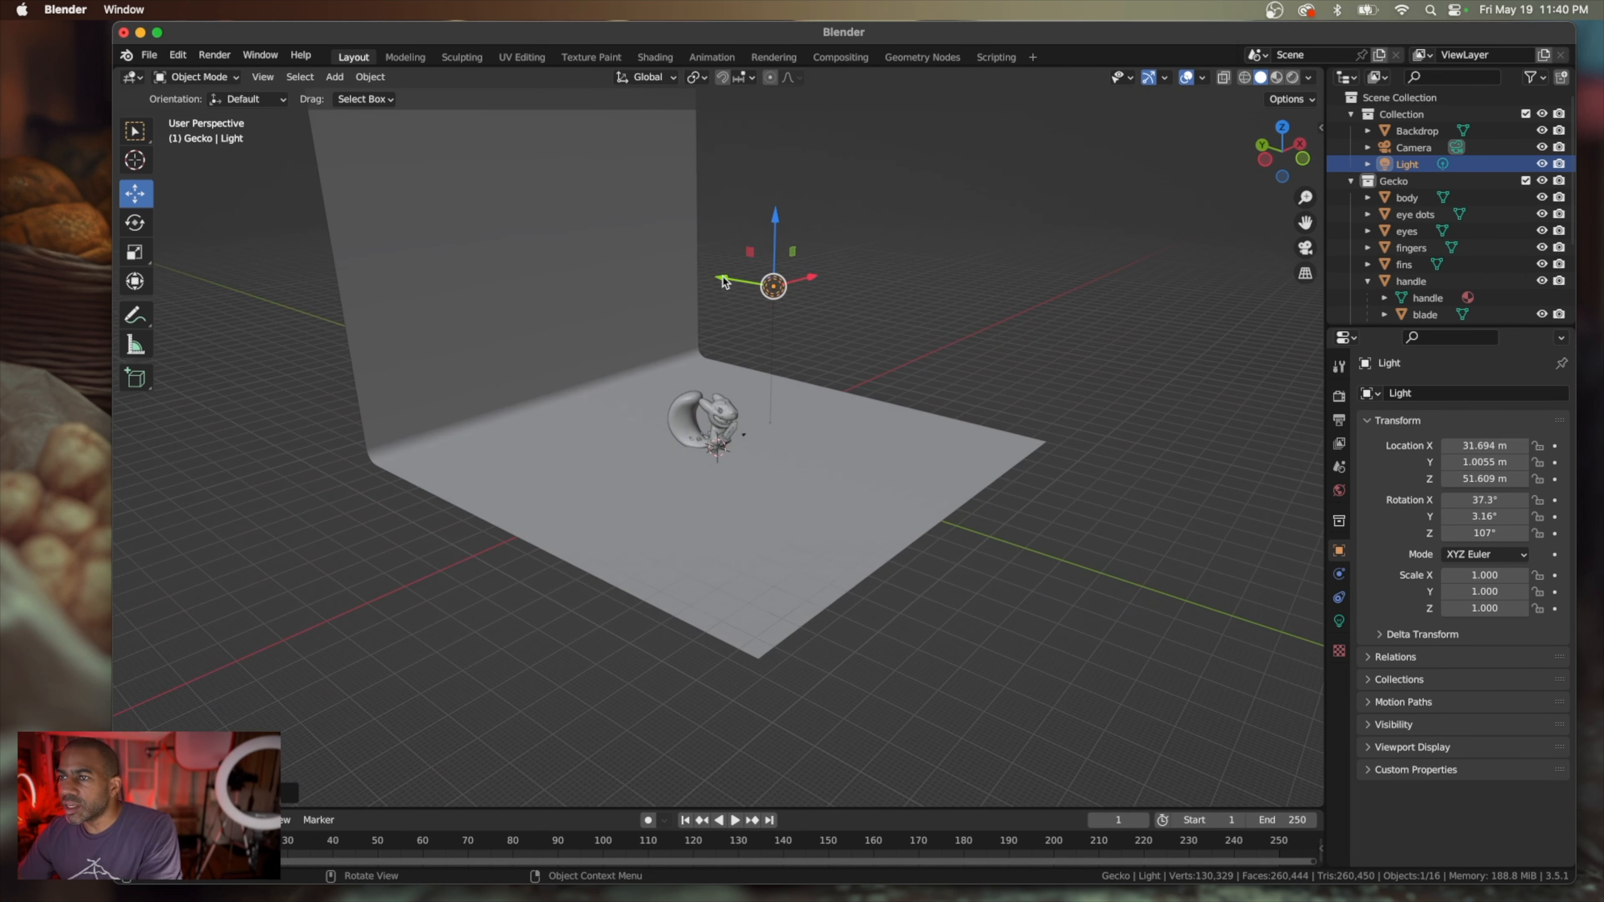
left_click_drag(725, 282, 755, 292)
scroll(756, 296, "right", 8)
left_click_drag(881, 307, 887, 306)
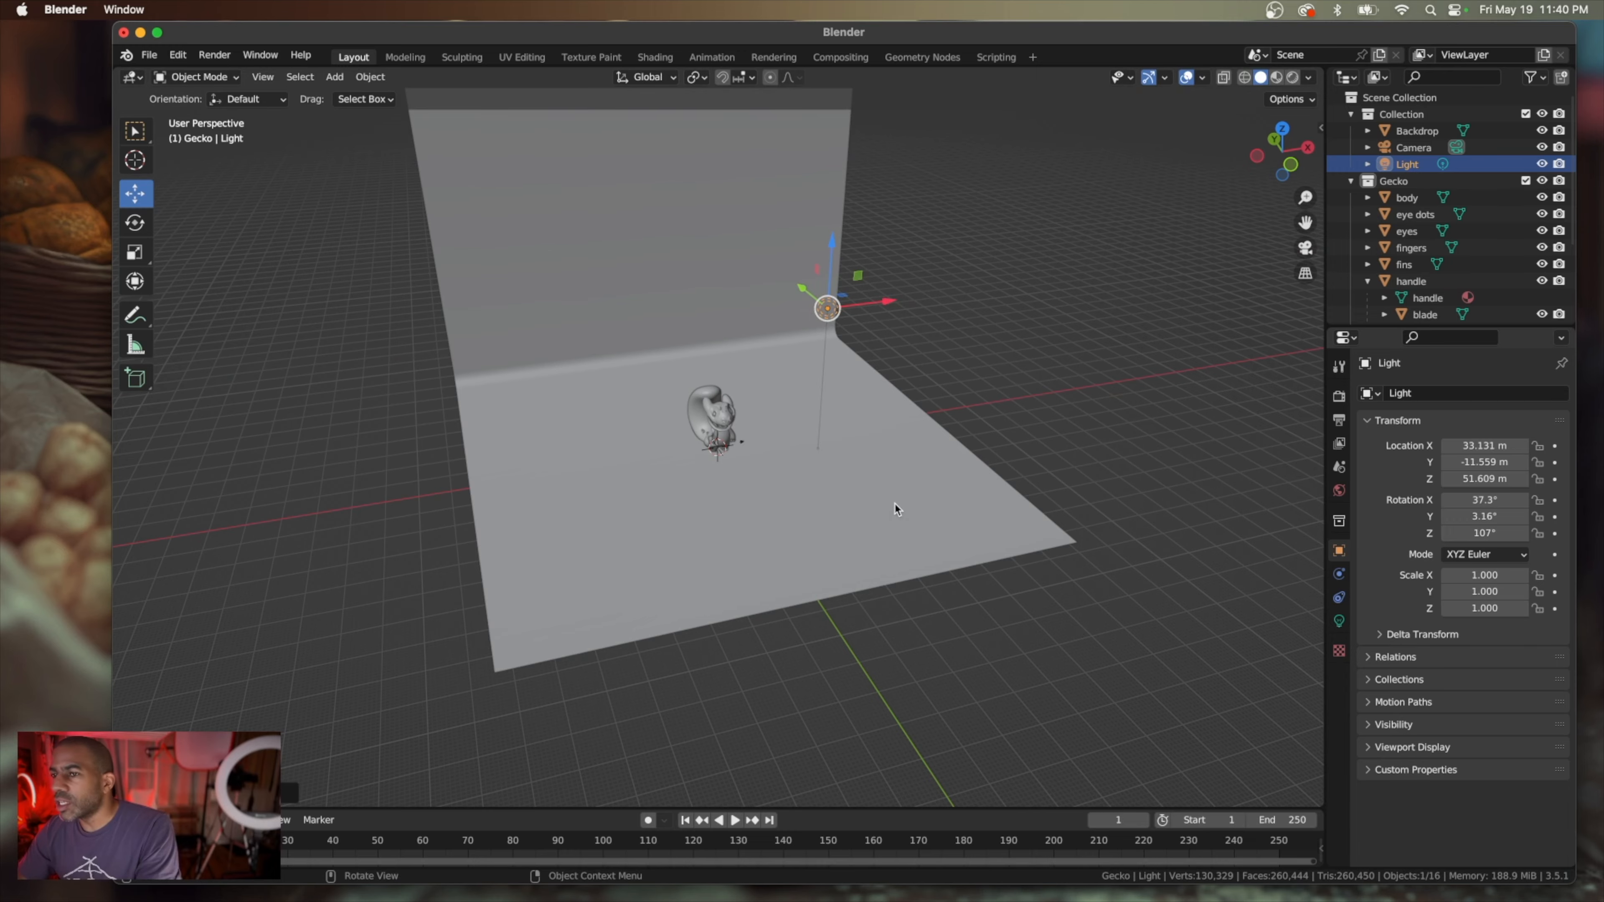
scroll(898, 510, "right", 5)
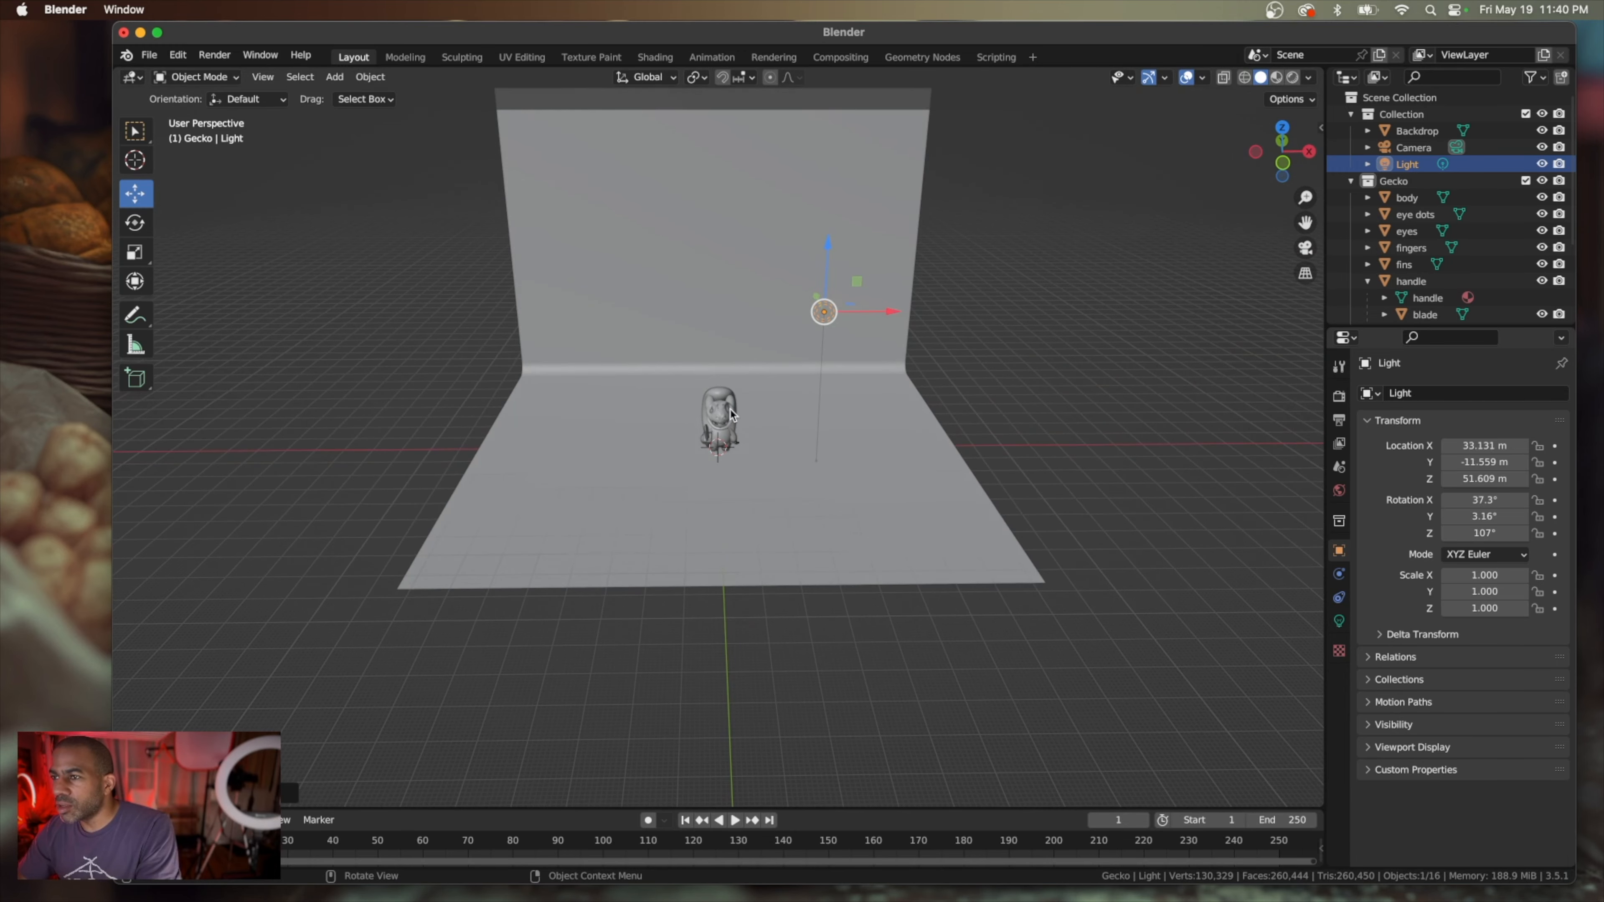
Change the light's type to Area and set its shape to Ellipse
left_click(1340, 621)
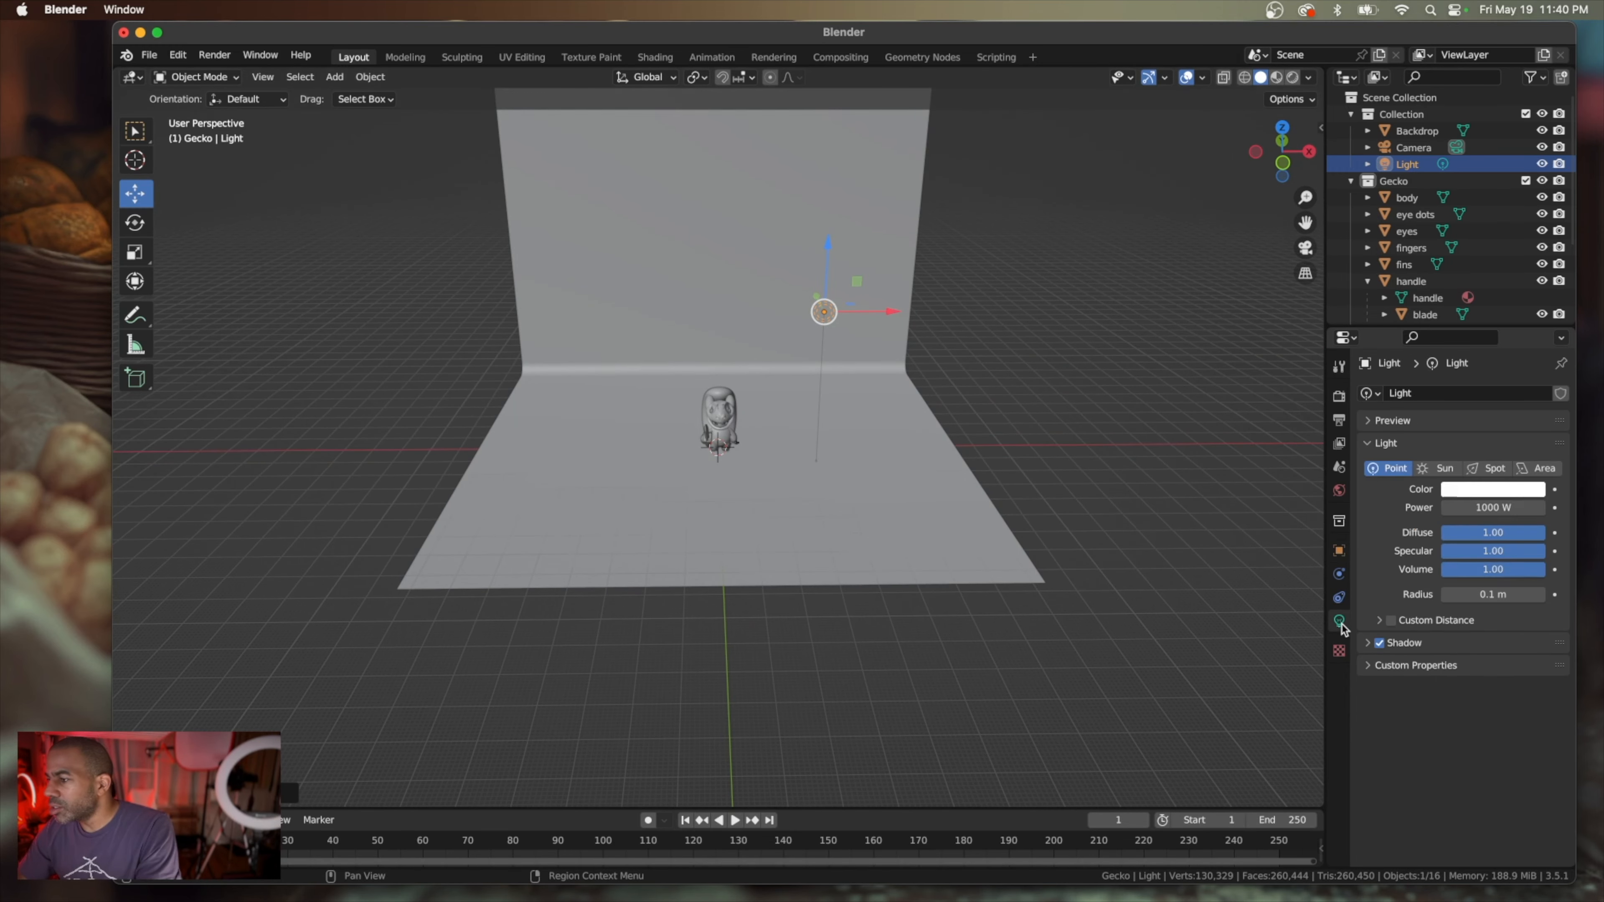
left_click(1539, 469)
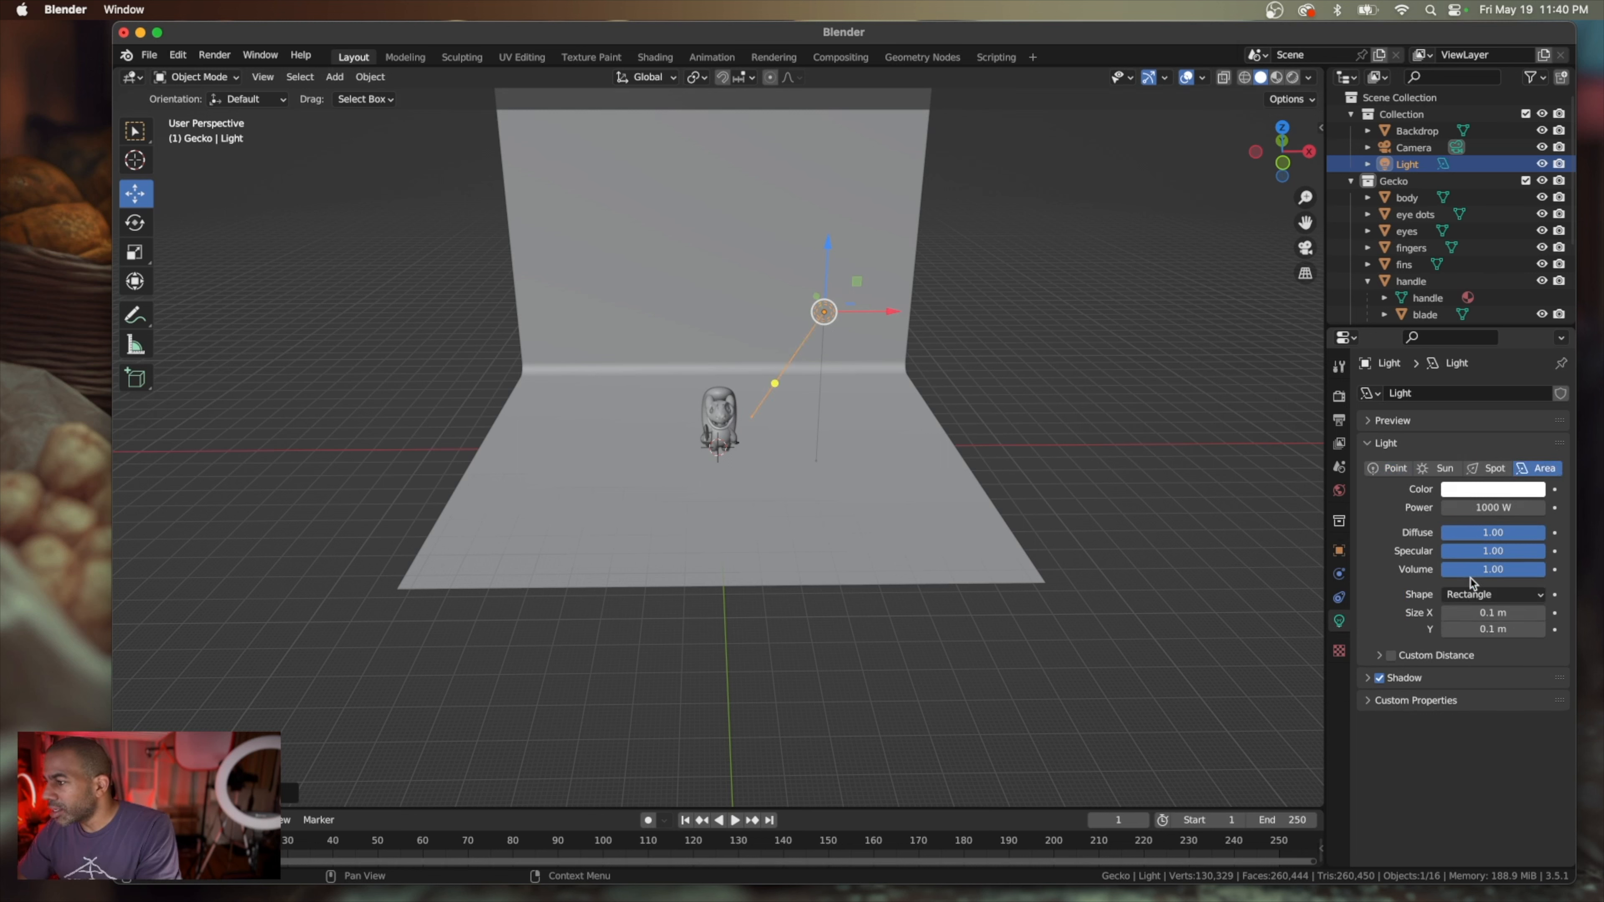
left_click(1499, 595)
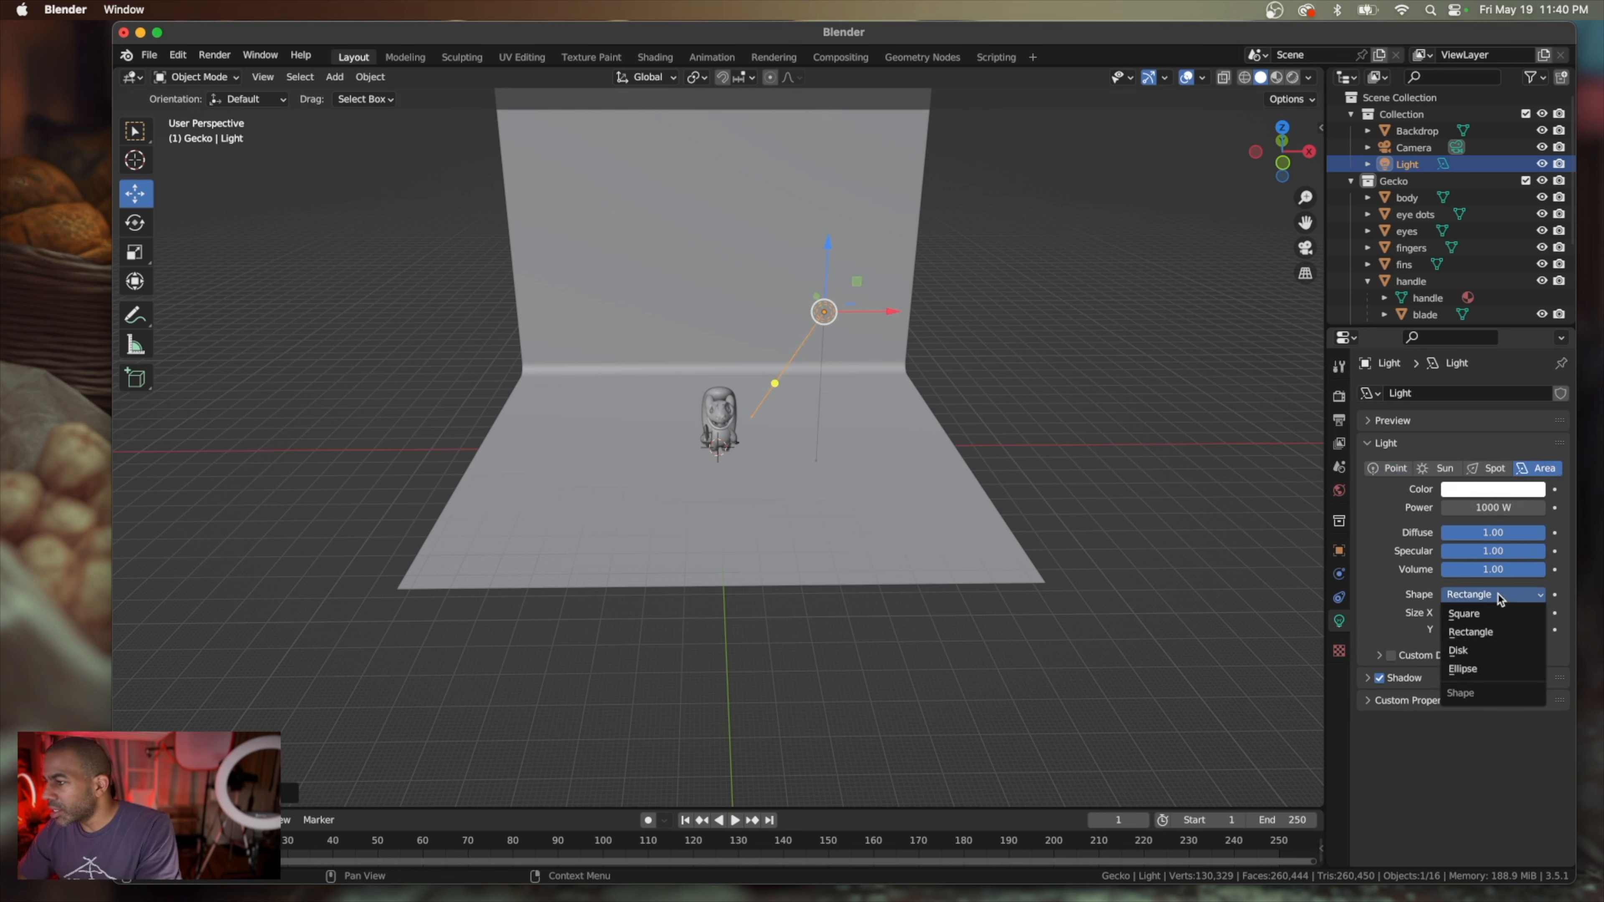
left_click(1495, 668)
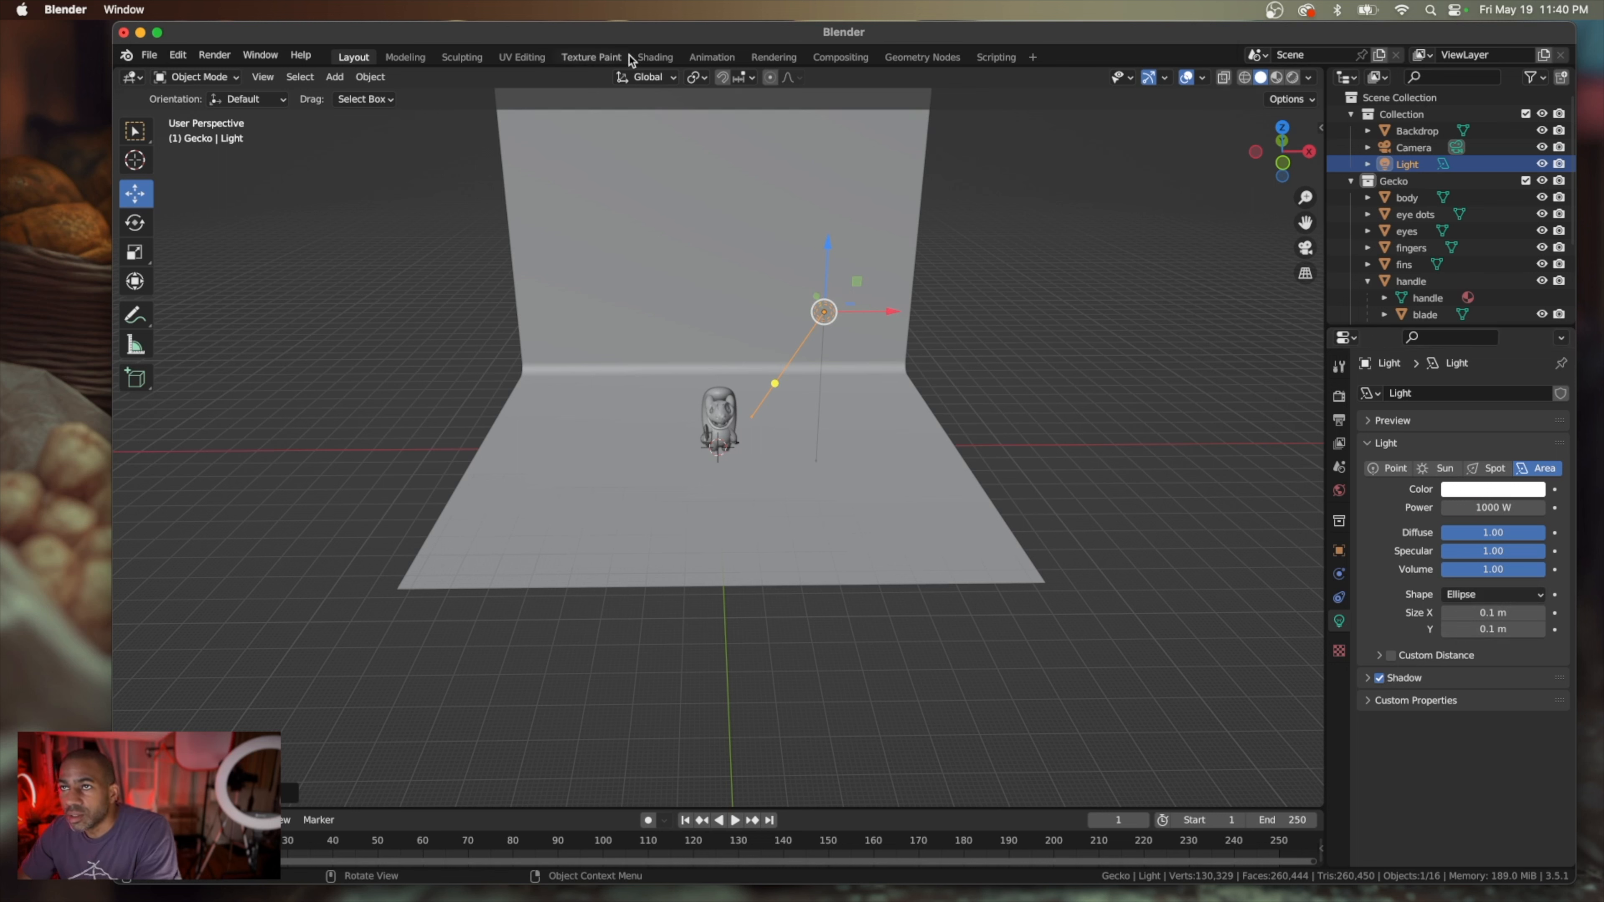
In the Rendering workspace, enable Ambient Occlusion and Bloom for the Eevee render engine
left_click(777, 57)
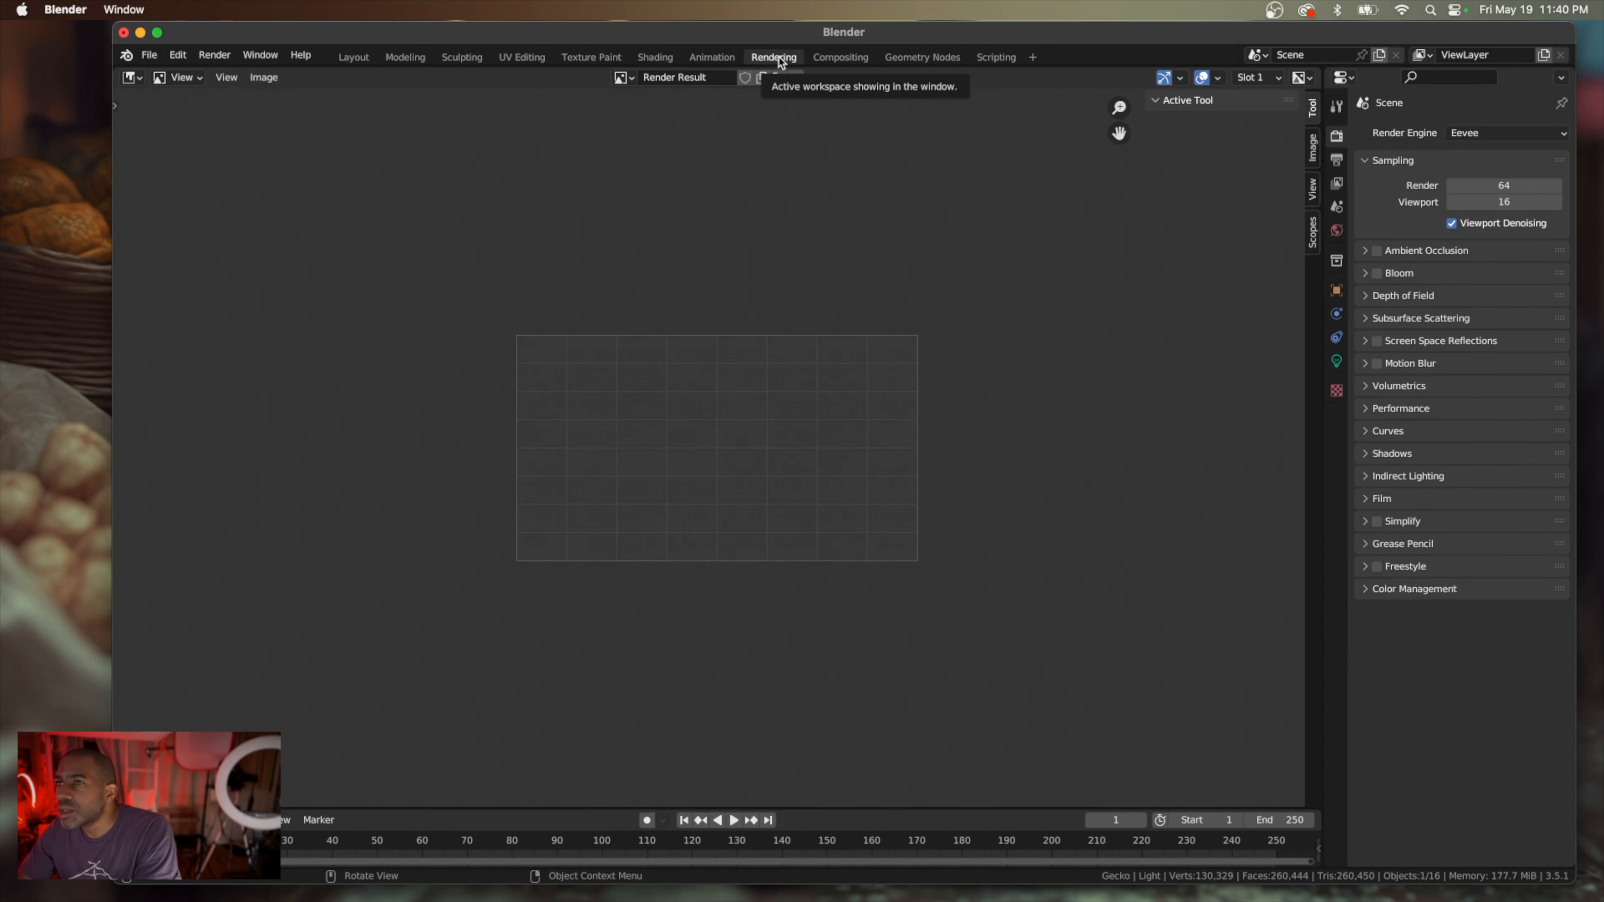
left_click(1369, 251)
left_click(1377, 251)
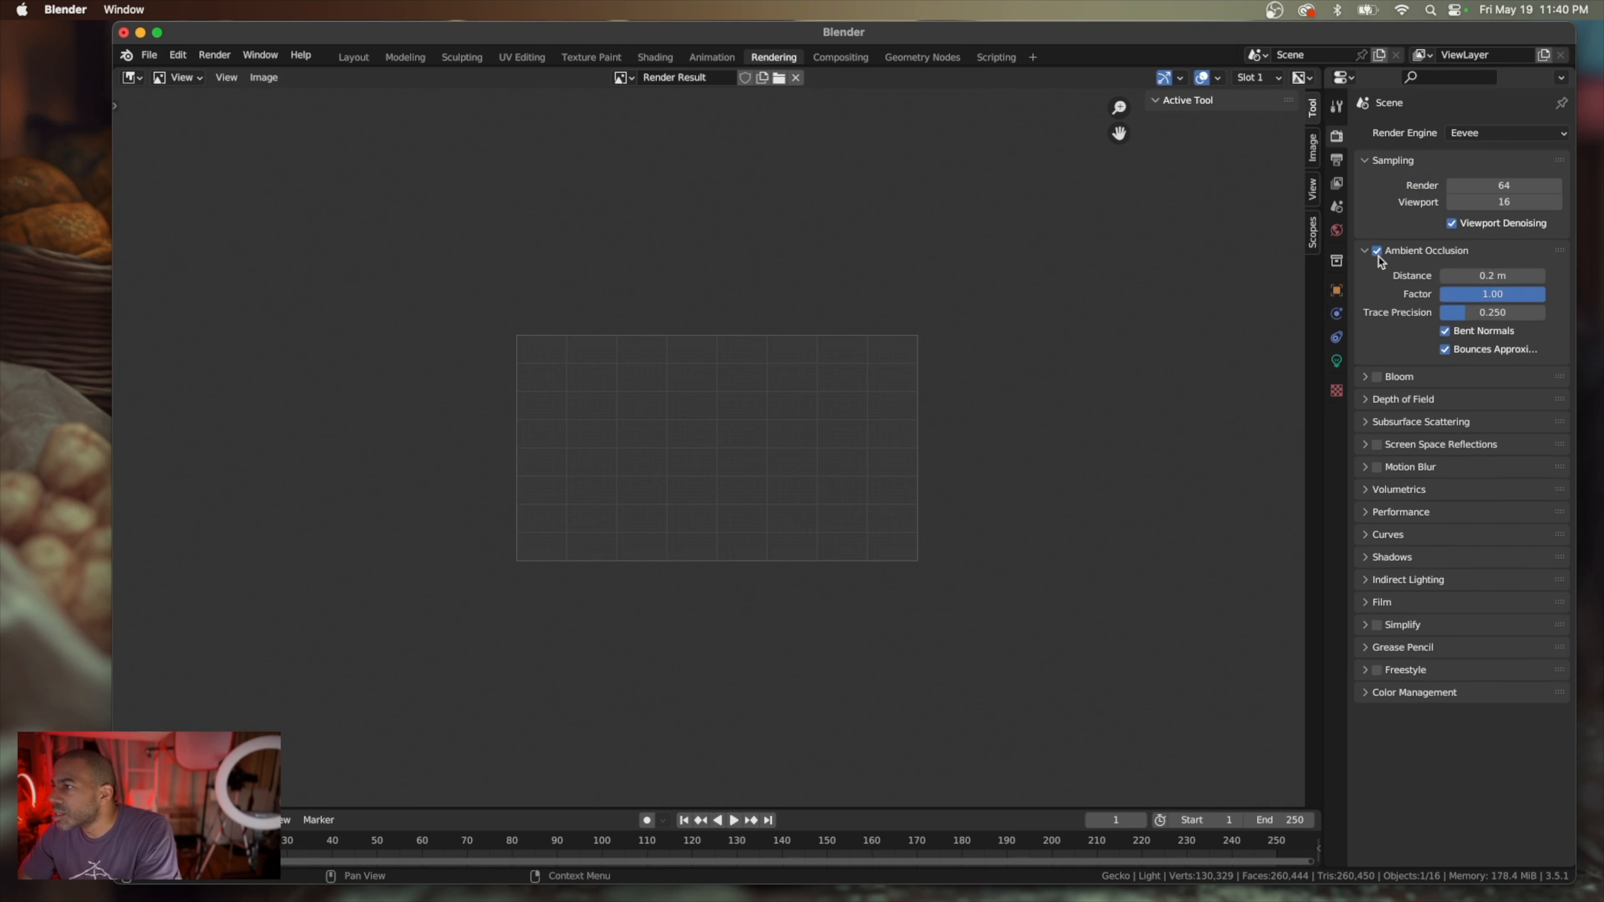
left_click(1366, 383)
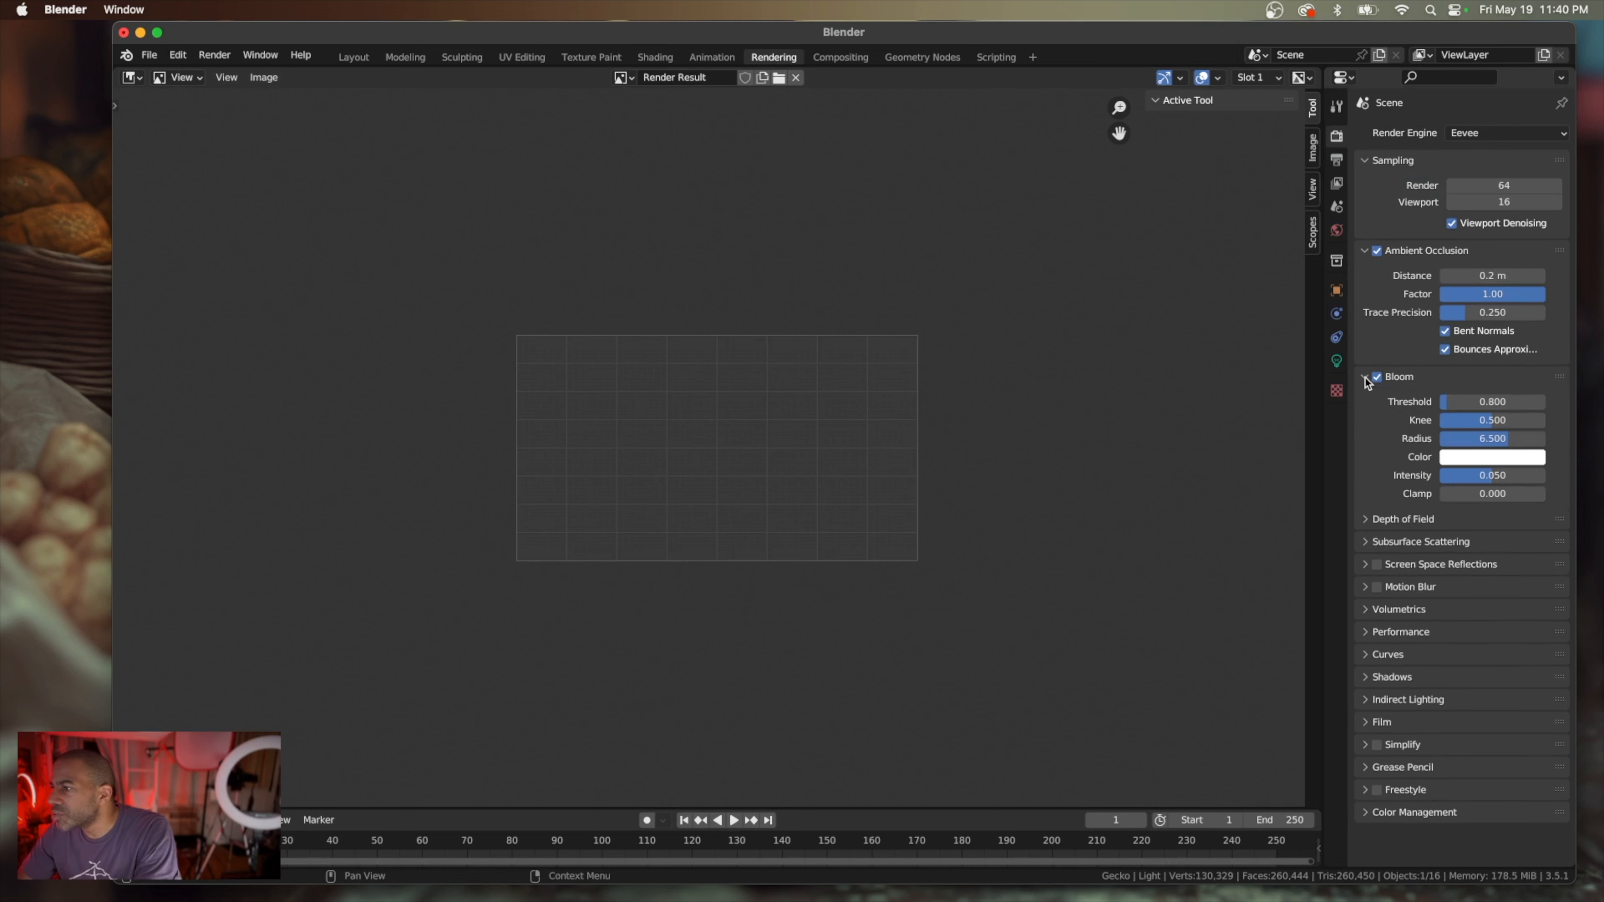
left_click(1367, 381)
Enable Screen Space Reflections and check the Depth of Field and Motion Blur render settings
left_click(1366, 405)
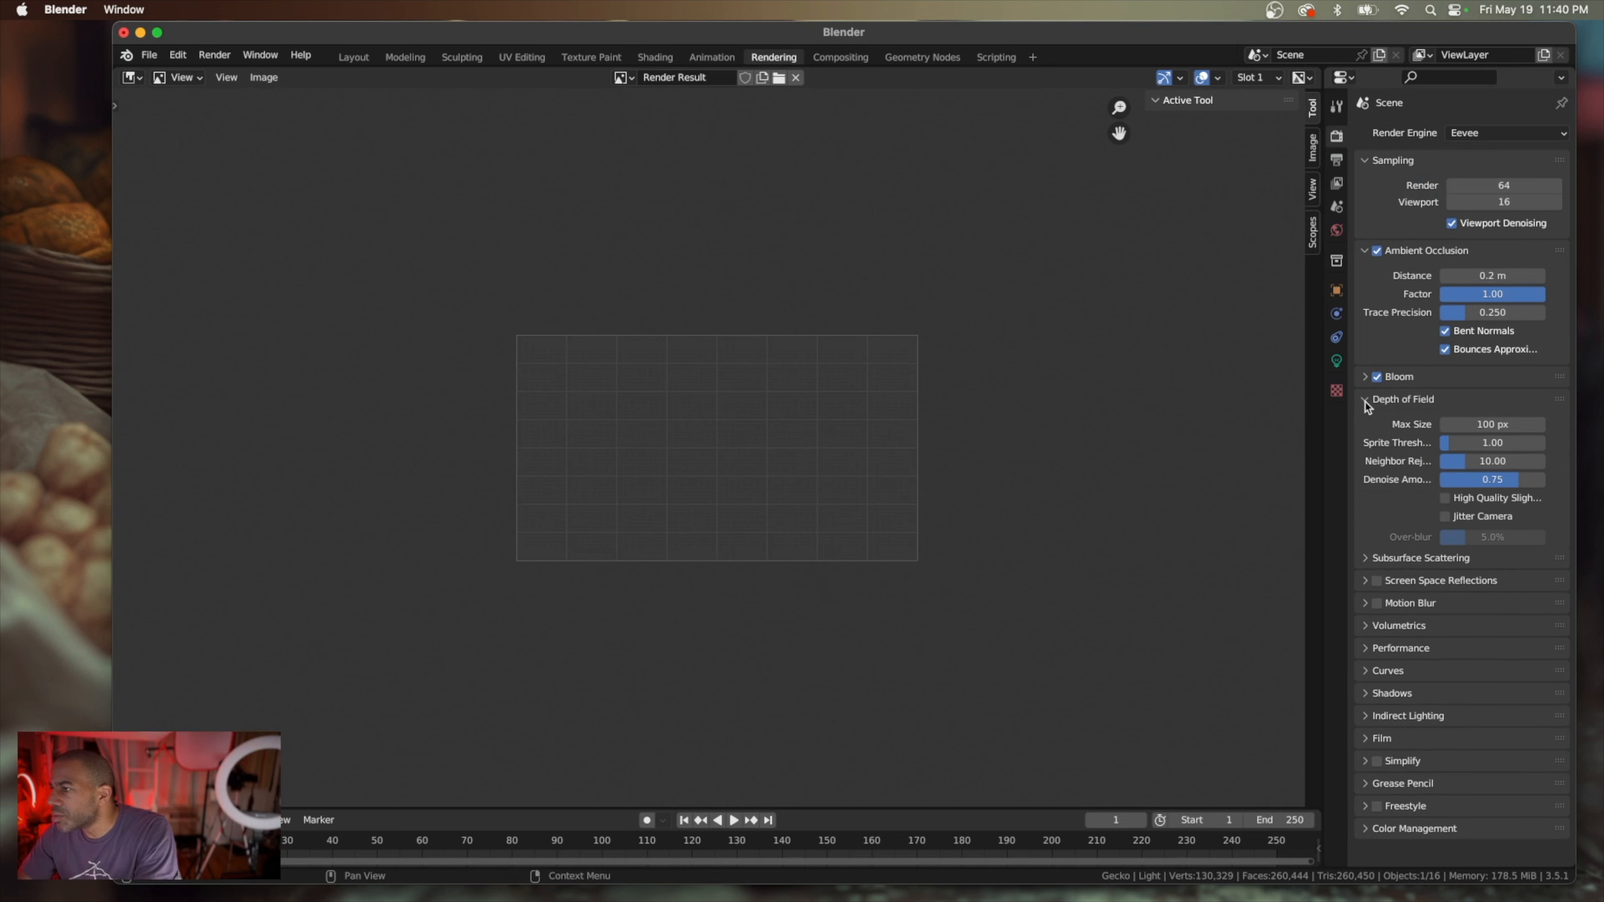
left_click(1365, 406)
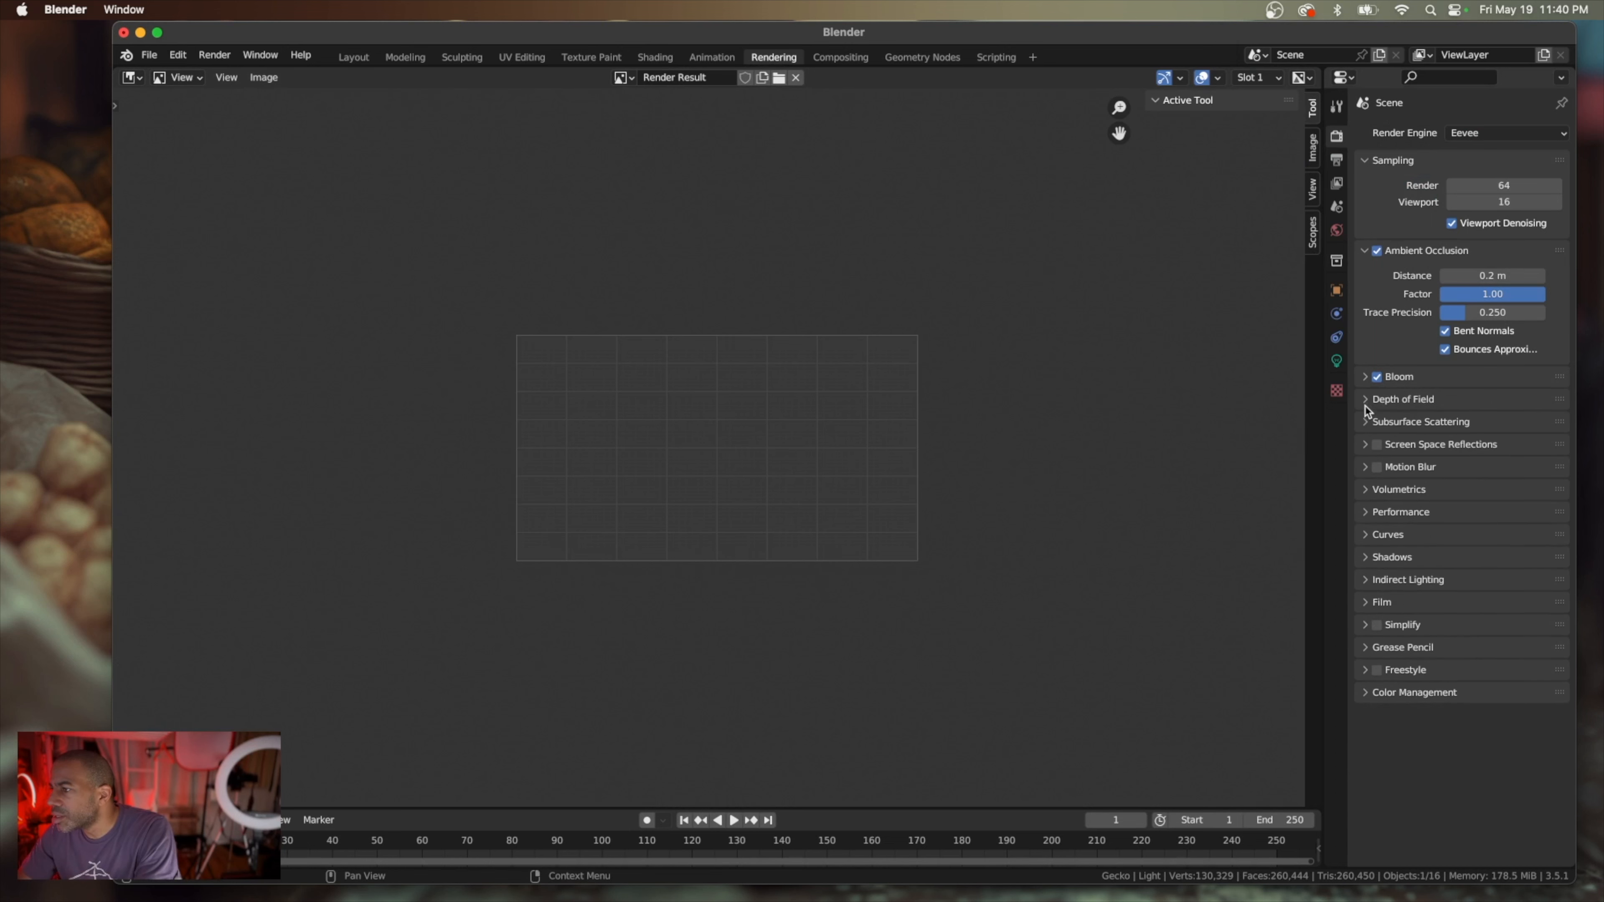
left_click(1369, 447)
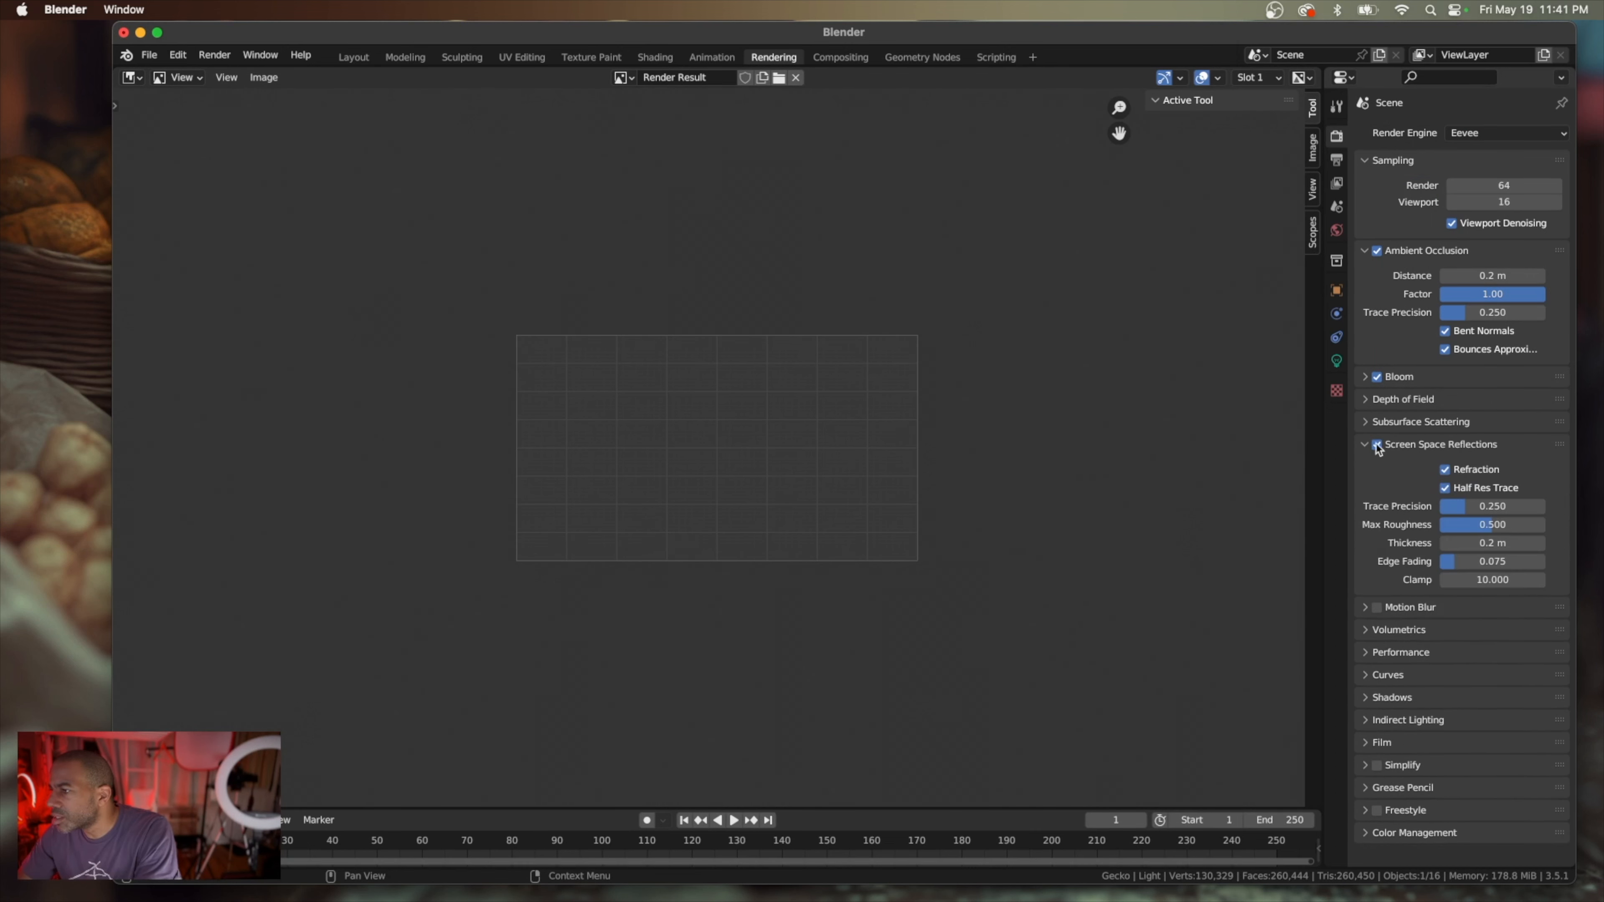
left_click(1370, 447)
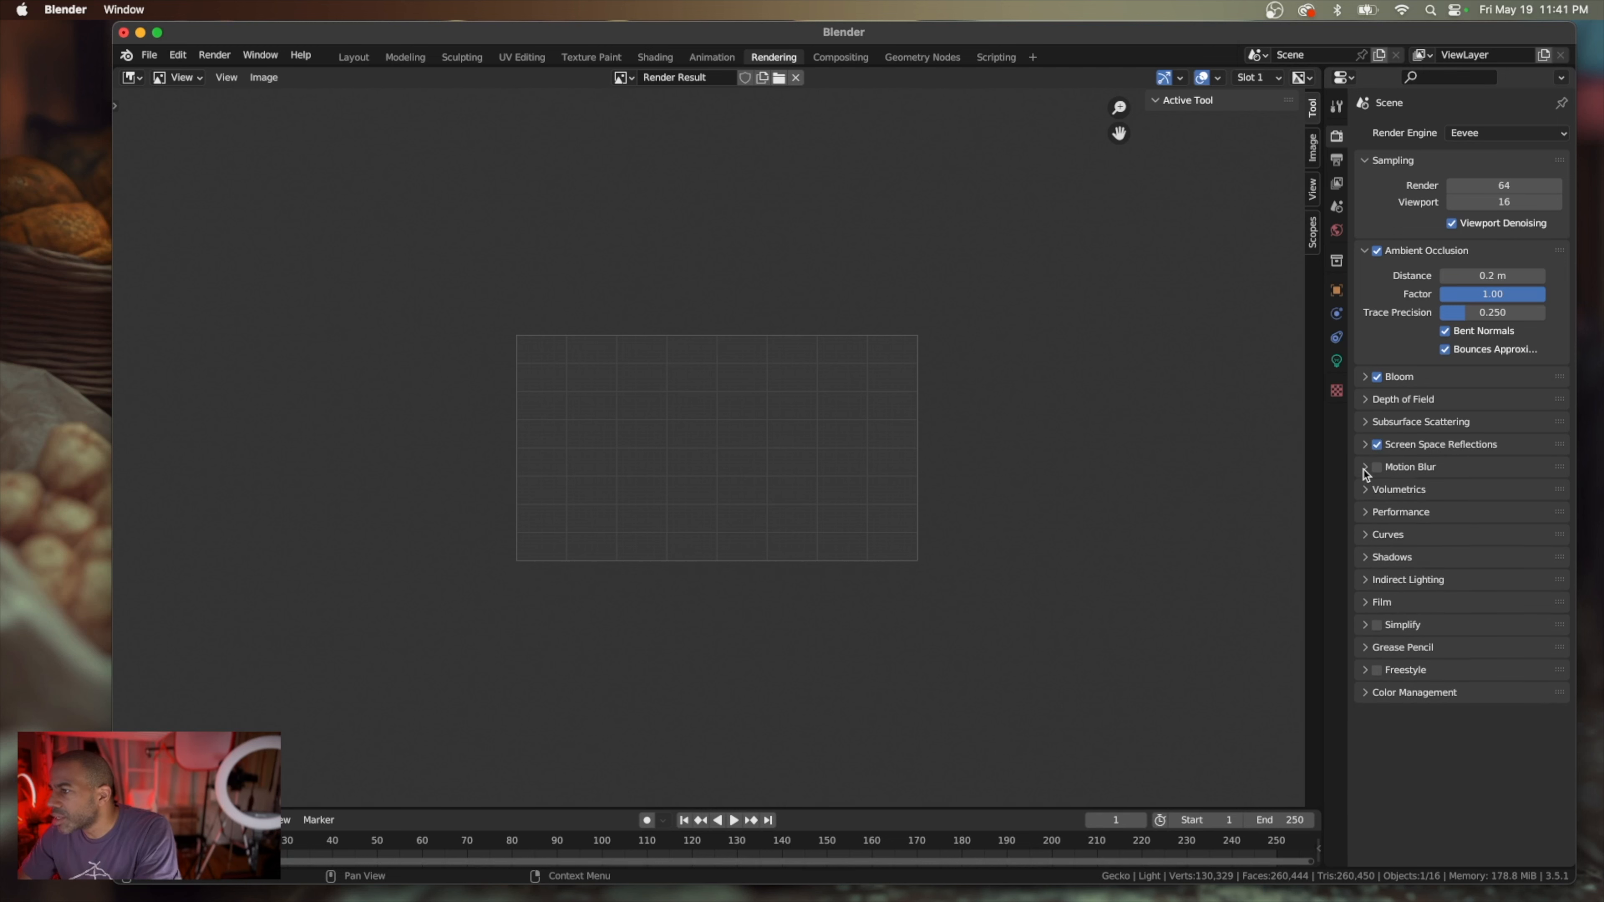
left_click(1366, 468)
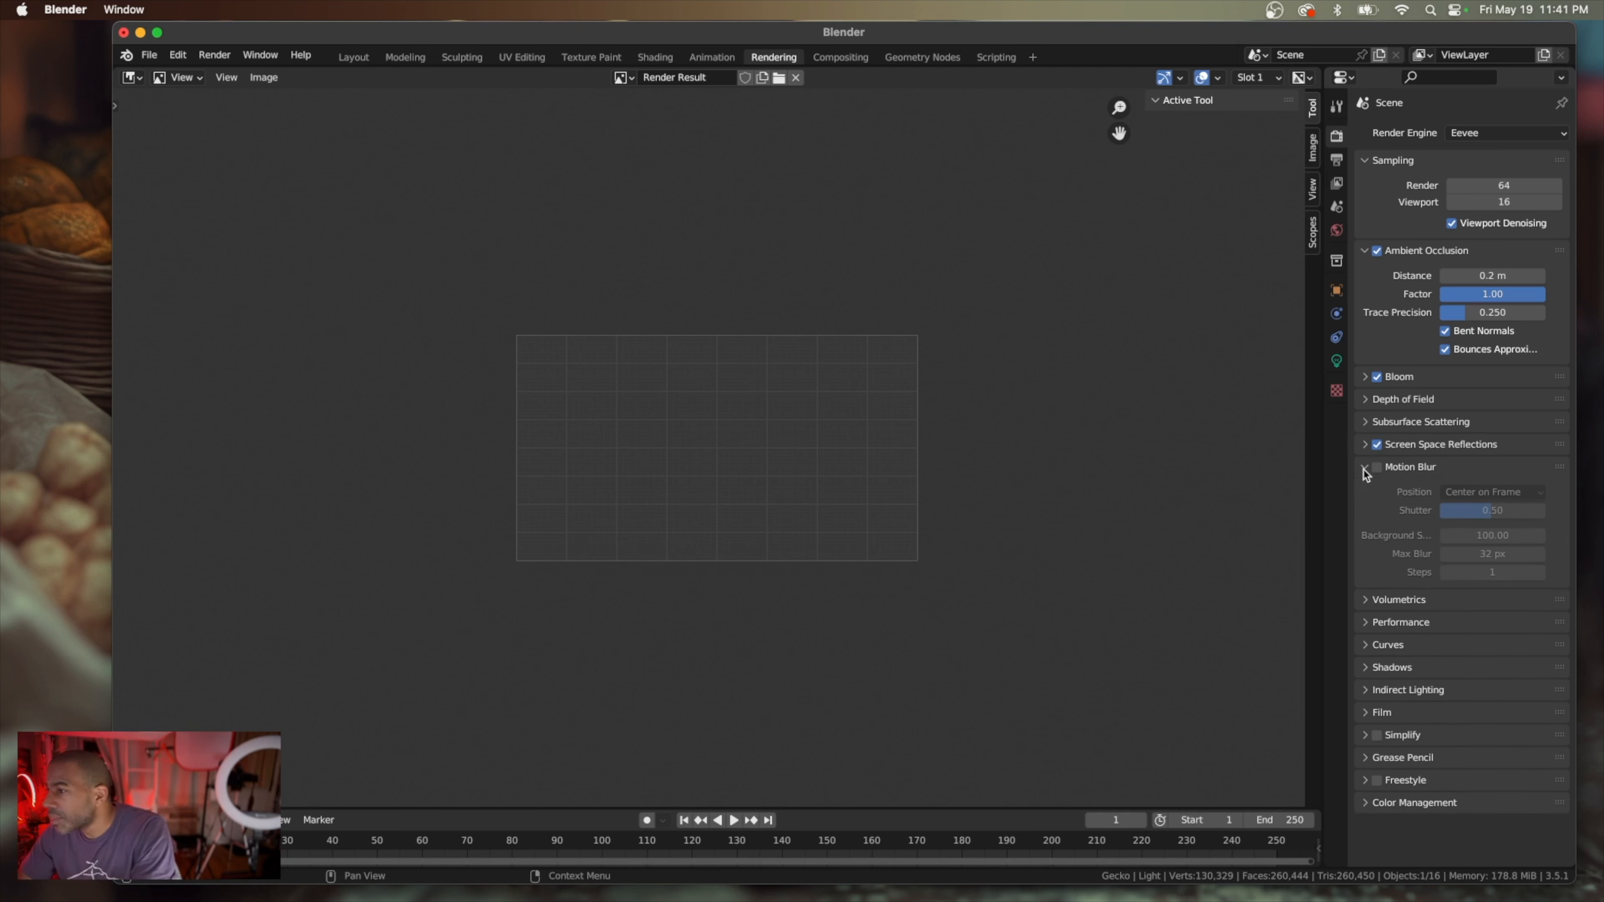
left_click(1366, 471)
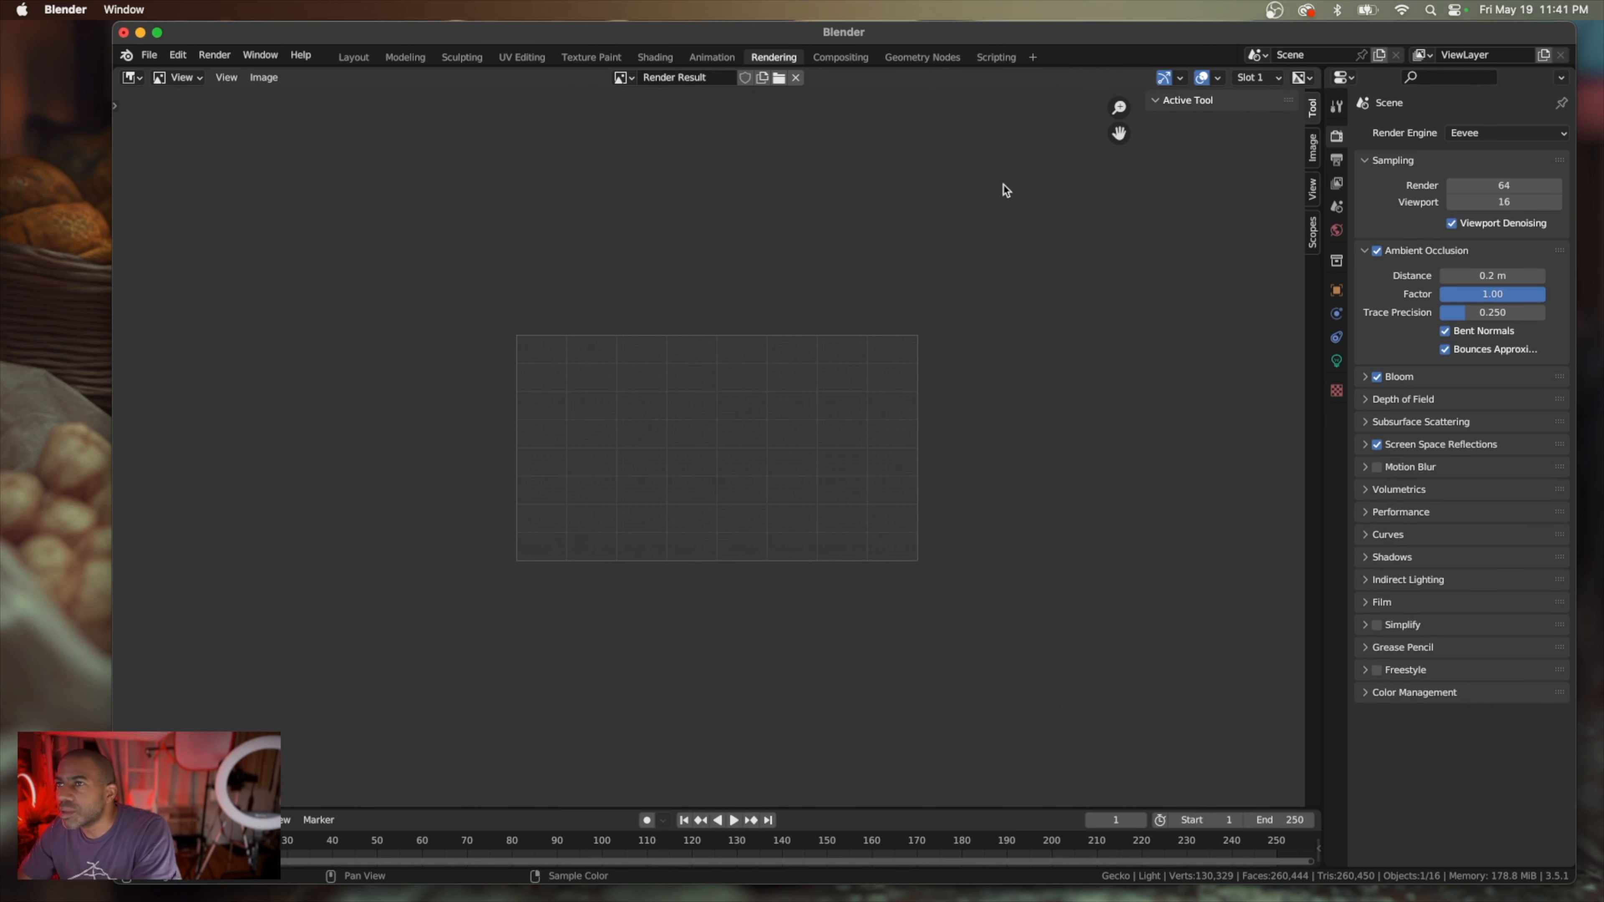
Switch to the Animation workspace and set the camera view's shading to Rendered
left_click(702, 58)
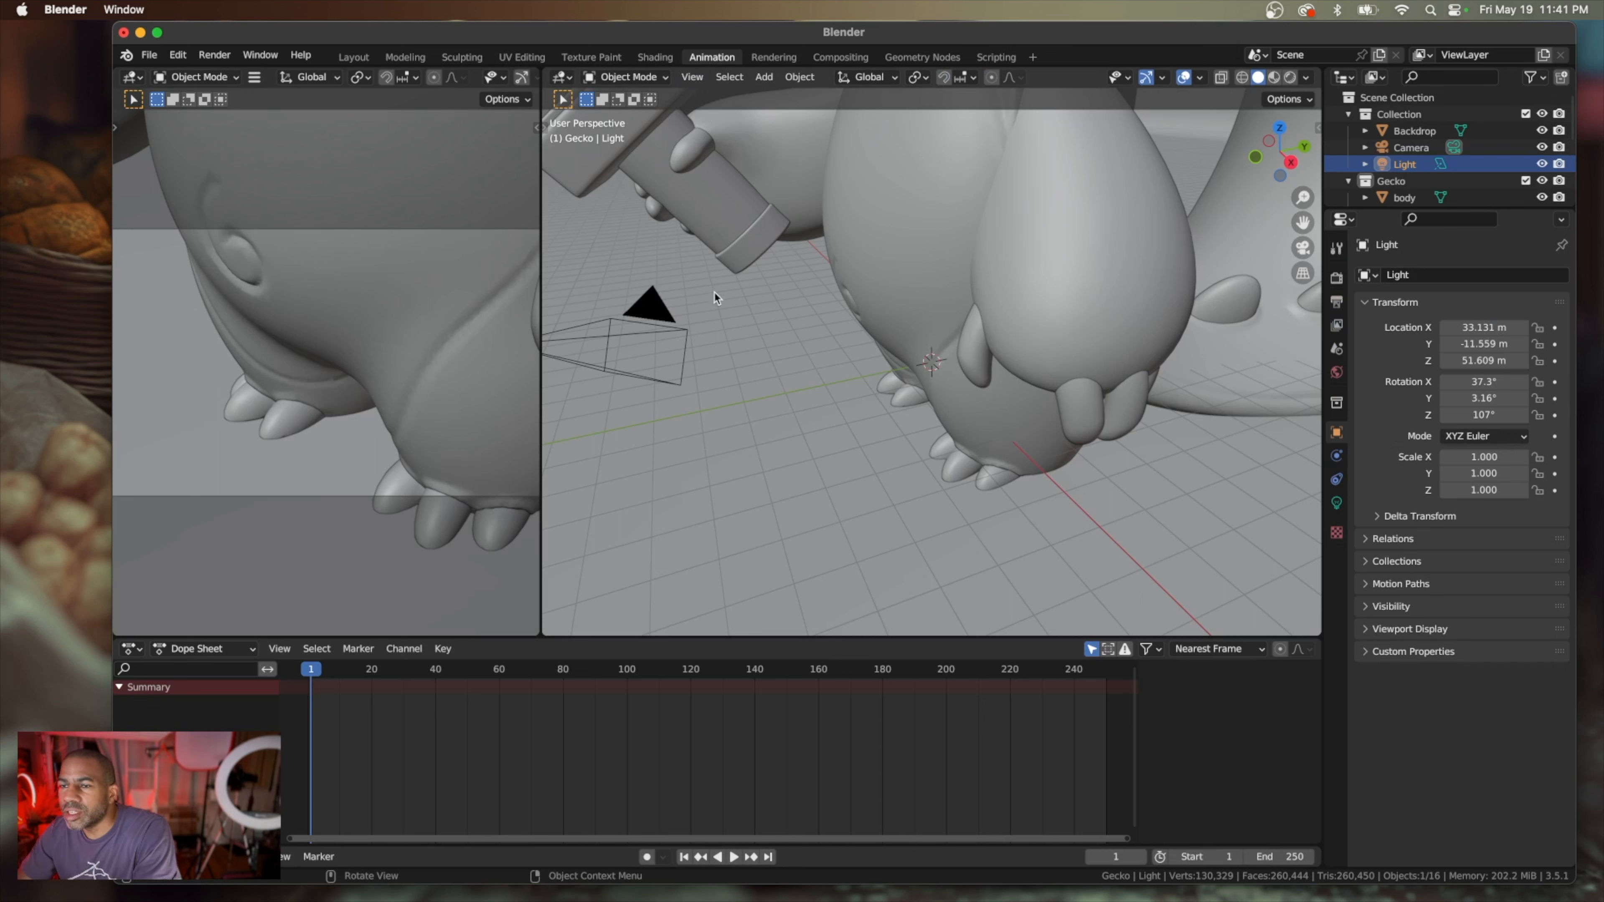
scroll(362, 295, "down", 8)
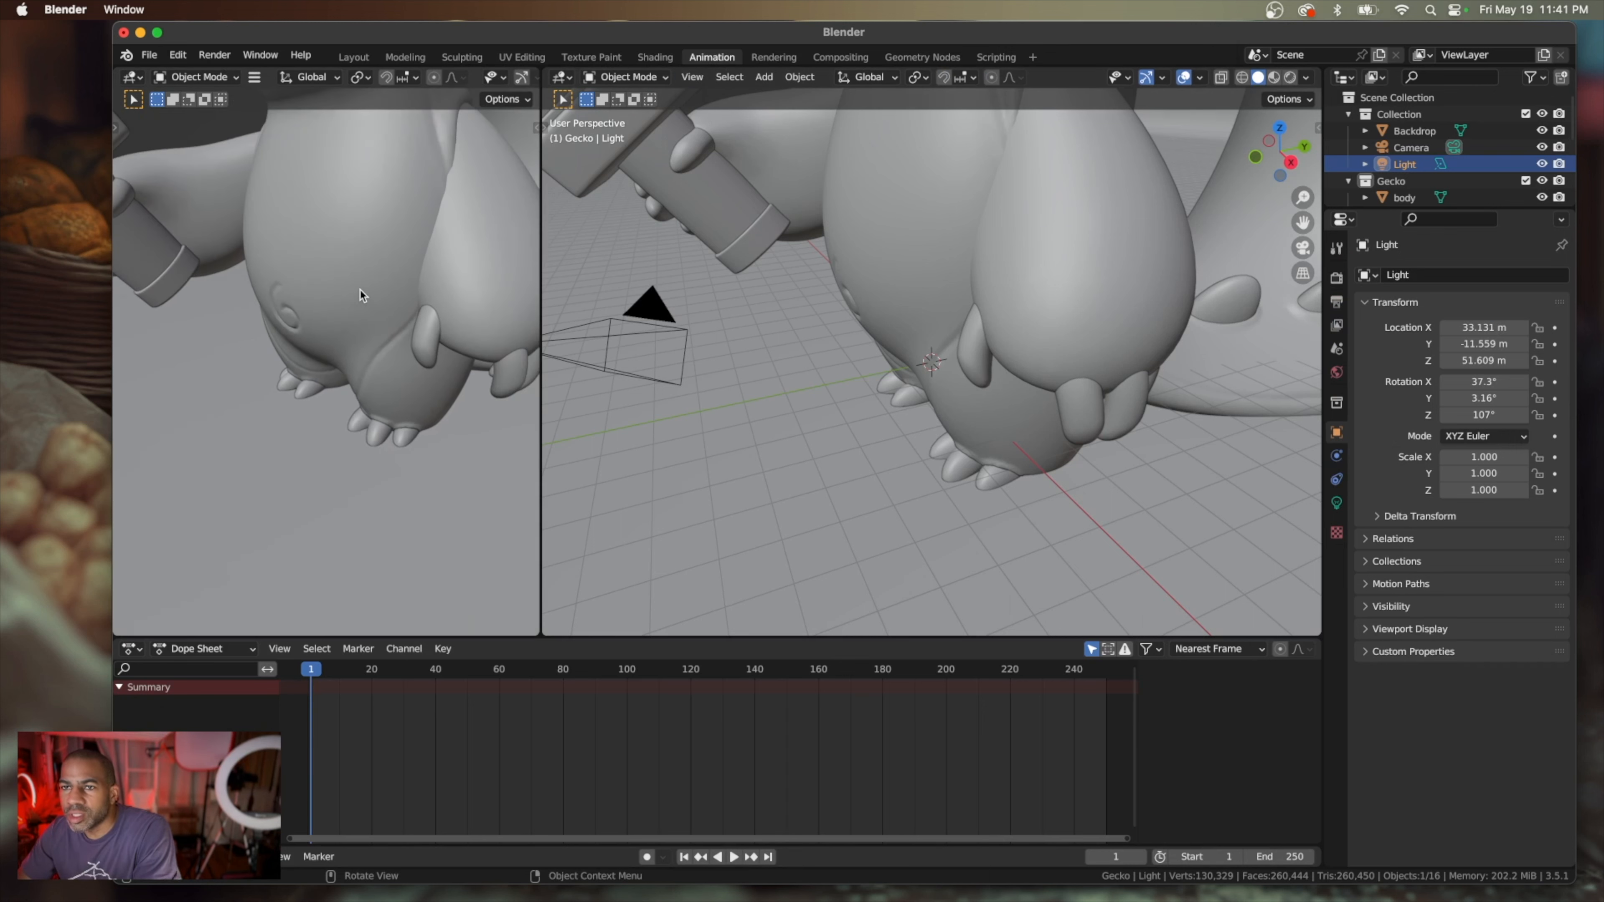
scroll(360, 297, "up", 6)
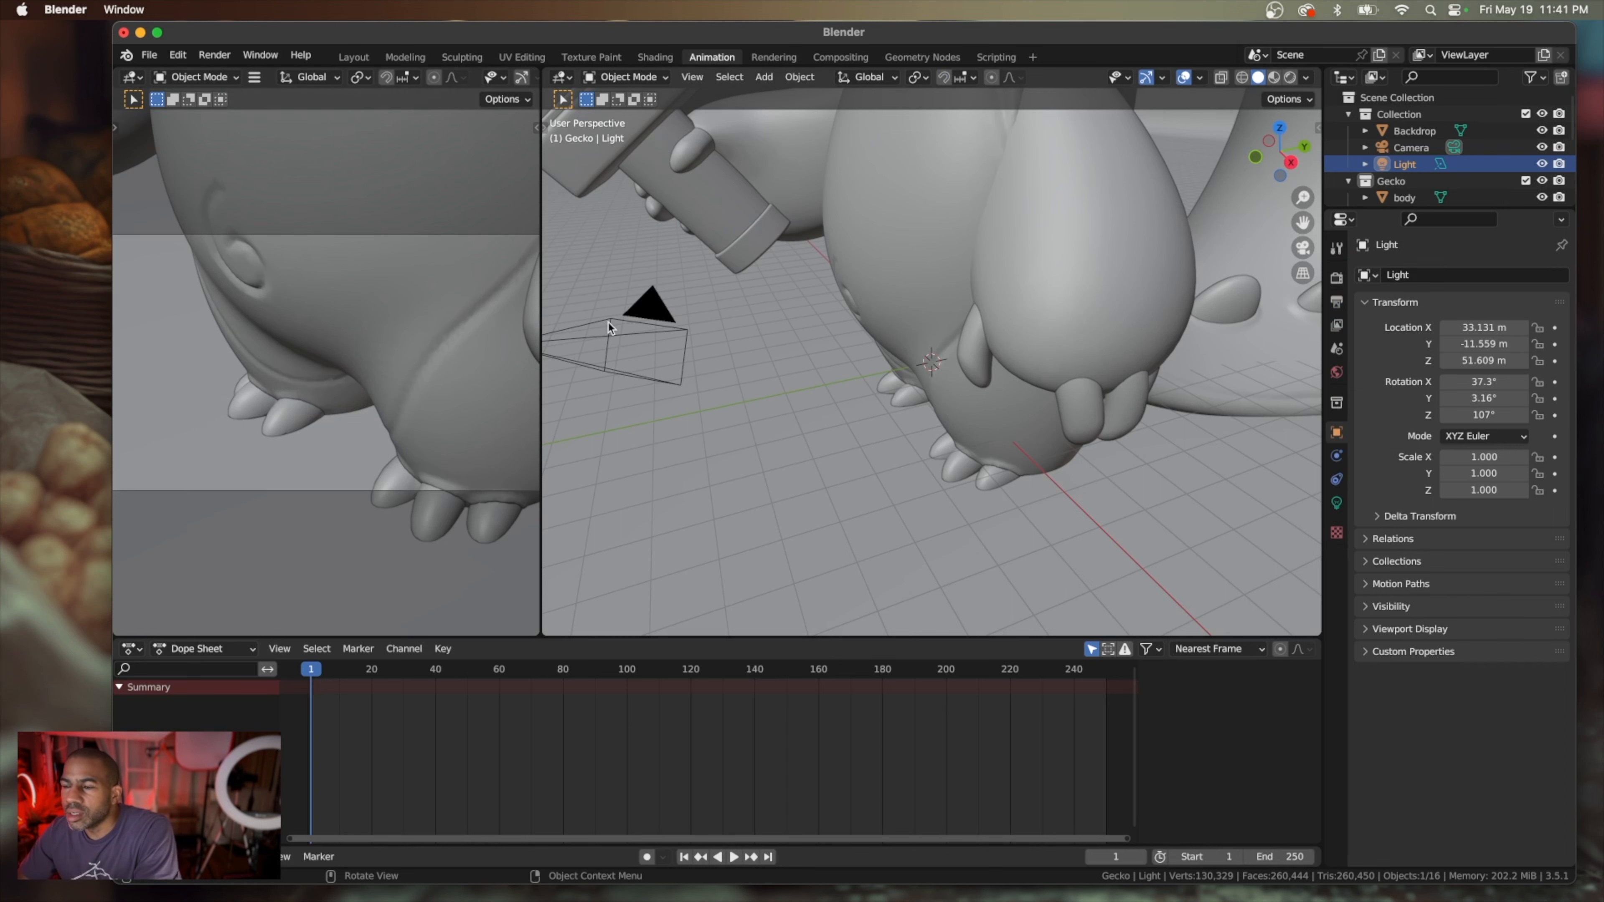
scroll(651, 346, "left", 10)
scroll(756, 295, "down", 5)
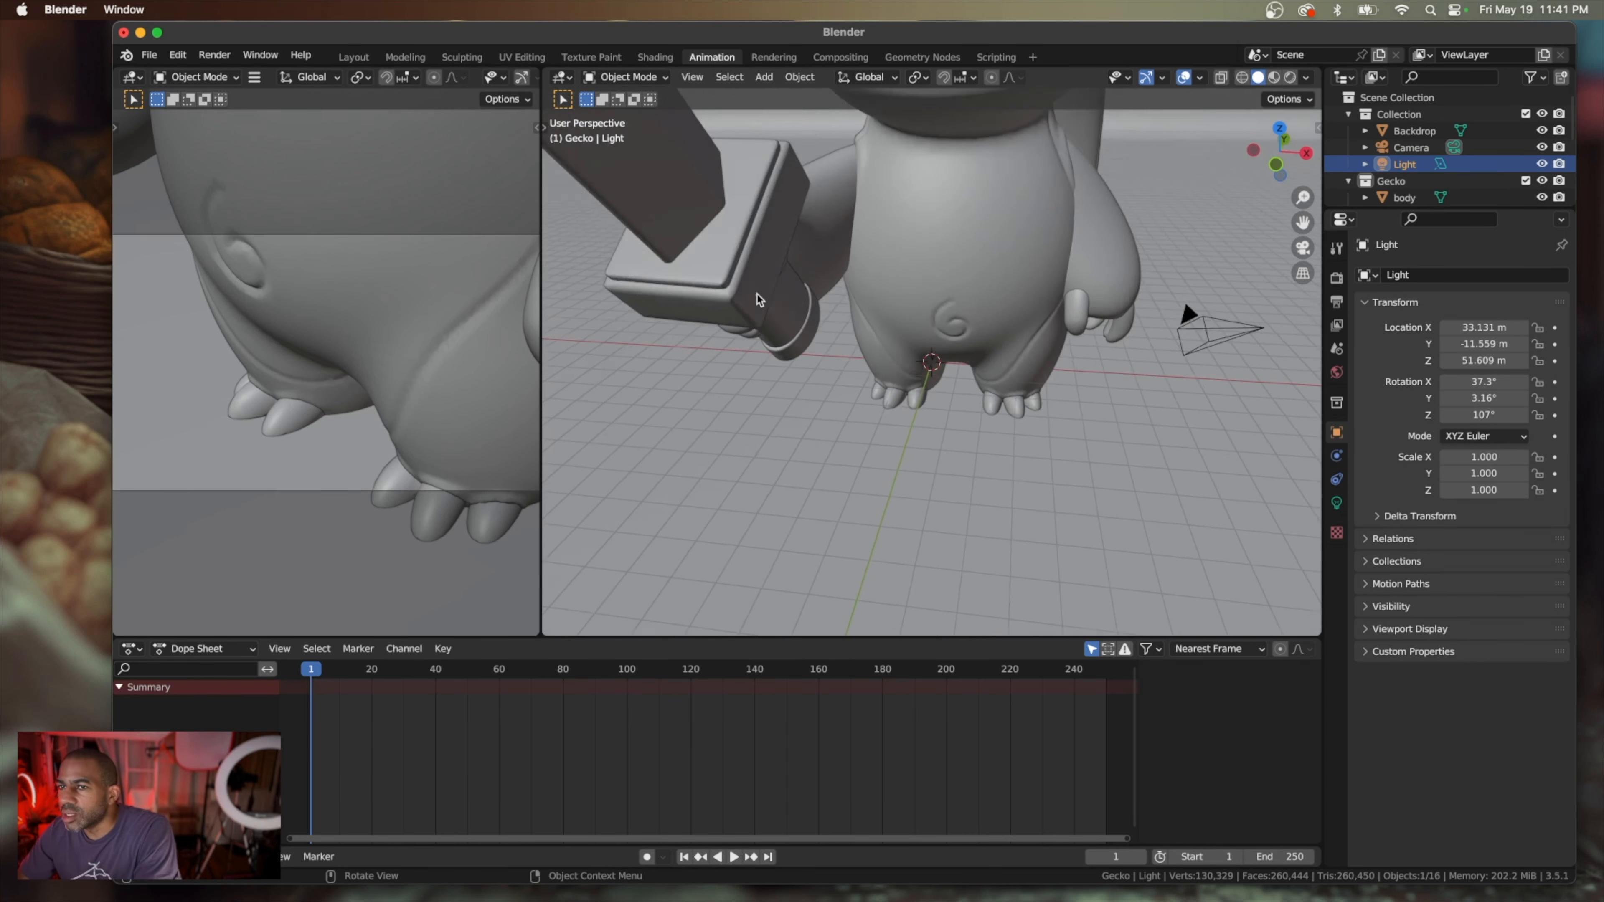
key("z")
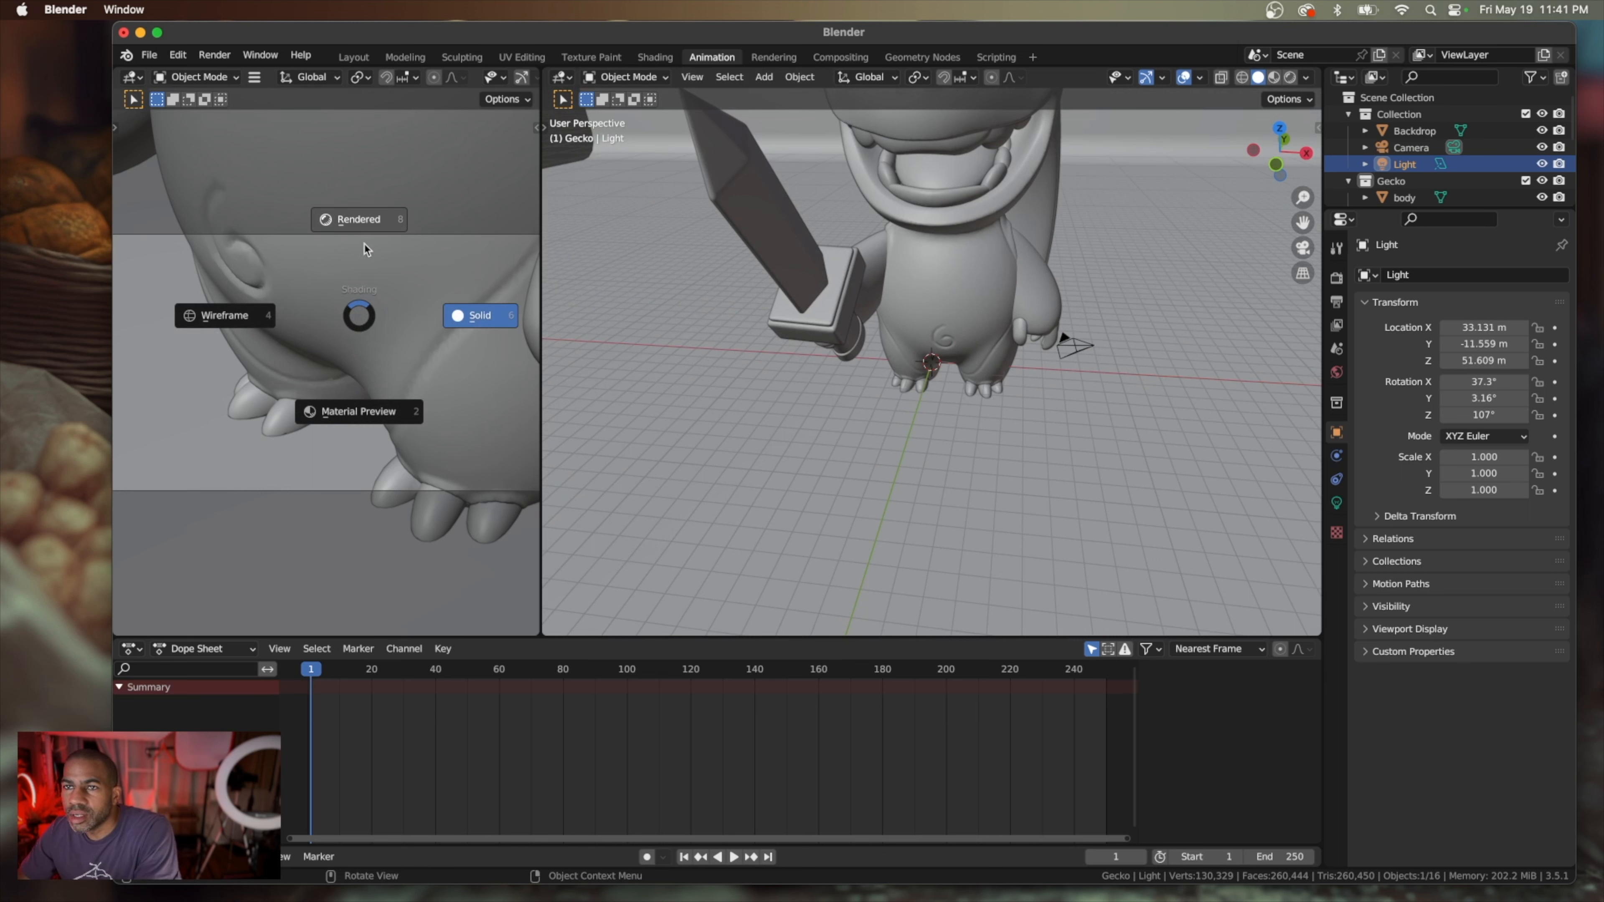
left_click(360, 216)
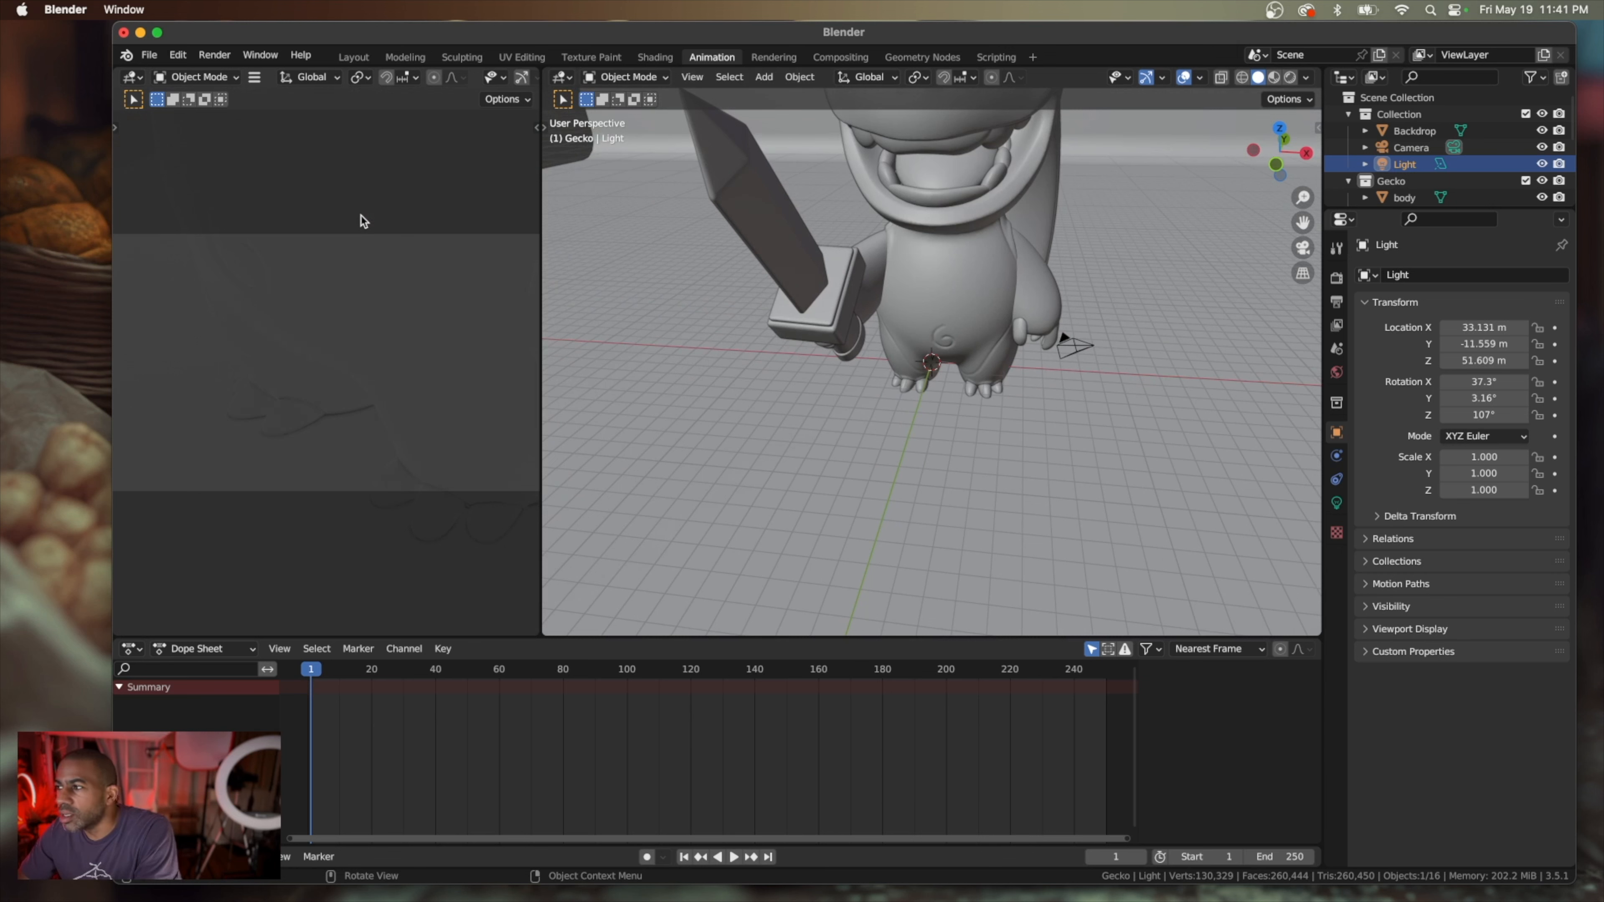
Review the scene's render and output settings, including the Ambient Occlusion options
left_click(1339, 278)
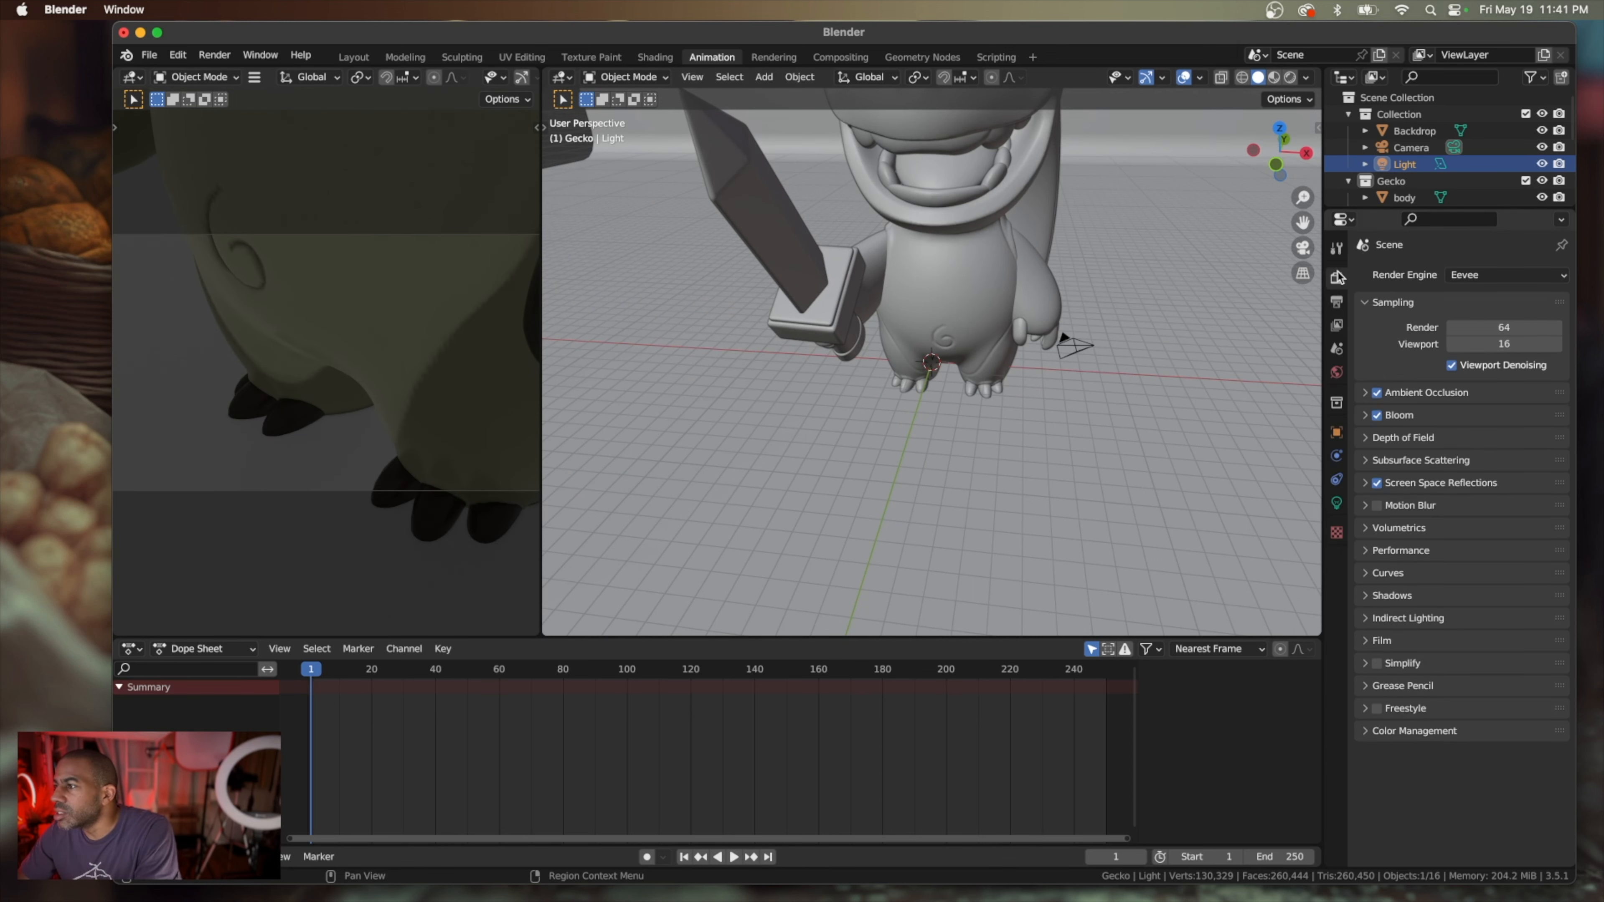
left_click(1337, 303)
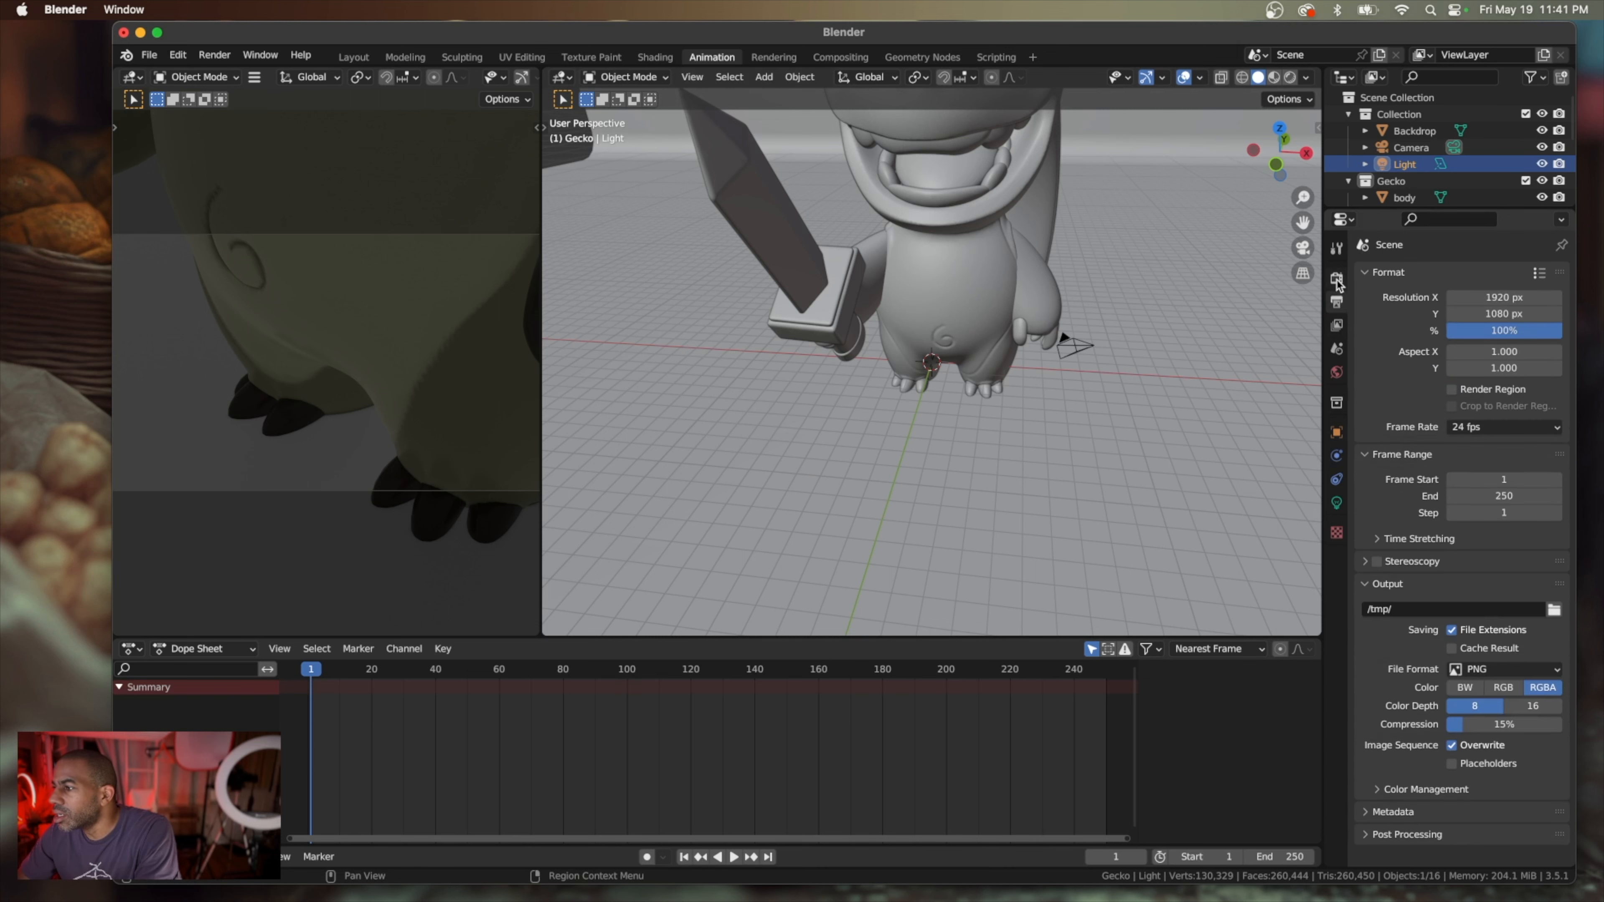
left_click(1338, 284)
left_click(1363, 392)
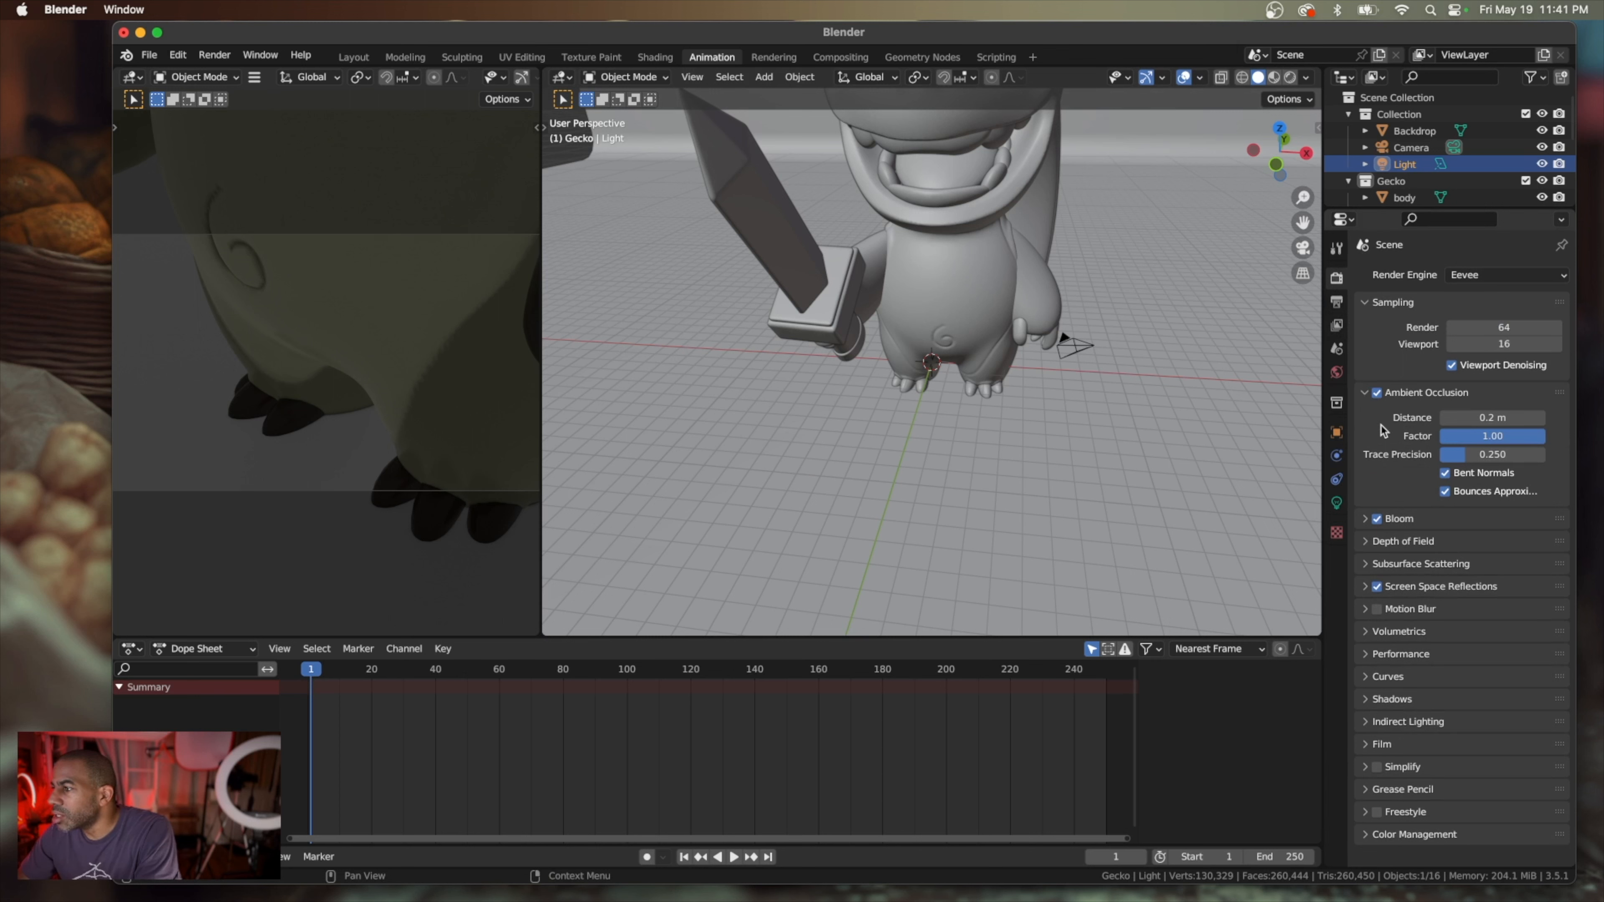
Select the camera beside the gecko and examine its placement around the model from several angles
scroll(1079, 388, "down", 5)
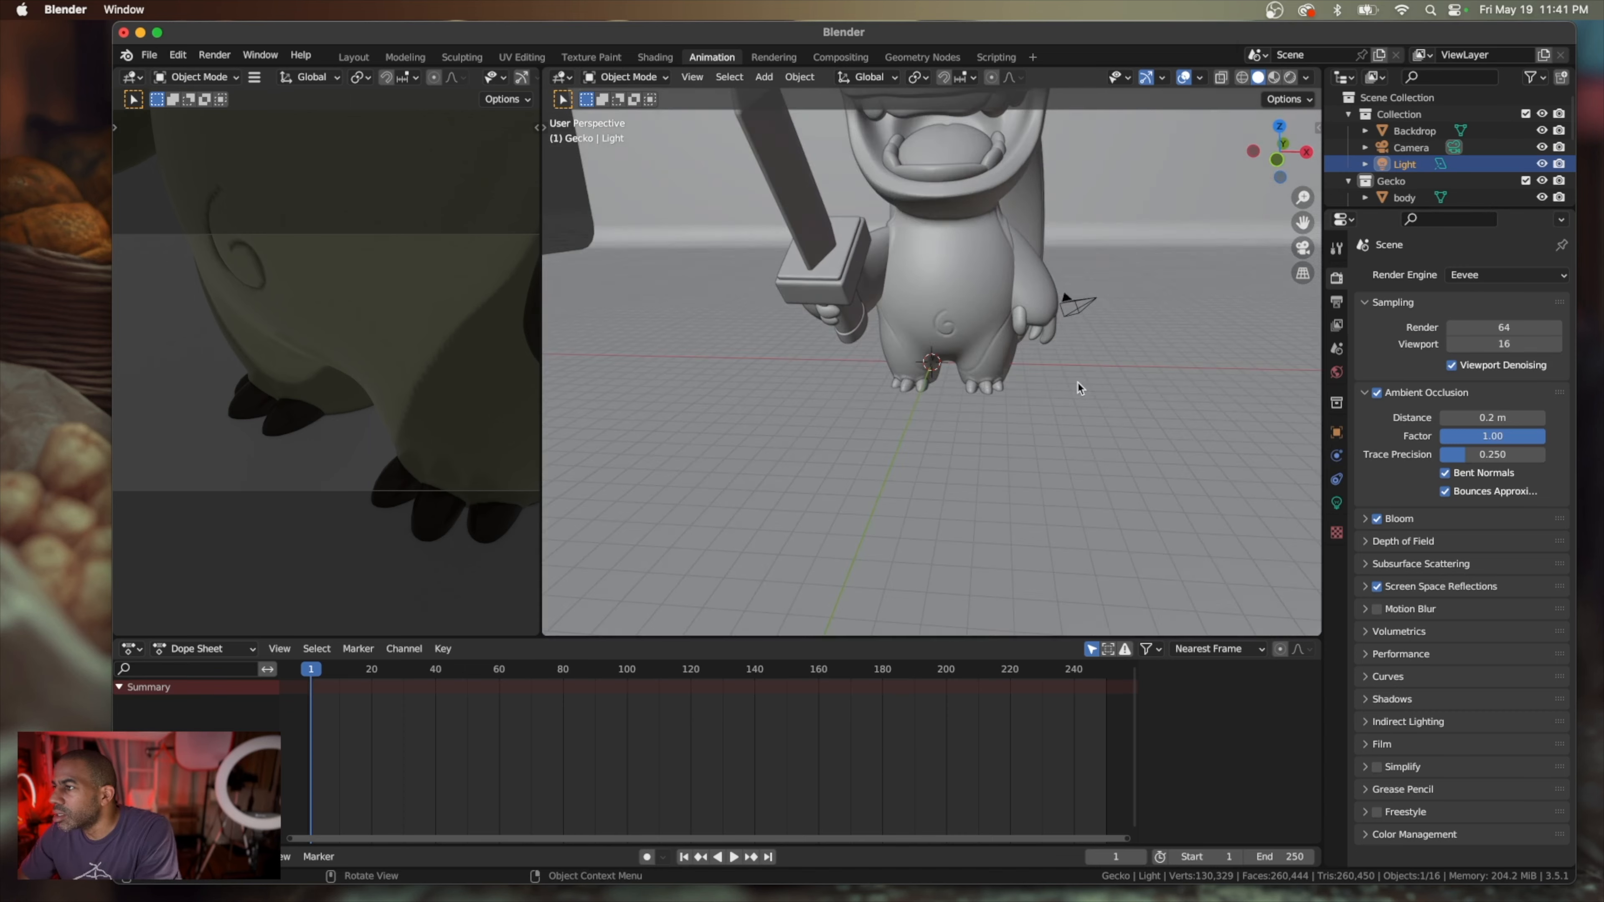
scroll(1222, 347, "down", 5)
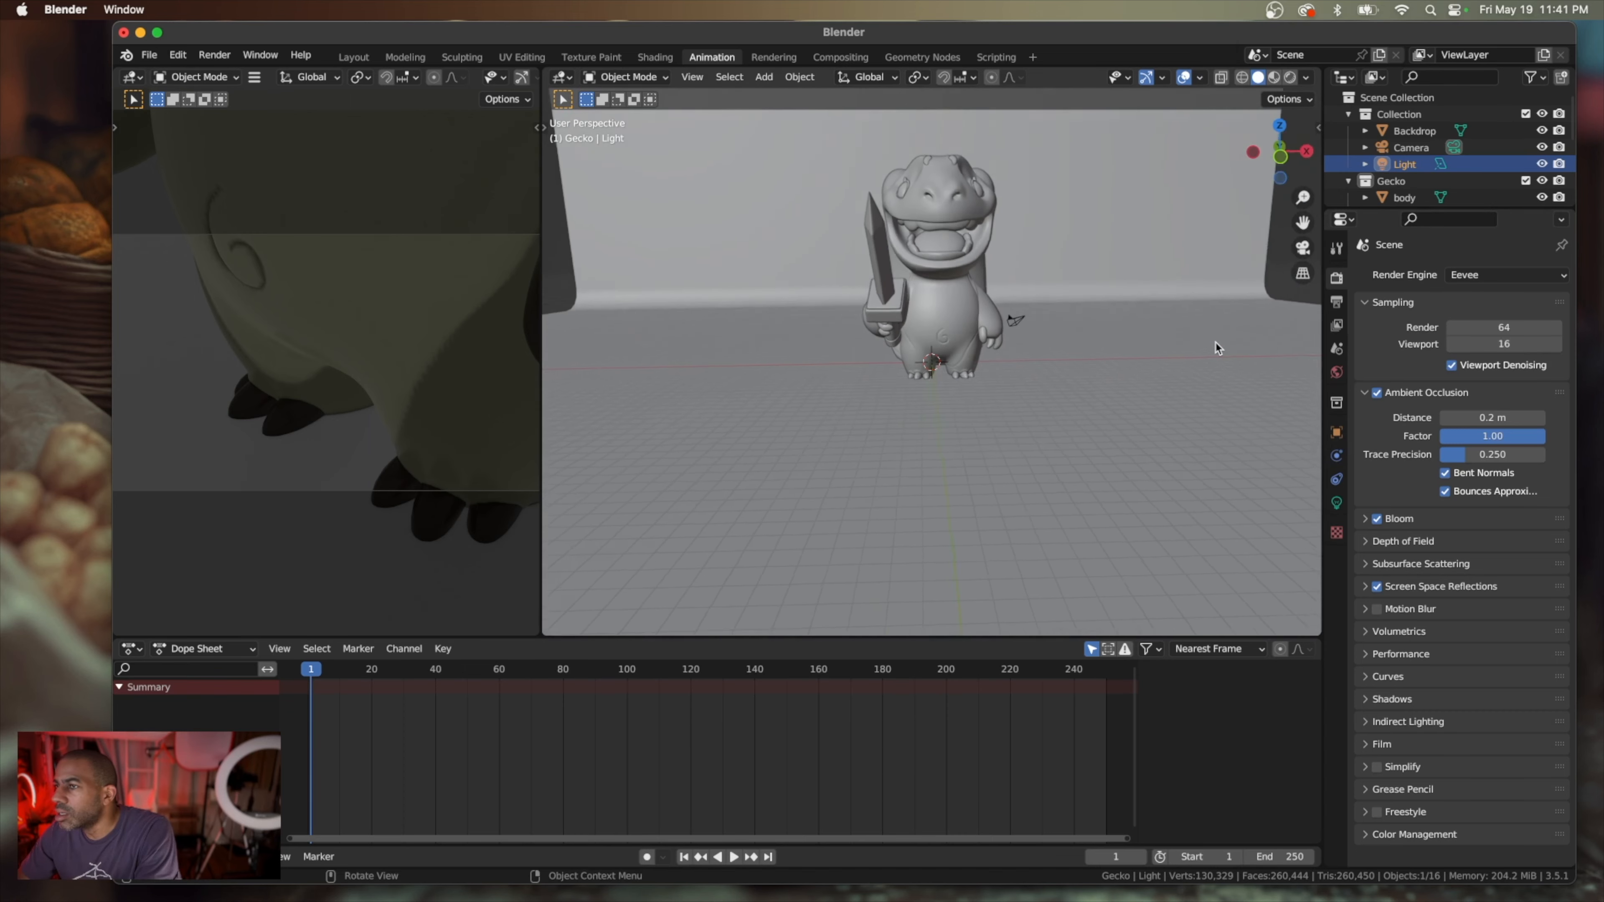
scroll(1045, 316, "right", 5)
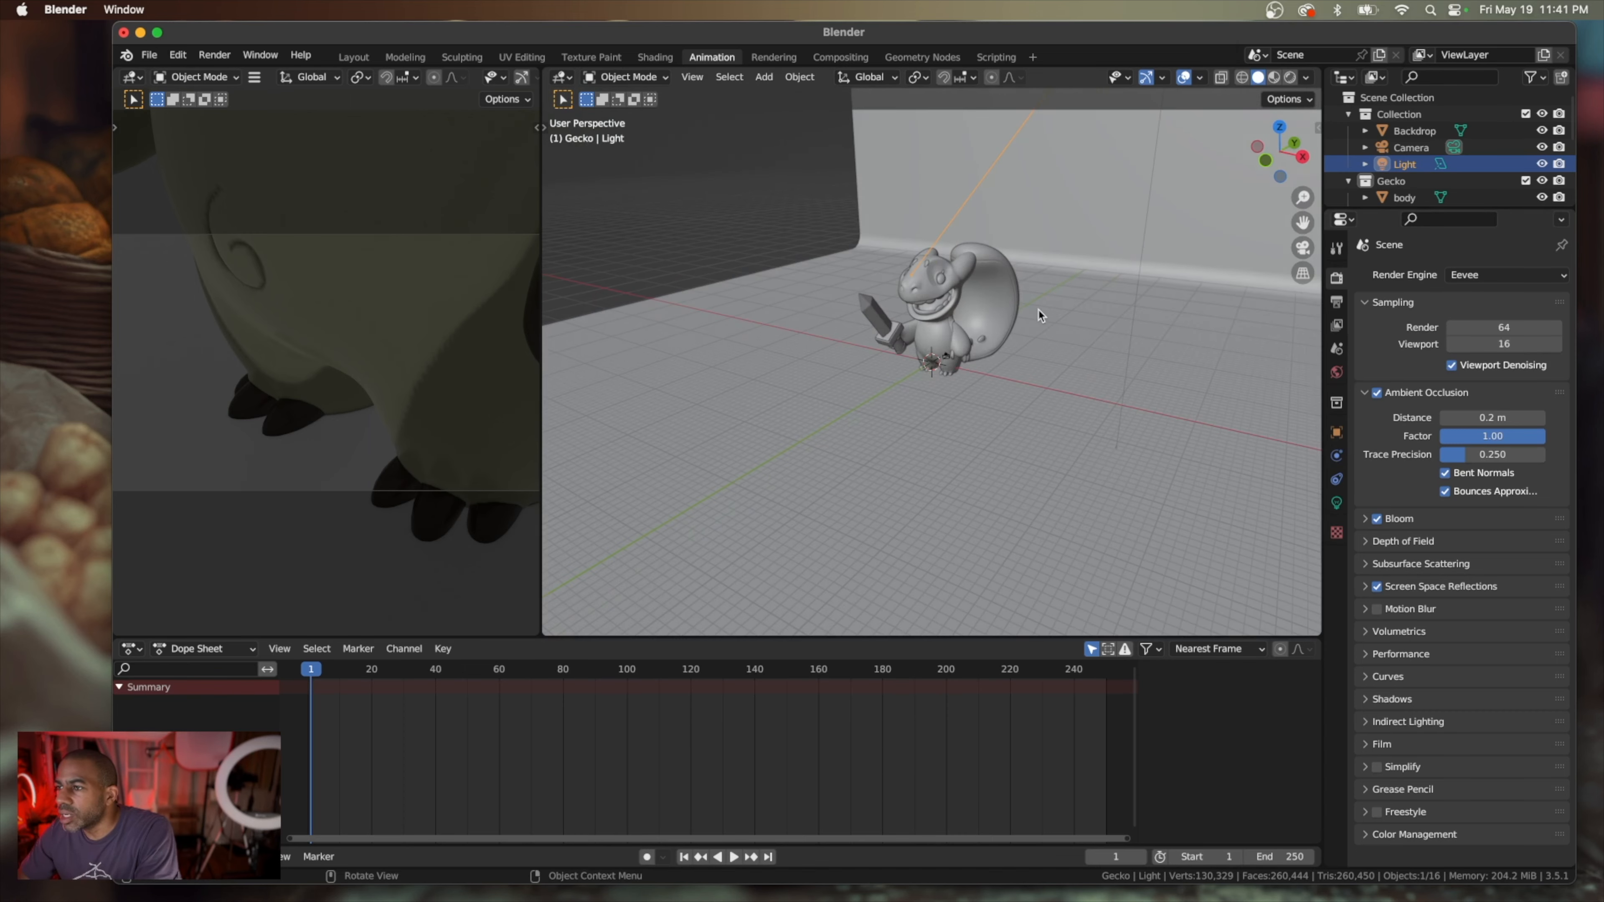
scroll(921, 348, "up", 5)
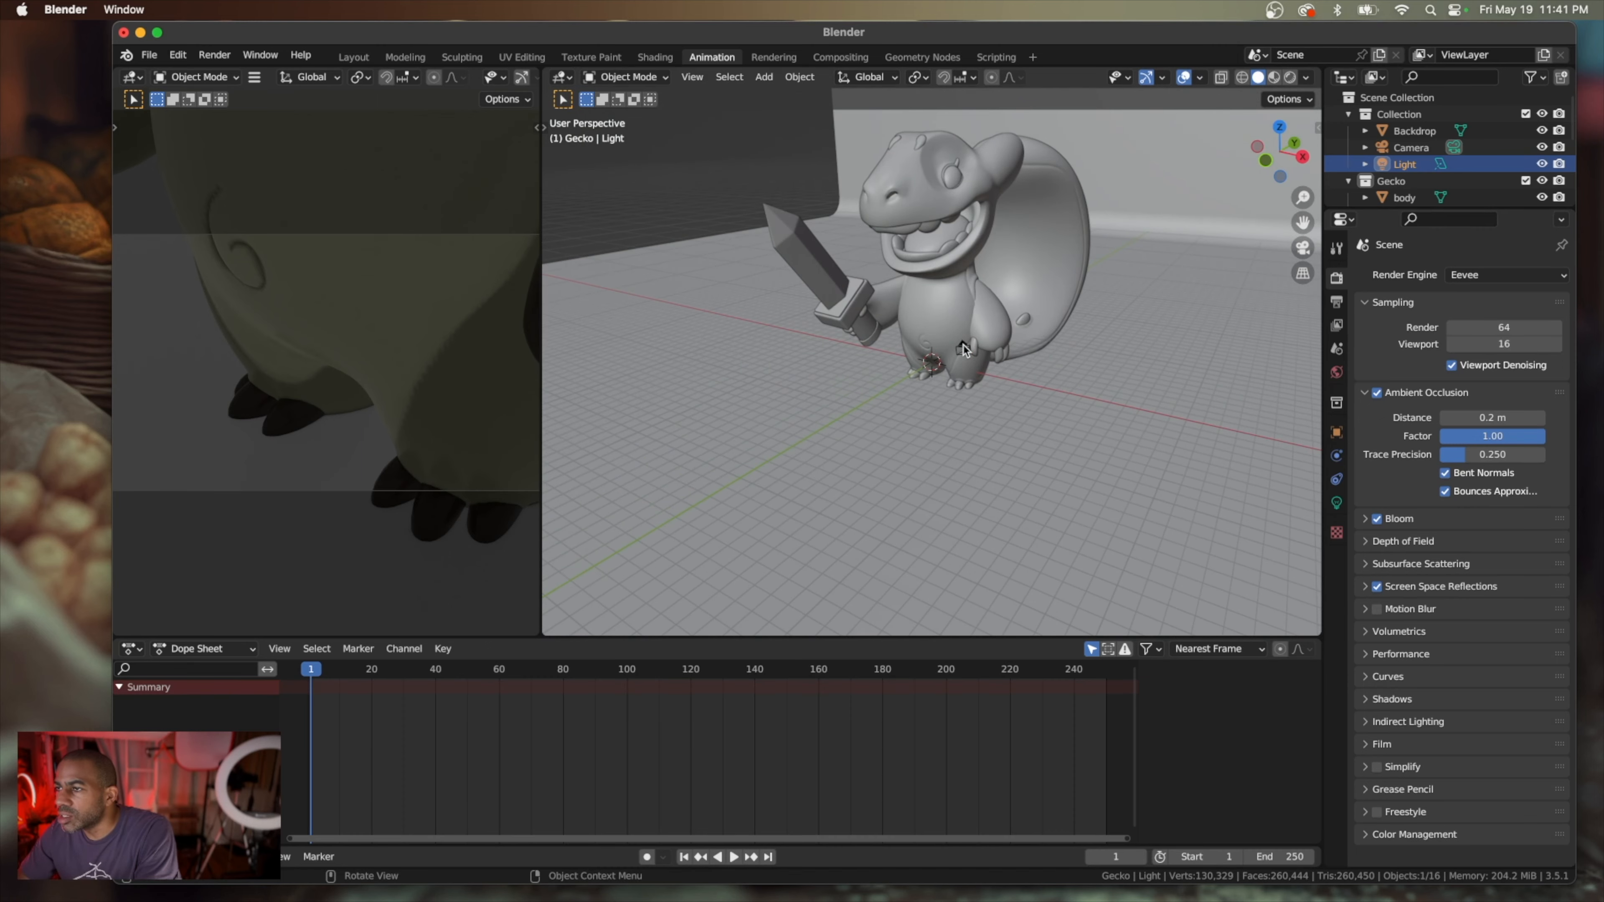
left_click(962, 349)
scroll(962, 427, "left", 5)
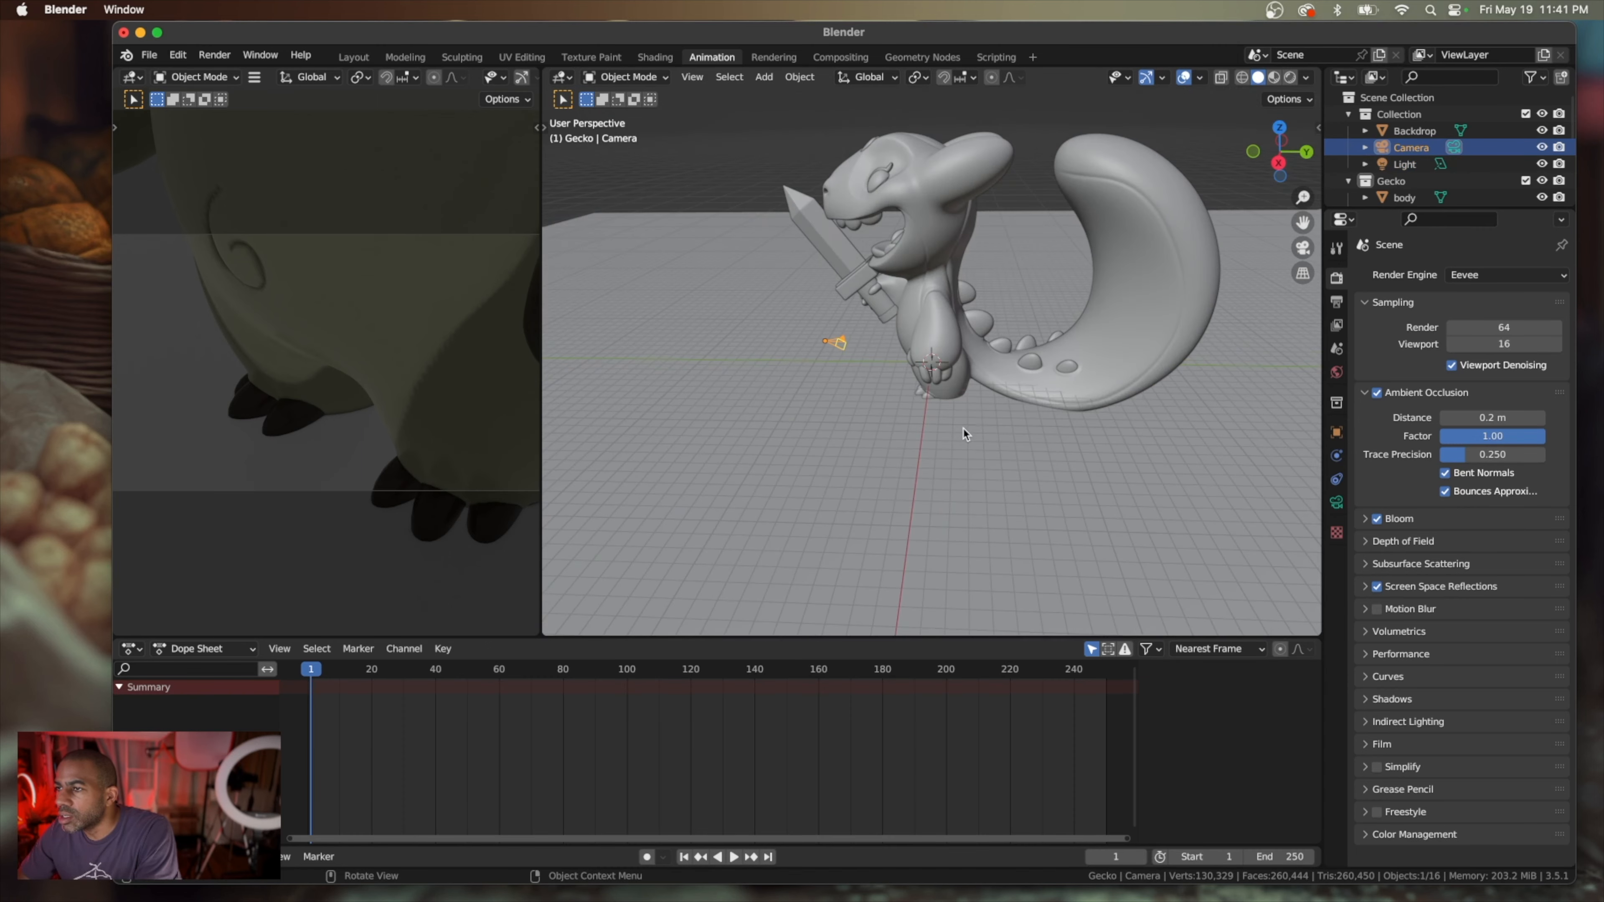
scroll(852, 364, "left", 10)
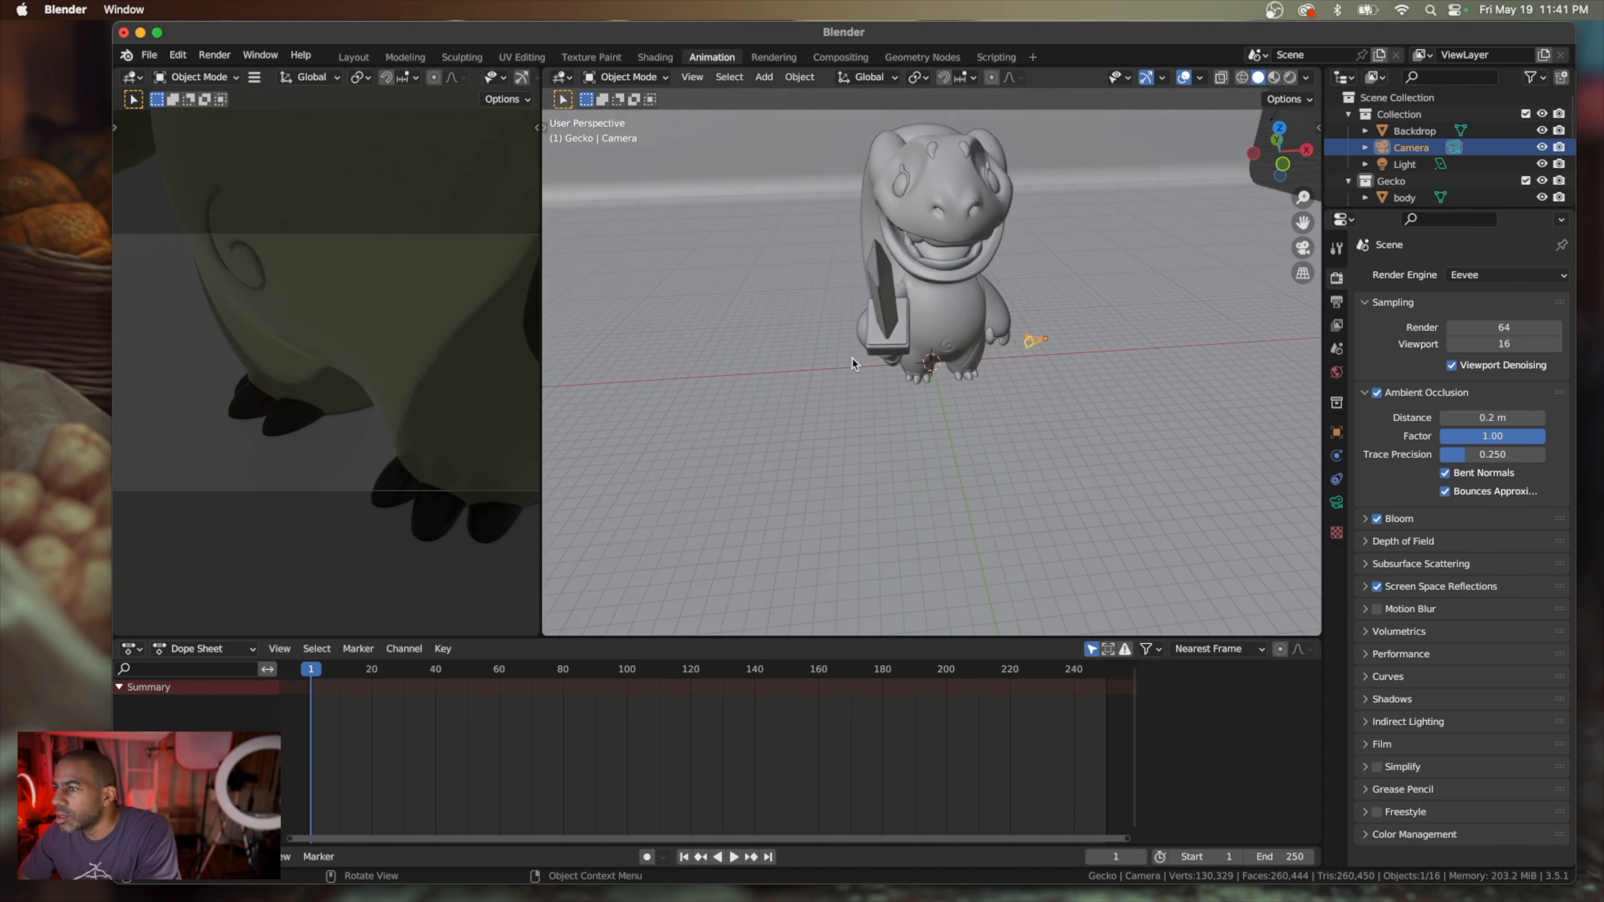
scroll(889, 352, "left", 5)
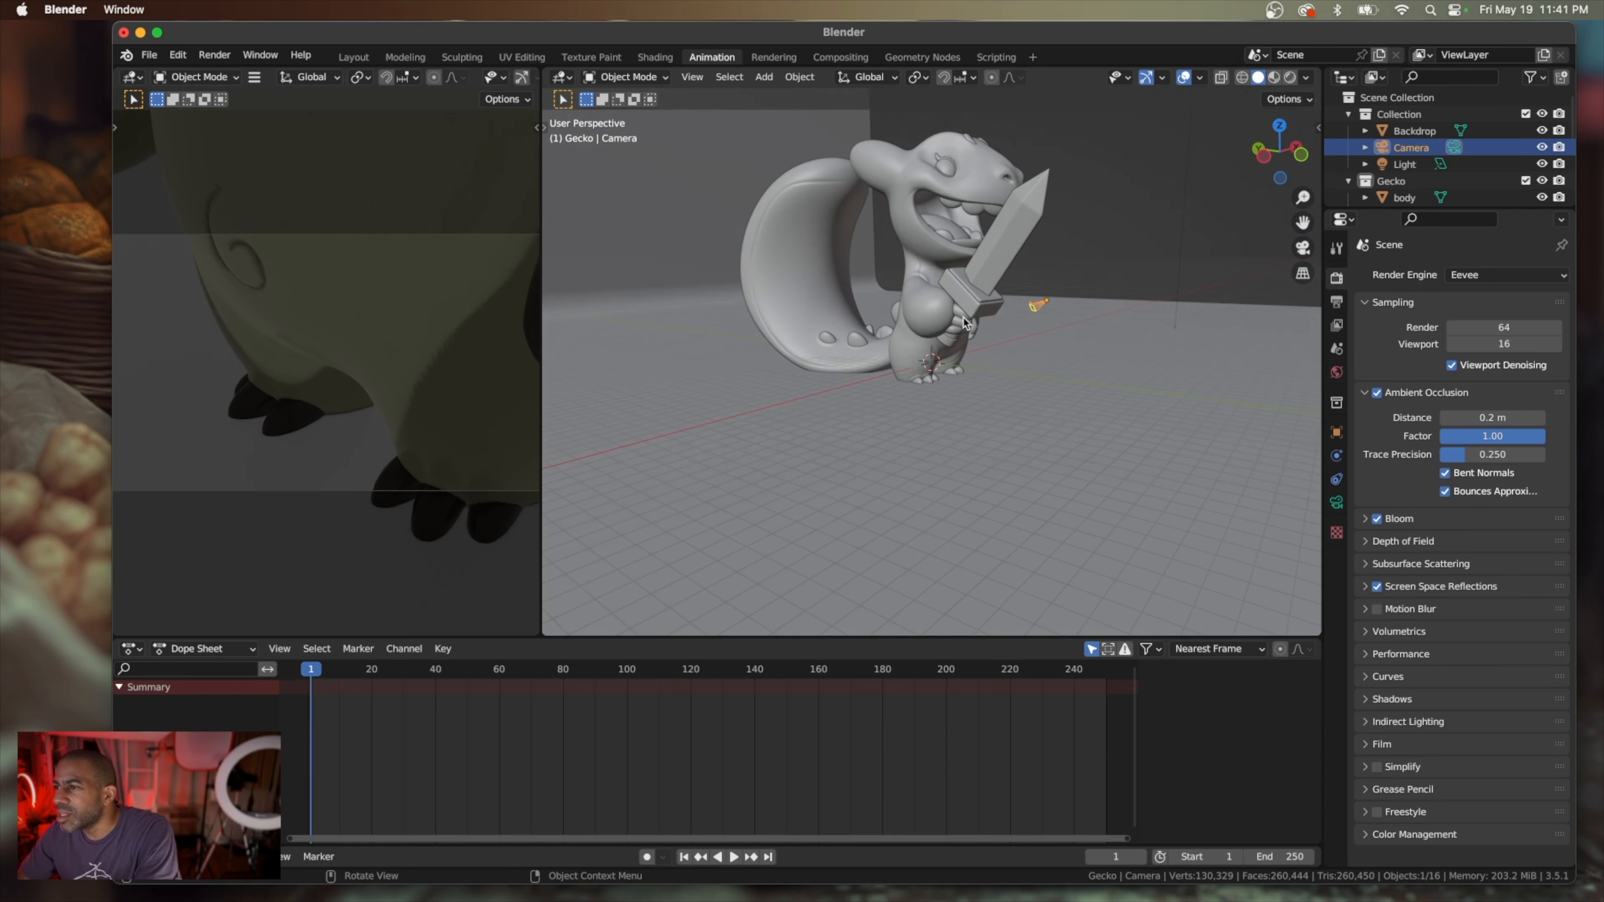
scroll(1009, 316, "left", 5)
scroll(1016, 317, "right", 3)
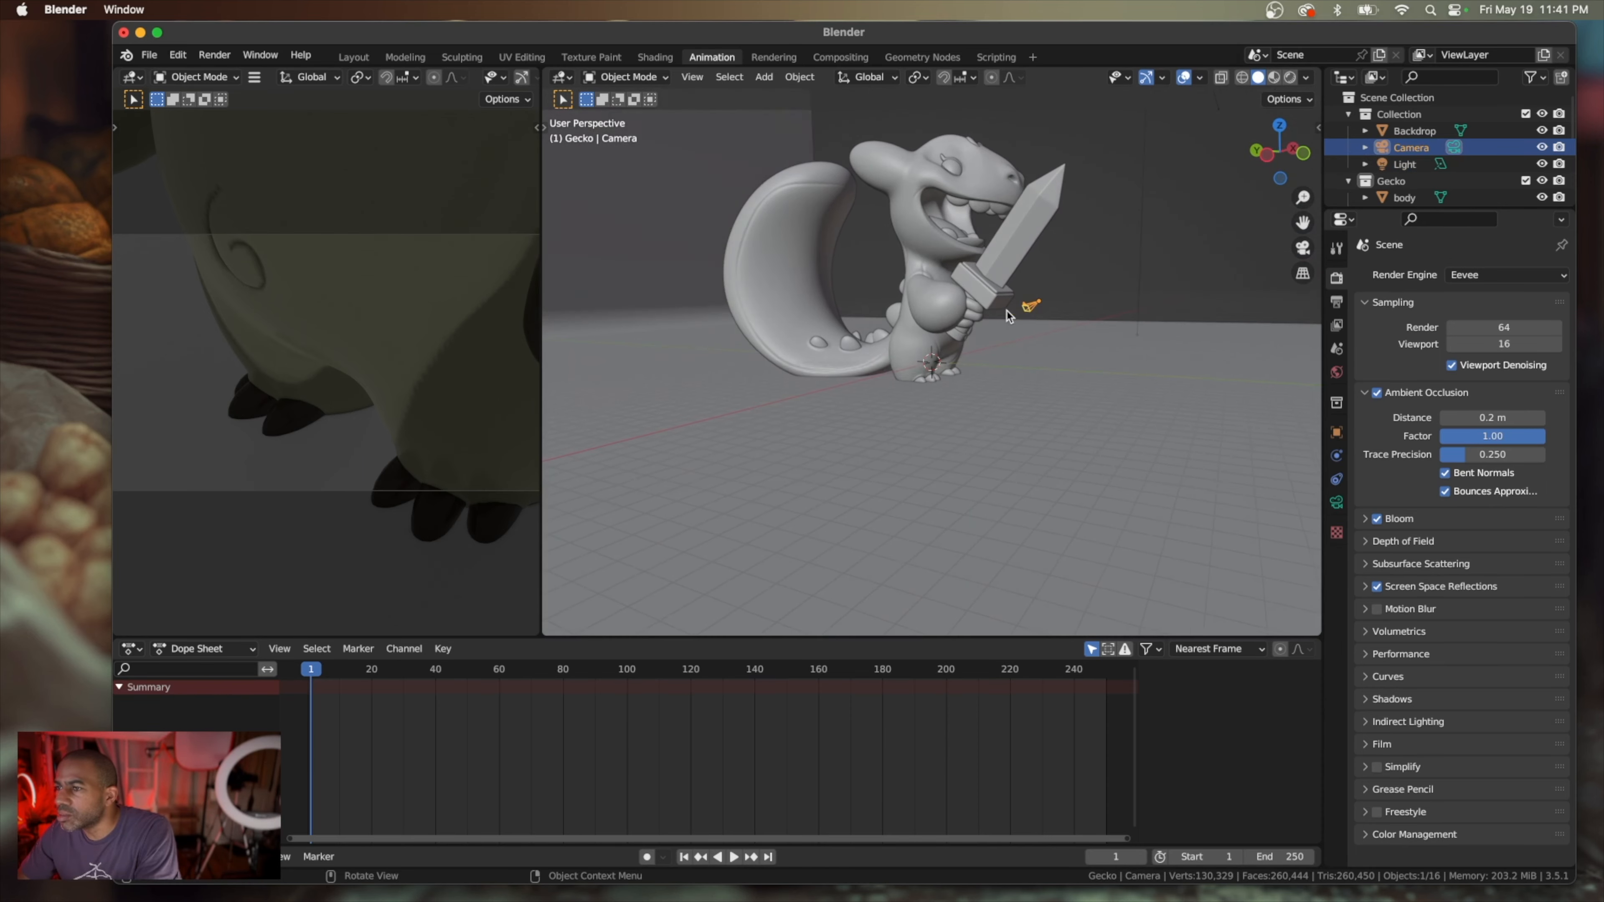
scroll(1031, 311, "right", 10)
scroll(1030, 311, "up", 4)
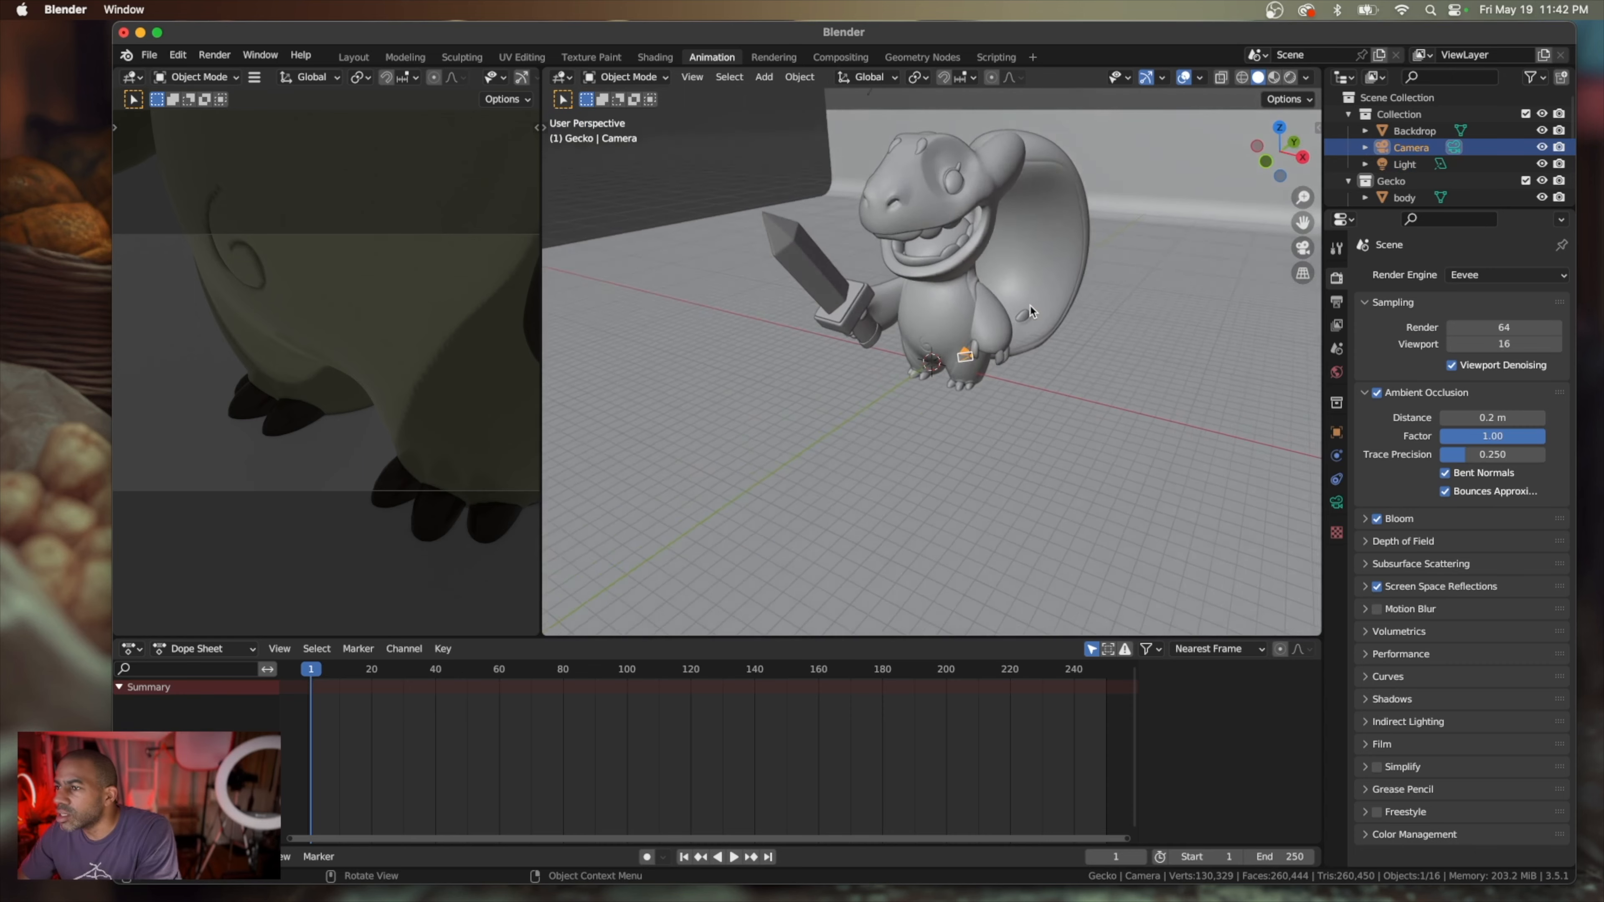
Move the camera away from the gecko's side to a spot on the floor in front of it
key("g")
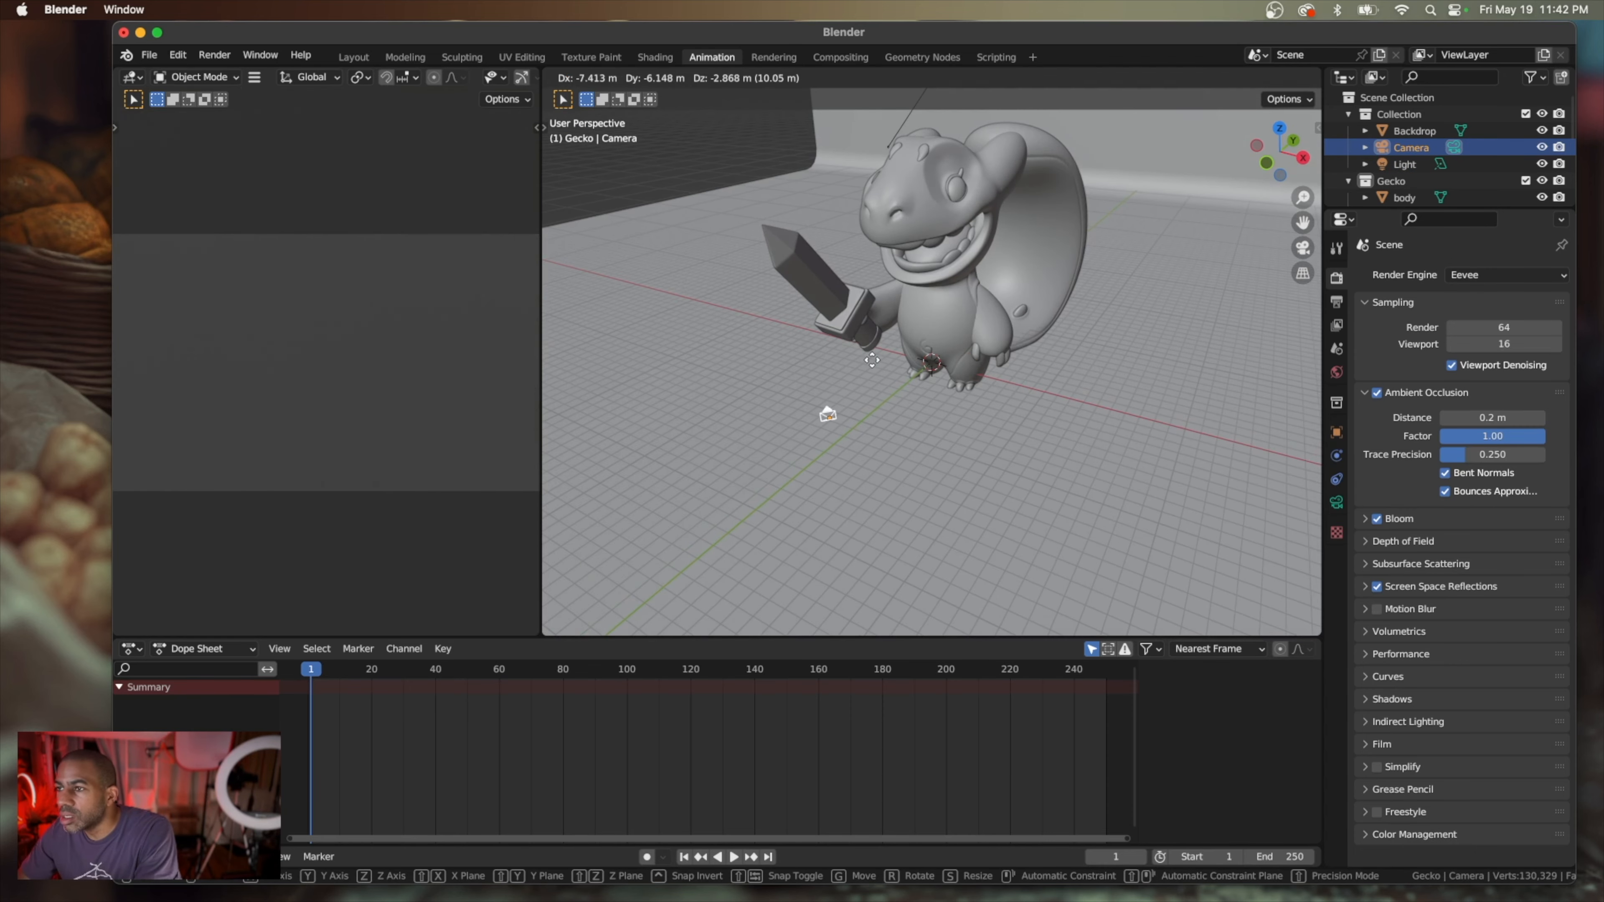
left_click(772, 408)
scroll(782, 450, "right", 10)
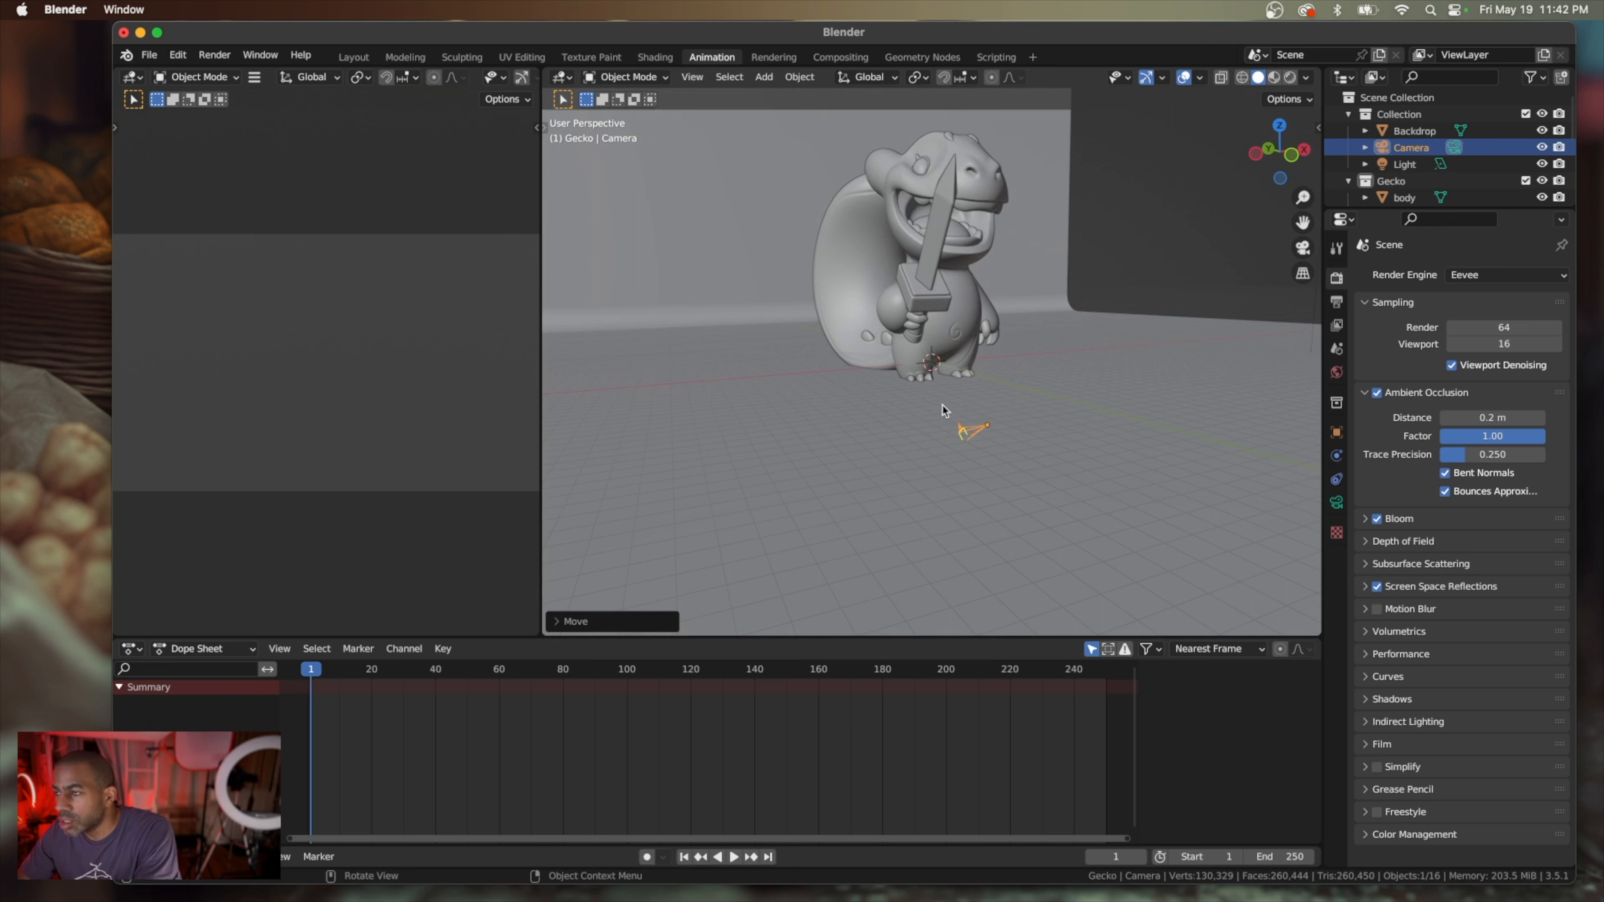
key("g")
left_click(974, 362)
scroll(973, 361, "right", 3)
scroll(971, 361, "right", 5)
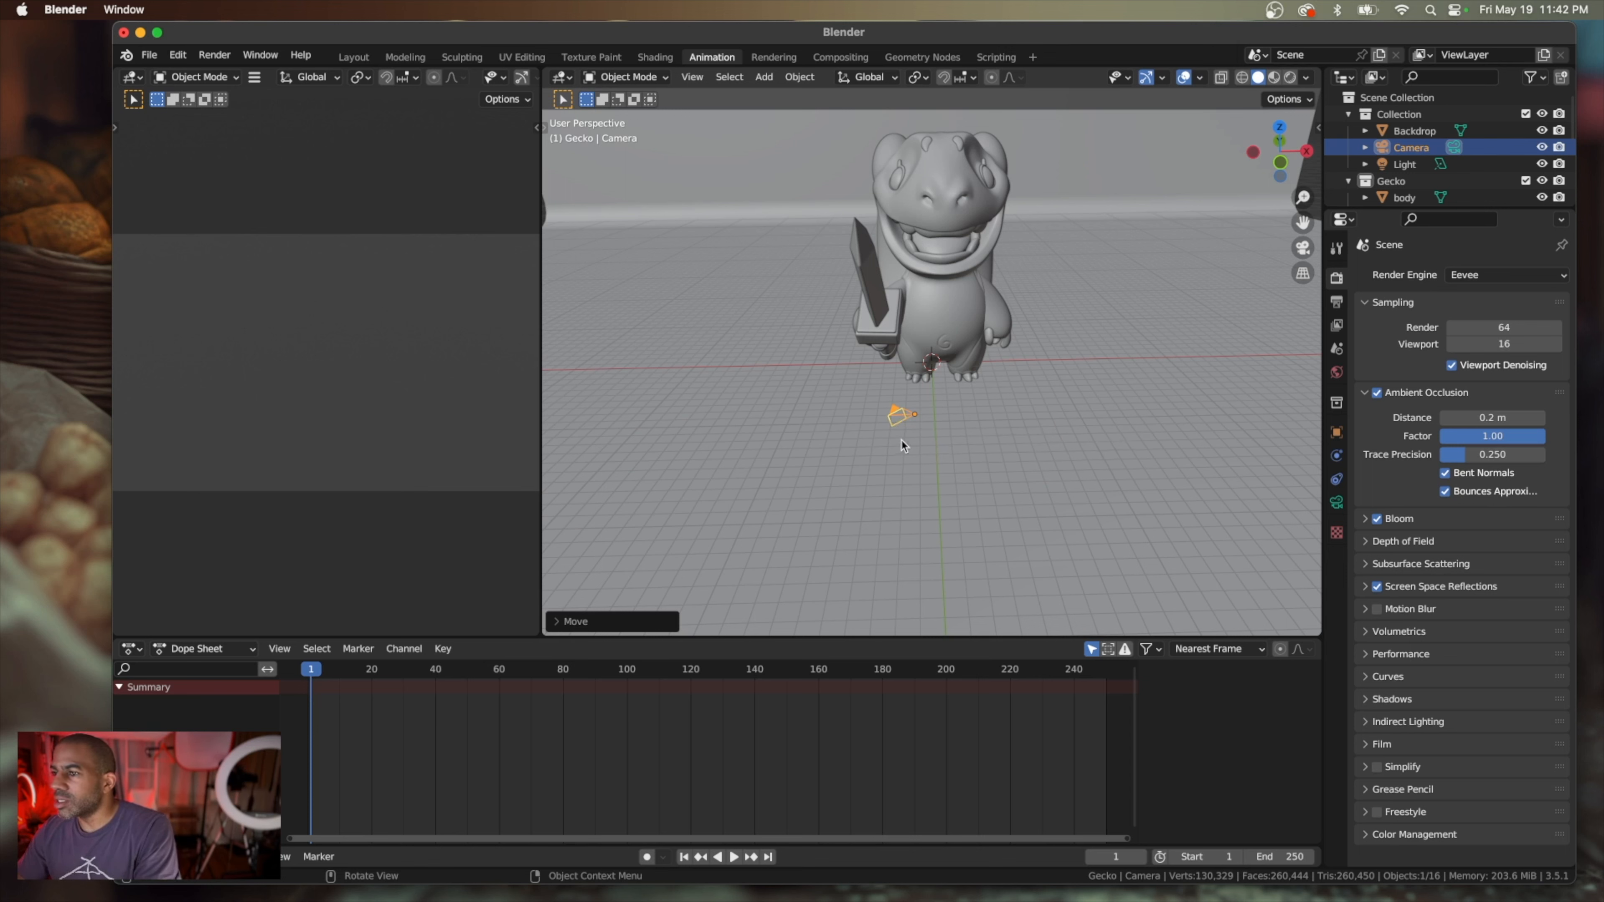
Set the camera's location to about X -0.07 m, Y -21.13 m, Z 5.51 m and its X rotation to about 79.4°
left_click(1336, 503)
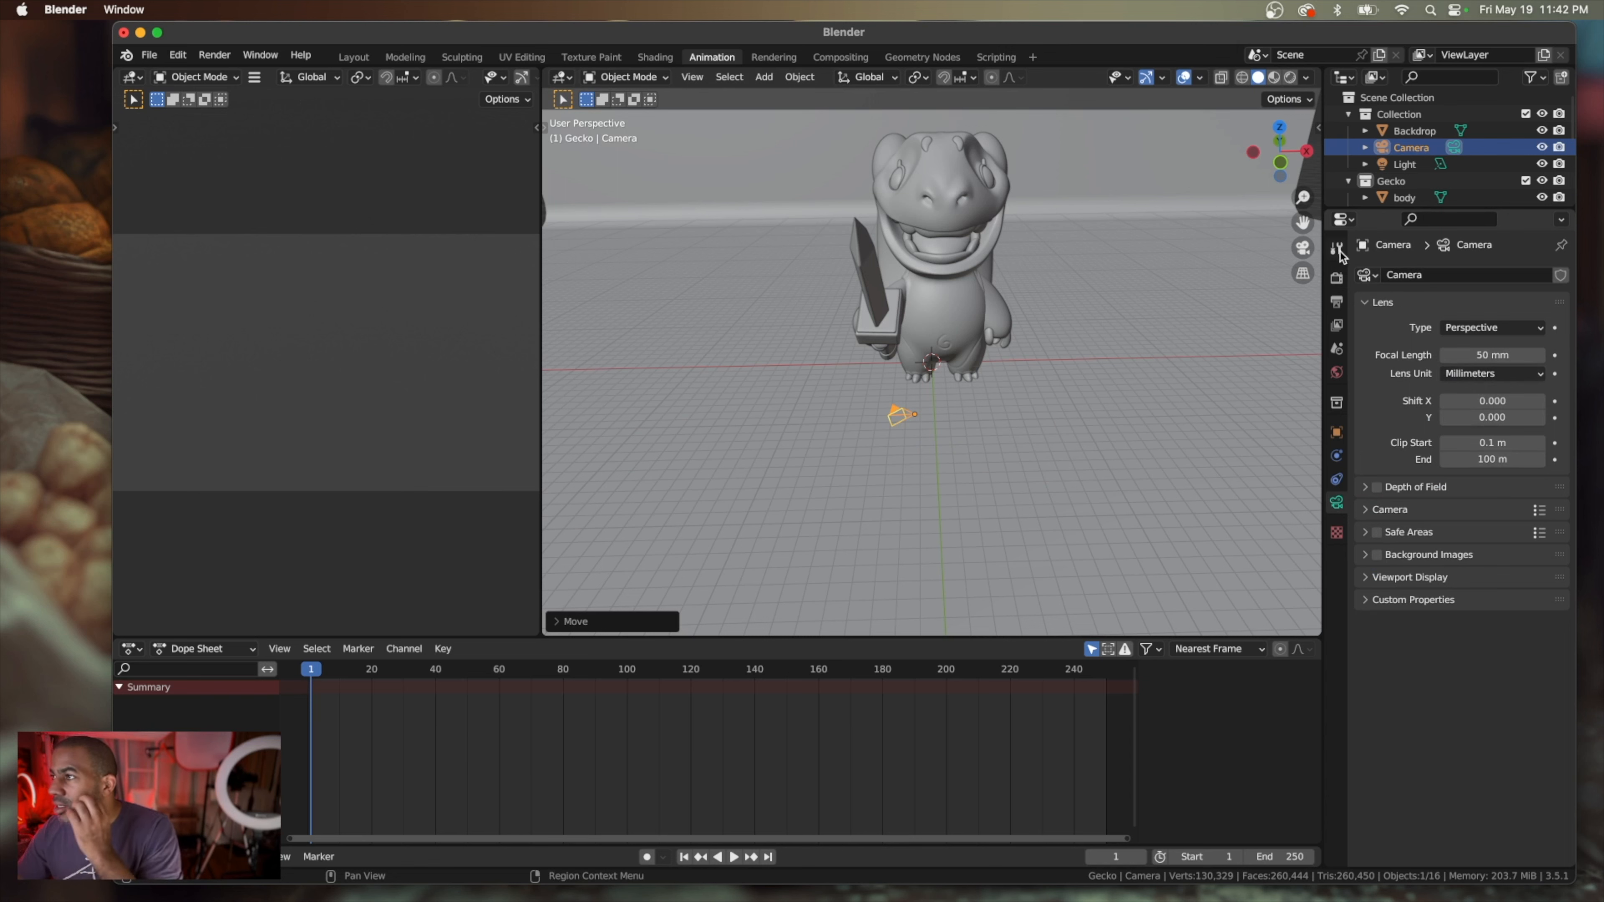
left_click(1316, 129)
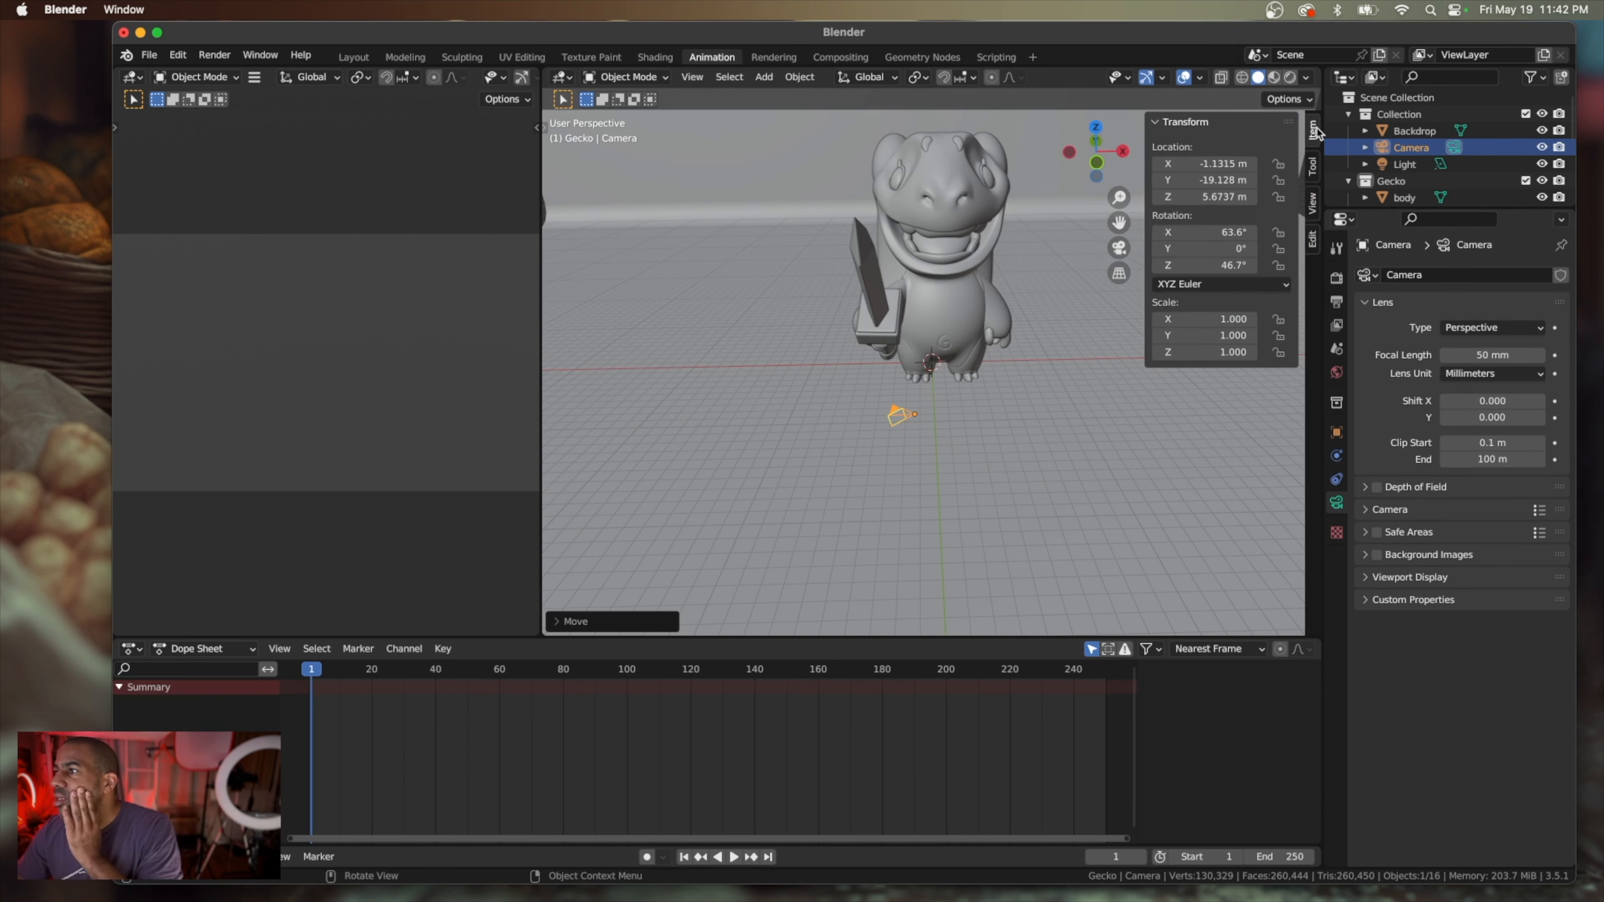
left_click(1211, 165)
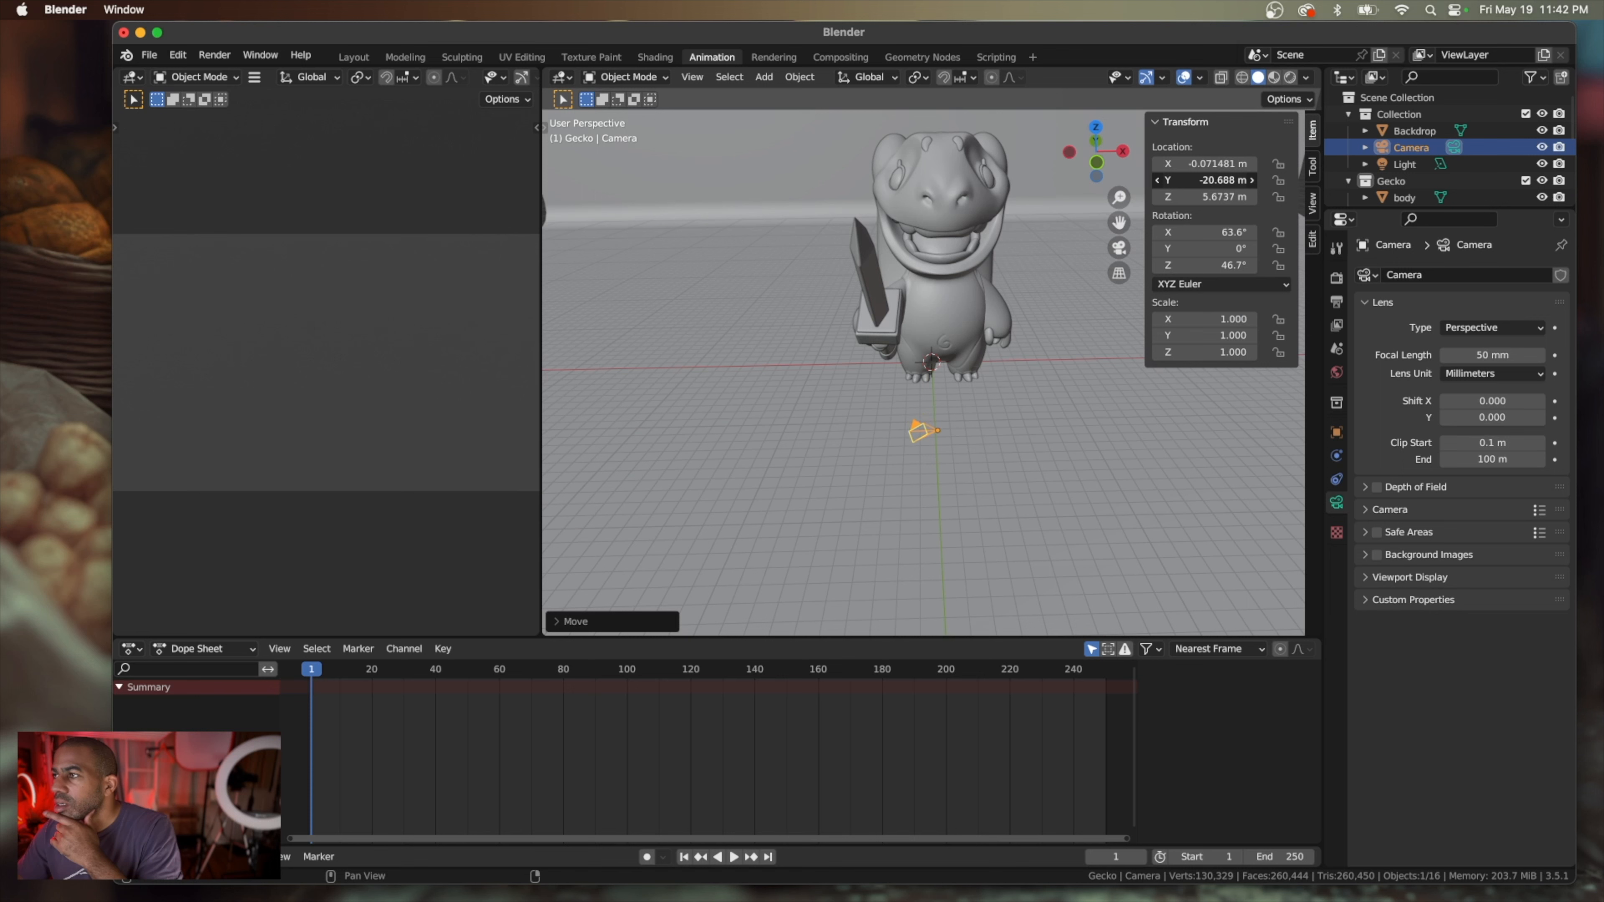
left_click_drag(1210, 181, 1202, 248)
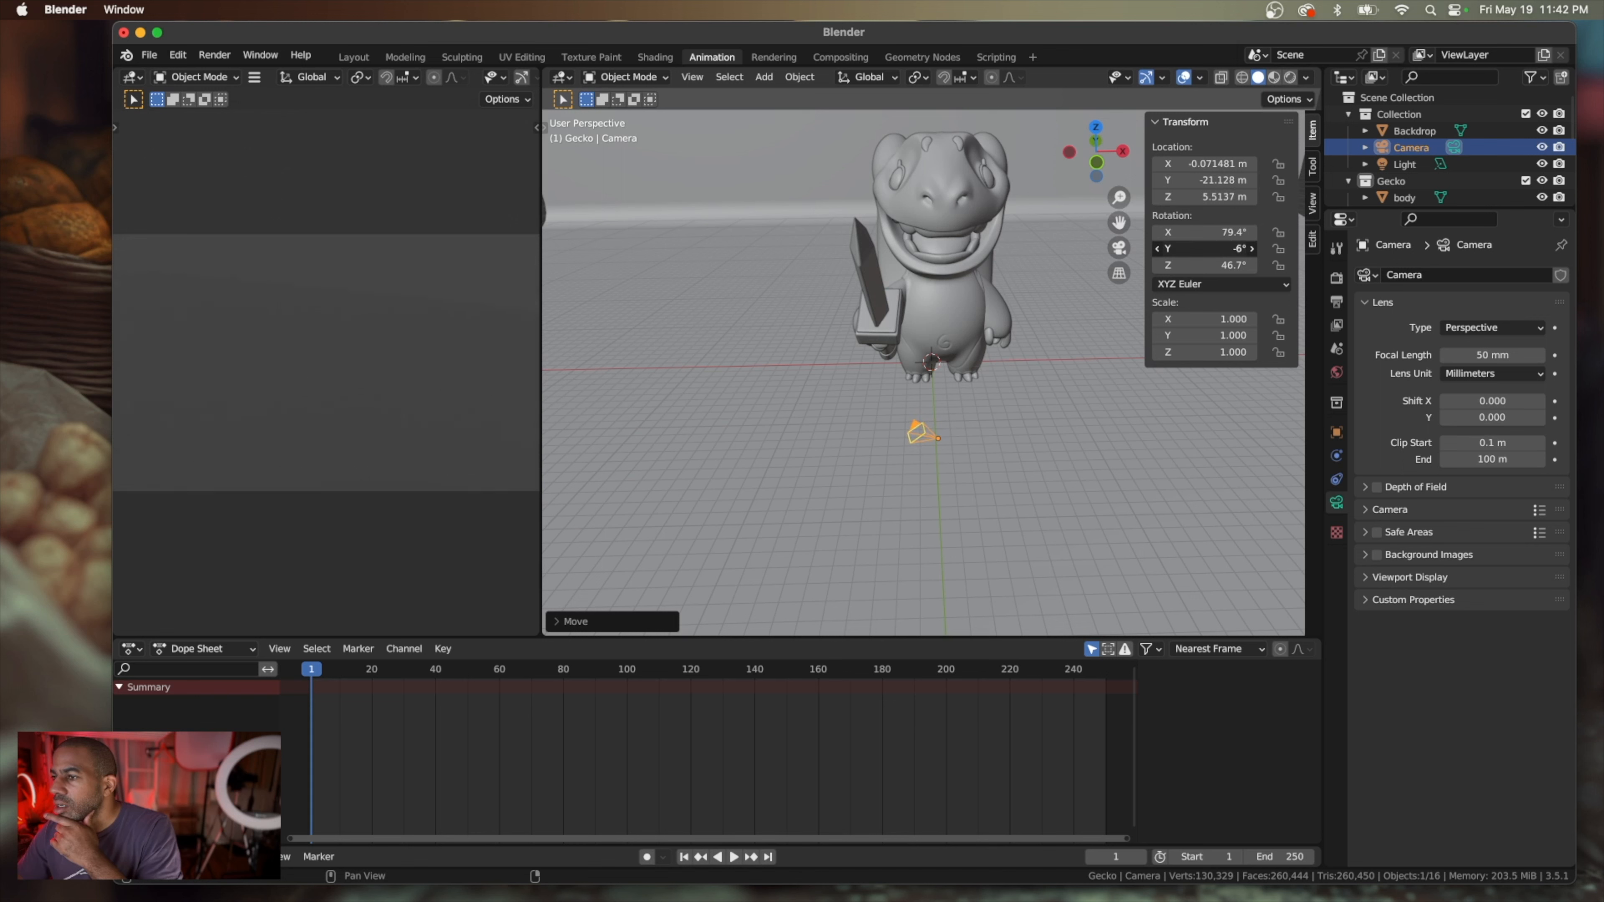
Set the camera's Y and Z rotation to 0° so that it faces the gecko straight on
left_click(1213, 249)
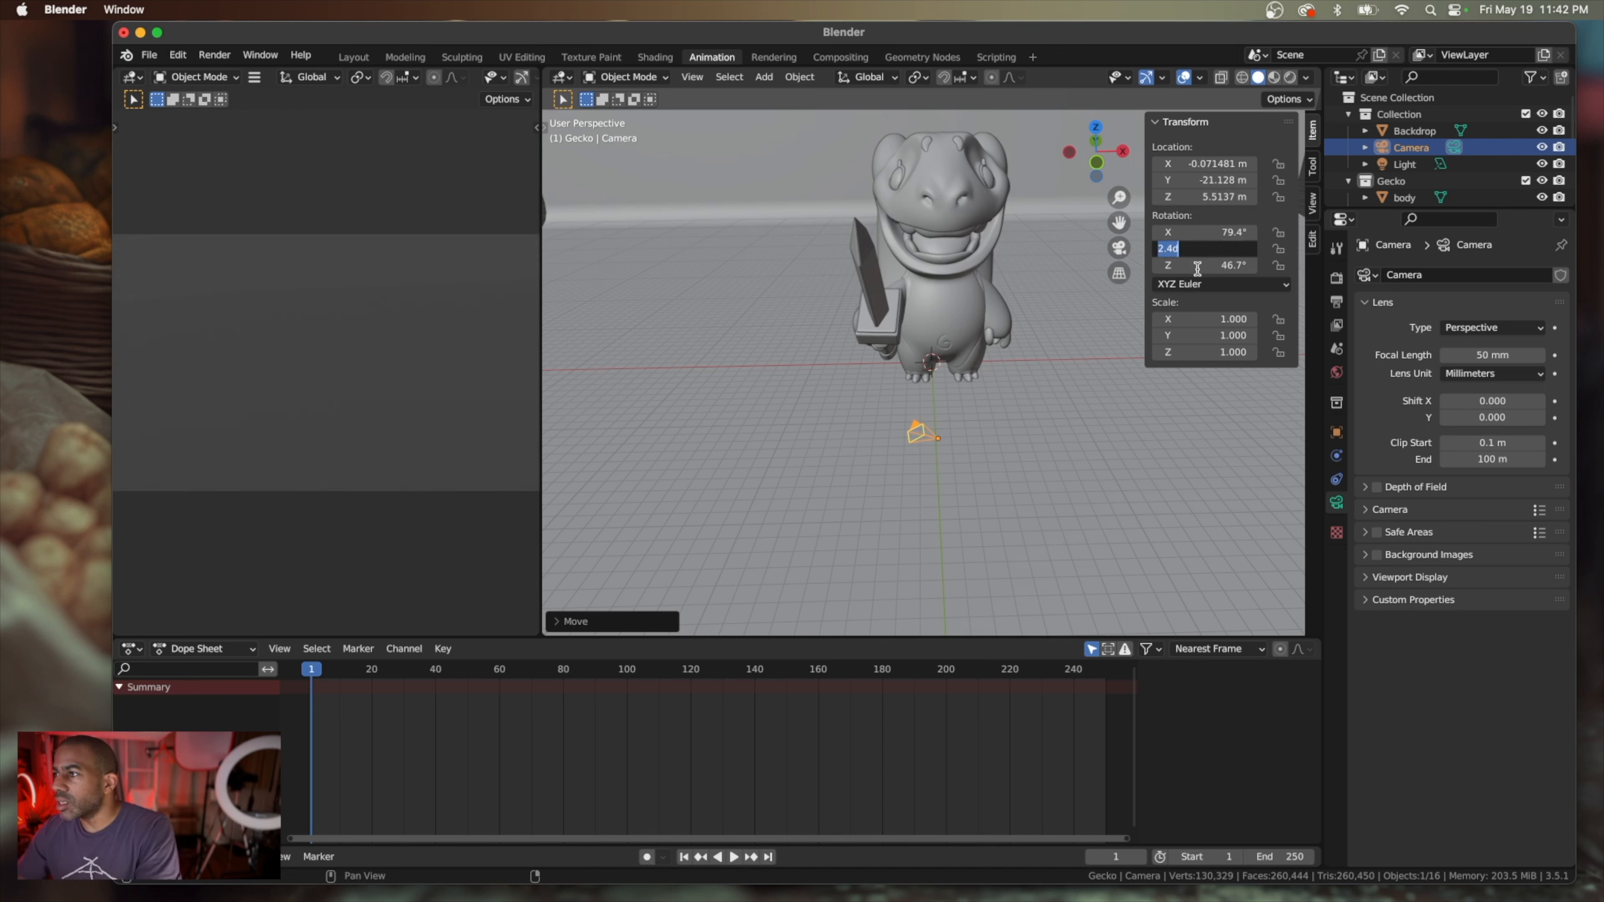
type("0")
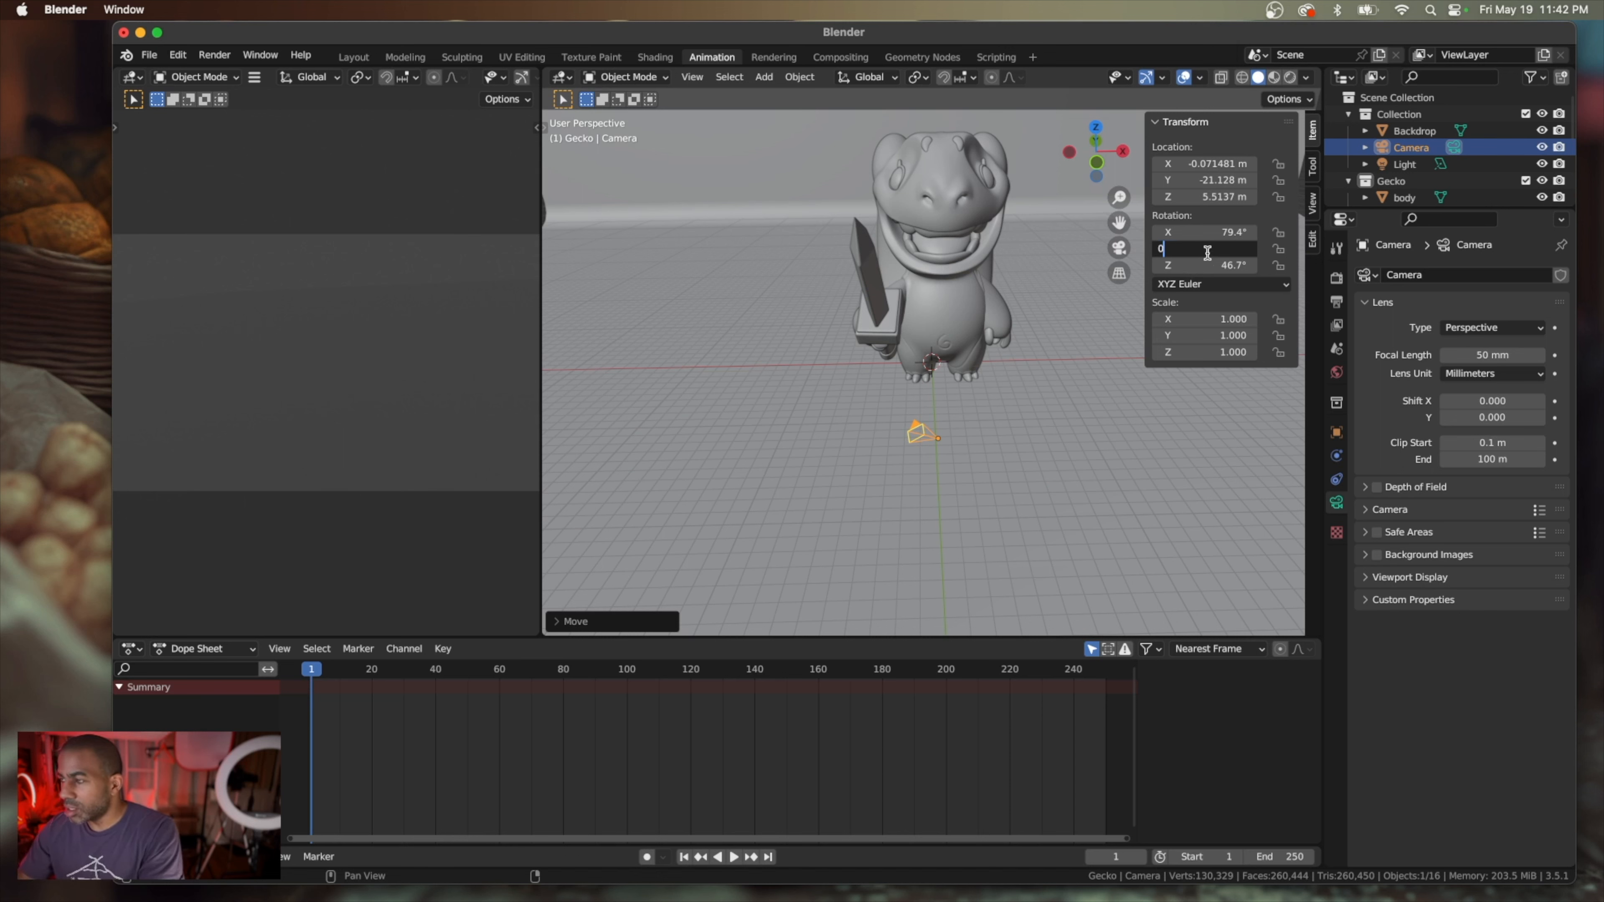
key("Return")
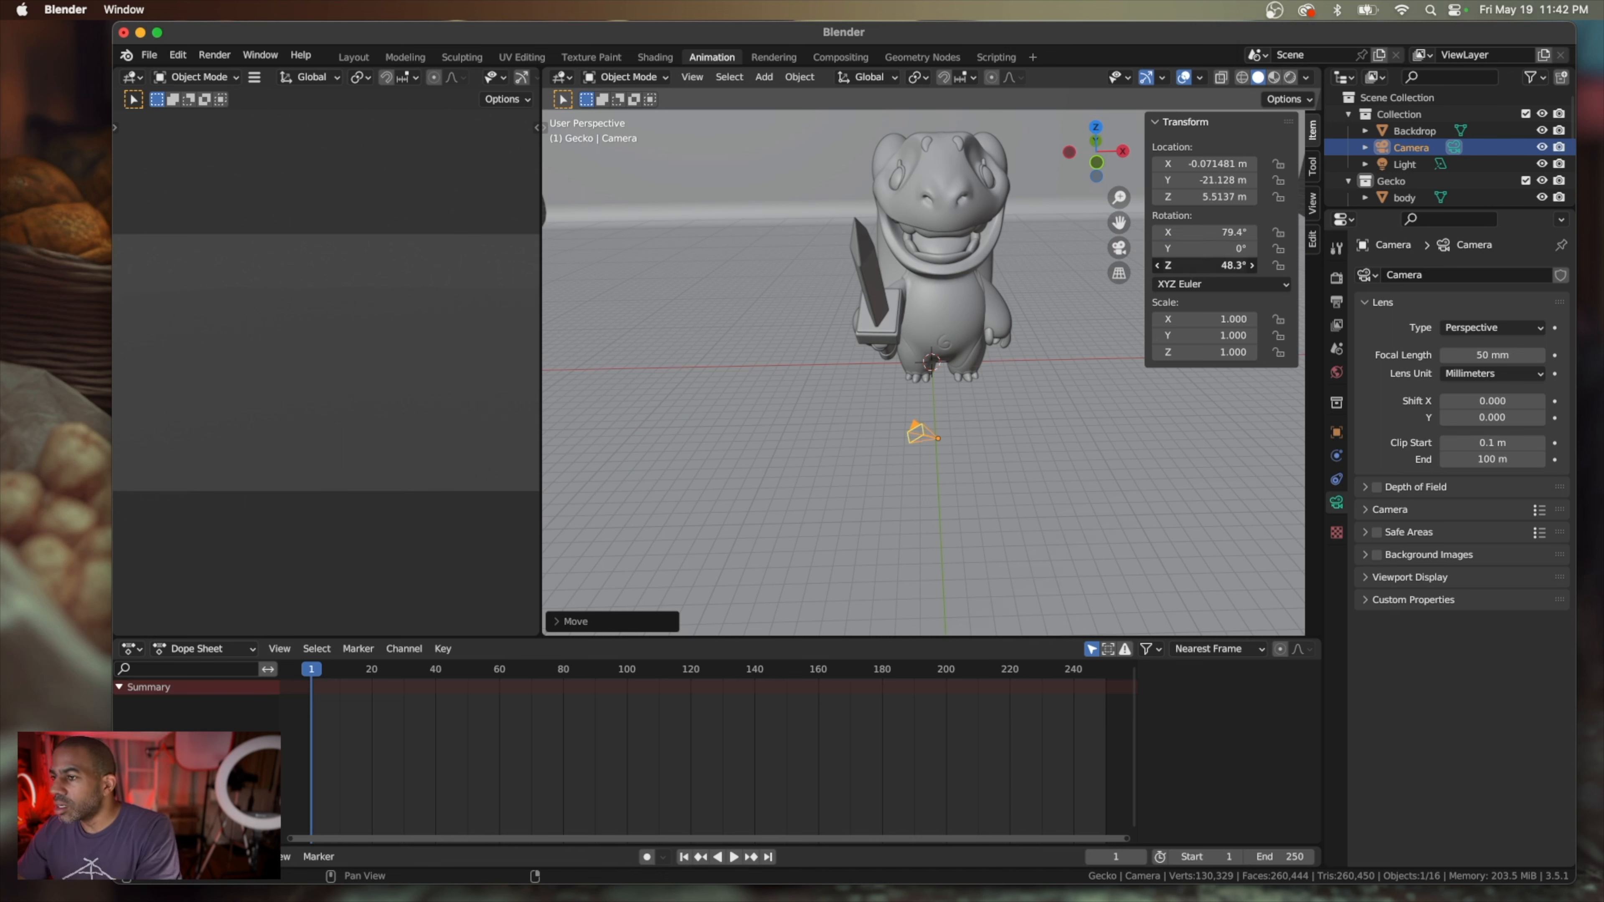
left_click_drag(1219, 265, 1129, 265)
left_click(1235, 266)
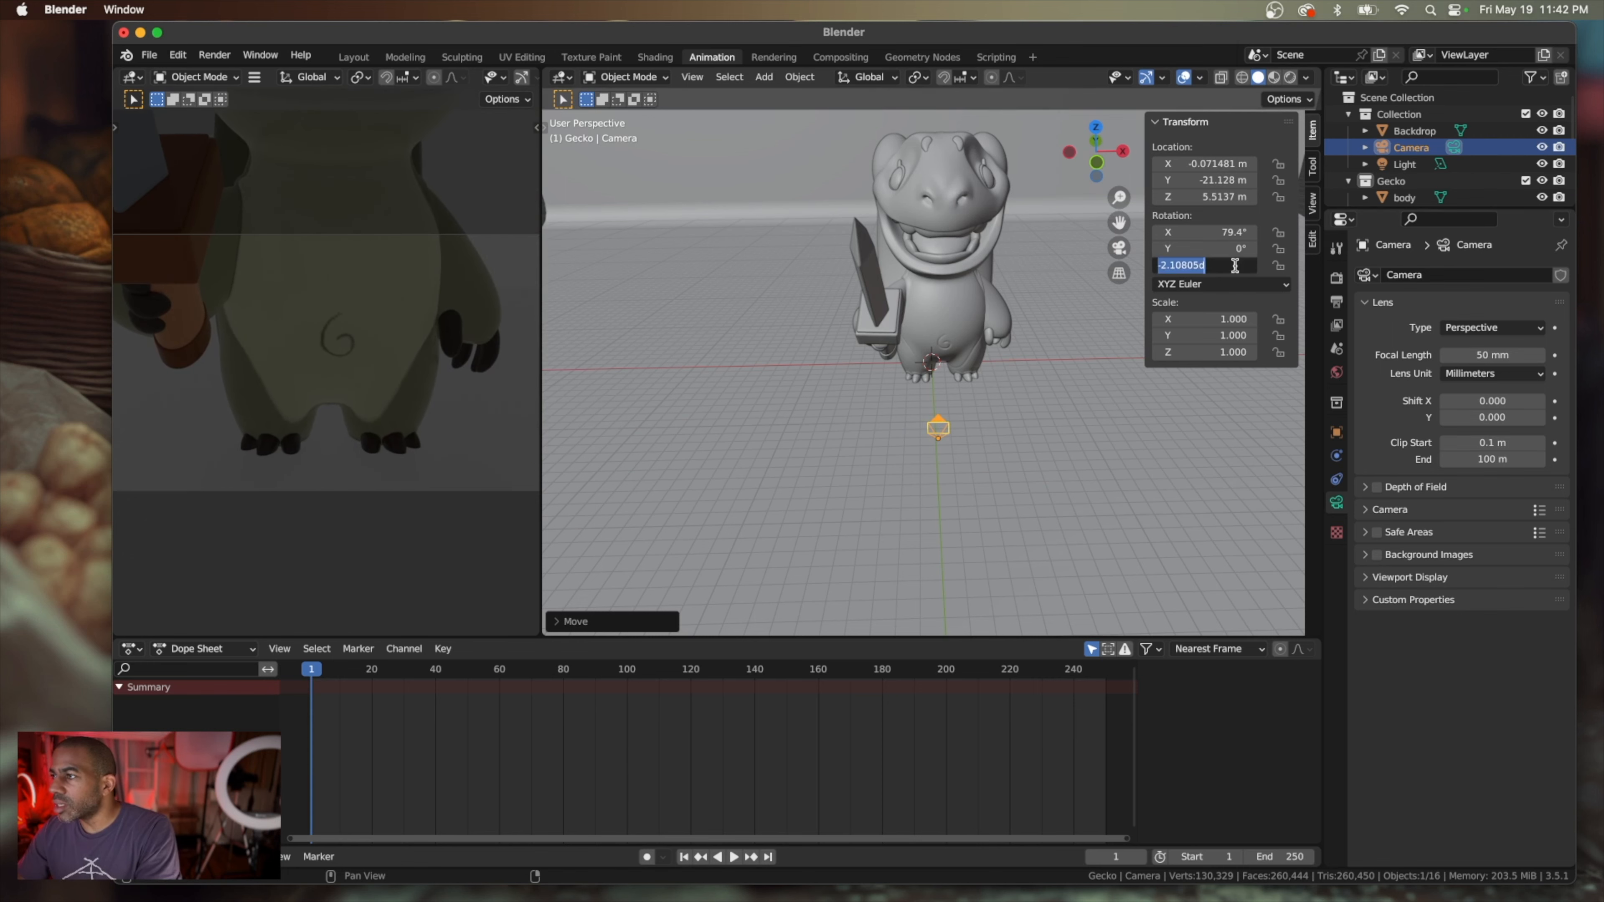
type("0")
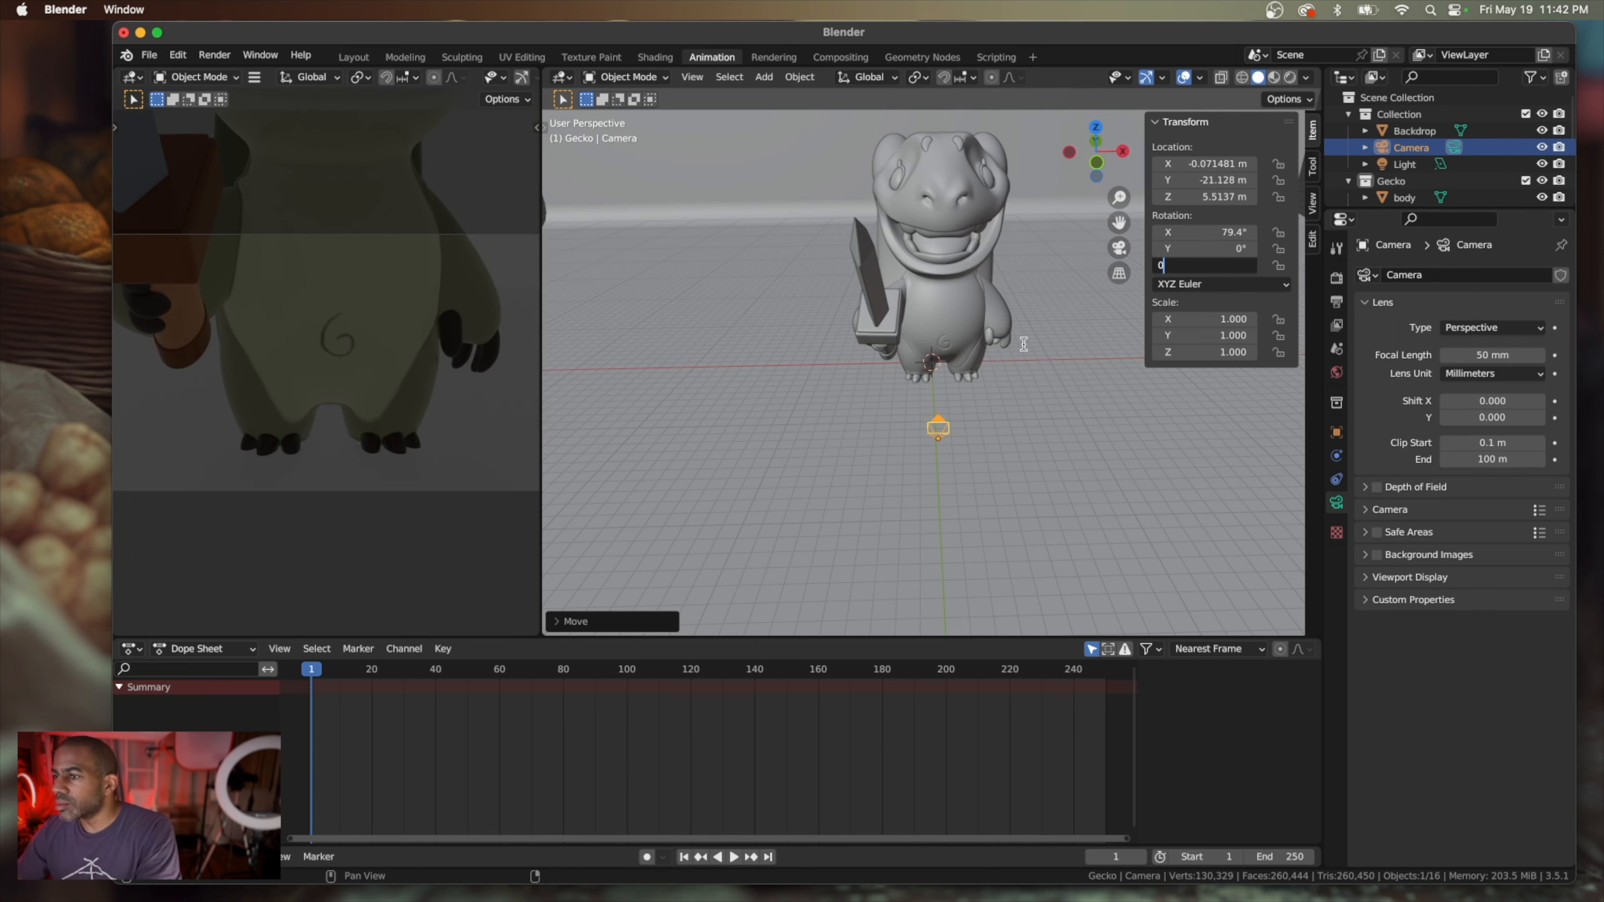
key("Return")
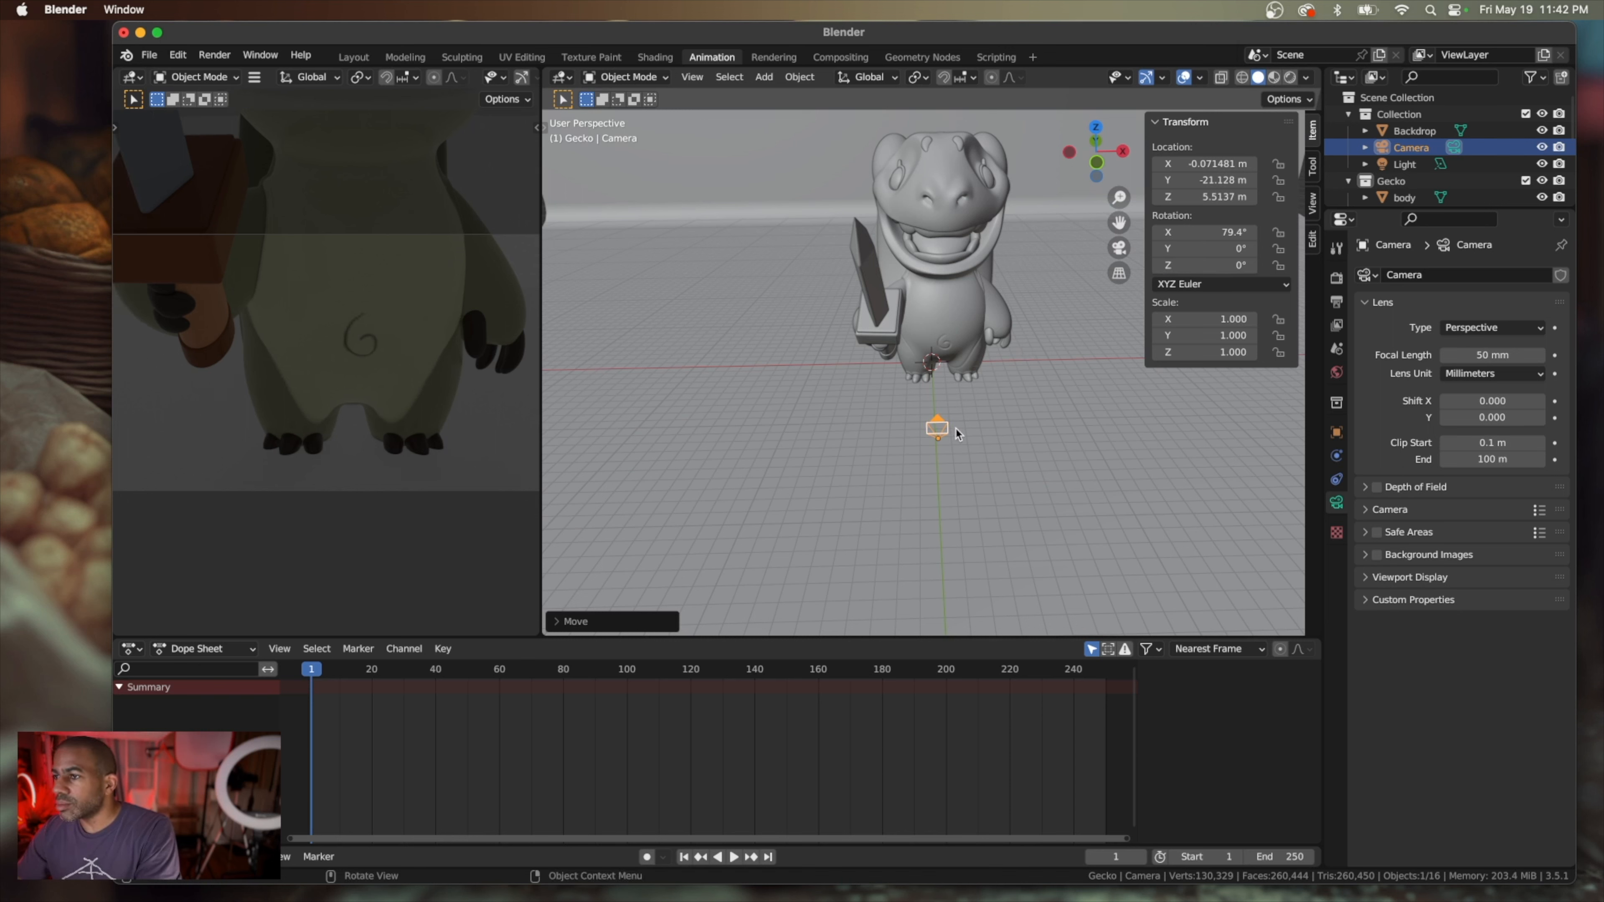
Tilt the camera to an X rotation of about 93.8° and pull it back to about Y -39.55 m
left_click_drag(1200, 233, 1259, 232)
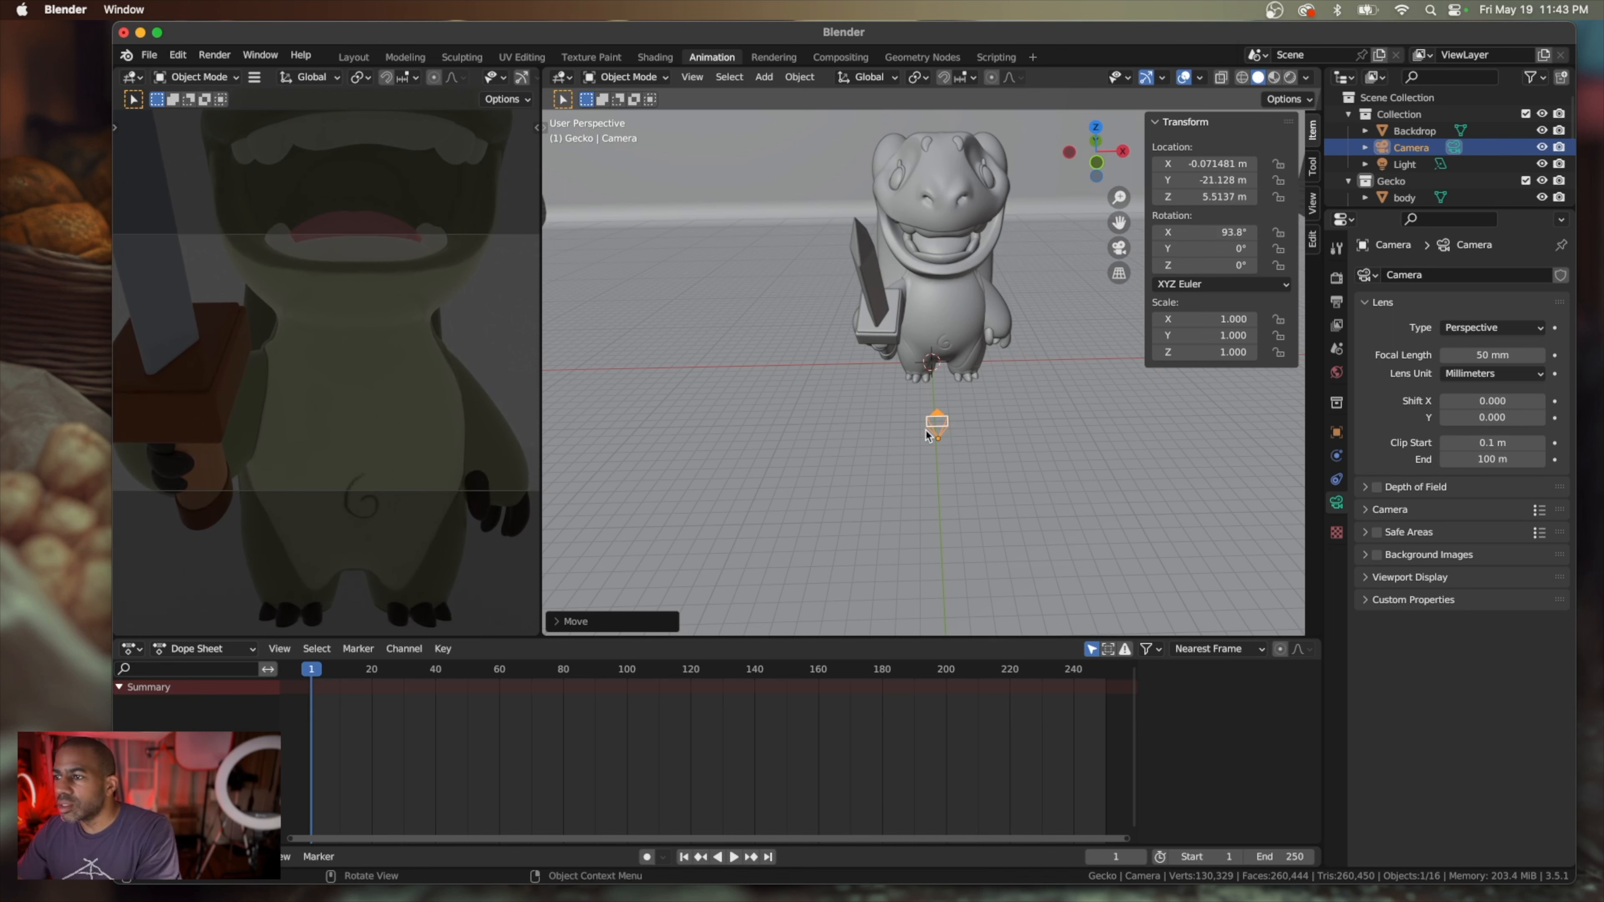
middle_click_drag(935, 443, 927, 448)
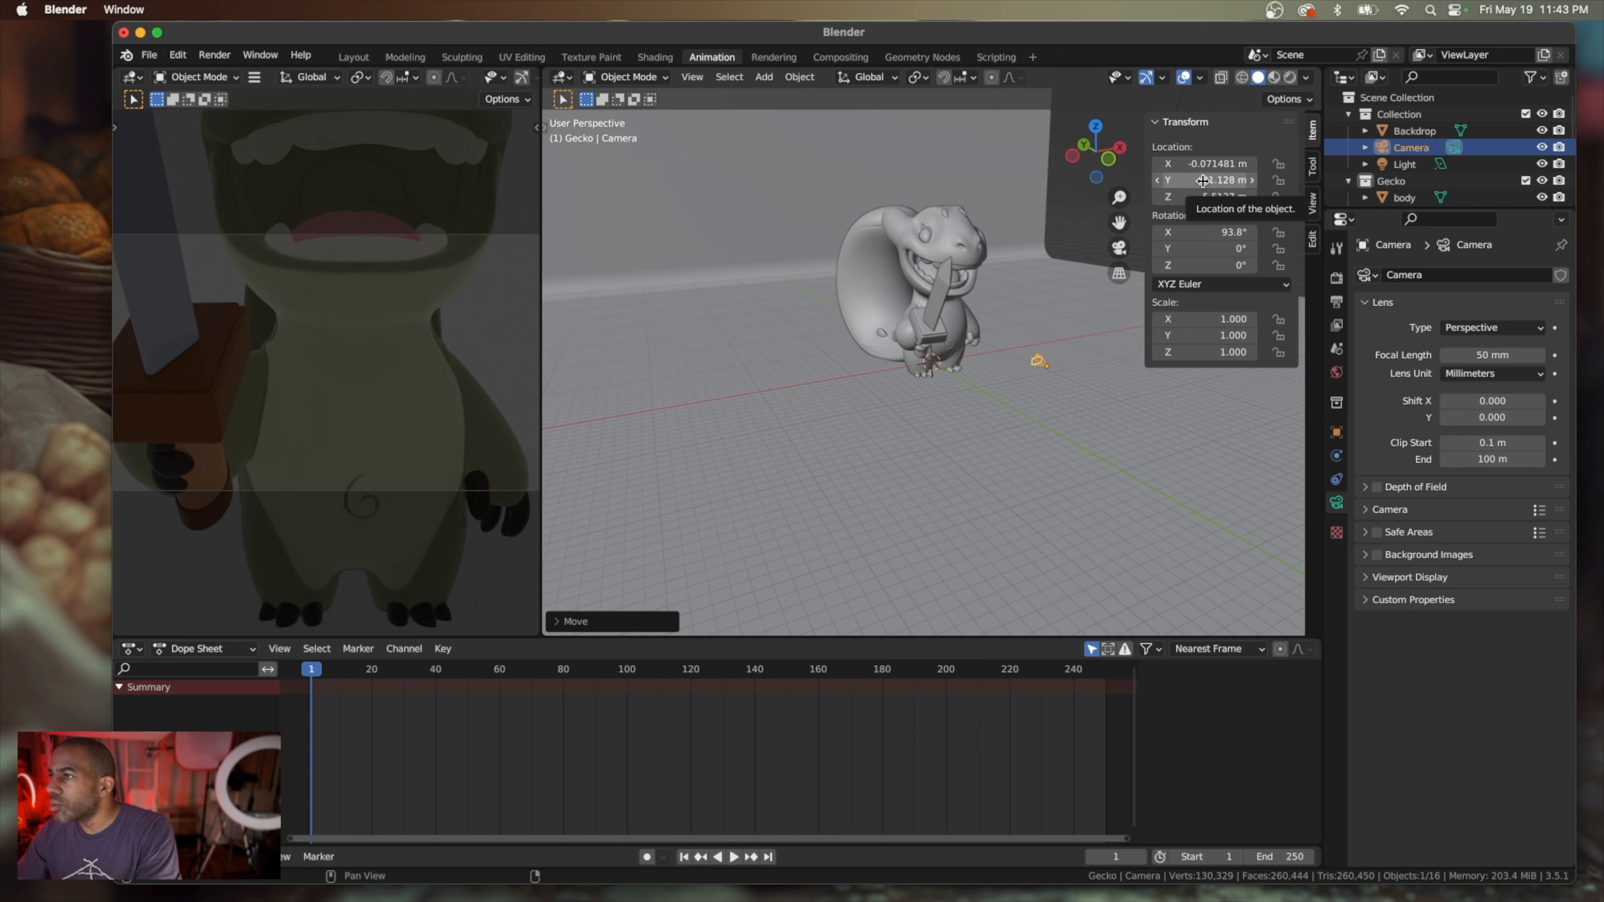
left_click_drag(1201, 183, 1004, 182)
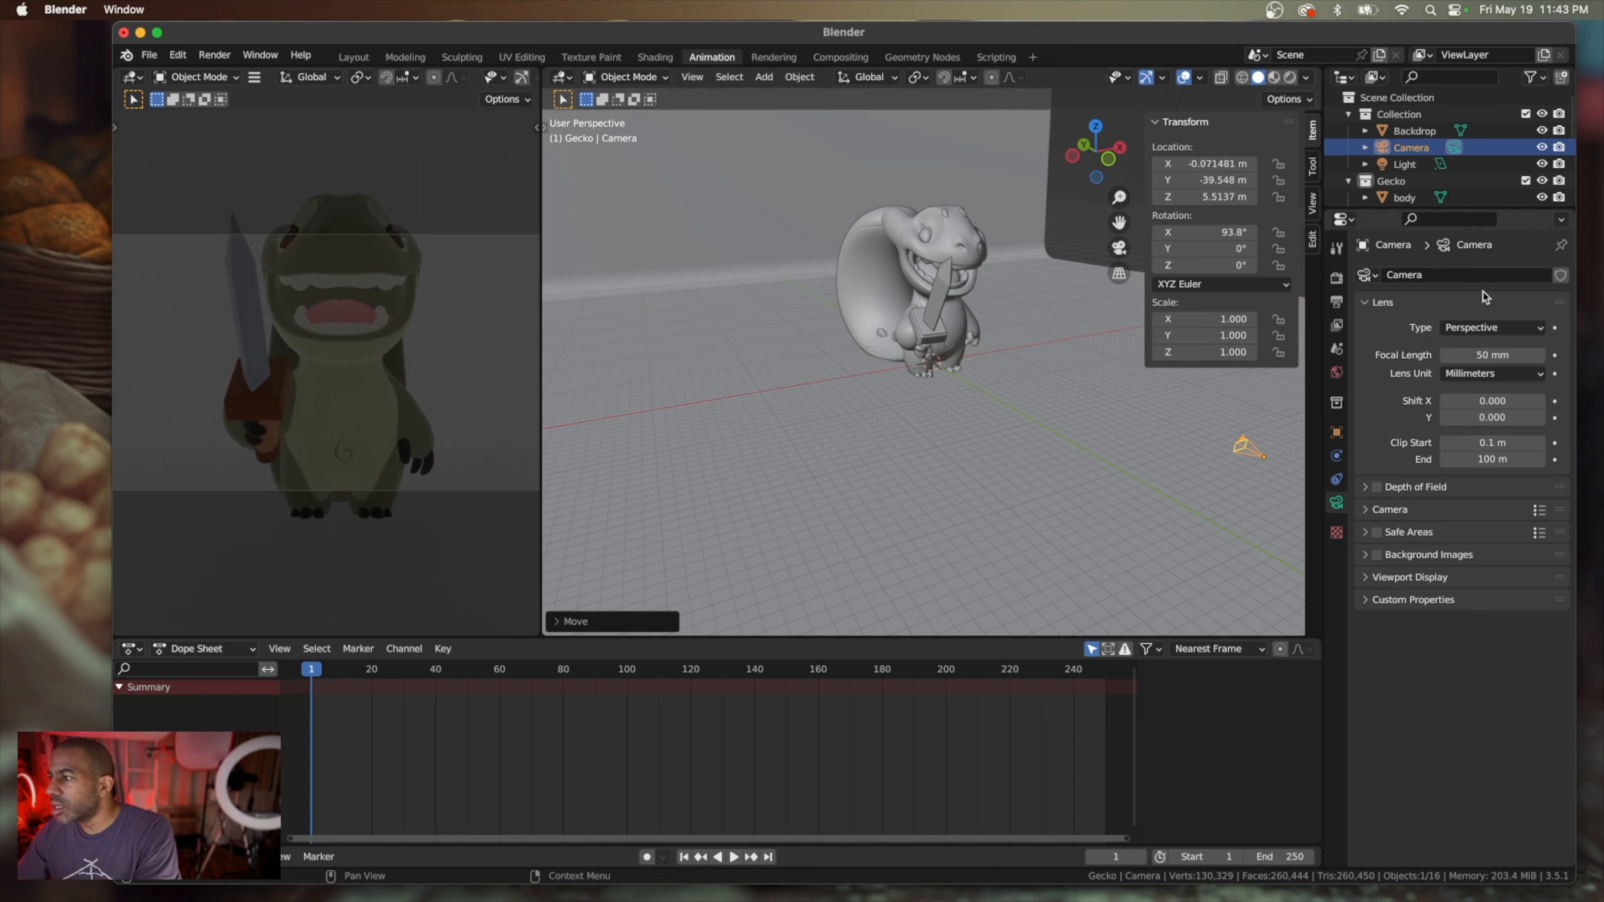
Change the camera's lens type to Orthographic and set its orthographic scale to about 31.1
left_click(1531, 329)
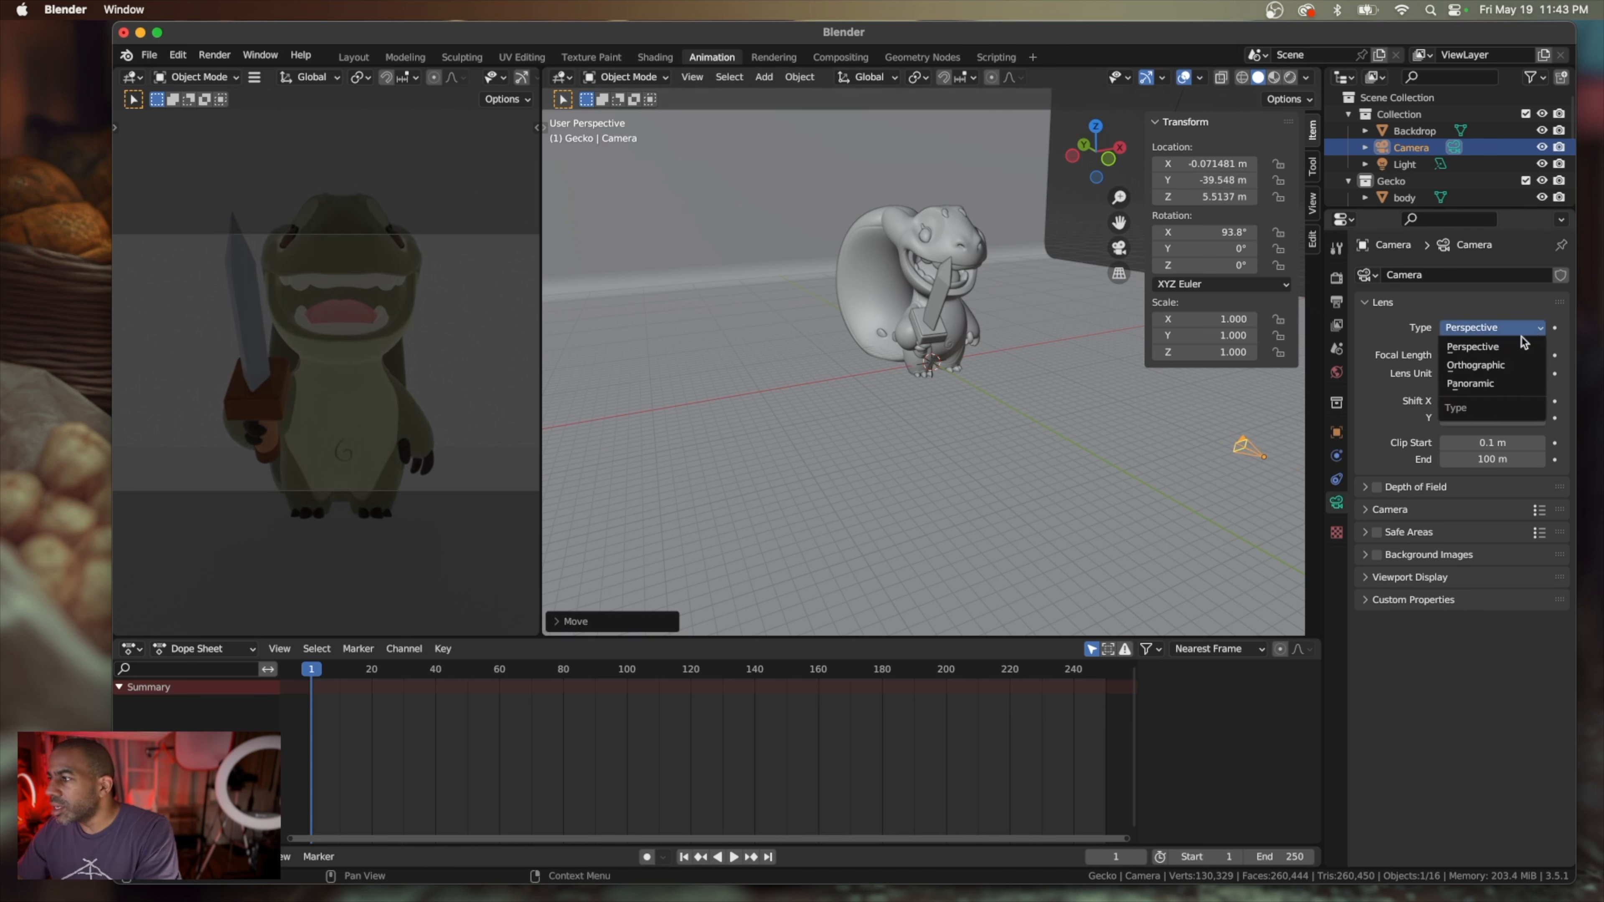
left_click(1515, 368)
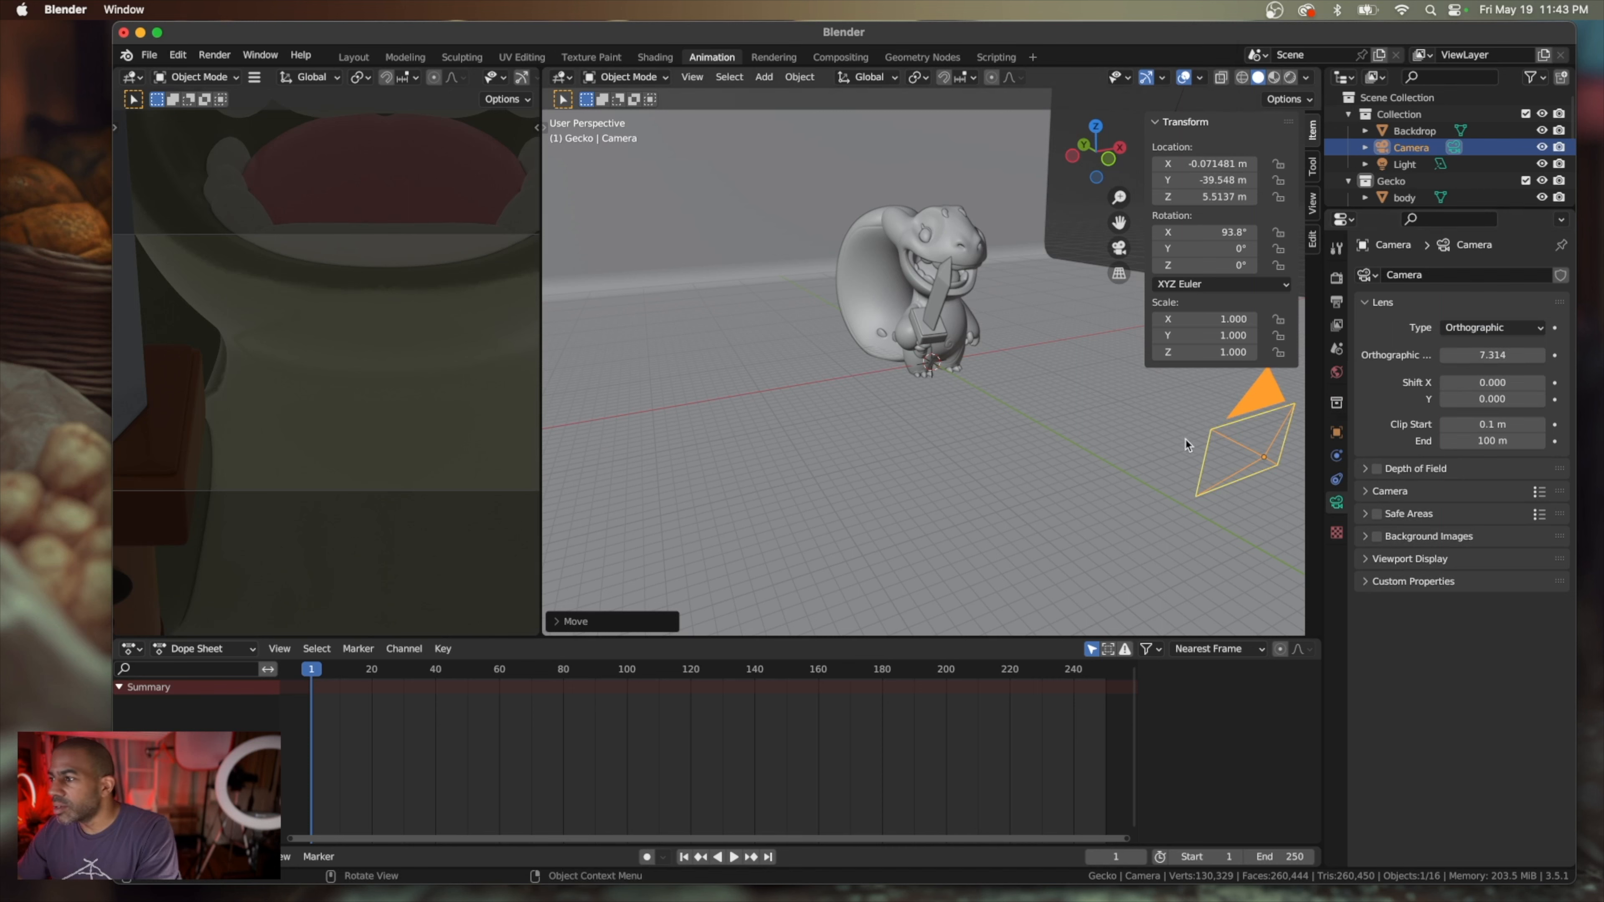
scroll(1181, 454, "down", 3)
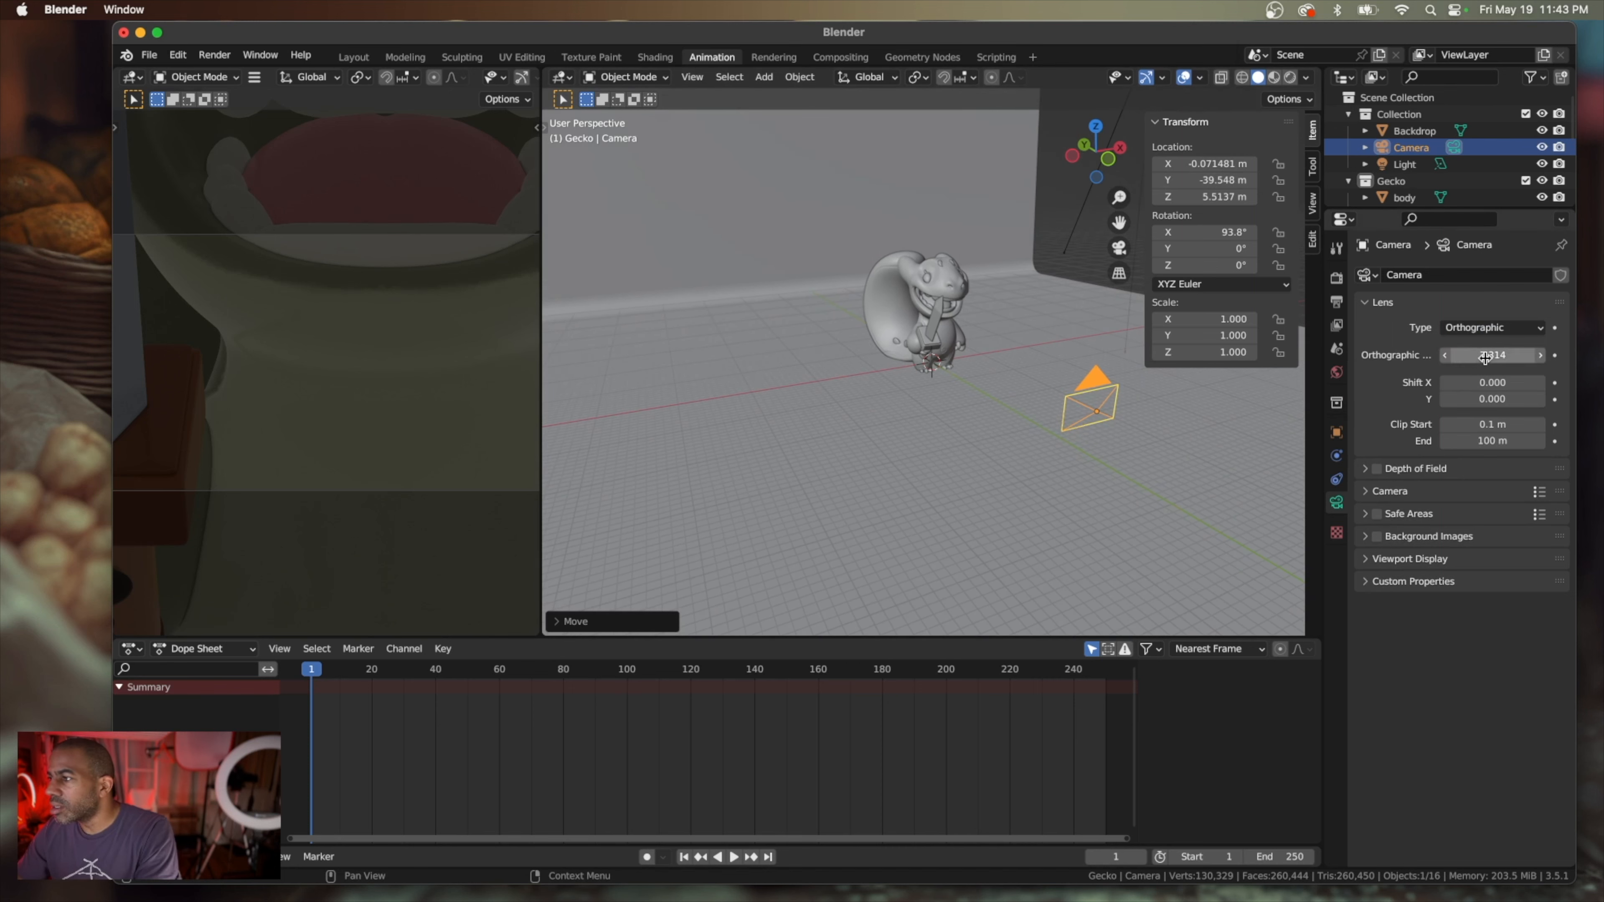
left_click_drag(1474, 356, 1550, 356)
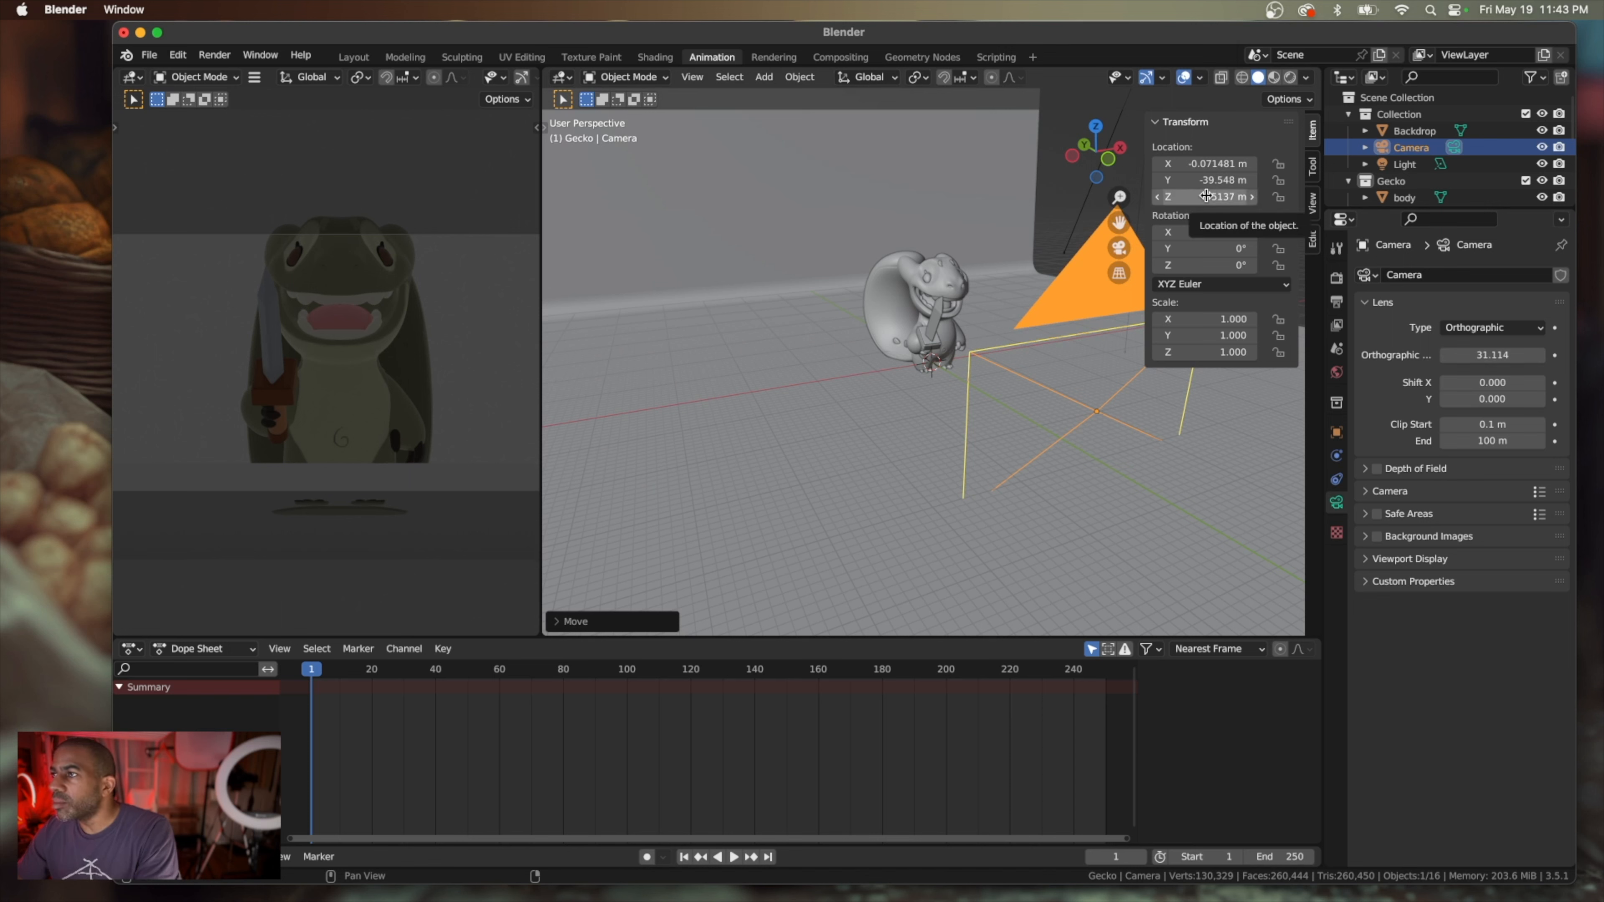
Raise the camera to about Z 11.49 m and tilt it down to an X rotation of about 83.6°
left_click_drag(1207, 195, 1276, 196)
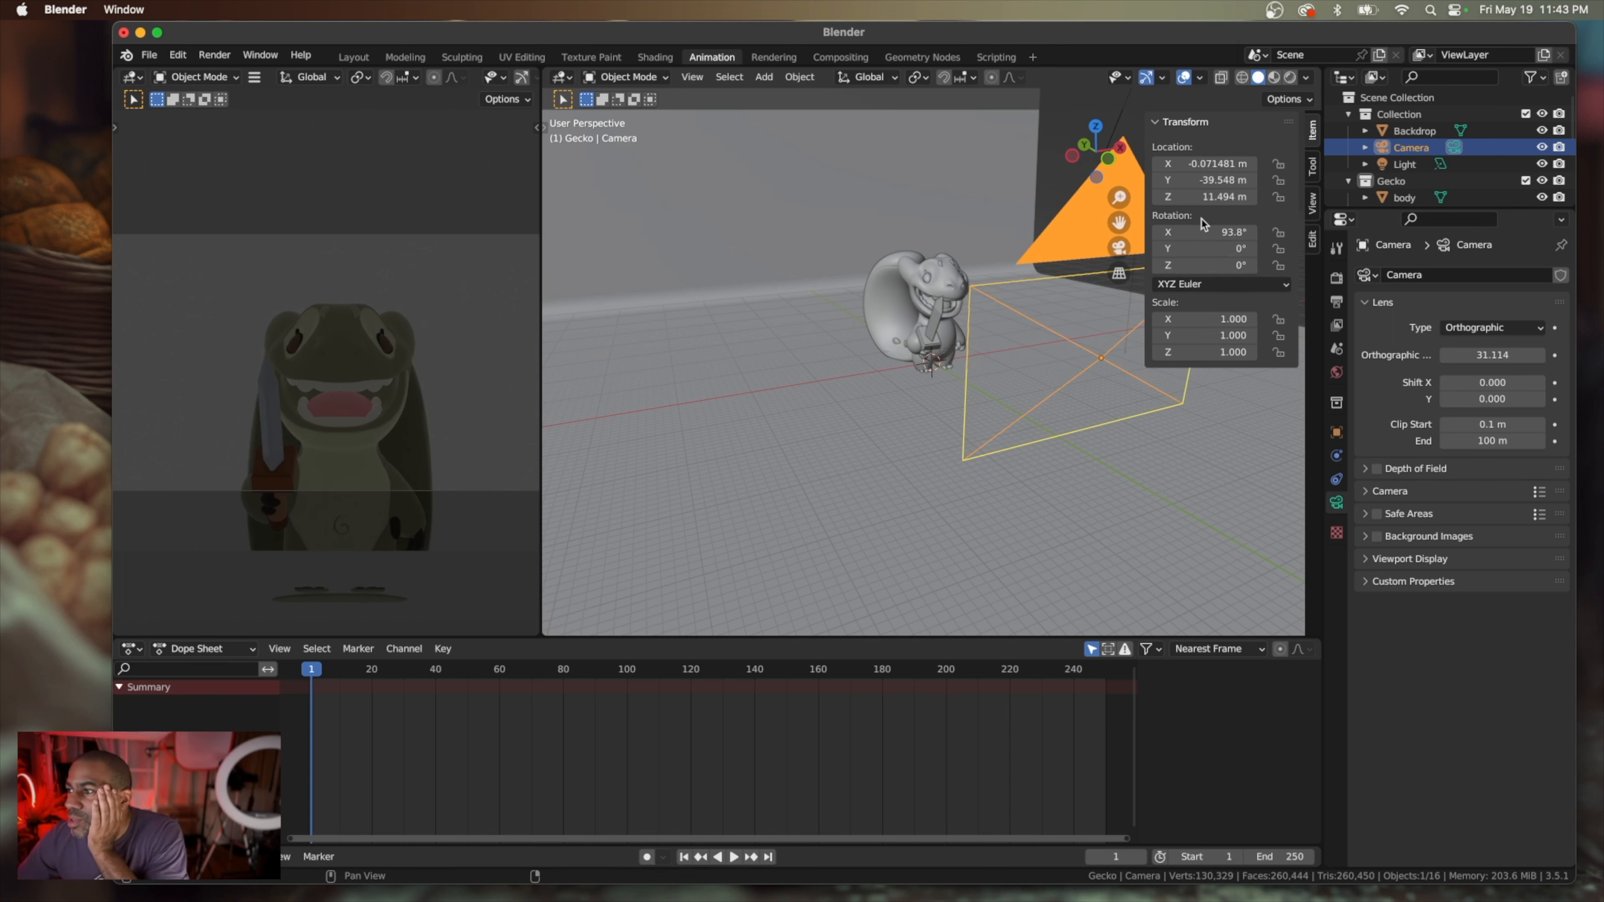
left_click_drag(1205, 256, 1162, 232)
key("super+z")
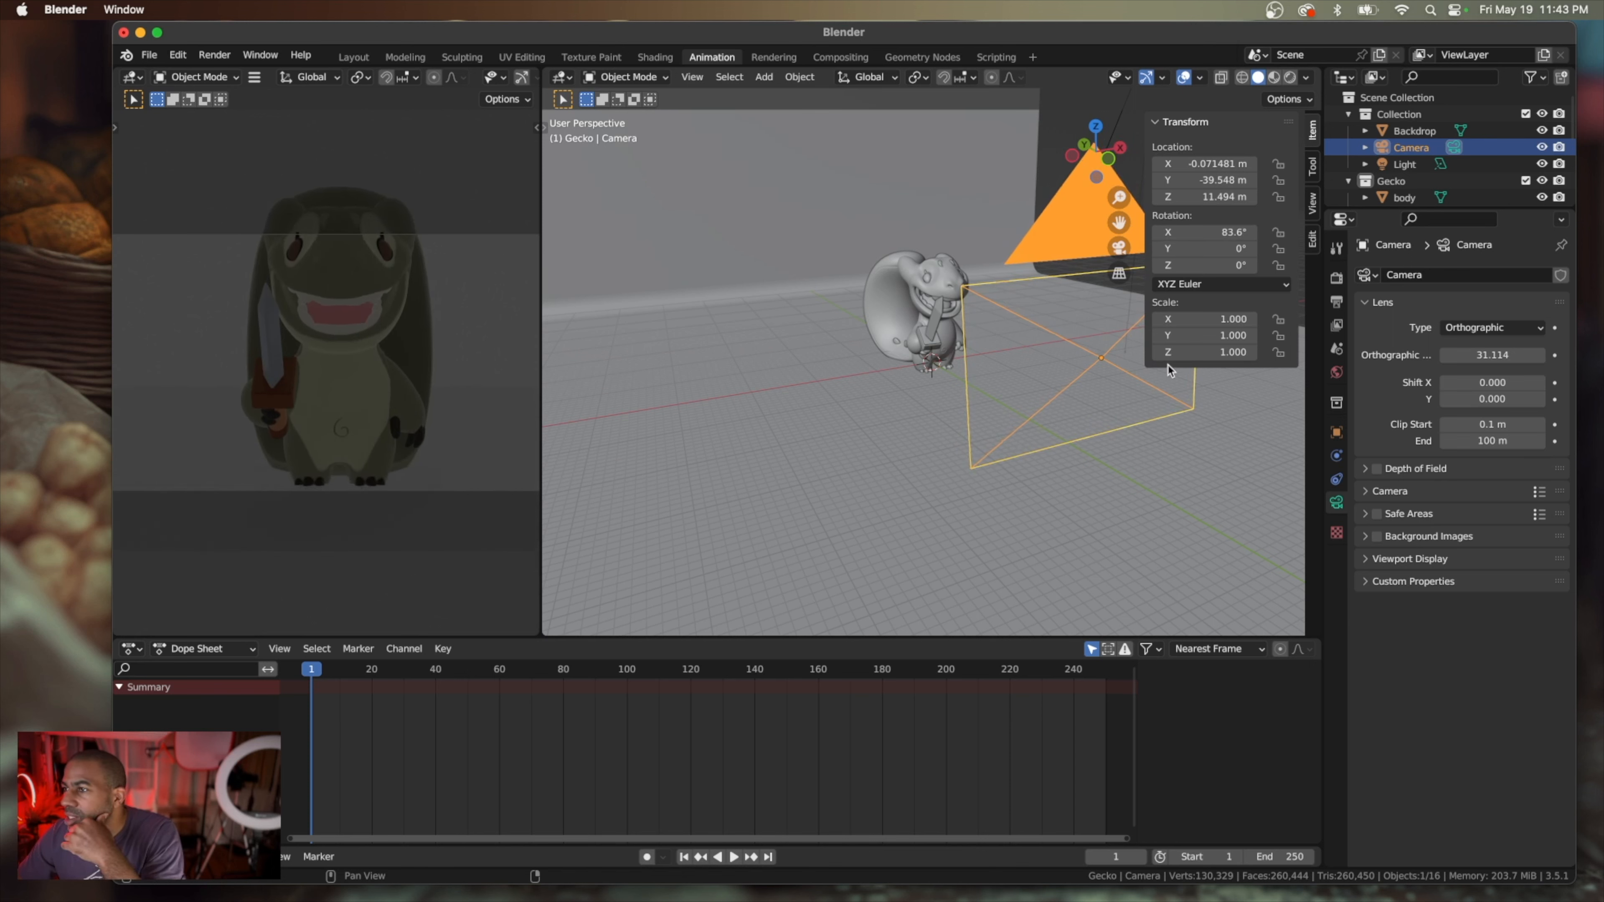
Pull the camera back to about Y -48.61 m and raise it to about Z 13.79 m
scroll(1129, 405, "left", 5)
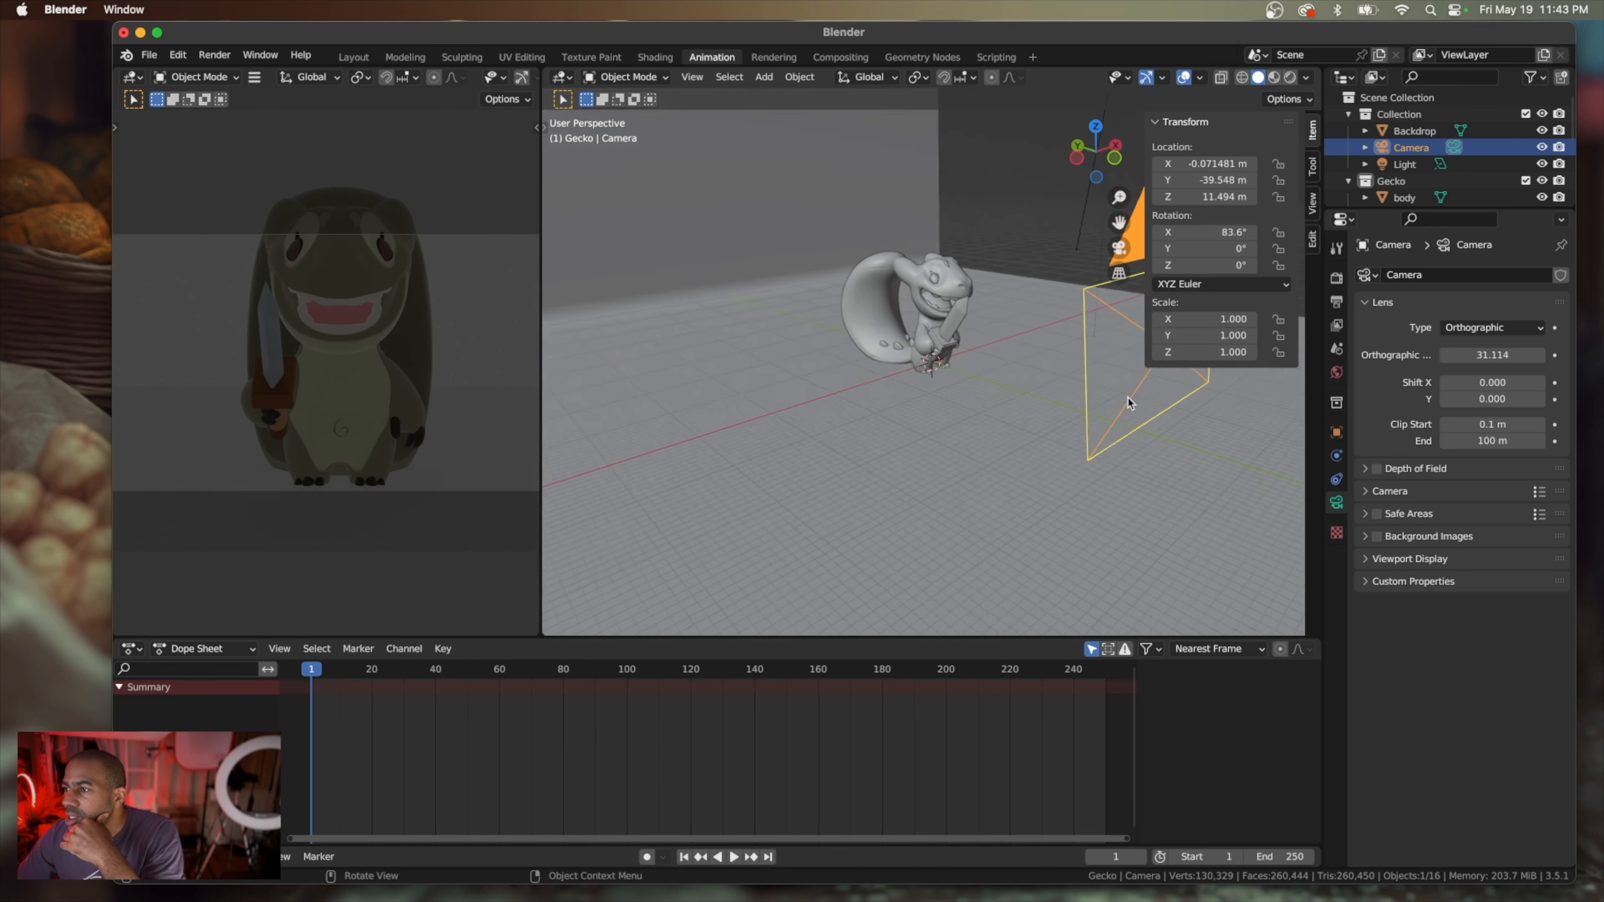
scroll(1126, 407, "down", 3)
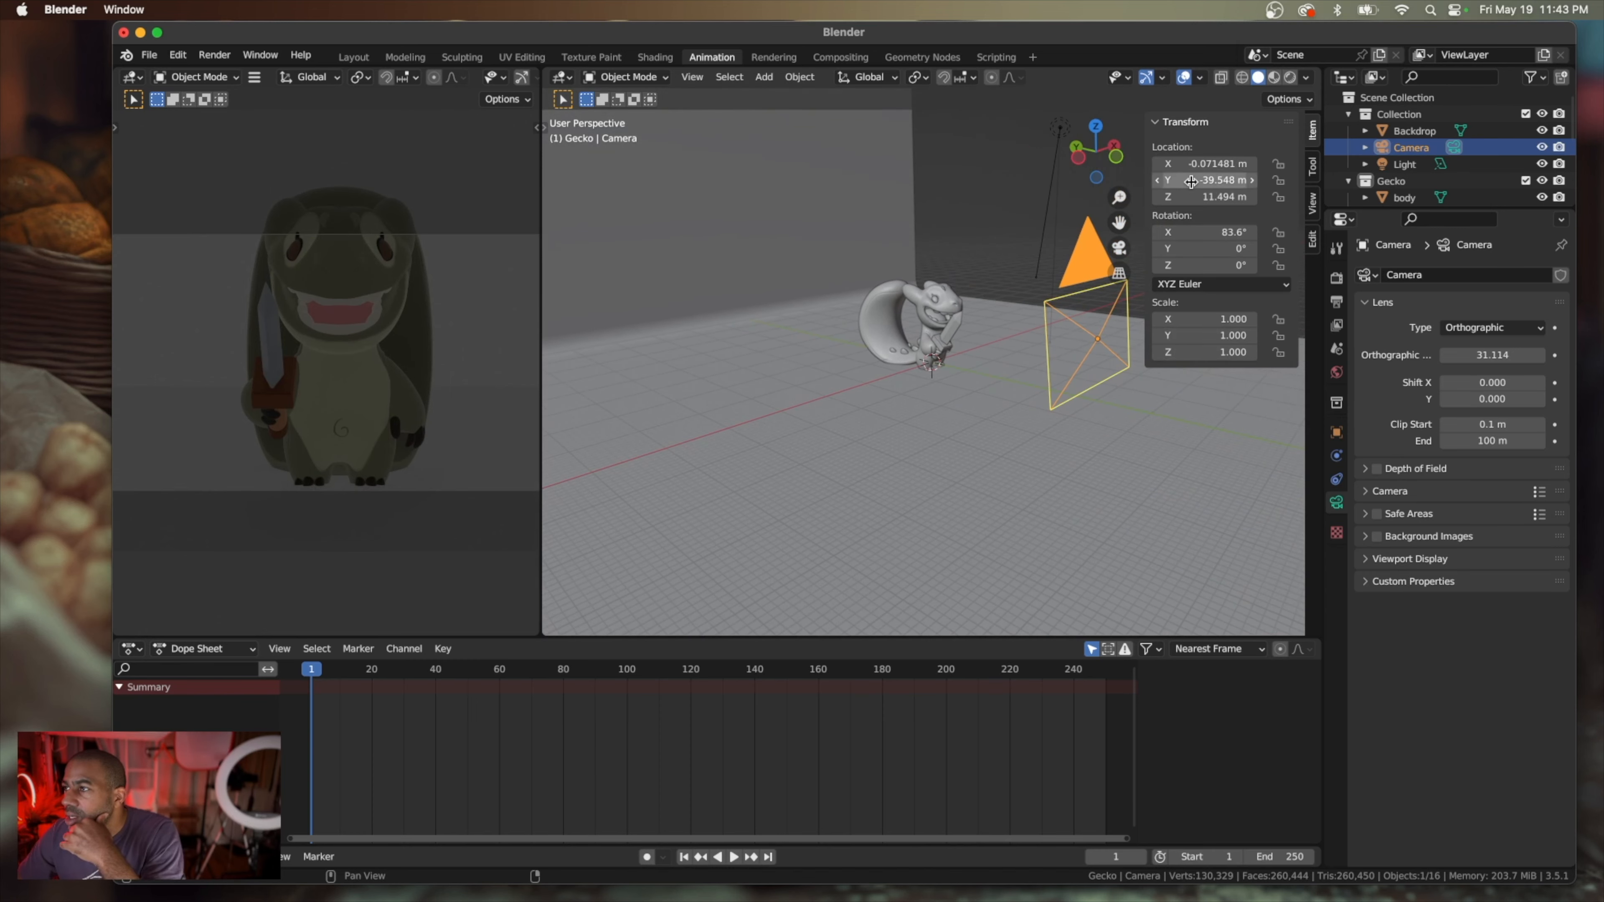
left_click_drag(1191, 180, 1130, 180)
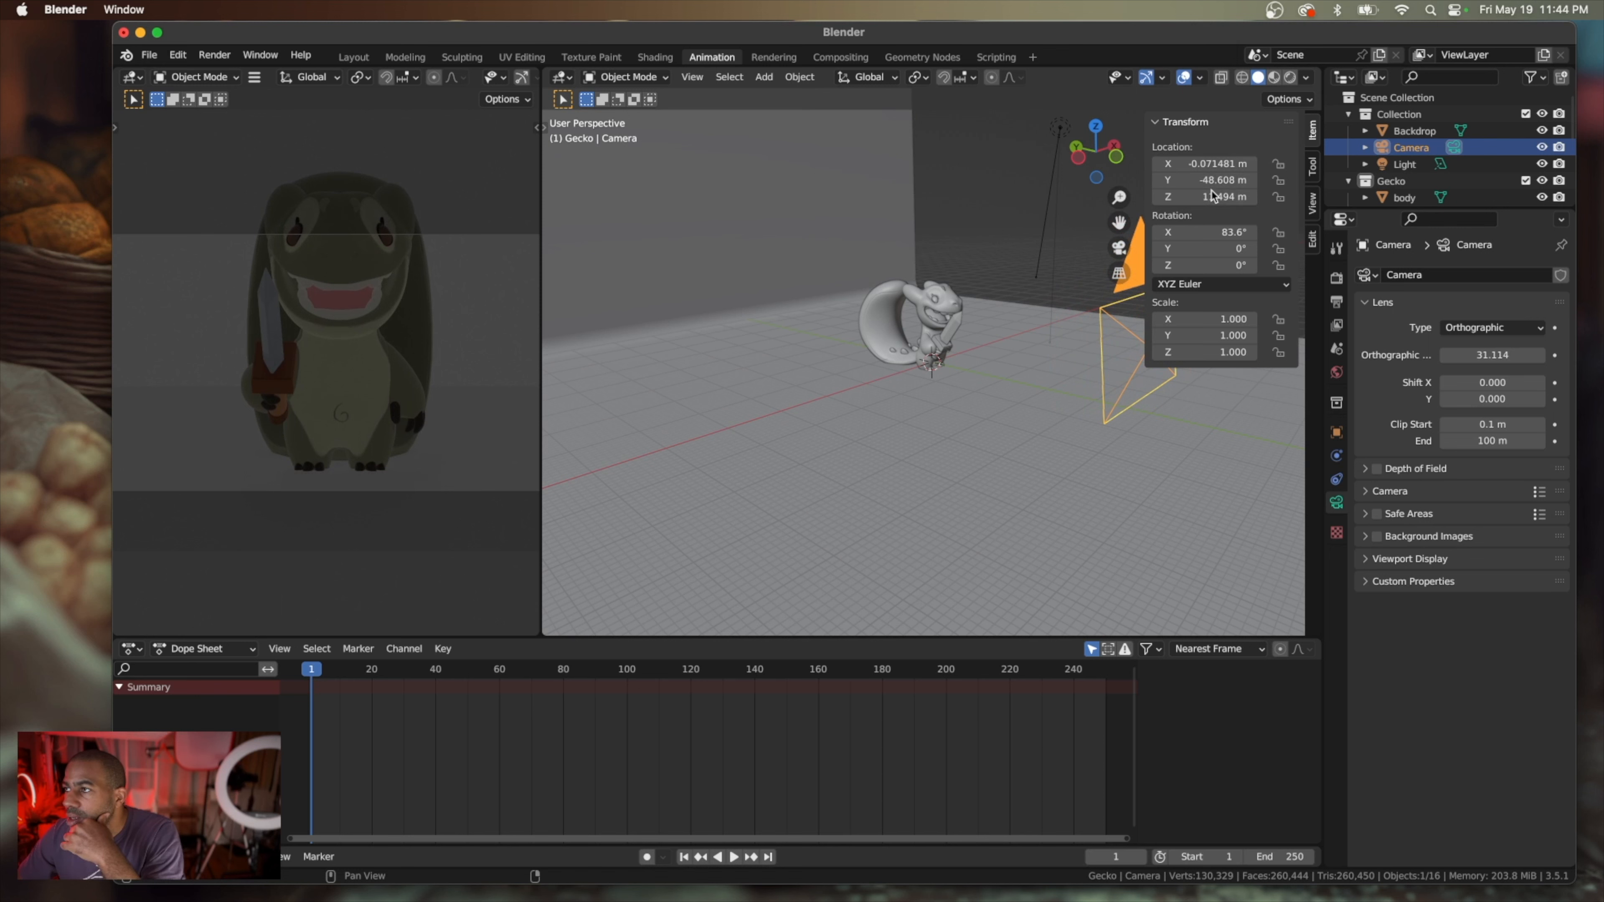
left_click_drag(1214, 197, 1237, 198)
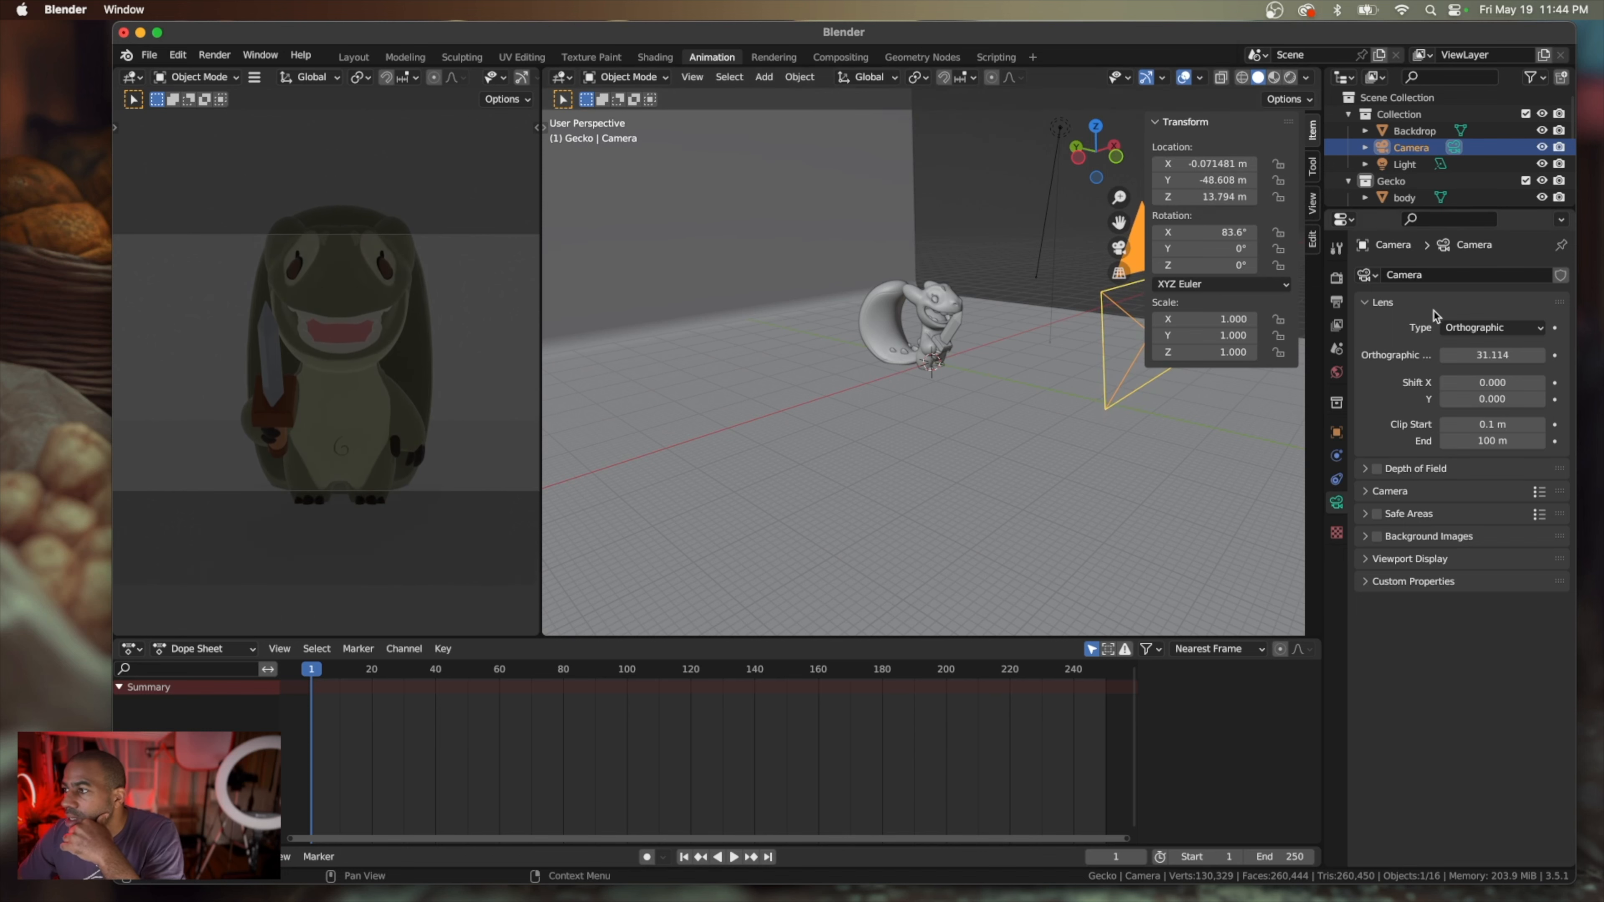
Set the camera's orthographic scale to about 42.5 and place a duplicate camera at about X 34.67 m, Y -35.51 m, Z 13.6 m
left_click_drag(1492, 355, 1525, 355)
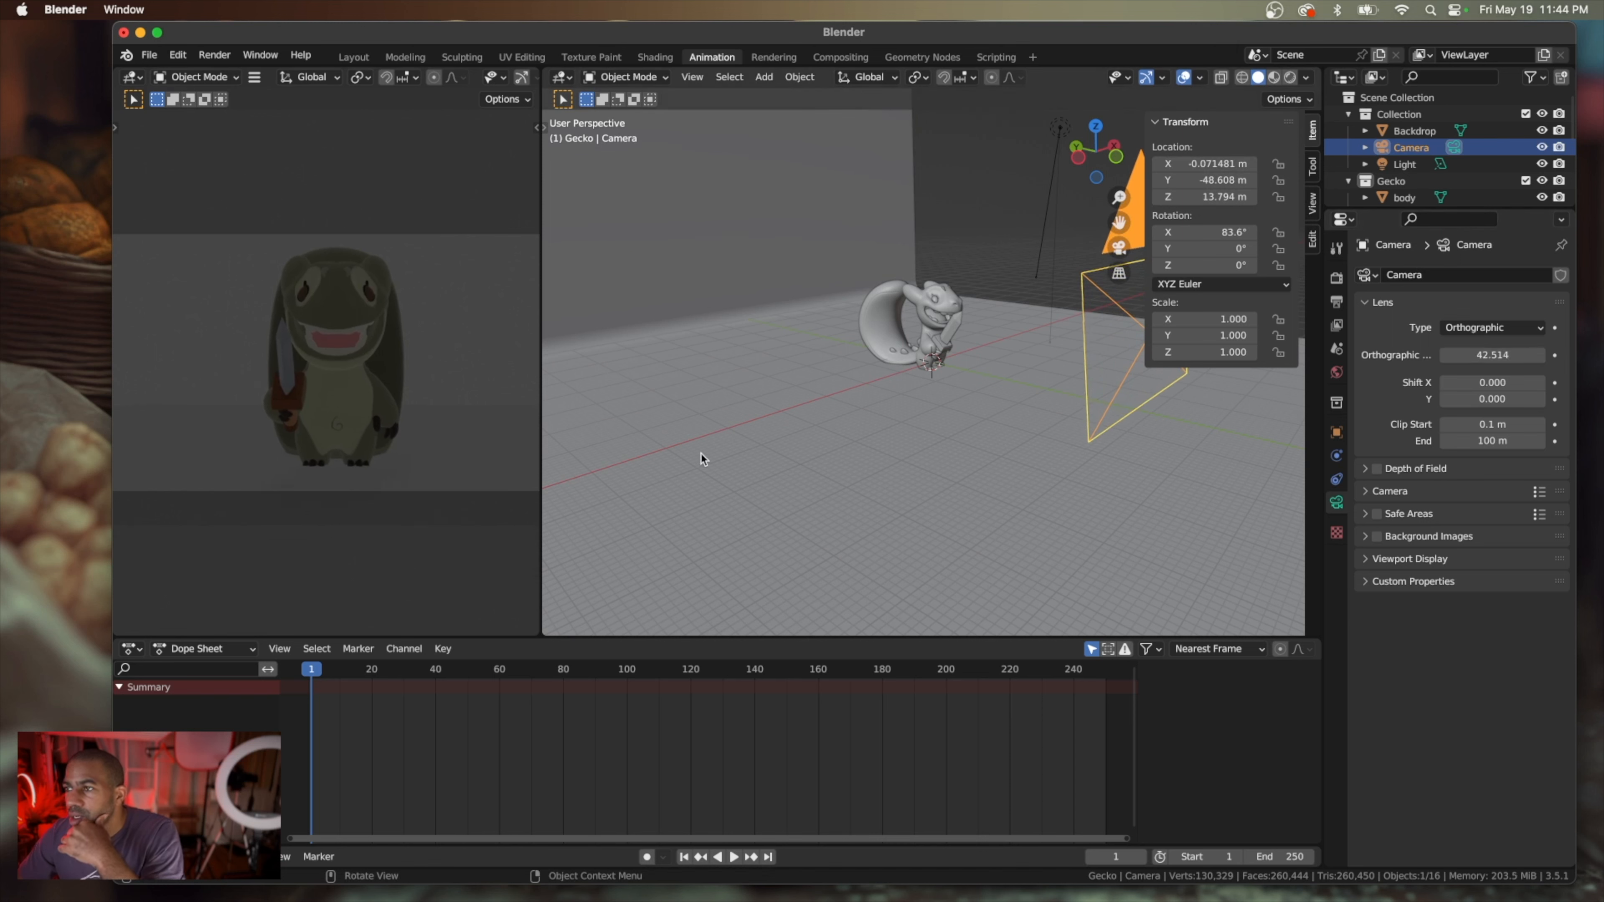
scroll(698, 456, "down", 2)
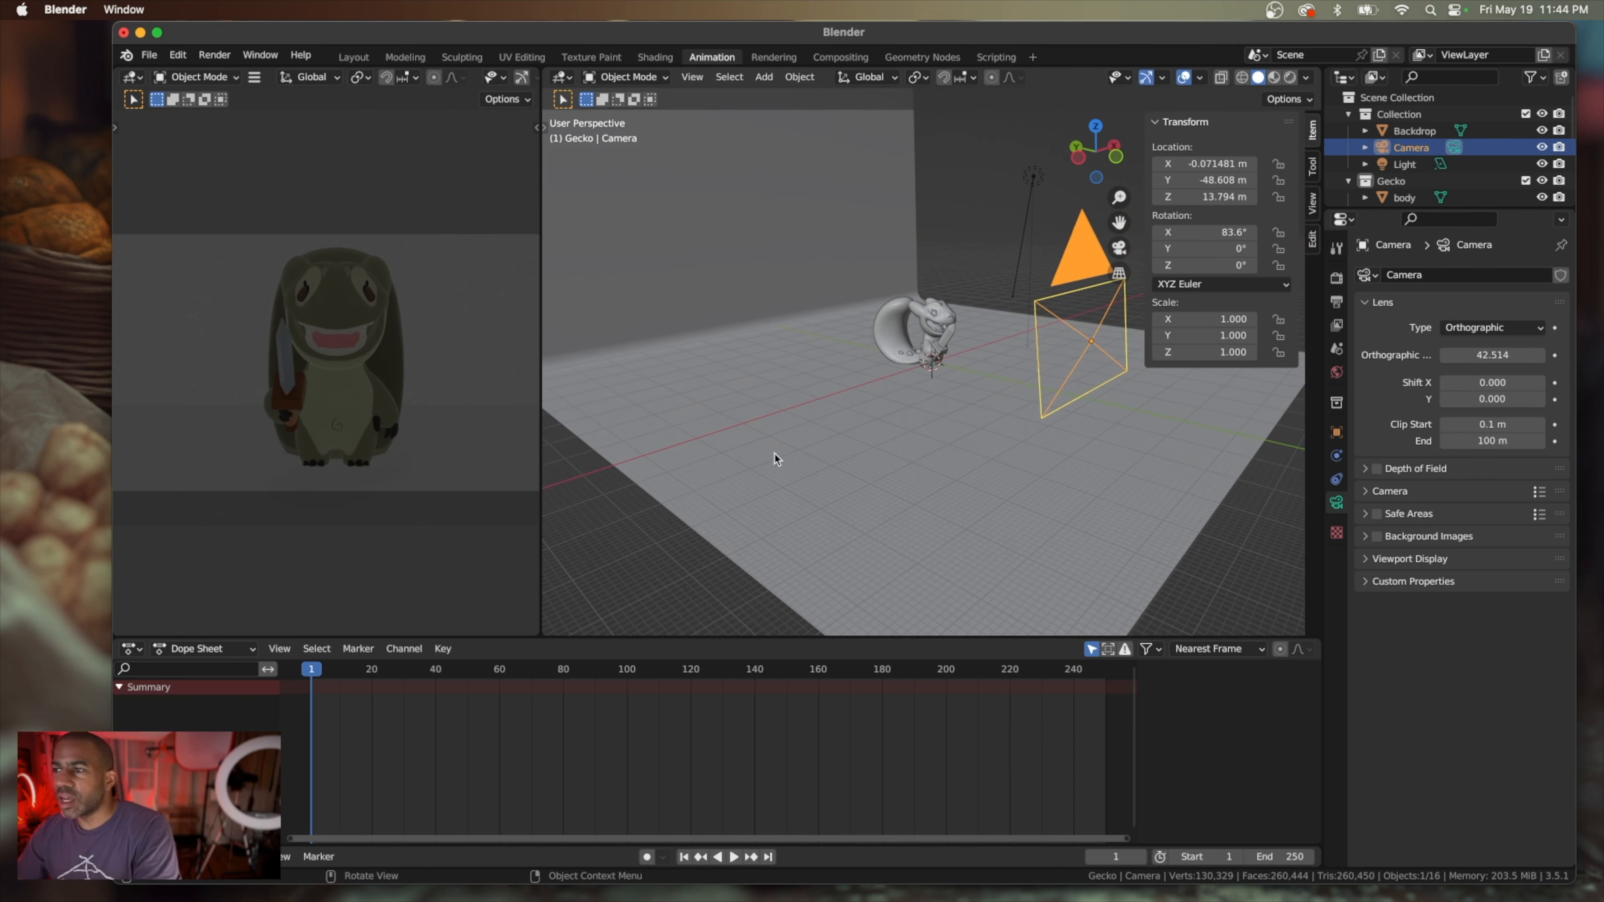
scroll(777, 459, "right", 10)
scroll(777, 460, "left", 4)
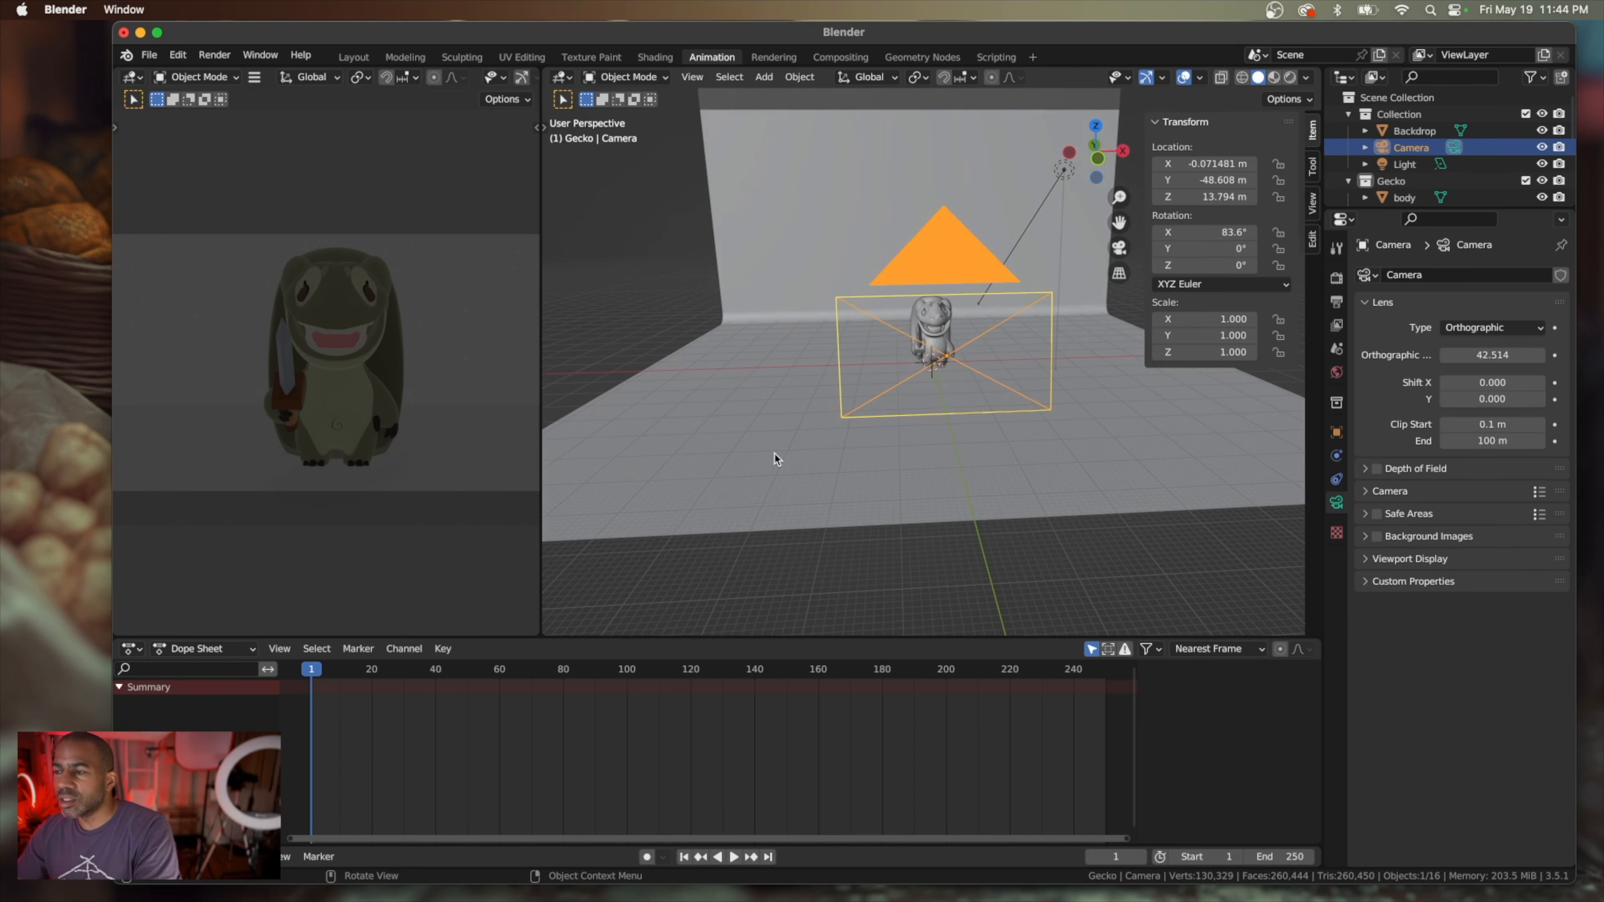
scroll(777, 459, "left", 2)
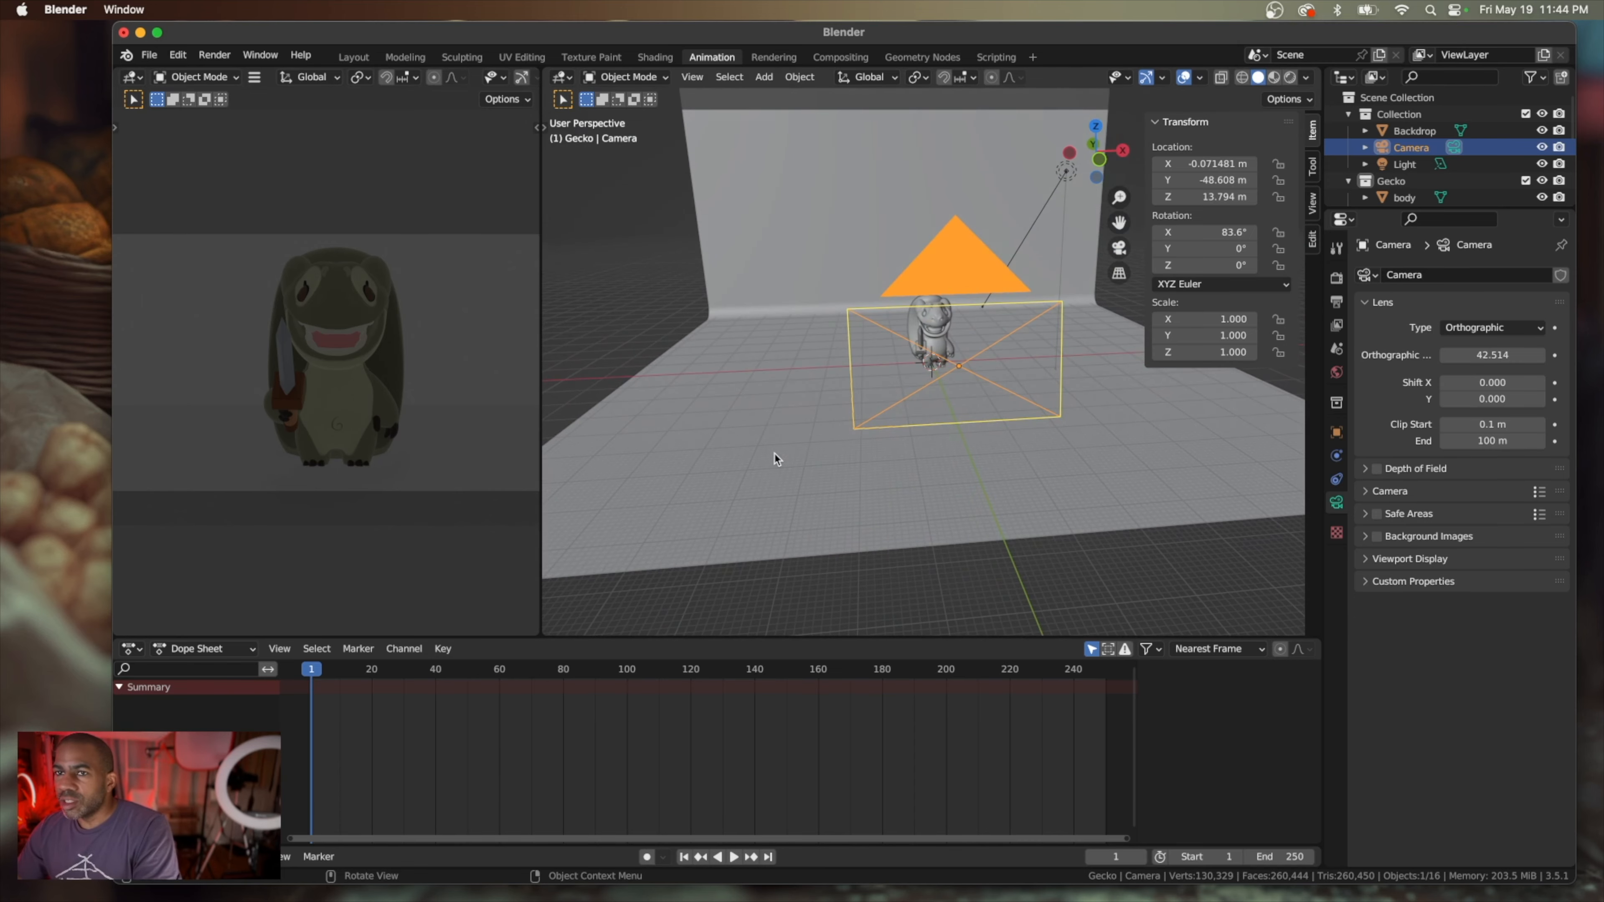
scroll(892, 412, "right", 4)
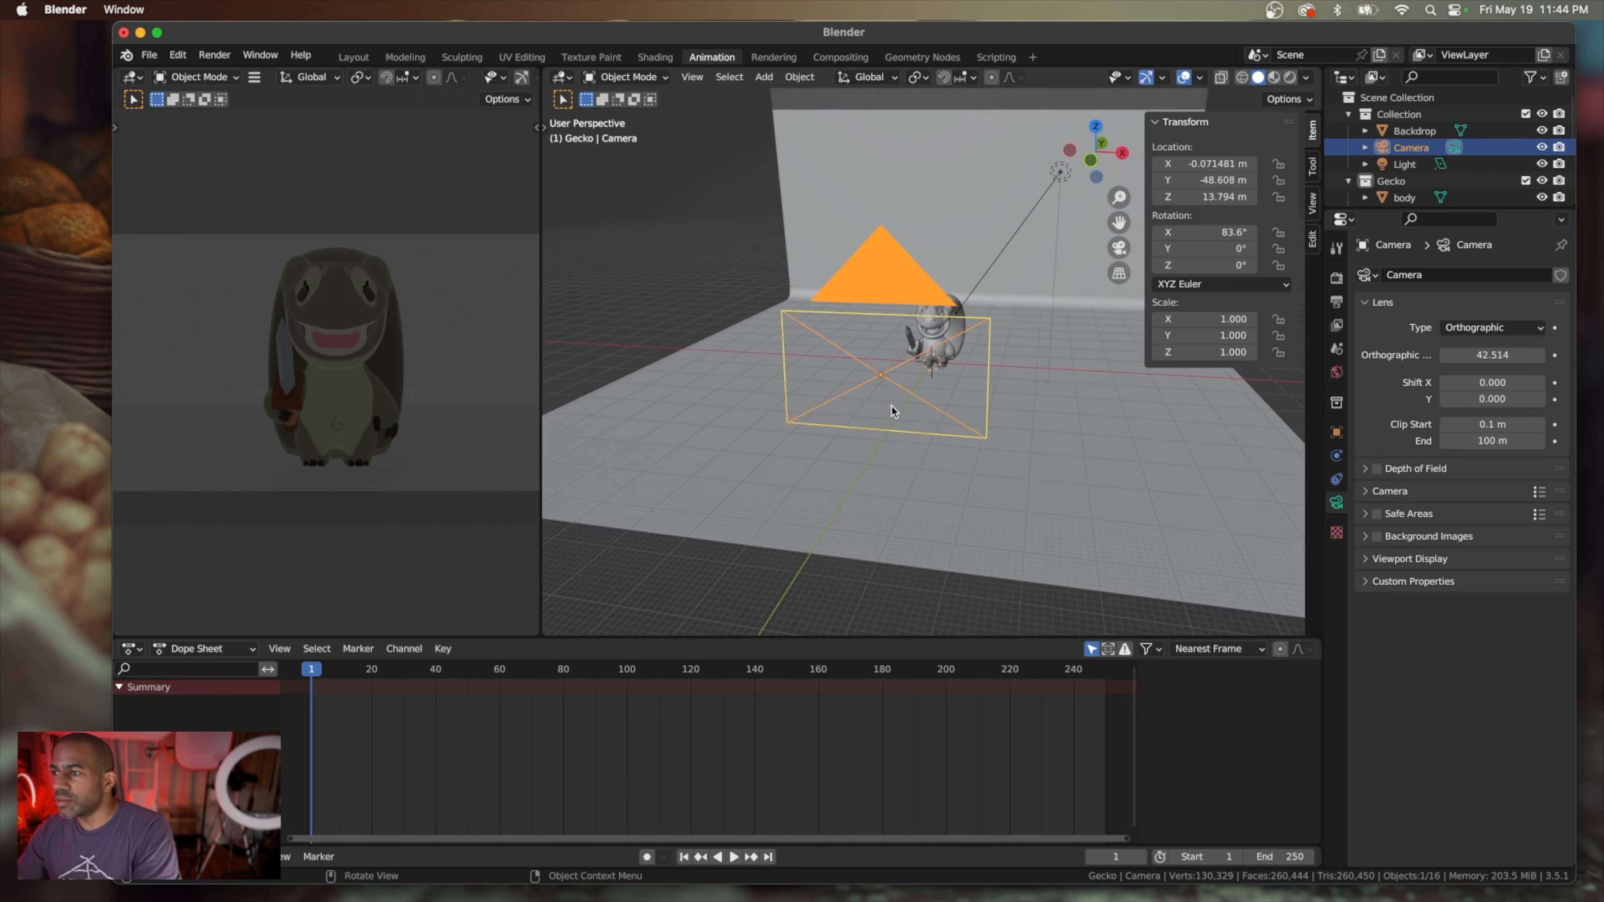
scroll(893, 403, "right", 2)
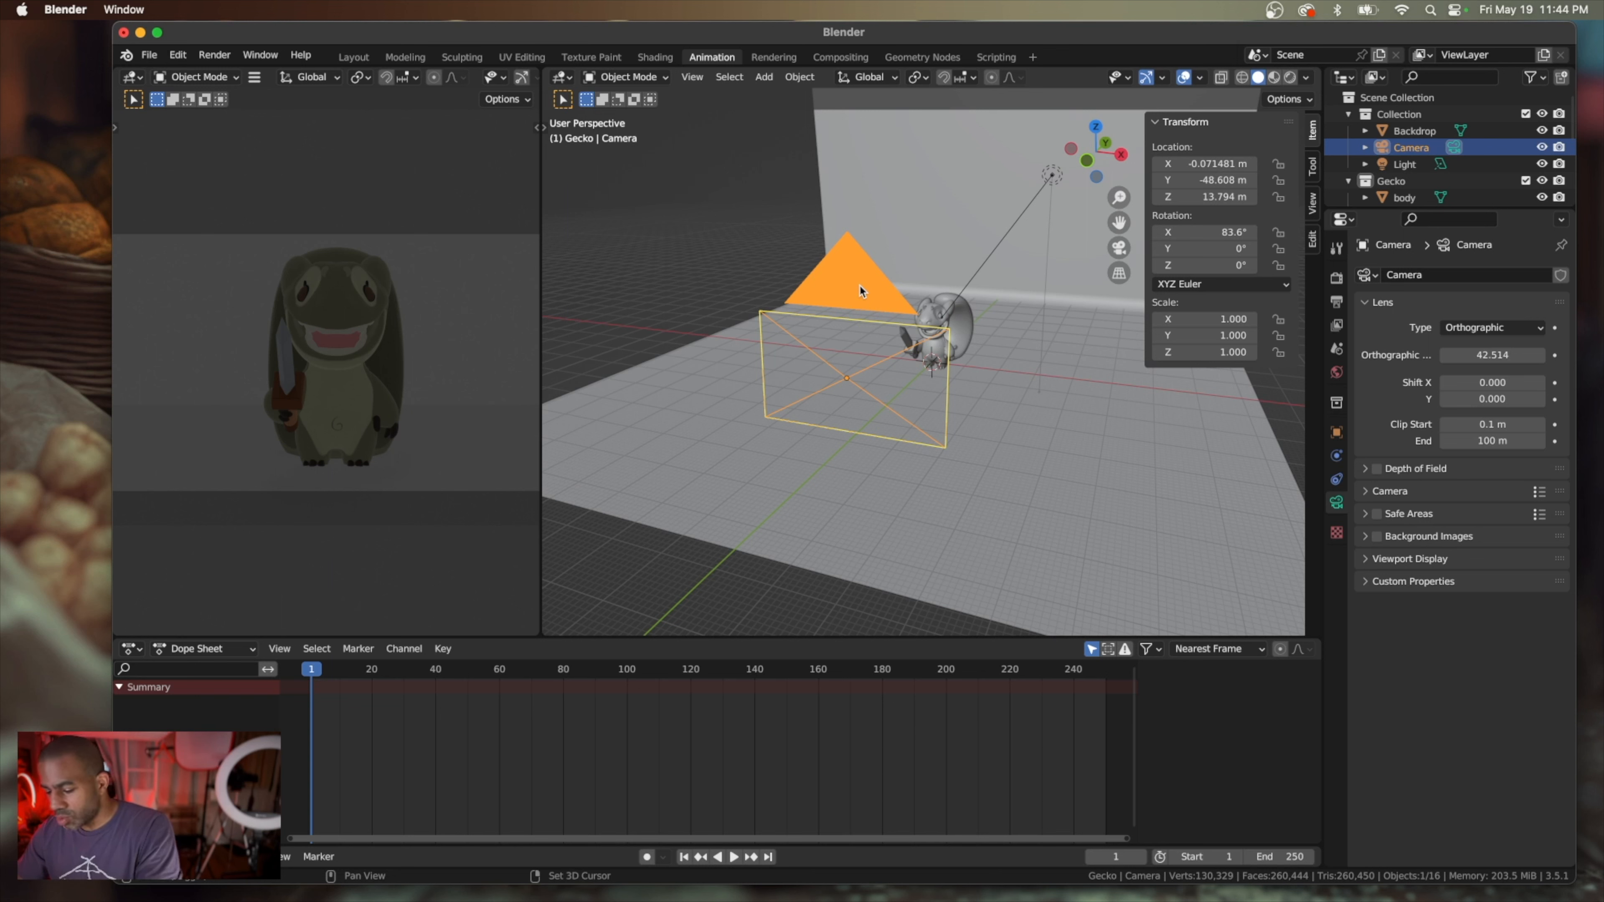
key("shift+d")
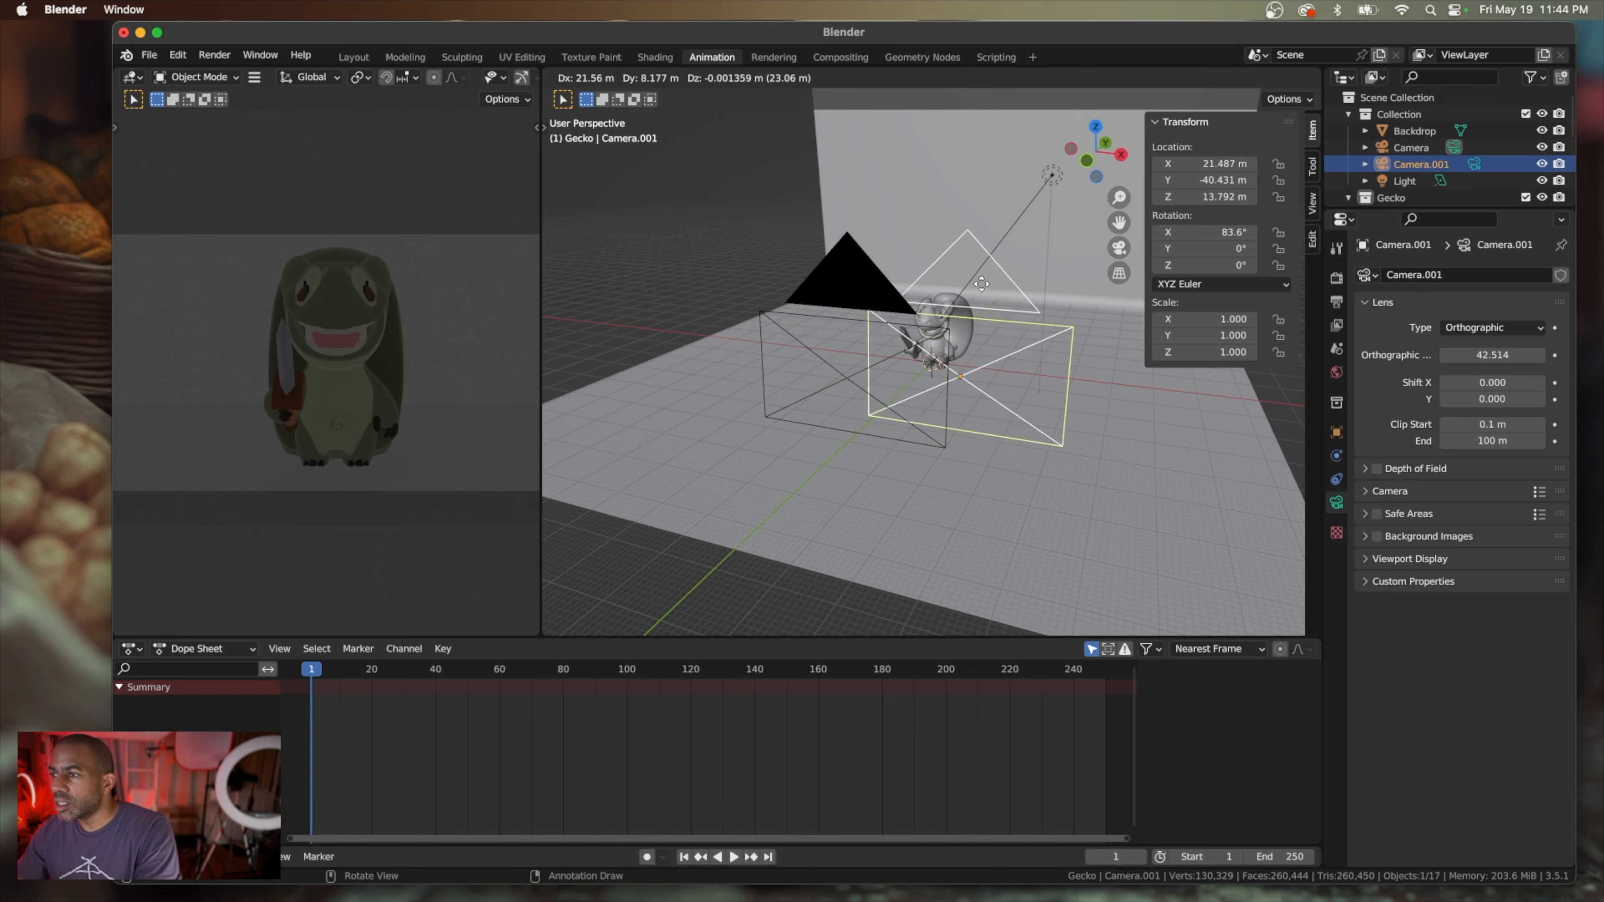
left_click(1037, 304)
middle_click_drag(1038, 304, 1073, 338)
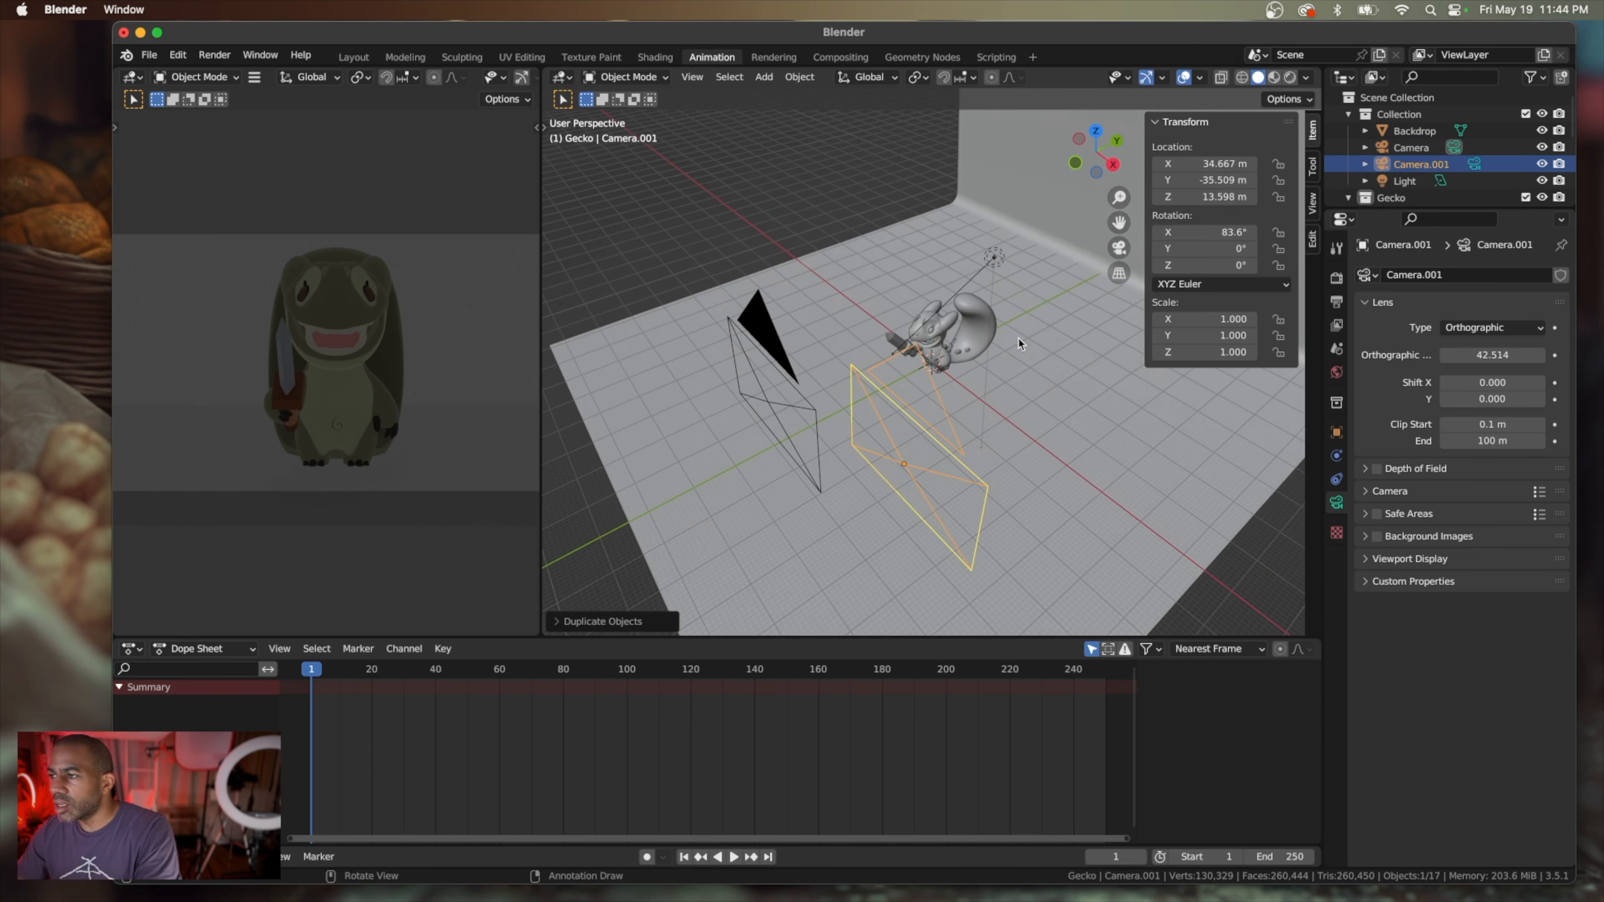
Change the duplicate camera's lens type to Perspective and set its focal length to 81 mm
left_click(1500, 333)
left_click(1478, 348)
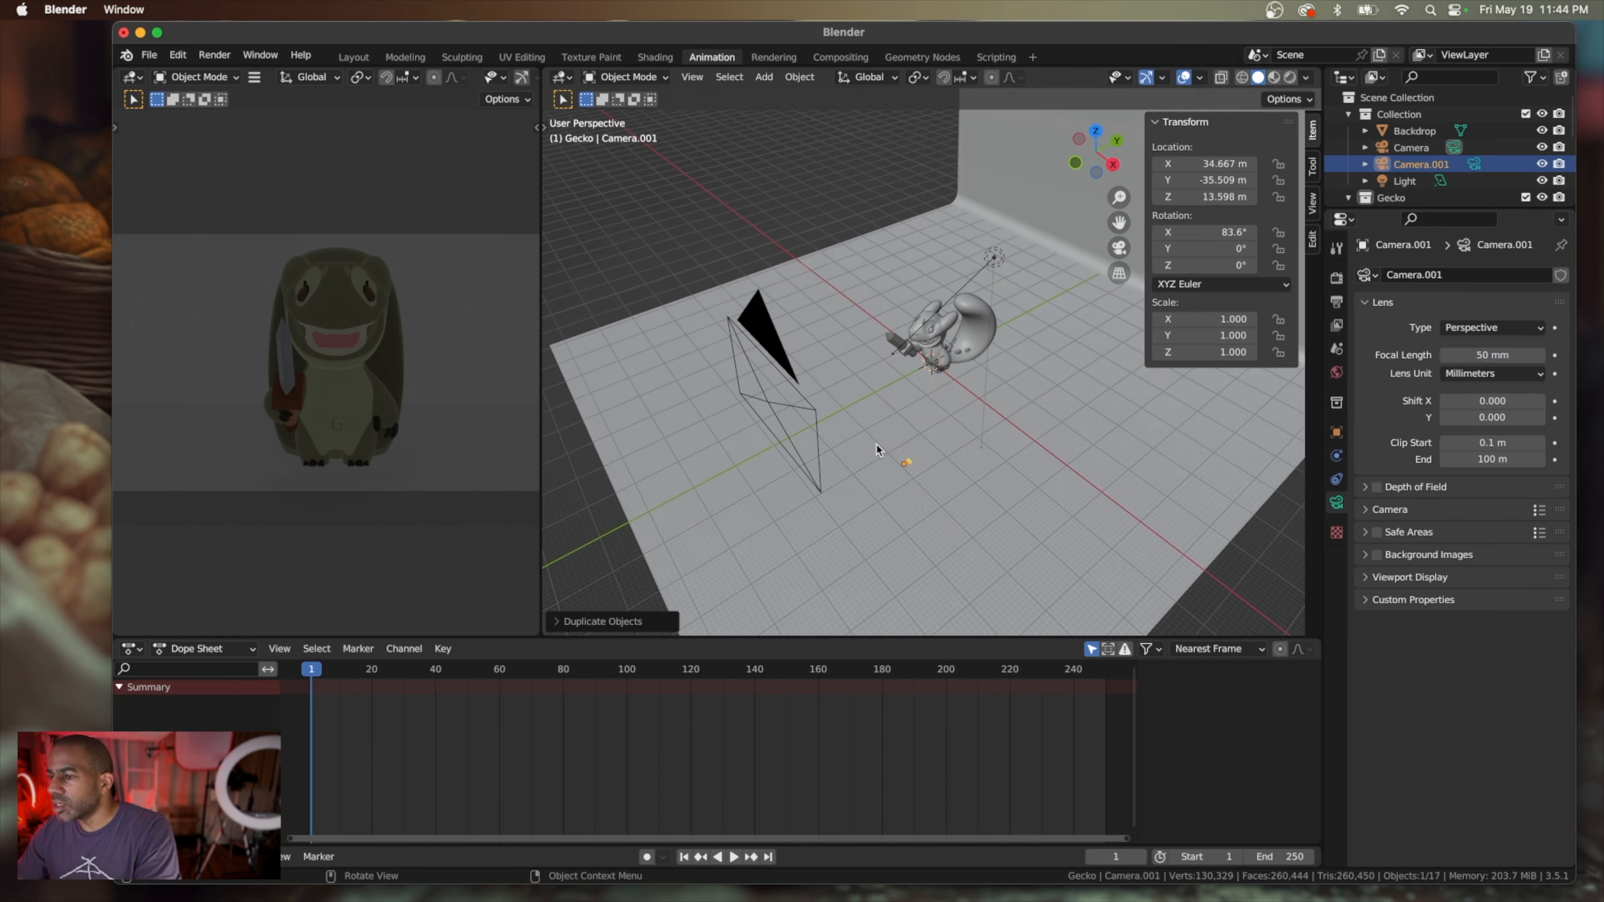
scroll(876, 450, "up", 2)
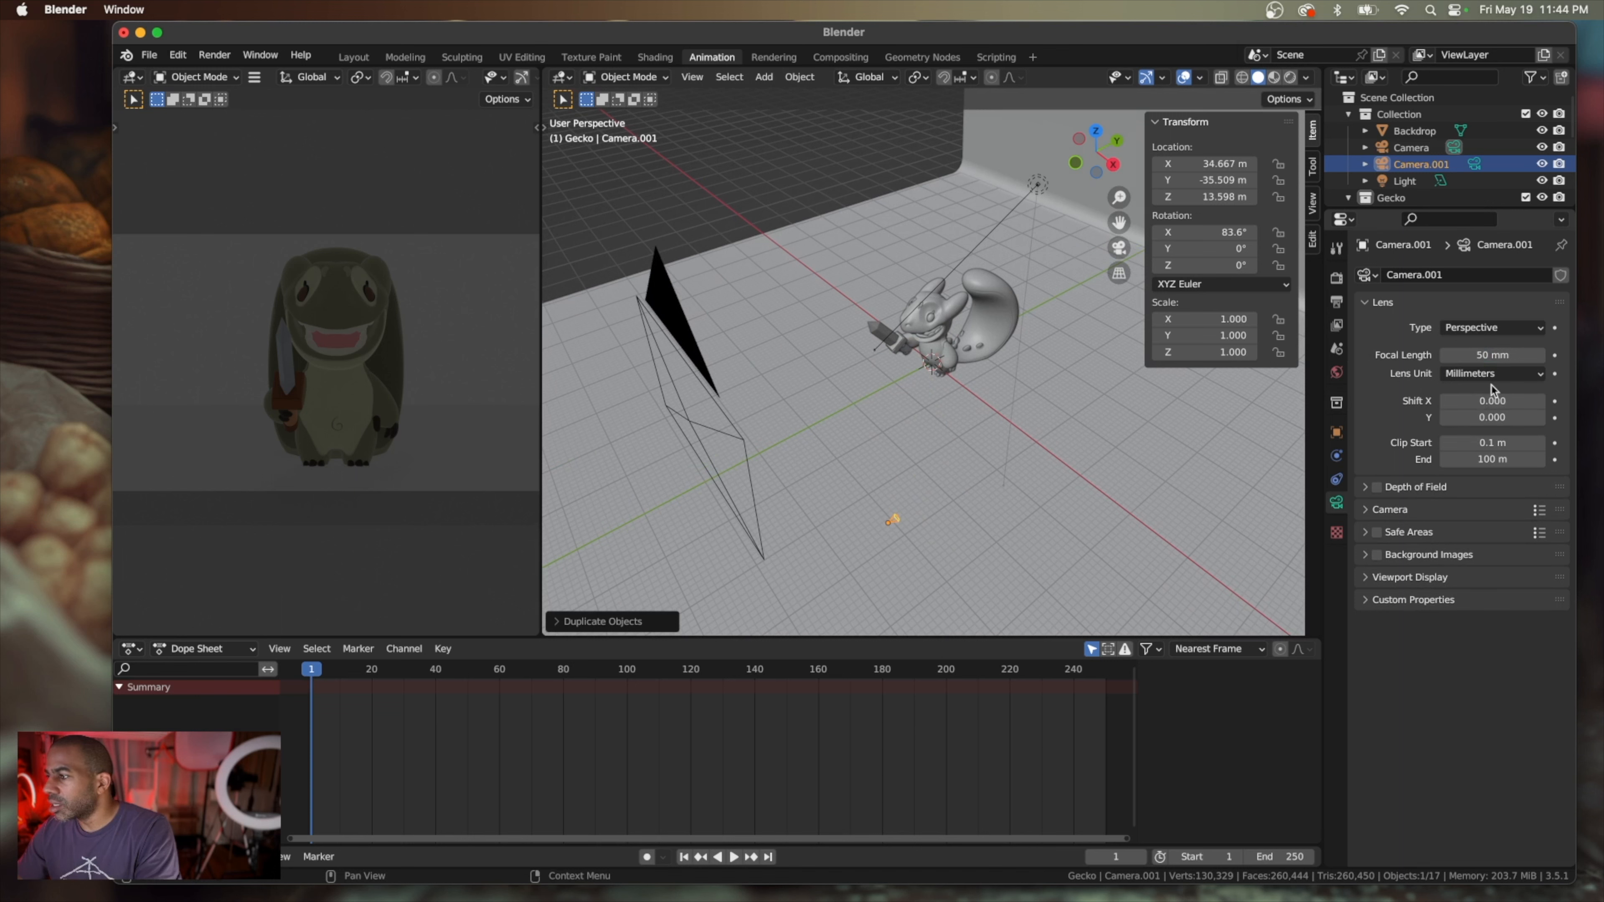
left_click_drag(1492, 353, 1494, 353)
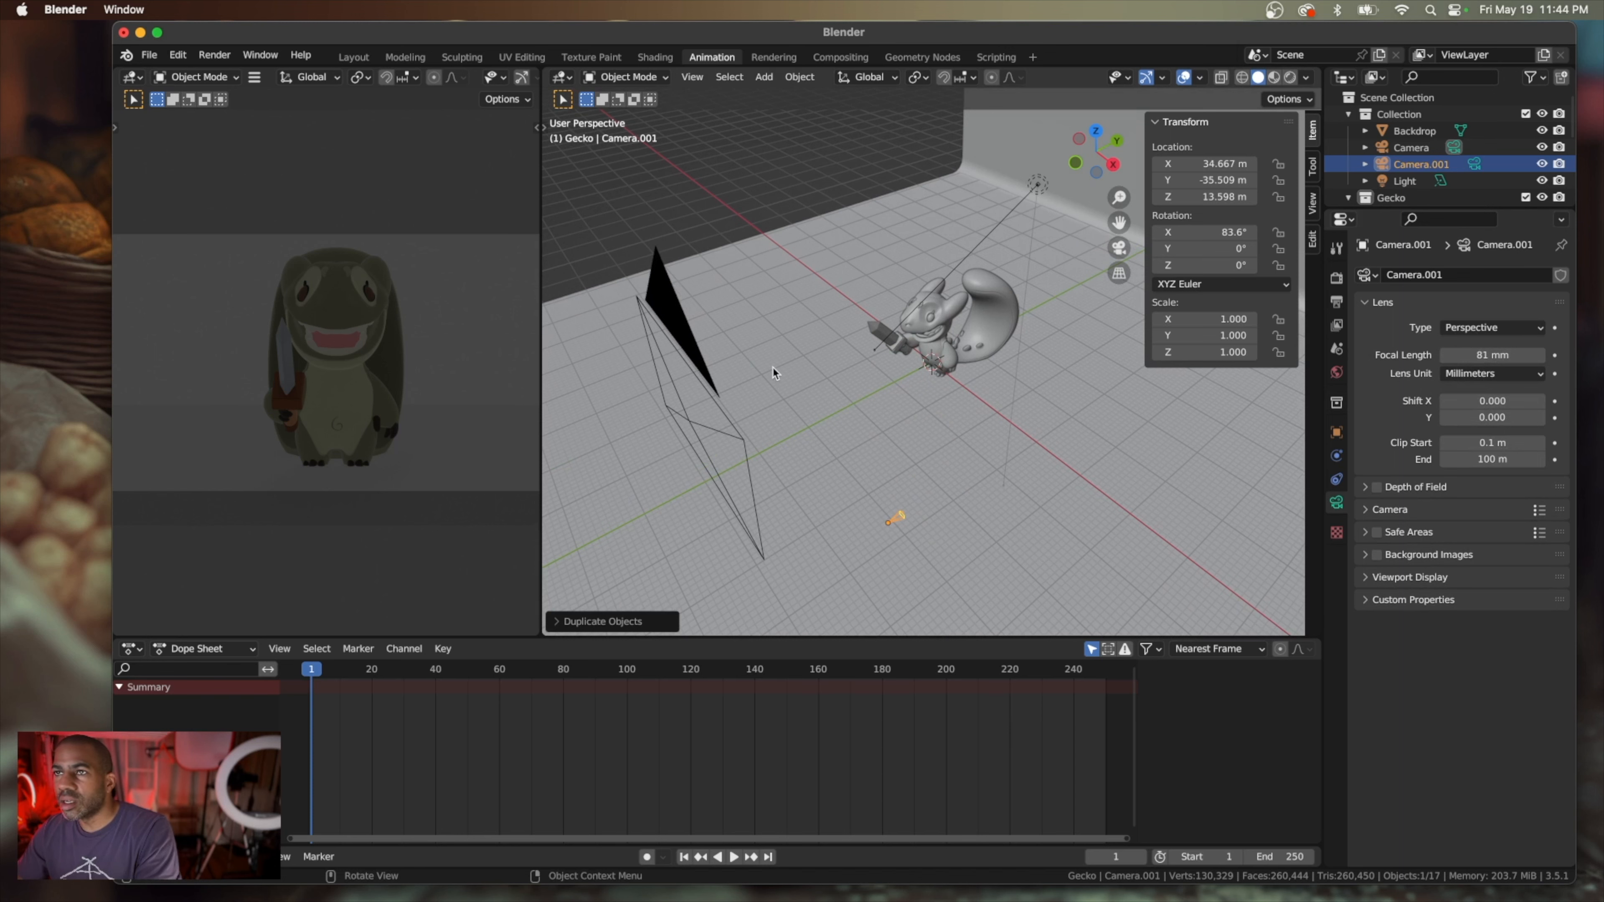
Make the duplicate camera the scene's active camera
right_click(899, 519)
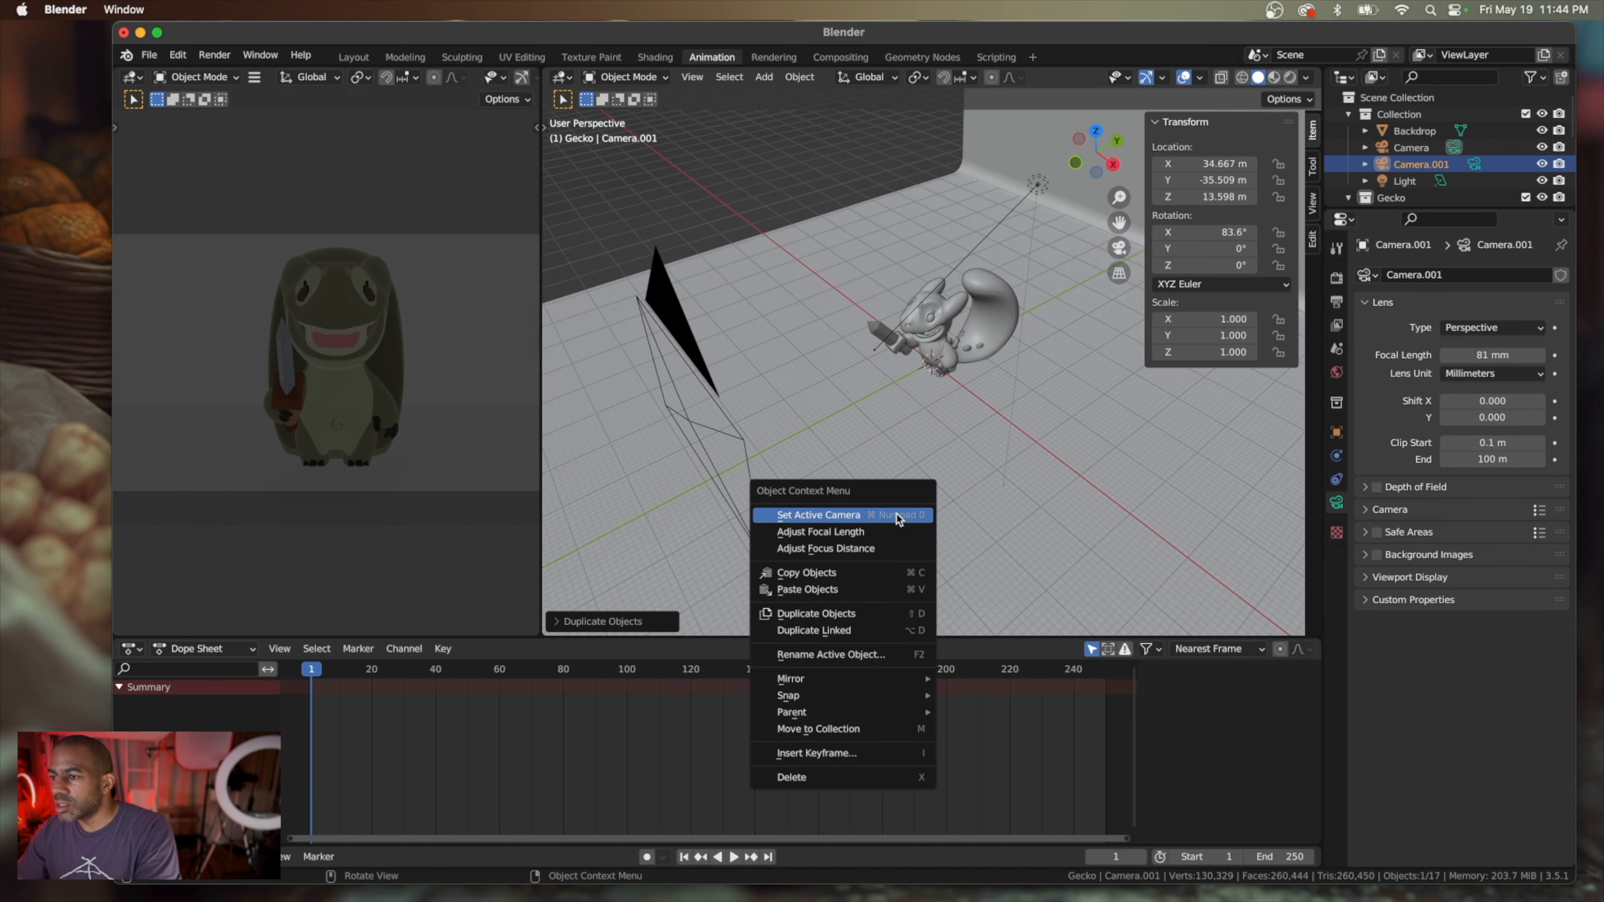
left_click(897, 516)
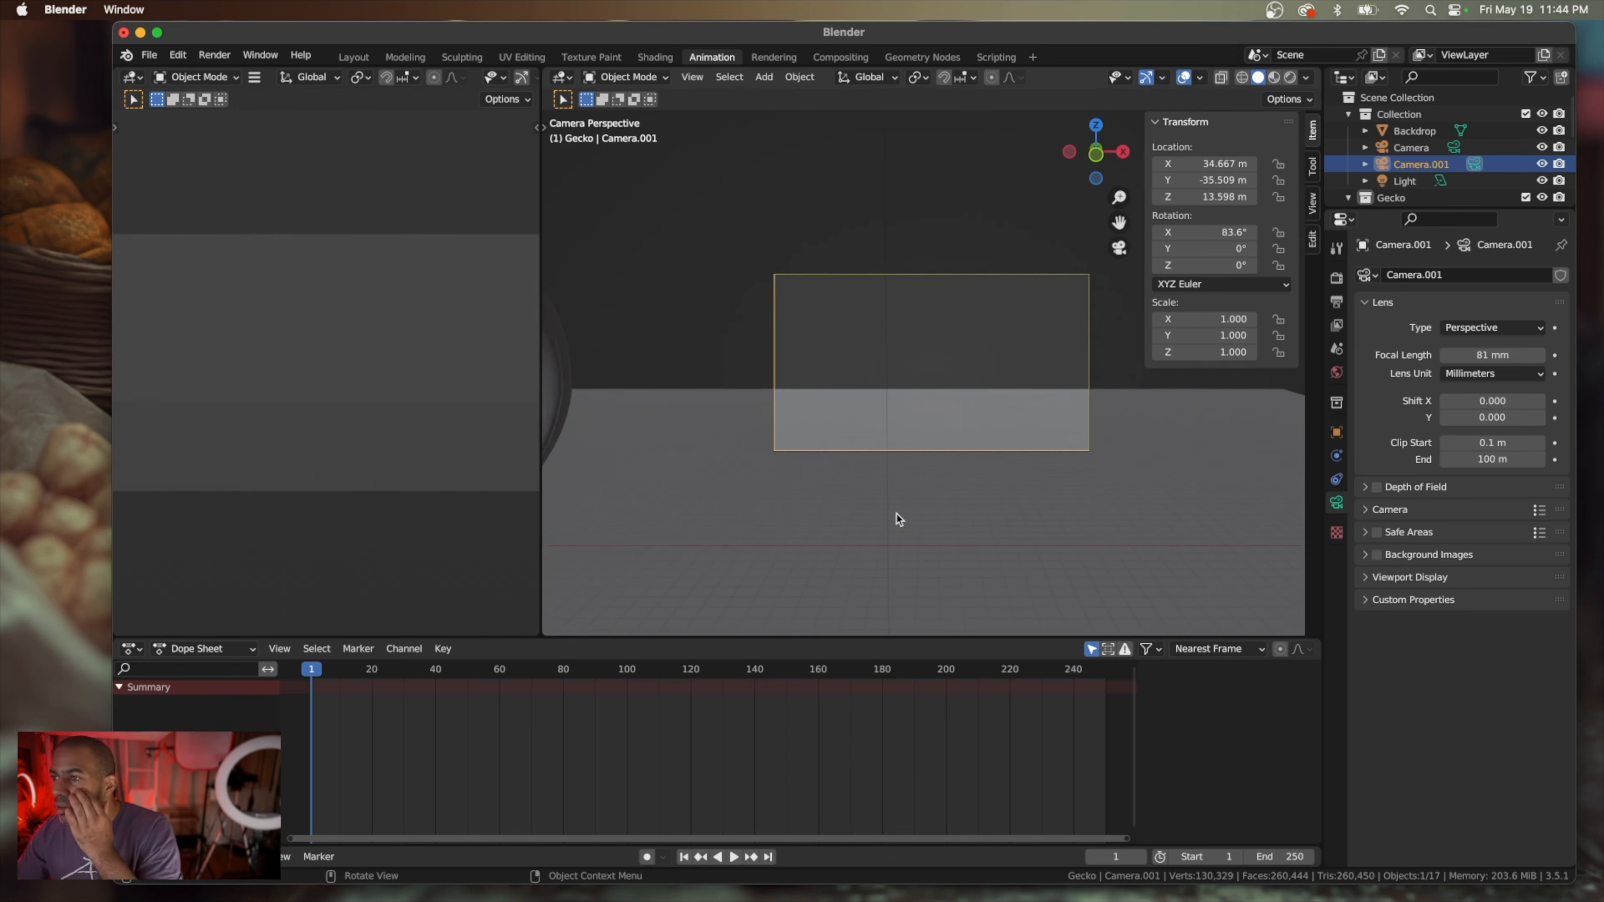
Scale the duplicate camera up uniformly to about 12.57 so it is easier to see in the scene
scroll(899, 518, "right", 1)
scroll(900, 519, "down", 3)
scroll(900, 518, "right", 5)
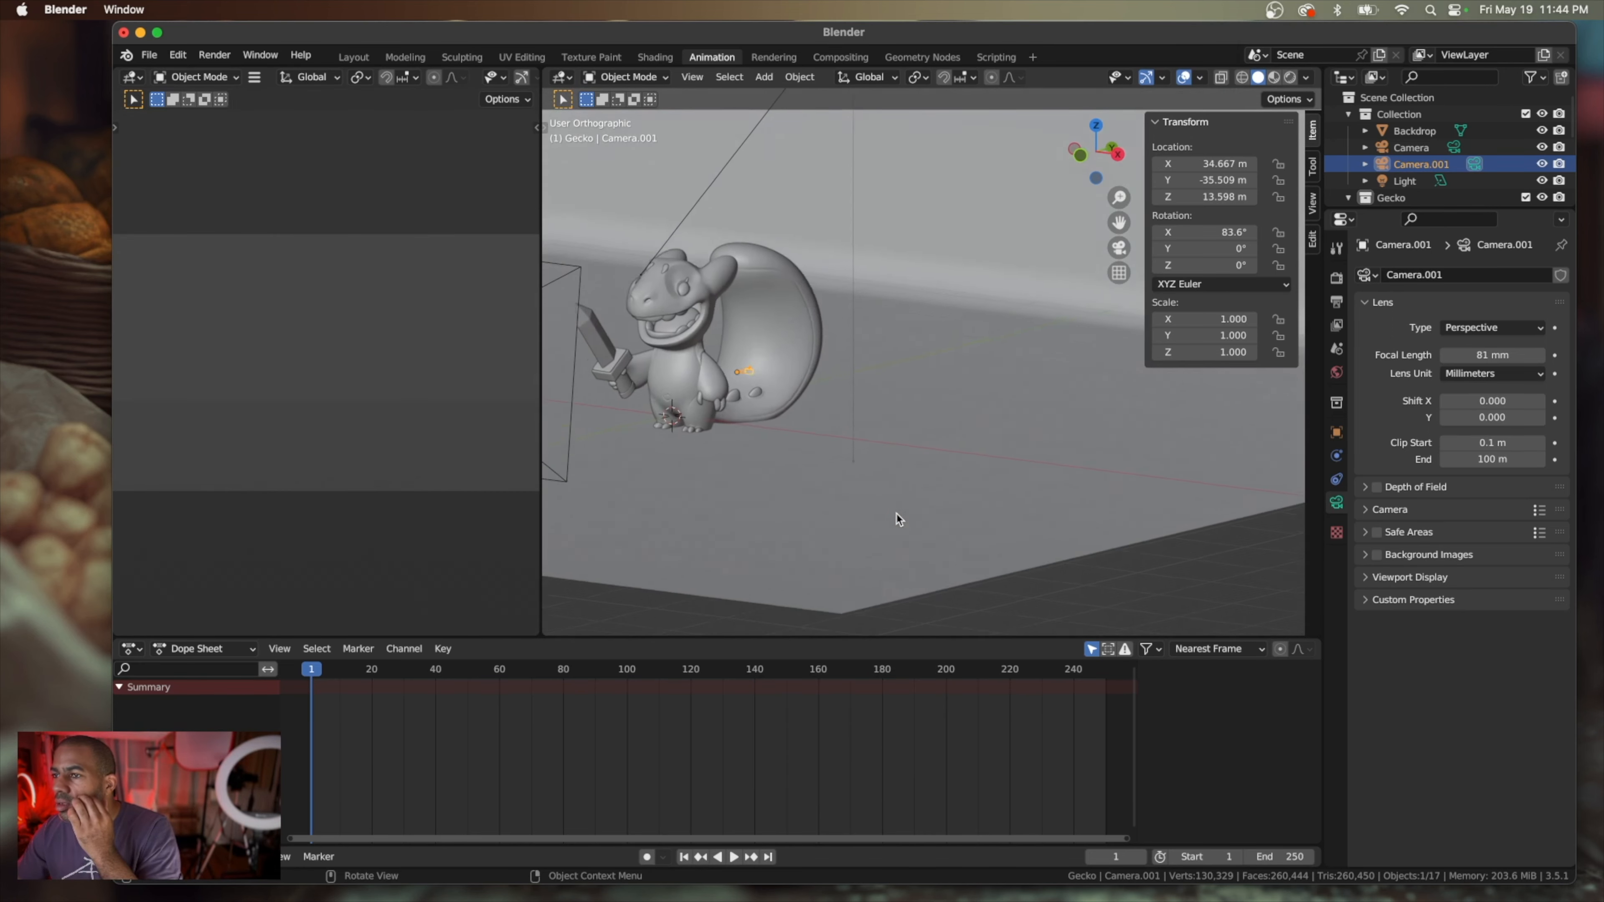
scroll(900, 519, "up", 3)
scroll(899, 519, "down", 2)
scroll(900, 519, "down", 3)
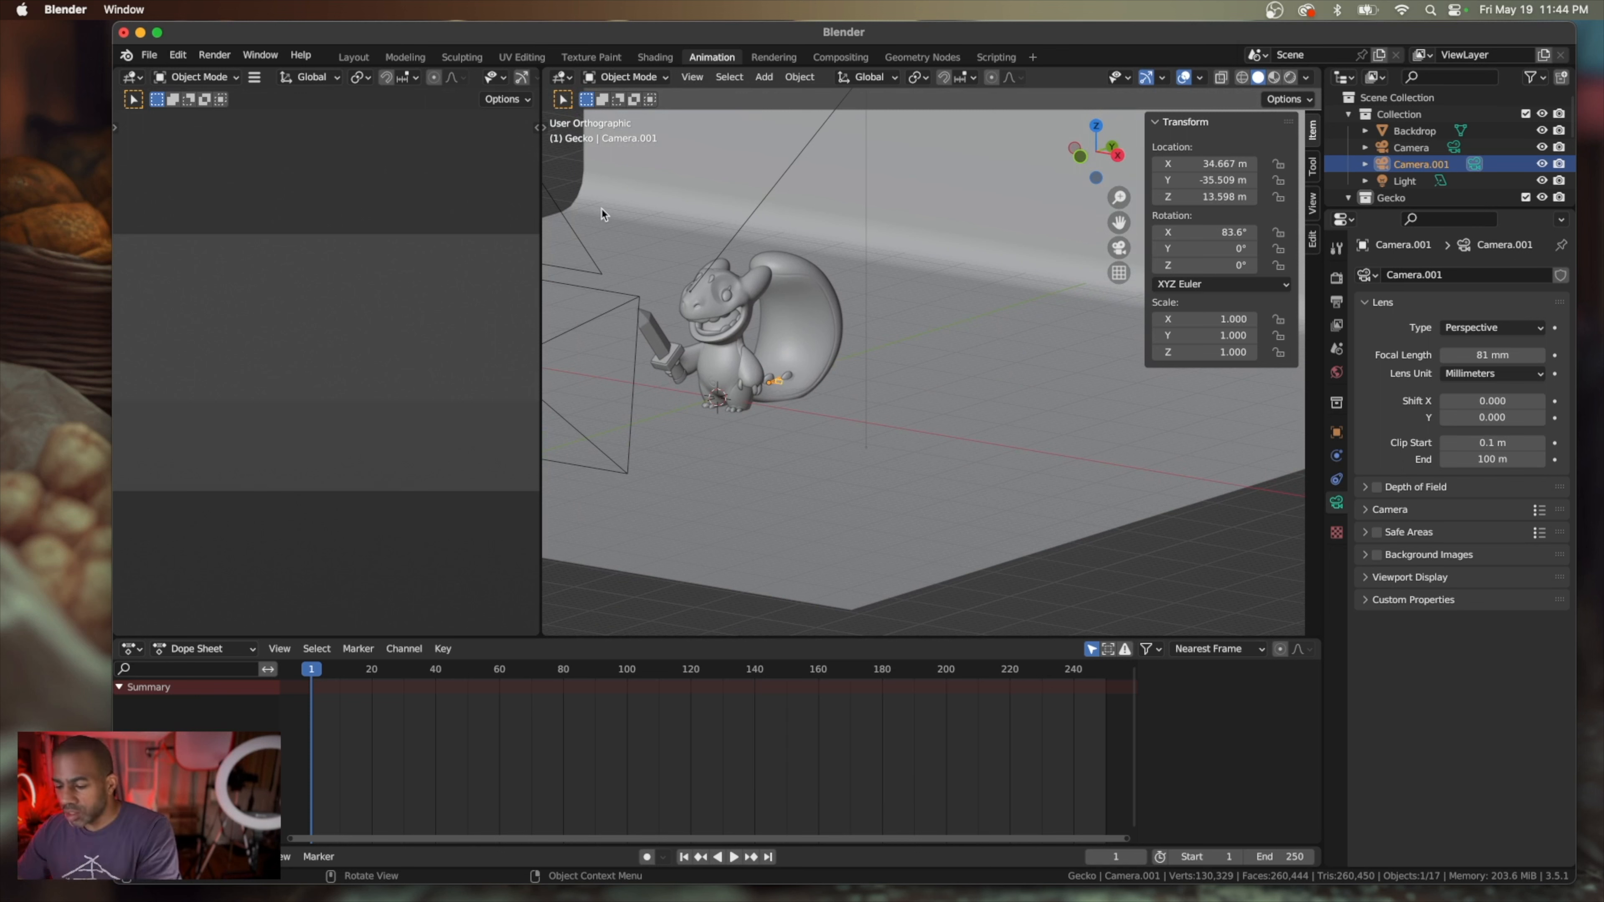
key("t")
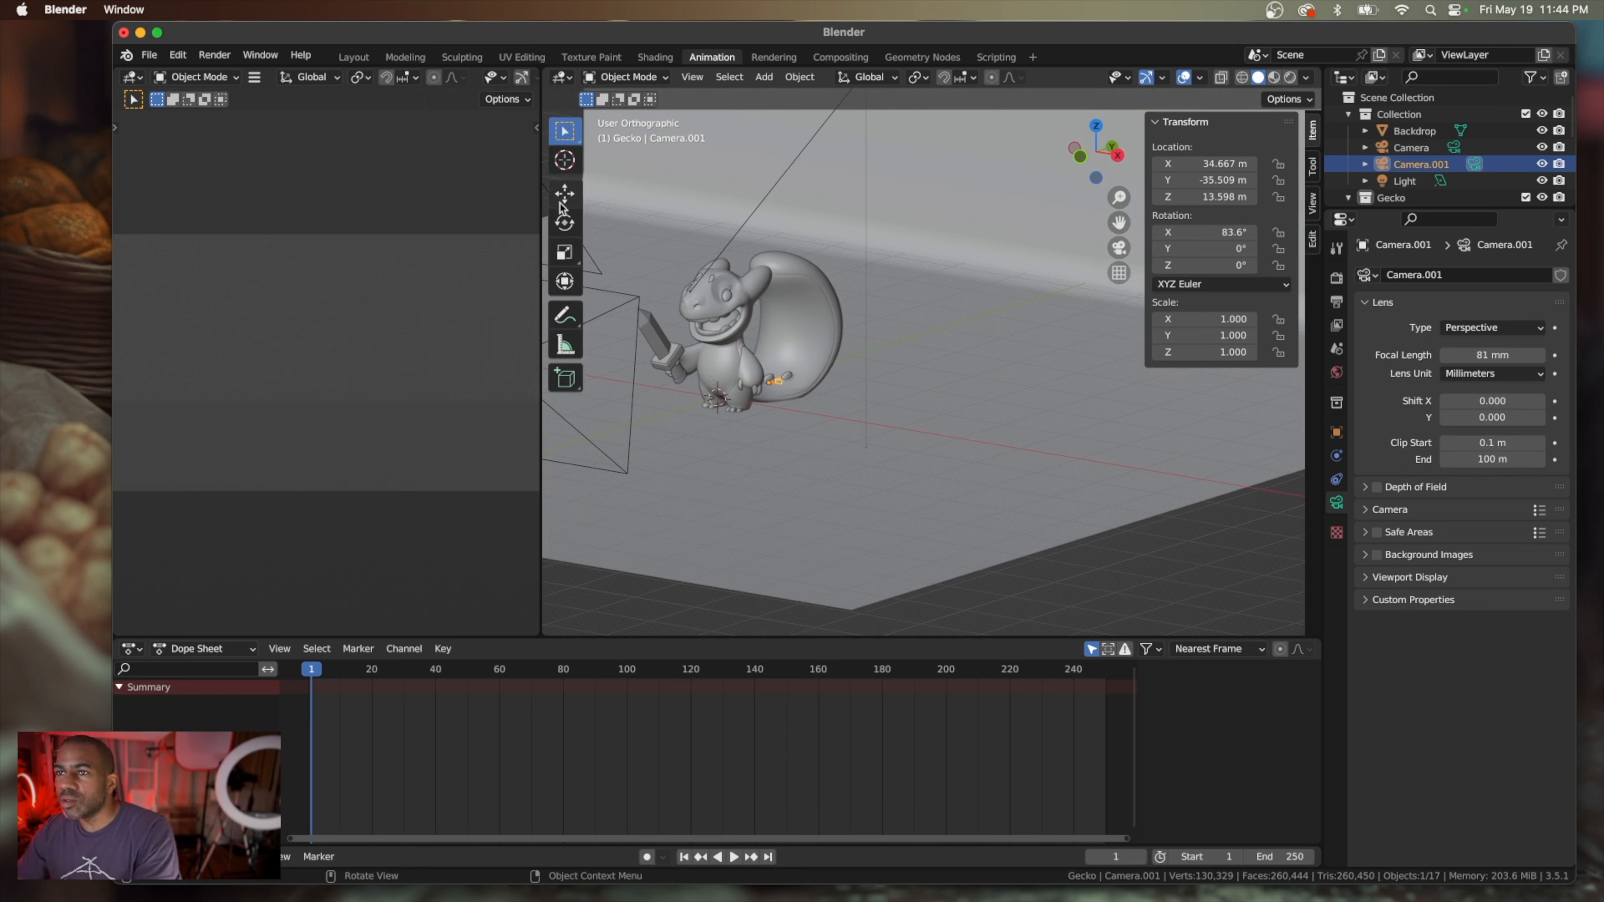
left_click(565, 196)
left_click(574, 261)
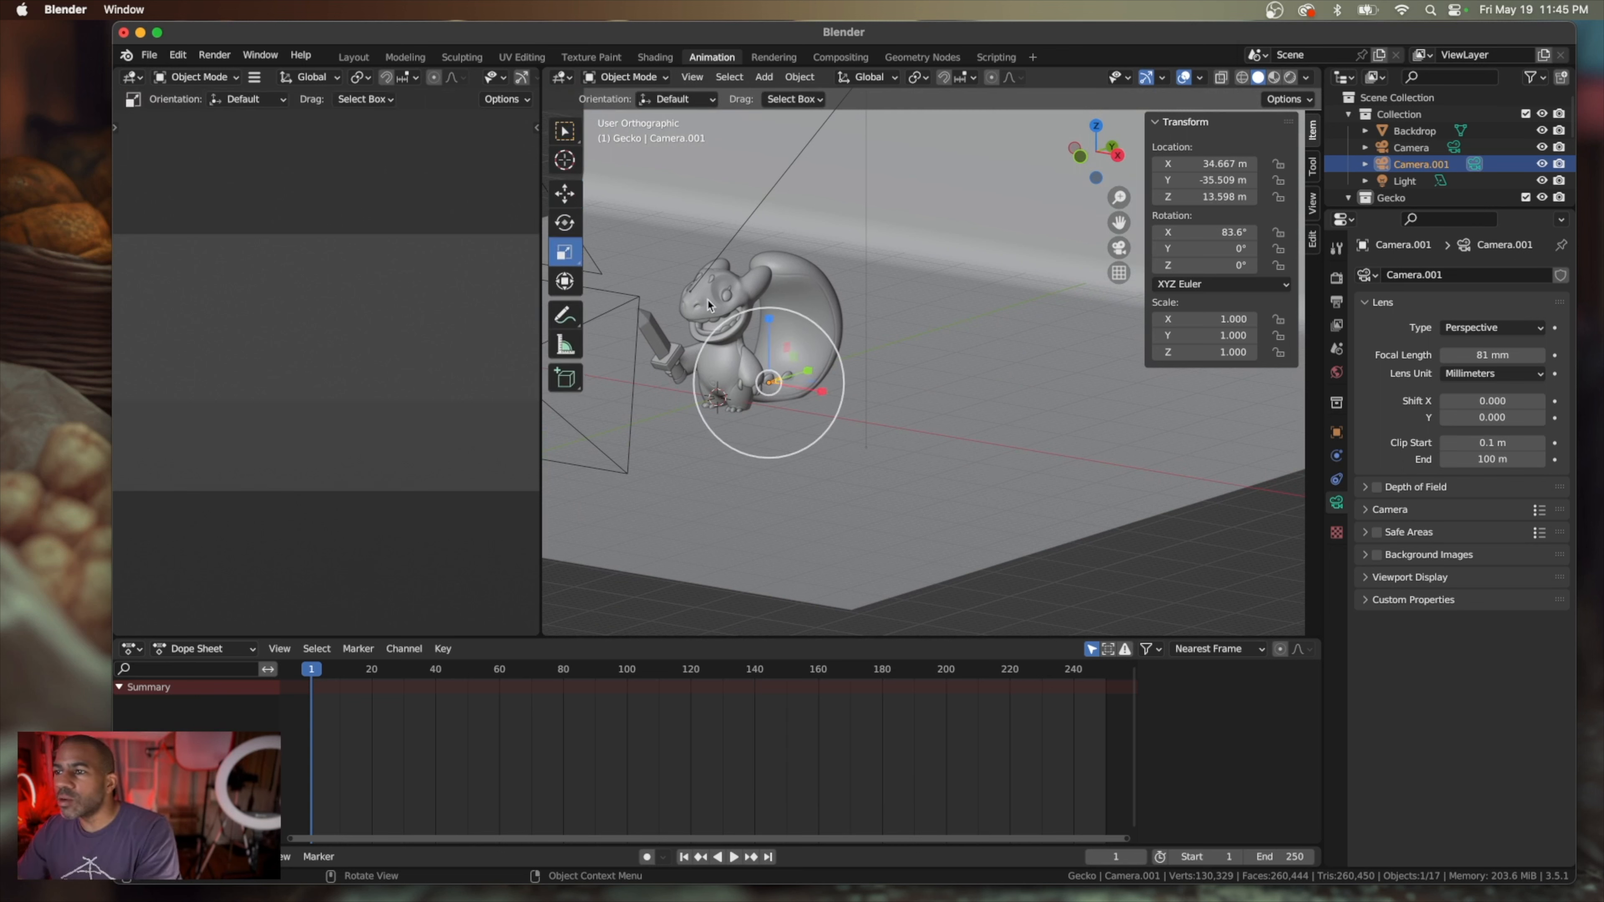
left_click_drag(831, 347, 1057, 270)
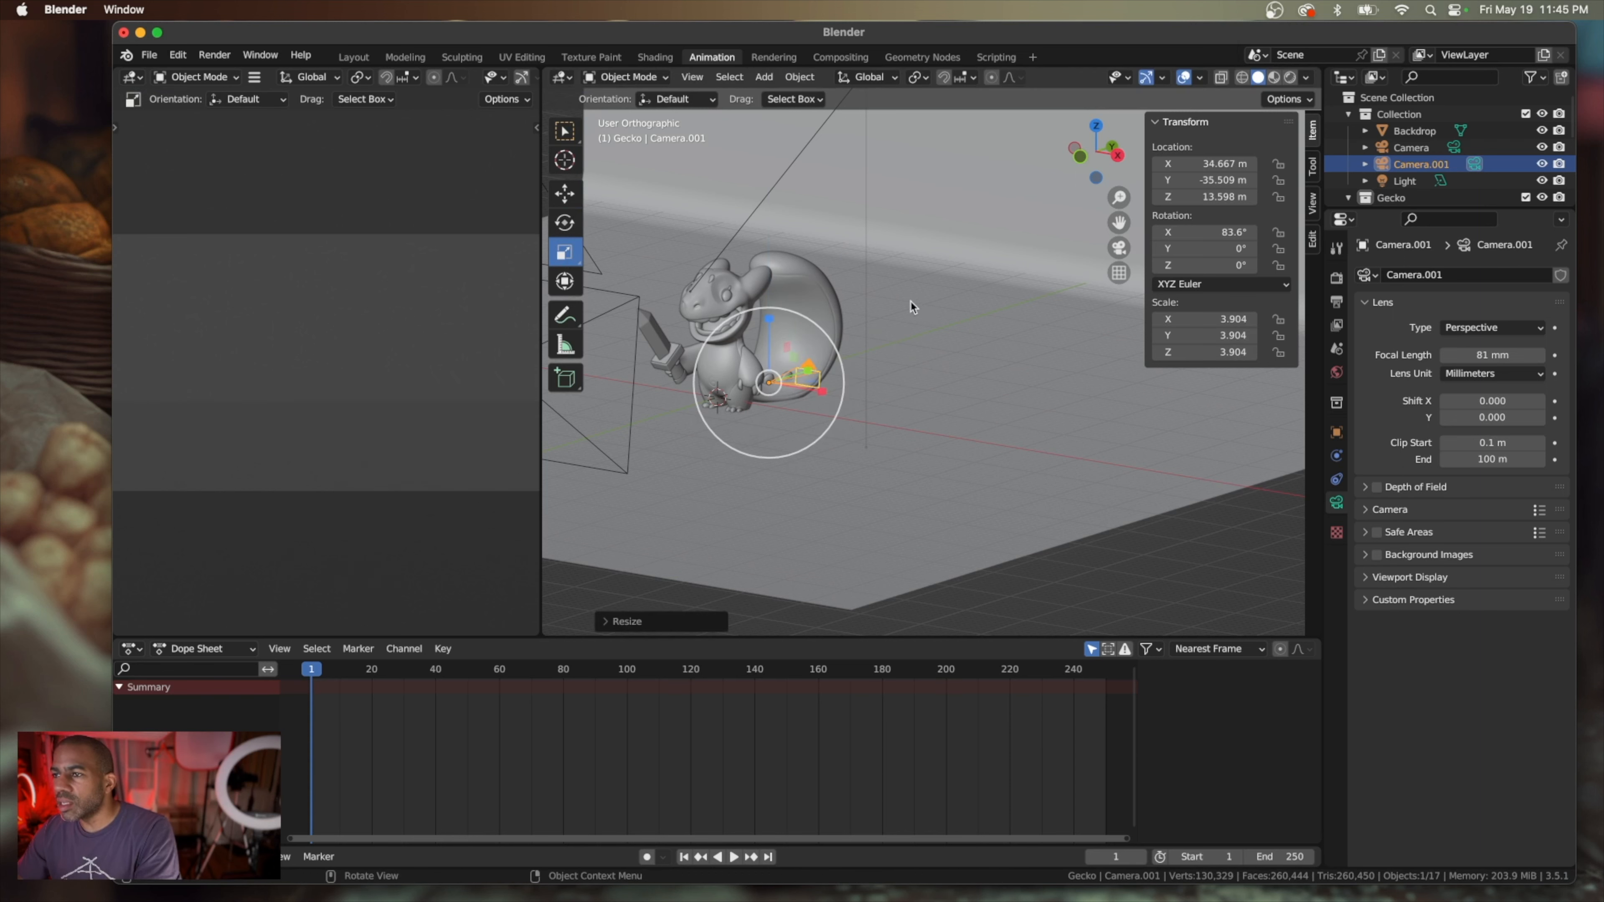
left_click_drag(827, 324, 993, 253)
Rotate the duplicate camera about the vertical axis to a Z rotation of about 43.6° to aim it at the gecko
middle_click_drag(783, 405, 837, 408)
left_click(564, 223)
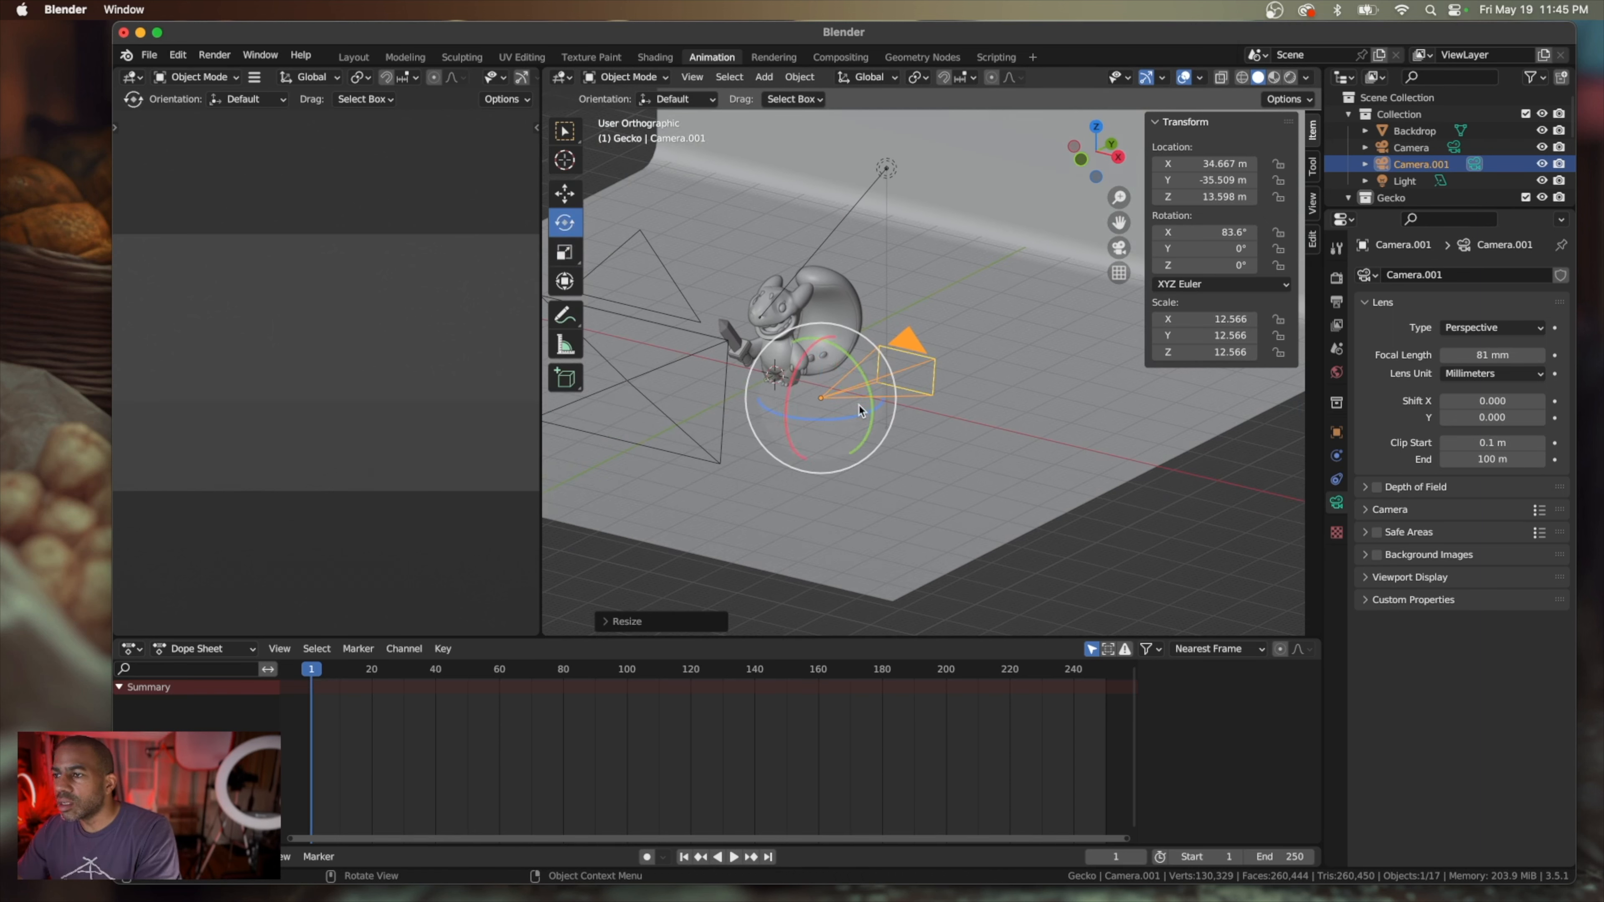
left_click_drag(840, 422, 937, 420)
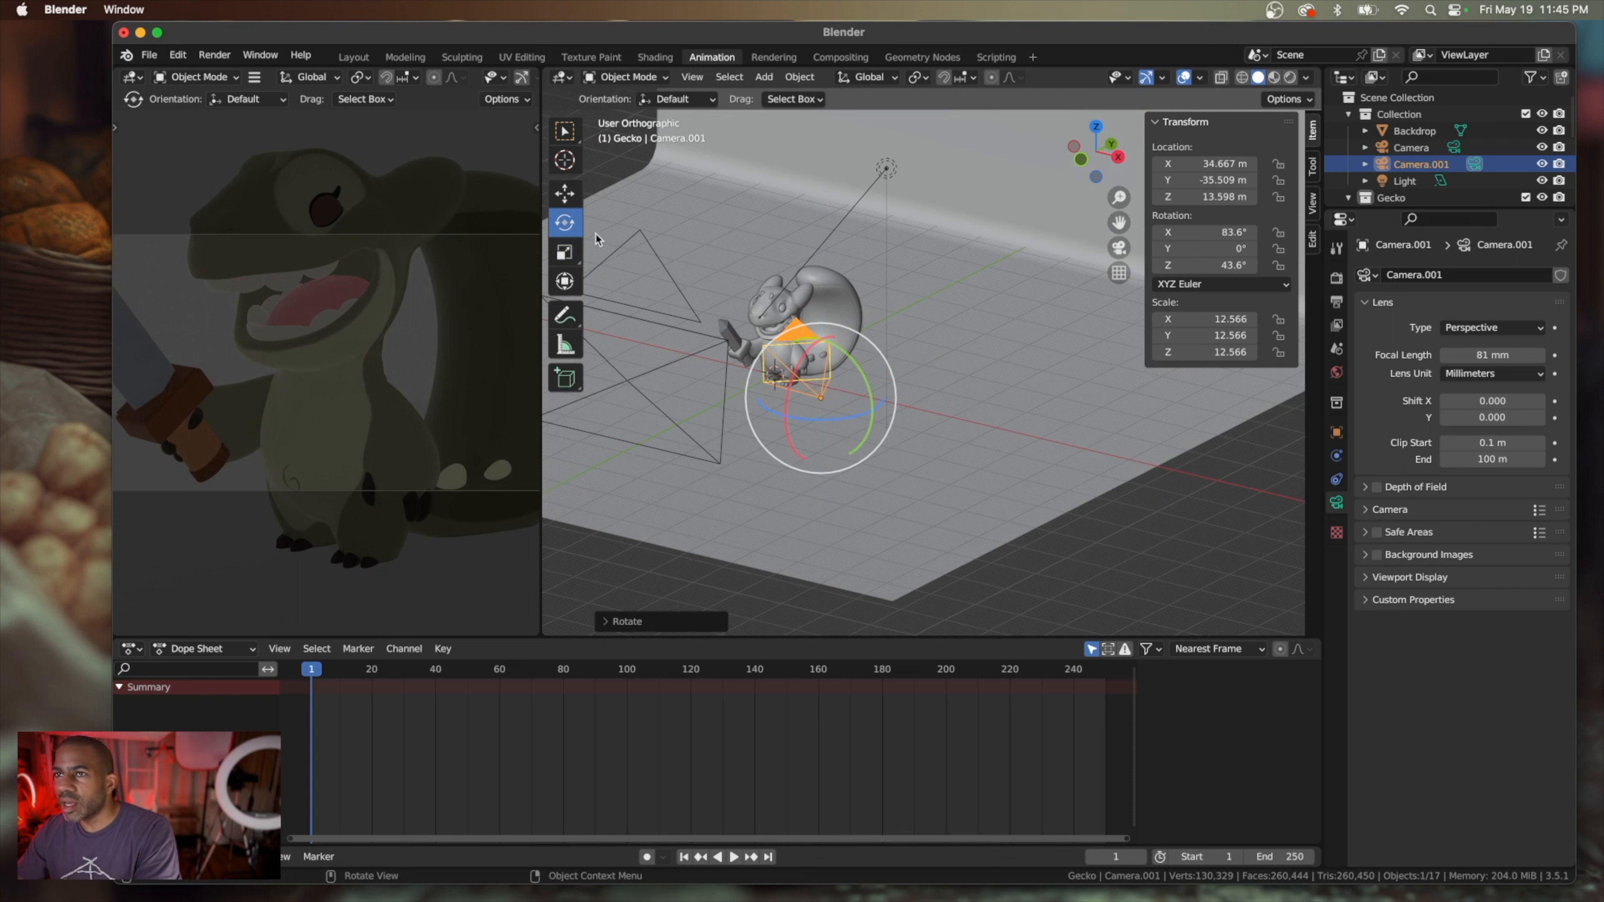
Switch the transform orientation to Local and pull the camera back along its viewing axis to about X 55.17 m, Y -57.04 m, Z 16.95 m
left_click(566, 197)
scroll(913, 501, "up", 5)
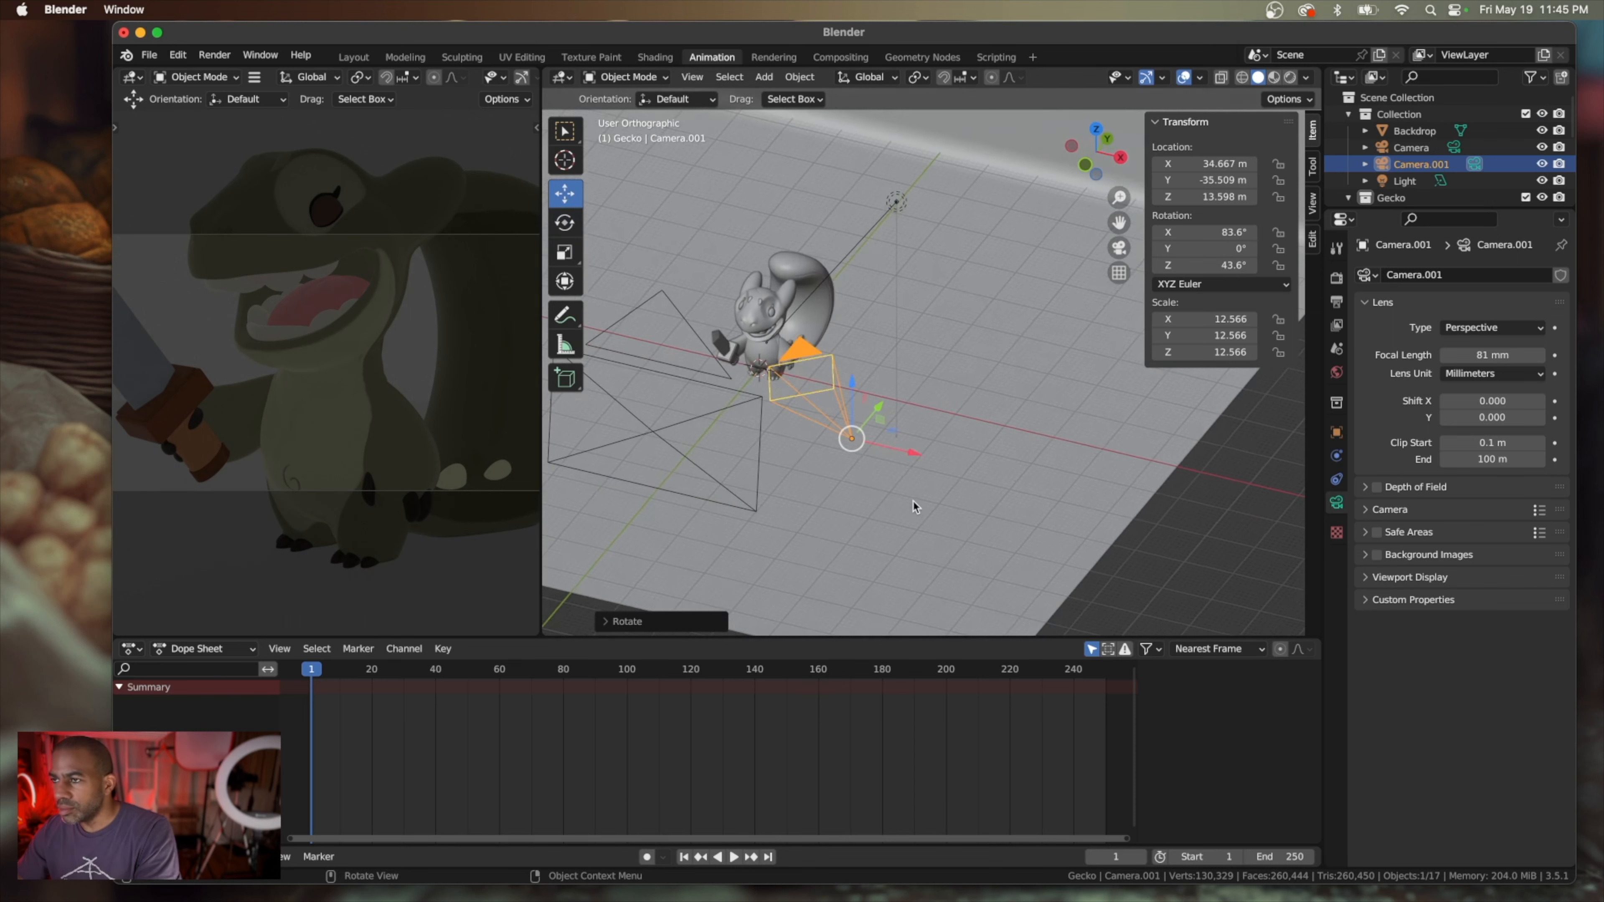
scroll(913, 502, "down", 2)
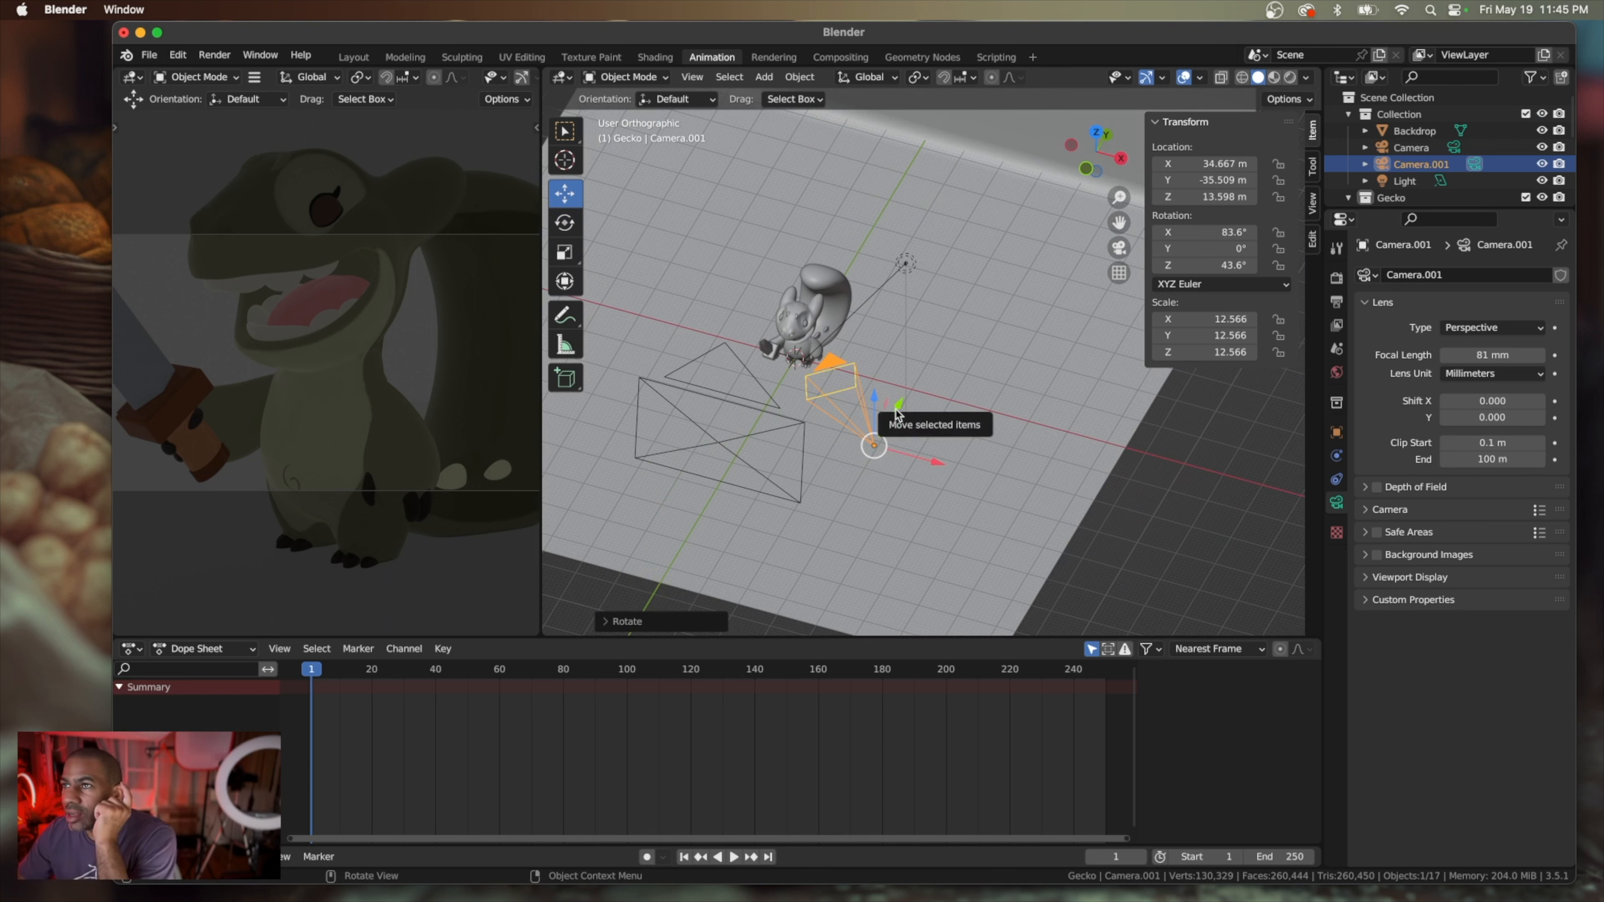
left_click(890, 77)
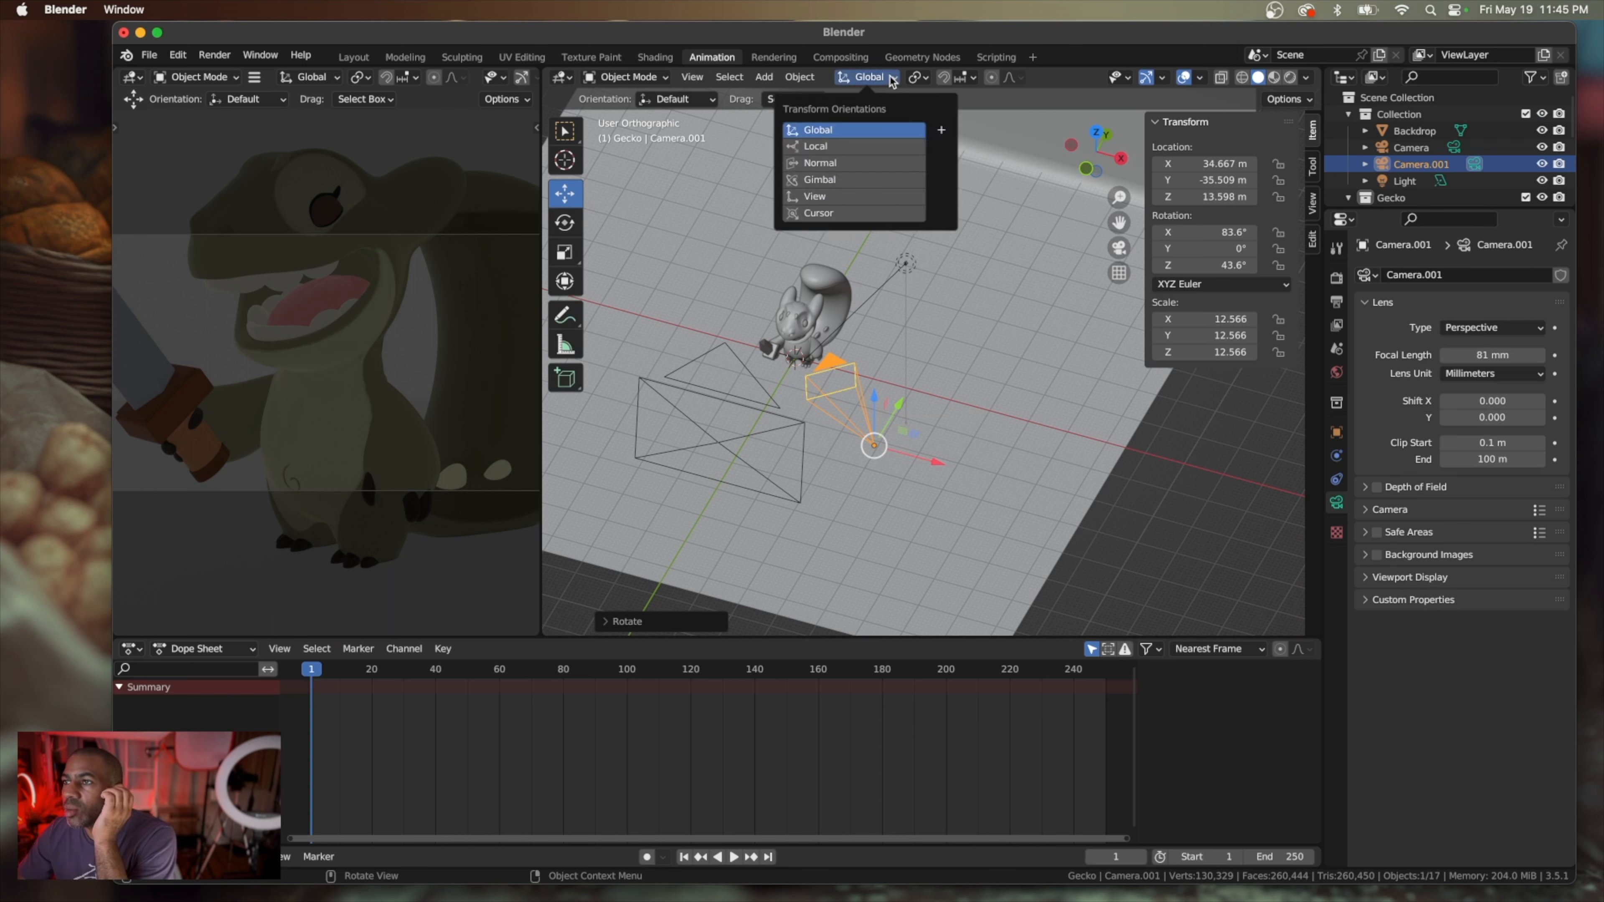
left_click(889, 146)
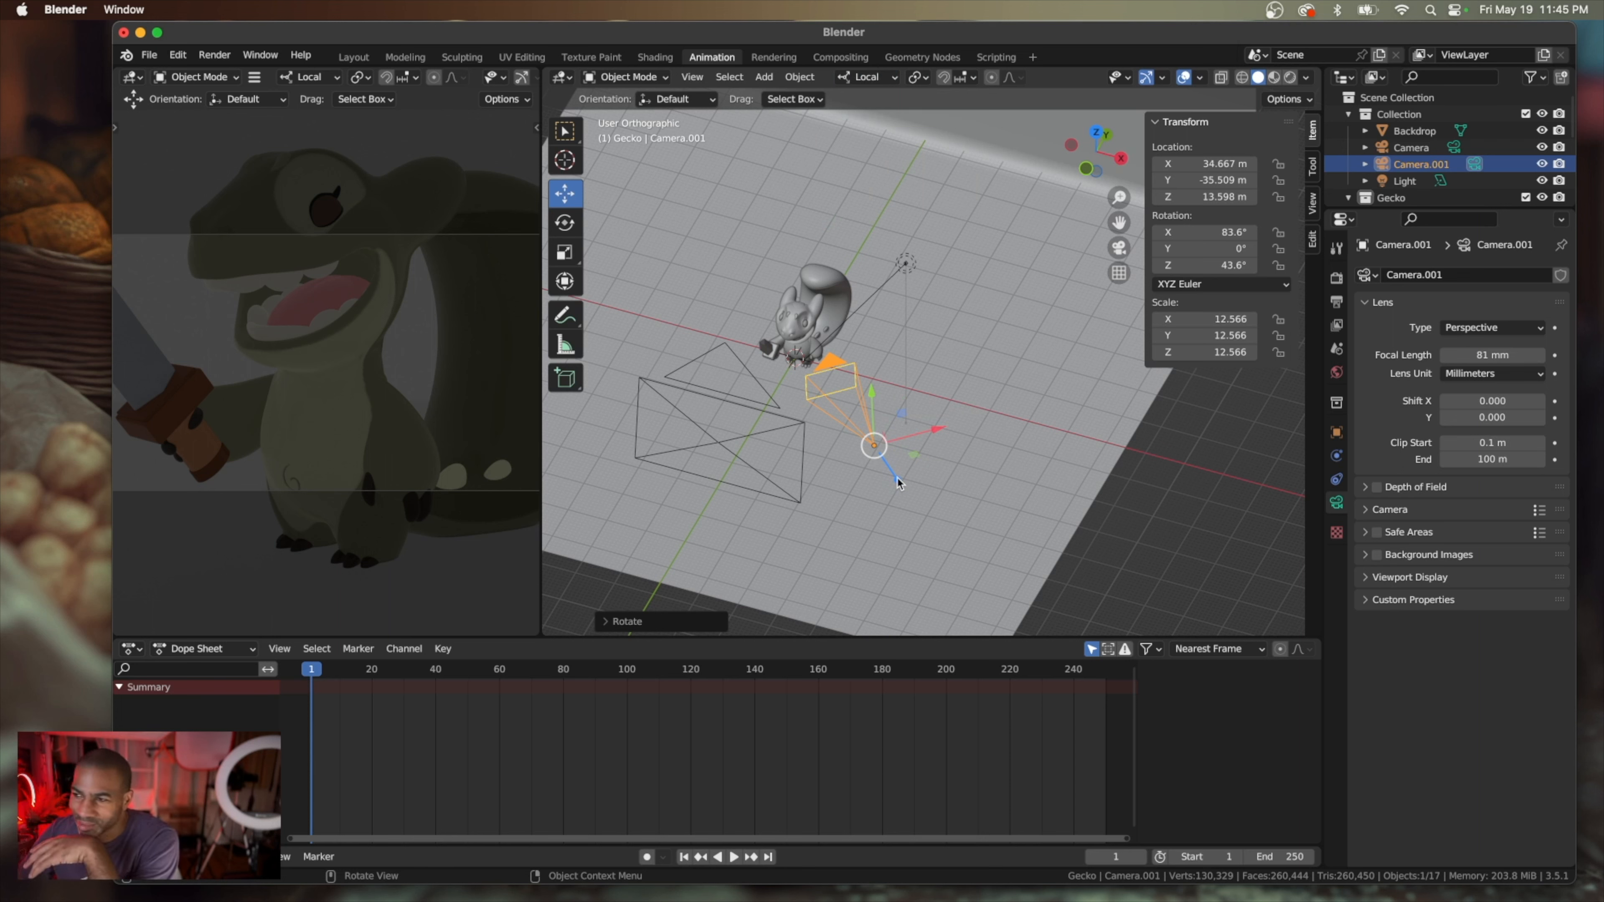
left_click_drag(900, 483, 945, 549)
scroll(923, 542, "down", 10)
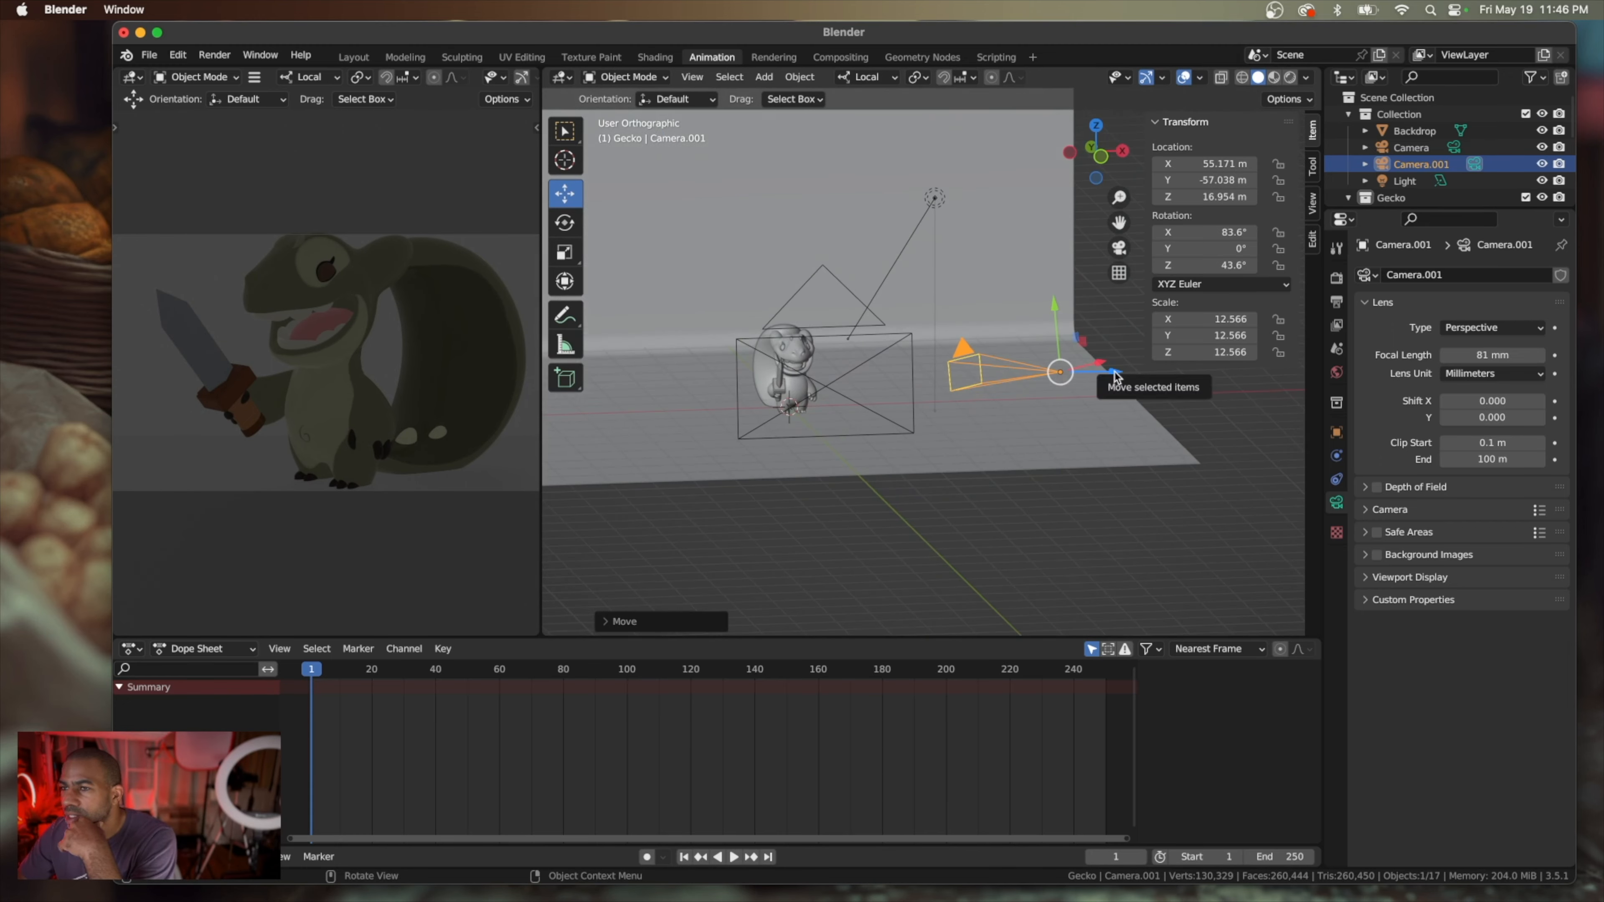
Try to pull the camera farther back along its viewing axis to about X 70.59 m, Y -73.23 m, Z 19.48 m
left_click_drag(1113, 380, 1196, 386)
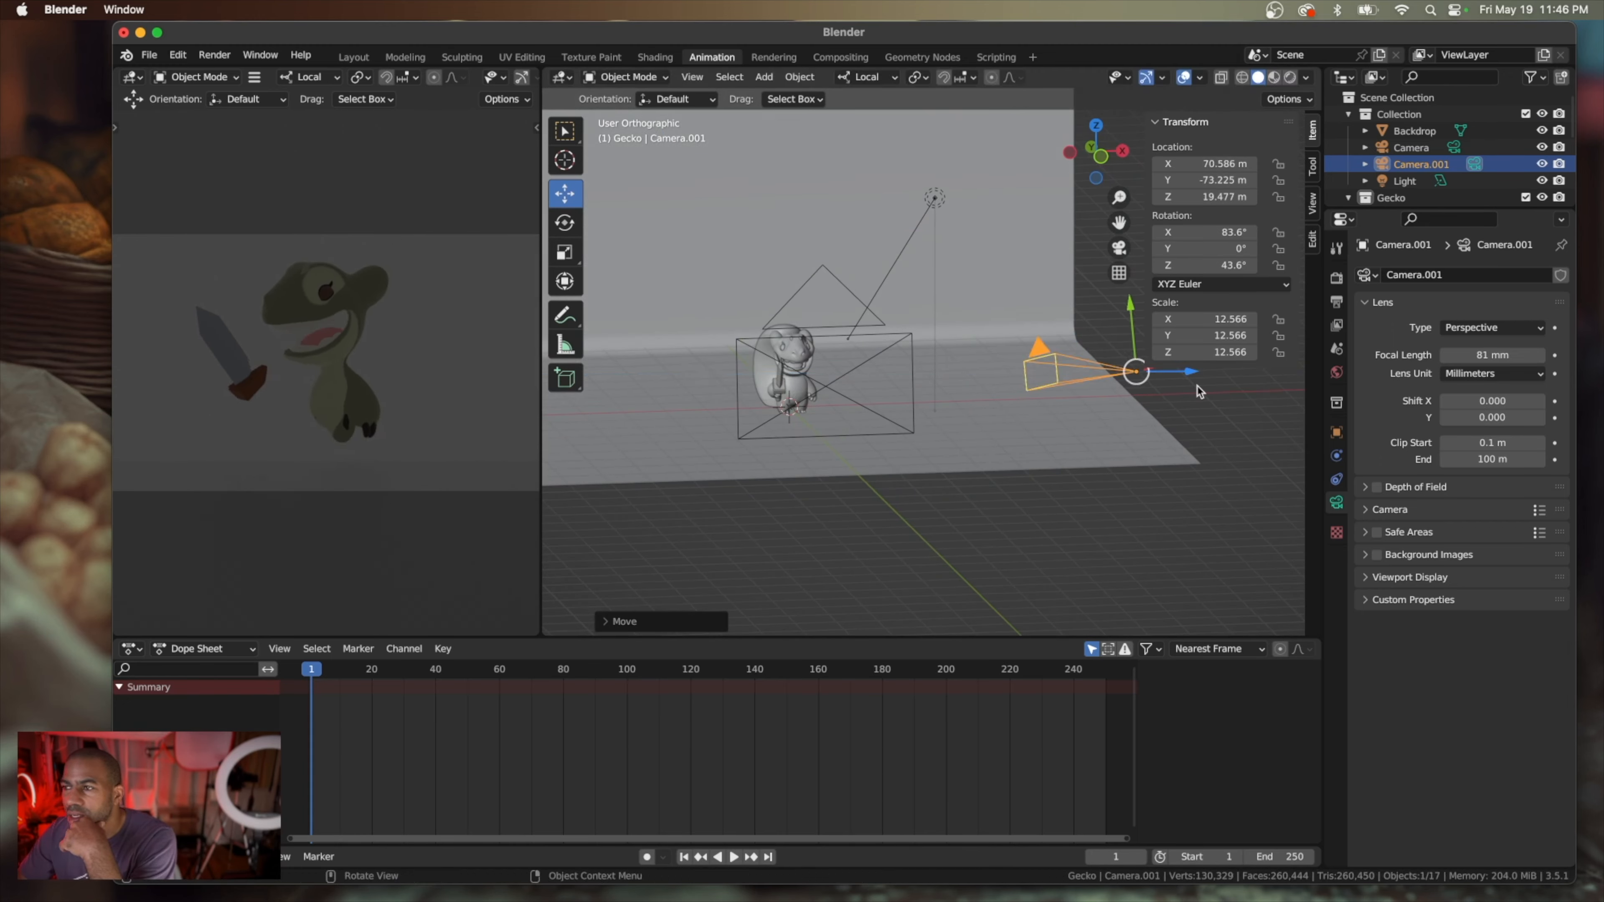
middle_click_drag(1065, 459, 1044, 465)
scroll(1043, 464, "down", 5)
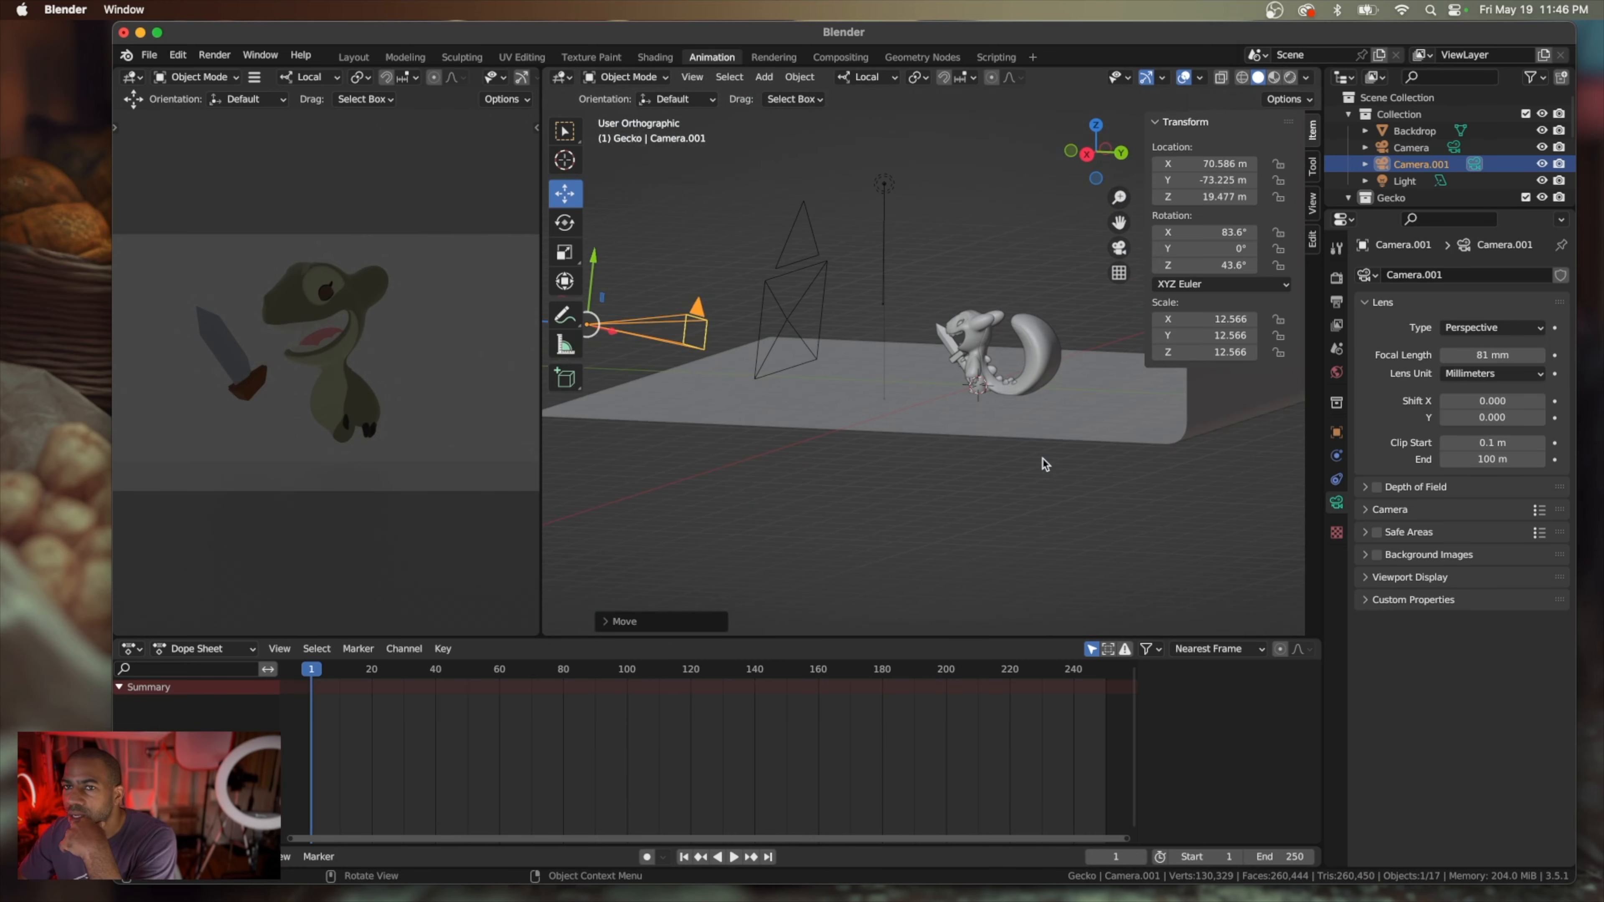
scroll(1044, 464, "left", 10)
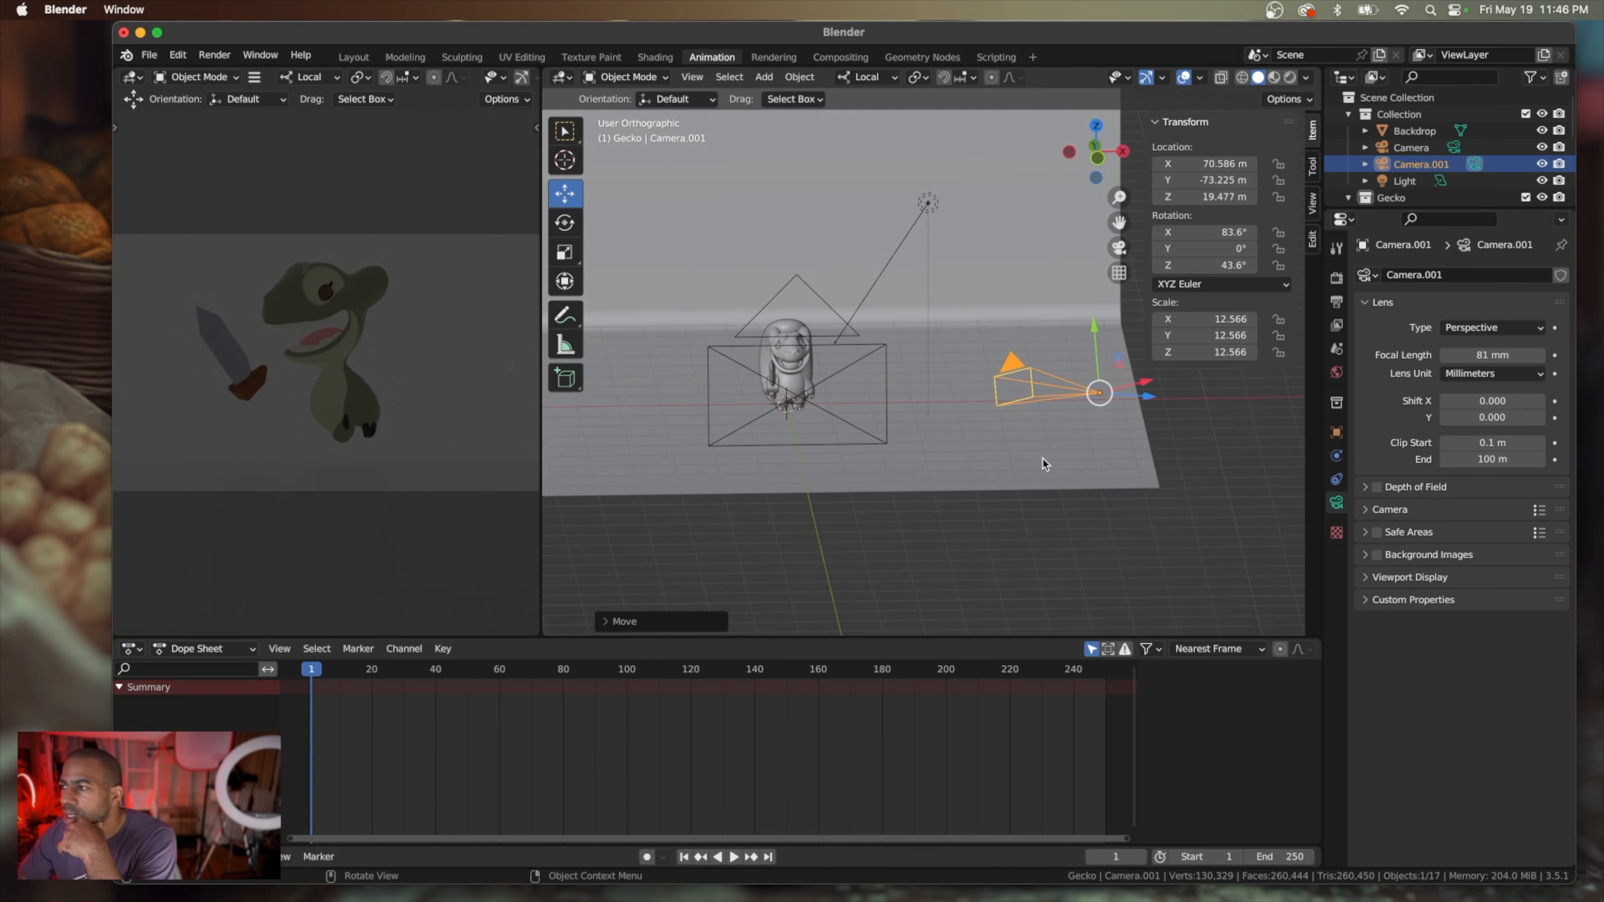
key("super+z")
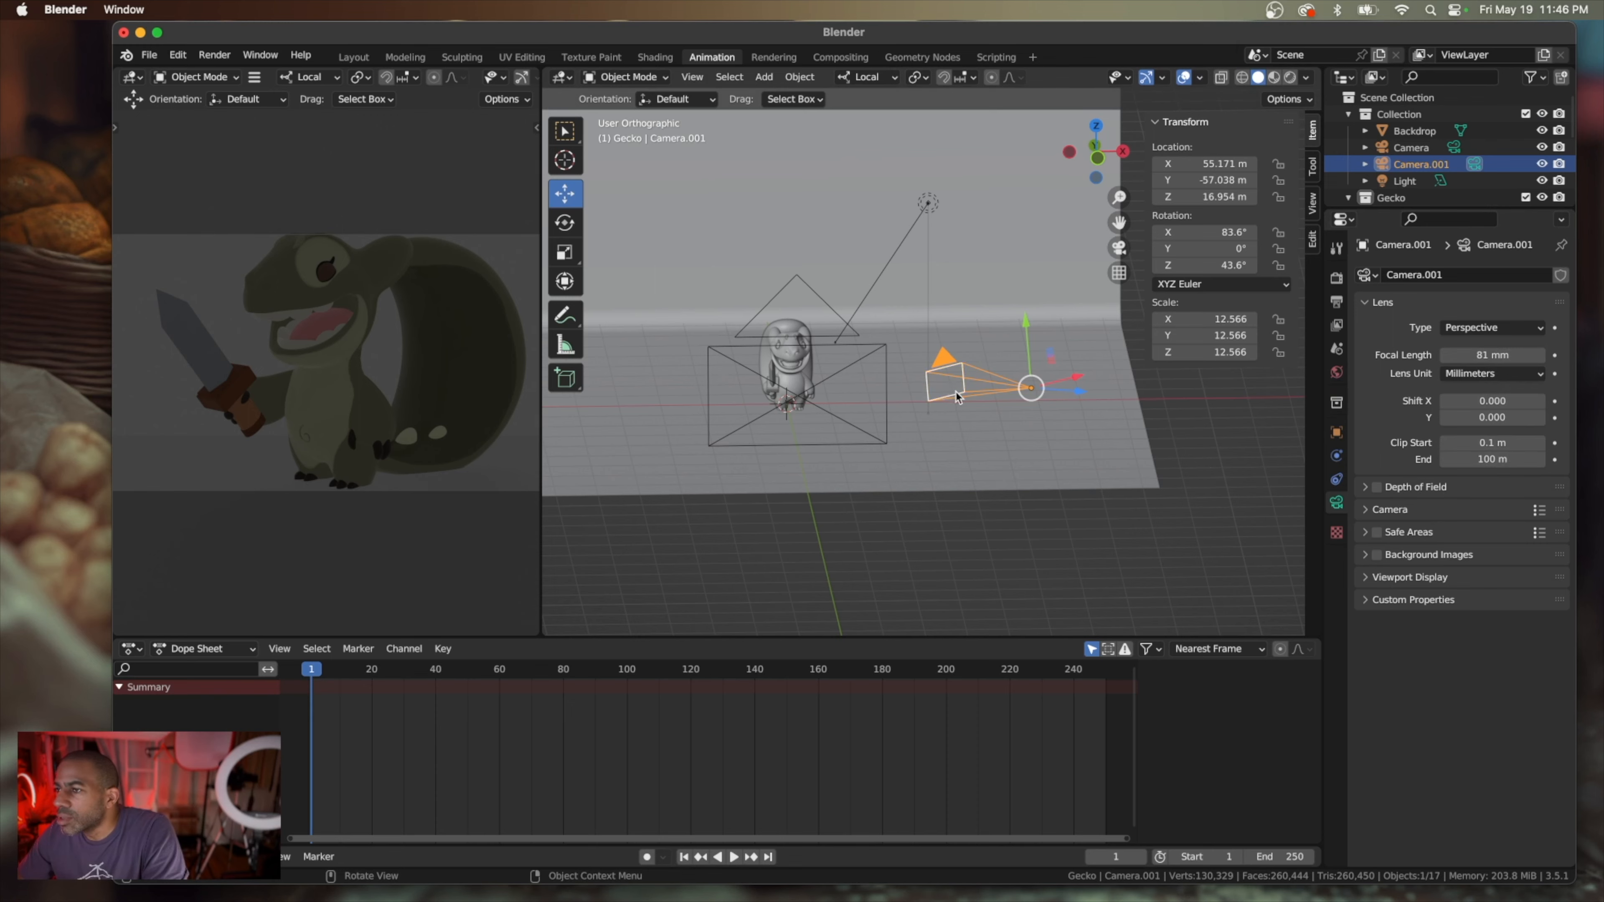
Expand the second camera's Camera settings and set its sensor size to 52 mm
middle_click_drag(957, 396, 840, 297)
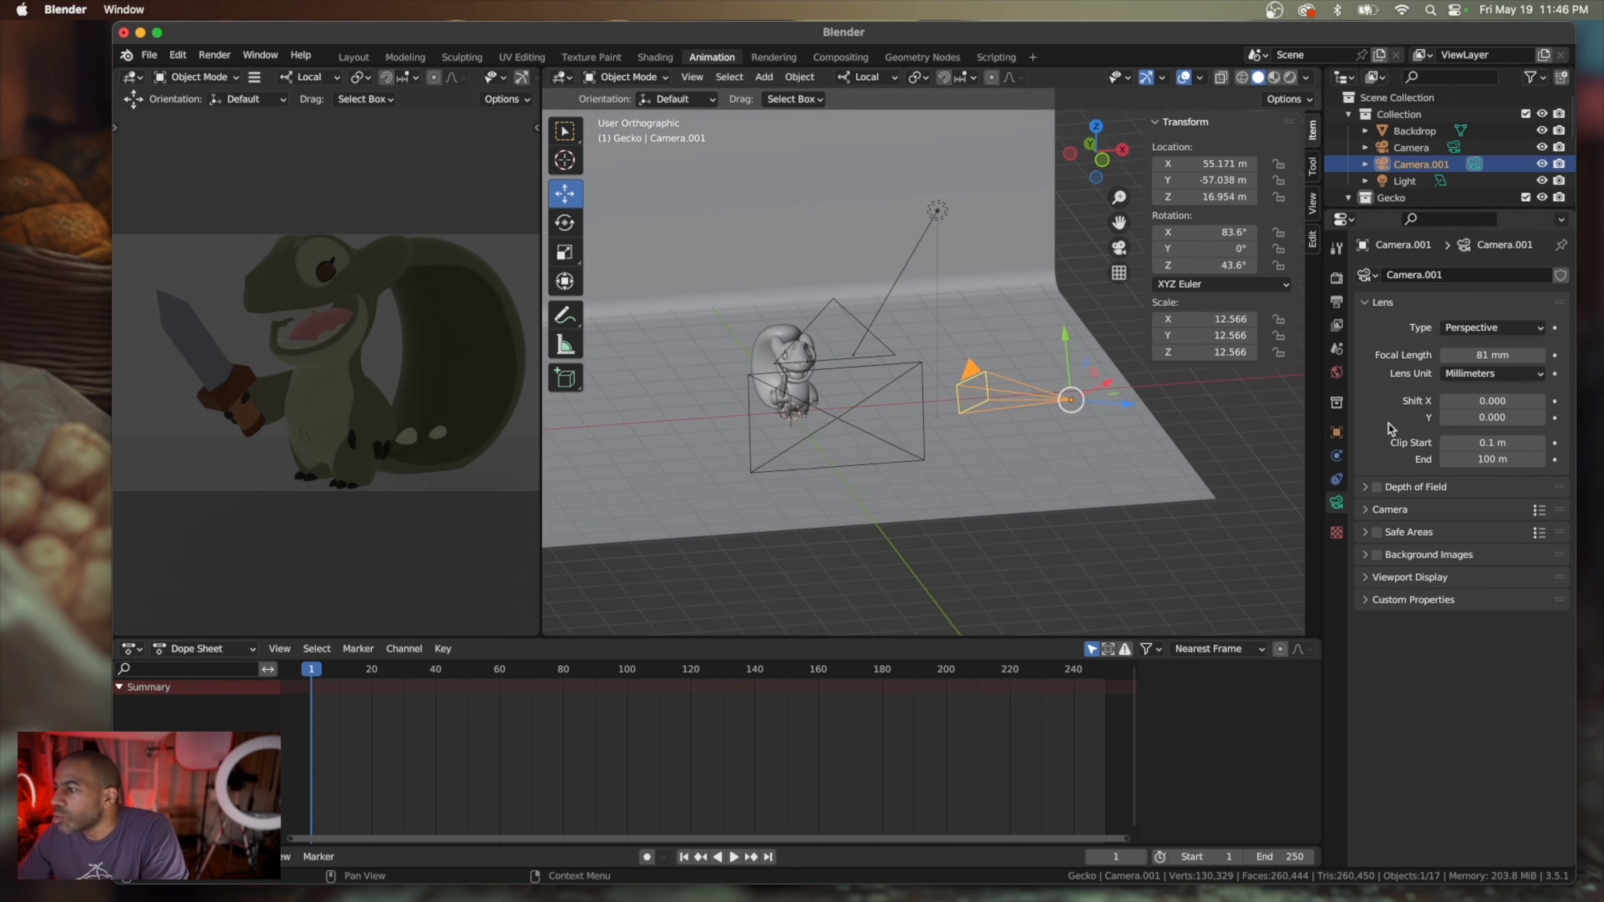
left_click(1337, 280)
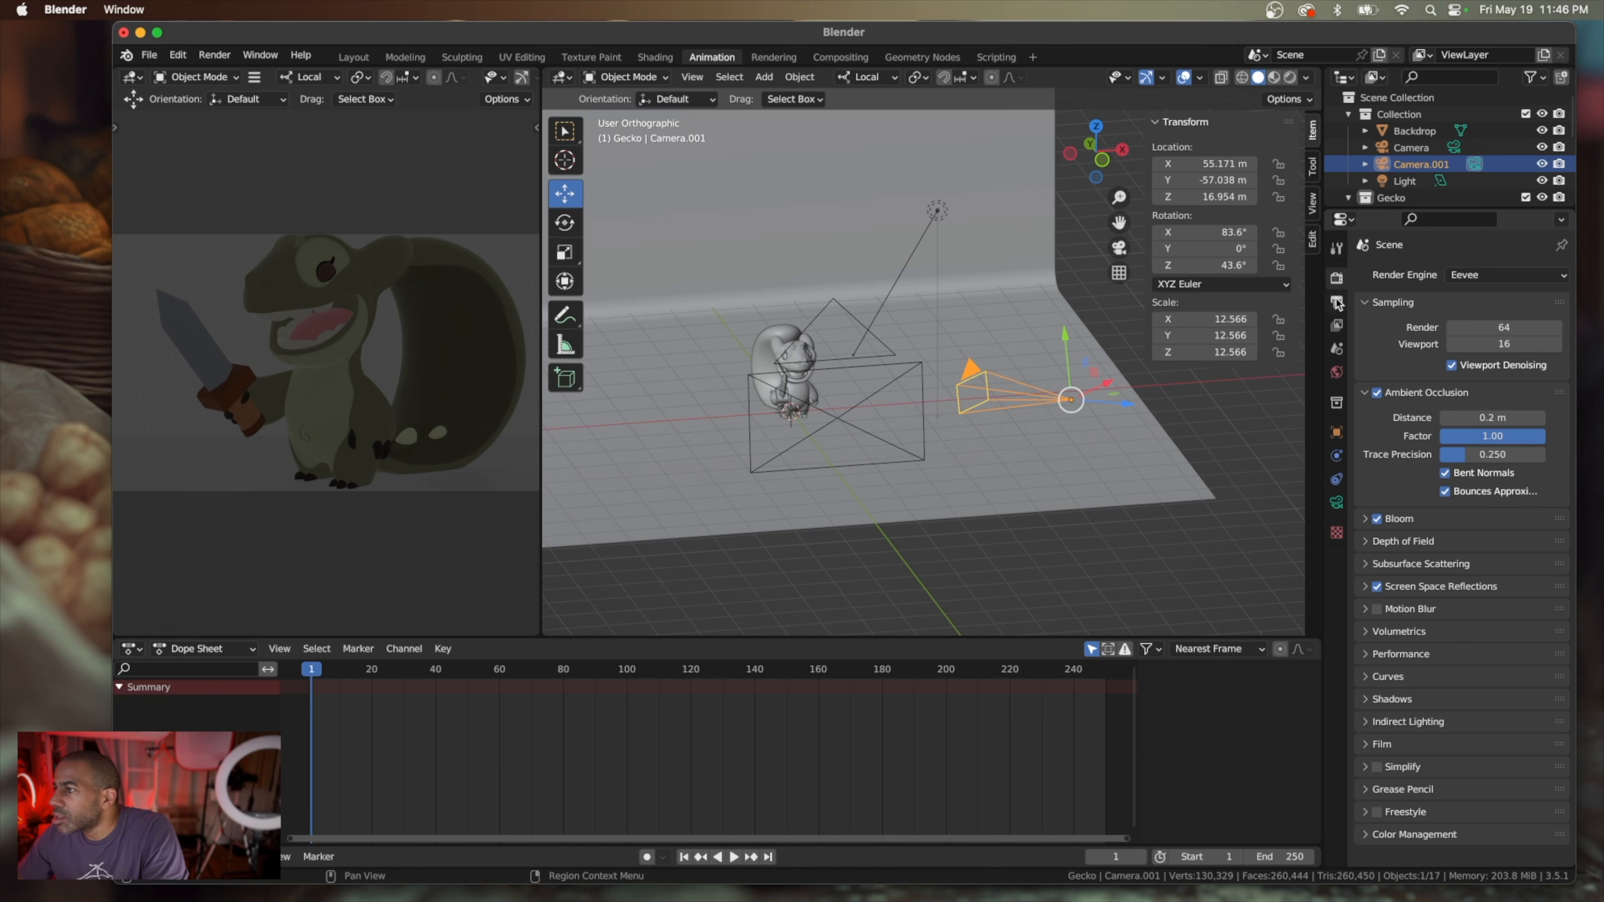
left_click(1337, 303)
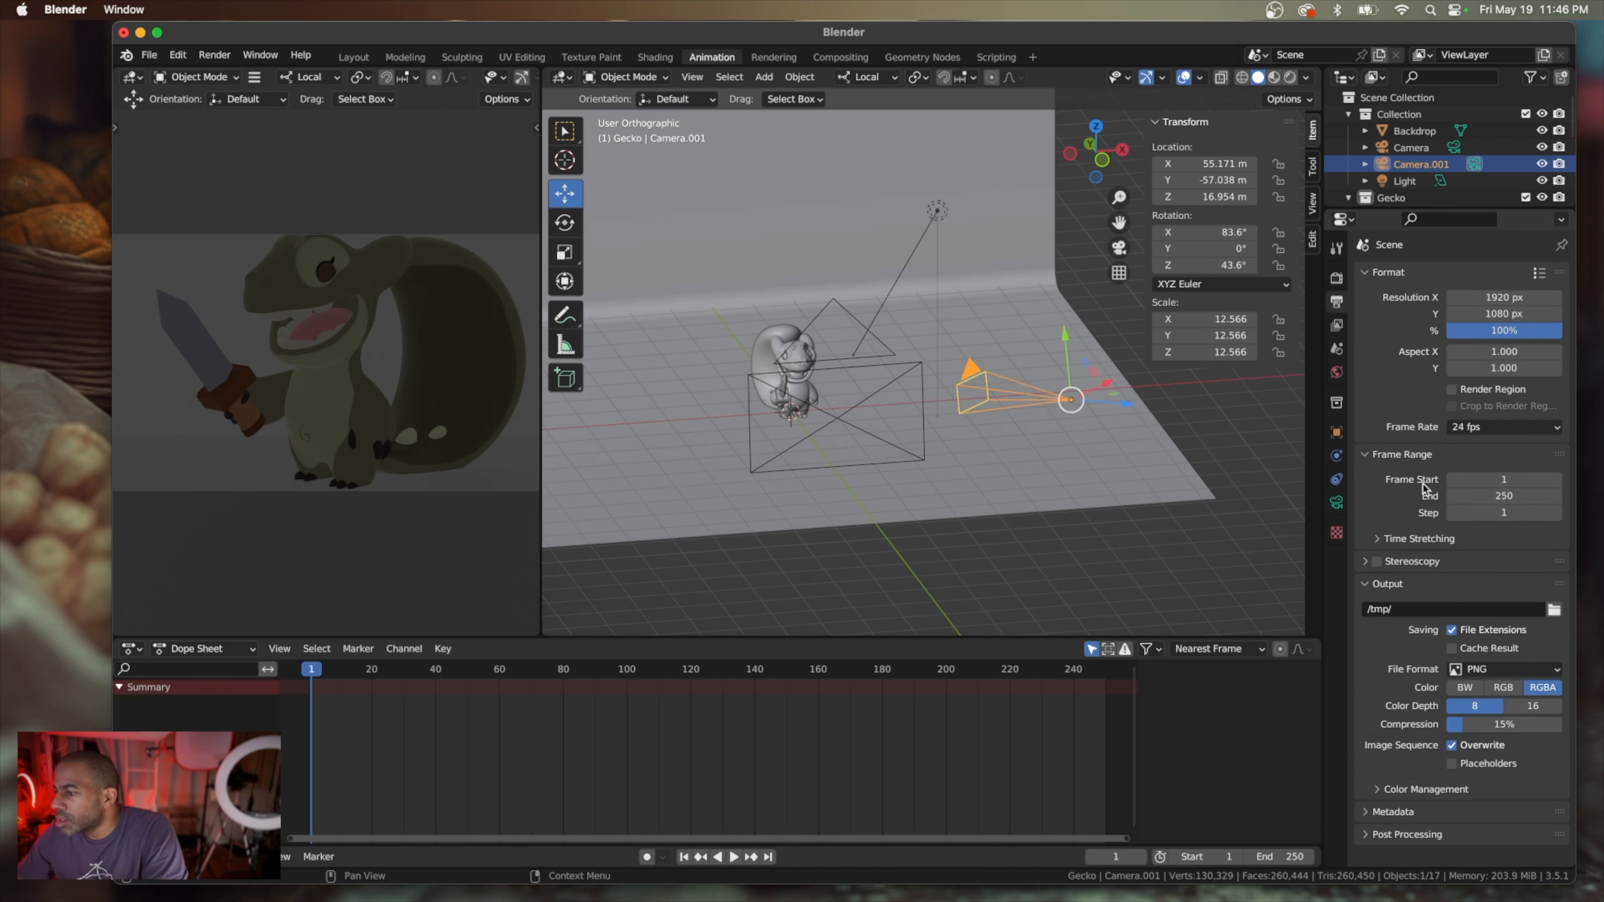
left_click(1337, 374)
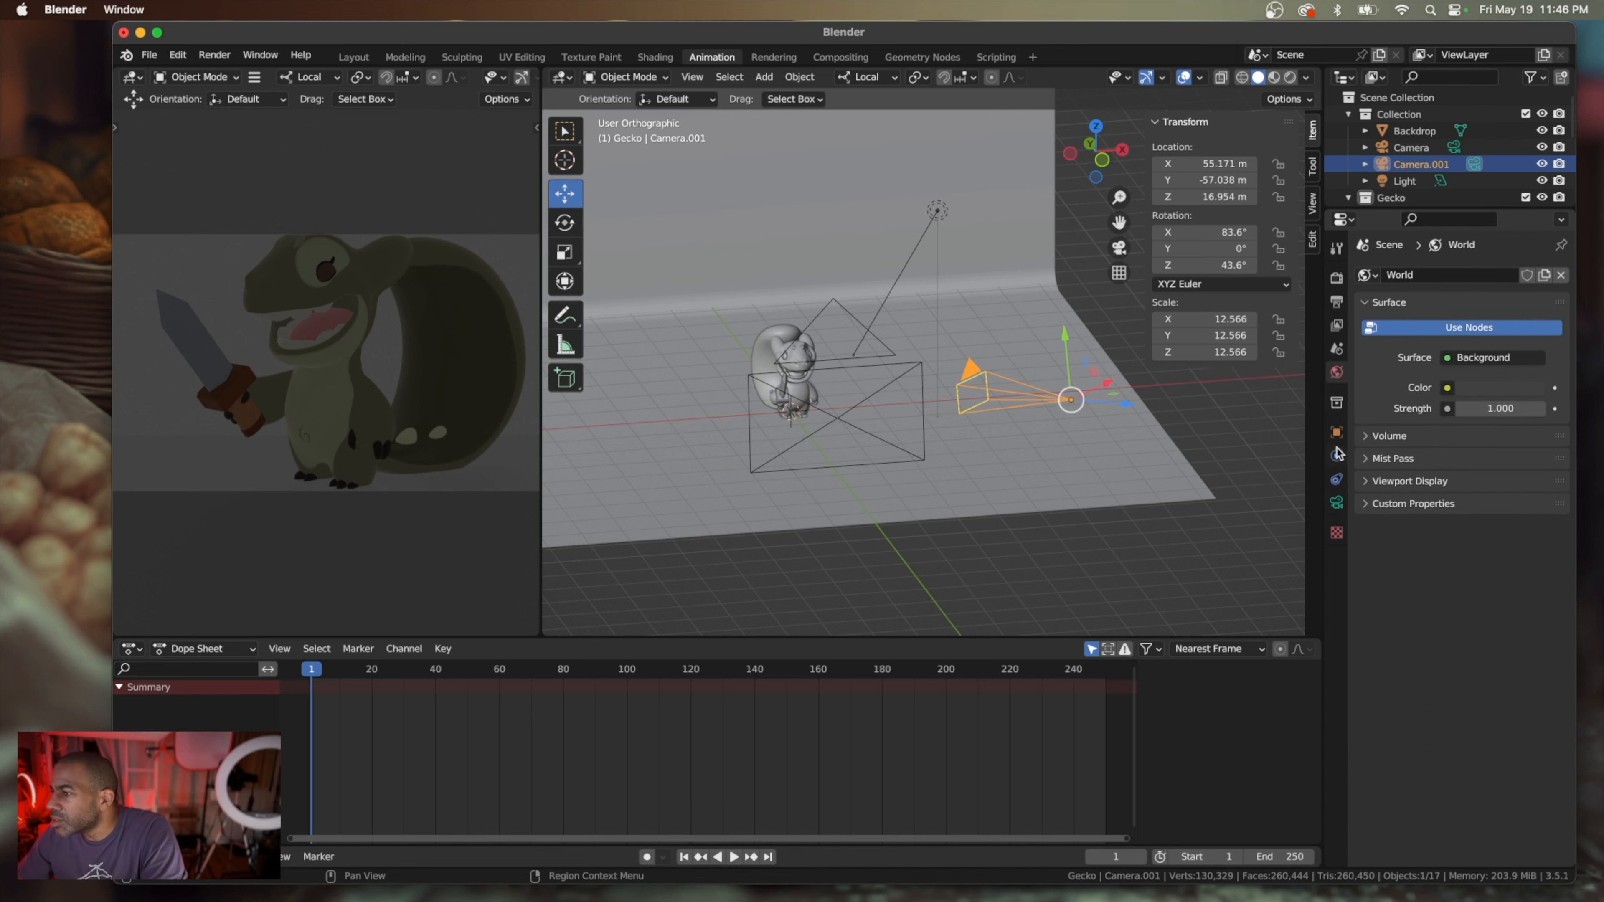
left_click(1337, 504)
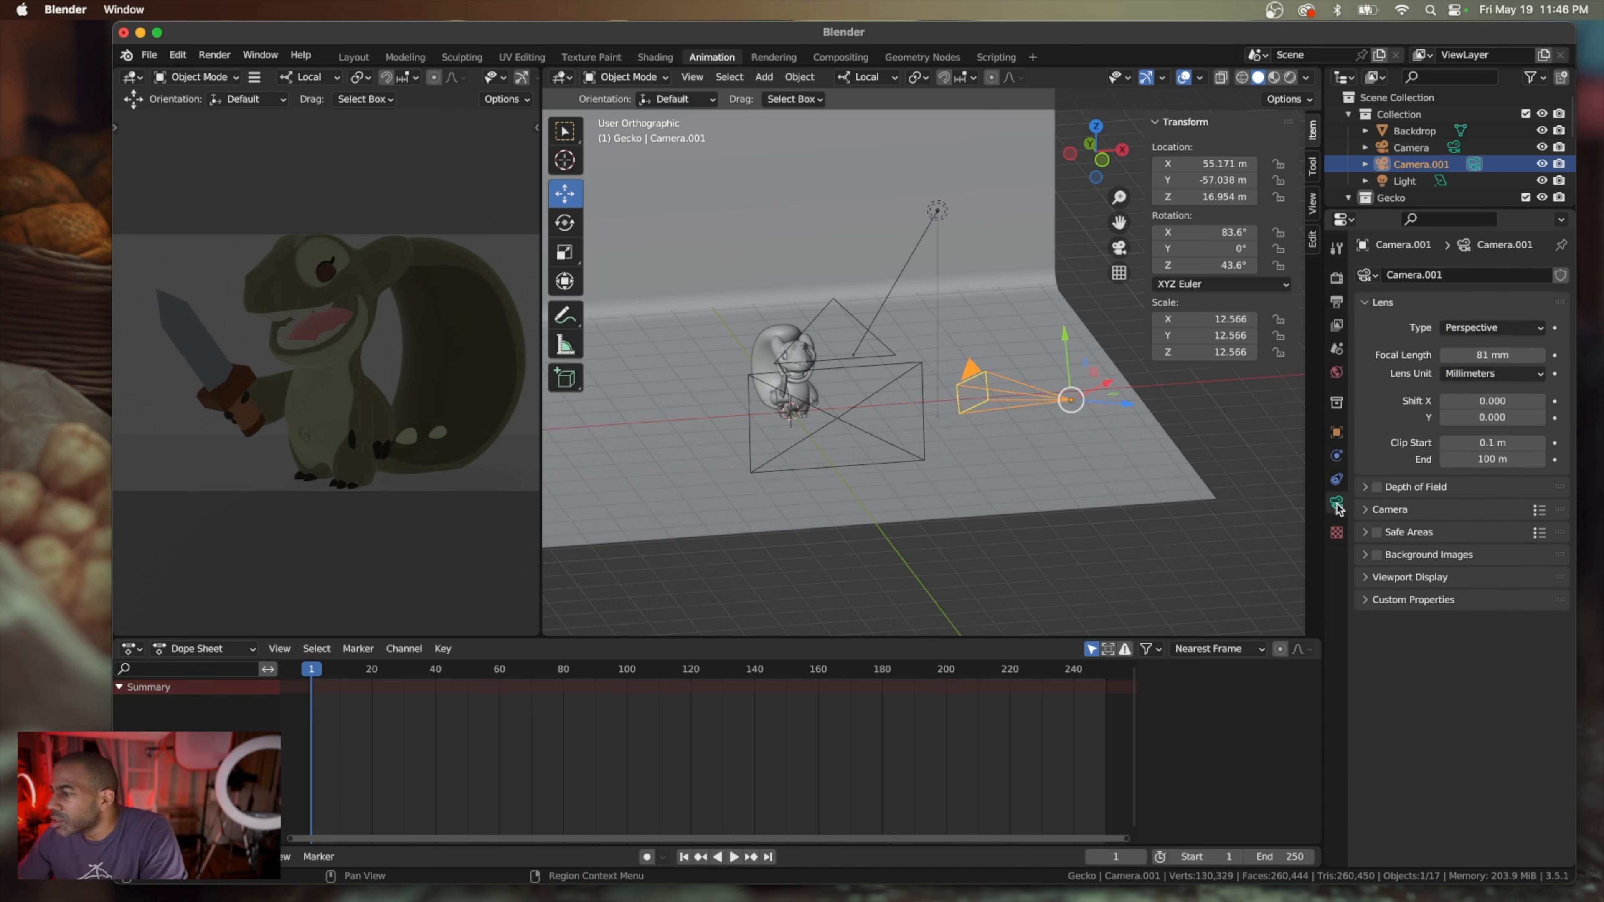
left_click(1366, 491)
left_click(1367, 492)
left_click(1365, 508)
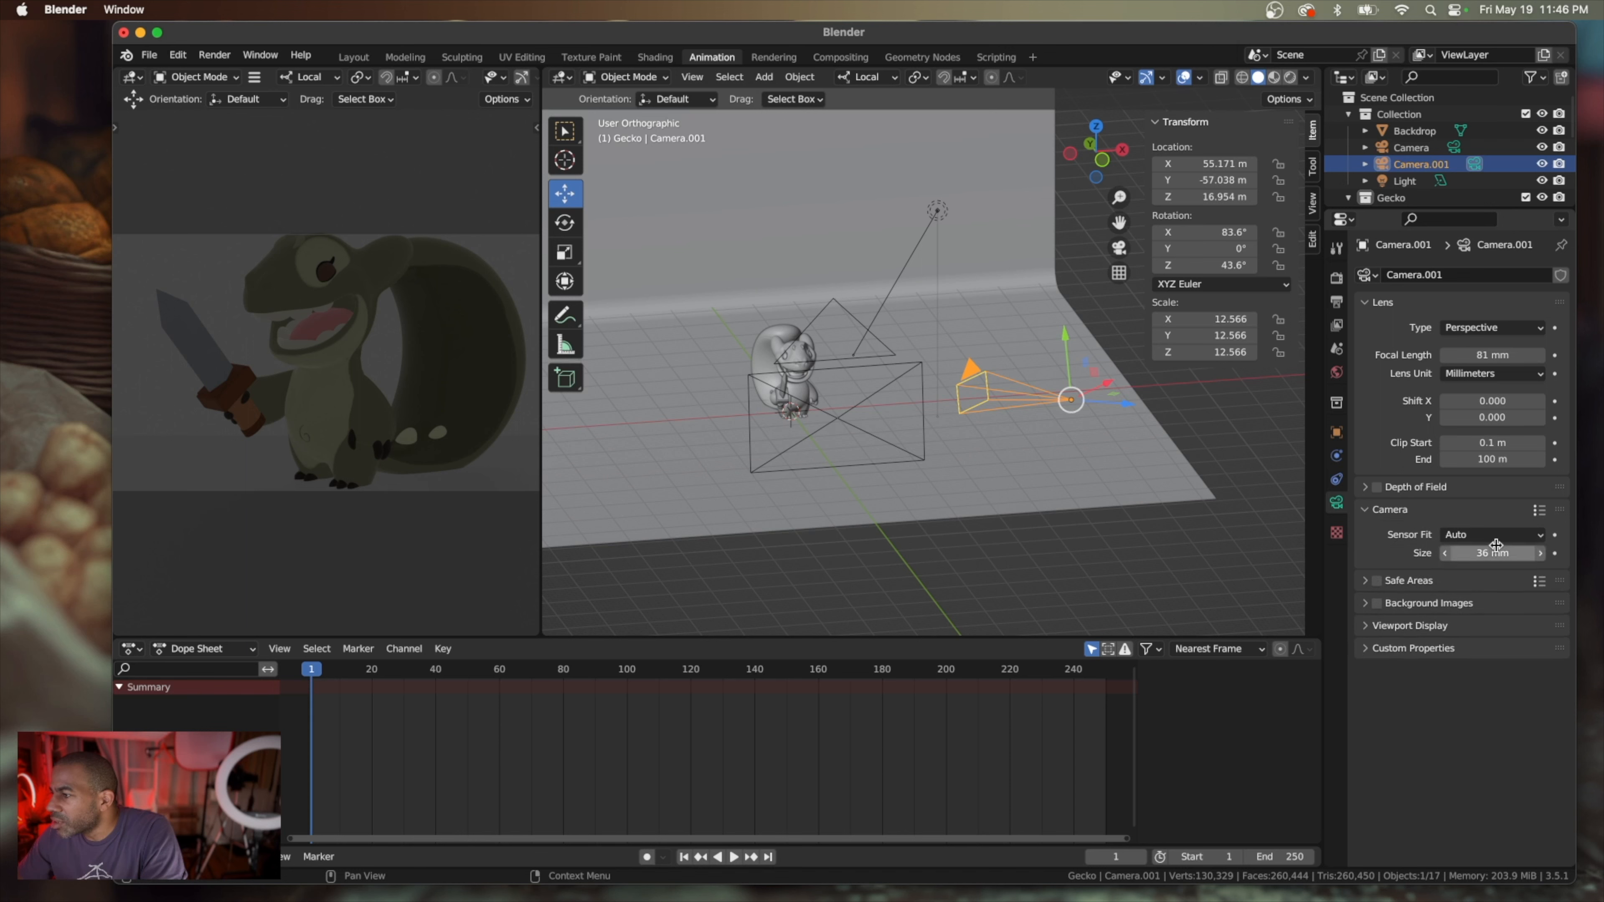
left_click_drag(1494, 554, 1545, 554)
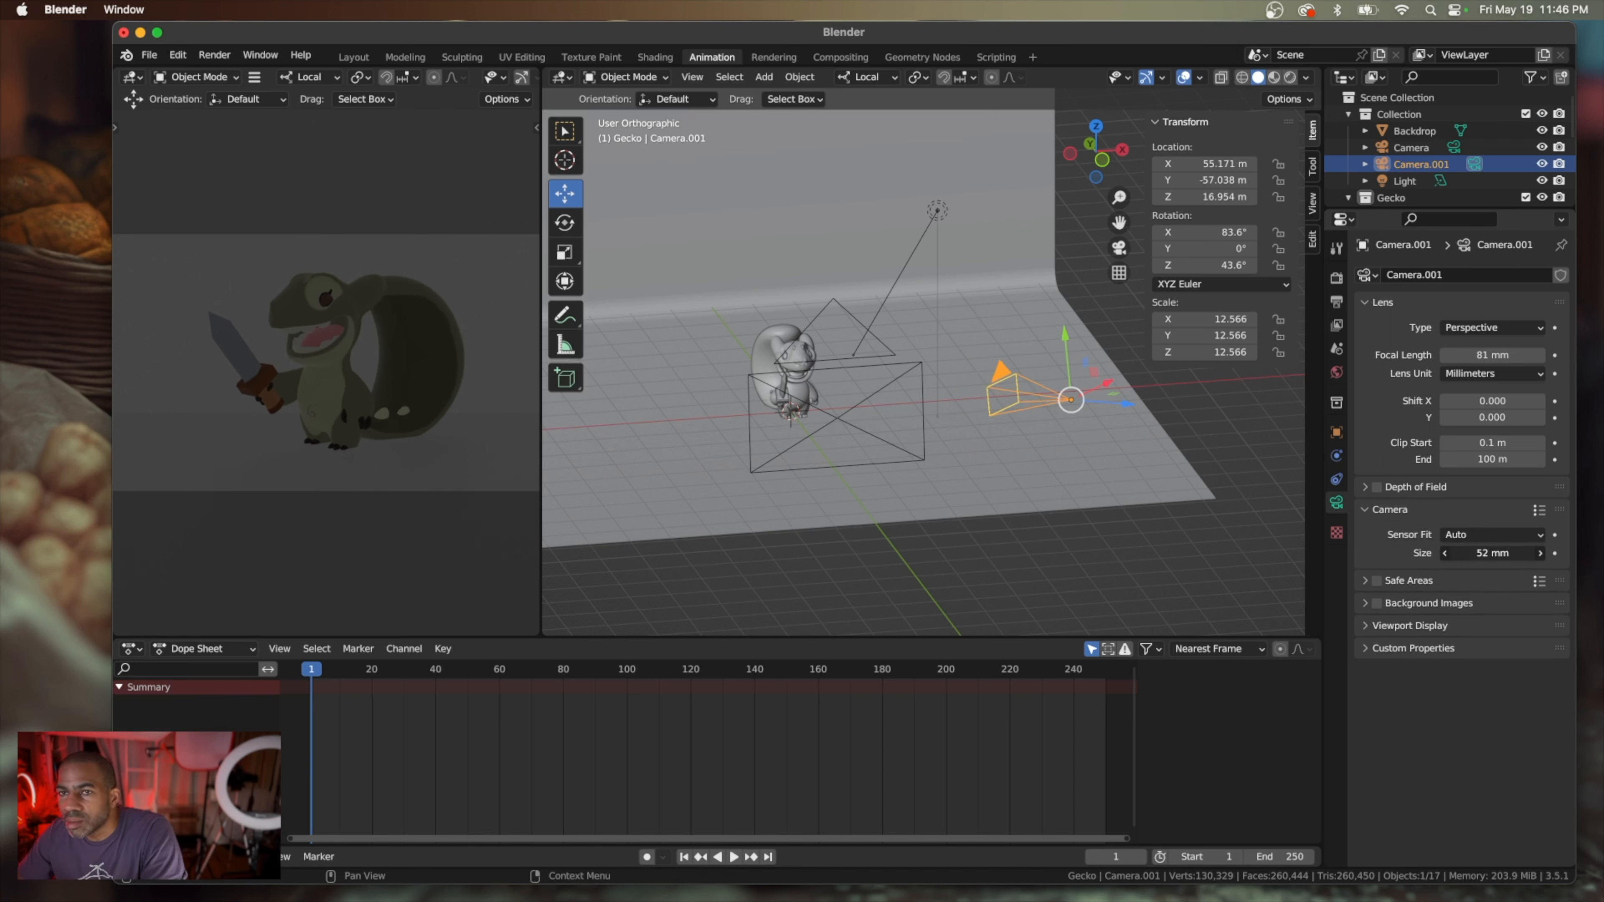
Move the second camera farther toward the gecko's tail side, to about X 47.36 m, Y -20.58 m, Z 13.37 m
middle_click_drag(1182, 568, 1167, 568)
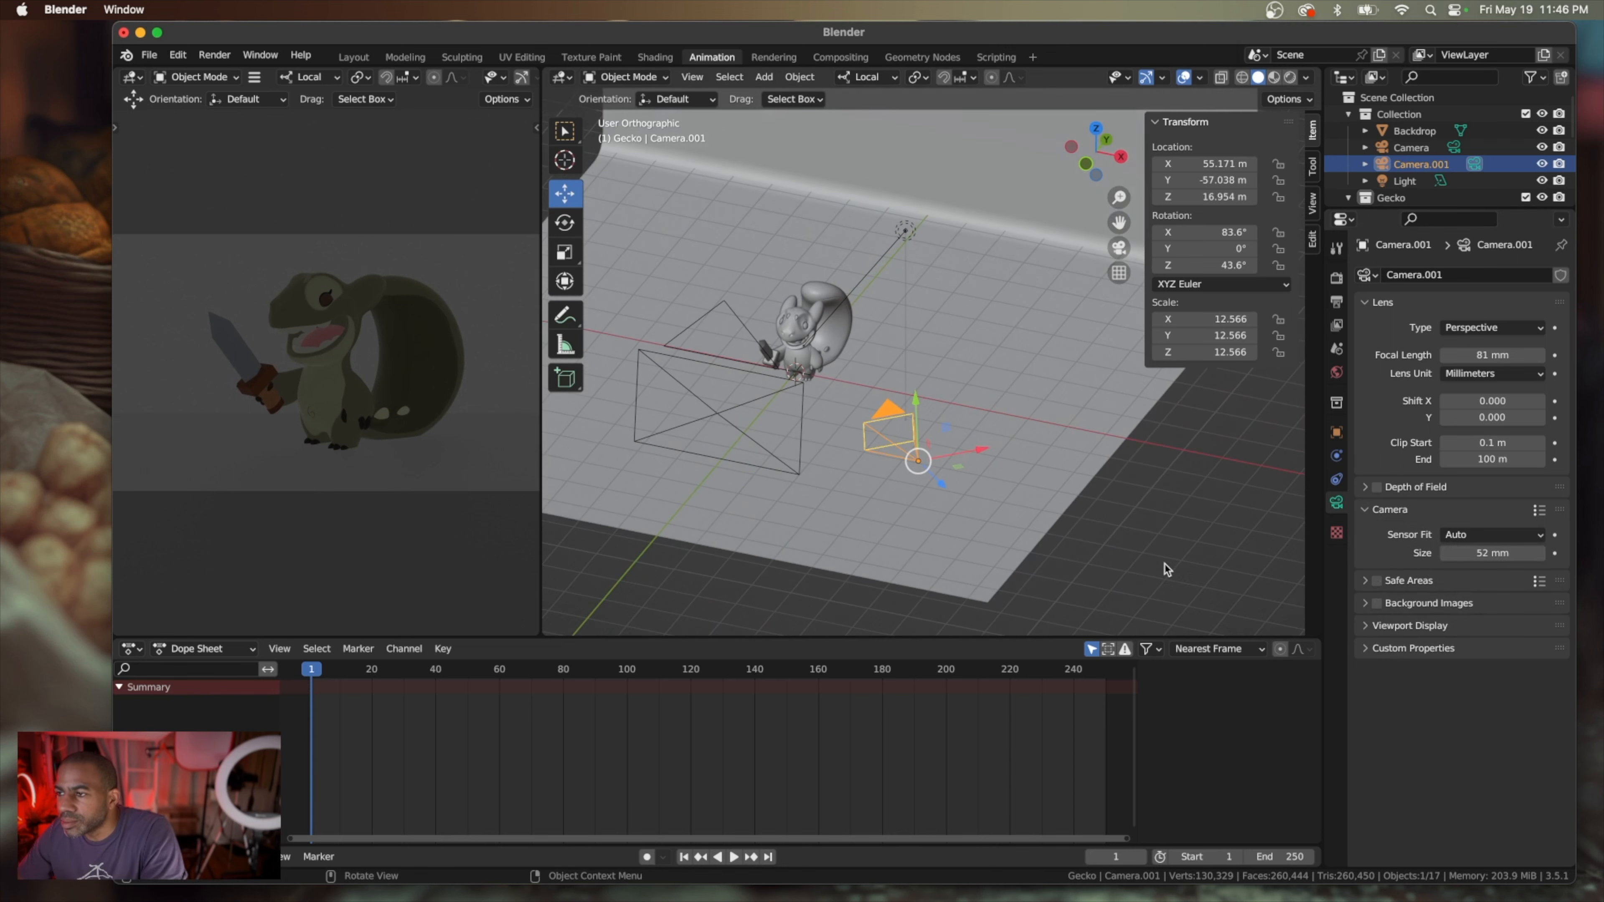
mouse_move(978, 453)
left_mouse_down()
mouse_move(1061, 436)
mouse_move(998, 454)
mouse_move(969, 423)
left_mouse_up()
middle_click_drag(970, 423, 929, 354)
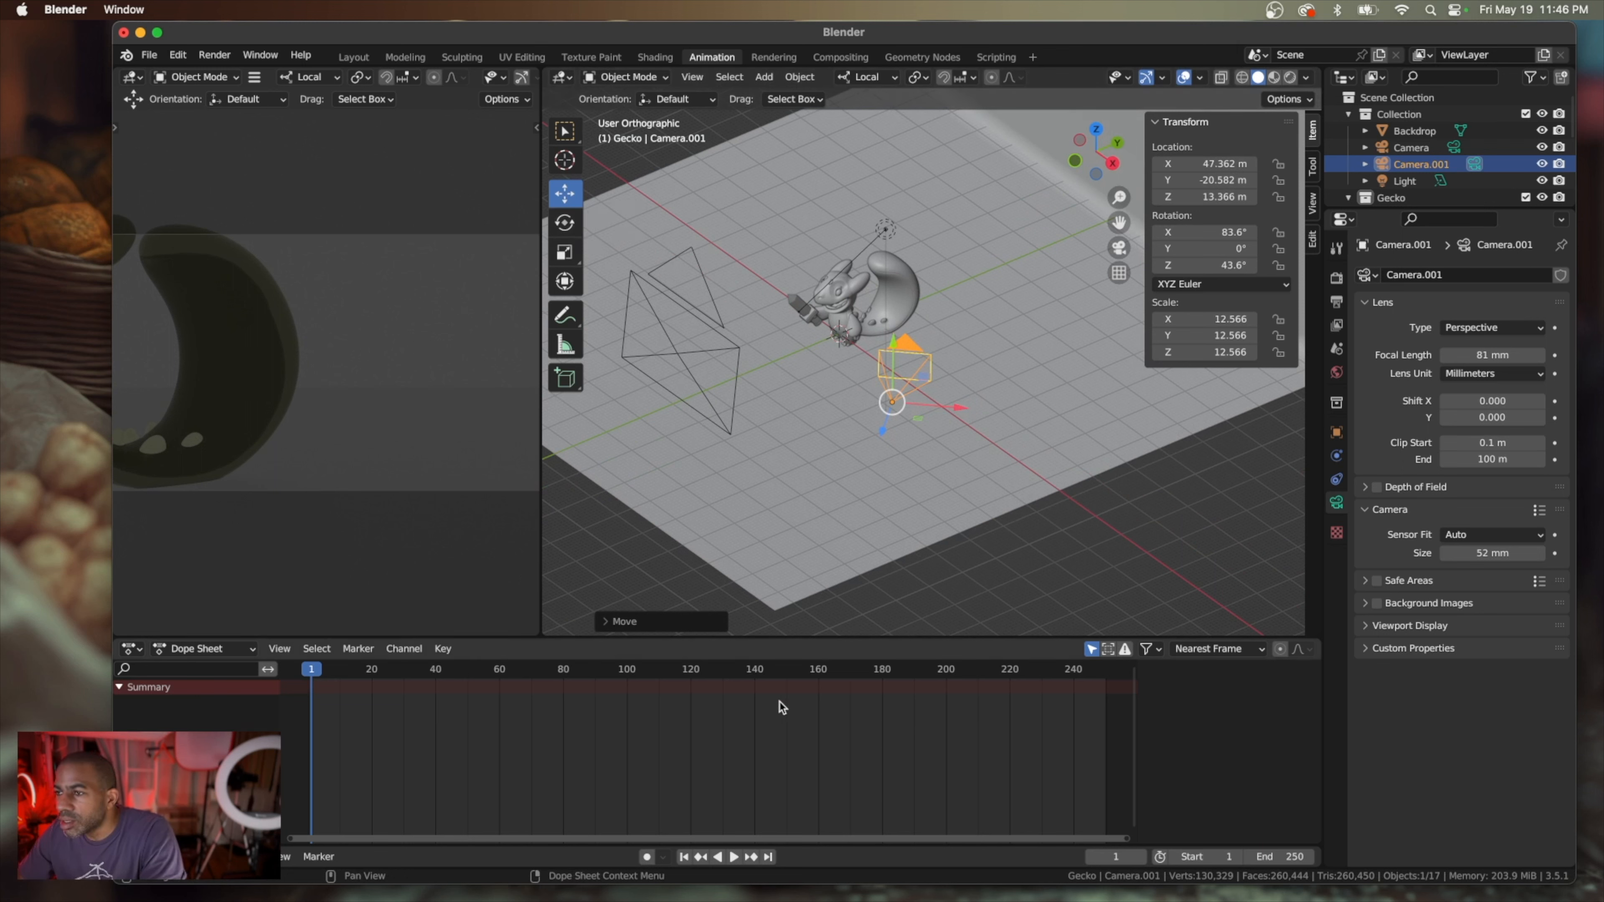
Rotate the second camera toward the gecko and tilt it downward, to about X 75.5°, Y 2.14°, Z 62.9°
left_click(565, 225)
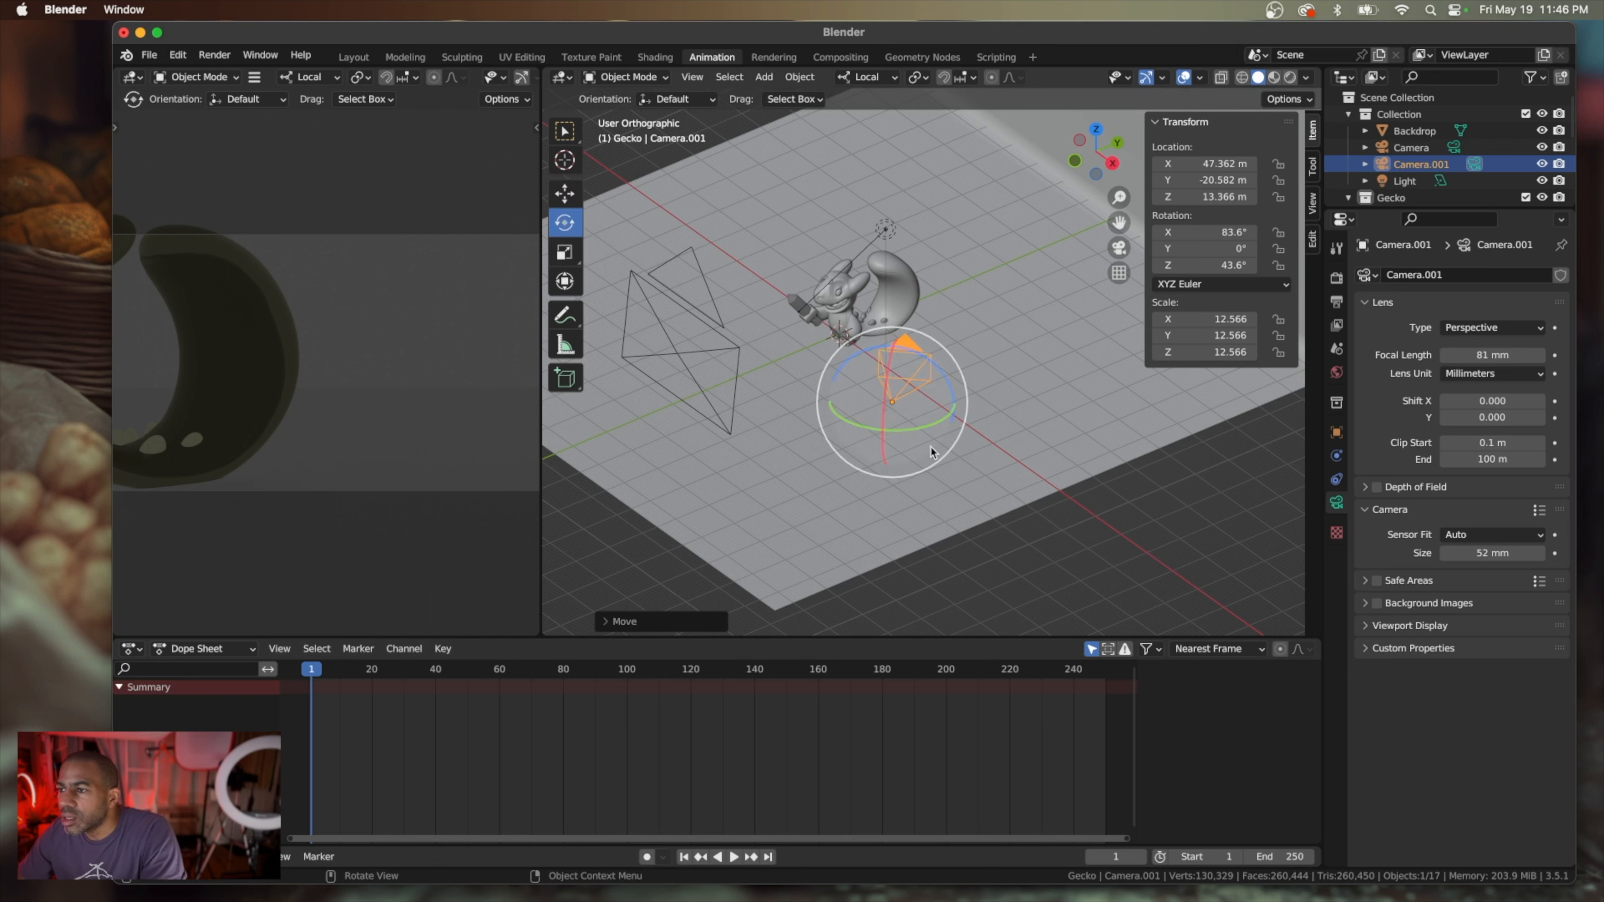
left_click_drag(927, 427, 971, 424)
scroll(935, 424, "down", 6)
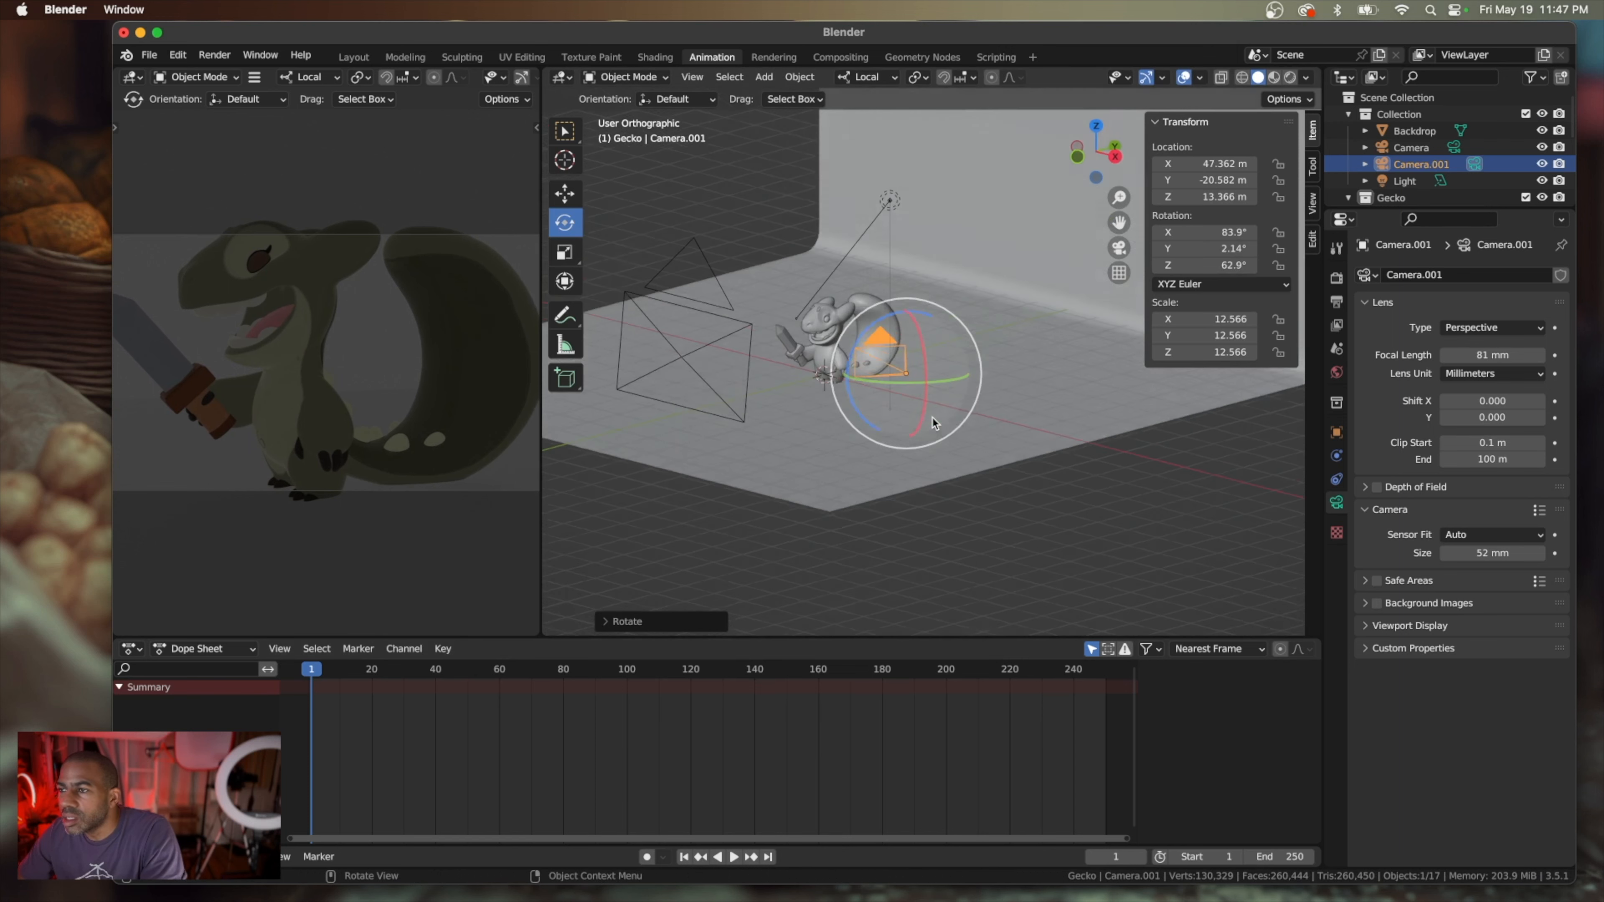
scroll(935, 423, "up", 5)
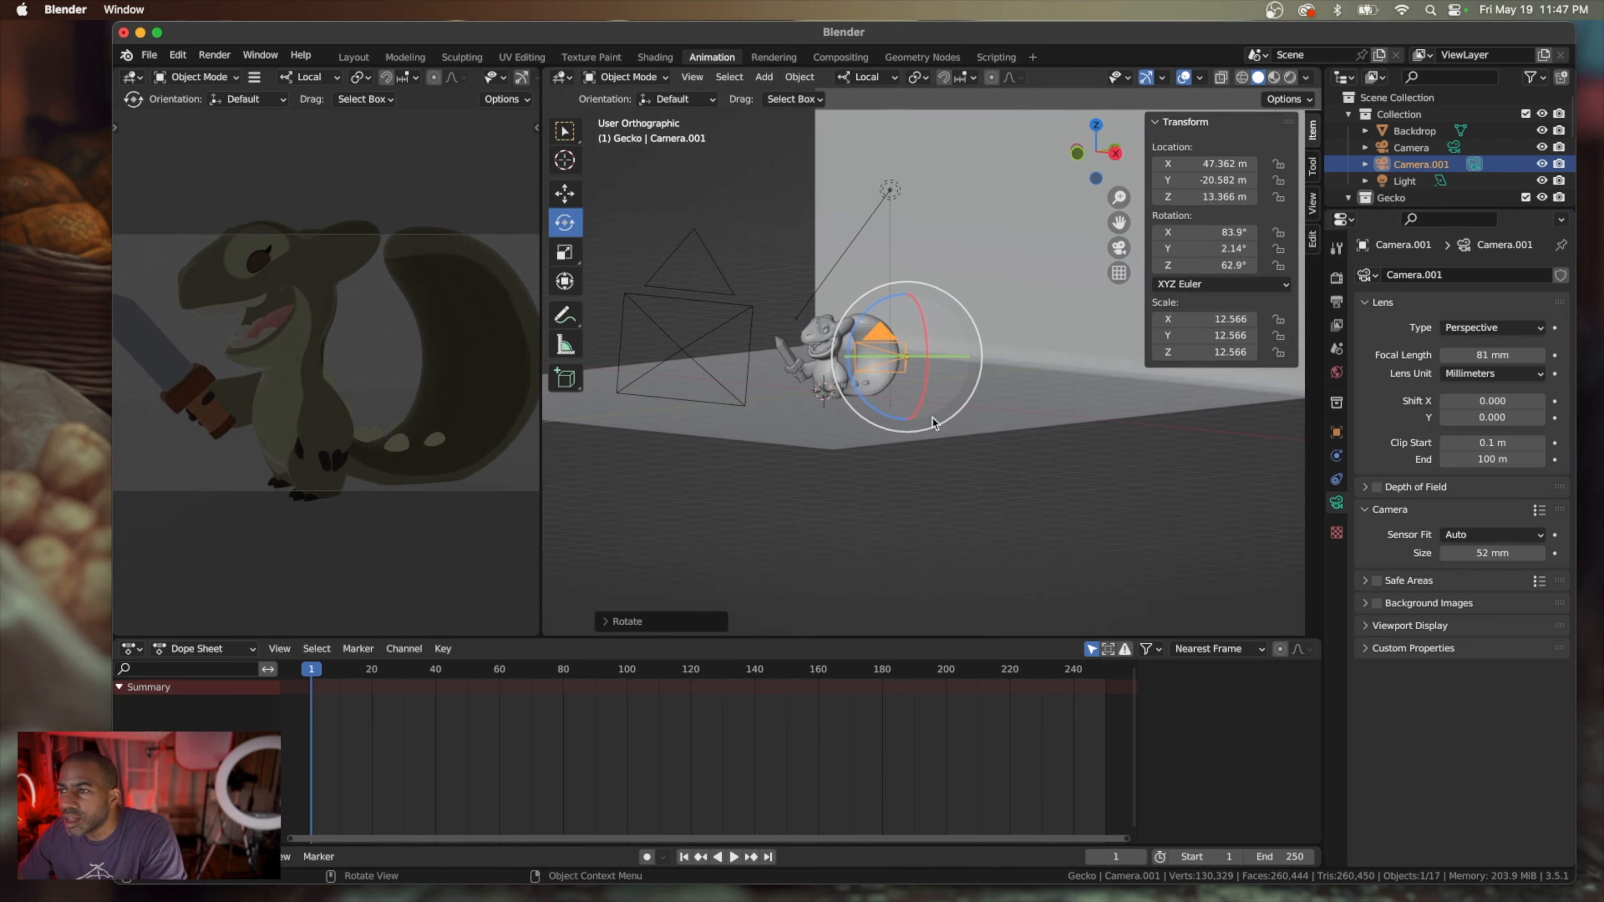
scroll(934, 423, "up", 3)
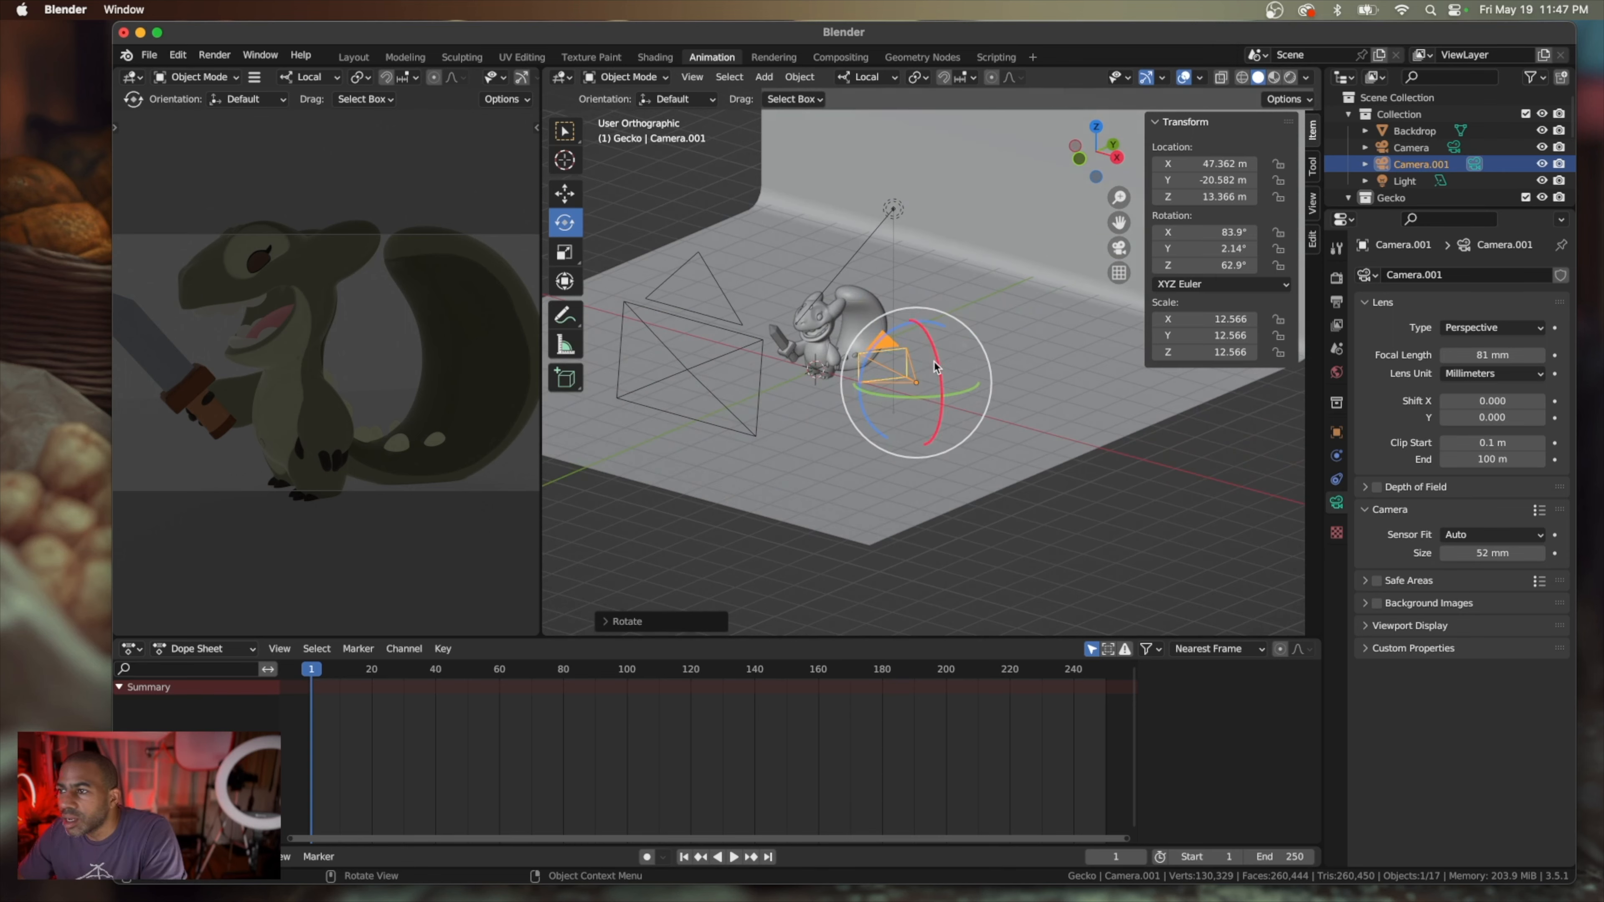
left_click_drag(935, 367, 935, 353)
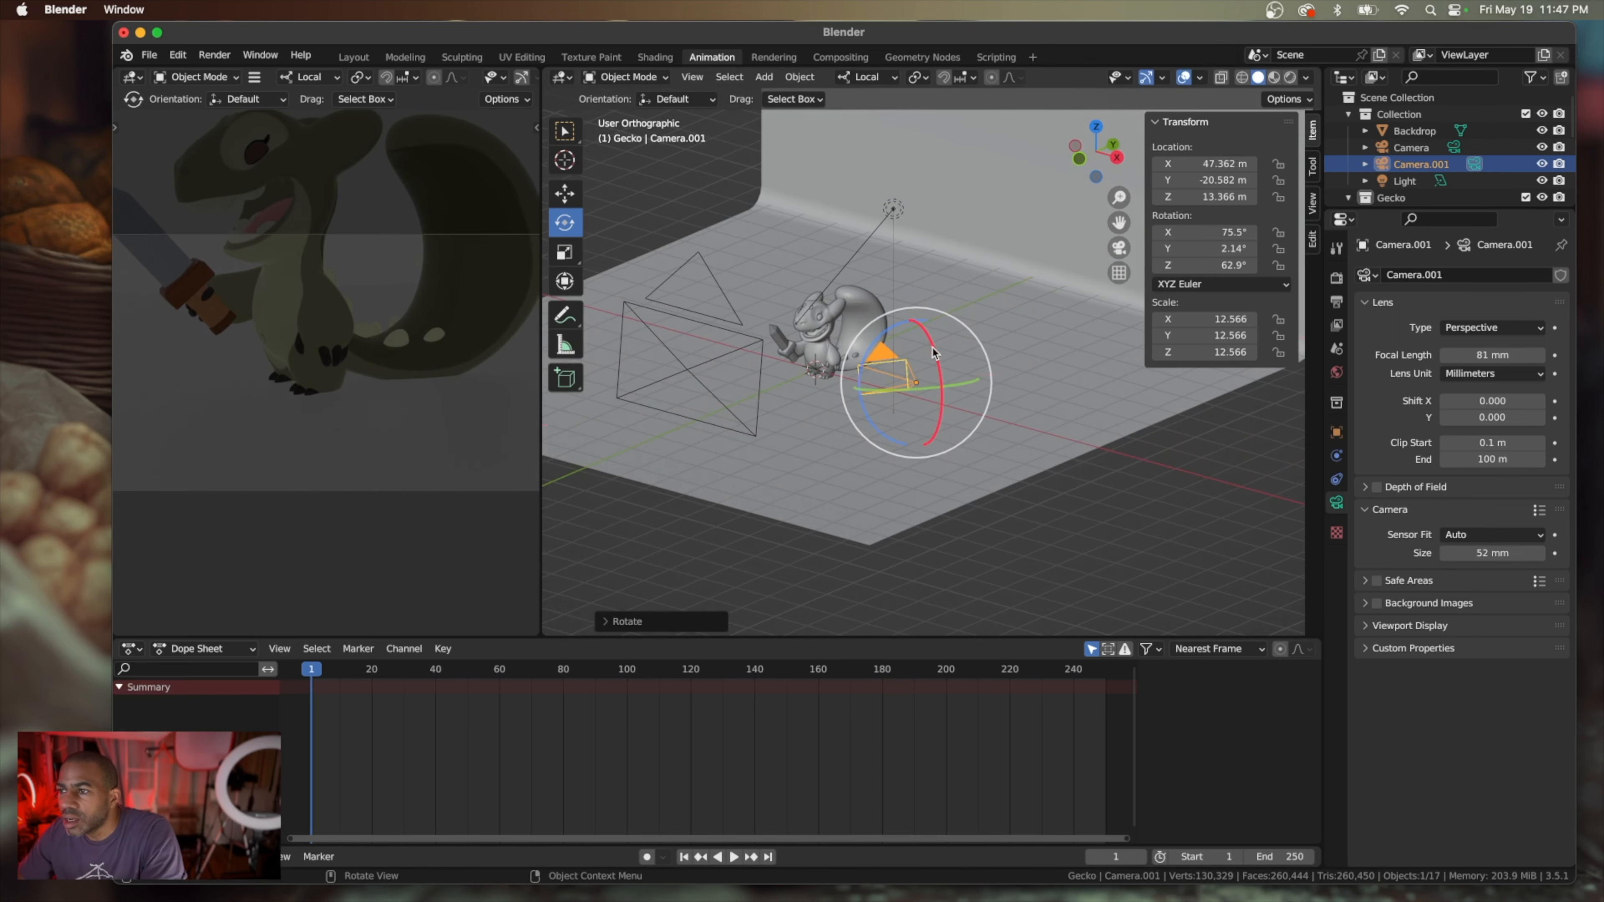
Raise the second camera along its local Y axis to about Z 20.77 m and change its lens type to Orthographic
left_click(567, 201)
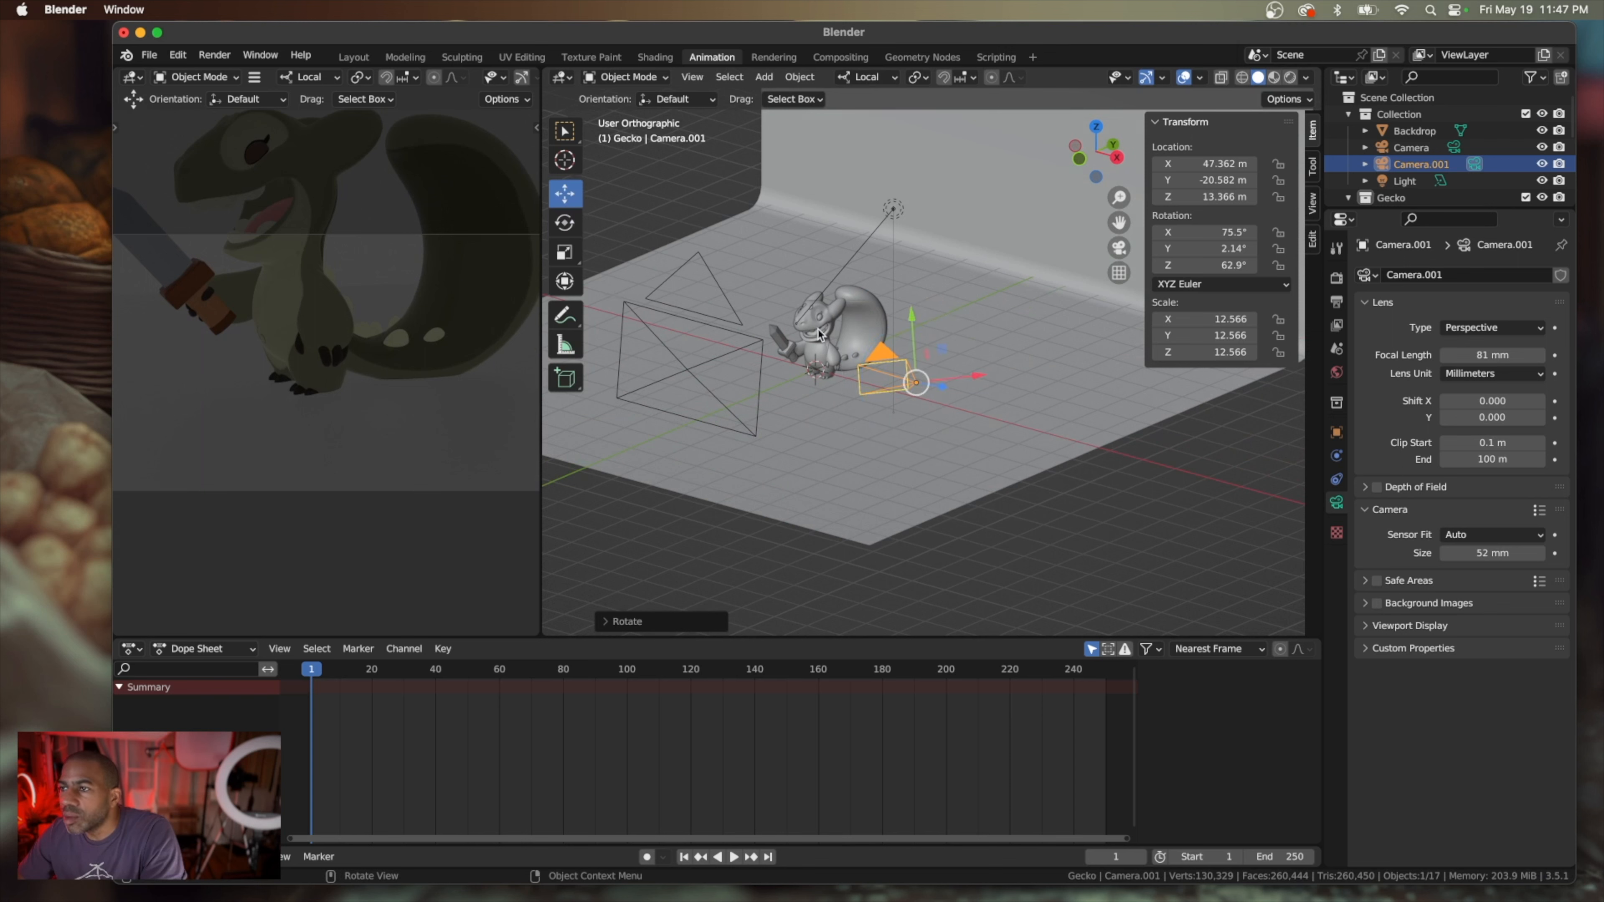
left_click_drag(910, 319, 906, 287)
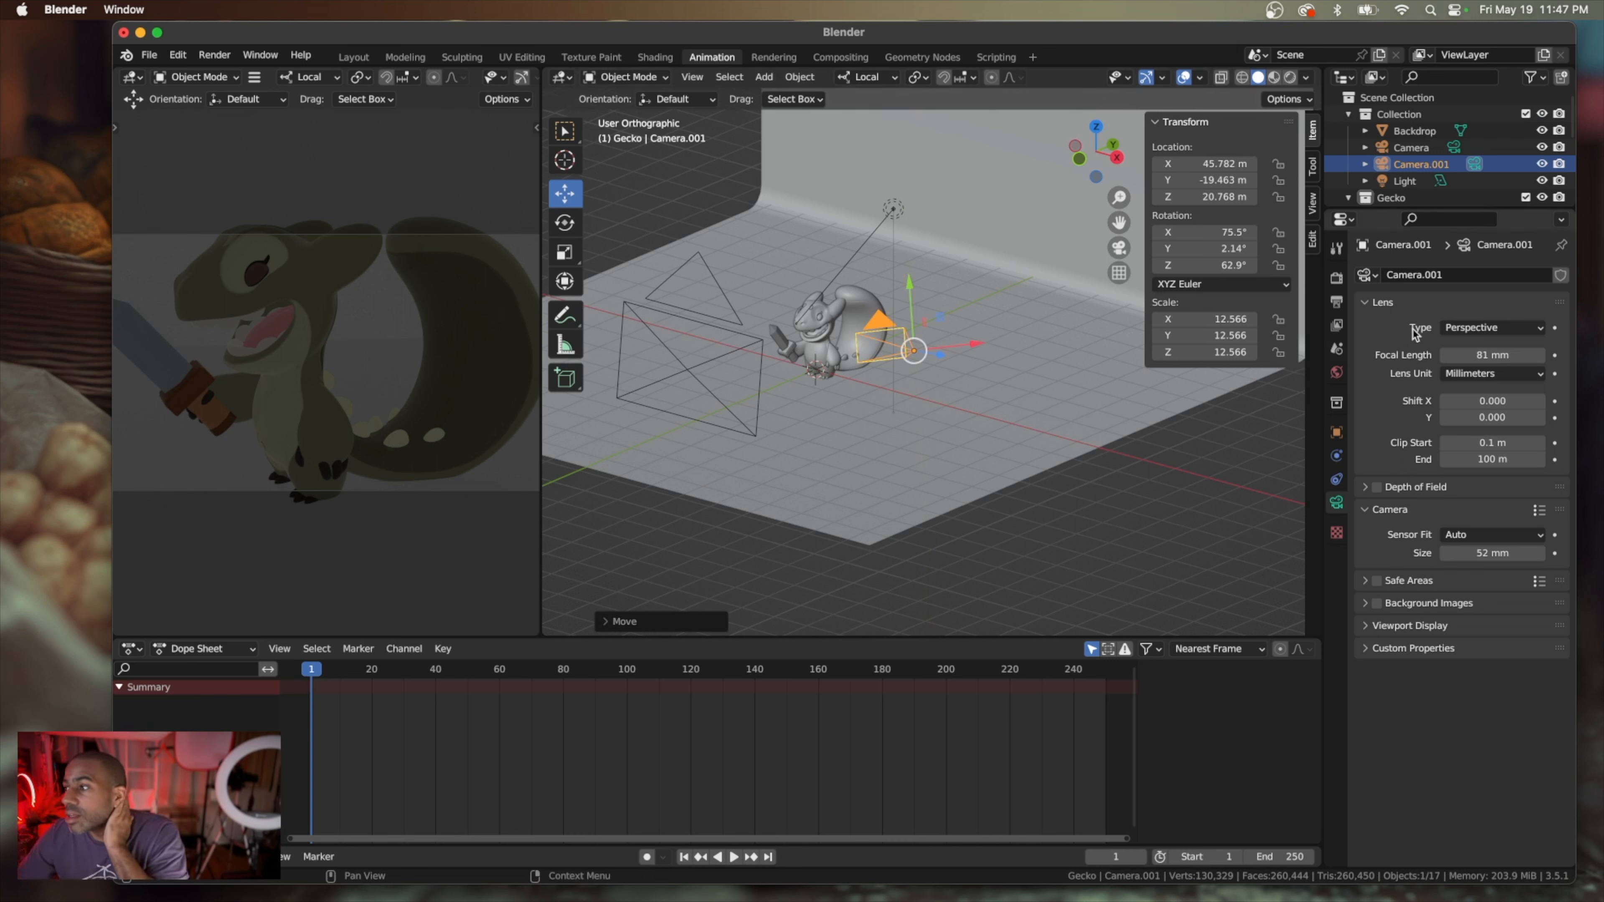
left_click(1519, 327)
left_click(1520, 370)
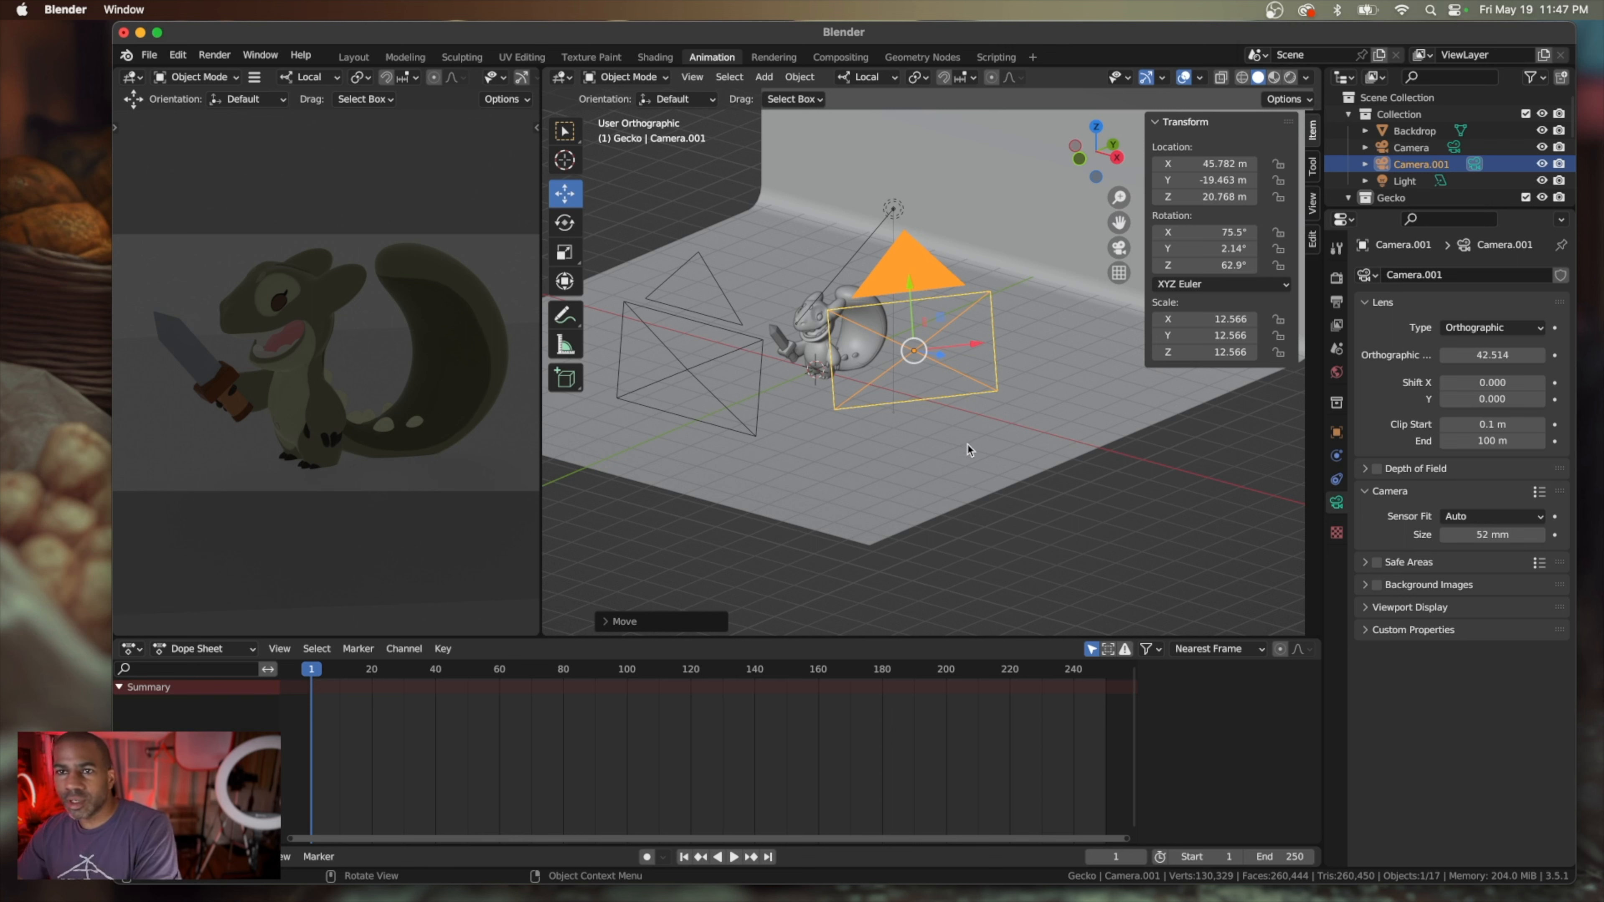
Reposition the second camera at about X 47.37 m, Y -20.26 m, Z 21.23 m and set its orthographic scale to about 45.71
middle_click_drag(937, 433, 941, 433)
left_click_drag(982, 373, 991, 372)
left_click_drag(981, 370, 991, 369)
middle_click_drag(990, 369, 910, 387)
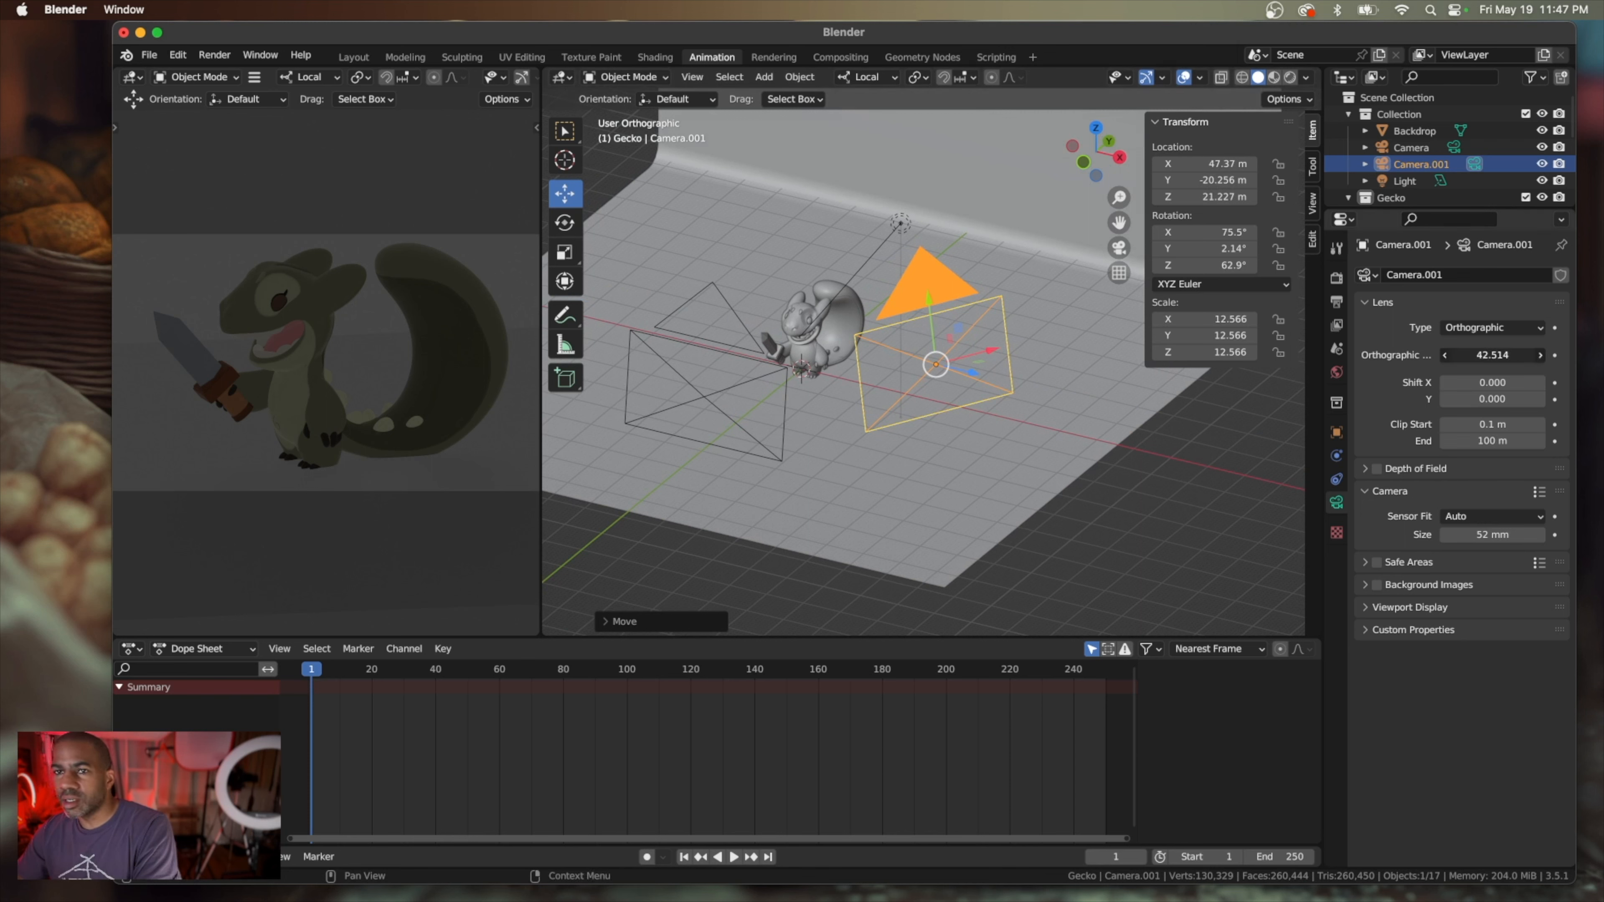
left_click_drag(1492, 355, 1527, 355)
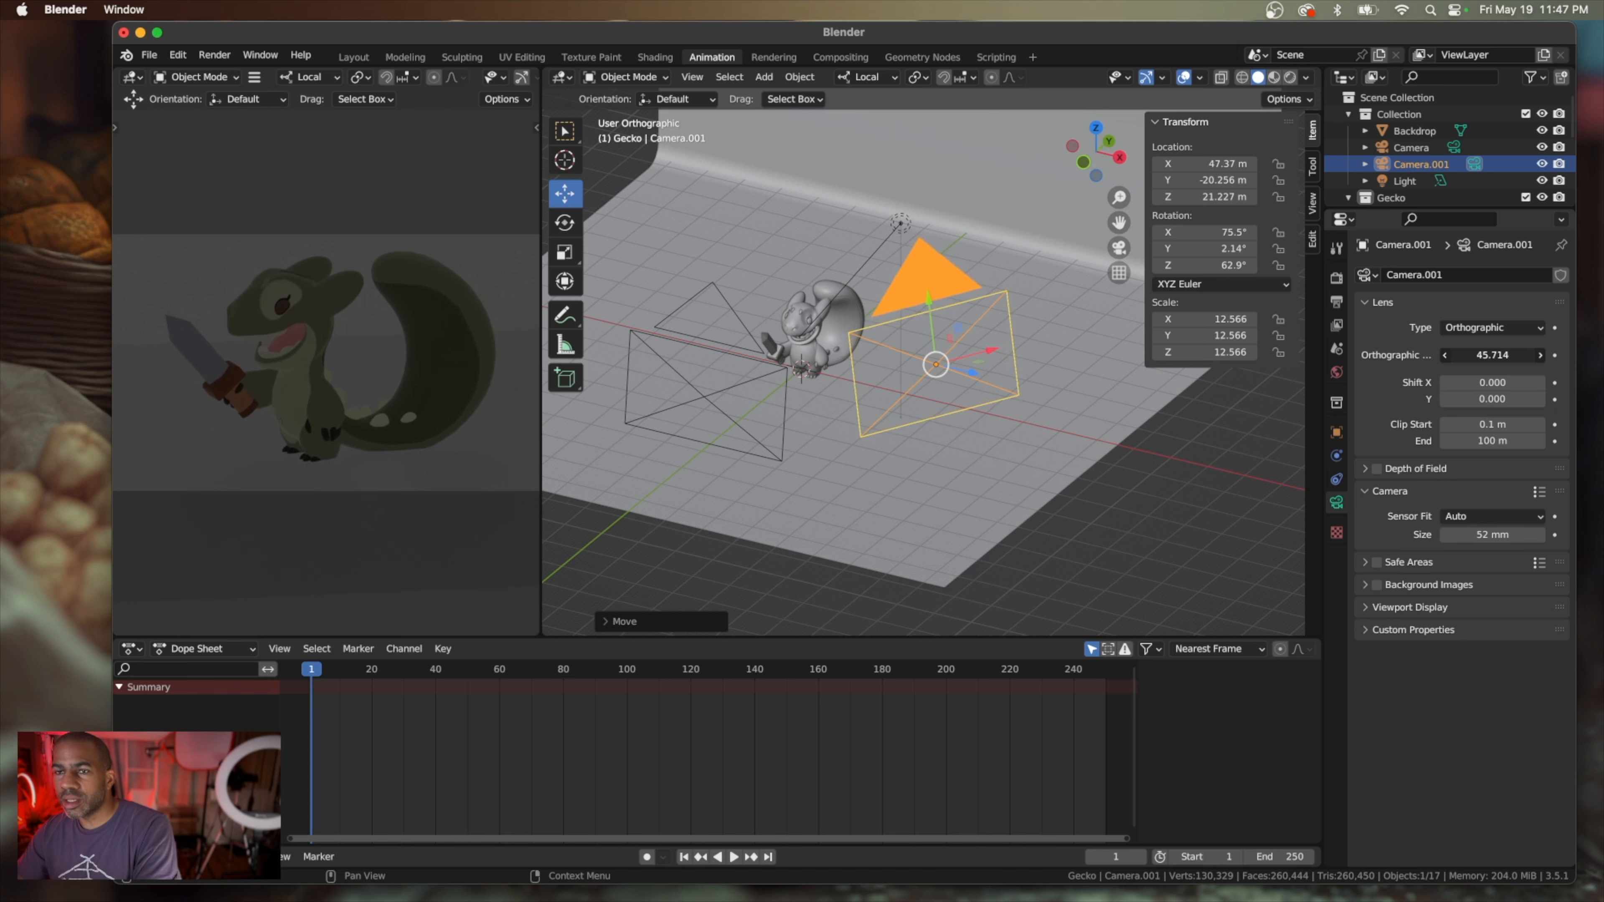
Select the area light and rotate it about its local X axis to about 2.16° so it points nearly straight down
scroll(872, 374, "down", 5)
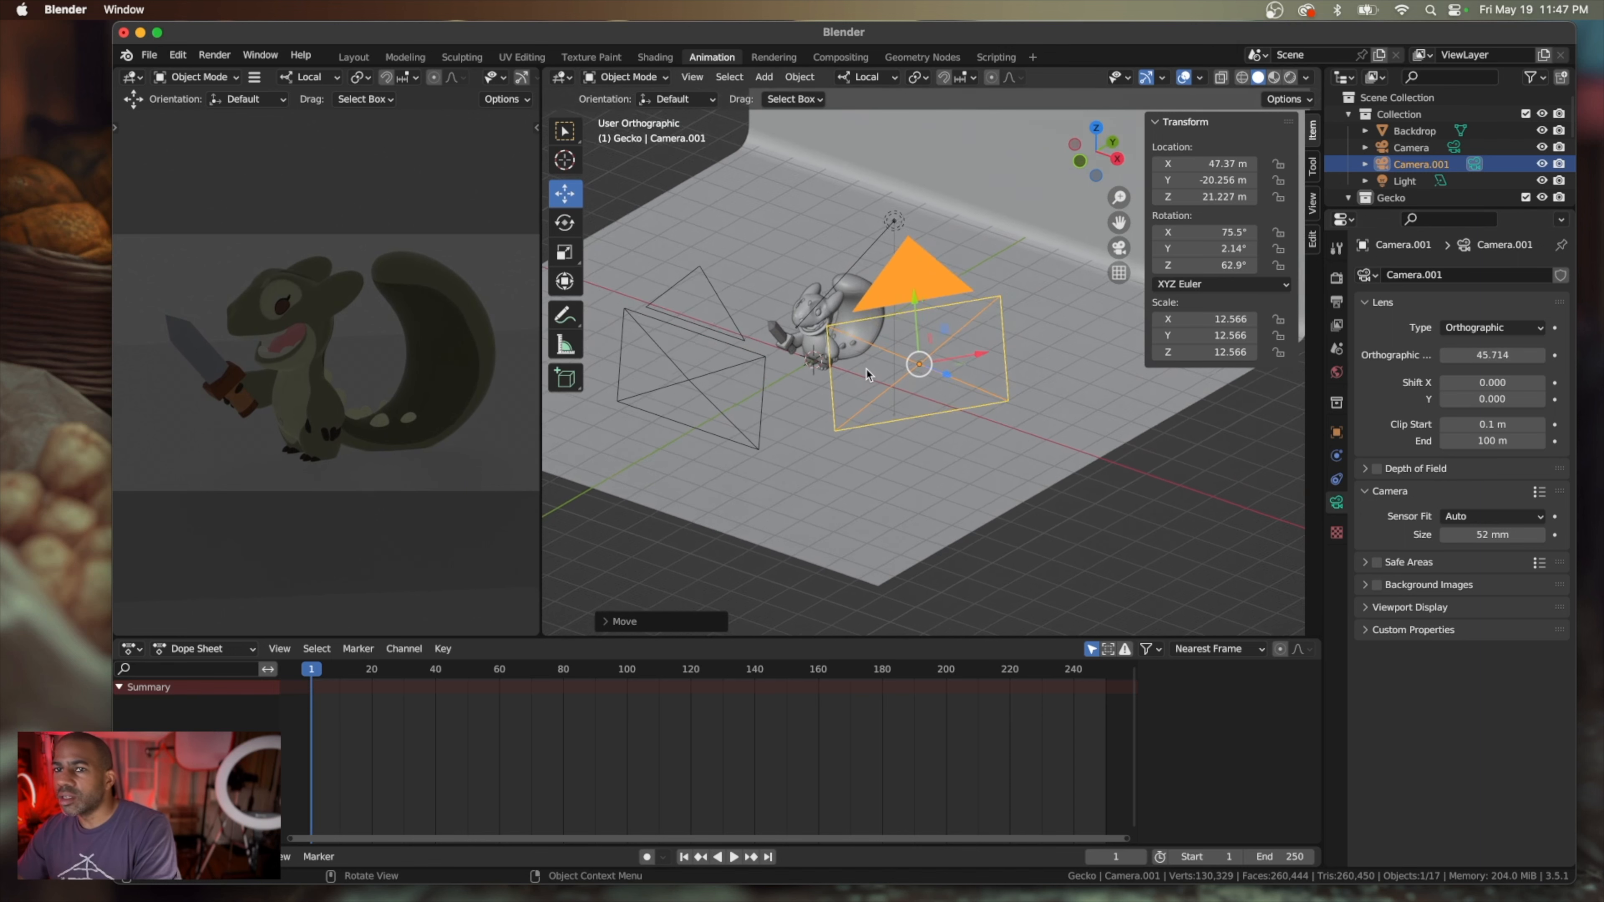
middle_click_drag(1003, 298, 891, 207)
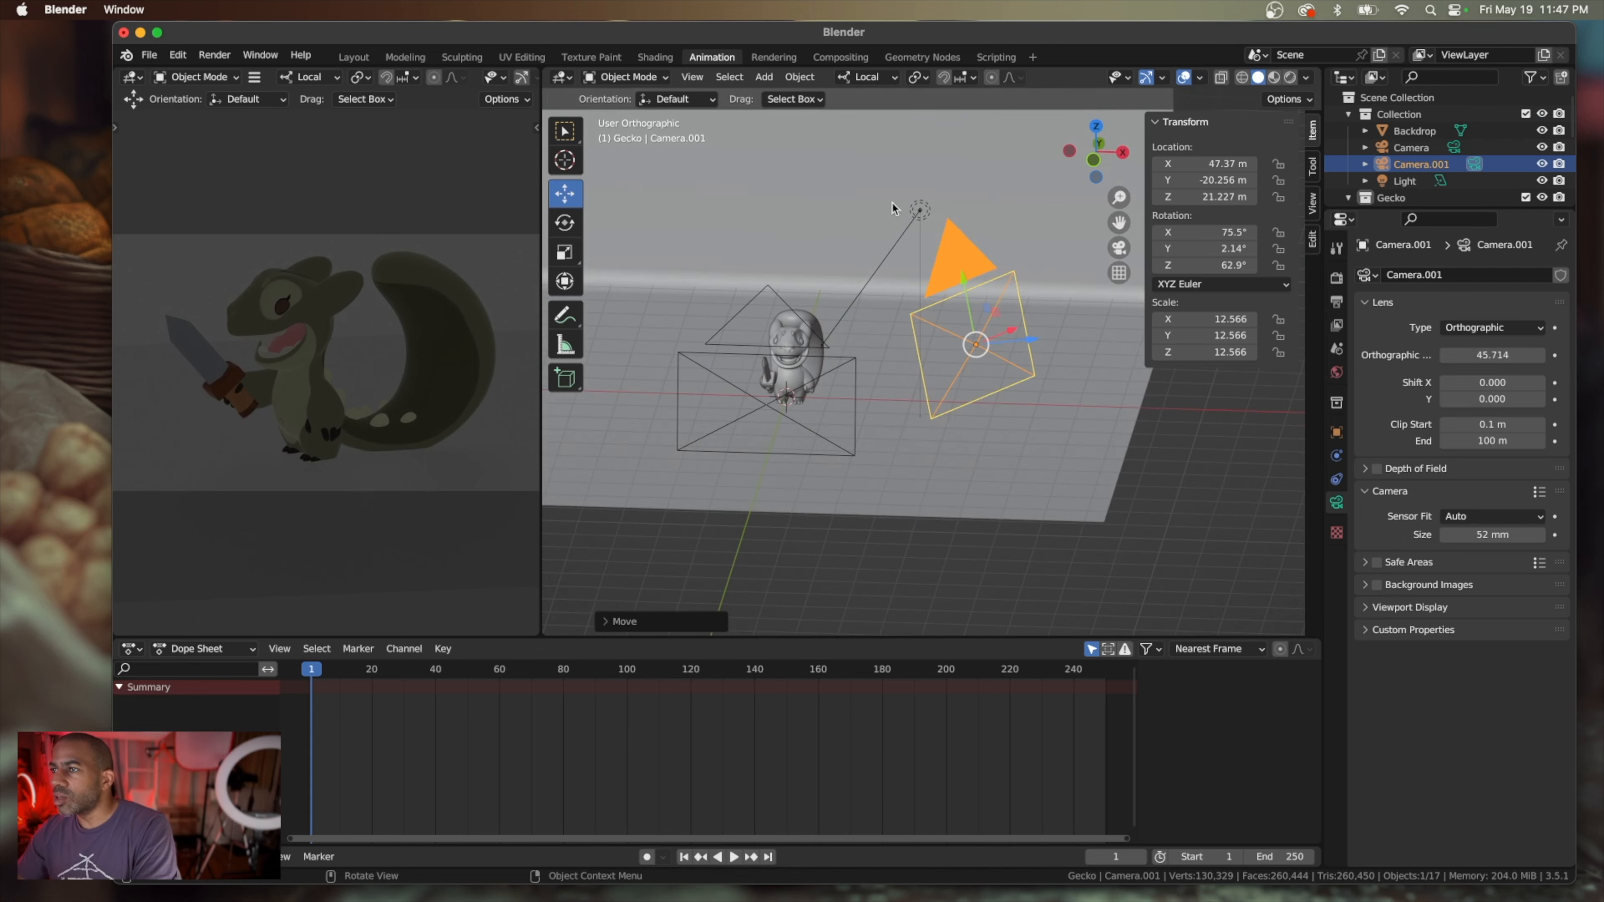
left_click(920, 211)
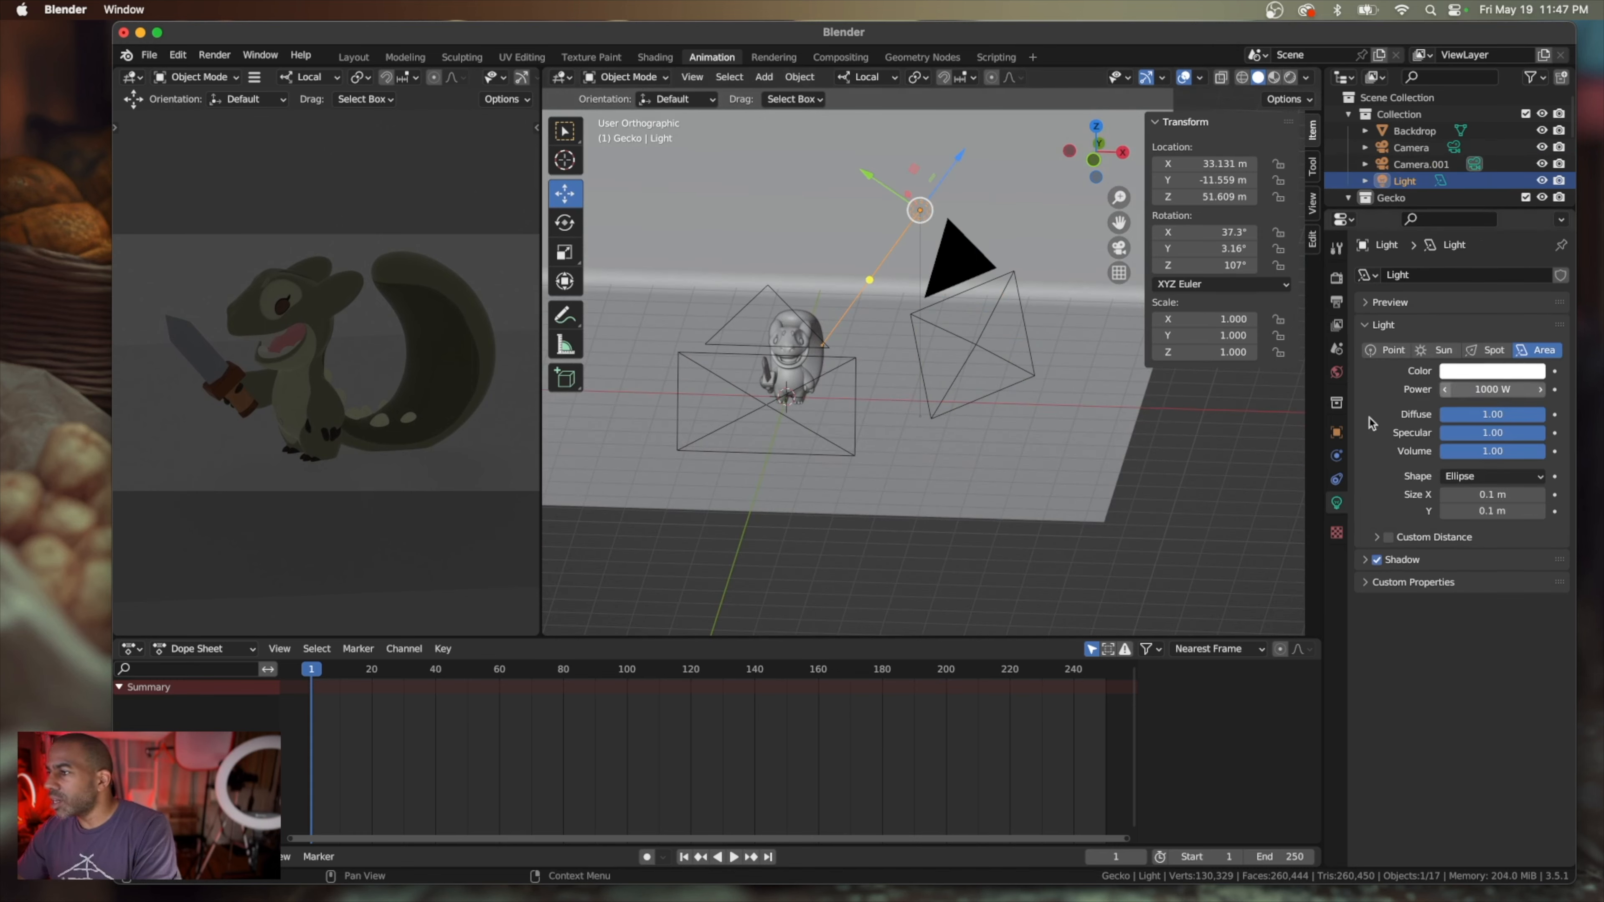
scroll(1190, 445, "left", 10)
scroll(1191, 445, "down", 5)
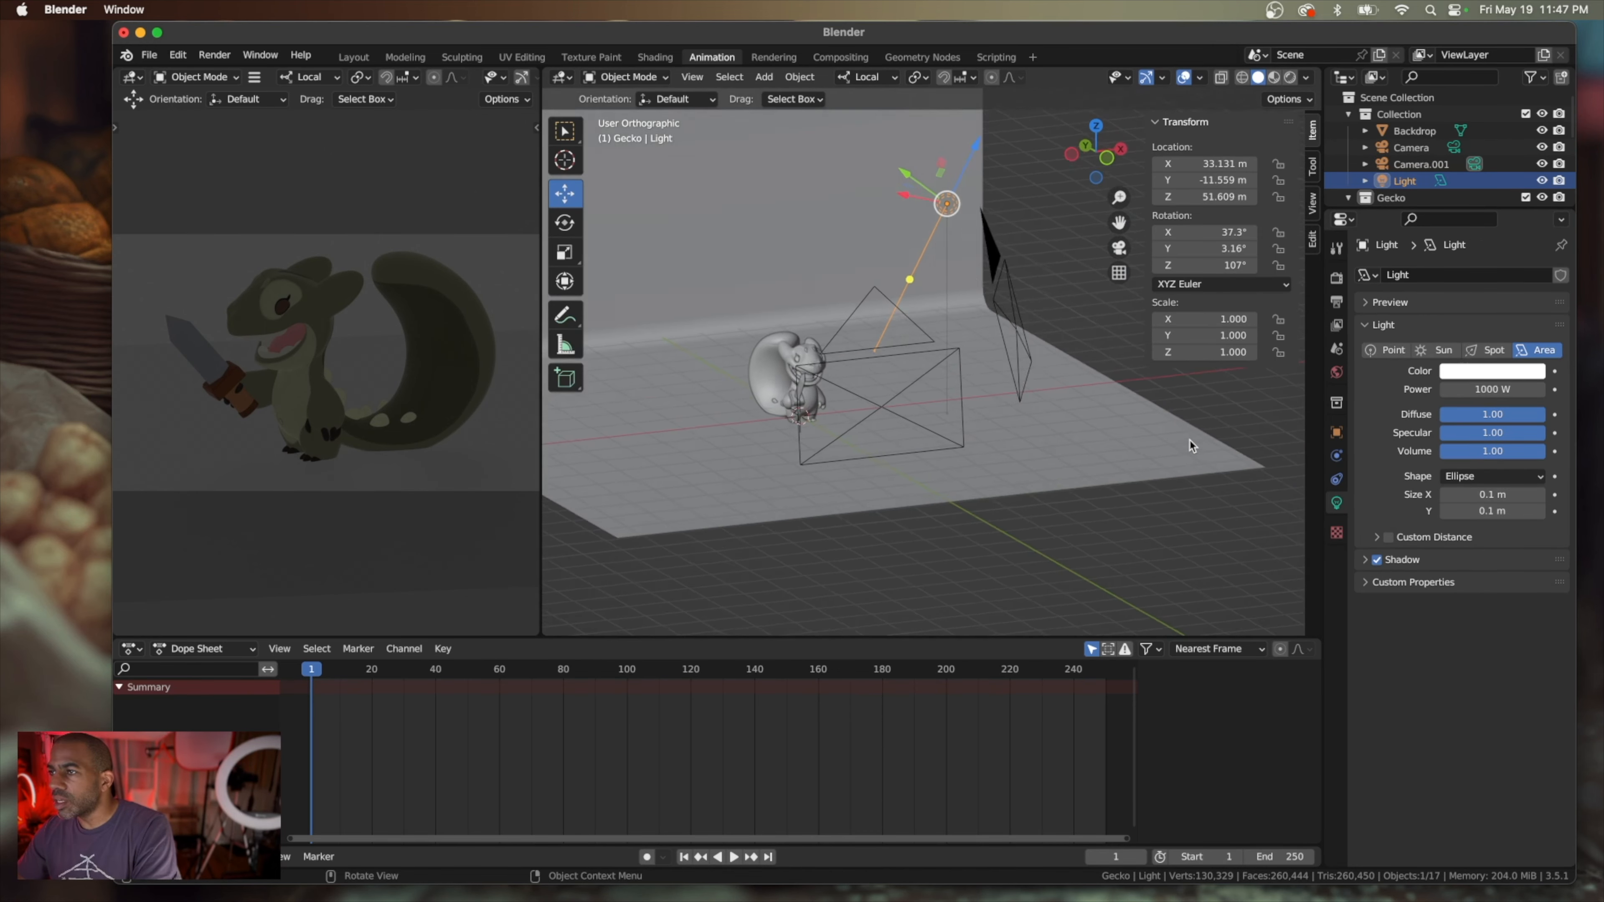
middle_click_drag(961, 311, 839, 219)
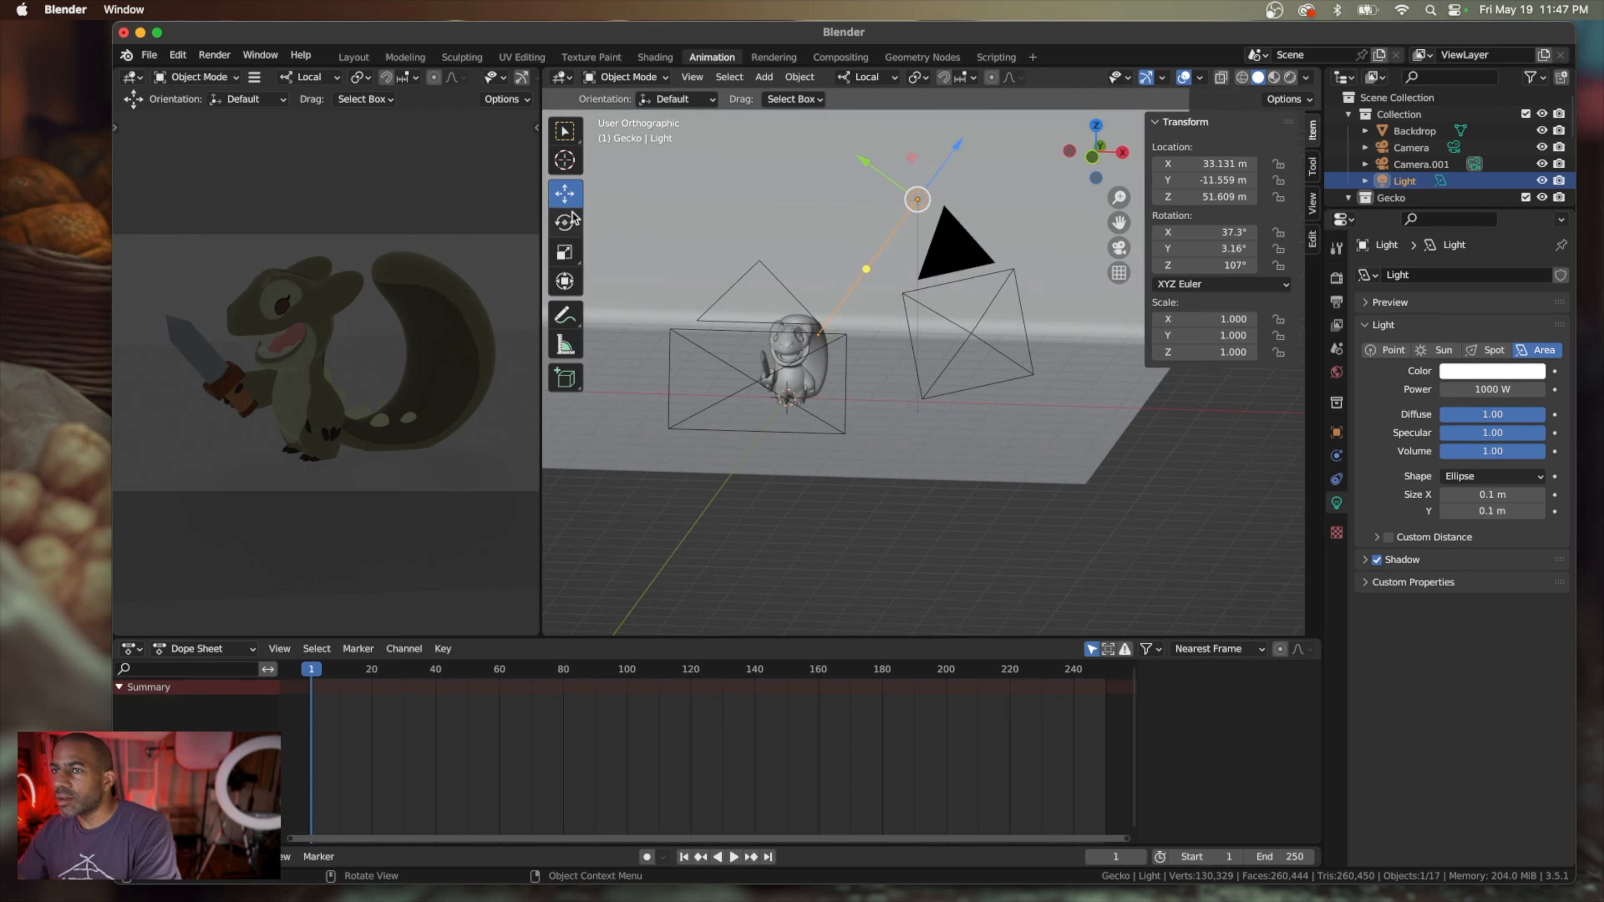
left_click(564, 222)
mouse_move(908, 138)
left_mouse_down()
mouse_move(884, 143)
mouse_move(913, 160)
left_mouse_up()
middle_click_drag(912, 159, 919, 283)
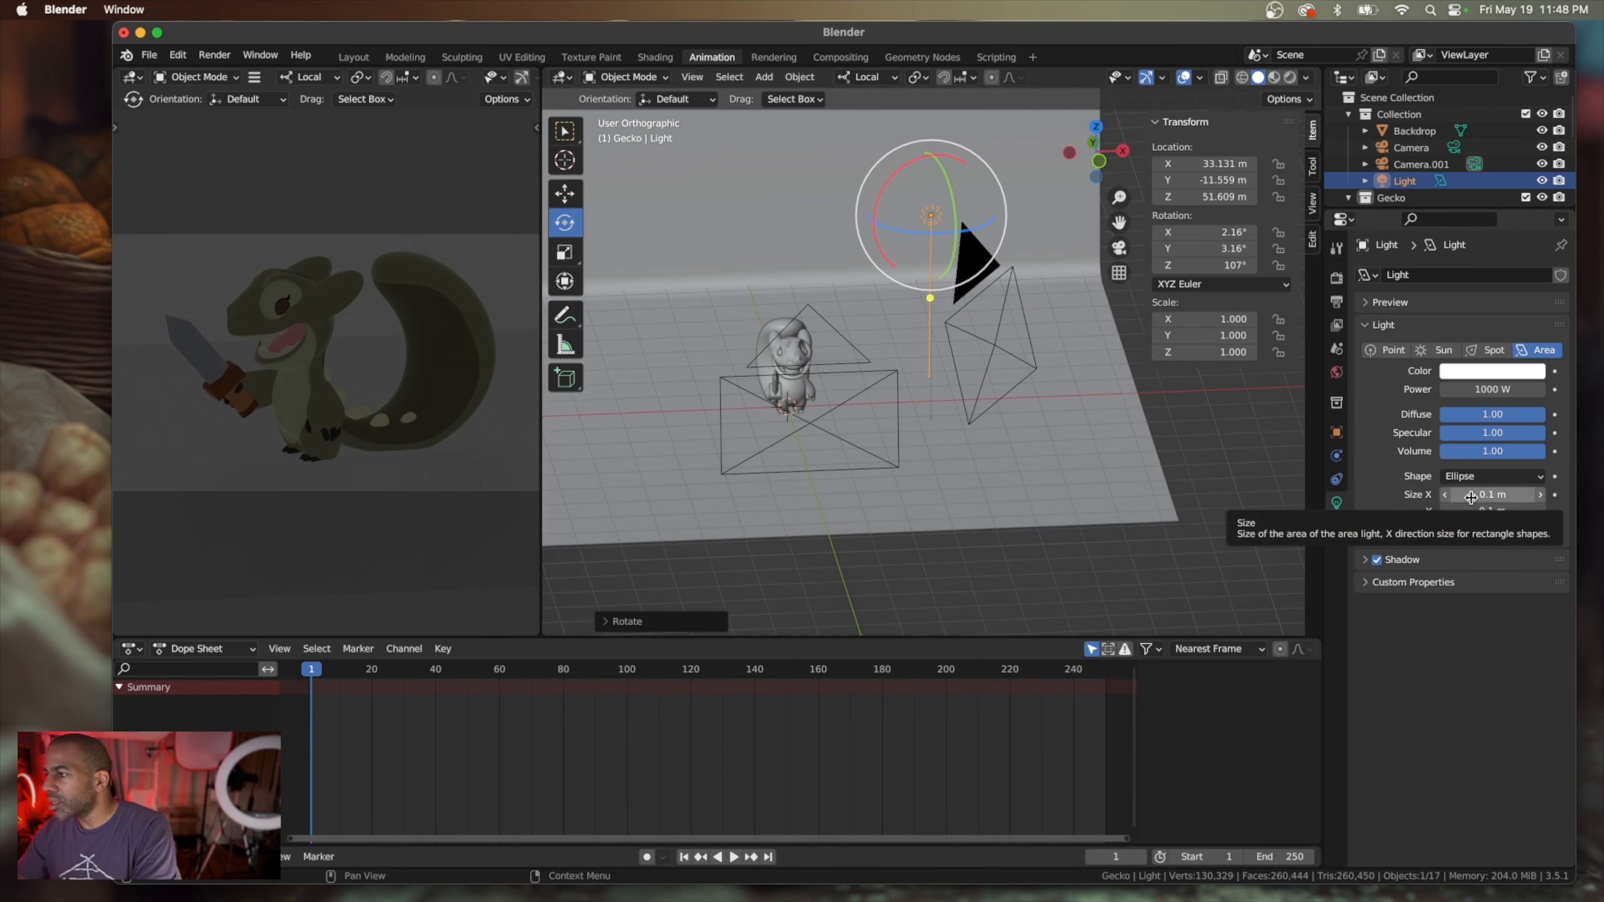
Change the area light's shape to Disk
left_click_drag(1471, 497, 1515, 510)
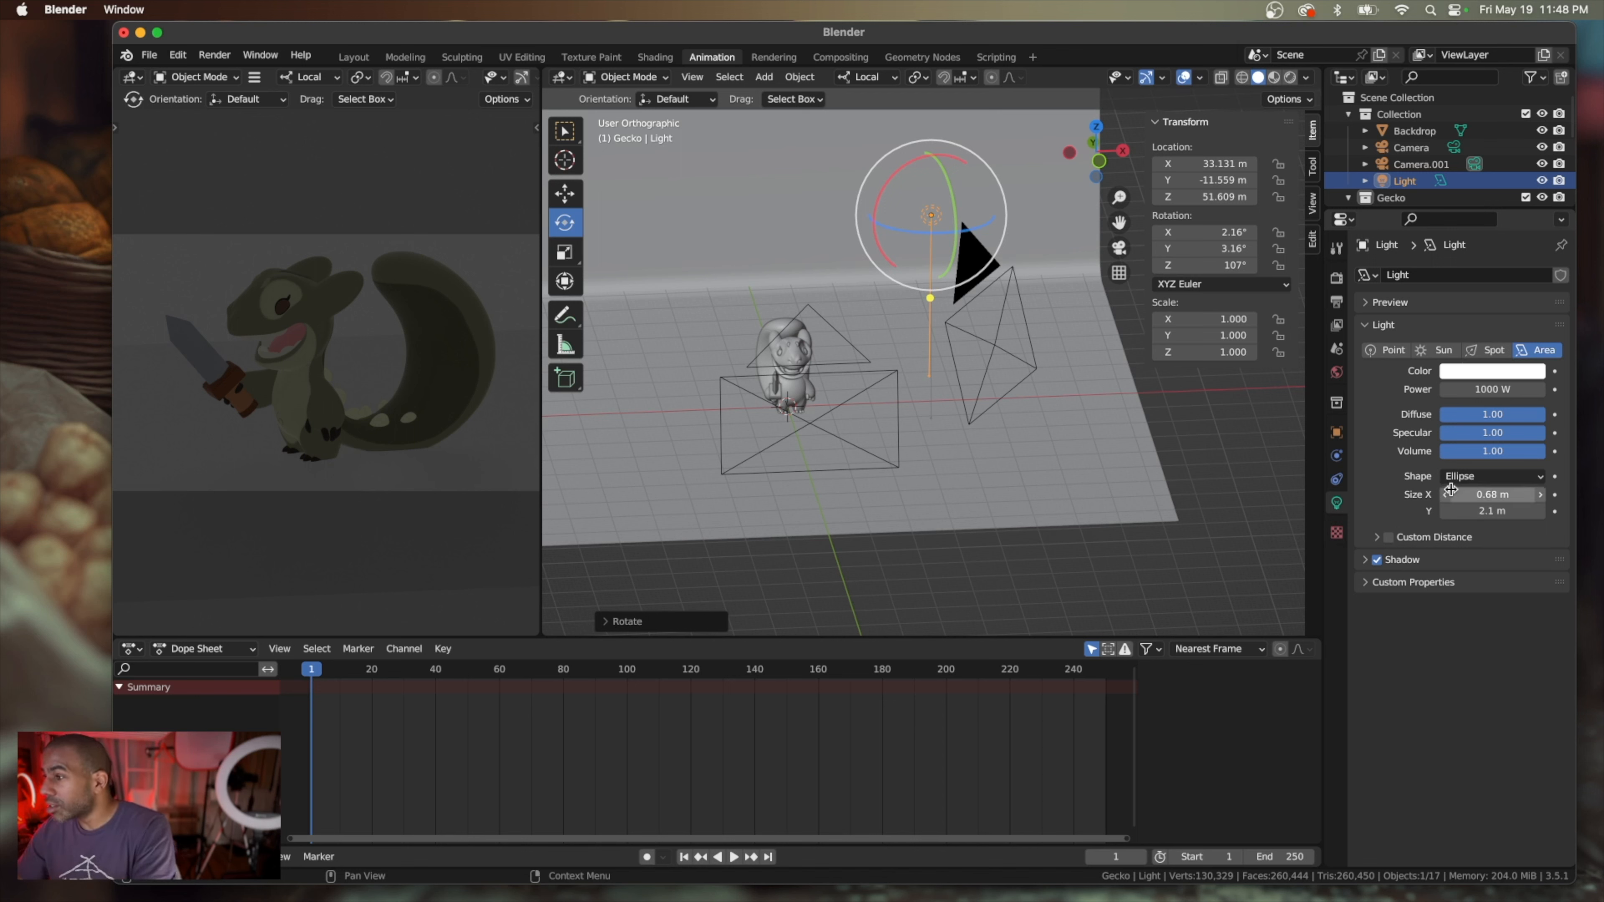
left_click(1489, 477)
left_click(1483, 533)
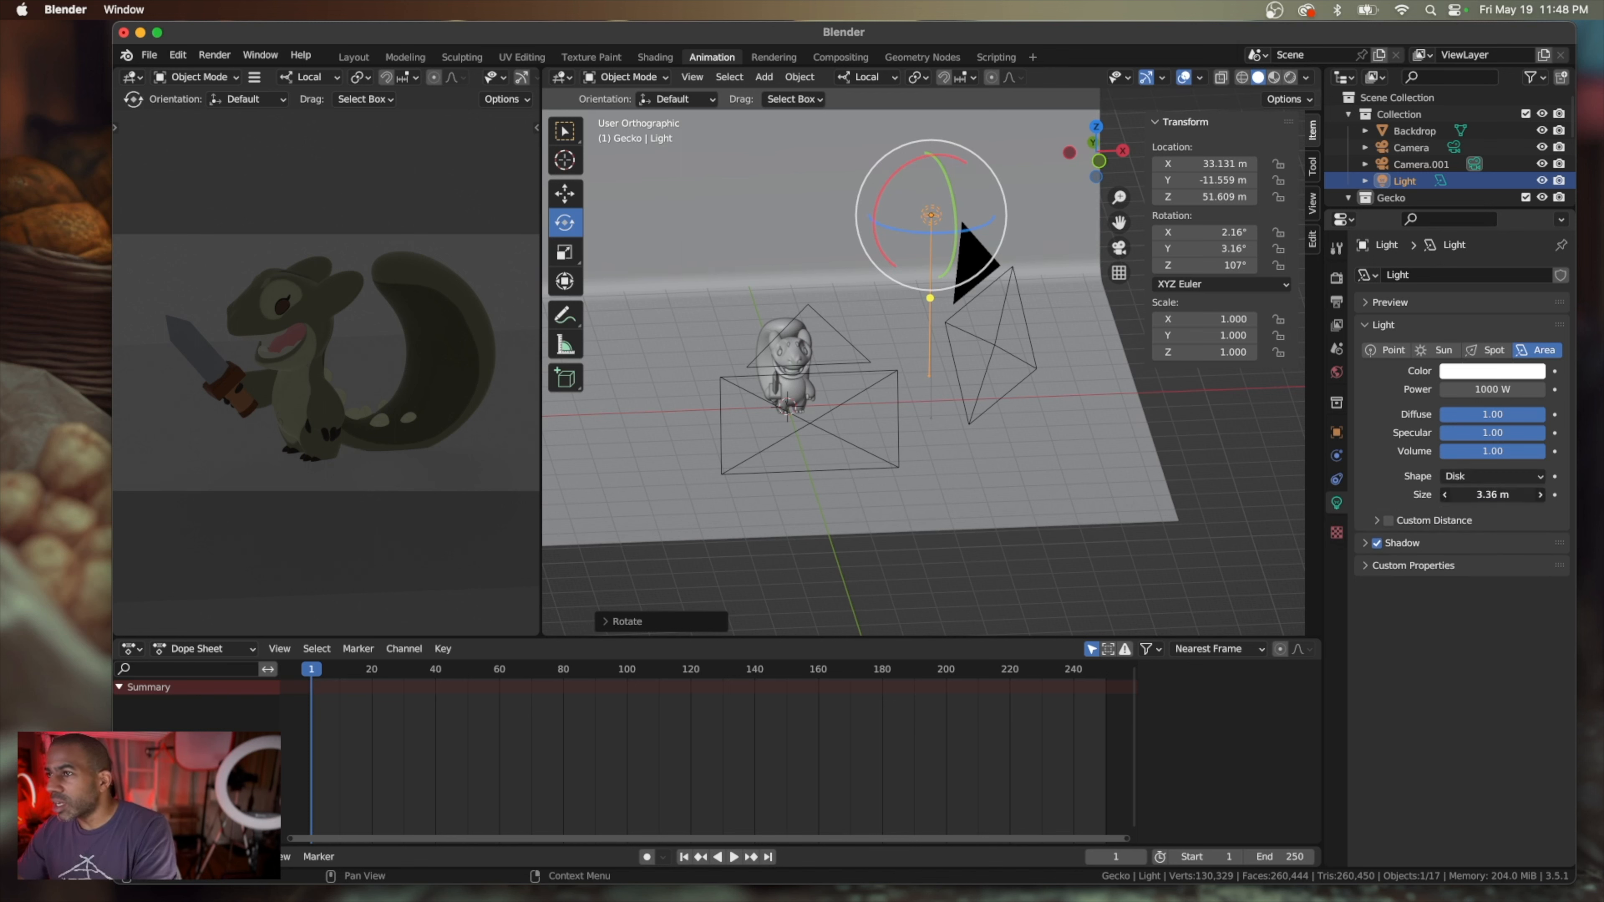
Try a size of 50 m for the disk light
left_click_drag(1451, 495, 1486, 495)
left_click(1489, 495)
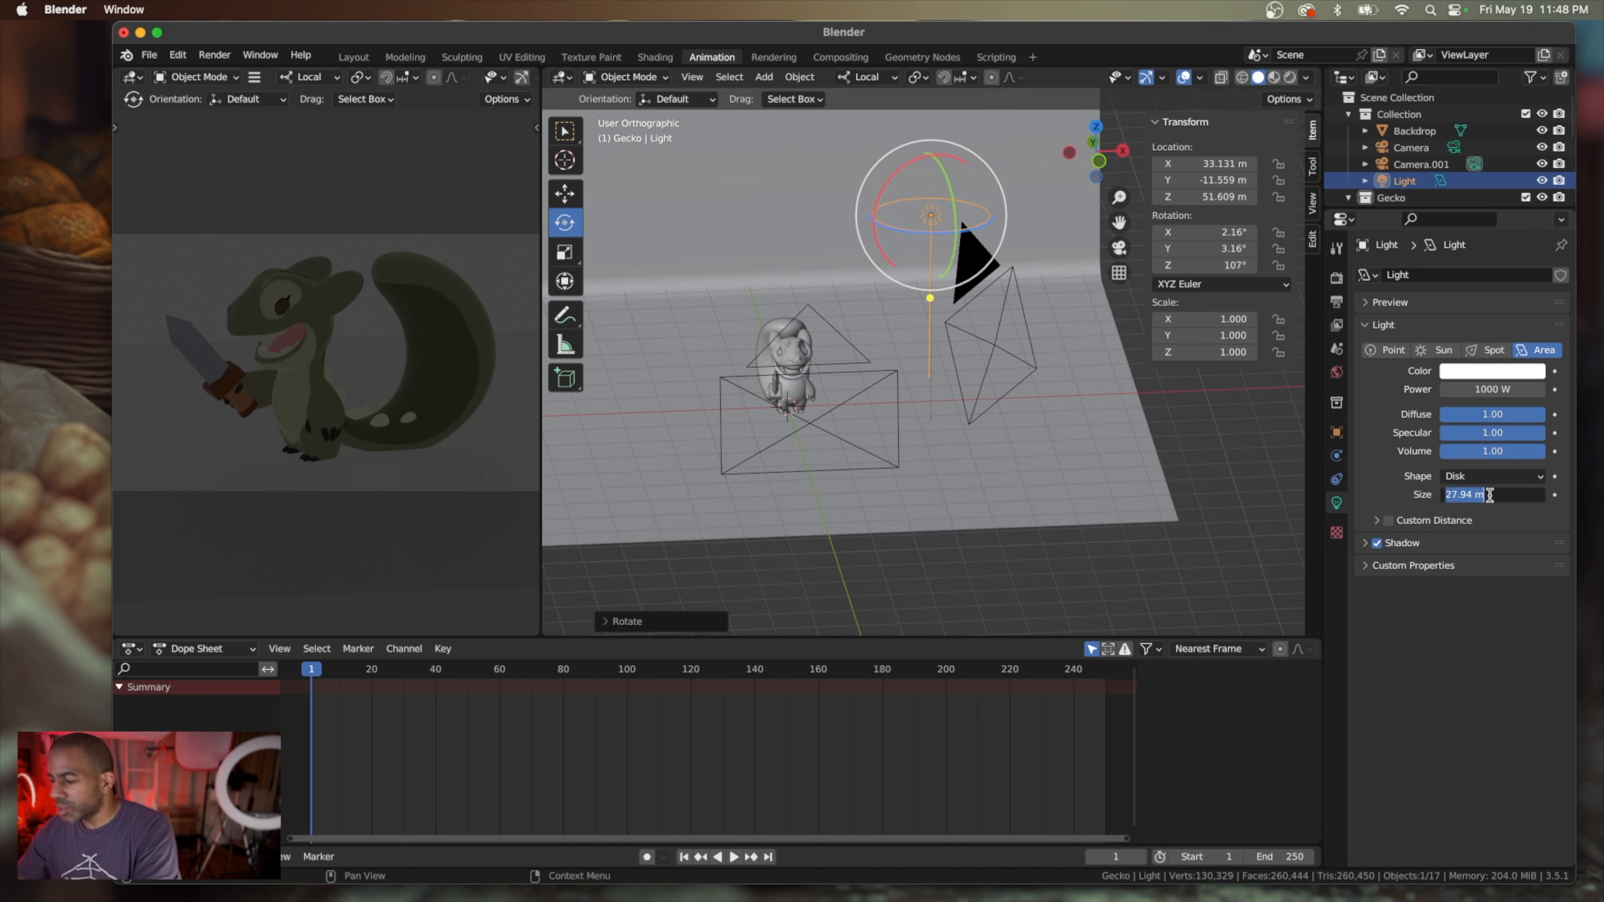
type("50")
key("Return")
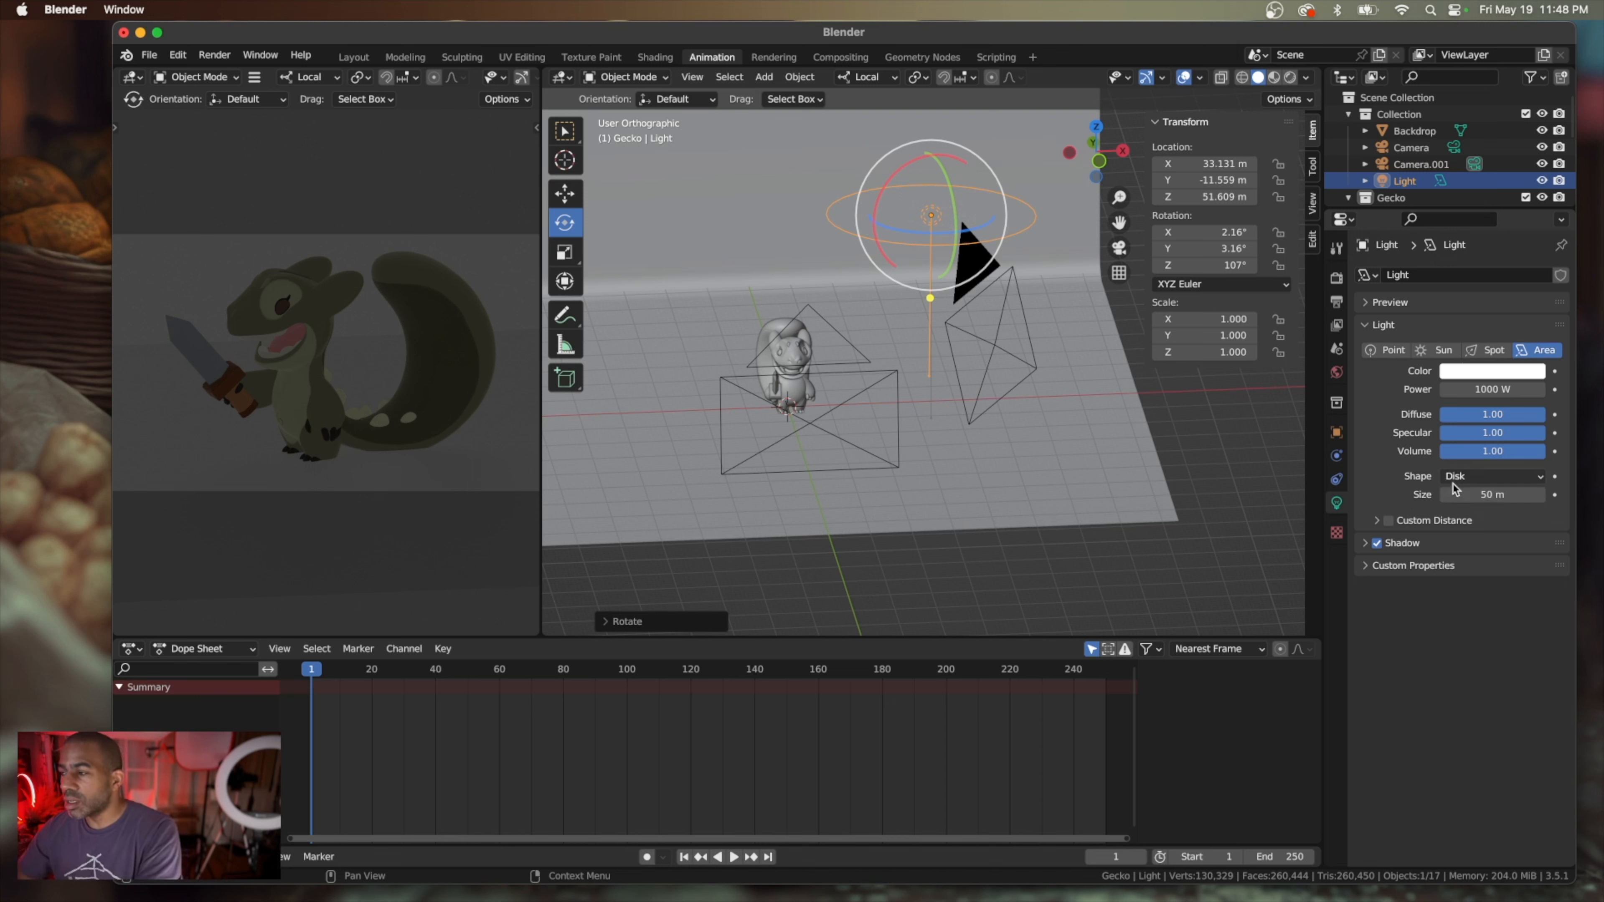
Set the disk light's size to 30 m
left_click(1481, 495)
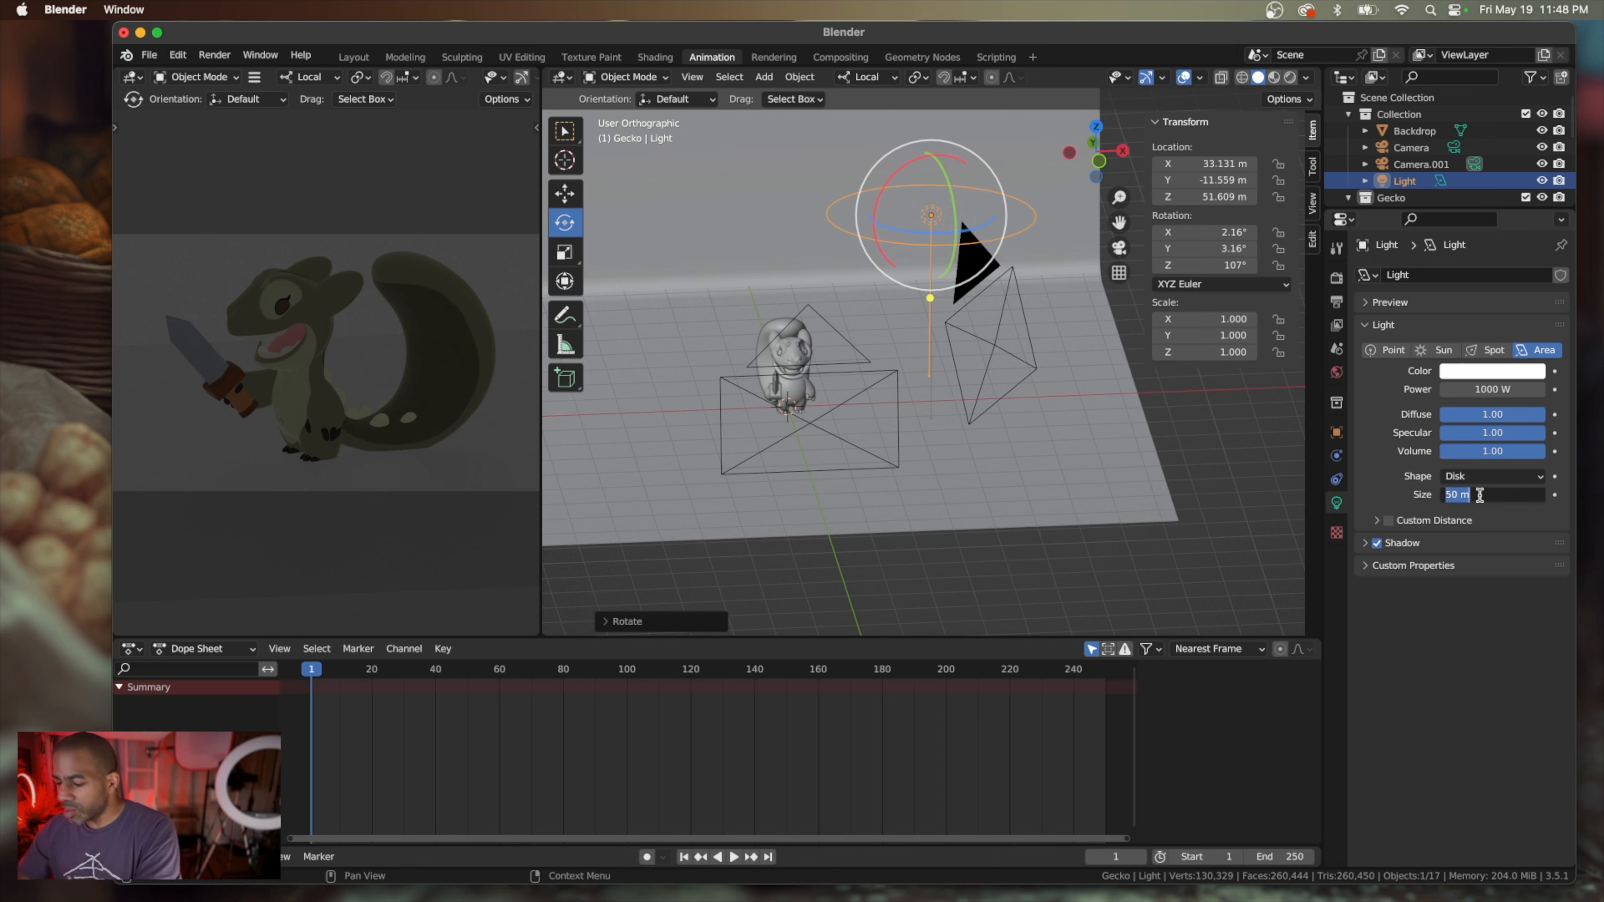
type("3")
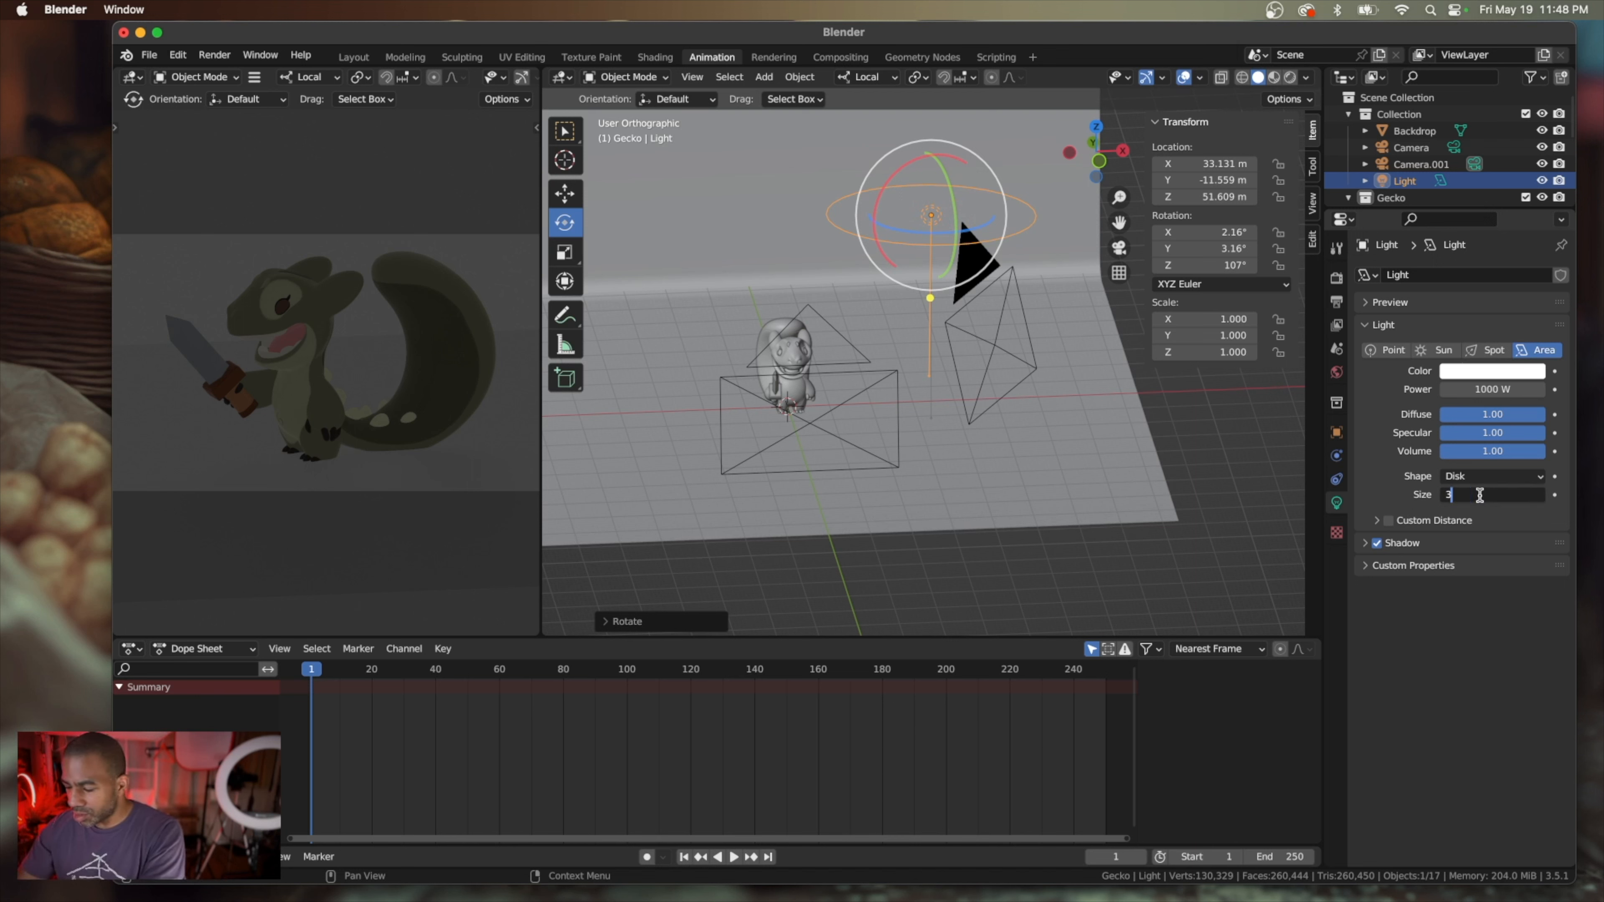
type("0")
key("Return")
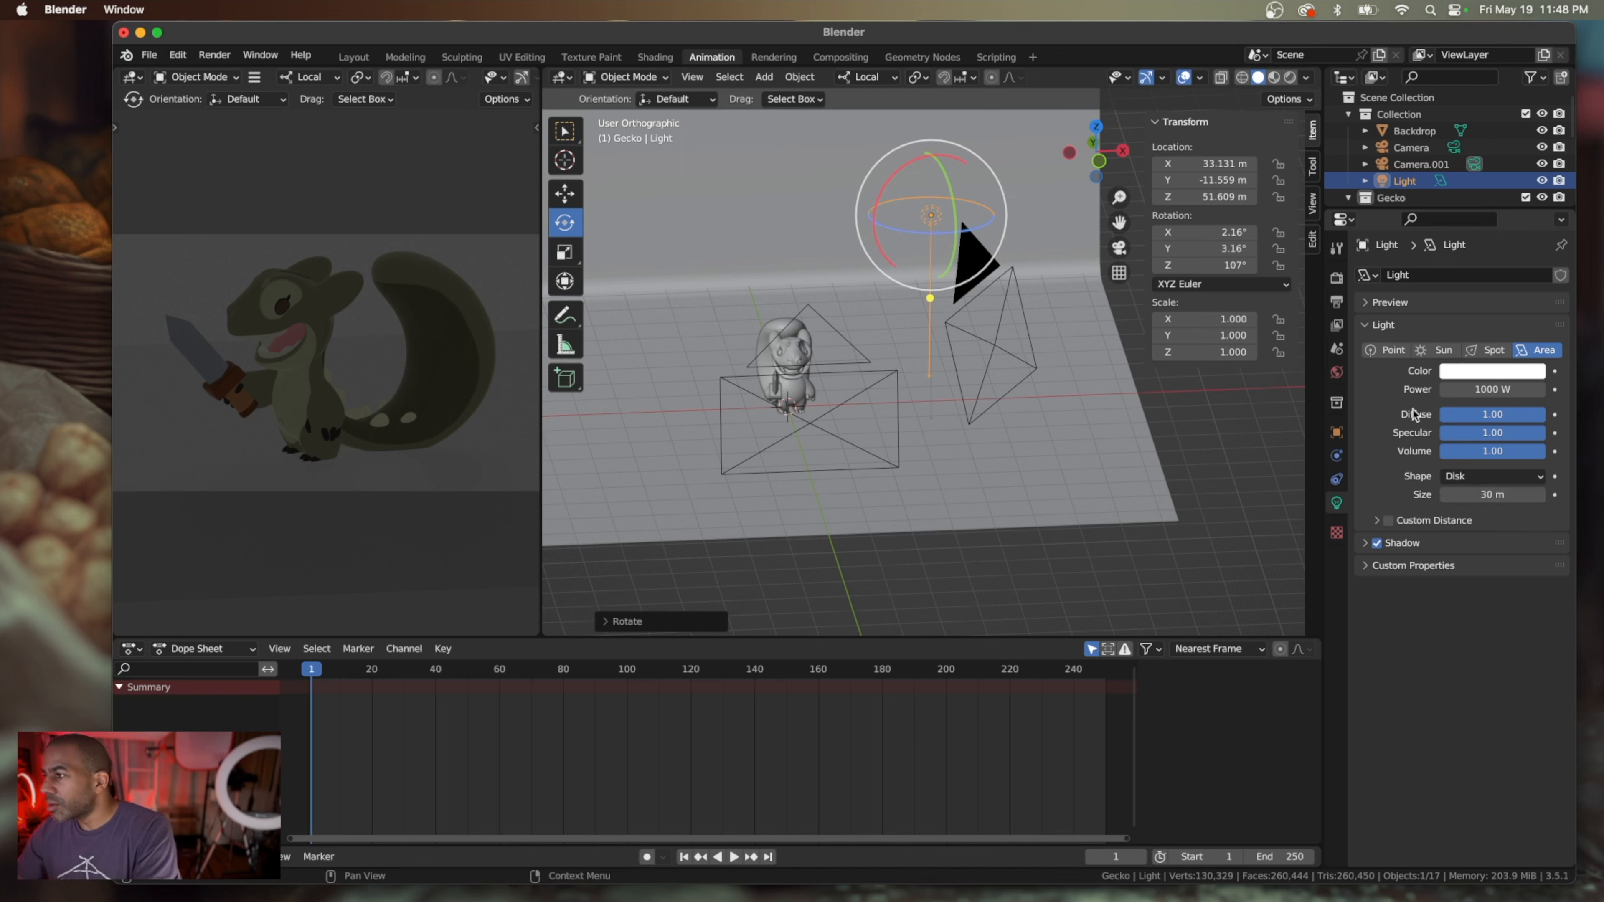
Tint the light a pale warm yellow, with hue about 0.157, saturation about 0.324 and value 1.000
left_click(1494, 373)
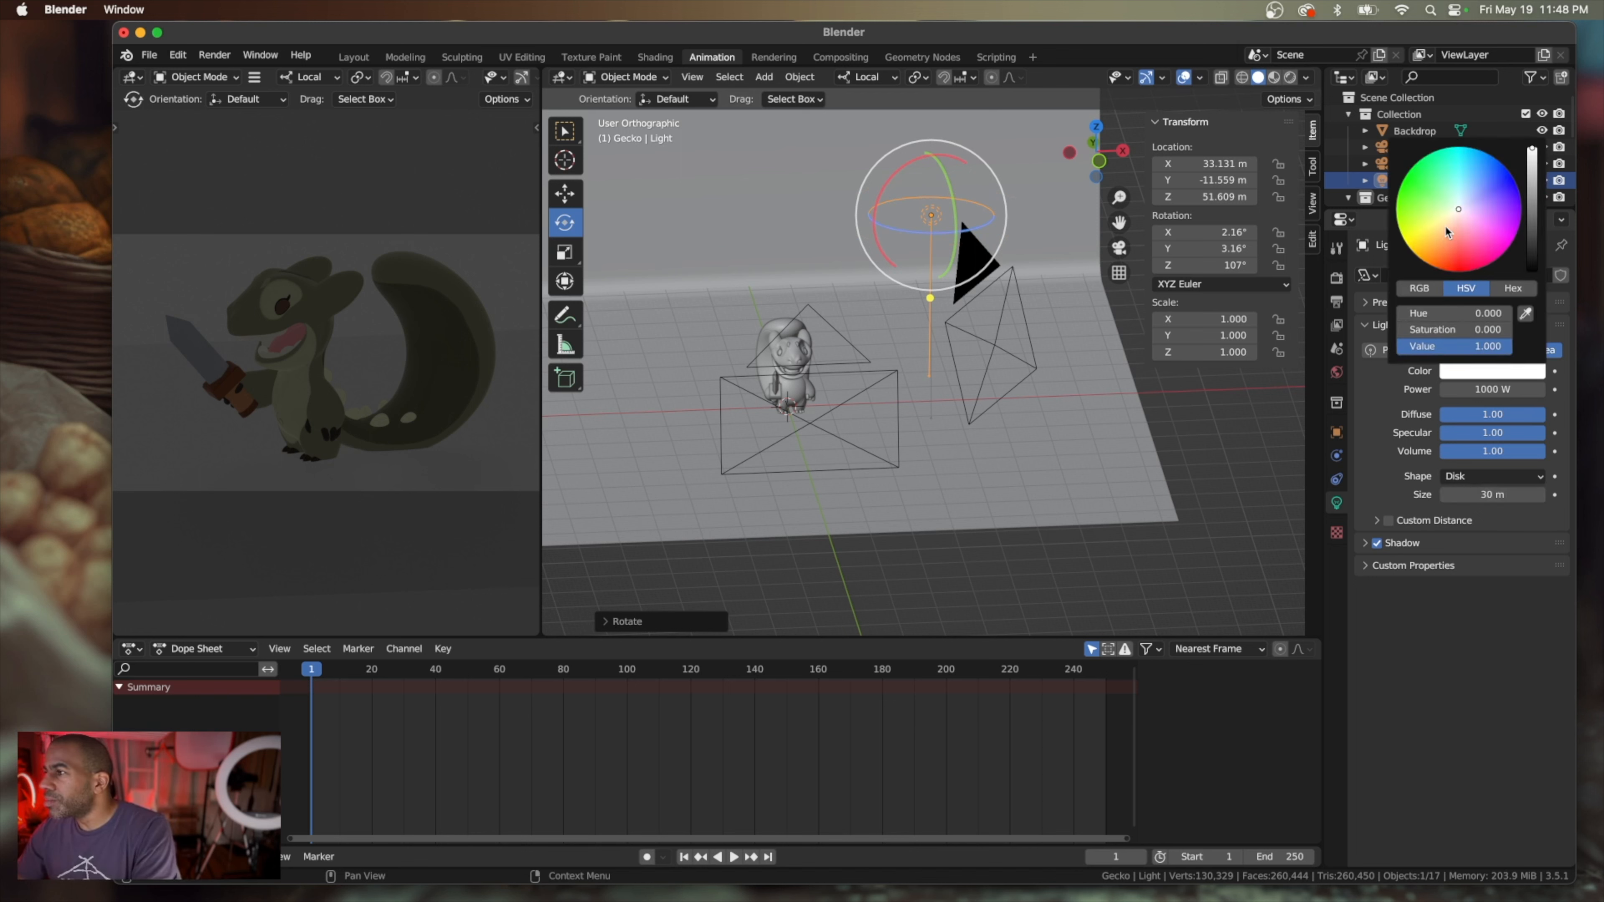
left_click(1450, 213)
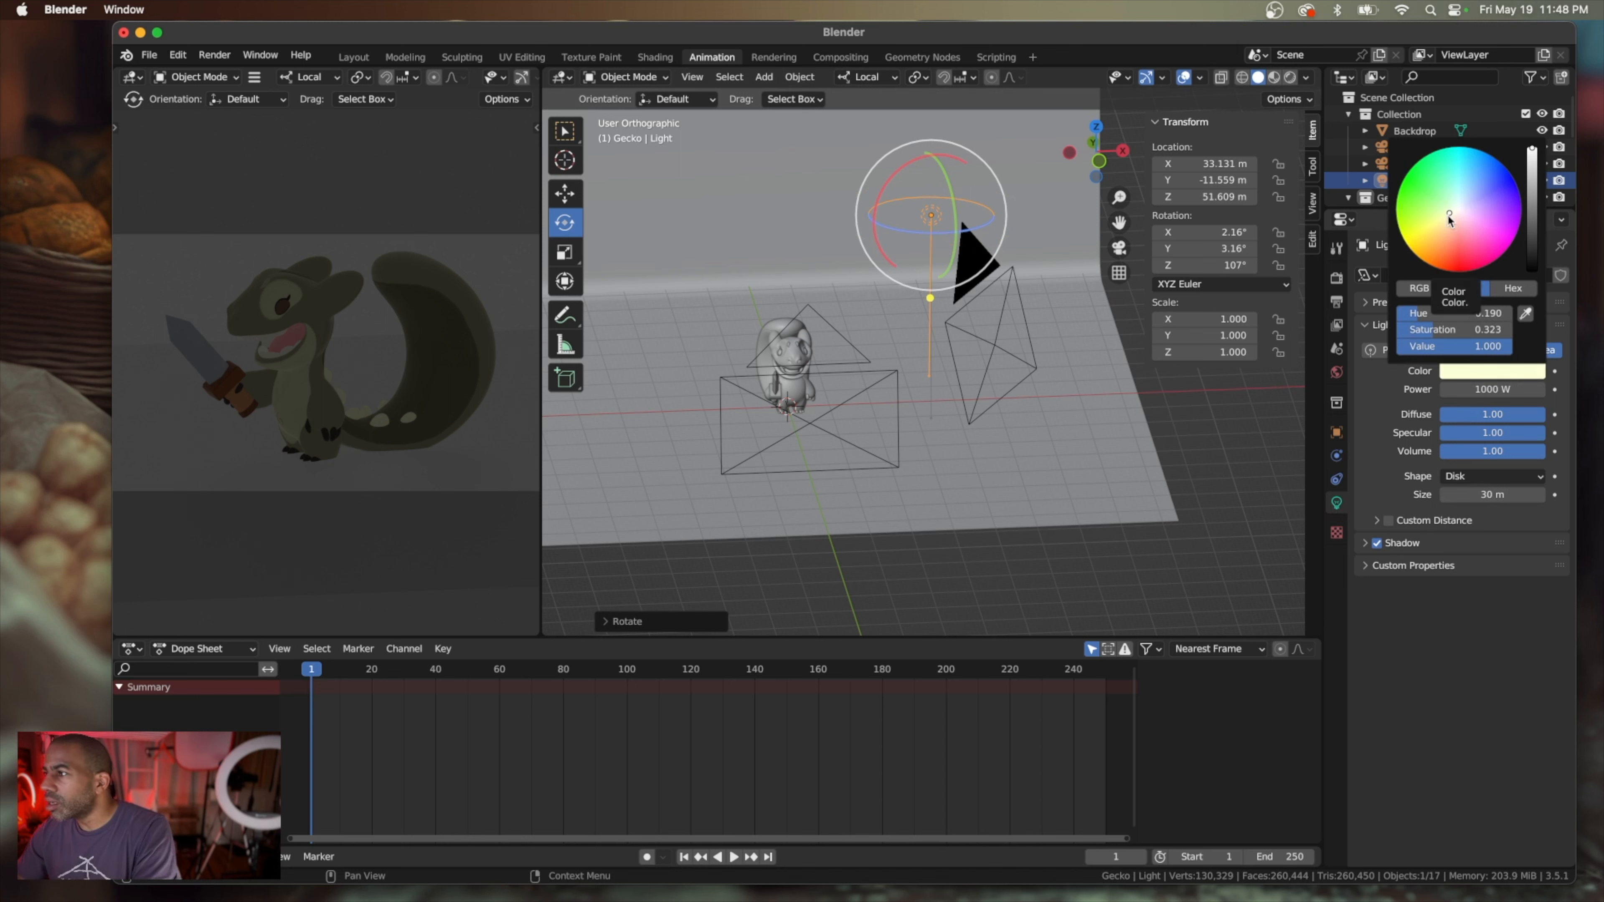
left_click(1448, 217)
left_click(1451, 214)
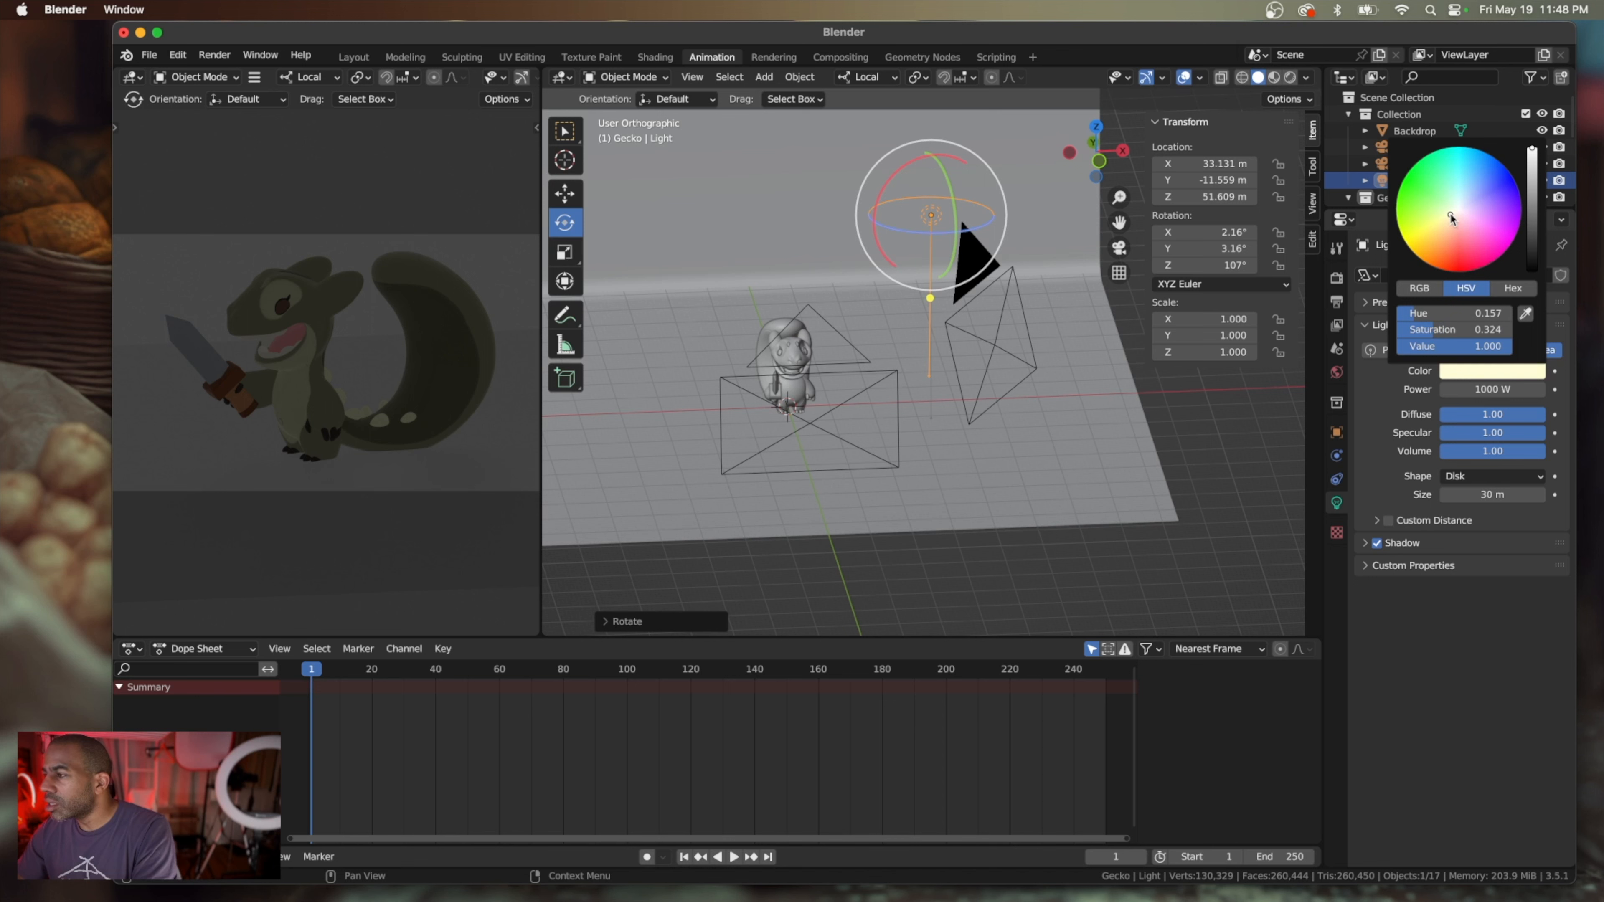
Try a power of 2000 W for the disk light
left_click(1481, 389)
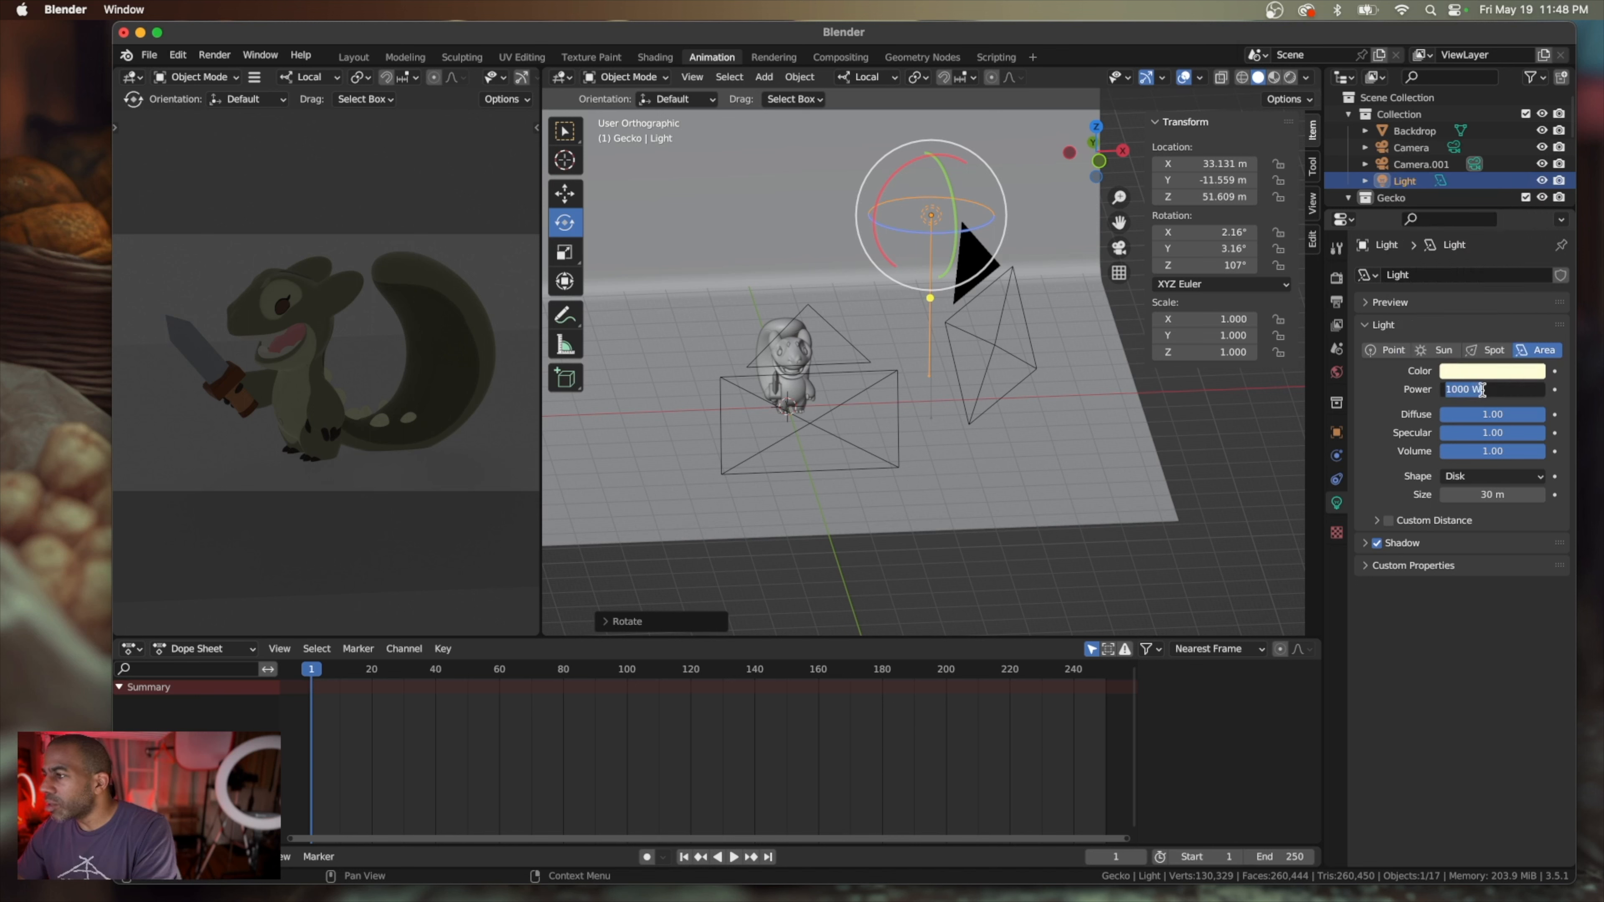
type("2000")
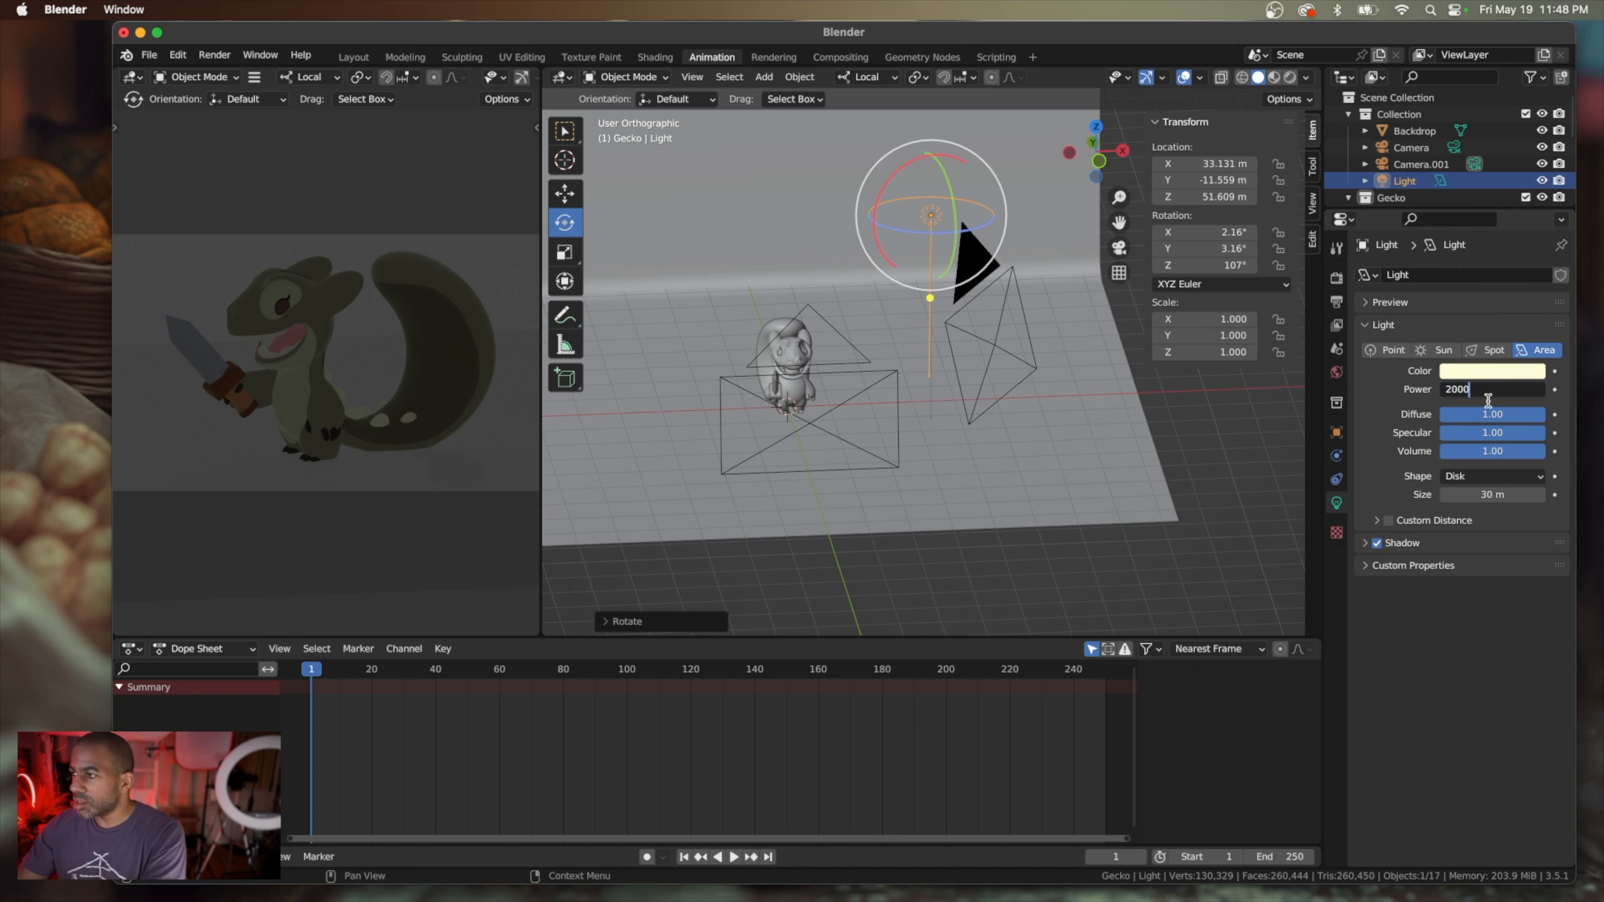
key("Return")
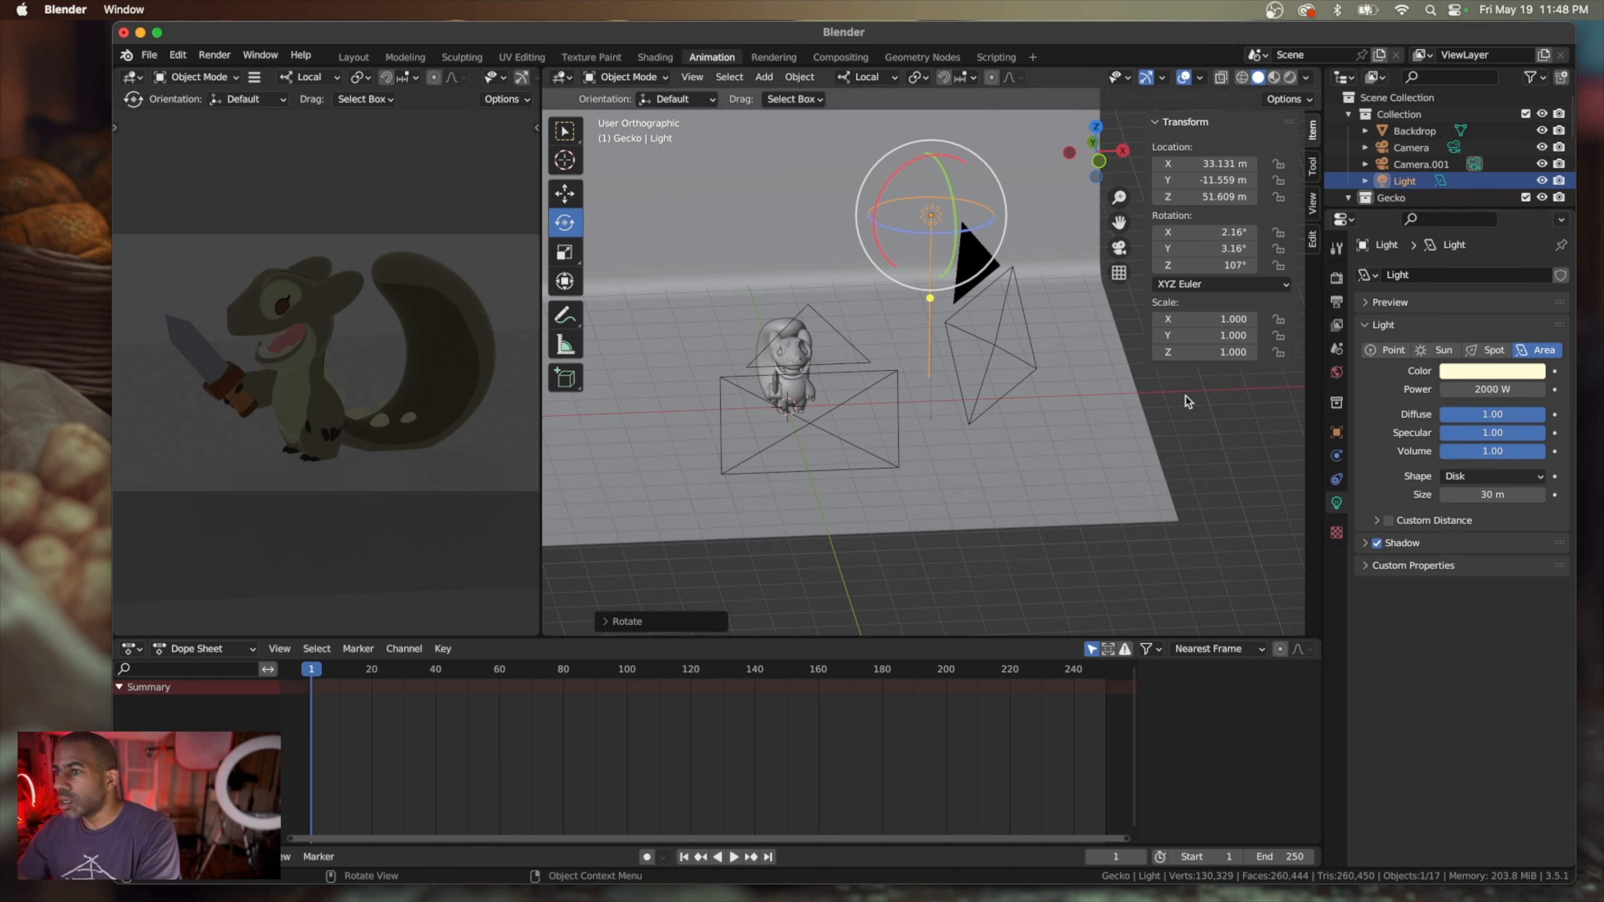
Lower the disk light along its local Z axis to a height of about 37.6 m
middle_click_drag(1185, 396, 1013, 368)
scroll(1013, 368, "left", 5)
scroll(1013, 367, "right", 8)
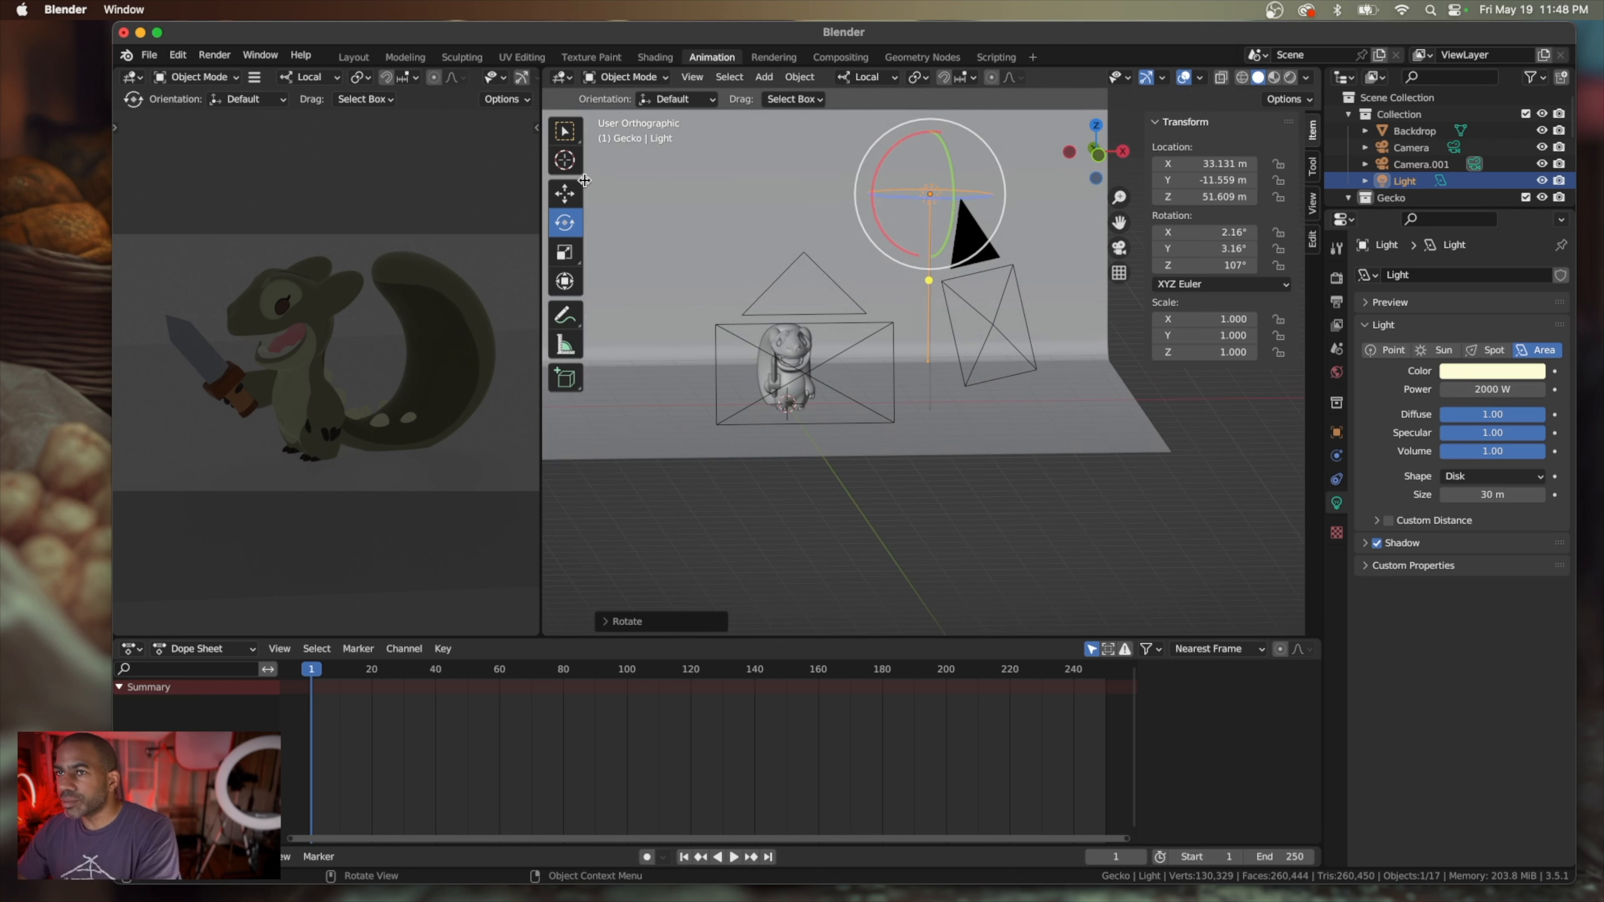
left_click(568, 195)
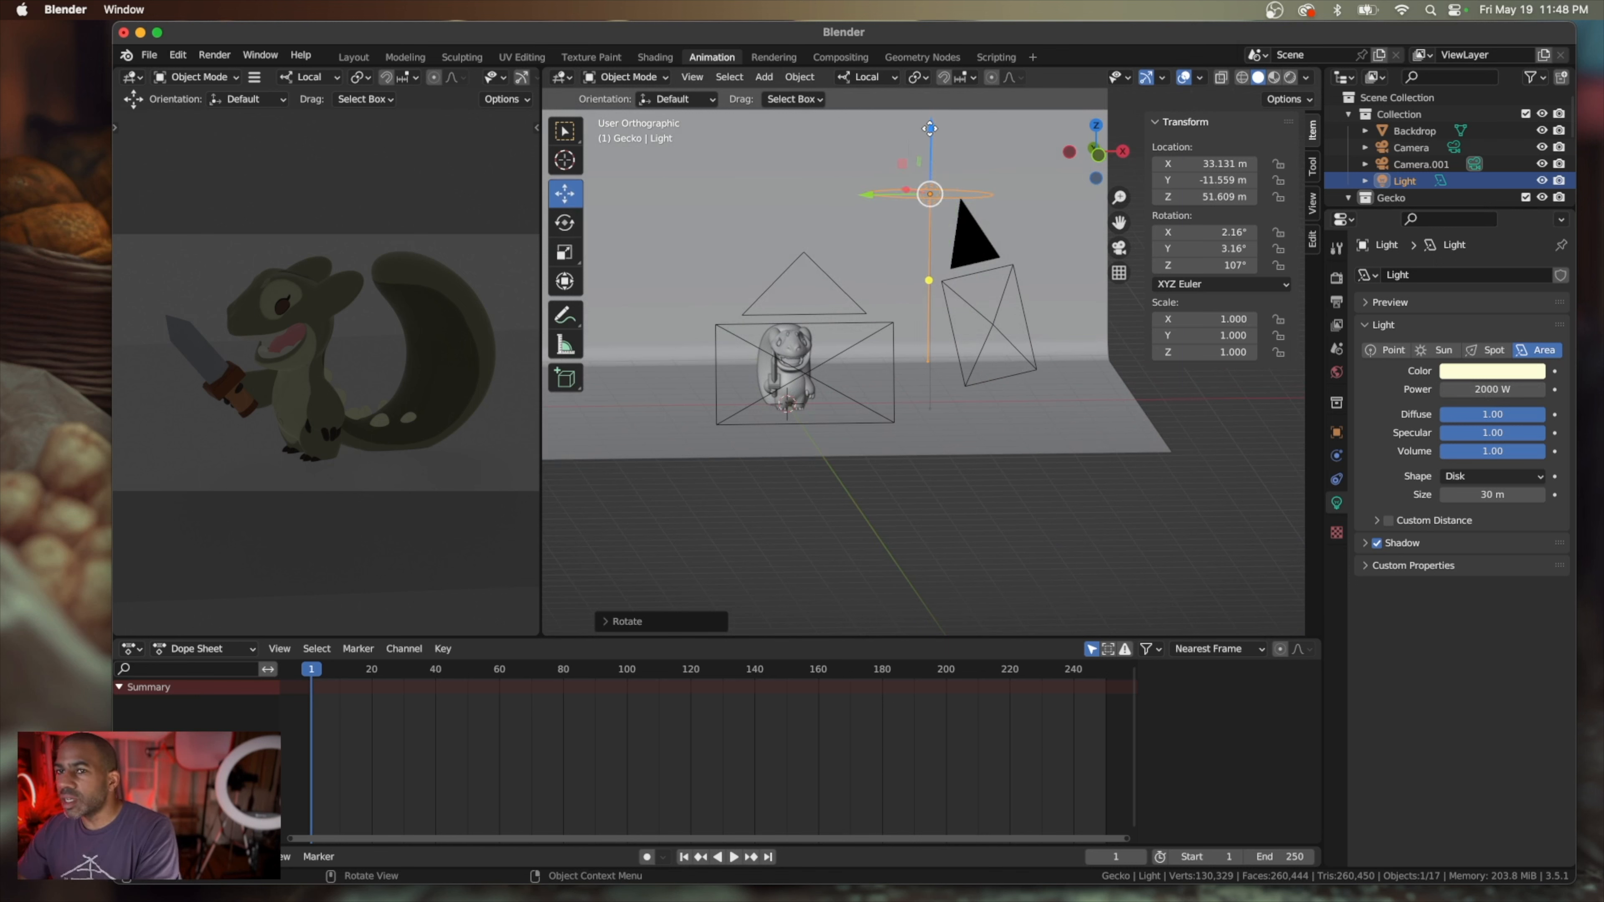
mouse_move(931, 167)
left_mouse_down()
mouse_move(922, 264)
mouse_move(914, 192)
left_mouse_up()
Set the disk light's power to 3000 W
left_click(1447, 395)
type("30")
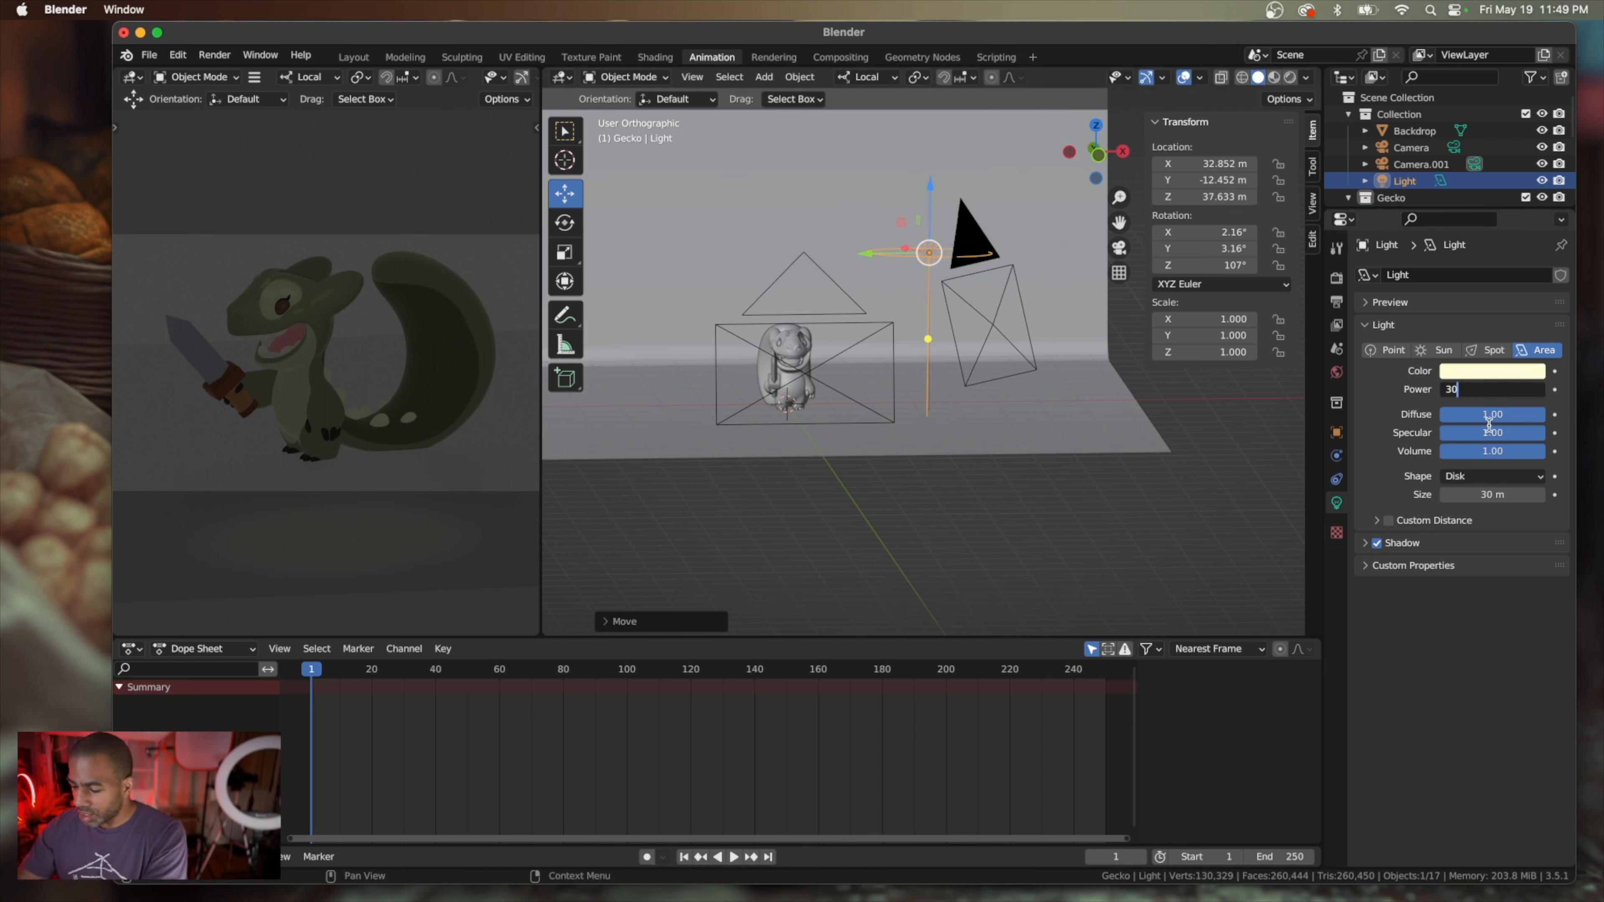
type("00")
key("Return")
middle_click_drag(1073, 360, 1081, 365)
scroll(1080, 364, "left", 5)
scroll(1080, 364, "right", 10)
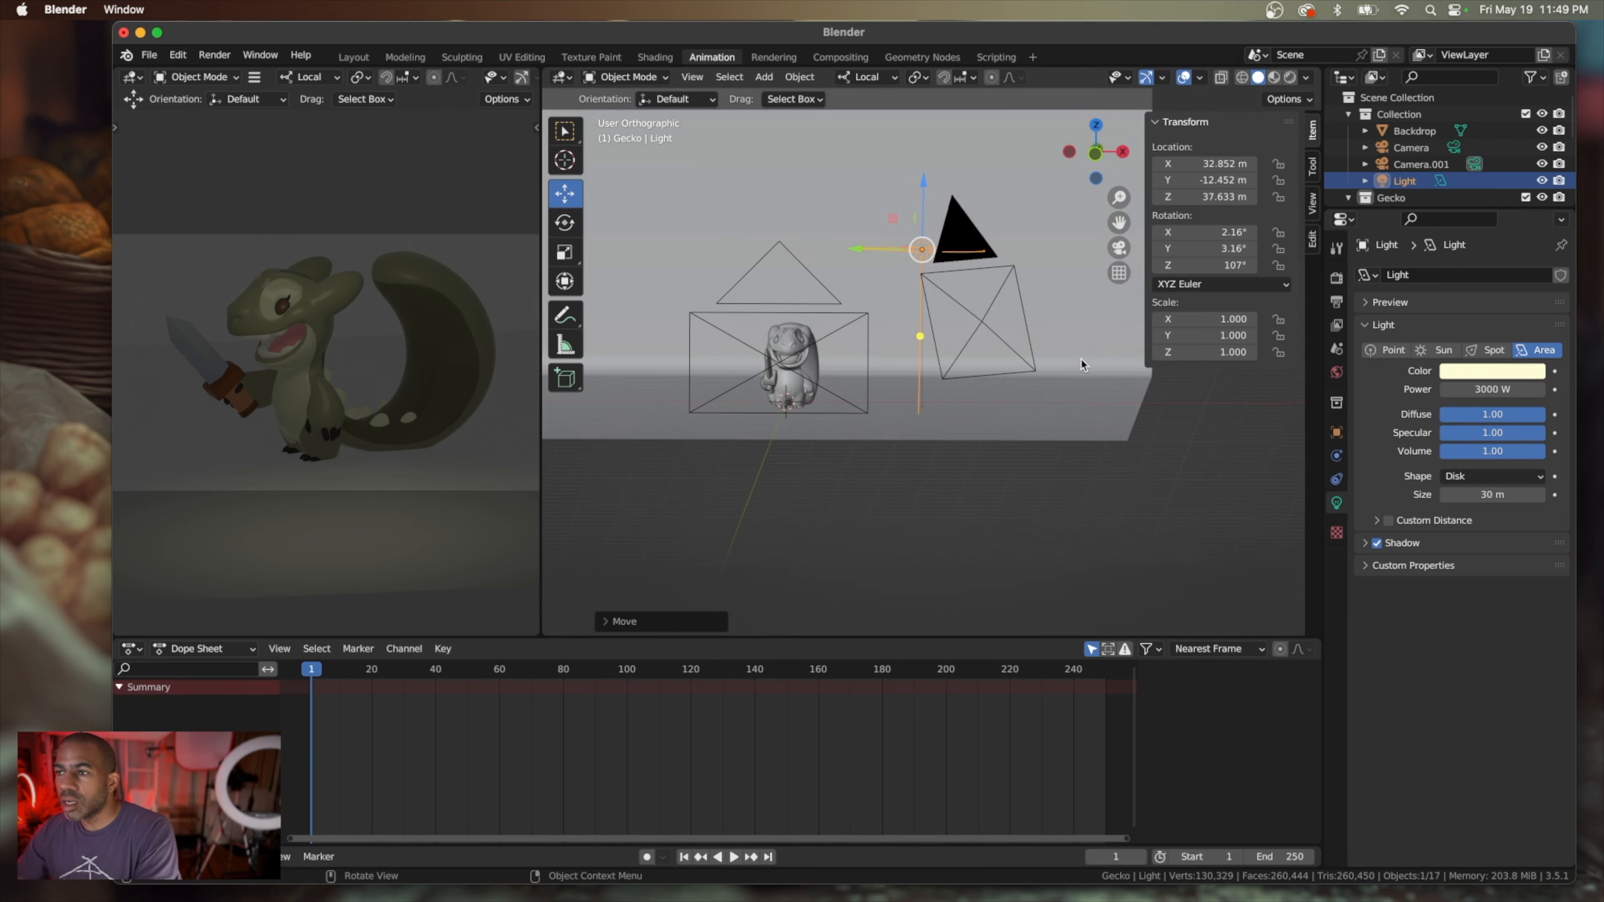
scroll(840, 363, "right", 5)
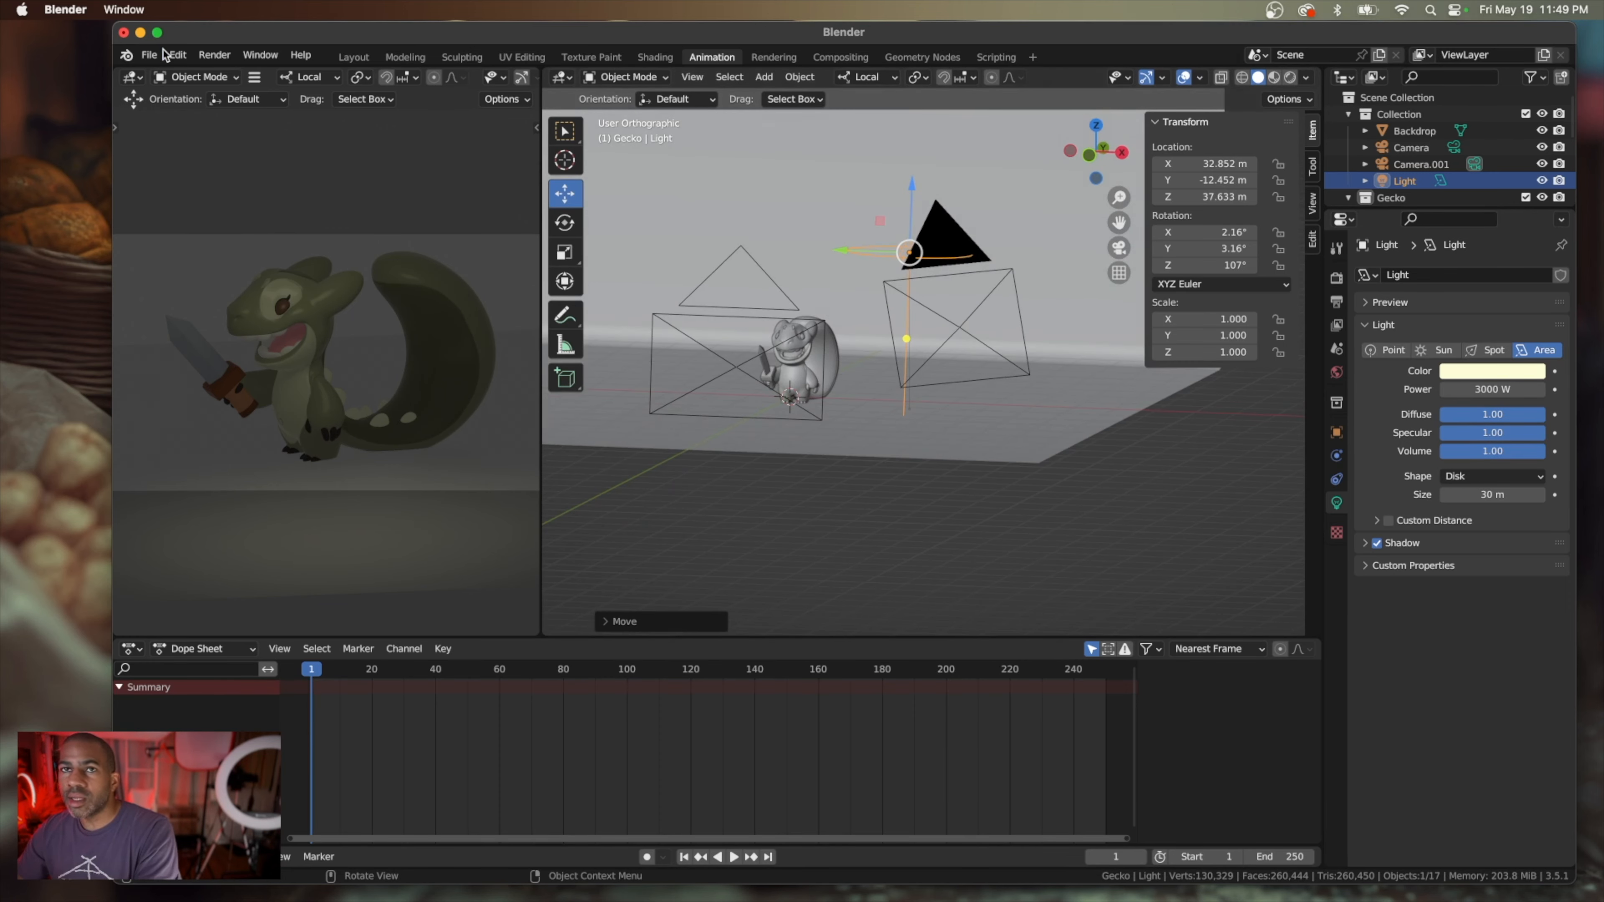
Save the scene as a new file named Gecko_XL.blend in the BLENDER folder
left_click(152, 56)
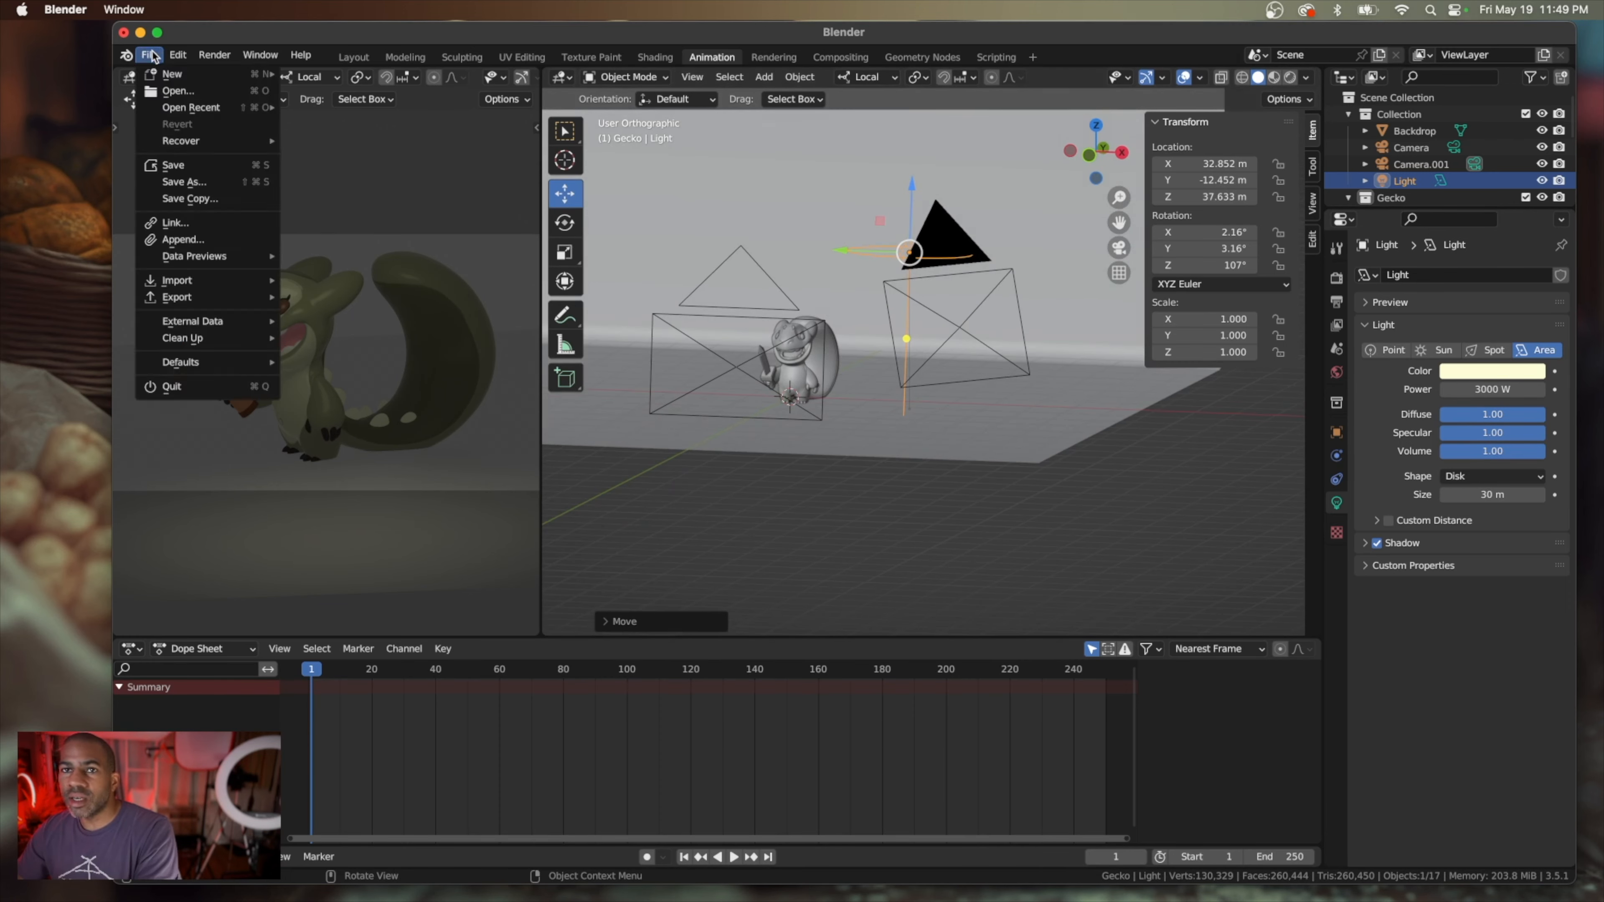
left_click(184, 181)
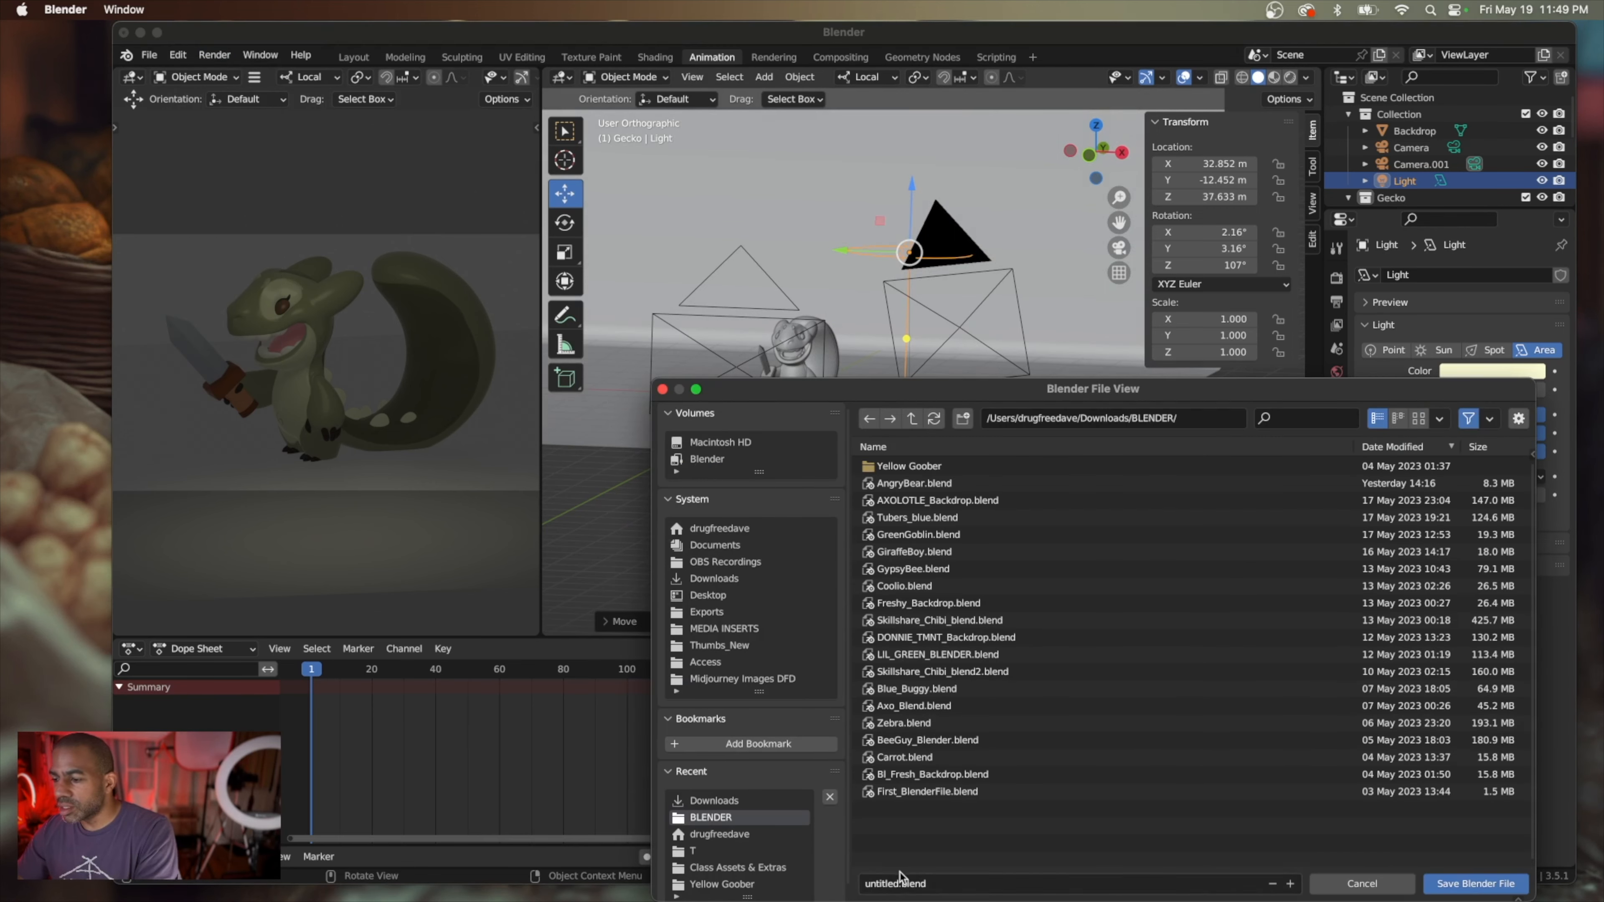
left_click(891, 882)
left_click_drag(892, 882, 853, 883)
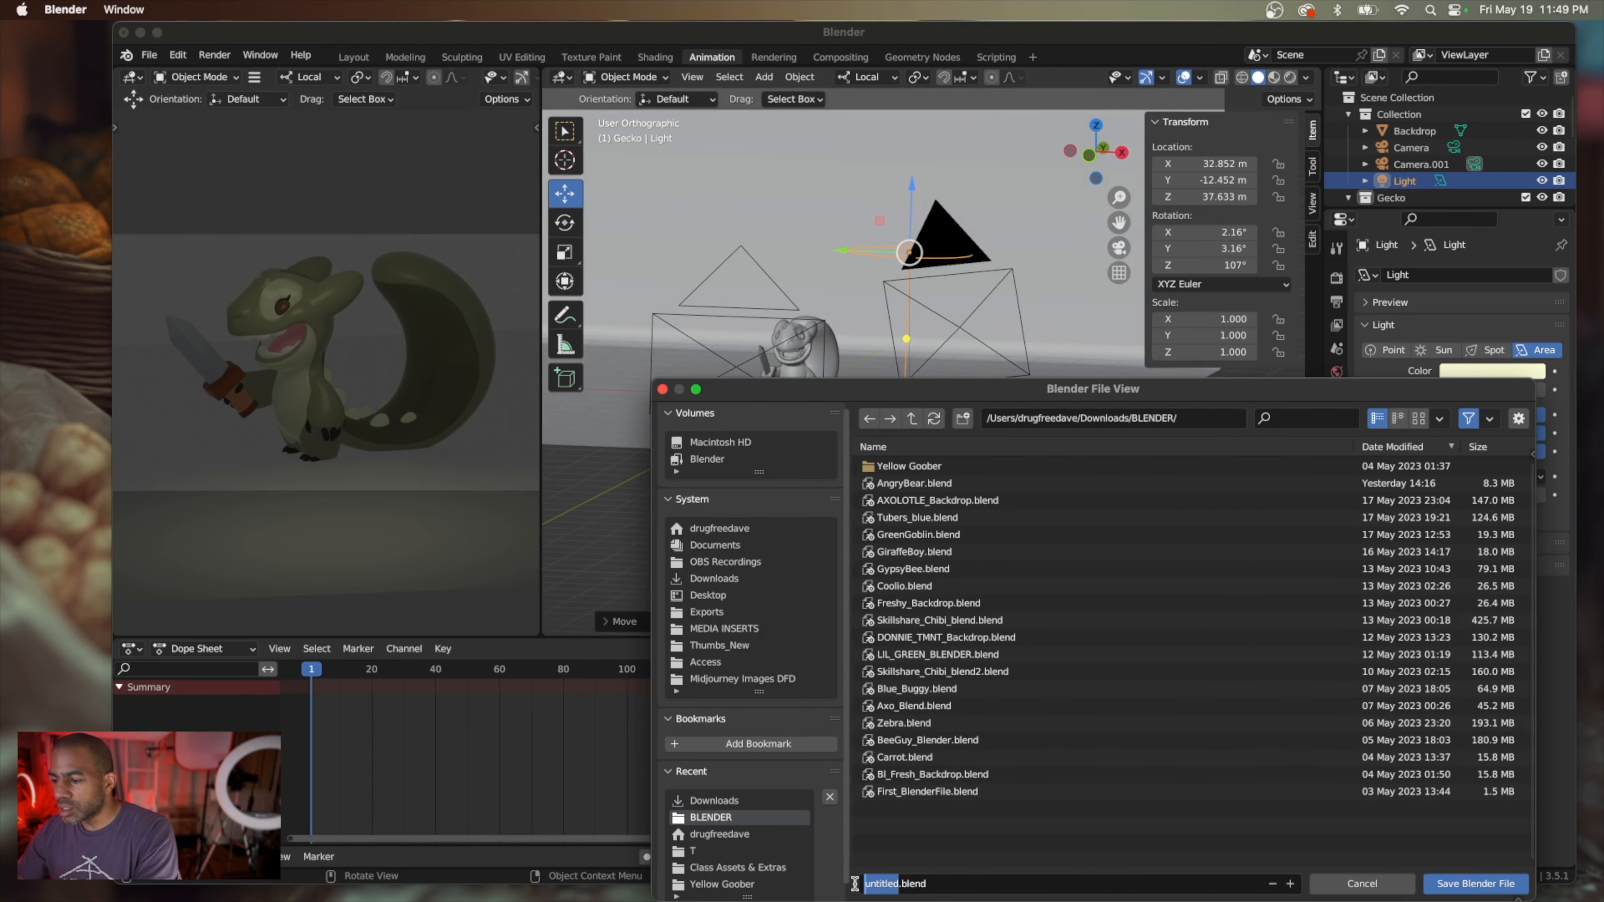
type("Gecko_XL")
left_click(1477, 875)
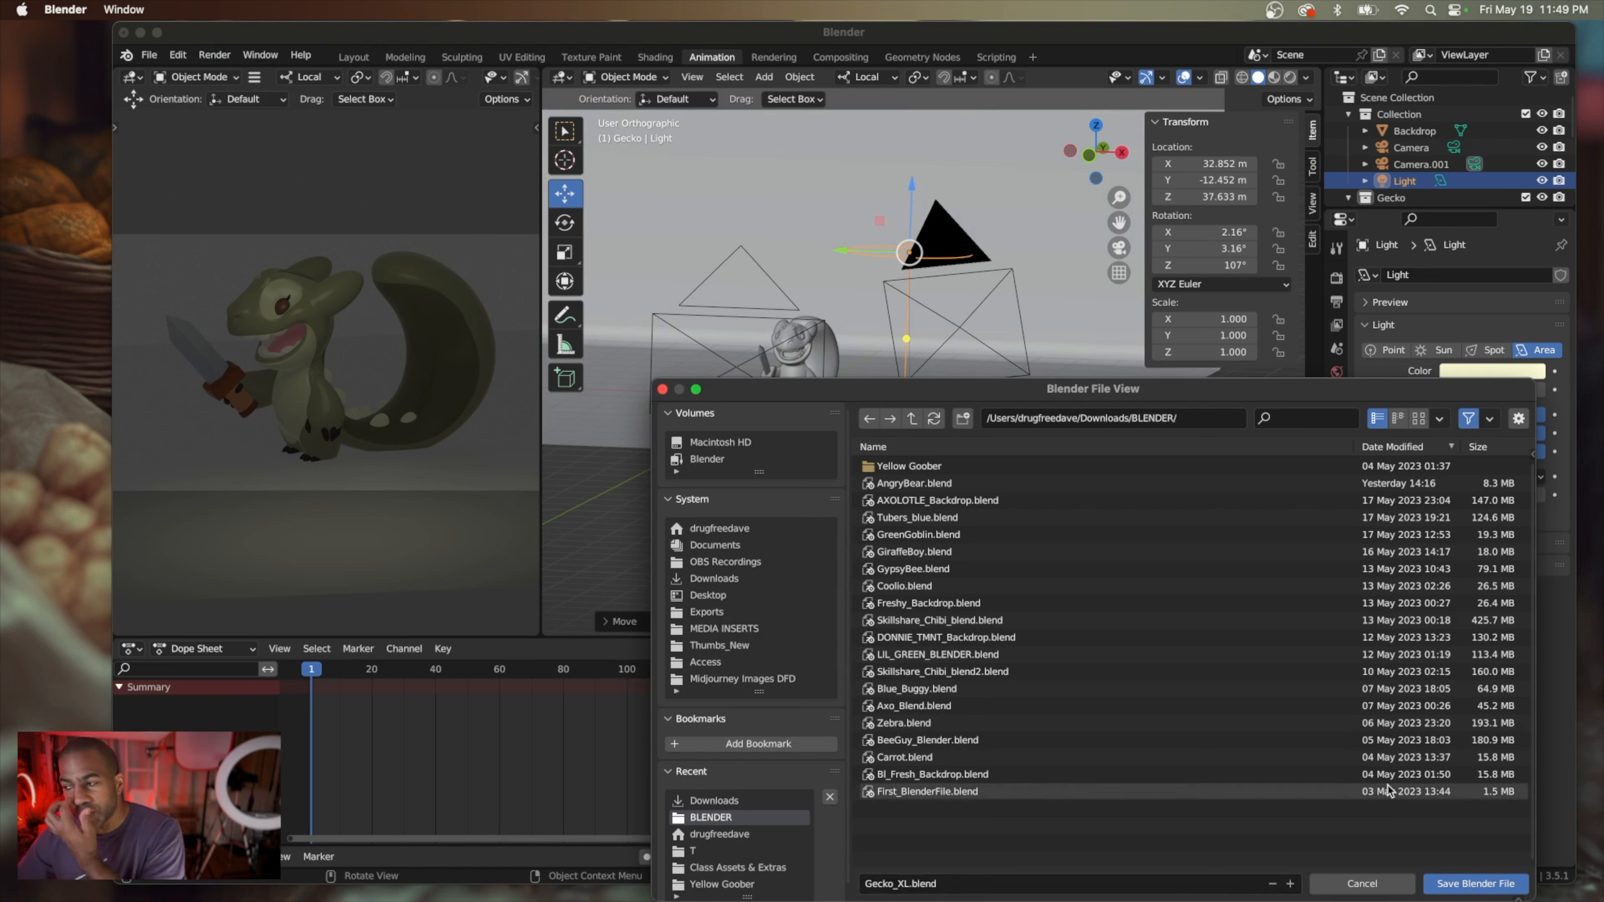
left_click(1464, 883)
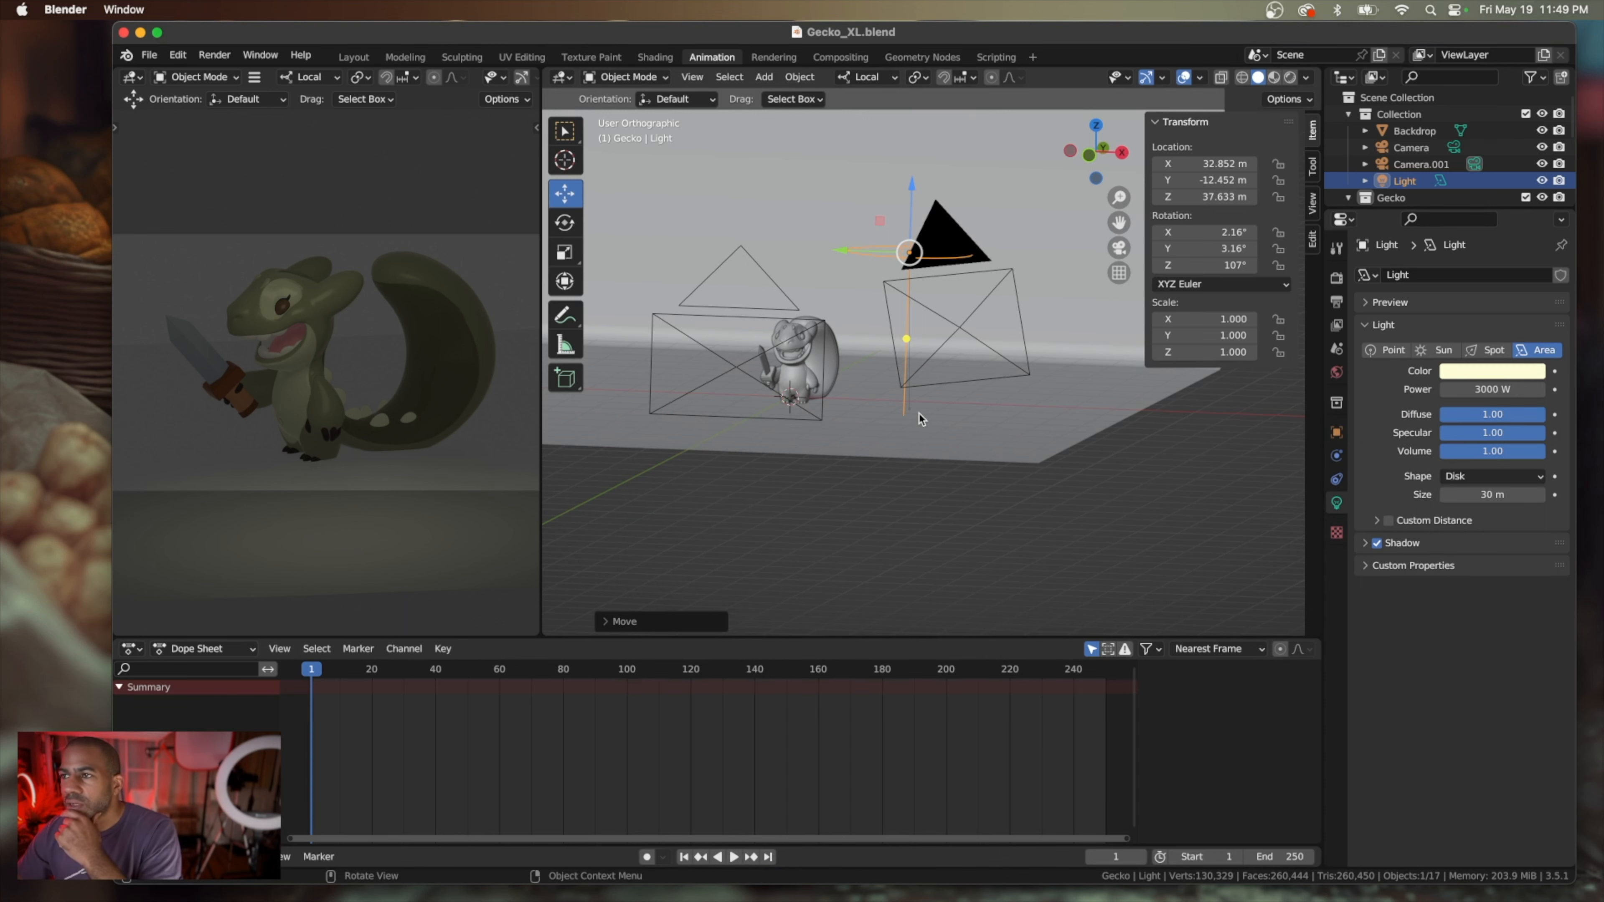
Duplicate the disk light and place the copy across the gecko at about X -43 m, Y -14 m, Z 68 m
scroll(920, 419, "left", 5)
scroll(921, 419, "left", 10)
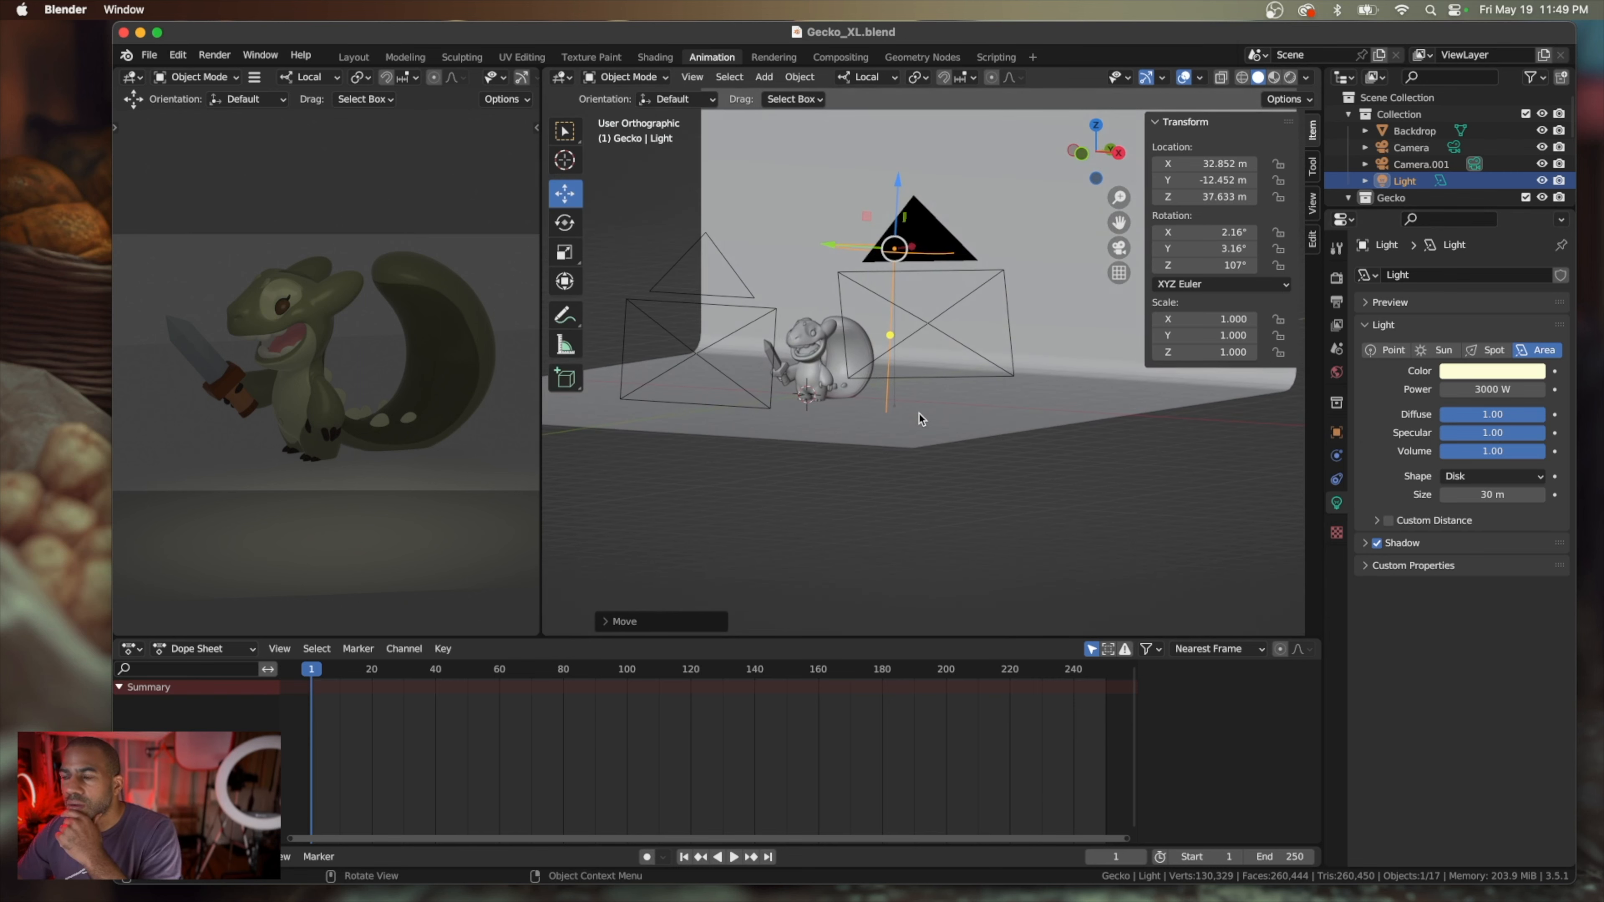
scroll(919, 418, "left", 2)
scroll(917, 419, "left", 8)
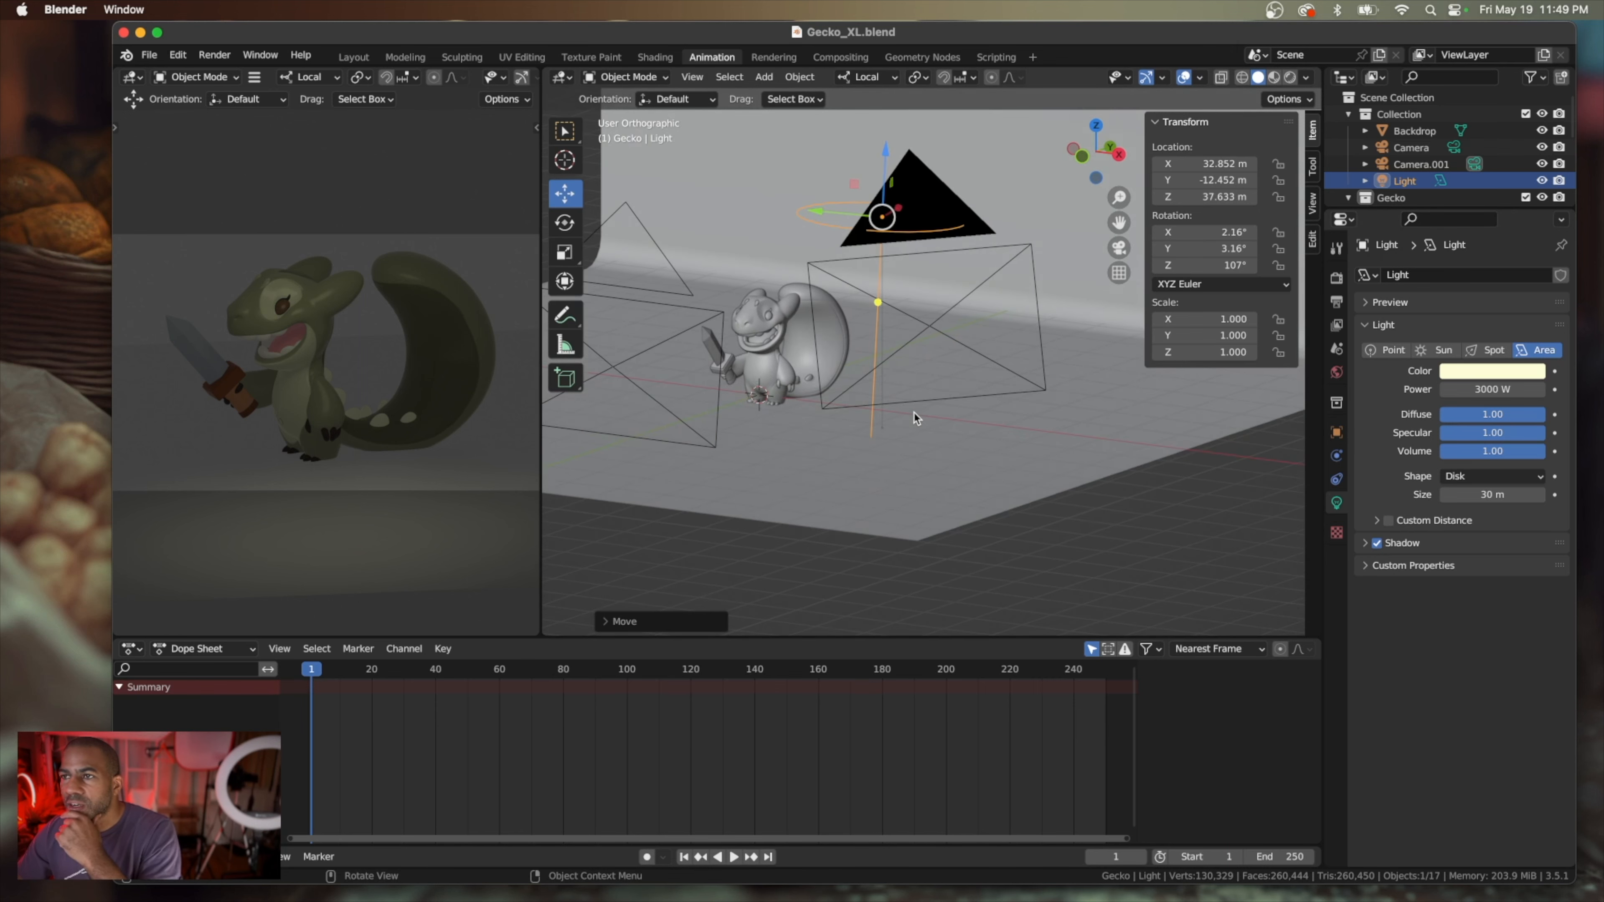
scroll(917, 418, "left", 10)
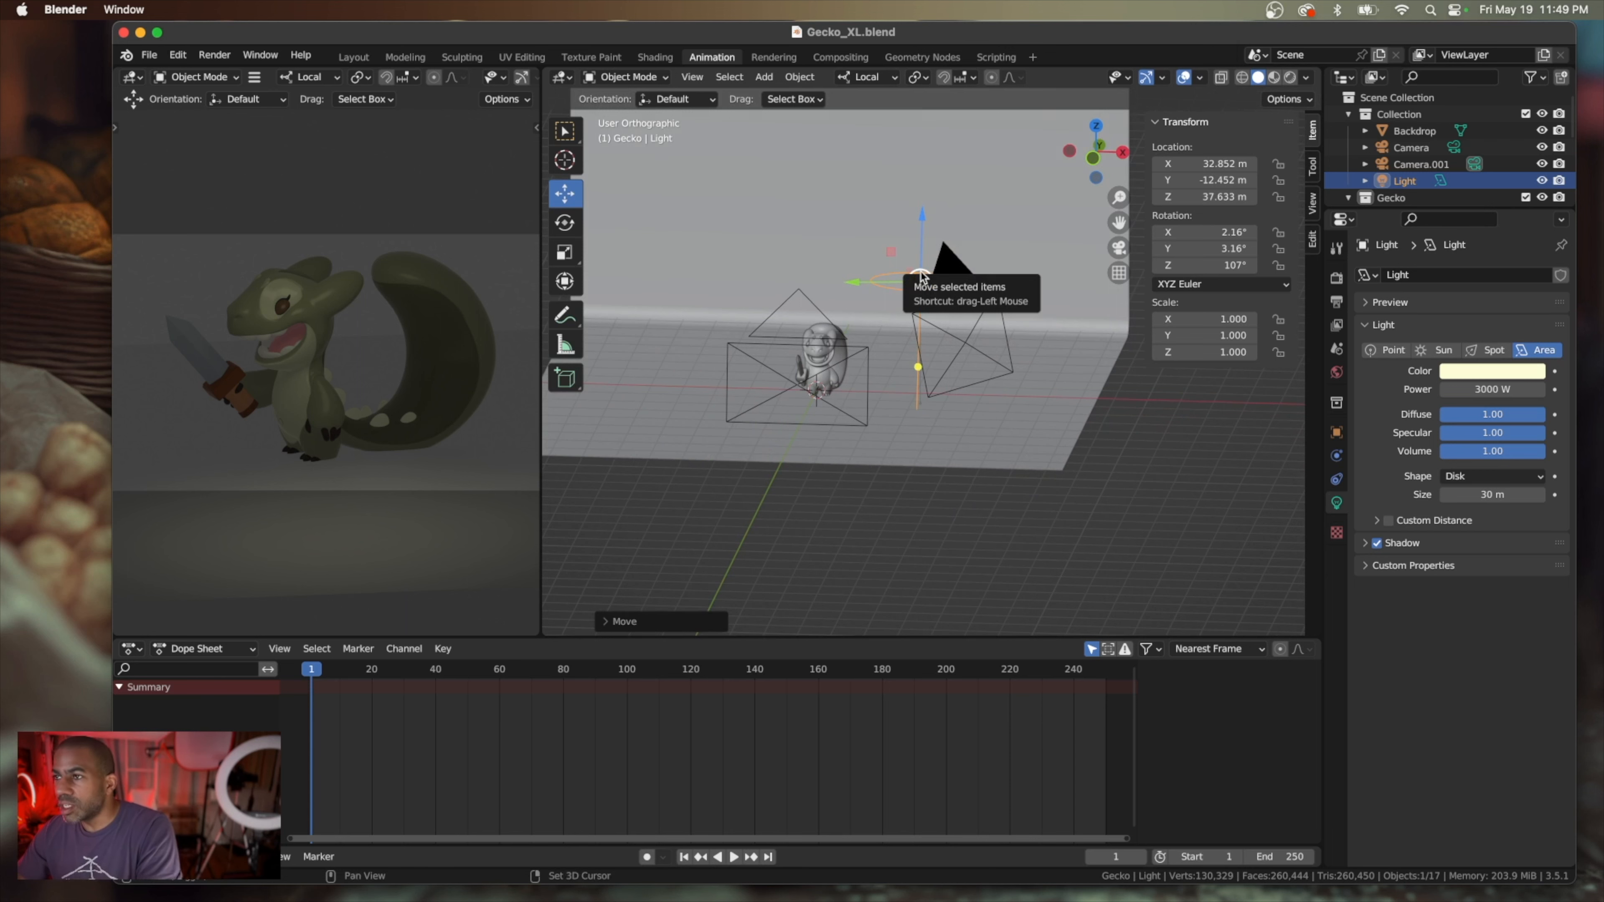
key("shift+d")
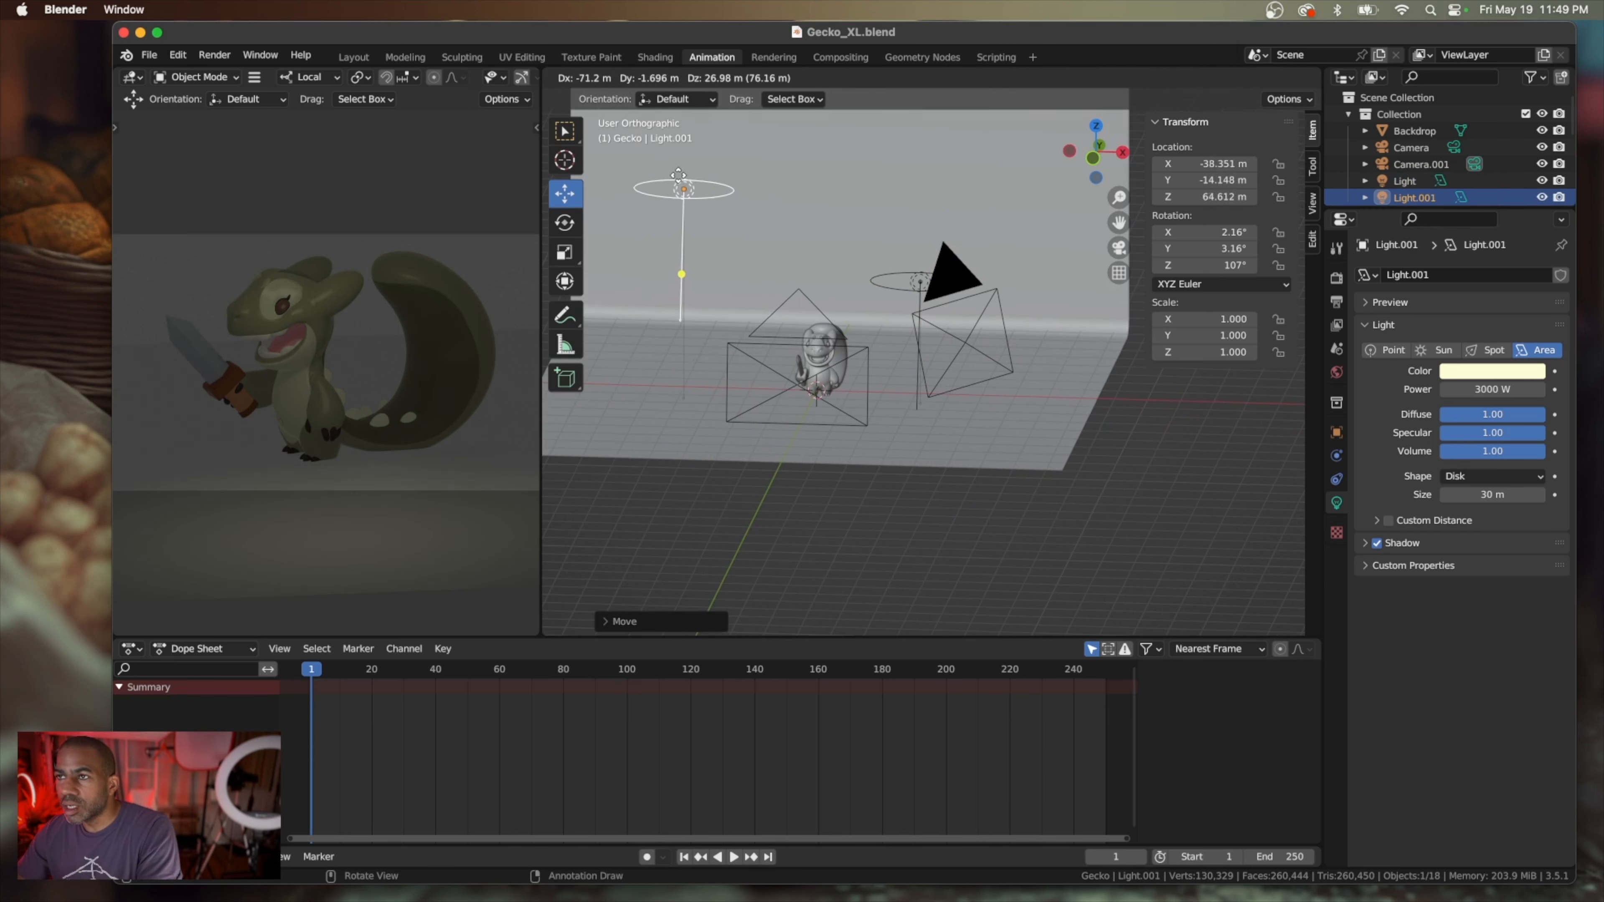
left_click(666, 172)
Move the duplicated light behind the gecko toward the backdrop, to about X -81 m, Y 32 m, Z 65 m
scroll(709, 252, "left", 15)
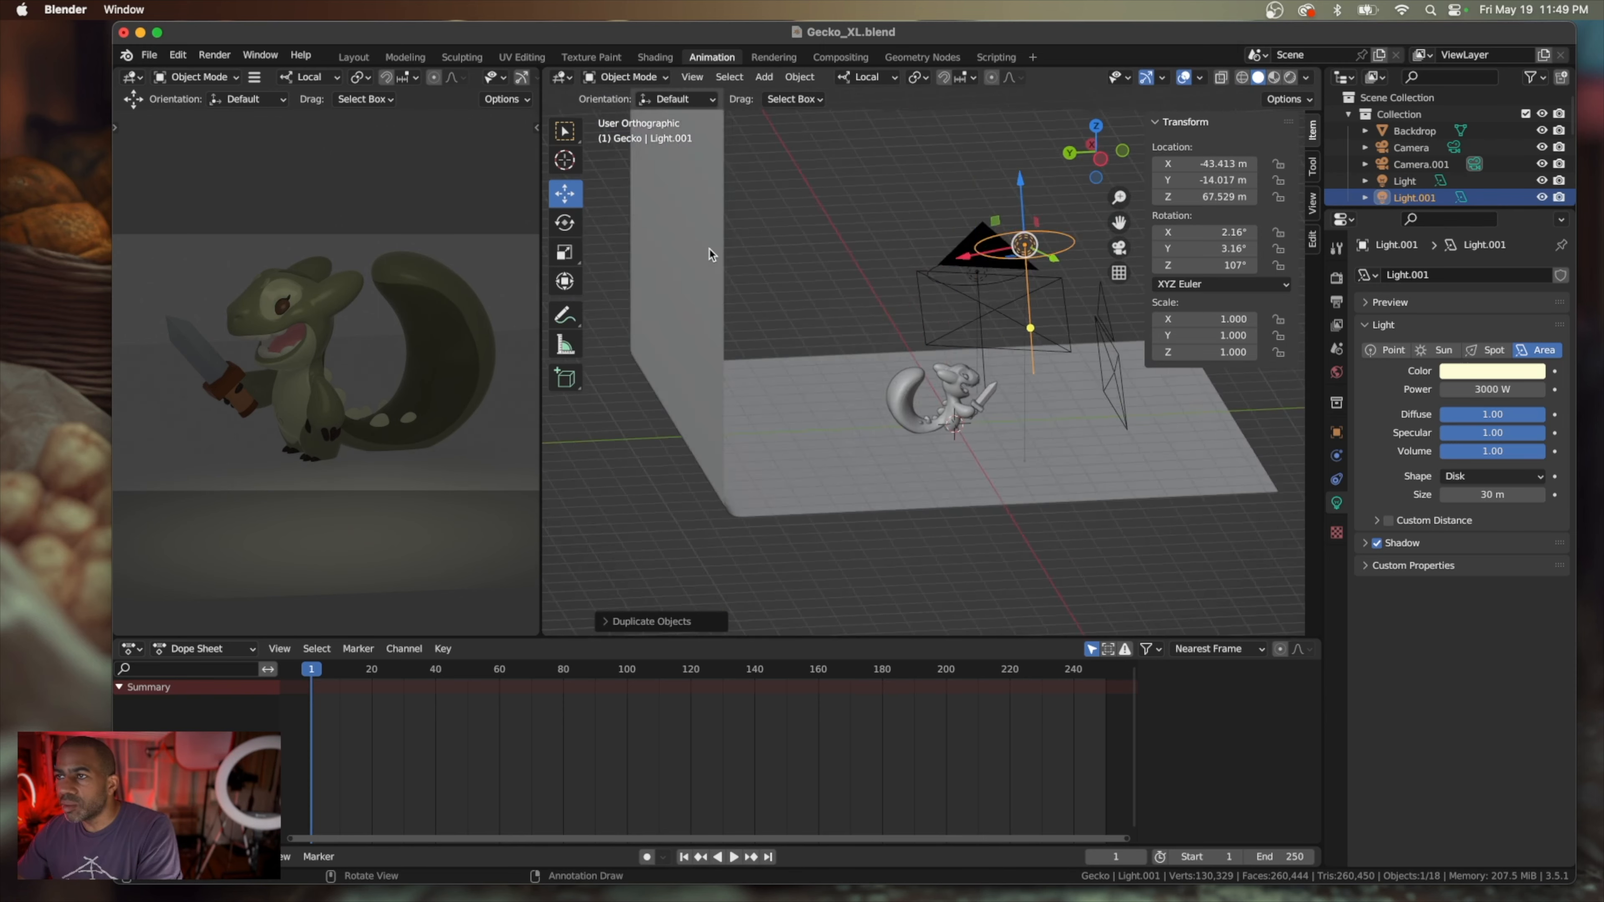
left_click_drag(840, 251, 702, 265)
scroll(745, 302, "up", 8)
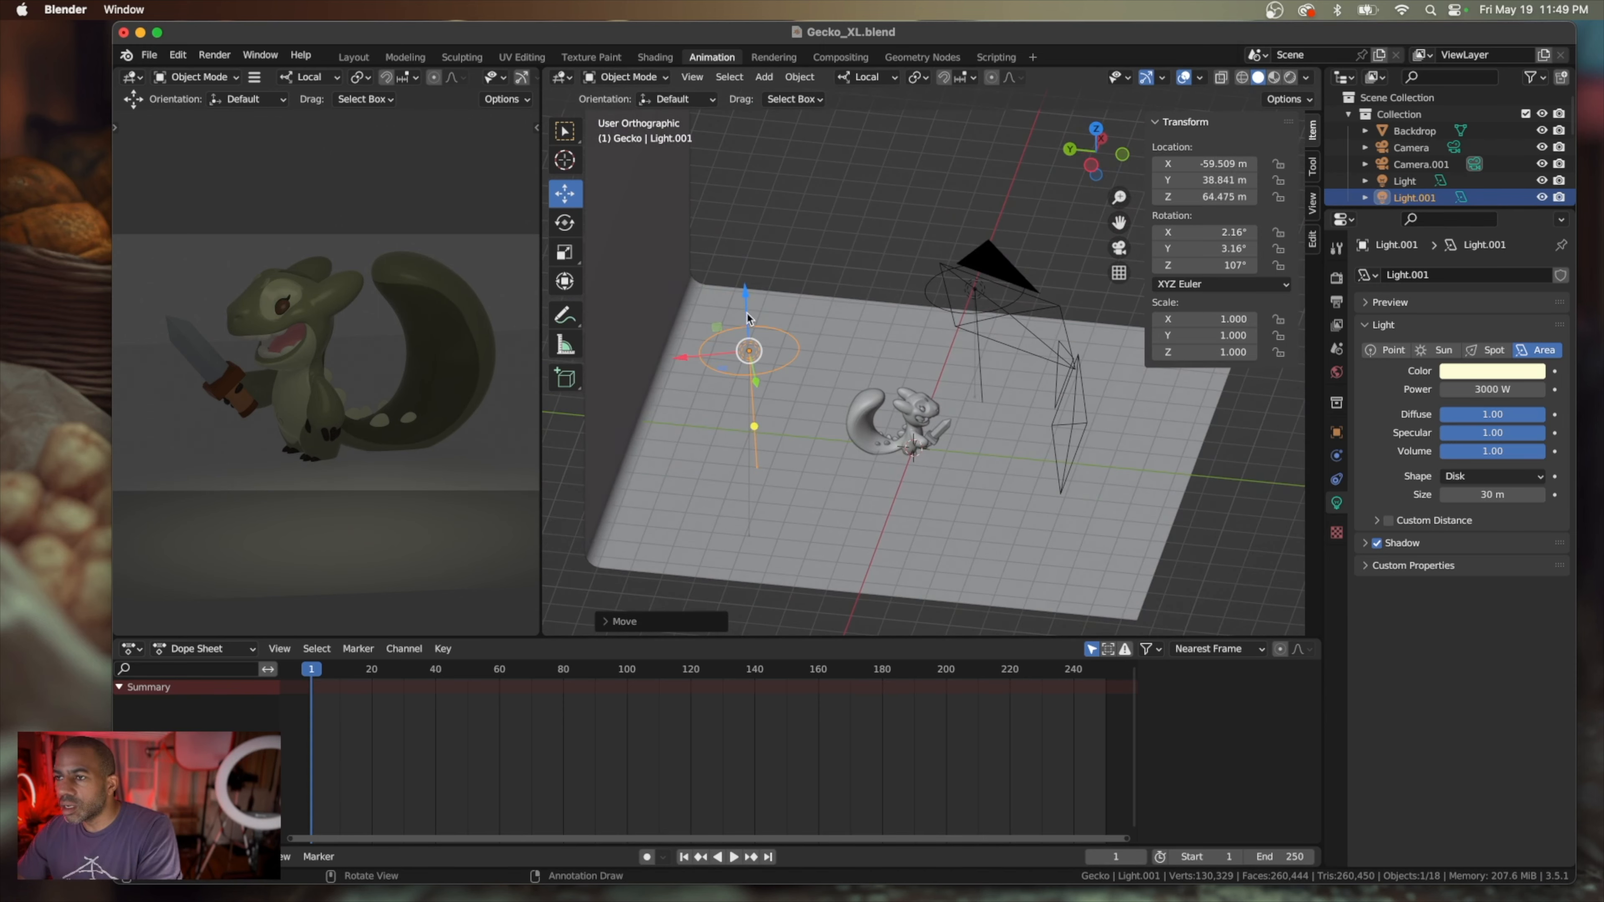
left_click_drag(754, 382, 763, 426)
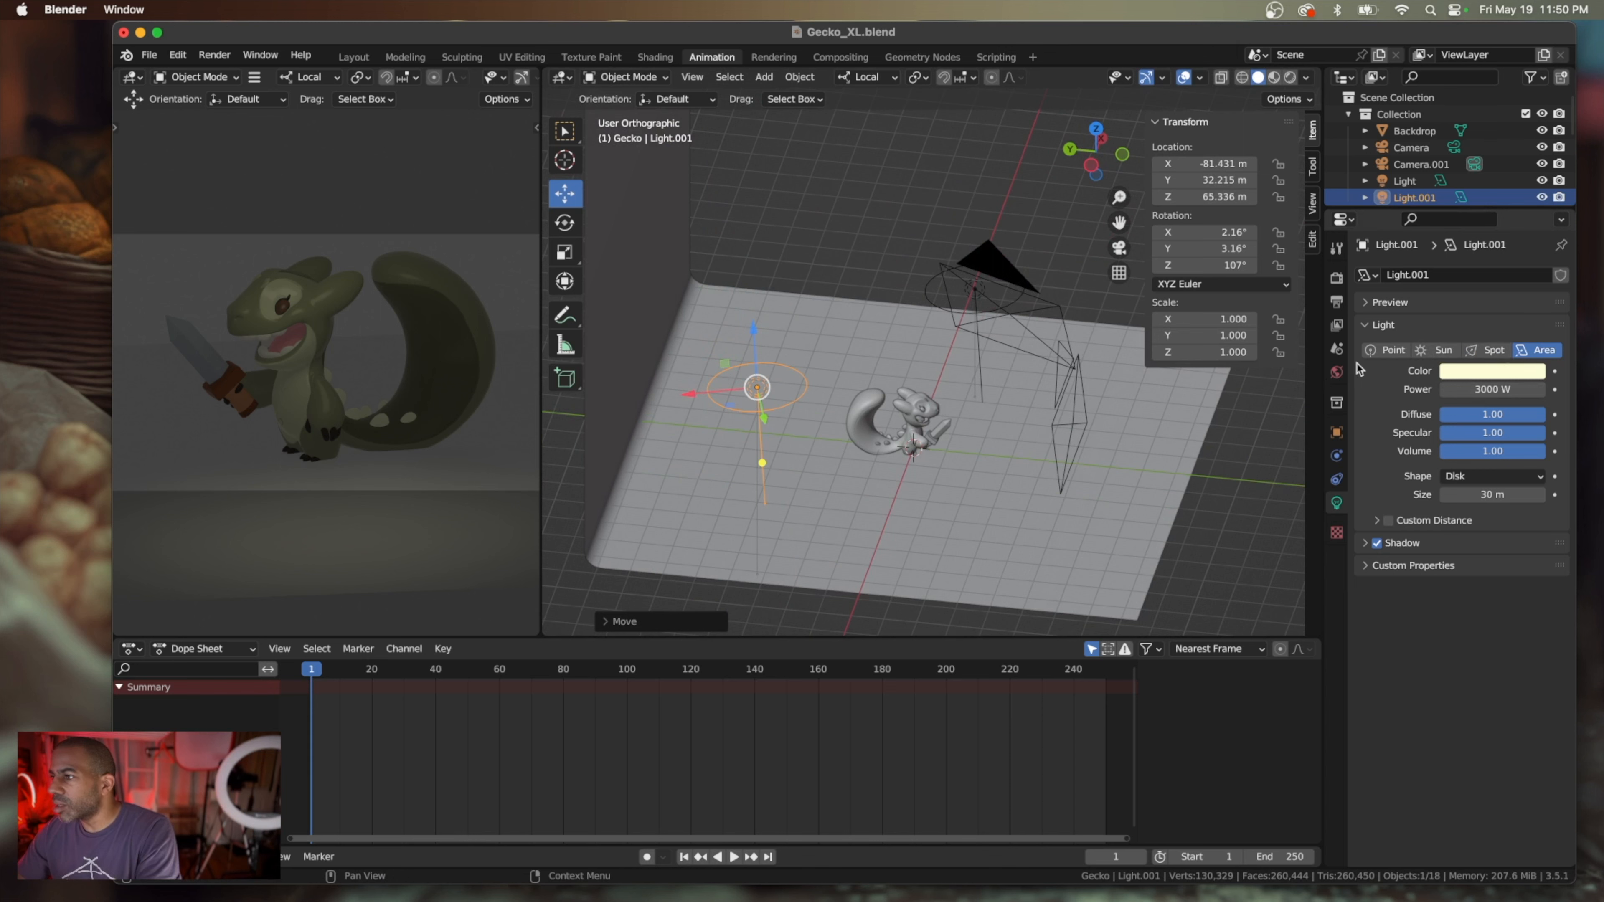
Change the duplicated light's type to Point and set its power to 5000 W
left_click(1382, 351)
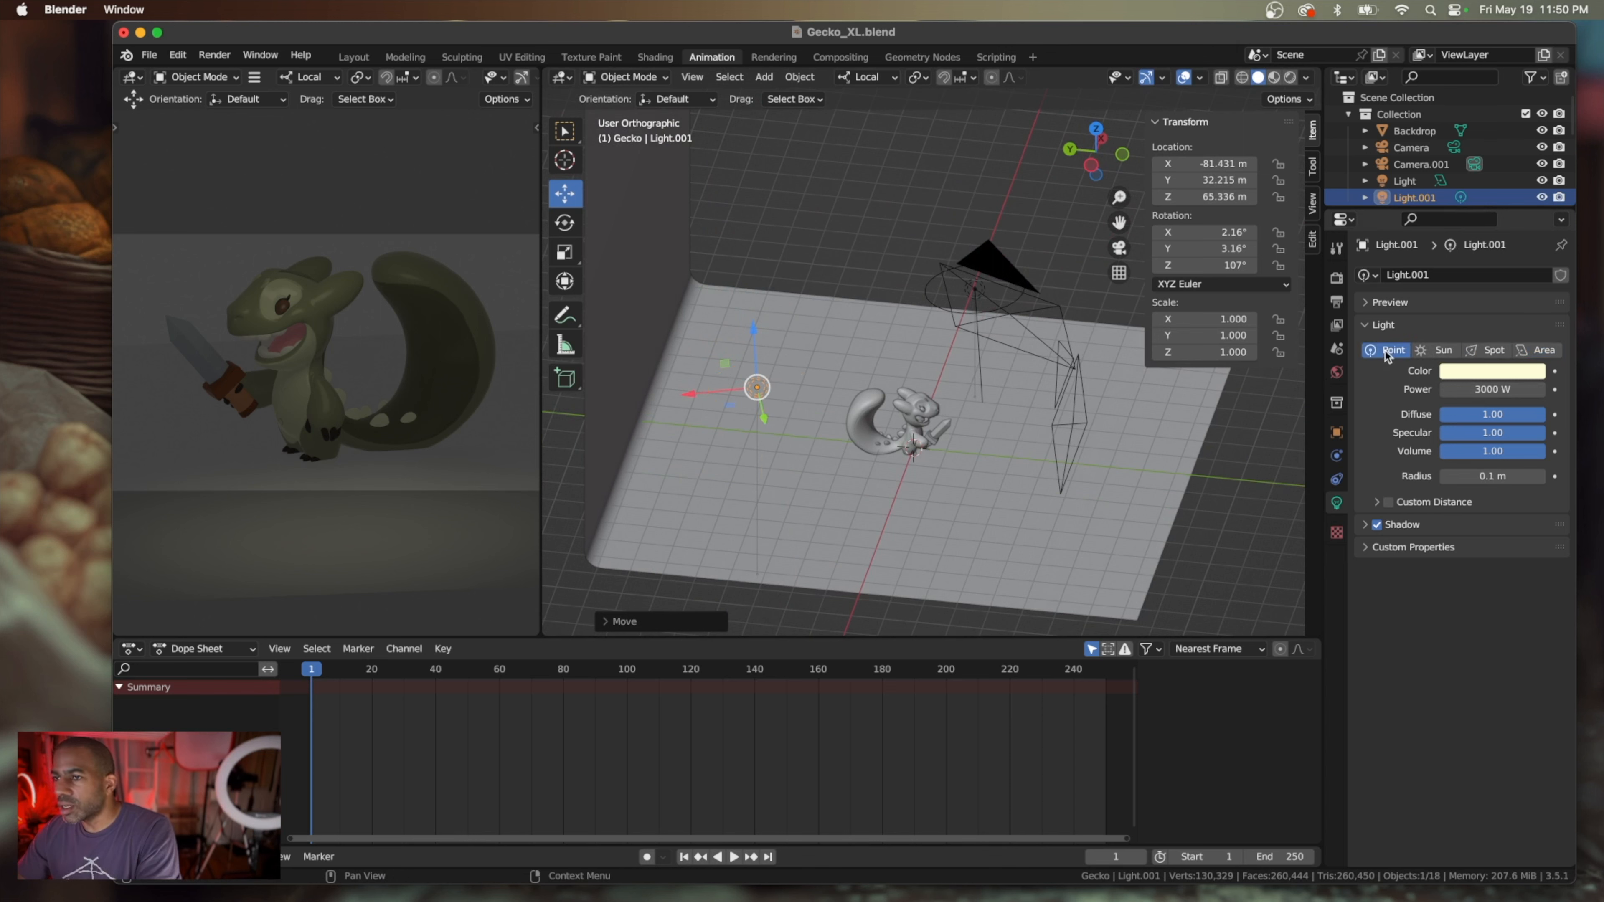
left_click(1477, 391)
type("5000")
key("Return")
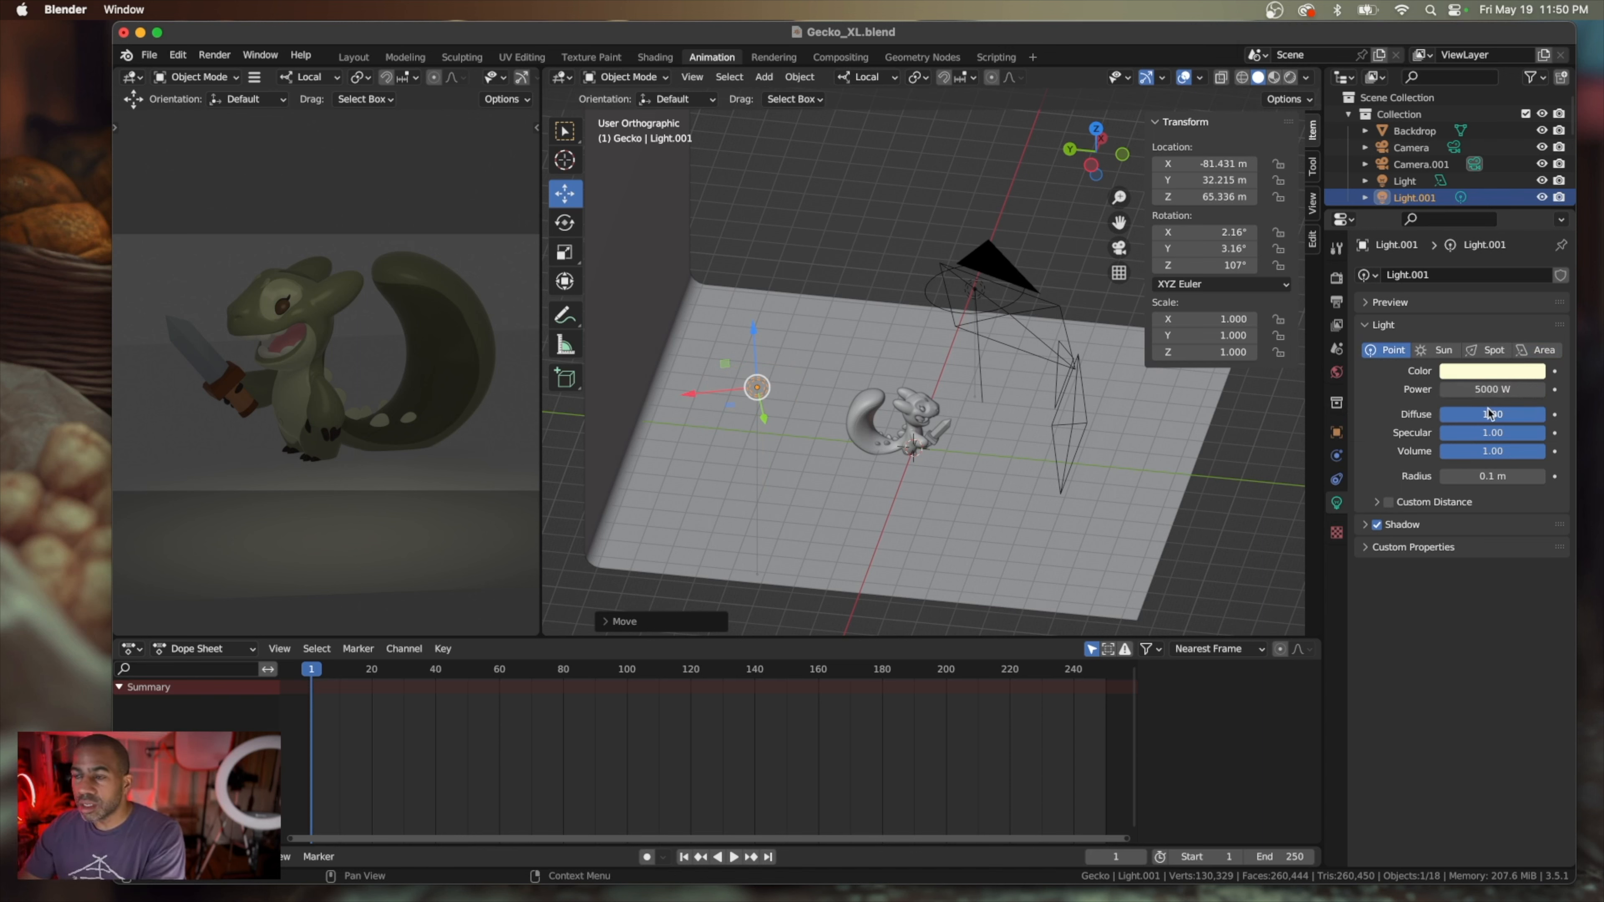
Move the point light inward along its local Y axis and lower it, to about X -43 m, Y 42 m, Z 38 m
scroll(1001, 444, "right", 10)
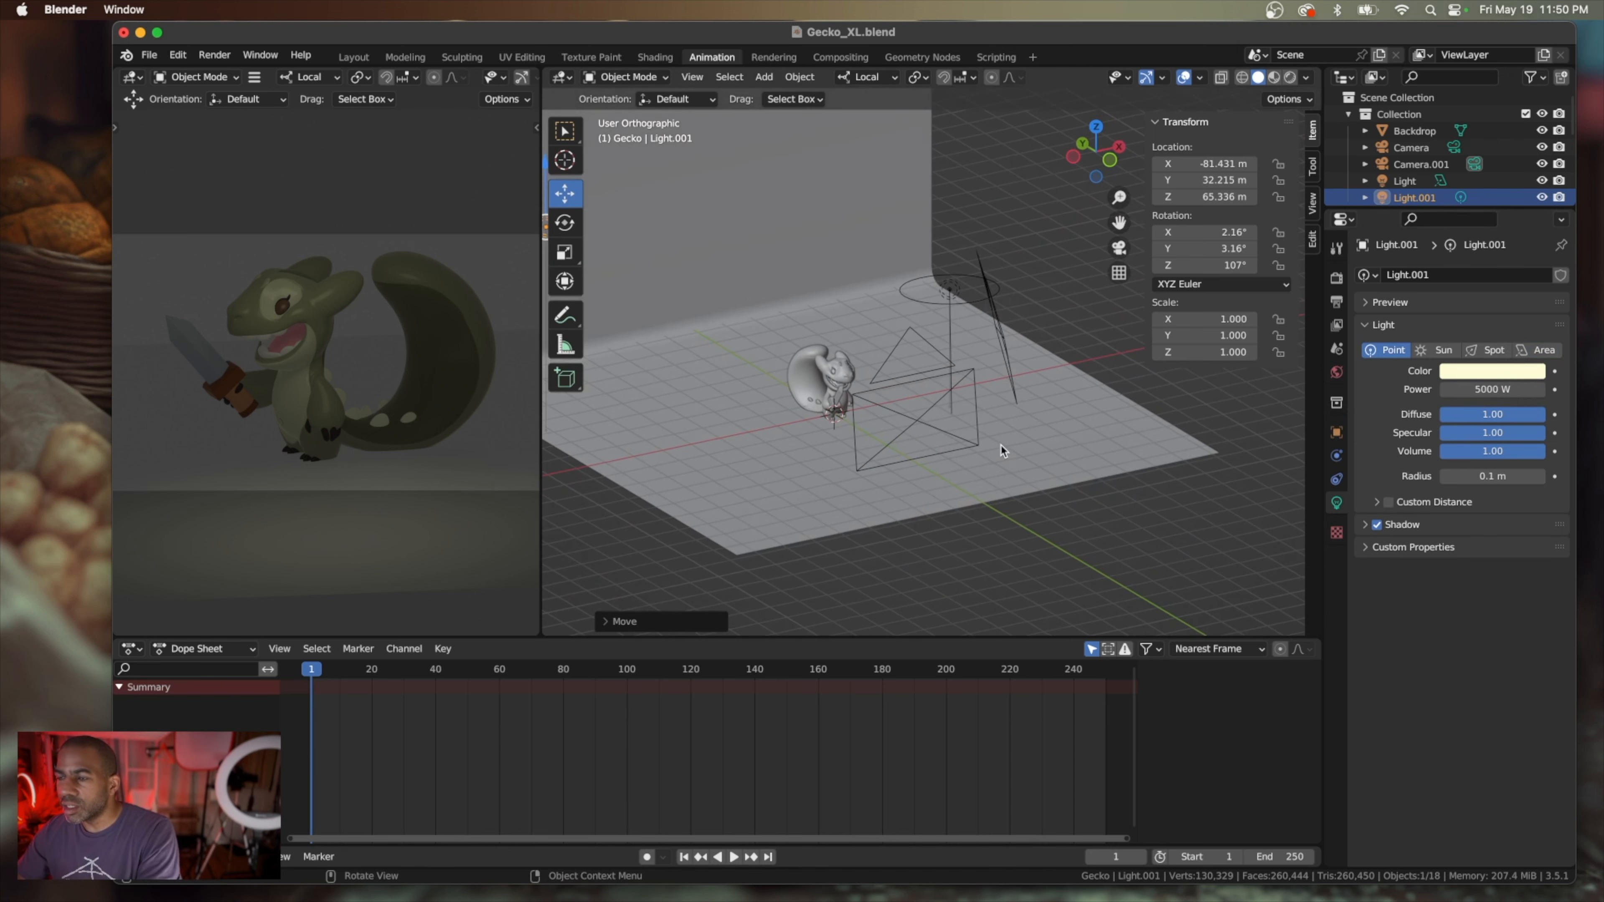
scroll(1001, 451, "left", 3)
scroll(1000, 452, "right", 12)
scroll(999, 453, "left", 10)
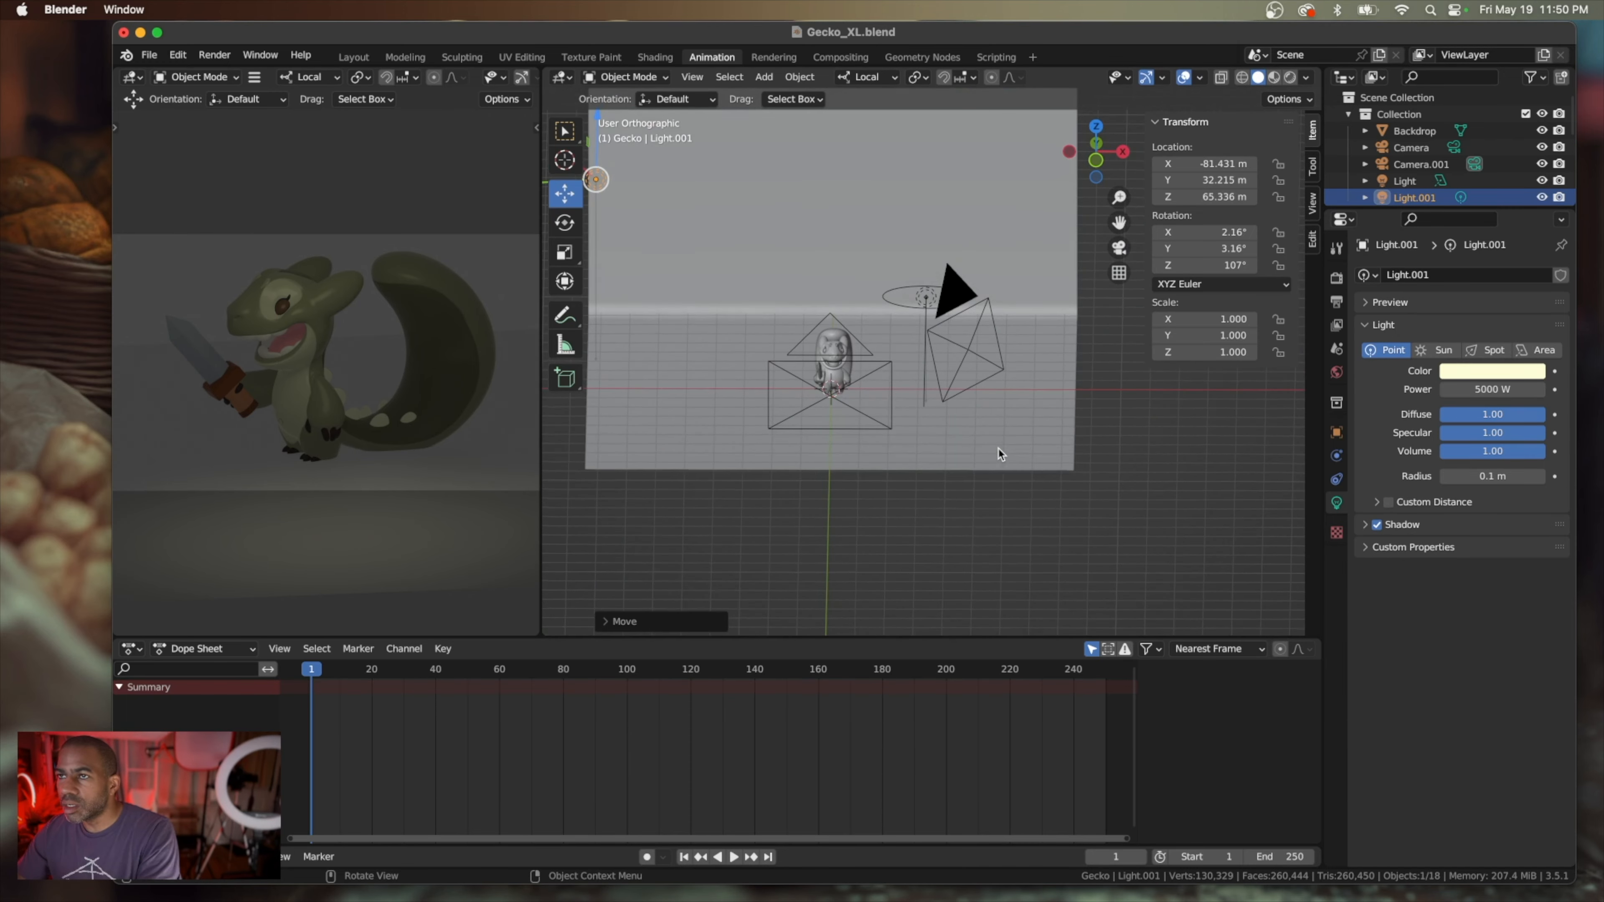
scroll(999, 453, "down", 3)
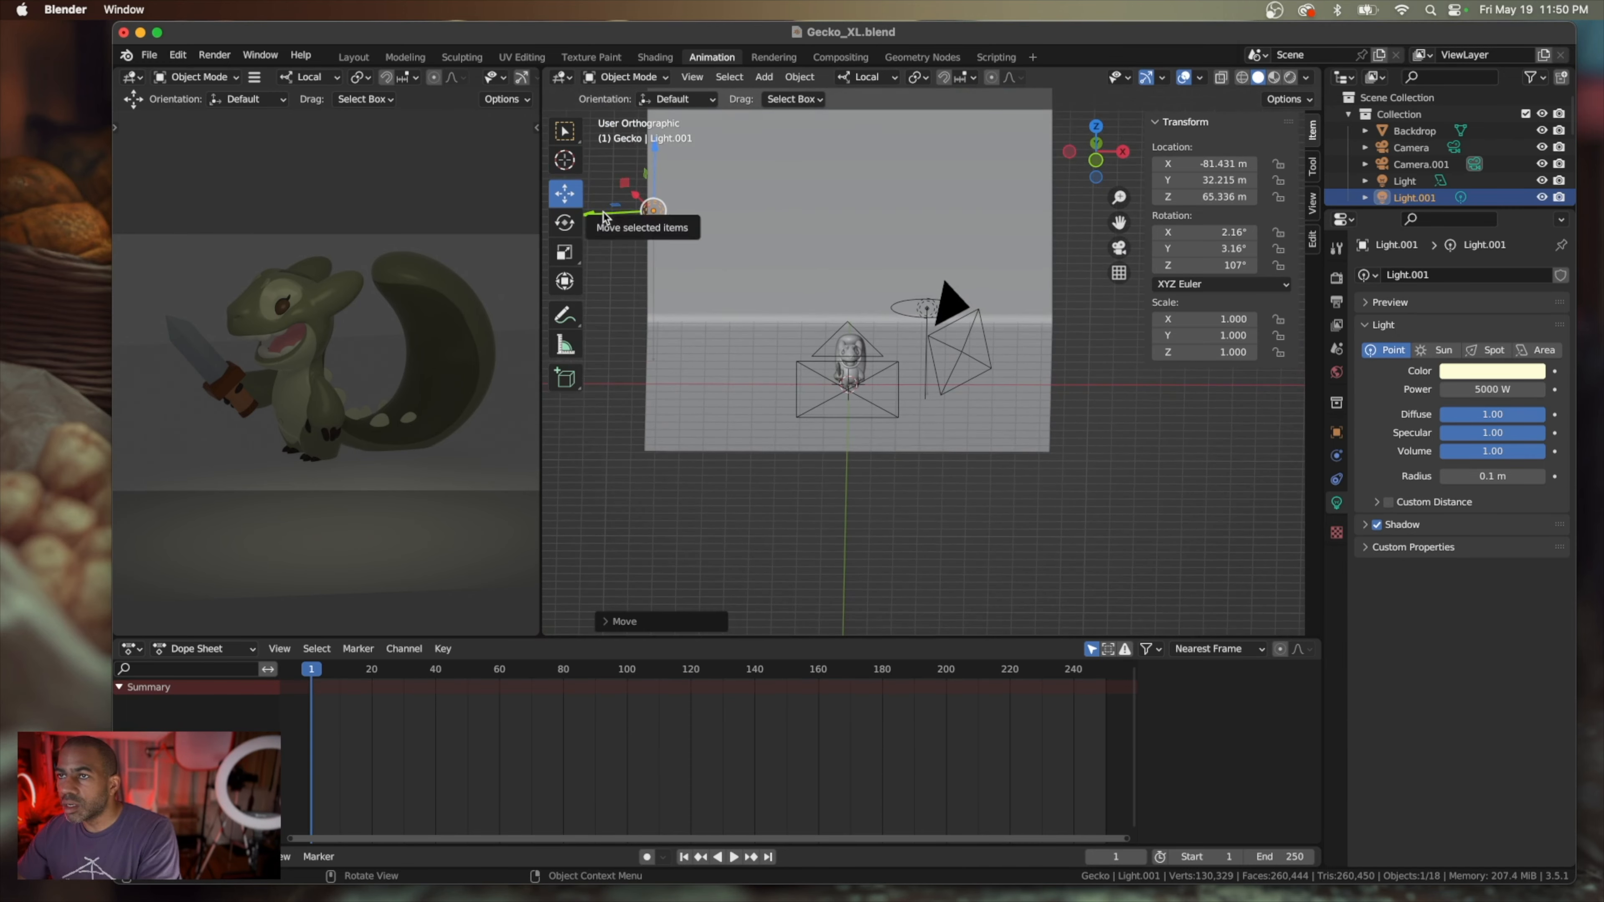
left_click_drag(607, 217, 713, 202)
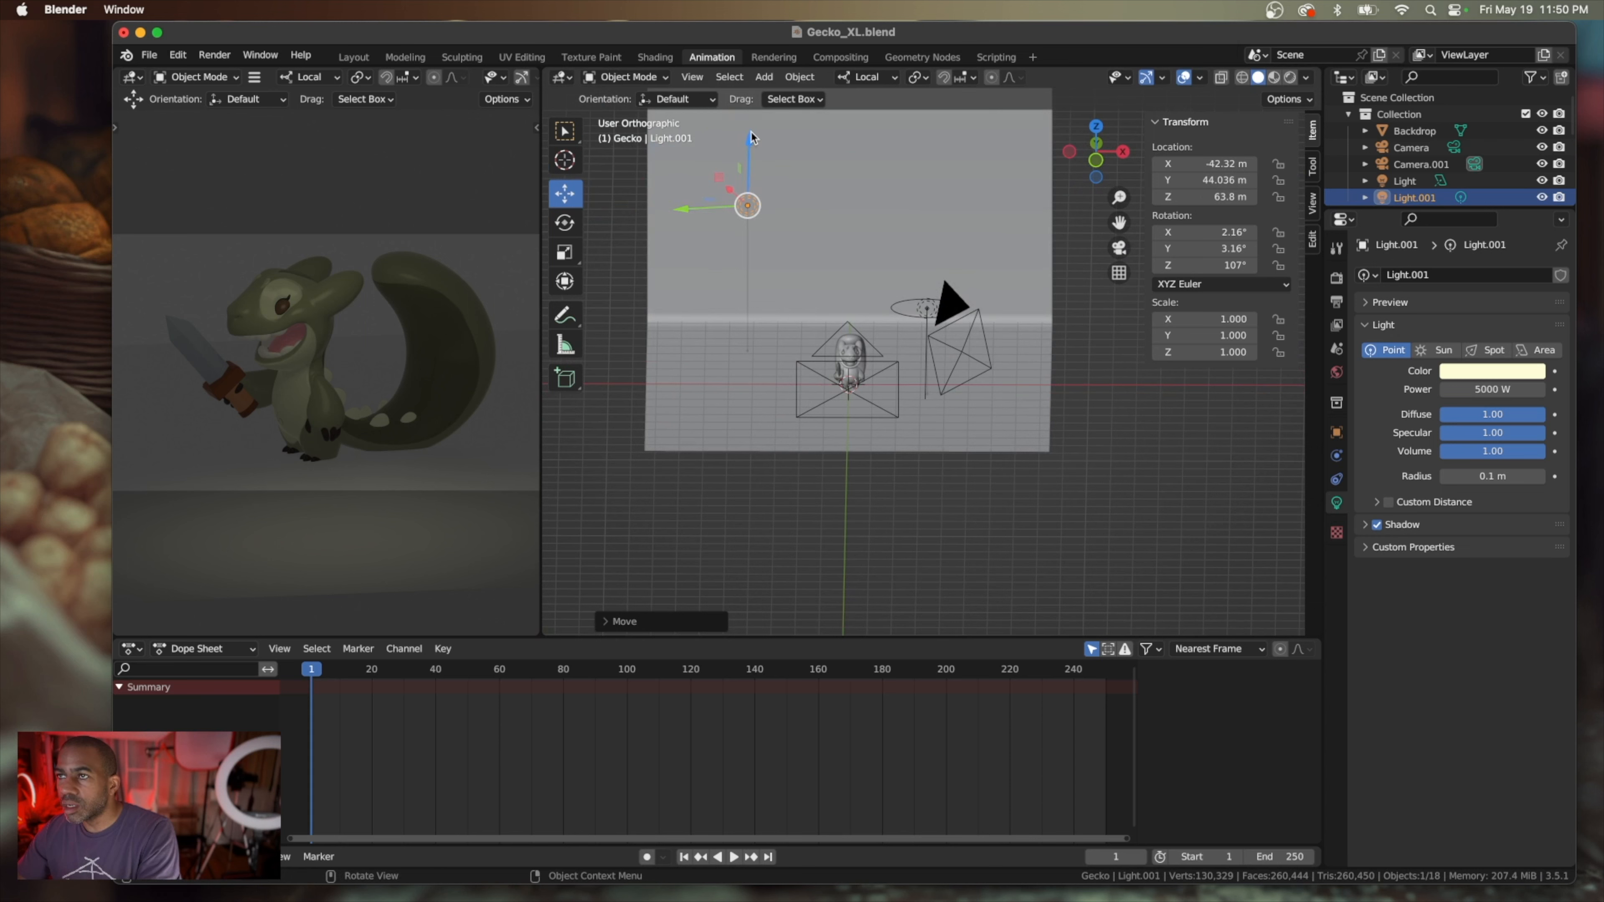
left_click_drag(751, 136, 747, 201)
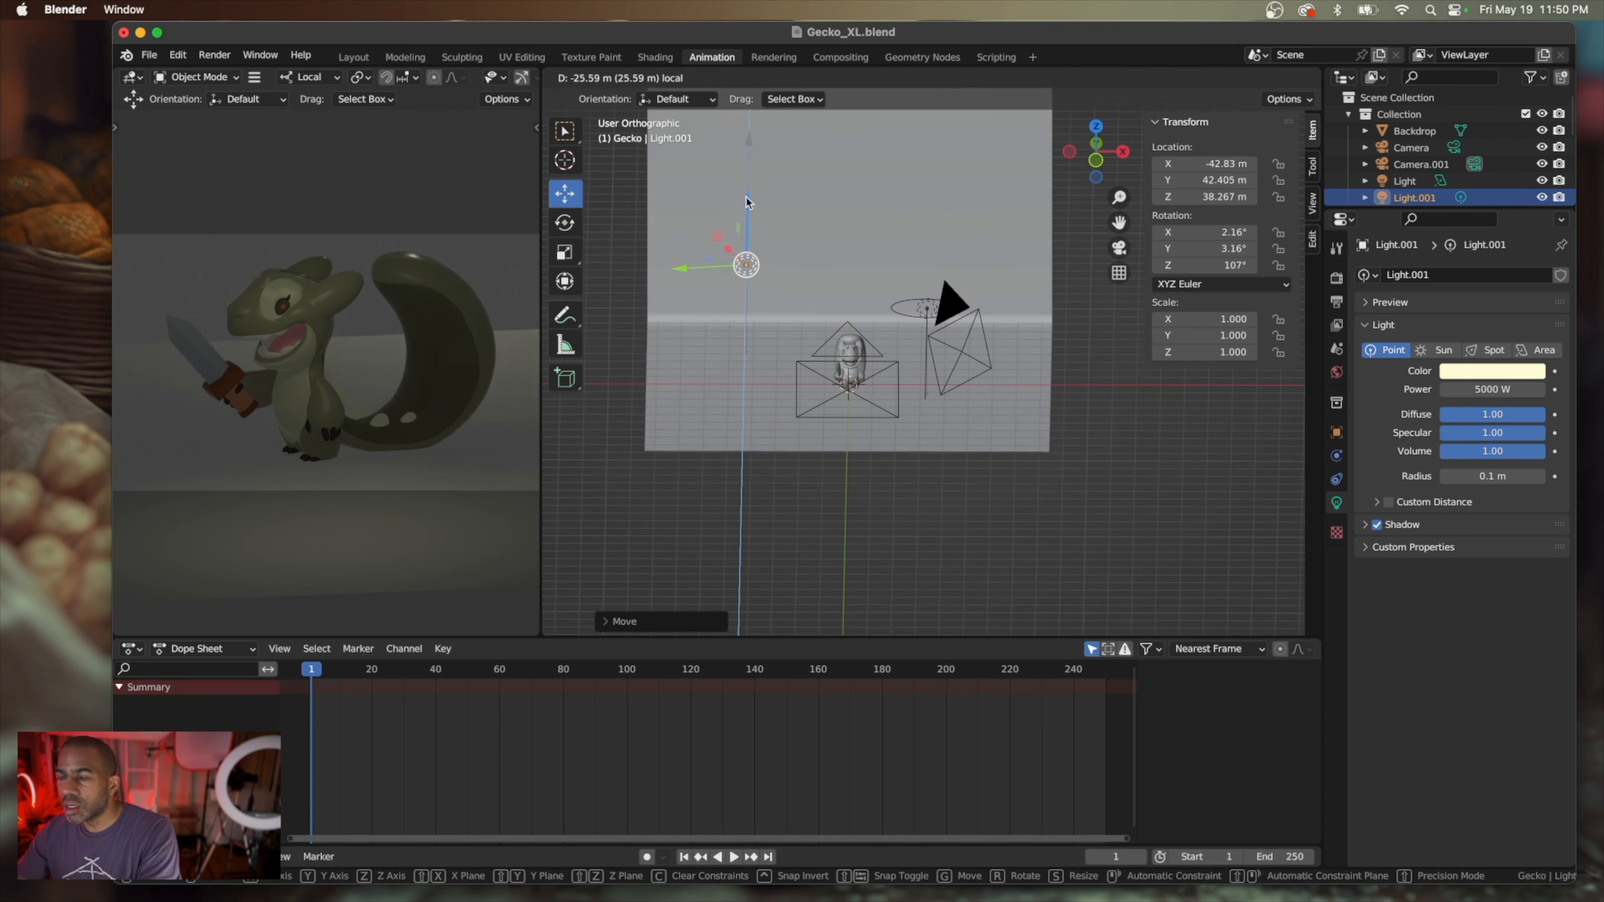
middle_click_drag(738, 304, 740, 295)
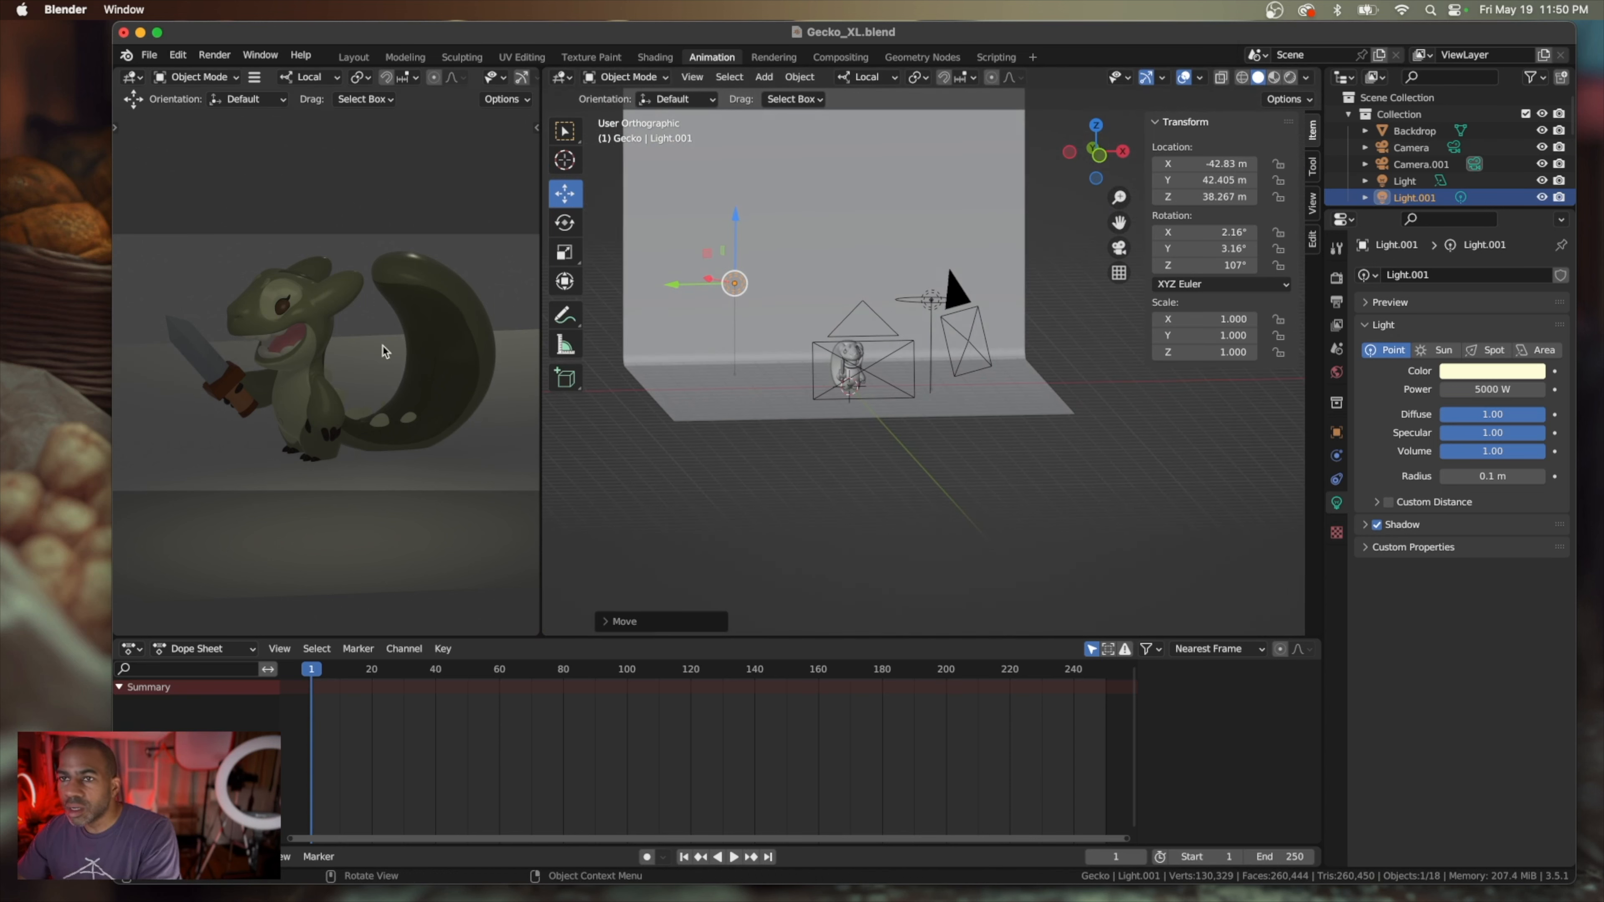
Check the gecko's lighting in the rendered preview and save the changes to the current file
scroll(385, 352, "down", 2)
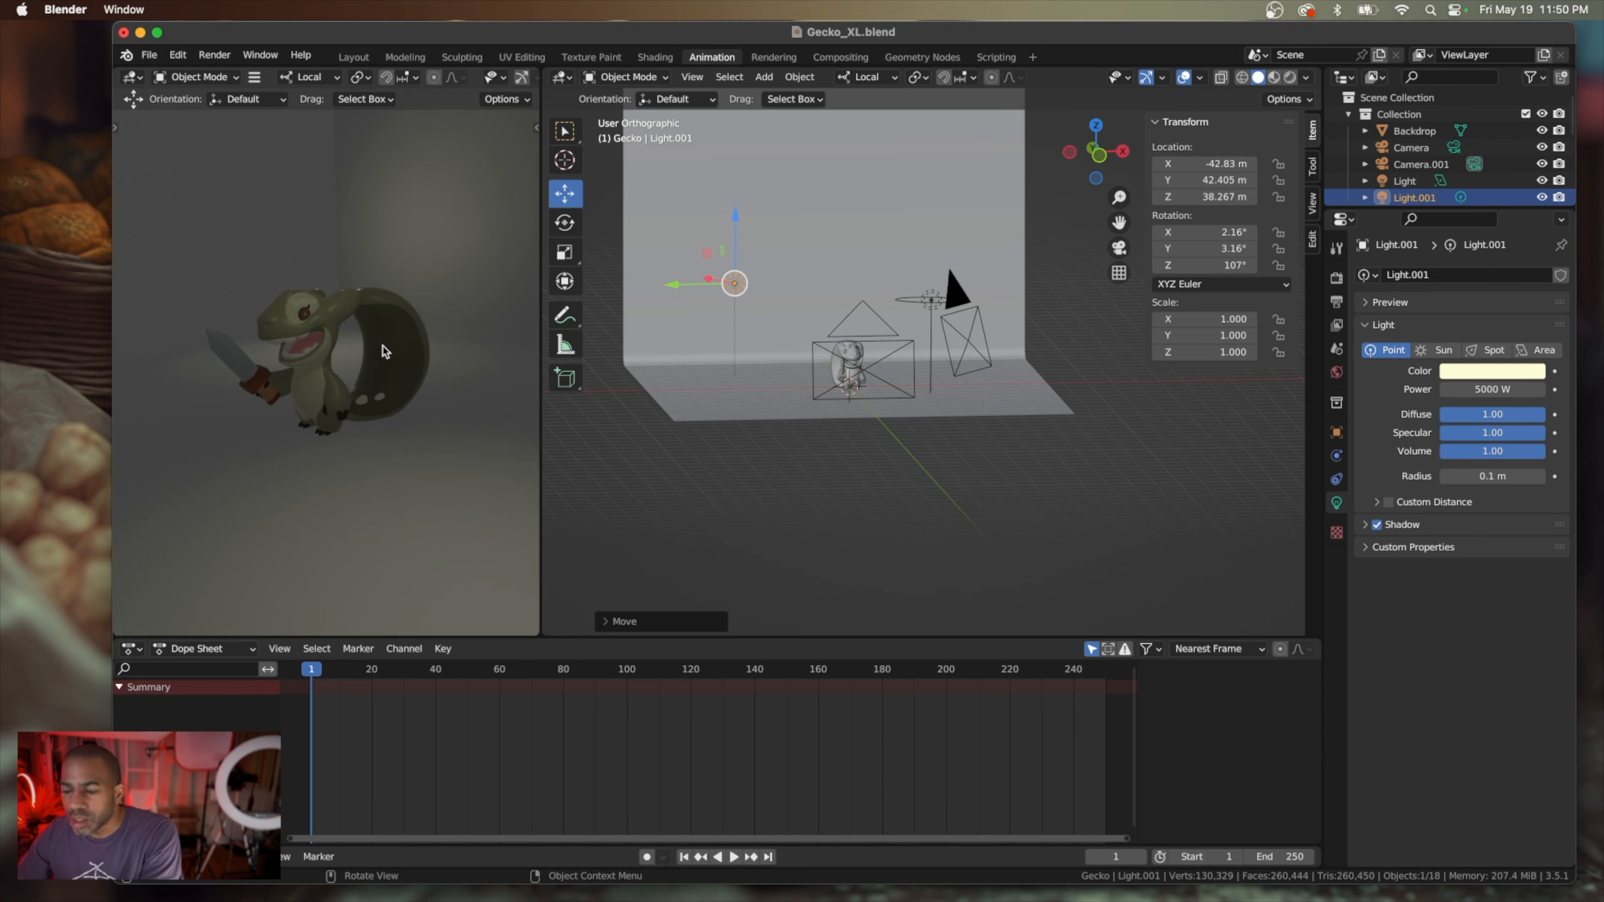
scroll(386, 352, "up", 2)
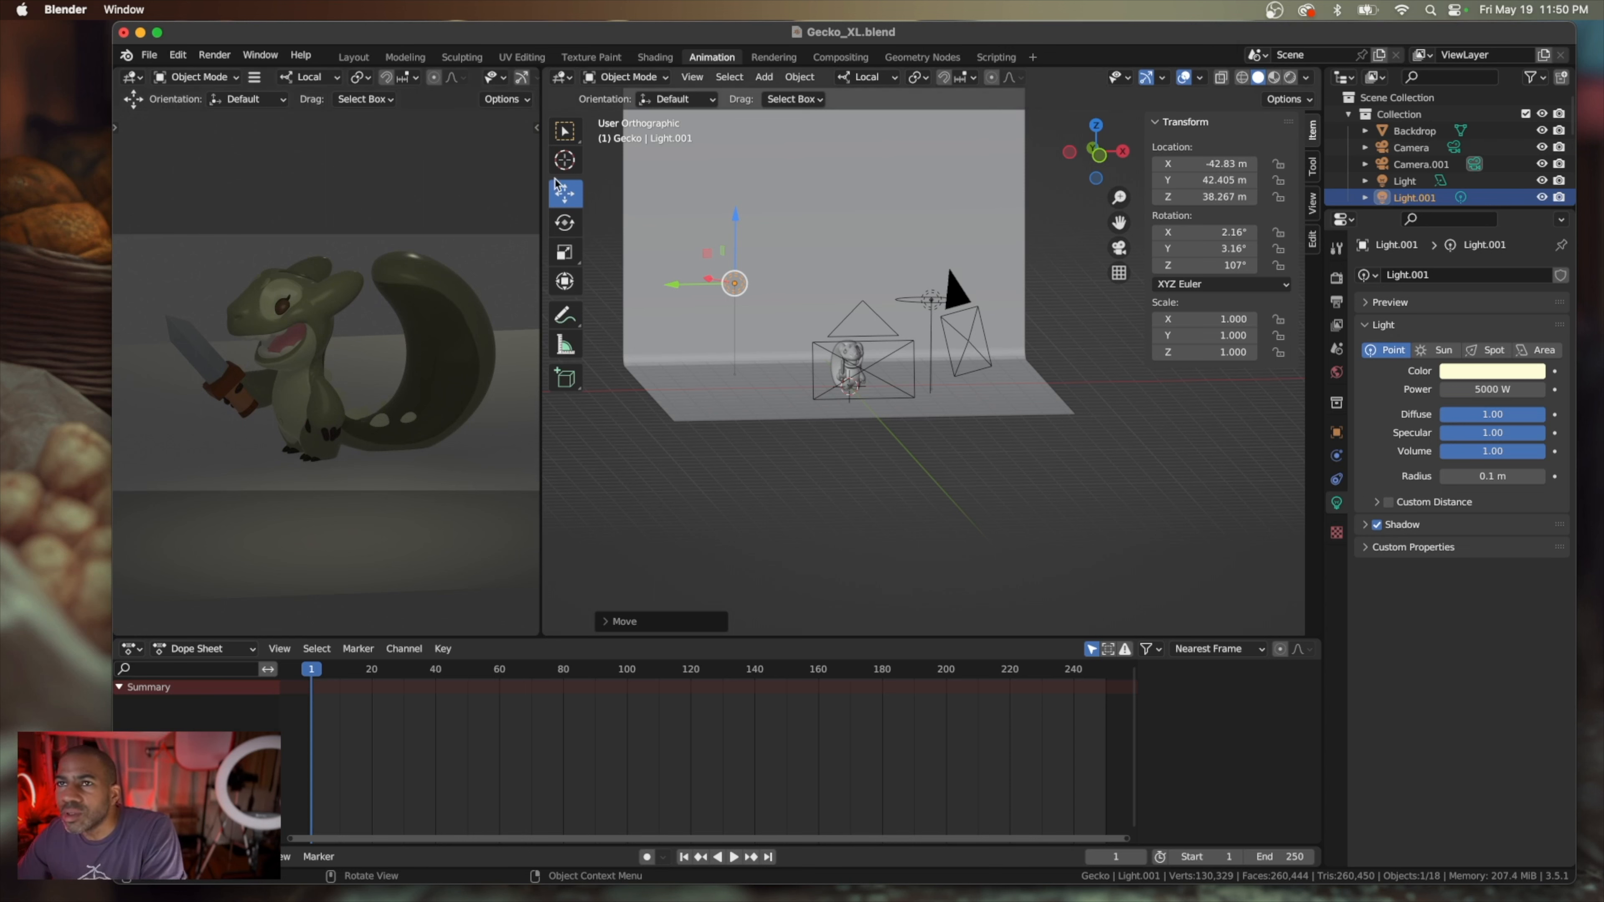
left_click(149, 55)
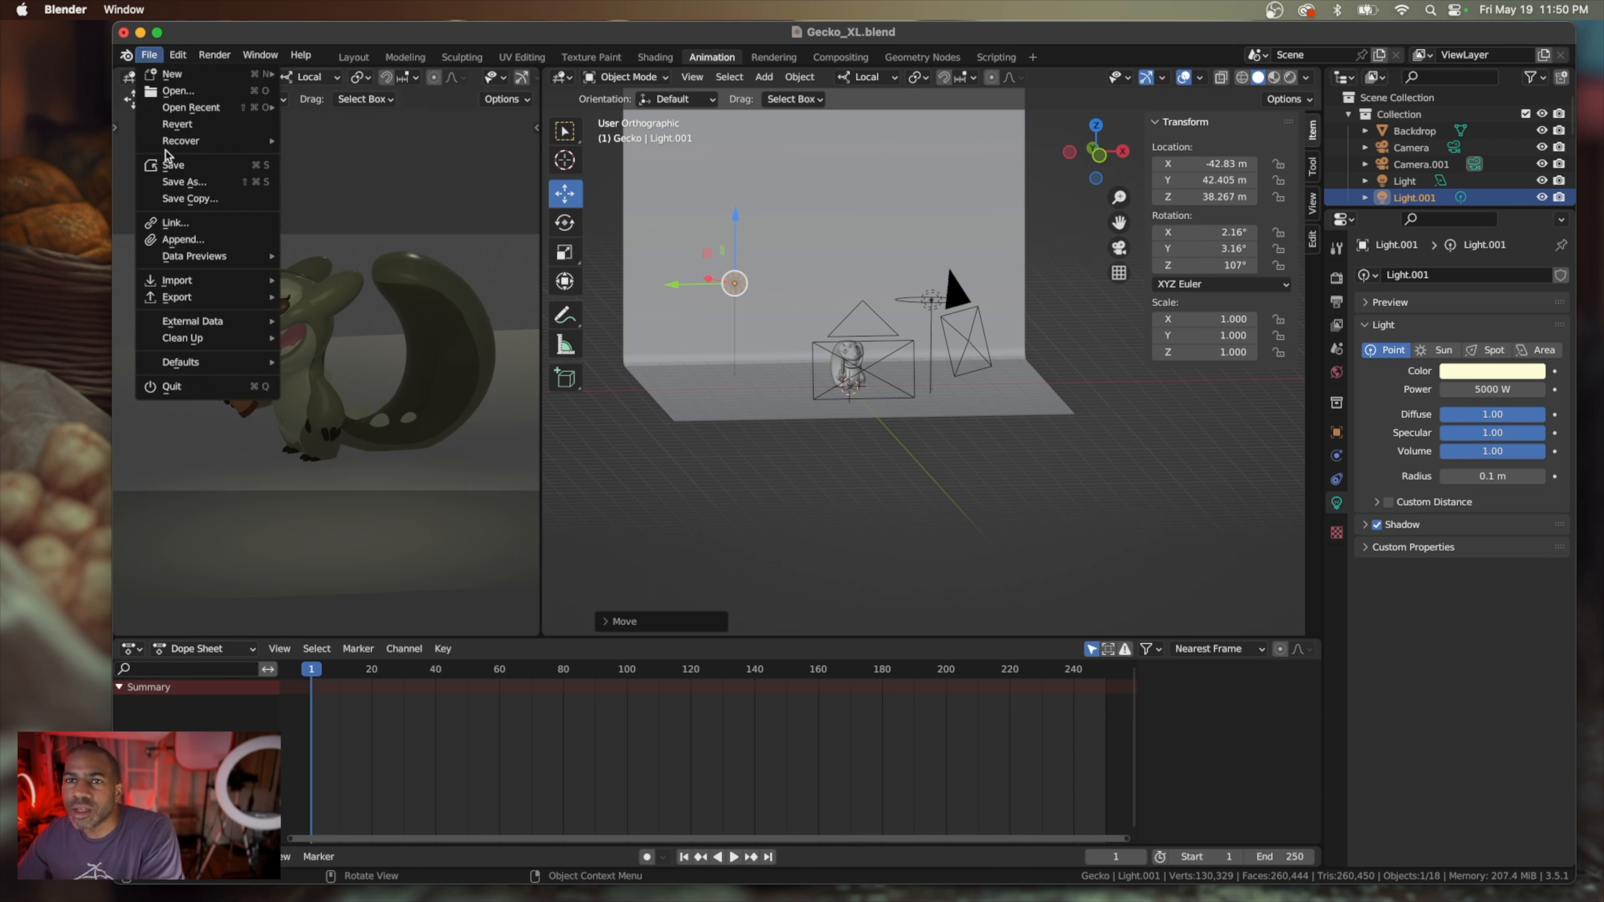
left_click(172, 165)
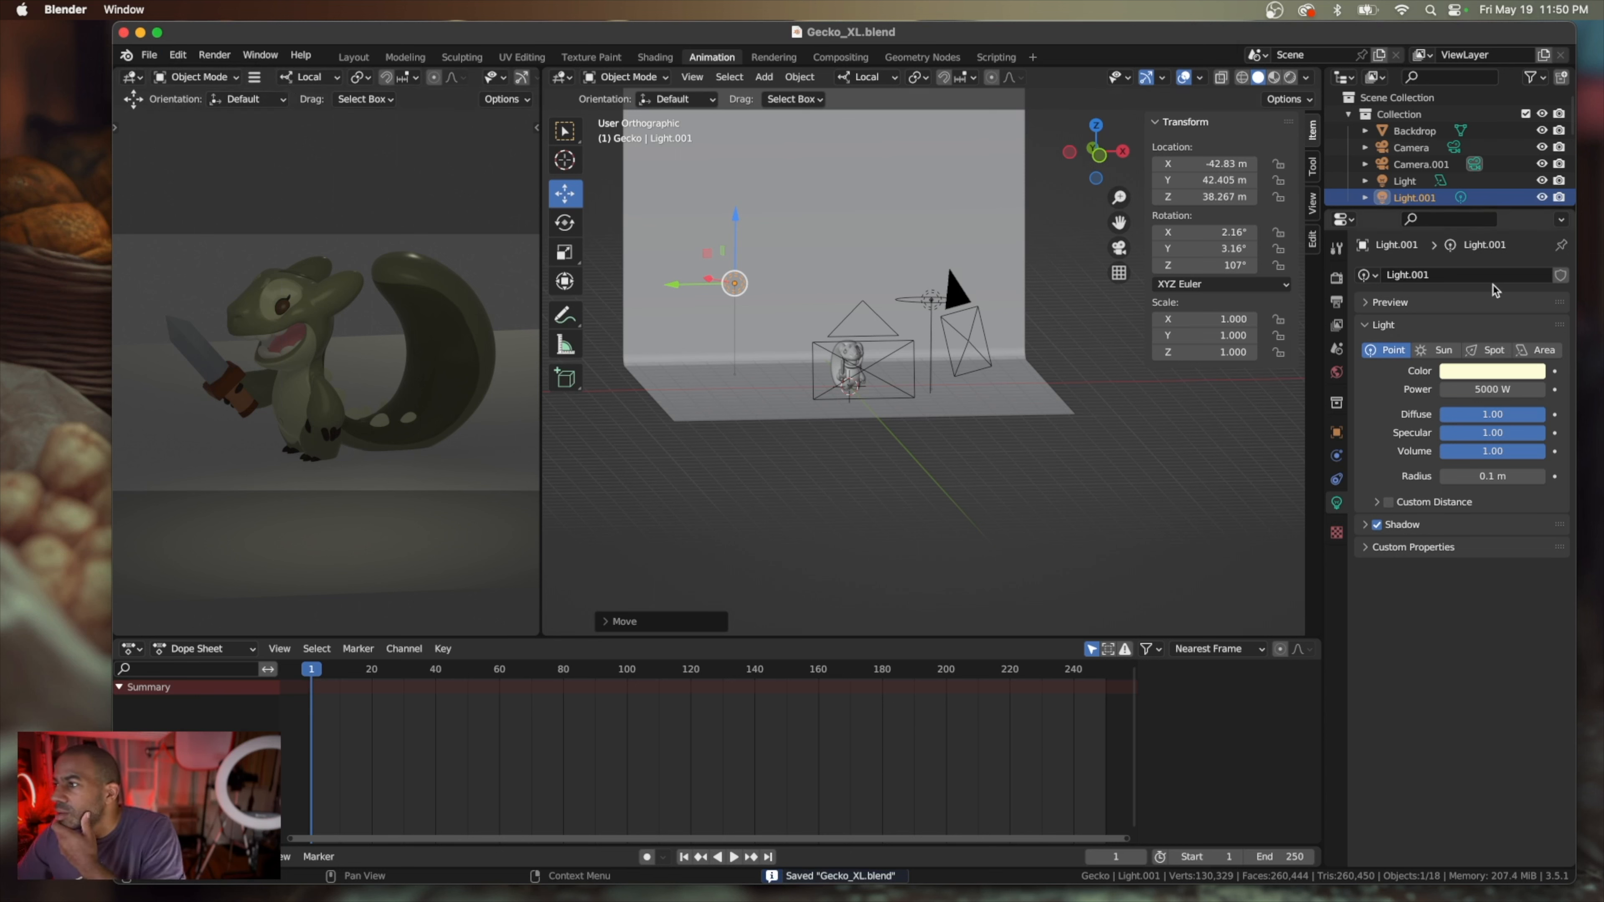
Change the scene's render engine from Eevee to Cycles
left_click(1337, 372)
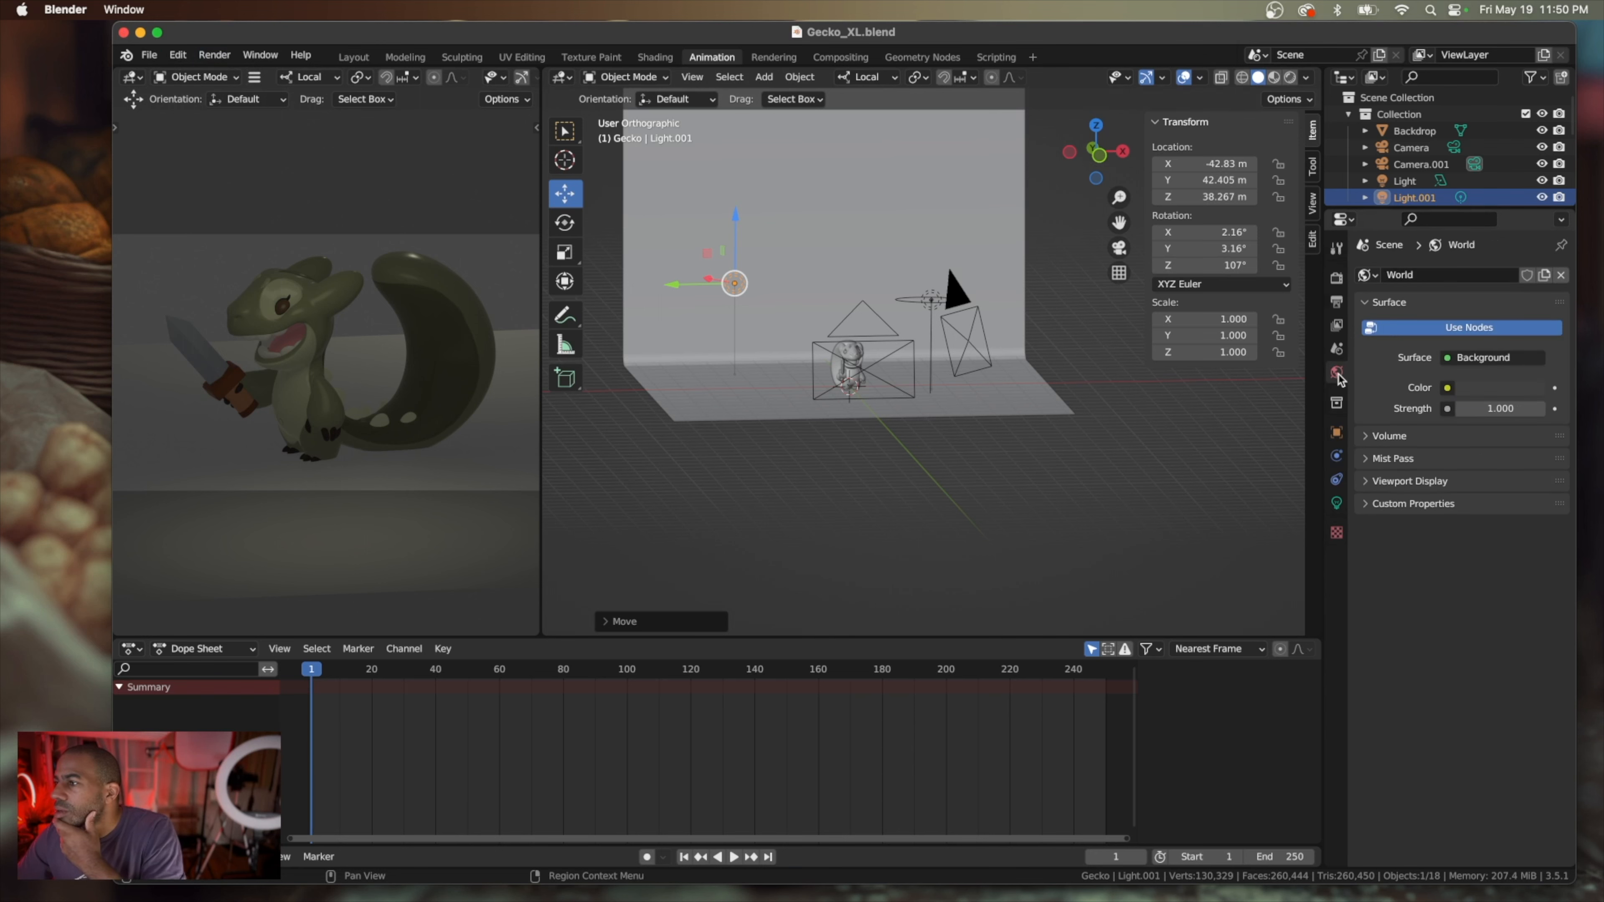
left_click(1338, 304)
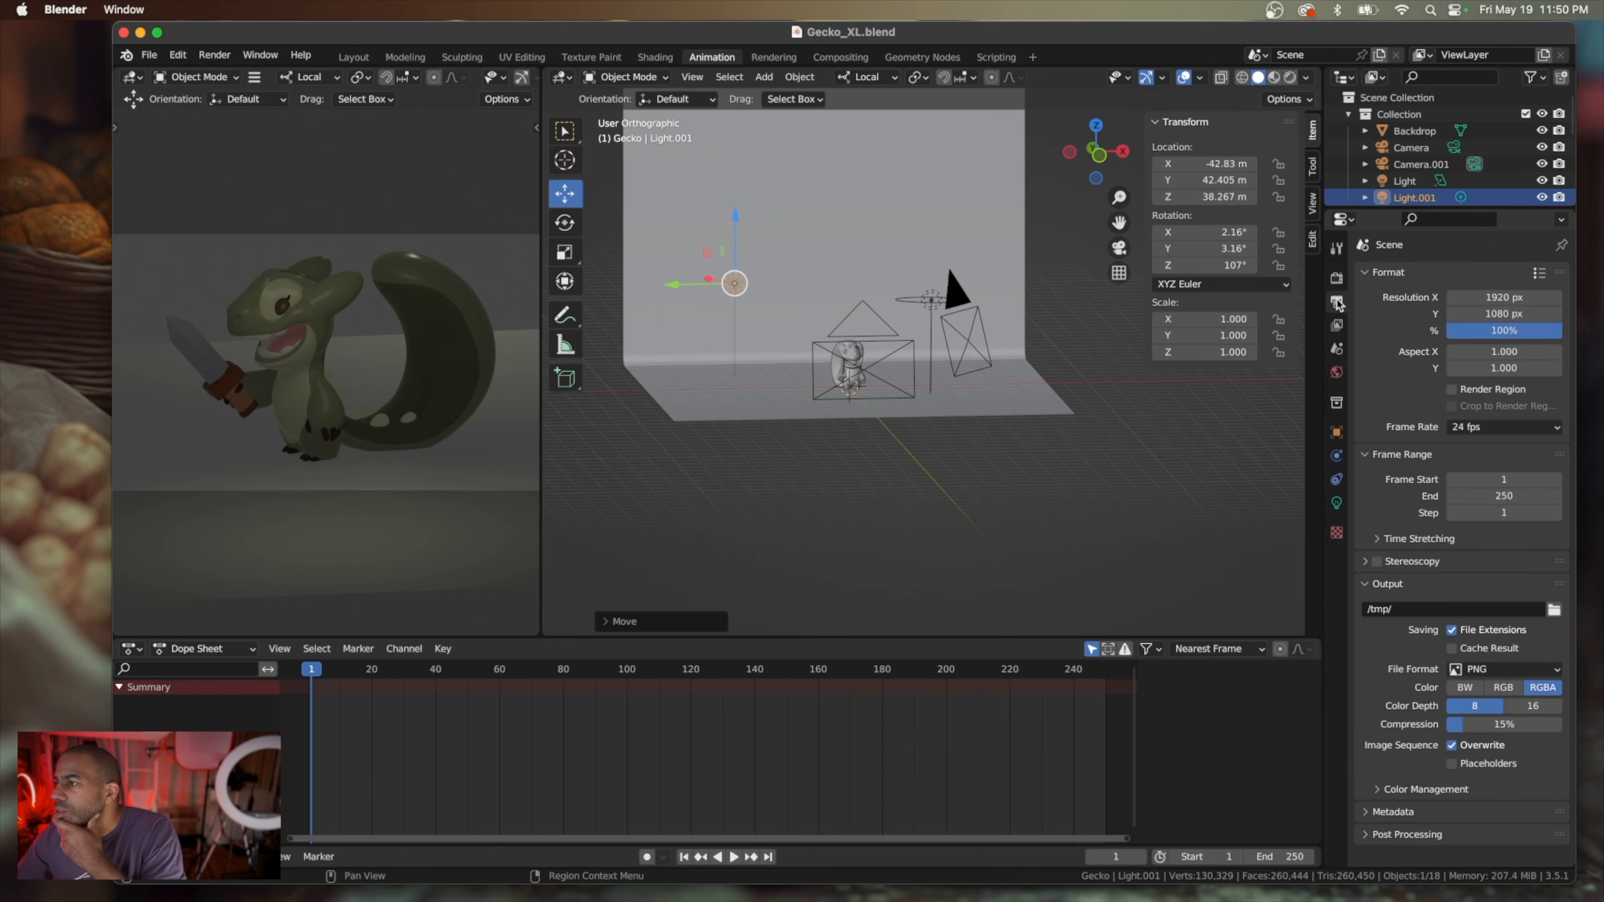
left_click(1336, 285)
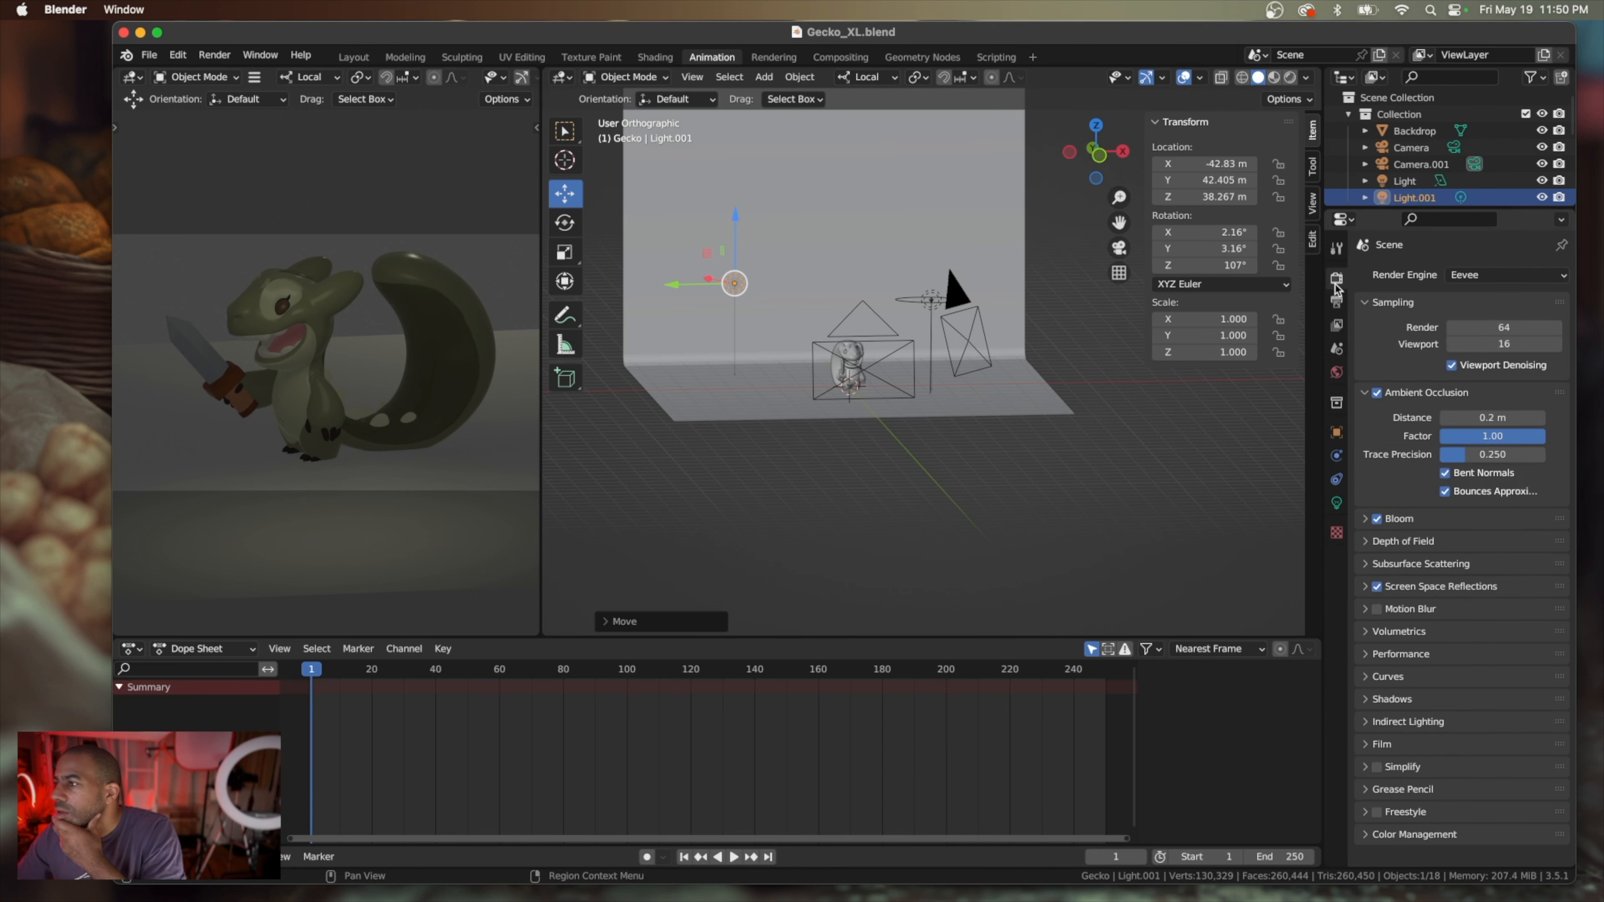
left_click(1541, 276)
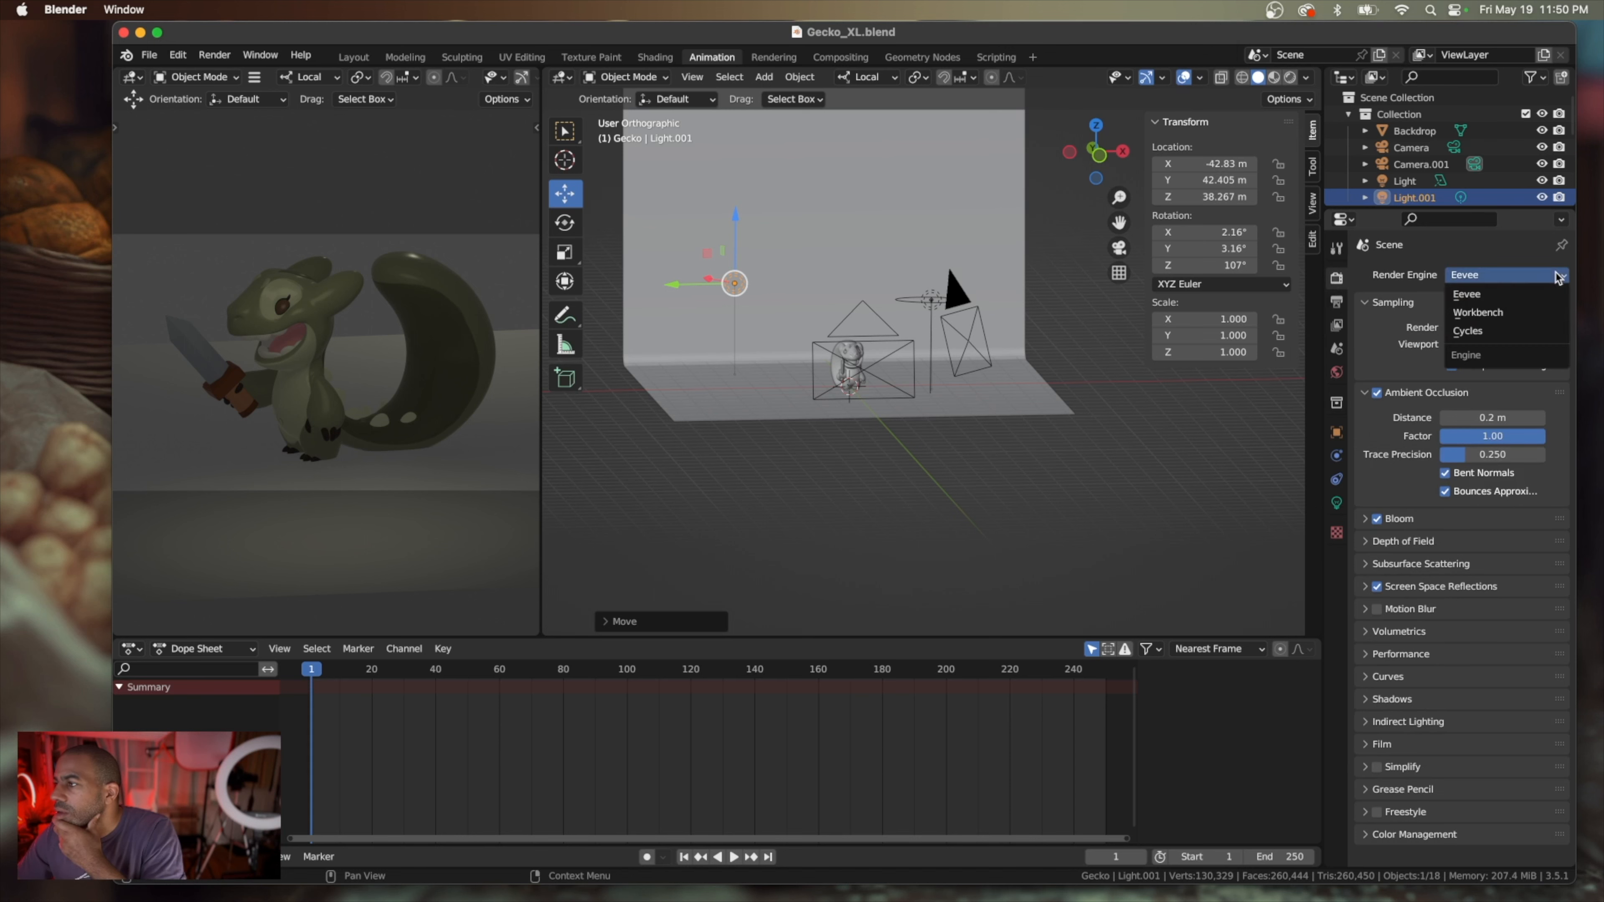
left_click(1503, 326)
Set the Cycles maximum samples to 12 for the viewport and 50 for the final render
left_click(1500, 431)
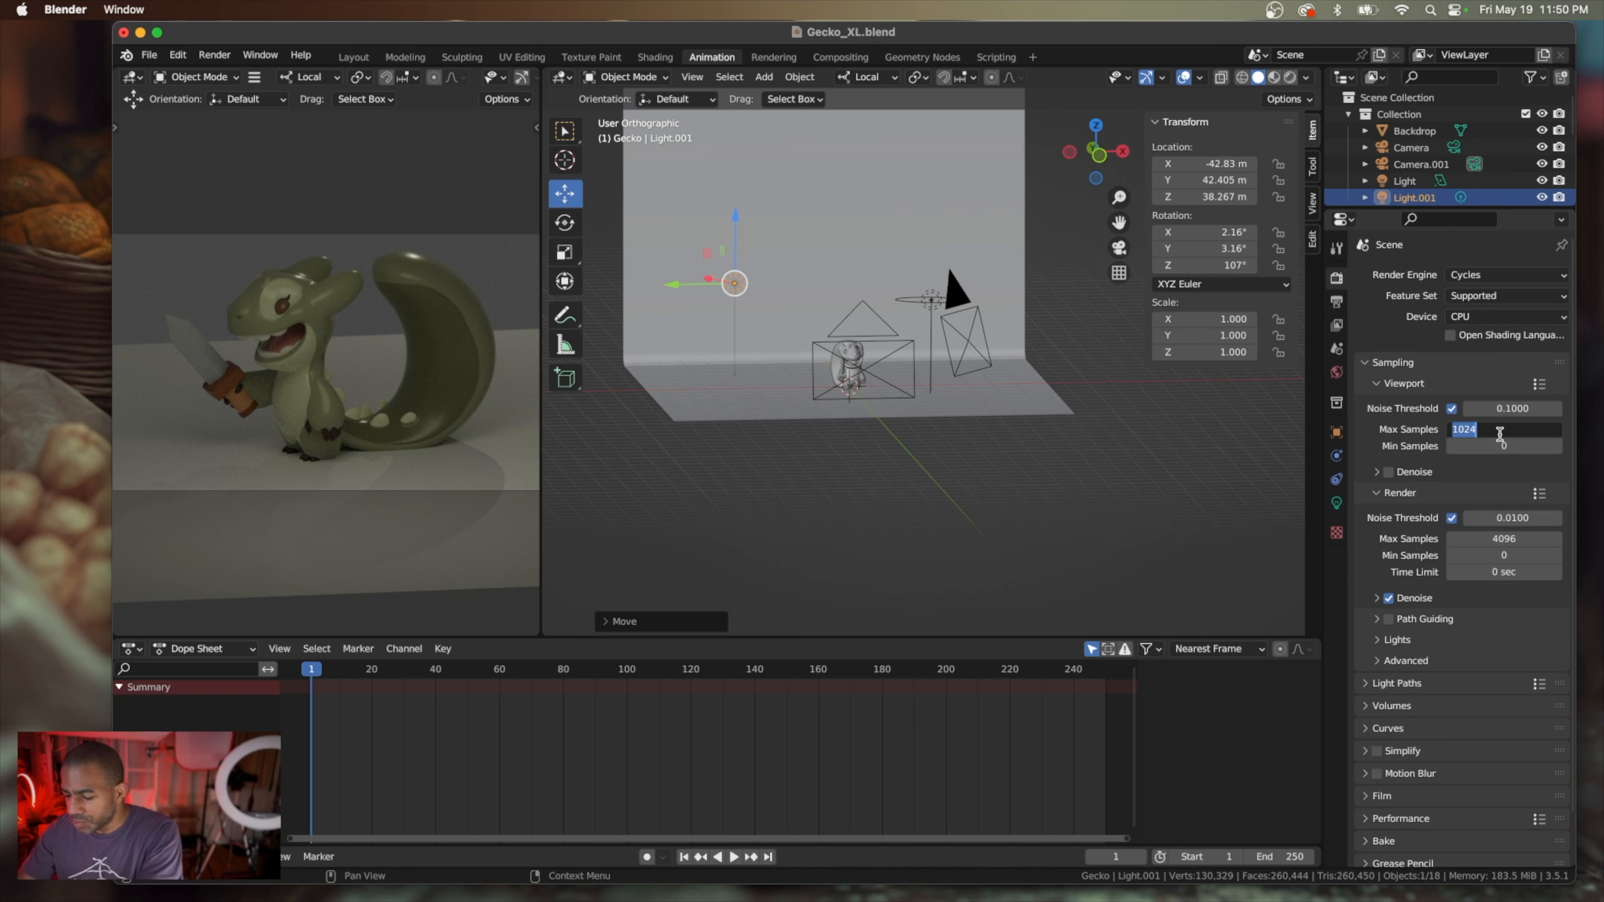
type("12")
key("Return")
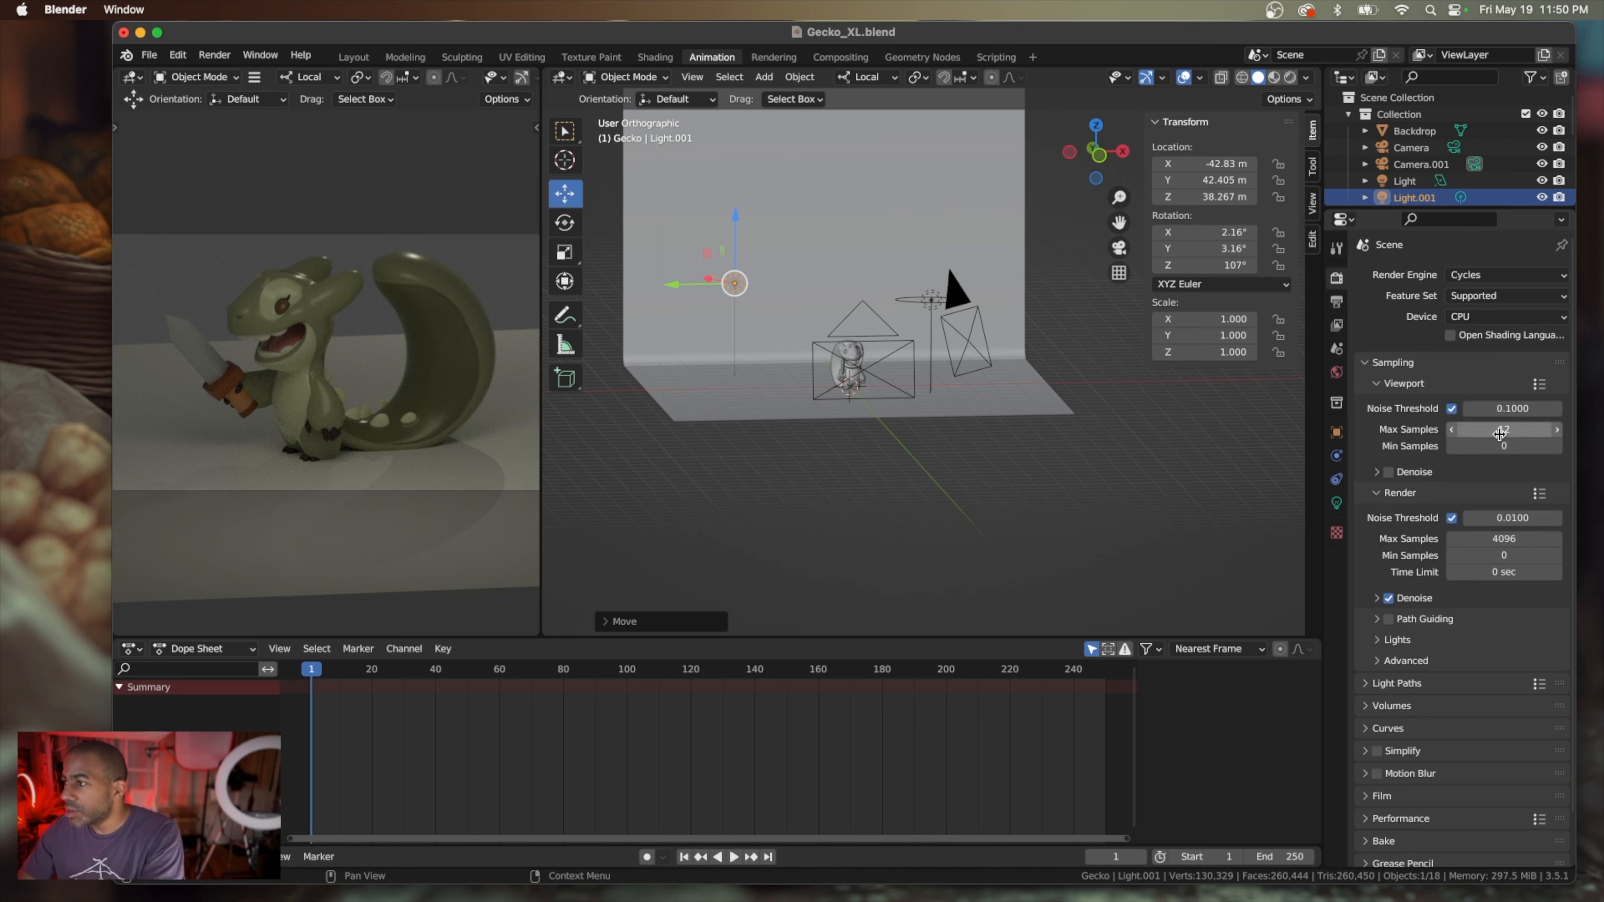
left_click(1501, 538)
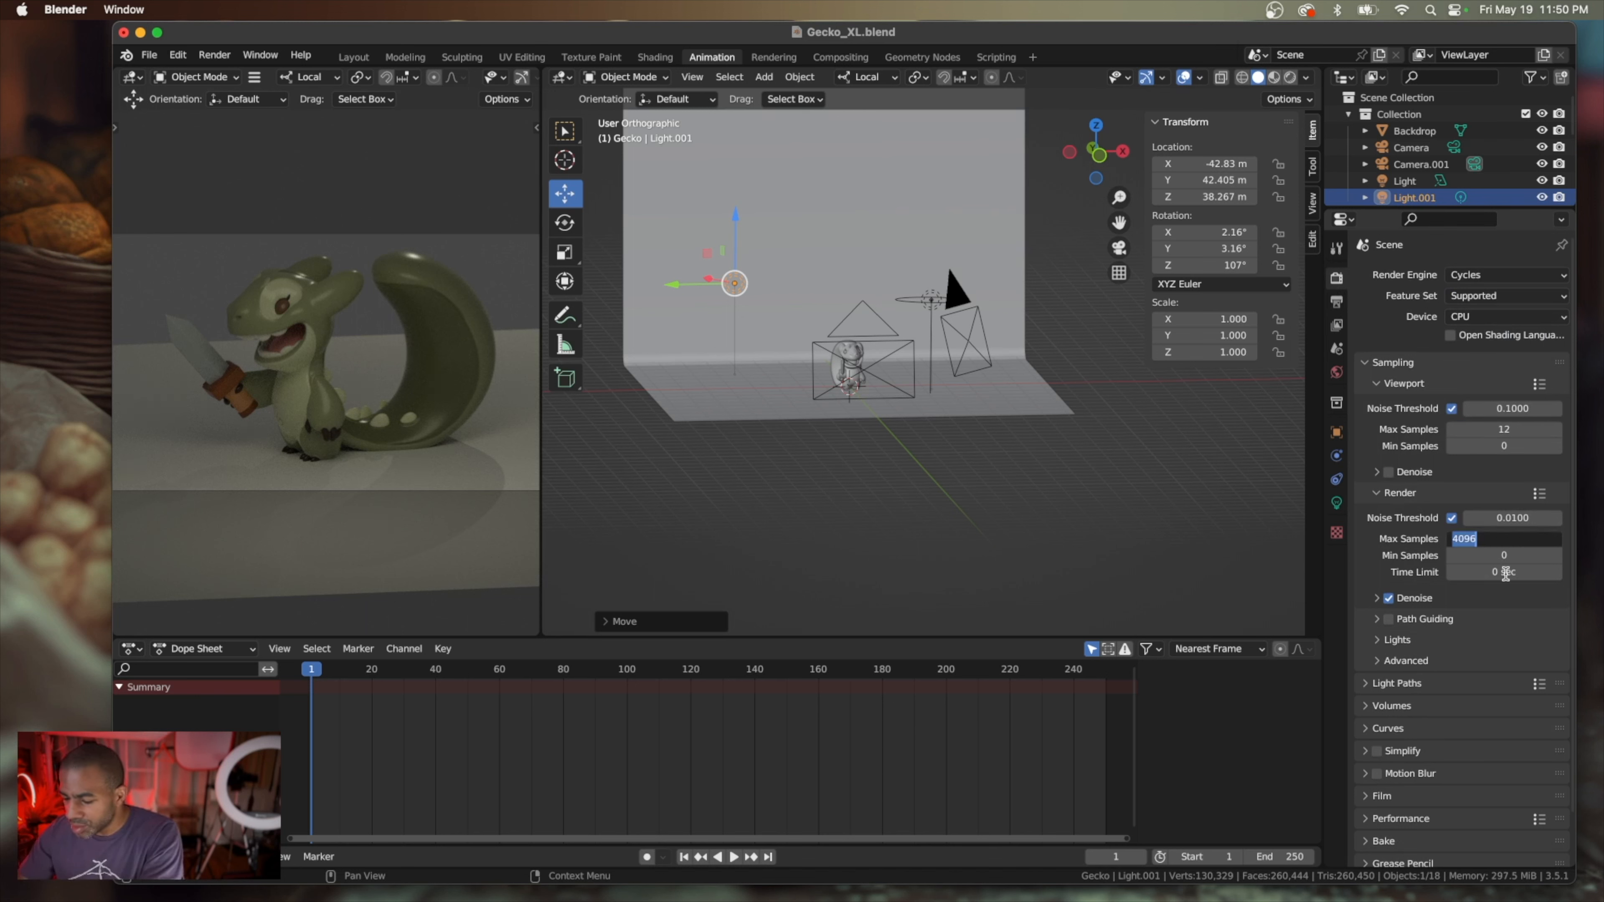
type("50")
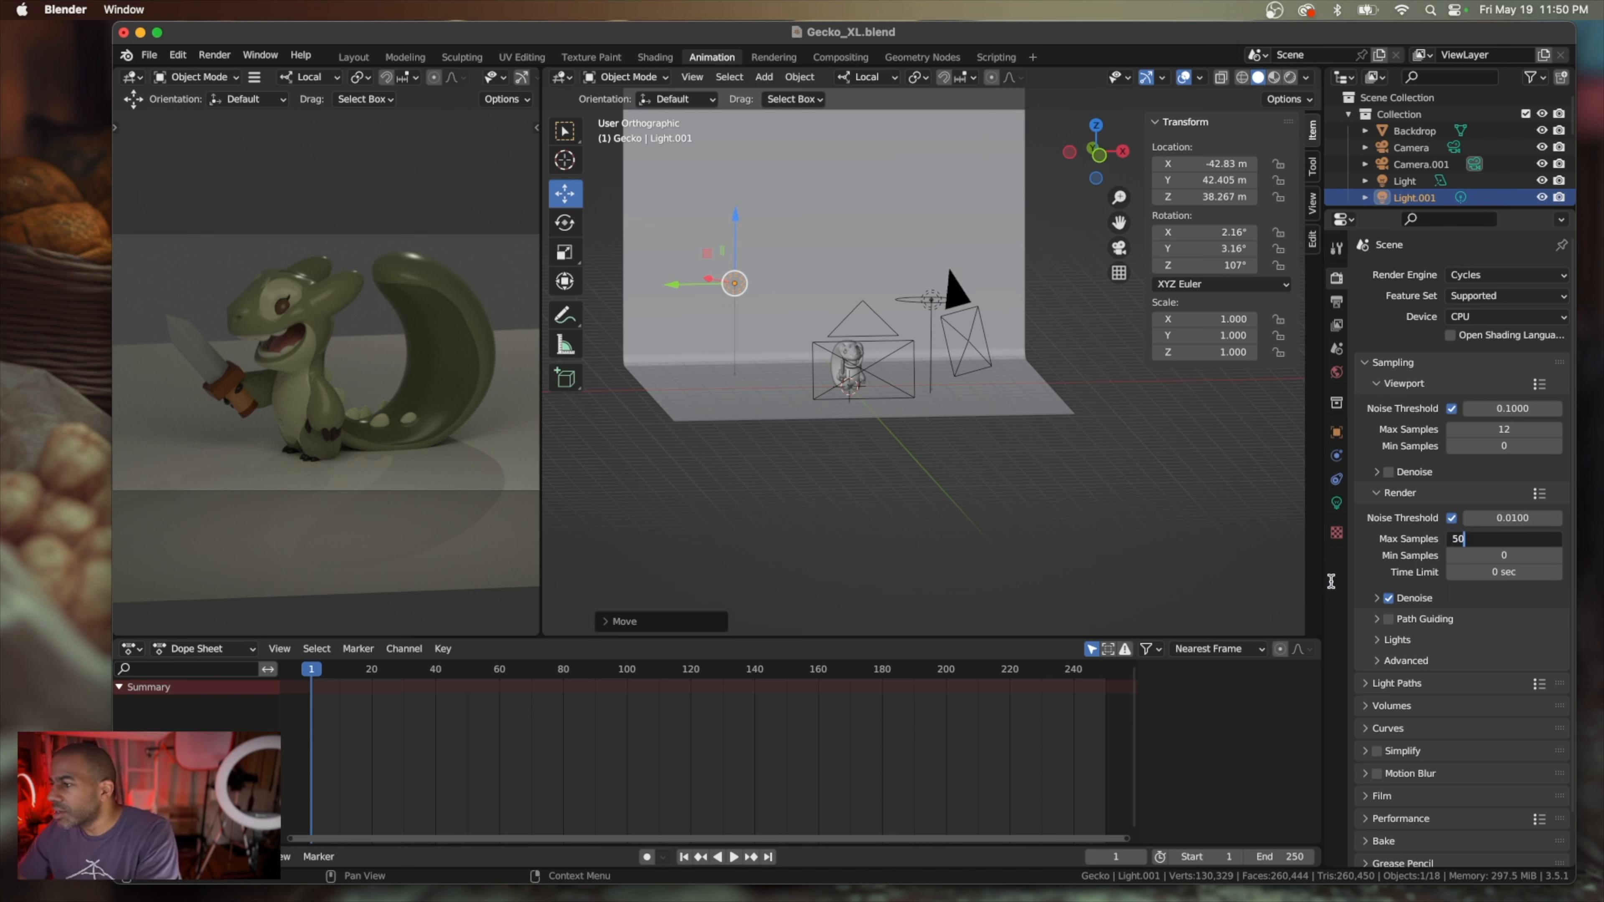
key("Return")
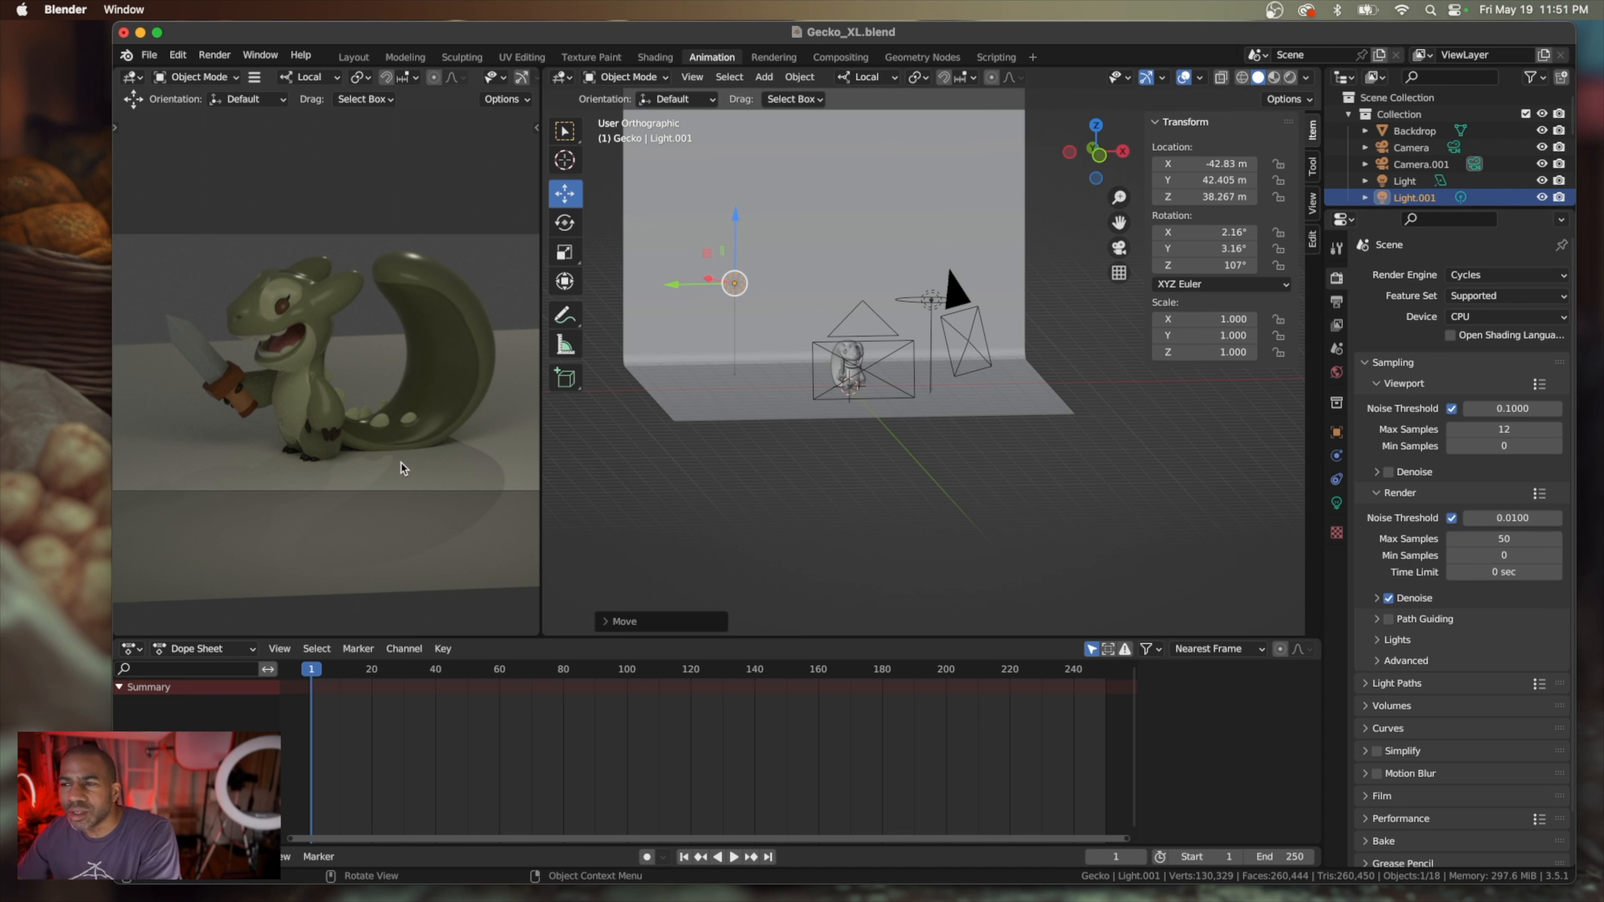
Select the backdrop and rotate it with the Transform tool to about 66° around its Z axis
key("KP_0")
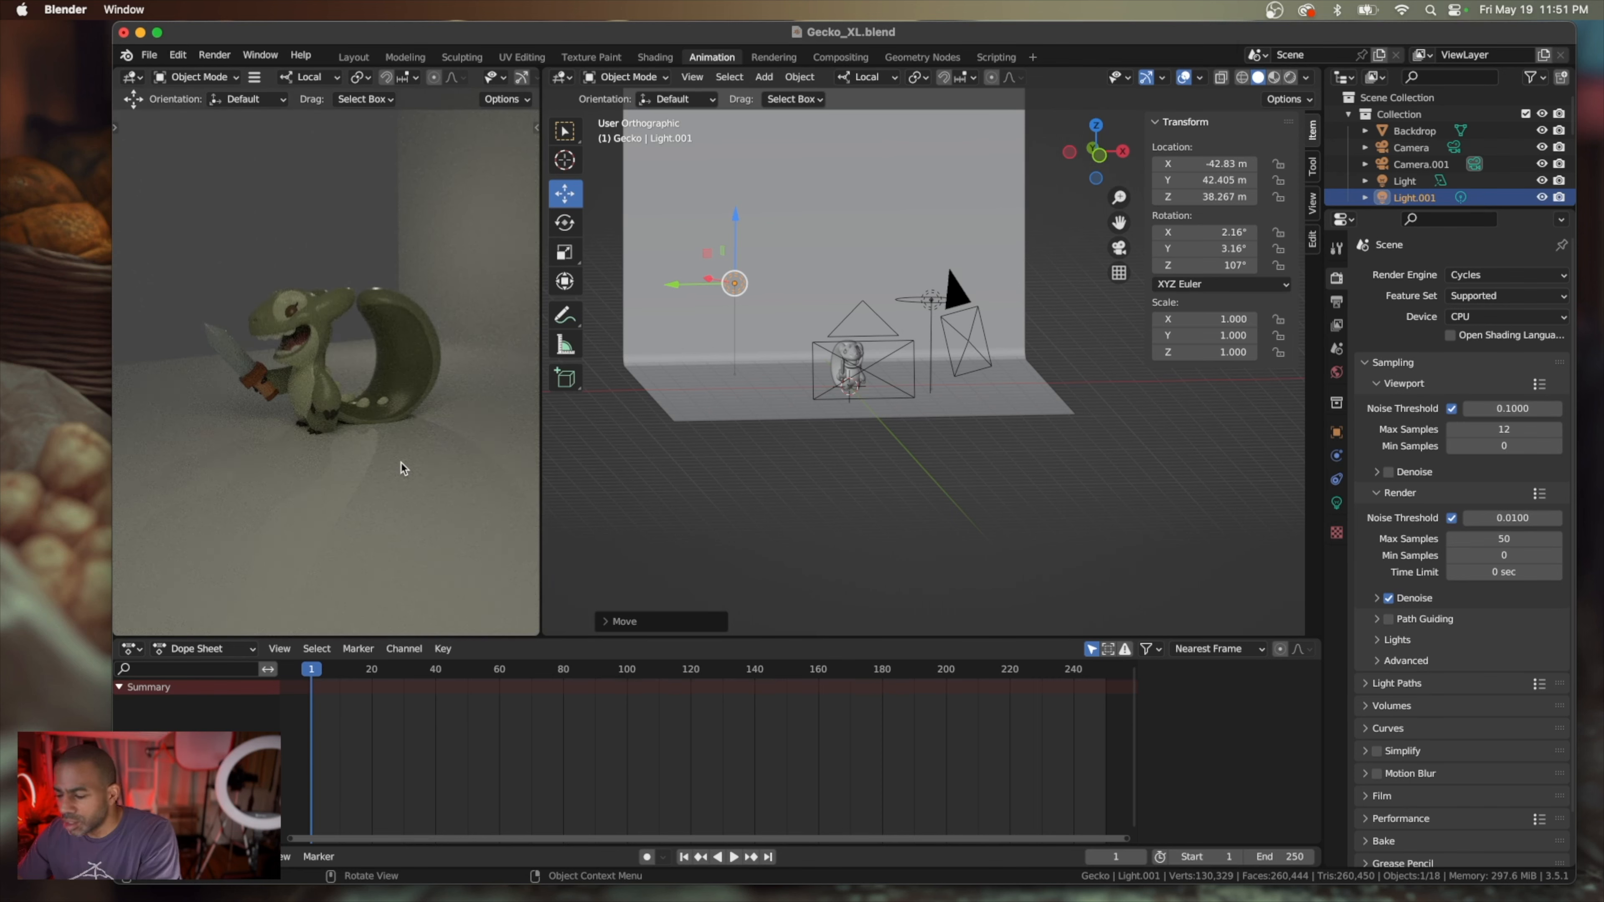
key("KP_0")
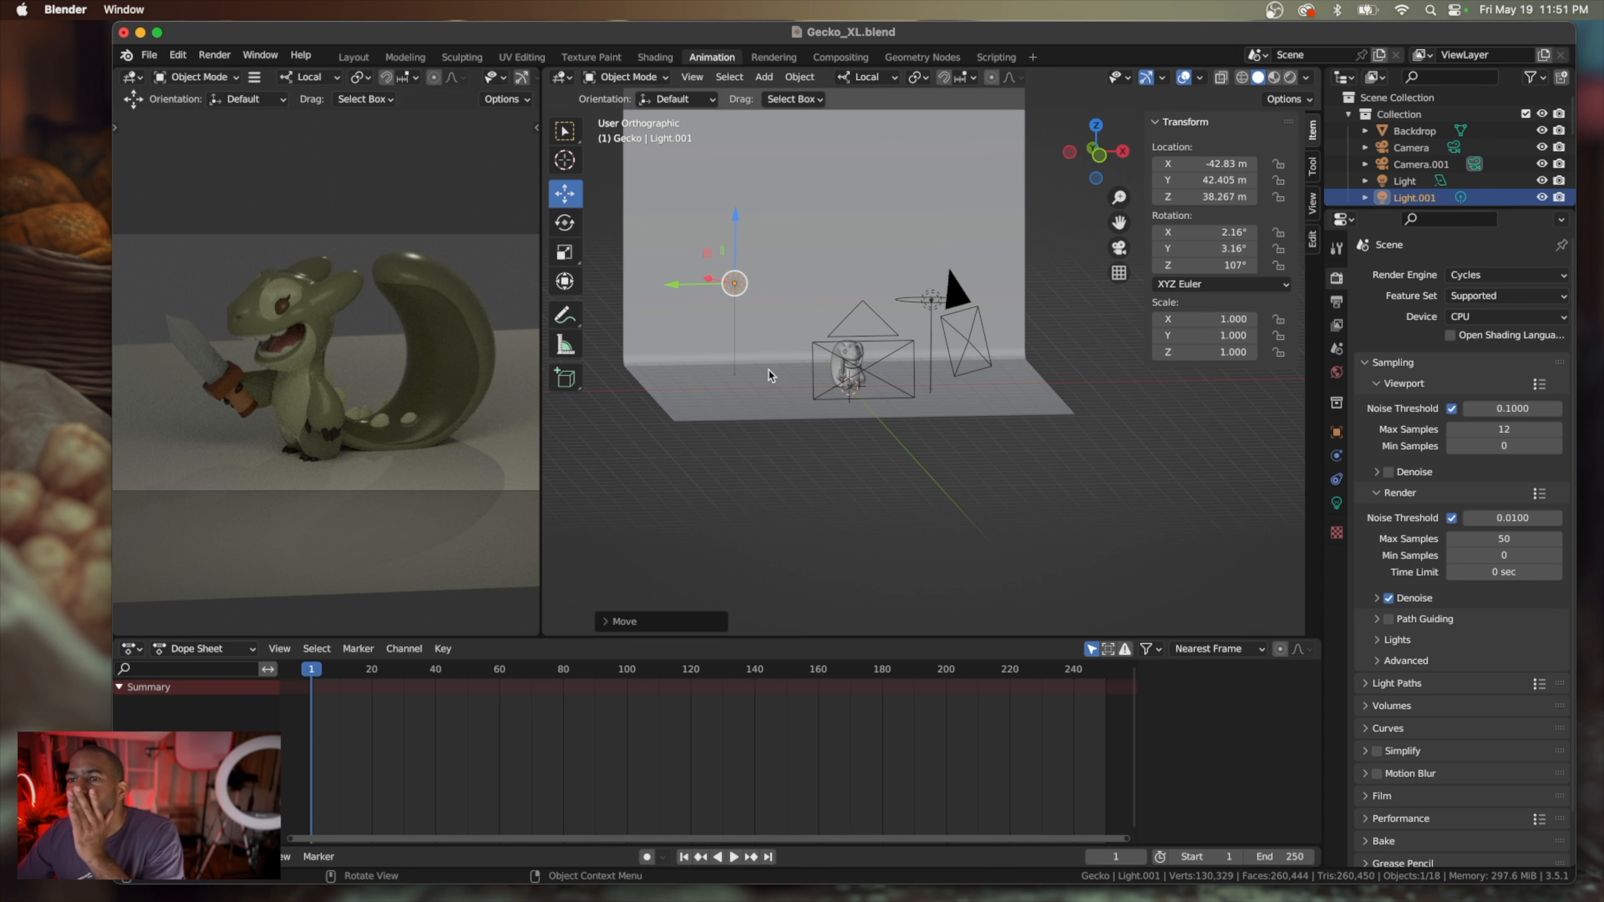
left_click(773, 330)
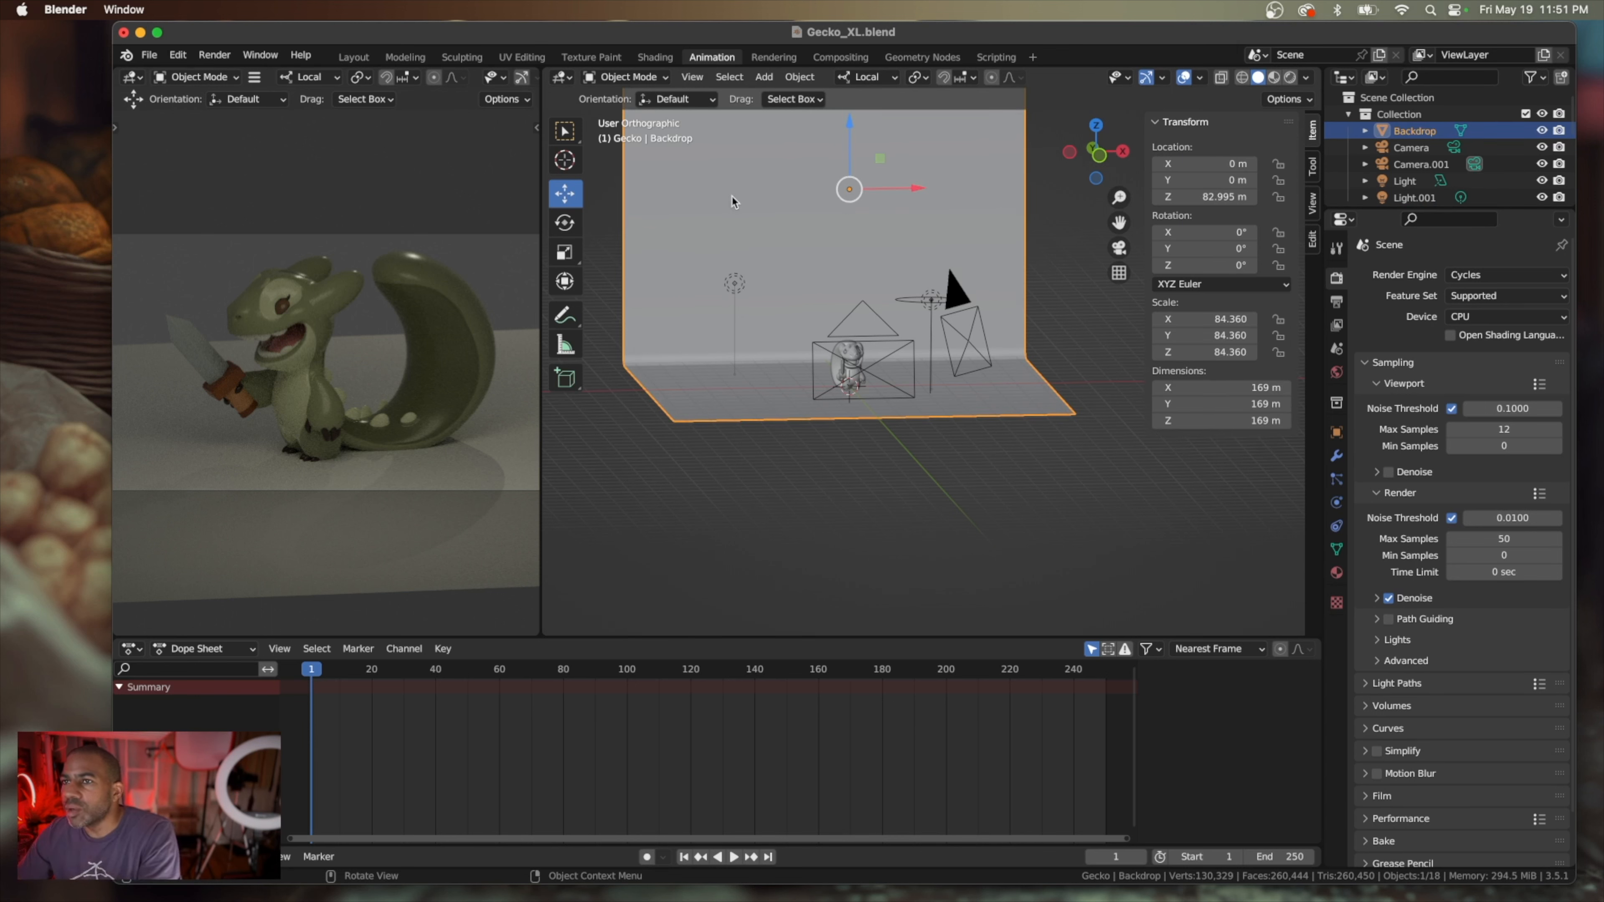
left_click(566, 280)
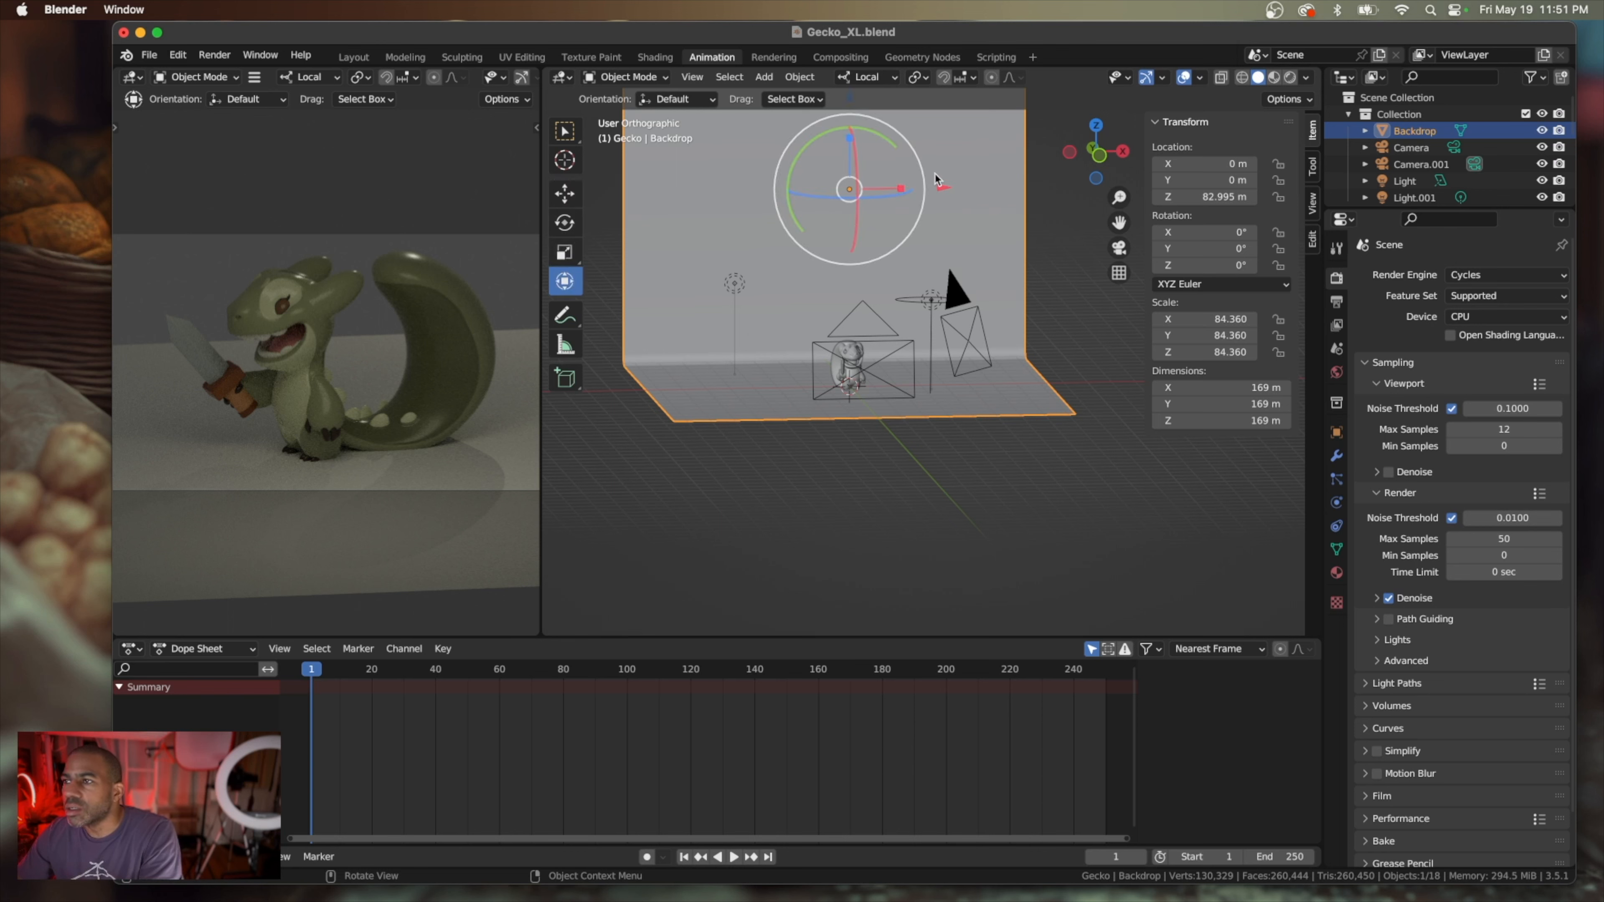
mouse_move(901, 194)
left_mouse_down()
mouse_move(1093, 186)
mouse_move(917, 196)
left_mouse_up()
key("super+z")
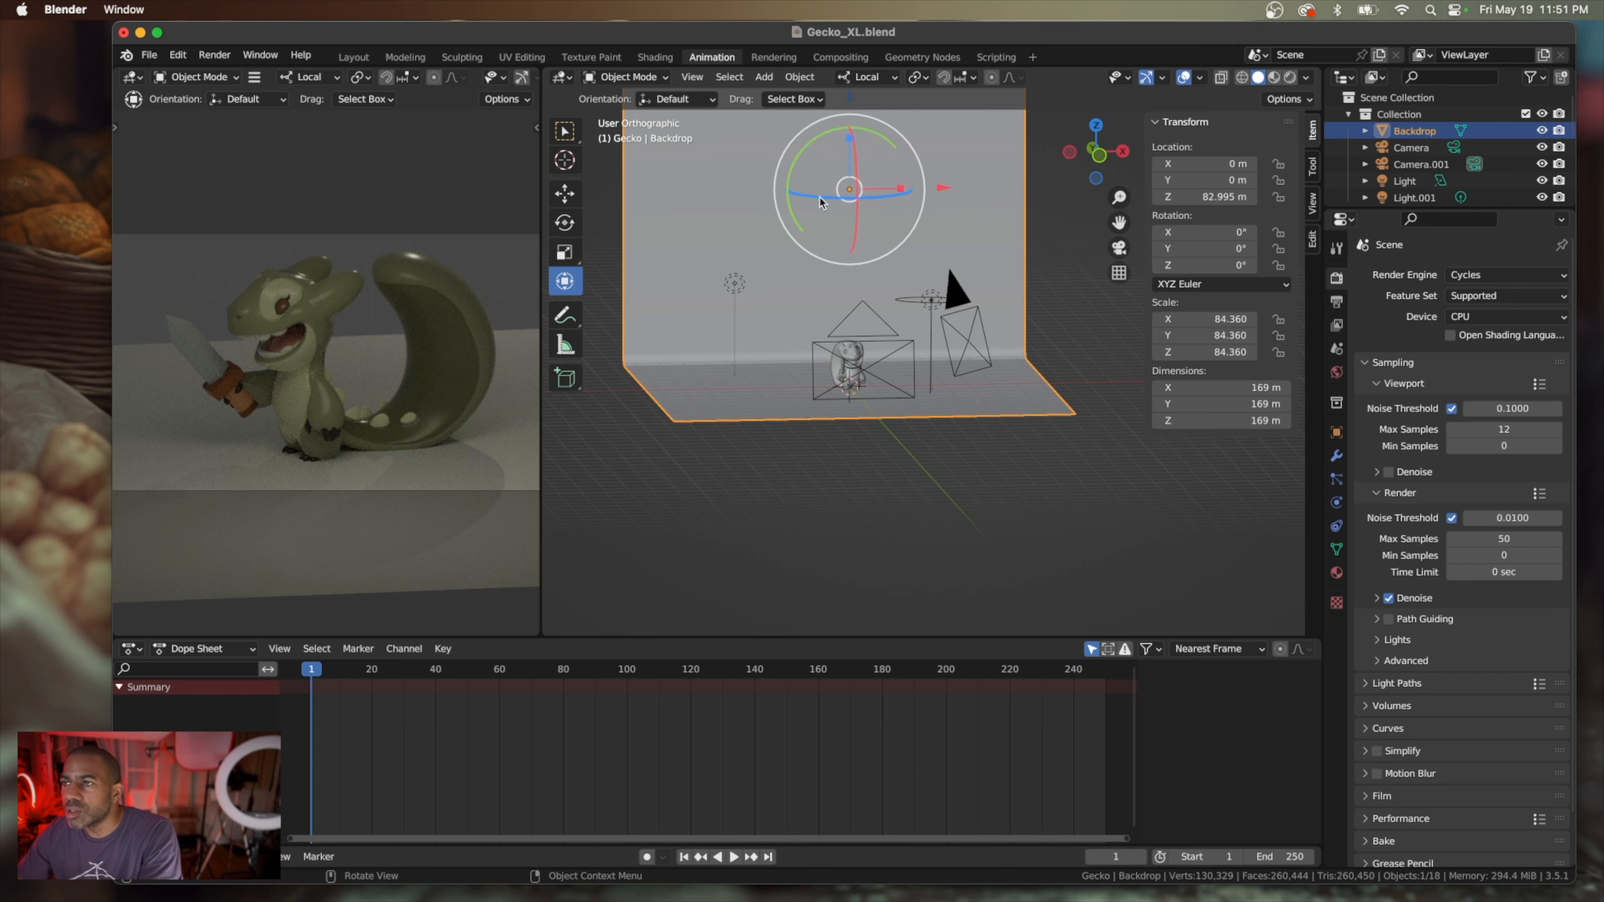
left_click_drag(820, 201, 849, 194)
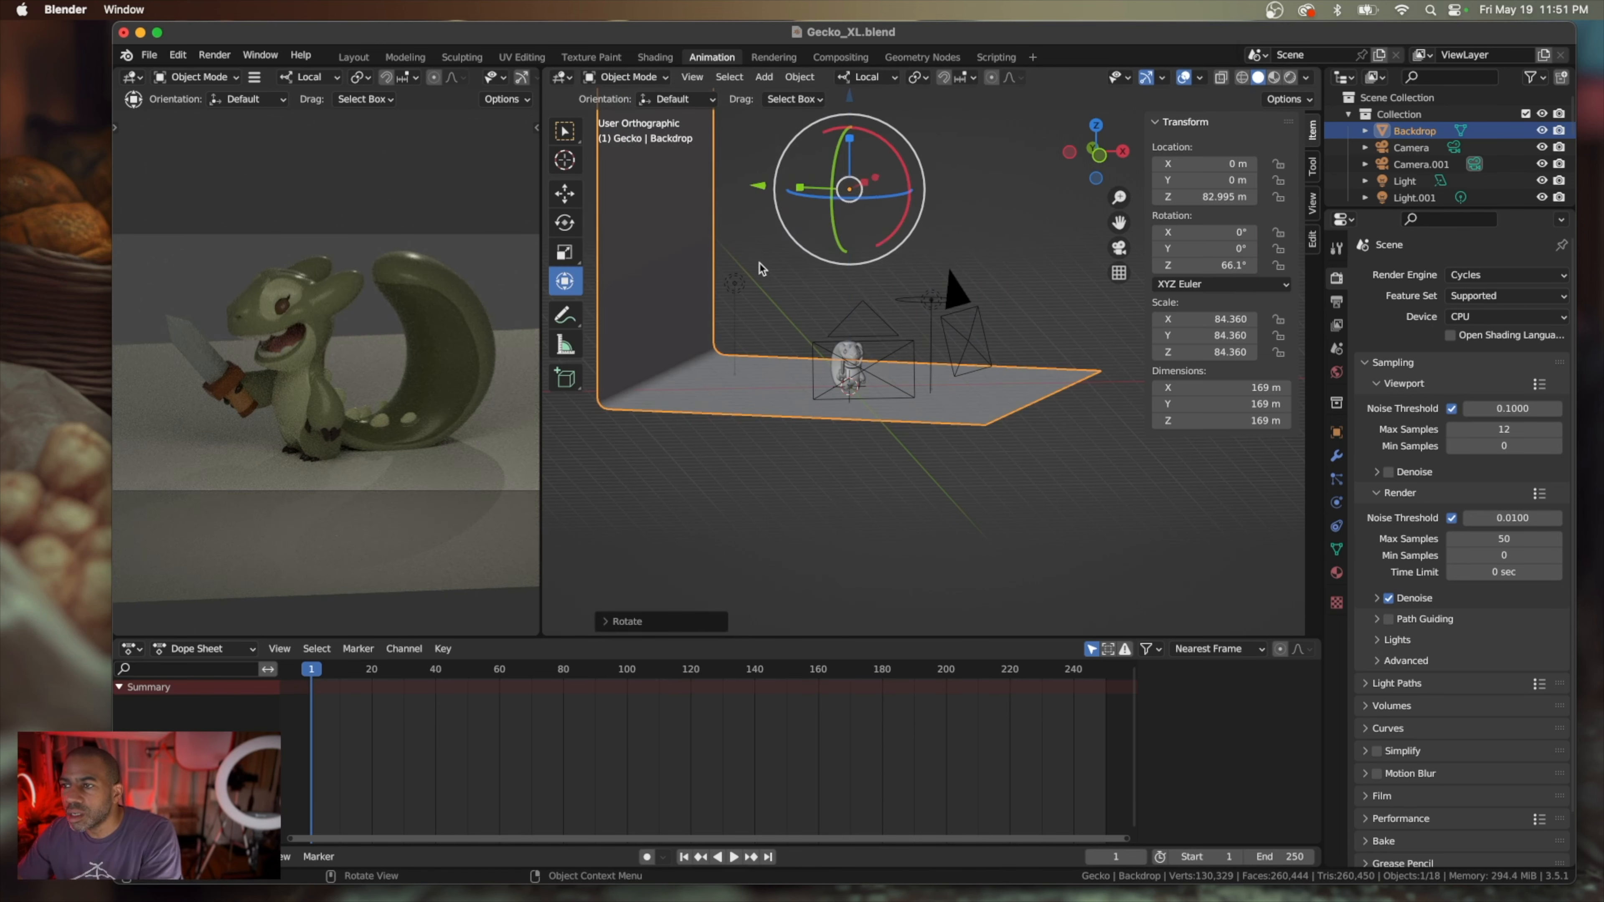
scroll(760, 262, "right", 3)
scroll(760, 264, "right", 10)
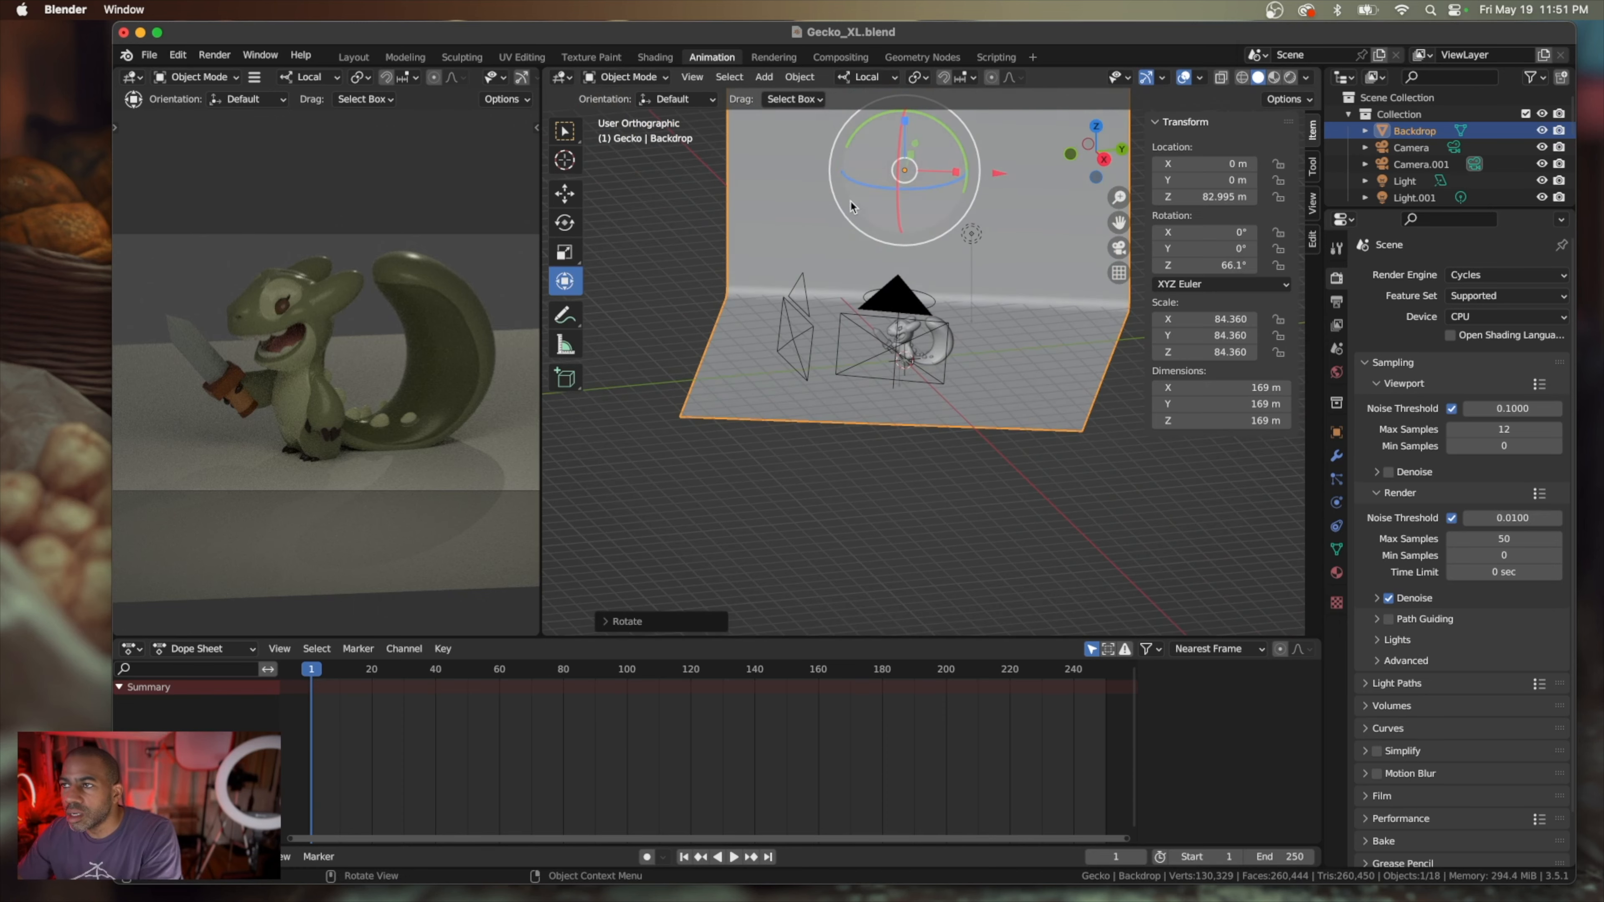
Try the backdrop at about 110° and about 29° around its Z axis
left_click_drag(874, 189, 900, 185)
scroll(879, 269, "right", 10)
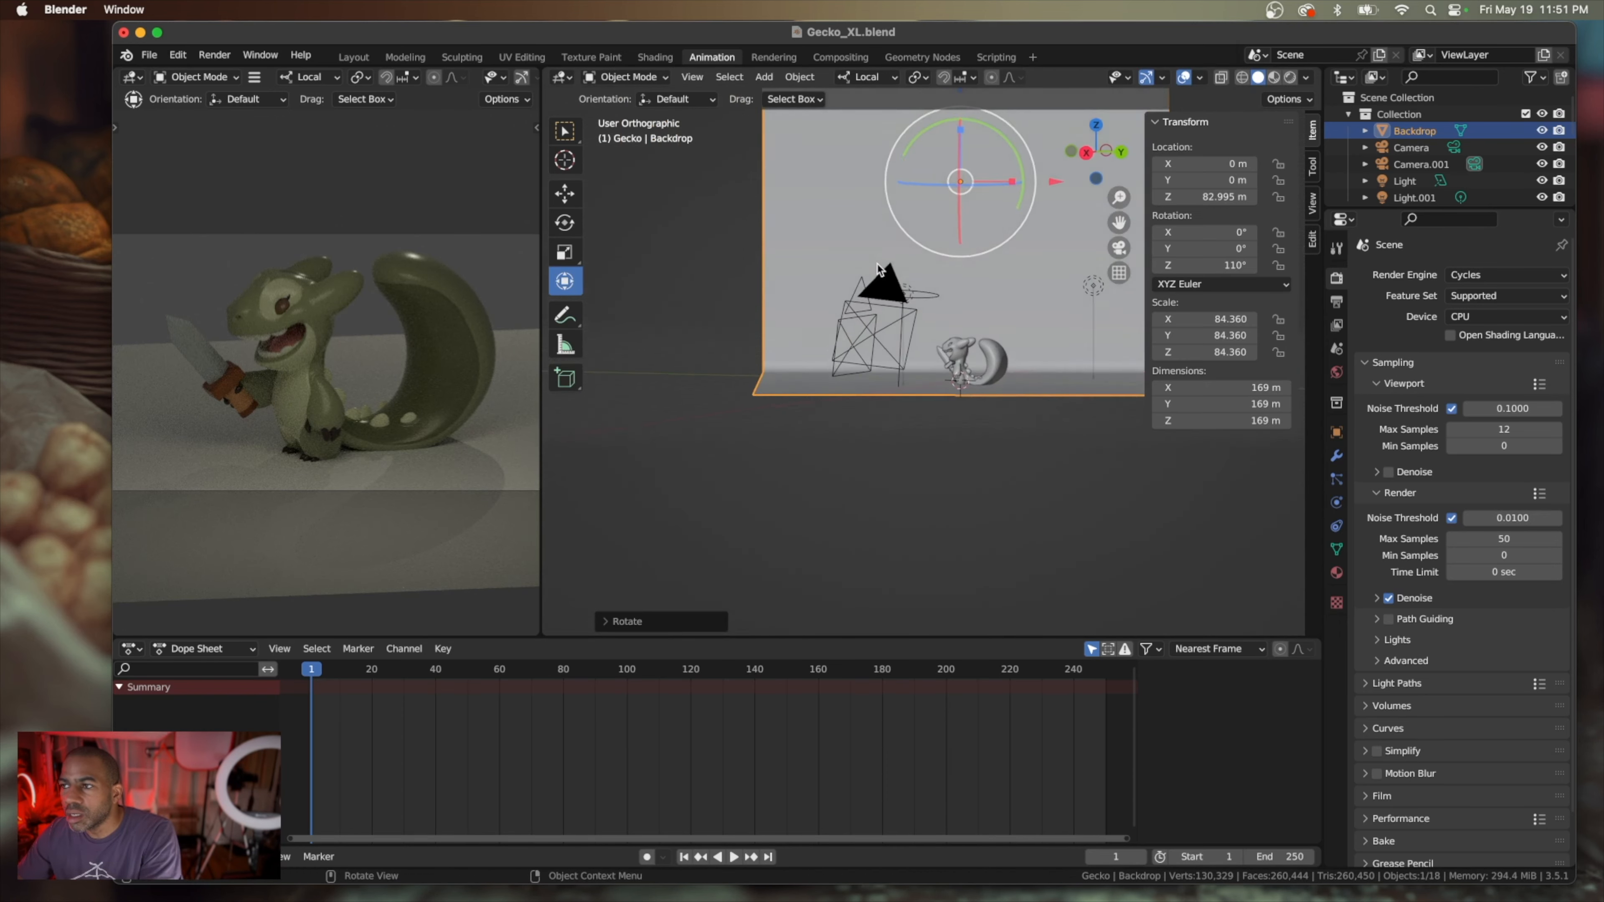
scroll(879, 269, "right", 10)
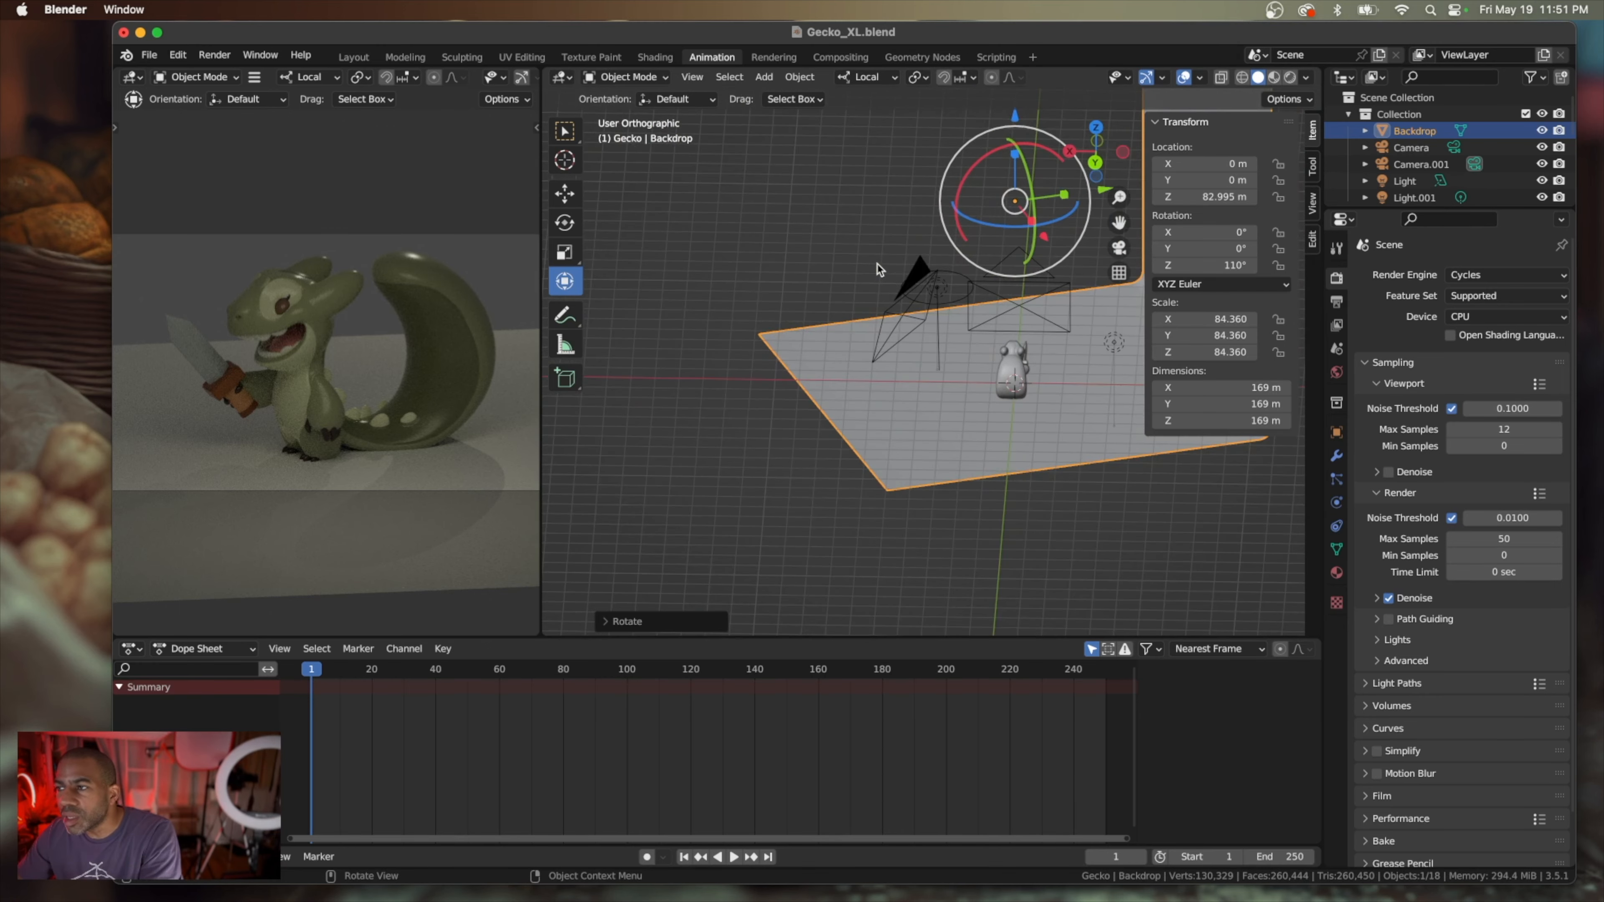
scroll(878, 269, "up", 10)
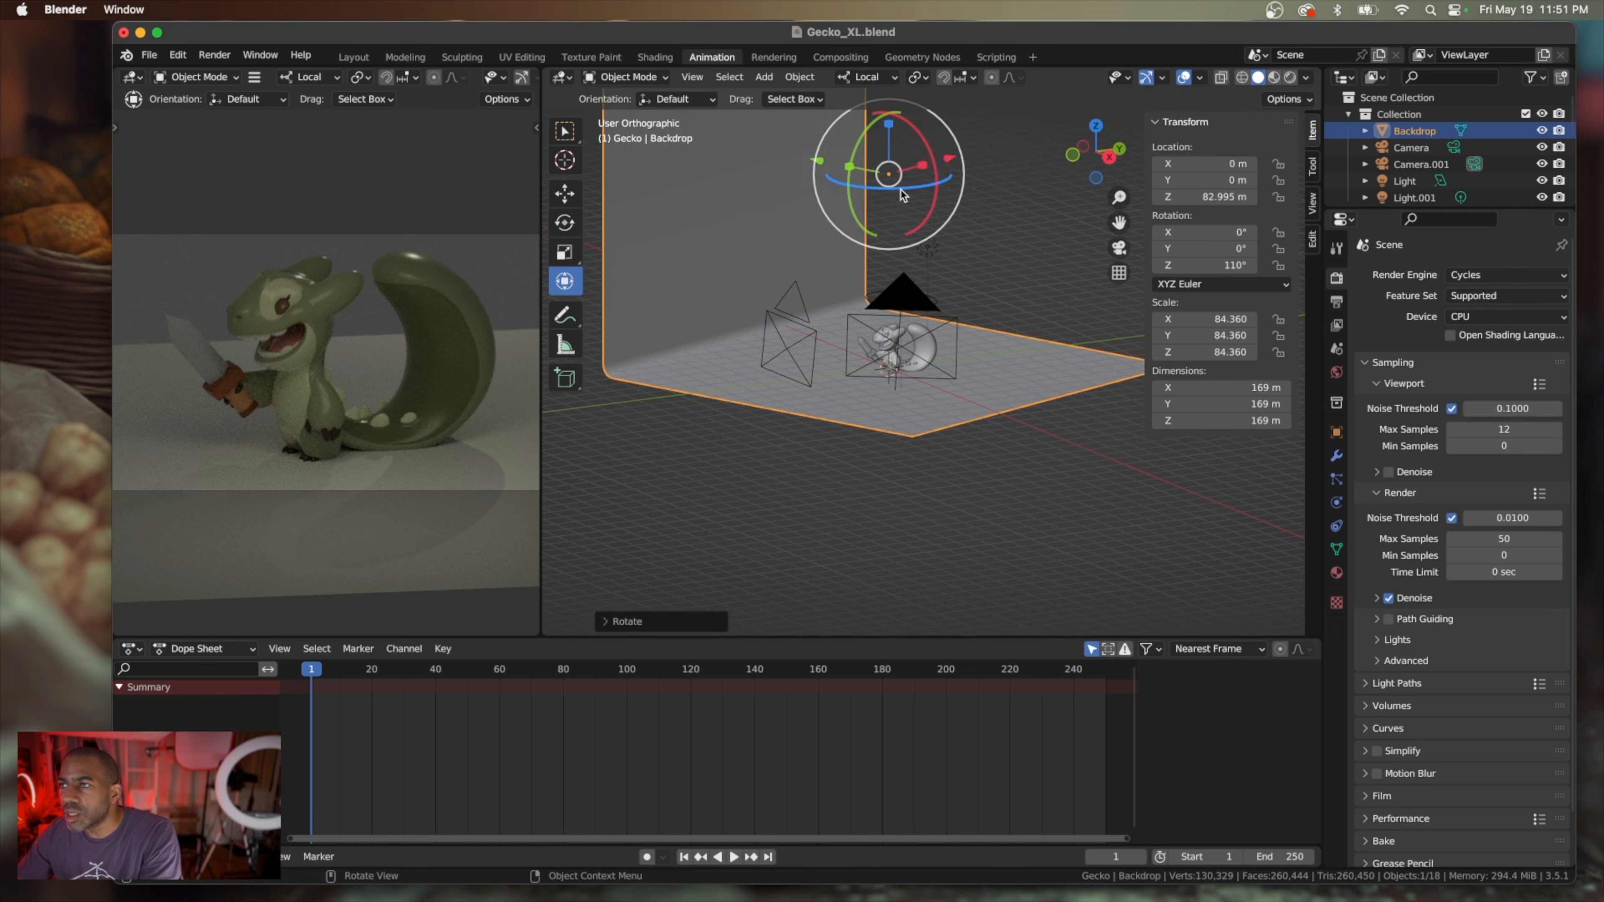
left_click_drag(898, 190, 857, 200)
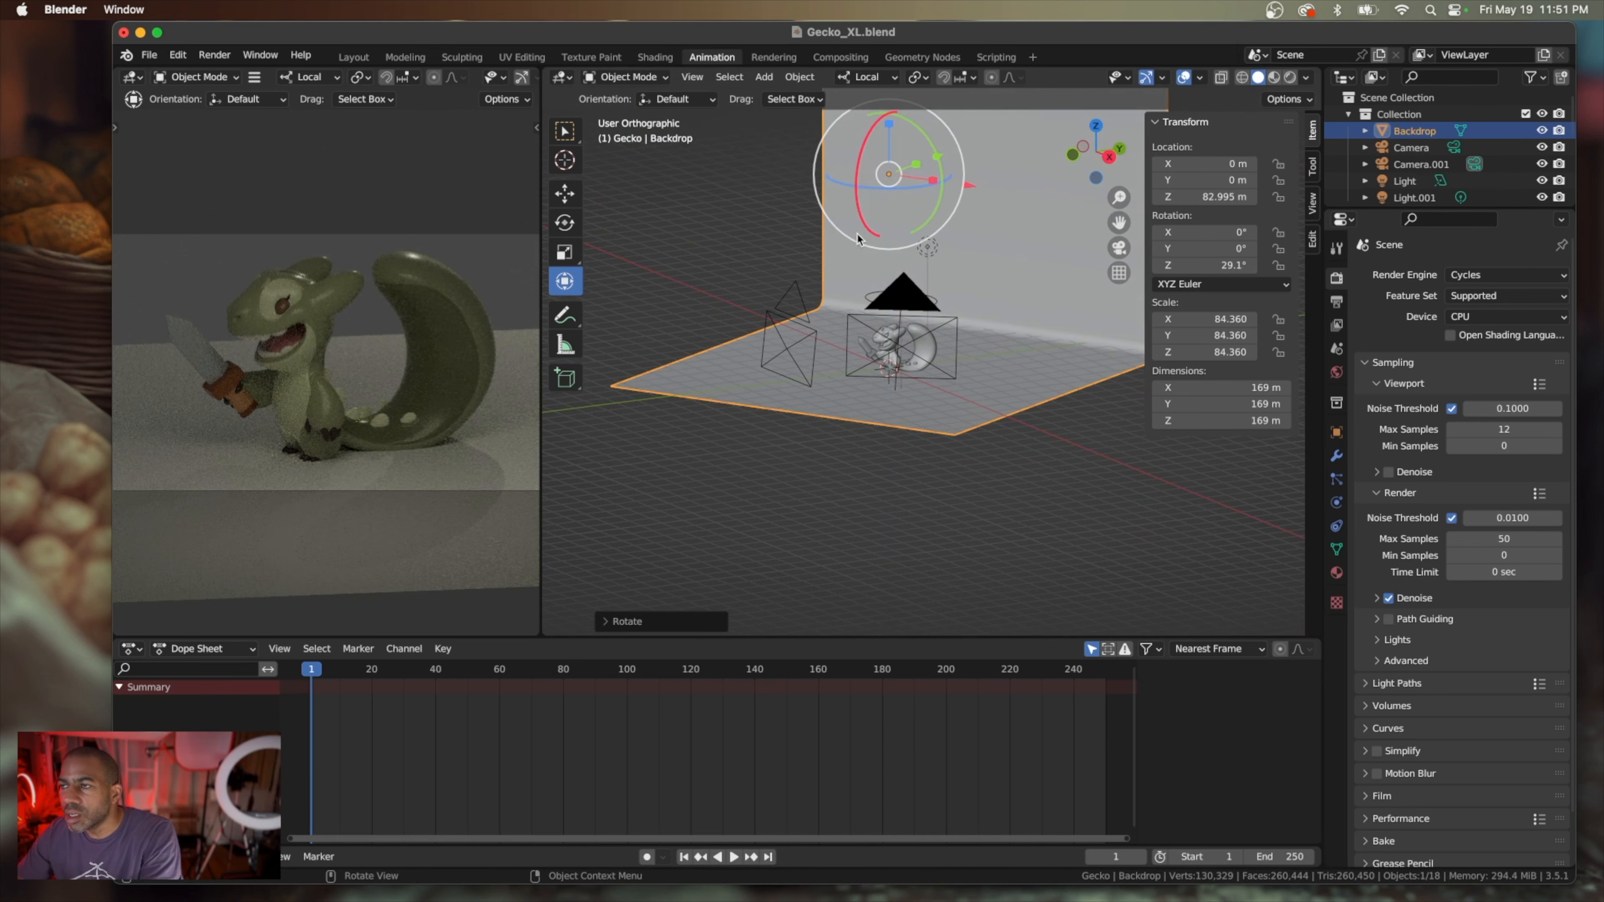
Move the backdrop to about X 4.3 m, Y 7.9 m, Z 83.3 m and rotate it to about 68.5° around Z
scroll(398, 353, "down", 6)
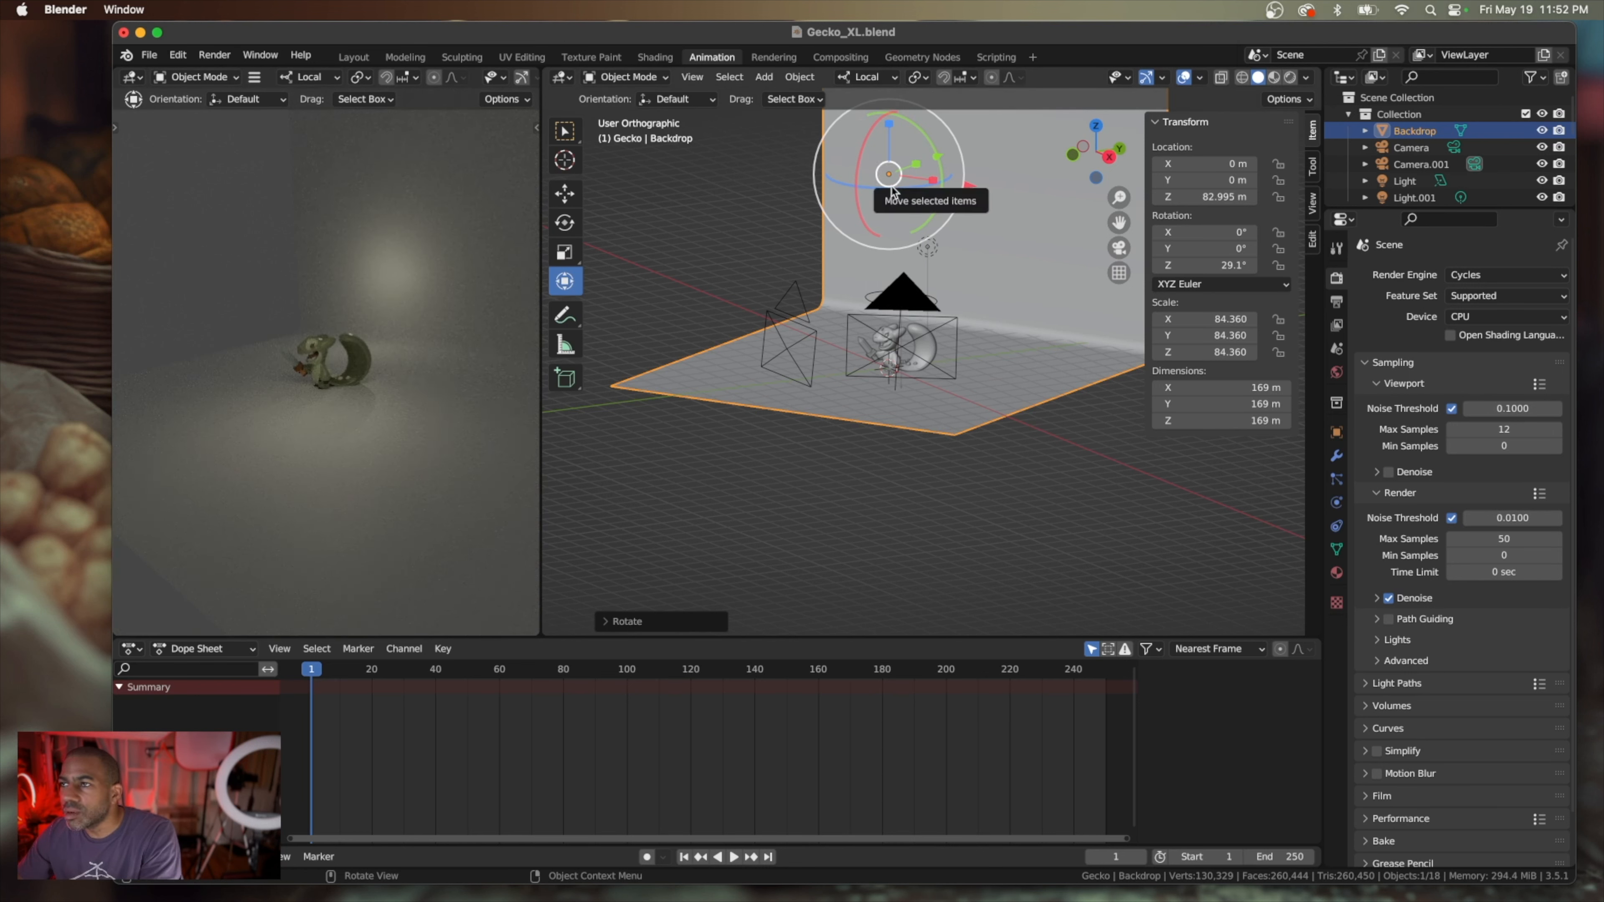
left_click_drag(893, 179, 1035, 177)
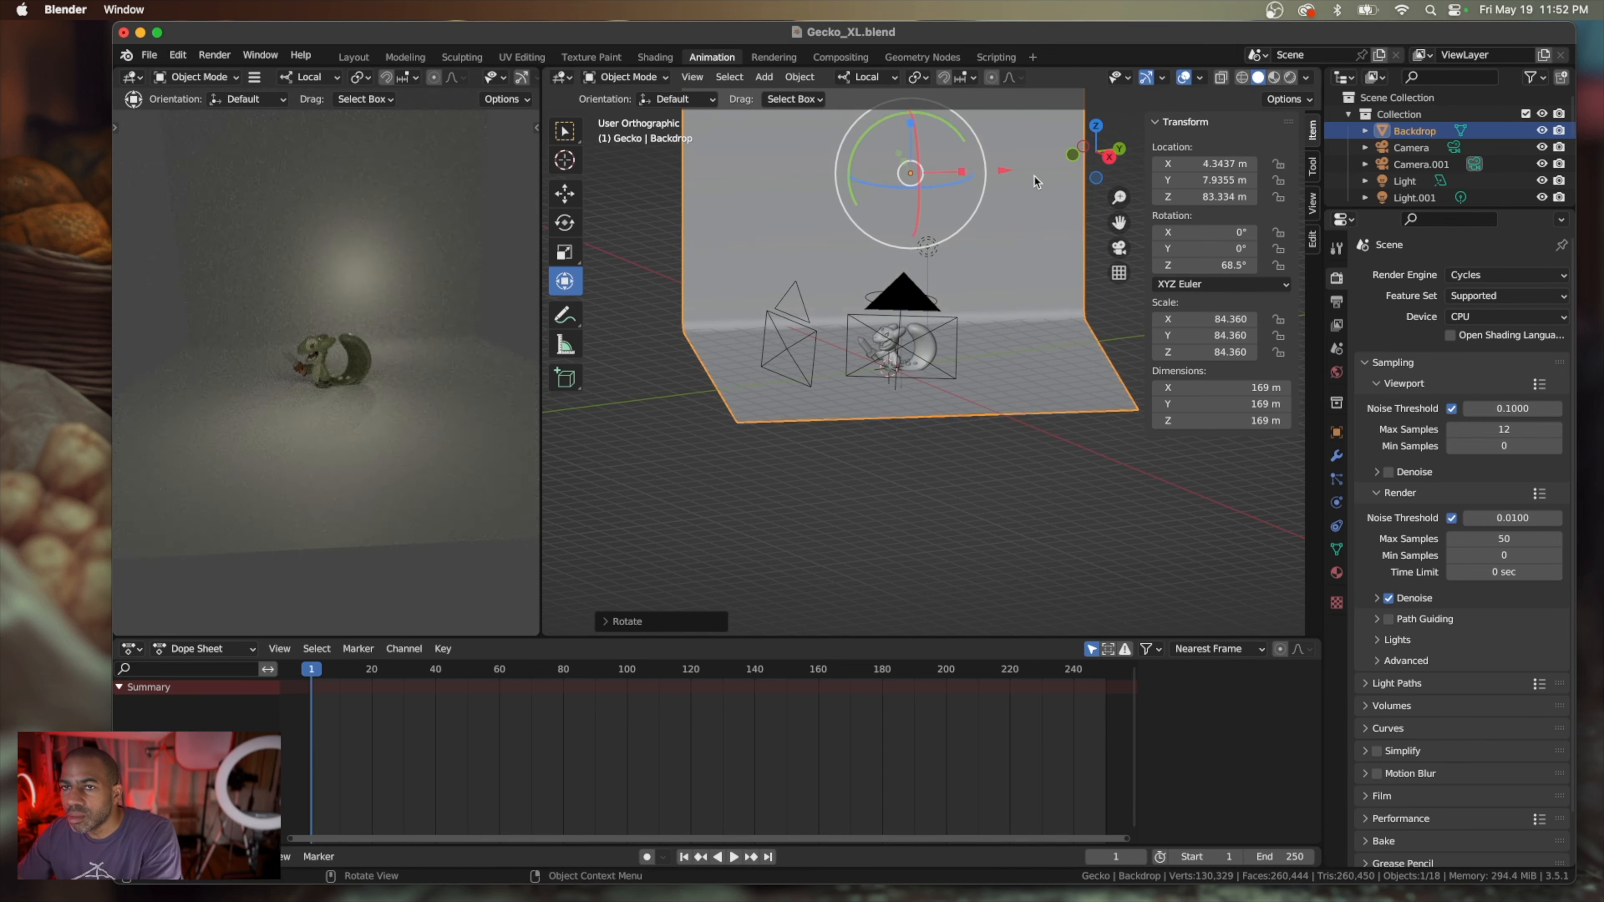
key("KP_0")
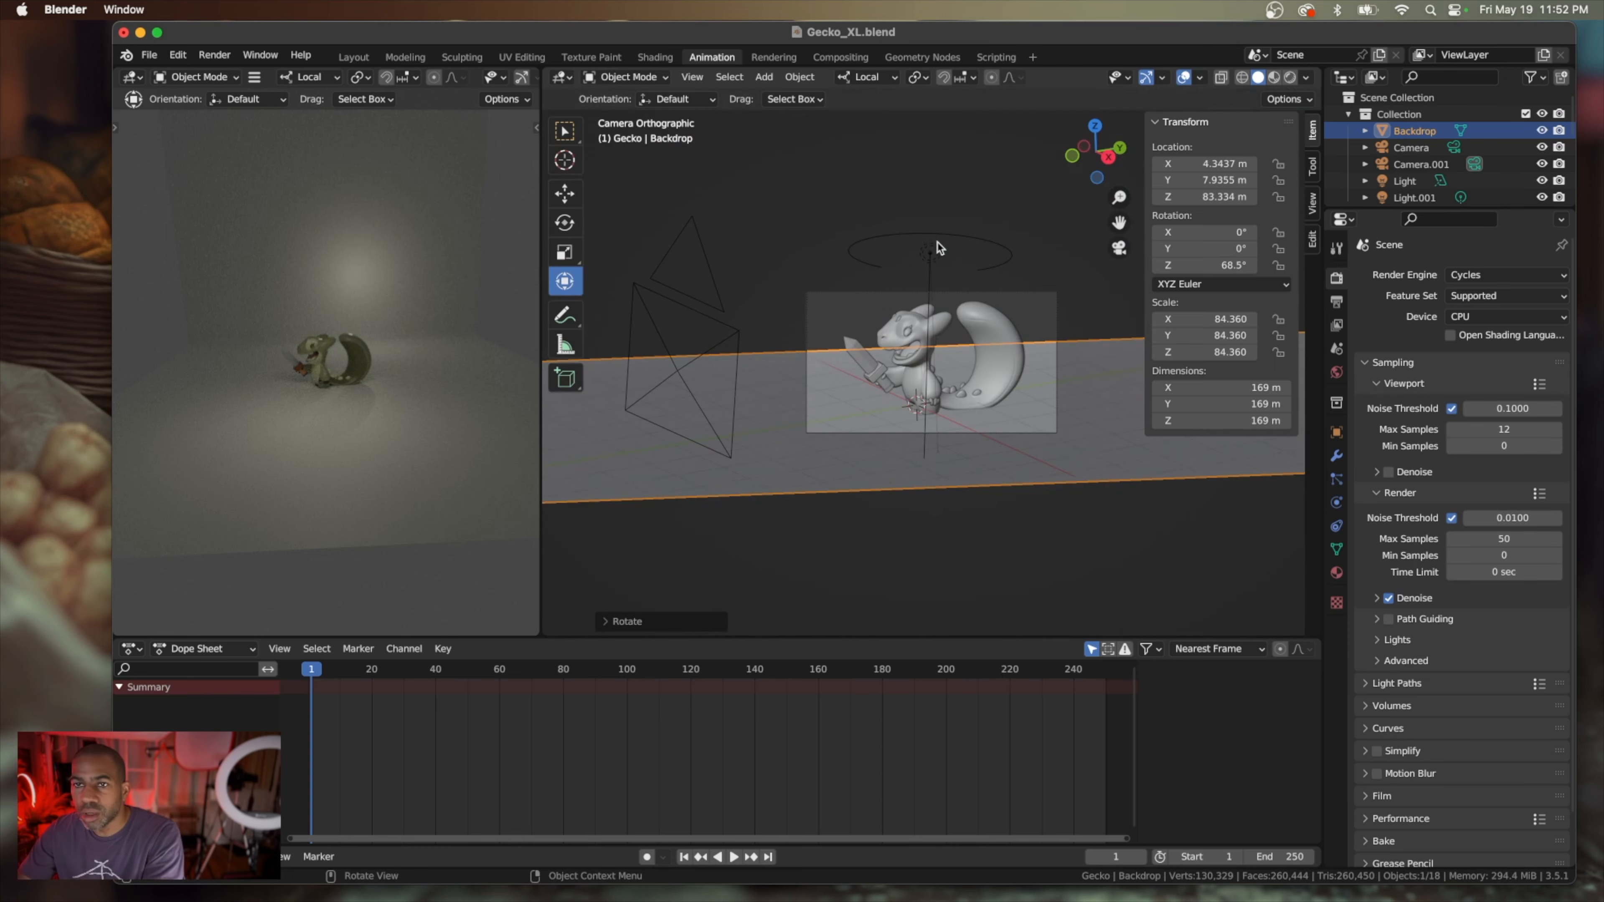
key("KP_0")
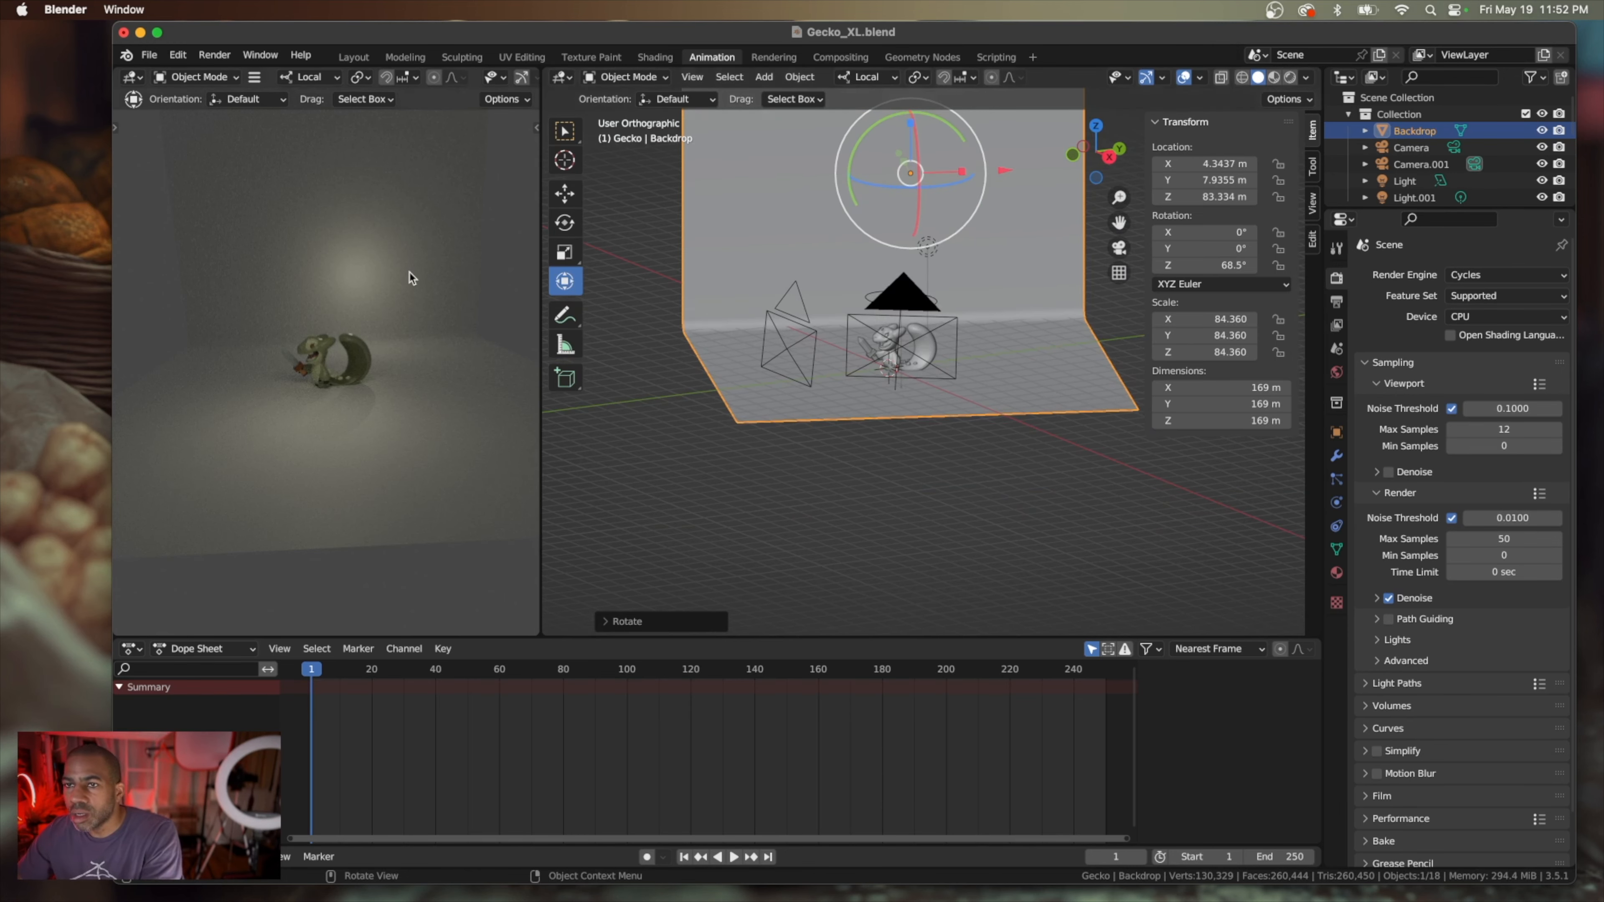
Check the gecko's framing through the camera in the rendered preview and render a still image of the scene
key("KP_0")
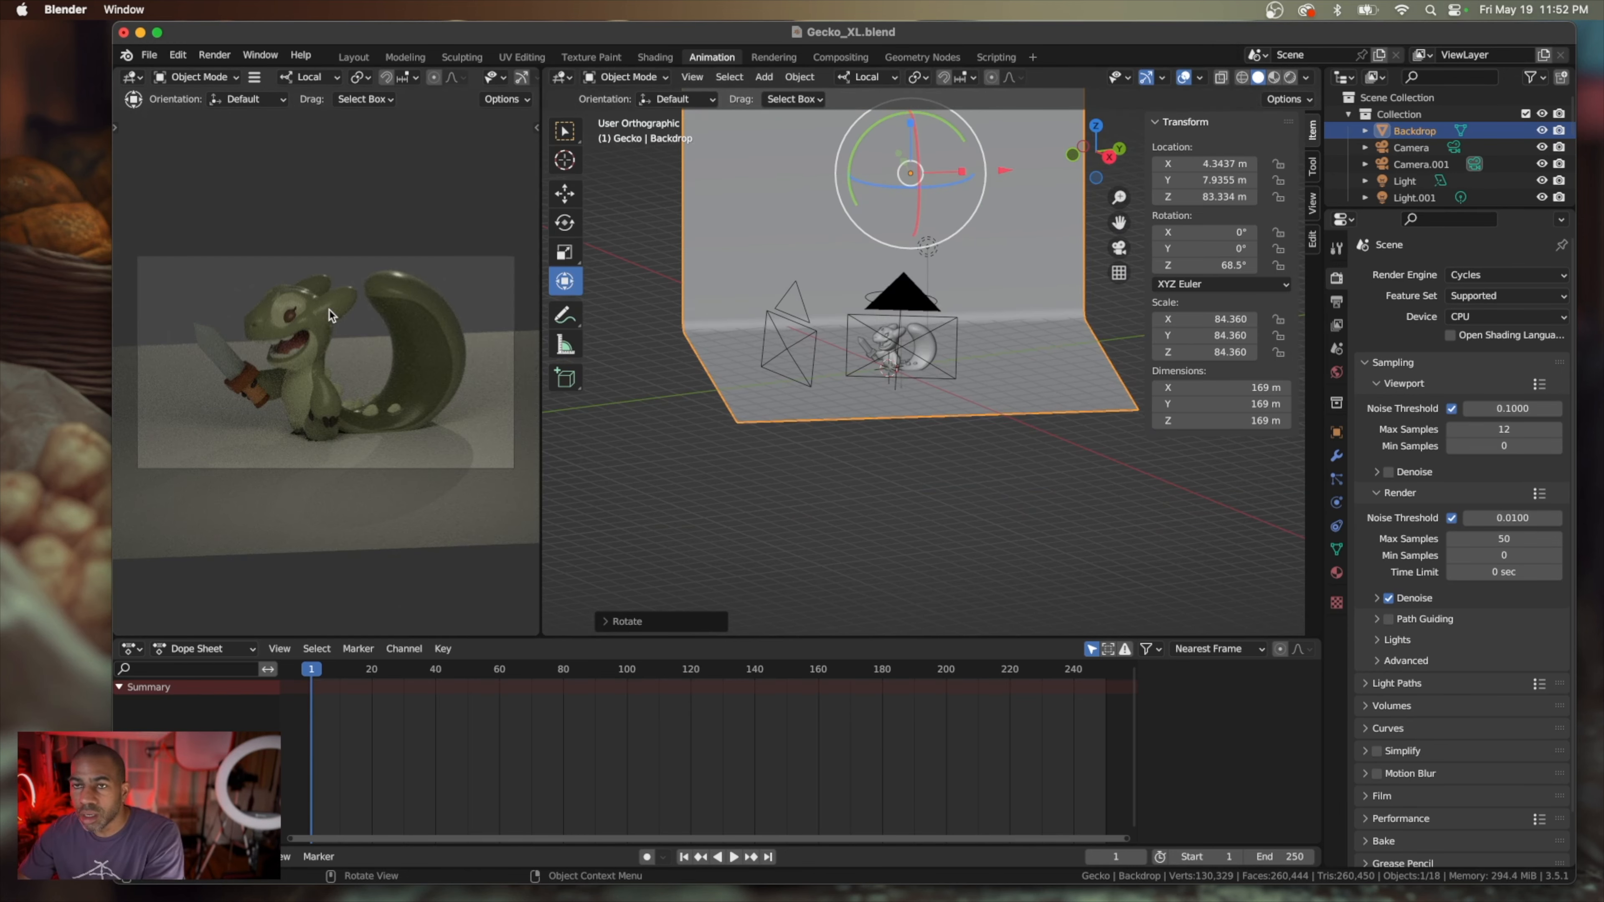
key("KP_0")
key("KP_0")
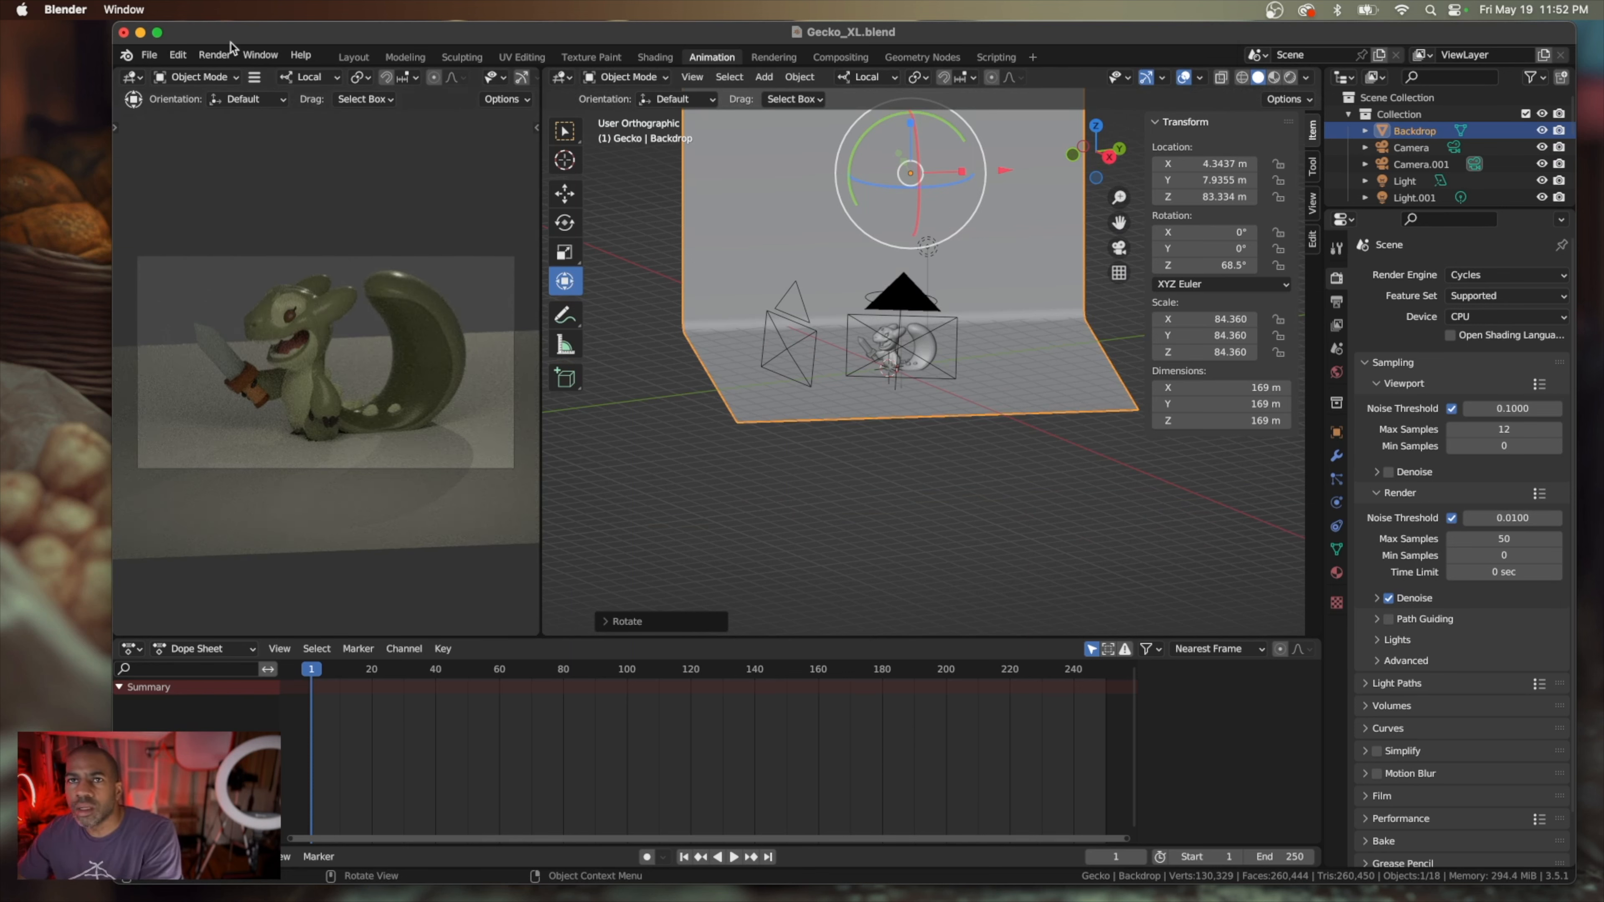
left_click(212, 55)
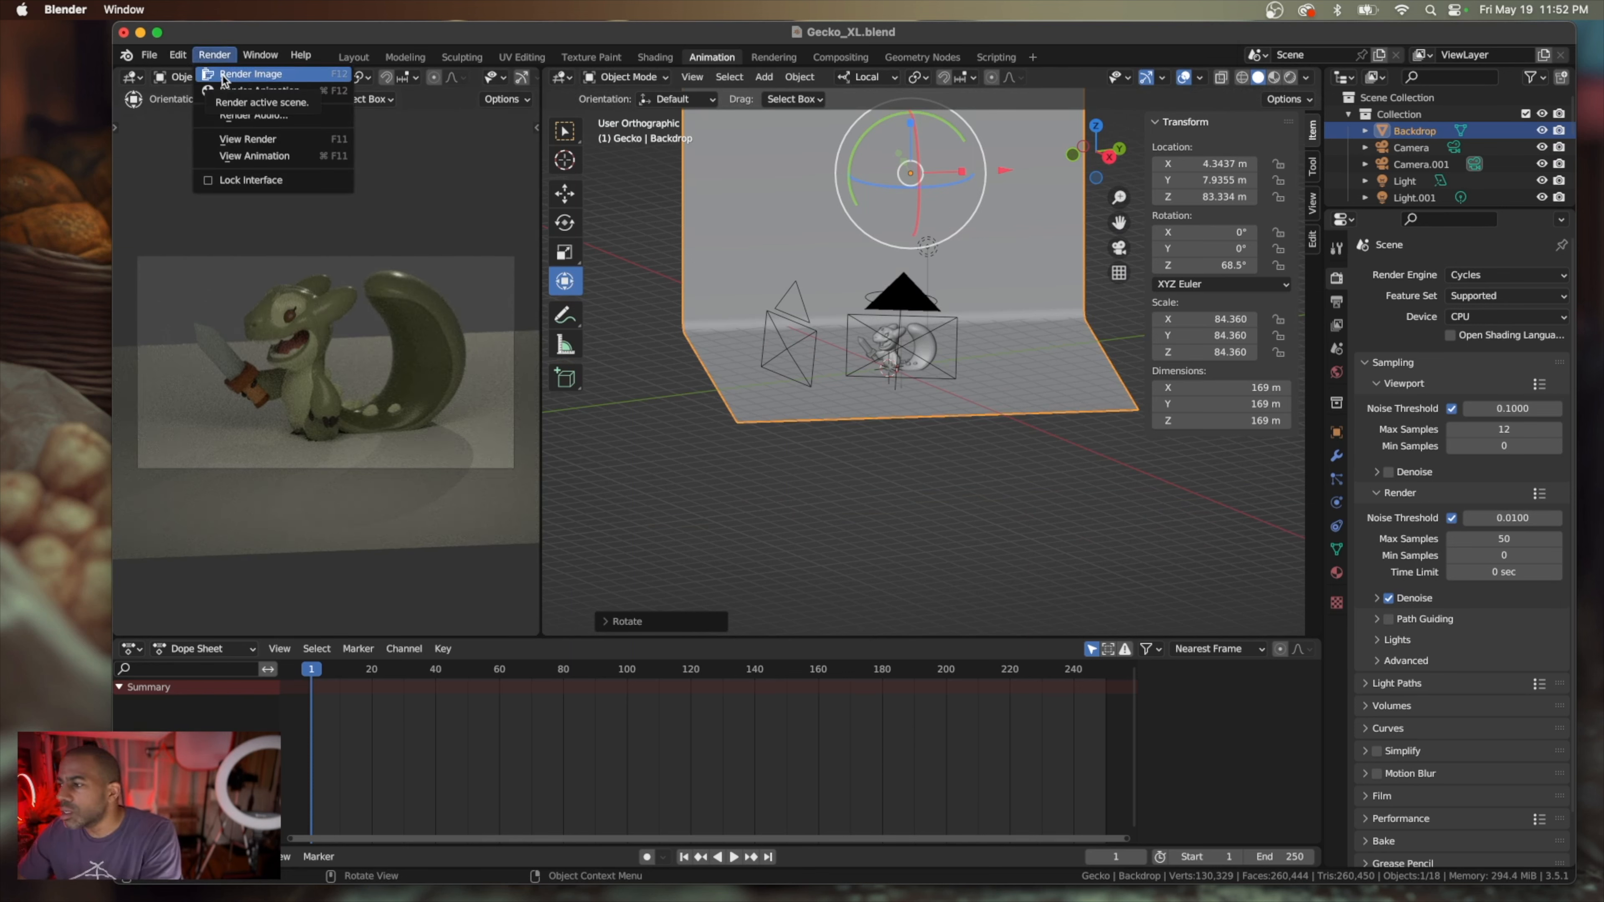
left_click(250, 74)
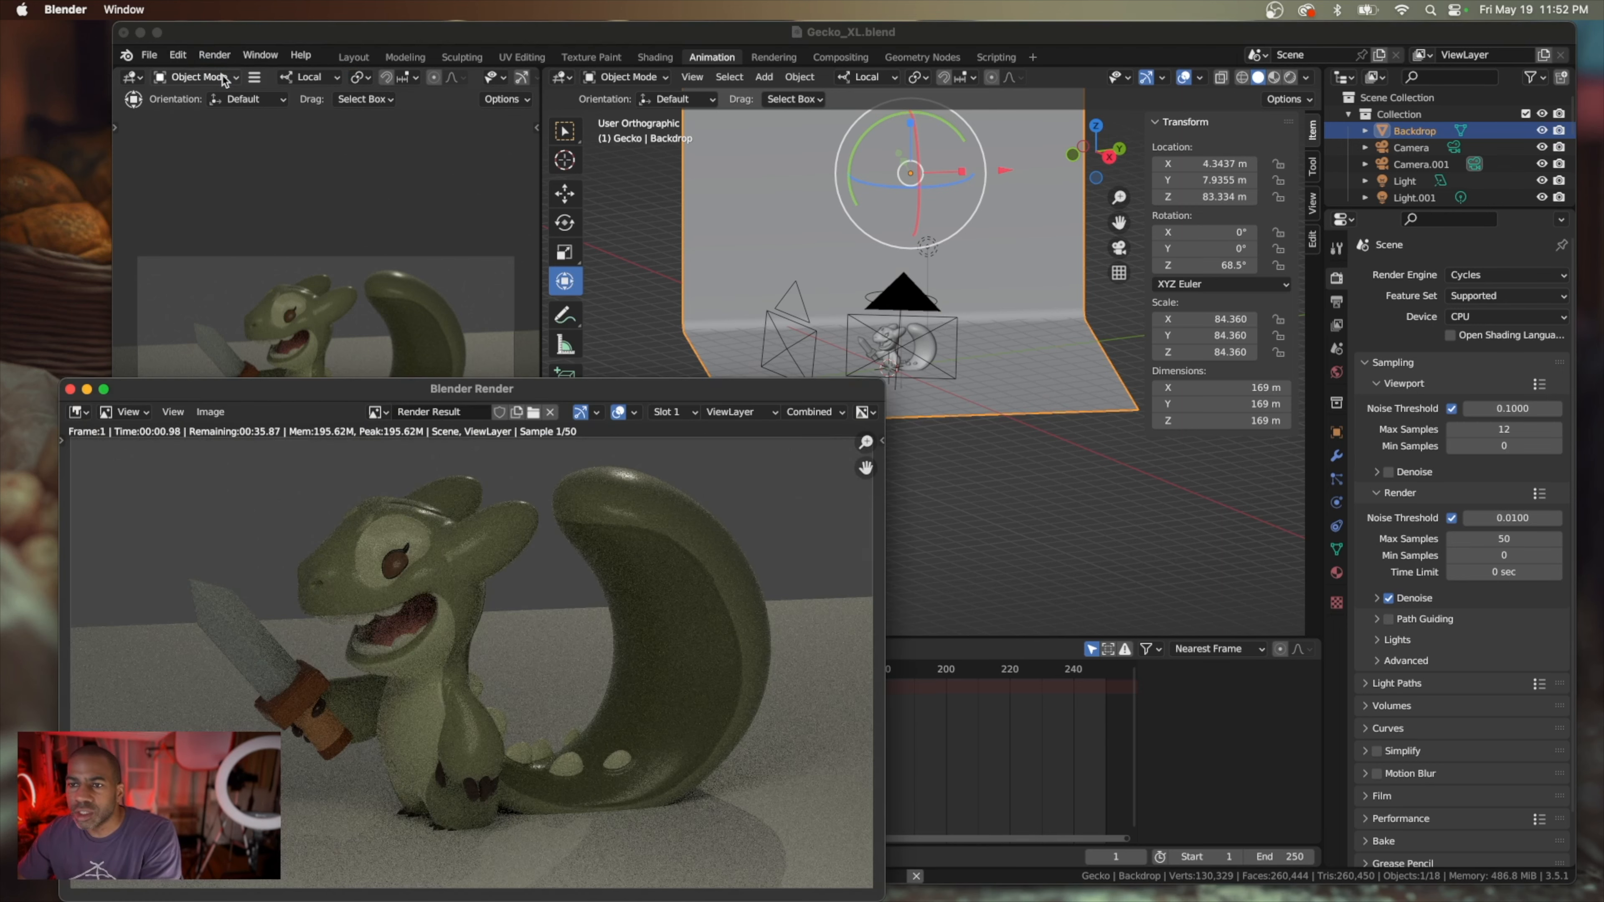
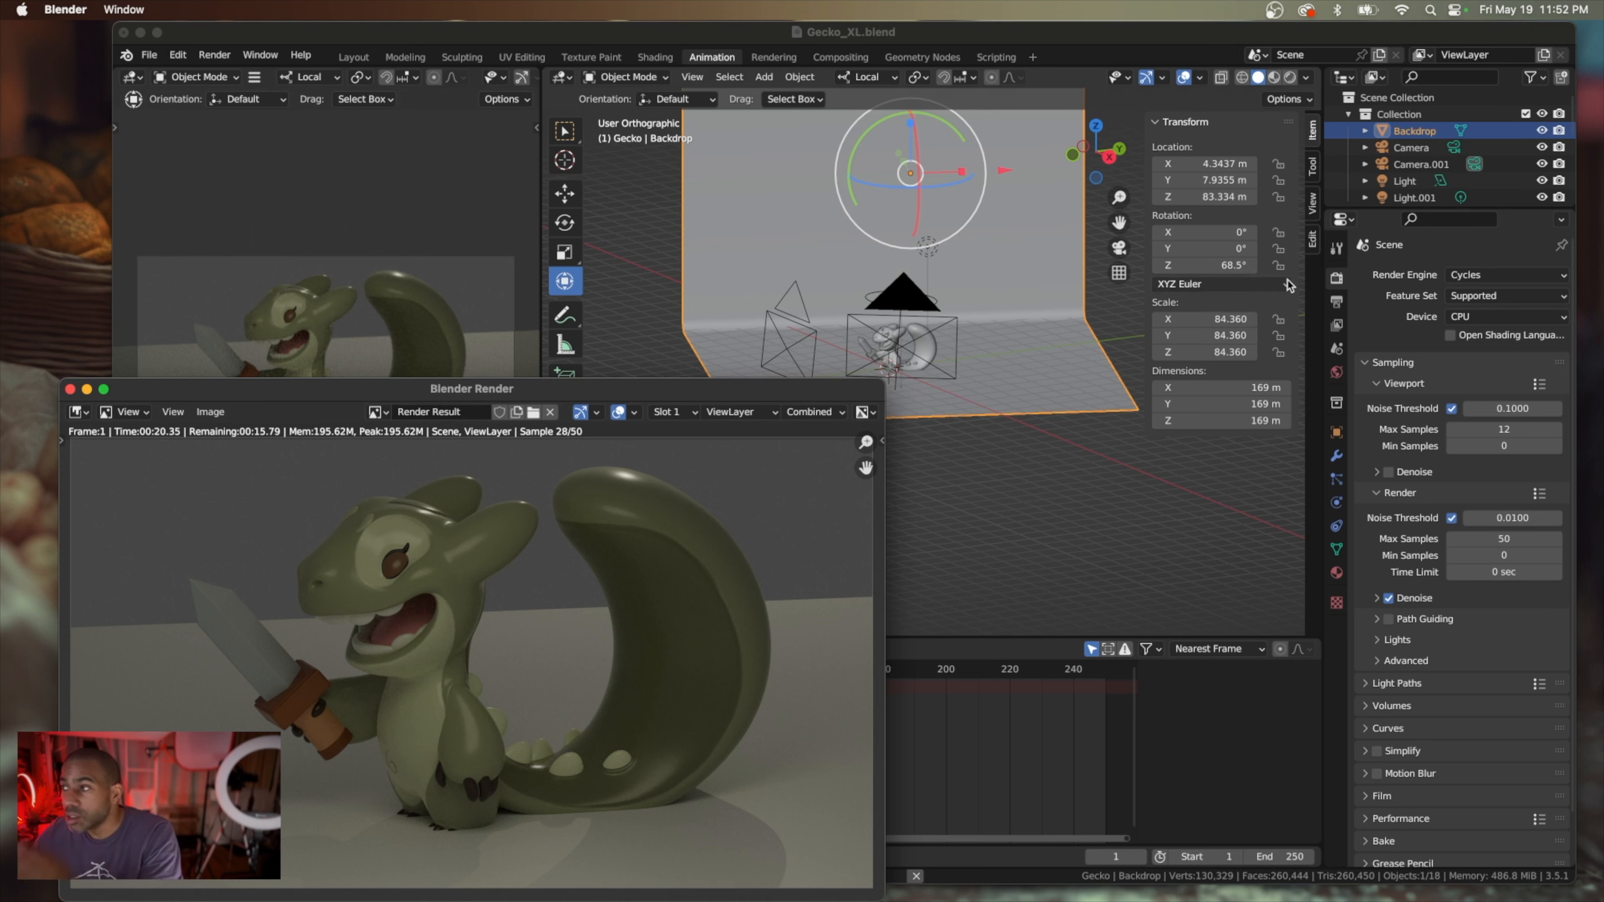
Select the gecko's parts from body through tongue and try raising them about 0.71 m along local Z
scroll(1473, 165, "down", 1)
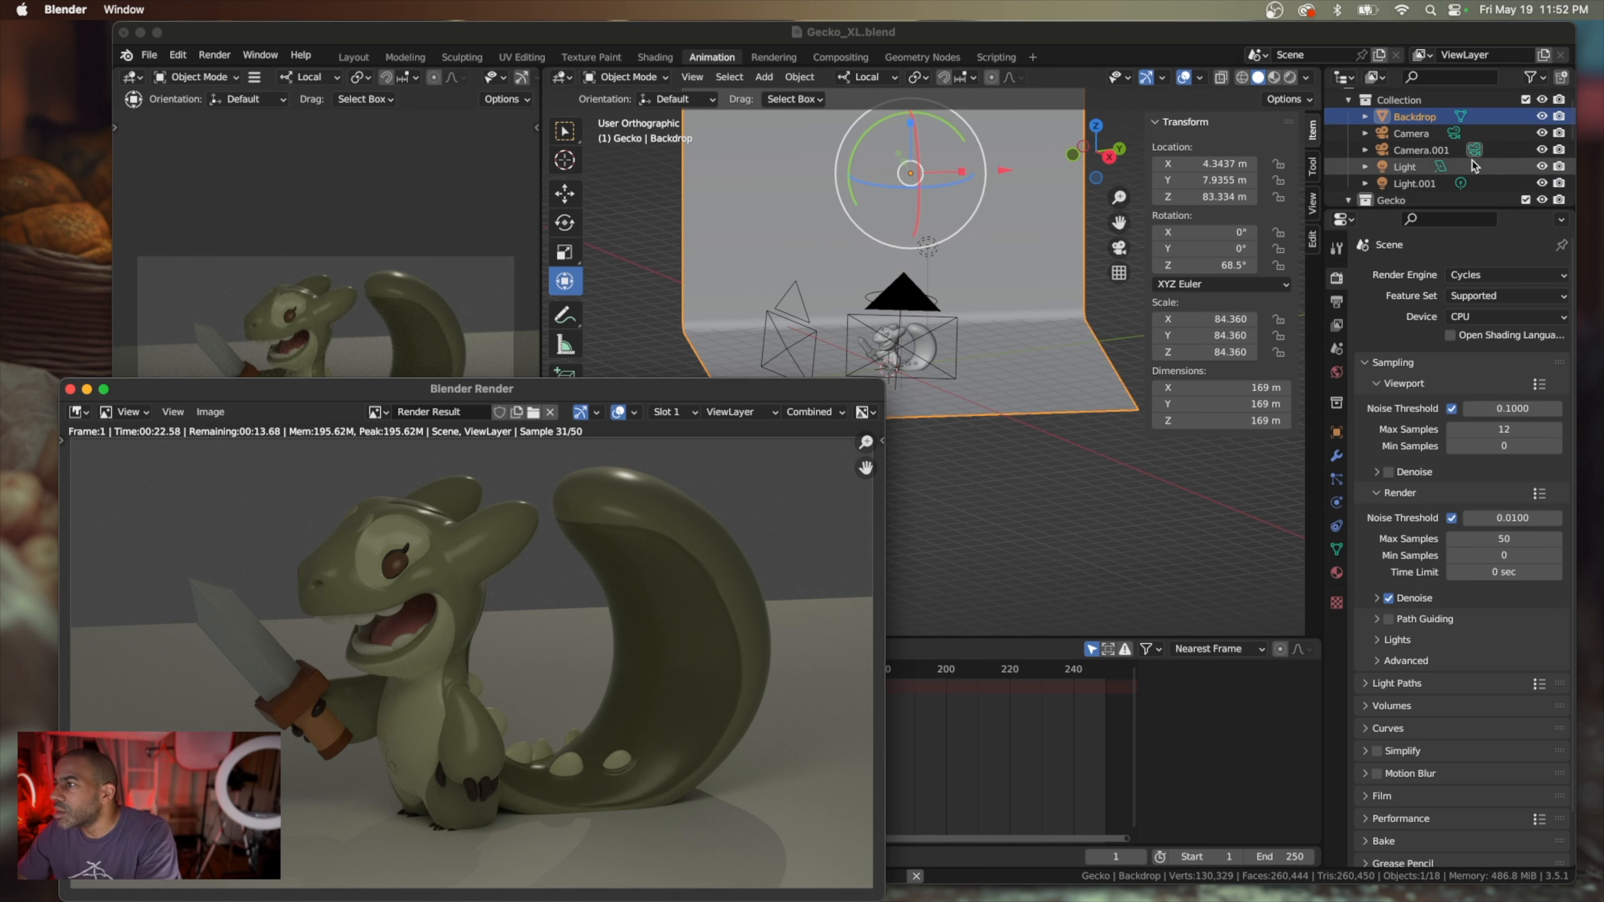
scroll(1473, 166, "down", 4)
left_click(1414, 156)
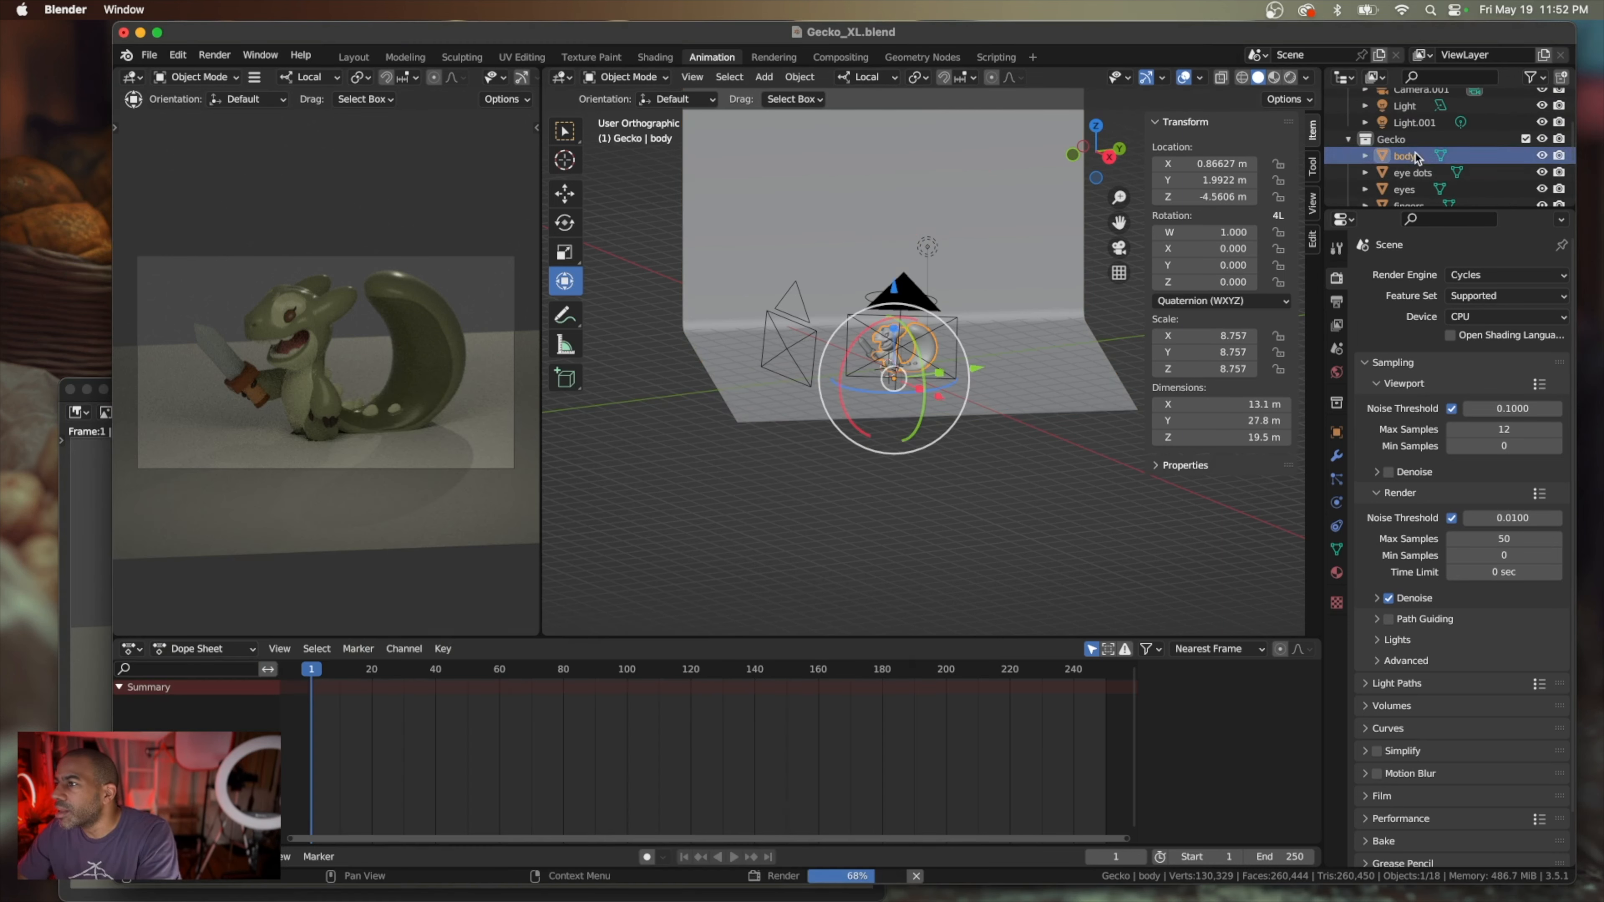
scroll(1415, 161, "down", 6)
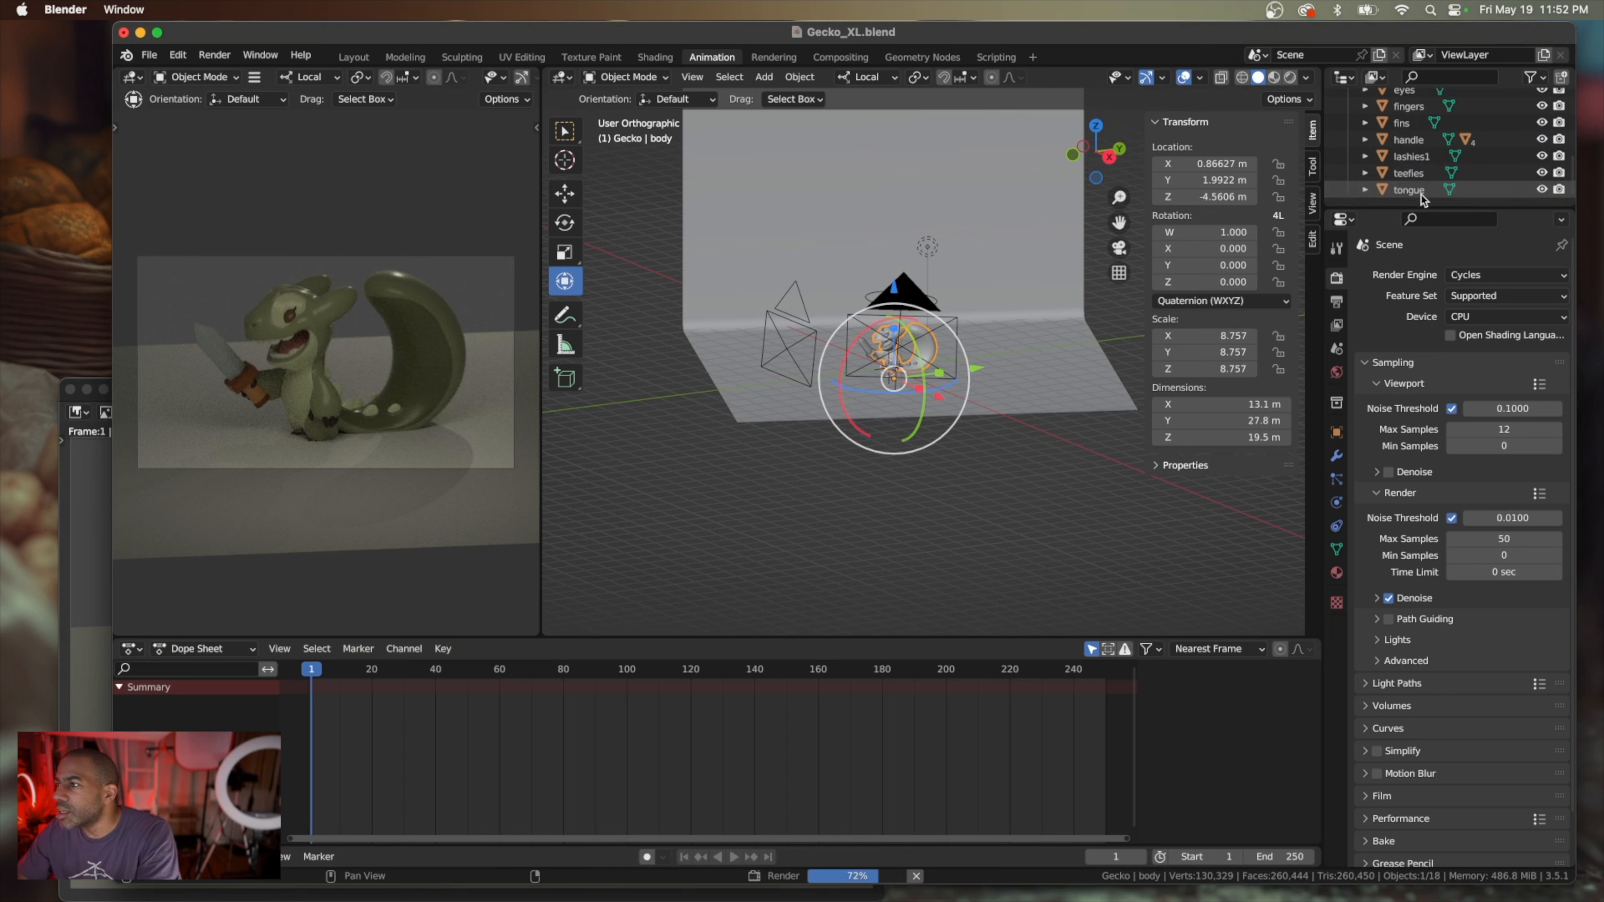
left_click(1421, 191, "shift")
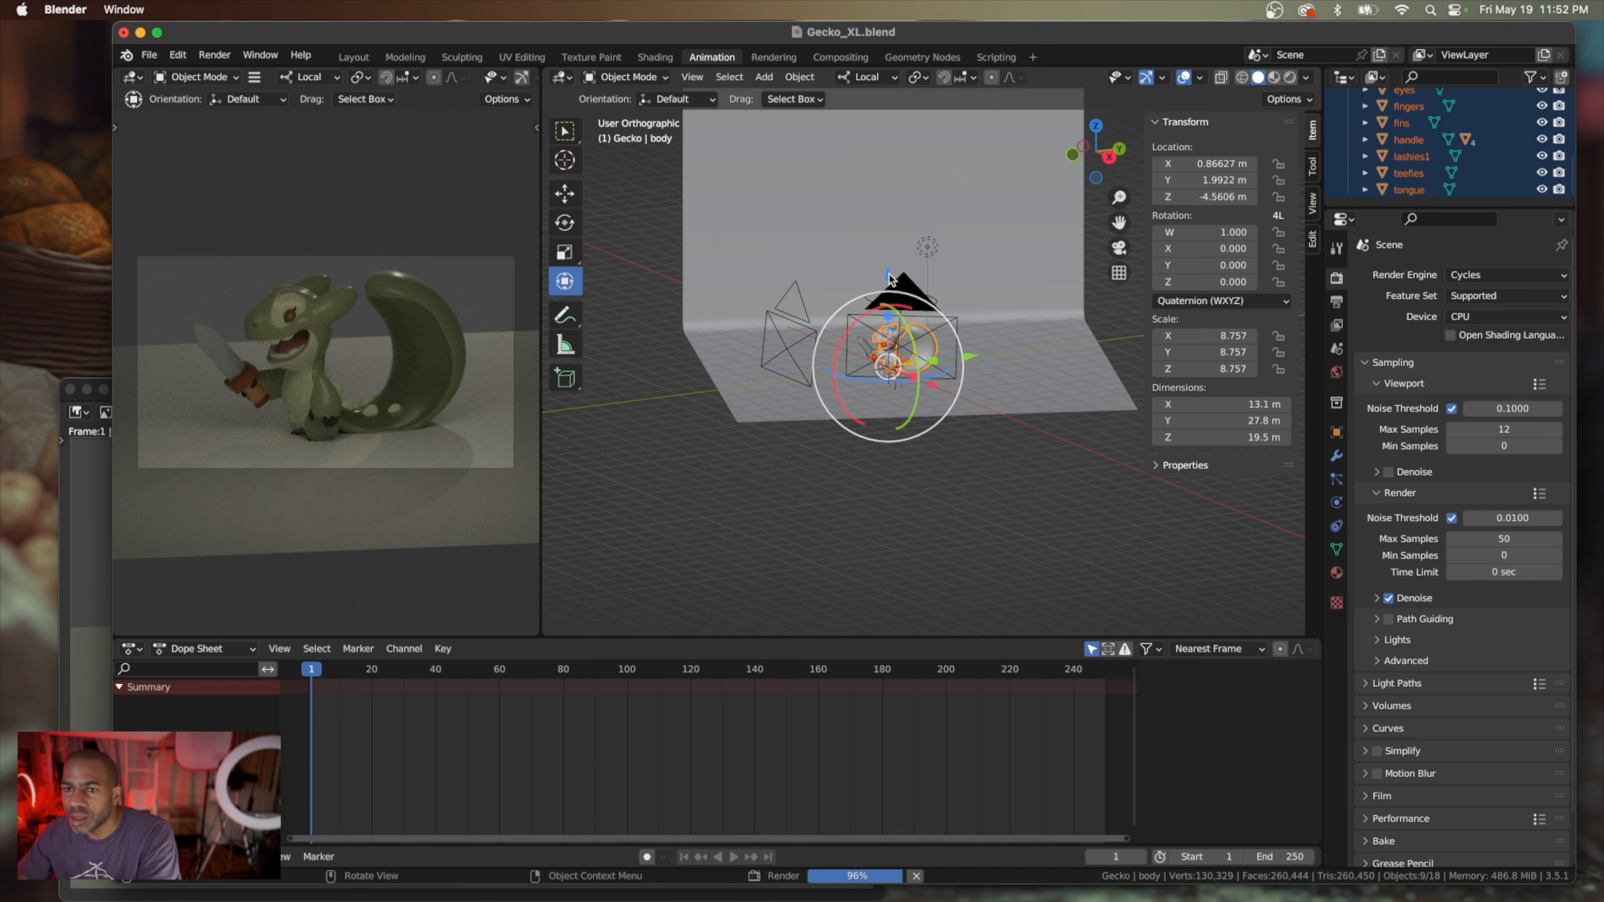
left_click_drag(889, 275, 888, 270)
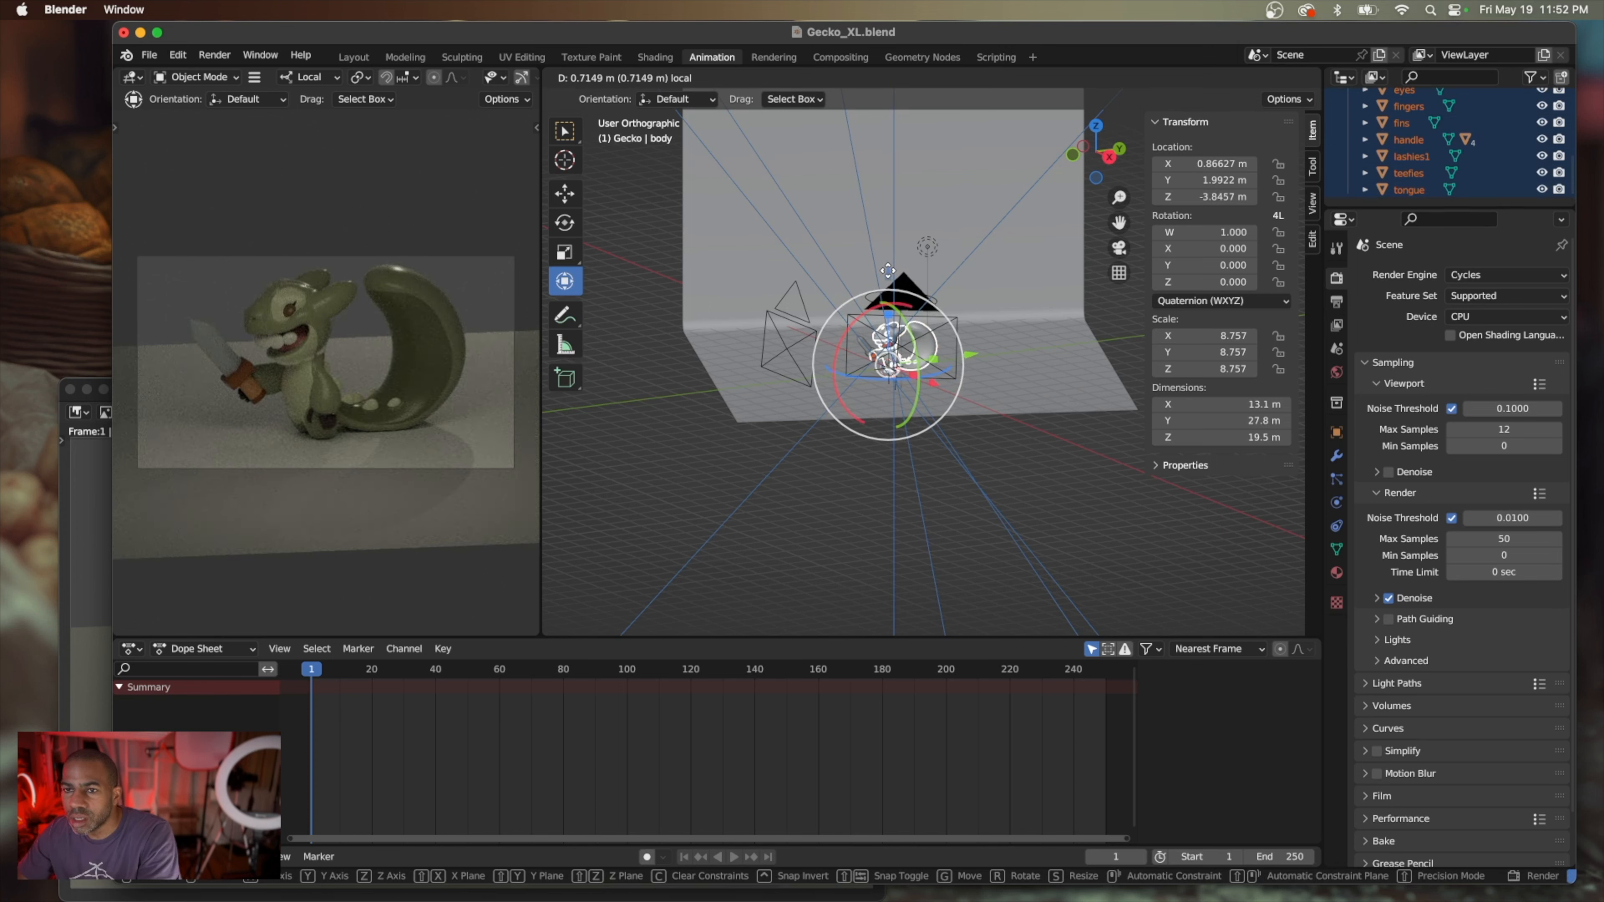
left_click_drag(888, 271, 888, 270)
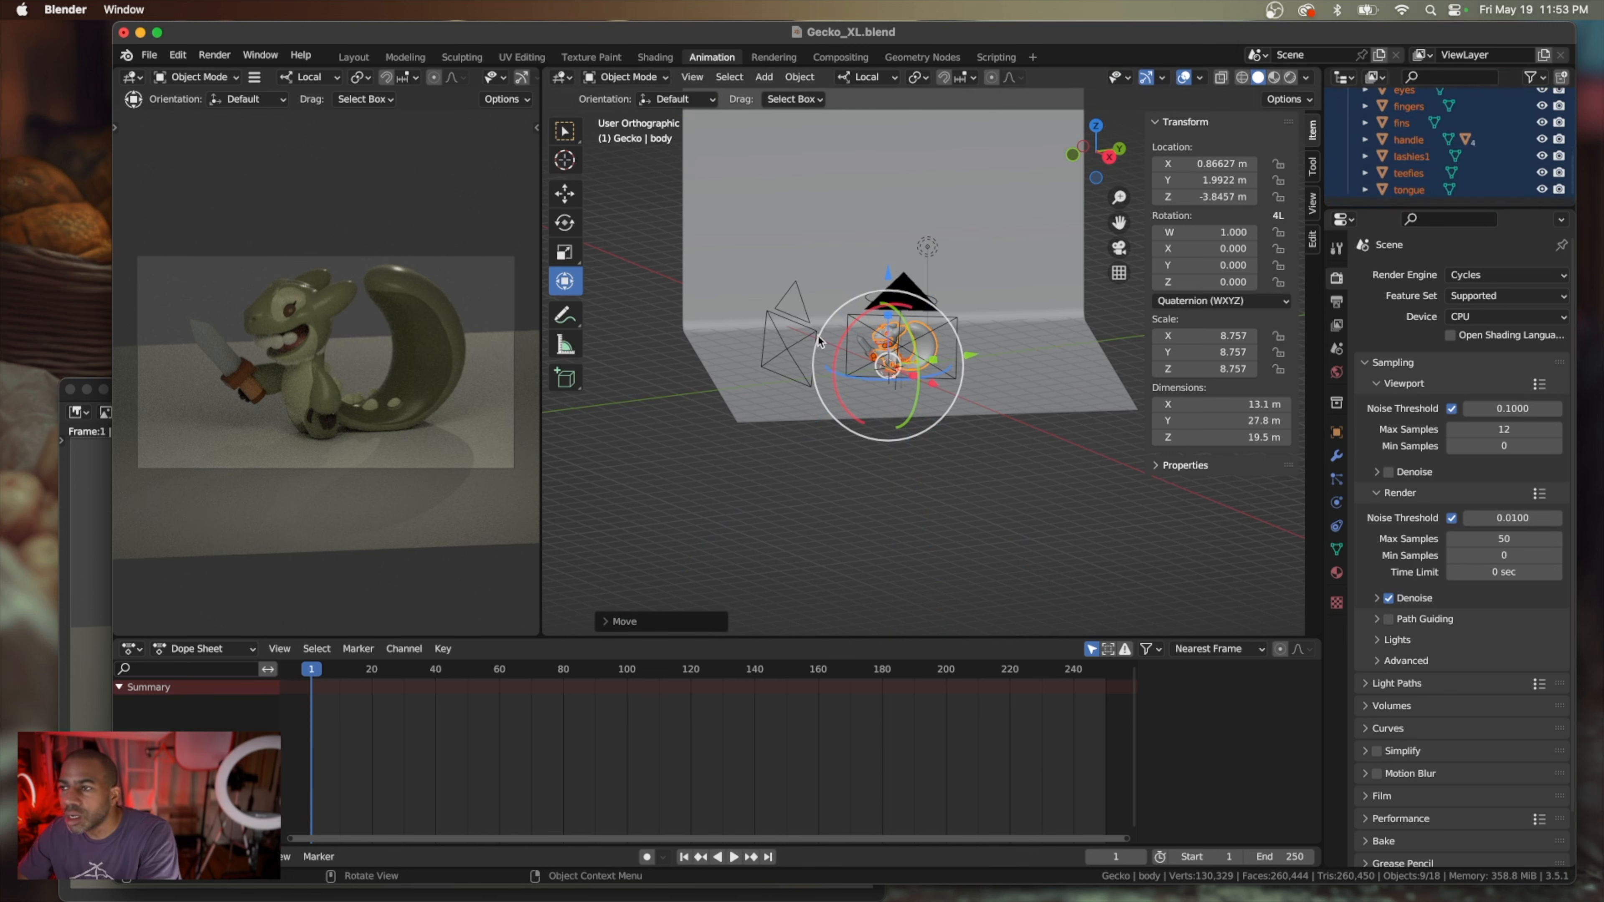
scroll(901, 342, "up", 10)
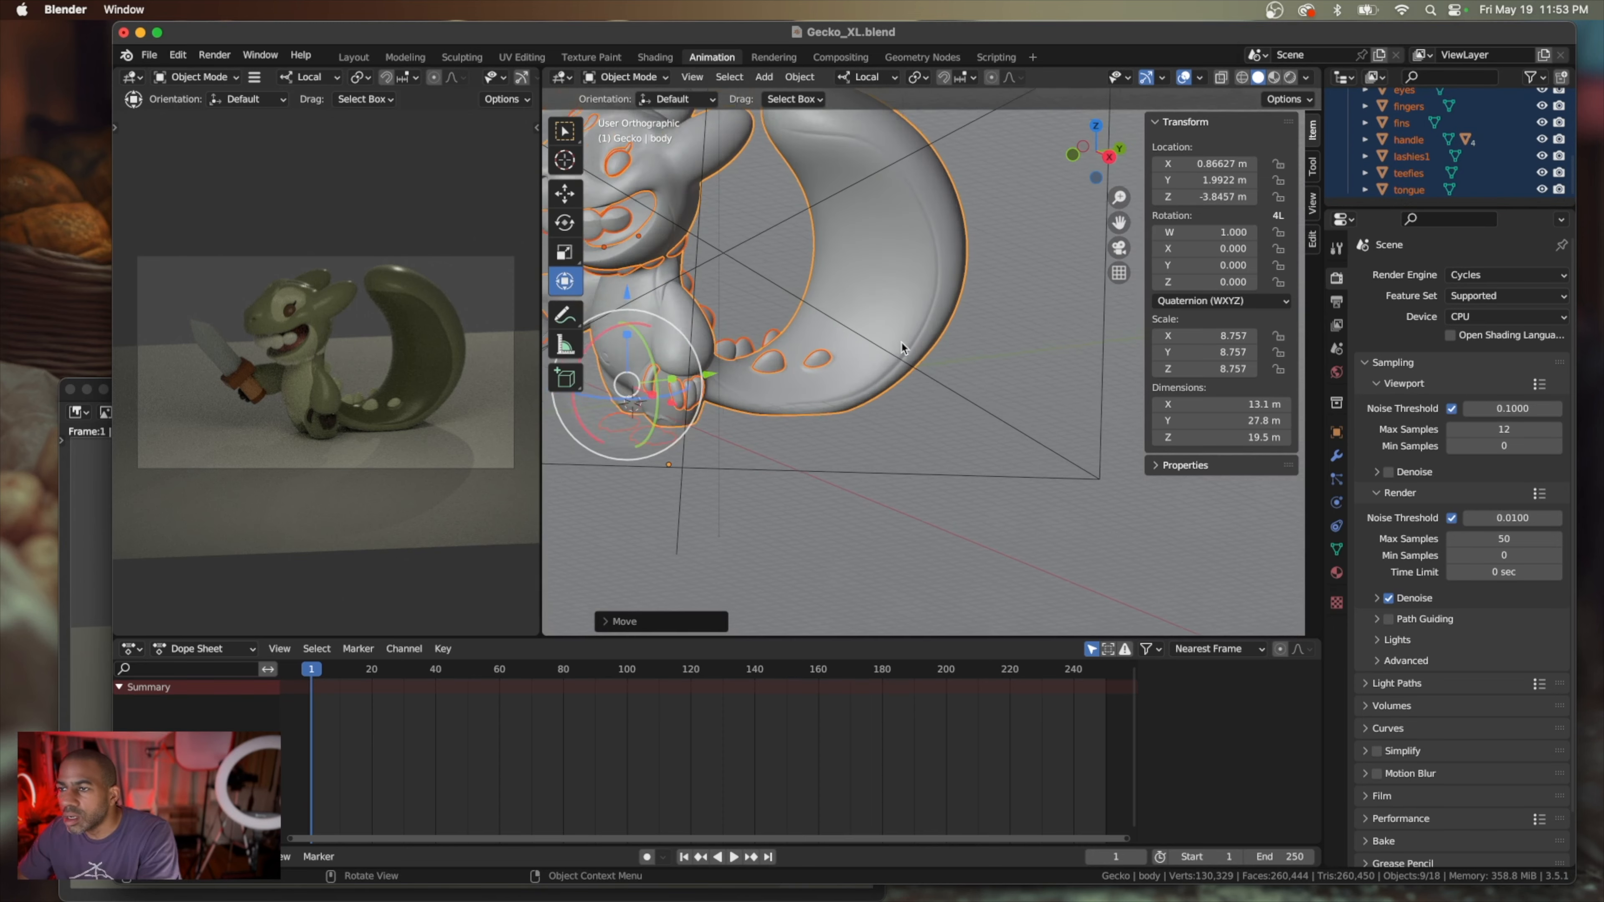
scroll(901, 341, "down", 5)
scroll(901, 341, "right", 5)
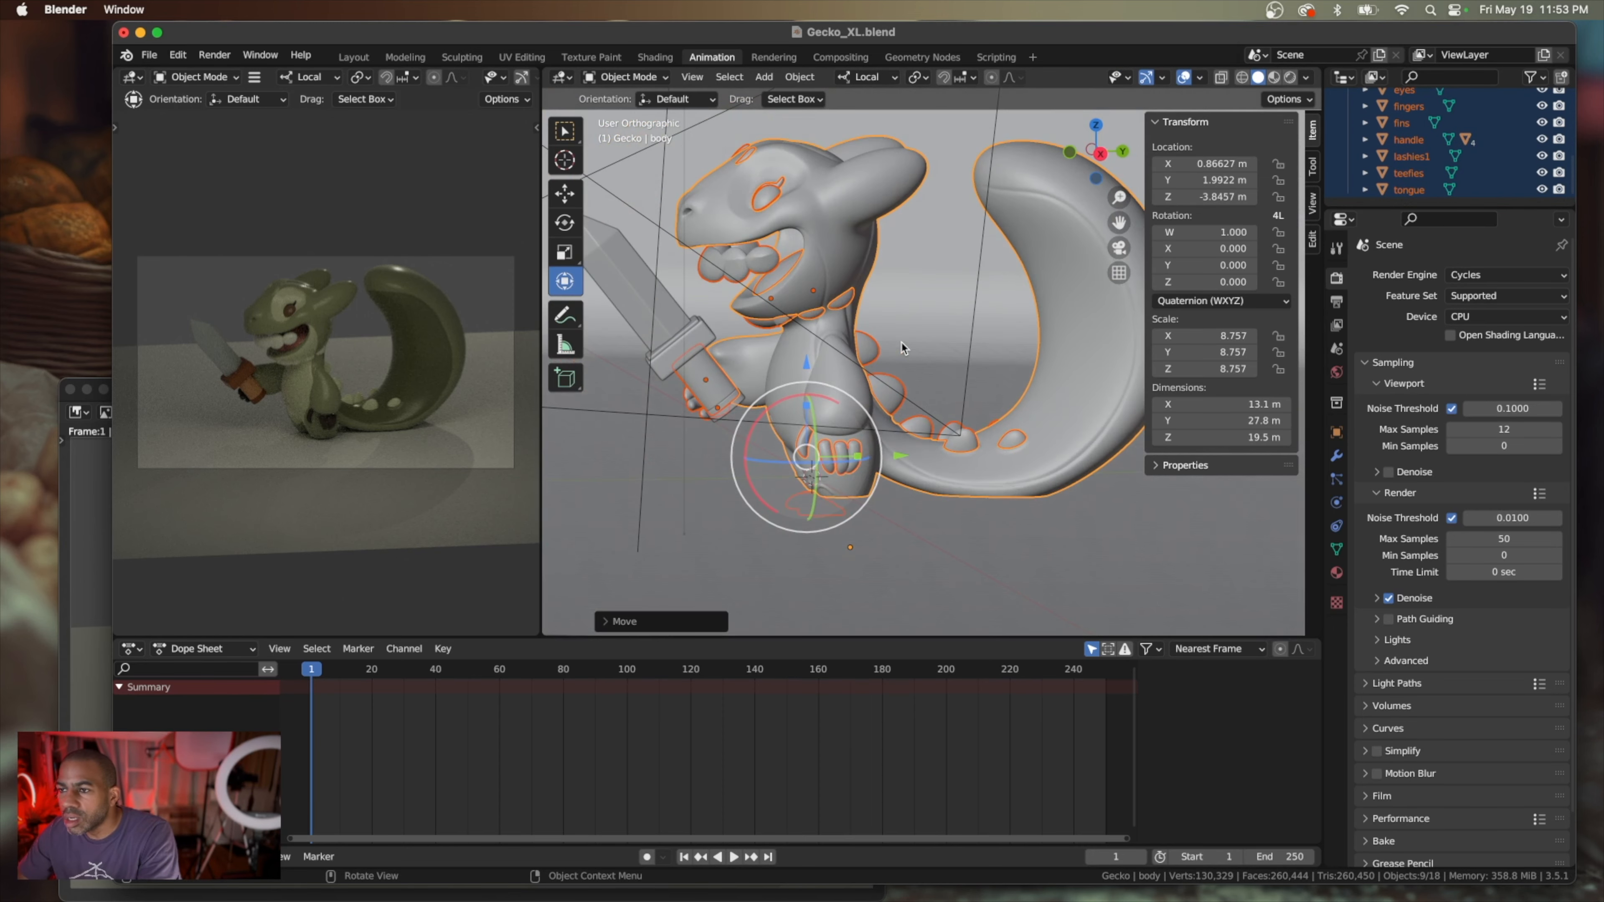
key("super+z")
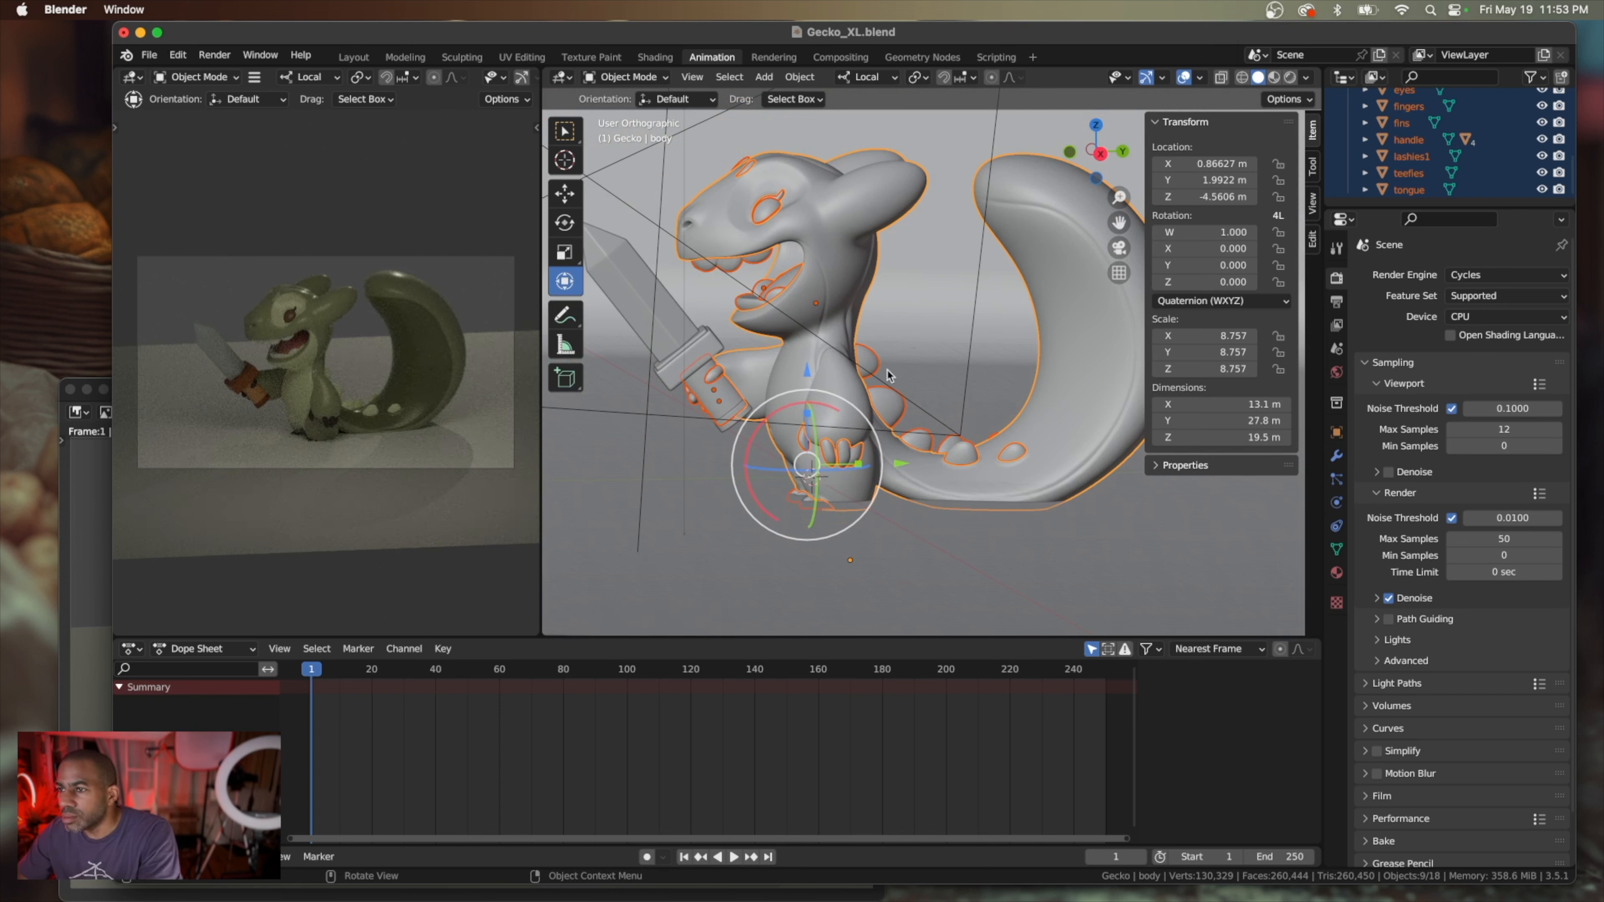
Extend the gecko selection to the sword's blade, handle bottom and hilt parts and try raising everything along local Z
left_click(805, 376)
left_click(1421, 156)
scroll(1424, 161, "up", 4)
left_click(1406, 140)
scroll(1389, 147, "down", 4)
left_click(1367, 139)
scroll(1409, 171, "down", 4)
left_click(1413, 190, "shift")
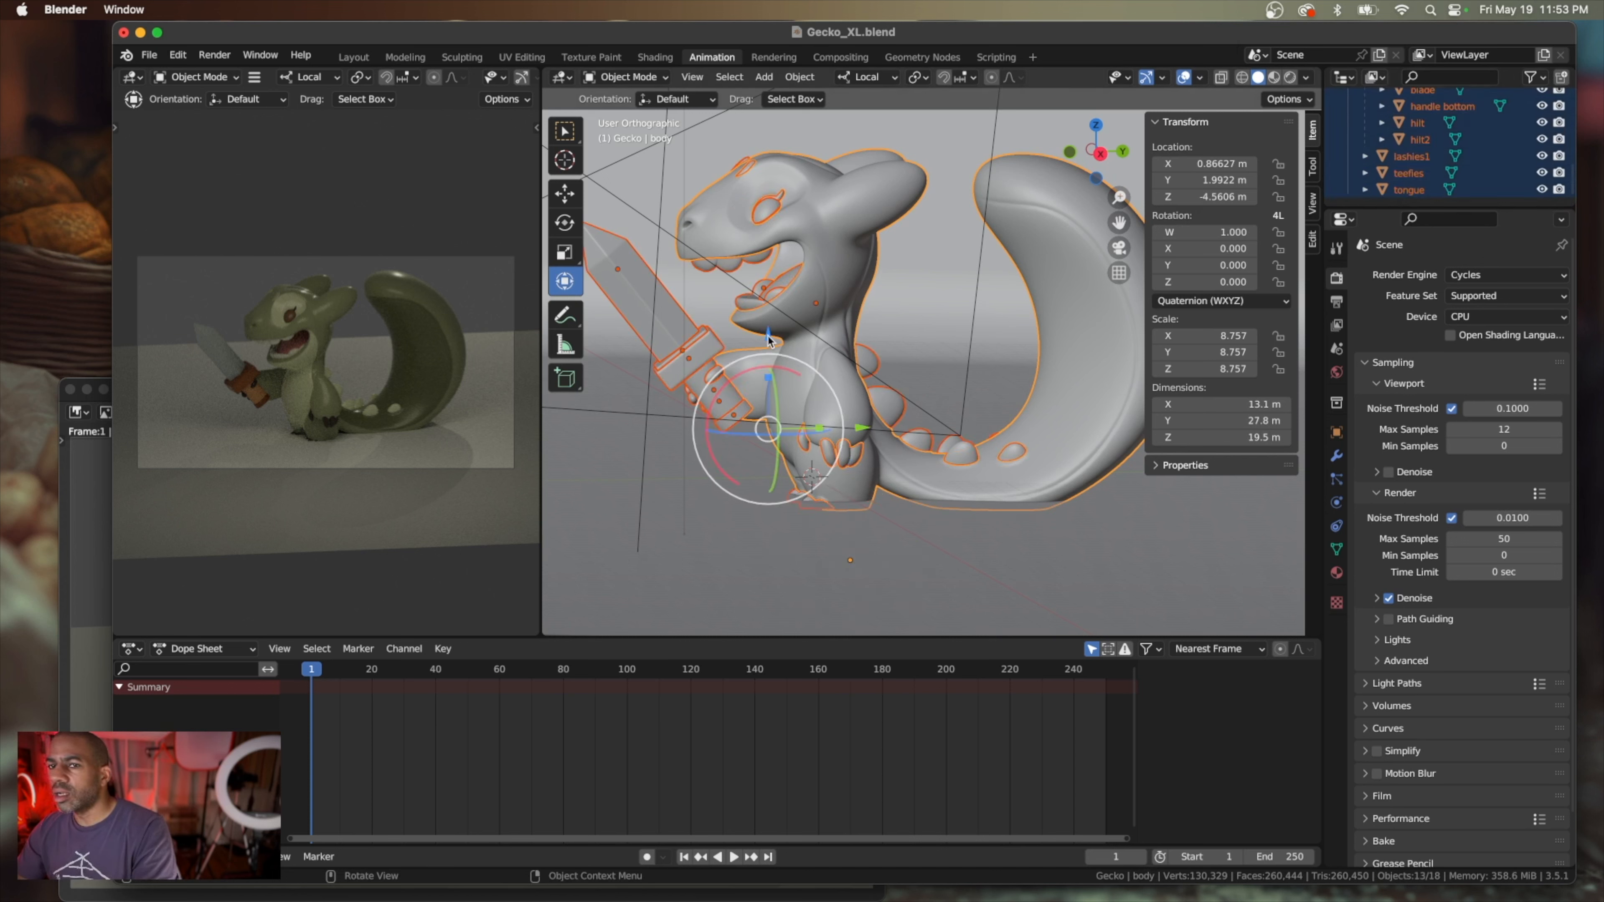
left_click_drag(769, 341, 766, 277)
key("super+z")
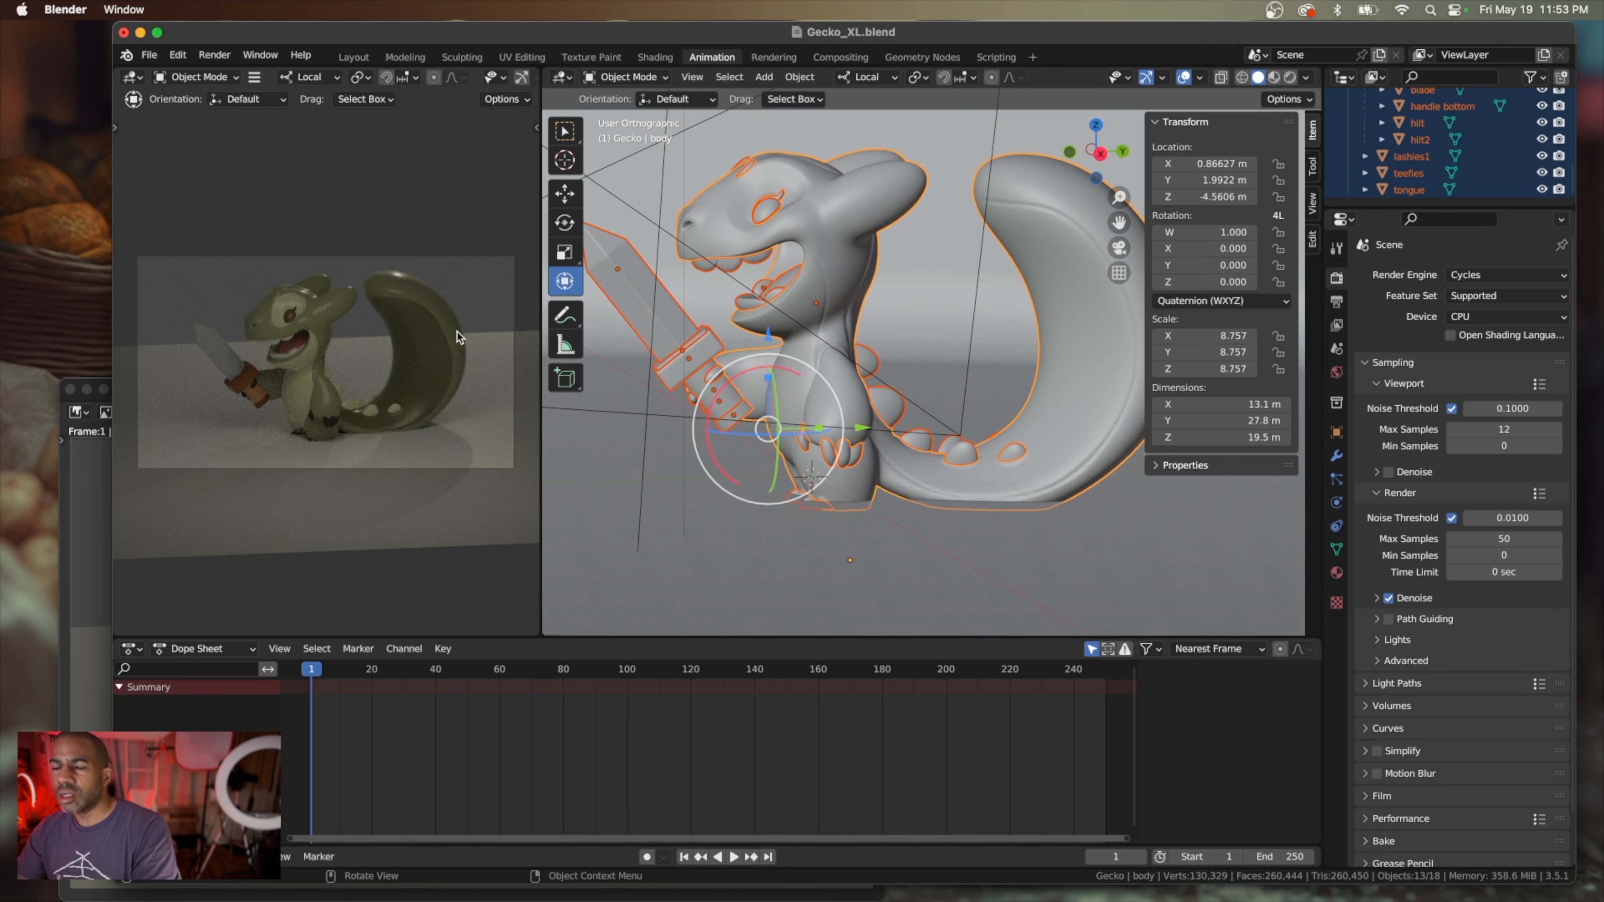
key("alt+a")
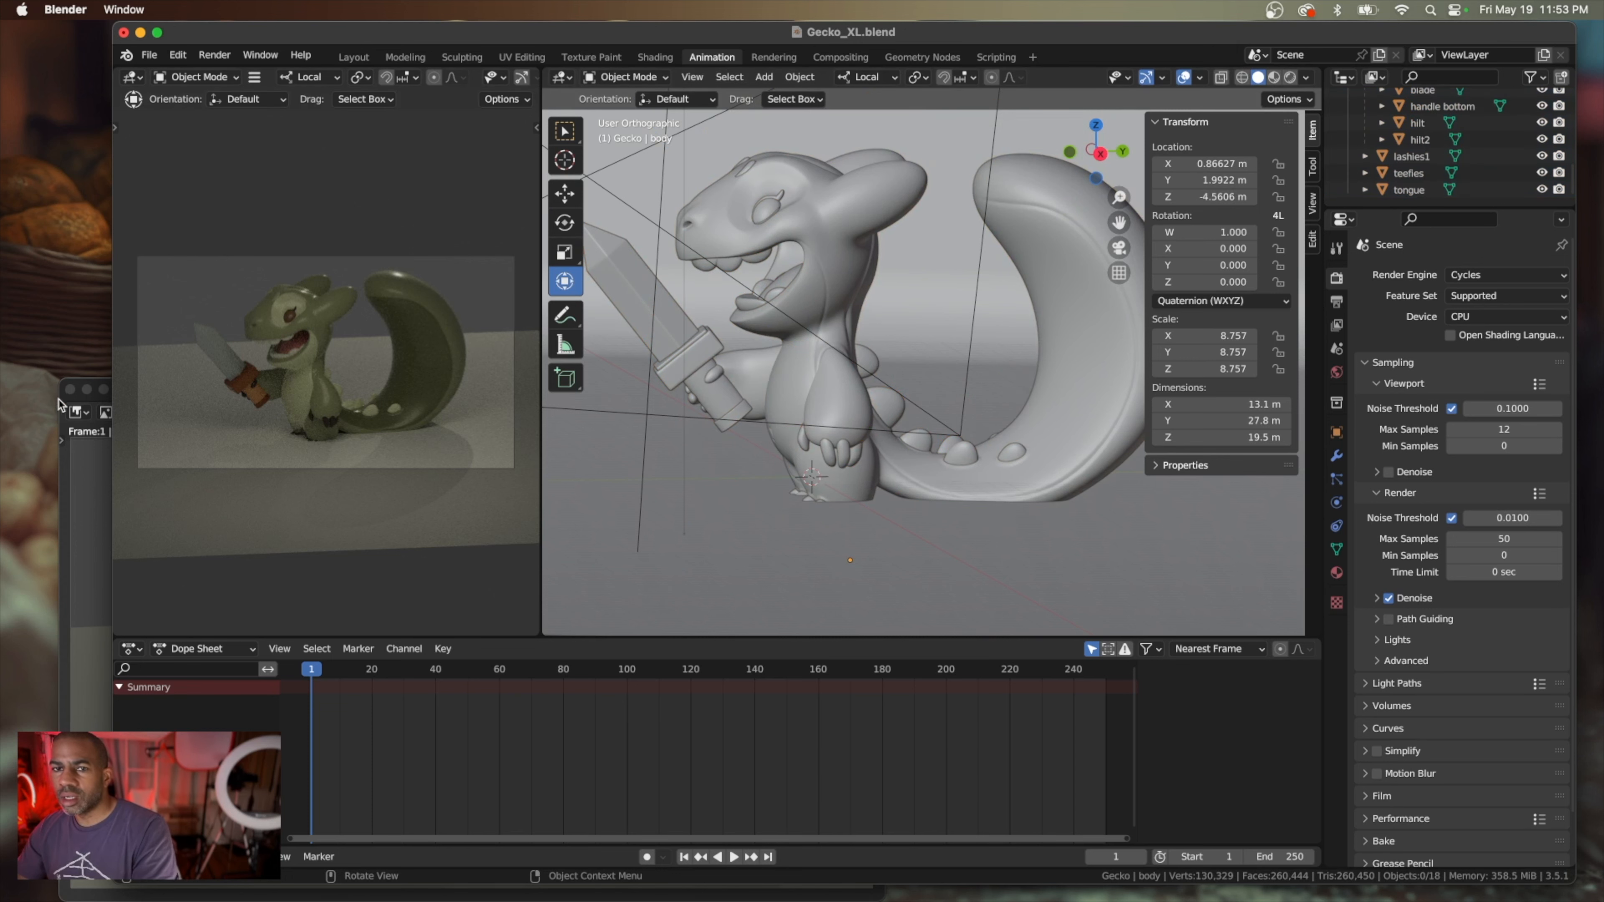
Inspect the gecko up close in the finished still render and close the render window
left_click(96, 388)
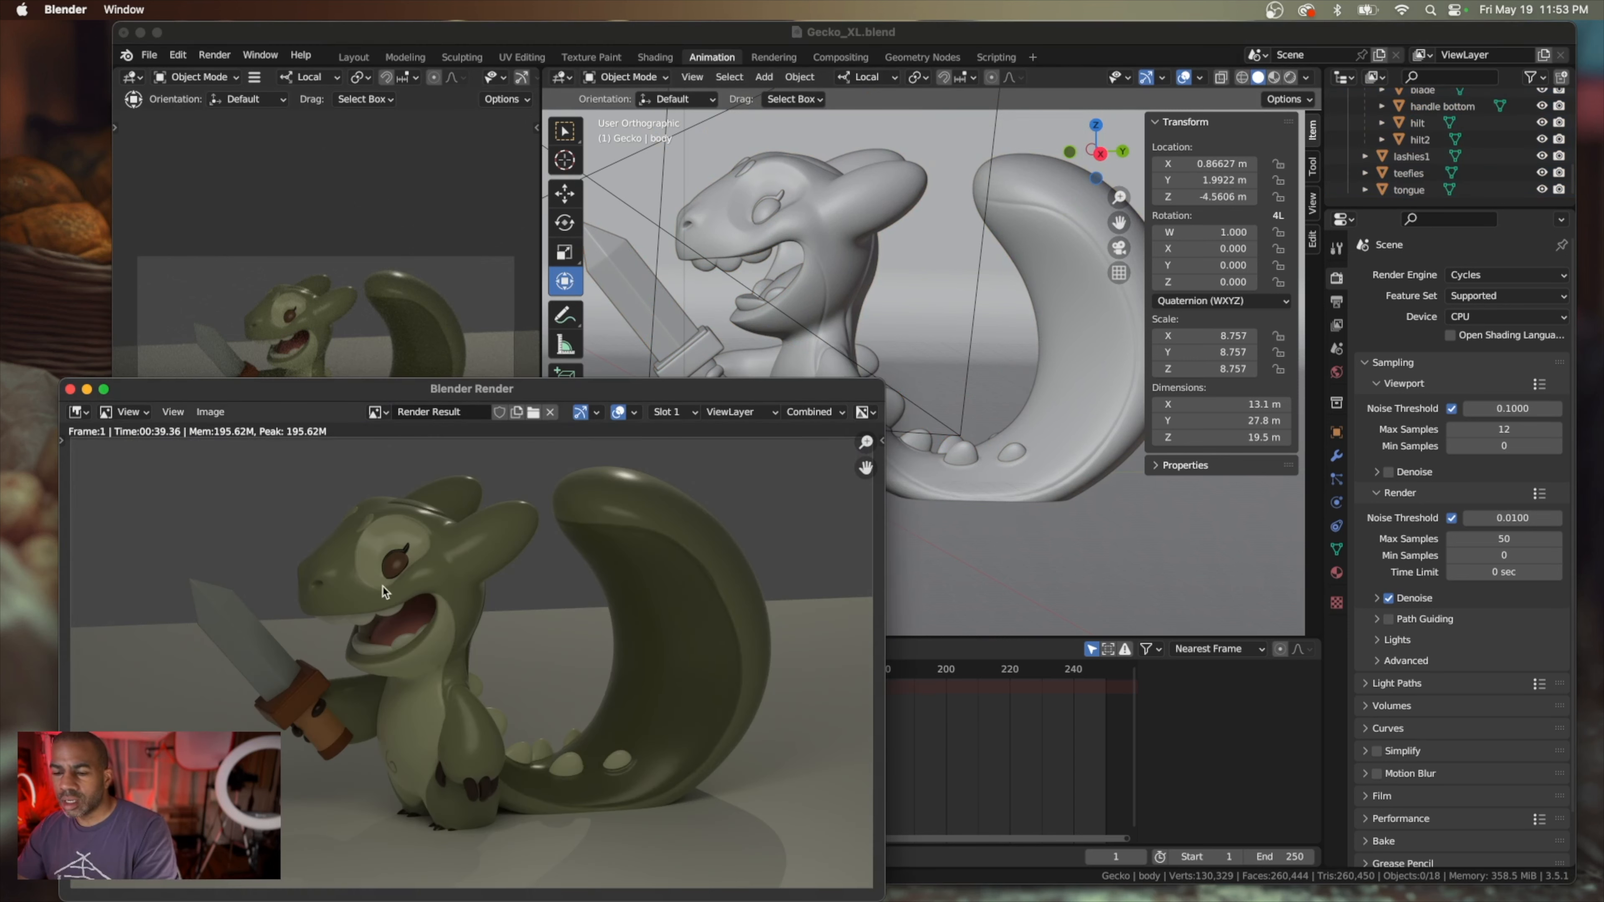
scroll(391, 594, "up", 4)
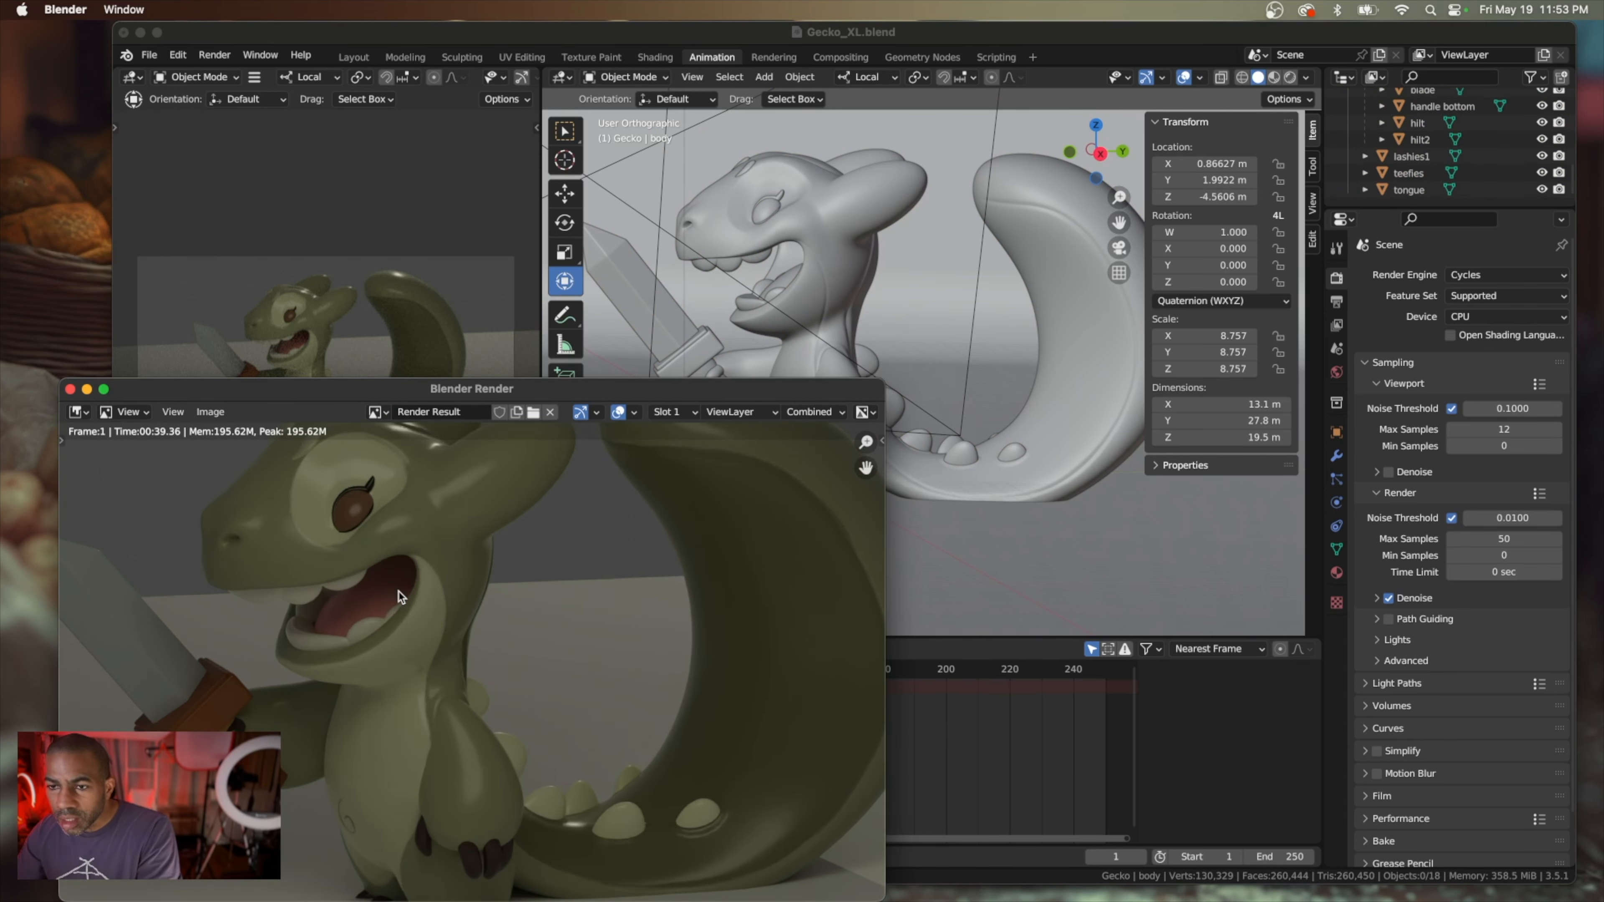
scroll(398, 594, "down", 4)
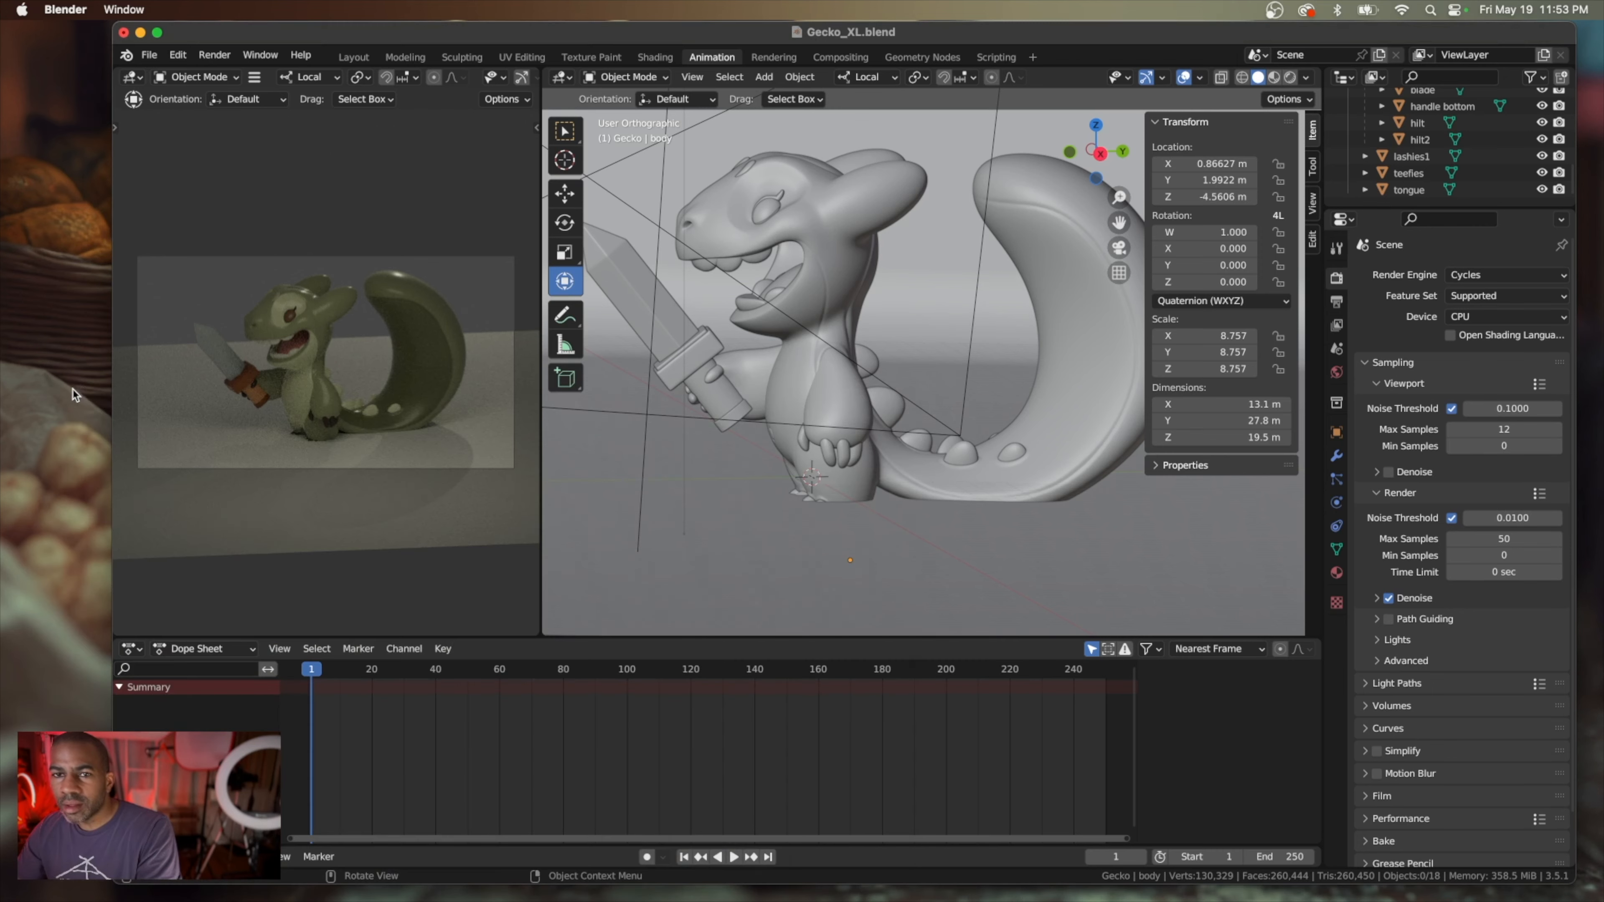
left_click(70, 390)
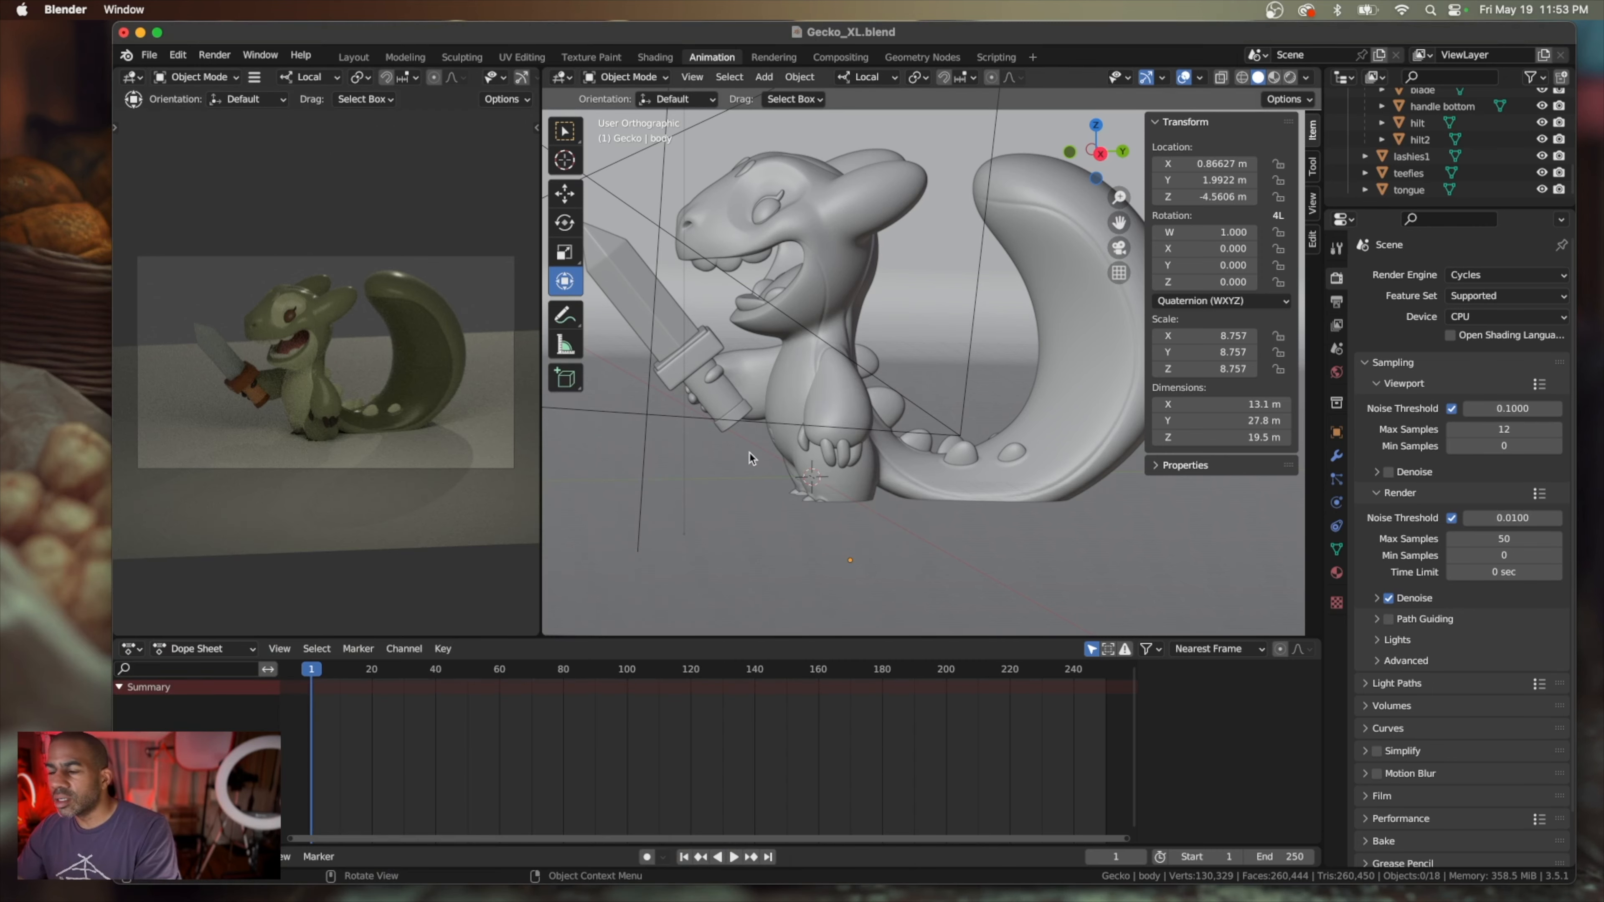
Examine from the front and from below how the gecko's feet and tail meet the backdrop floor
scroll(794, 474, "down", 5)
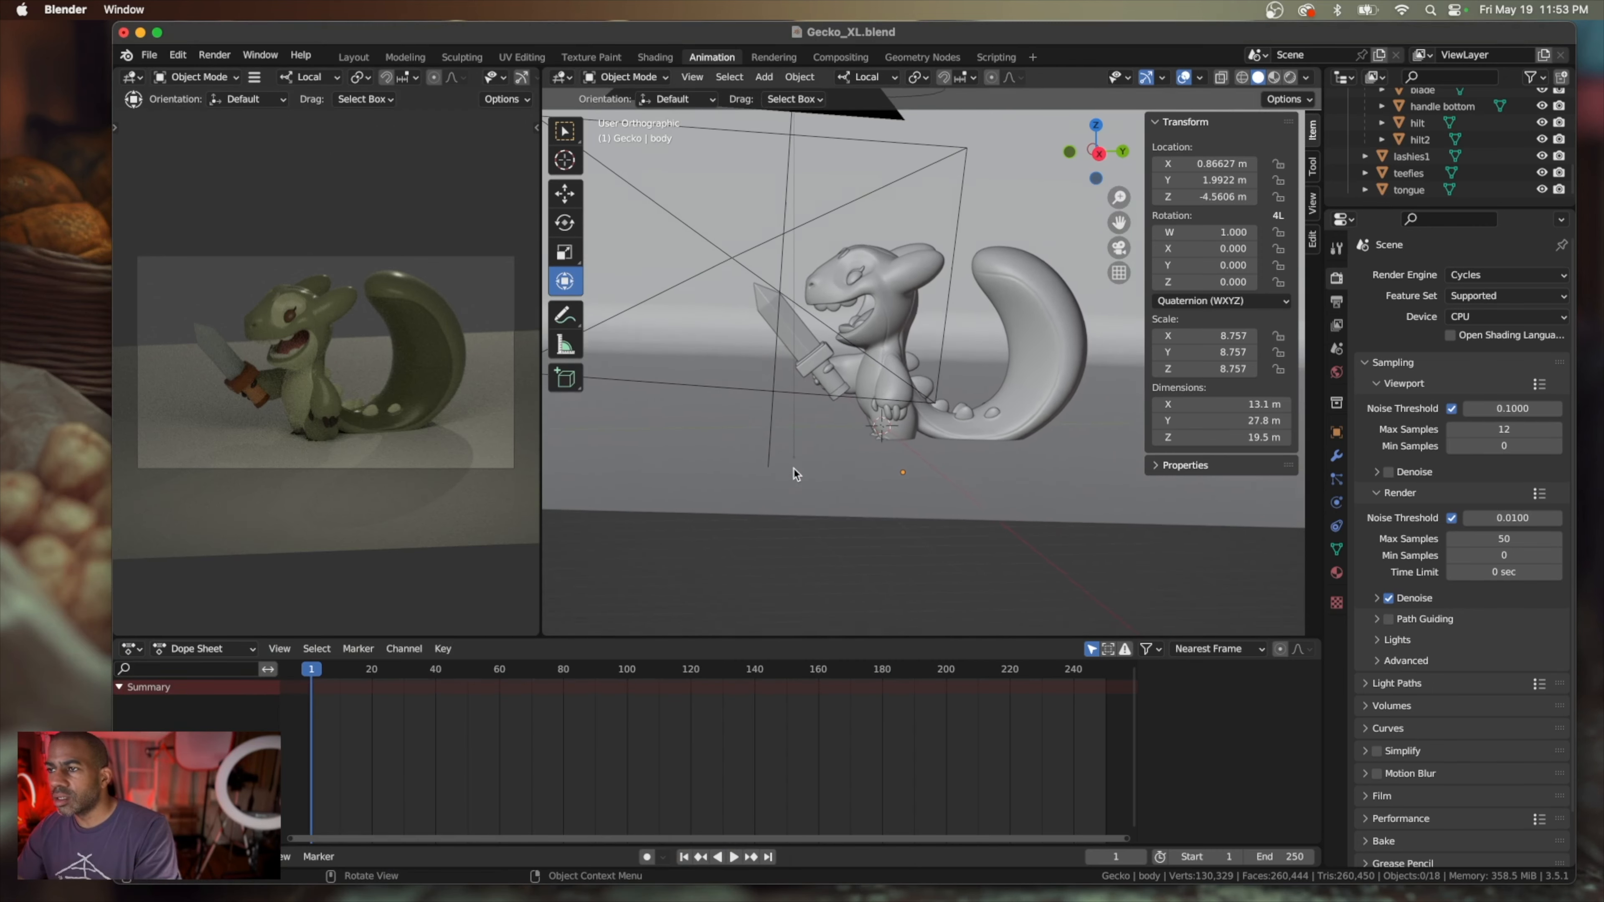
scroll(794, 473, "down", 2)
scroll(794, 474, "left", 5)
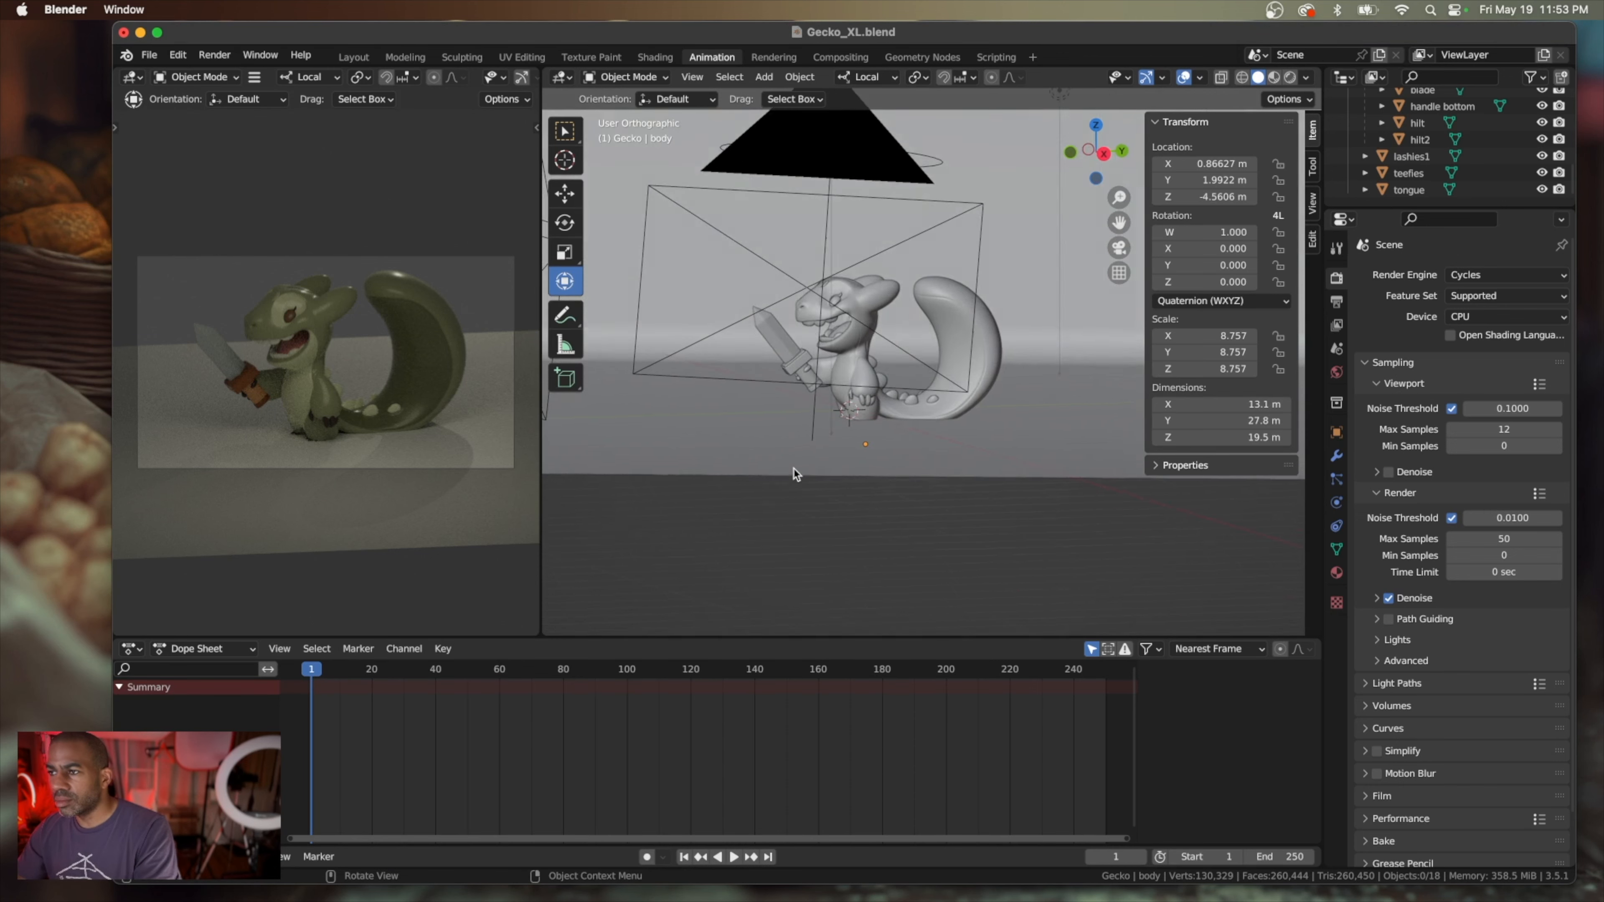
scroll(794, 474, "right", 5)
scroll(793, 474, "down", 3)
scroll(794, 474, "up", 5)
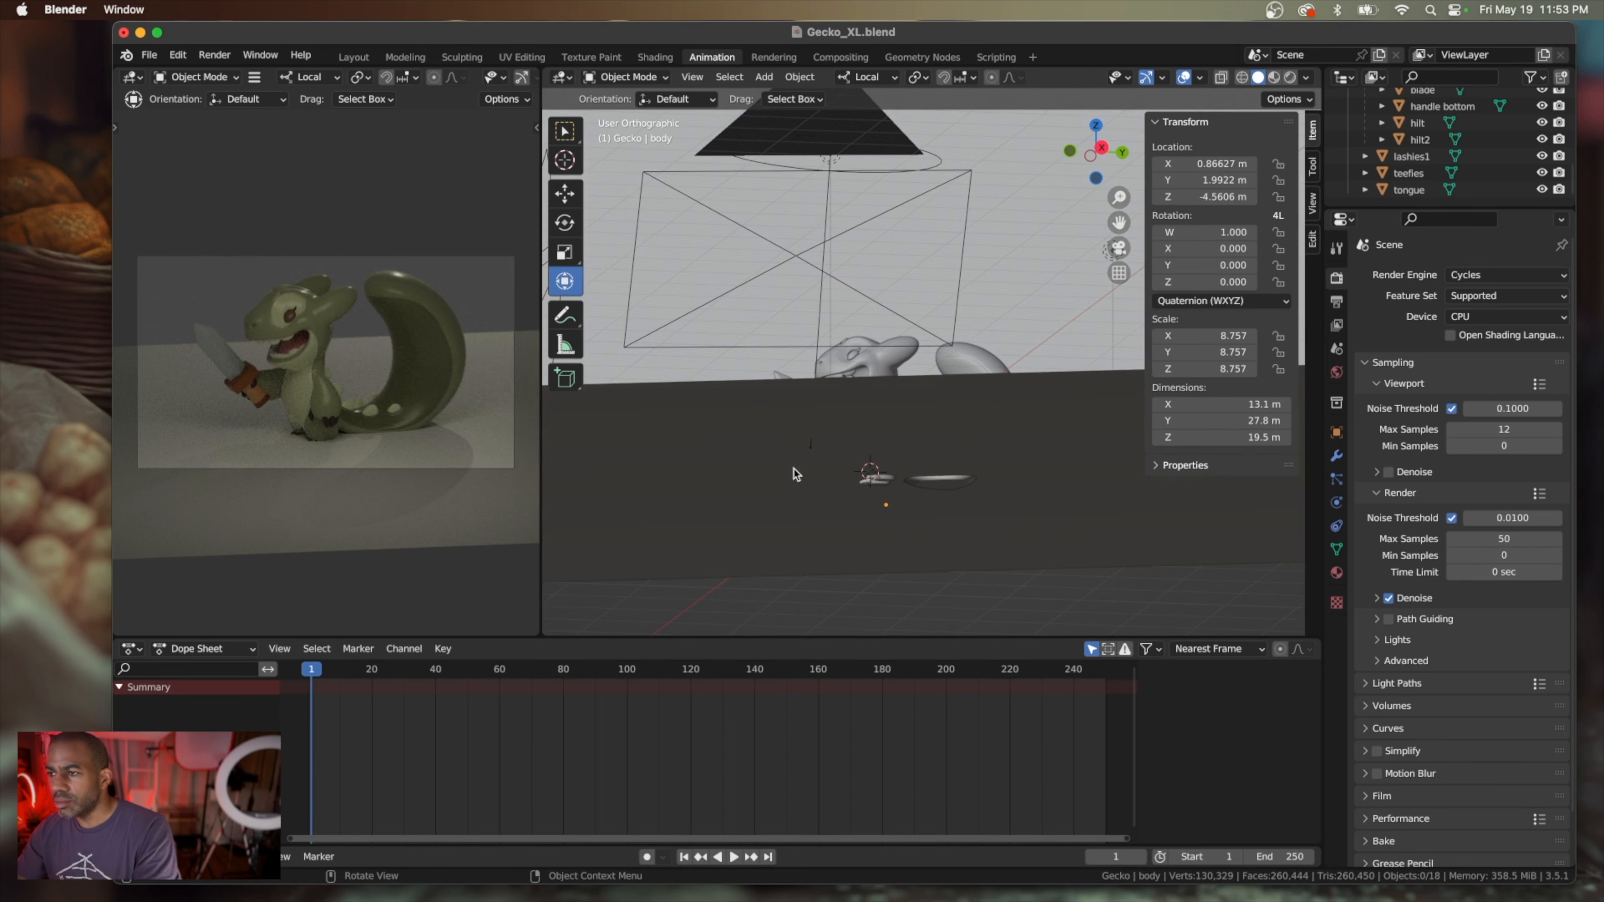
scroll(796, 472, "up", 2)
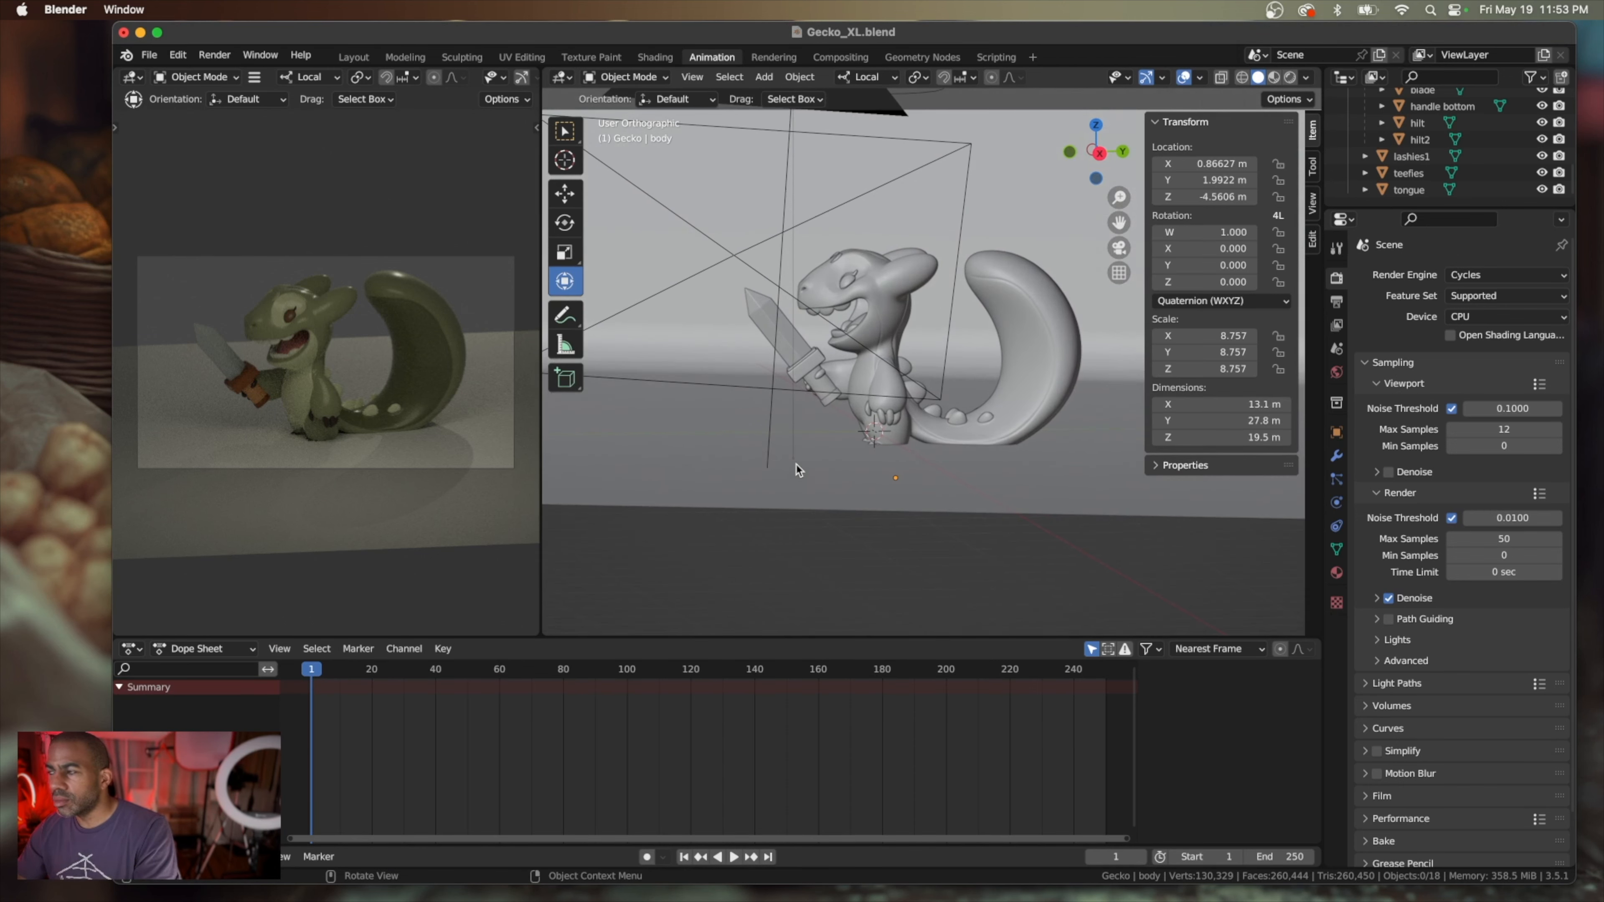
Select the gecko's body, expand the fingers object and toggle its viewport visibility to identify the part
scroll(1424, 158, "up", 8)
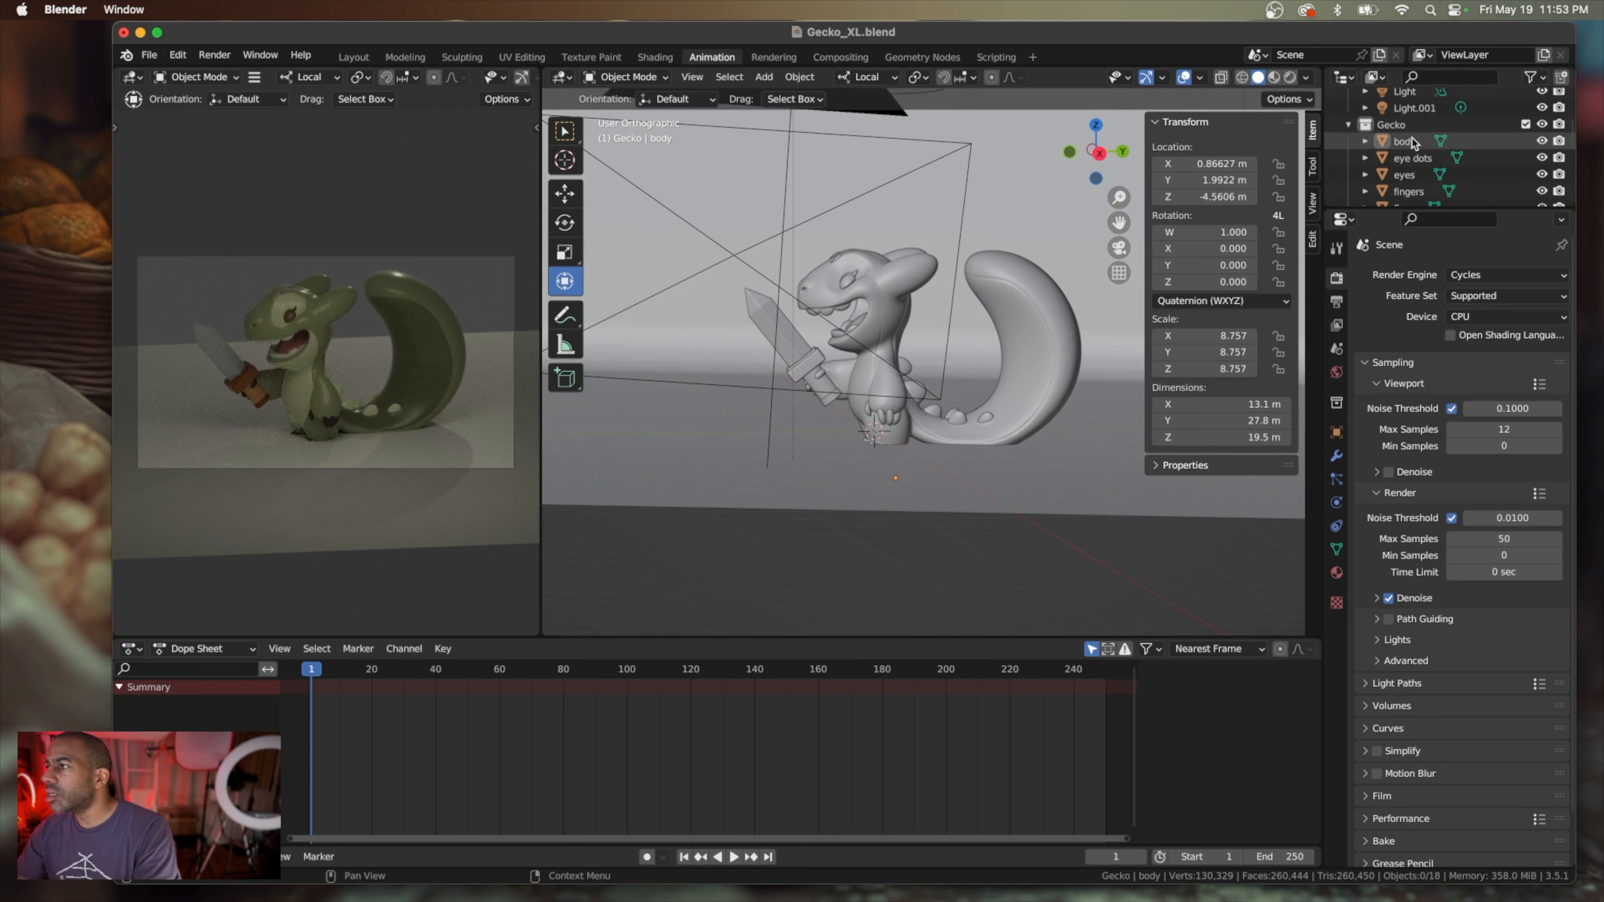
left_click(1411, 141)
left_click(1365, 142)
scroll(1367, 158, "down", 4)
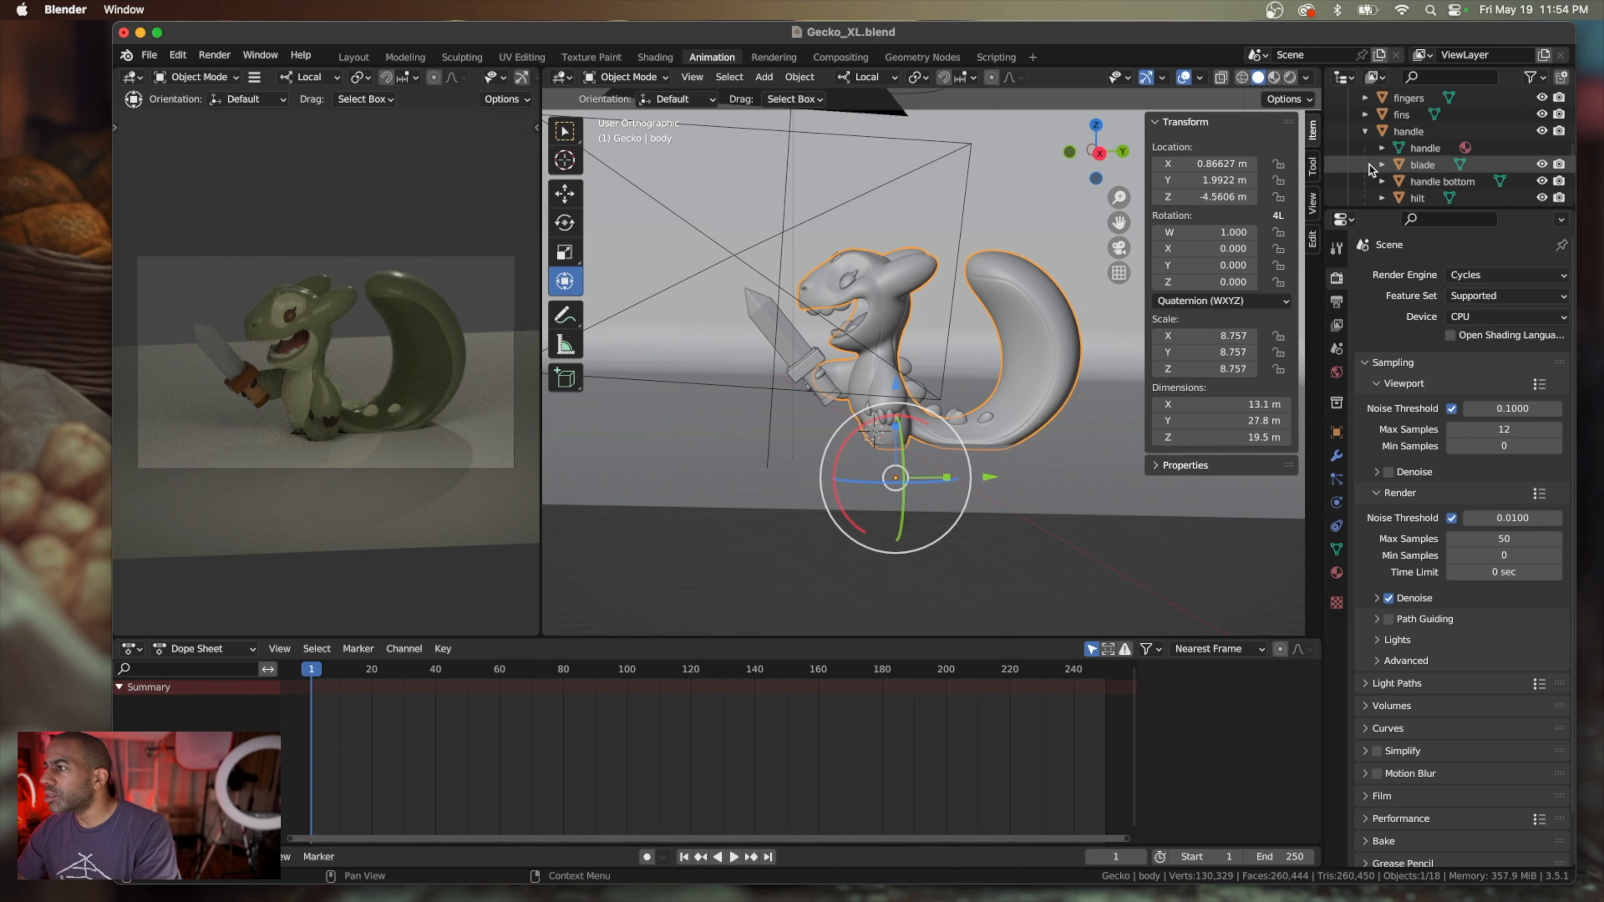
scroll(1369, 167, "up", 1)
left_click(1365, 112)
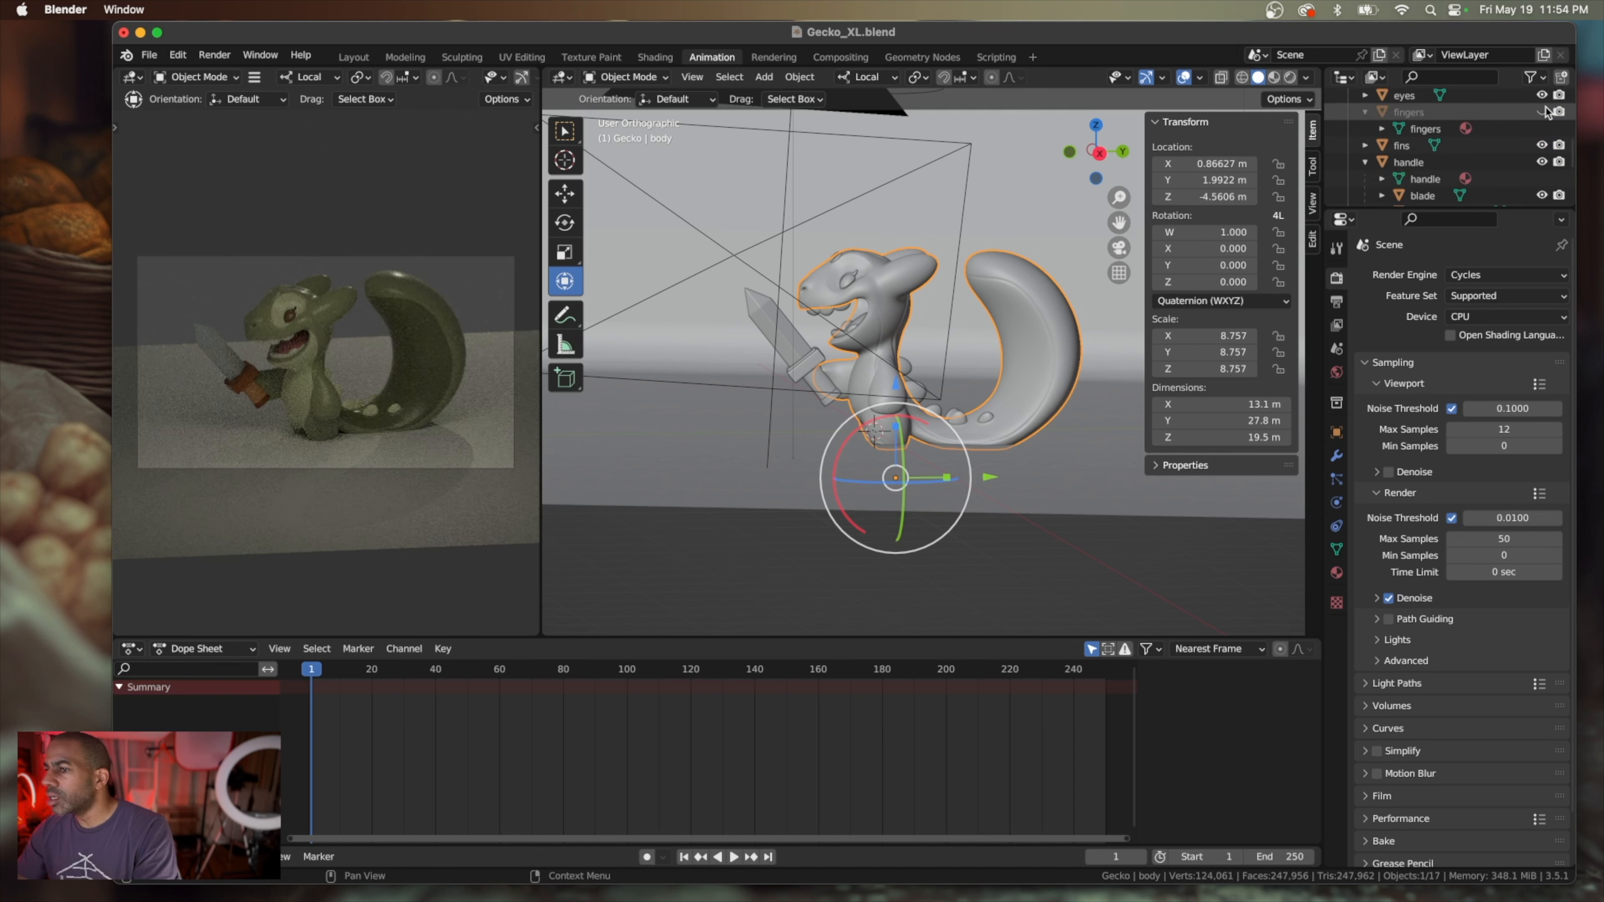
scroll(1467, 128, "up", 4)
scroll(1424, 140, "up", 1)
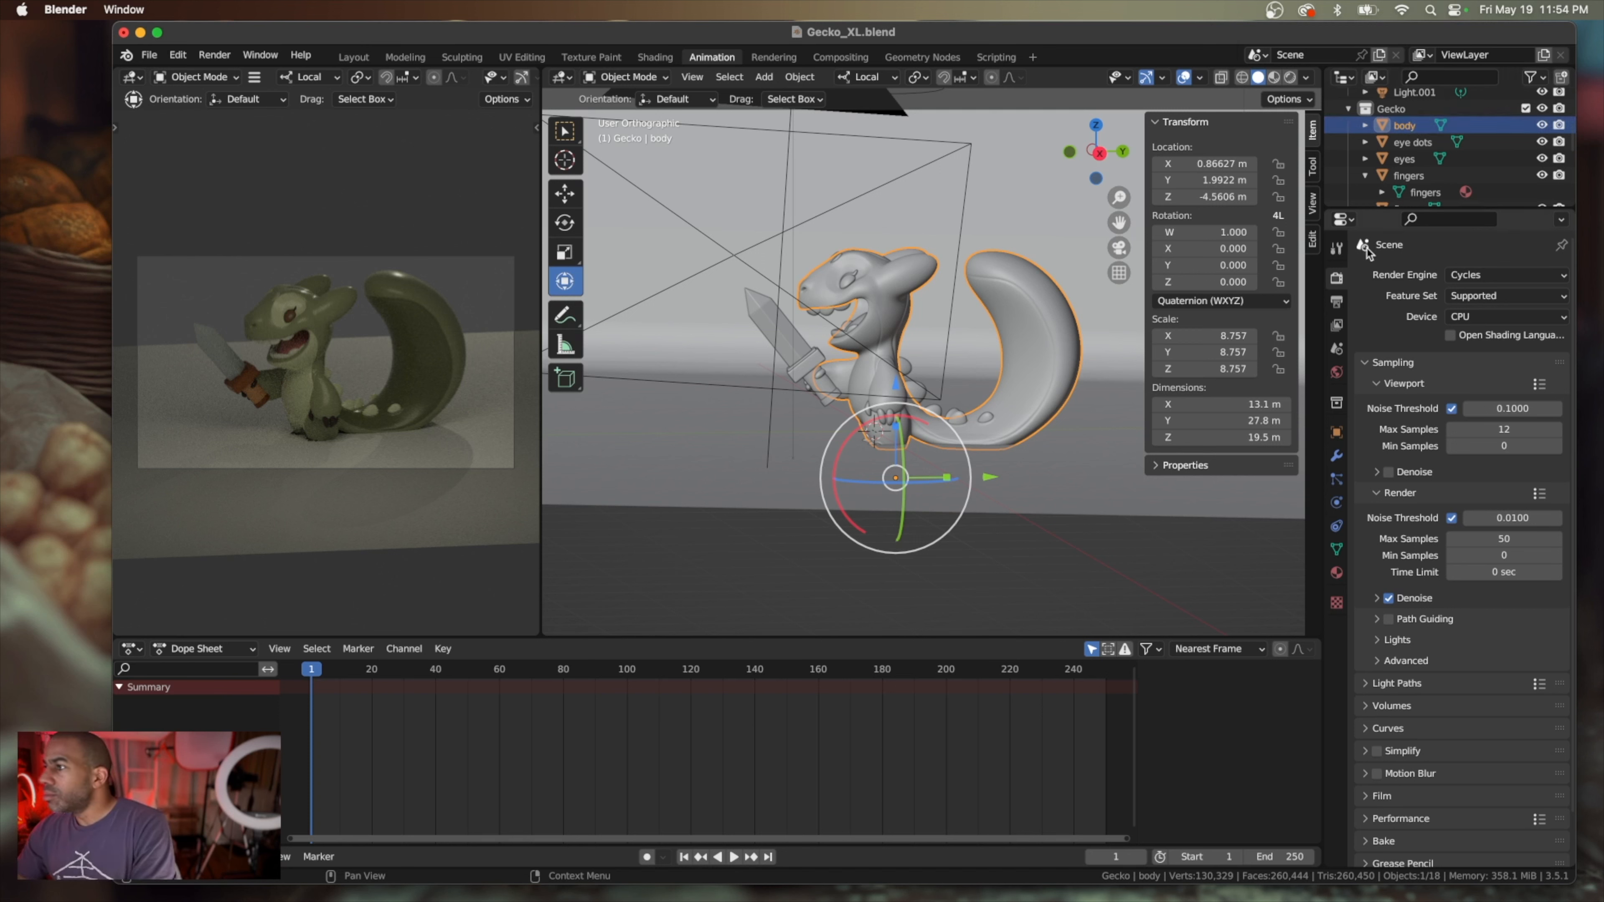
Select every gecko part from body through tongue and try raising the body to about Z -3.24 m with the Move tool
scroll(1443, 149, "down", 8)
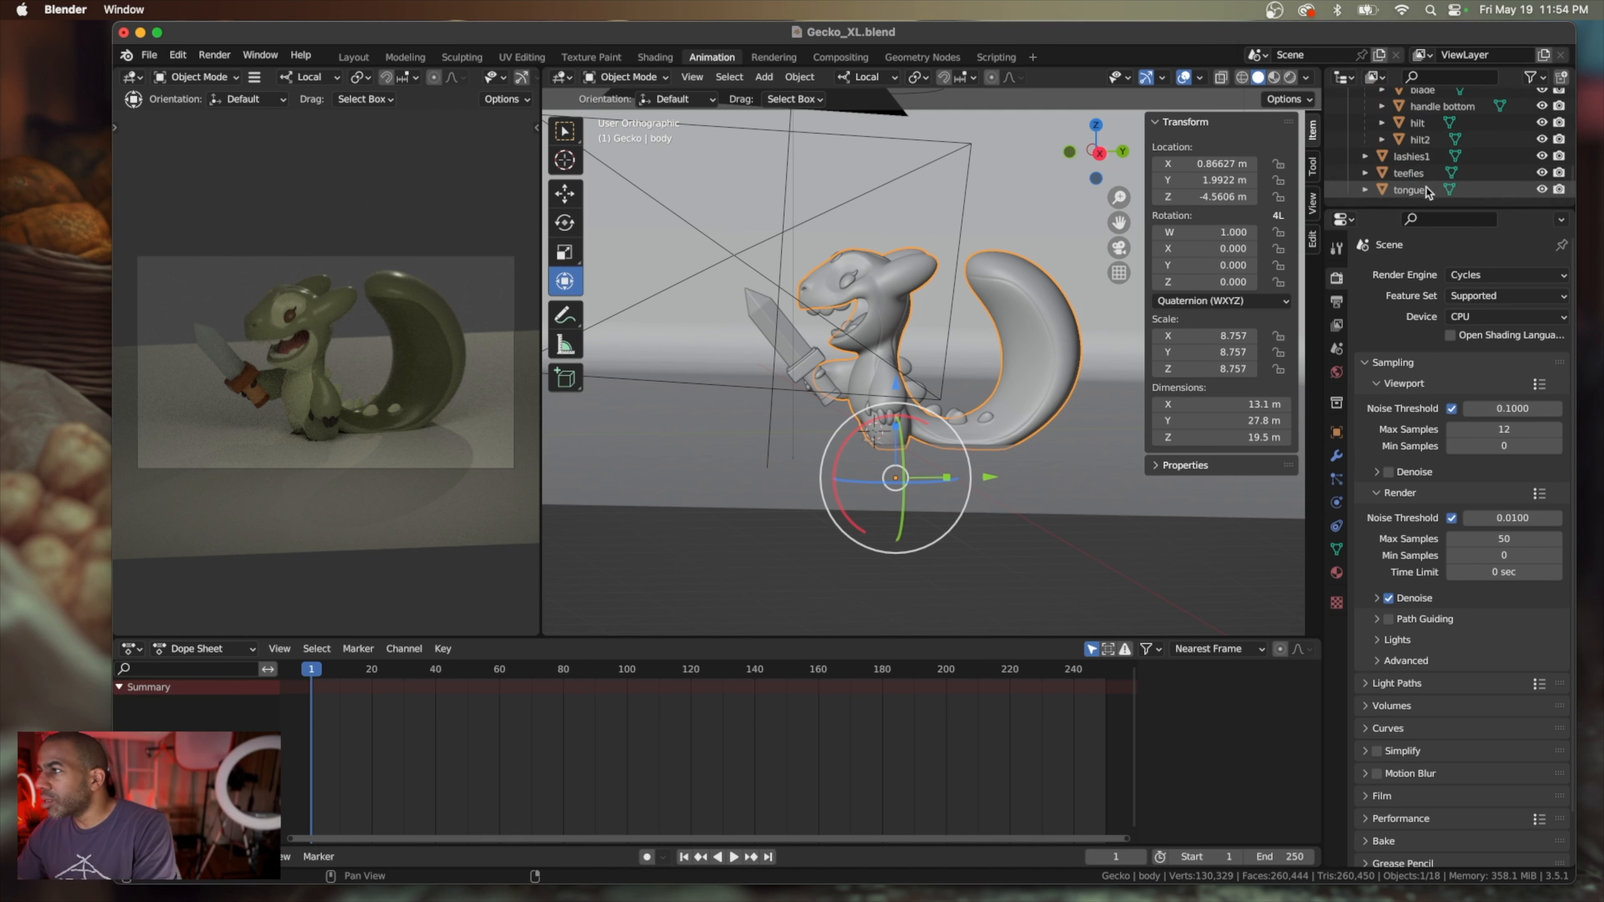
left_click(1426, 191, "shift")
scroll(1426, 191, "up", 8)
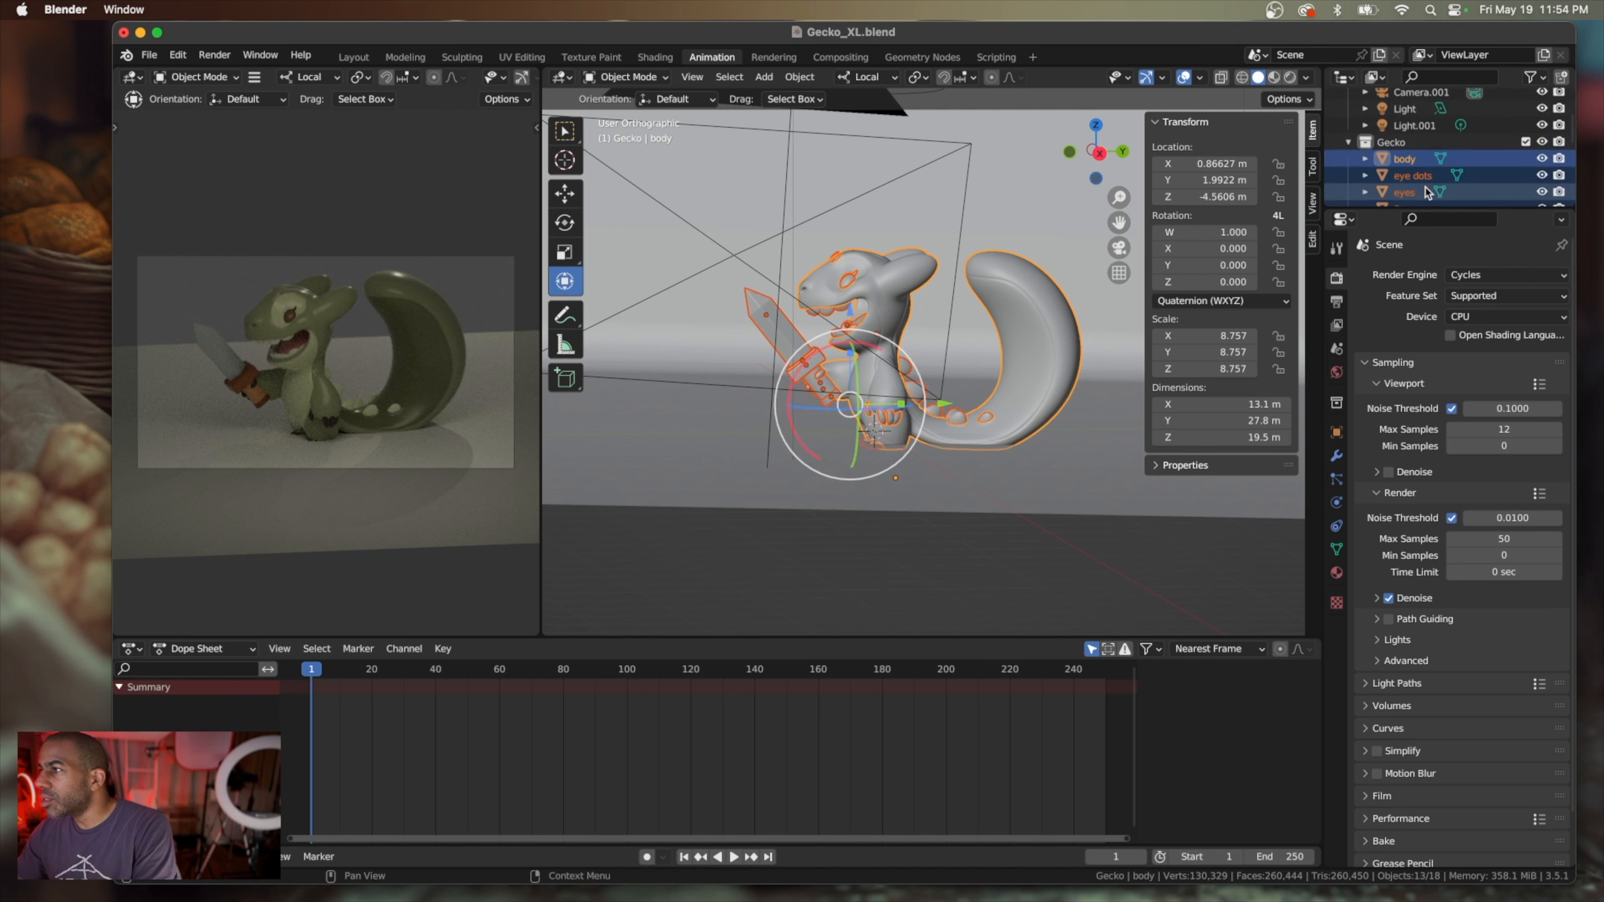
left_click(566, 196)
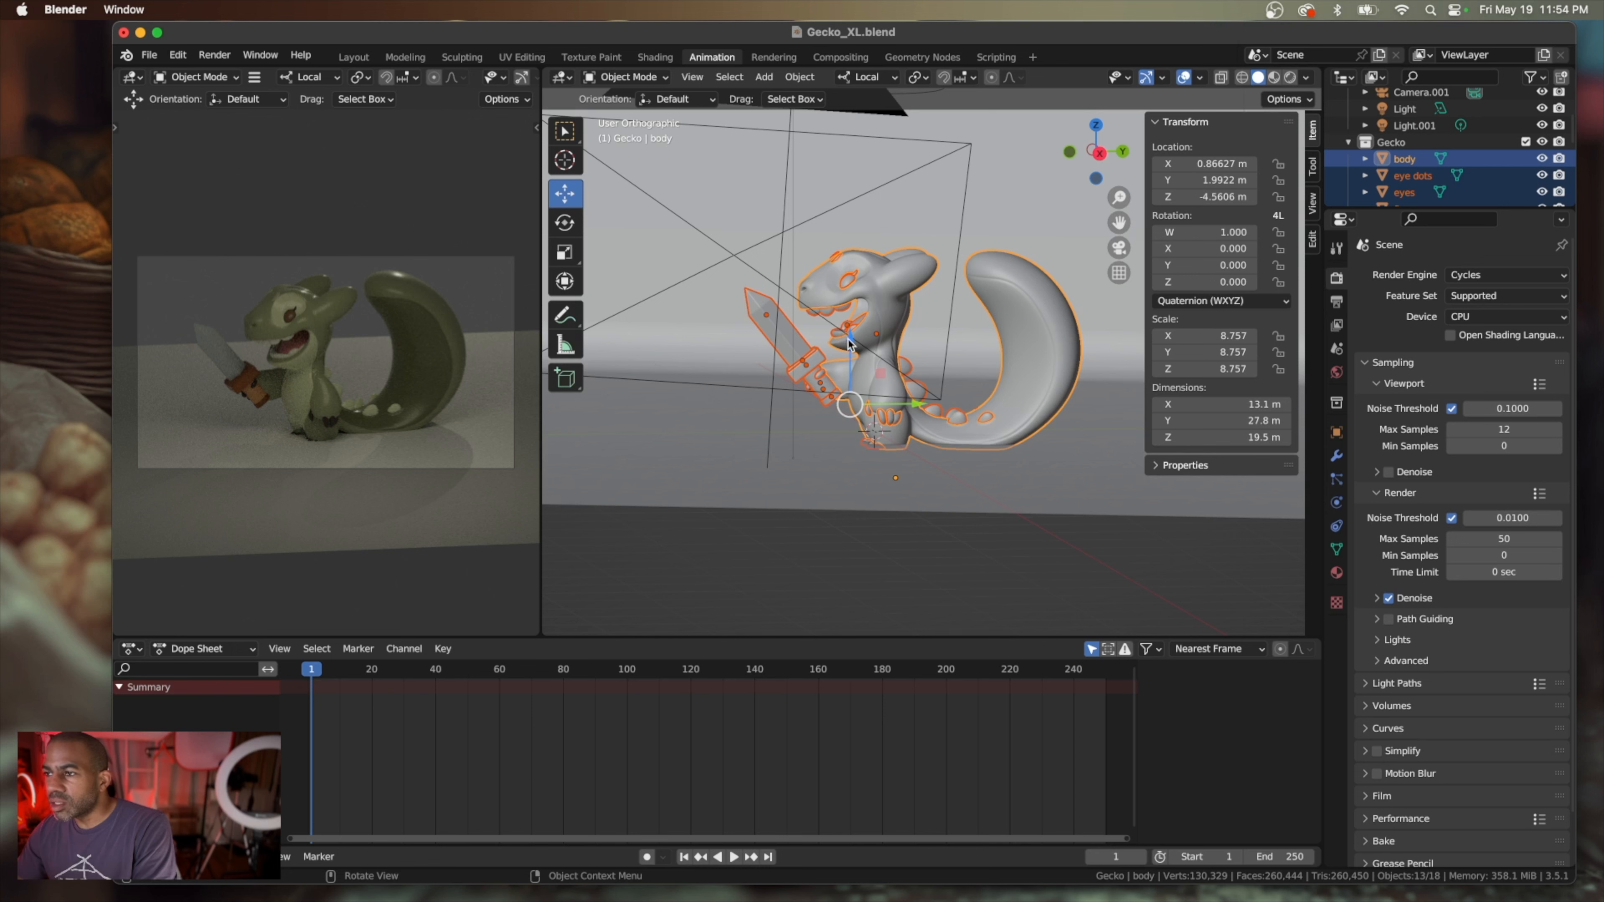
left_click_drag(848, 344, 848, 329)
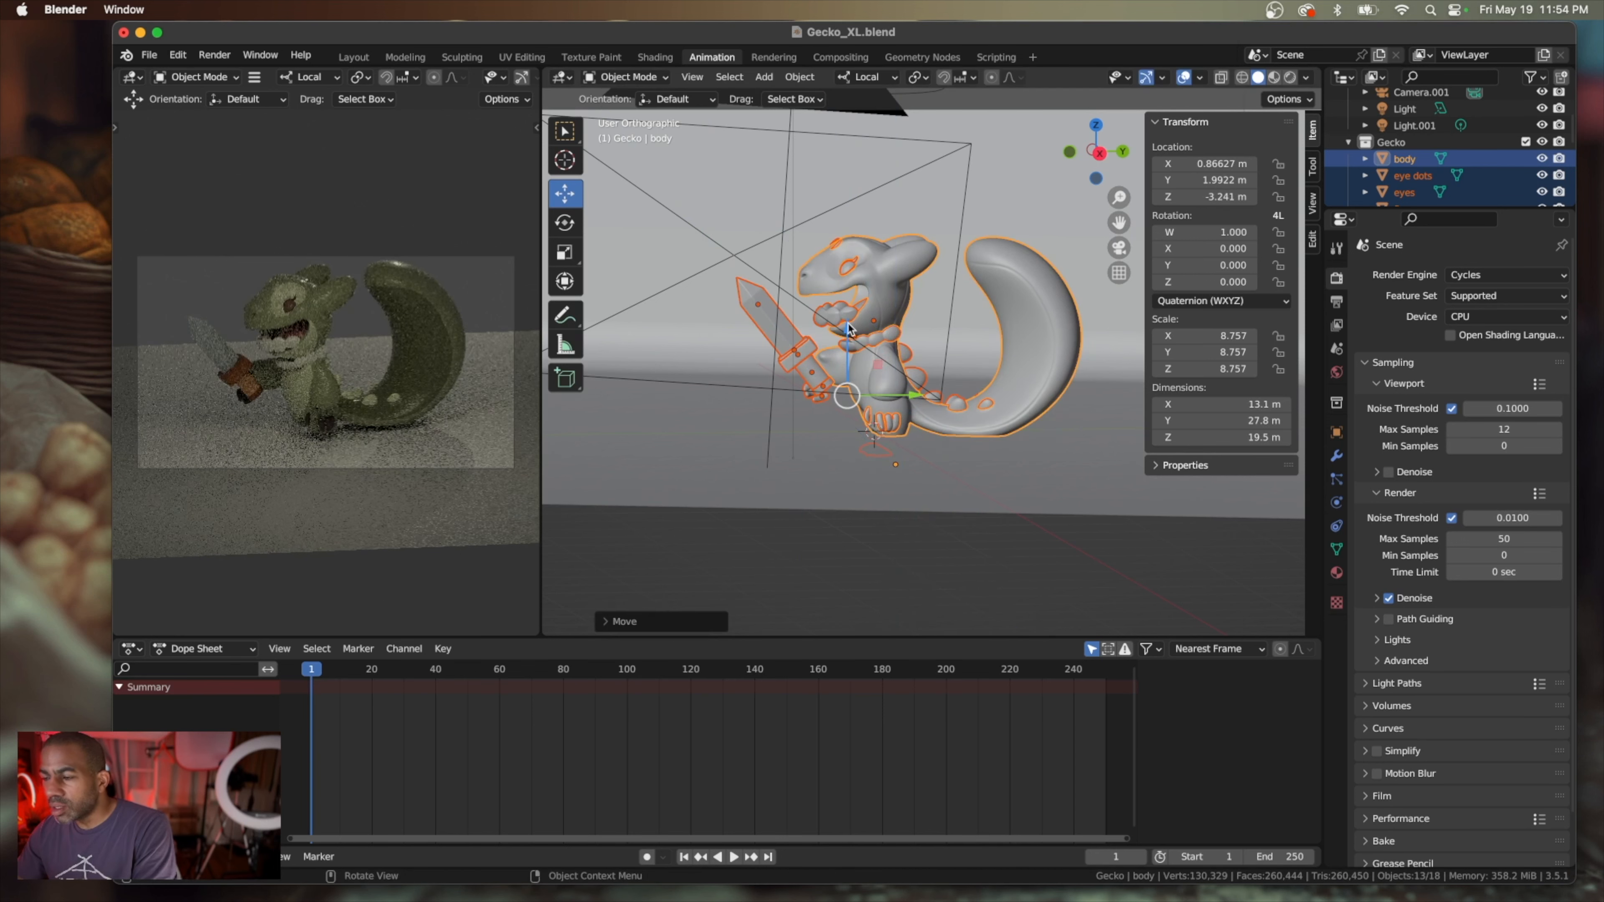
key("super+z")
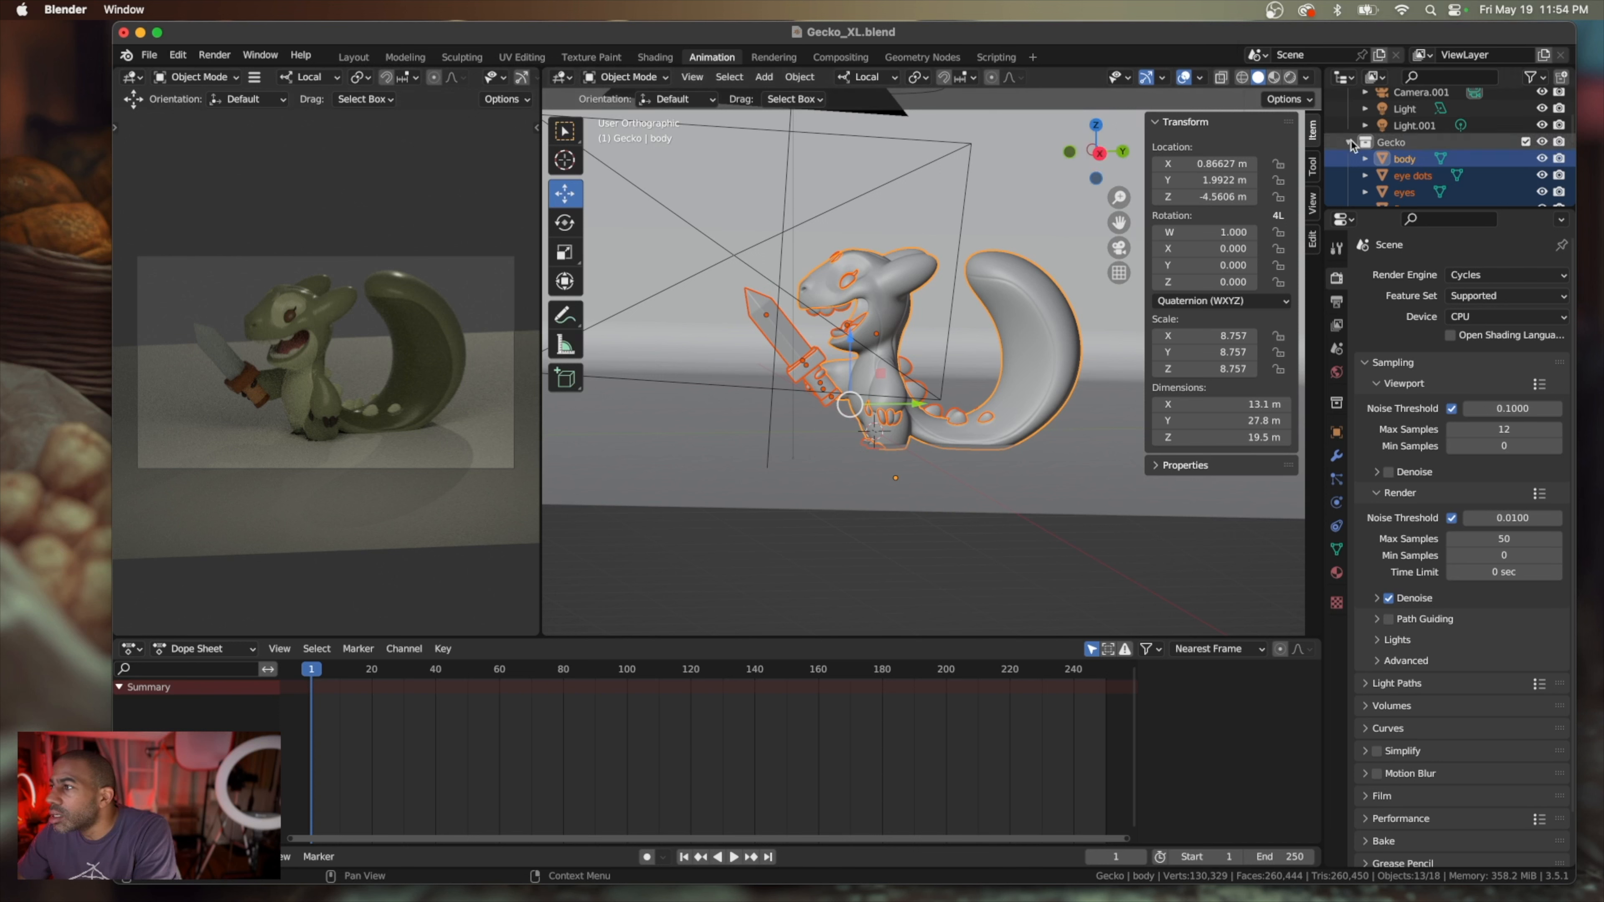
Review the selected gecko parts and make the fingers the active object within the selection
scroll(1501, 154, "down", 5)
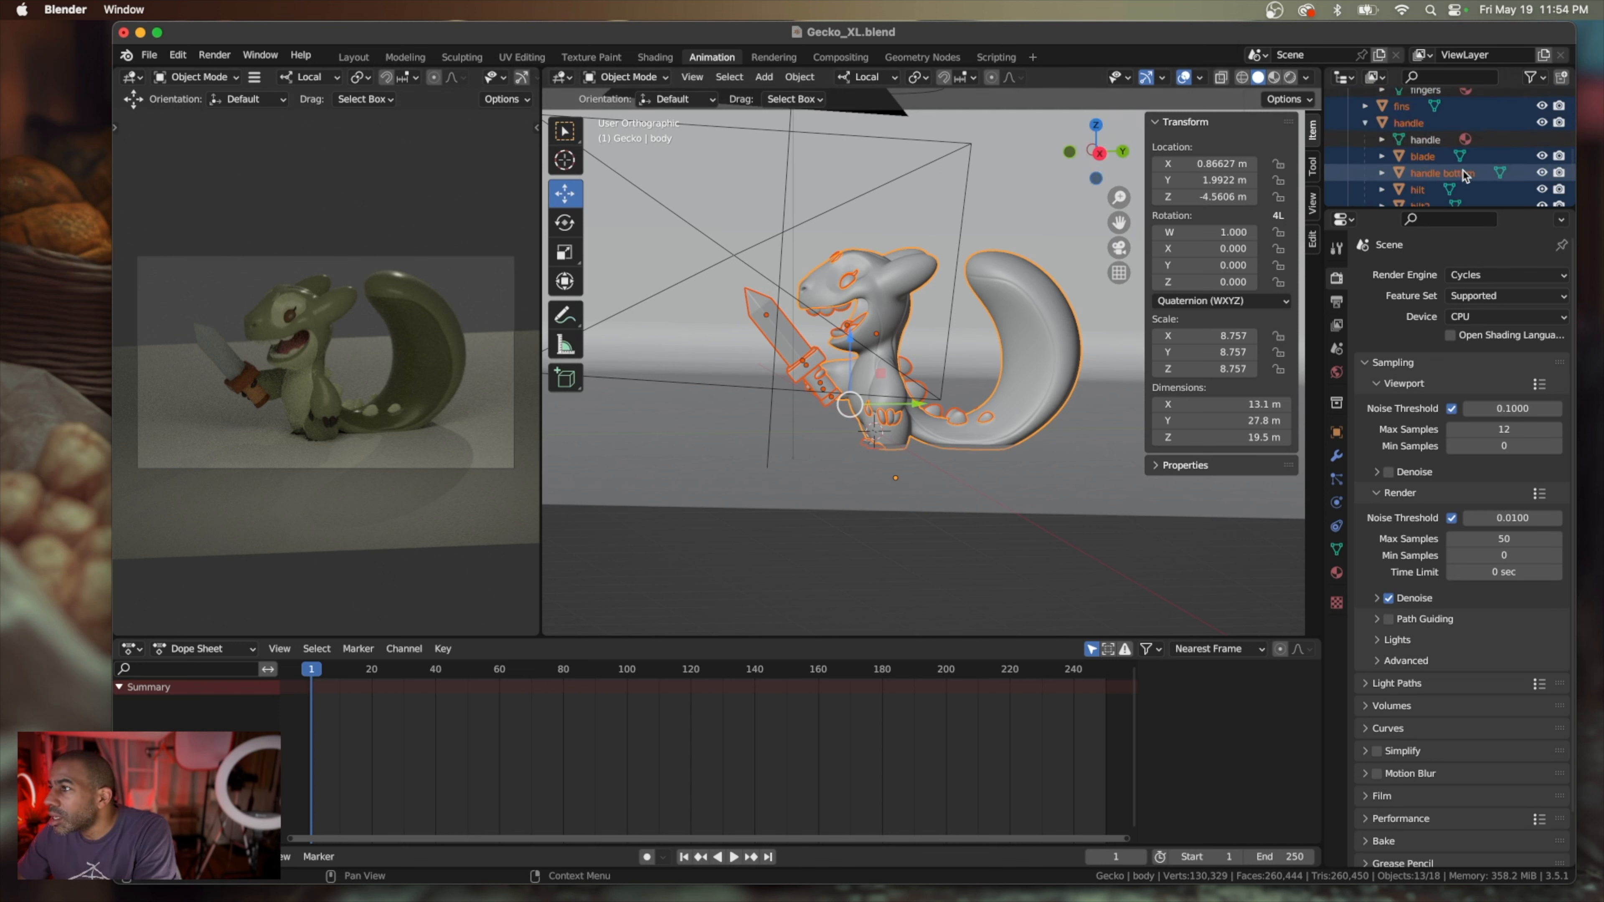
scroll(1464, 172, "up", 3)
left_click(1432, 127, "ctrl")
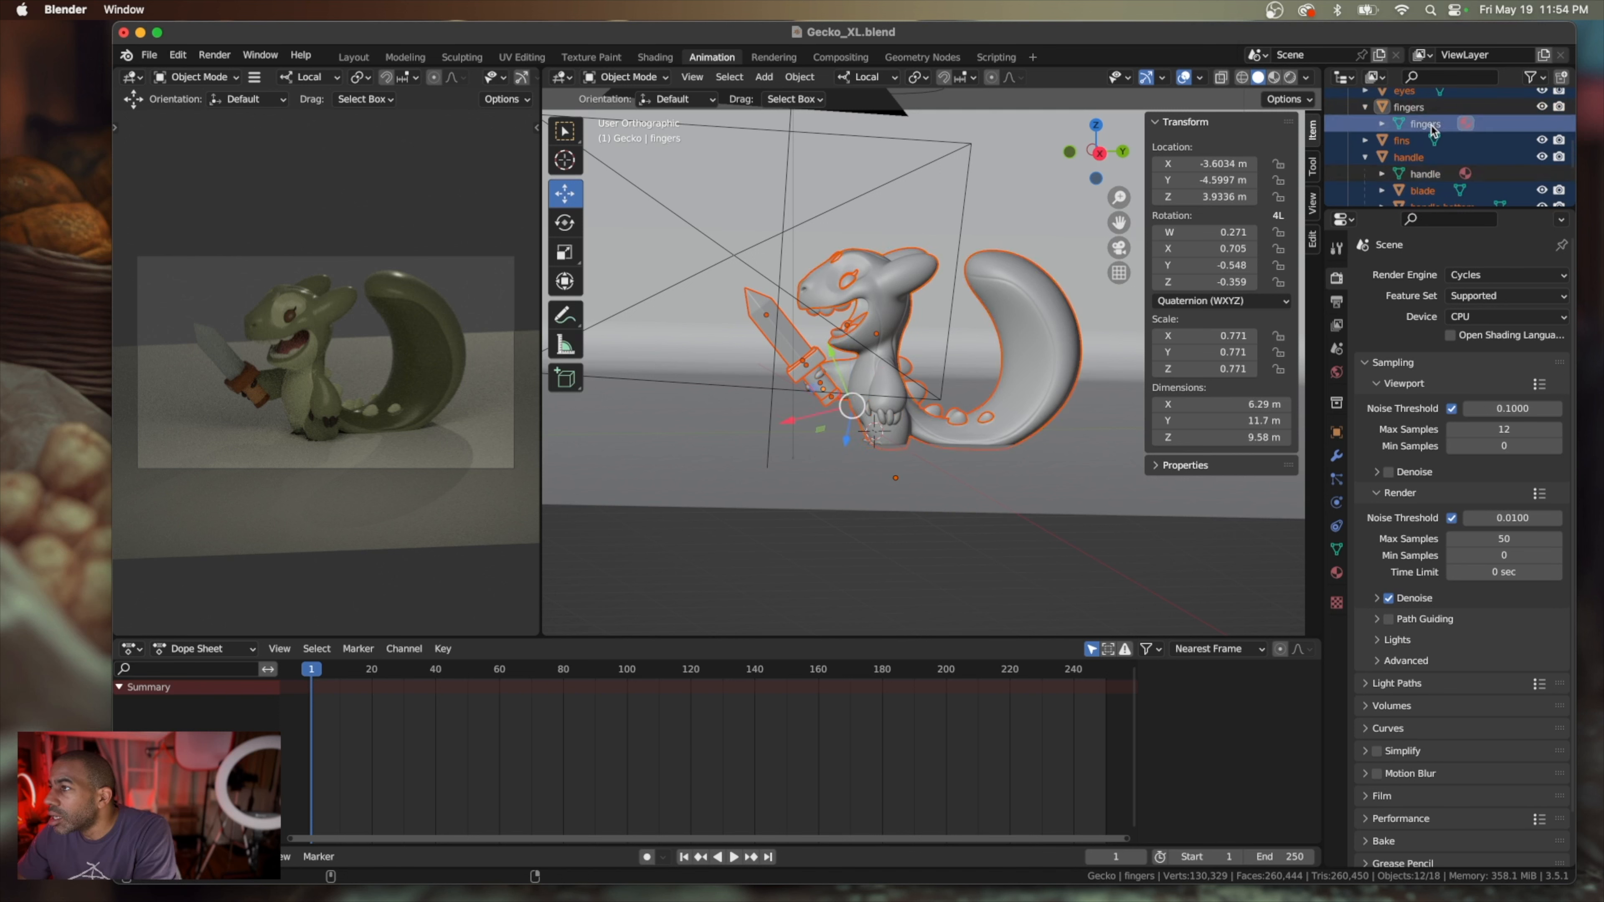
left_click(1425, 124, "ctrl")
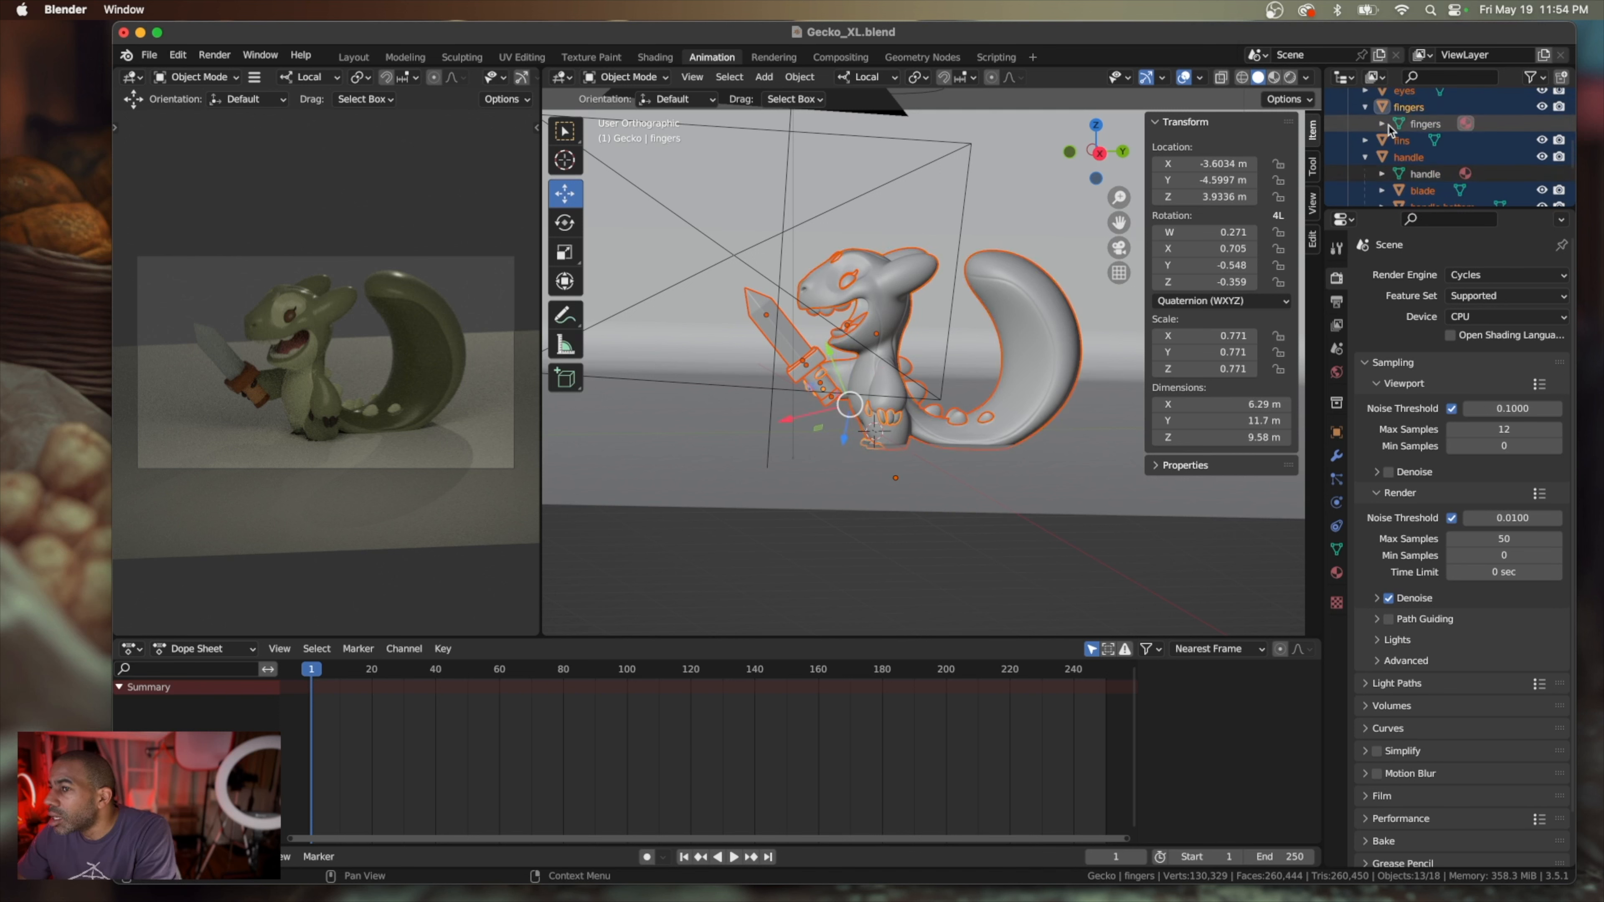
scroll(1408, 152, "down", 5)
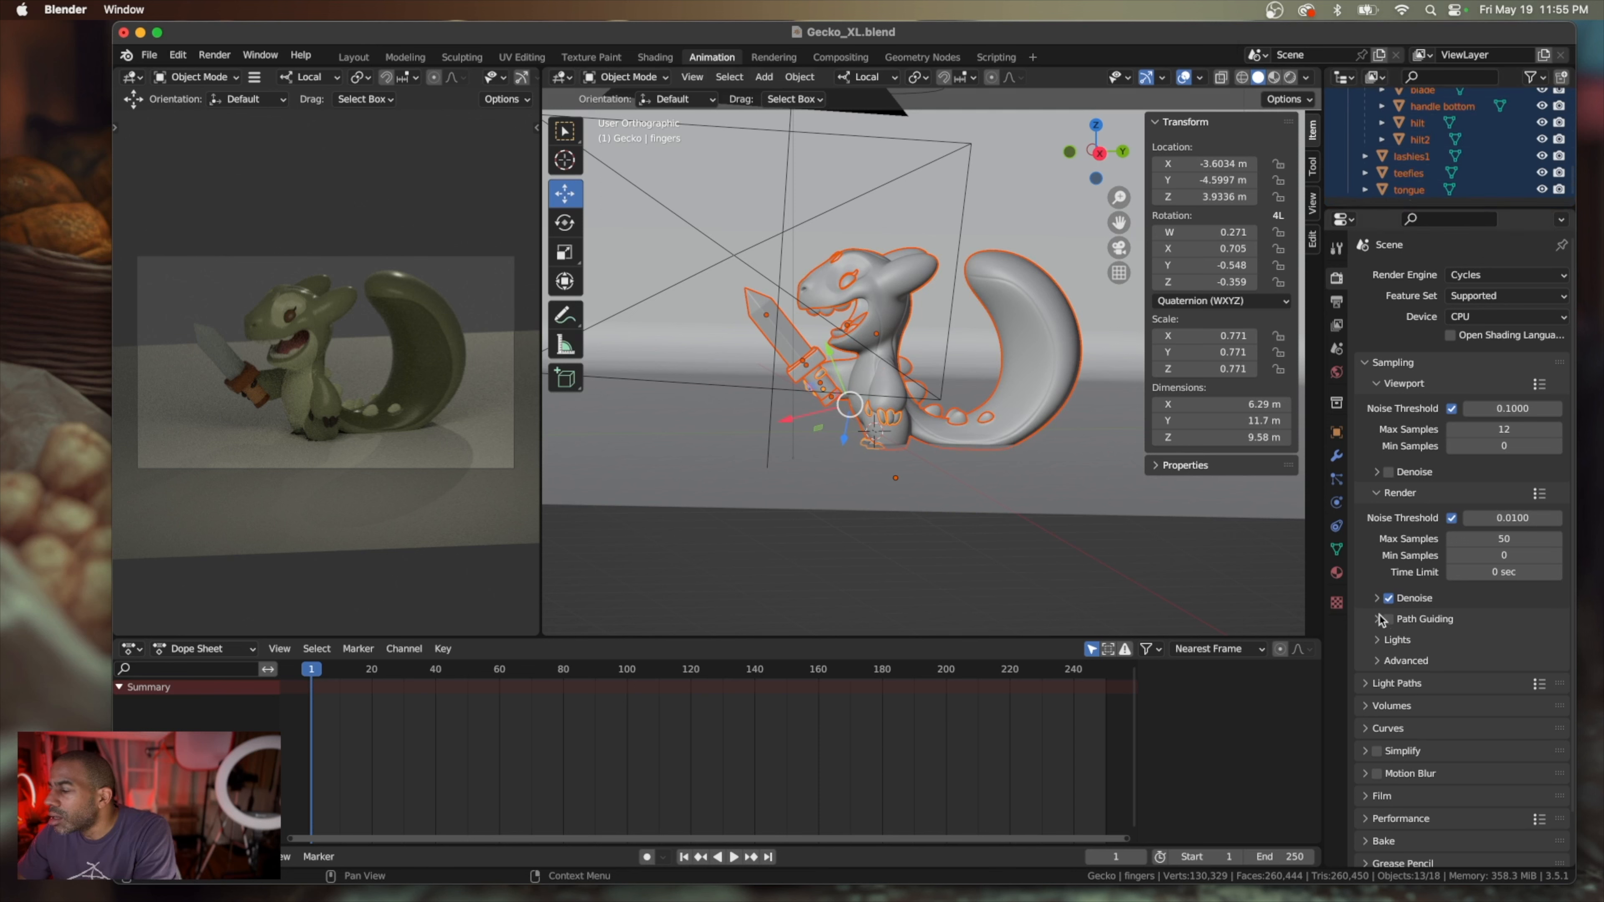
Select the backdrop and examine the whole studio setup with gecko, cameras and lights from several angles
middle_click_drag(939, 454, 997, 319)
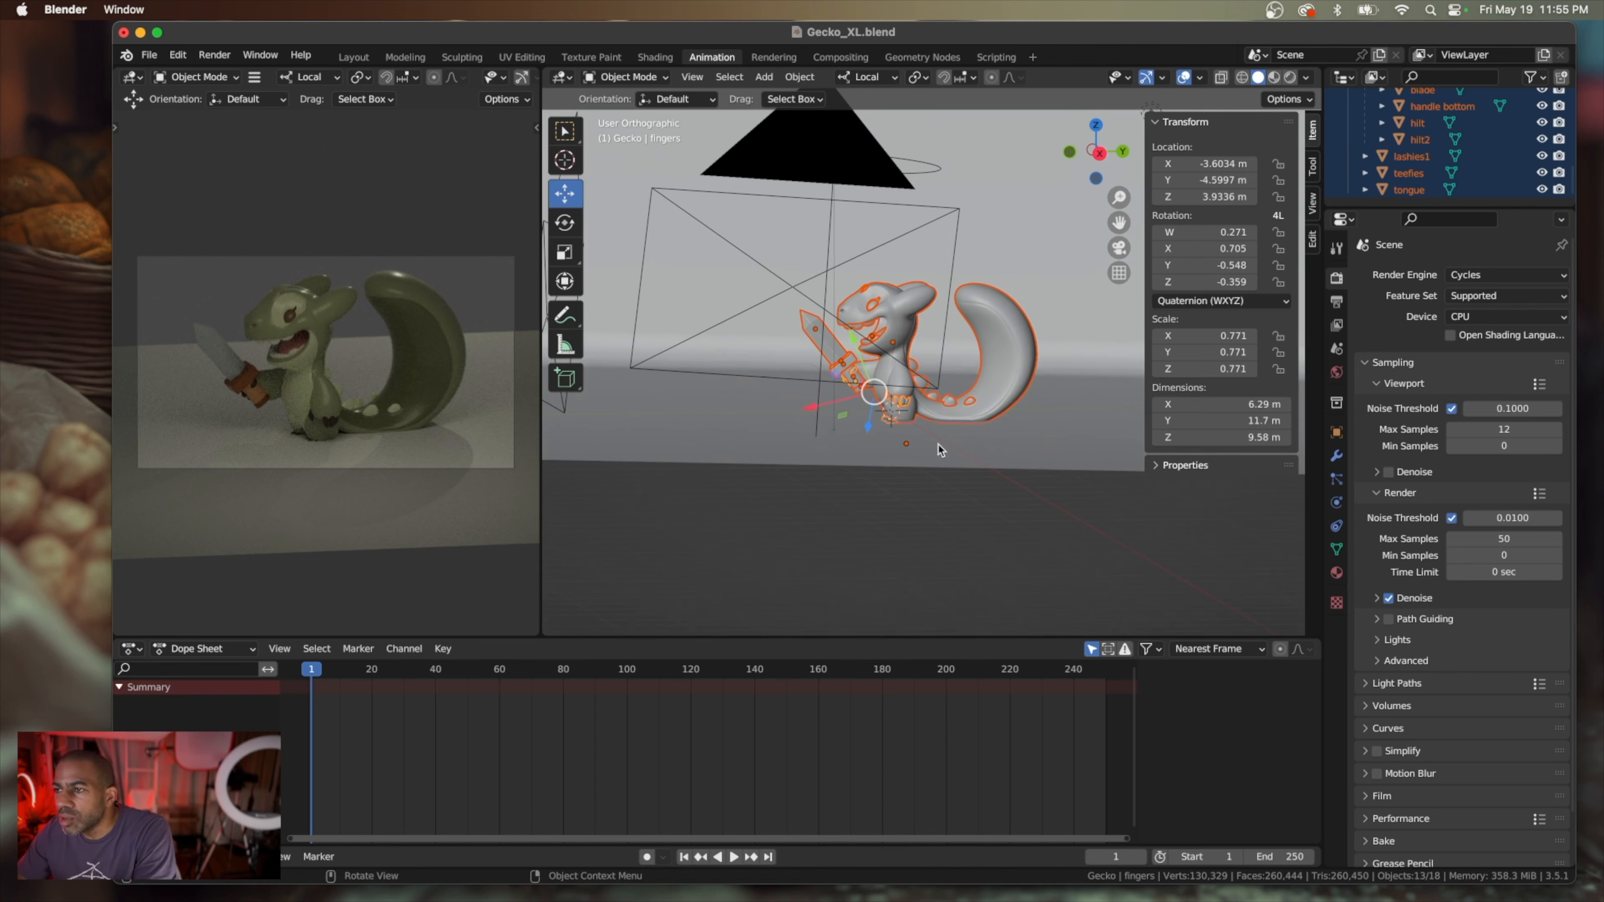
left_click(987, 249)
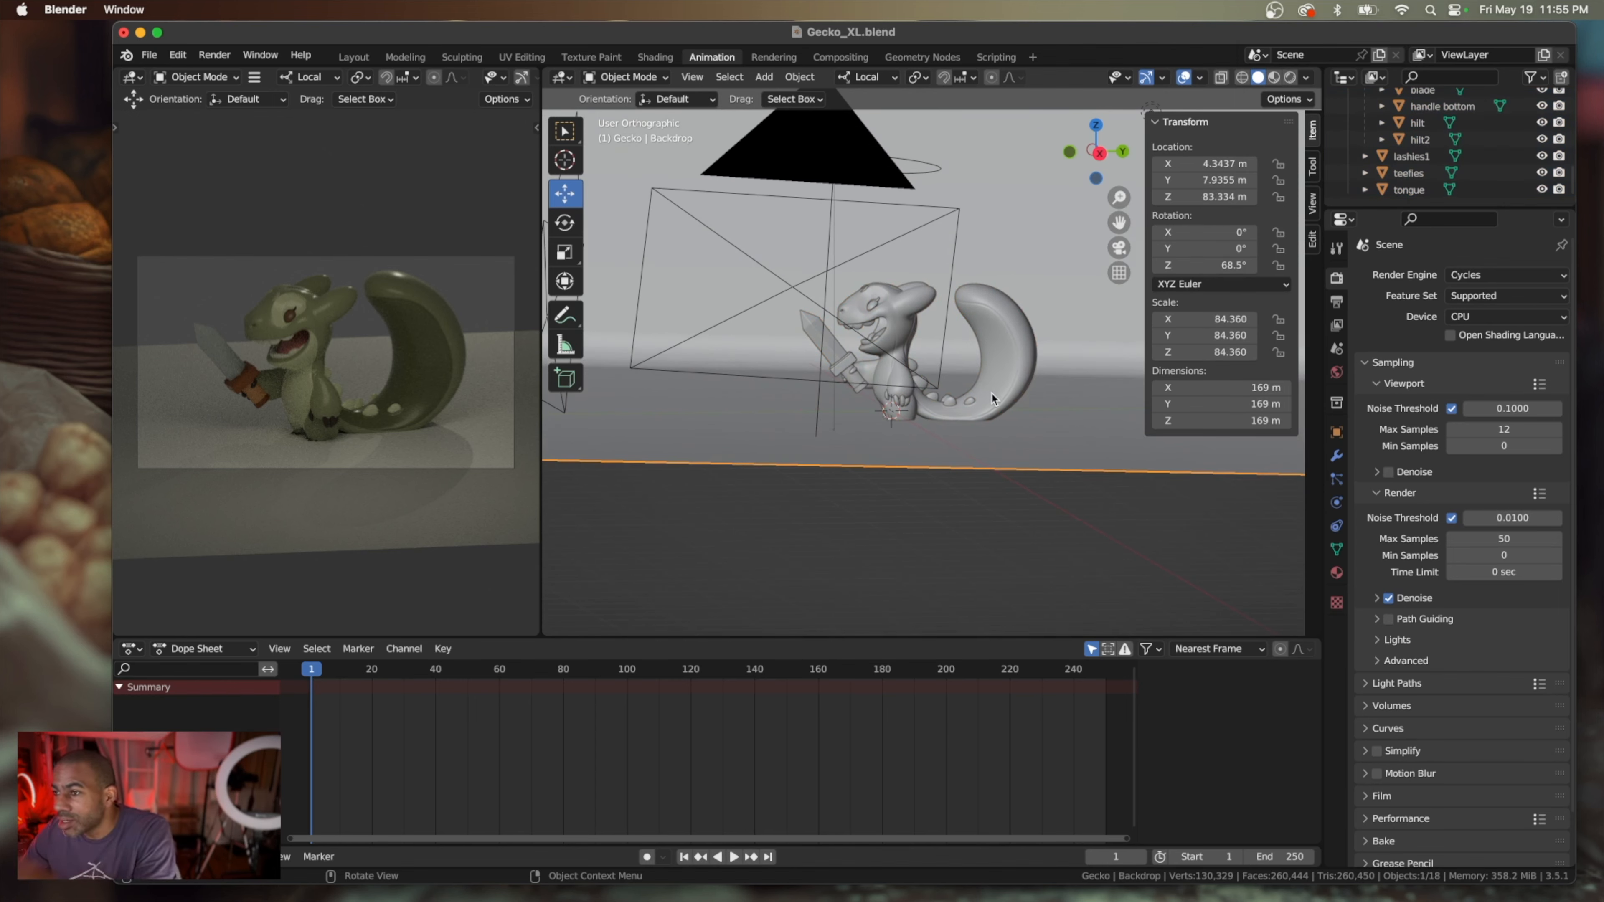
scroll(991, 391, "up", 3)
scroll(995, 394, "up", 2)
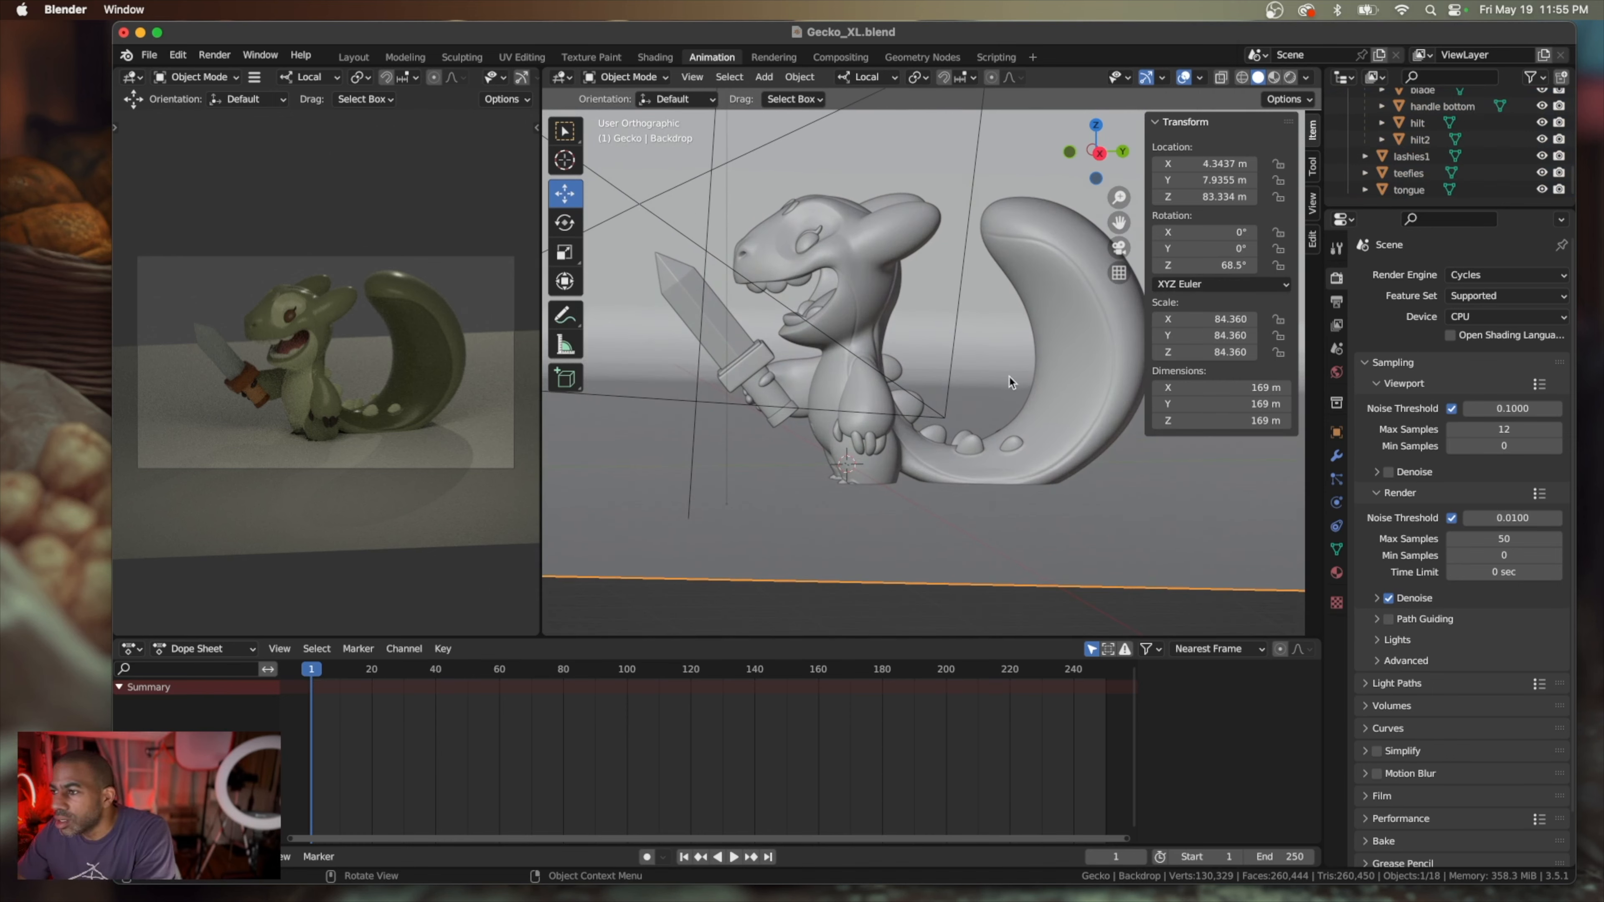
scroll(1009, 382, "down", 5)
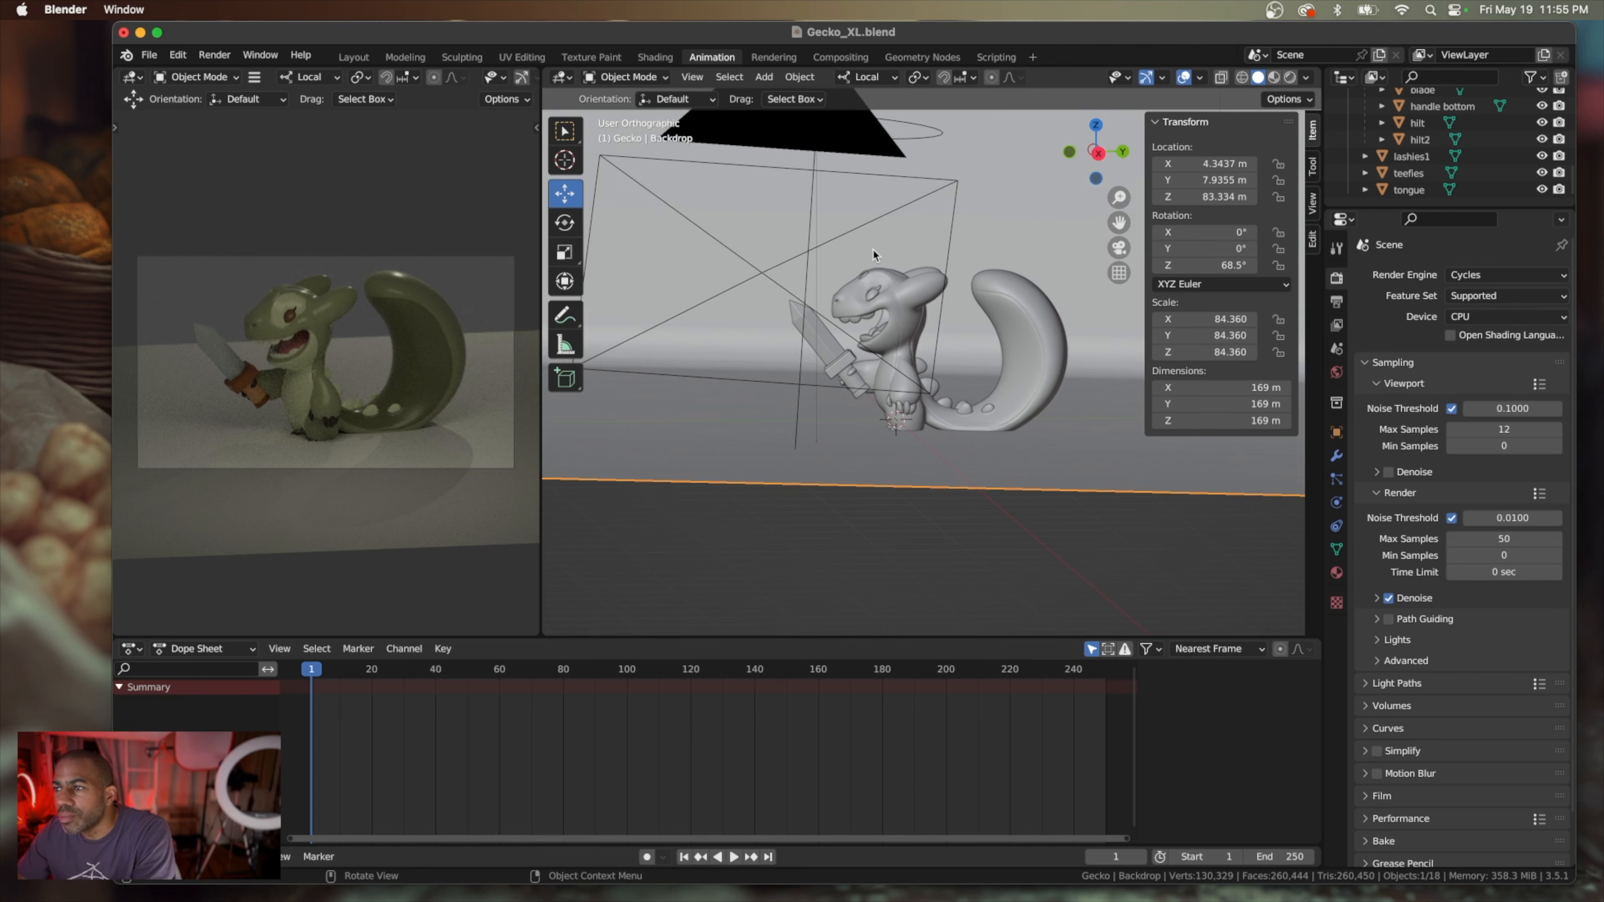
scroll(871, 248, "down", 5)
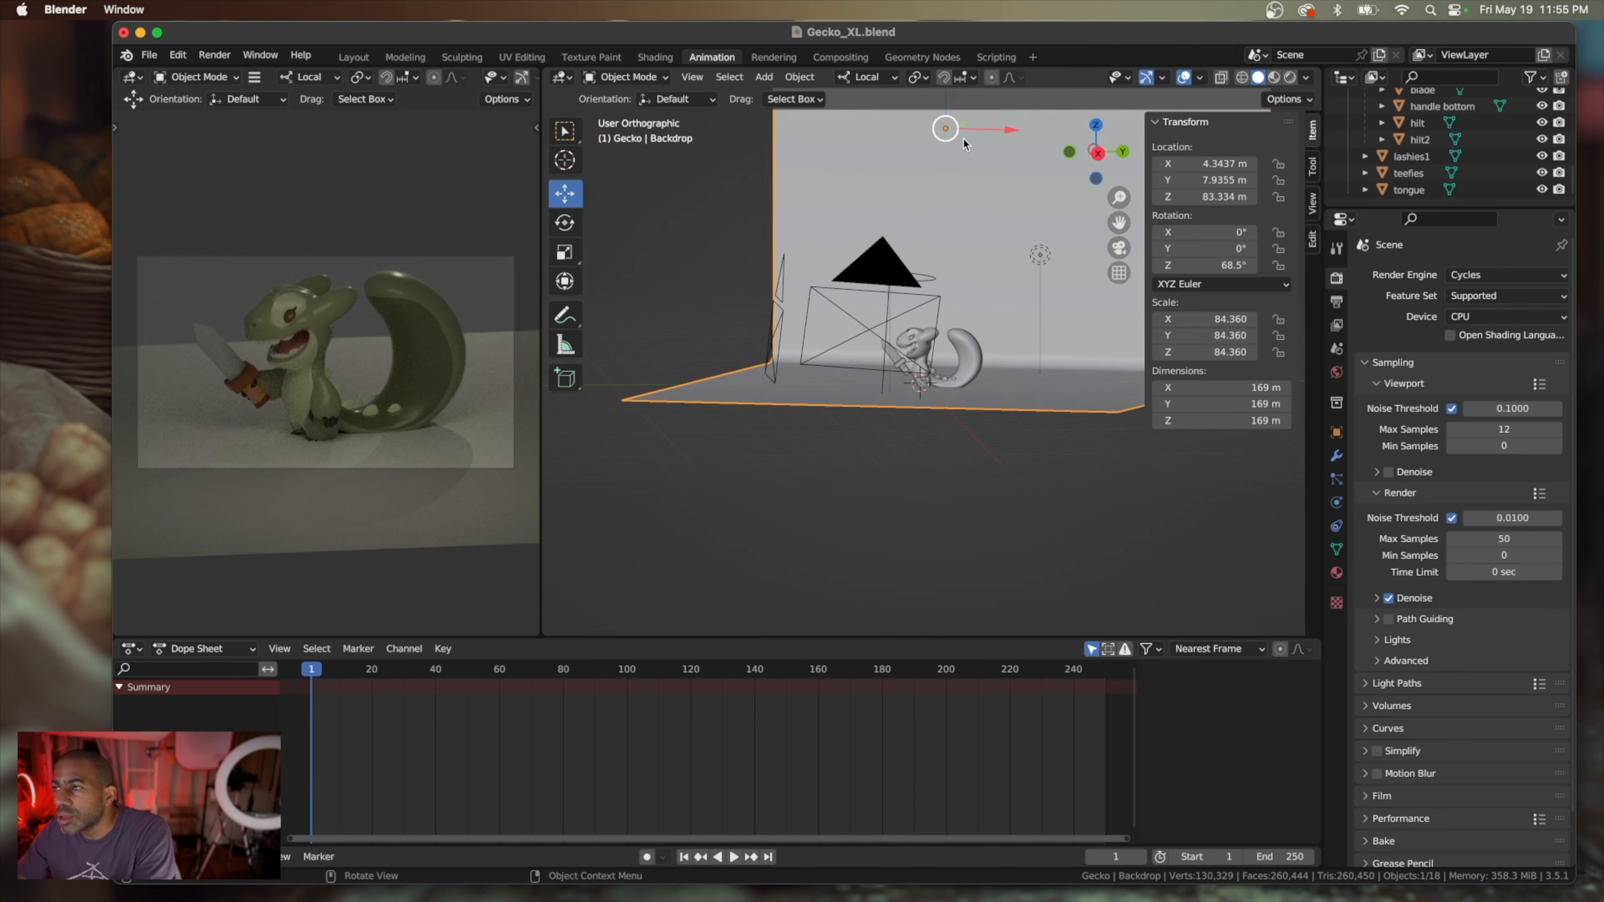
scroll(963, 144, "down", 4)
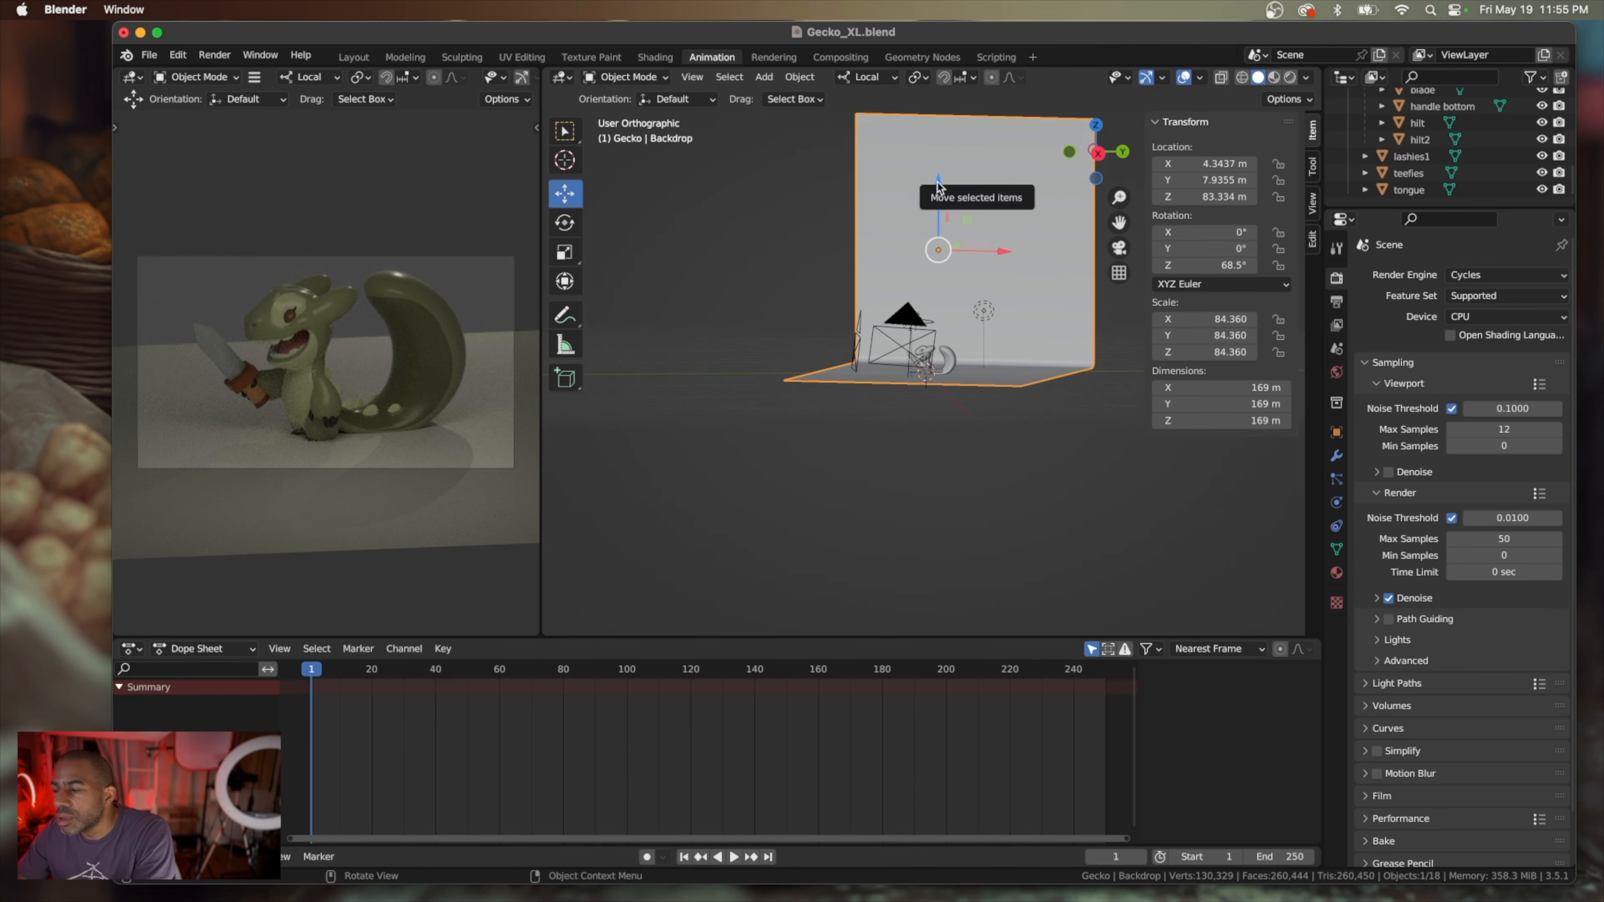
scroll(938, 188, "right", 4)
scroll(938, 187, "down", 1)
scroll(938, 188, "left", 6)
scroll(939, 187, "up", 2)
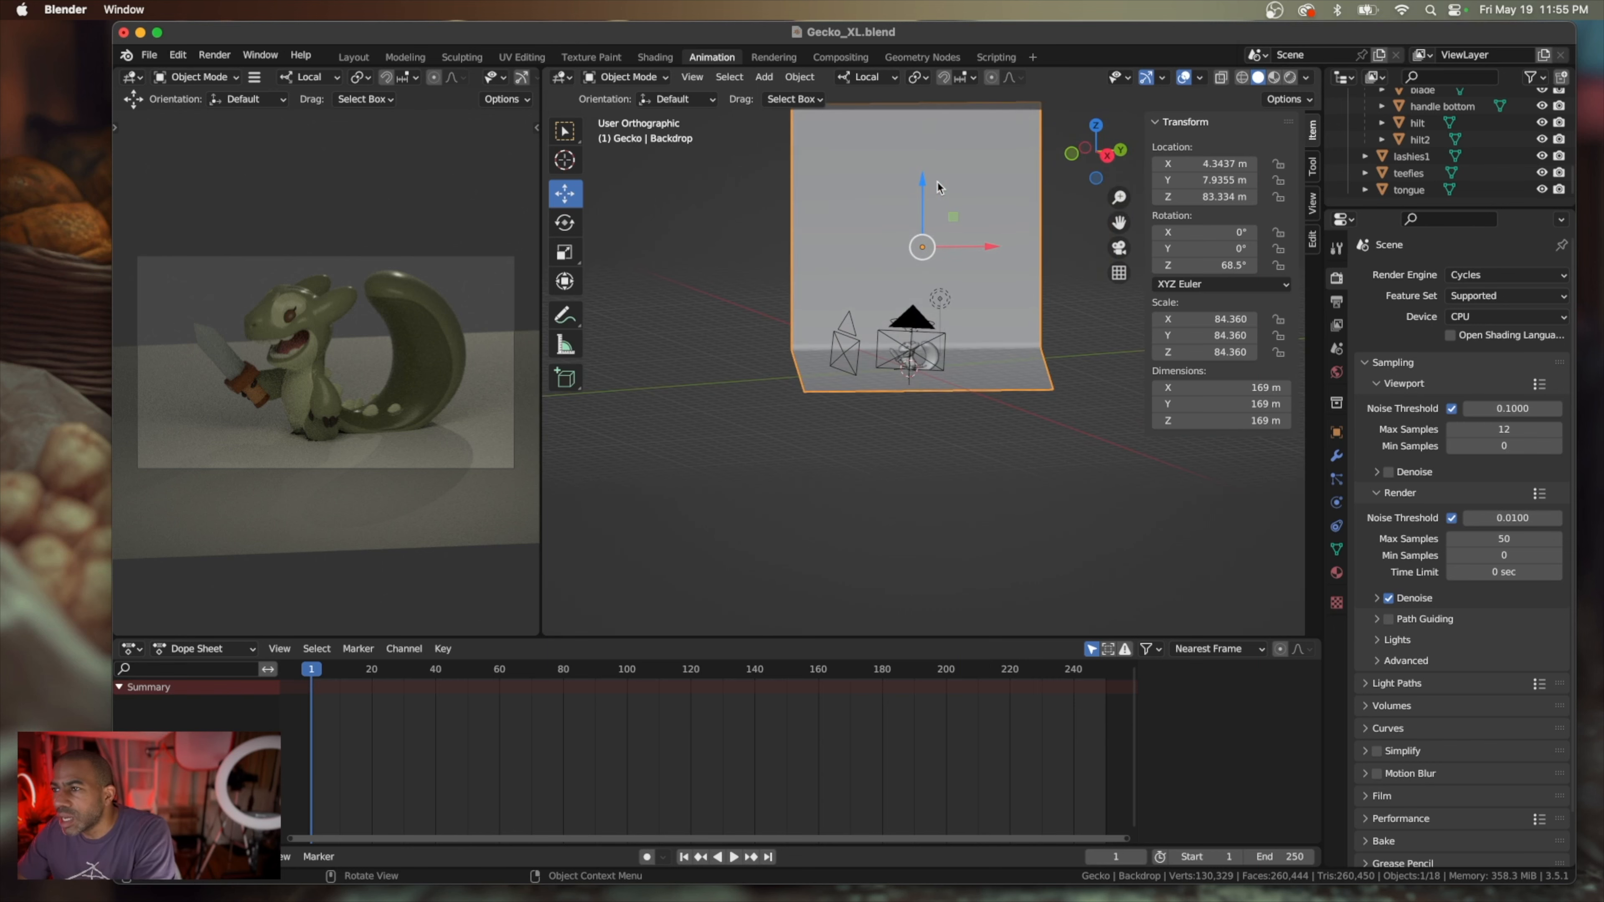
scroll(938, 187, "left", 3)
scroll(939, 188, "right", 5)
scroll(938, 187, "left", 5)
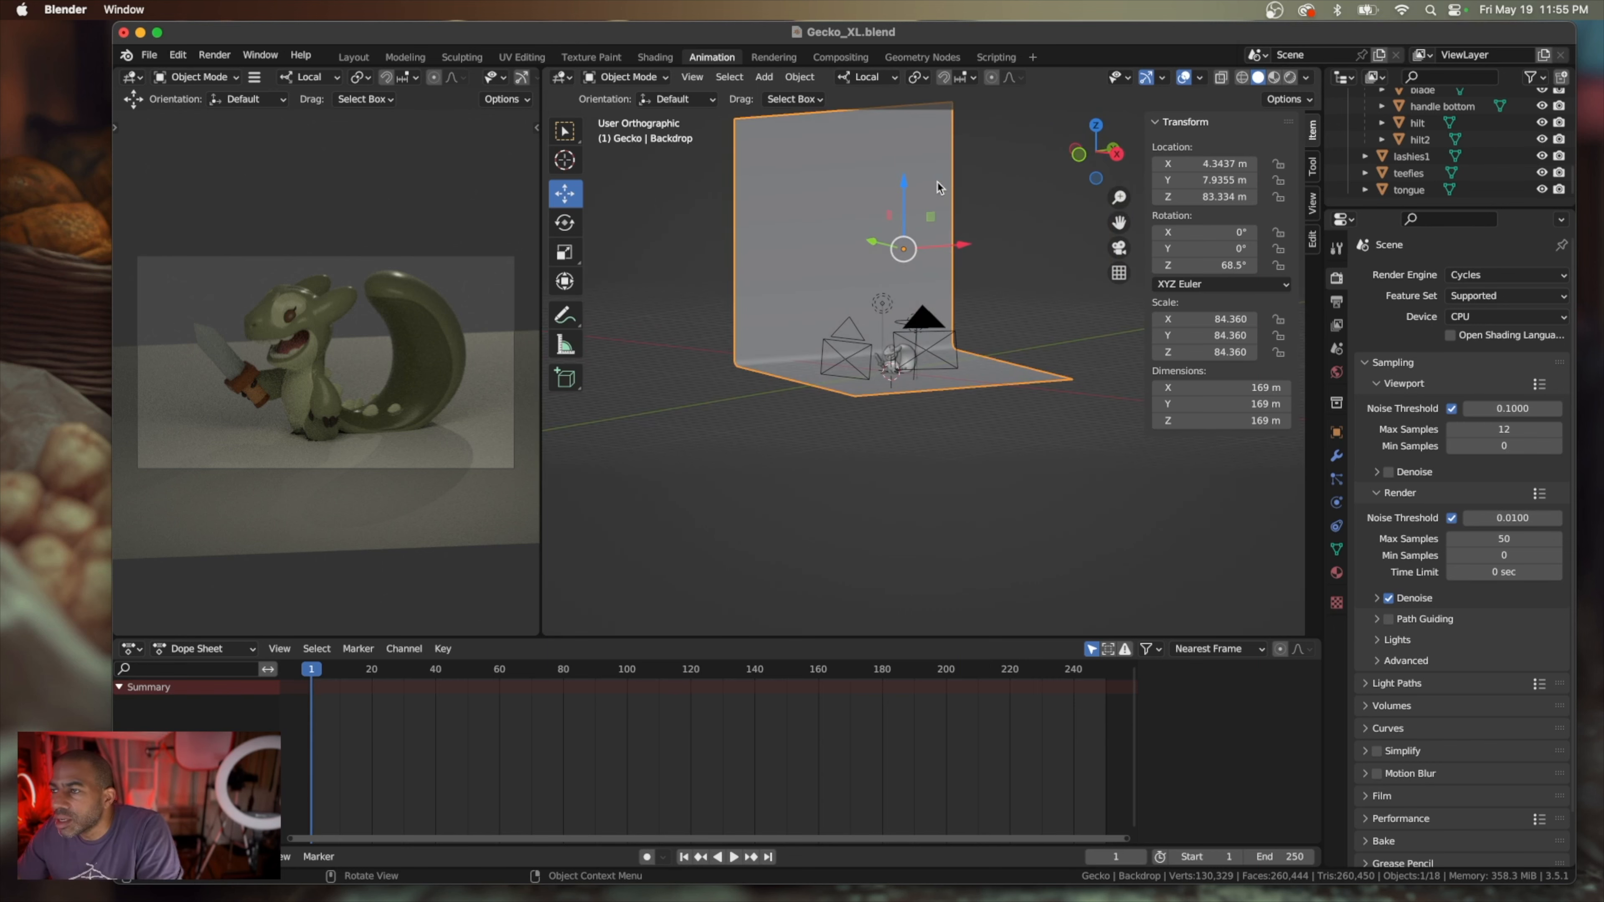
Undo the history back through the backdrop's moves and rotations, and restore the 12 viewport and 50 render max samples
key("ctrl+z")
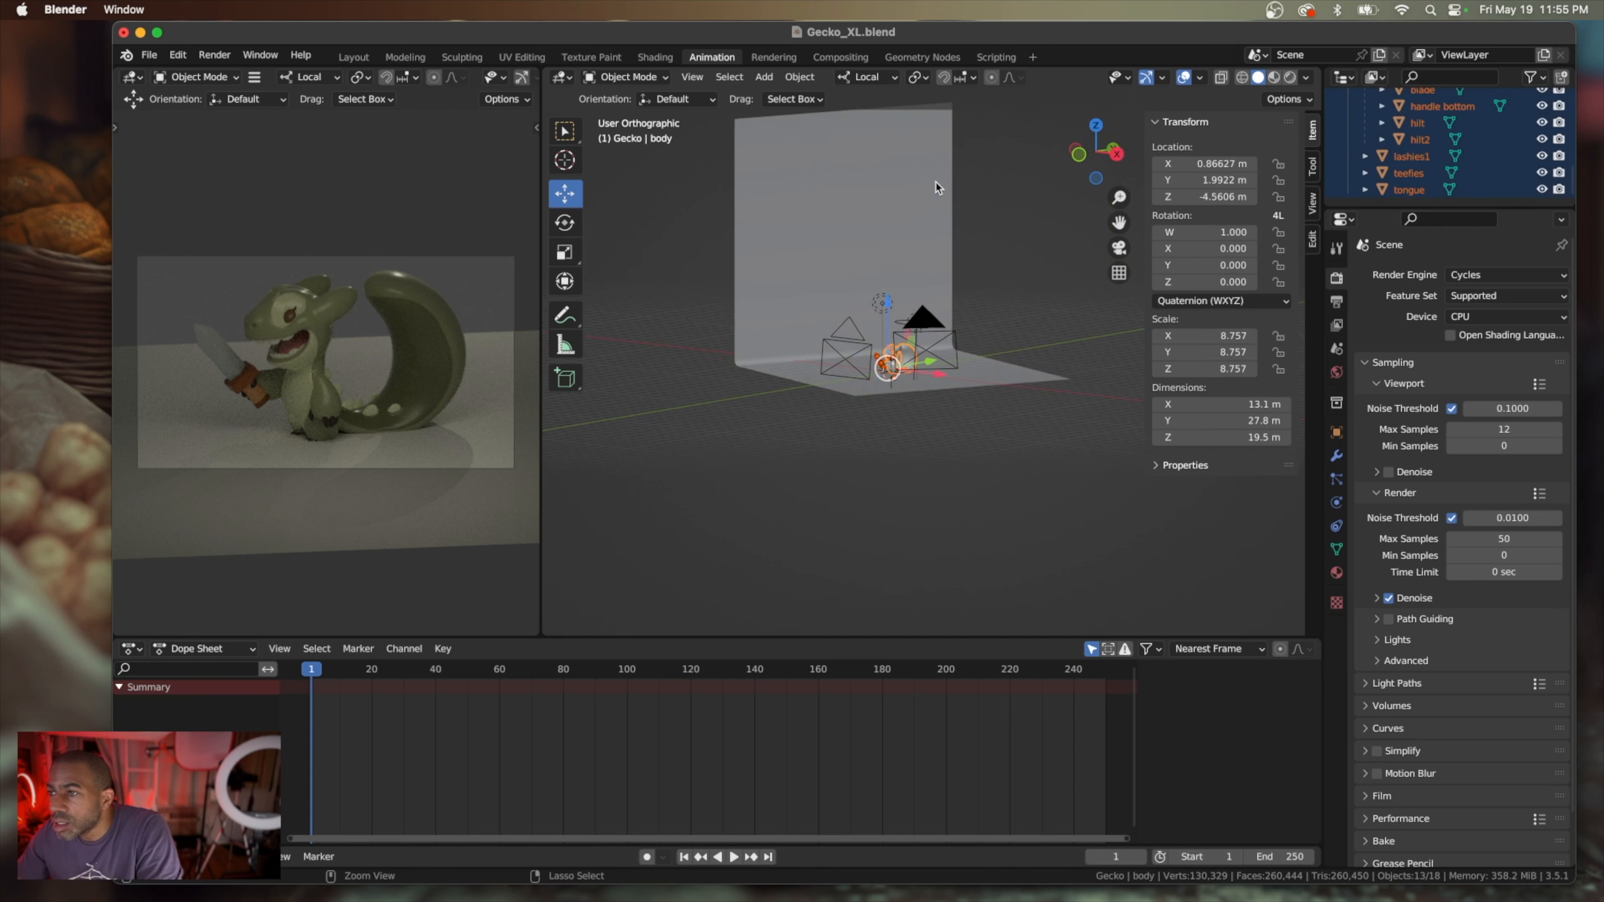
key("ctrl+z")
key("ctrl+z")
key("ctrl+z")
key("ctrl+z")
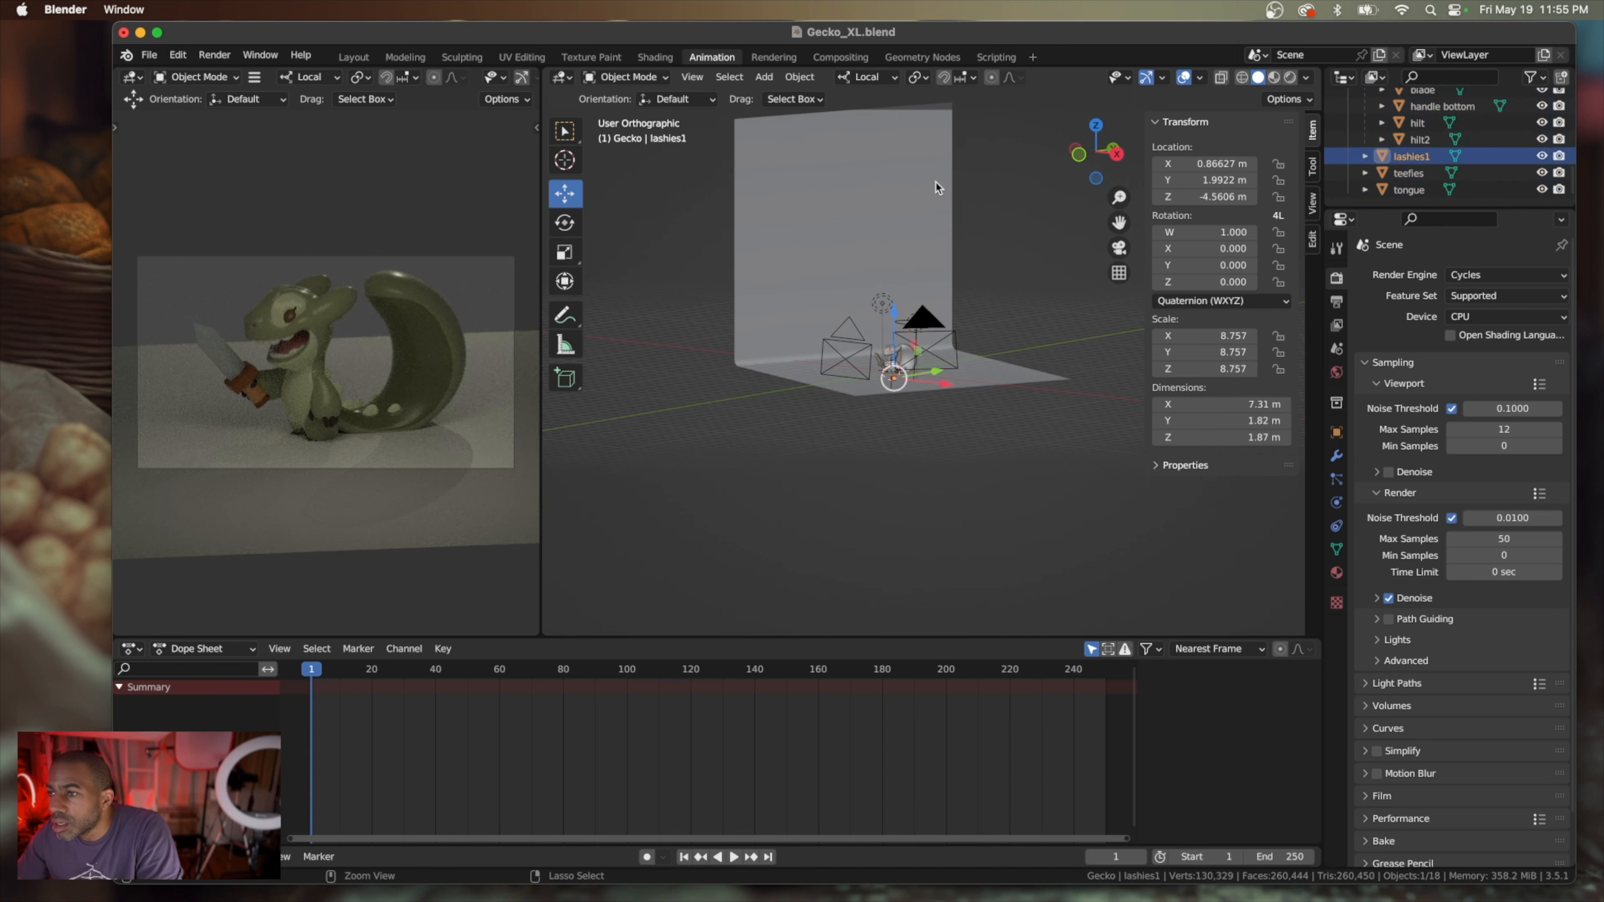
key("ctrl+z")
key("ctrl+z")
key("ctrl+z")
key("ctrl+z")
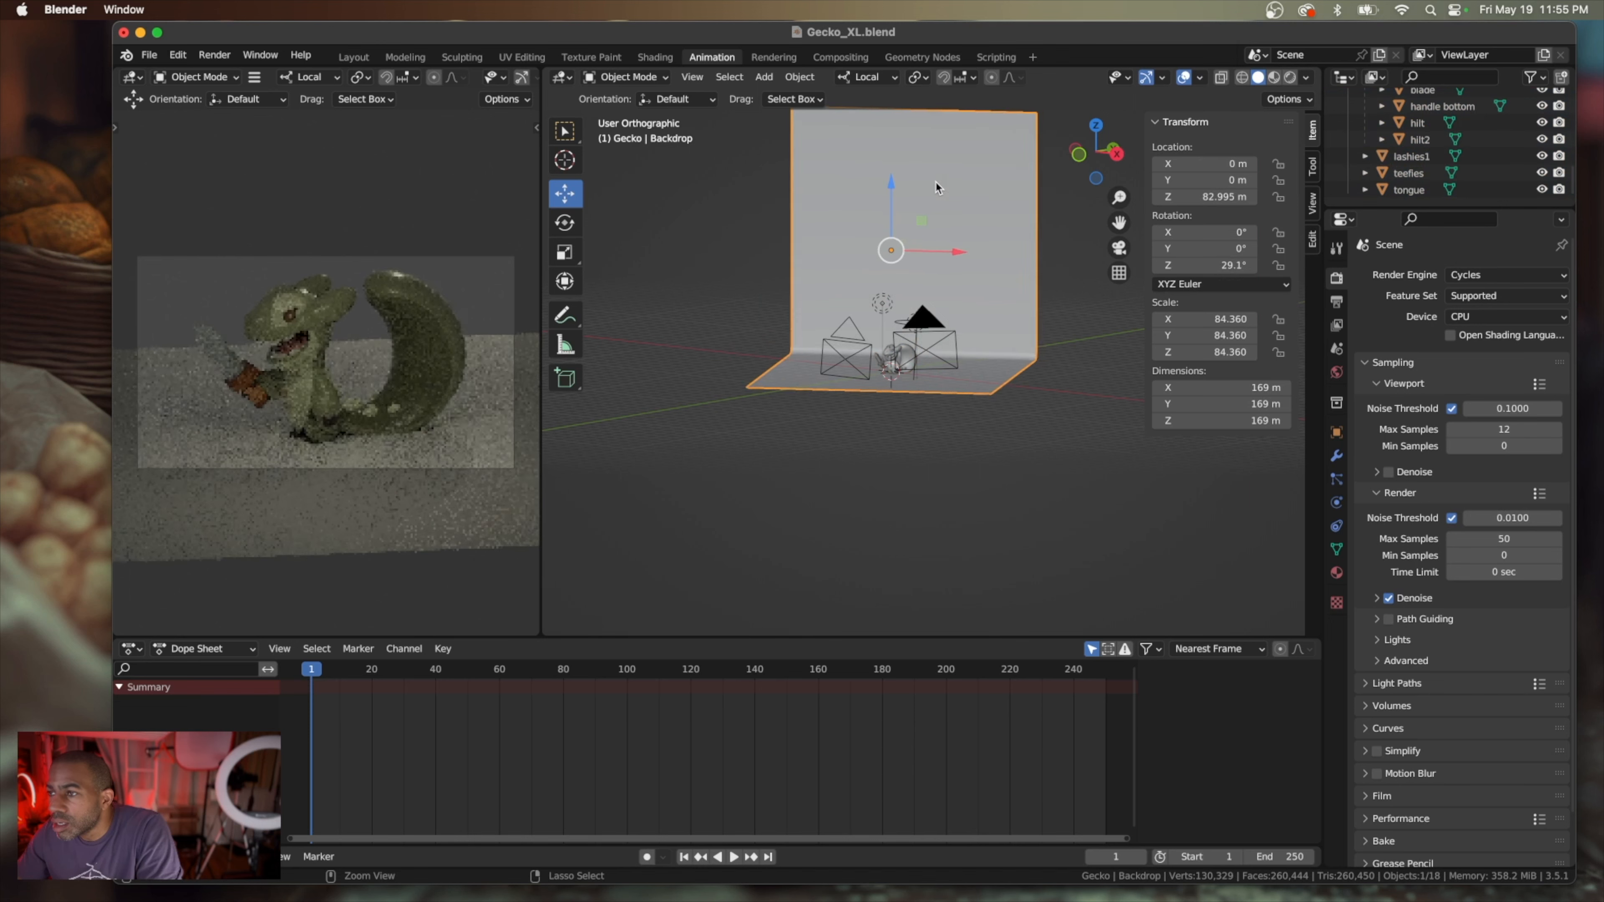
key("ctrl+z")
key("ctrl+z")
key("ctrl+z")
key("ctrl+z")
key("ctrl+z")
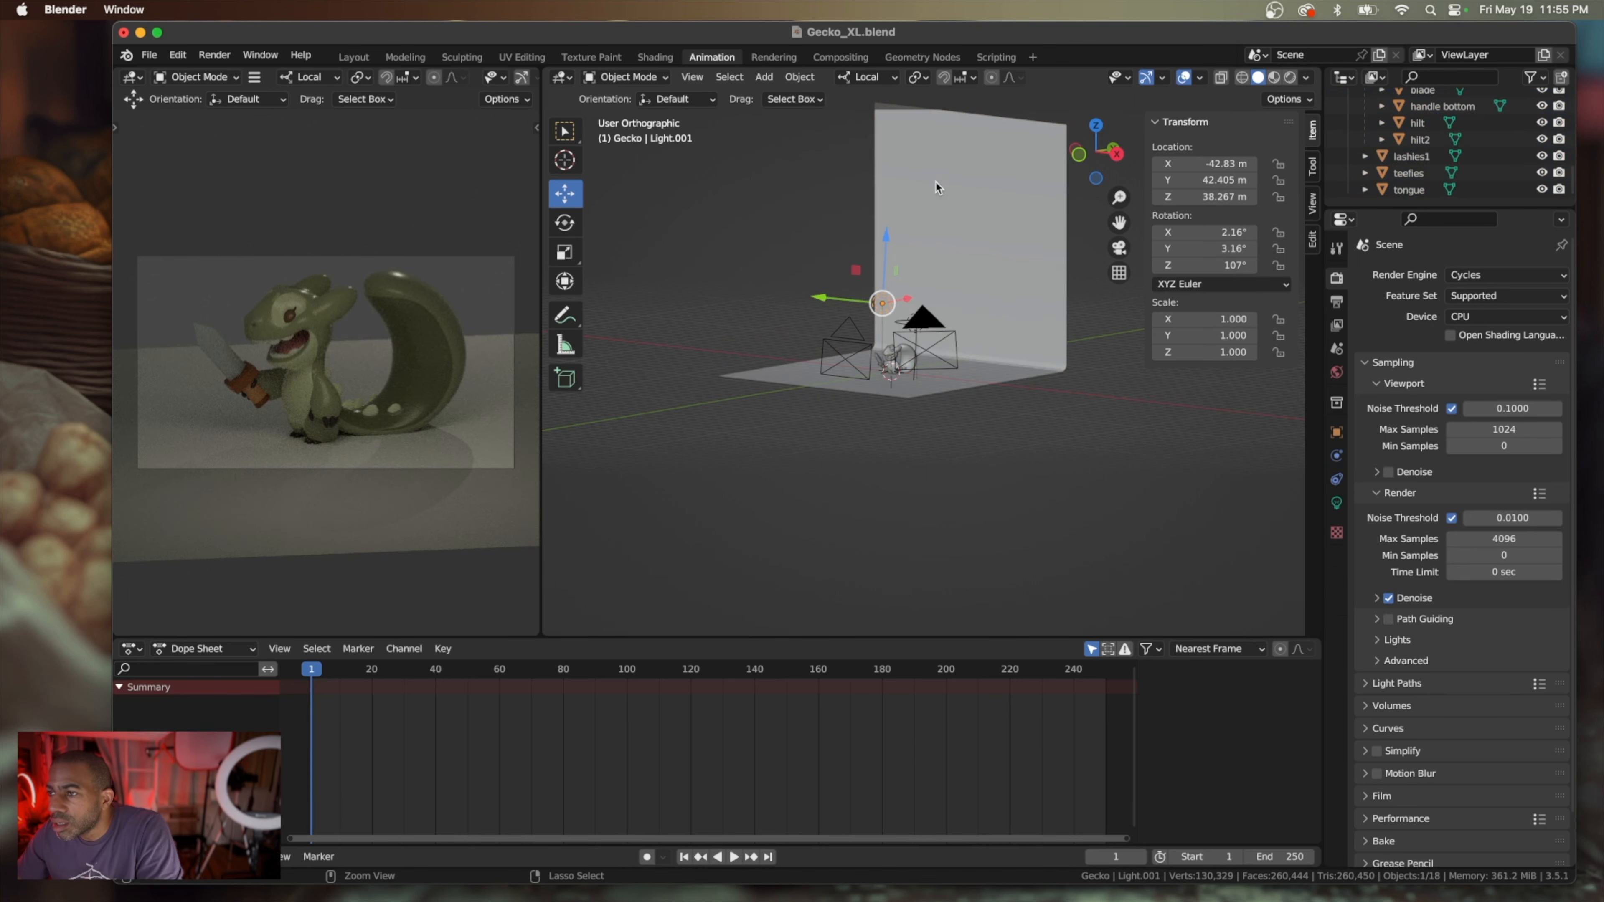
key("ctrl+z")
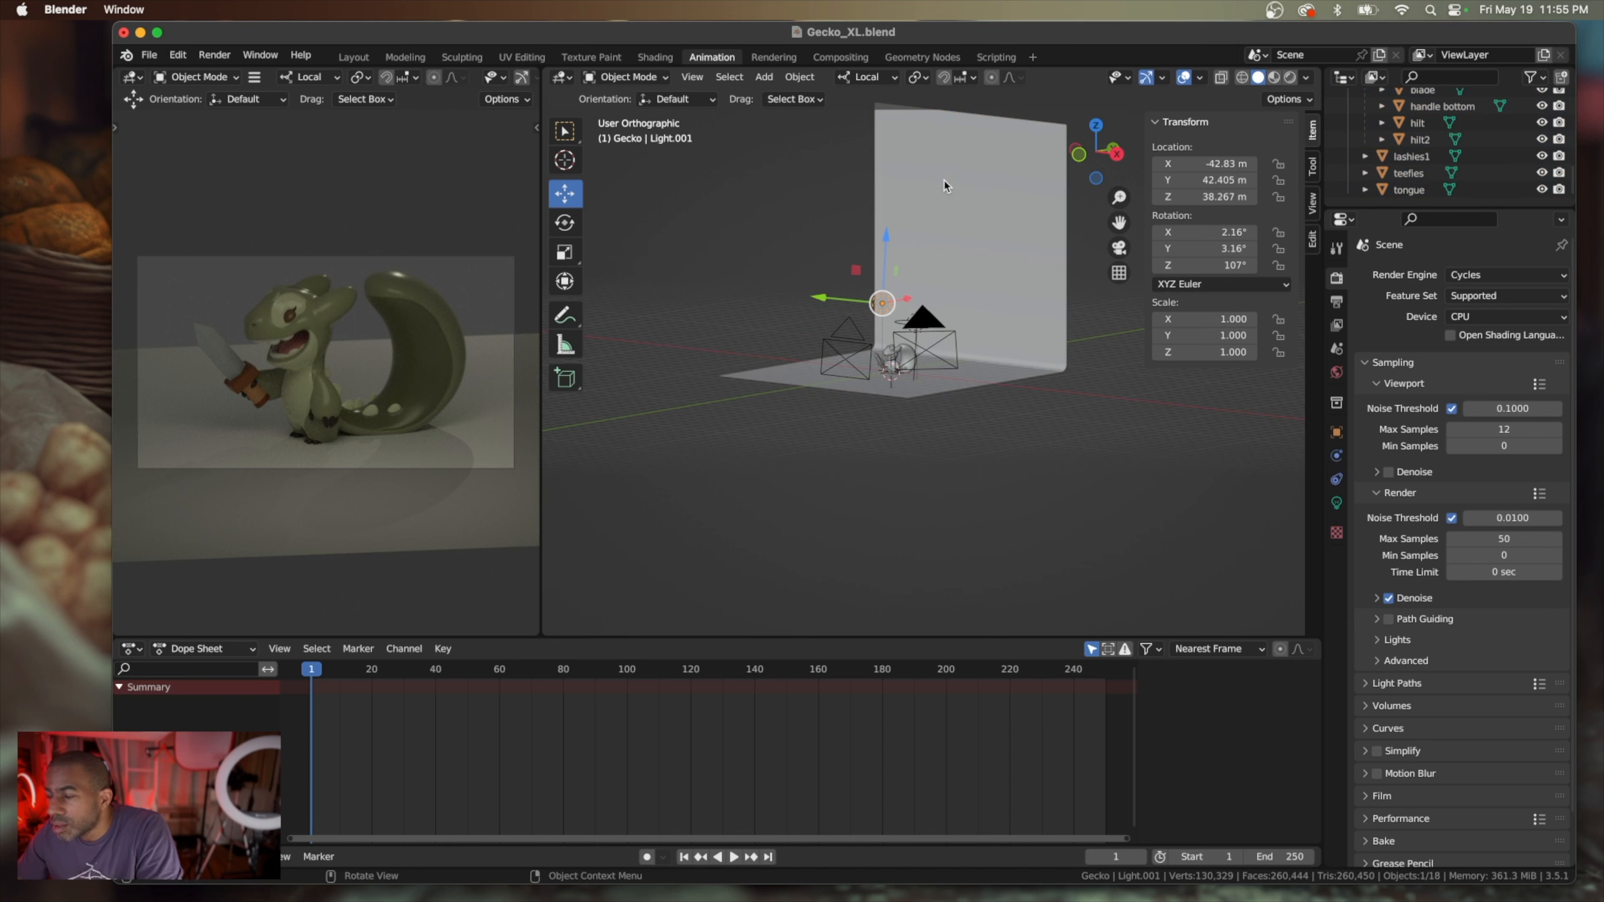
Select every gecko part from body through tongue and try moving the whole group upward with the Move tool
scroll(943, 179, "up", 10)
scroll(945, 185, "down", 6)
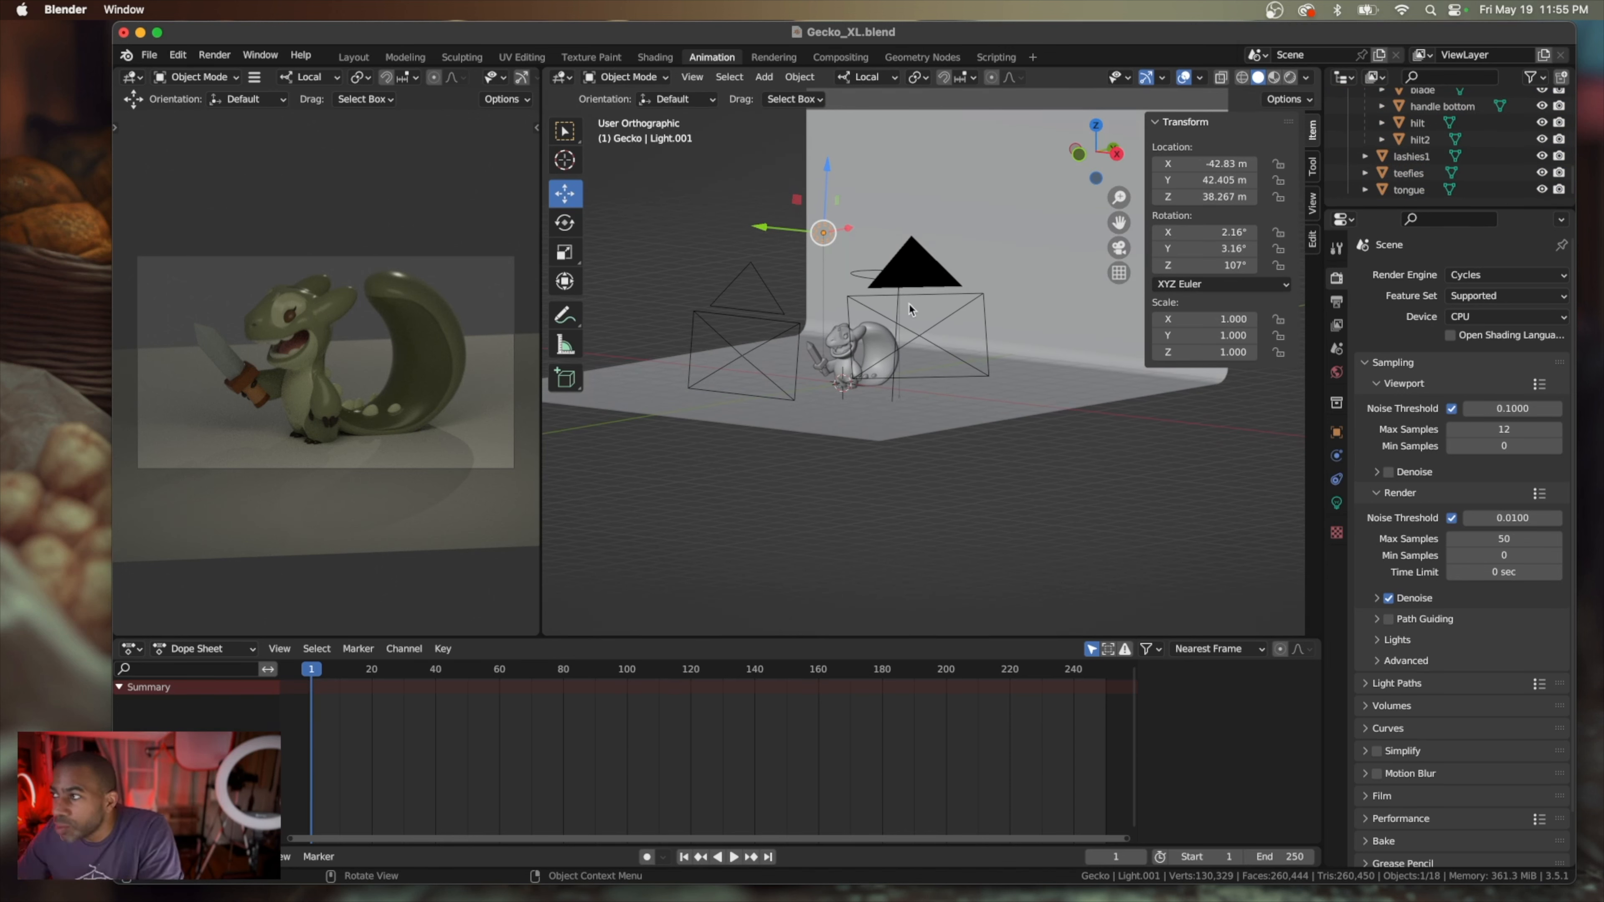
scroll(1402, 152, "up", 10)
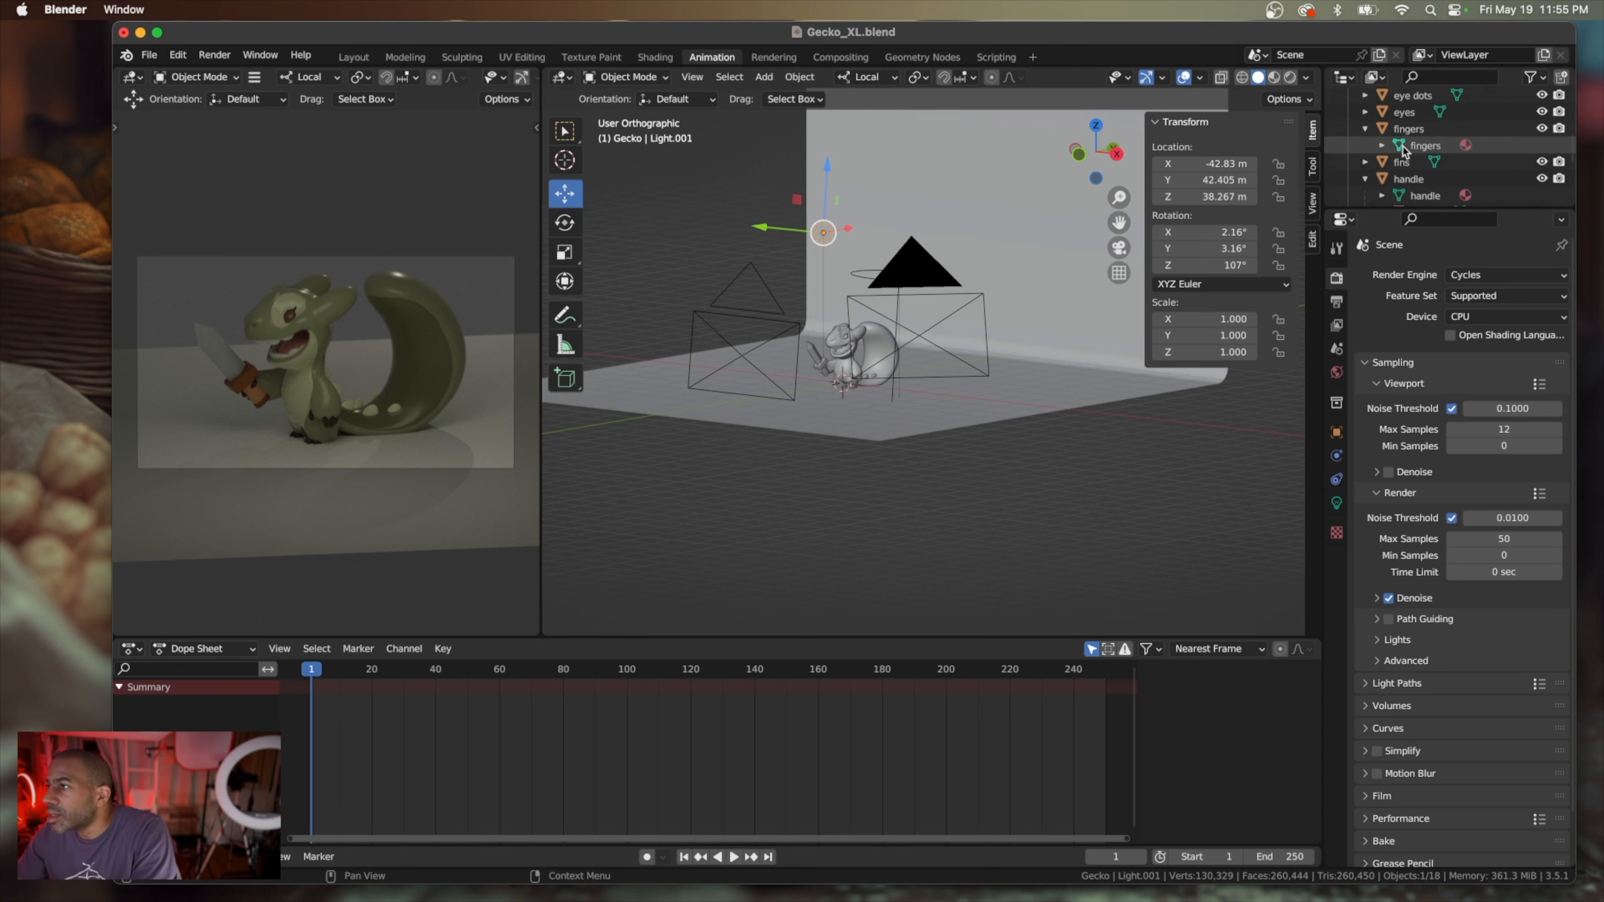
left_click(1411, 177)
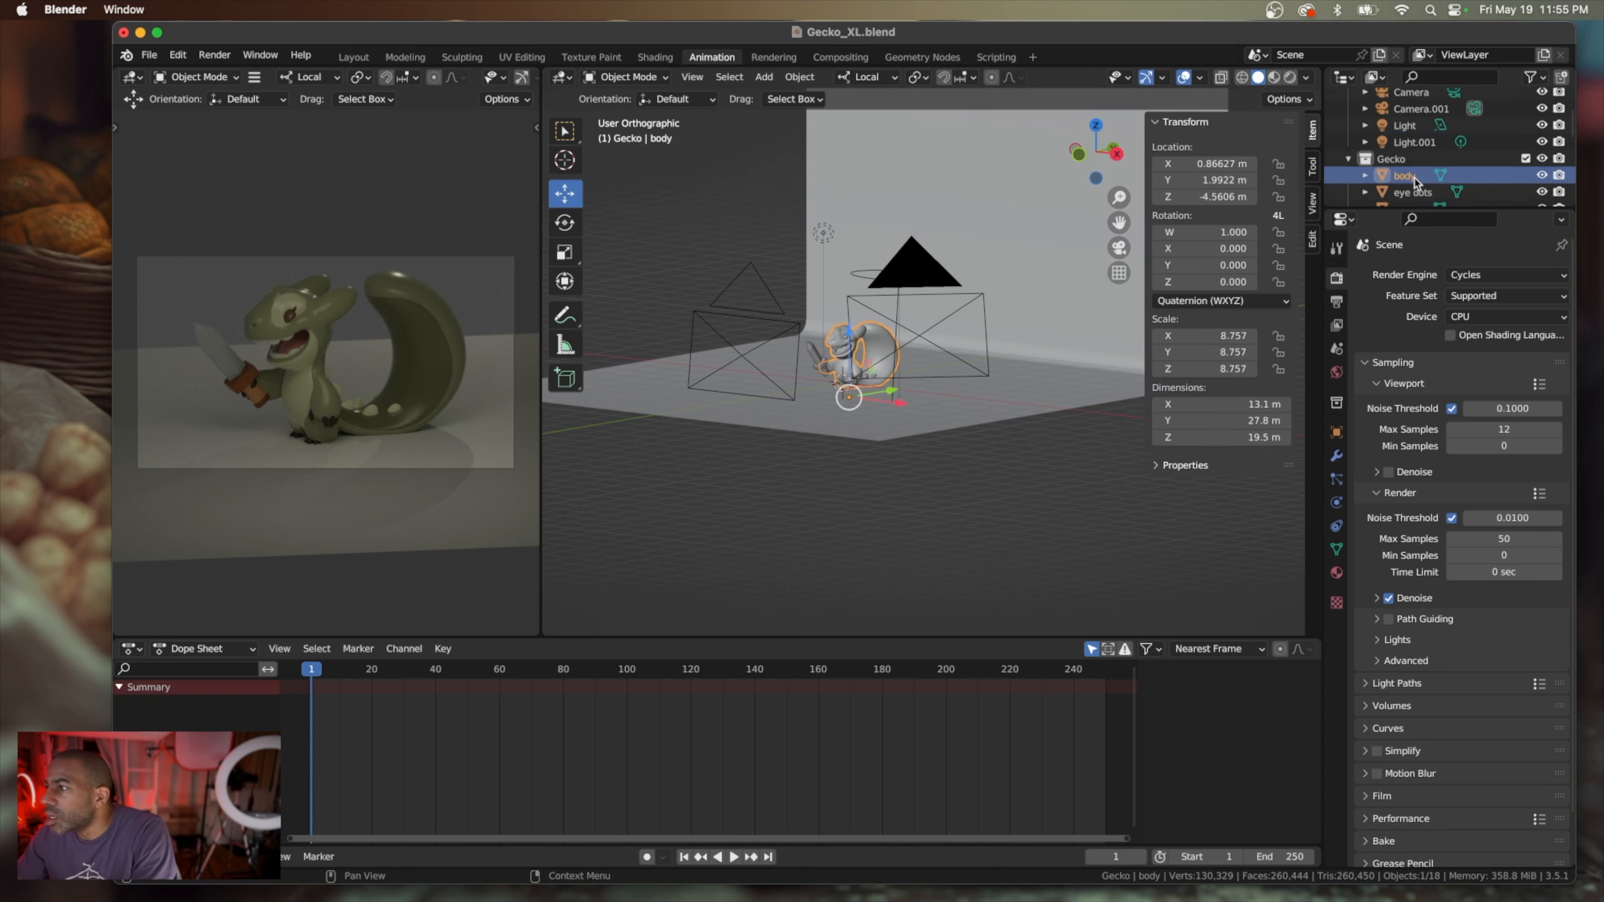
scroll(1413, 182, "down", 10)
left_click(1412, 190, "shift")
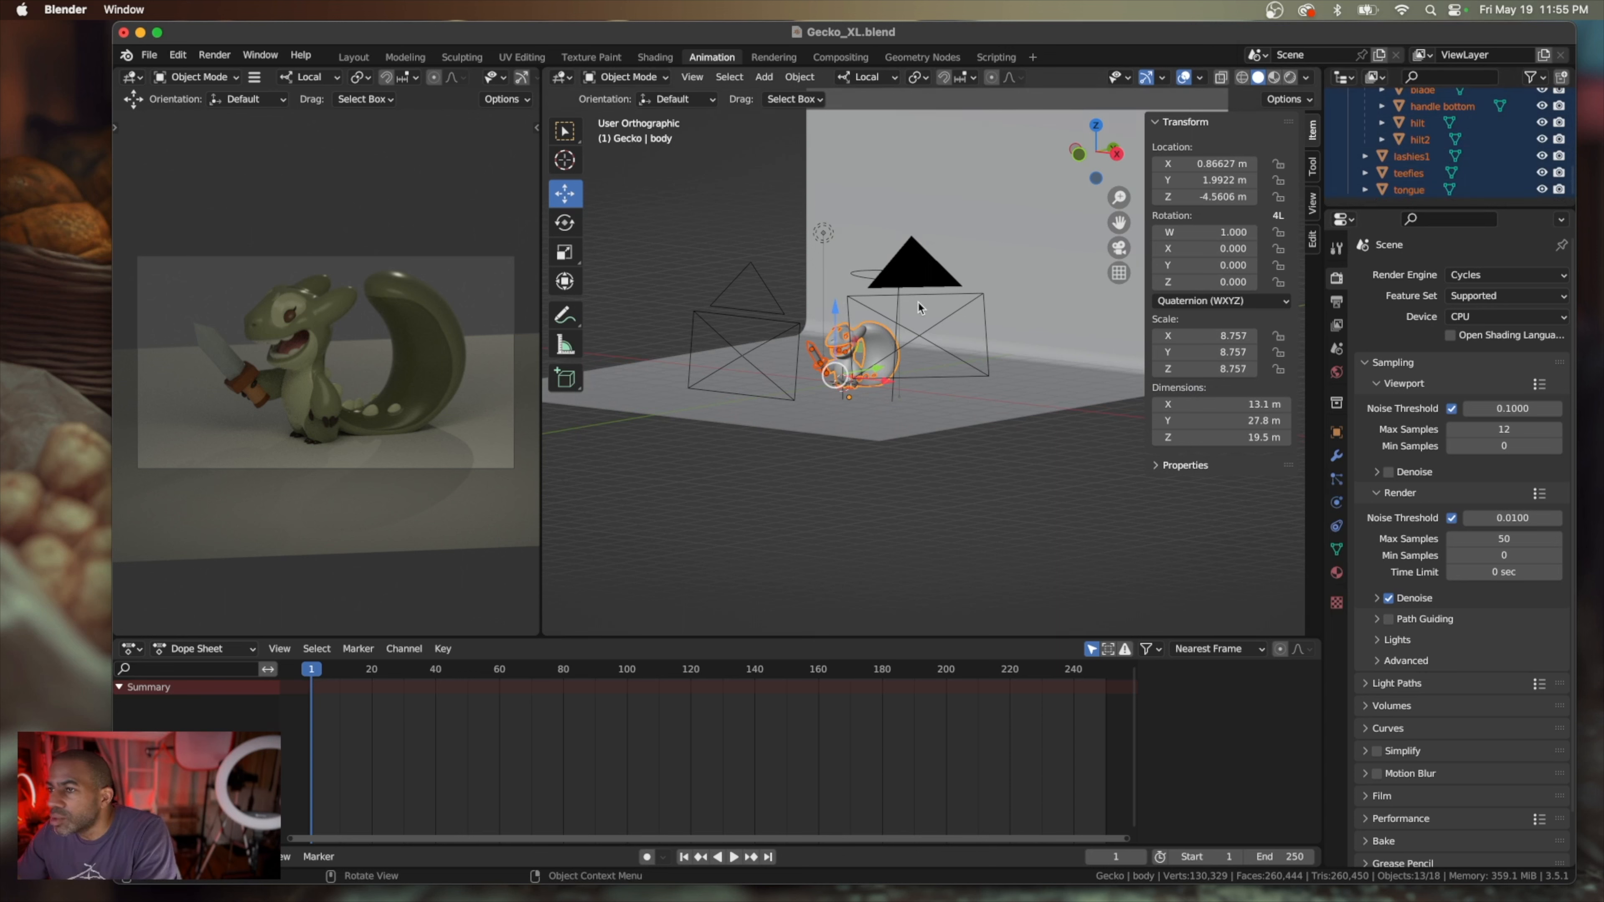
left_click_drag(838, 313, 812, 246)
key("Escape")
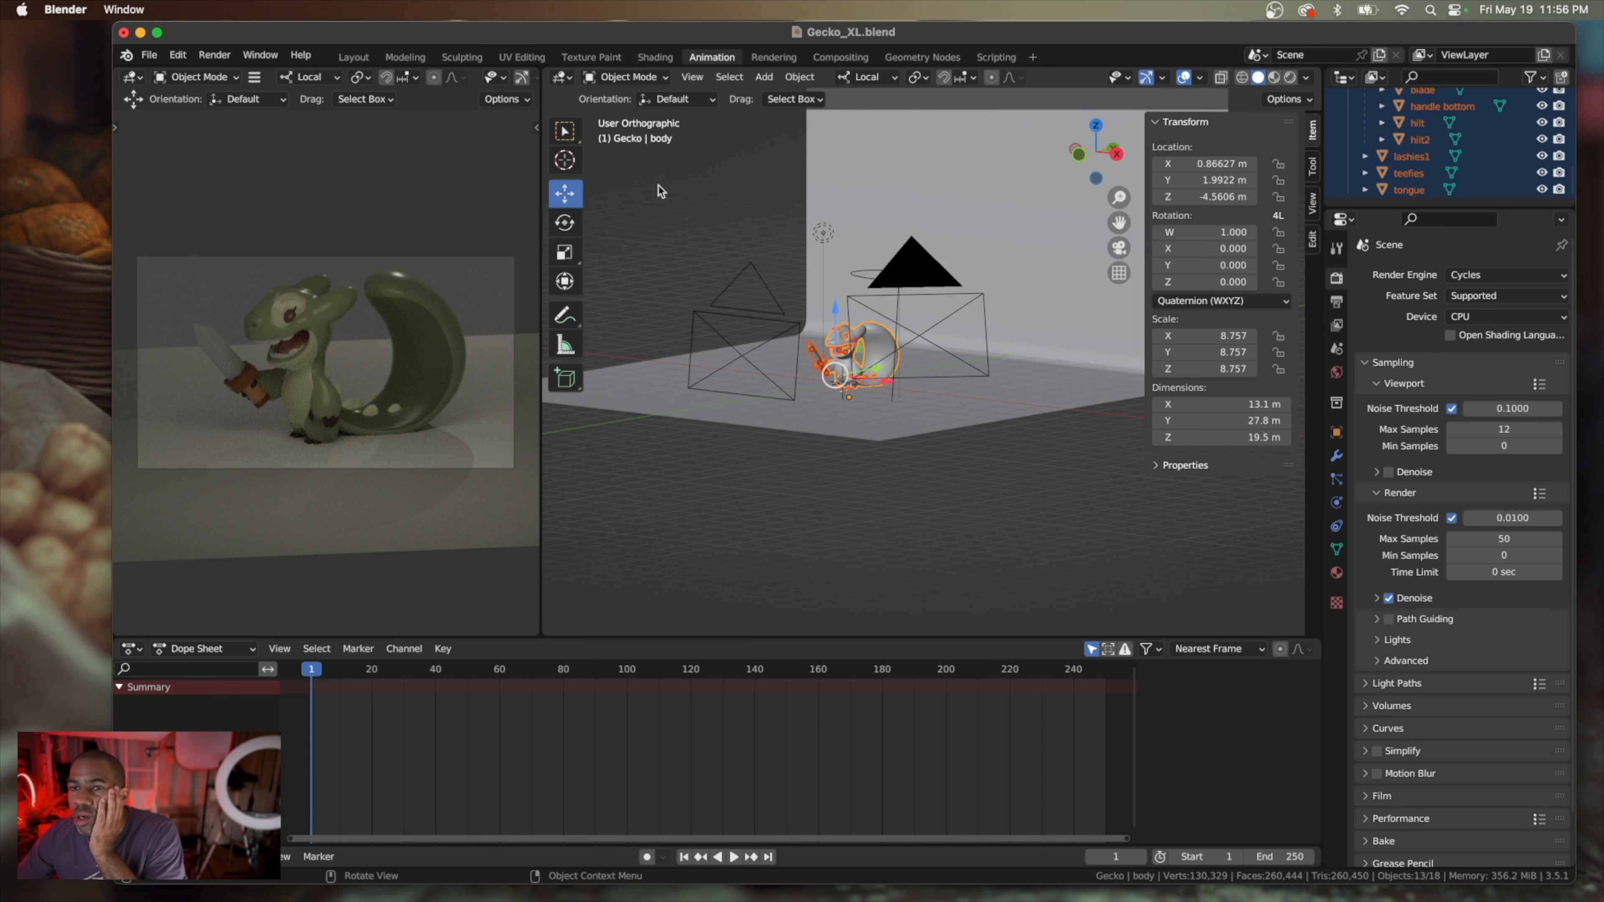
Lower the backdrop slightly along its Z axis to about 82.571 m with the Move tool
left_click(926, 228)
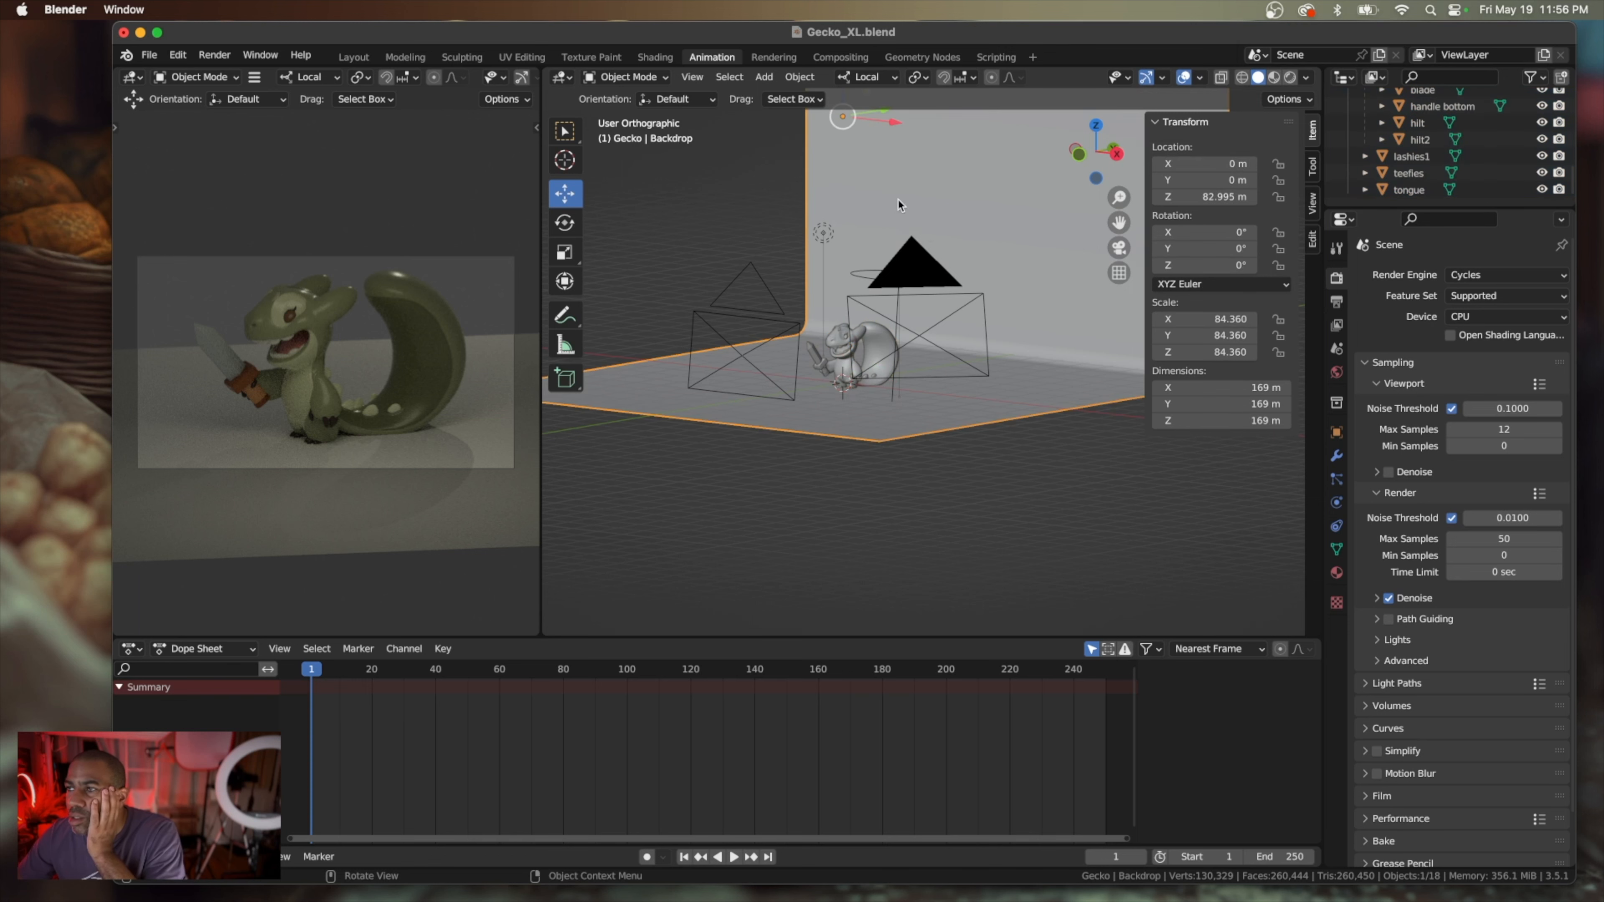
scroll(872, 166, "down", 3)
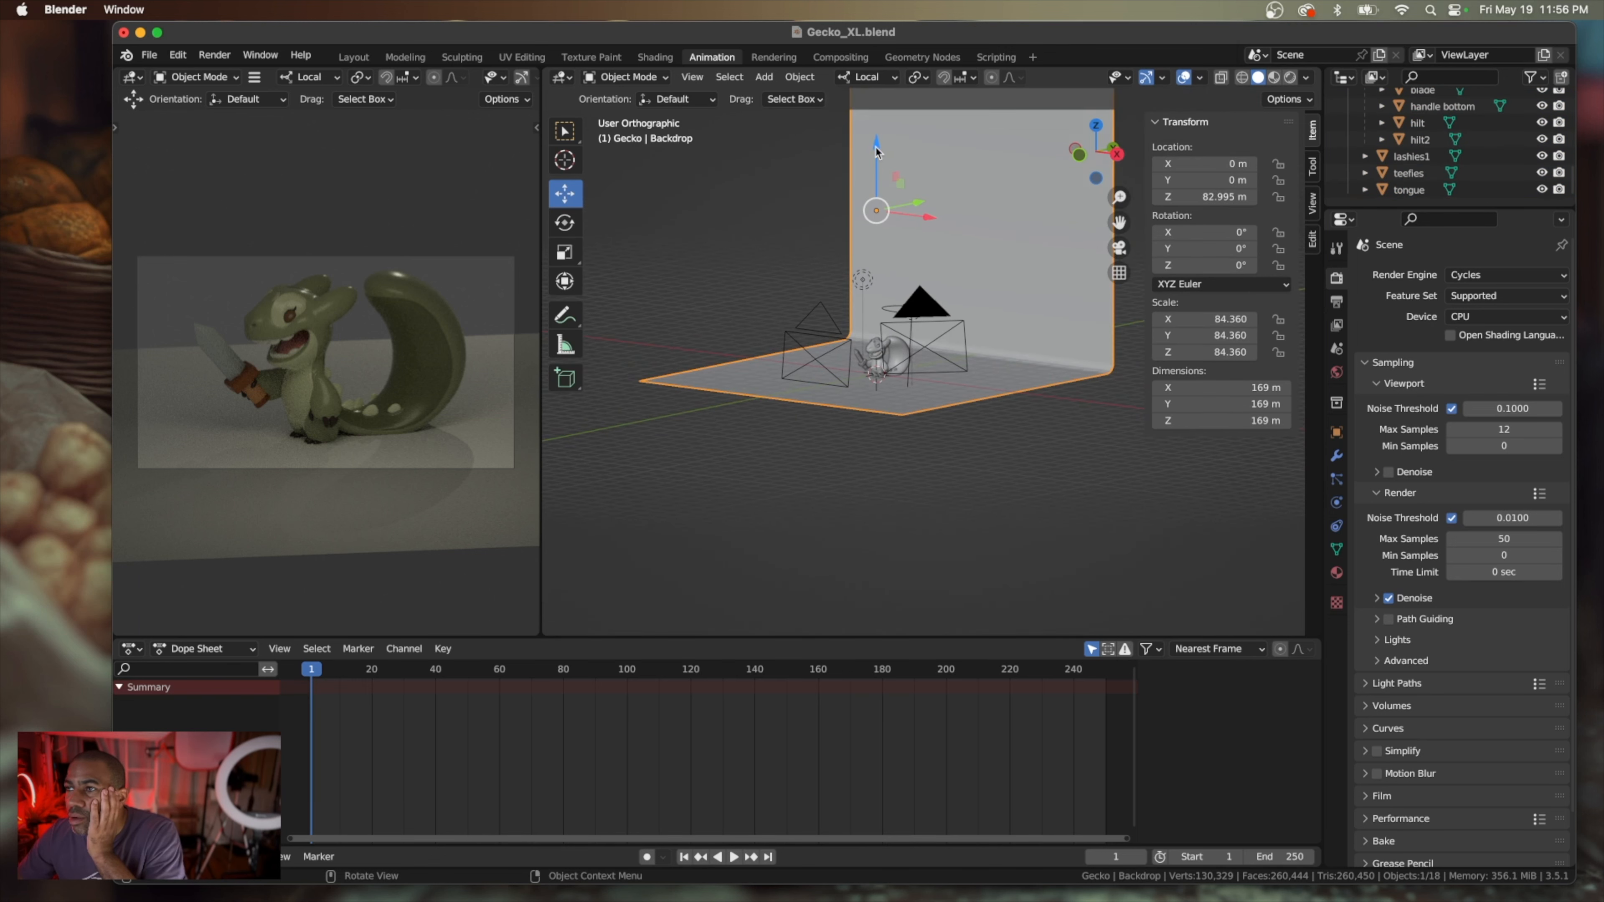
left_click_drag(875, 149, 876, 153)
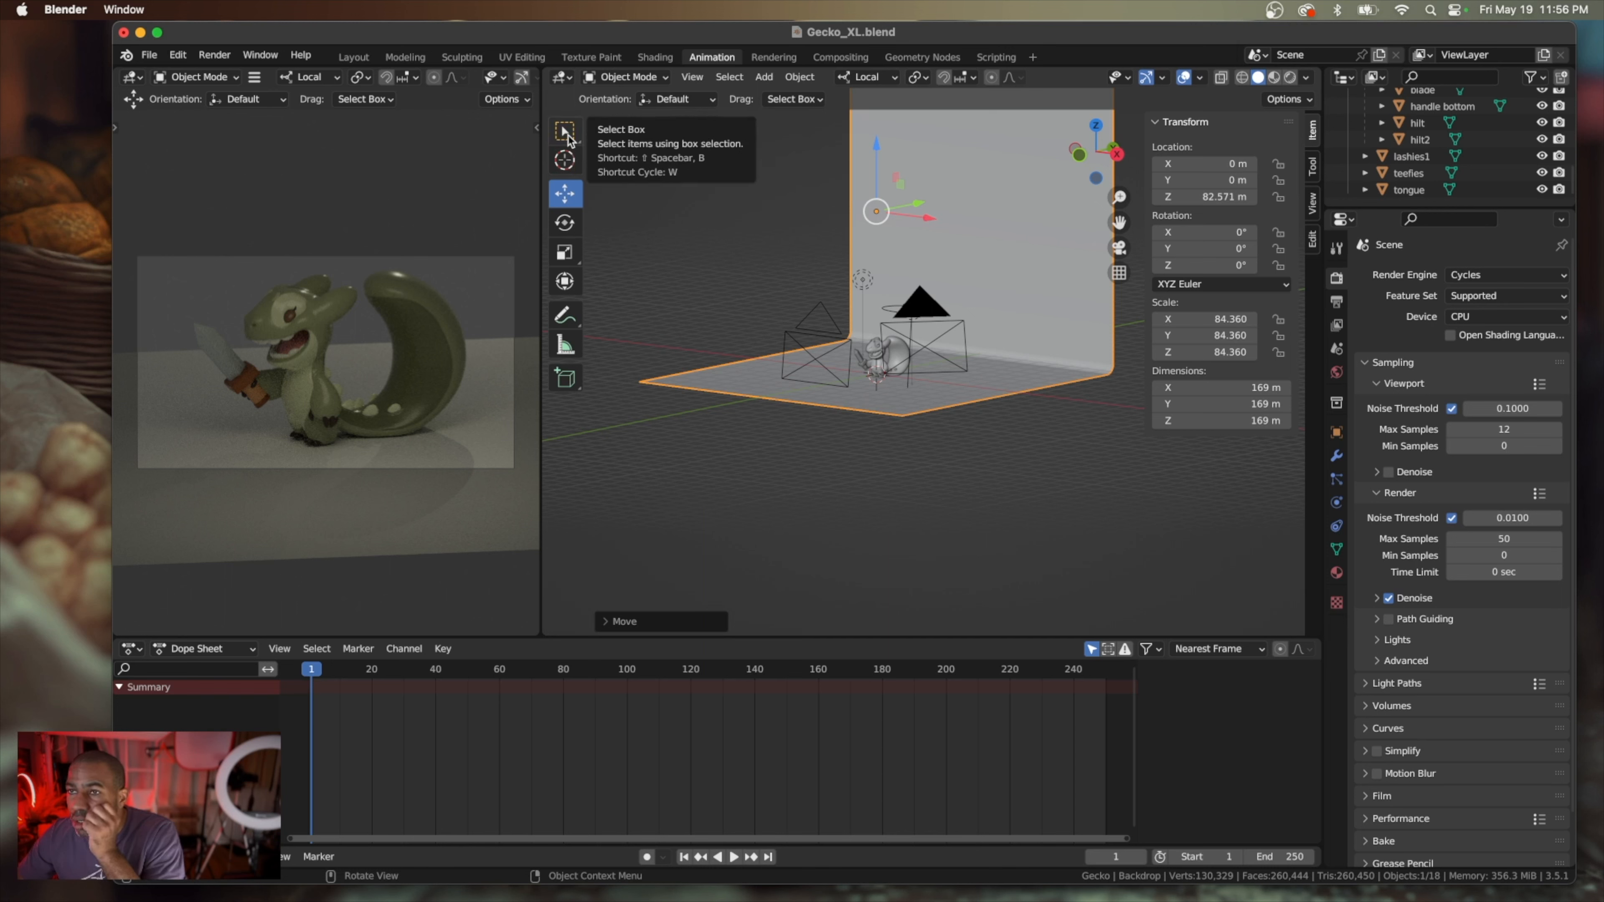
right_click(886, 213)
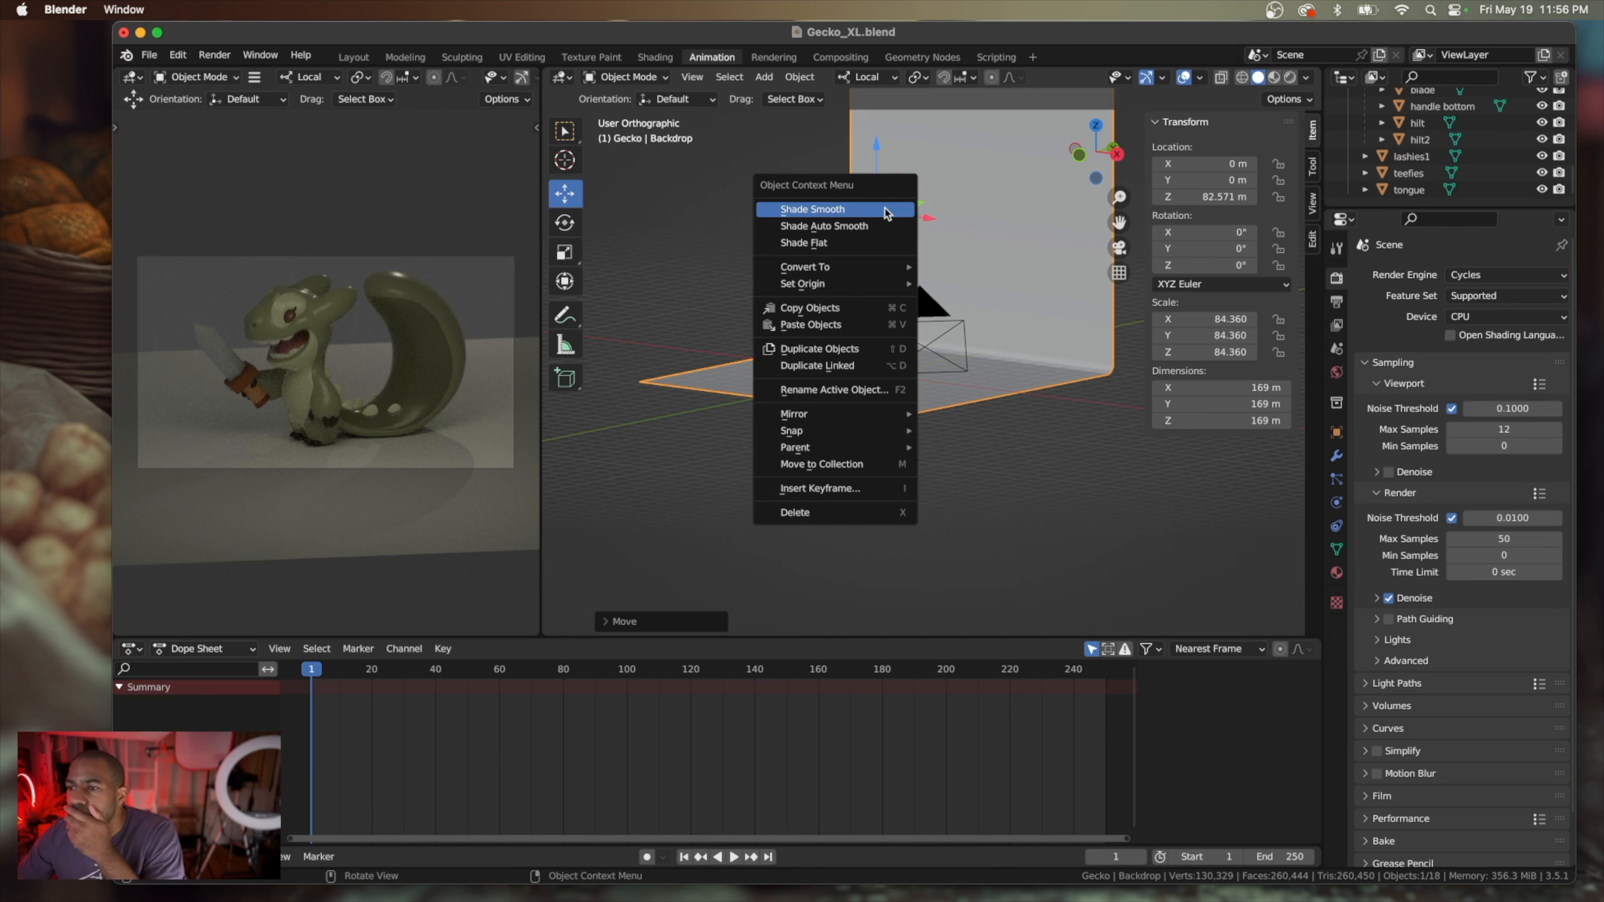
left_click(884, 209)
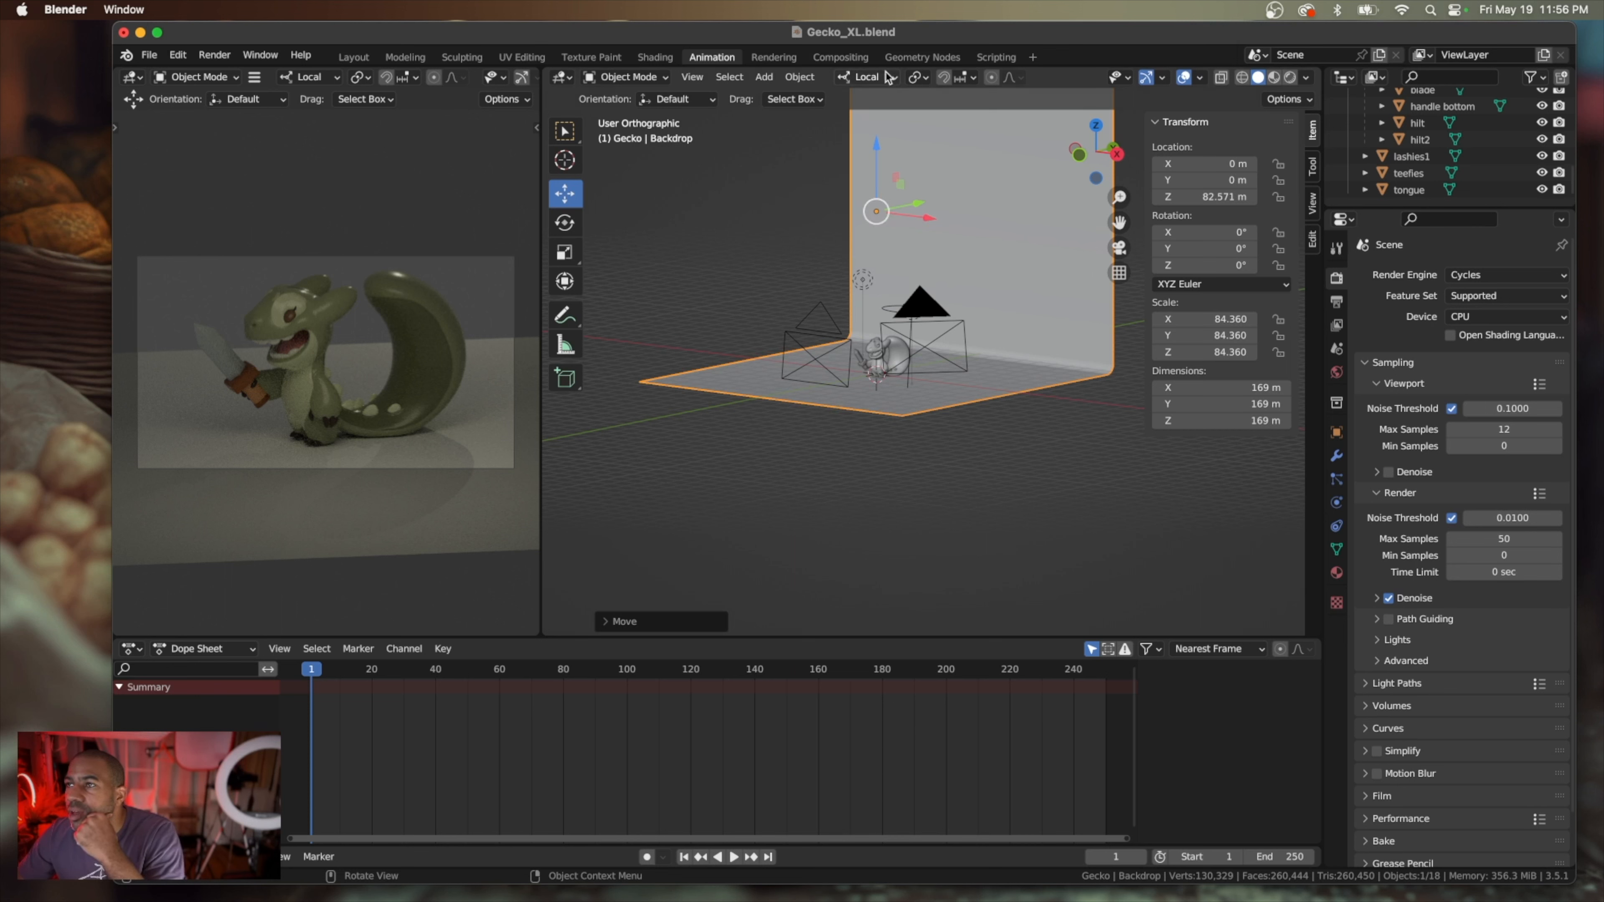
left_click(898, 78)
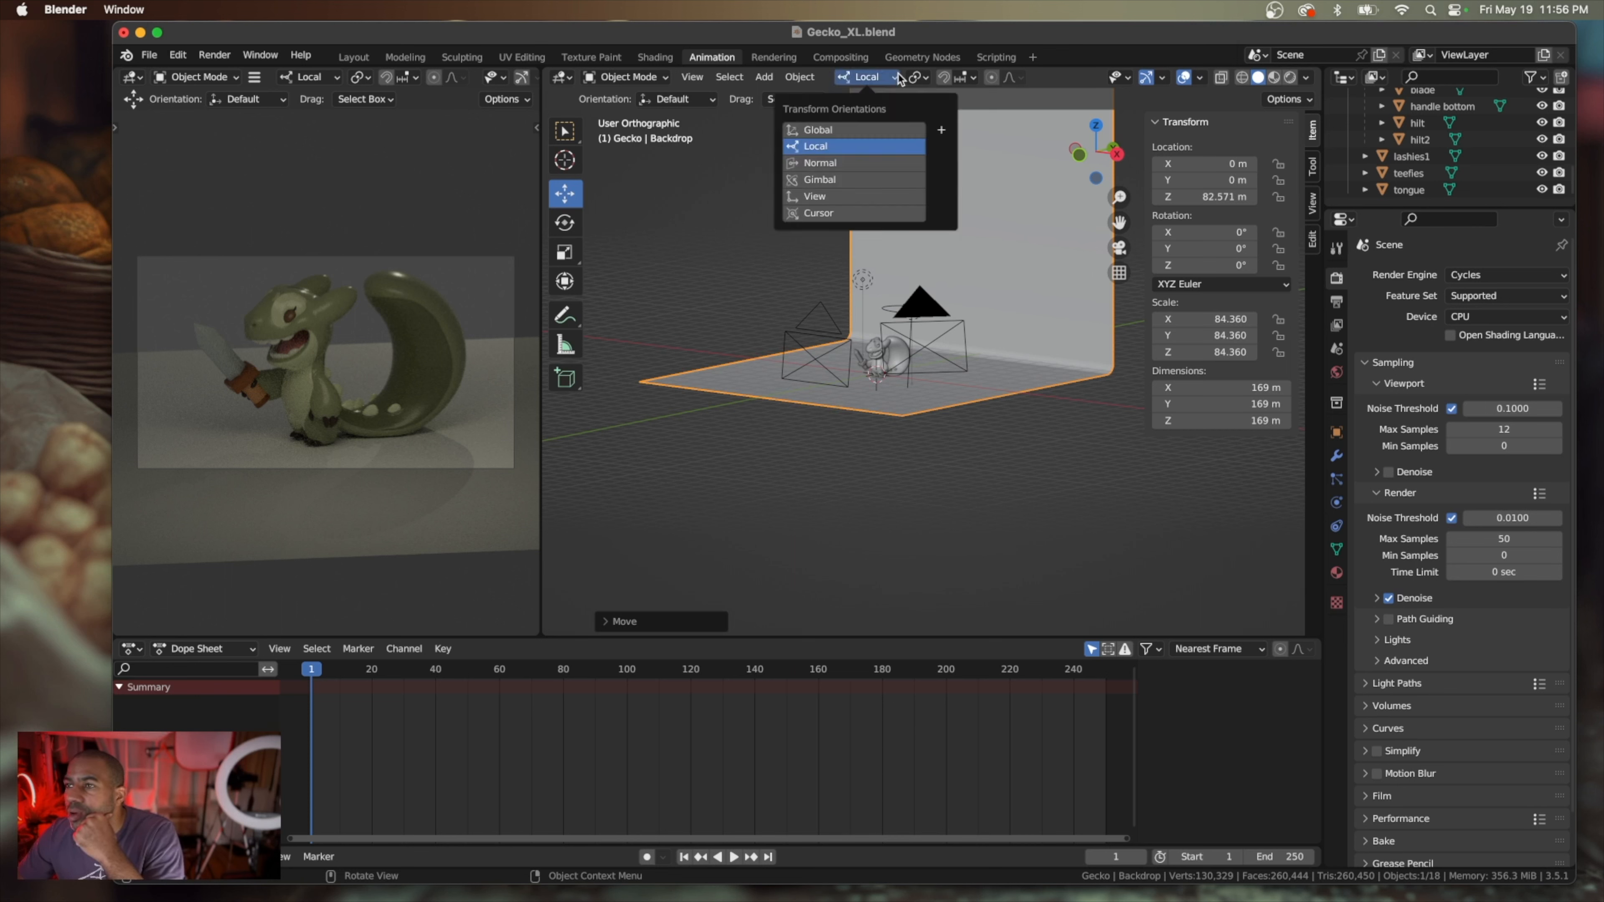
left_click(898, 74)
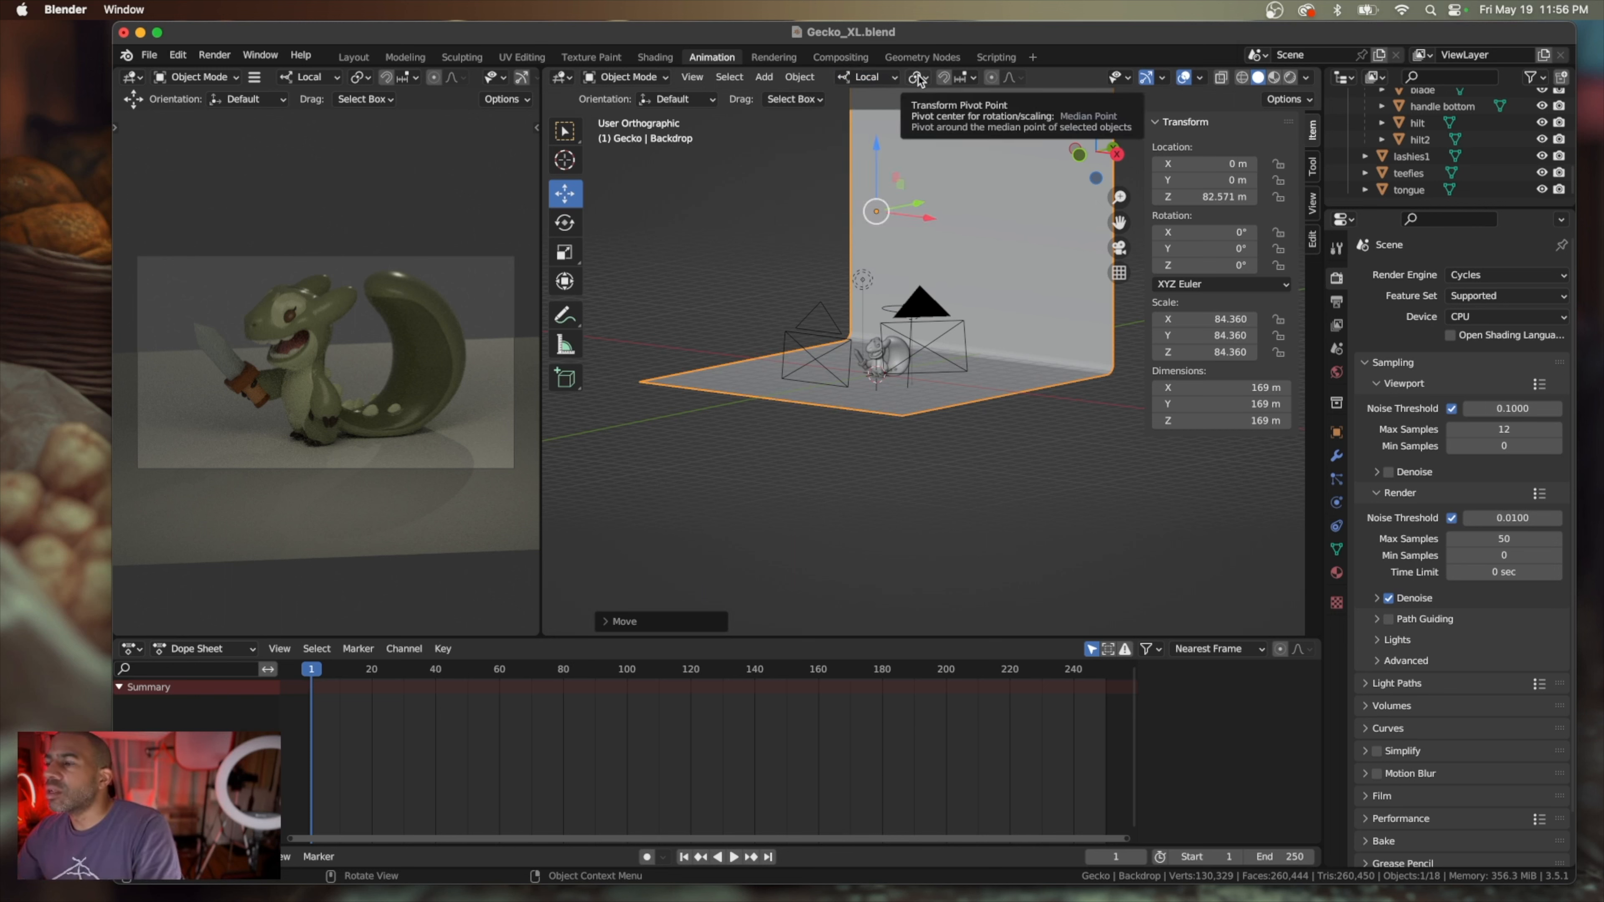
left_click(920, 79)
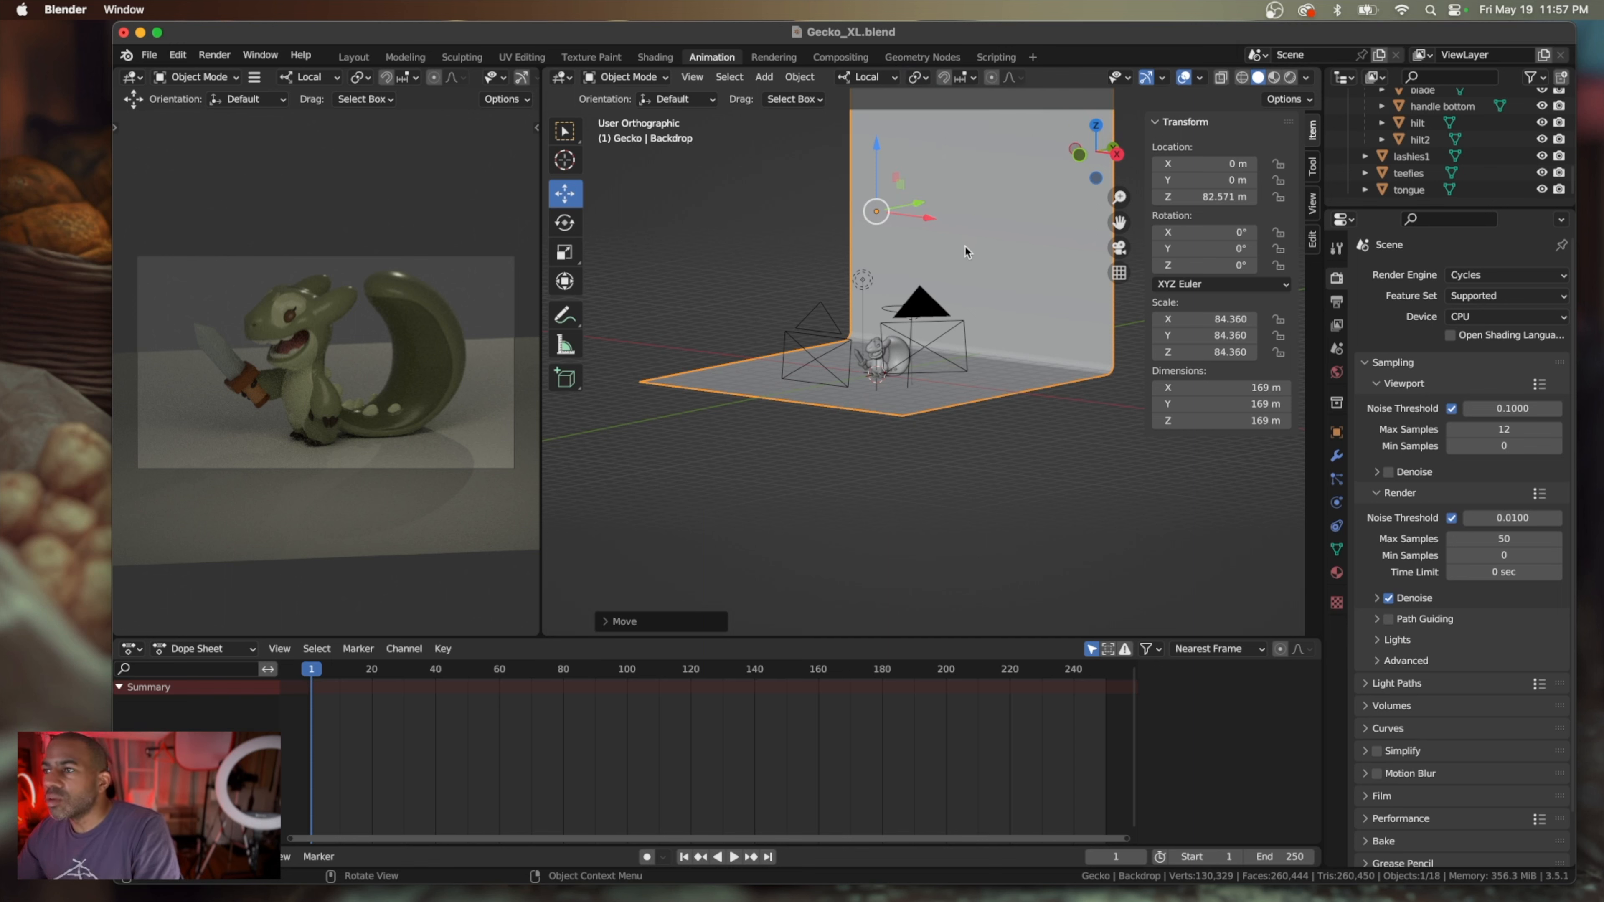
key("Tab")
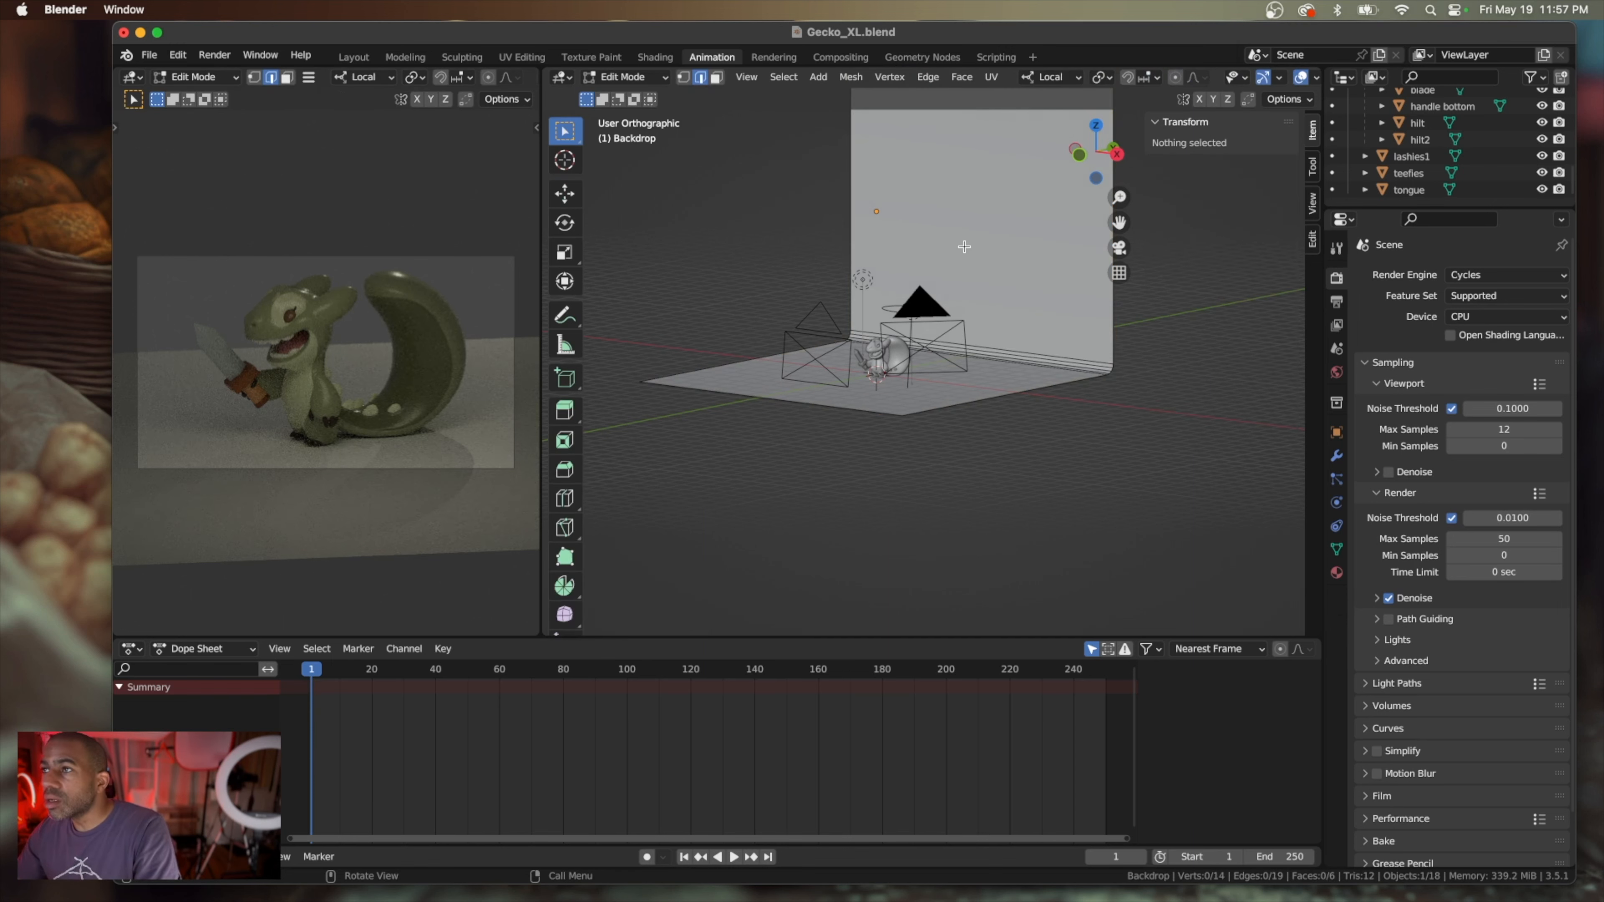
left_click(1112, 77)
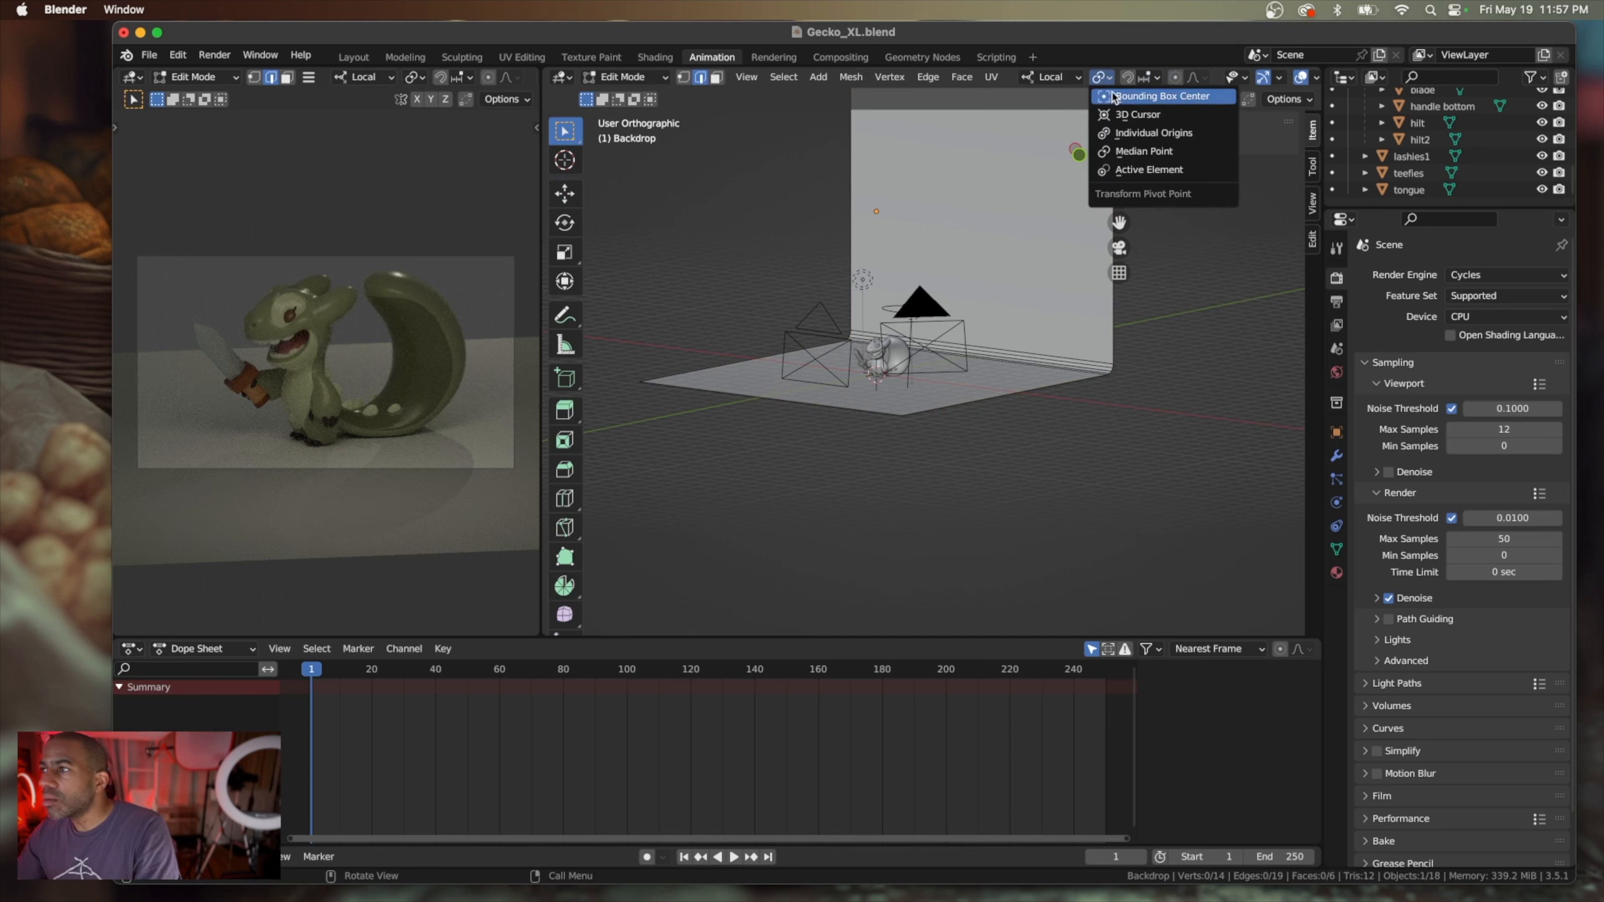
key("Tab")
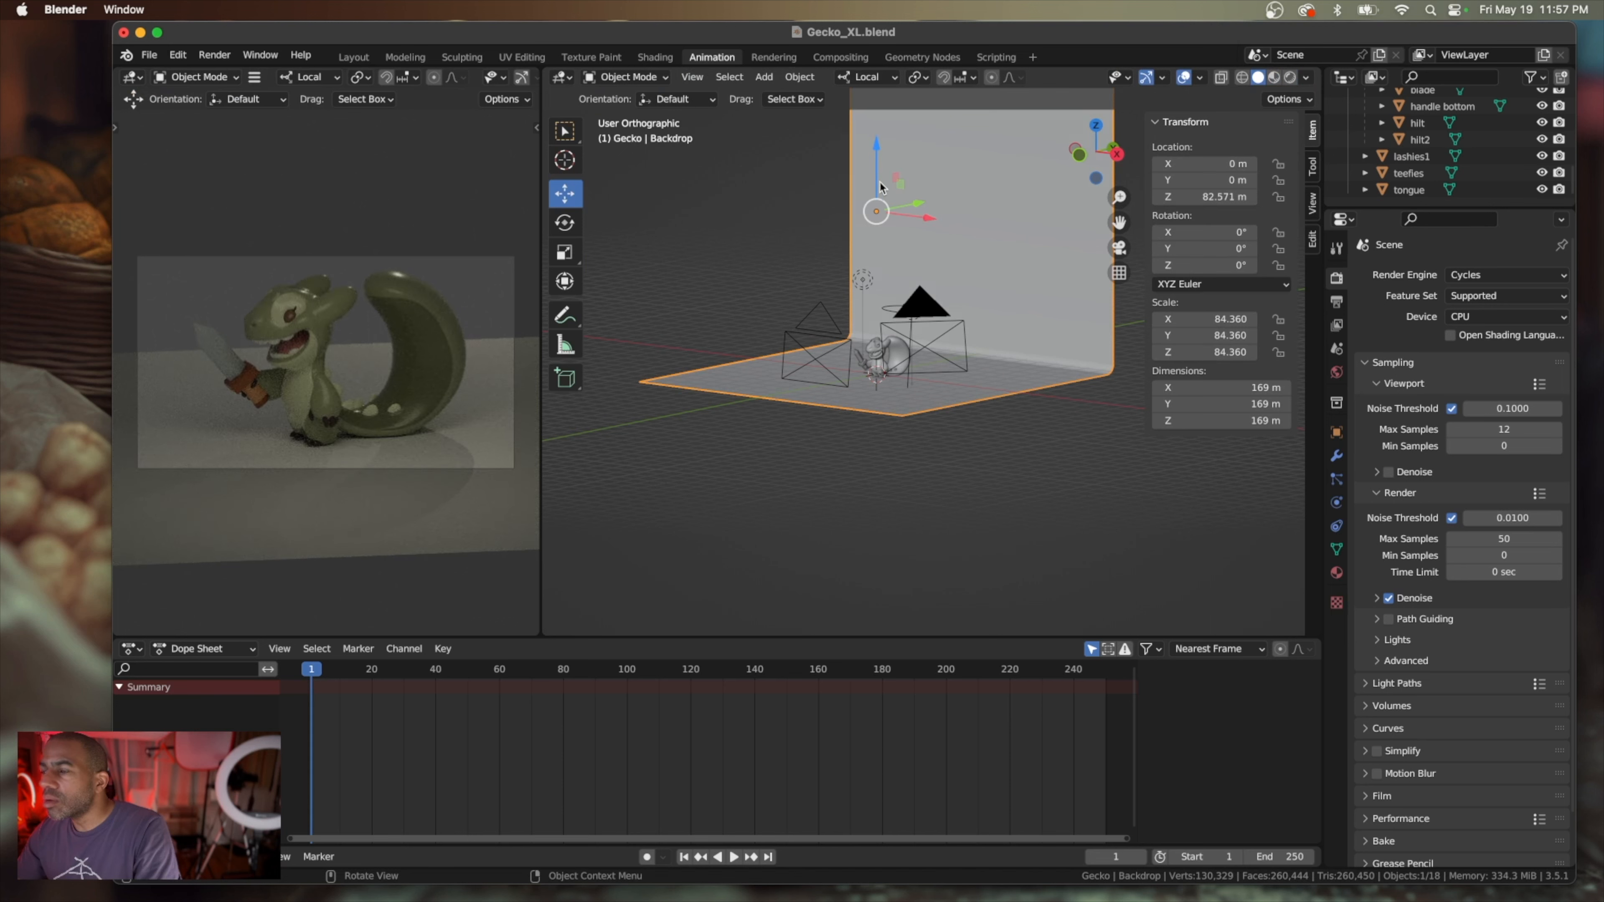
Examine up close, from floor level, above and below, how the gecko's feet and tail rest on the lowered backdrop floor
scroll(876, 210, "up", 7)
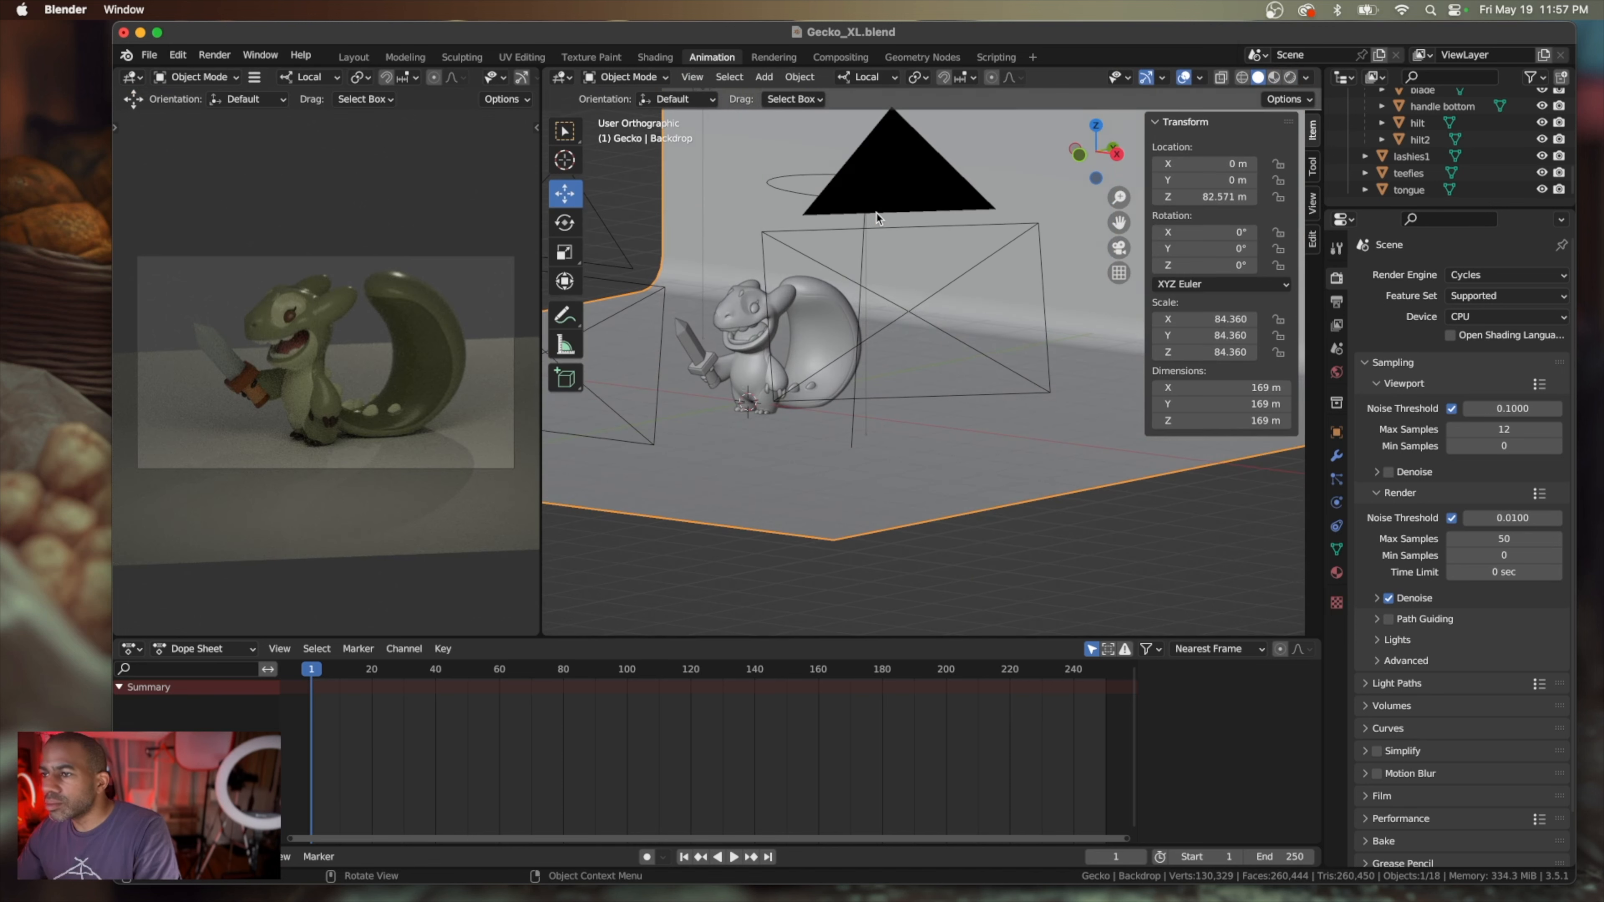
scroll(875, 217, "up", 4)
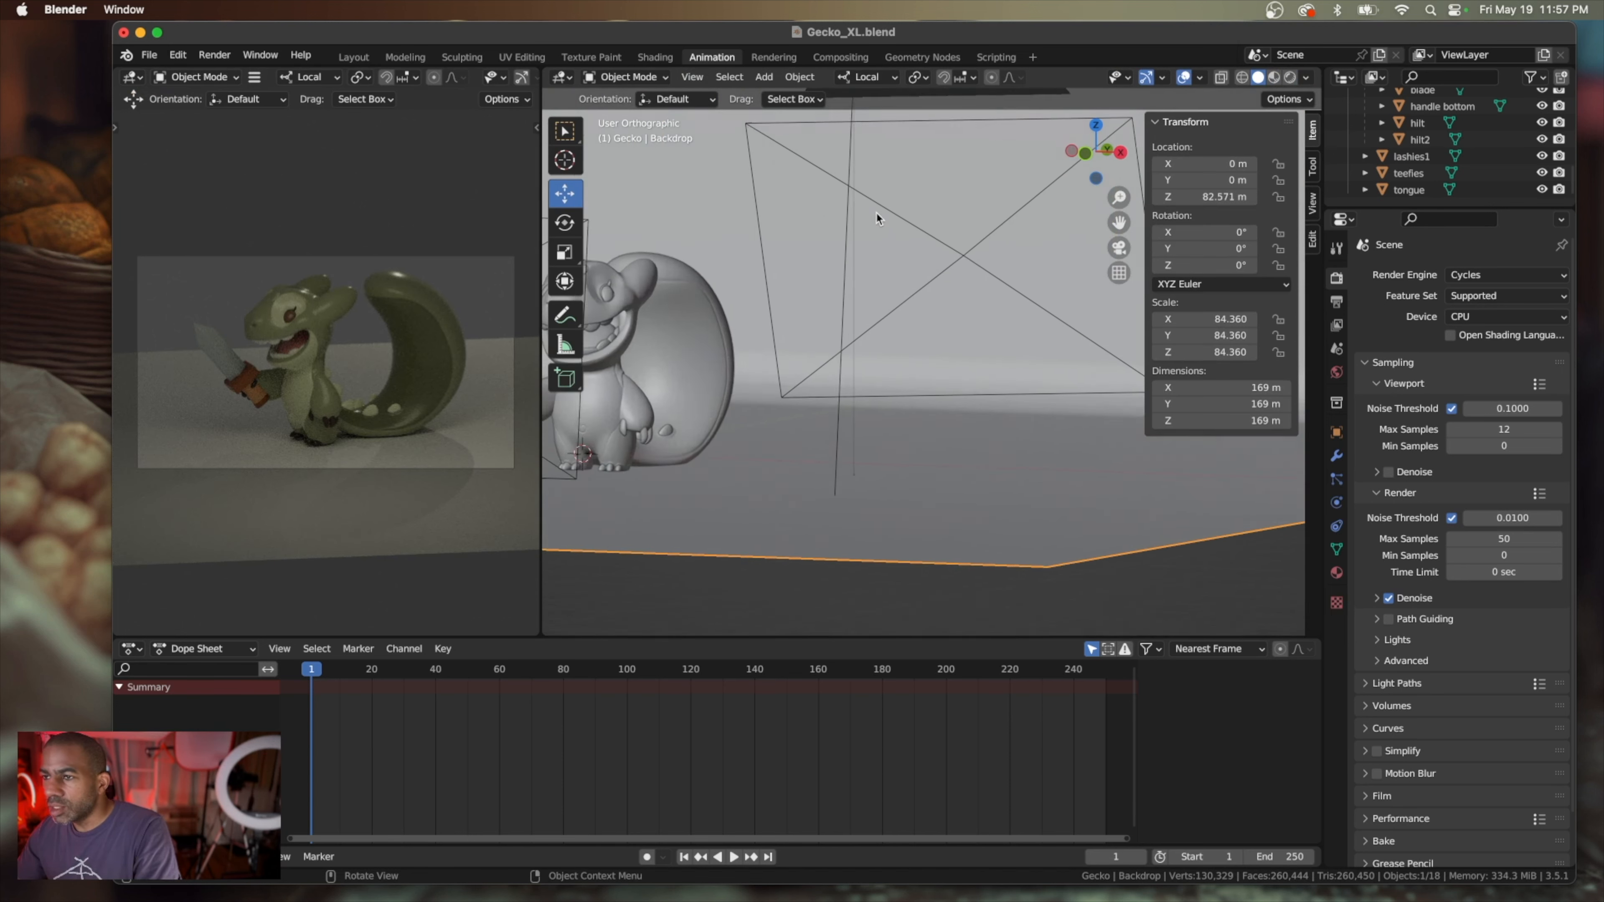
scroll(876, 213, "up", 3)
scroll(875, 214, "left", 6, "shift")
scroll(876, 217, "left", 5, "shift")
scroll(876, 217, "right", 6)
scroll(876, 217, "up", 2)
scroll(876, 217, "down", 2)
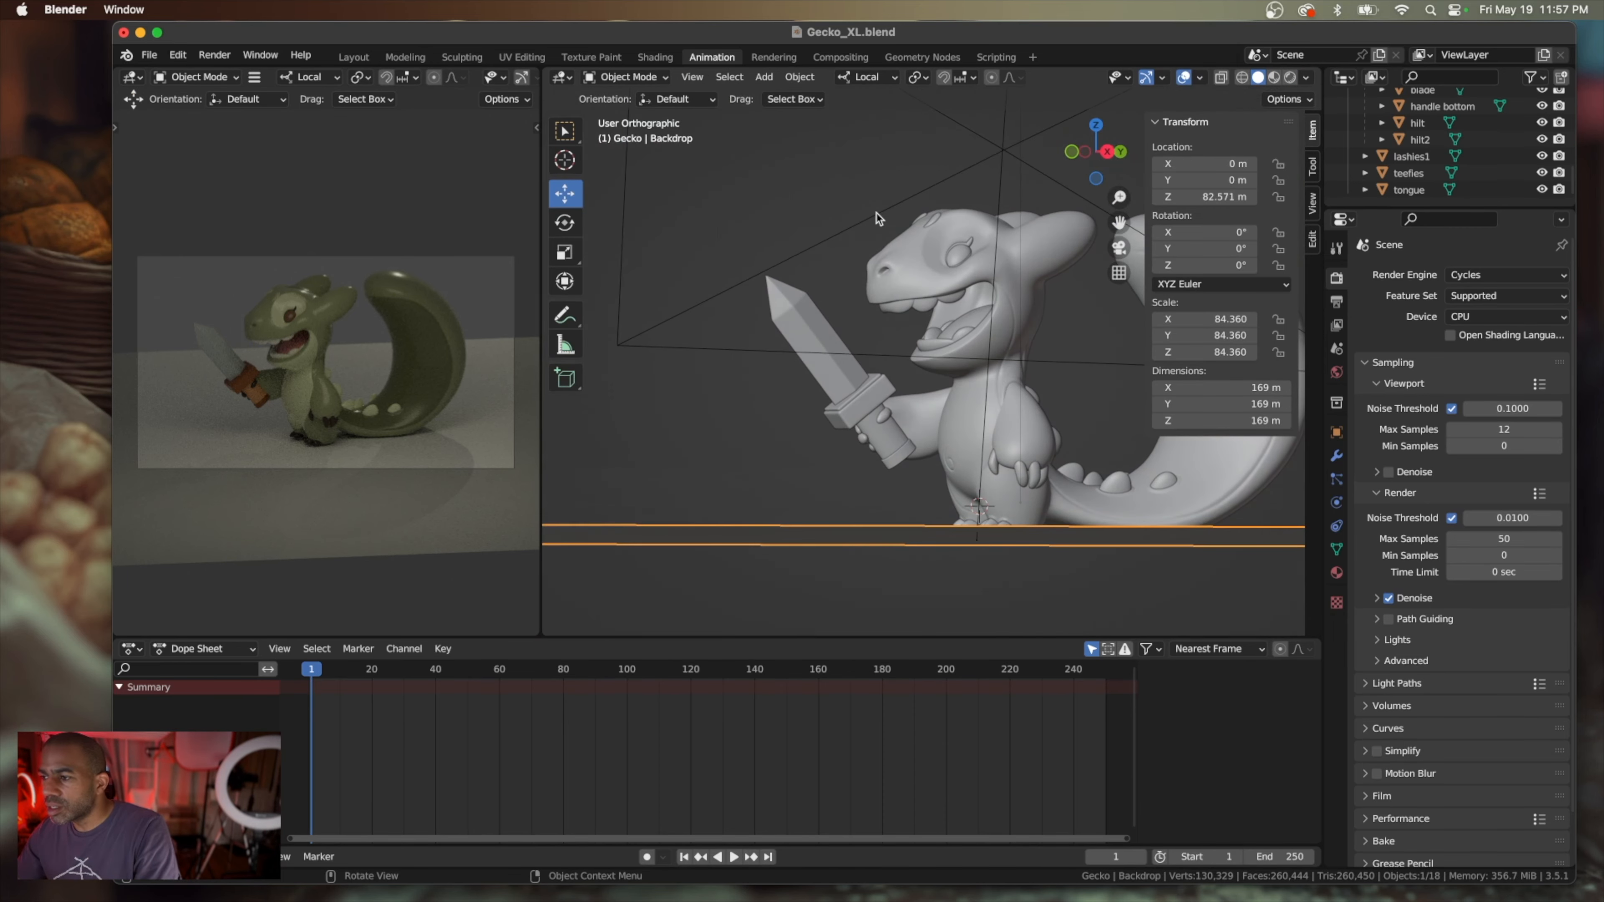
scroll(876, 213, "up", 4)
scroll(876, 213, "down", 3)
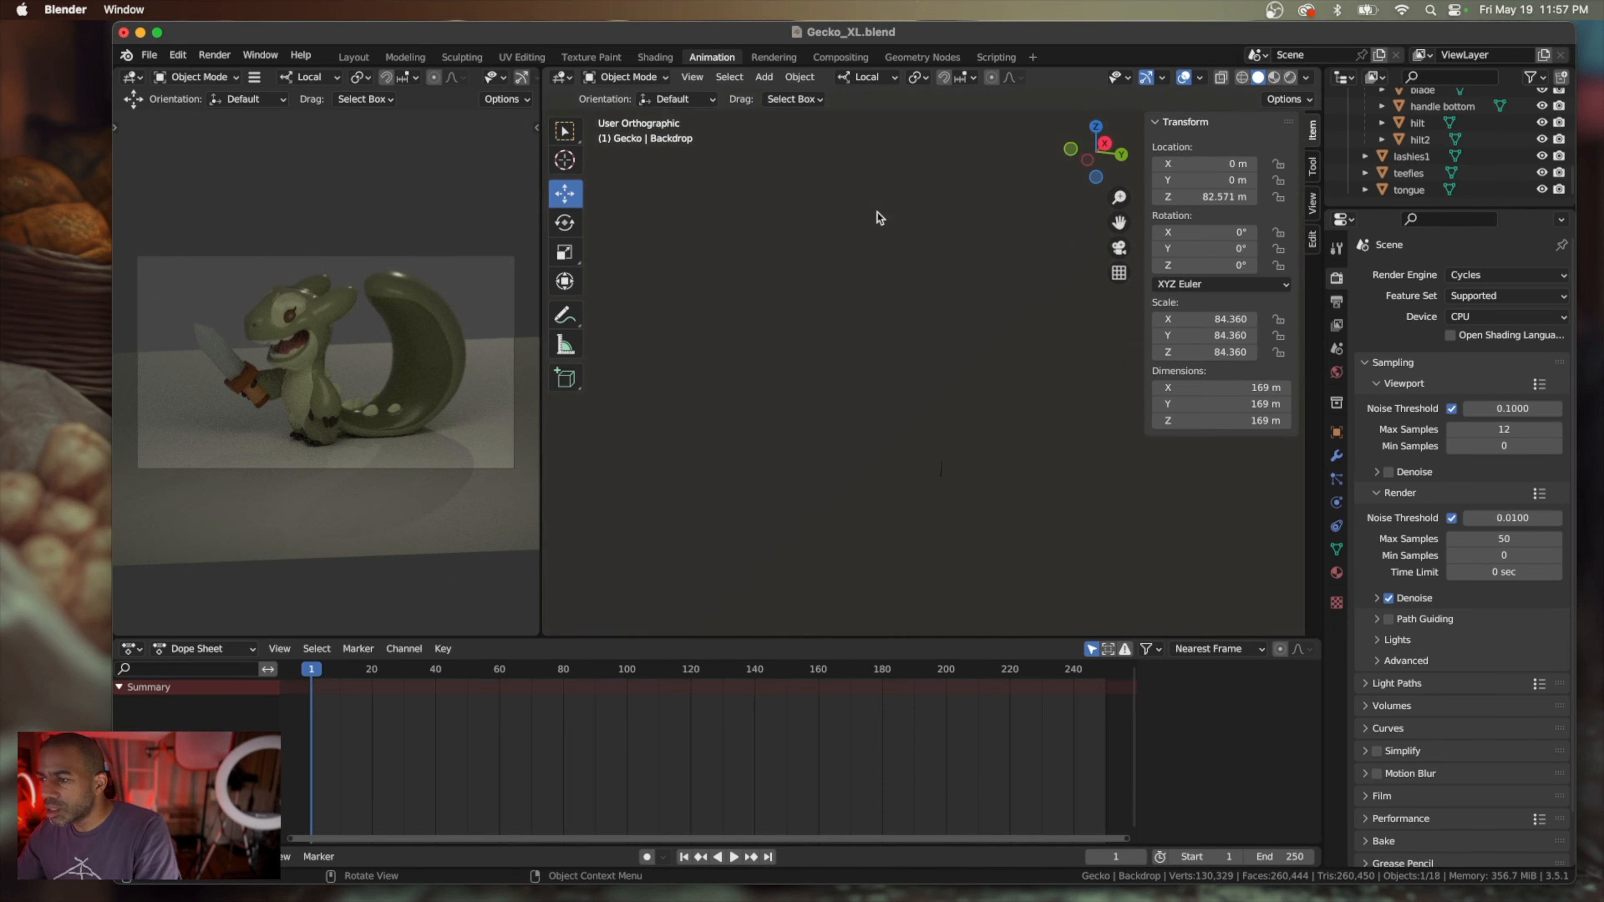
scroll(877, 212, "up", 4)
scroll(877, 212, "down", 5, "shift")
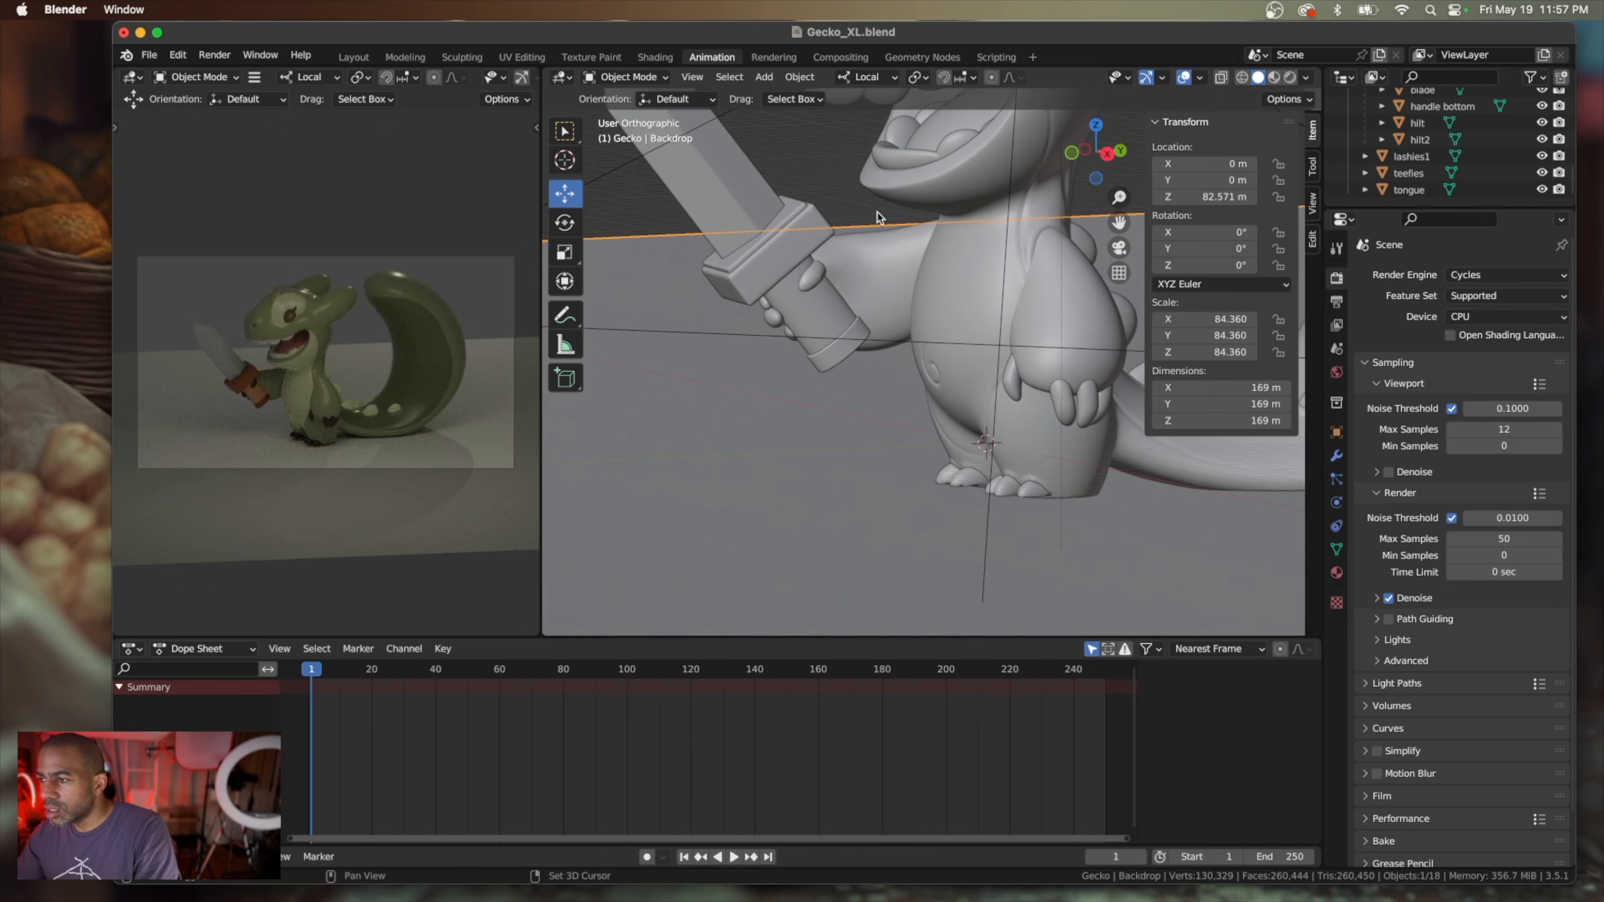
scroll(877, 214, "down", 3, "shift")
scroll(878, 213, "down", 5)
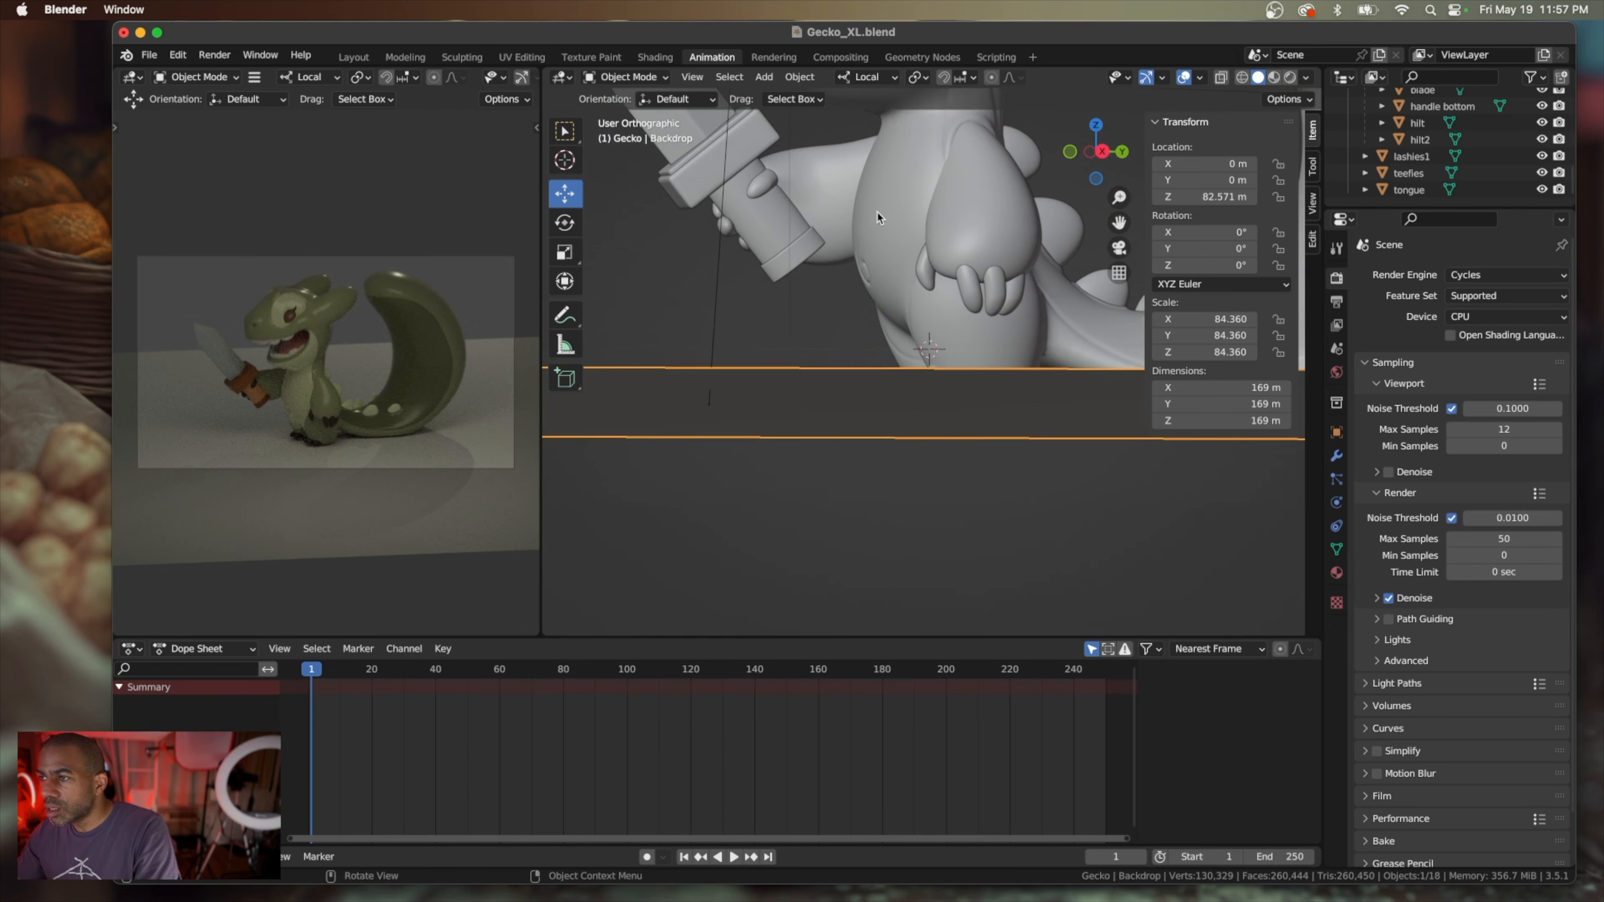
Raise the backdrop along Z to 82.991 m so its floor meets the gecko's feet
scroll(878, 212, "up", 2)
scroll(877, 212, "right", 2)
scroll(877, 212, "down", 2)
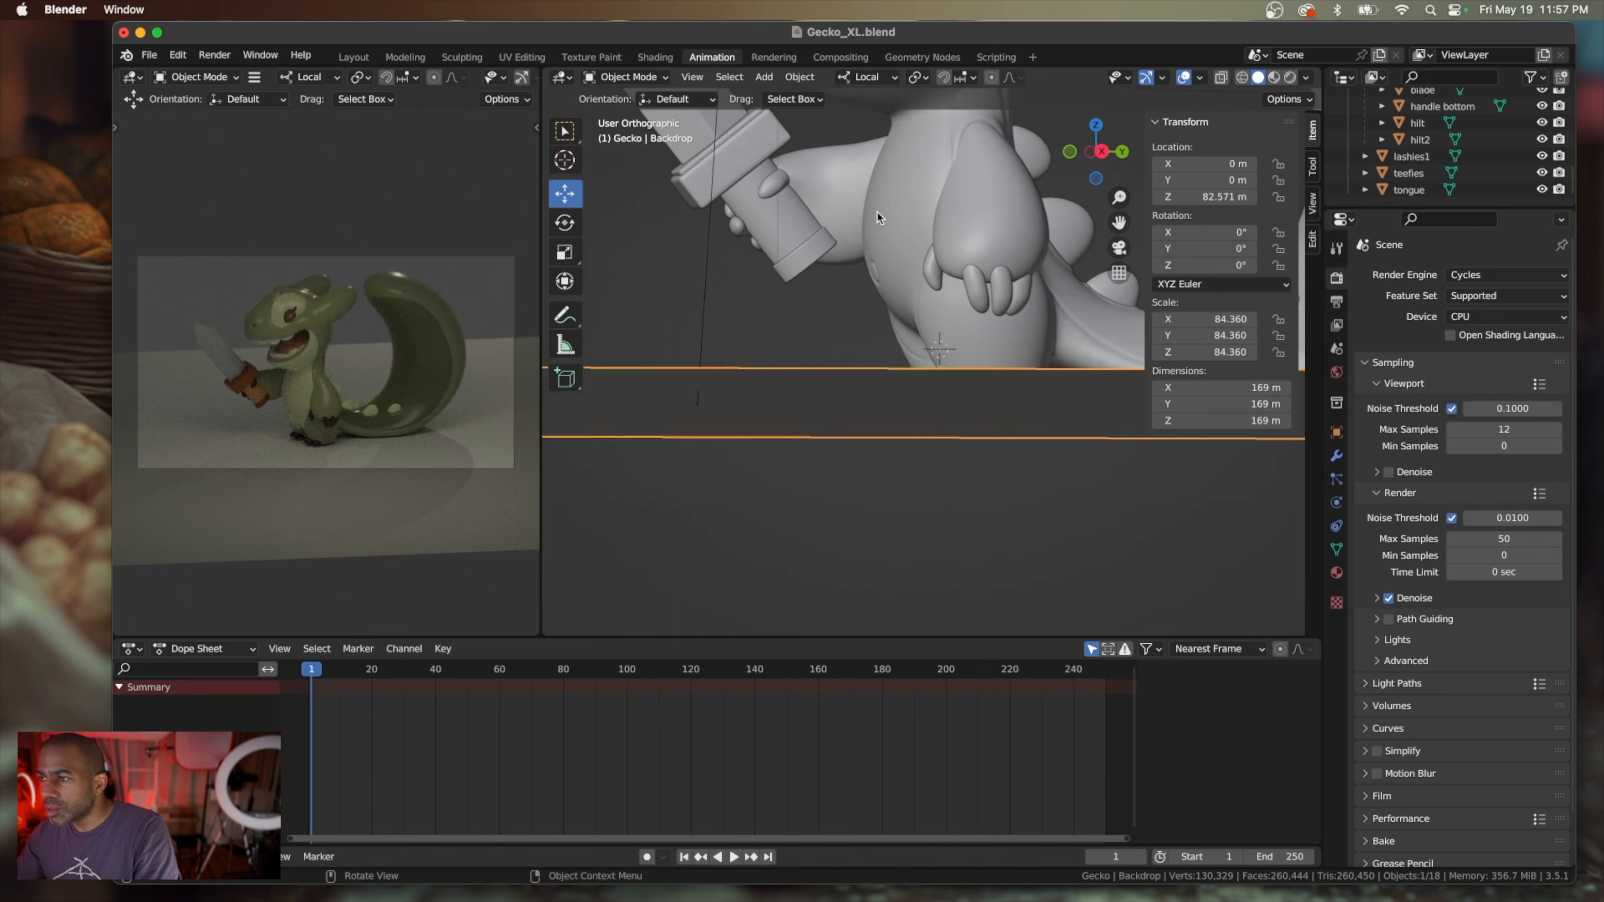
scroll(877, 214, "up", 2)
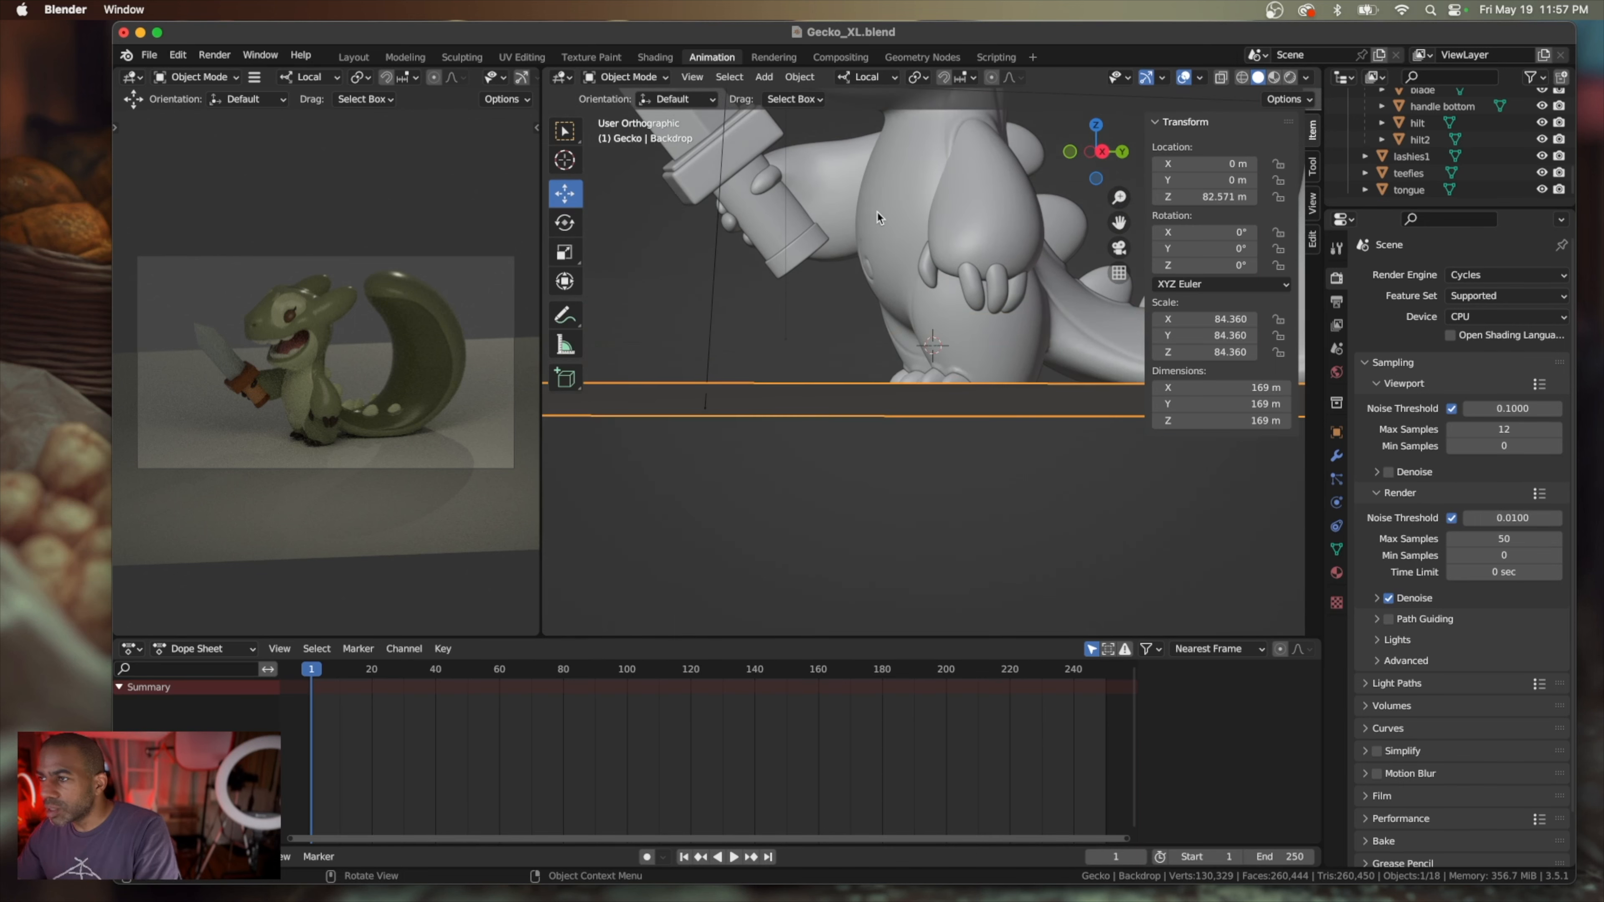
scroll(876, 211, "up", 2)
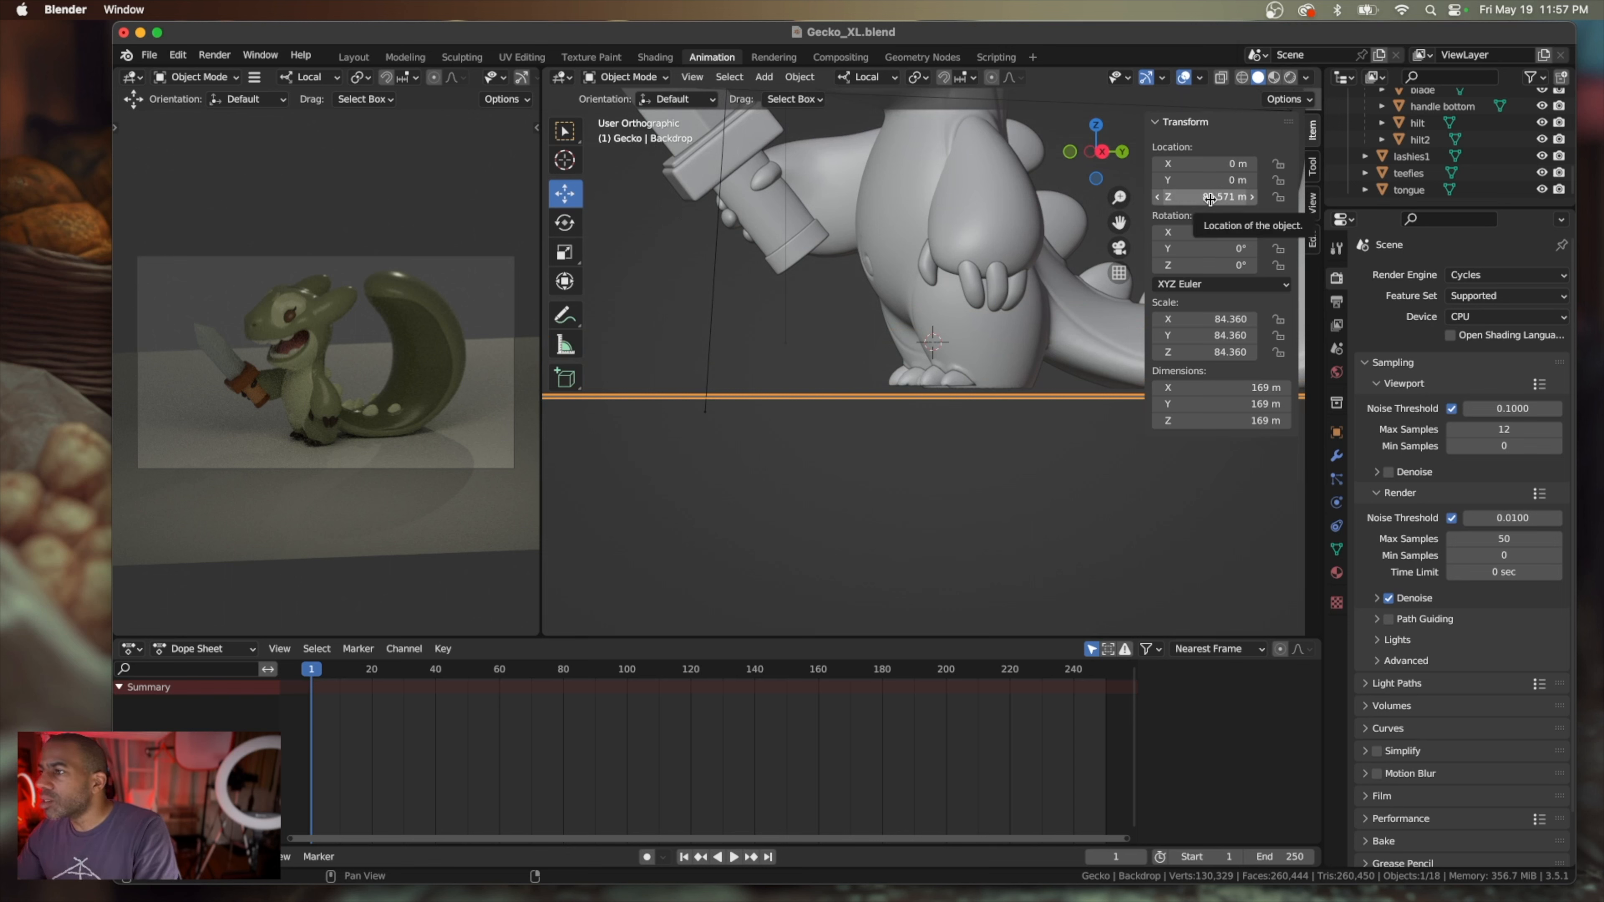
left_click_drag(1210, 200, 1231, 200)
mouse_move(1110, 283)
middle_mouse_down()
mouse_move(1099, 308)
mouse_move(1107, 289)
middle_mouse_up()
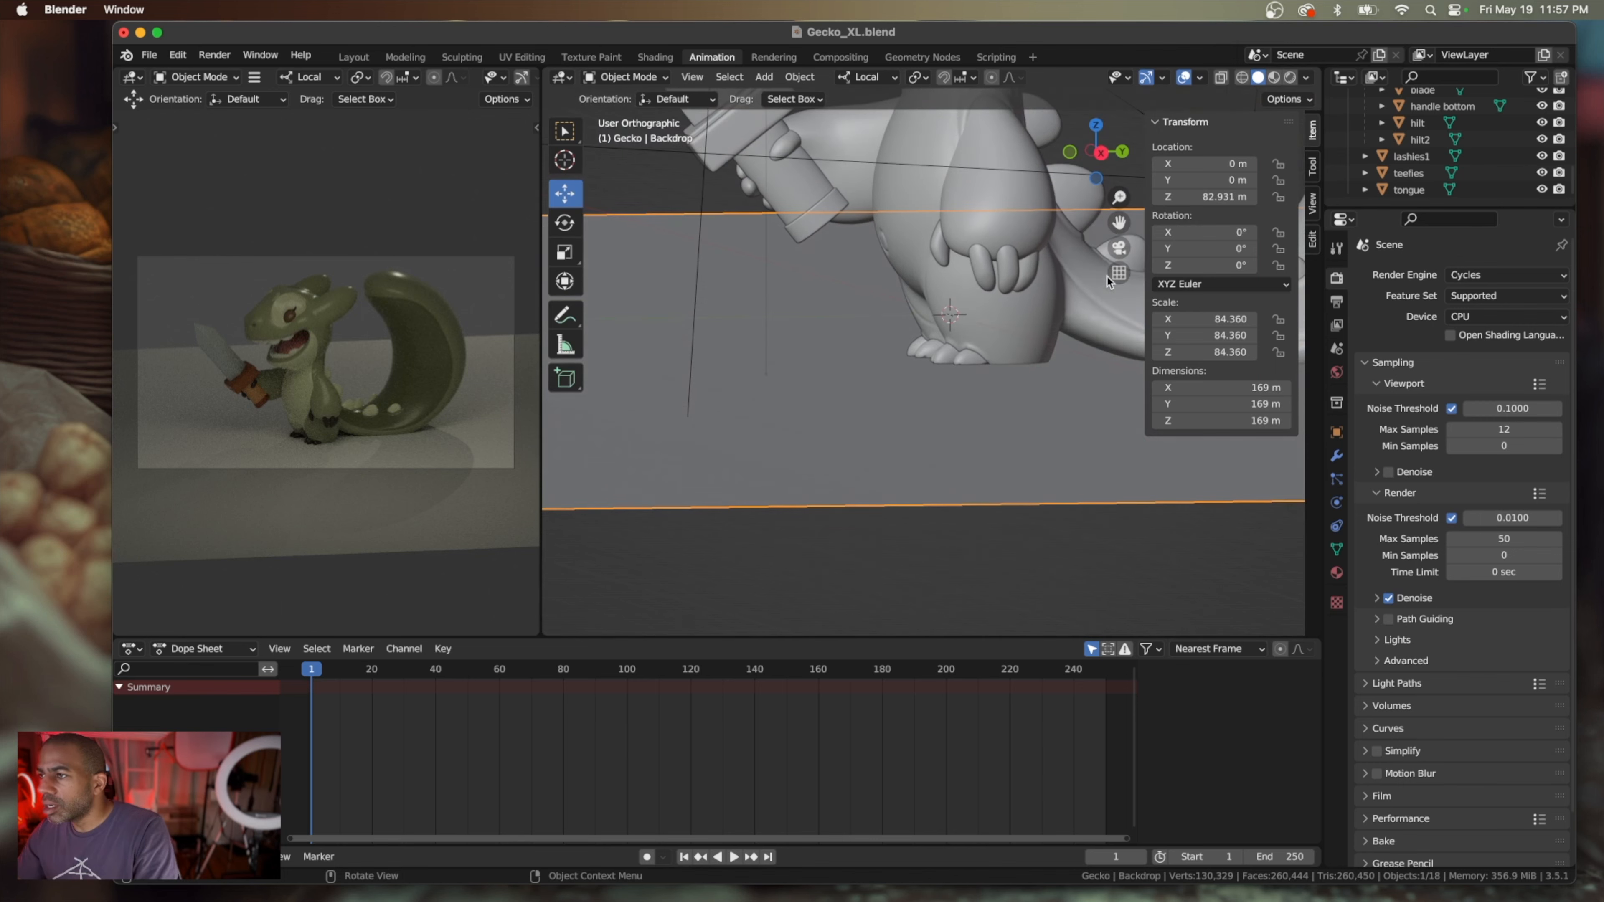
left_click_drag(1213, 197, 1221, 197)
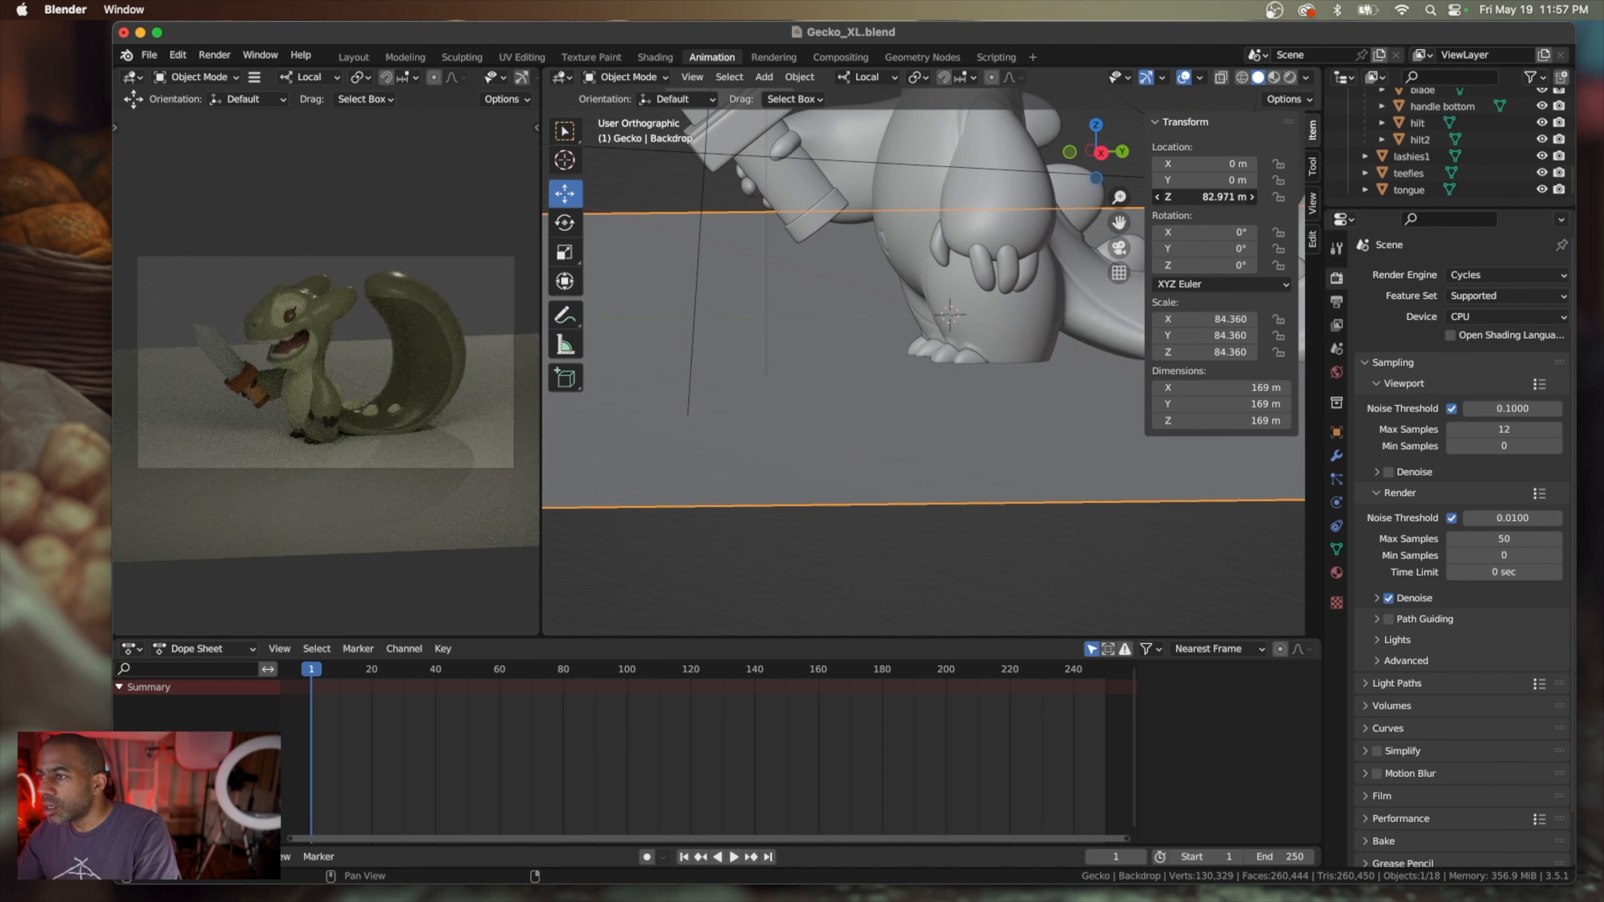
Examine from above, below and the front how the gecko's feet and tail rest on the raised backdrop floor
scroll(1107, 290, "down", 5)
scroll(1107, 291, "up", 5)
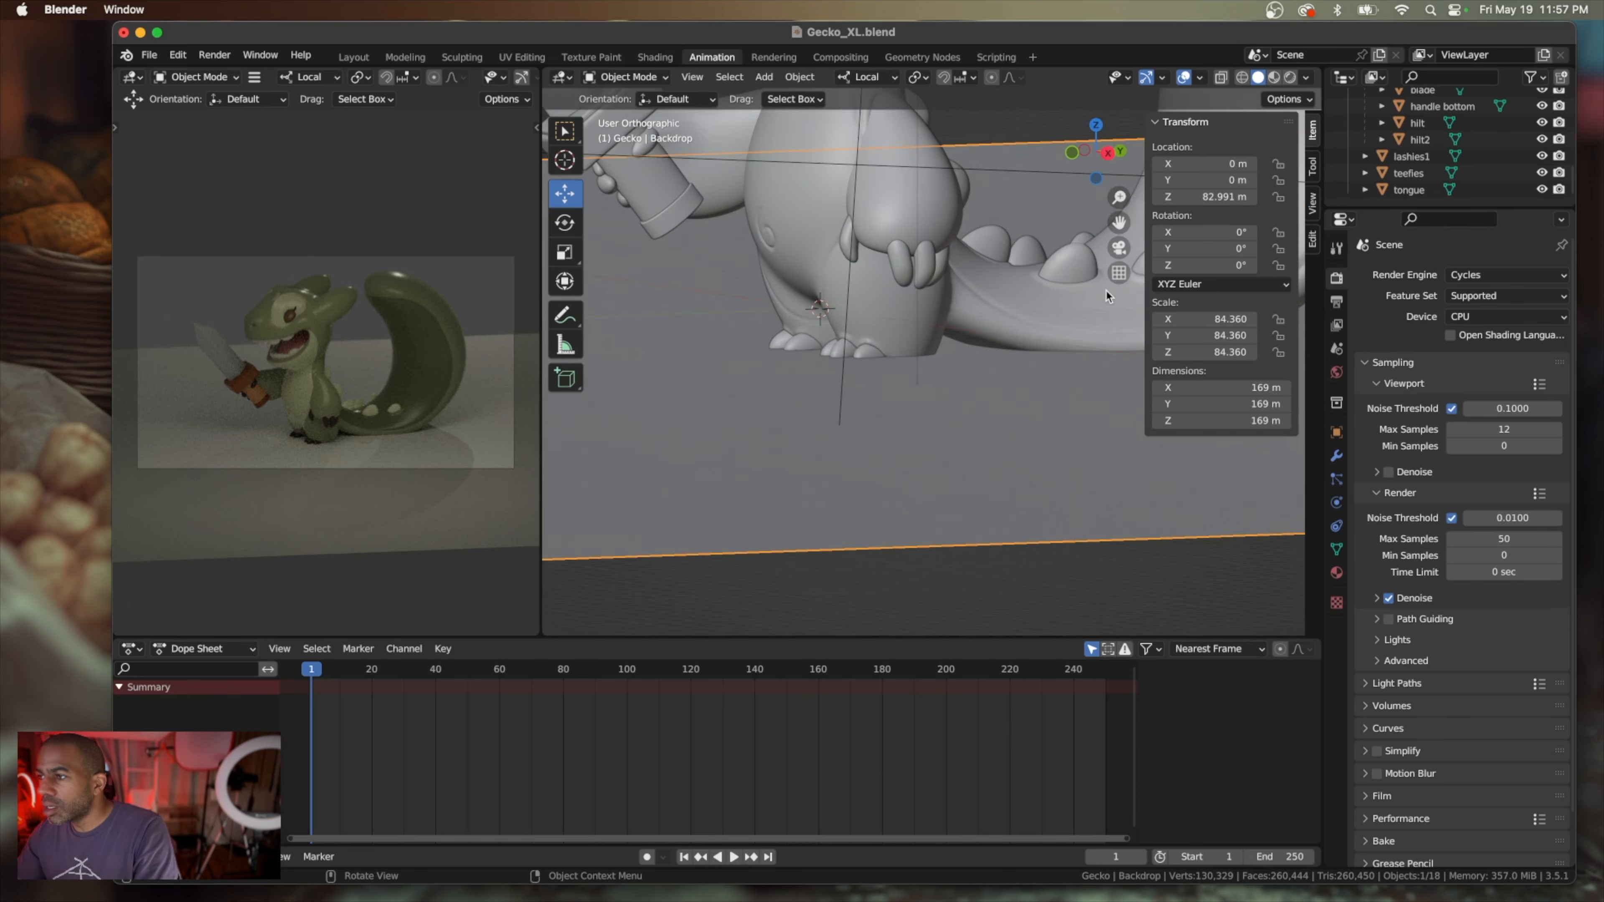
scroll(1106, 291, "left", 3)
scroll(1107, 291, "down", 3)
scroll(1105, 288, "down", 10)
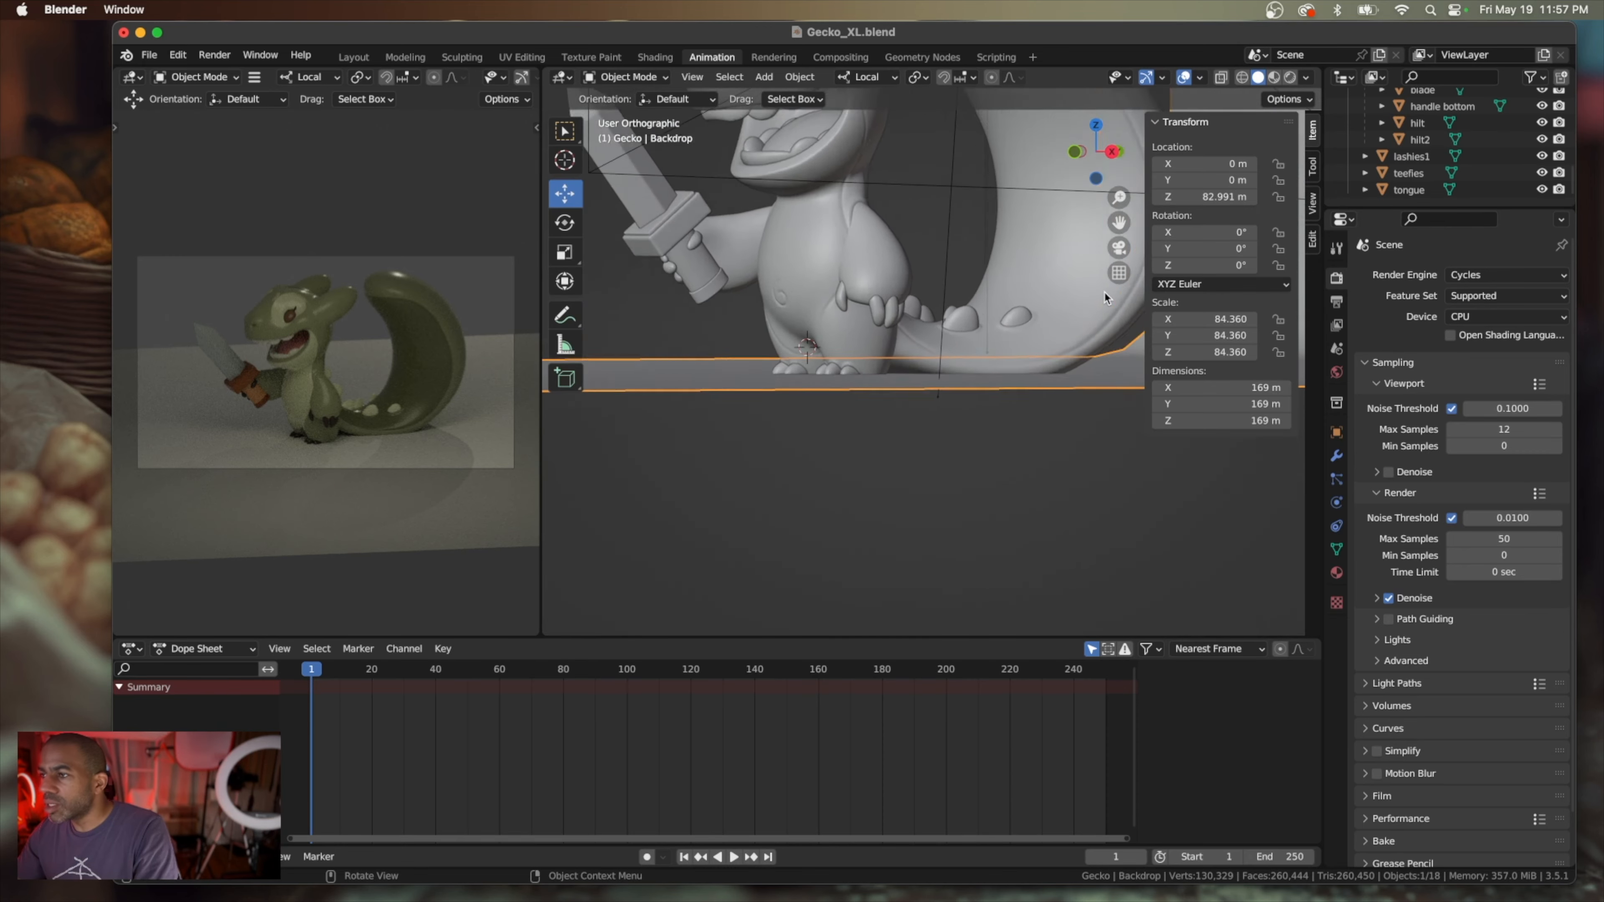
scroll(1106, 297, "up", 5)
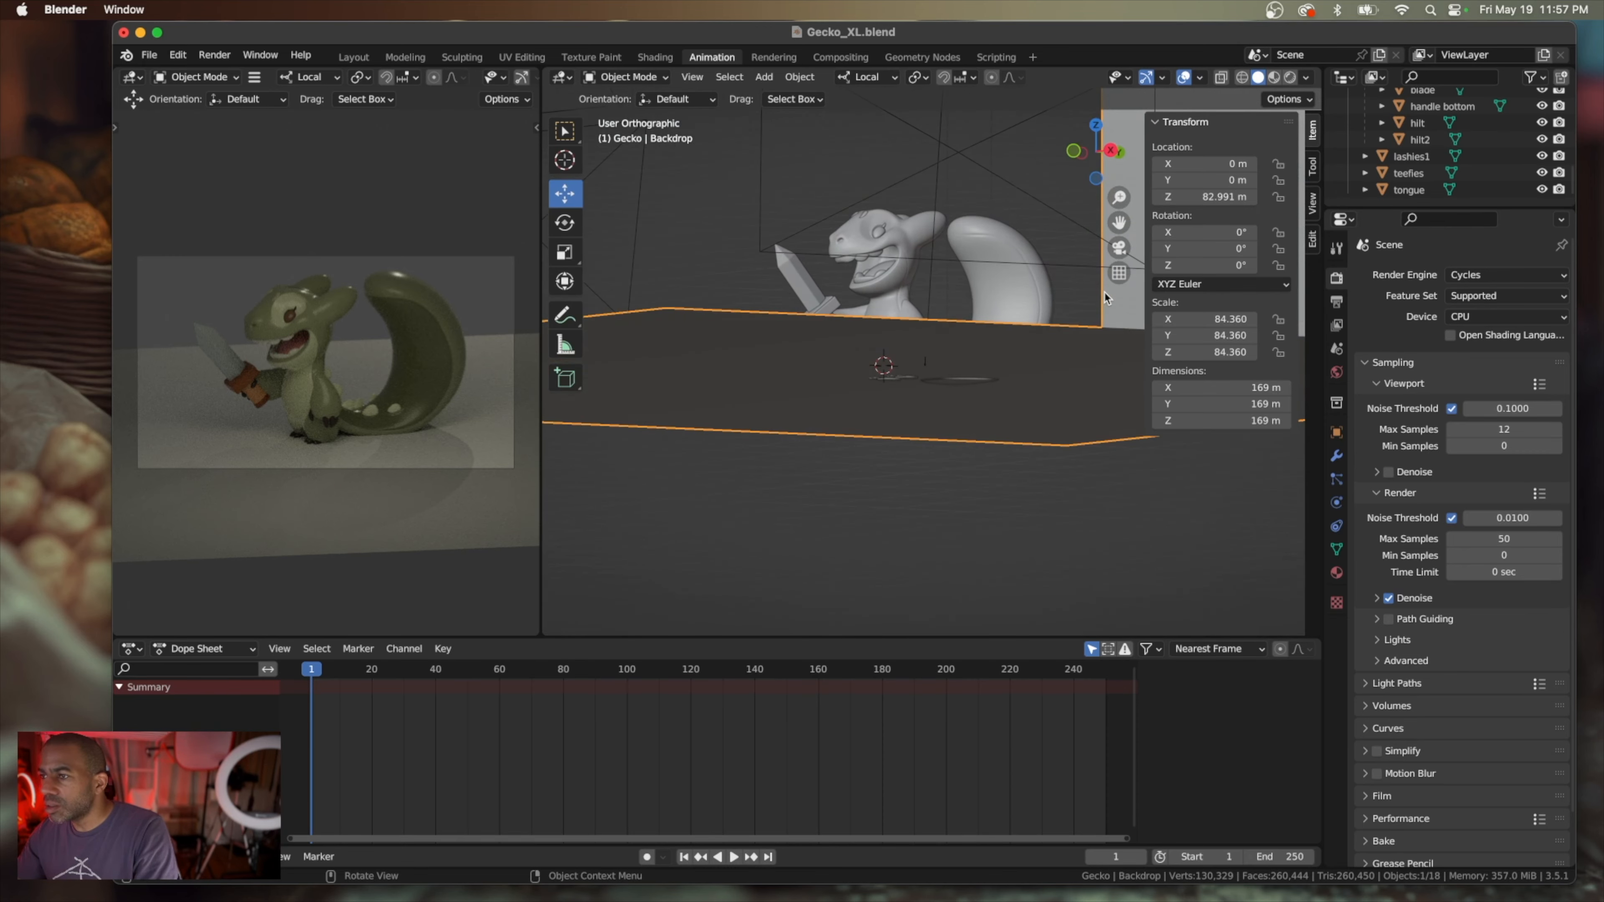
scroll(1105, 297, "down", 6)
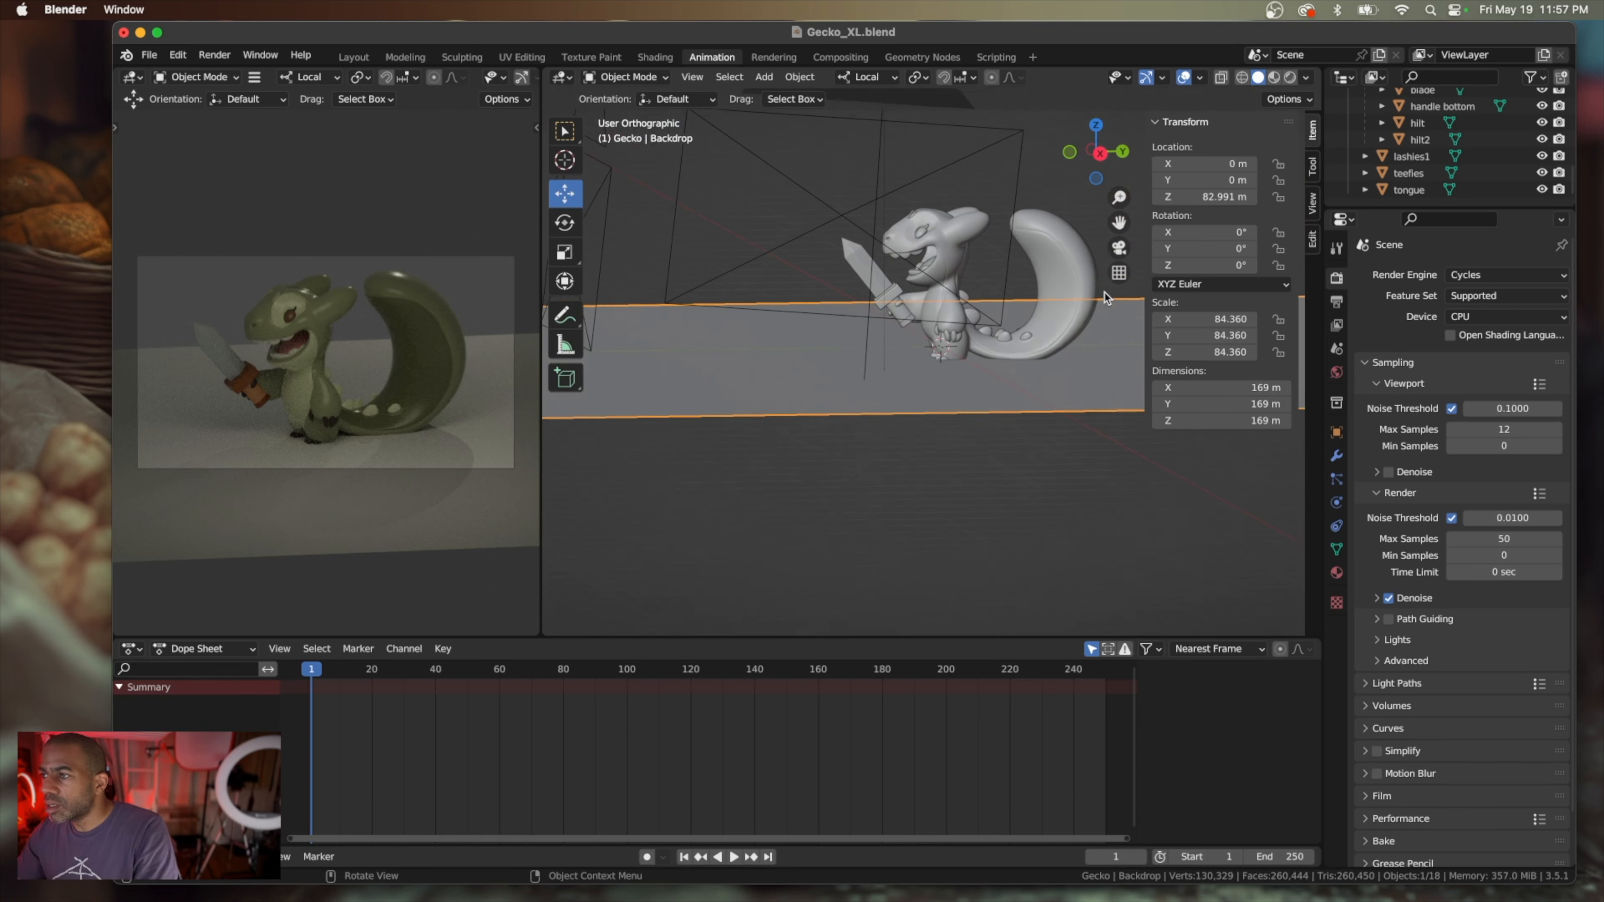
scroll(1105, 297, "left", 10)
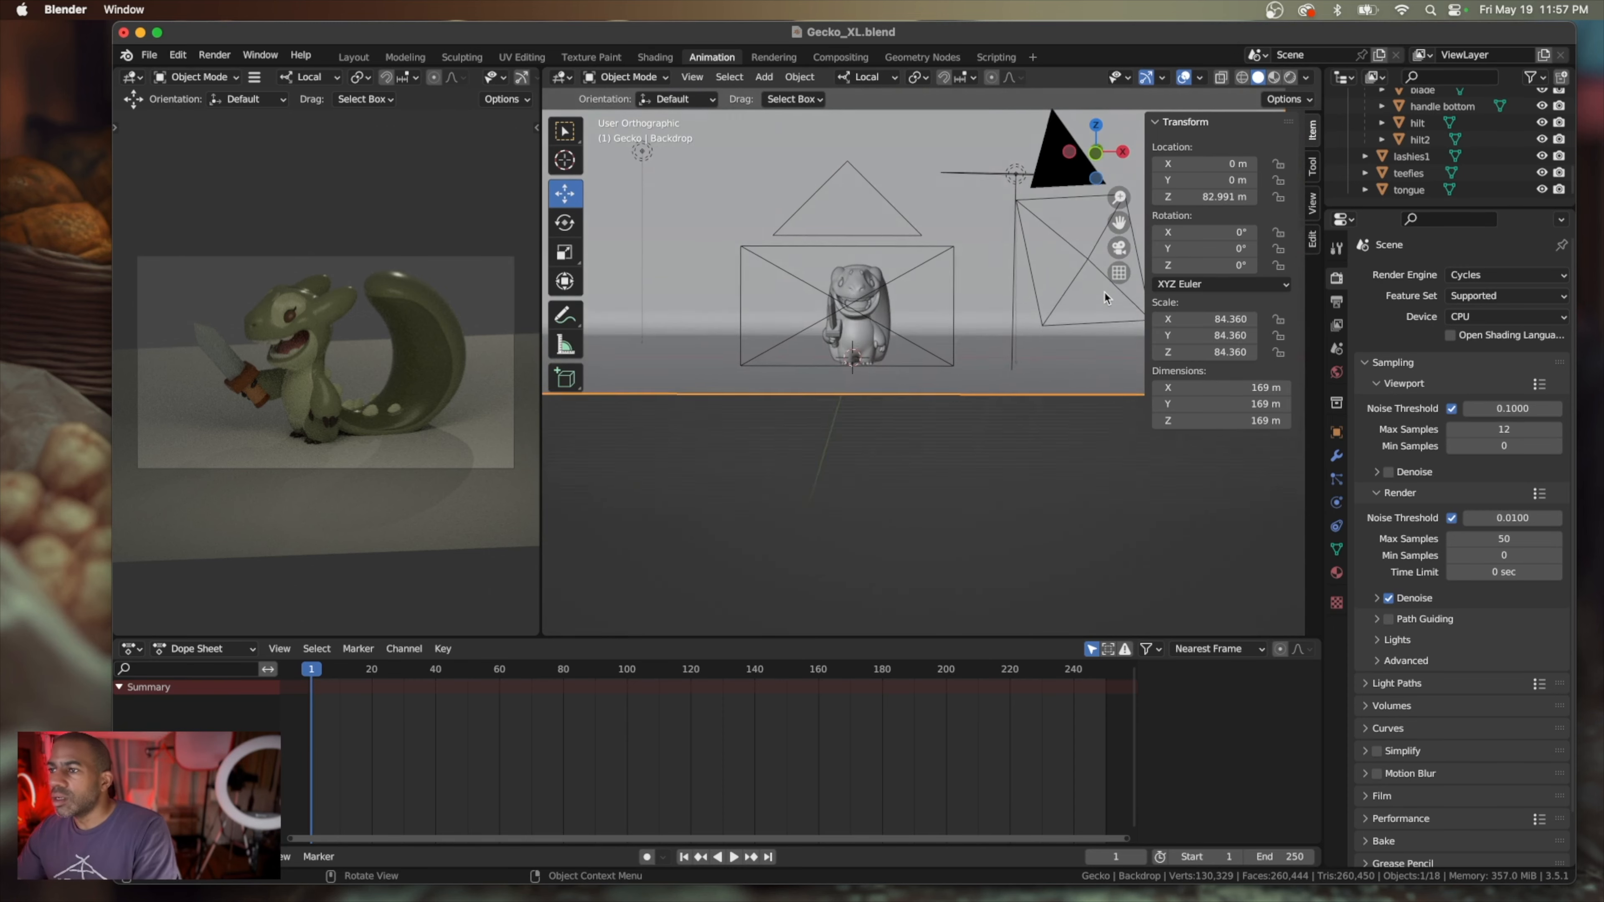
scroll(1105, 297, "up", 2)
scroll(1108, 298, "right", 4)
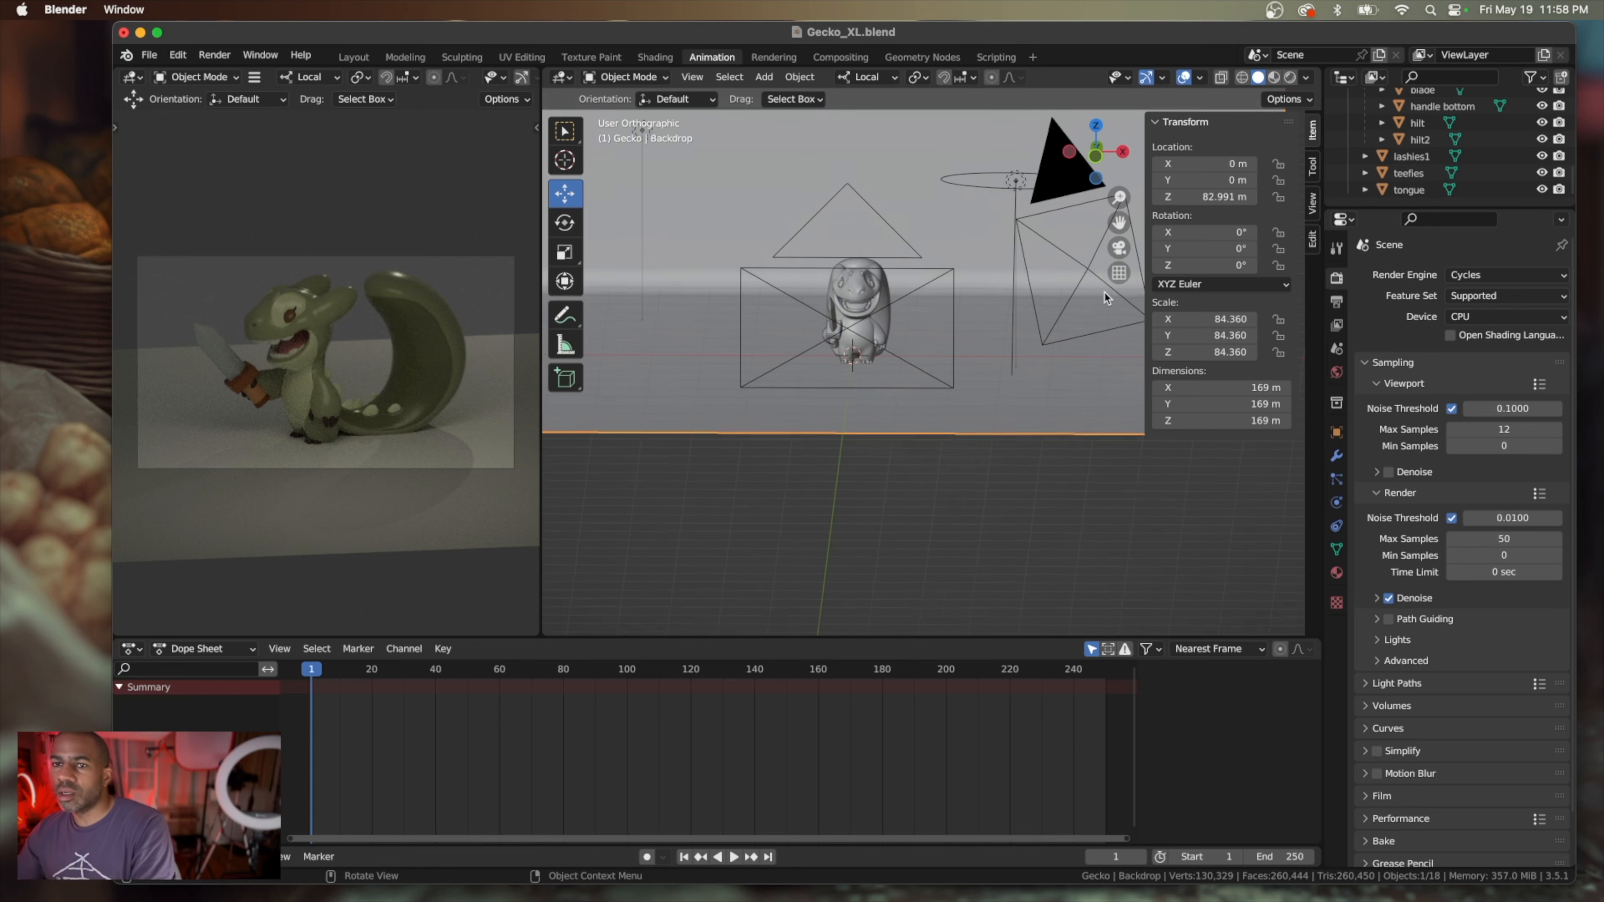
Select Camera.001 and lower it along its local Y axis to a Z location of about 16.243 m
scroll(1108, 298, "right", 5)
scroll(1108, 298, "down", 2)
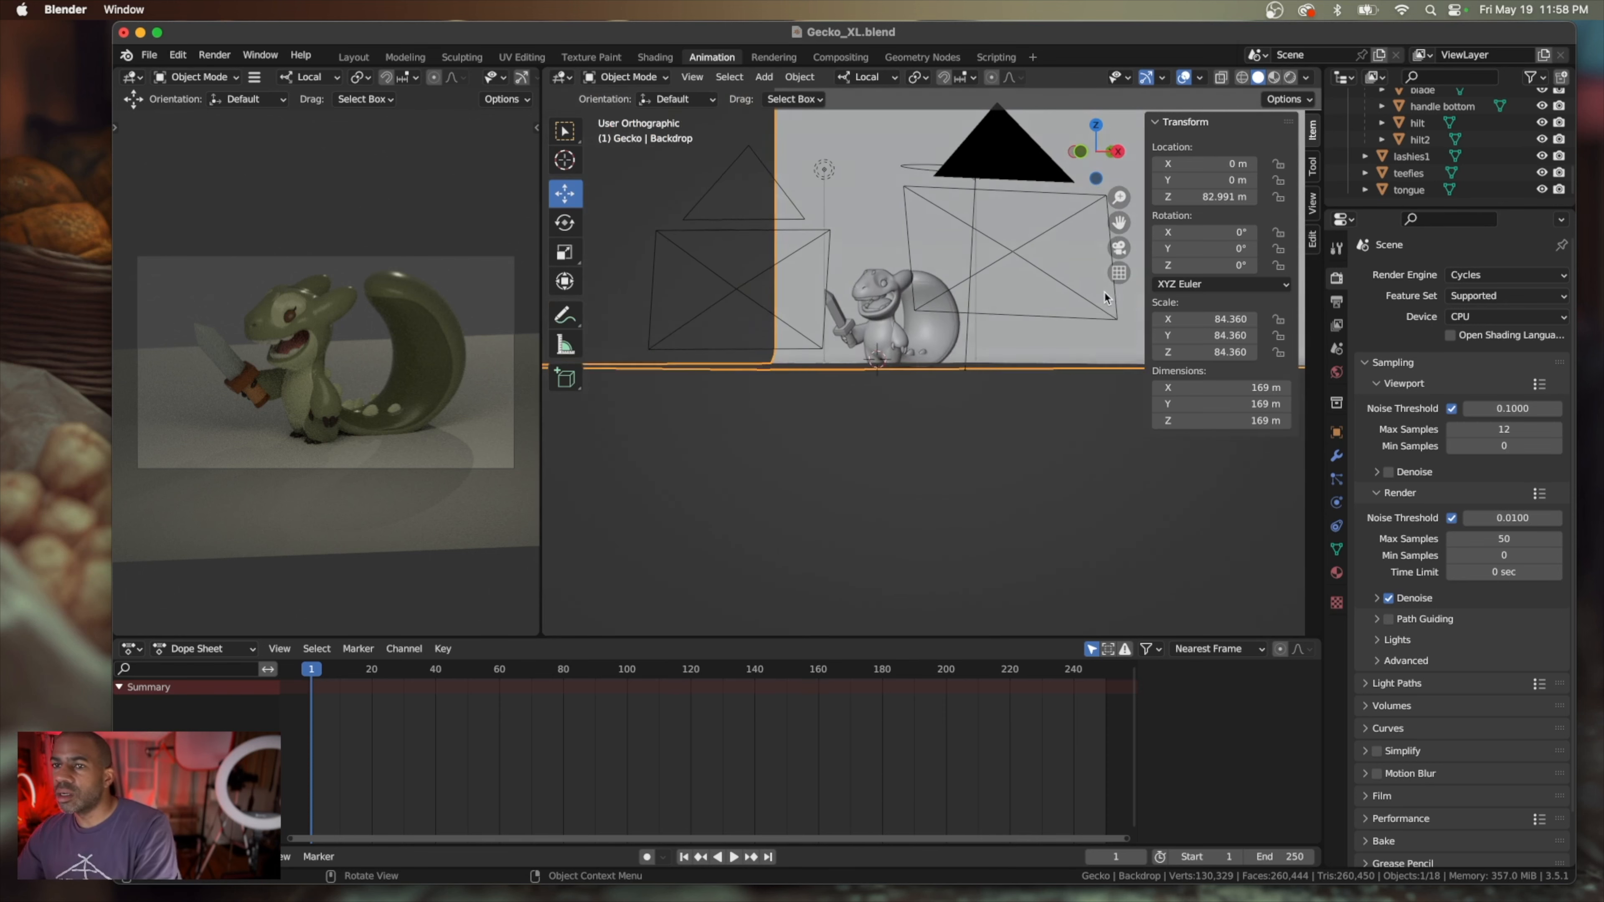
left_click(1004, 152)
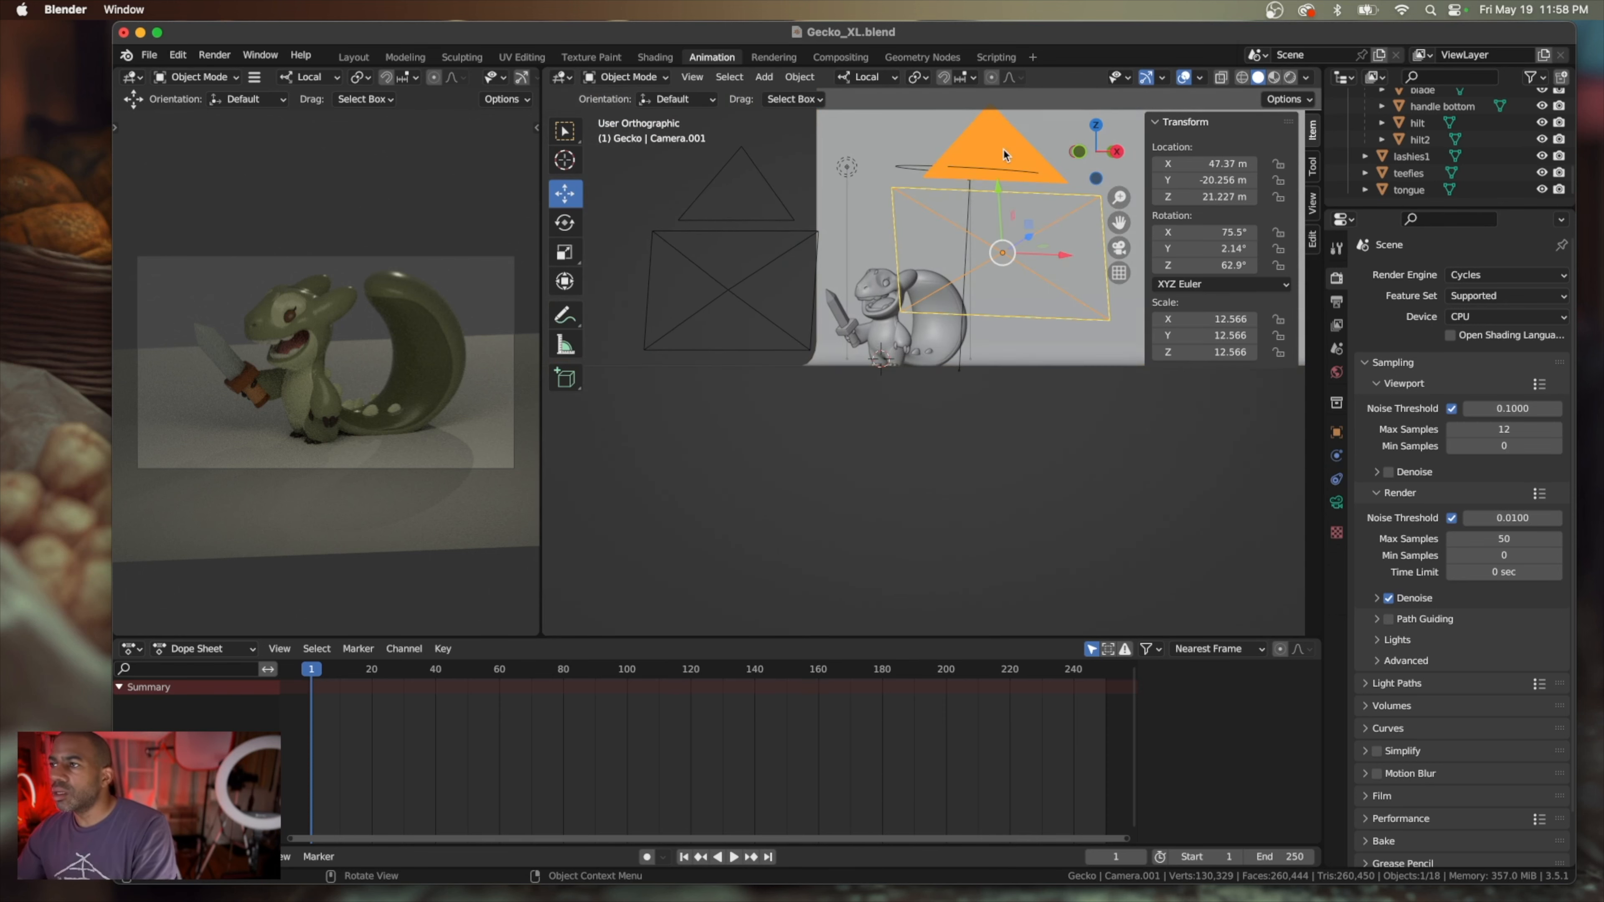
left_click_drag(998, 202, 998, 234)
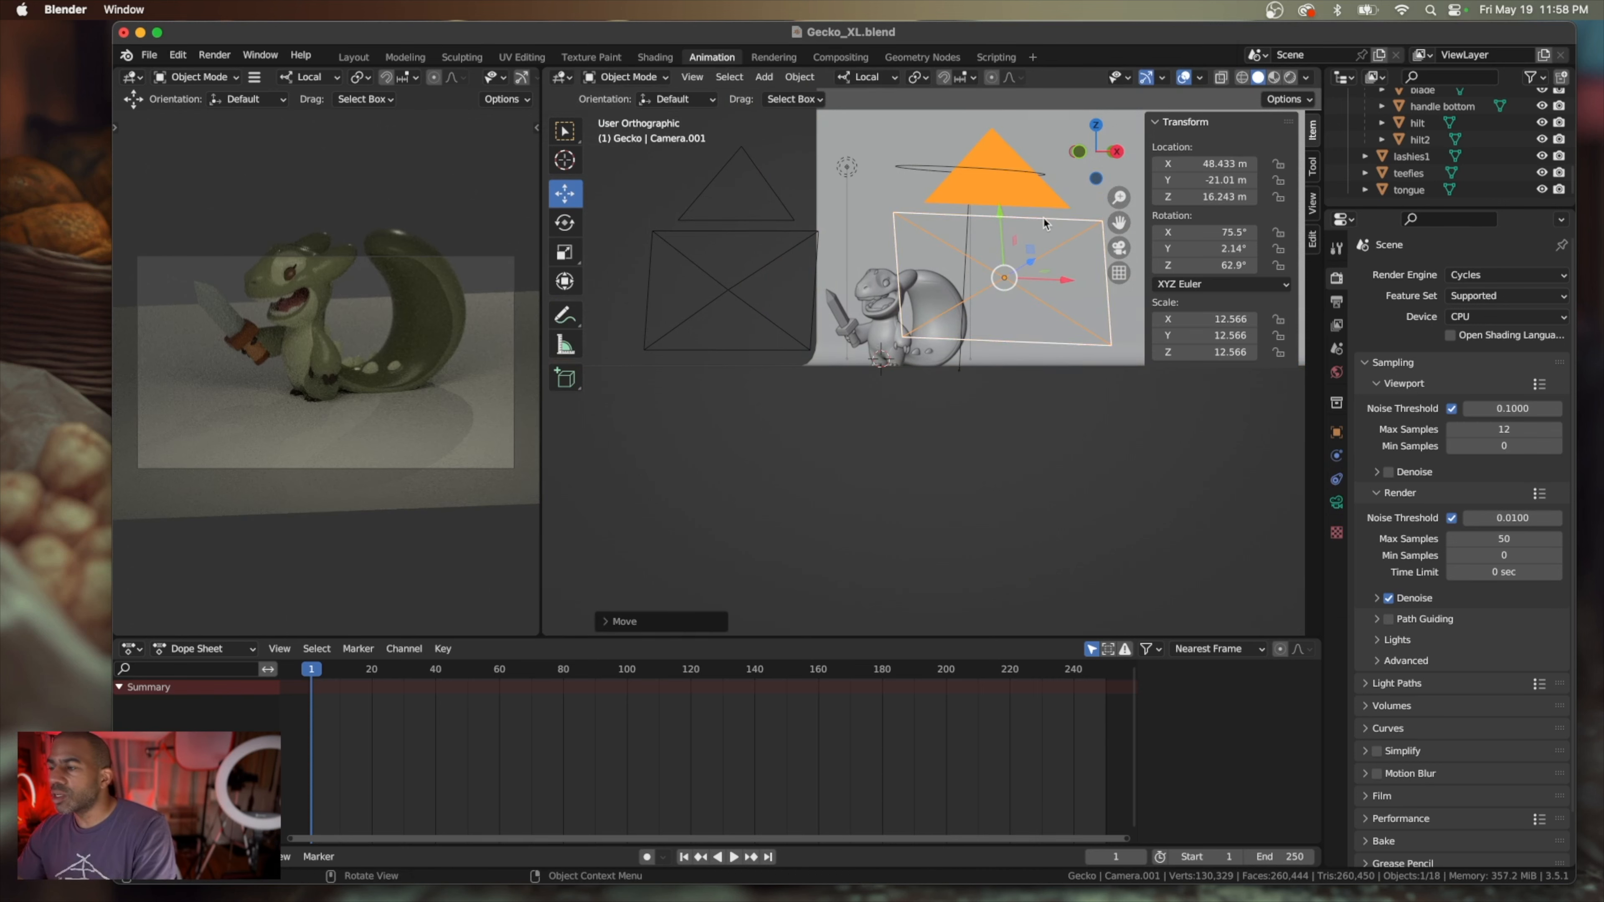
Tilt Camera.001 upward with the Rotate tool to an X rotation of about 87.8°
scroll(1054, 248, "left", 5)
left_click(575, 223)
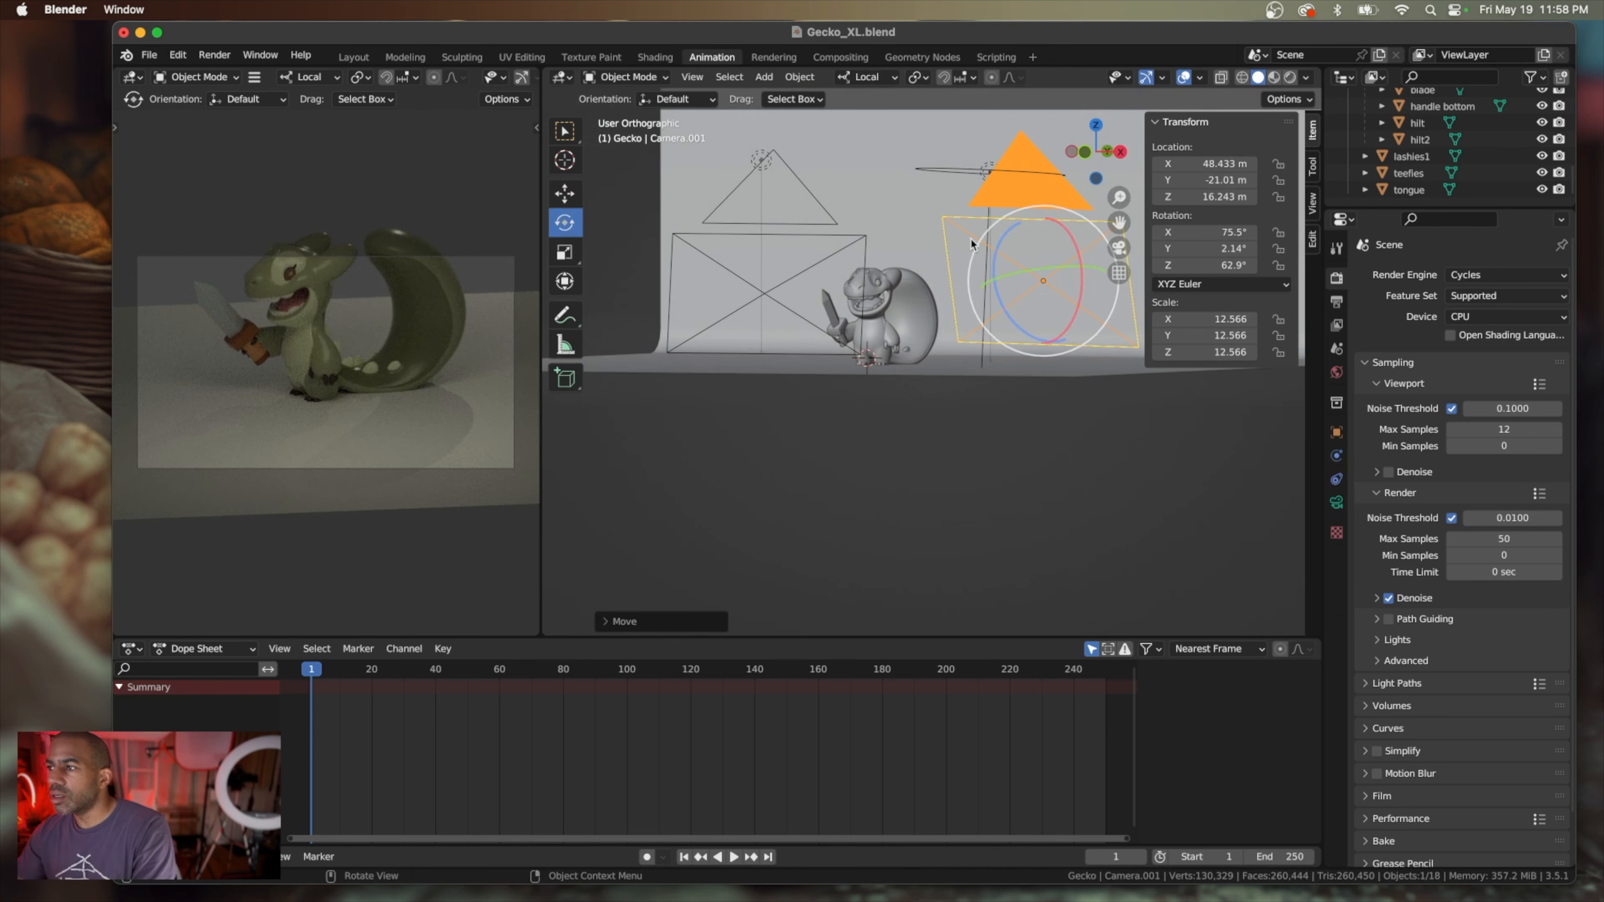
left_click_drag(1072, 243, 1077, 251)
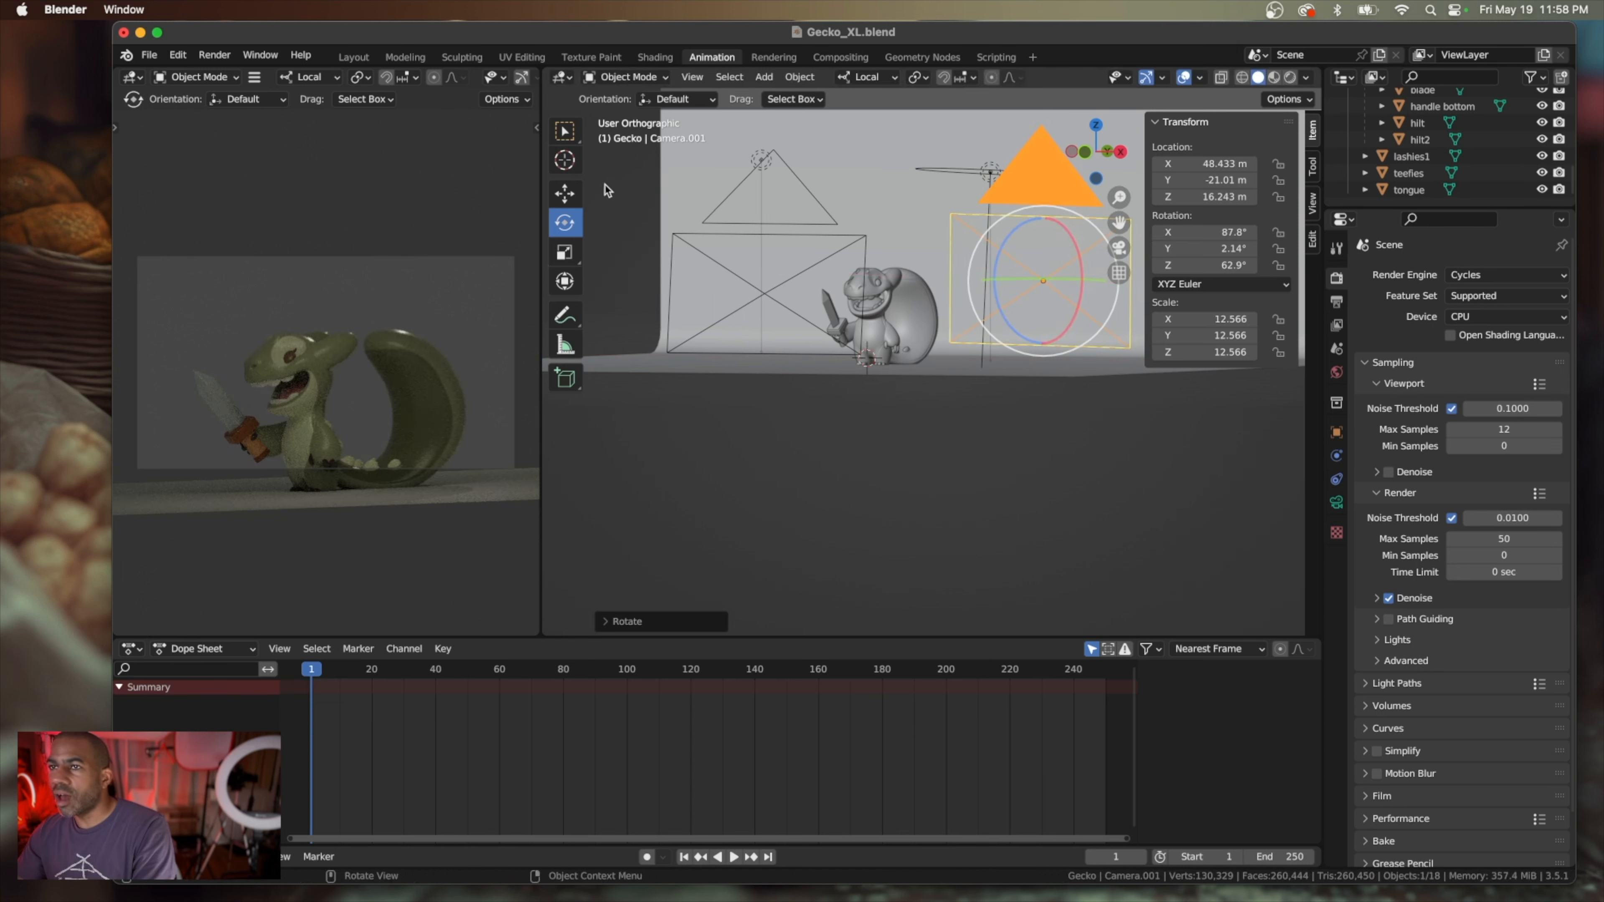
Move Camera.001 down along its local Y axis to a Z location of about 11.751 m, centring the gecko in frame
left_click(566, 197)
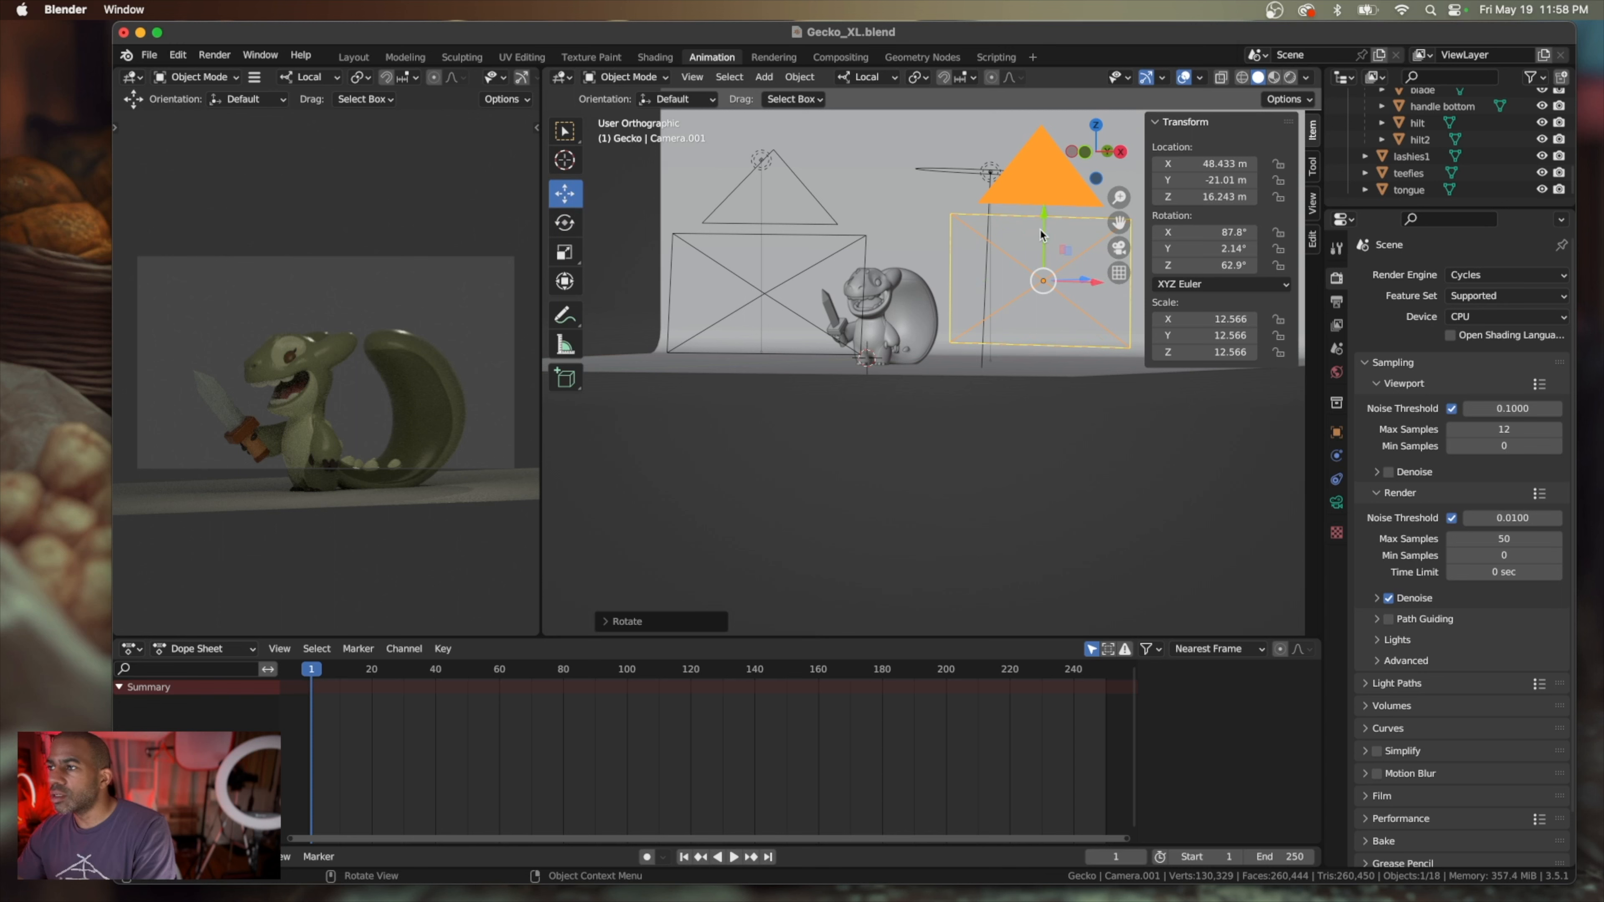
left_click_drag(1044, 228, 1047, 255)
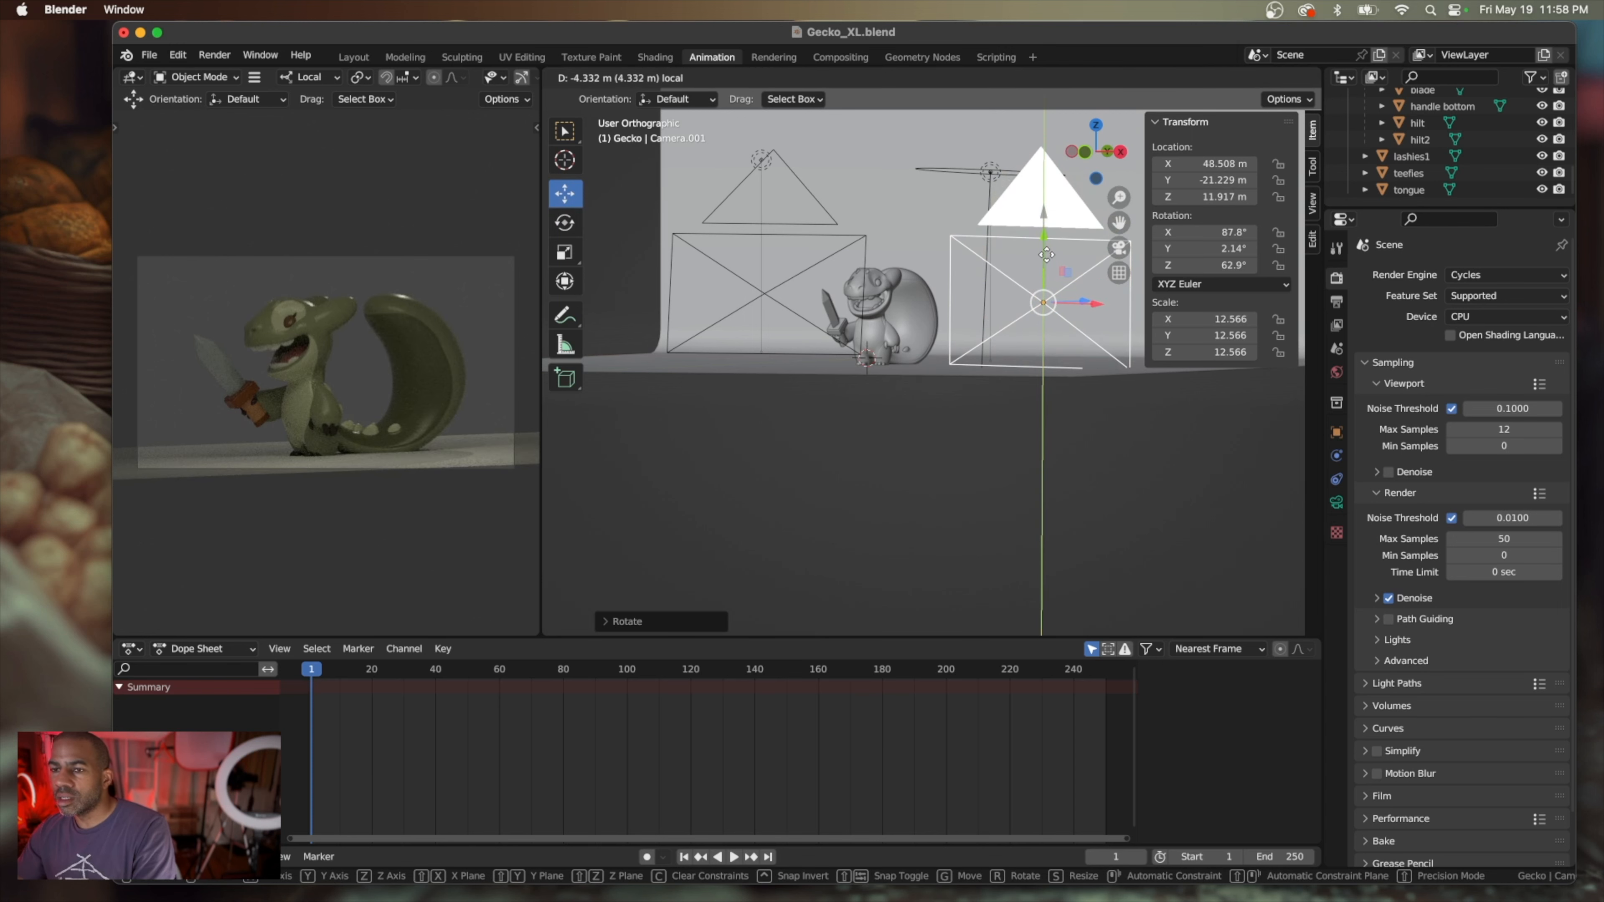
left_click_drag(1046, 255, 1048, 255)
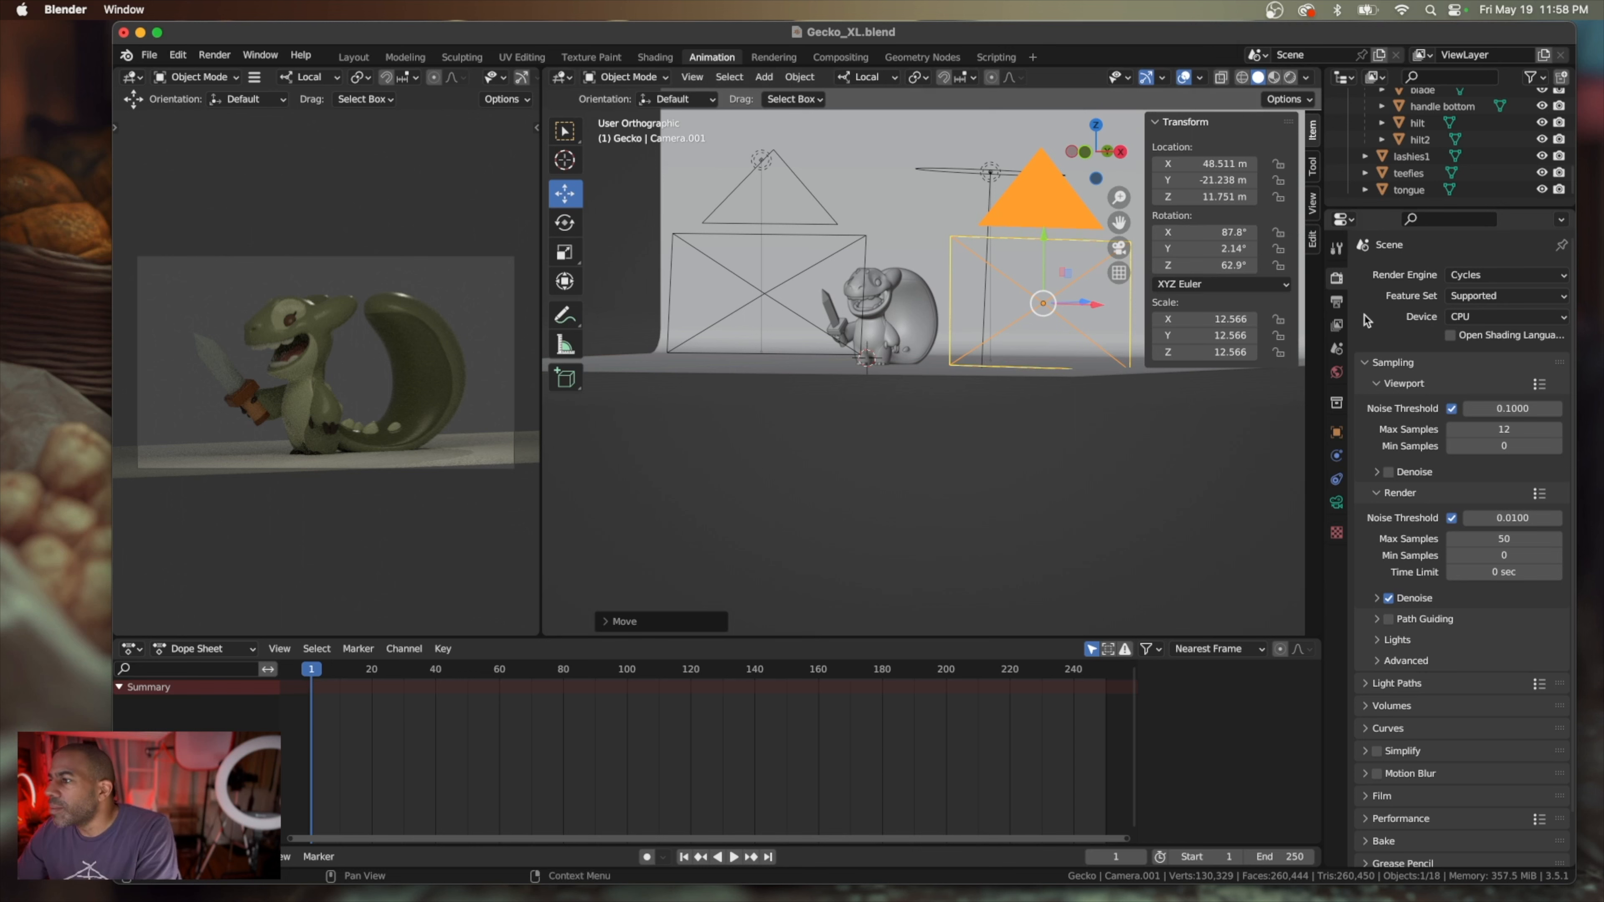
Try the Perspective lens type on Camera.001, then undo back to Orthographic
left_click(1336, 502)
left_click(1519, 329)
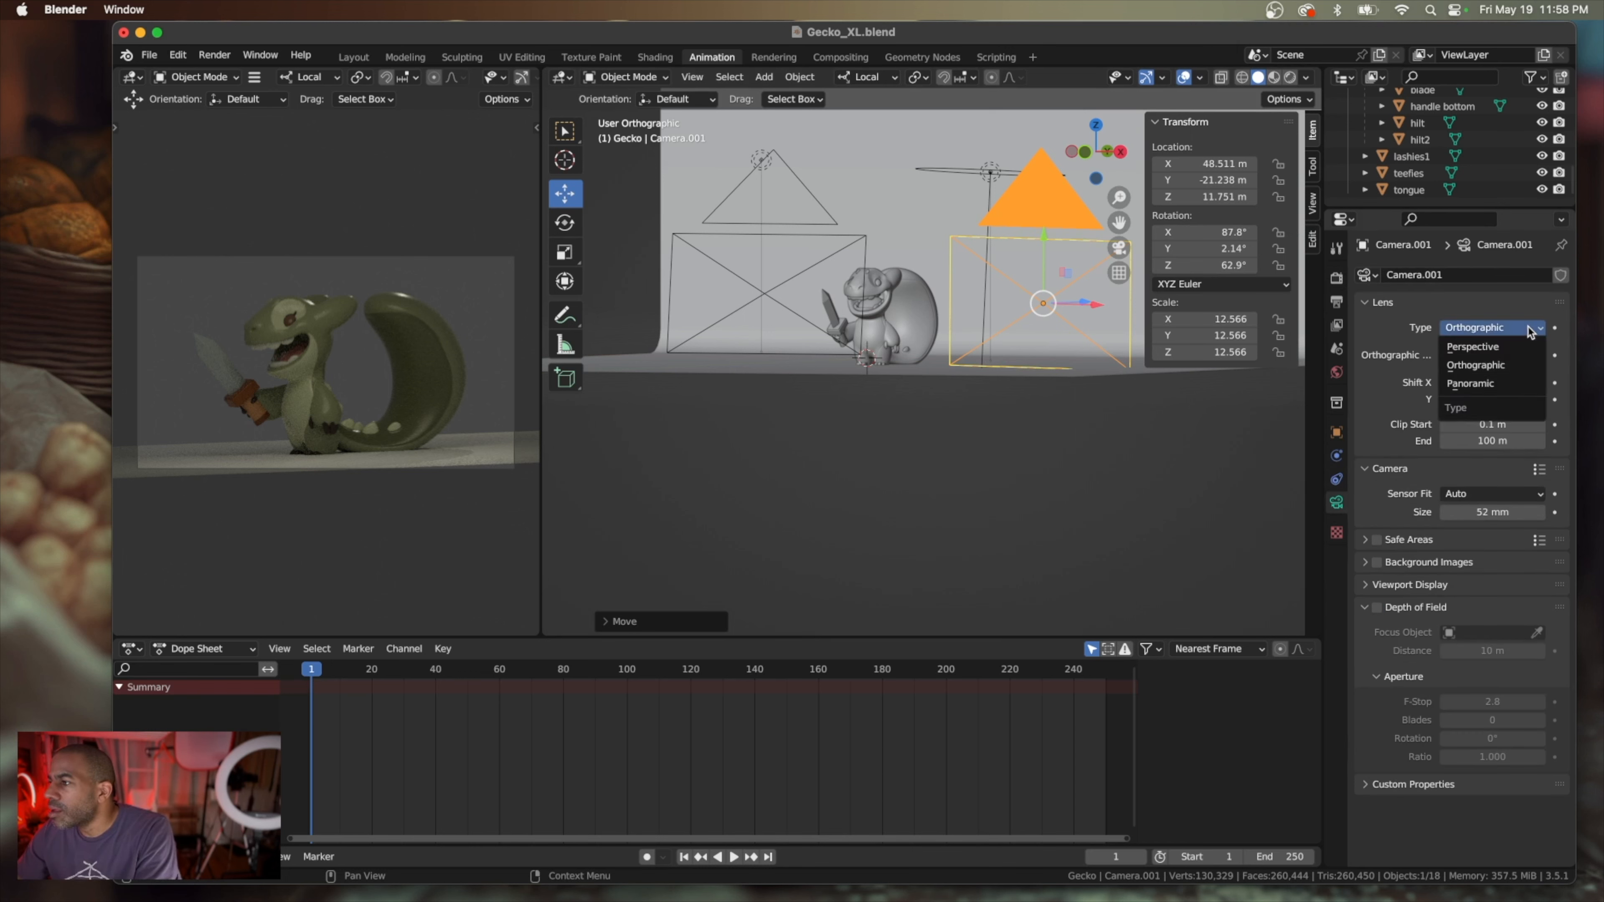
left_click(1524, 349)
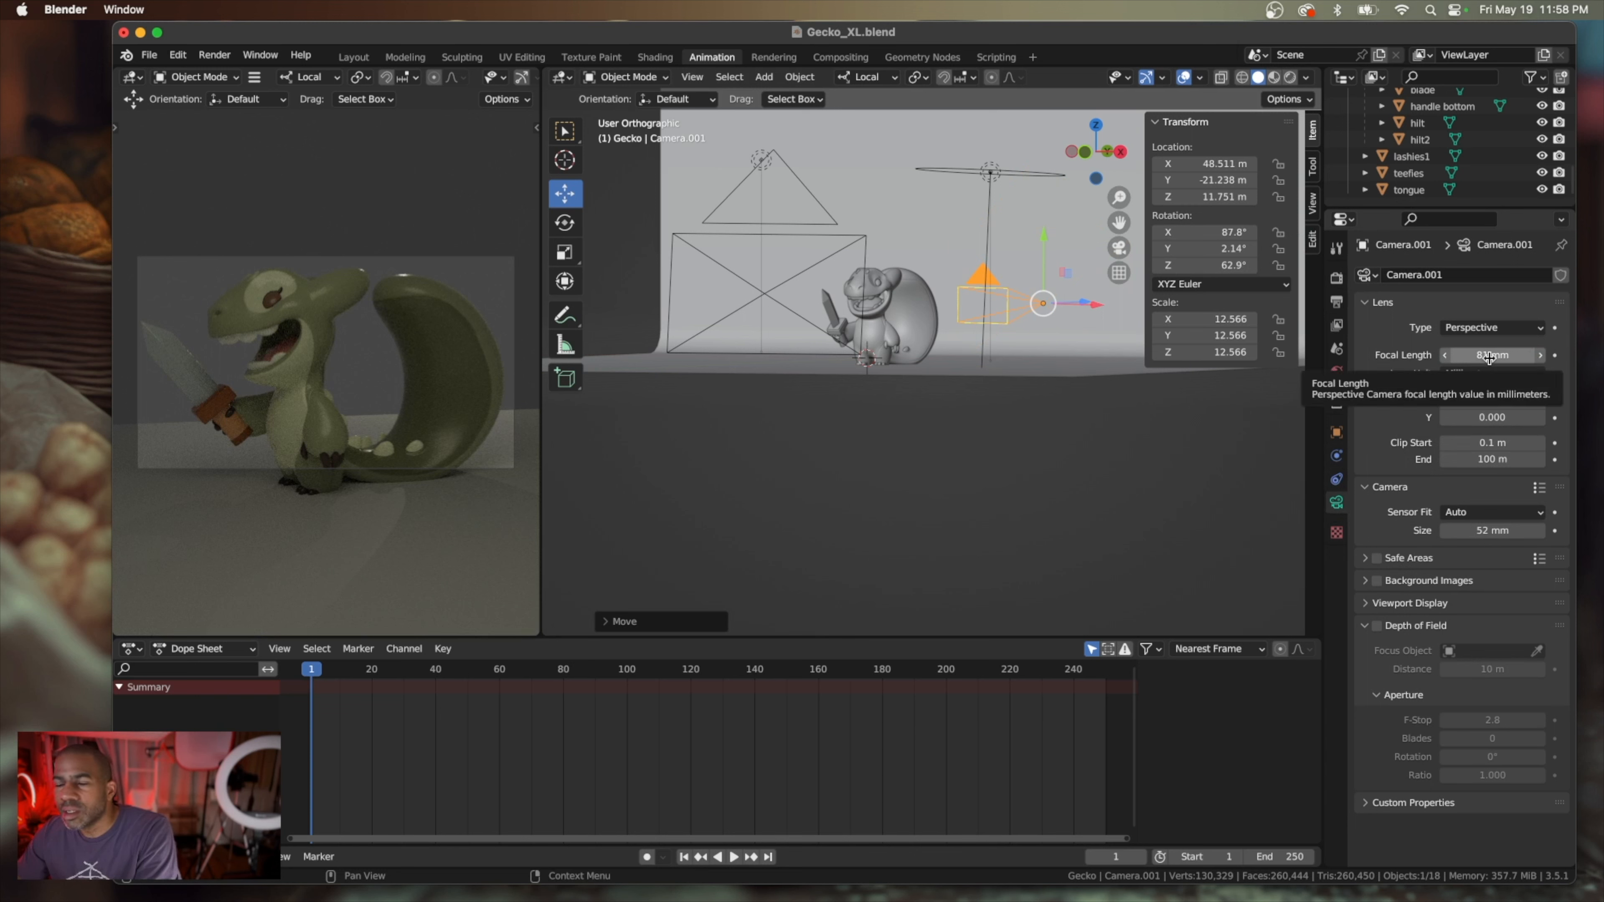
left_click_drag(1489, 358, 1490, 358)
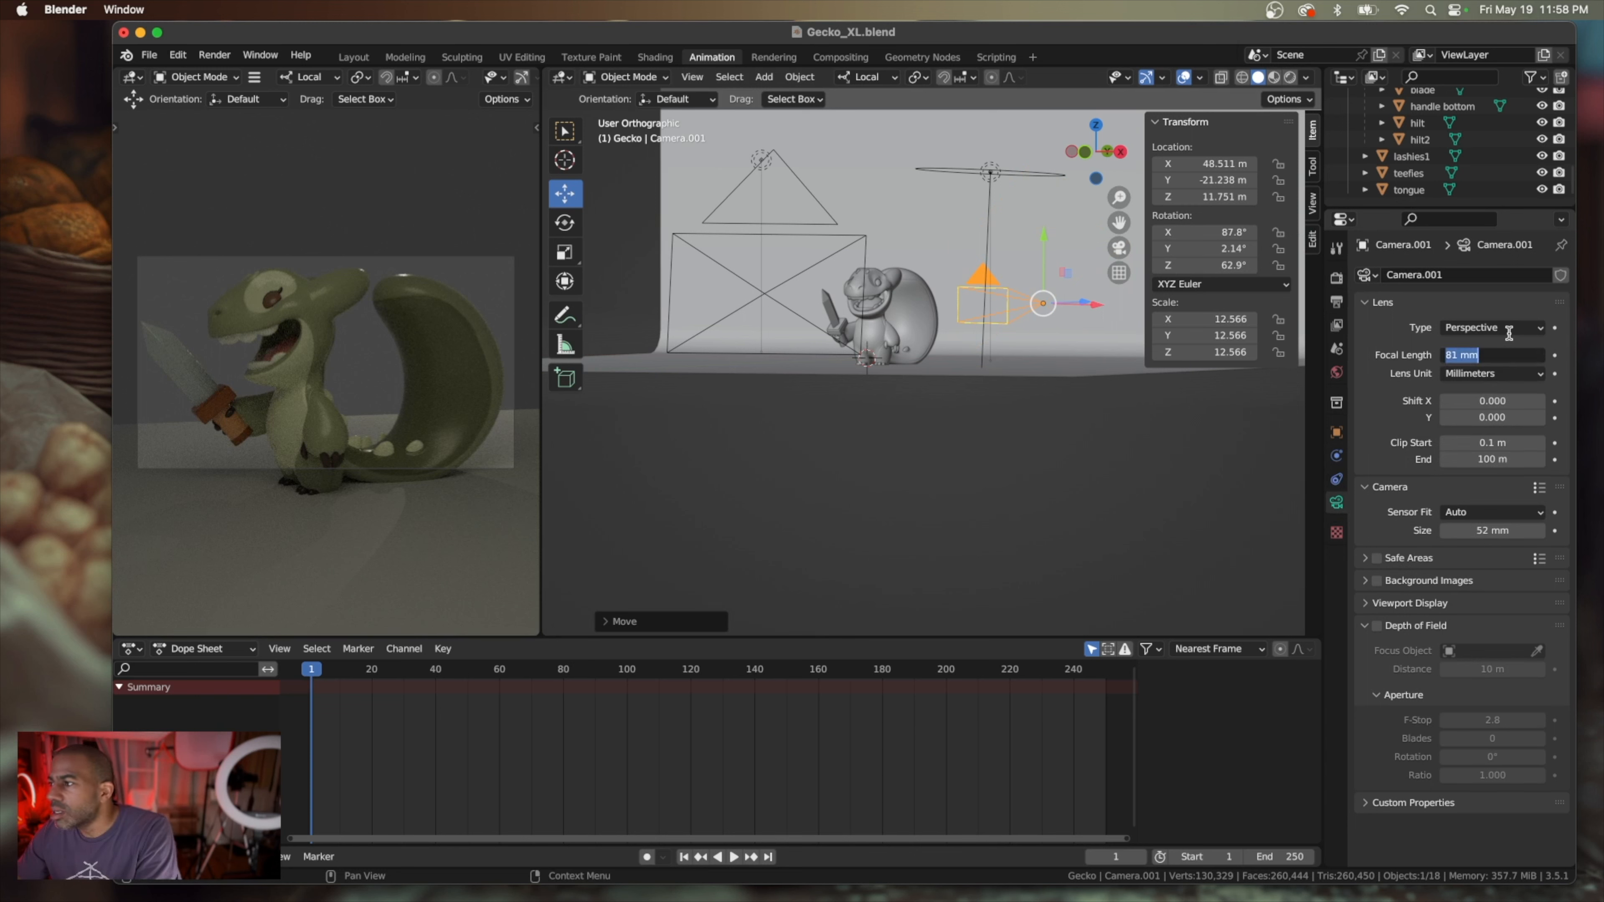
left_click(1498, 314)
key("super+z")
key("super+z")
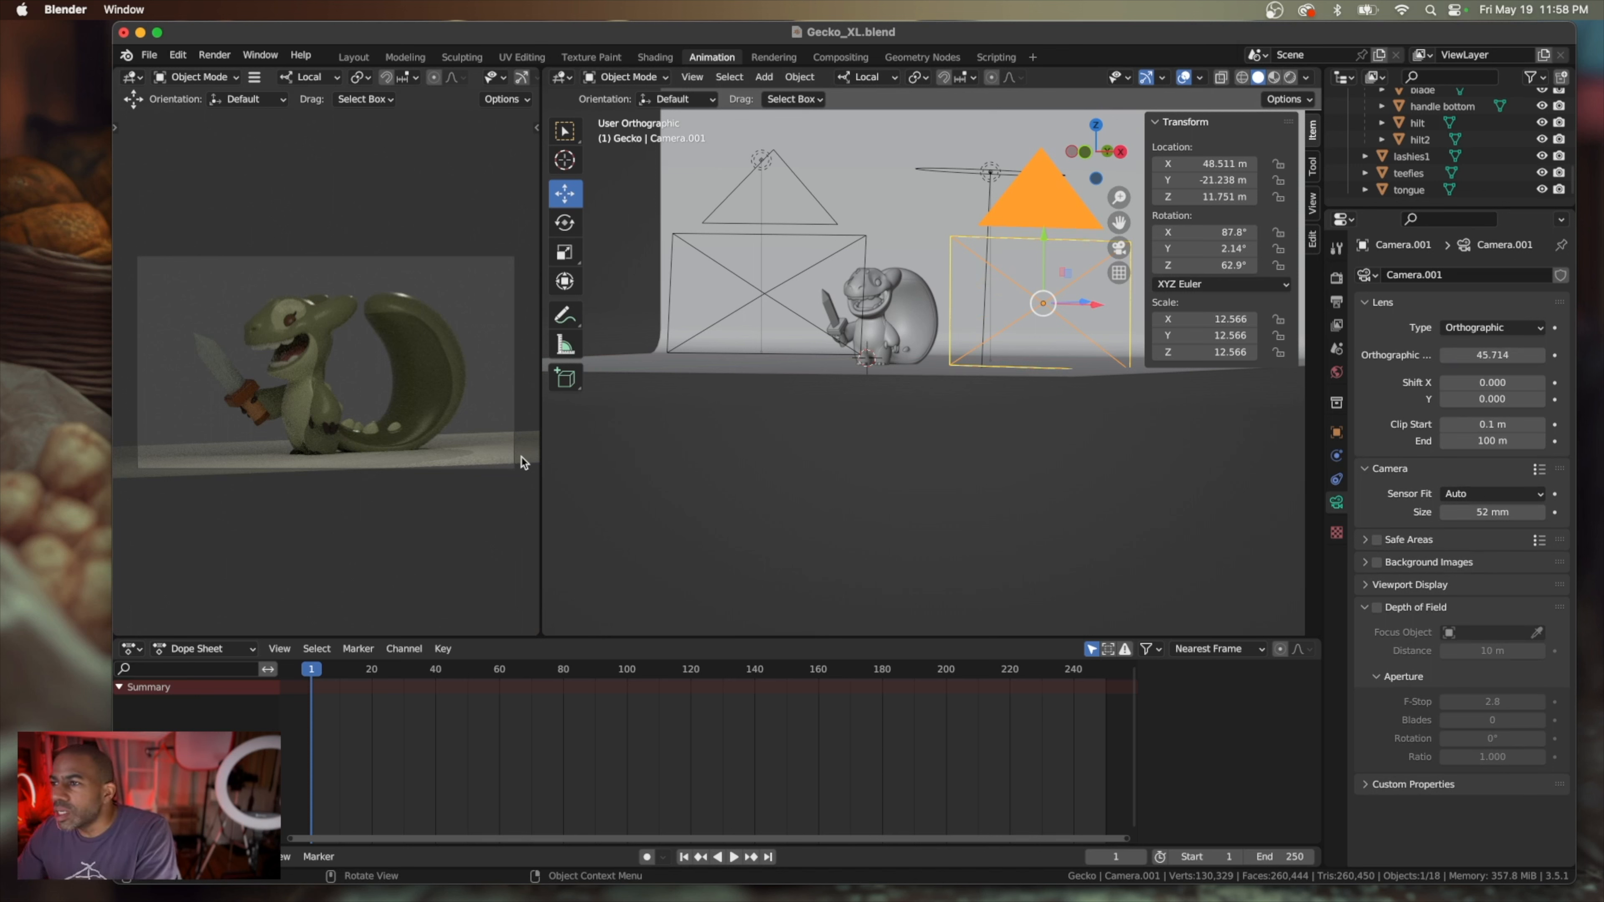
Try nudging Camera.001's Z rotation to 62.7° and bring it back to 62.9°
left_click(562, 234)
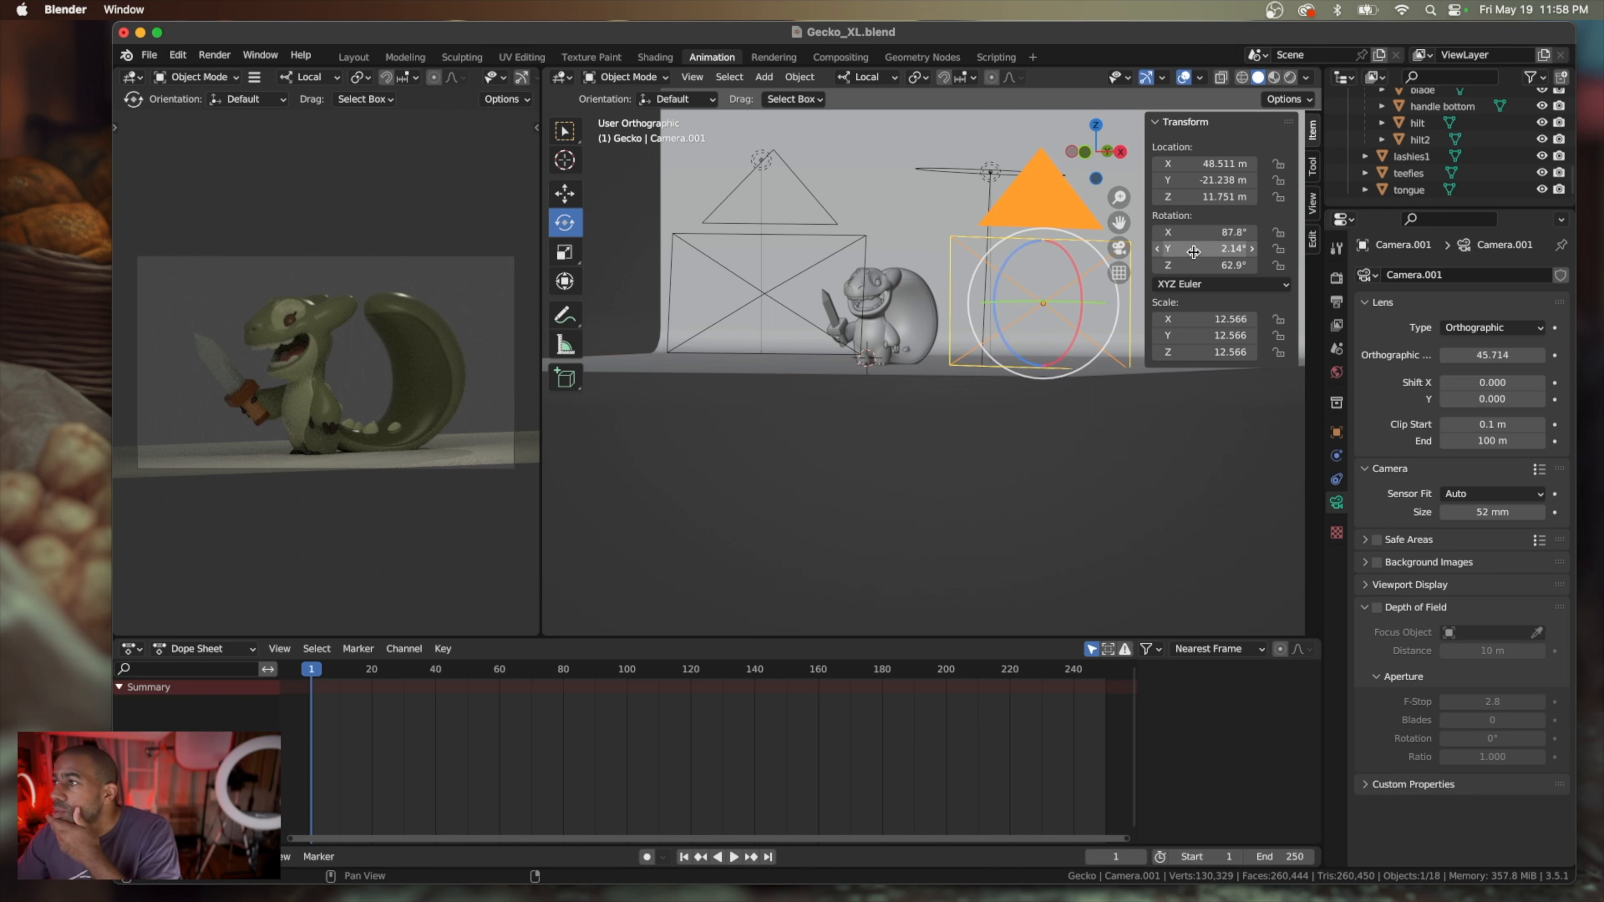
left_click(1159, 267)
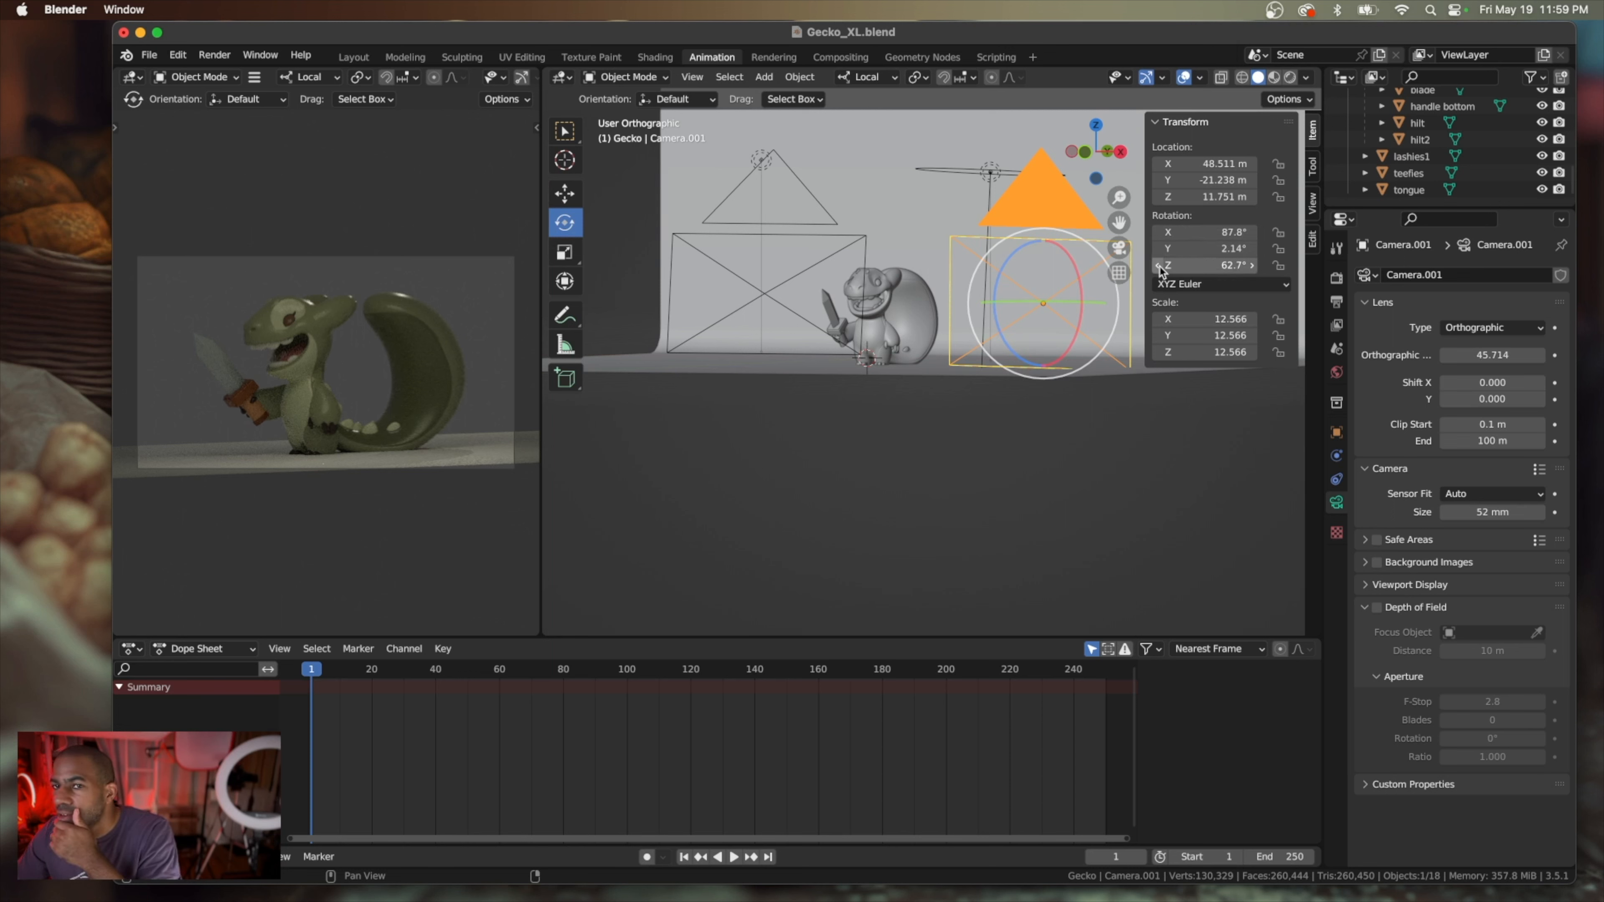
left_click_drag(1253, 266, 1256, 267)
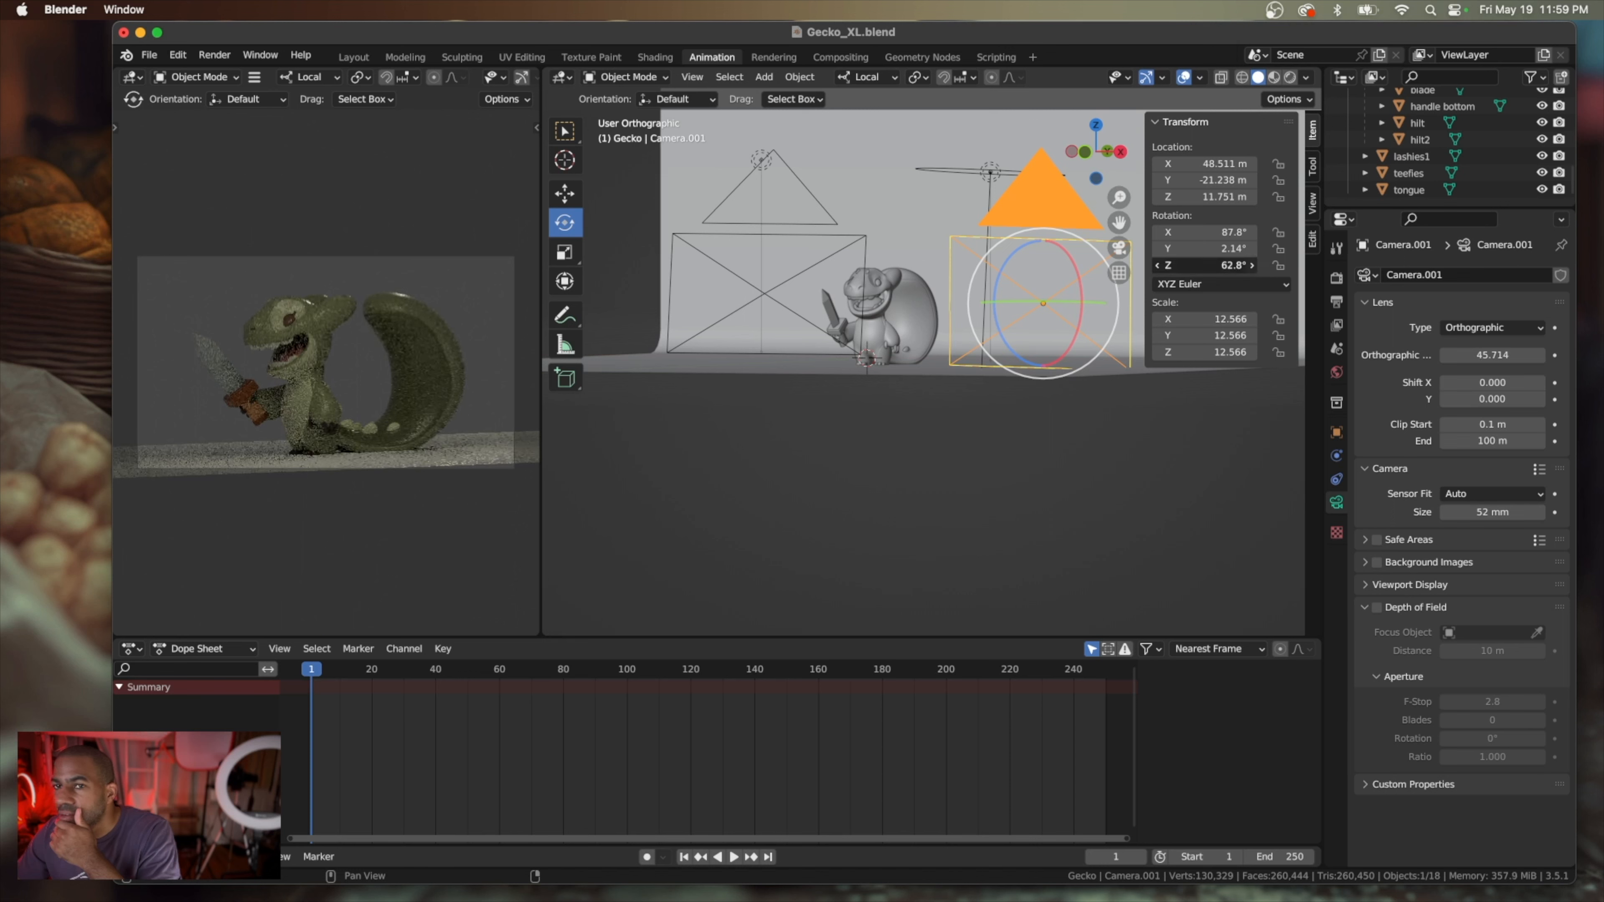
left_click(1252, 266)
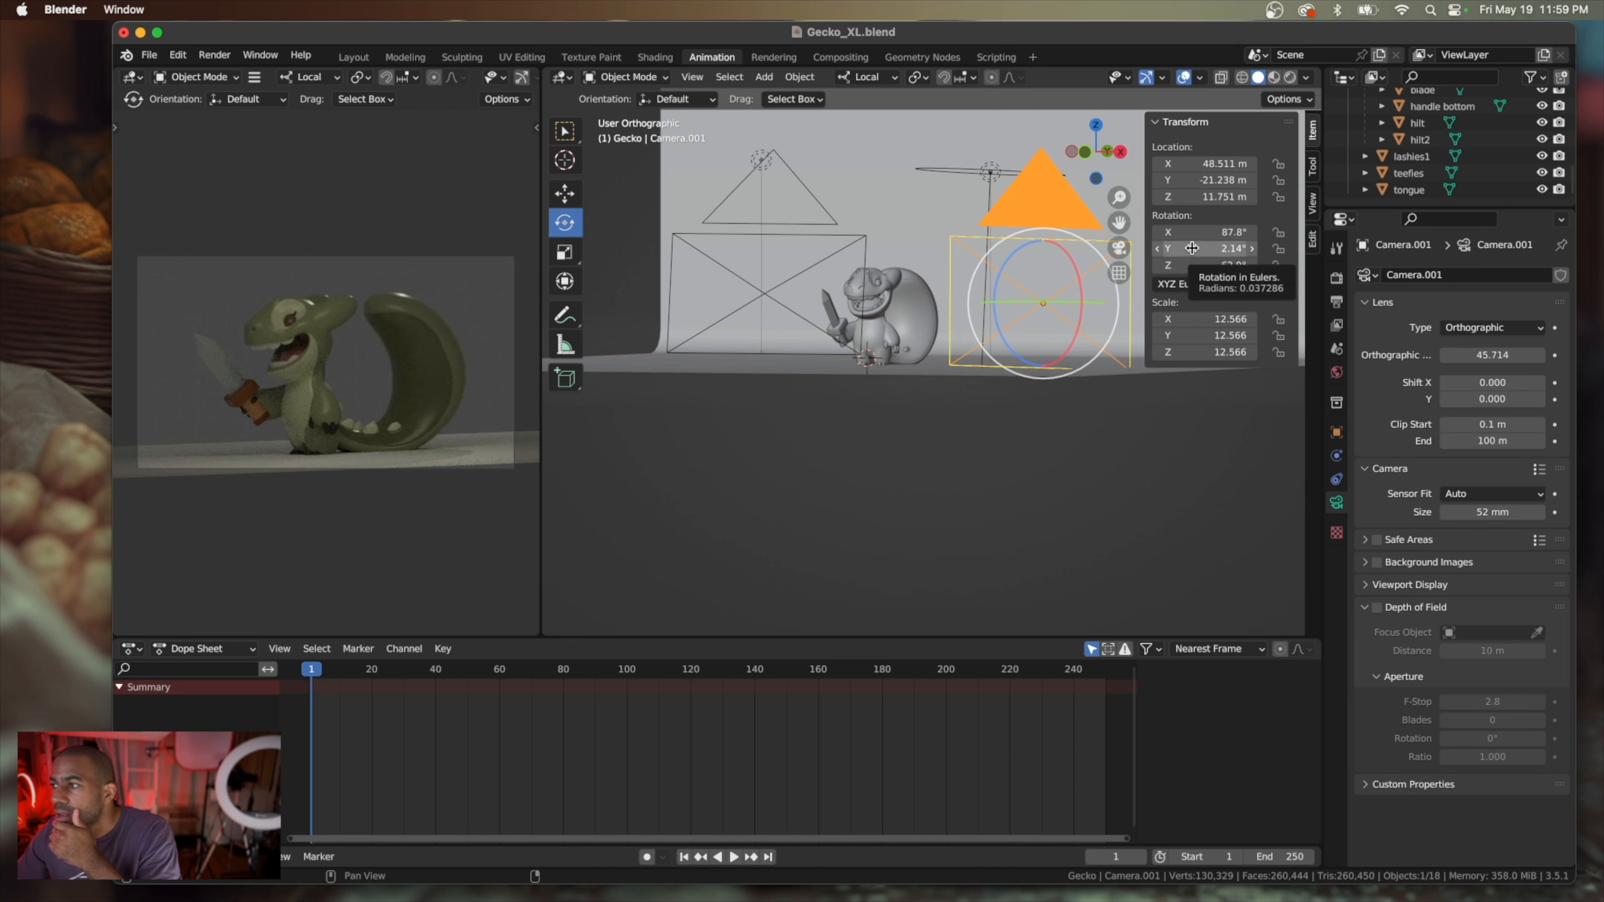
Level Camera.001's horizon by reducing its Y rotation stepwise to -0.0637°
left_click(1157, 251)
left_click(1157, 250)
left_click(1157, 250)
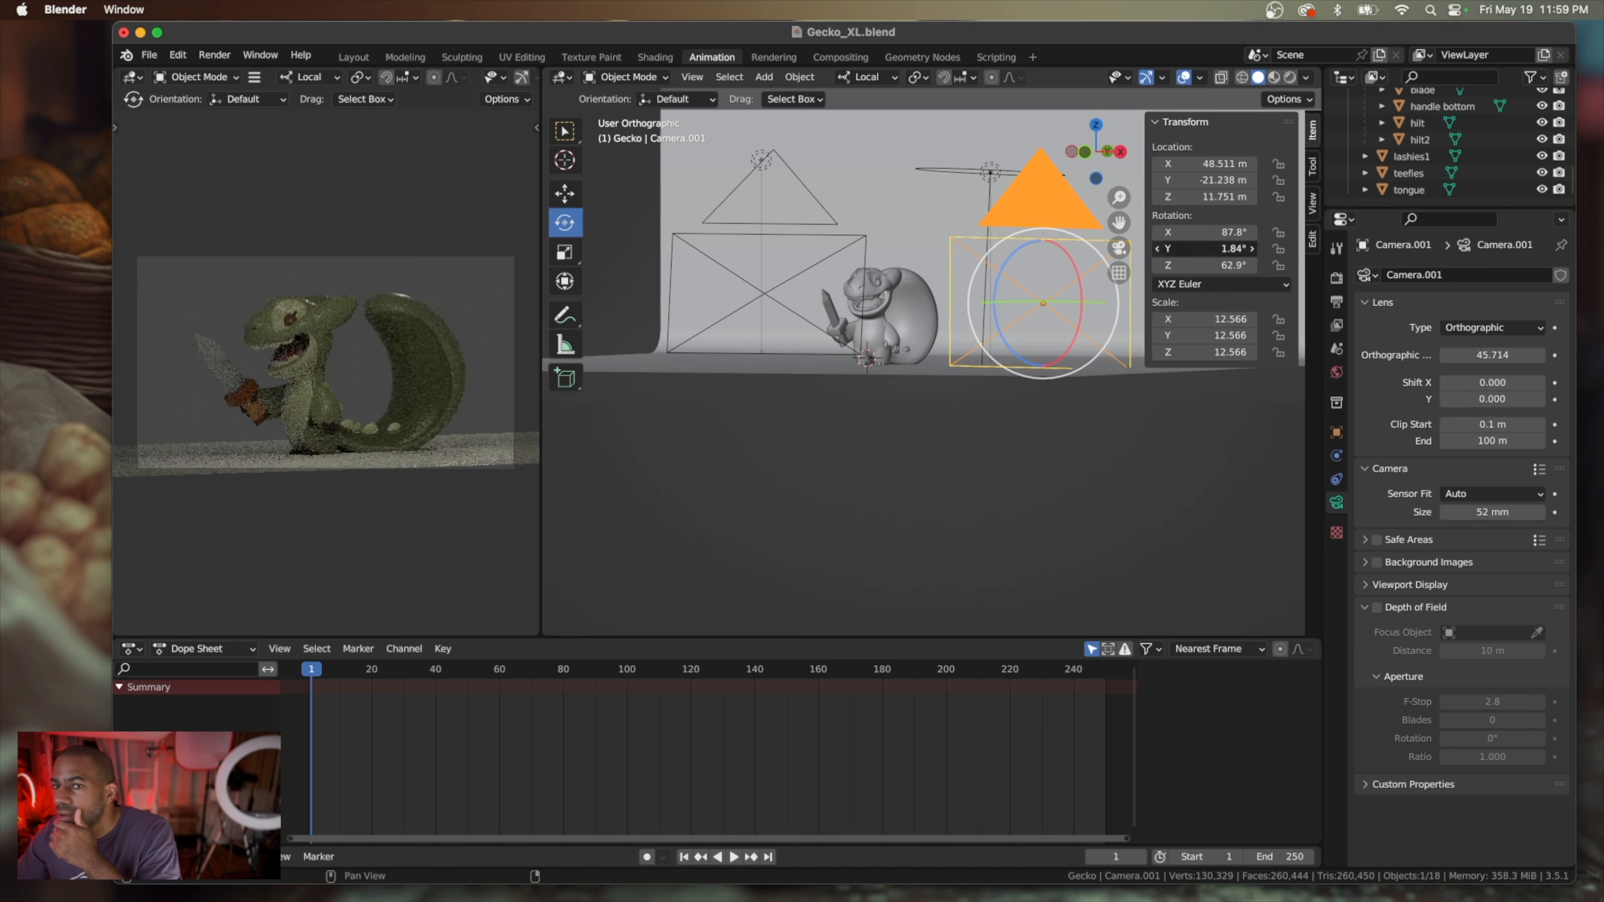
left_click(1157, 250)
left_click(1157, 250)
left_click(1157, 248)
left_click(1157, 249)
left_click(1157, 248)
left_click(1157, 249)
left_click(1158, 249)
left_click(1157, 249)
left_click(1158, 249)
left_click(1157, 249)
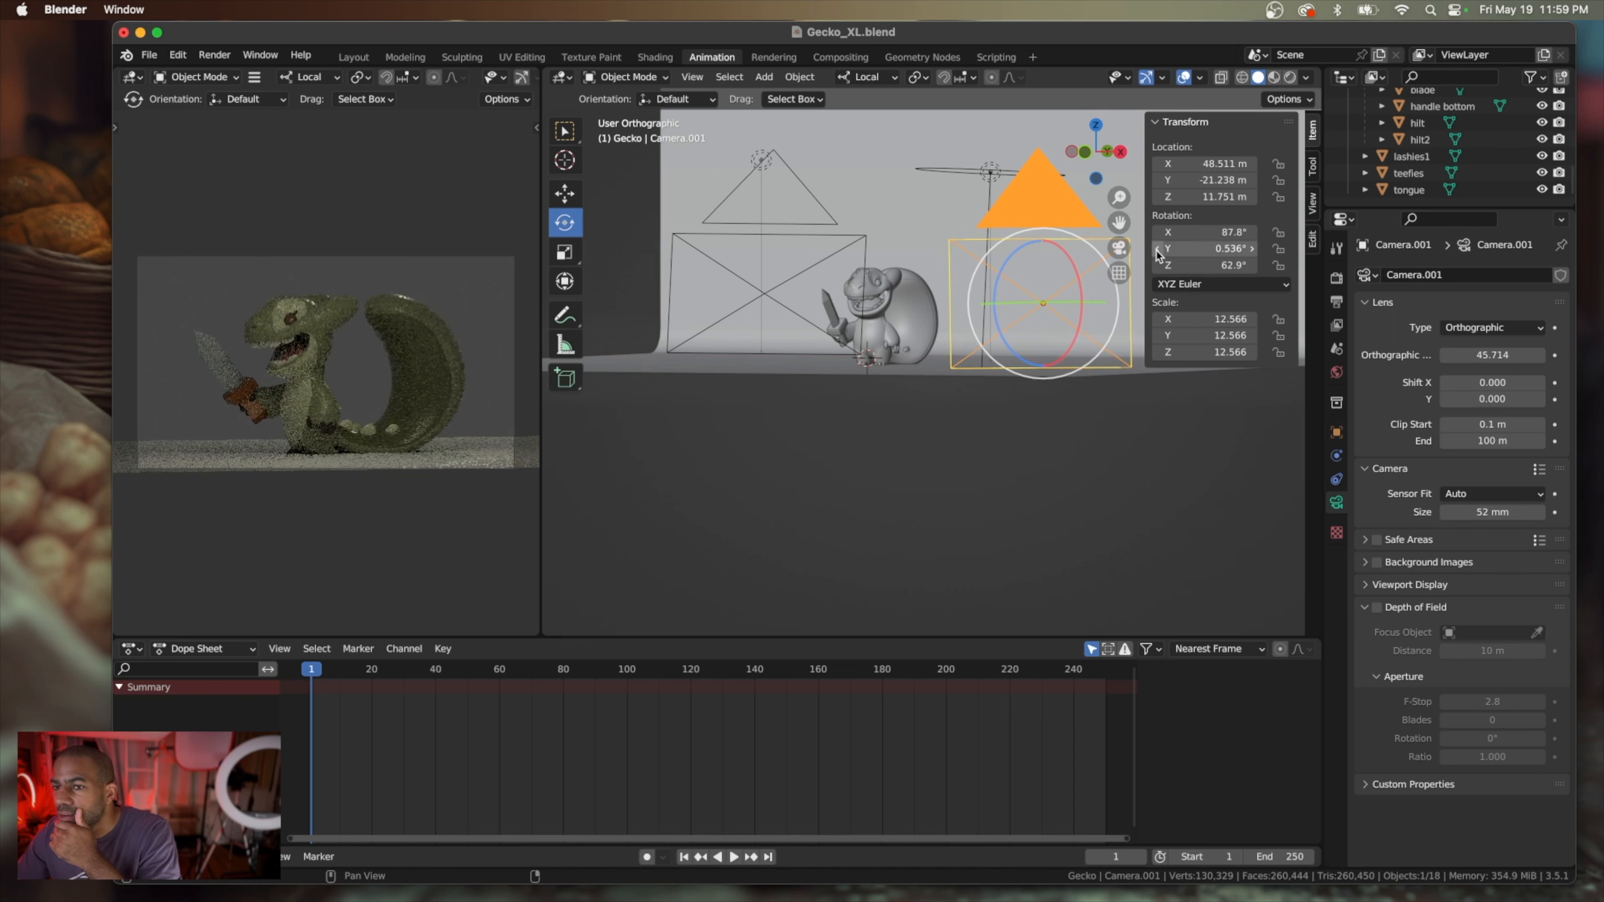
left_click(1157, 250)
left_click(1157, 250)
left_click(1158, 250)
left_click(1158, 250)
left_click(1158, 250)
left_click(1158, 250)
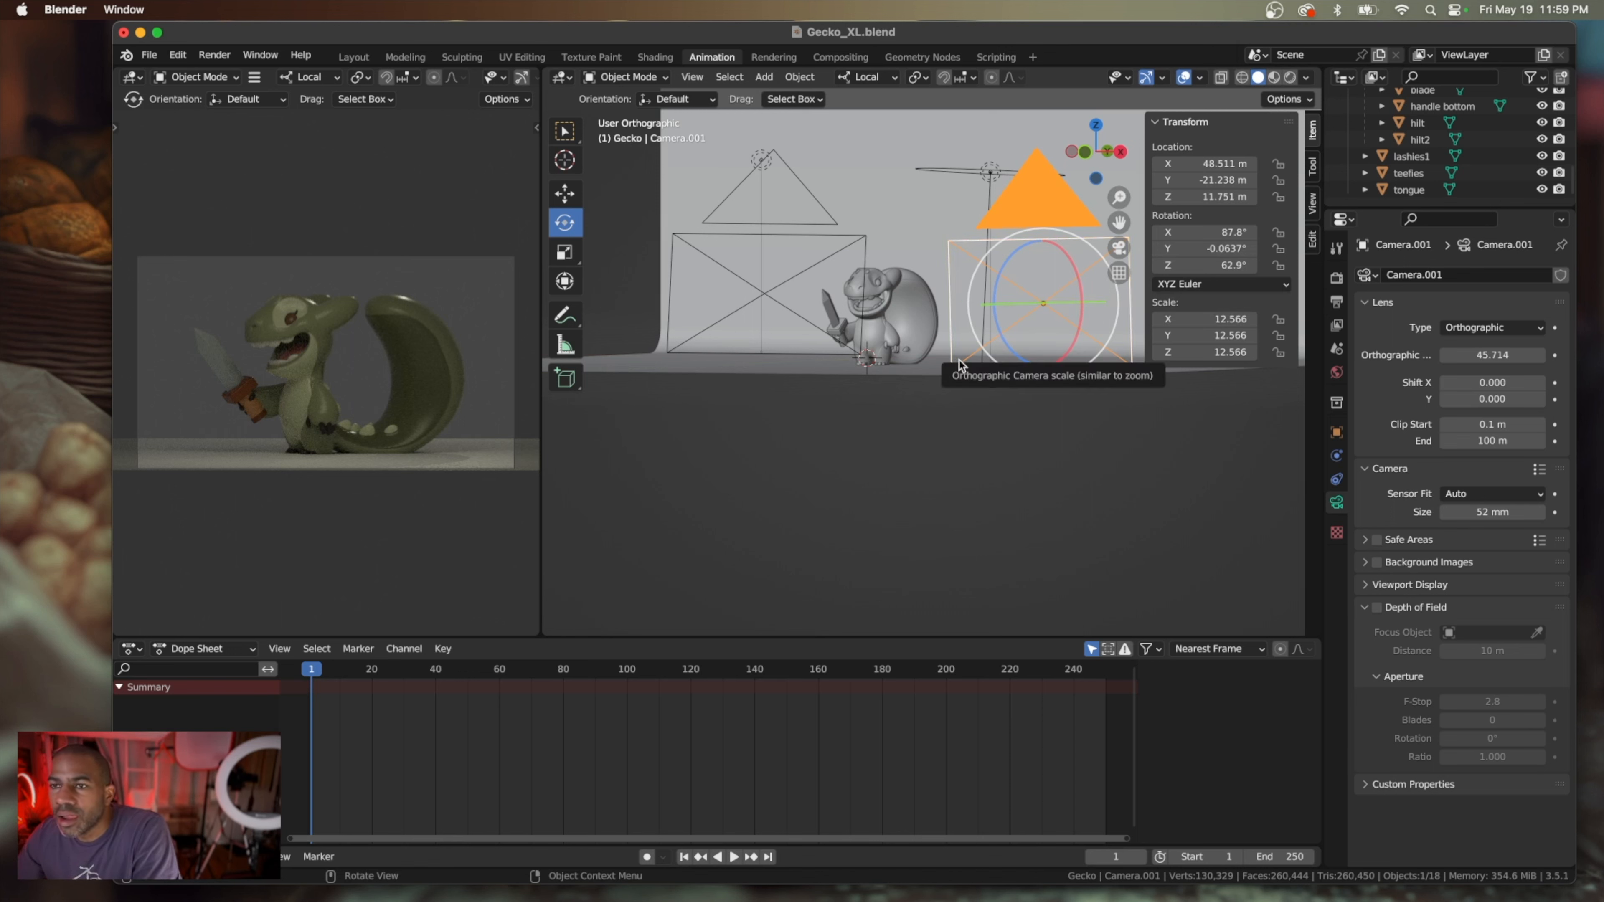
Inspect the backdrop's orientation behind the gecko relative to both cameras from several angles
left_click(895, 238)
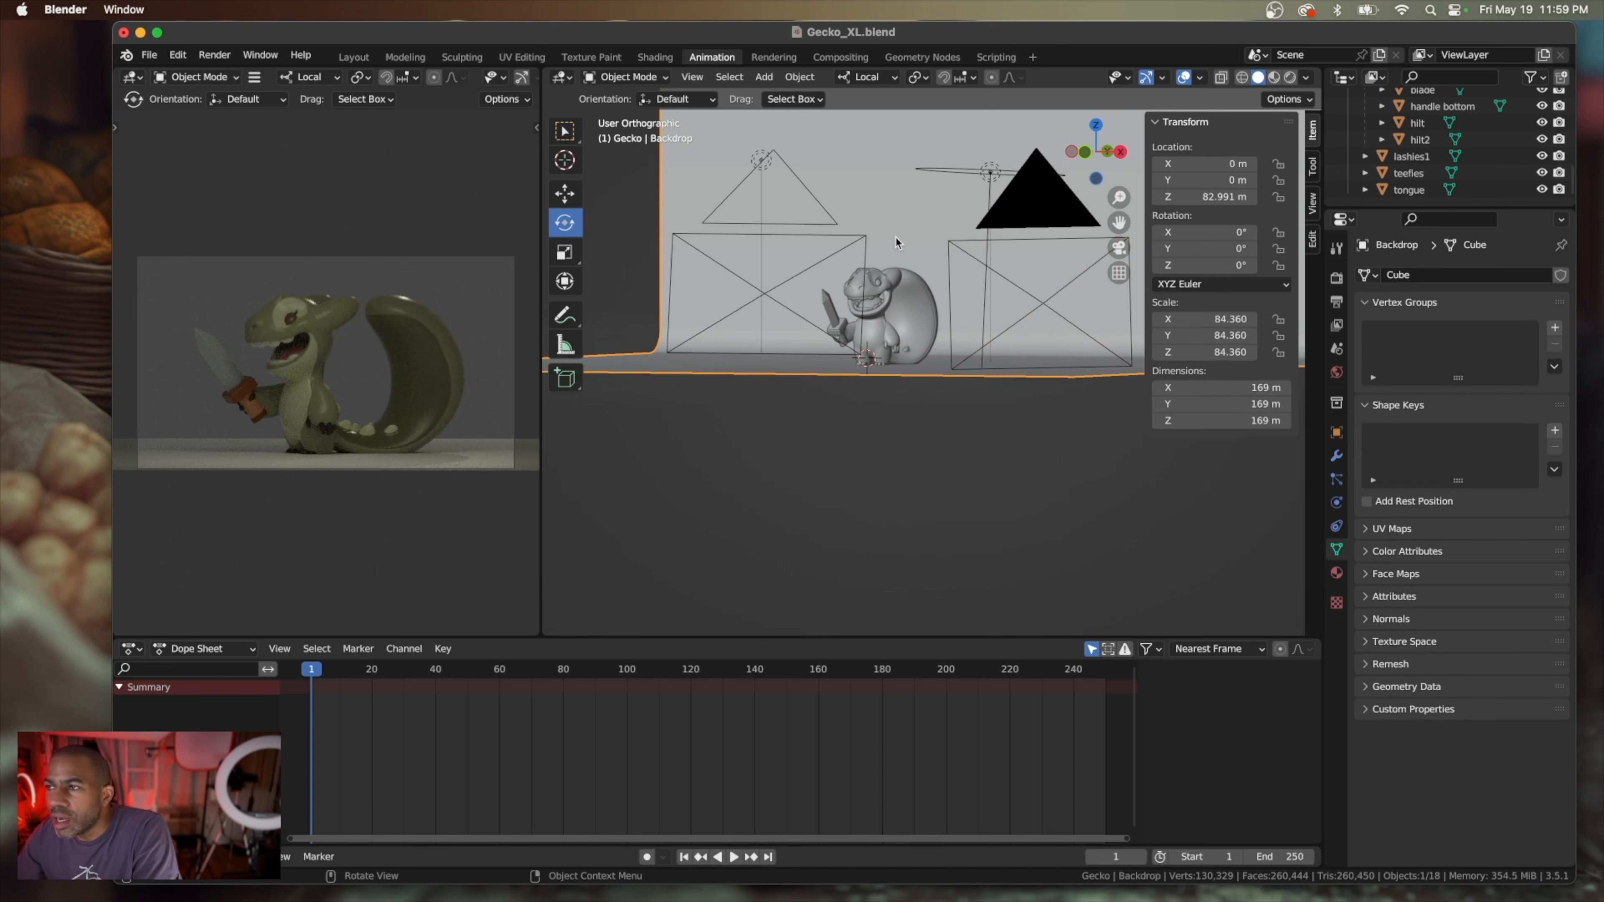
scroll(446, 405, "up", 5)
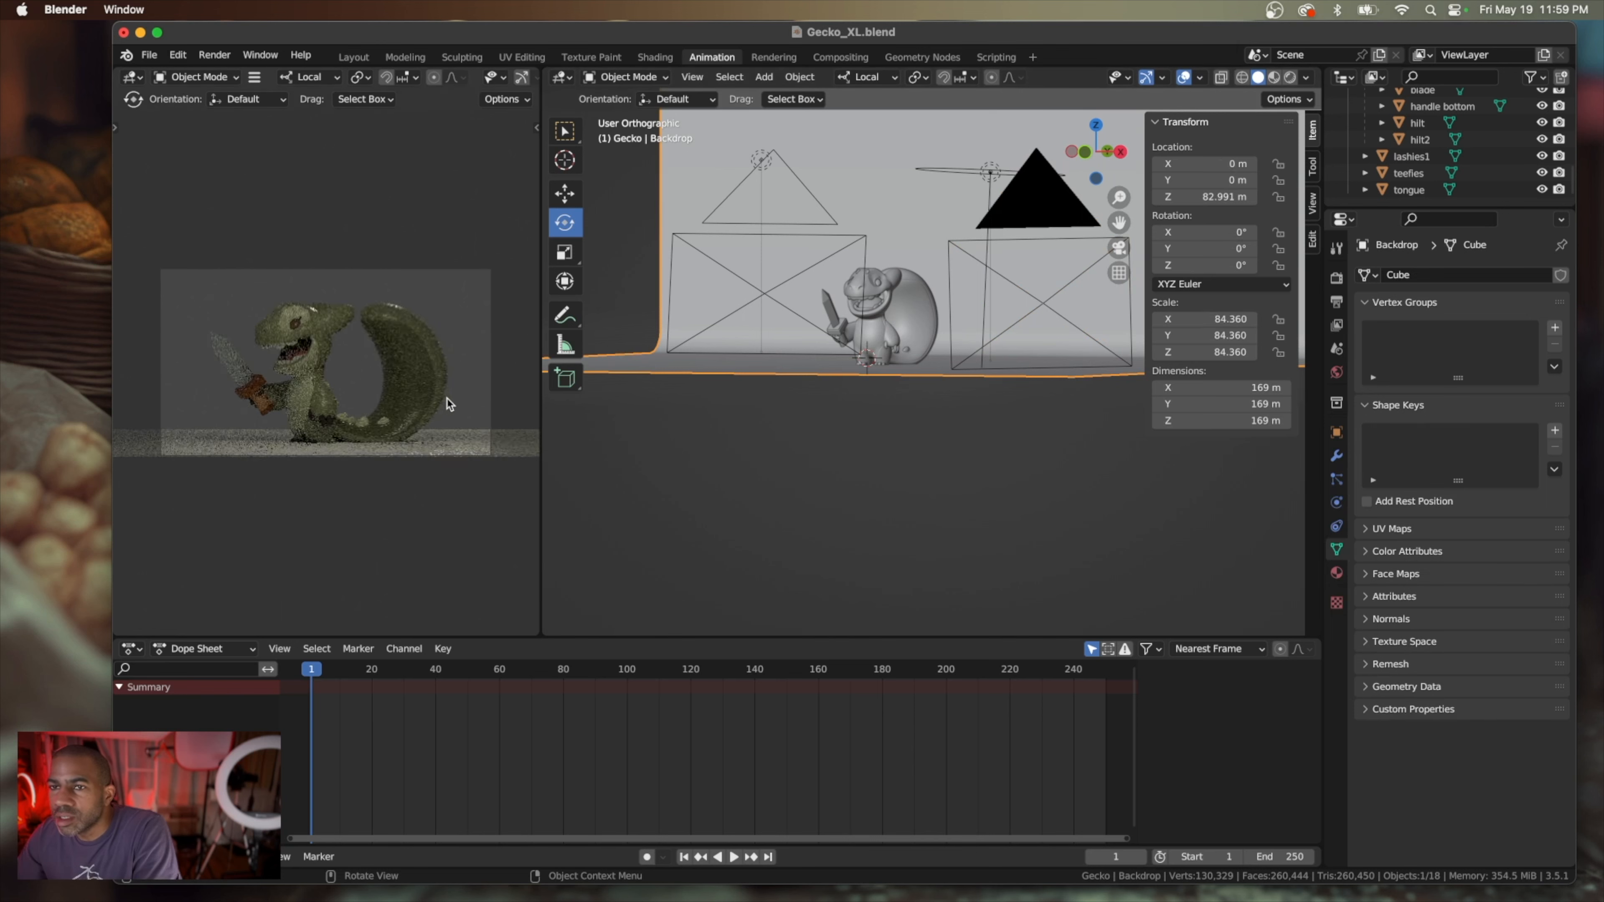
scroll(446, 404, "down", 3)
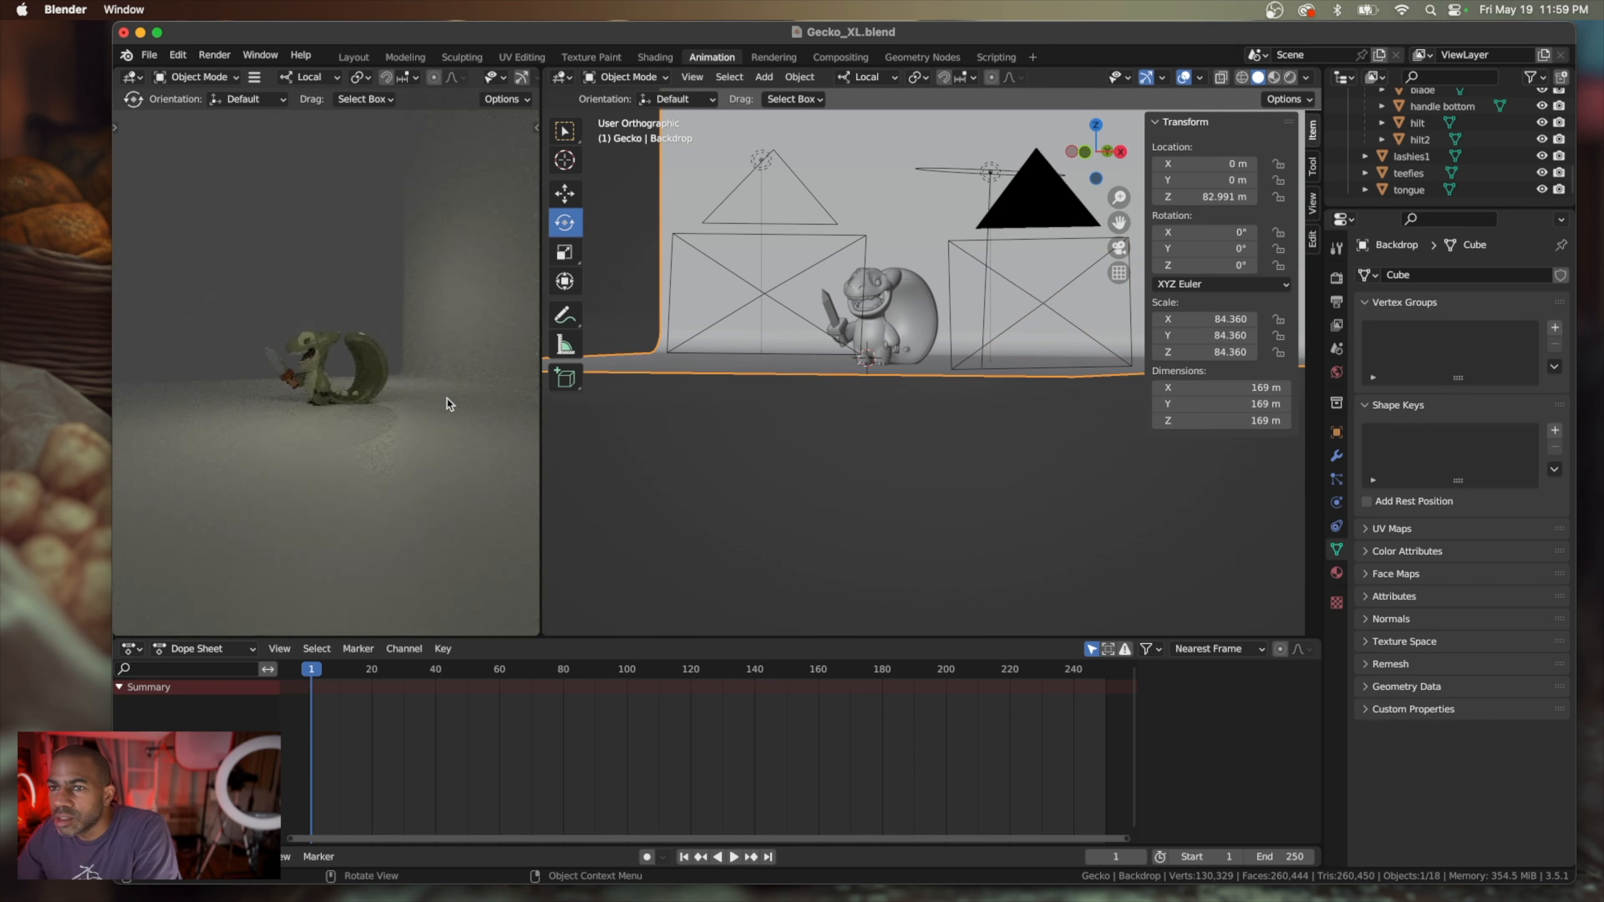
scroll(792, 382, "up", 5)
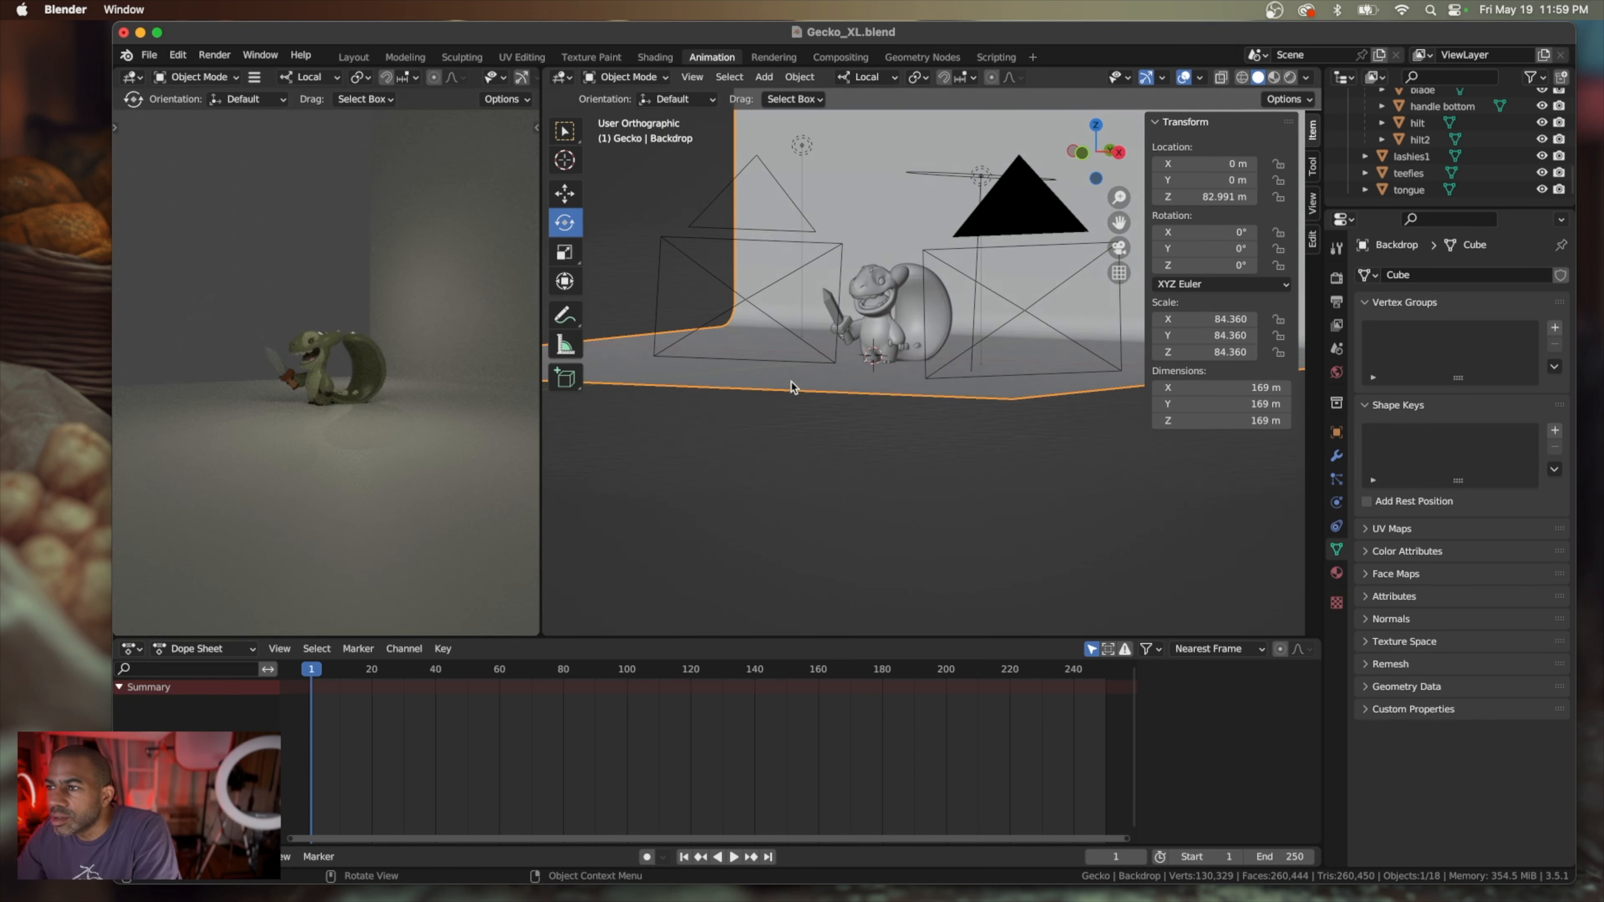
scroll(792, 383, "down", 5)
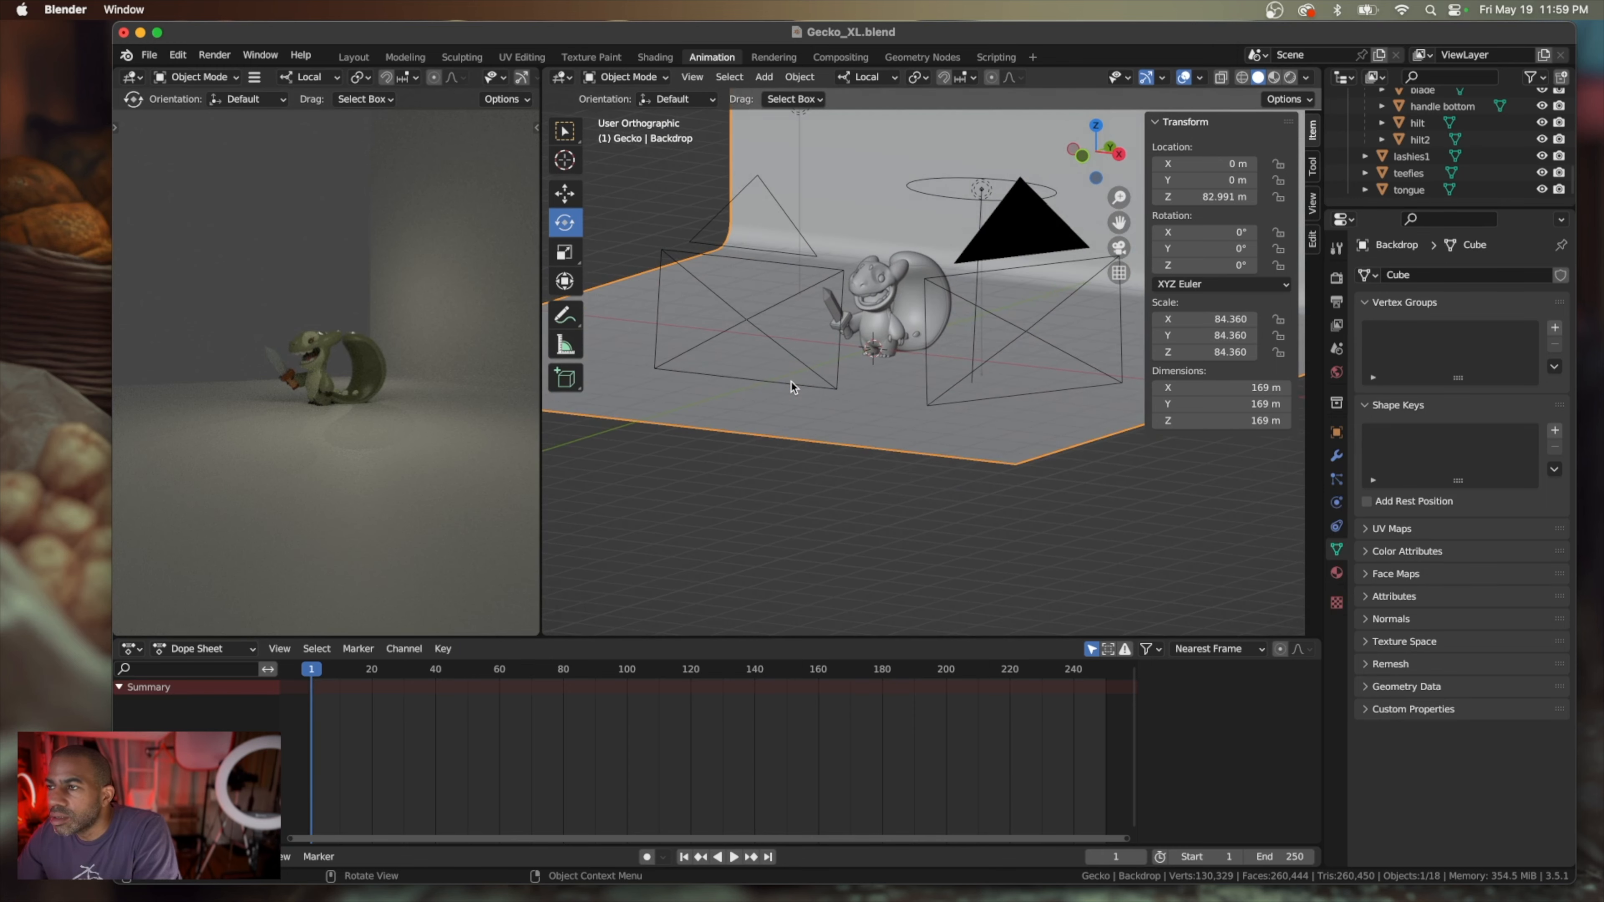
scroll(793, 387, "left", 5)
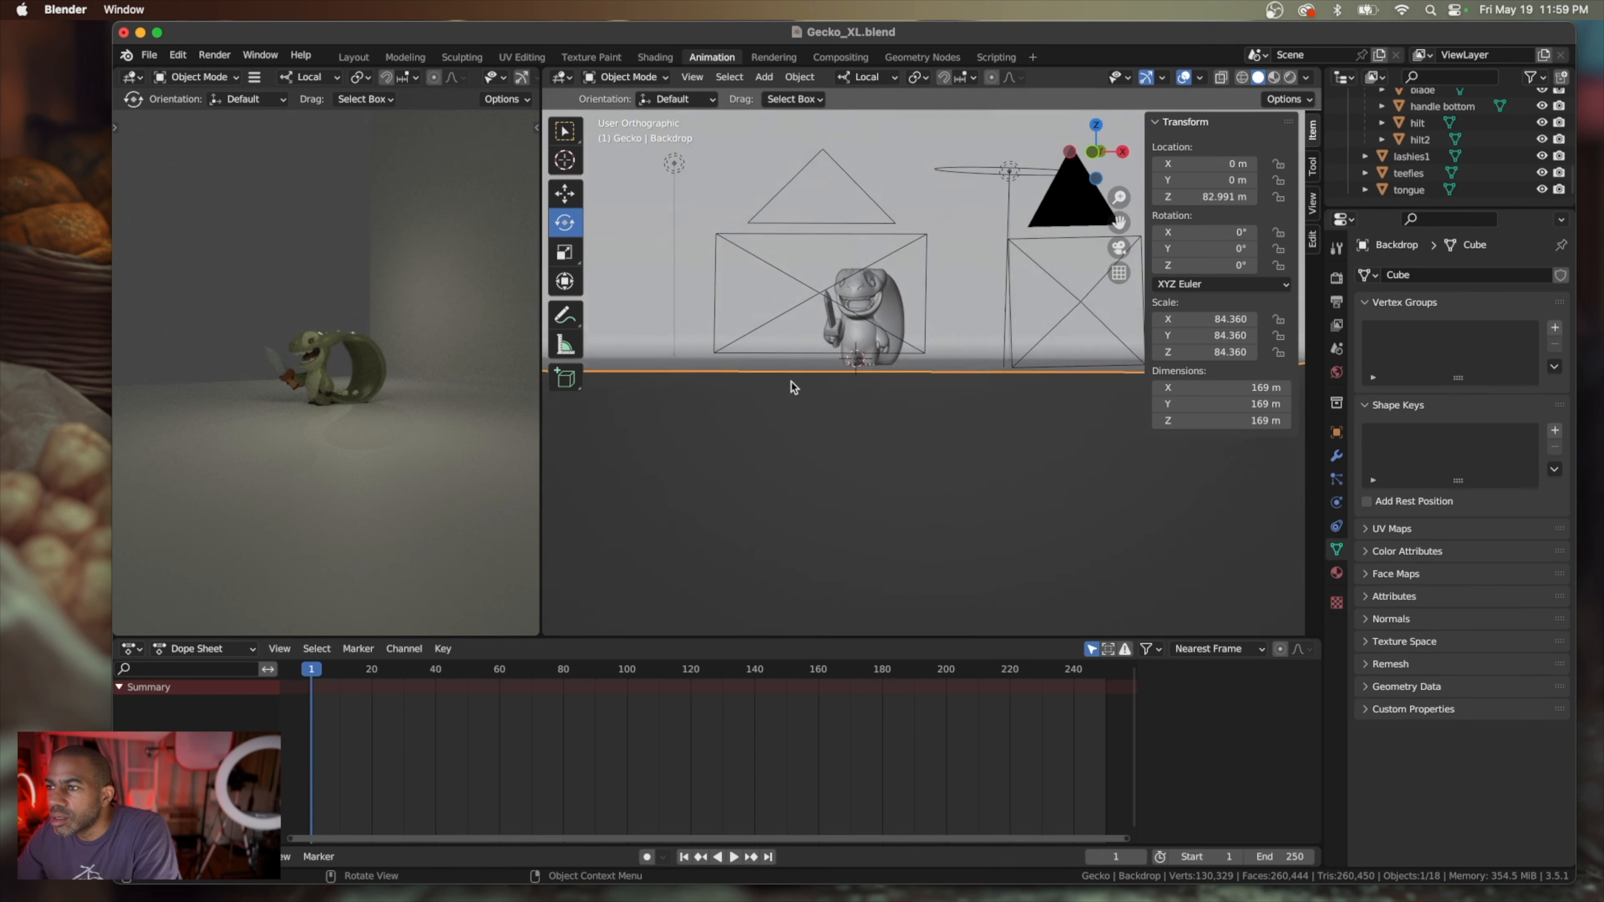
scroll(794, 387, "up", 1)
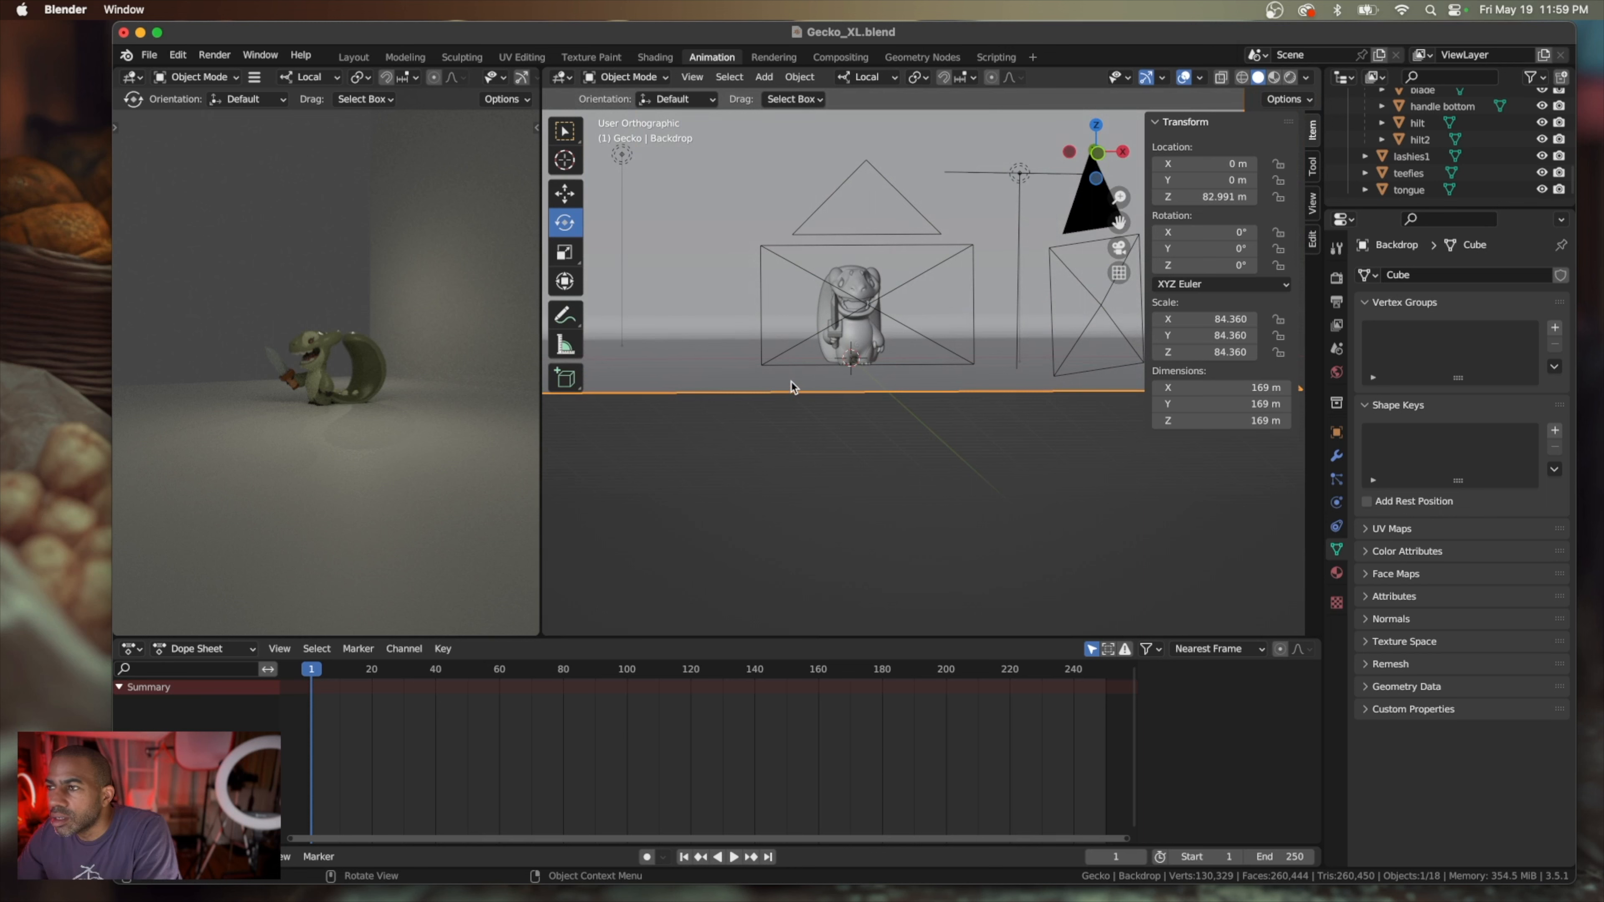
left_click(842, 182)
right_click(841, 184)
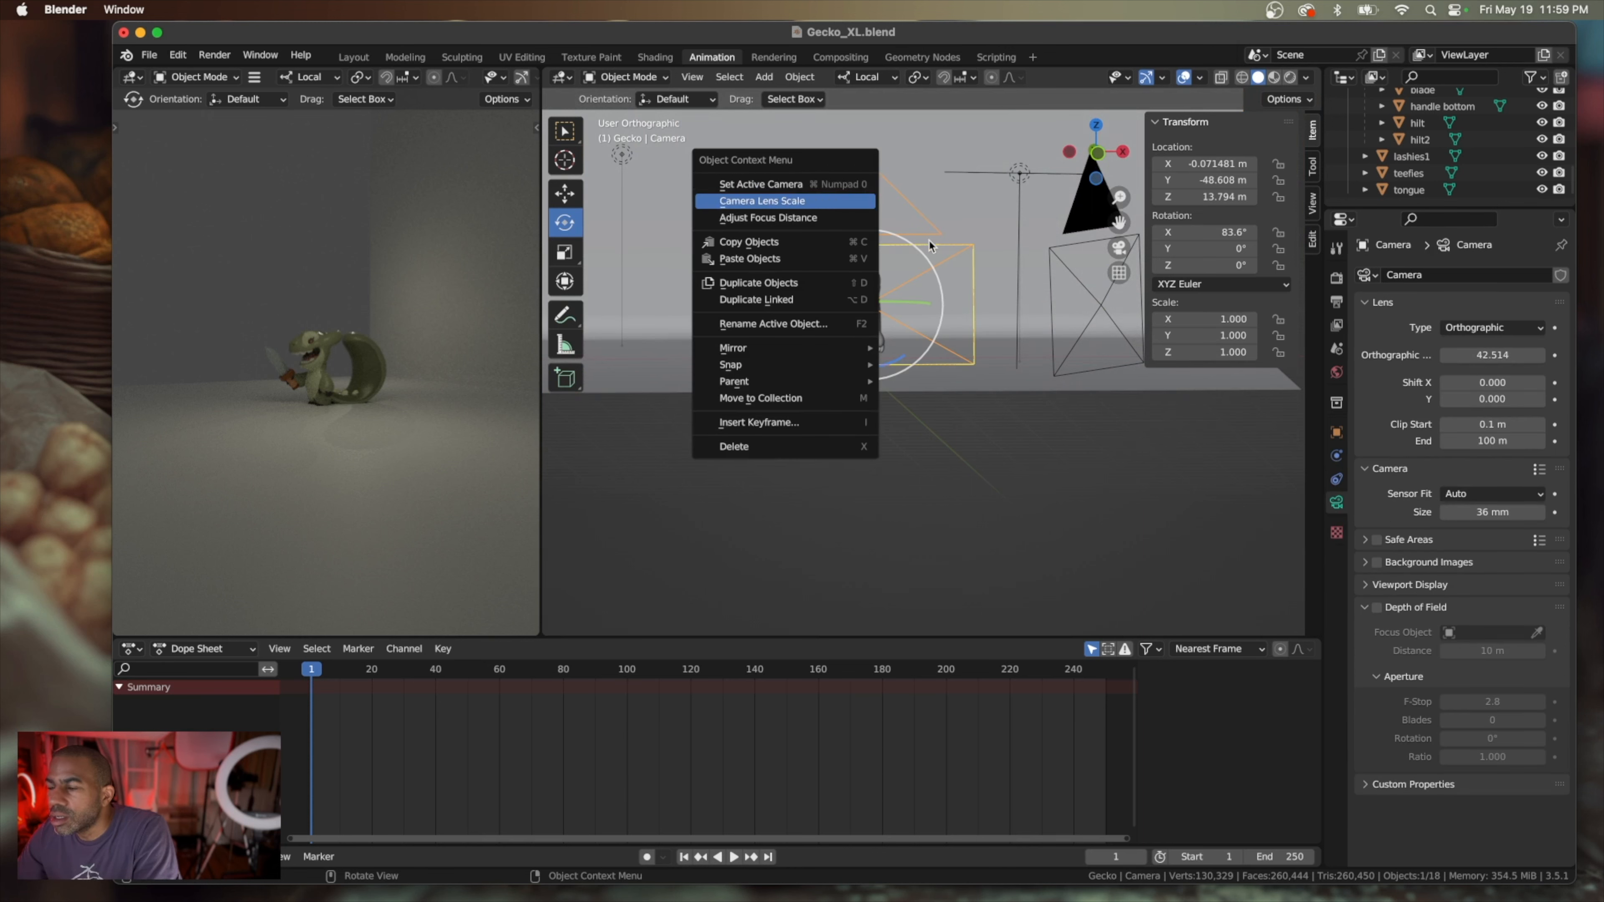
scroll(1020, 261, "right", 5)
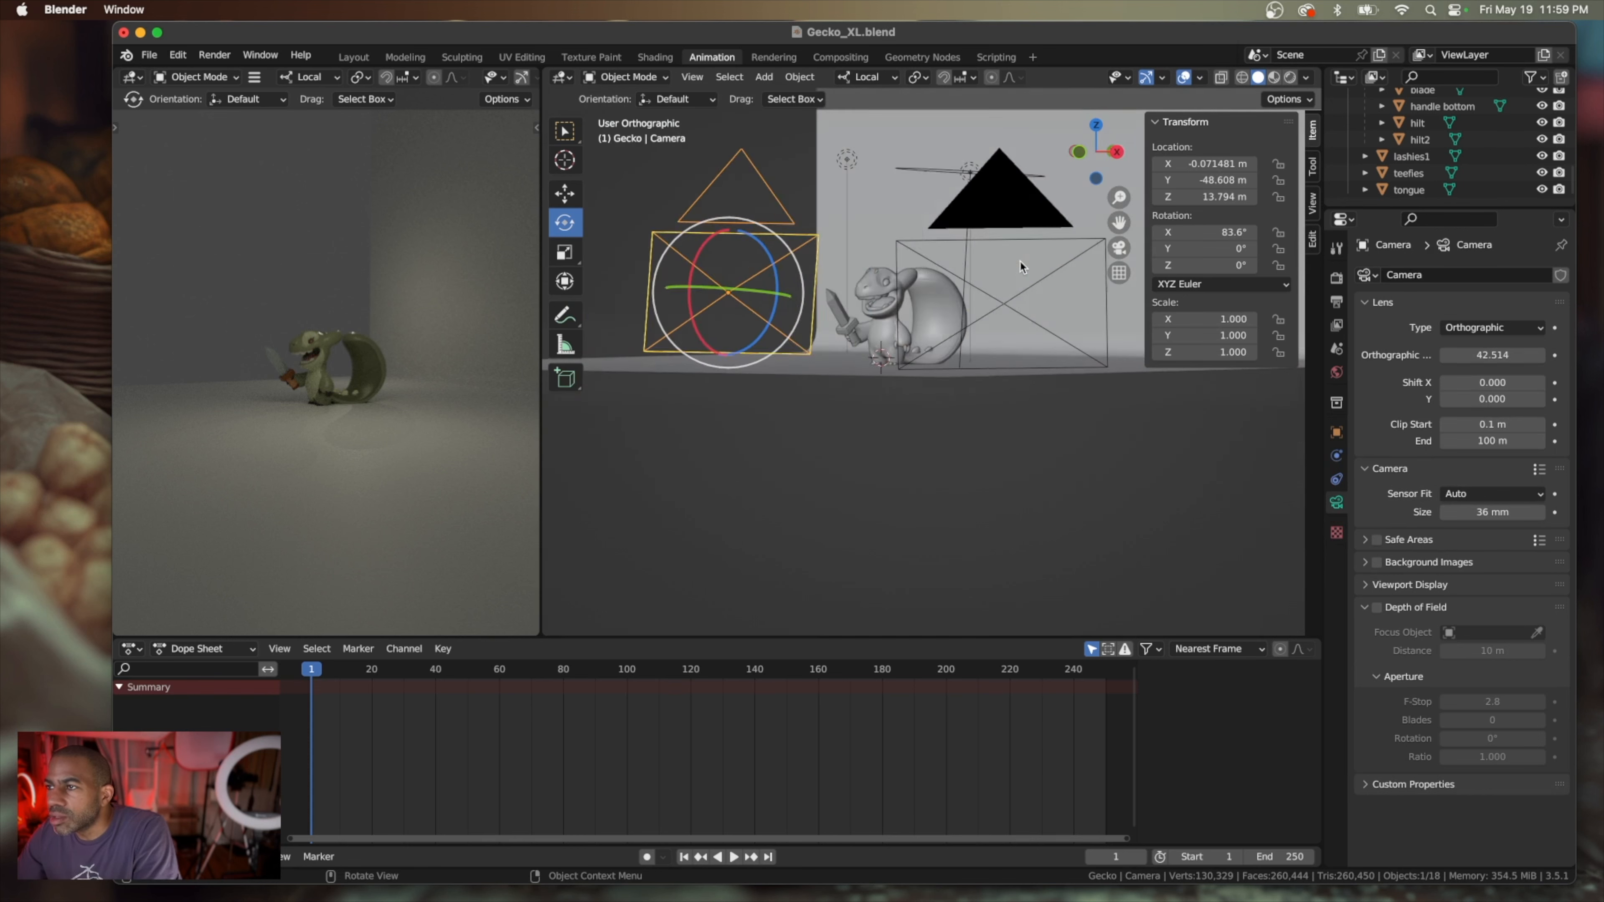
scroll(1020, 261, "left", 1)
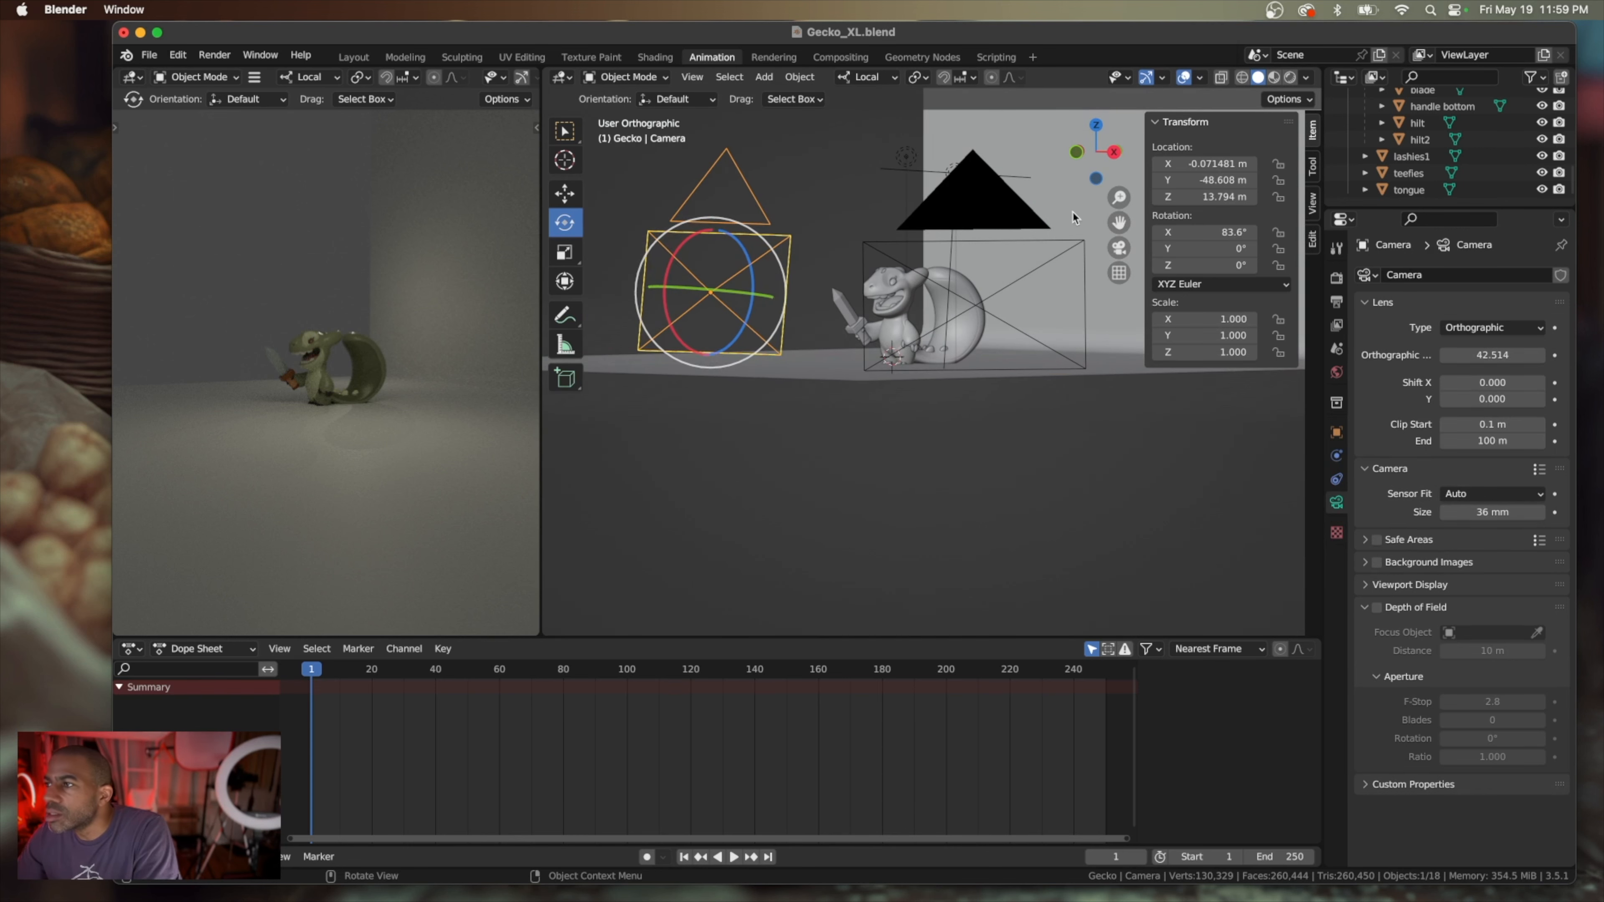
Rotate the Backdrop to 46.6° about Z so its wall faces Camera.001 behind the gecko
left_click(1041, 288)
scroll(1039, 301, "up", 5)
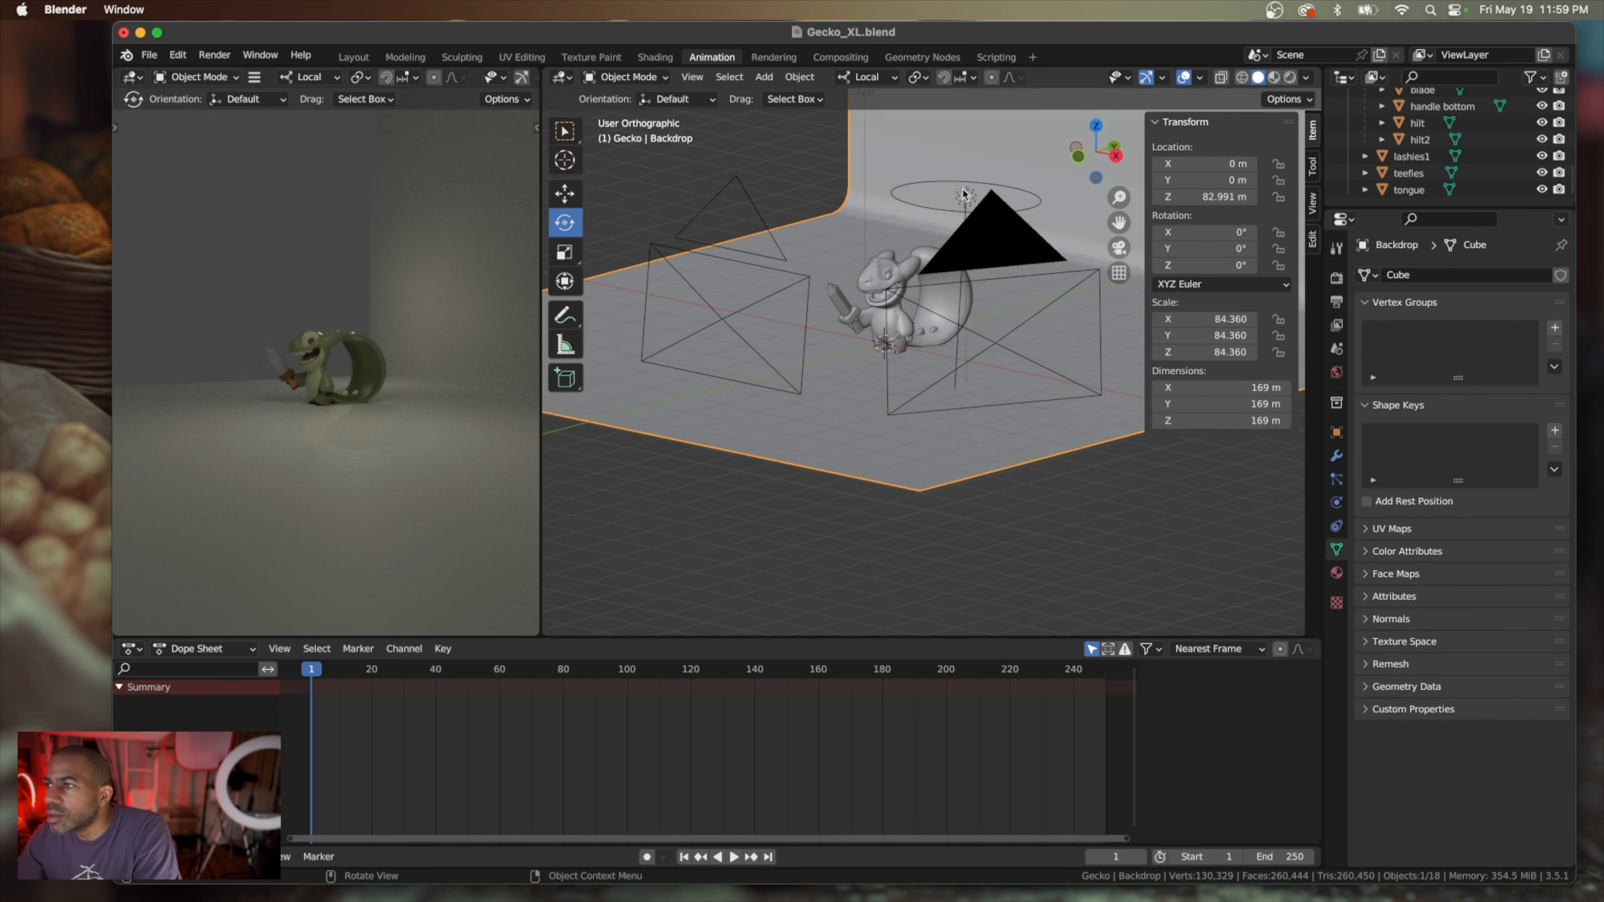
scroll(835, 269, "up", 3)
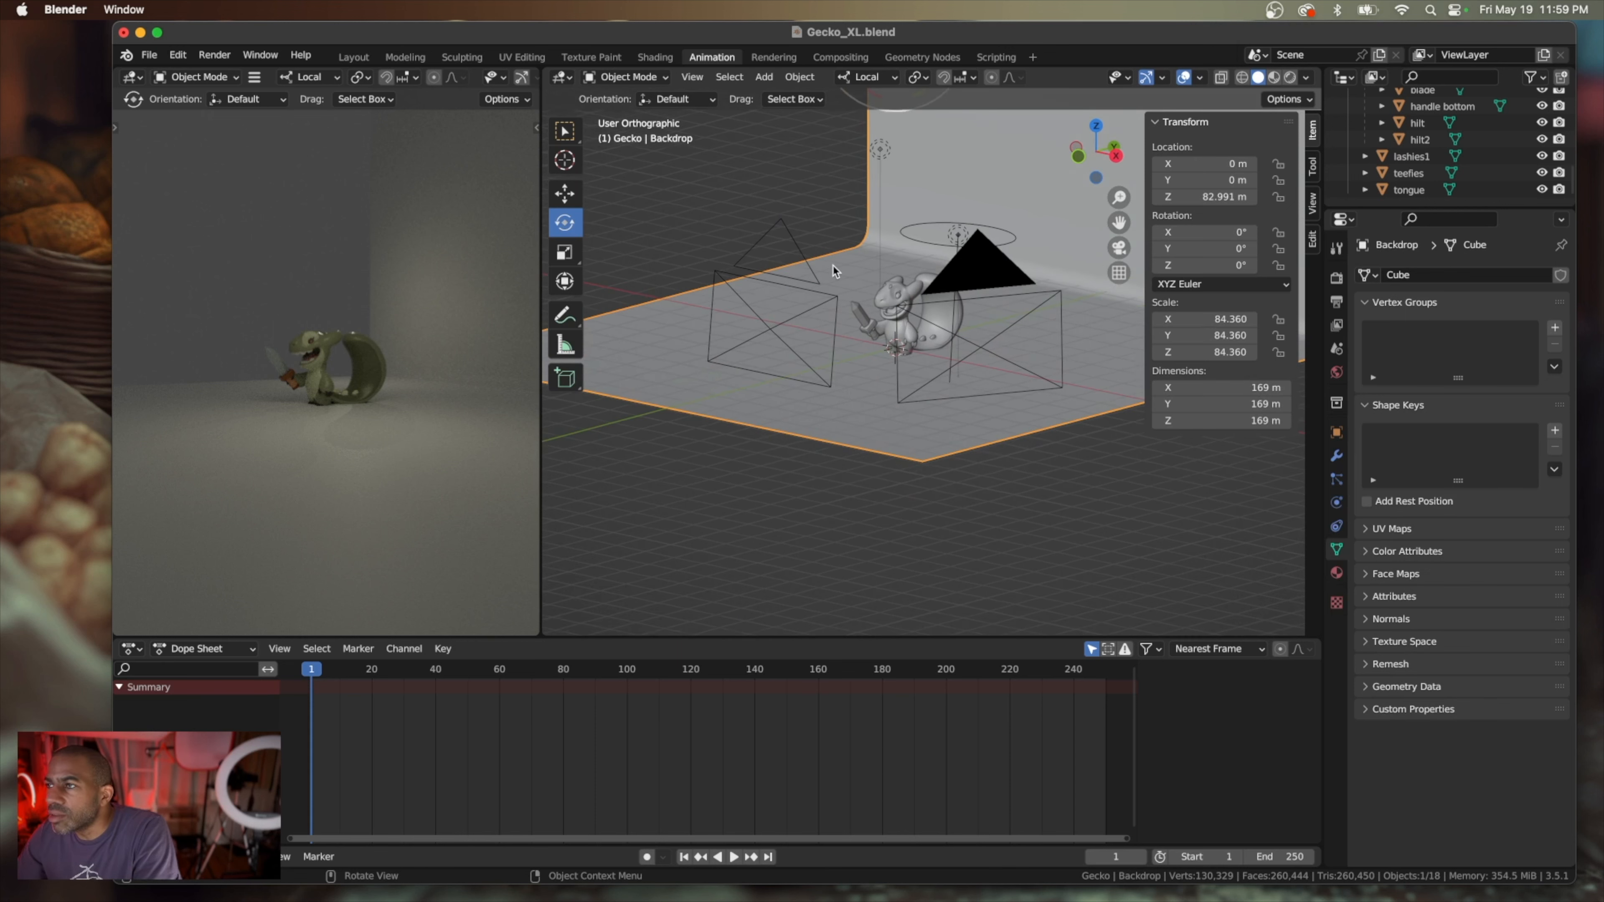
scroll(835, 269, "down", 5)
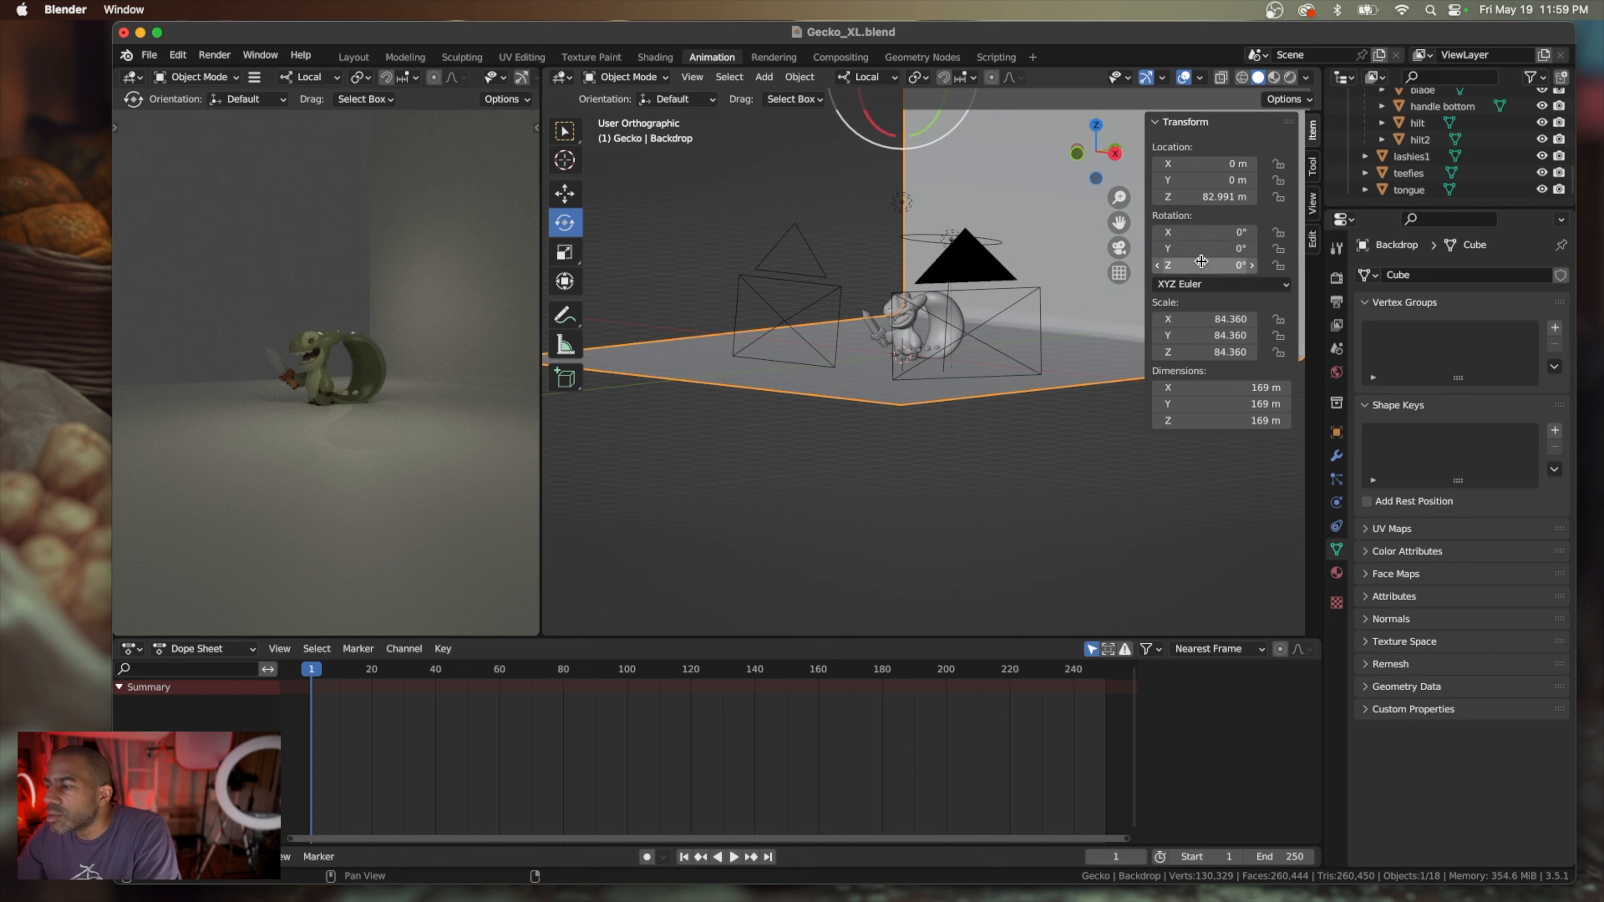
left_click_drag(1204, 265, 1315, 265)
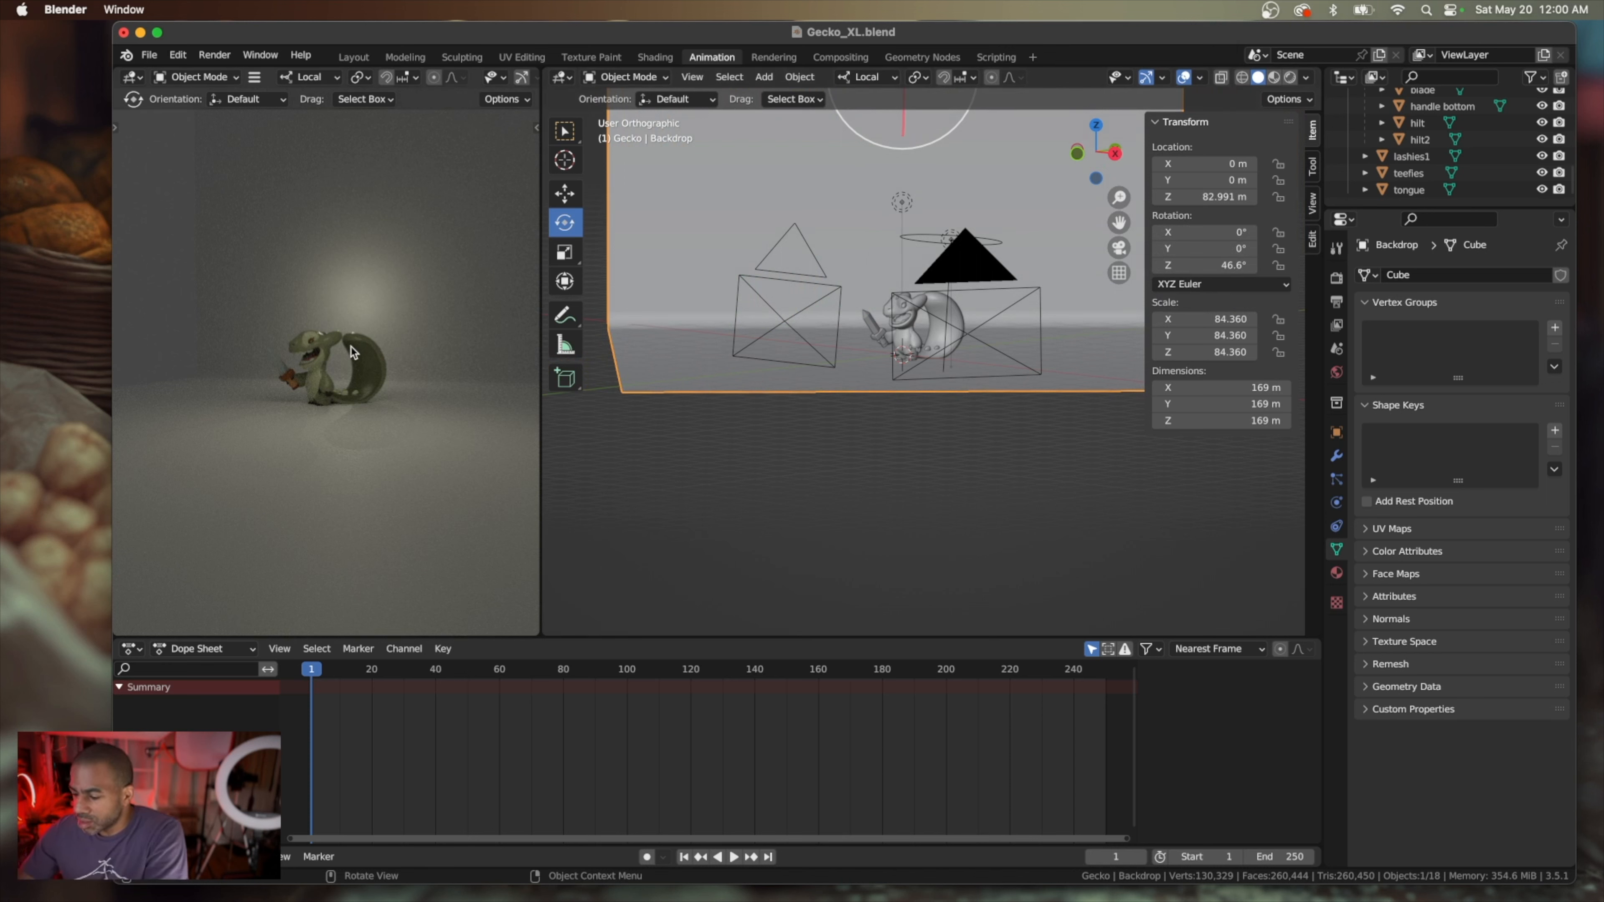
Check the shot through Camera.001 against the free view and run a brief test render of the image, stopping it early
key("KP_0")
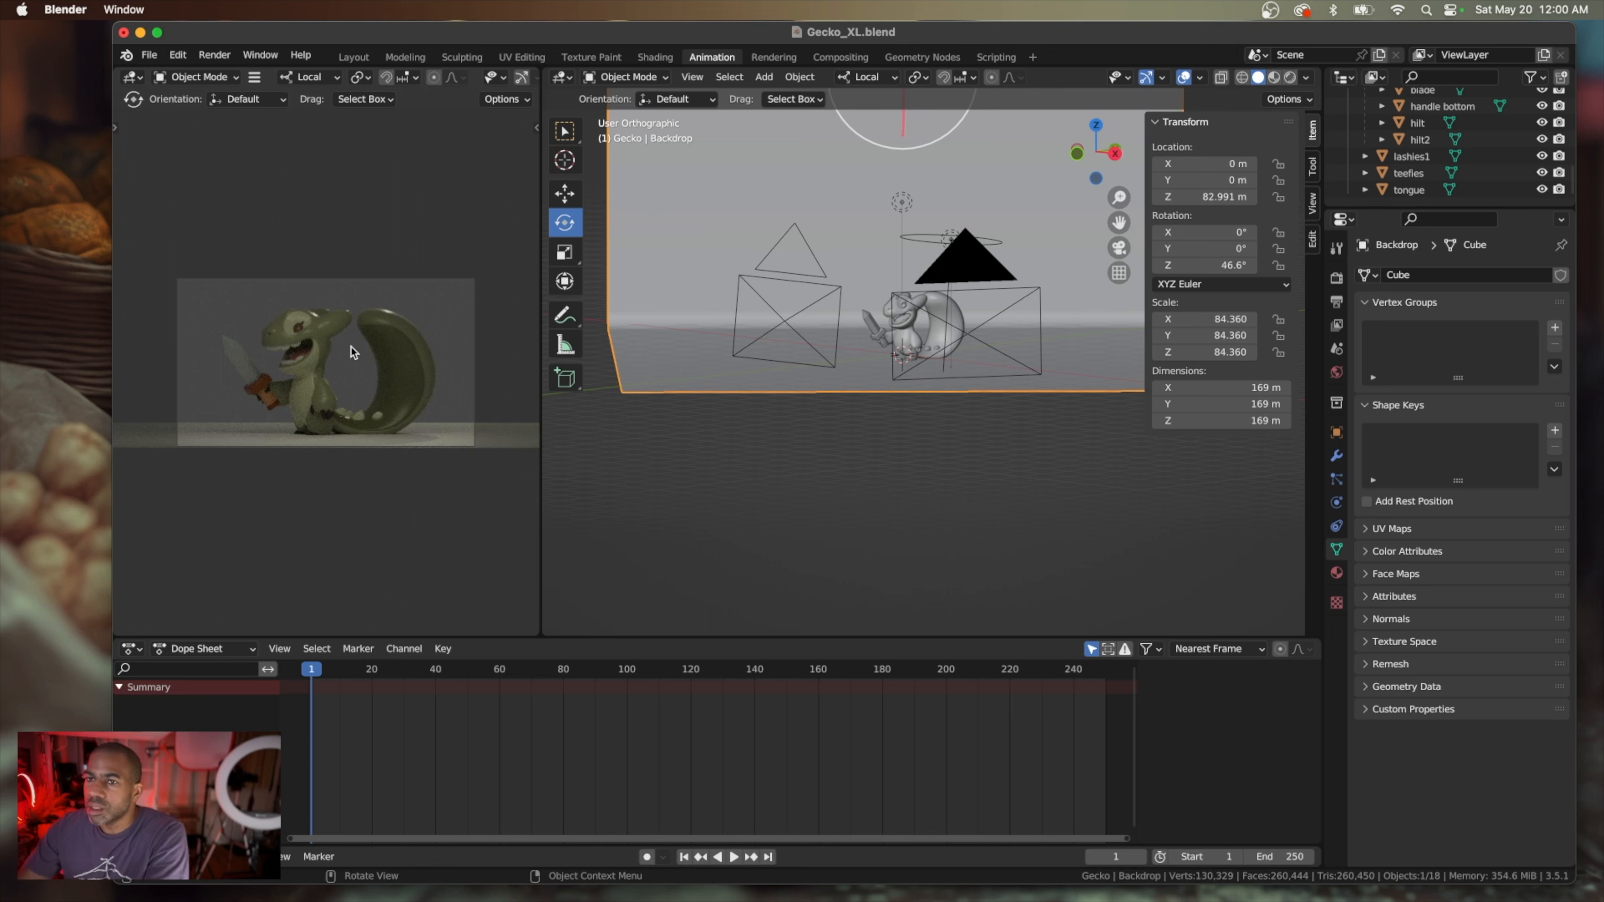
key("KP_0")
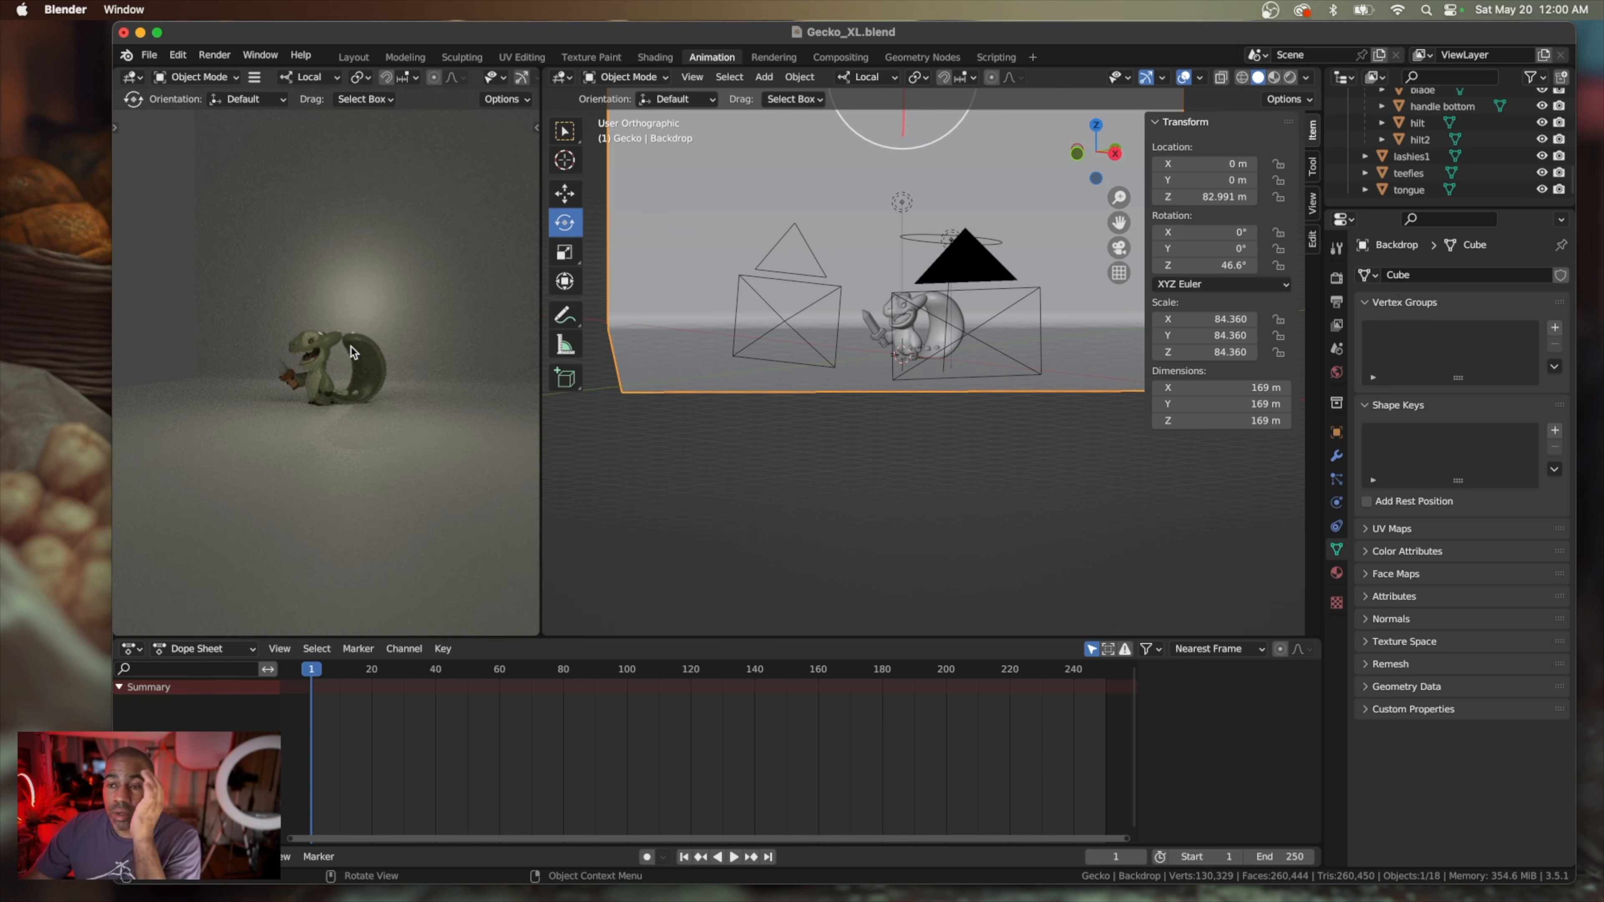
key("KP_0")
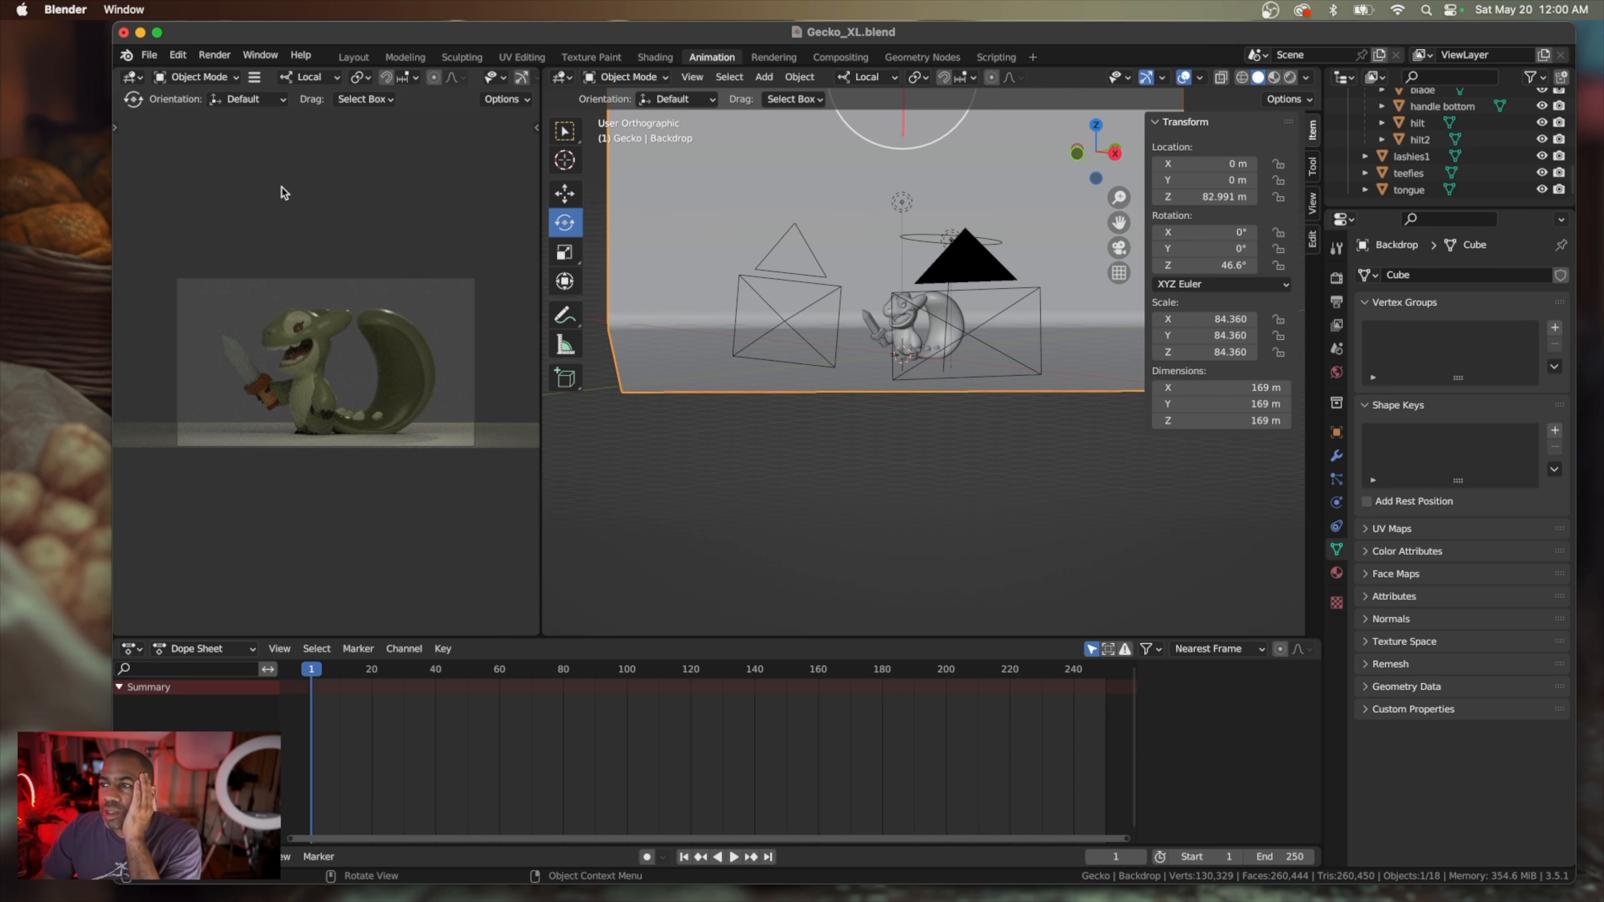
left_click(214, 54)
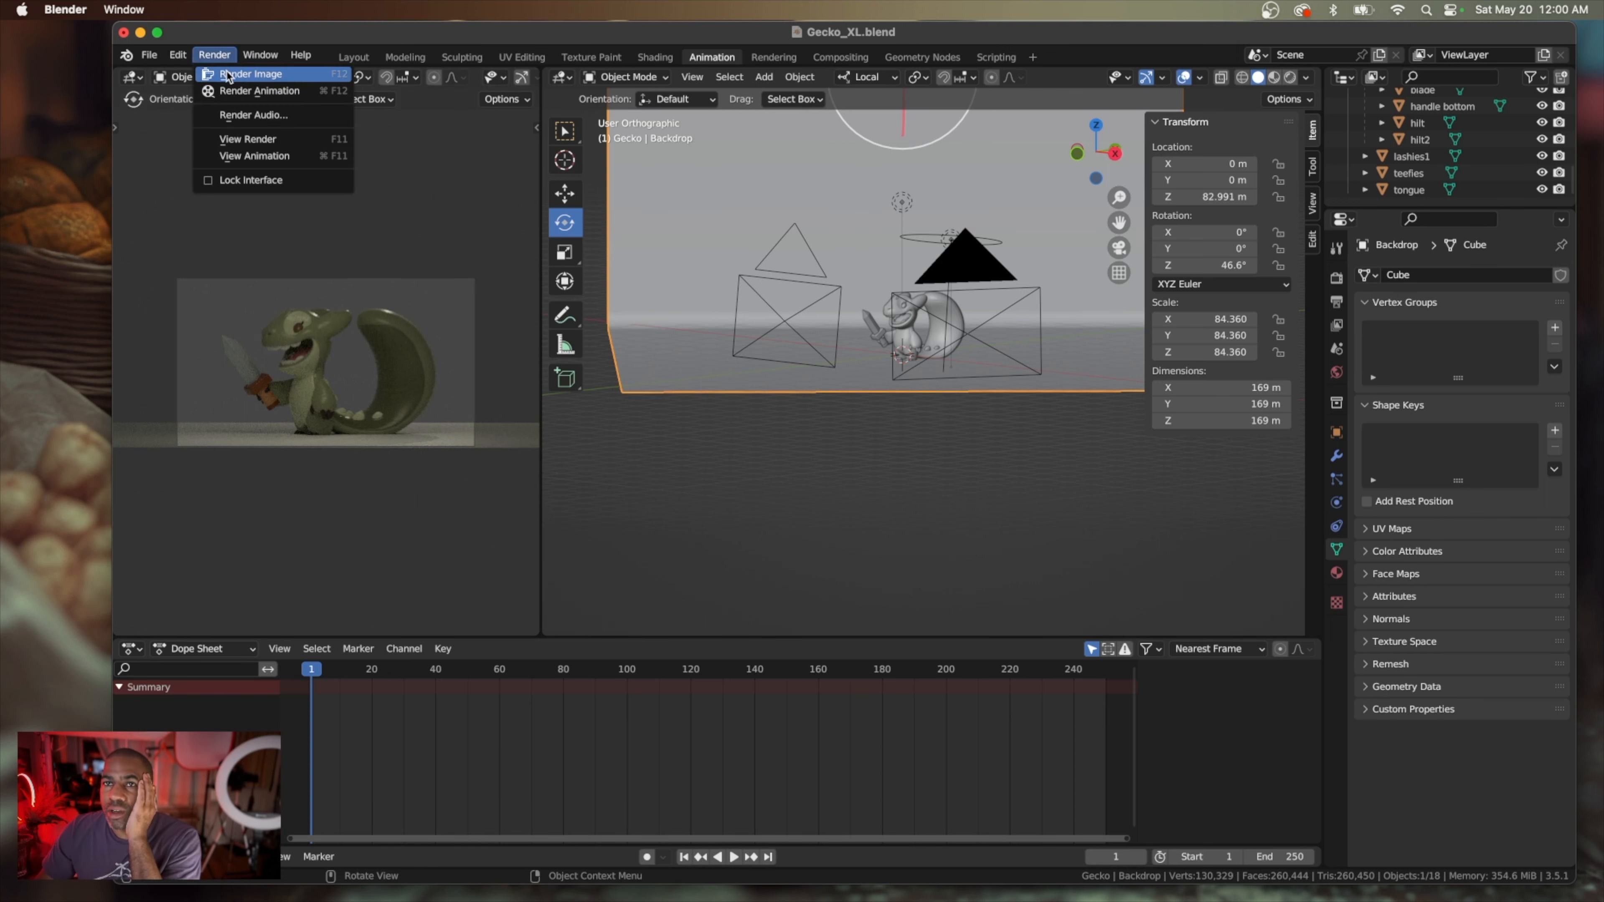
left_click(228, 74)
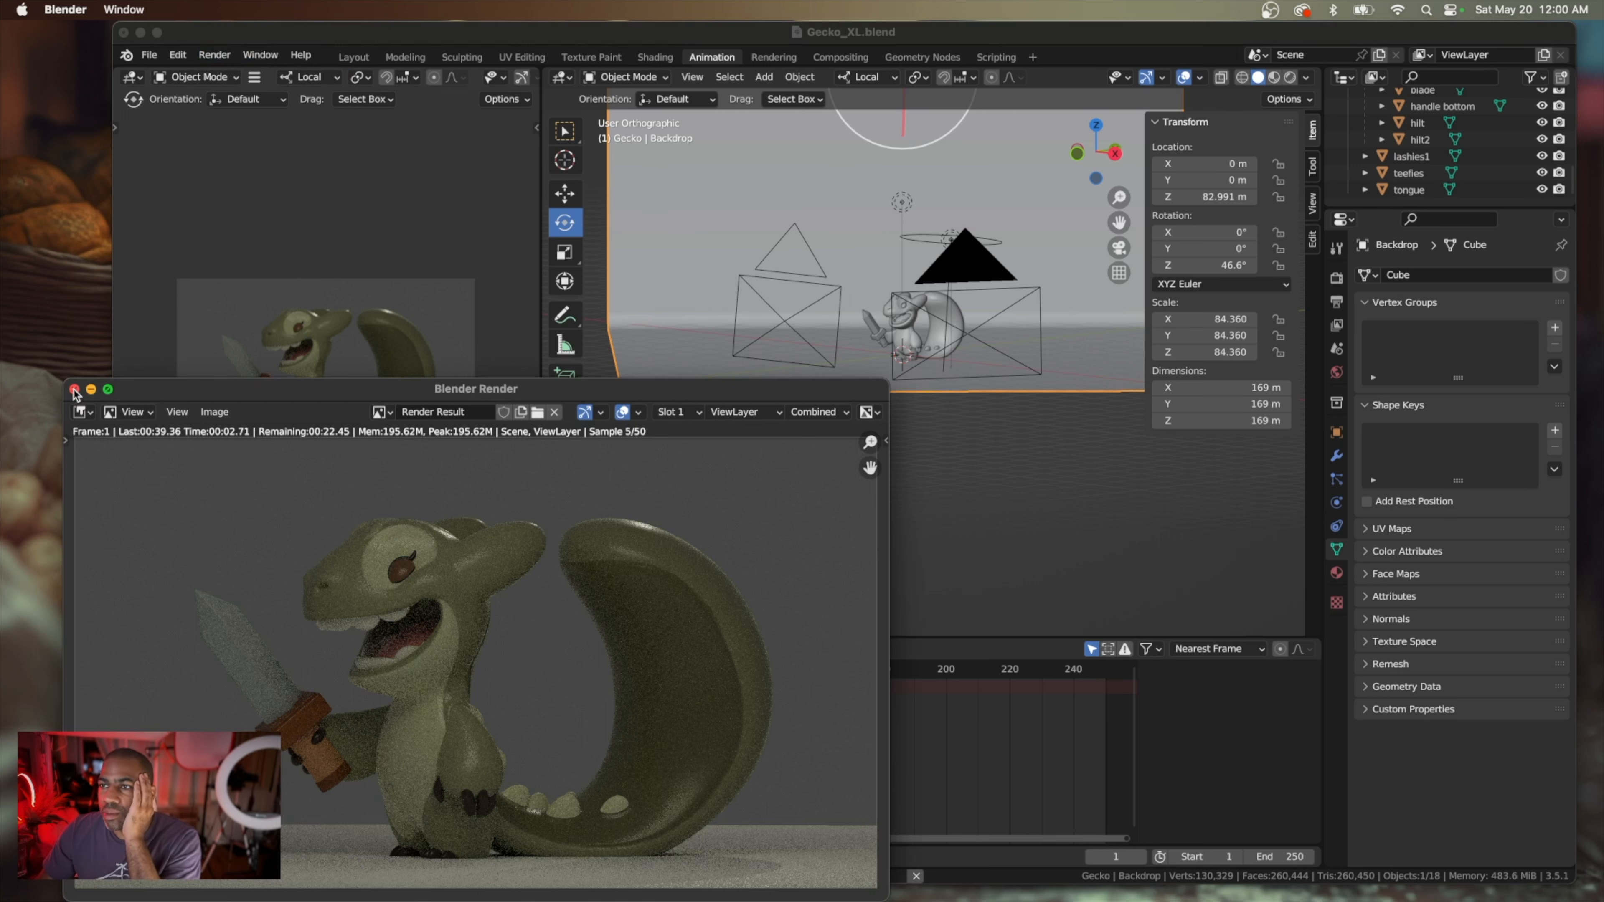
key("Escape")
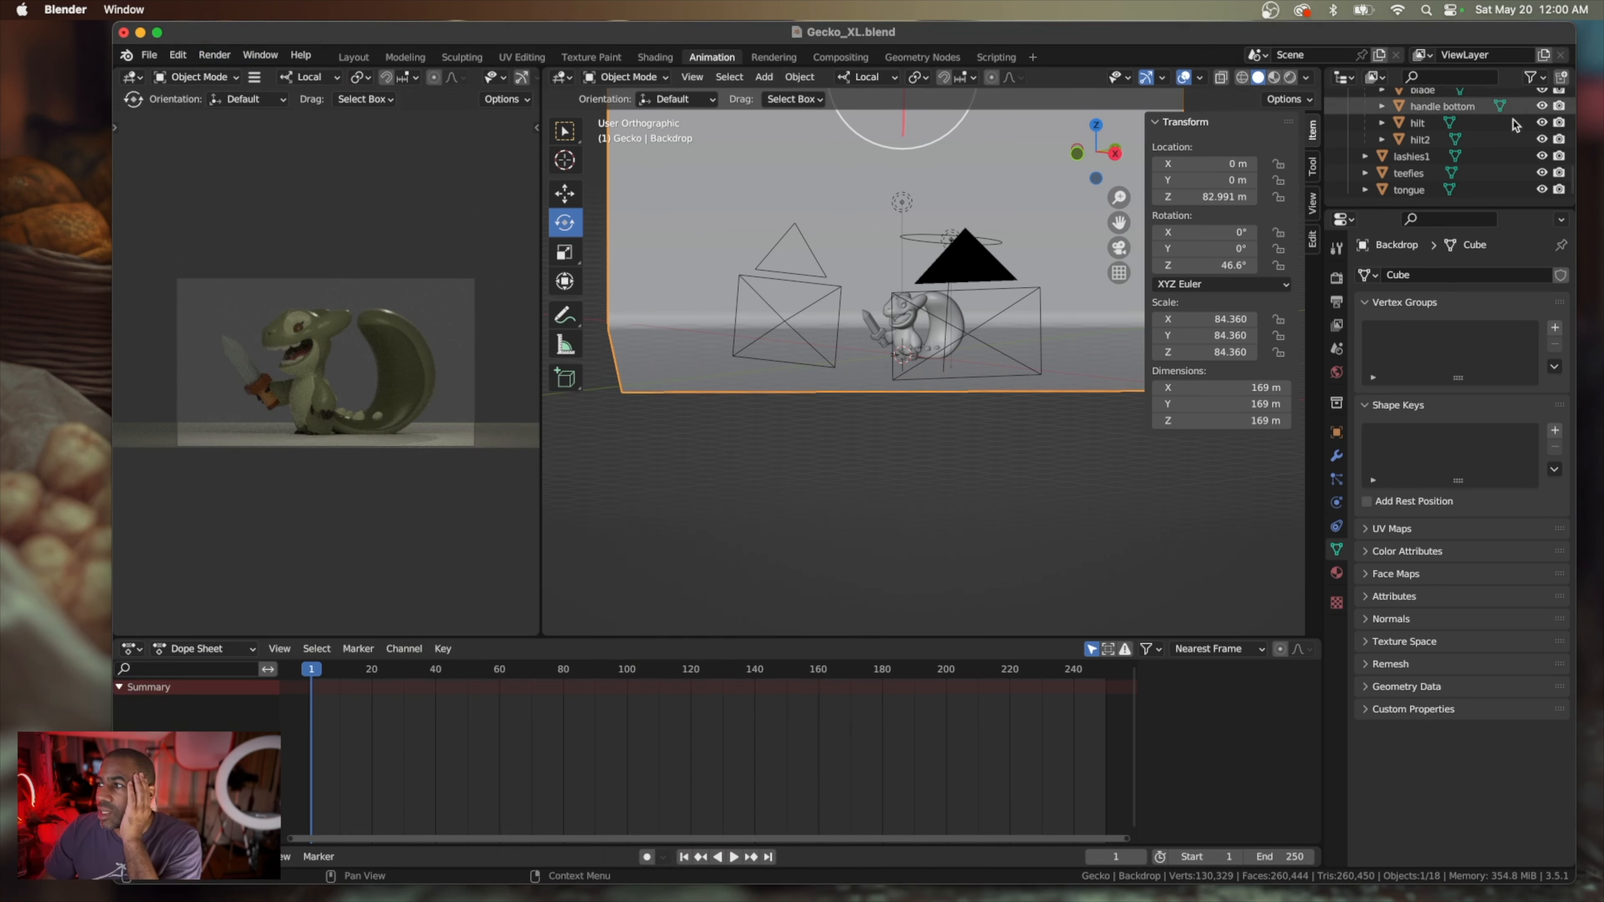
Examine the scene's object list and the rendered preview of the gecko and backdrop lighting, in and out of camera view
scroll(1515, 133, "up", 10)
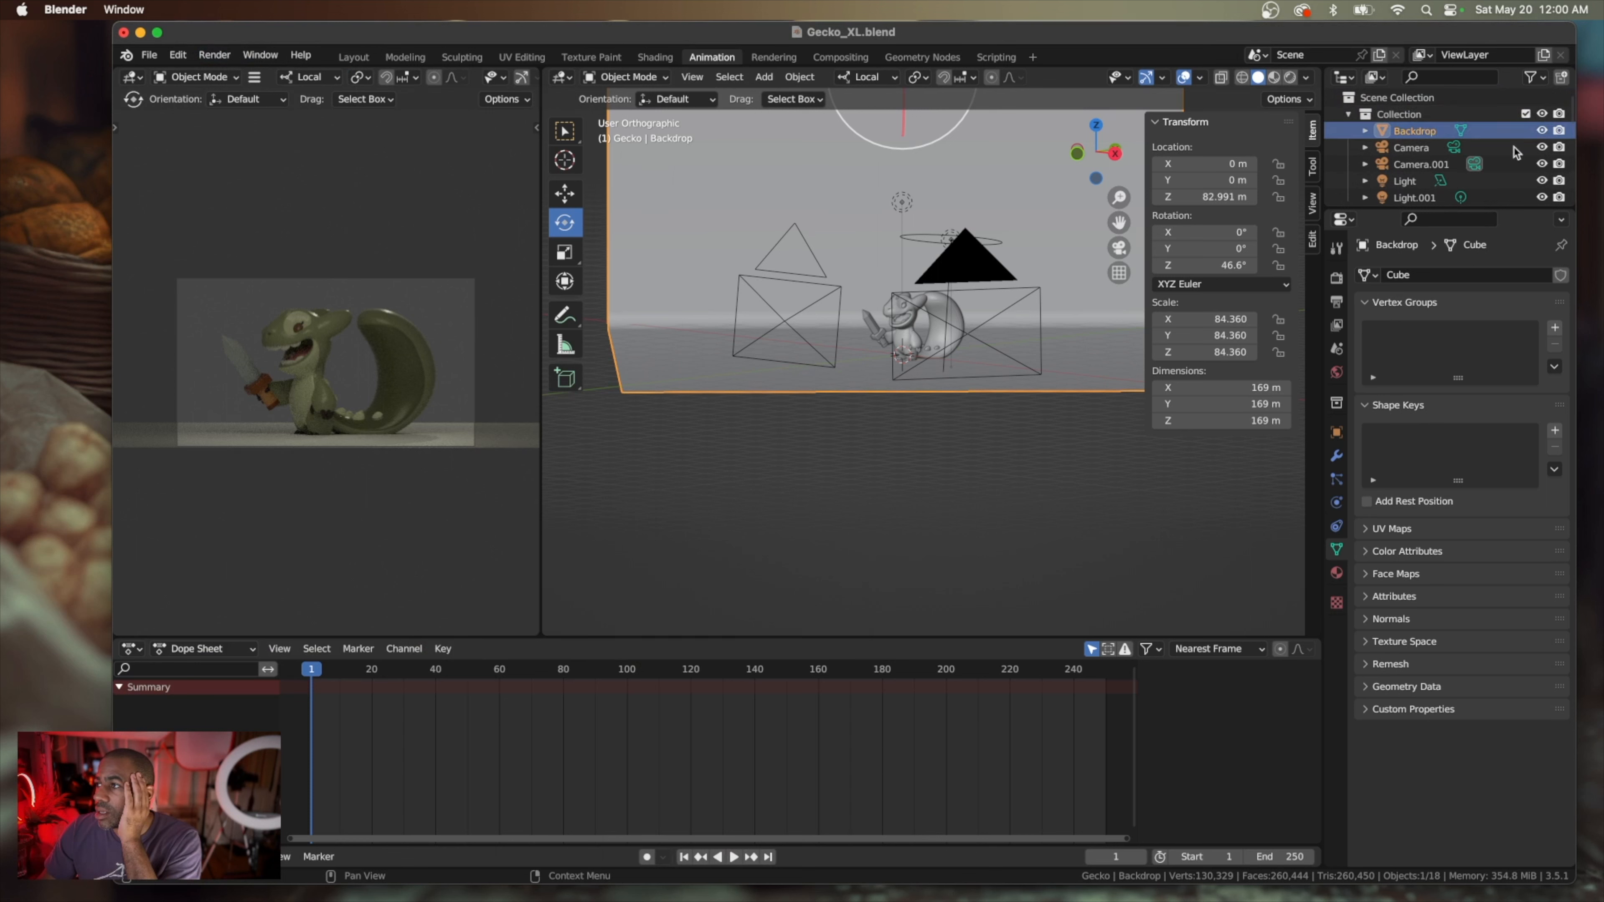
scroll(1515, 155, "down", 3)
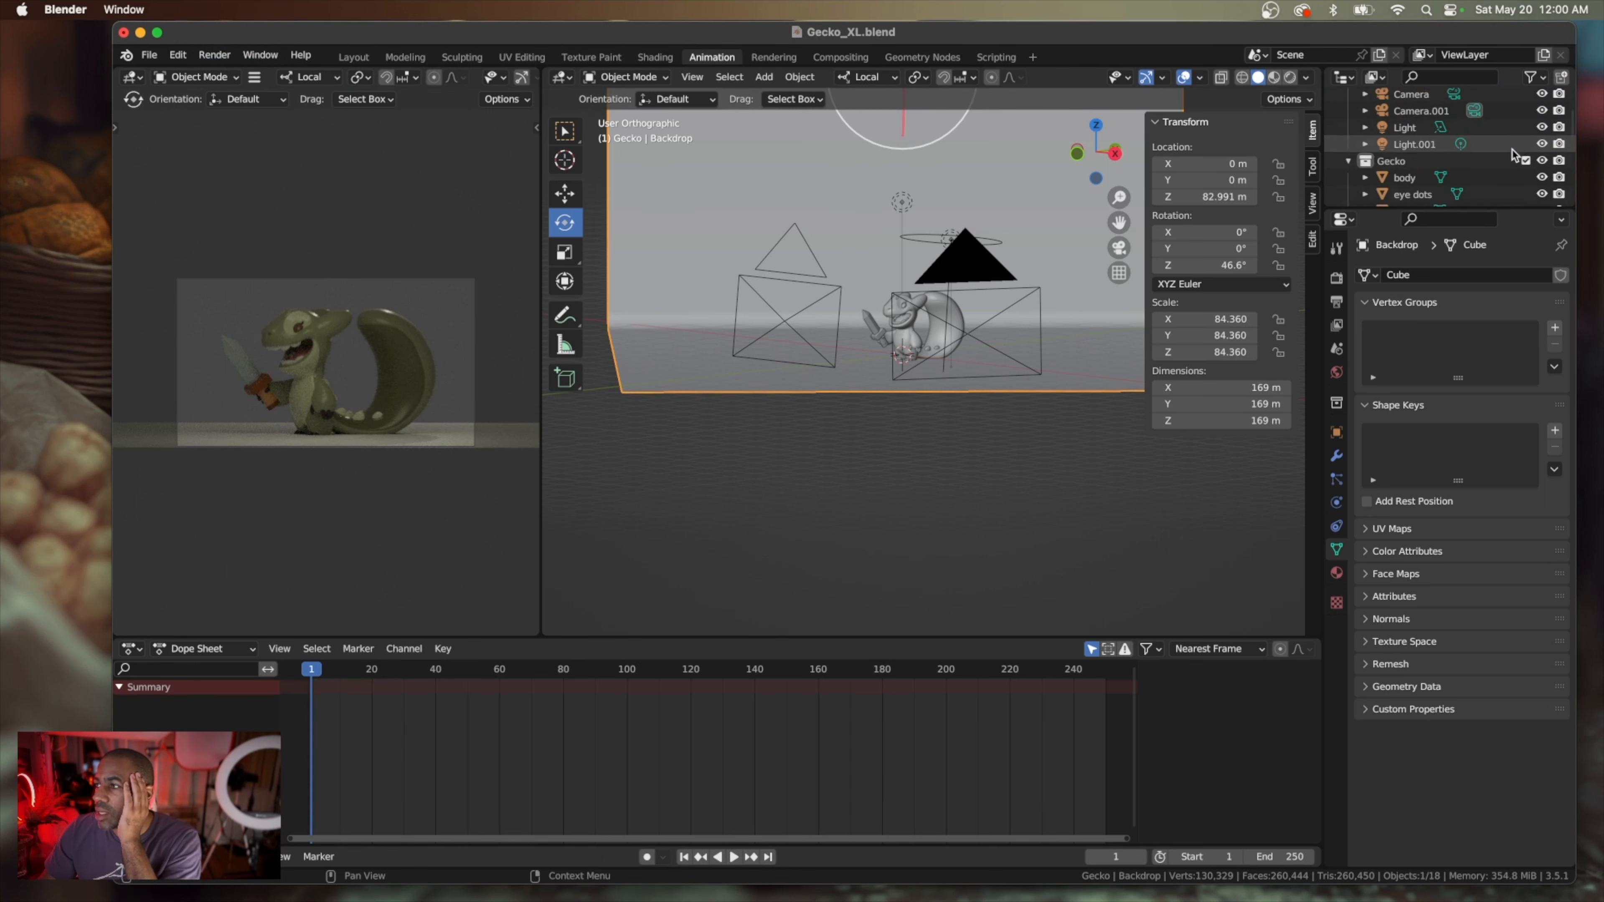
scroll(1514, 155, "down", 9)
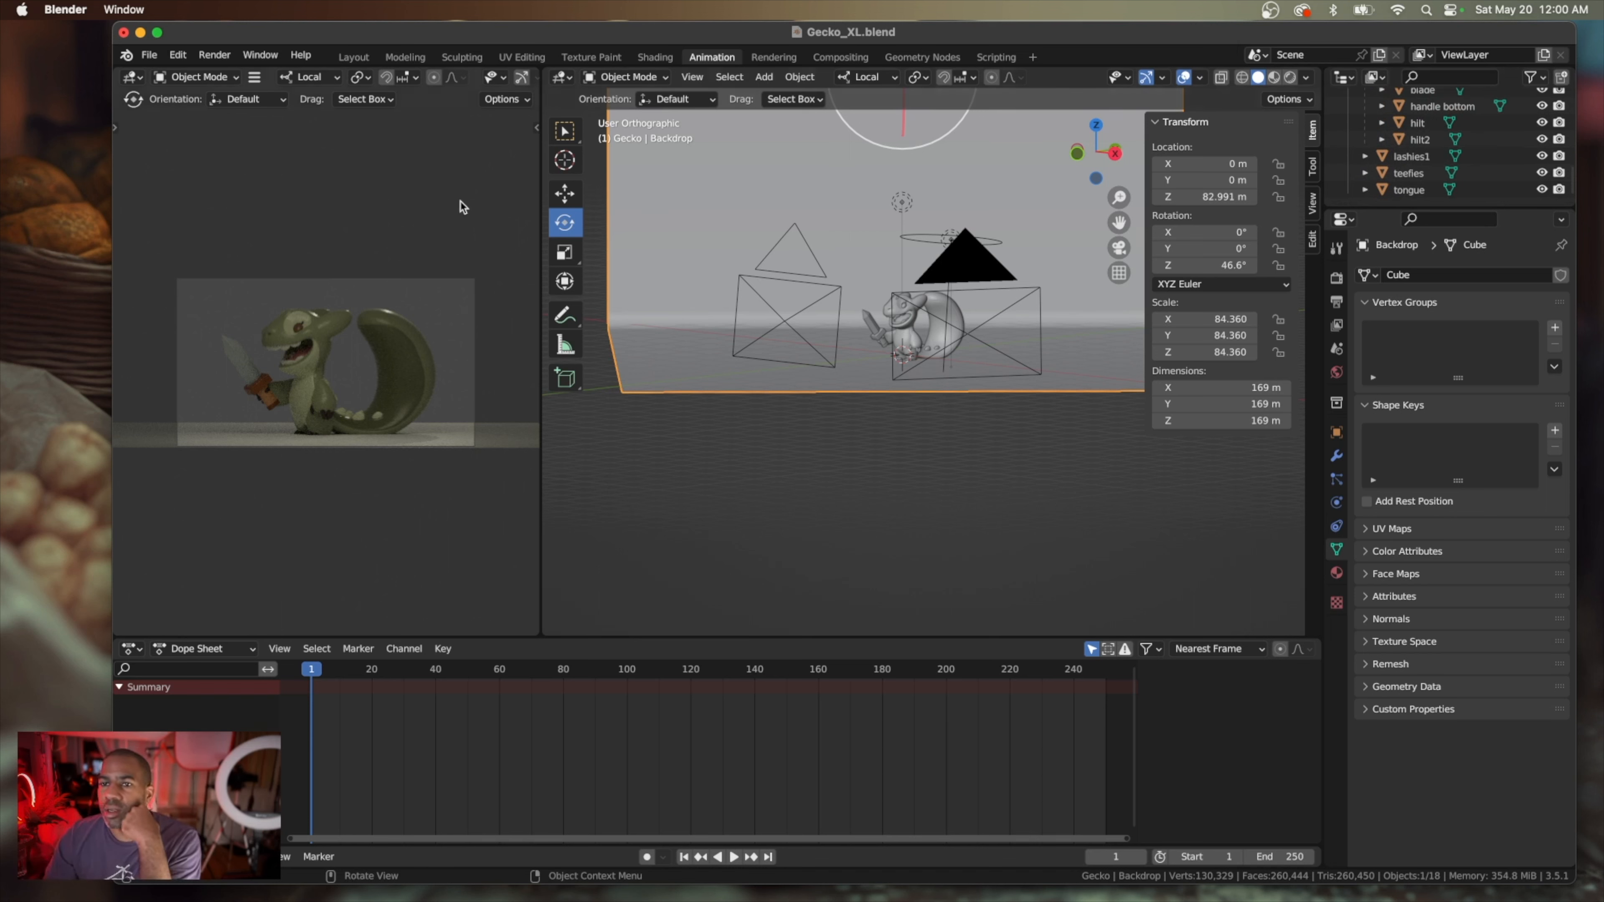
scroll(293, 316, "down", 8)
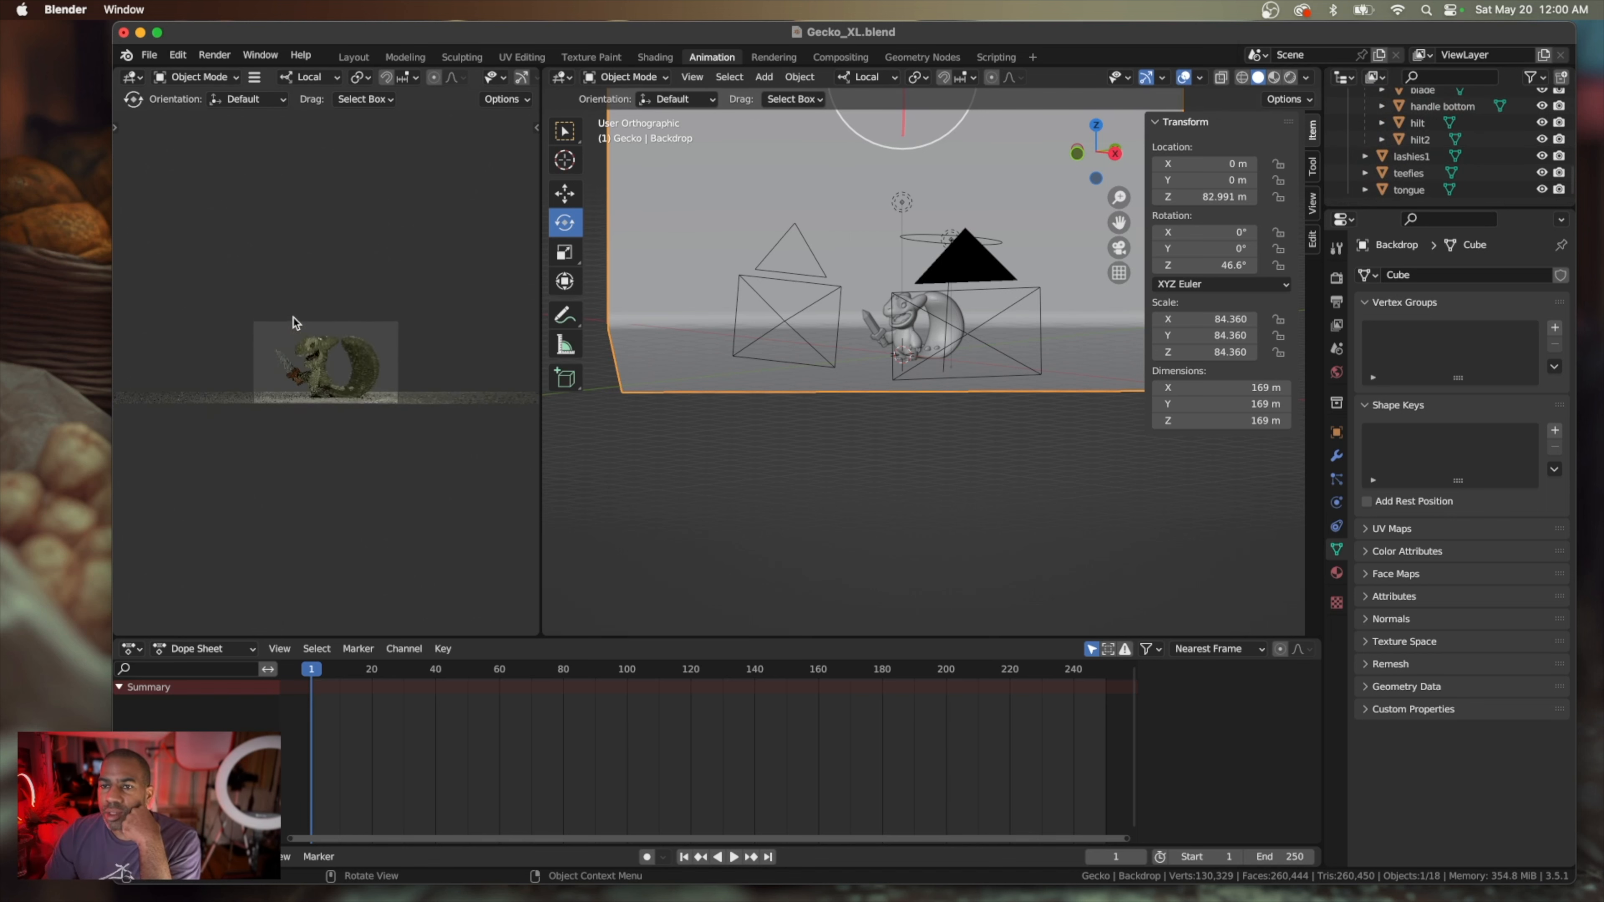
scroll(292, 316, "up", 8)
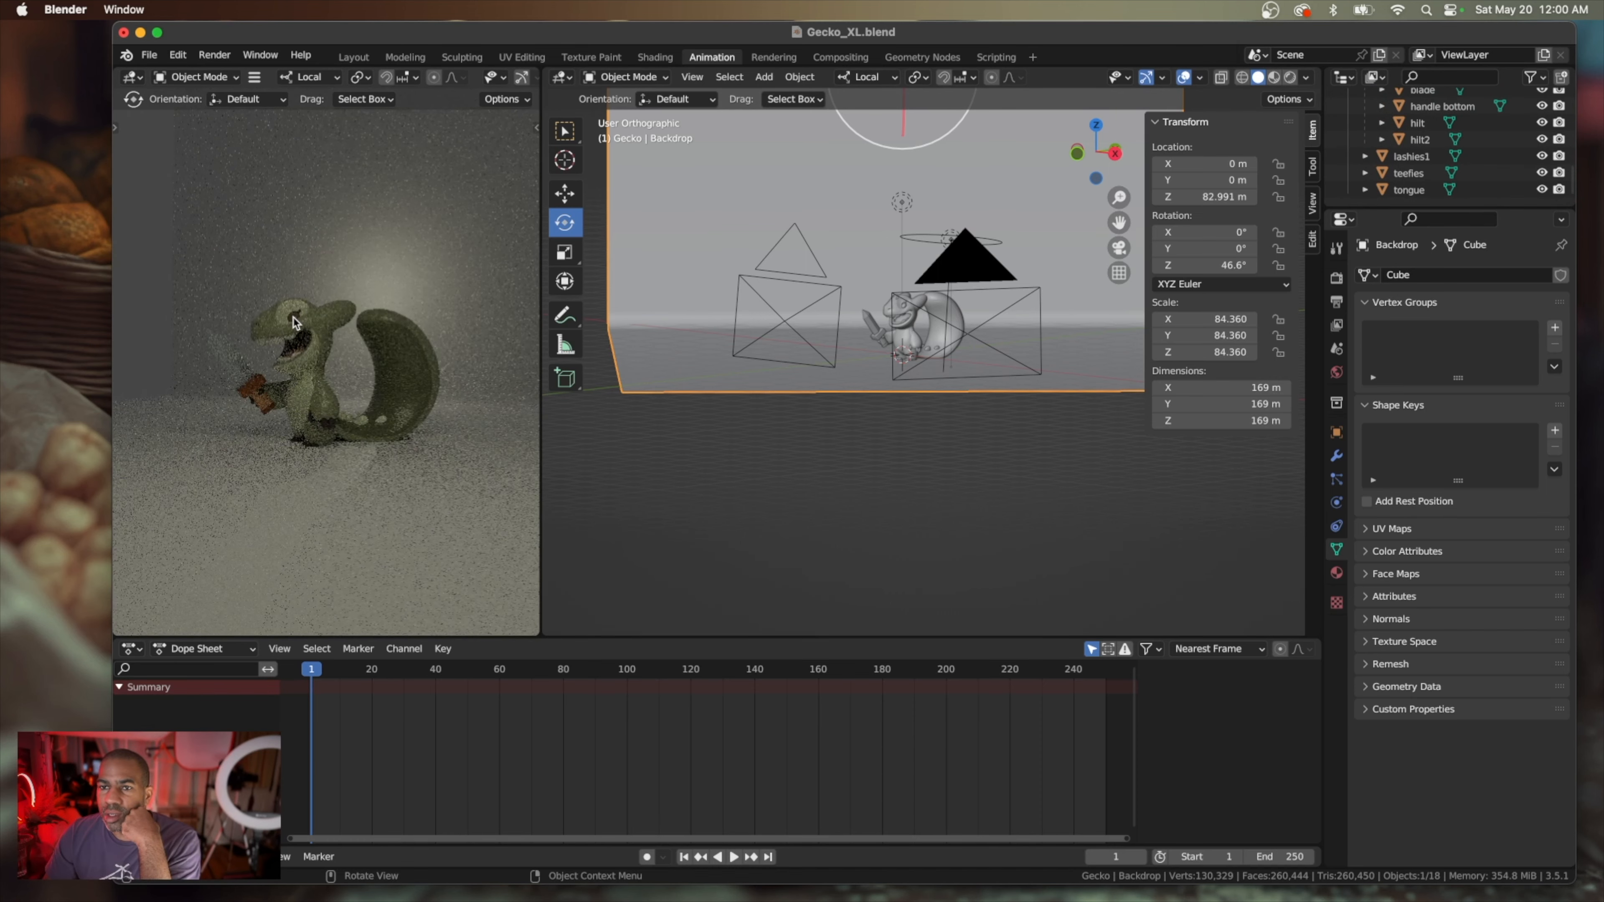
scroll(292, 322, "down", 3)
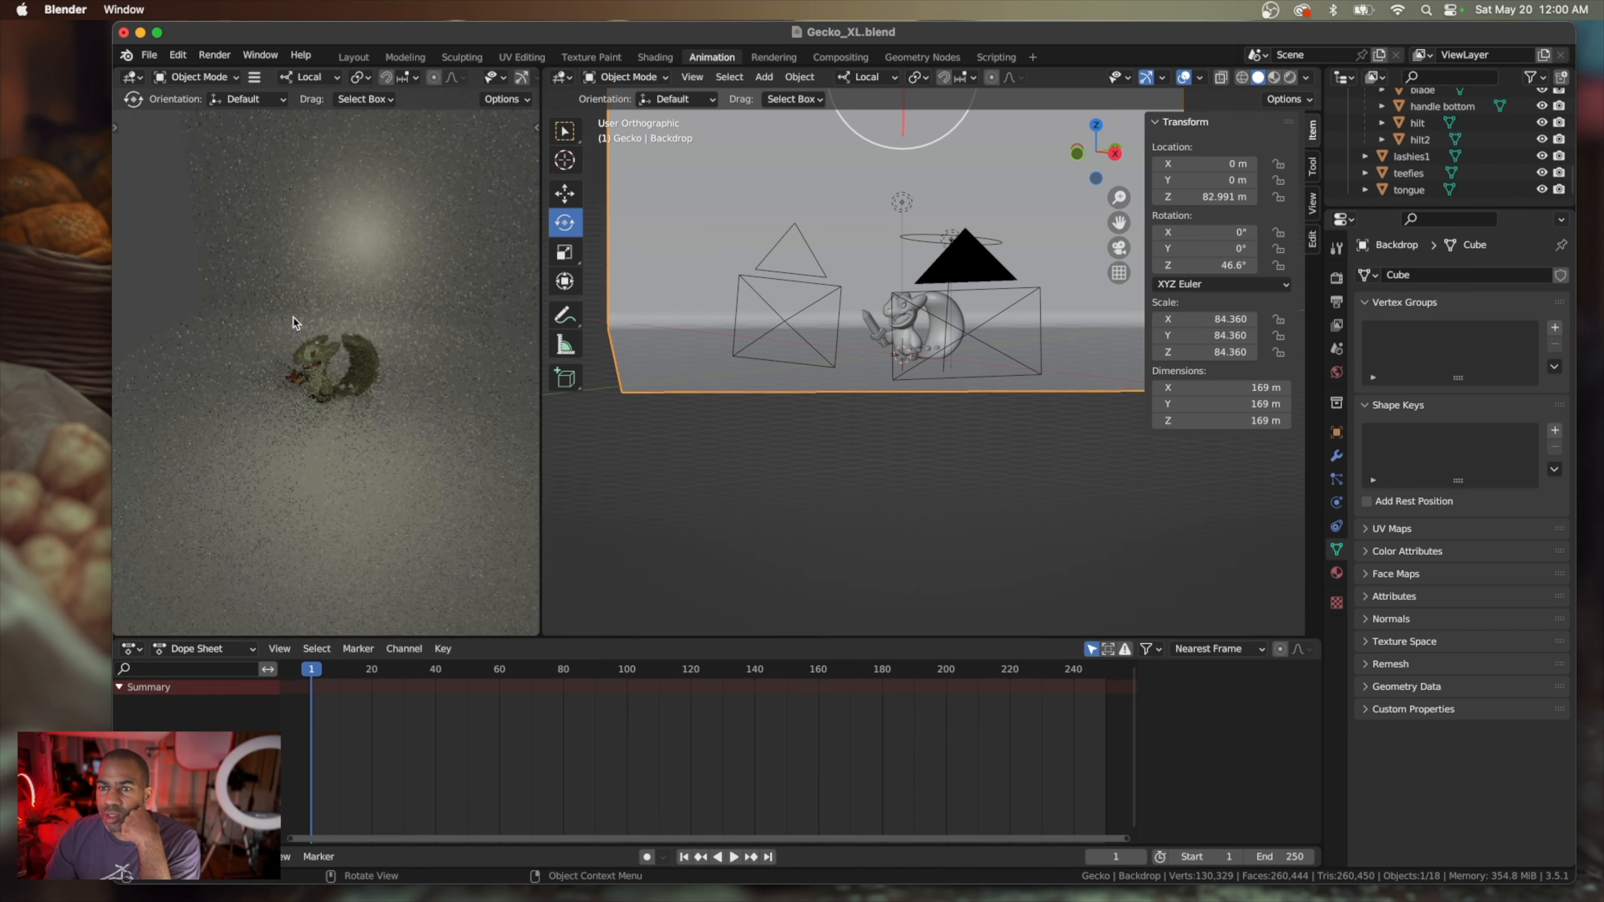
scroll(292, 322, "down", 5)
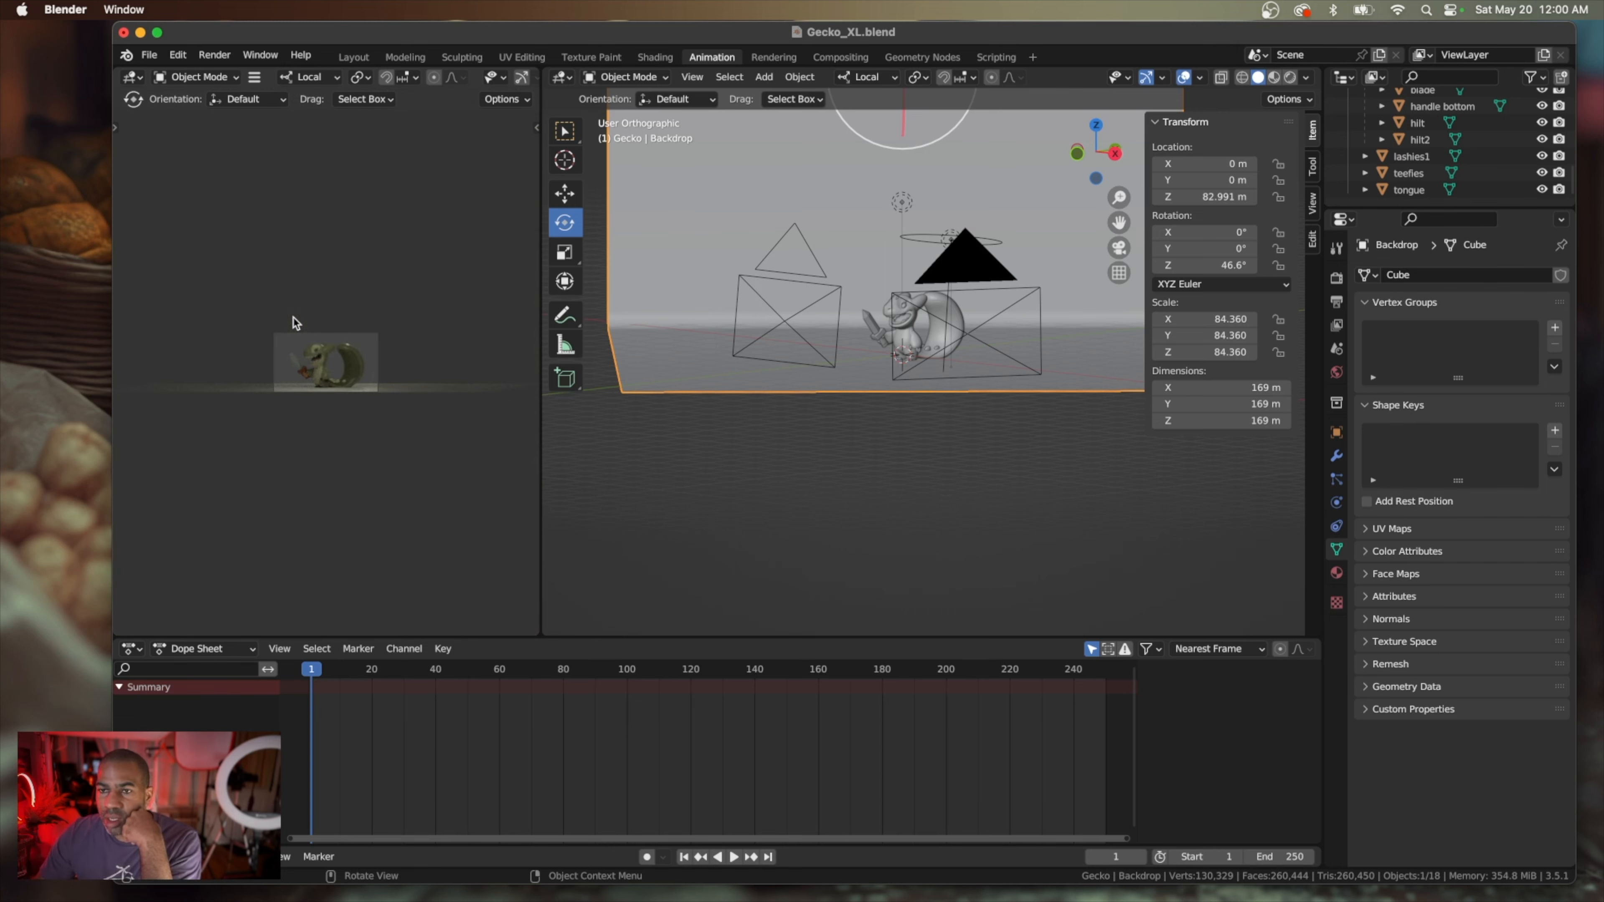
scroll(292, 322, "up", 5)
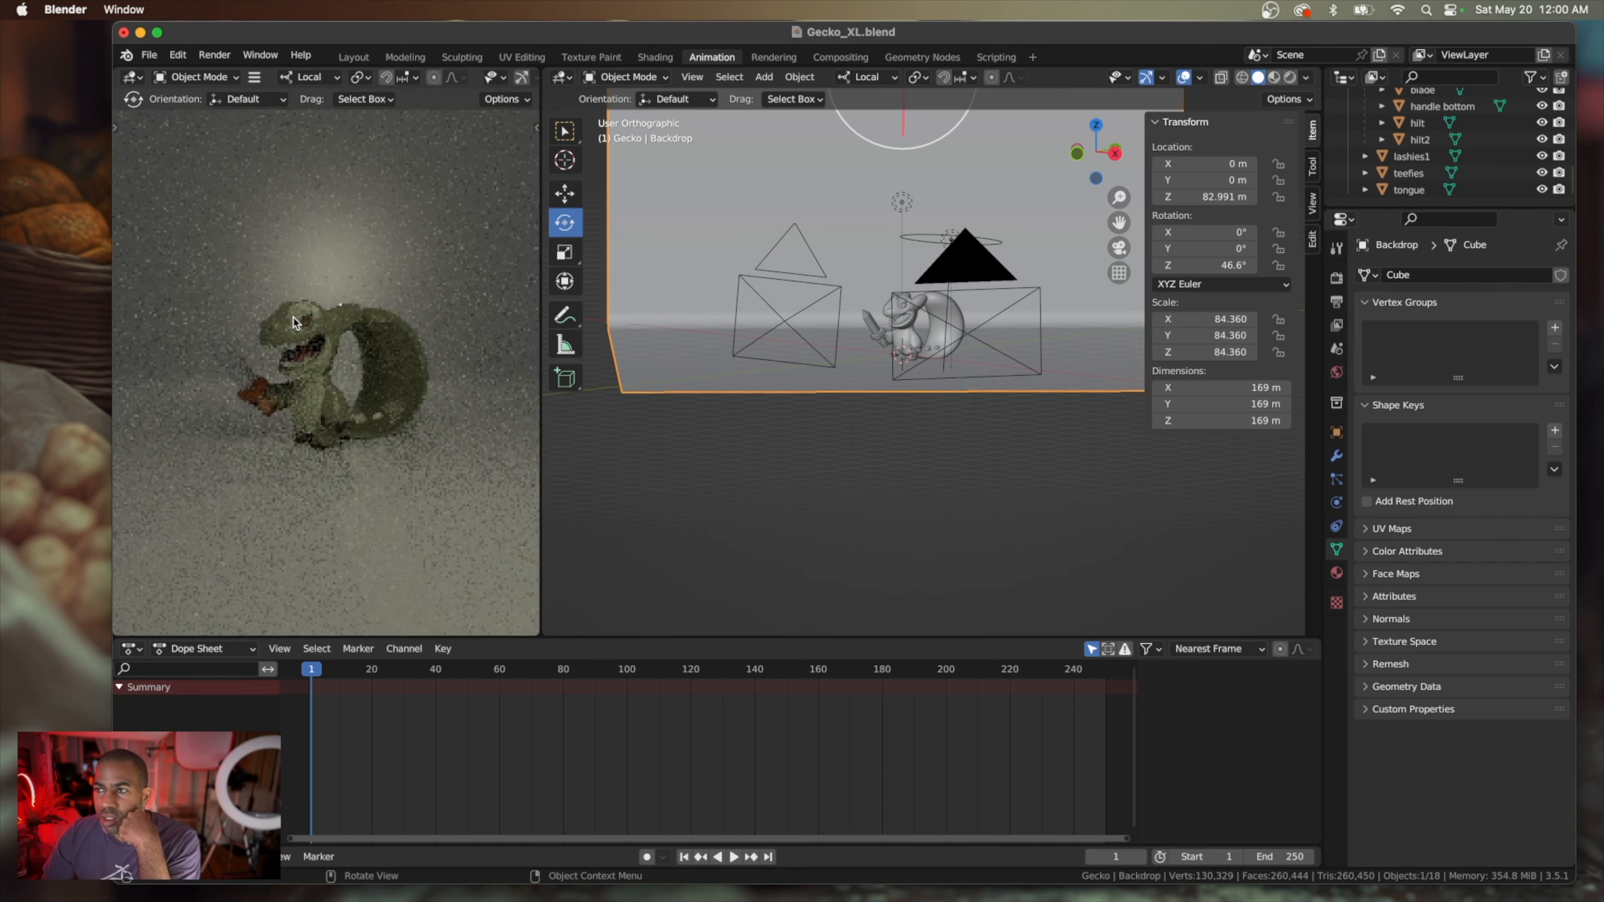
scroll(293, 322, "down", 4)
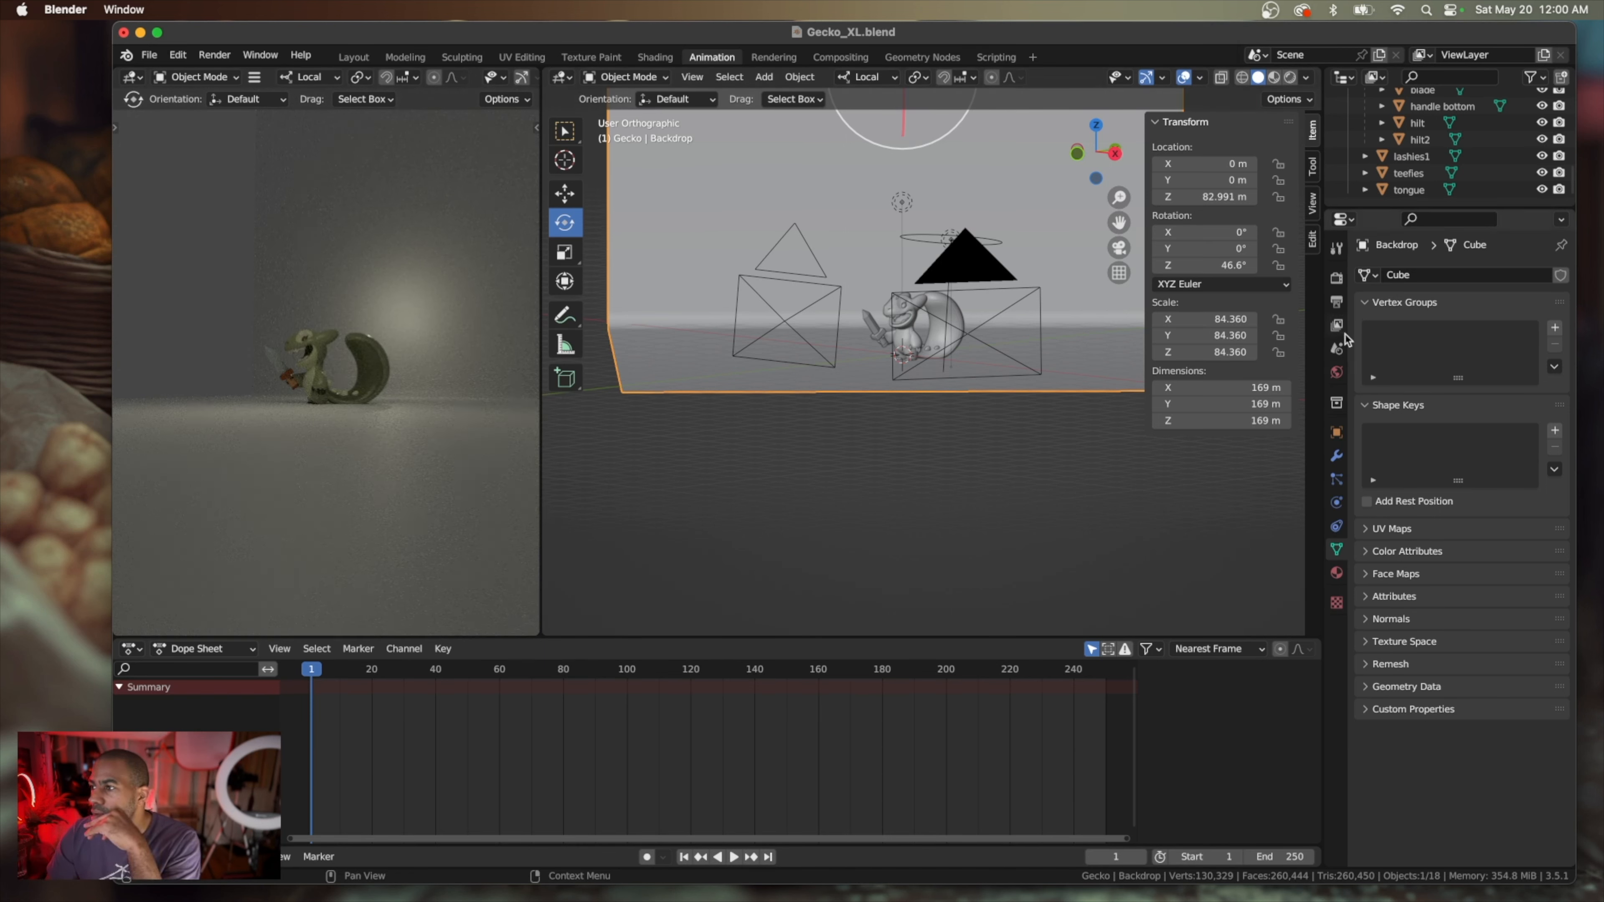
Set the PNG output's color depth to 16
left_click(1337, 278)
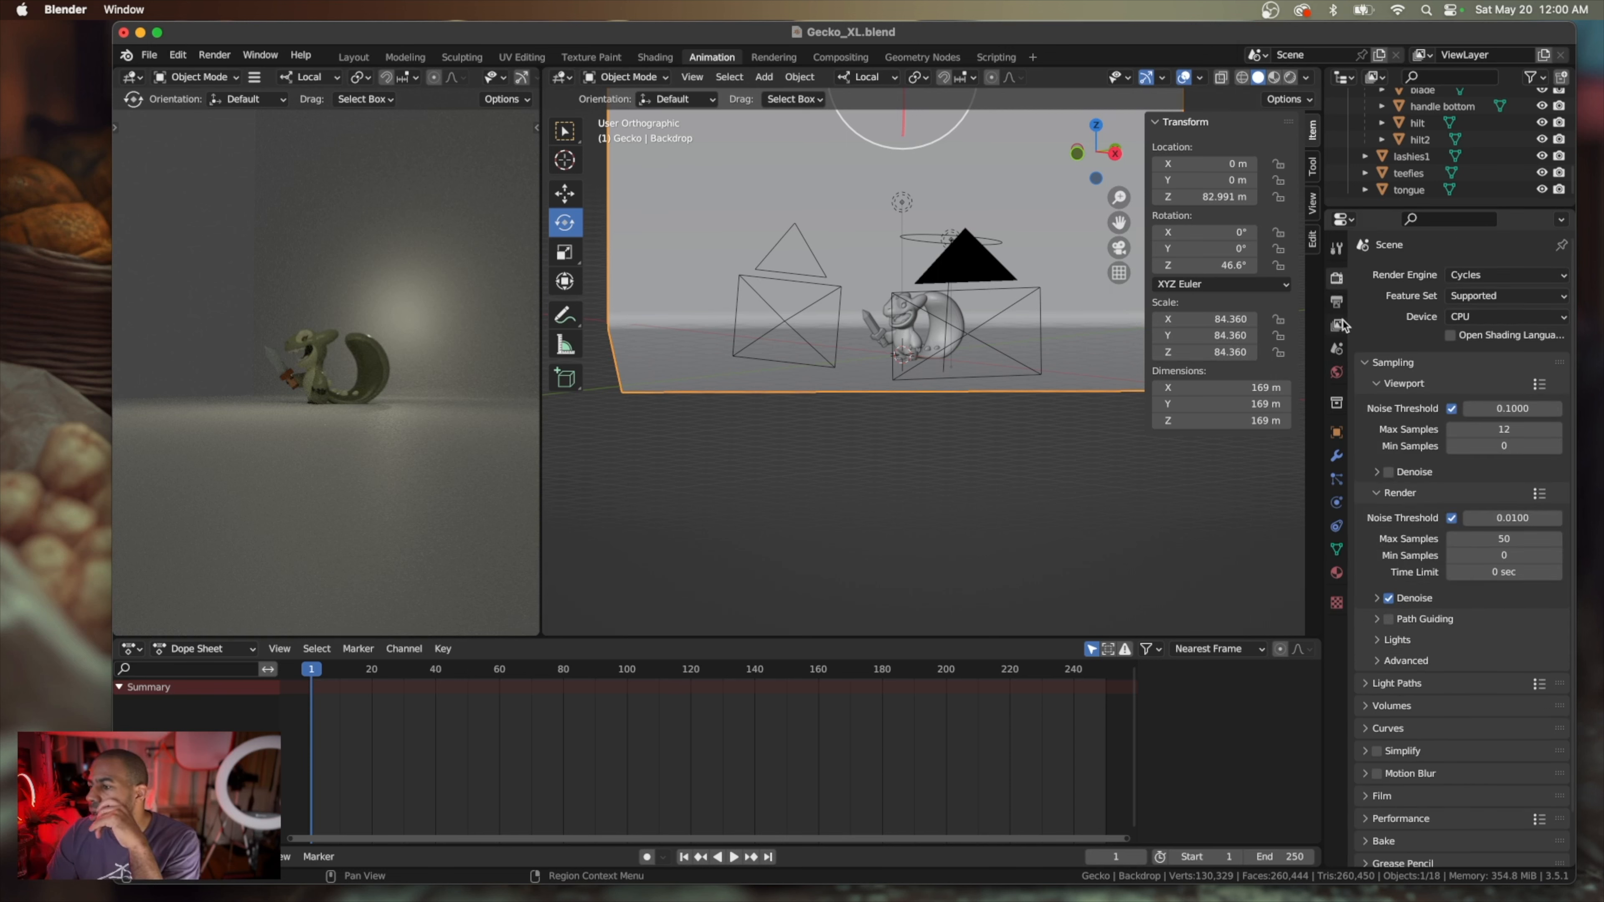
left_click(1336, 302)
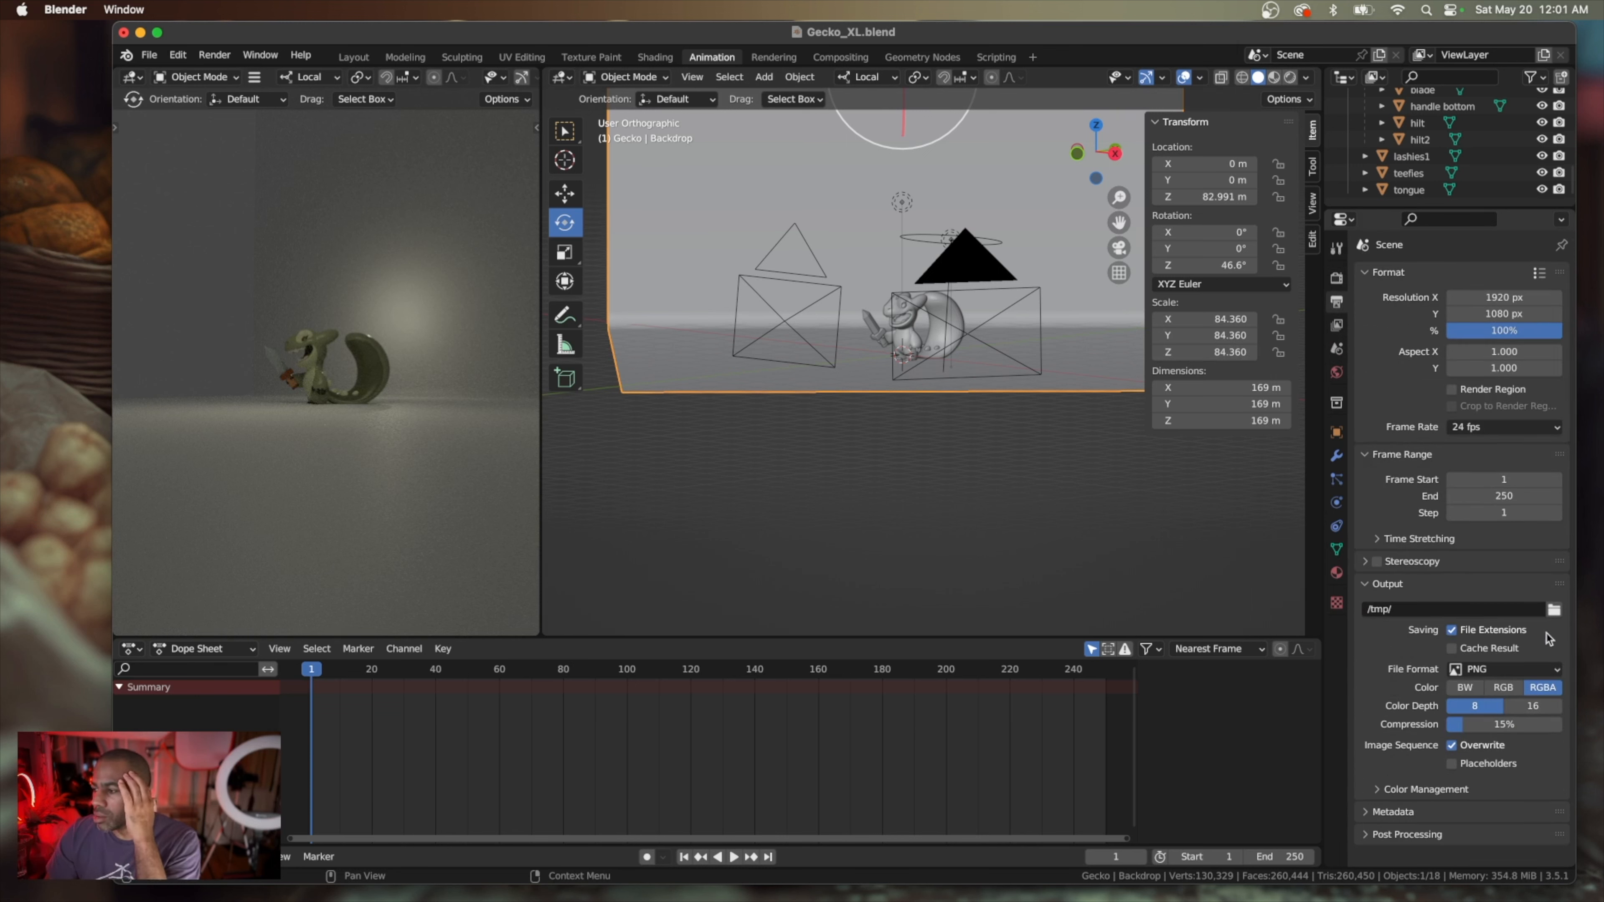
left_click(1541, 706)
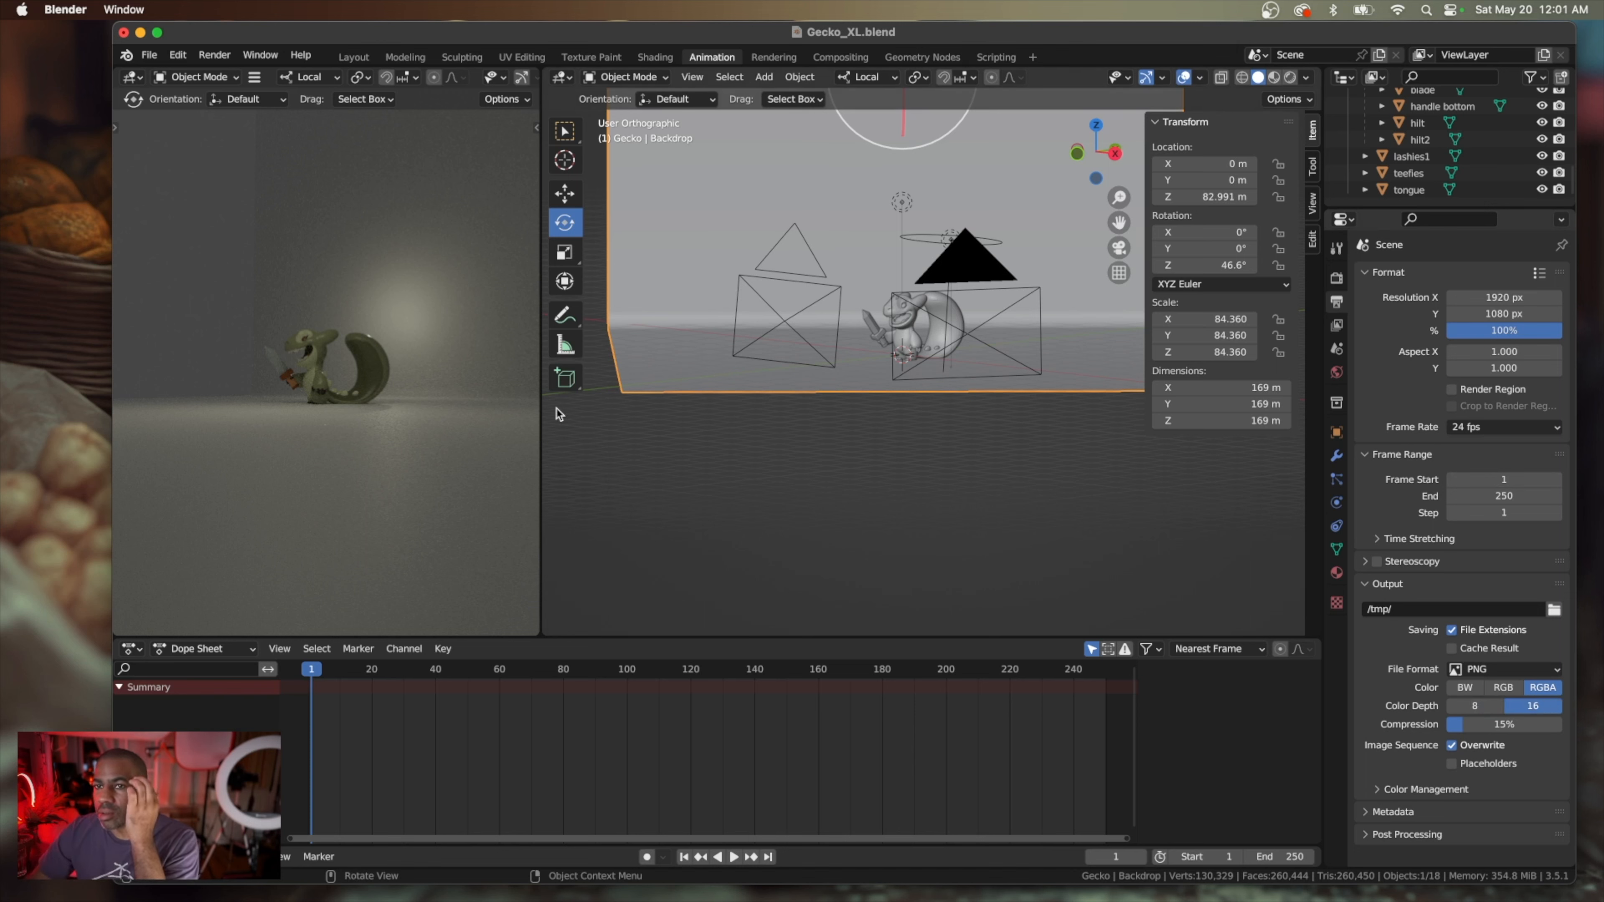
Clear the selection and inspect the studio layout of backdrop, cameras and gecko from other angles
middle_click_drag(577, 418, 528, 410)
middle_click_drag(871, 410, 868, 408)
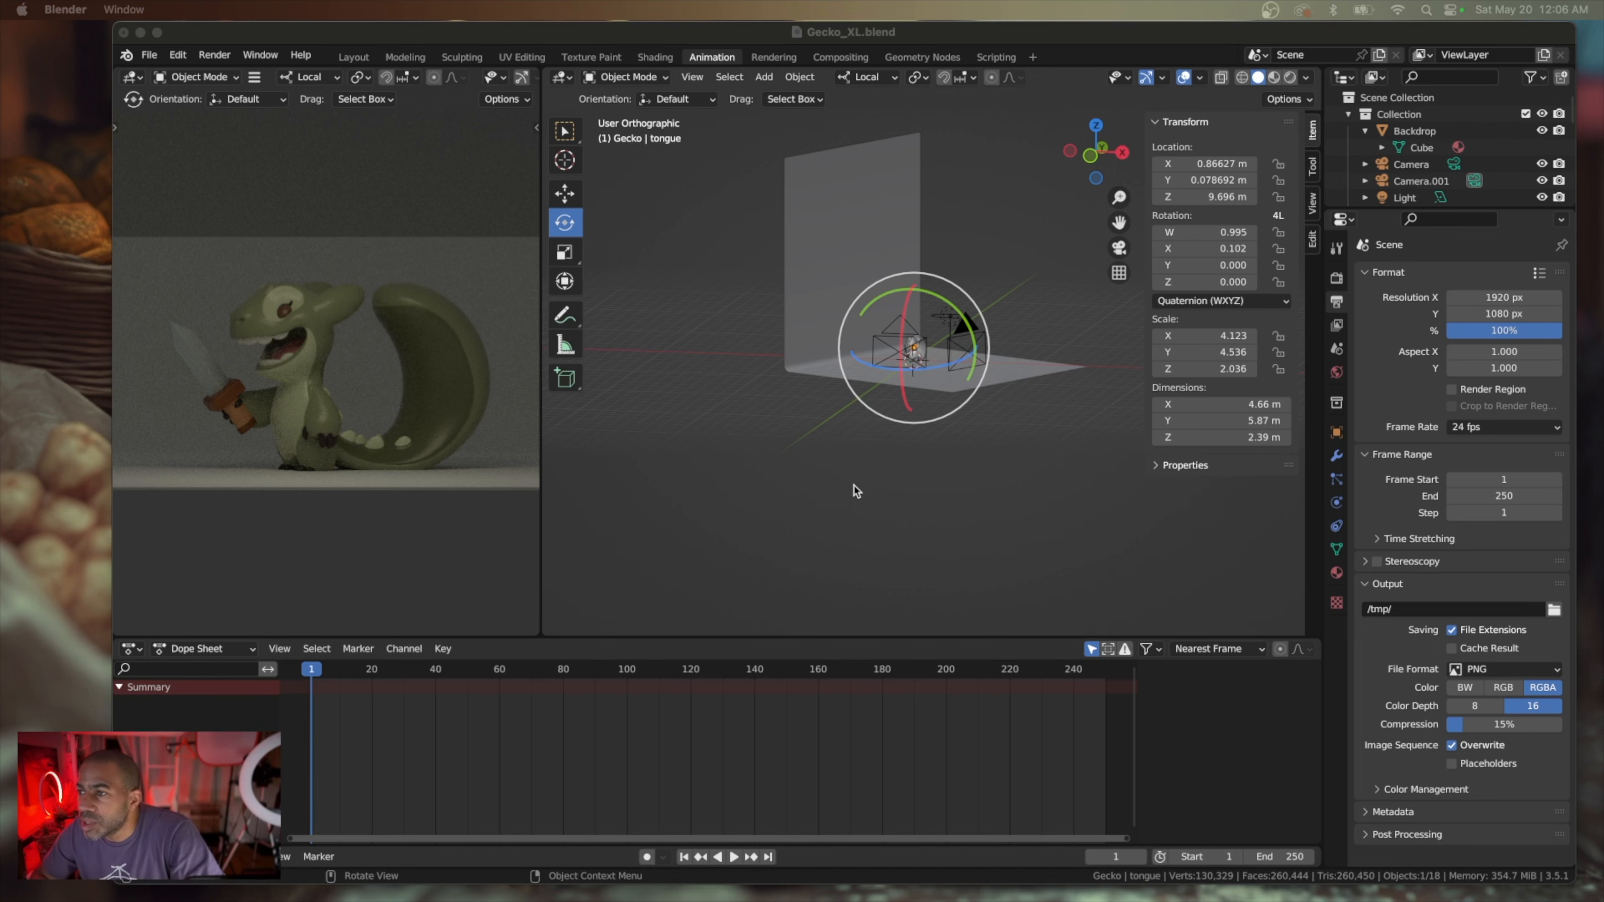
middle_click_drag(855, 491, 852, 490)
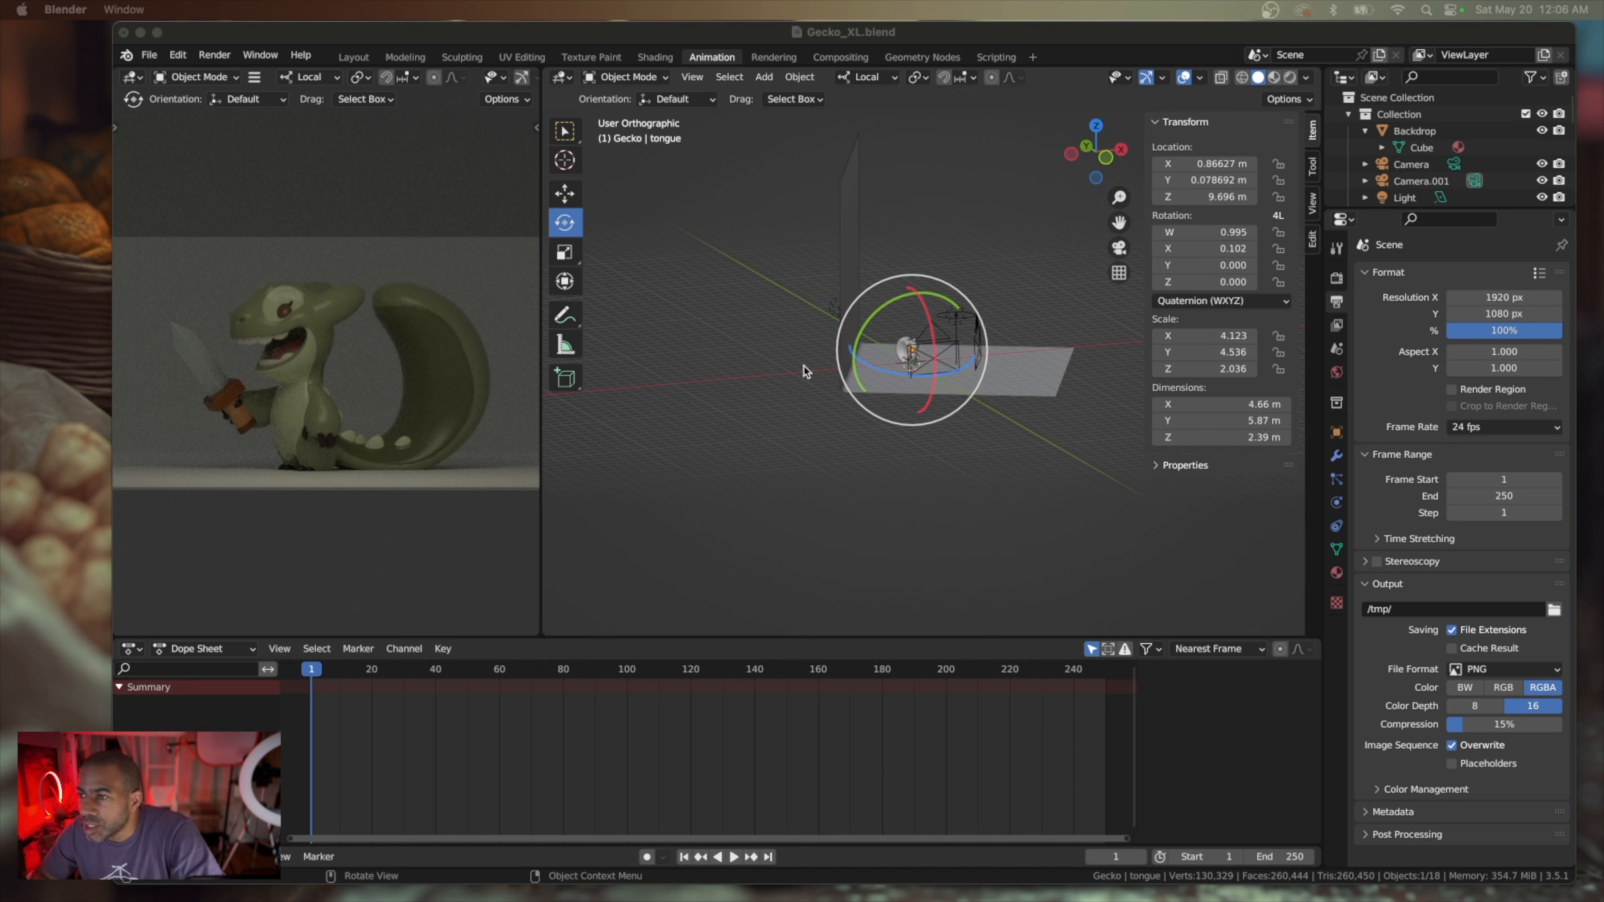
left_click(815, 364)
scroll(818, 360, "up", 5)
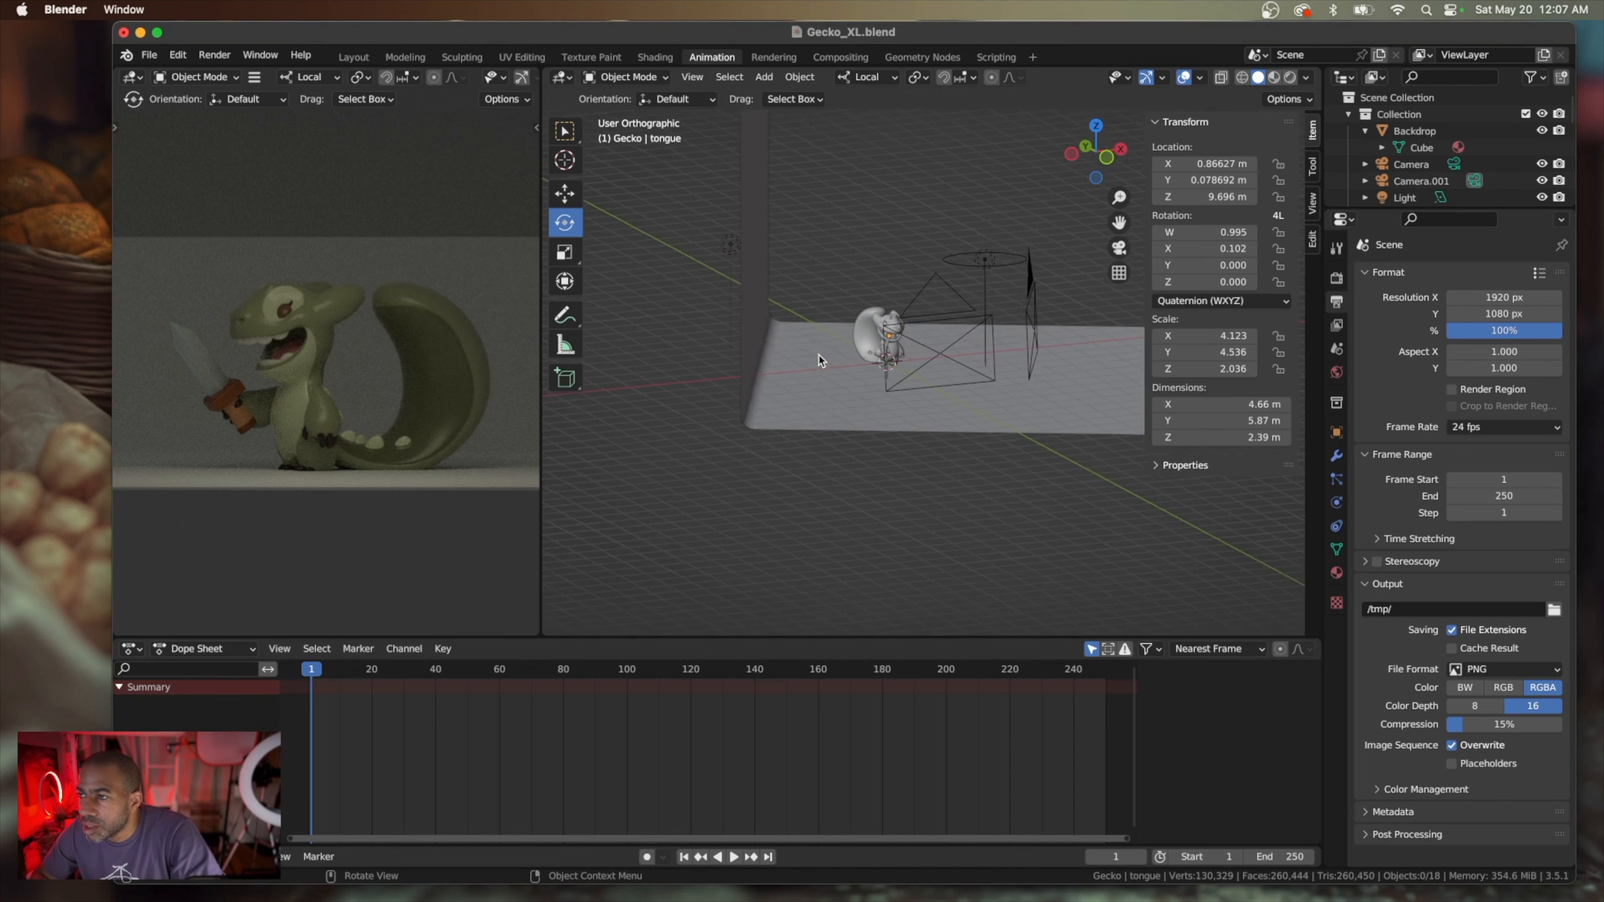
Select the light behind the gecko, Light.001, and move it along its local X axis to about X -28.8 m, Y -3.8 m, Z 40.9 m
middle_click_drag(819, 360, 740, 302)
left_click(727, 269)
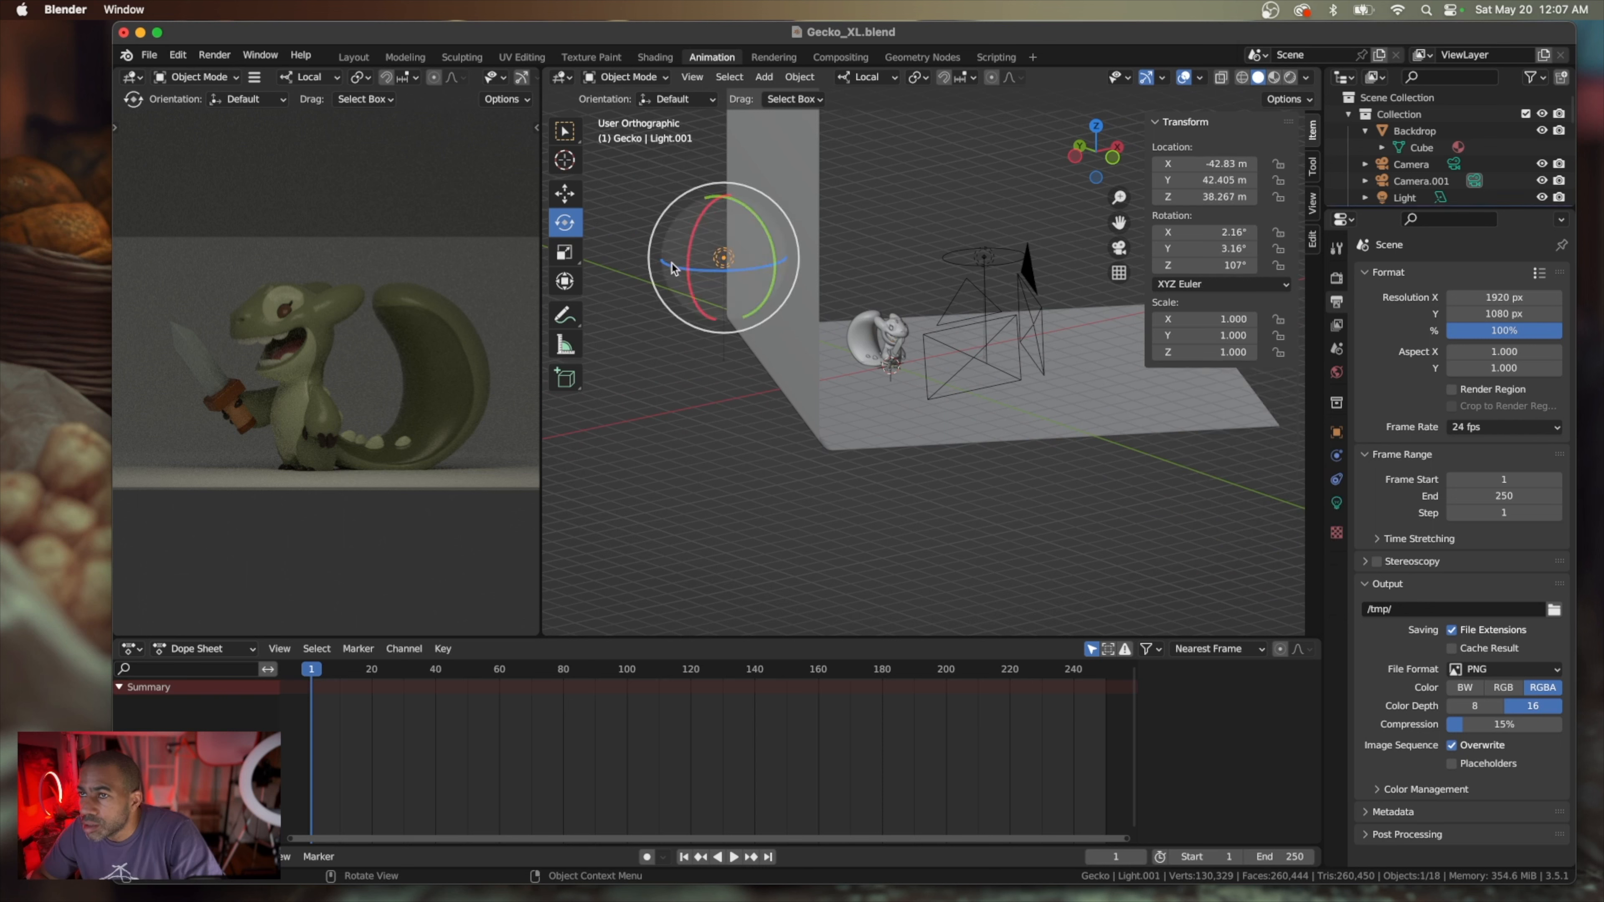
left_click(566, 194)
left_click_drag(676, 255, 789, 266)
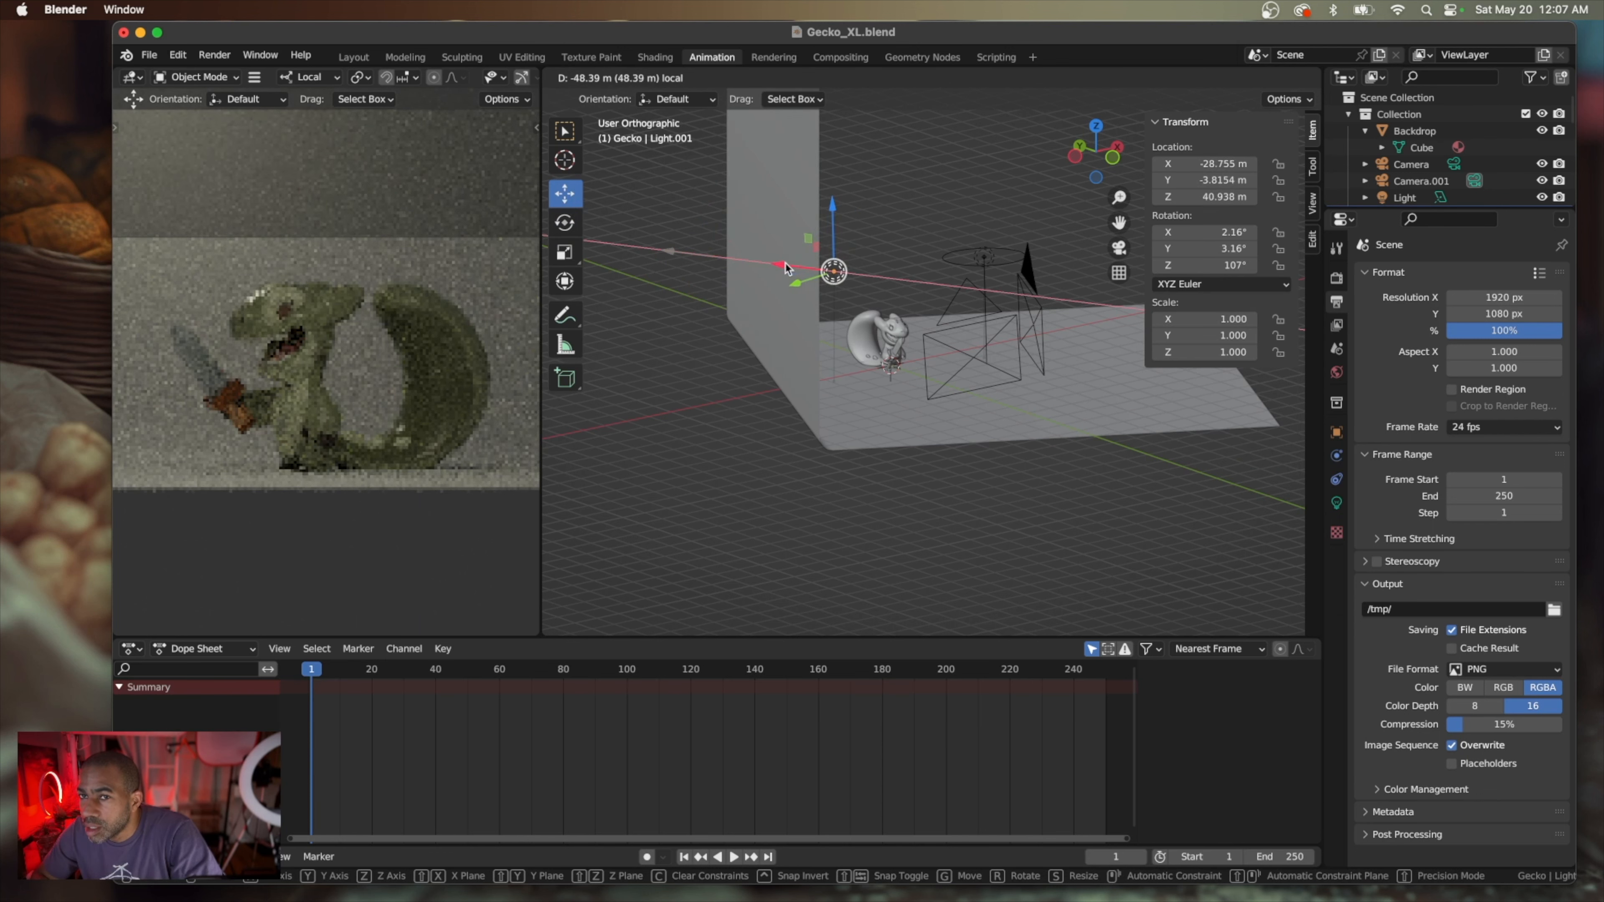
Switch the transform orientation to Global and reposition Light.001 to about X -36.6 m, Y -10.2 m, Z 50.9 m
middle_click_drag(781, 348, 927, 185)
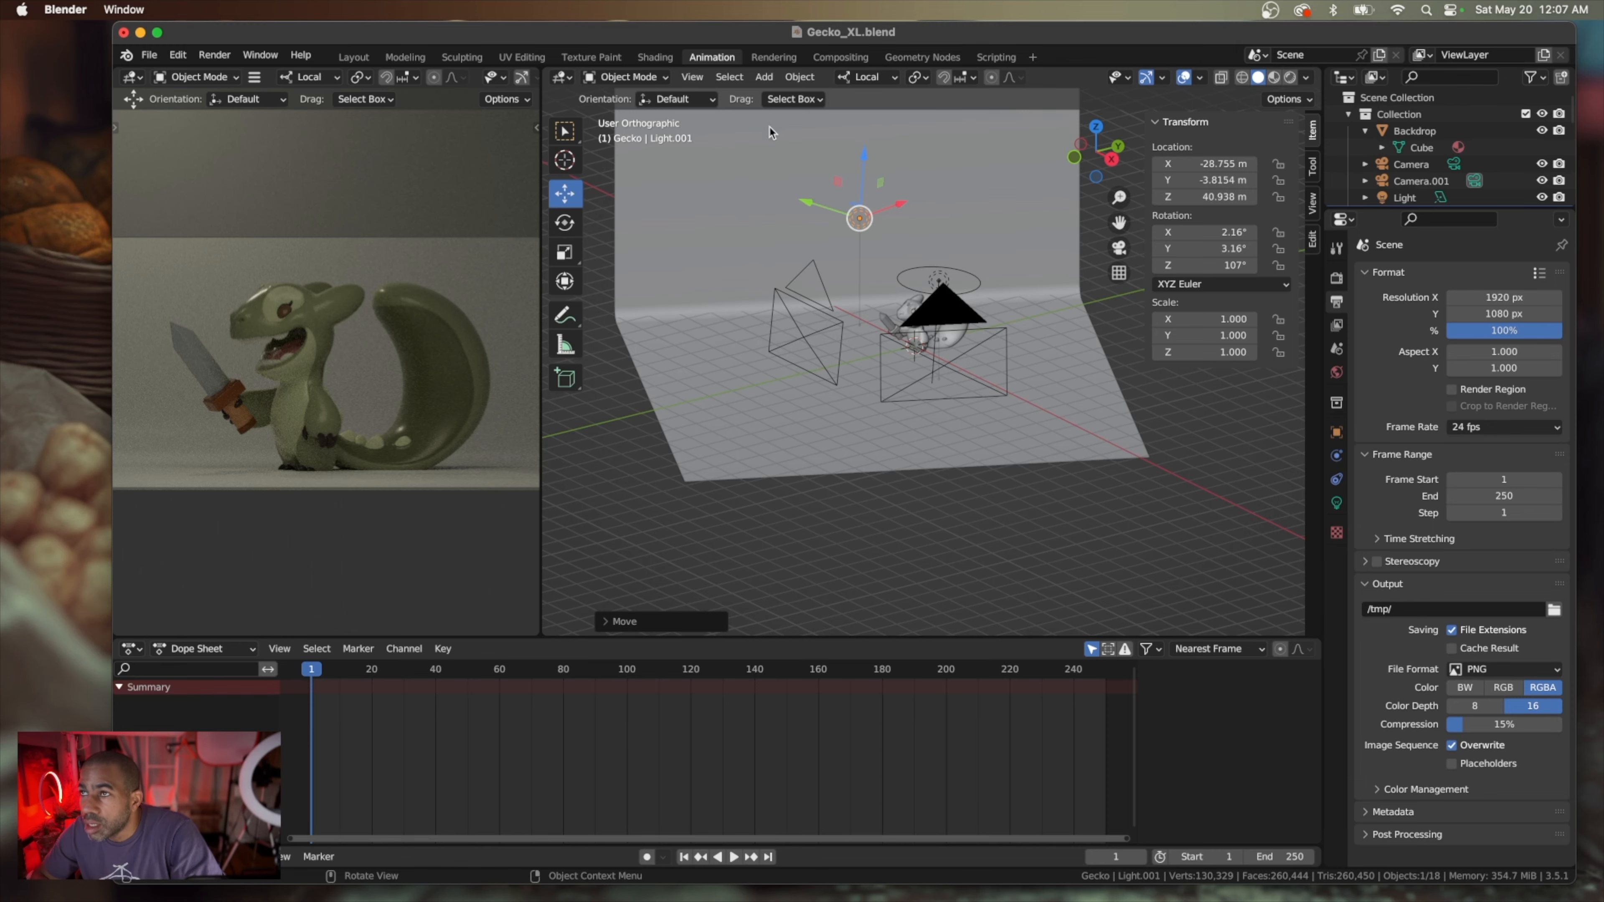
middle_click_drag(769, 133, 801, 116)
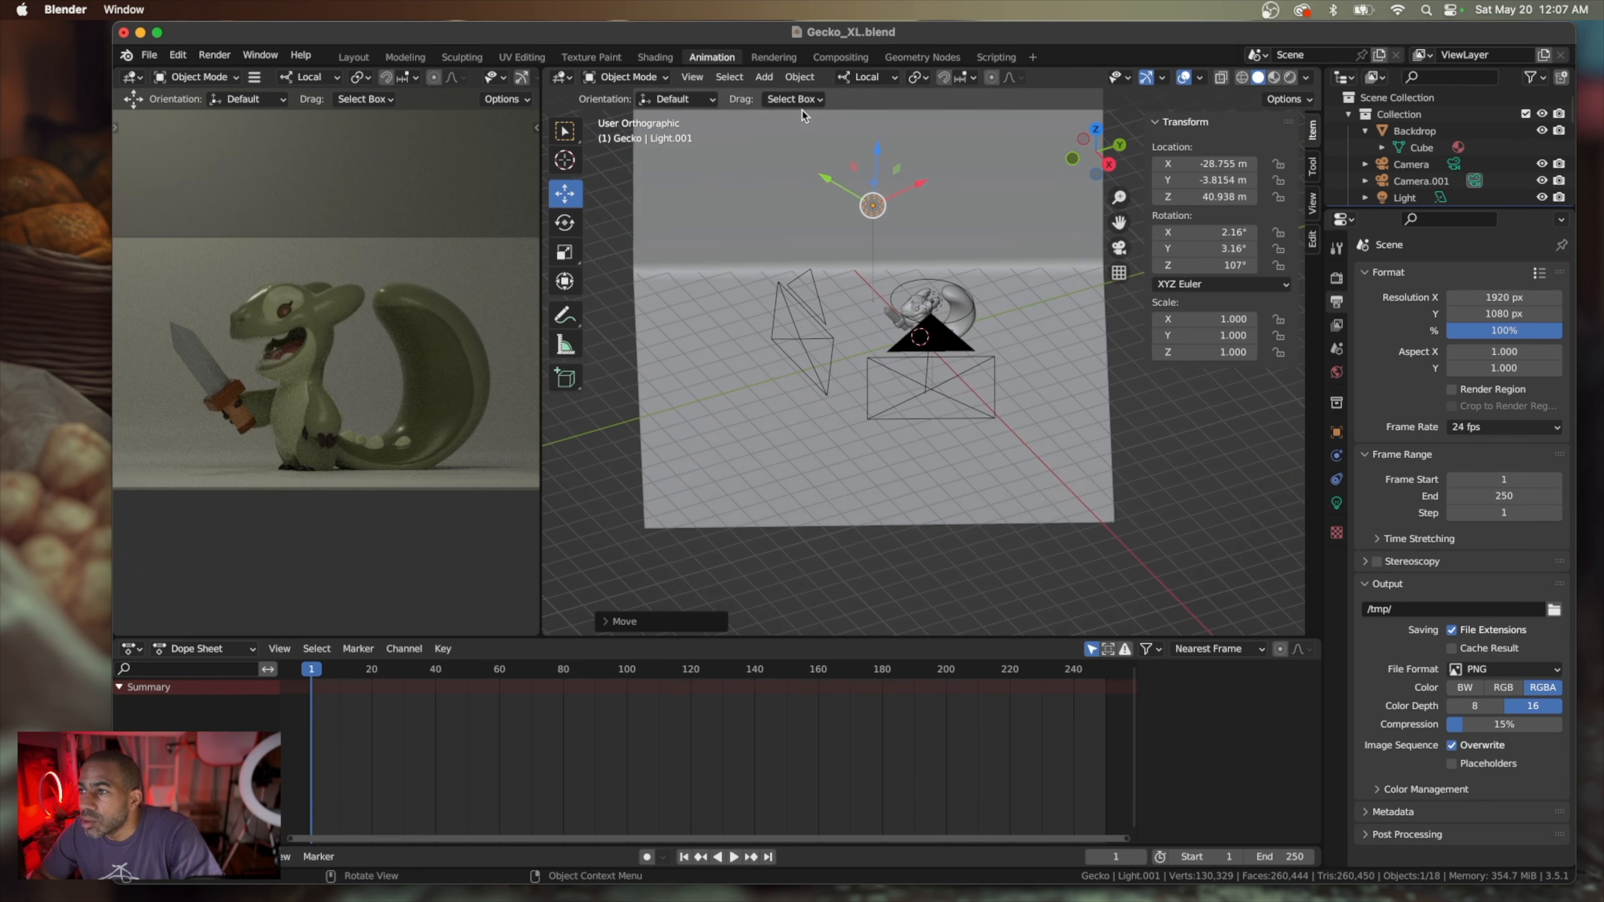
left_click(889, 79)
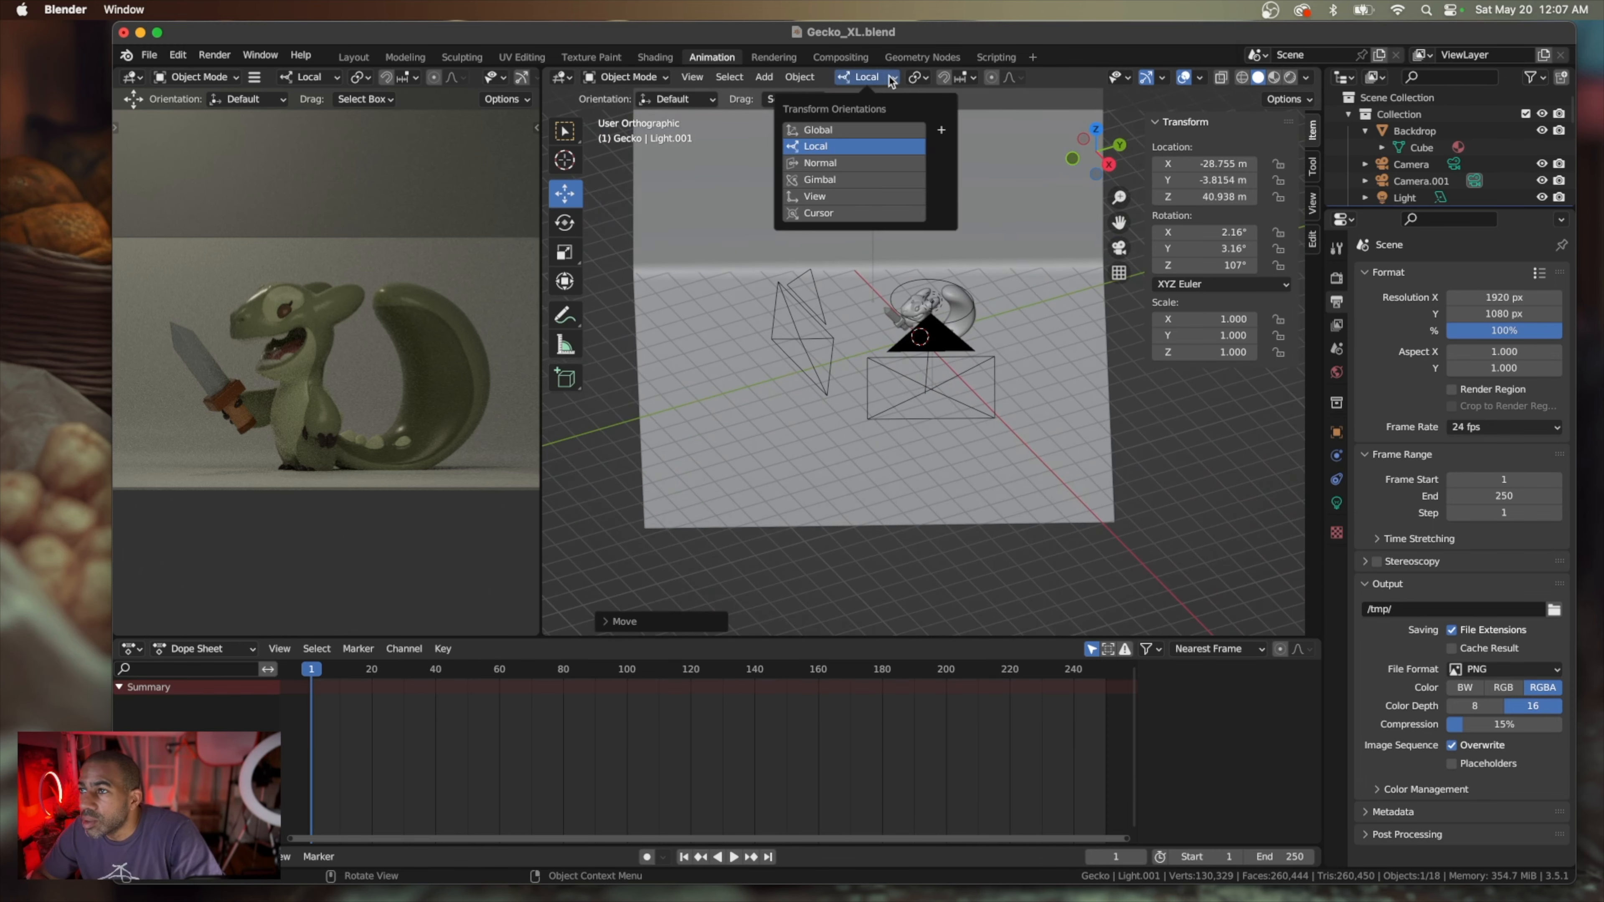
left_click(882, 132)
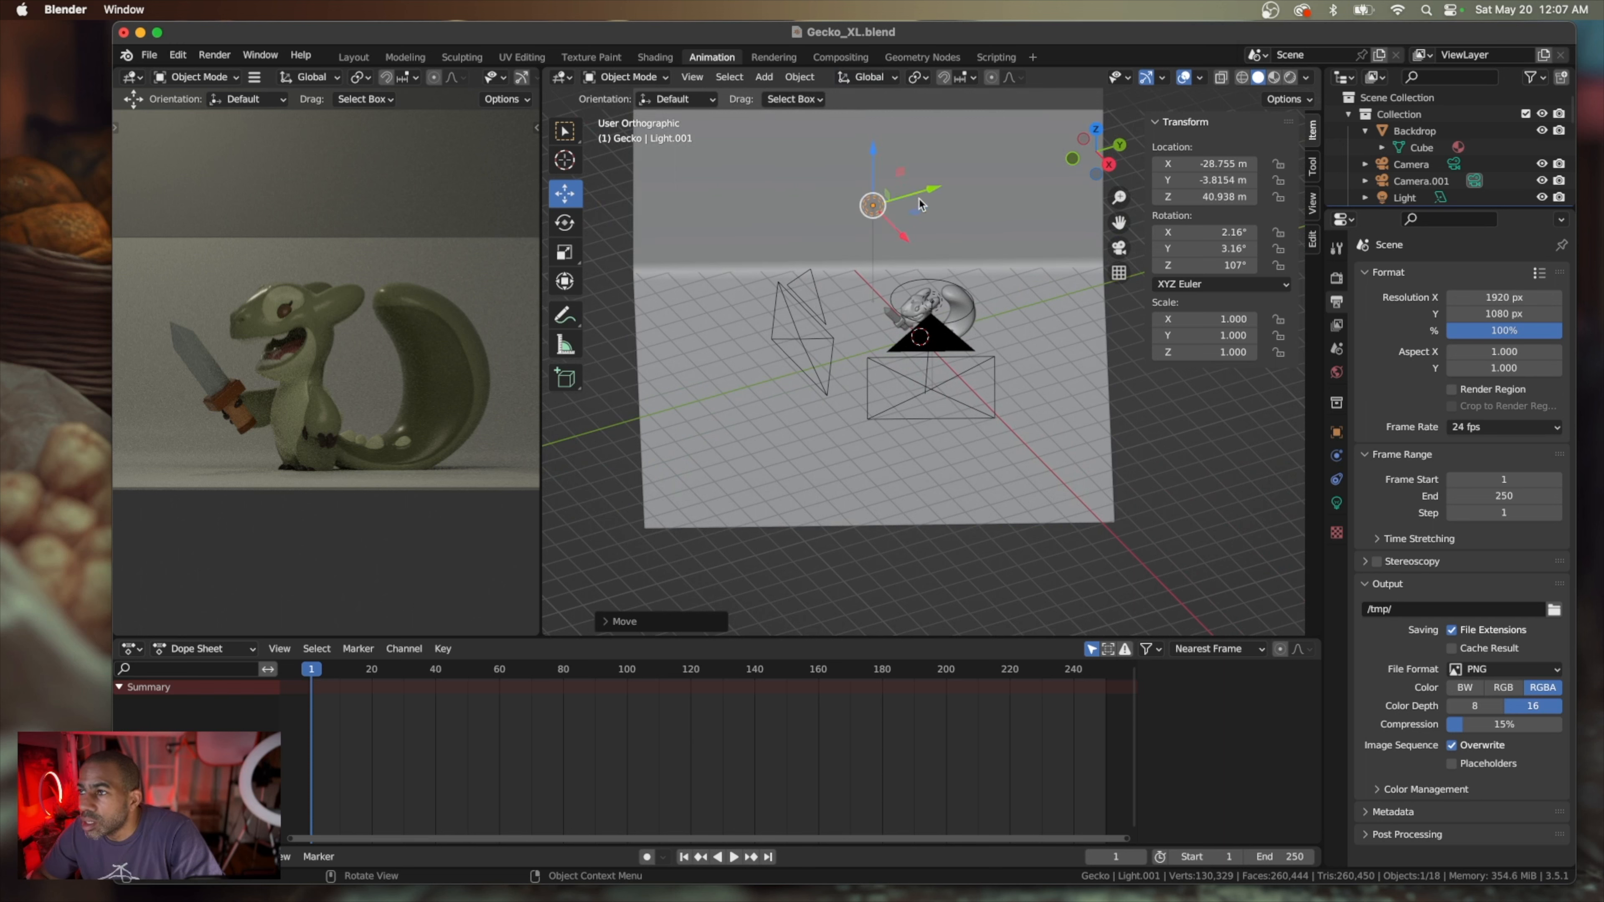
left_click_drag(919, 204, 862, 209)
left_click_drag(817, 158, 815, 140)
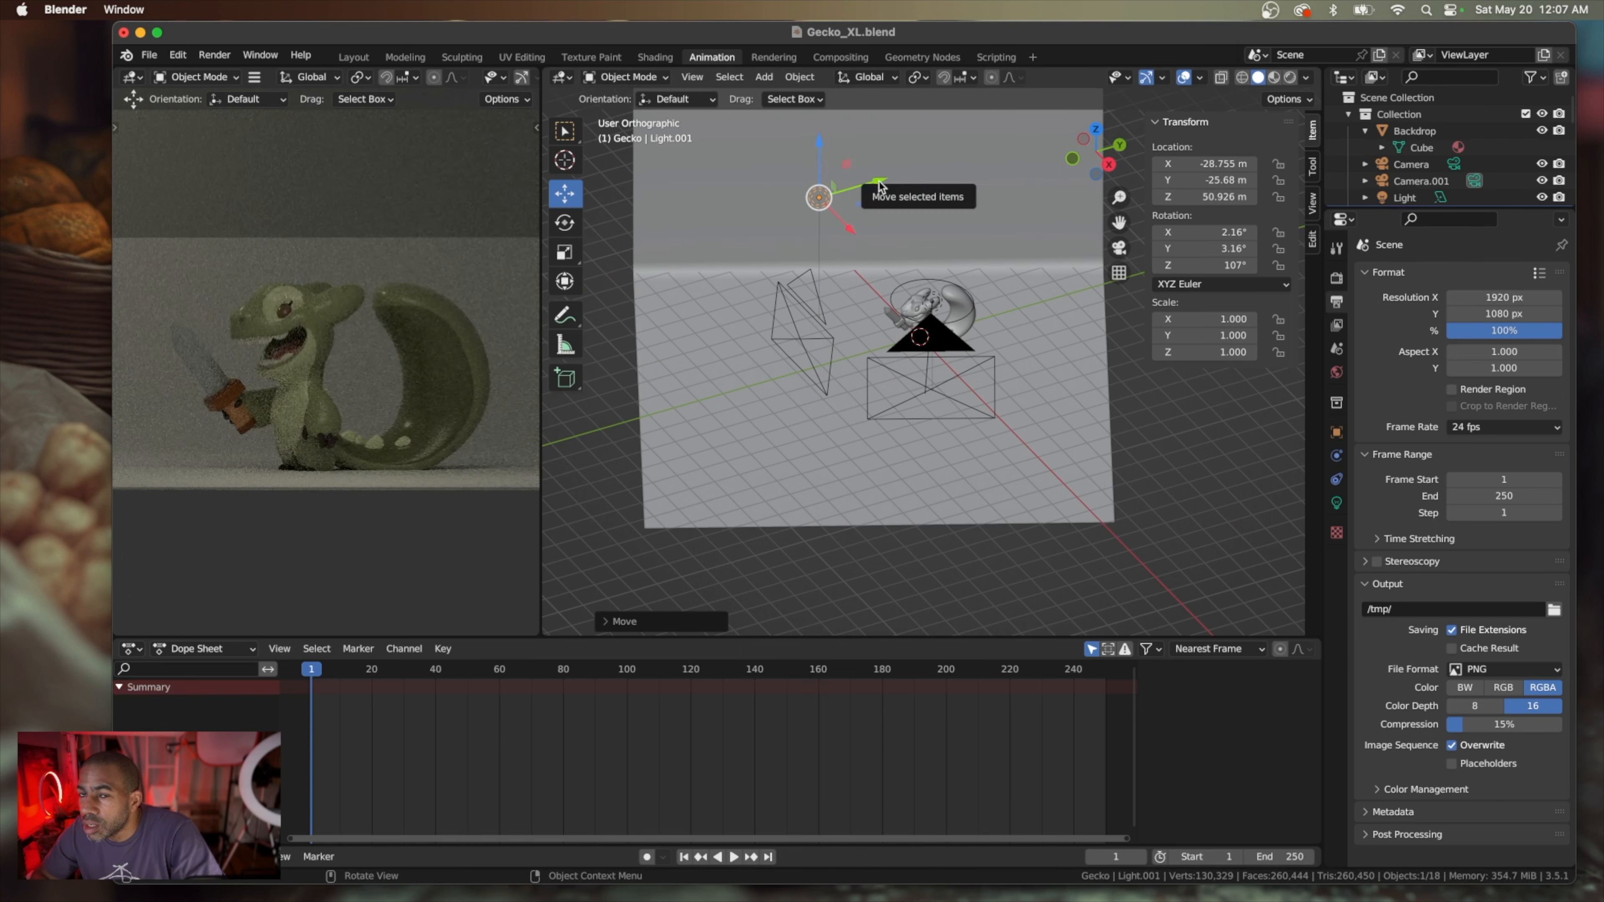
mouse_move(881, 182)
left_mouse_down()
mouse_move(923, 177)
mouse_move(870, 211)
left_mouse_up()
middle_click_drag(866, 221, 846, 340)
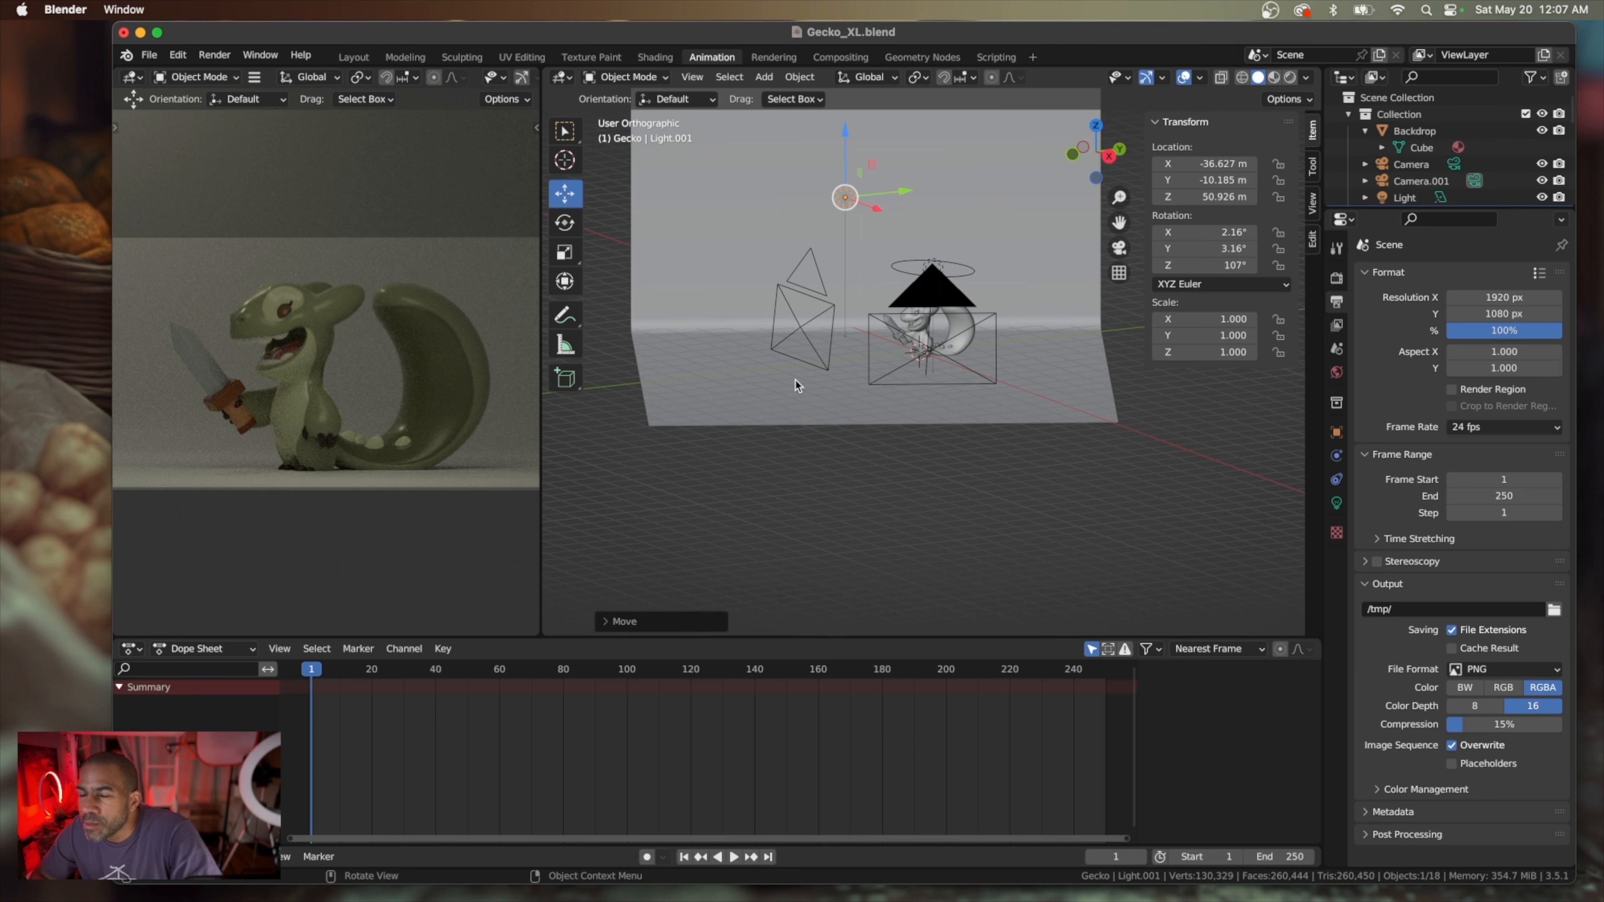
Select the backdrop, switch the transform orientation to Local and nudge it along its Y axis to about X 25.7 m, Y -32.3 m
scroll(889, 379, "right", 10)
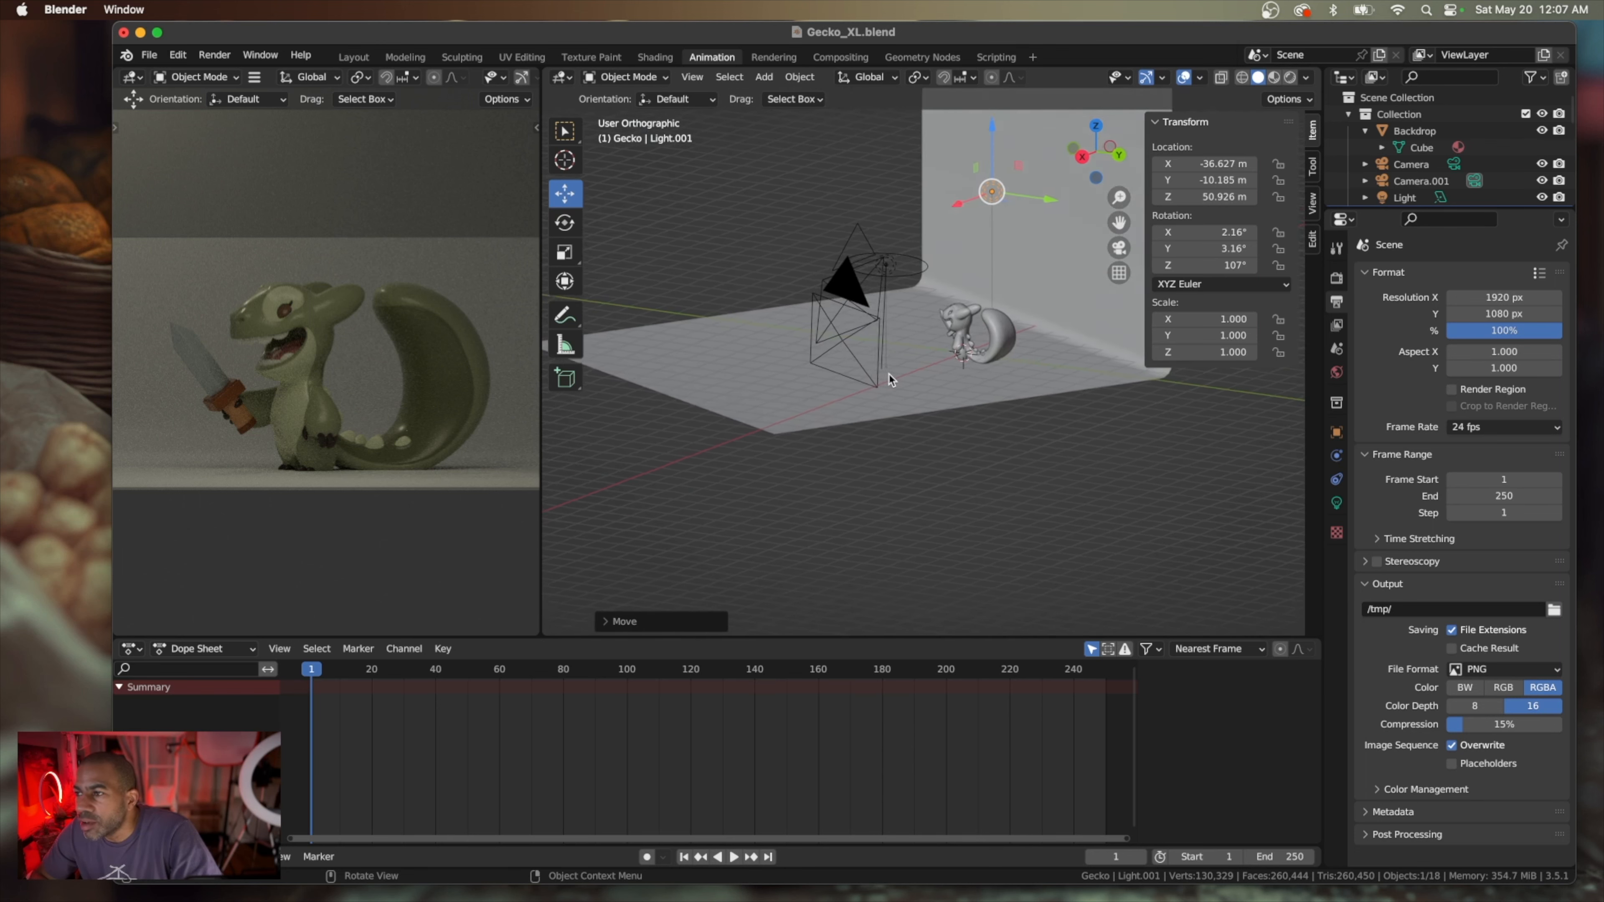
scroll(889, 380, "left", 5)
scroll(890, 380, "up", 5)
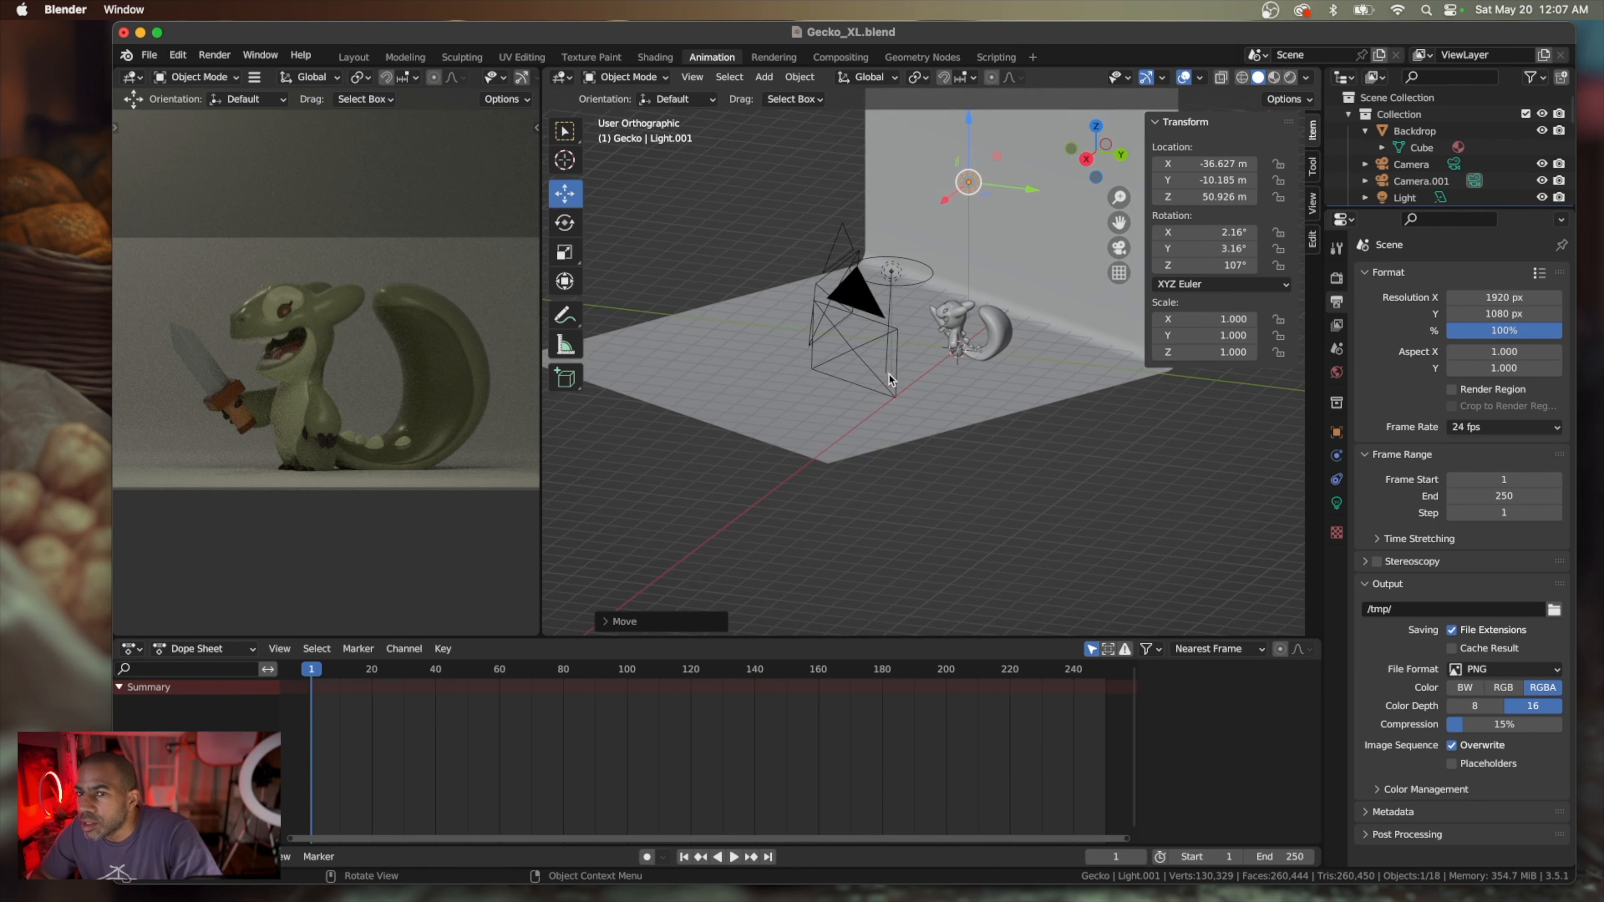
left_click(1057, 271)
scroll(1045, 386, "up", 5)
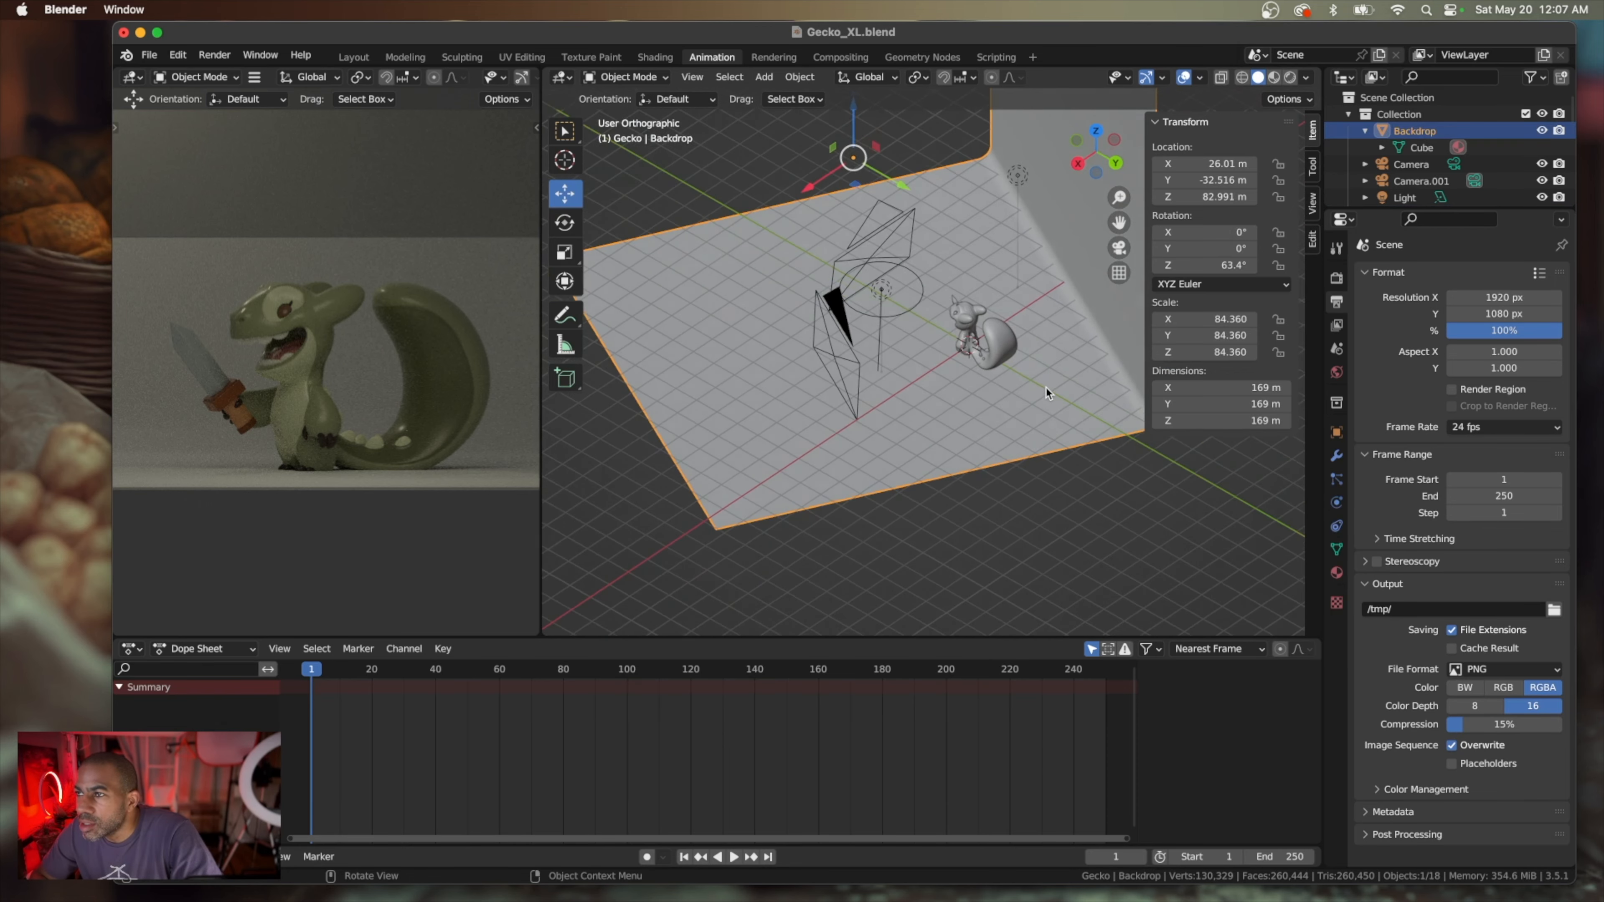
scroll(1045, 386, "up", 3)
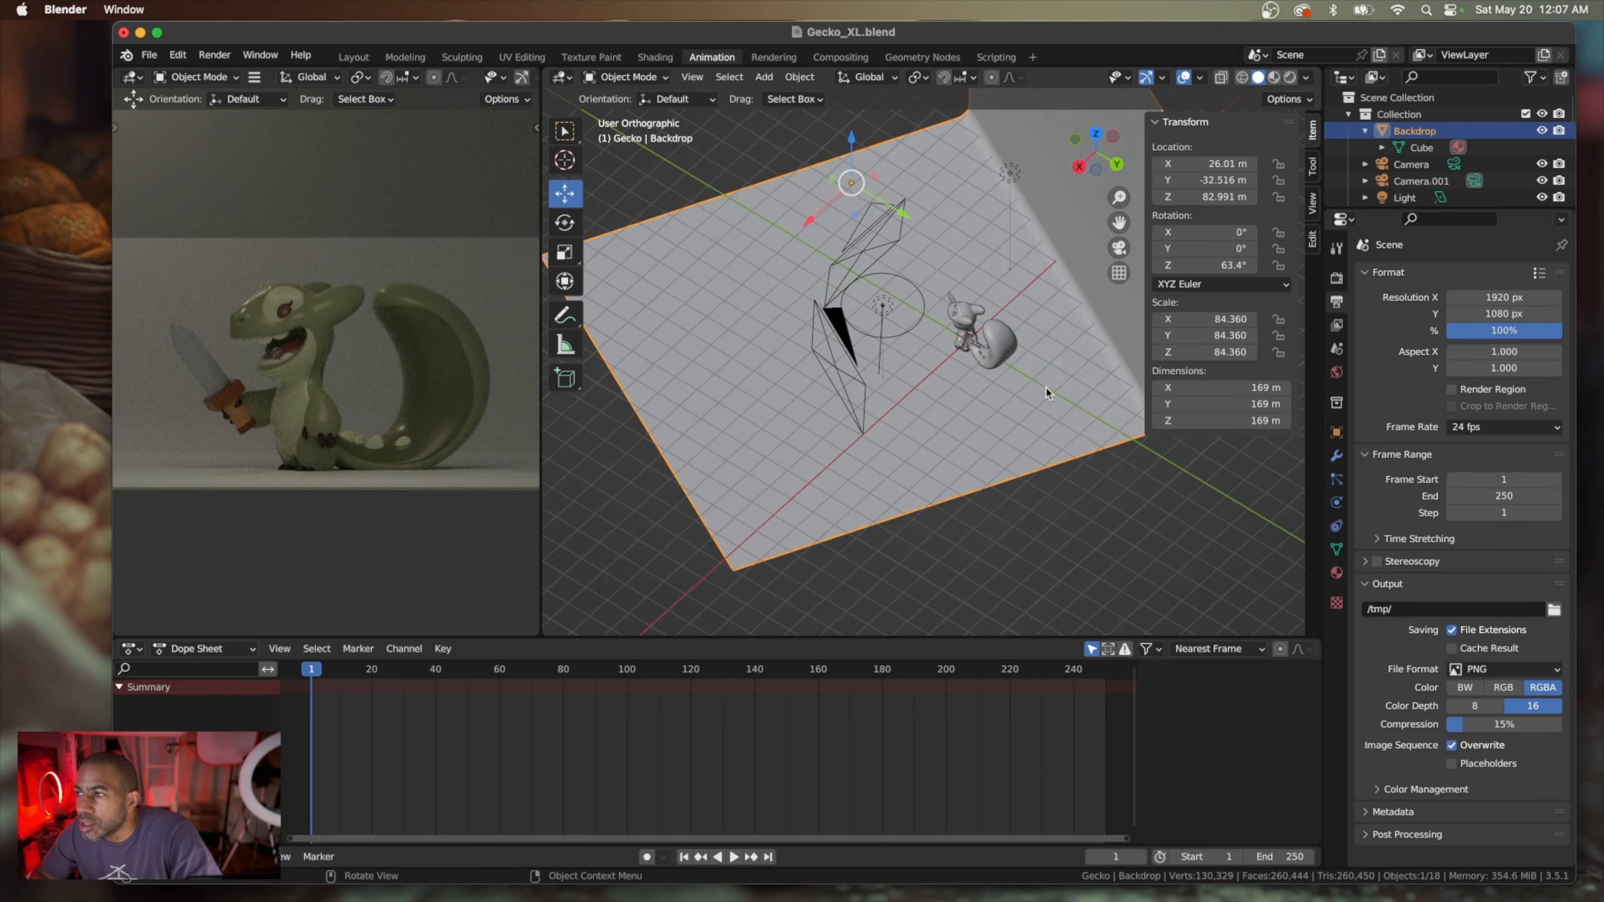
left_click(897, 79)
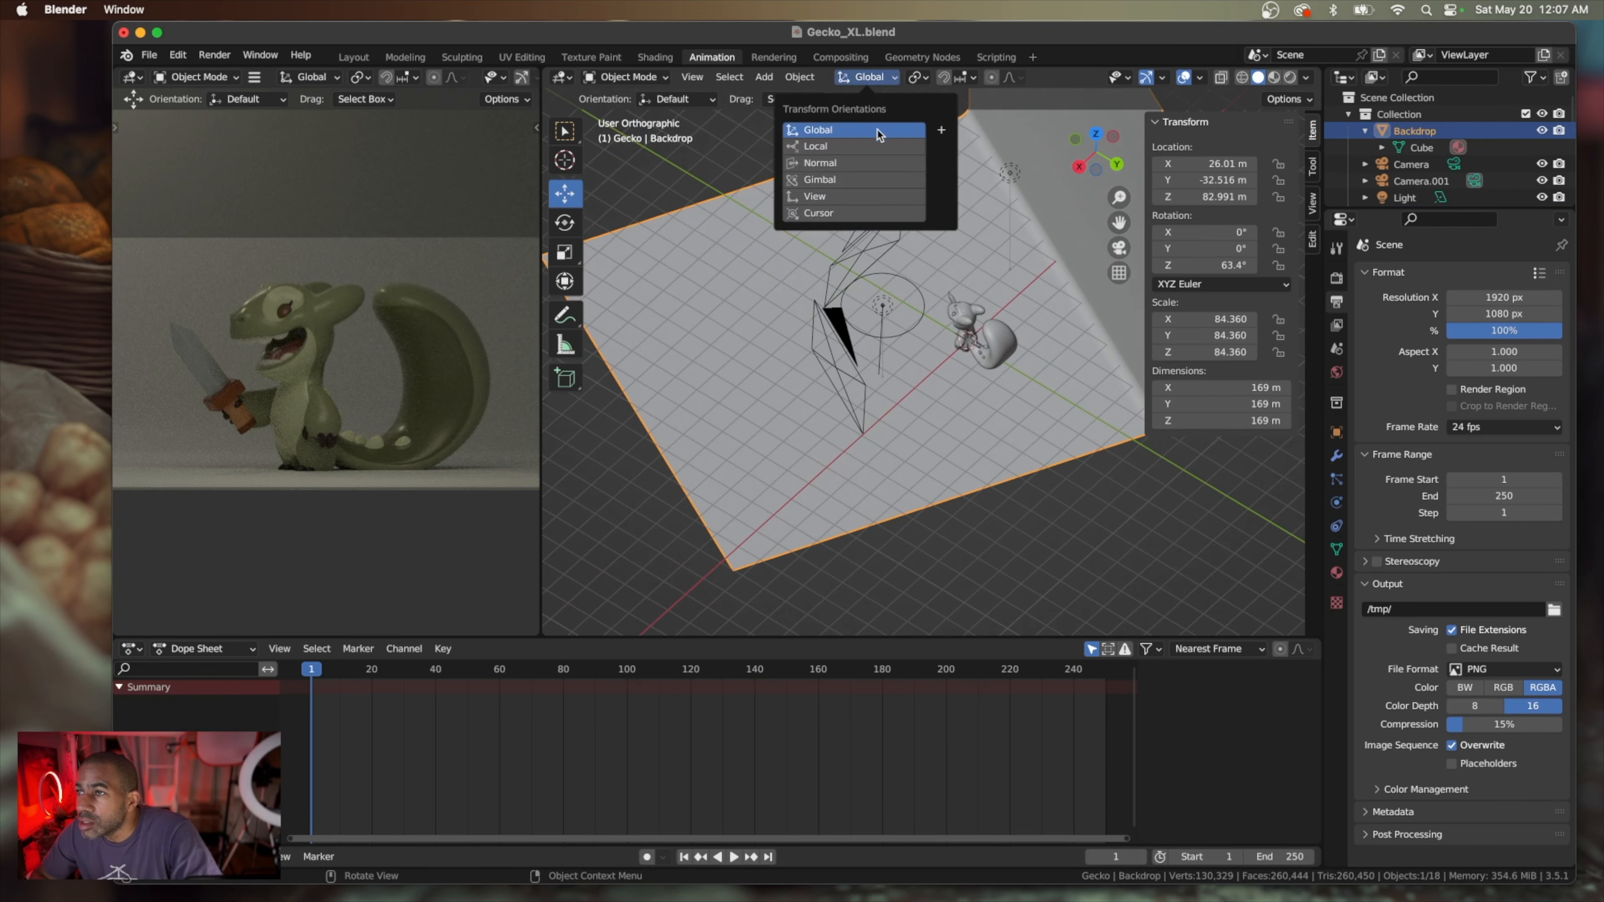
left_click(874, 146)
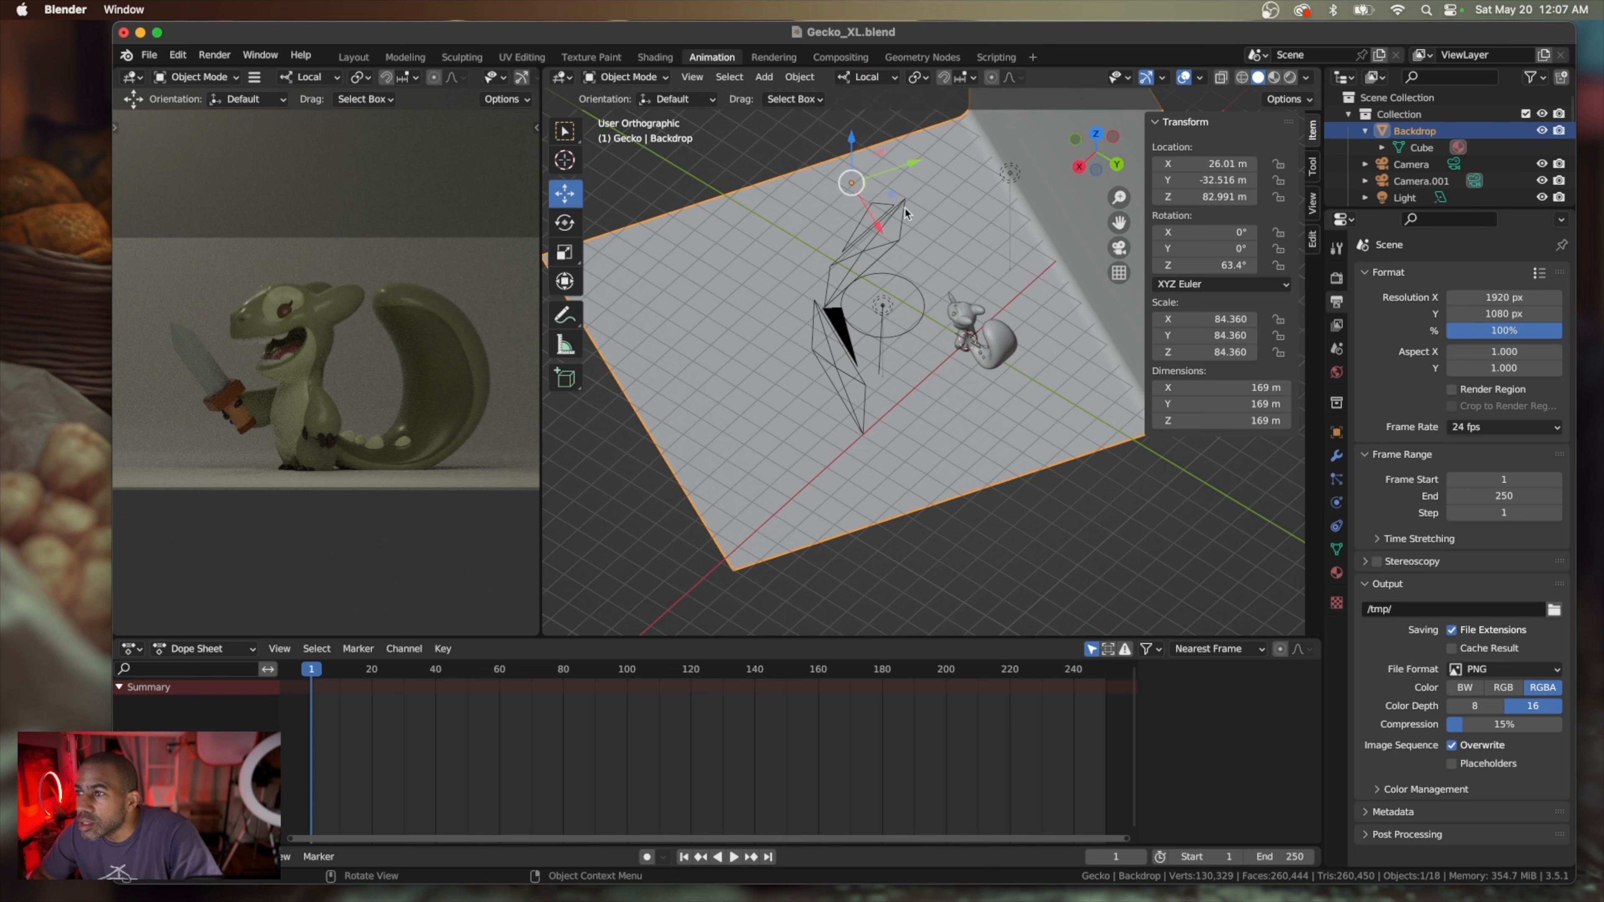
left_click_drag(909, 170, 913, 163)
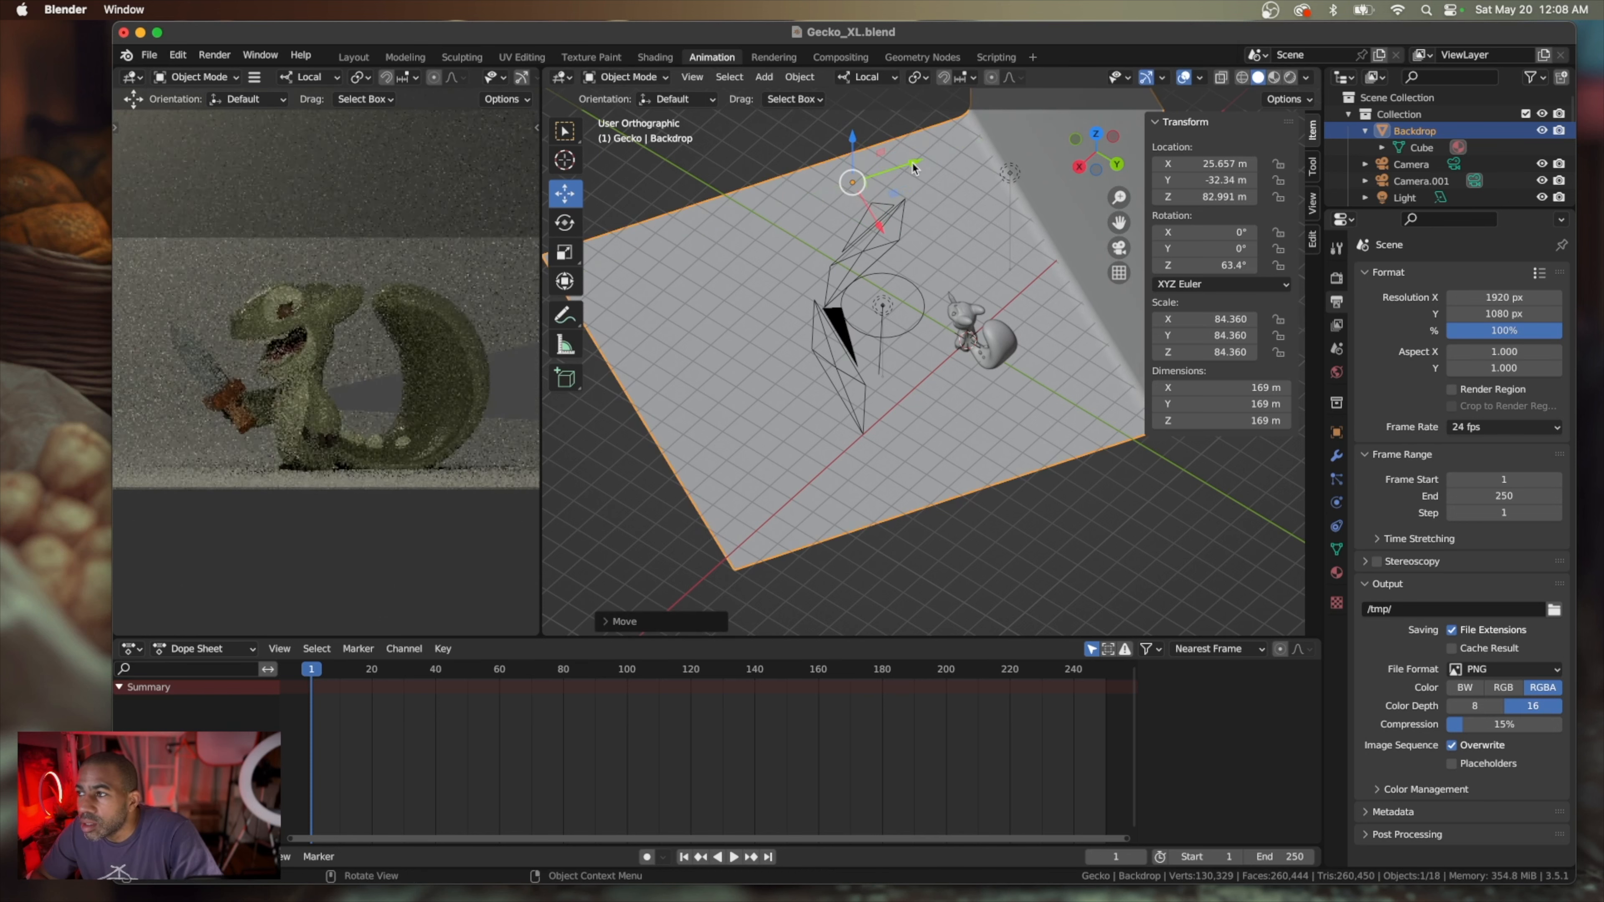
Slide the backdrop the other way along its local Y axis to about X 26.6 m, Y -32.8 m
scroll(954, 284, "down", 10)
scroll(953, 282, "down", 4)
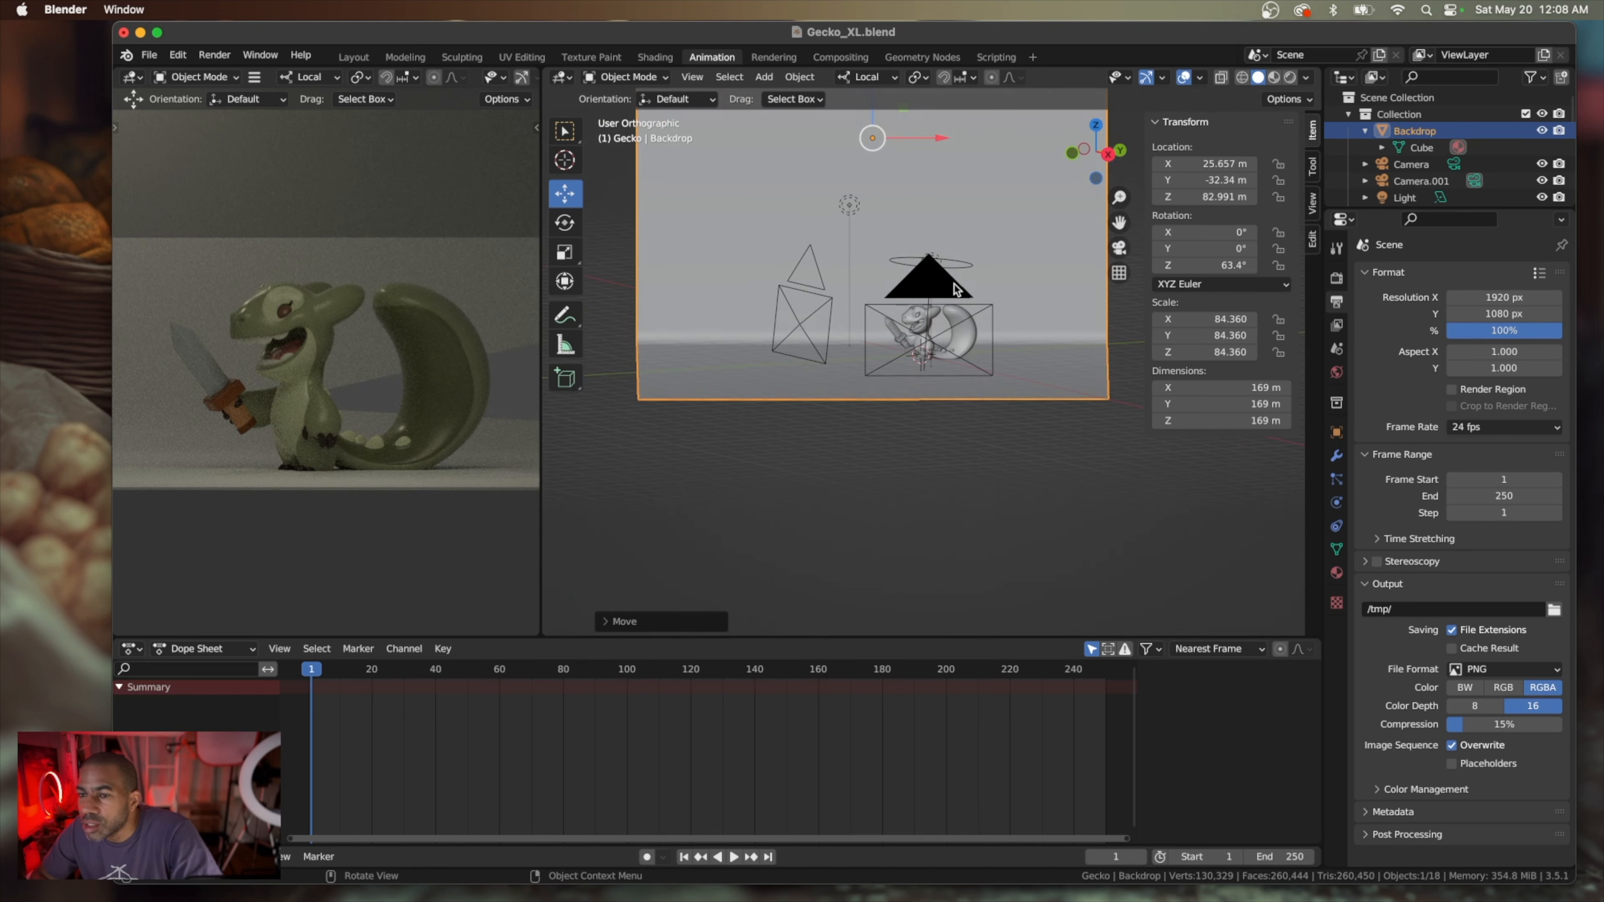
scroll(716, 386, "up", 15)
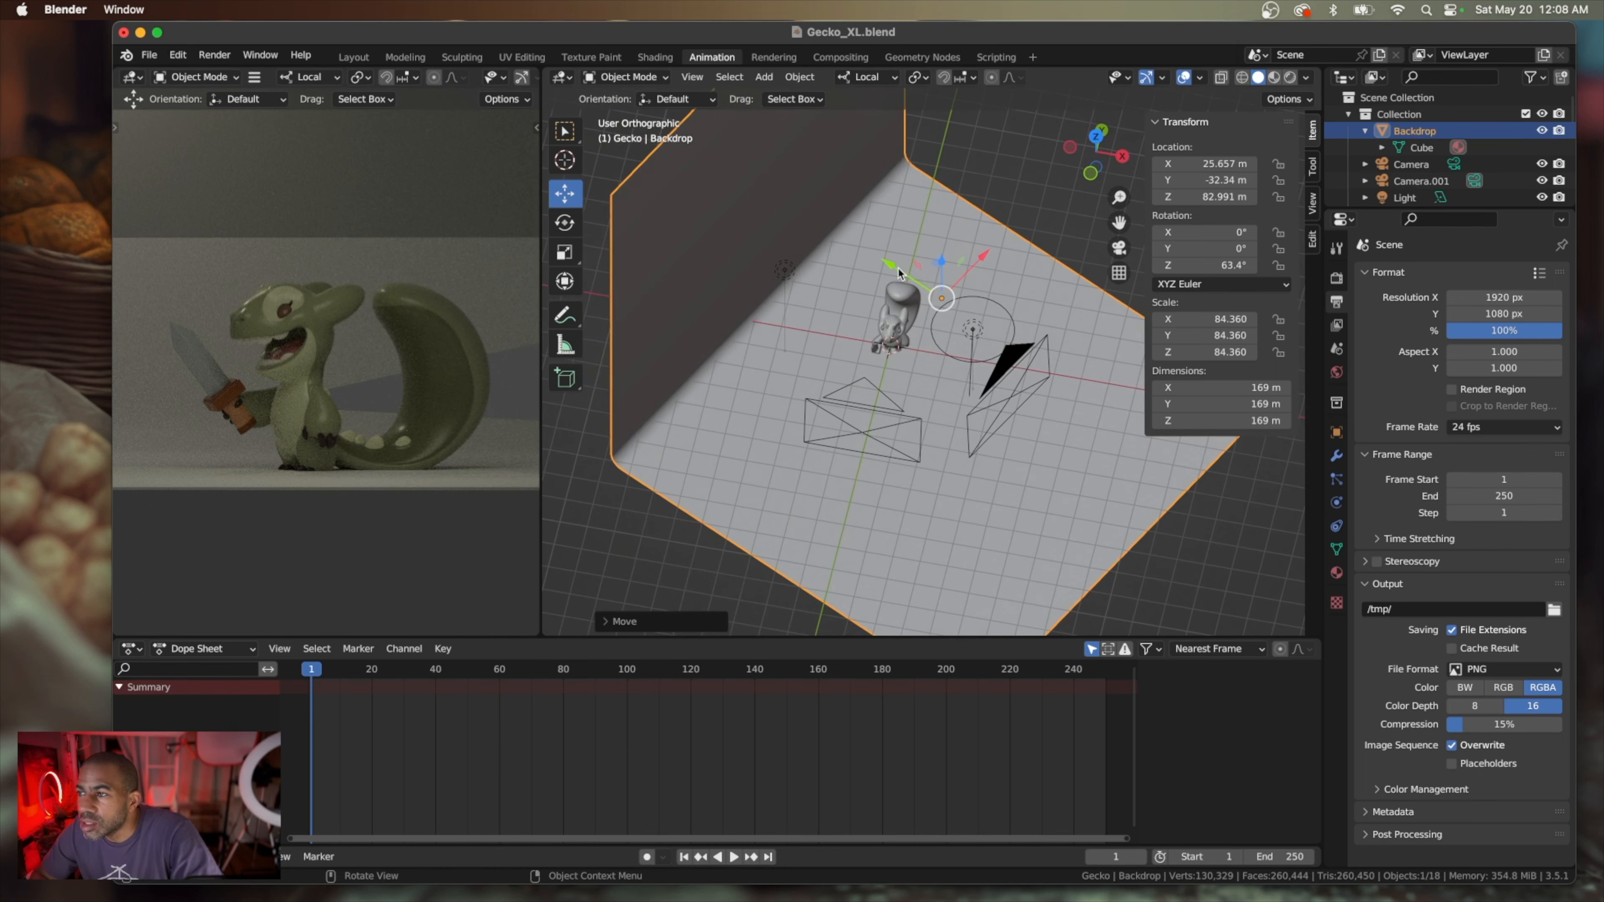
left_click_drag(887, 270, 896, 268)
Duplicate Light.001 and place the copy beside the gecko at about X -16.0 m, Y -5.5 m, Z 22.4 m
scroll(878, 346, "right", 15)
scroll(878, 347, "right", 20)
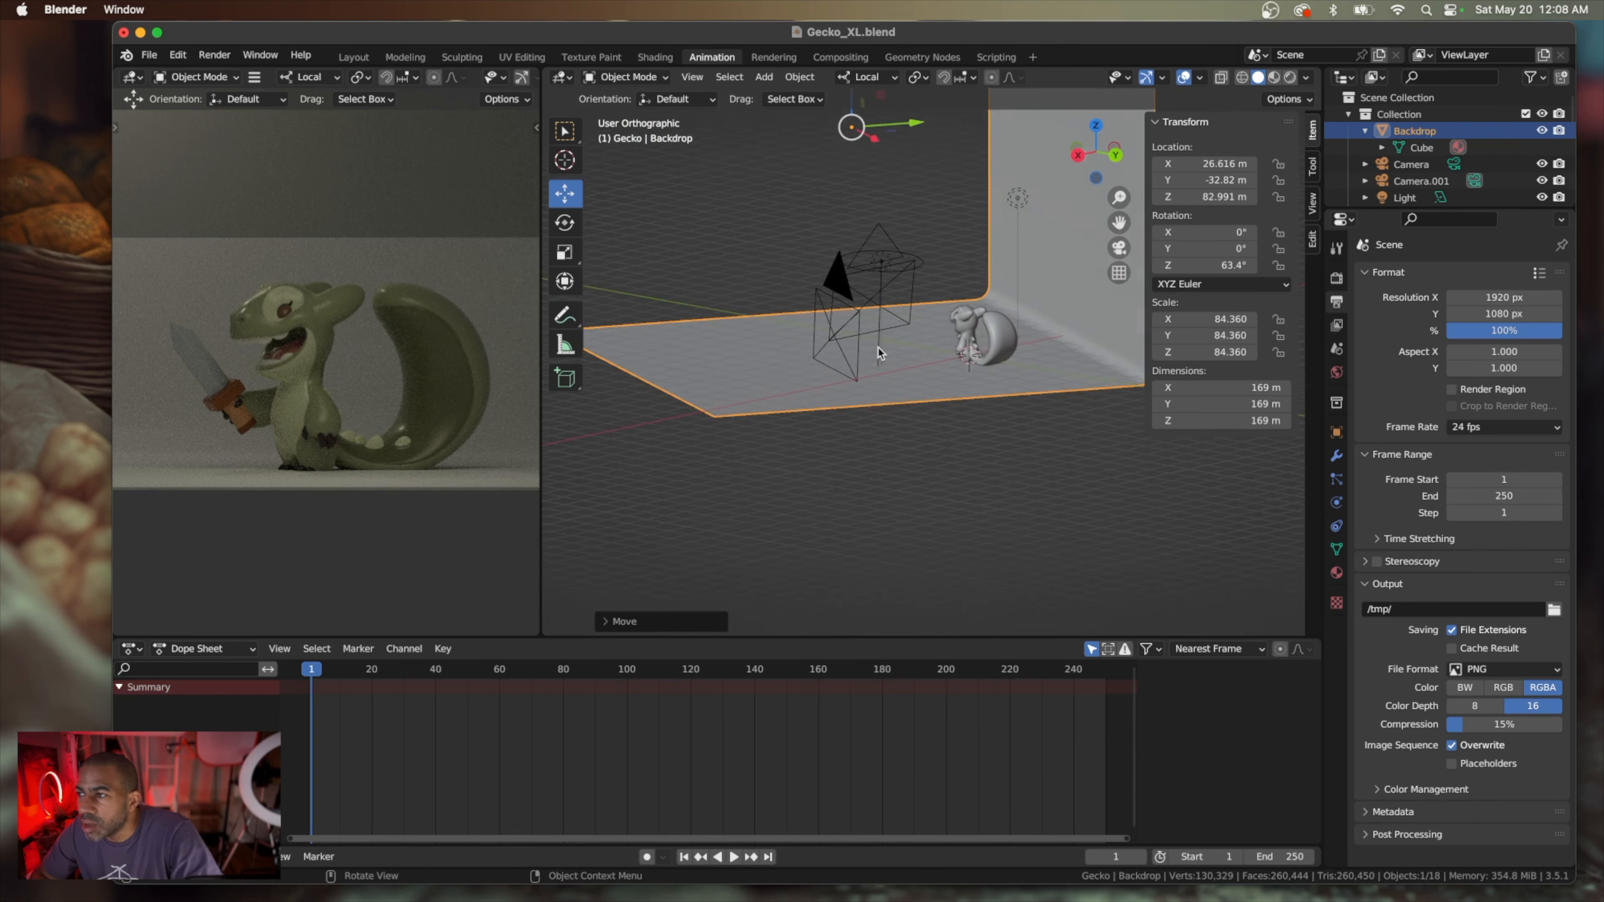
scroll(877, 353, "right", 20)
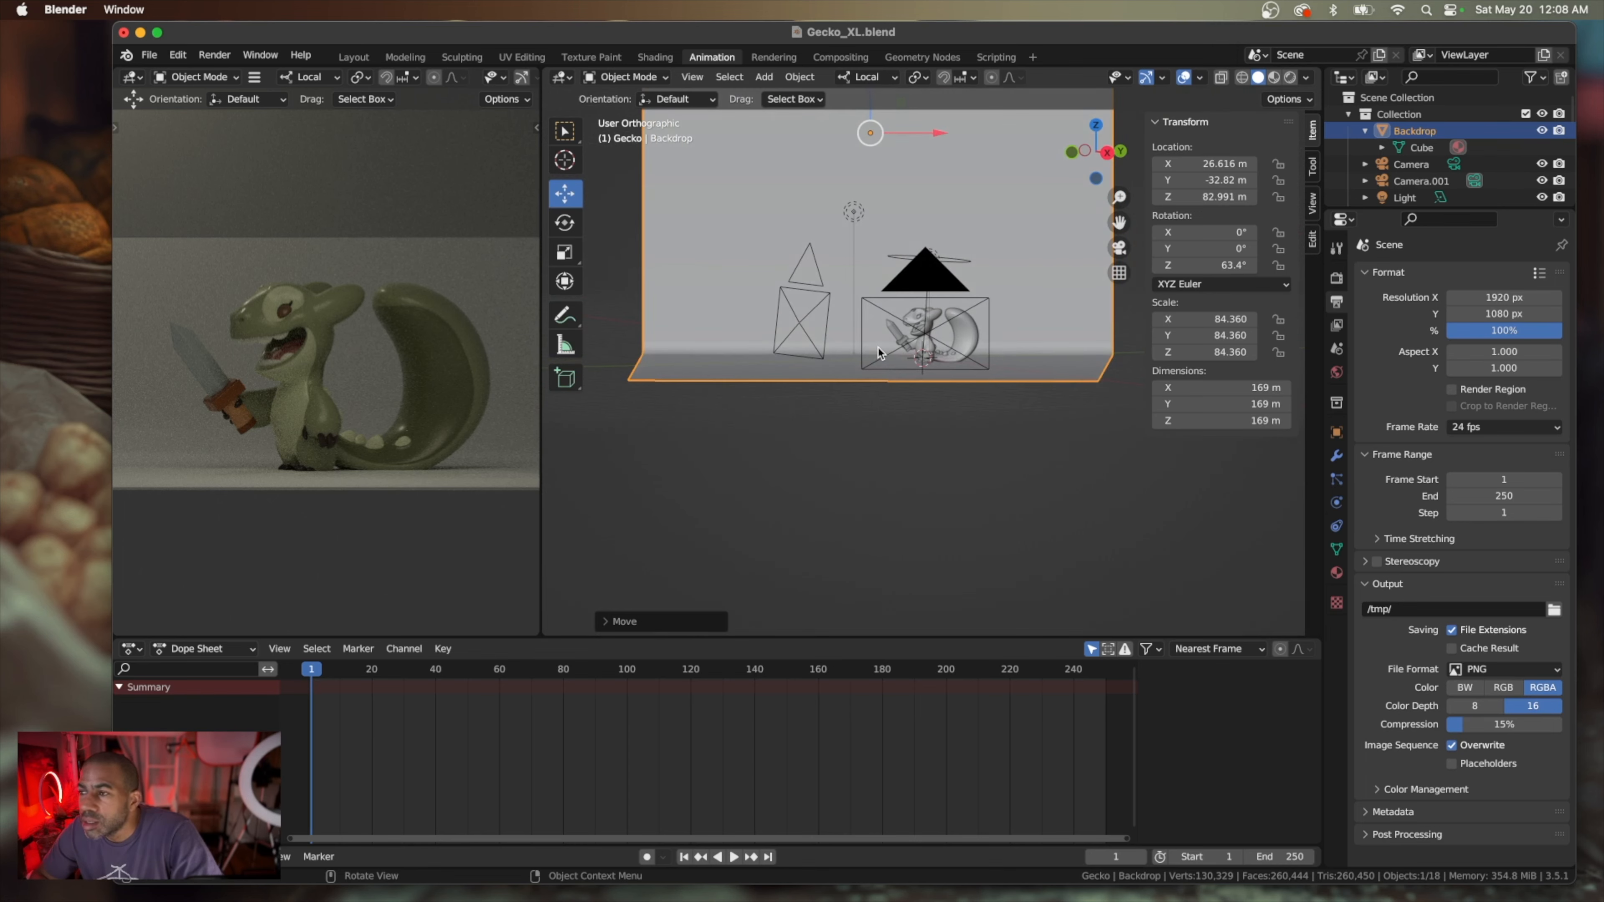
scroll(877, 353, "right", 20)
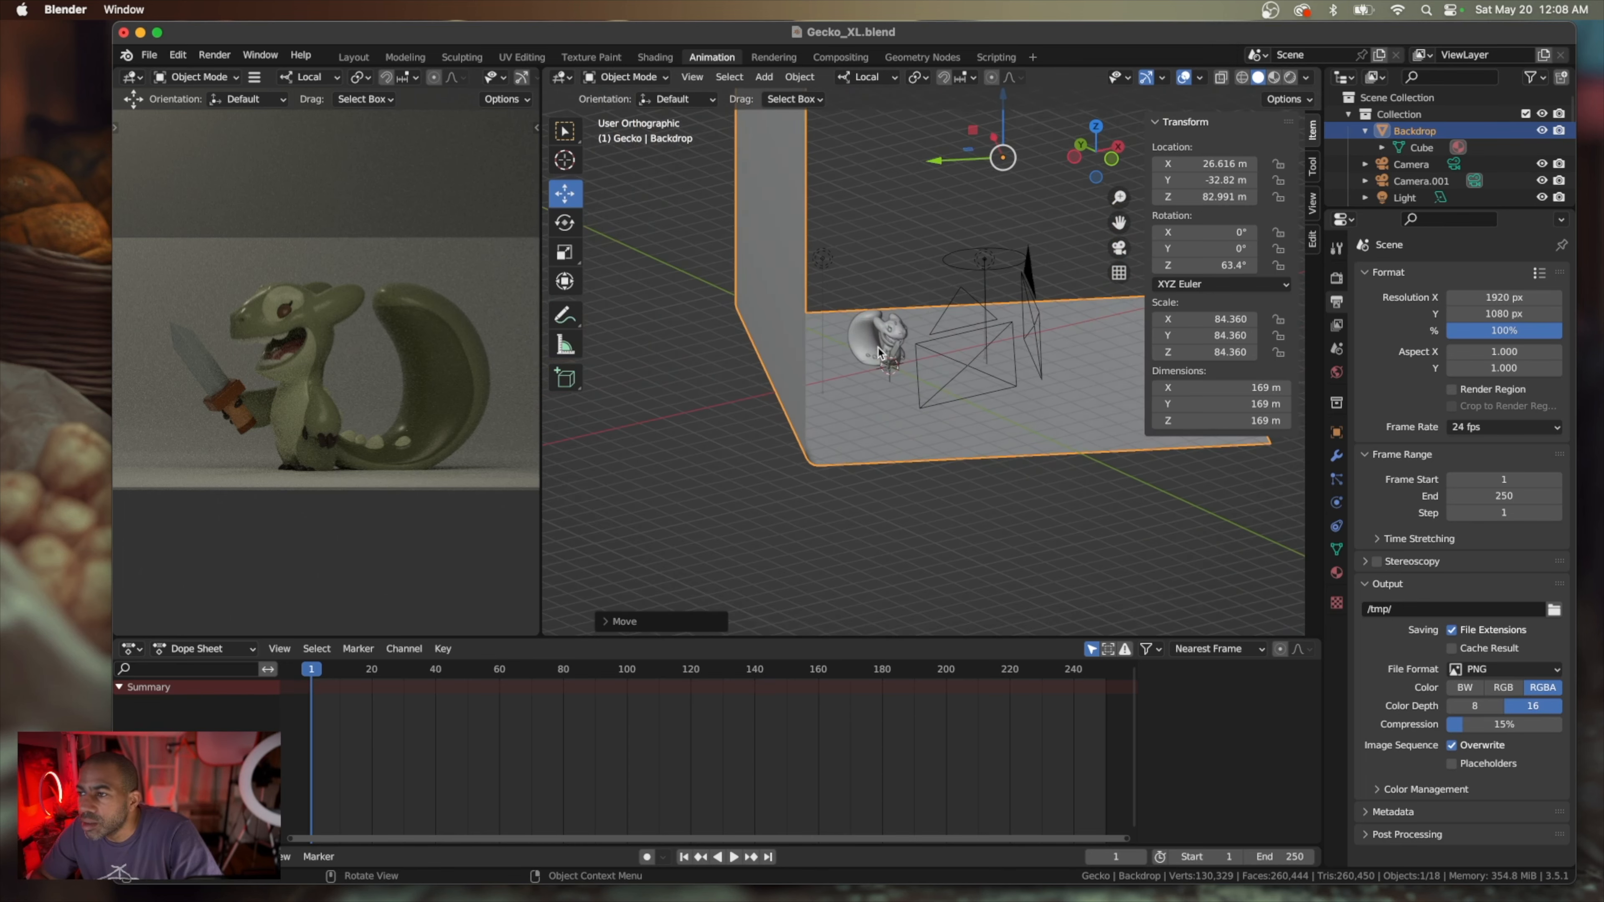
scroll(878, 352, "right", 15)
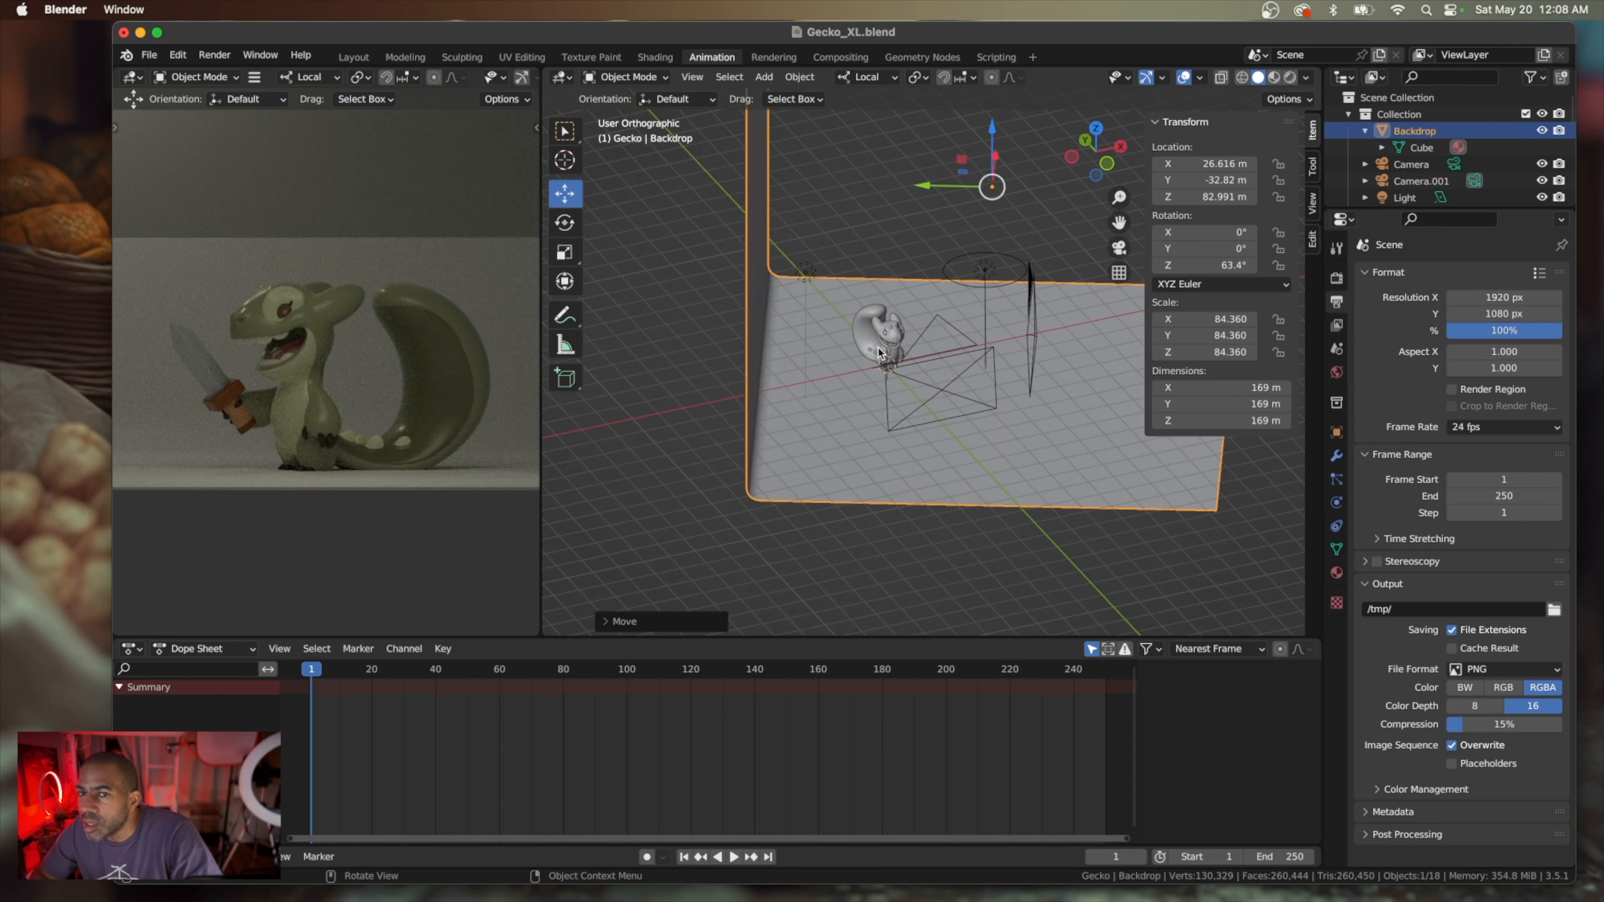
scroll(877, 353, "right", 20)
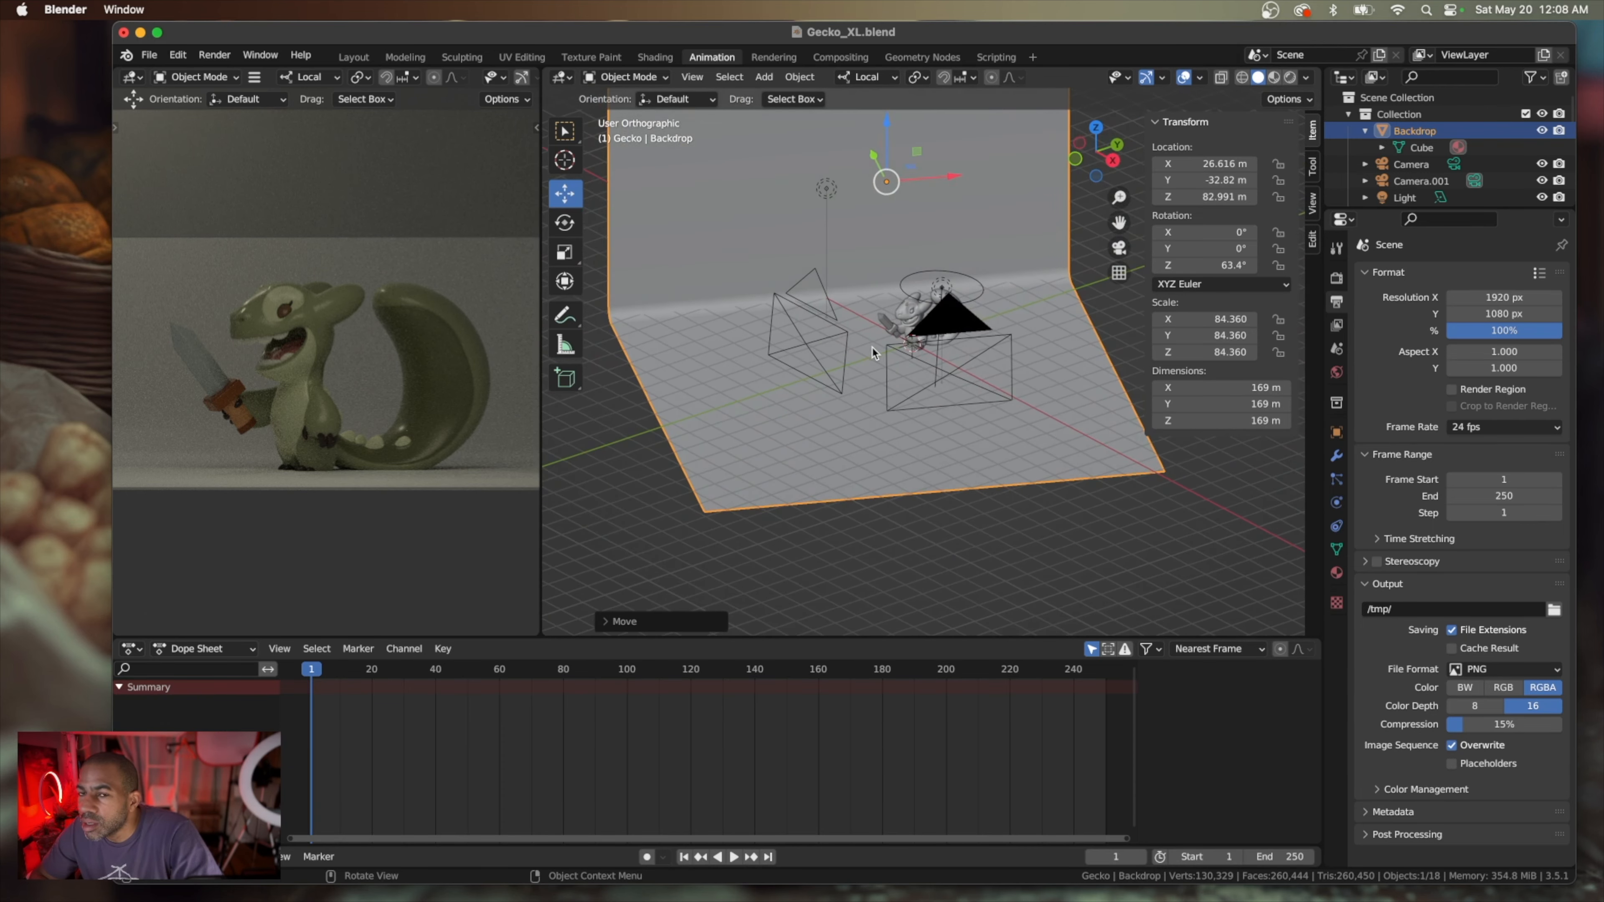
left_click(827, 190)
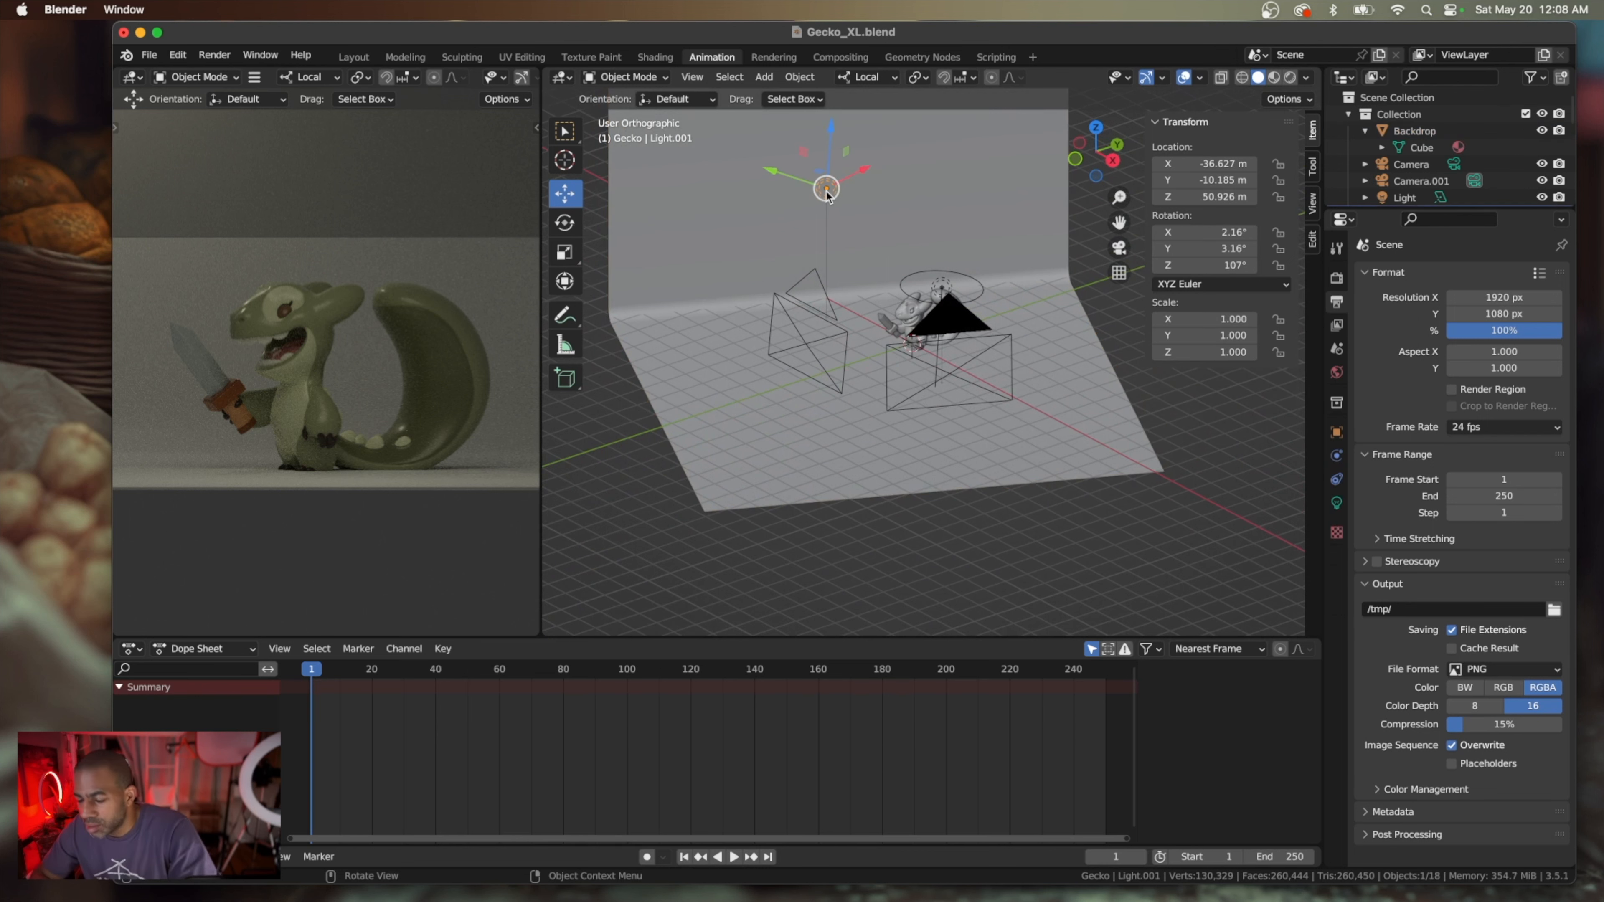
key("shift+d")
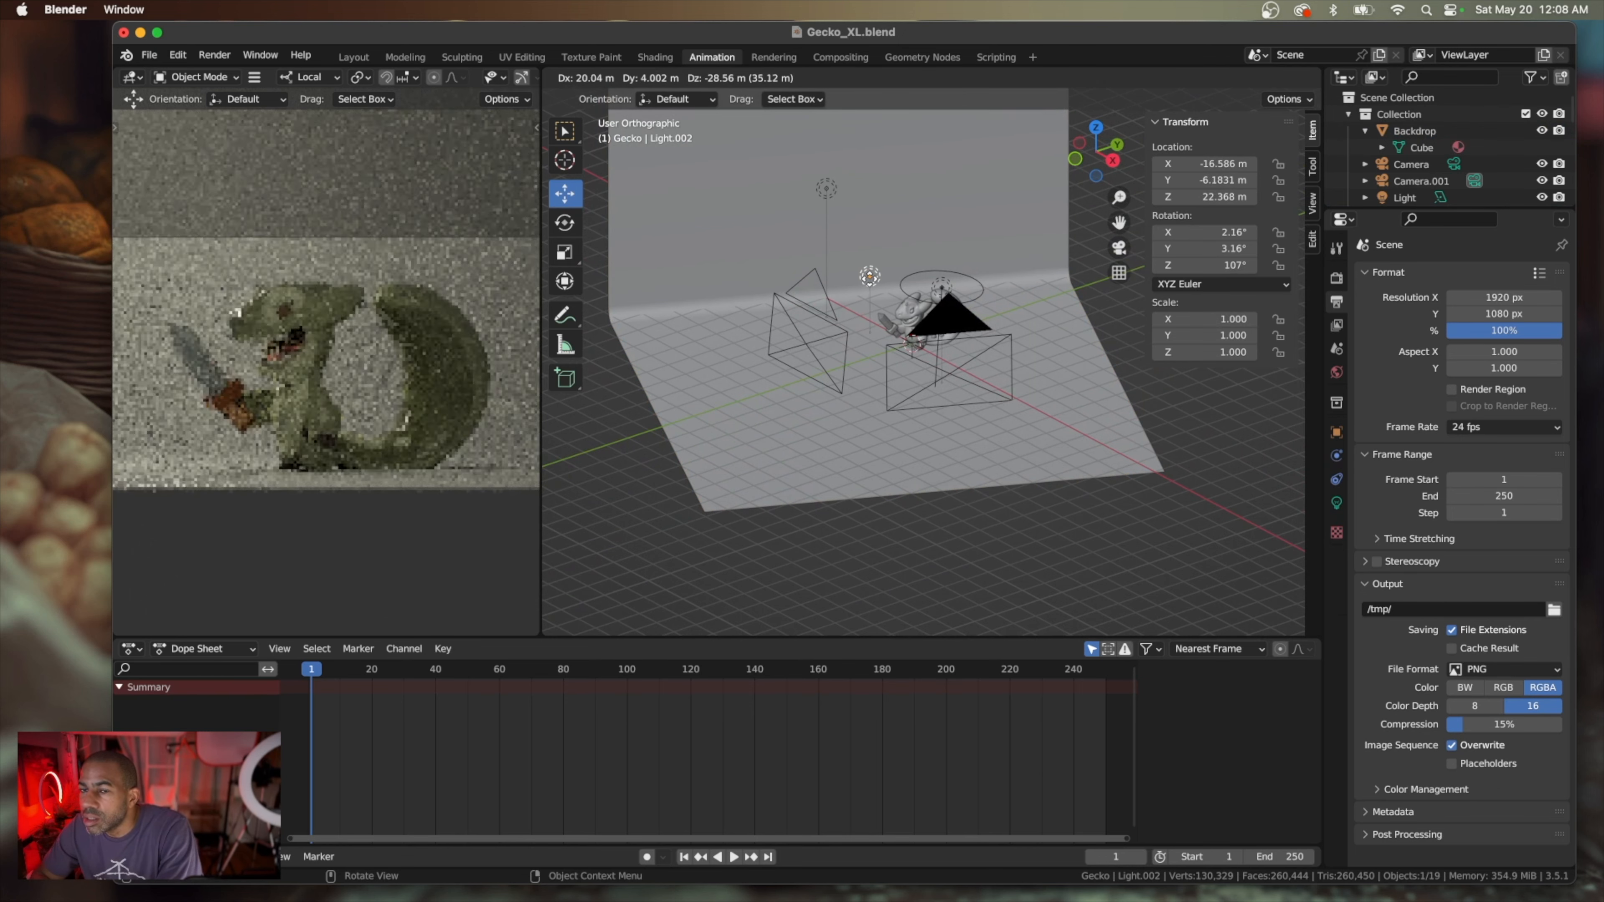
left_click(872, 277)
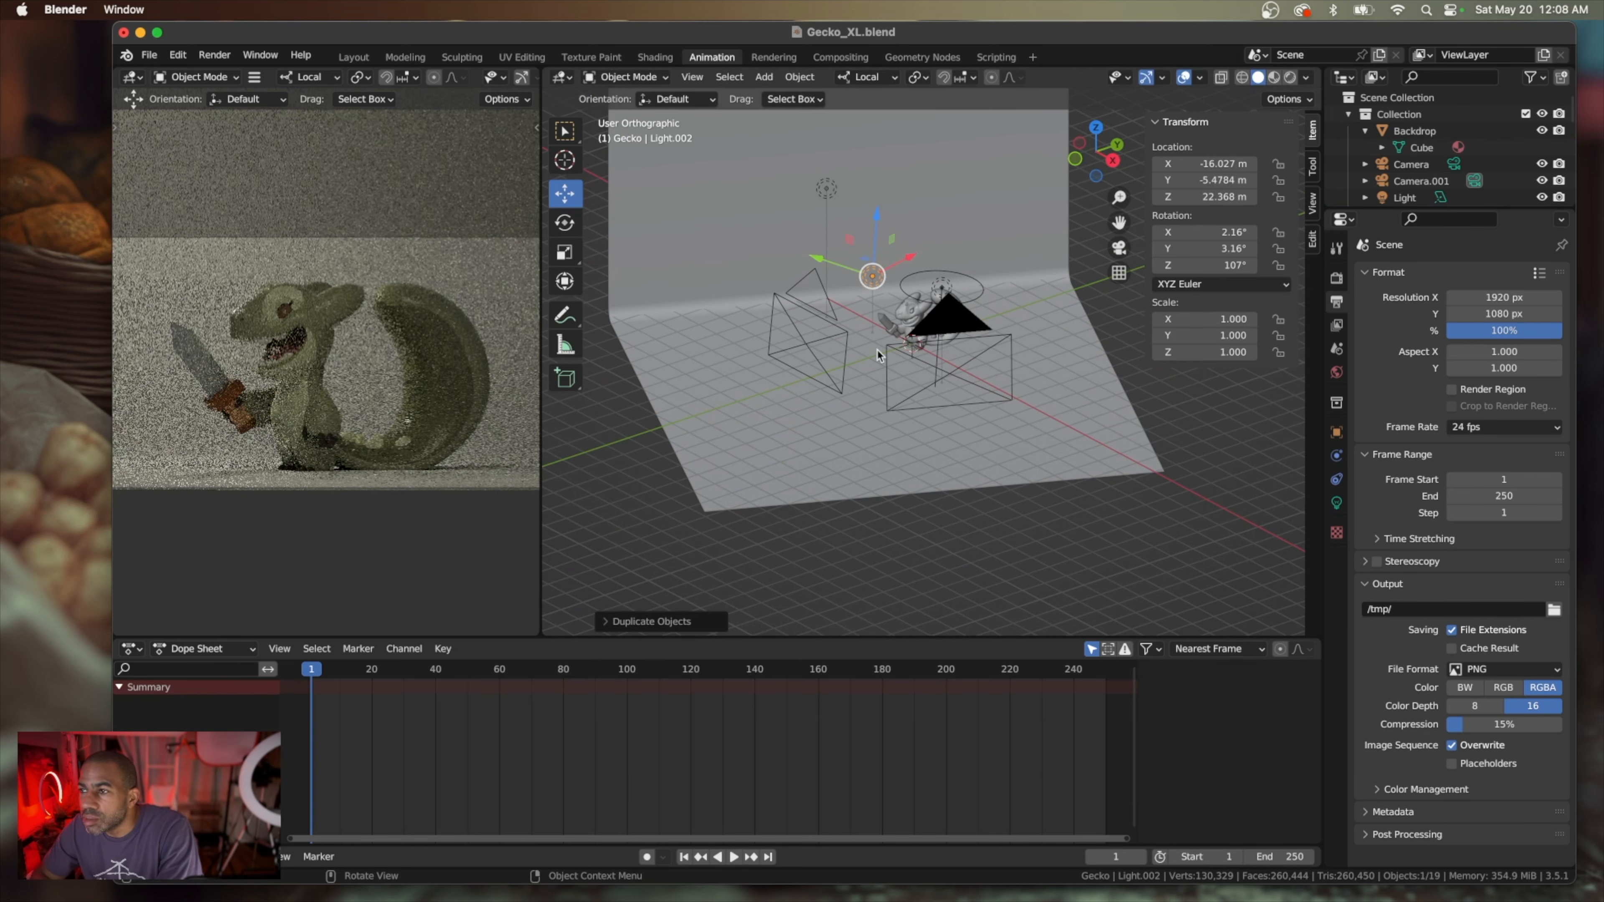
Move the duplicated light closer to the backdrop, to about X -22.2 m, Y -7.4 m, Z 21.6 m
middle_click_drag(876, 352, 1073, 338)
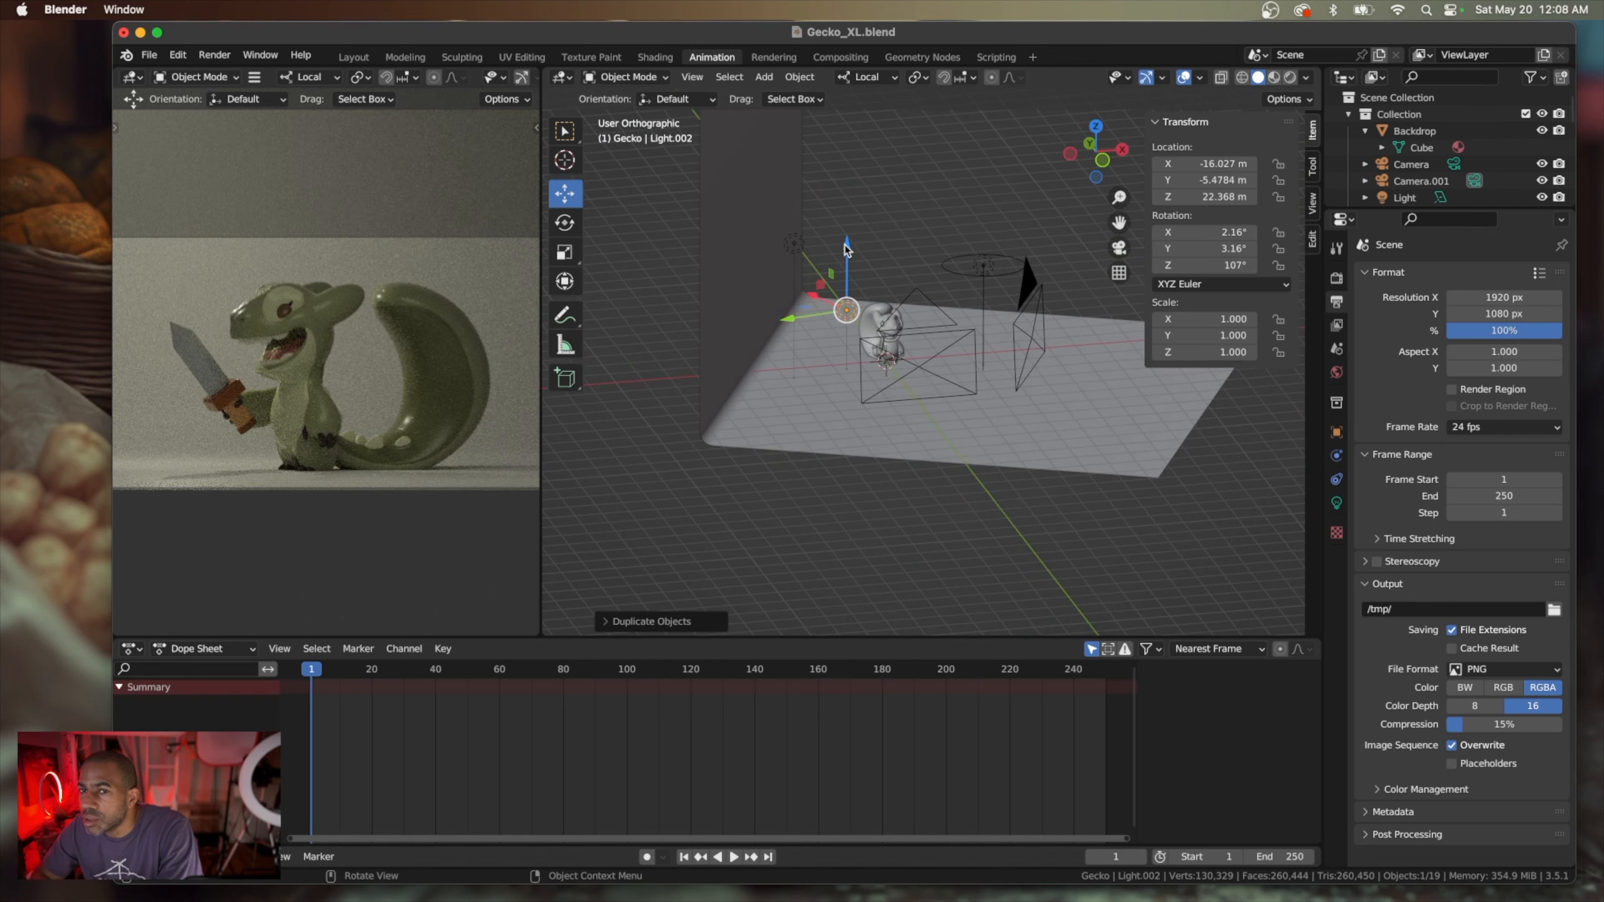
left_click_drag(846, 252, 851, 323)
middle_click_drag(850, 323, 806, 323)
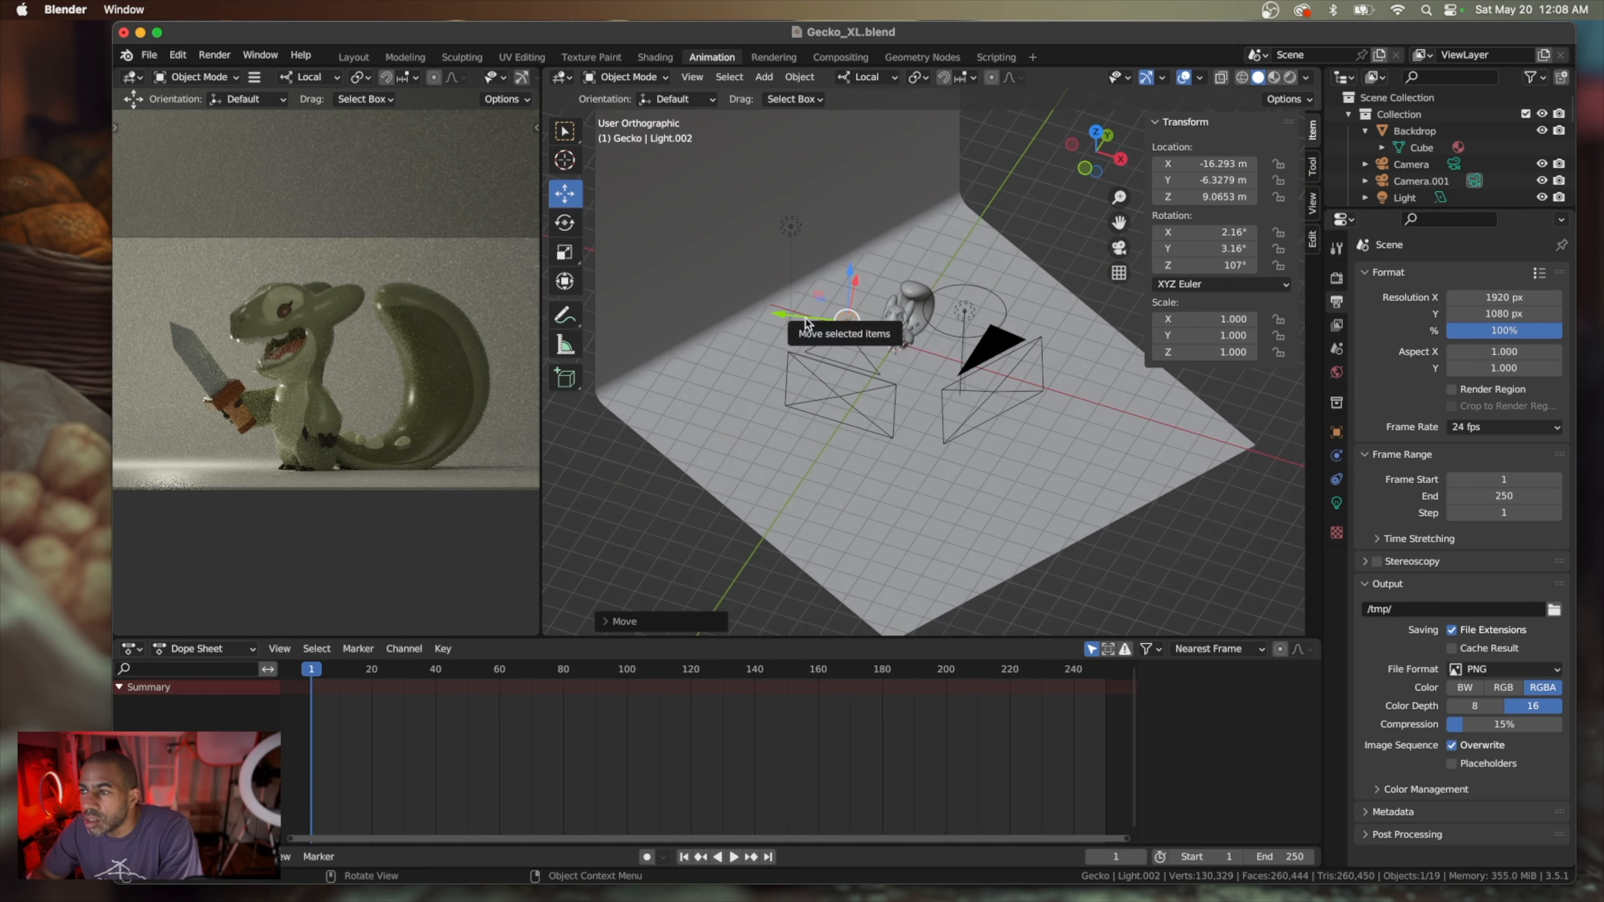
left_click_drag(806, 323, 788, 322)
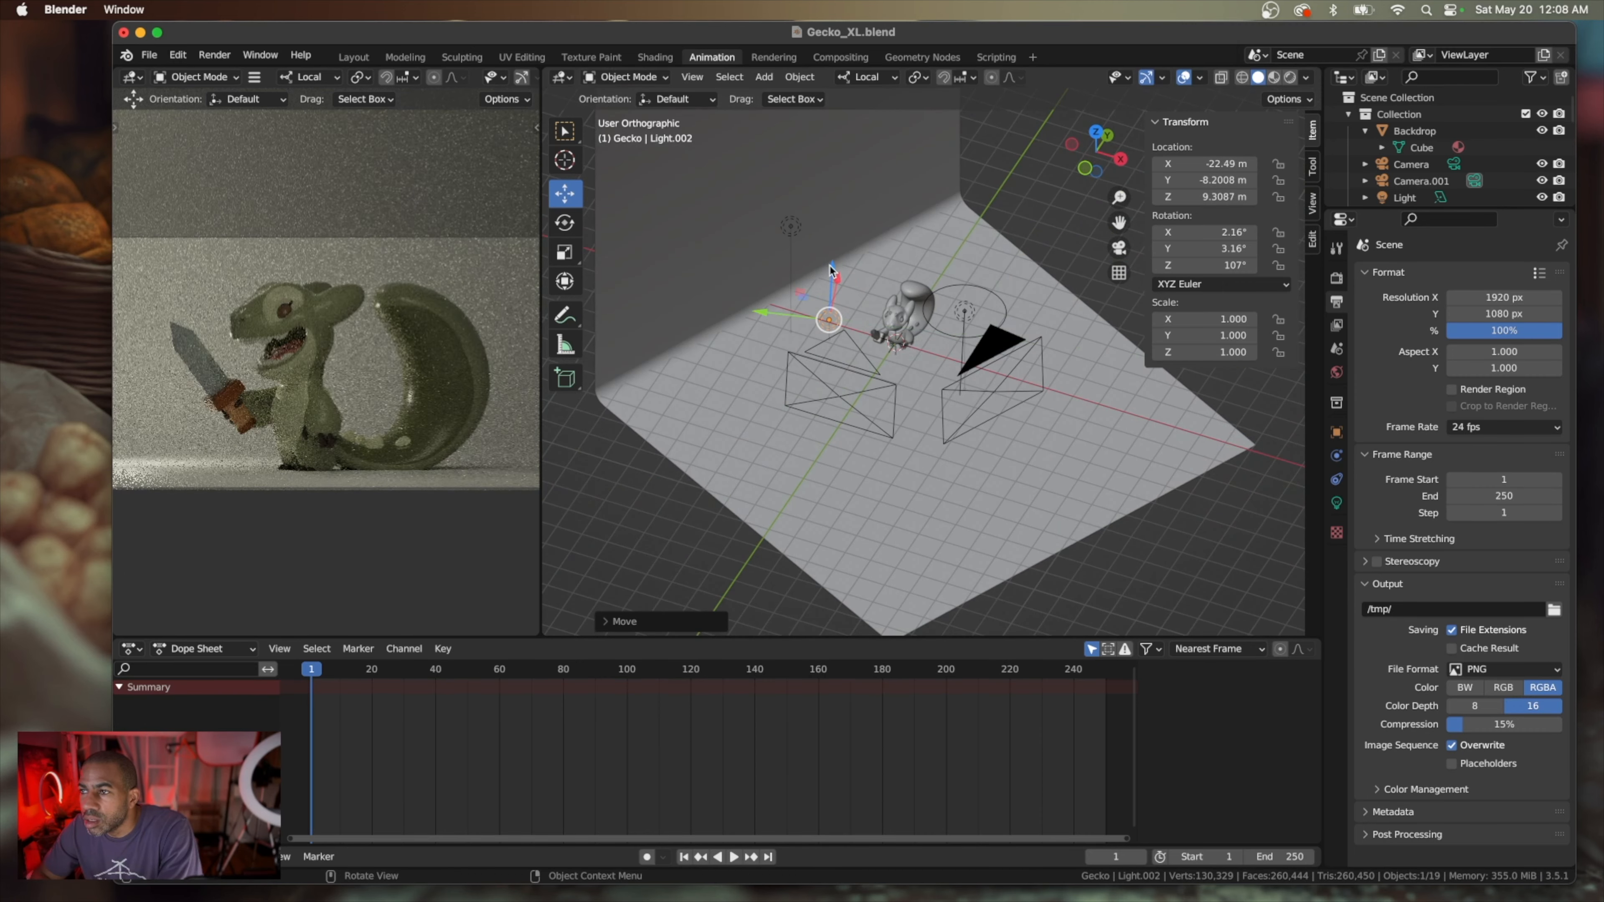
left_click_drag(831, 270, 831, 241)
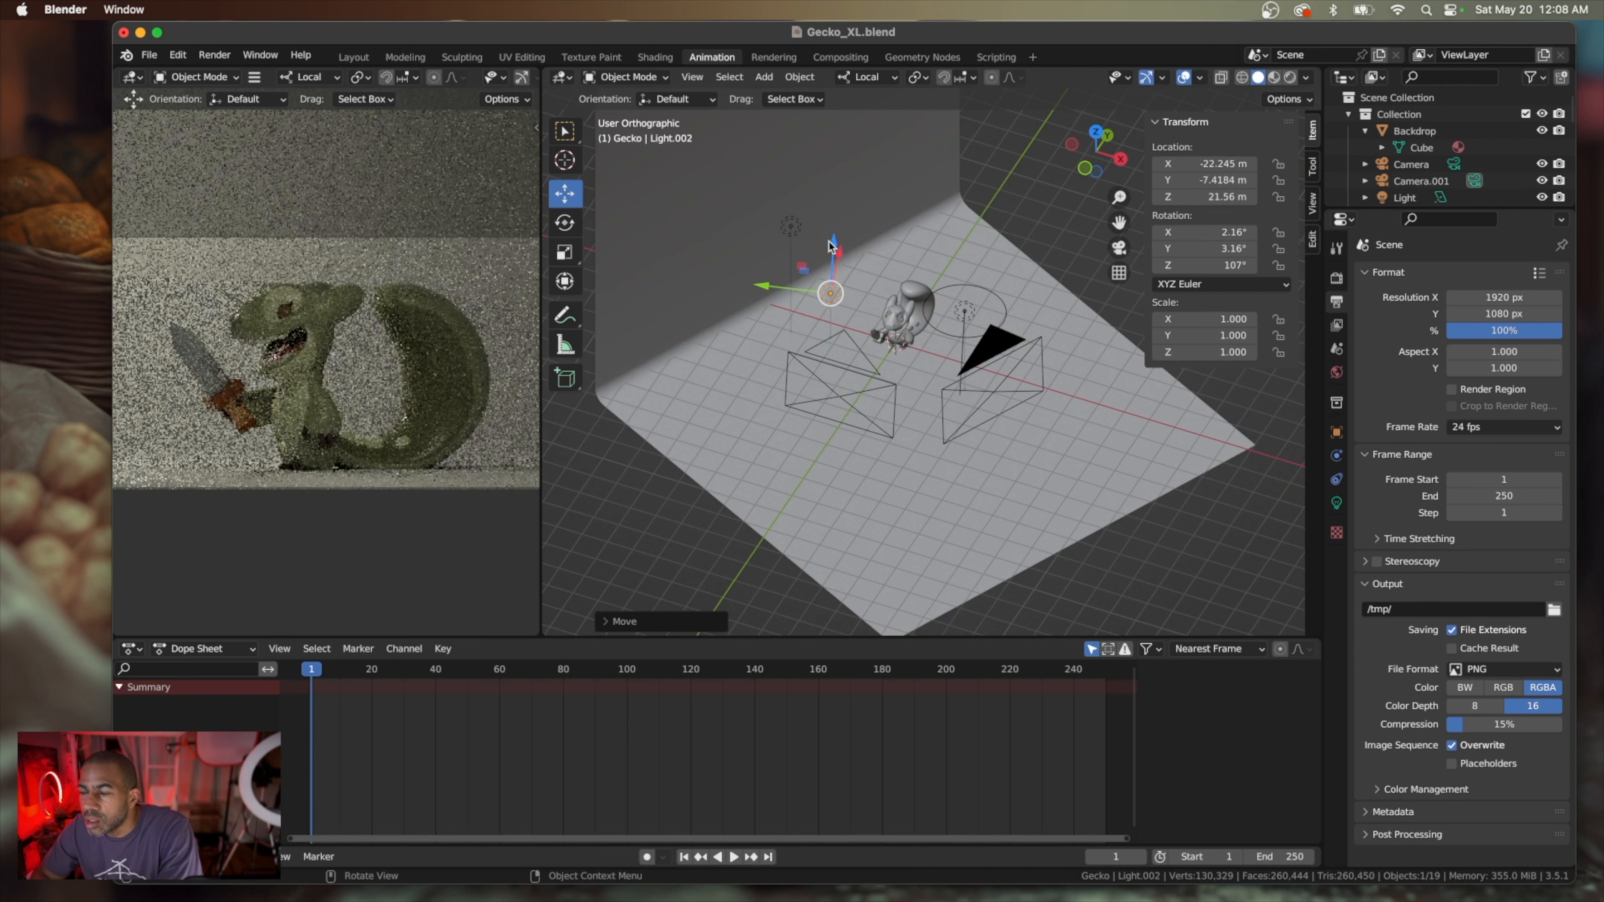
Return to a front-on view of the studio and save the Gecko_XL.blend file
middle_click_drag(824, 345, 823, 364)
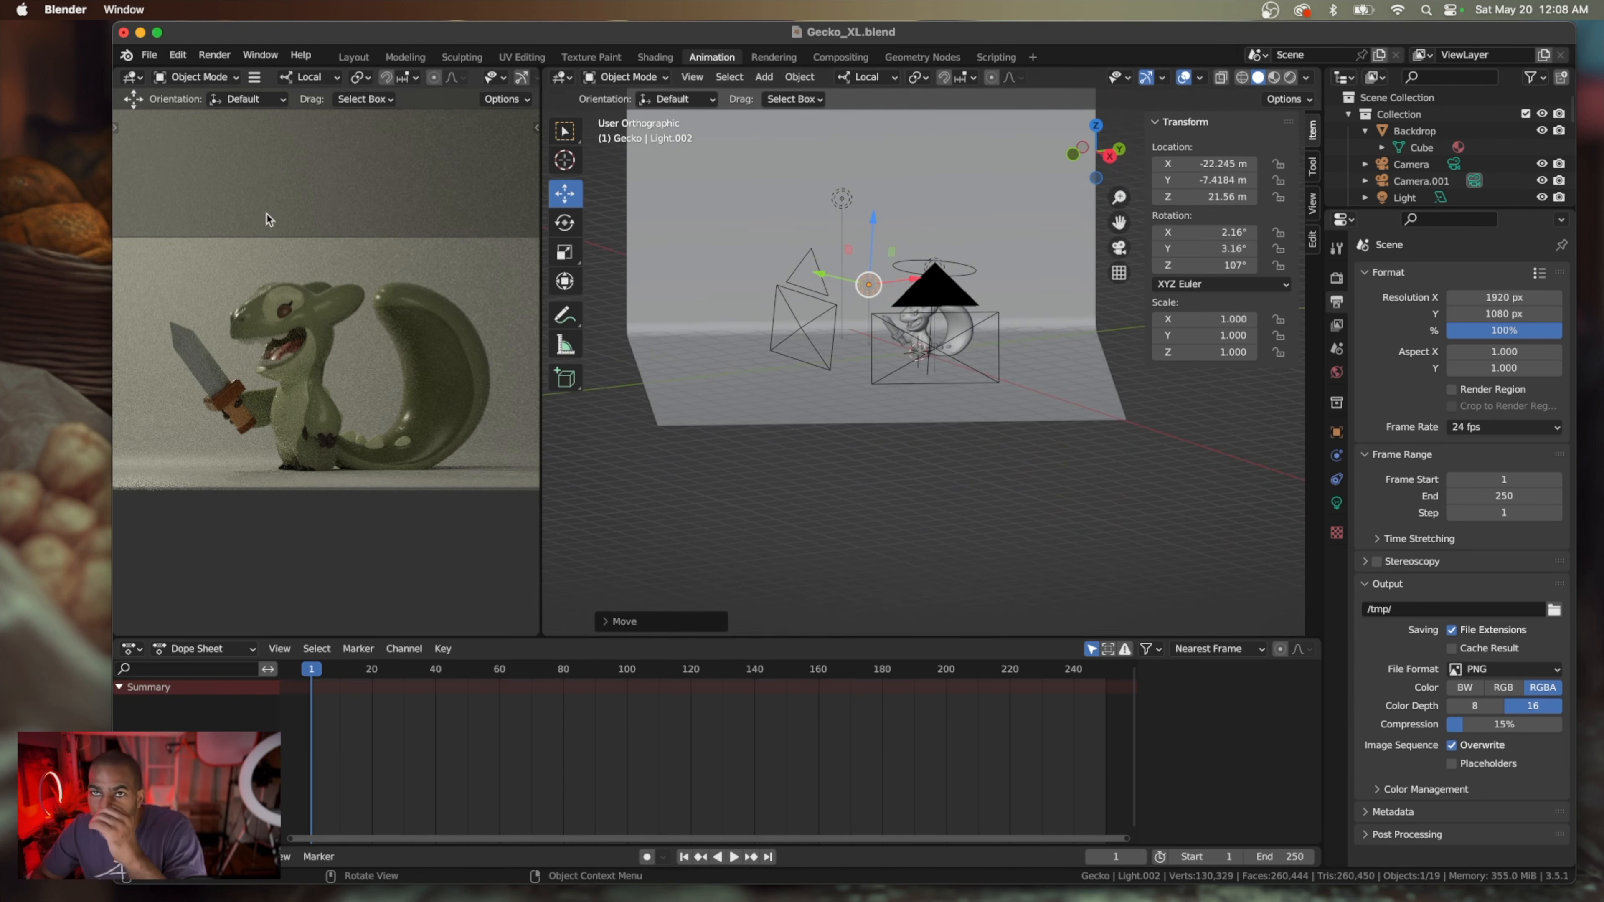
left_click(151, 57)
left_click(178, 169)
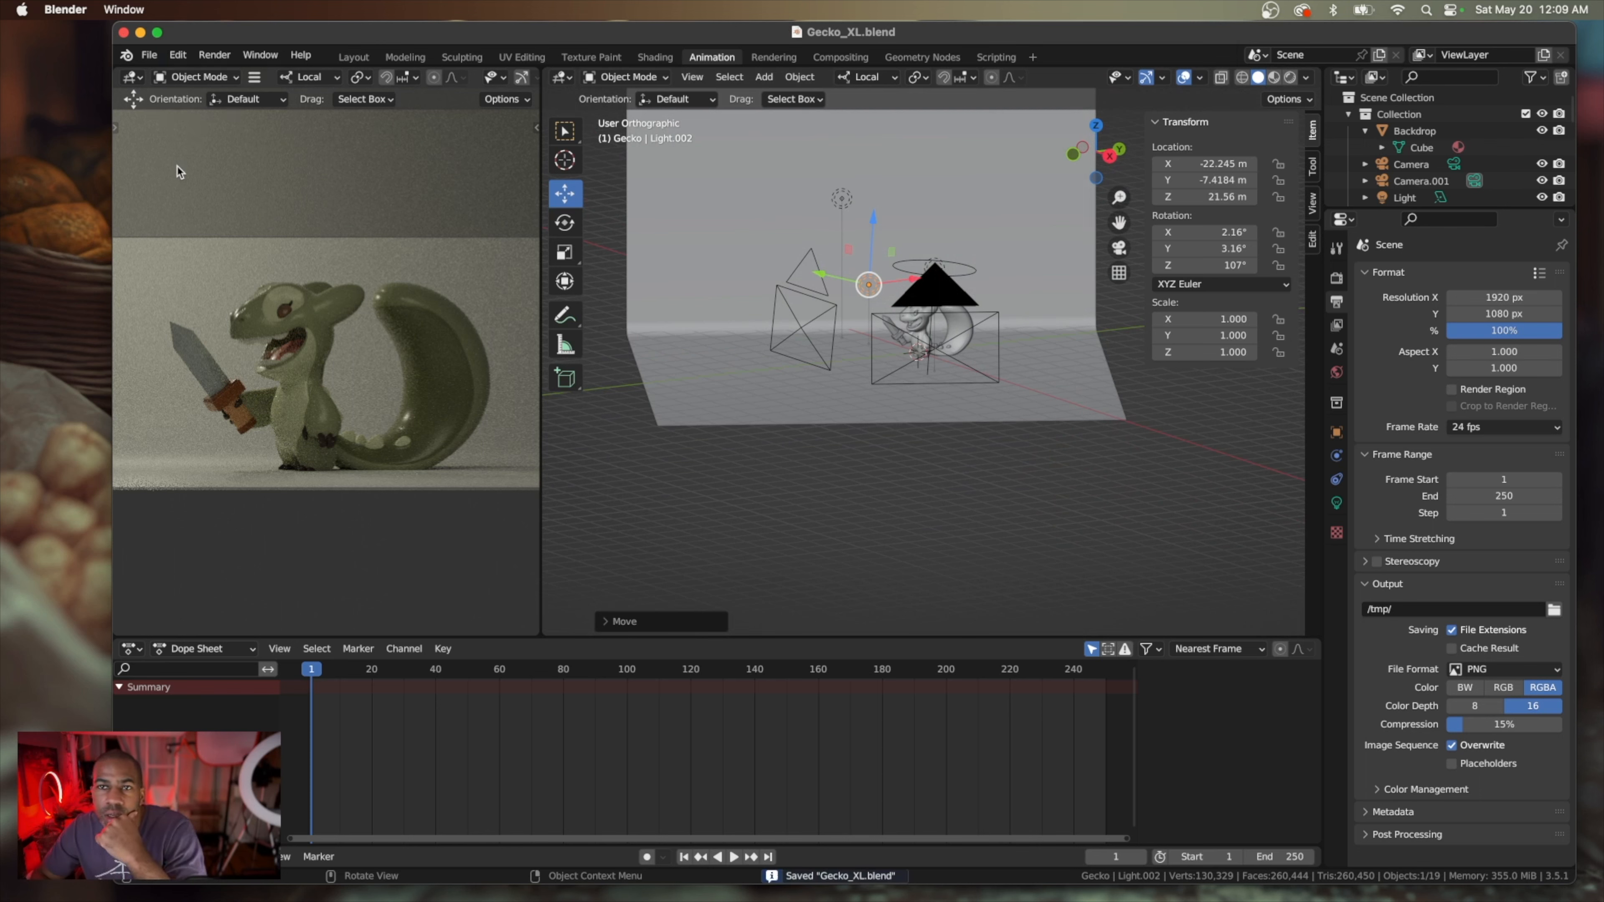
Set the material roughness of the gecko's body to 0.5 and that of its fingers to about 0.093
scroll(307, 342, "up", 8)
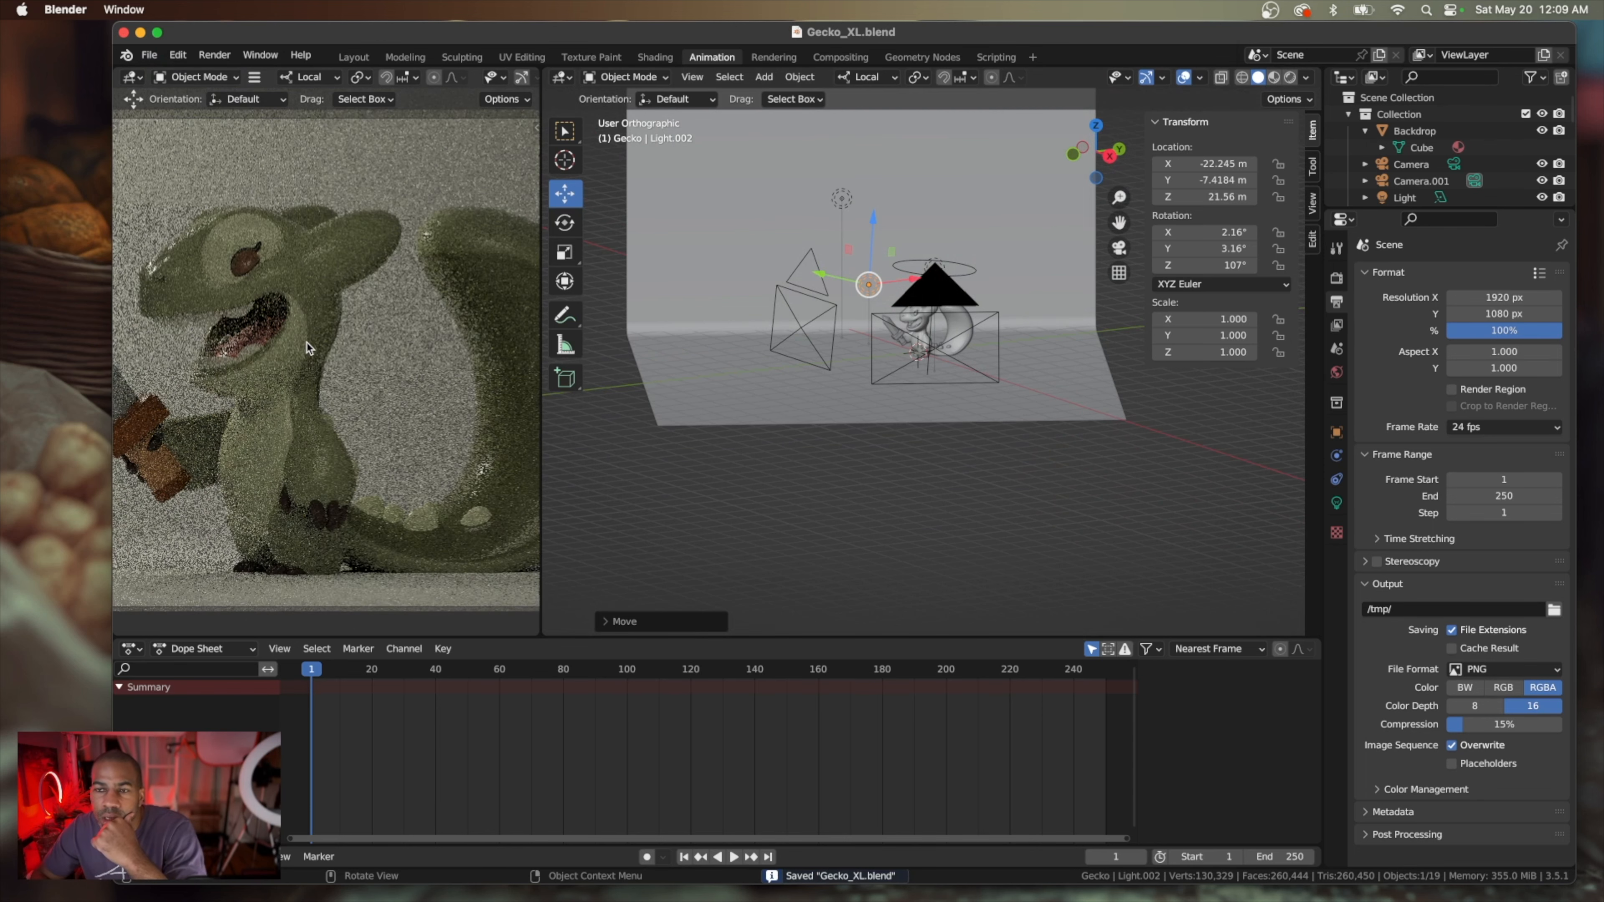
scroll(307, 346, "down", 8)
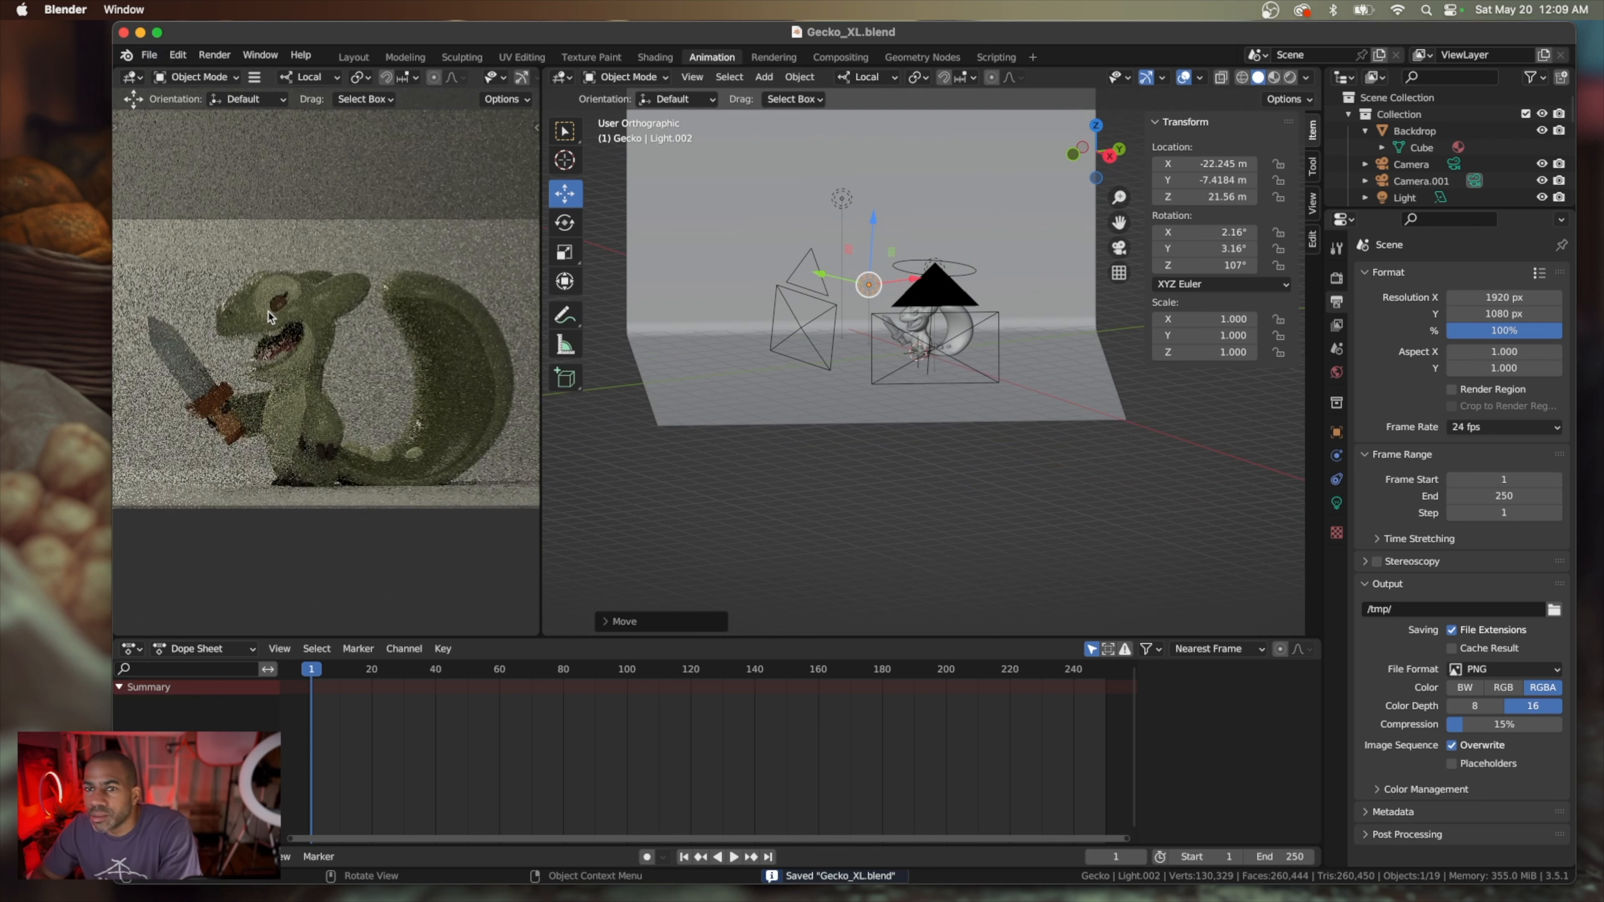
left_click(248, 310)
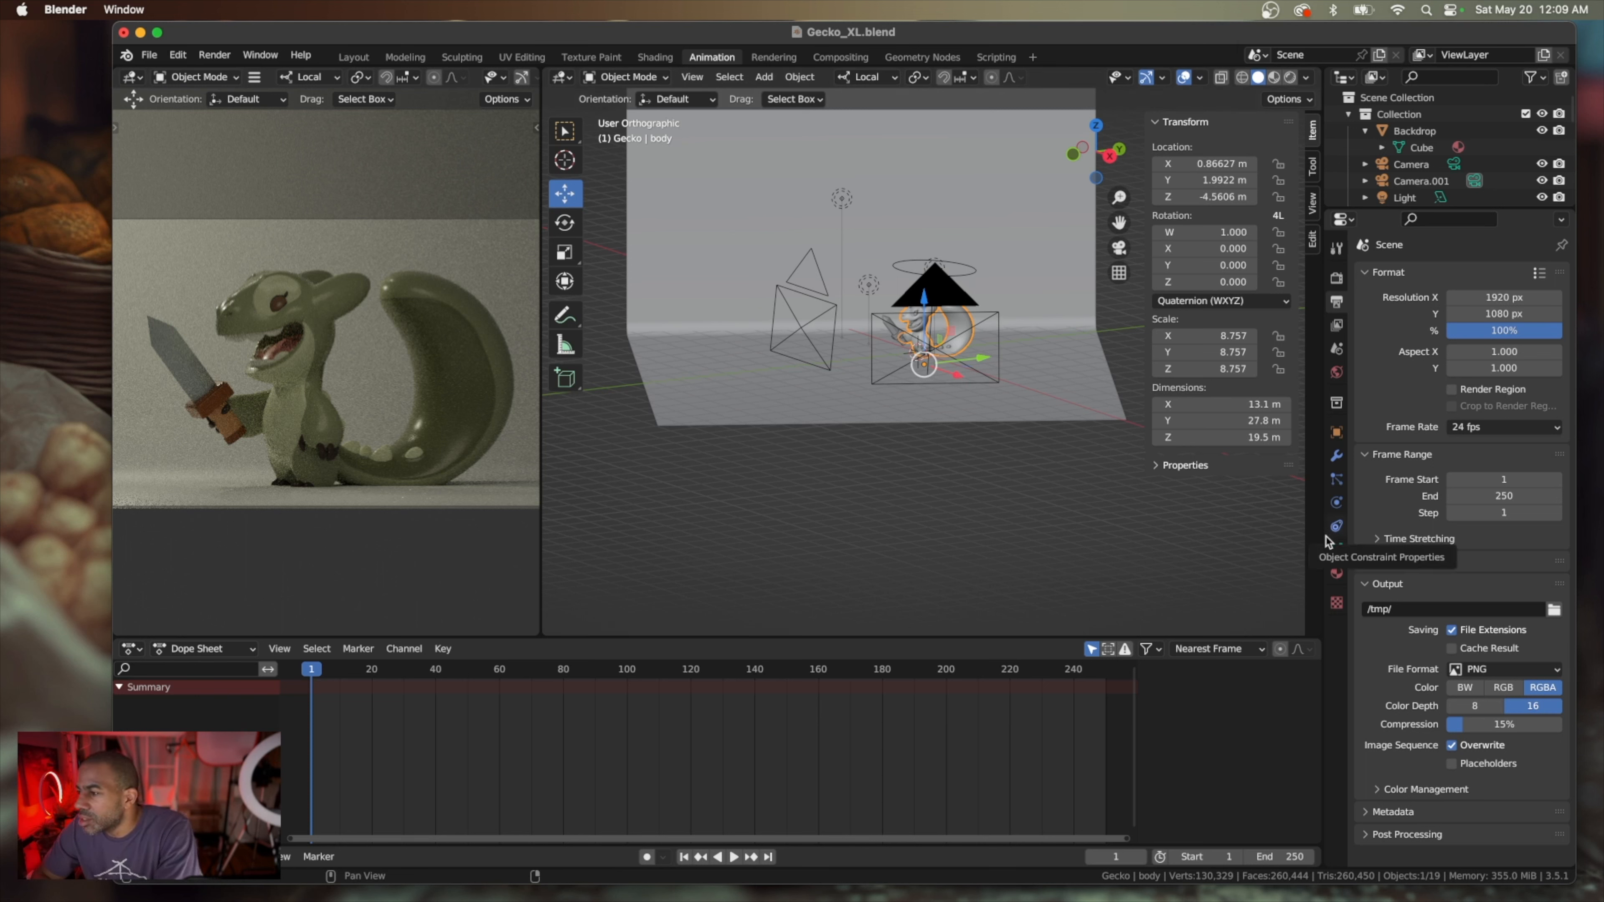
left_click(1337, 573)
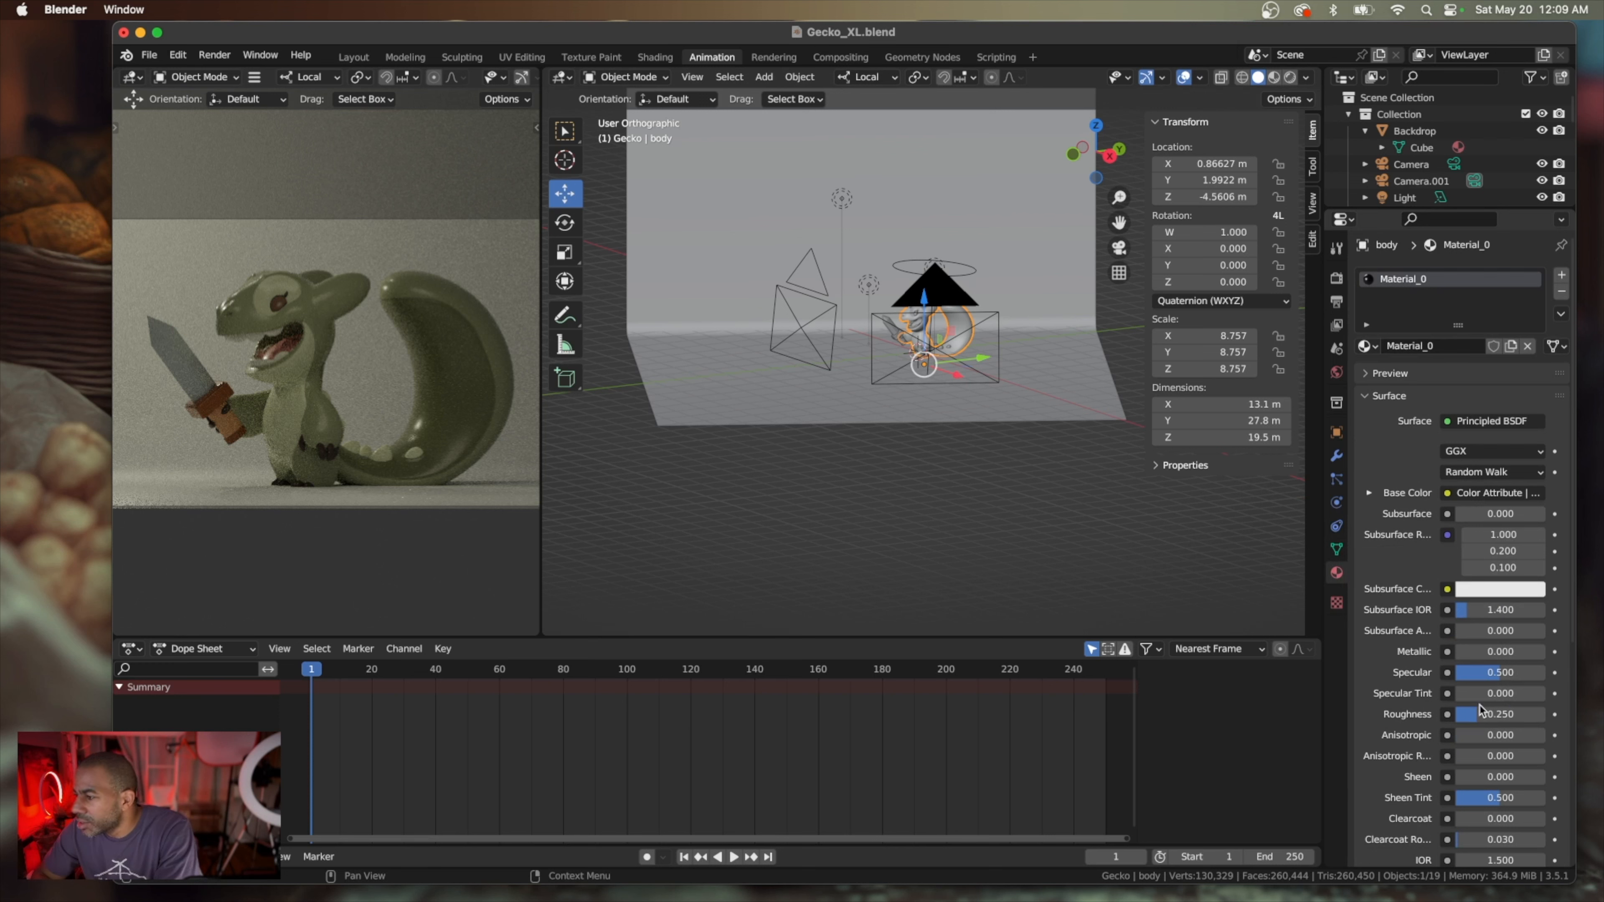
left_click(1503, 715)
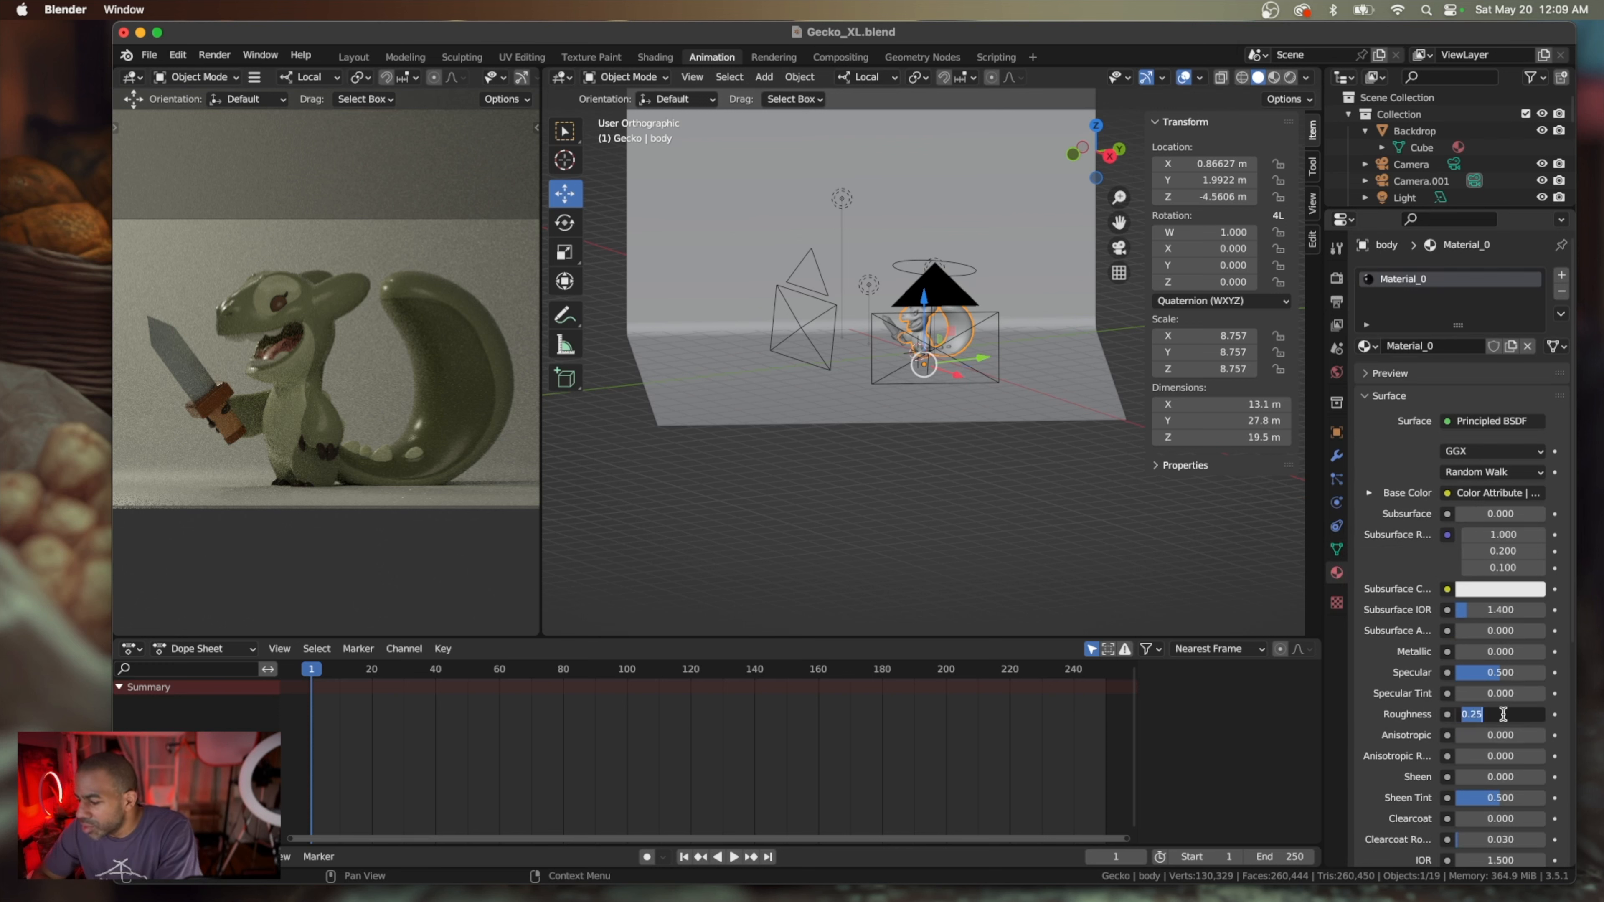
type(".5")
key("Return")
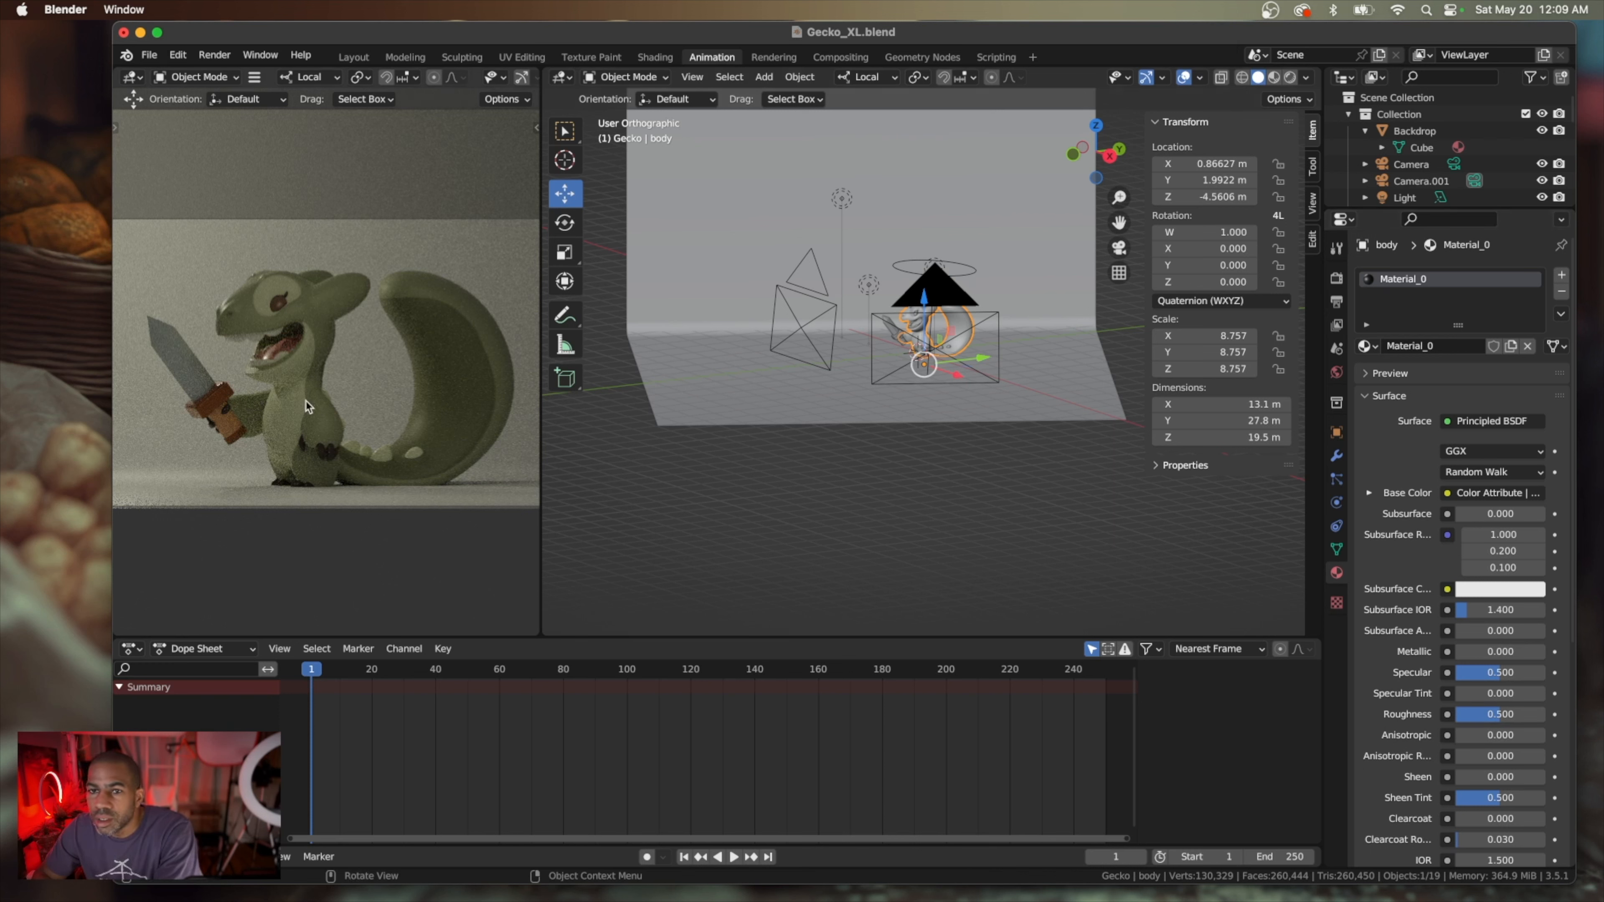
left_click(324, 455)
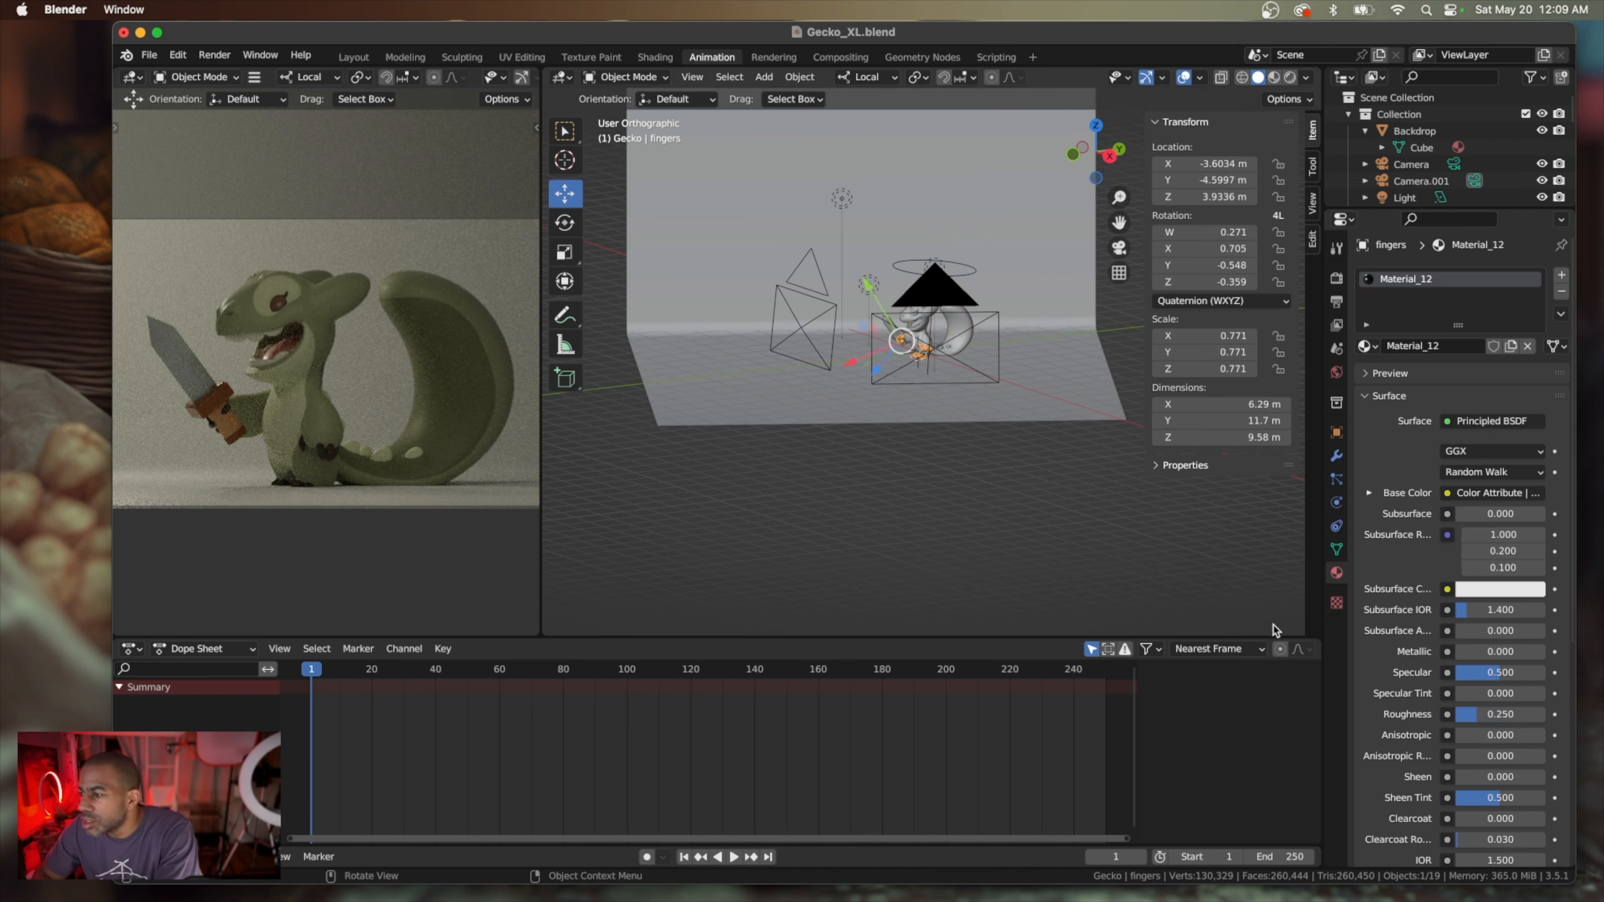
left_click_drag(1463, 714, 1450, 713)
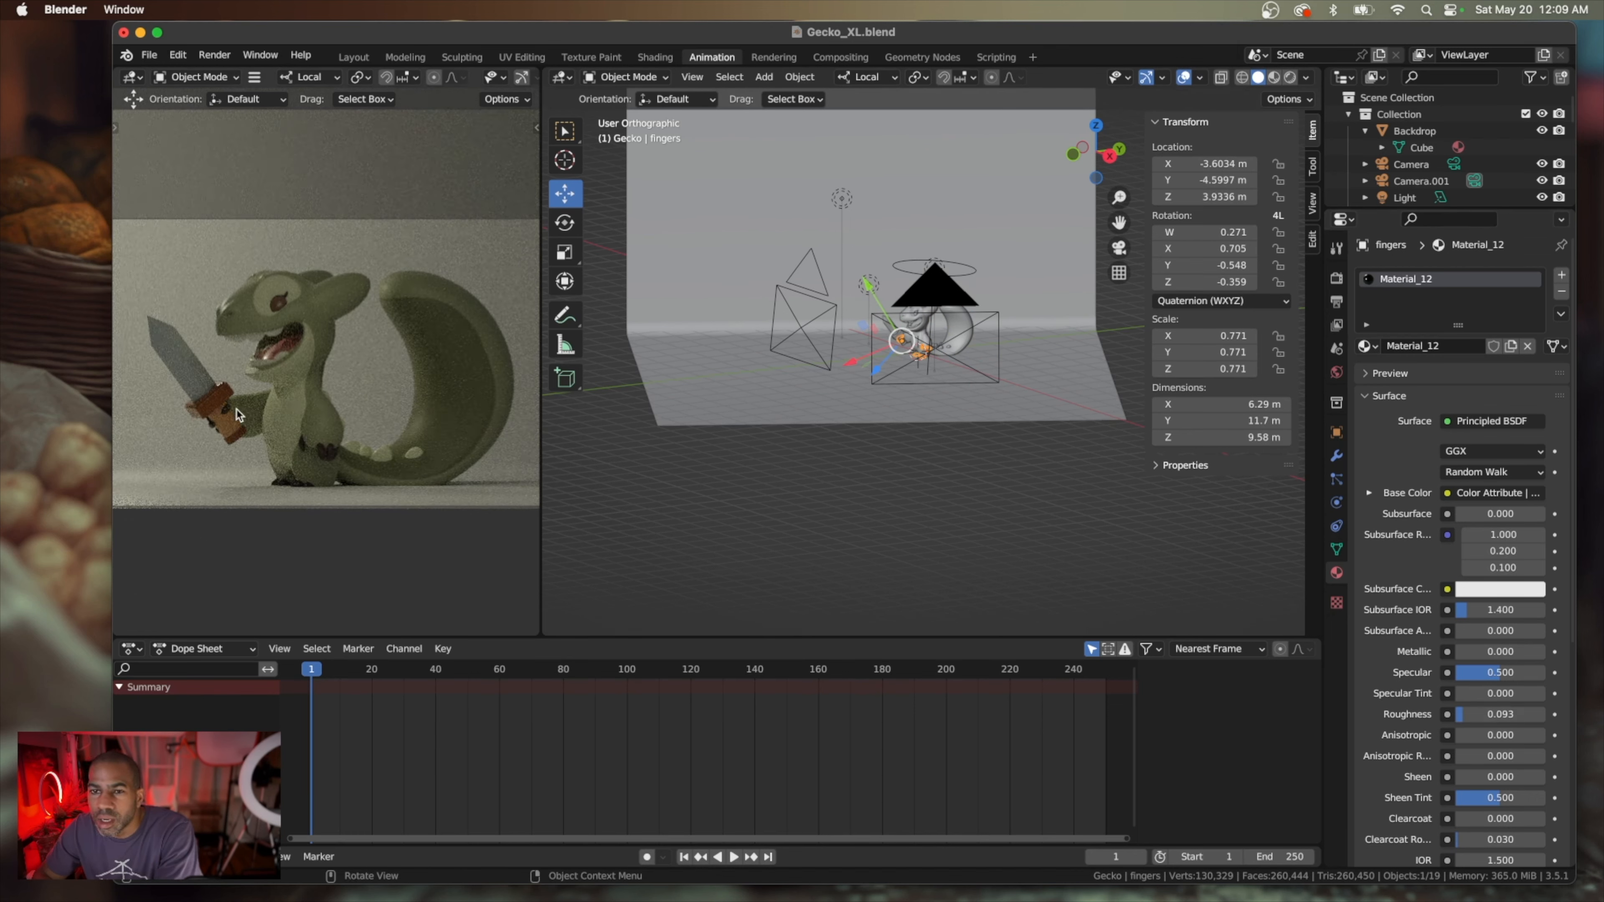
Rename the material of the sword's lower guard piece (hilt2) as Brown Sword
scroll(211, 404, "up", 5)
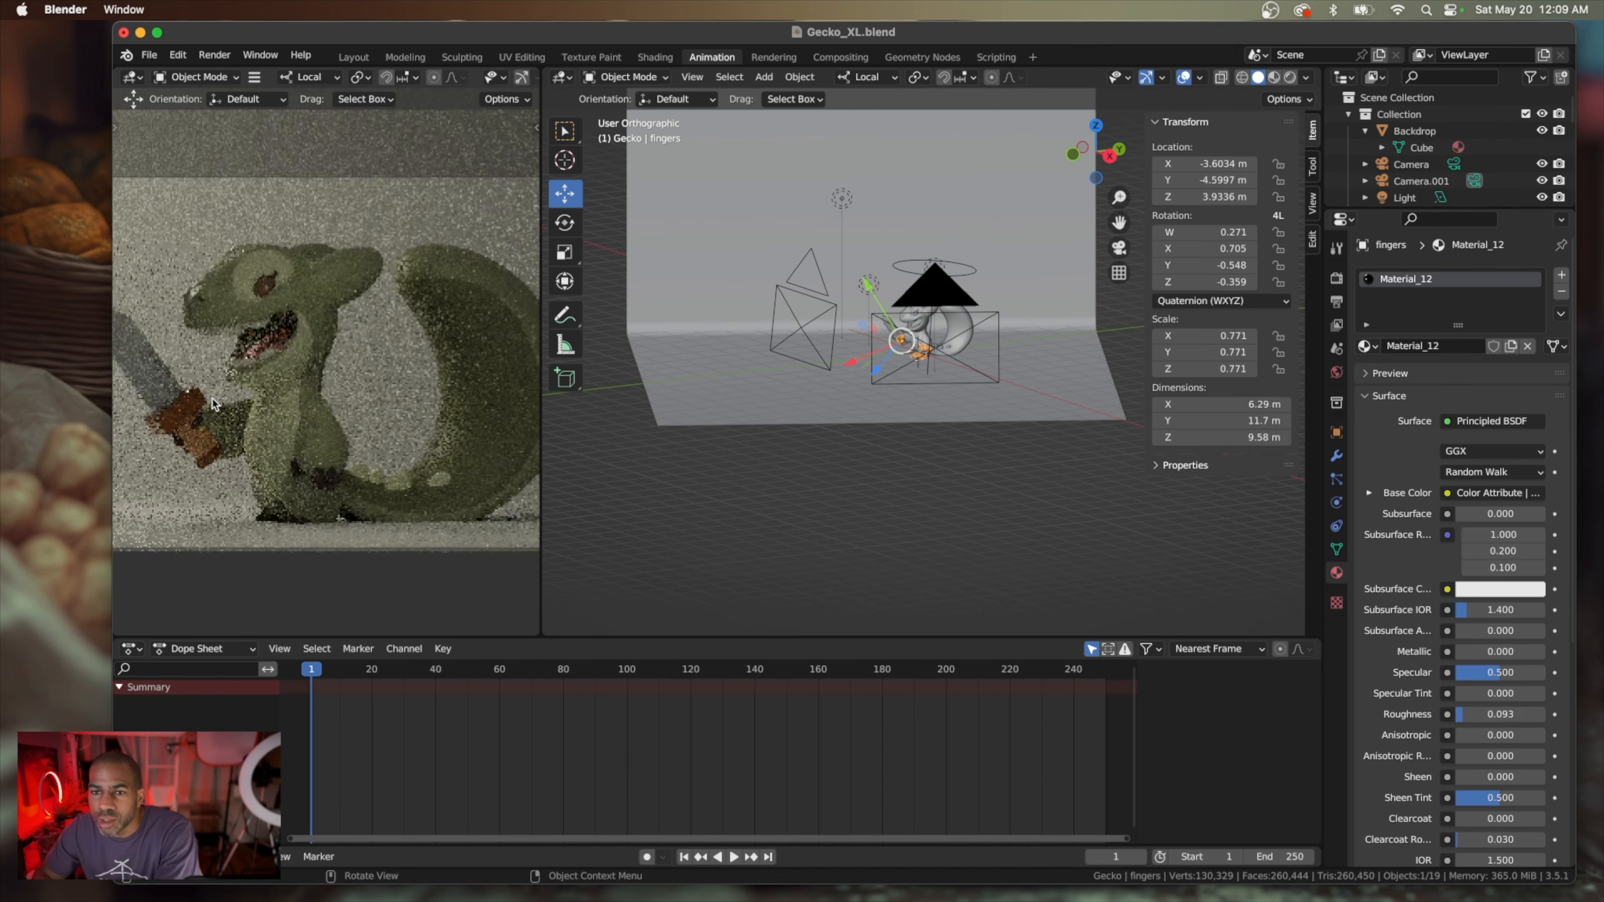
scroll(212, 403, "left", 5, "shift")
scroll(212, 403, "up", 3, "ctrl")
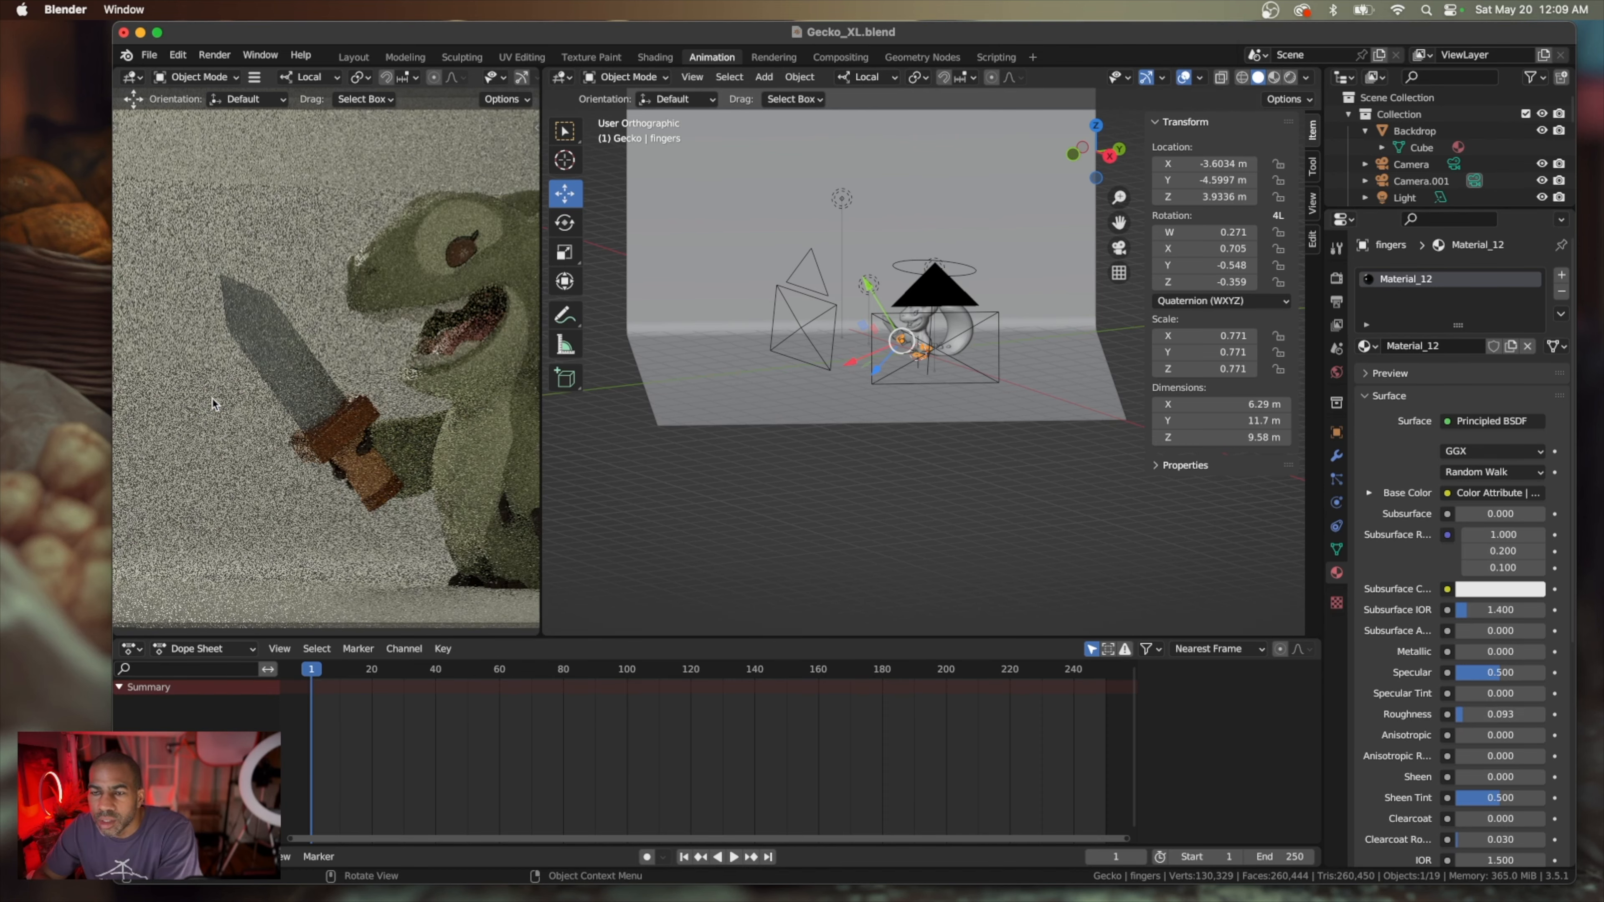
scroll(212, 402, "up", 5)
scroll(213, 402, "down", 5)
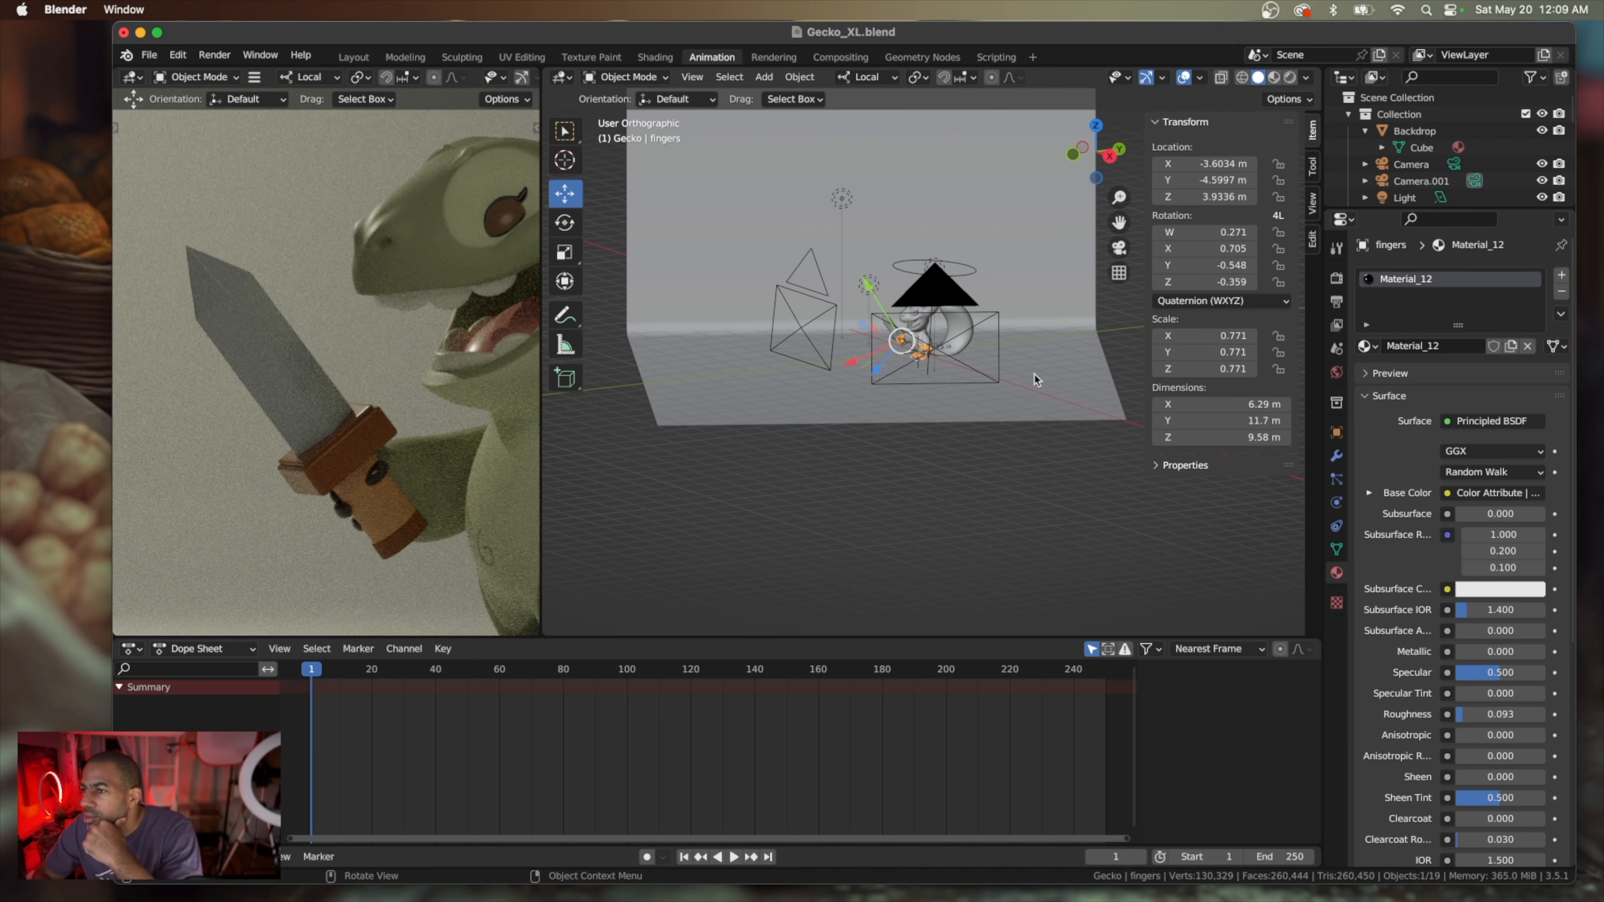
left_click(341, 439)
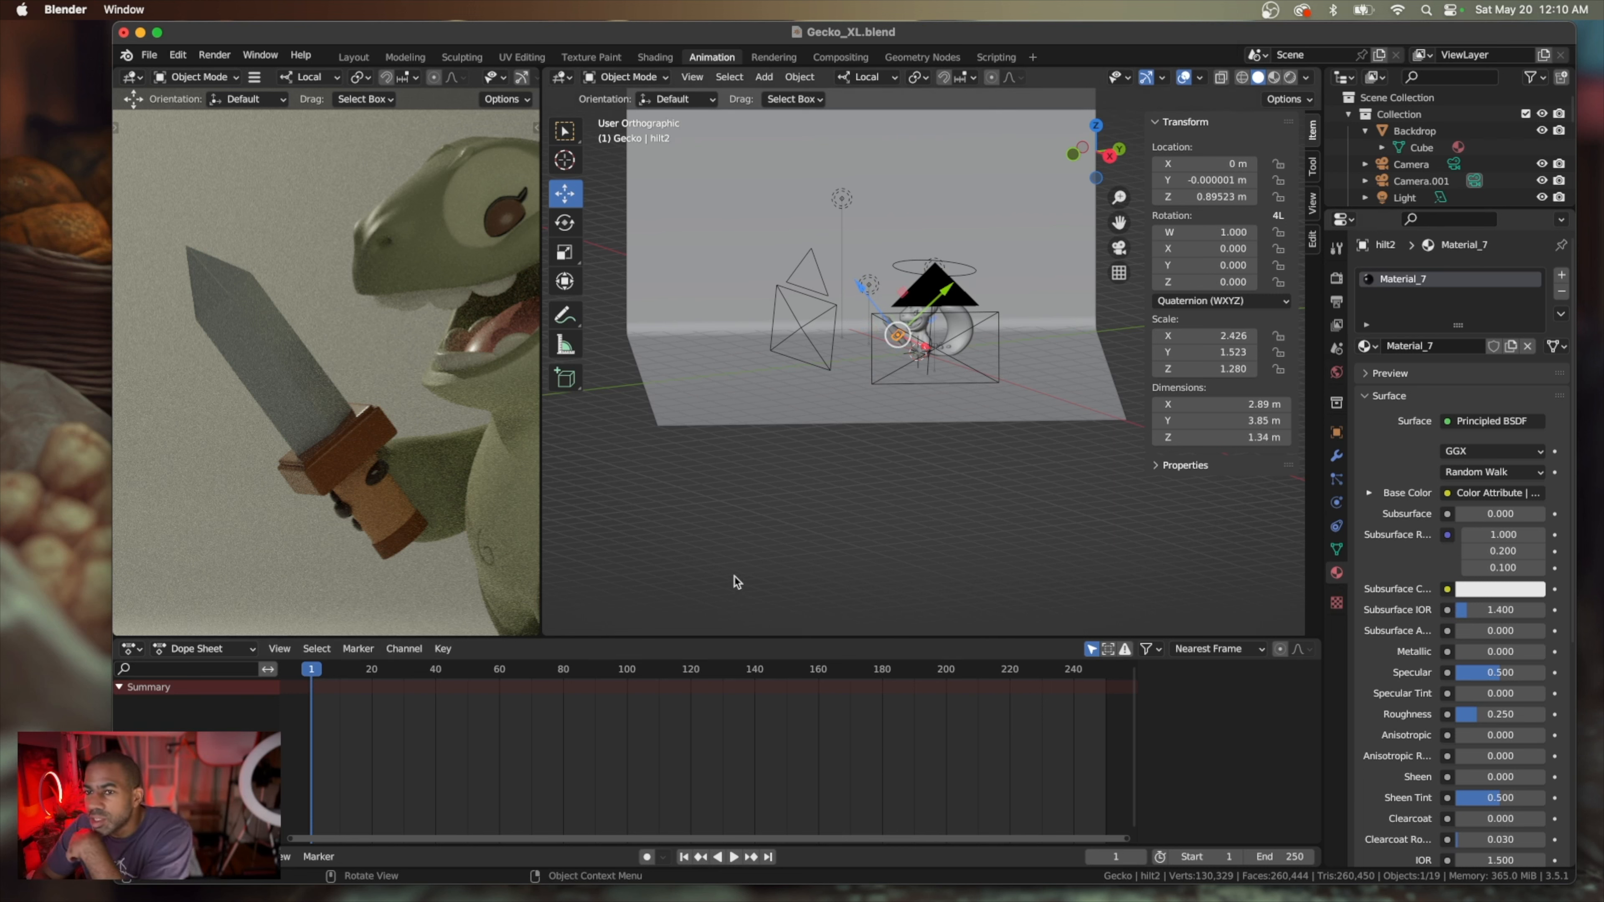
double_click(1401, 282)
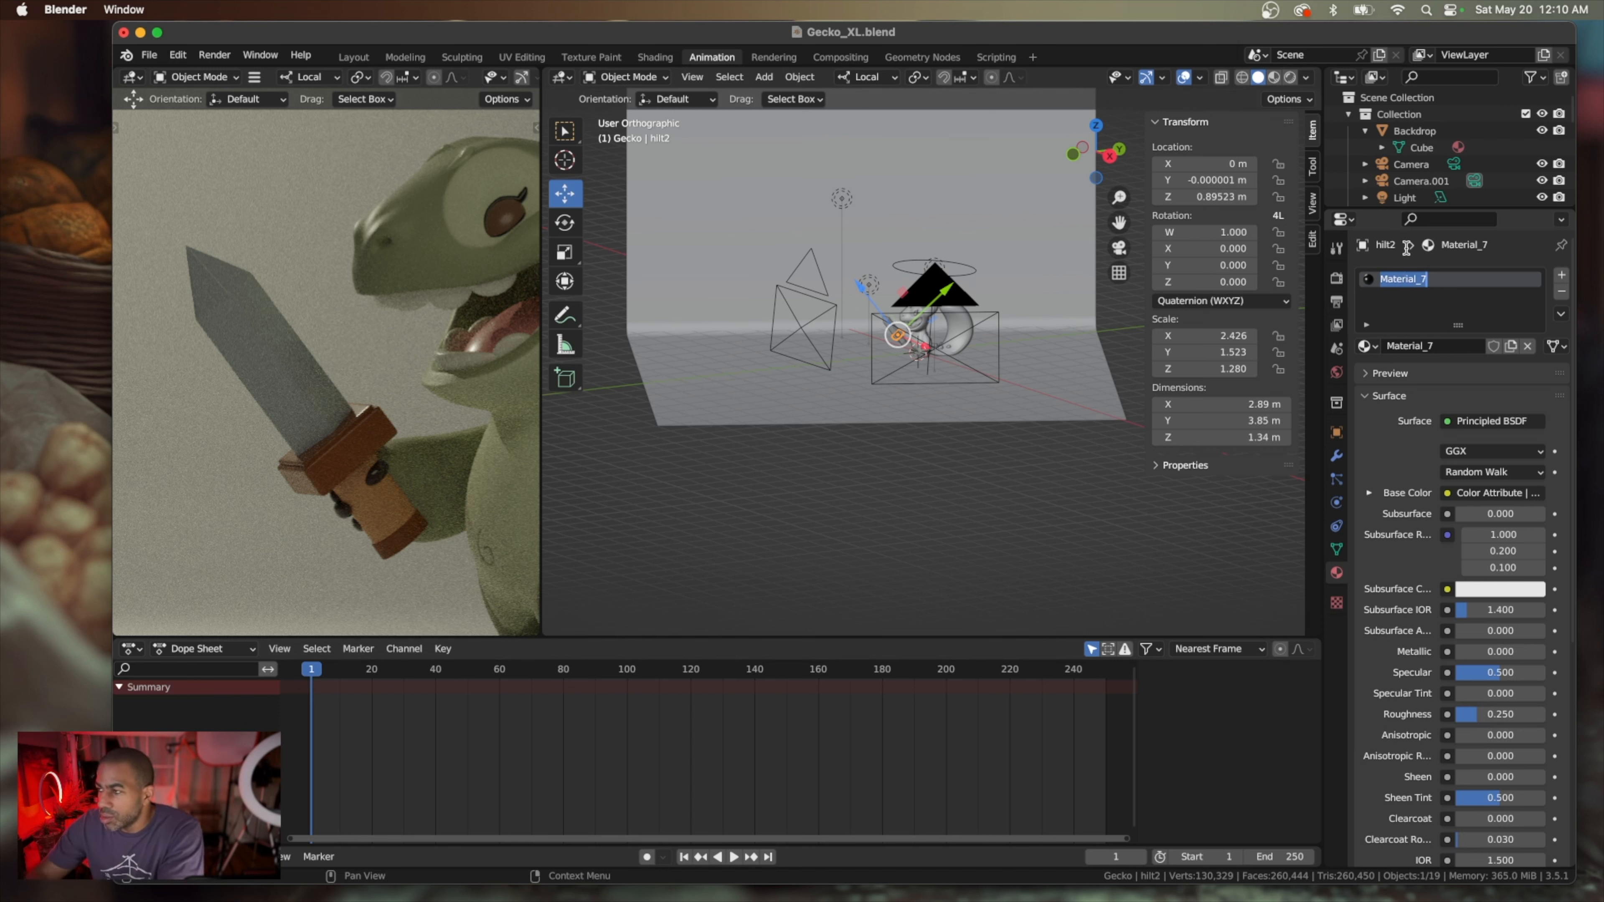
type("Wood")
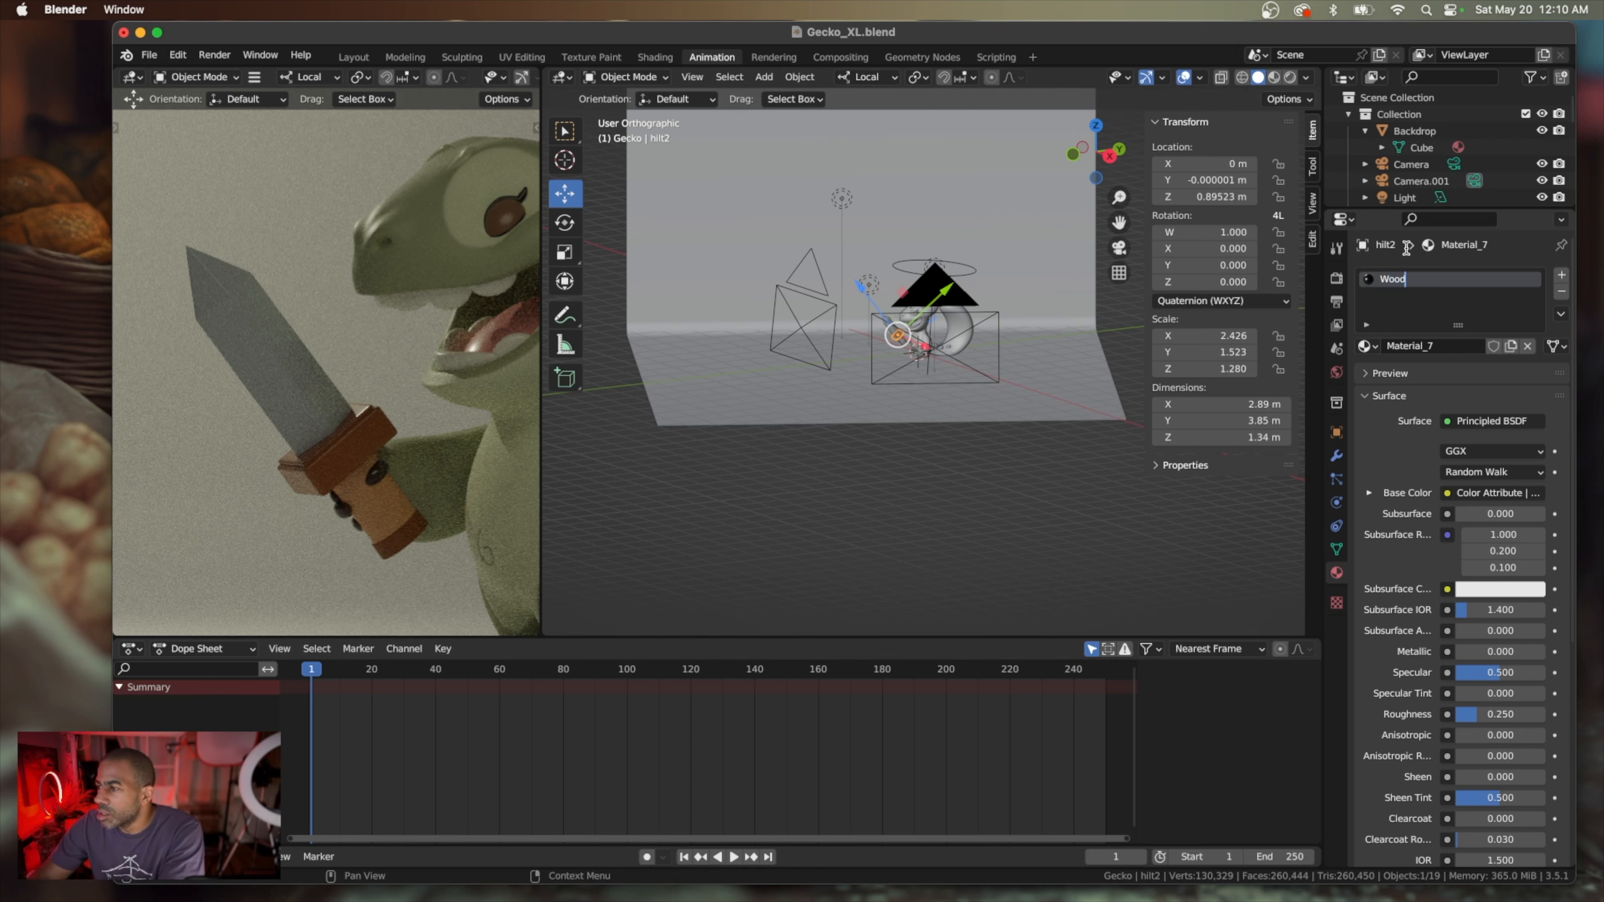
type(" Swo")
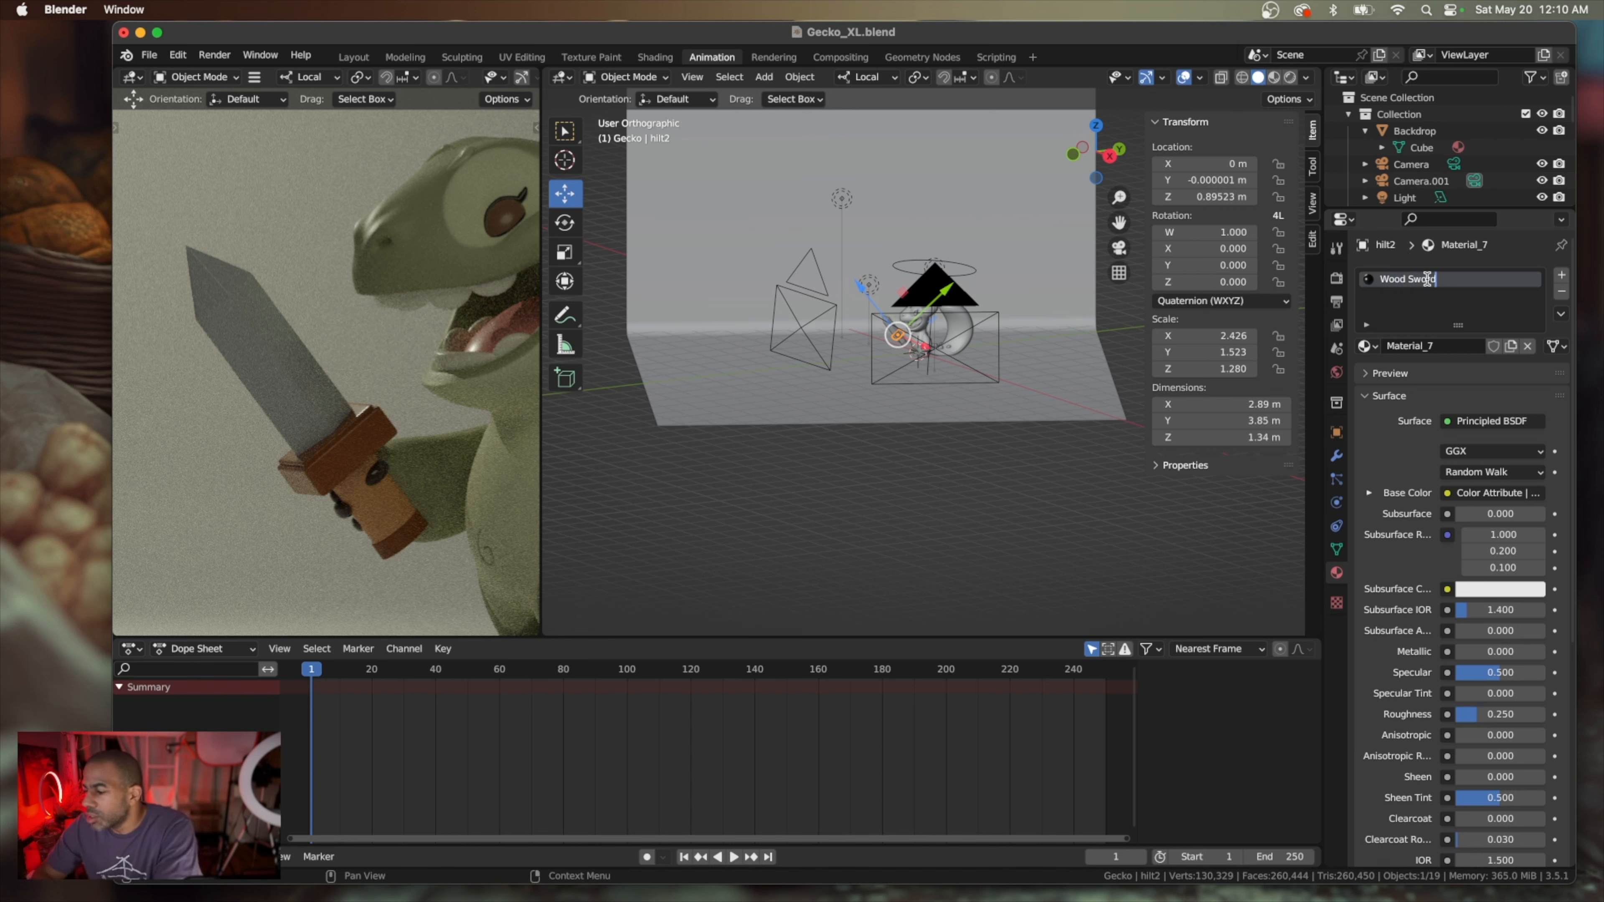
key("BackSpace")
key("BackSpace")
type("Brown St")
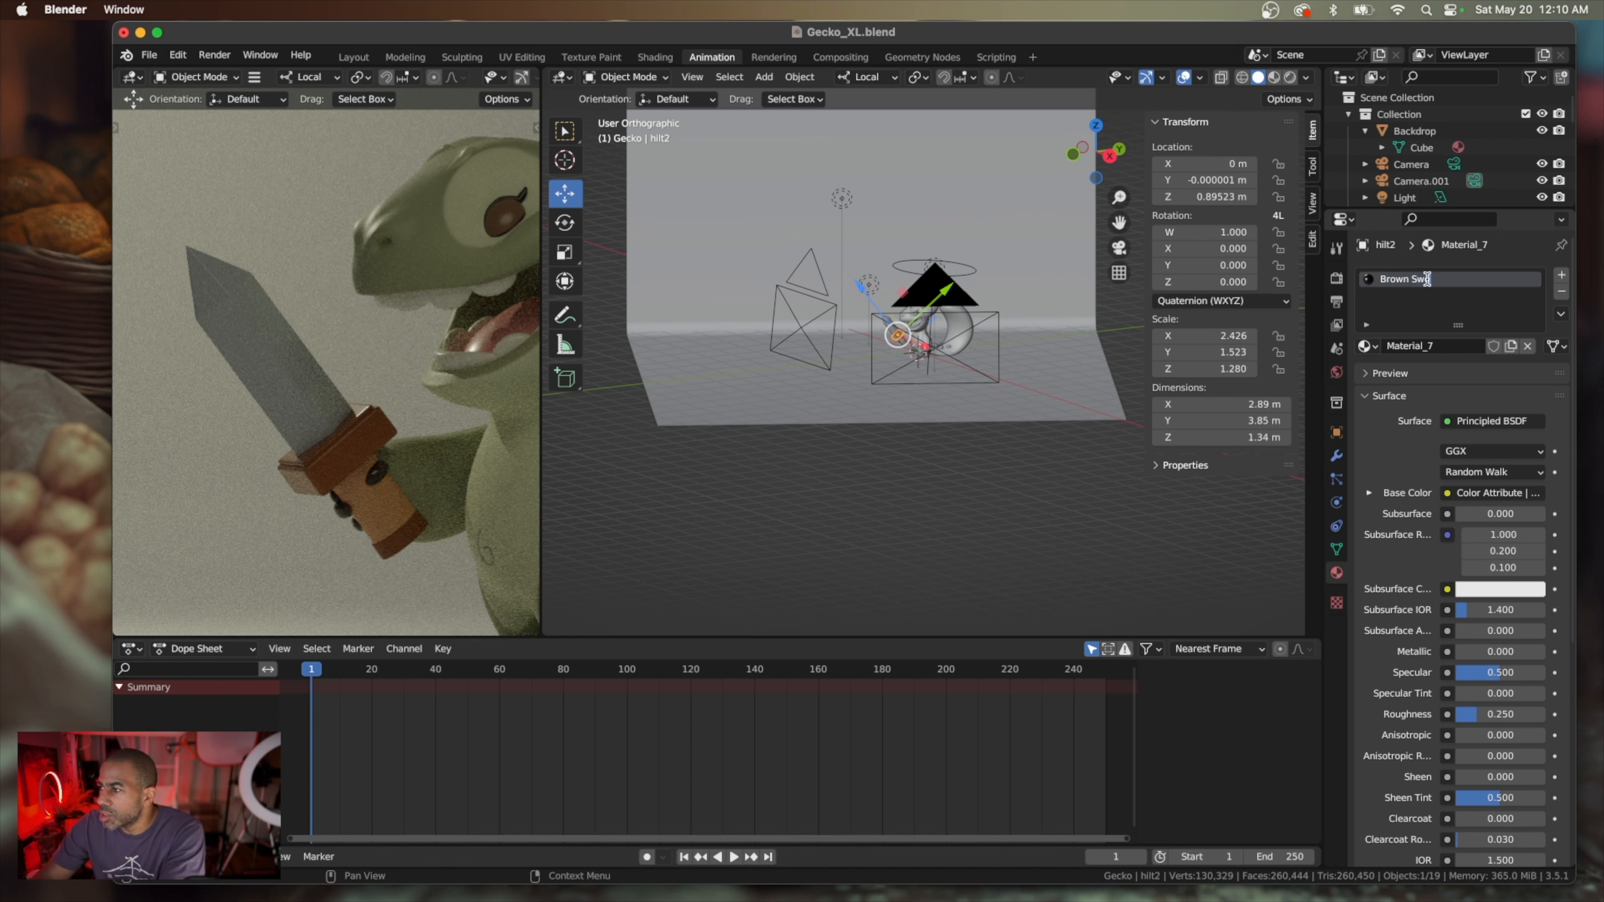
type("ord")
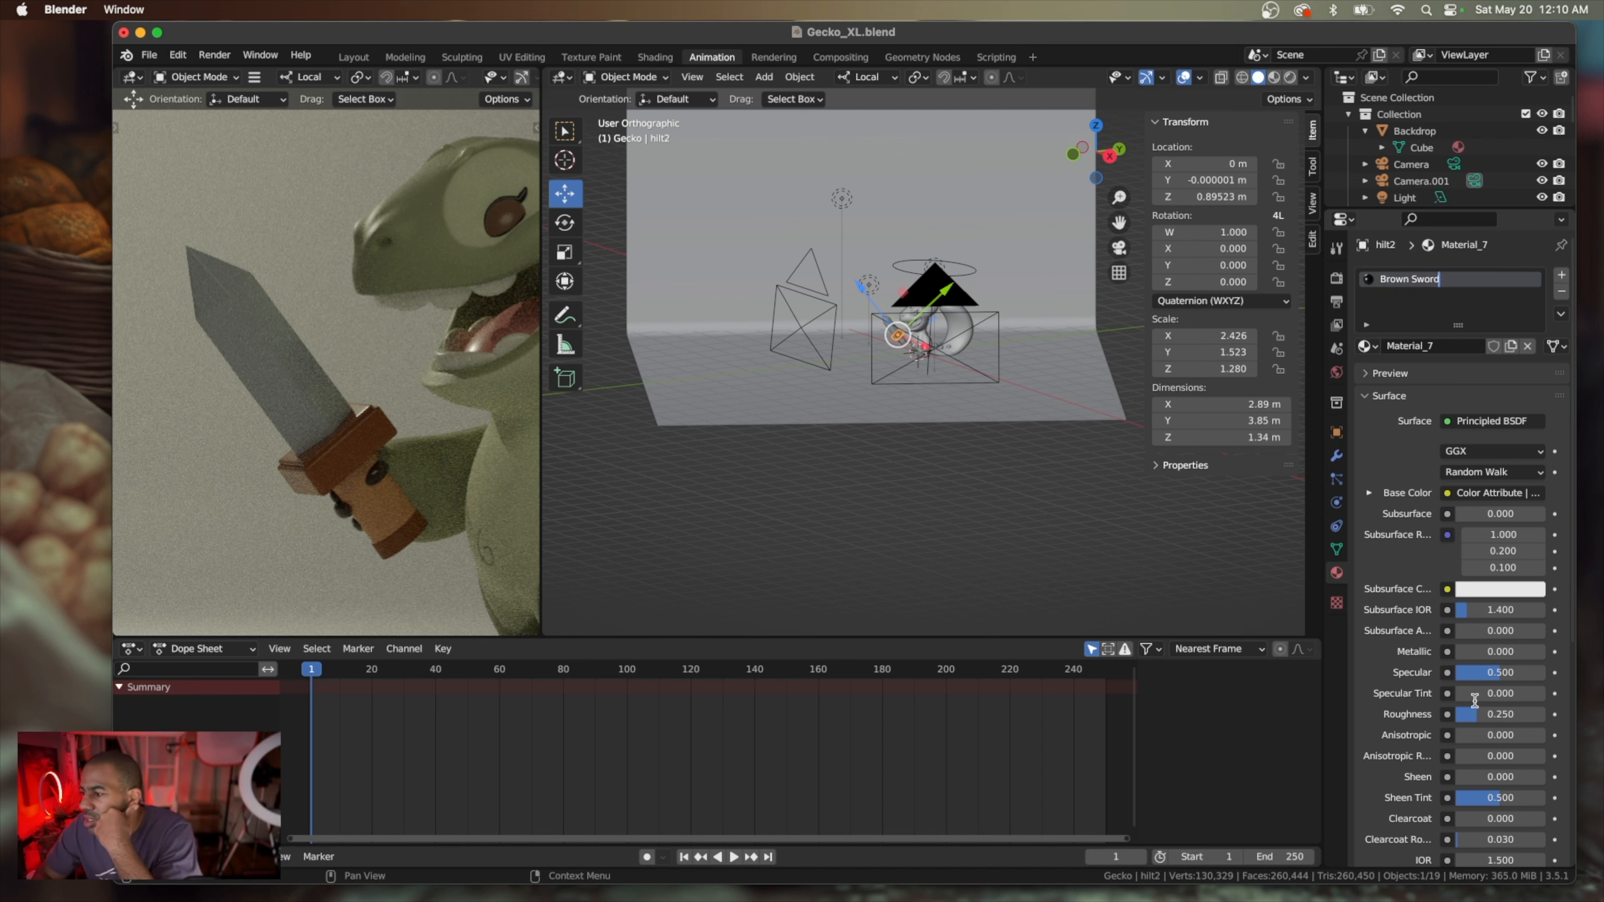
left_click(1471, 725)
Raise the Brown Sword material's roughness to about 0.397
left_click_drag(1476, 719, 1478, 719)
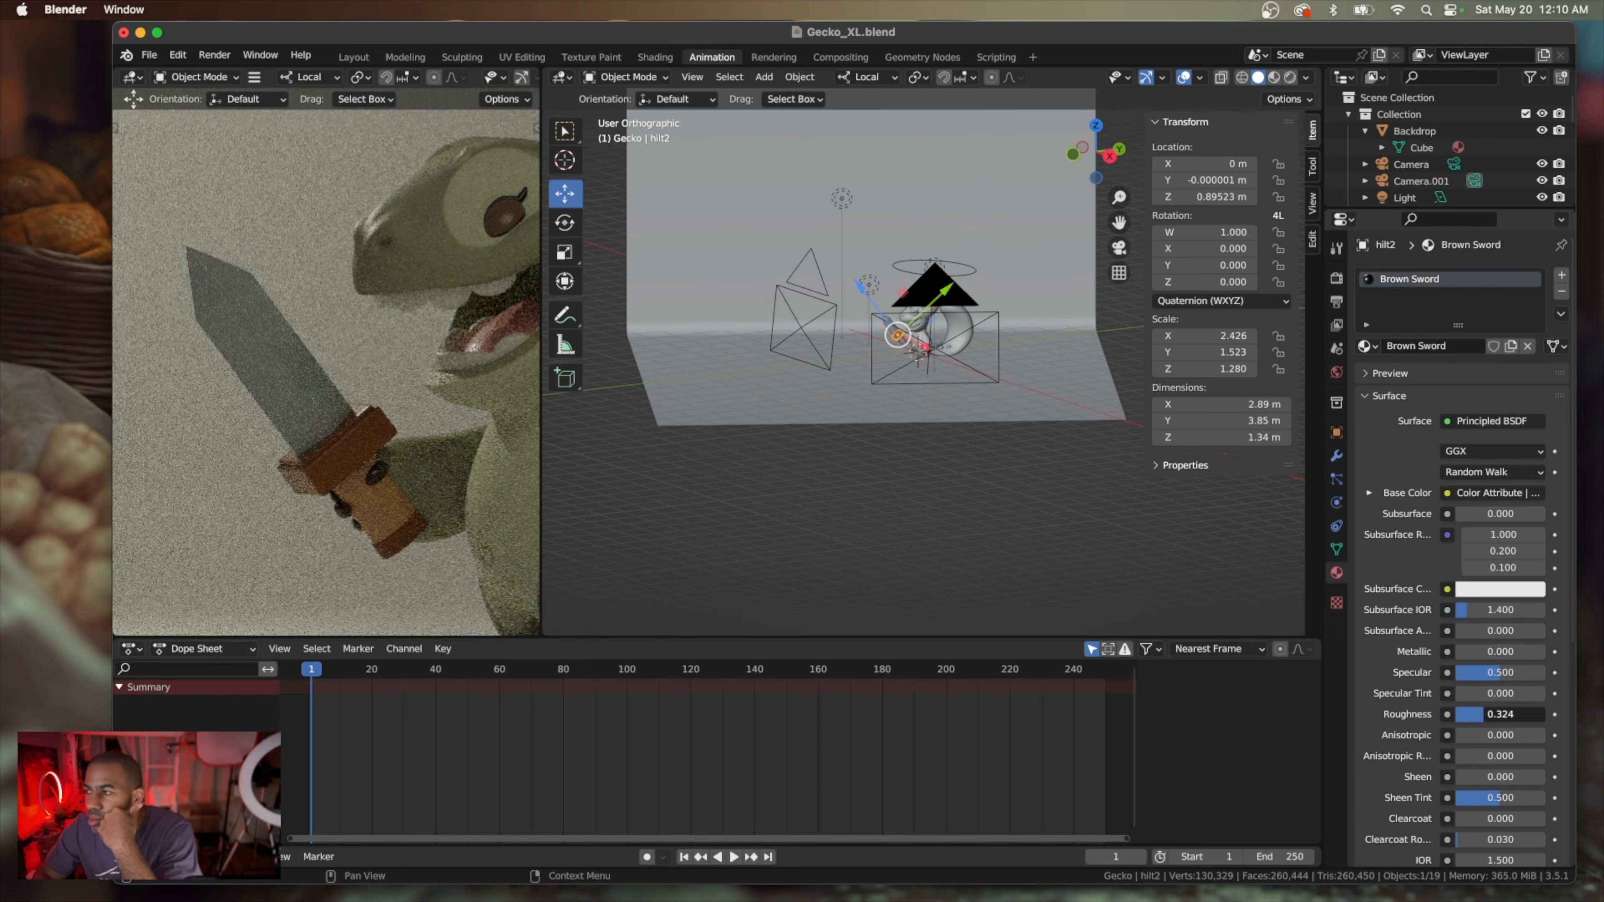
left_click_drag(1478, 714, 1489, 713)
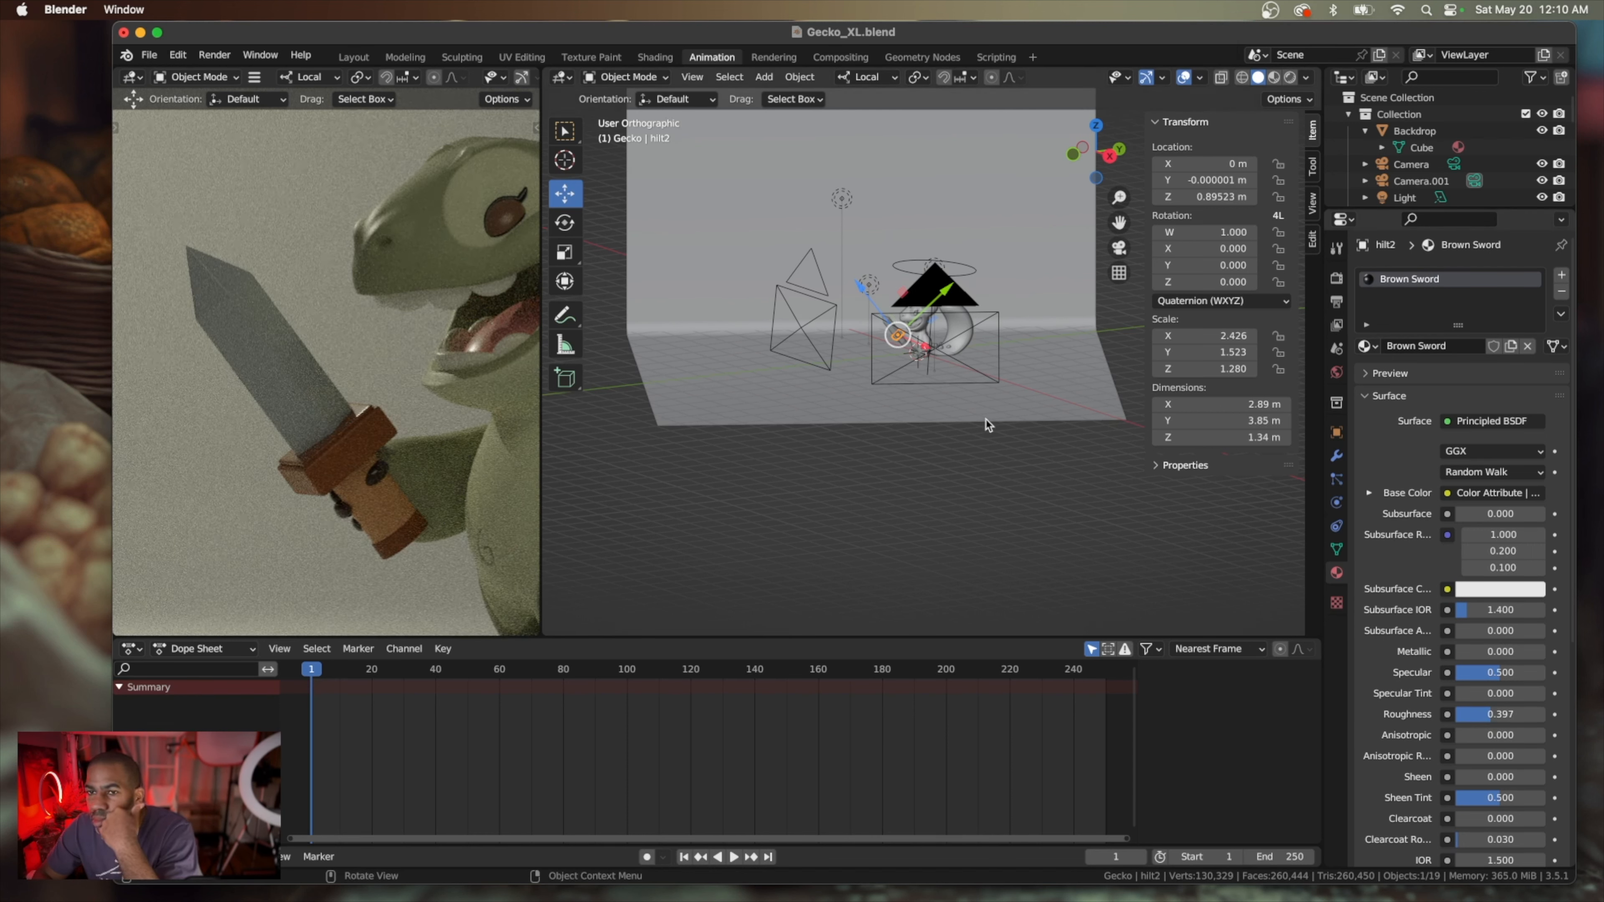
Assign the existing Brown Sword material to the sword's upper hilt and to the bottom of its handle
left_click(366, 410)
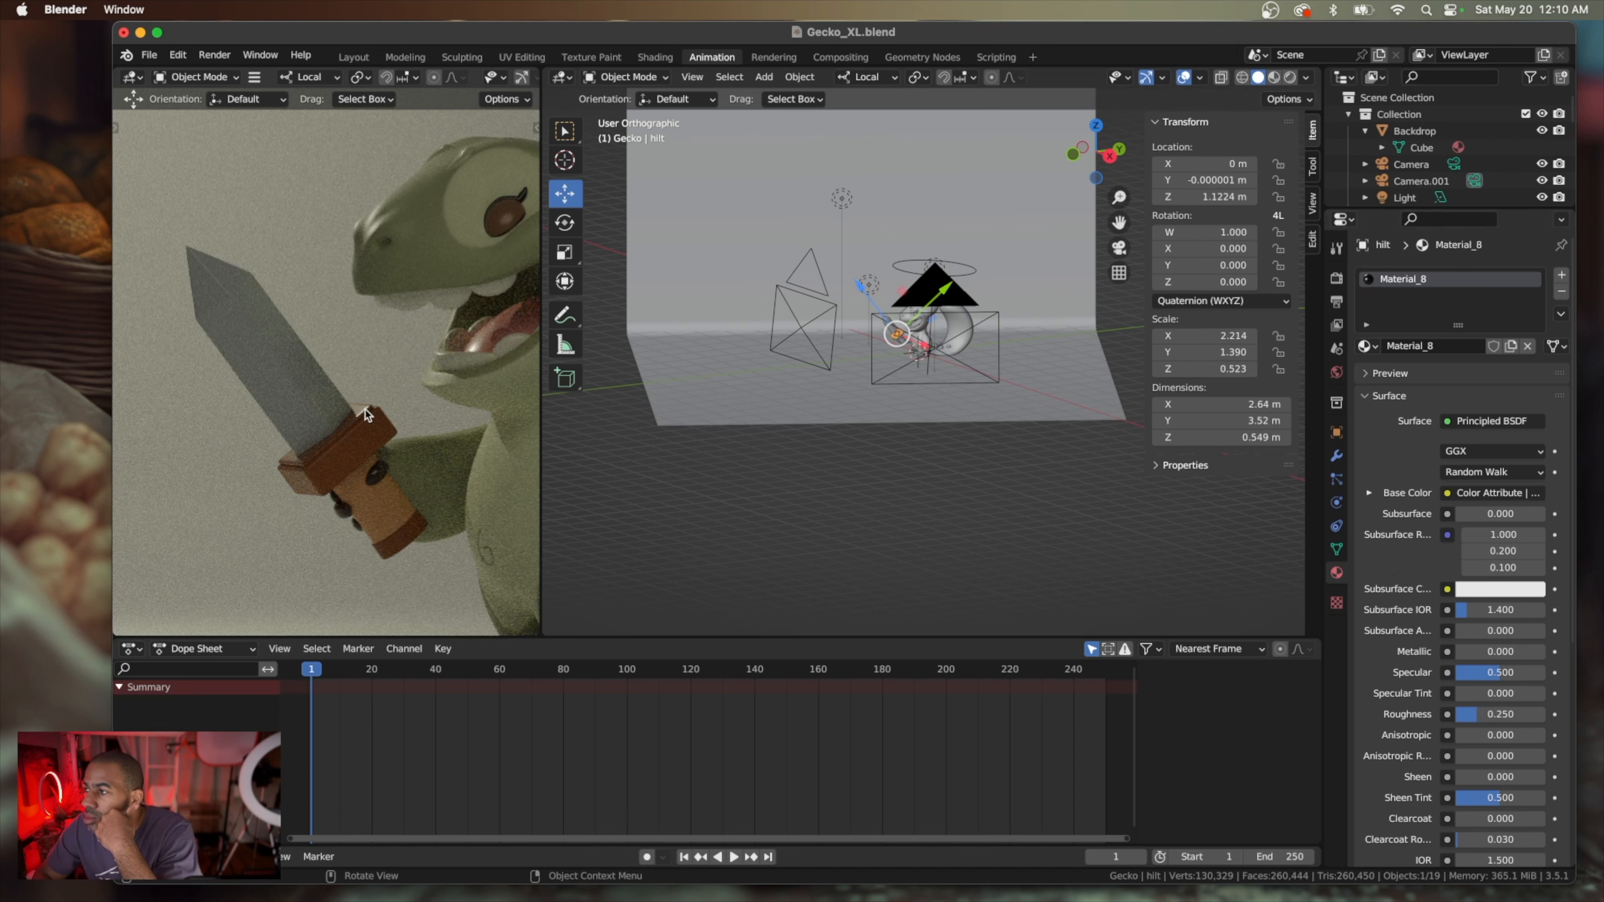
left_click(1366, 346)
scroll(1305, 407, "up", 4)
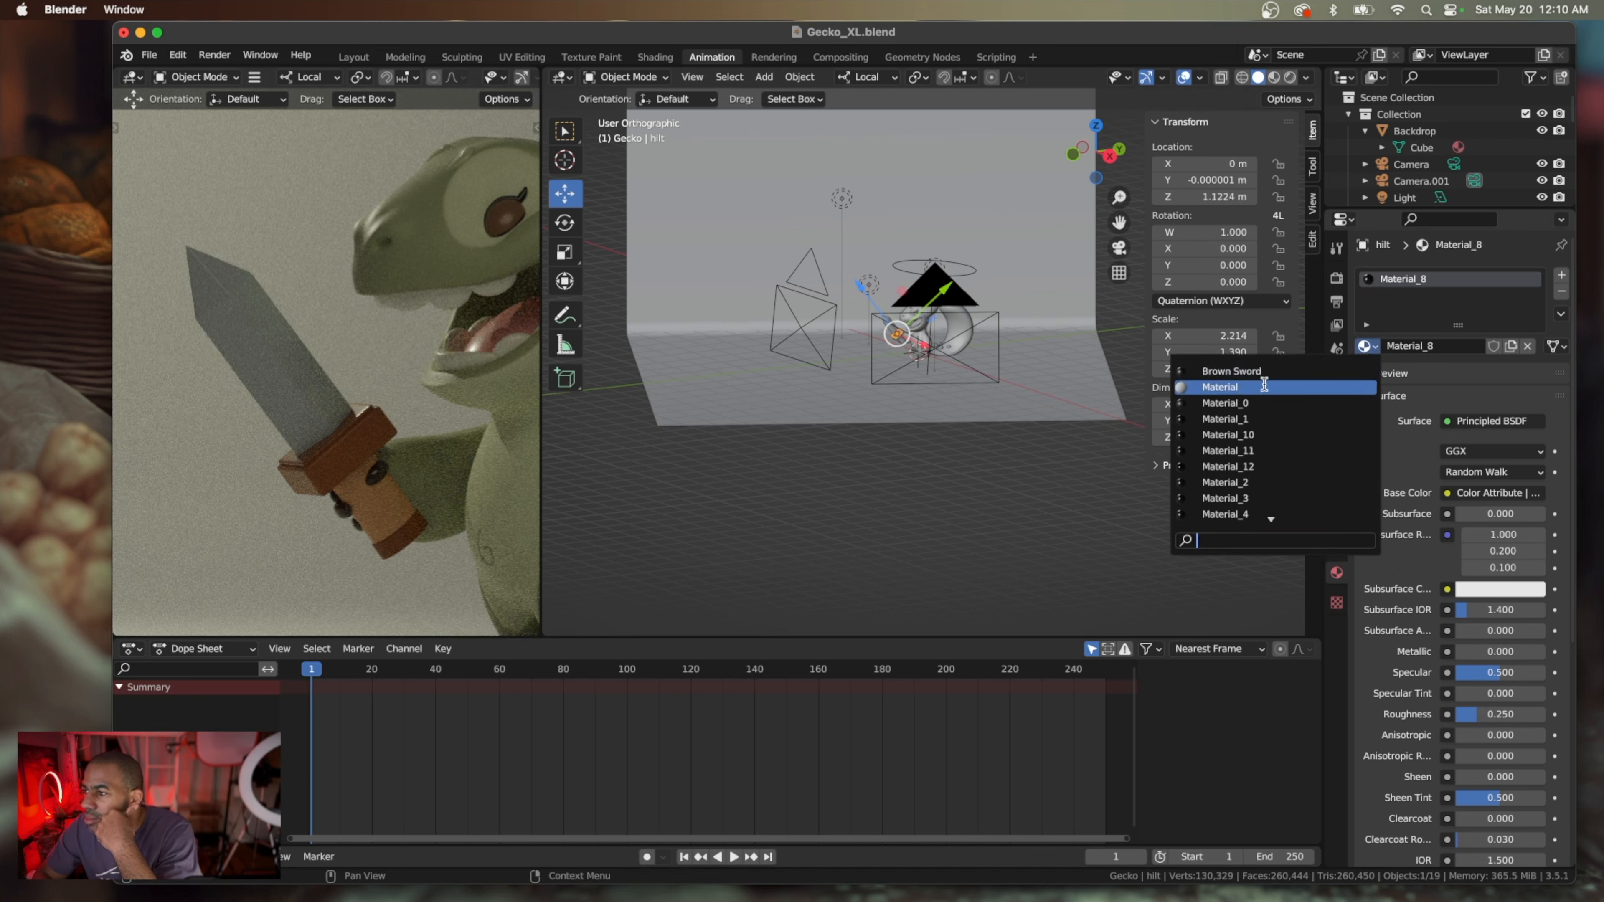
left_click(1259, 370)
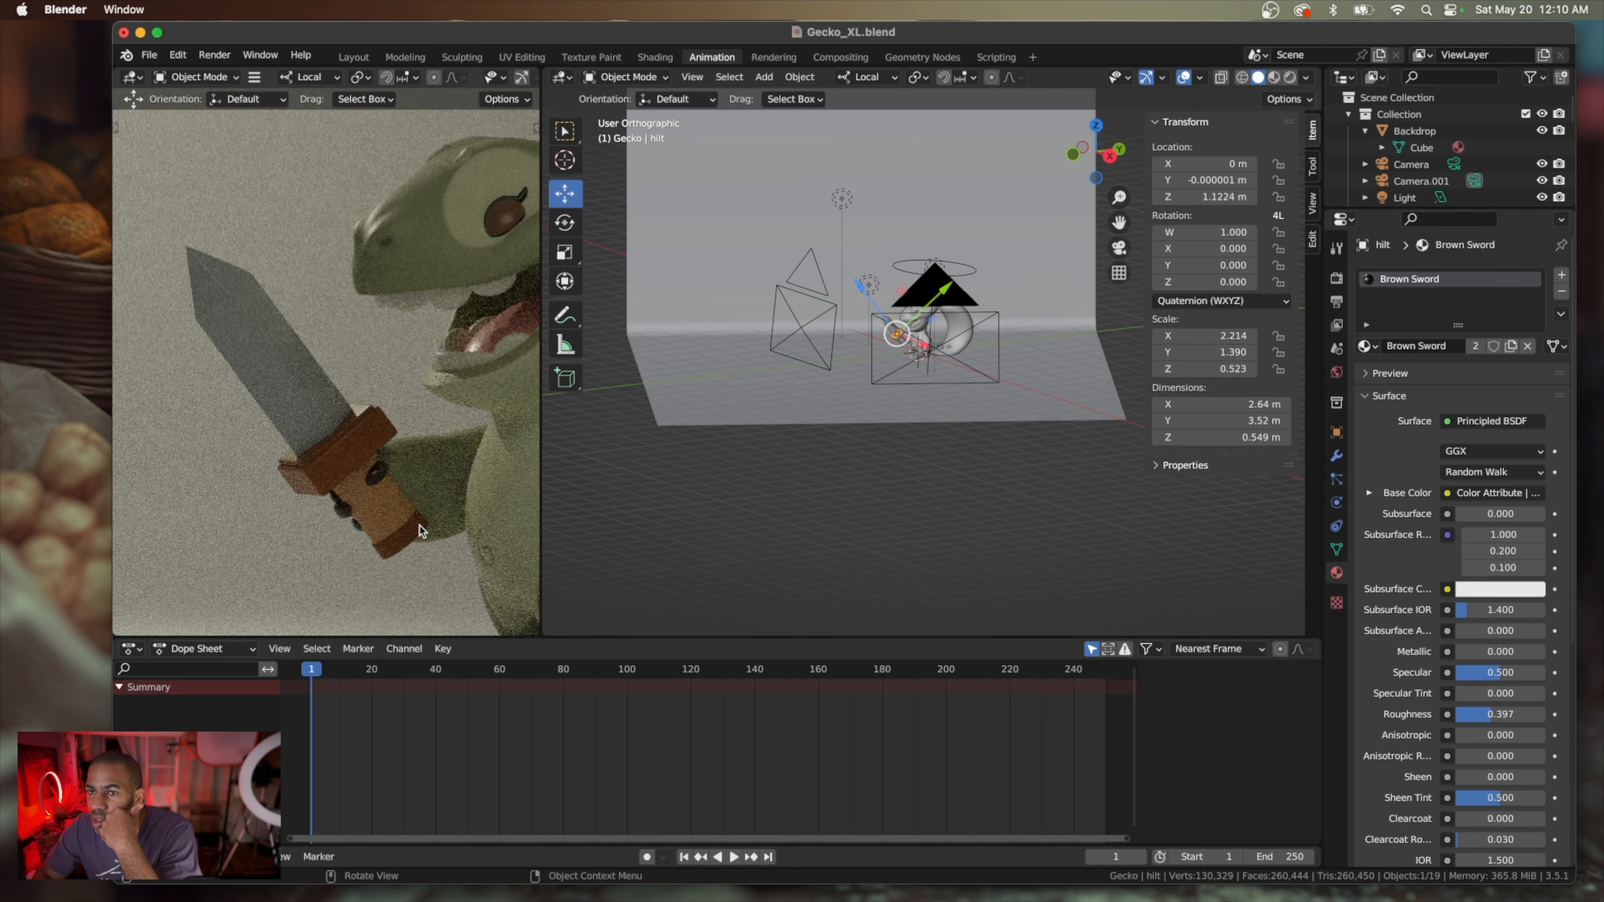
left_click(407, 538)
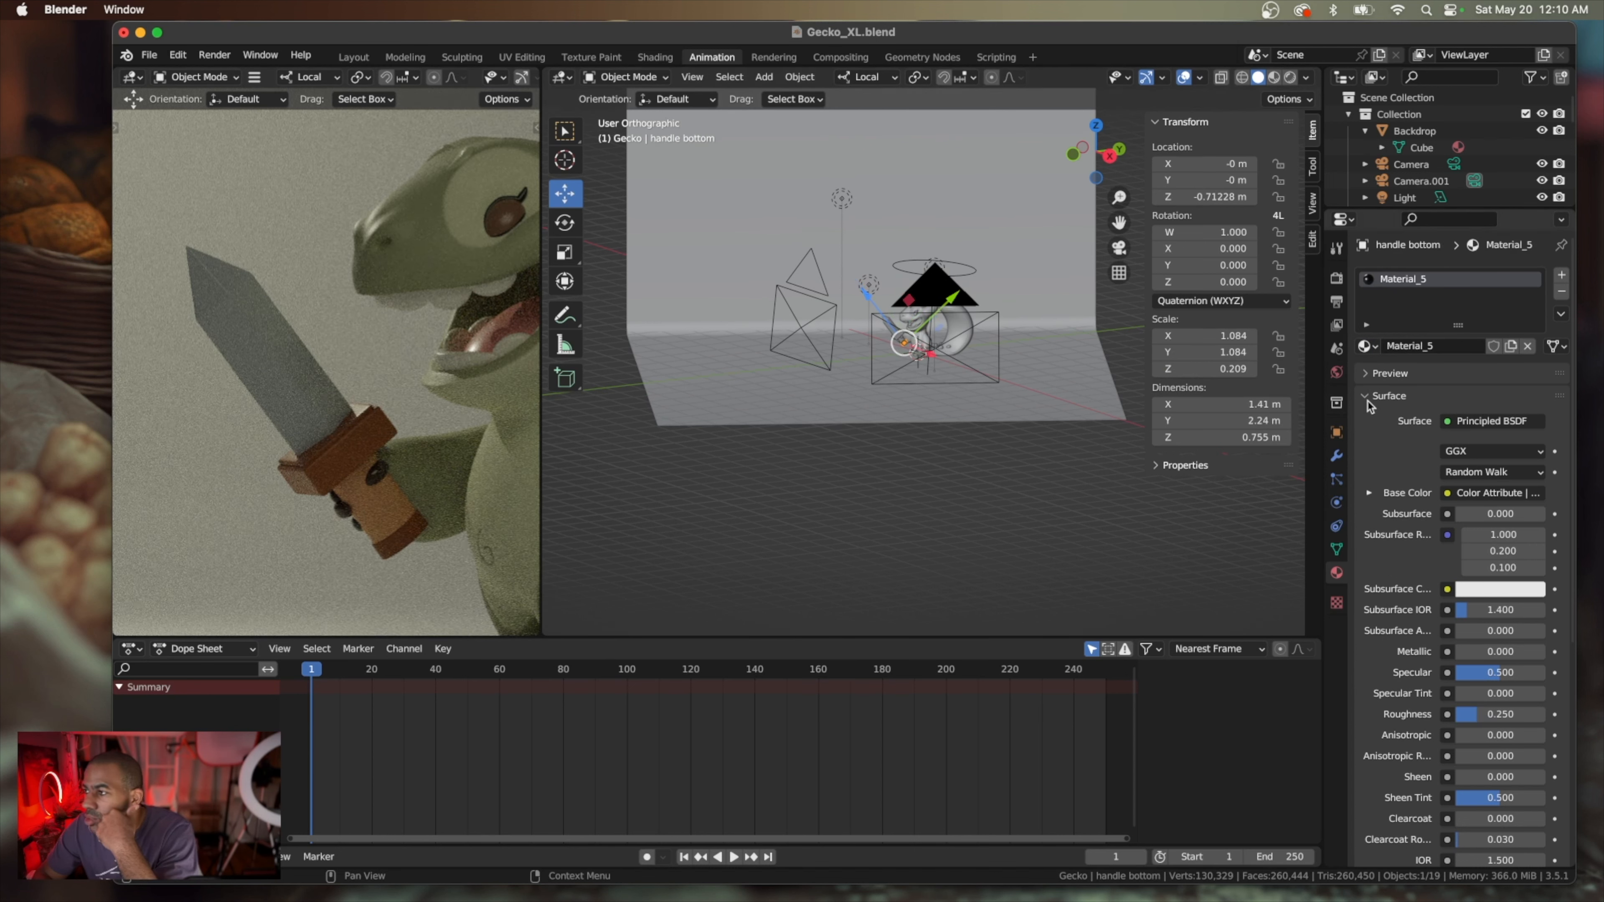
left_click(1376, 347)
scroll(1301, 417, "up", 5)
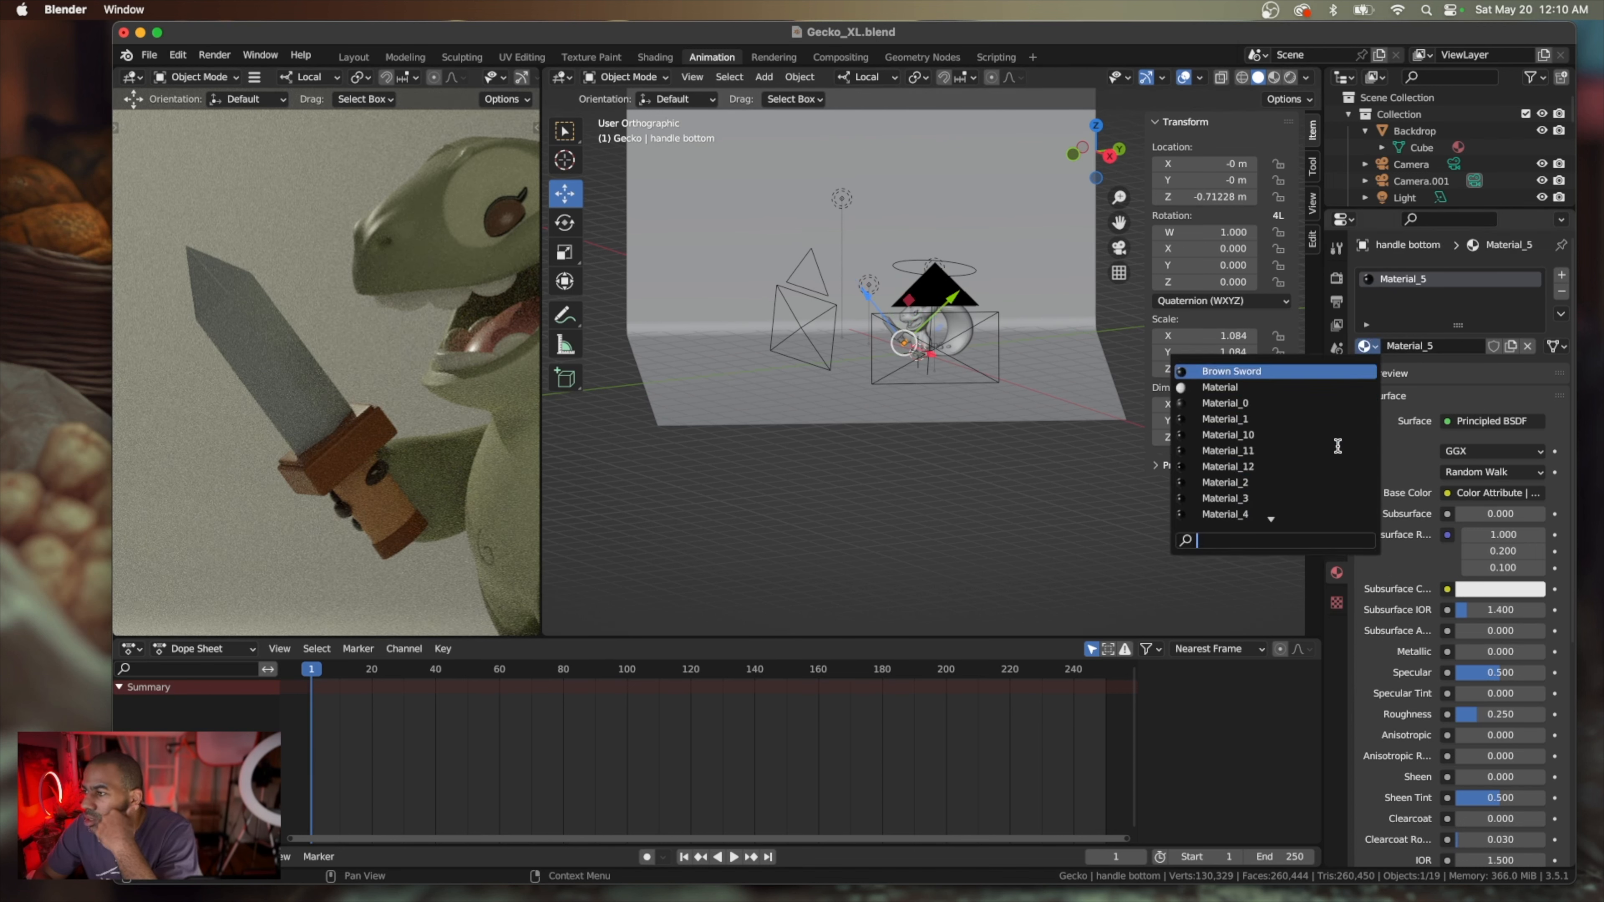
left_click(1280, 371)
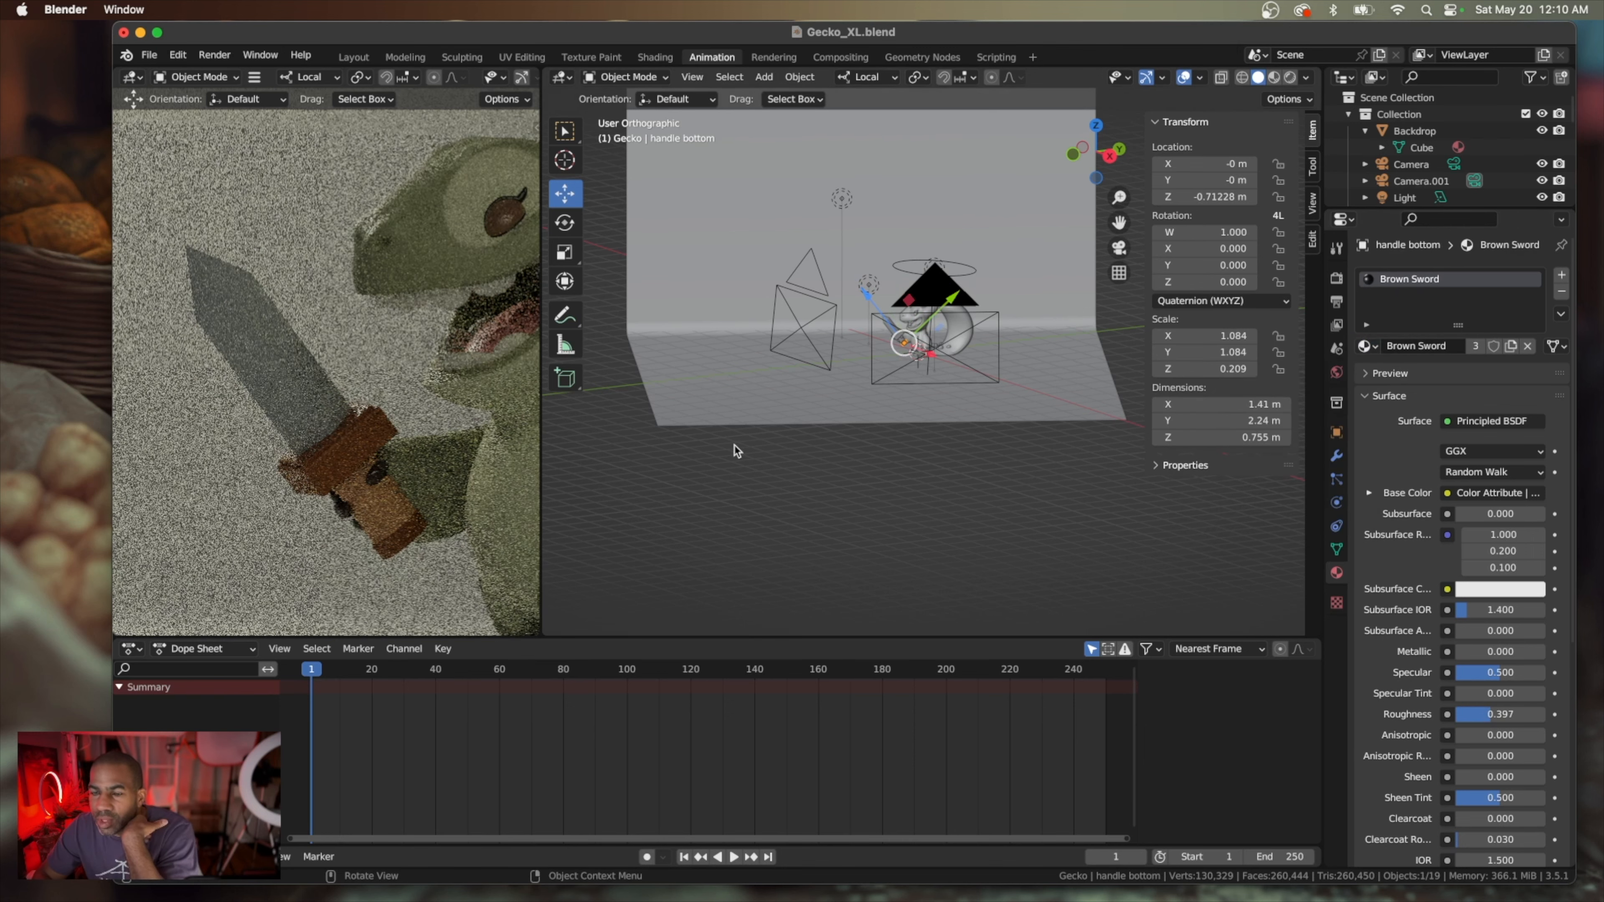
Increase the roughness of the sword handle's own material, Material_4
left_click(377, 509)
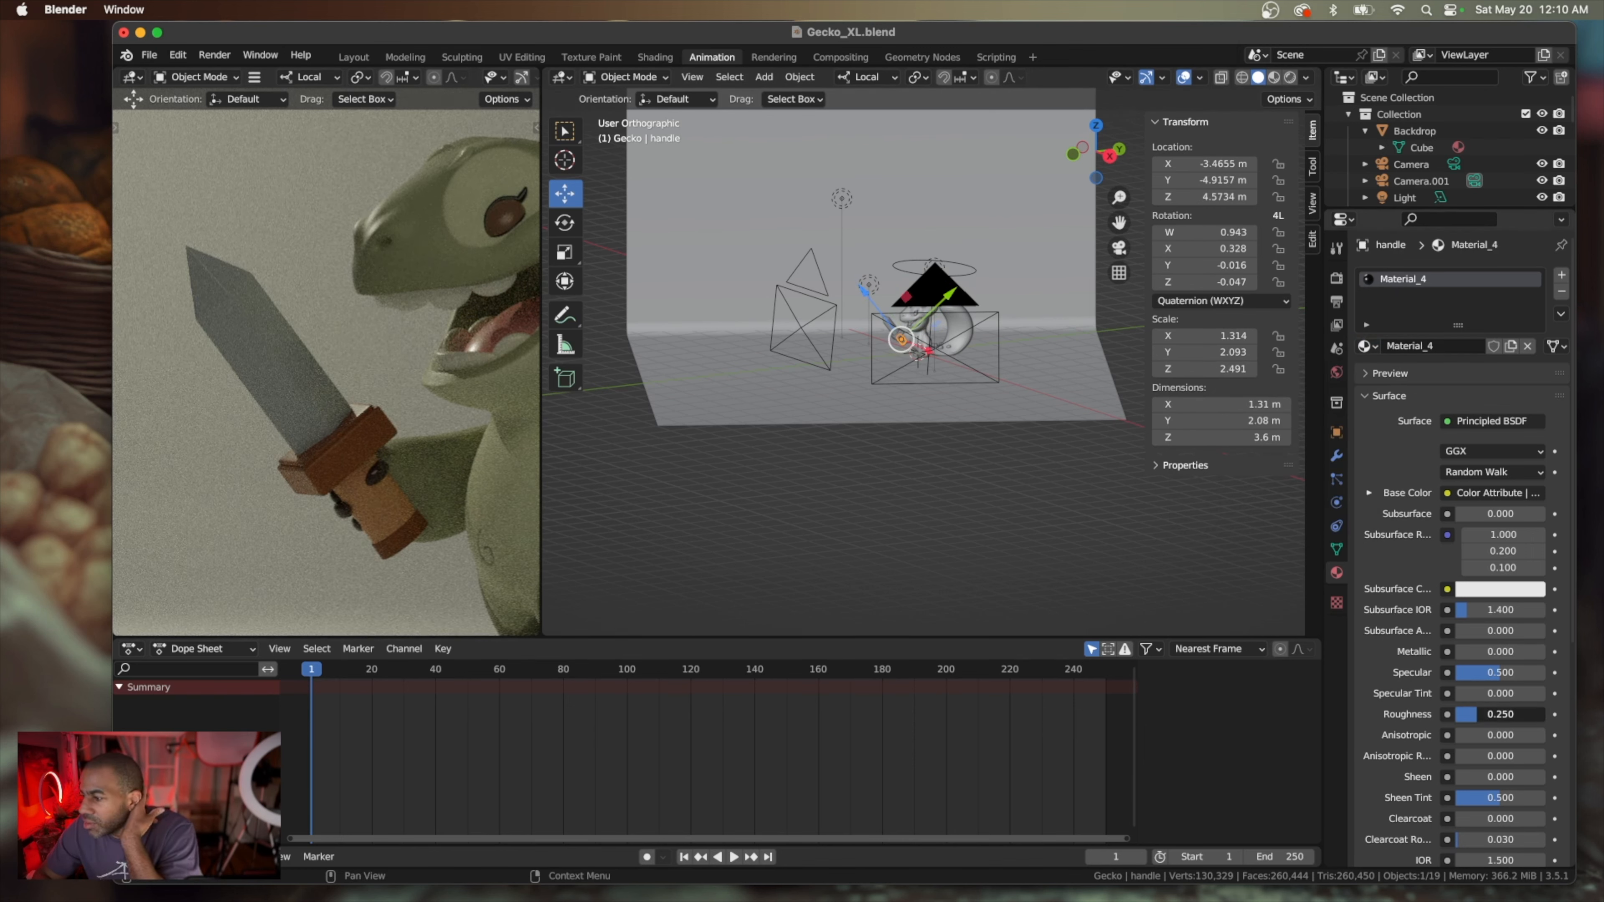
left_click_drag(1478, 715, 1492, 719)
Replace the Color Attribute feeding the sword blade's base color with a plain RGB input
left_click(287, 371)
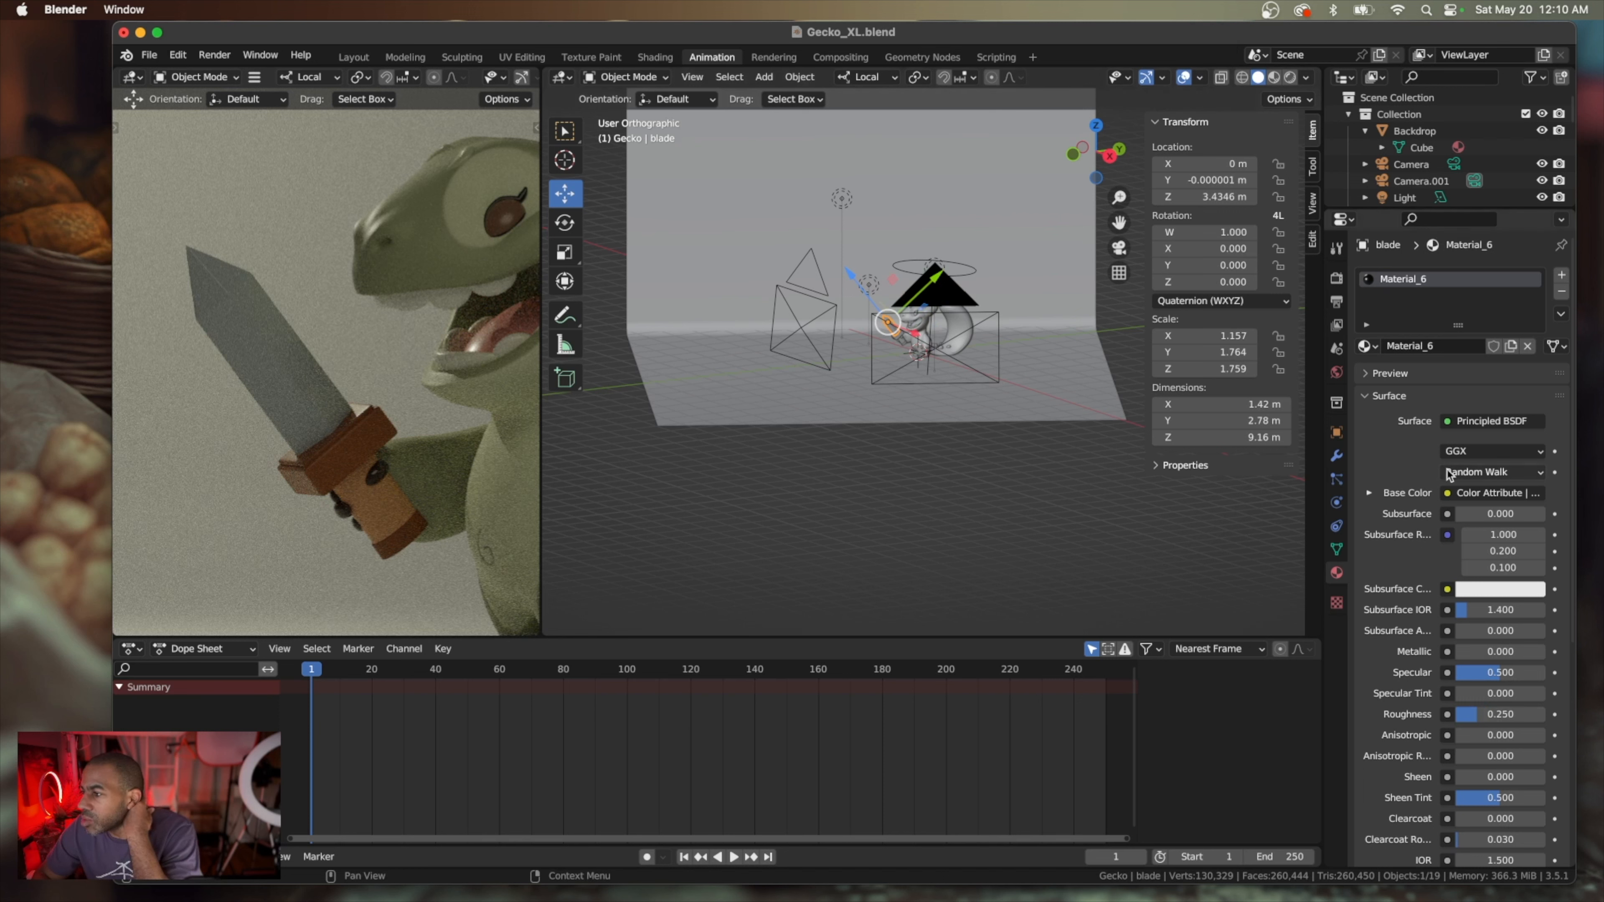
left_click(1501, 496)
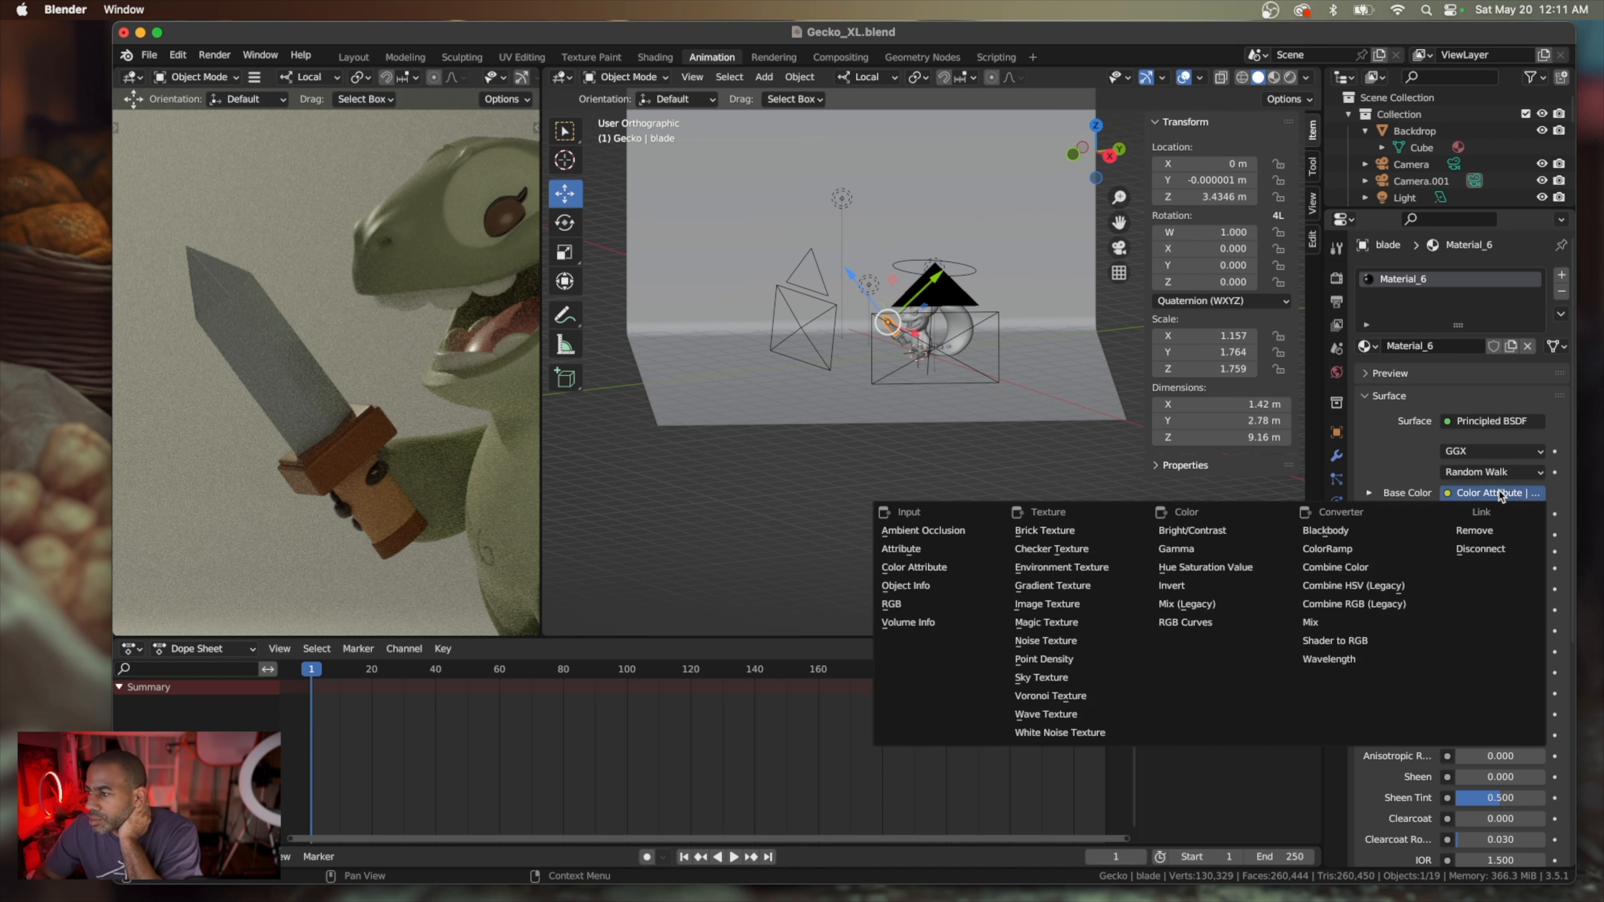
left_click(907, 608)
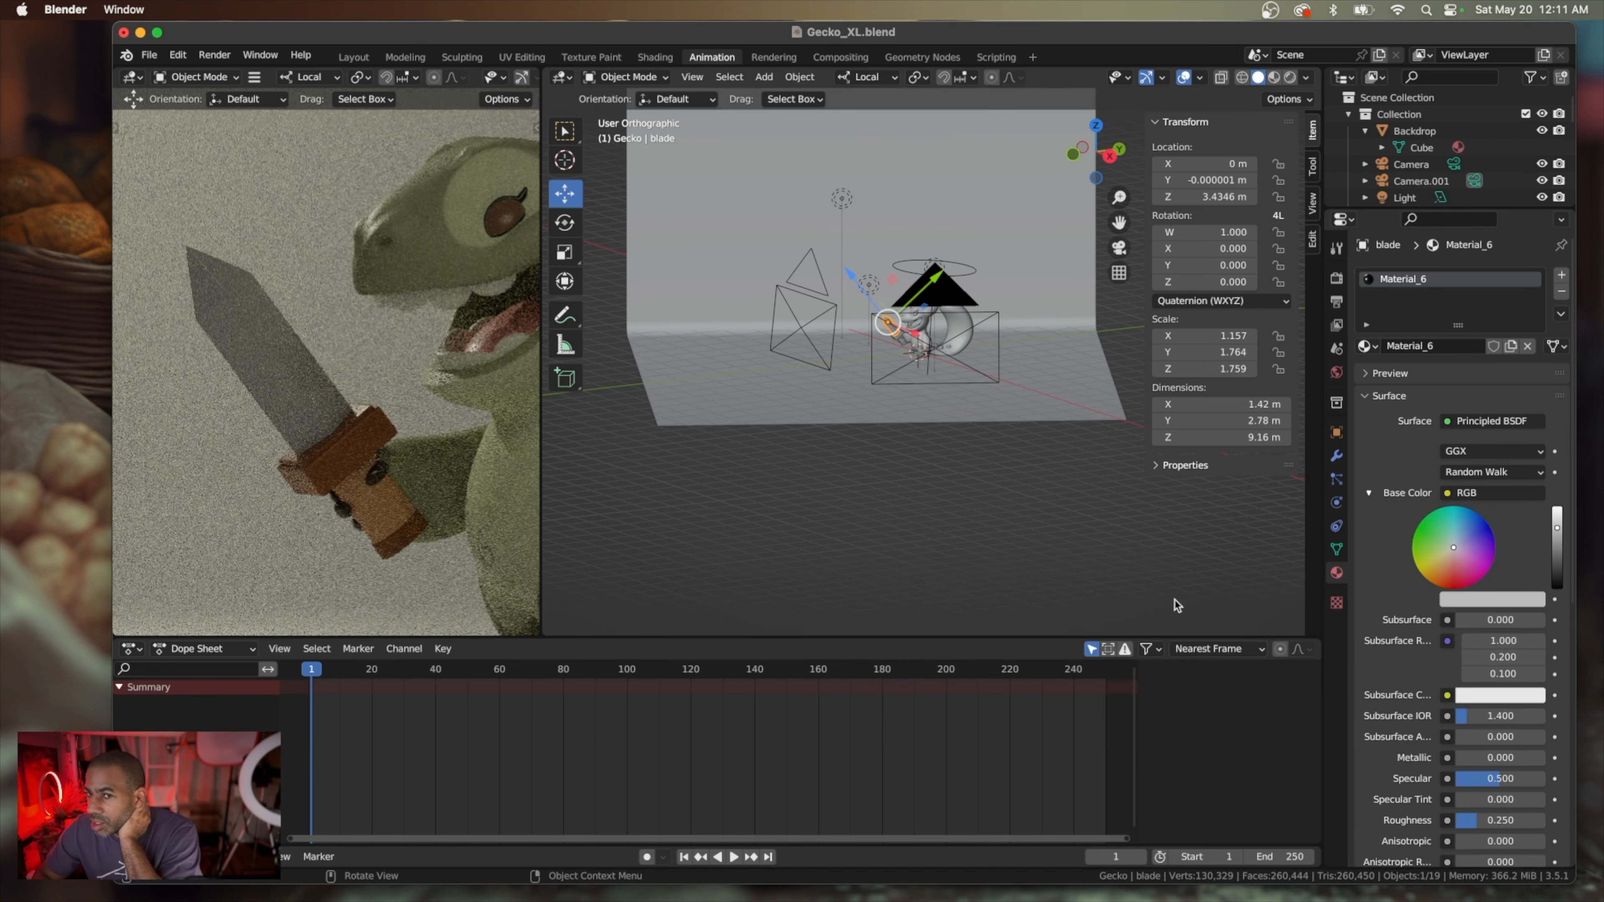
Set the blade material's metallic value to about 0.618 and its roughness to about 0.379
scroll(1472, 601, "down", 3)
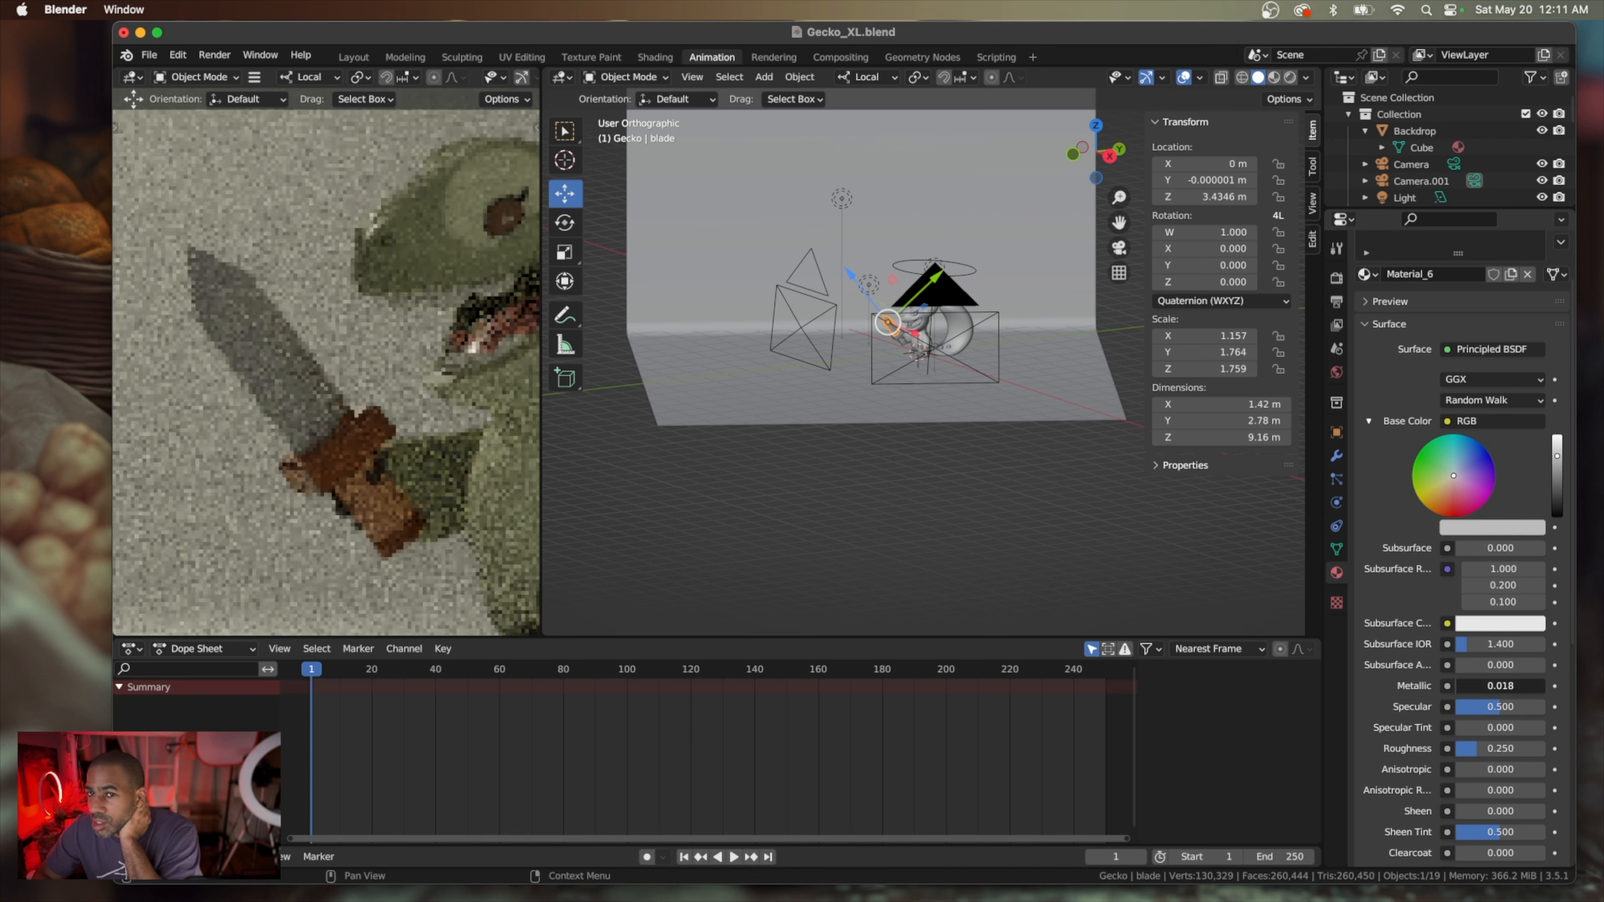
mouse_move(1500, 685)
left_mouse_down()
mouse_move(1557, 686)
mouse_move(1477, 698)
mouse_move(1512, 688)
left_mouse_up()
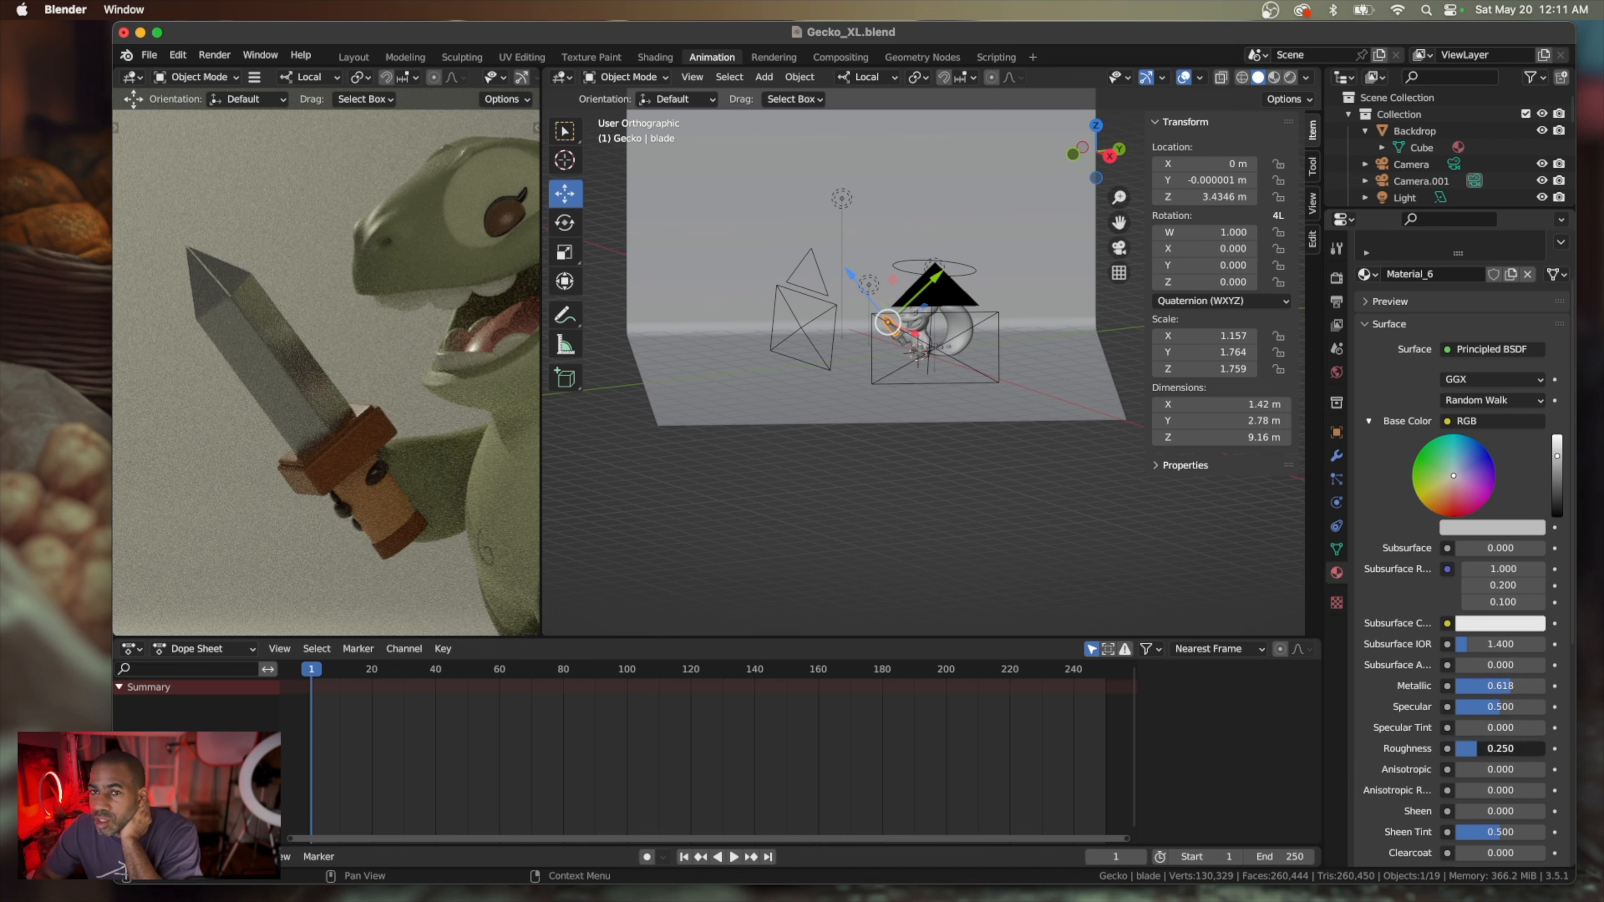
left_click_drag(1478, 752, 1493, 752)
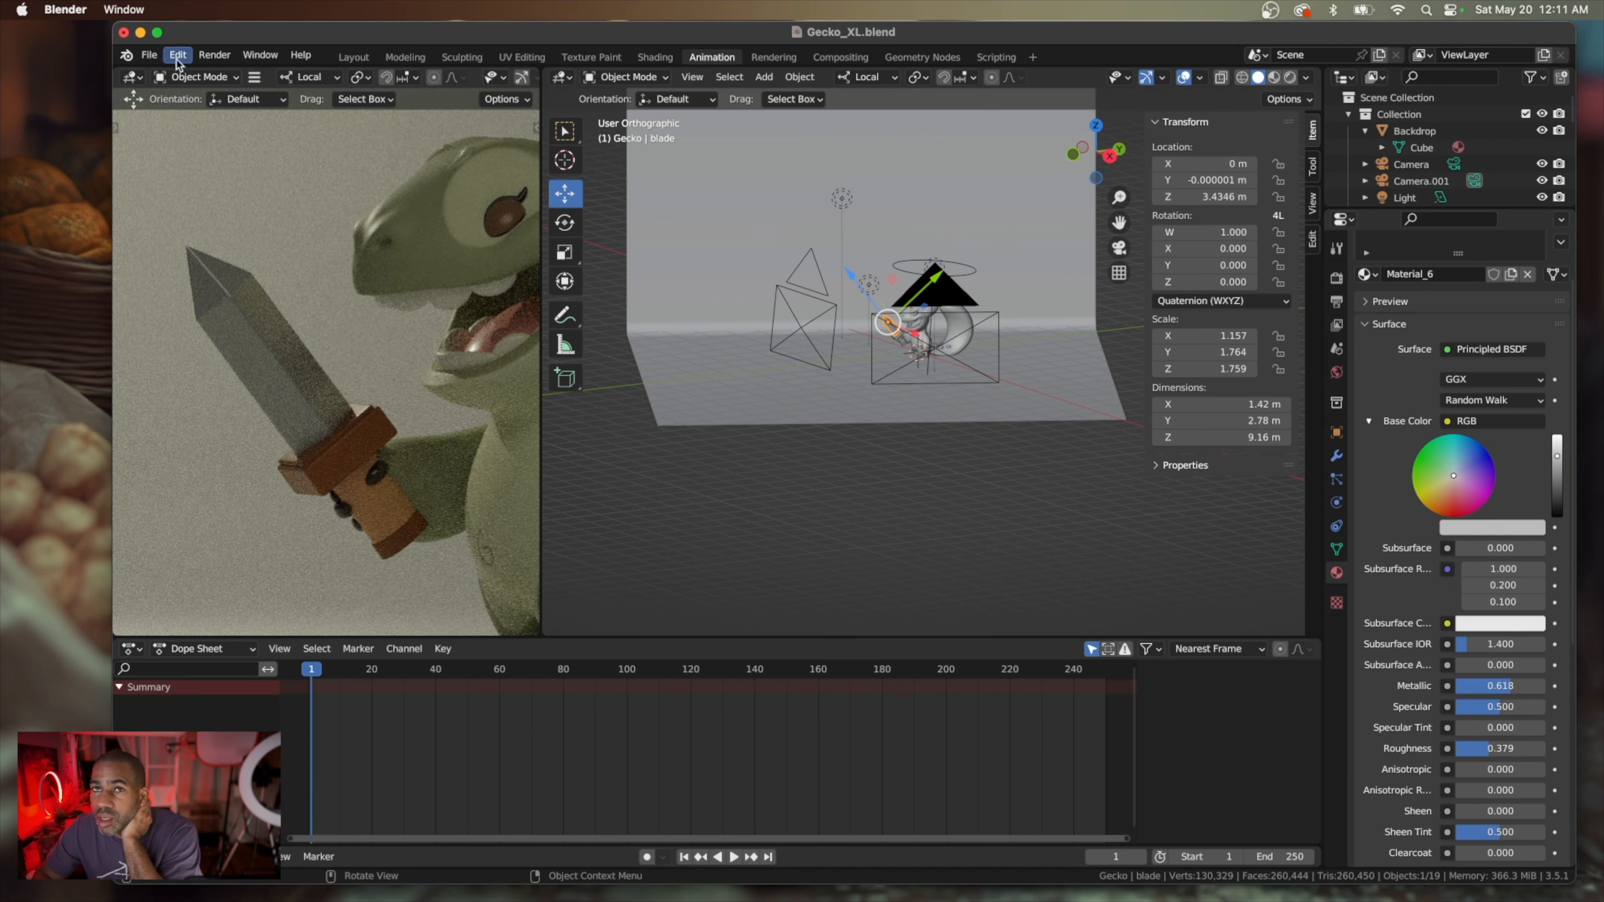
Save Gecko_XL.blend and bring up the existing render result for viewing
left_click(149, 54)
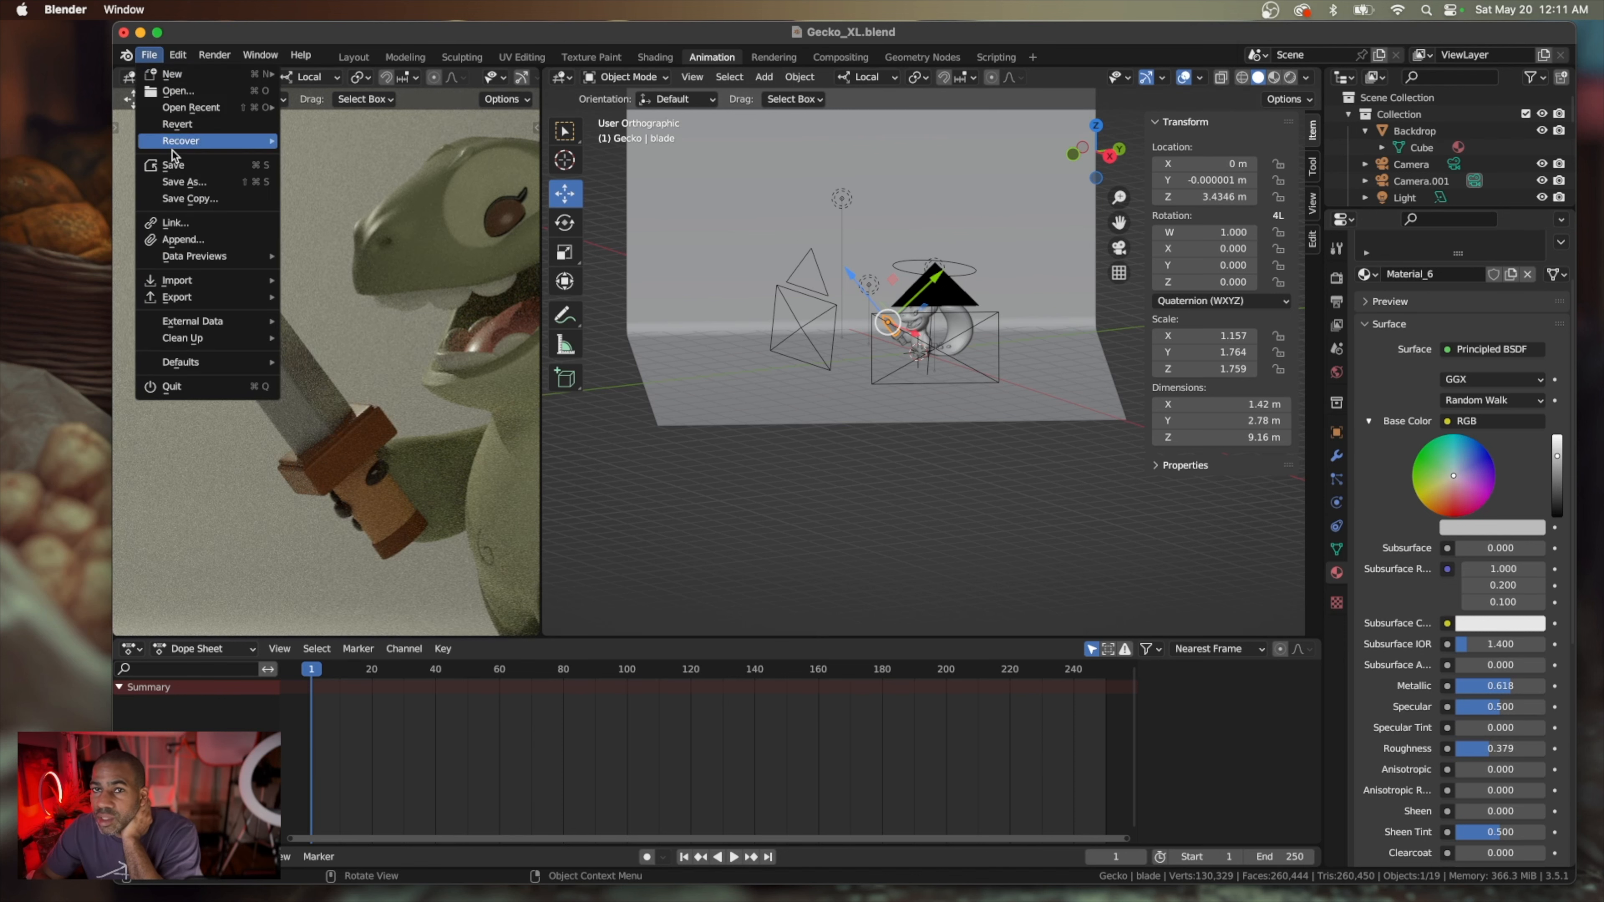
left_click(195, 165)
left_click(215, 55)
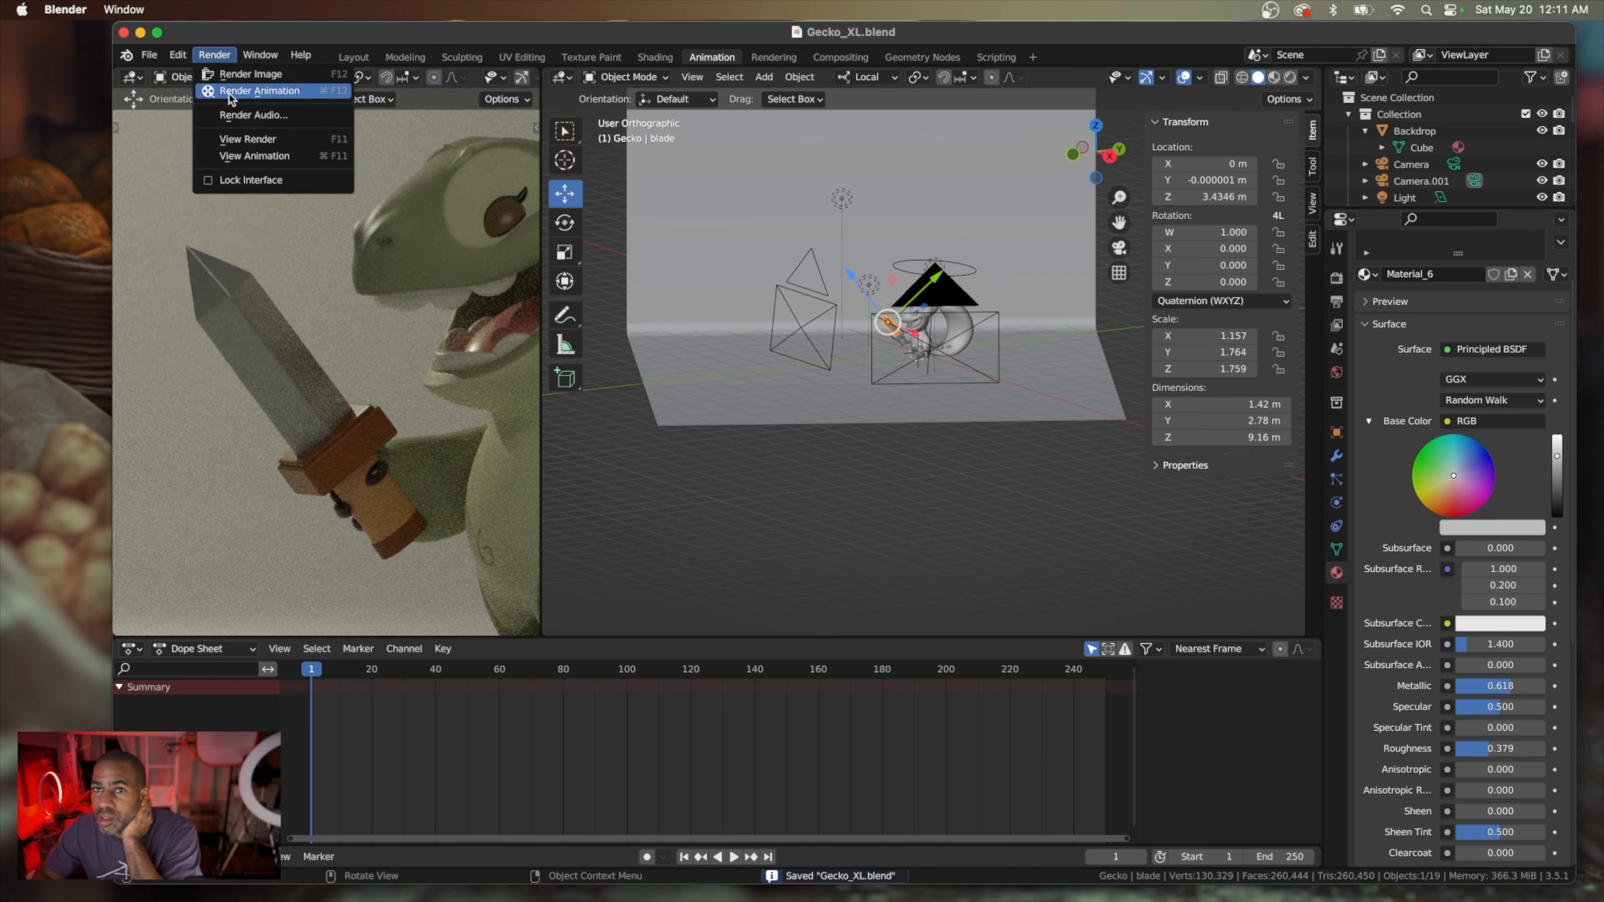
left_click(240, 141)
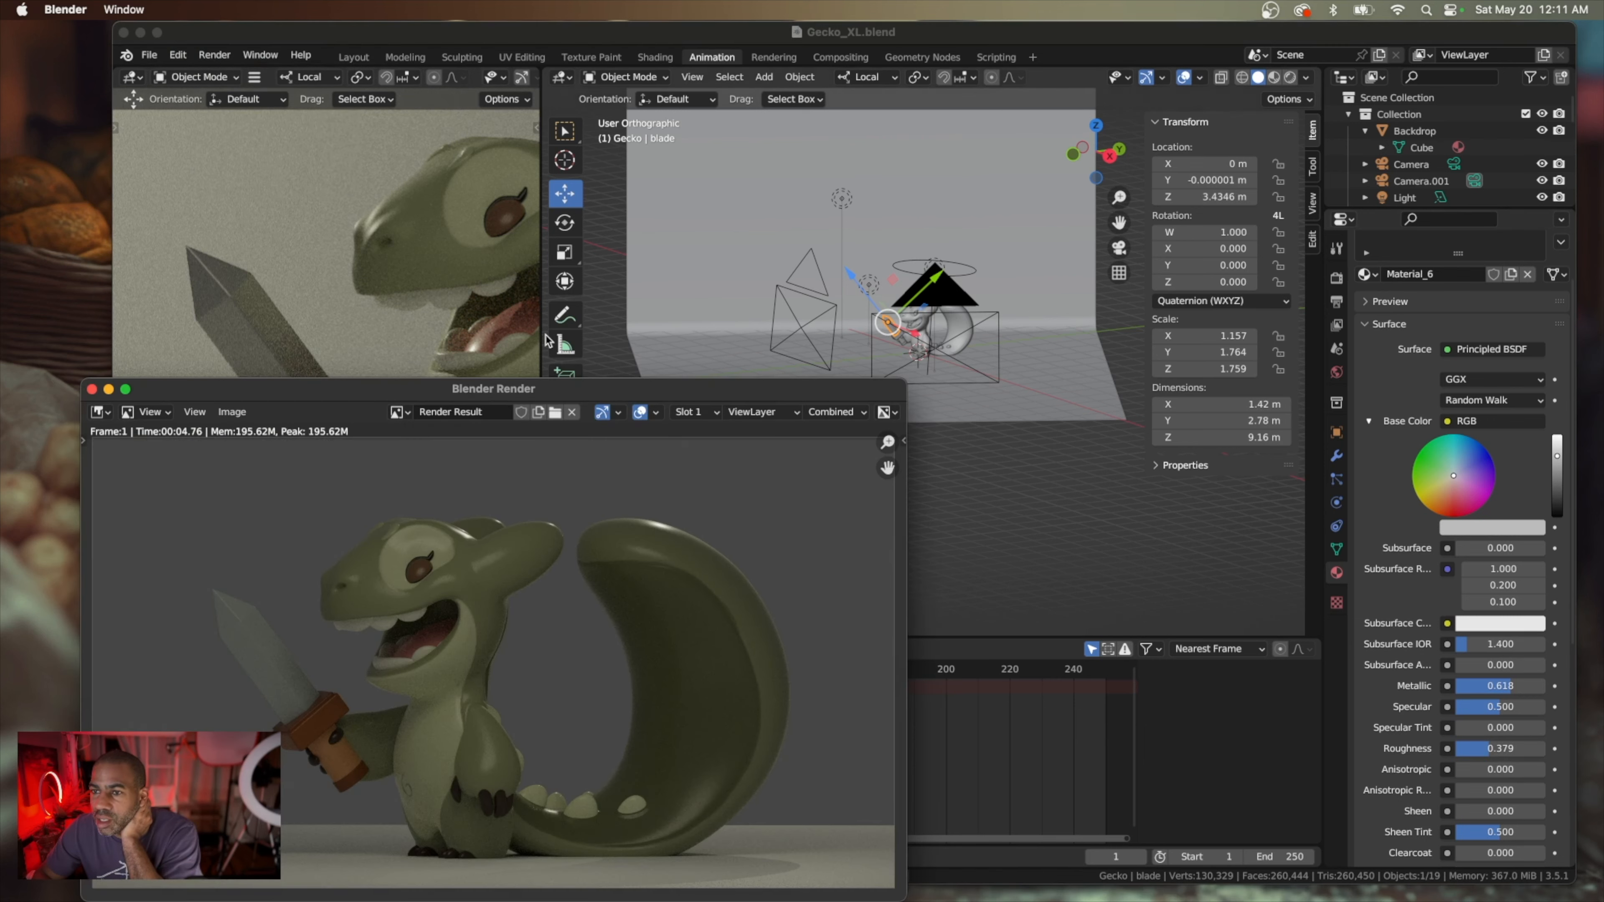
Move the render result aside for comparison, close it, and bring up the scene's render settings
left_click_drag(587, 396, 918, 203)
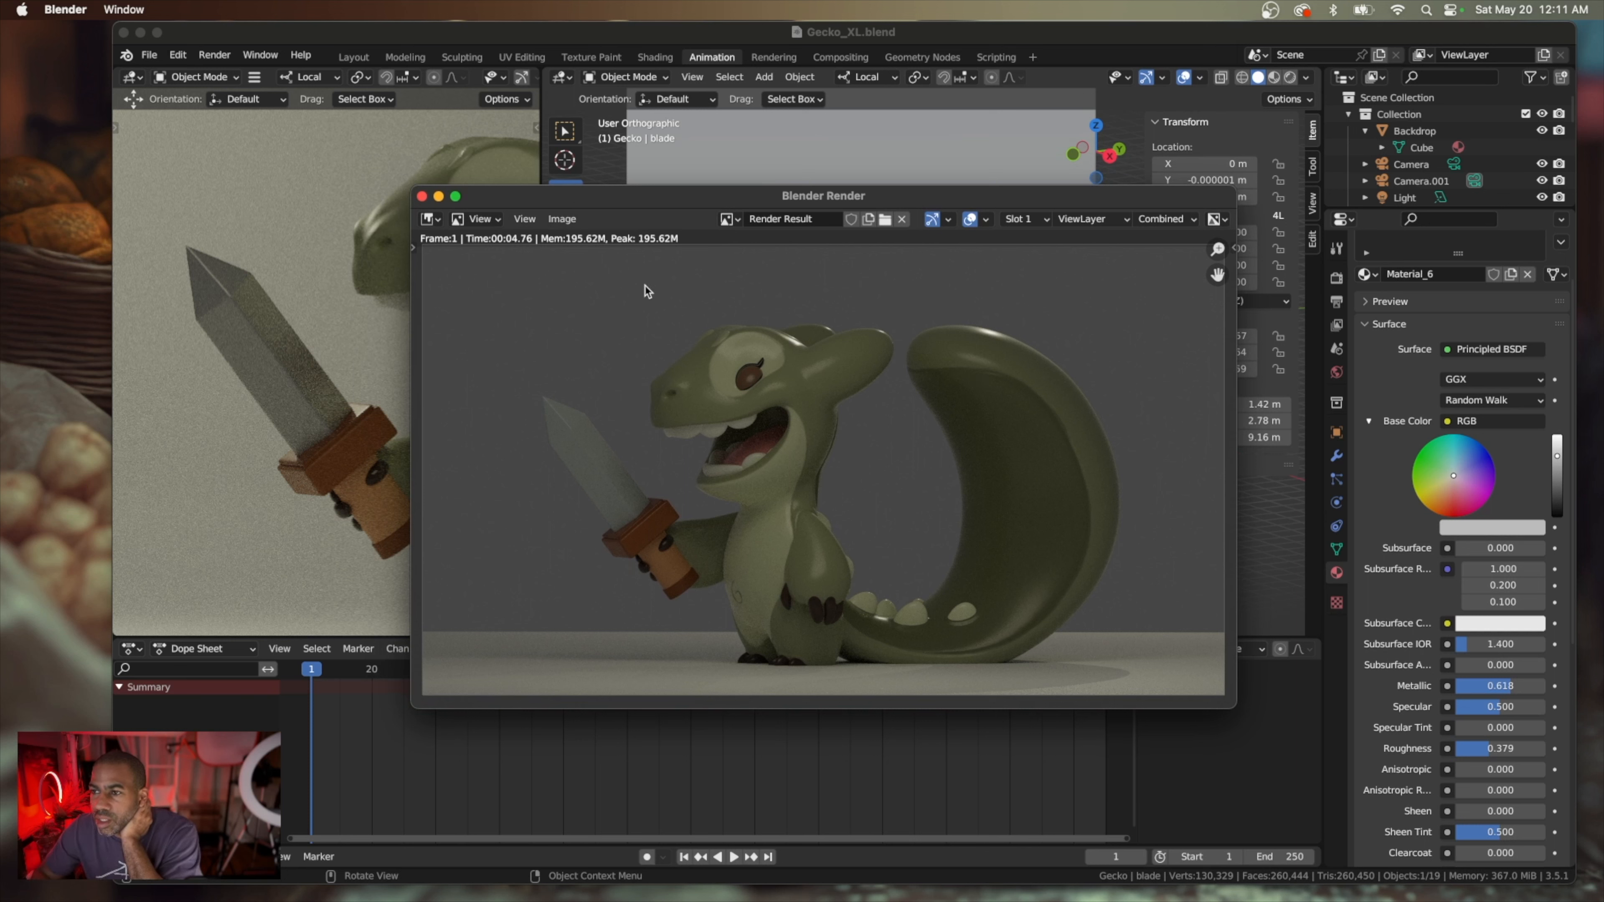
left_click(423, 199)
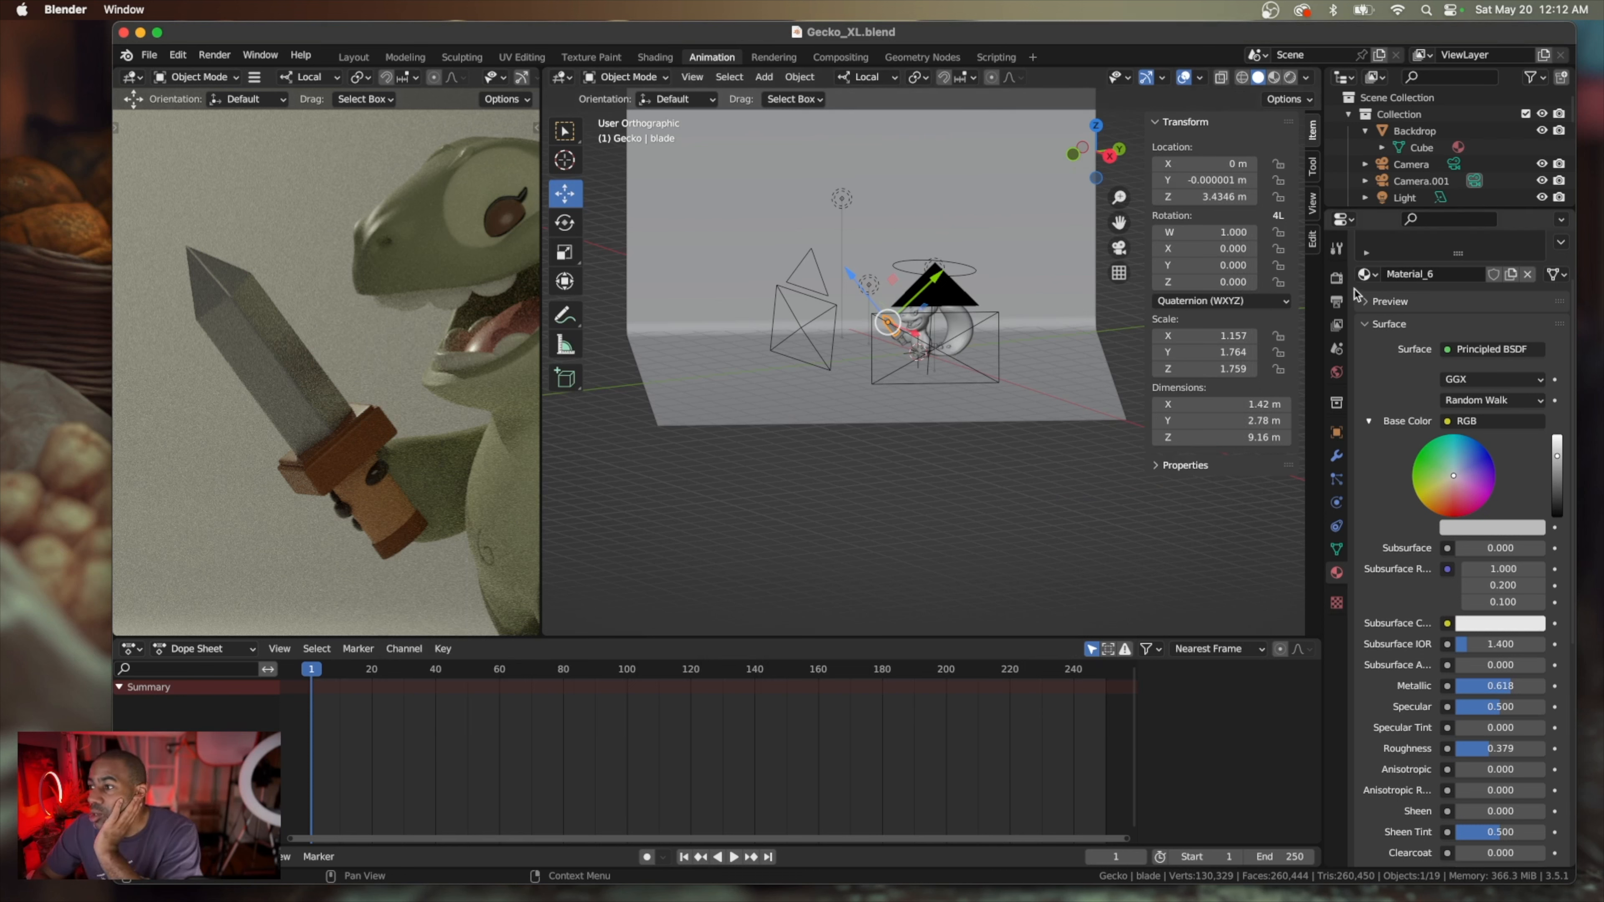
left_click(1336, 279)
scroll(1446, 374, "up", 2)
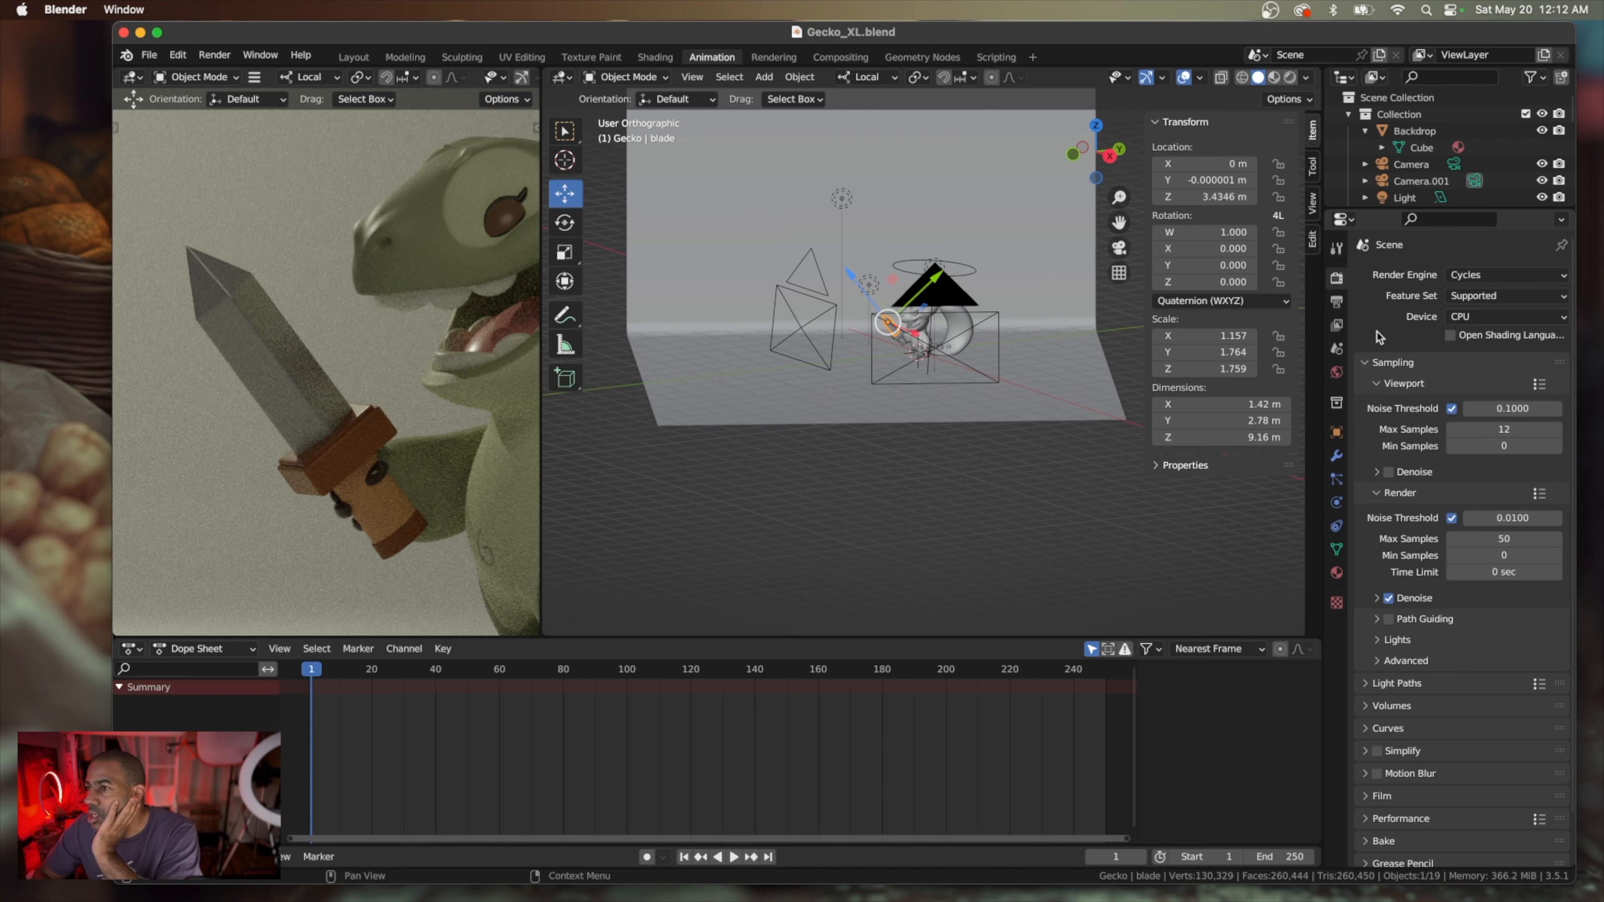
Save Gecko_XL.blend and quit Blender
left_click(149, 54)
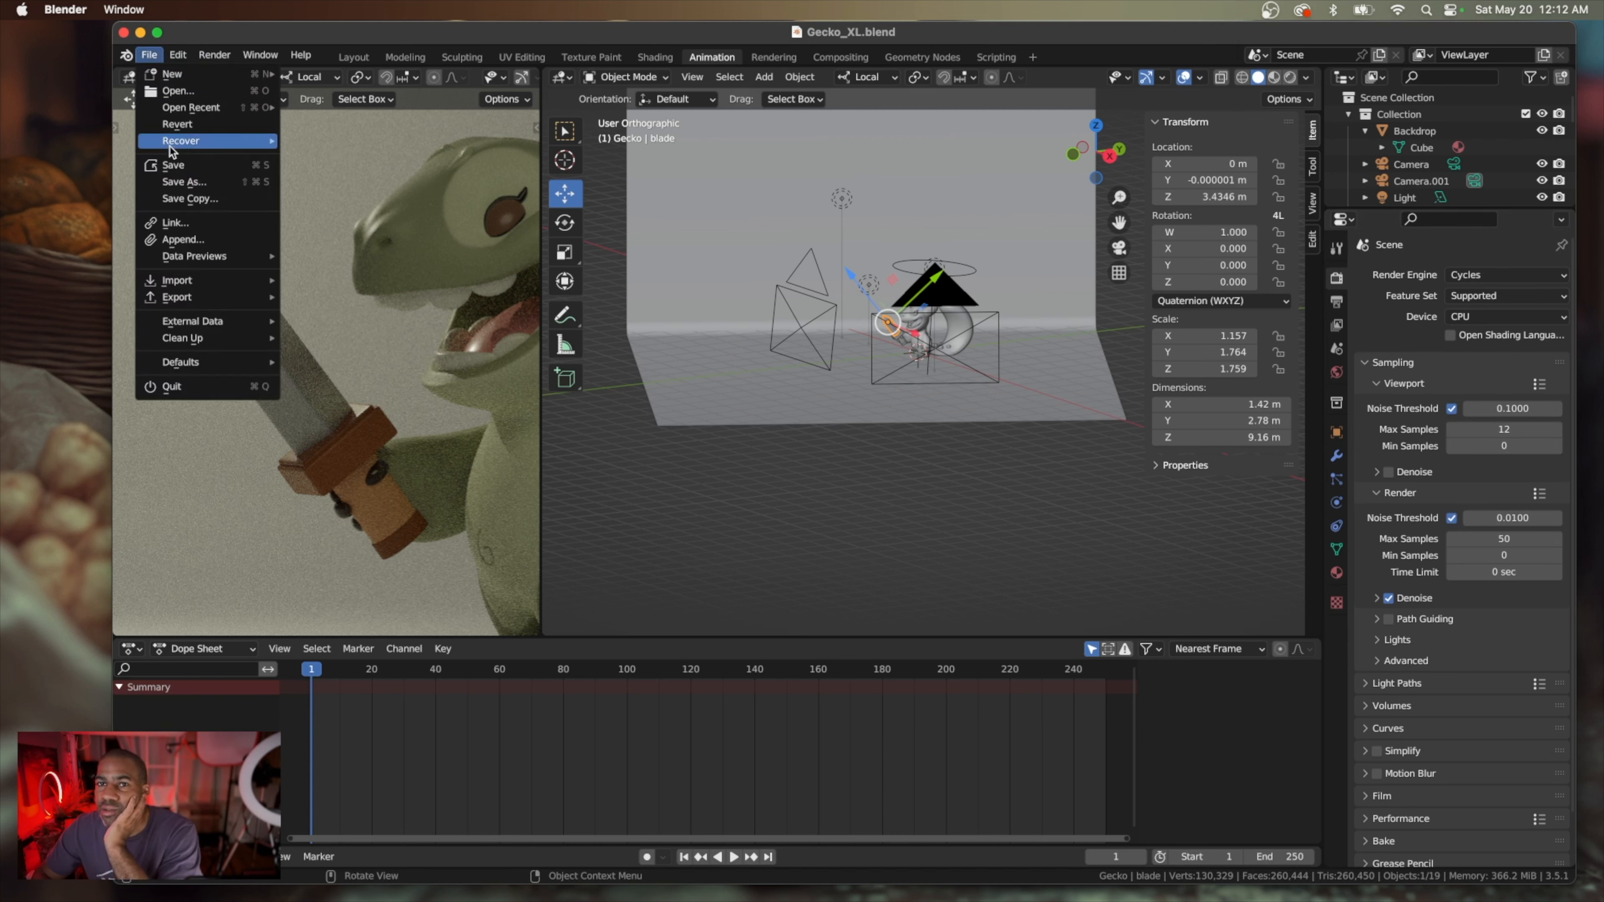
left_click(173, 165)
left_click(151, 58)
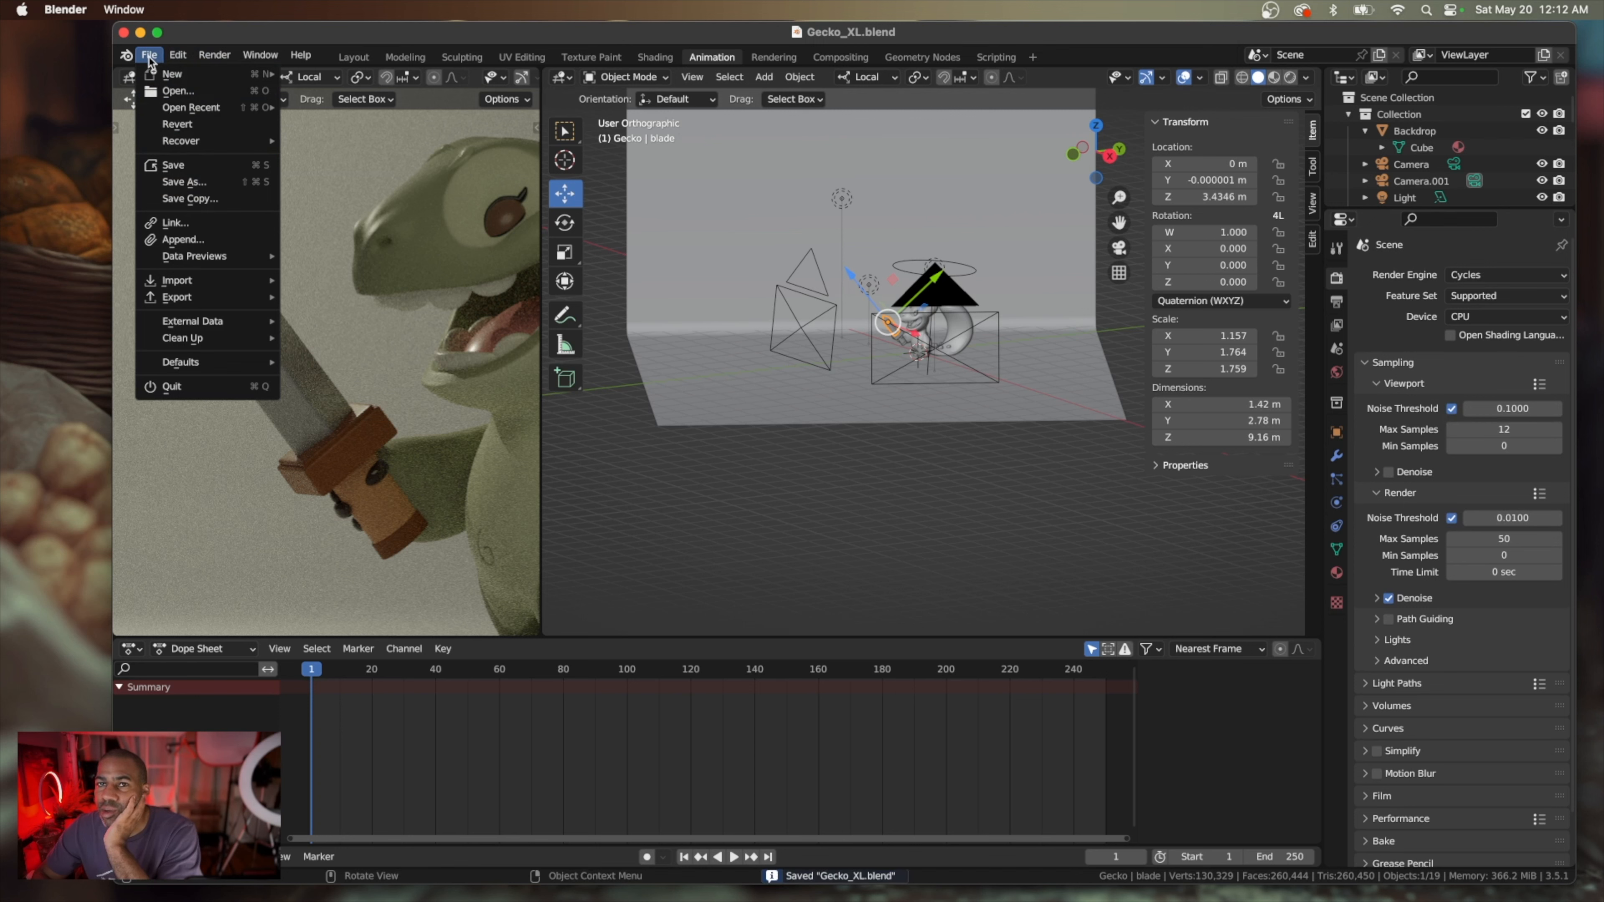
left_click(212, 393)
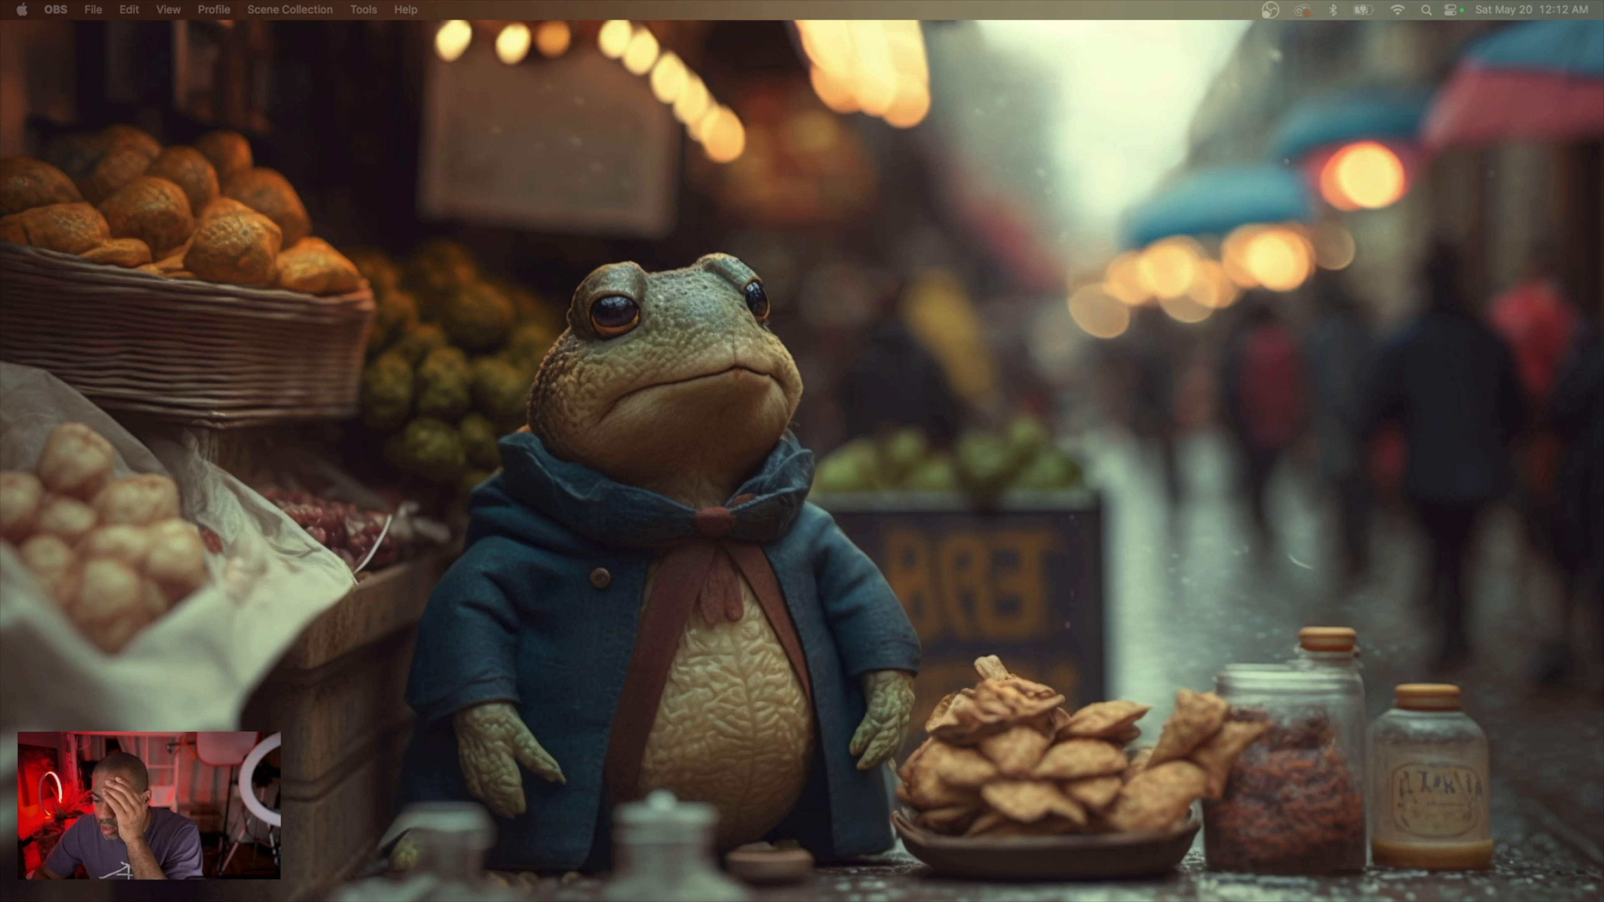
Relaunch Blender, enlarge its window, and reopen the recent file Gecko_XL.blend
left_click_drag(710, 901, 573, 45)
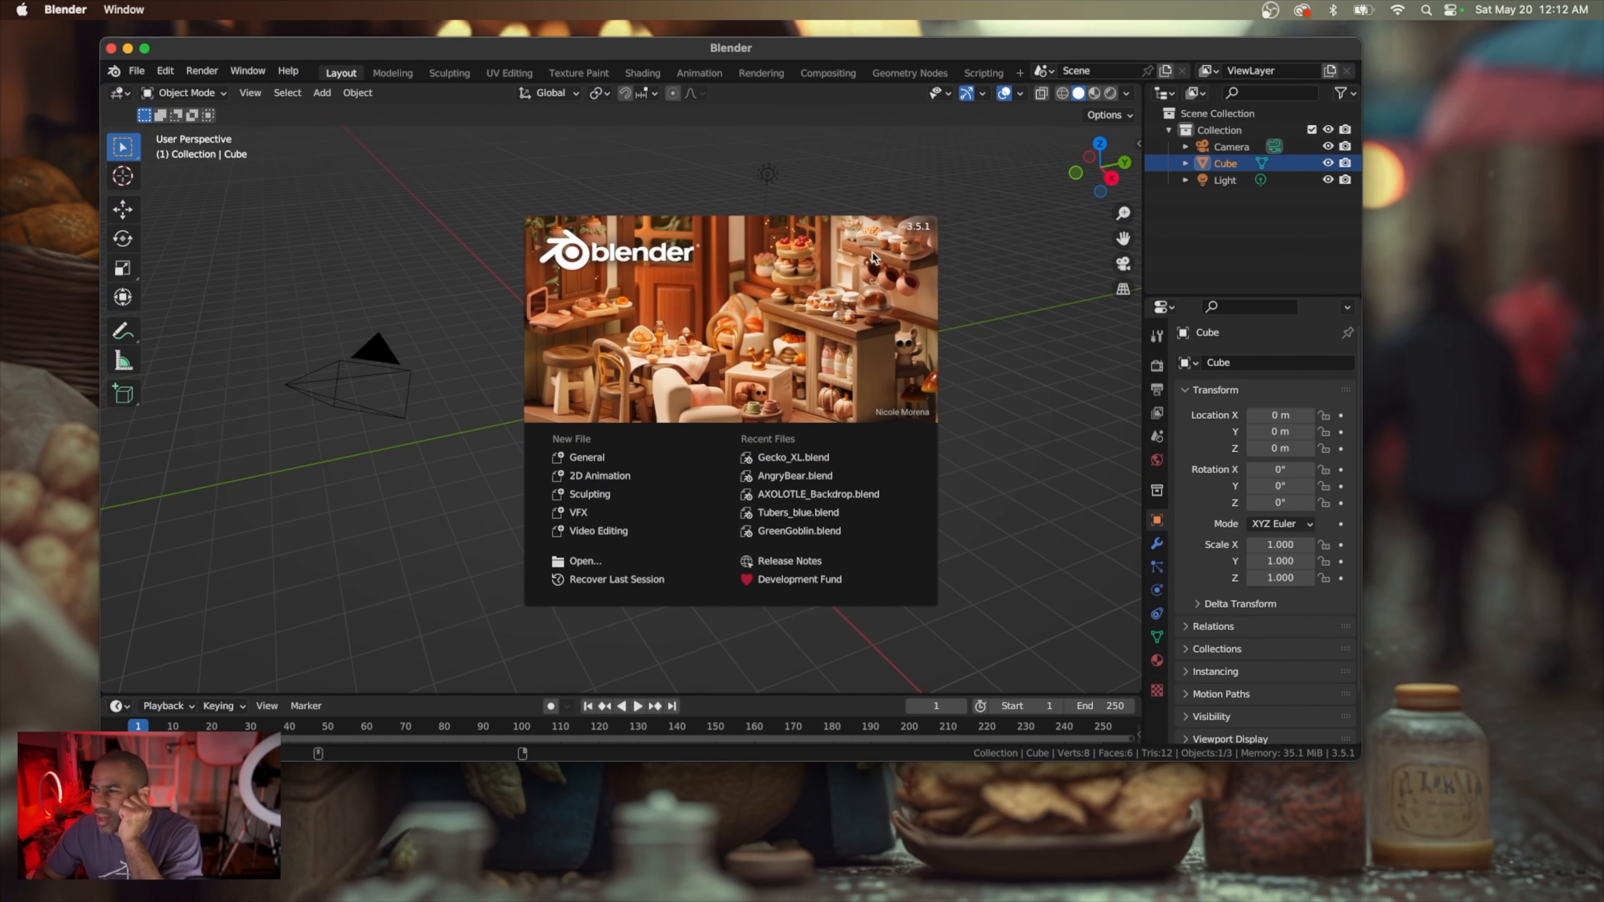
left_click(1357, 758)
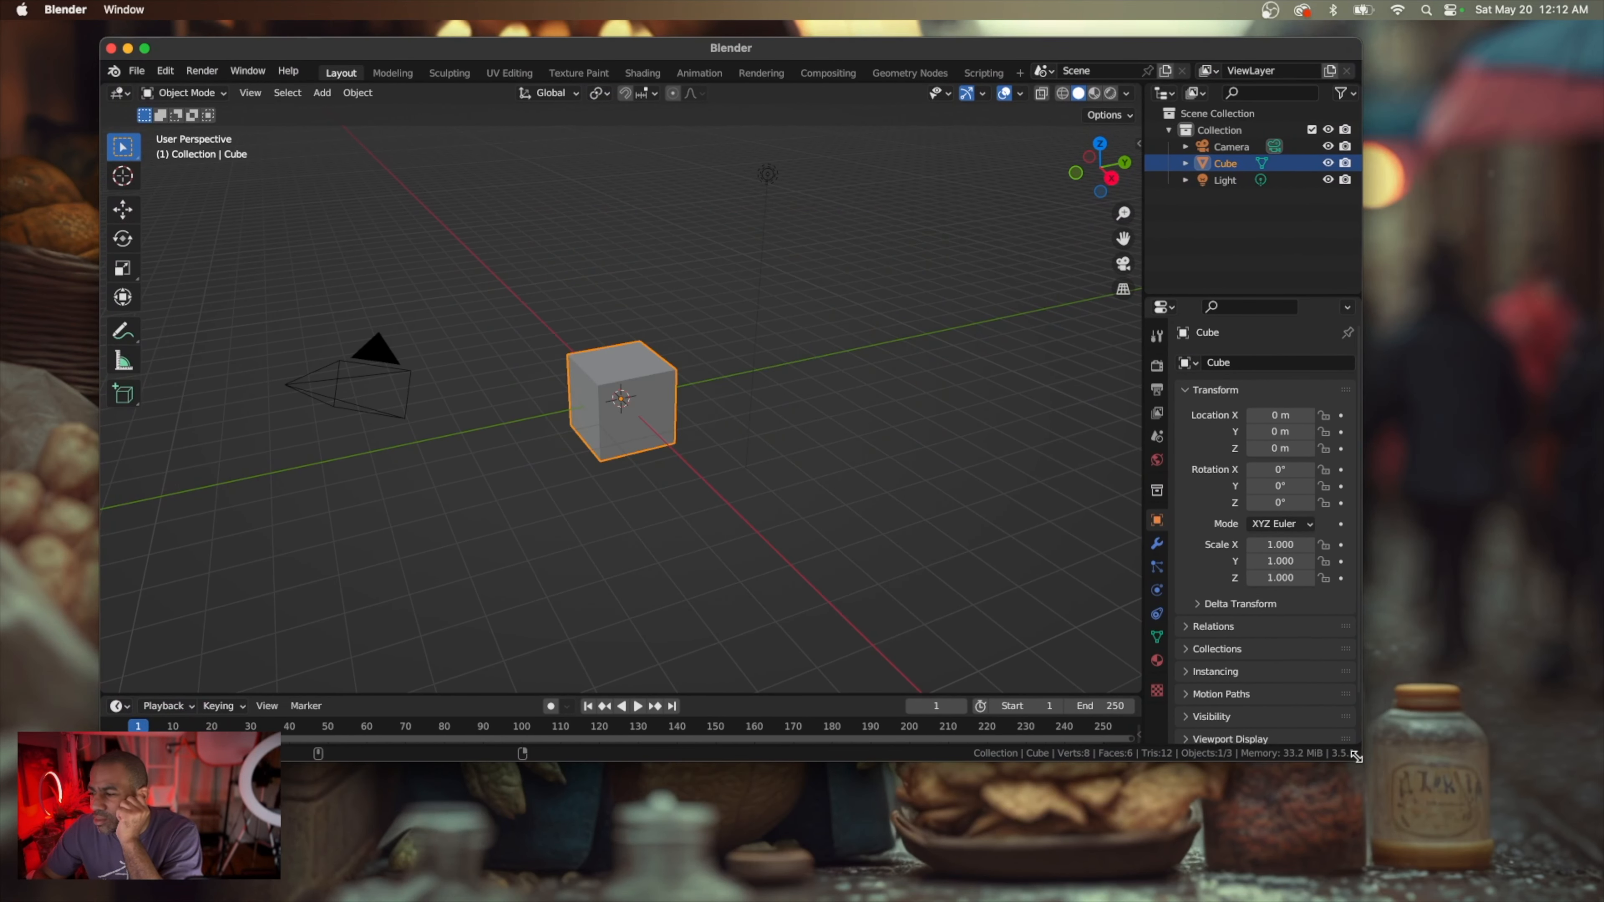
left_click_drag(1356, 758, 1536, 853)
left_click(137, 70)
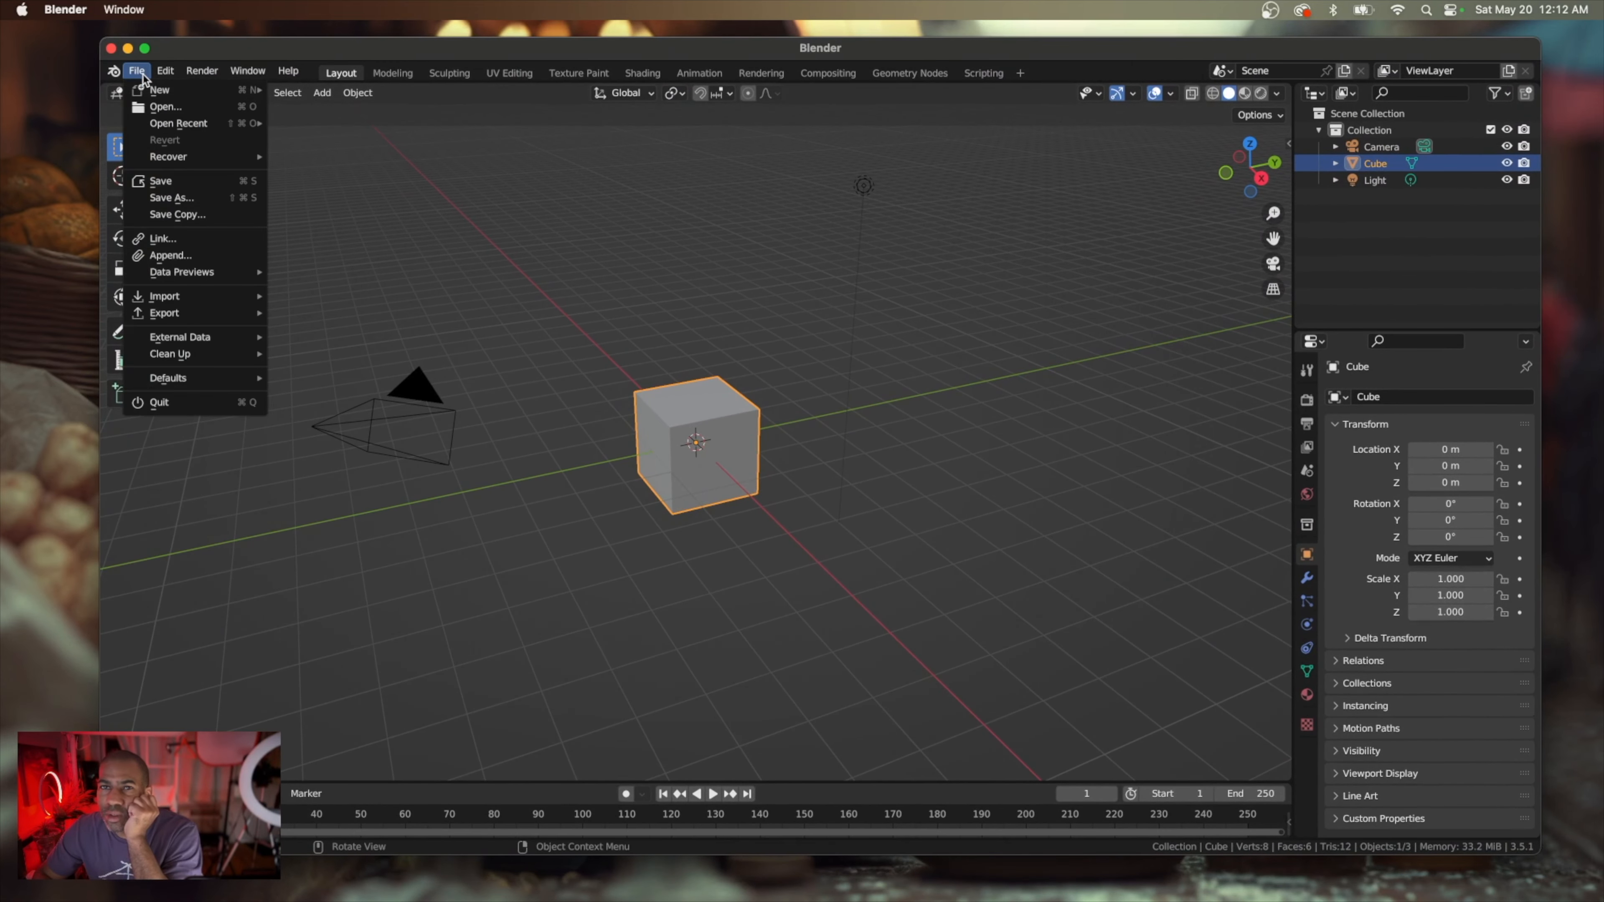
mouse_move(189, 123)
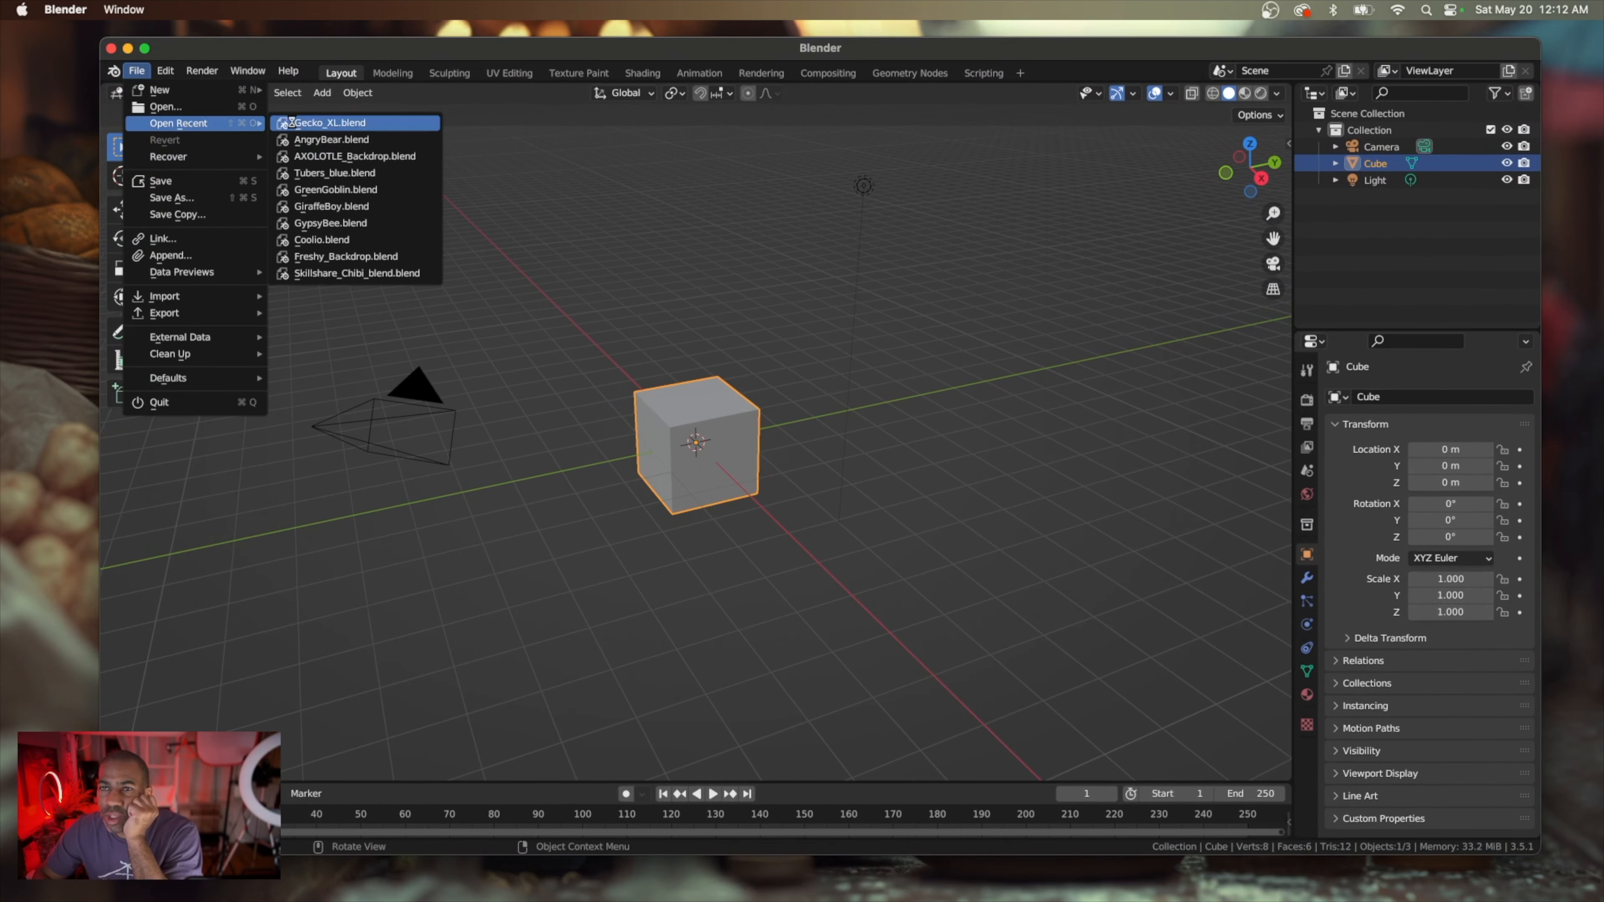
left_click(293, 124)
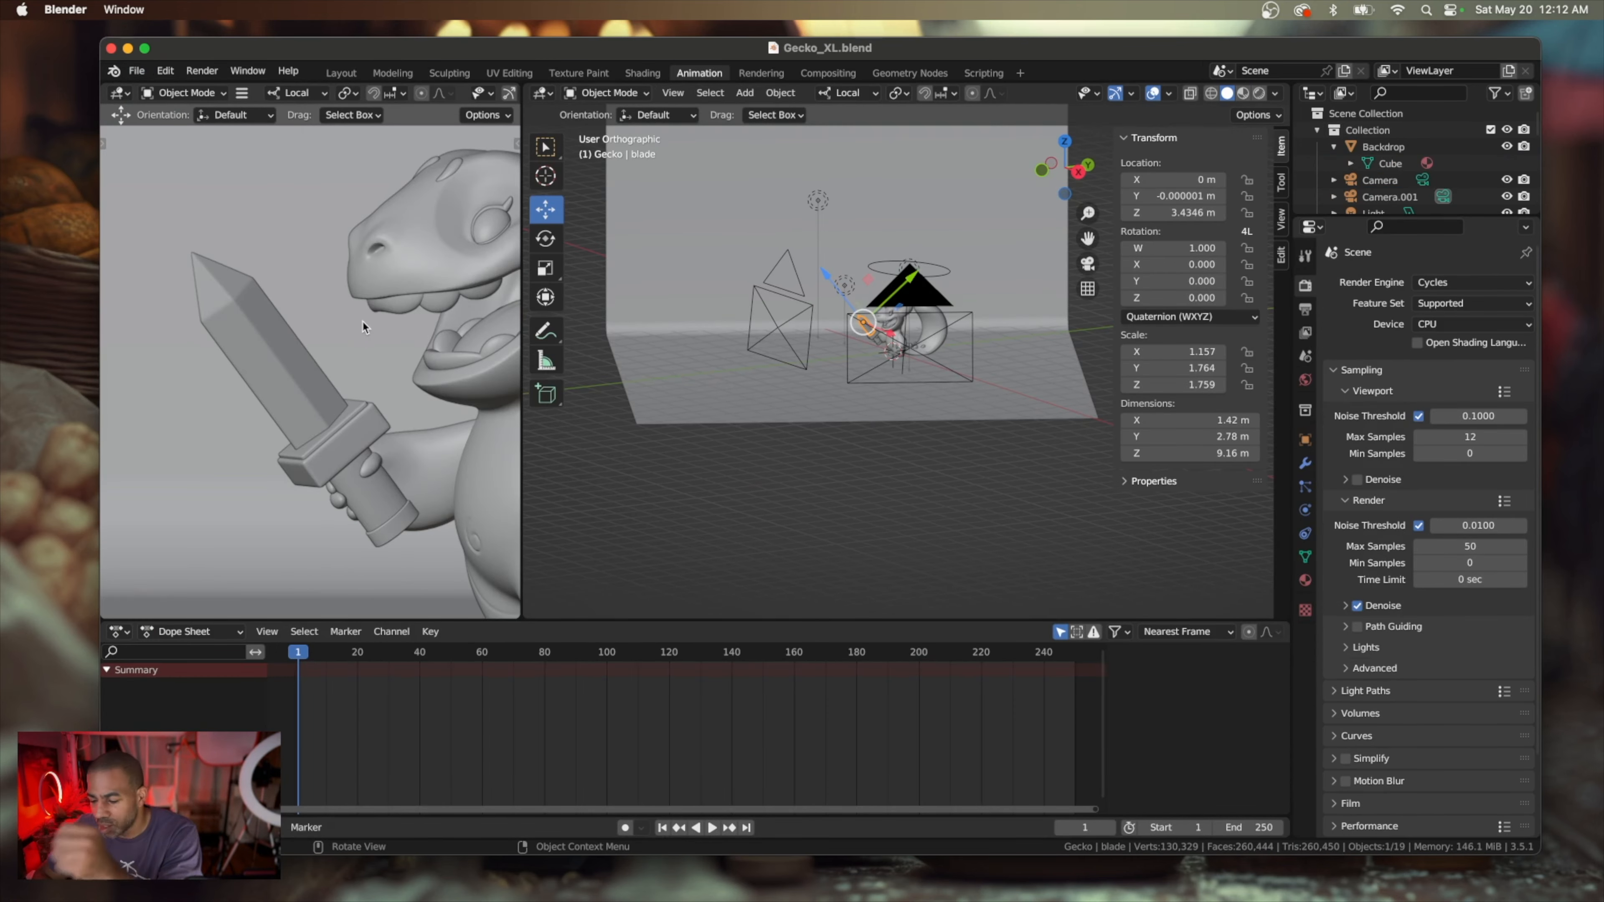
Render the gecko scene as a still image and close the render window after viewing the result
left_click(202, 71)
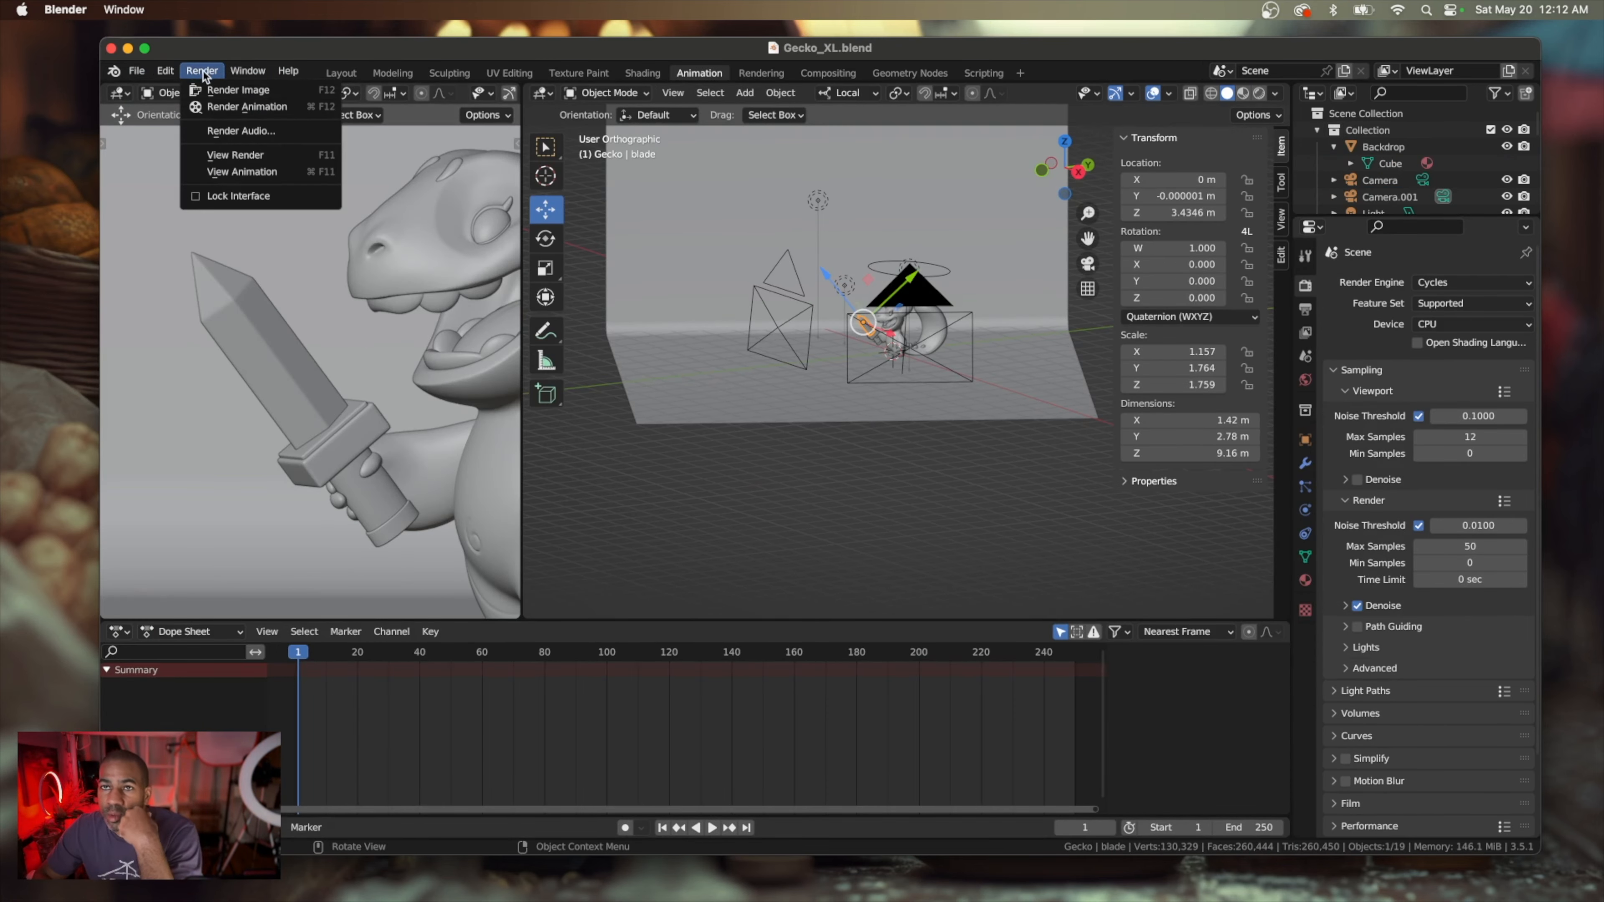
left_click(209, 90)
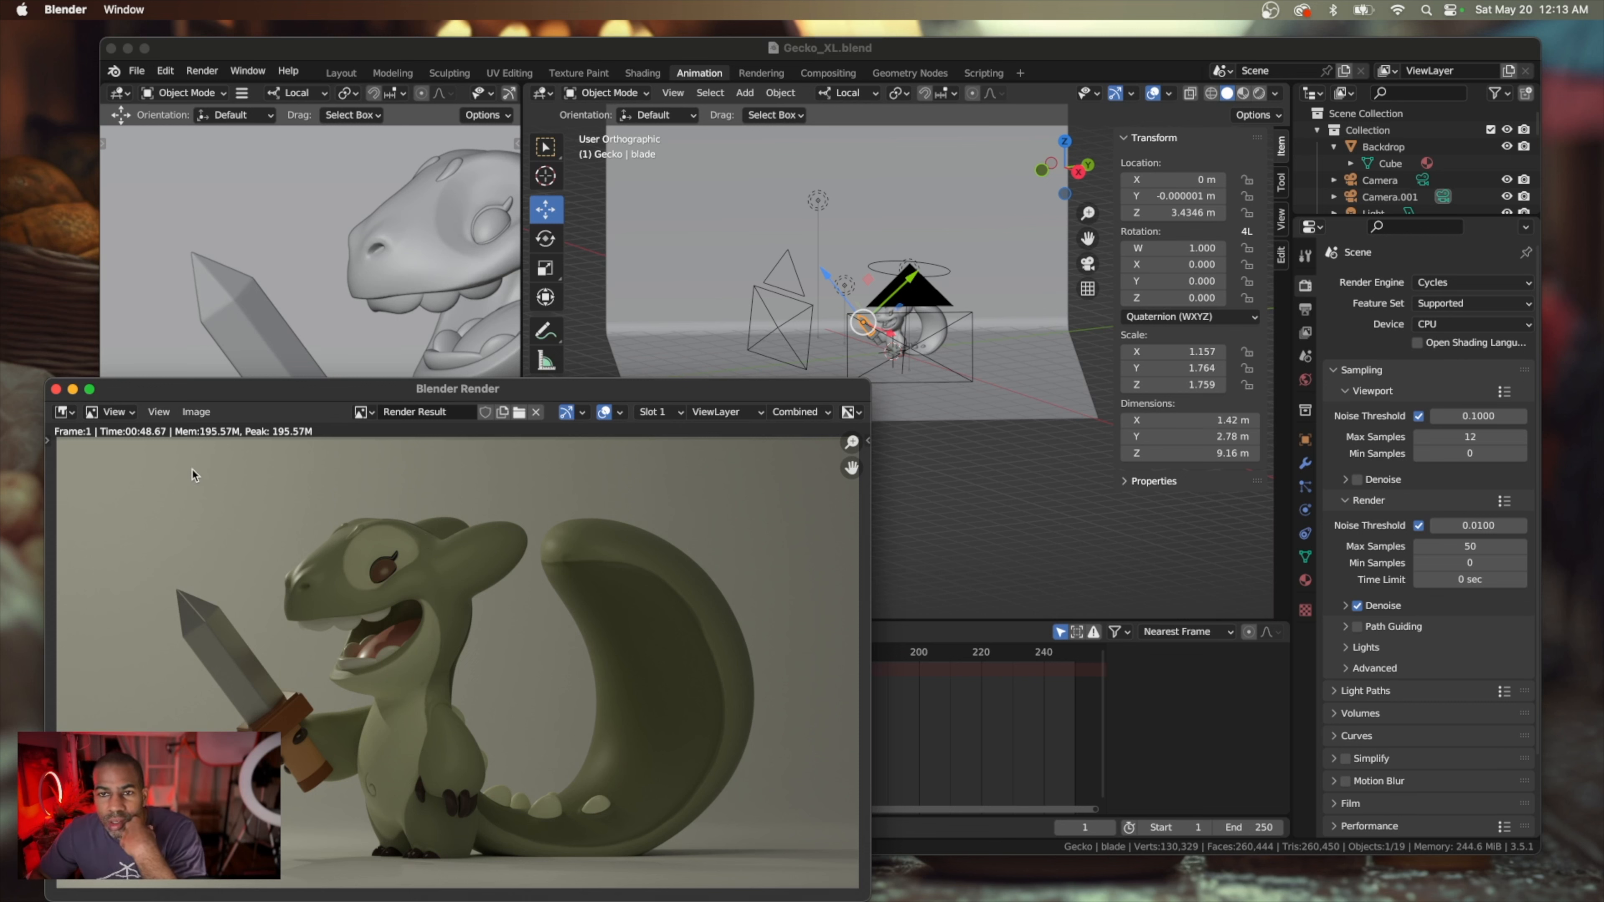
left_click(56, 390)
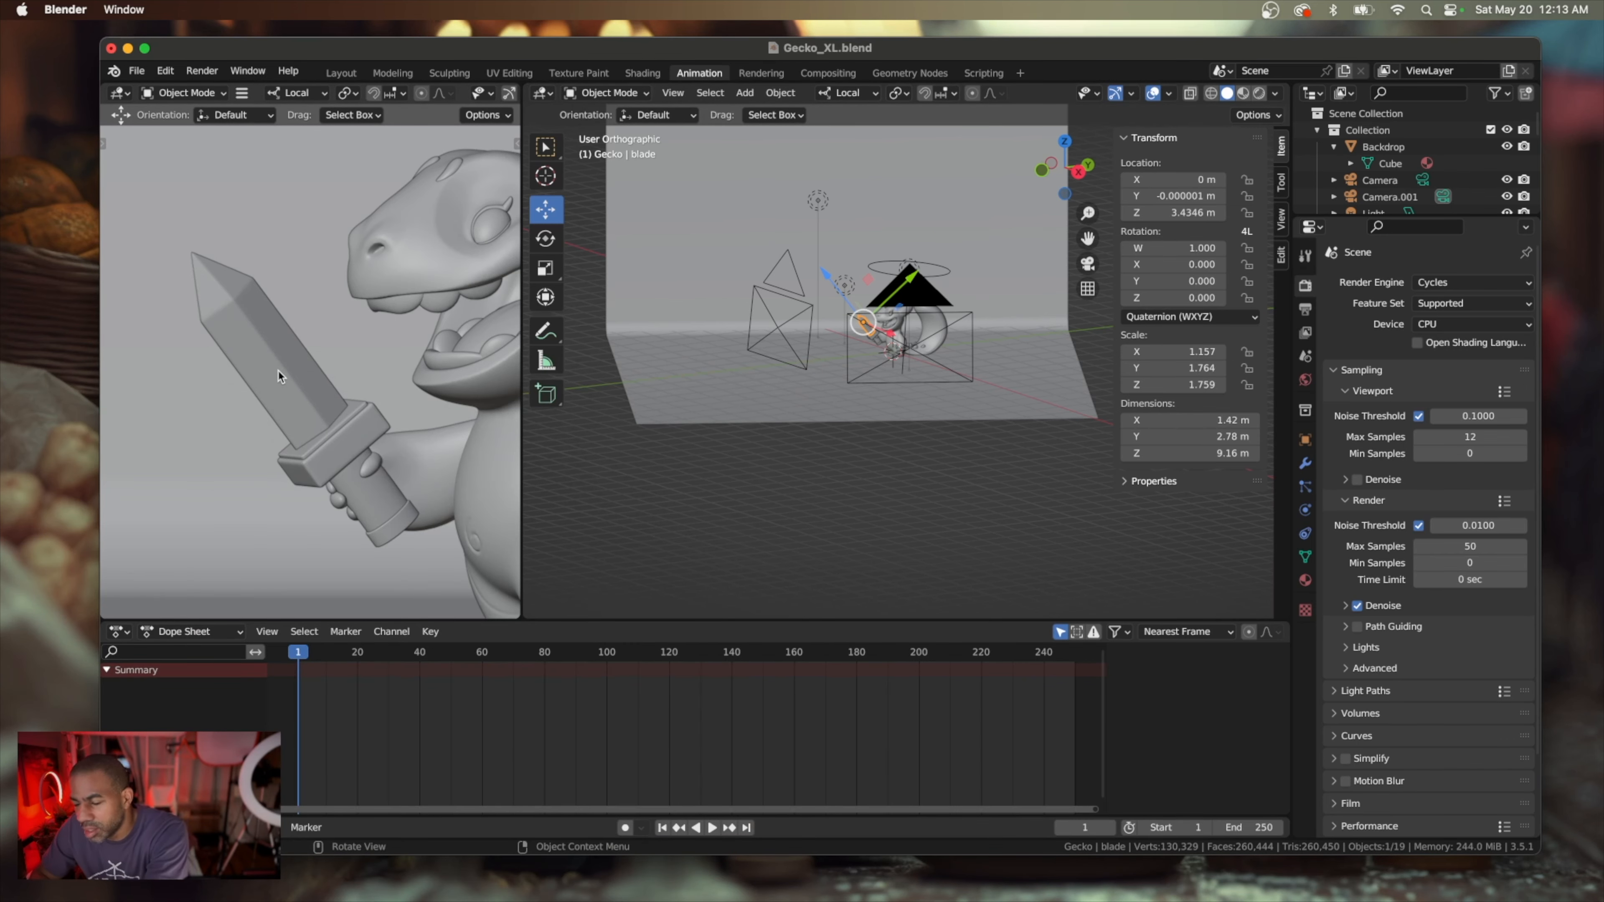
Compare the gecko's framing in the active camera view with the free view of the scene
key("KP_0")
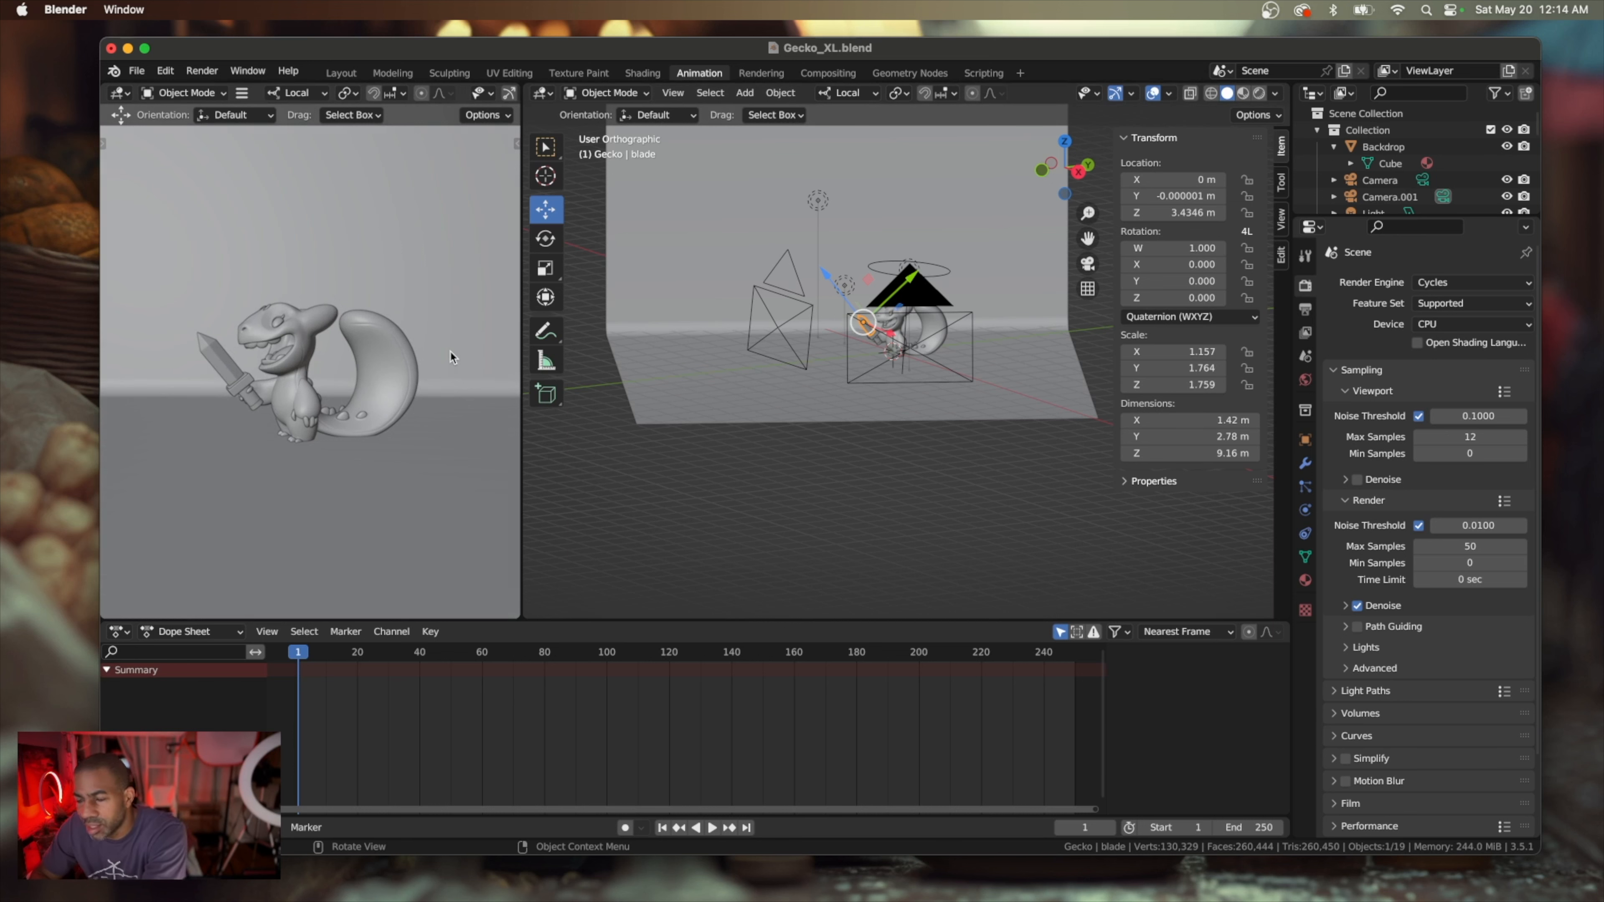
key("KP_0")
key("KP_0")
scroll(451, 353, "up", 5)
scroll(450, 353, "down", 4)
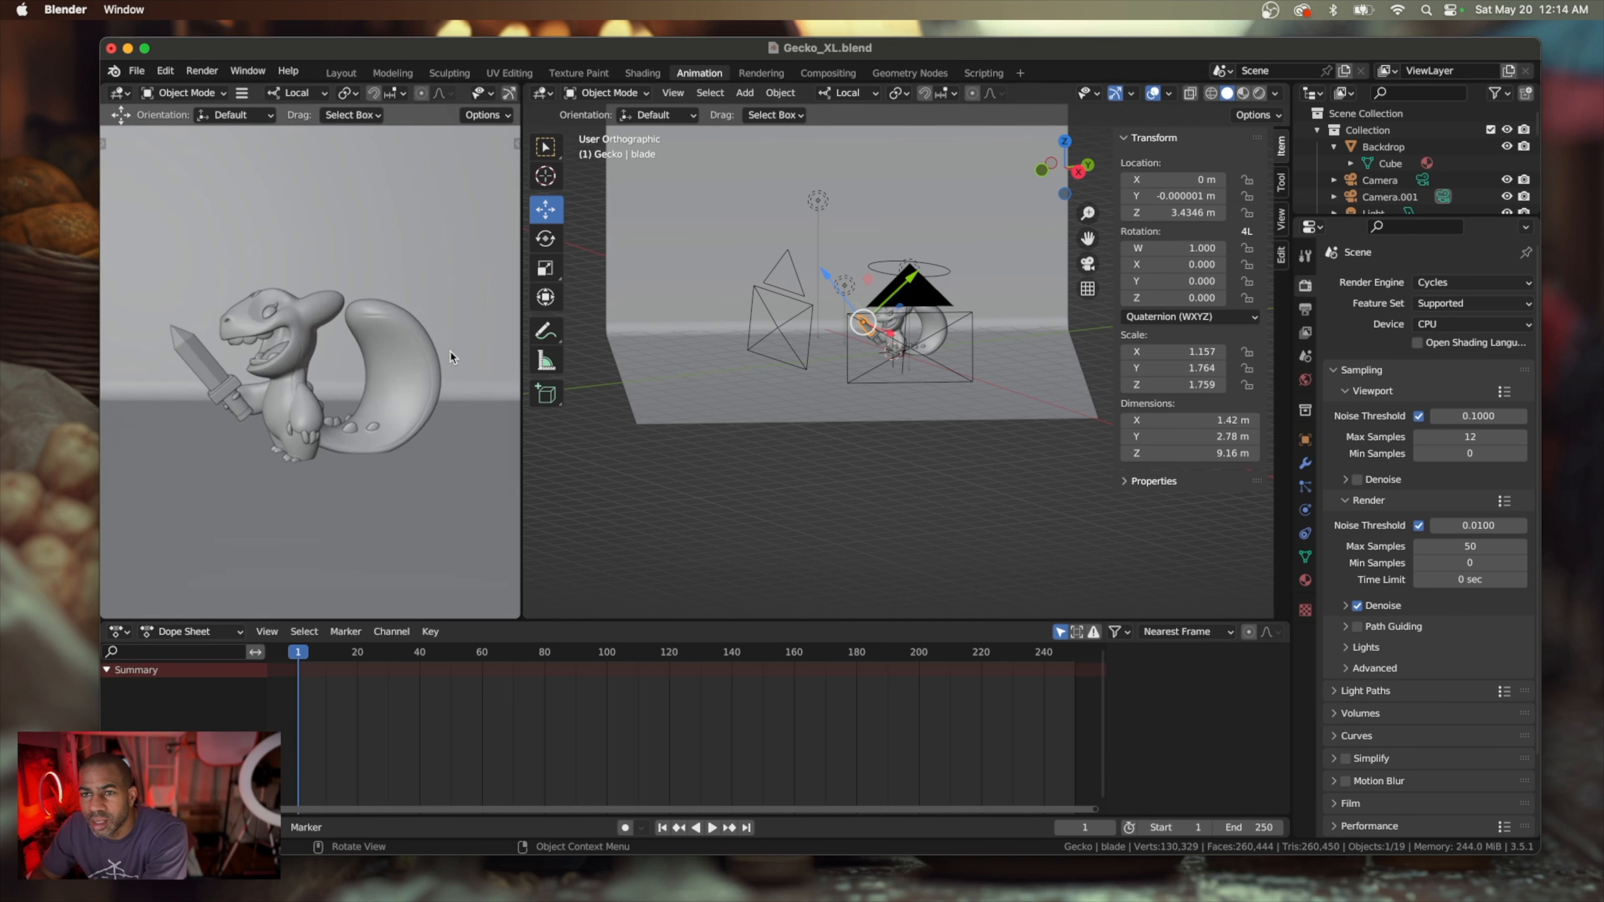
scroll(450, 352, "up", 3)
scroll(451, 352, "down", 3)
scroll(450, 352, "up", 5)
scroll(450, 352, "down", 5)
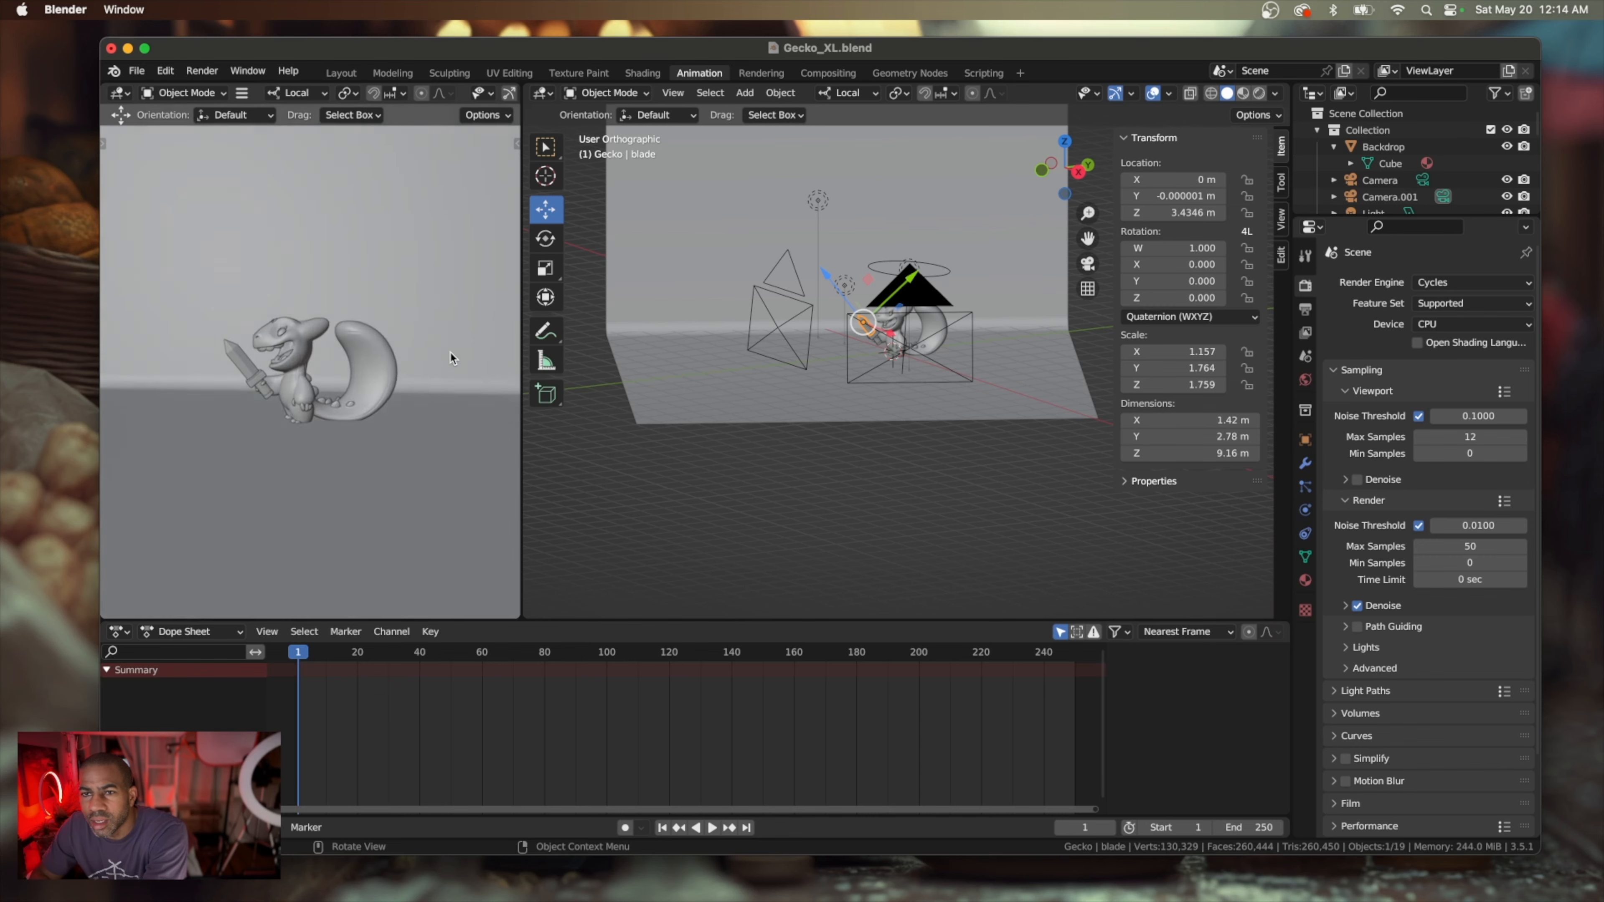
key("KP_0")
key("KP_0")
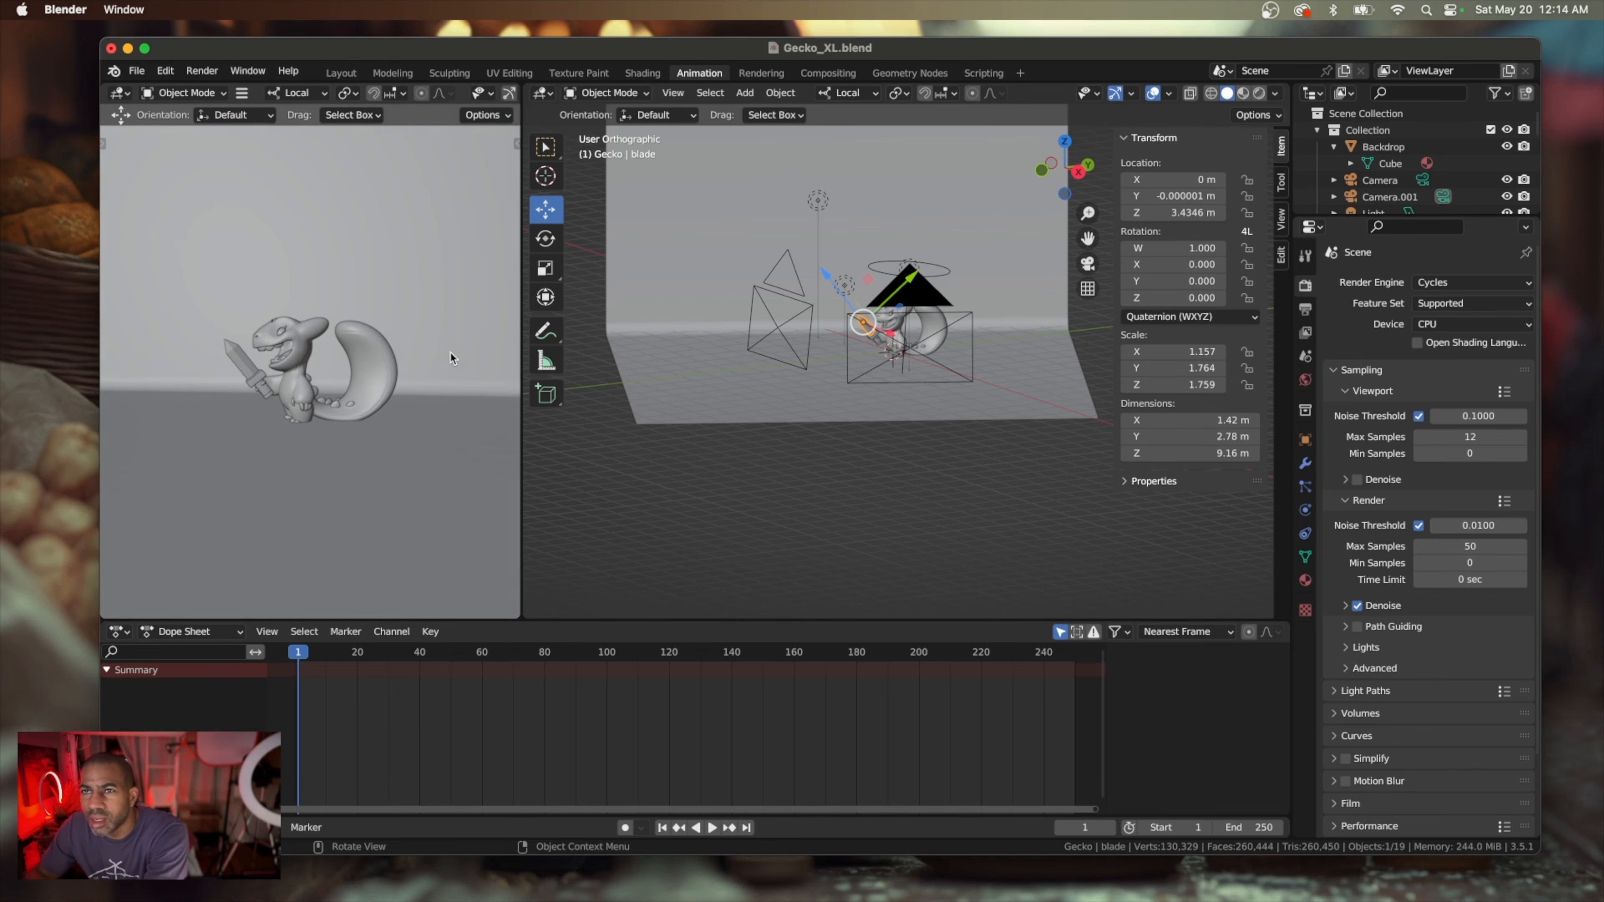
key("KP_0")
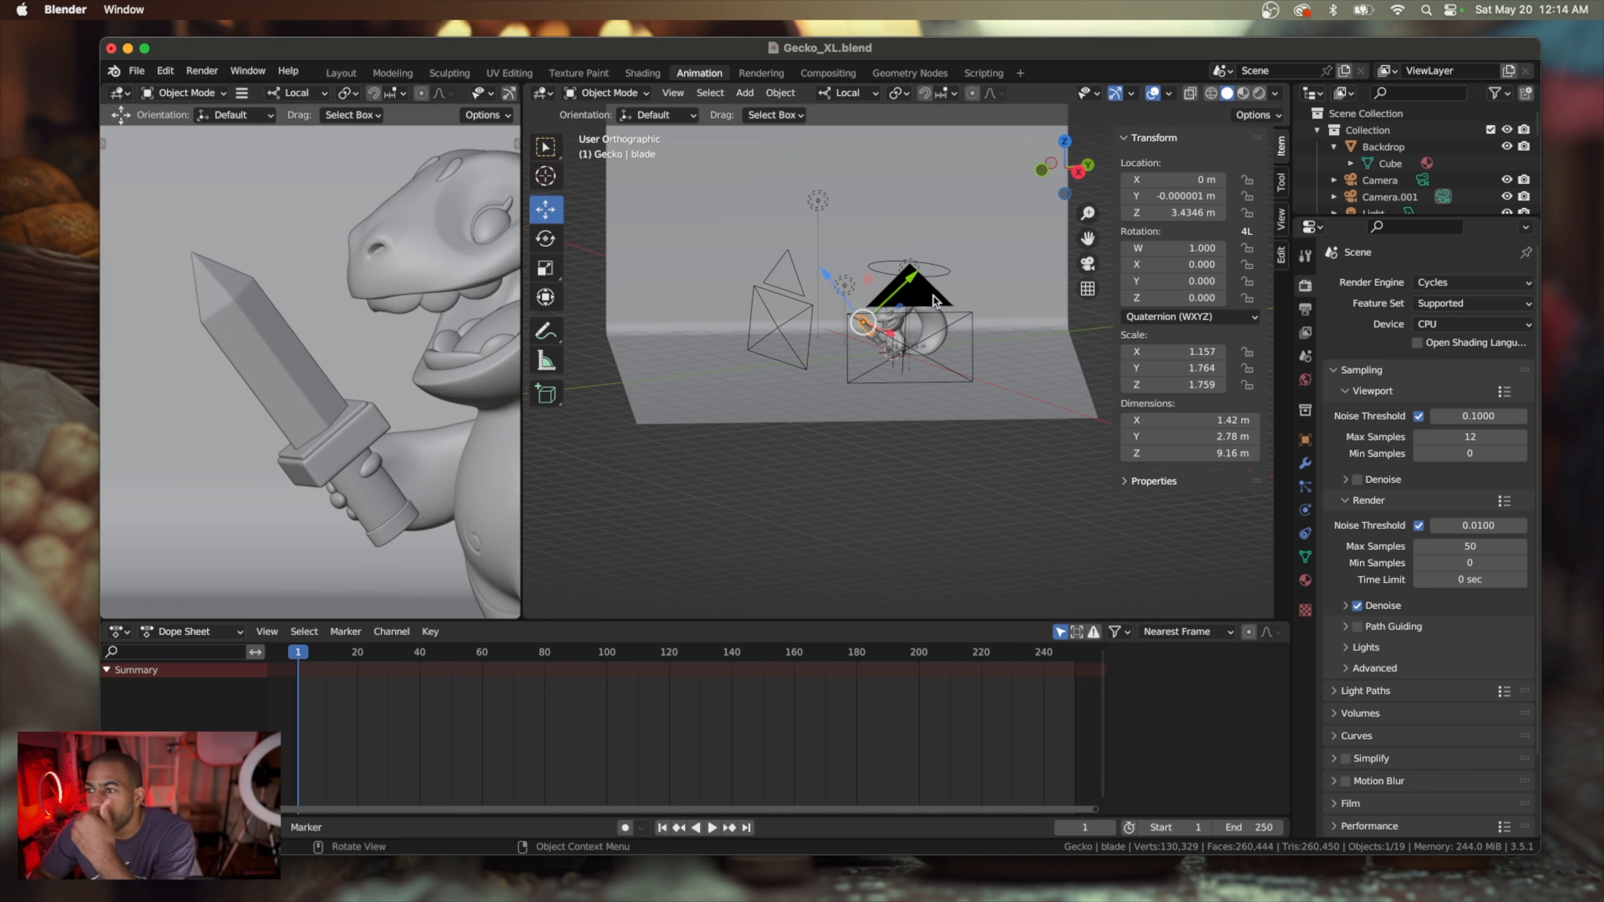
Set the gecko preview viewport to Rendered shading and show the whole character with its backdrop
scroll(935, 299, "up", 5)
scroll(932, 294, "up", 3)
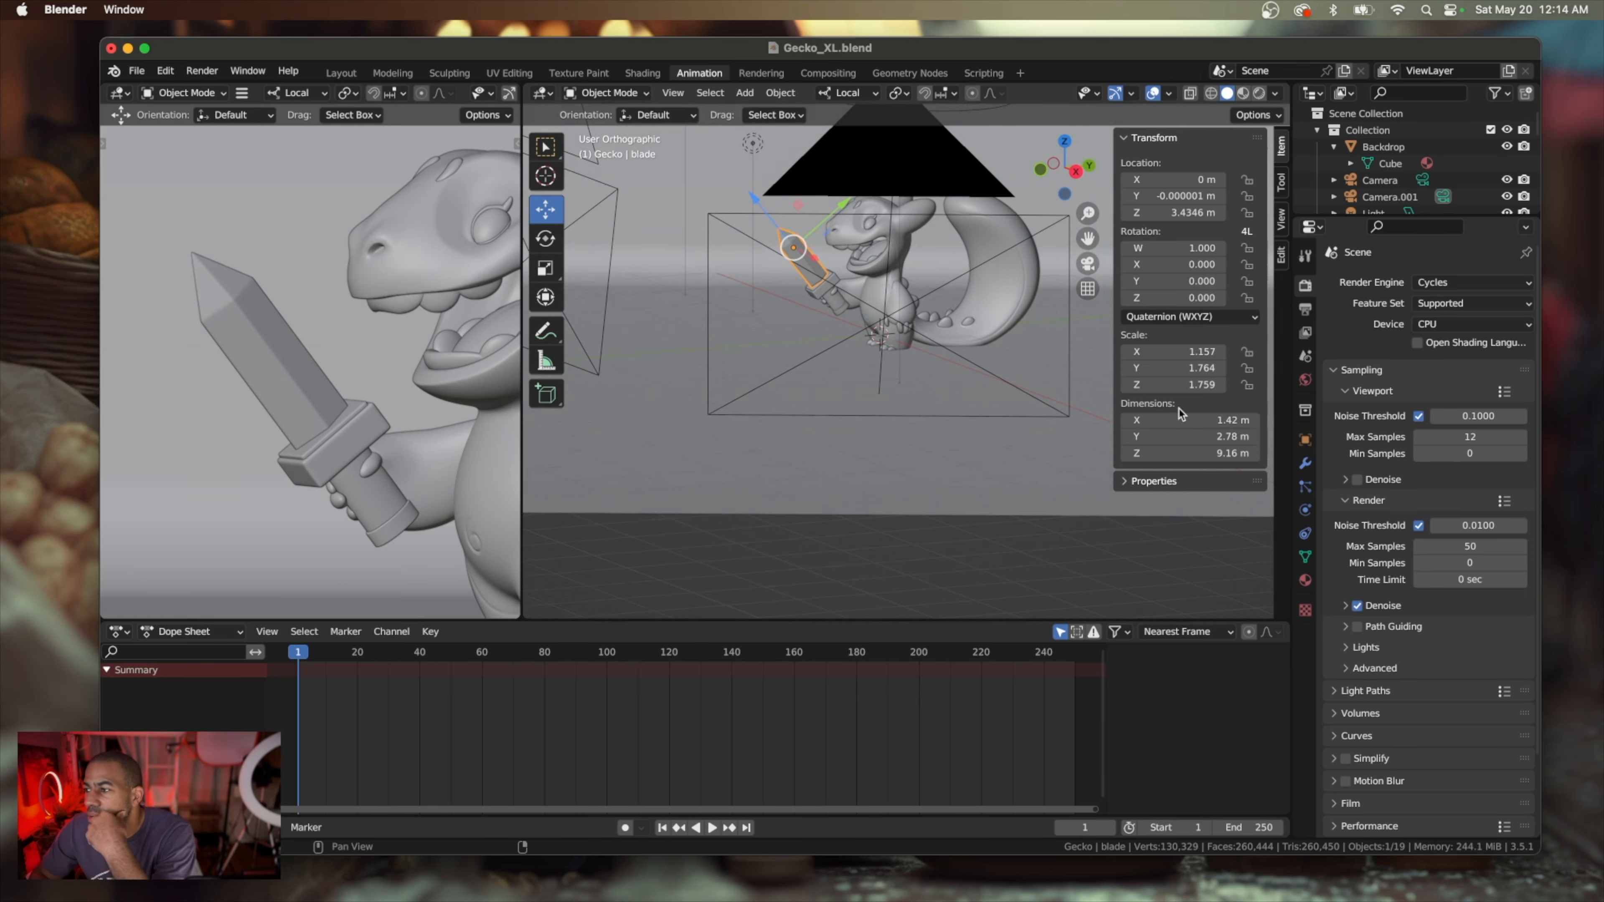
key("z")
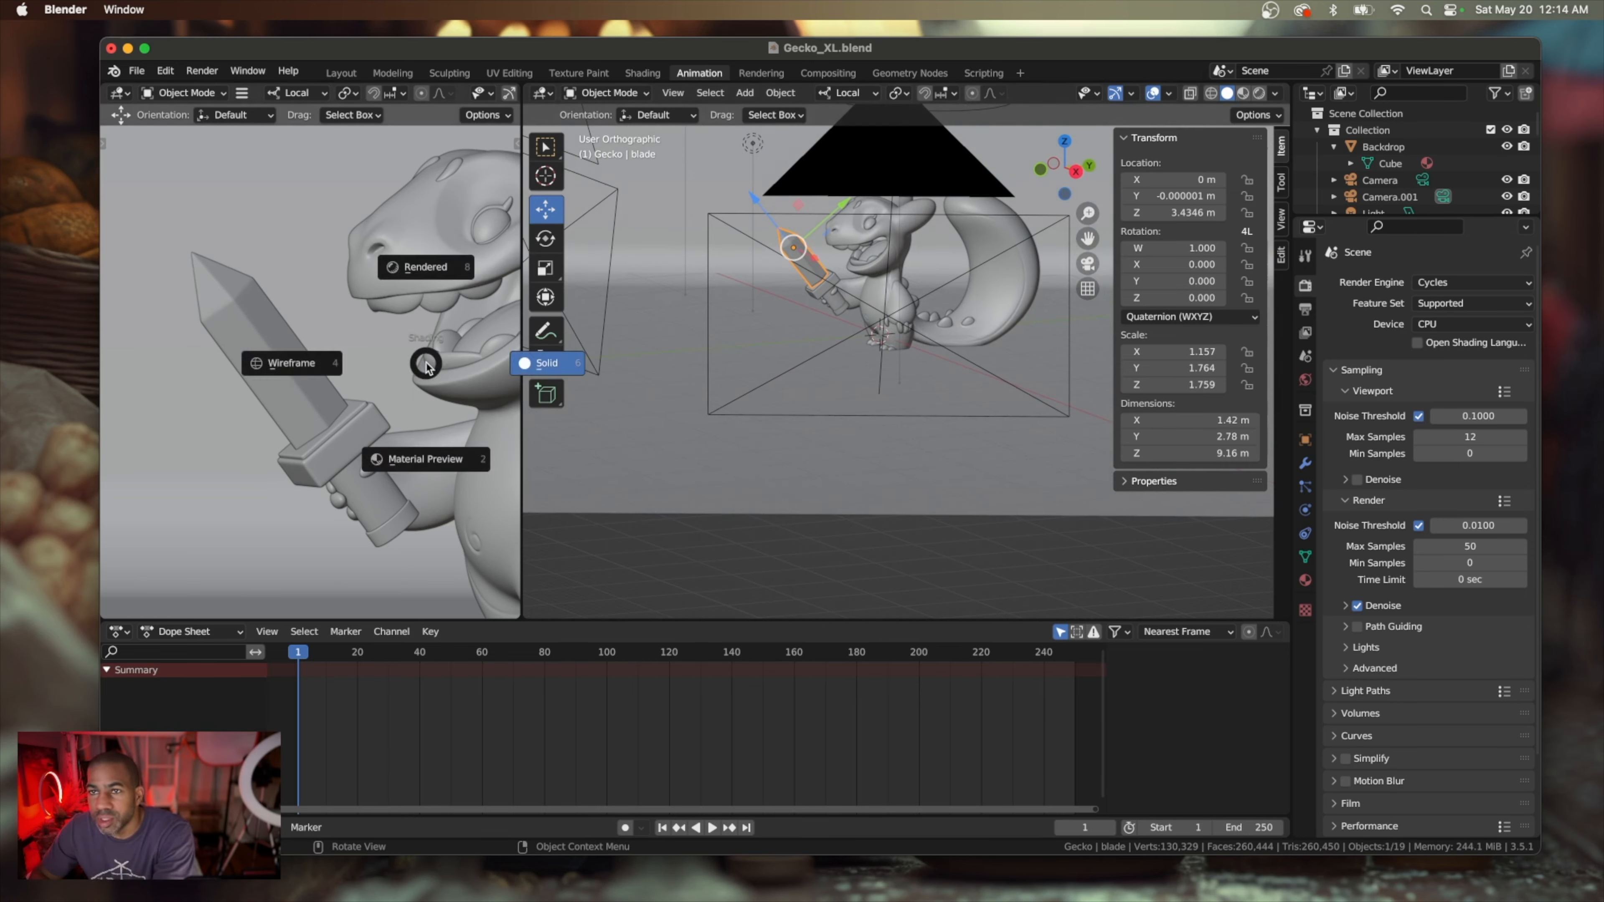
left_click(433, 267)
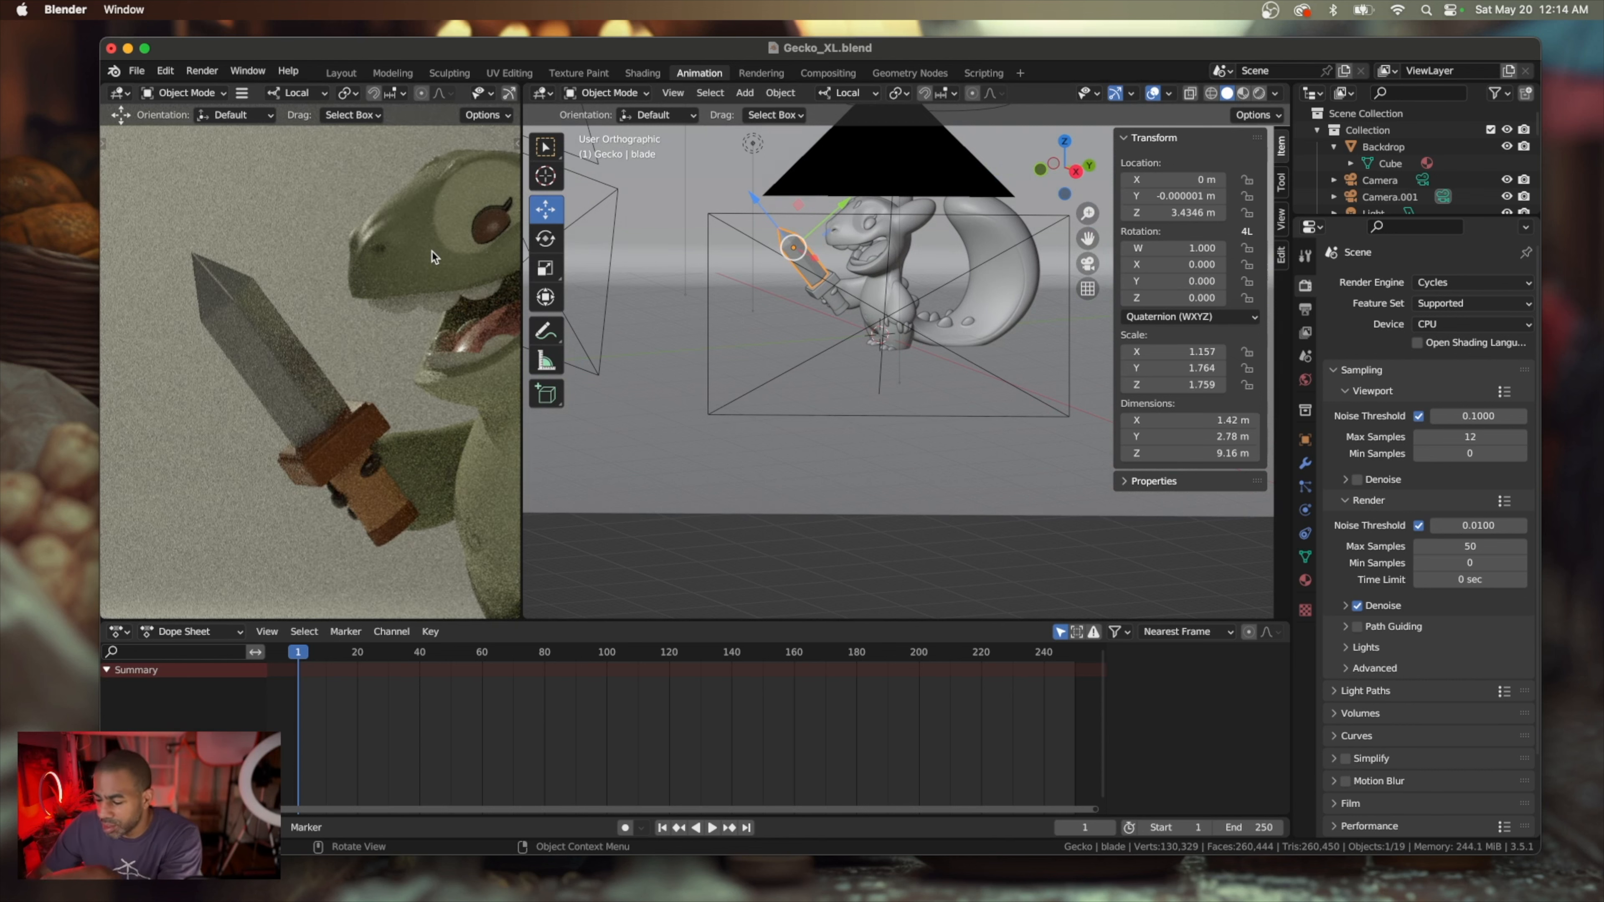
scroll(432, 256, "down", 5)
scroll(432, 256, "up", 5)
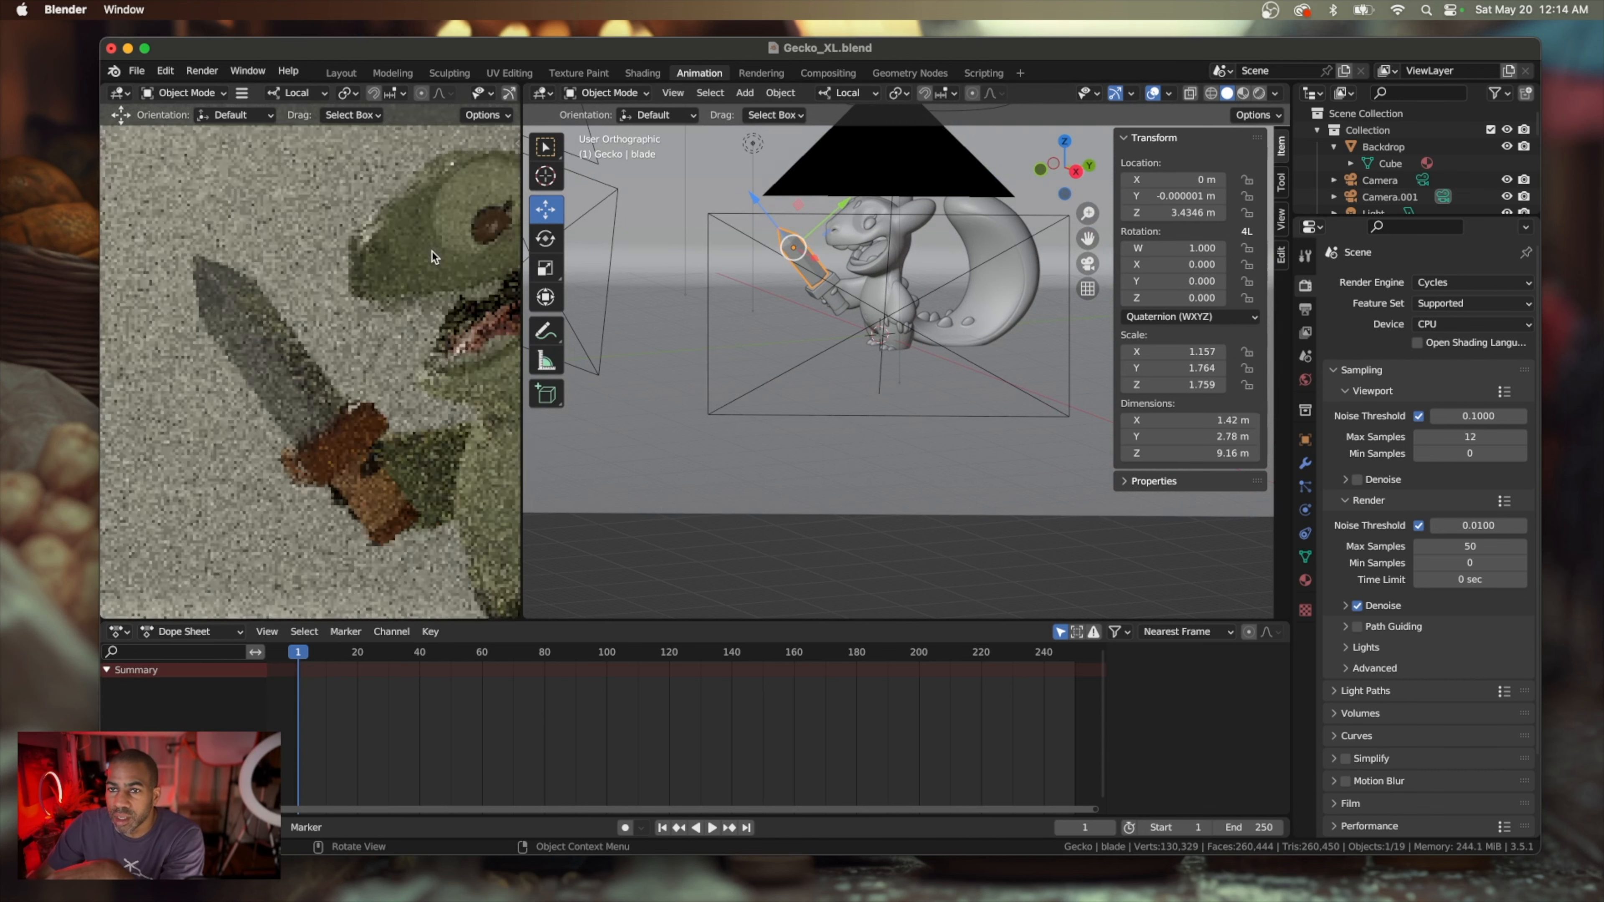
scroll(433, 256, "down", 5)
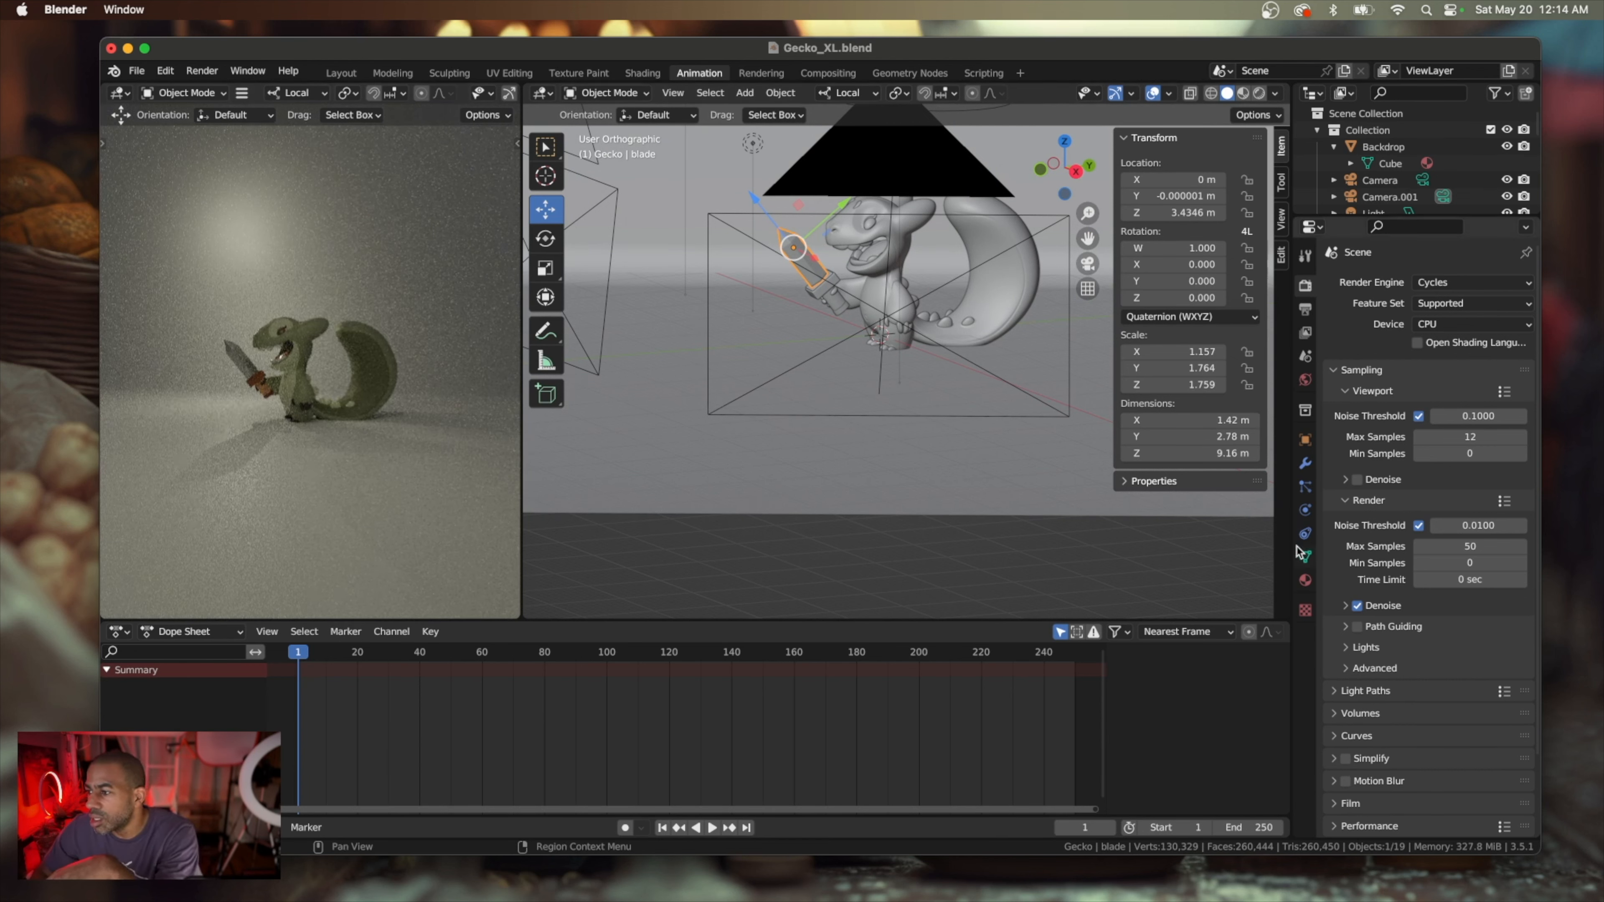
Try the Perspective lens type on Camera.001, then return it to Orthographic
left_click(1305, 581)
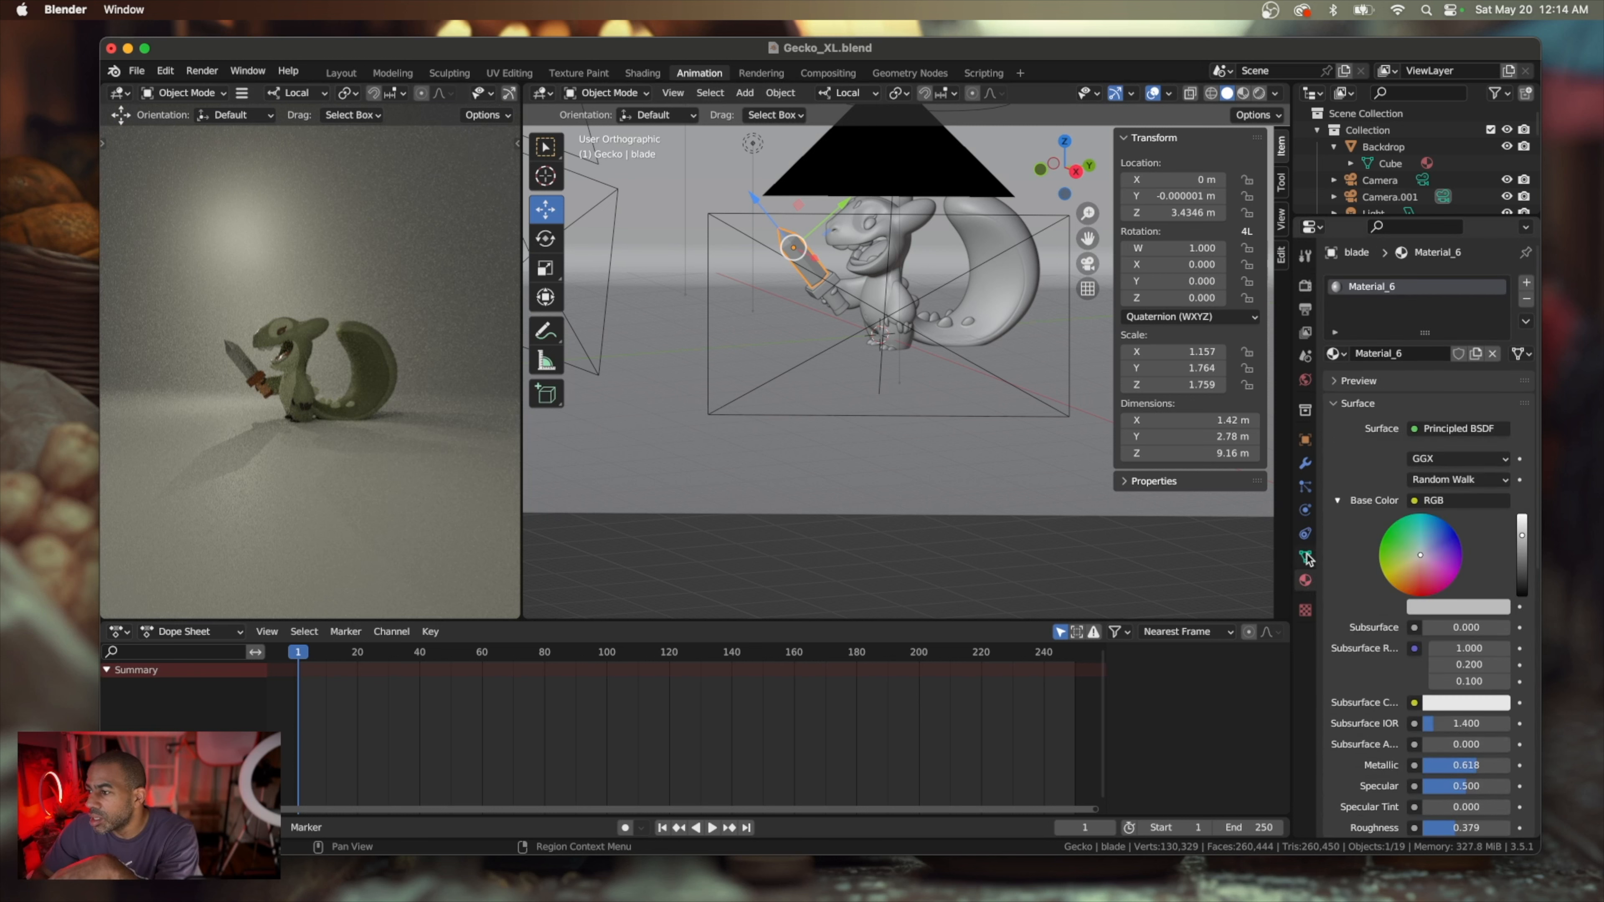
left_click(940, 177)
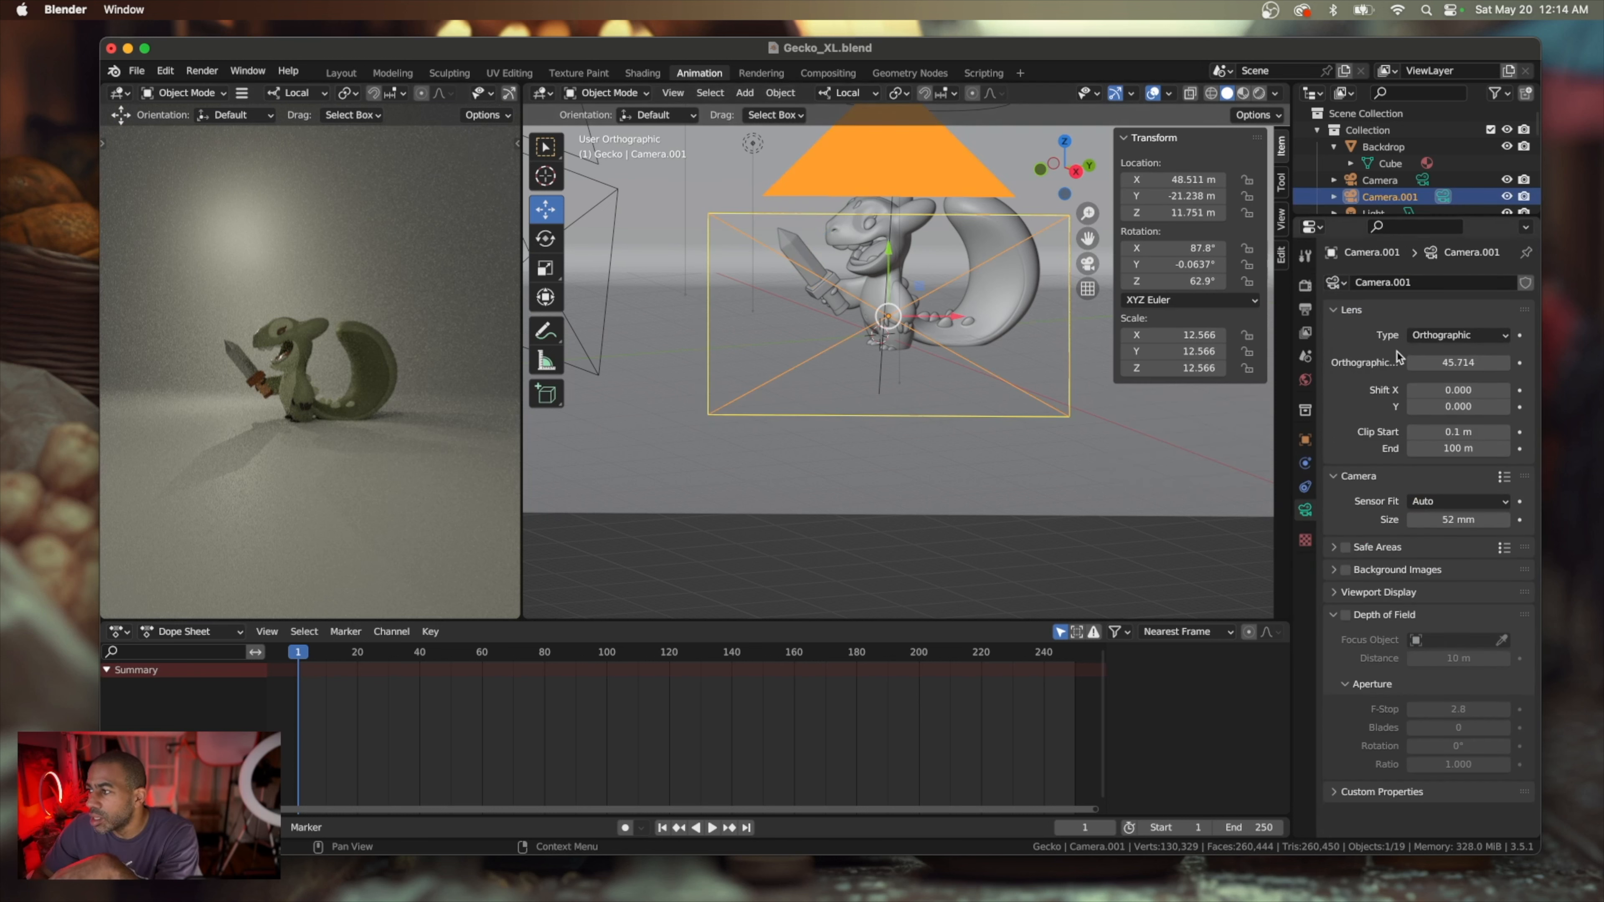
left_click(1465, 338)
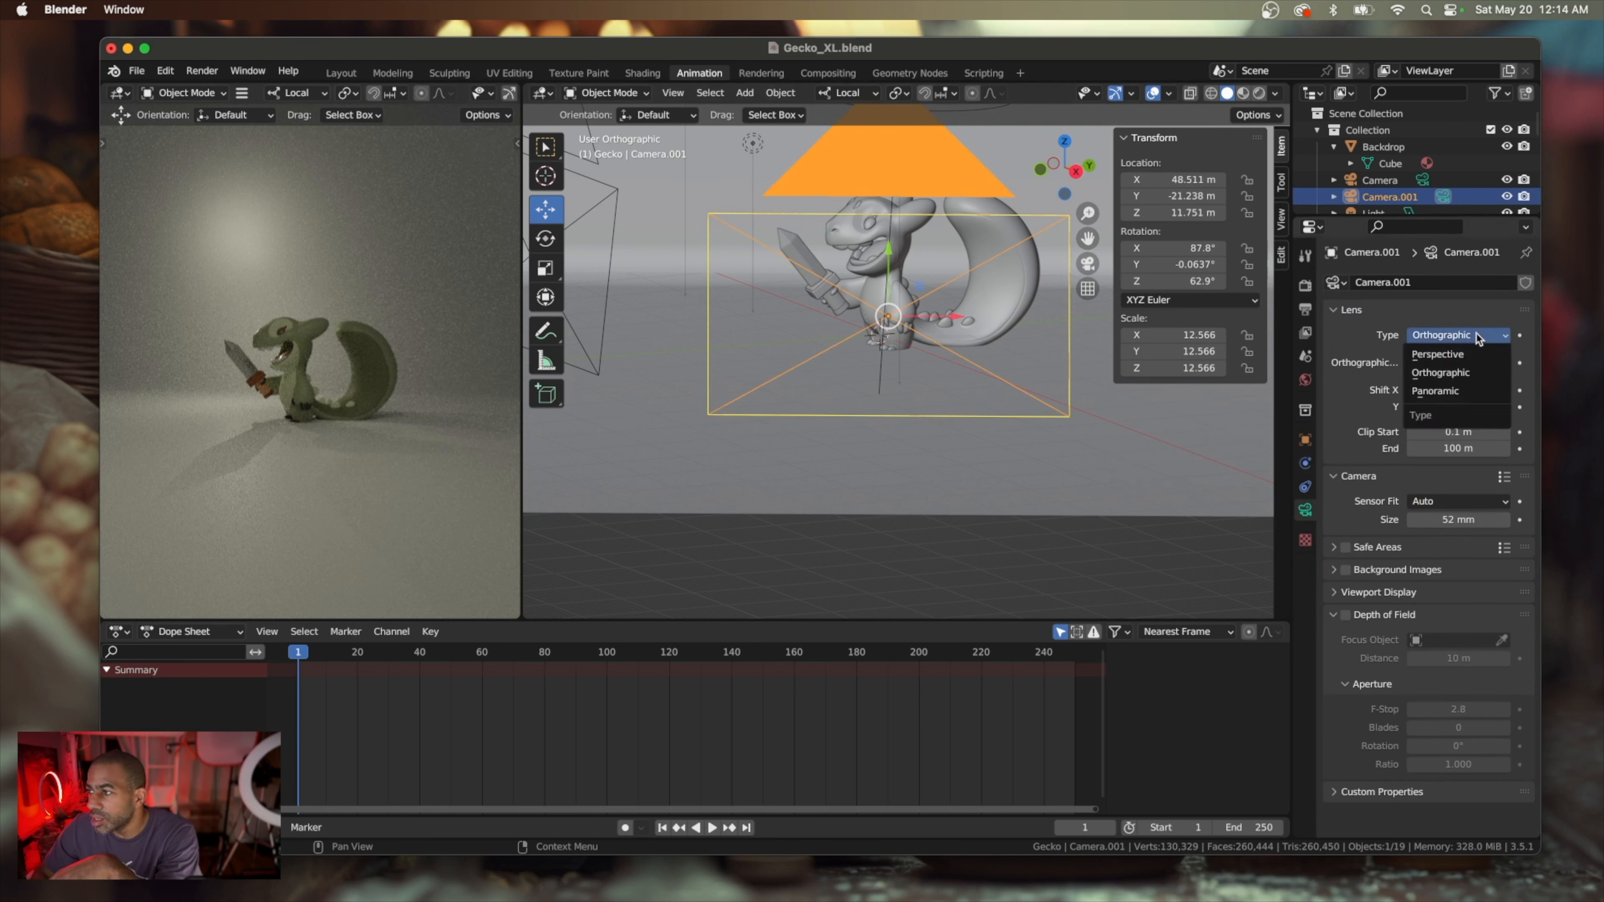
left_click(1452, 330)
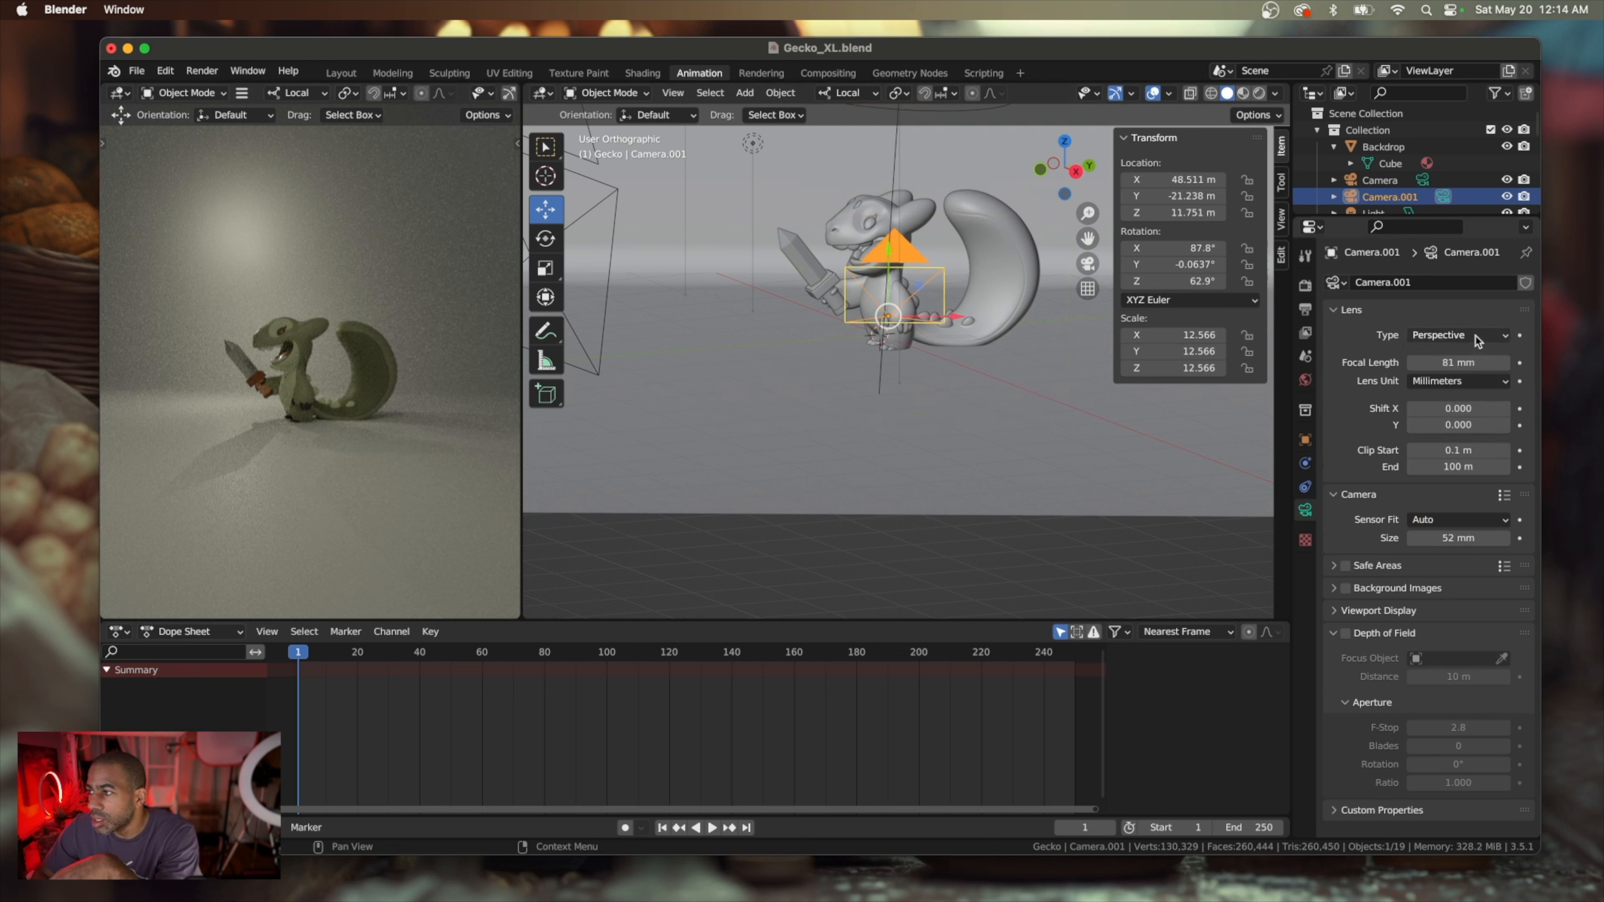
left_click(1471, 337)
left_click(1473, 366)
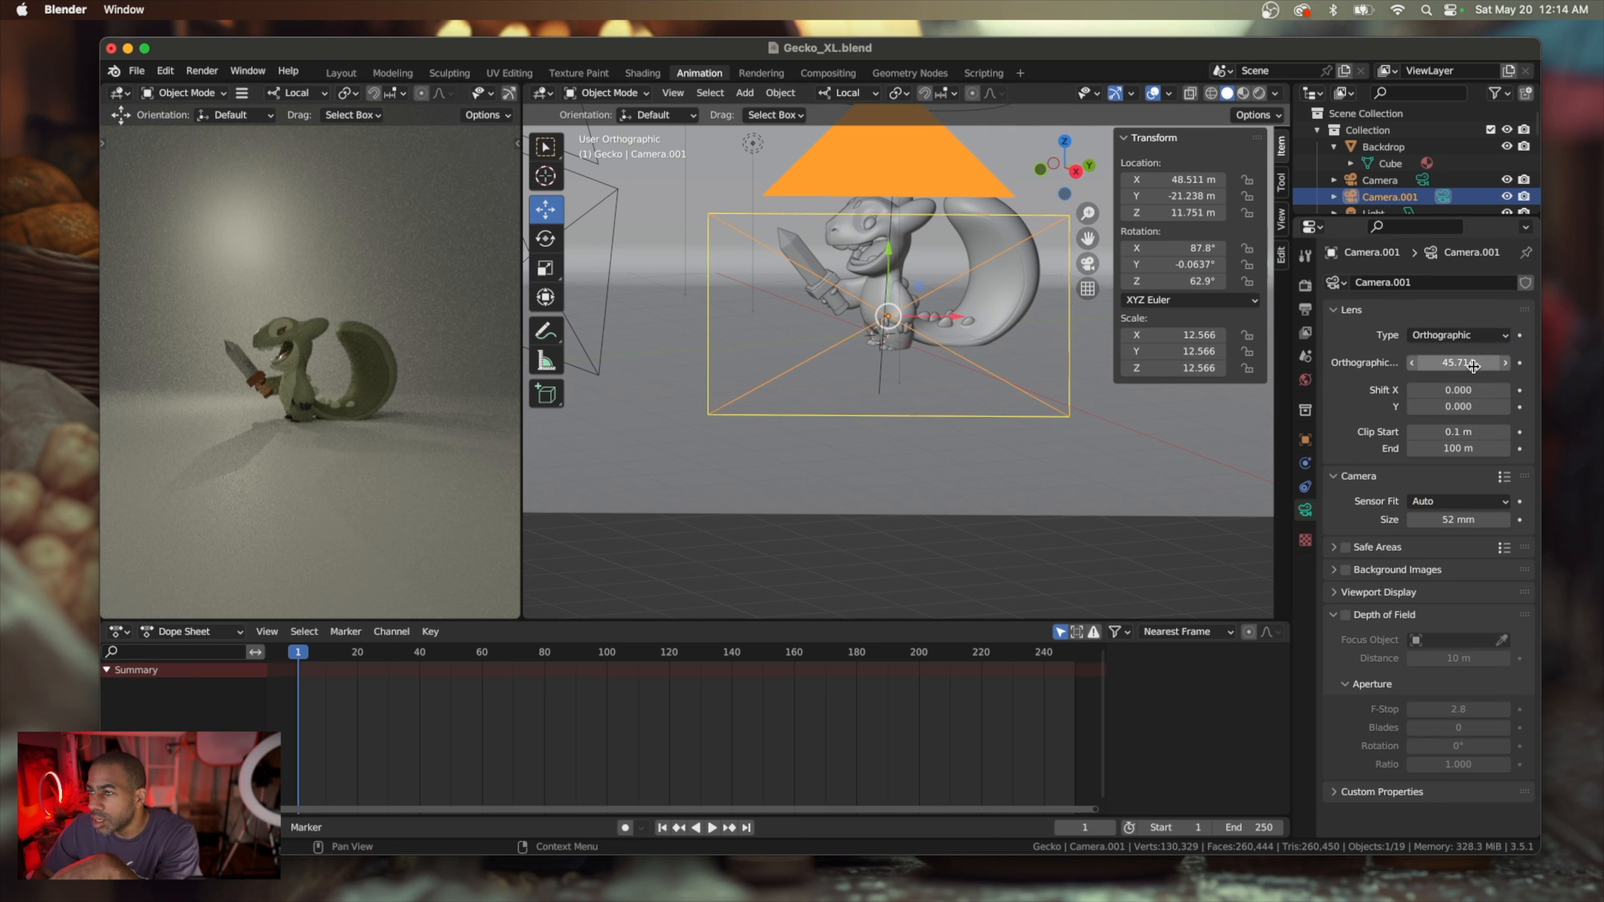
Examine Camera.001's placement relative to the gecko and look through the objects in the scene collection
scroll(1004, 419, "right", 5)
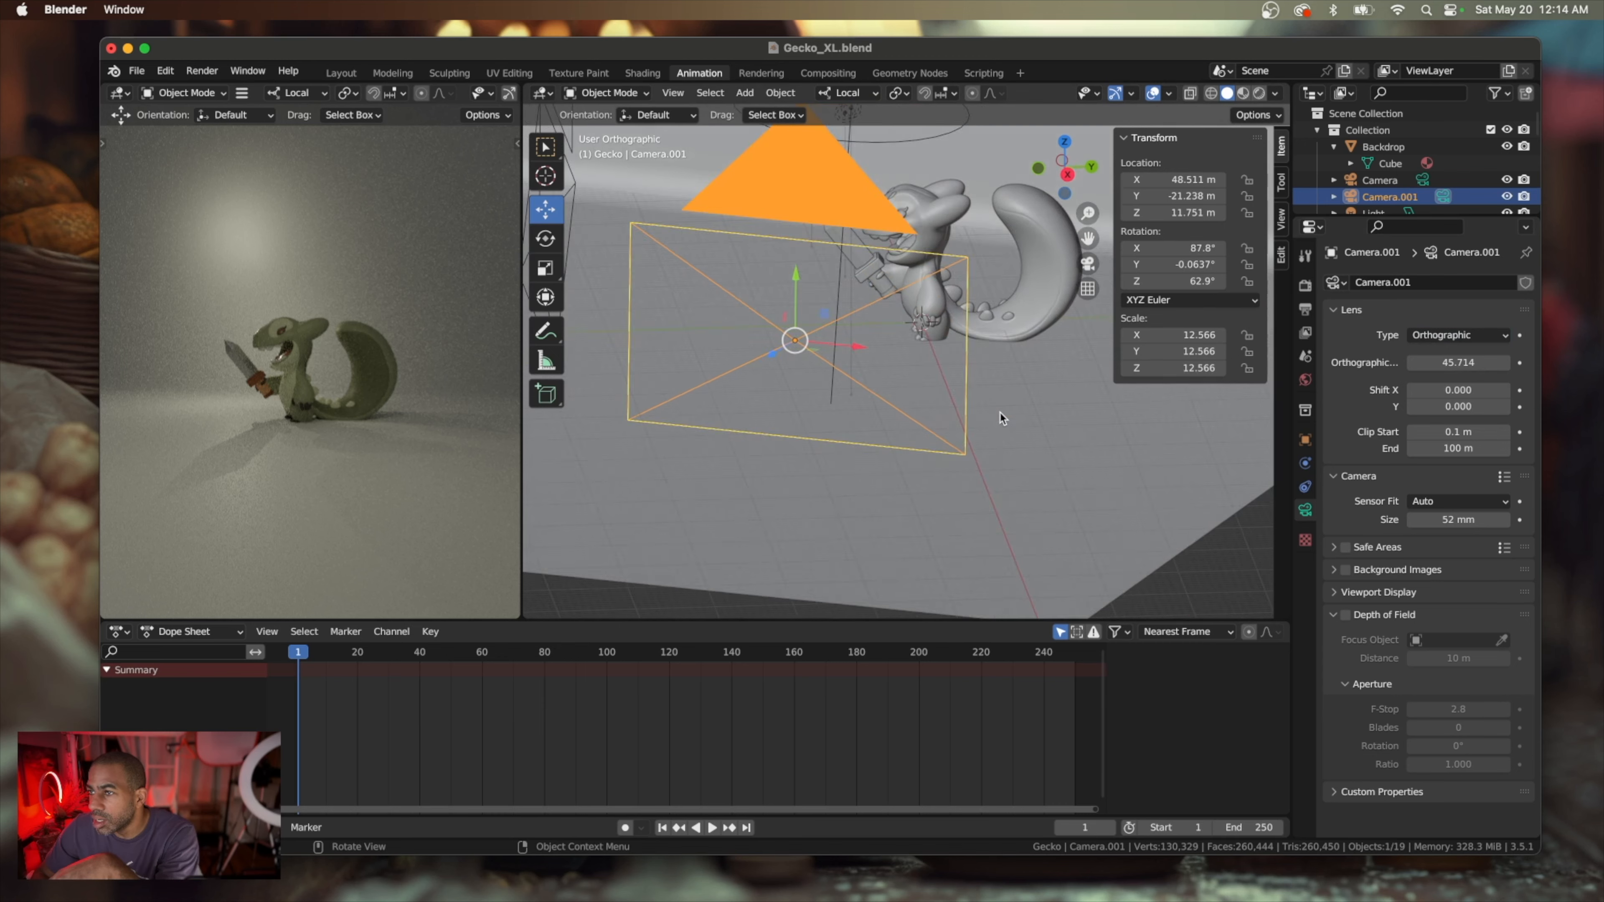
scroll(1003, 419, "right", 5)
scroll(1003, 419, "left", 10)
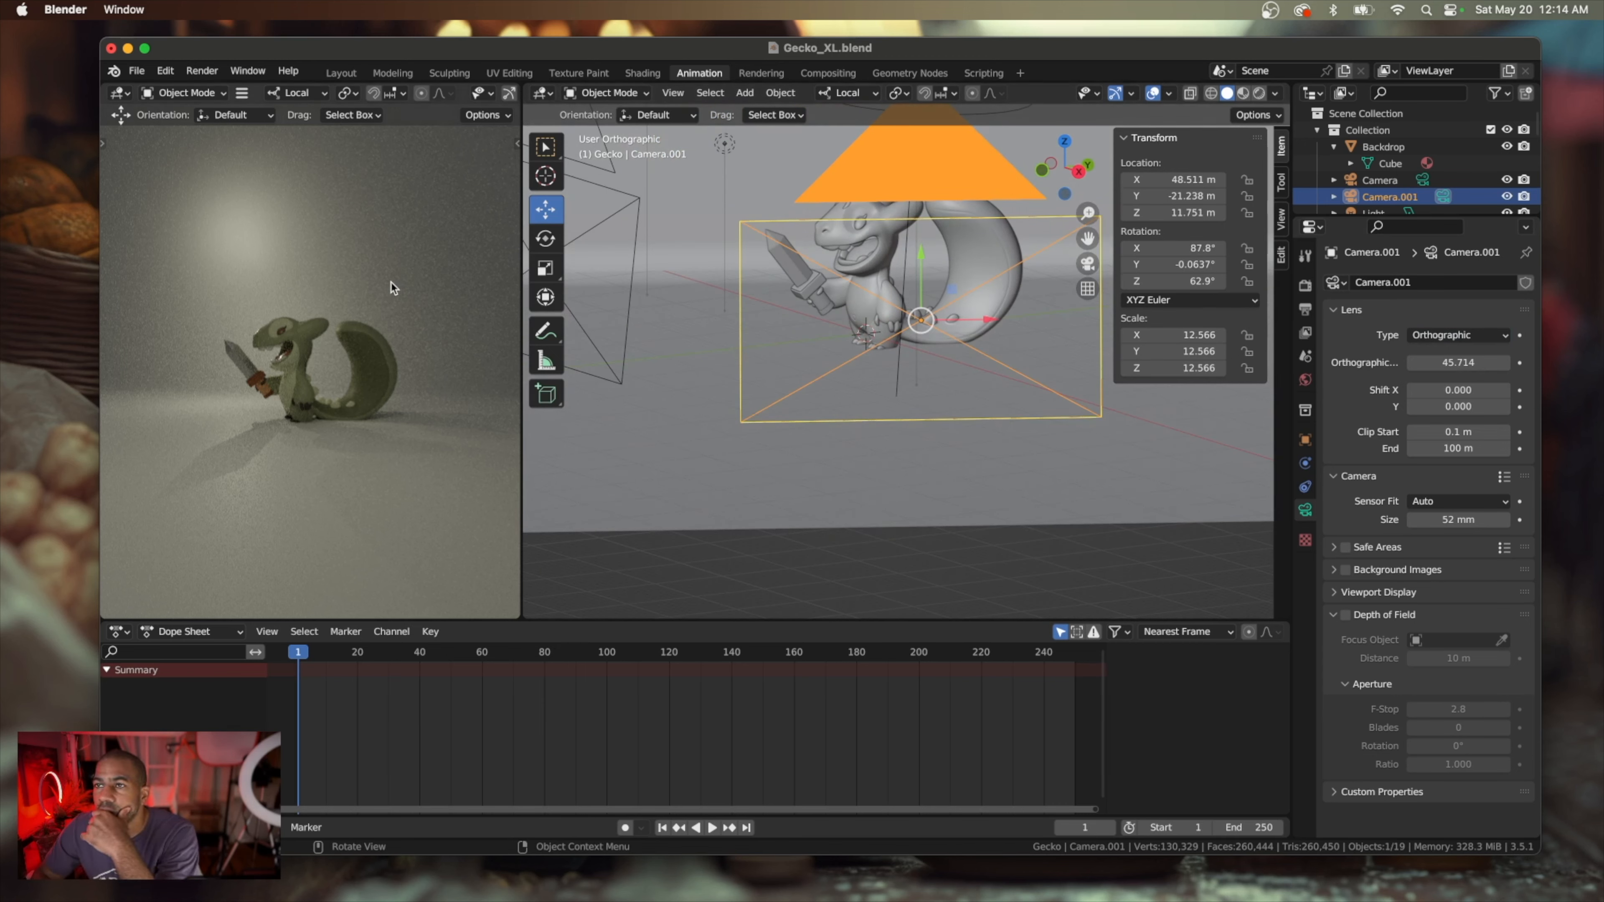
scroll(1359, 189, "down", 2)
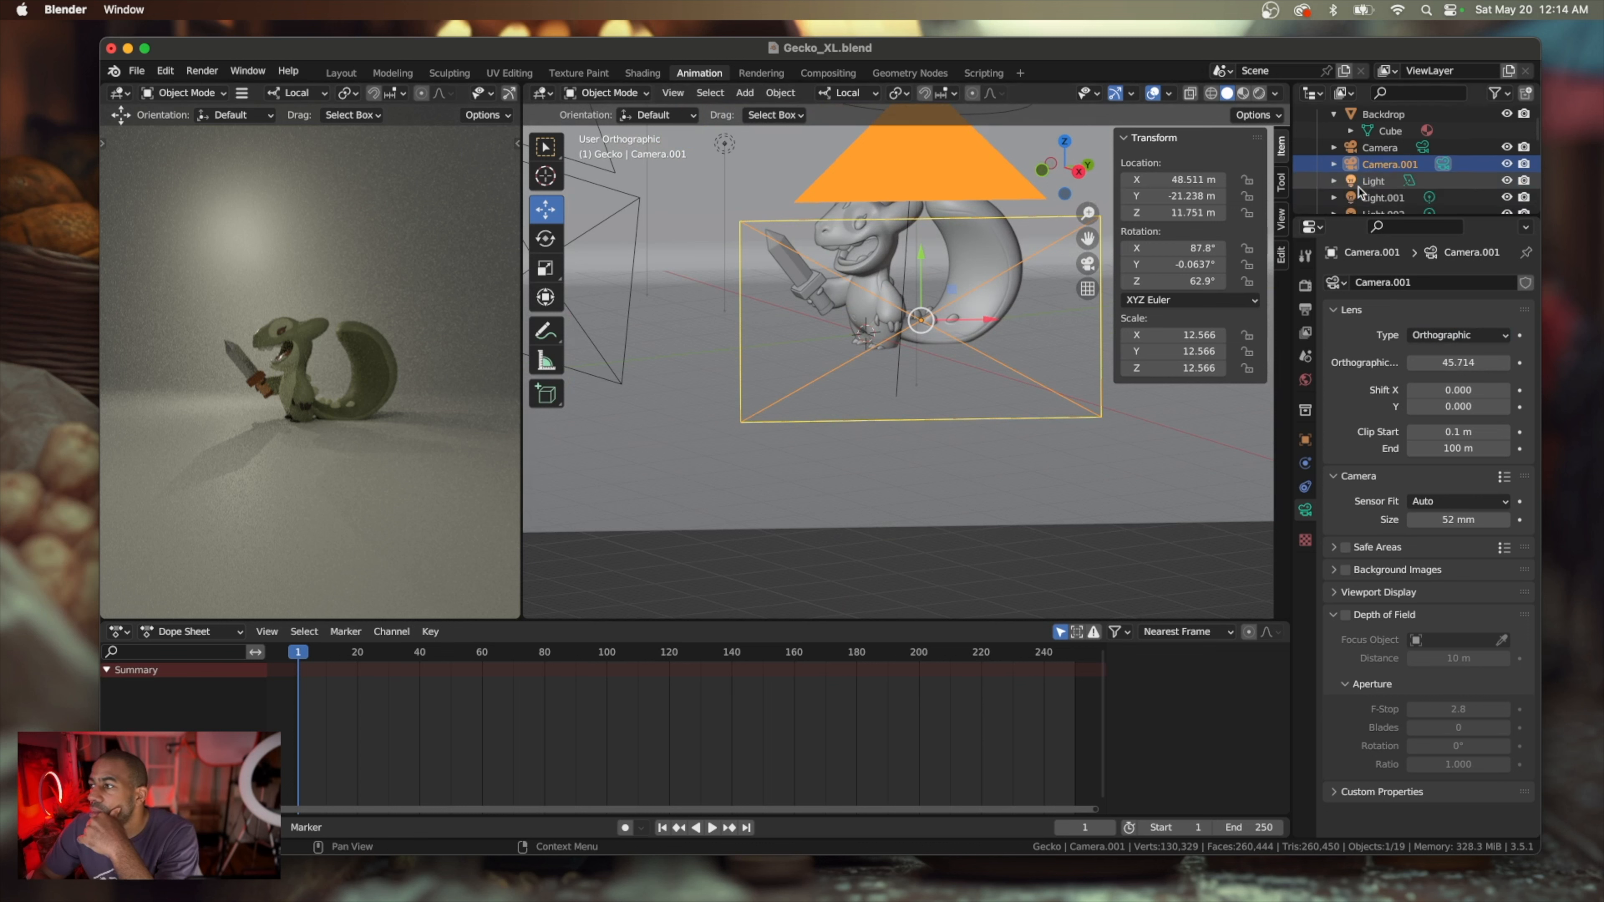
scroll(1359, 192, "down", 1)
scroll(1359, 189, "up", 2)
scroll(1359, 190, "down", 10)
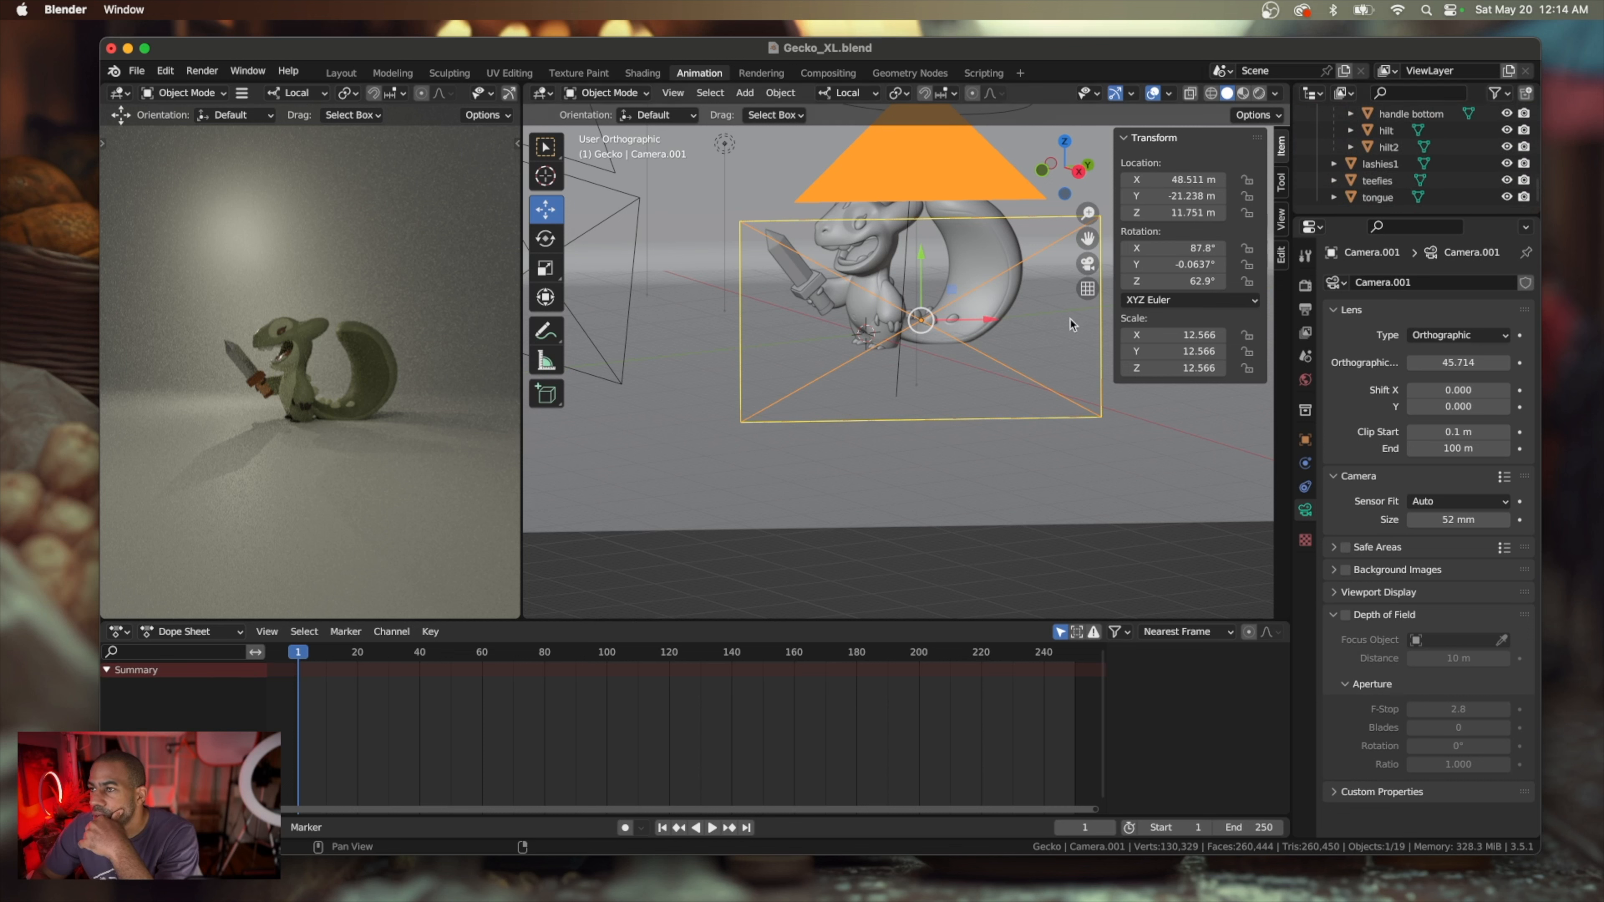
Try moving Camera.001 back from the gecko to about X 61.872 m, Y -28.076 m, Z 12.329 m, and undo the move
scroll(962, 377, "up", 5)
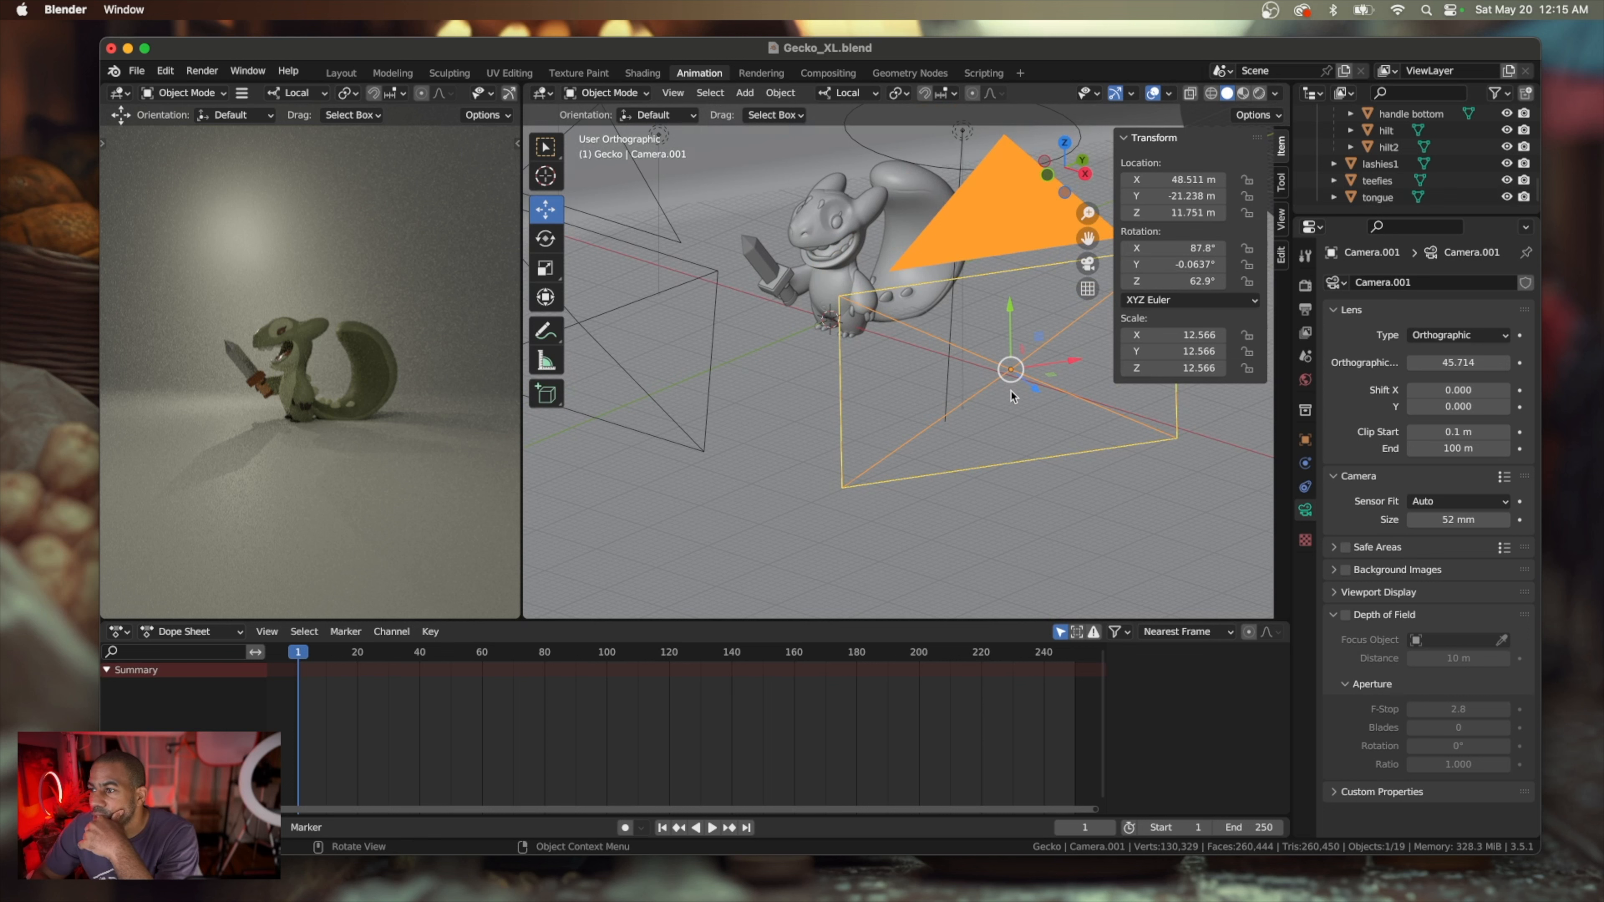
left_click_drag(1034, 386, 1060, 446)
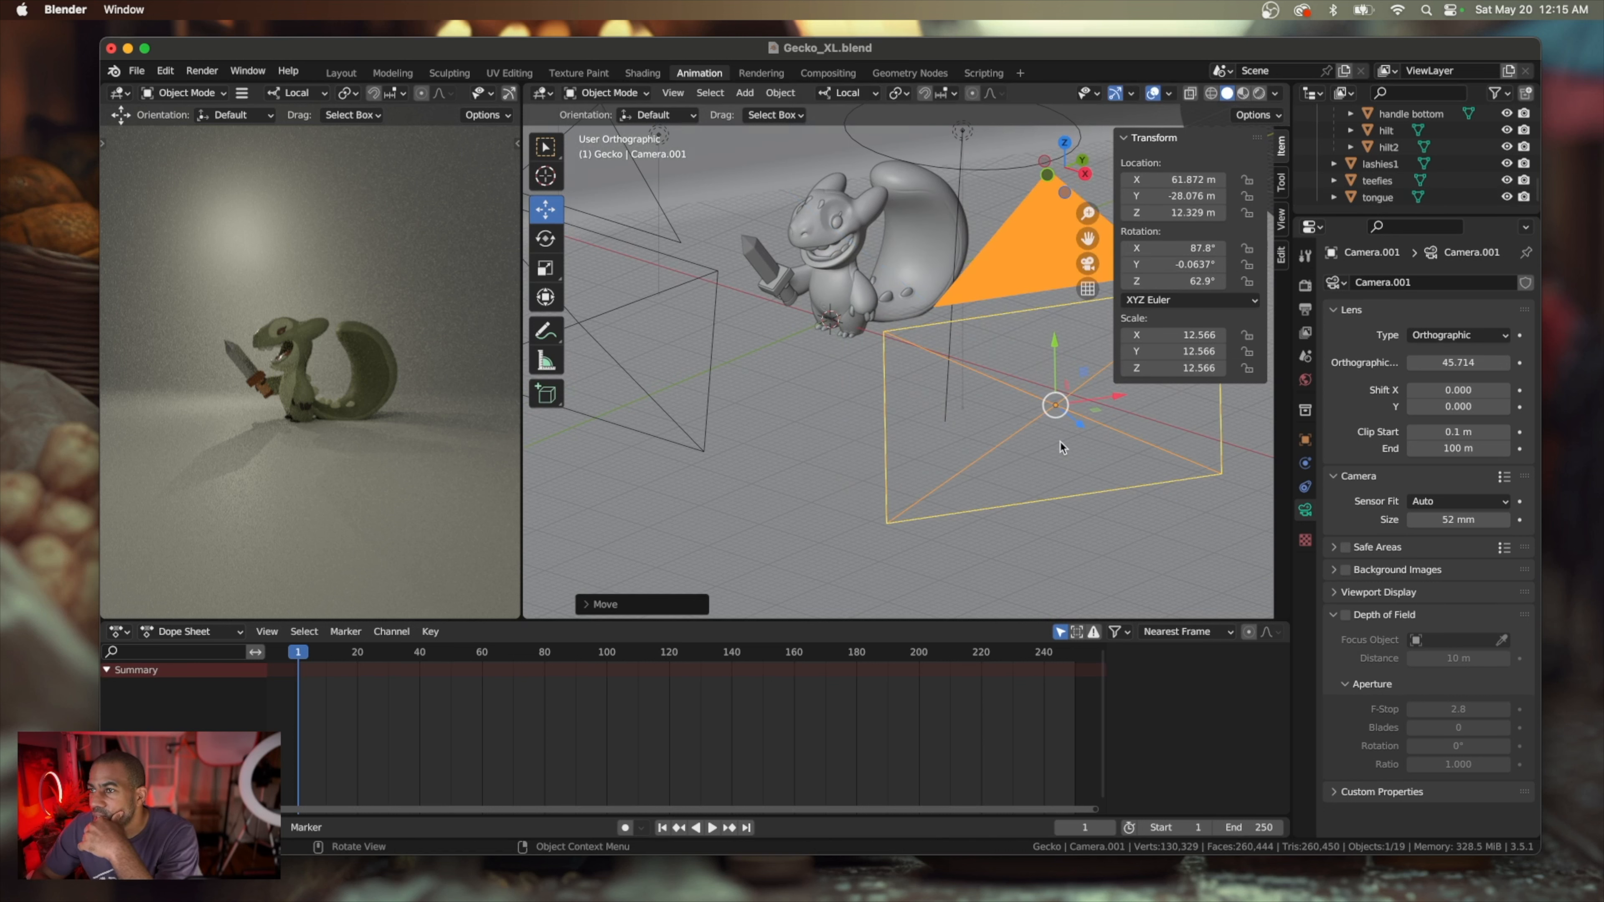
key("super+z")
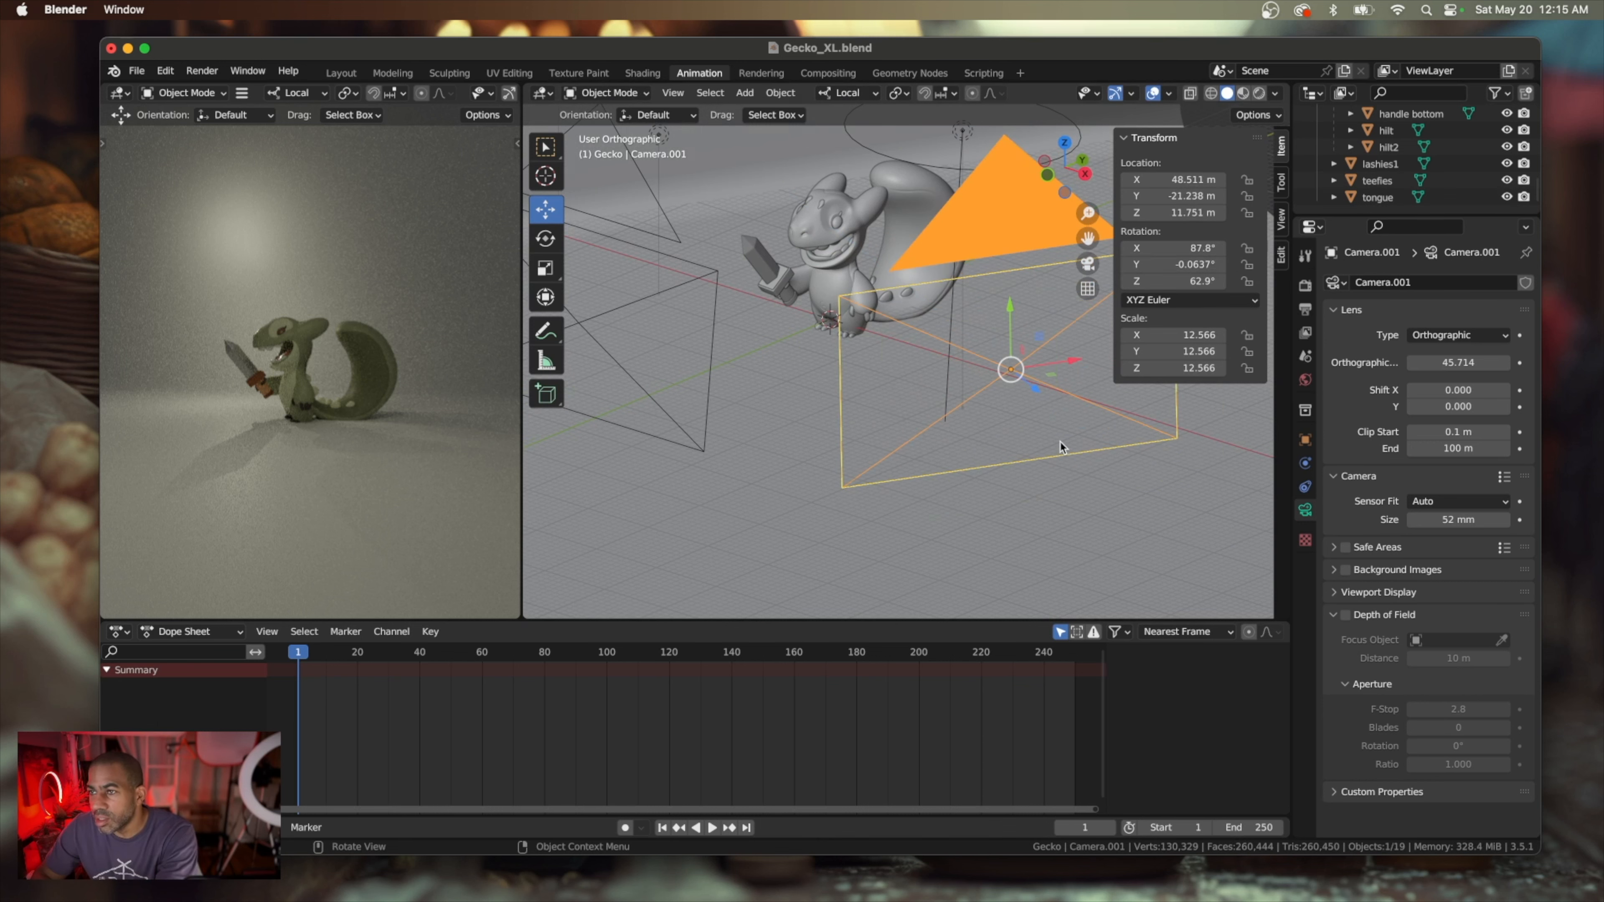
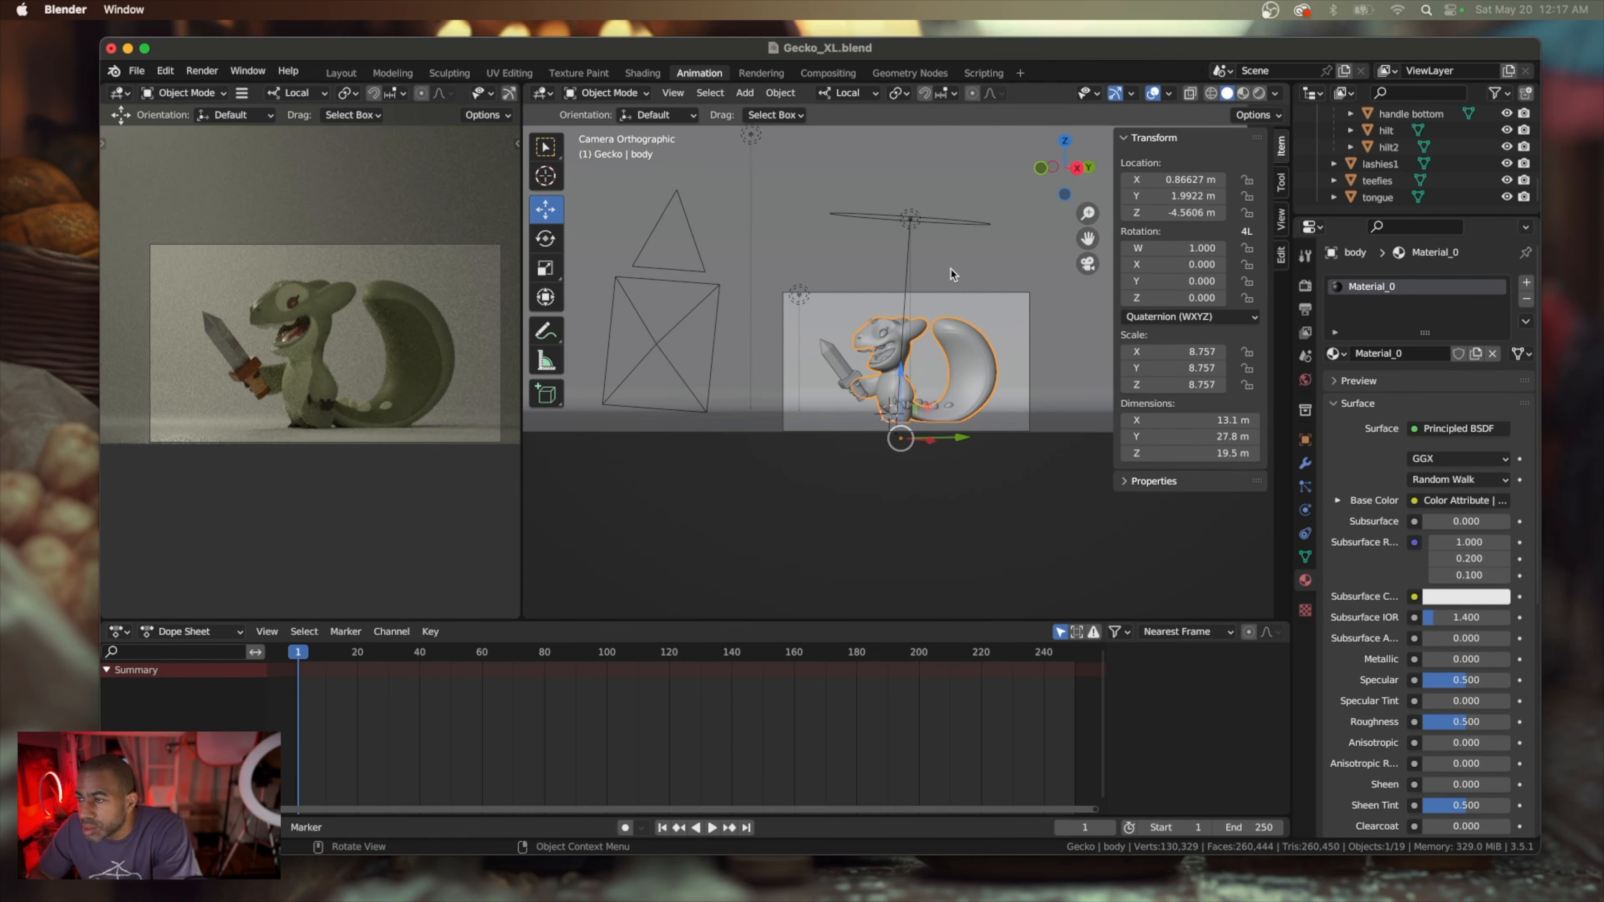
Lighten the sword blade material's base color to a near-white grey
left_click(935, 307)
key("KP_Decimal")
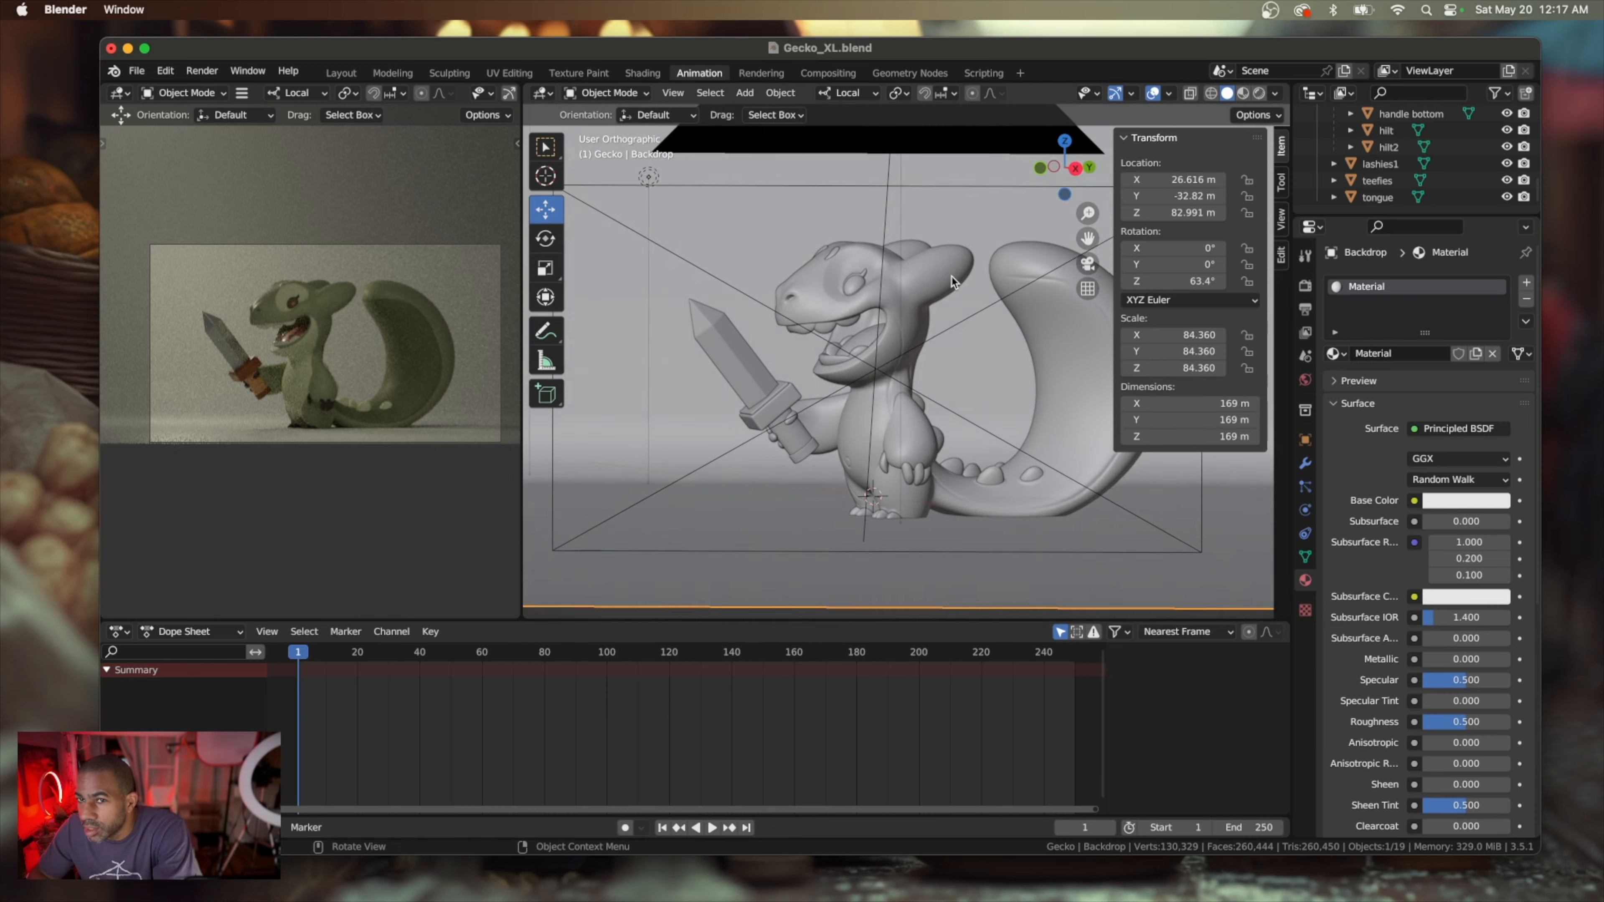
scroll(951, 276, "up", 3)
scroll(236, 338, "up", 5)
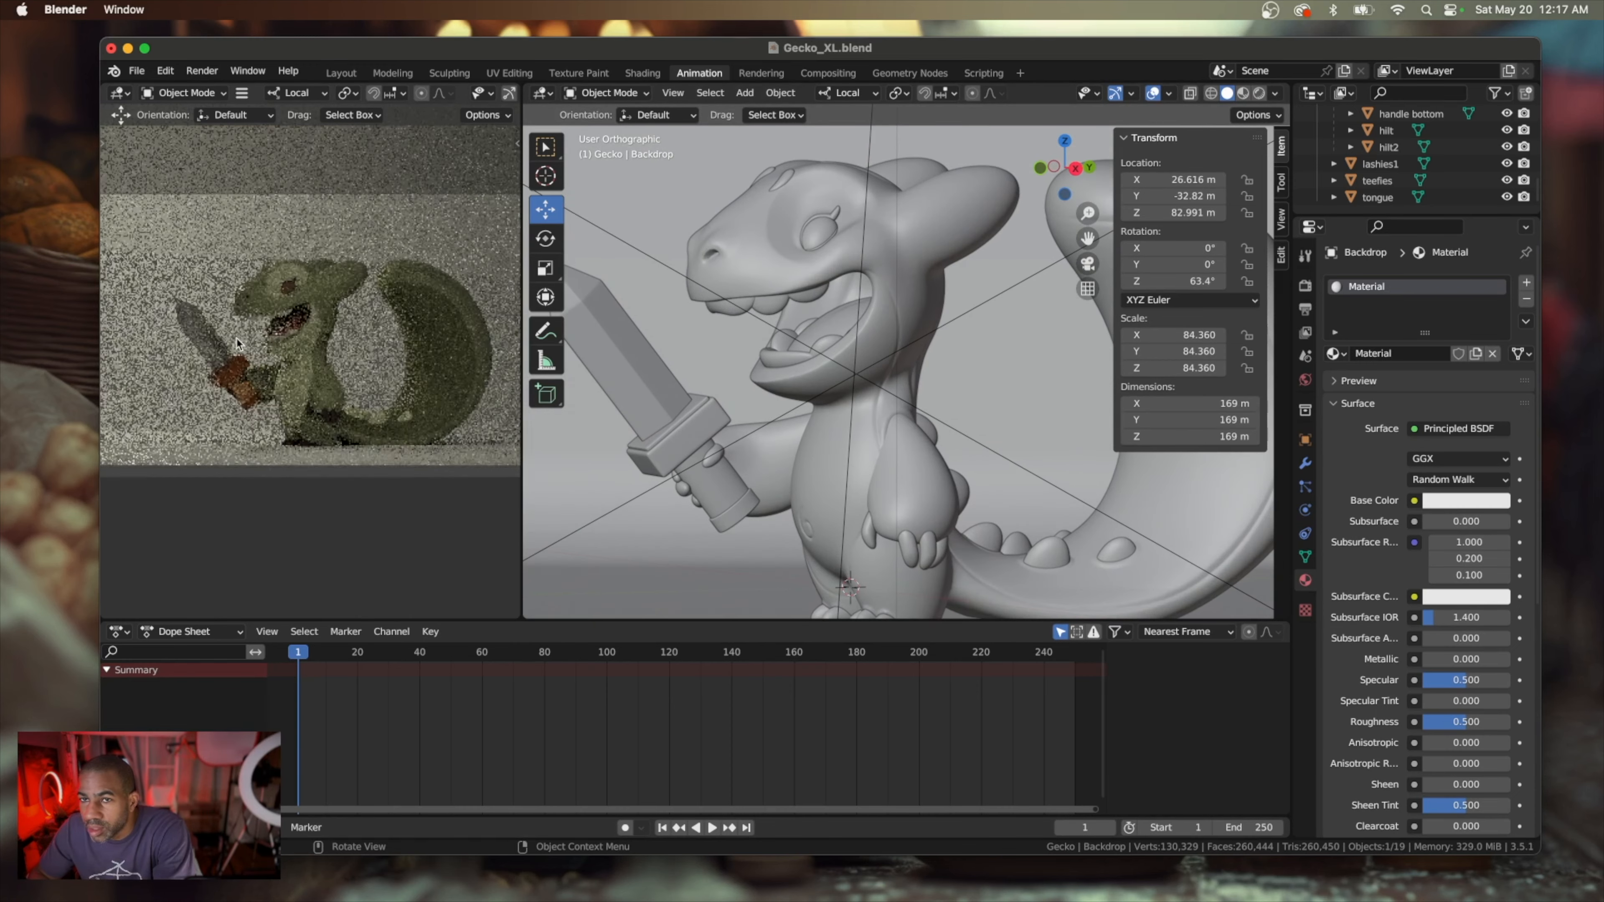
scroll(236, 339, "left", 5, "shift")
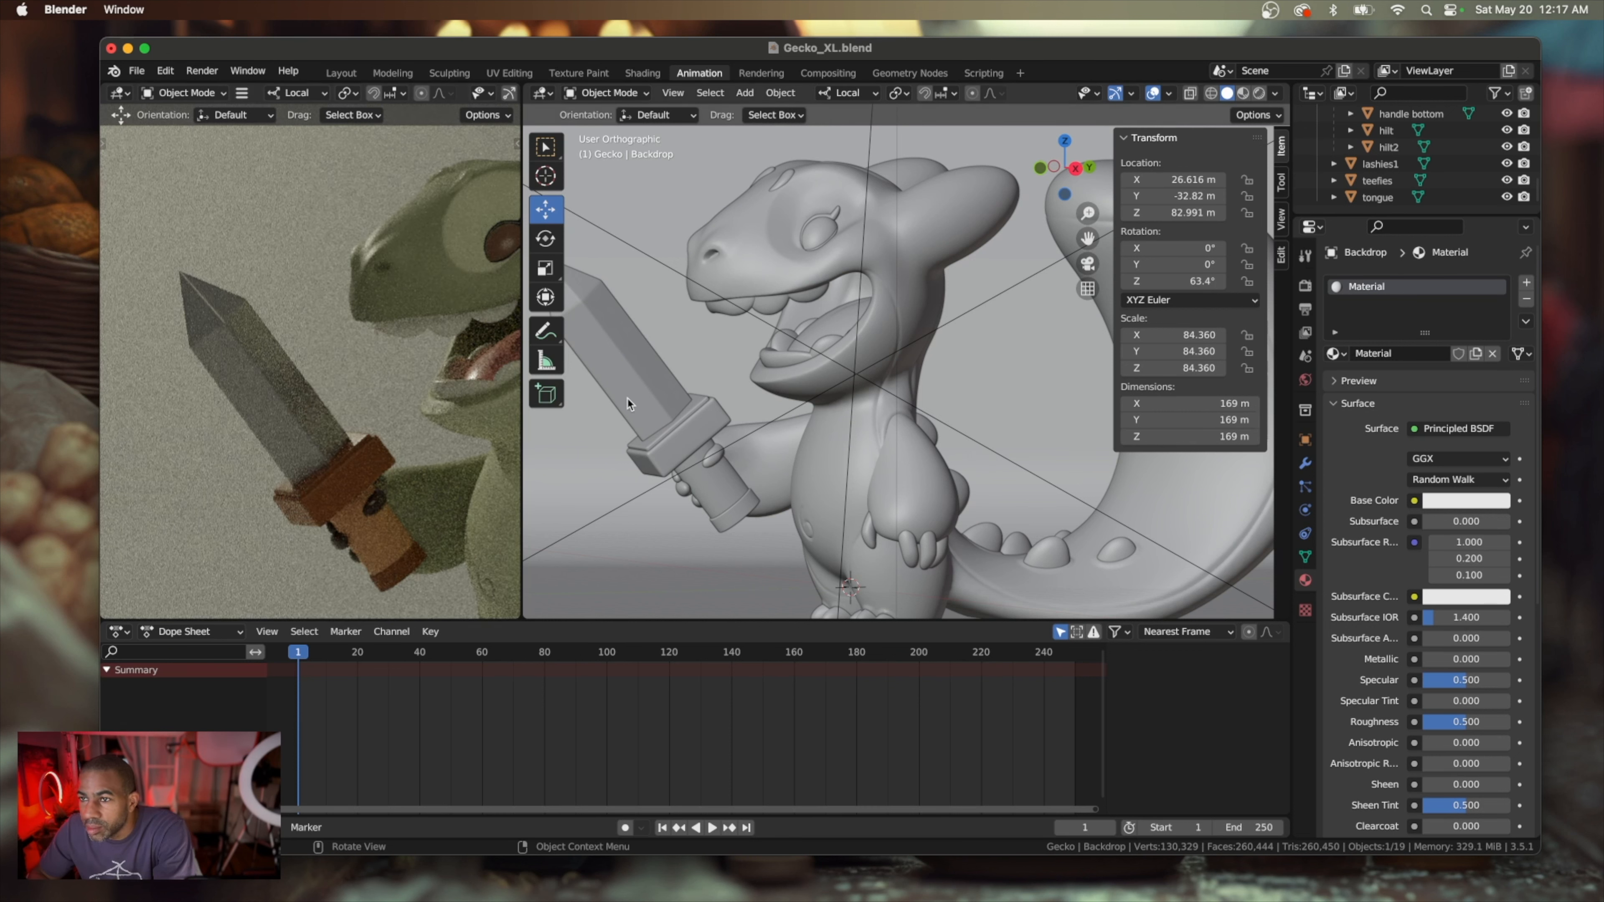
left_click(661, 385)
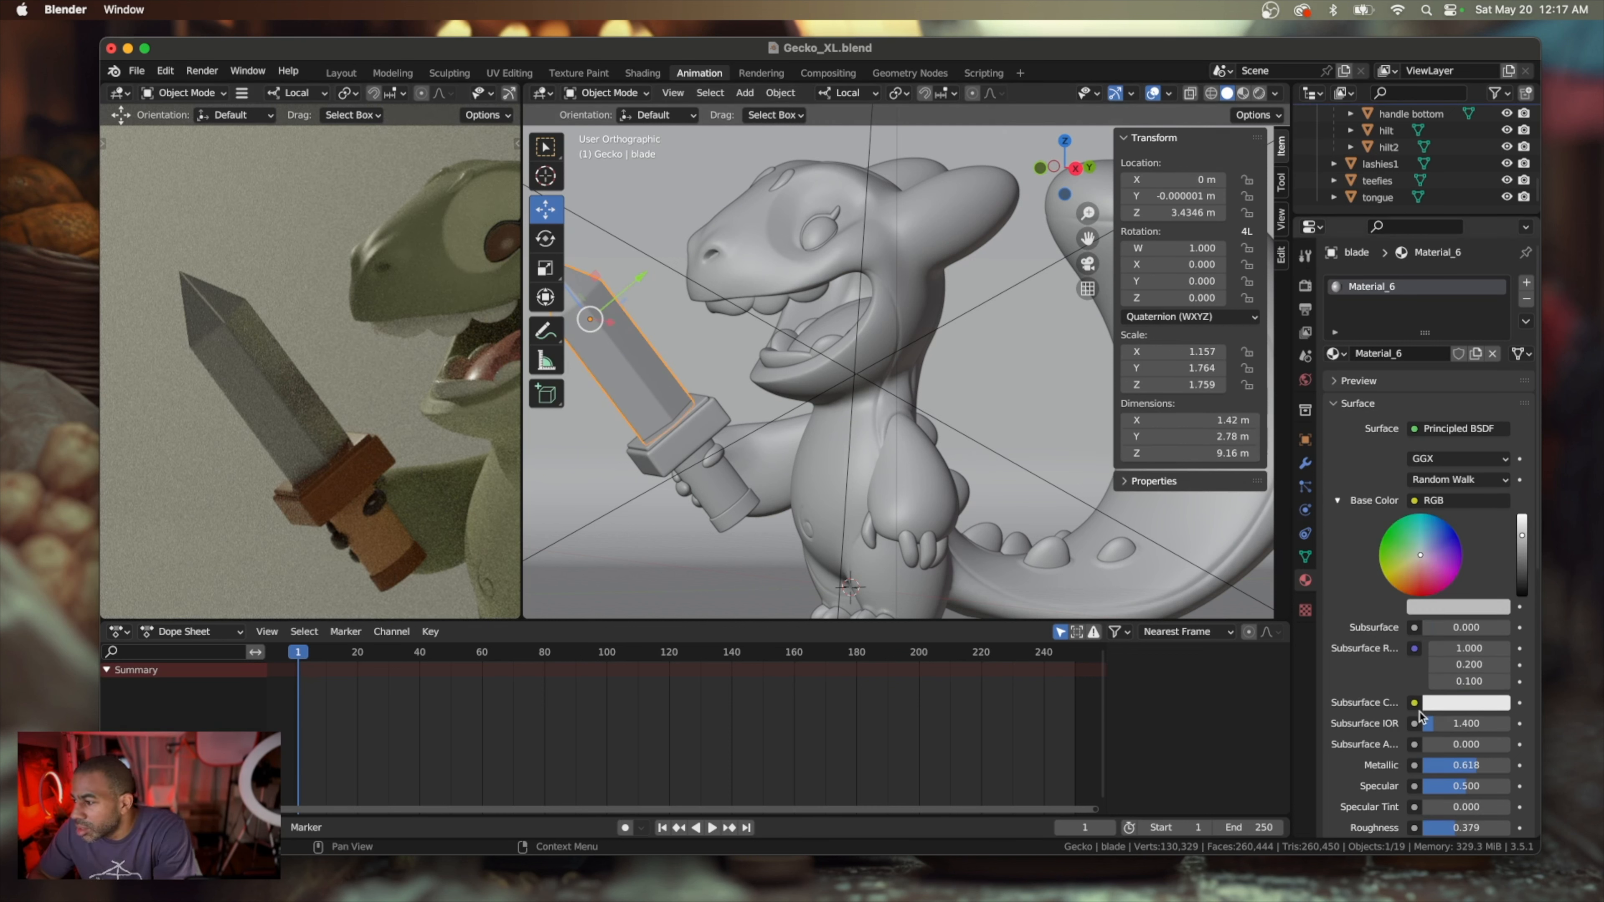
left_click(1450, 607)
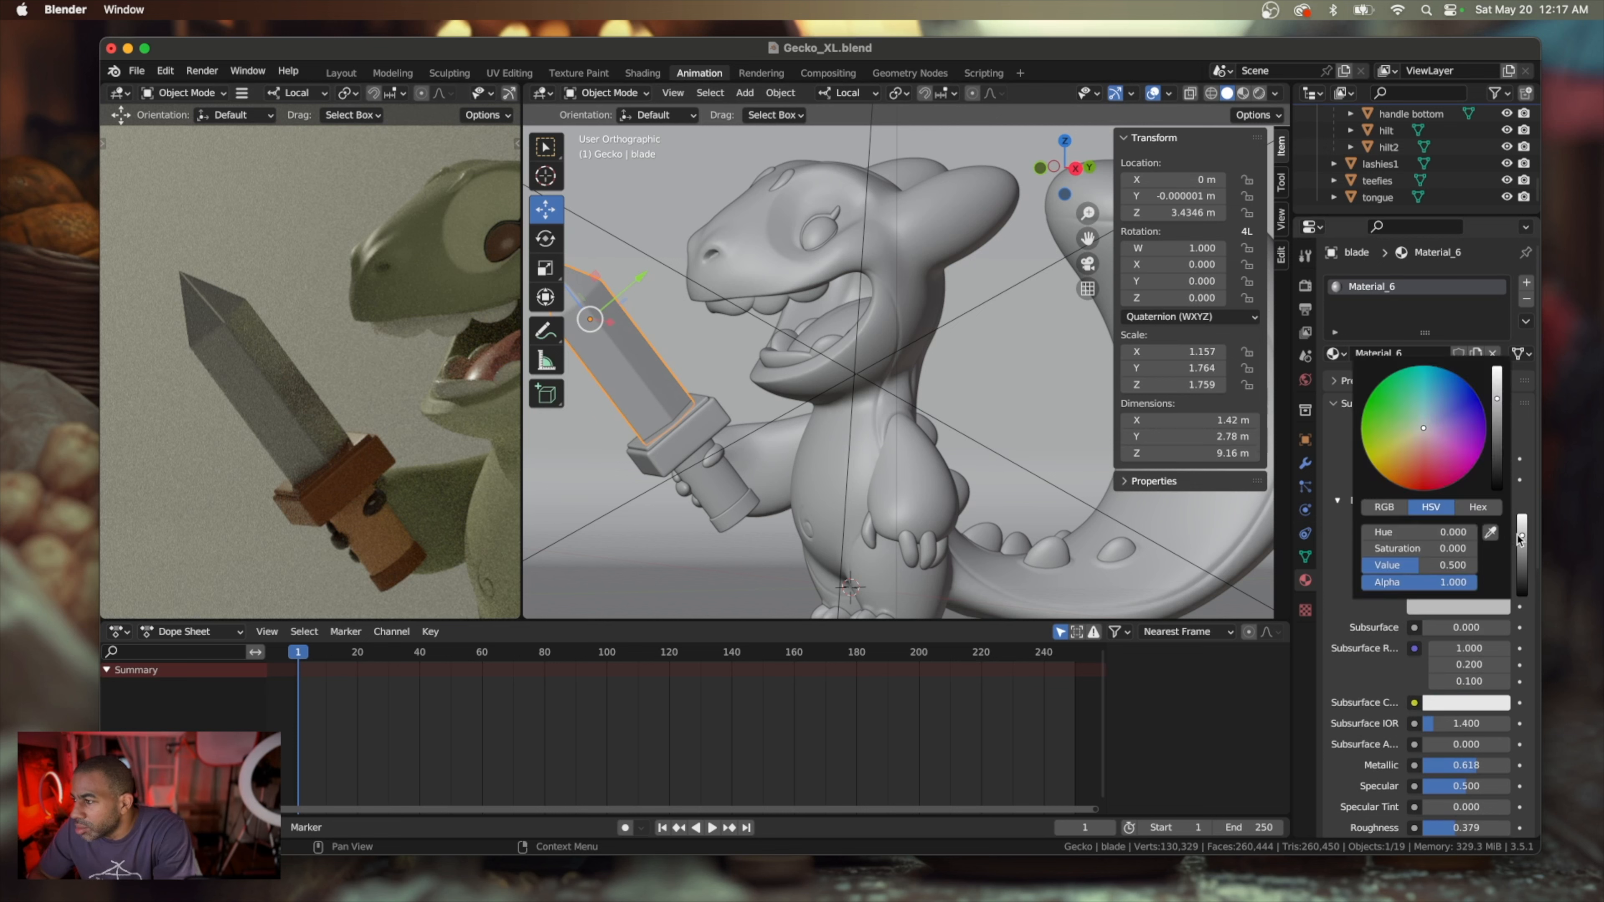
left_click_drag(1498, 400, 1496, 368)
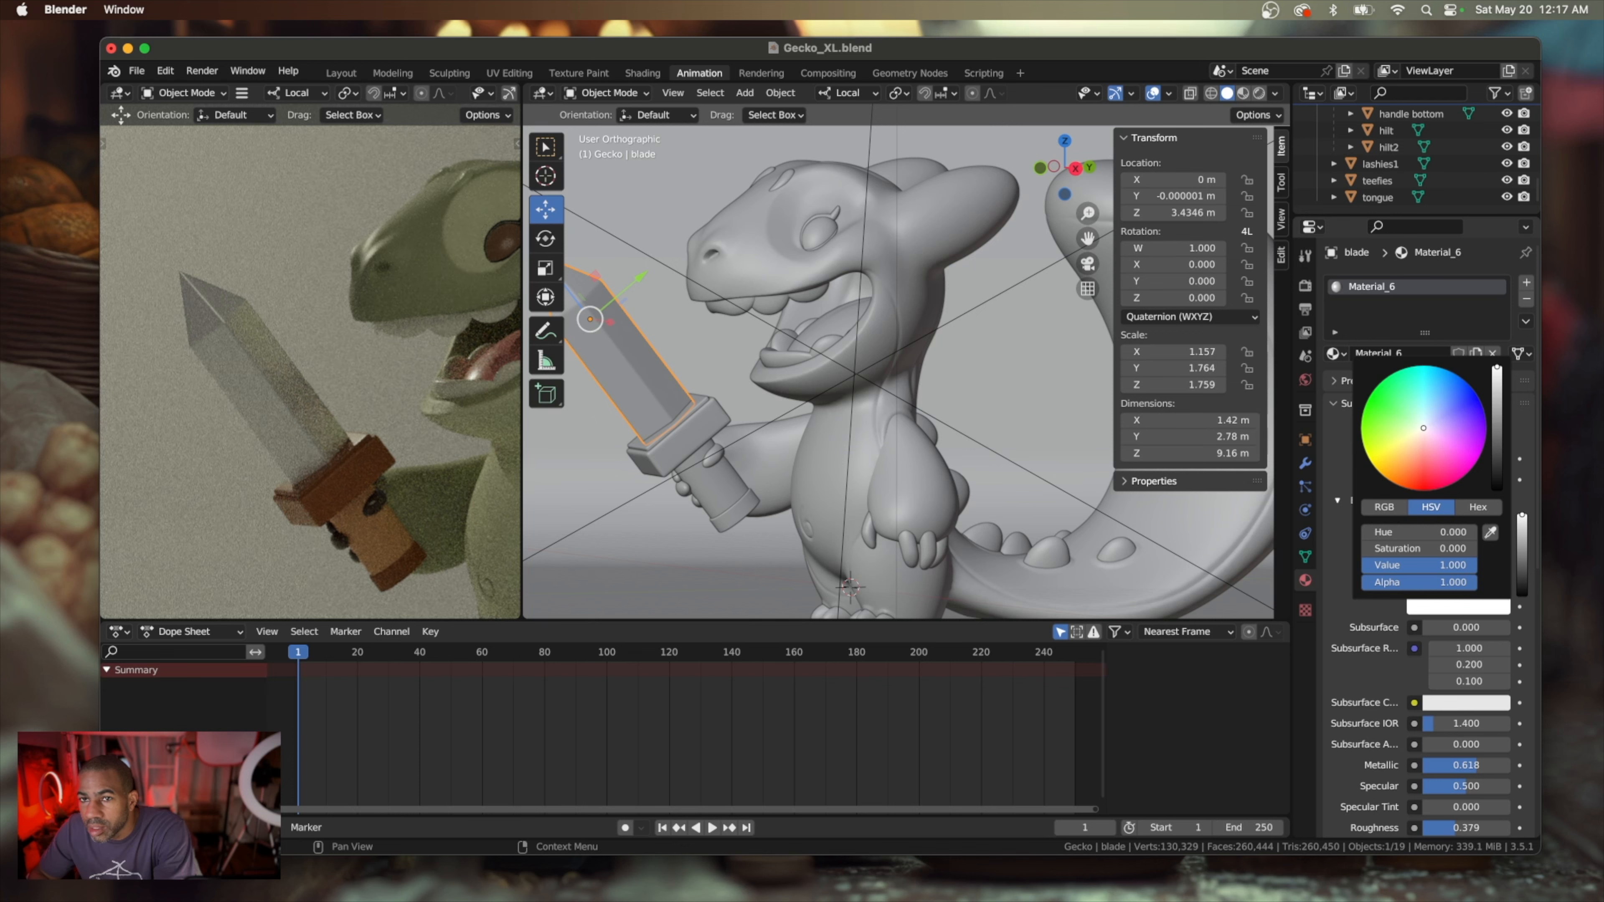
left_click_drag(1496, 367, 1497, 385)
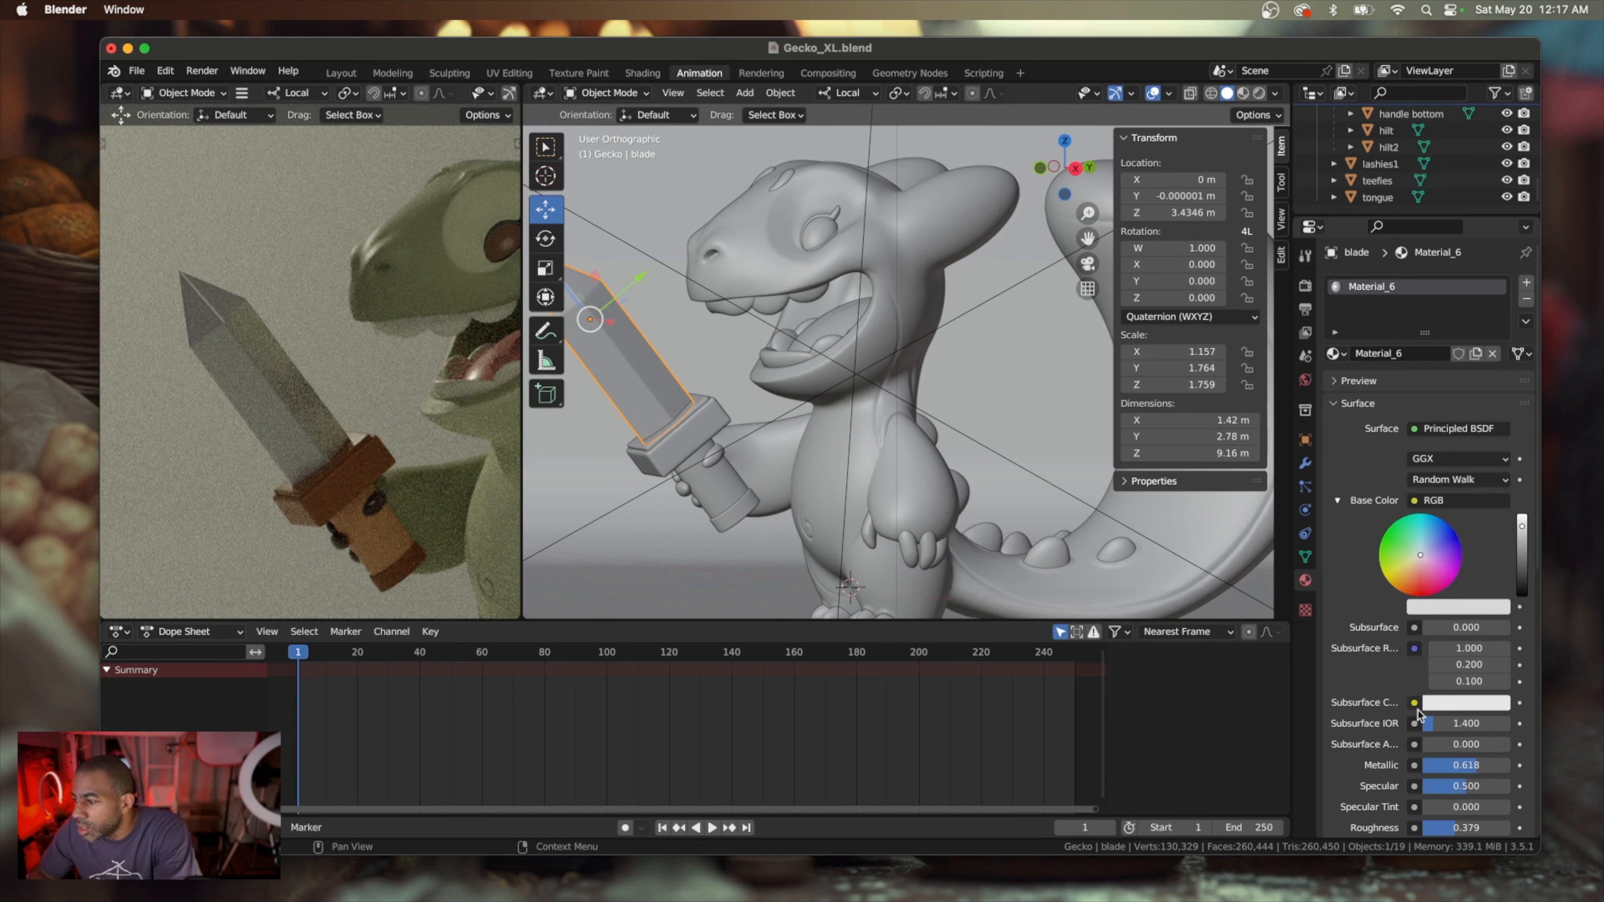
Set the blade material's Specular to 1.000 and its Sheen to about 0.792
scroll(1416, 758, "down", 2)
scroll(1416, 758, "down", 1)
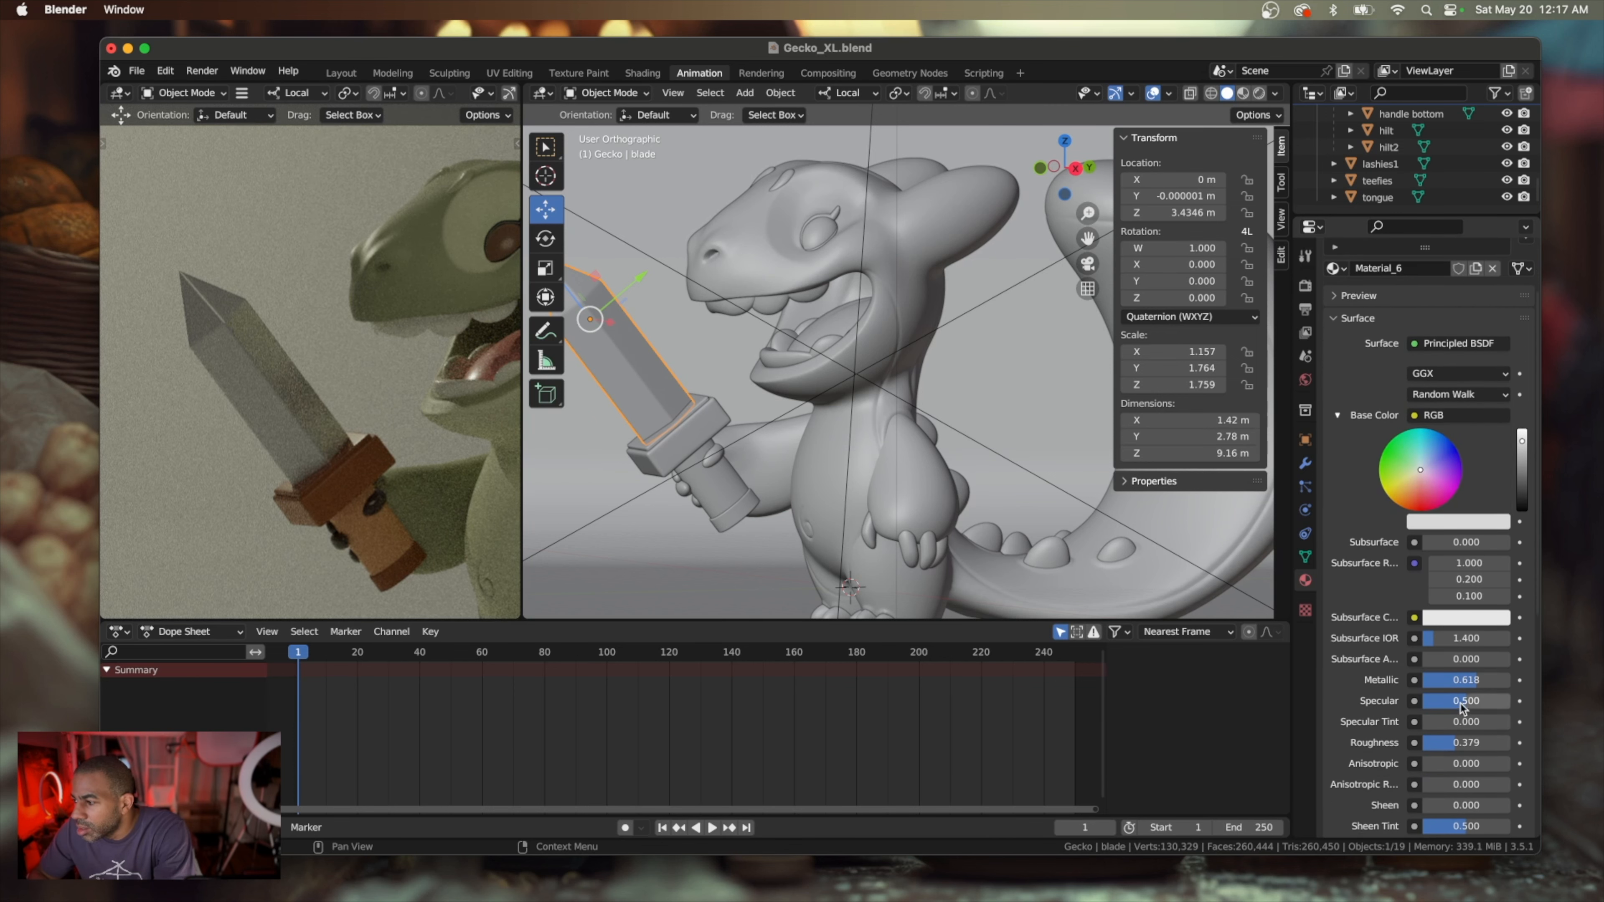
left_click_drag(1463, 707, 1513, 706)
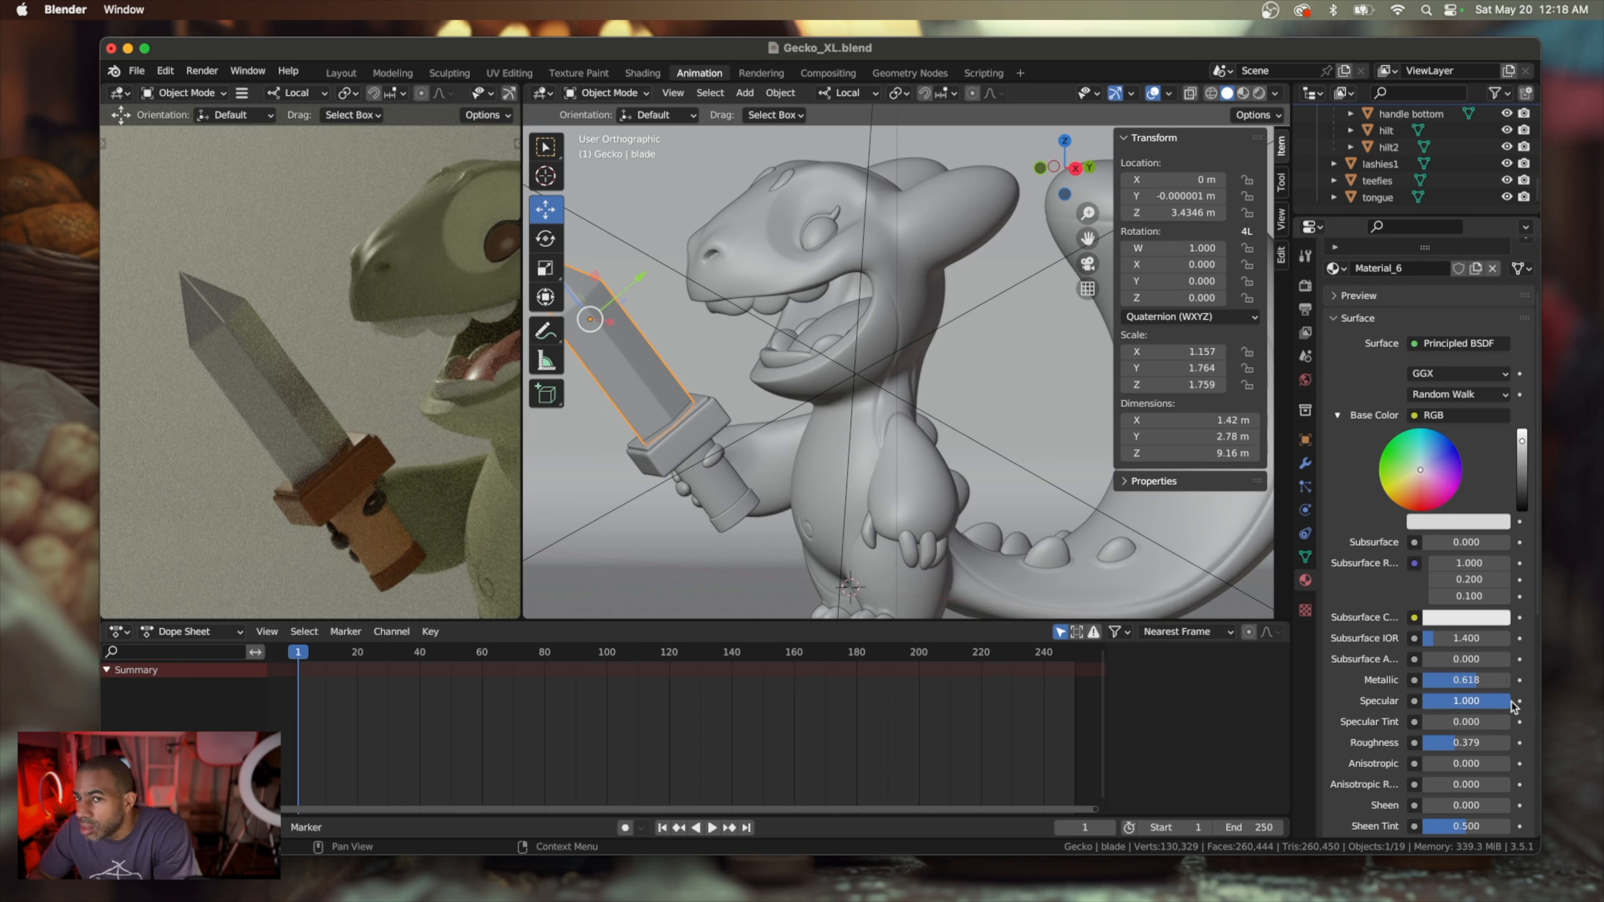
scroll(1471, 735, "down", 2)
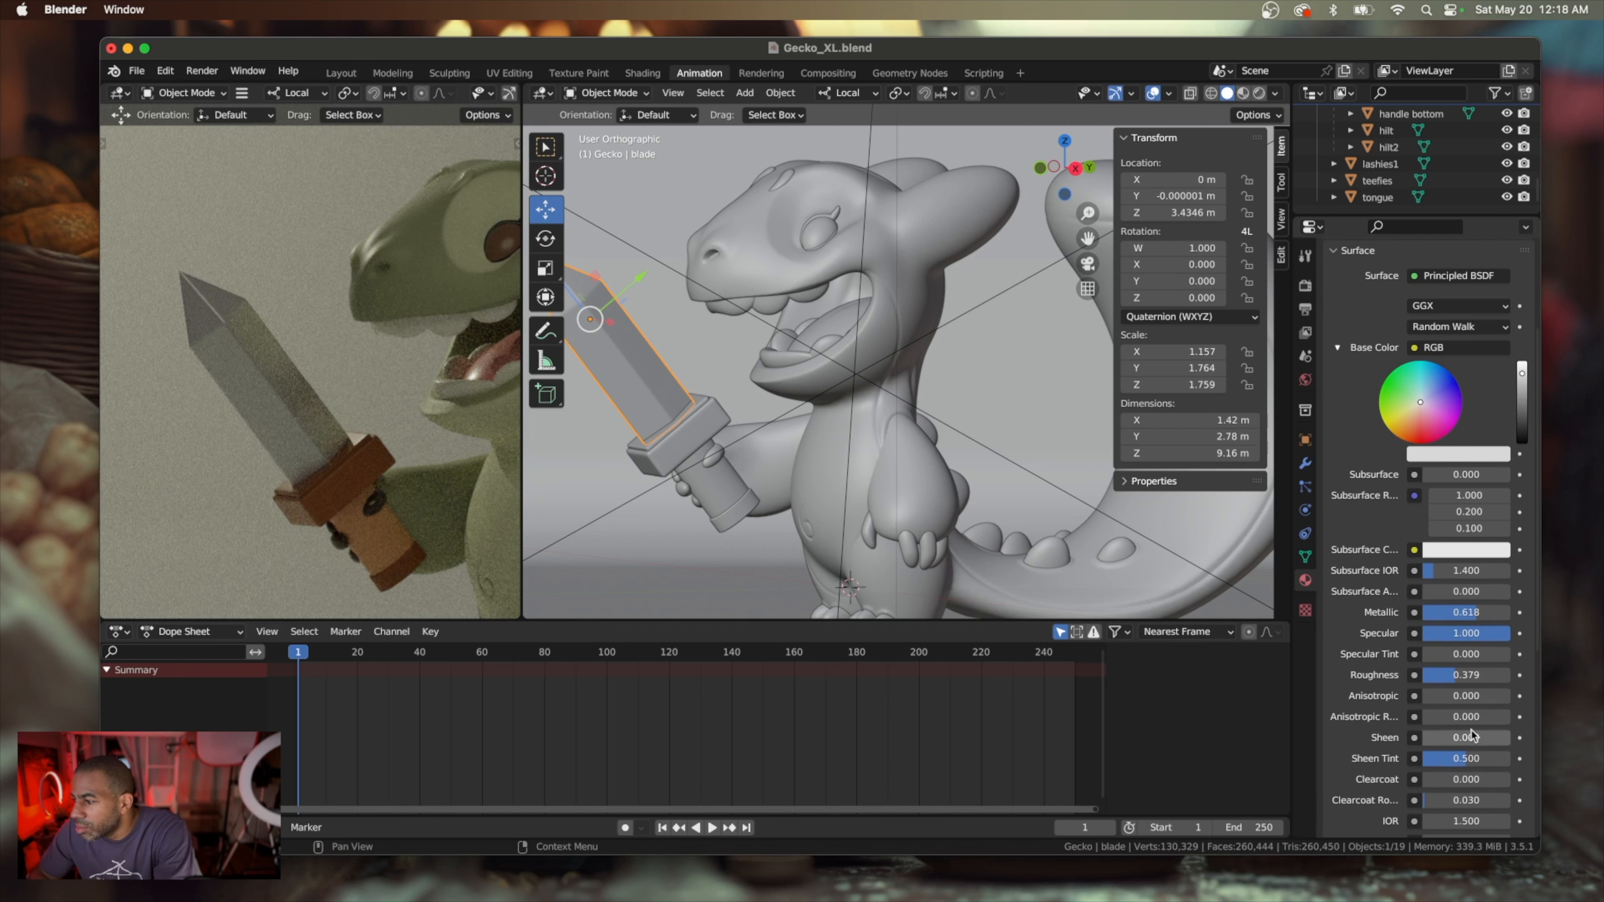
scroll(1471, 735, "down", 3)
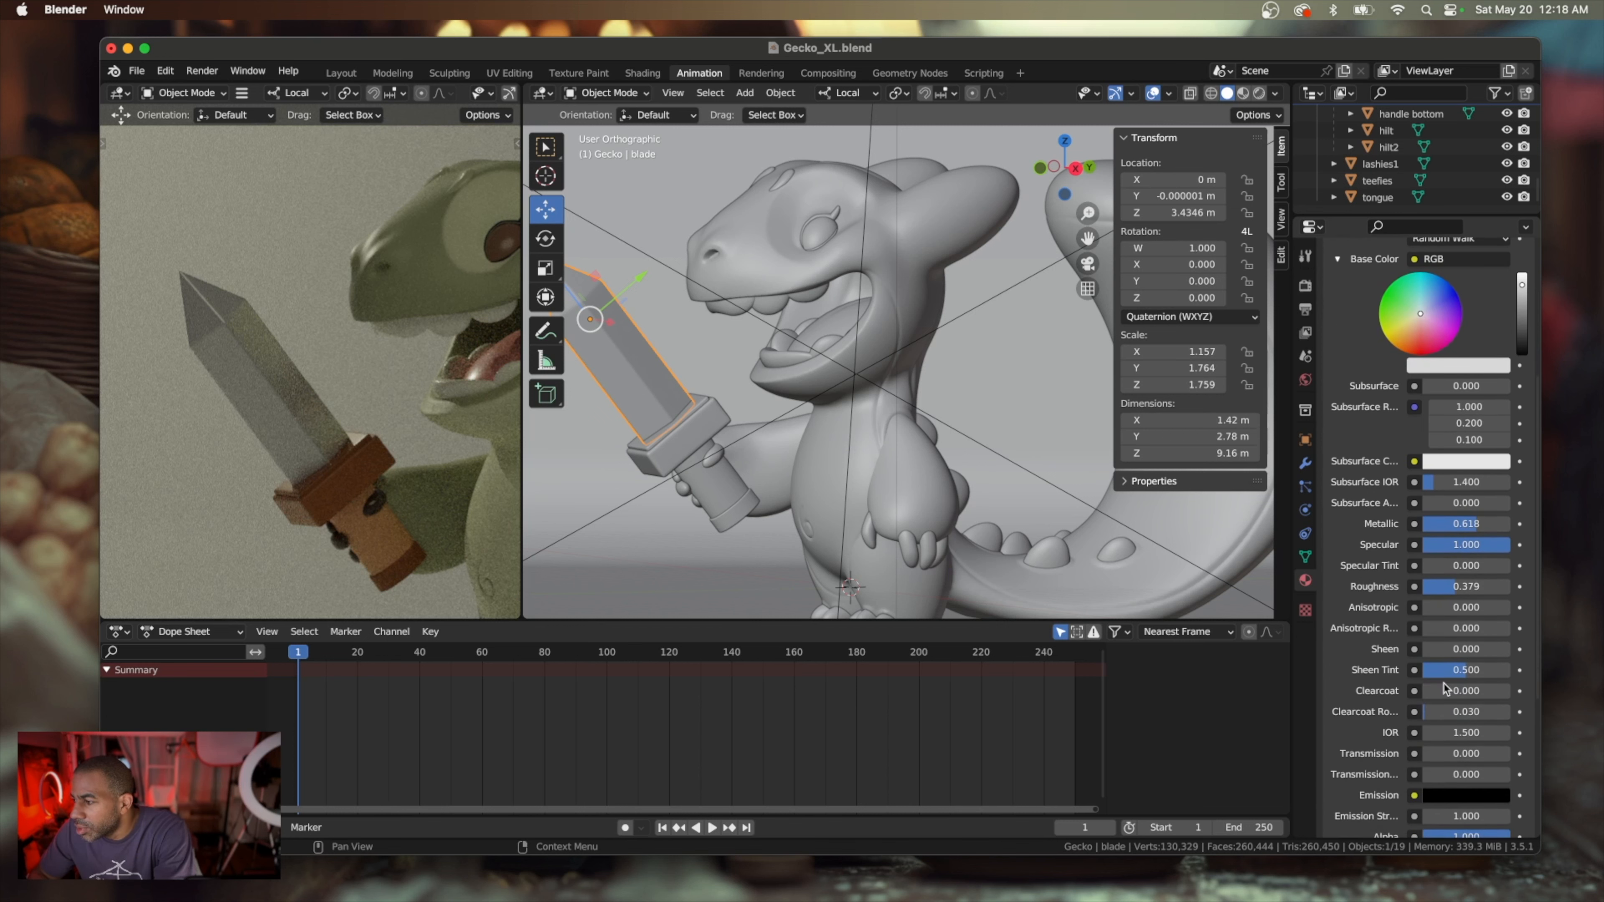
left_click_drag(1452, 648, 1494, 655)
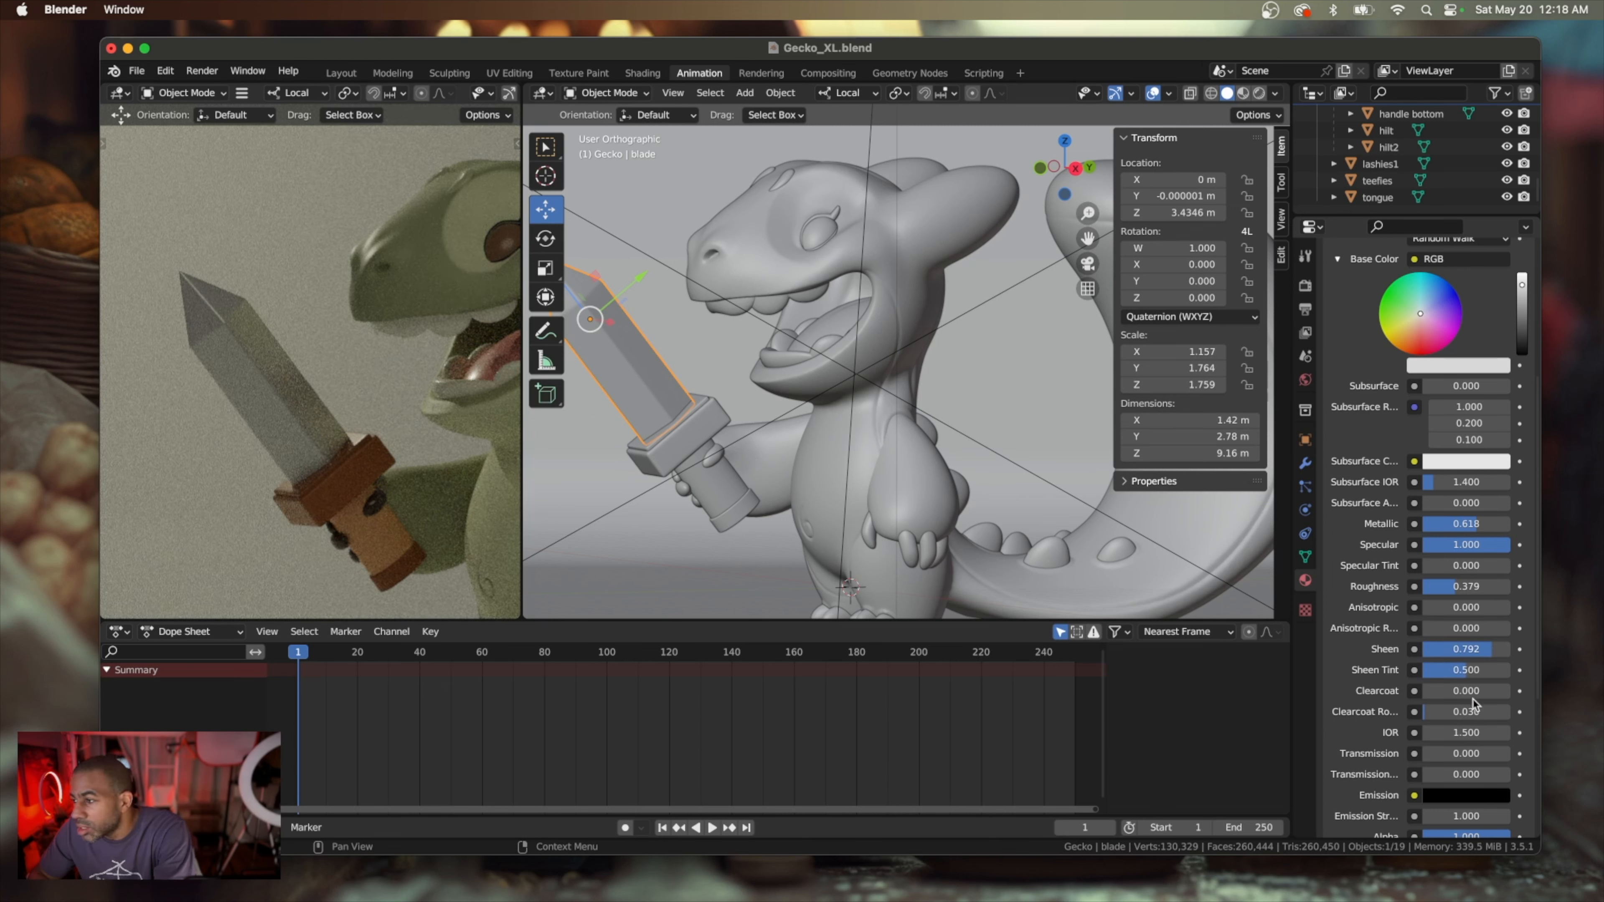
scroll(1472, 708, "down", 3)
scroll(1471, 707, "down", 6)
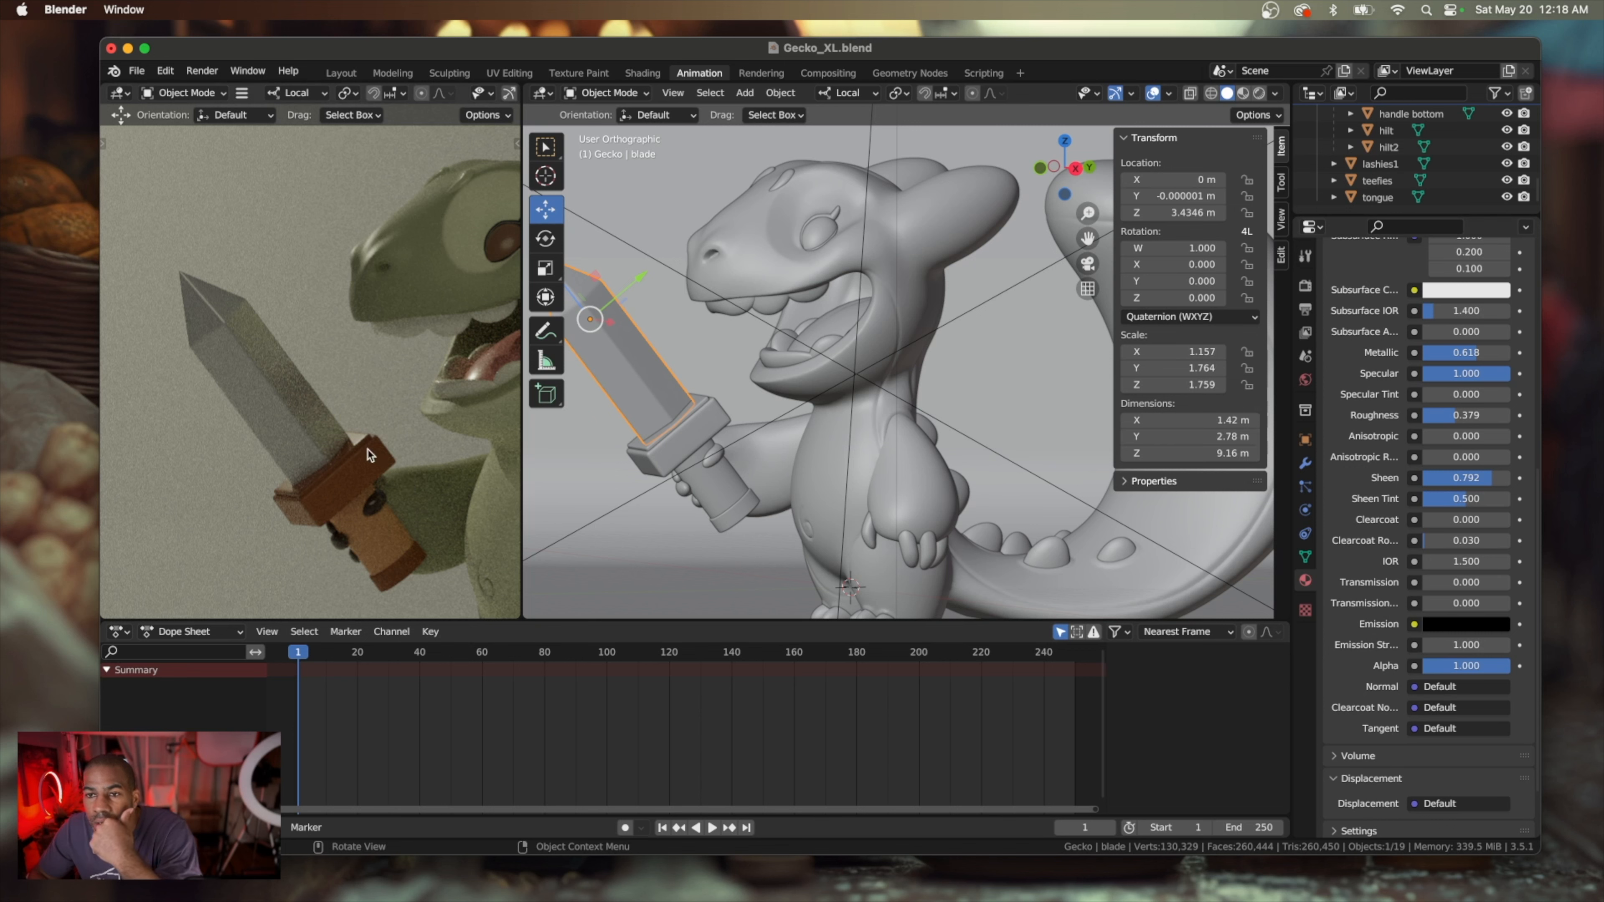
Raise the Roughness of the sword hilt's Brown Sword material to about 0.756
left_click(695, 496)
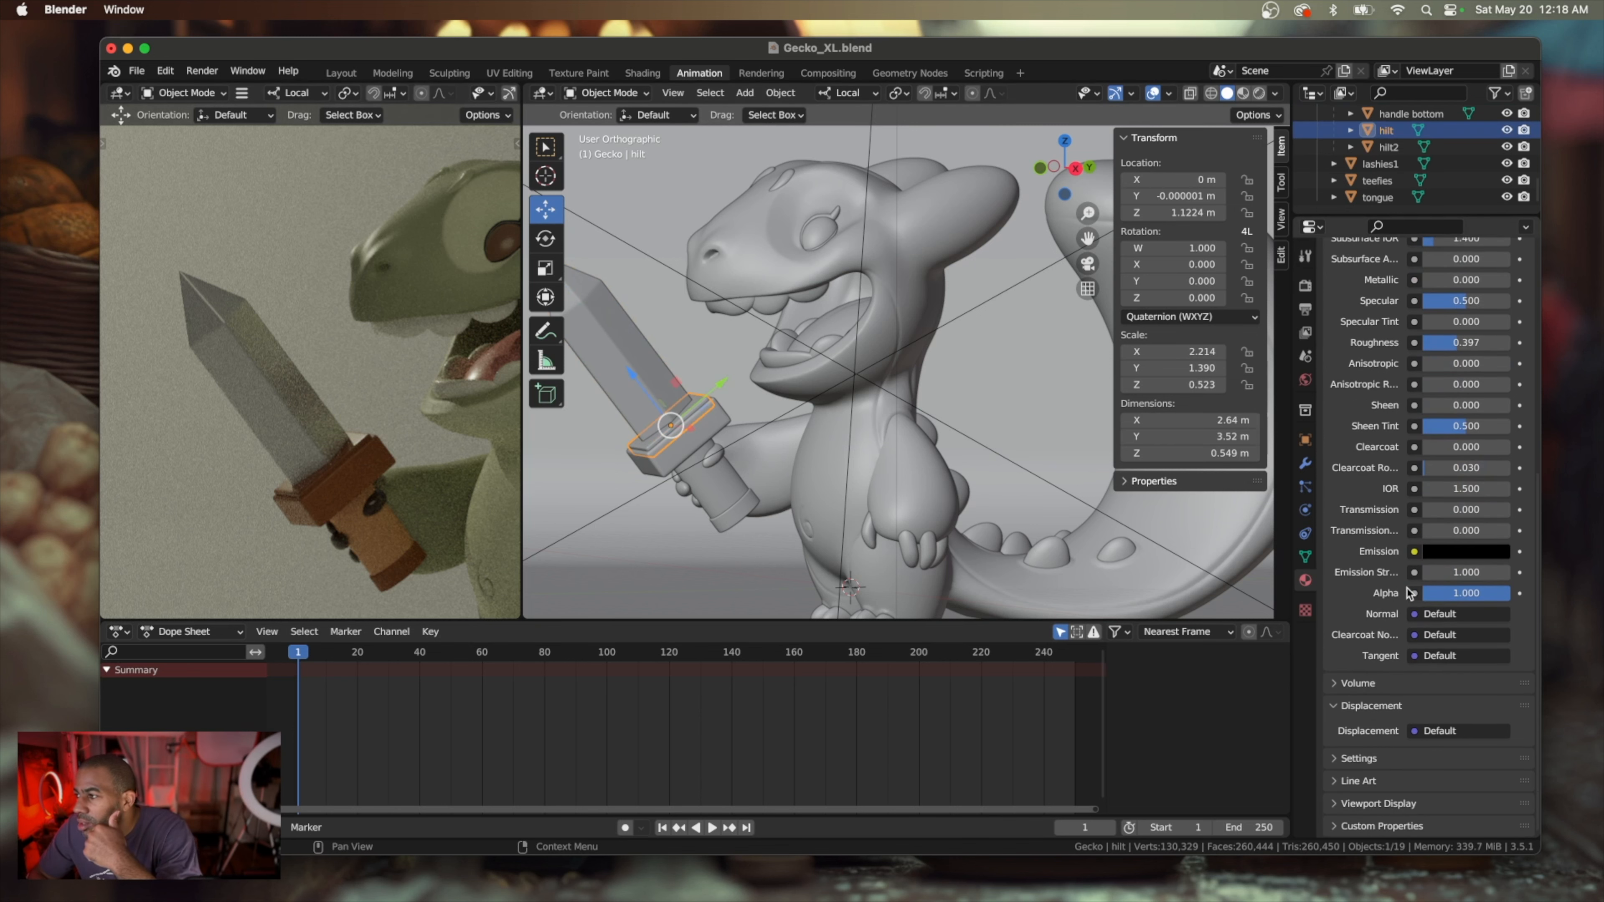
scroll(1427, 505, "up", 10)
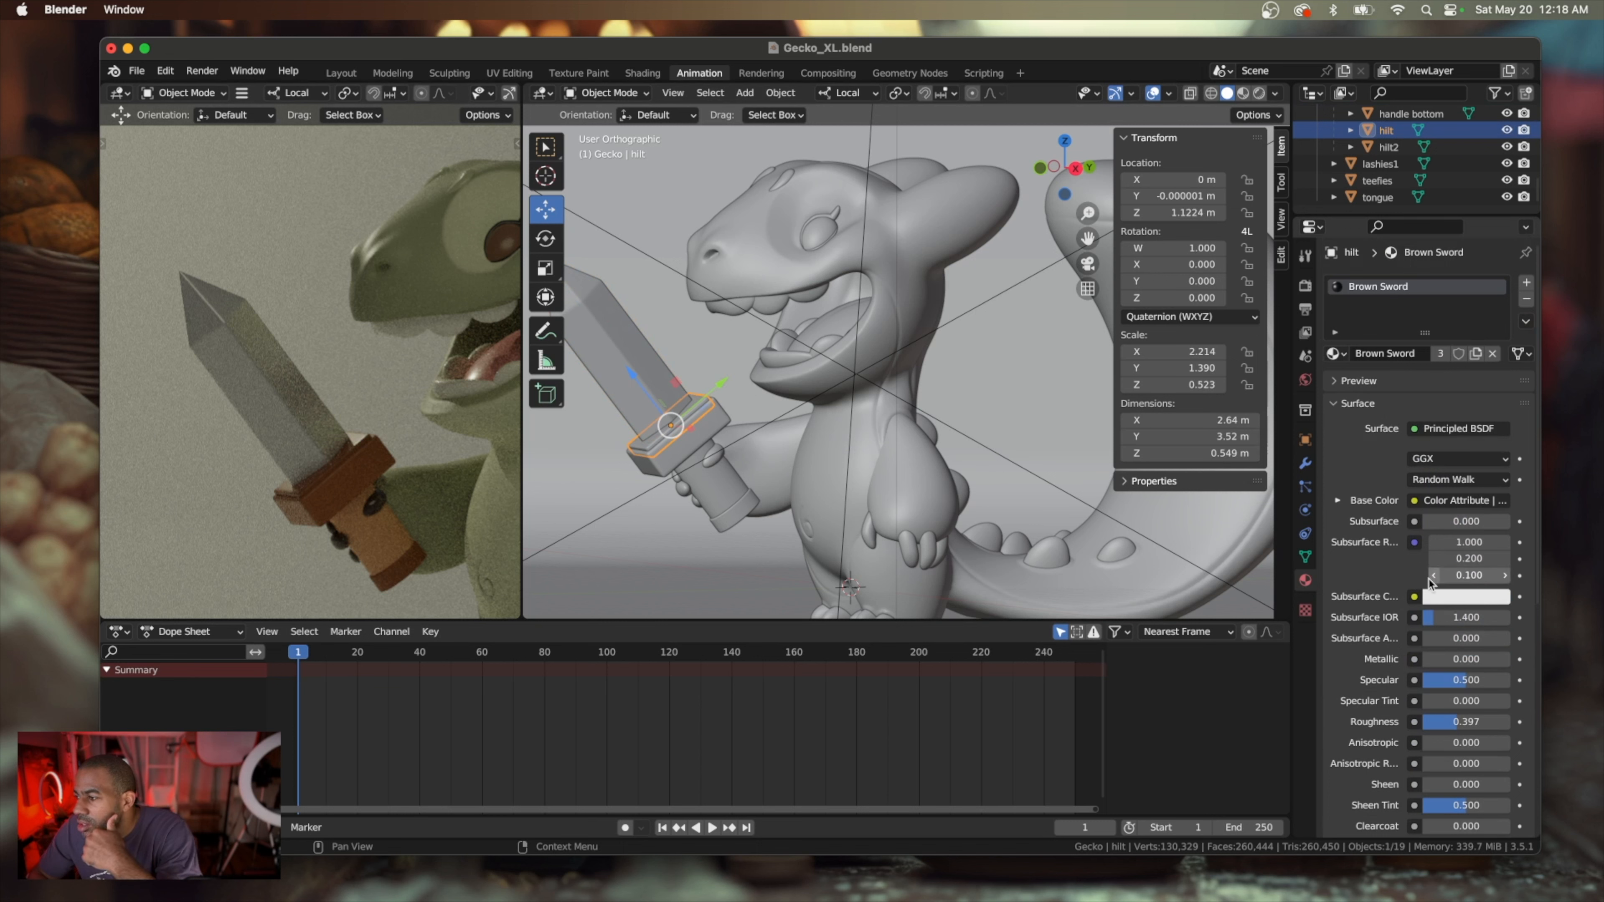
left_click(1455, 723)
left_click_drag(1454, 721, 1488, 722)
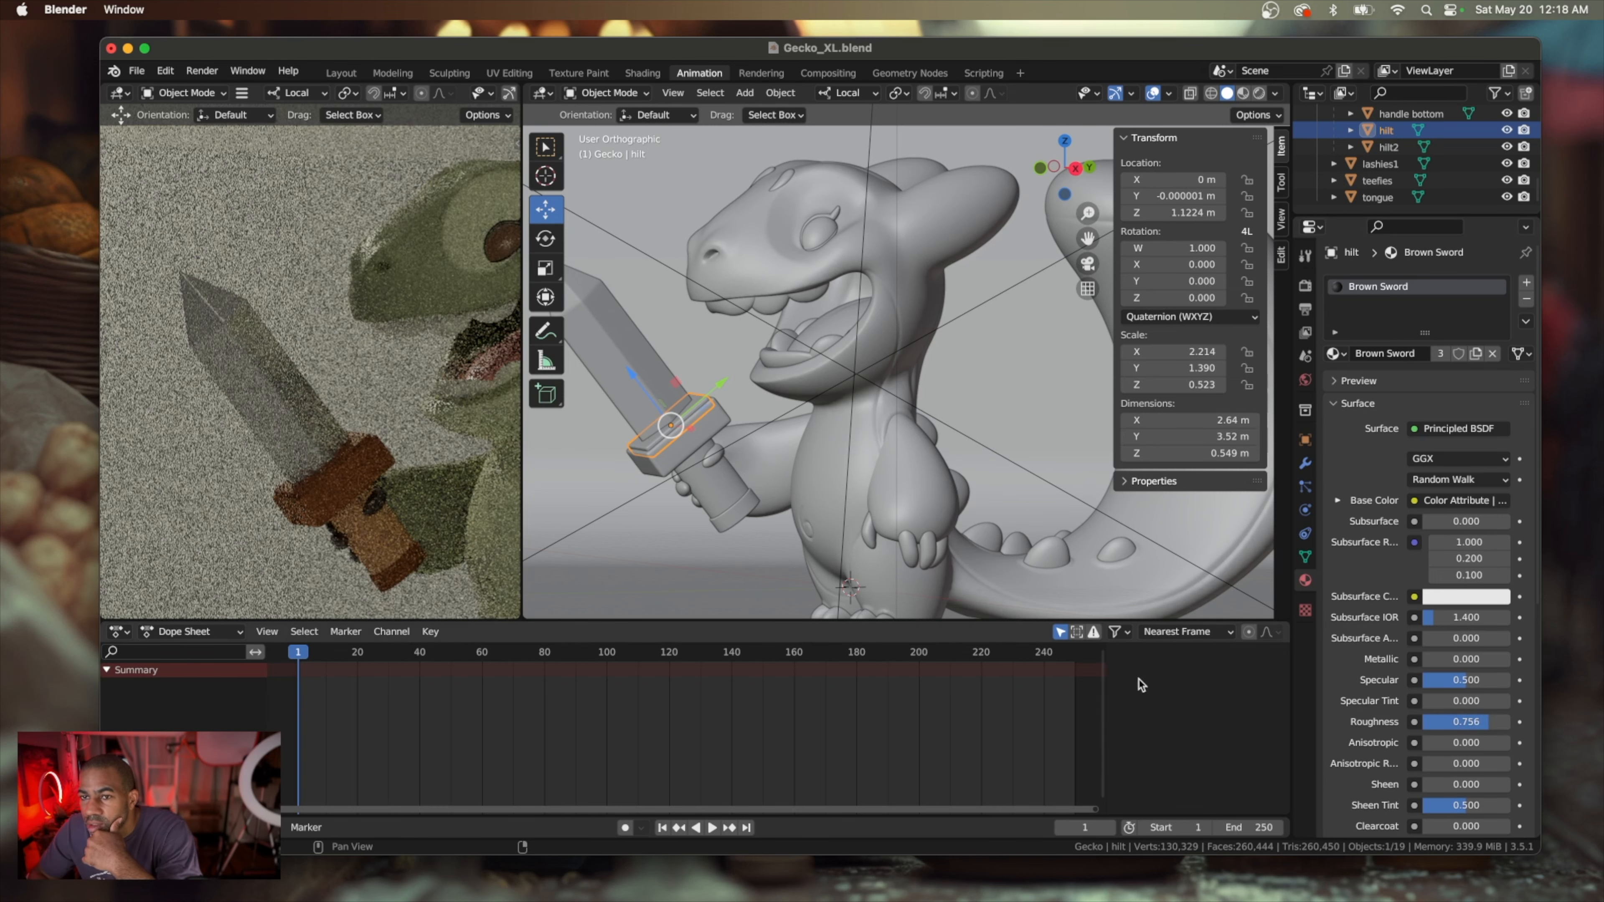
Rename the material on the gecko's teeth as teefies
scroll(370, 501, "down", 5)
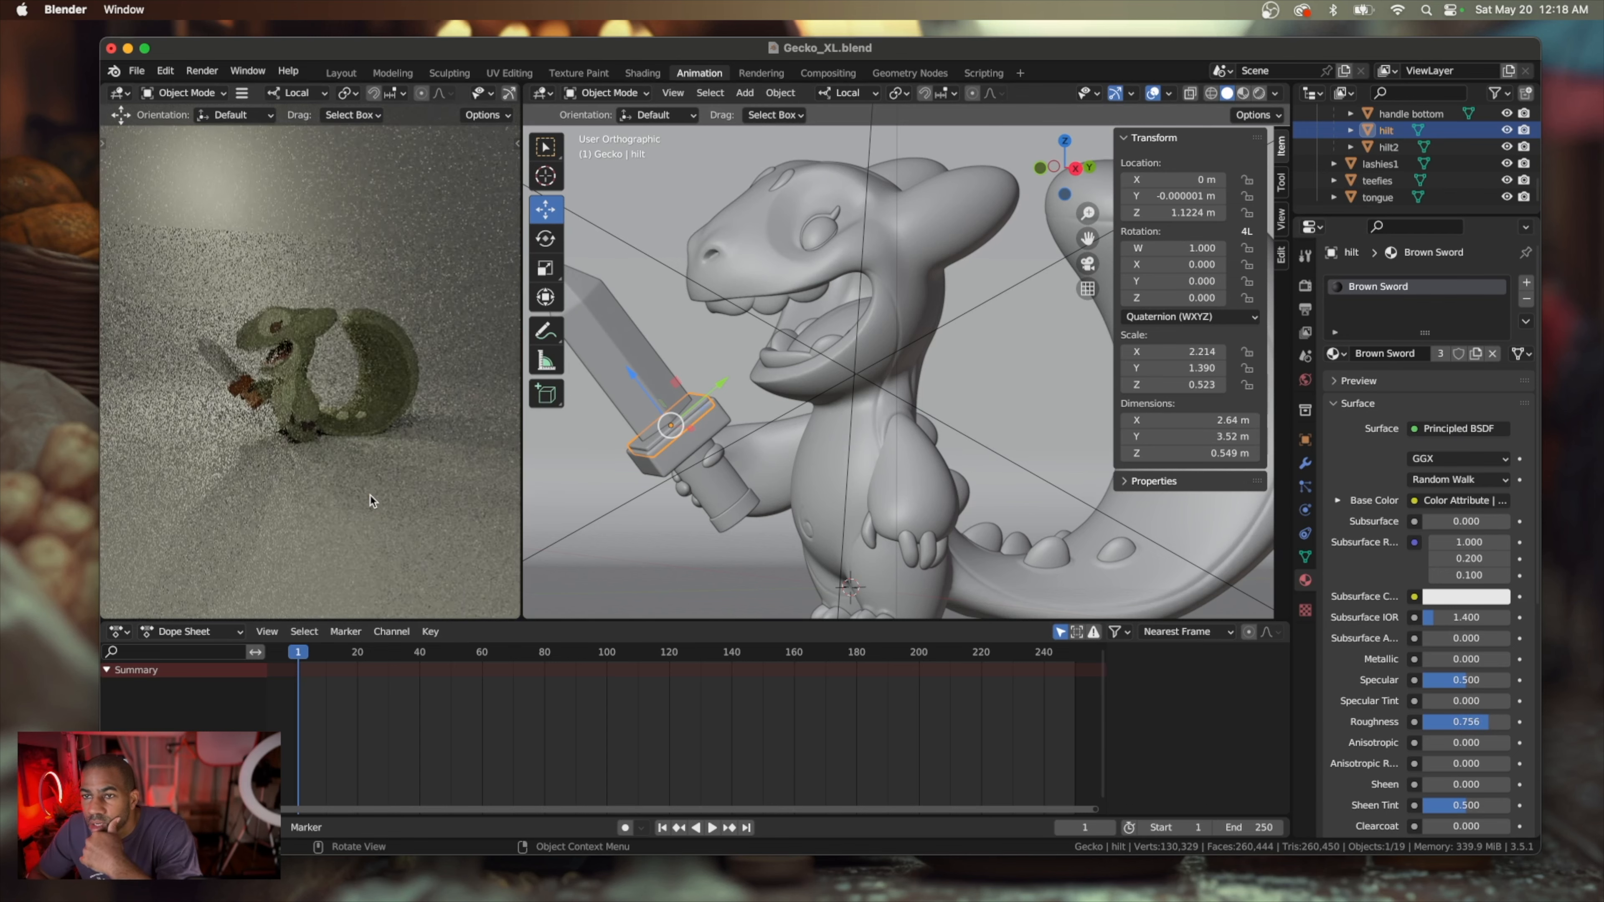
scroll(292, 432, "up", 6)
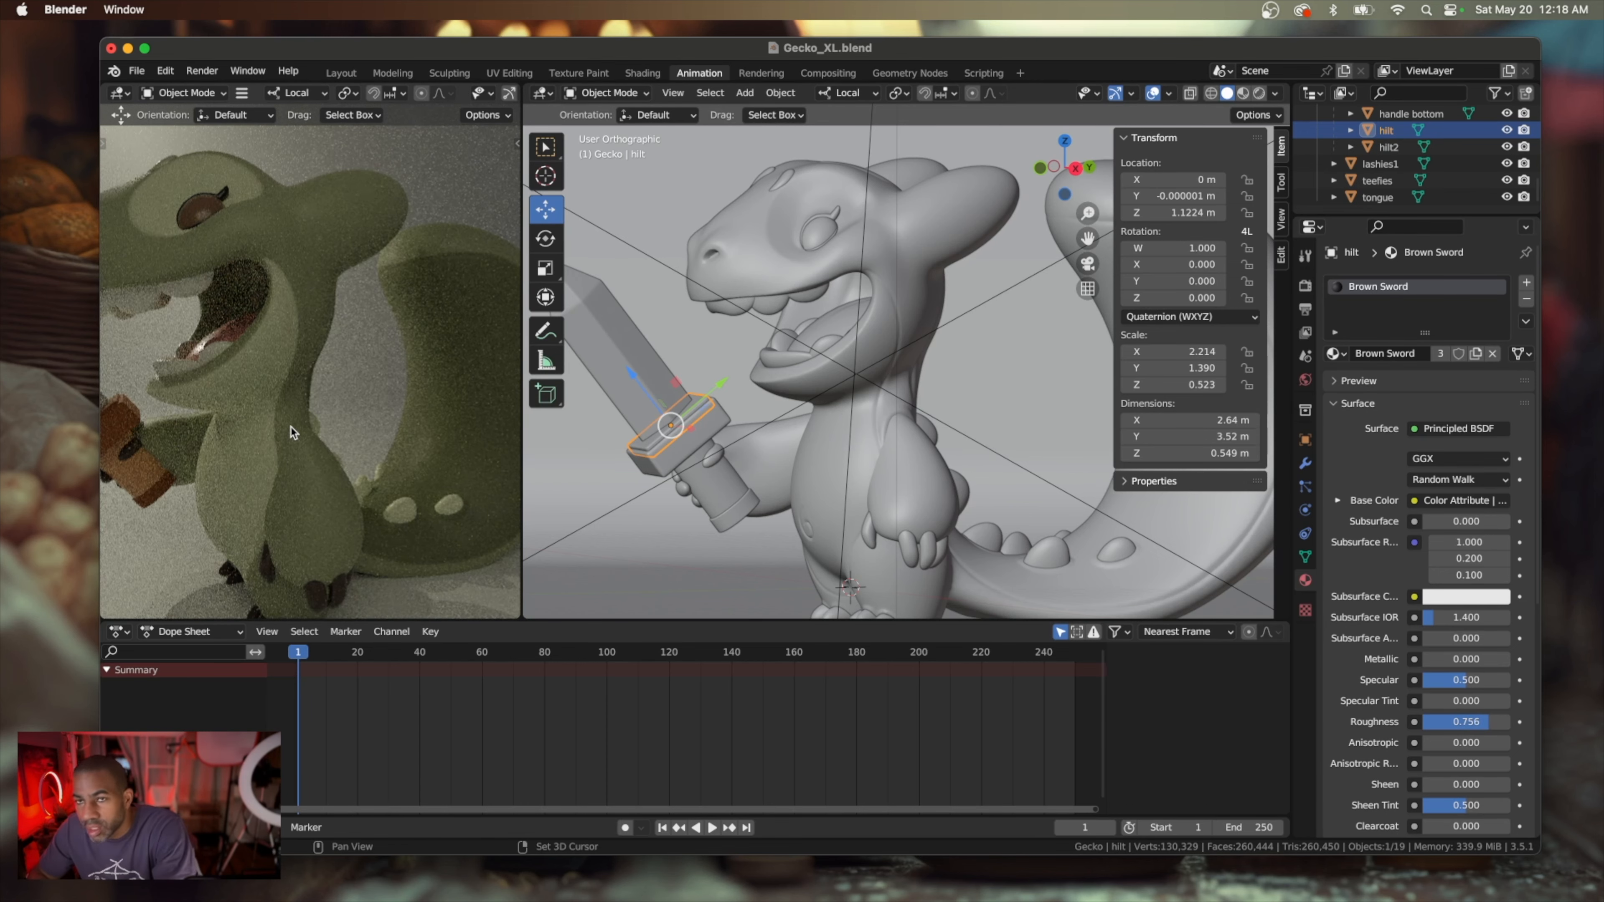
scroll(293, 436, "down", 3)
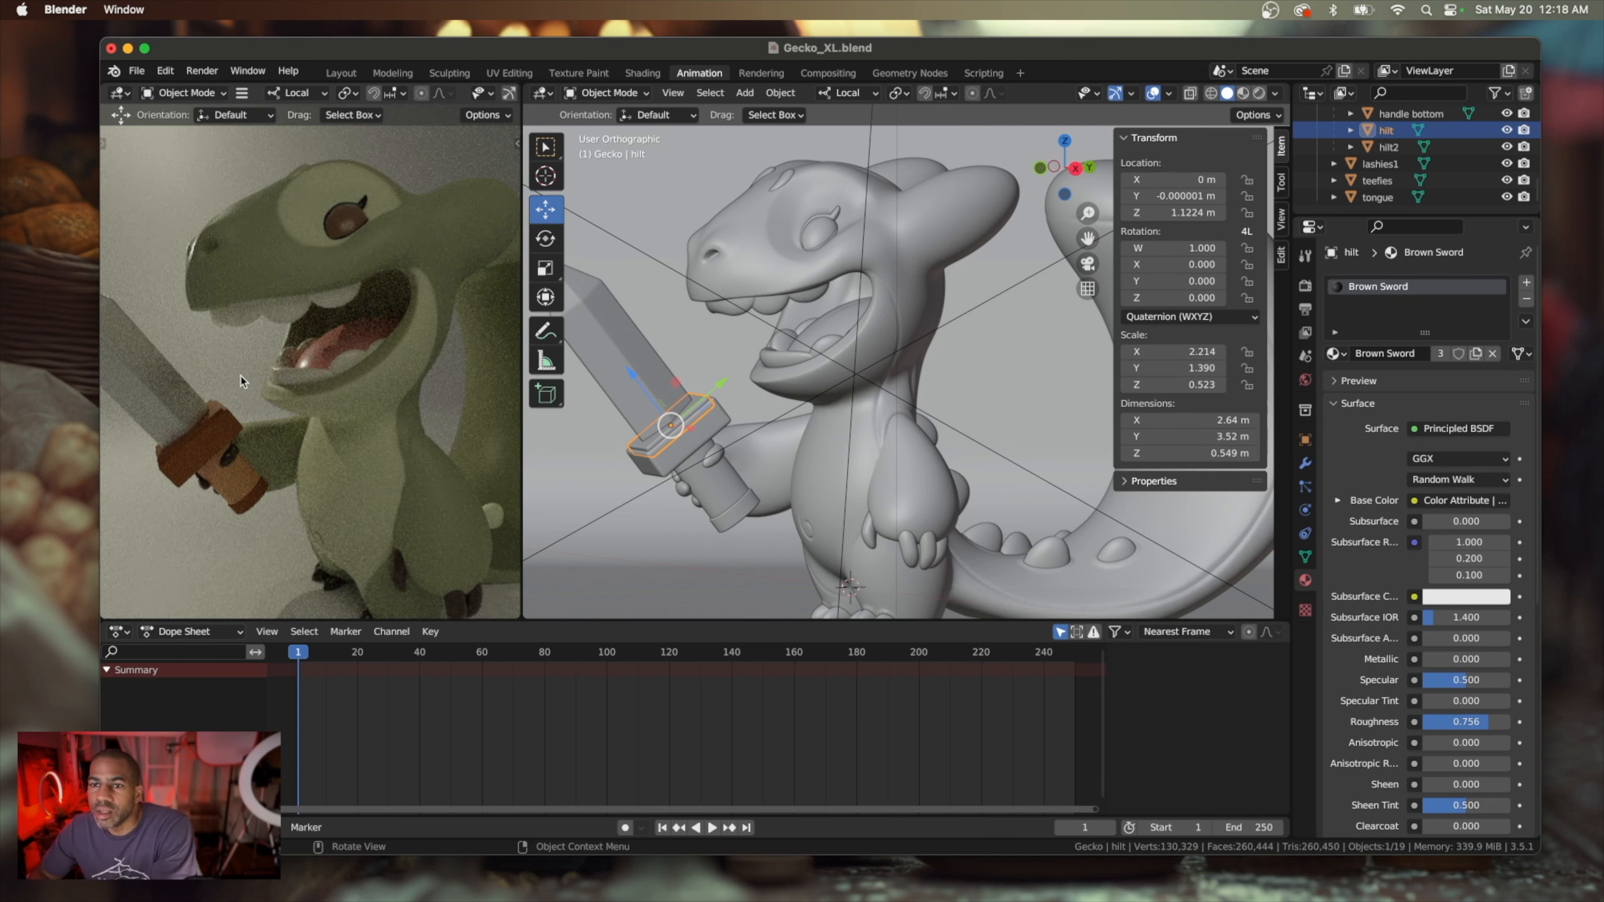
left_click(283, 319)
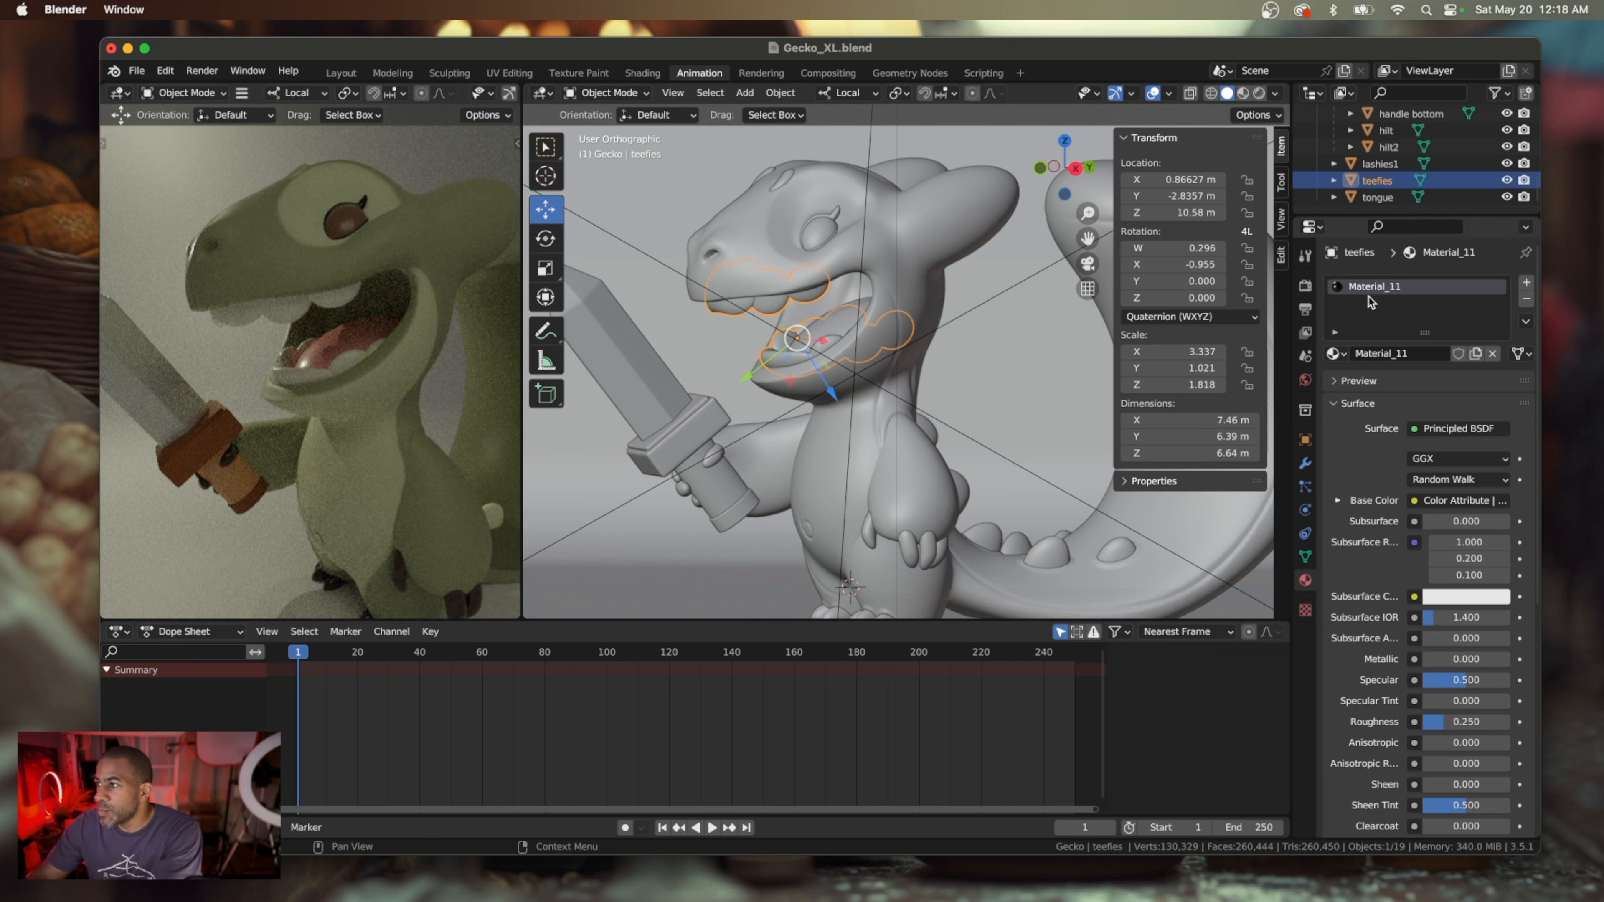
double_click(1376, 286)
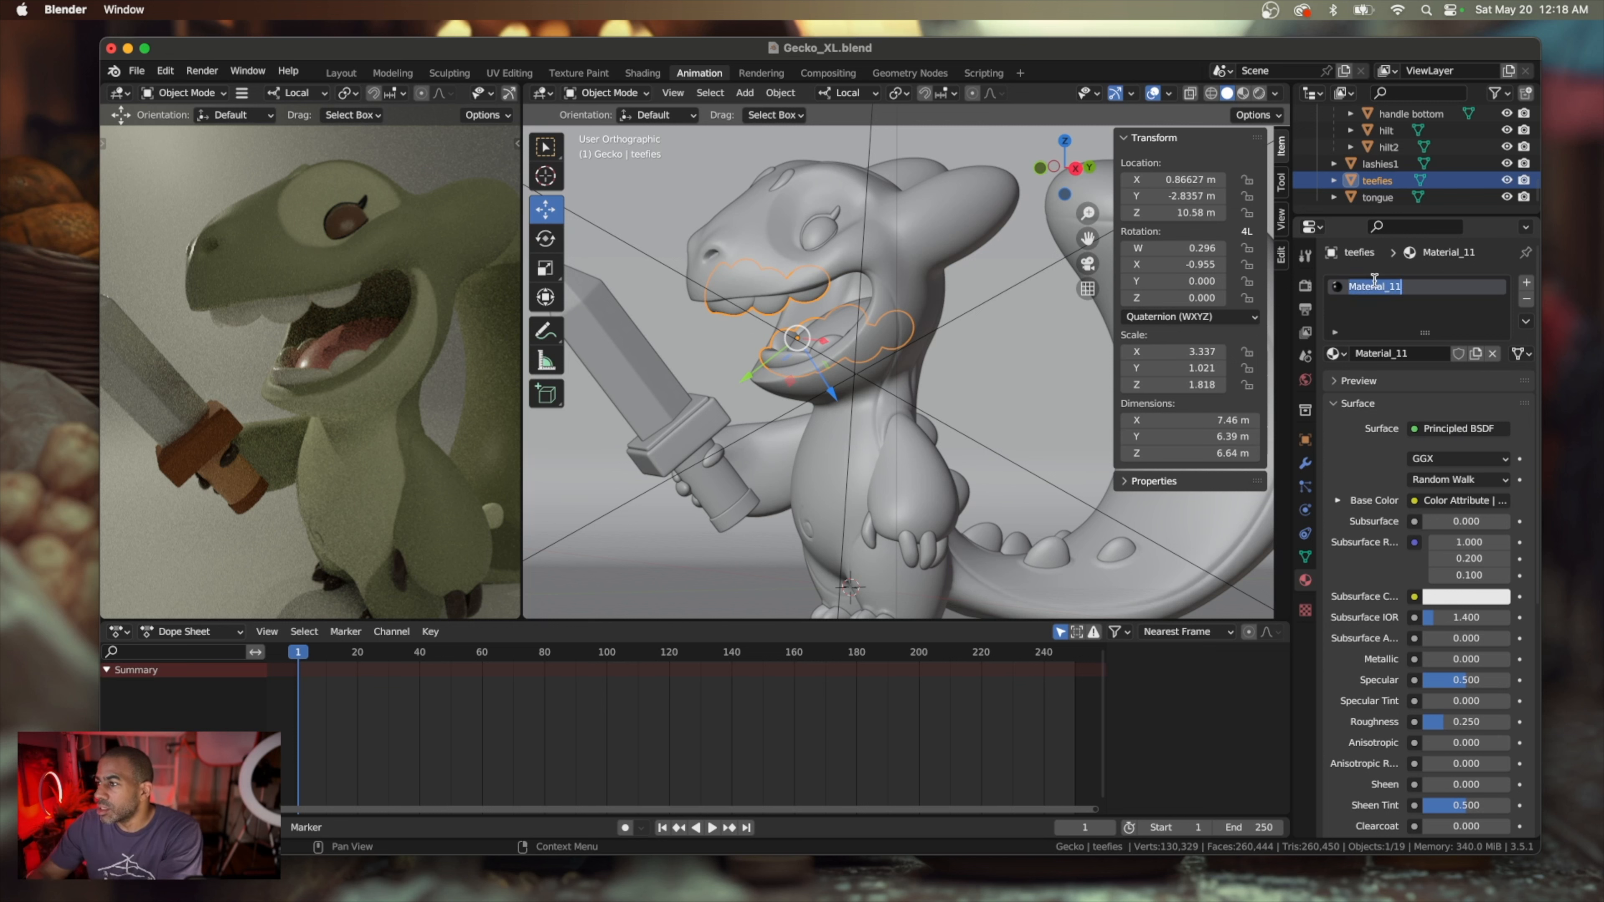
type("teefies")
key("Return")
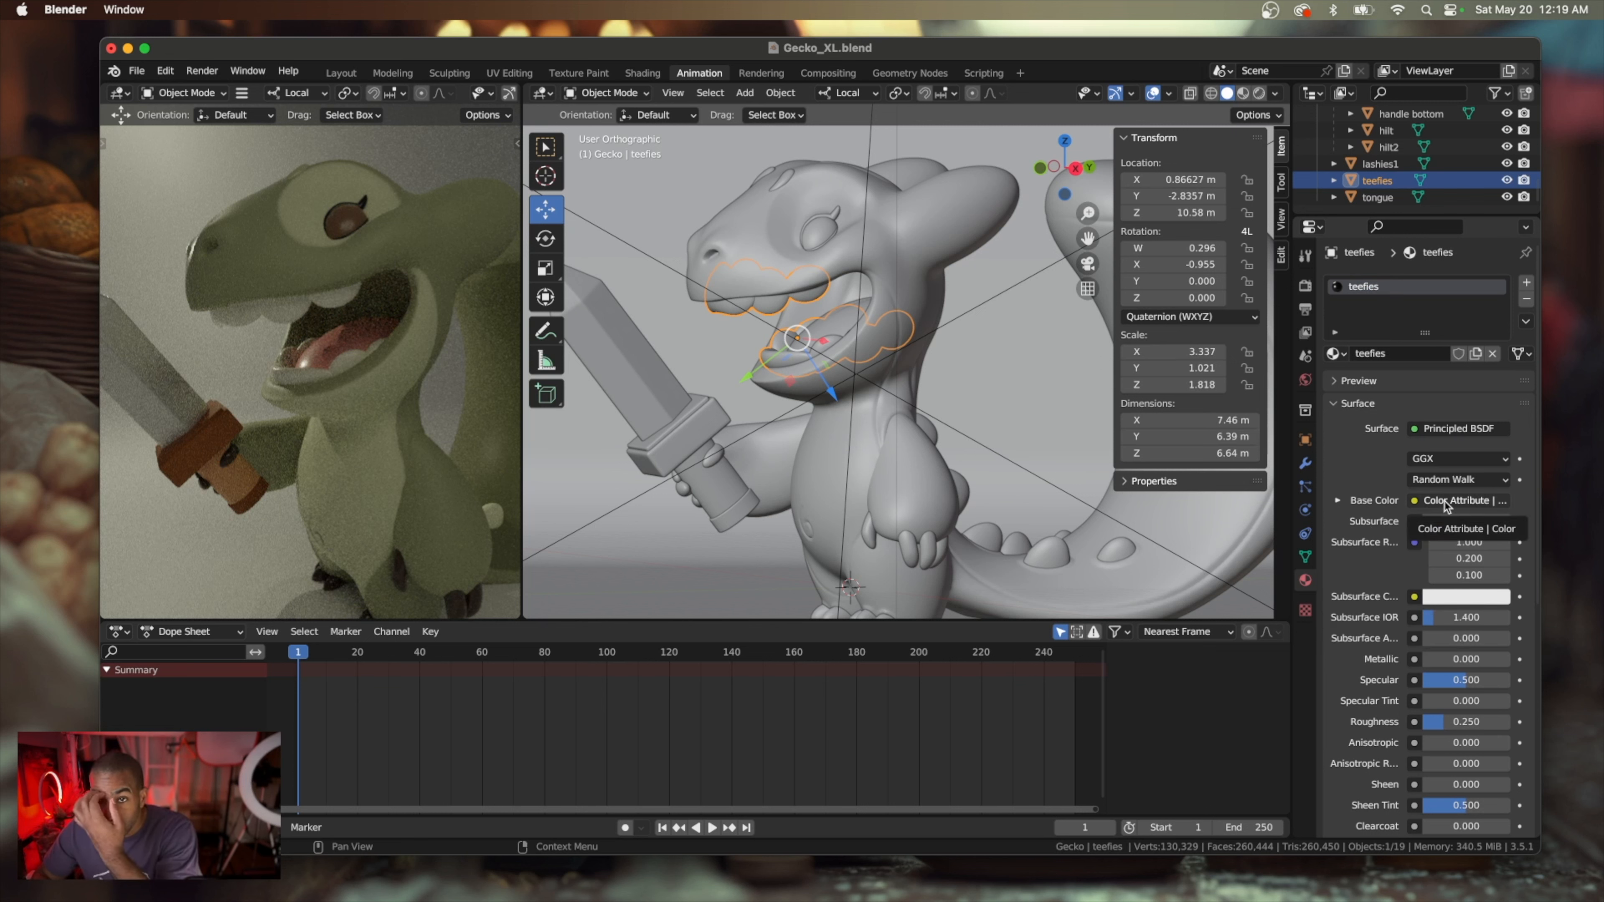
Give the teeth material a salmon-orange subsurface color and a Subsurface amount of about 0.189
left_click(1451, 599)
left_click(1411, 440)
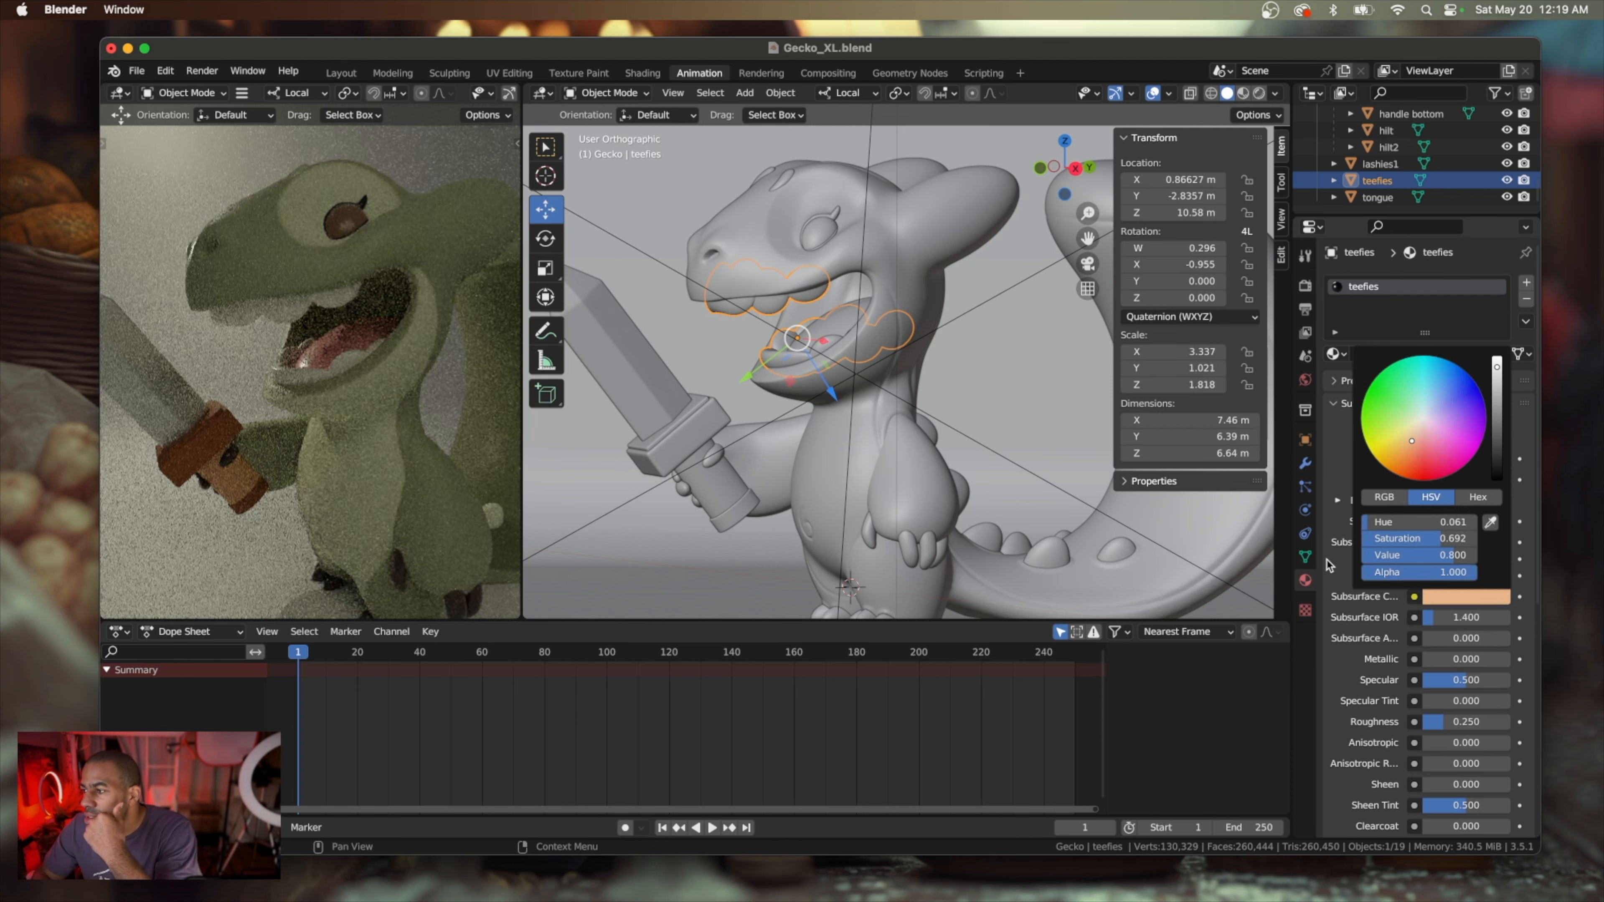
left_click_drag(1434, 525, 1442, 526)
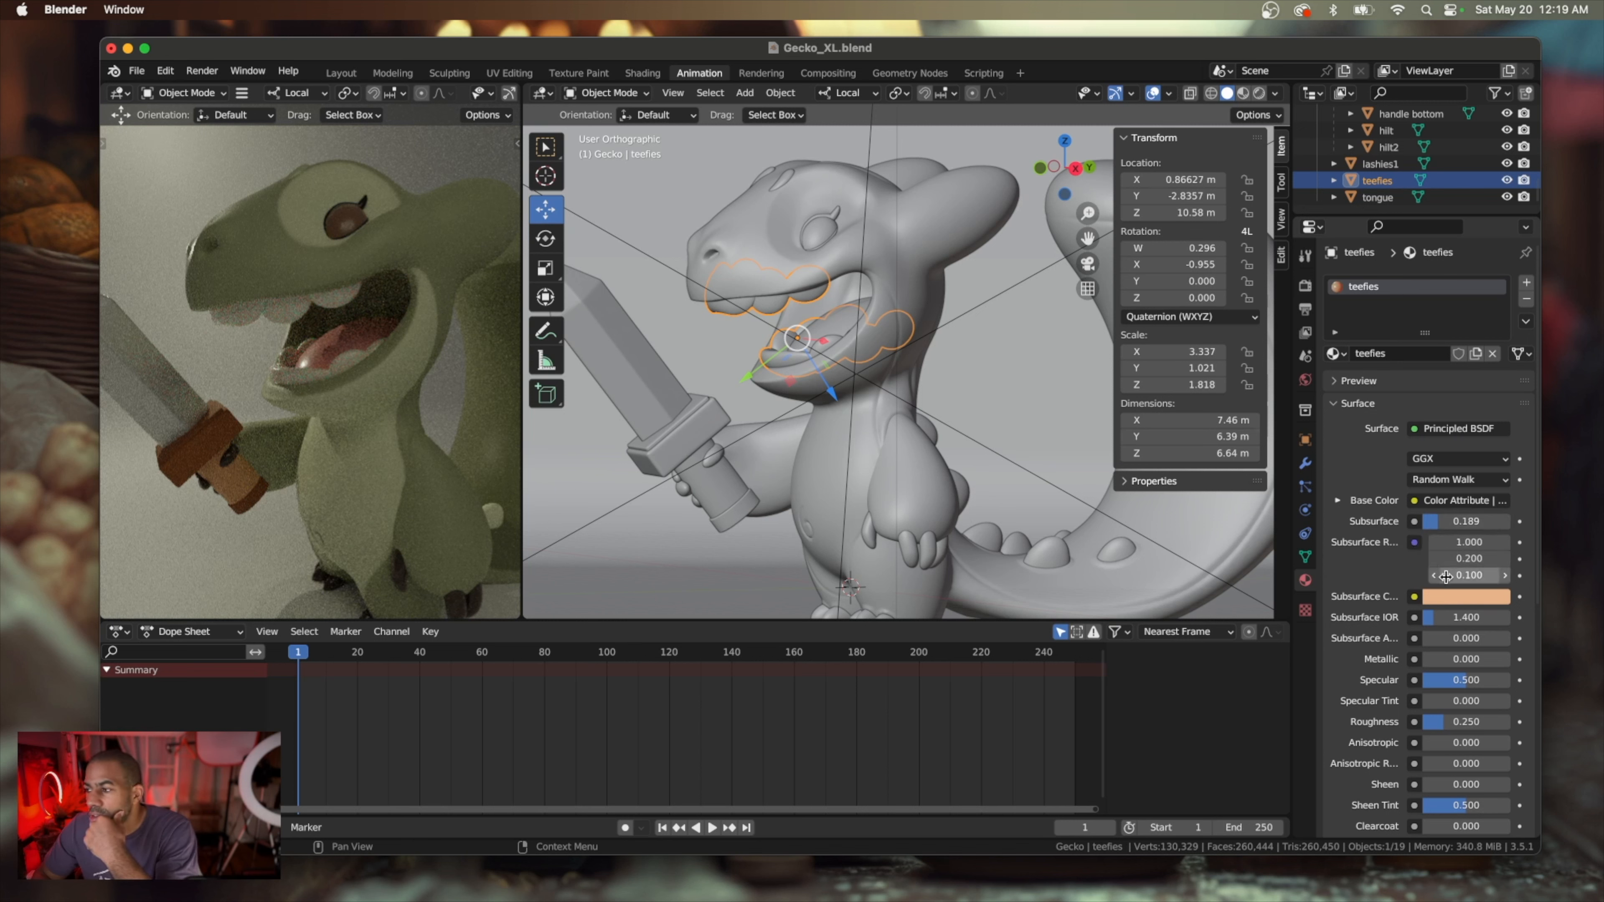
left_click(1458, 601)
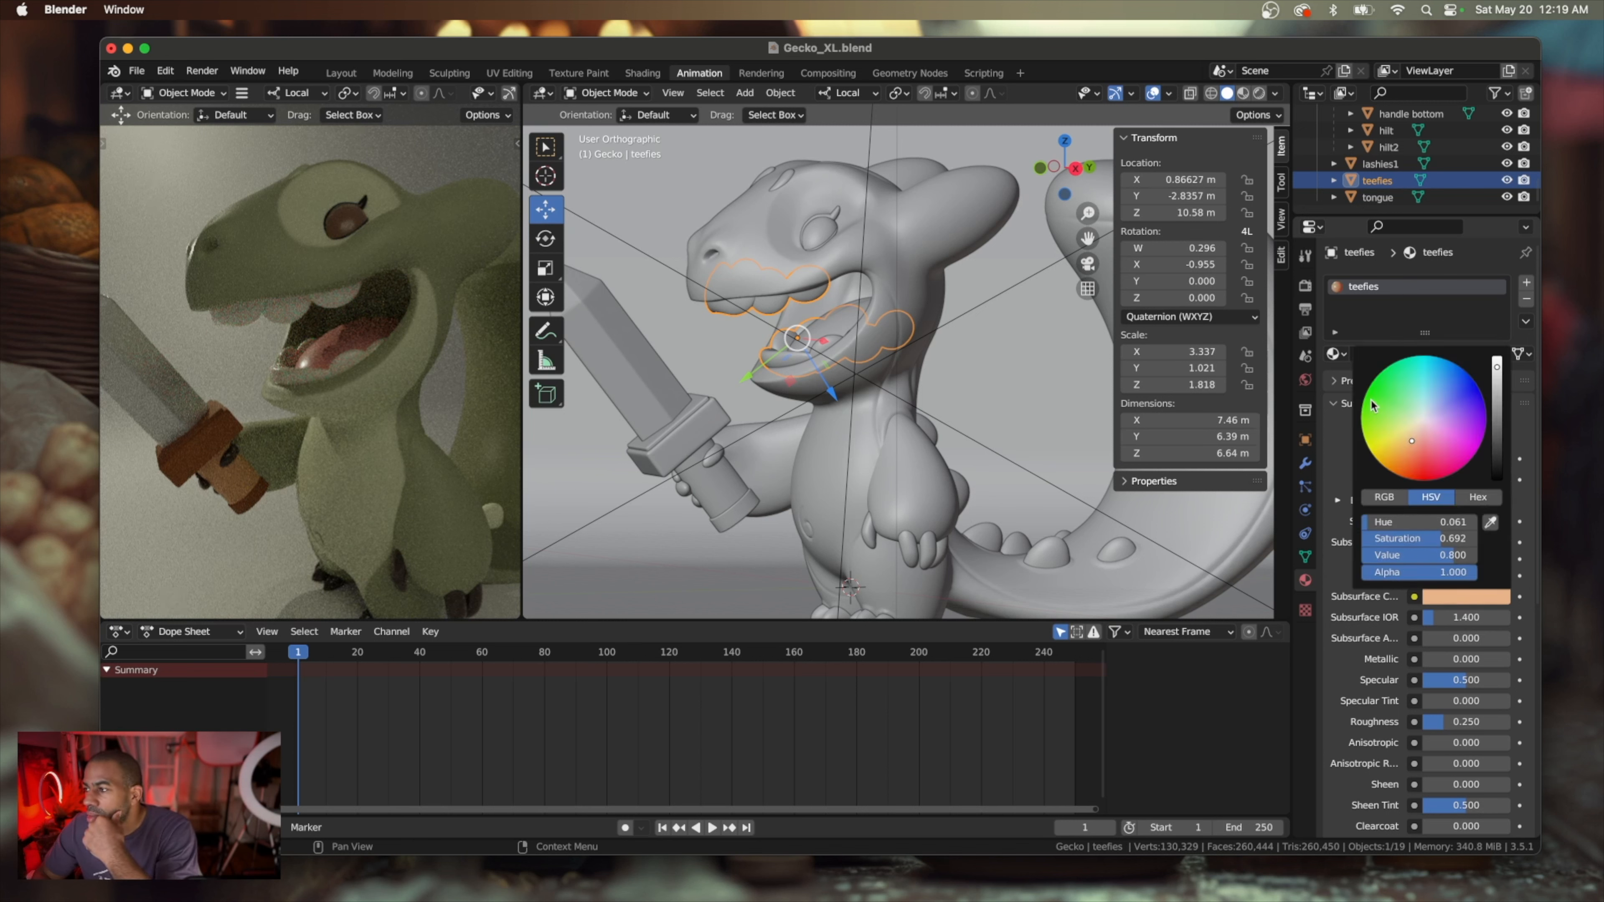
left_click(1413, 448)
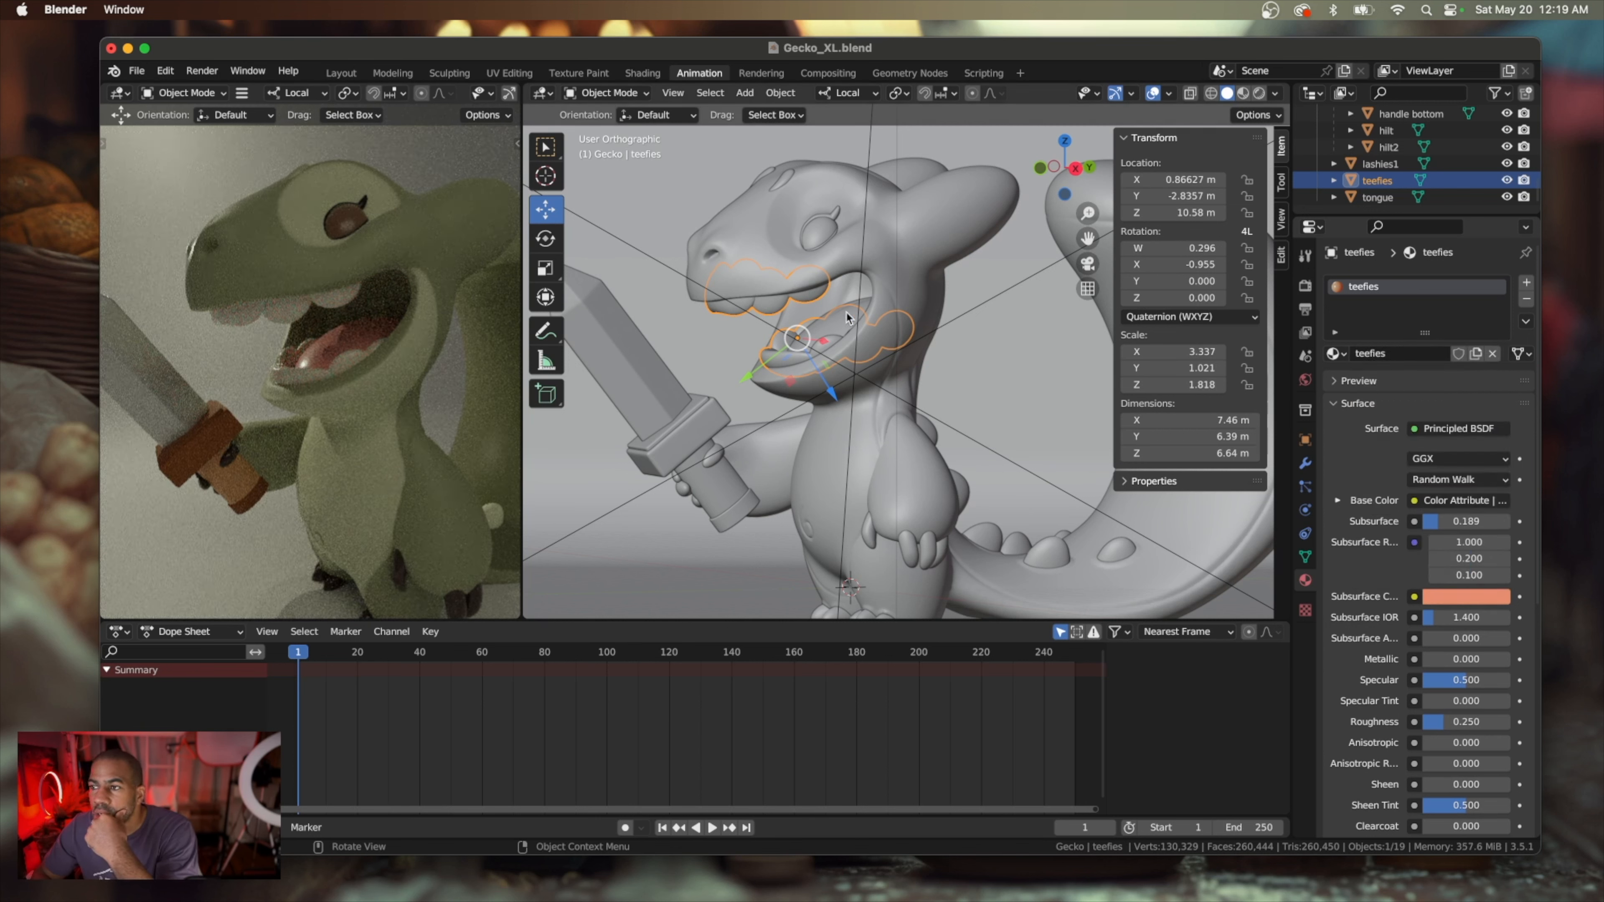
Make the tongue material glossier by lowering its Roughness to about 0.061
left_click(827, 316)
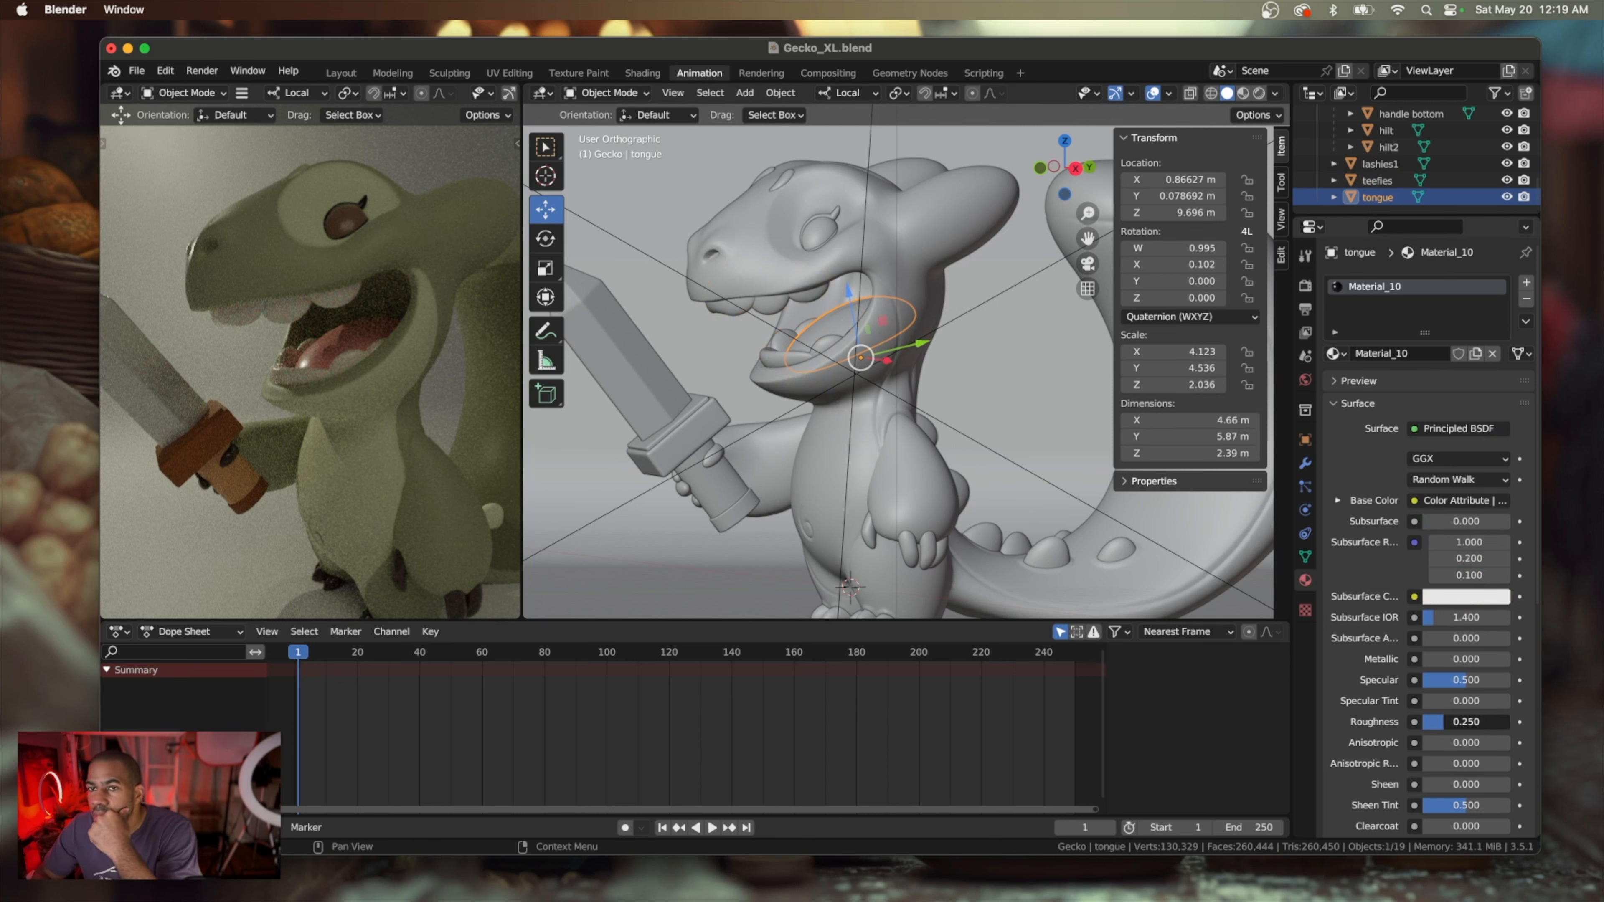
left_click_drag(1442, 730, 1418, 729)
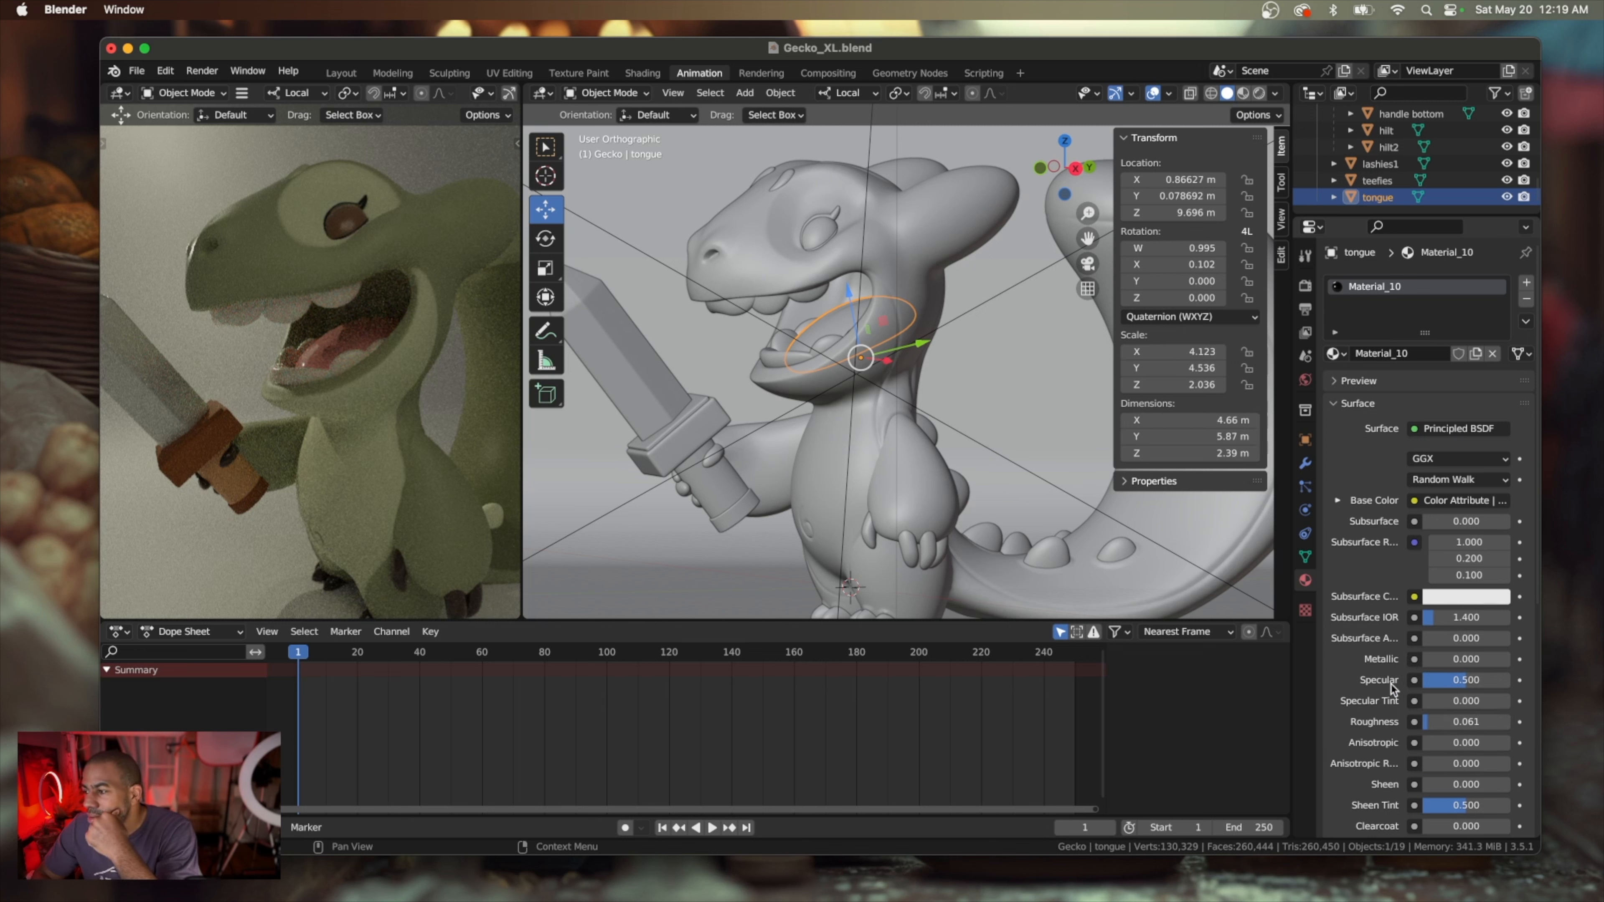
scroll(1387, 682, "down", 4)
scroll(1387, 680, "down", 5)
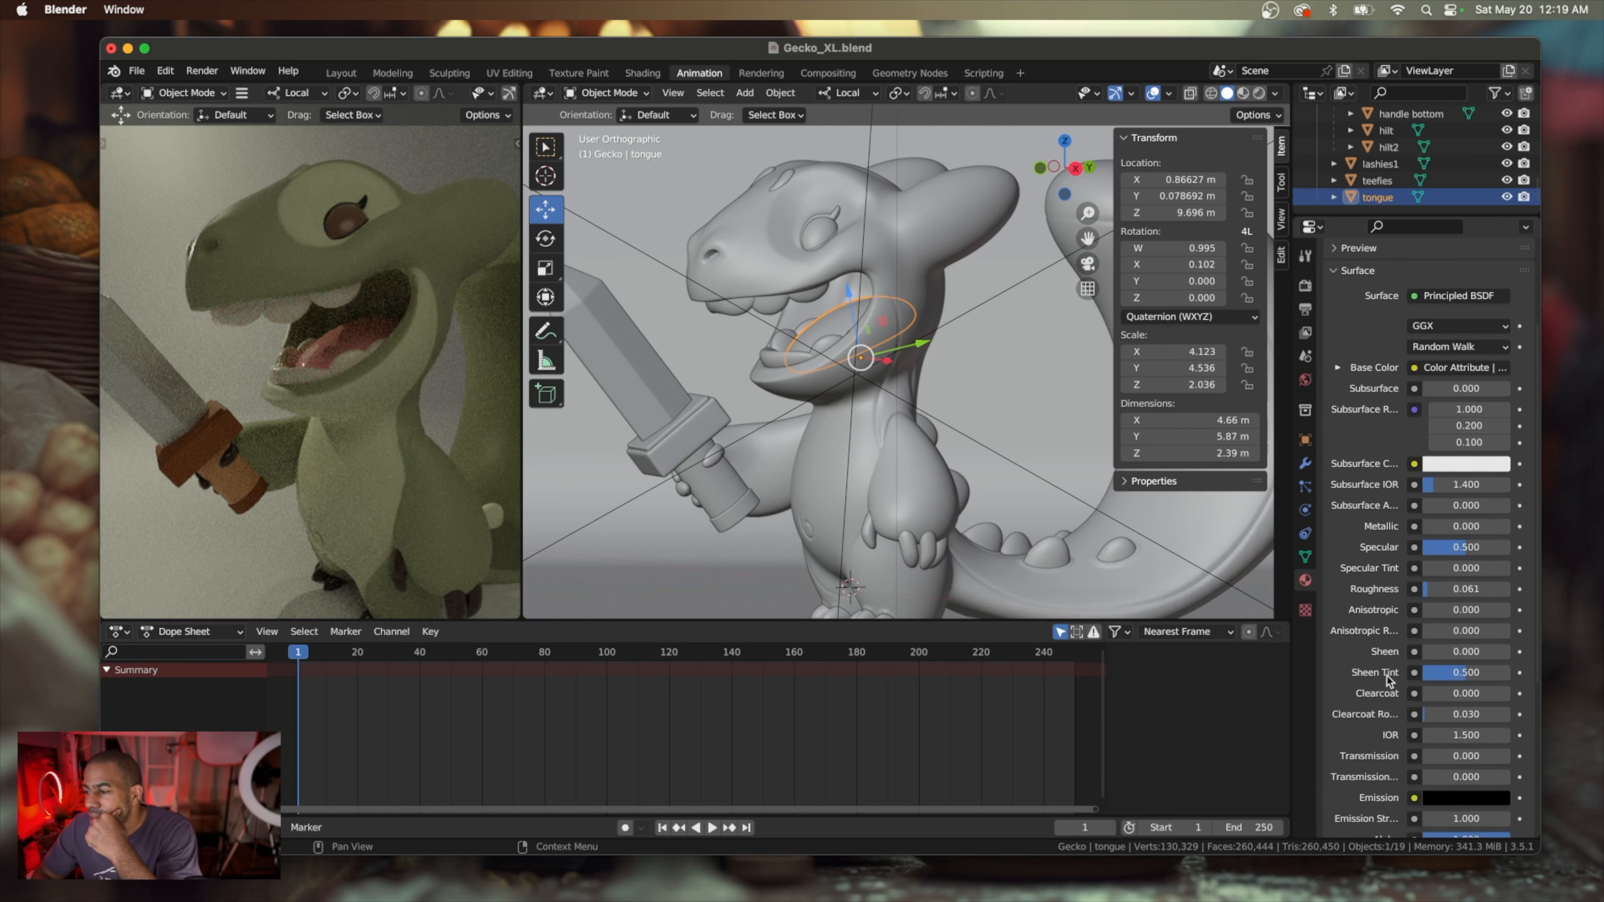
scroll(1387, 680, "down", 1)
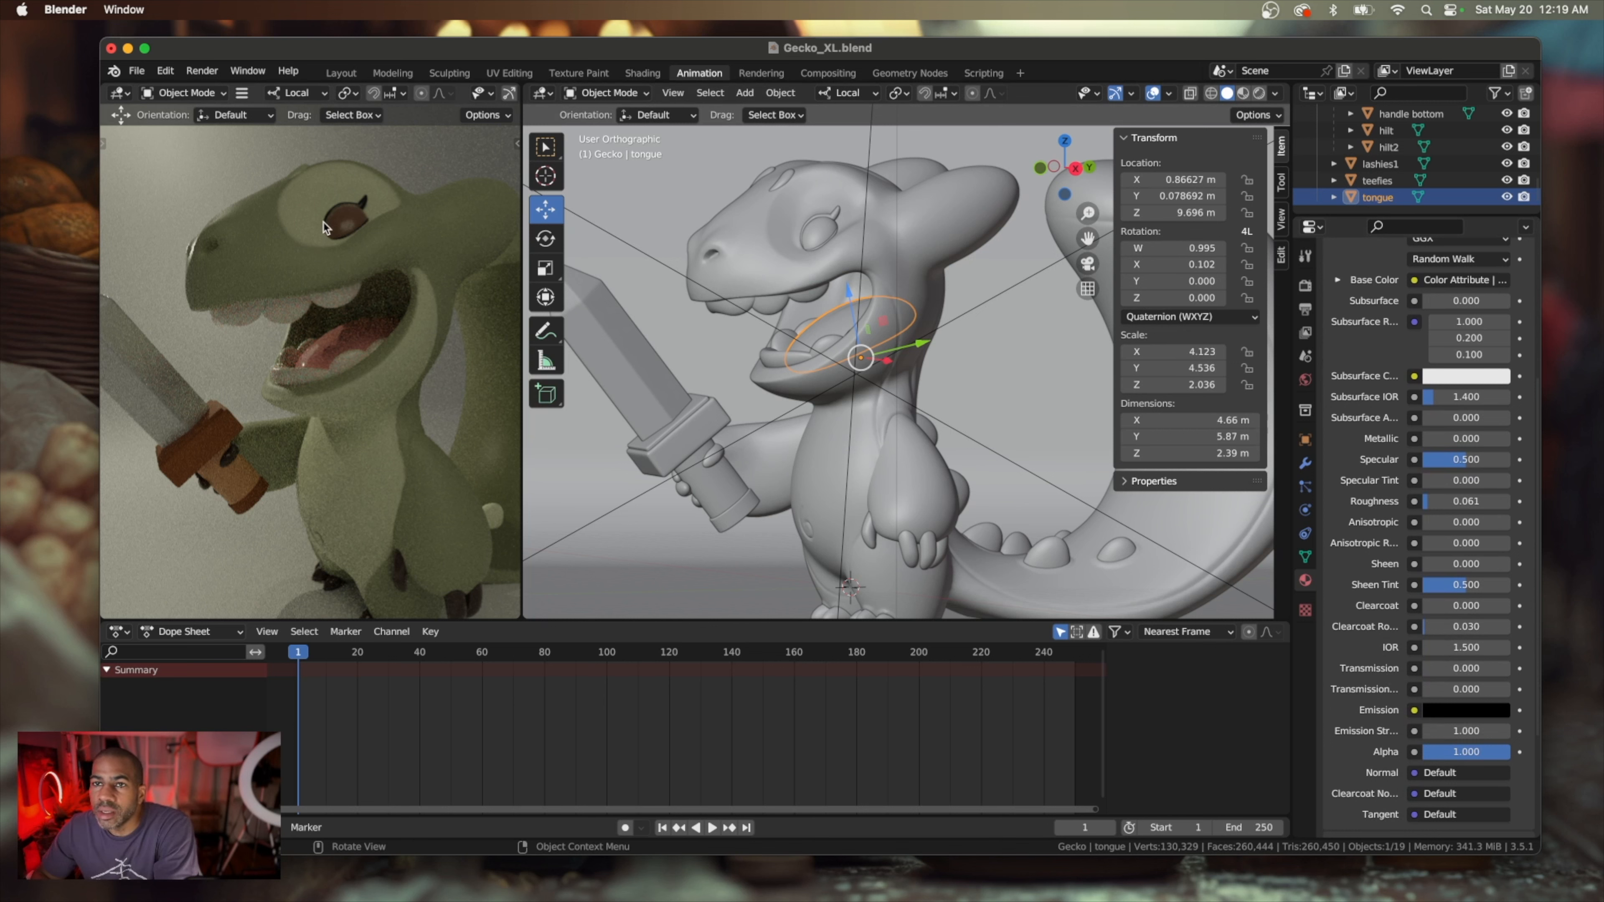
Give the gecko's body material an orange subsurface color and a Subsurface amount of about 0.094
left_click(283, 252)
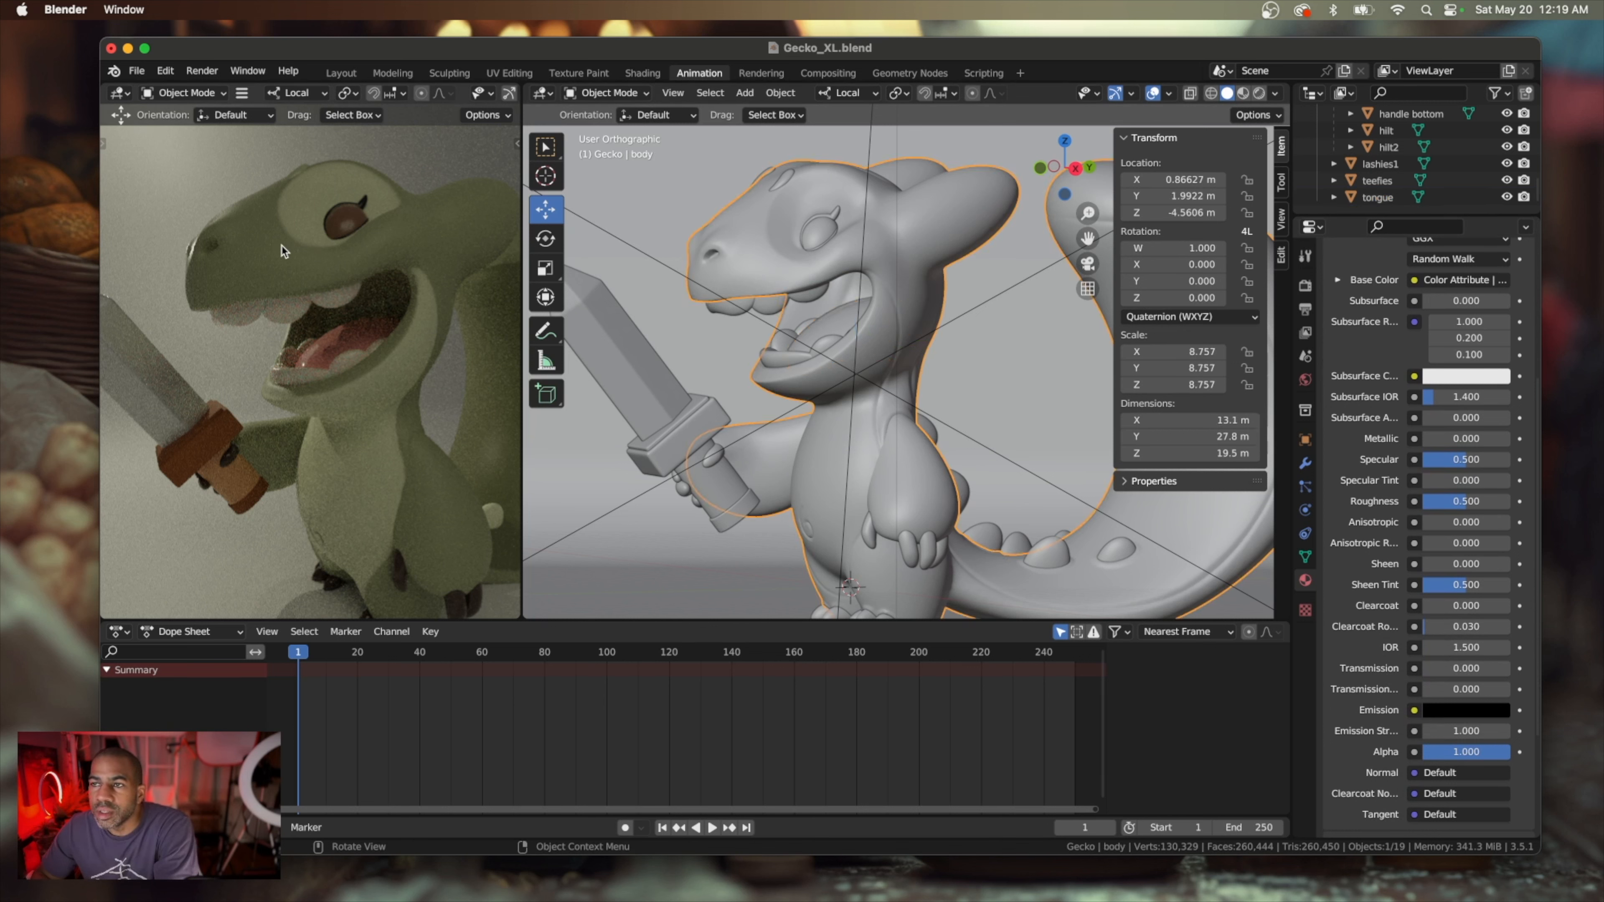
scroll(1345, 401, "up", 8)
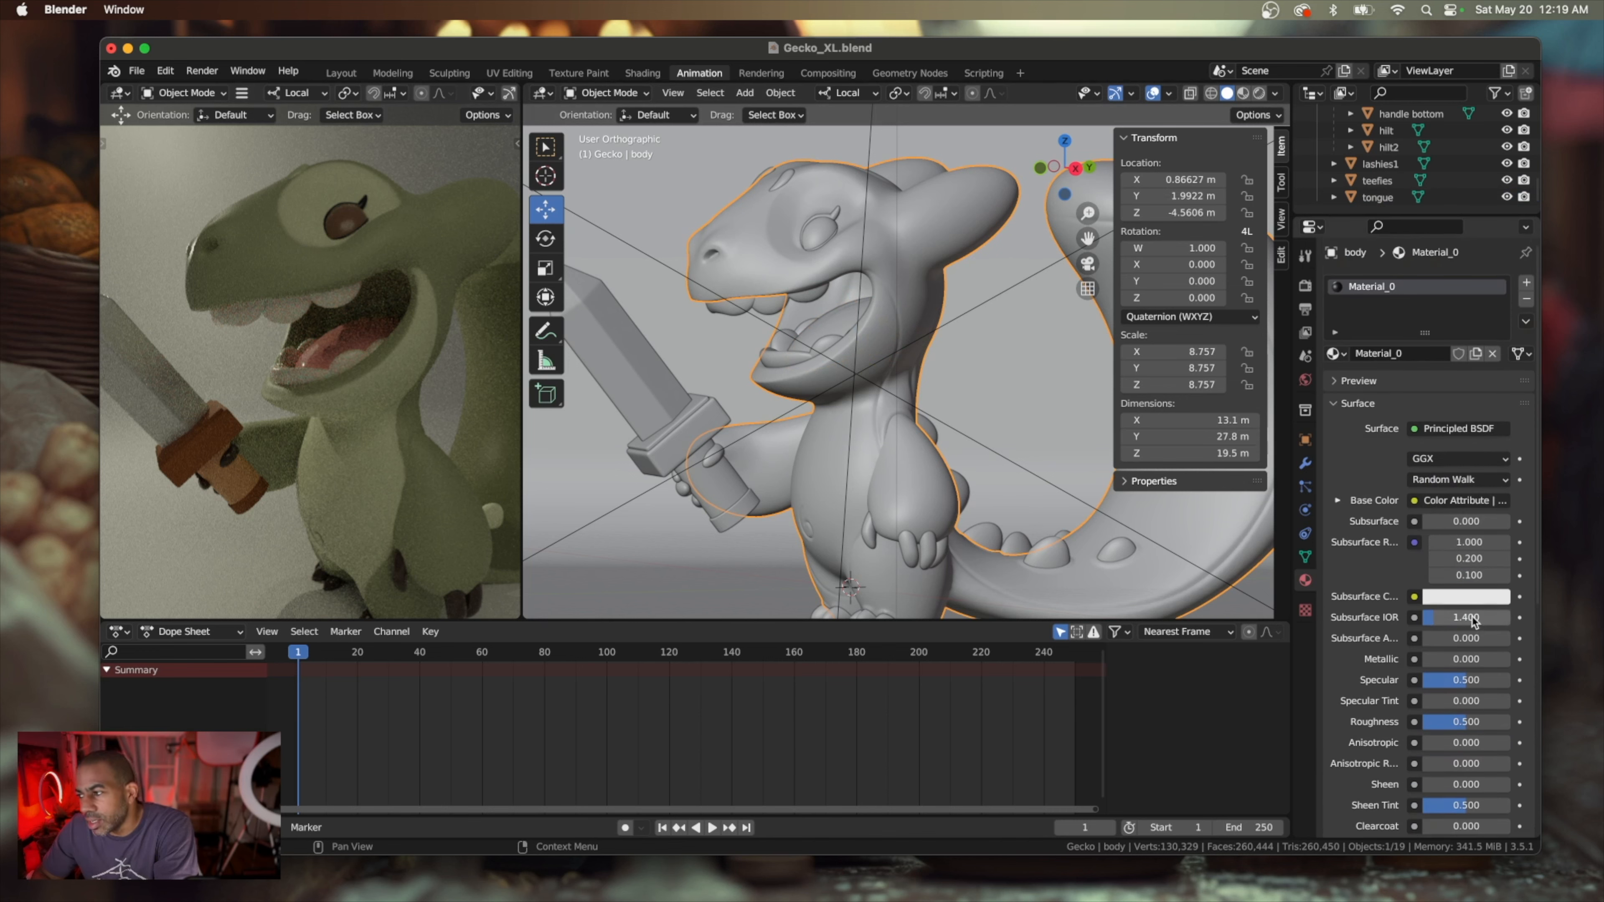
left_click(1472, 597)
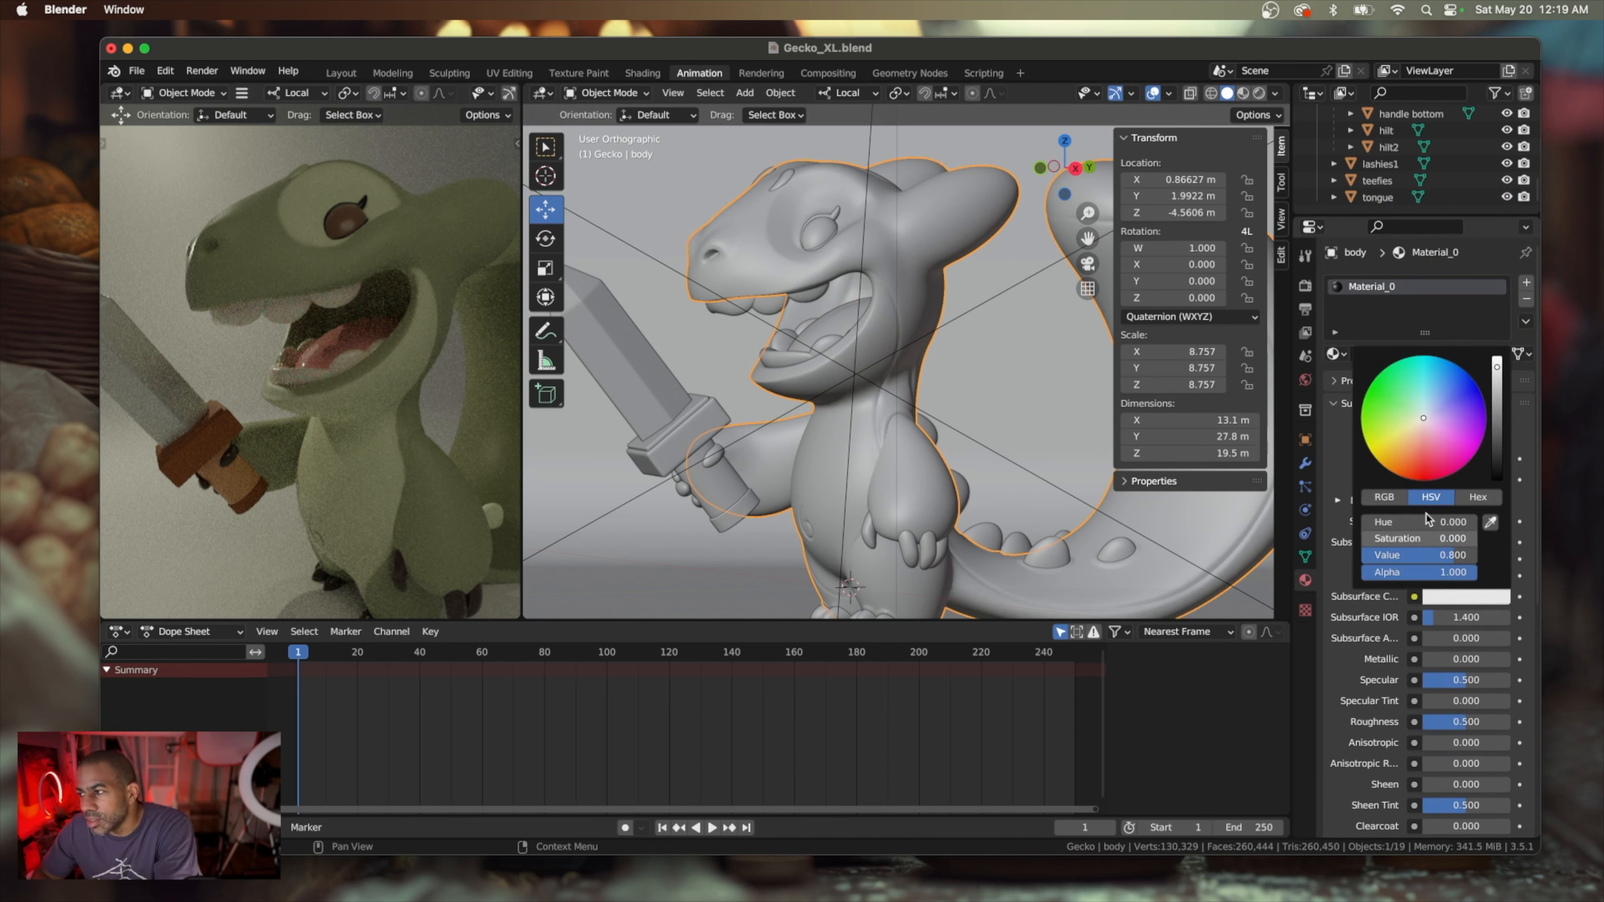
left_click(1414, 457)
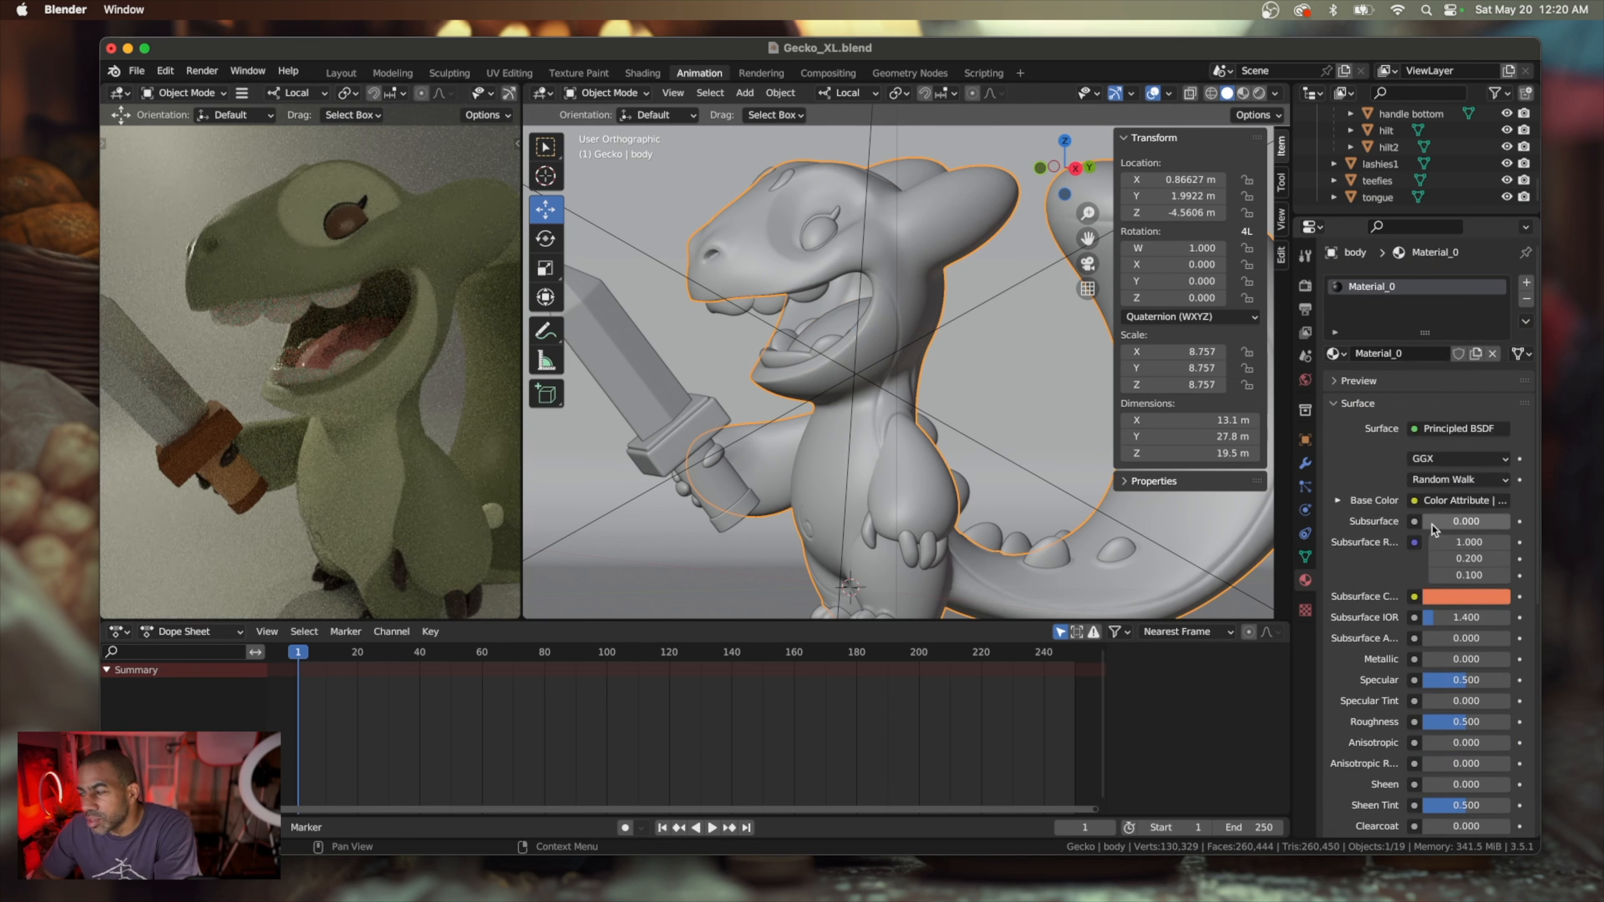
left_click_drag(1464, 521, 1433, 526)
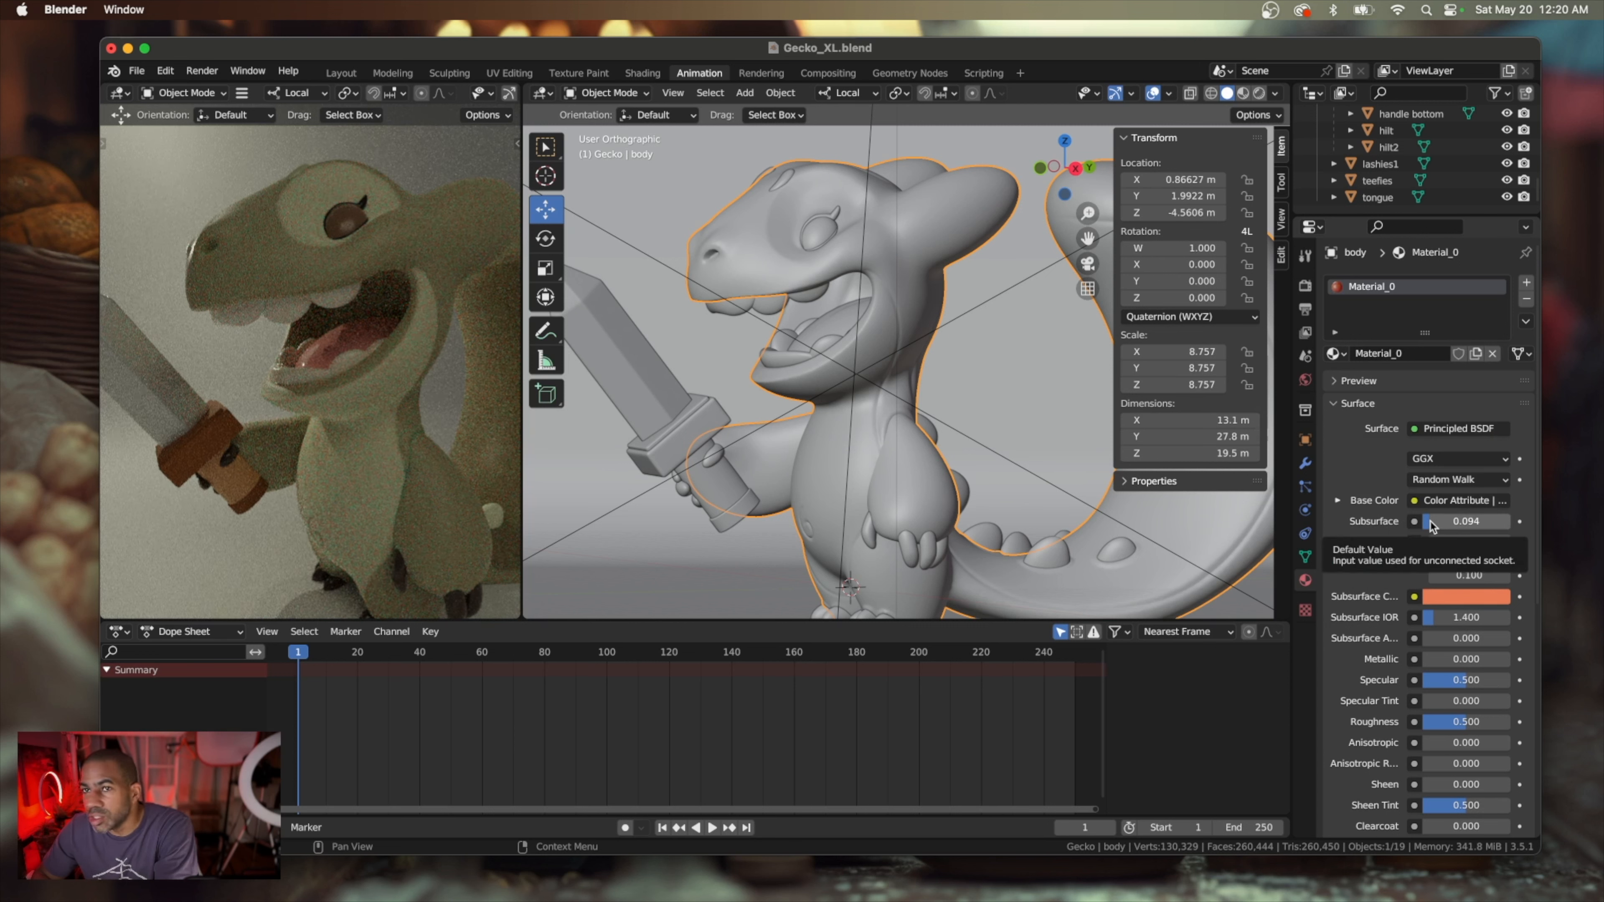
Lower the gecko body material's Subsurface amount to about 0.019
left_click_drag(1433, 525, 1430, 525)
scroll(1428, 526, "down", 1)
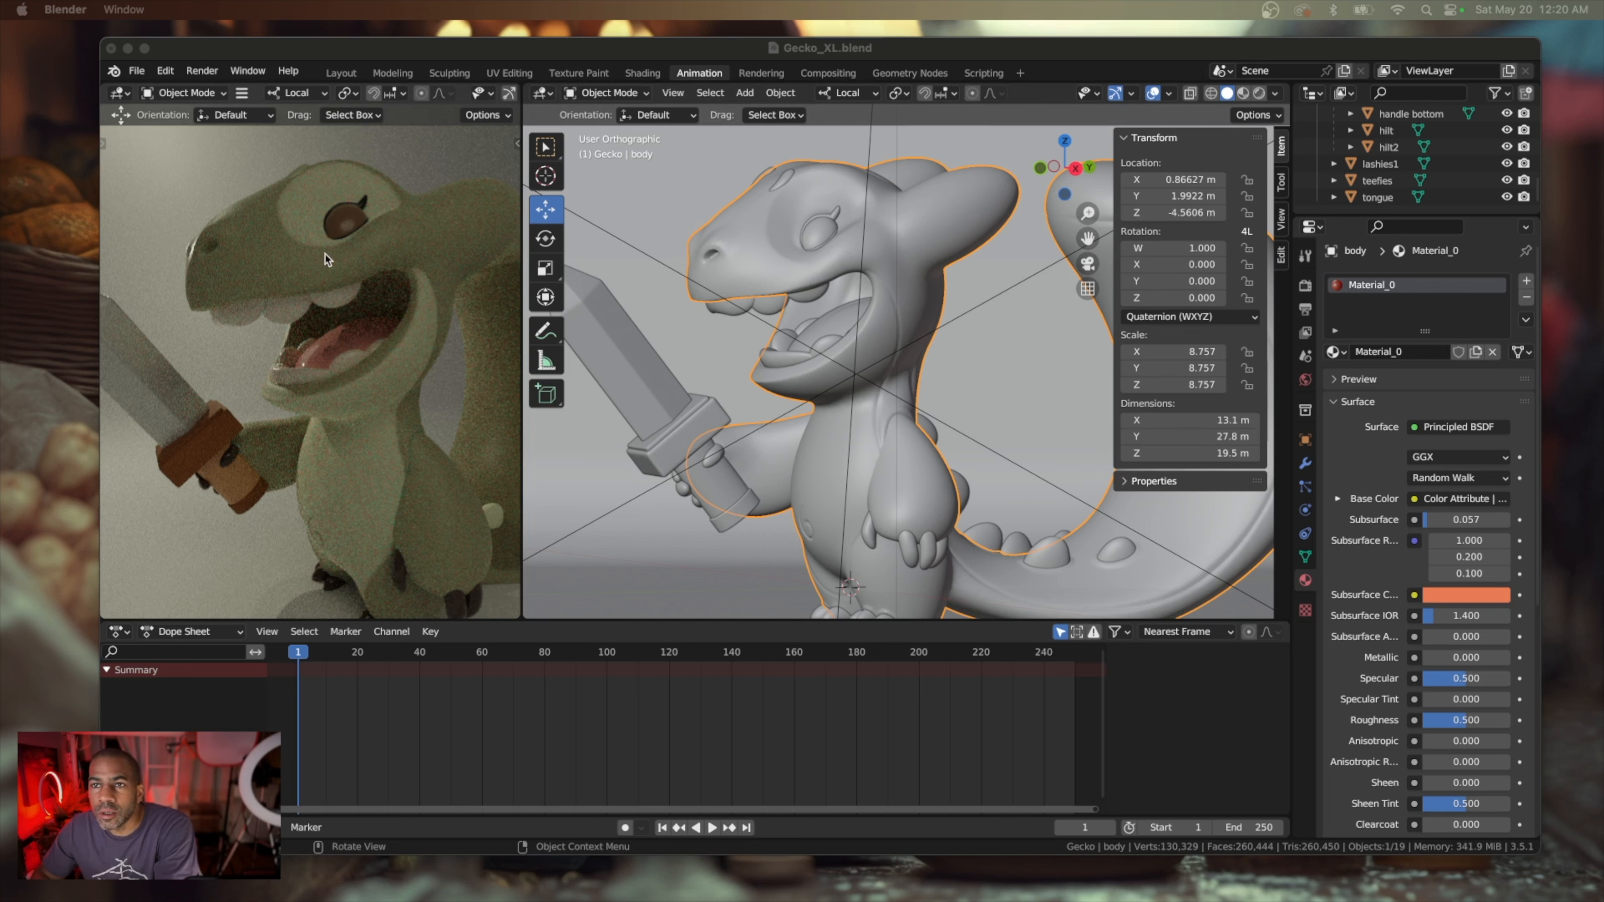
scroll(333, 229, "up", 5)
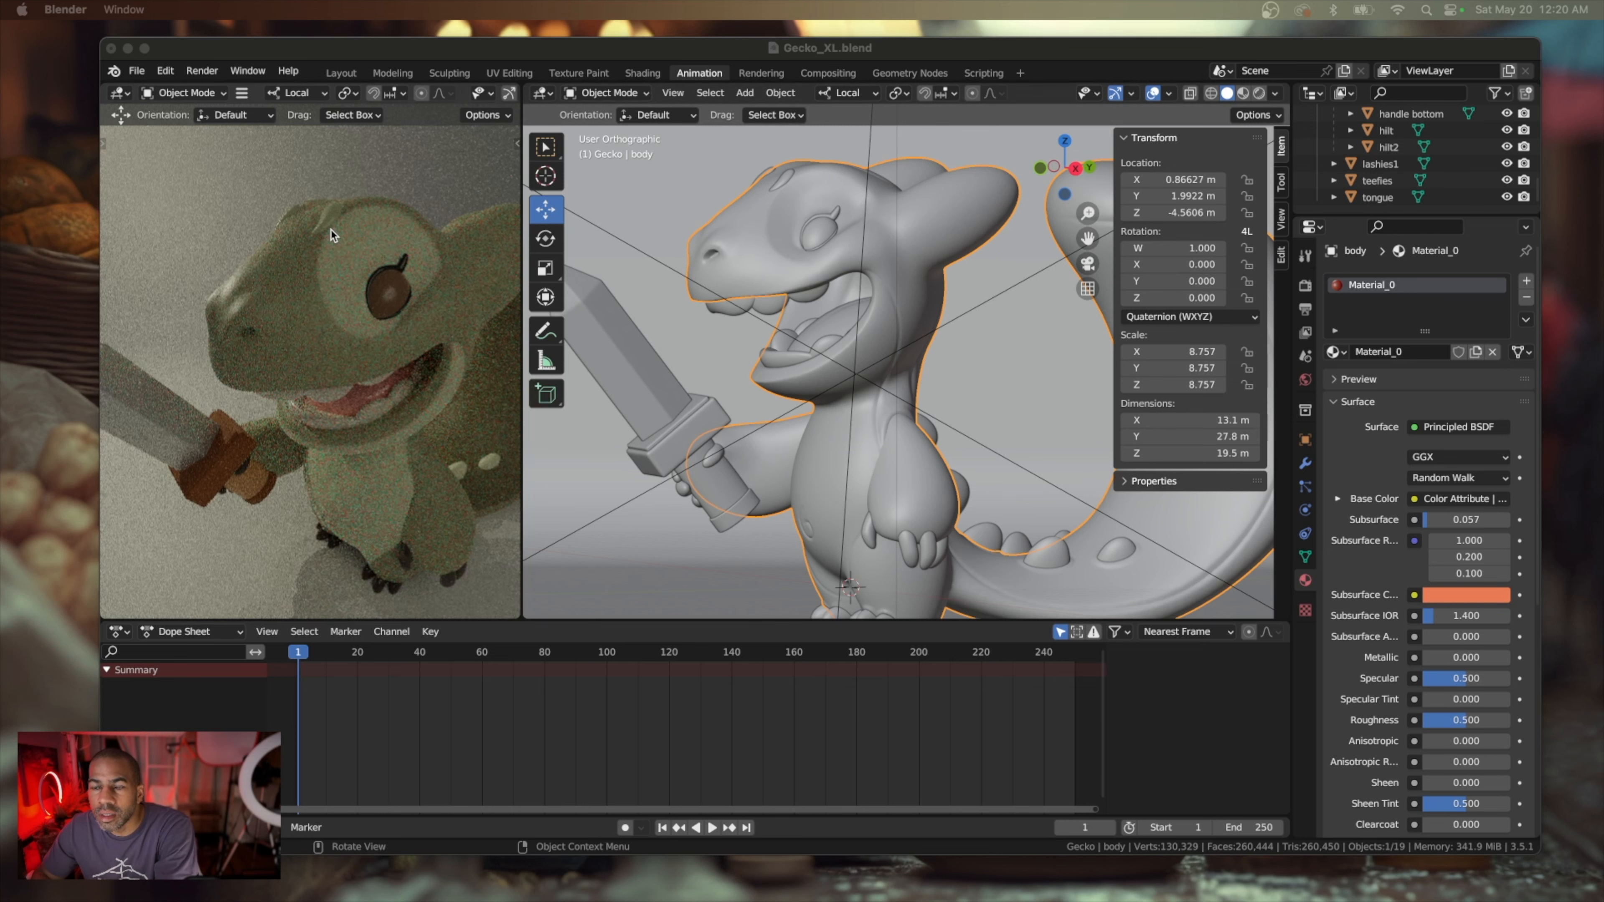
scroll(340, 334, "up", 3)
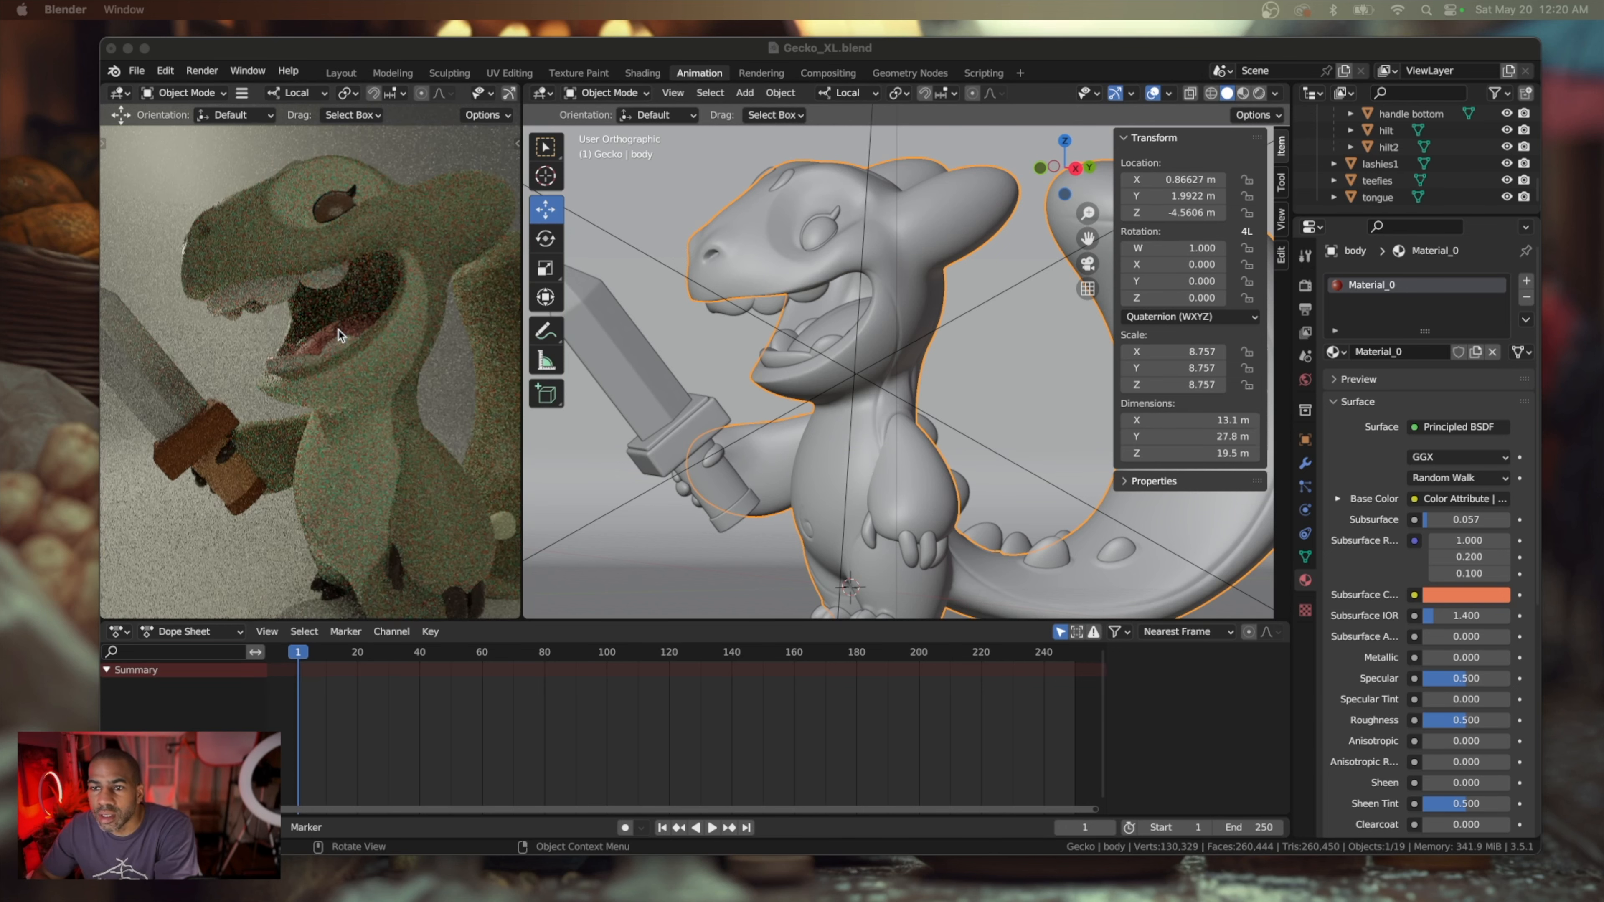
left_click(1429, 521)
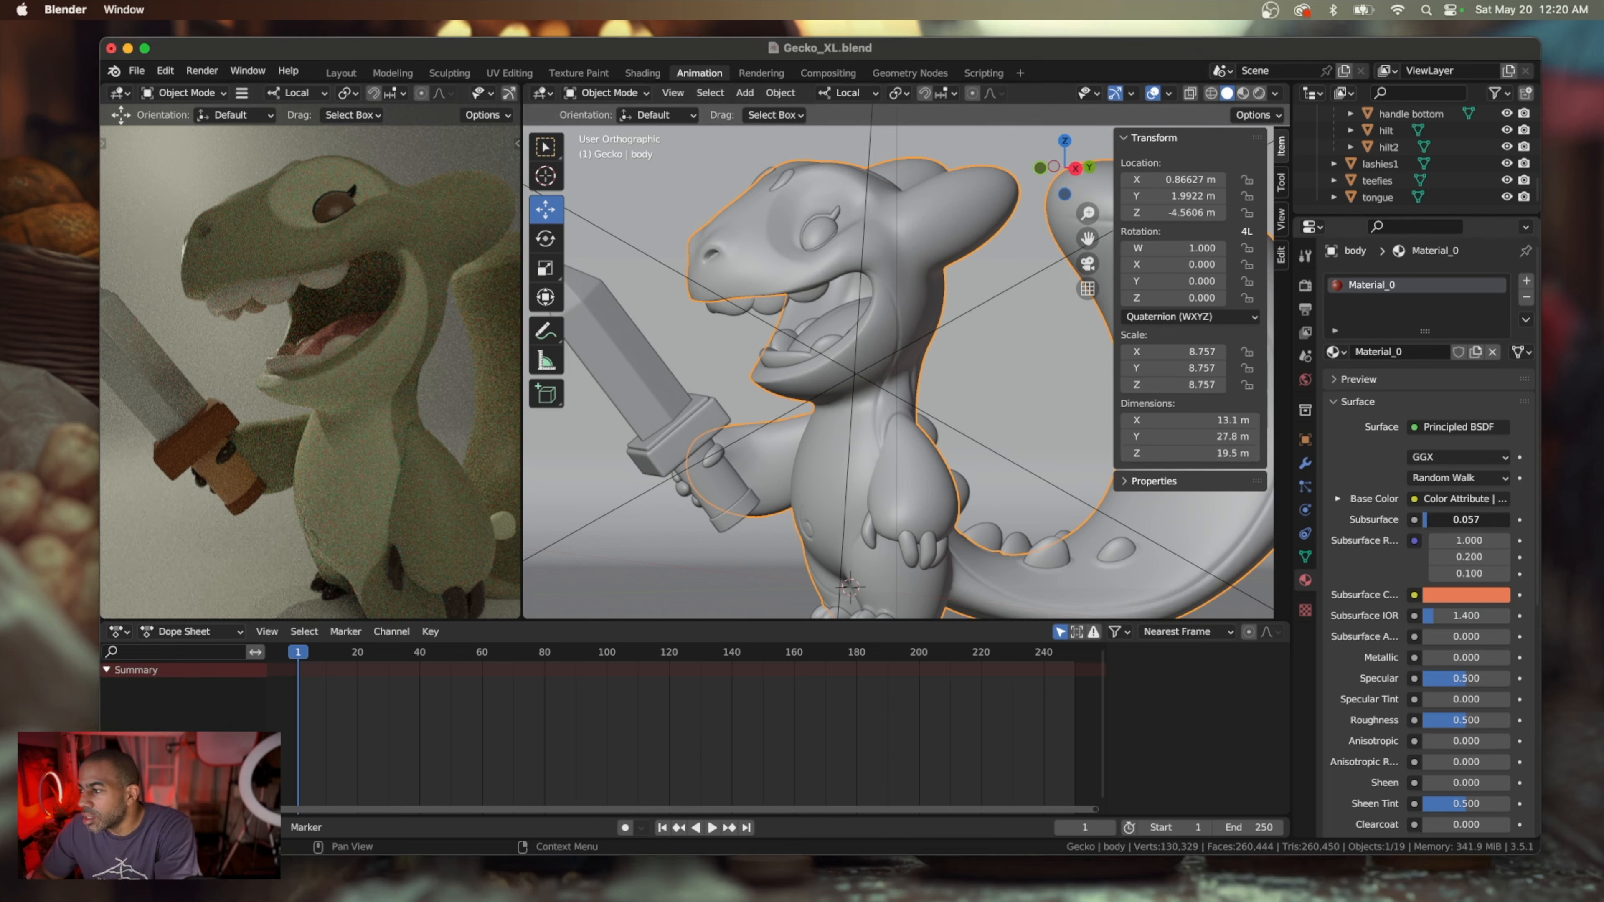
left_click_drag(1428, 520, 1426, 520)
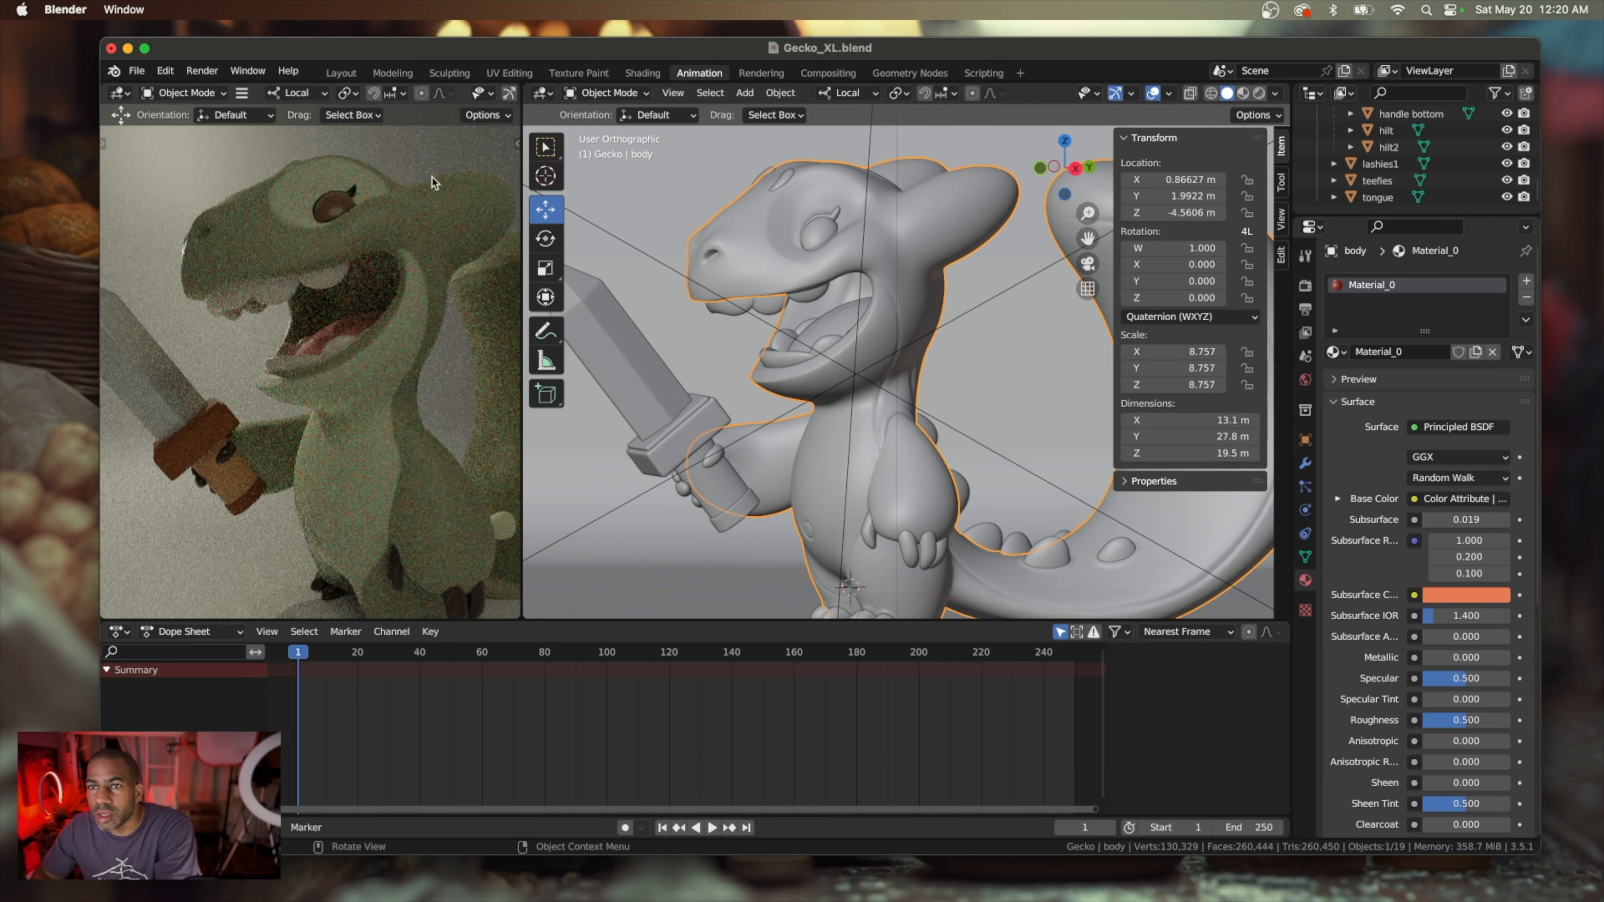
Raise the eyelash material's Roughness to about 0.797 and lower the eye material's Roughness to 0
left_click(820, 231)
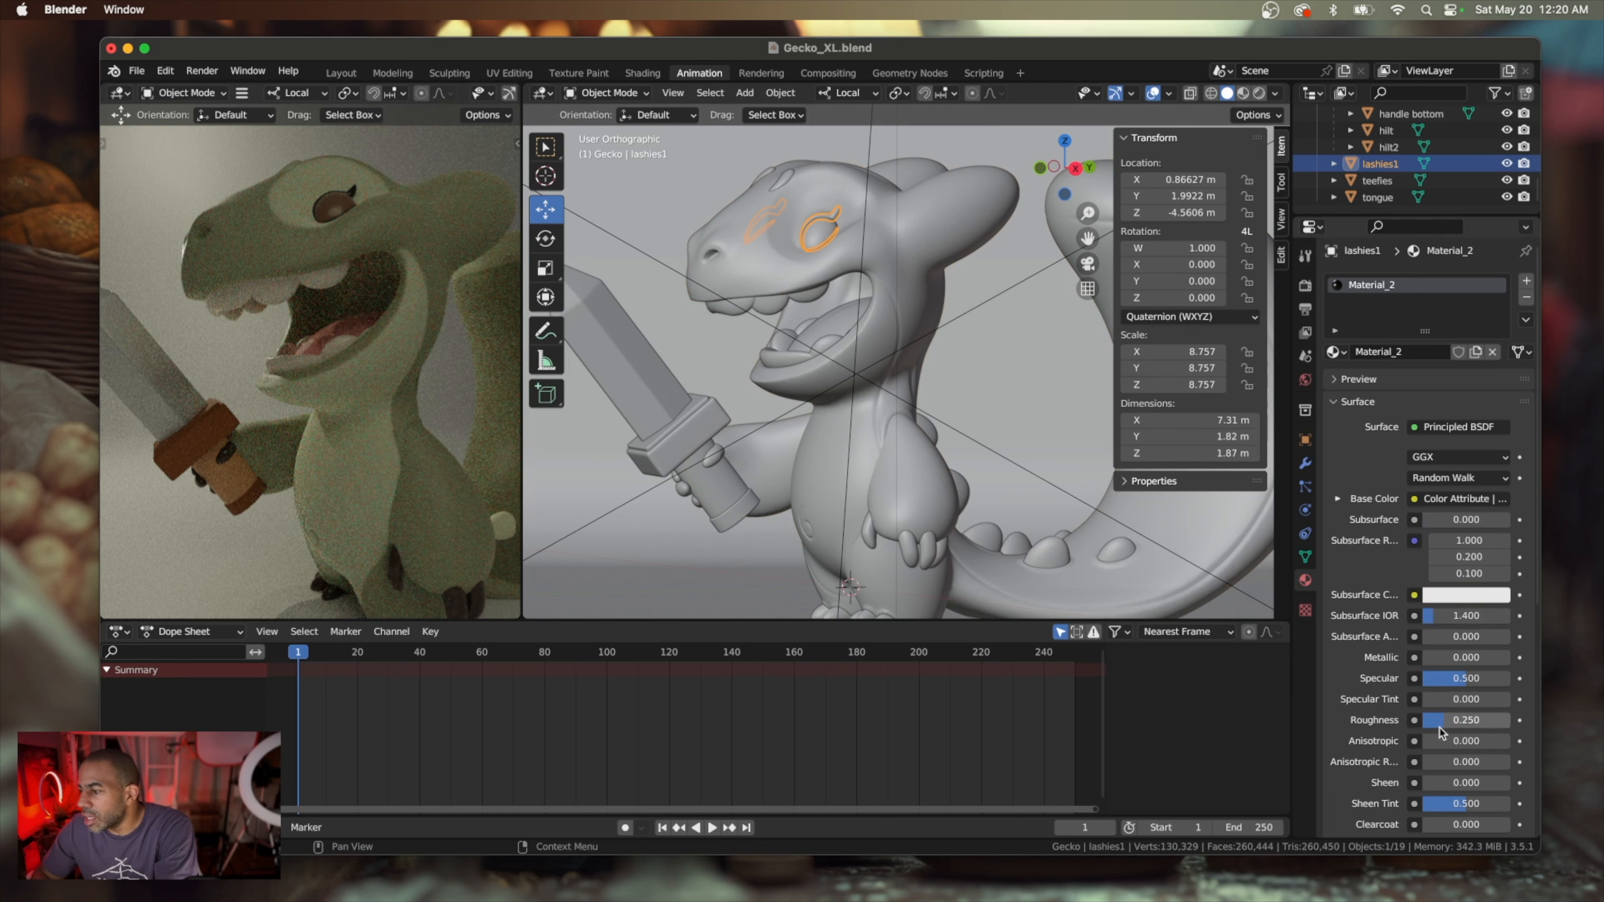
left_click_drag(1440, 729, 1494, 725)
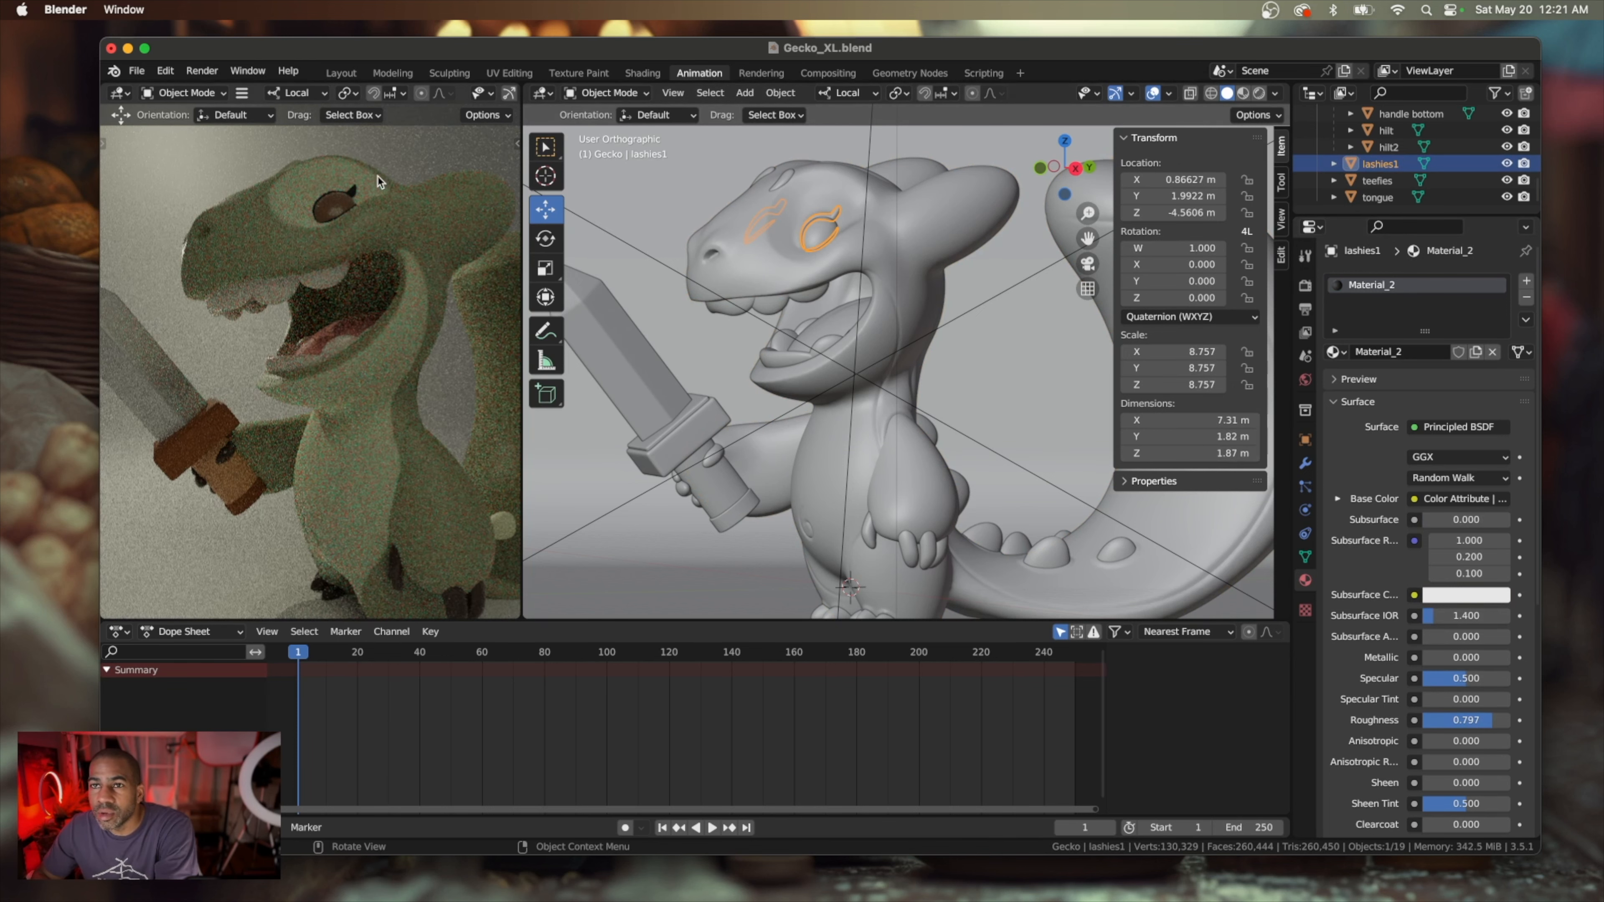
left_click(330, 206)
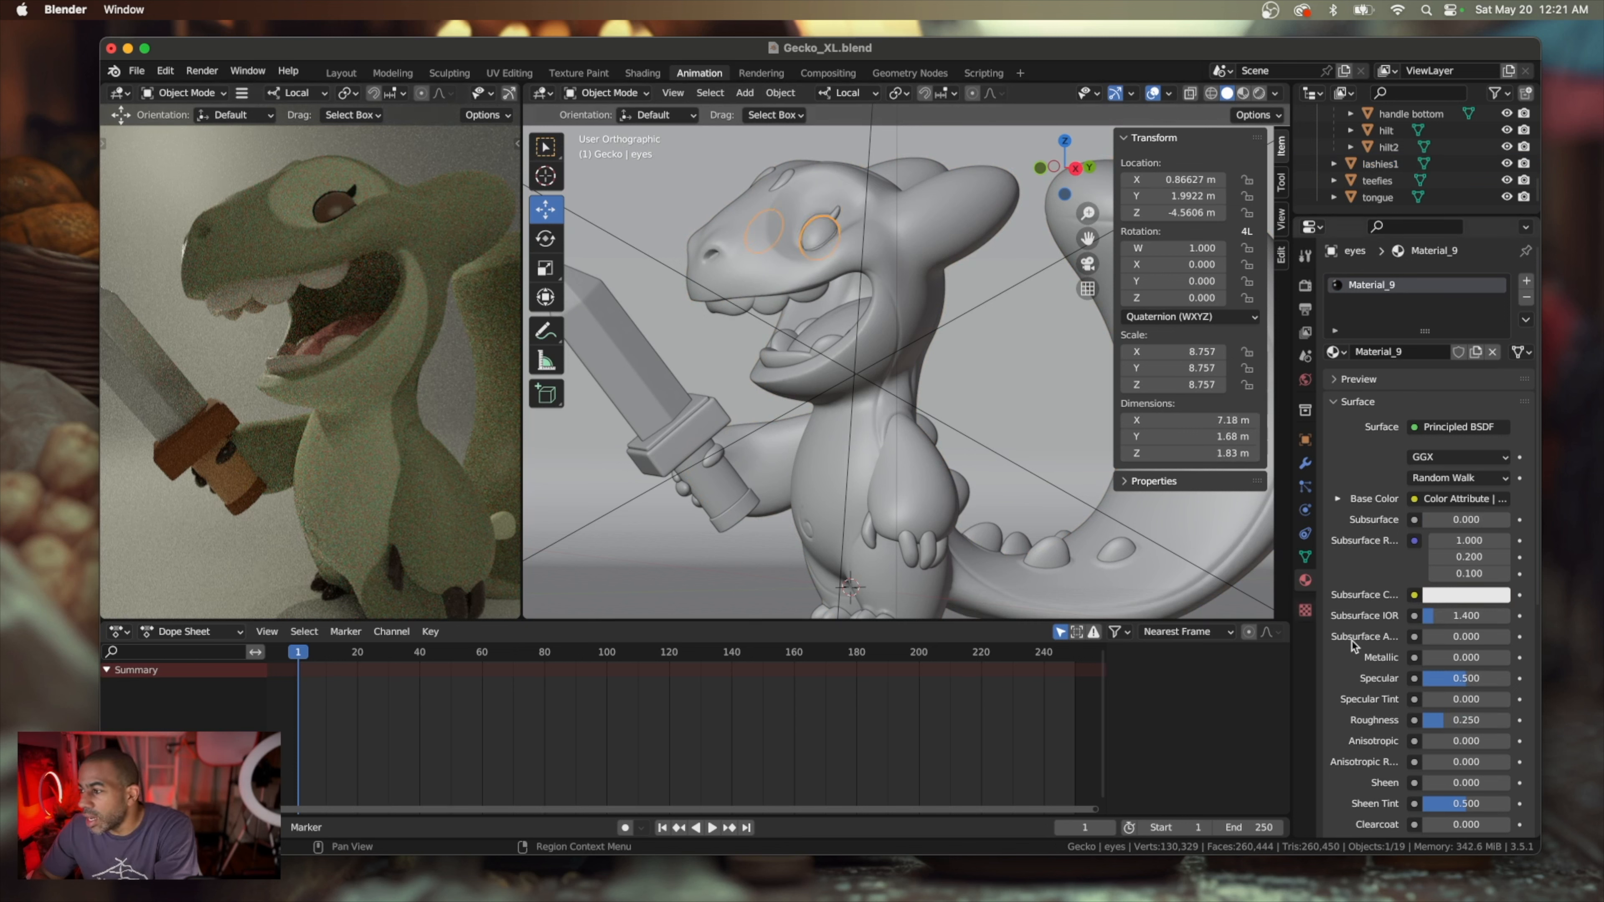
left_click_drag(1442, 726, 1424, 726)
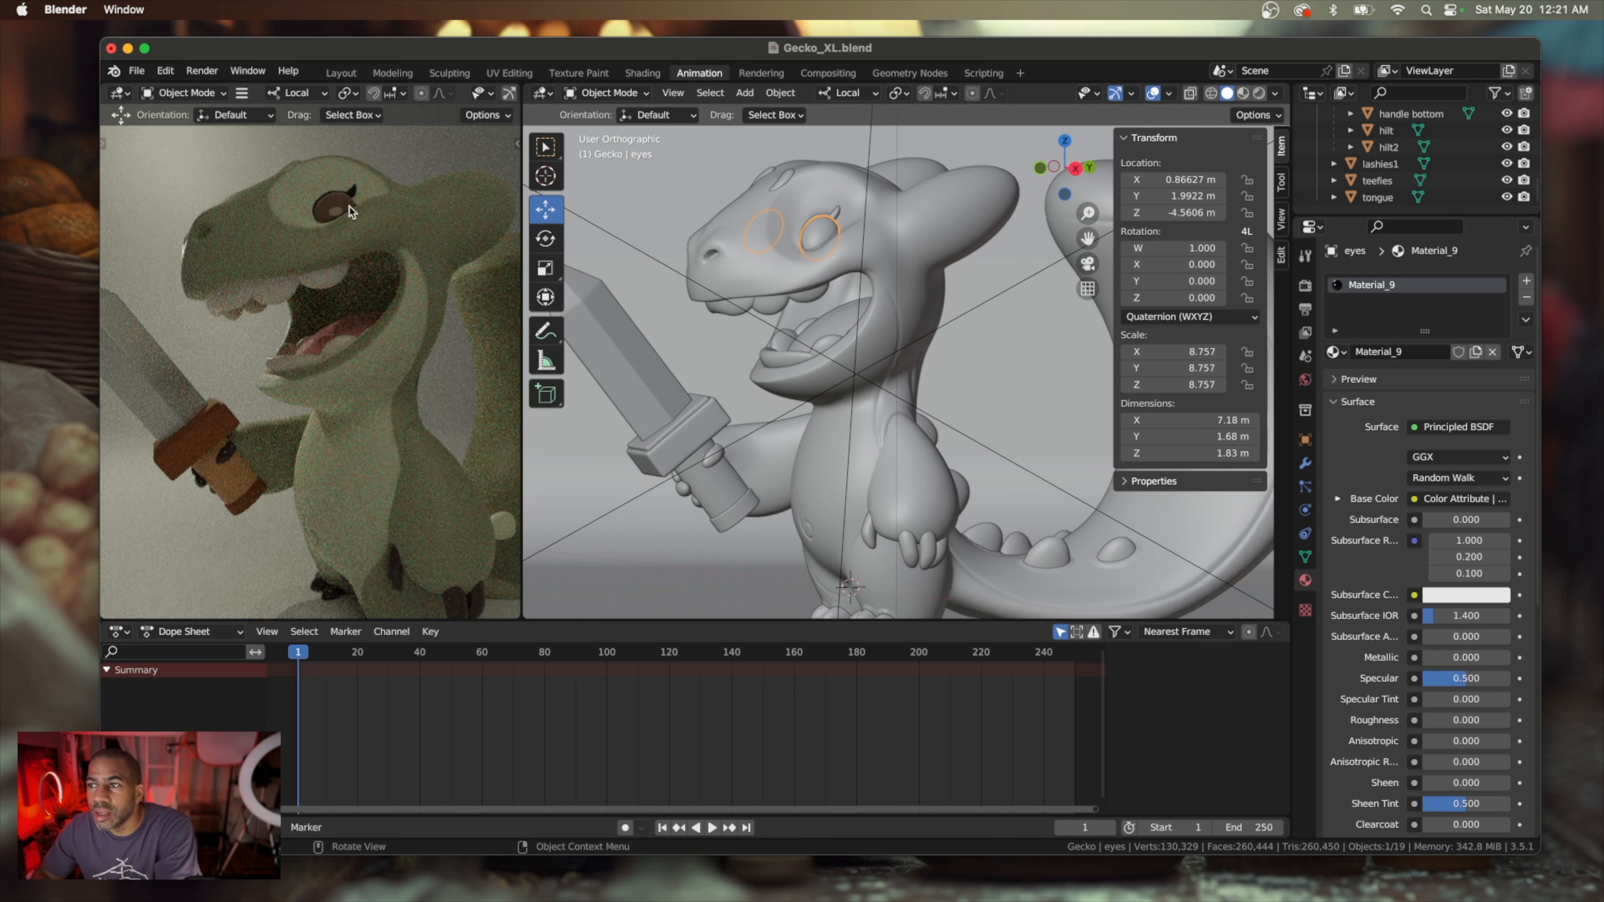
Examine the glossiness and reflections of the gecko's eye up close in the rendered view
scroll(339, 208, "up", 12)
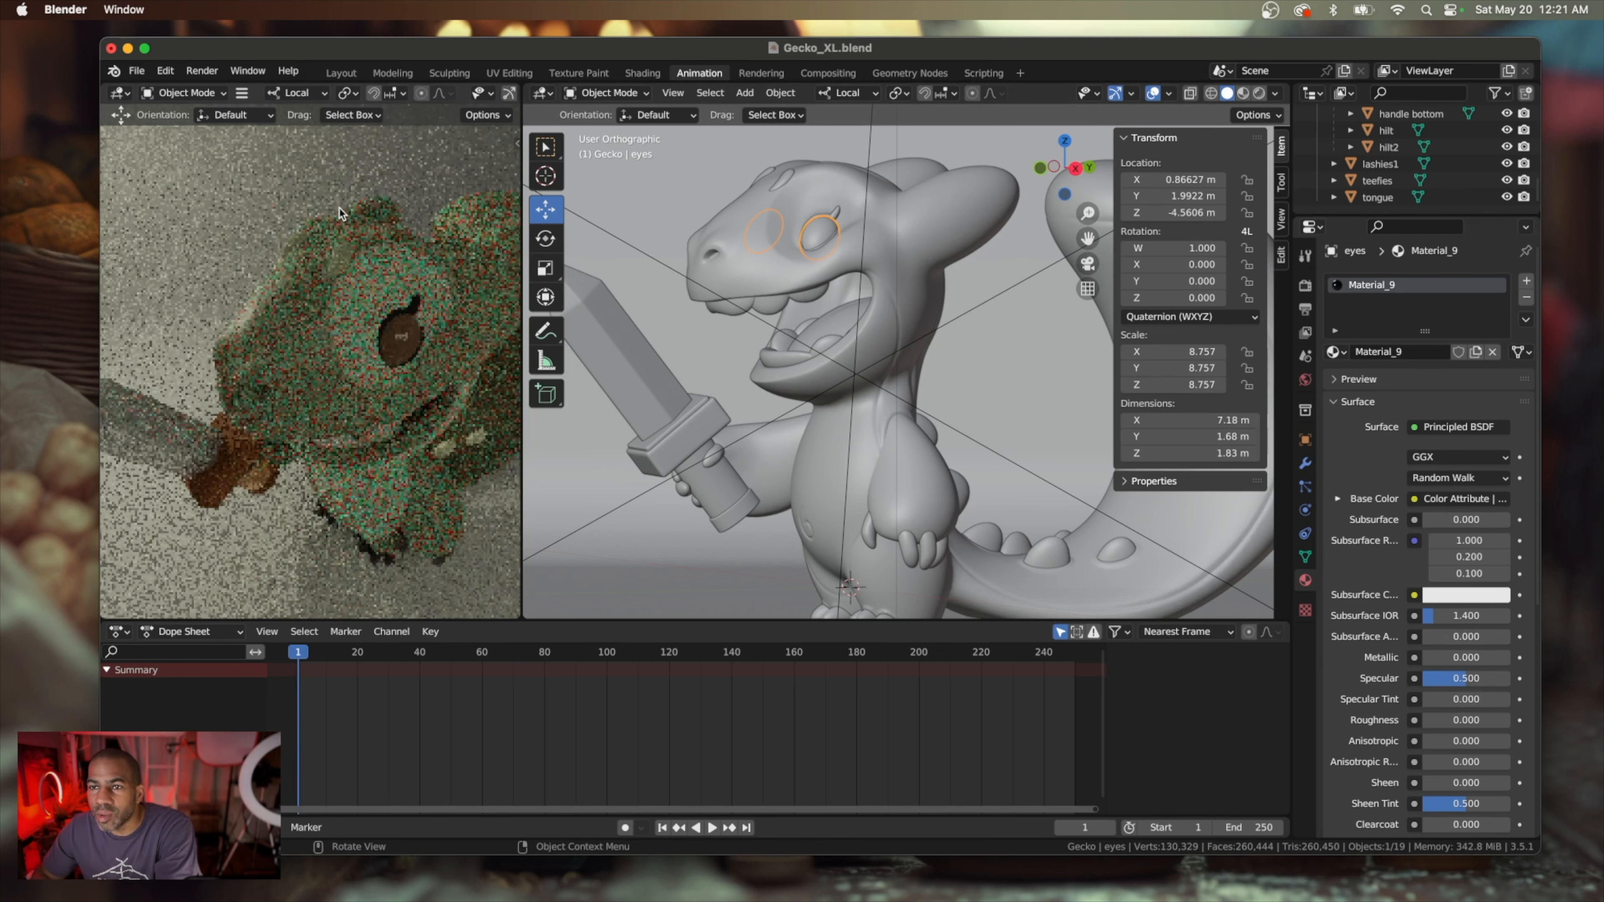
scroll(340, 214, "up", 3)
scroll(340, 213, "down", 10)
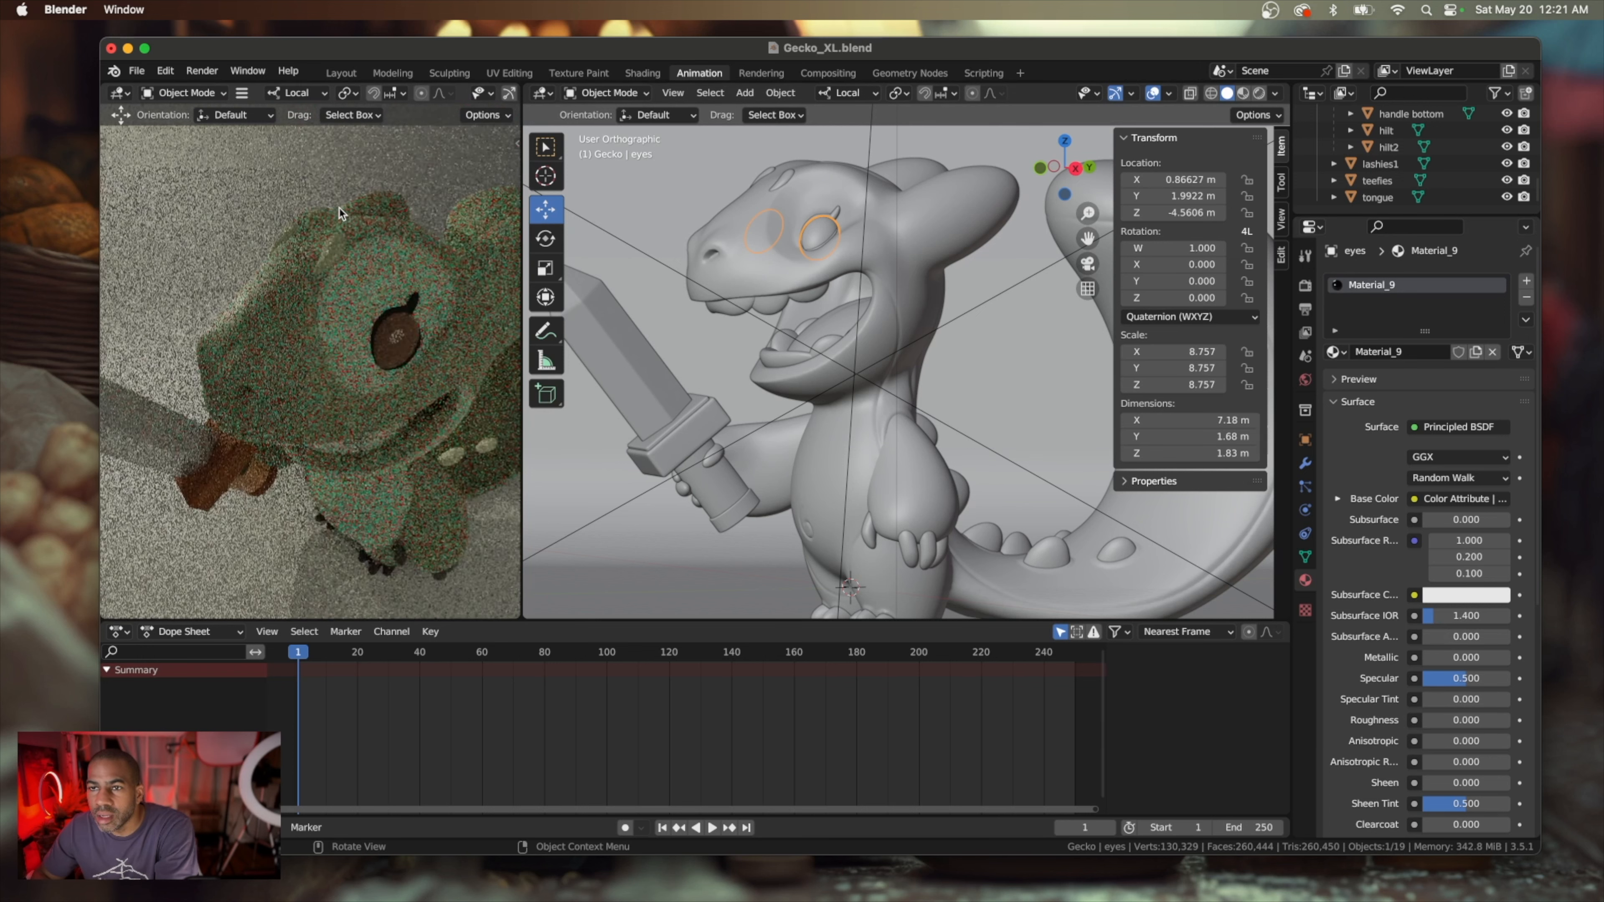
scroll(340, 213, "up", 6)
scroll(331, 218, "down", 4)
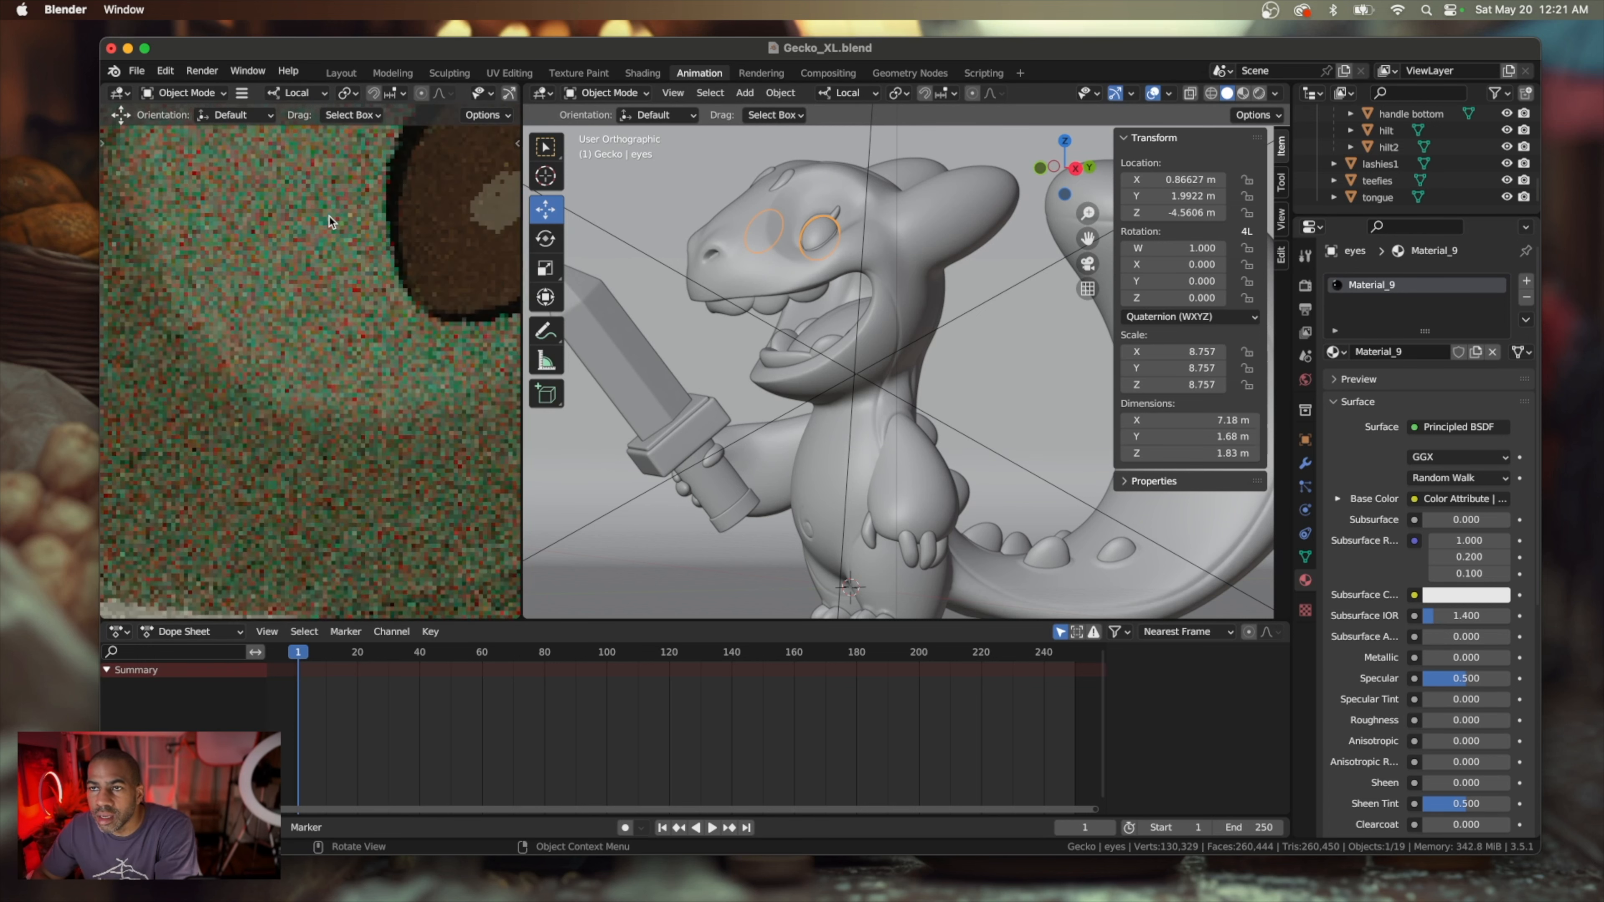
scroll(332, 222, "left", 3)
scroll(332, 222, "right", 5)
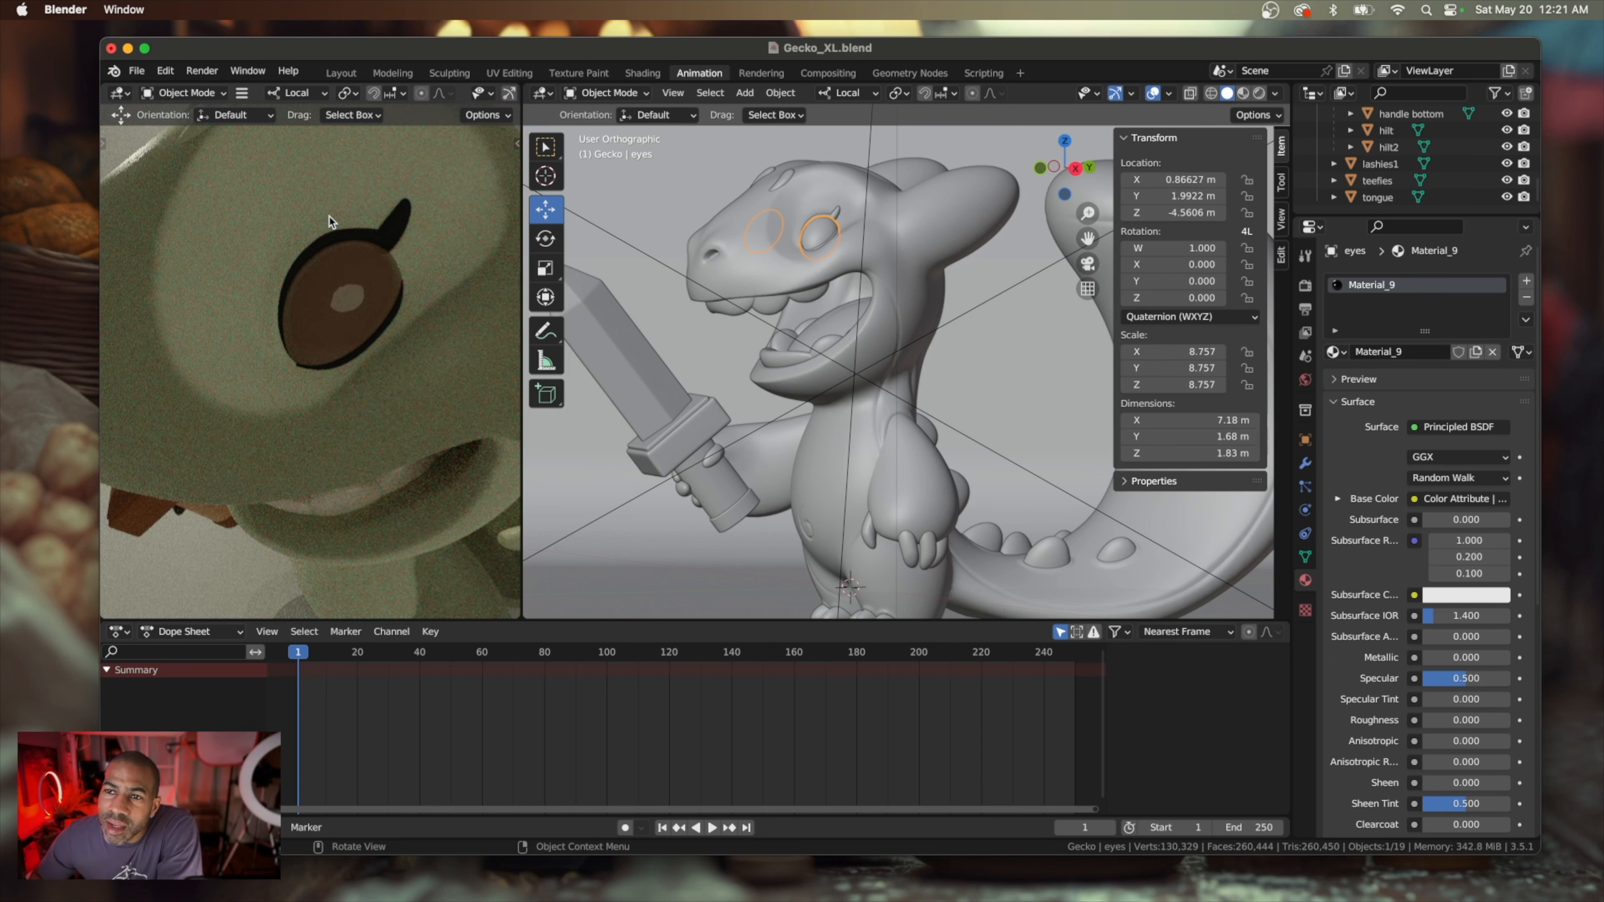
scroll(332, 221, "up", 5)
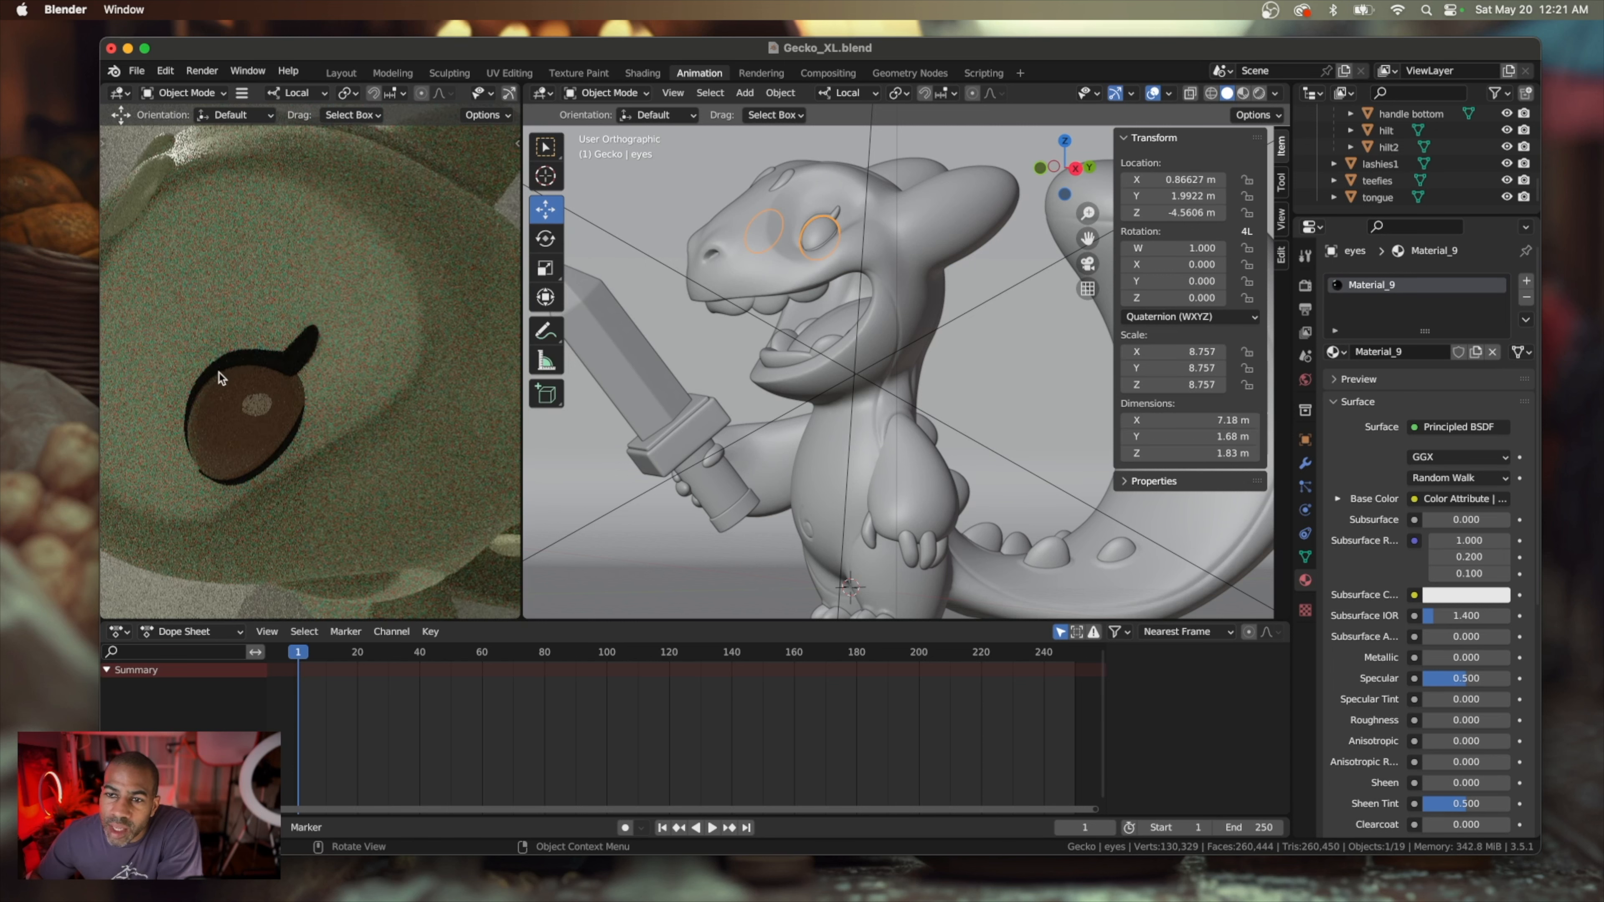
scroll(345, 330, "down", 5)
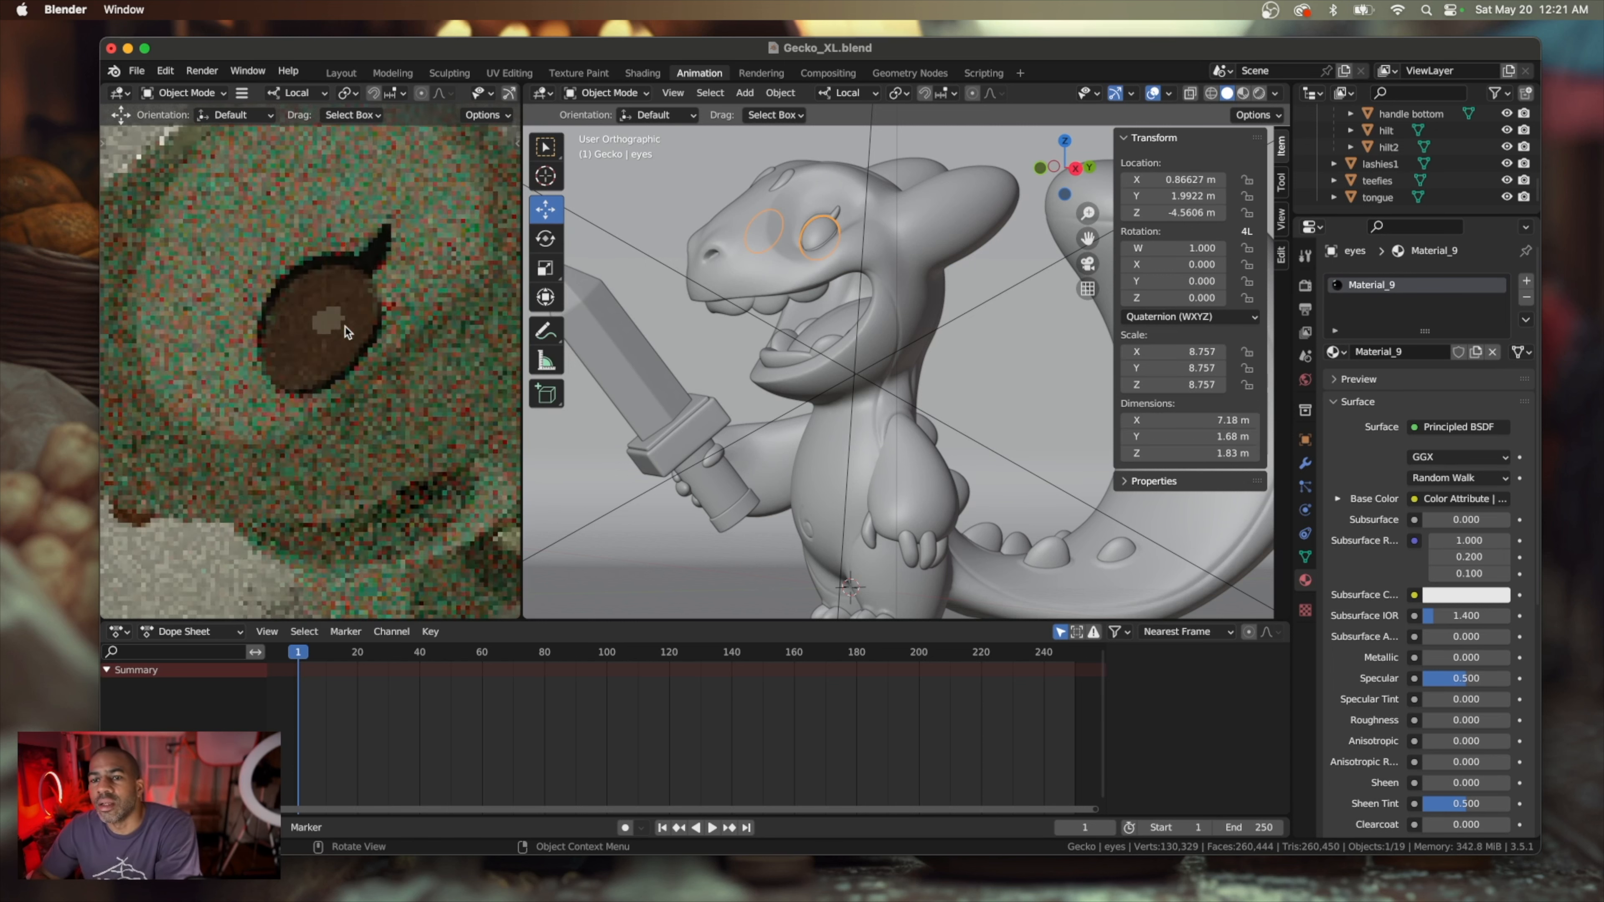
scroll(347, 333, "down", 5)
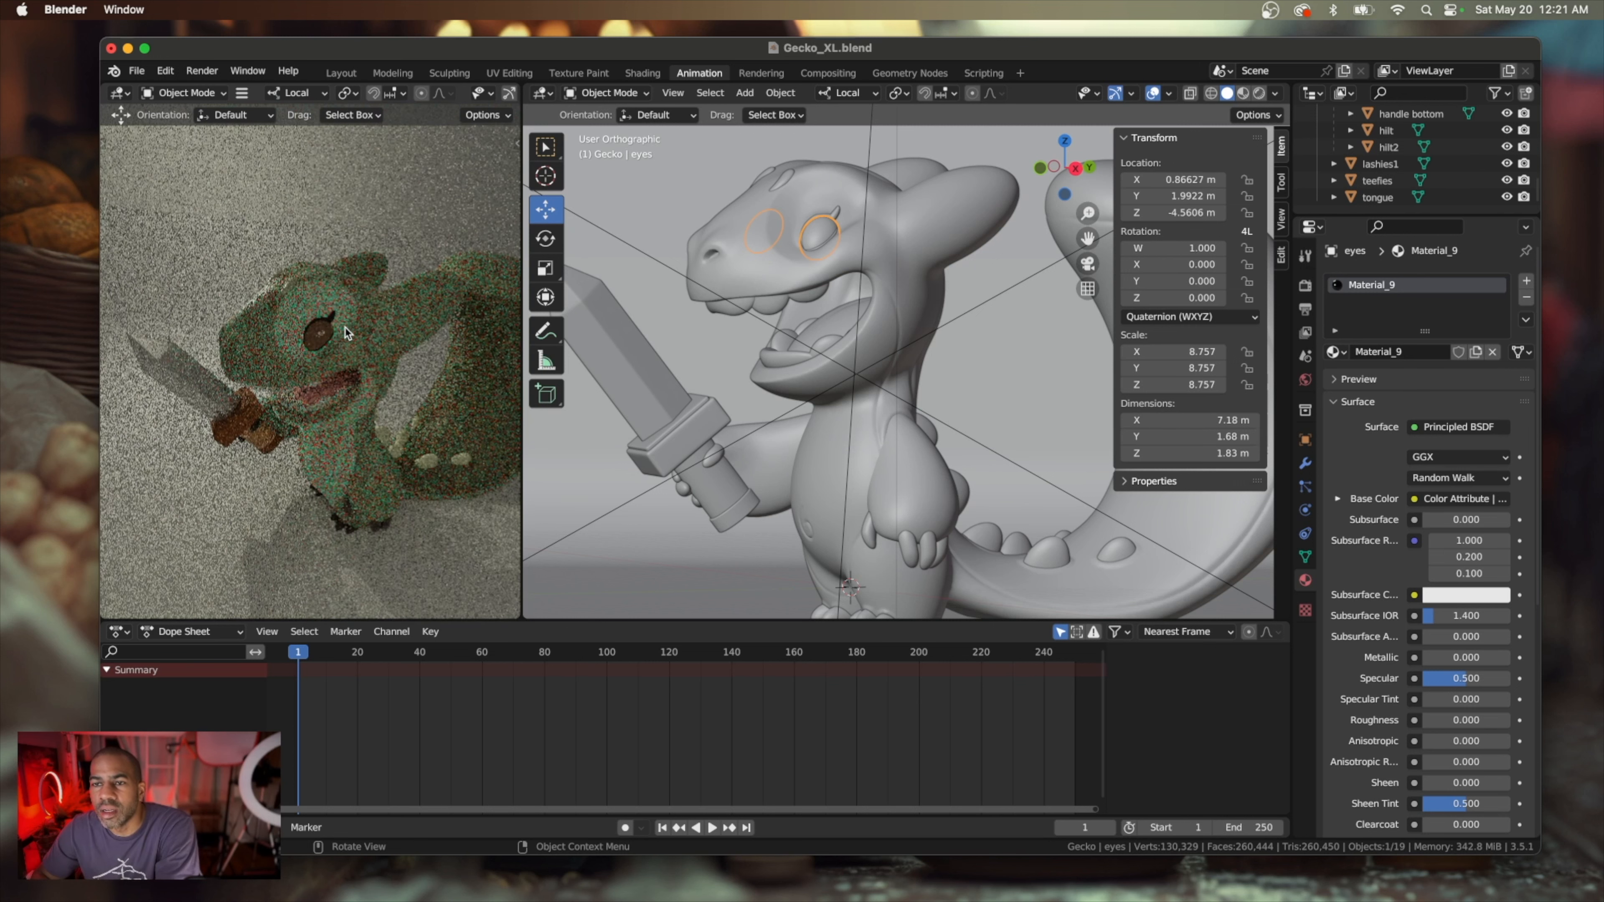
Set the fingers material's Roughness to about 0.386 and give it an orange subsurface color
scroll(347, 333, "left", 5)
scroll(347, 333, "right", 5)
scroll(347, 332, "down", 5)
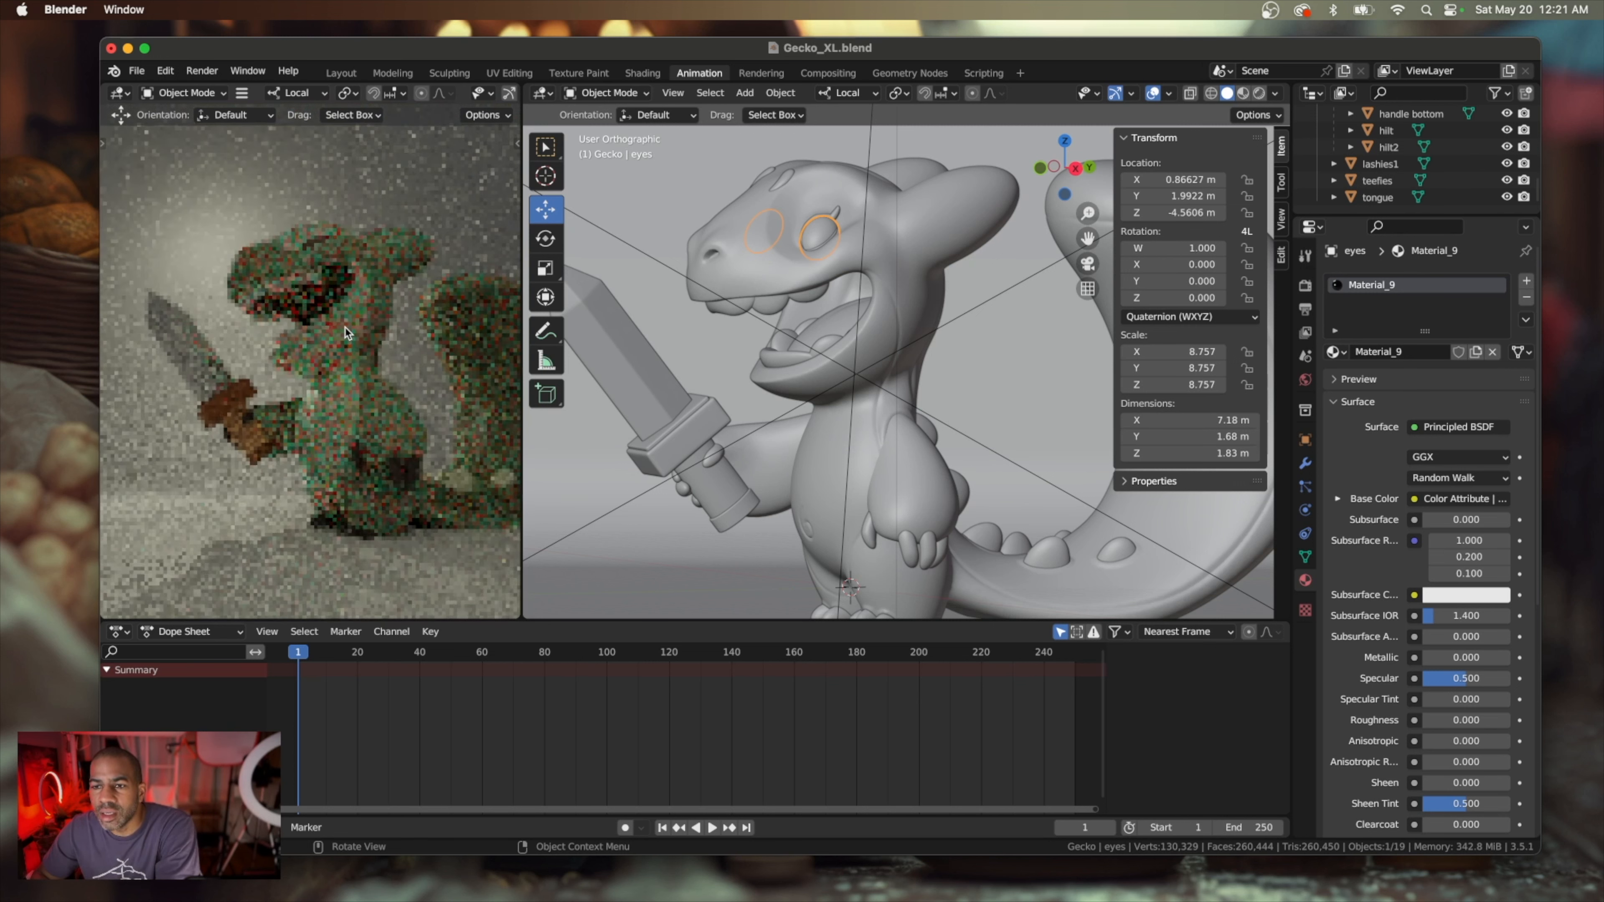
left_click(399, 471)
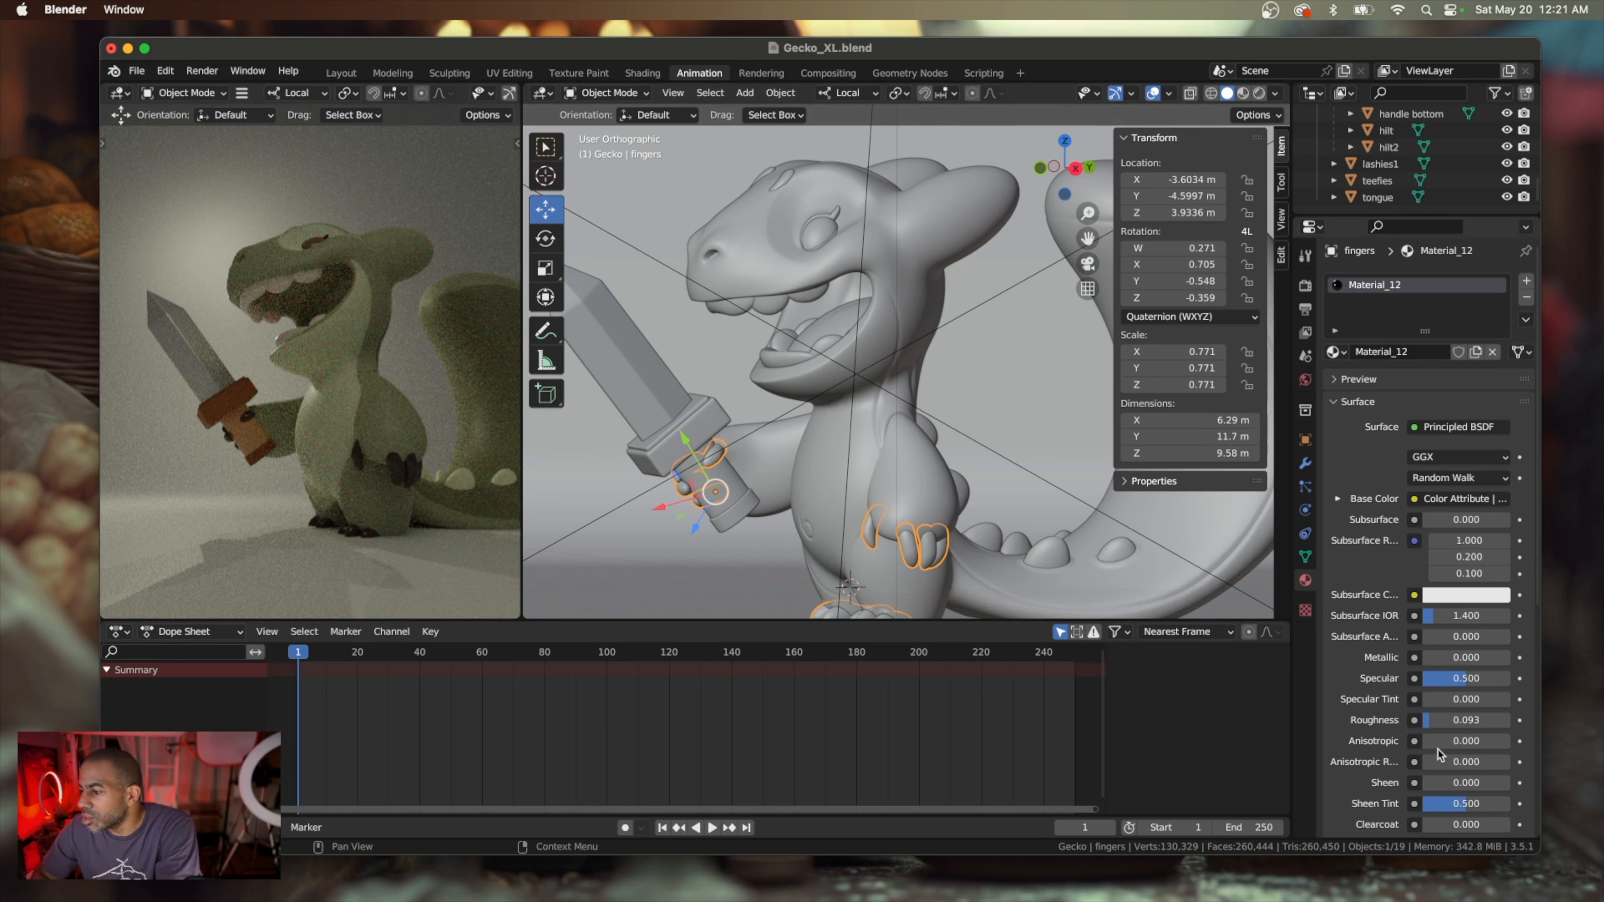
left_click_drag(1430, 727, 1457, 726)
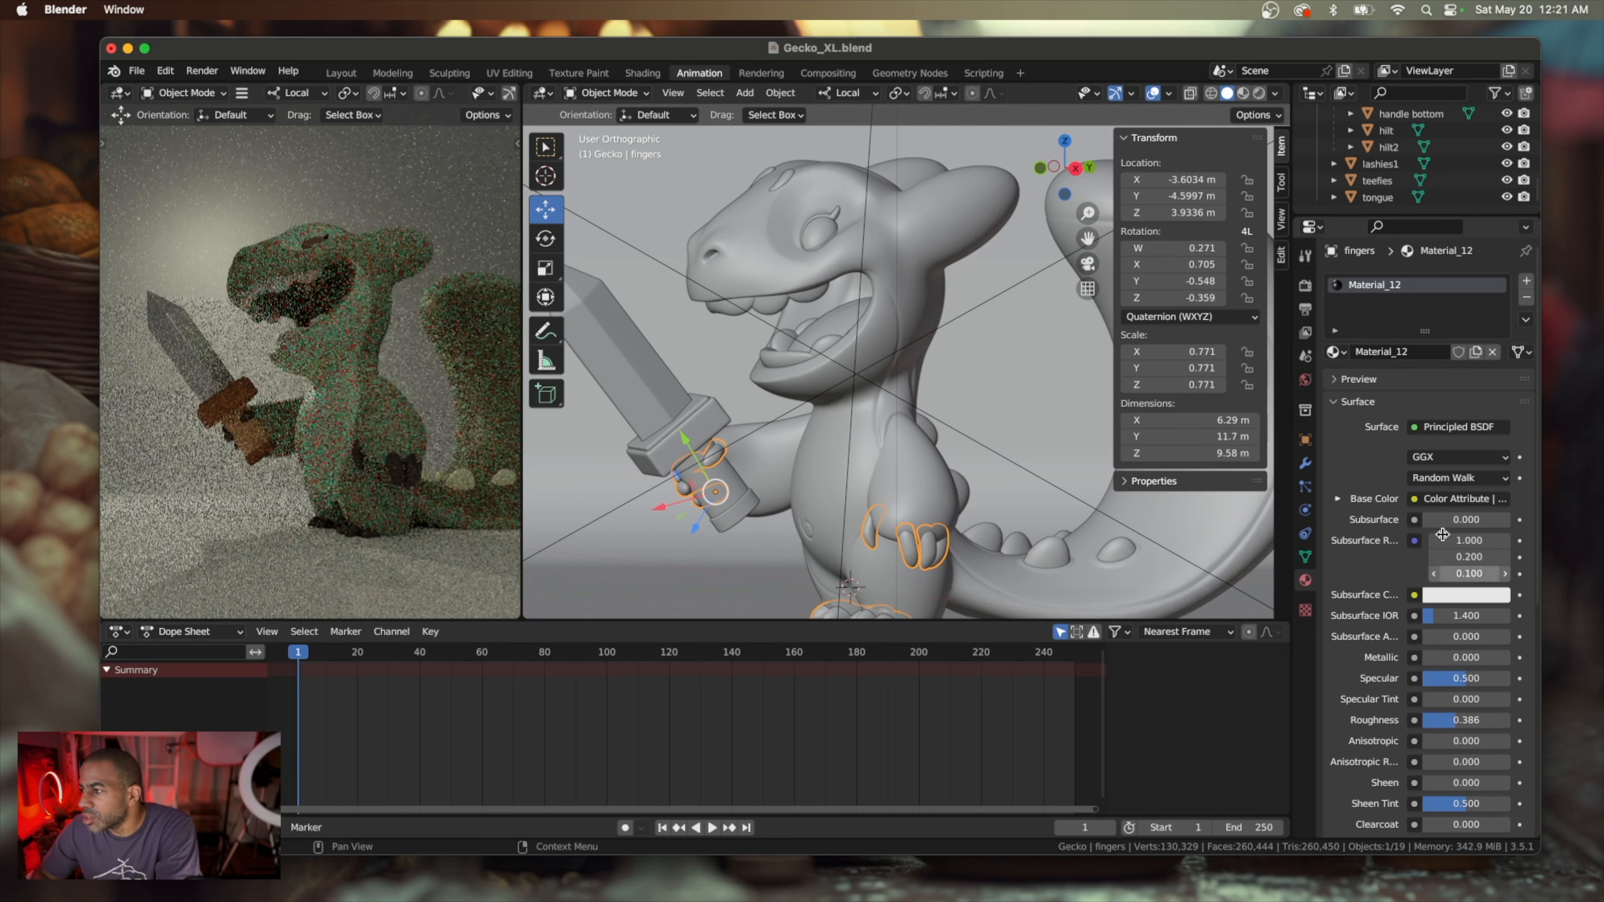
left_click(1450, 598)
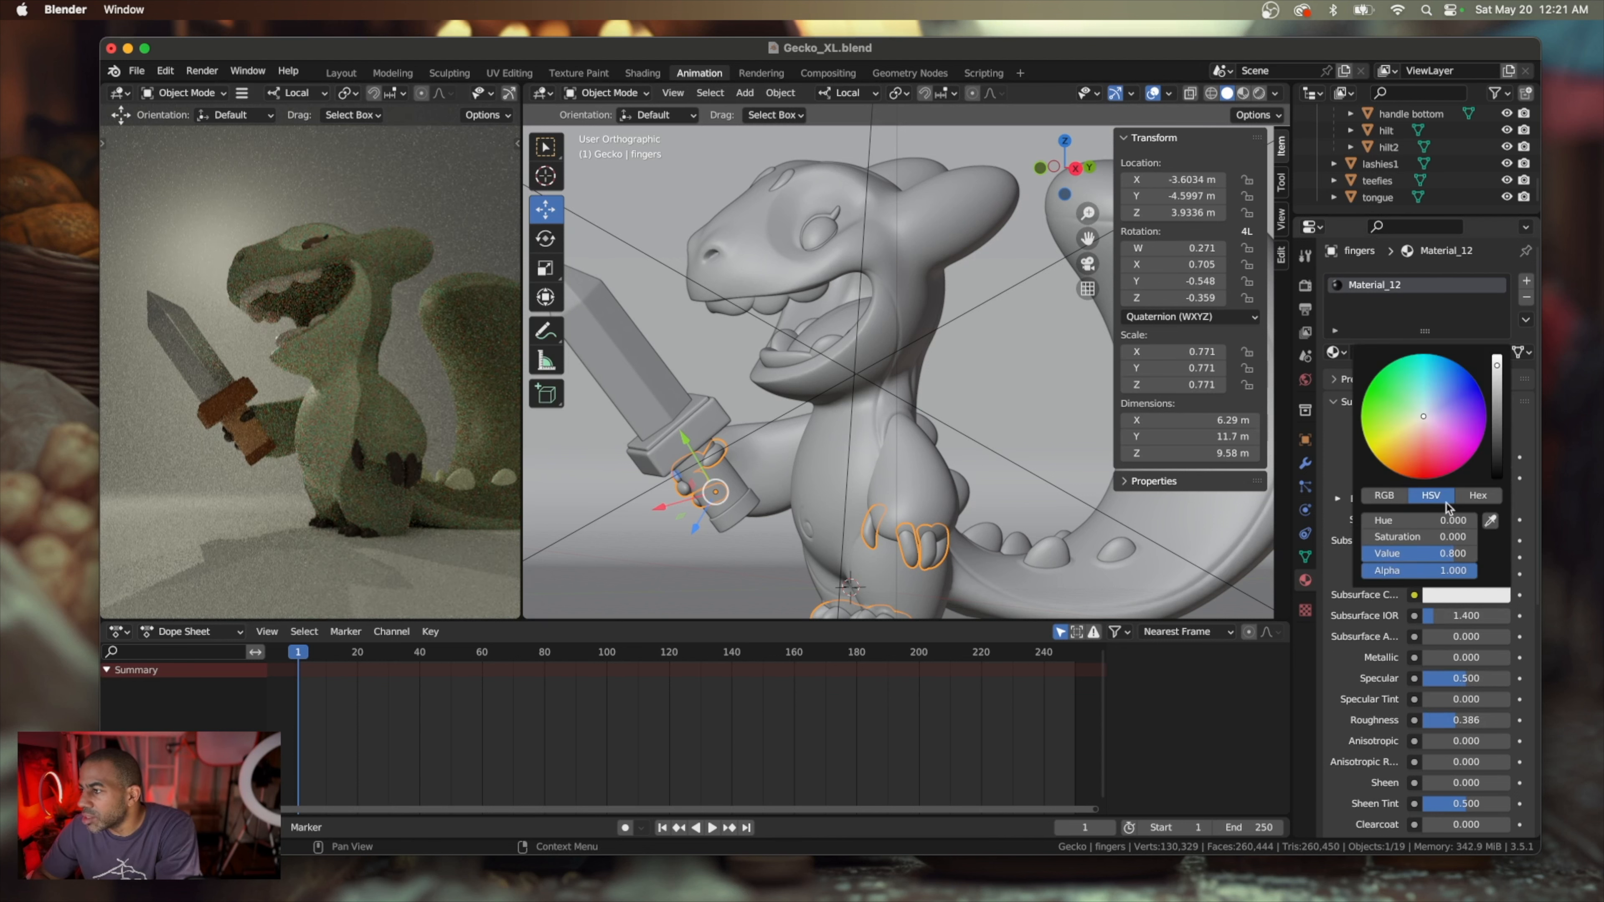
left_click(1411, 459)
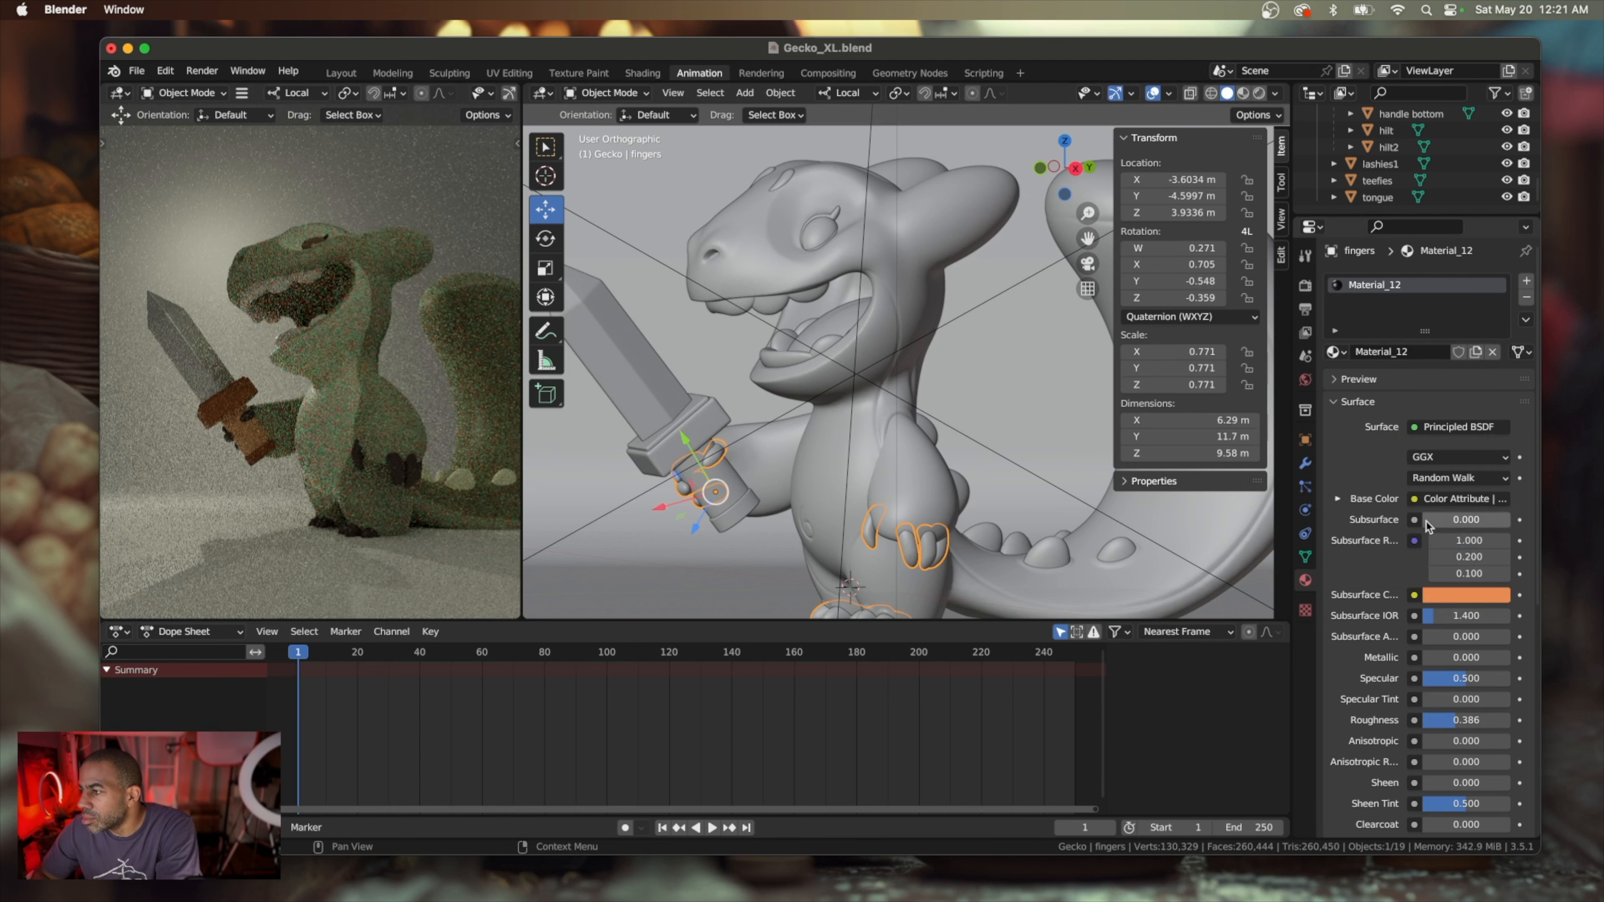
Adjust the fingers material to a Subsurface amount of about 0.019 and a Roughness of about 0.301
left_click_drag(1452, 519, 1471, 519)
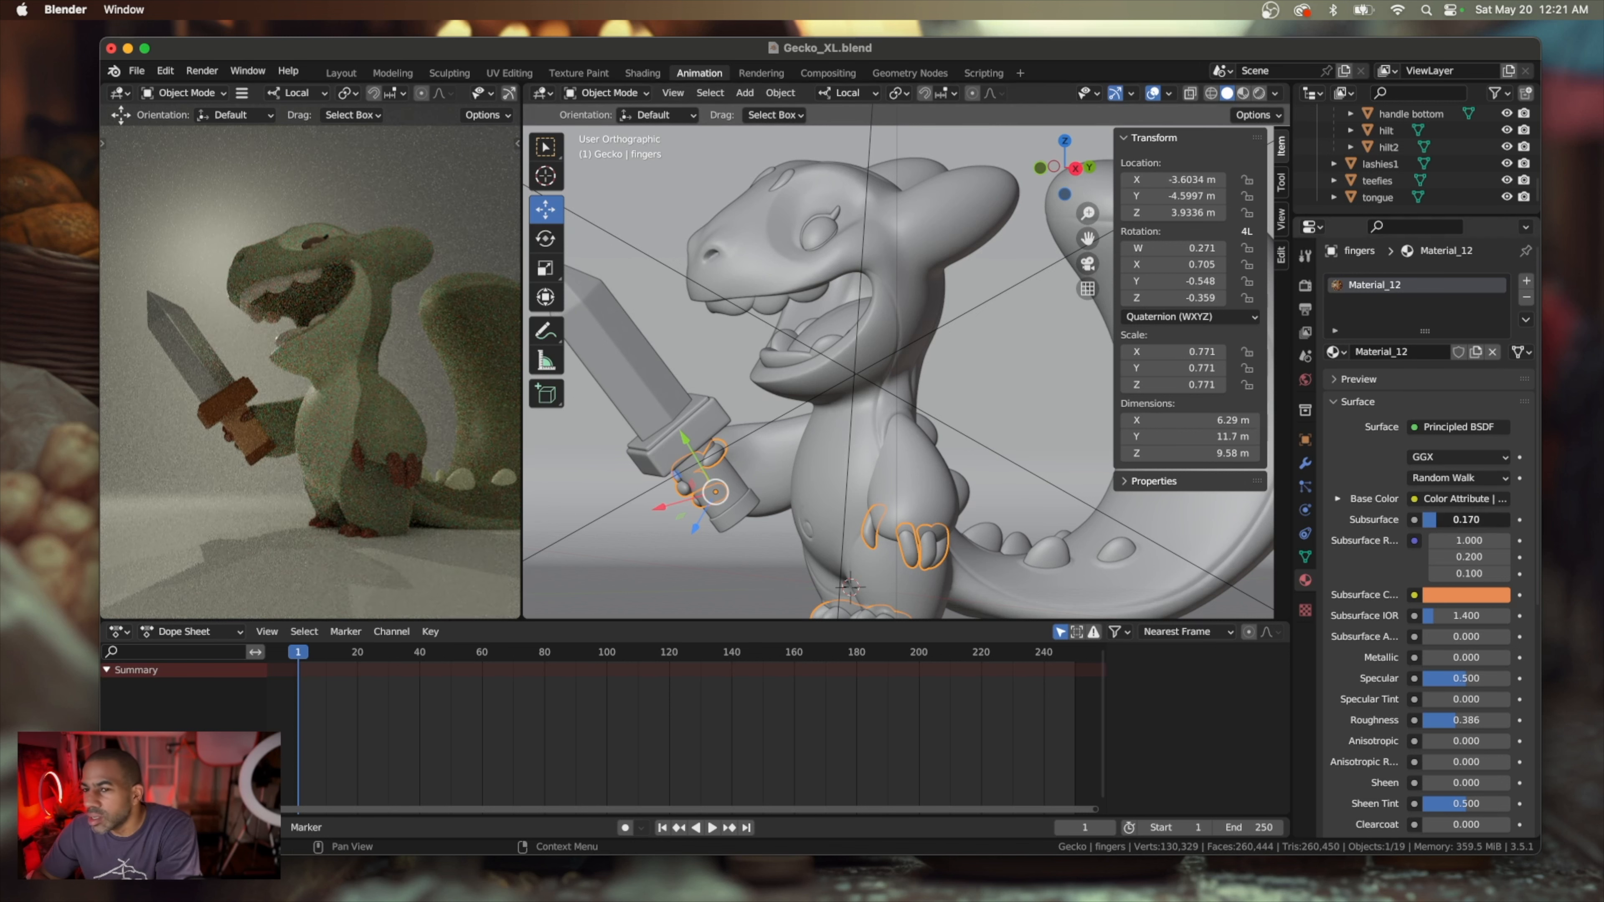
left_click_drag(1465, 519, 1454, 519)
scroll(240, 460, "up", 5)
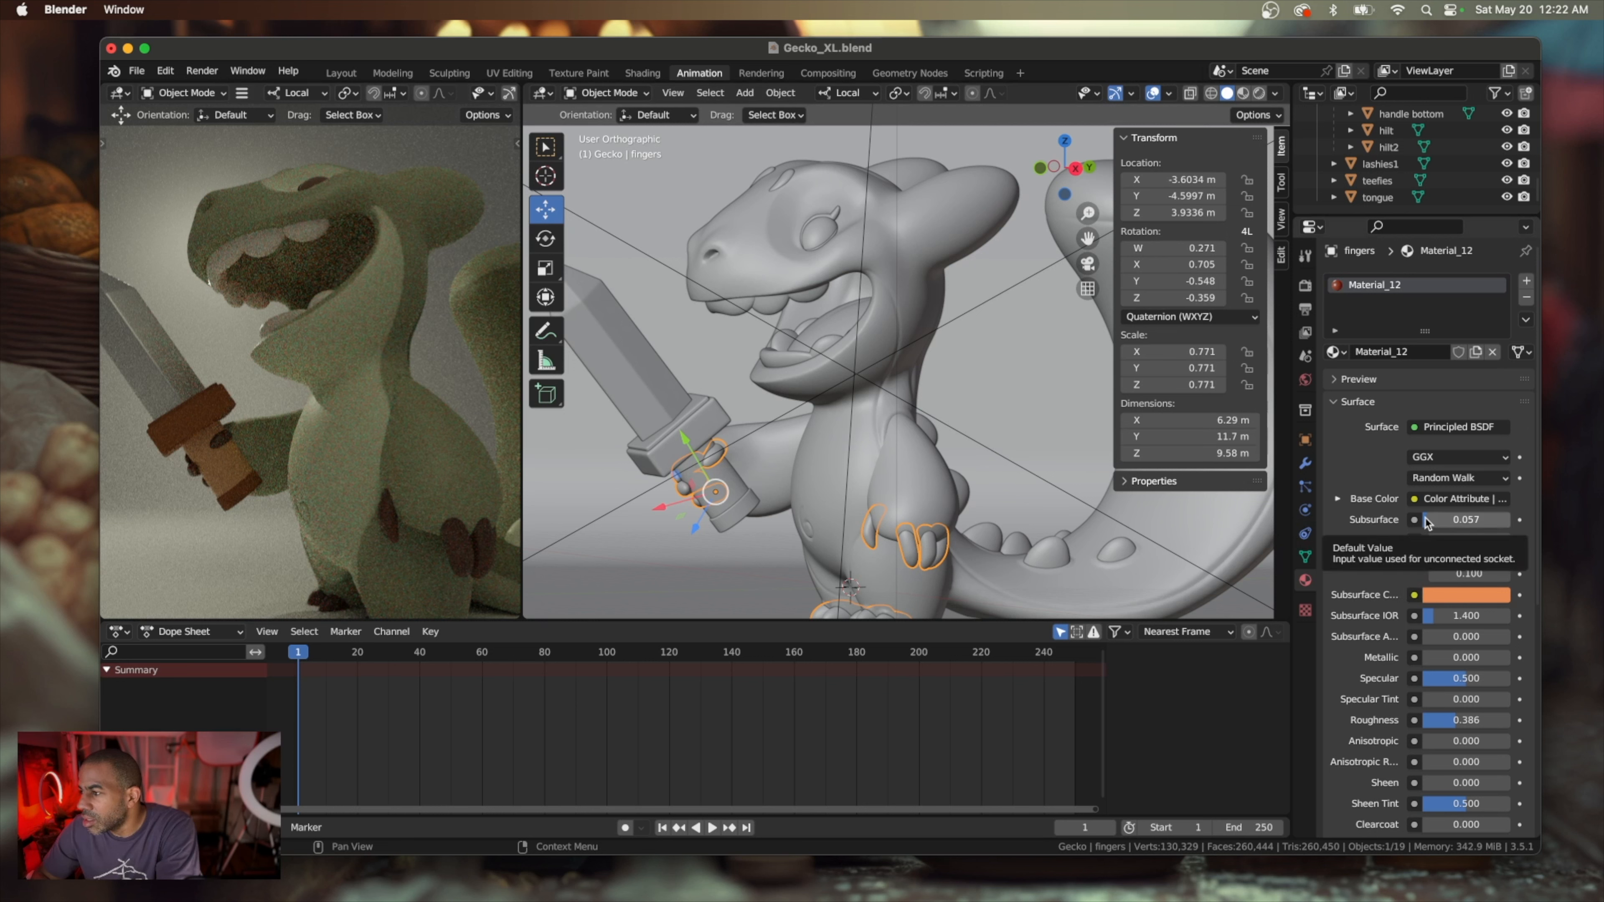
left_click_drag(1426, 519, 1423, 519)
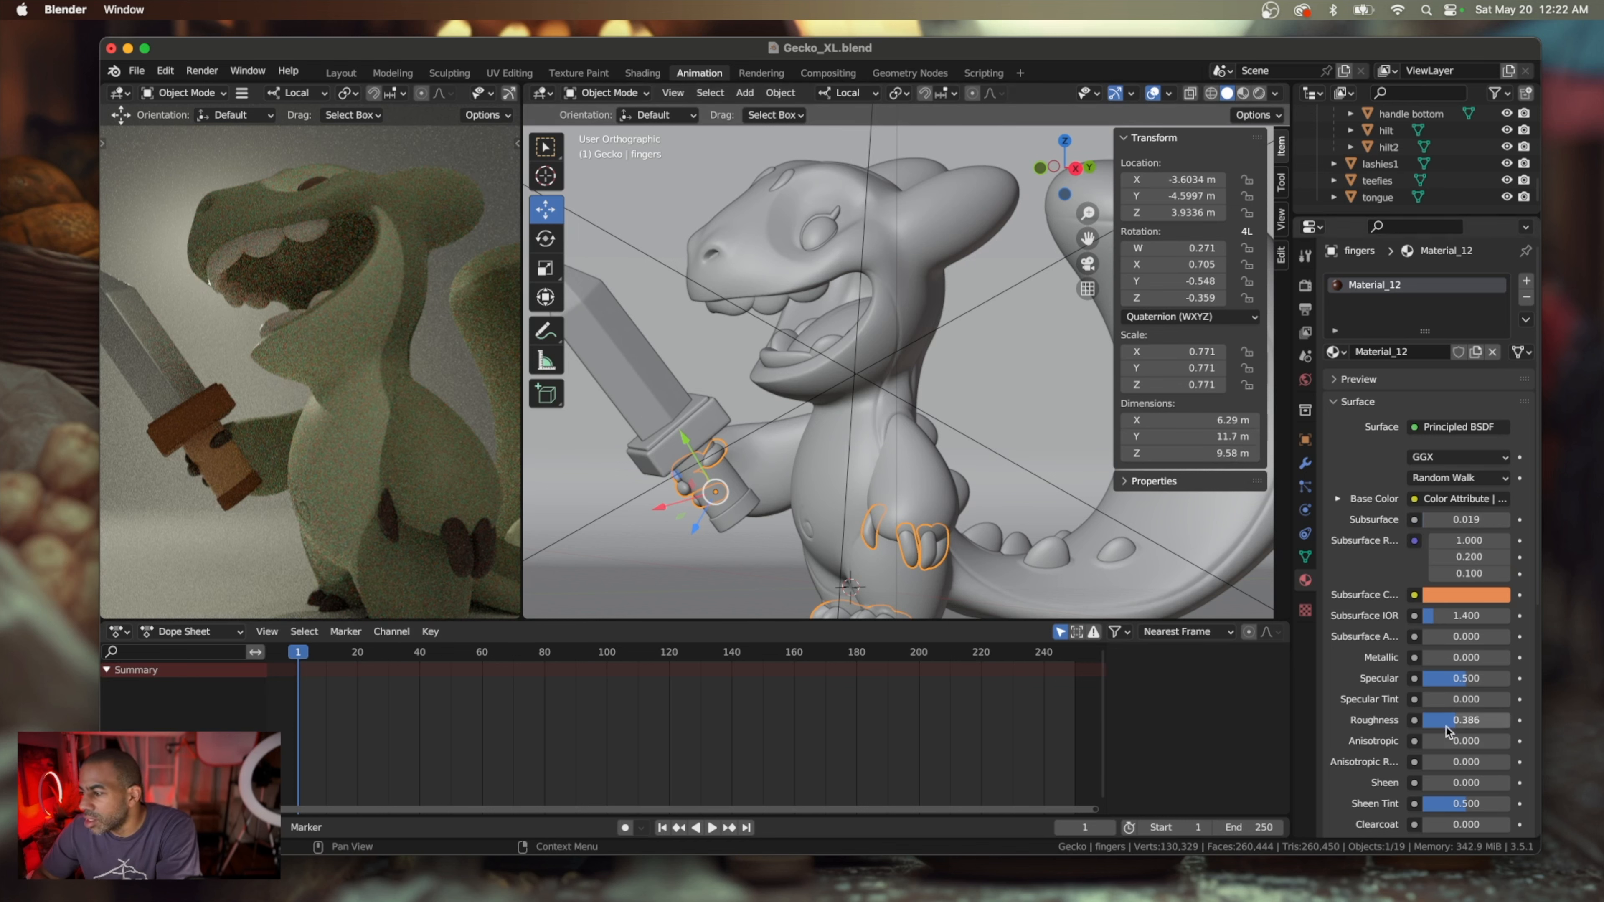
left_click_drag(1452, 721, 1448, 720)
scroll(1358, 706, "down", 3)
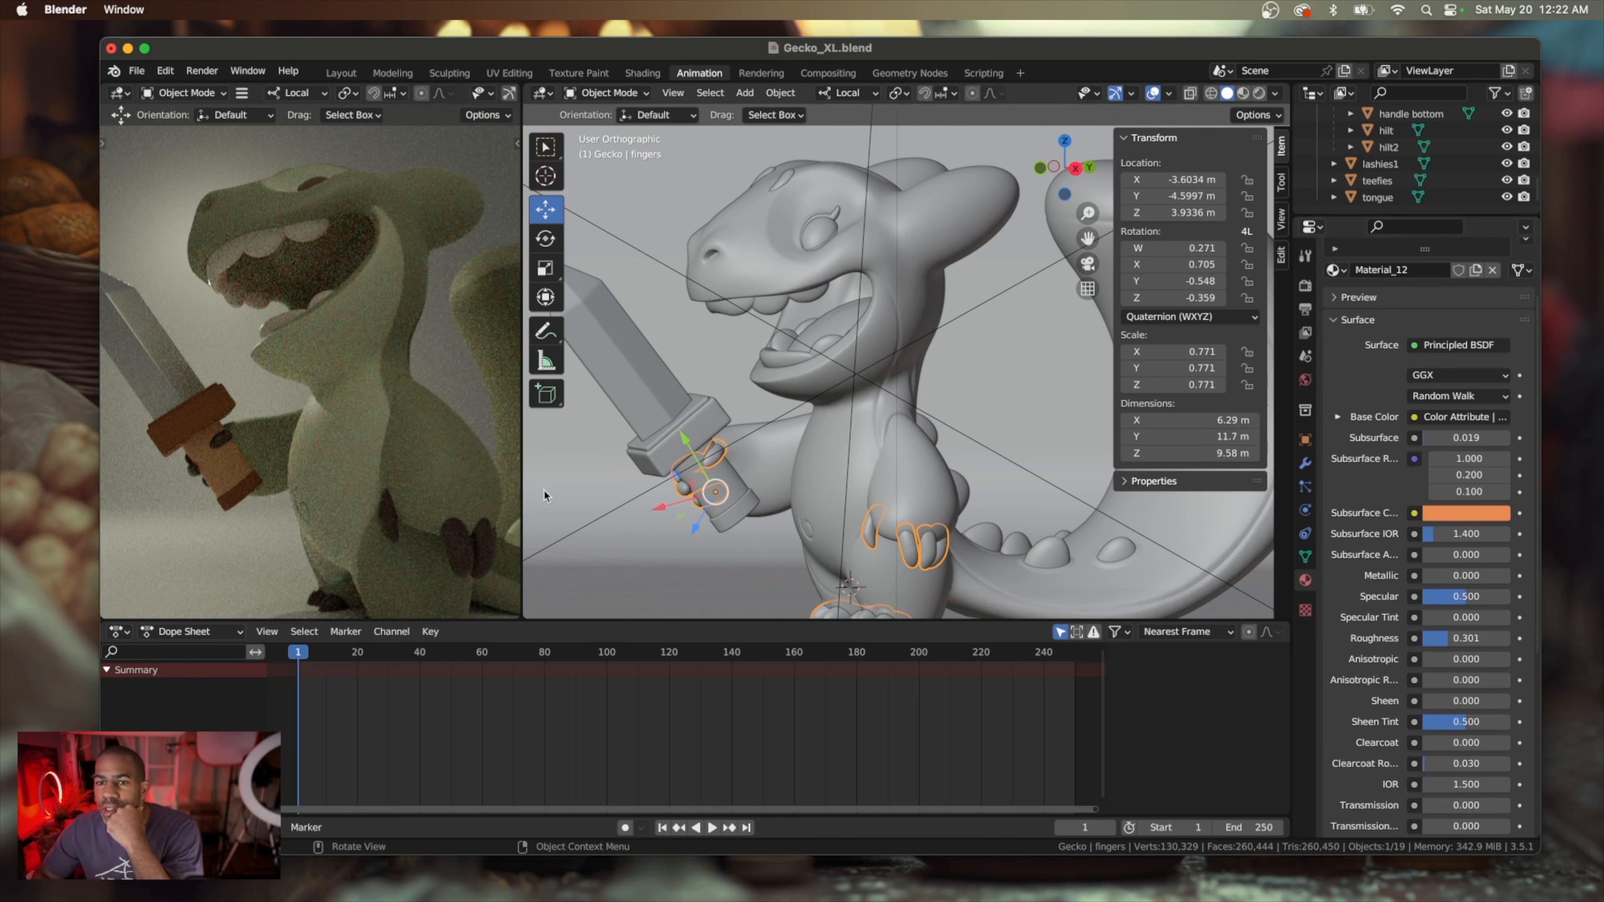
Make the material of the fins along the gecko's back and tail glossier with a Roughness of about 0.080
scroll(433, 447, "up", 5)
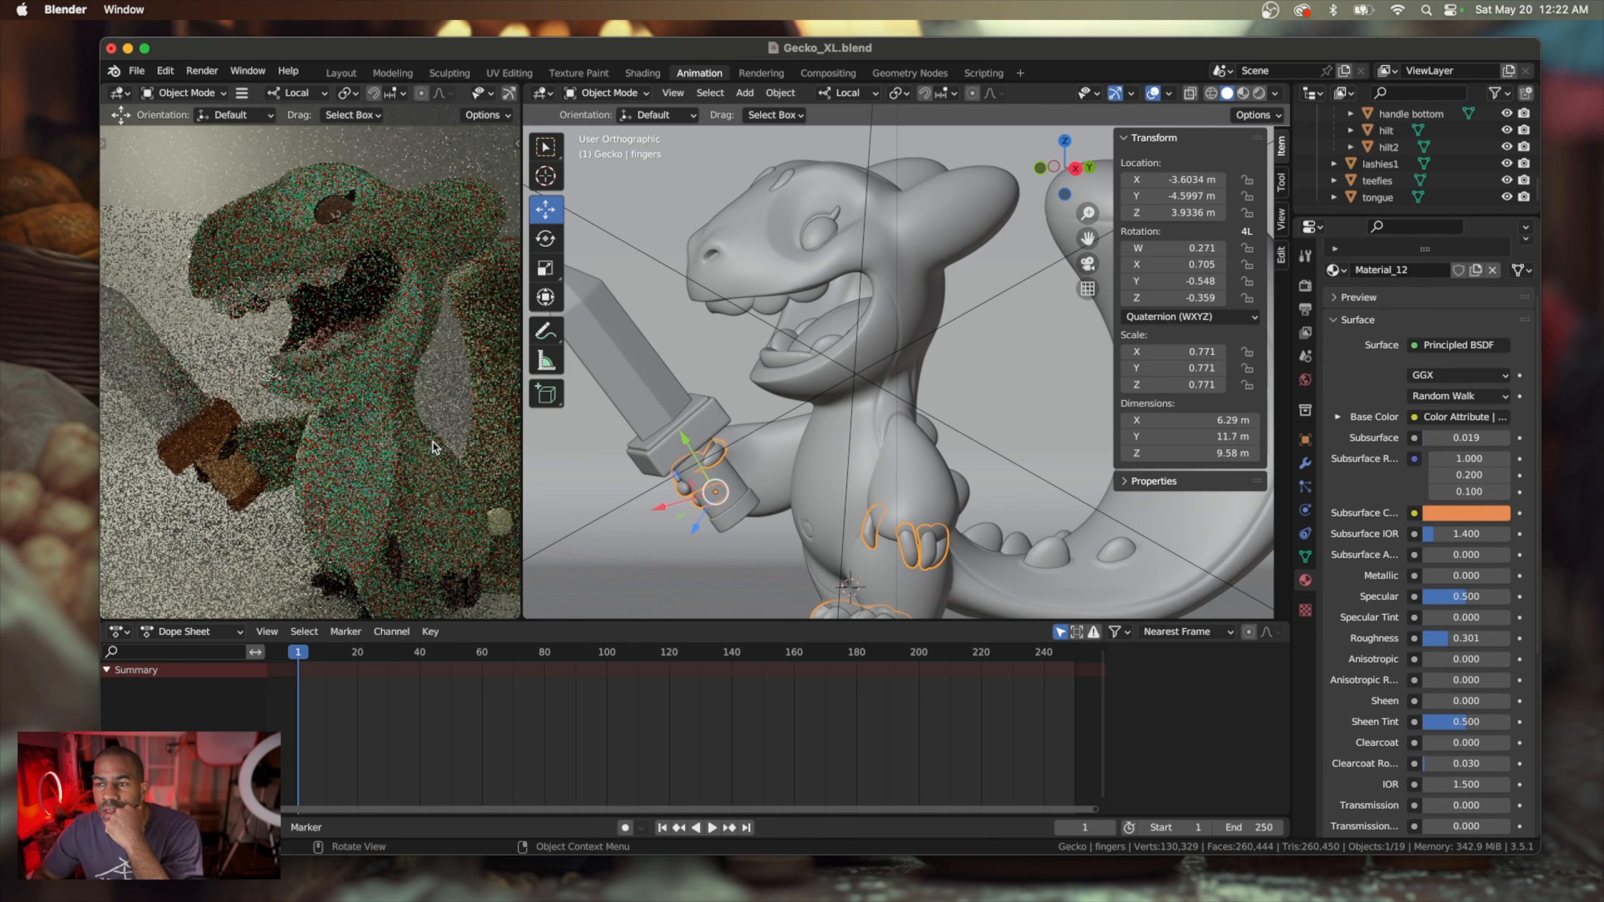
scroll(433, 447, "down", 4)
scroll(433, 448, "right", 10)
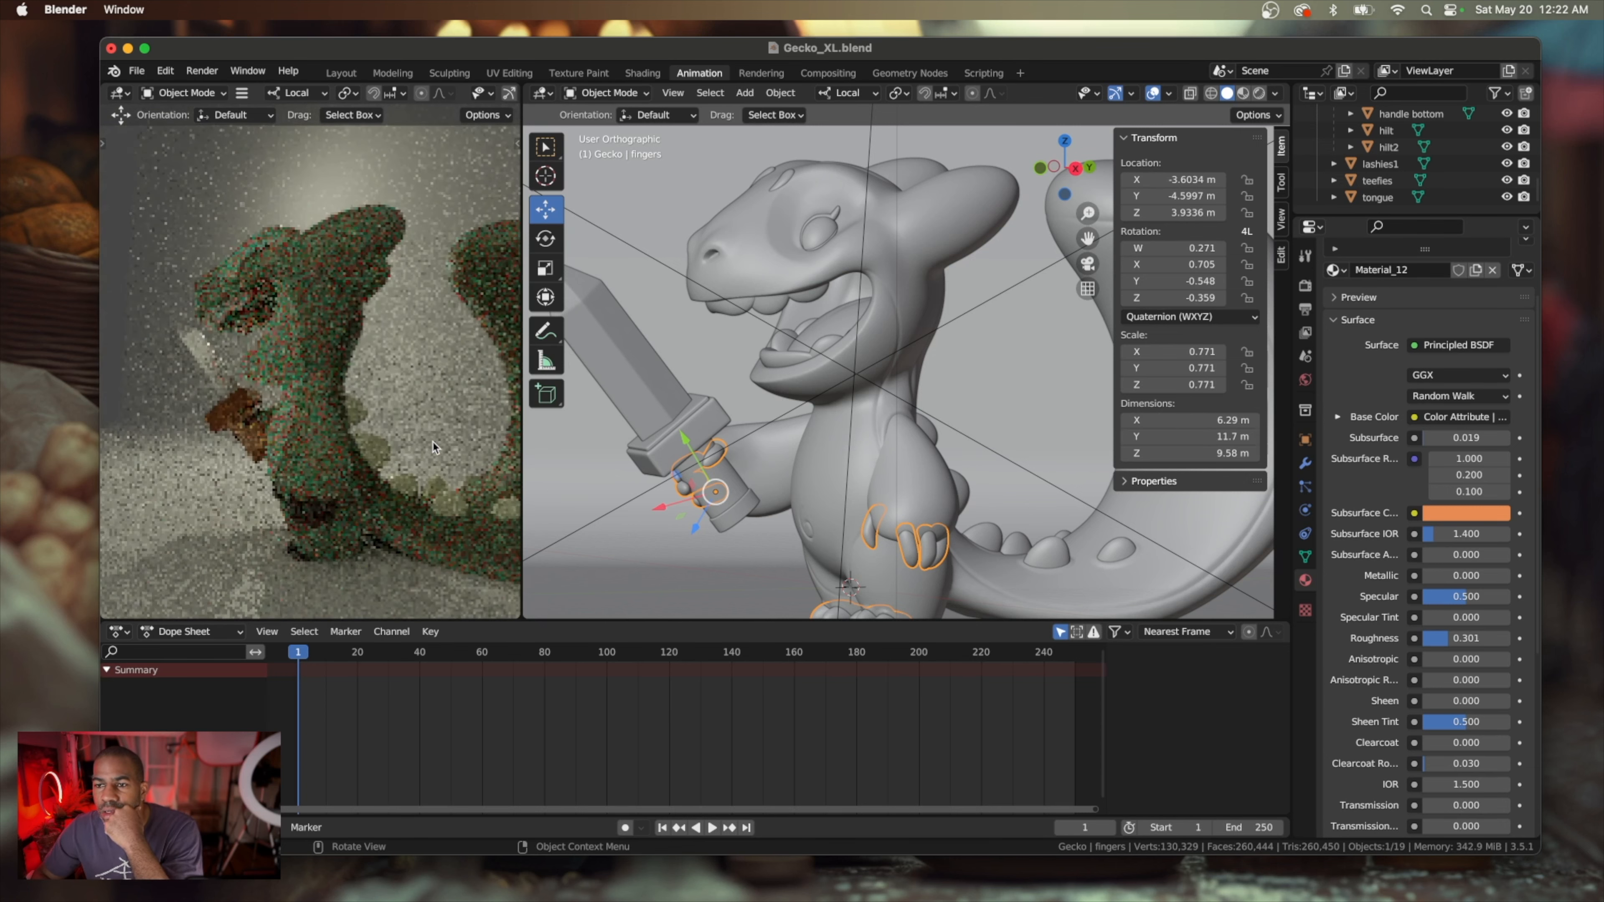
scroll(433, 447, "right", 6)
left_click(397, 458)
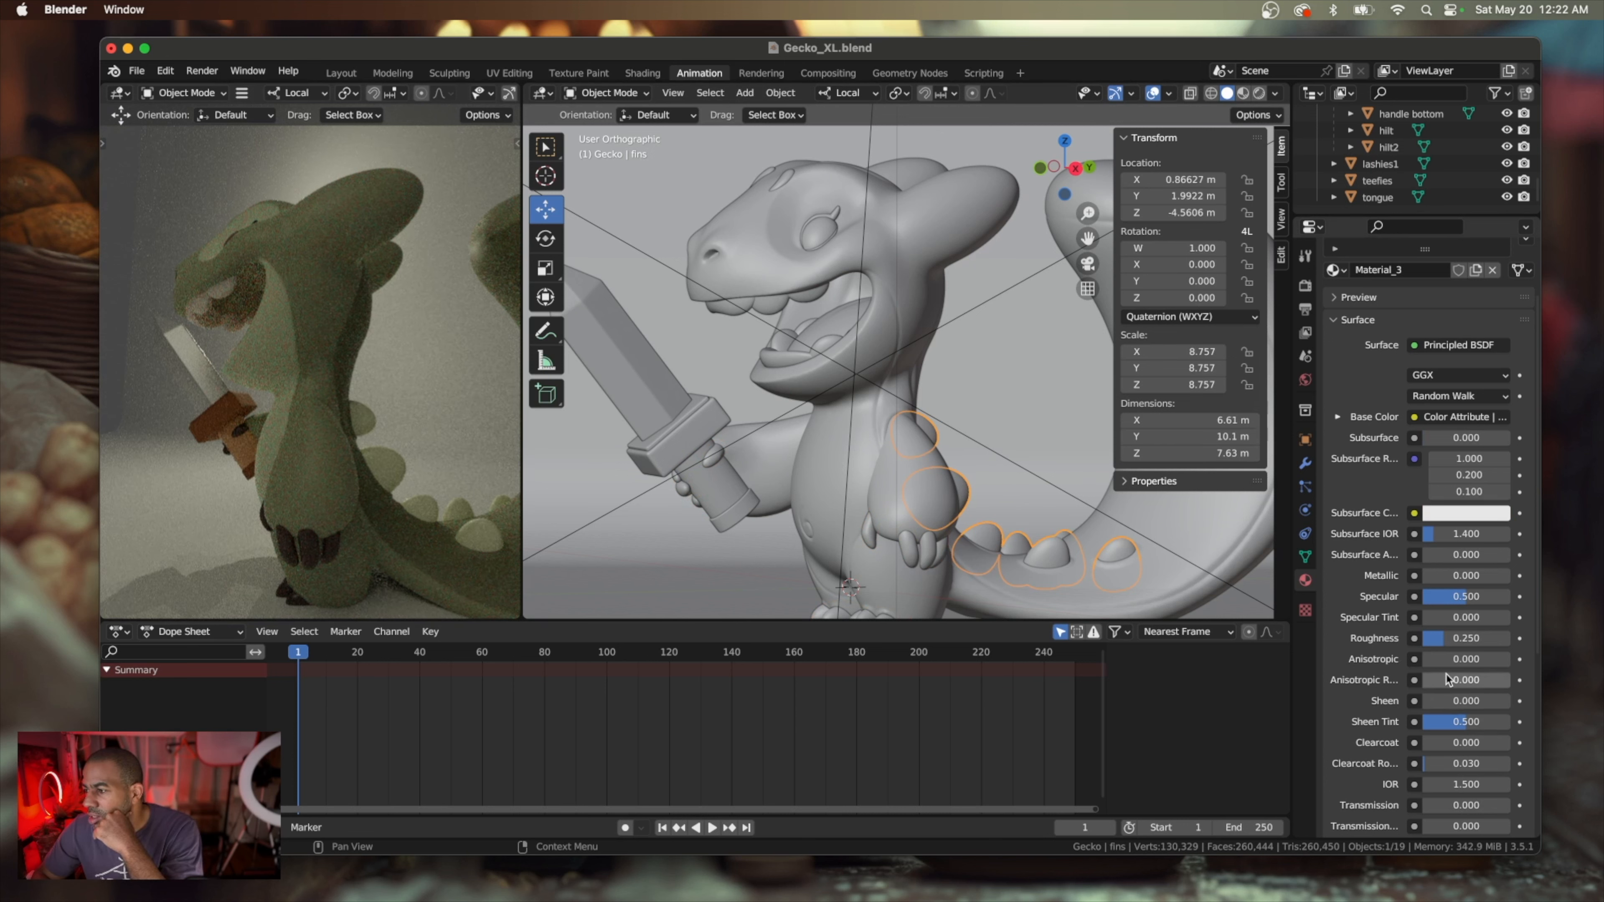
left_click_drag(1442, 643, 1430, 643)
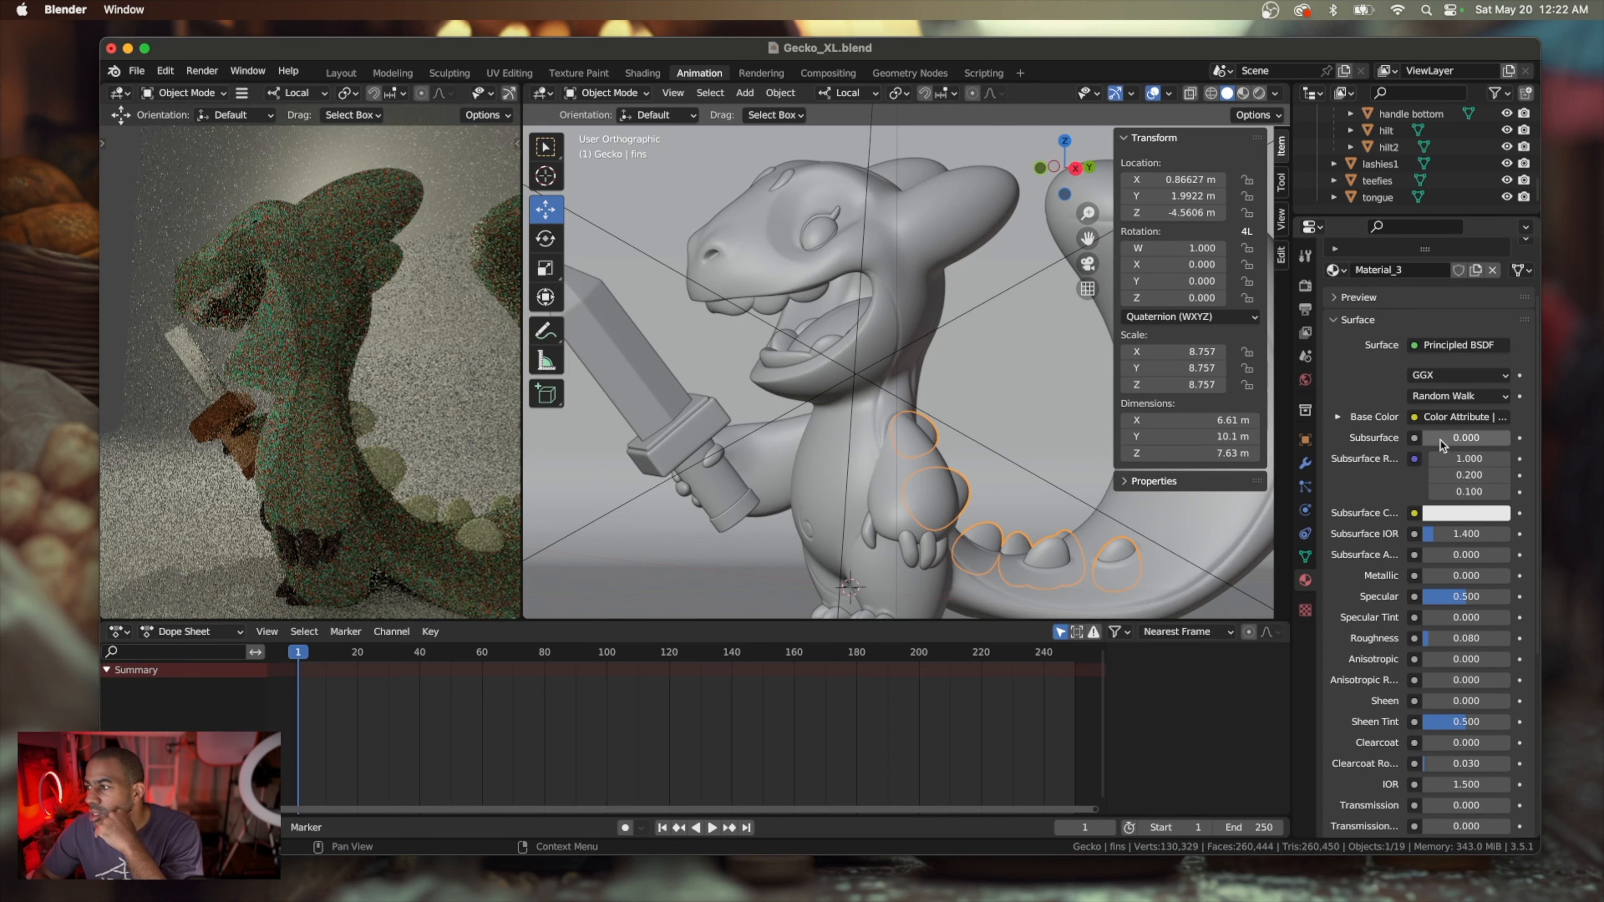
Give the fins material a light green subsurface color and a Subsurface amount of about 0.066
left_click(1451, 514)
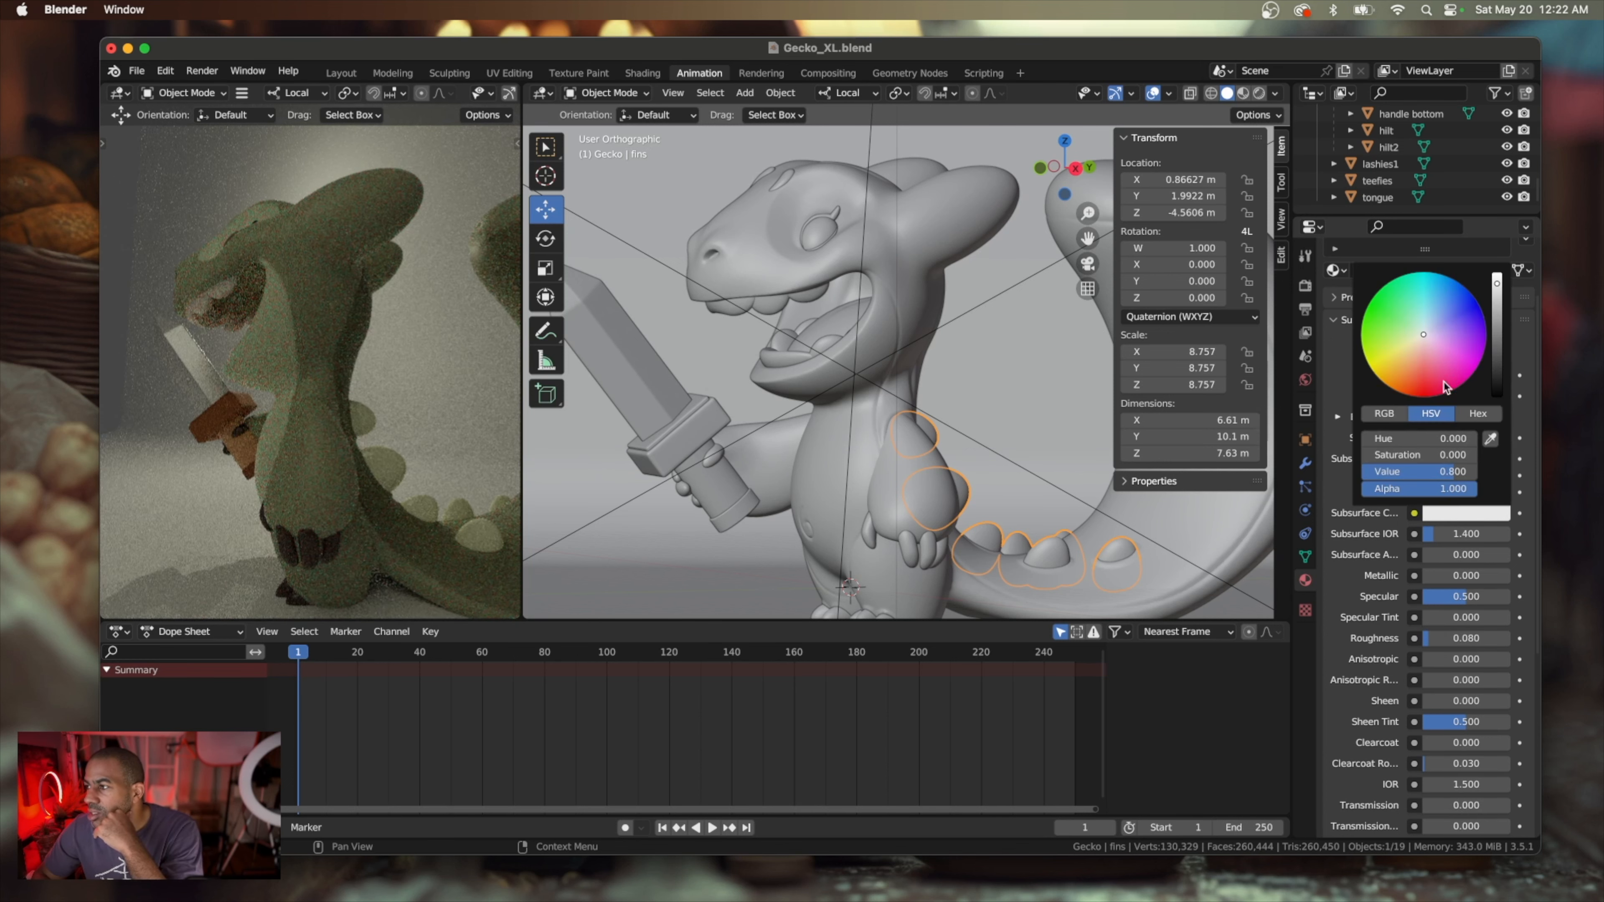
left_click(1403, 332)
left_click(1399, 332)
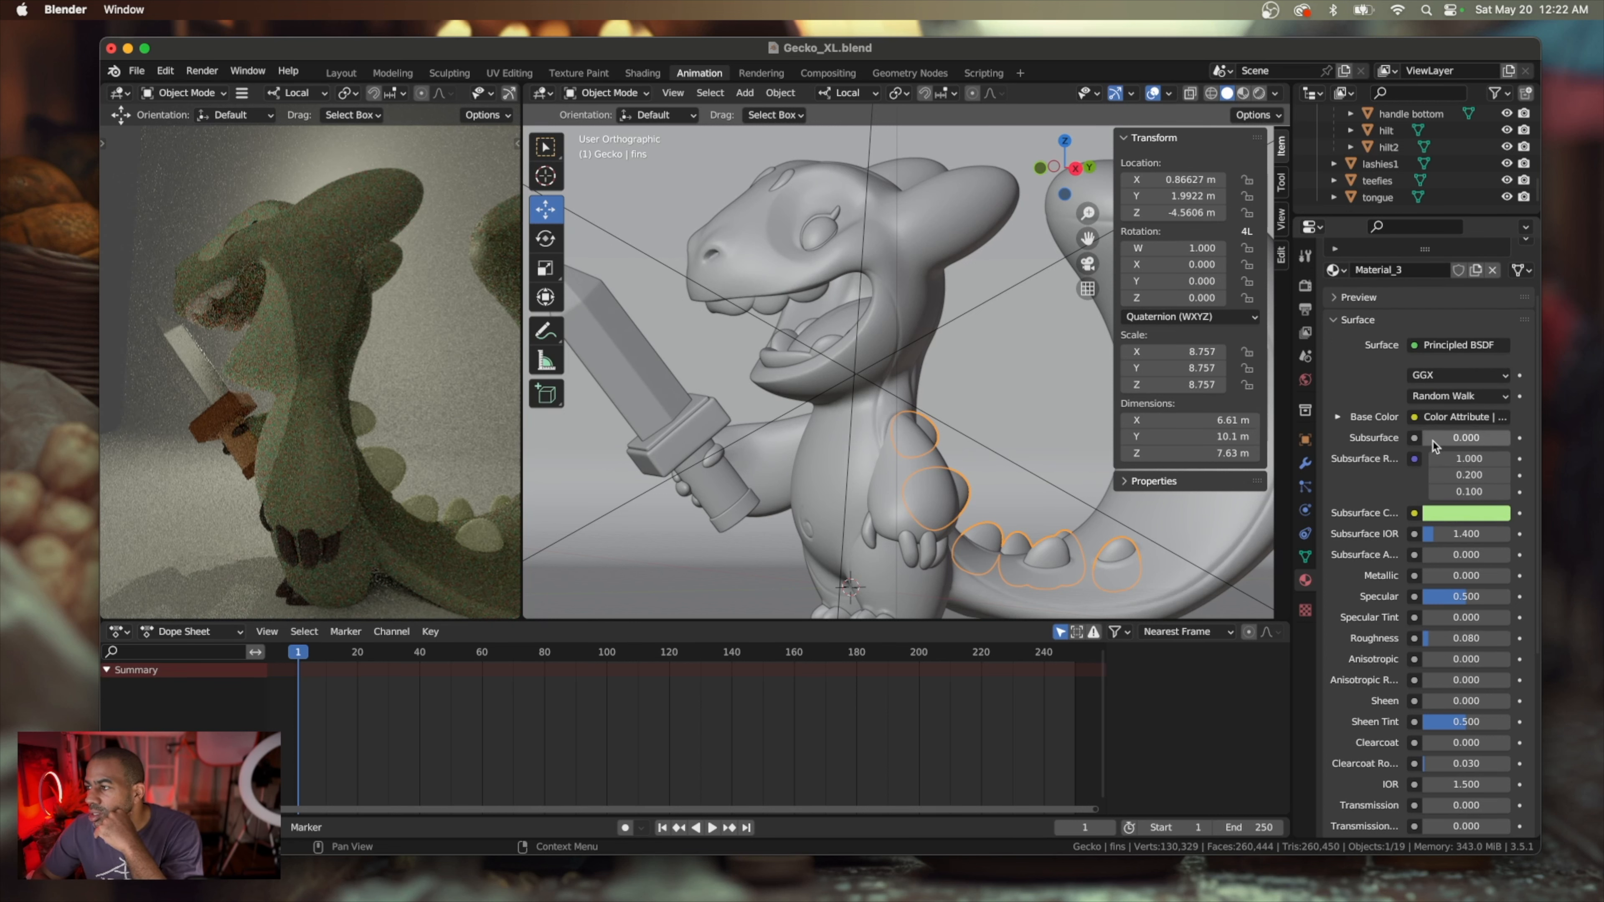
left_click_drag(1433, 439, 1449, 439)
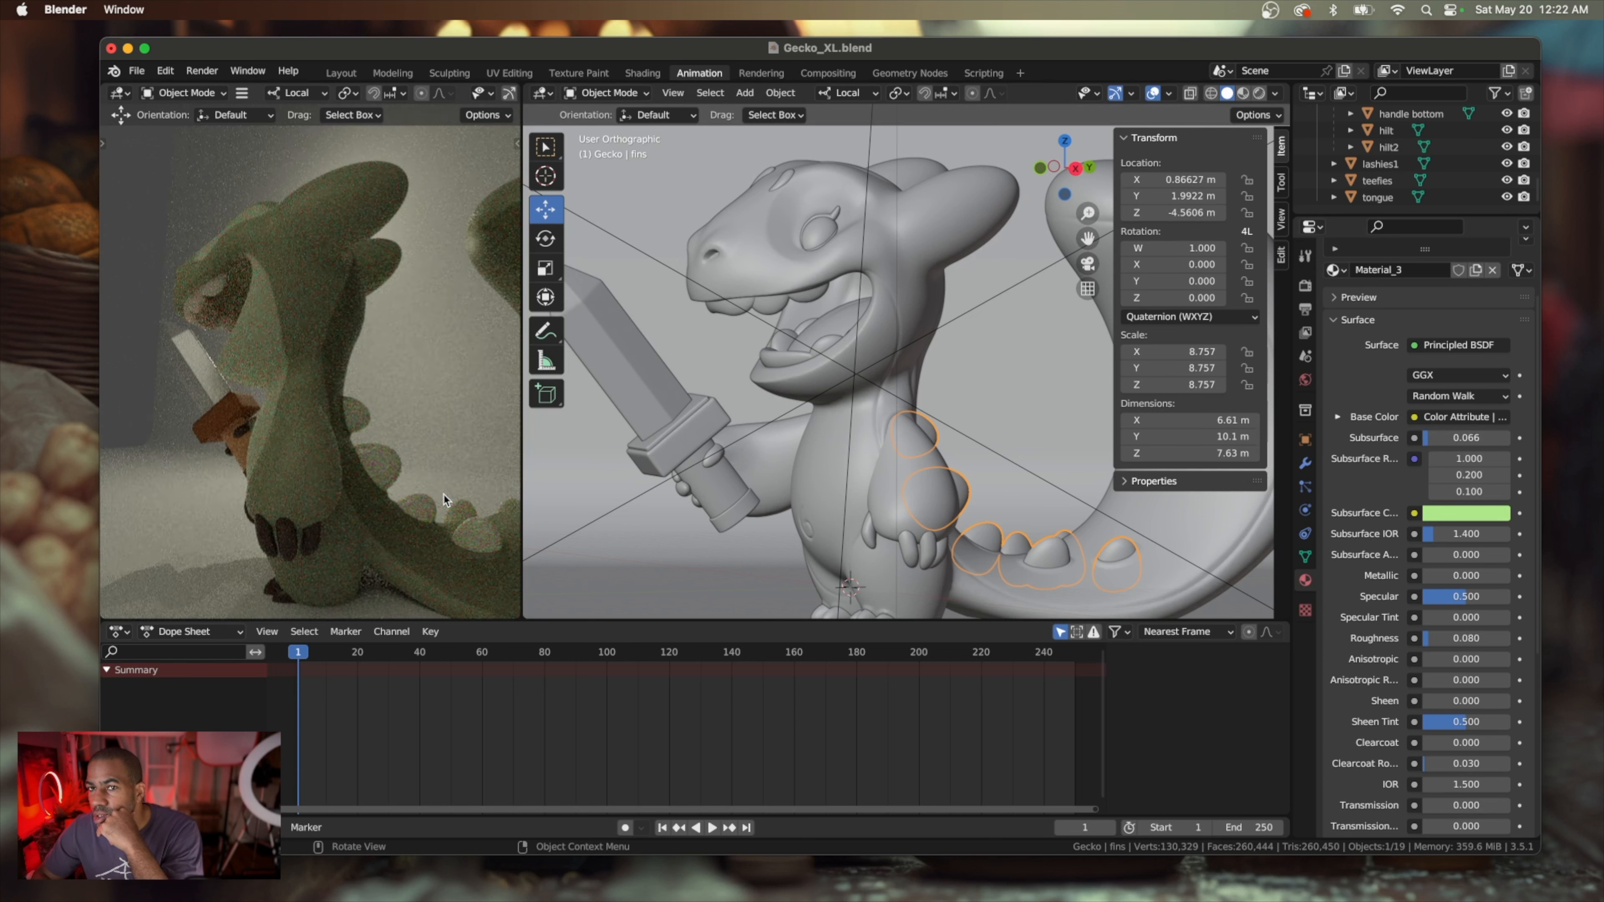
scroll(444, 496, "left", 10)
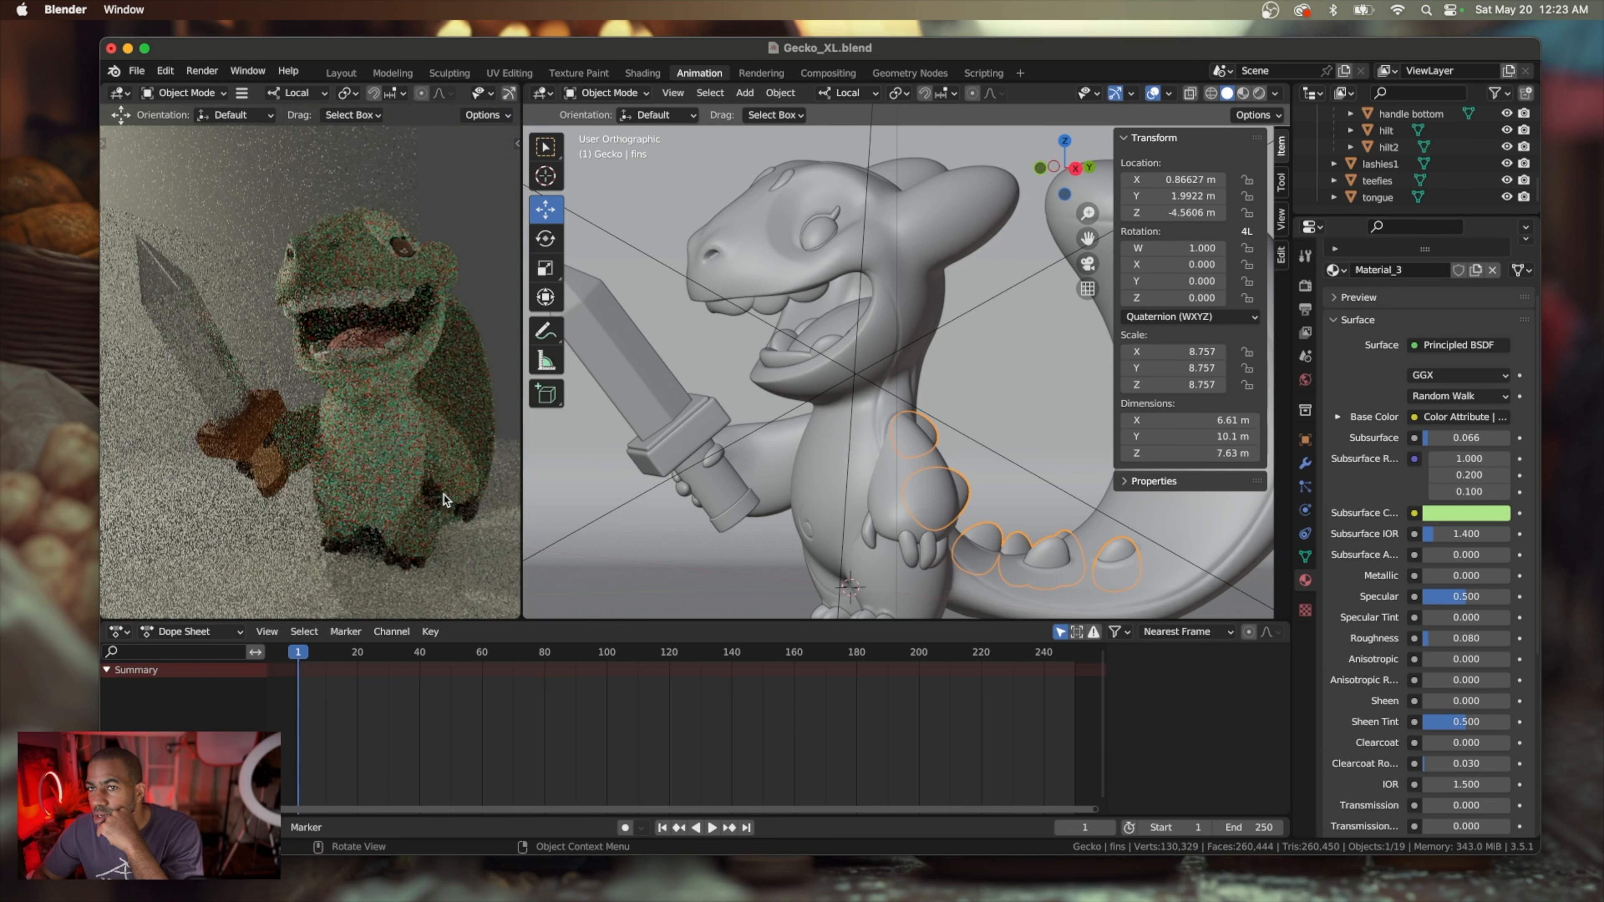
scroll(444, 495, "right", 10)
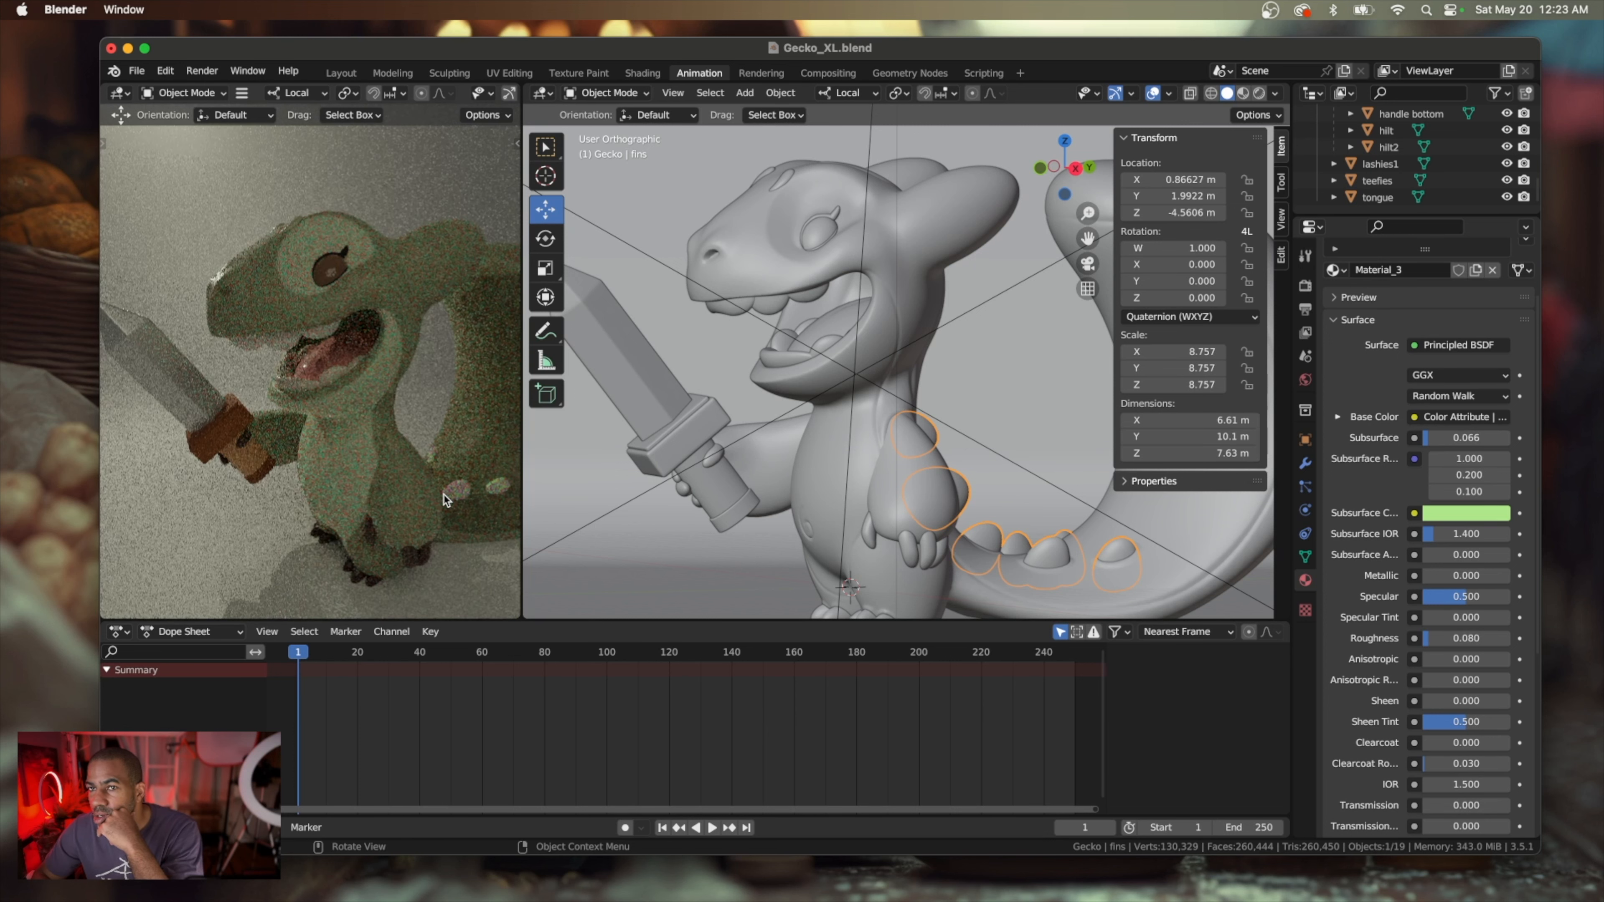
scroll(444, 495, "right", 5)
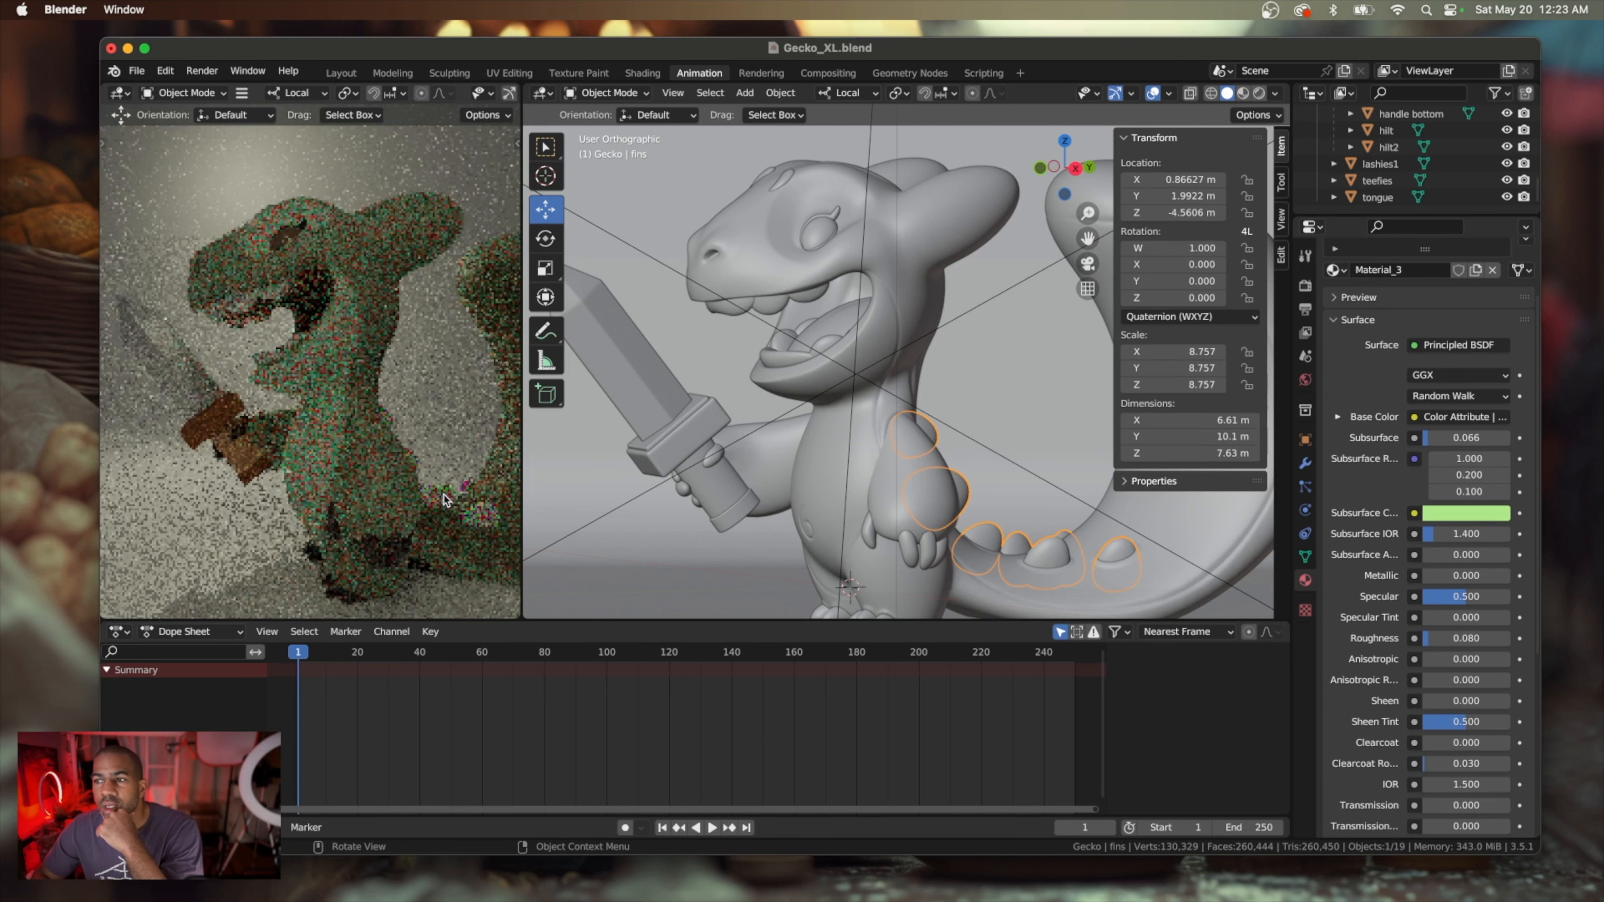
Save the scene file and enable denoising for the viewport render preview
left_click(137, 71)
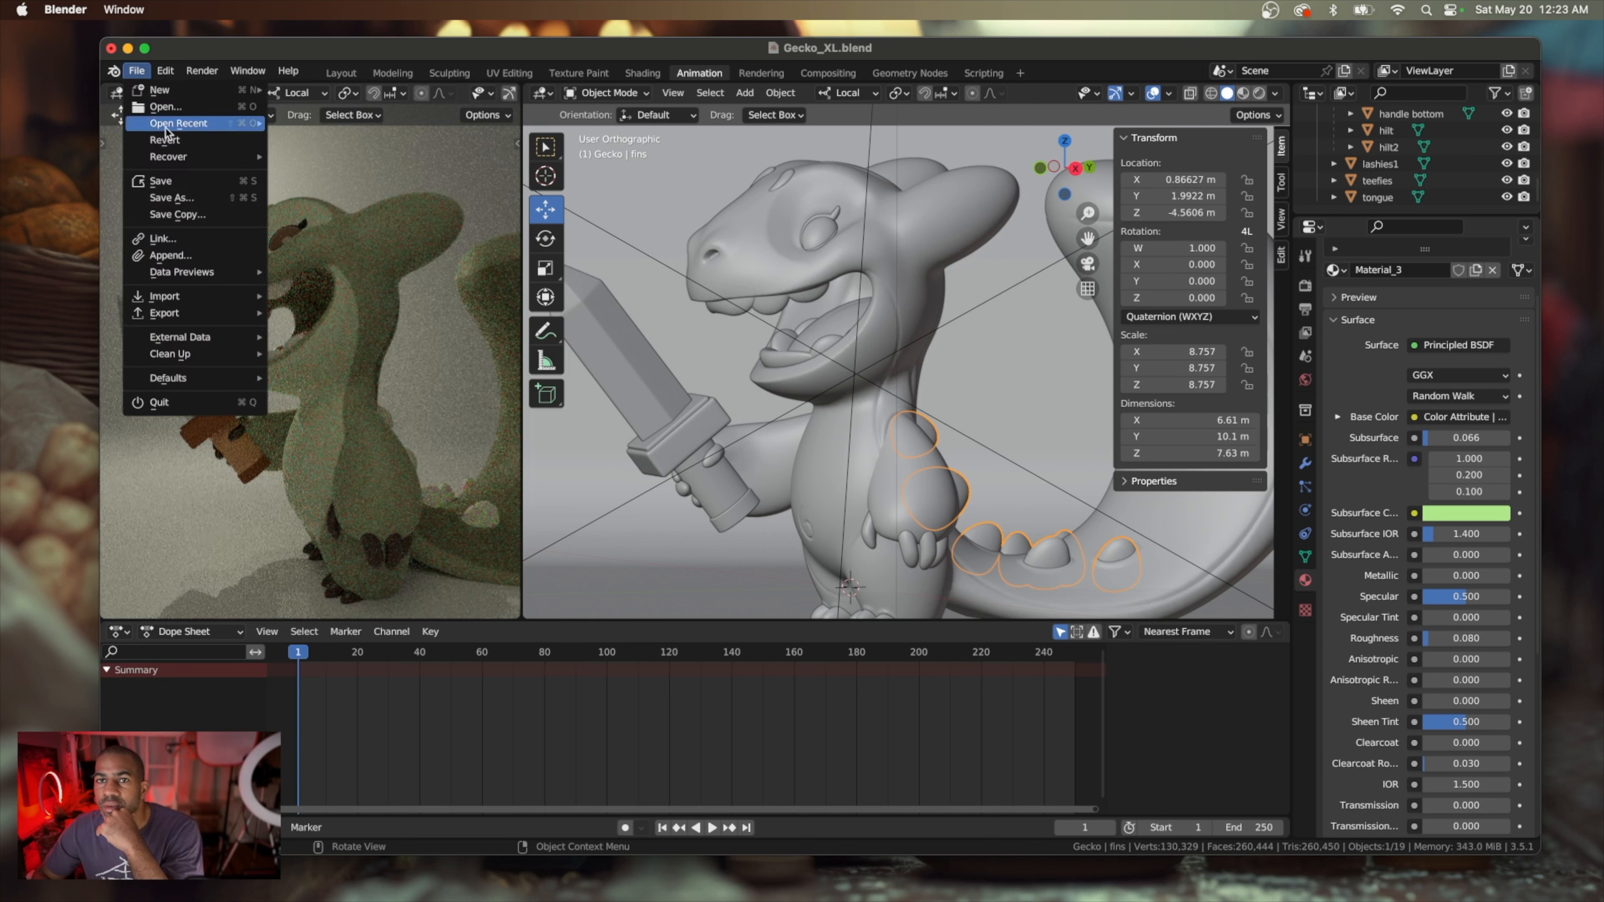
left_click(188, 182)
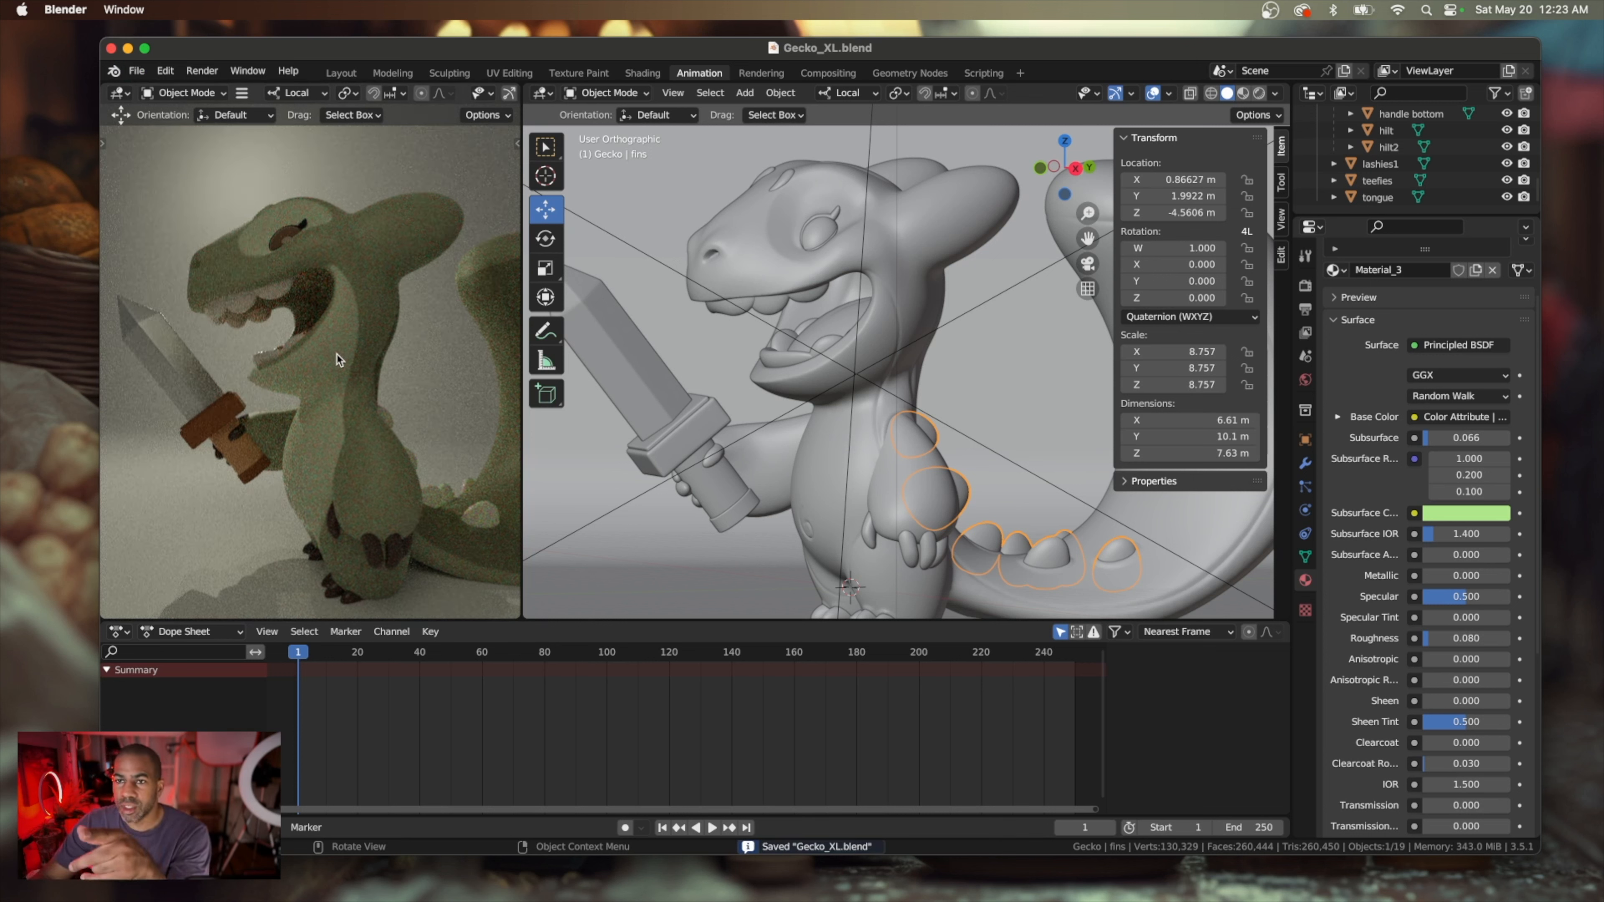
scroll(337, 358, "up", 4)
scroll(337, 359, "down", 3)
scroll(337, 359, "down", 4)
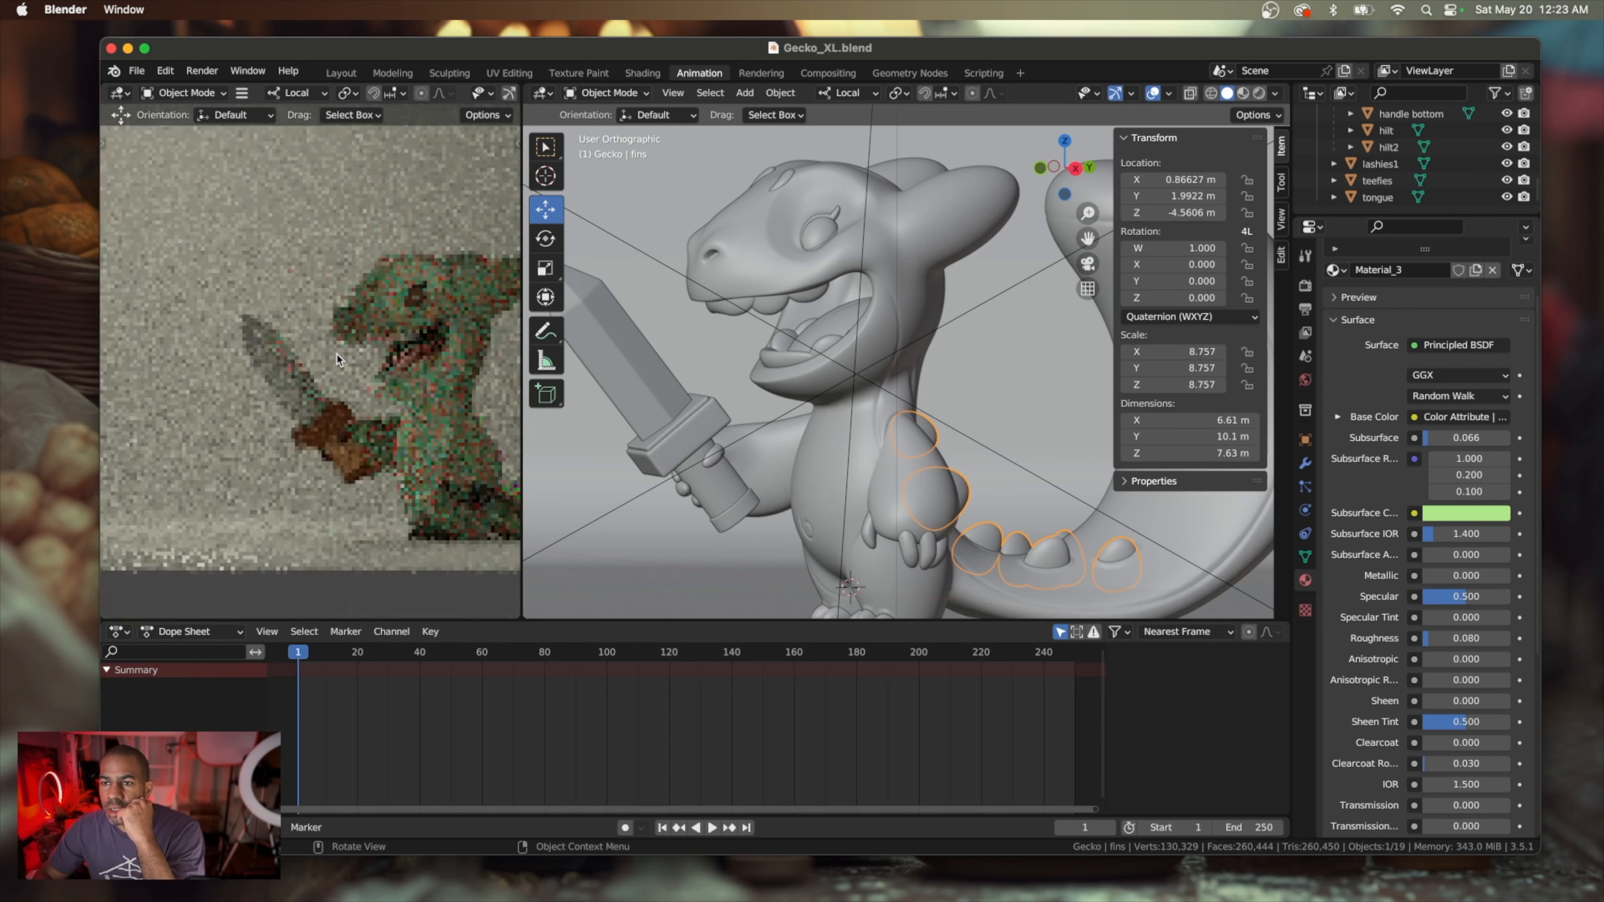
scroll(337, 359, "down", 3)
scroll(337, 359, "up", 3)
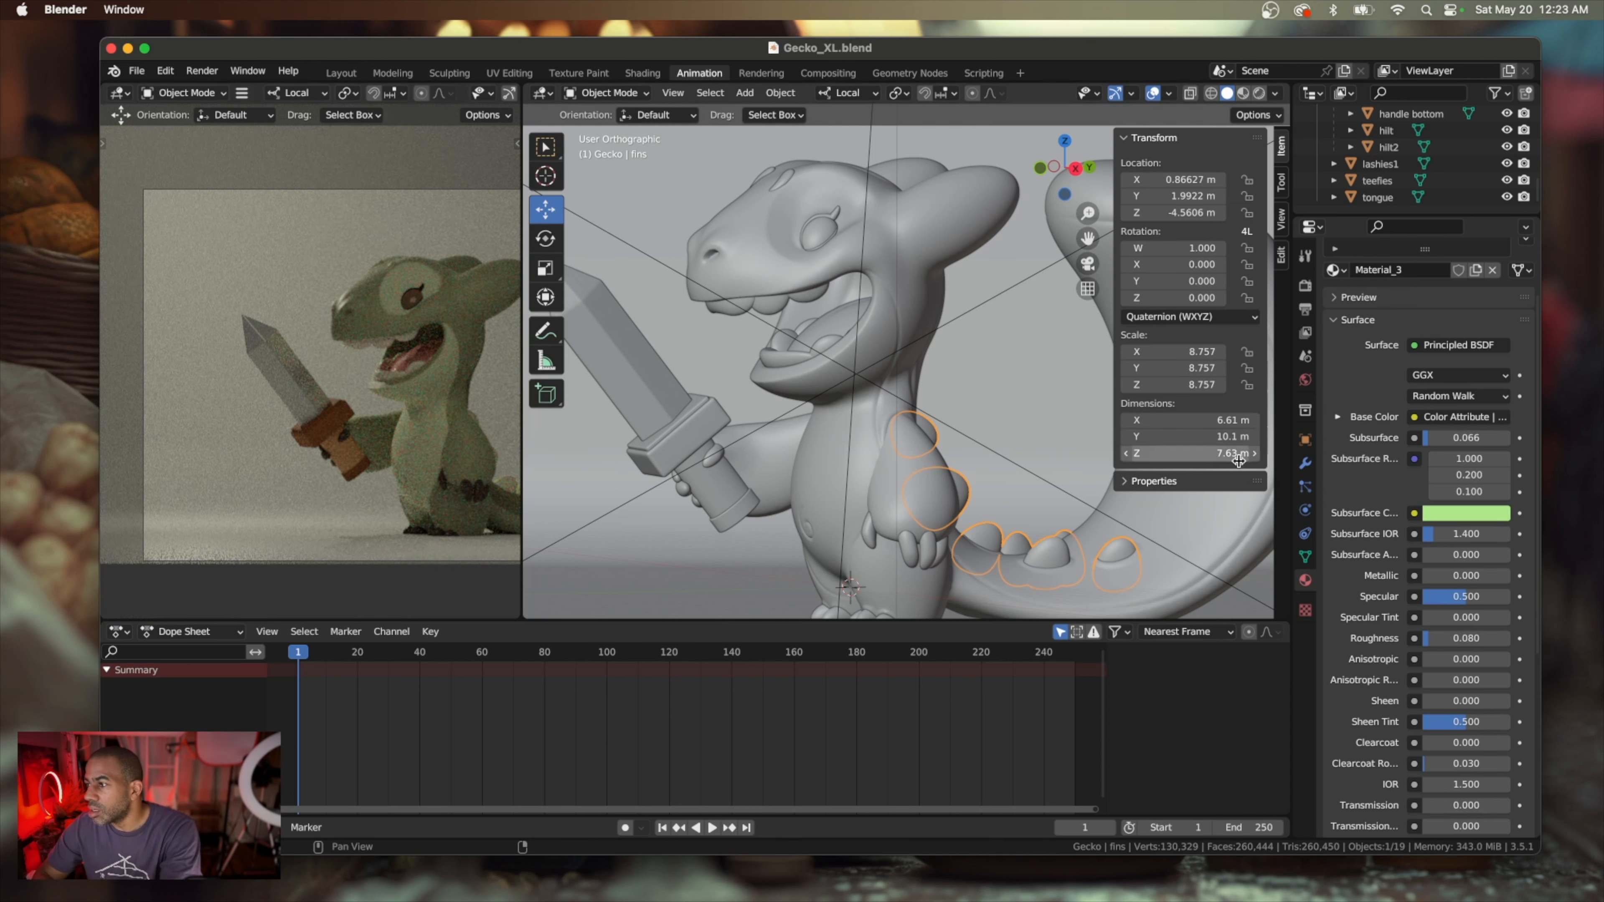
left_click(1305, 286)
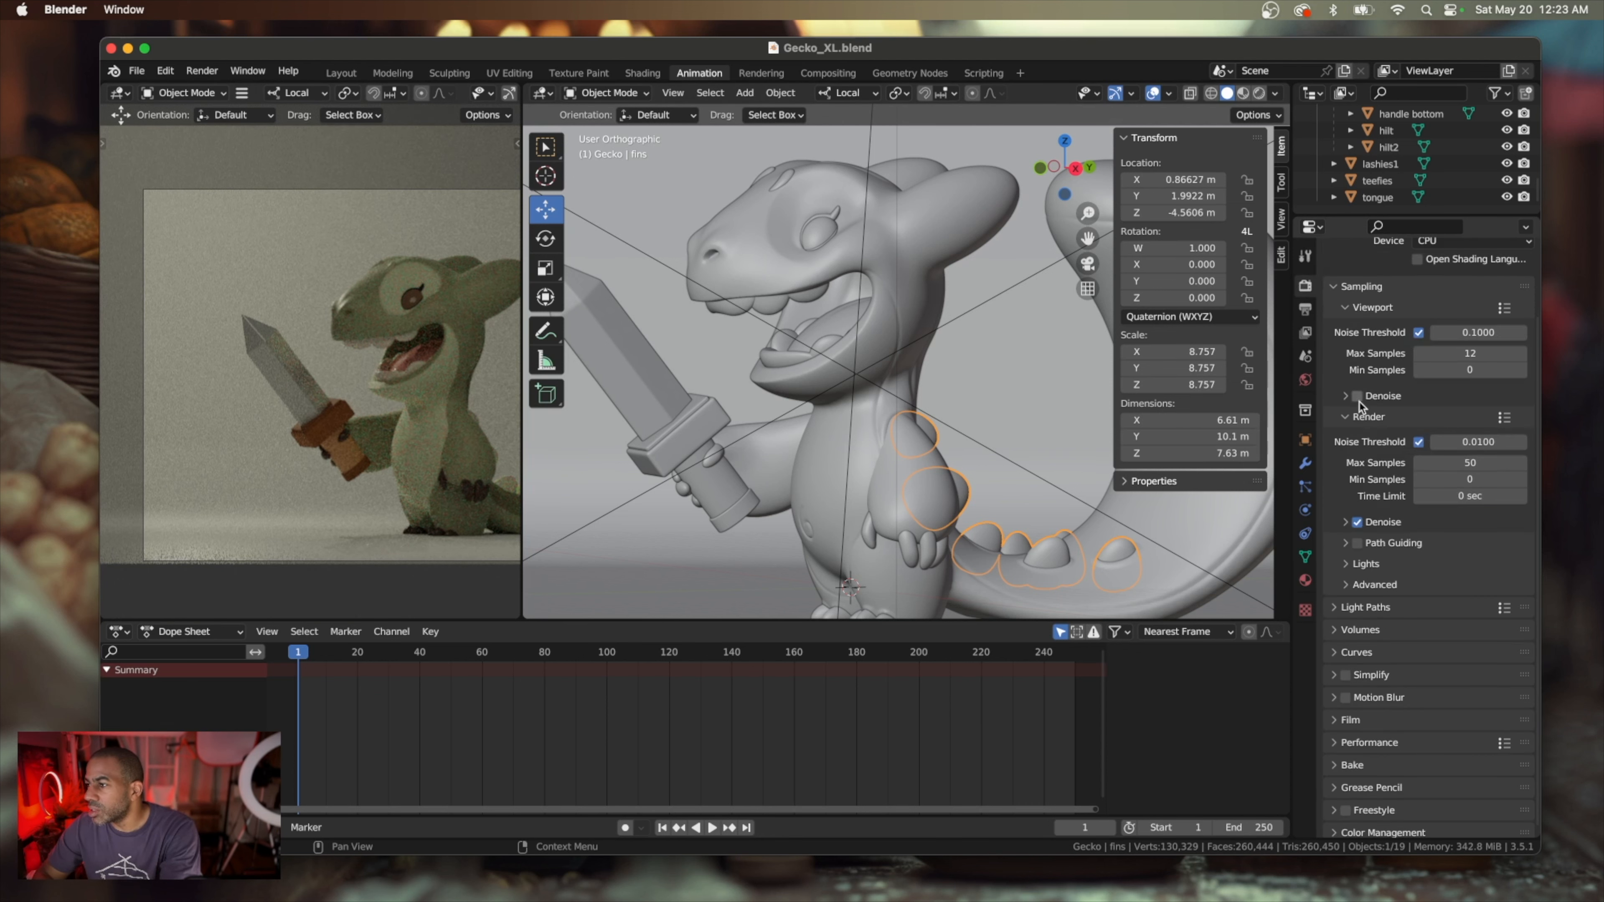
left_click(1357, 396)
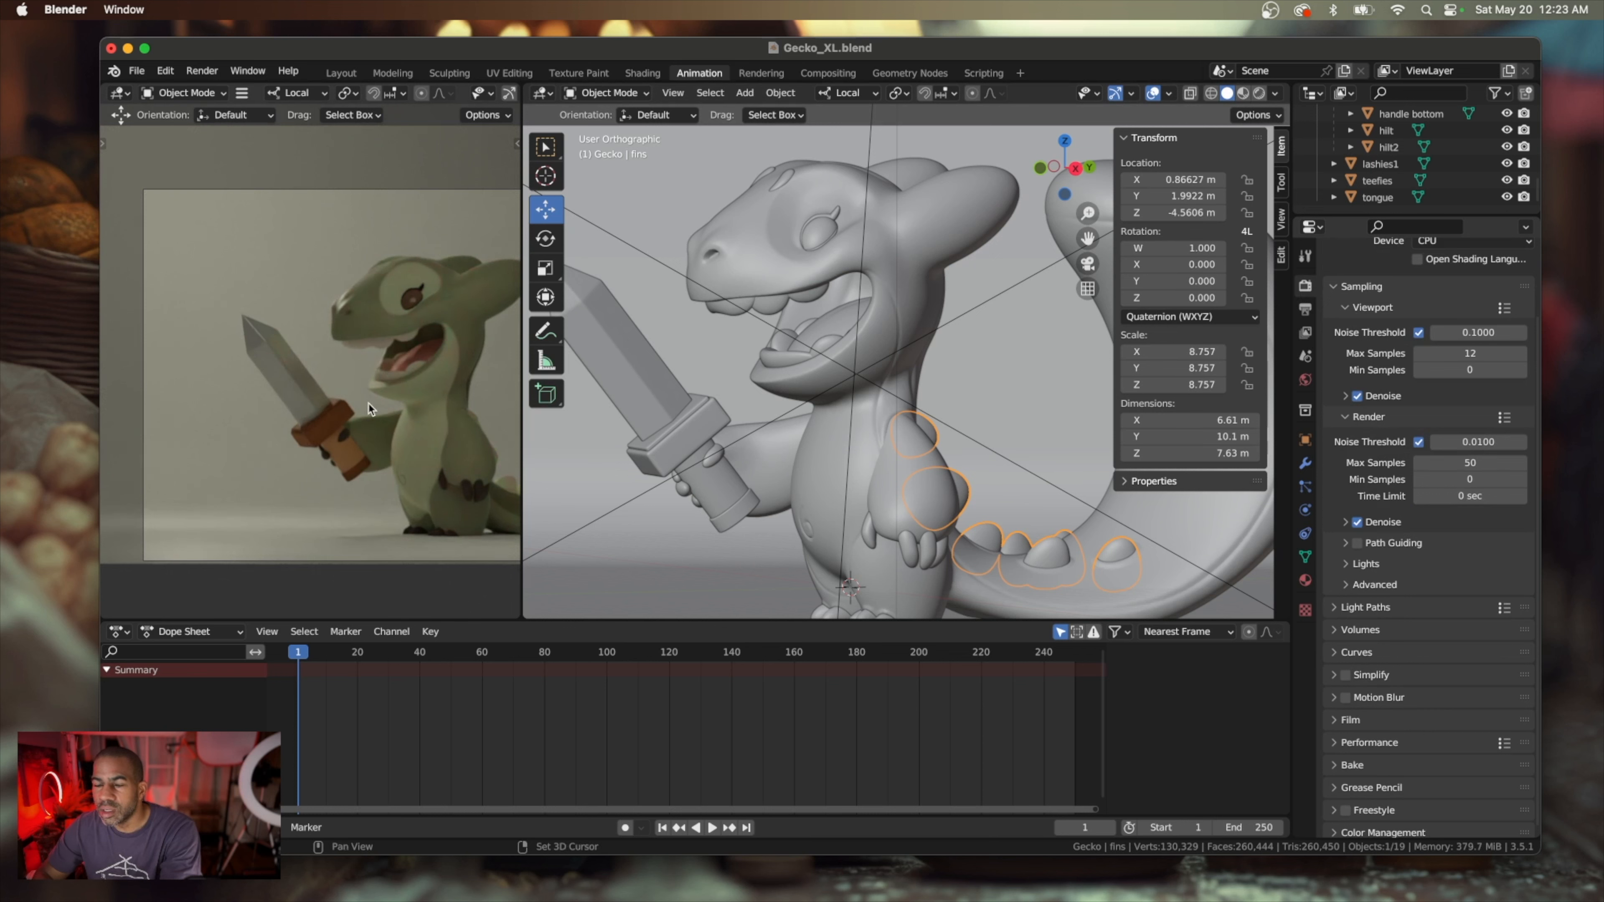
Examine the denoised preview of the whole gecko through the camera and in the free view, ending on the full camera frame
scroll(368, 410, "right", 4, "shift")
scroll(366, 413, "down", 3)
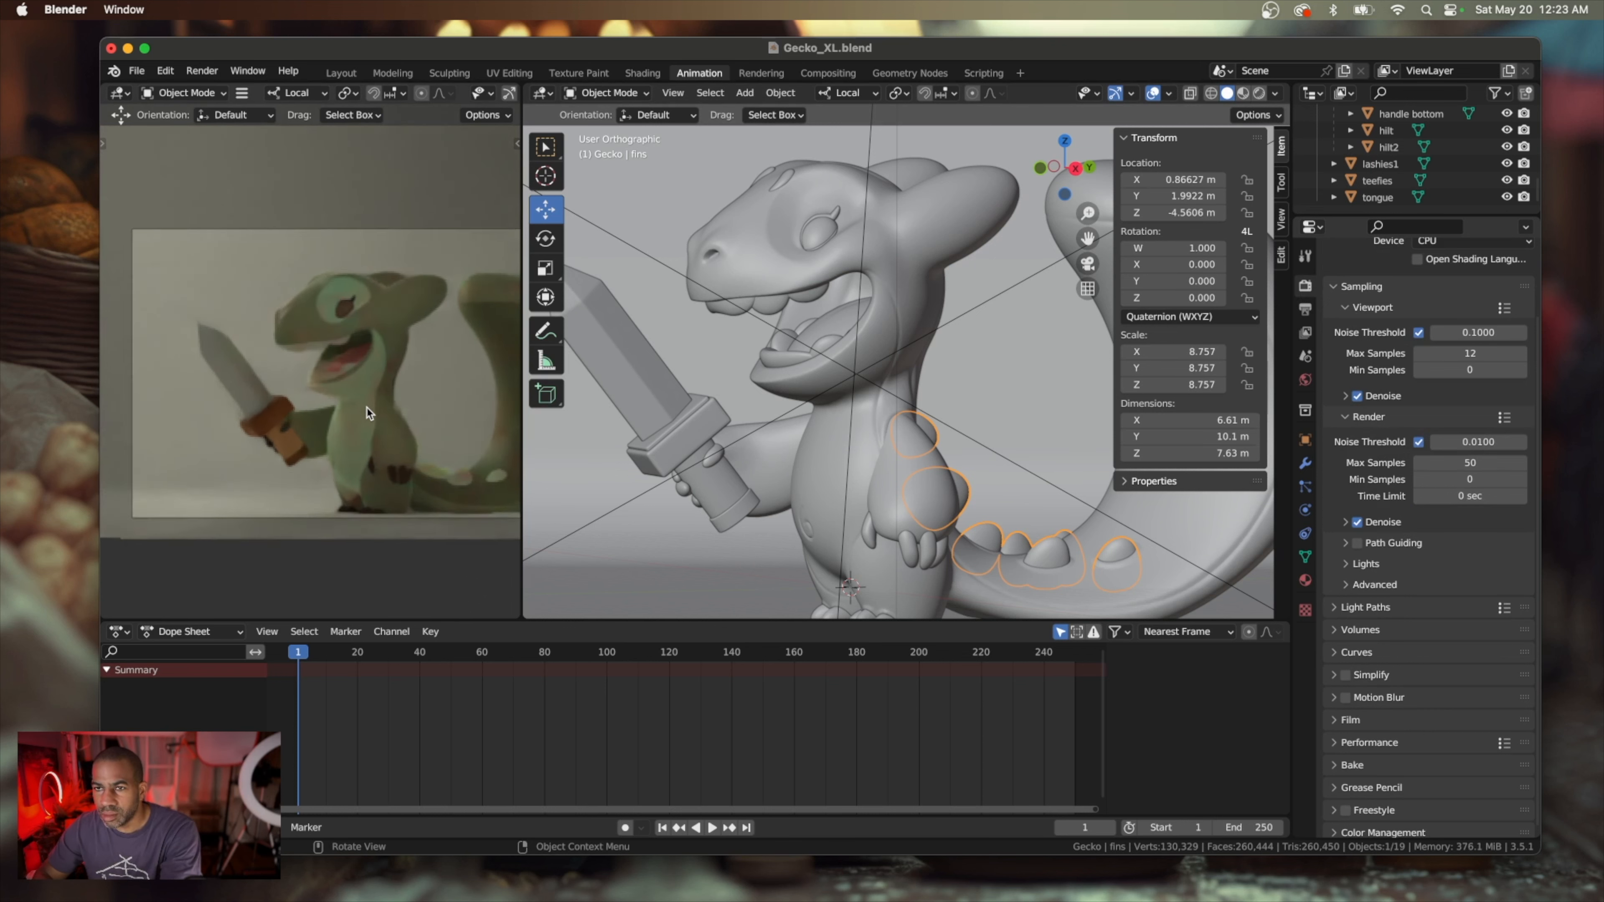
scroll(368, 413, "down", 3)
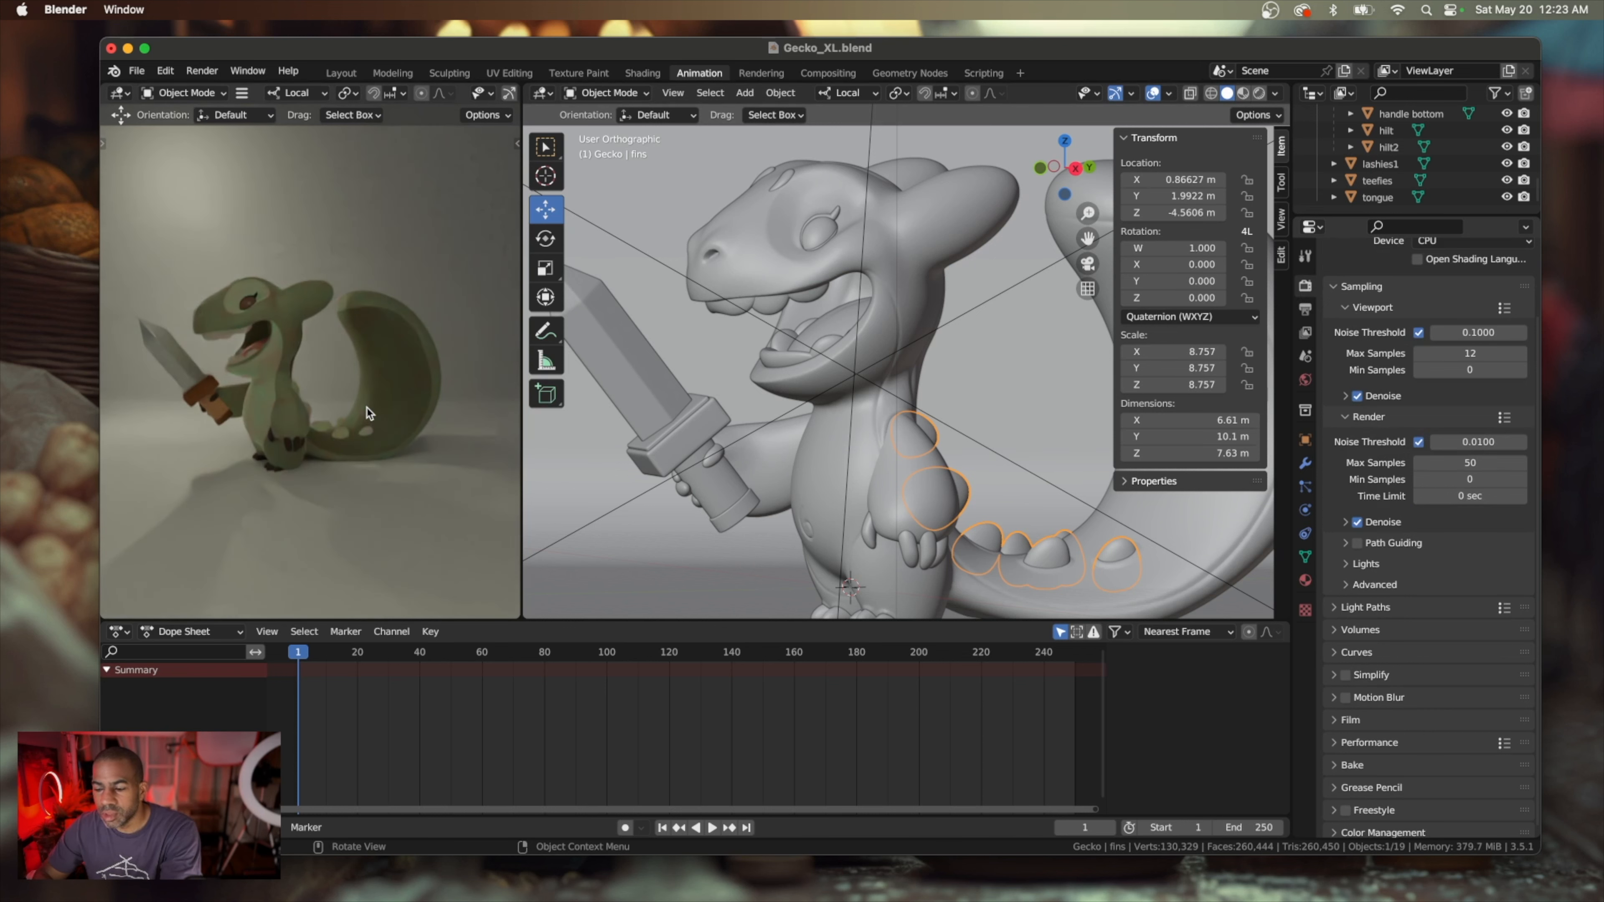
key("KP_0")
scroll(366, 413, "right", 3, "shift")
scroll(366, 413, "down", 1)
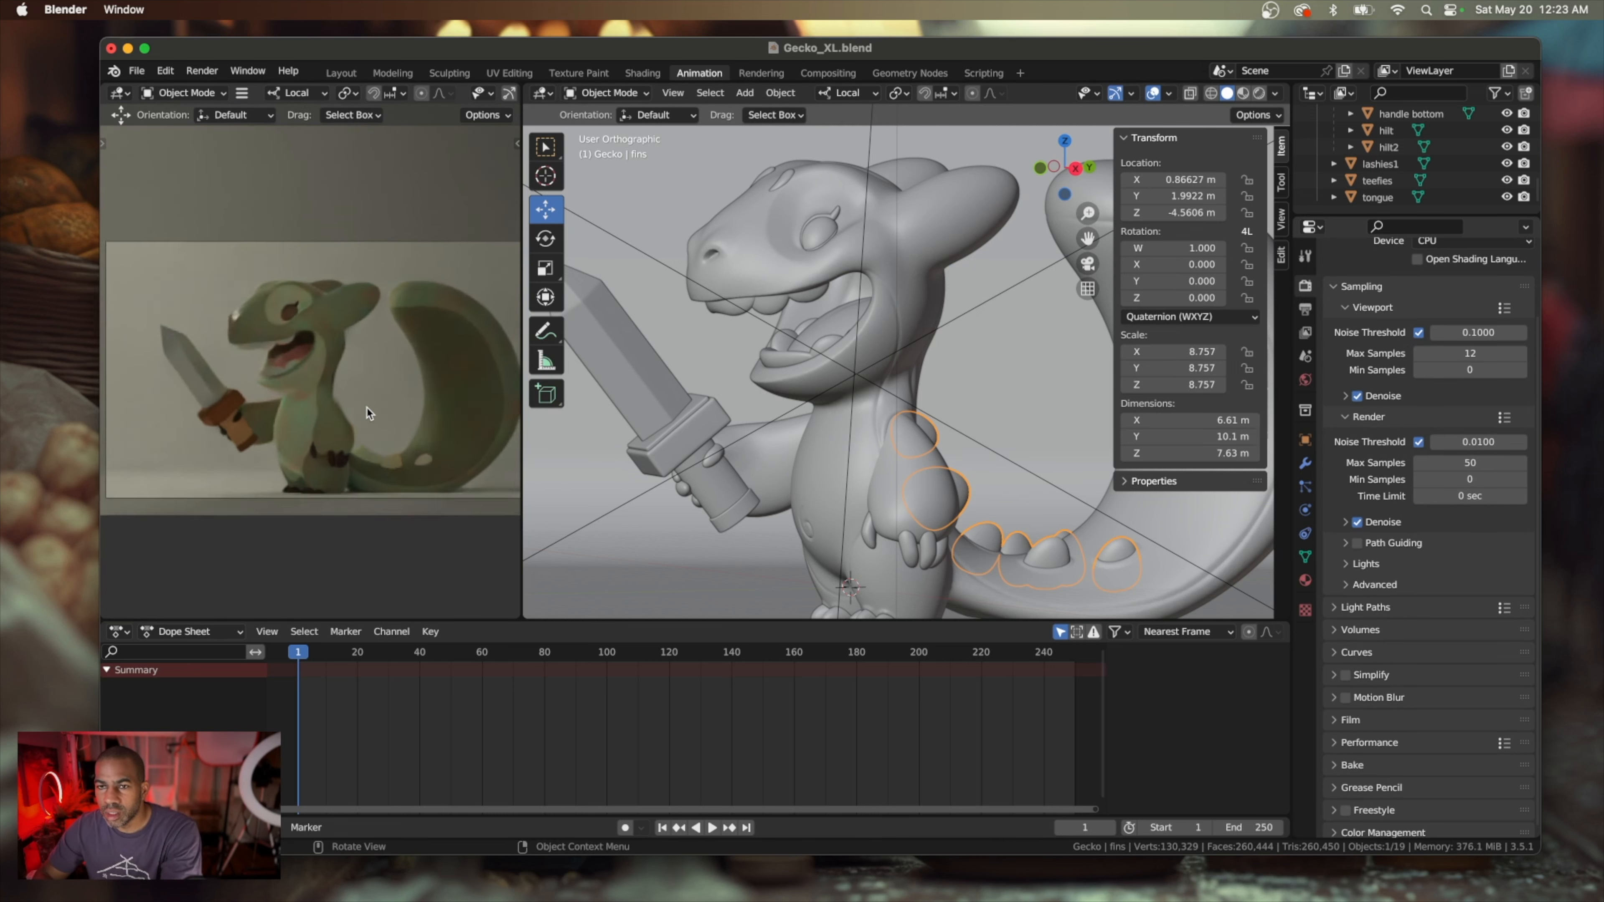
key("KP_0")
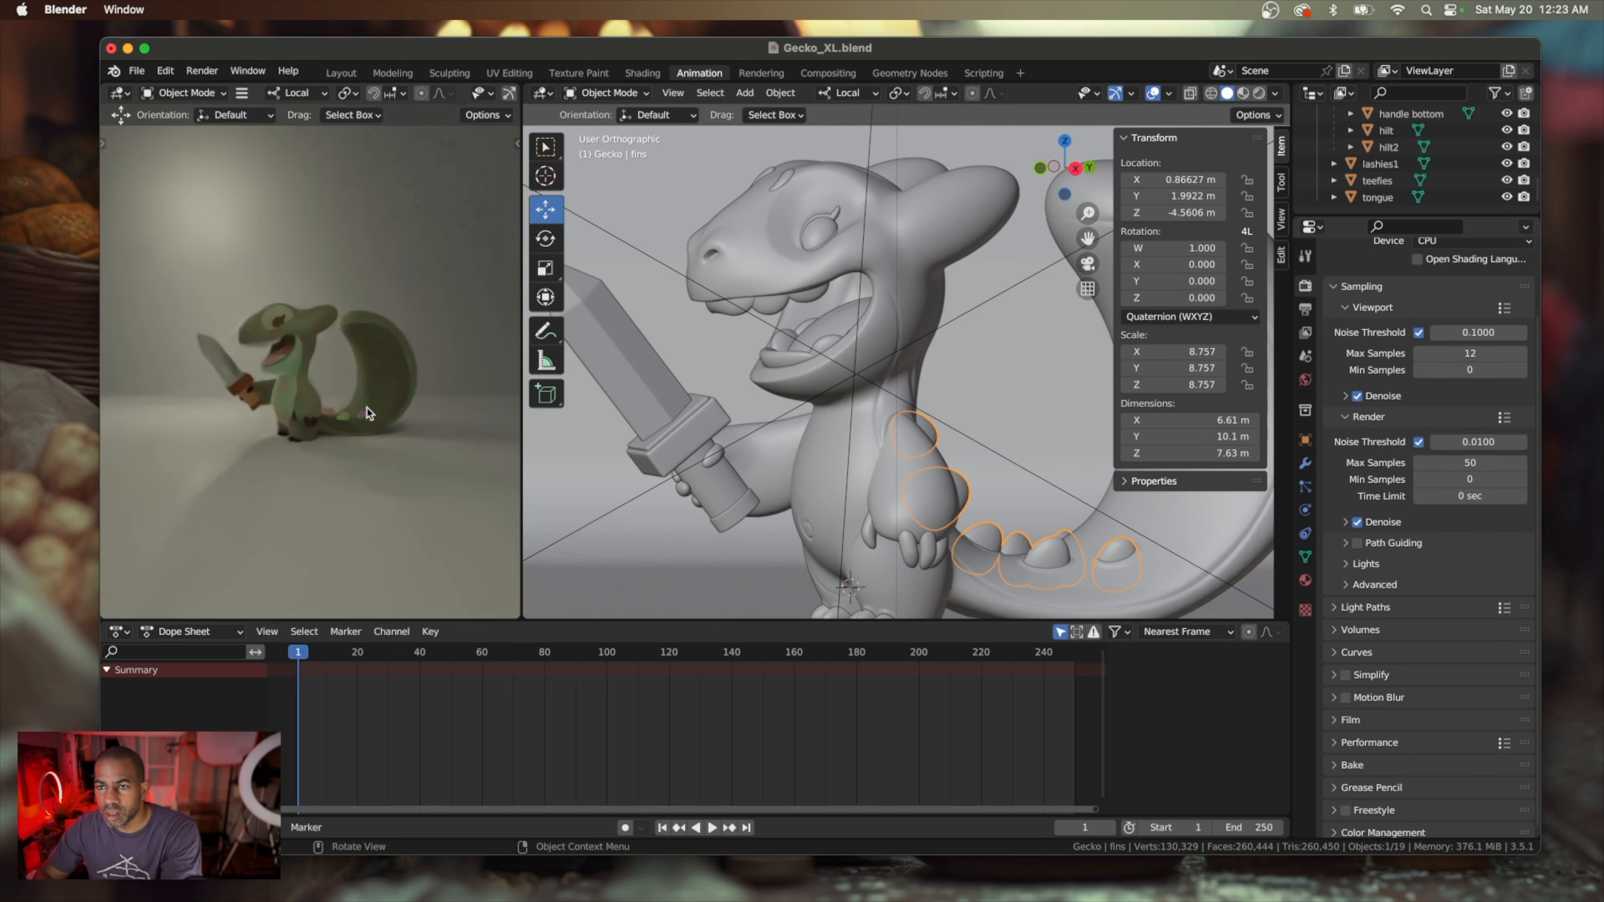
key("KP_0")
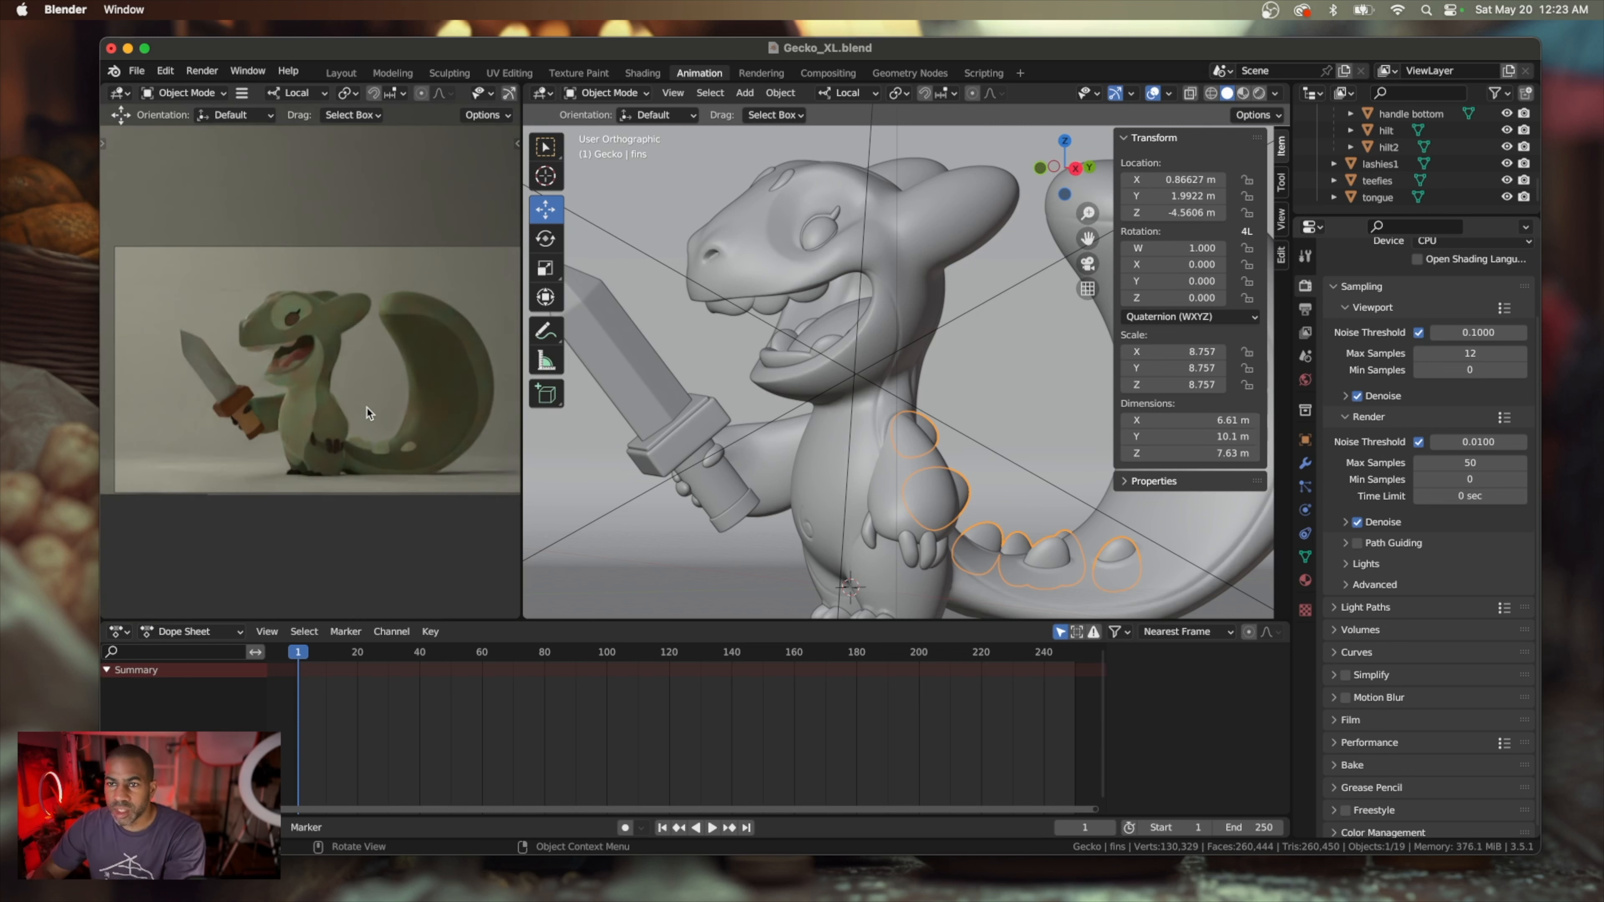
scroll(369, 414, "down", 3)
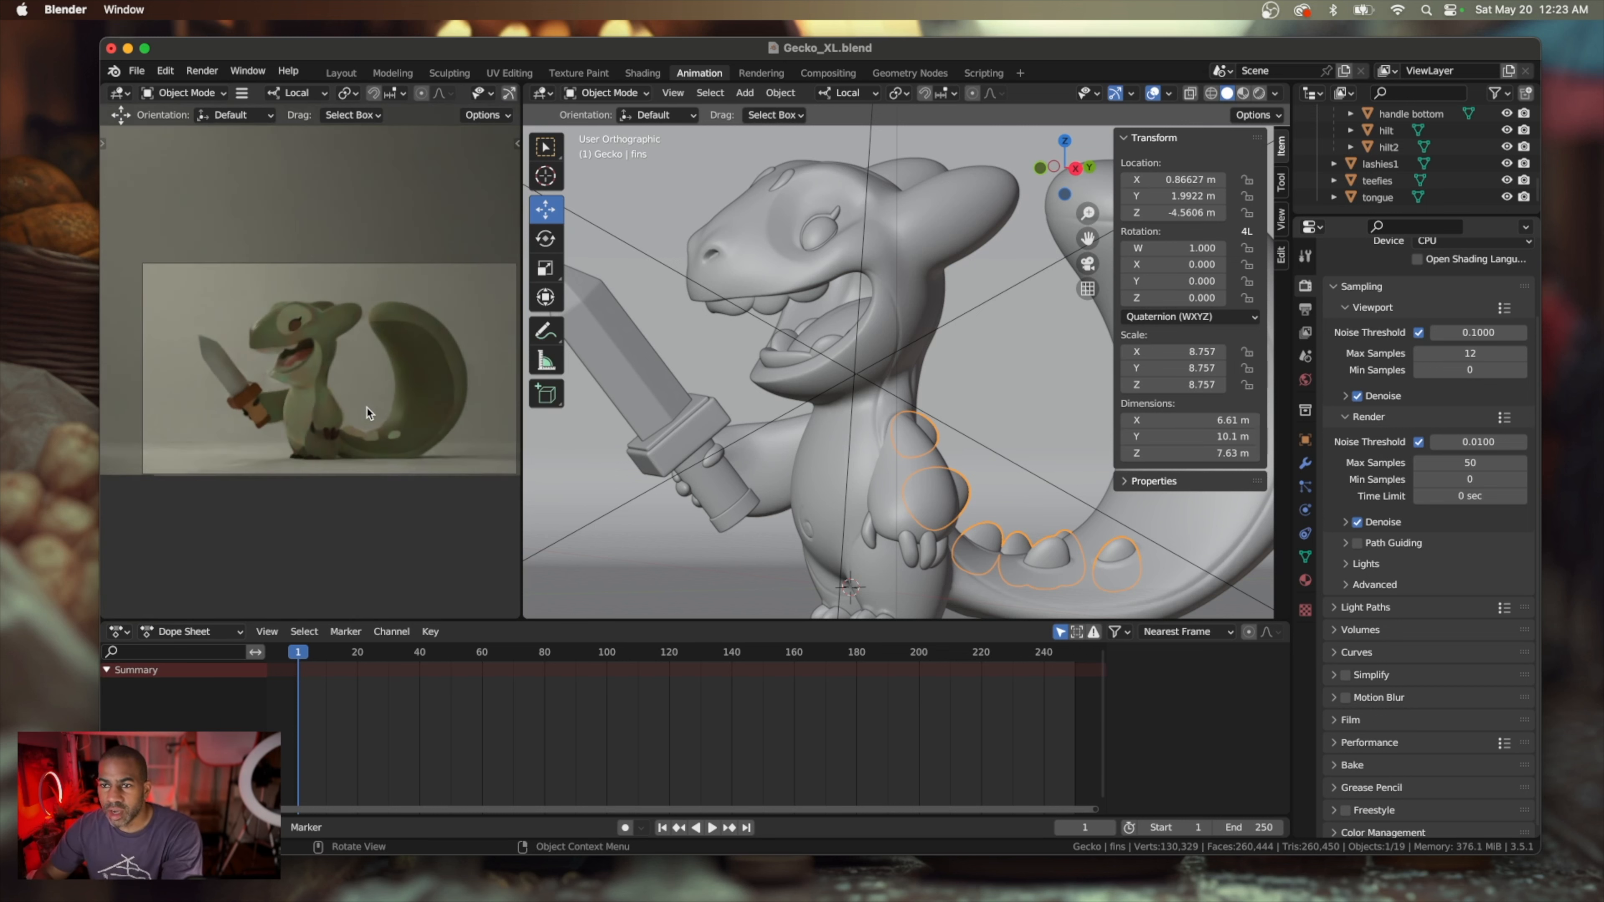
scroll(370, 414, "right", 2, "shift")
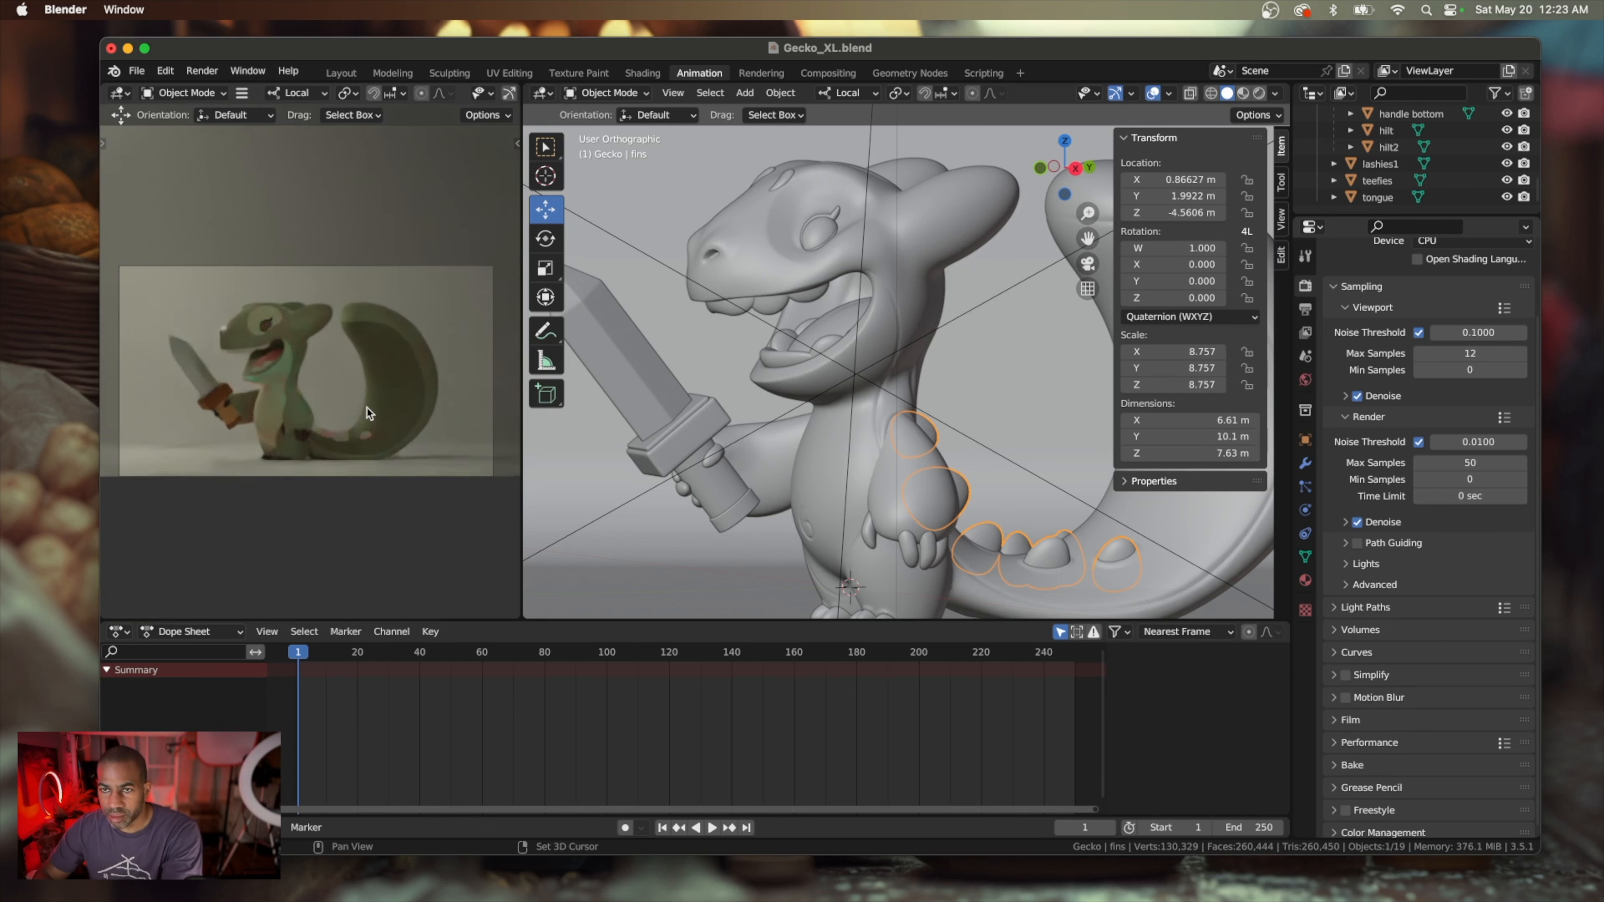
scroll(370, 413, "left", 1, "shift")
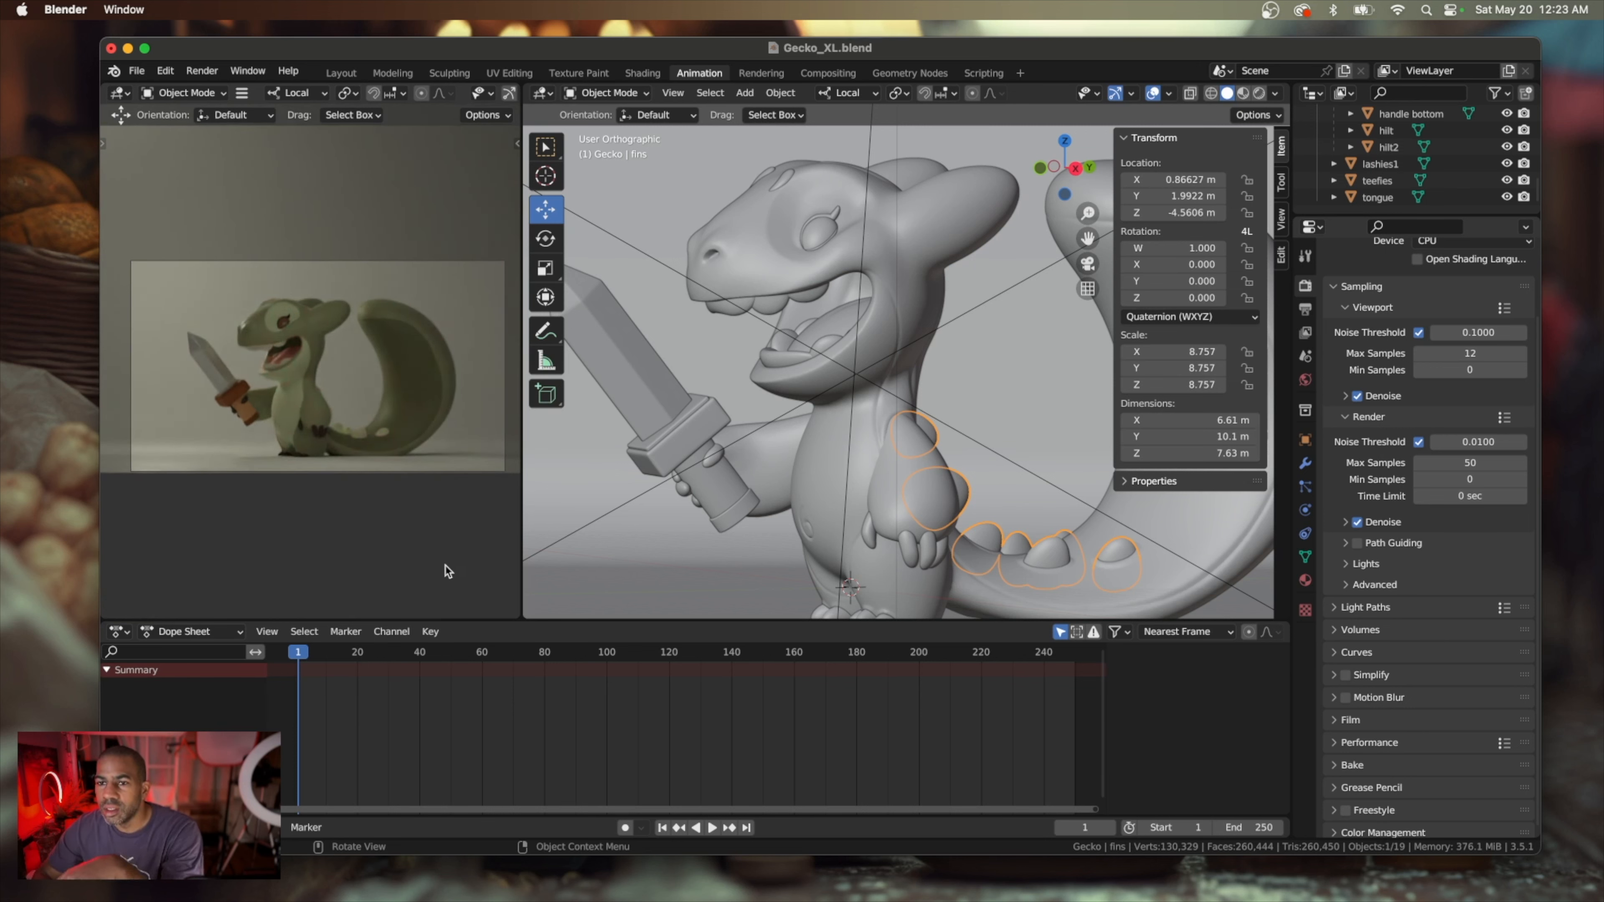
Save the scene file and render a still image of the gecko
left_click(135, 70)
left_click(181, 183)
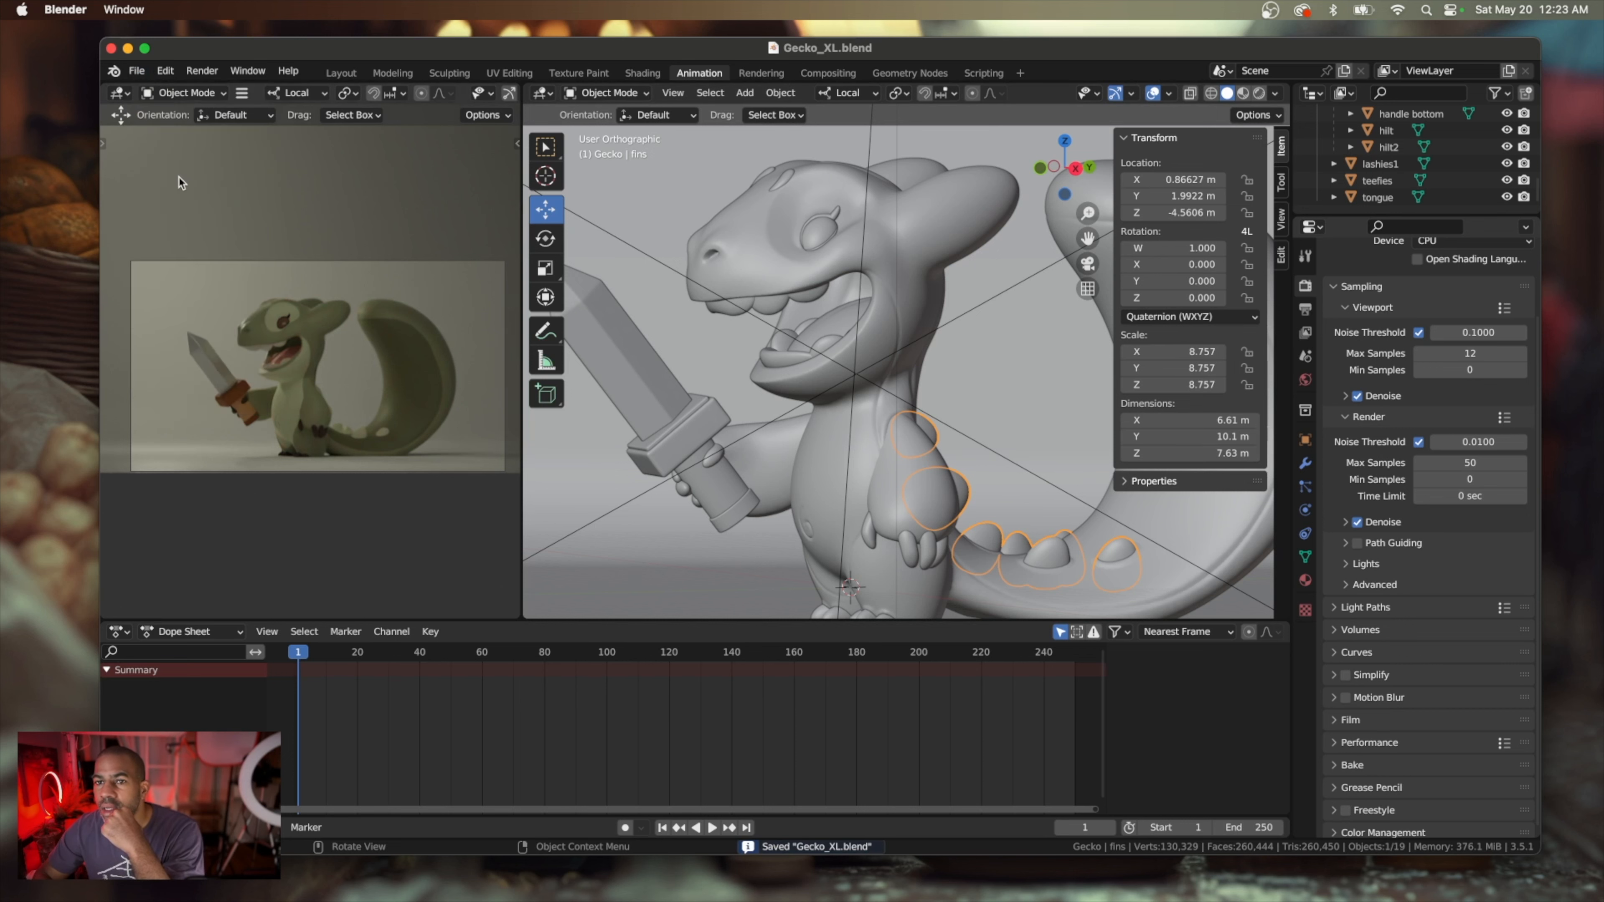
left_click(202, 70)
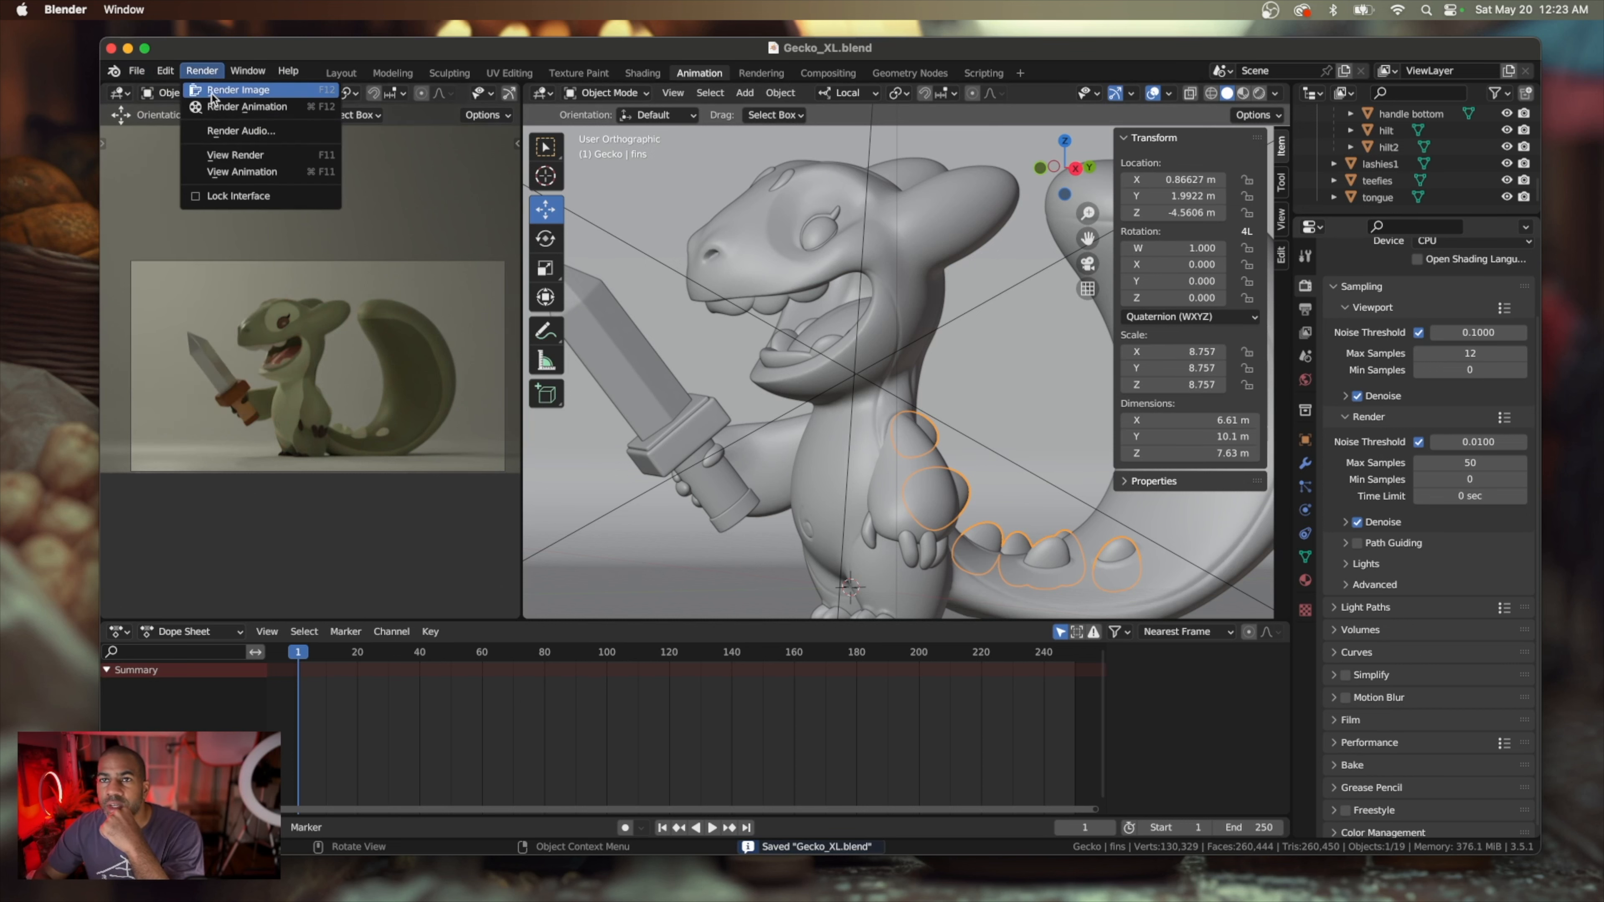
left_click(217, 95)
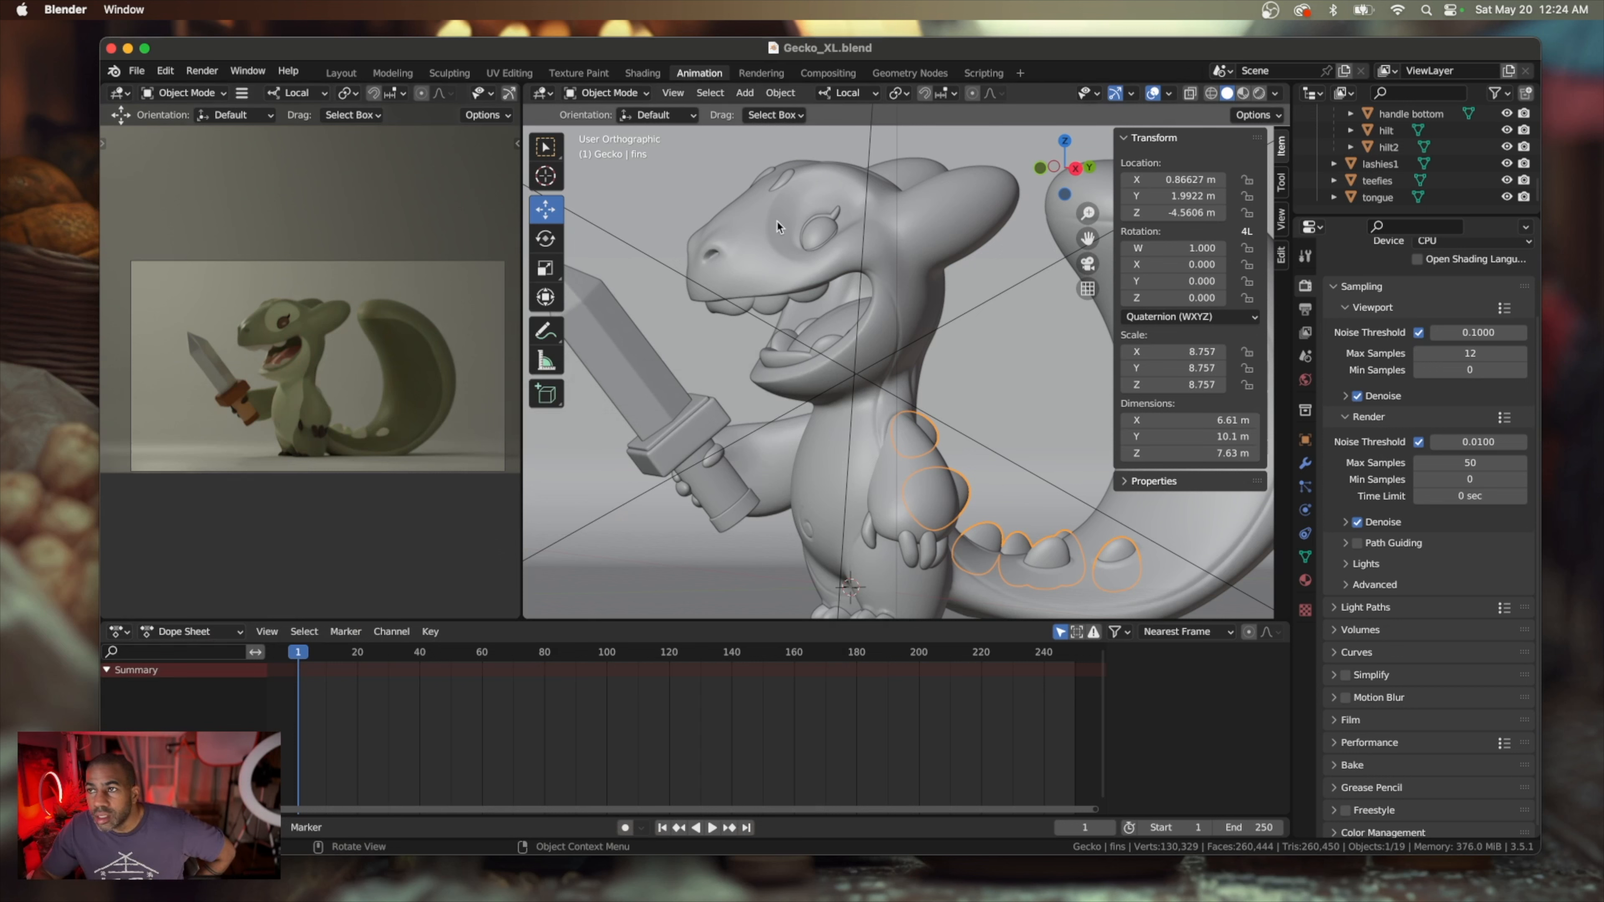
Give the material of the eye dots on the gecko's head a green emission color with hue about 0.260, saturation about 0.919 and value about 0.299
left_click(785, 176)
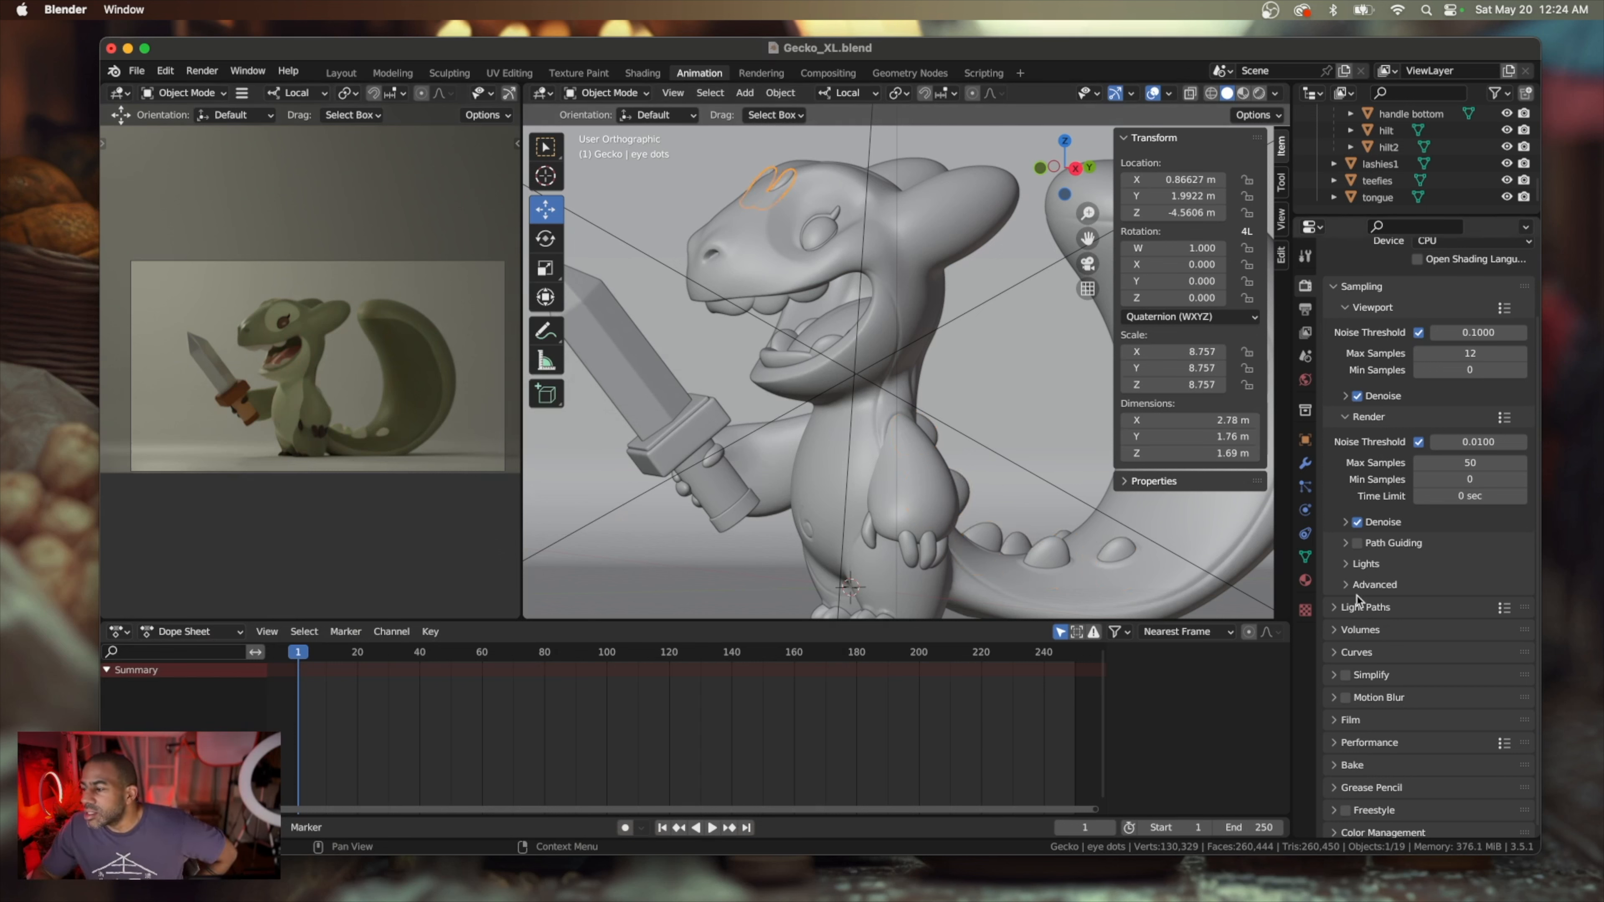
scroll(1395, 718, "down", 1)
scroll(1395, 719, "up", 3)
left_click(1304, 579)
scroll(1413, 654, "down", 8)
scroll(1413, 654, "up", 6)
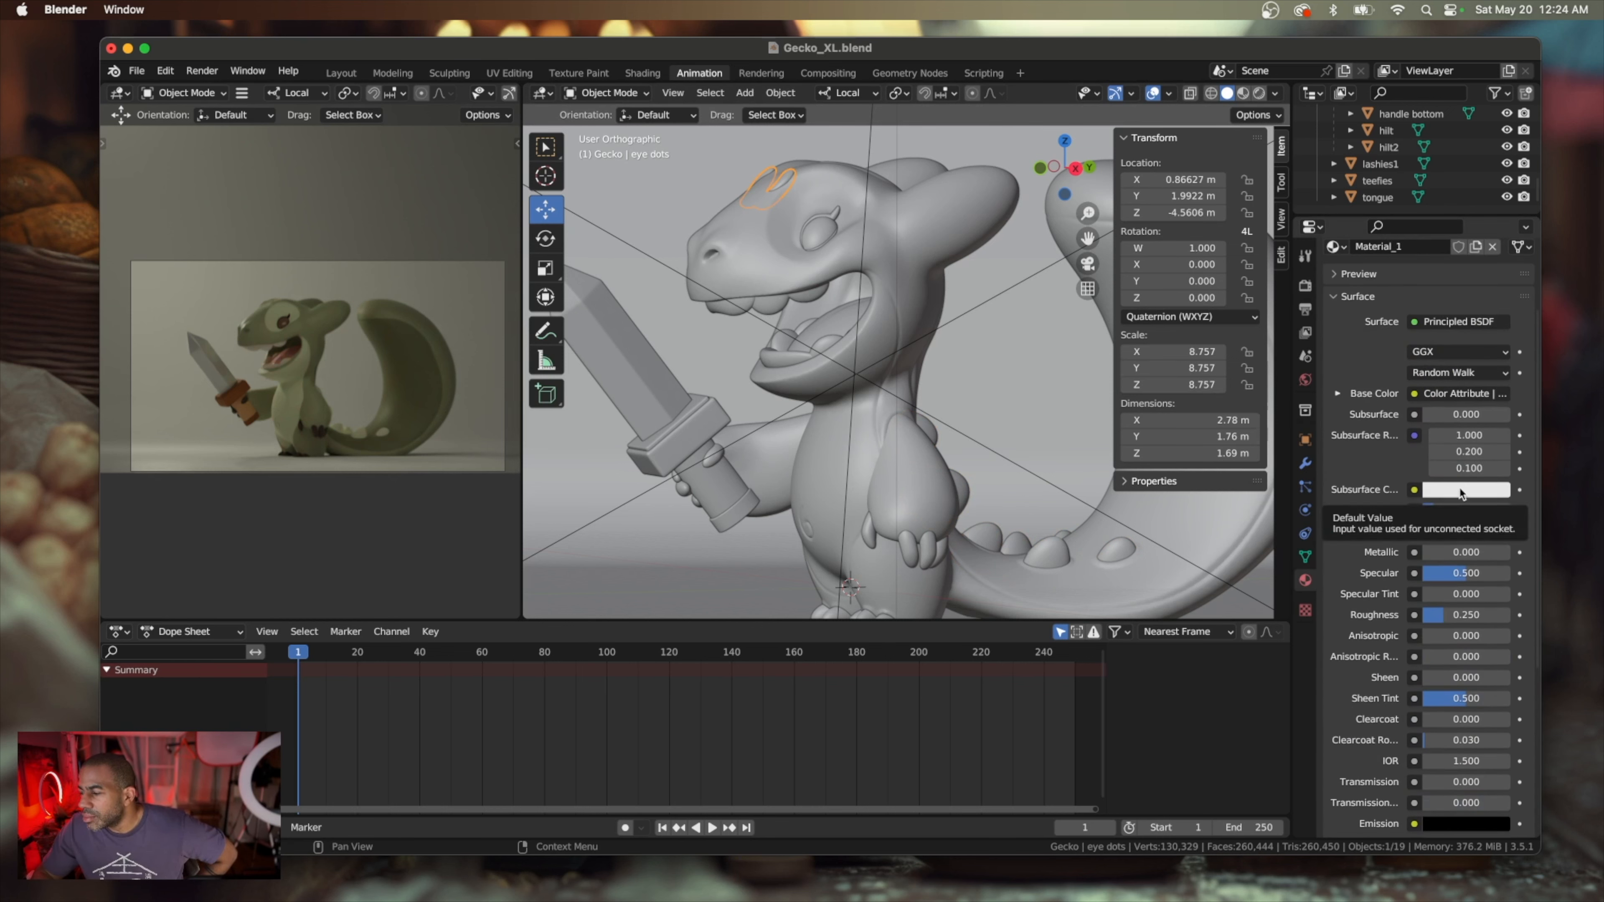
scroll(1463, 499, "down", 5)
scroll(1464, 512, "up", 6)
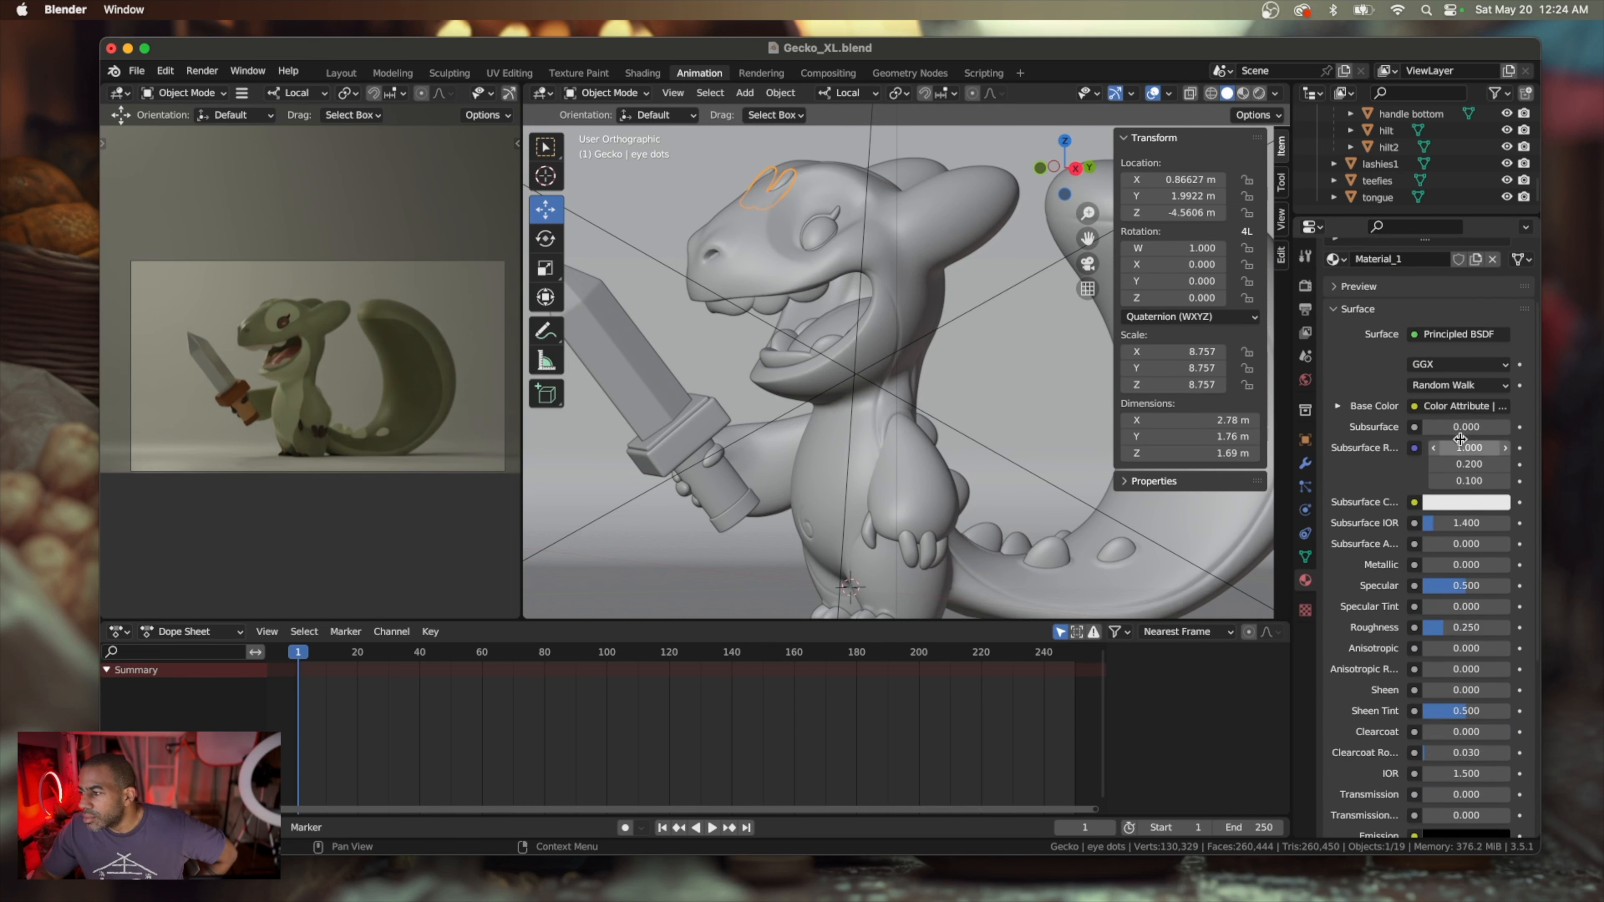
scroll(1462, 524, "down", 9)
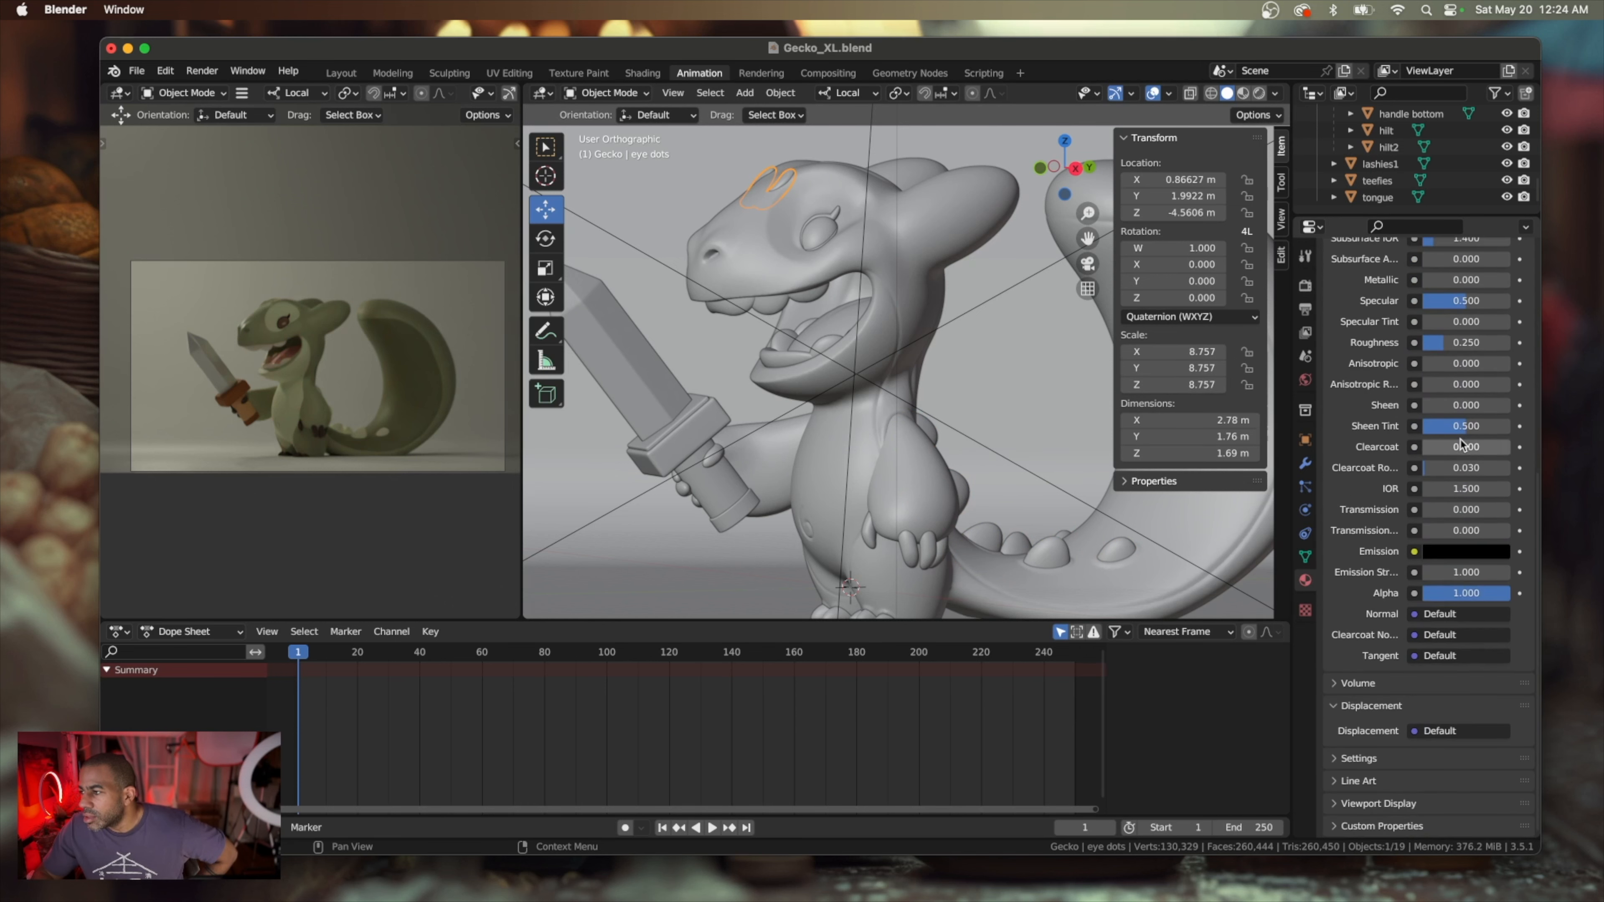
left_click(1457, 554)
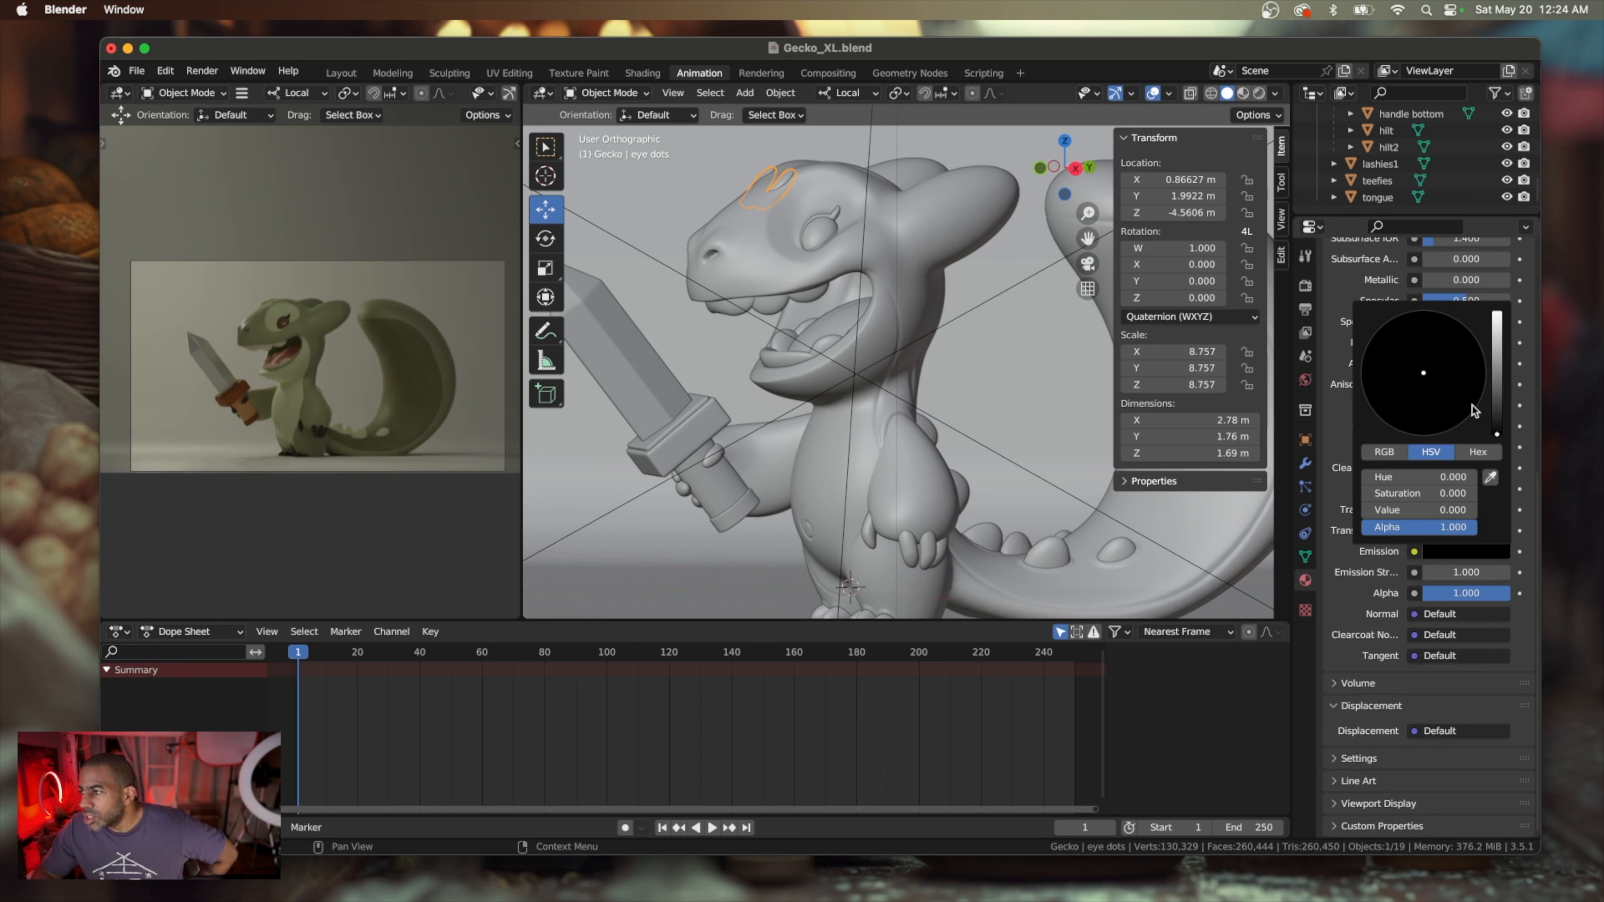
mouse_move(1498, 423)
left_mouse_down()
mouse_move(1496, 369)
mouse_move(1393, 364)
mouse_move(1383, 378)
left_mouse_up()
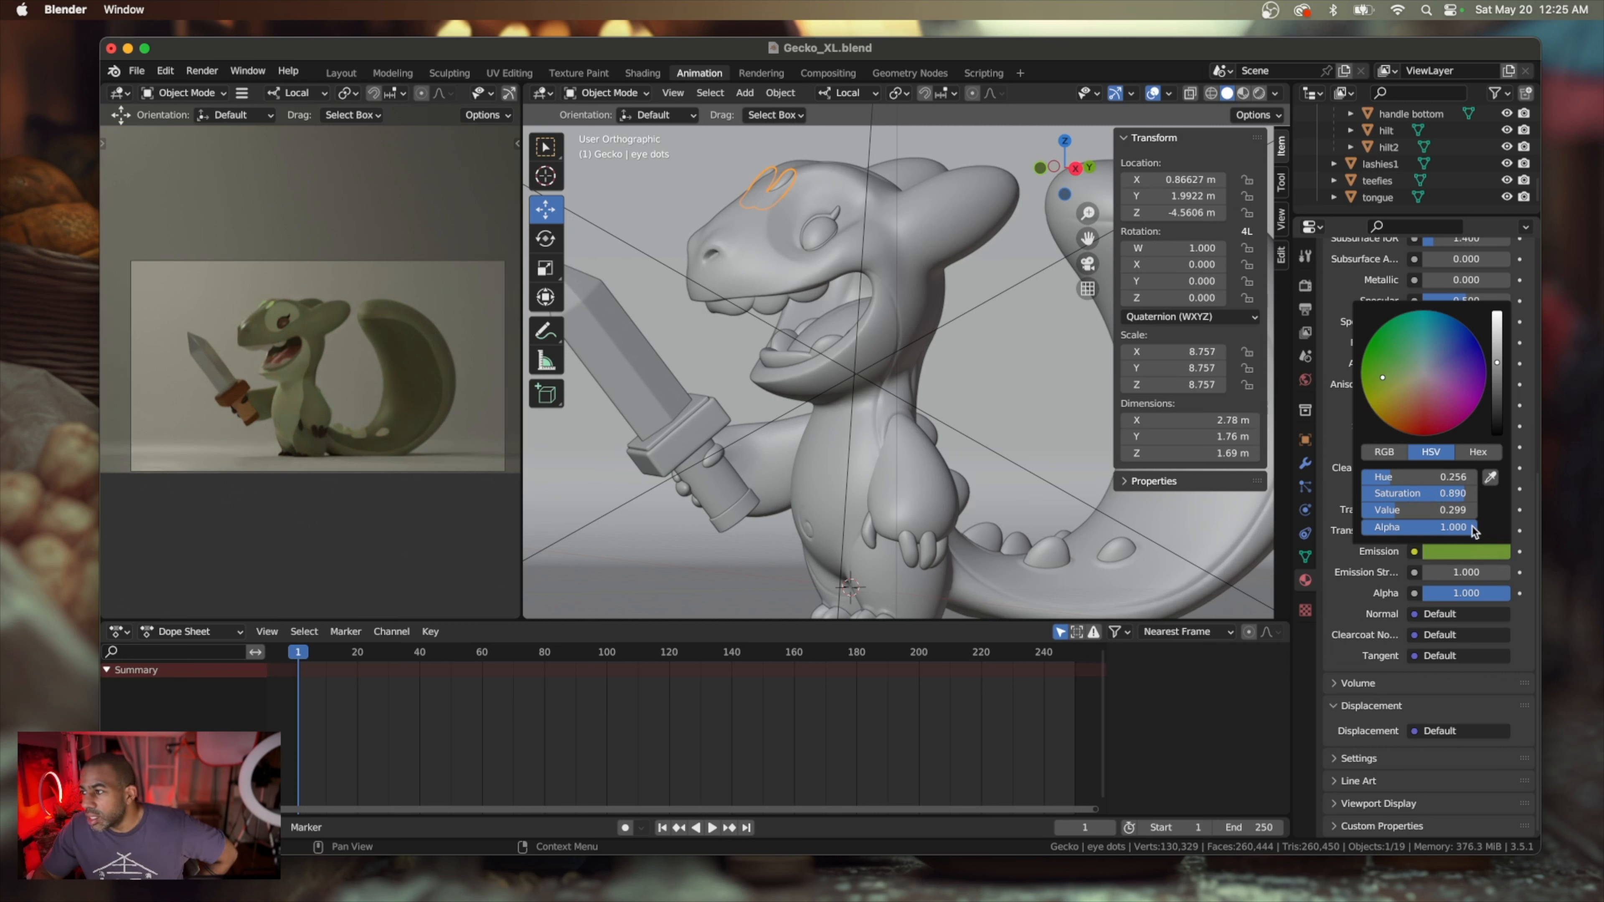
left_click(1387, 377)
left_click(1389, 375)
left_click(1383, 375)
left_click_drag(1380, 376, 1379, 378)
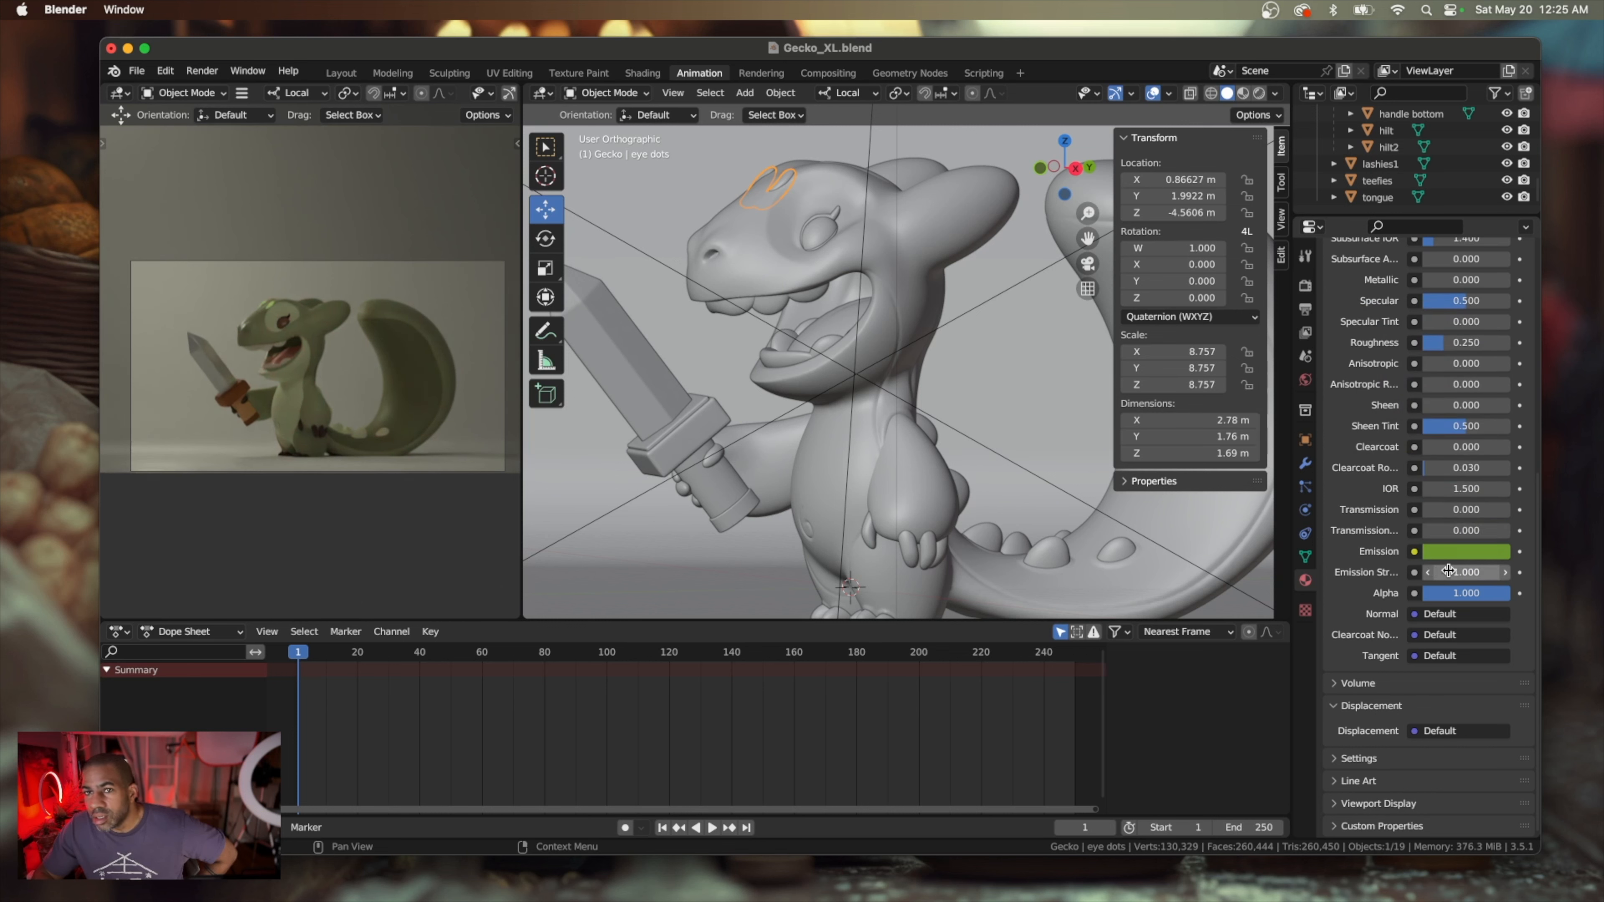
Set the eye dots material's Emission Strength to about 8.200 and shift its emission color to a darker, more saturated green
left_click_drag(1480, 569, 1501, 571)
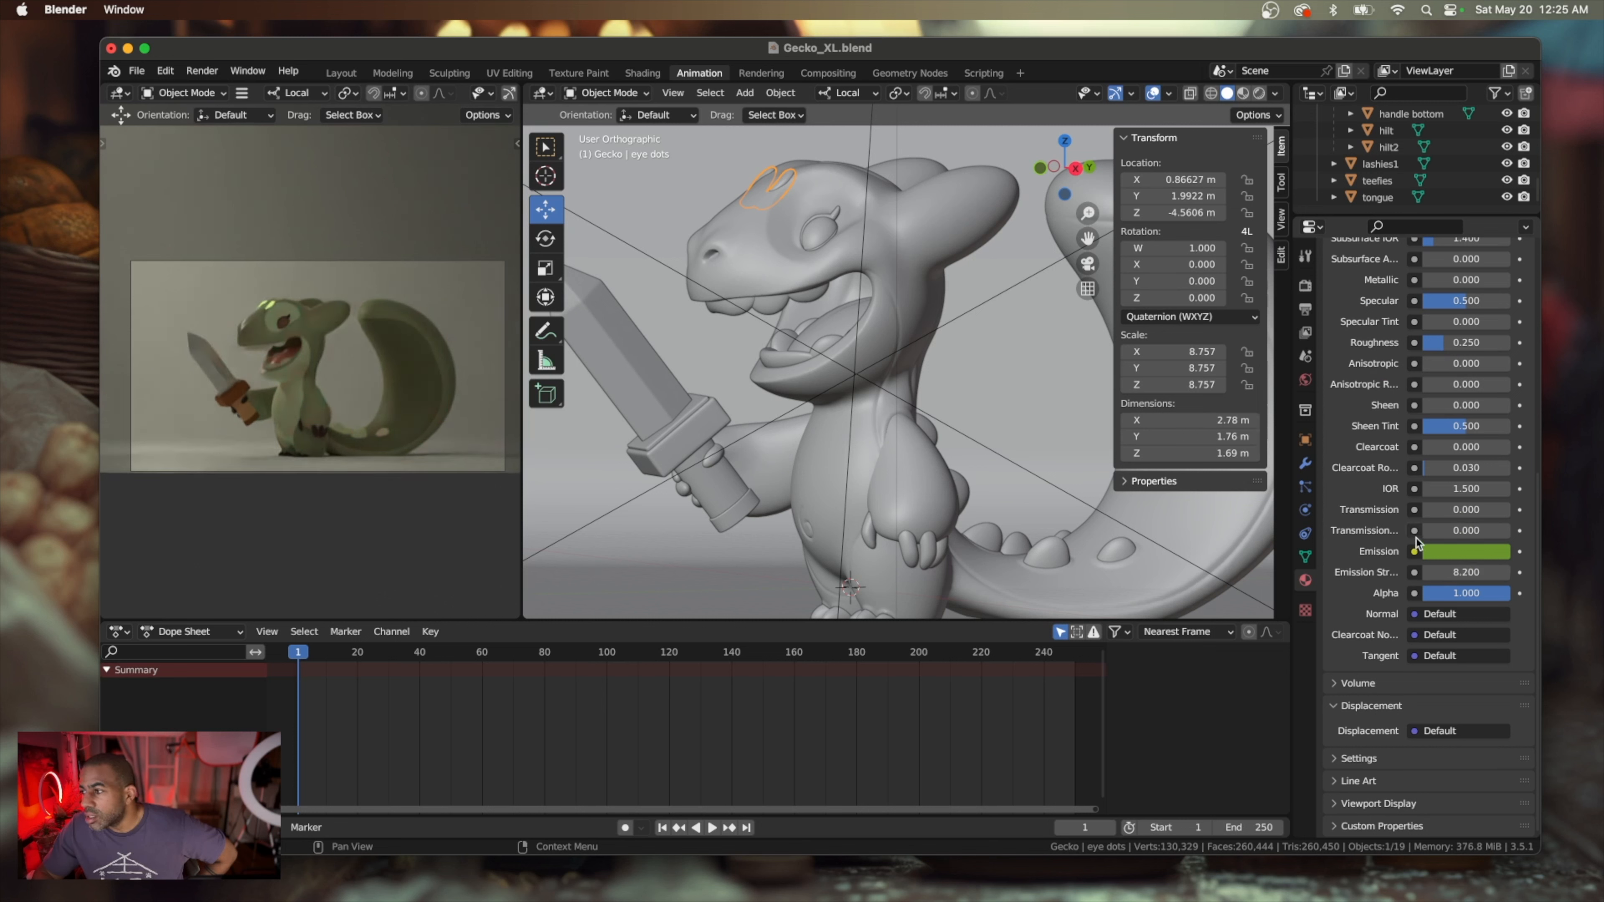
left_click(1463, 551)
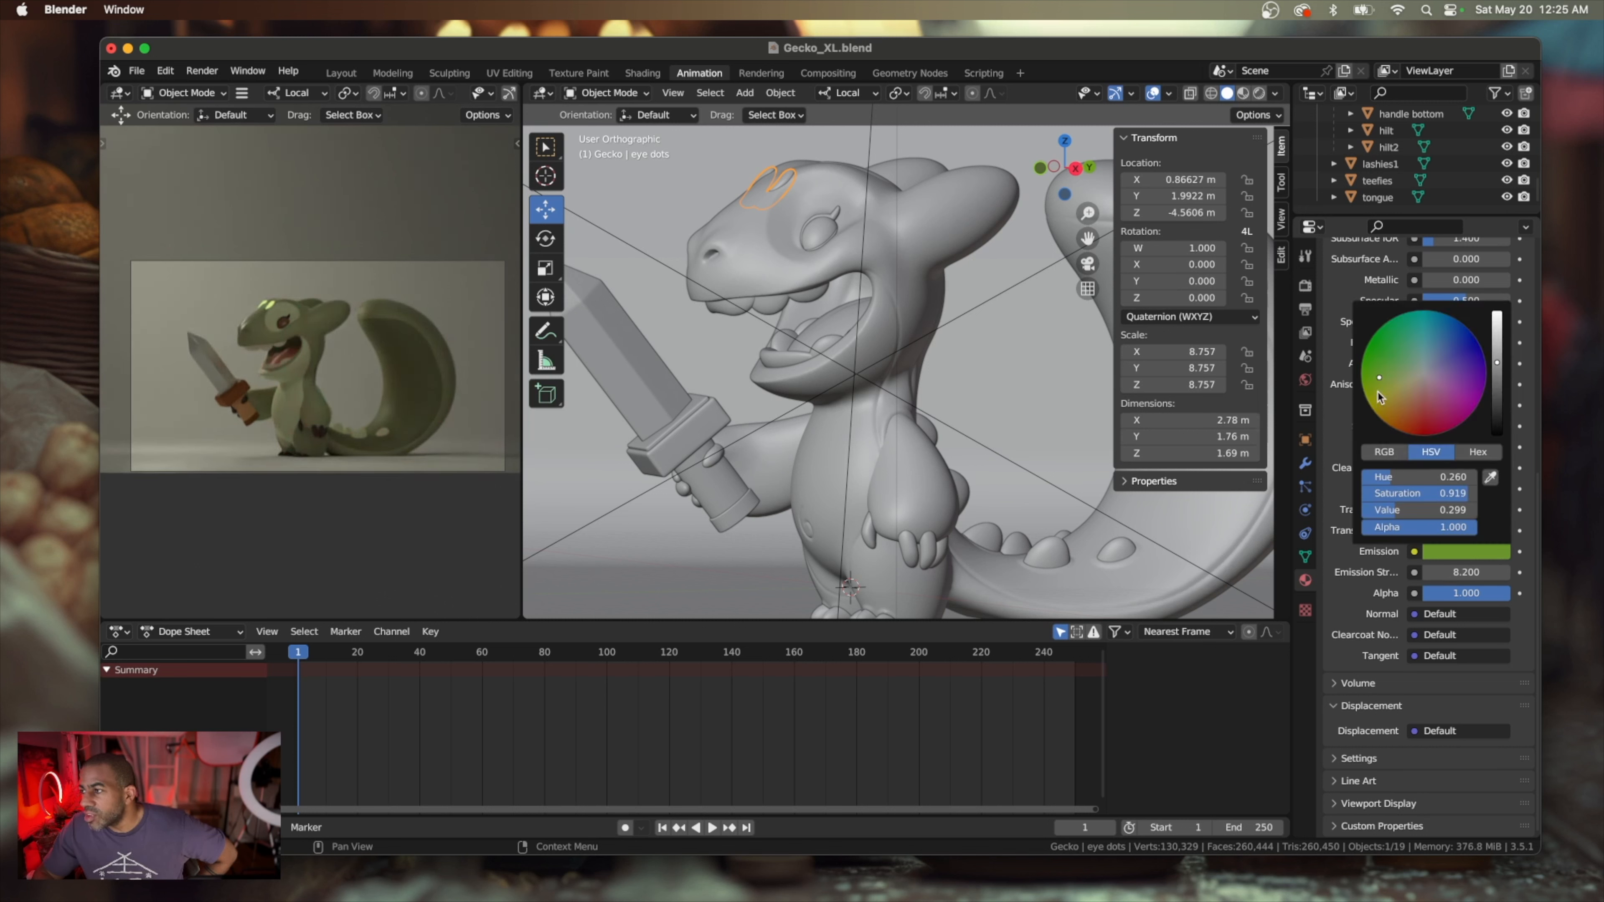
left_click_drag(1500, 372, 1497, 379)
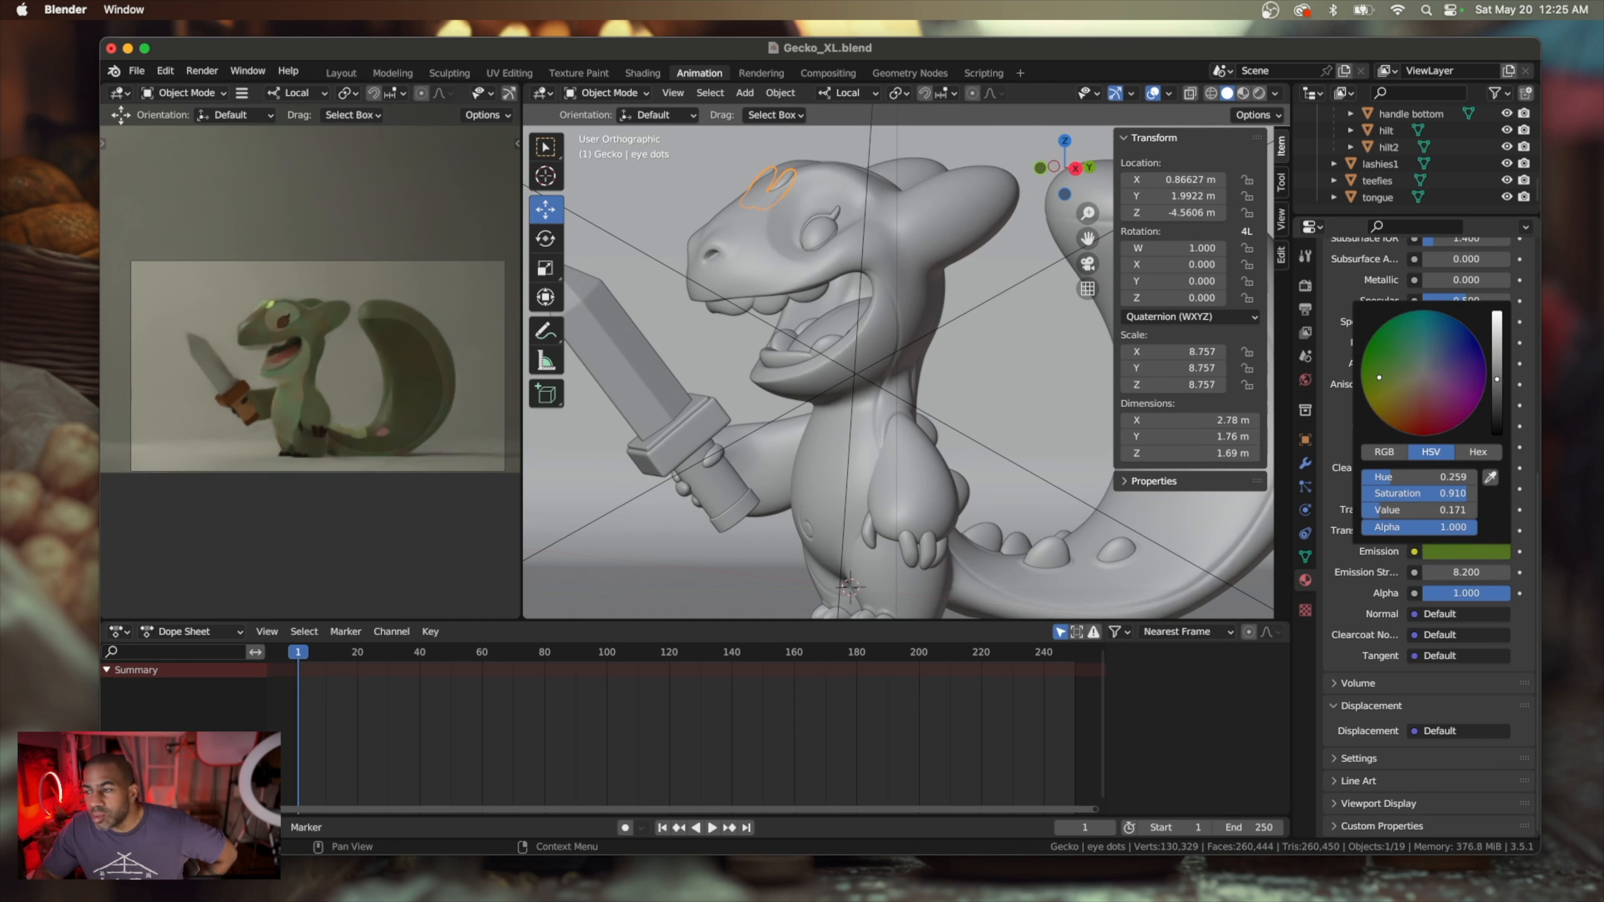
left_click_drag(1379, 377, 1361, 372)
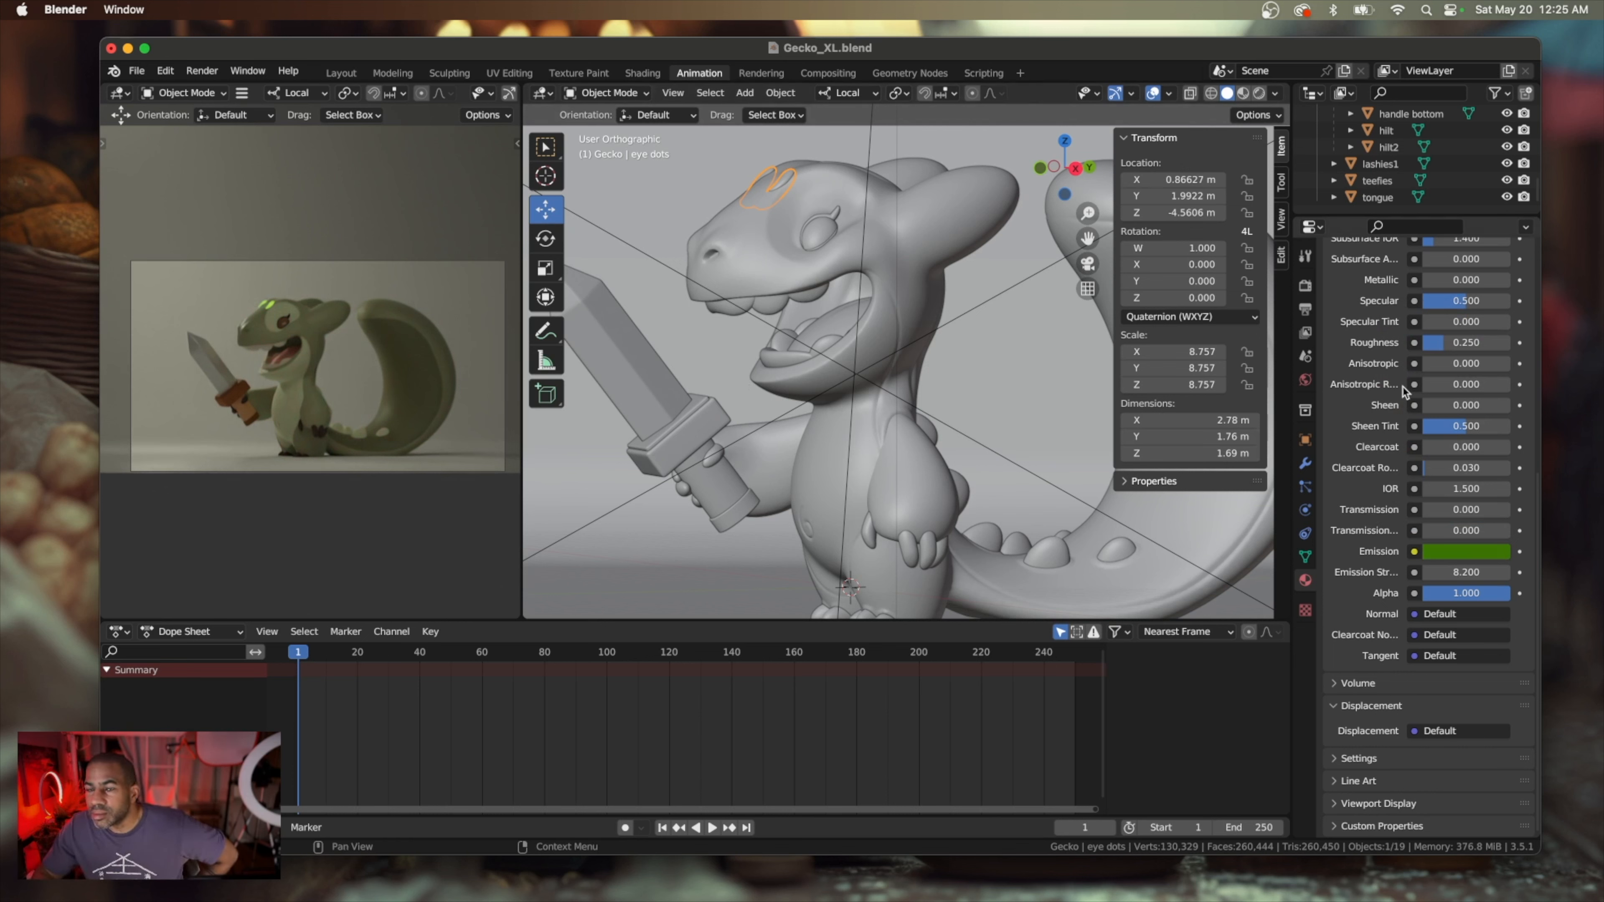
Rename the eye dots material as EyeDots
scroll(1403, 391, "up", 10)
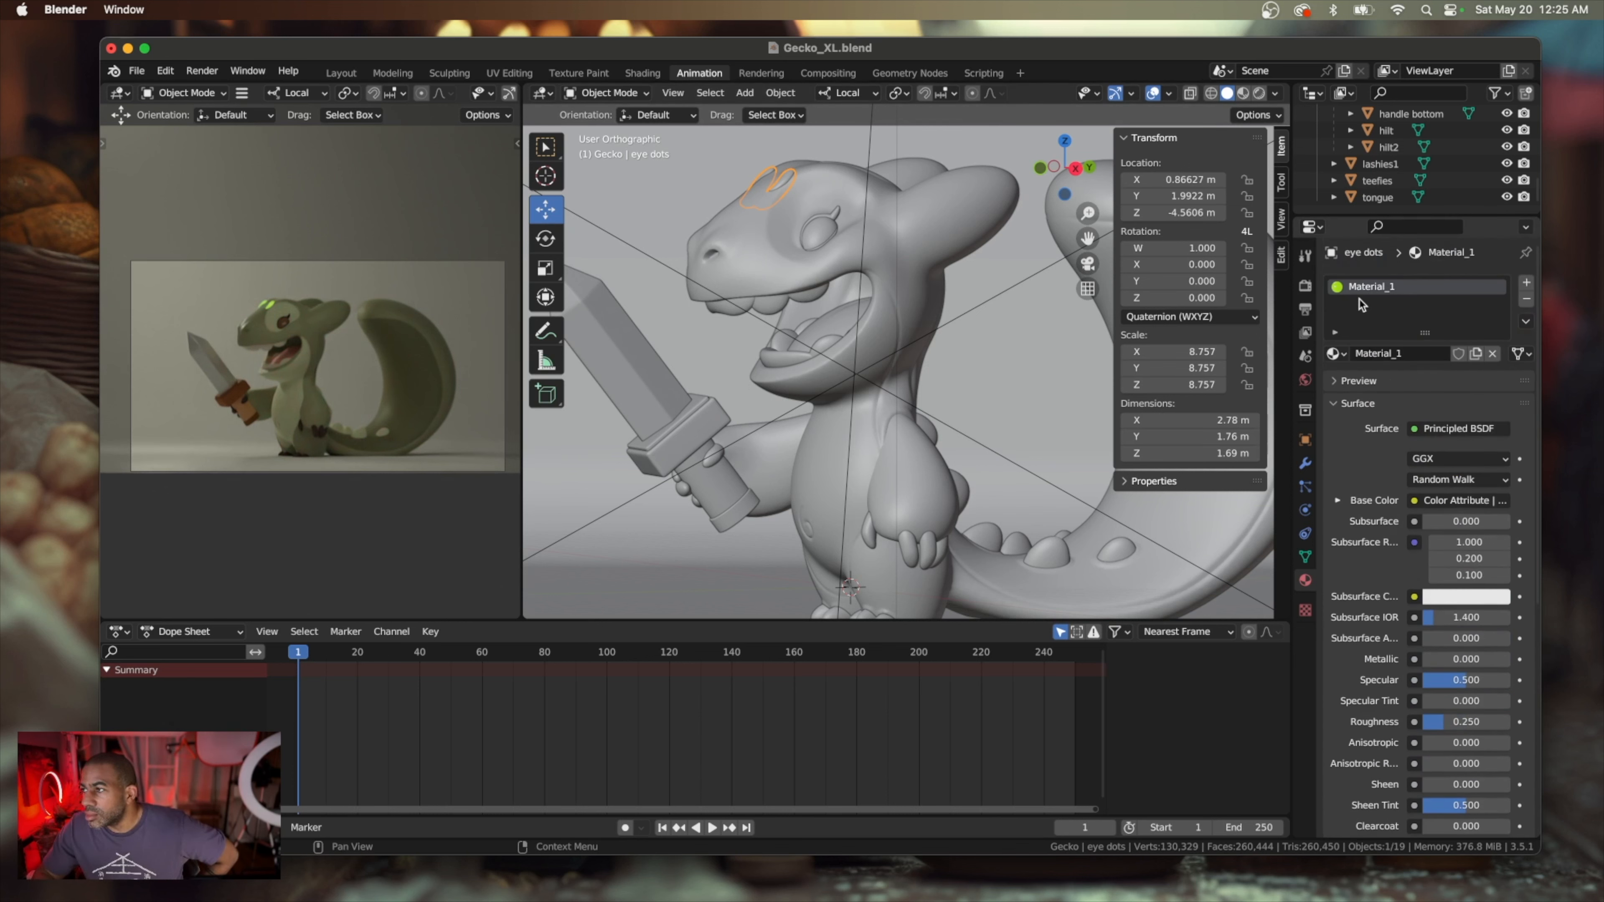
double_click(1375, 292)
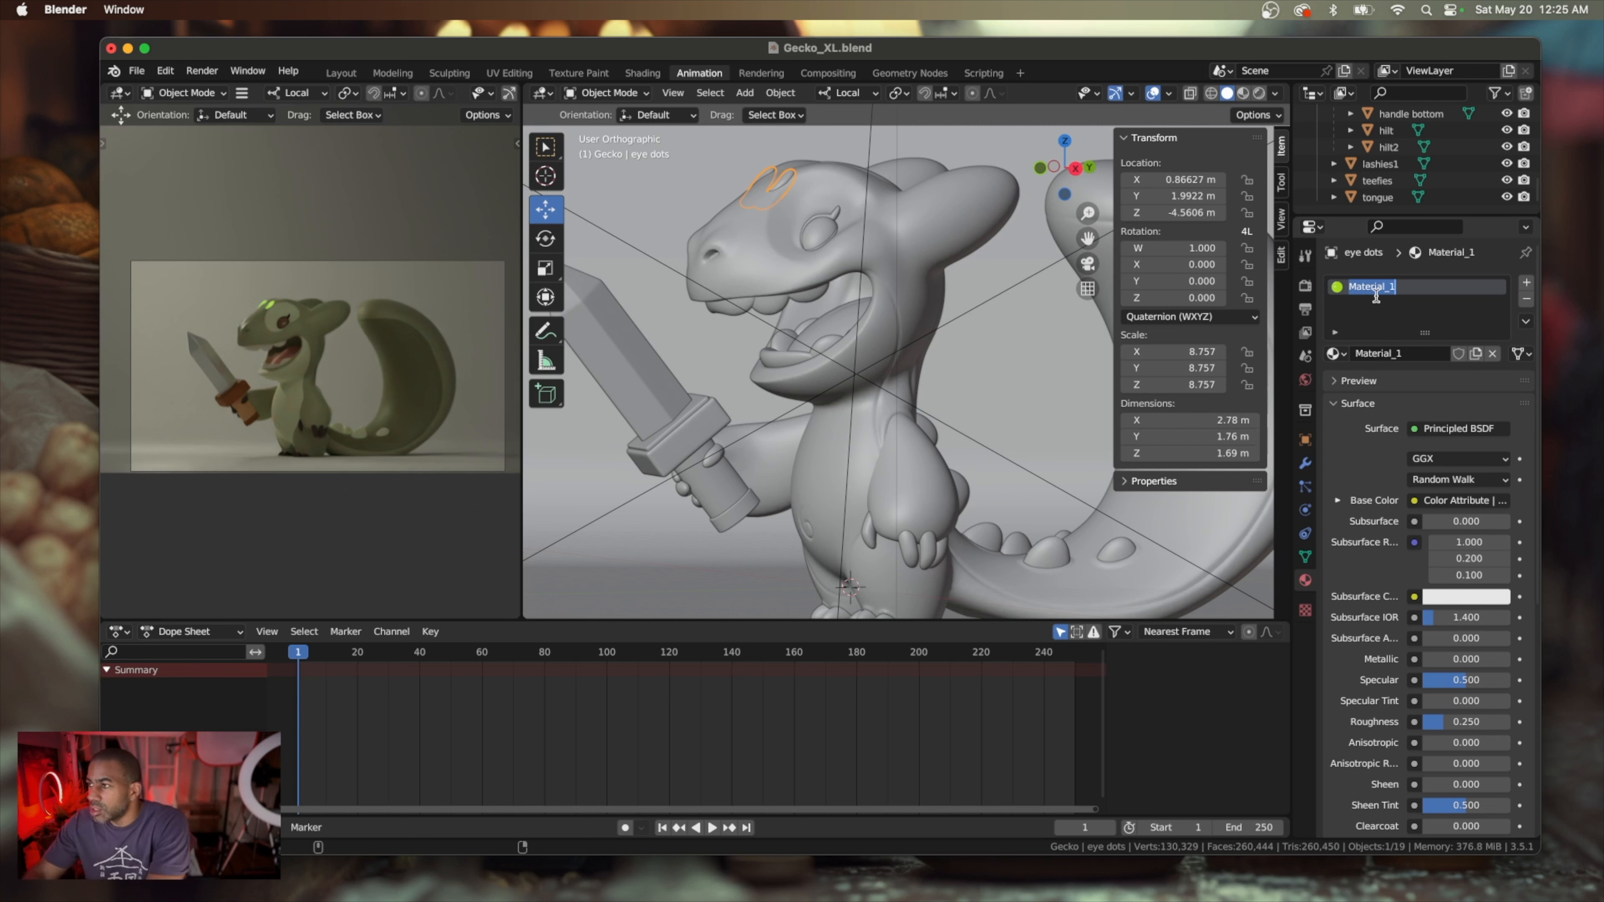
type("EyeDots")
key("Return")
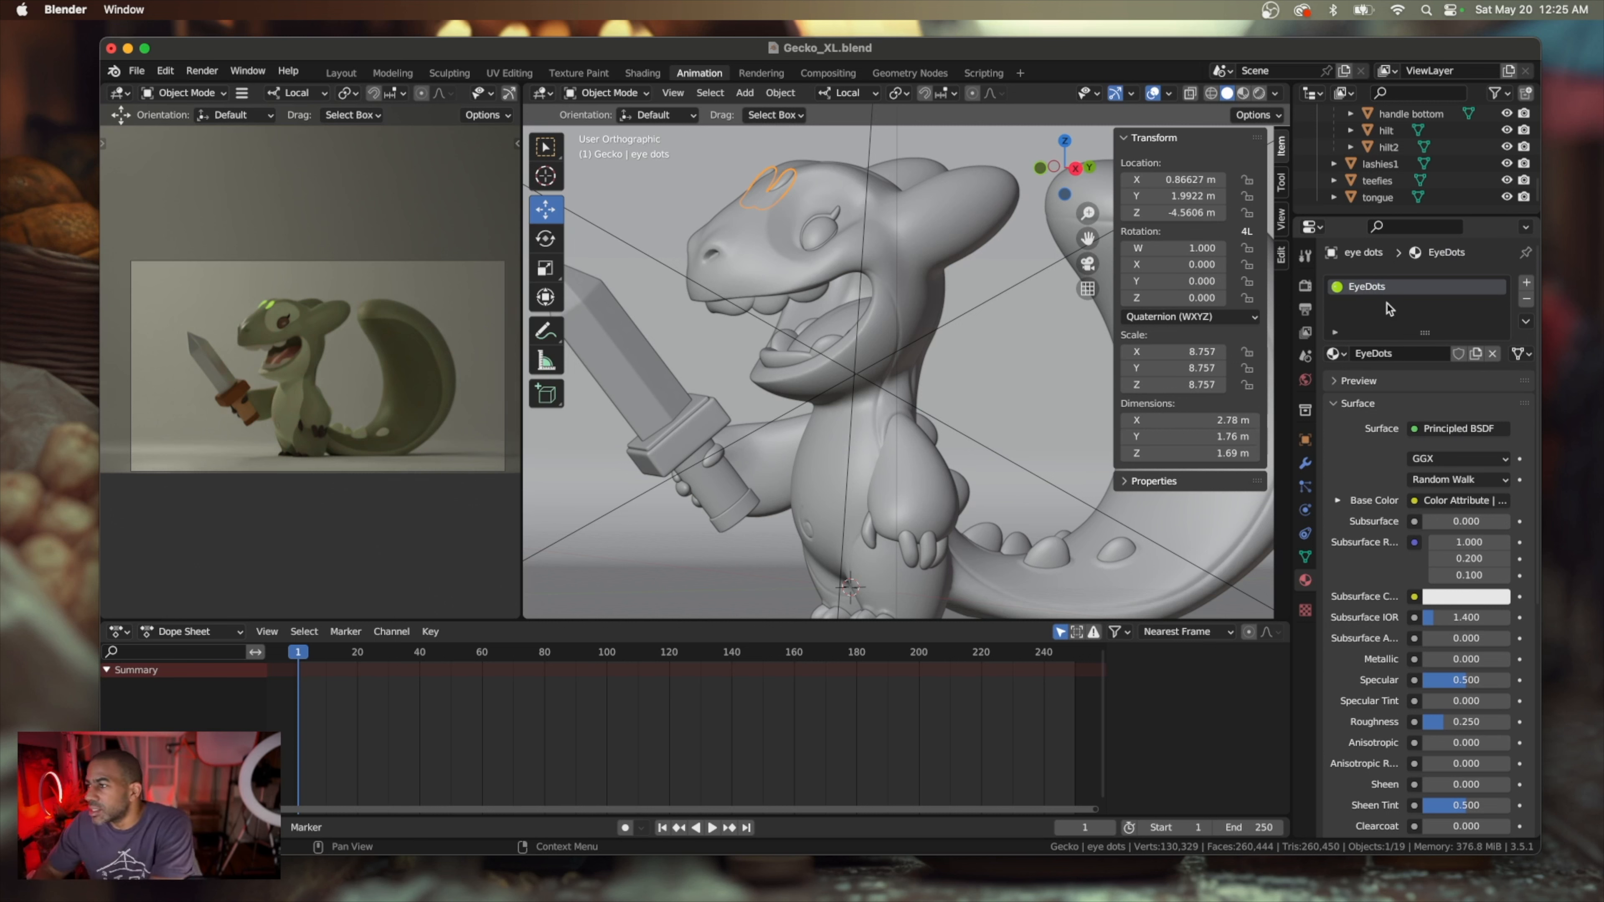
Assign the EyeDots material to the fins along the gecko's back and tail, and save the scene file
left_click(360, 433)
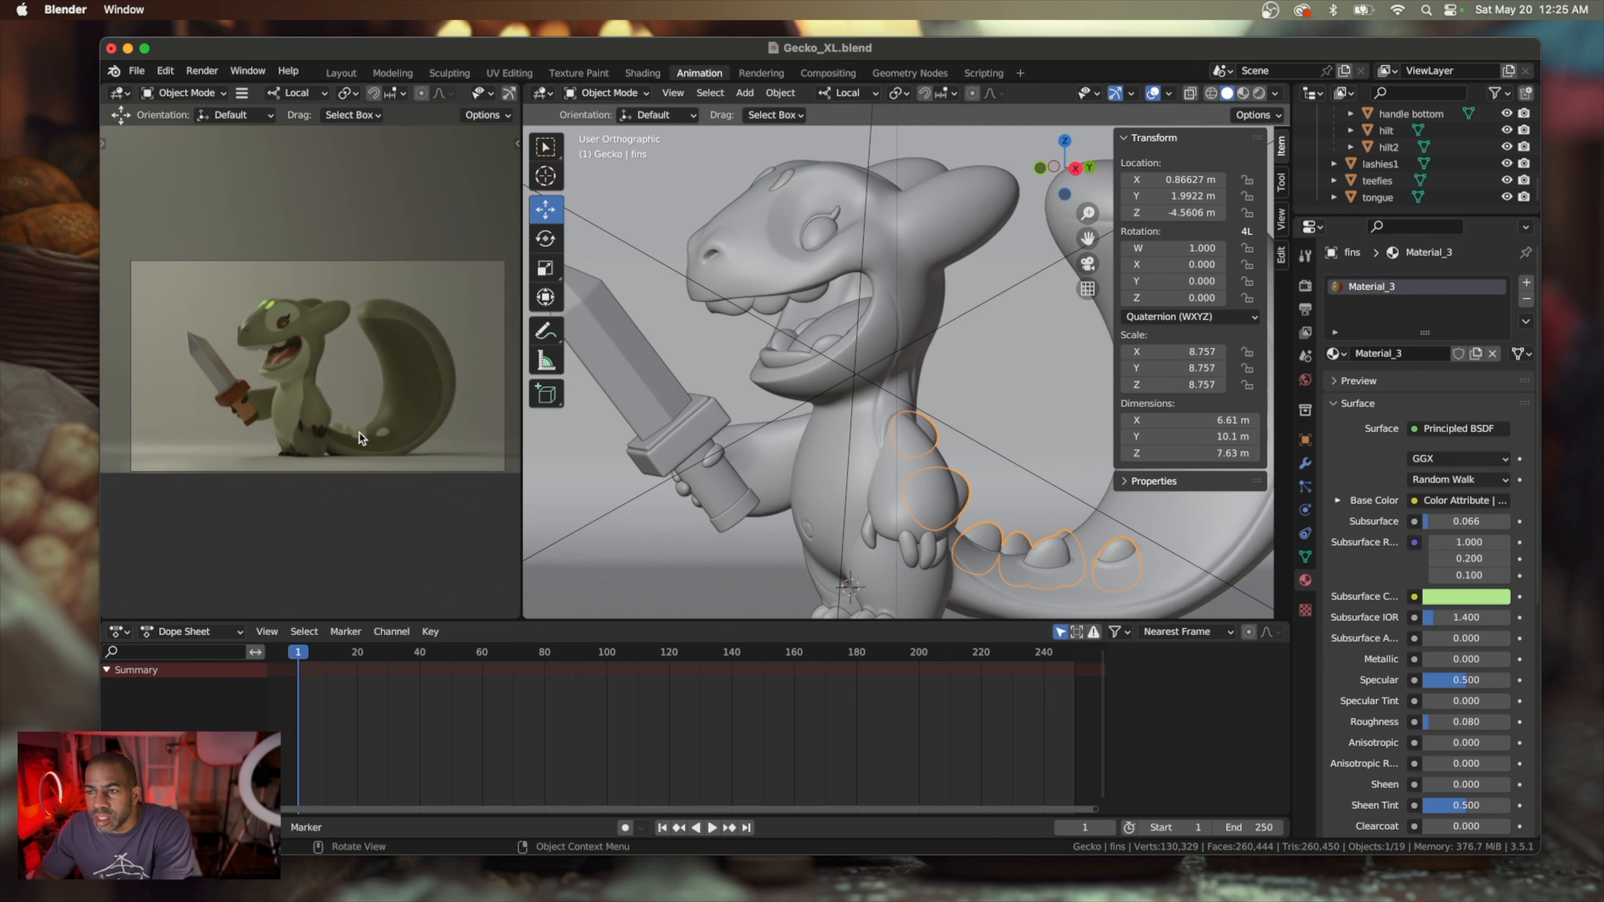
left_click(1344, 353)
left_click(1301, 393)
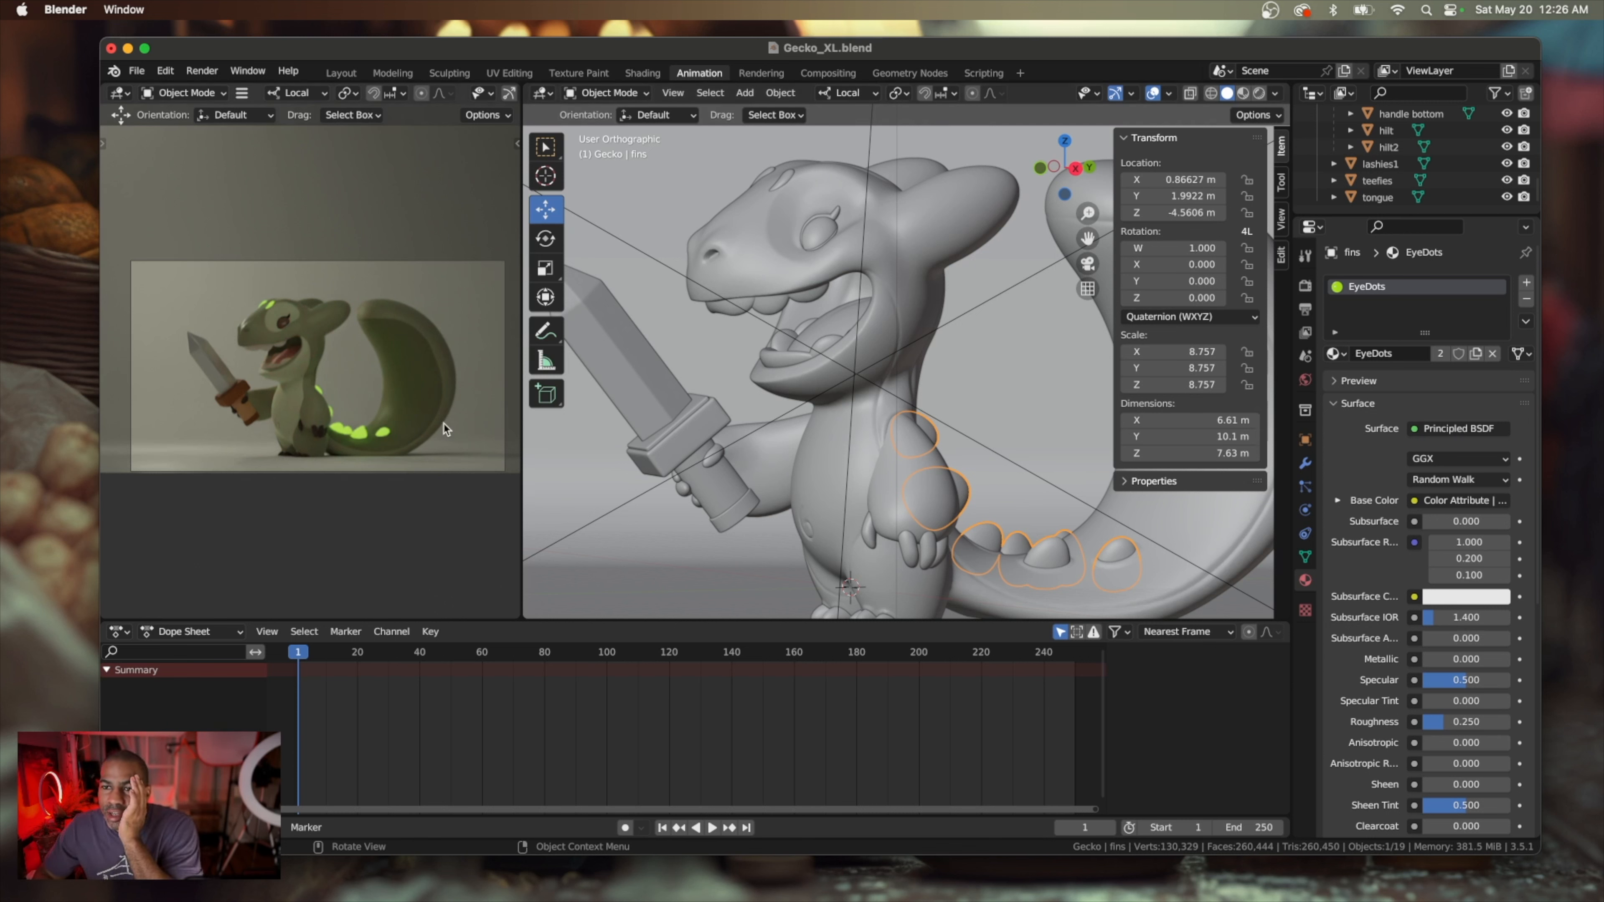
left_click(137, 70)
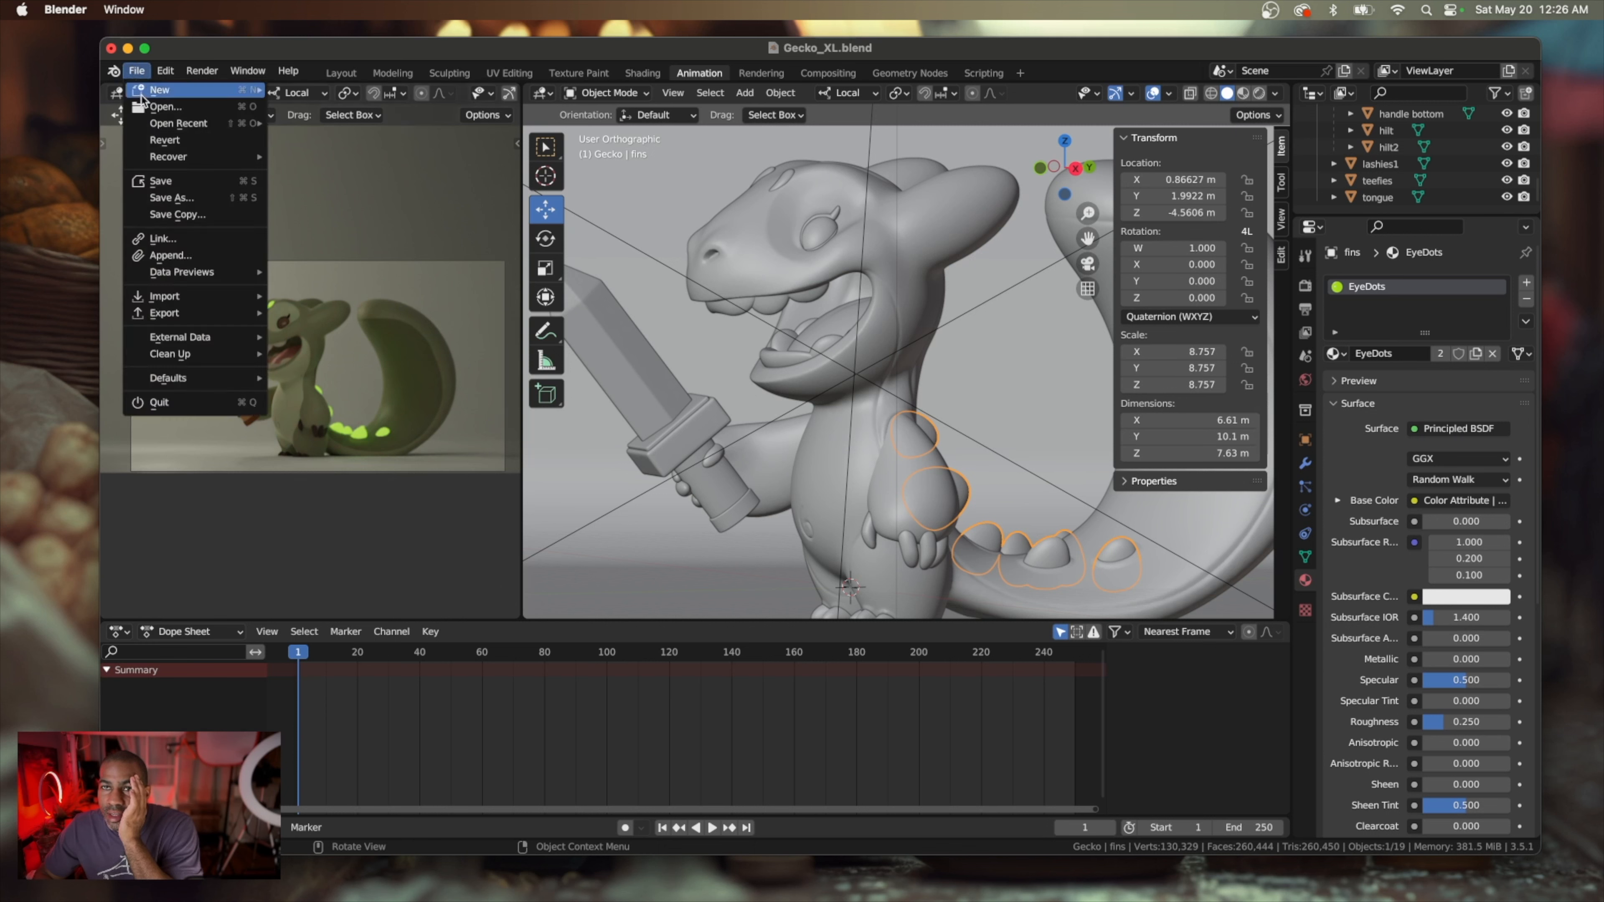
left_click(163, 180)
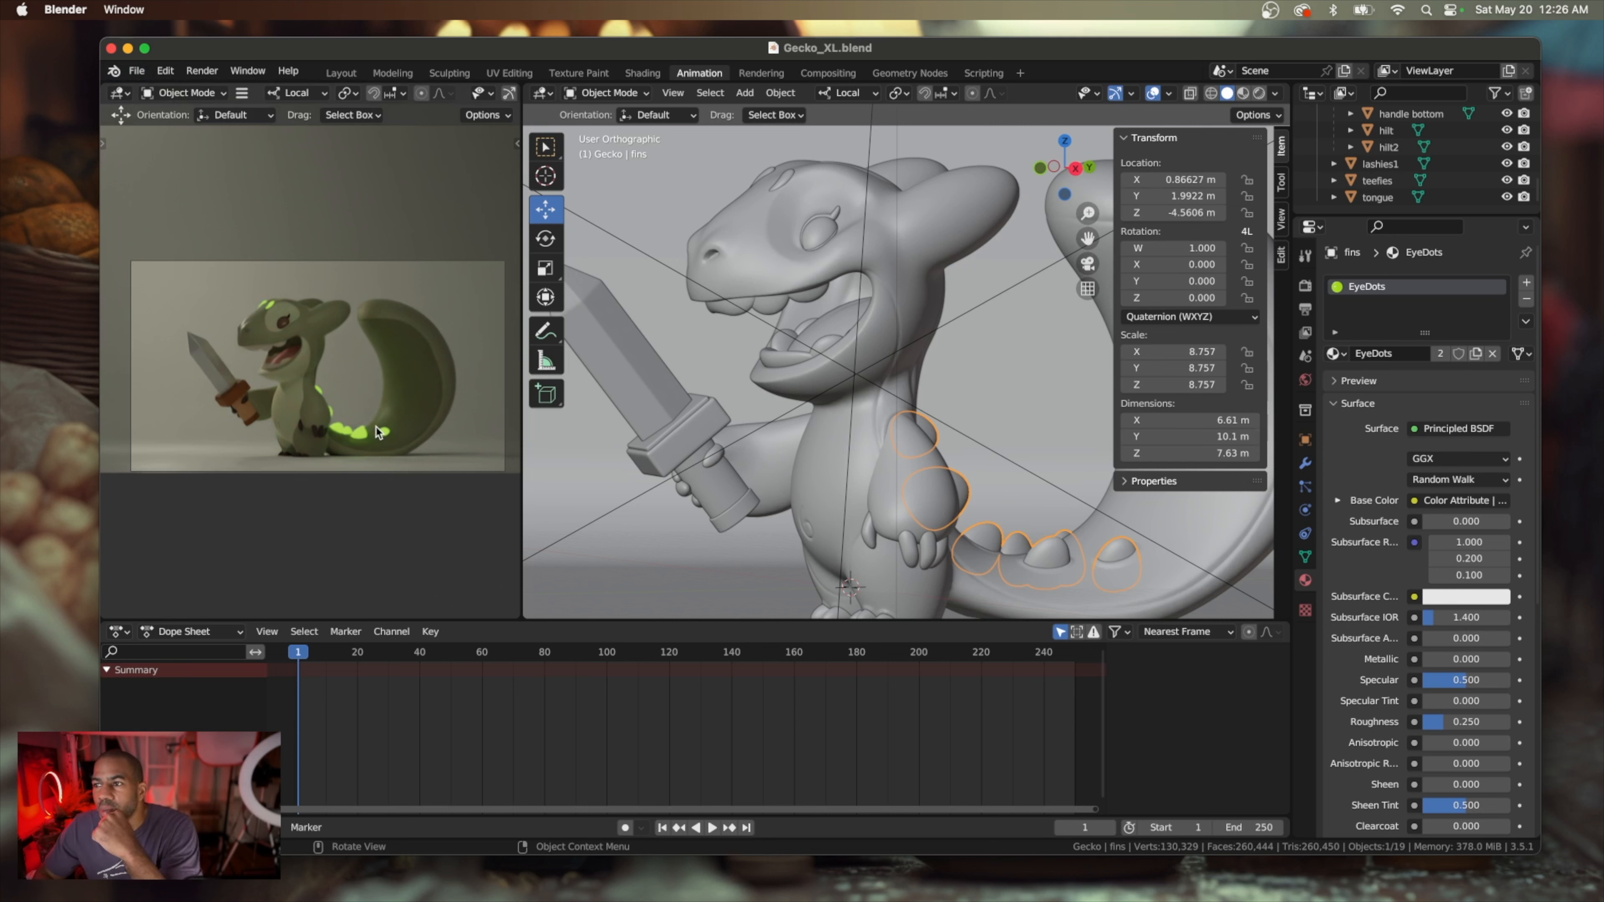
Examine the gecko, backdrop, cameras and existing lights from several angles
scroll(931, 361, "down", 6)
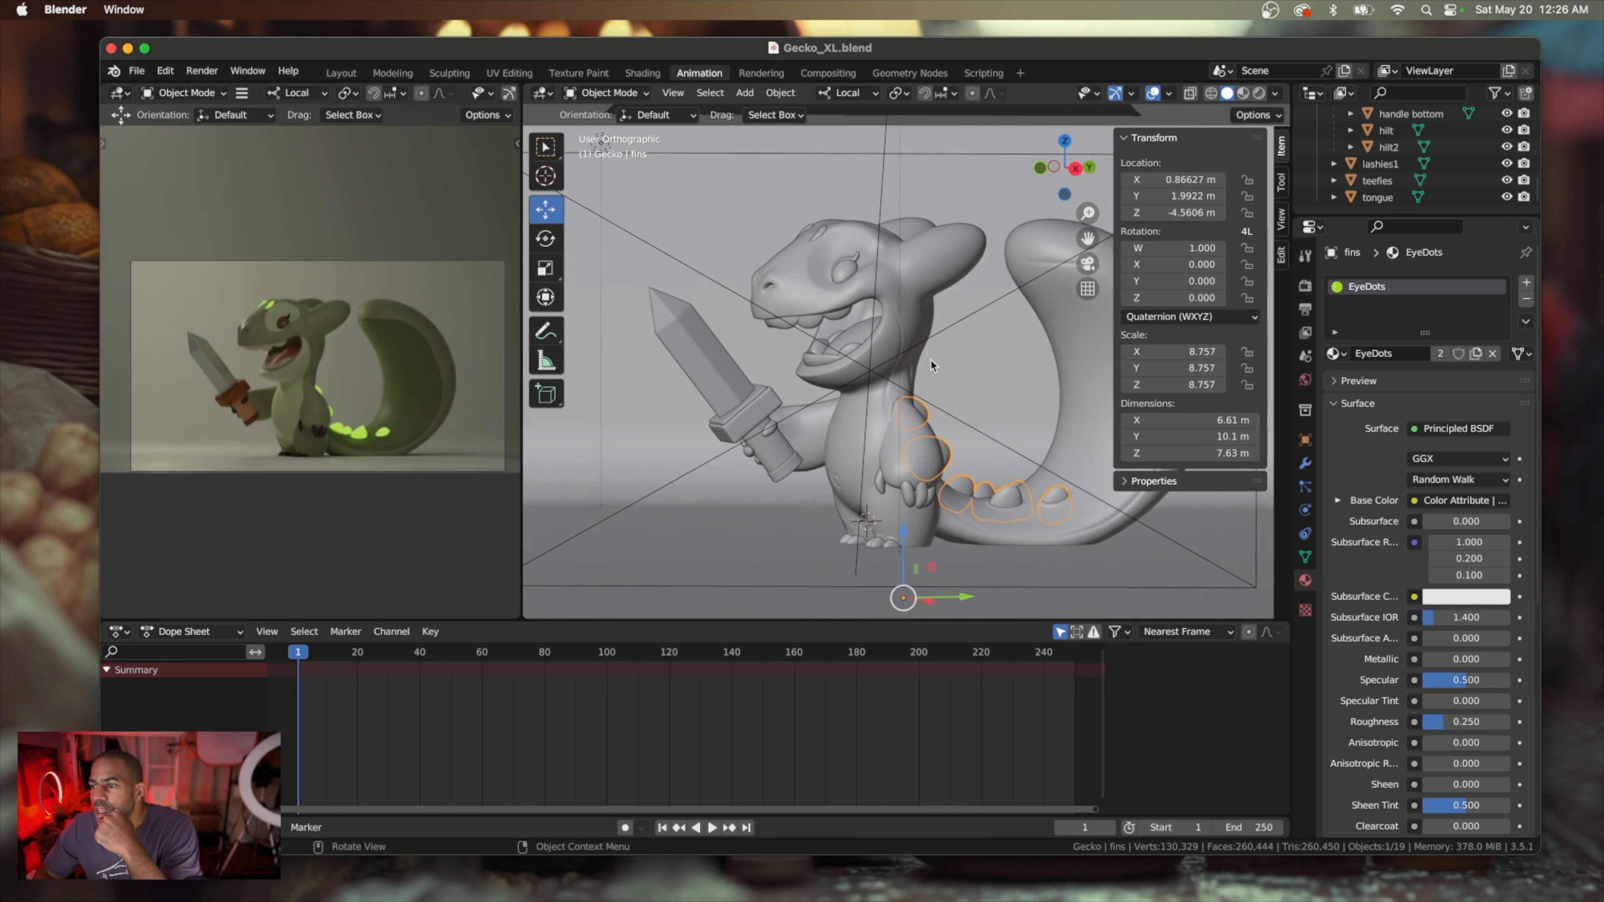
scroll(929, 359, "down", 5)
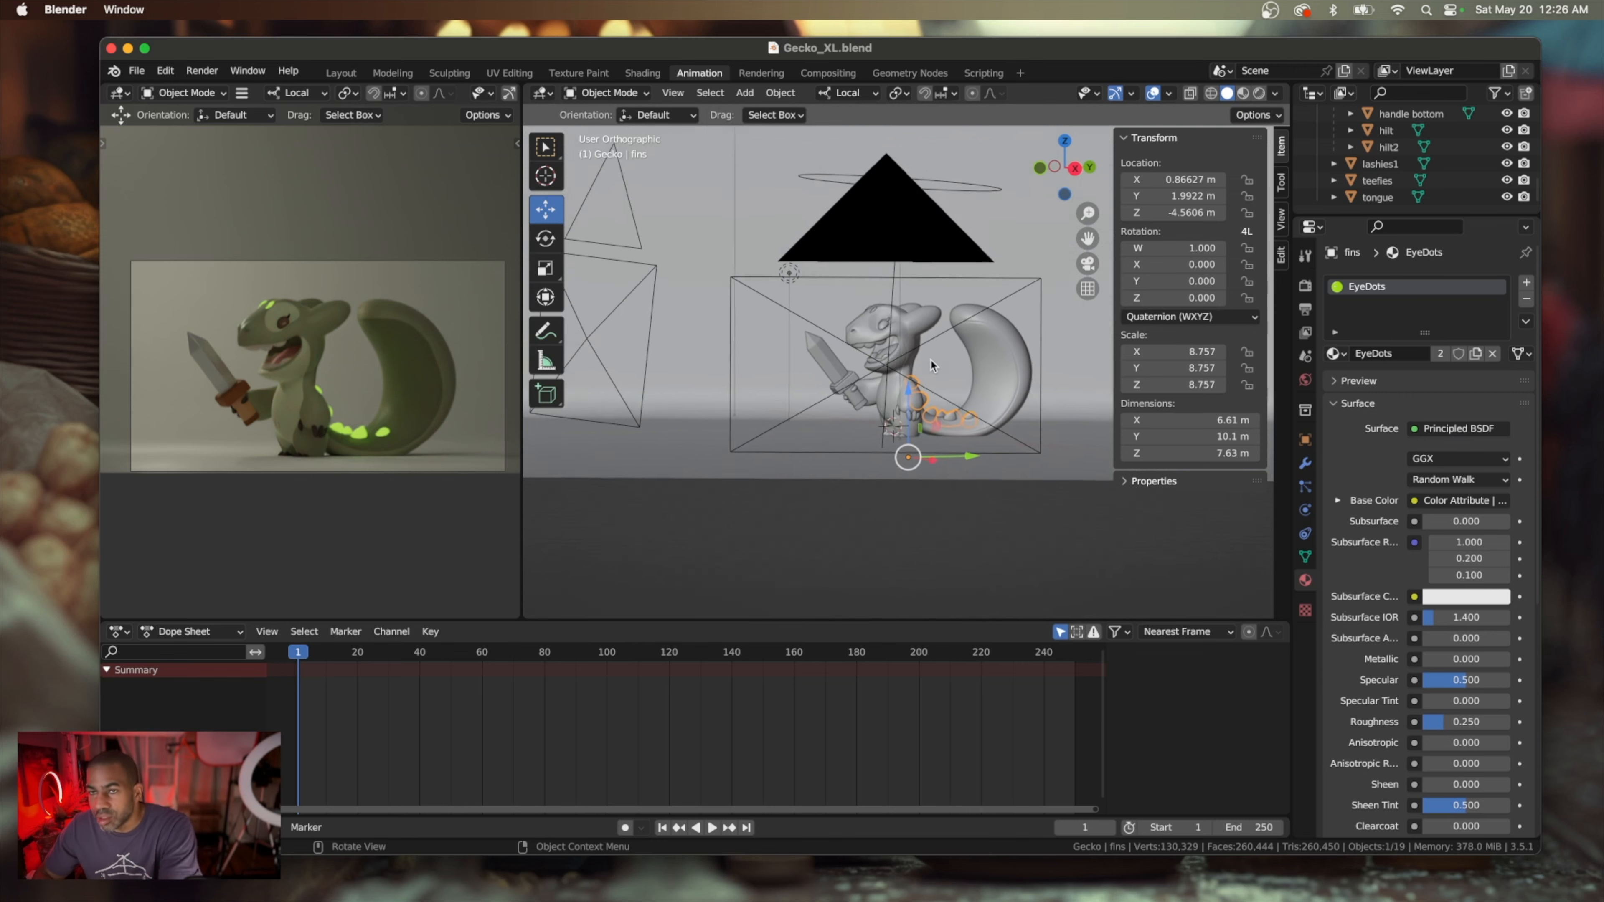
scroll(929, 358, "up", 2, "shift")
scroll(929, 359, "down", 4)
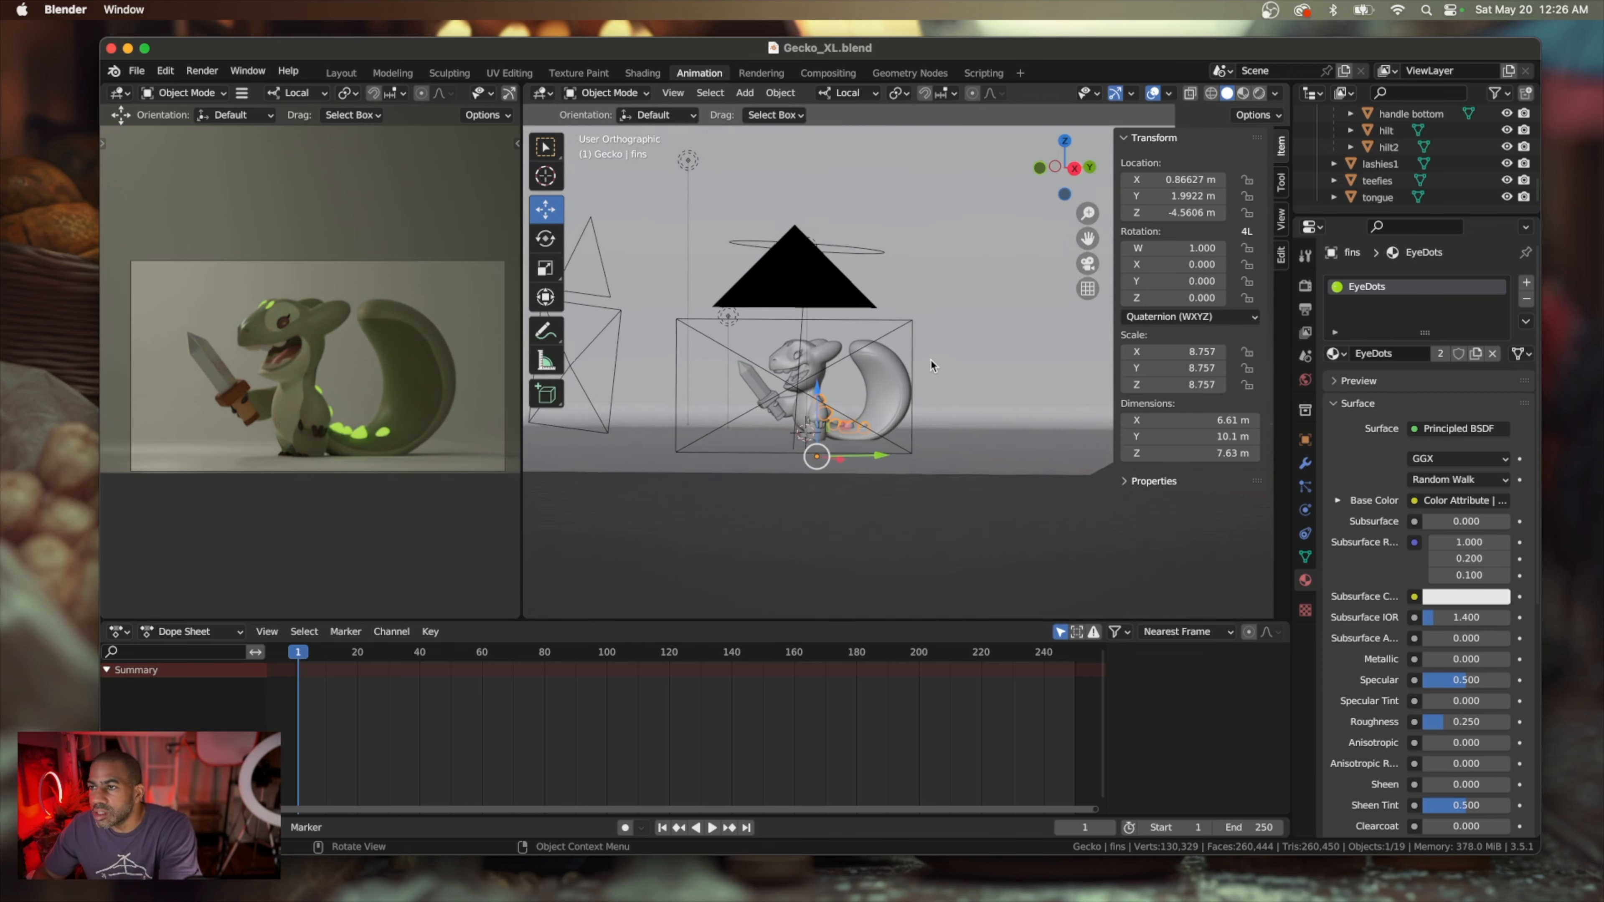
scroll(929, 358, "up", 2)
scroll(930, 360, "up", 5)
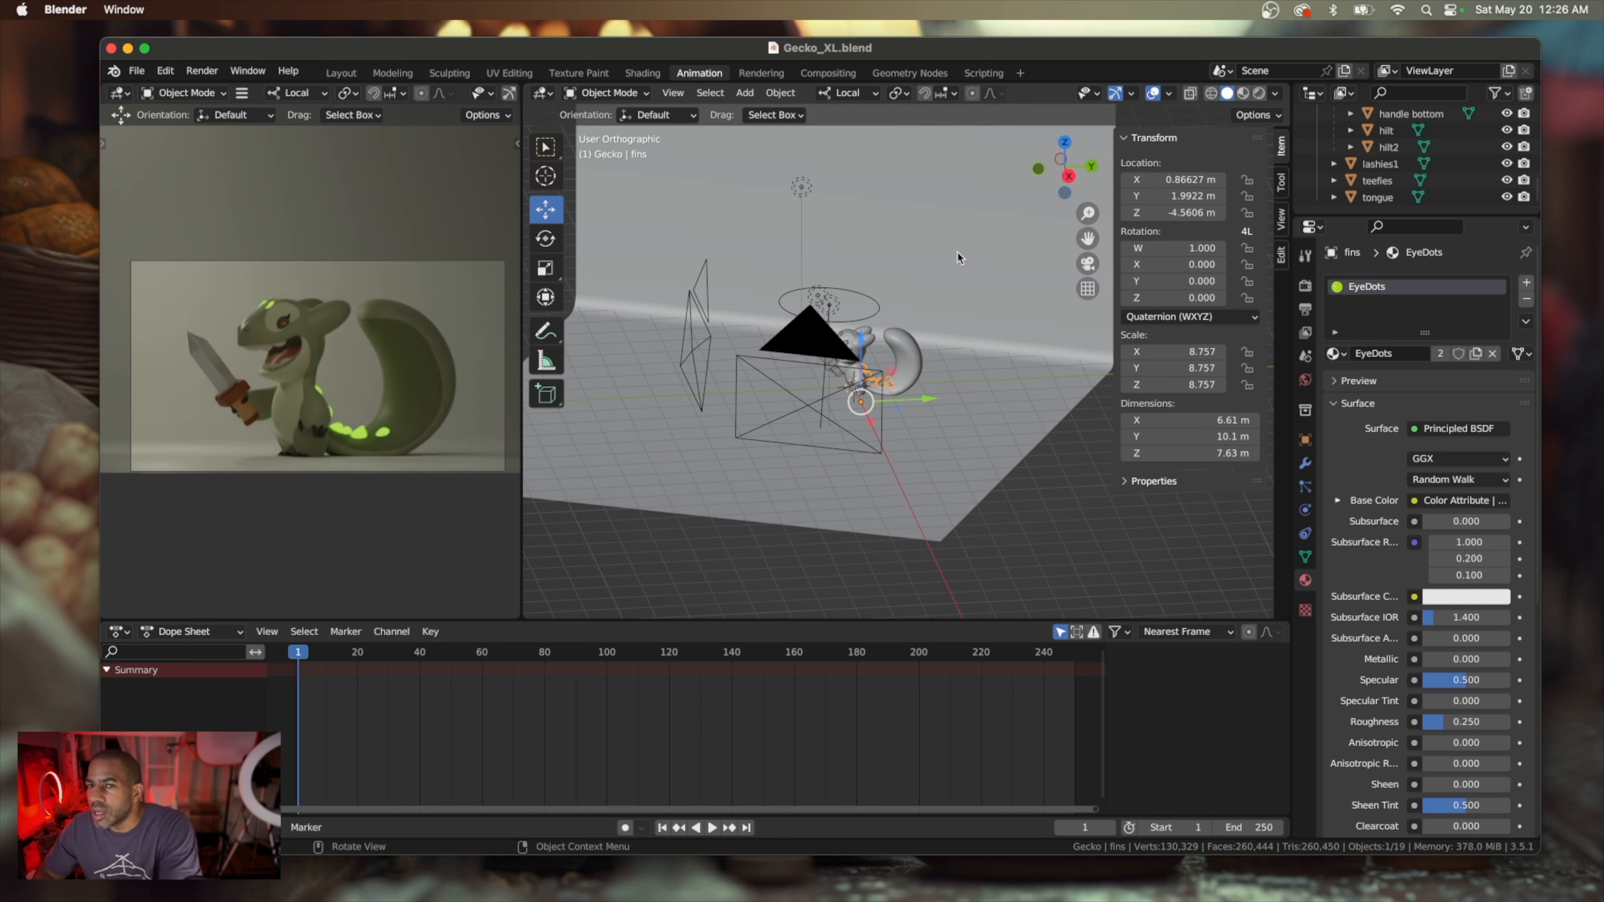
middle_click_drag(971, 299, 967, 296)
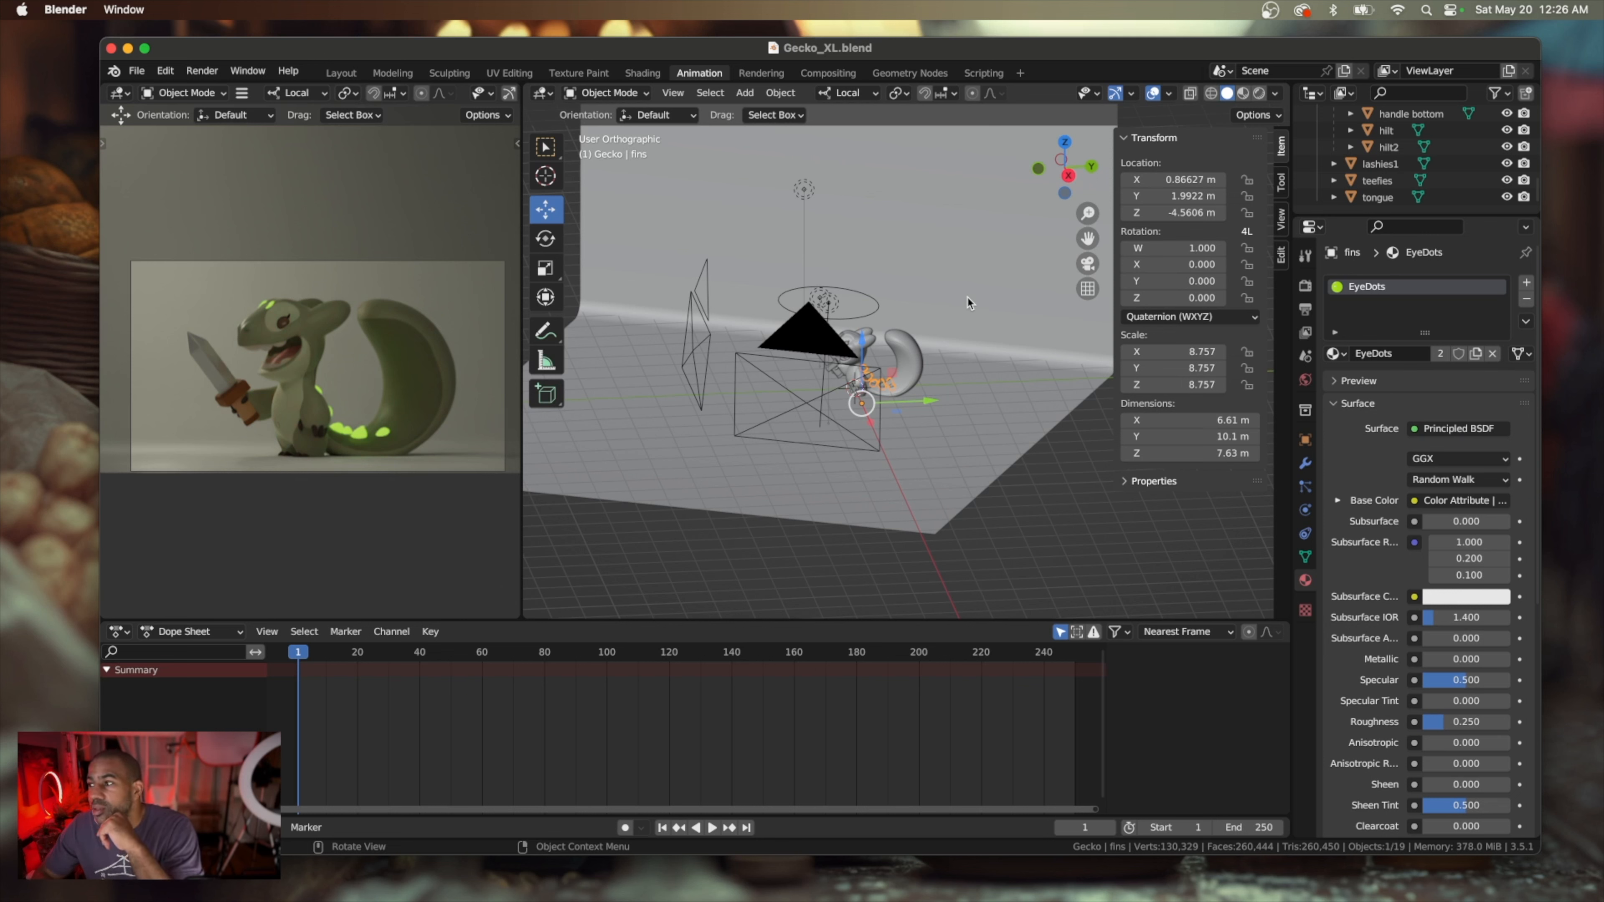
scroll(966, 296, "right", 5)
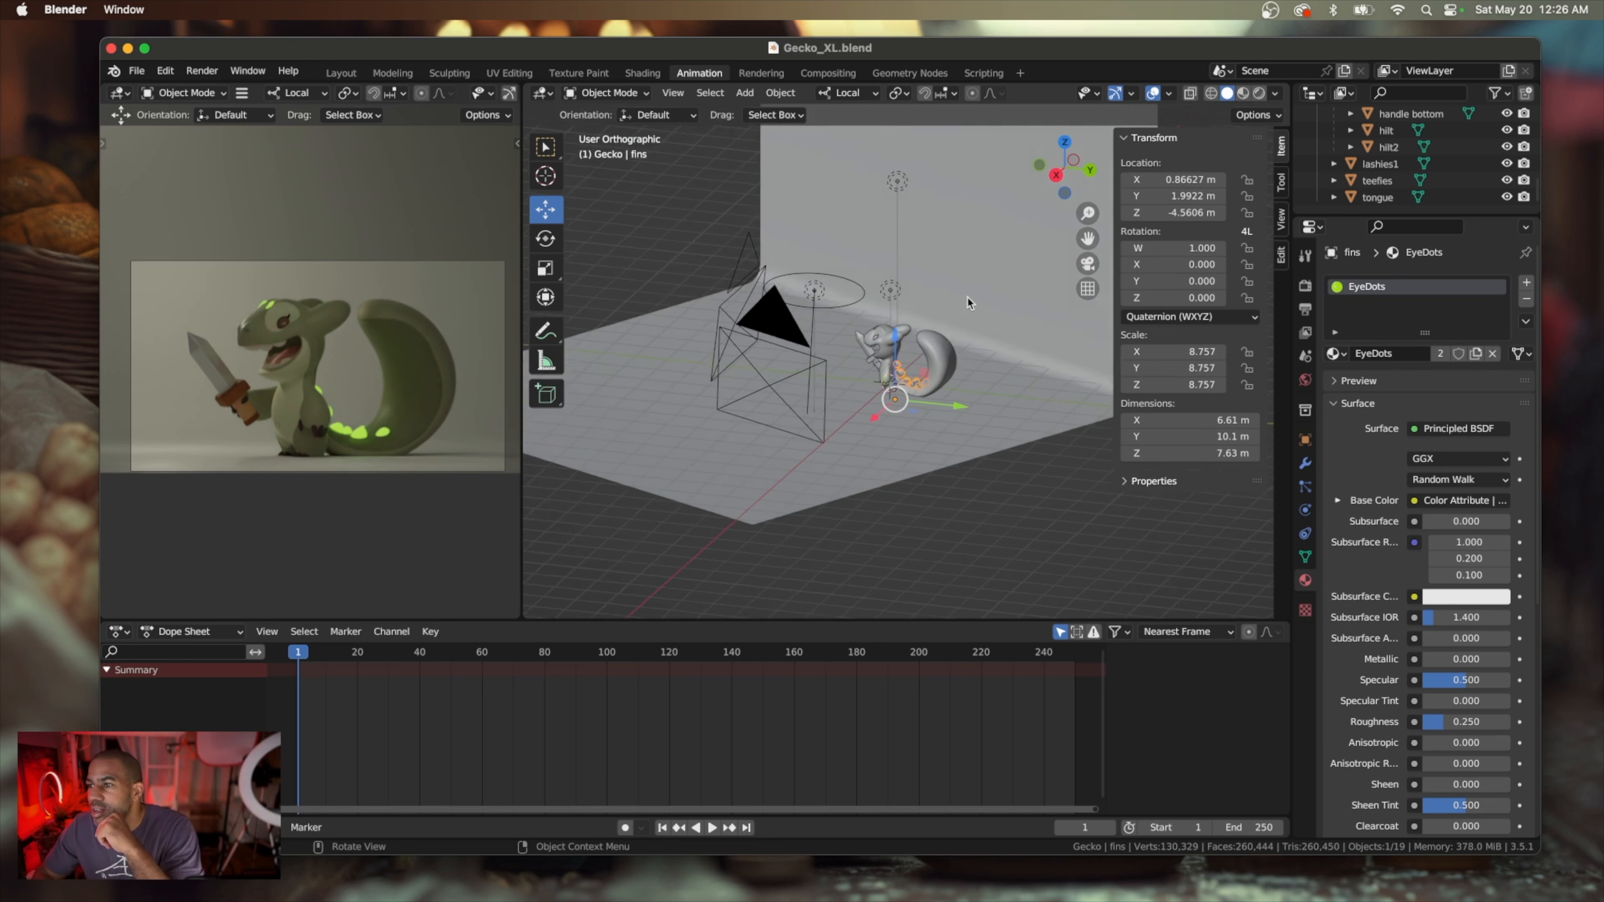
scroll(966, 296, "left", 3)
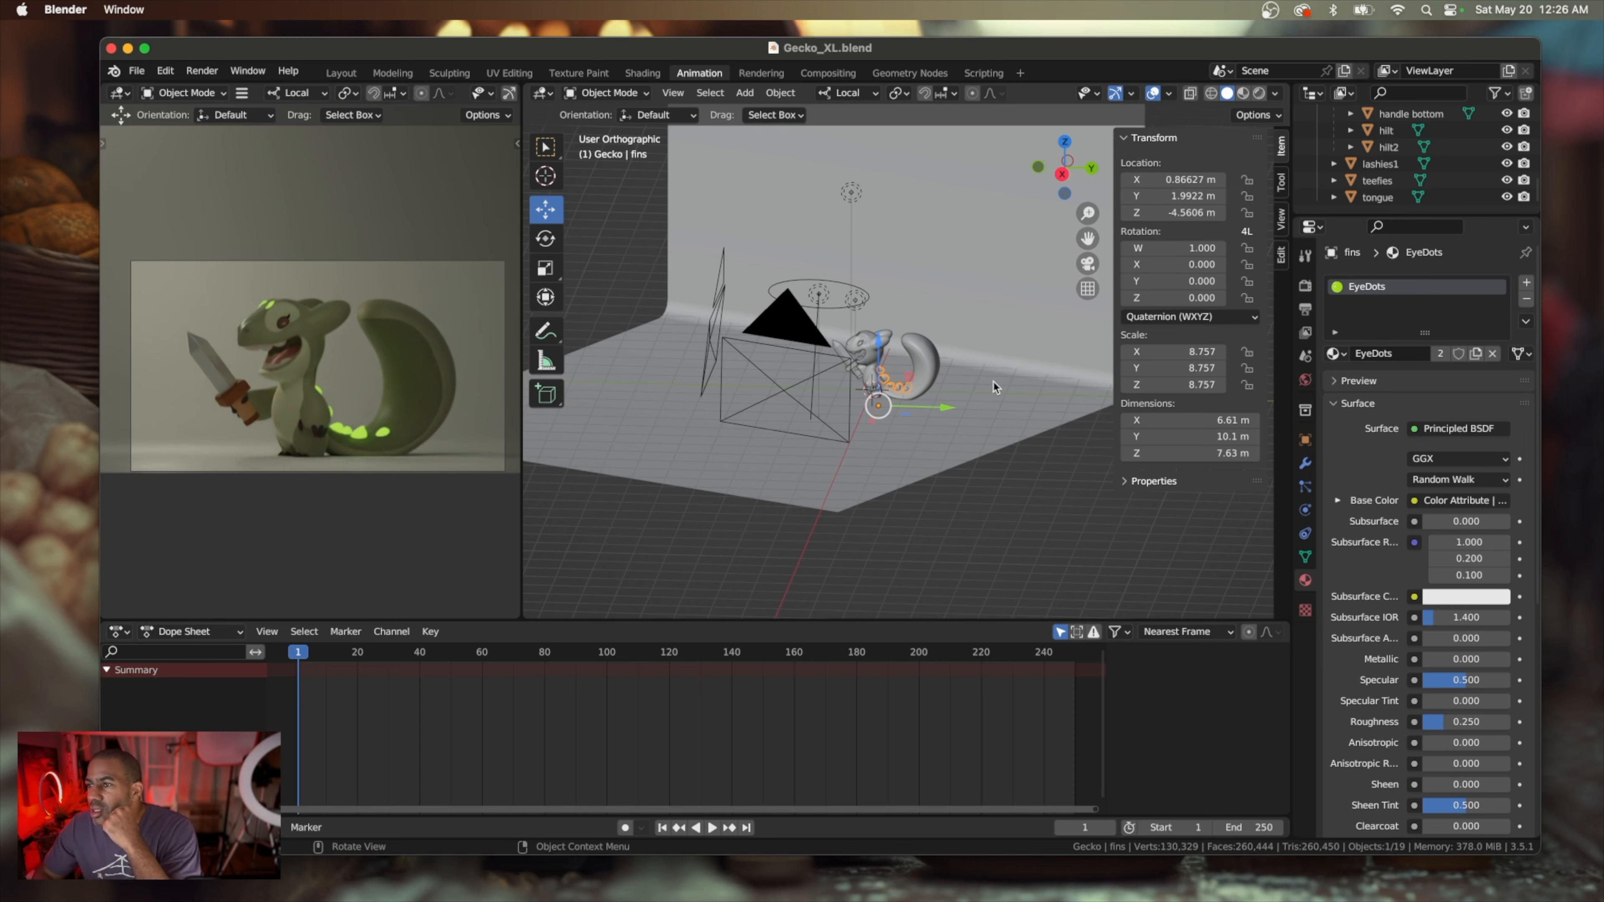
scroll(993, 387, "right", 5)
scroll(994, 387, "left", 4)
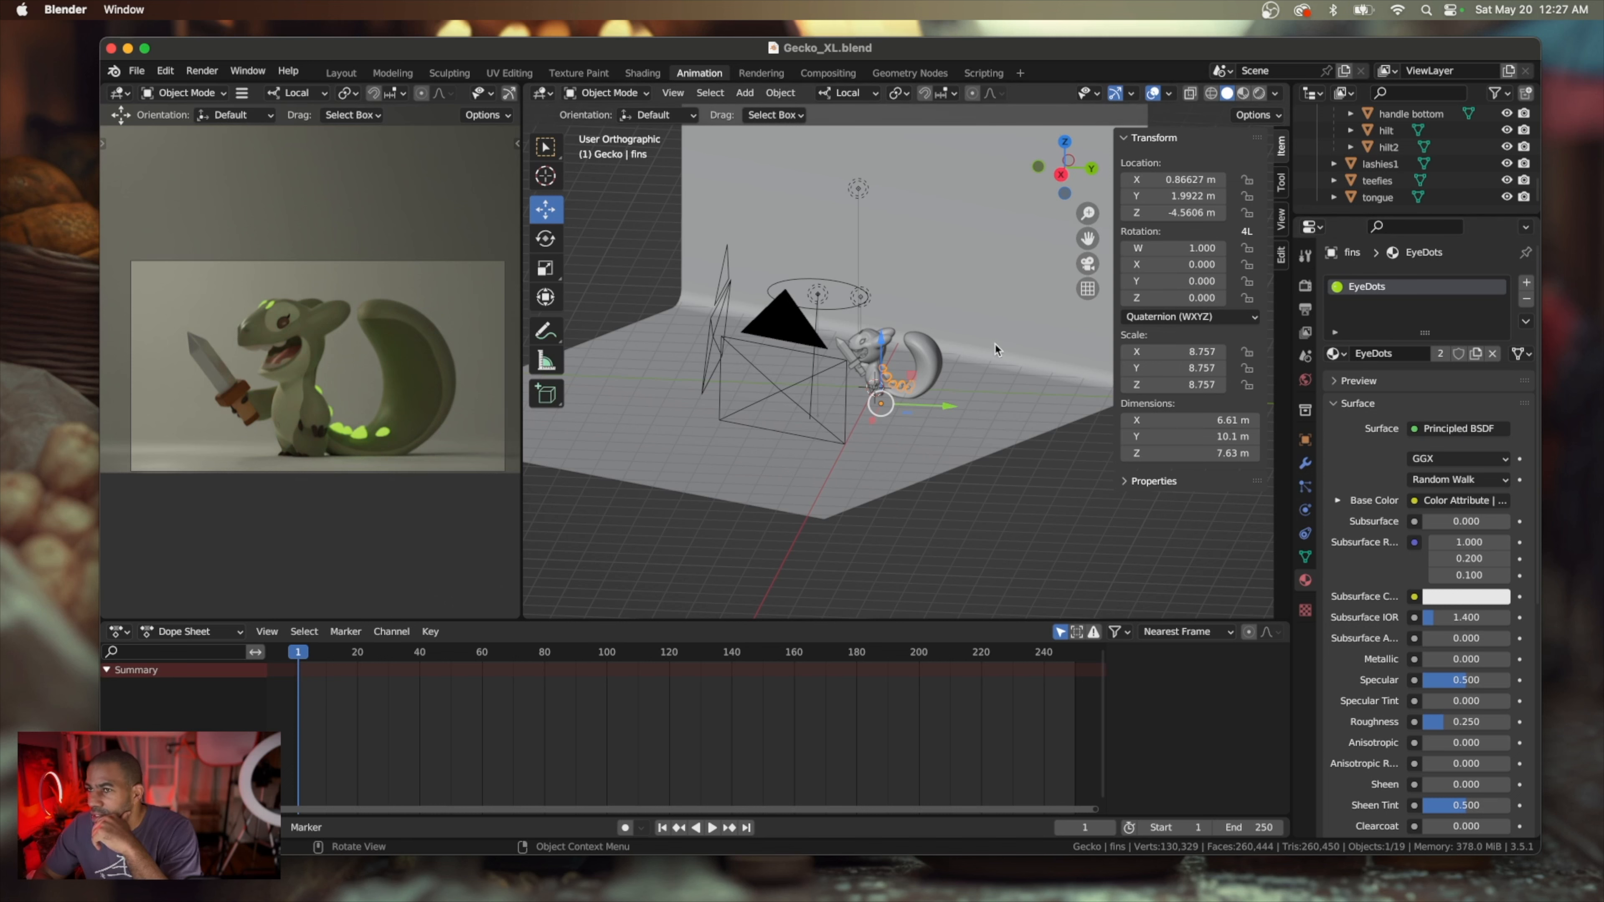
scroll(994, 342, "down", 1)
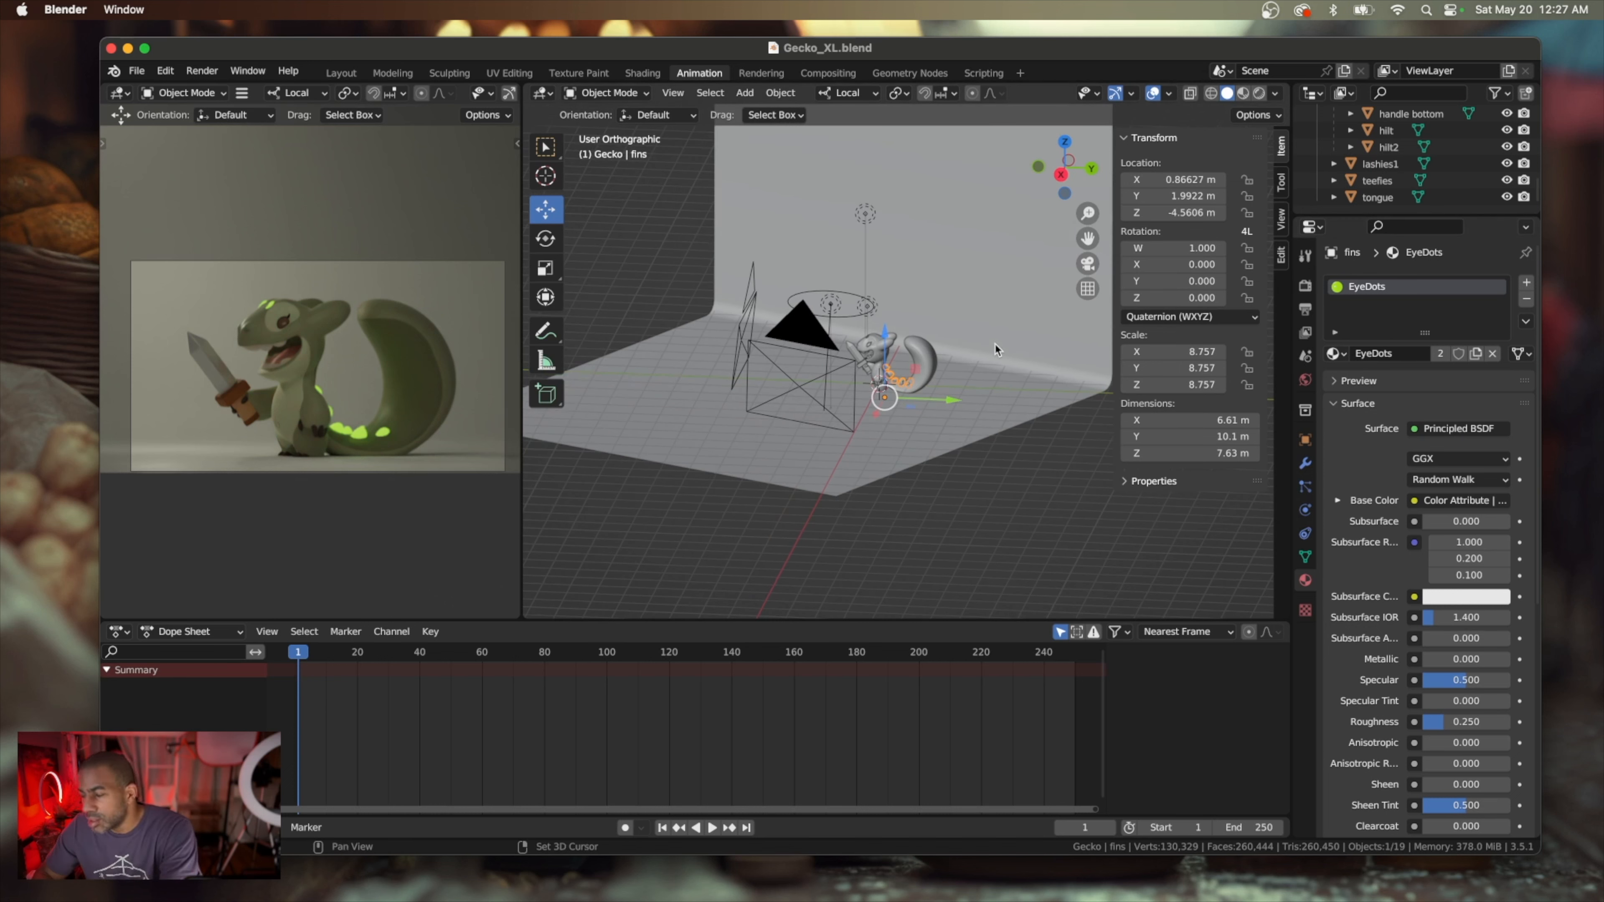
Add an area light and move it about 57.5 m along Y and about 56.5 m up along Z
key("shift+a")
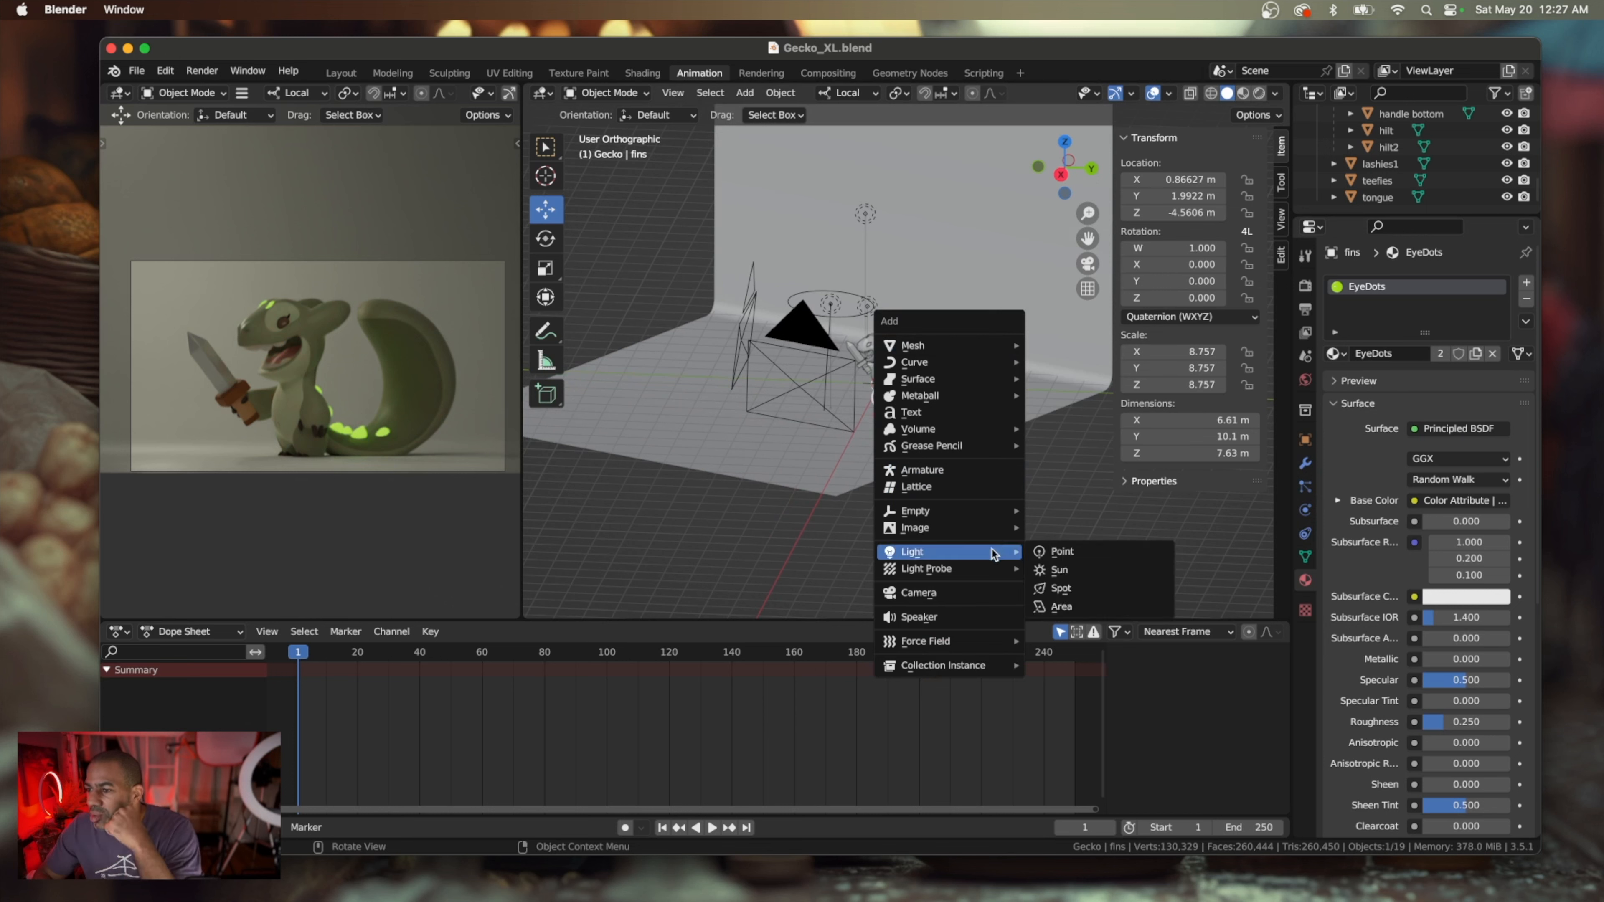
mouse_move(975, 549)
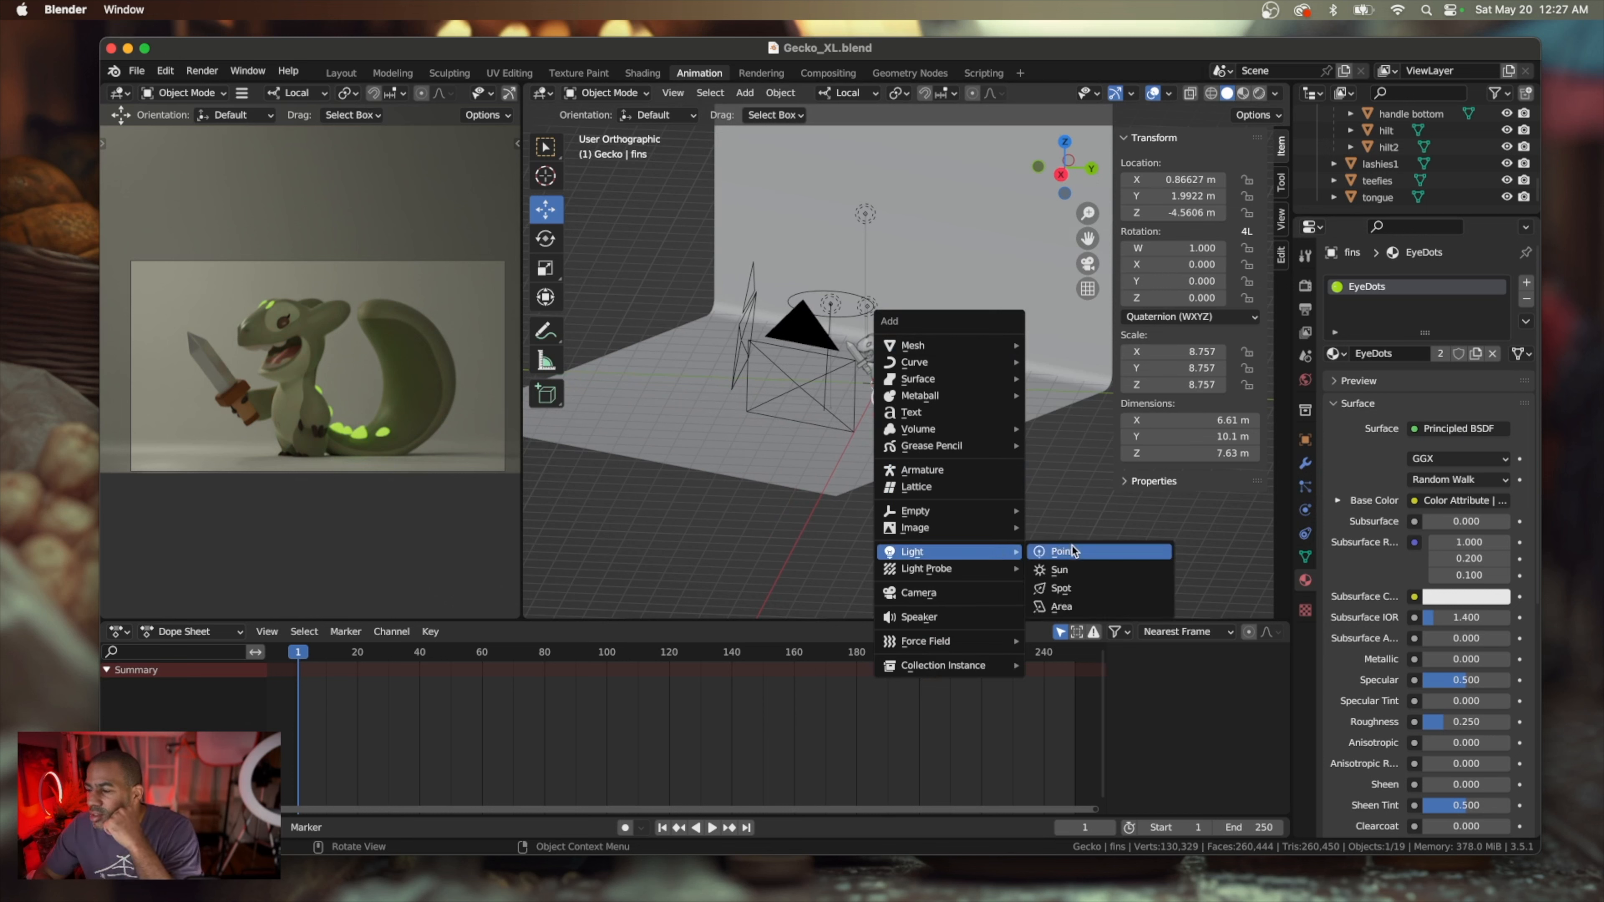
left_click(1063, 607)
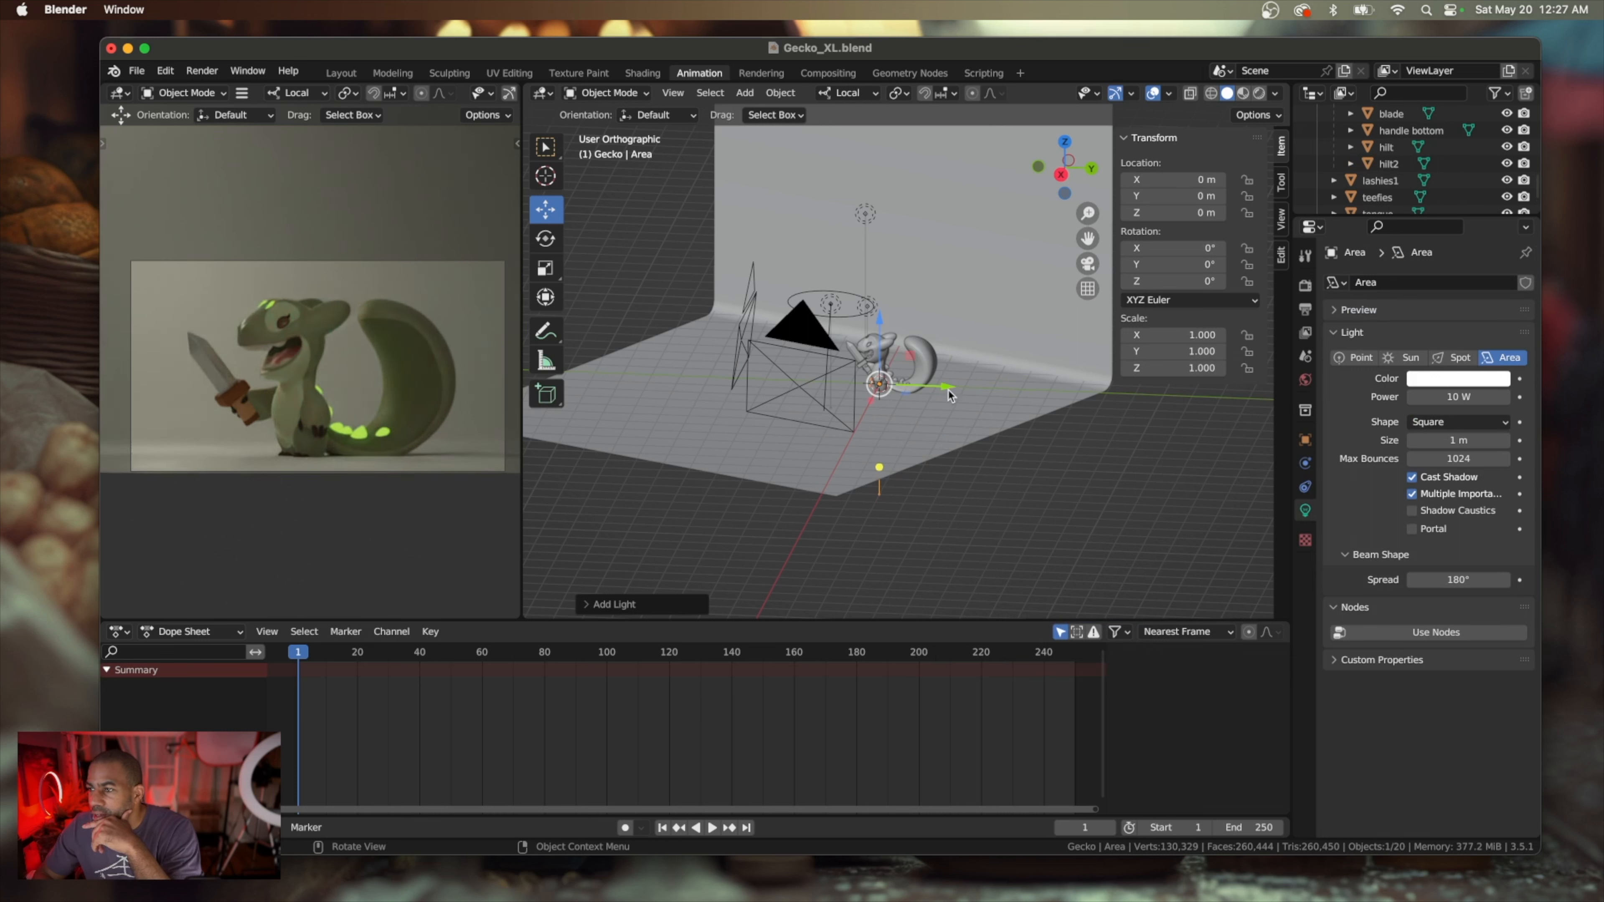
left_click_drag(947, 392, 1110, 398)
left_click_drag(1043, 332, 1024, 186)
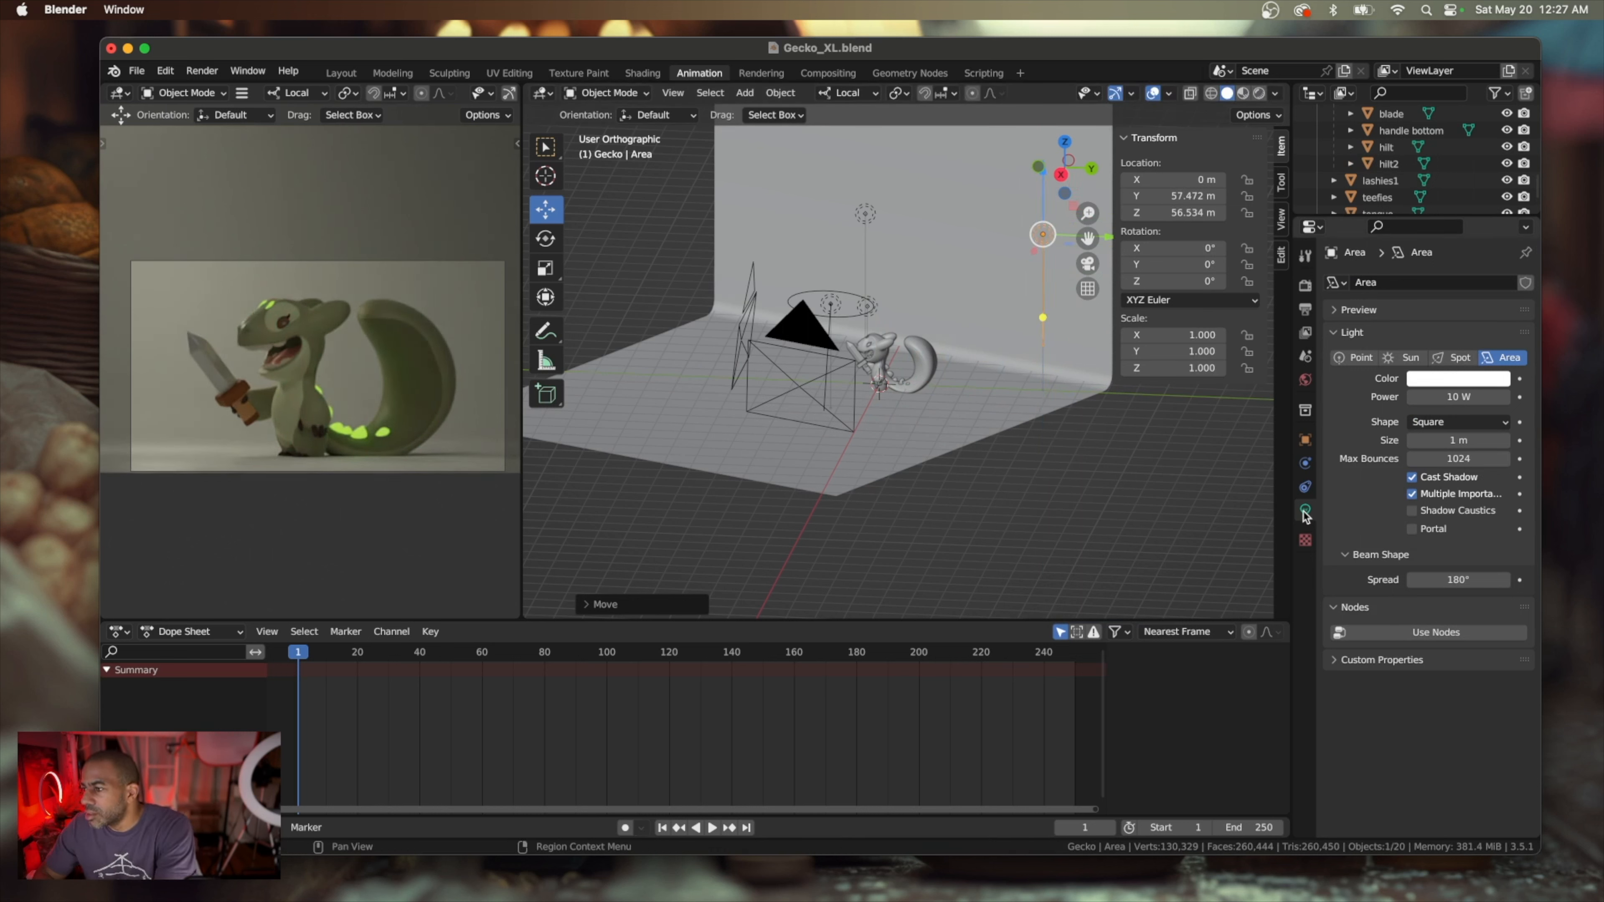
Move the new area light from the Gecko collection into Collection and rename it as EDGE
scroll(1421, 158, "up", 5)
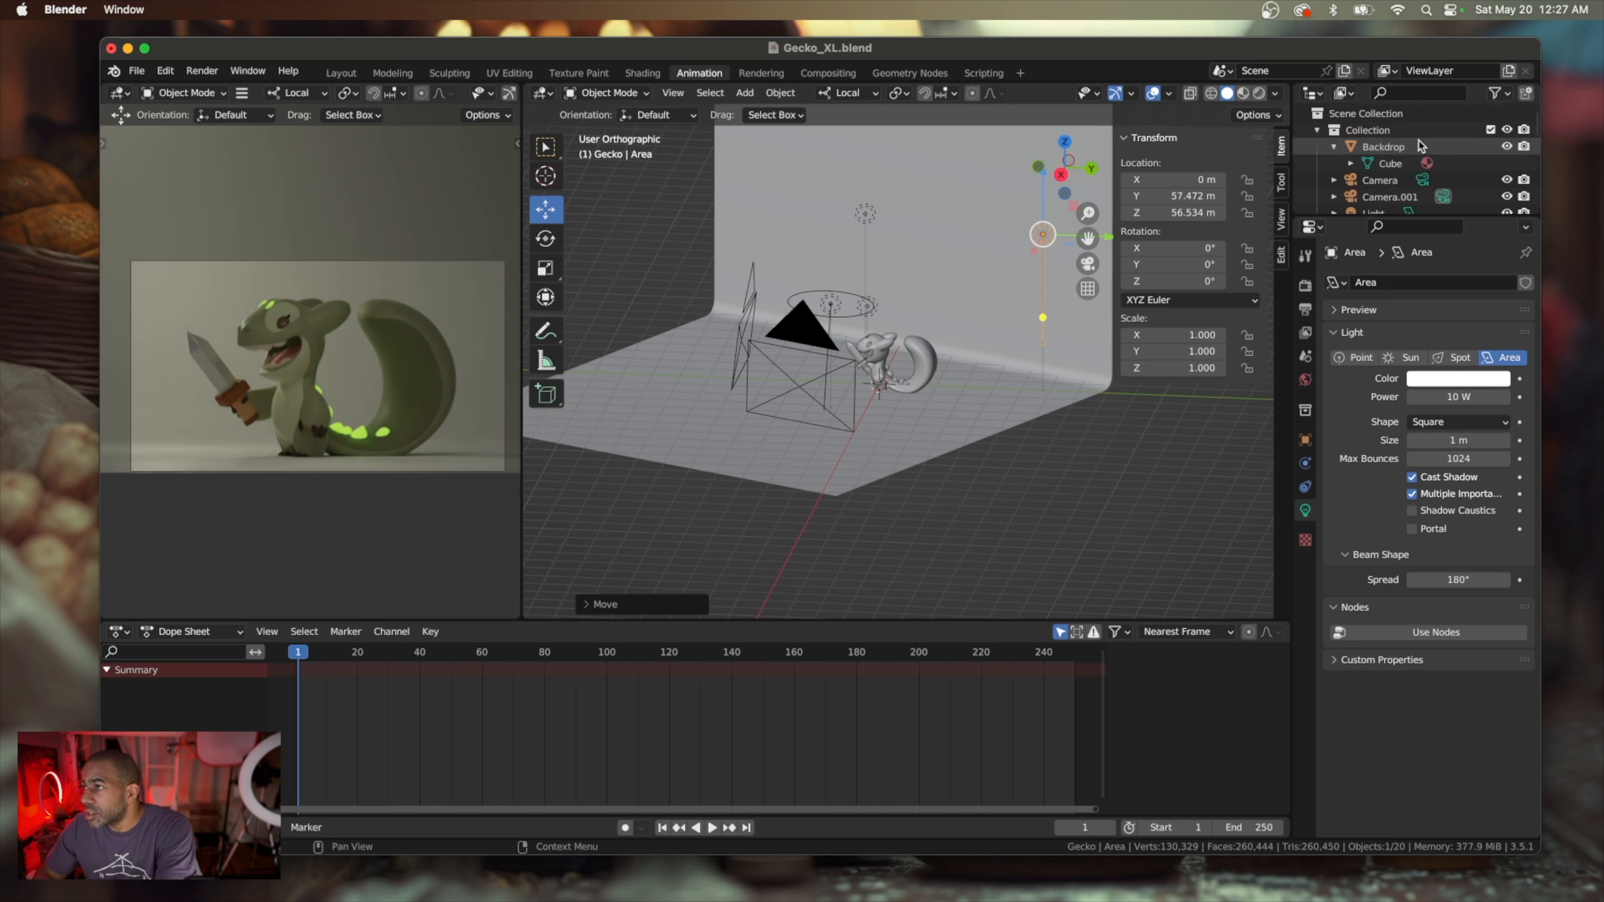
scroll(1402, 161, "down", 5)
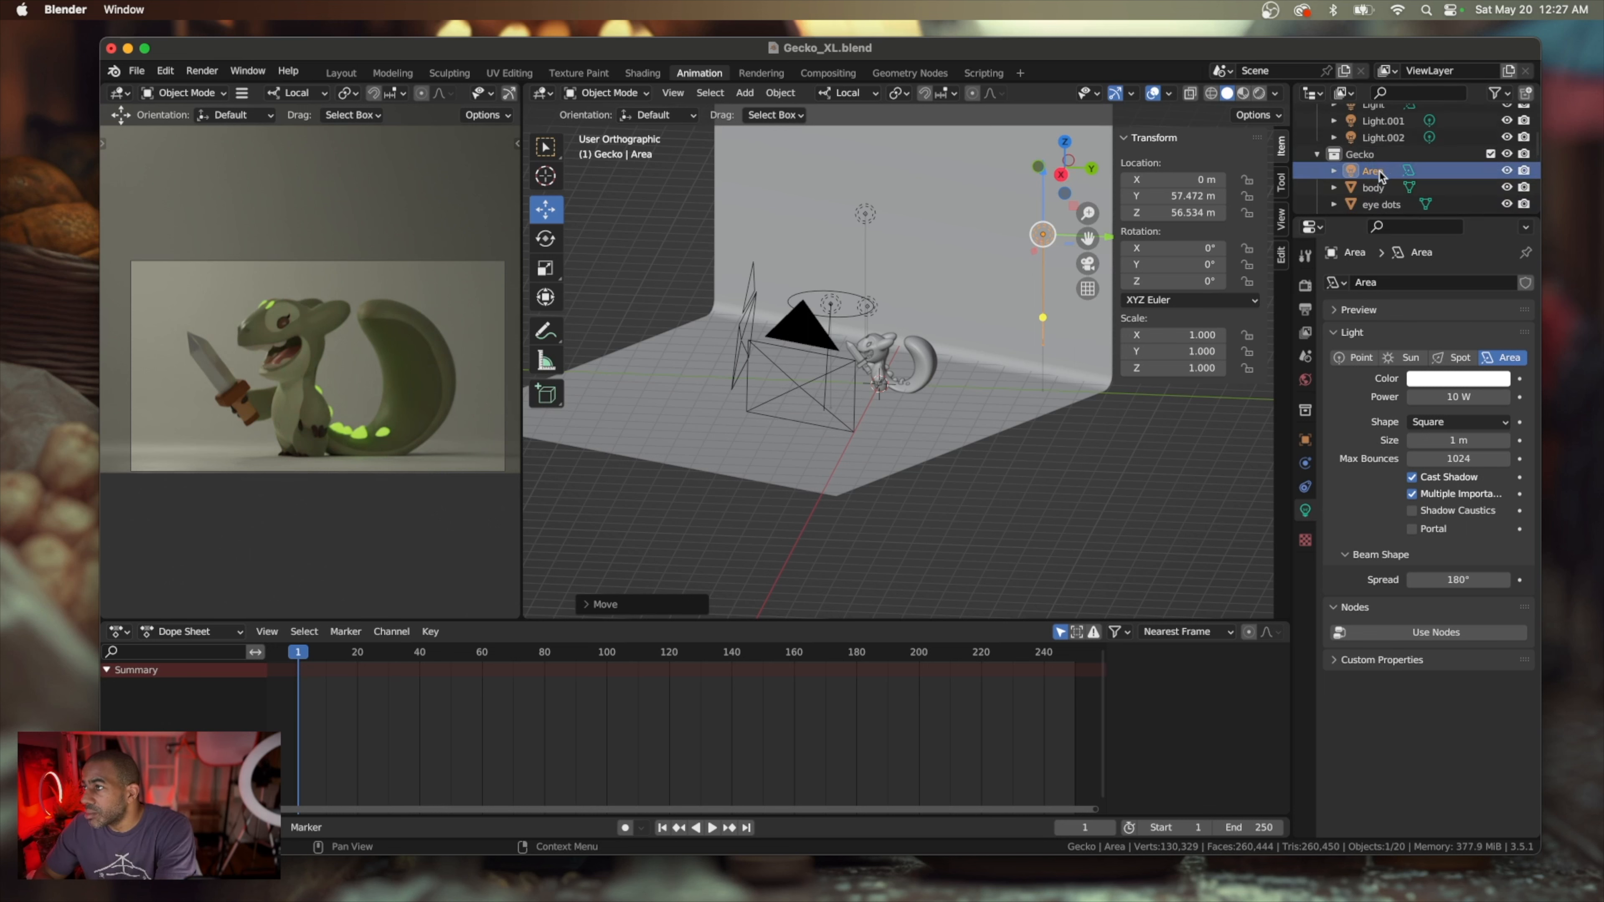
scroll(1383, 158, "up", 3)
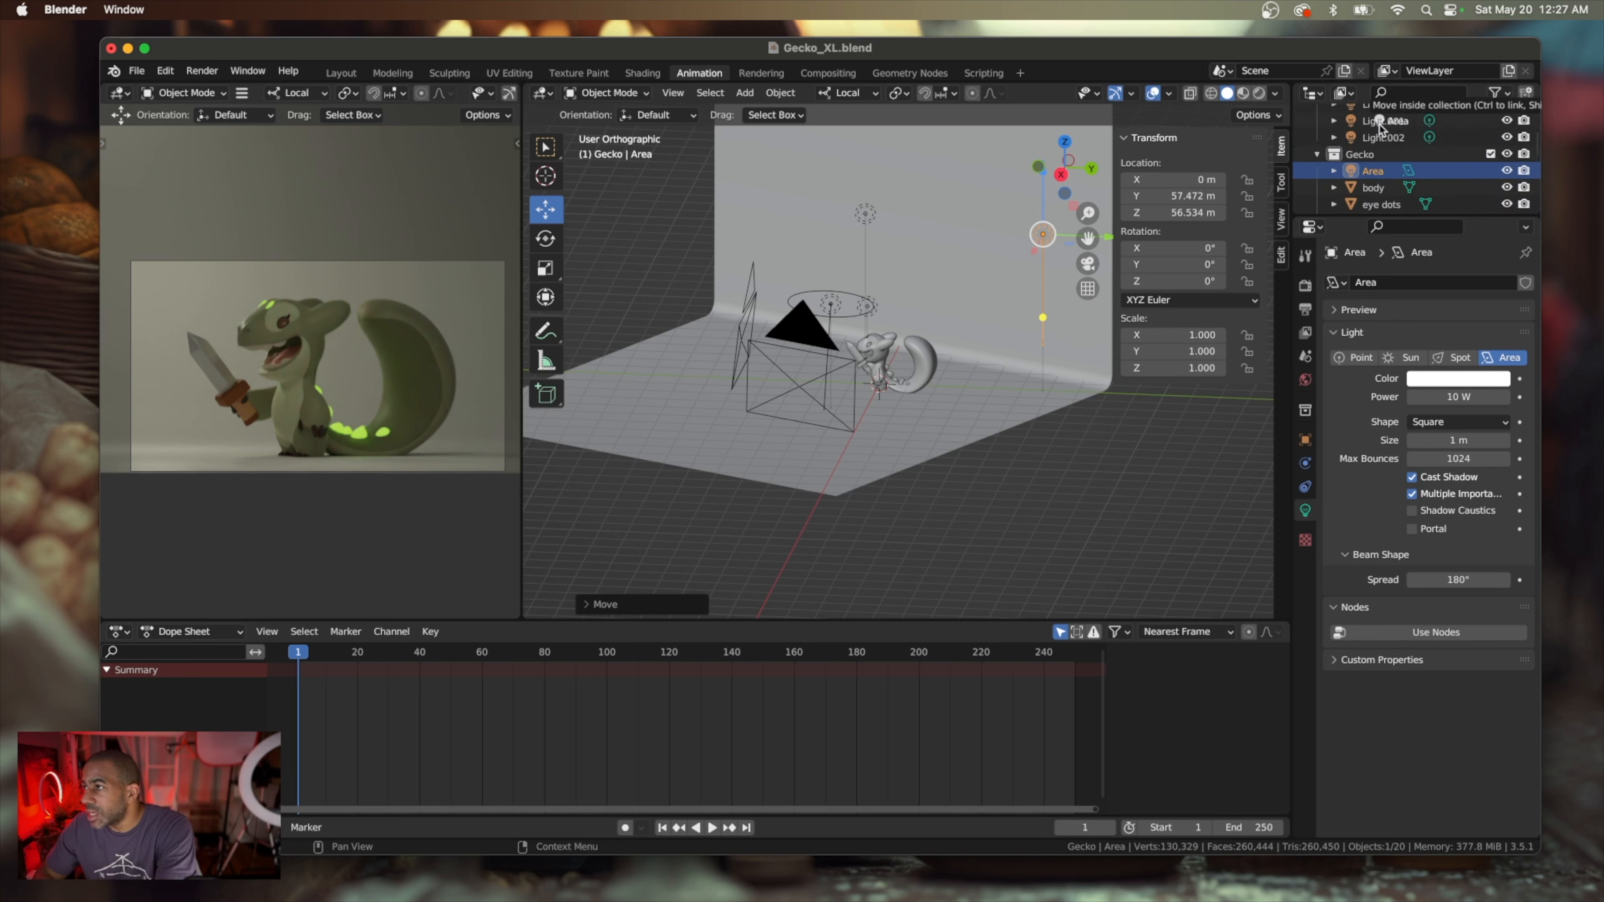
scroll(1383, 139, "up", 5)
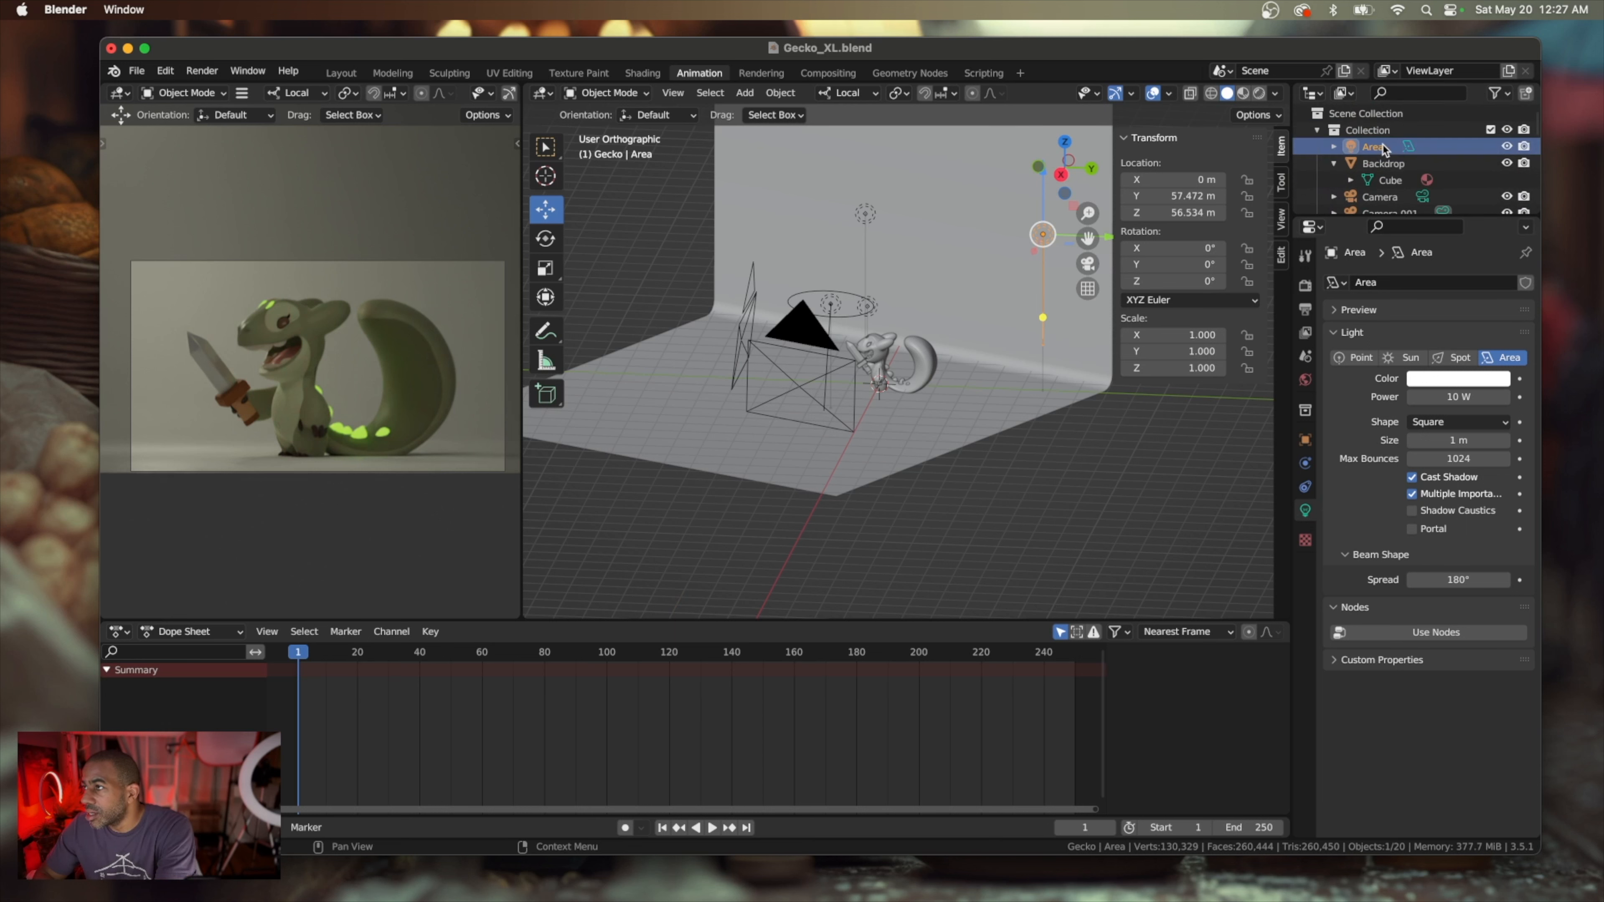
double_click(1372, 147)
type("EDGE")
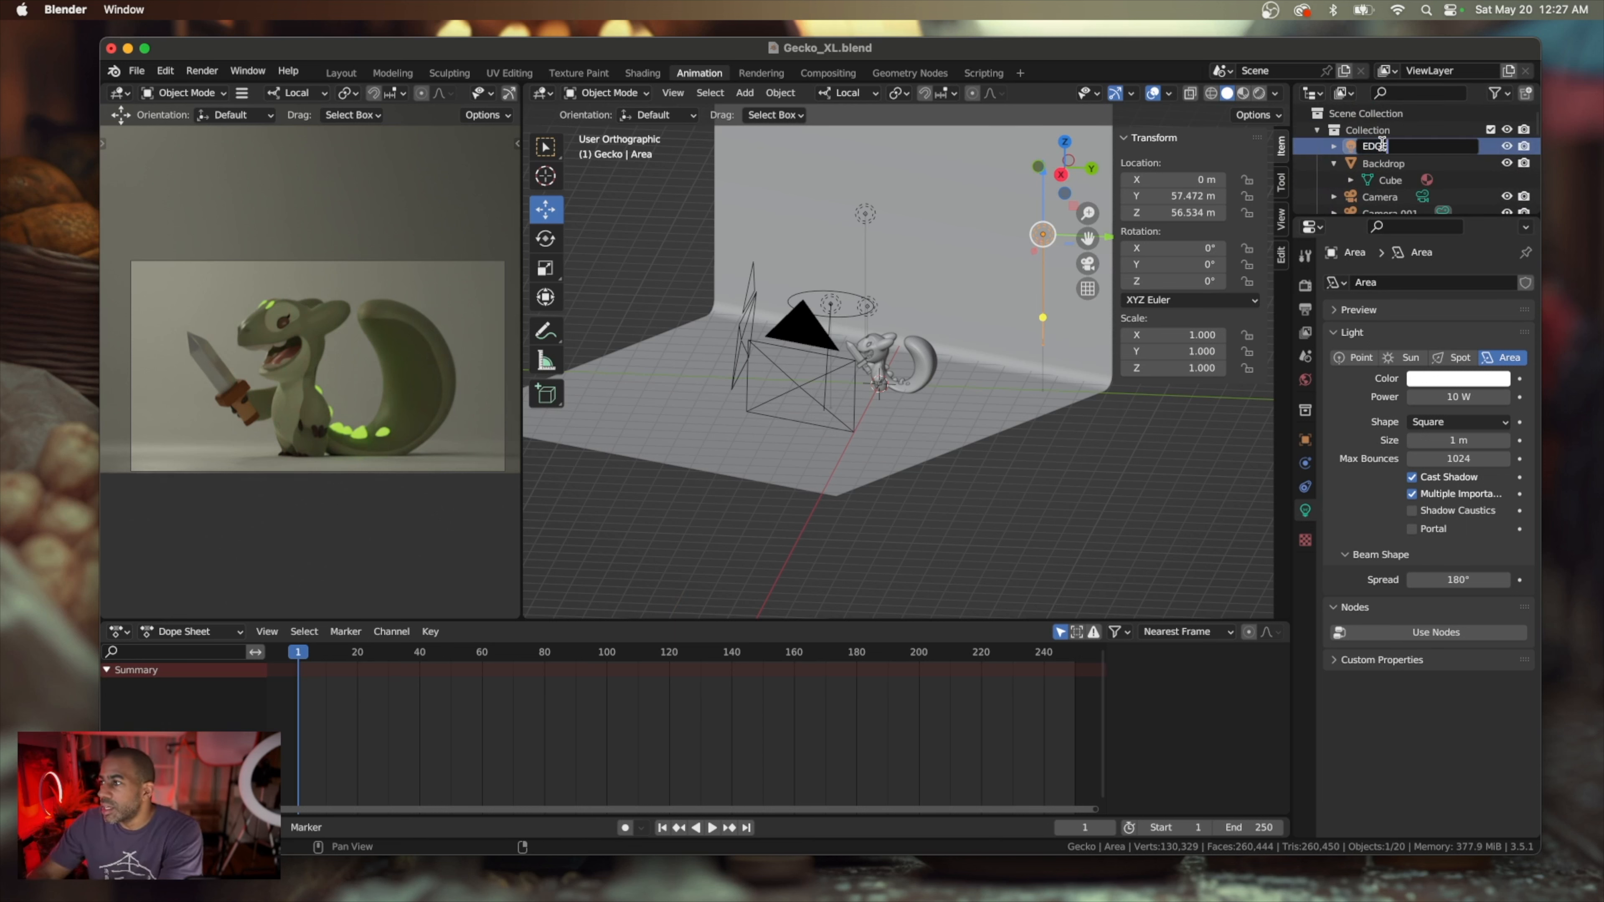
key("Return")
Rename the Camera.001 object as SIDE View CAM
scroll(1383, 174, "down", 4)
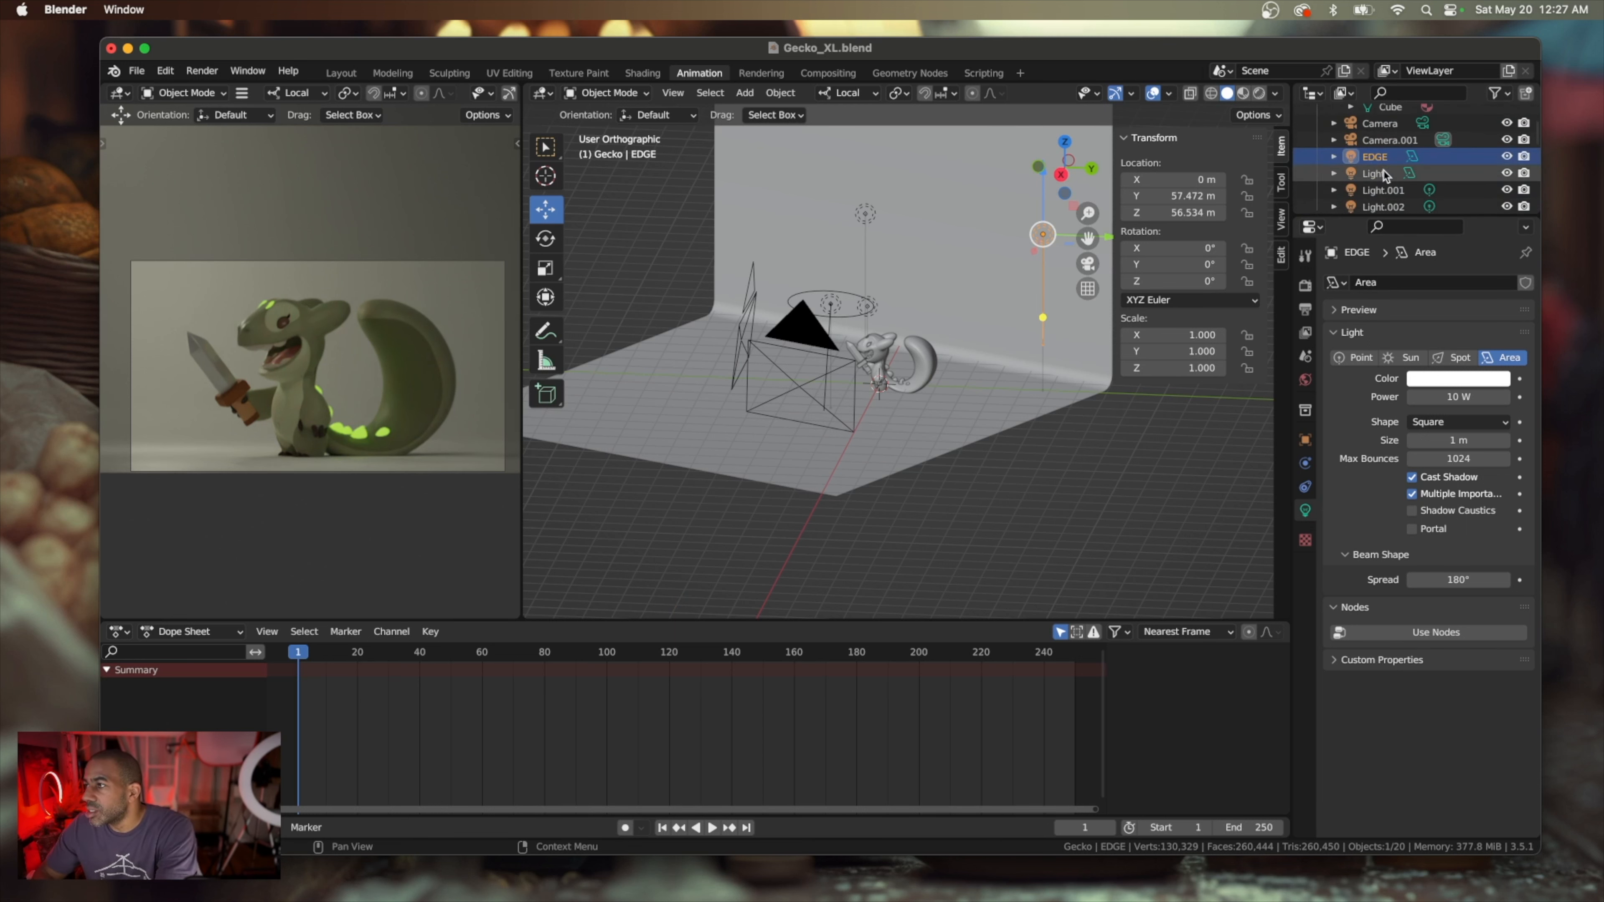
left_click(1408, 140)
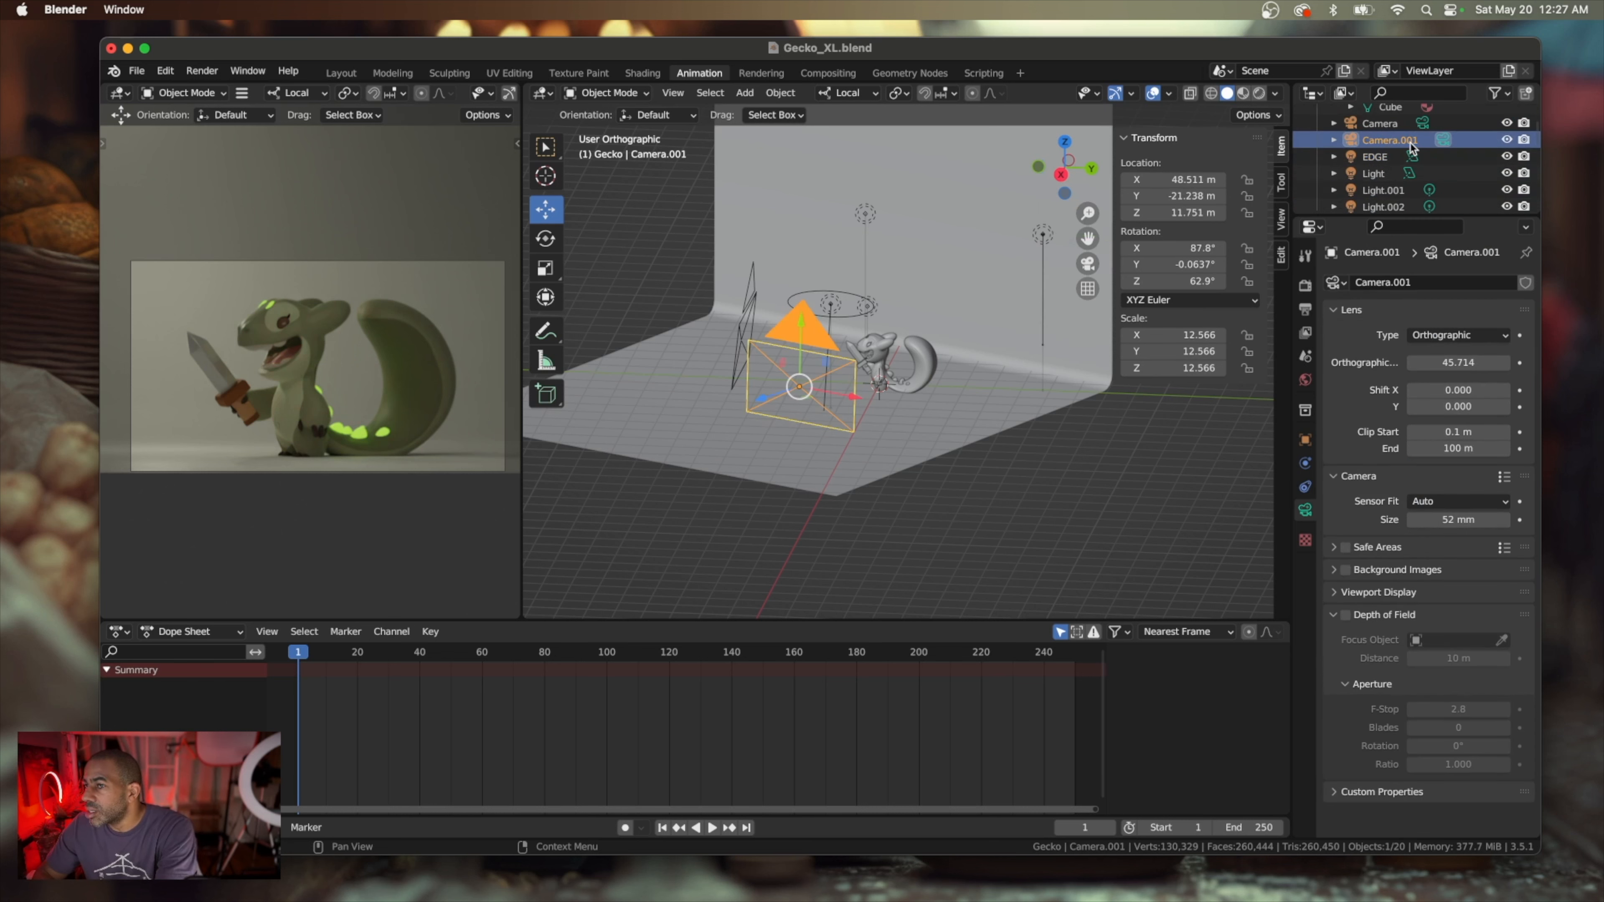
double_click(1391, 145)
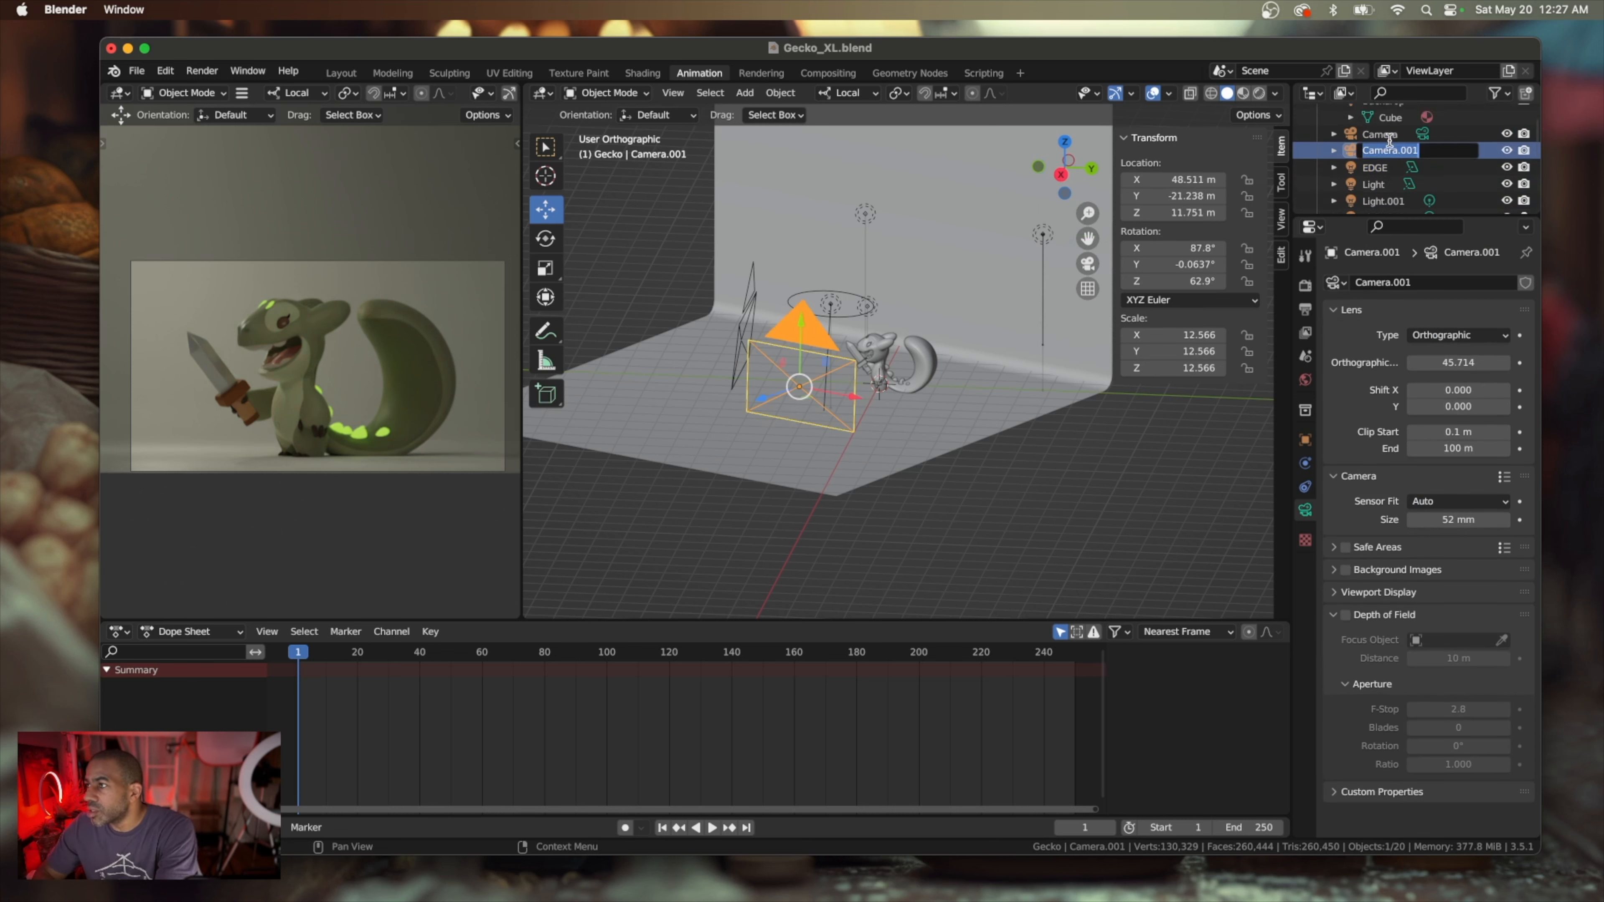
type("SIDE")
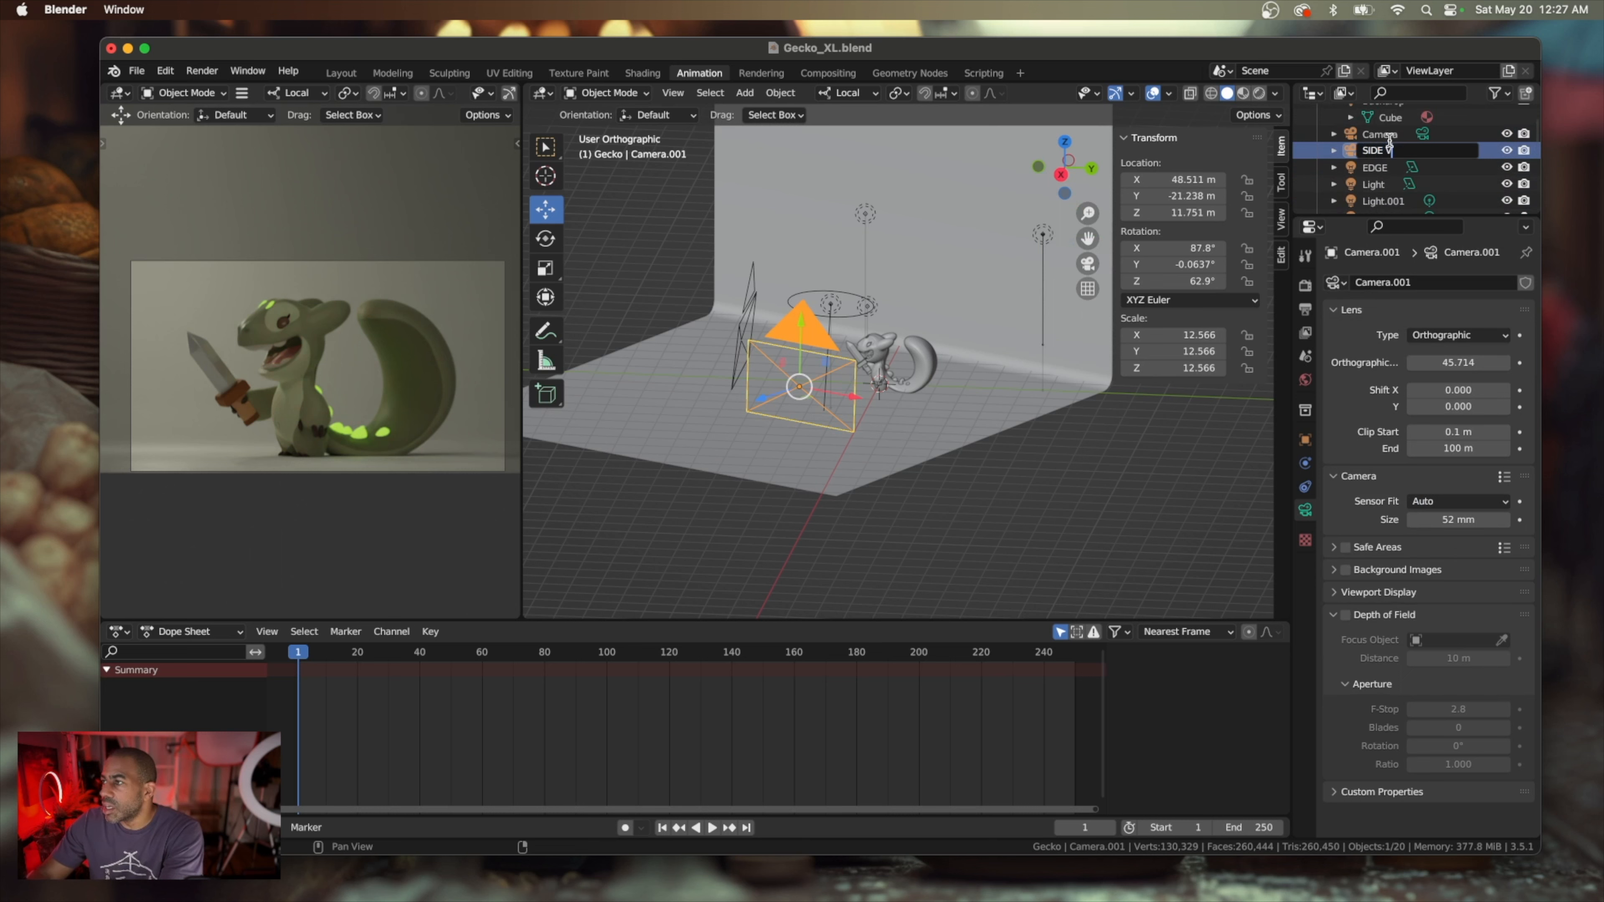
type(" View CAM")
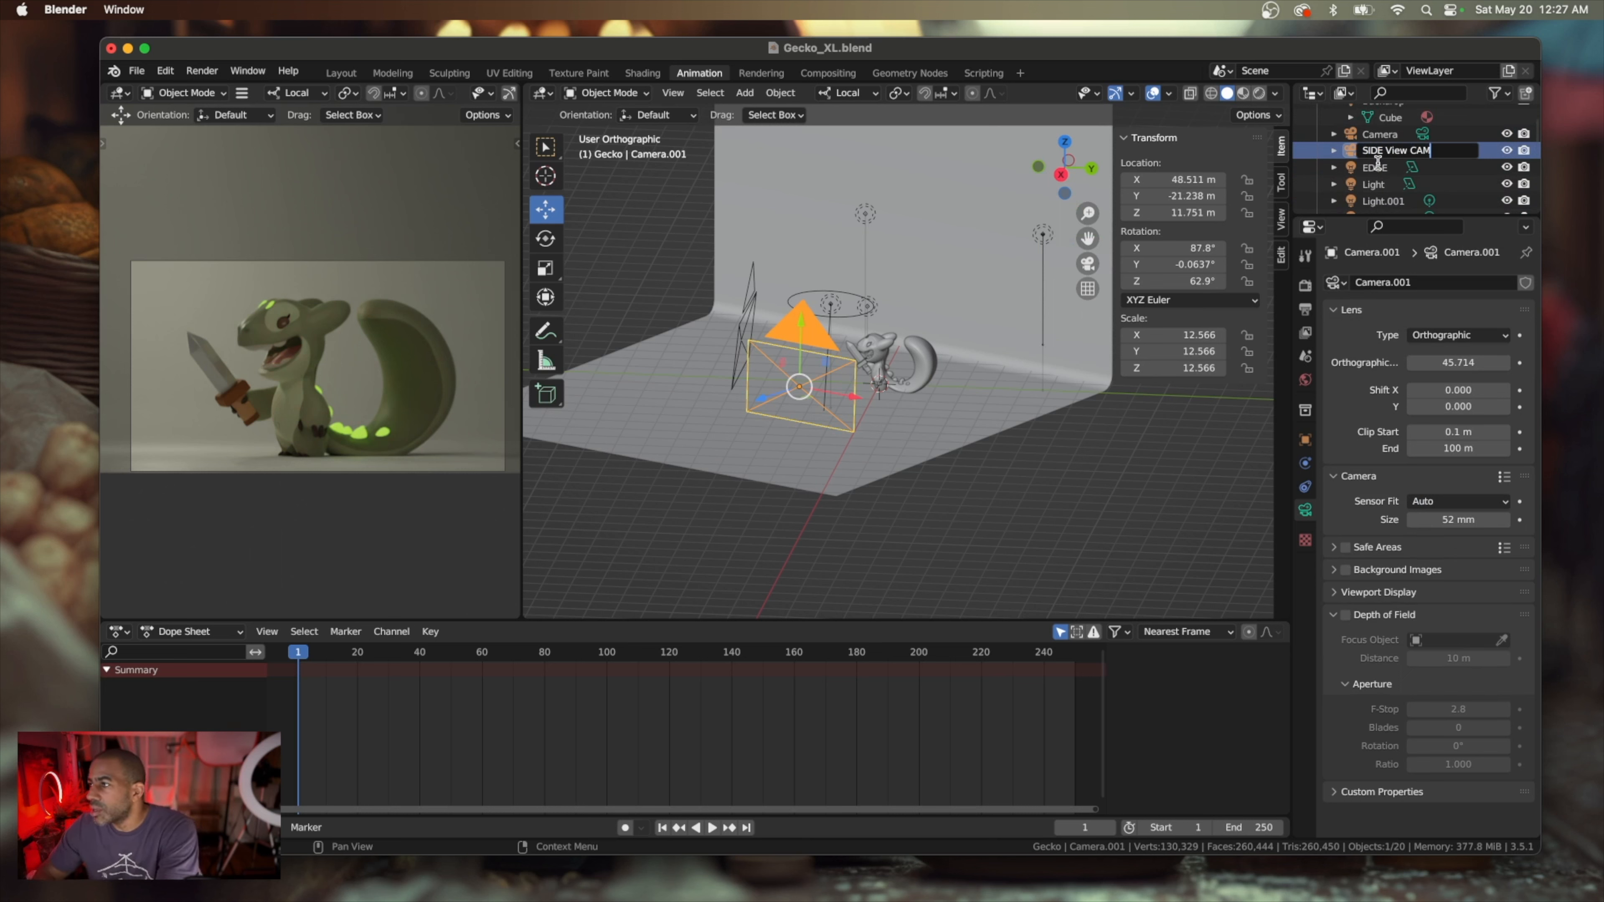
key("Return")
Identify the Light.002 point light in the scene and rename it as Point HIGH
scroll(1383, 175, "down", 3)
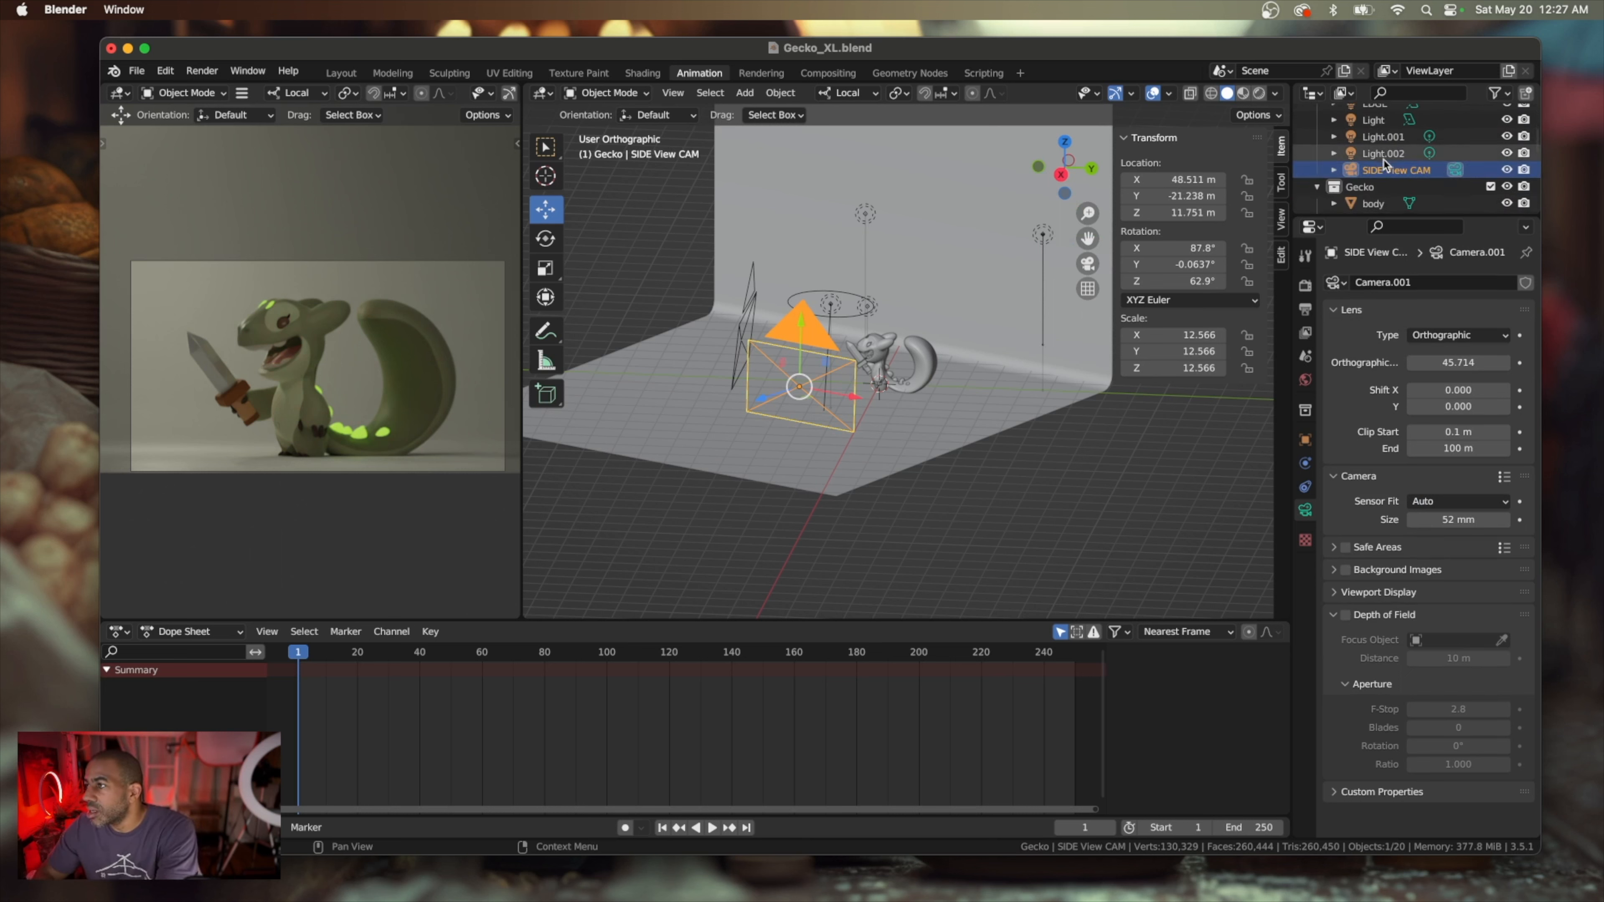
left_click(1385, 153)
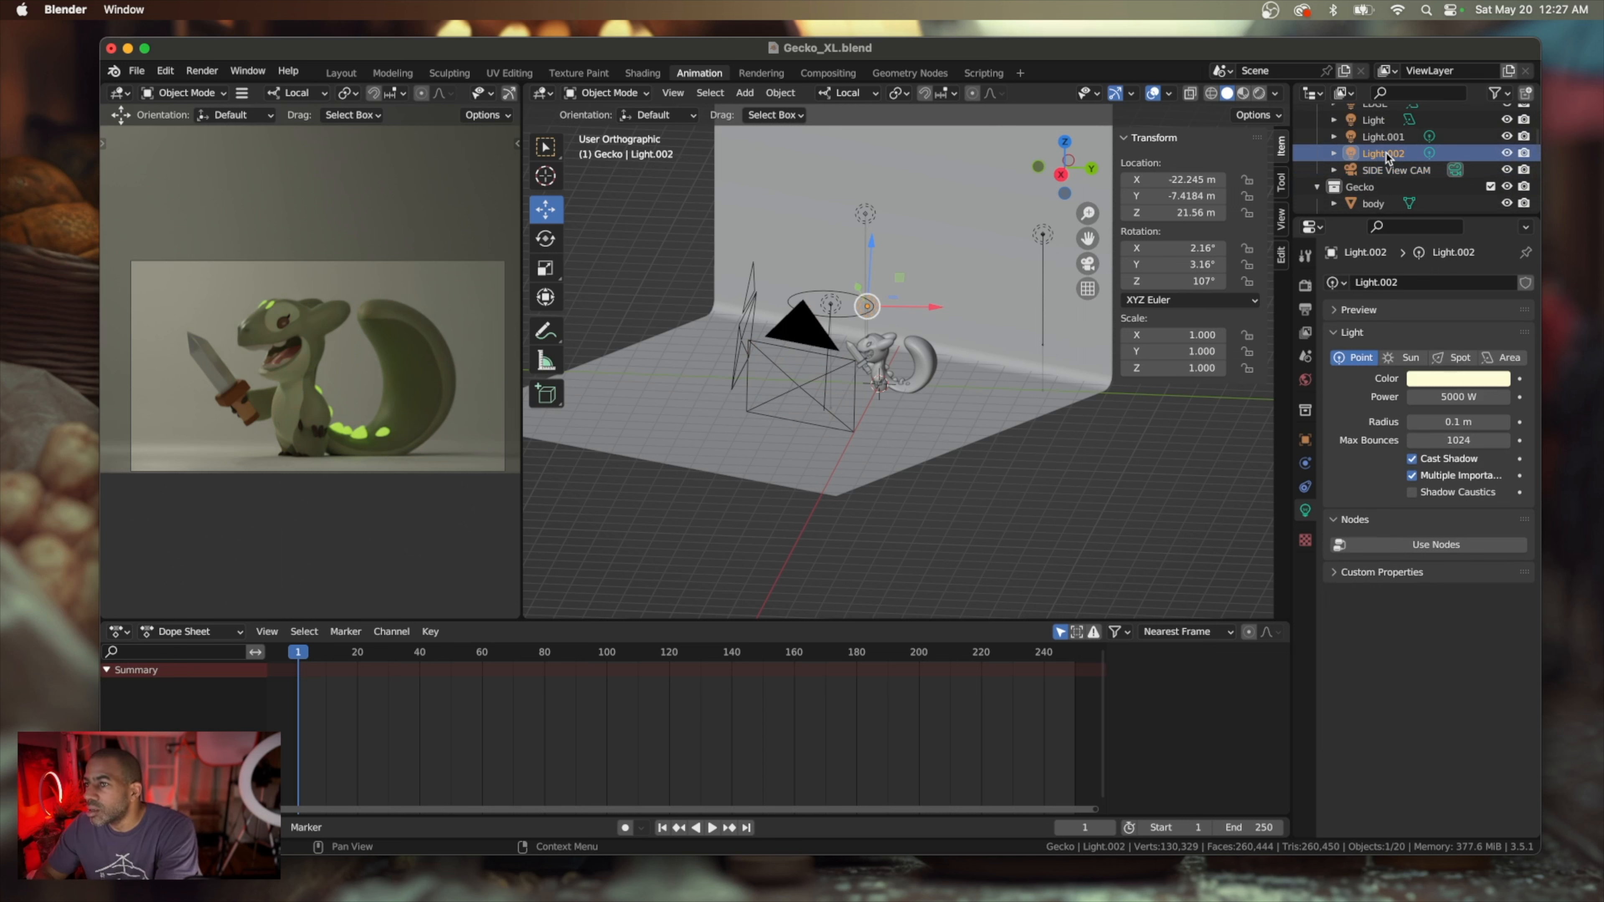
scroll(885, 388, "left", 10)
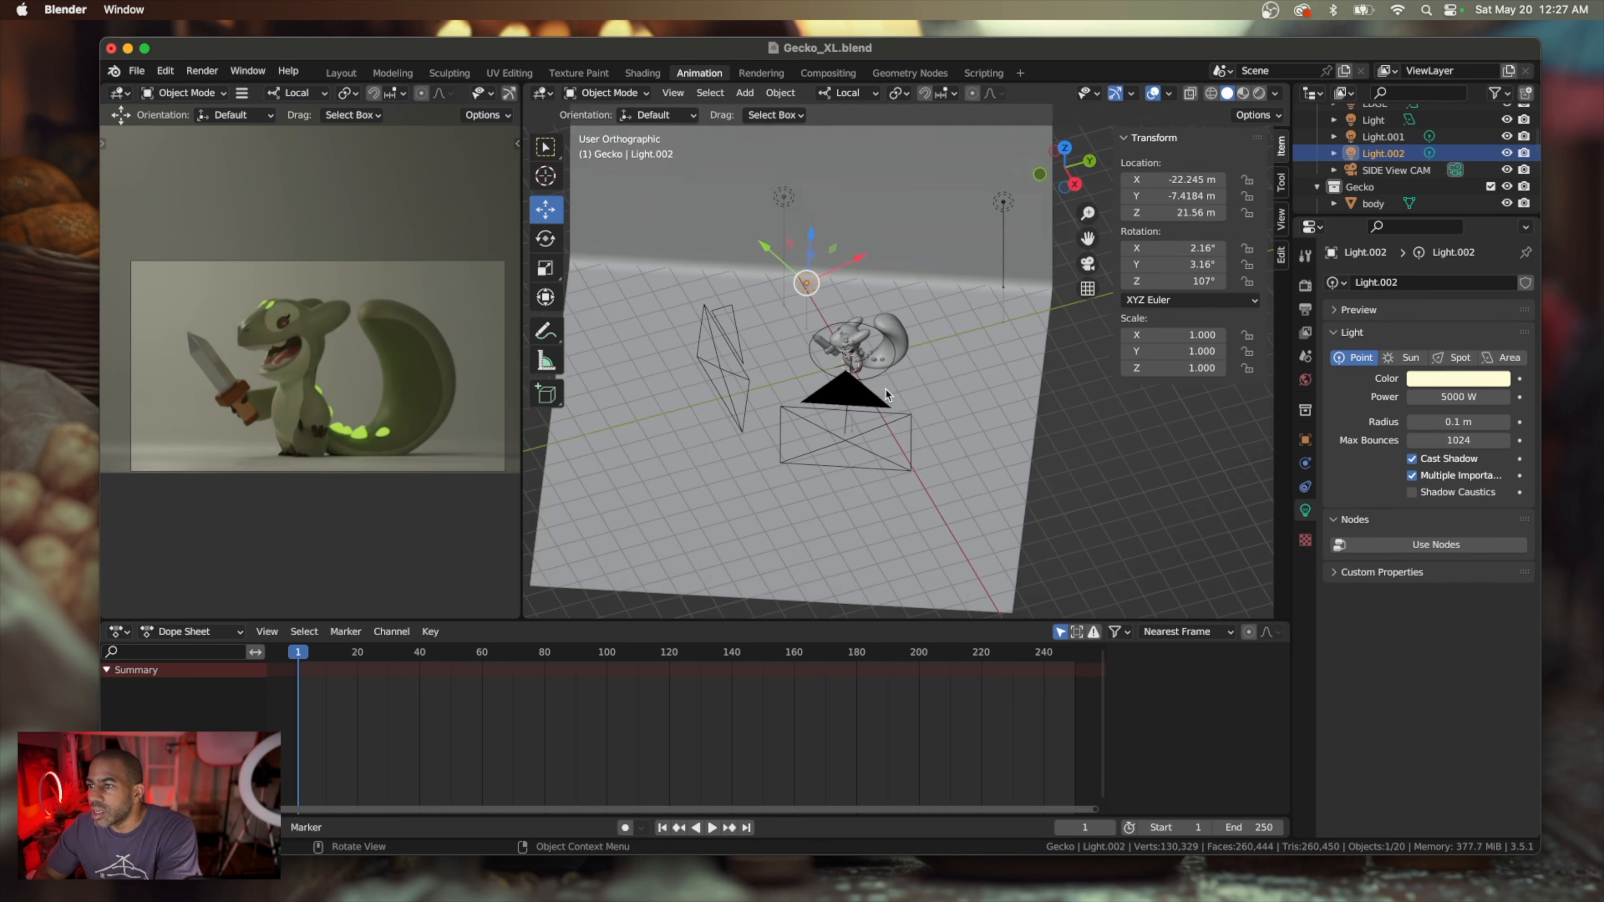
scroll(884, 388, "down", 5)
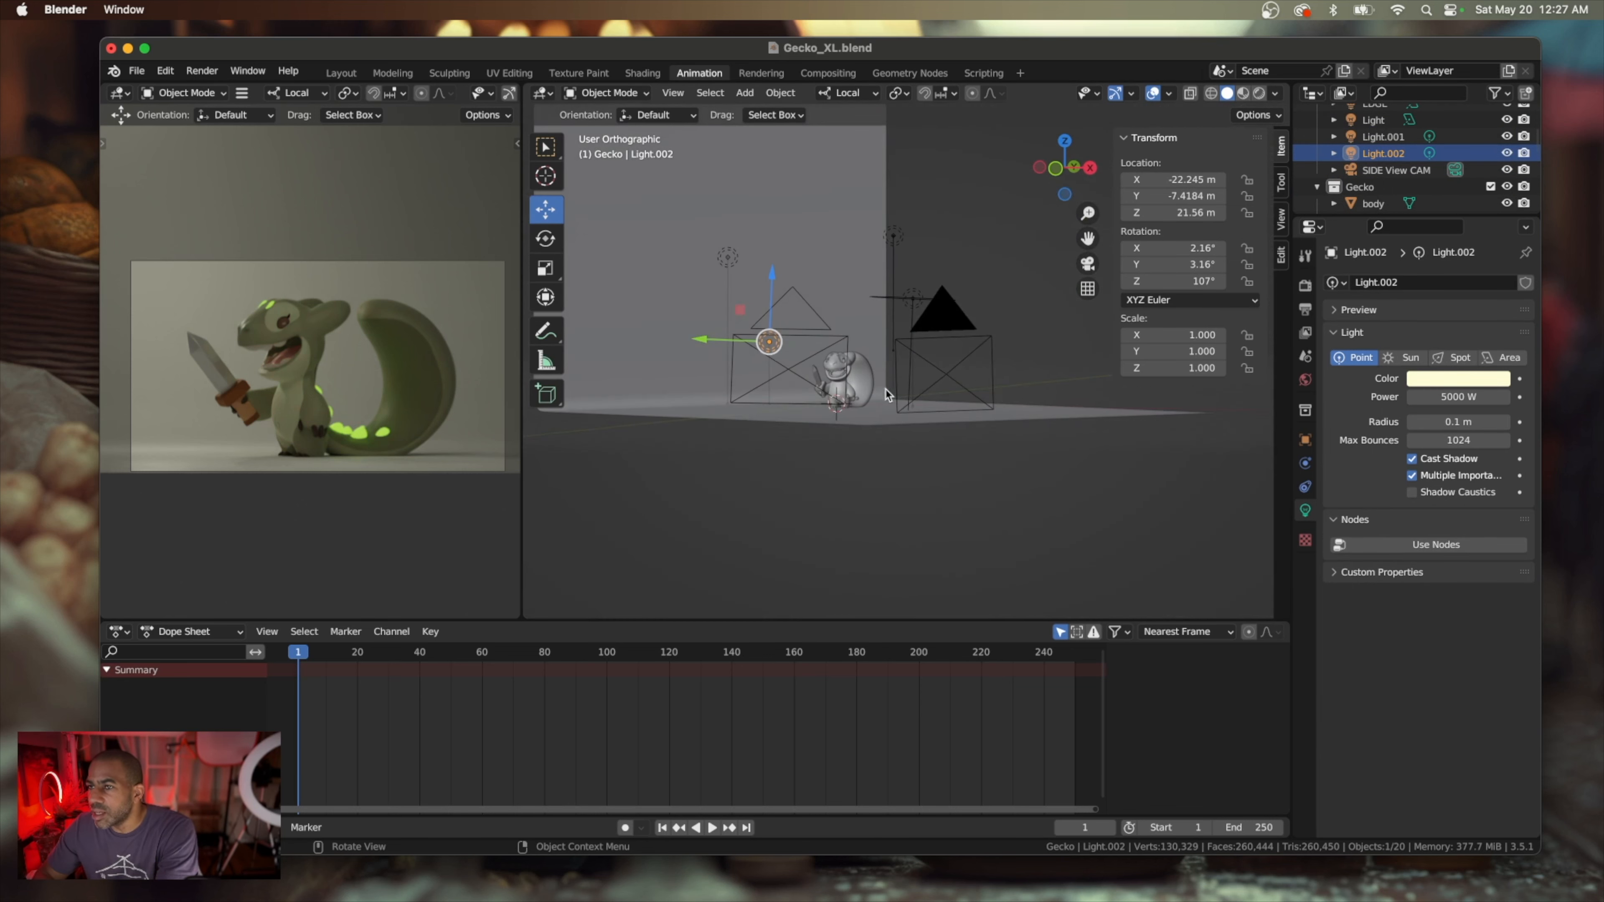
scroll(885, 388, "right", 6)
scroll(885, 388, "up", 2)
scroll(885, 388, "up", 3)
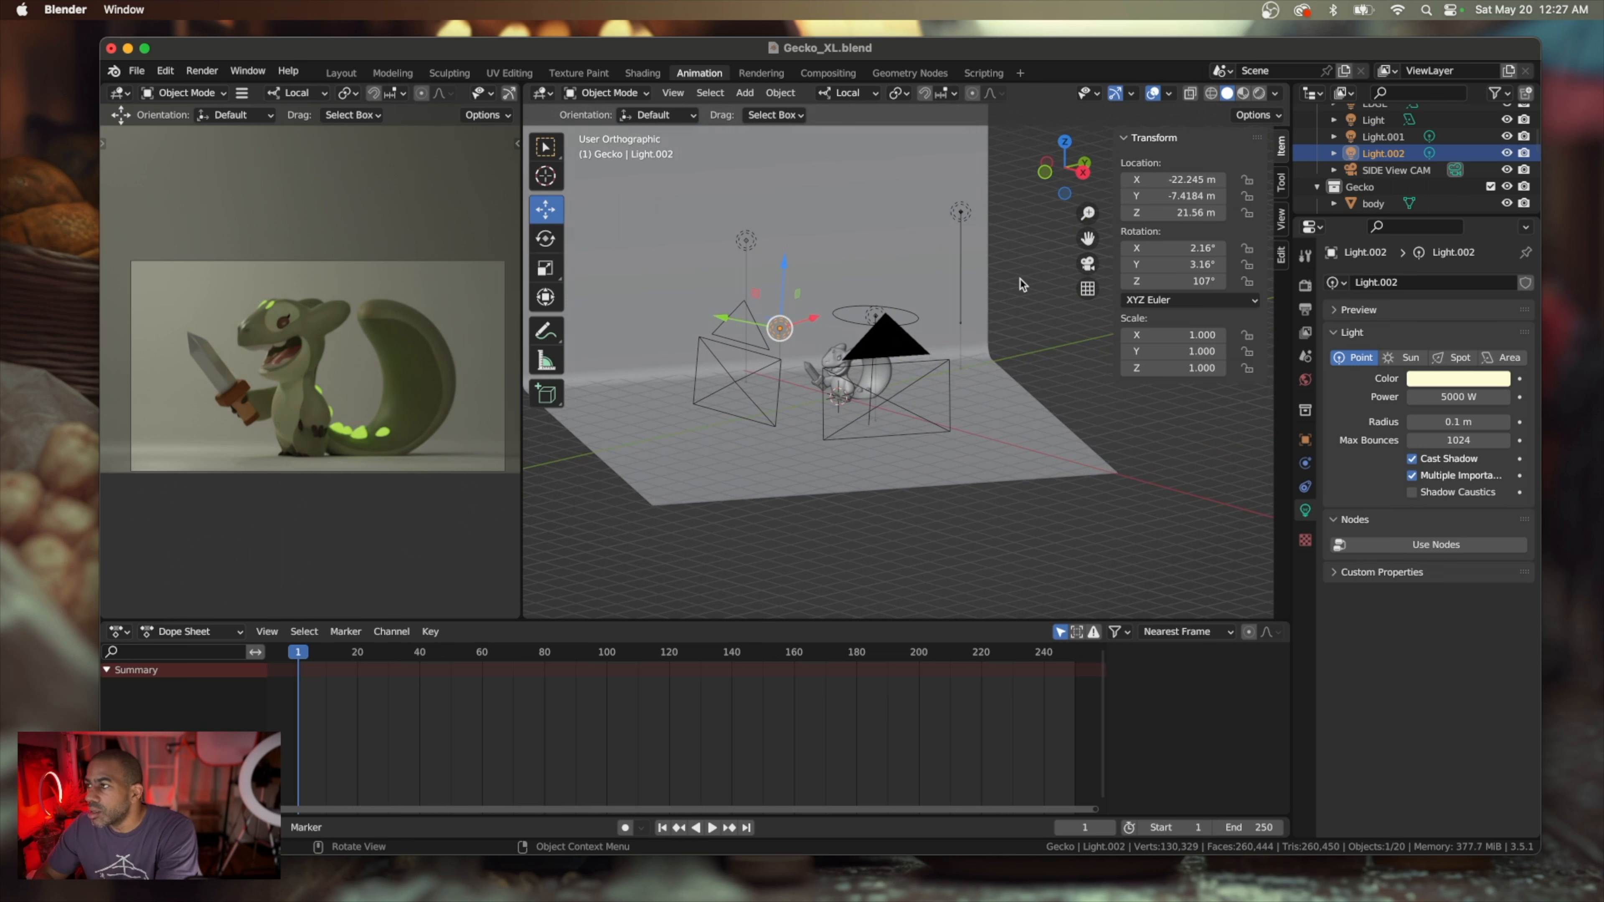
double_click(1383, 153)
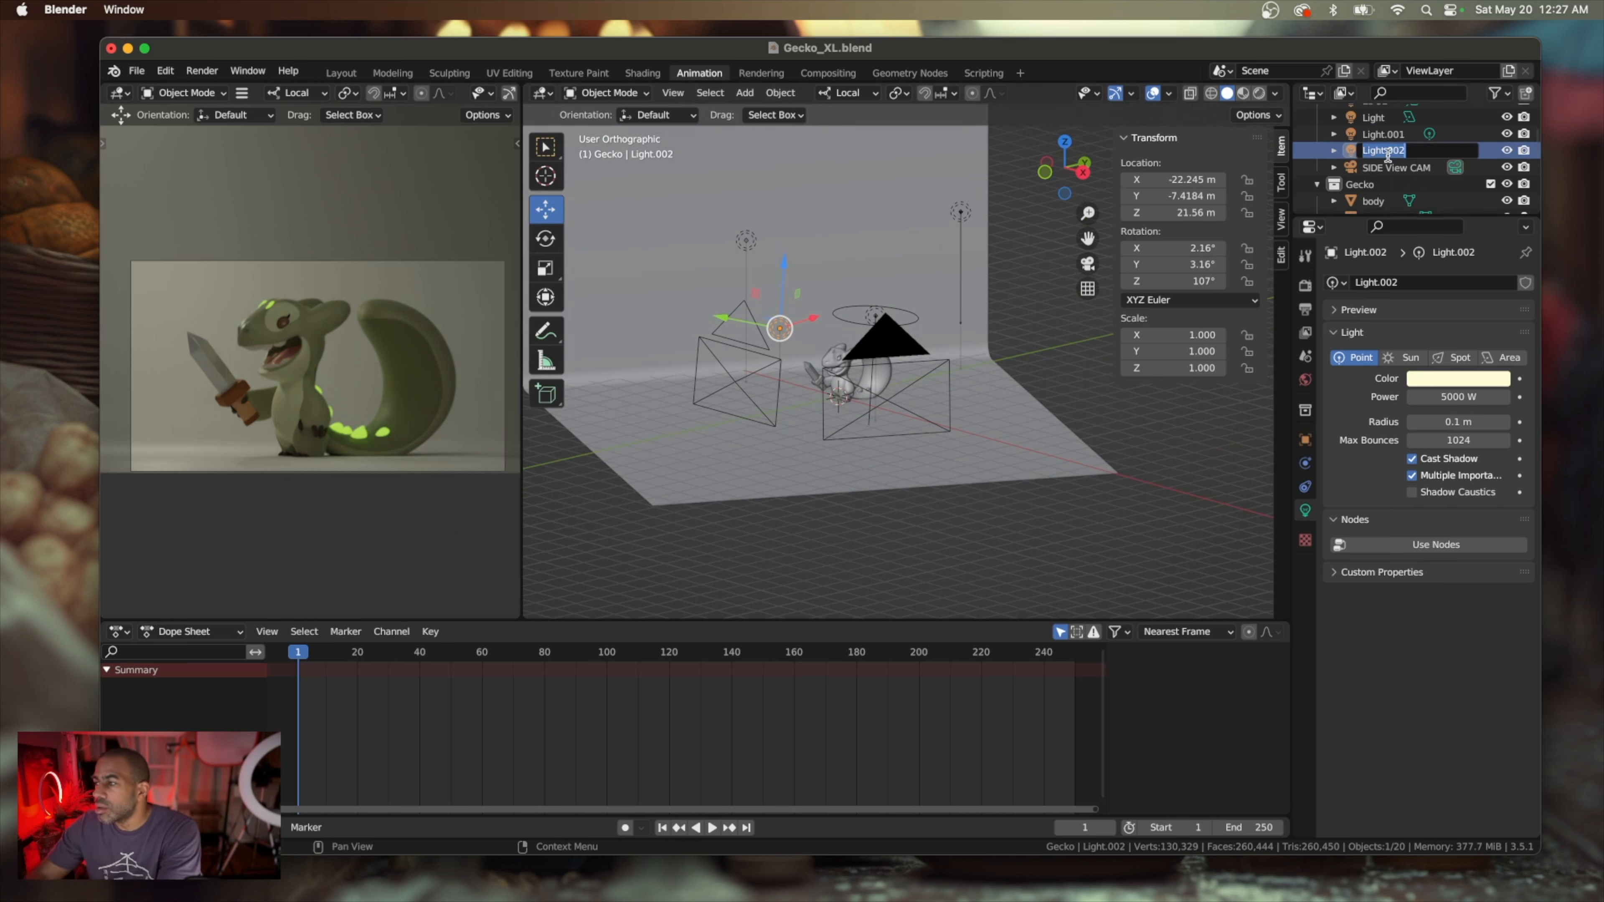
type("Point HIGH")
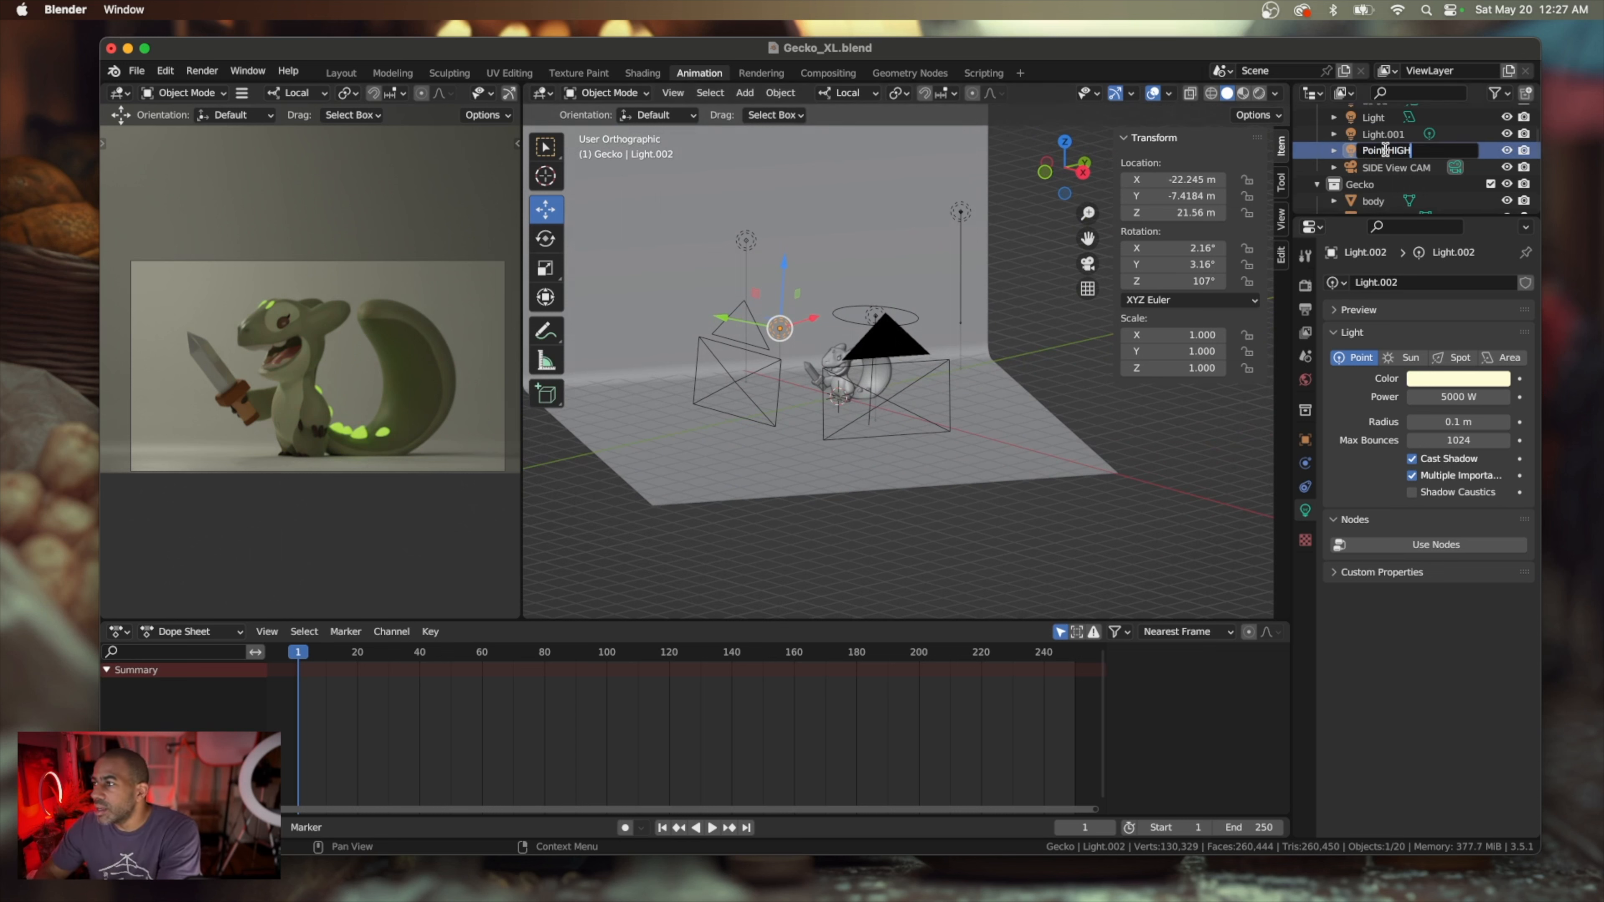
key("Return")
Rename the Light.001 point light as Point HIGH too
left_click(1383, 137)
double_click(1383, 137)
scroll(1381, 134, "up", 1)
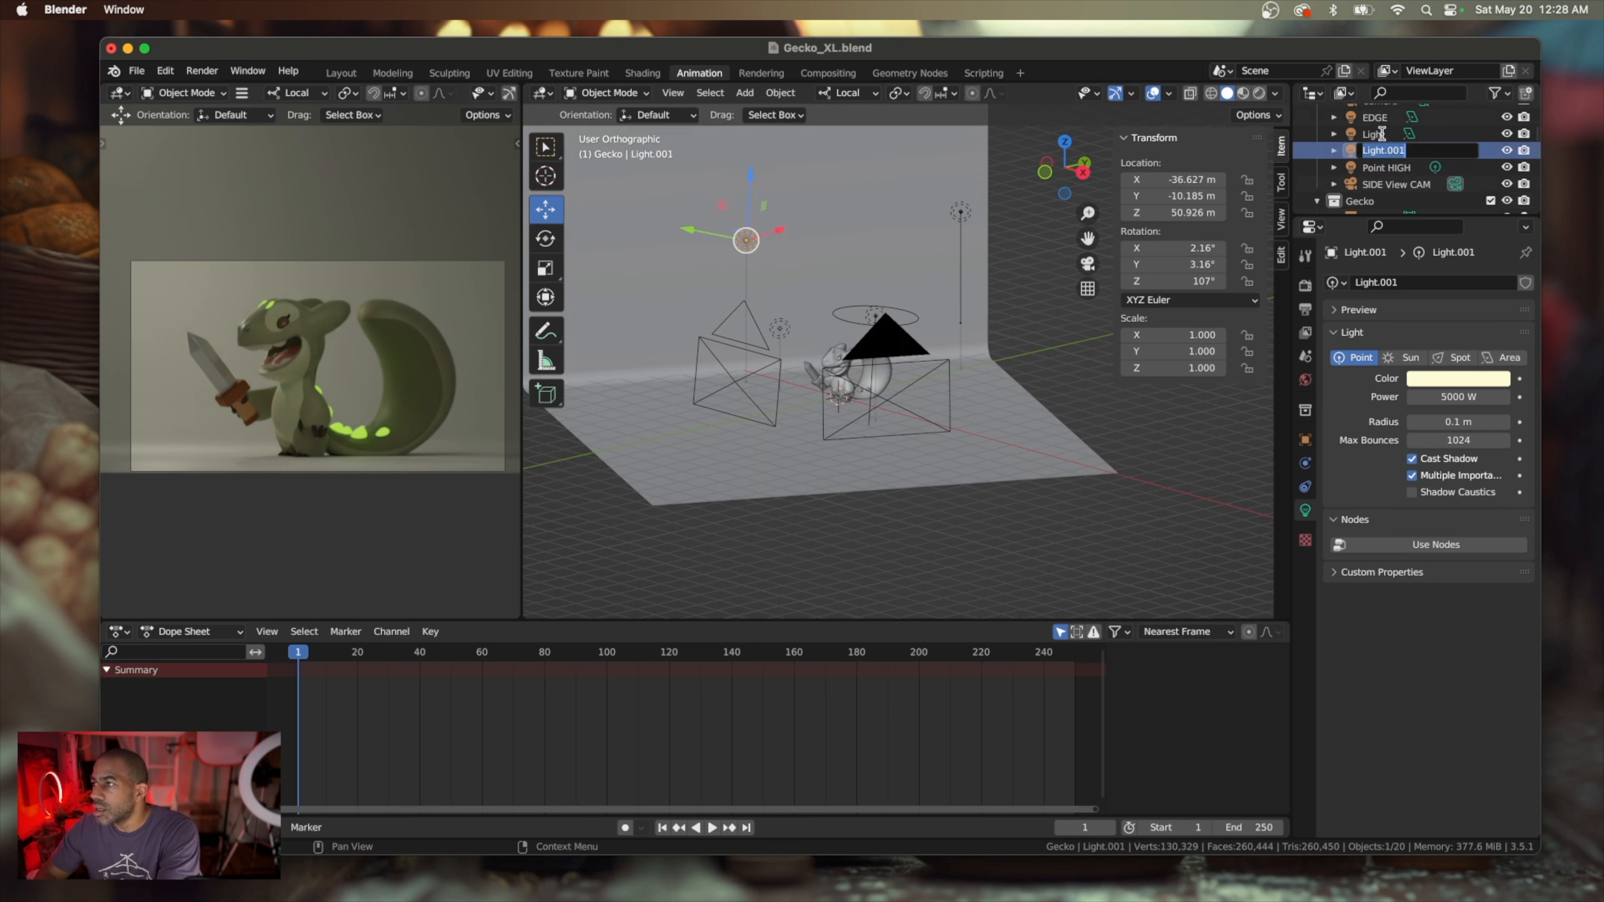
type("Point HIGH")
key("Return")
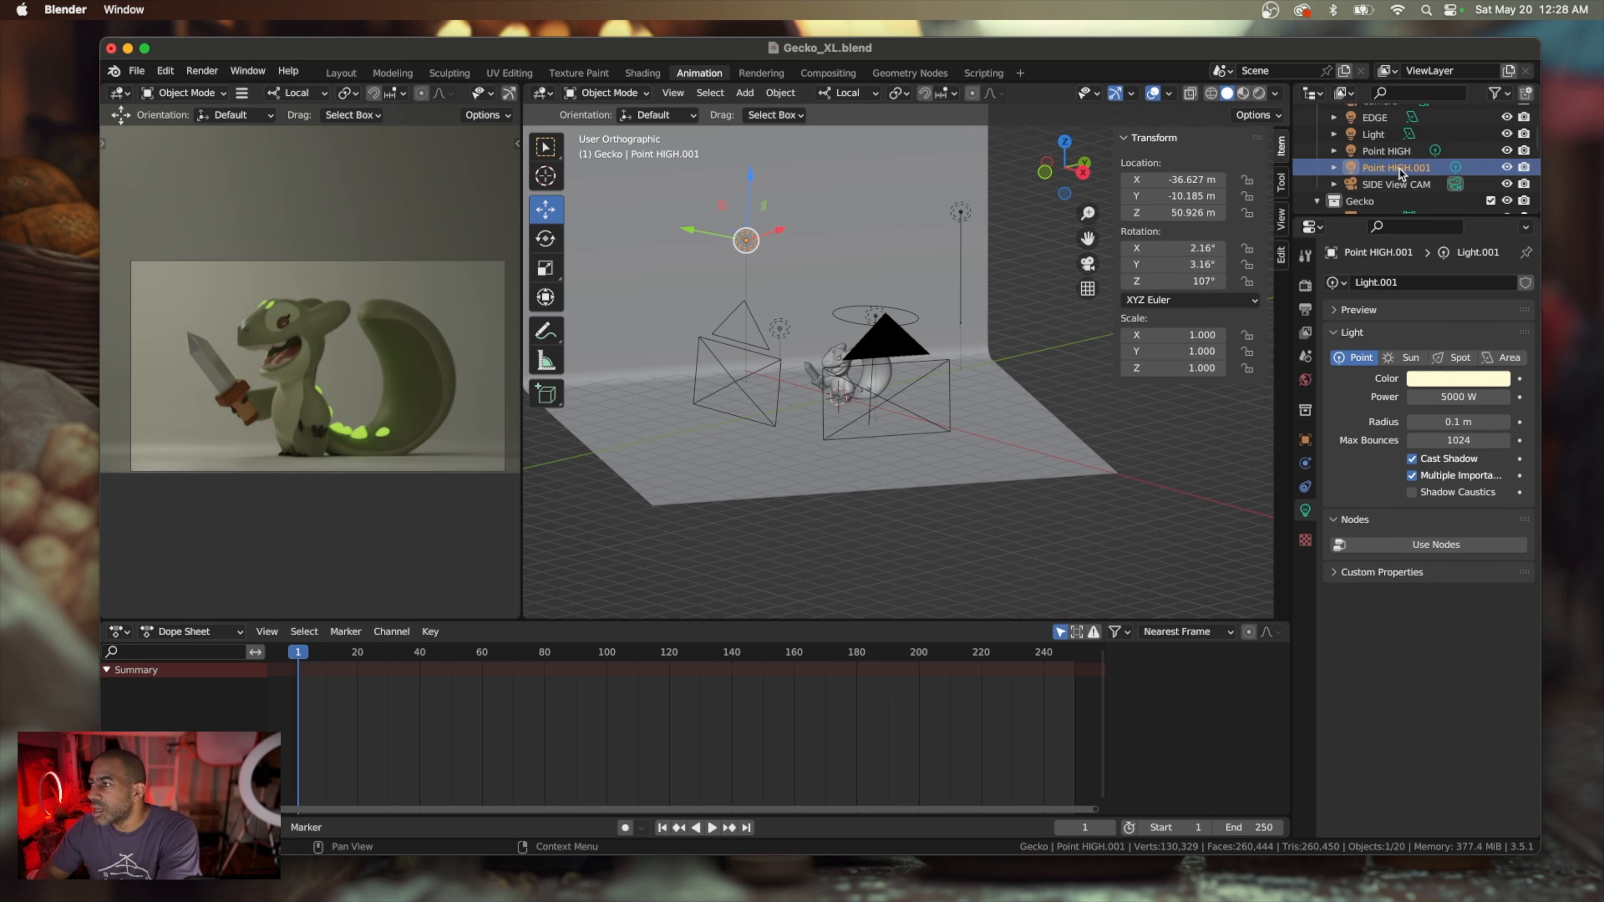
Rename the Point HIGH.001 light as Point LOW
scroll(1400, 172, "down", 1)
double_click(1395, 152)
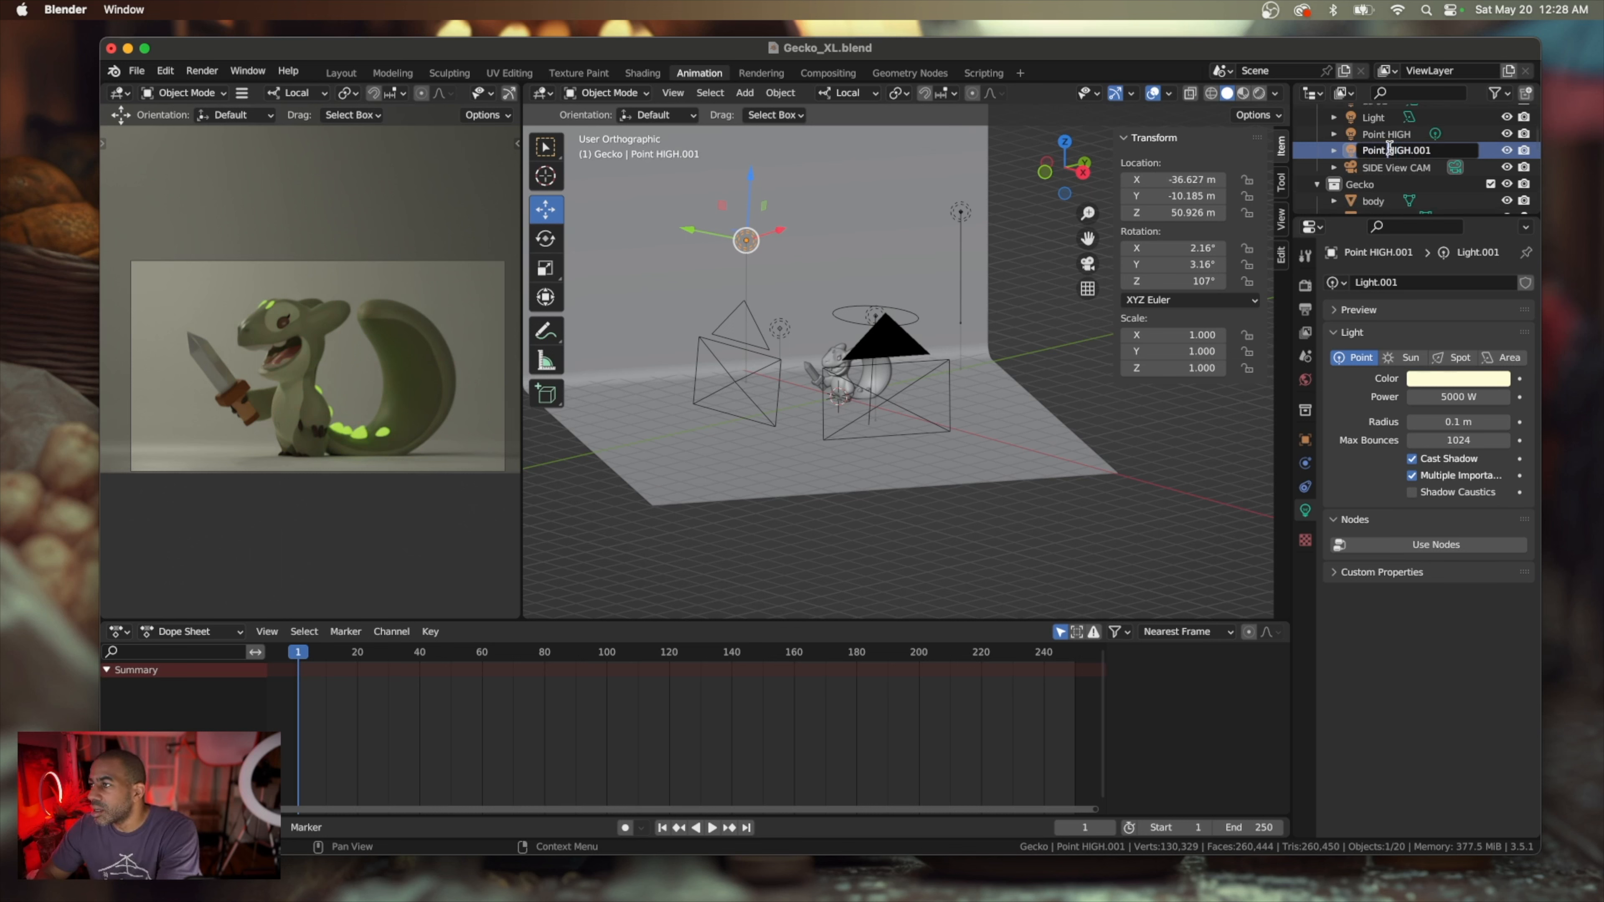
left_click_drag(1389, 149, 1438, 147)
key("BackSpace")
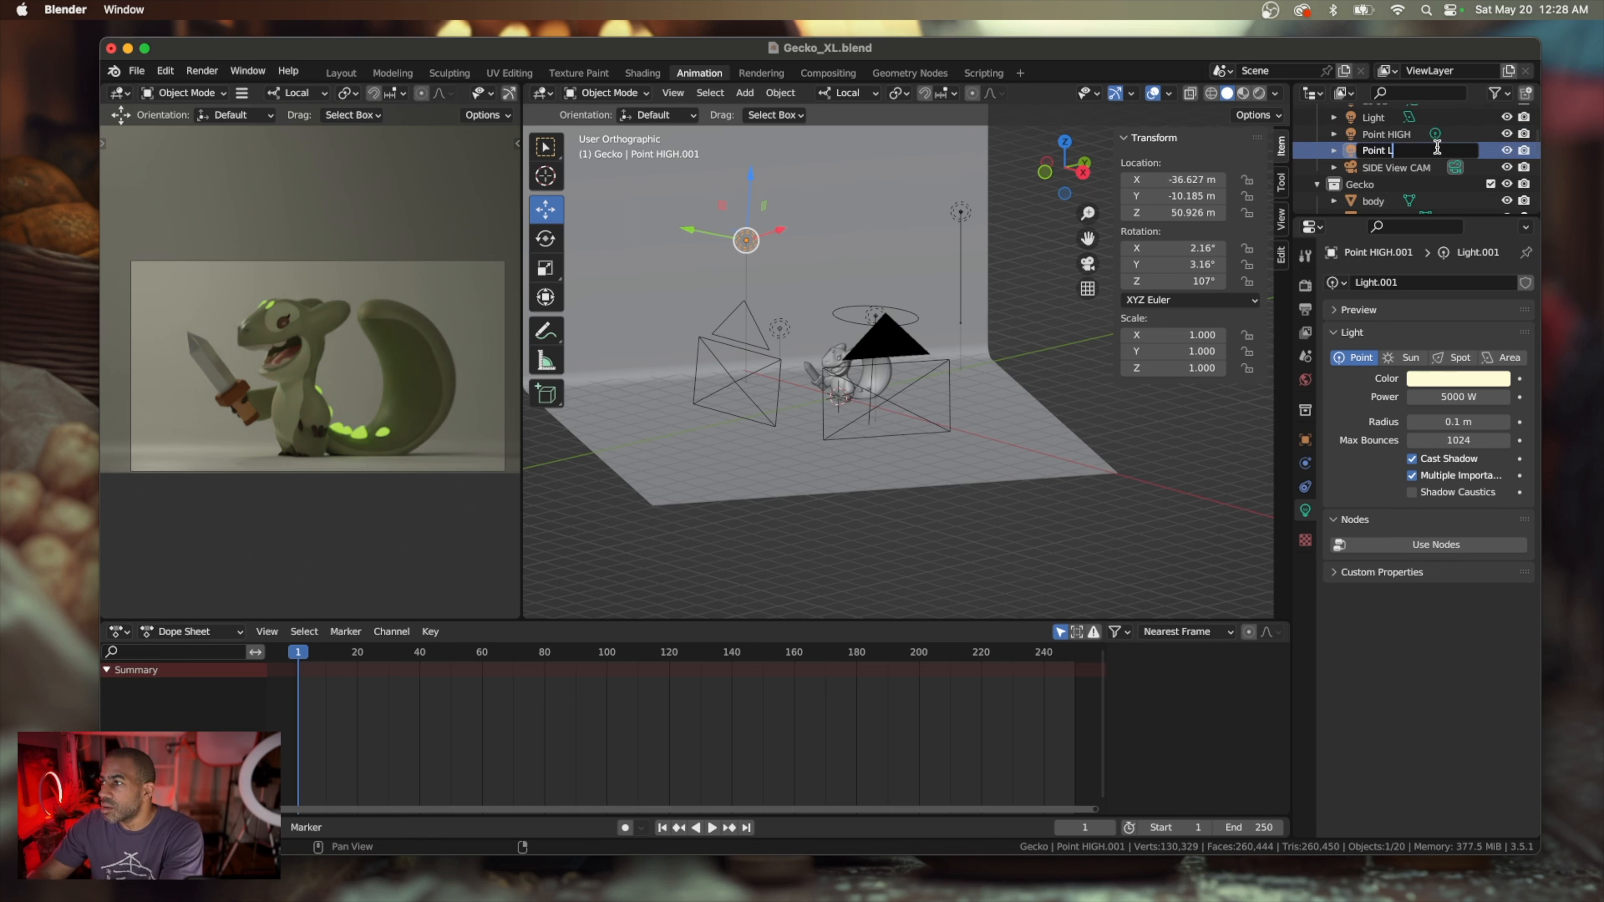
key("Return")
scroll(1418, 171, "down", 5)
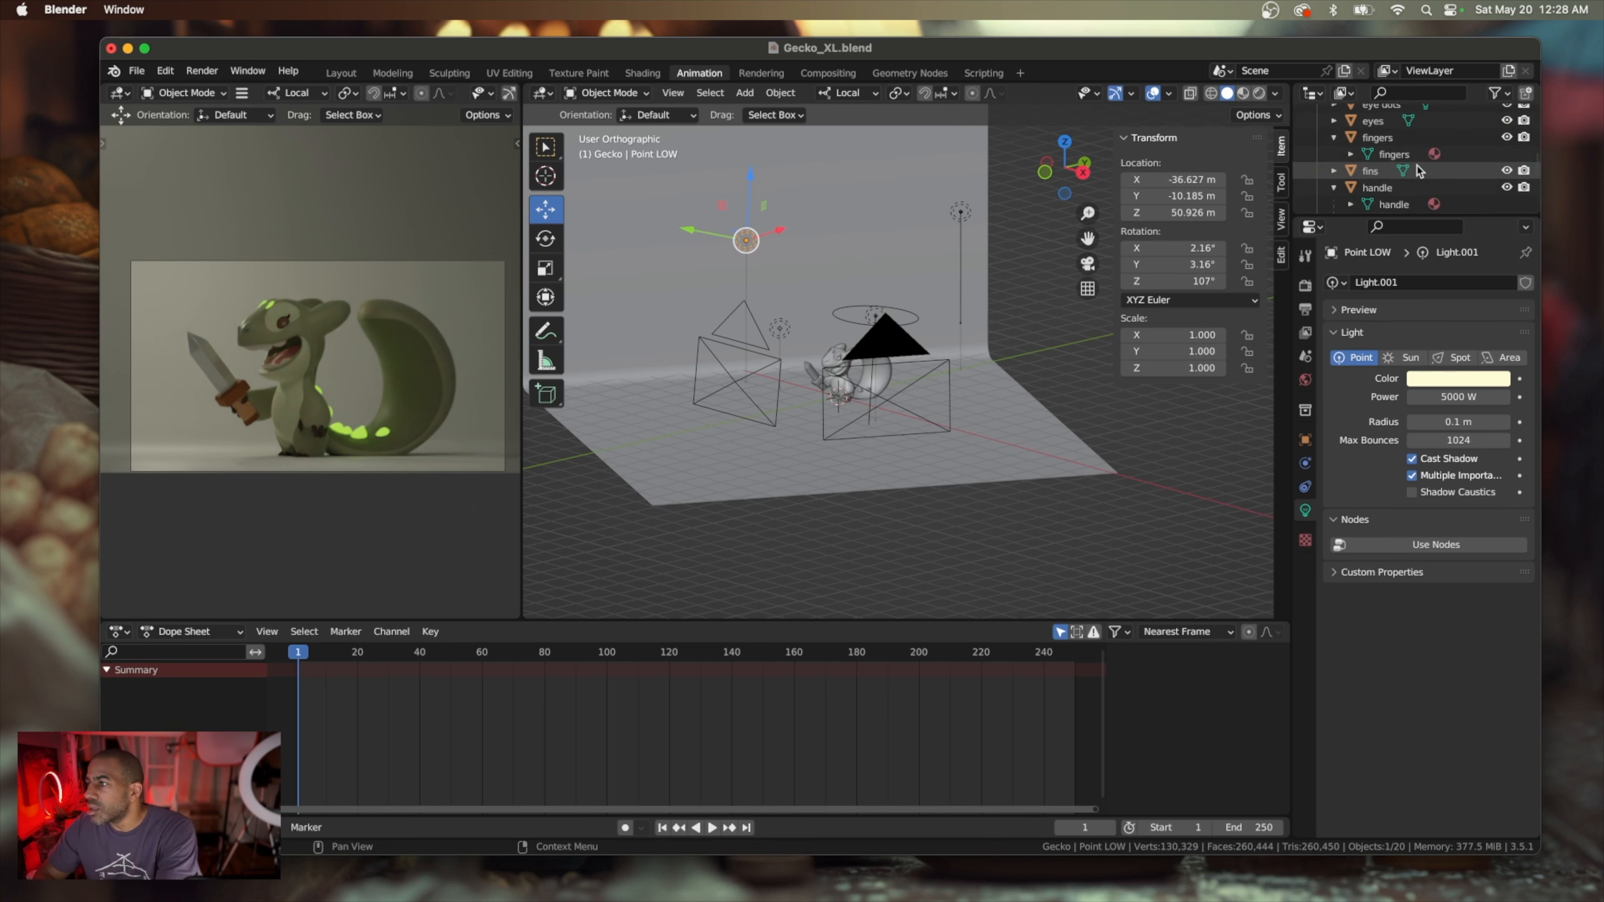
Add a cube-shaped empty at the world origin inside the Gecko collection
scroll(1417, 170, "up", 1)
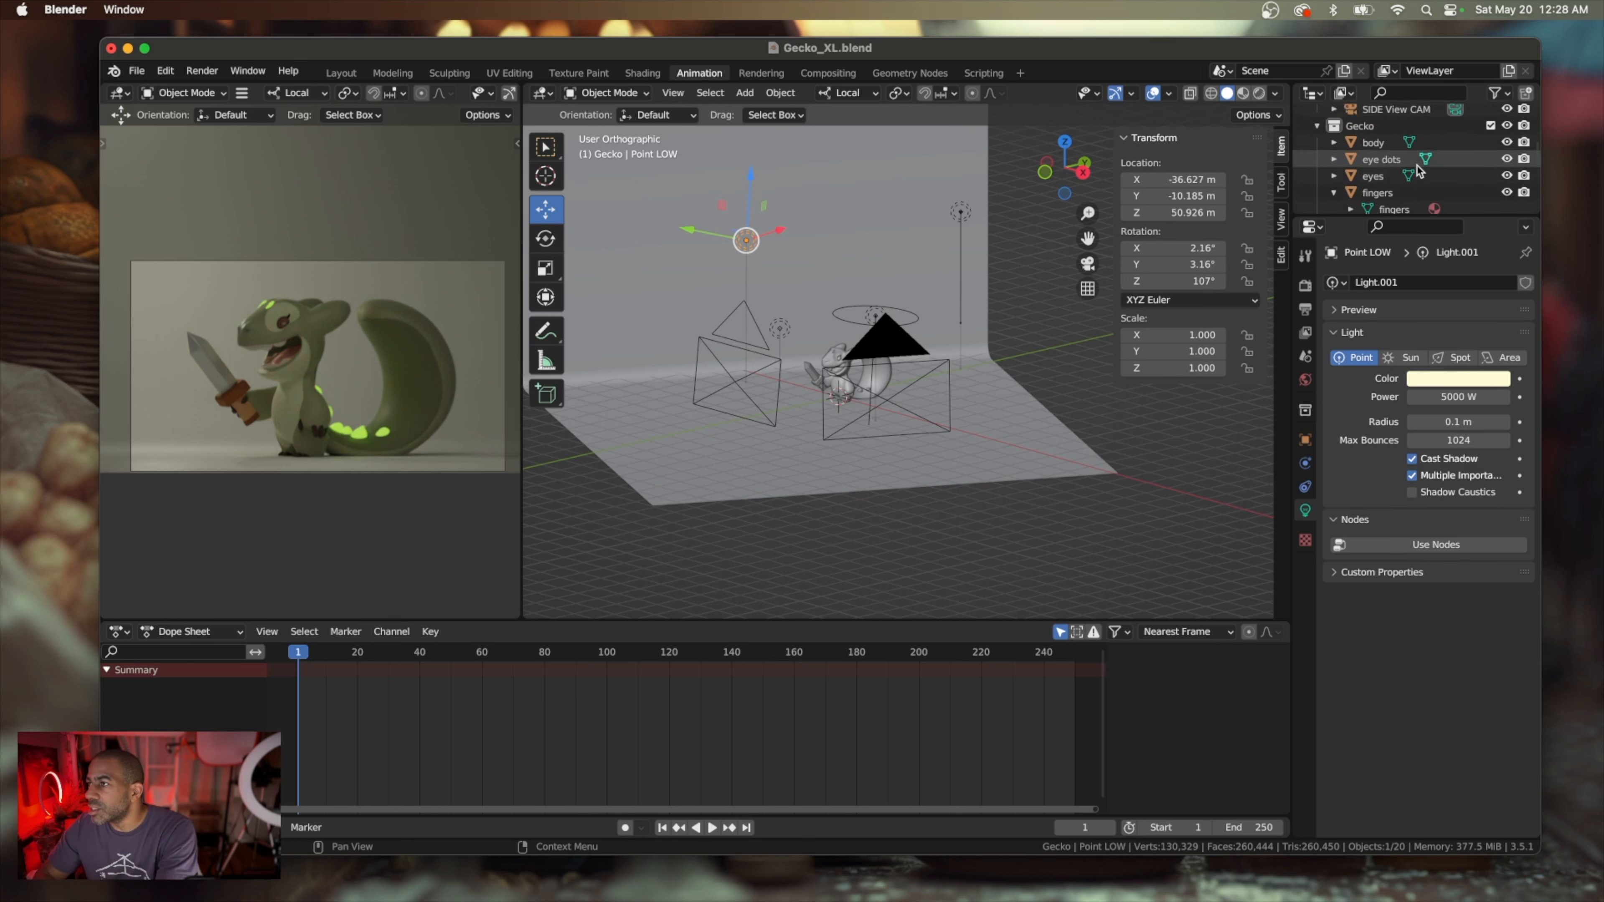
scroll(1418, 171, "down", 5)
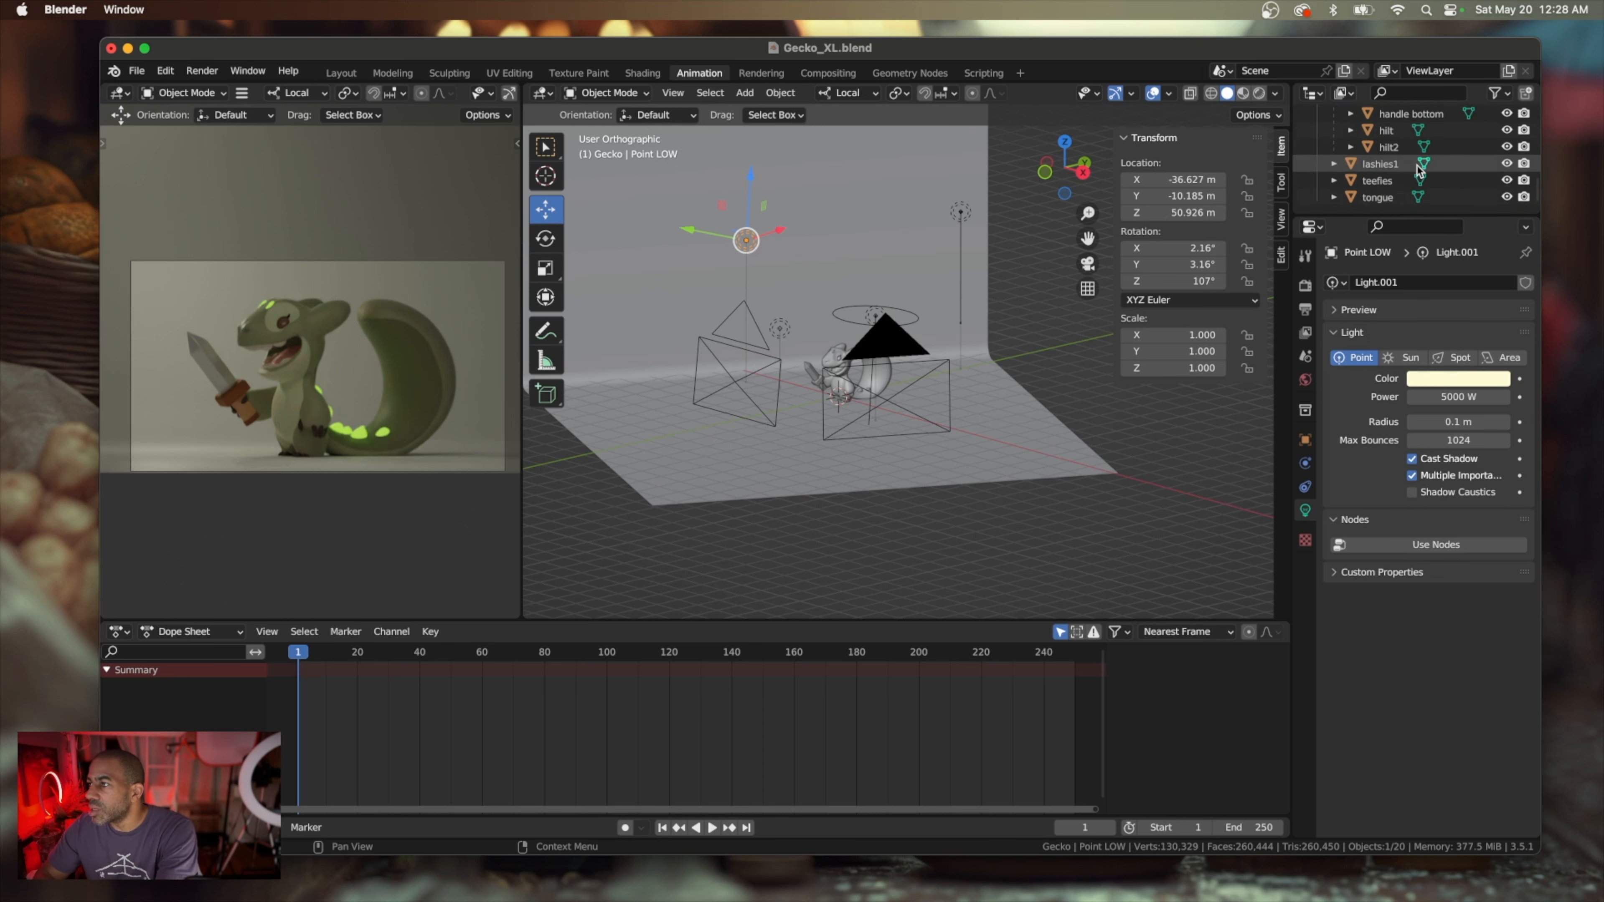
scroll(1417, 168, "up", 5)
scroll(1417, 170, "up", 5)
scroll(1418, 170, "down", 3)
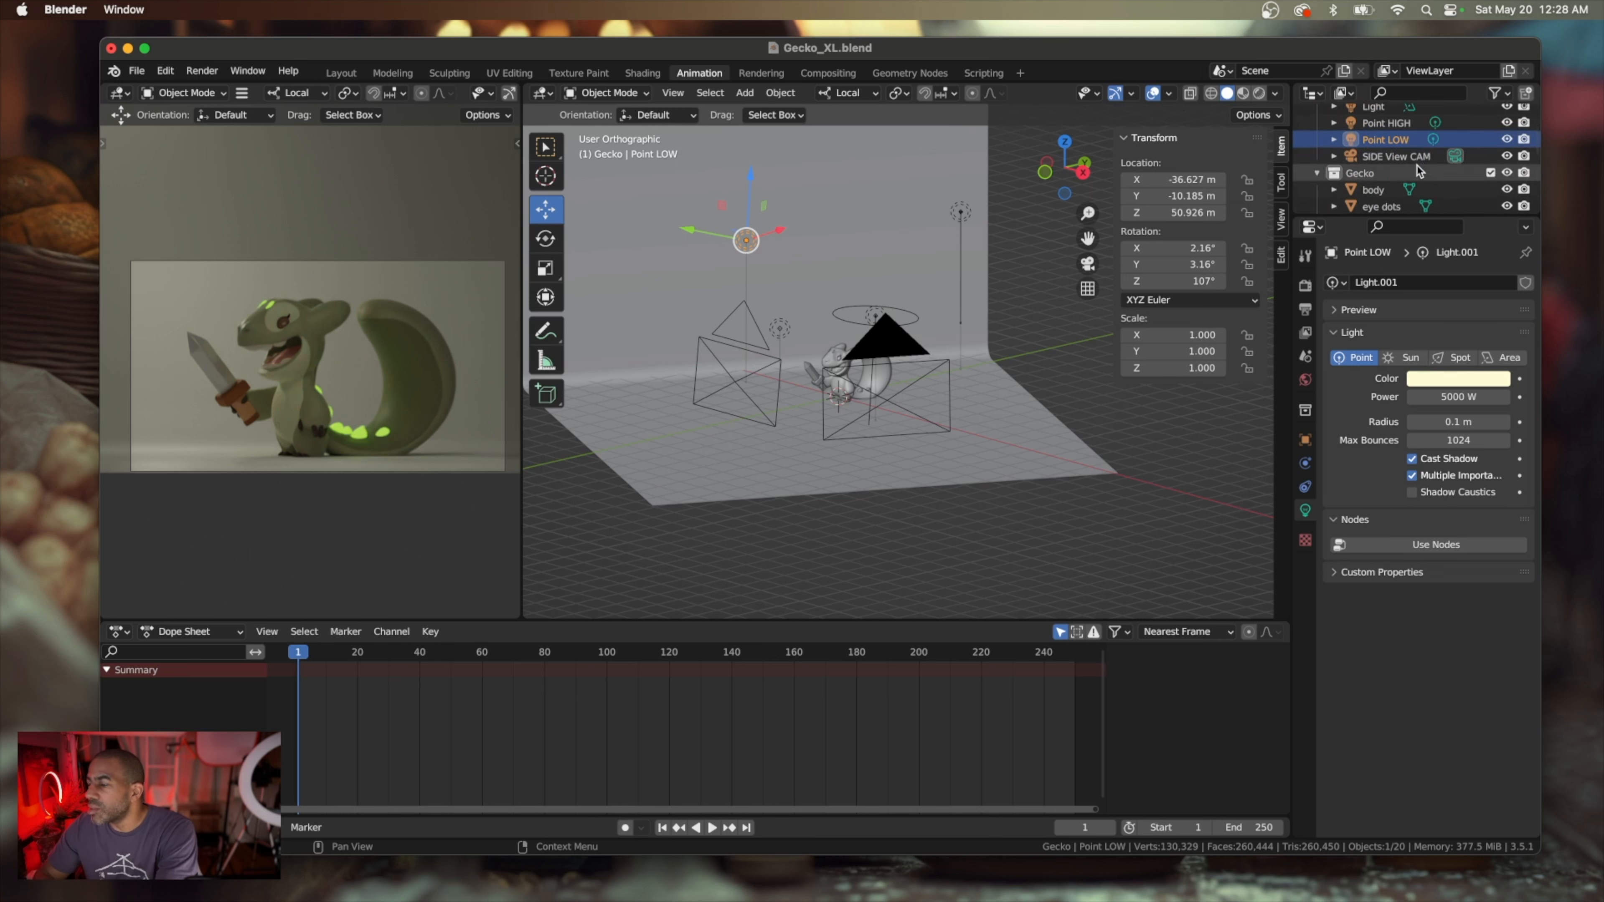
left_click(1374, 156)
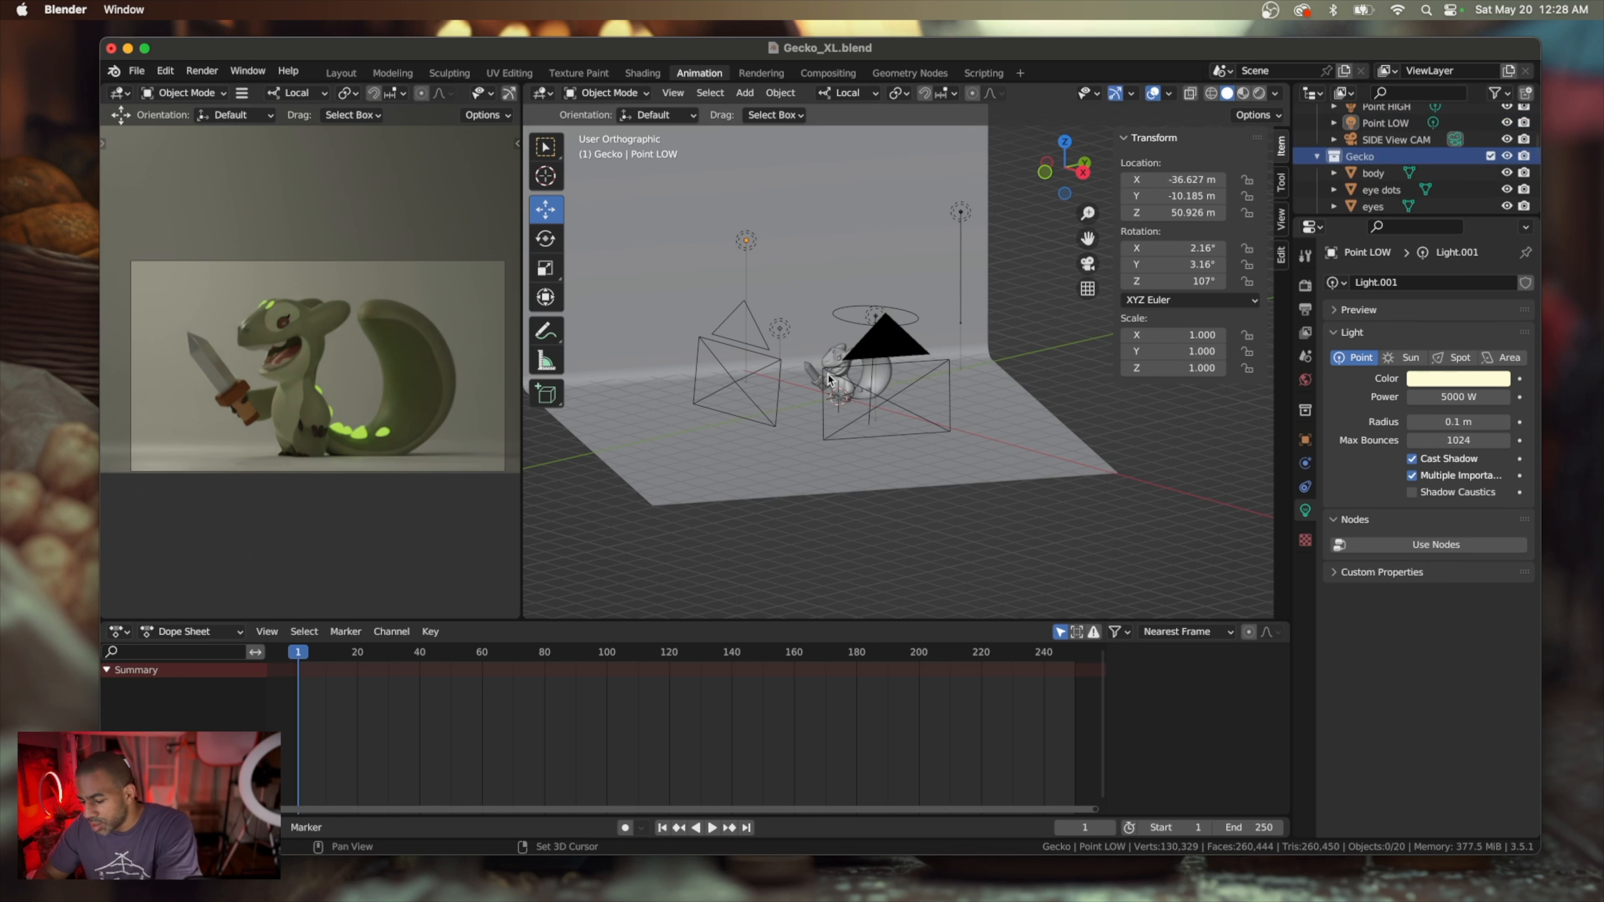
key("shift+a")
mouse_move(820, 335)
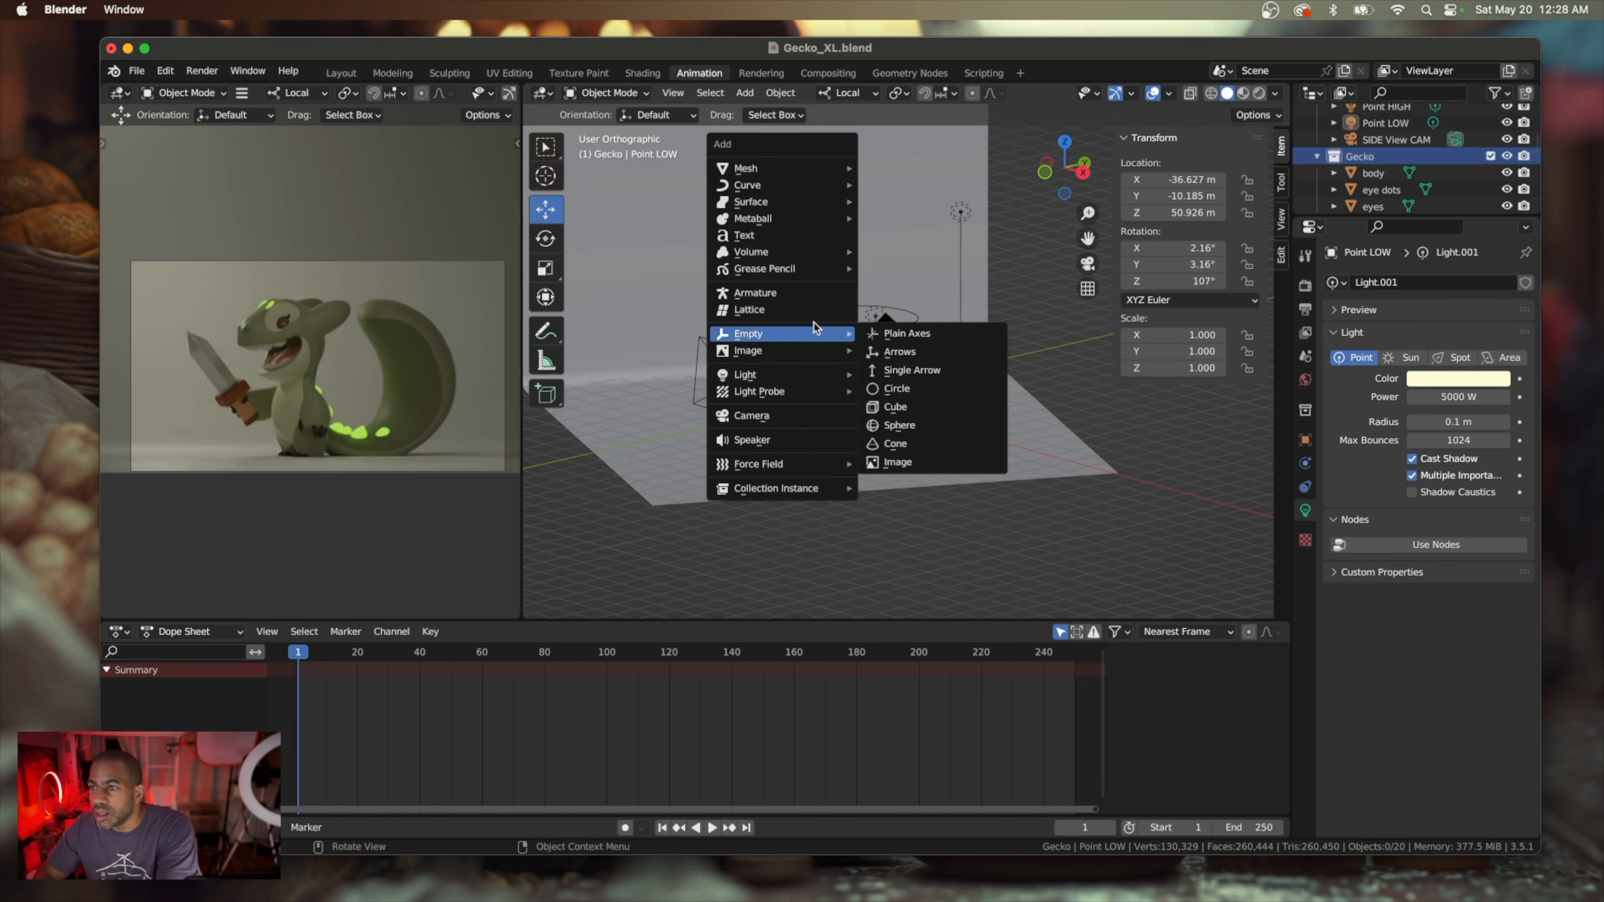
left_click(933, 414)
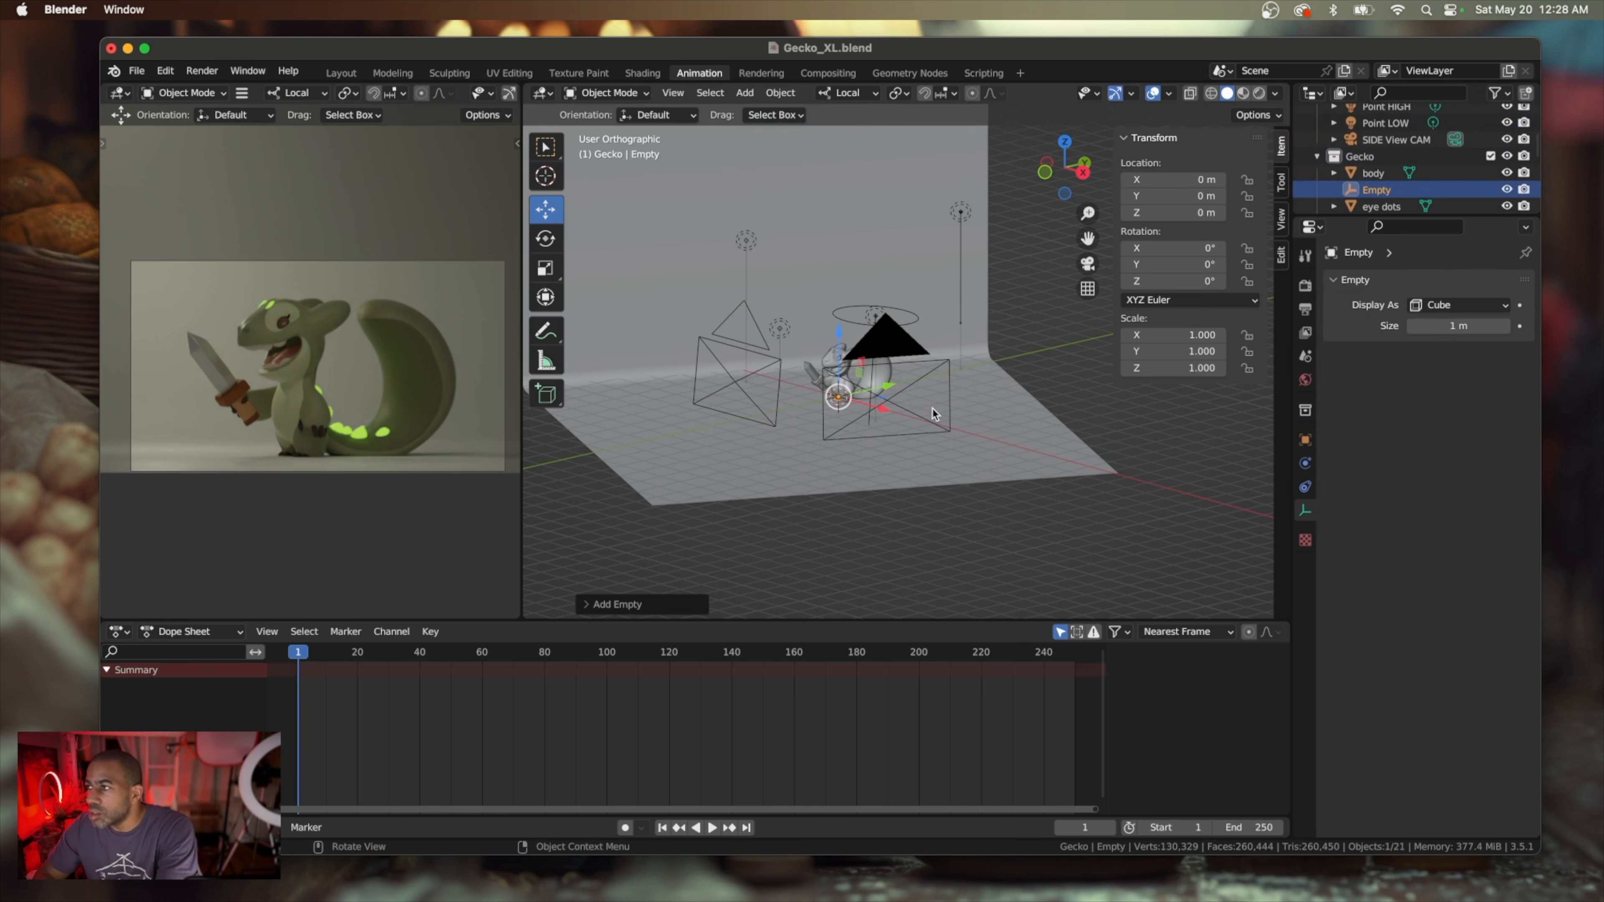
Rename the new empty in the Gecko collection as A EMPTY
double_click(1369, 190)
type("A EMPTY")
key("Return")
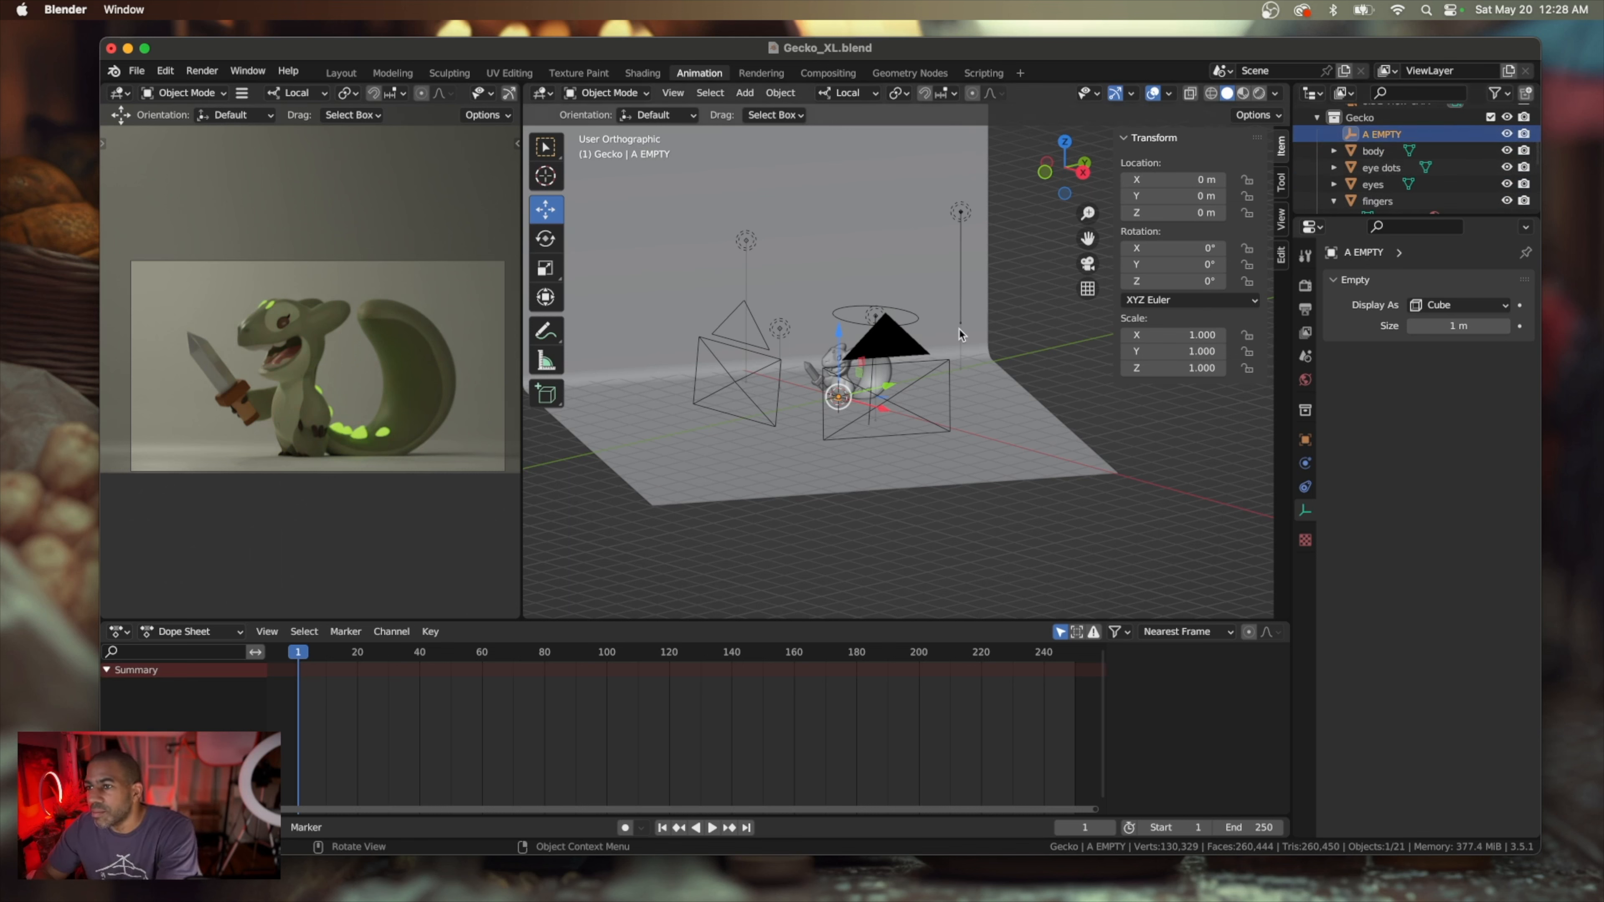
Save the Gecko_XL.blend file
scroll(889, 453, "right", 4)
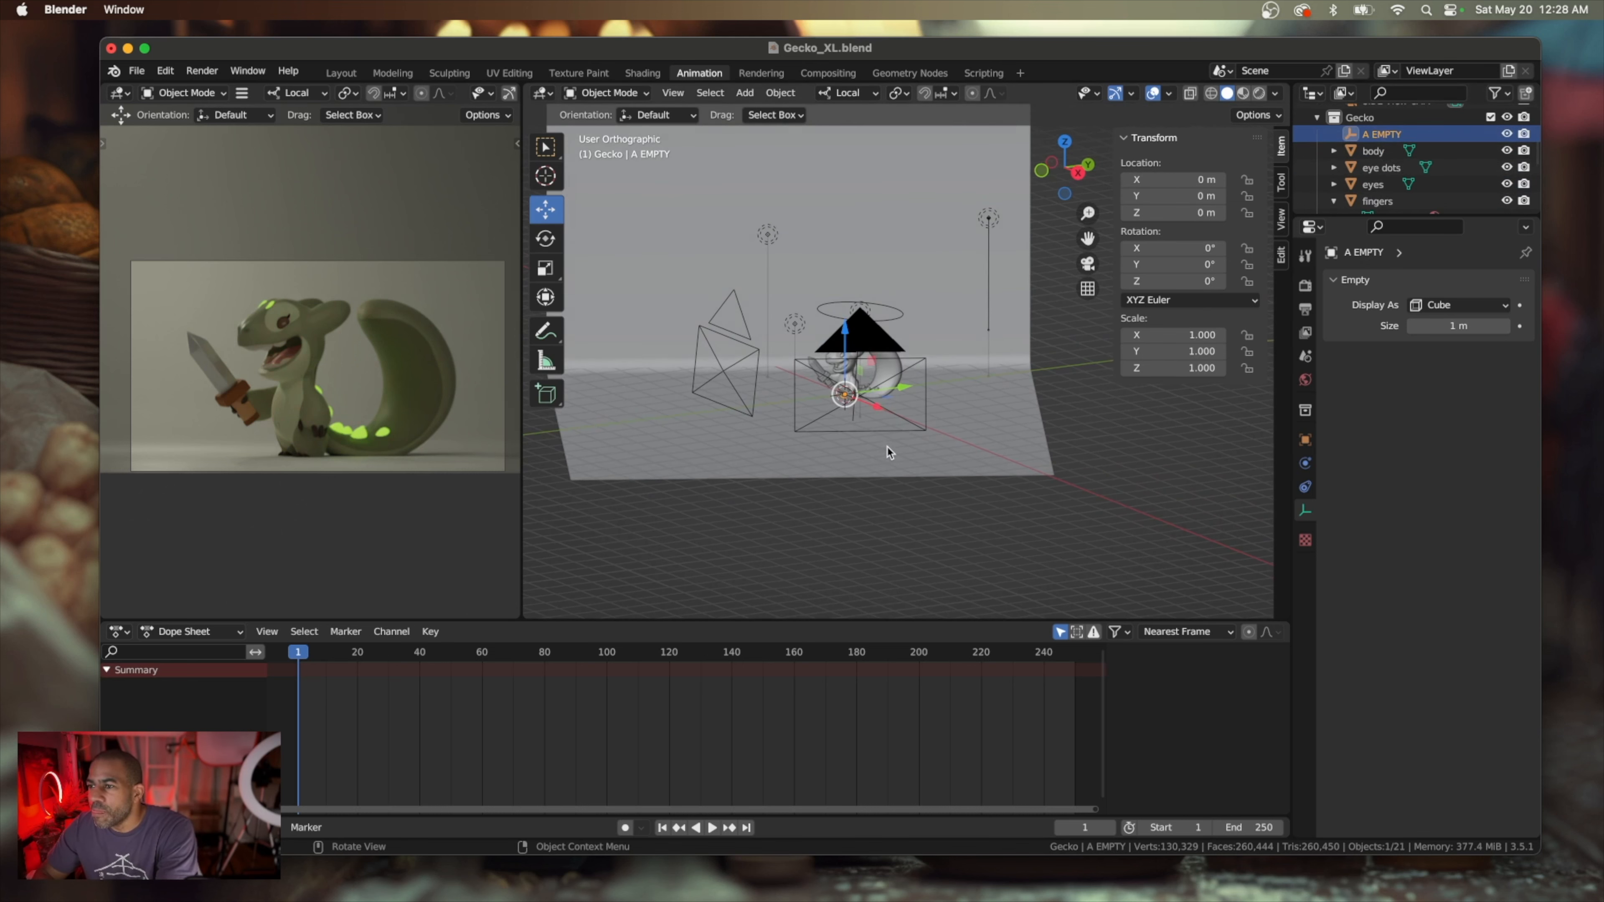
left_click(136, 71)
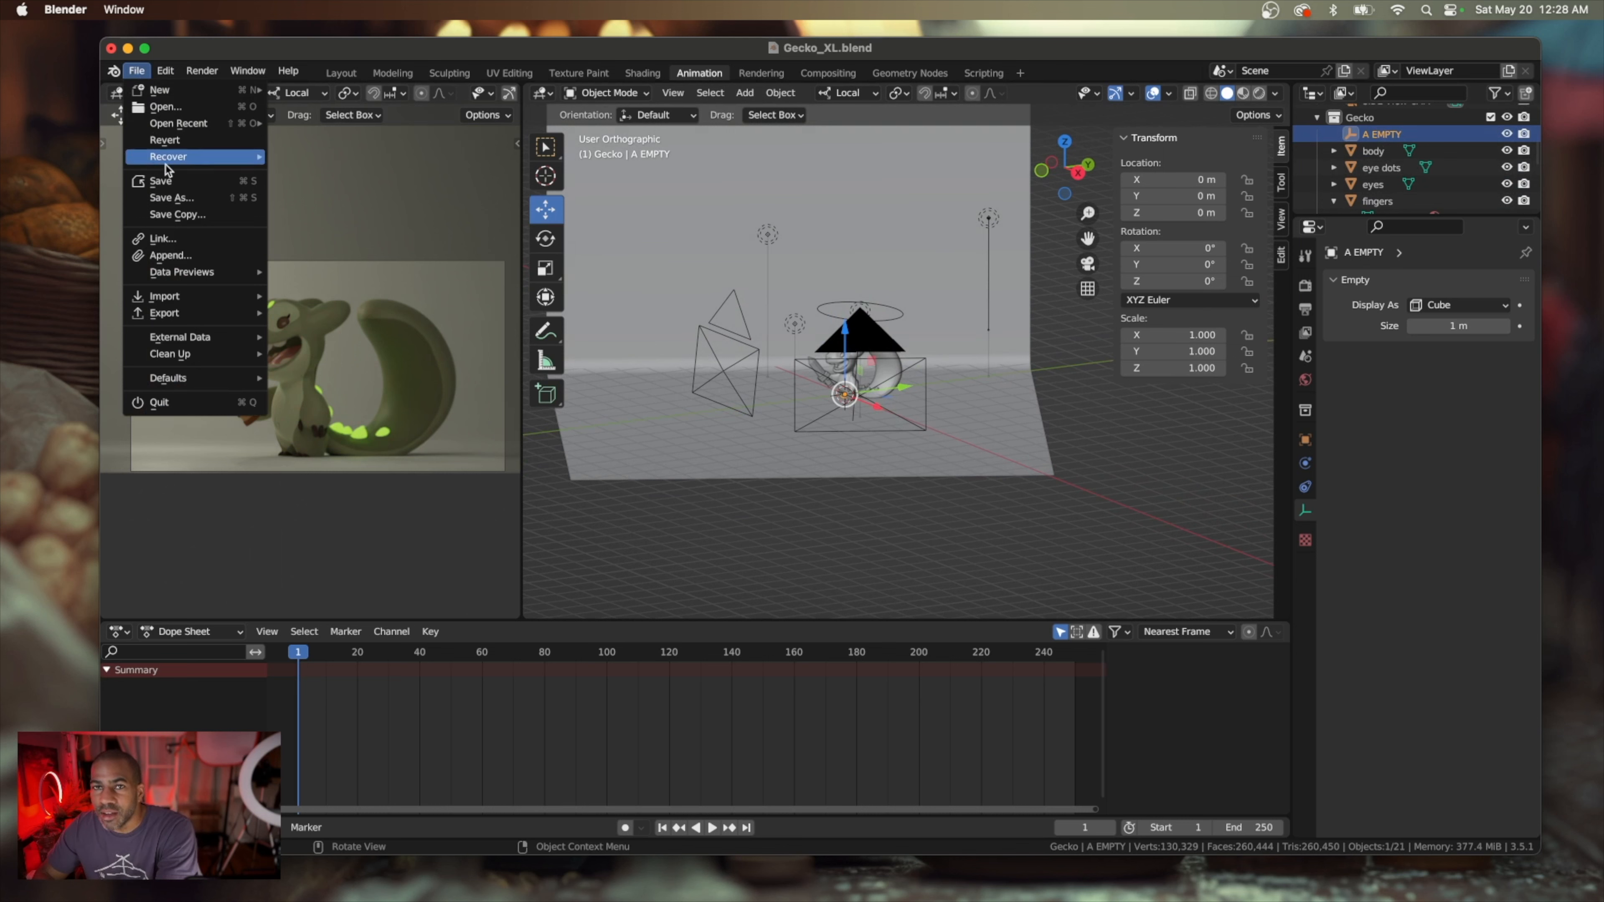
left_click(161, 180)
Colour the EDGE area light pink with hue about 0.856 and saturation about 0.859 at full value
scroll(1010, 349, "right", 3)
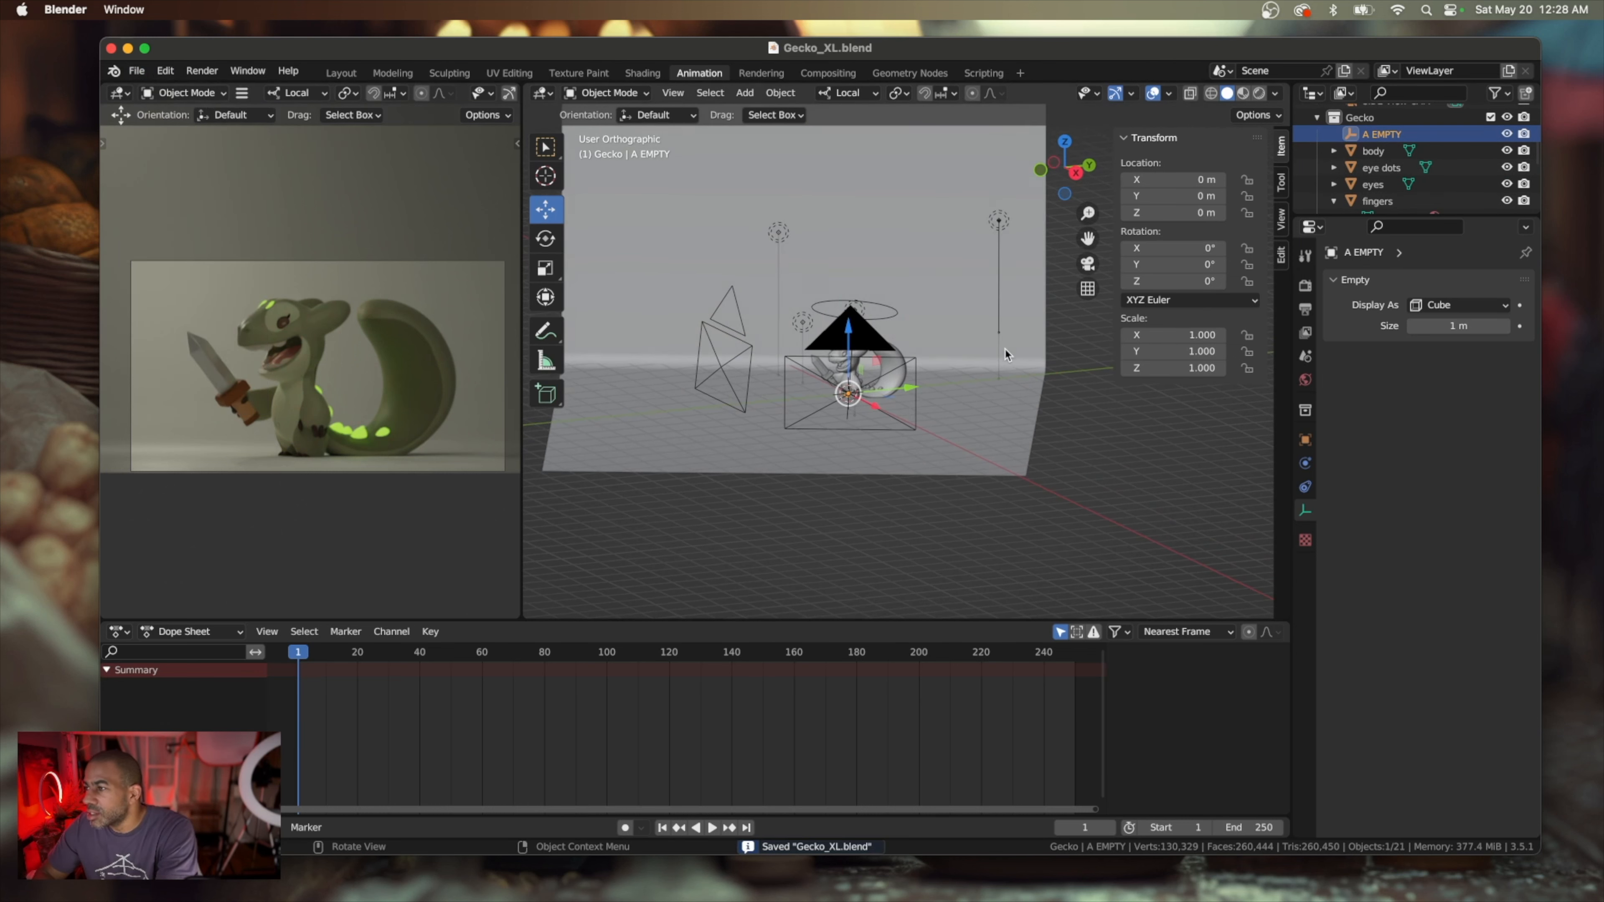
scroll(1006, 354, "right", 5)
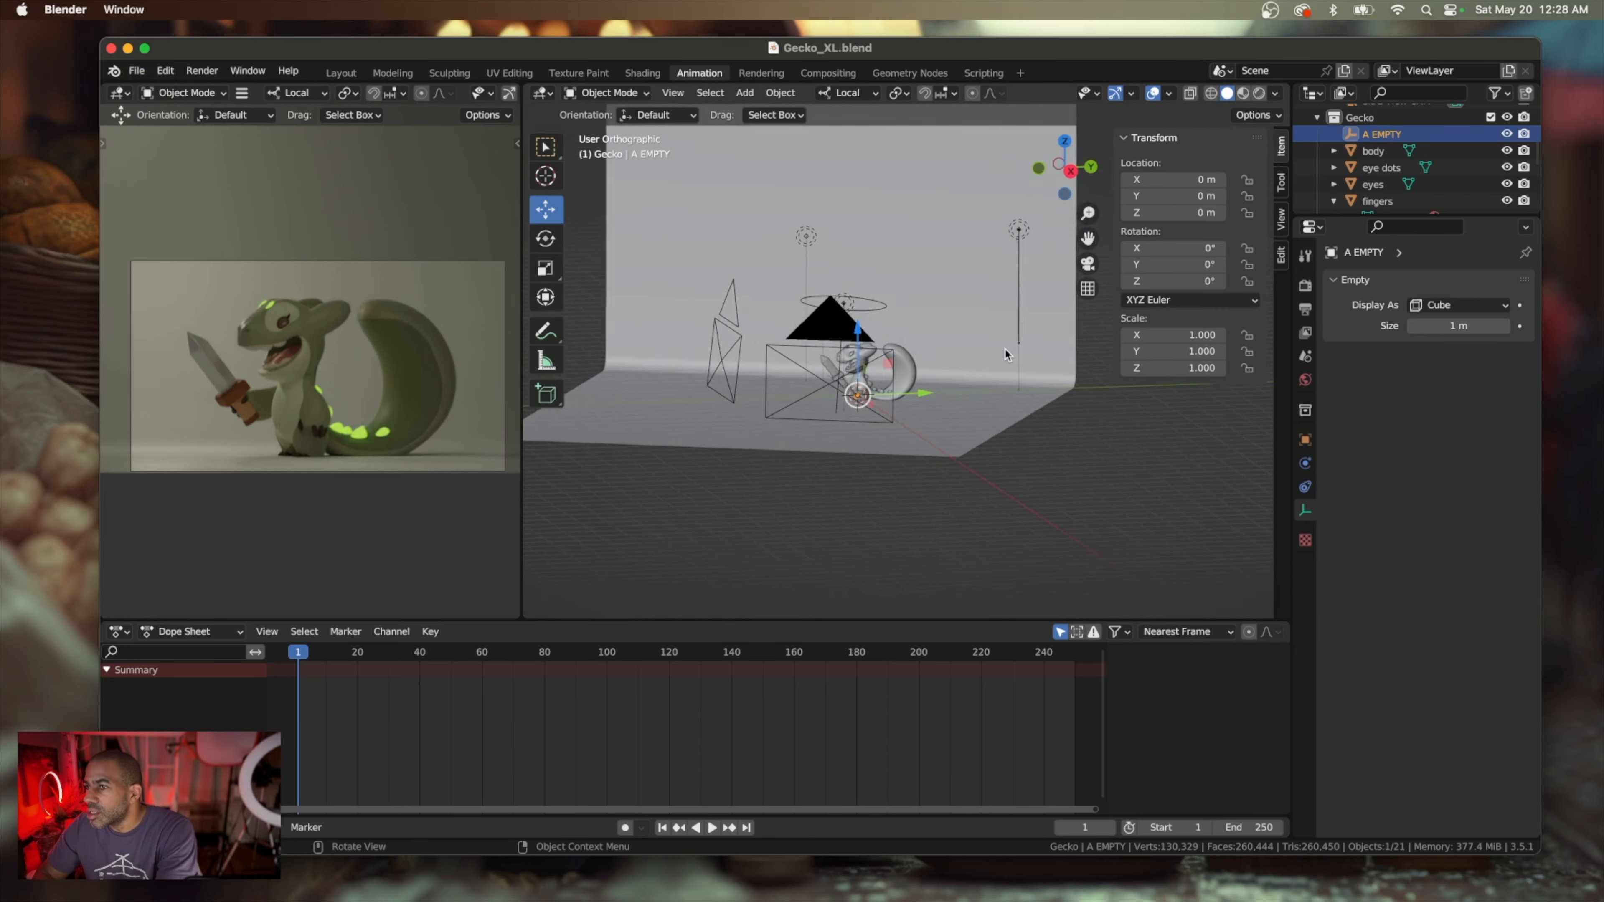
scroll(1005, 349, "left", 10)
scroll(1006, 349, "right", 5)
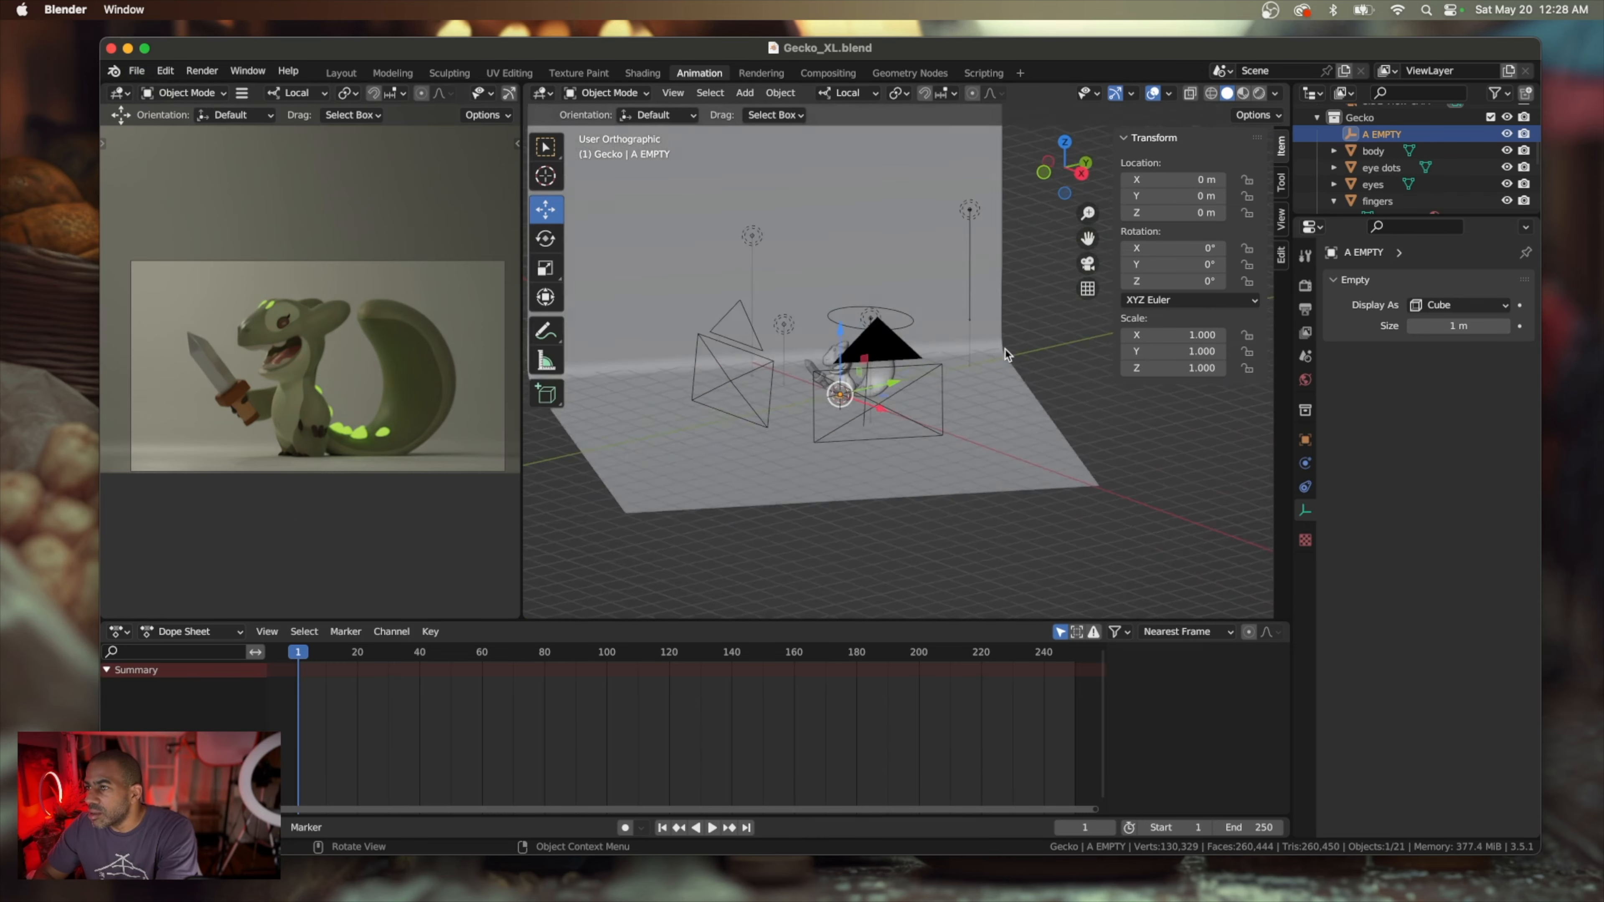
scroll(1005, 348, "right", 6)
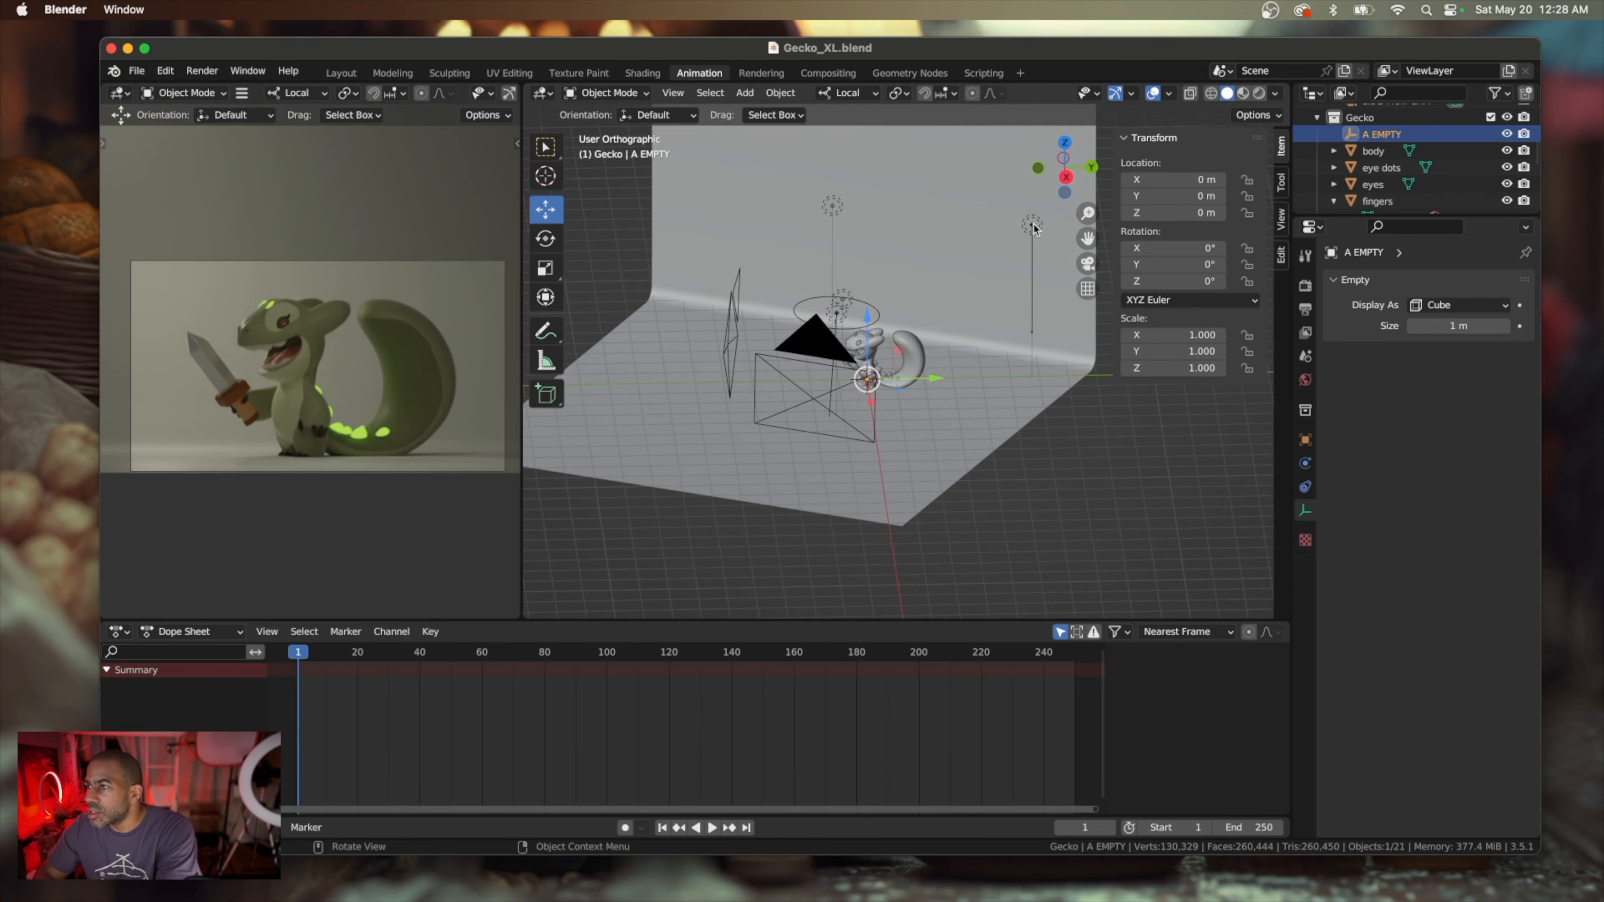
left_click(1033, 228)
left_click(1437, 379)
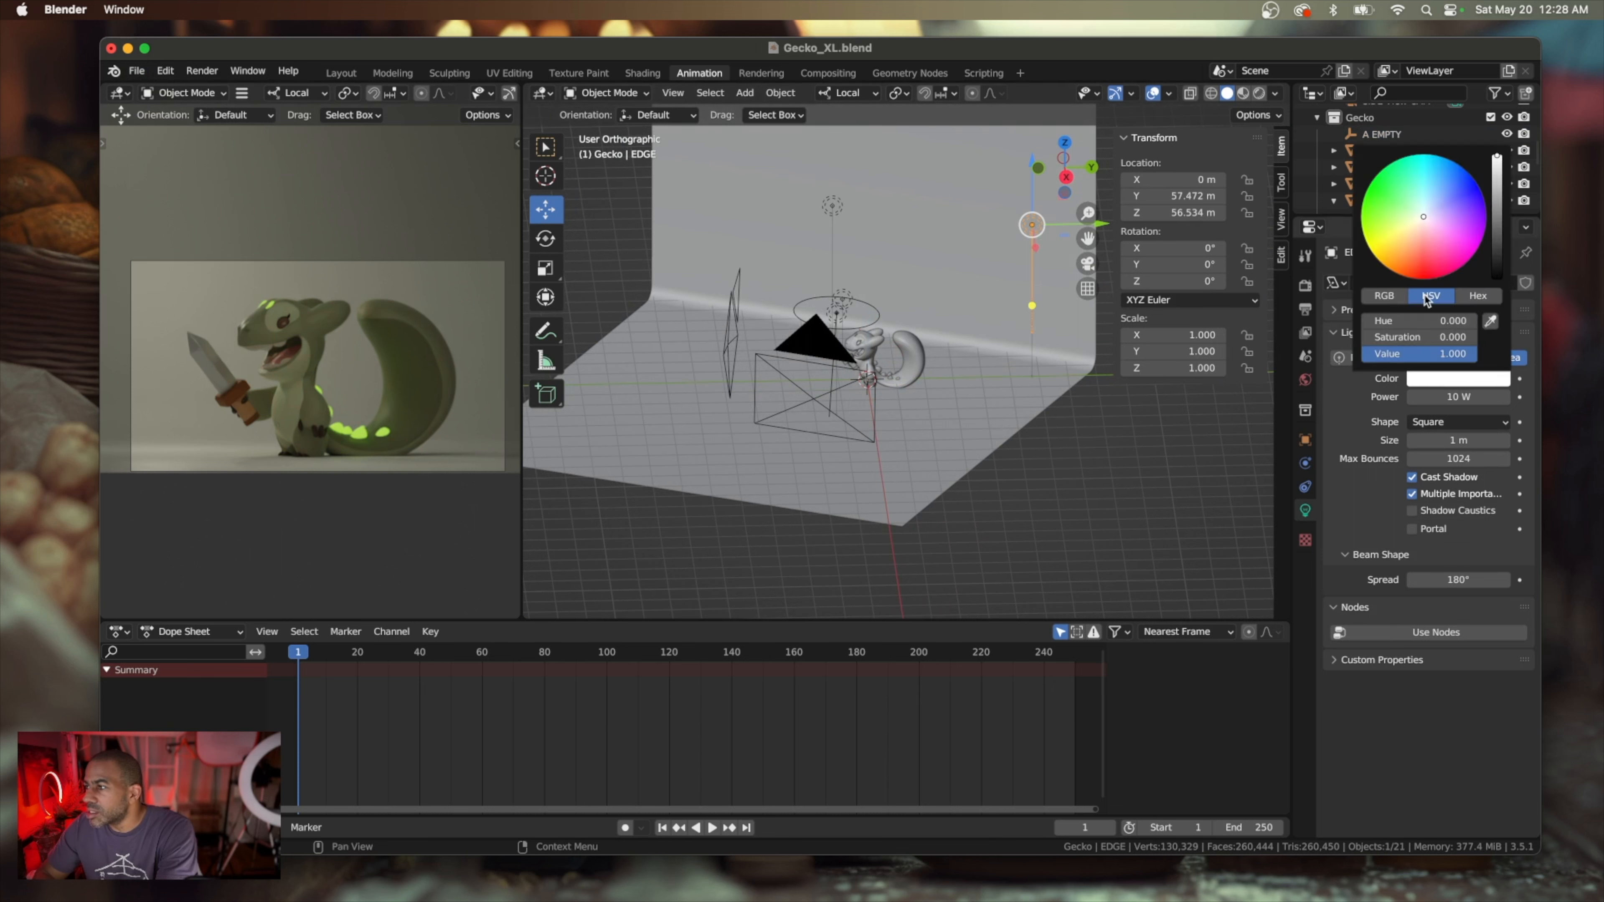
left_click(1448, 236)
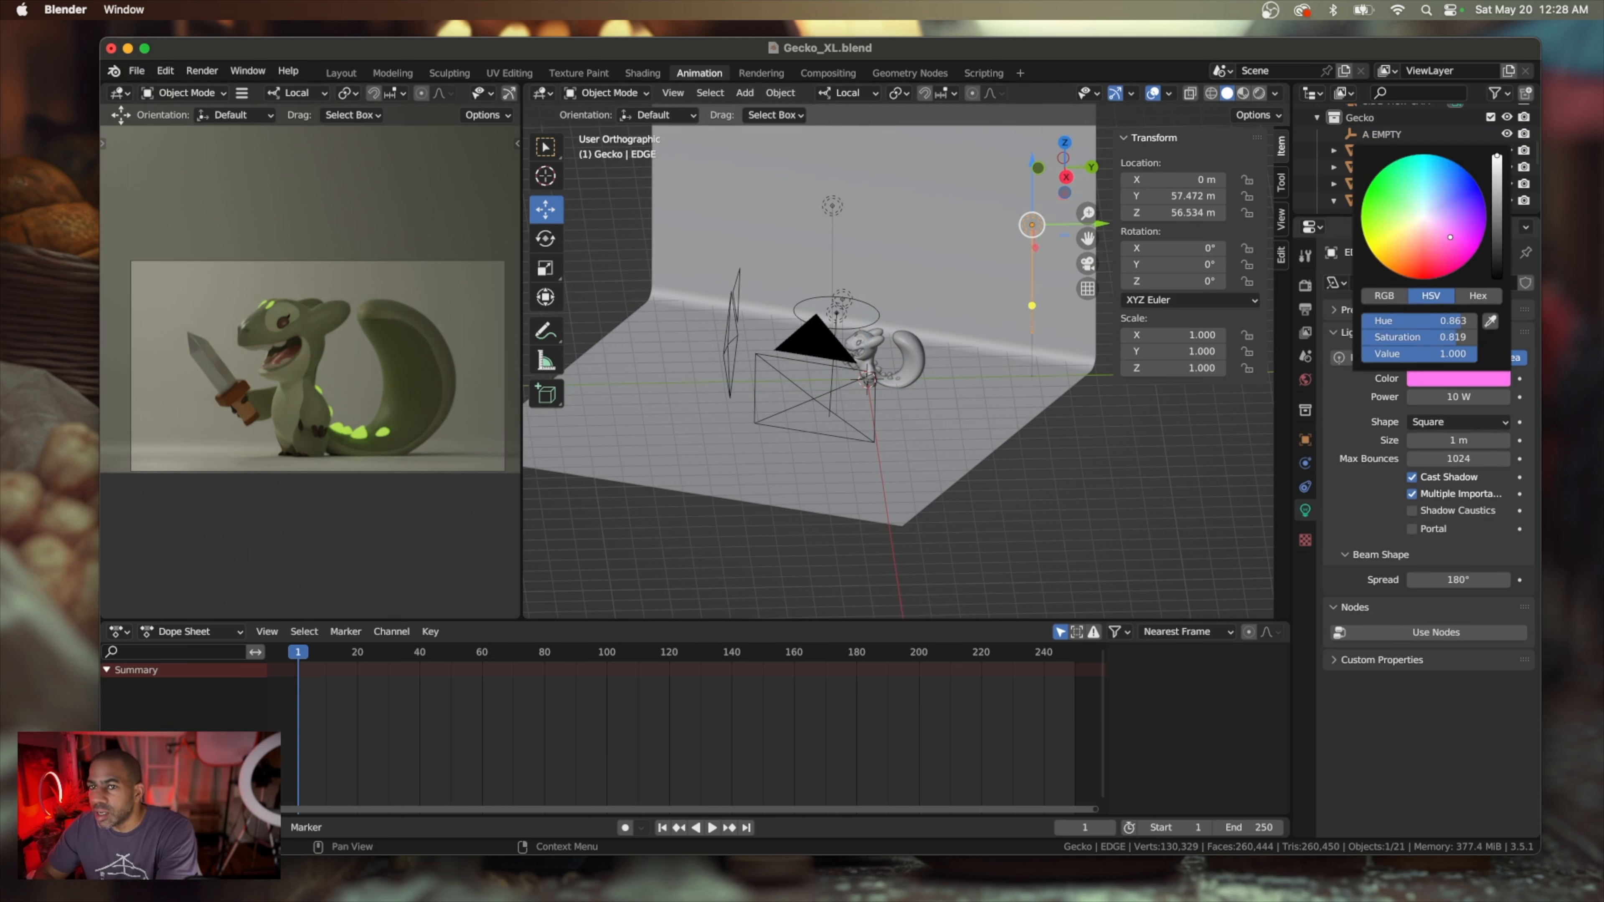
left_click(1459, 249)
left_click(1453, 238)
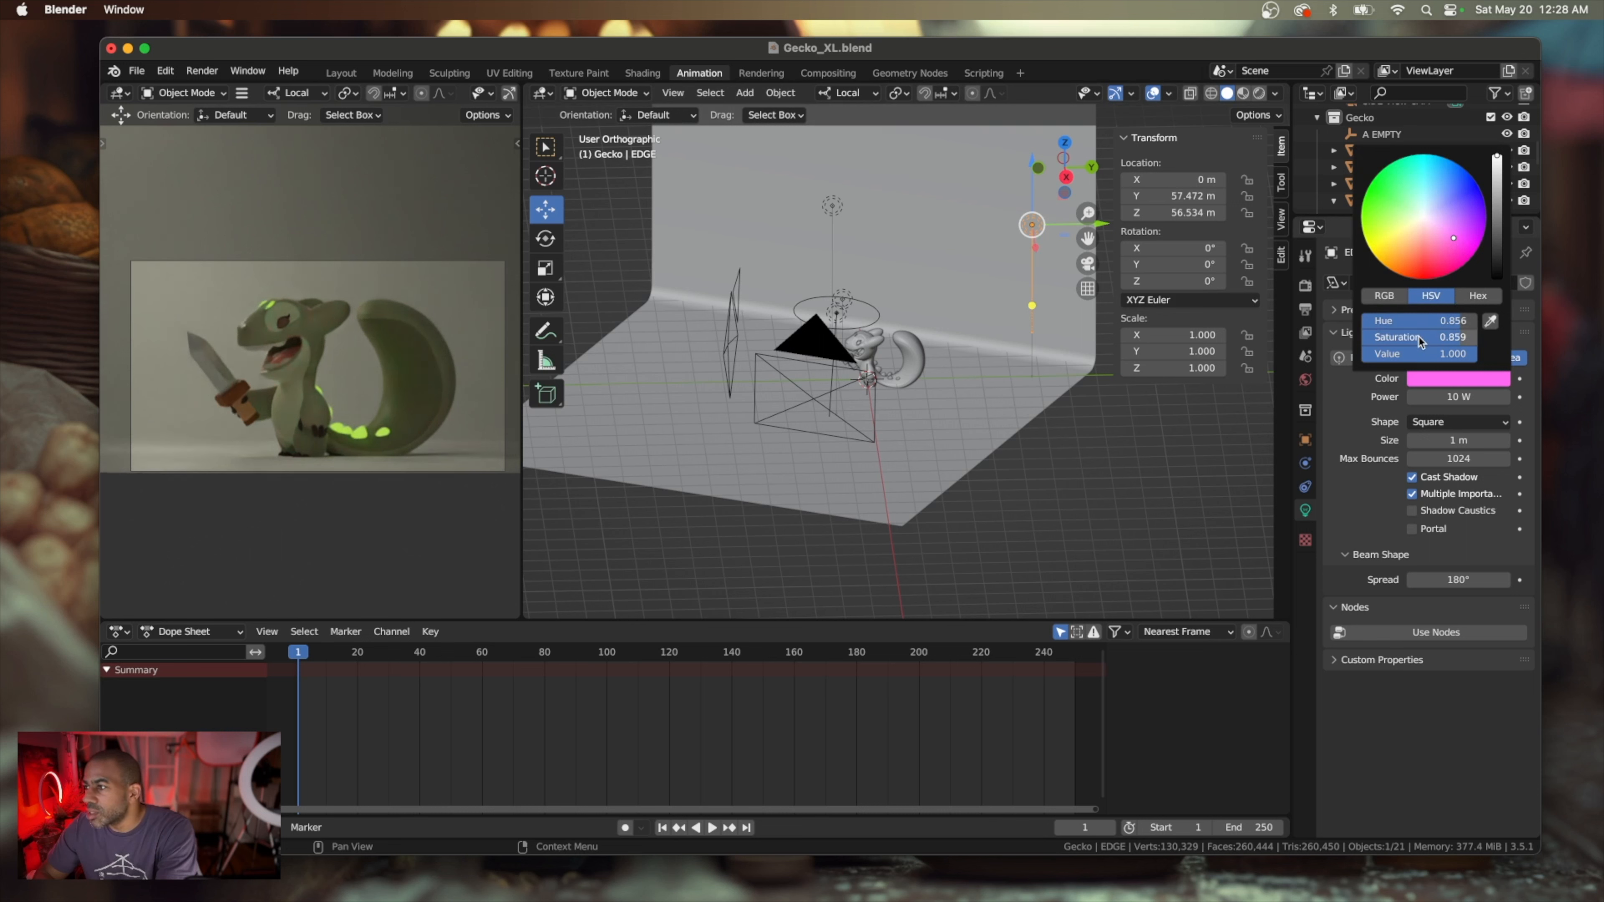
Set the EDGE area light's power to 2000 W
left_click(1453, 396)
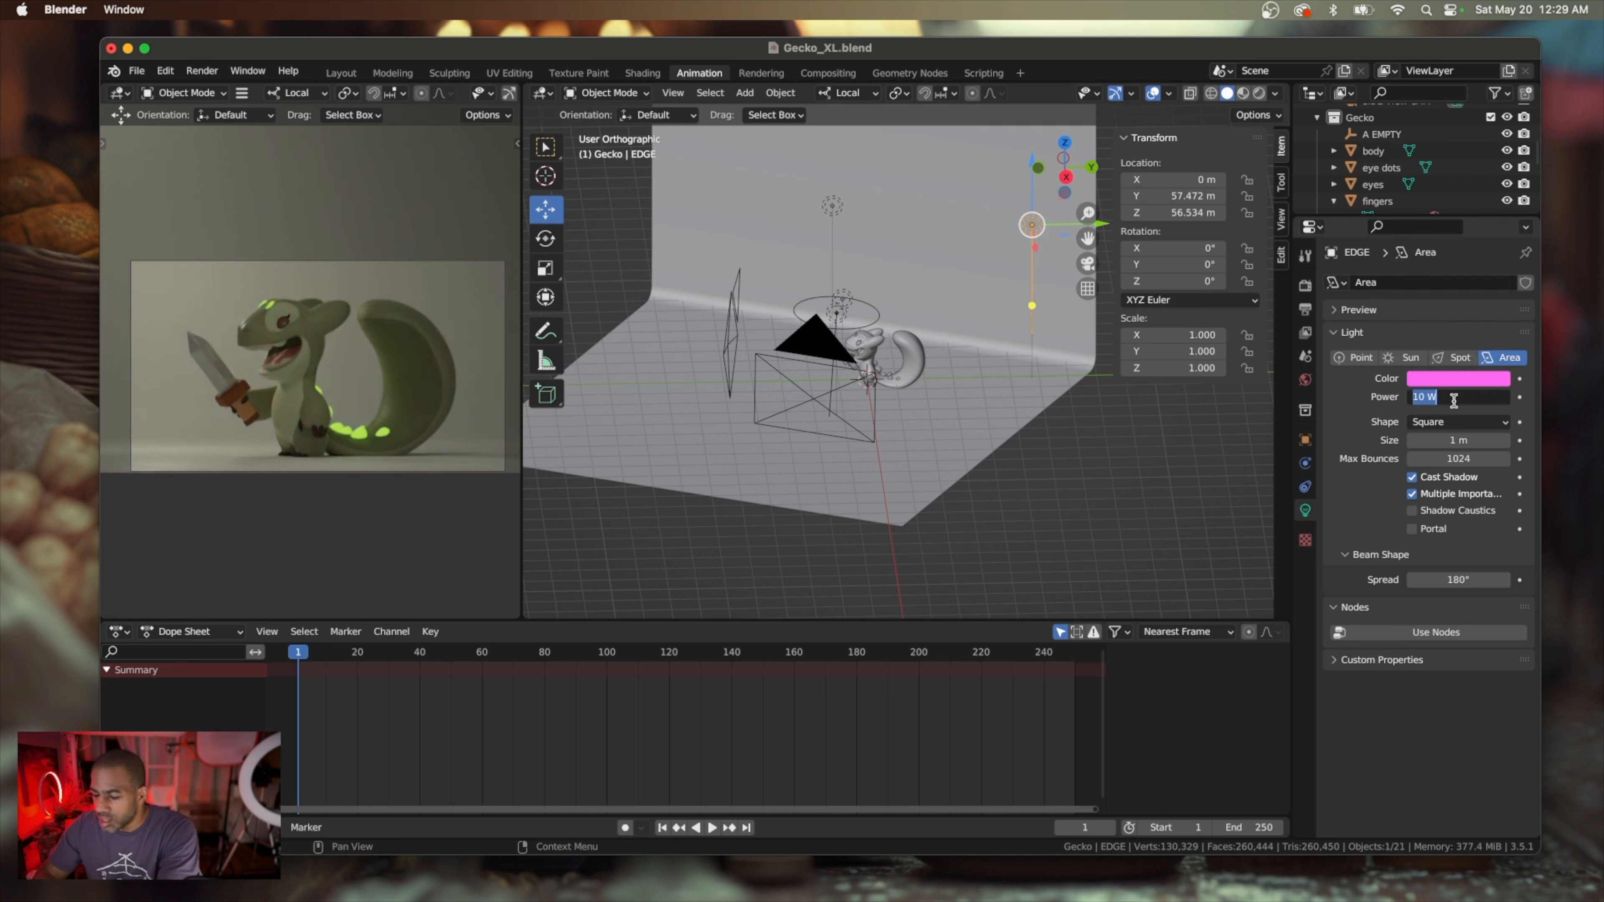
type("2000")
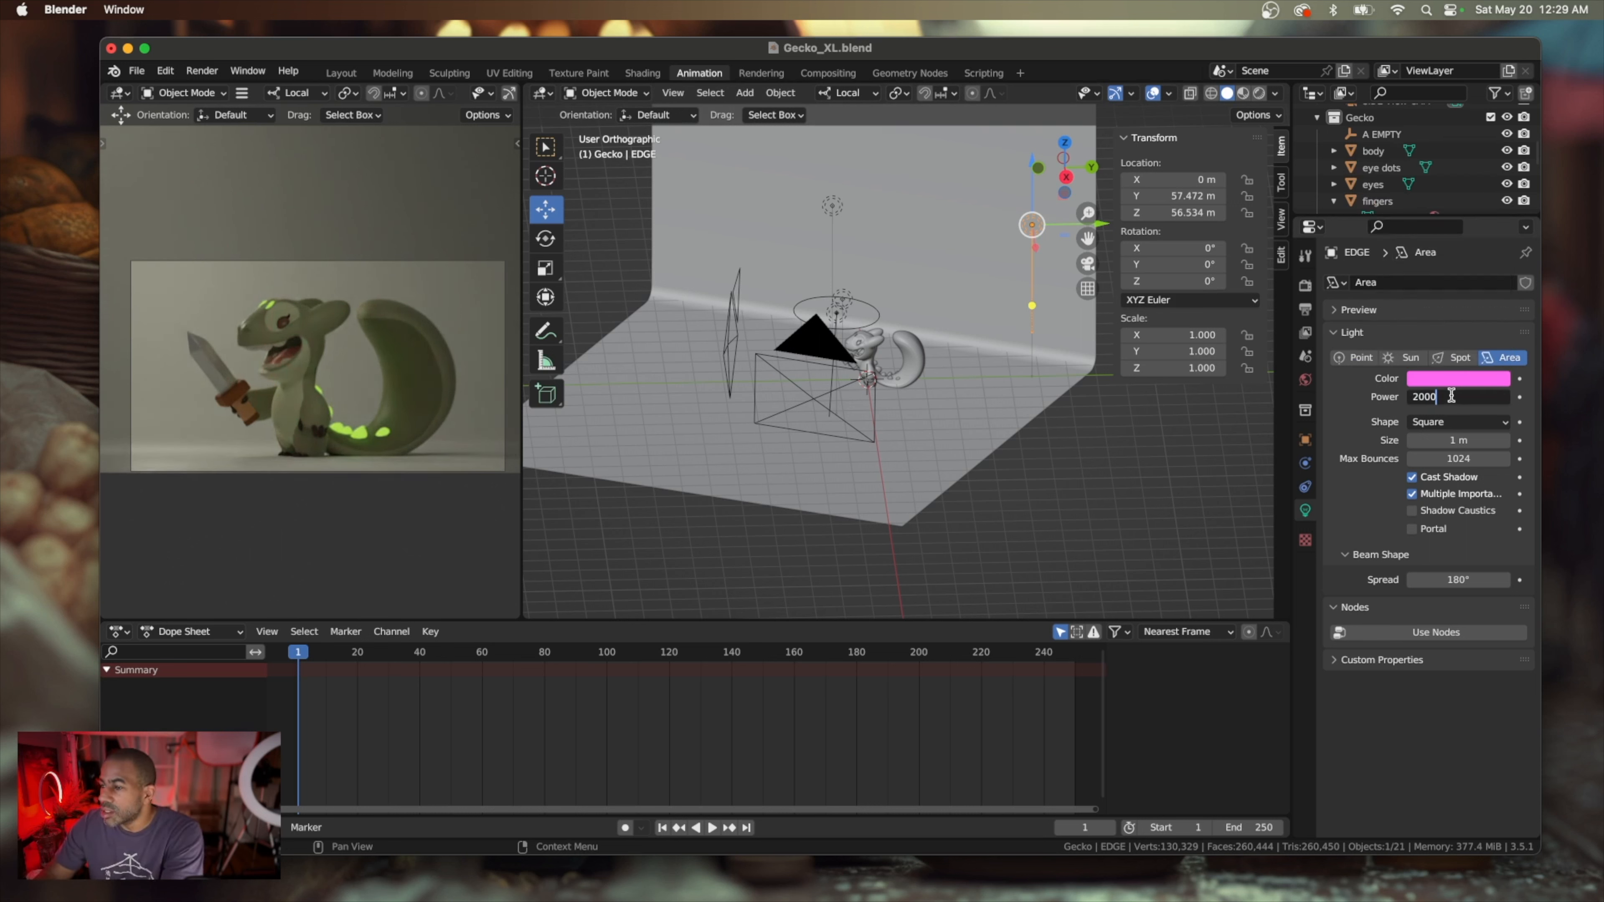
key("Return")
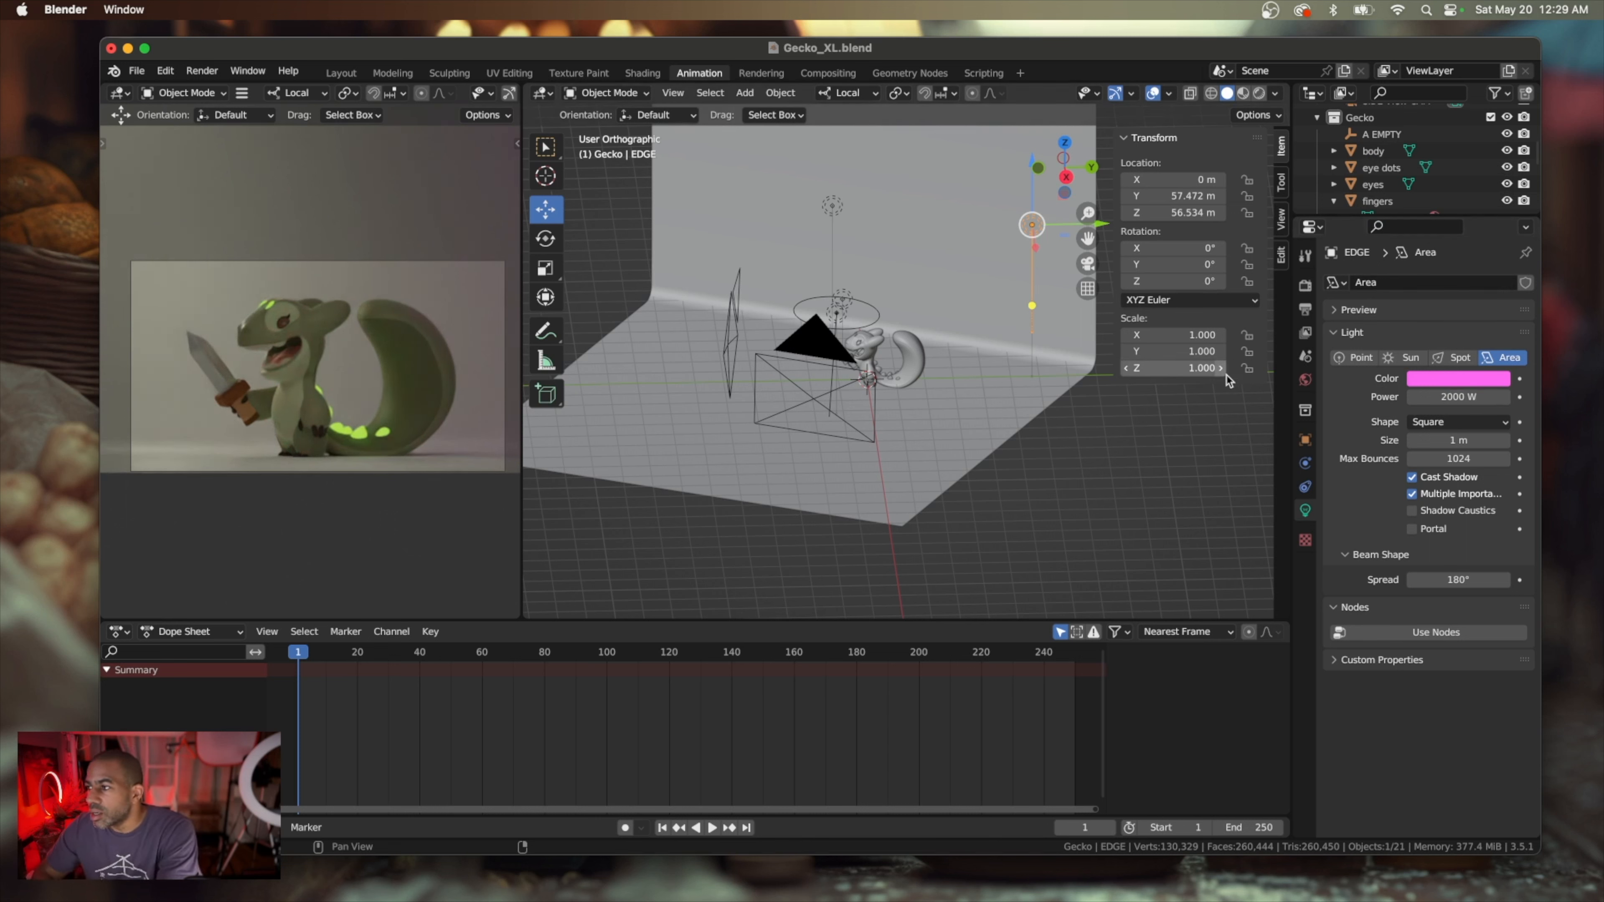
Move the EDGE light closer to the gecko, to about Y 44.7 m, and set its power to 3000 W
left_click_drag(1066, 225, 1028, 222)
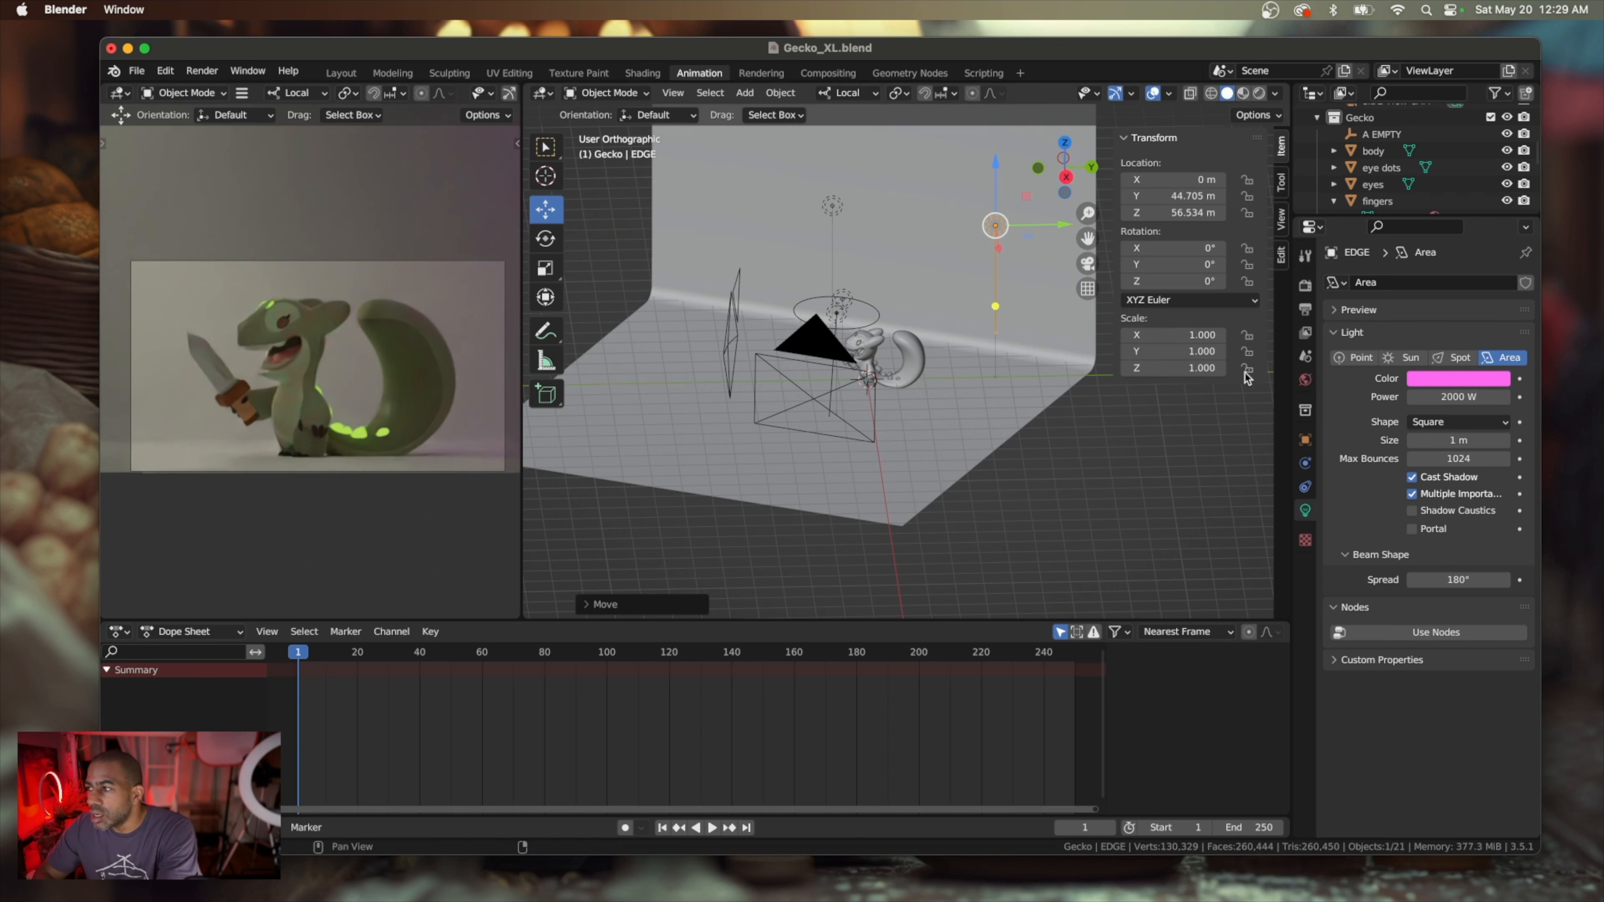
left_click(1459, 397)
type("3000")
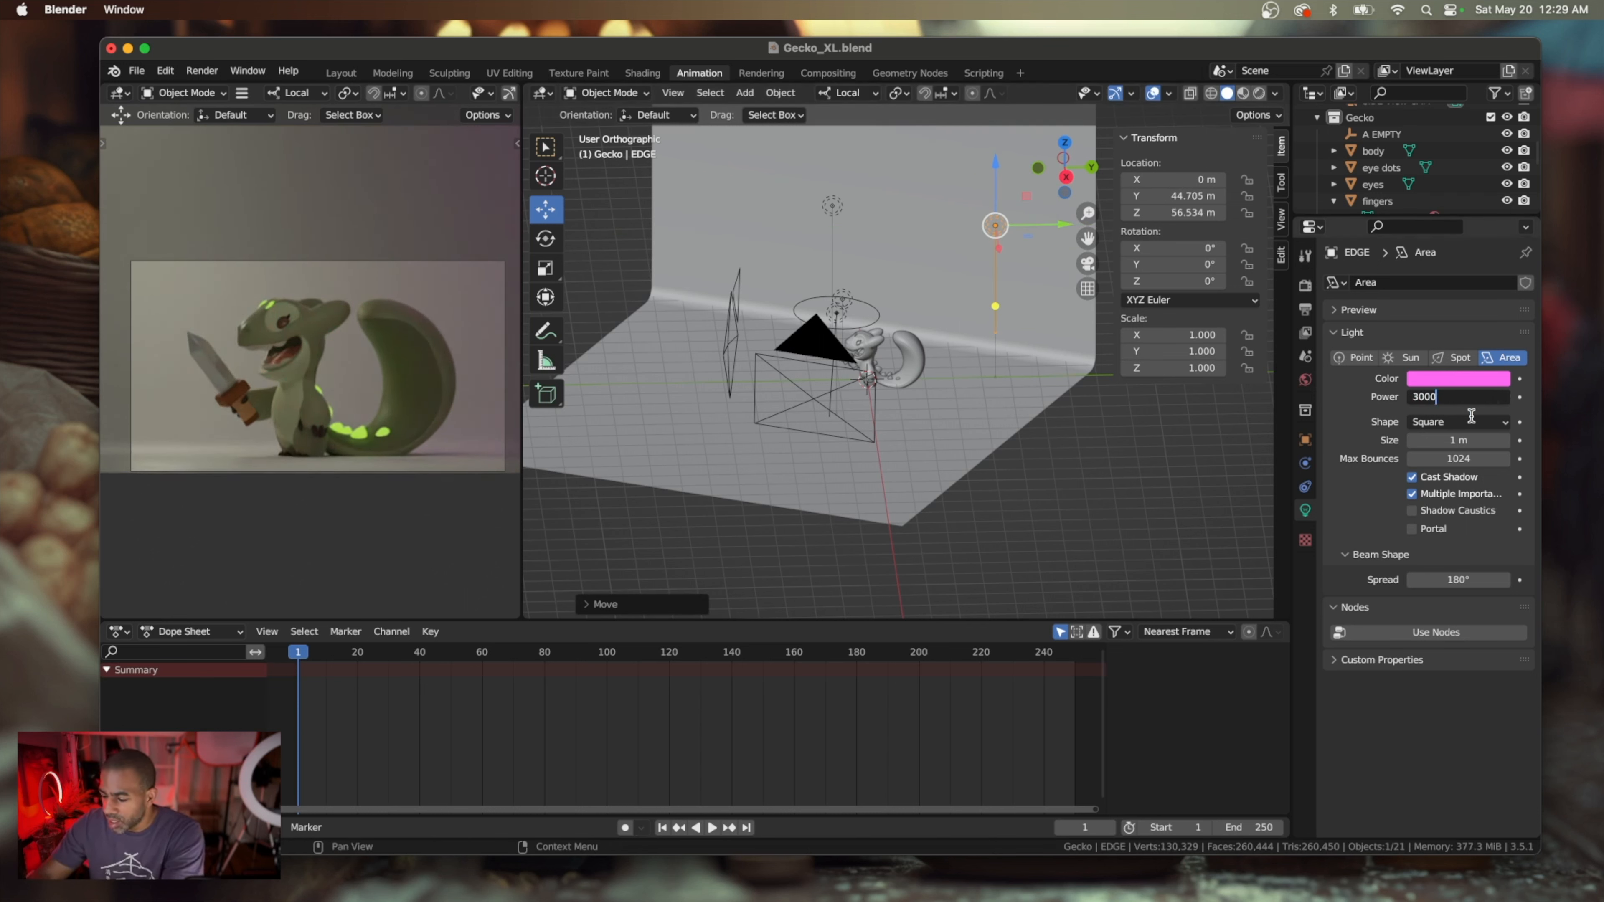
key("Return")
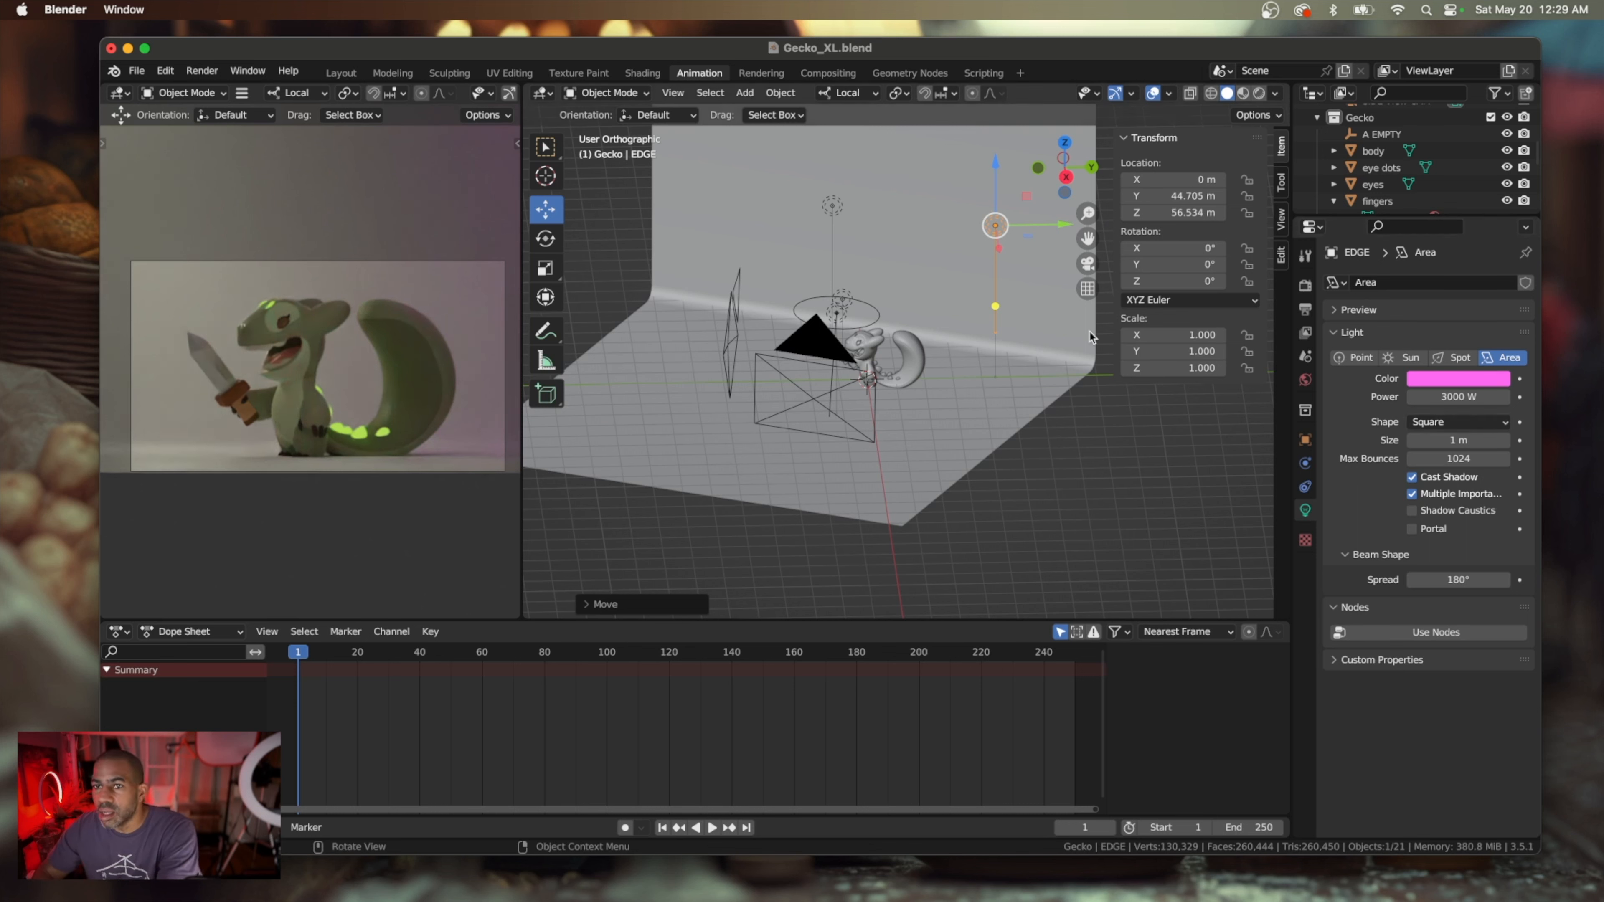
Convert the EDGE light to a spot light and move it well behind the gecko, to about X 8 m and Y 104 m
scroll(897, 462, "up", 5)
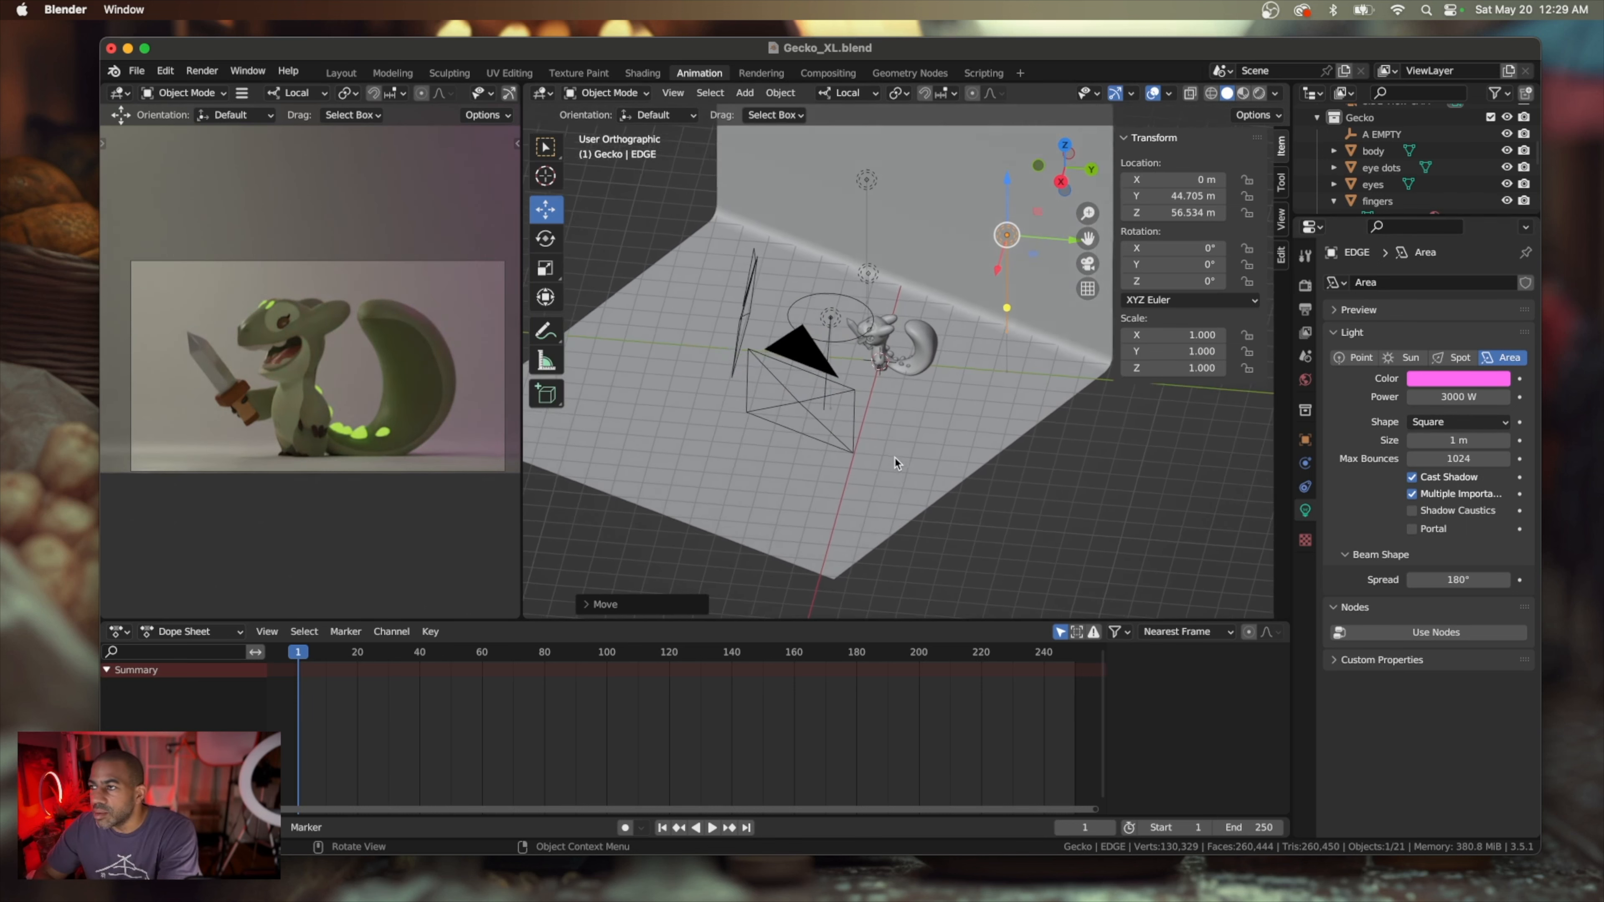
left_click(1458, 359)
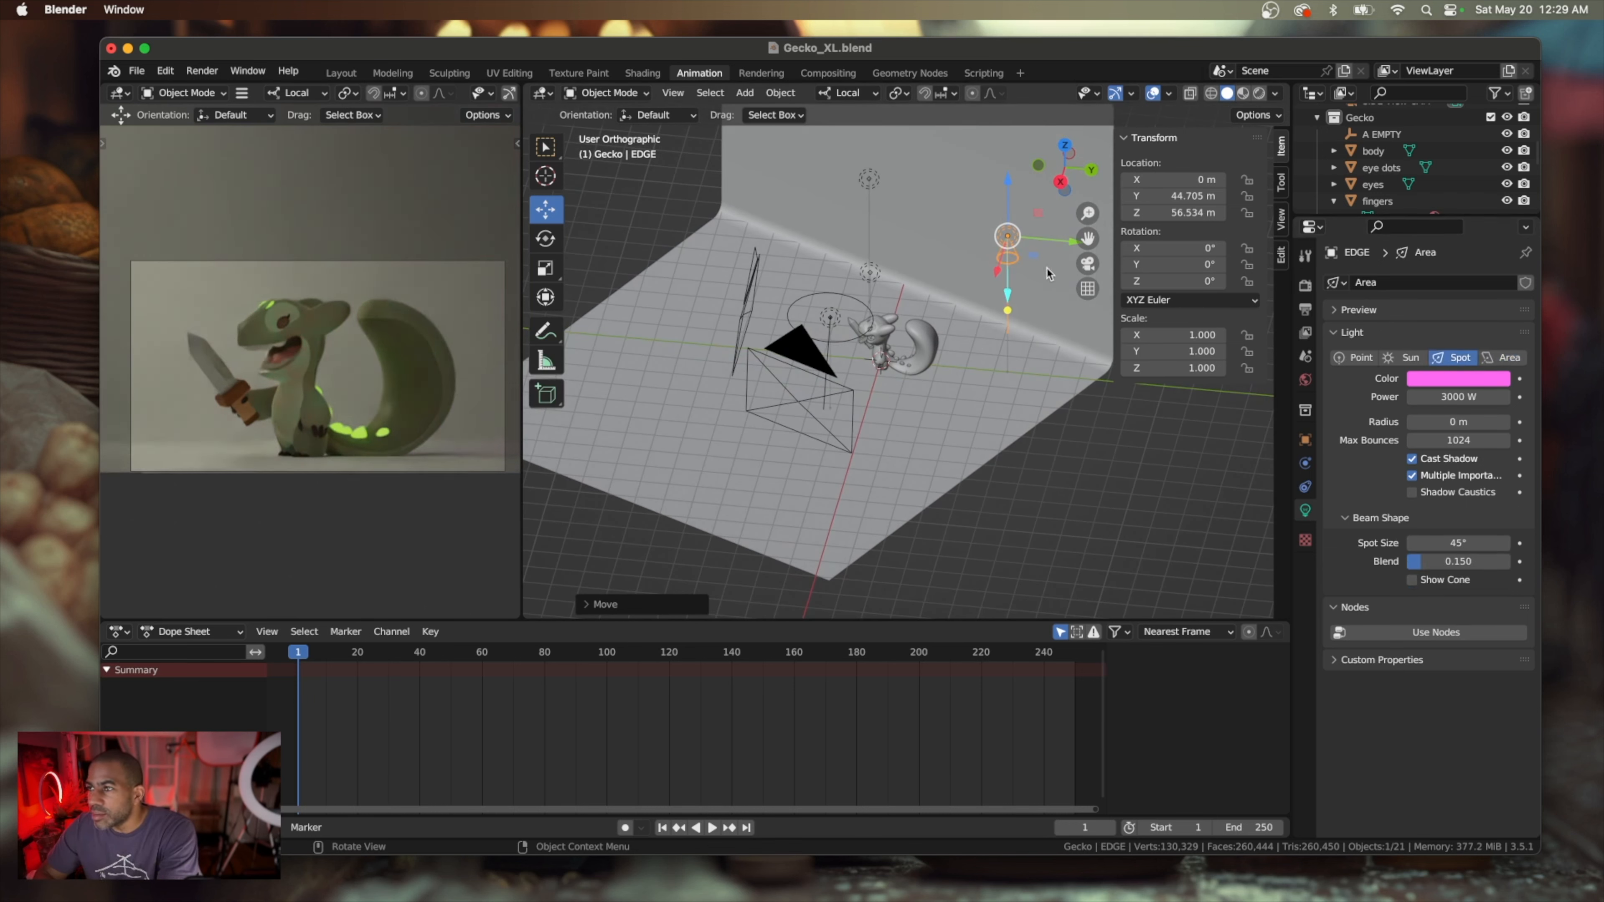
left_click_drag(997, 273, 995, 307)
scroll(996, 309, "right", 5)
scroll(996, 309, "right", 5)
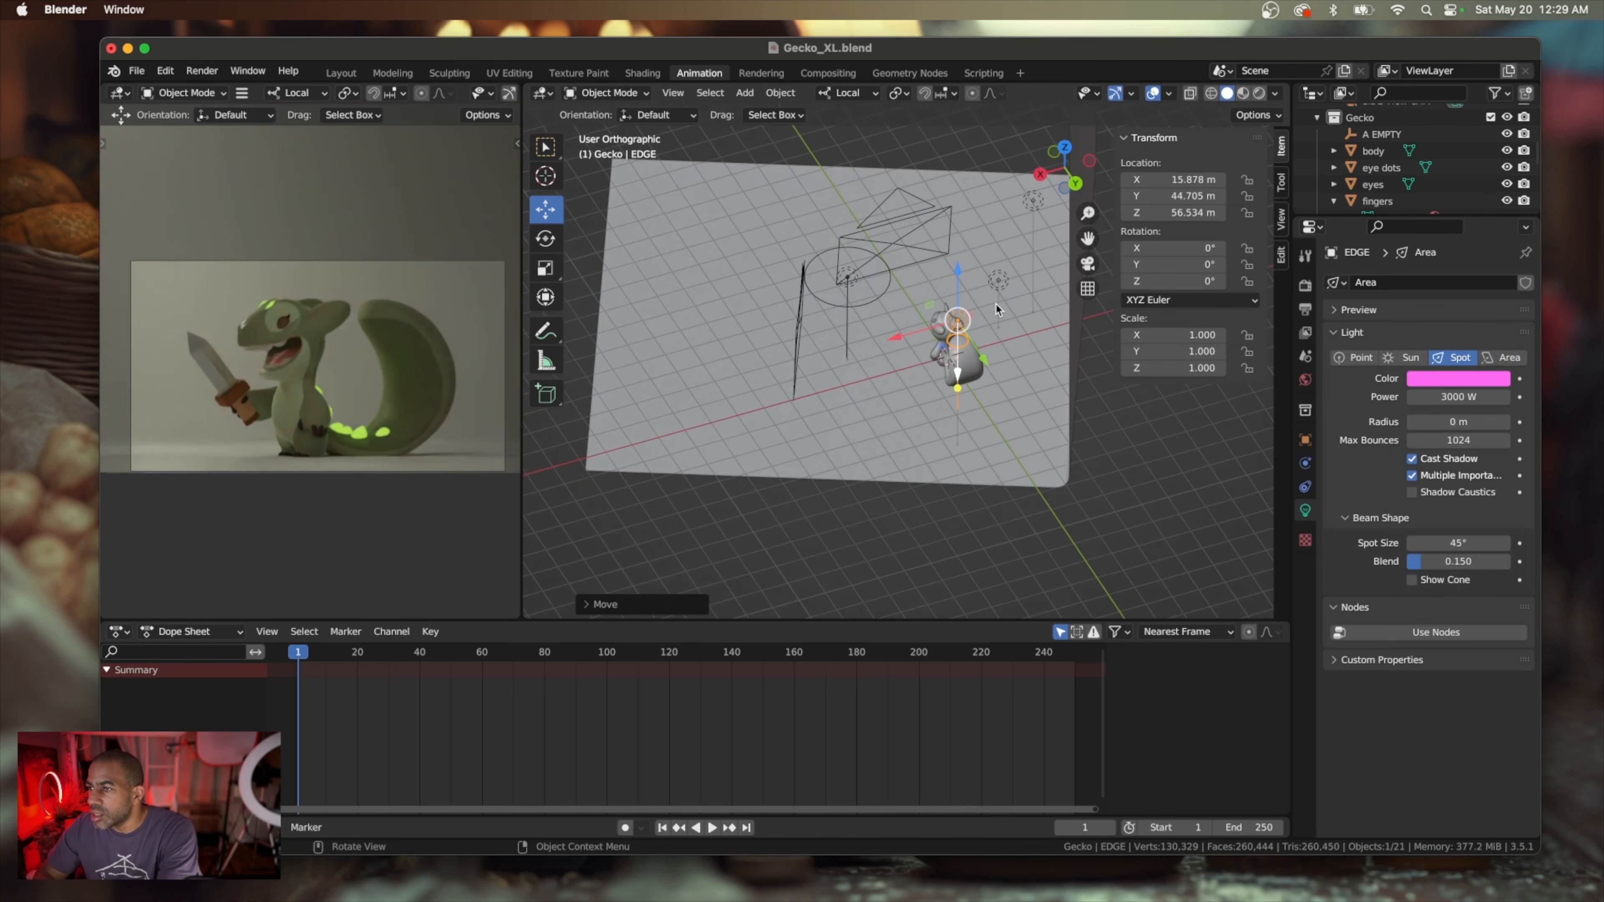
left_click_drag(983, 361, 988, 432)
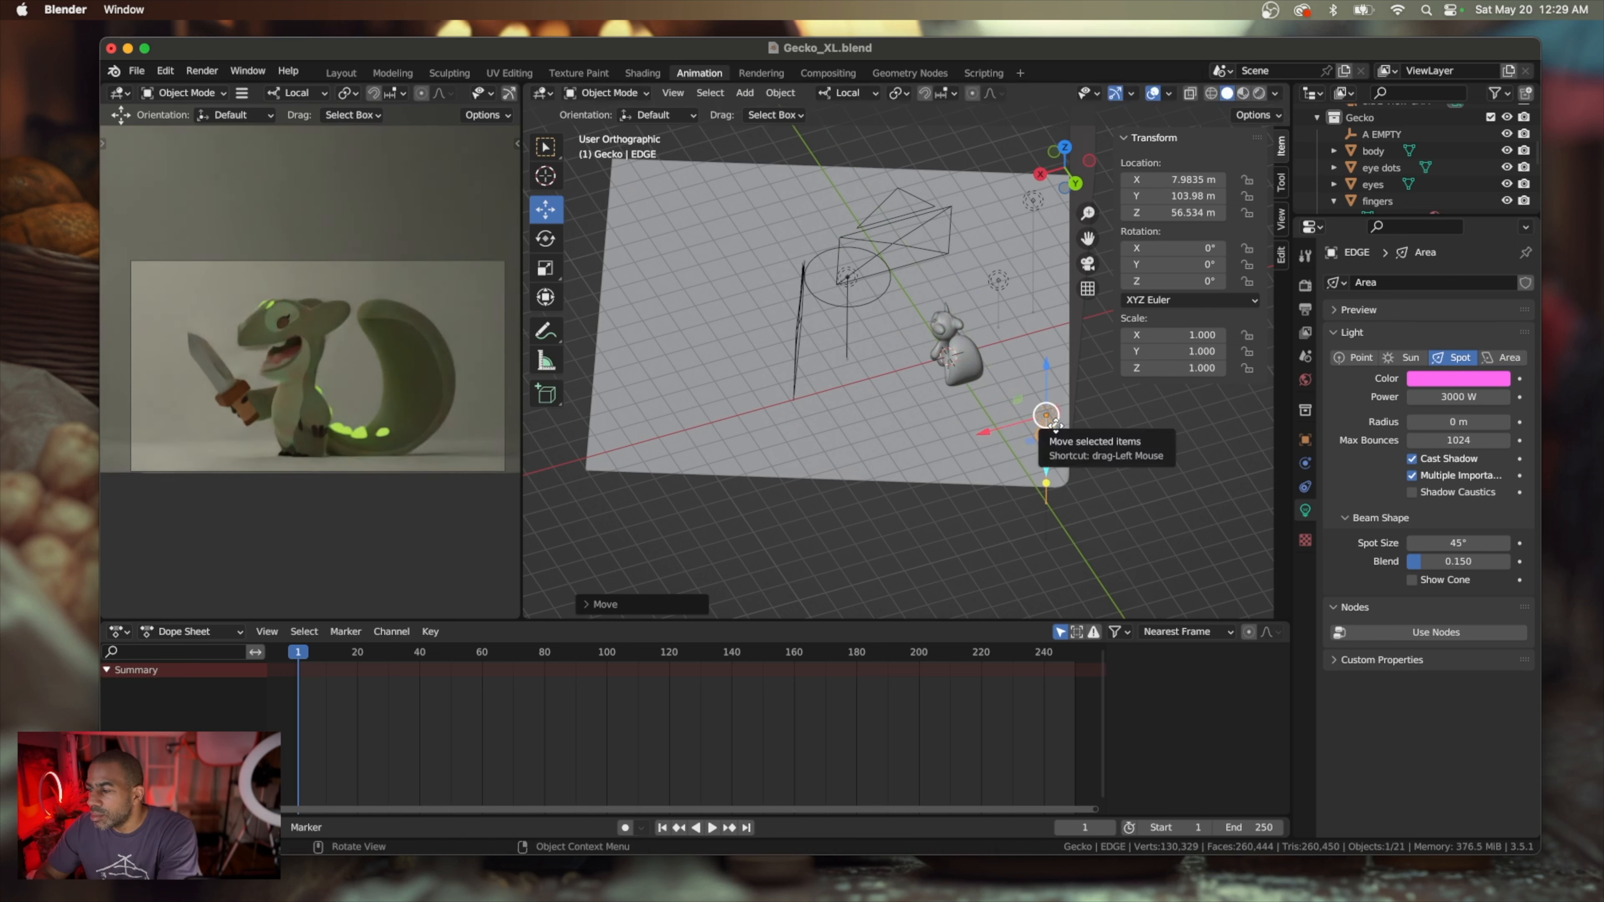
Rotate the EDGE spot light about its X axis to about -89.6° so it points horizontally toward the gecko's back
scroll(1055, 424, "up", 2)
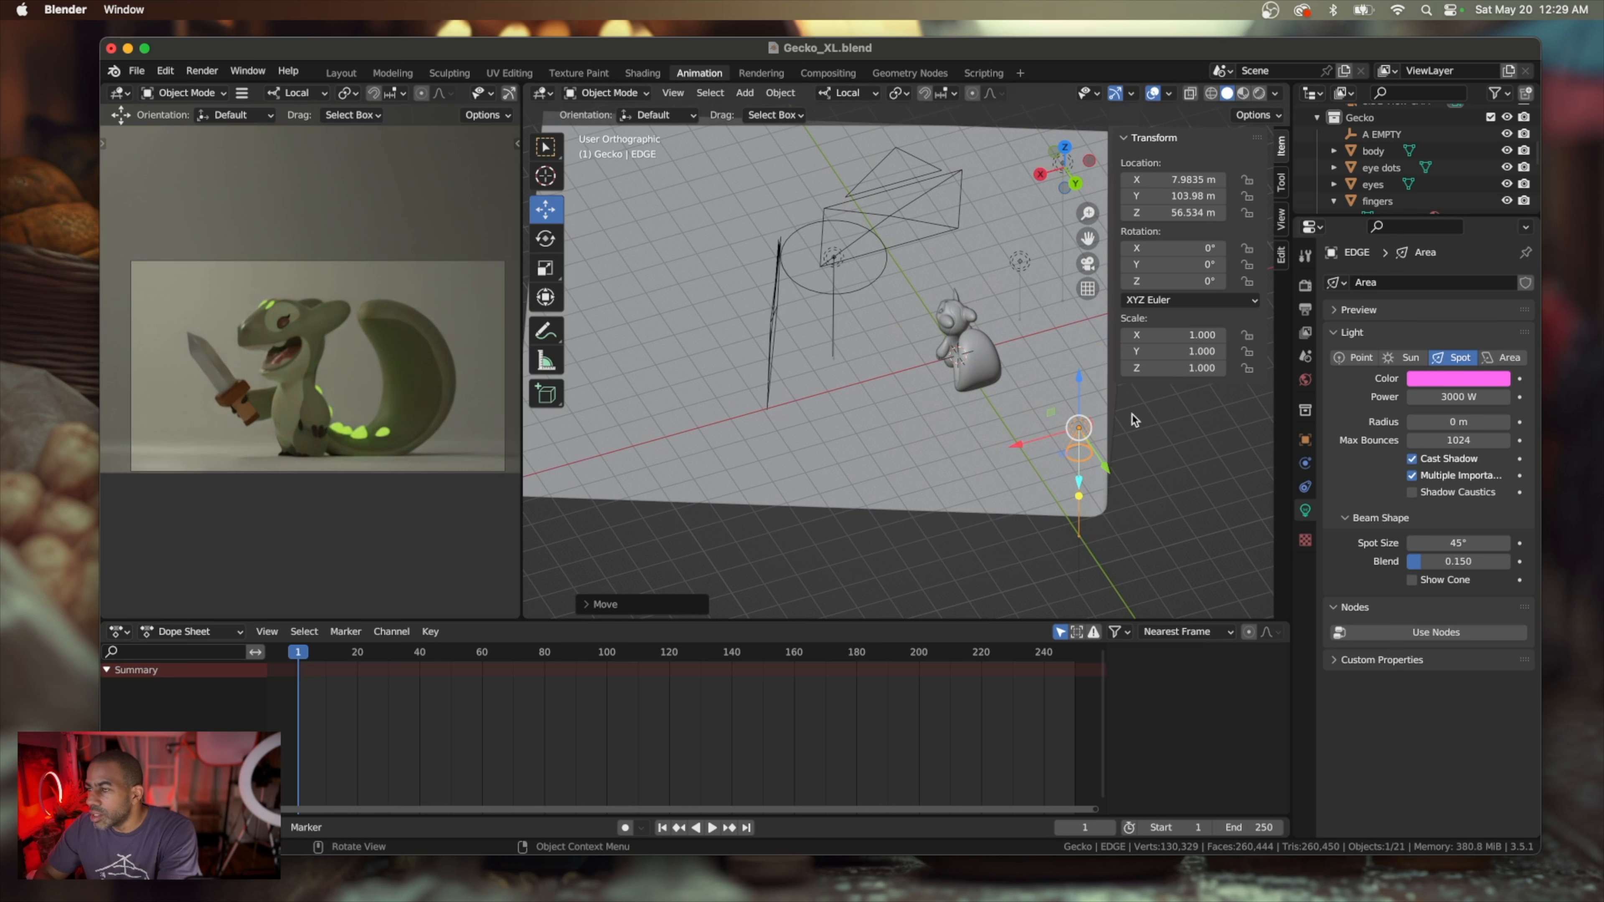
left_click(537, 245)
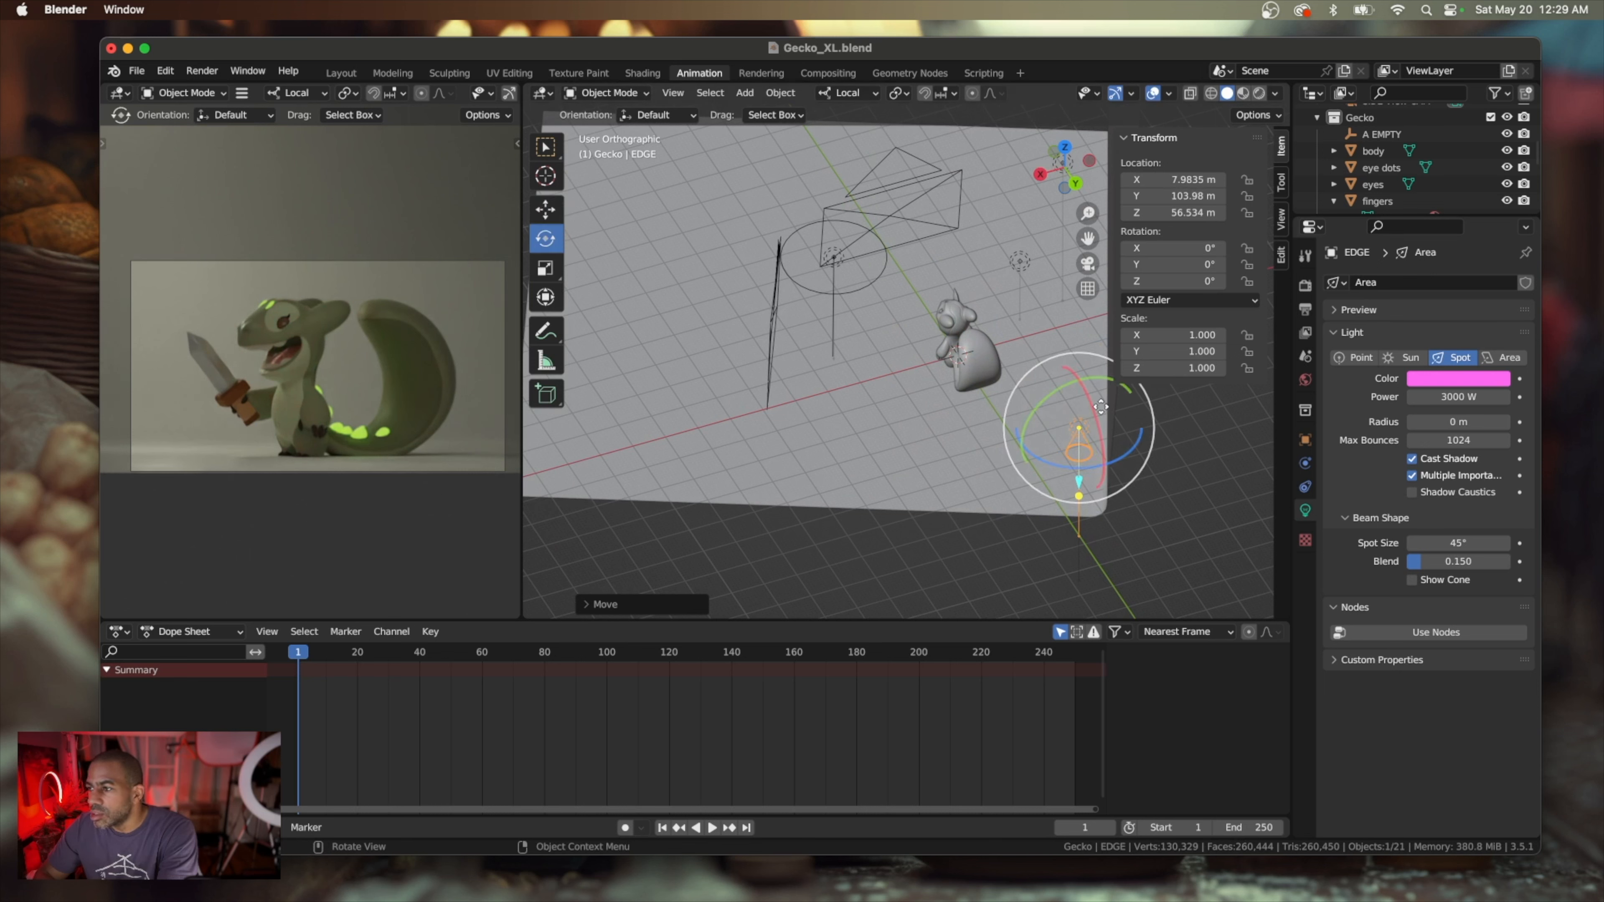
left_click_drag(1091, 401, 1118, 450)
middle_click_drag(1118, 450, 1136, 481)
Lower the EDGE spot light to about the gecko's height, at about Z 9 m
scroll(1137, 480, "left", 5)
scroll(1137, 481, "right", 8)
scroll(1138, 481, "left", 10)
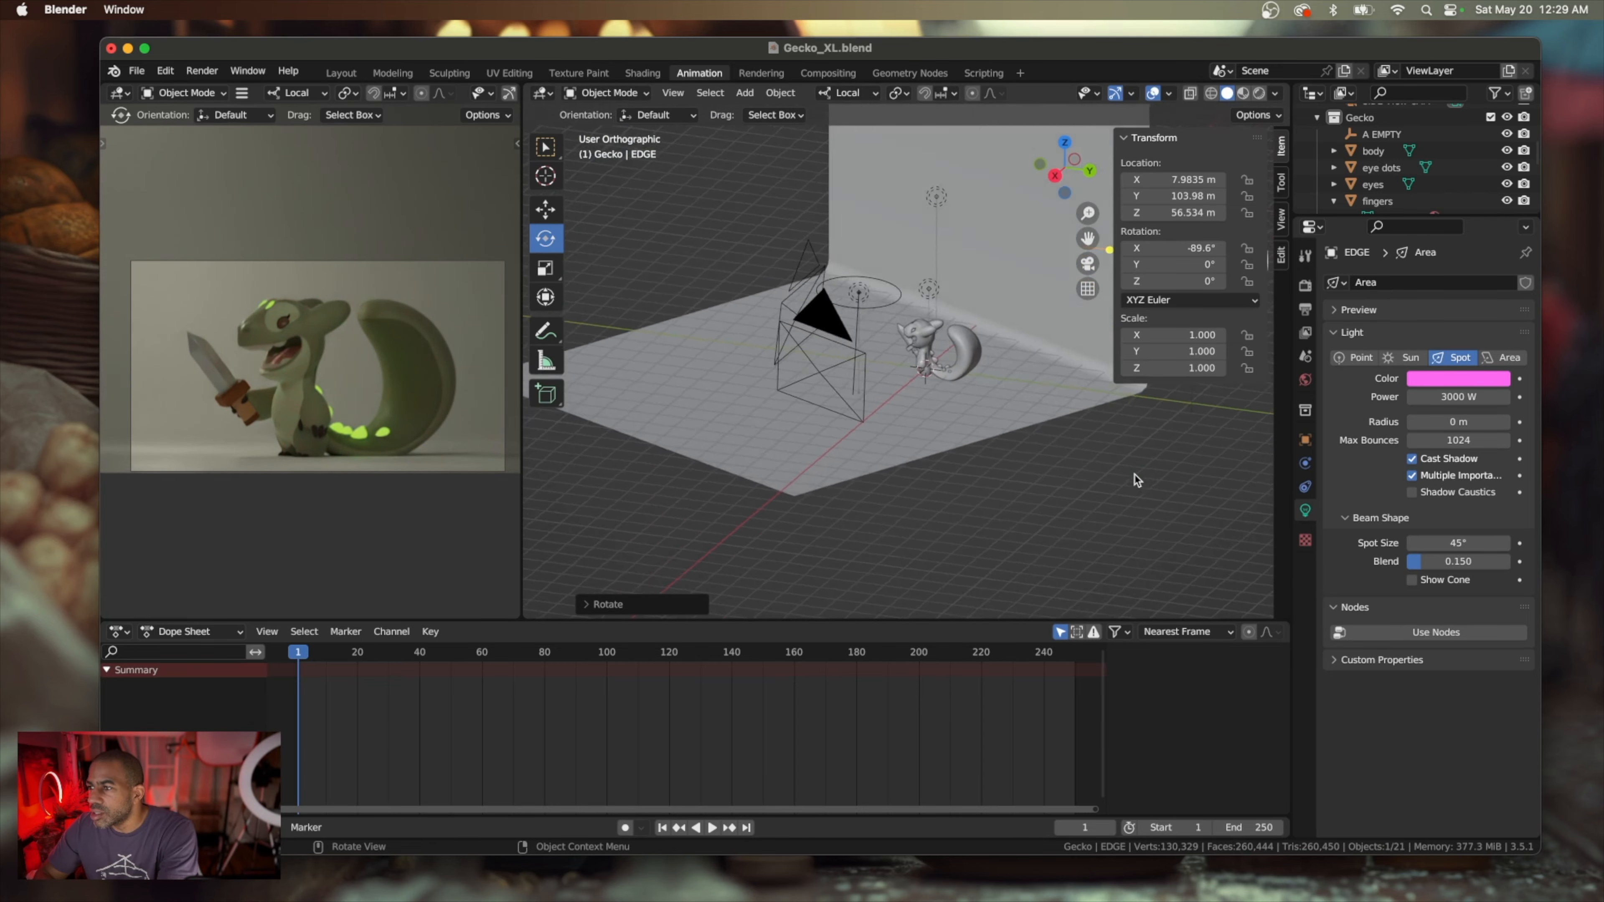
scroll(1138, 481, "right", 8, "shift")
scroll(1137, 481, "left", 3)
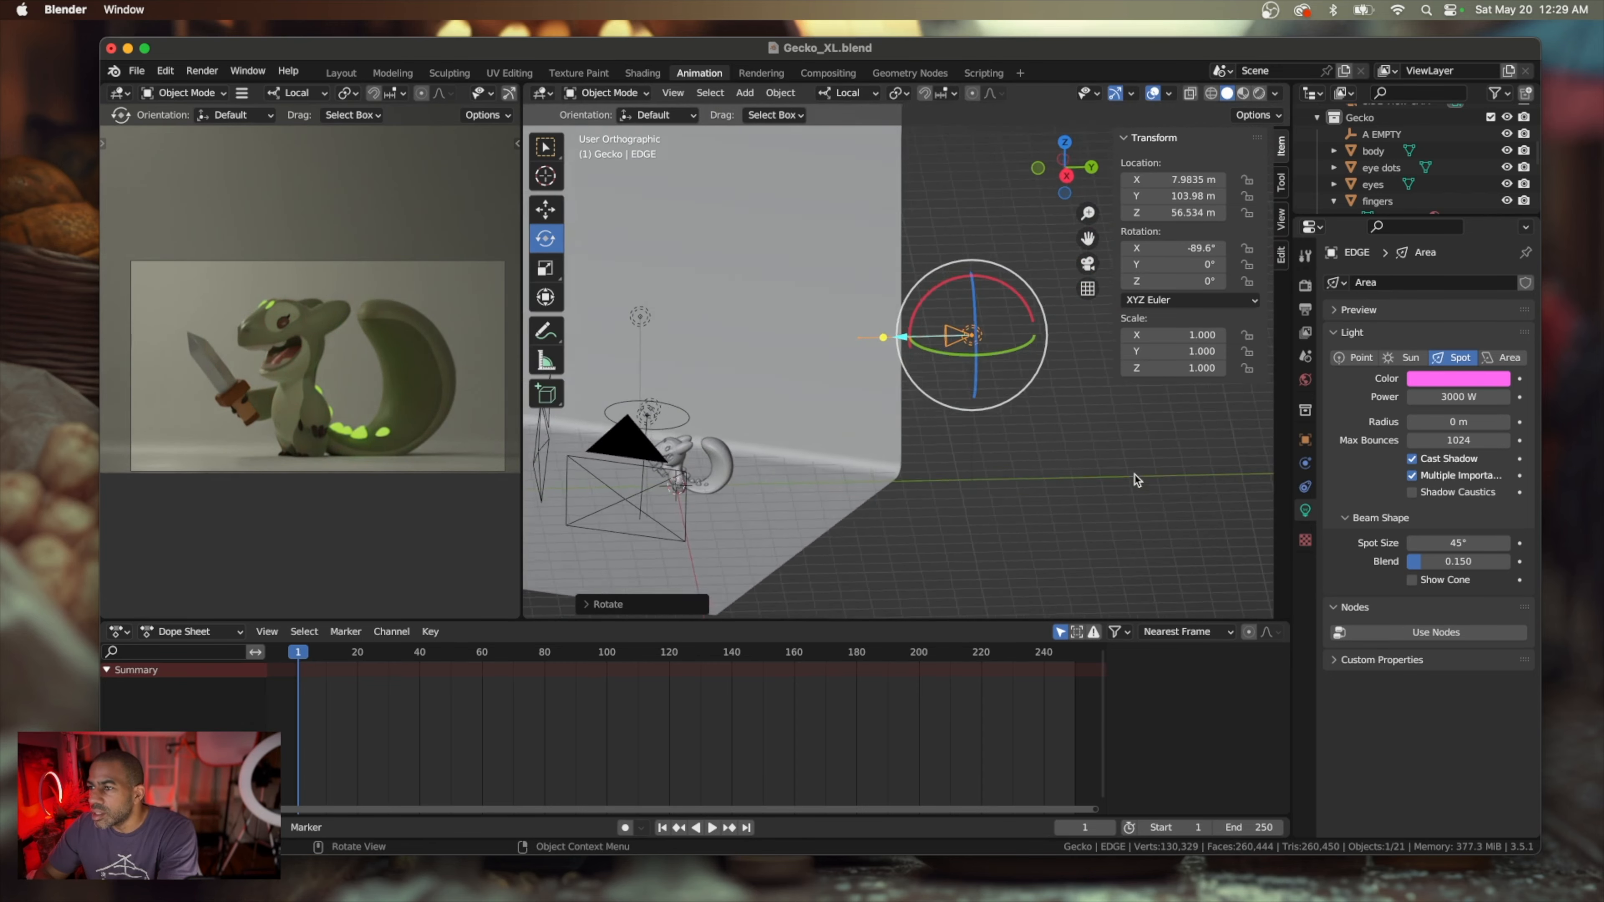
left_click(546, 208)
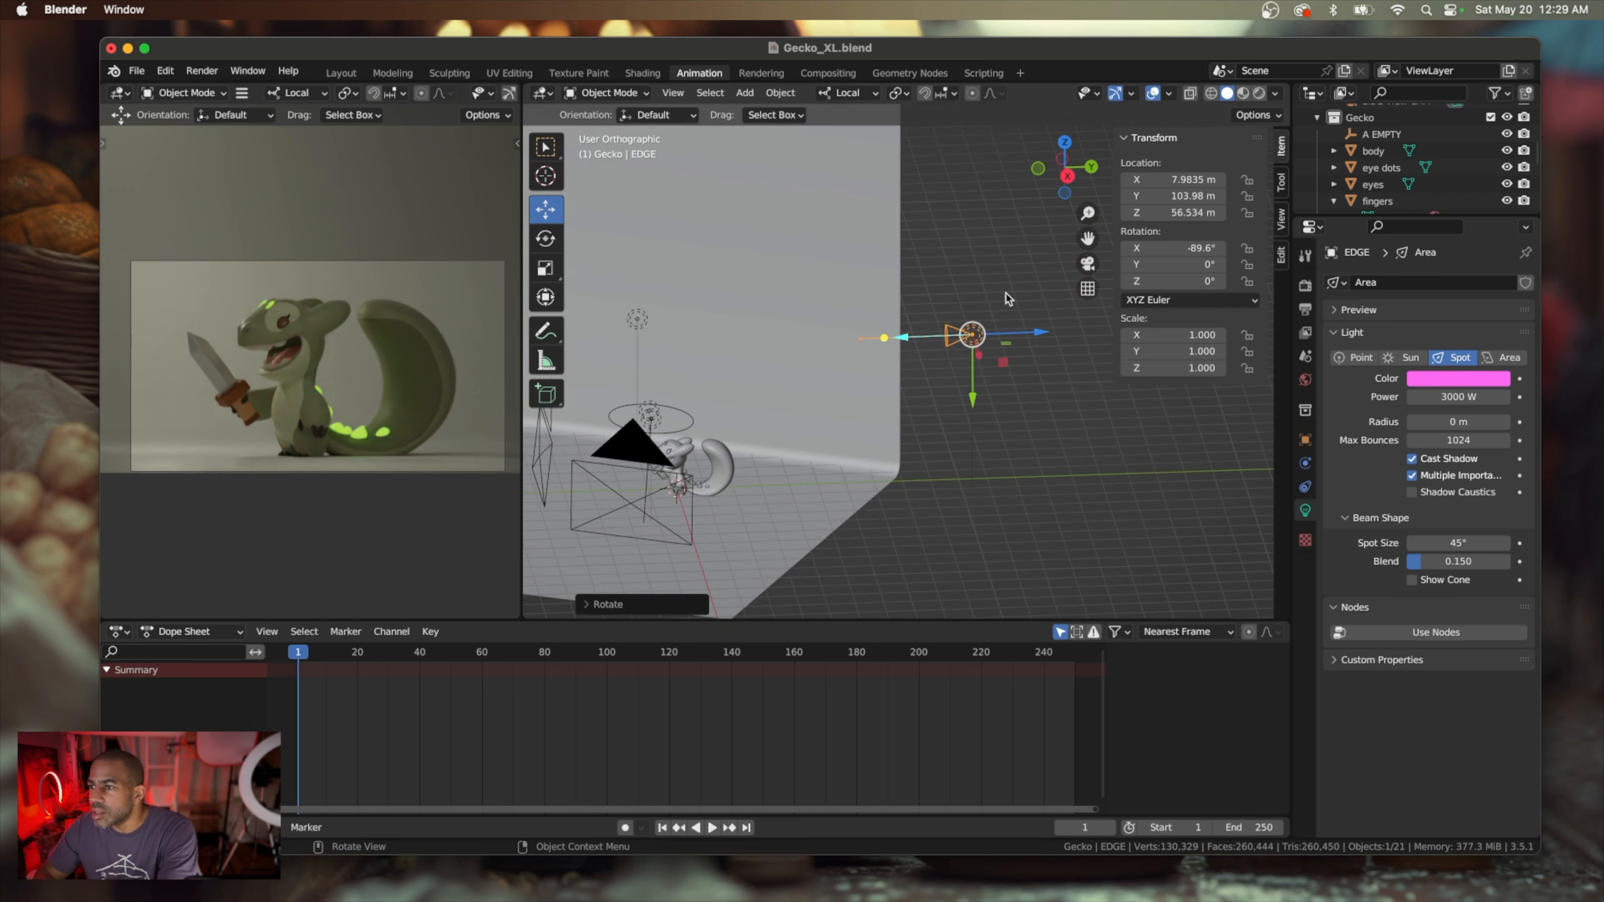
left_click_drag(975, 397, 979, 528)
Move the EDGE spot light along its beam direction toward the gecko, to about Y 85 m
scroll(959, 546, "right", 10)
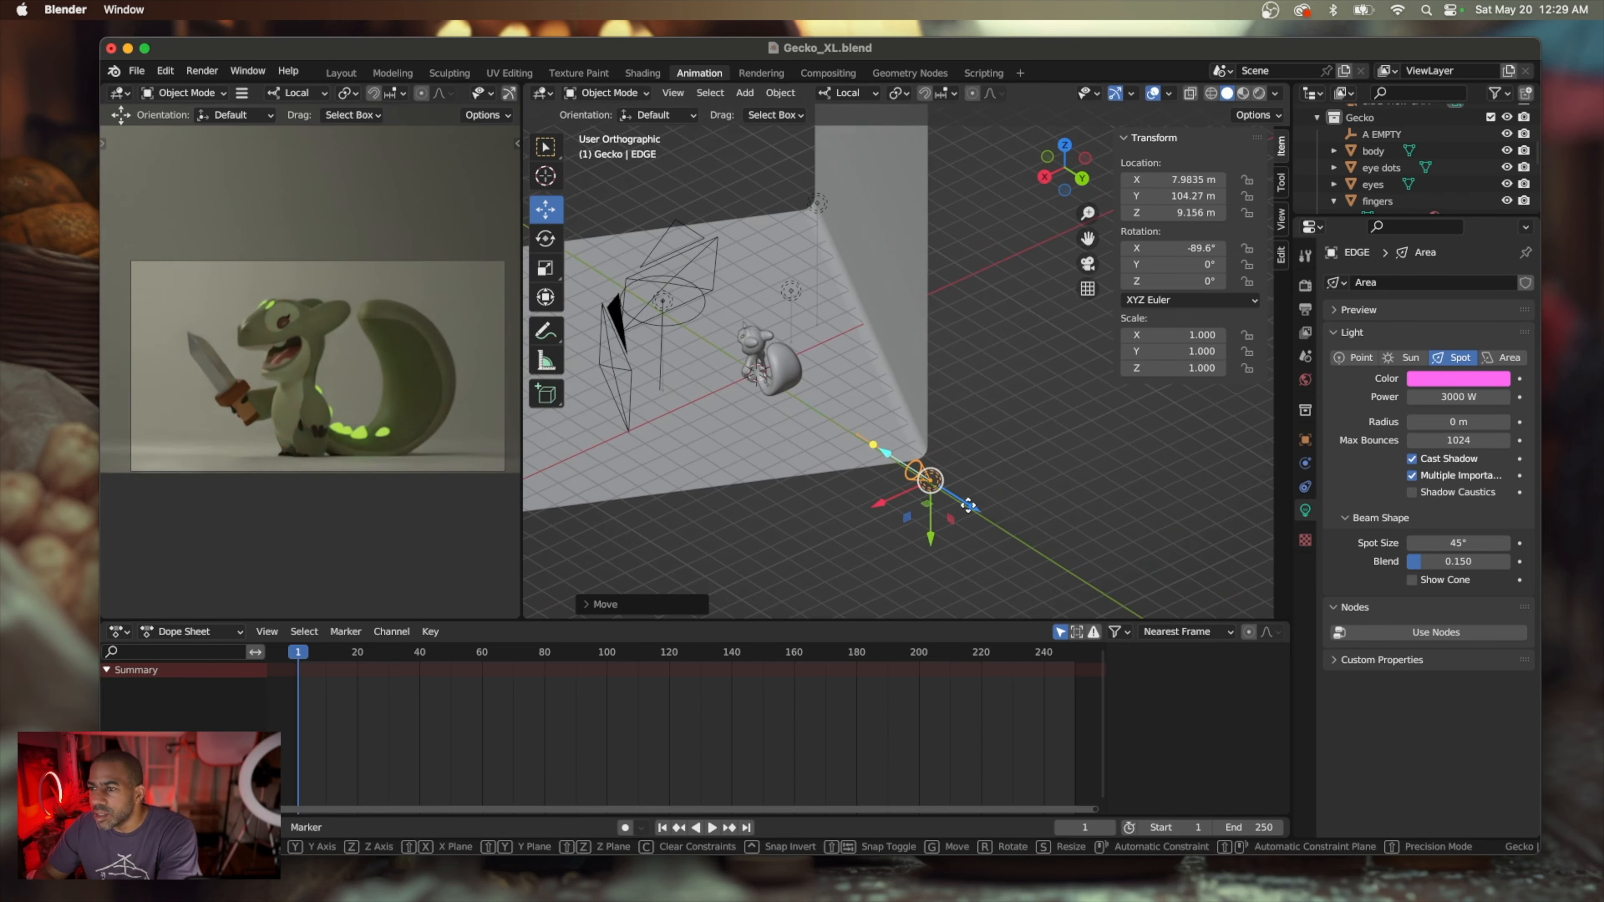
left_click_drag(972, 508, 933, 528)
scroll(933, 528, "right", 5)
scroll(933, 530, "right", 5)
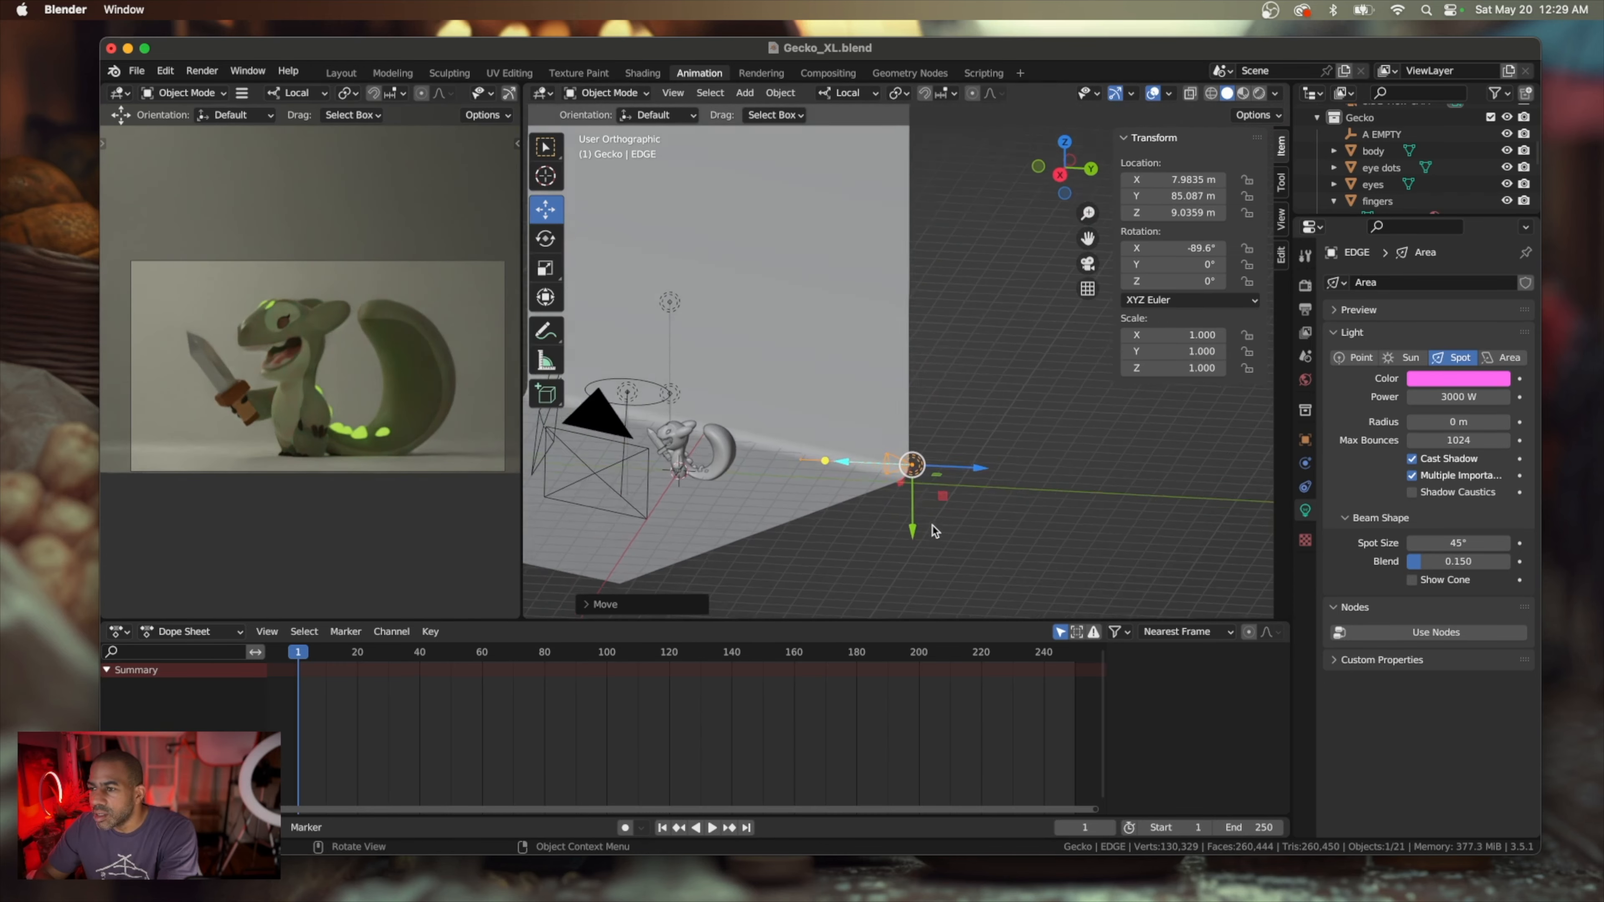
scroll(933, 531, "right", 5)
scroll(933, 531, "up", 5)
scroll(933, 531, "right", 8)
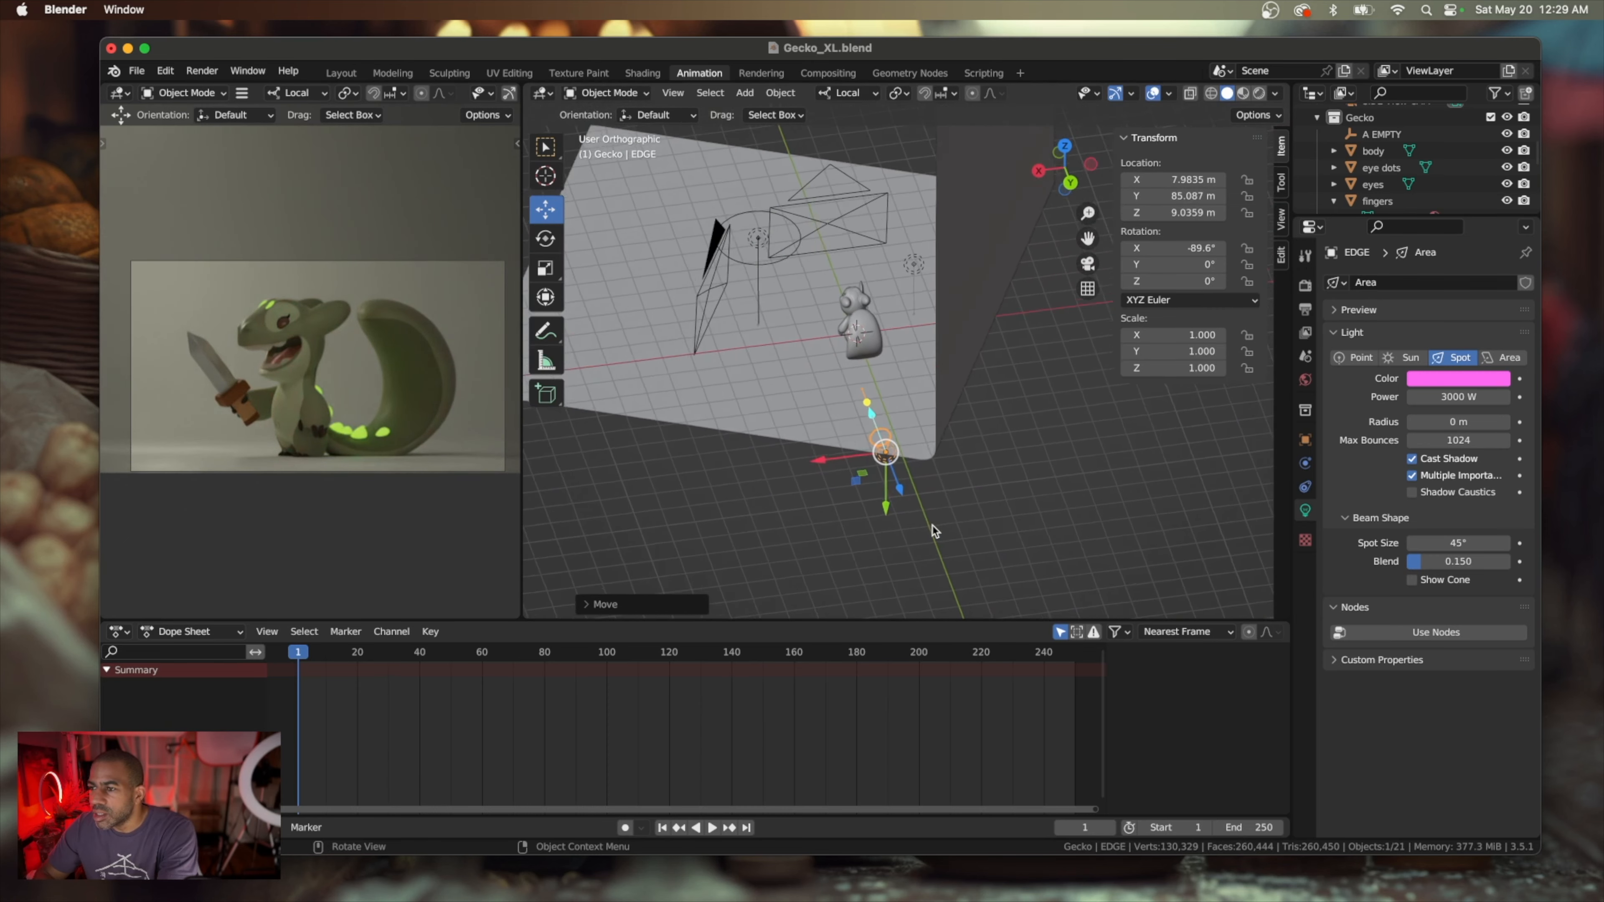
scroll(903, 505, "left", 5)
scroll(903, 504, "down", 5)
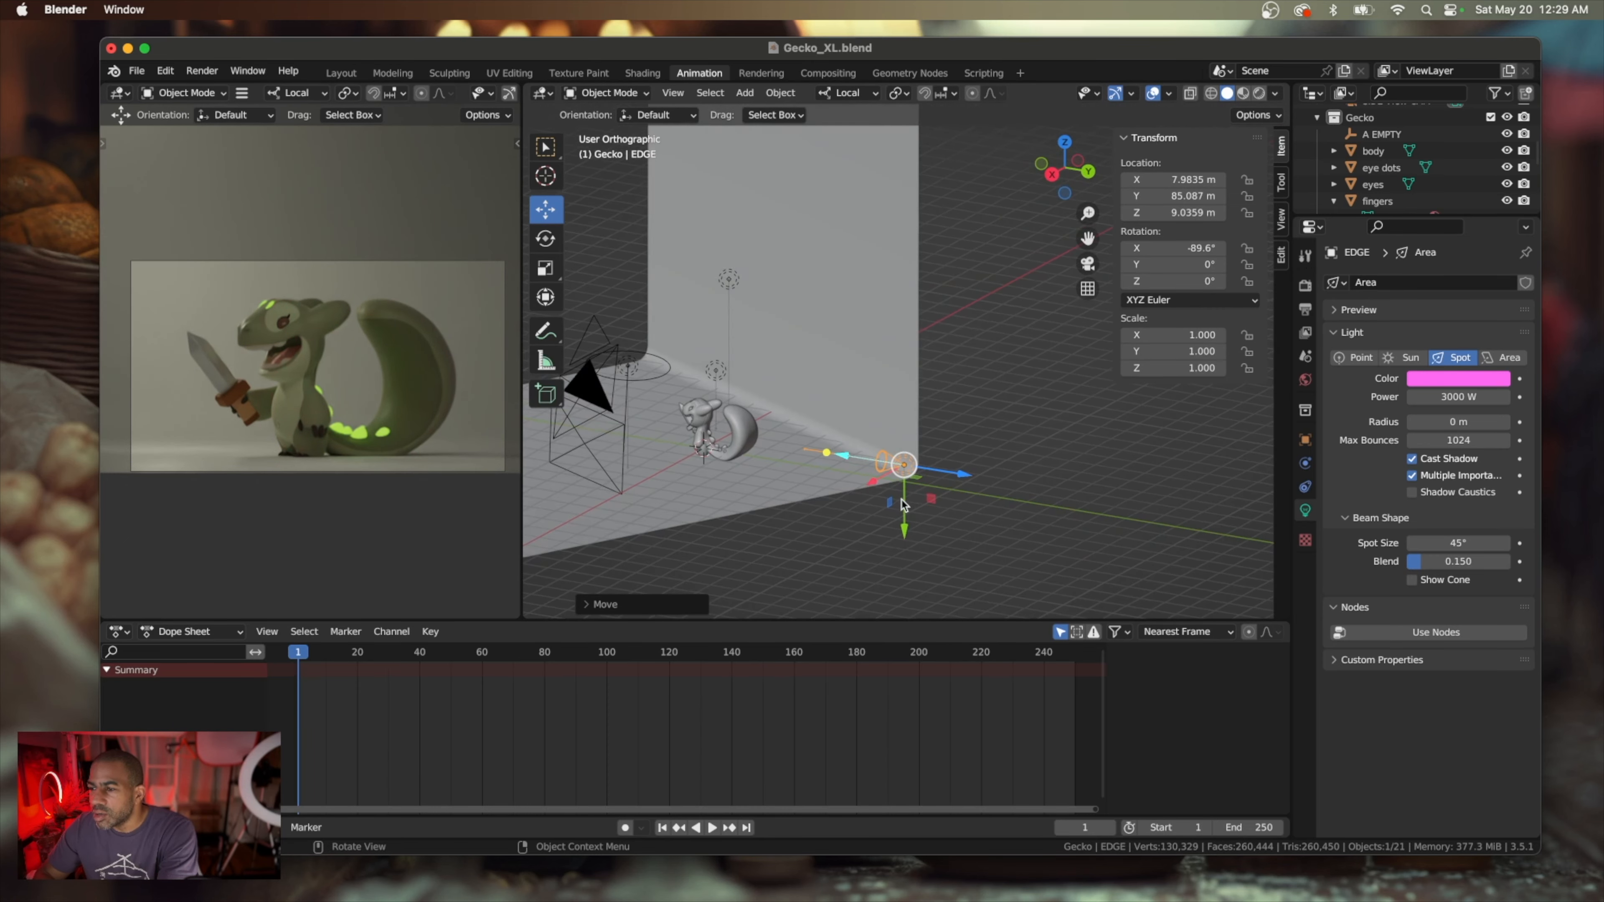
Narrow the EDGE spot light's beam to a spot size of about 38.5°
scroll(909, 501, "up", 3)
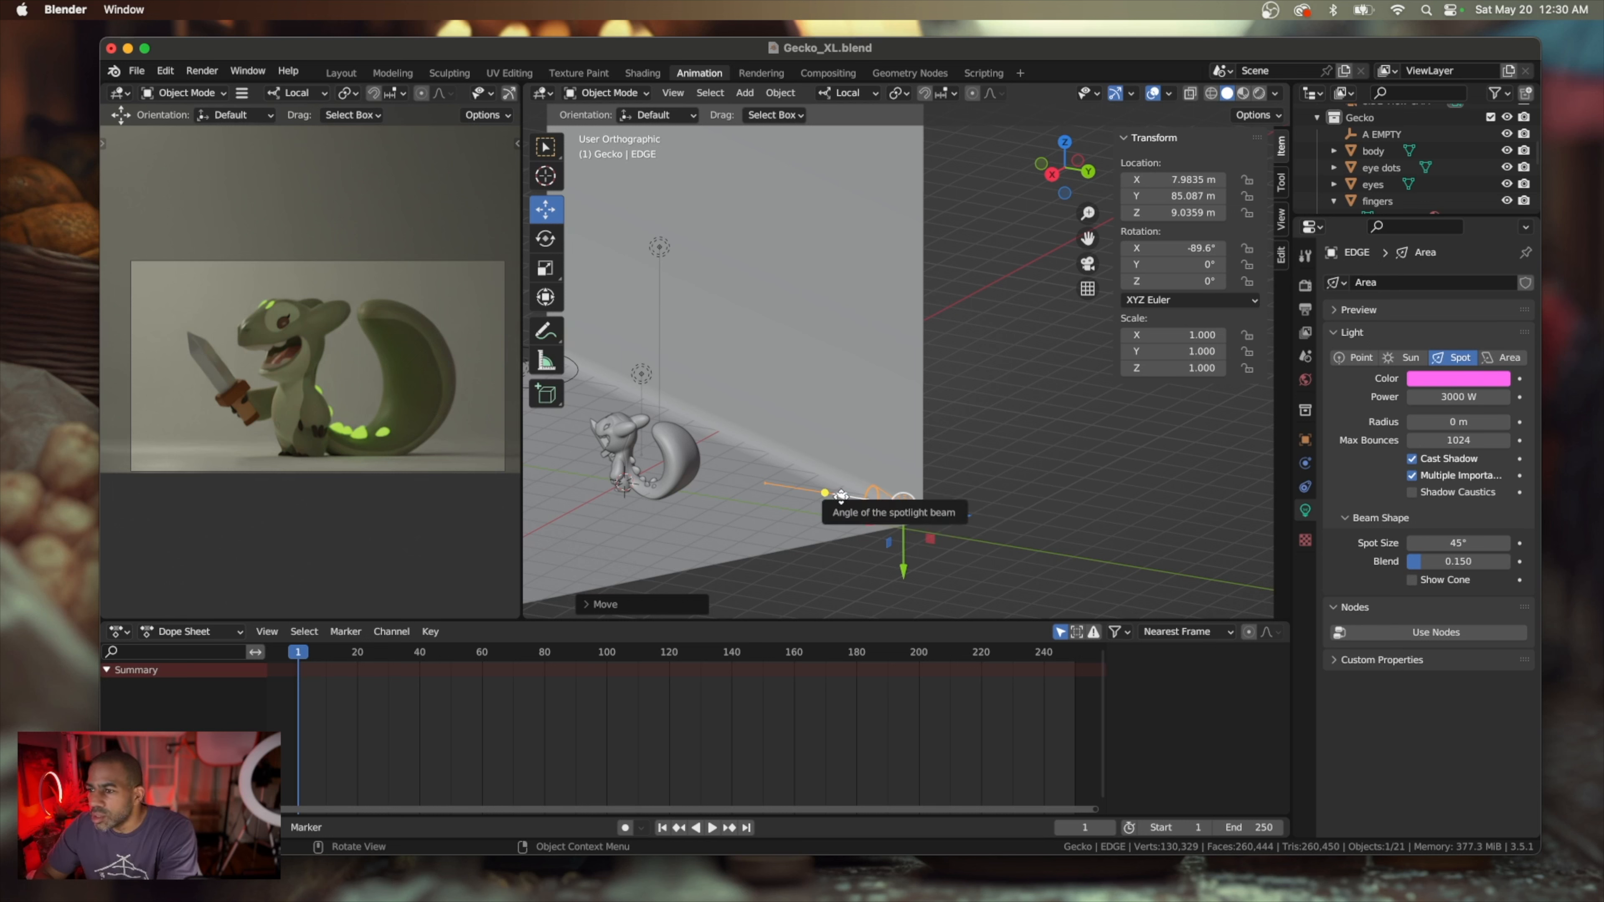
left_click_drag(841, 496, 843, 498)
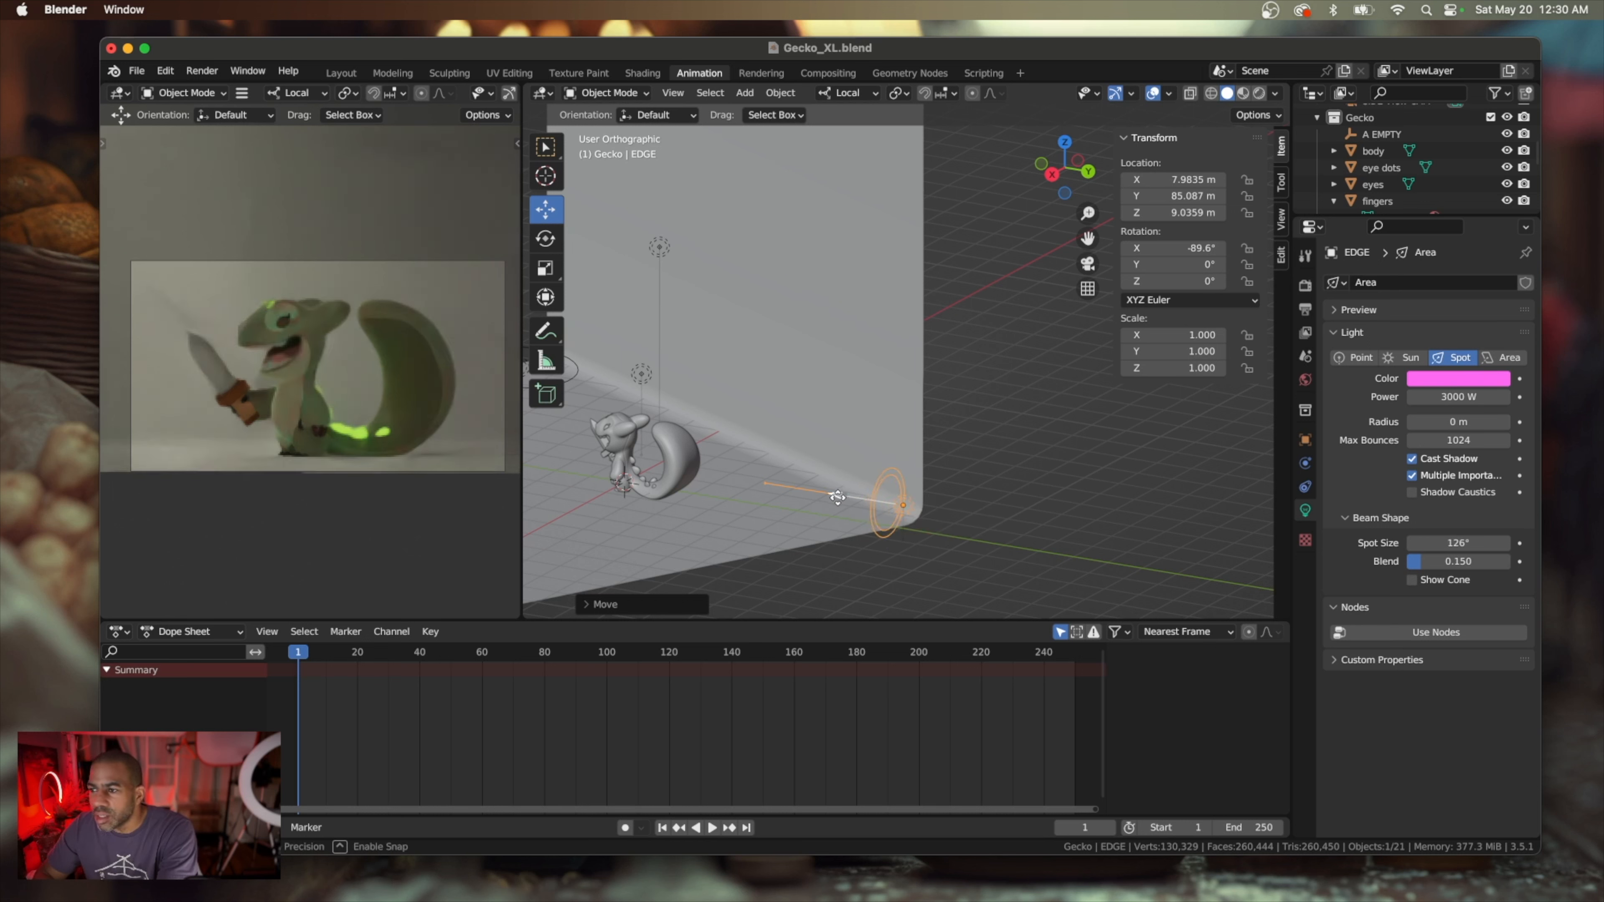
left_click_drag(843, 500, 843, 499)
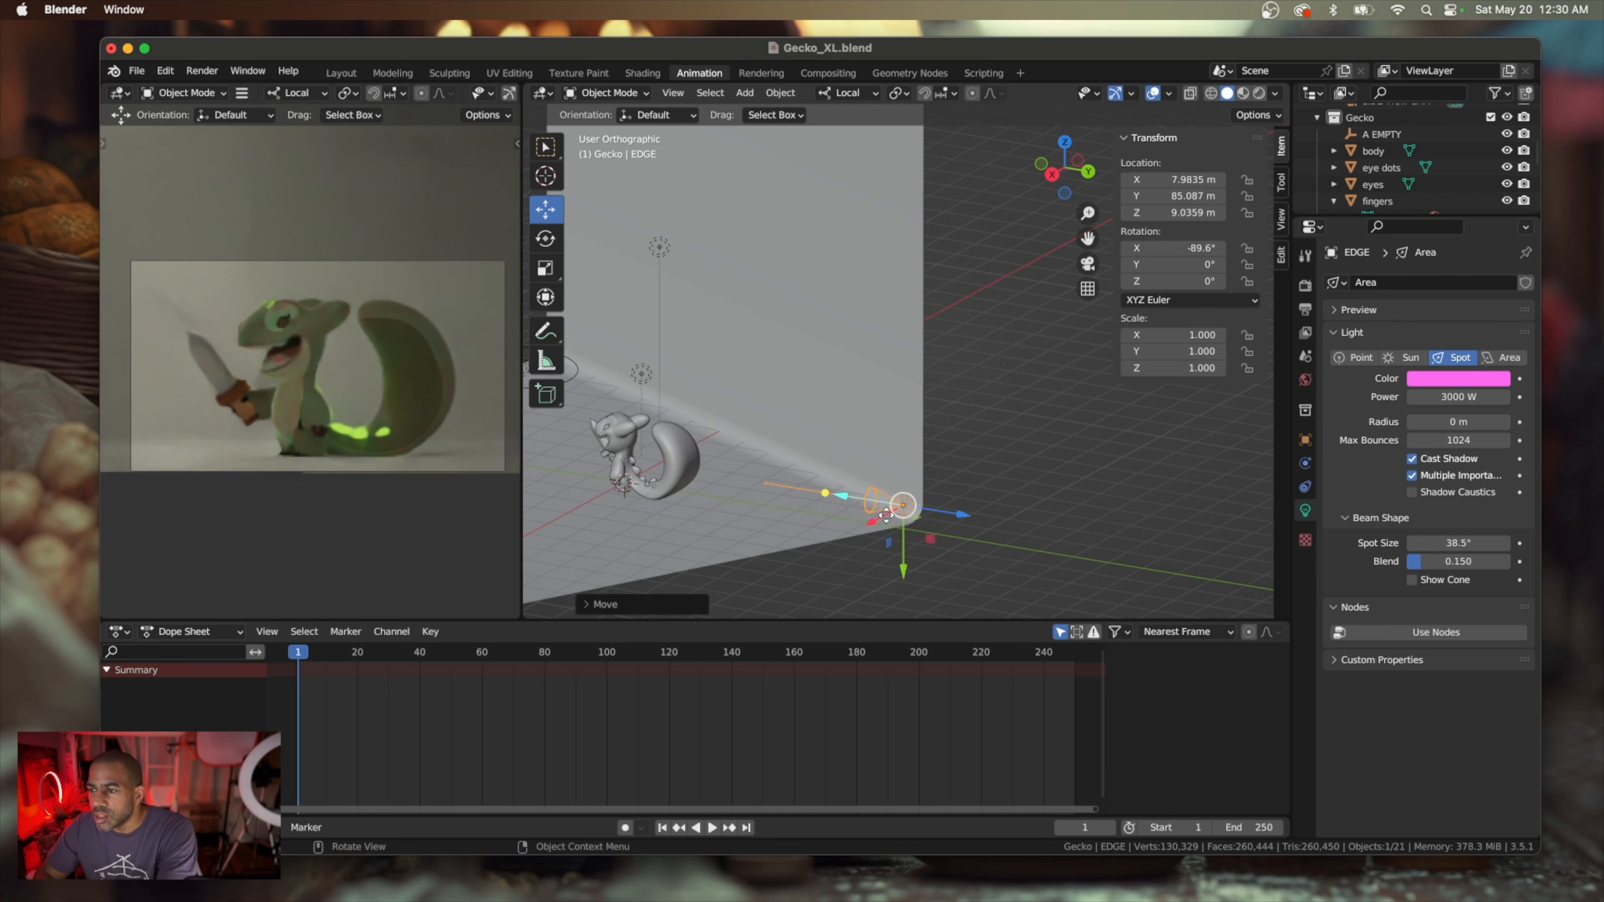
Move the EDGE spot light closer to the gecko and sideways behind it, to about X -12 m and Y 57 m
middle_click_drag(889, 523, 939, 498)
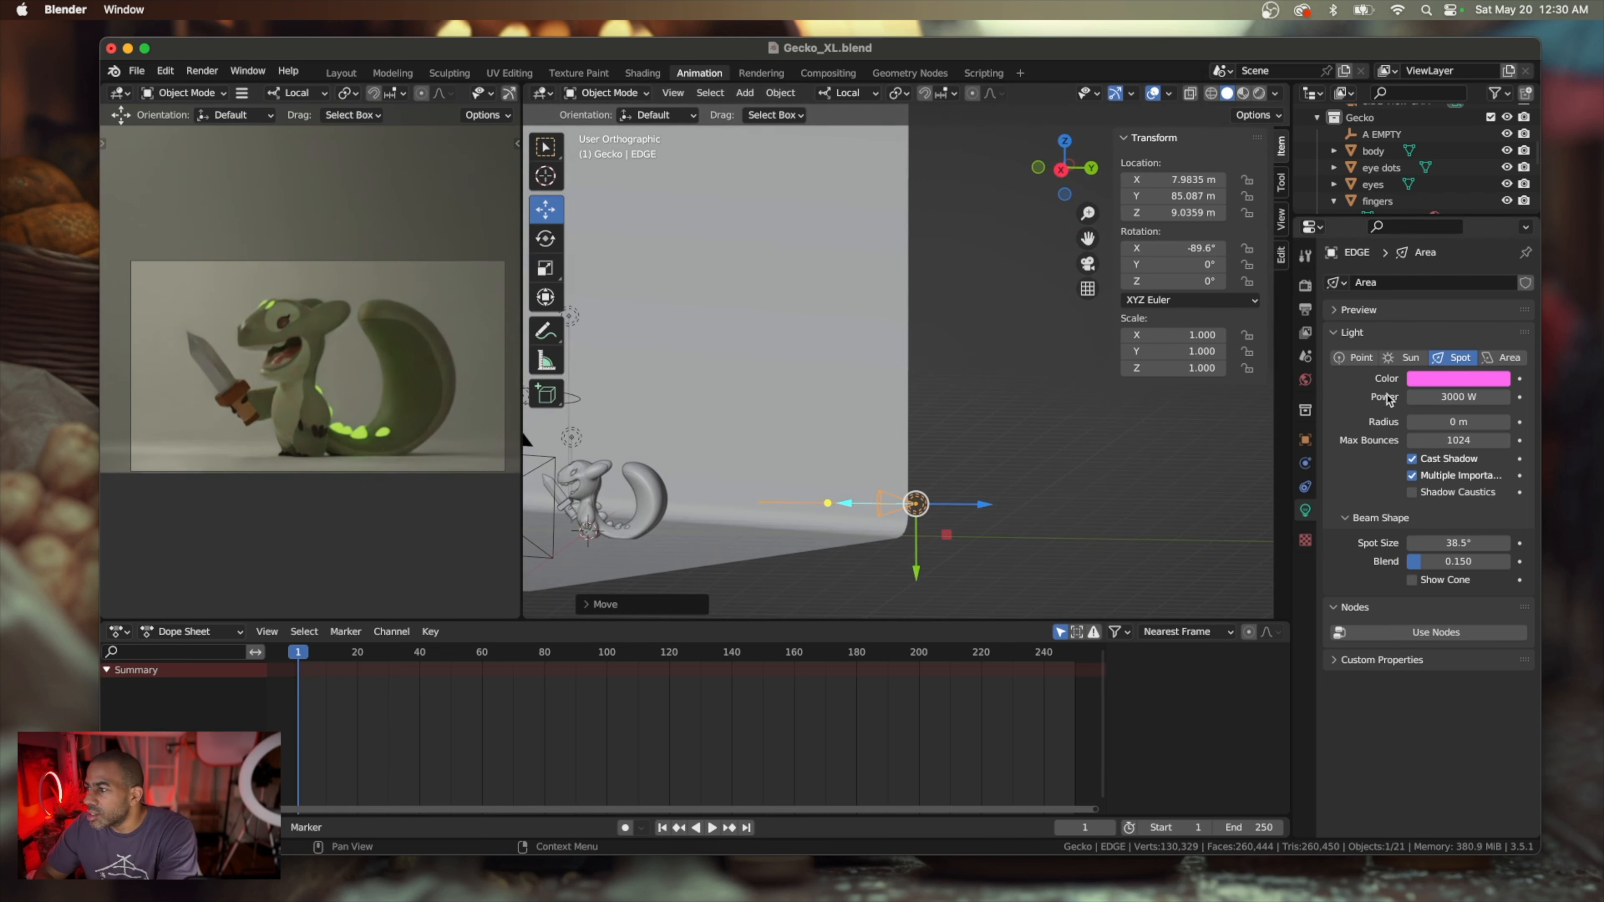
middle_click_drag(1033, 516, 971, 524)
left_click_drag(965, 517, 861, 496)
middle_click_drag(861, 496, 826, 519)
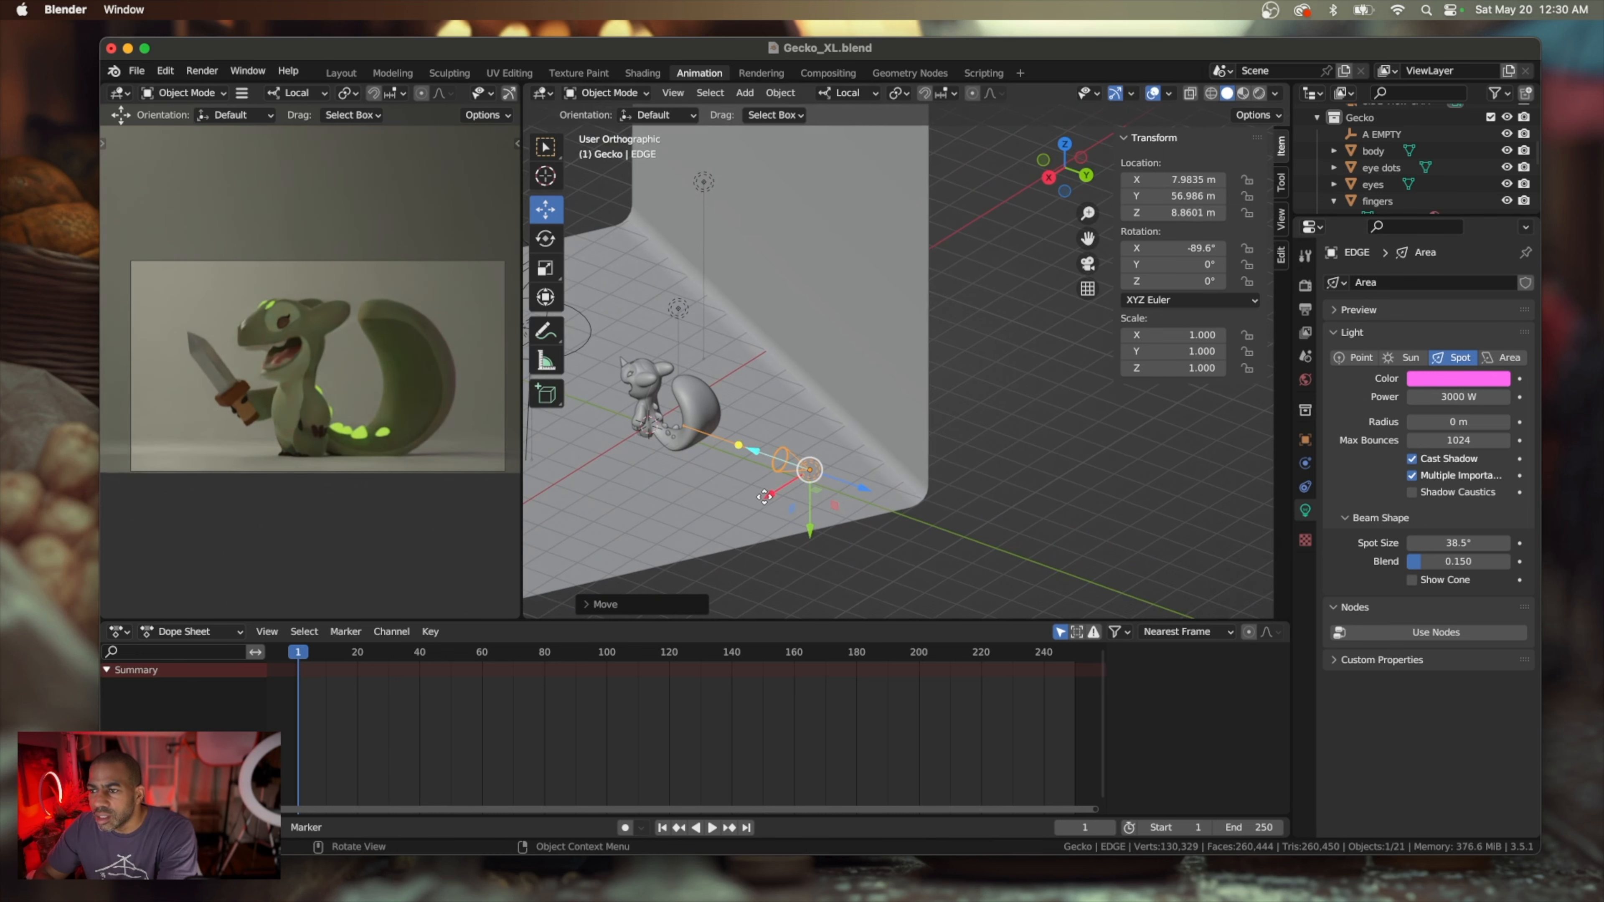
left_click_drag(769, 495, 735, 399)
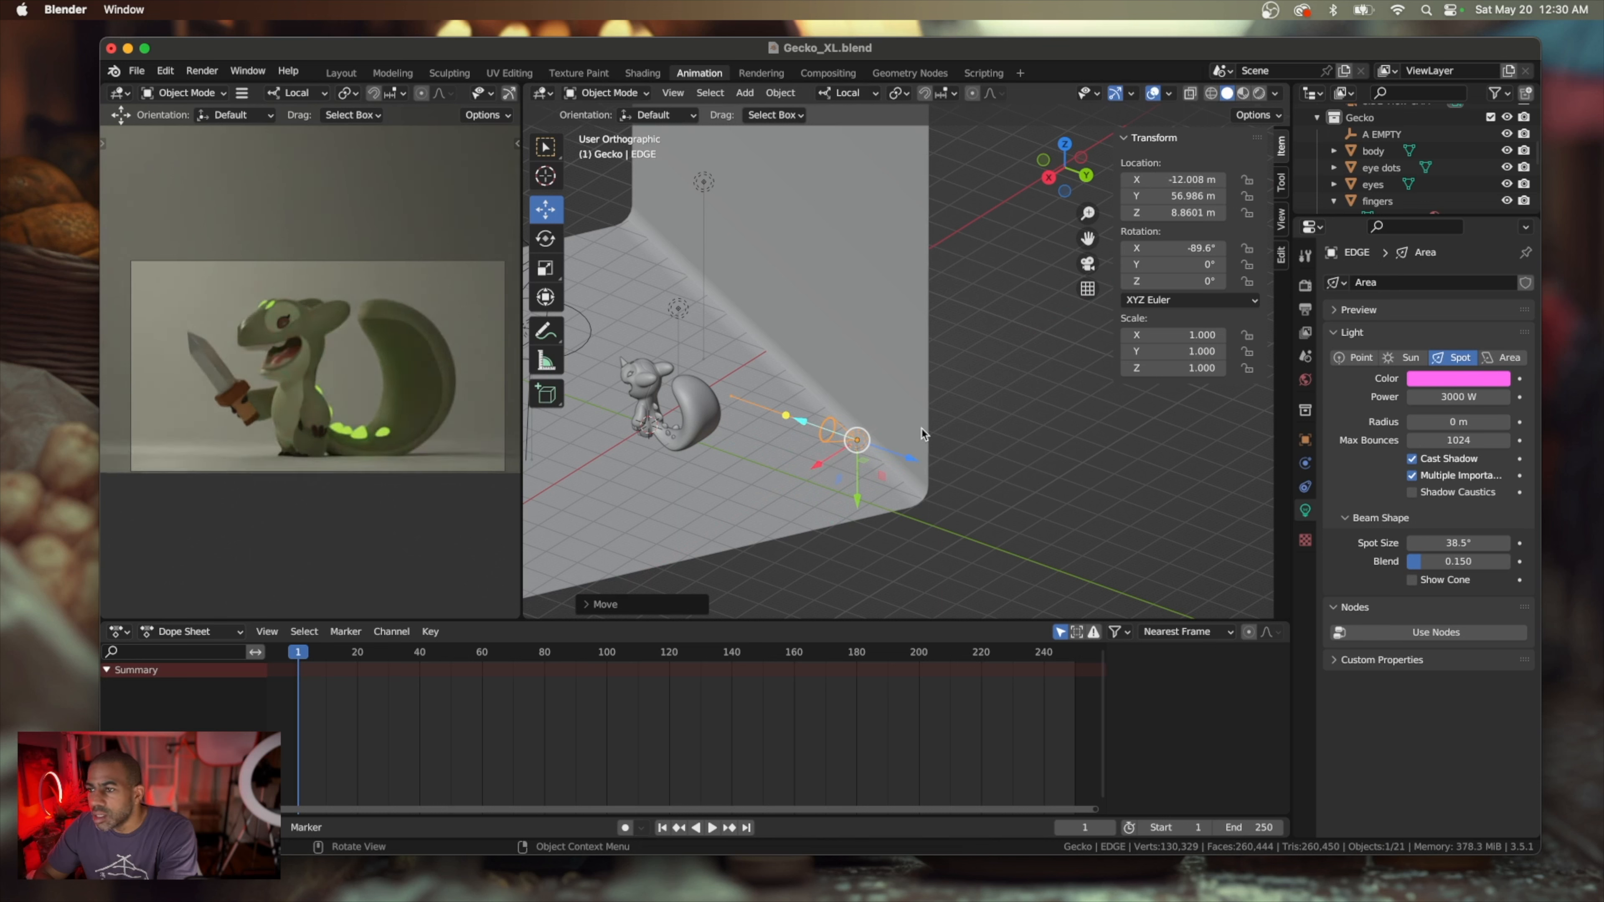
Scale the EDGE spot light up to about 2.88 and turn it toward the gecko's tail, to about 18.7° in Z
left_click(545, 265)
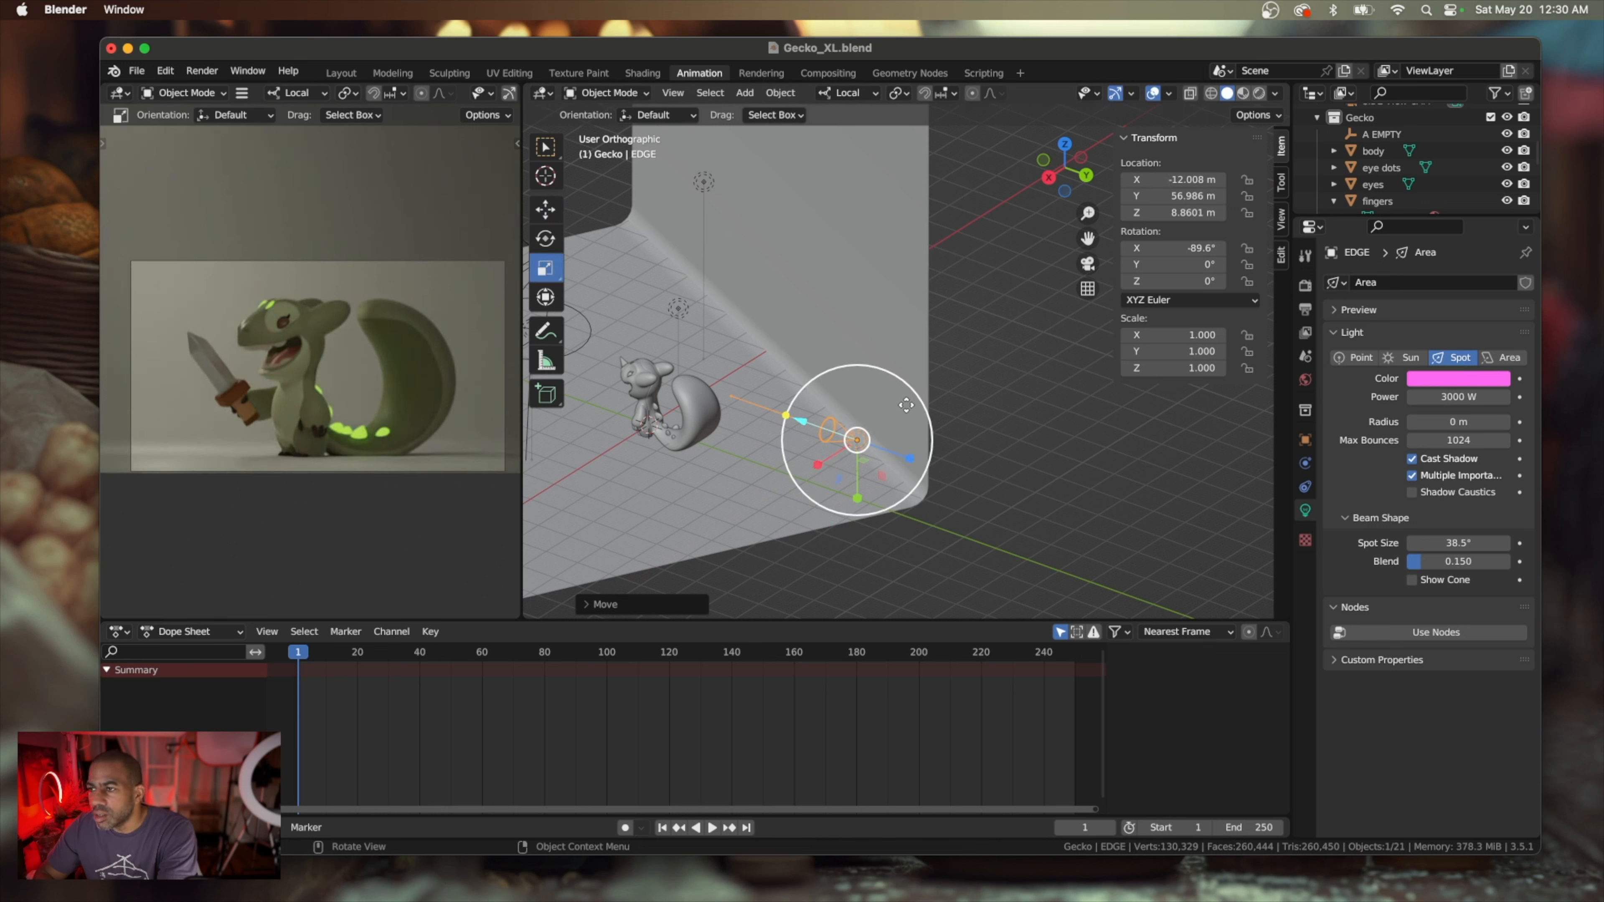
left_click_drag(919, 395, 1073, 353)
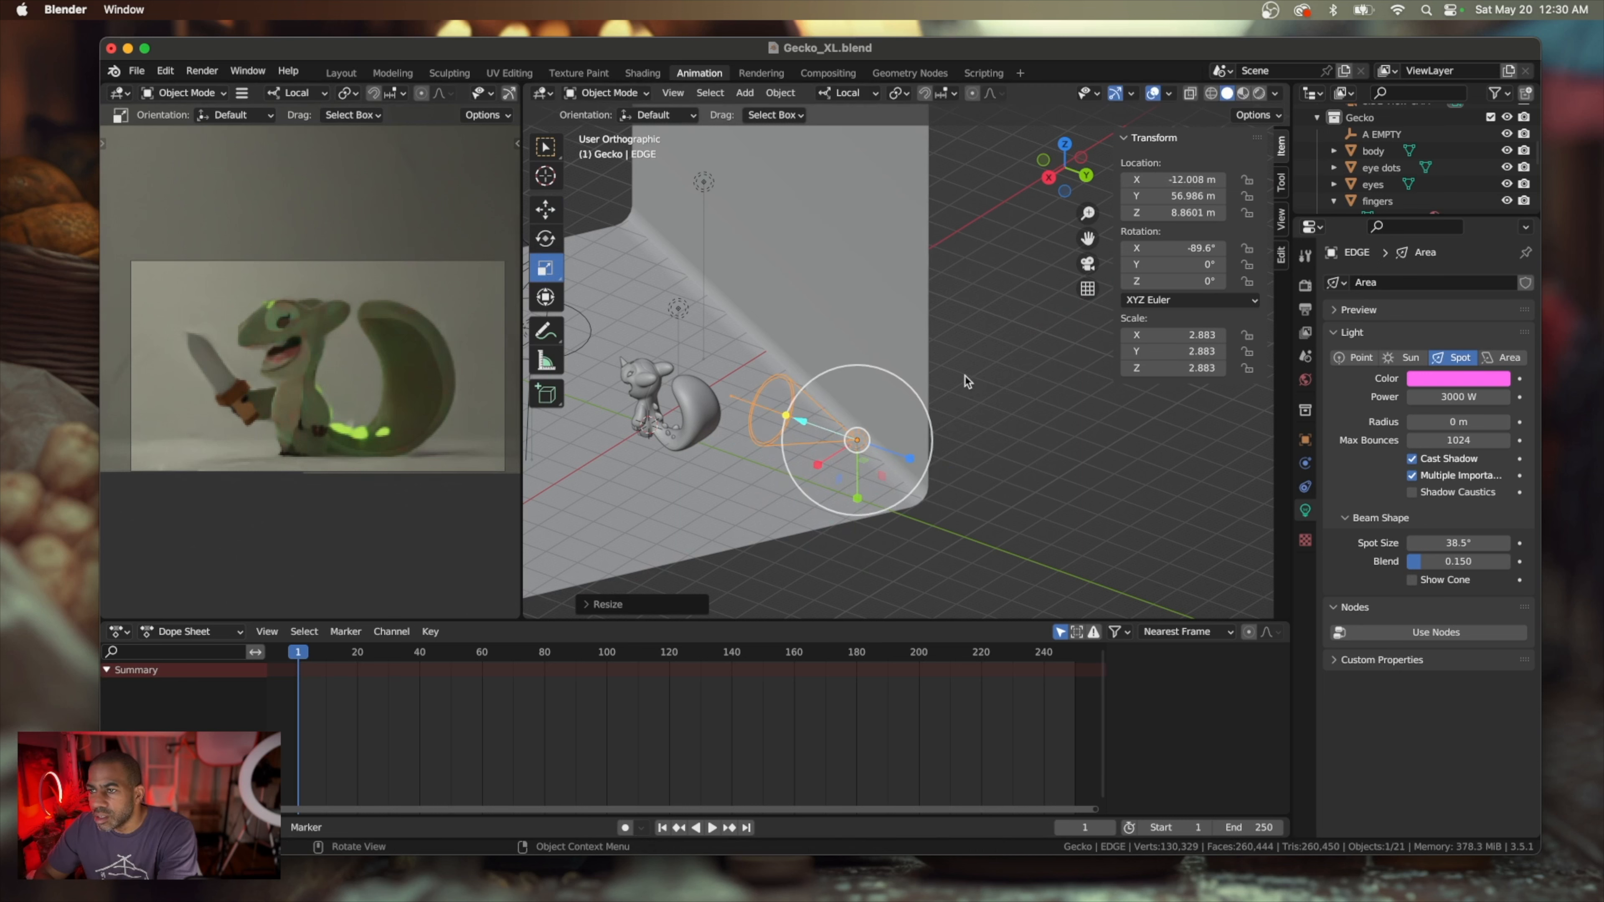
left_click(547, 243)
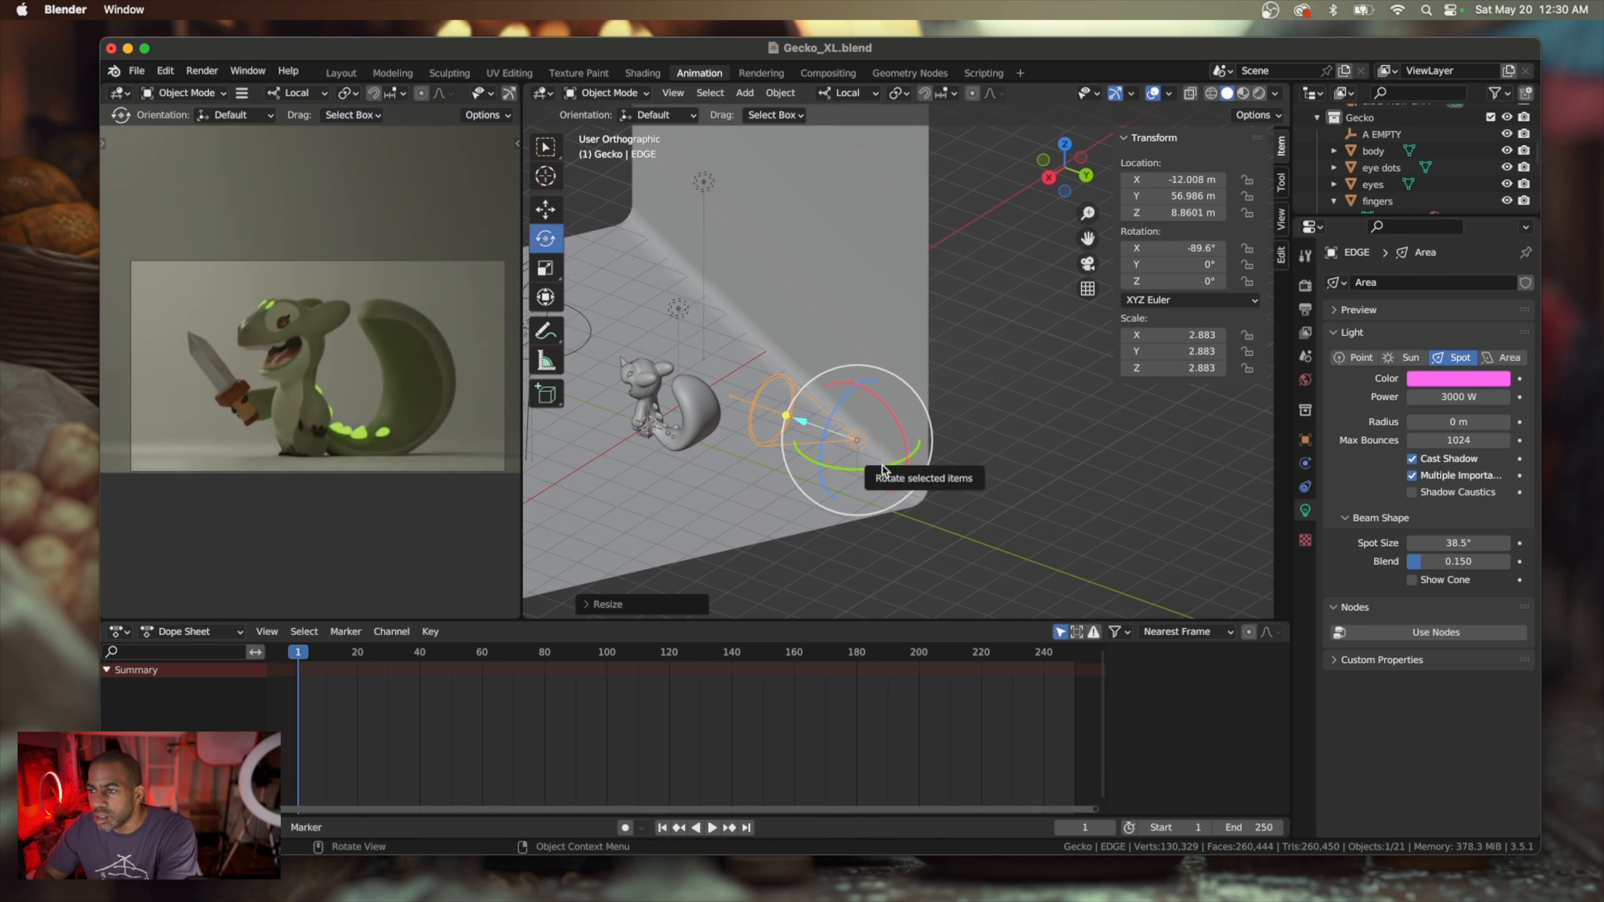
left_click_drag(882, 464, 917, 455)
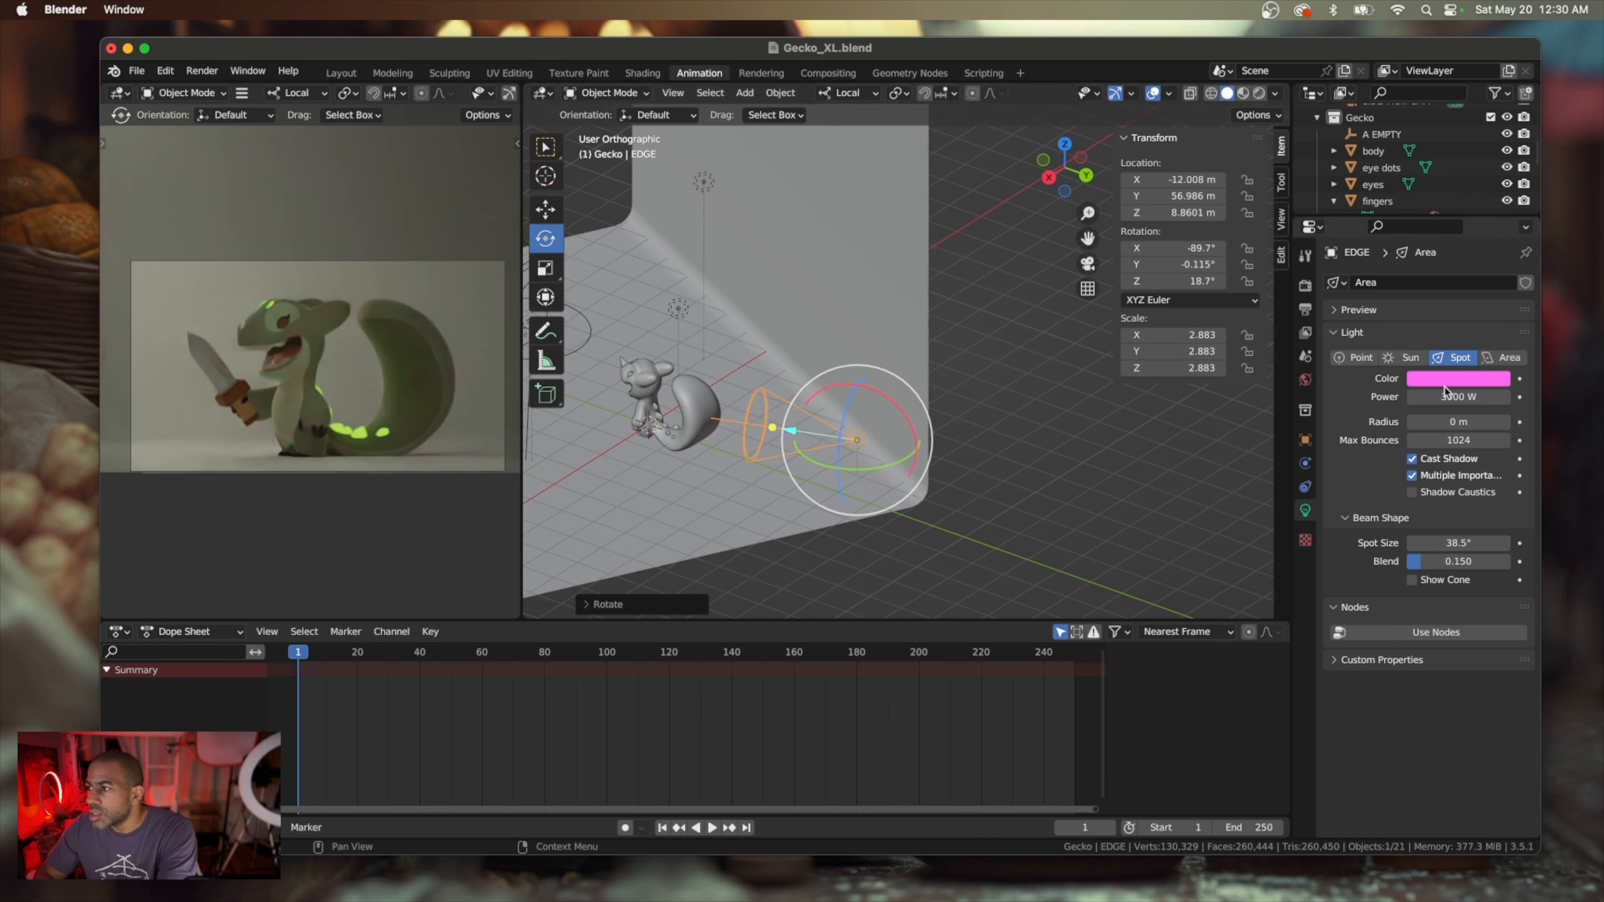
Set the EDGE spot light's power to 6000 W
left_click(1459, 397)
type("6000")
key("Return")
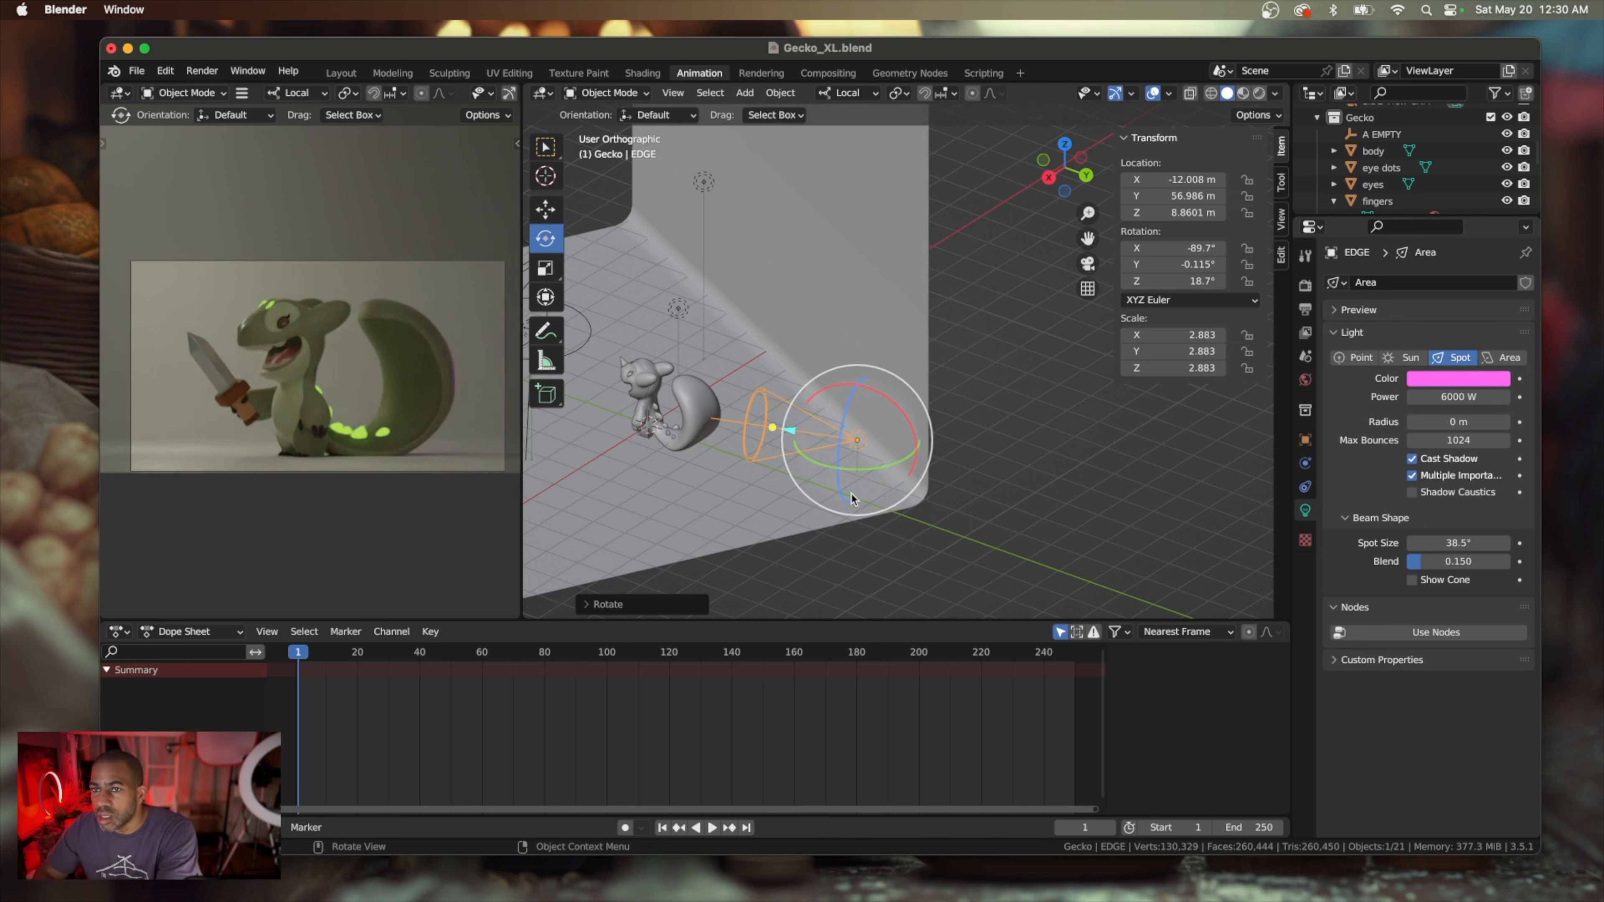
Widen the EDGE light's spot size to about 89.5° and move it back along its beam to about X -14 m and Y 63 m
middle_click_drag(851, 465, 850, 484)
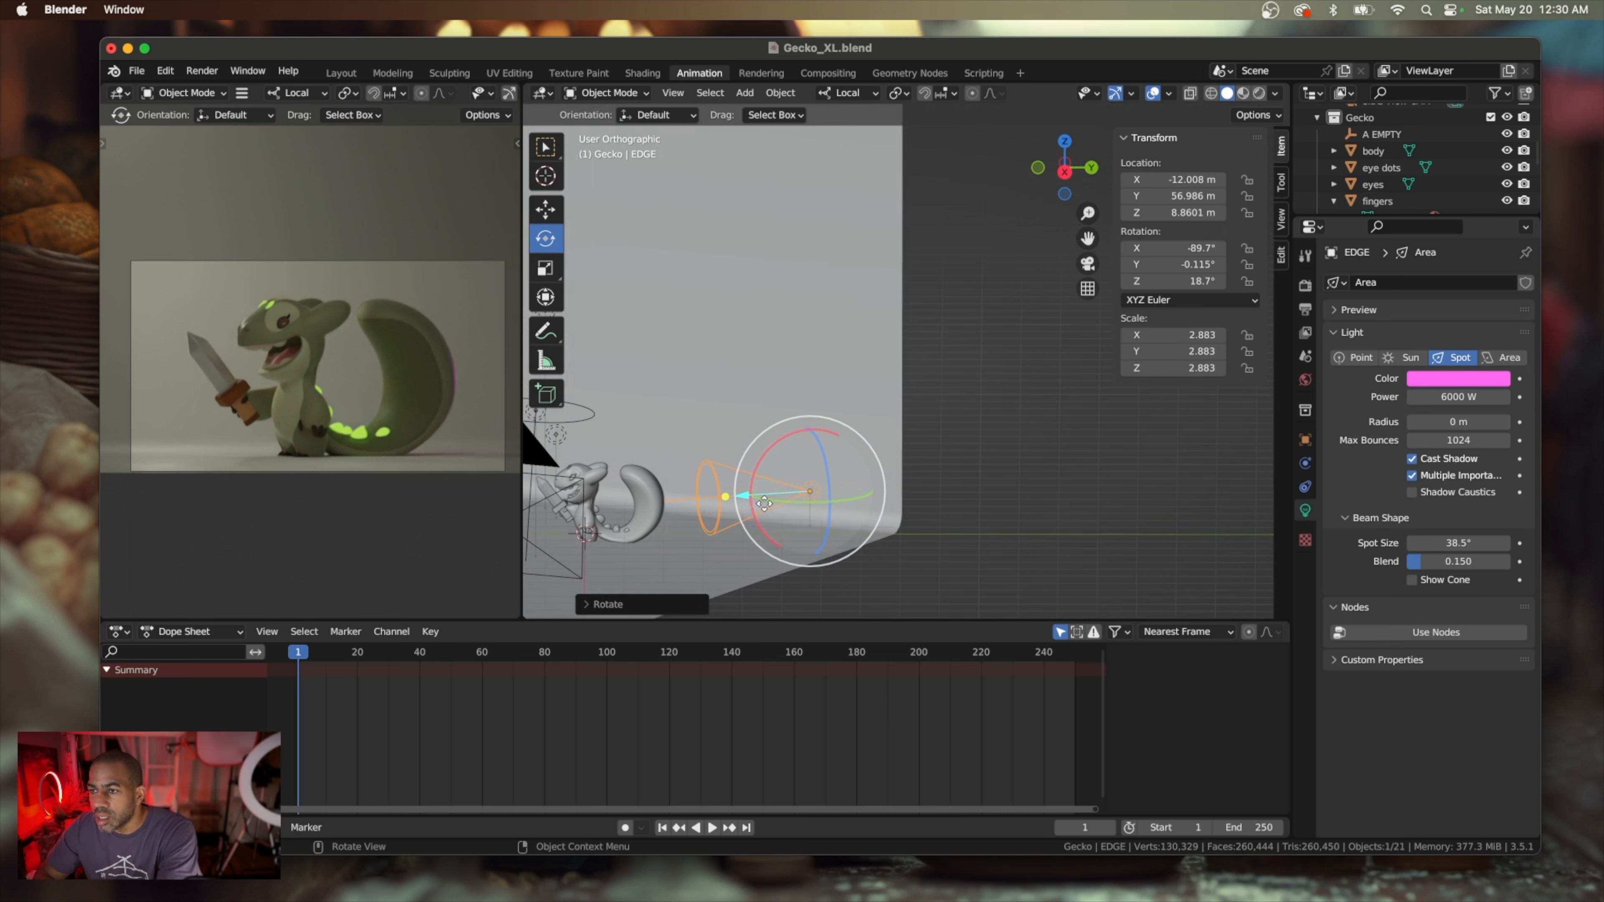
left_click_drag(746, 496, 755, 495)
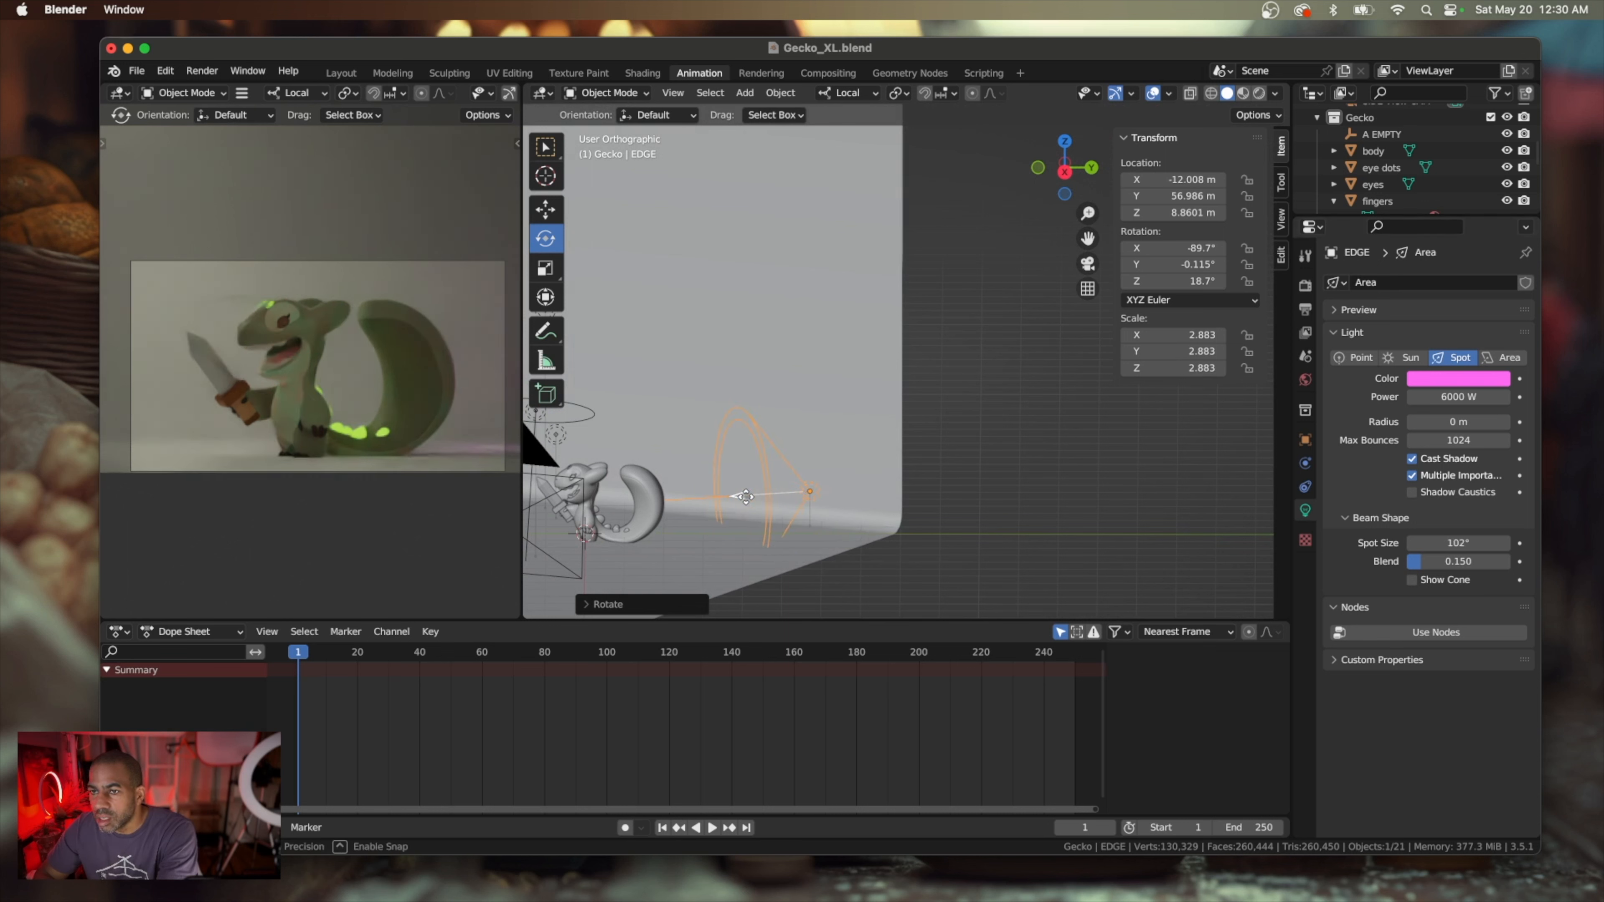
left_click_drag(746, 497, 746, 497)
middle_click_drag(796, 499, 786, 515)
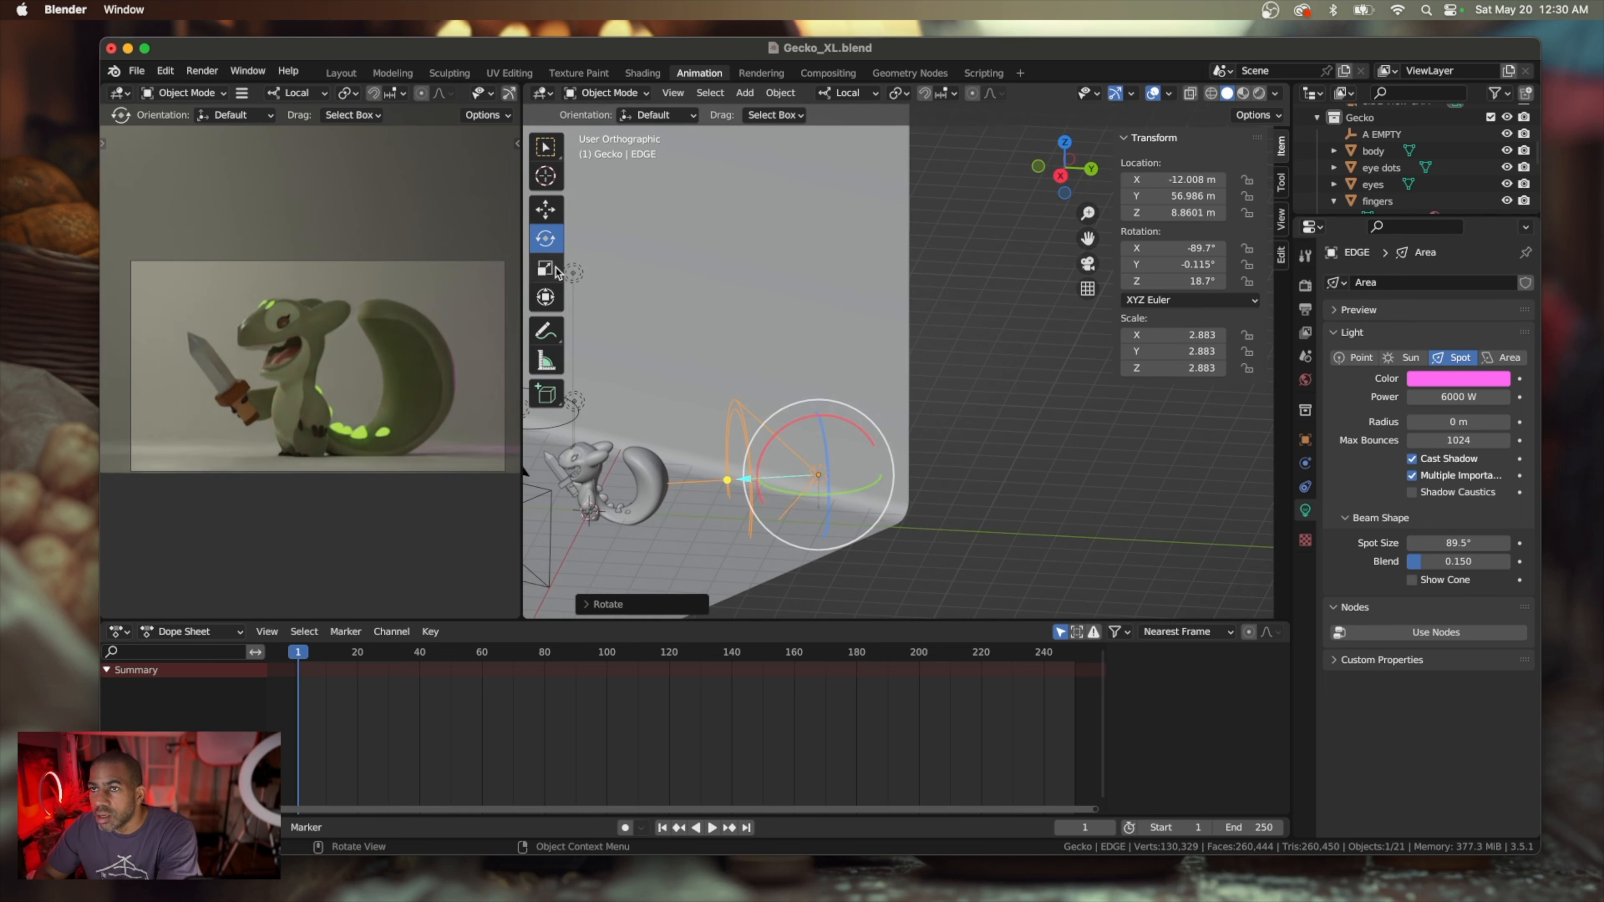
left_click(544, 213)
left_click_drag(862, 467, 898, 450)
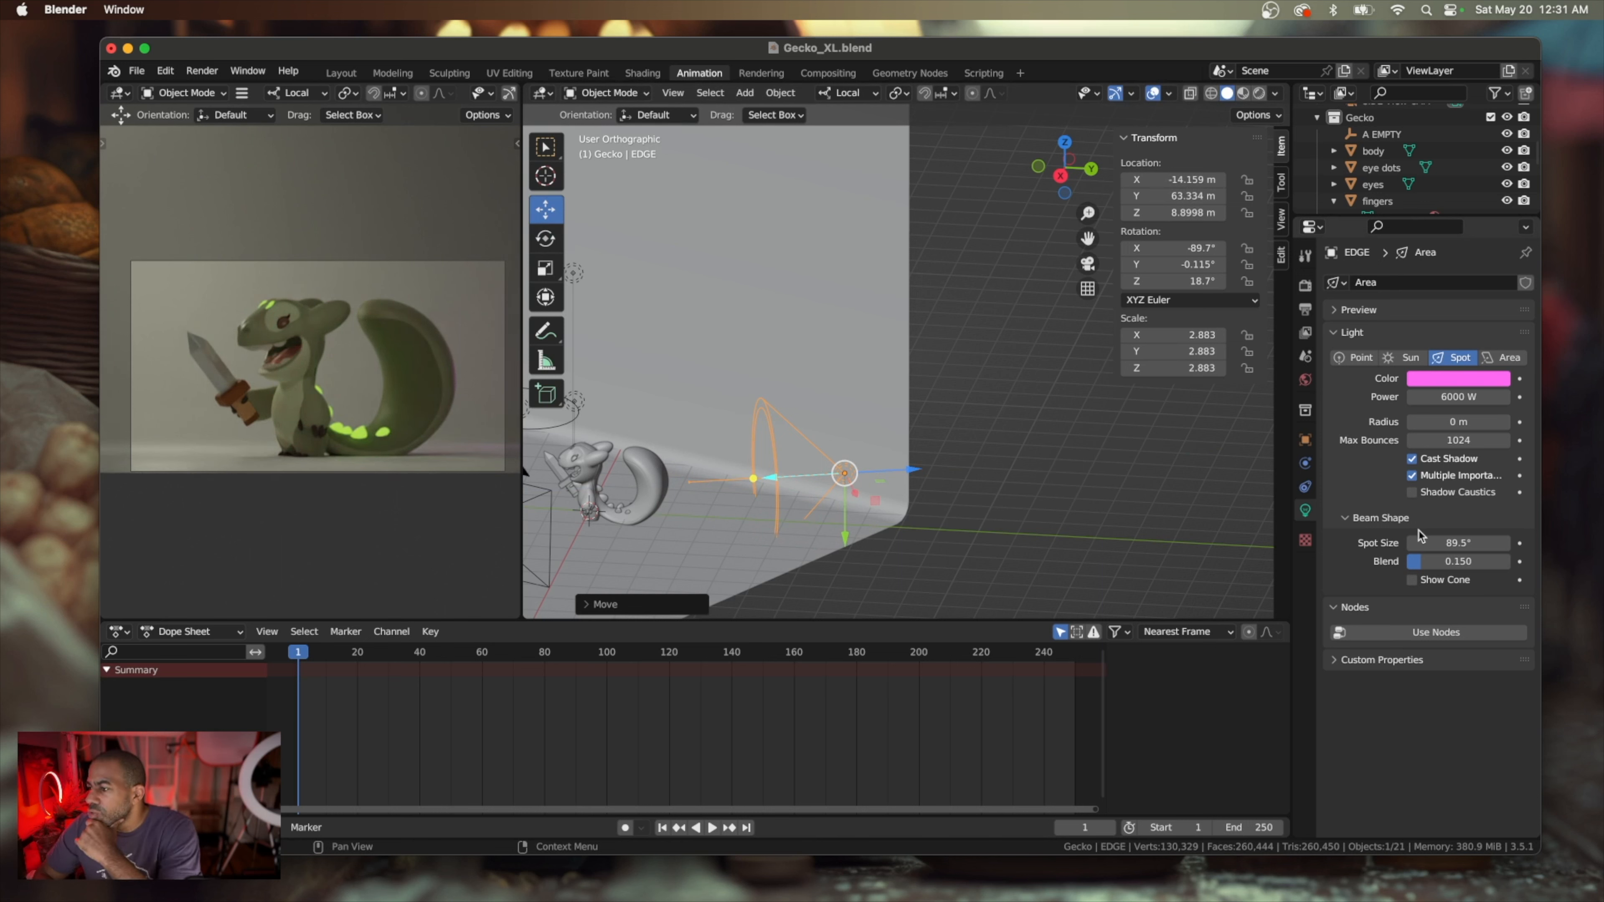
Set the EDGE spot light's blend to about 0.142 and turn on Show Cone
mouse_move(1420, 563)
left_mouse_down()
mouse_move(1466, 563)
mouse_move(1420, 563)
left_mouse_up()
left_click(1412, 580)
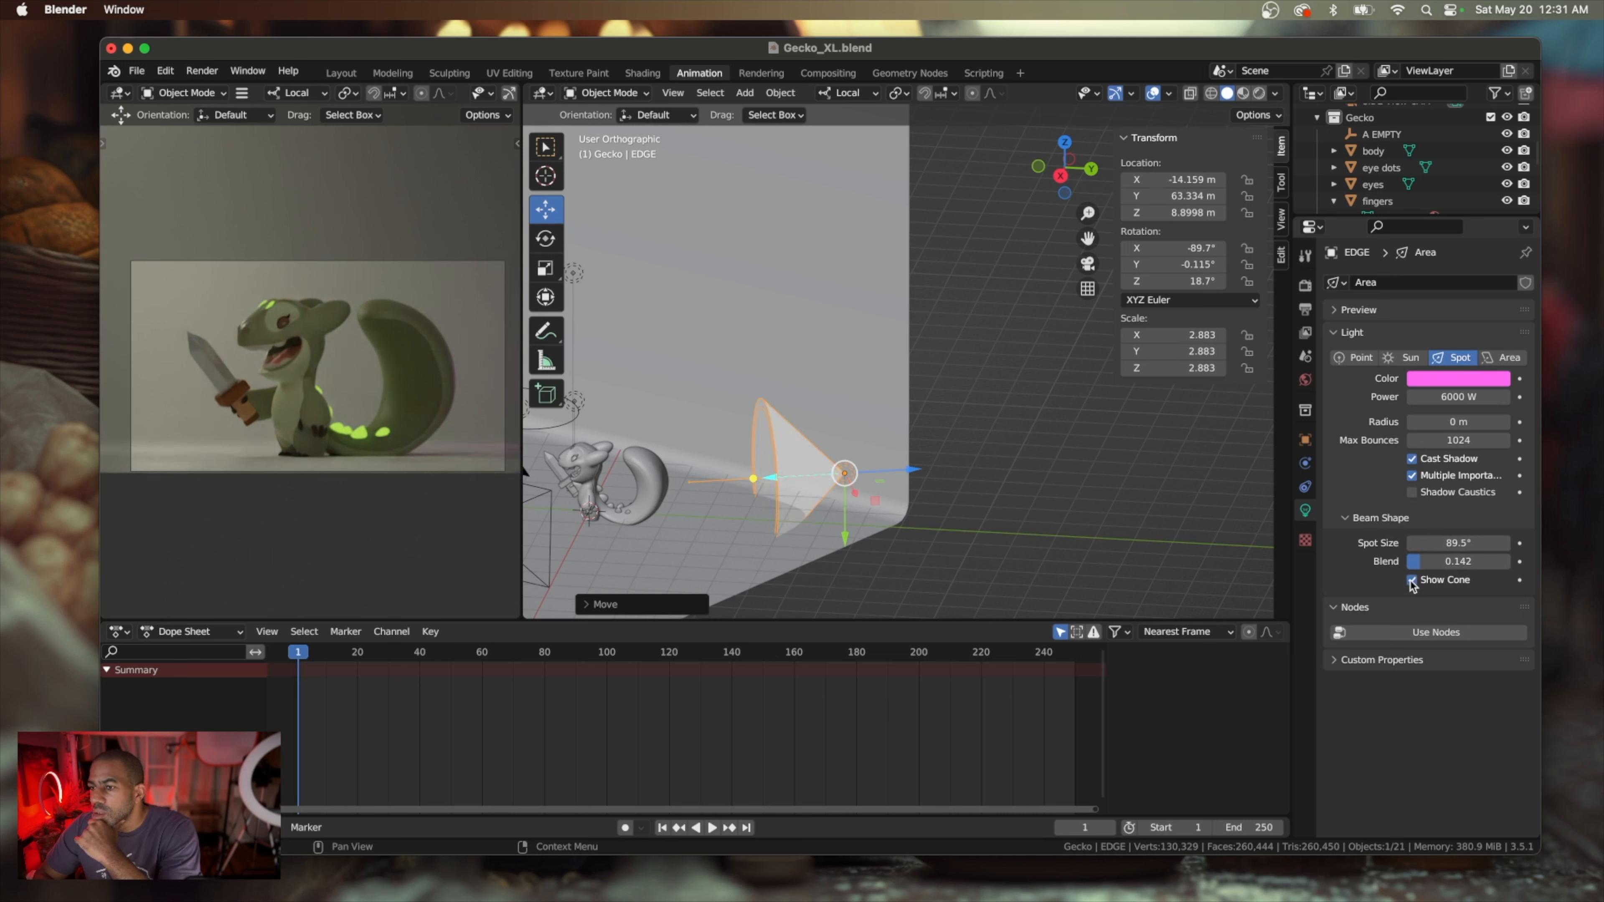
Shift the EDGE light's color from pink to light purple and set its power to 10000 W
left_click(1452, 381)
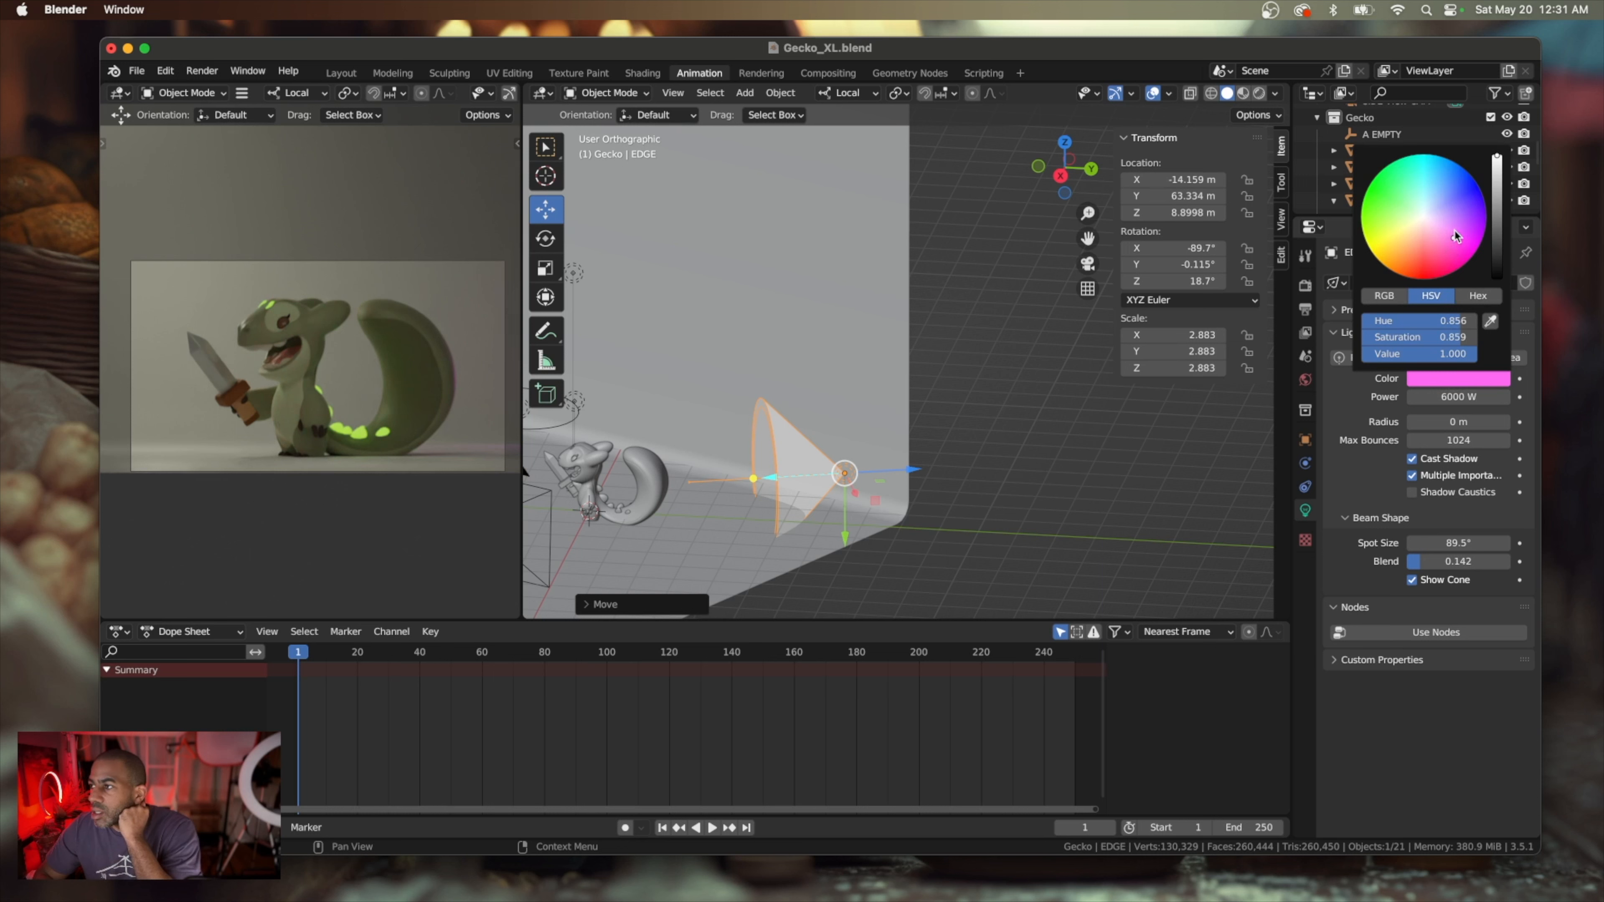
mouse_move(1456, 237)
left_mouse_down()
mouse_move(1478, 217)
mouse_move(1455, 219)
left_mouse_up()
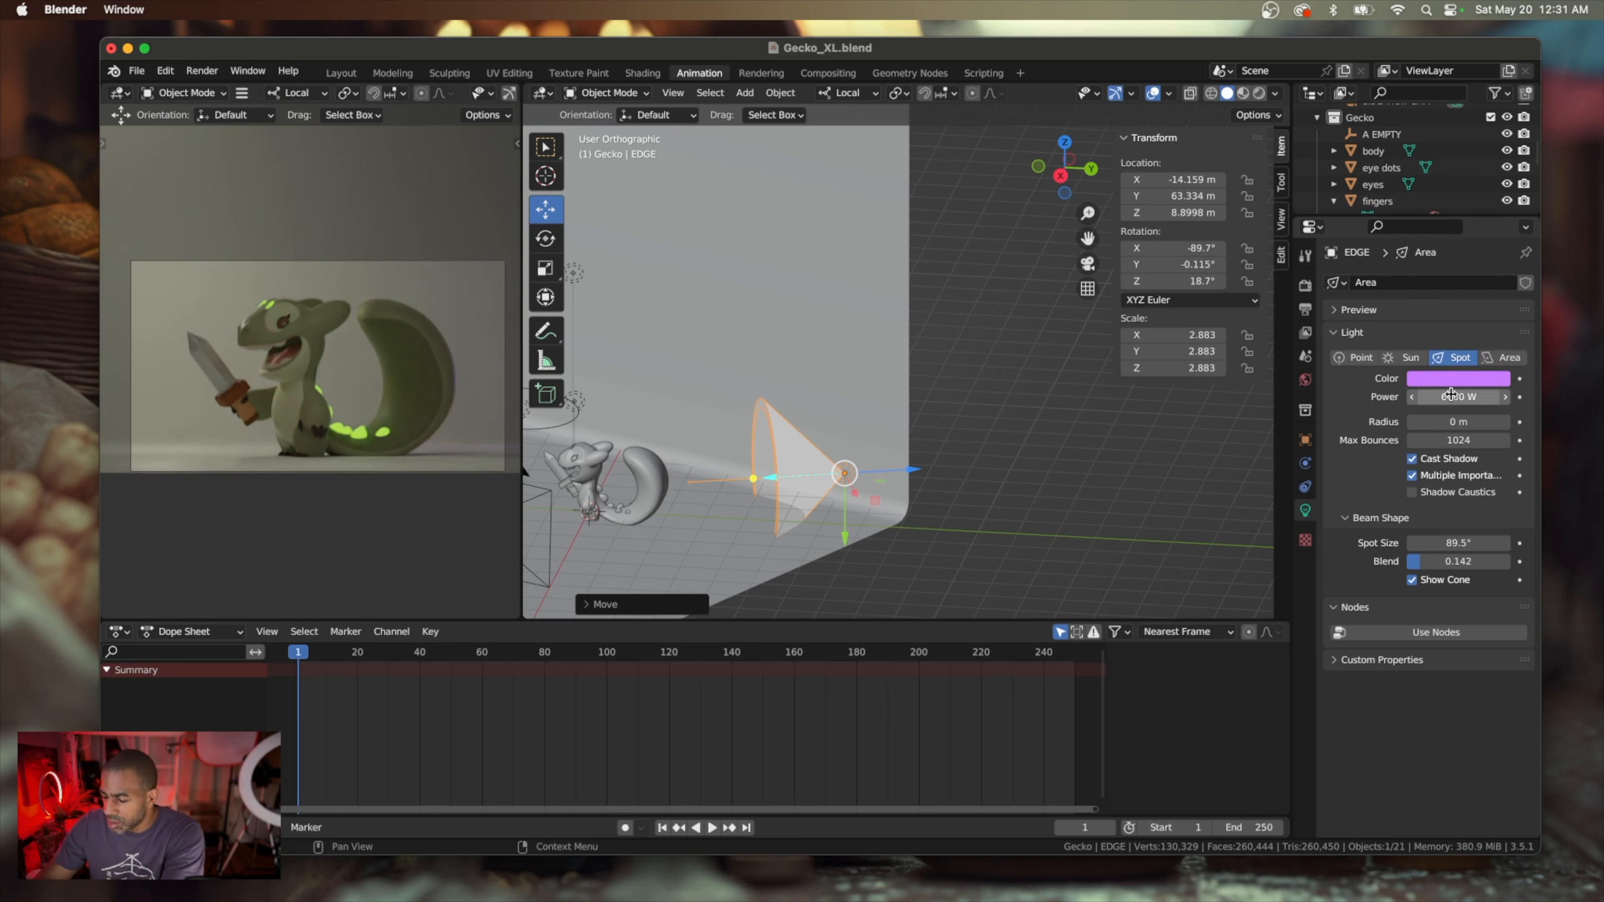
left_click(1451, 396)
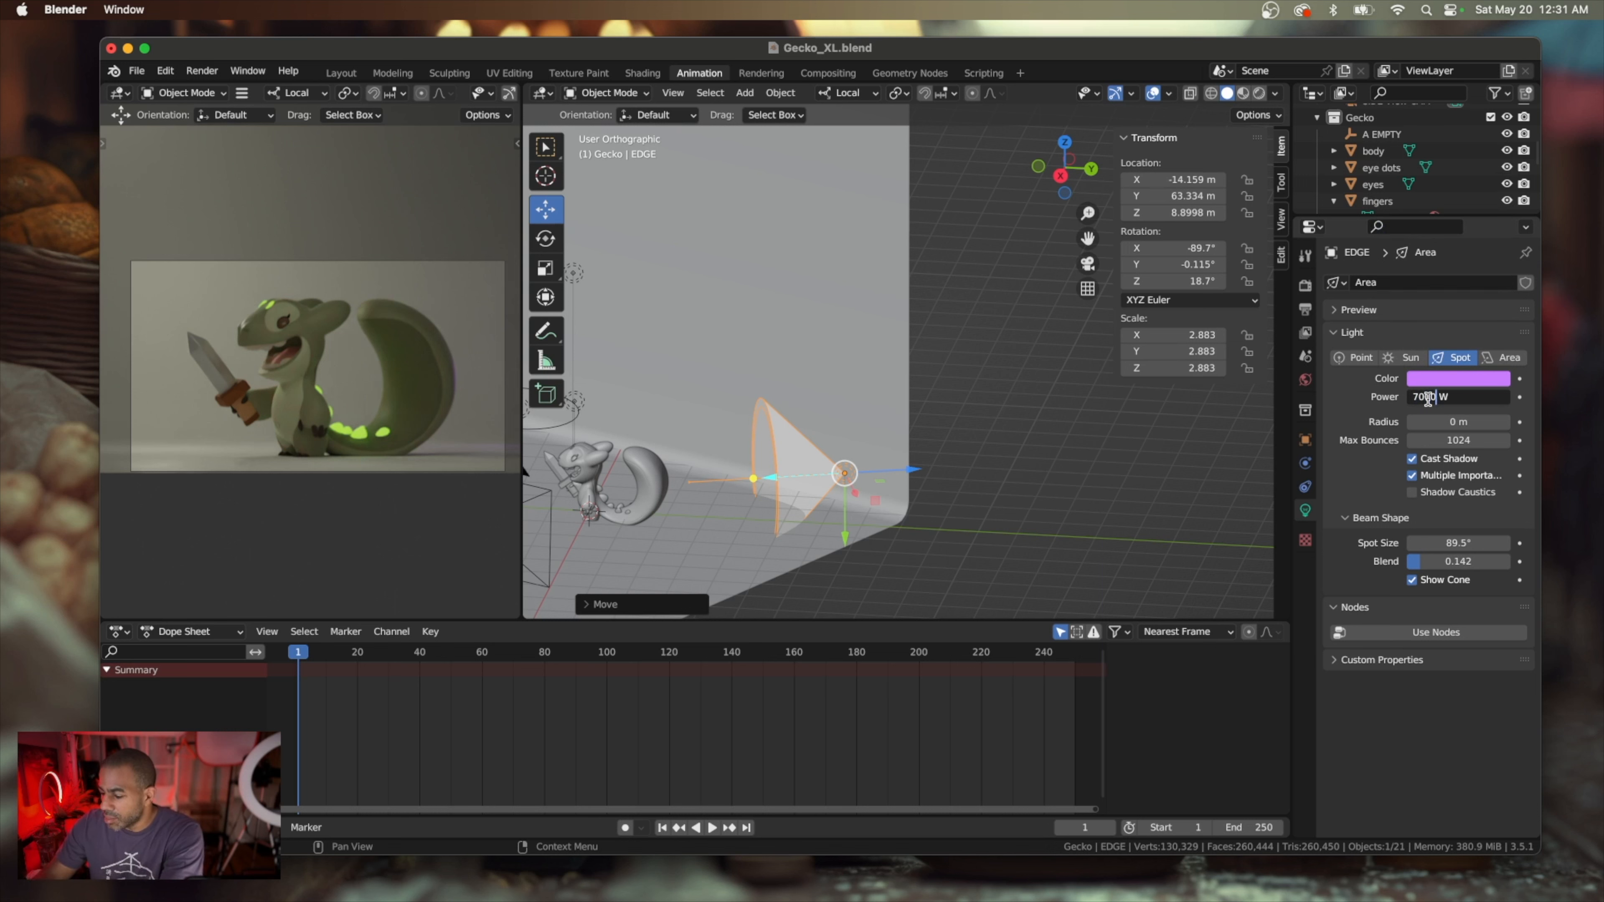
key("Return")
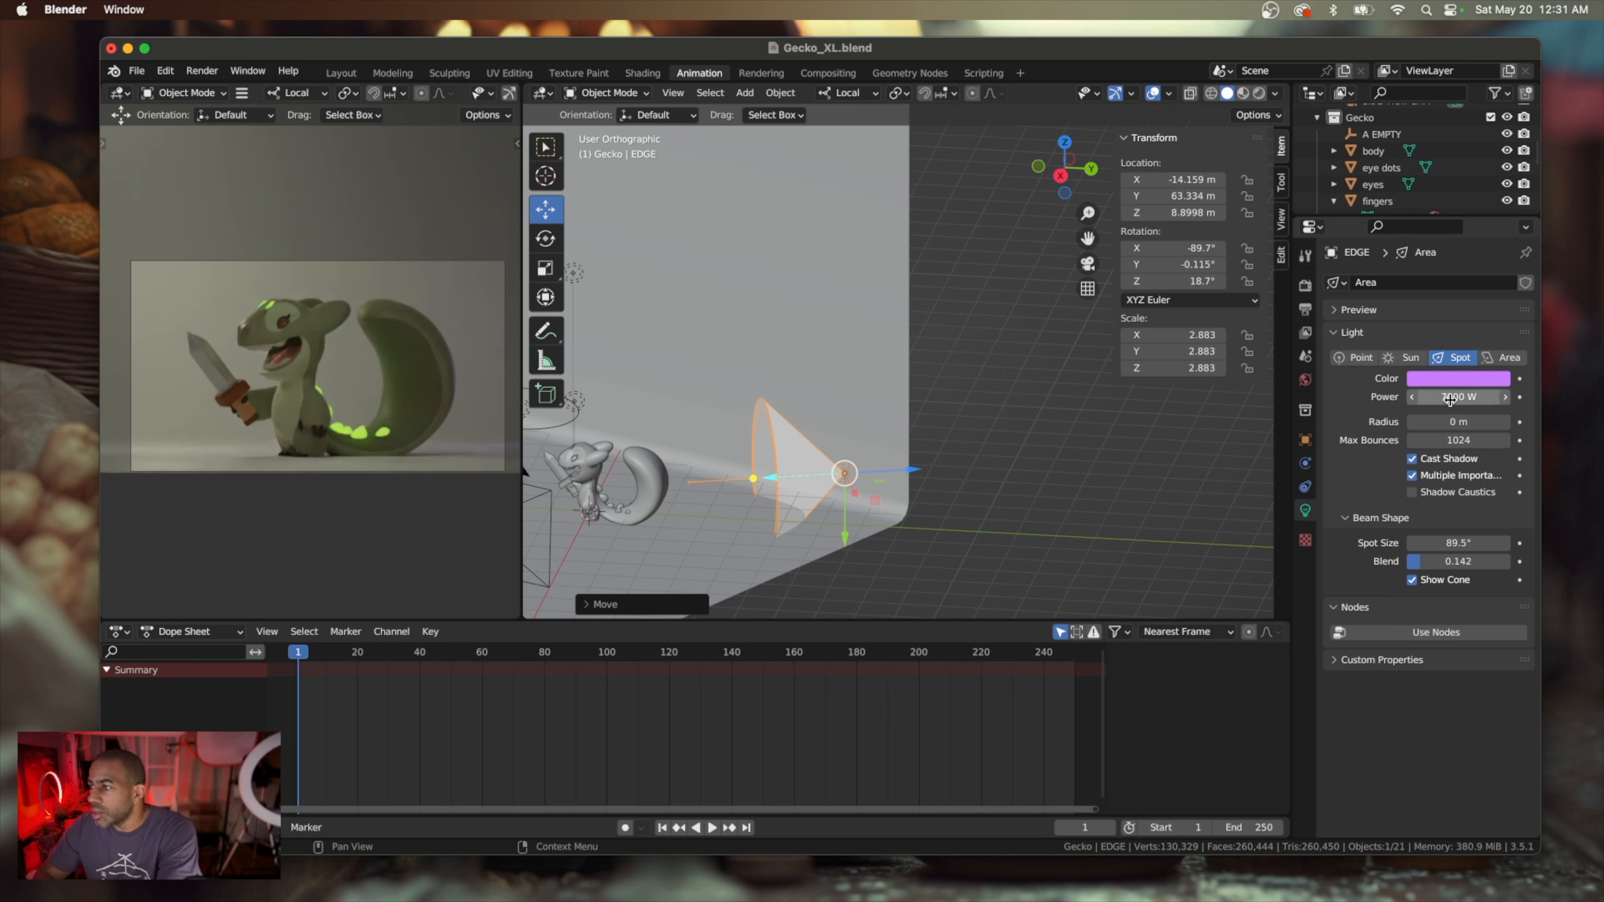
left_click(1450, 399)
type("100")
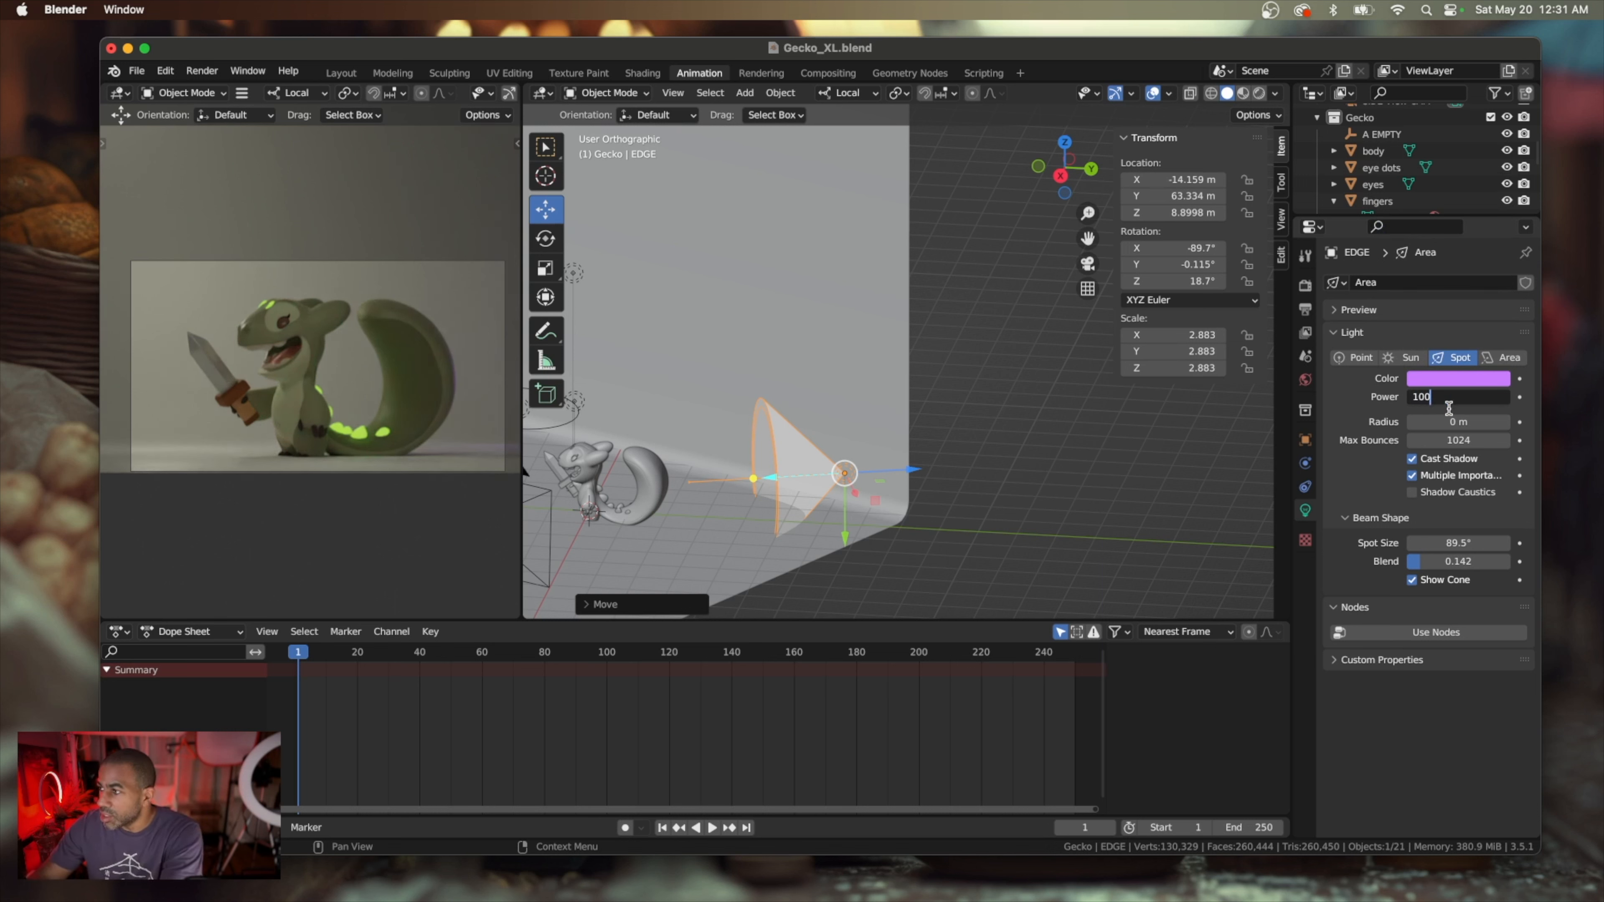
key("Return")
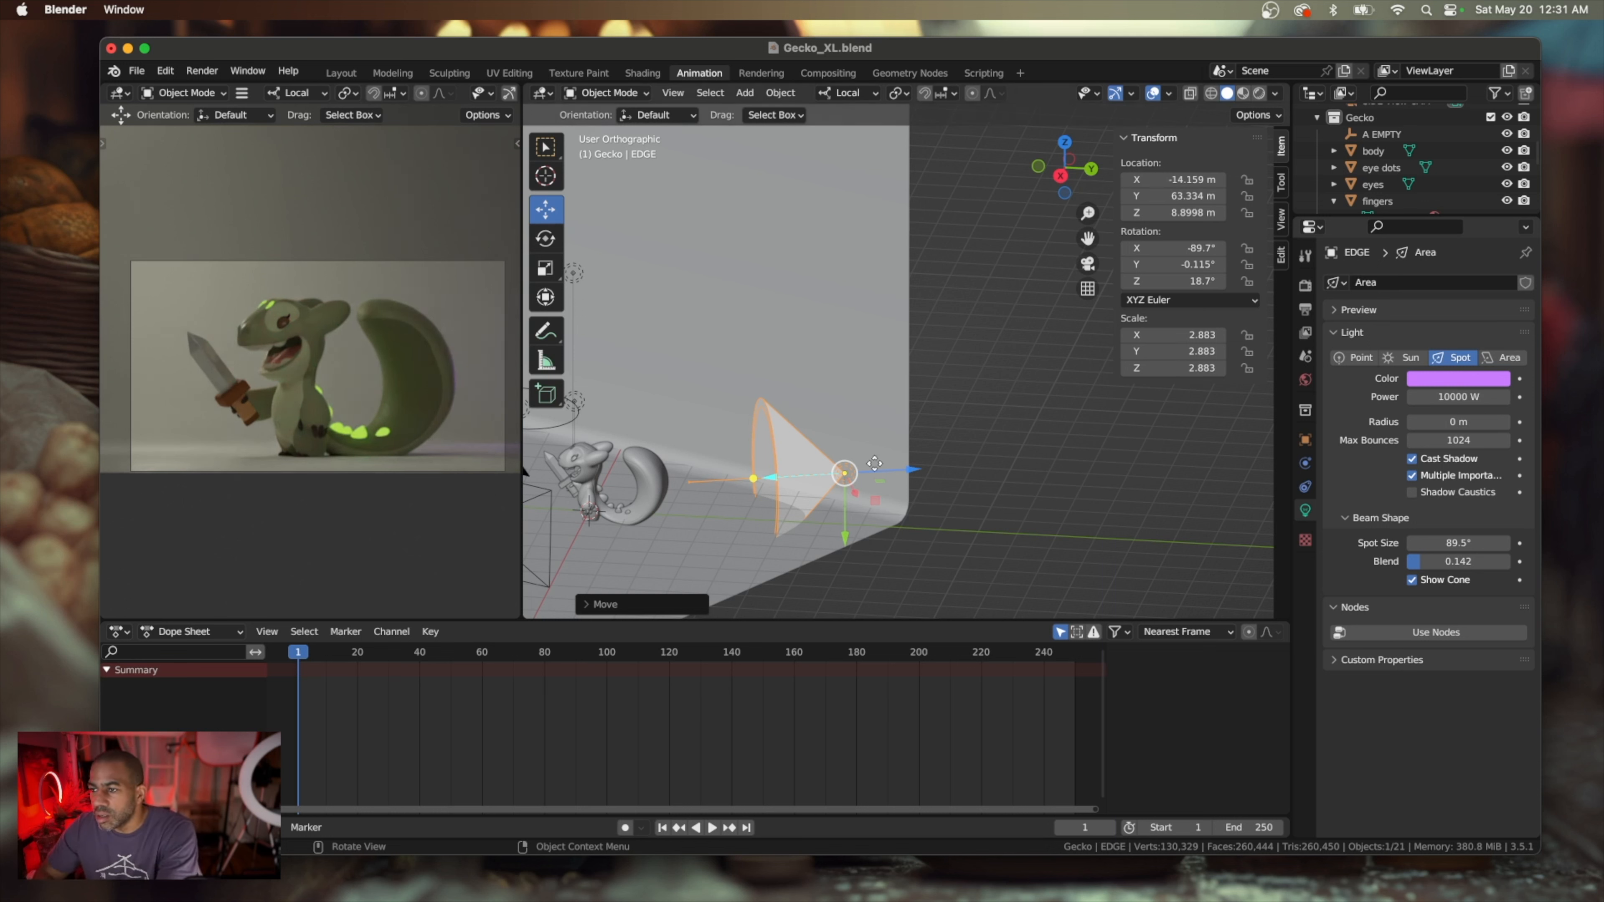
Move the EDGE light to about X -7 m, Y 42 m and Z 21.7 m, and widen its spot size to about 138°
left_click_drag(900, 472, 813, 466)
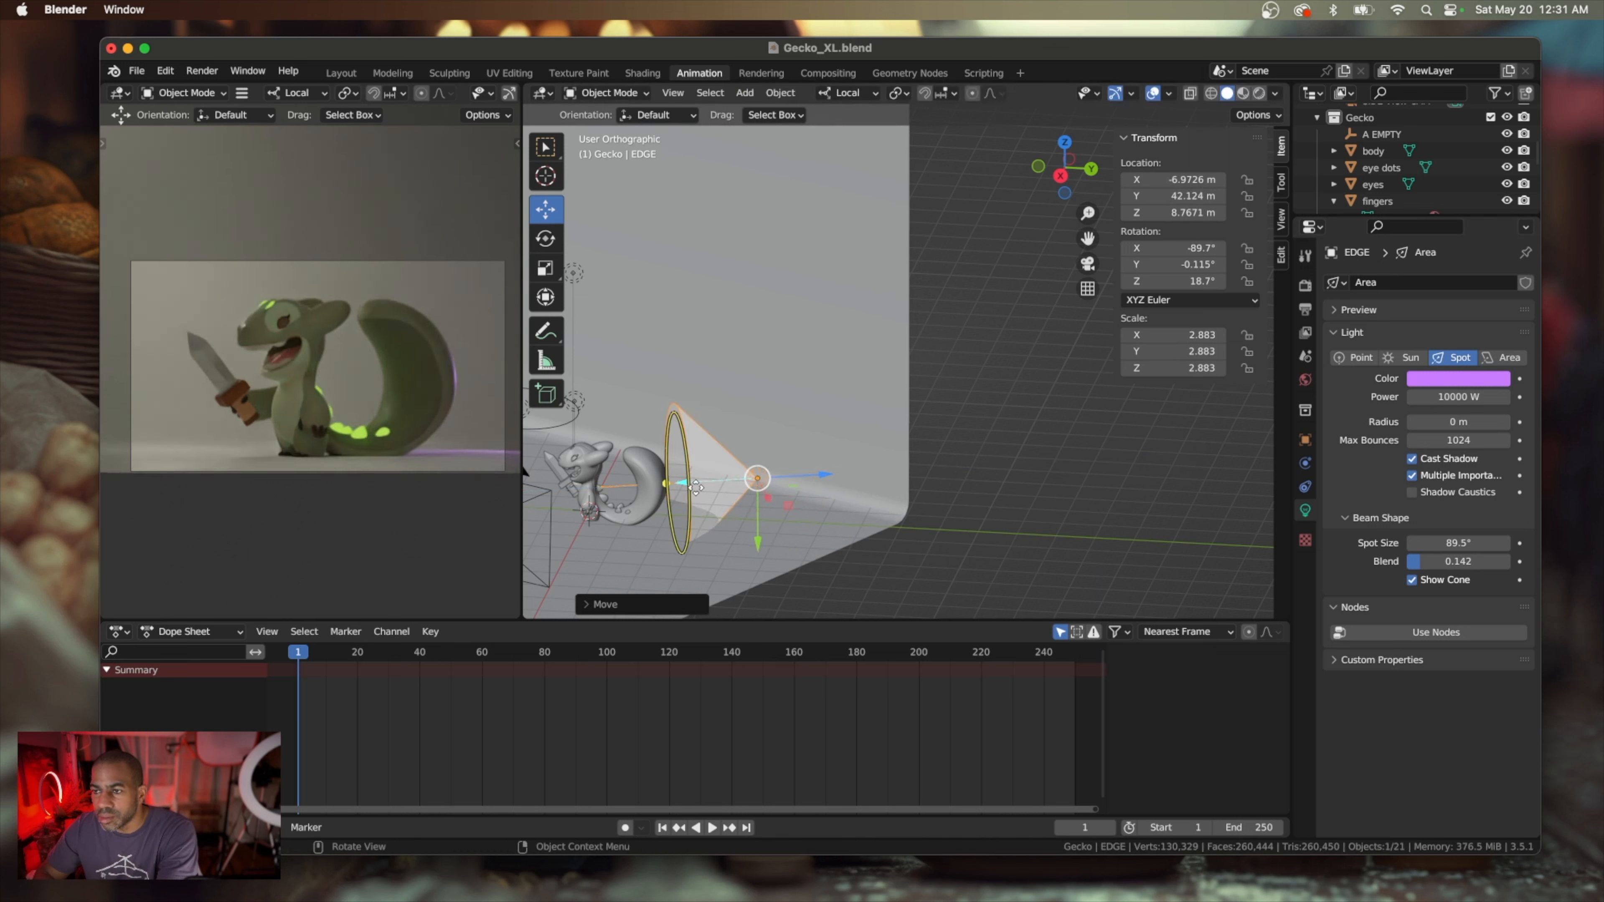
left_click_drag(685, 482, 682, 482)
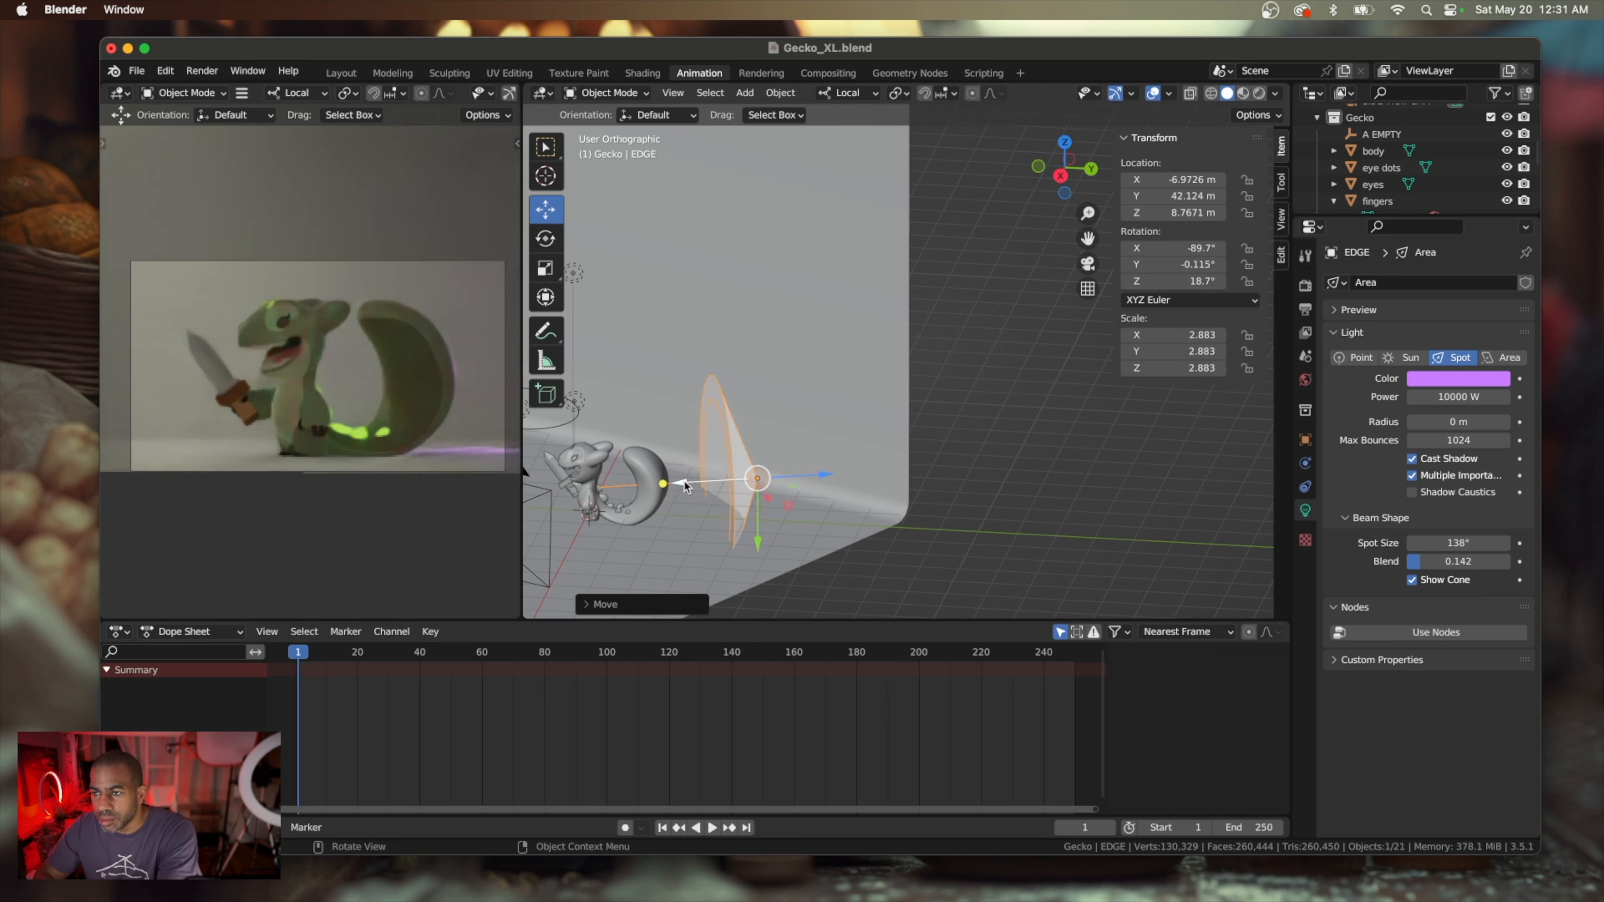
left_click_drag(759, 539, 749, 488)
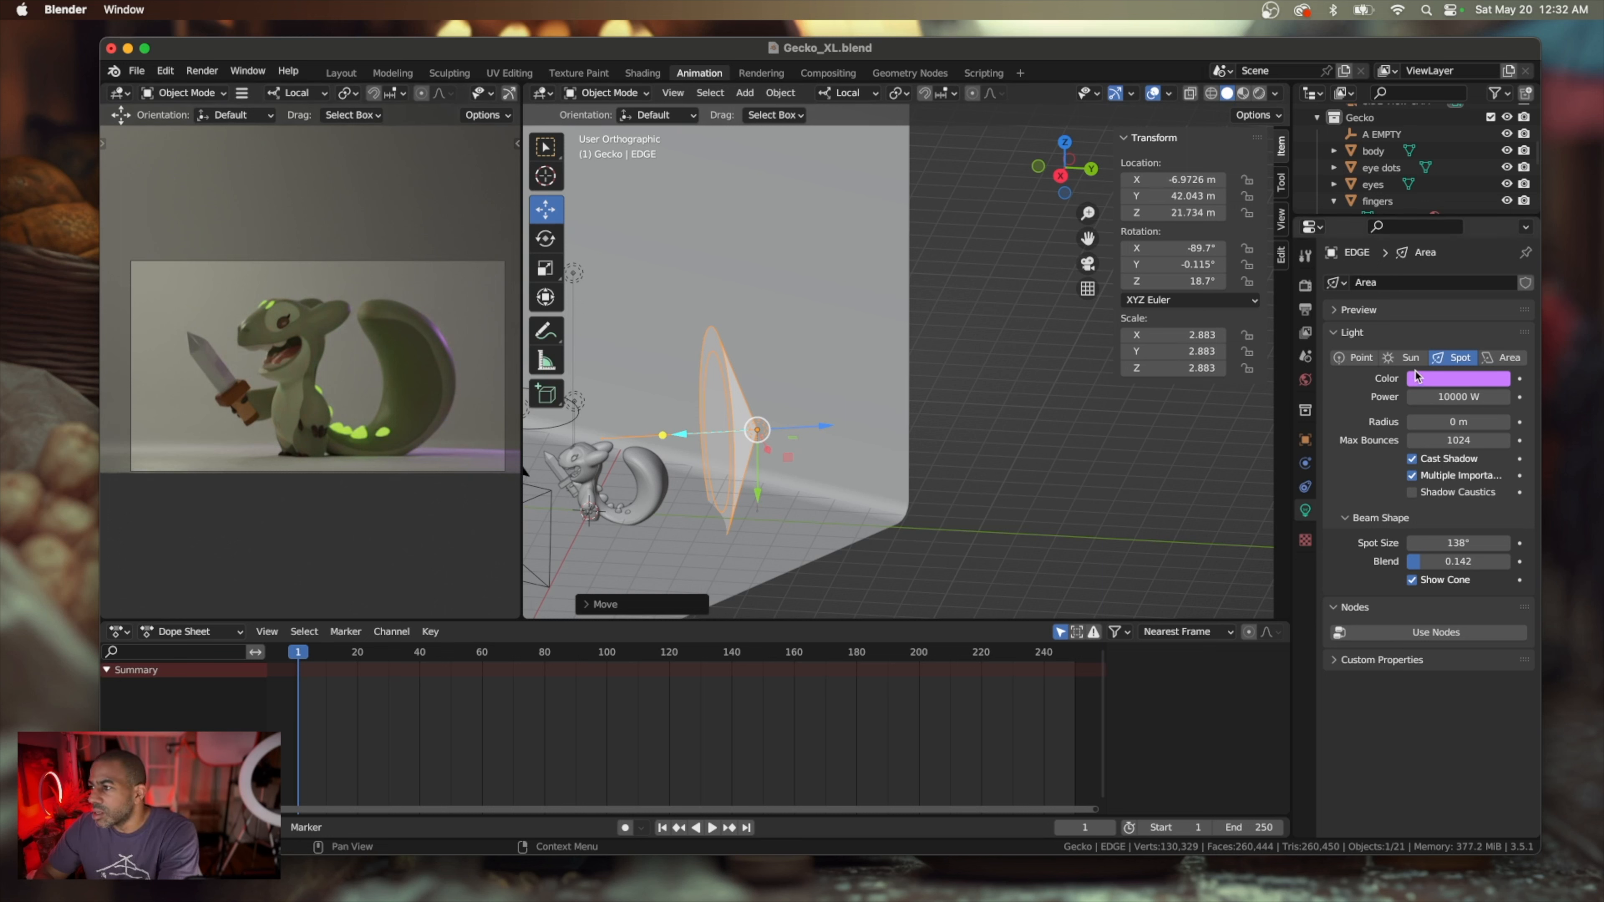
Convert the EDGE light to an area light with the Disk shape
left_click(1359, 358)
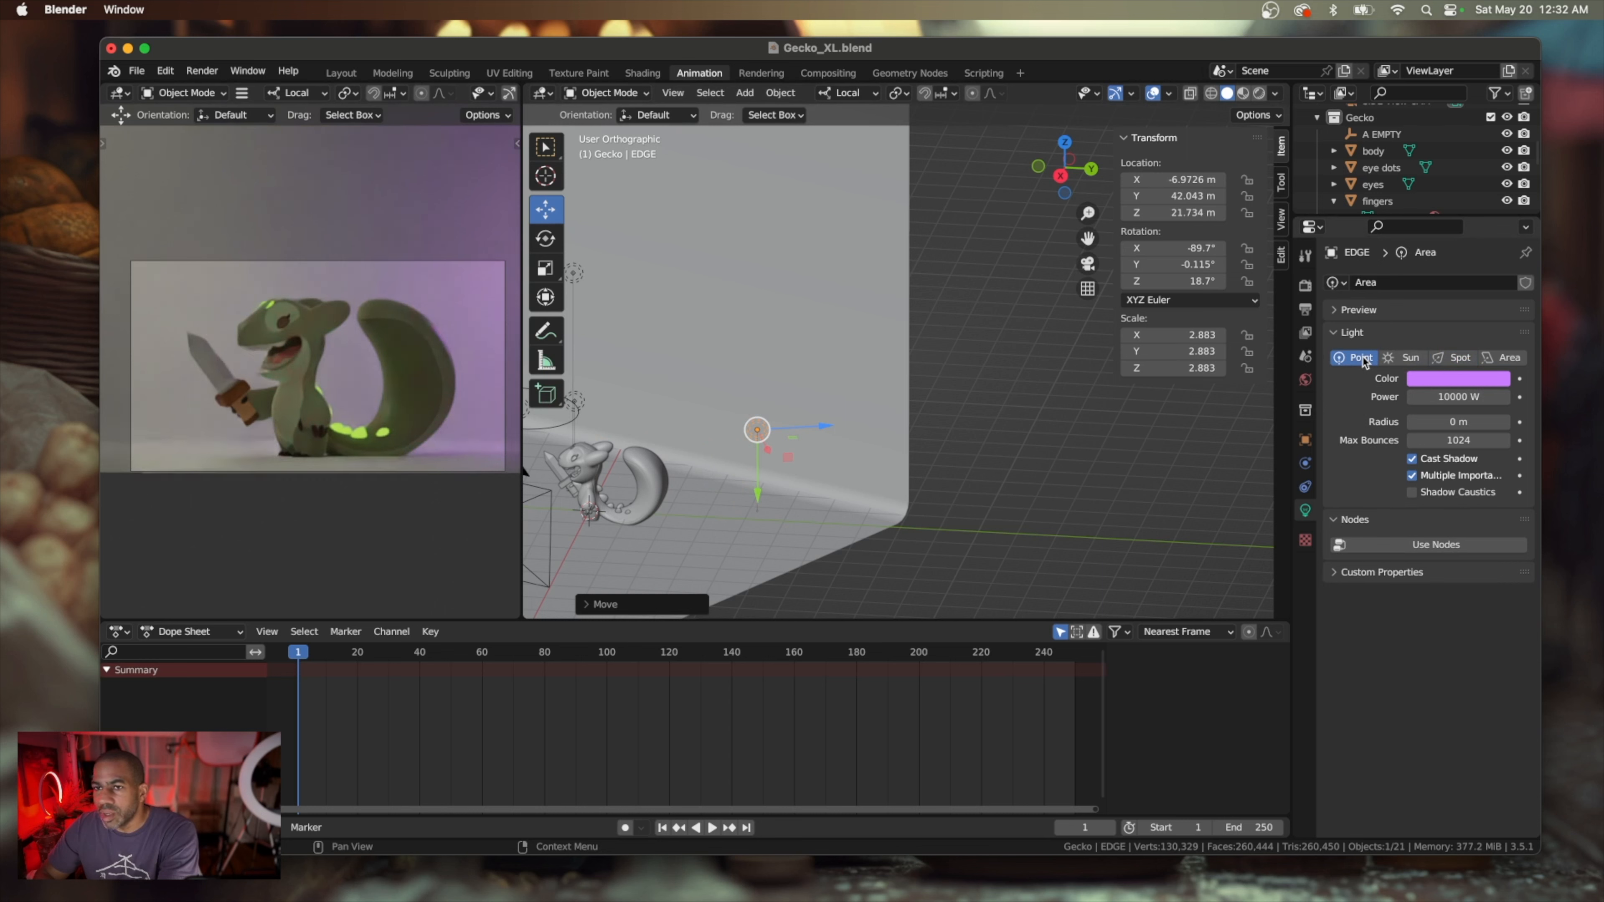
left_click(1508, 359)
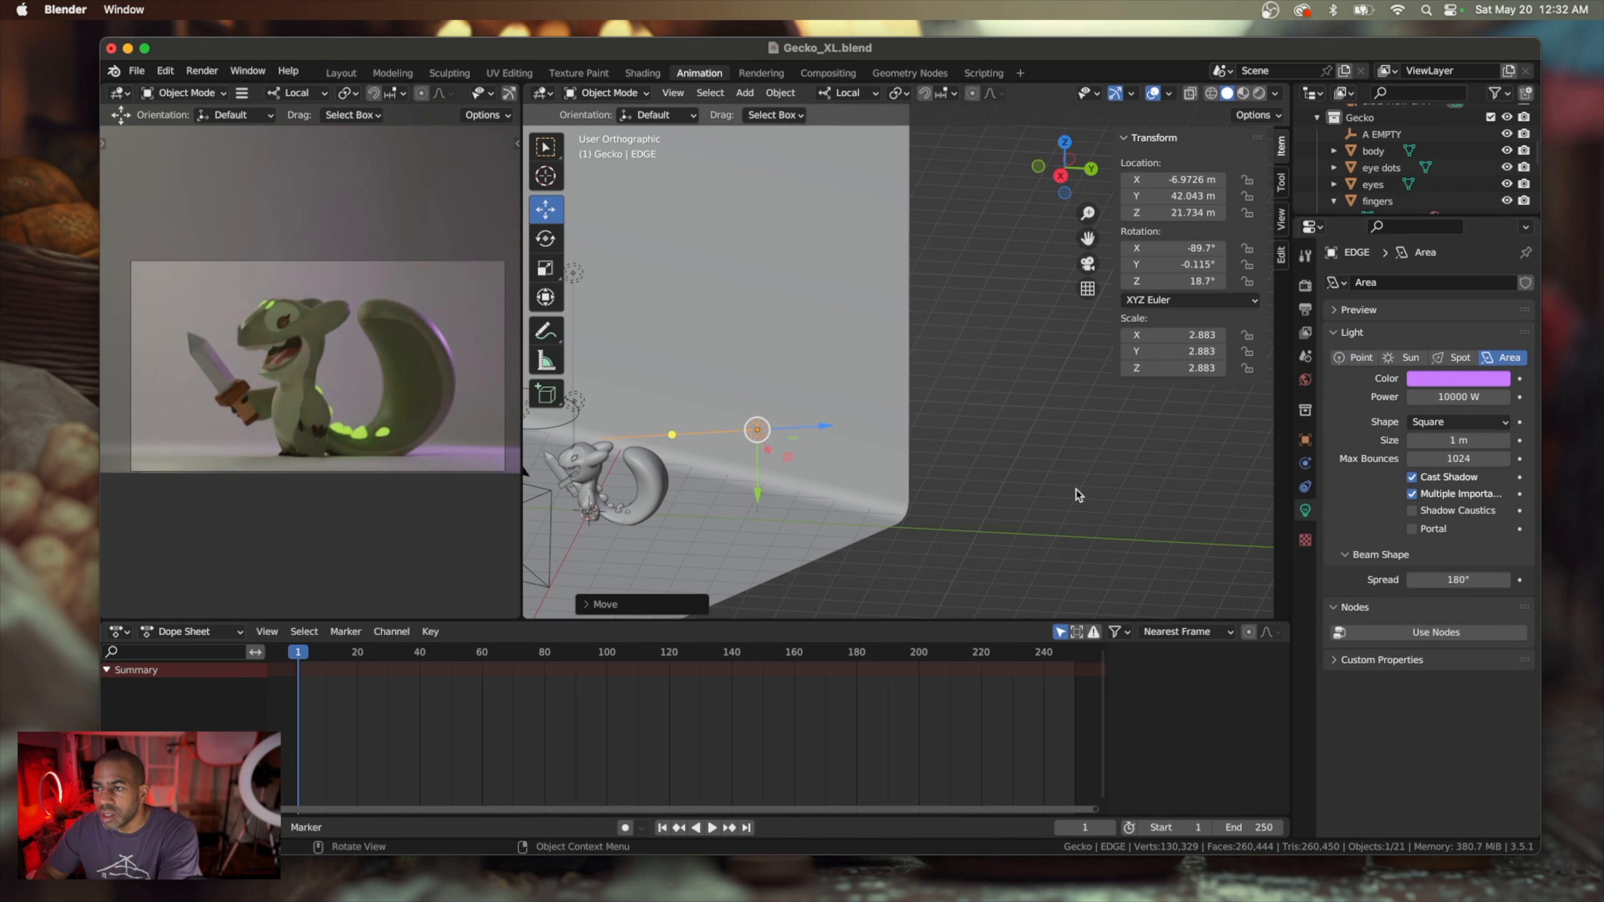
scroll(770, 541, "up", 5)
scroll(770, 541, "down", 4)
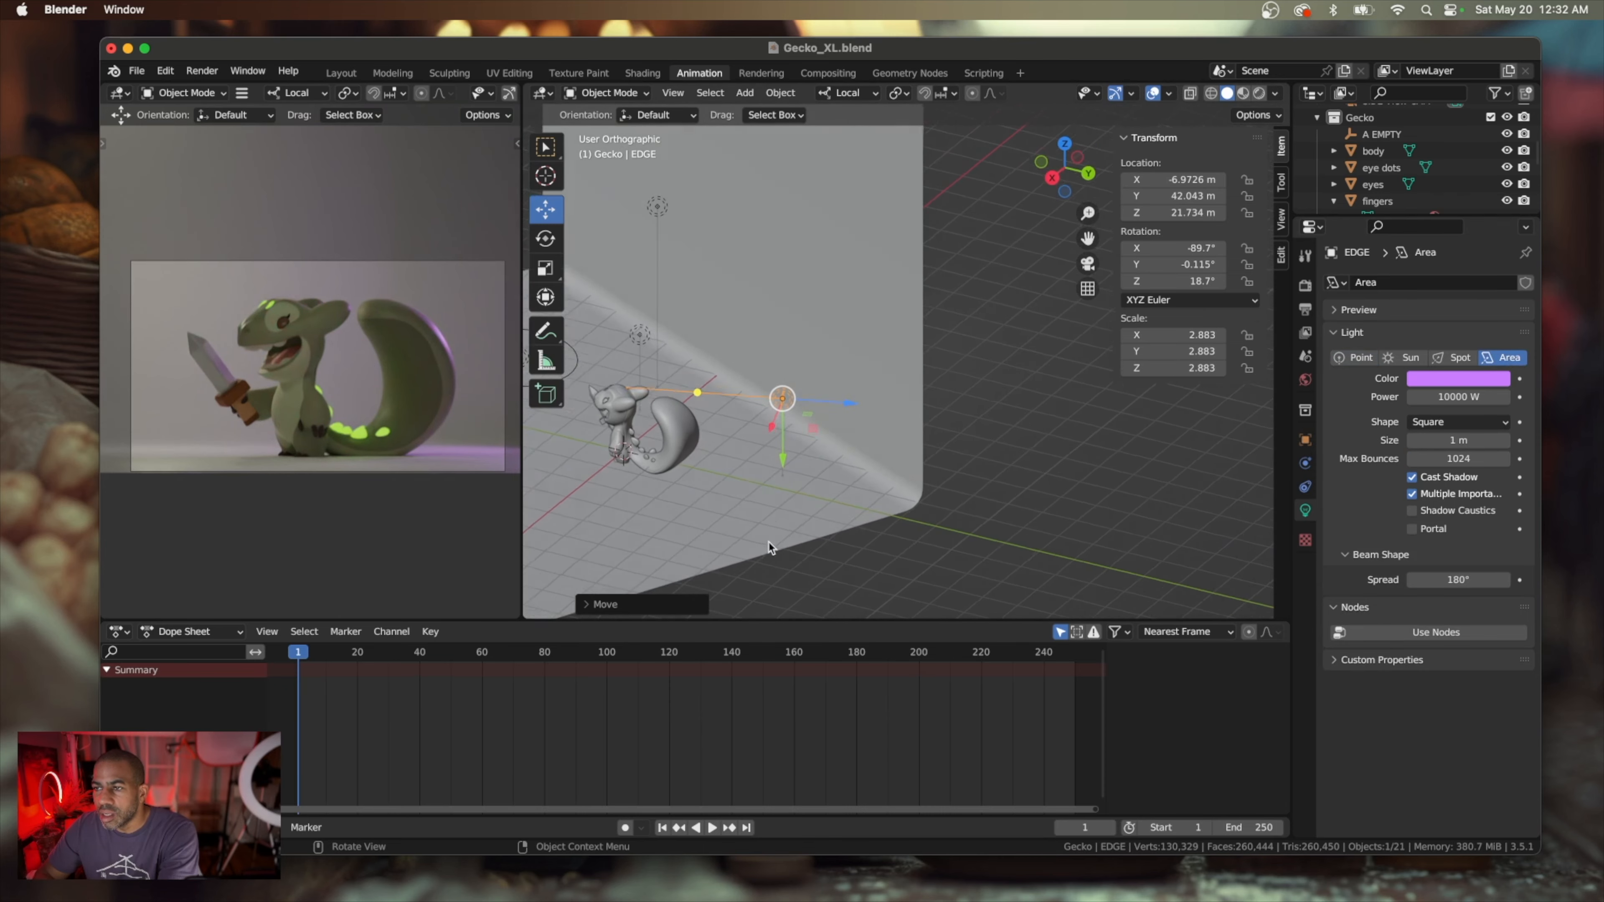
scroll(771, 547, "down", 3)
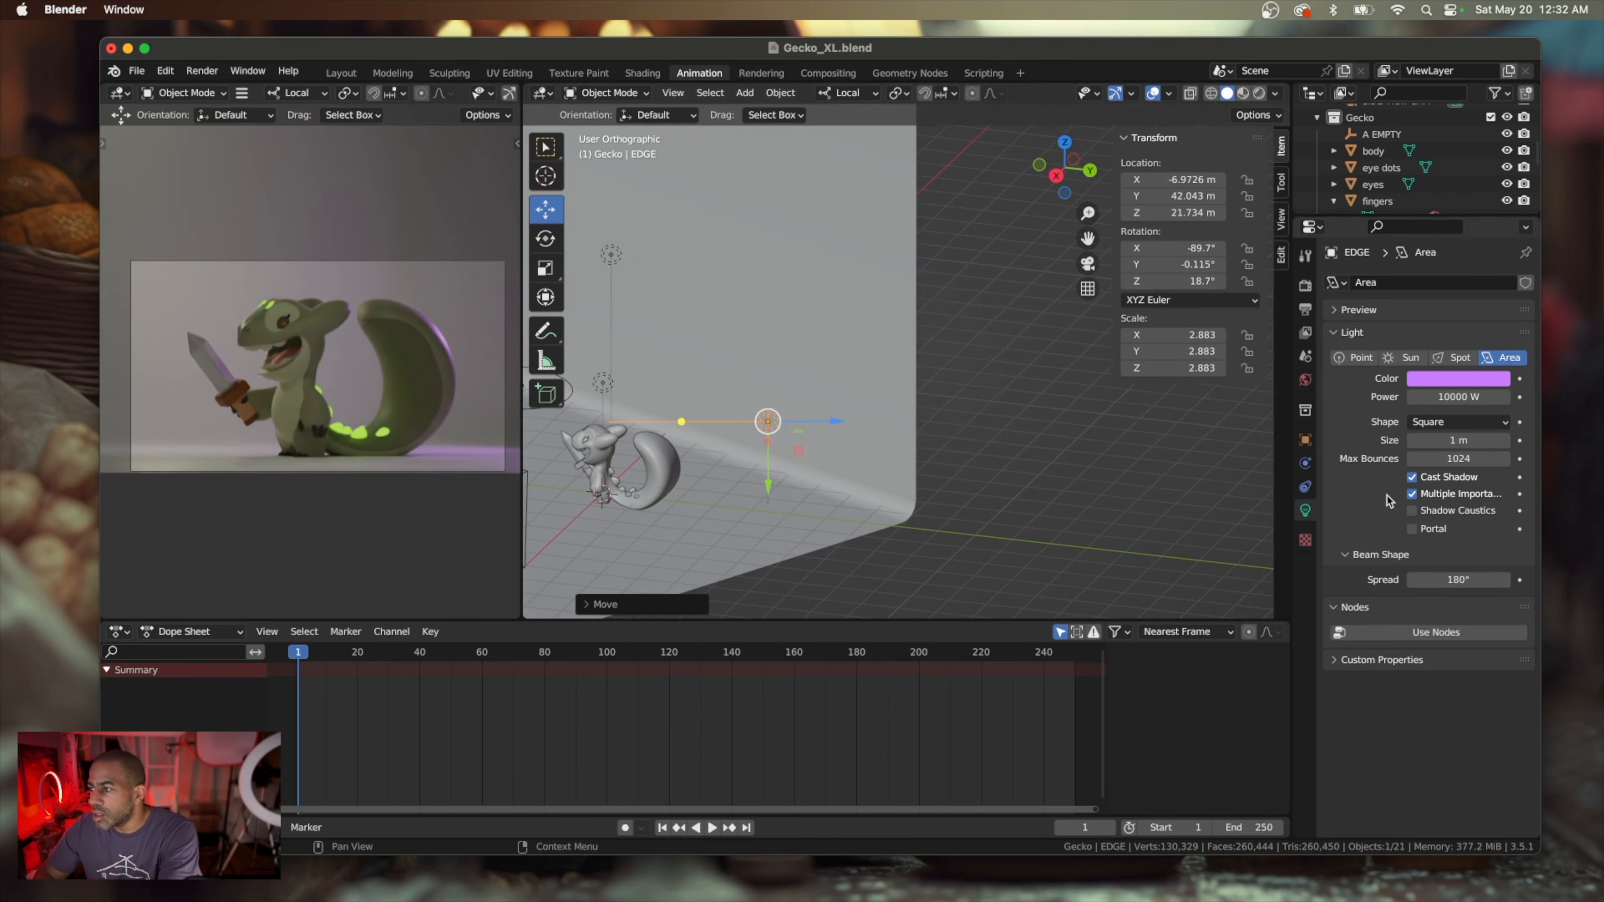
left_click(1449, 422)
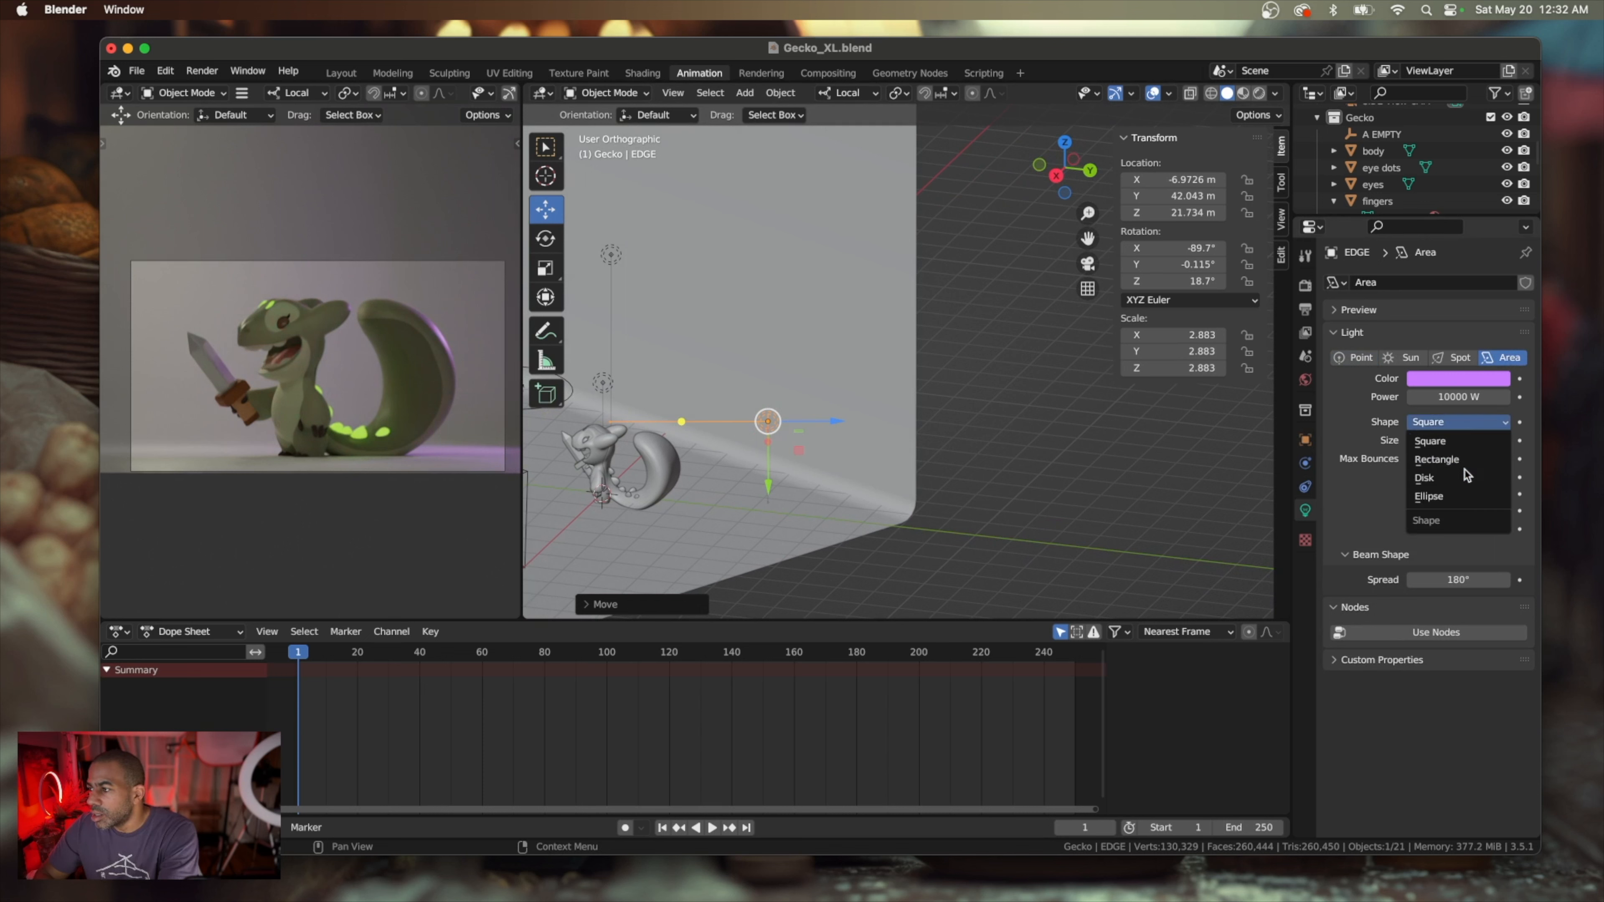
left_click(1465, 480)
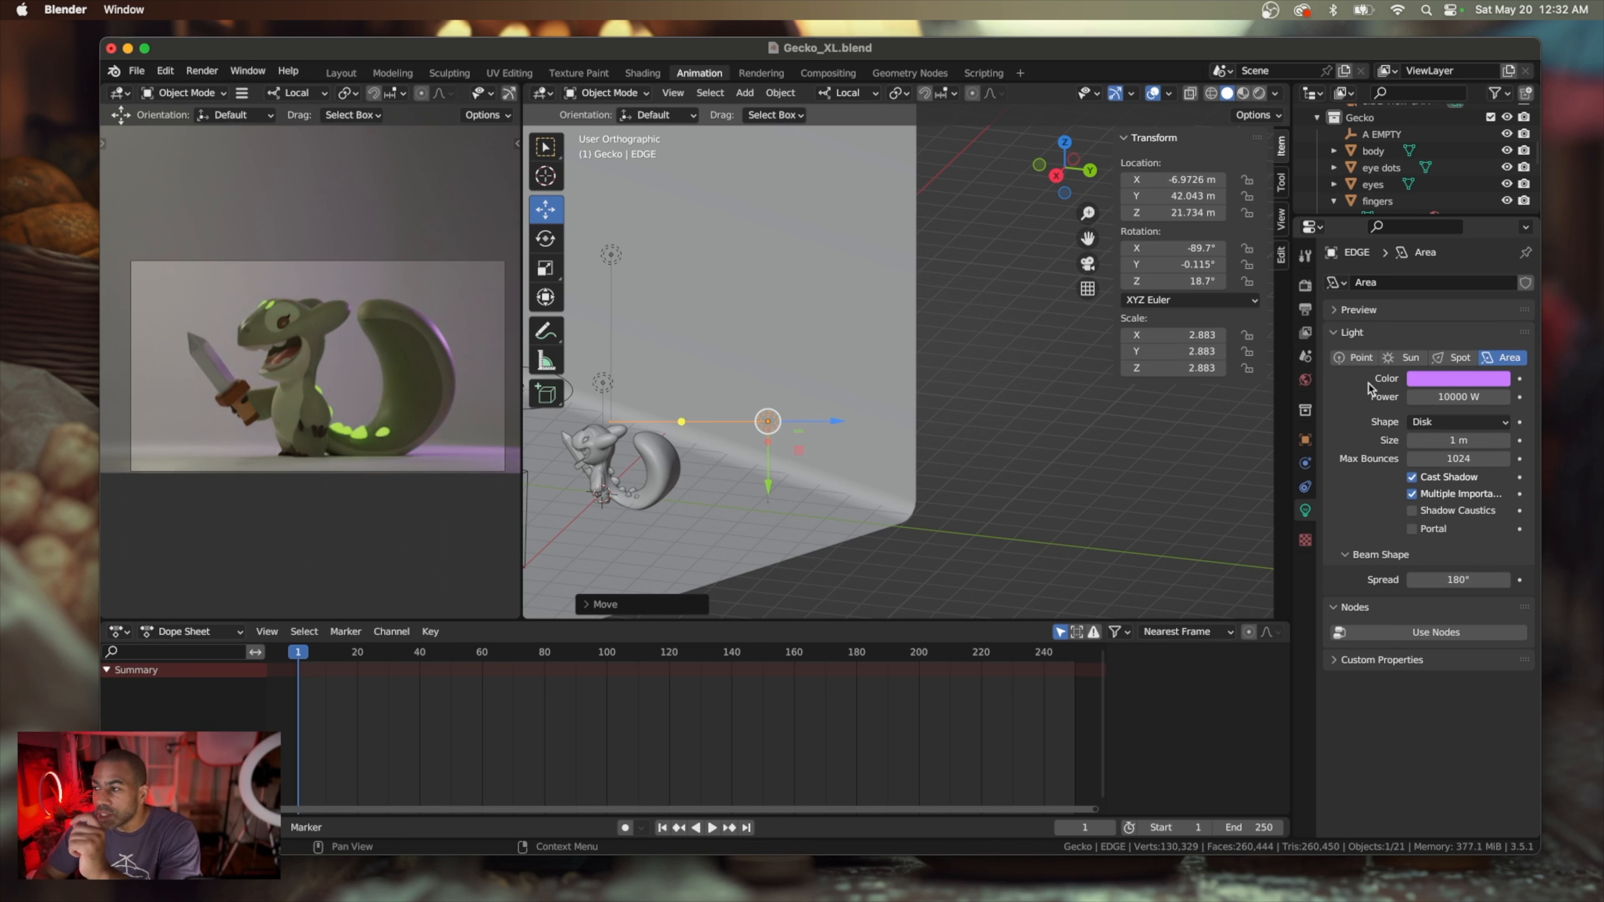
Set the EDGE disk area light's size to 40 m
left_click_drag(1443, 441, 1463, 441)
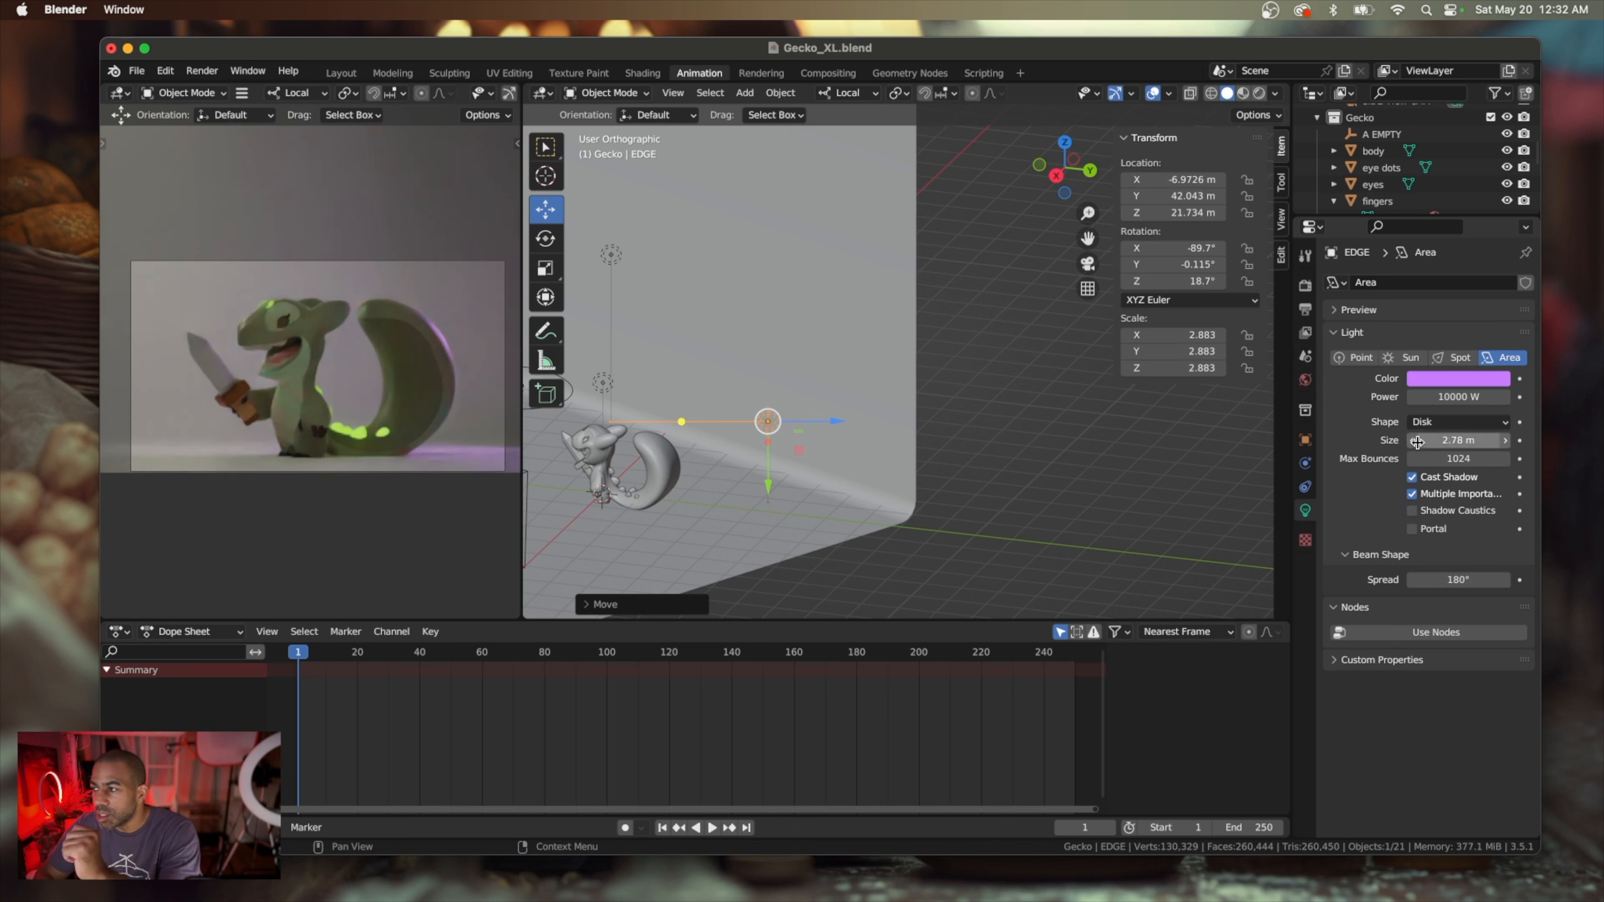
left_click(1463, 440)
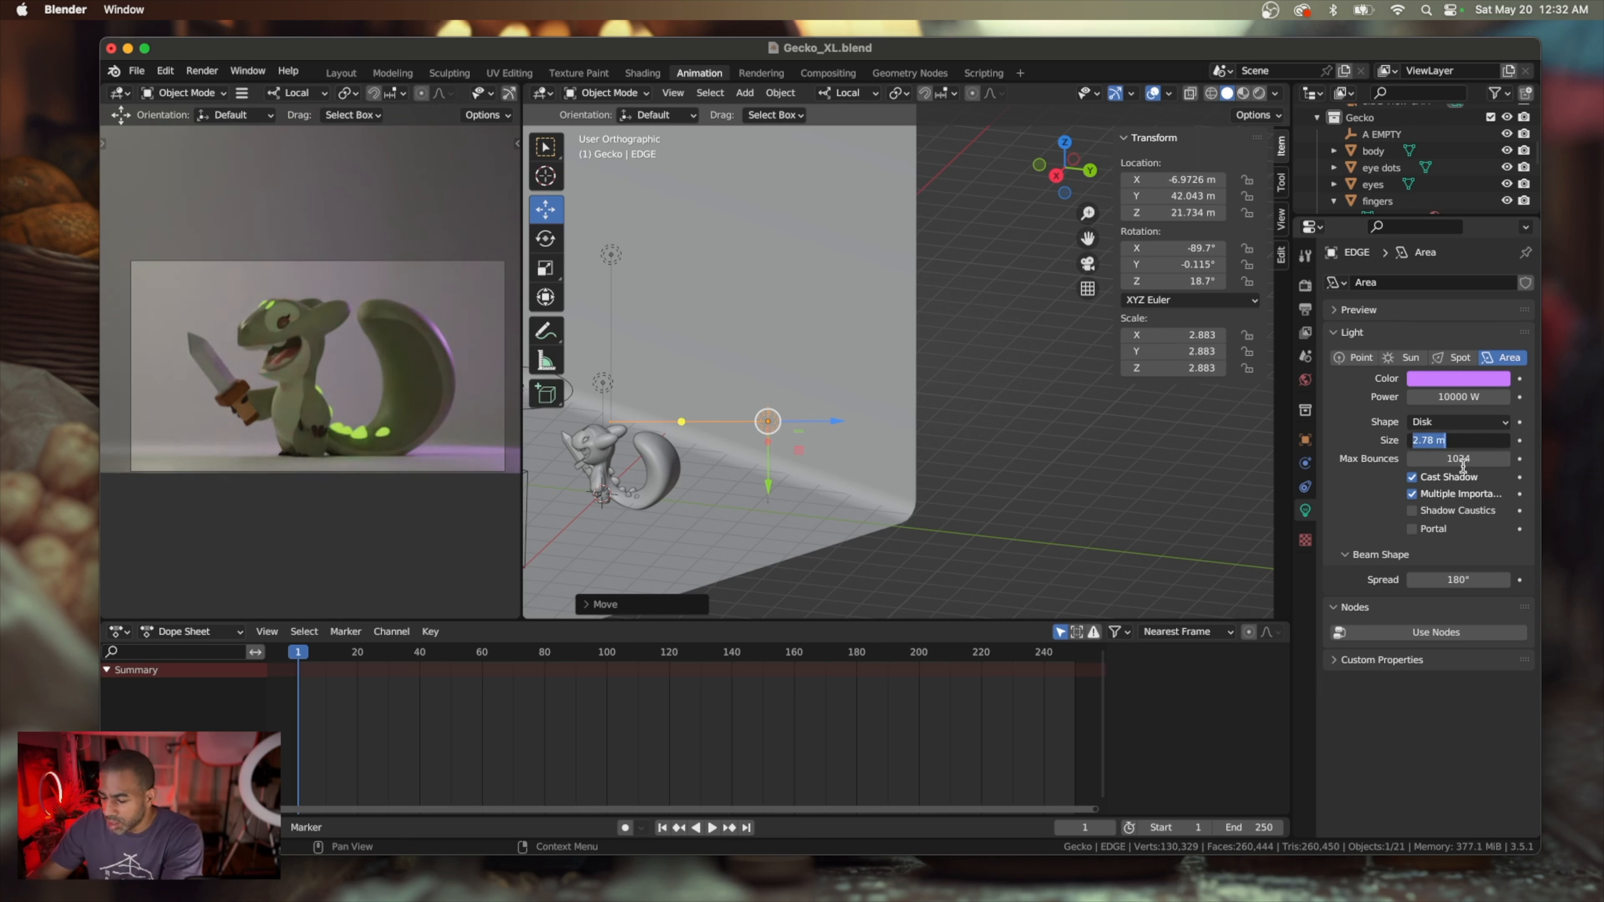
key("Return")
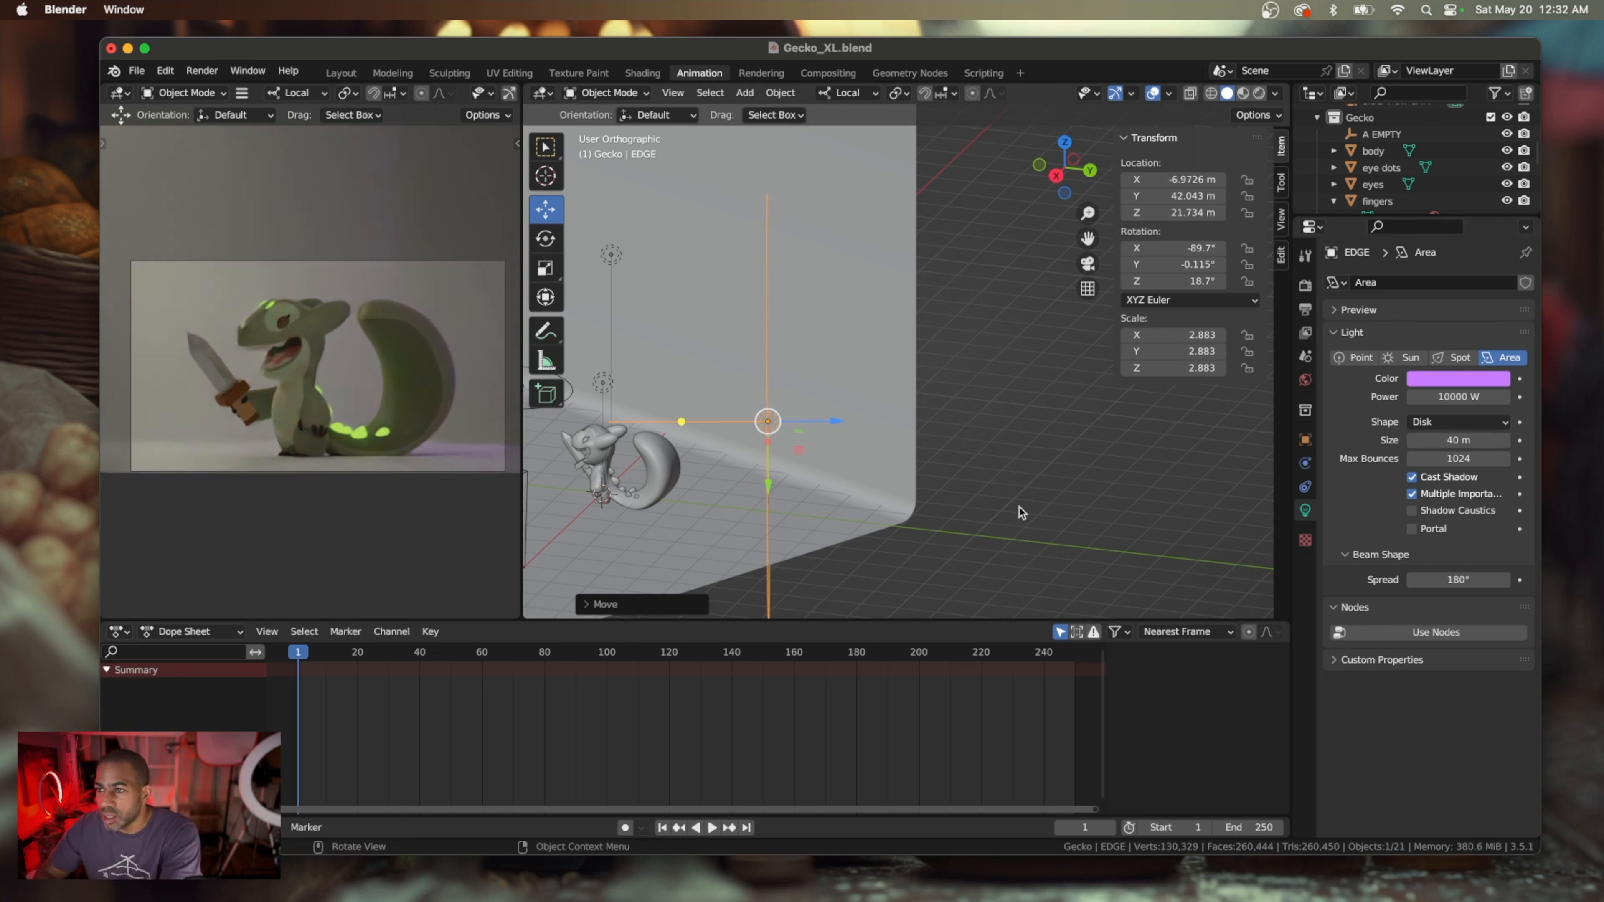
middle_click_drag(732, 505, 730, 500)
scroll(730, 501, "right", 5)
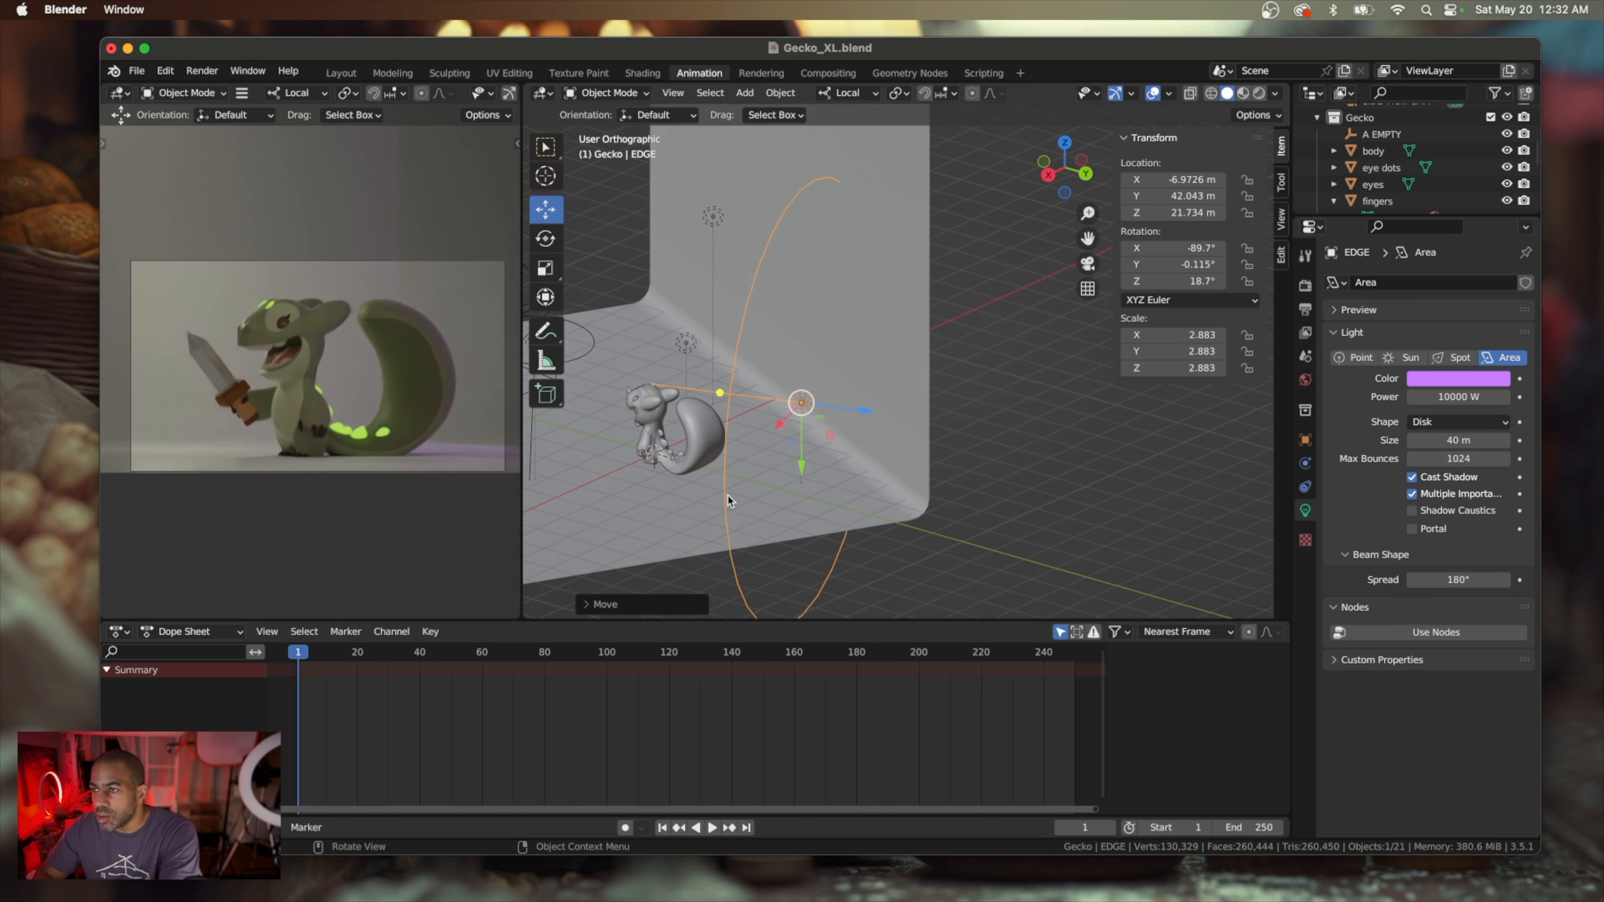
Reduce the EDGE disk light's size to 13.2 m and tilt it to an X rotation of about -58.8°
left_click_drag(1446, 441, 1378, 440)
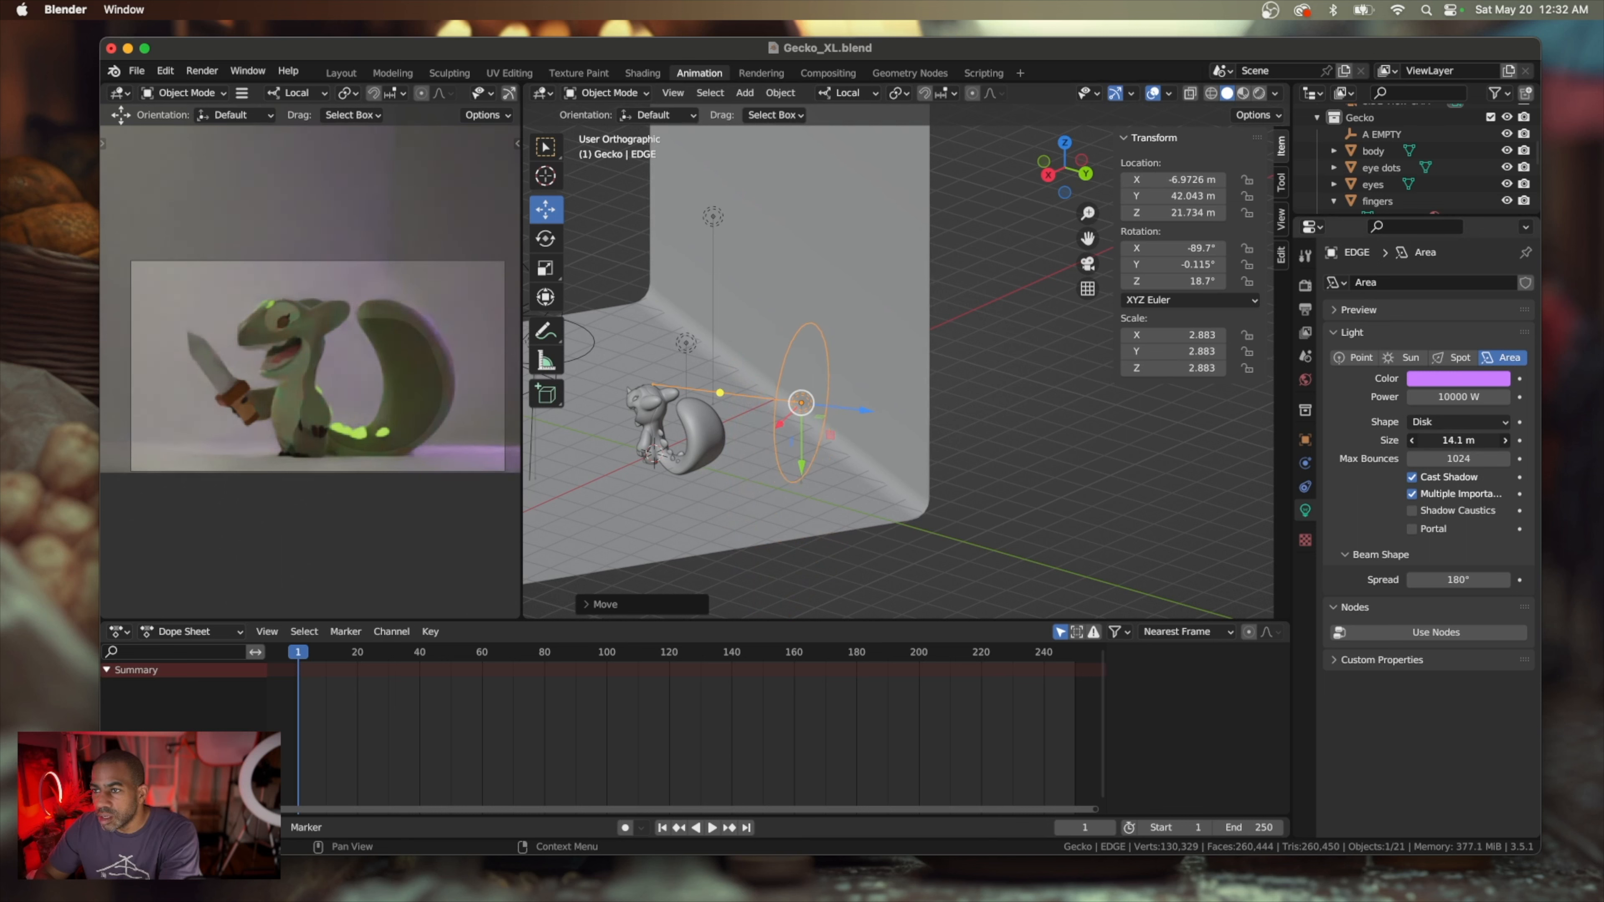
left_click_drag(1459, 440, 1452, 441)
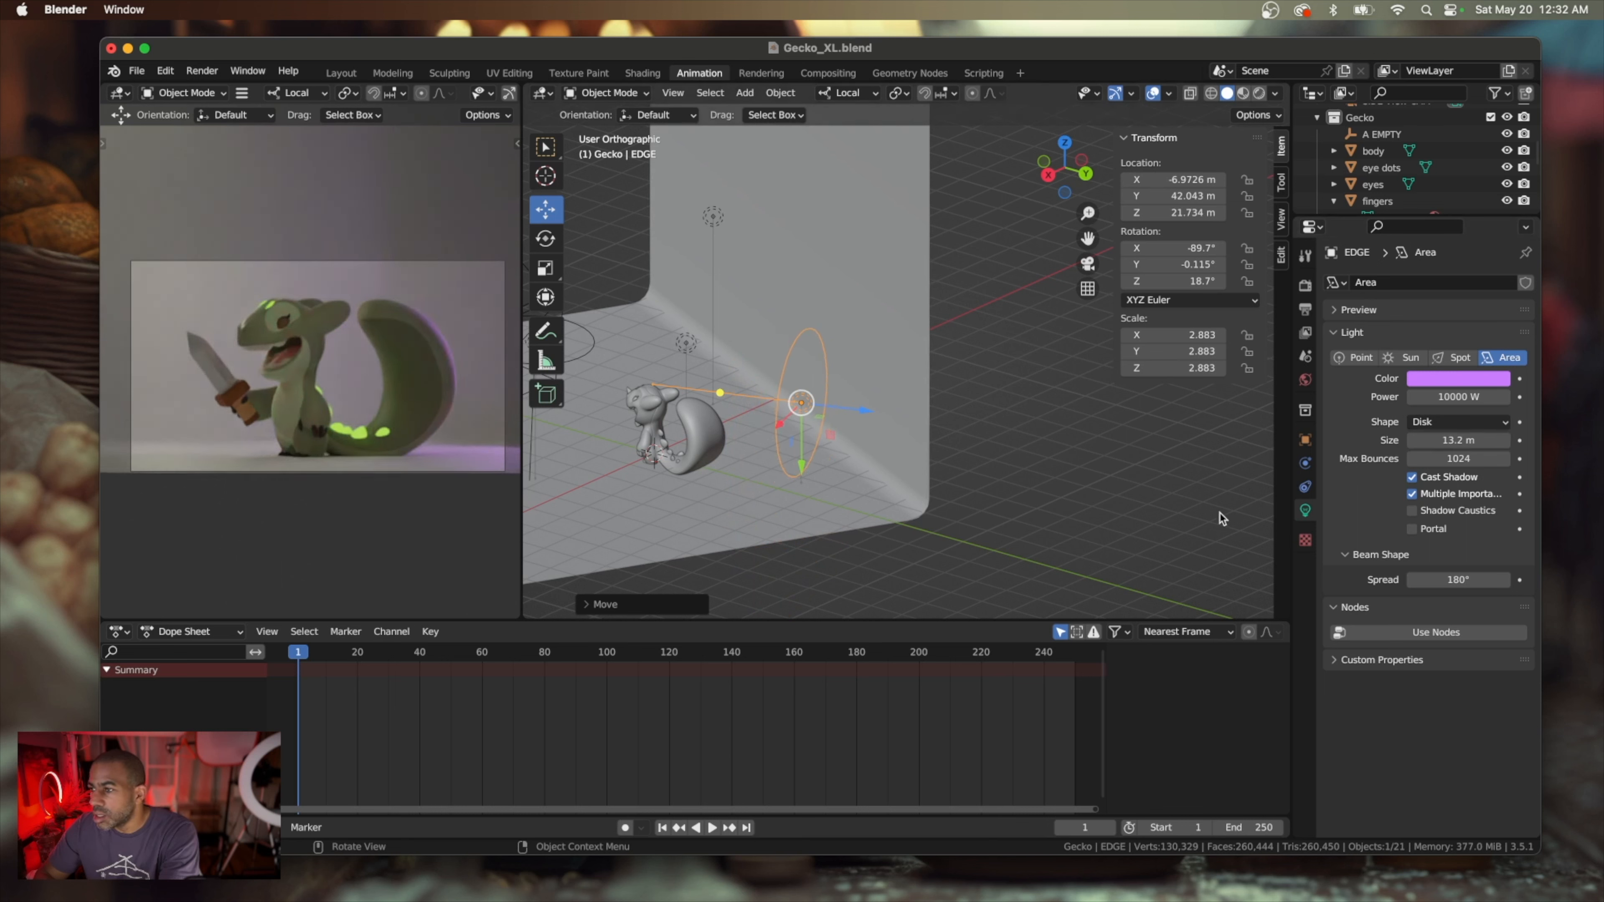
scroll(1103, 514, "left", 1)
scroll(1104, 516, "left", 5)
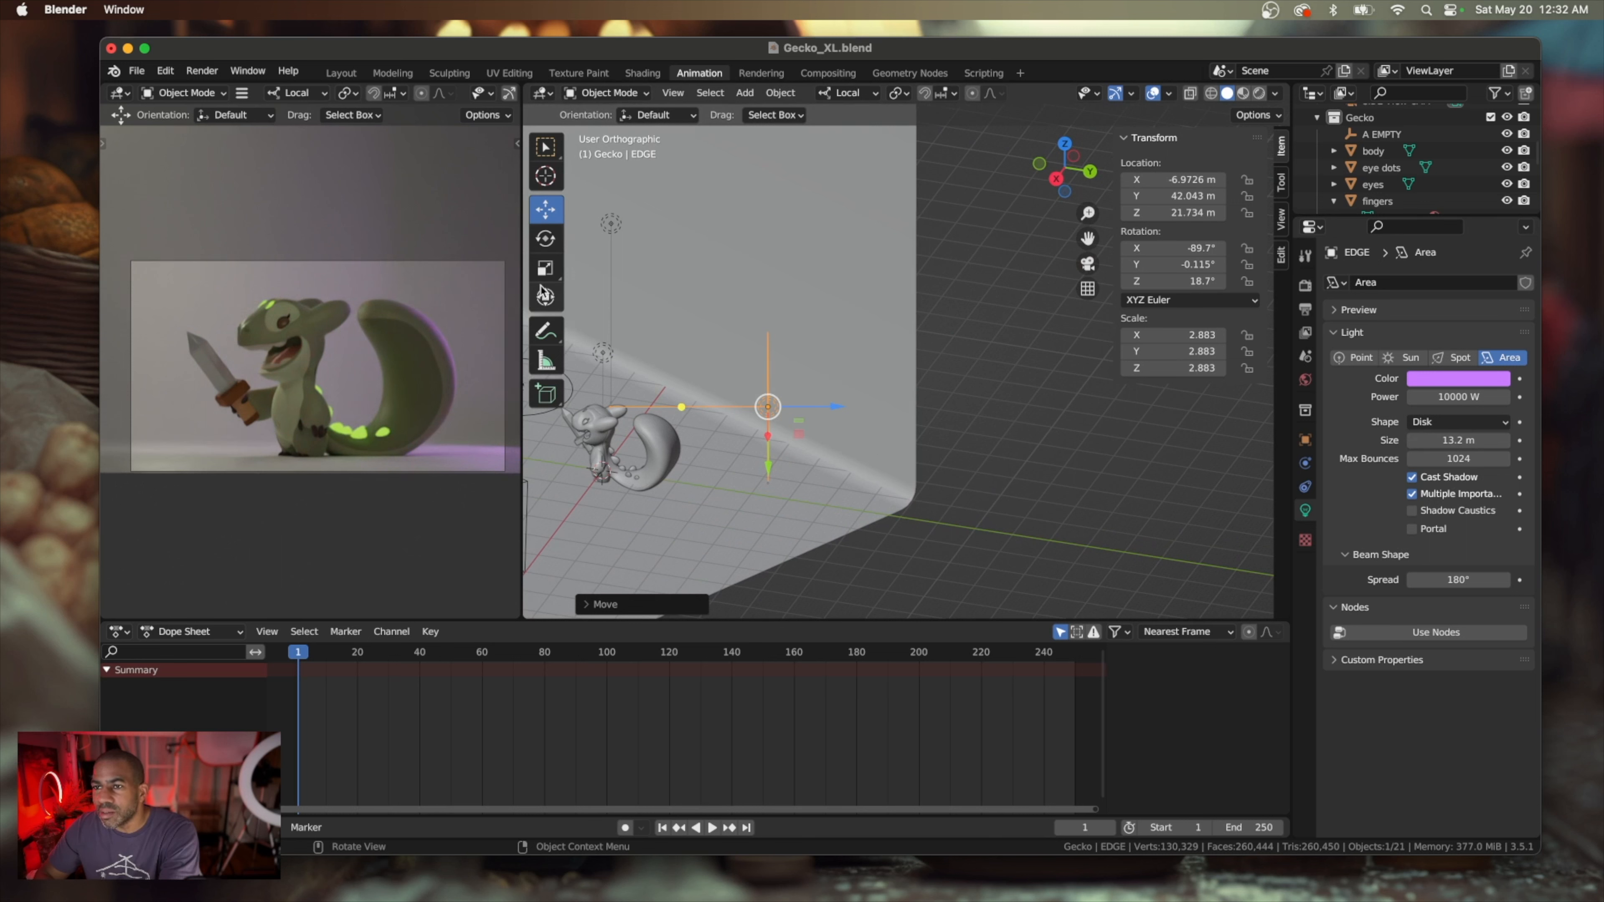
left_click(546, 239)
left_click_drag(823, 374, 787, 377)
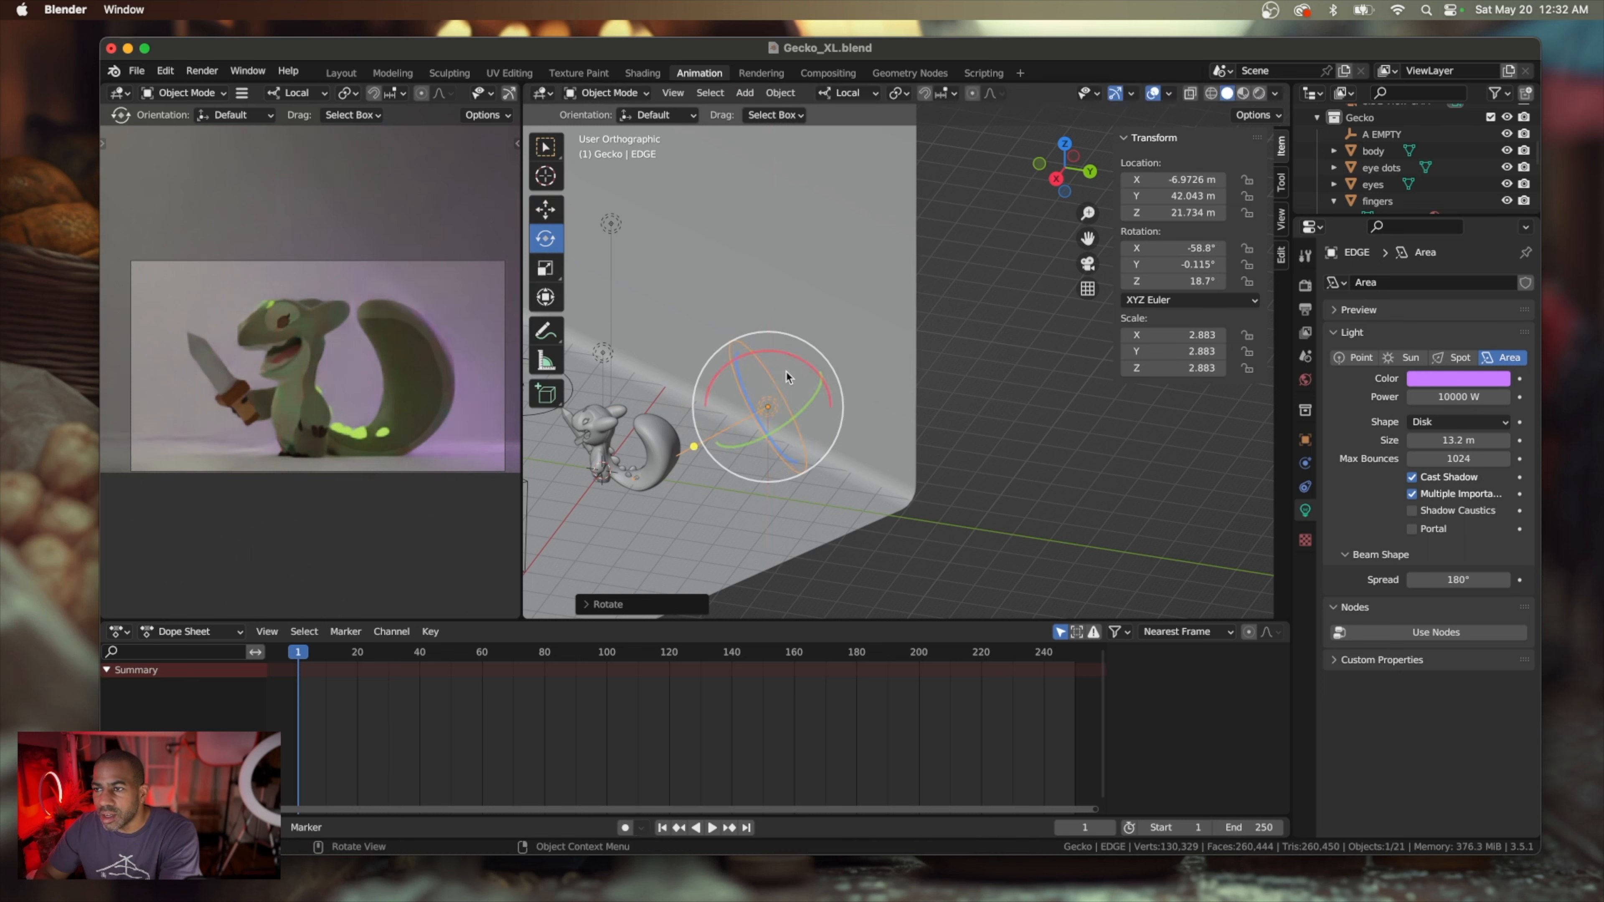
Move the EDGE light back along its local Z axis to about X -9.7 m, Y 50 m and Z 26.8 m
scroll(1120, 436, "left", 5)
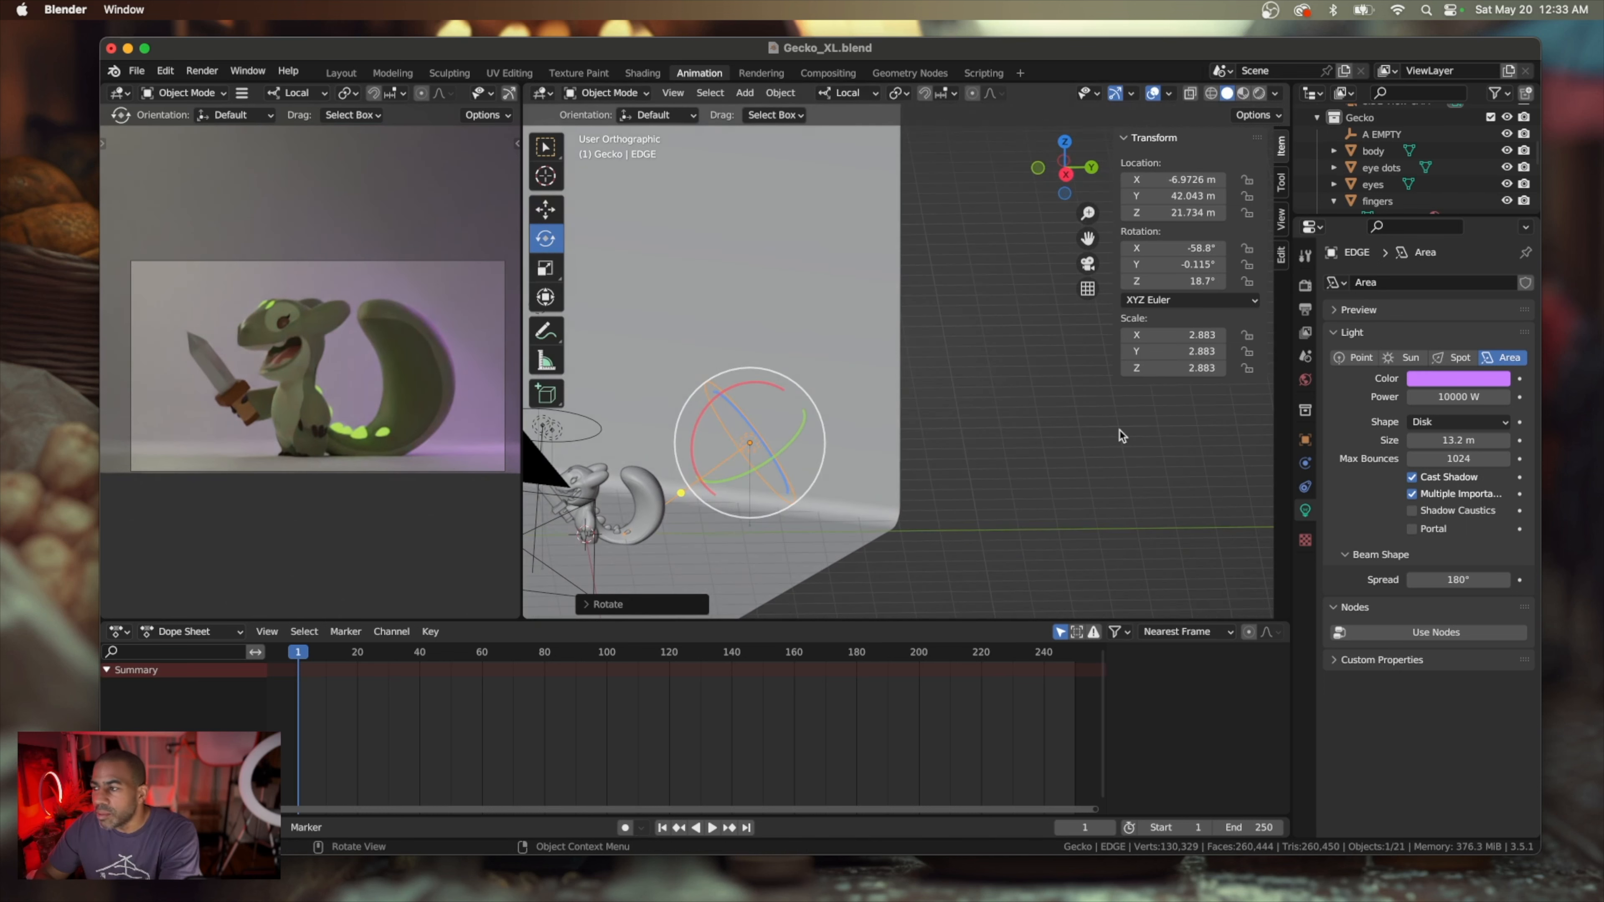
left_click(545, 270)
left_click(544, 213)
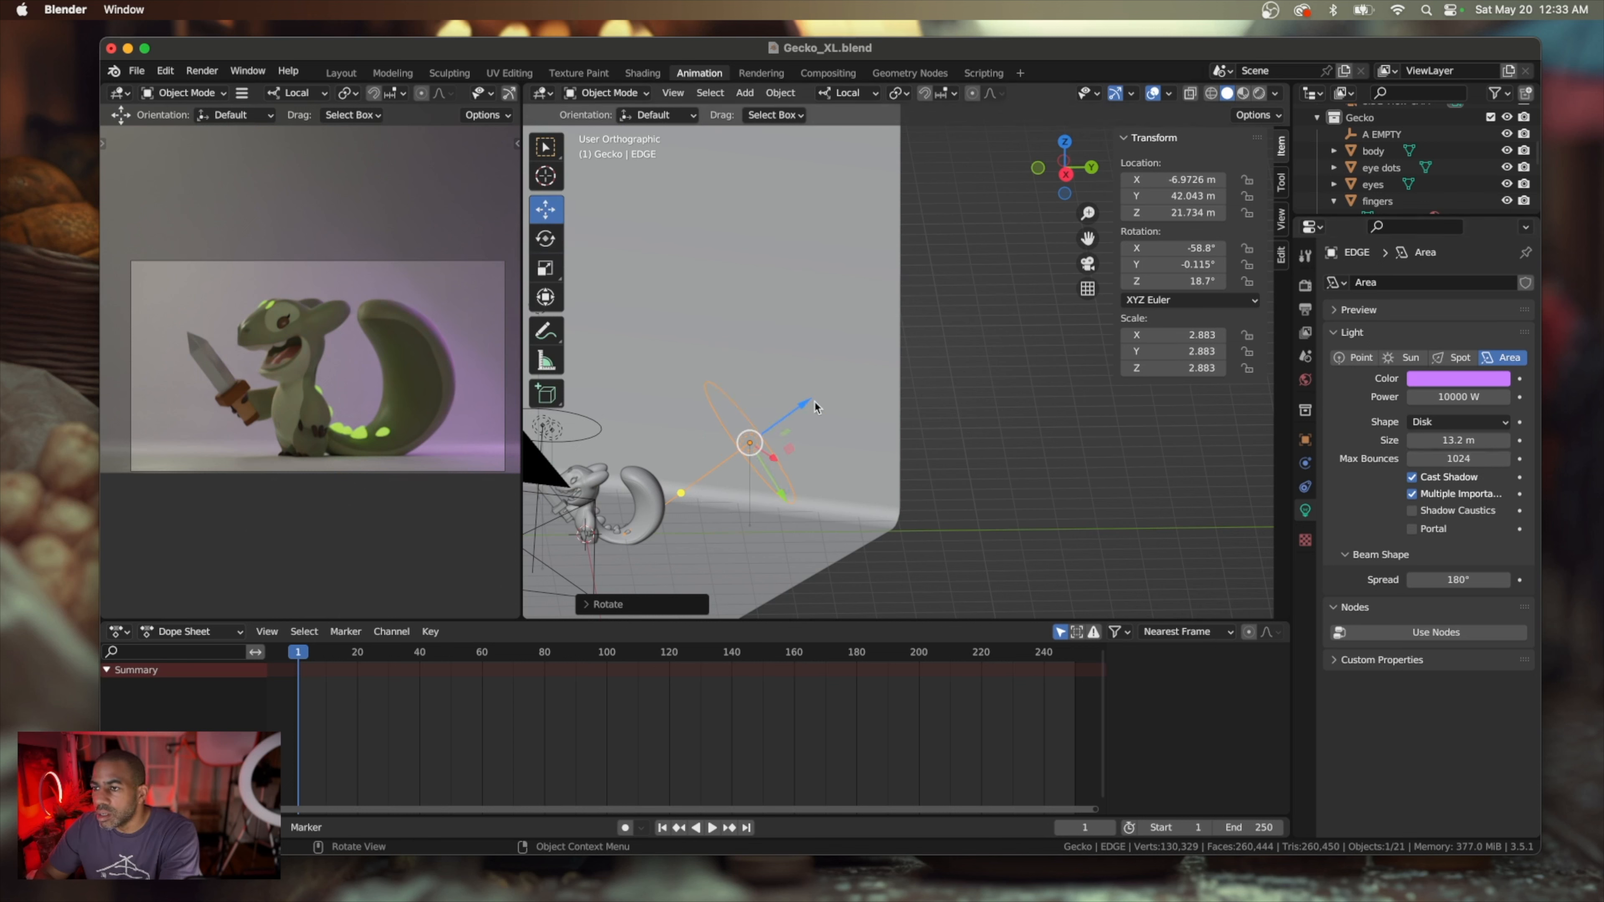
left_click_drag(814, 405, 845, 422)
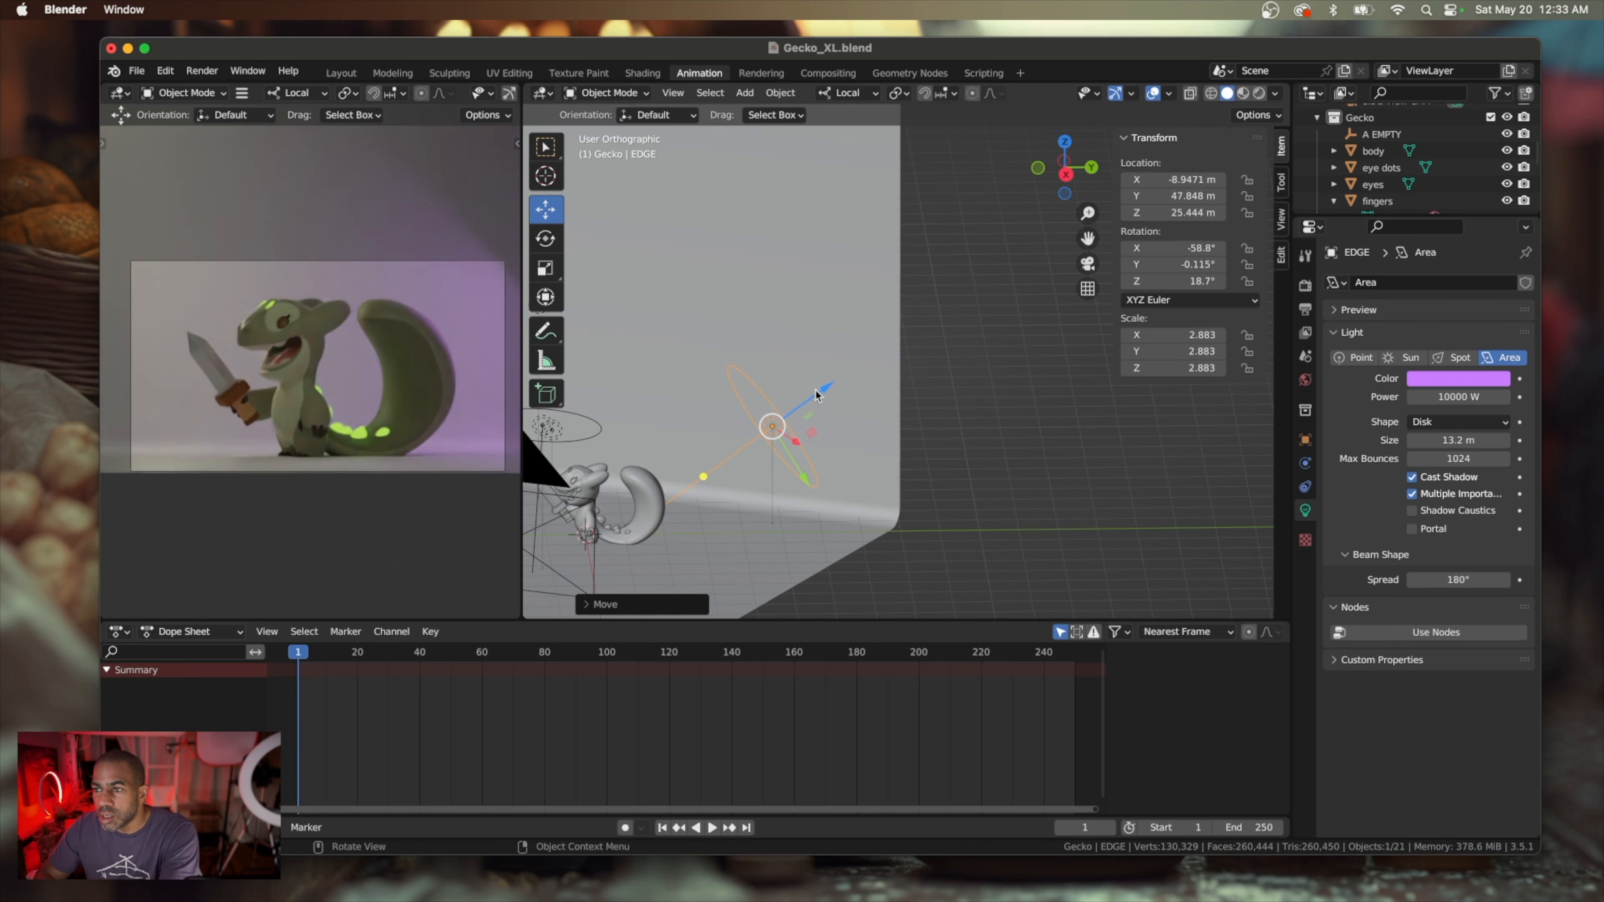
left_click_drag(825, 390, 840, 386)
Rotate the EDGE light to about X -71.7°, Y -25.7° and Z 71.2°
scroll(802, 485, "up", 5)
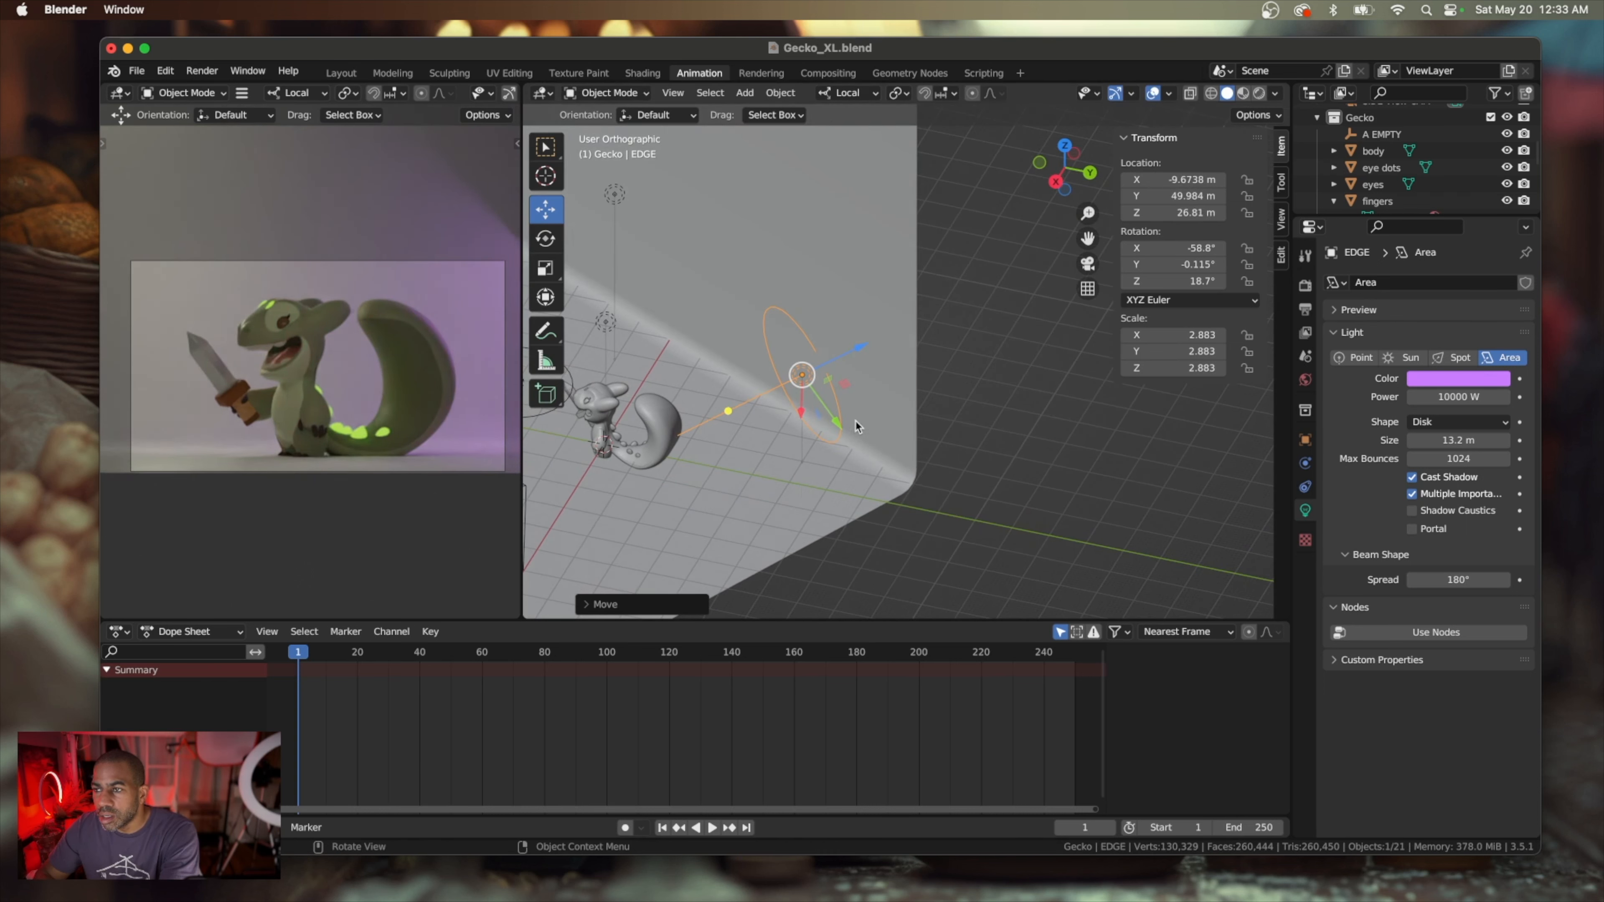
left_click(547, 240)
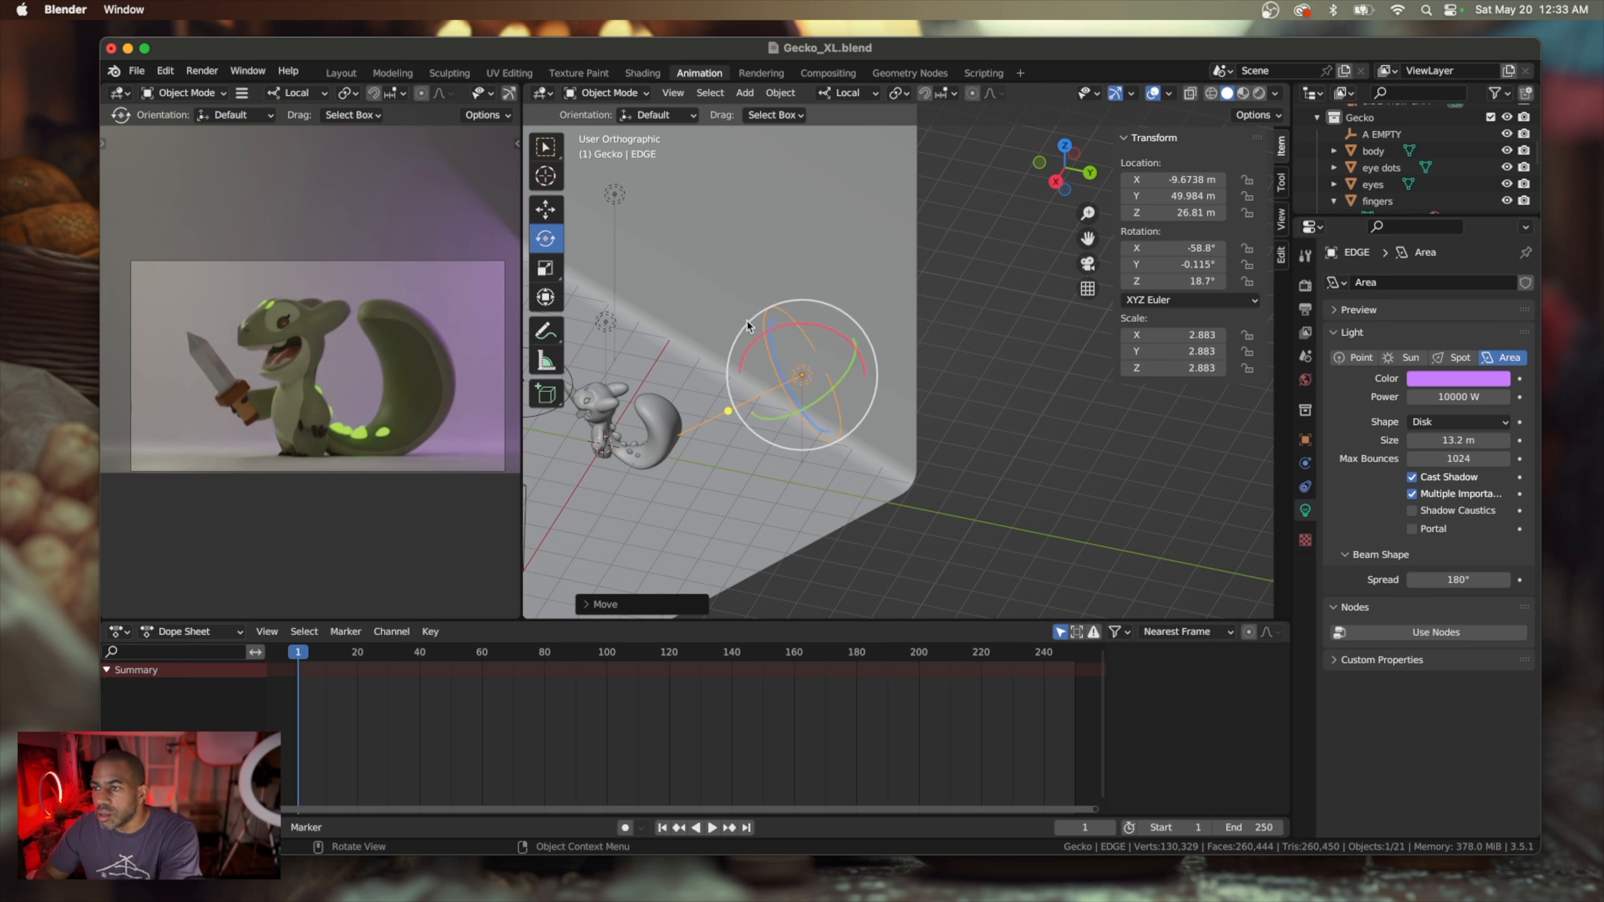
left_click_drag(824, 395, 1017, 270)
left_click(1016, 270)
middle_click_drag(884, 284, 626, 318)
Try moving the EDGE light to about X -23.9 m, Y 27.7 m and Z 16.7 m, and undo the moves
left_click(545, 210)
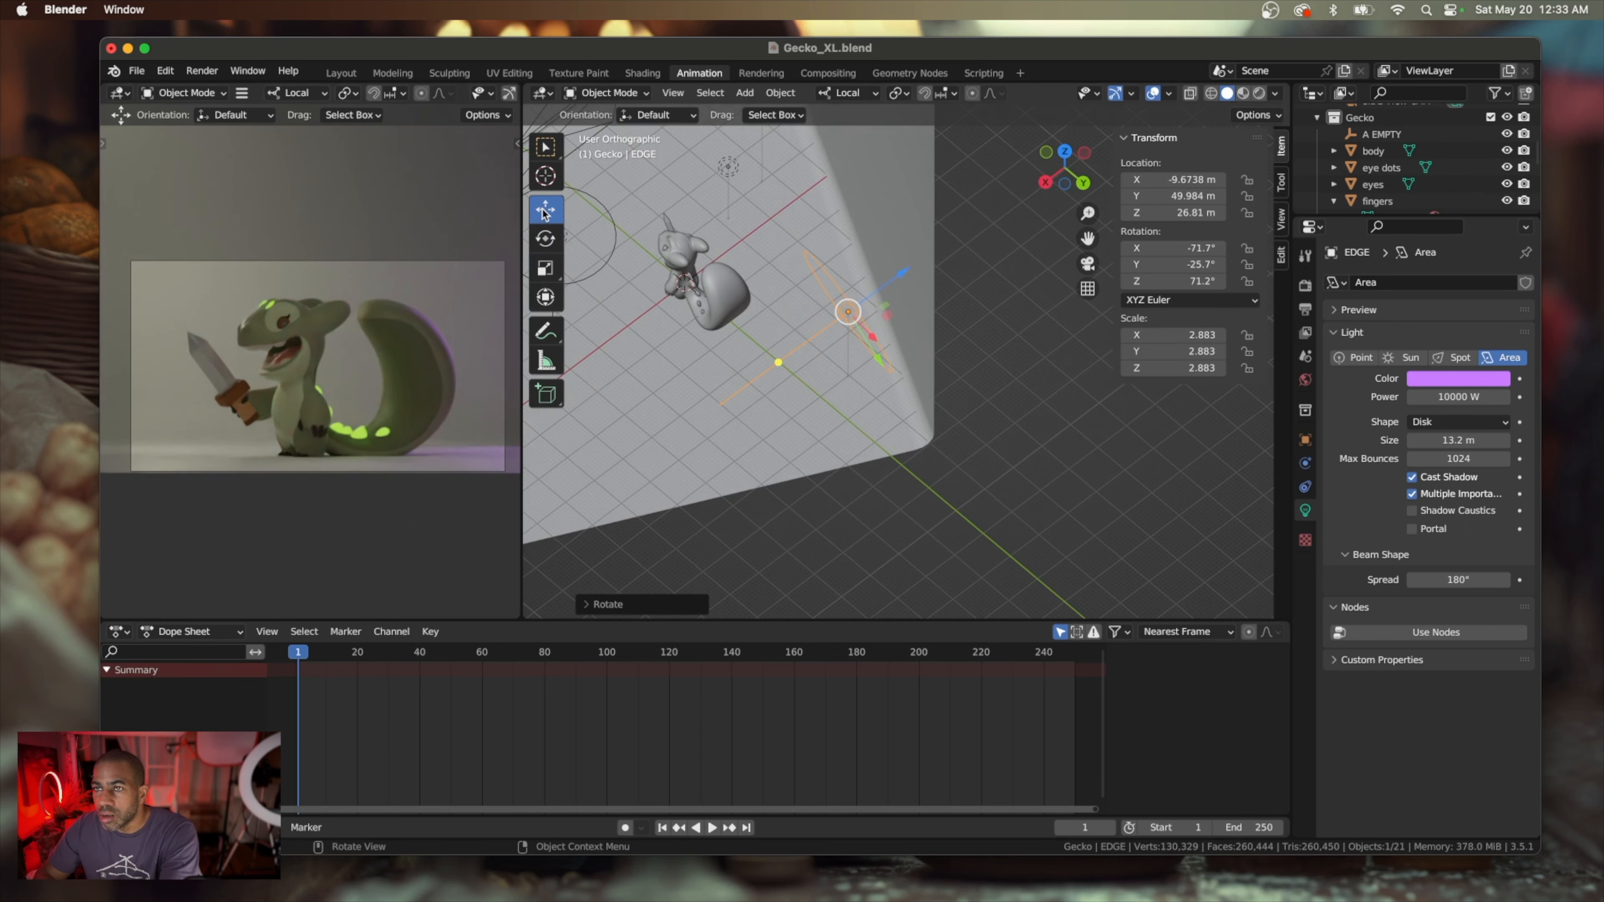
left_click_drag(884, 295, 916, 279)
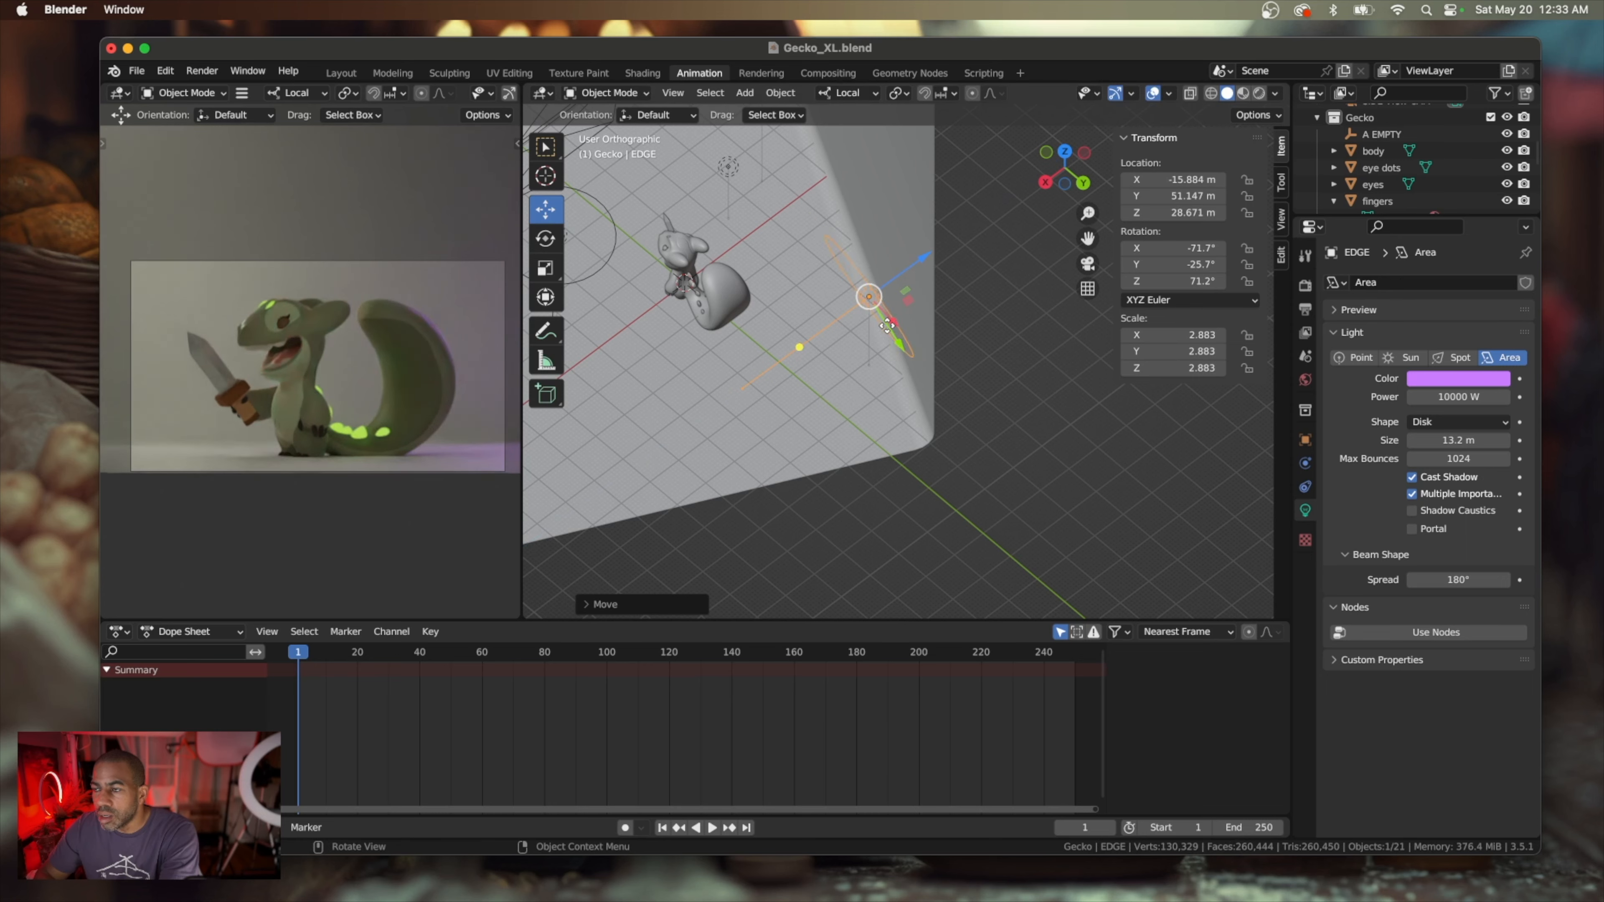
middle_click_drag(916, 279, 857, 382)
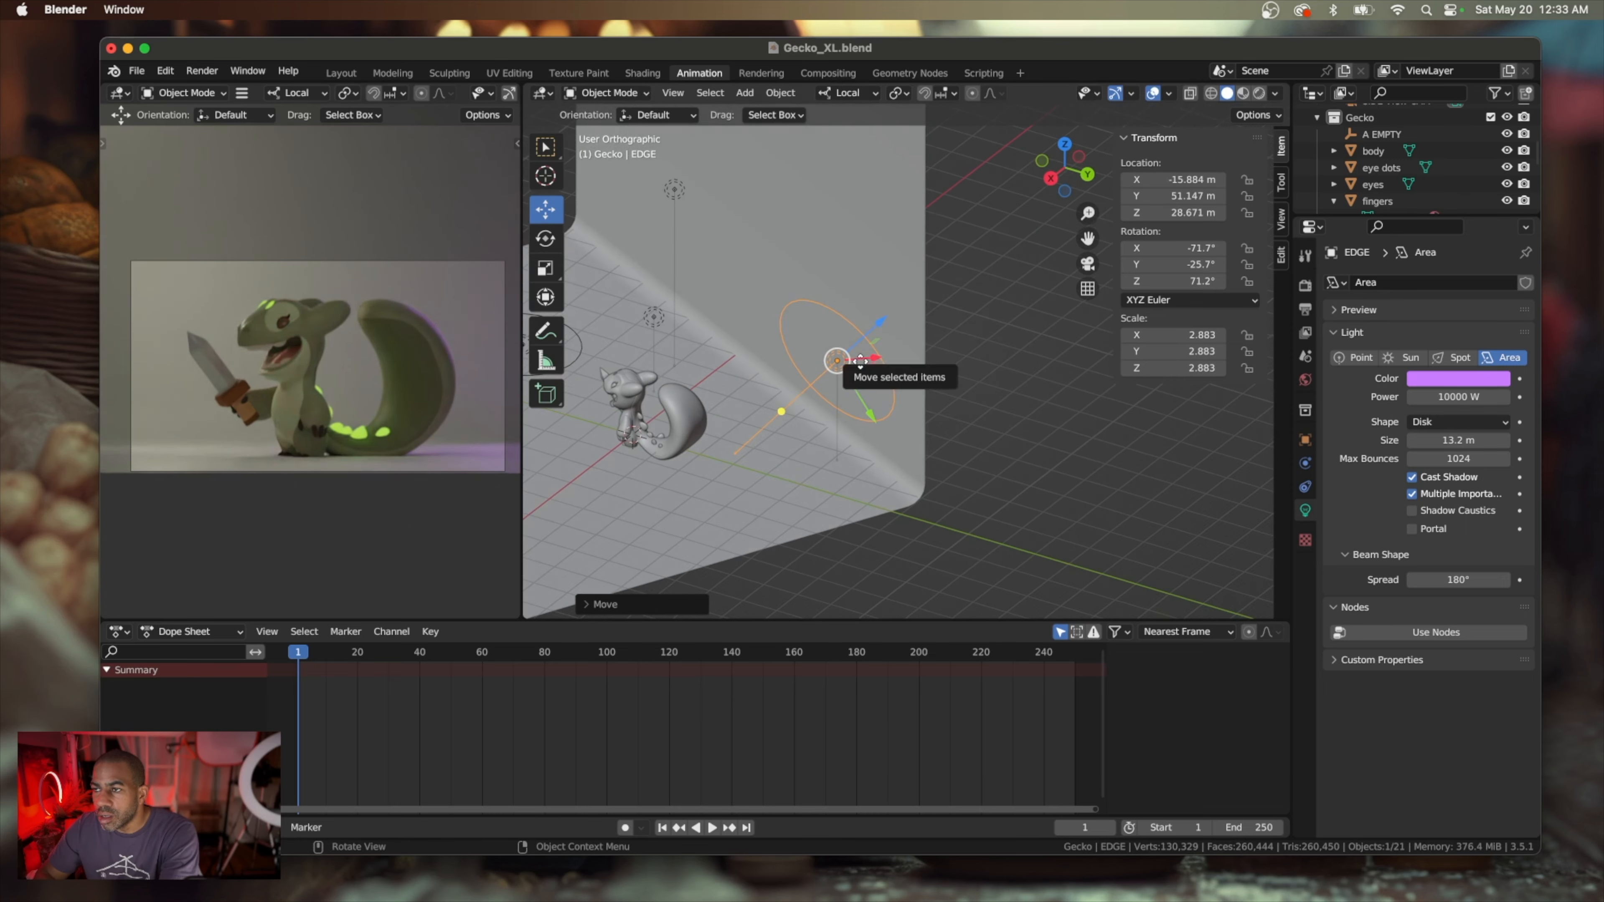
left_click_drag(860, 362, 793, 353)
mouse_move(793, 352)
middle_mouse_down()
mouse_move(761, 423)
mouse_move(814, 354)
middle_mouse_up()
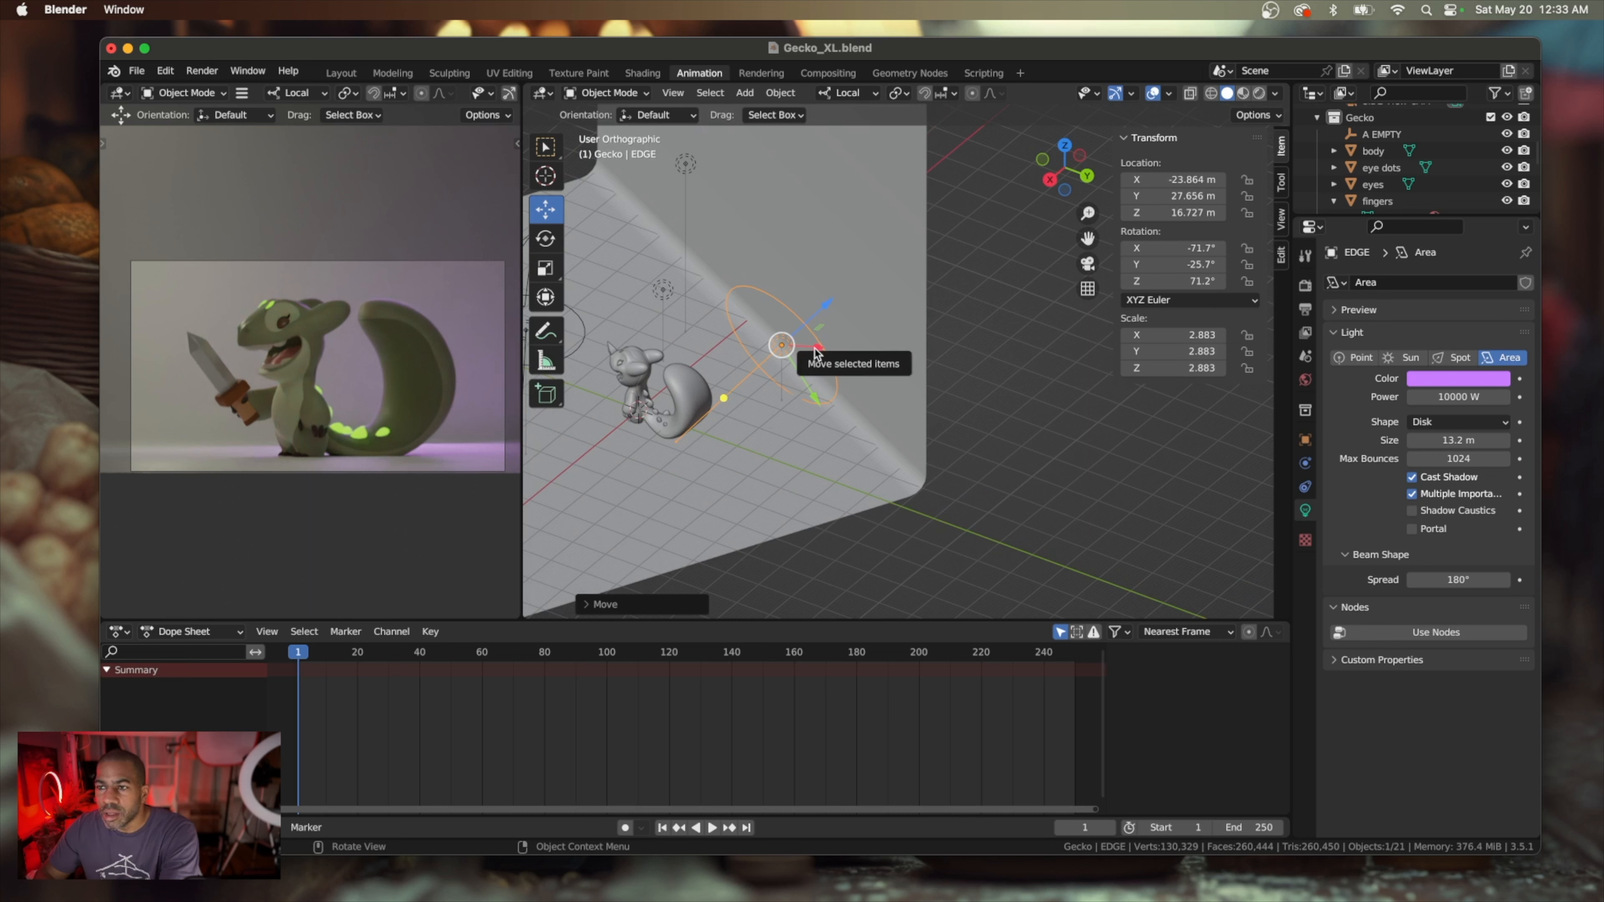
mouse_move(815, 354)
left_mouse_down()
mouse_move(854, 355)
mouse_move(827, 369)
left_mouse_up()
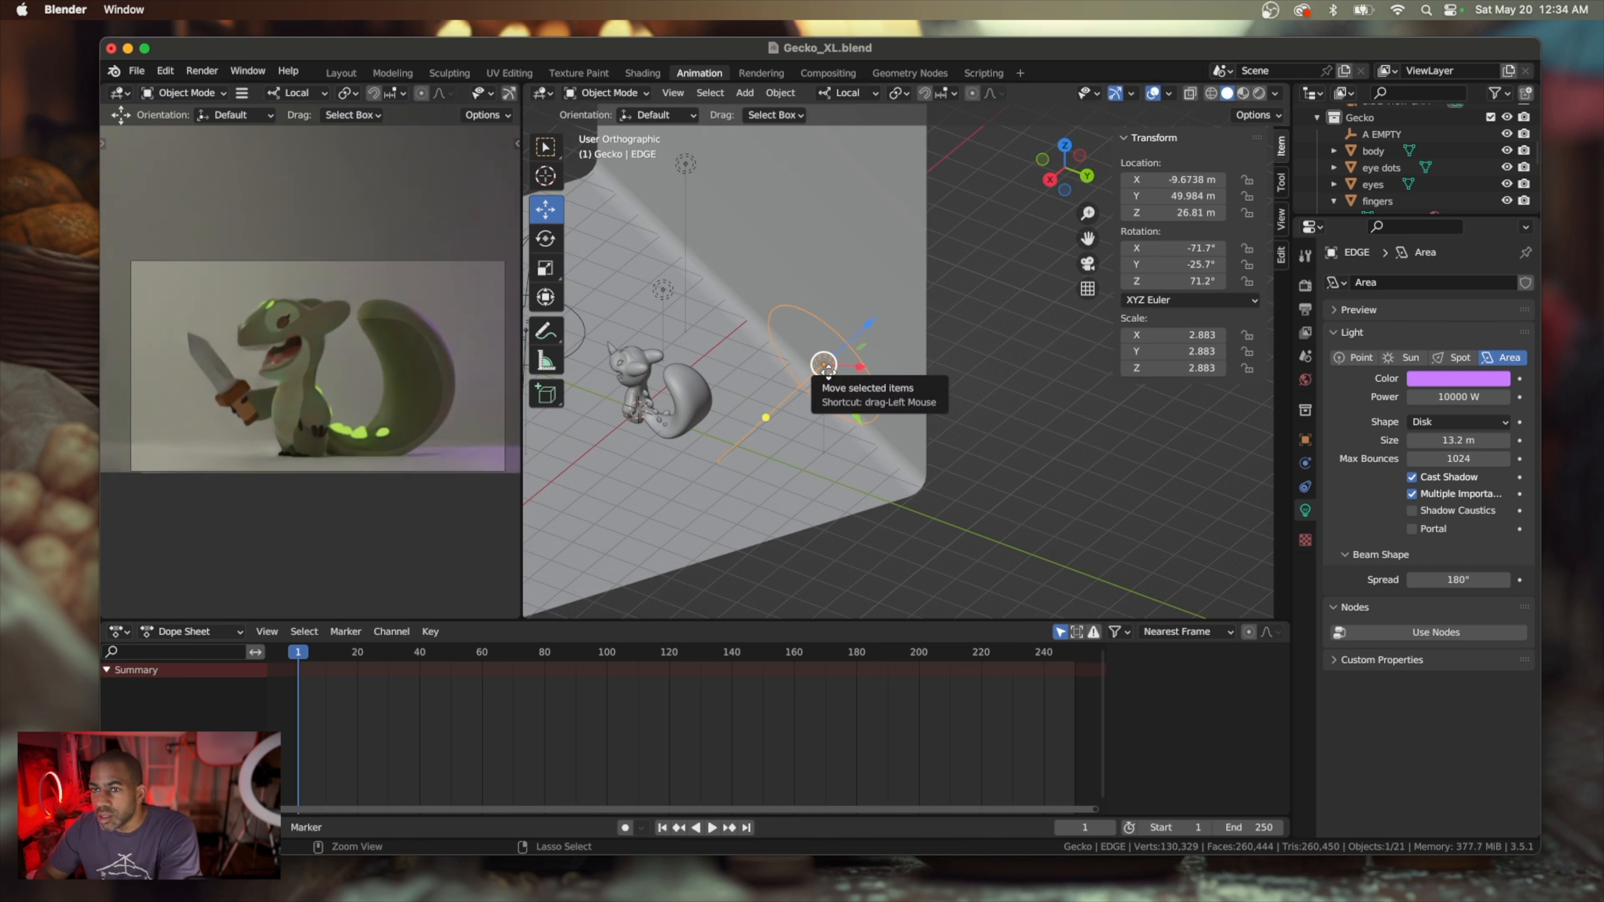
middle_click_drag(787, 397, 783, 400)
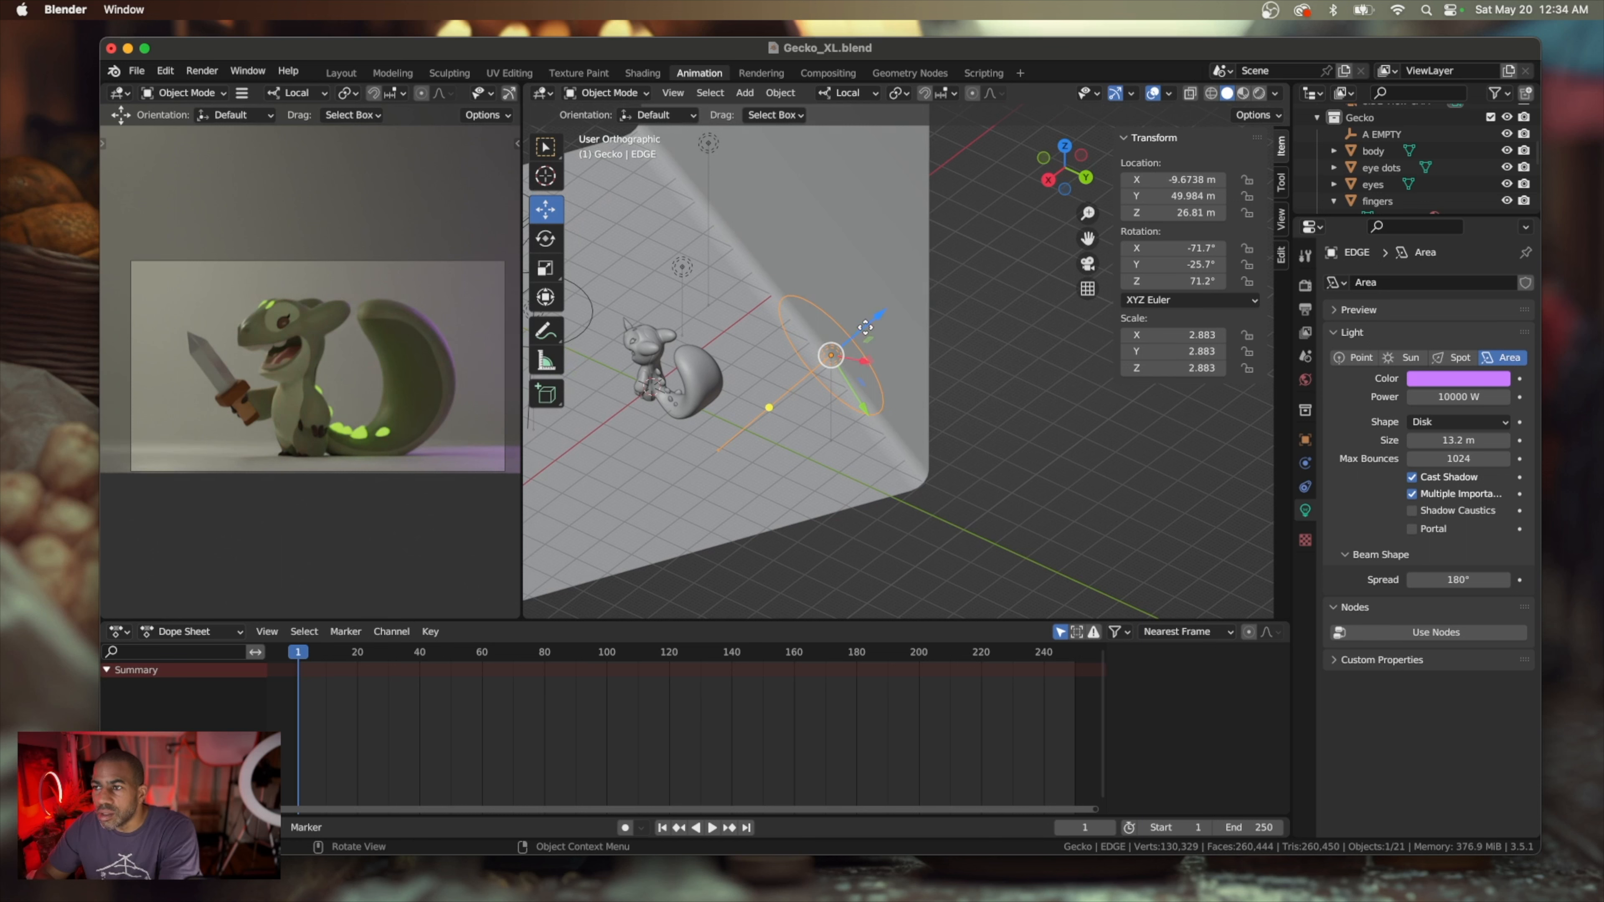
Set the EDGE light's size to 15.5 m and rotate it to about X -62.3°, Y -14.9° and Z 44.5°
left_click(546, 238)
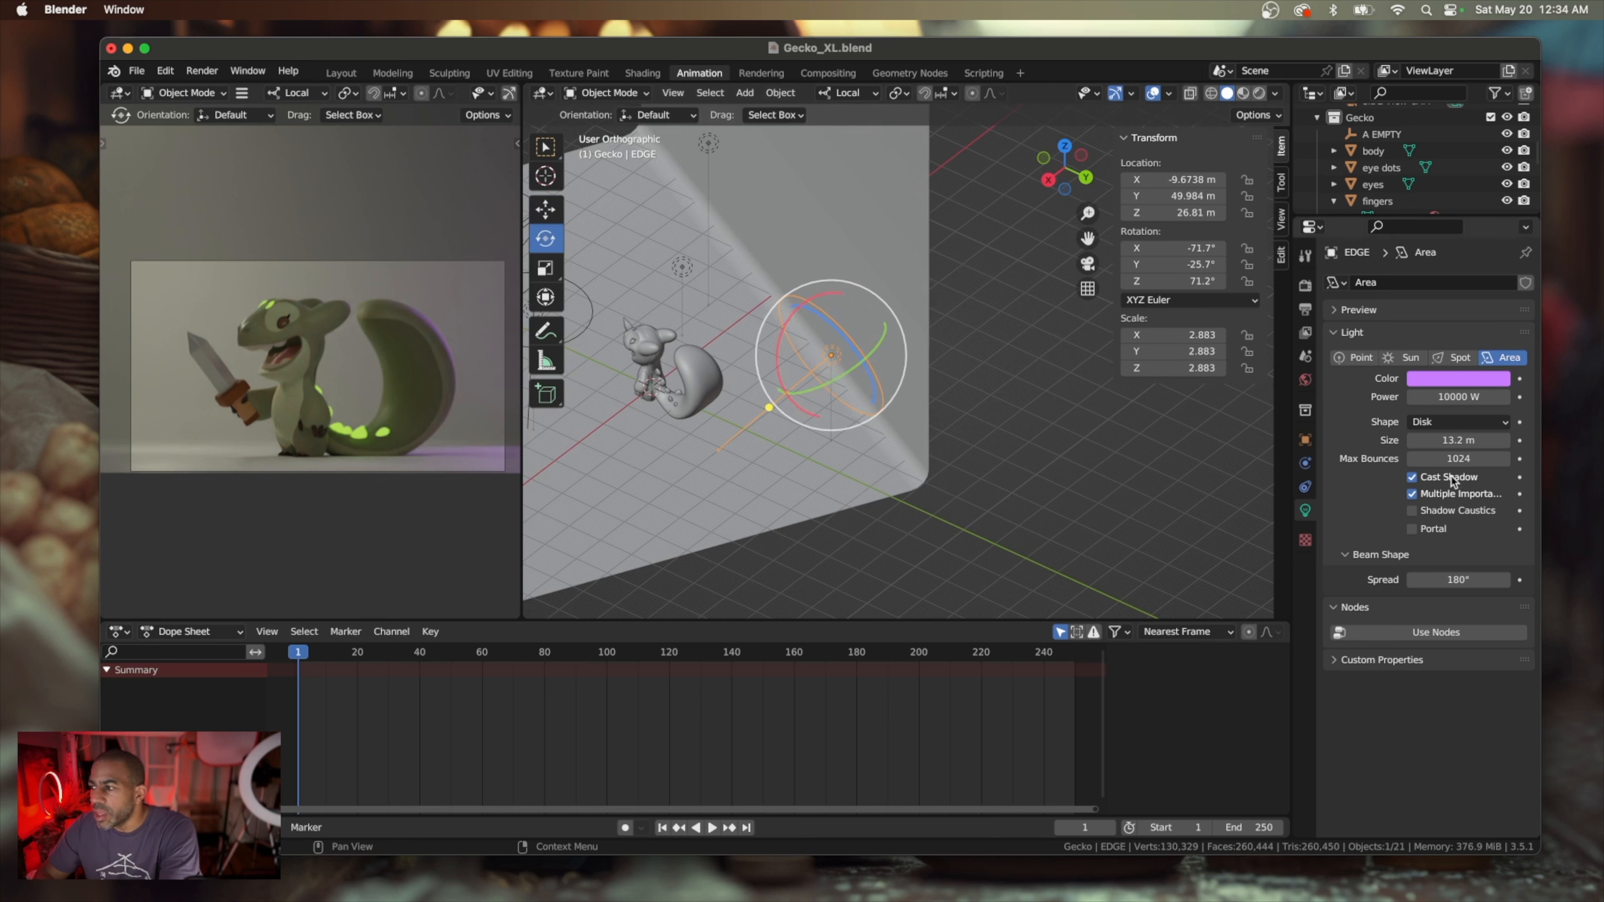
left_click_drag(1450, 443, 1456, 440)
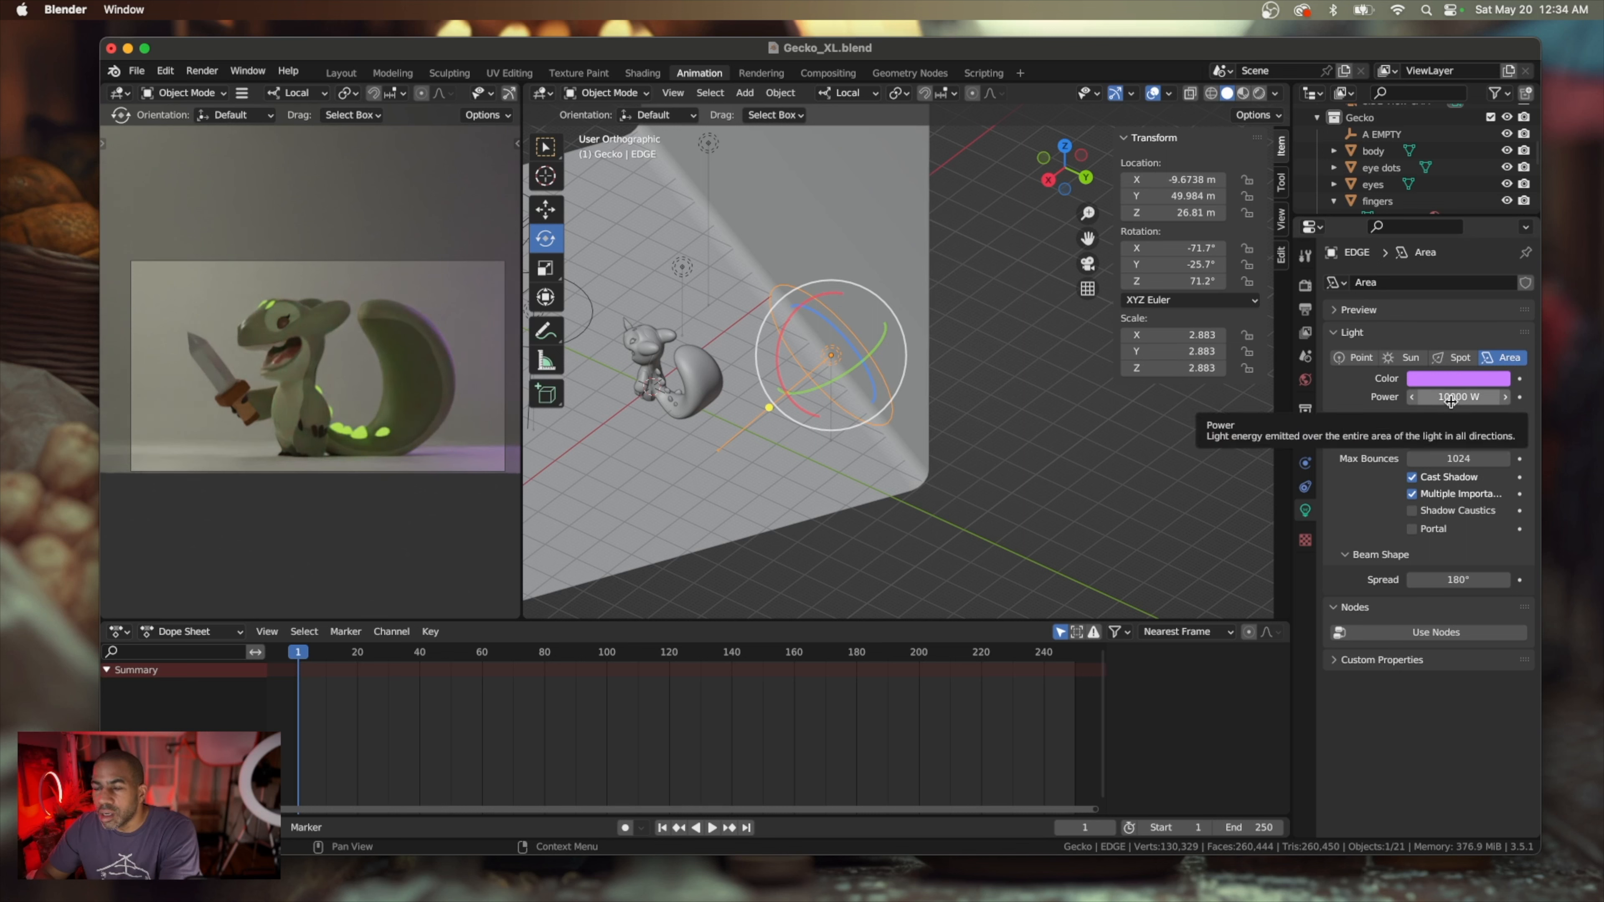
scroll(959, 403, "left", 10)
scroll(959, 403, "up", 5)
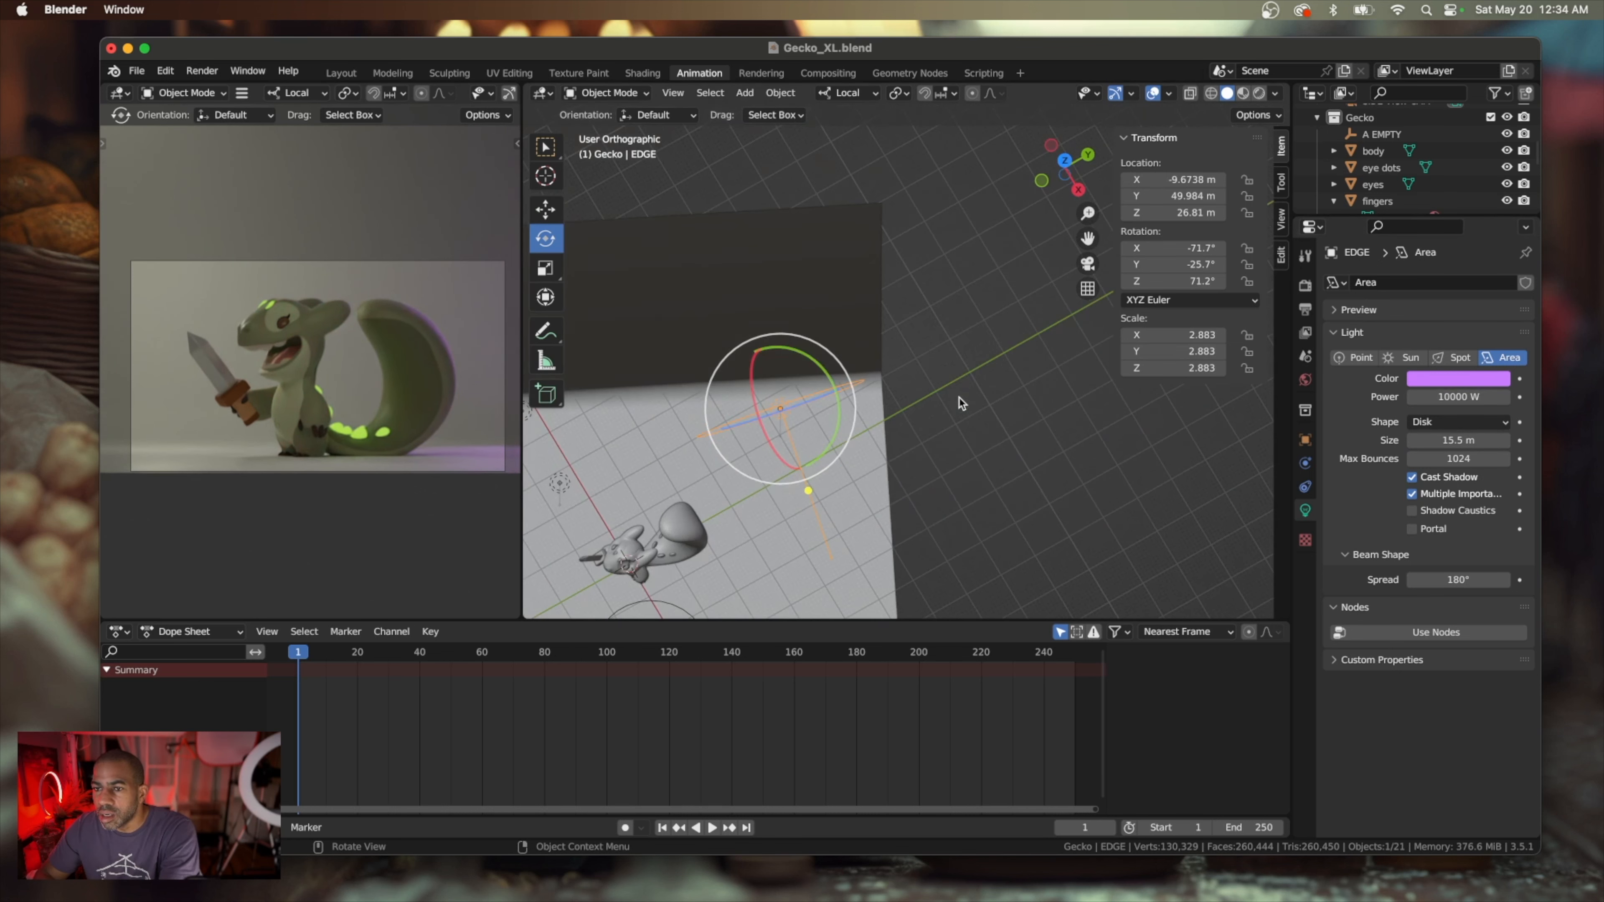
scroll(959, 403, "up", 1)
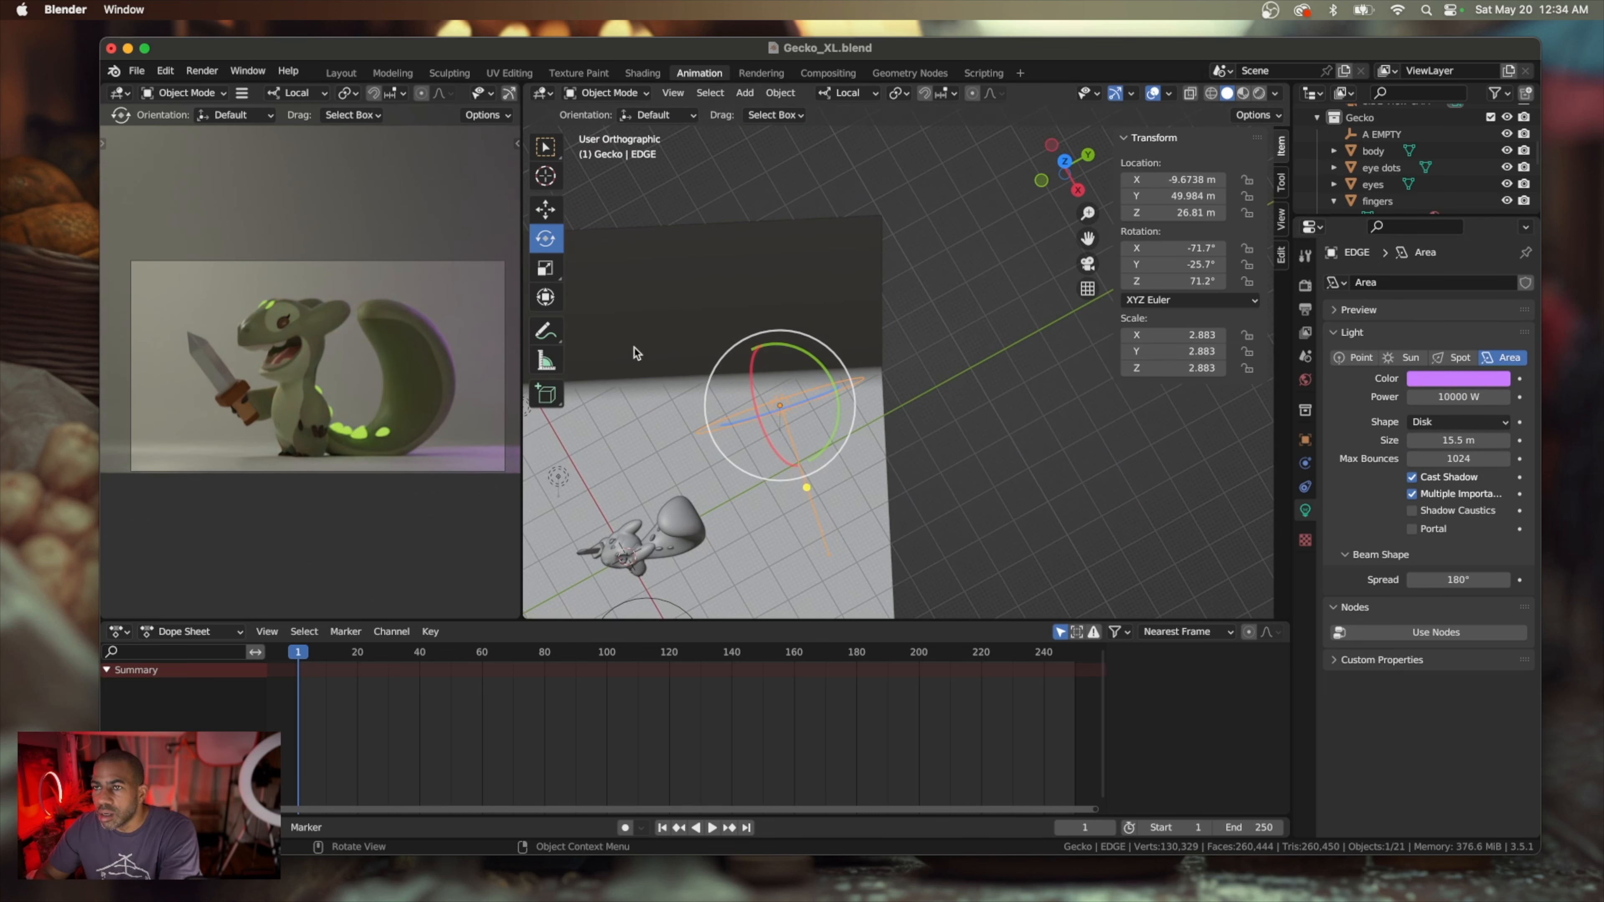
left_click_drag(834, 434, 802, 437)
middle_click_drag(692, 344, 693, 344)
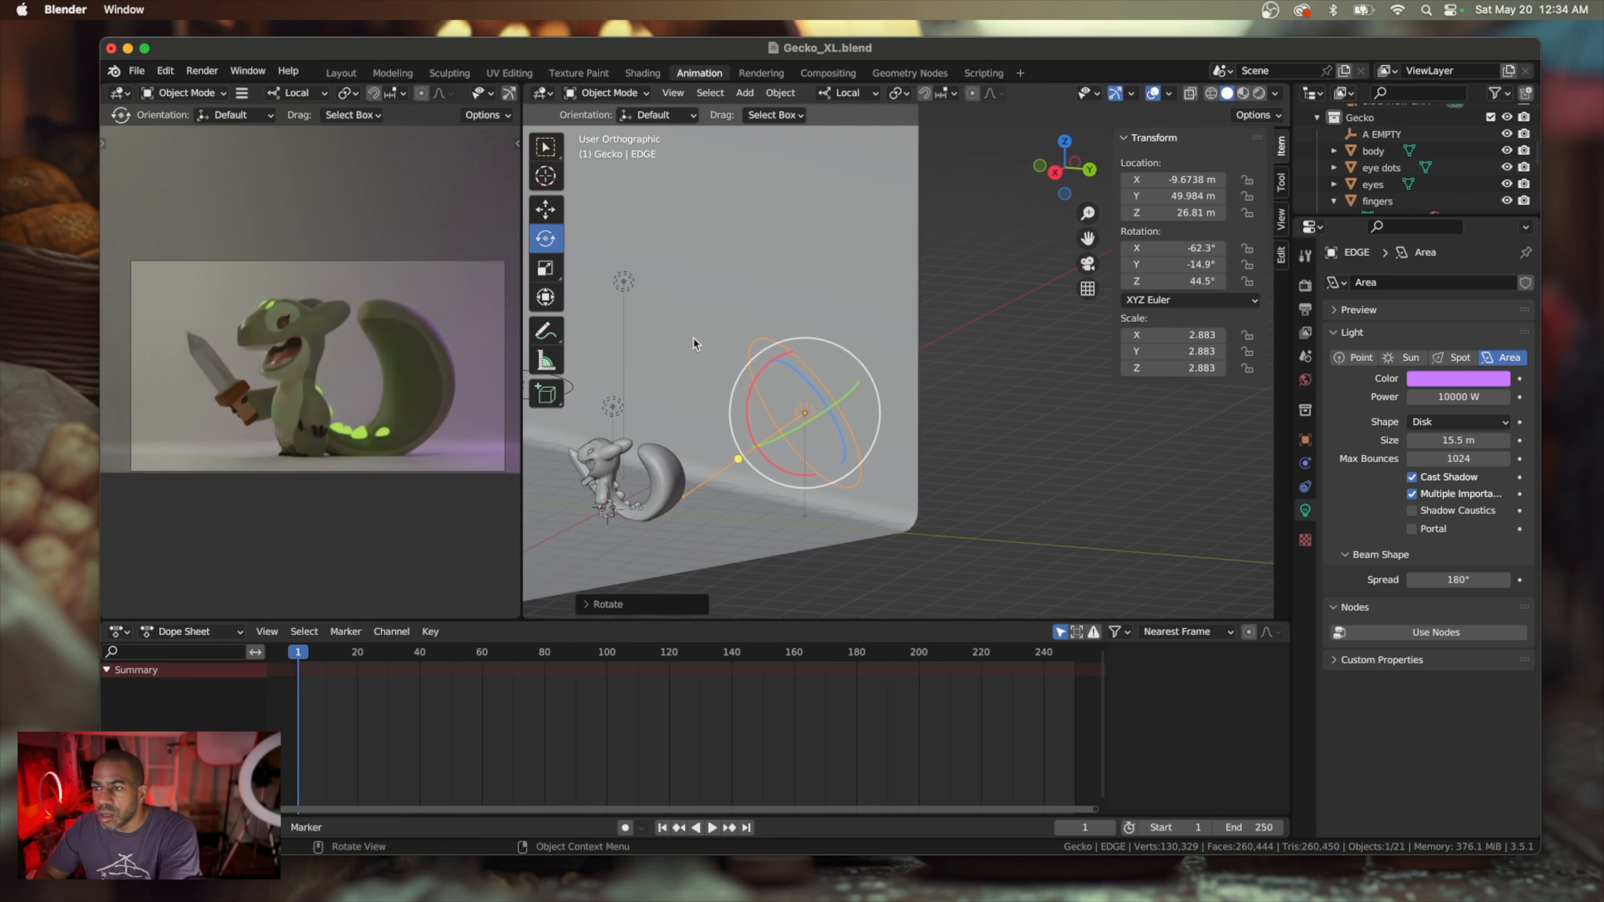
Switch the transform orientation to Global and raise the EDGE light to about Z 37.5 m
left_click(550, 210)
middle_click_drag(790, 379, 769, 372)
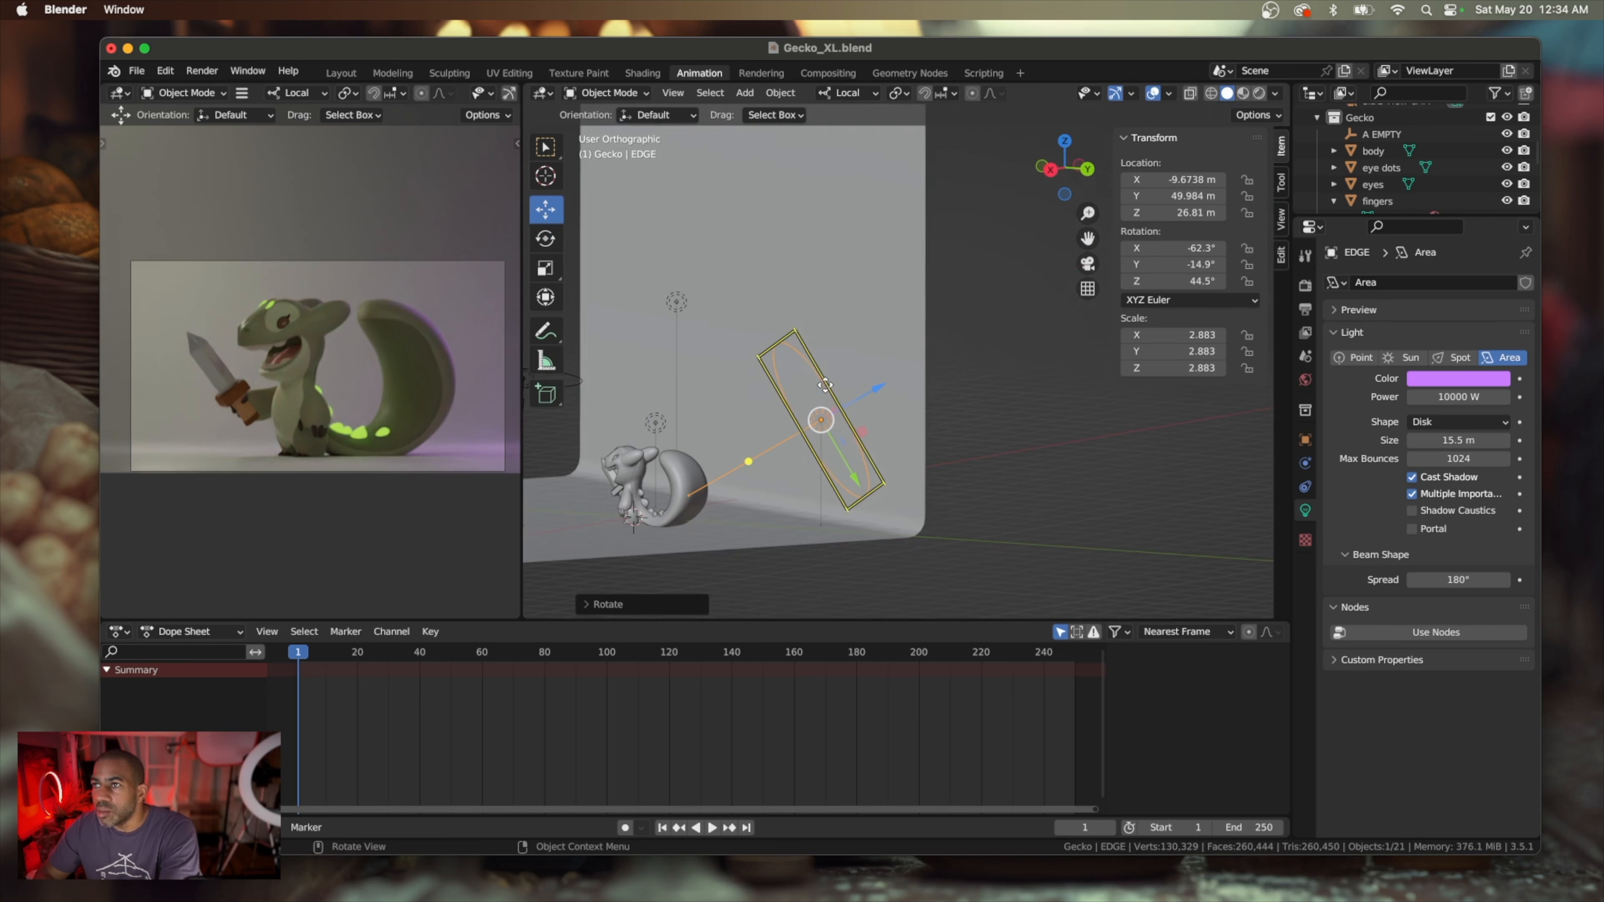
left_click(864, 95)
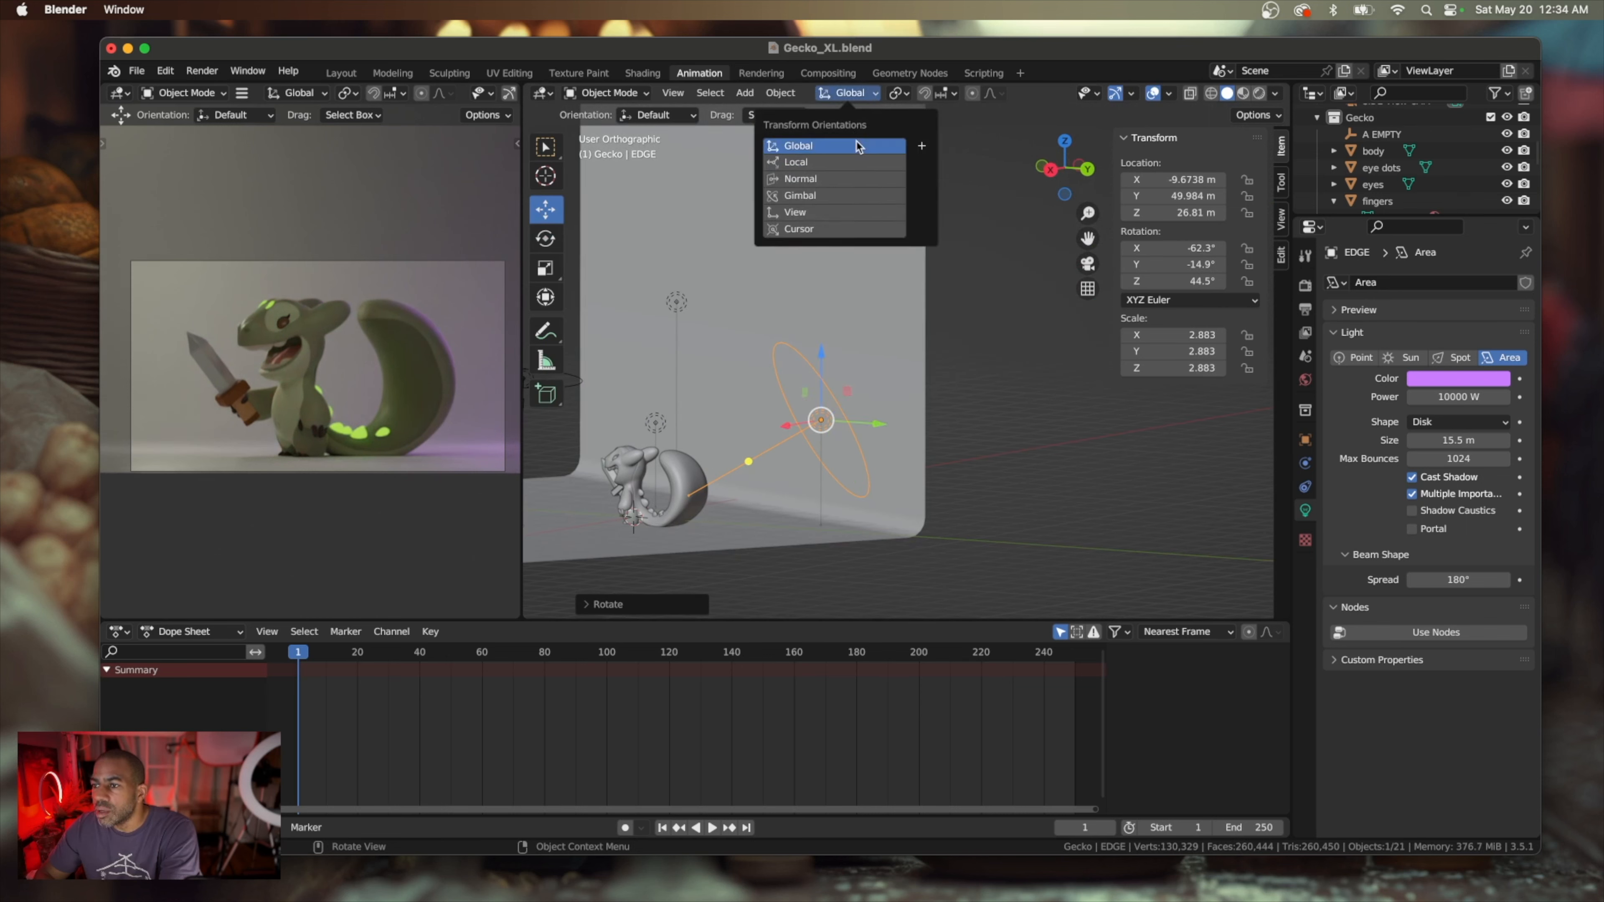
left_click(819, 143)
left_click_drag(819, 355, 817, 309)
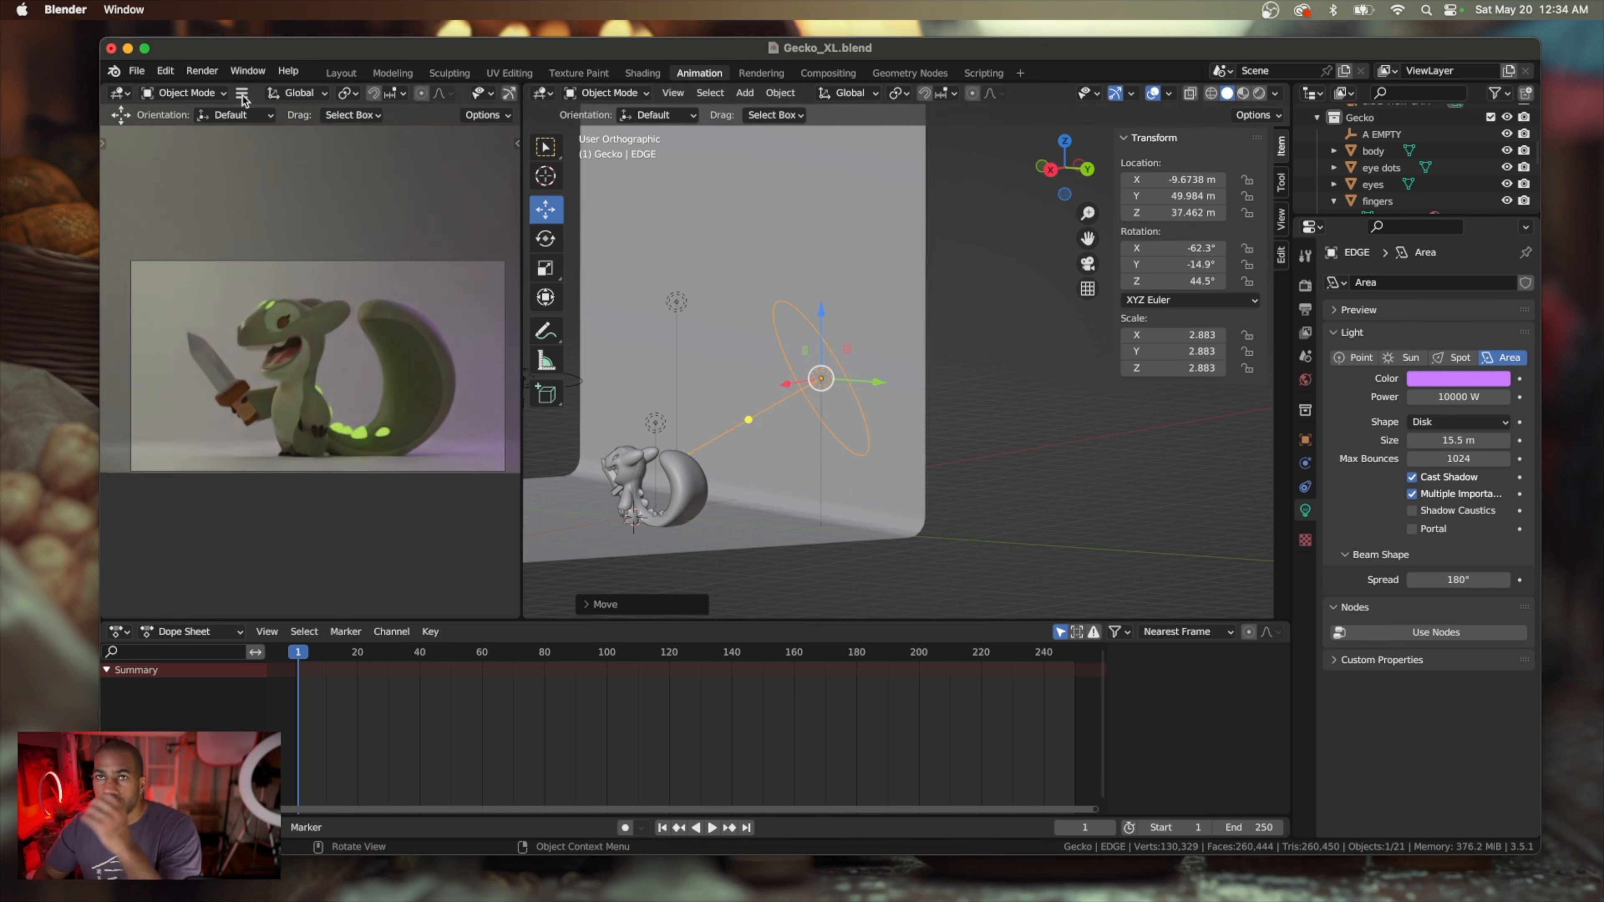
Save the project and test-render the current frame as an image, closing the render window after viewing it
left_click(137, 70)
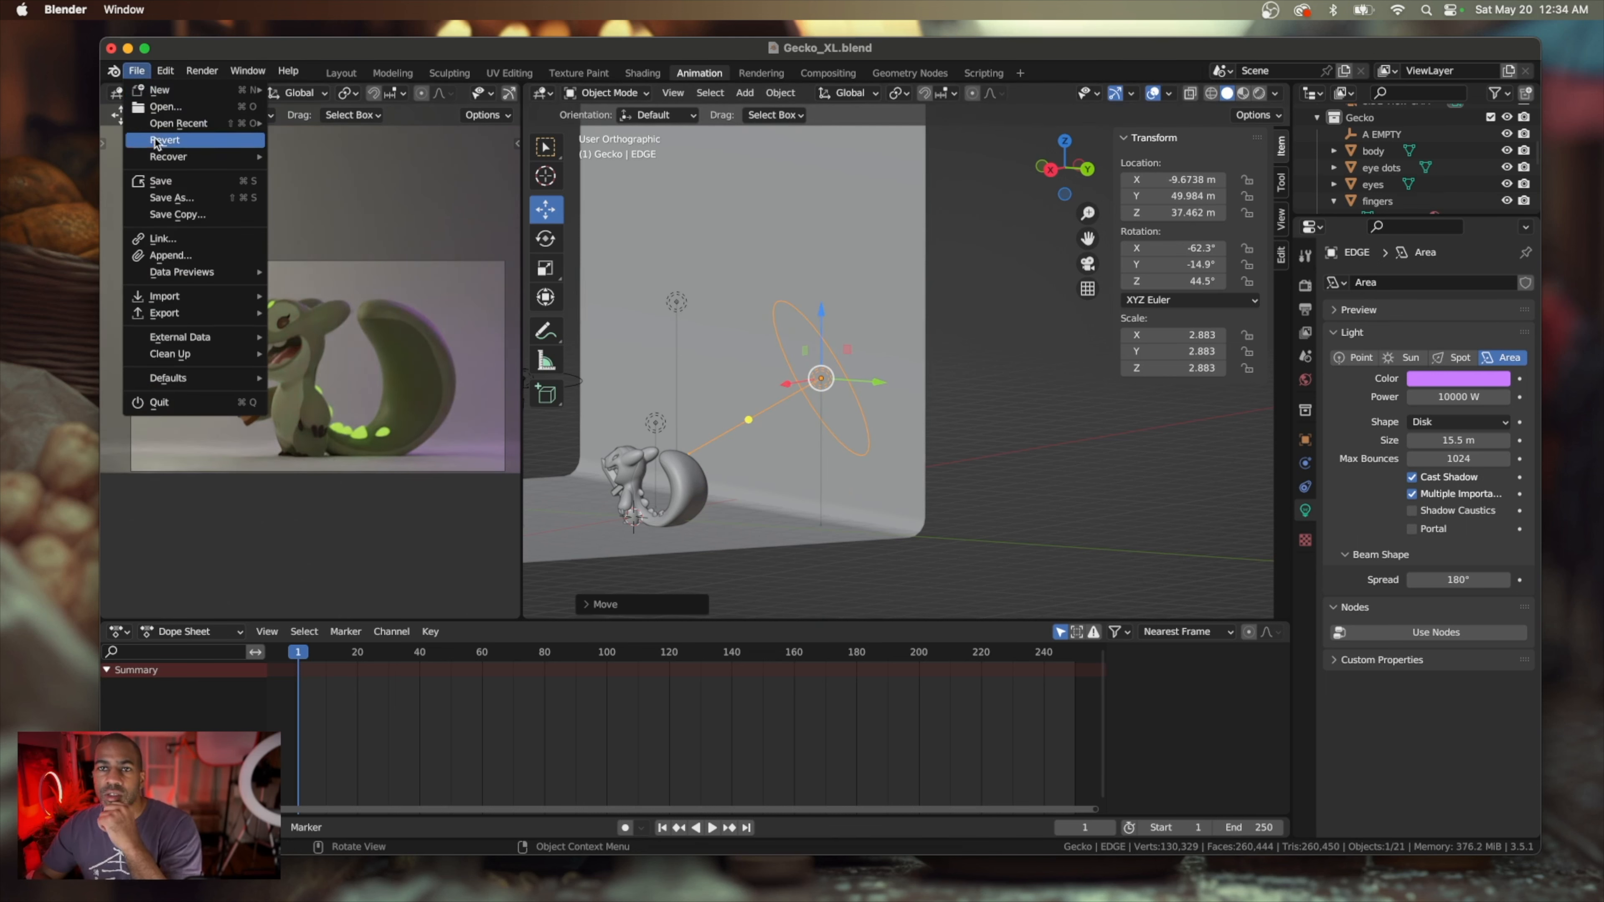
left_click(162, 181)
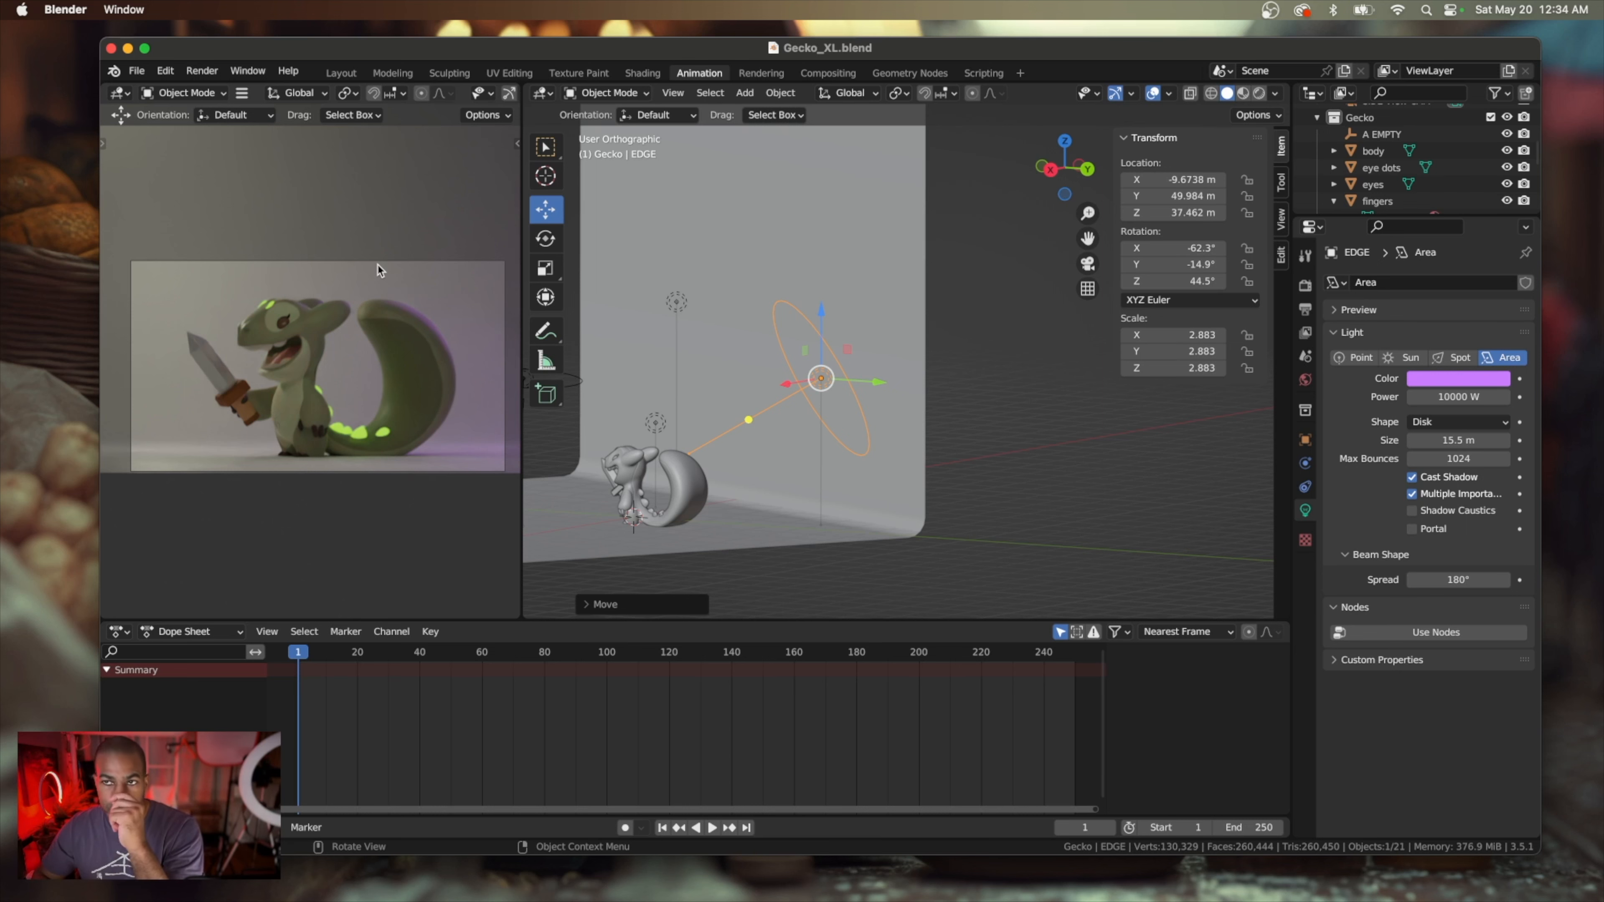
left_click(202, 70)
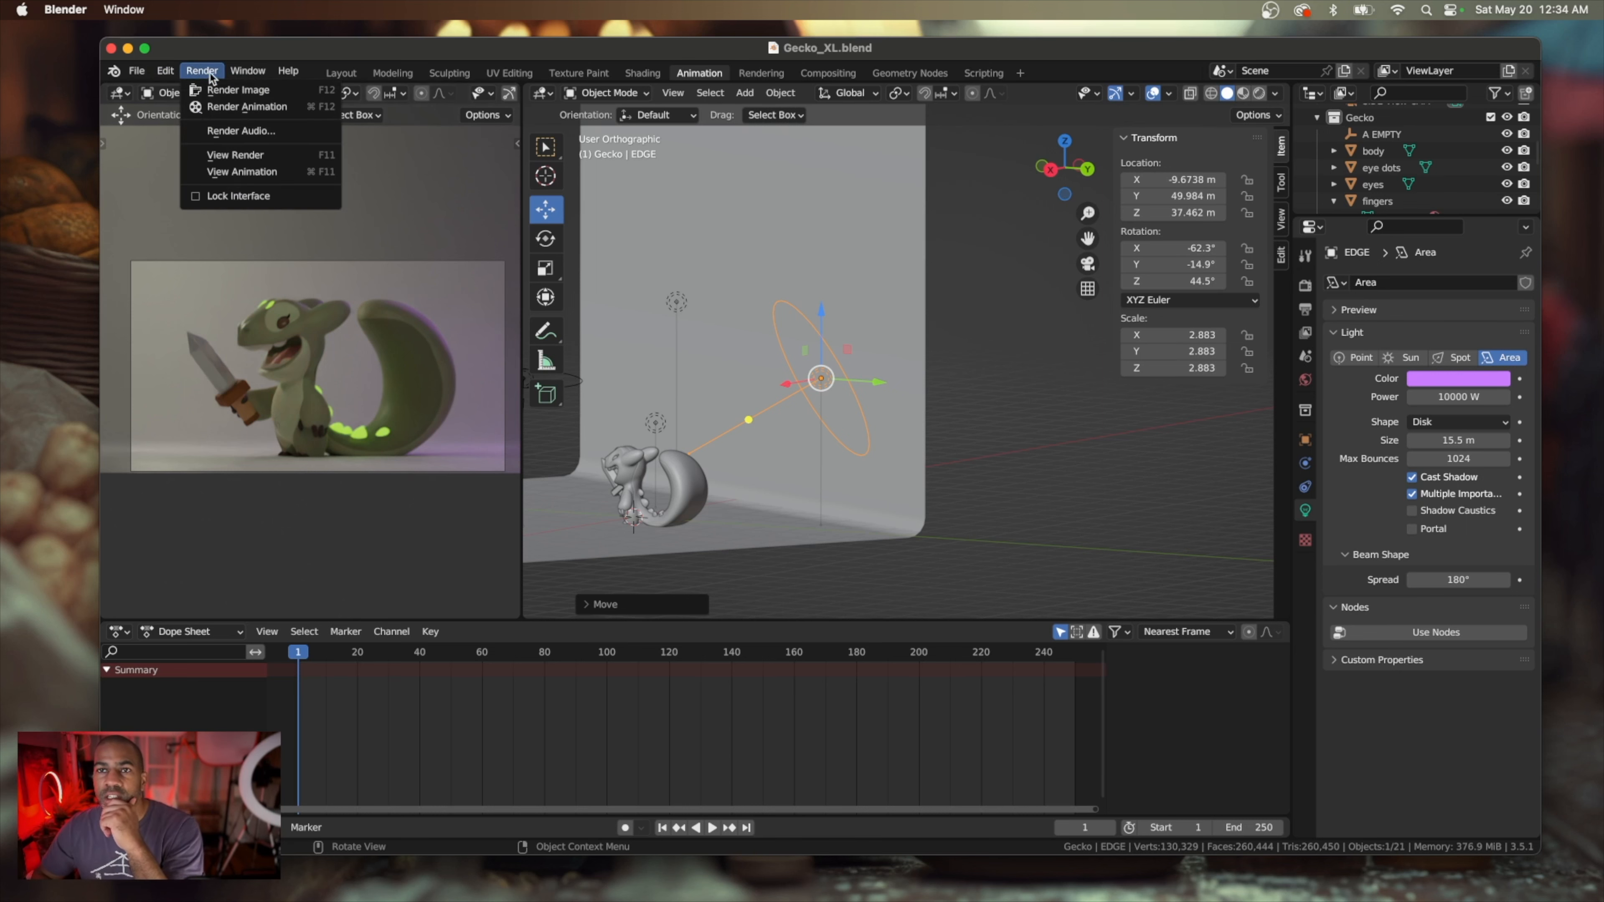
left_click(219, 93)
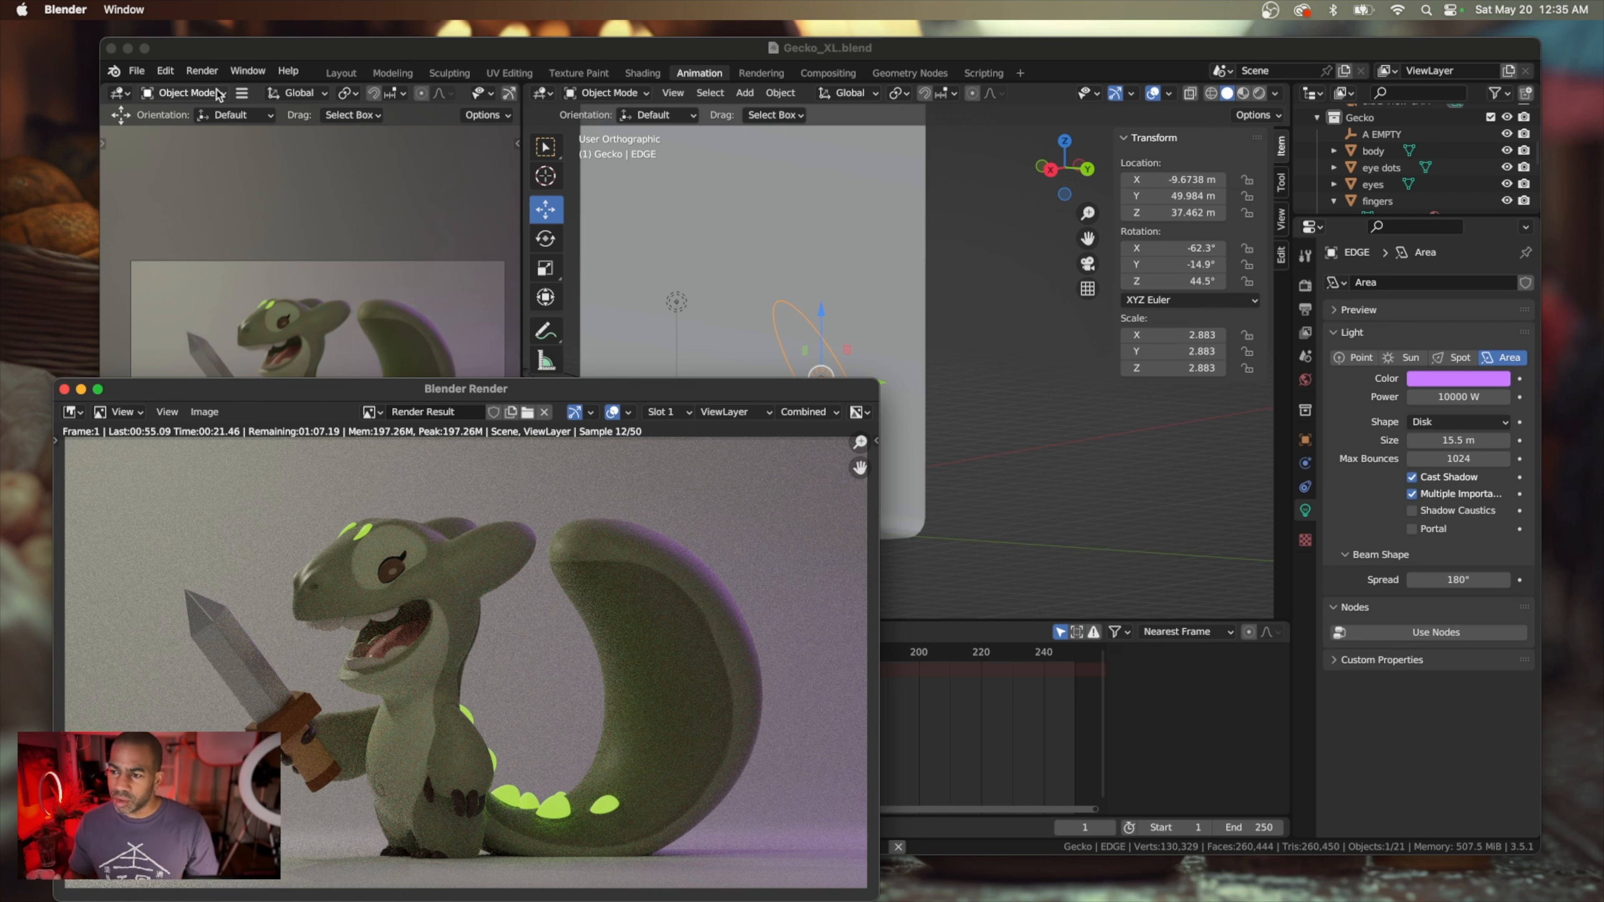
left_click(65, 389)
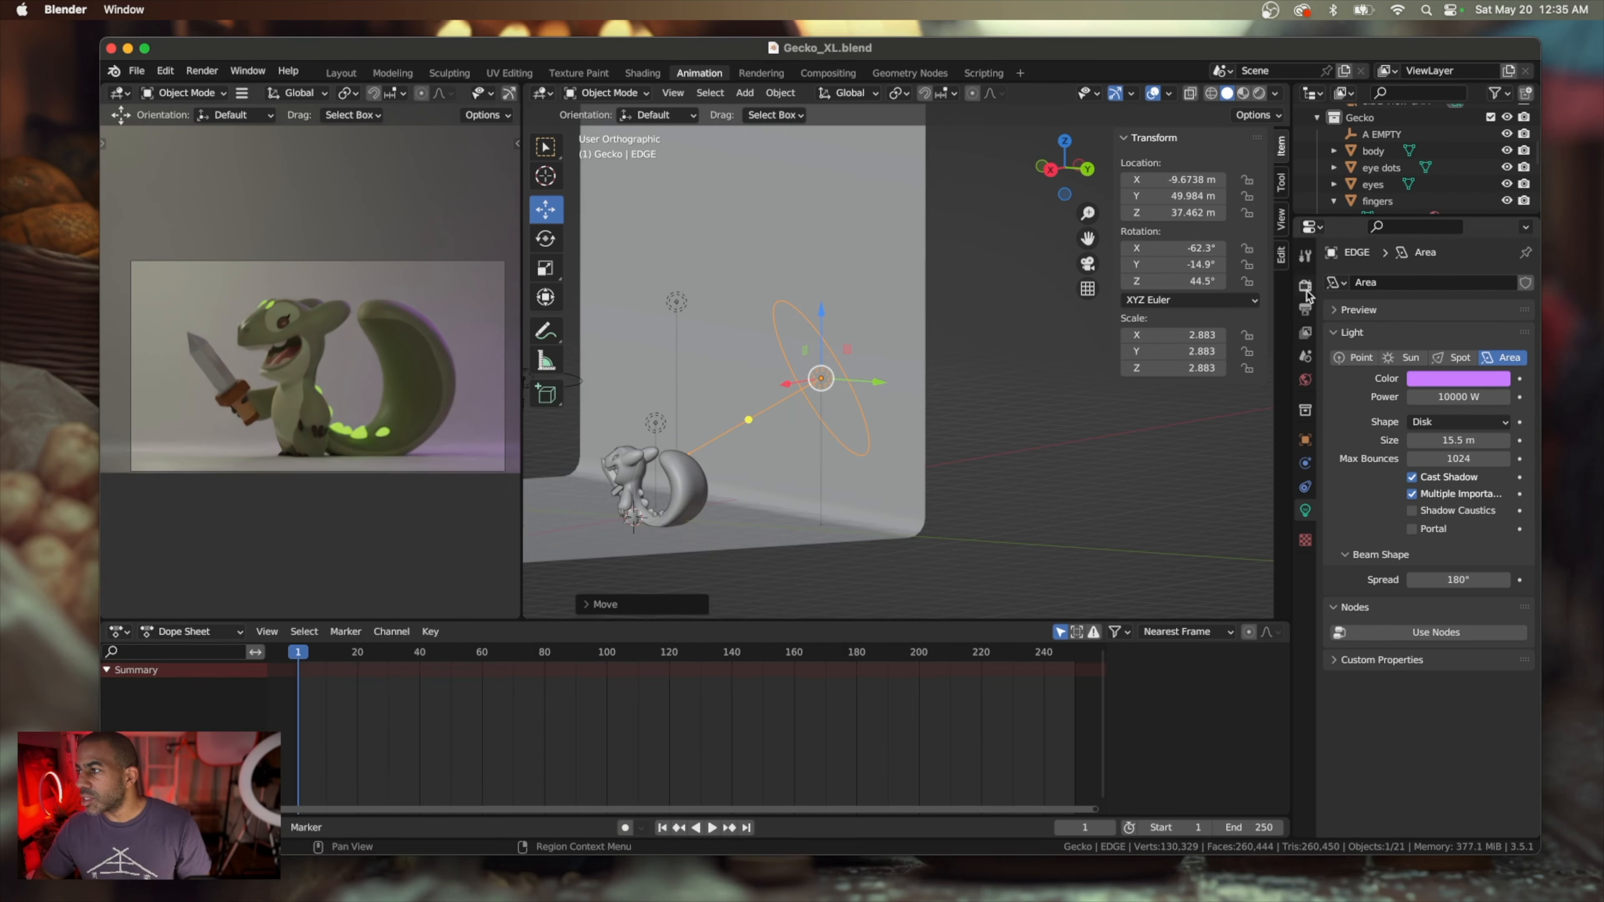
Review the scene's render sampling and output settings, and save the project again
left_click(1305, 285)
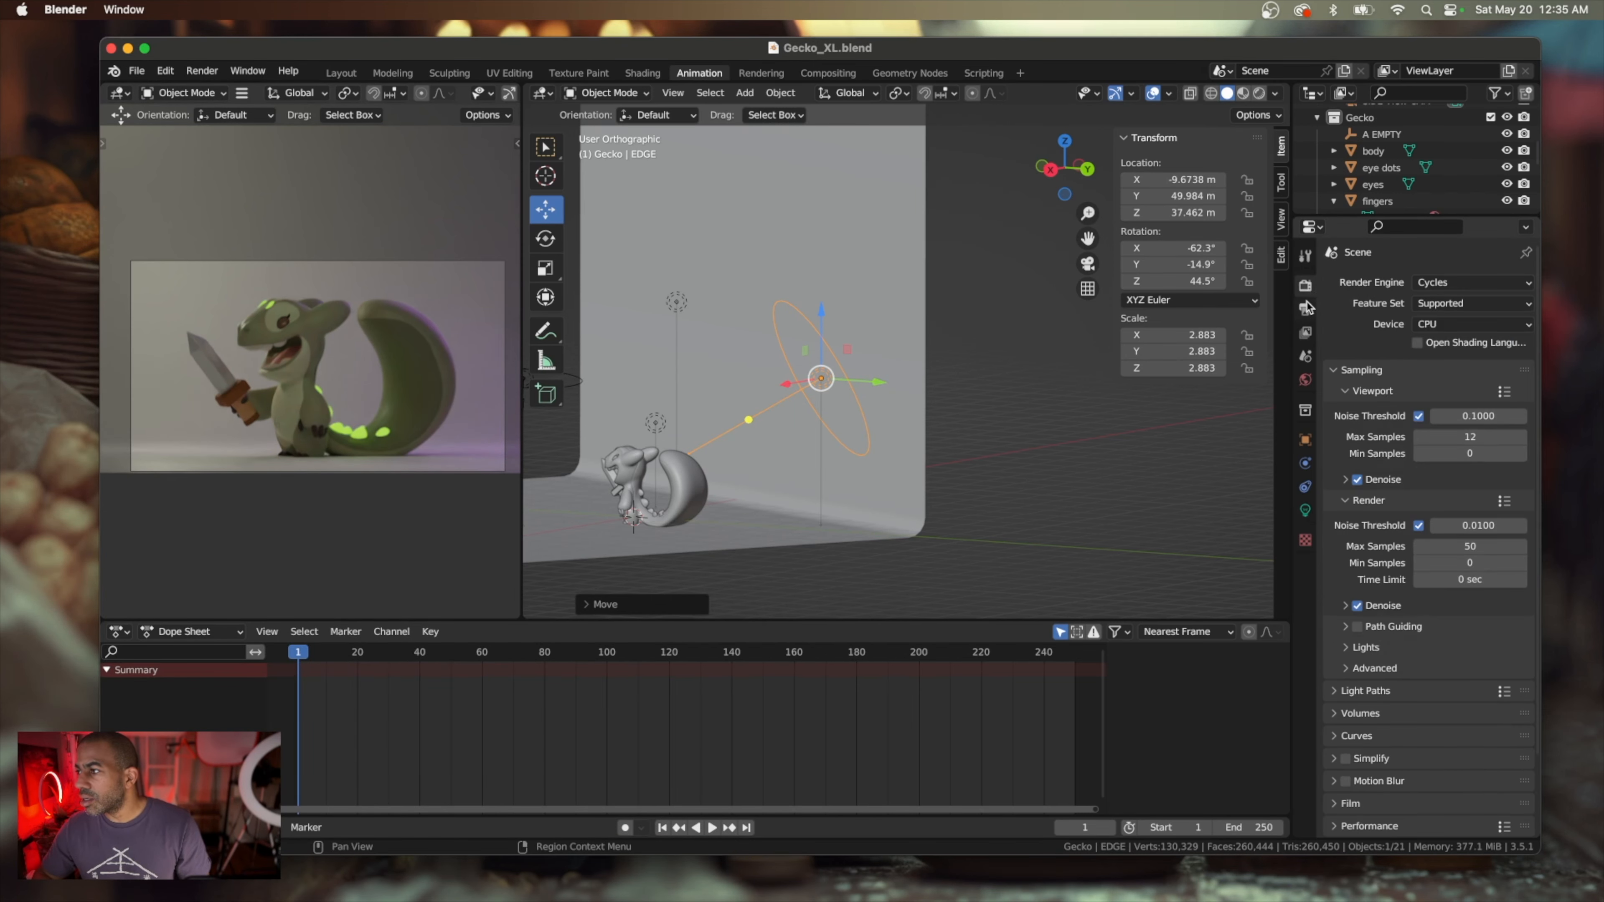
left_click(1306, 309)
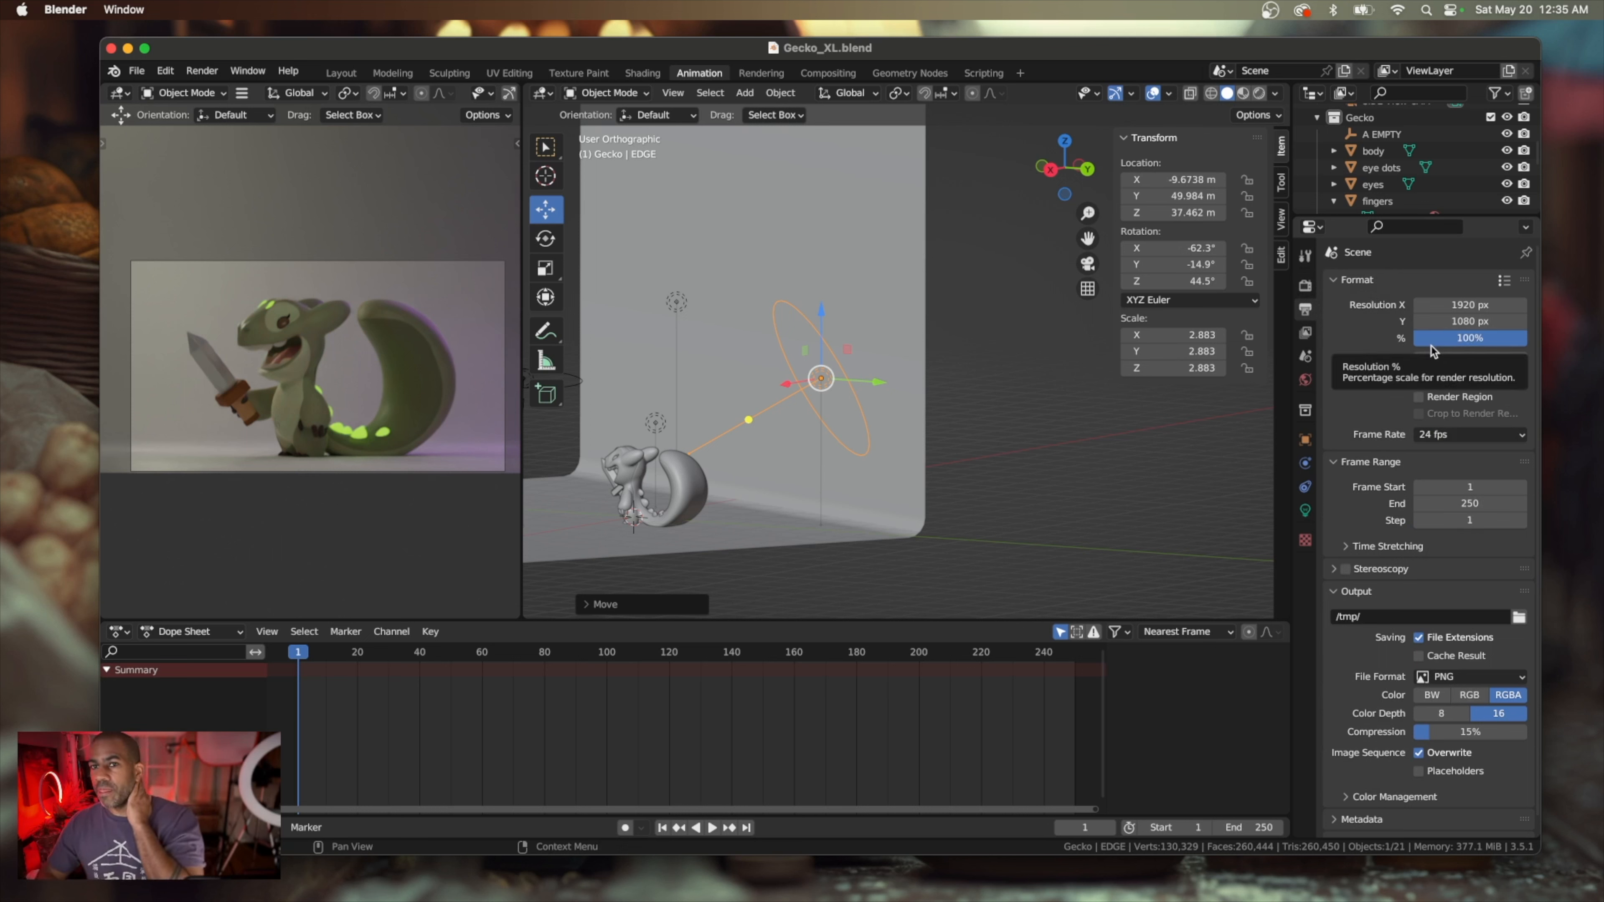
left_click(137, 71)
left_click(163, 182)
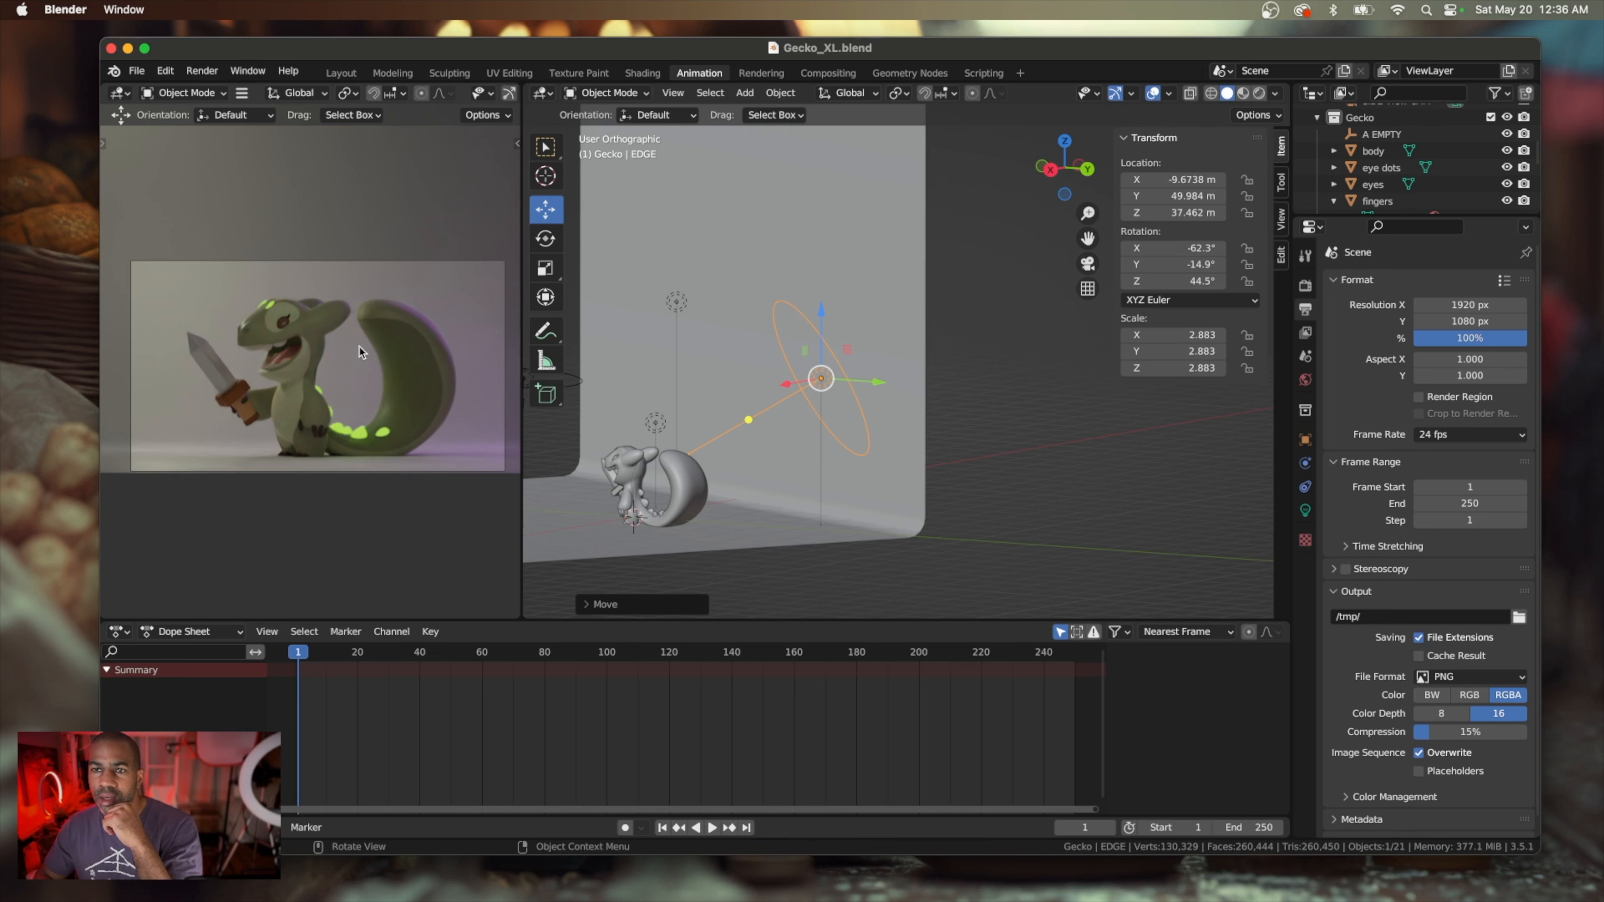
scroll(359, 346, "left", 5)
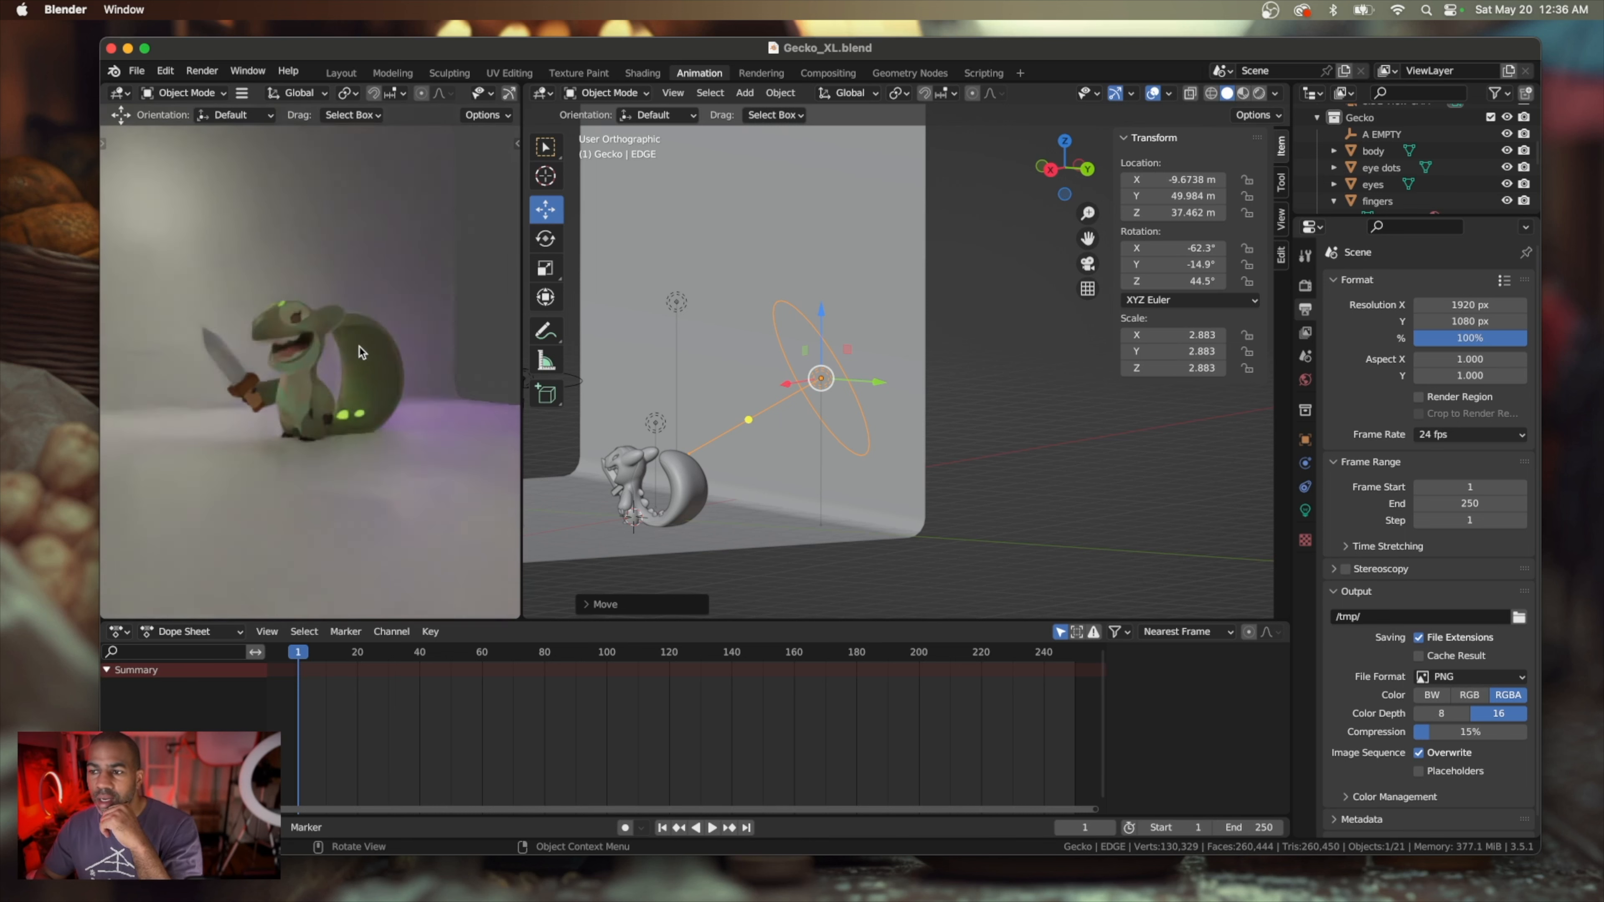
key("KP_0")
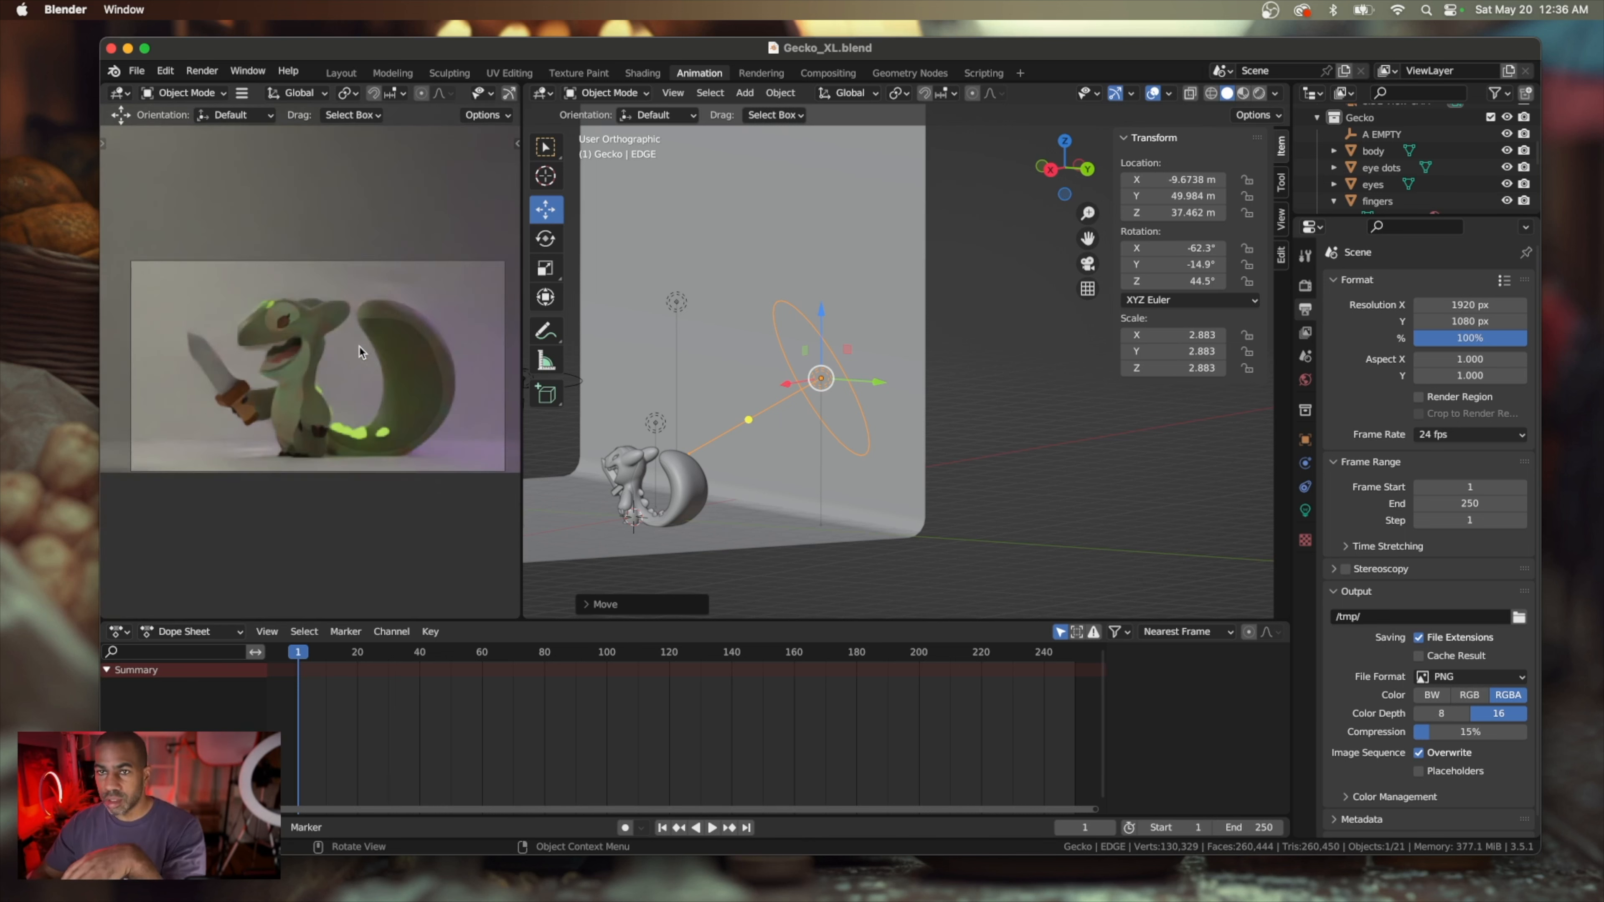
scroll(643, 364, "left", 5)
scroll(644, 372, "left", 3)
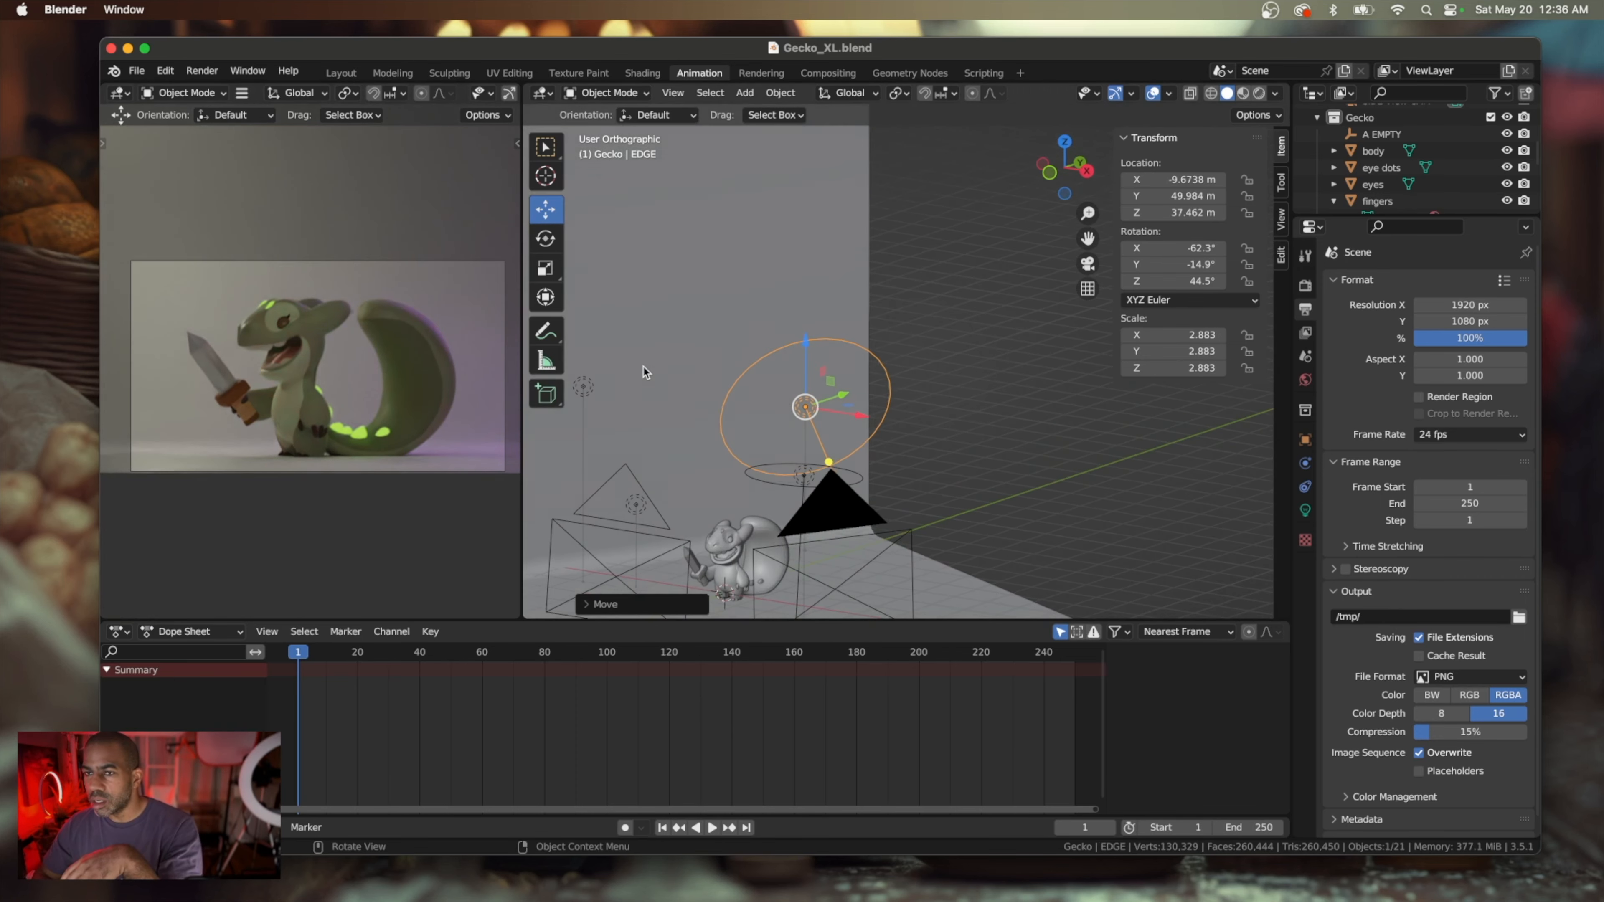
scroll(644, 371, "left", 3)
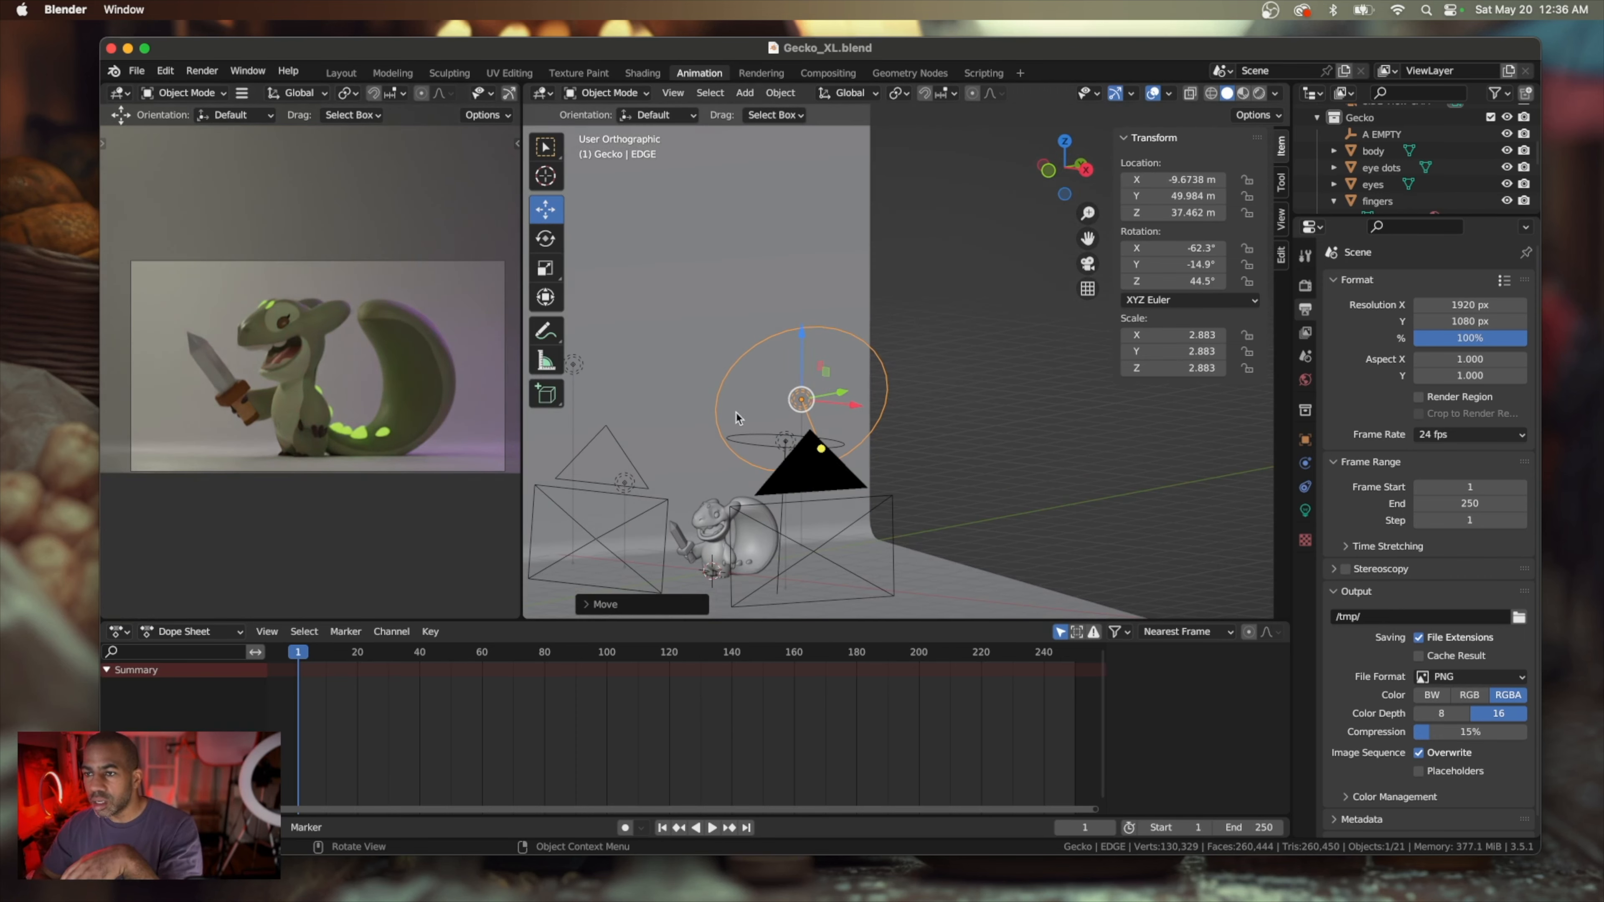
Select the area light hanging above the gecko and shrink its disk to about 10.2 m
scroll(751, 424, "left", 4)
scroll(752, 425, "left", 4)
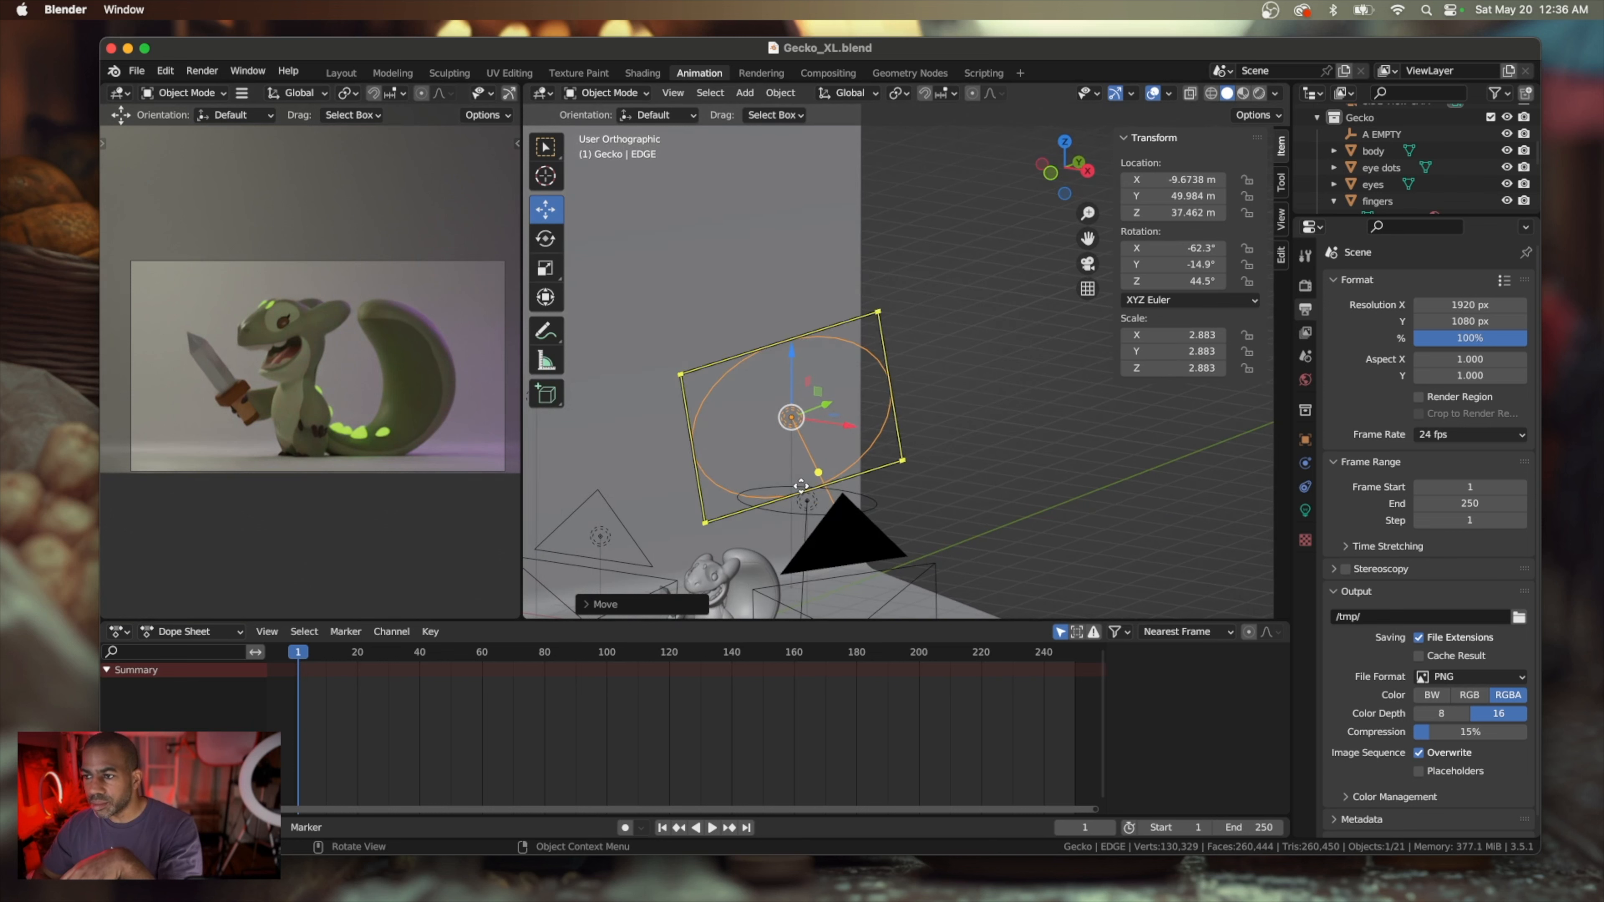
left_click(782, 511)
scroll(782, 510, "up", 4)
scroll(782, 510, "down", 6)
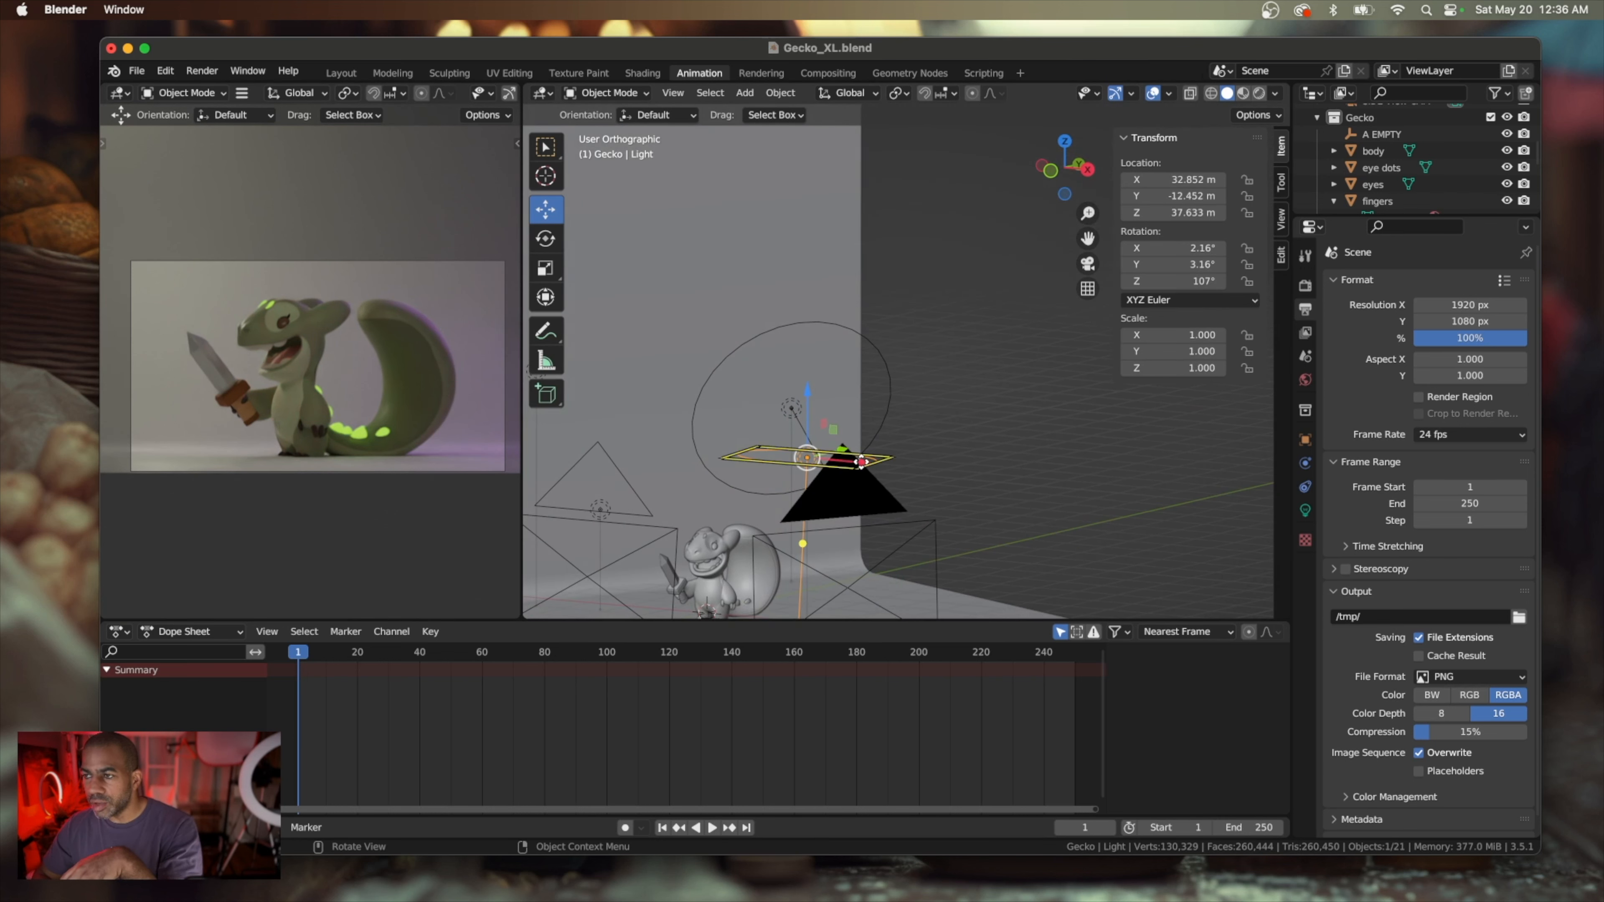
left_click_drag(861, 462, 828, 459)
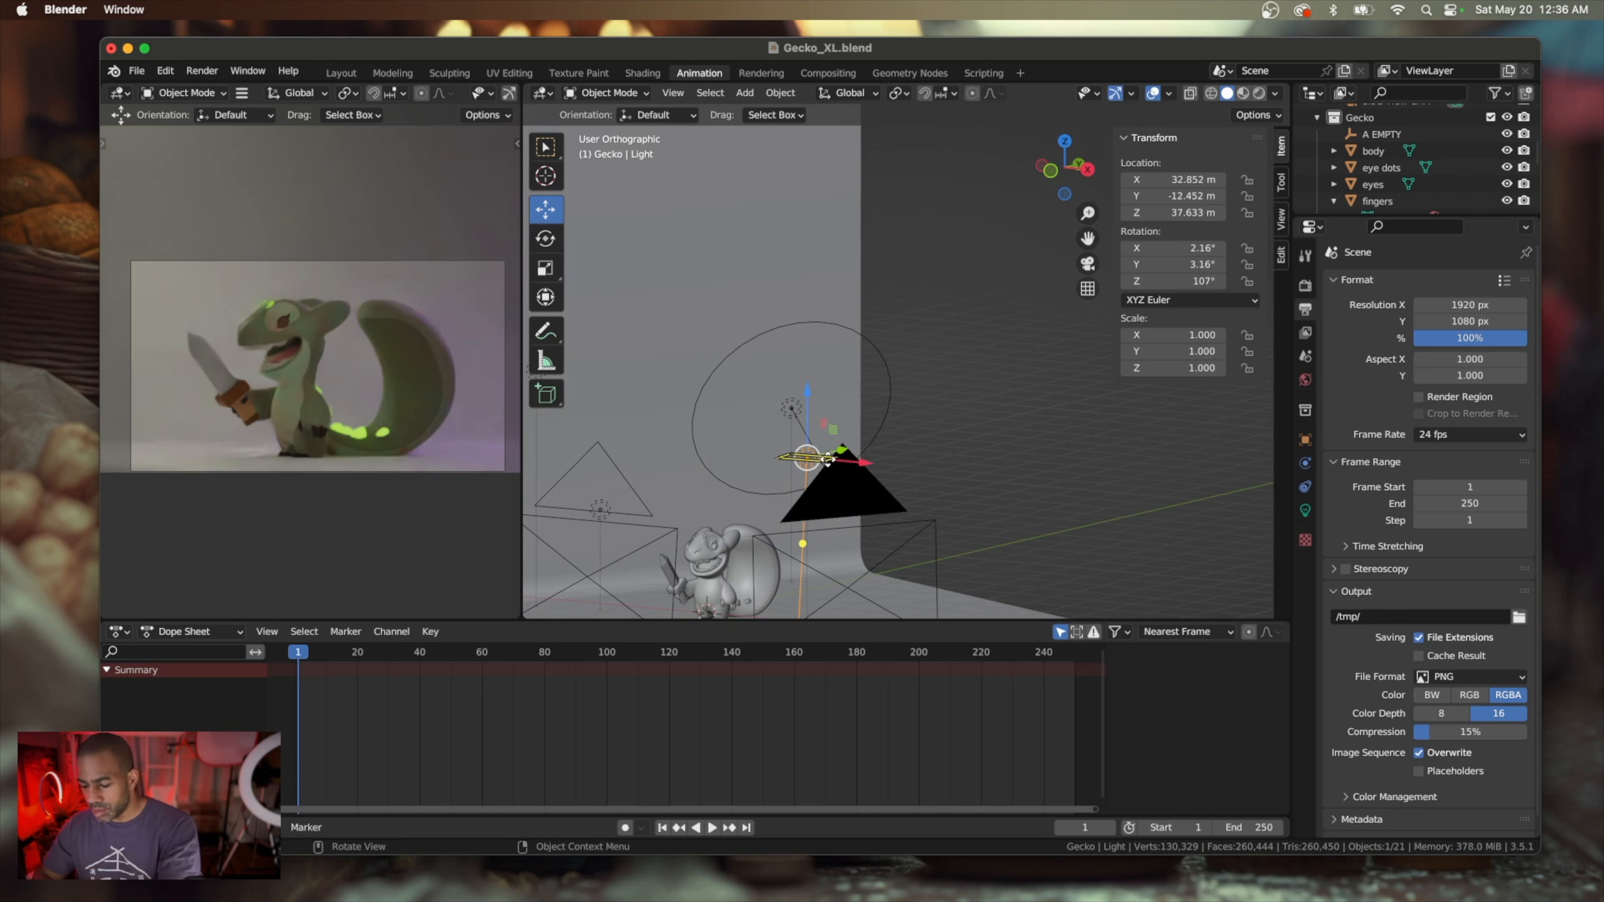
Try to undo the overhead light's resize, and restore the EDGE light's raised position and the overhead light's selection
left_click(828, 459)
scroll(828, 460, "up", 1)
scroll(828, 459, "up", 2)
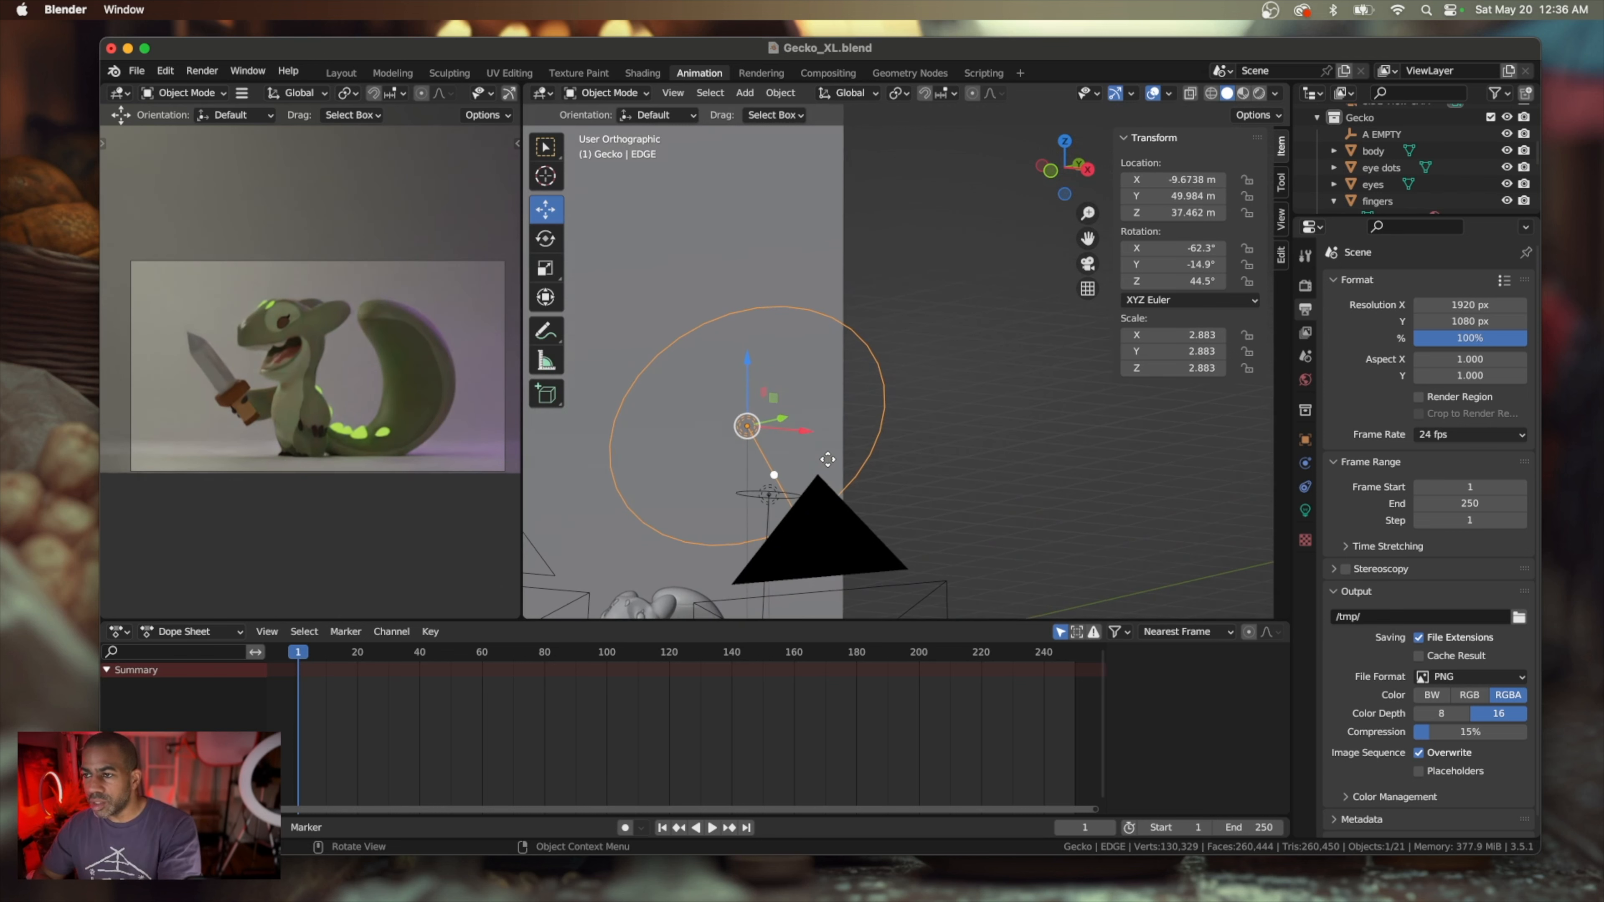
key("super+z")
key("super+z")
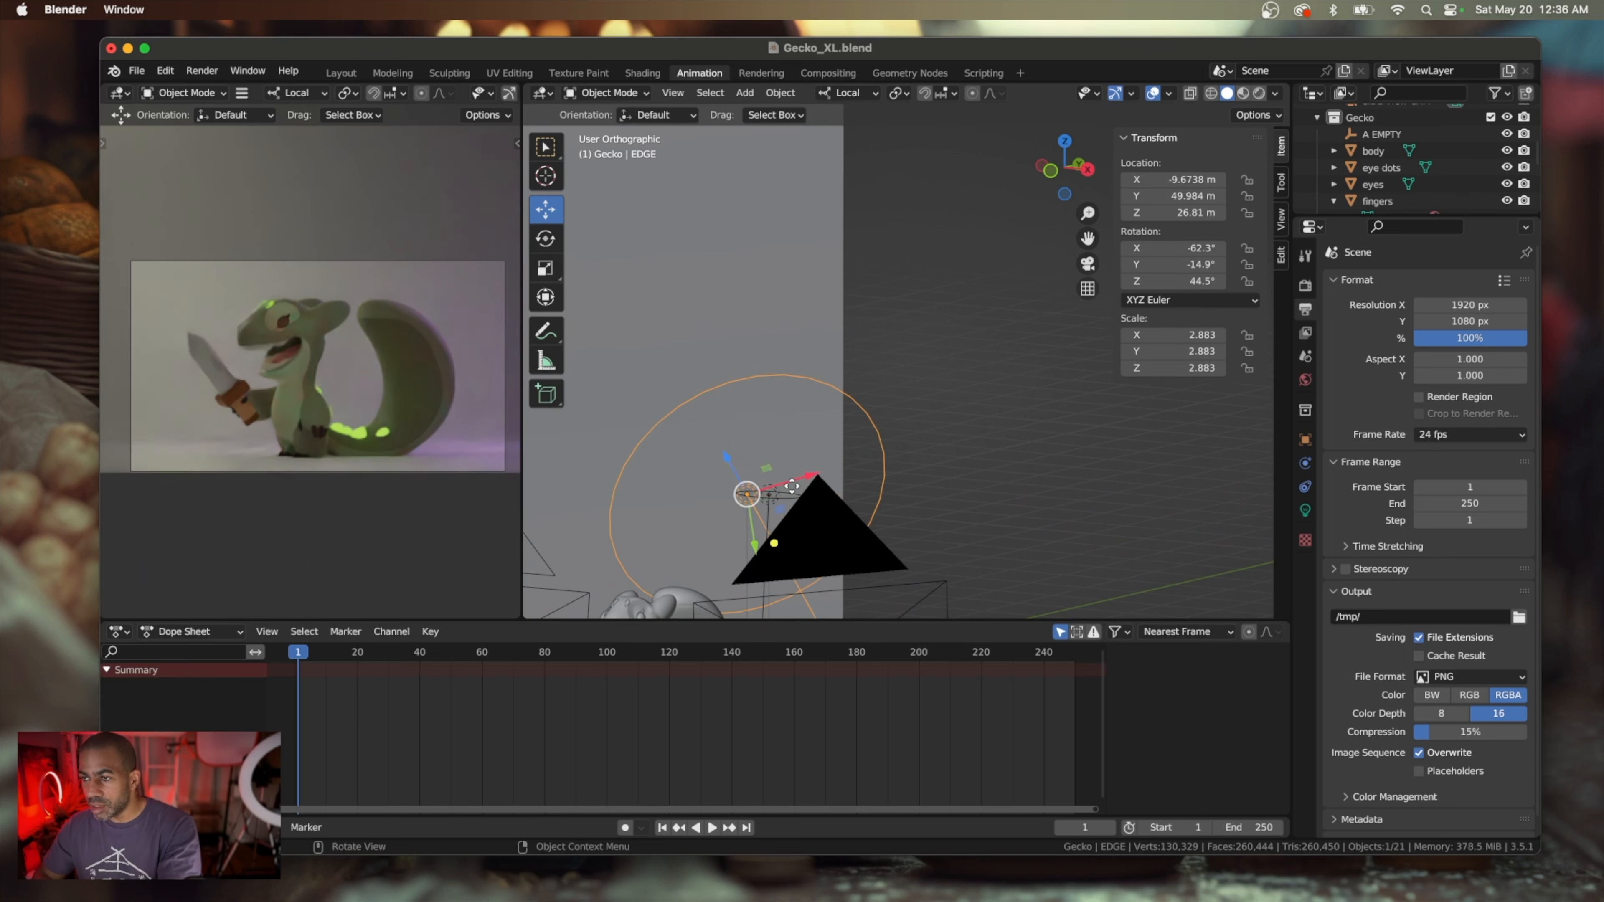
key("super+shift+z")
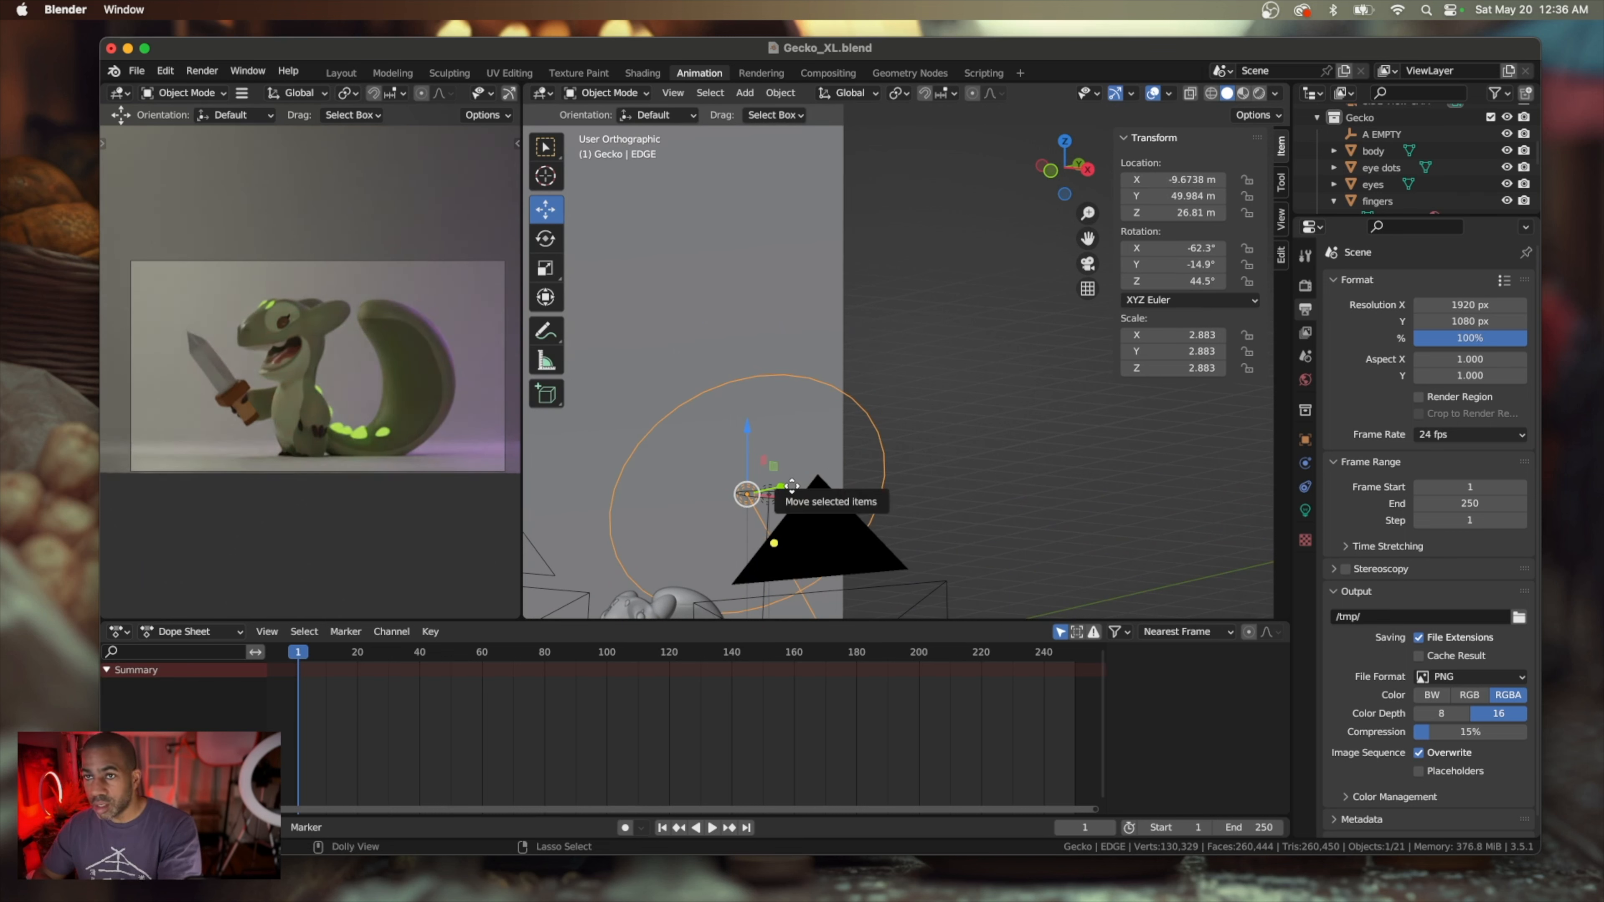
key("super+z")
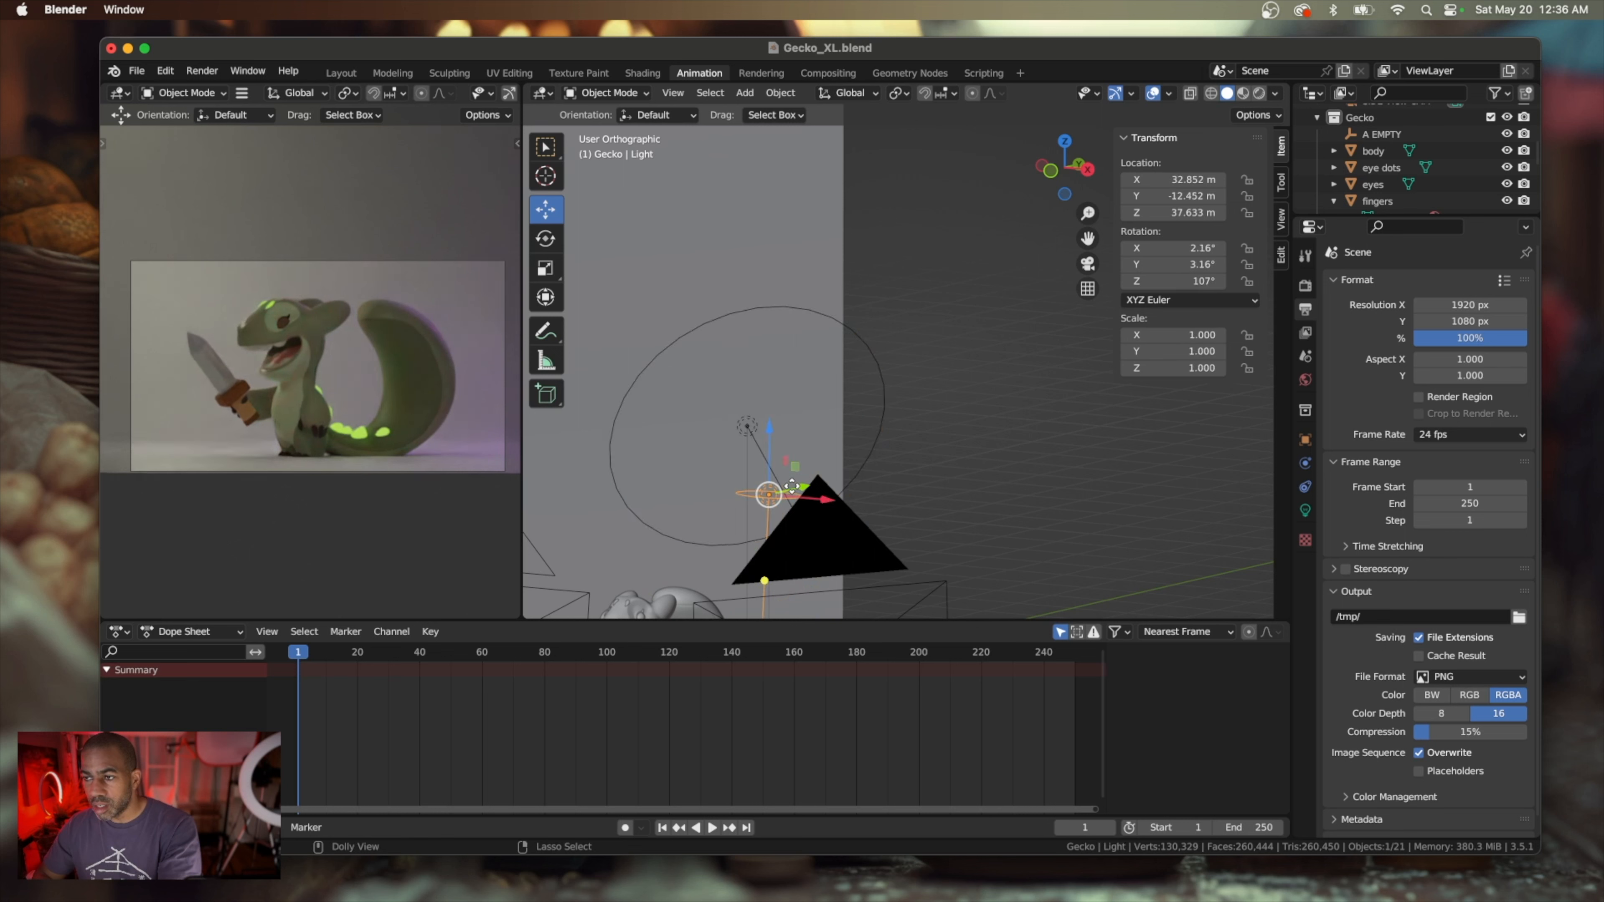
Open the light settings of the selected overhead area light
scroll(792, 485, "up", 2, "ctrl")
scroll(792, 486, "down", 1, "shift")
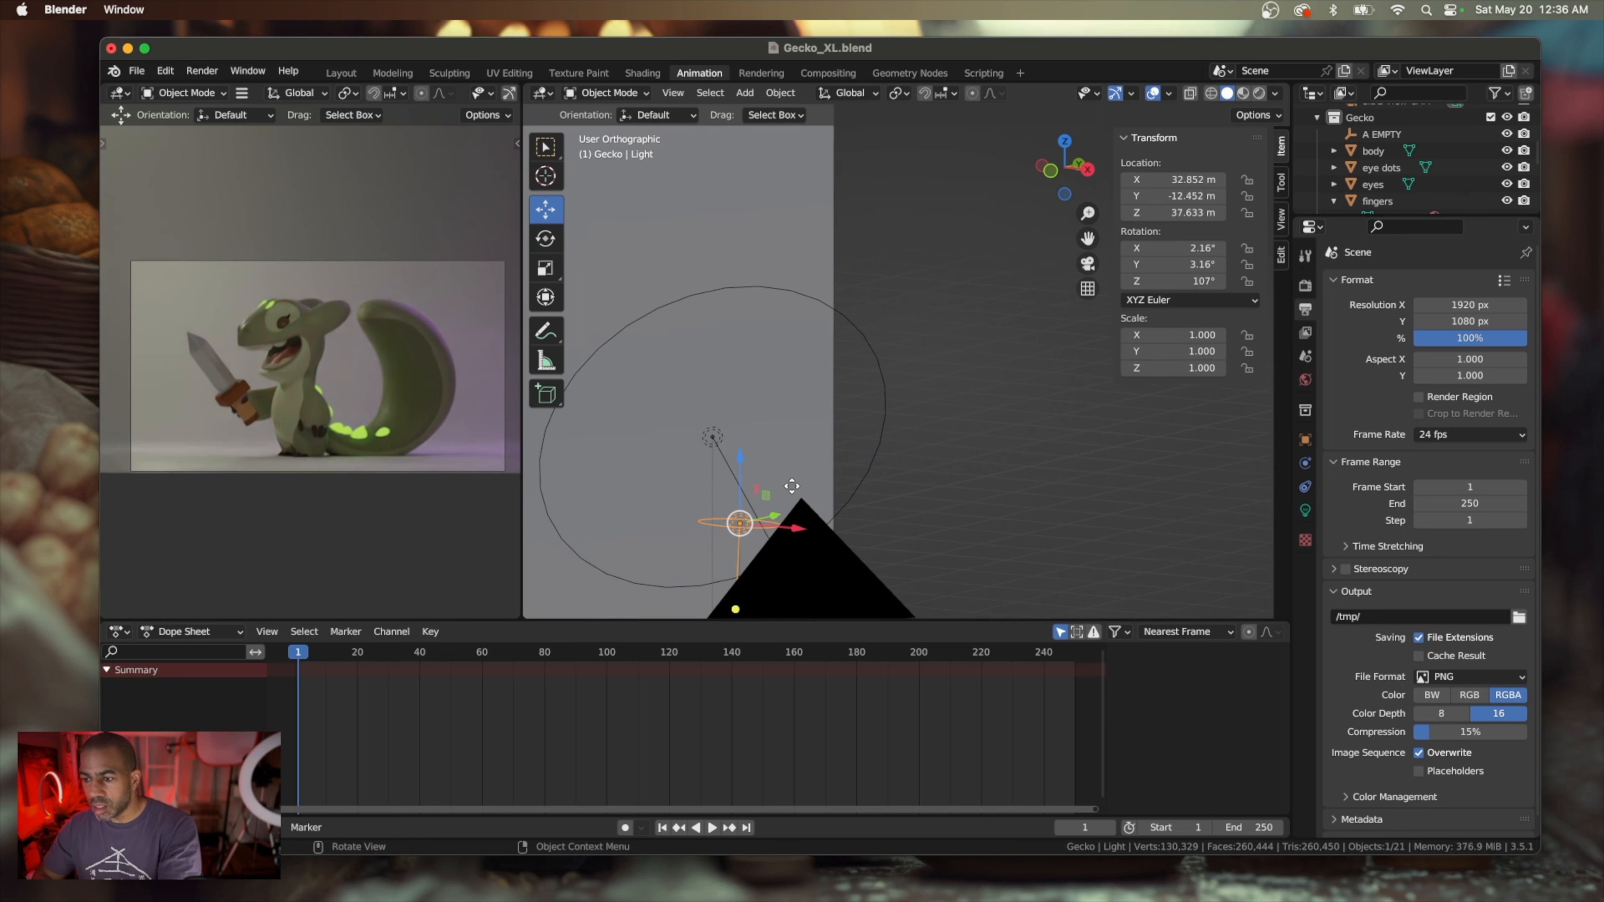
scroll(792, 486, "down", 5, "shift")
scroll(792, 486, "up", 3)
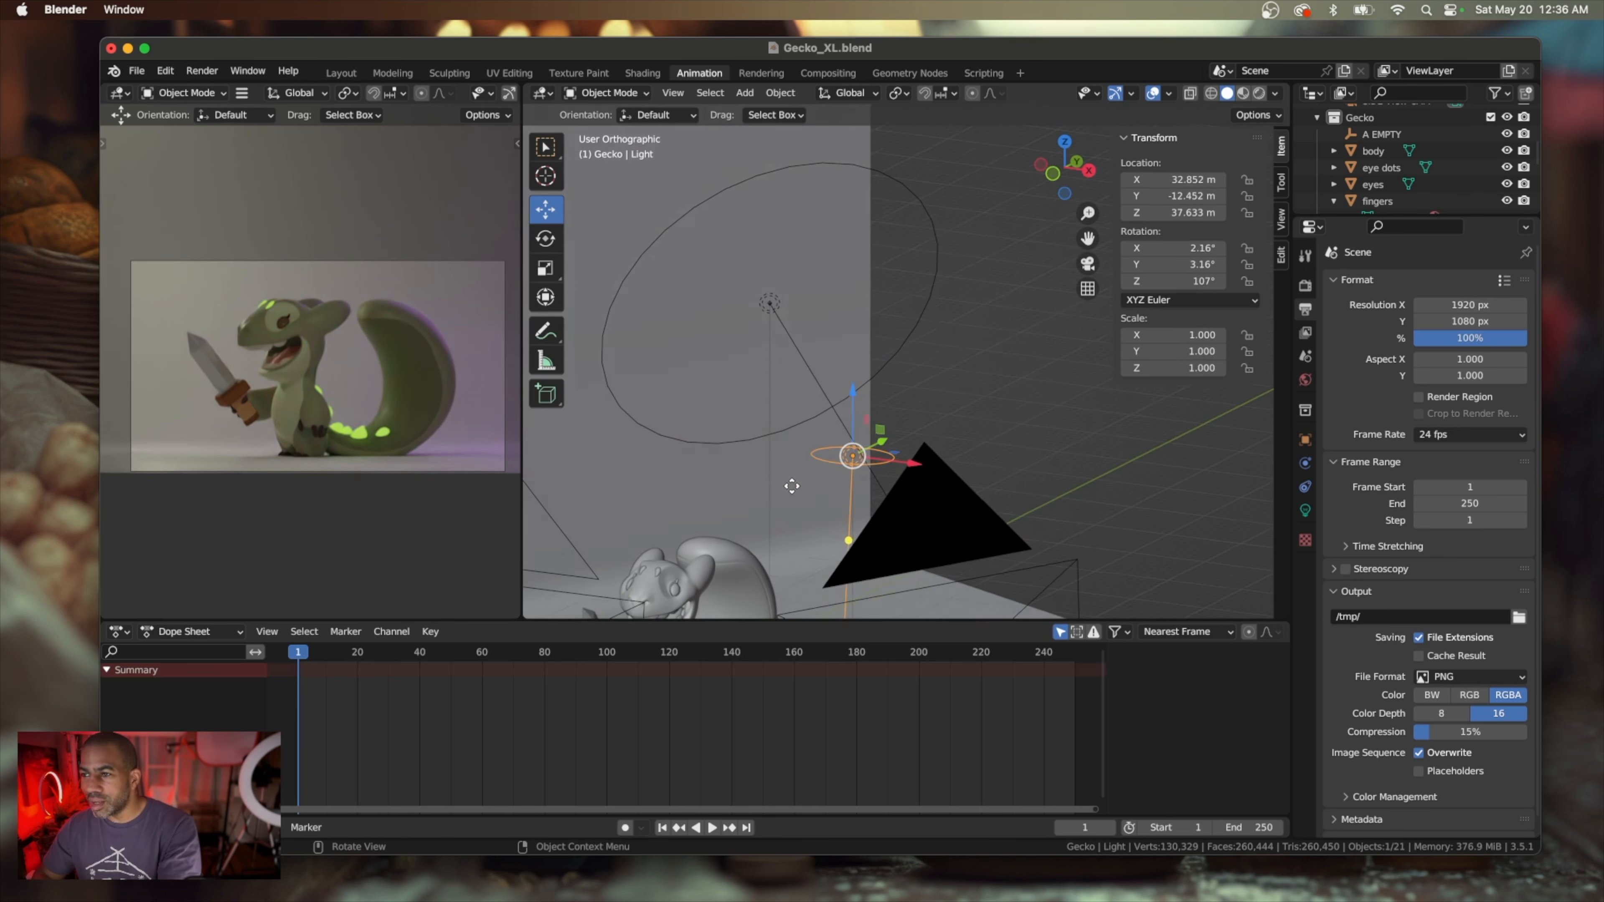
scroll(796, 477, "up", 2, "ctrl")
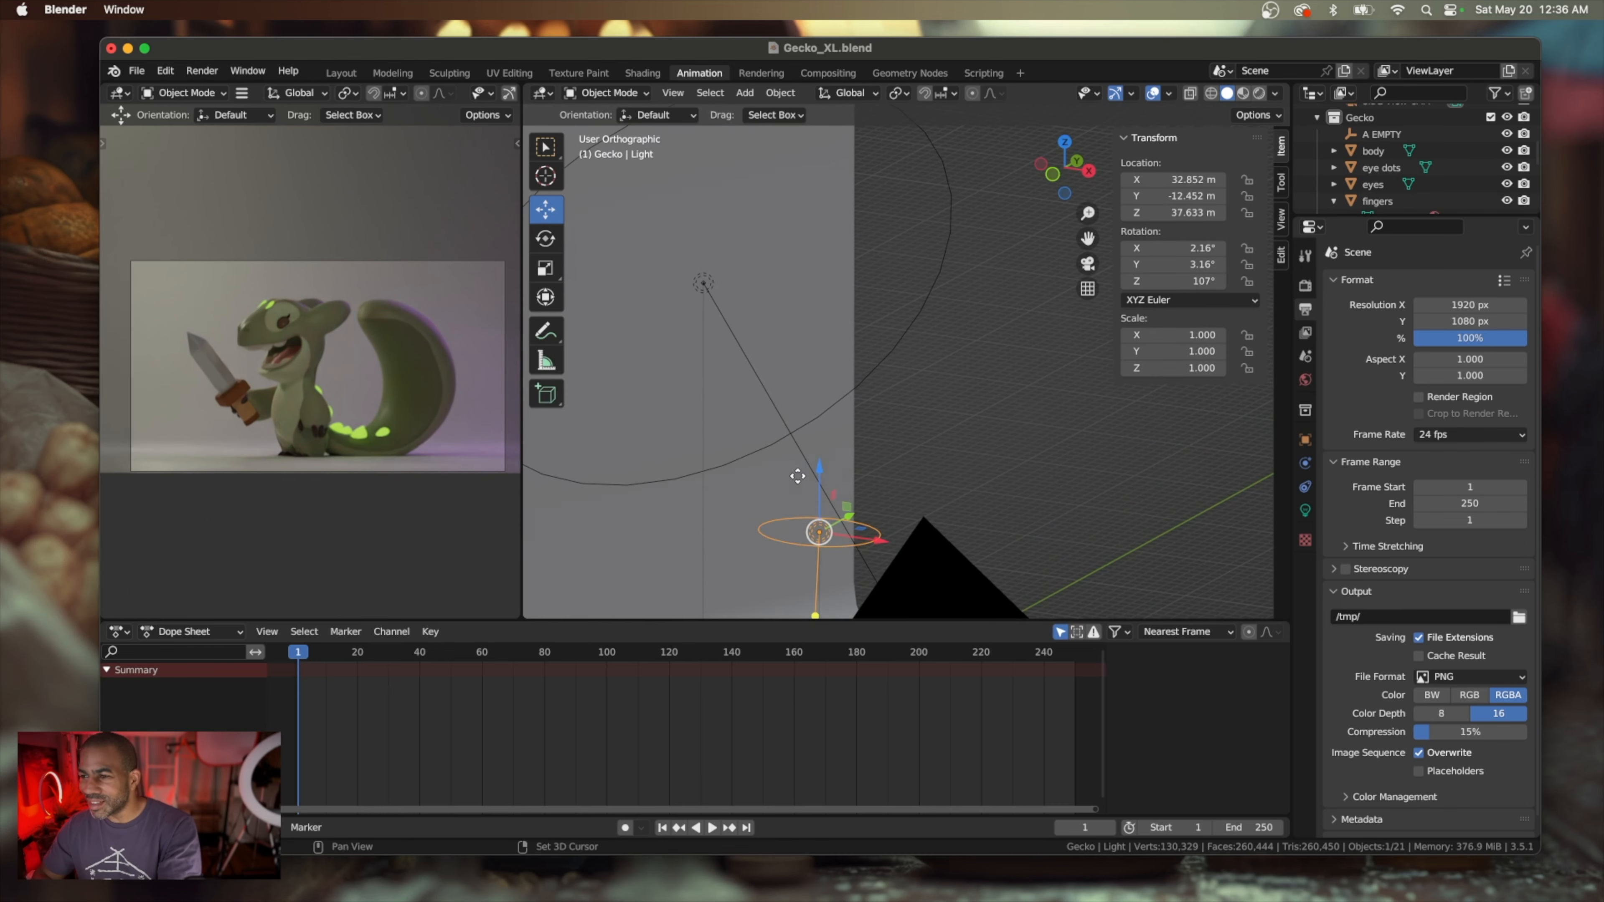
scroll(798, 465, "down", 5, "shift")
scroll(798, 465, "down", 2, "shift")
scroll(799, 465, "up", 3)
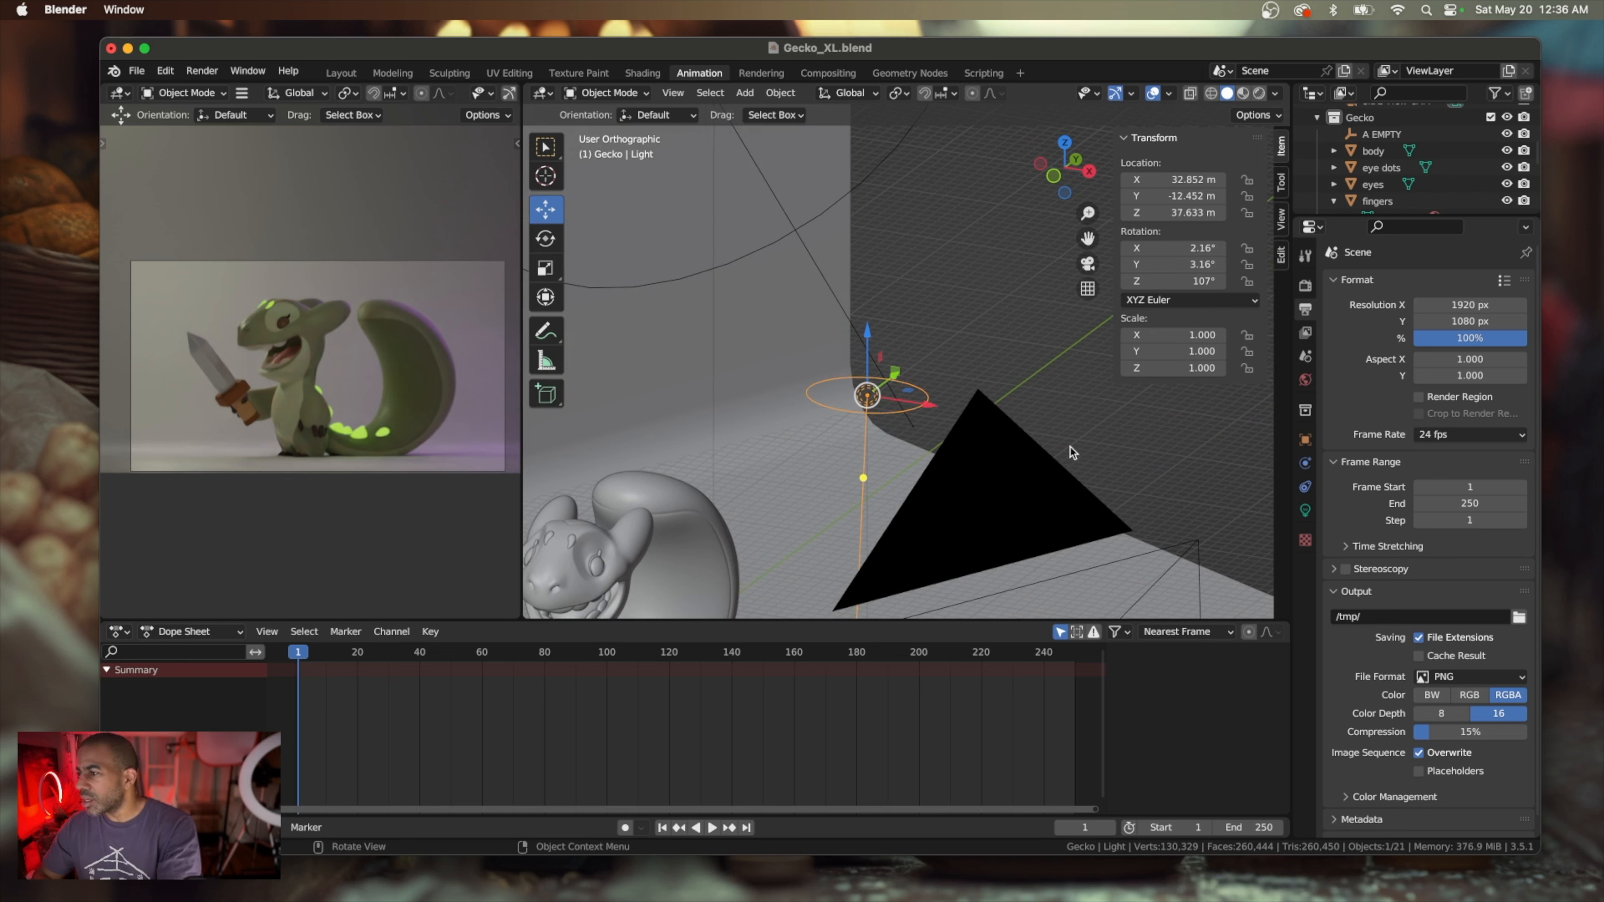
left_click(1304, 510)
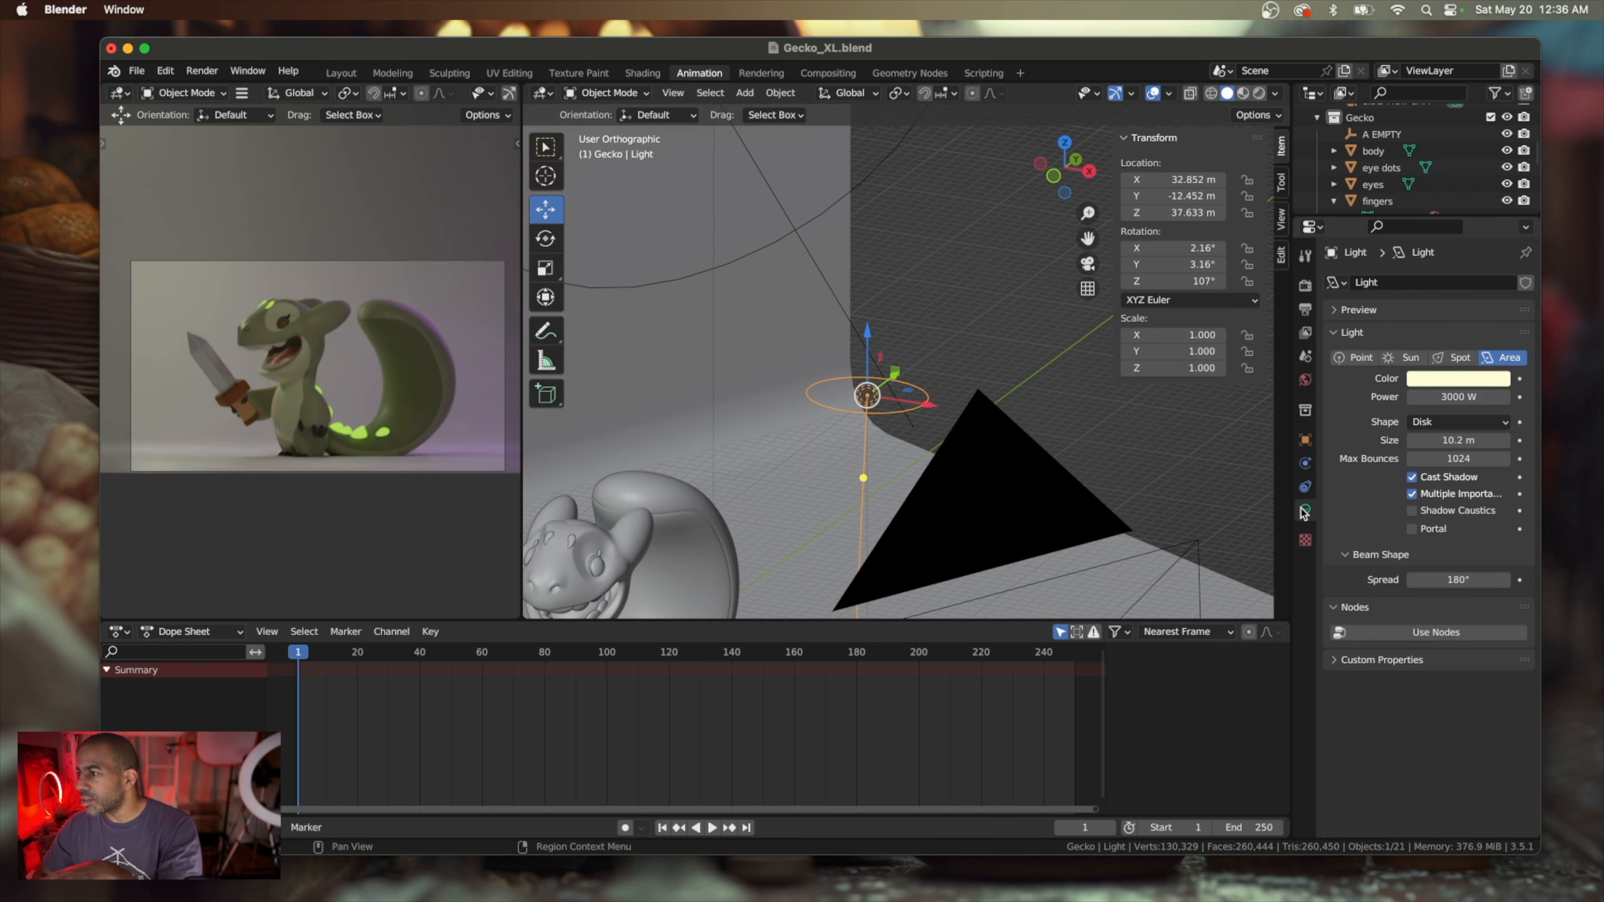
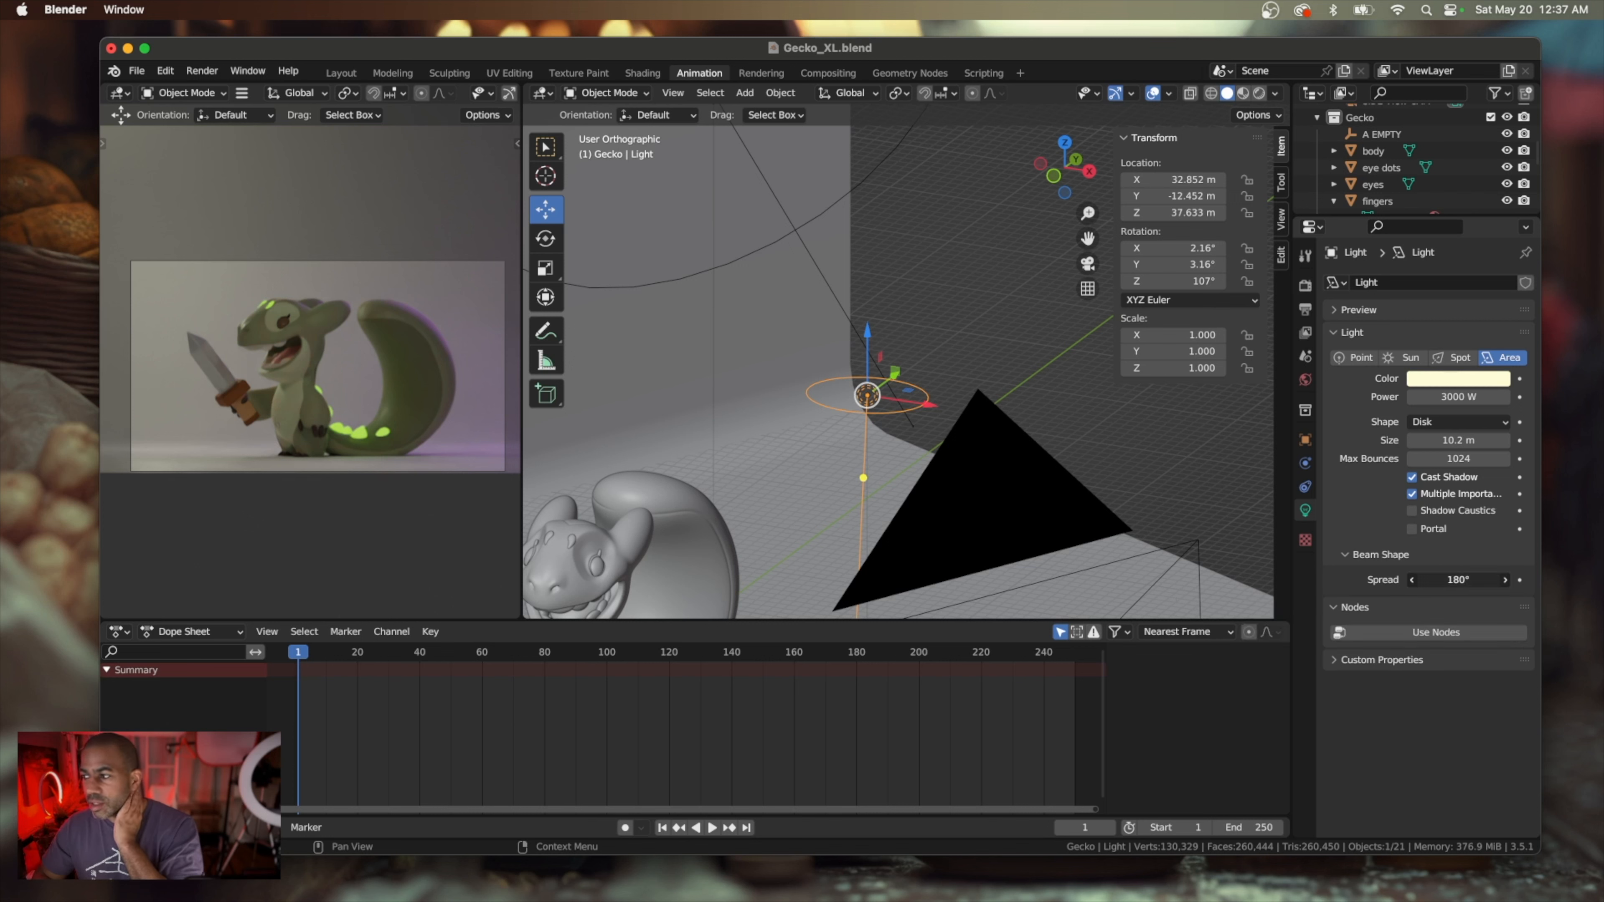
Try a 139° beam spread on the overhead light, and undo both that change and the disk's earlier shrink
left_click_drag(1455, 580, 1415, 580)
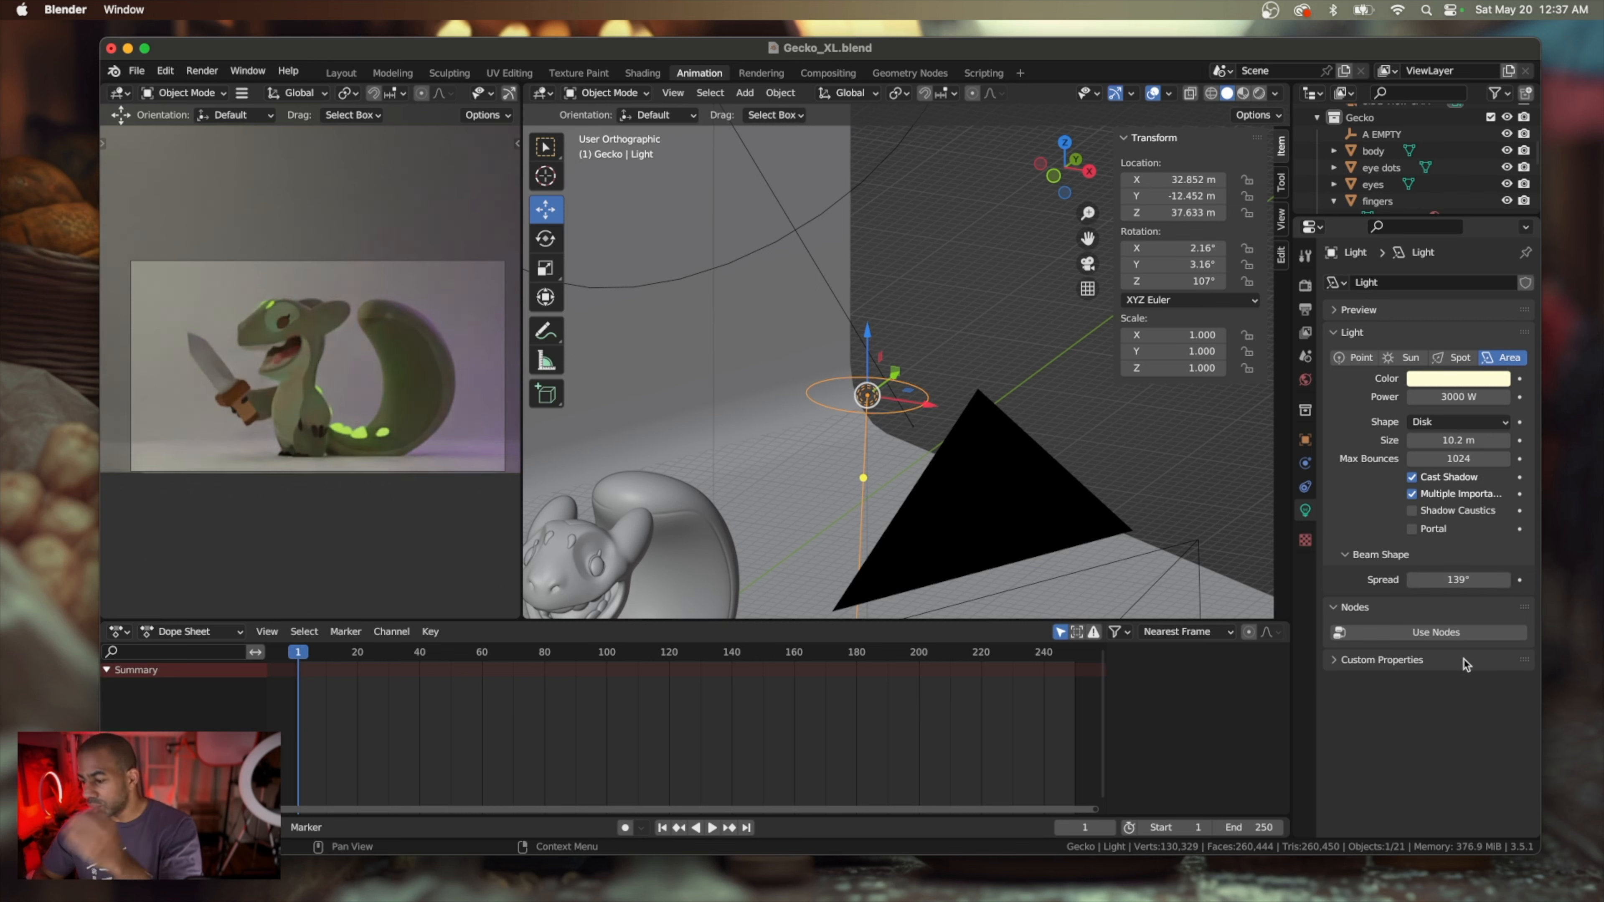
key("super+z")
key("super+z")
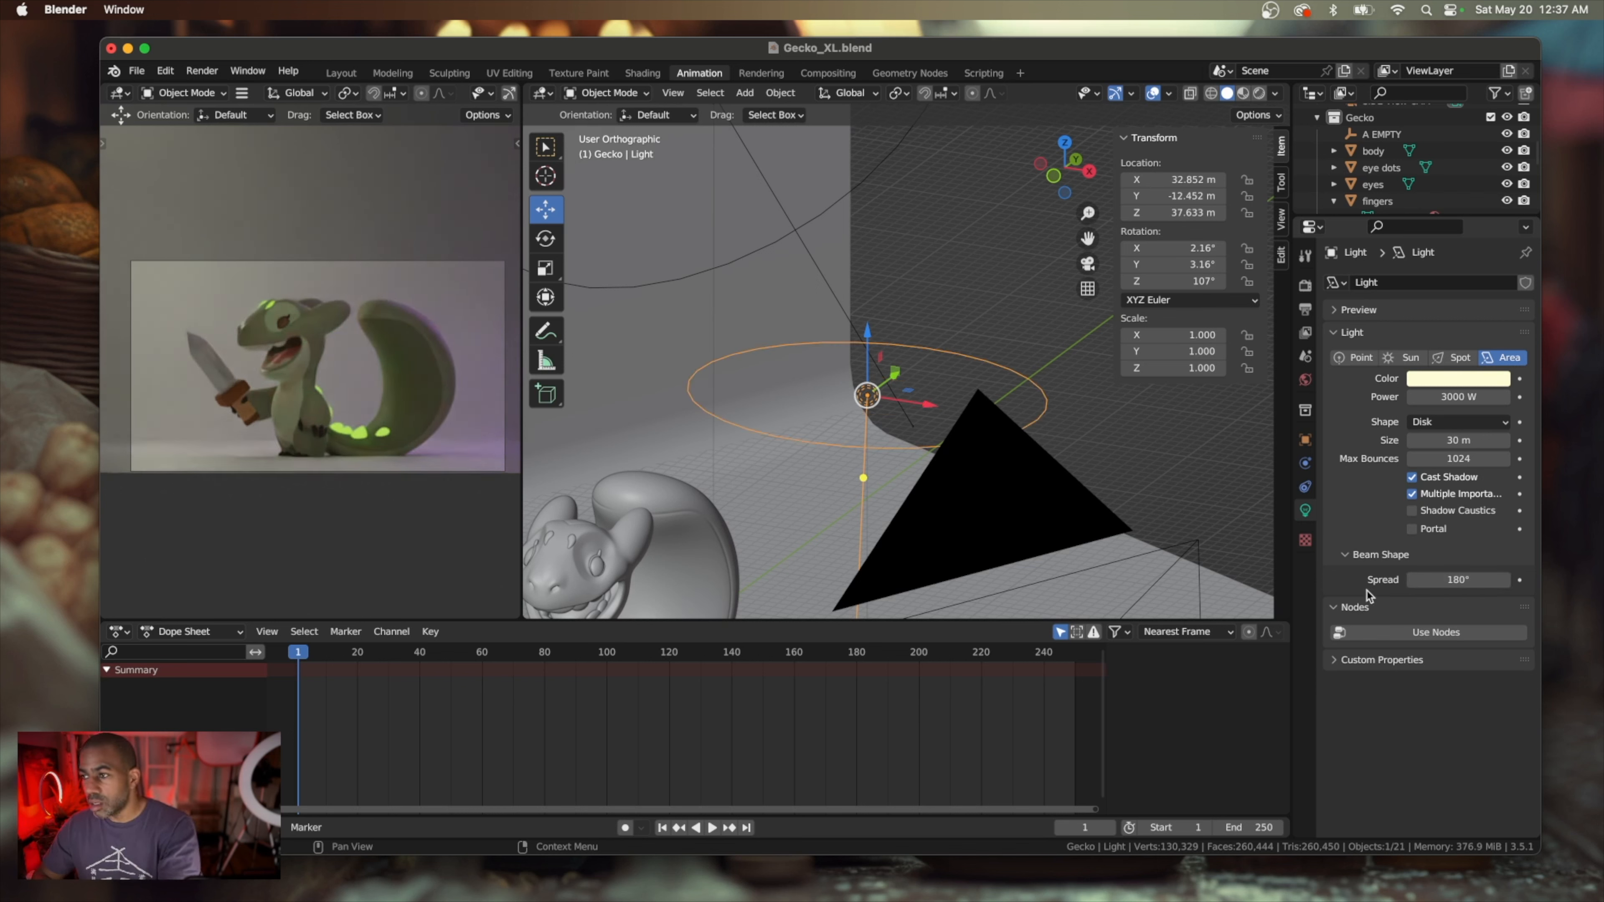
Try narrowing the overhead light's beam spread to about 77.2°, and undo the change
scroll(907, 503, "left", 5)
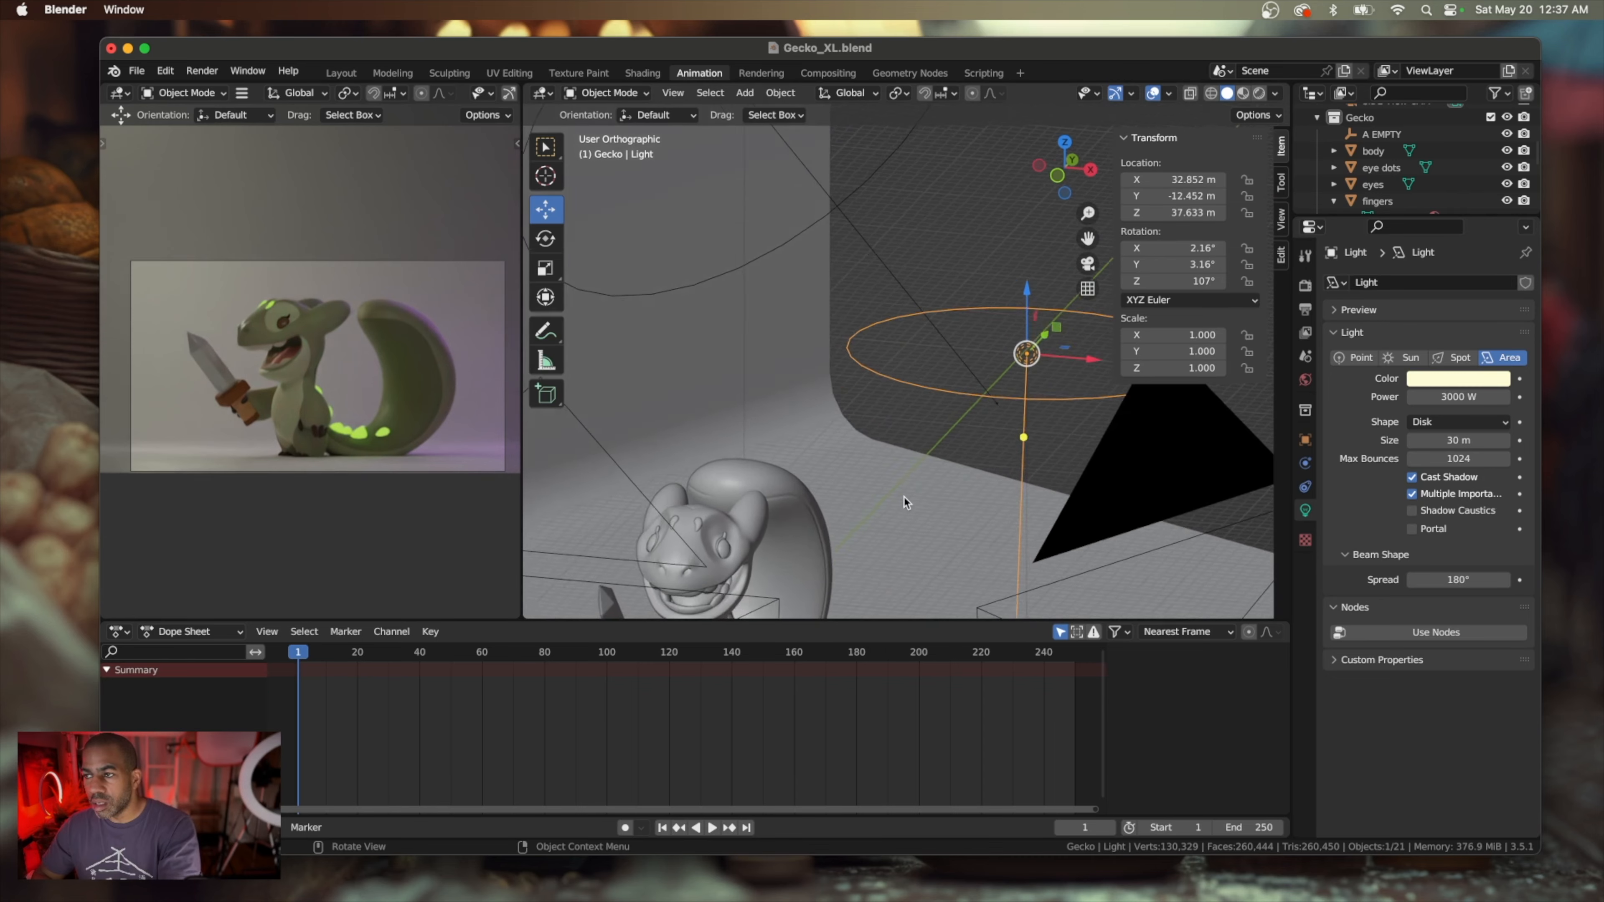
scroll(907, 503, "right", 6)
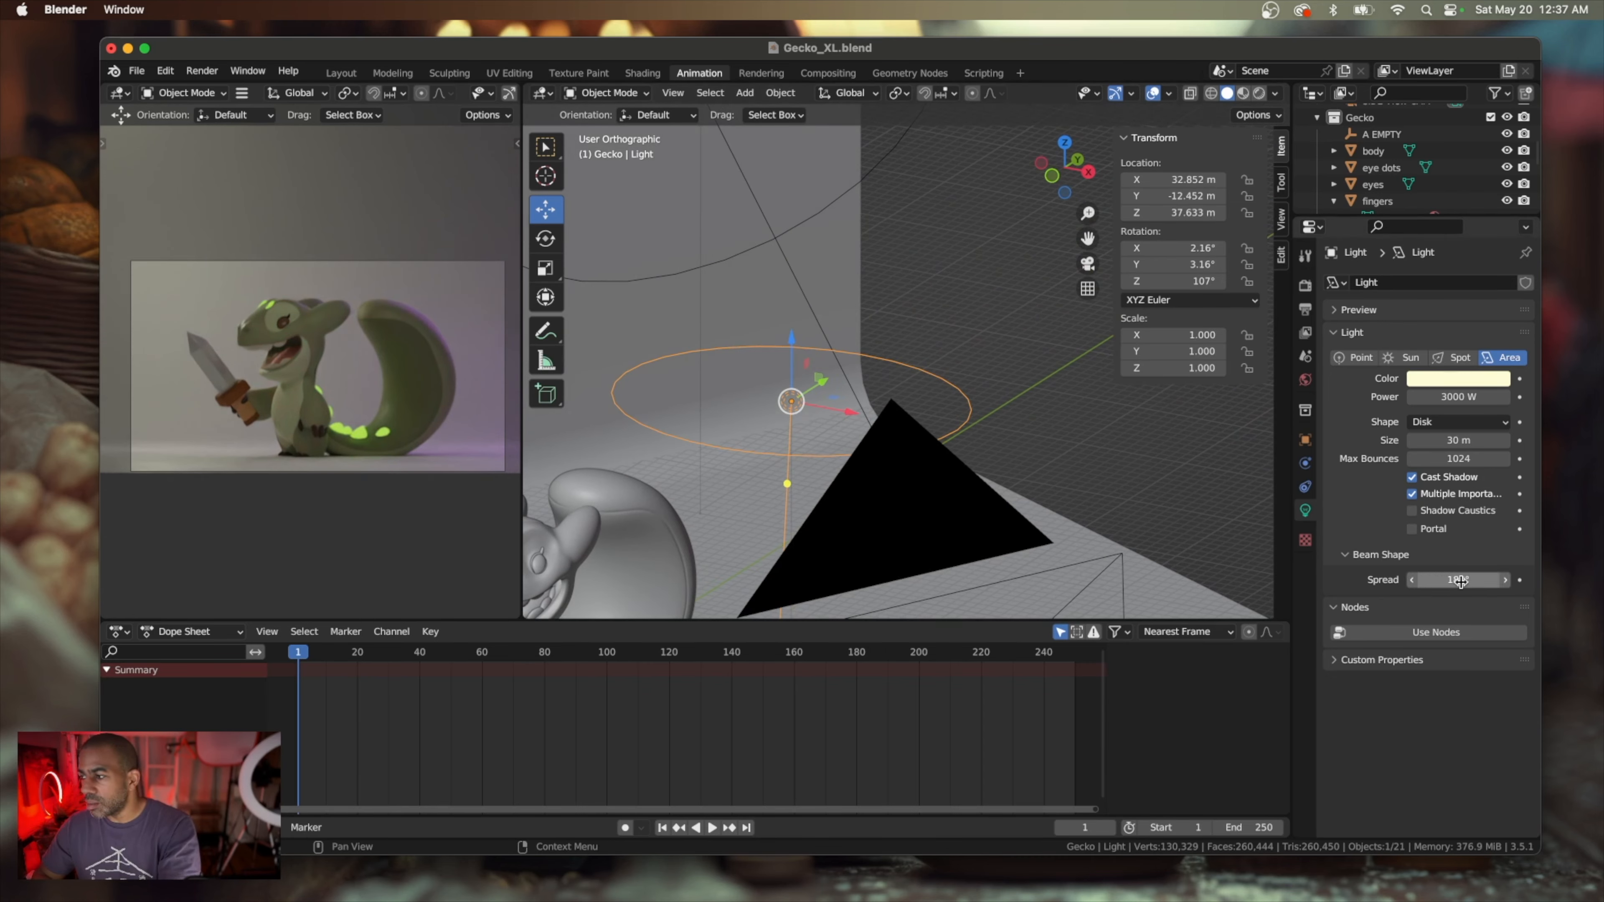
left_click_drag(1464, 581, 1421, 581)
scroll(865, 464, "left", 5)
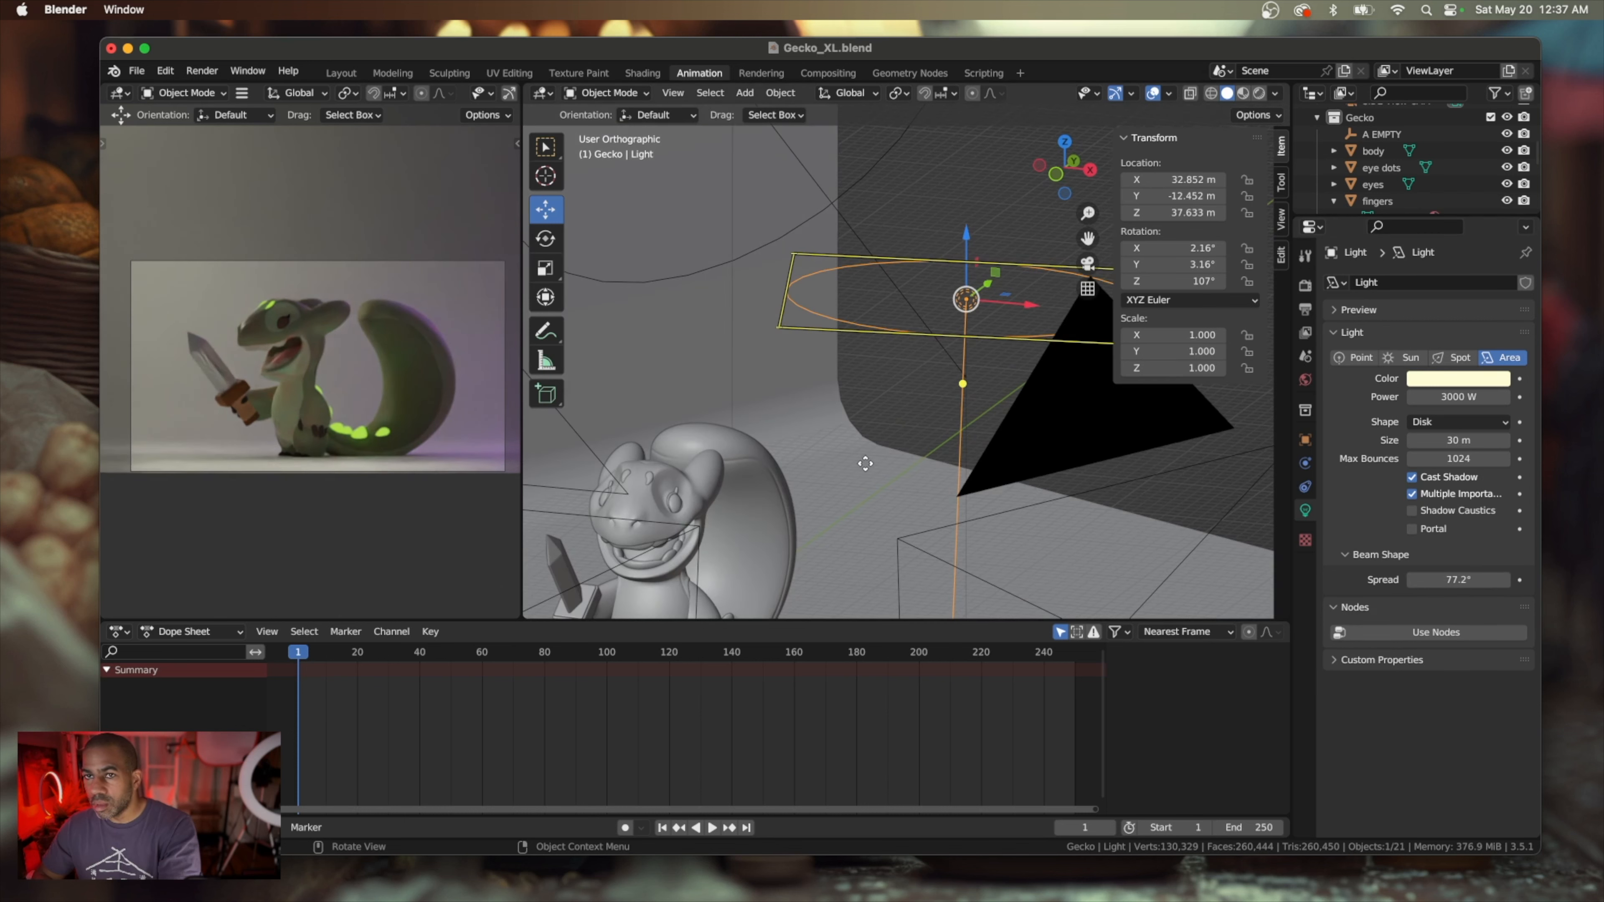
scroll(865, 463, "right", 3)
key("super+z")
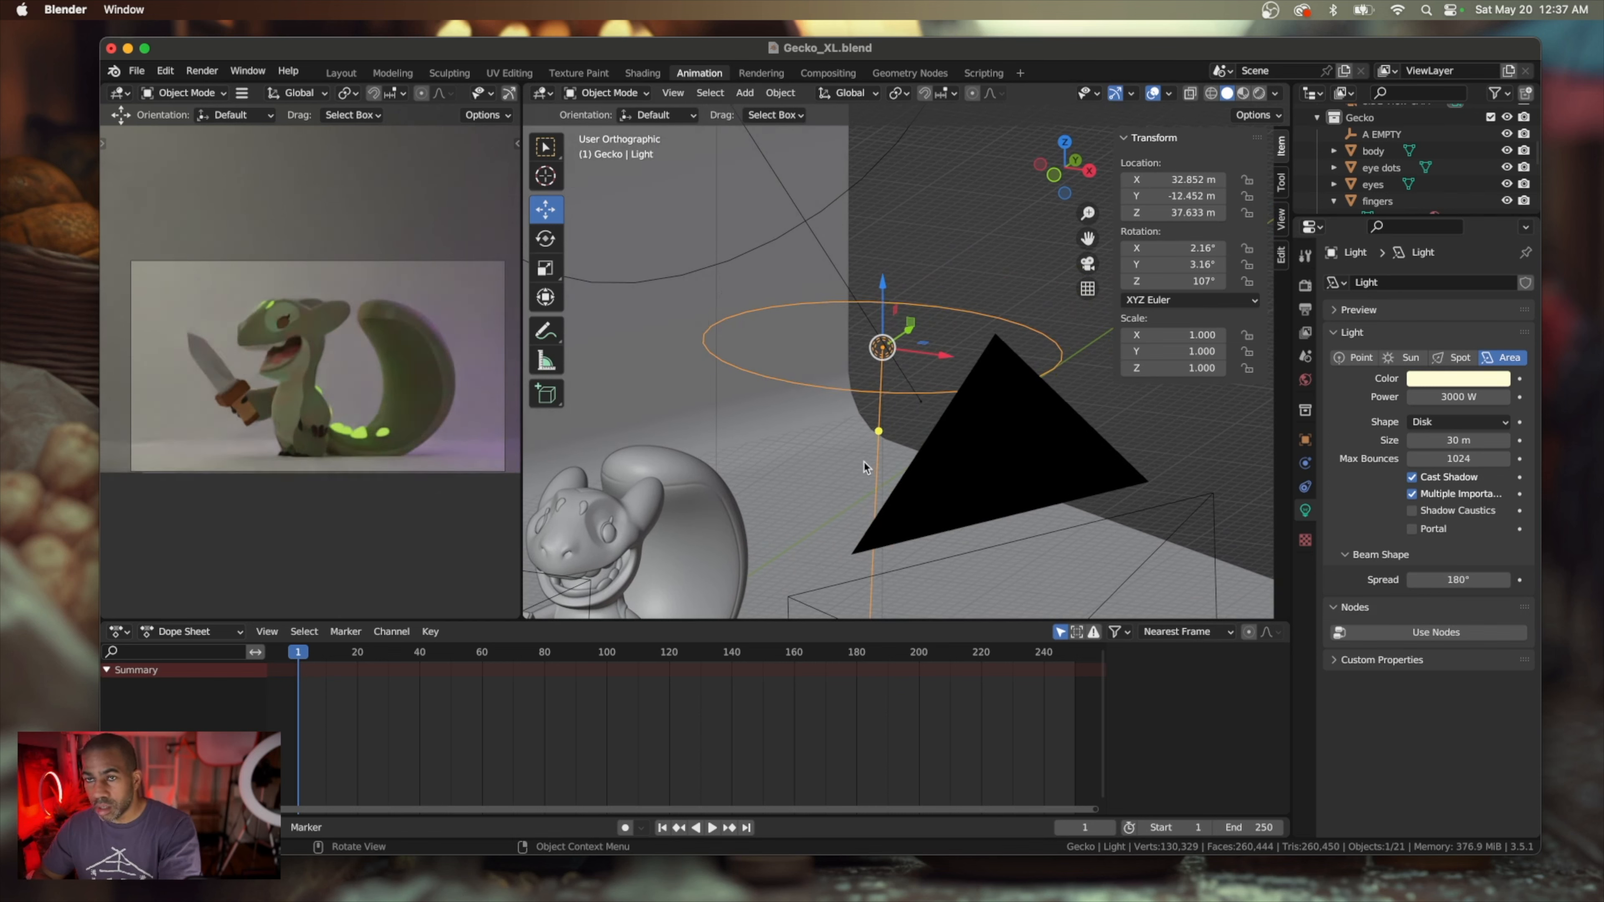
Set the overhead area light's power to 4000 W
scroll(857, 369, "left", 8)
scroll(858, 369, "right", 8)
scroll(858, 369, "up", 3)
scroll(858, 368, "up", 5, "shift")
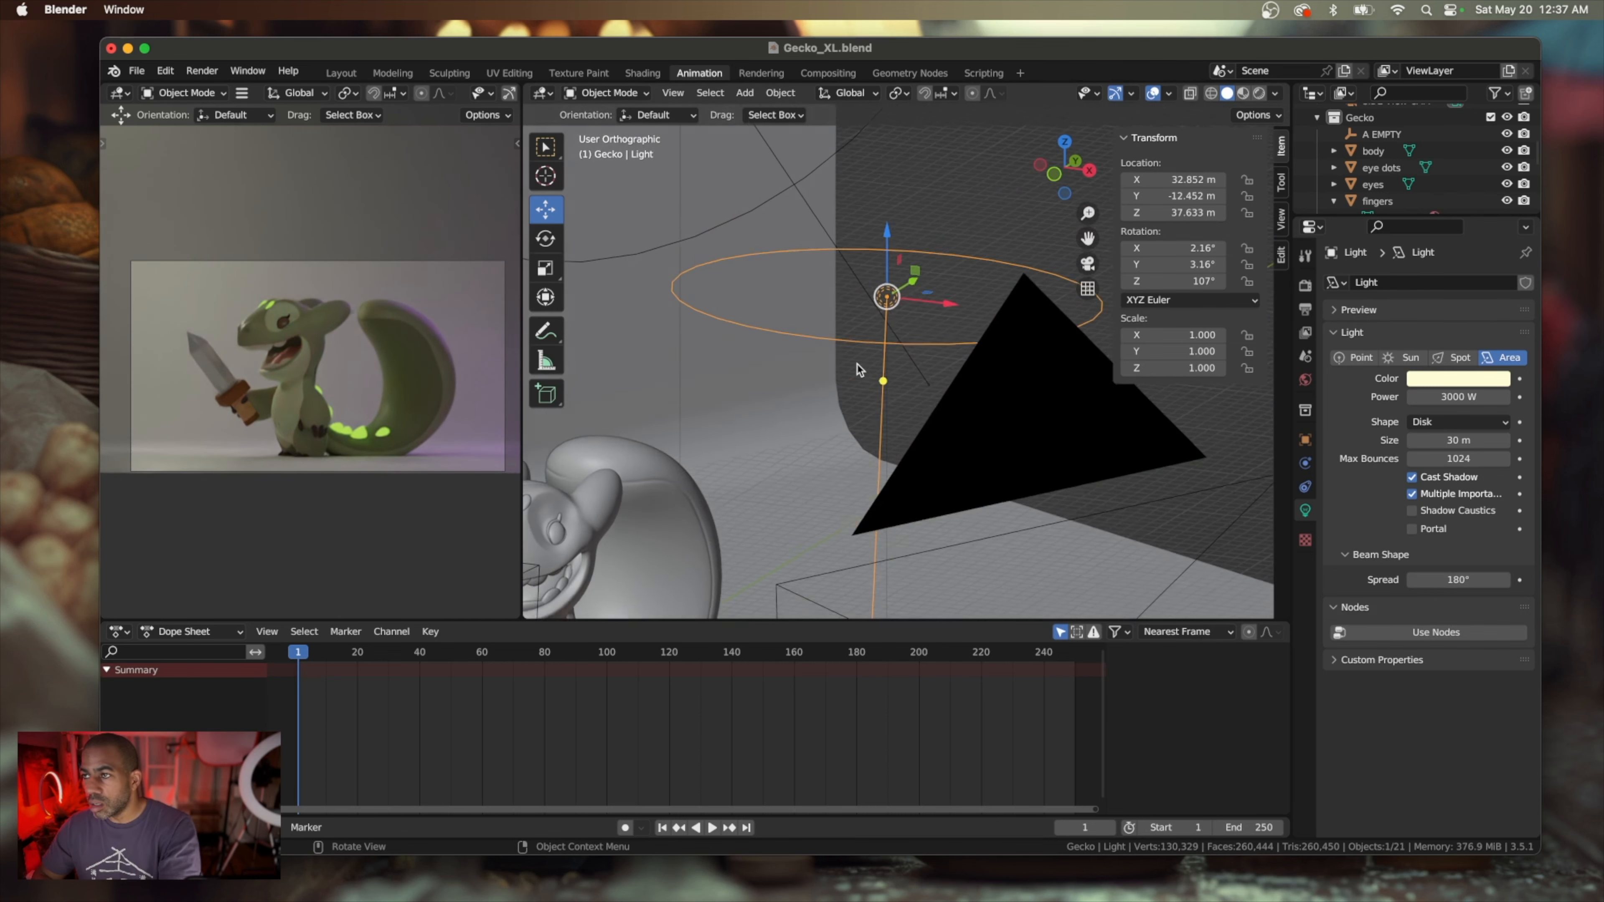
left_click_drag(1451, 397, 1454, 395)
left_click(1454, 396)
type("400")
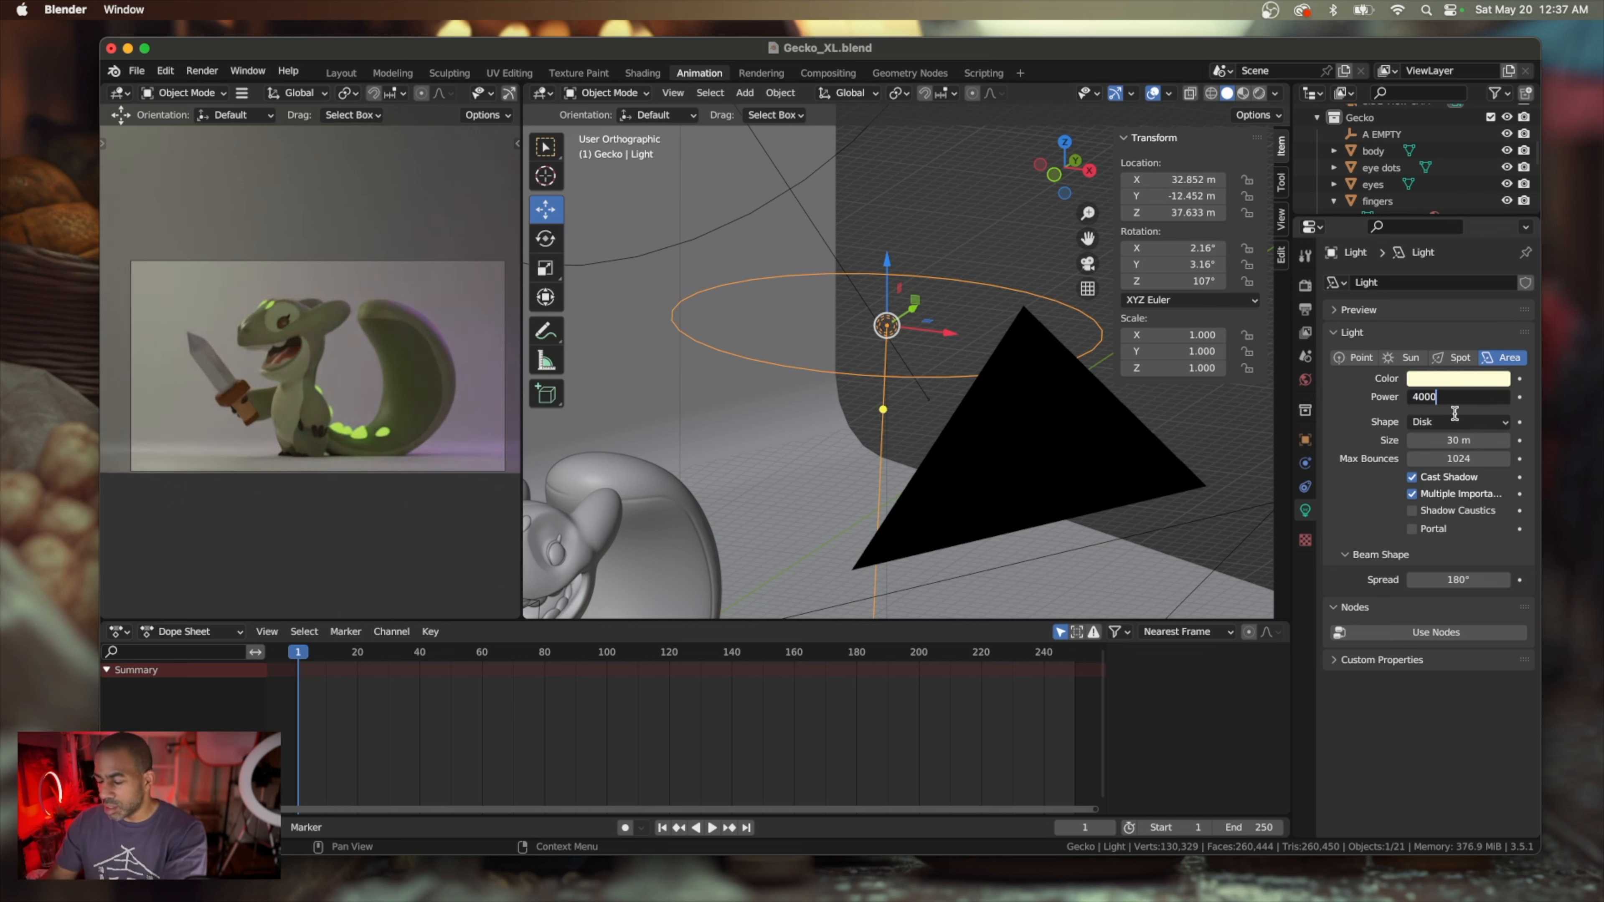
type("0")
key("Return")
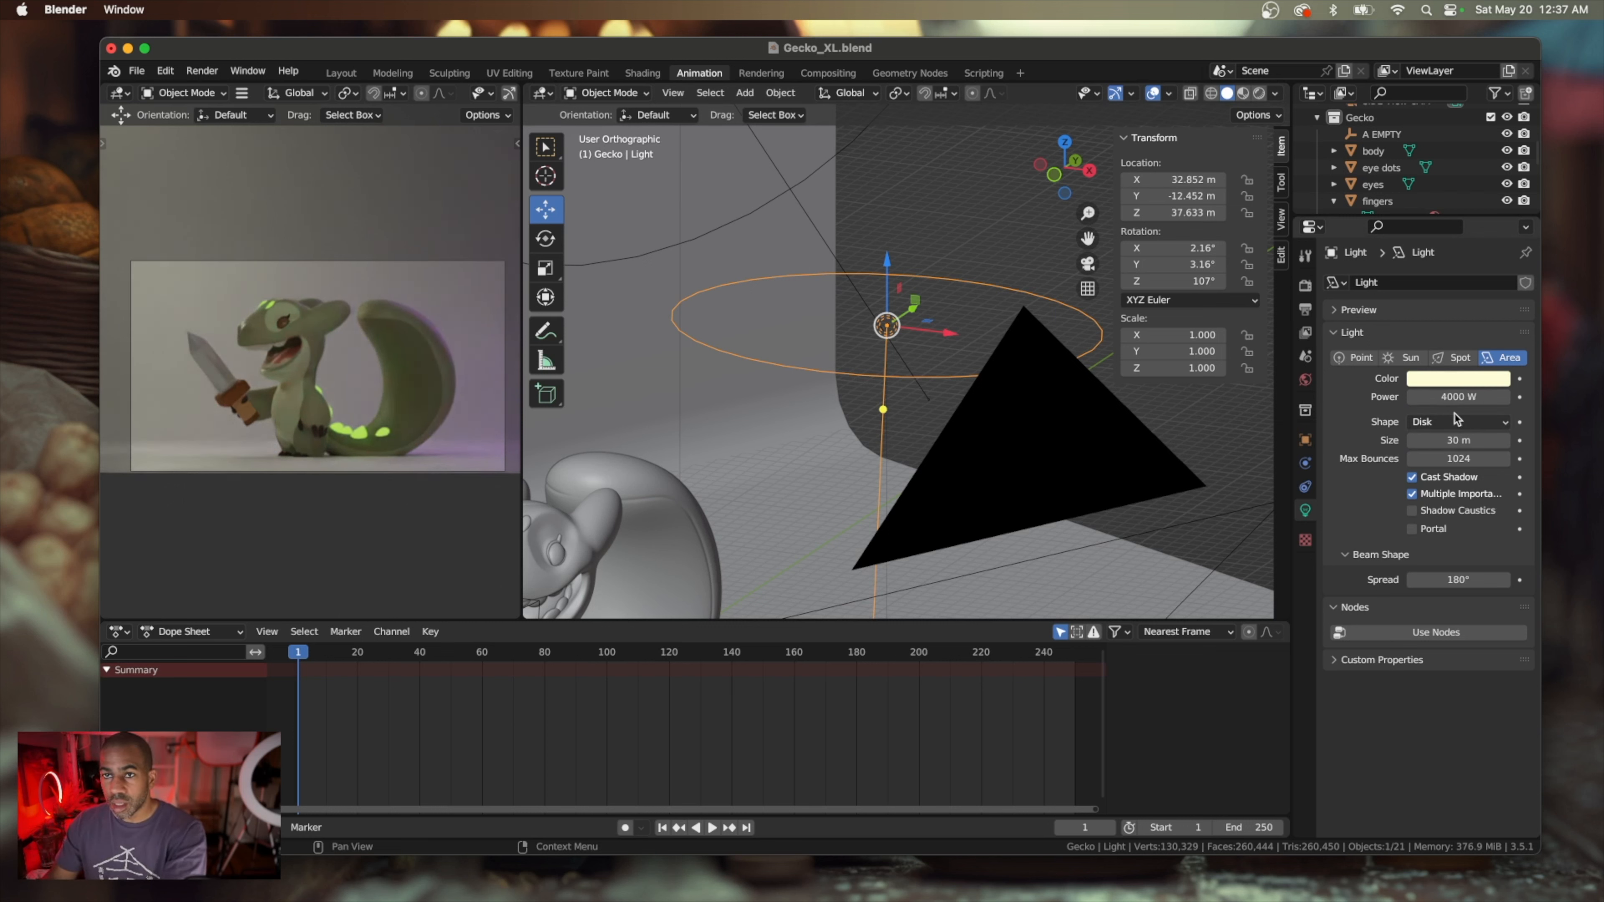
Move the overhead light along the X axis toward the gecko, to about X 20.6 m
scroll(843, 464, "up", 3)
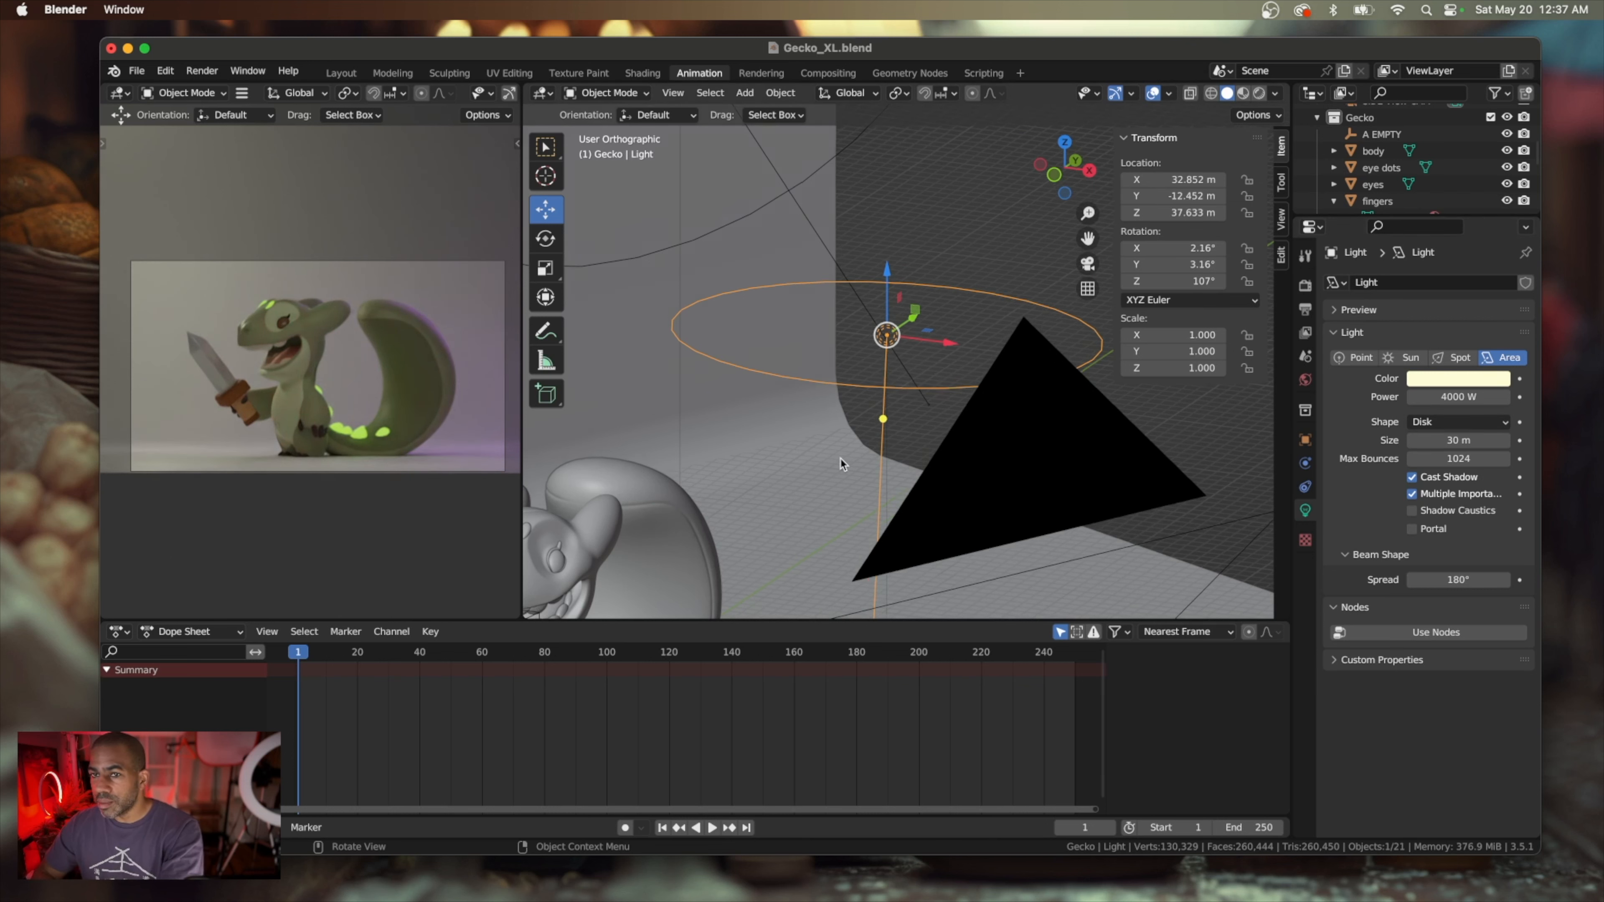
scroll(843, 465, "down", 2)
scroll(840, 465, "down", 2)
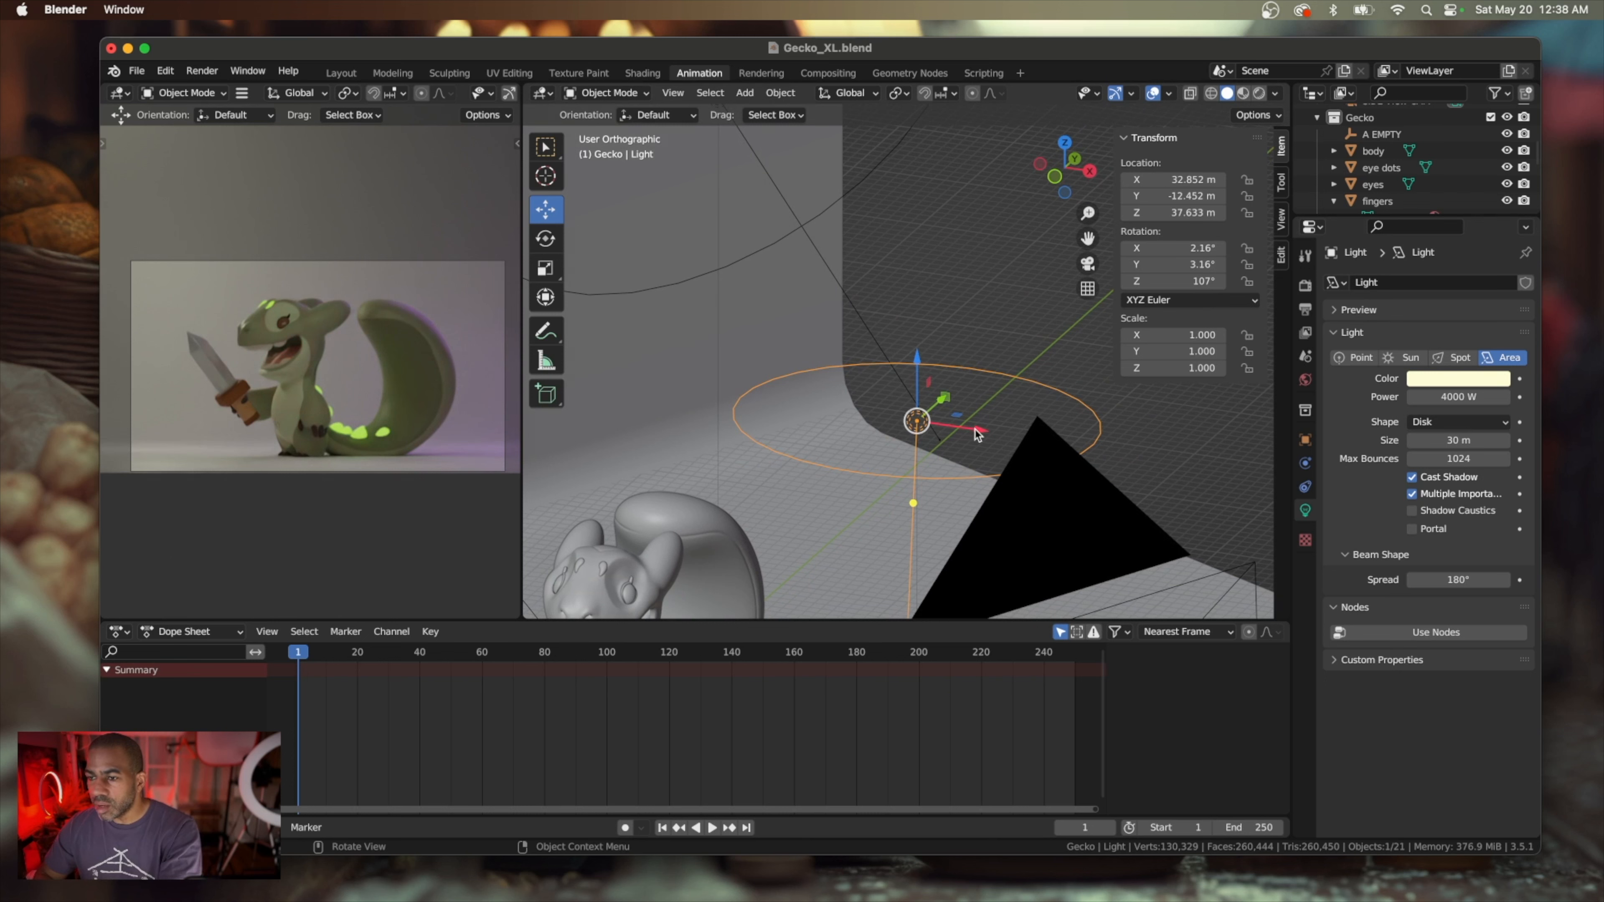
left_click_drag(978, 435, 832, 418)
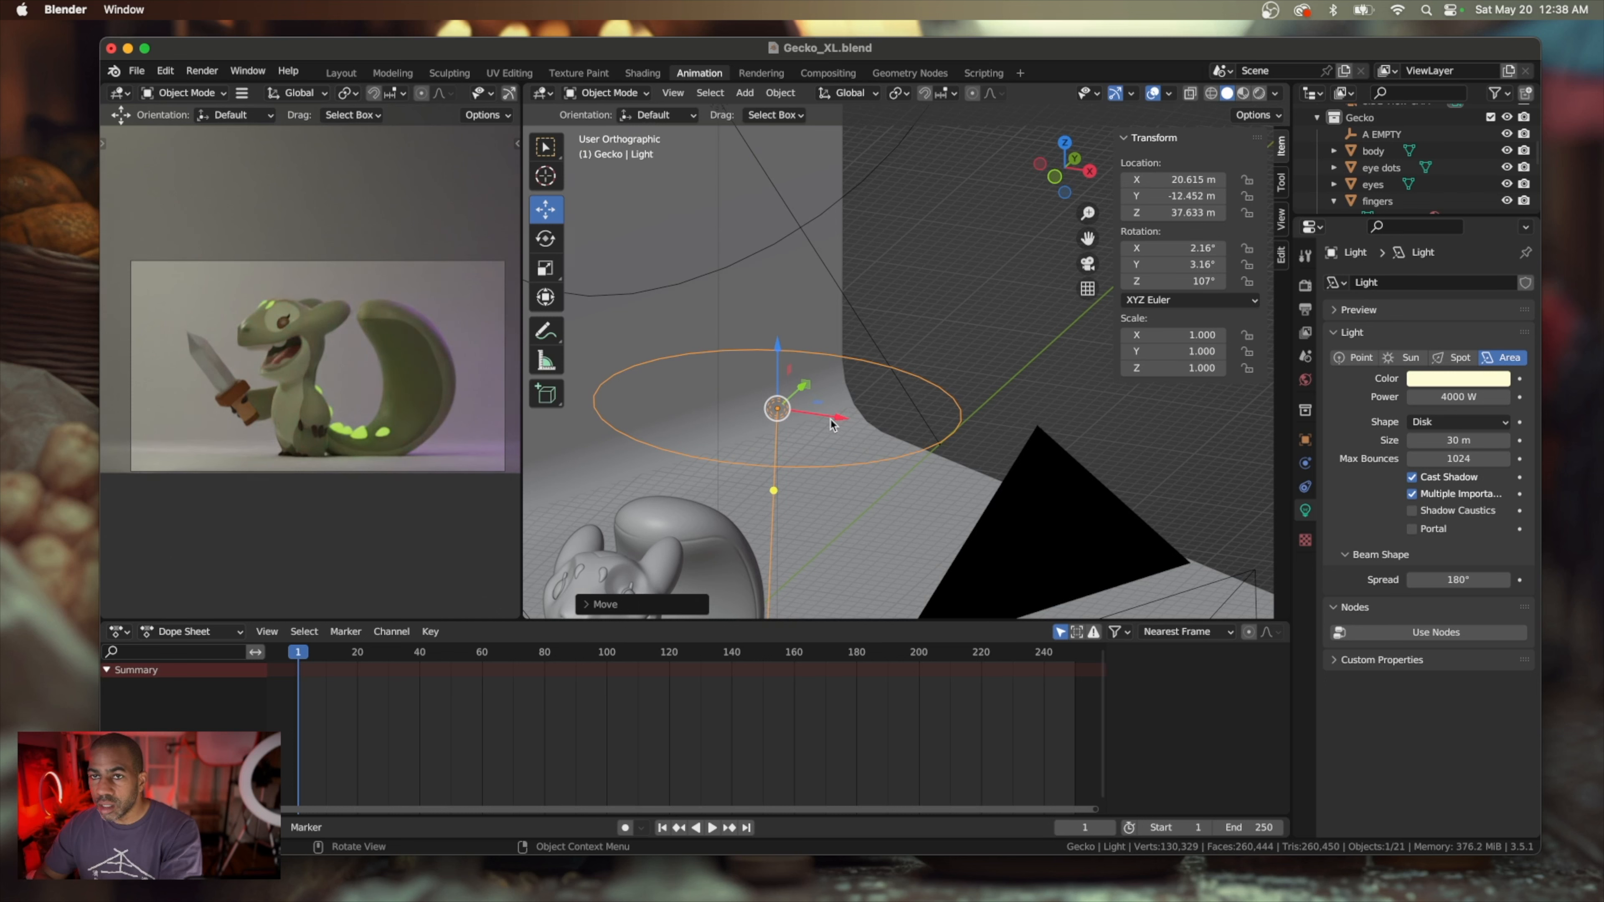
Try a 90° beam spread and a smaller disk size on the overhead light, undoing each change
scroll(783, 489, "down", 10)
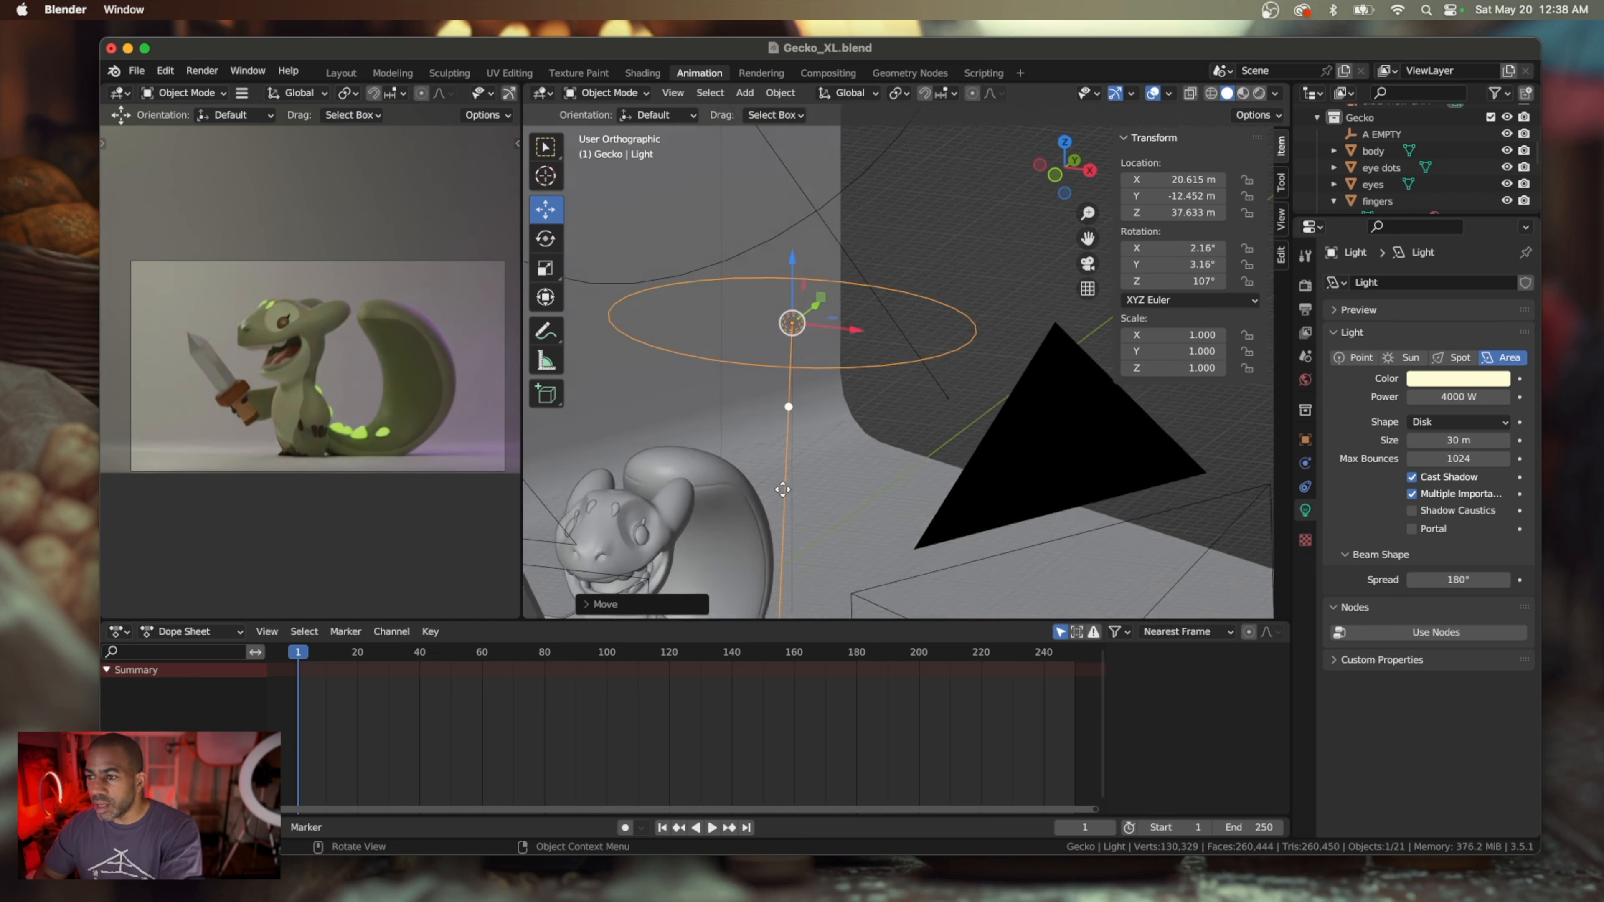
scroll(784, 490, "up", 8)
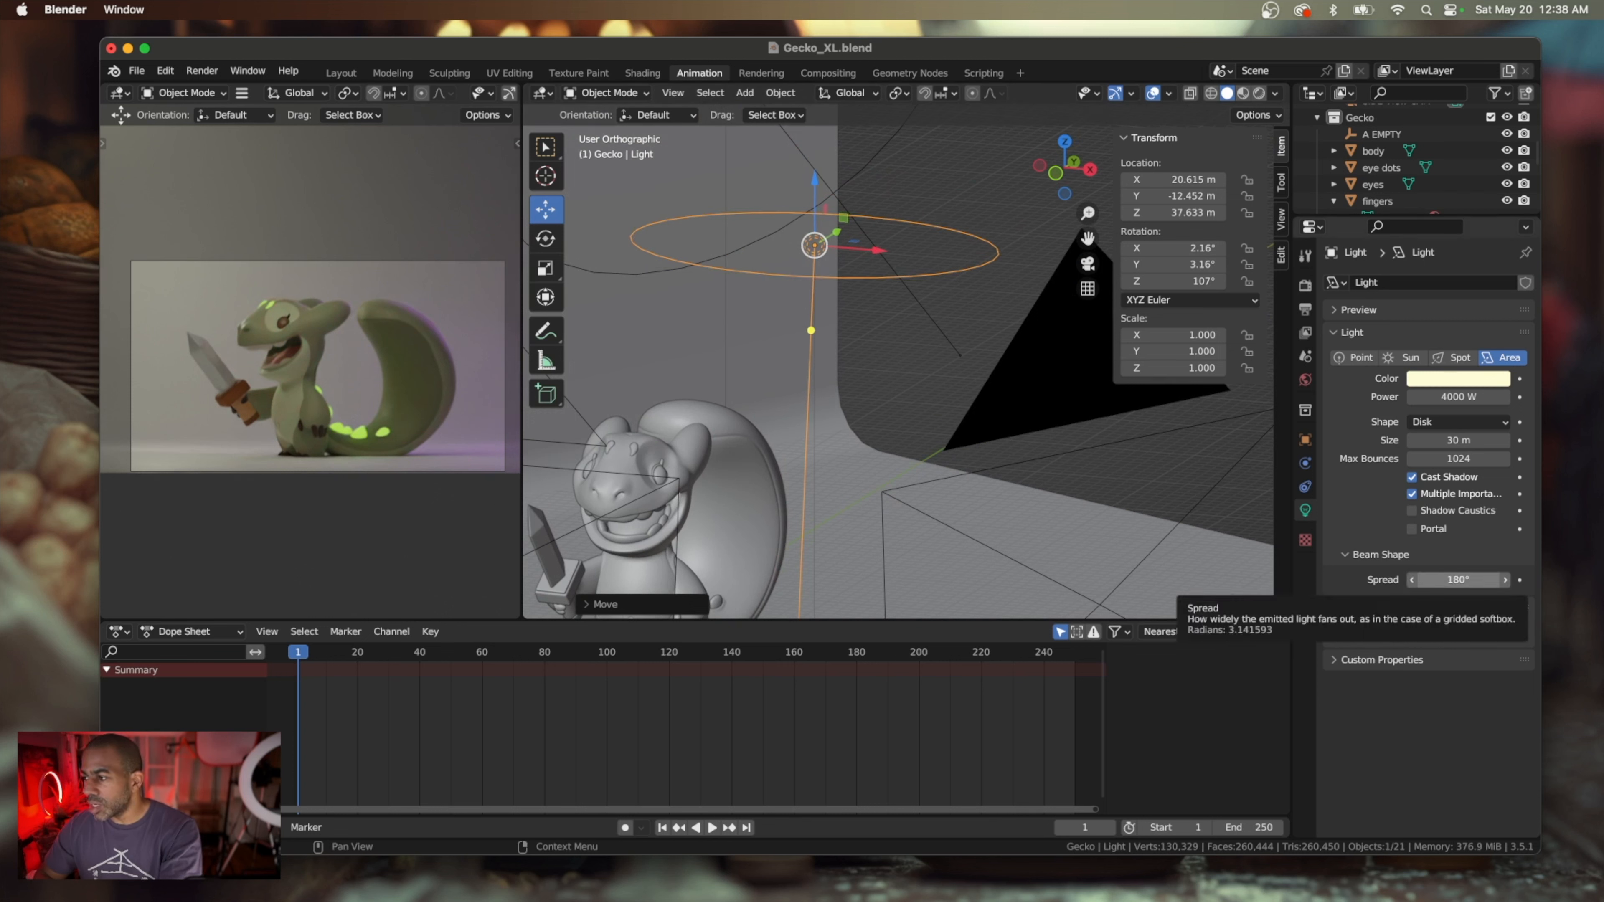
left_click(1457, 579)
type("90")
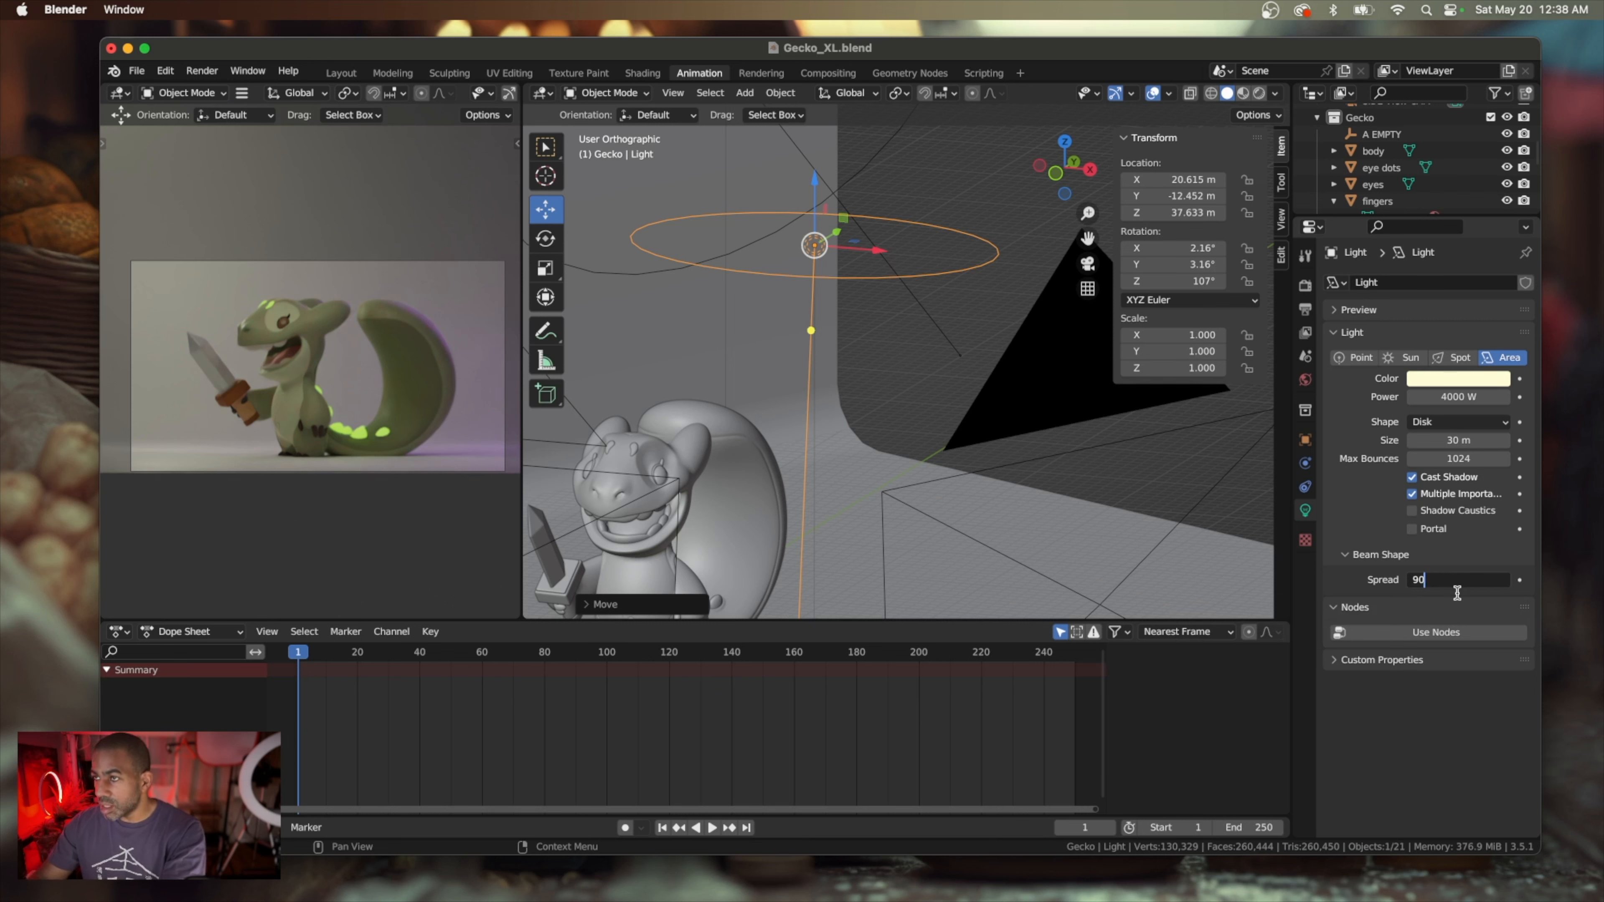
key("Return")
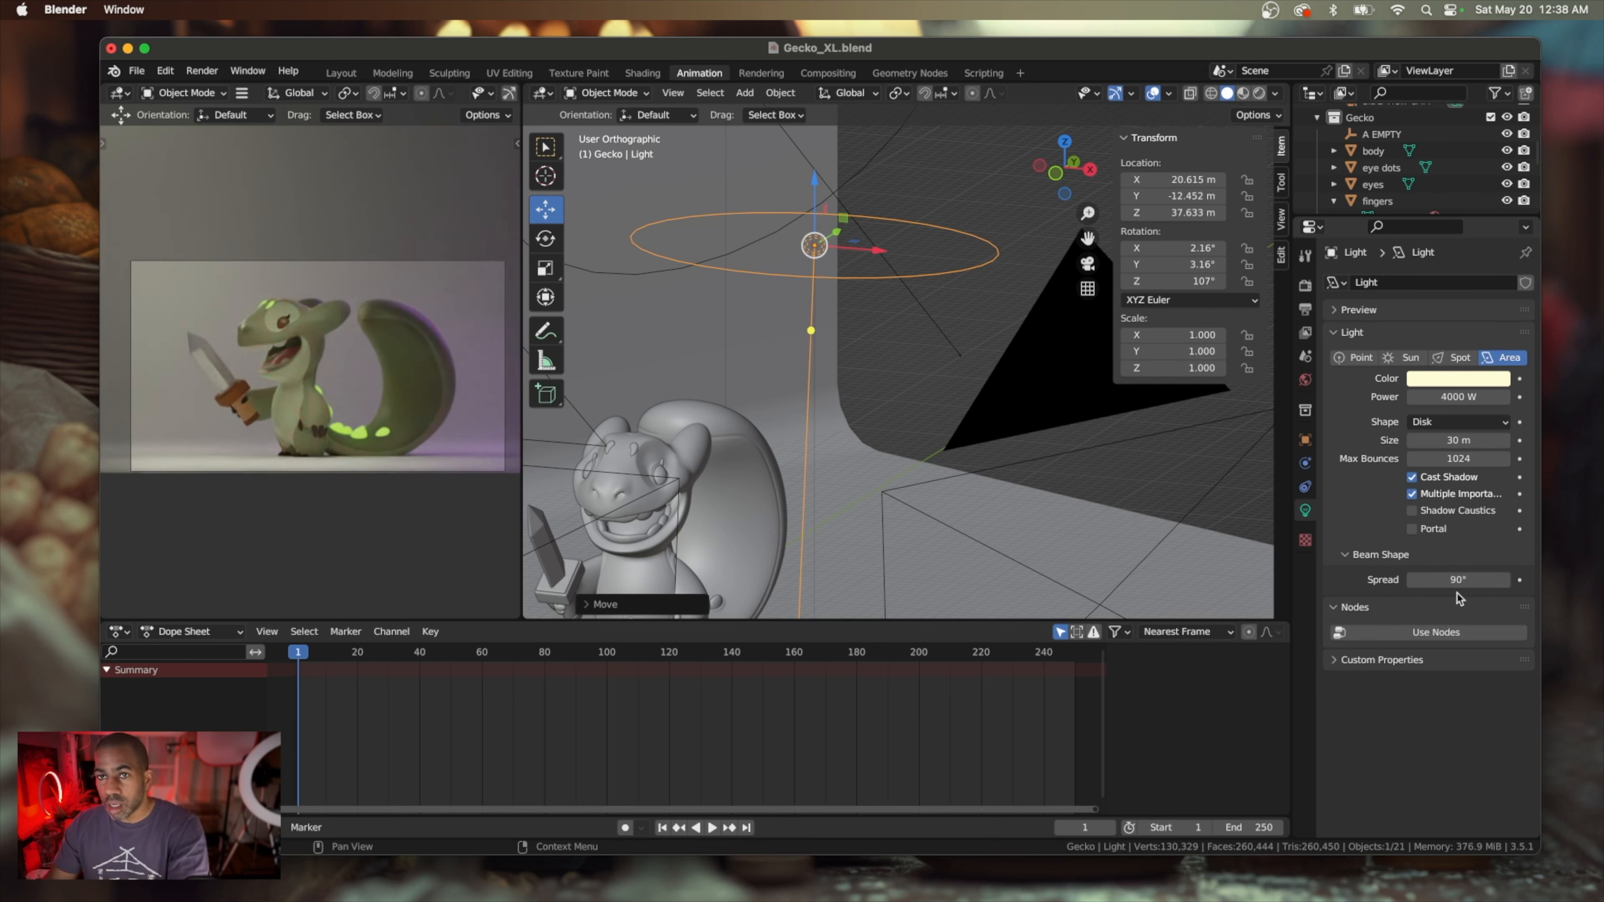
key("ctrl+z")
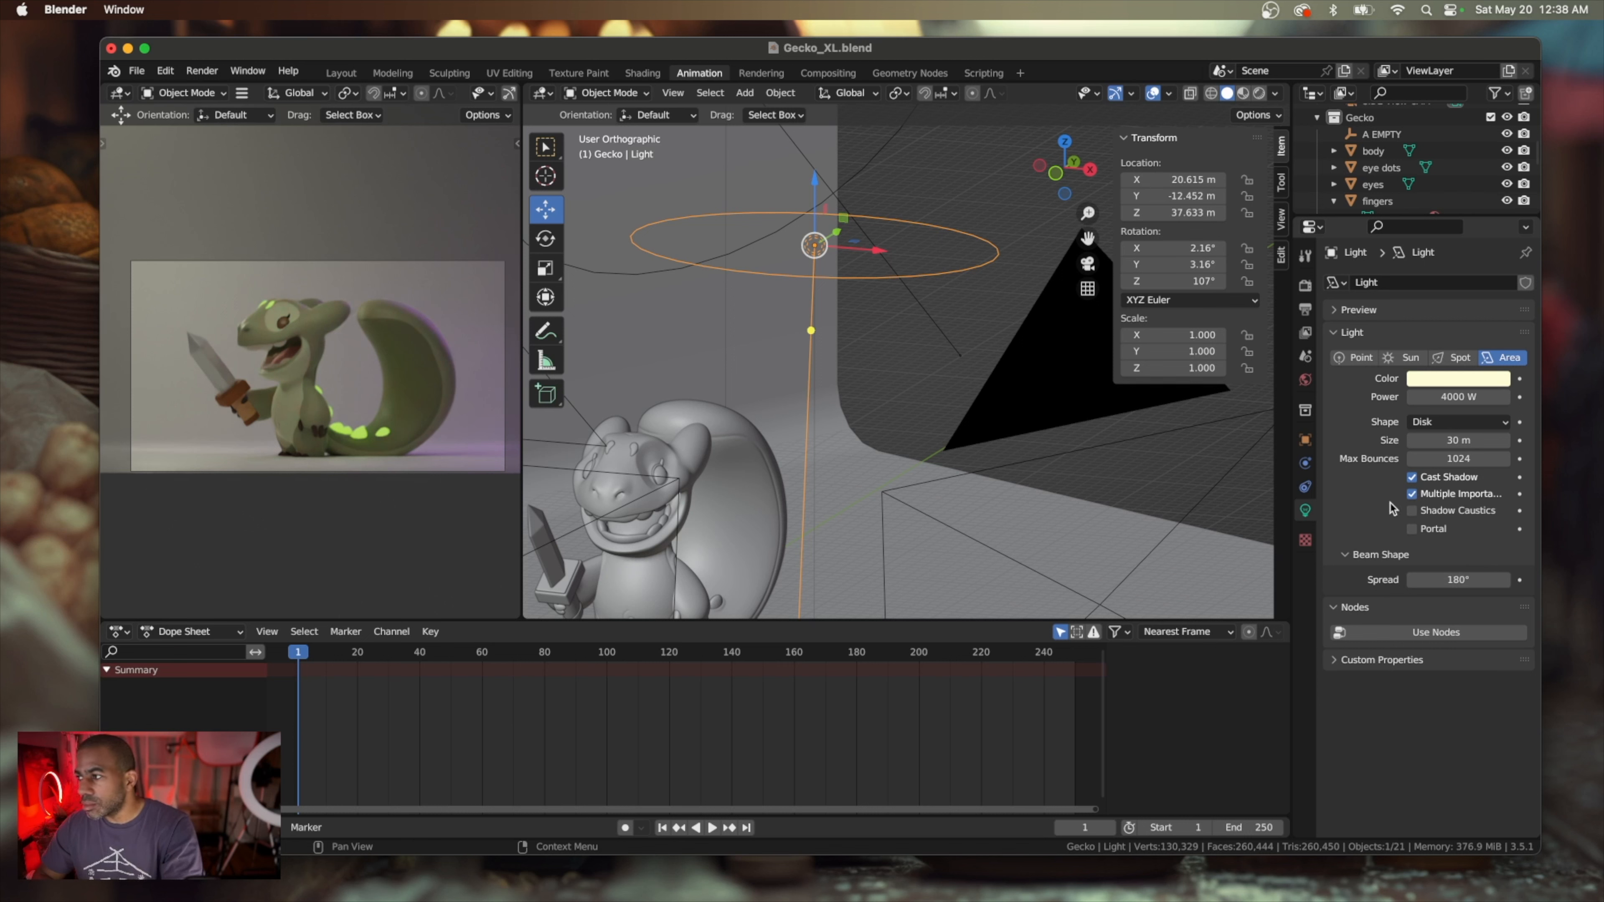
left_click_drag(1457, 441, 1436, 441)
key("super+z")
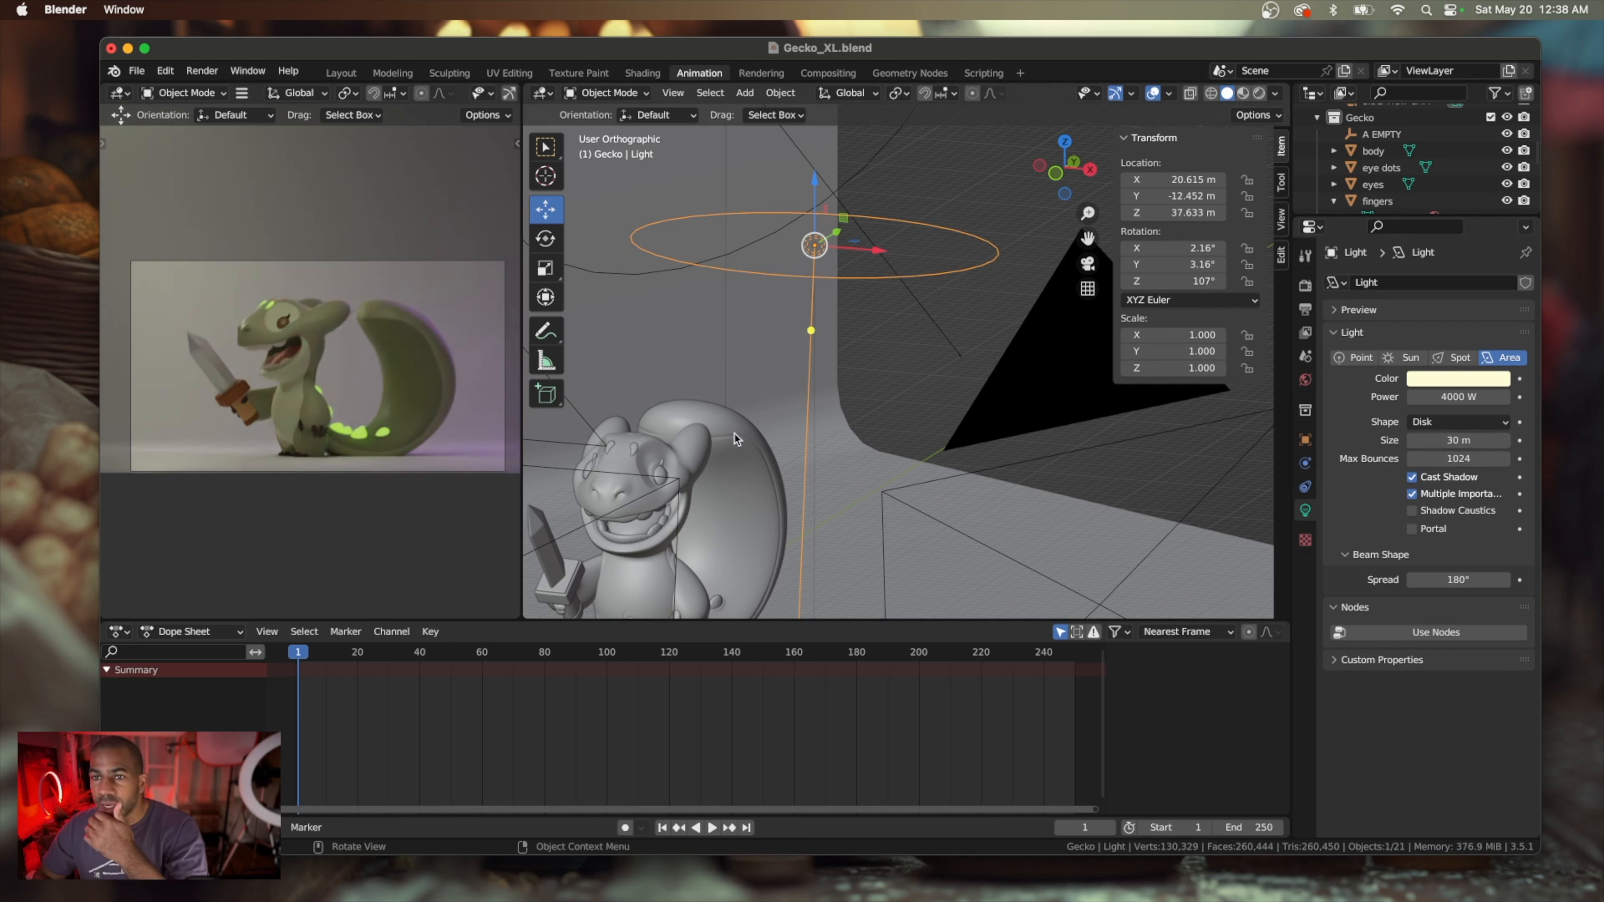
Lower the overhead light to about Z 25.6 m and tilt it toward the gecko, to about X 26.9° and Y -4.43° rotation
left_click_drag(815, 182, 819, 332)
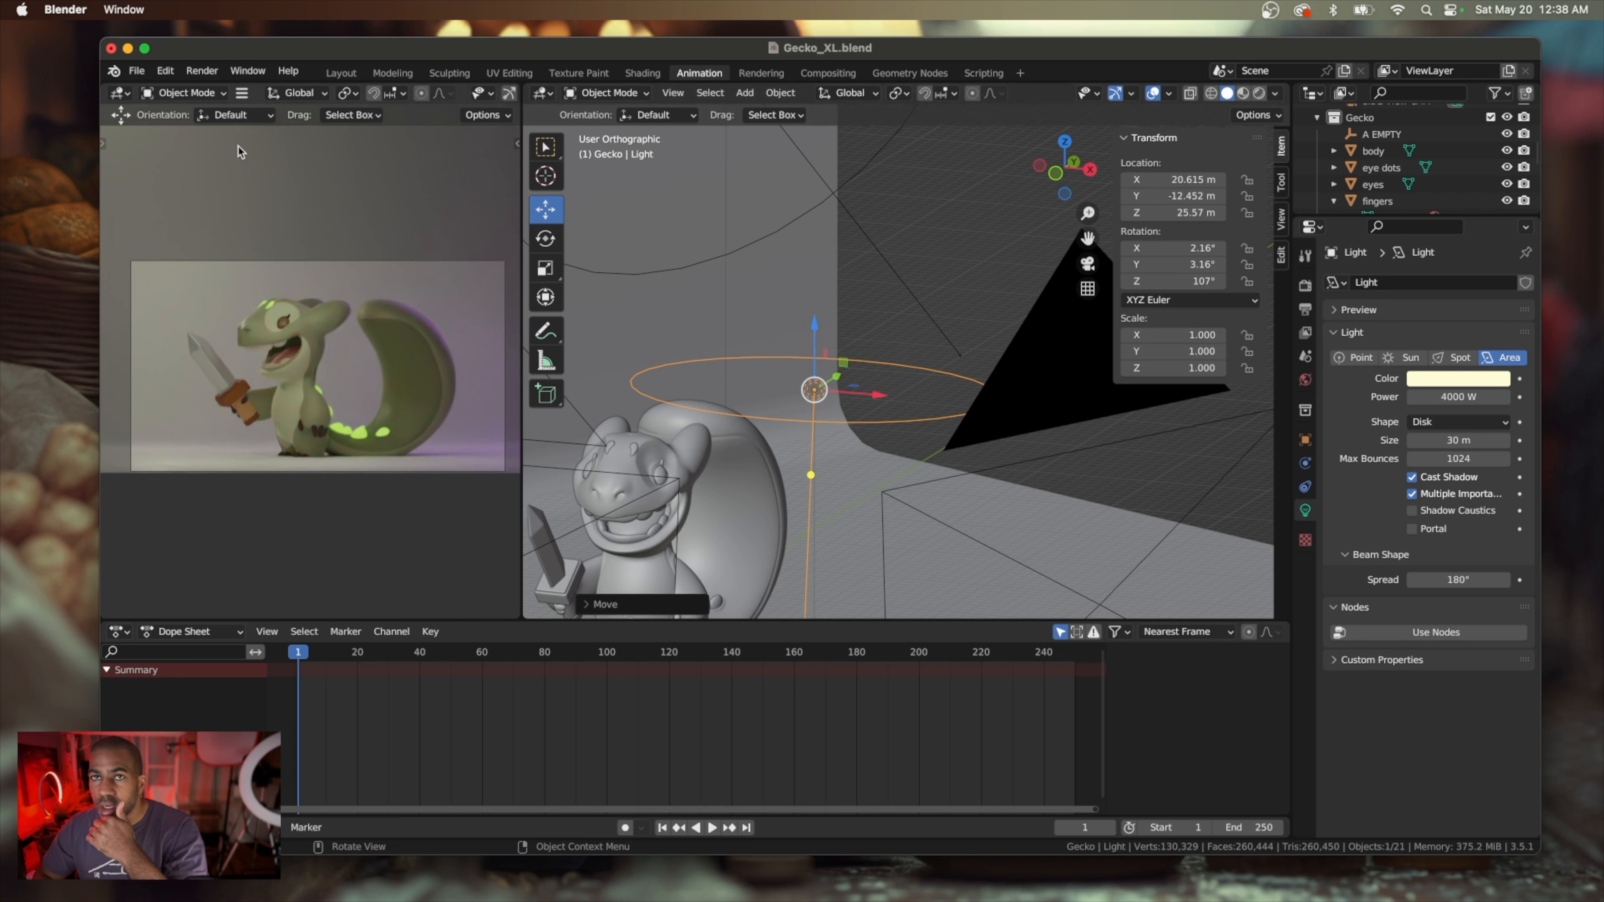
left_click(547, 242)
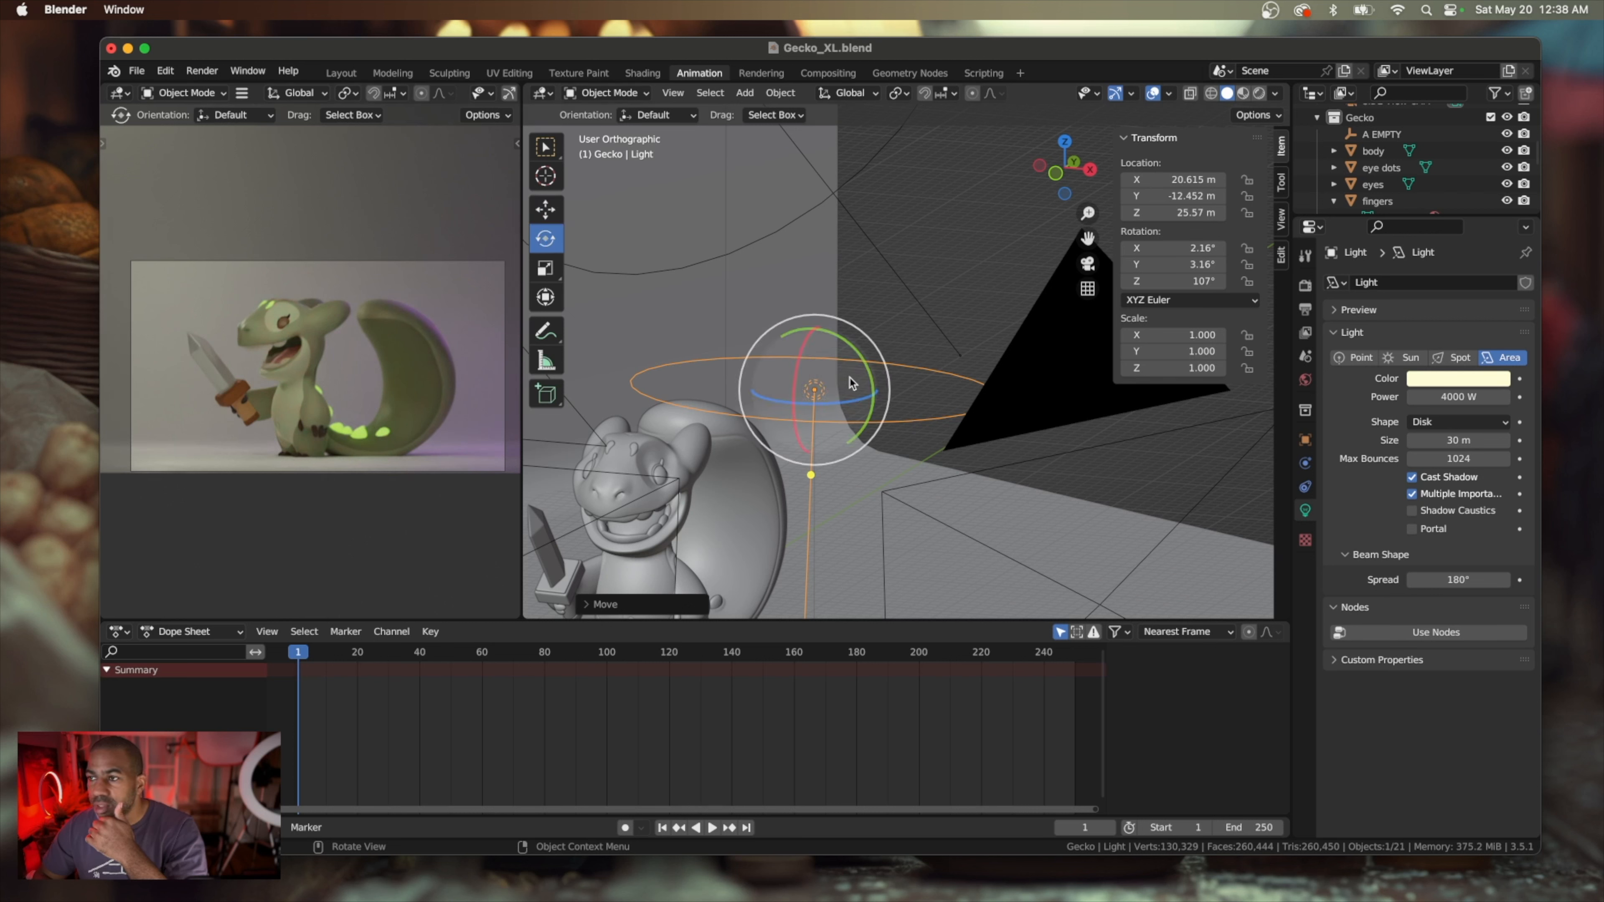
left_click(857, 101)
left_click(860, 163)
left_click(844, 146)
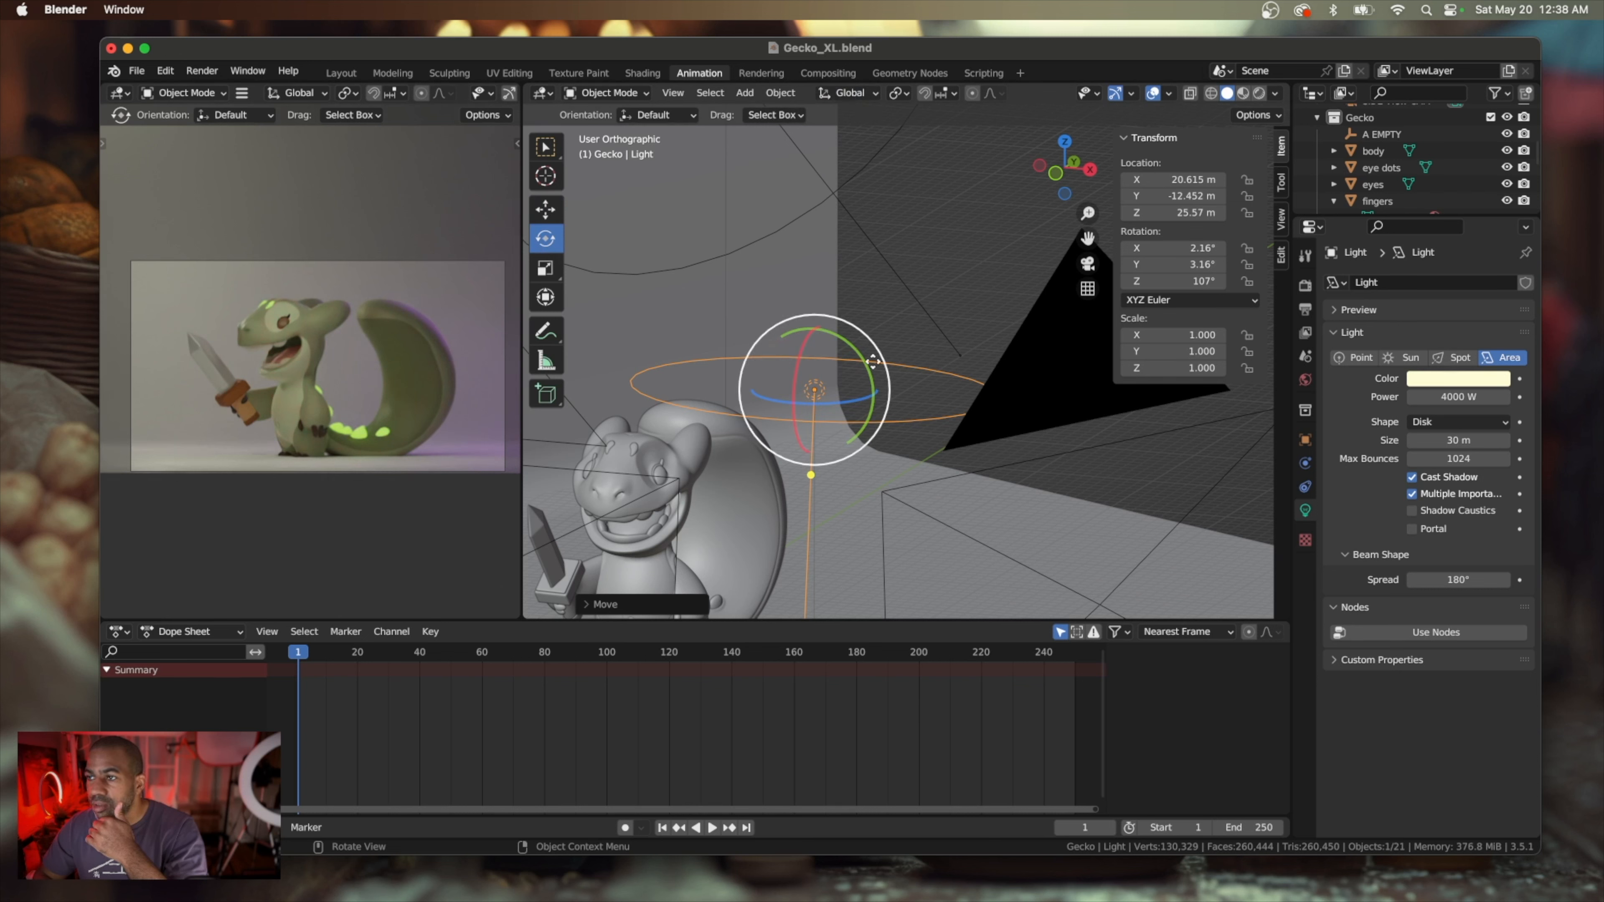
scroll(869, 426, "up", 2)
scroll(870, 425, "up", 5)
scroll(857, 397, "down", 10)
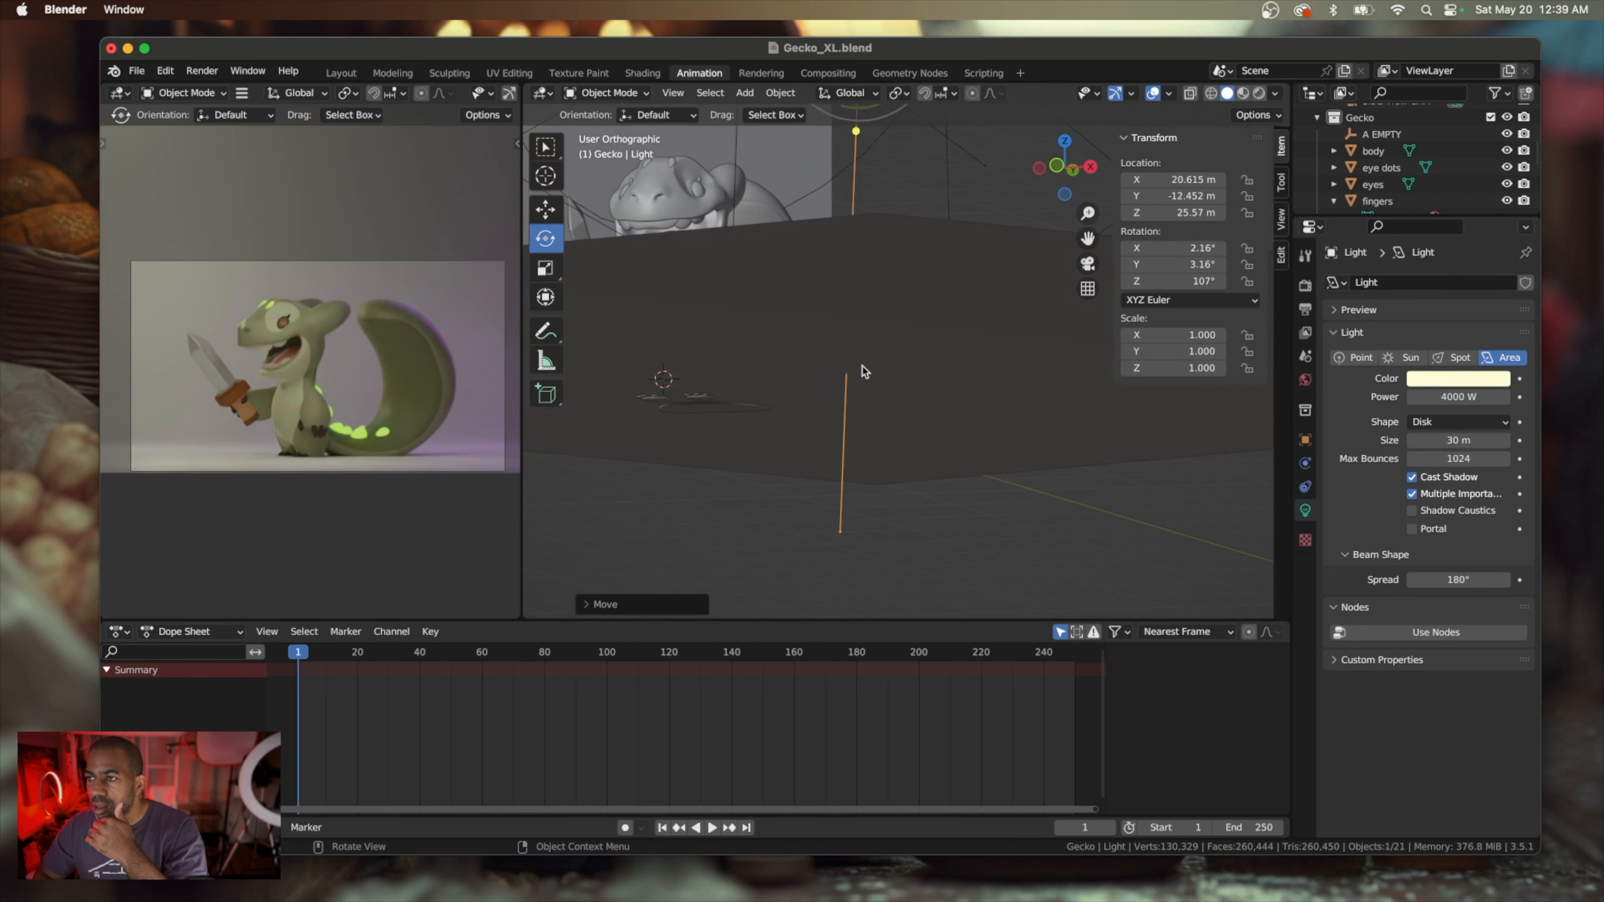
scroll(877, 298, "up", 8)
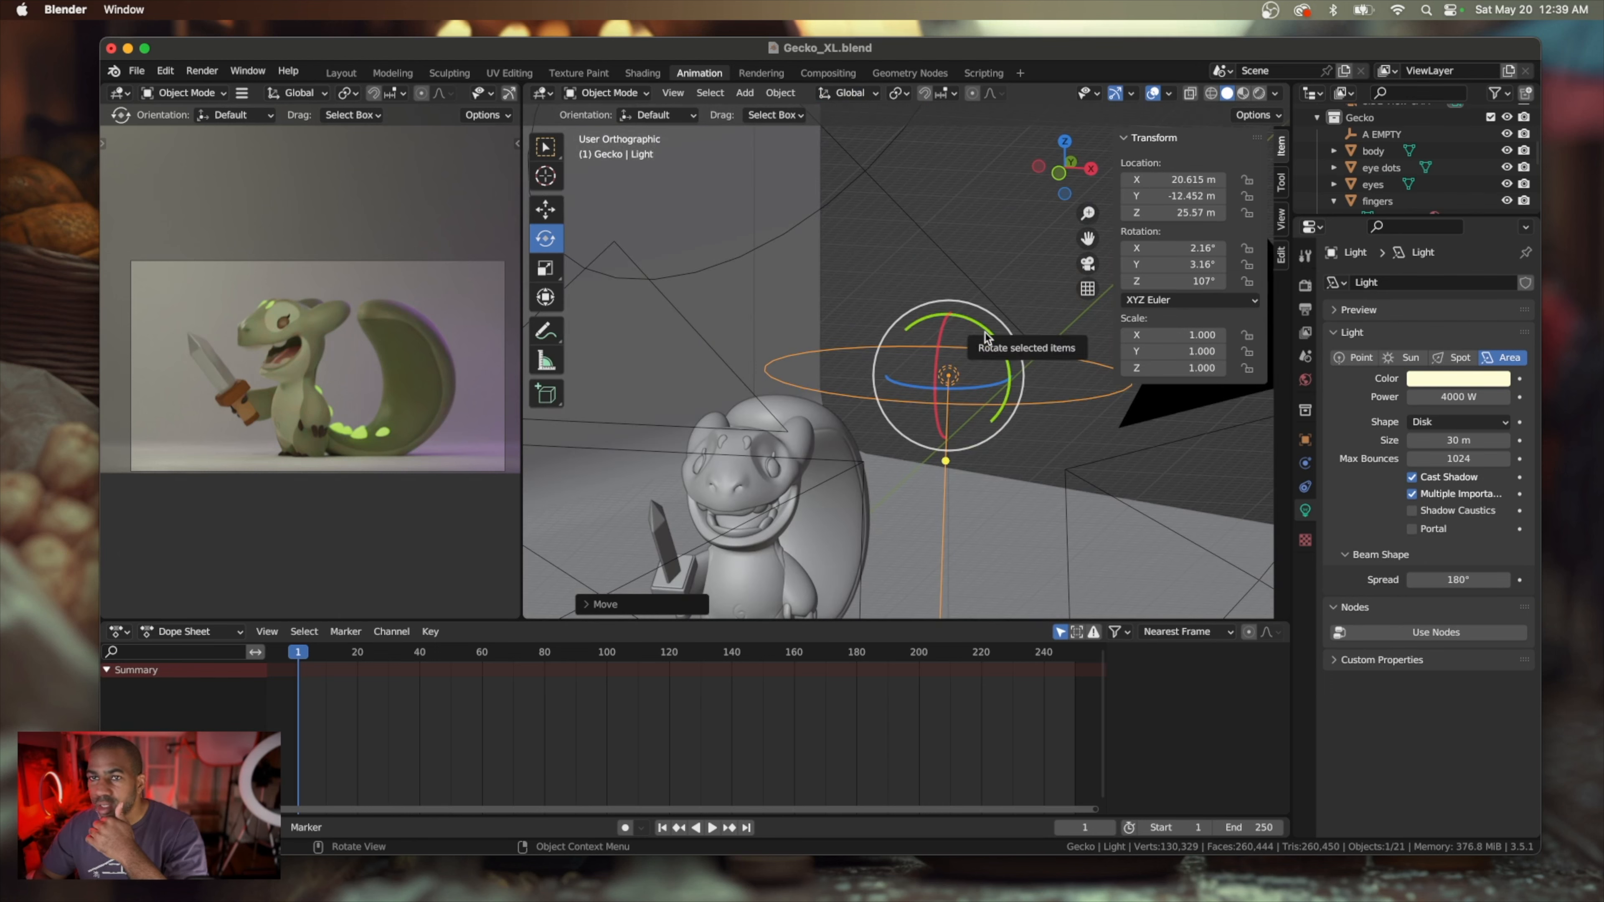
left_click_drag(986, 337, 1012, 348)
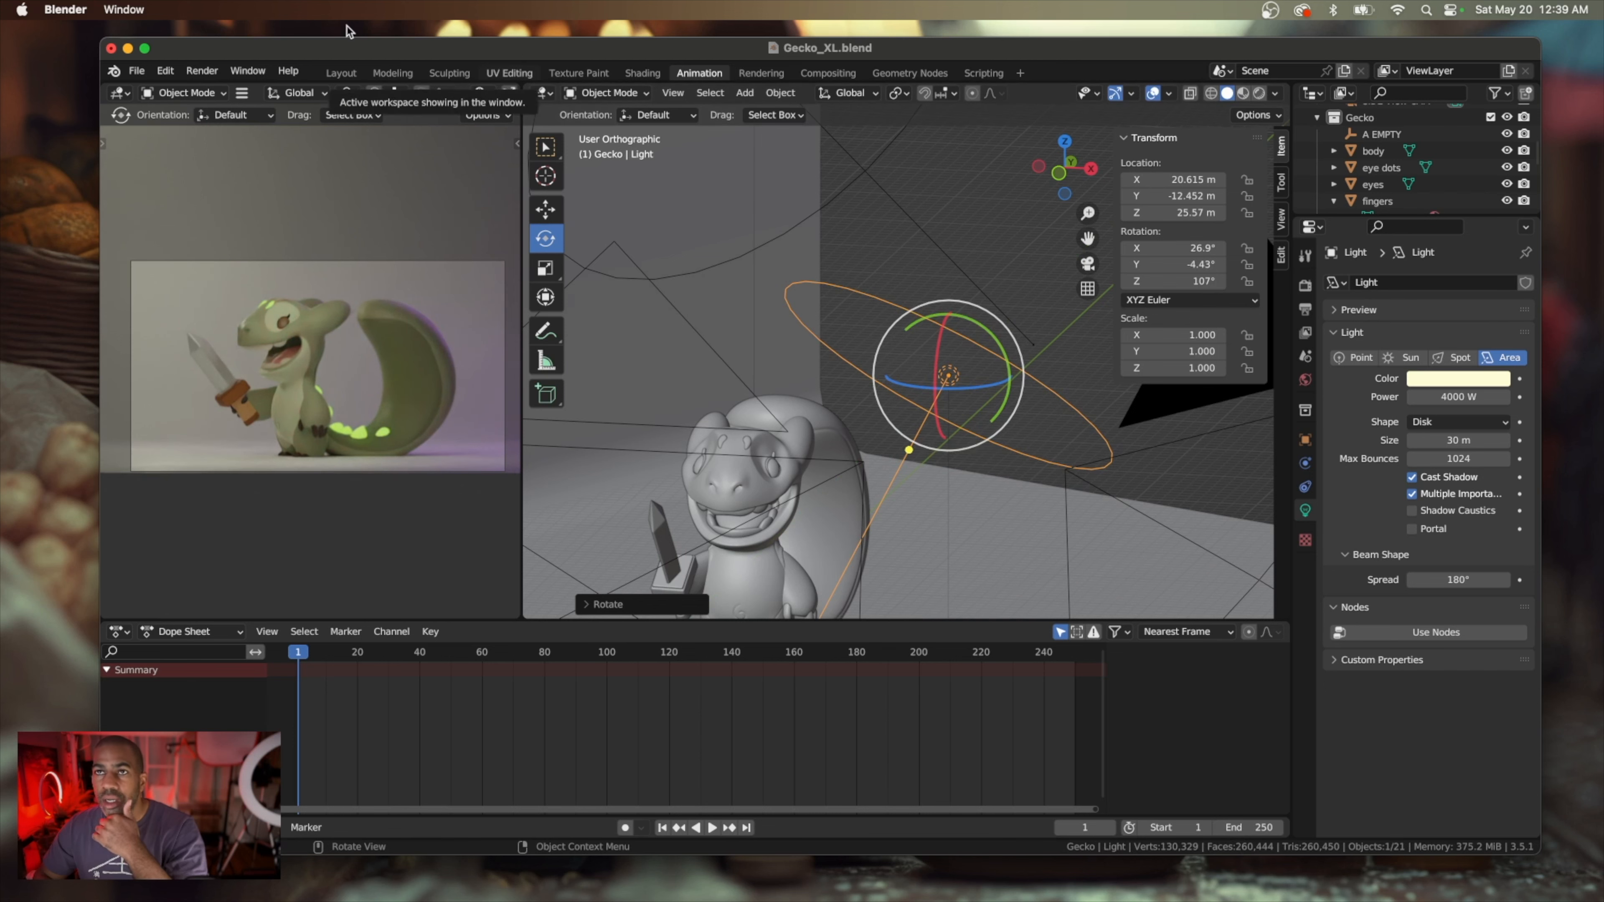
Run a test render of the image to check the tilted light's effect, and close the render window
left_click(202, 72)
left_click(210, 92)
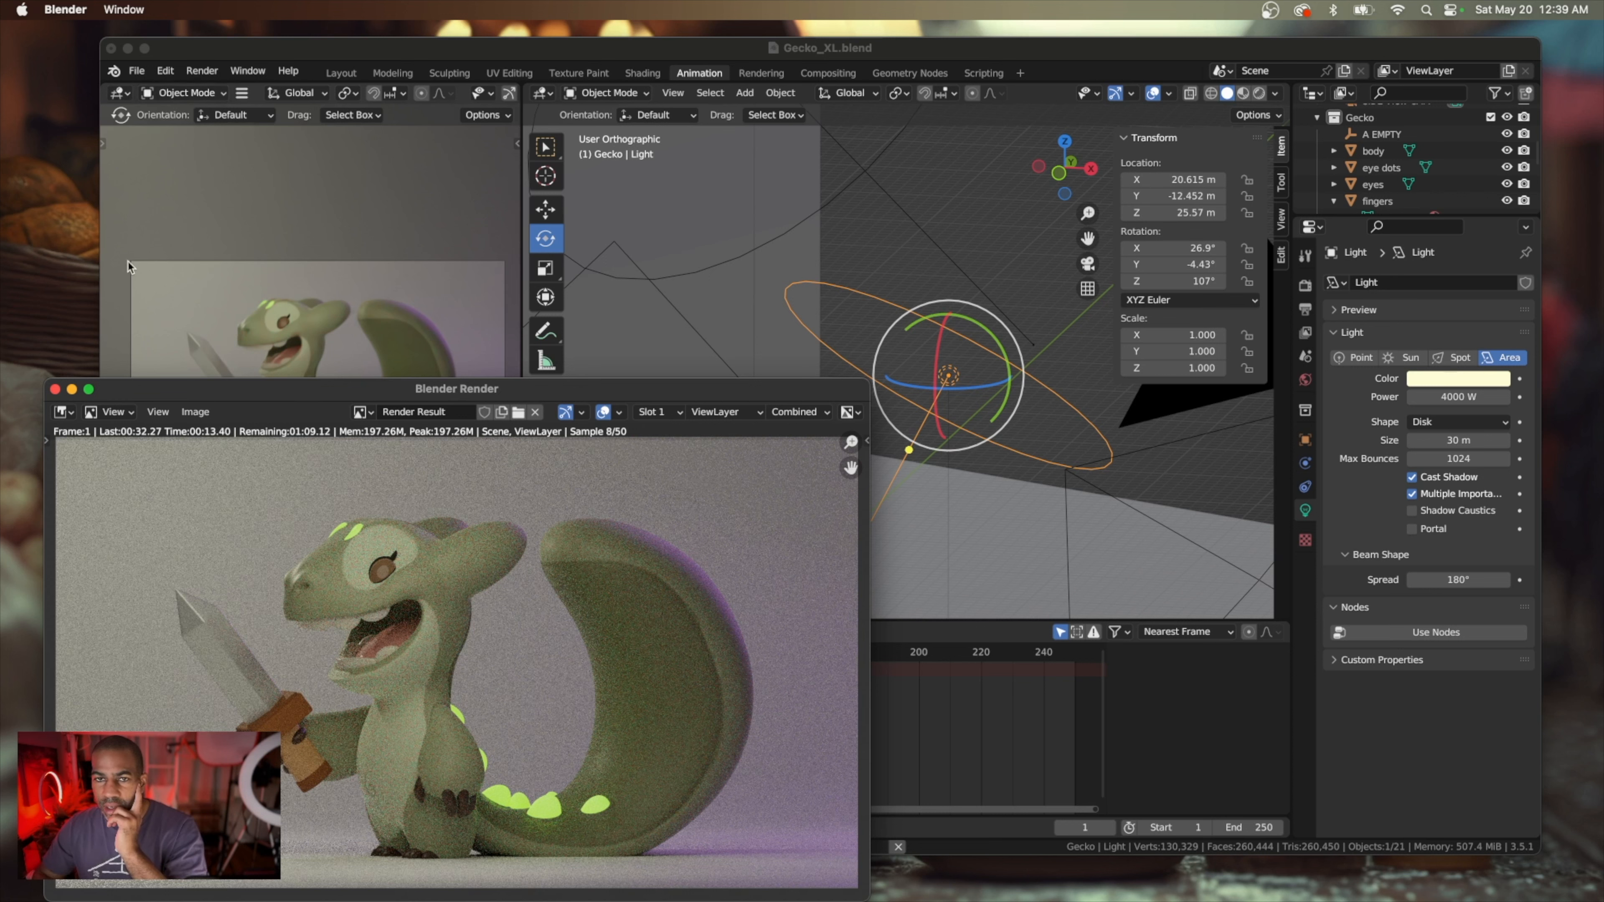
left_click(56, 390)
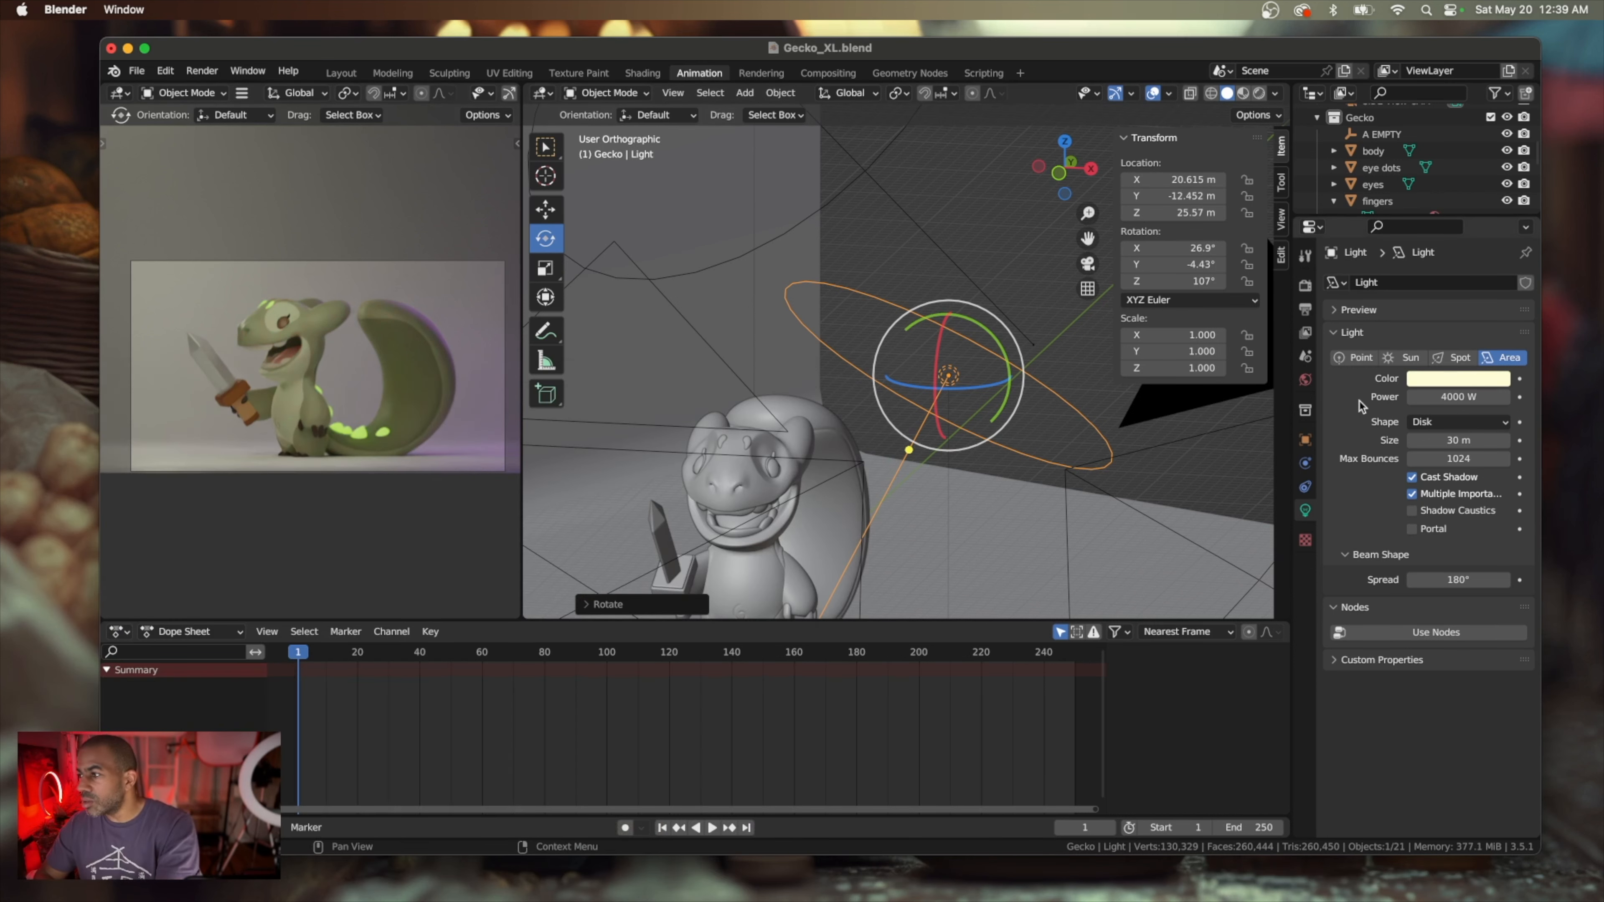
Set the overhead light's power to 3000 W and save the project
left_click(1447, 396)
type("3000")
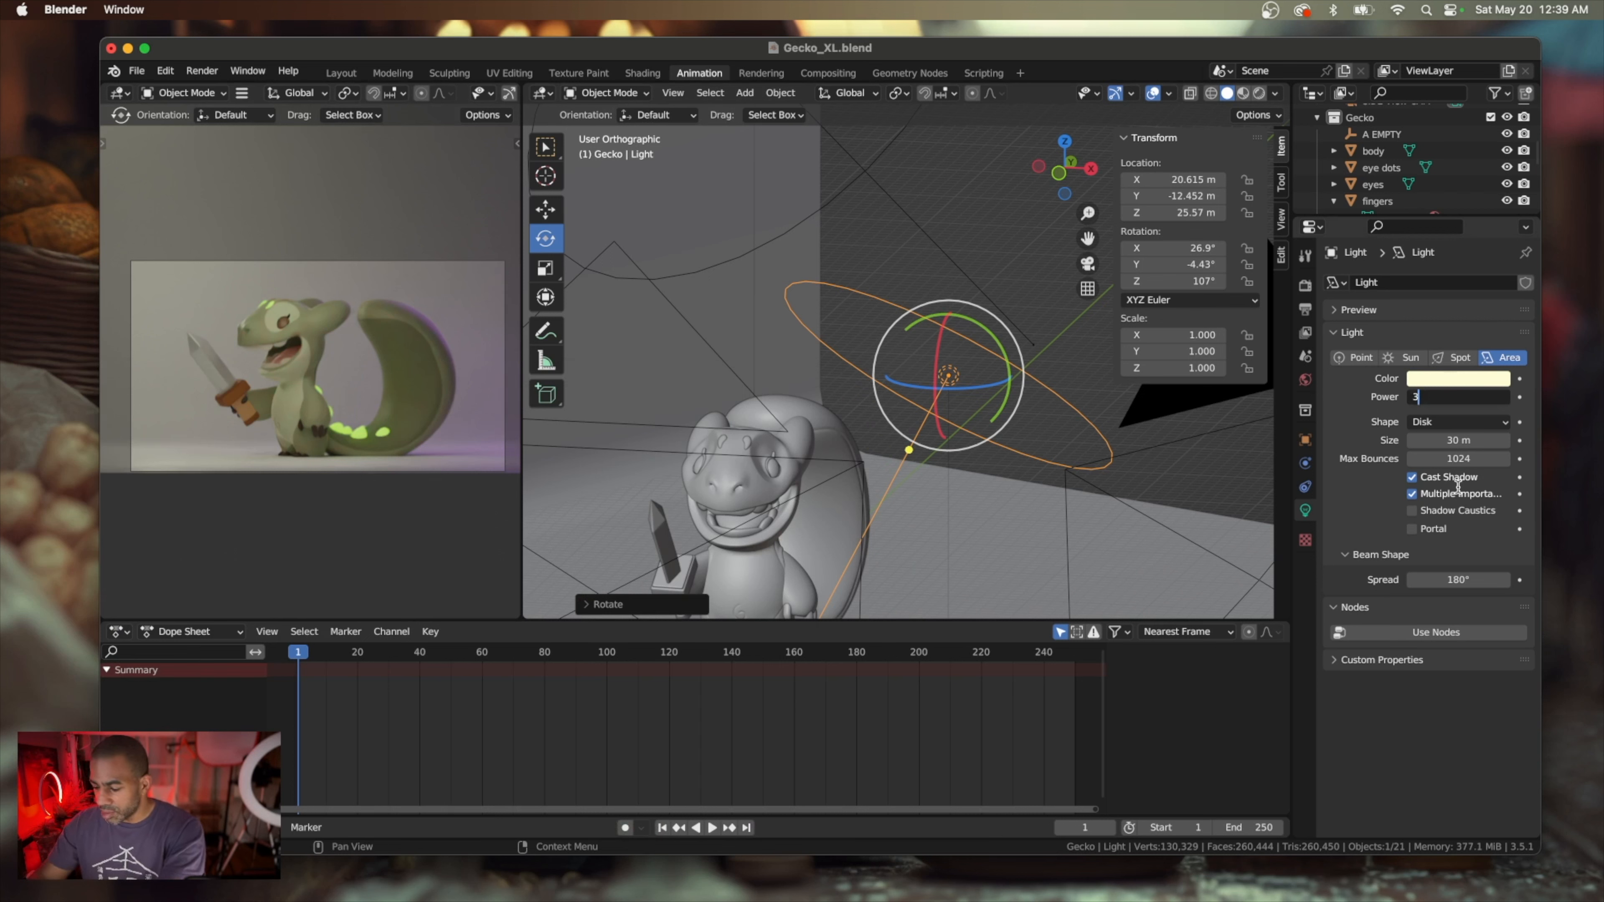
key("Return")
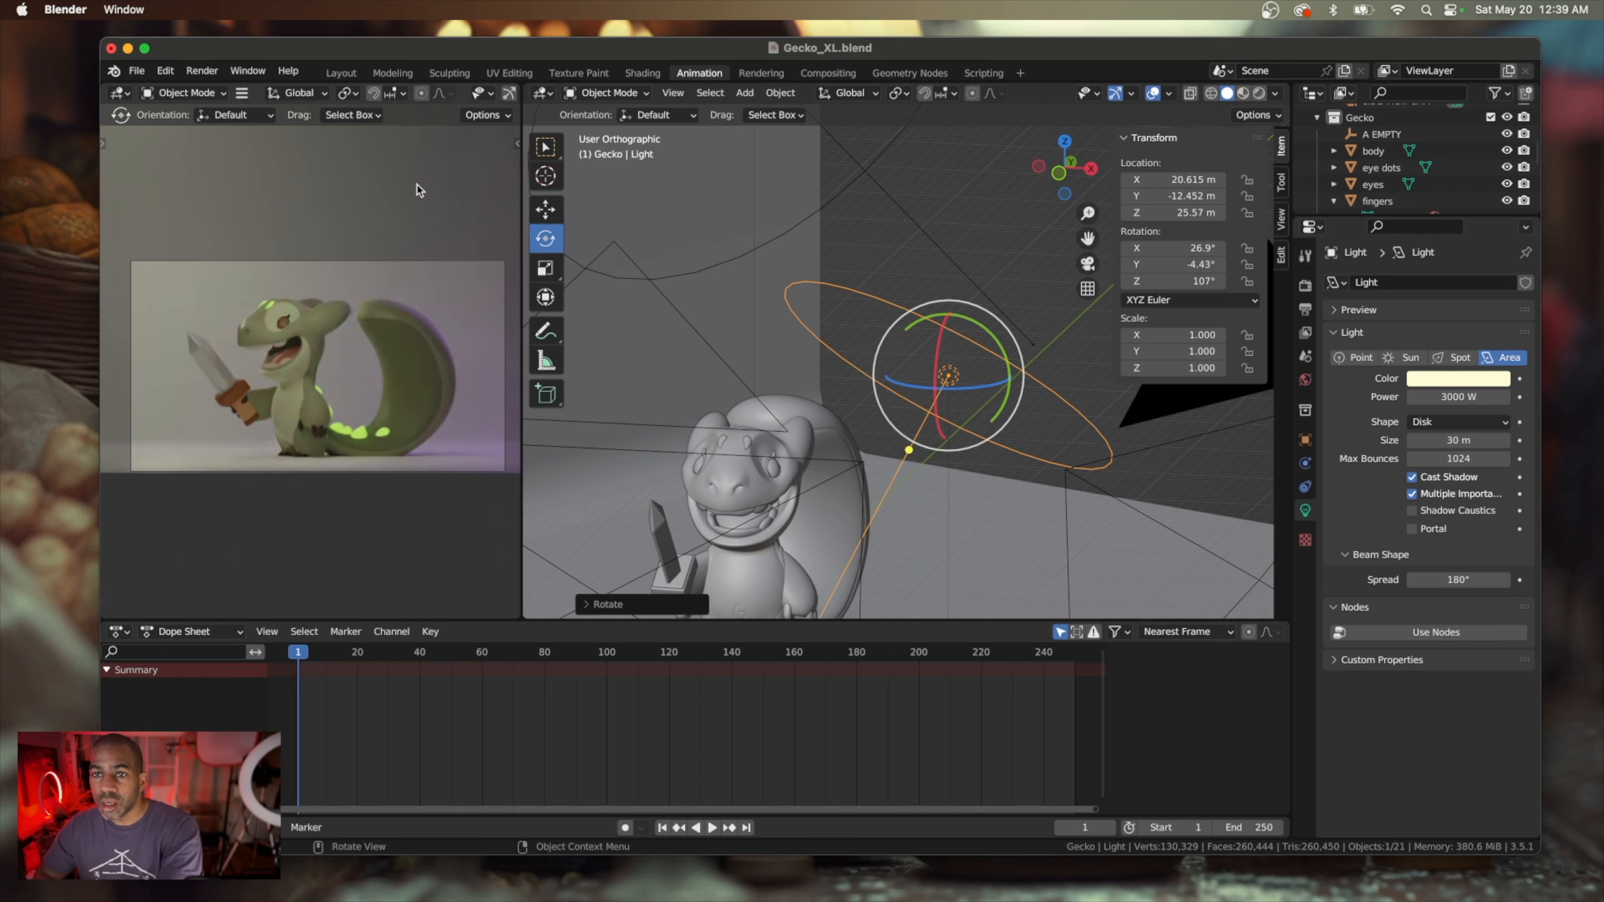
left_click(137, 70)
left_click(159, 181)
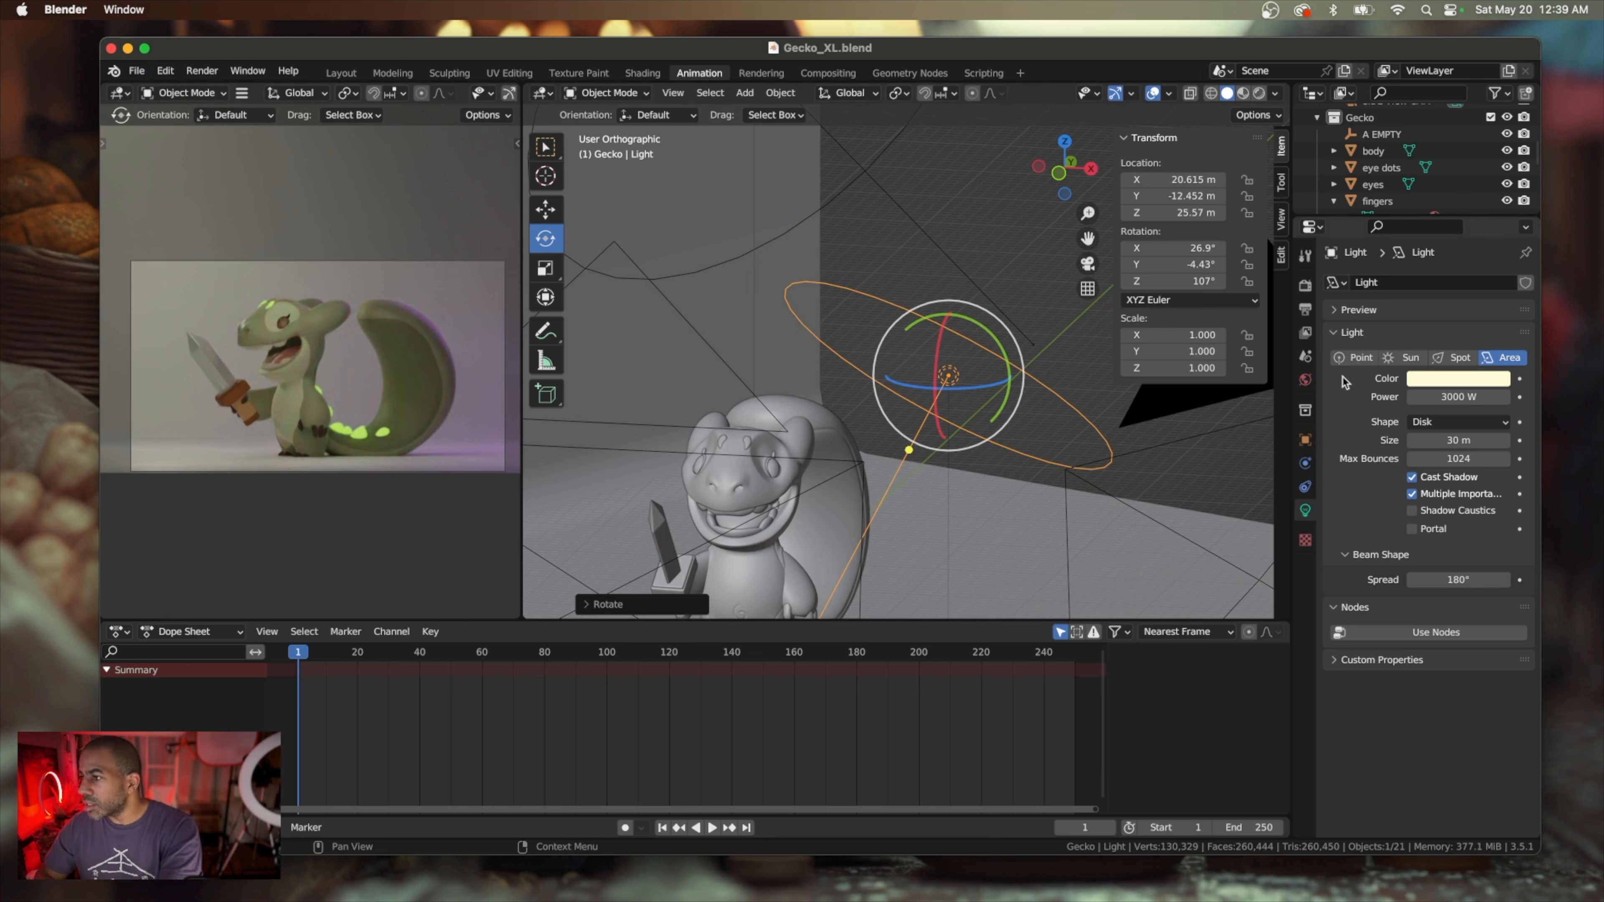
Set the maximum samples for the final Cycles render to 250
left_click(1306, 310)
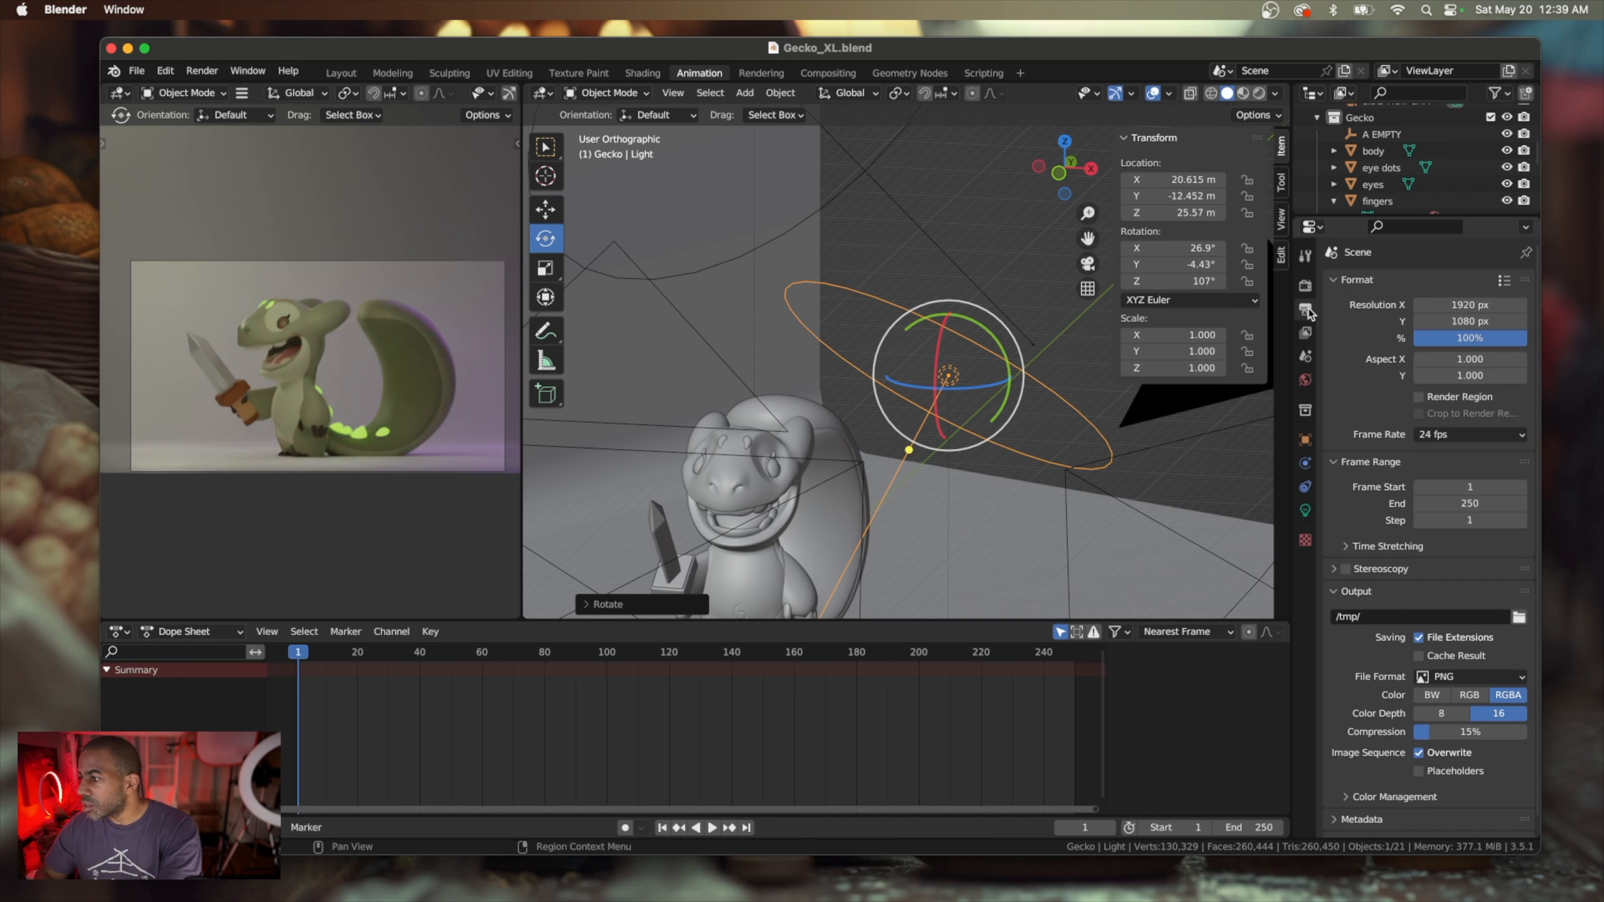
left_click(1306, 285)
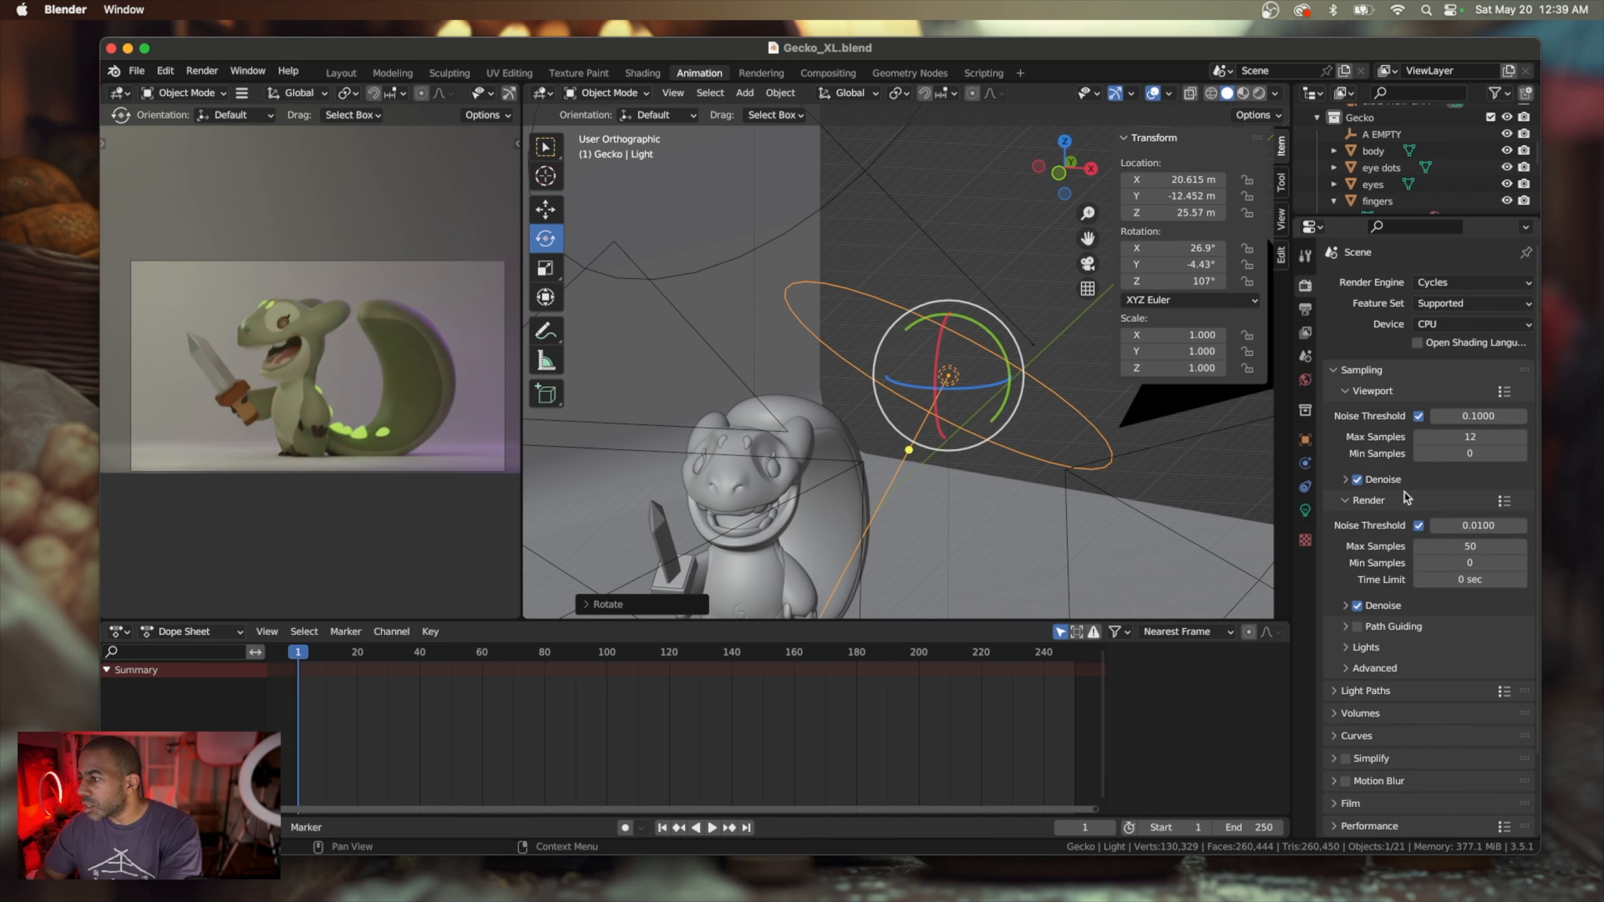
left_click(1460, 547)
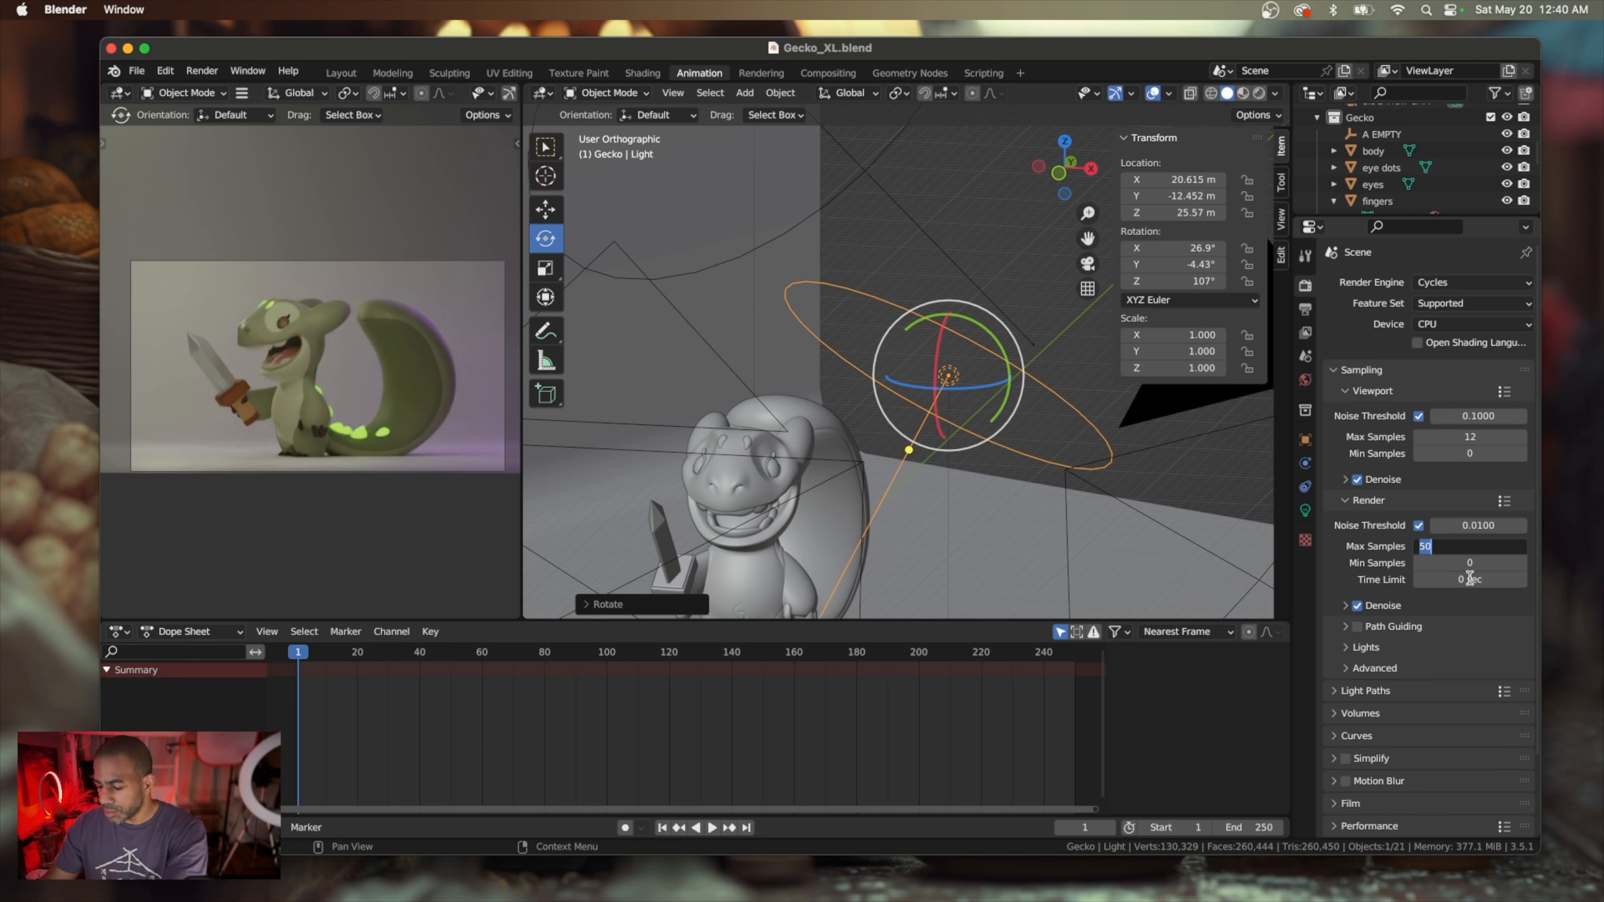
type("250")
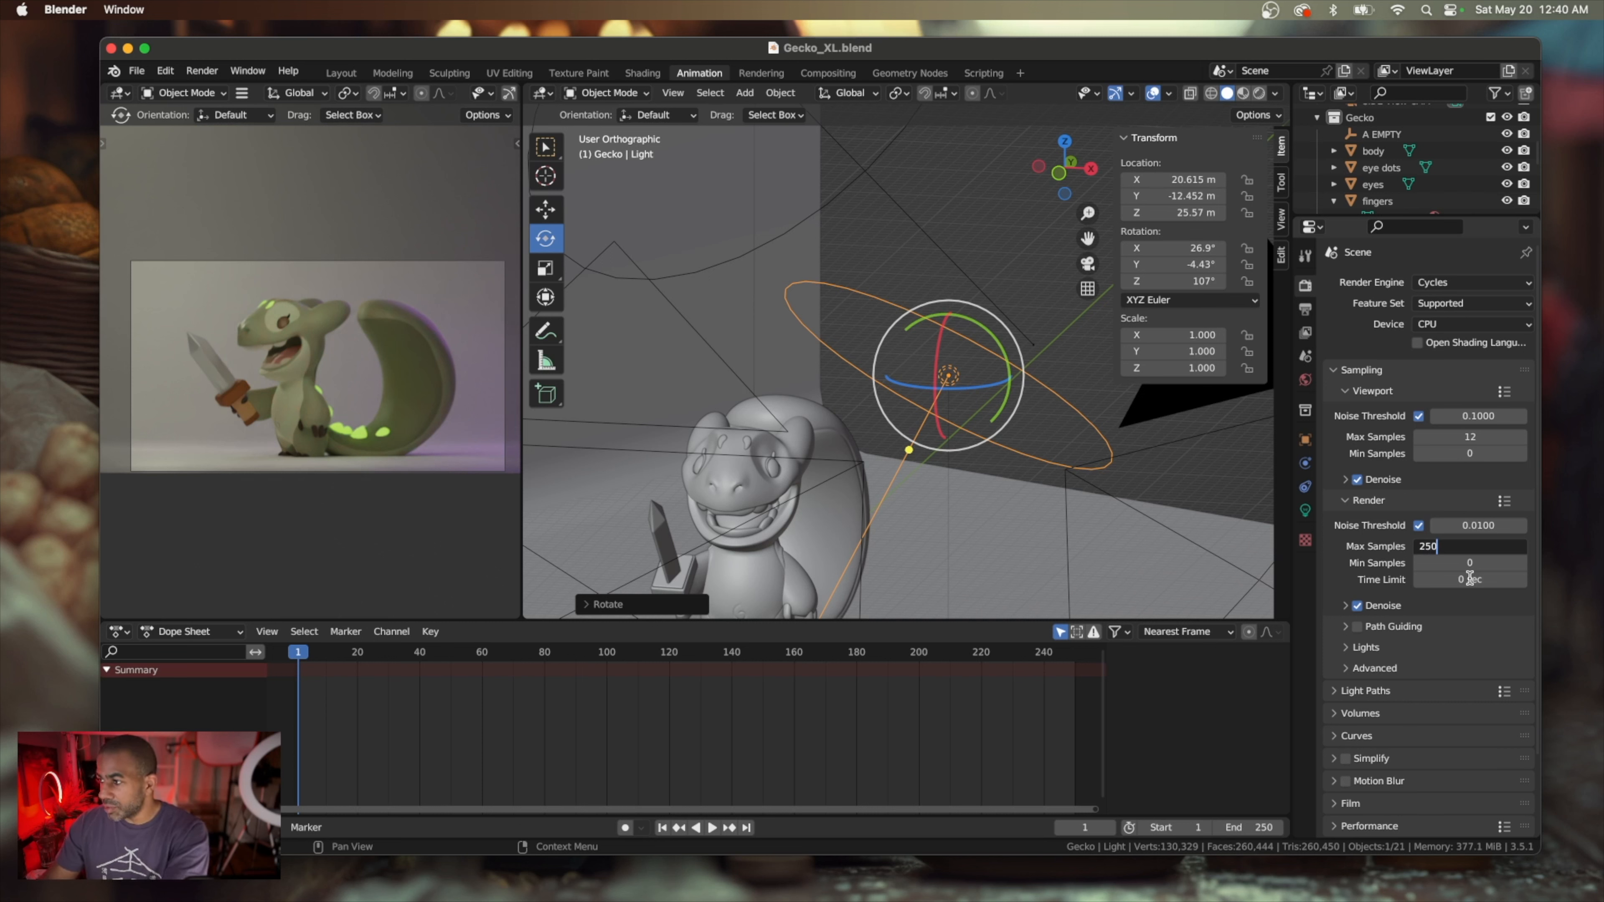
key("Return")
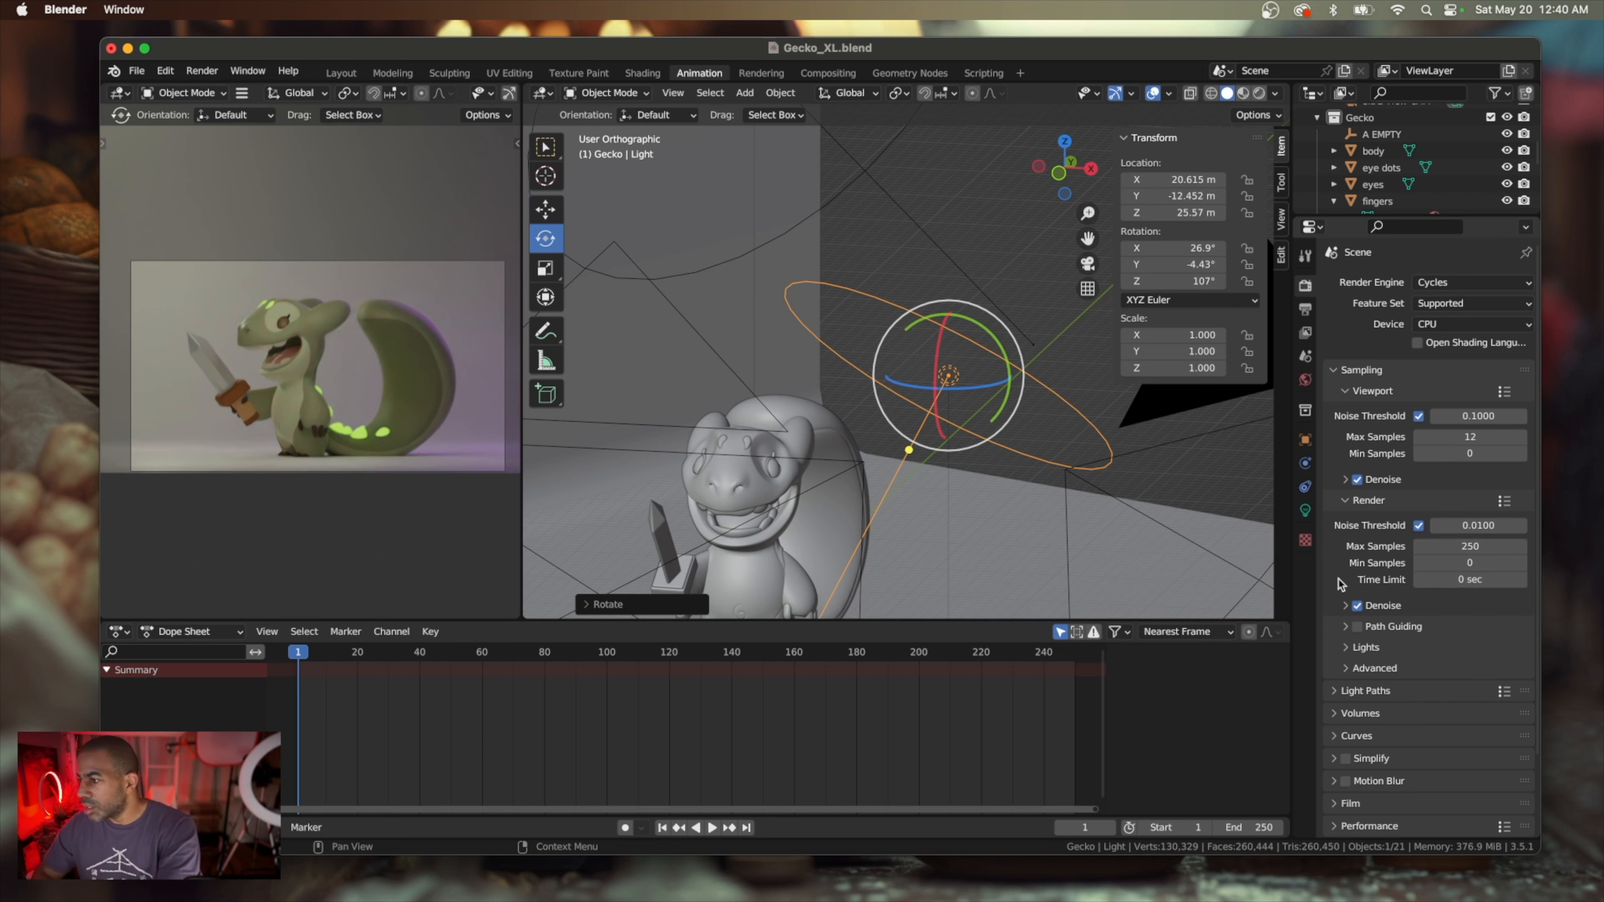
Save the project, render the image at the new sampling to check the result, and close the render window
left_click(136, 71)
left_click(158, 180)
left_click(201, 69)
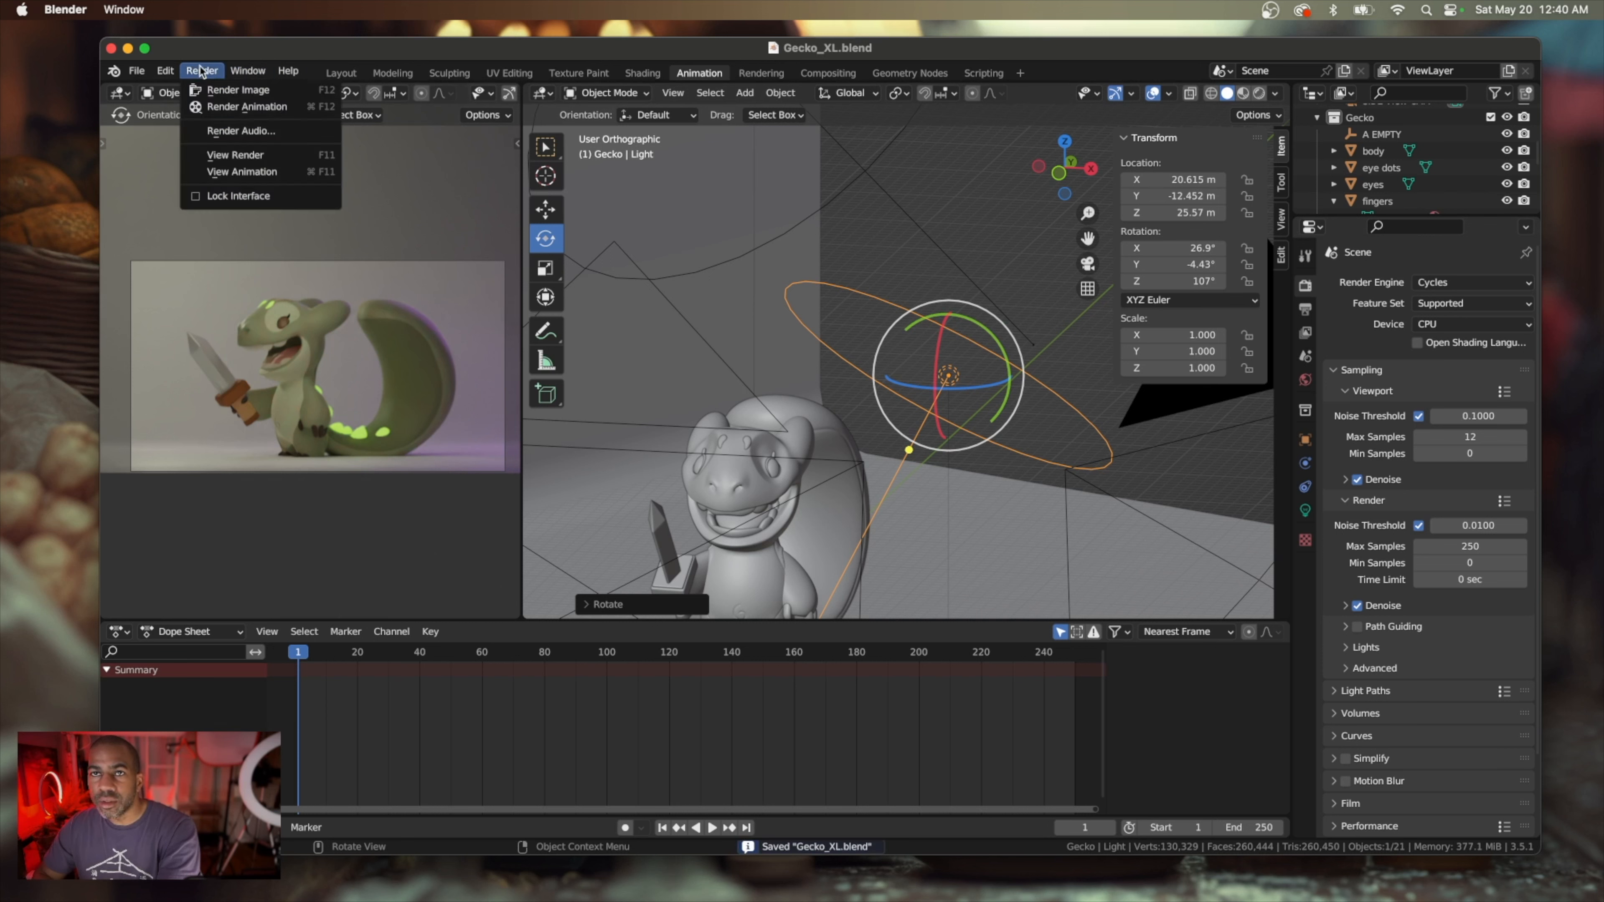
left_click(226, 90)
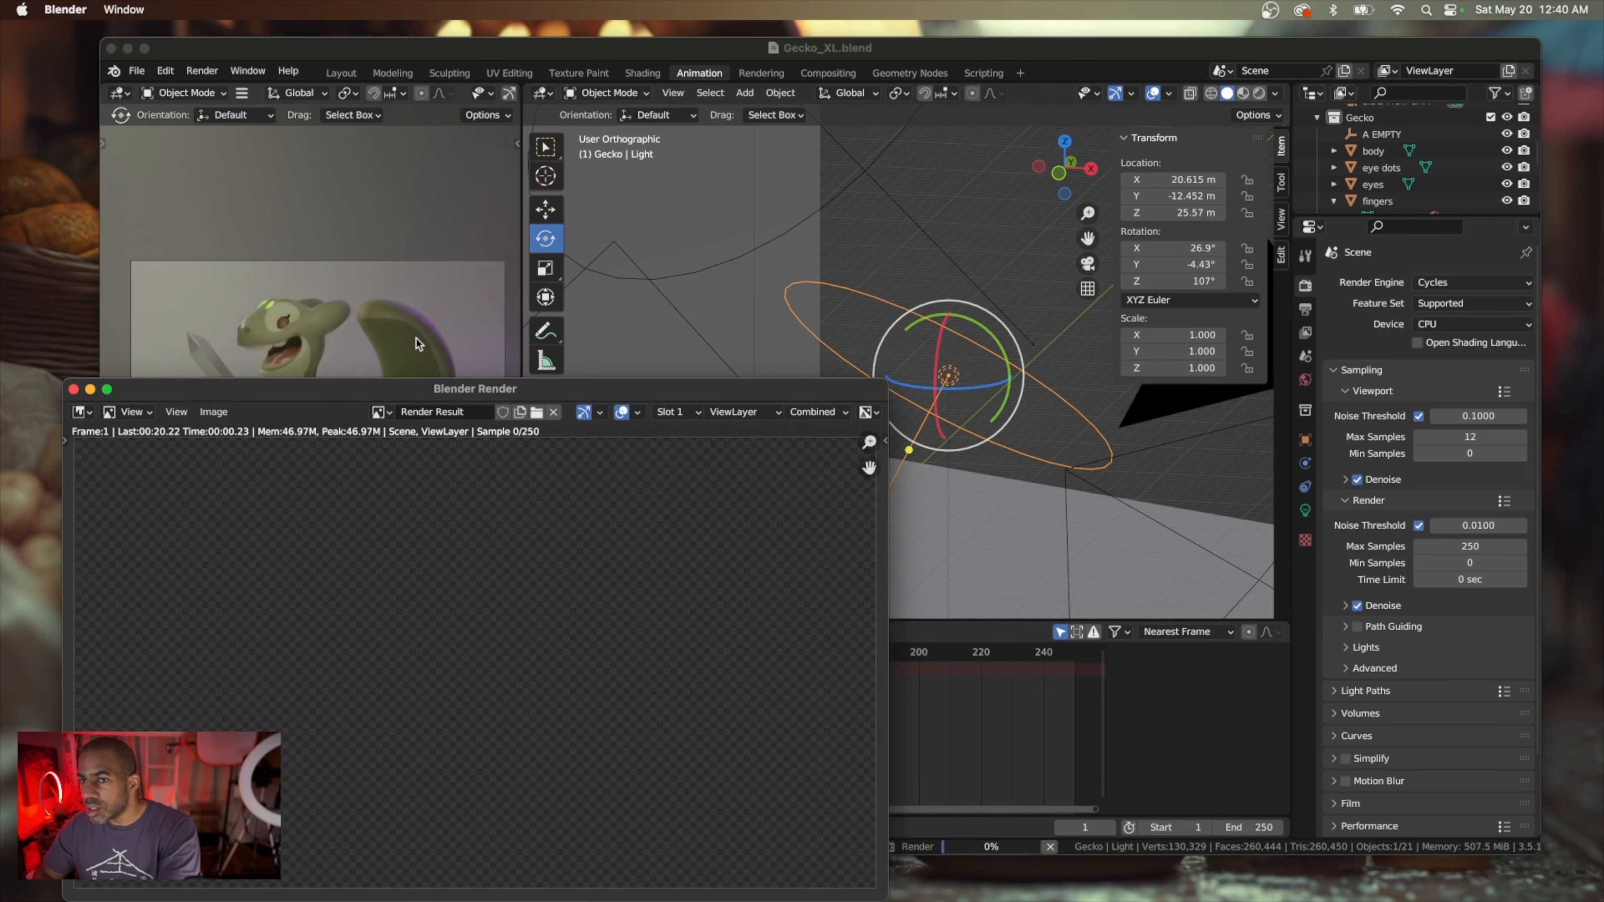
left_click_drag(496, 383, 543, 154)
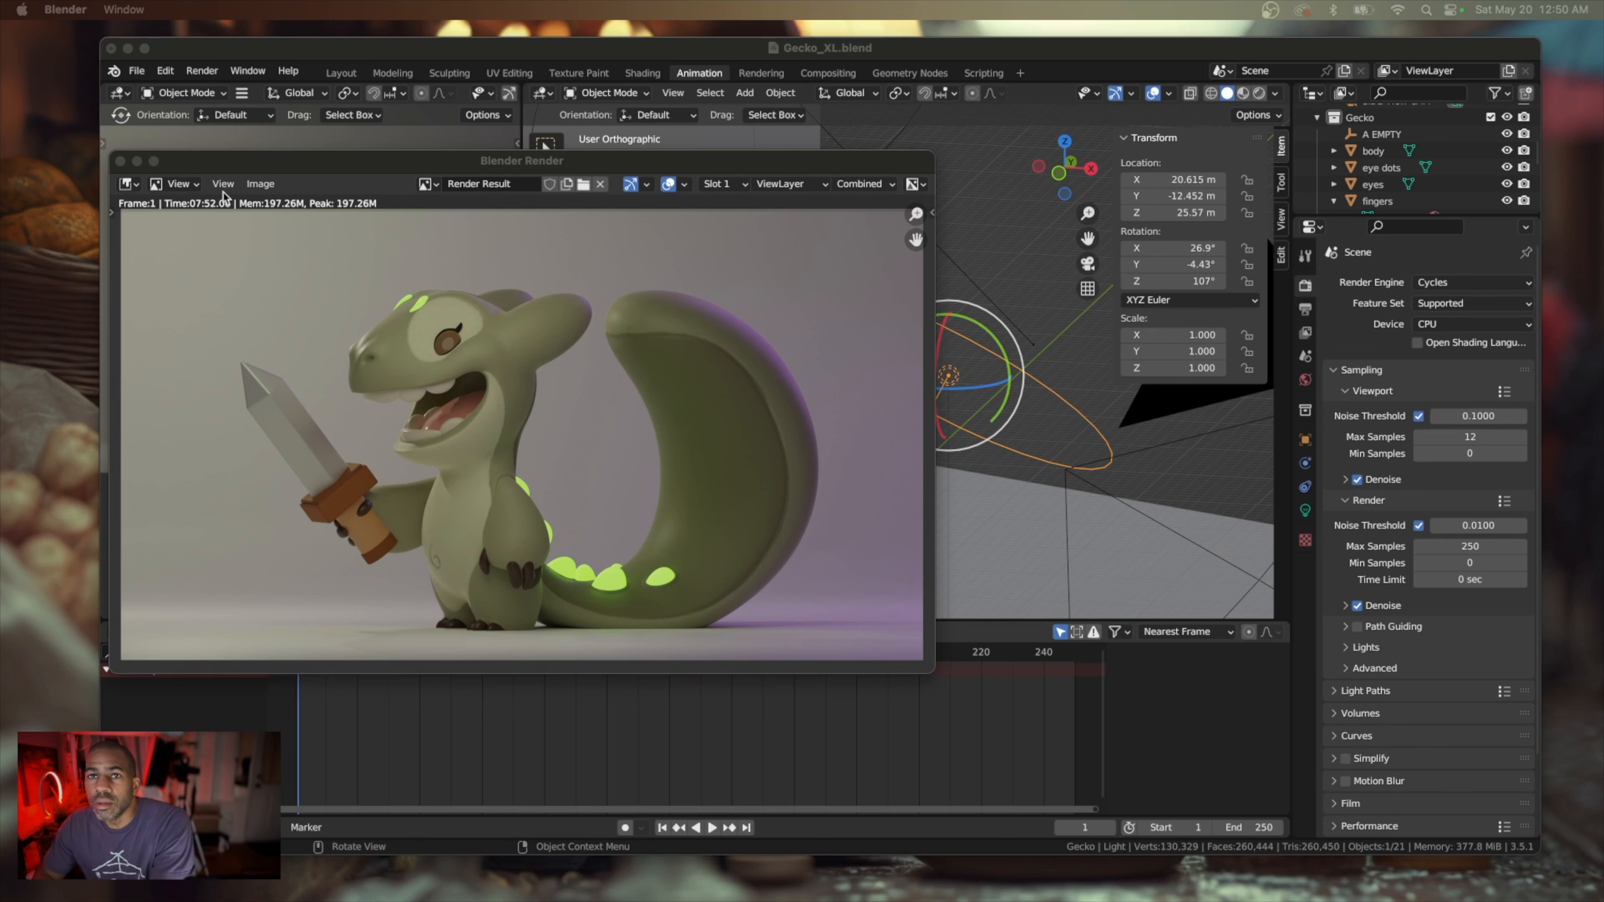
left_click(120, 162)
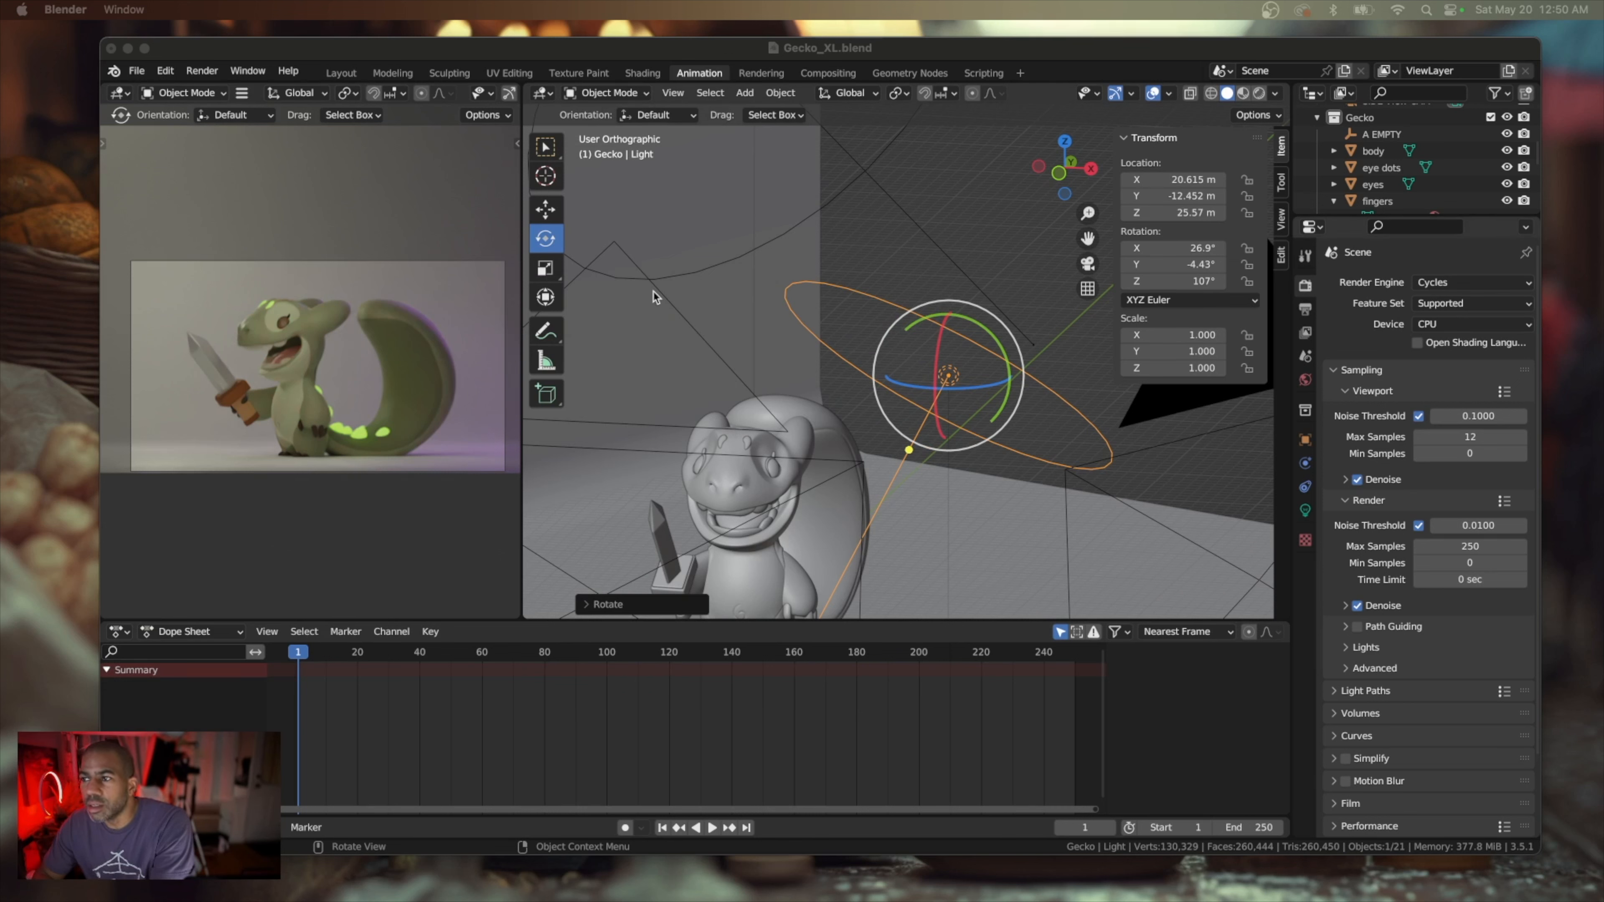
Darken the world background color to a near-black grey
left_click(706, 316)
scroll(706, 315, "down", 8)
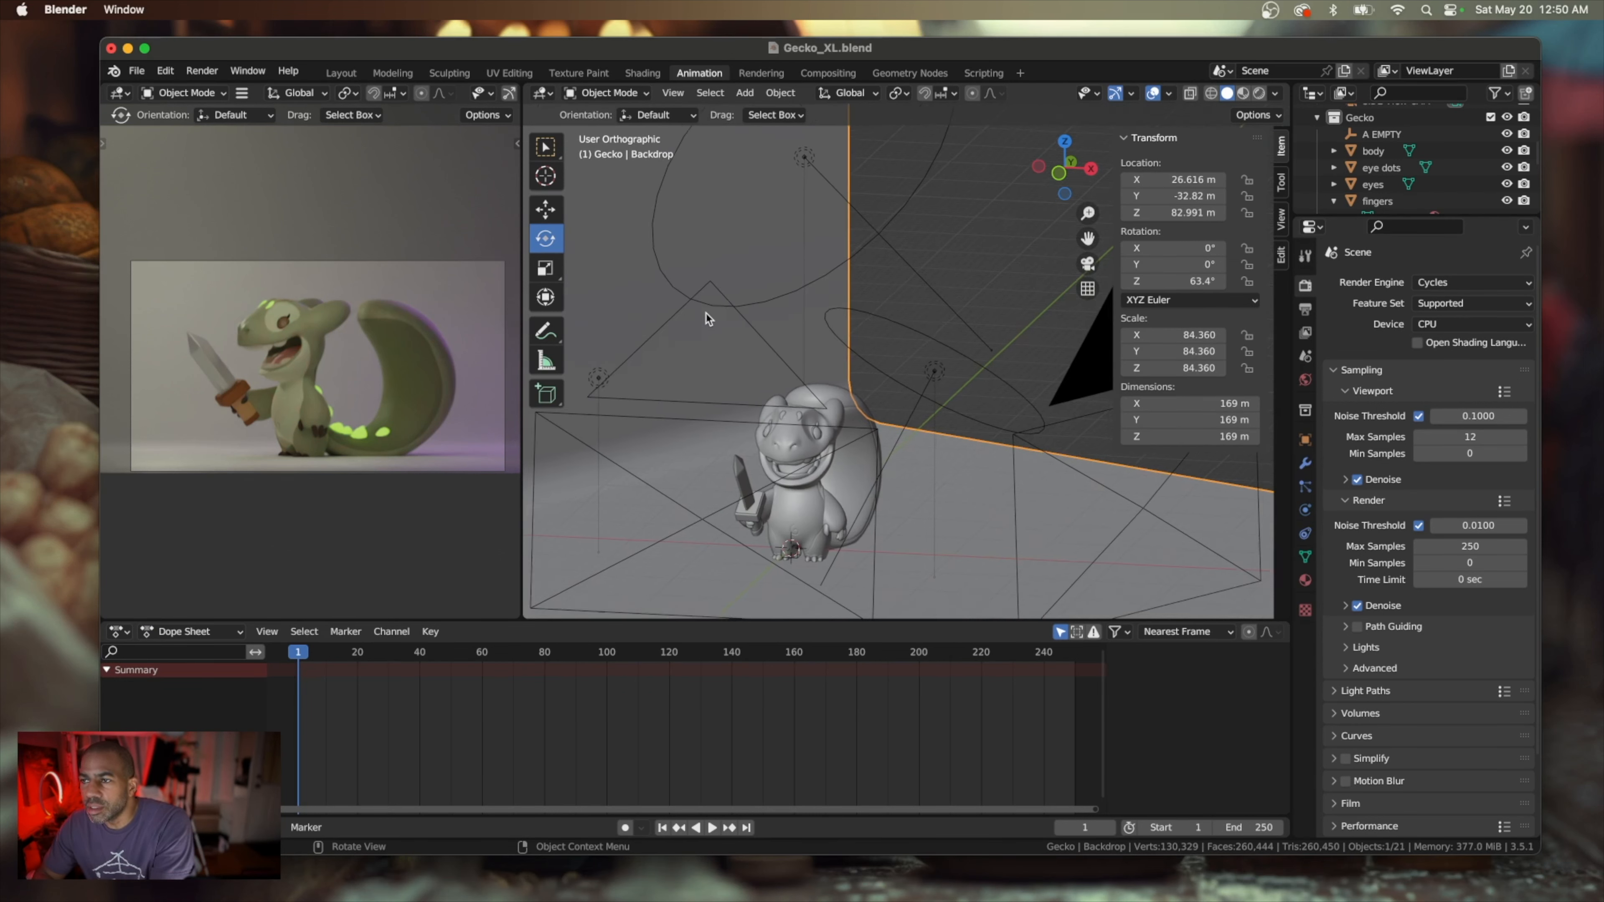
scroll(706, 315, "right", 4)
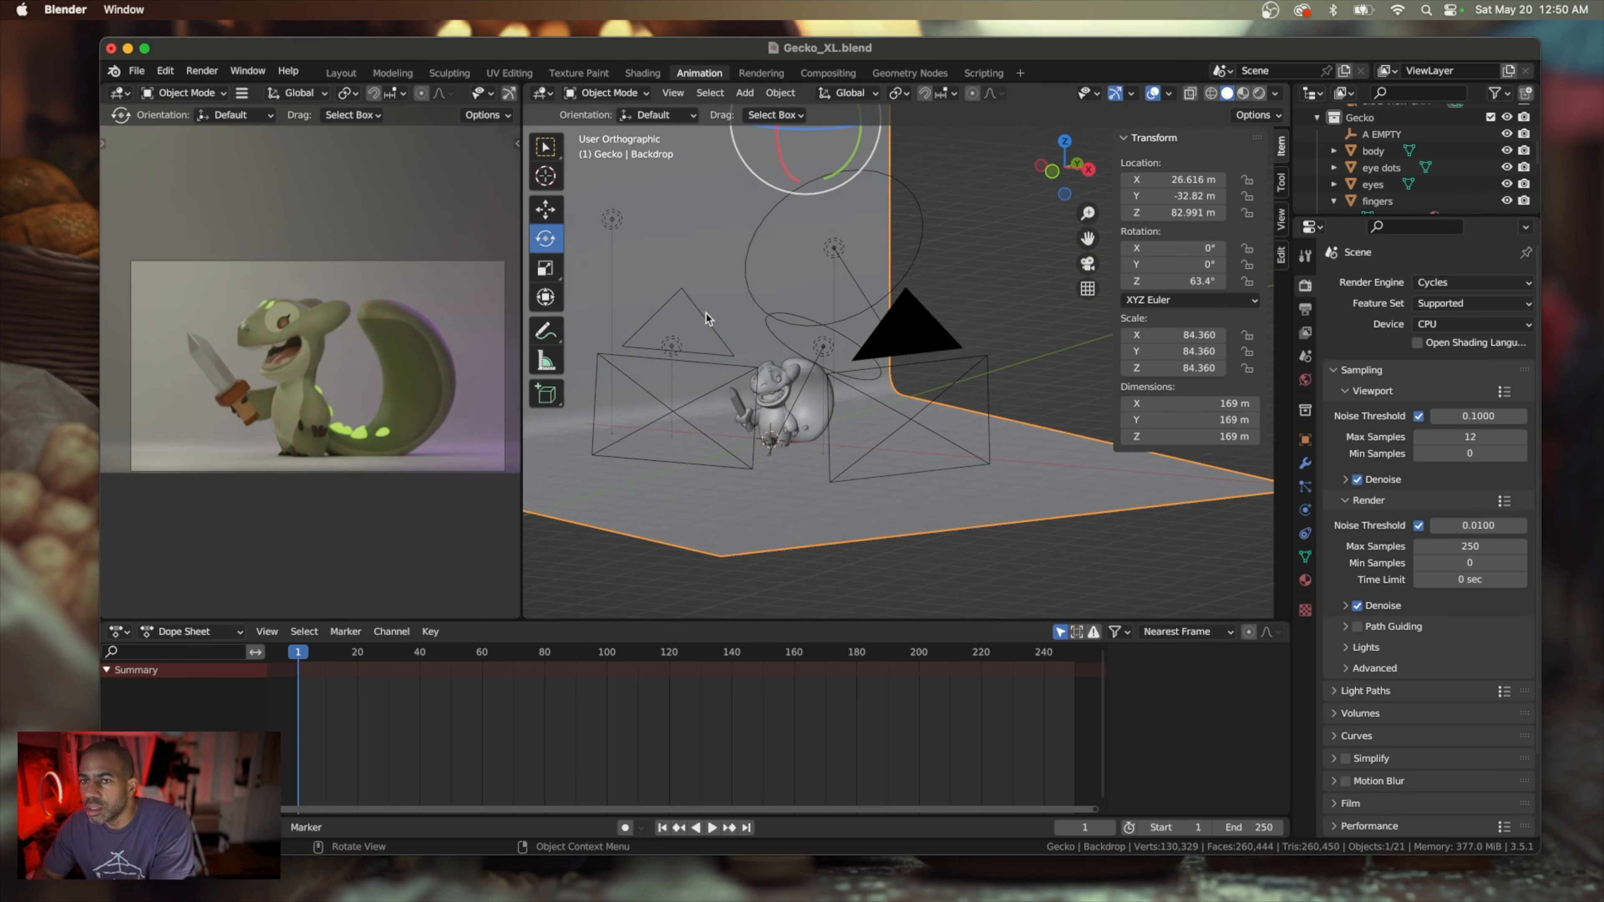
left_click(1305, 379)
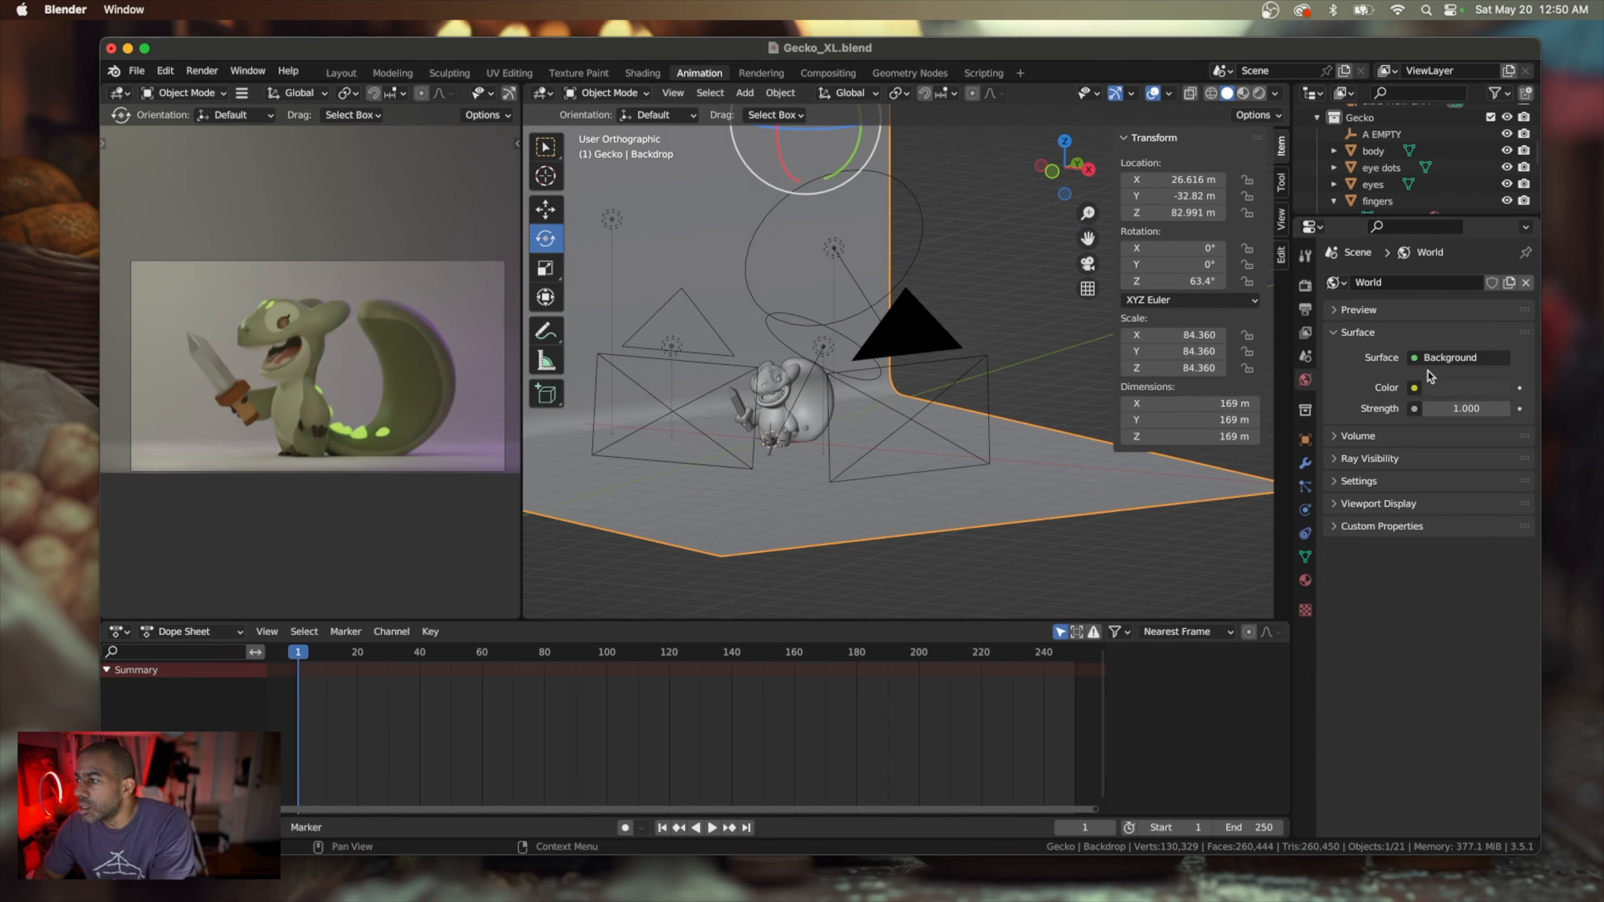
left_click(1443, 388)
left_click_drag(1496, 242, 1496, 257)
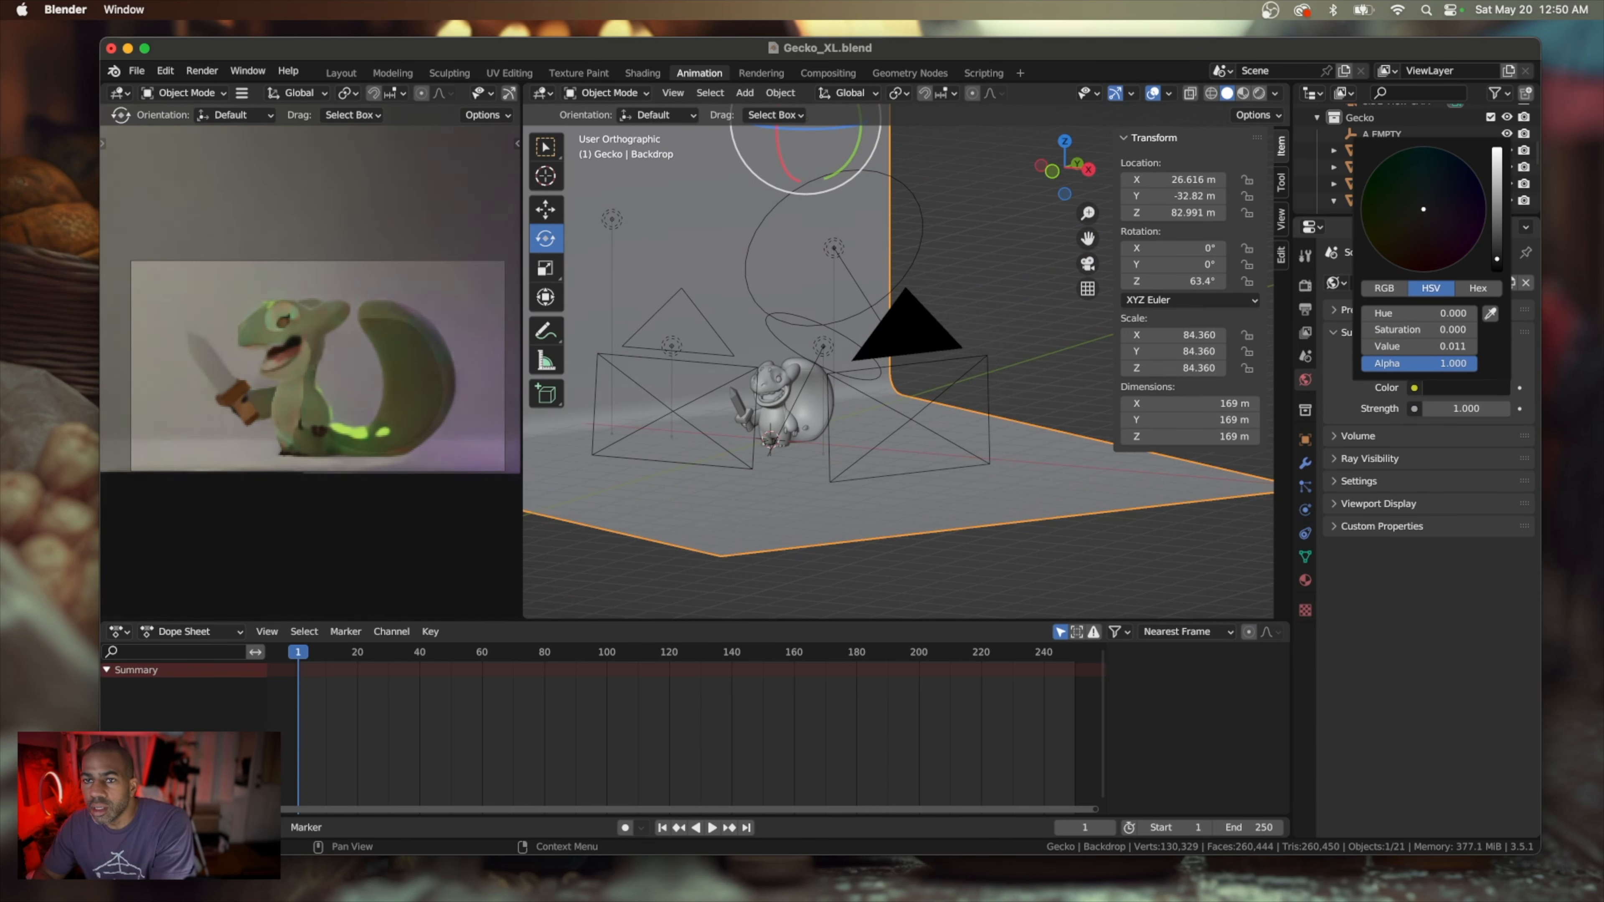
mouse_move(1496, 259)
left_mouse_down()
mouse_move(1496, 218)
mouse_move(1496, 252)
left_mouse_up()
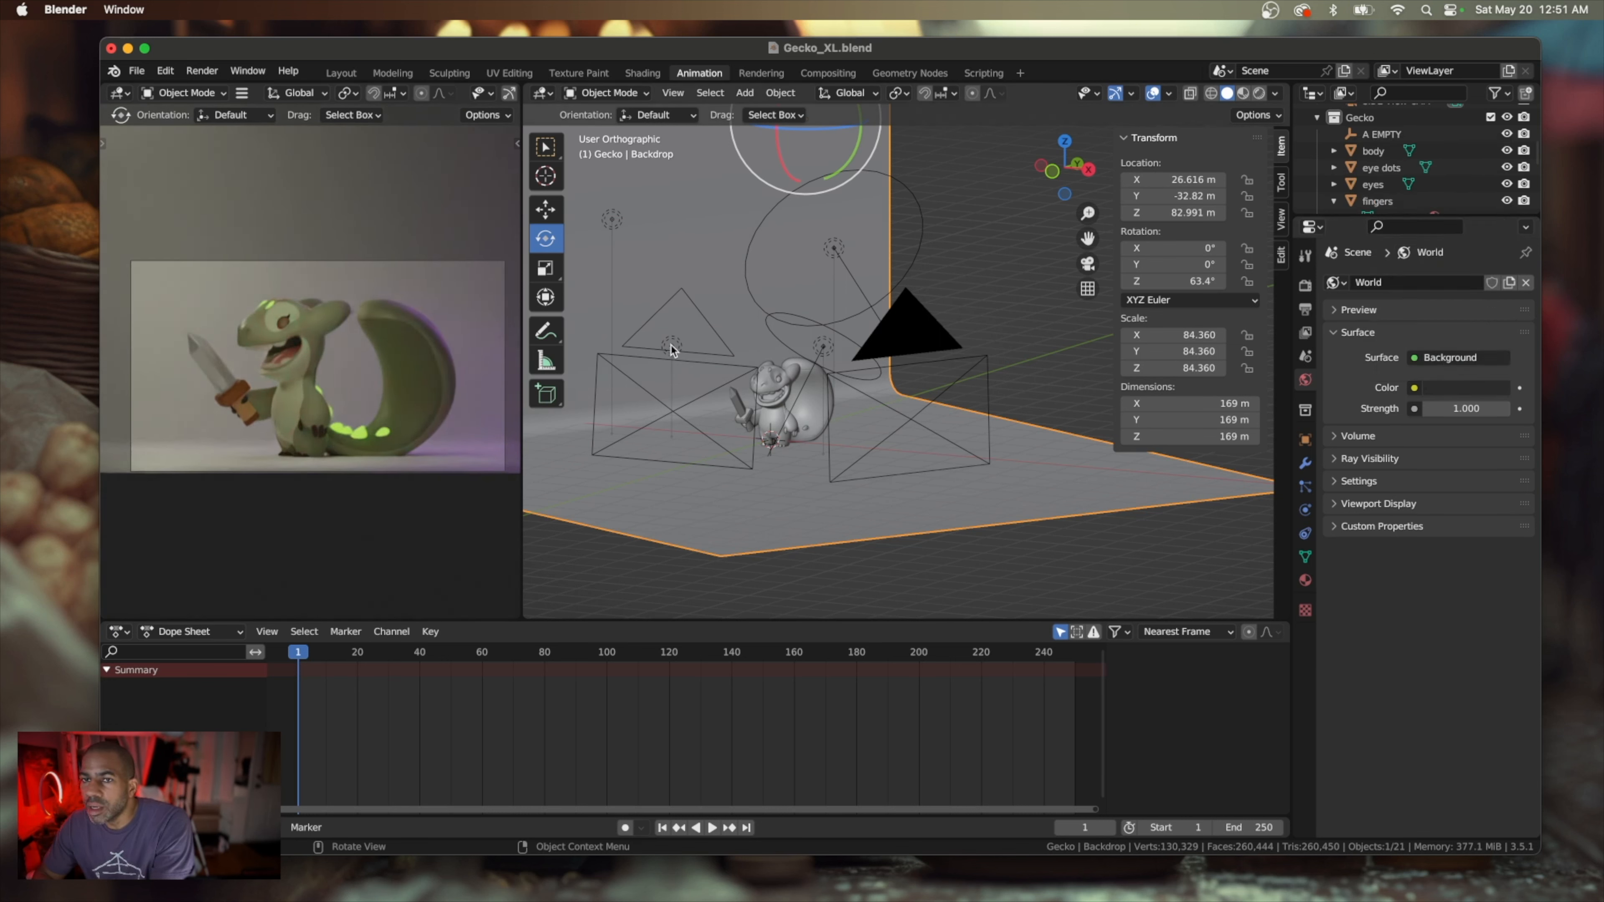
Set the power of the Point LOW light to 3000 W
left_click(612, 221)
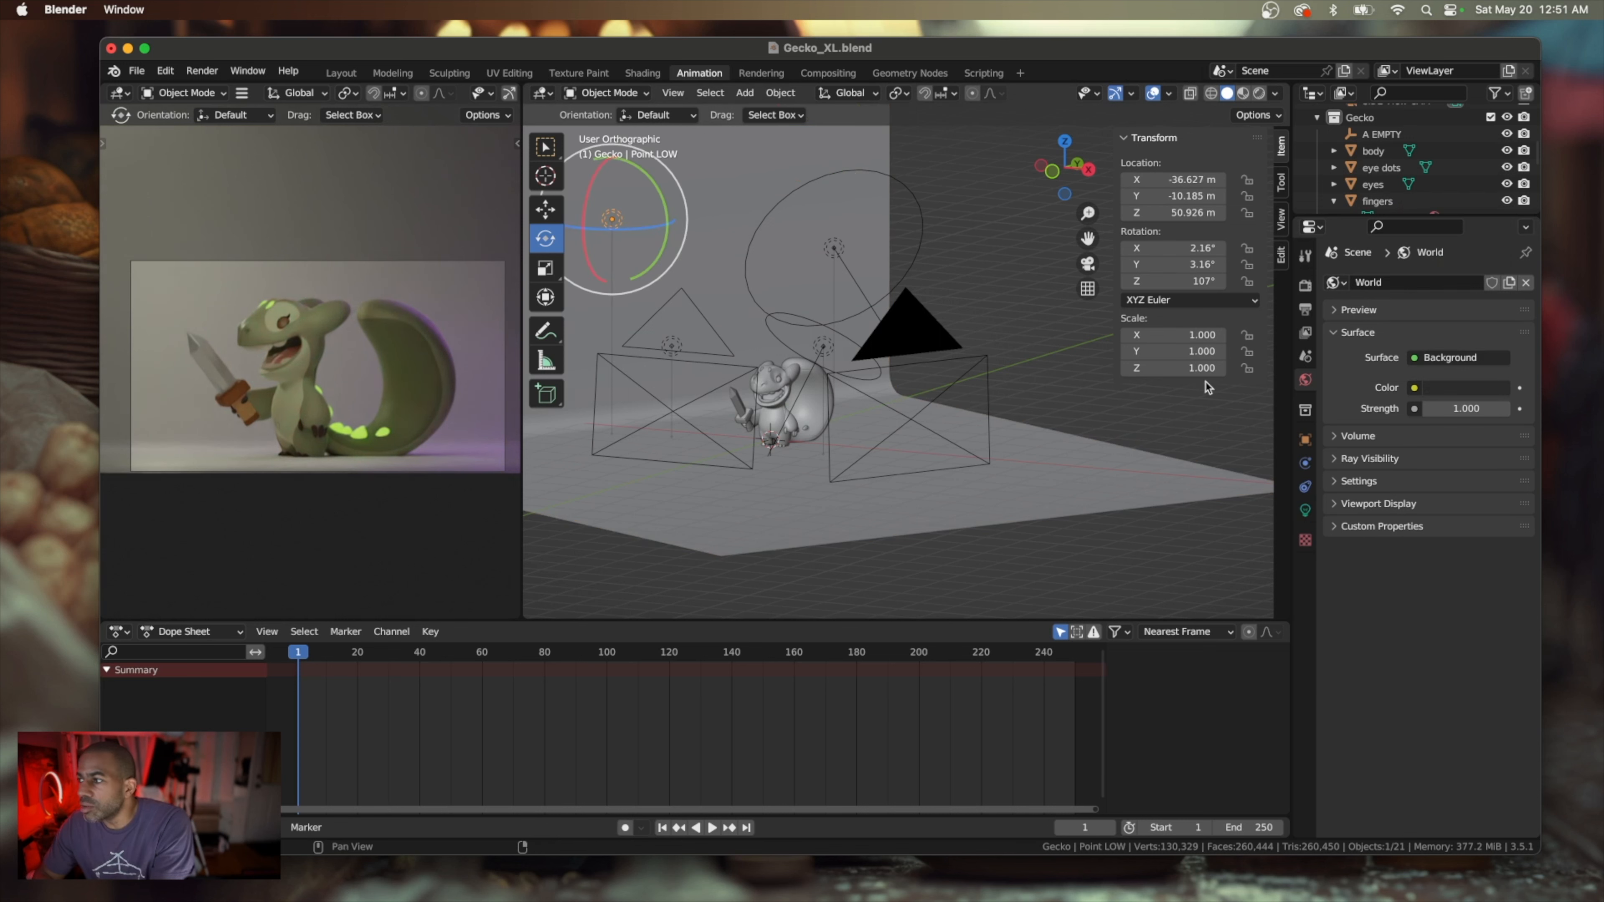
left_click(1304, 511)
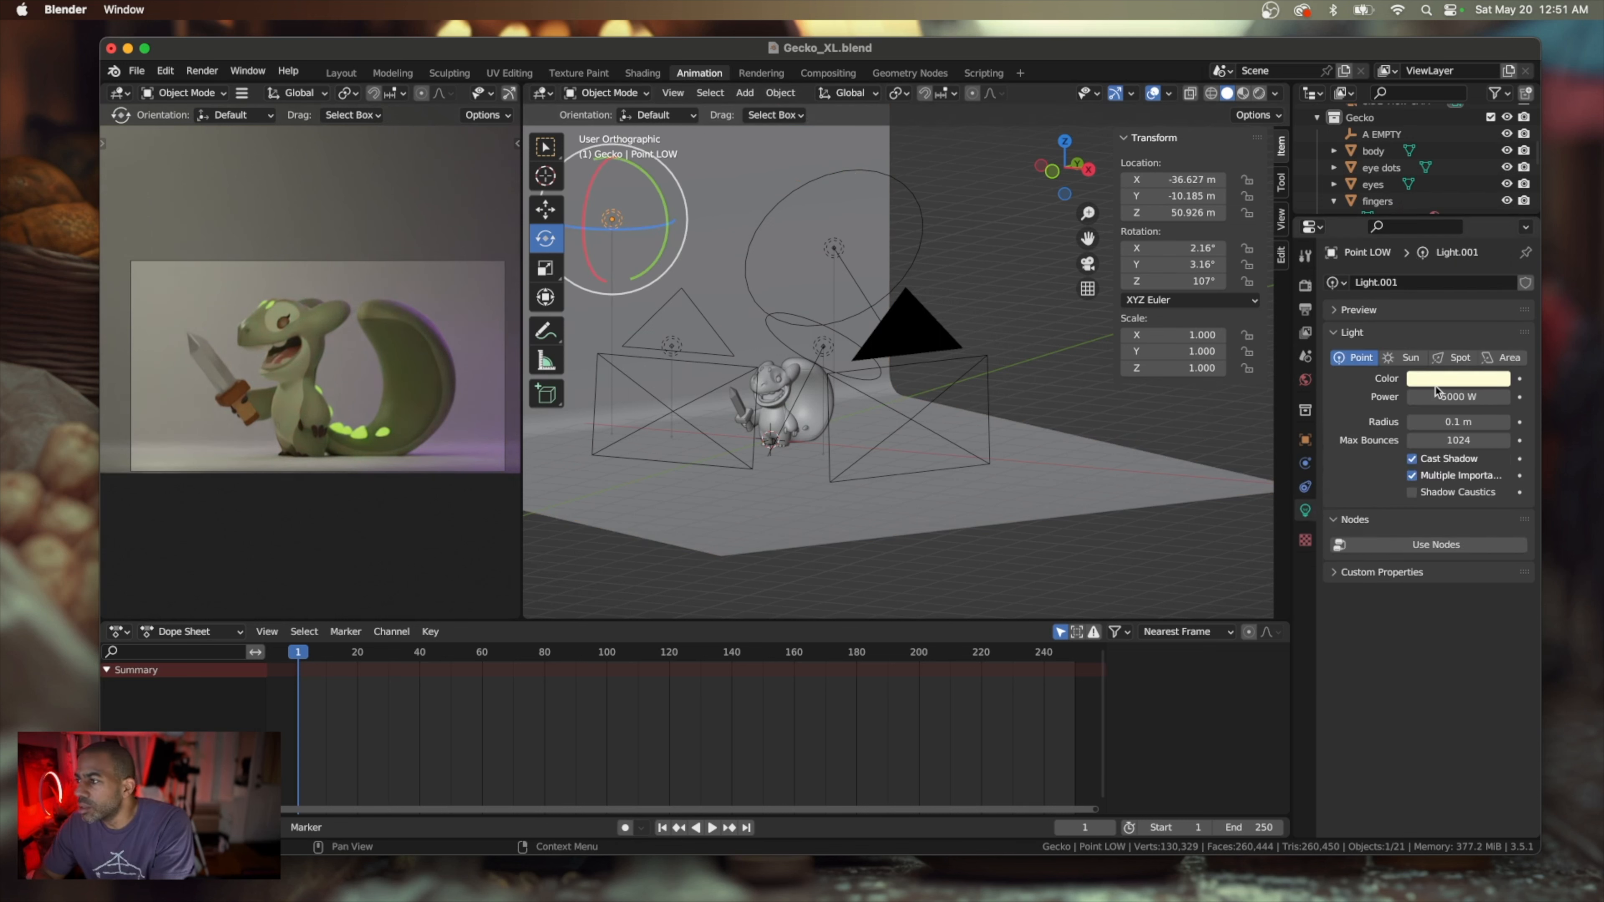
left_click(1456, 398)
type("3000")
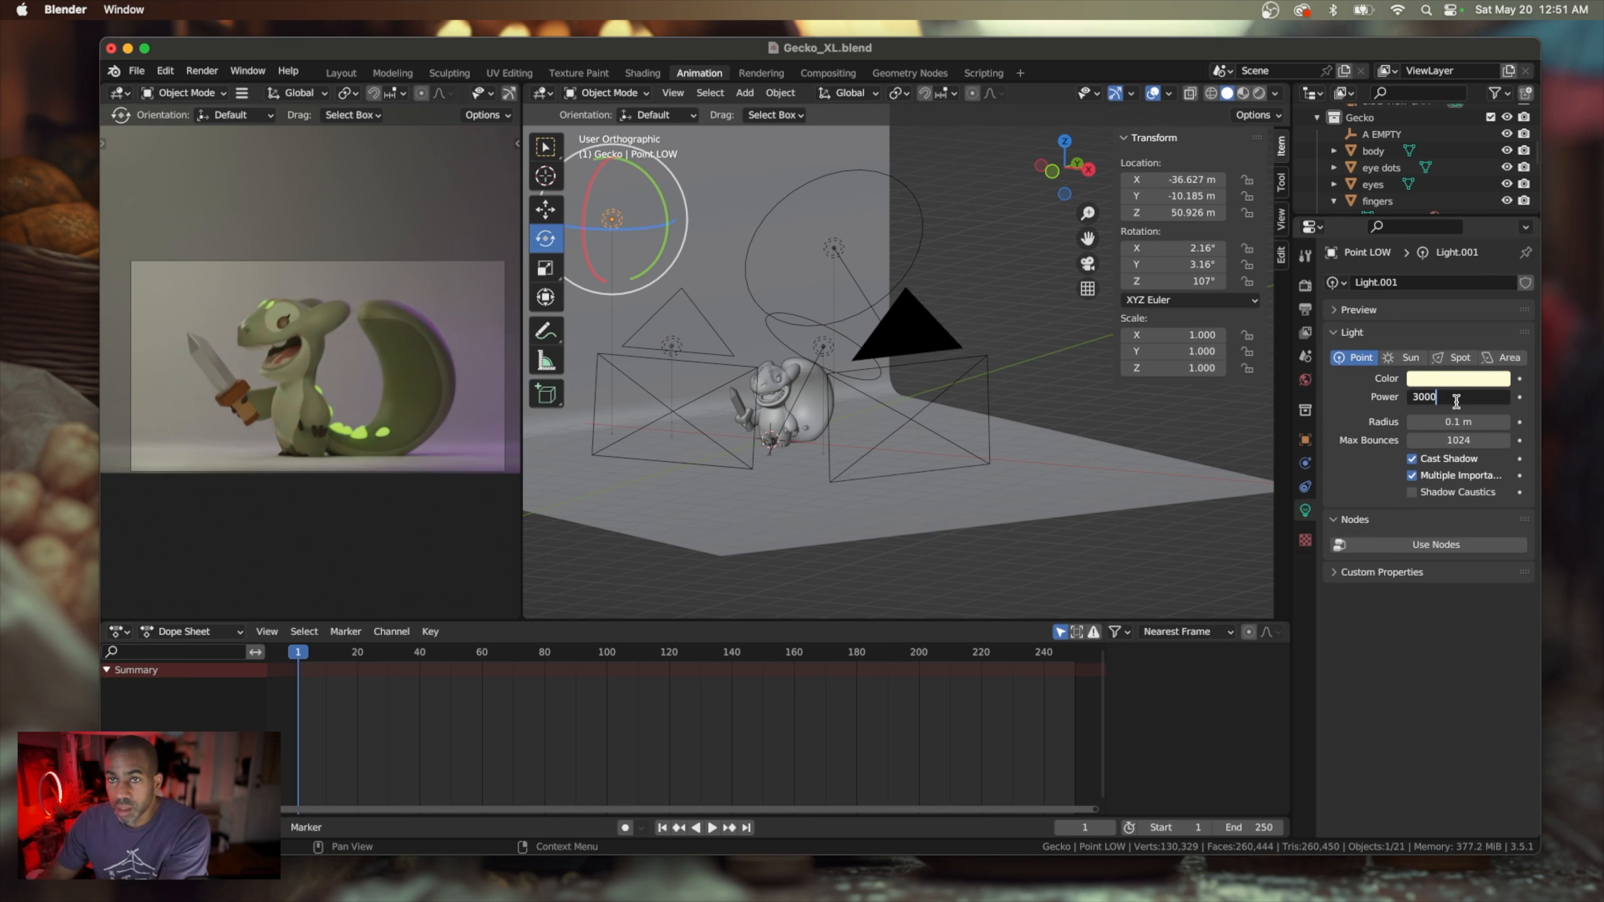
key("Return")
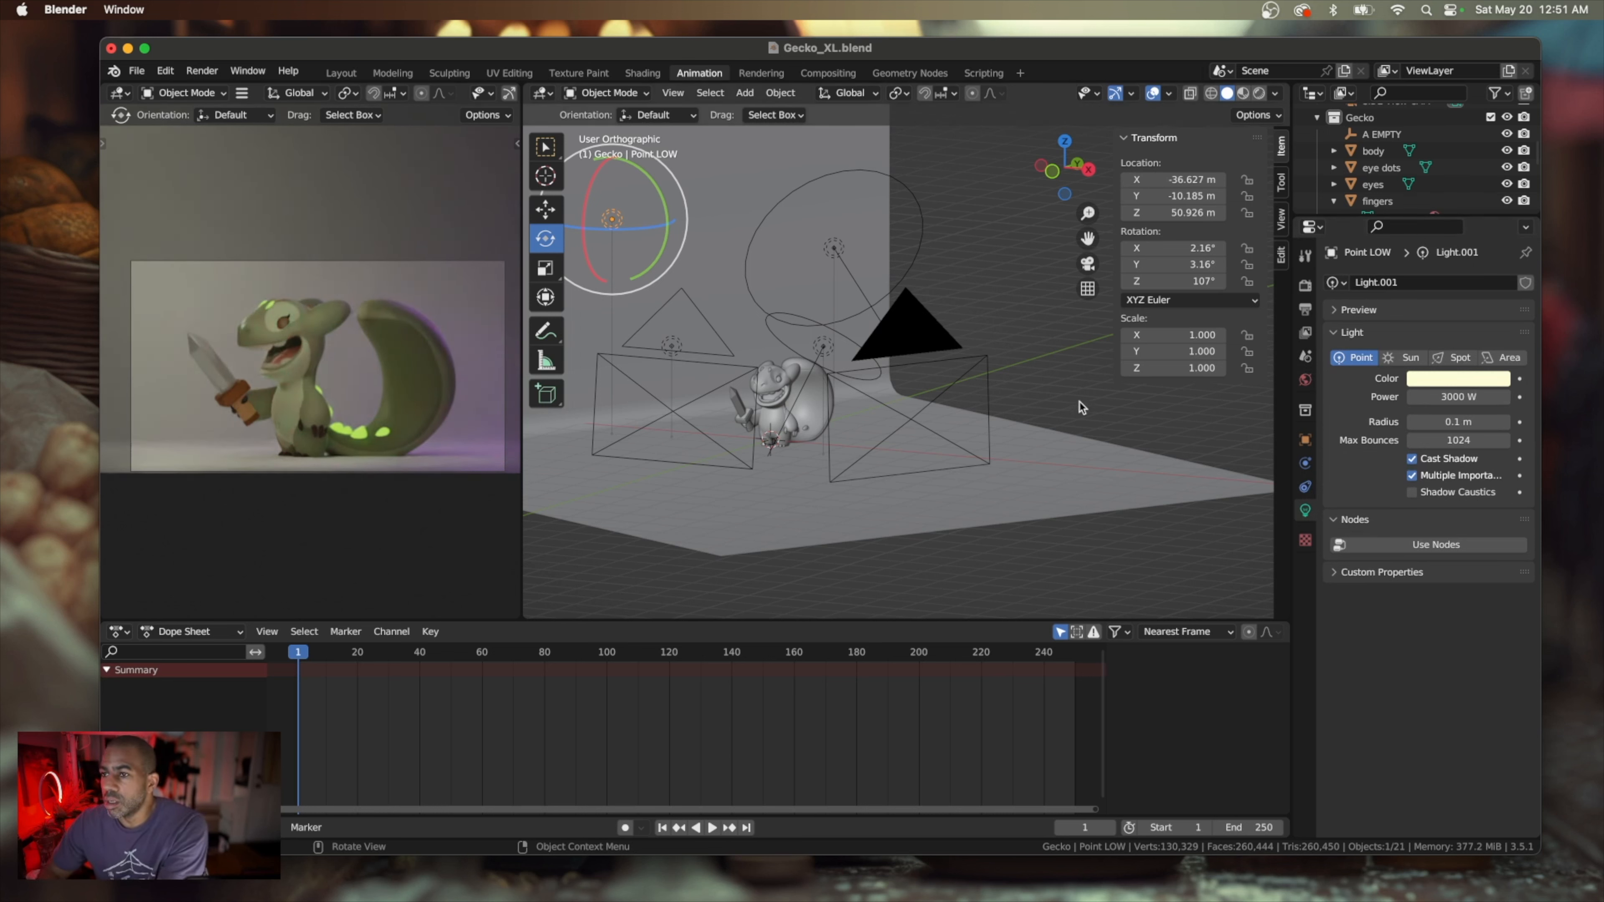
Set the power of the Point HIGH light to 3000 W
left_click(678, 343)
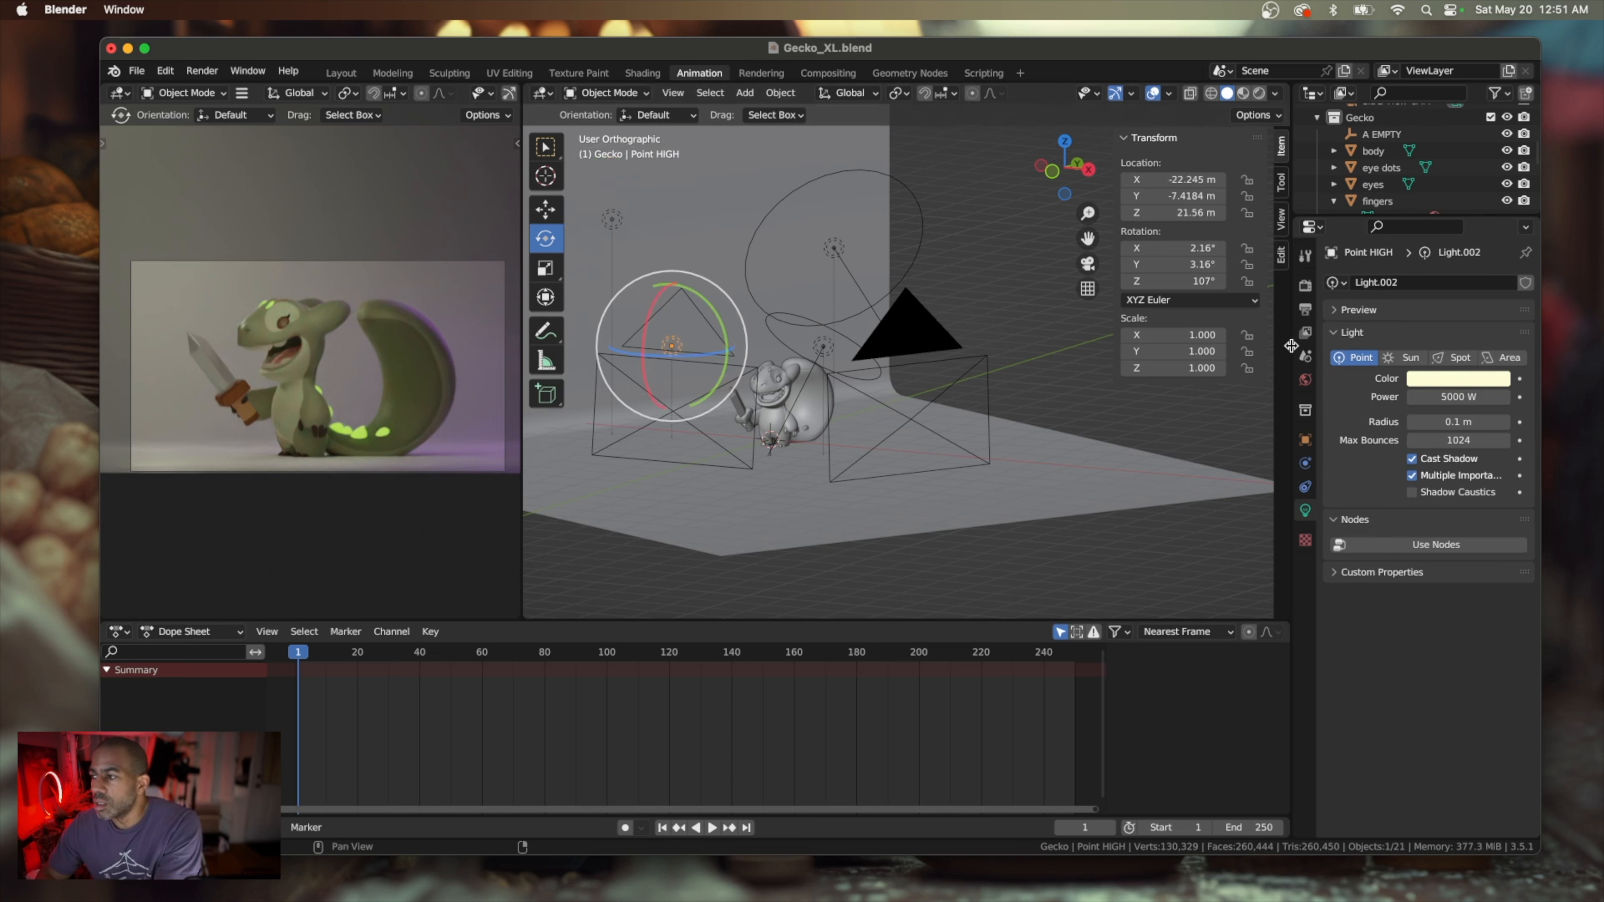
left_click(1462, 396)
type("3")
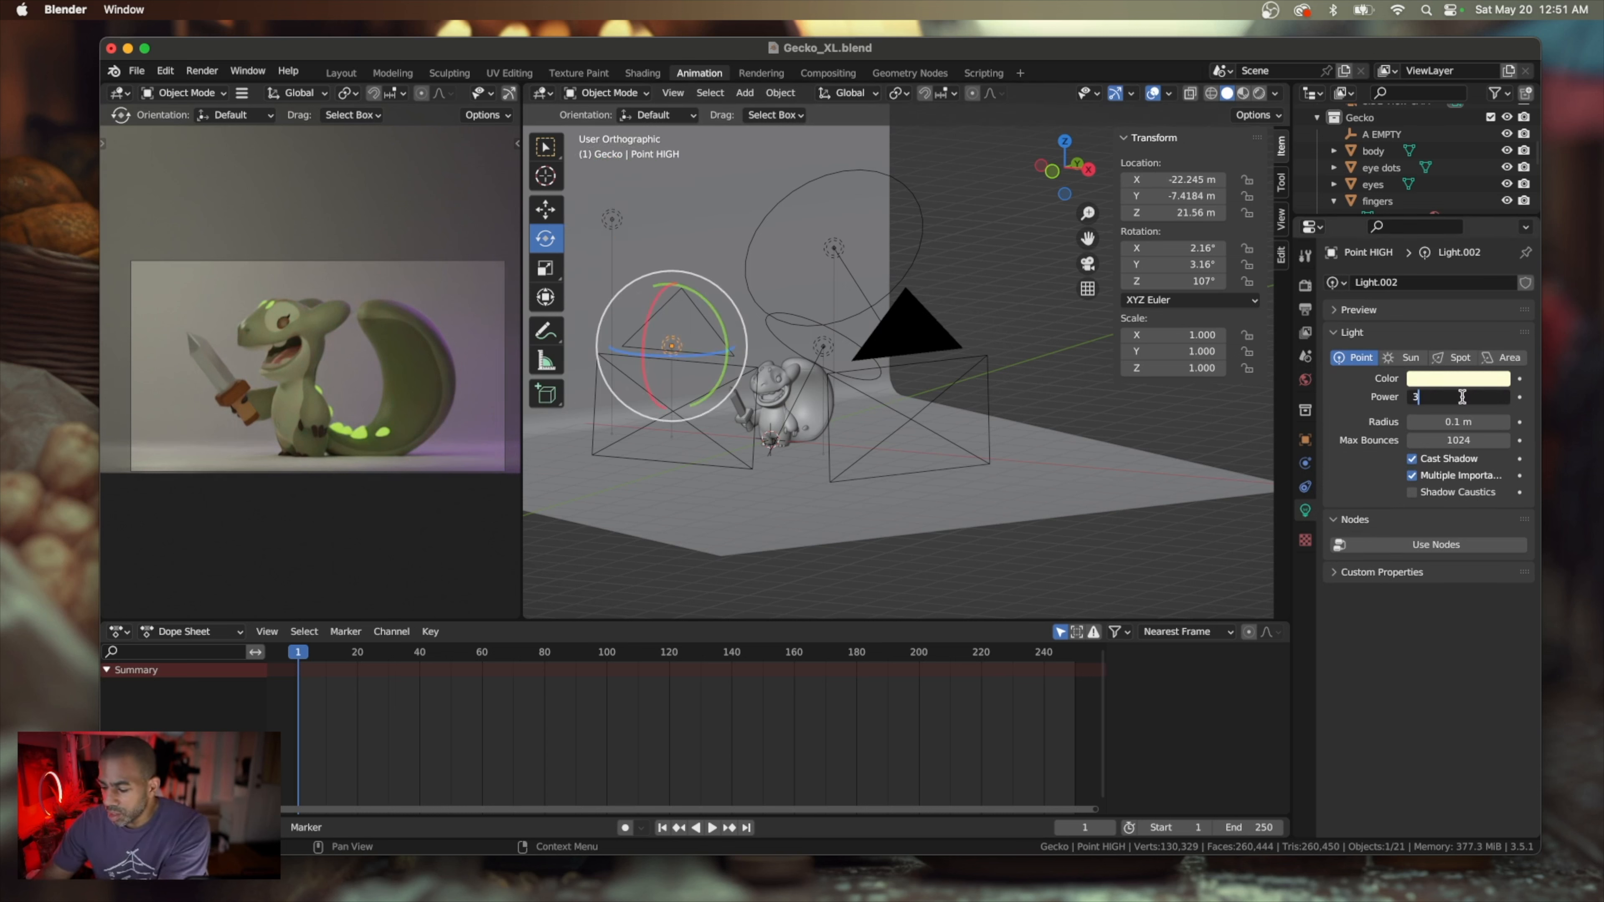
key("Return")
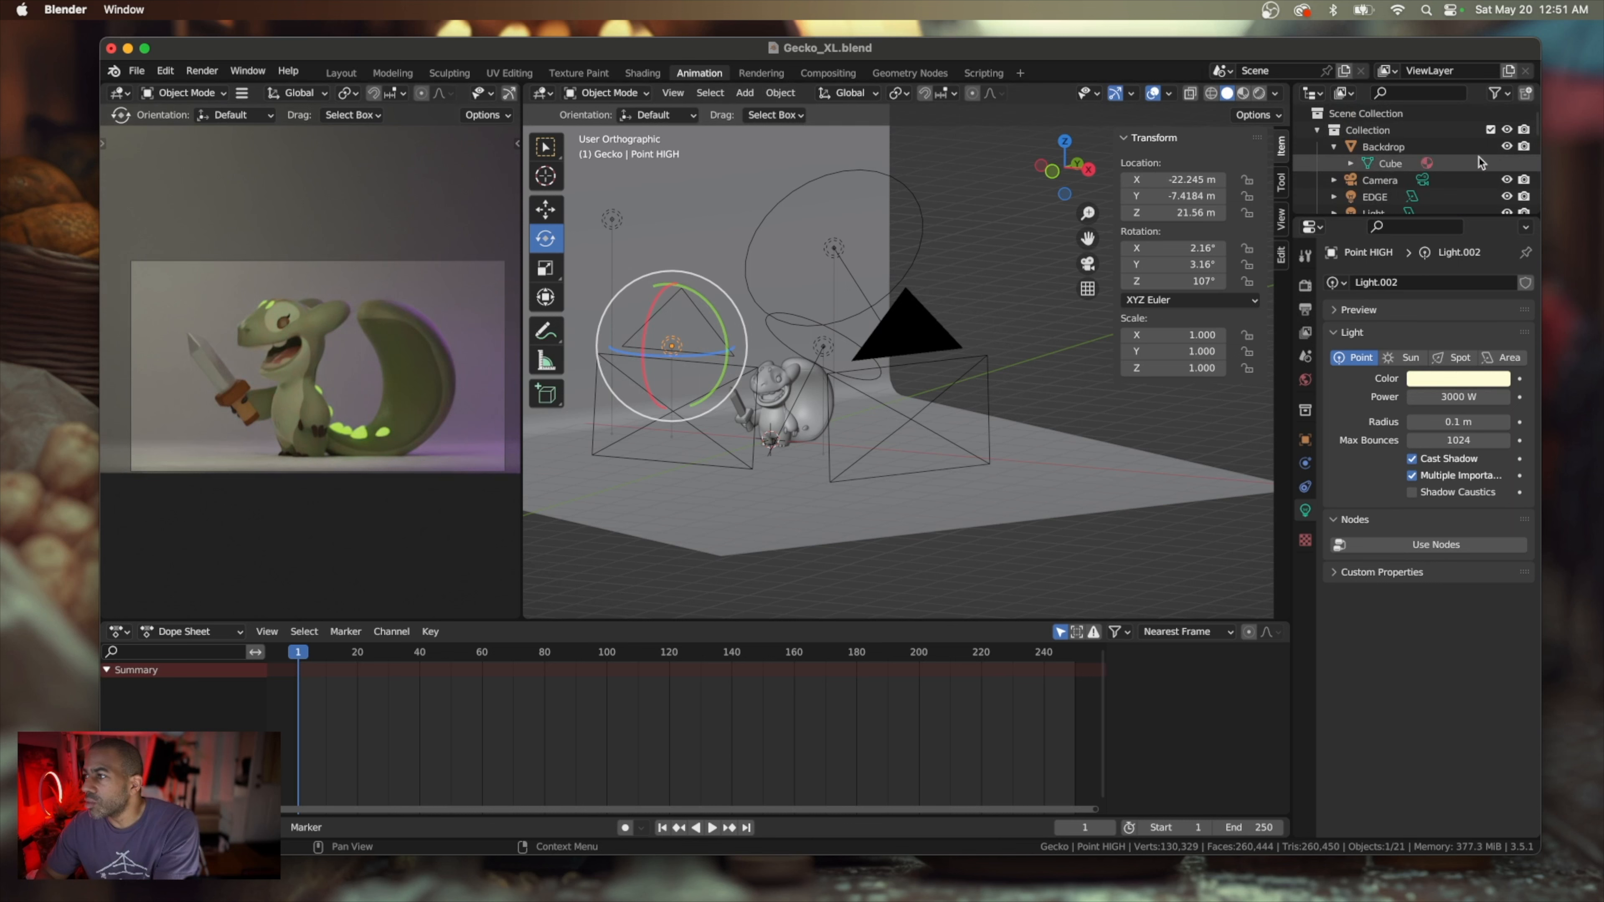
Compare the lighting with Point HIGH and Point LOW each switched off, and leave Point HIGH hidden in the viewport
scroll(1481, 164, "down", 3)
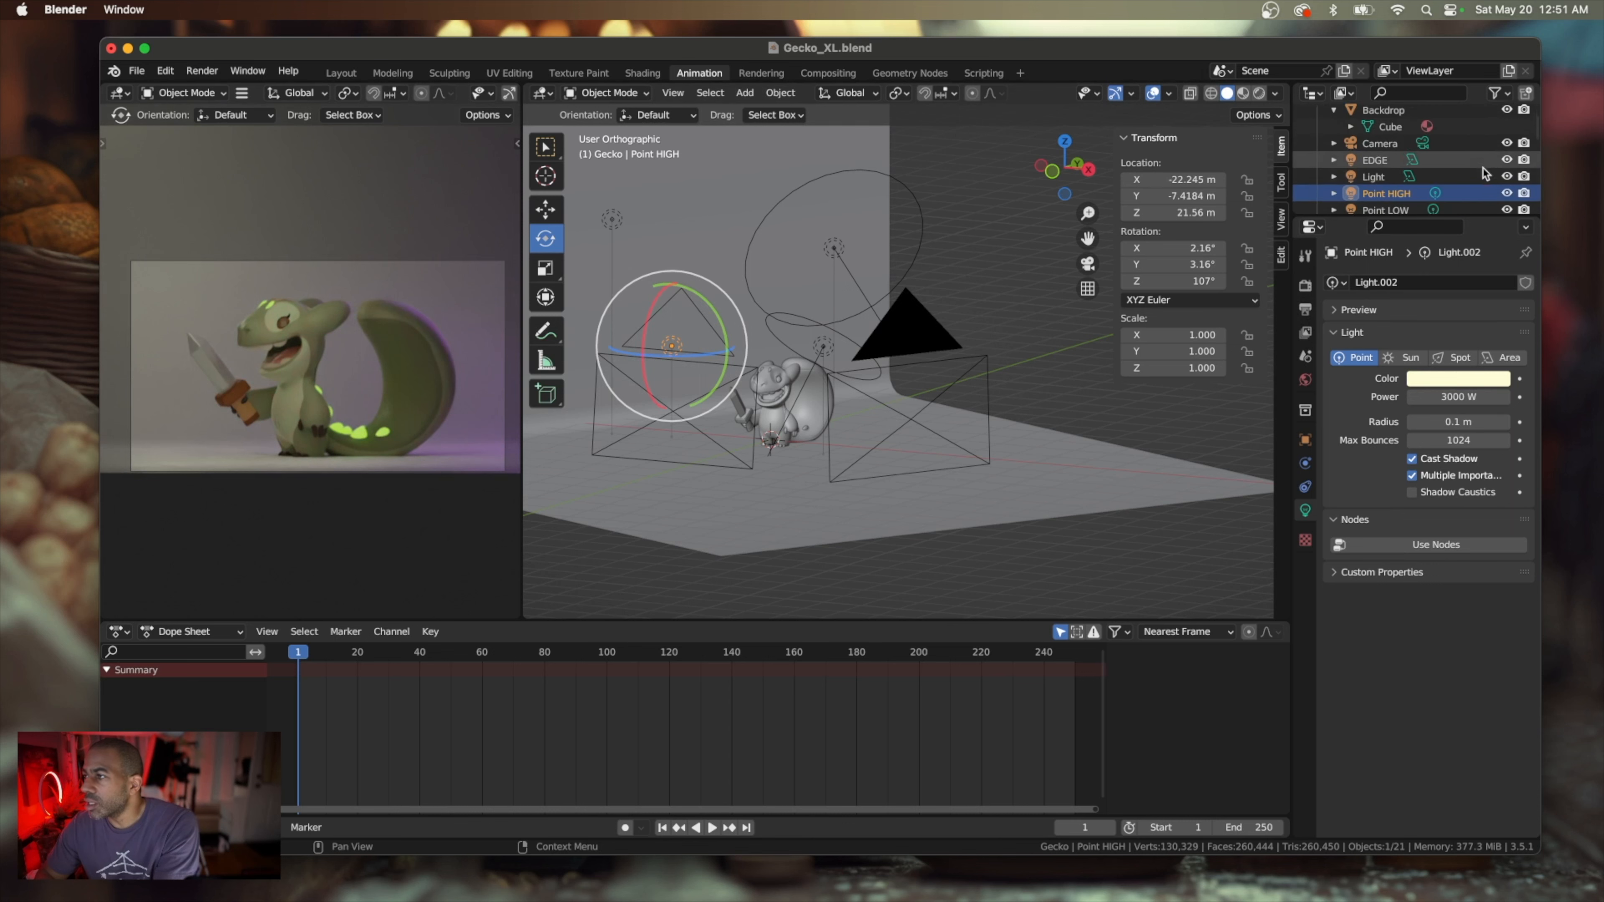
left_click(1508, 179)
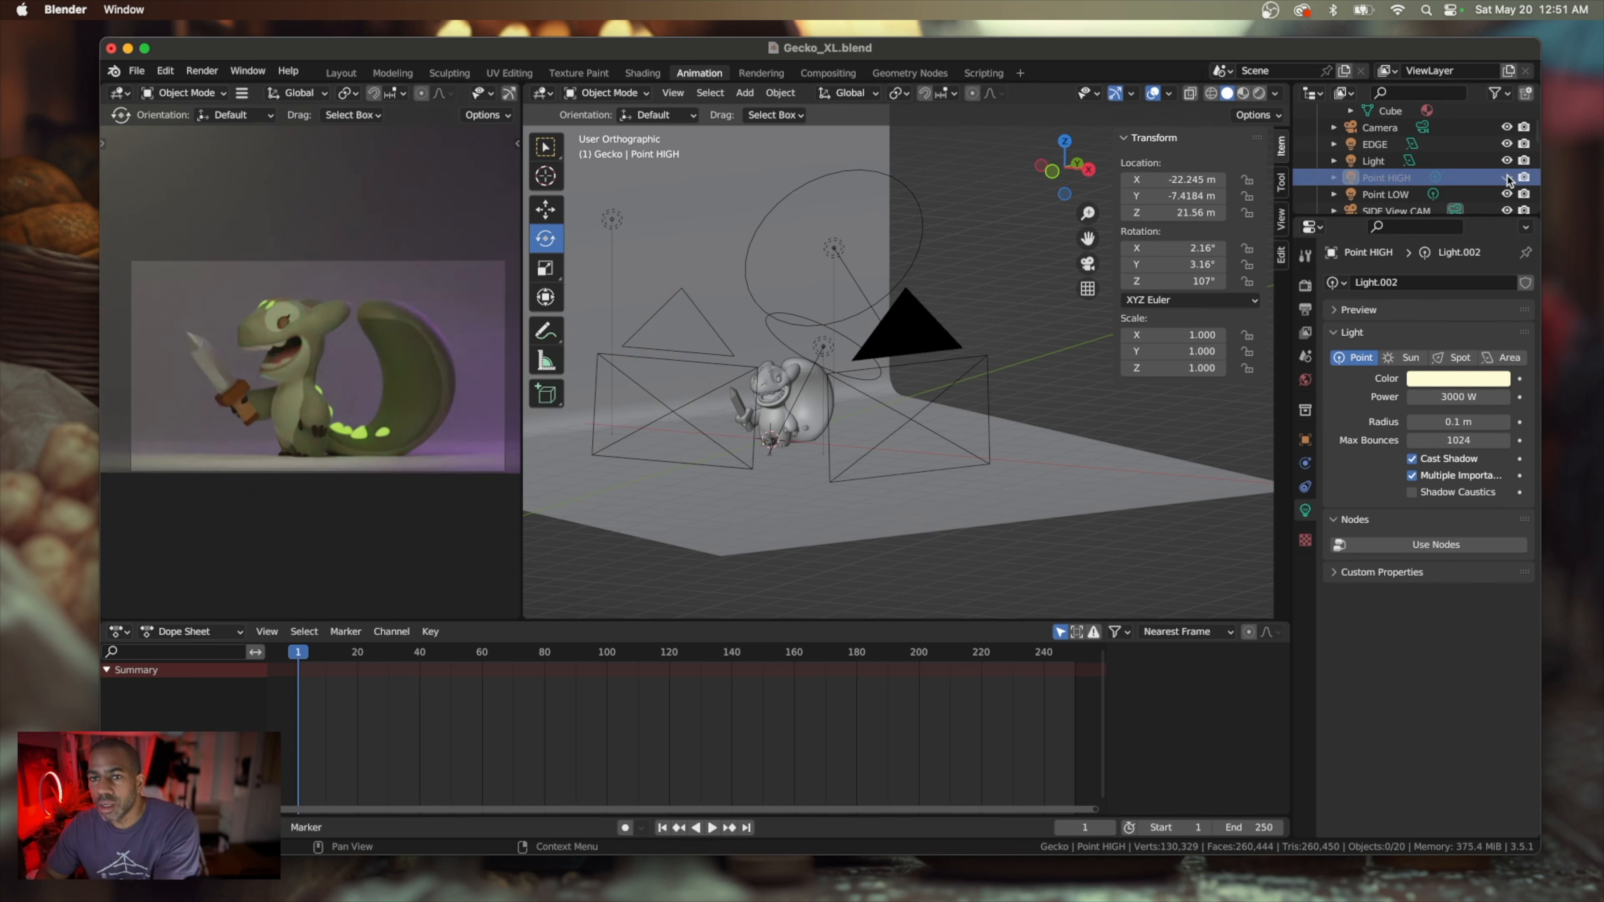
left_click(1508, 178)
left_click(1508, 179)
left_click(1508, 178)
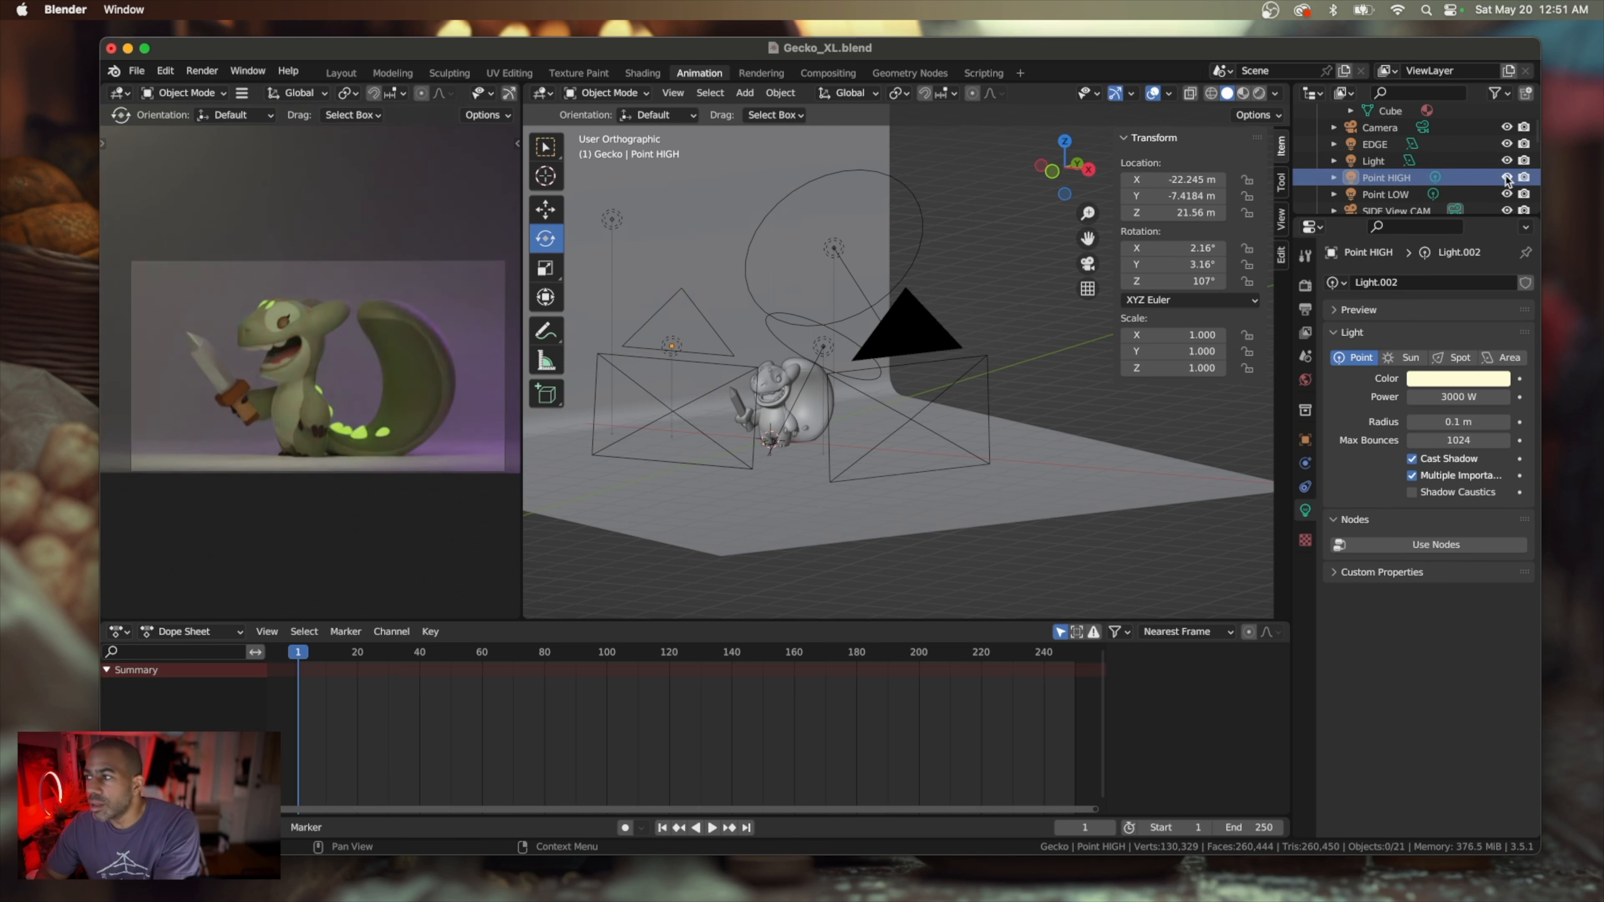
left_click(1506, 195)
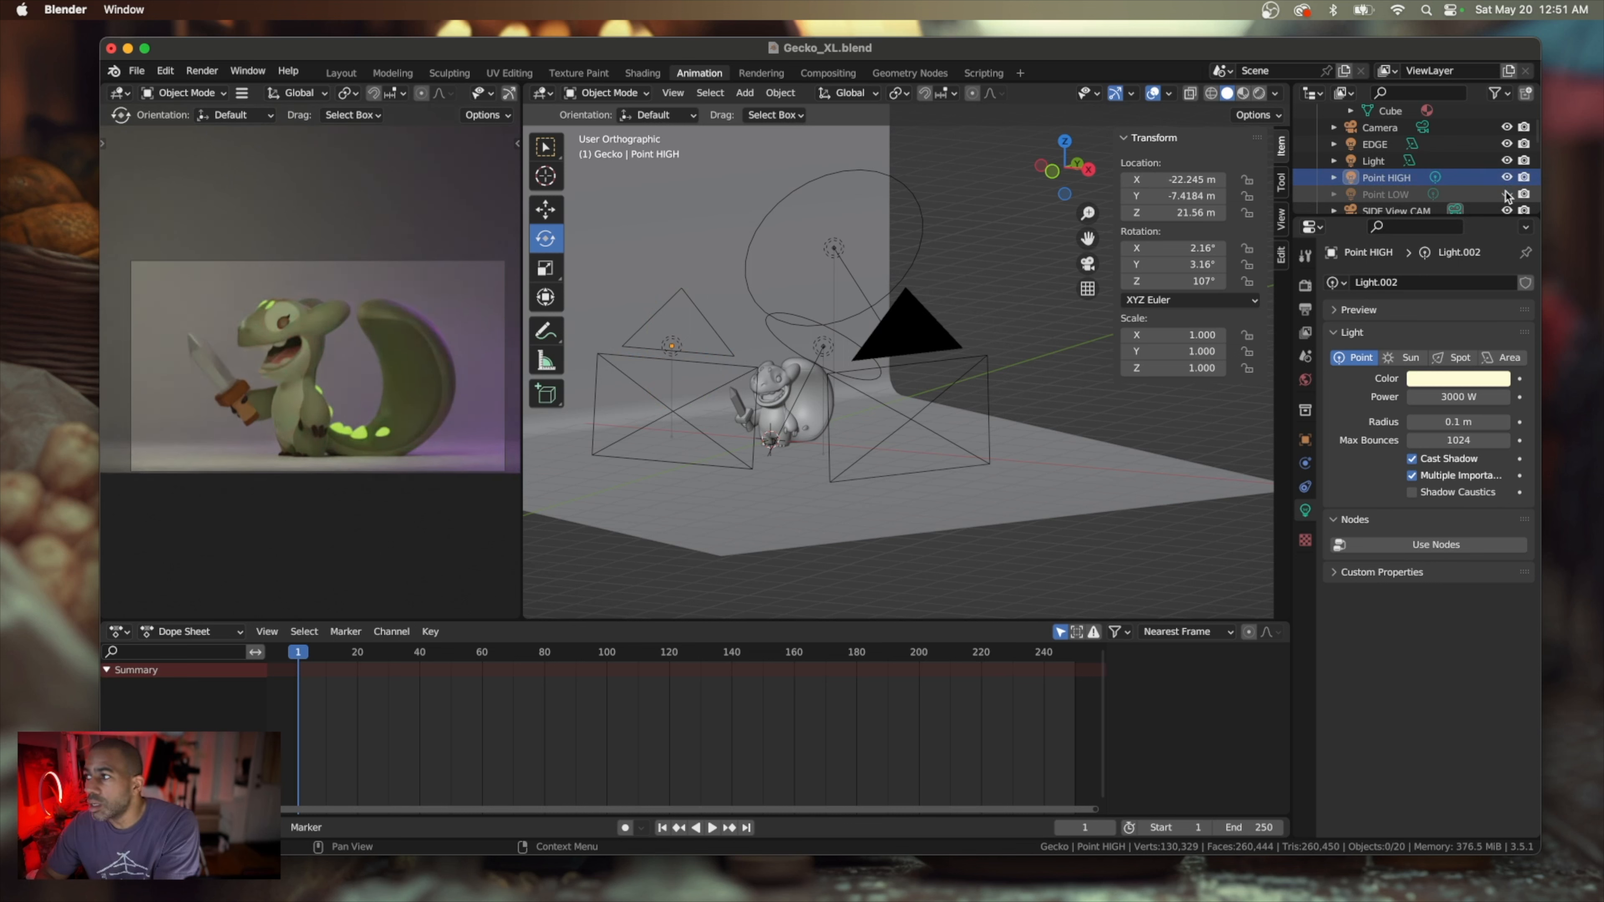
left_click(1506, 196)
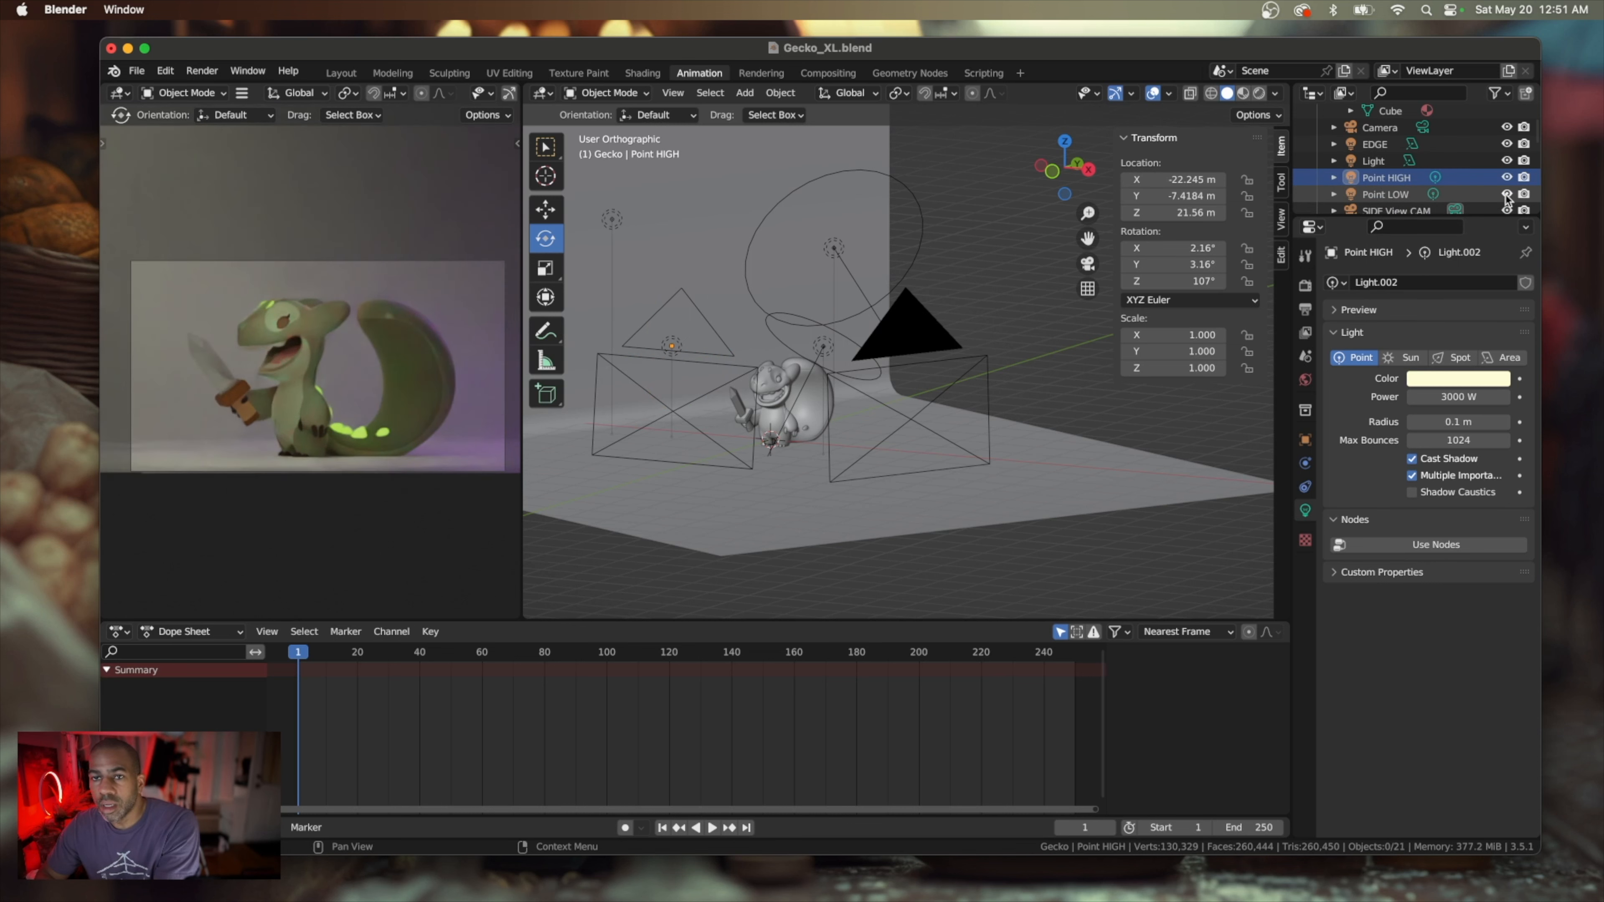
left_click(1506, 195)
left_click(1507, 195)
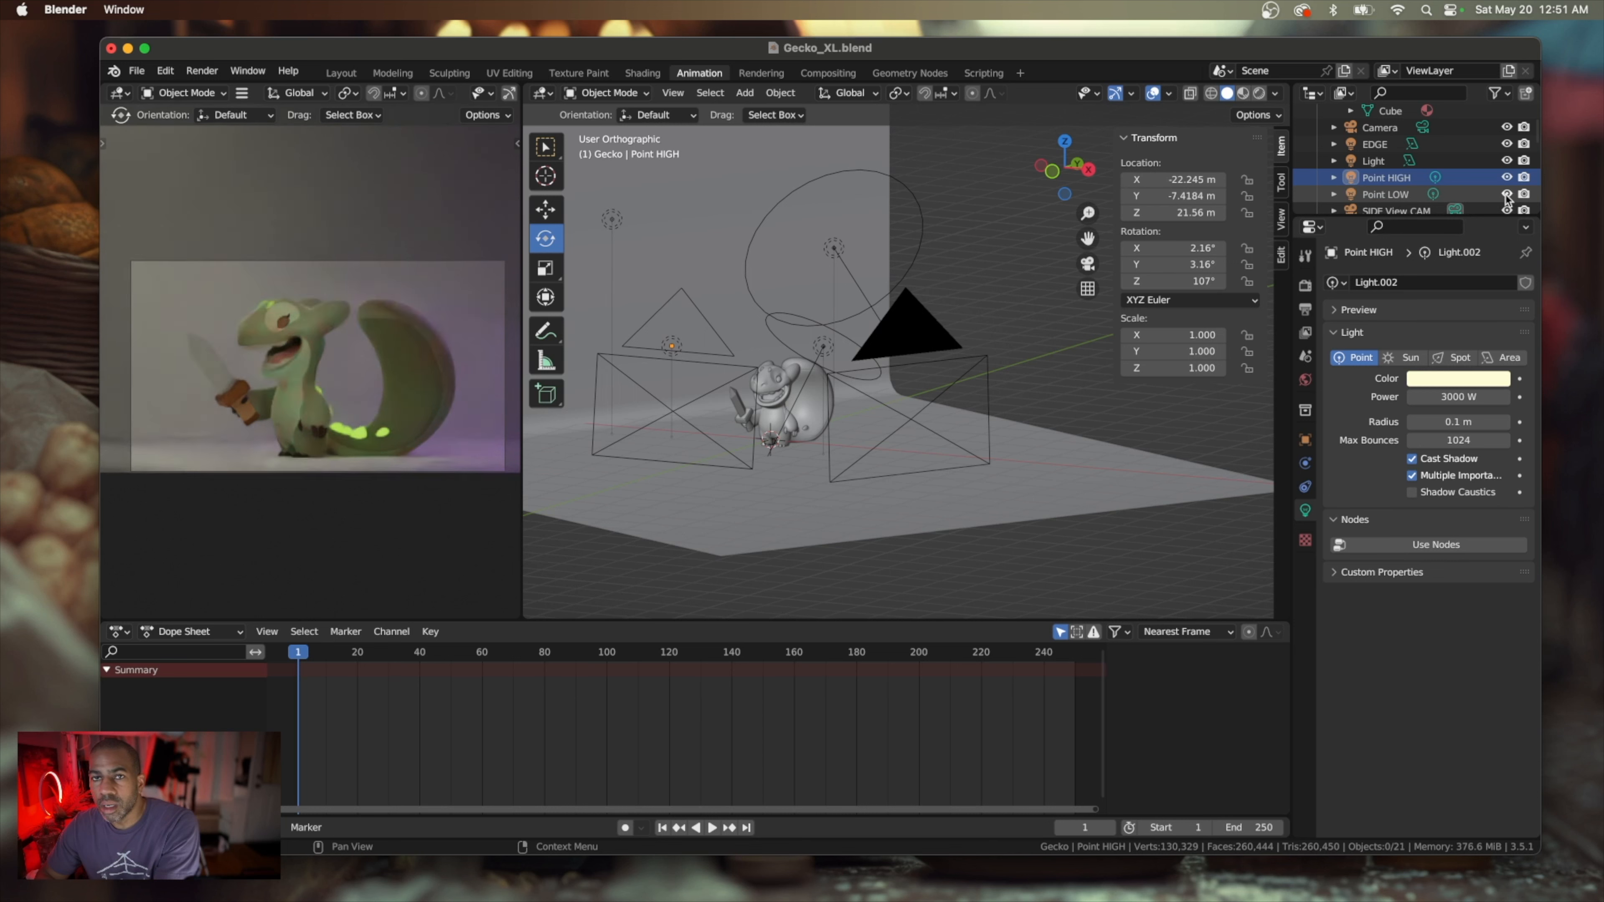
left_click(1507, 195)
left_click(1506, 194)
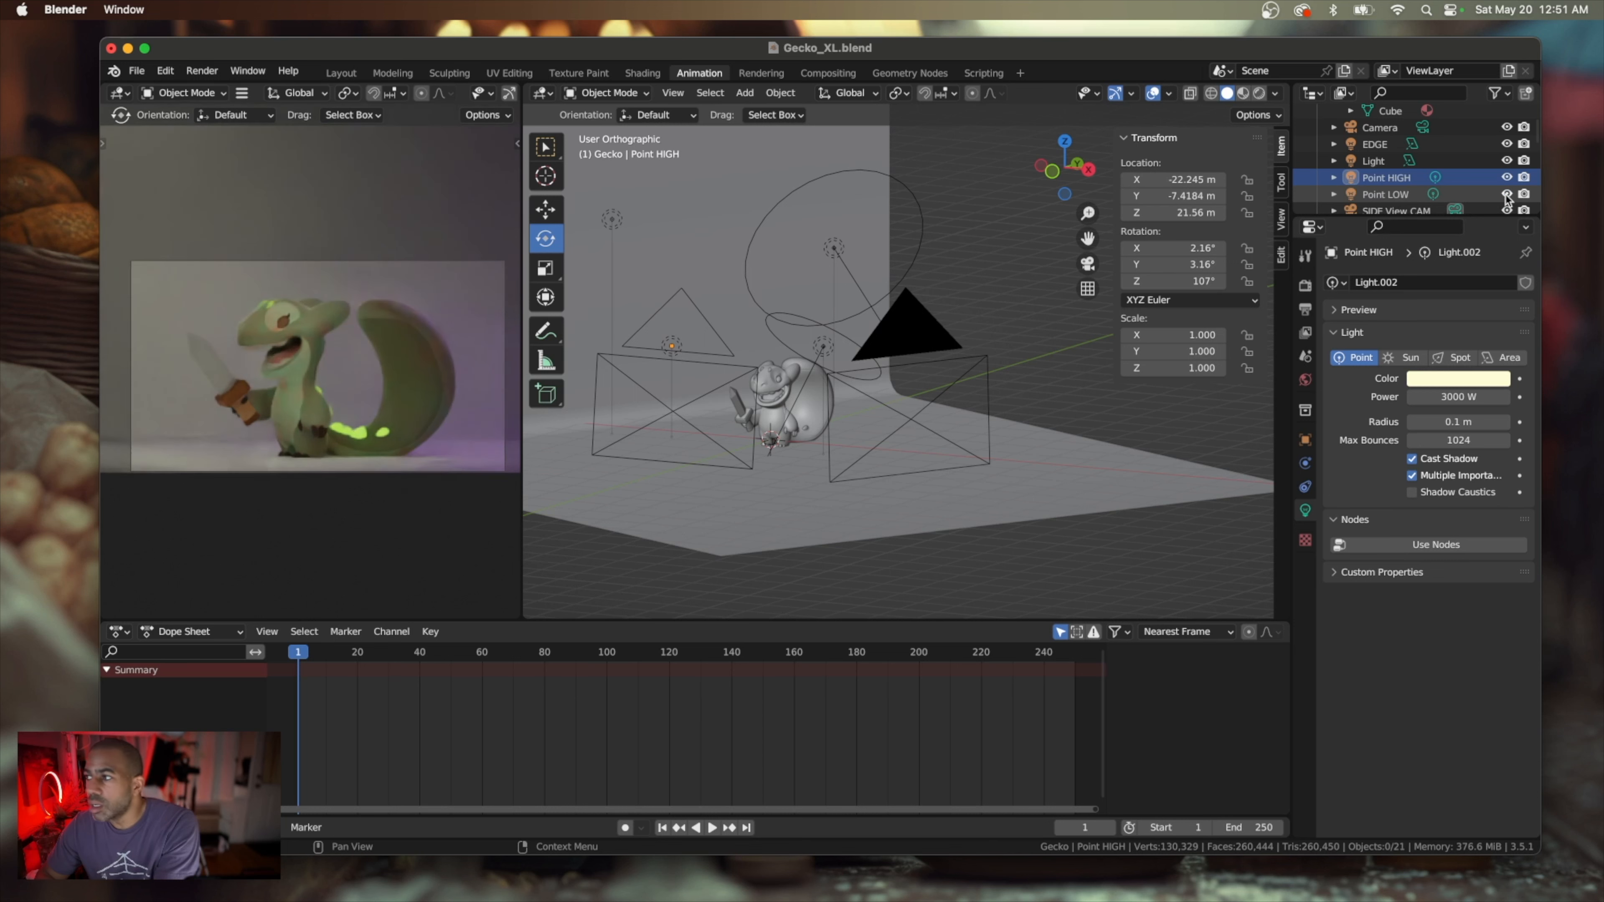
left_click(1506, 179)
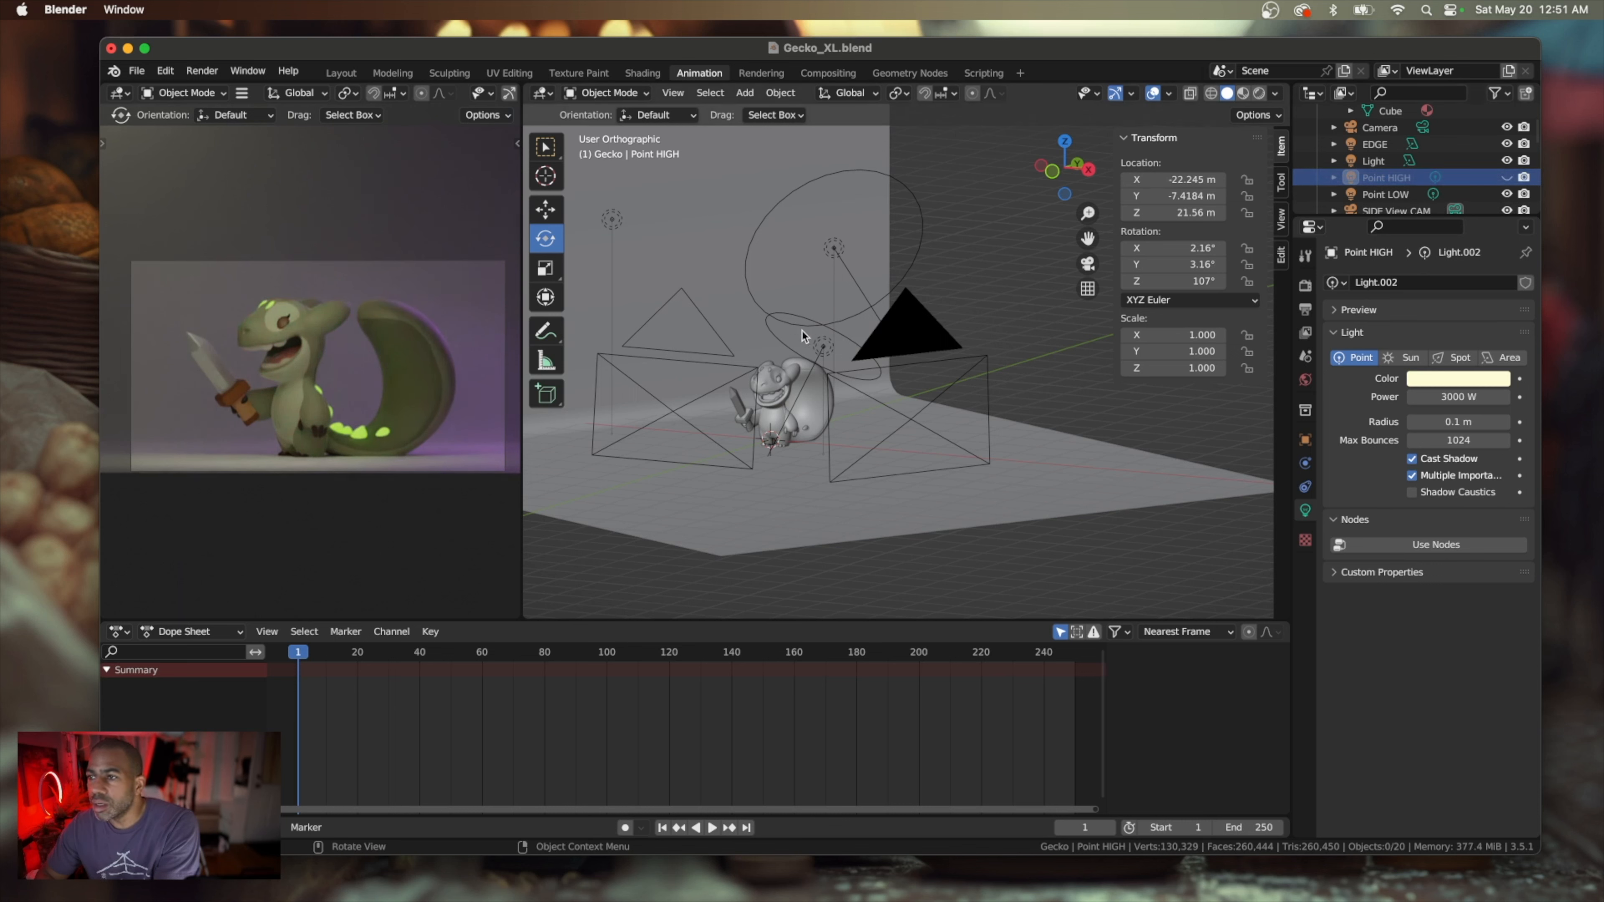
Level the overhead area light to about X 0.5° and Y 3.7° rotation and raise it to about Z 41.8 m
left_click(822, 346)
middle_click_drag(822, 347, 948, 331)
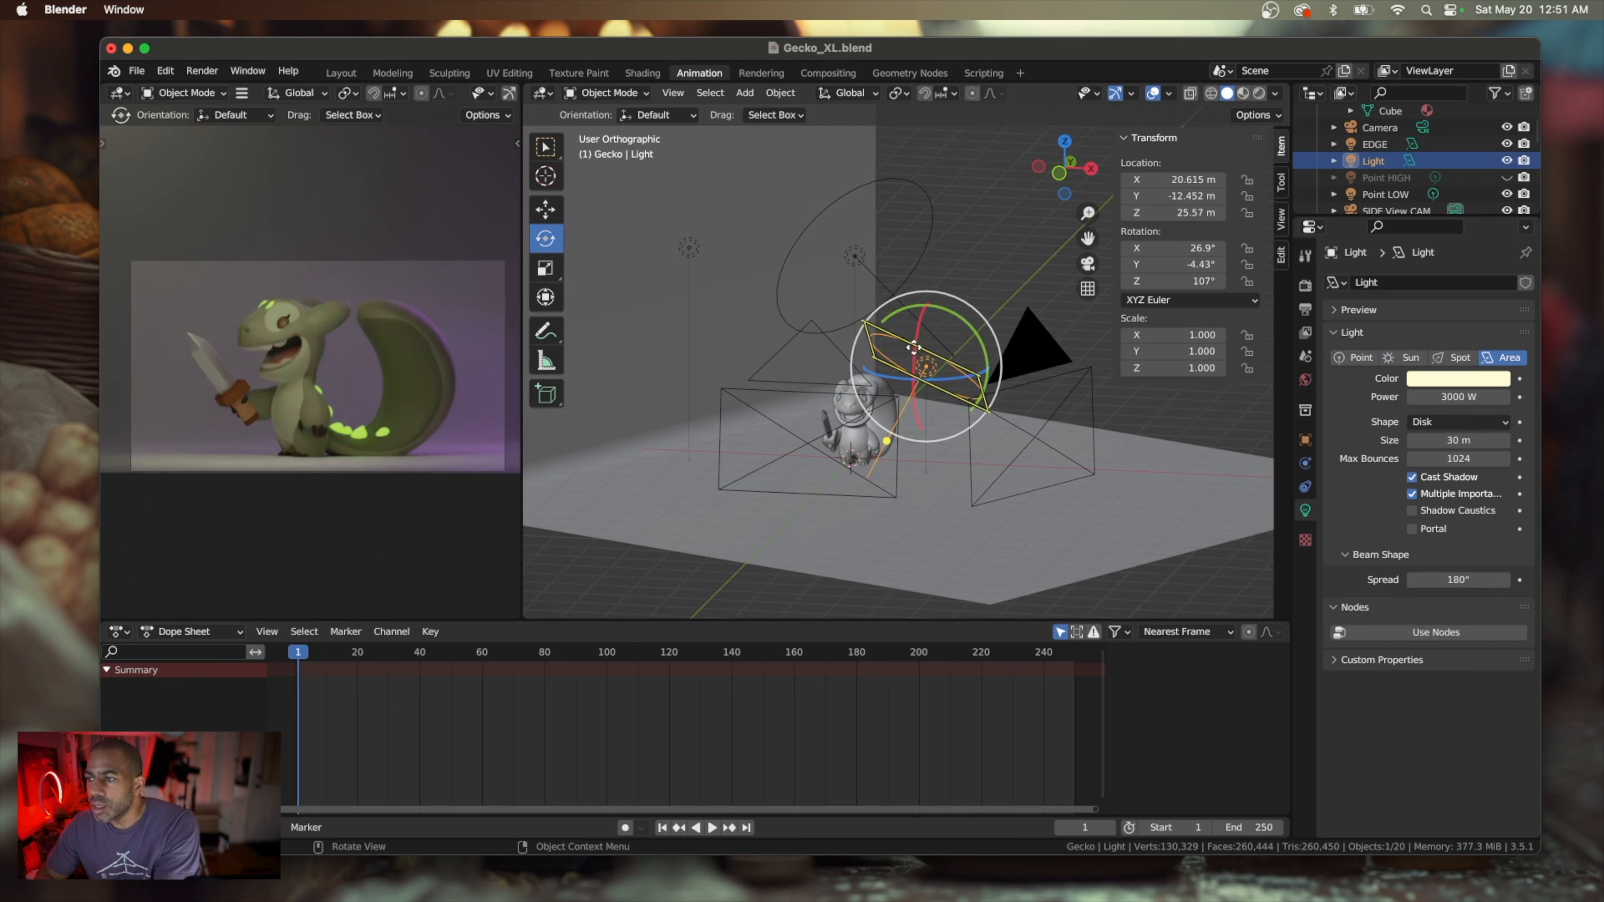
left_click_drag(957, 322, 930, 312)
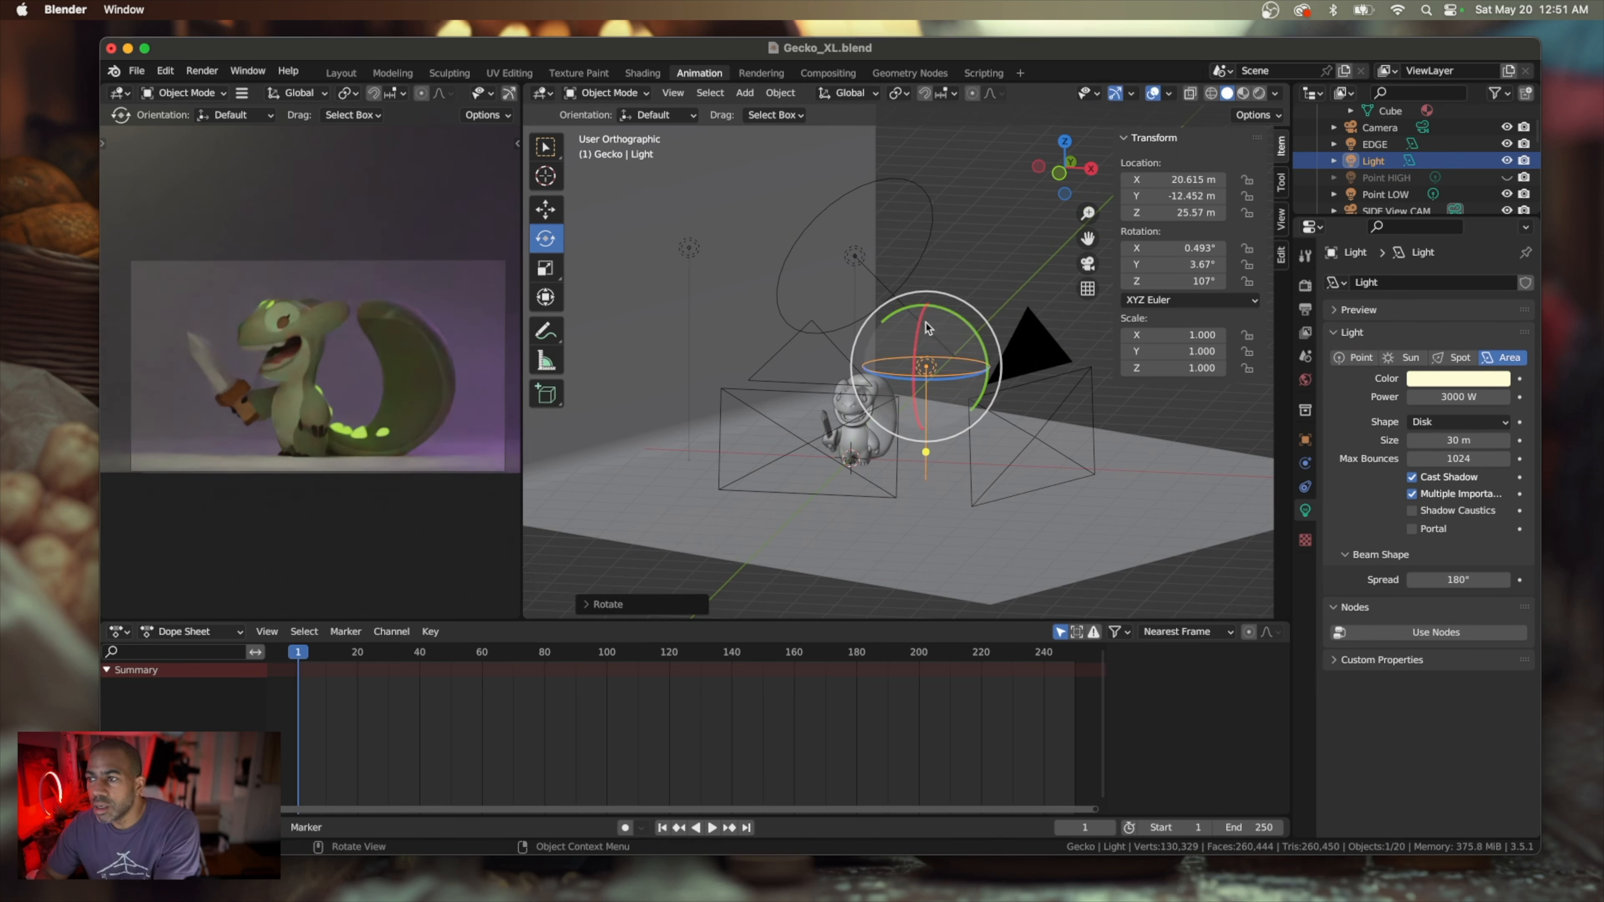
left_click(546, 216)
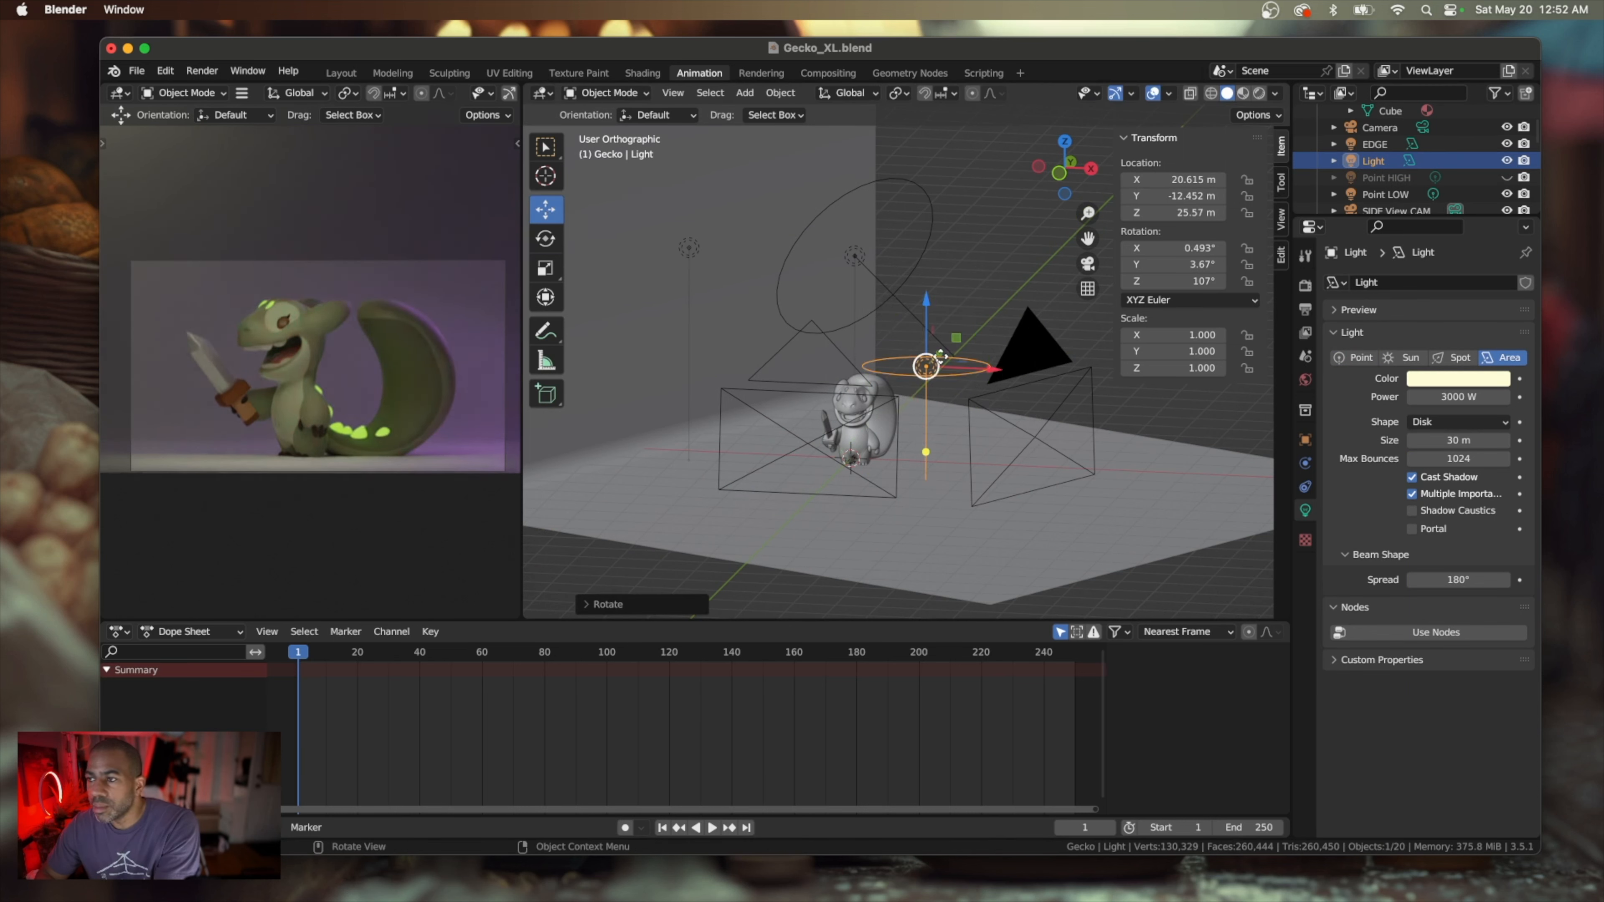
left_click_drag(926, 304, 897, 198)
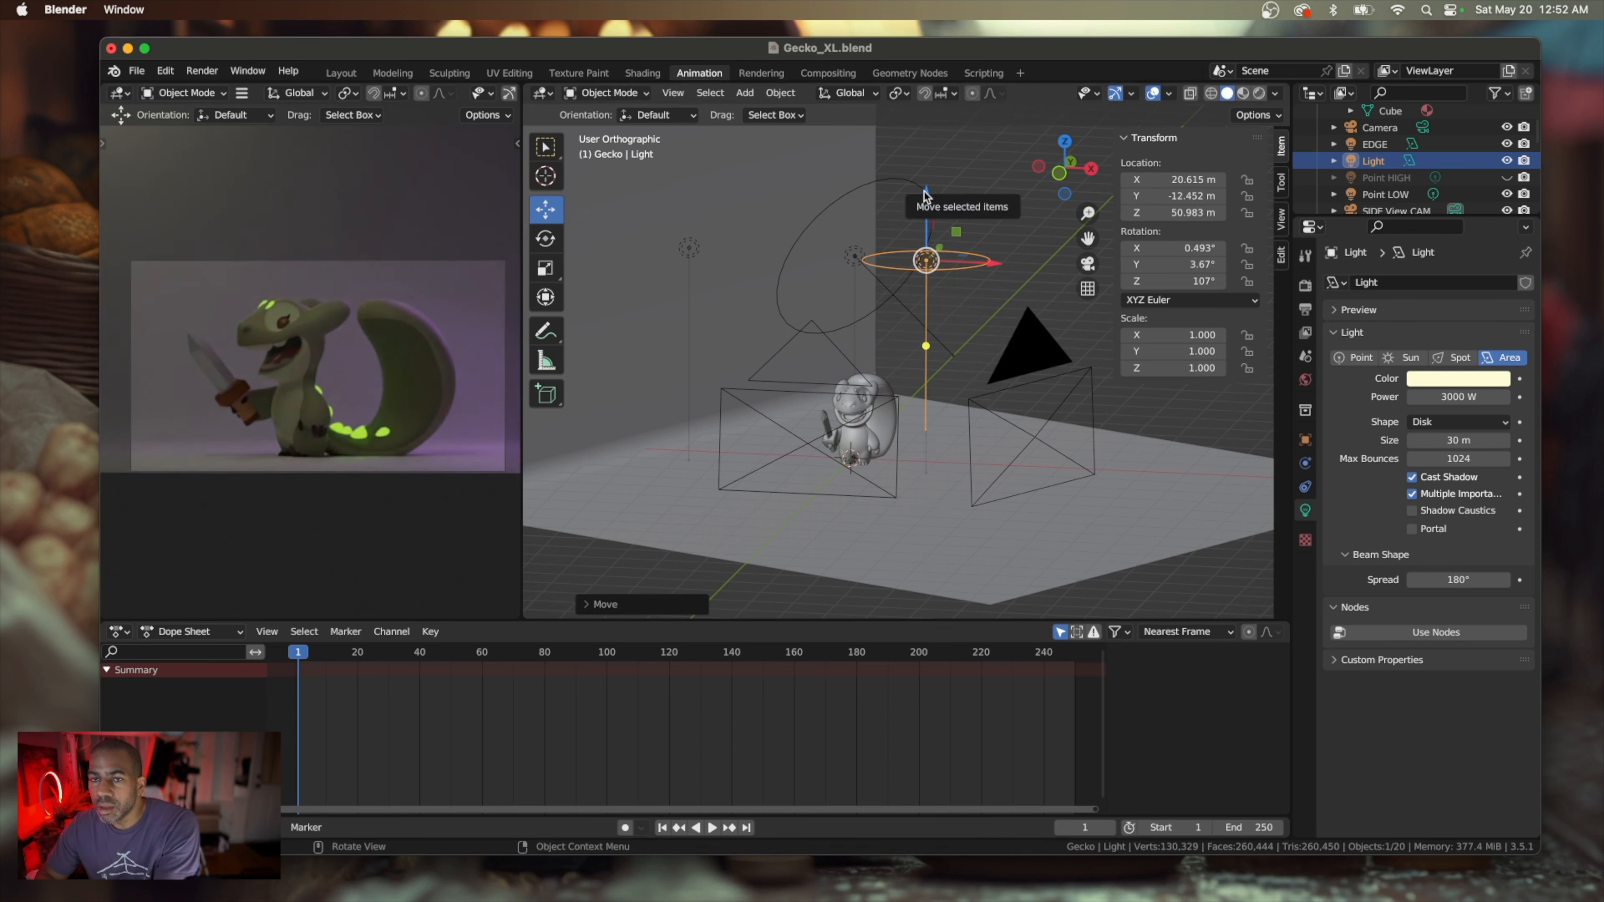
left_click_drag(924, 195, 929, 239)
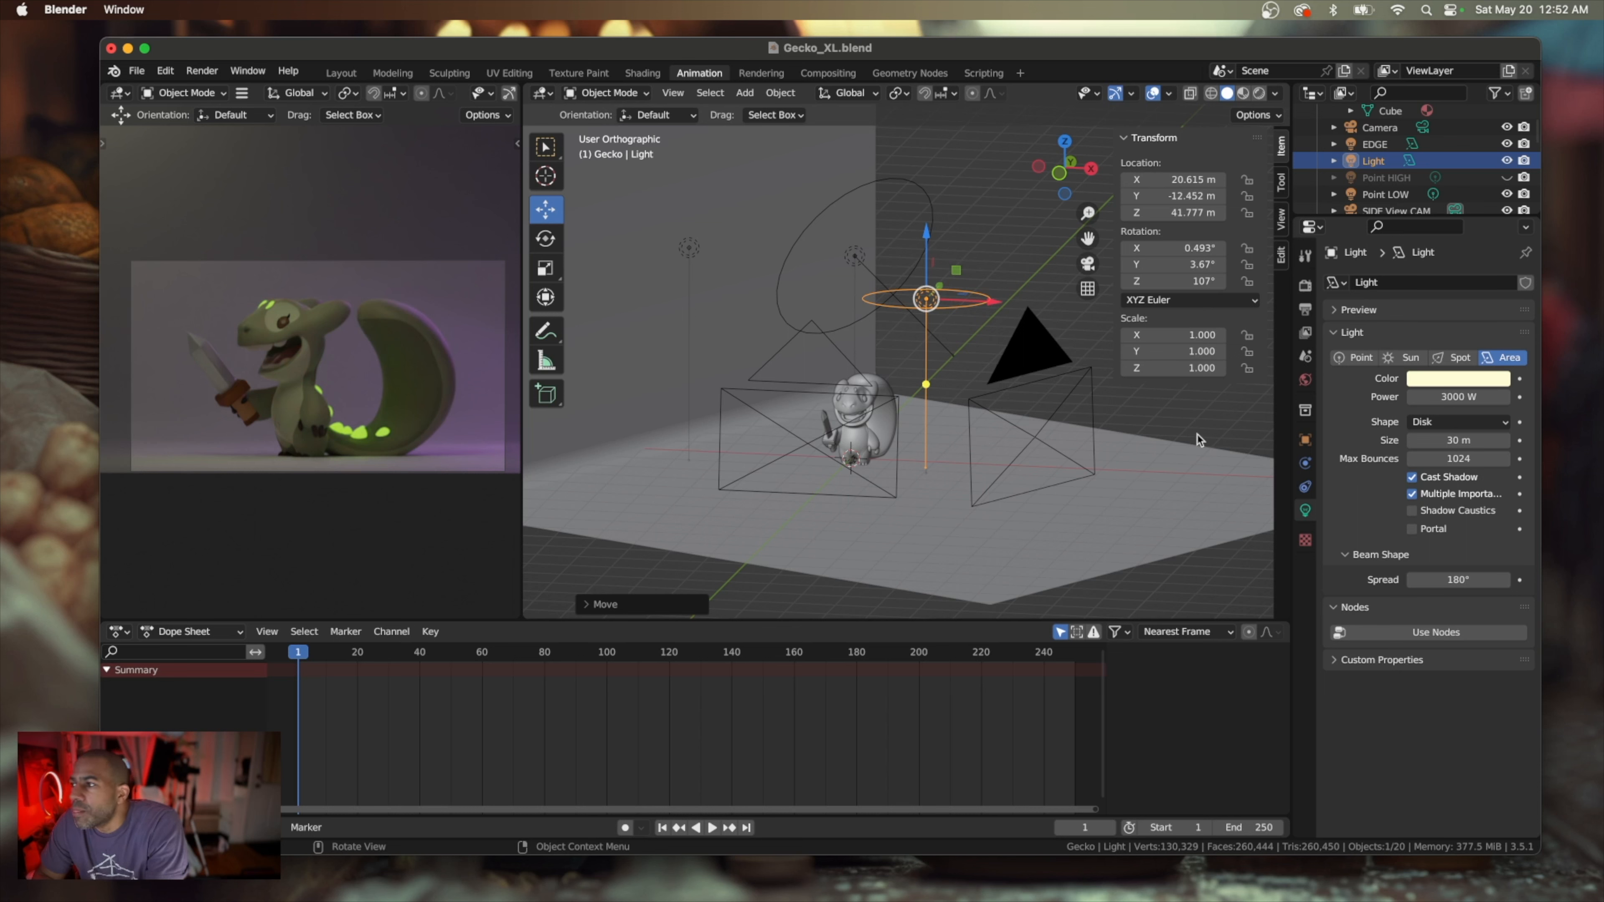
Set the vertical output resolution of the render to 2000 px
left_click(1305, 286)
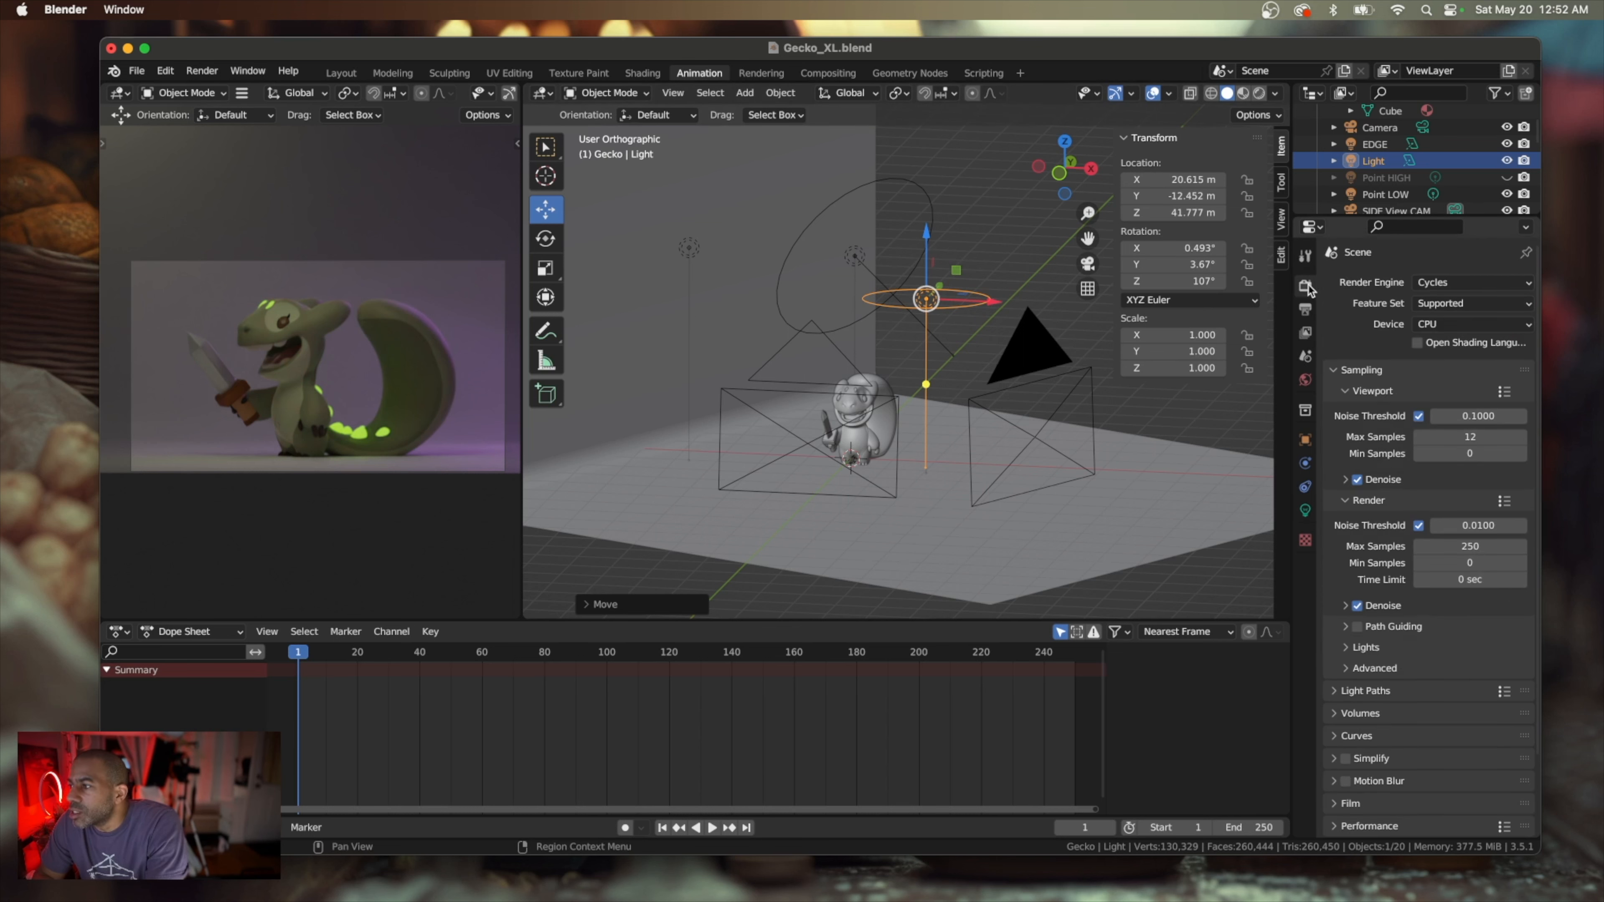
left_click(1306, 309)
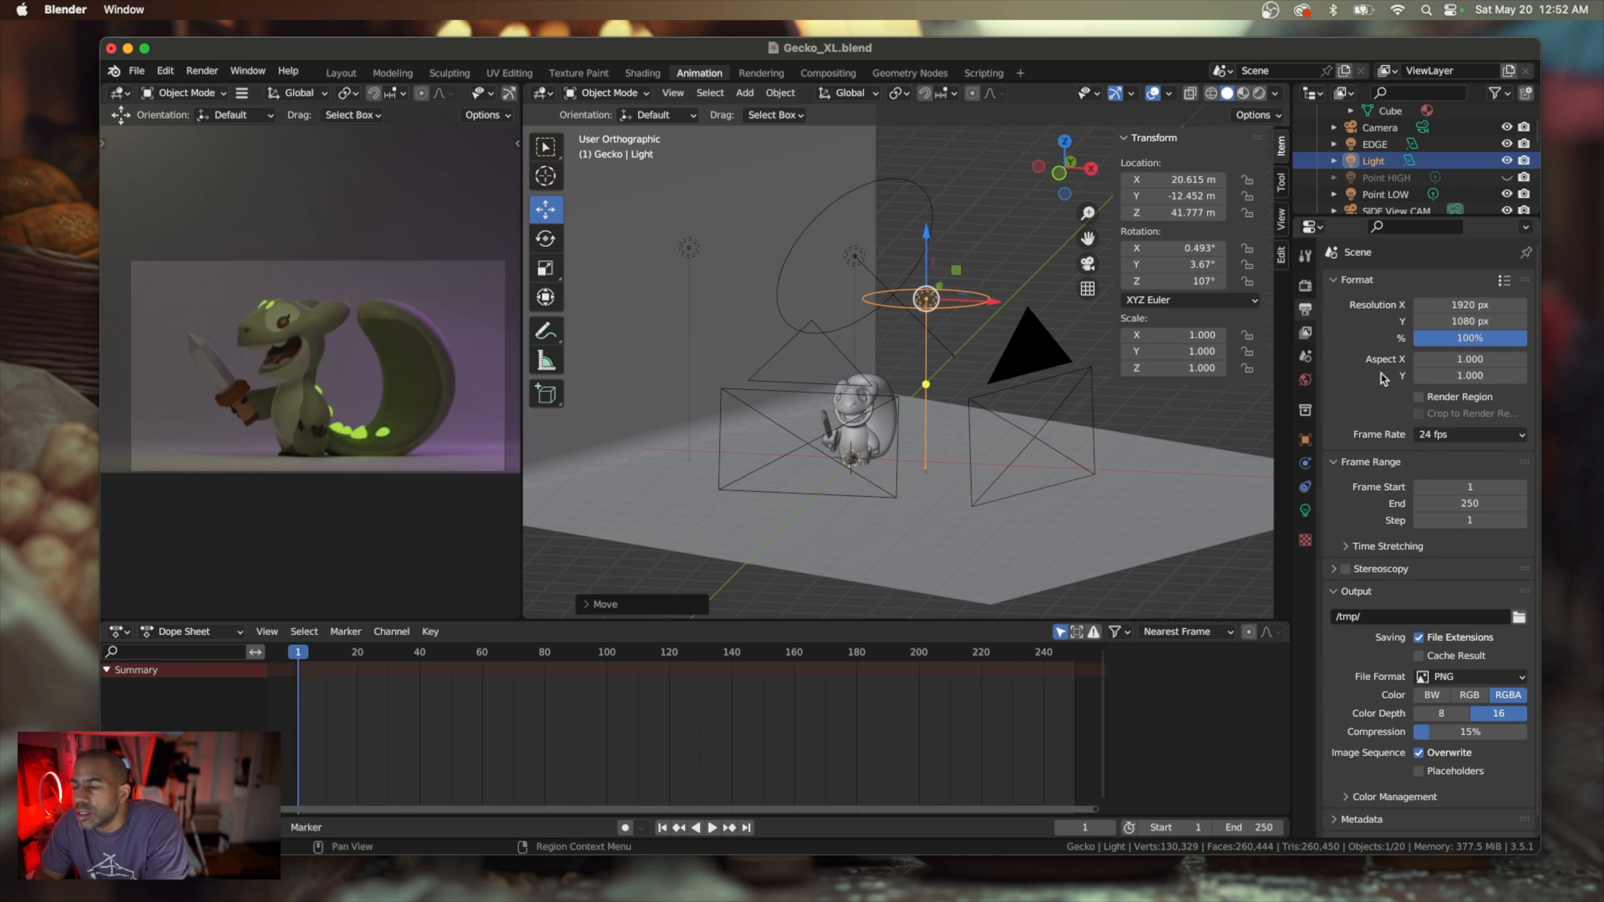
left_click(1465, 322)
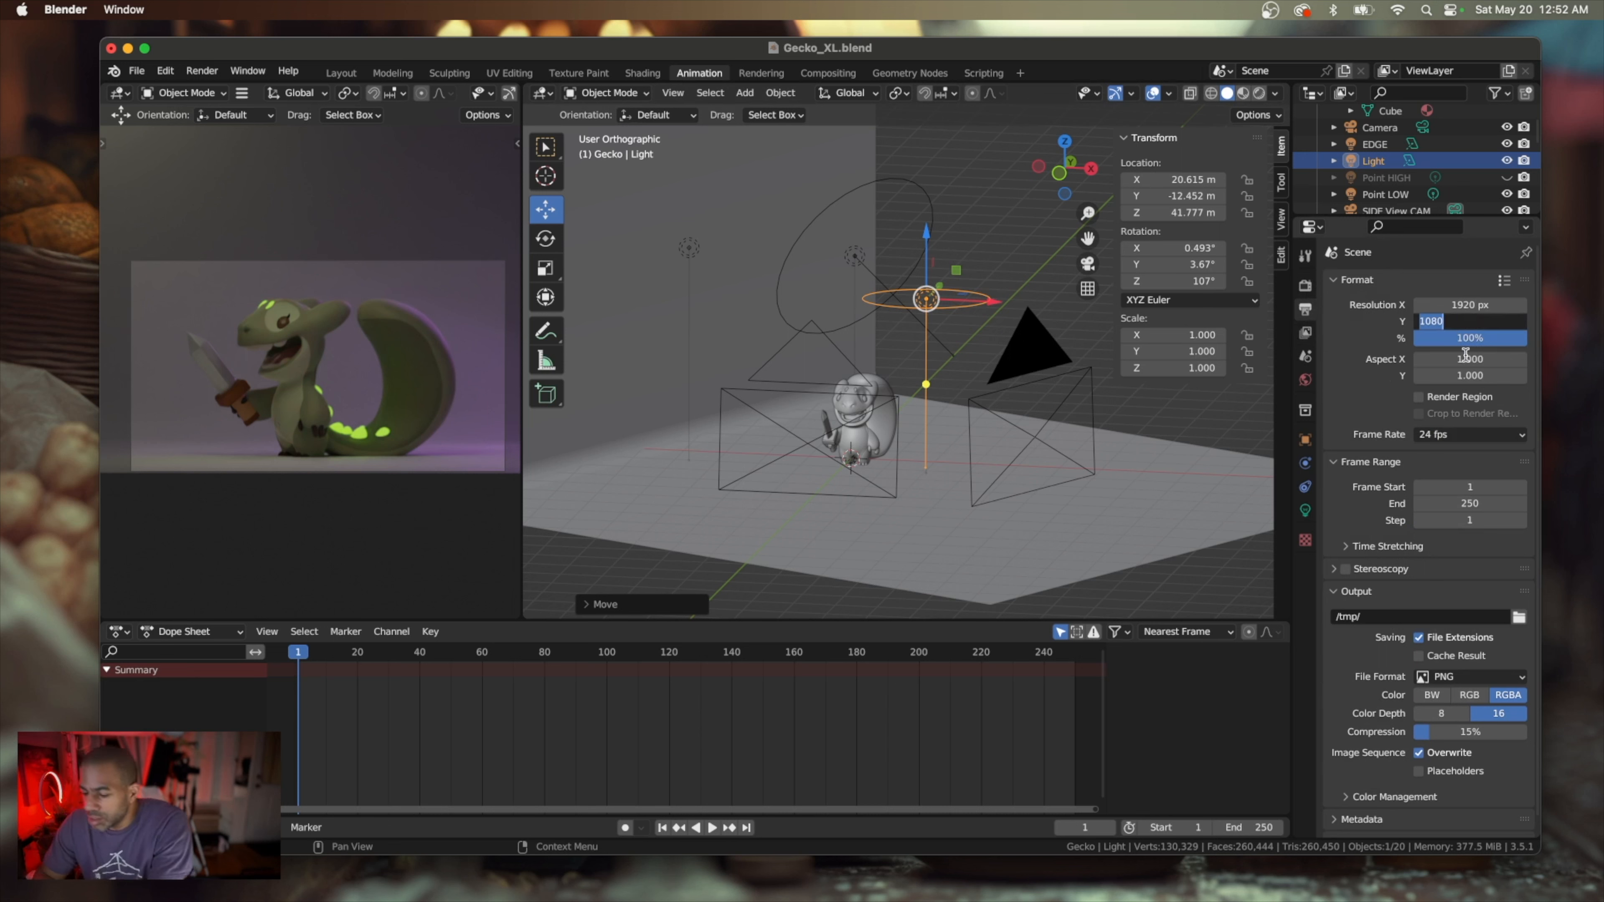
type("2000")
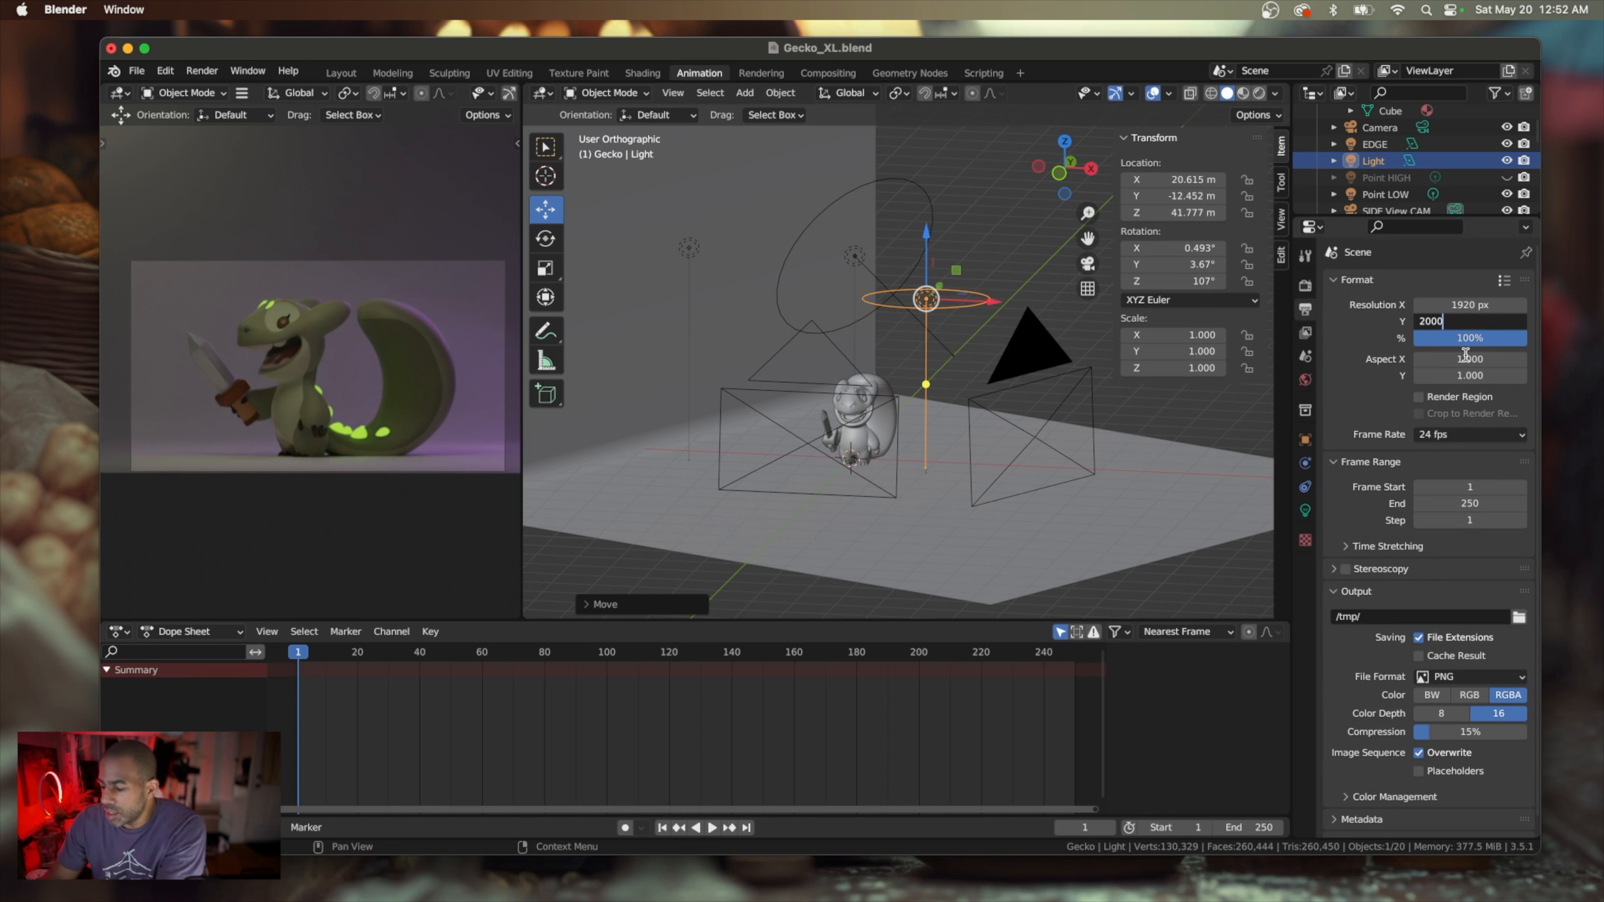
key("Return")
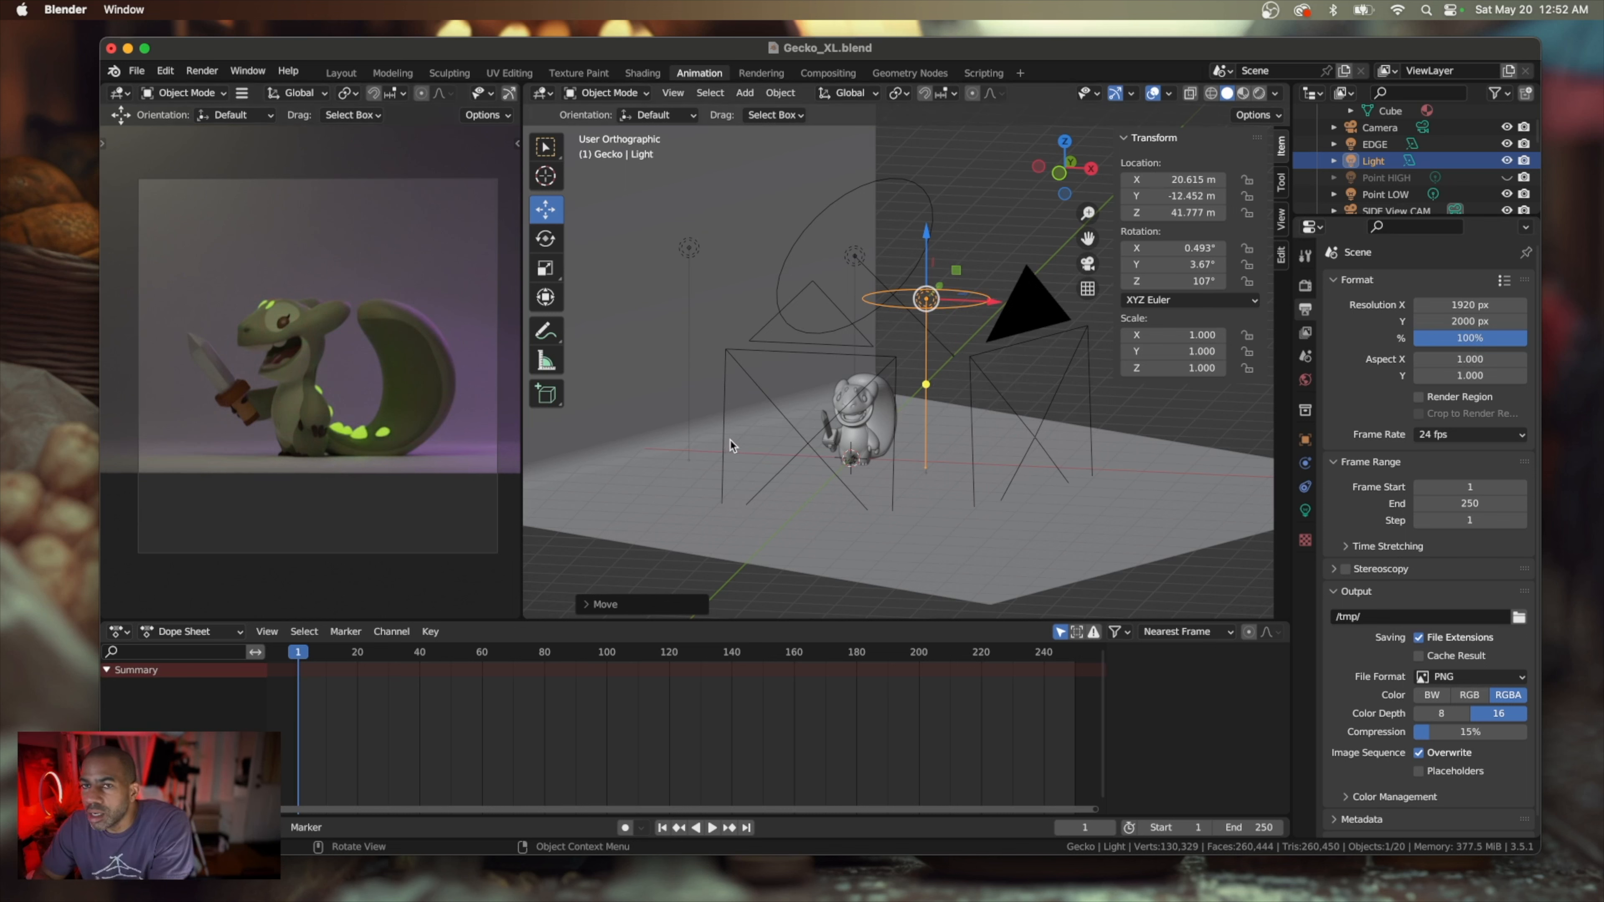
Raise the SIDE View CAM camera along the Z axis to about Z 21.6 m
left_click(1031, 302)
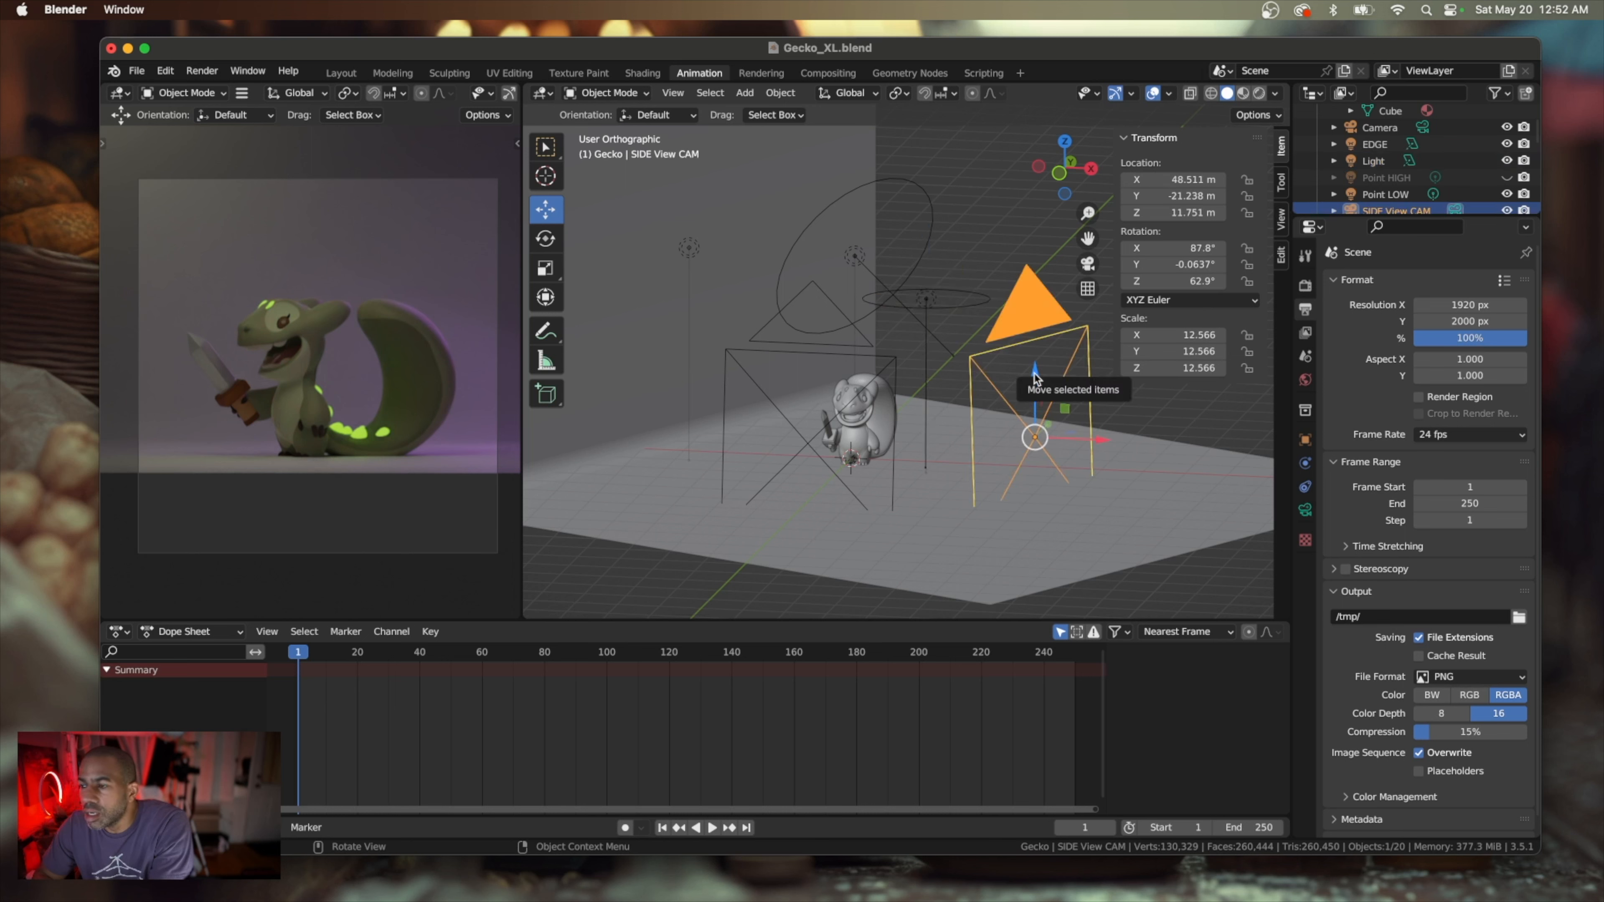
key("g")
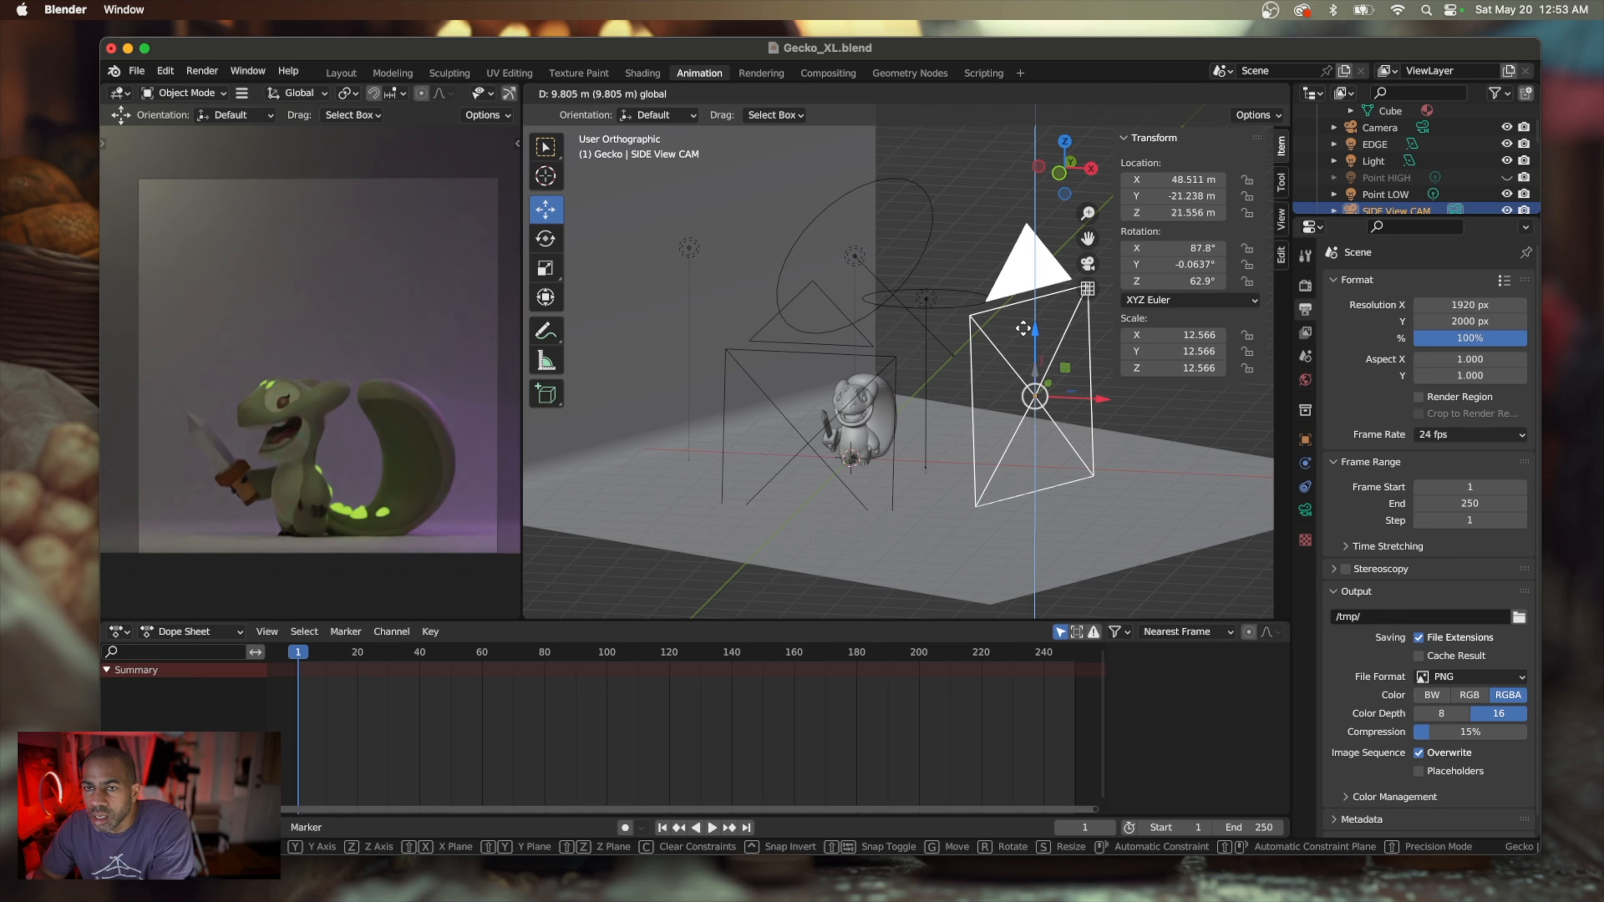
left_click(1023, 328)
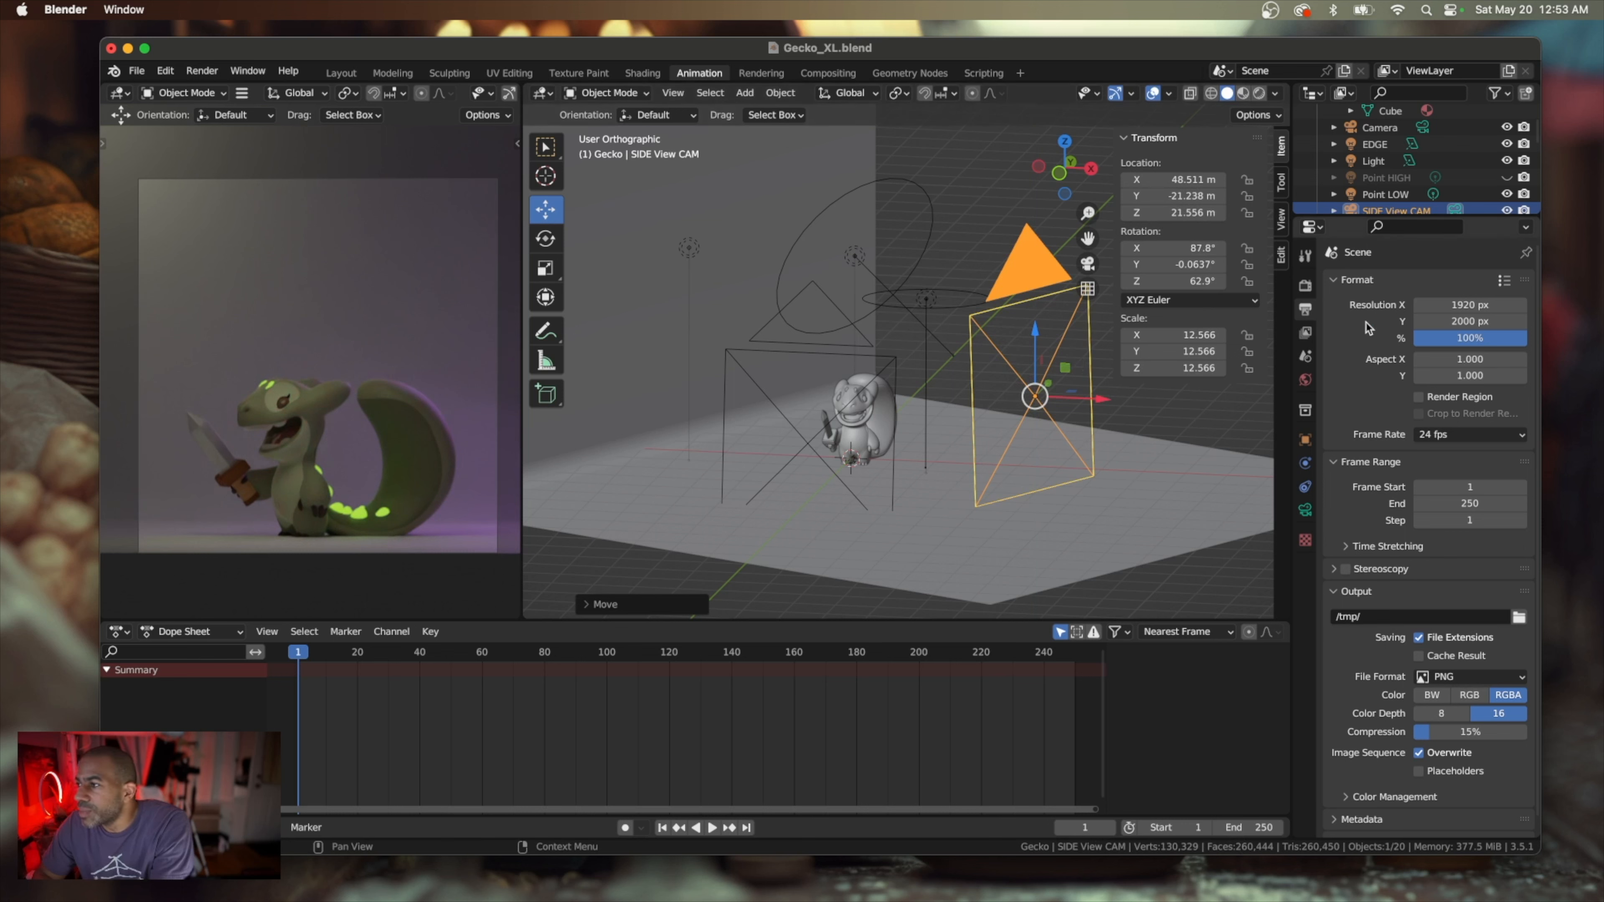
Increase the side-view camera's orthographic scale to about 48.1 and raise the camera to about Z 23.2 m
left_click(1305, 286)
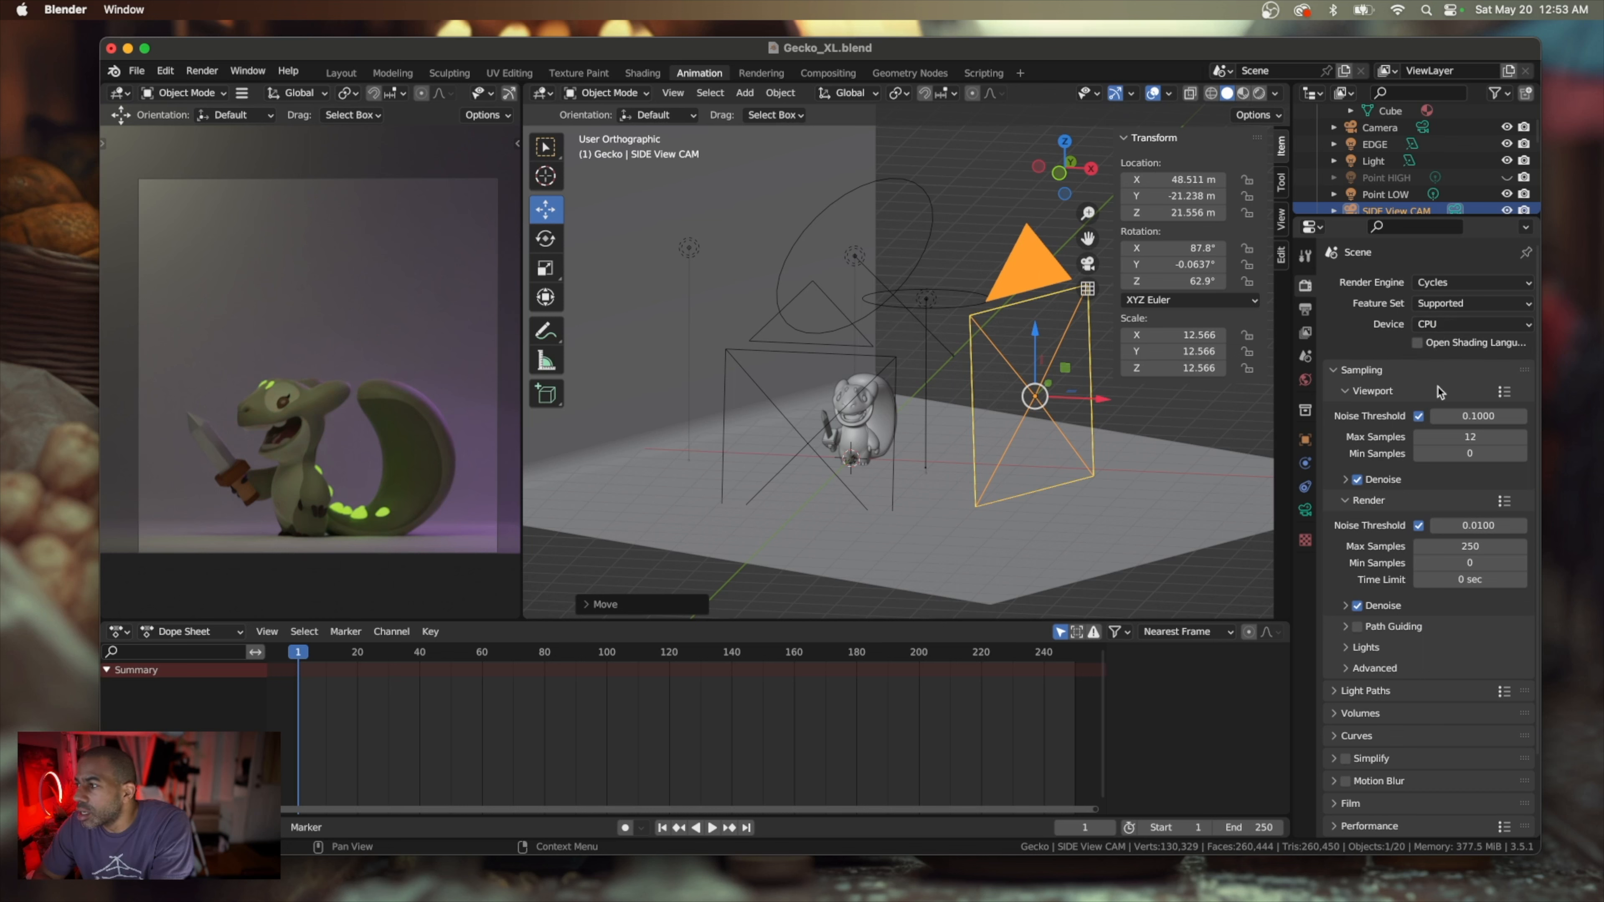
left_click(1305, 309)
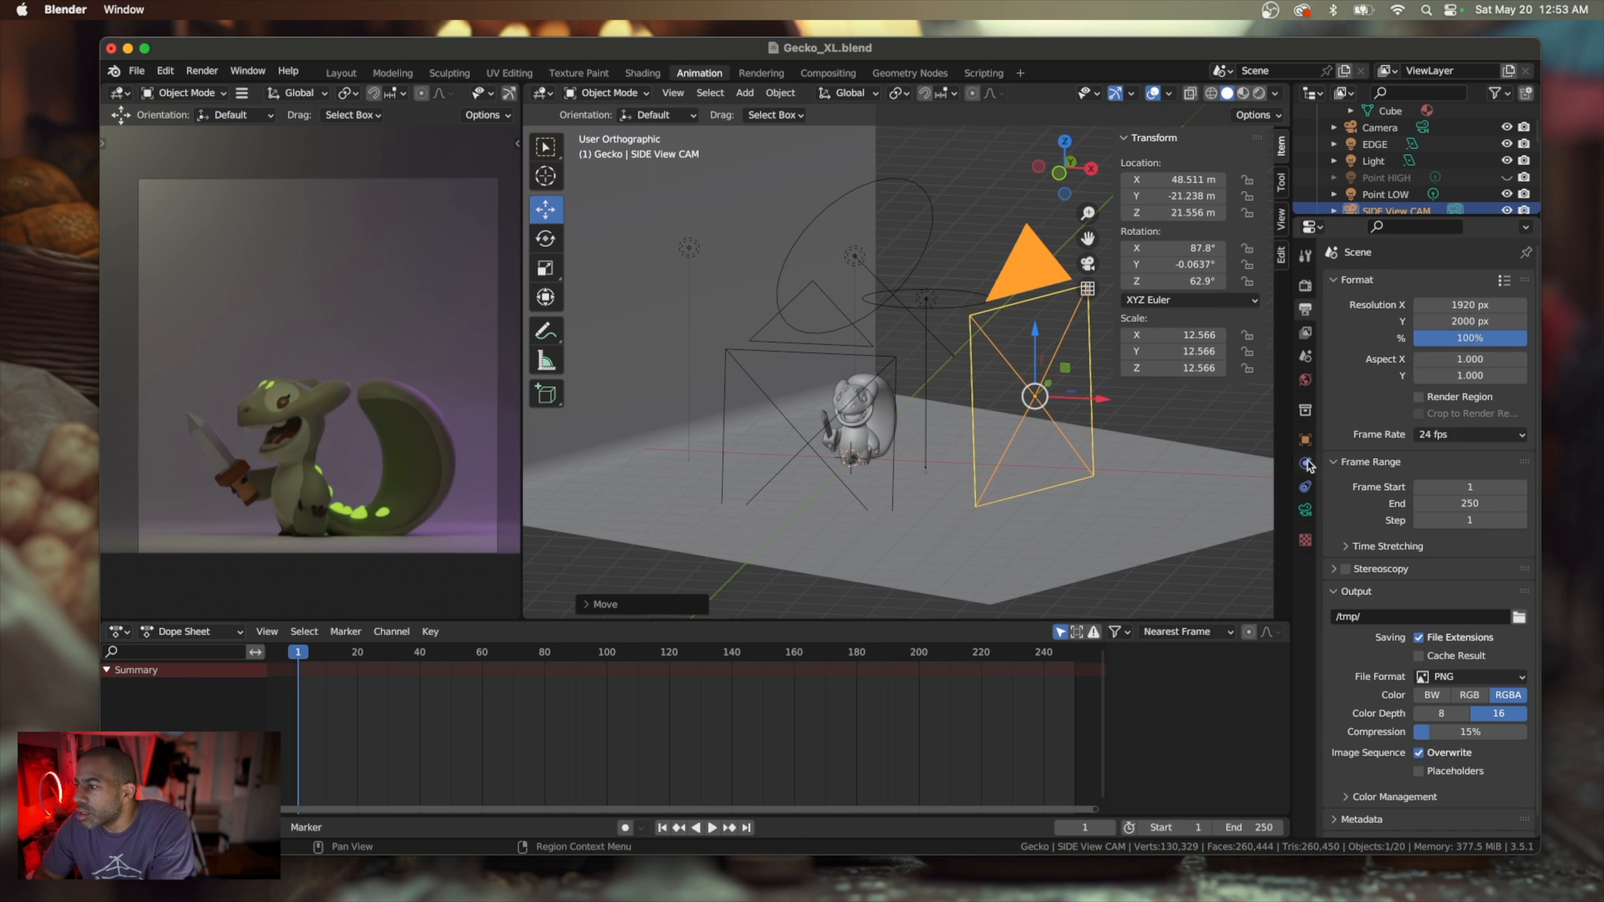
left_click(1304, 509)
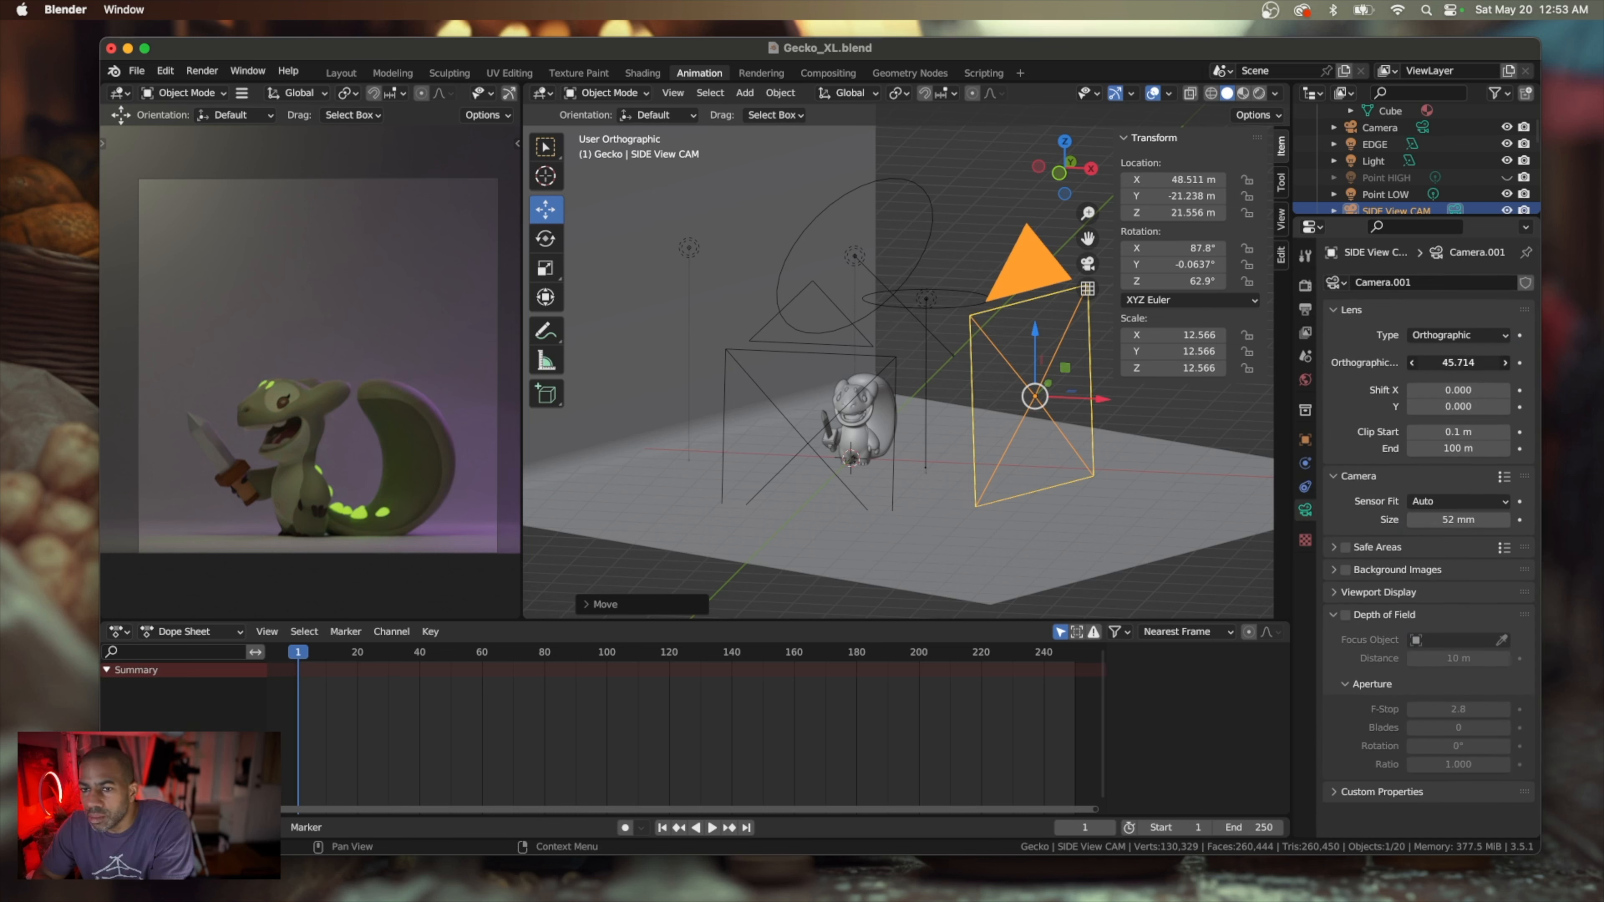
mouse_move(1458, 362)
left_mouse_down()
mouse_move(1479, 362)
mouse_move(1449, 366)
left_mouse_up()
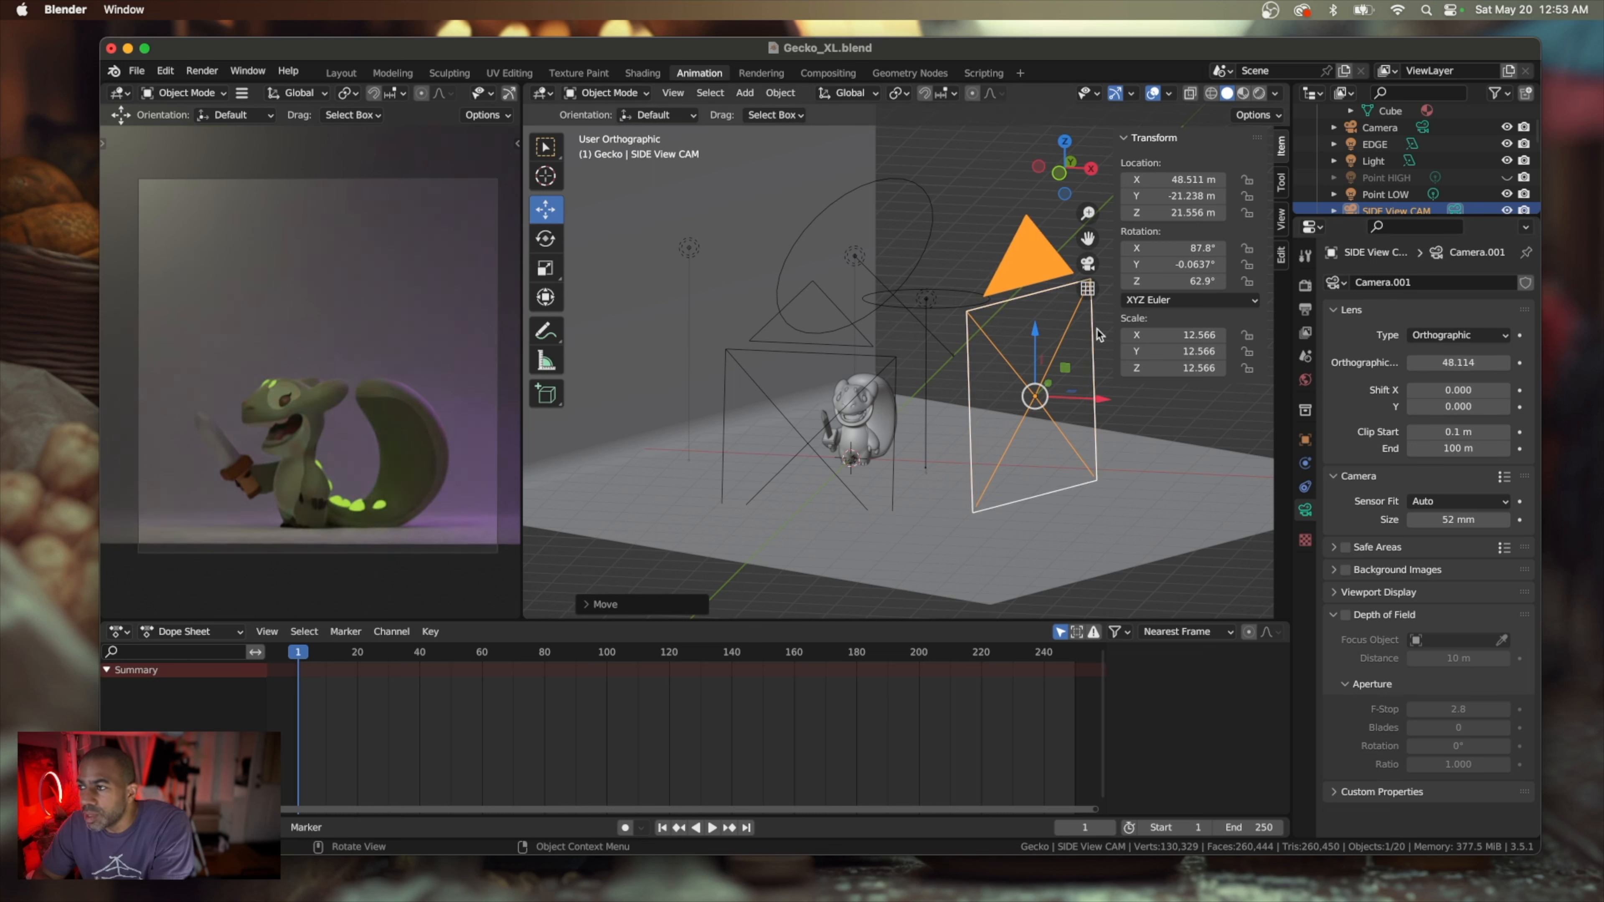
left_click_drag(1034, 324, 1030, 317)
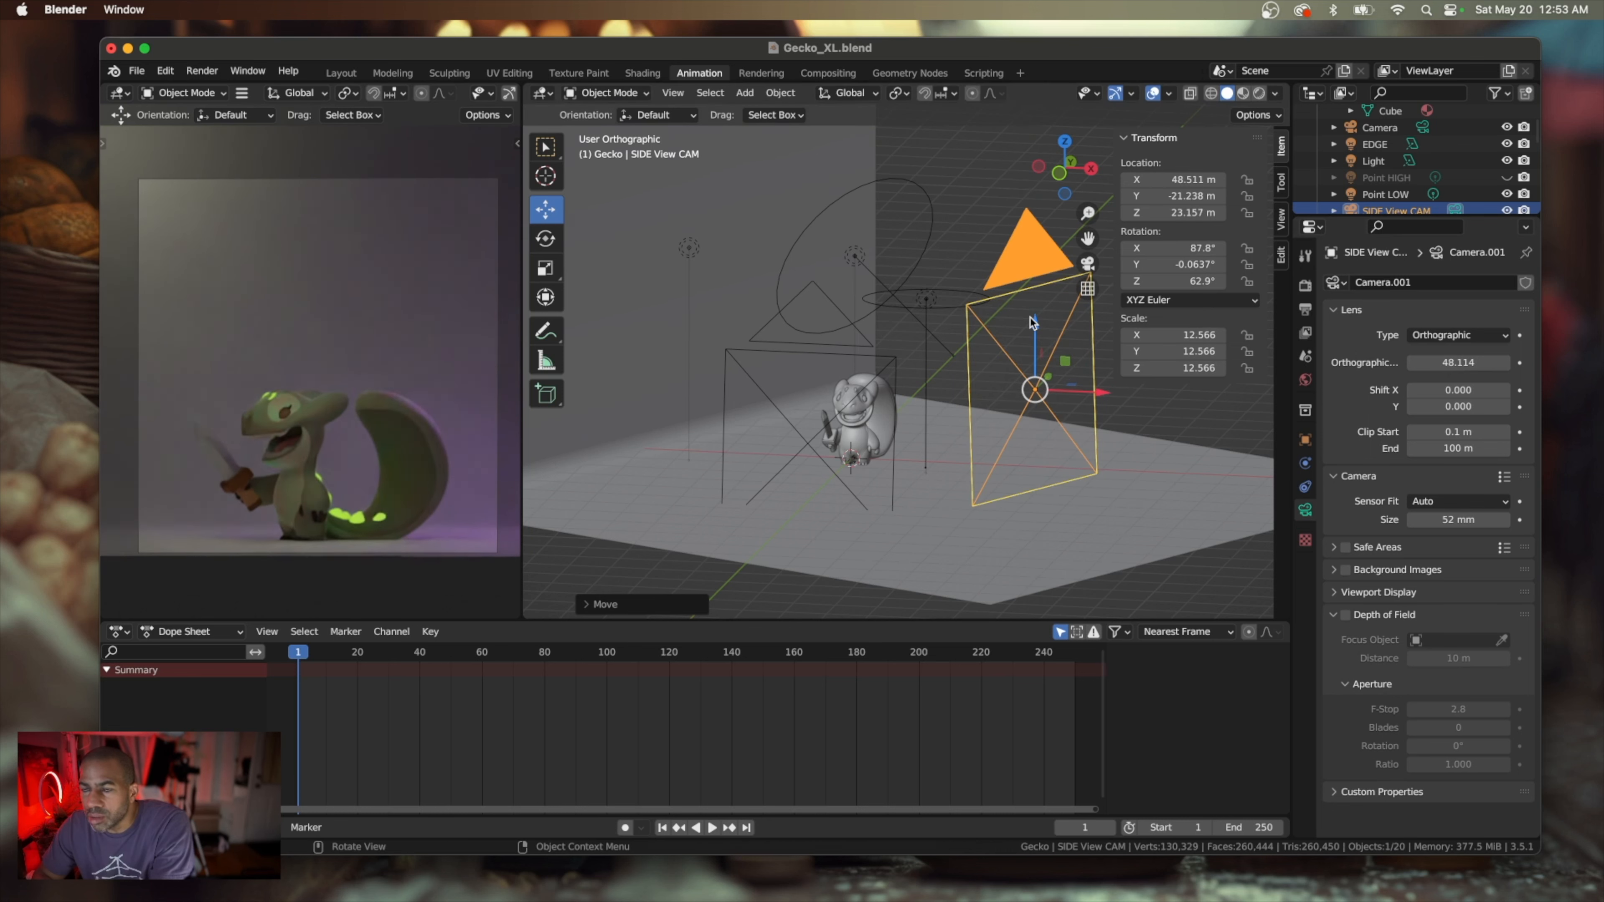
Try to tilt the side-view camera to about X 84.4°, Y -1.8° and Z 63° rotation, and undo it
left_click(546, 238)
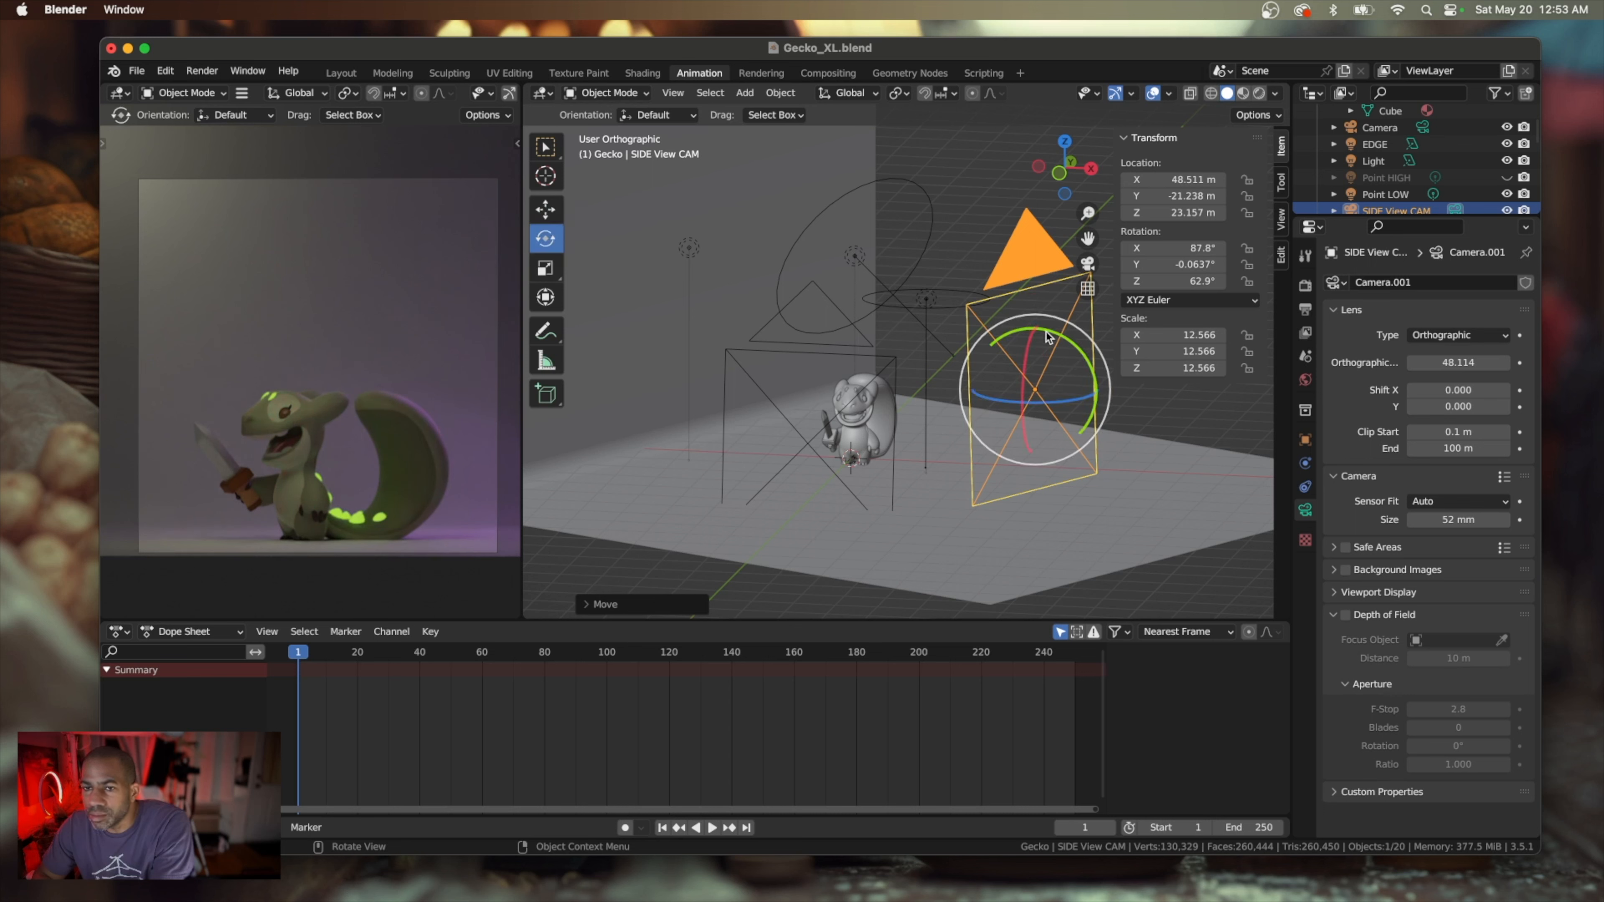
left_click_drag(1045, 337, 1041, 327)
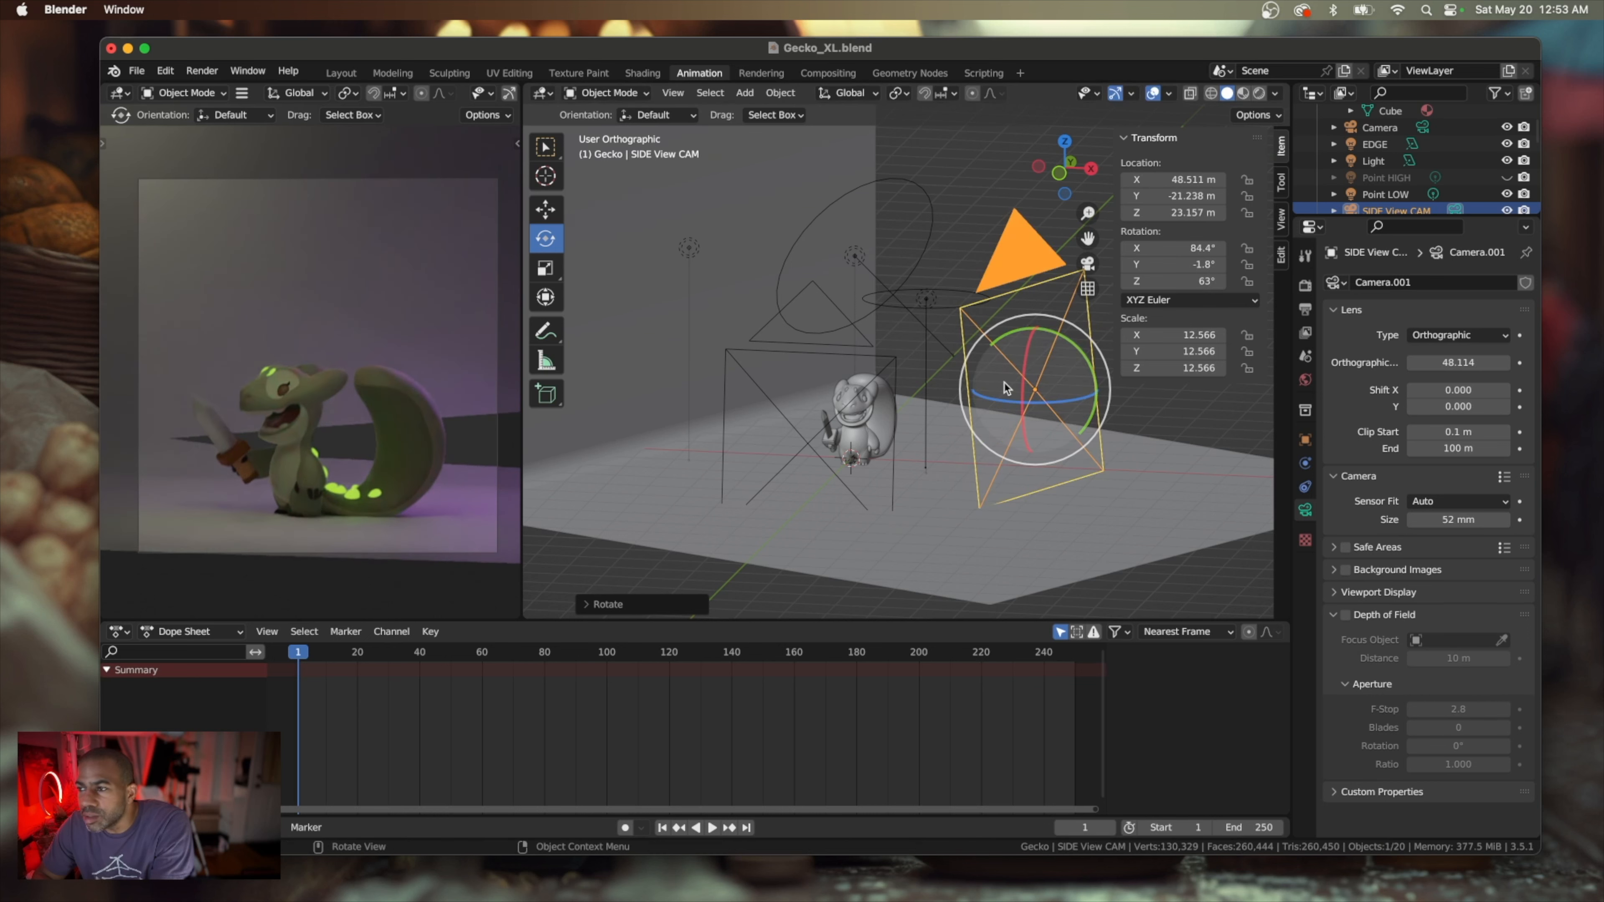
scroll(1007, 388, "up", 10)
scroll(1007, 388, "down", 8)
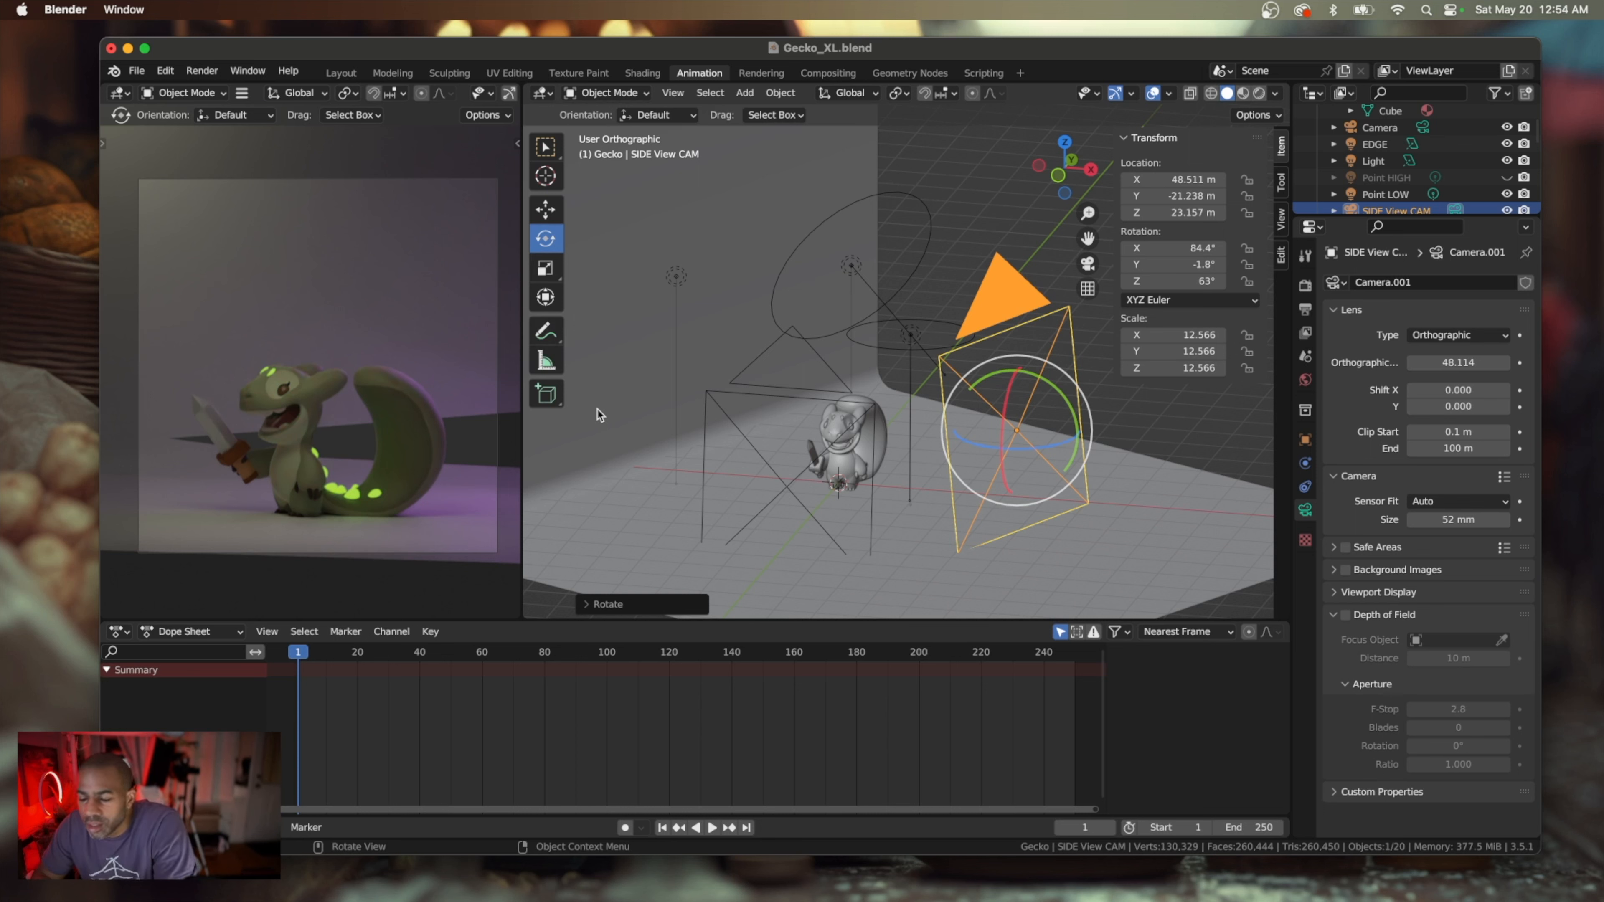
key("super+z")
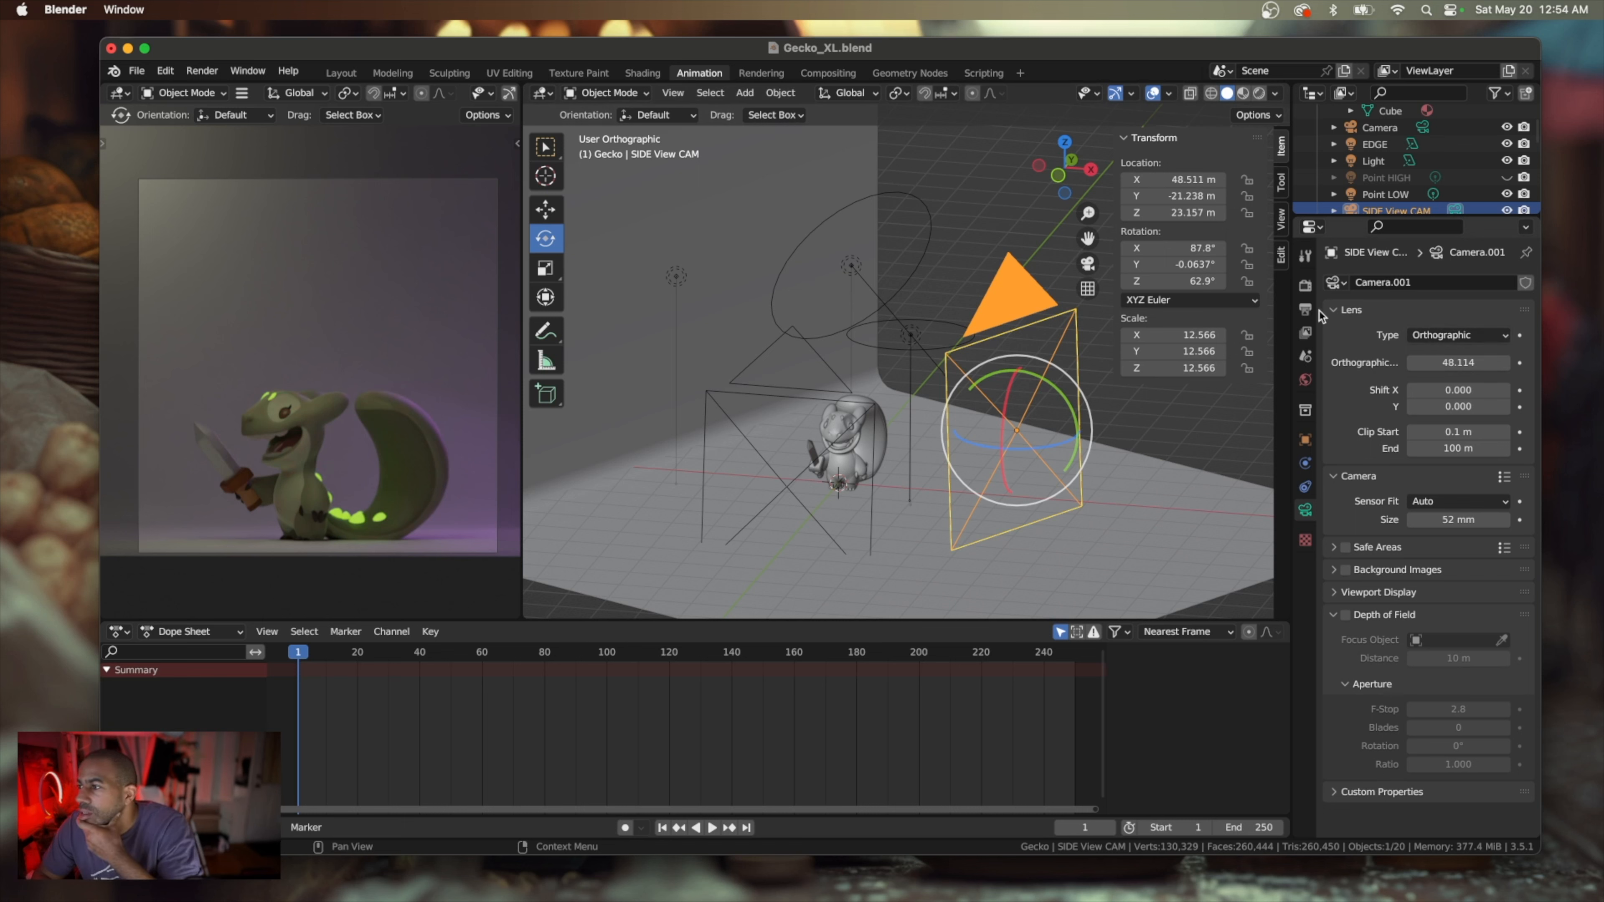
Set the horizontal output resolution to 2400 px and lower the side-view camera to about Z 18.9 m
left_click(1304, 309)
left_click(1447, 309)
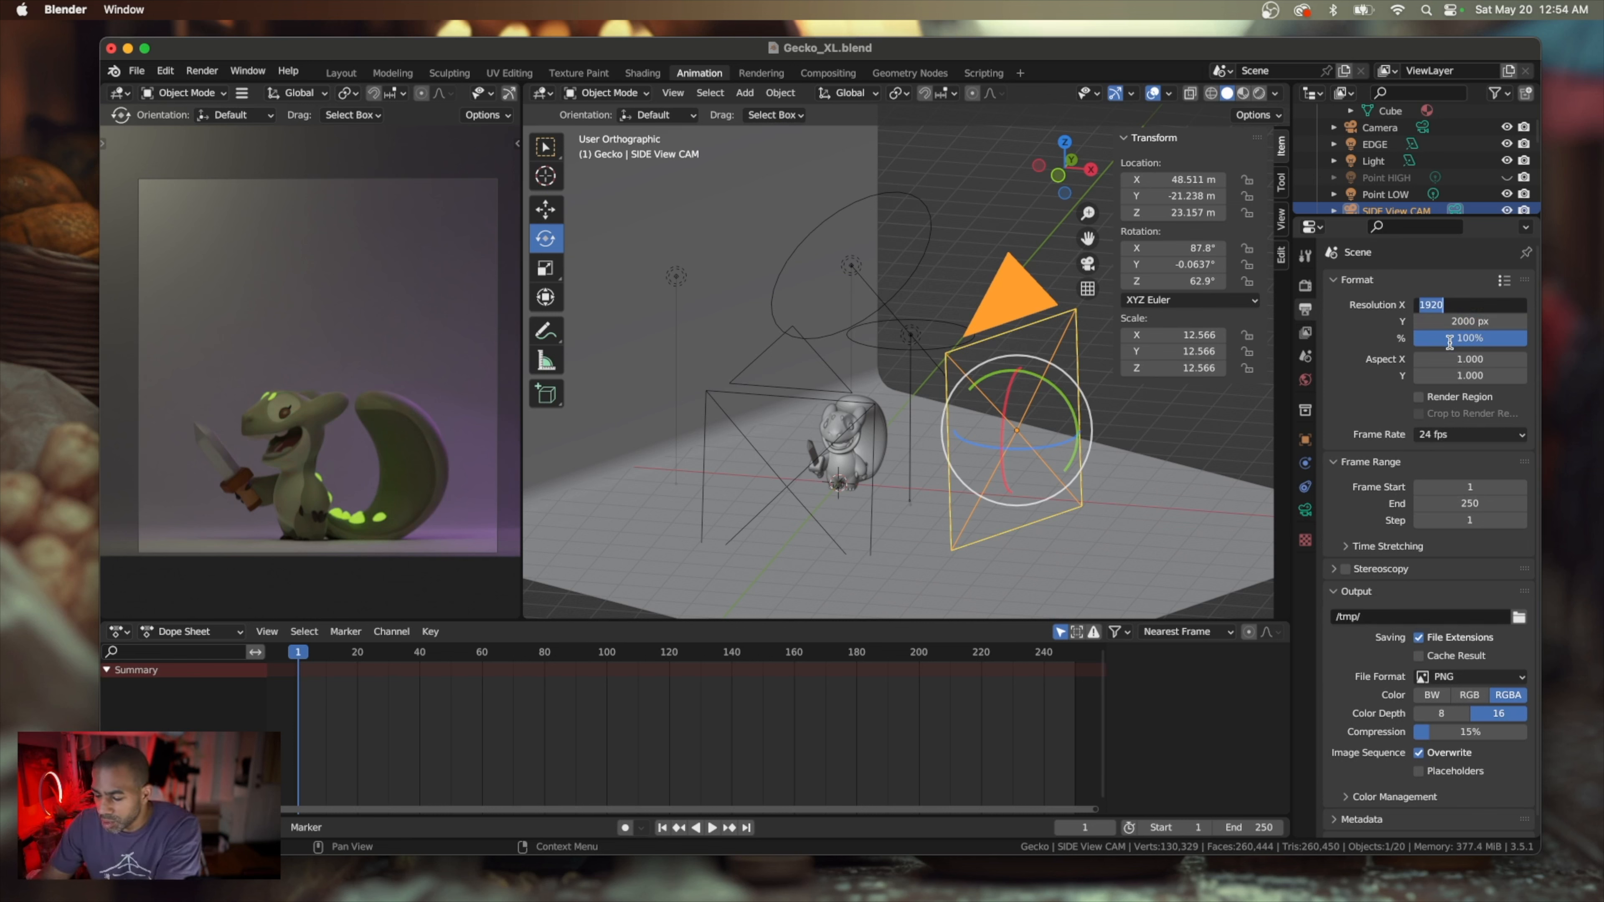
type("2400")
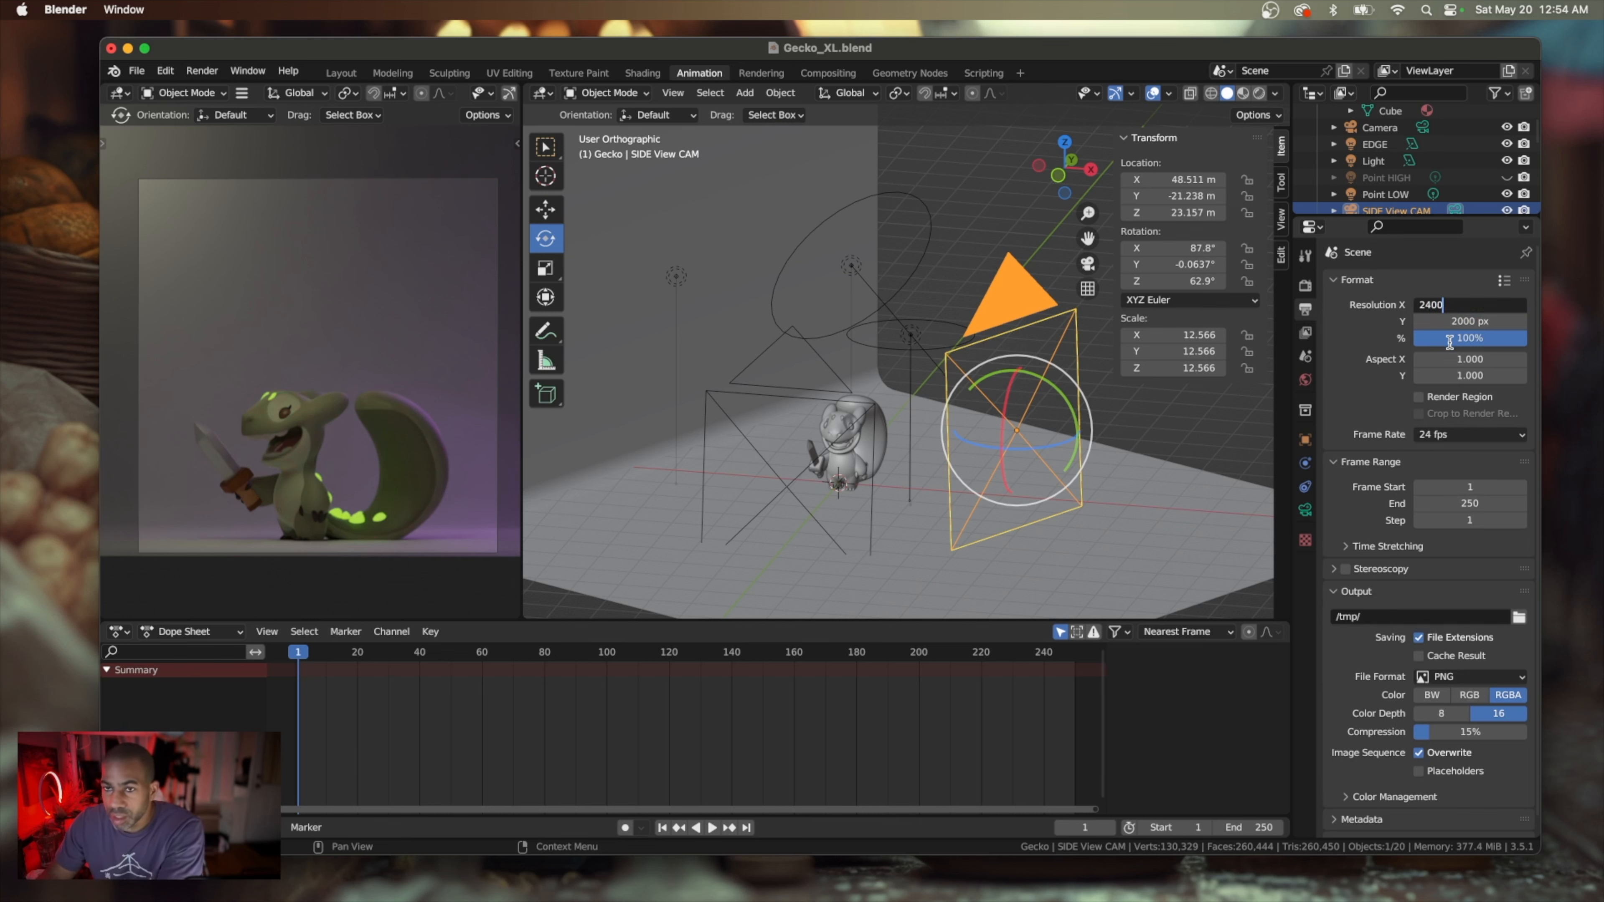
key("Return")
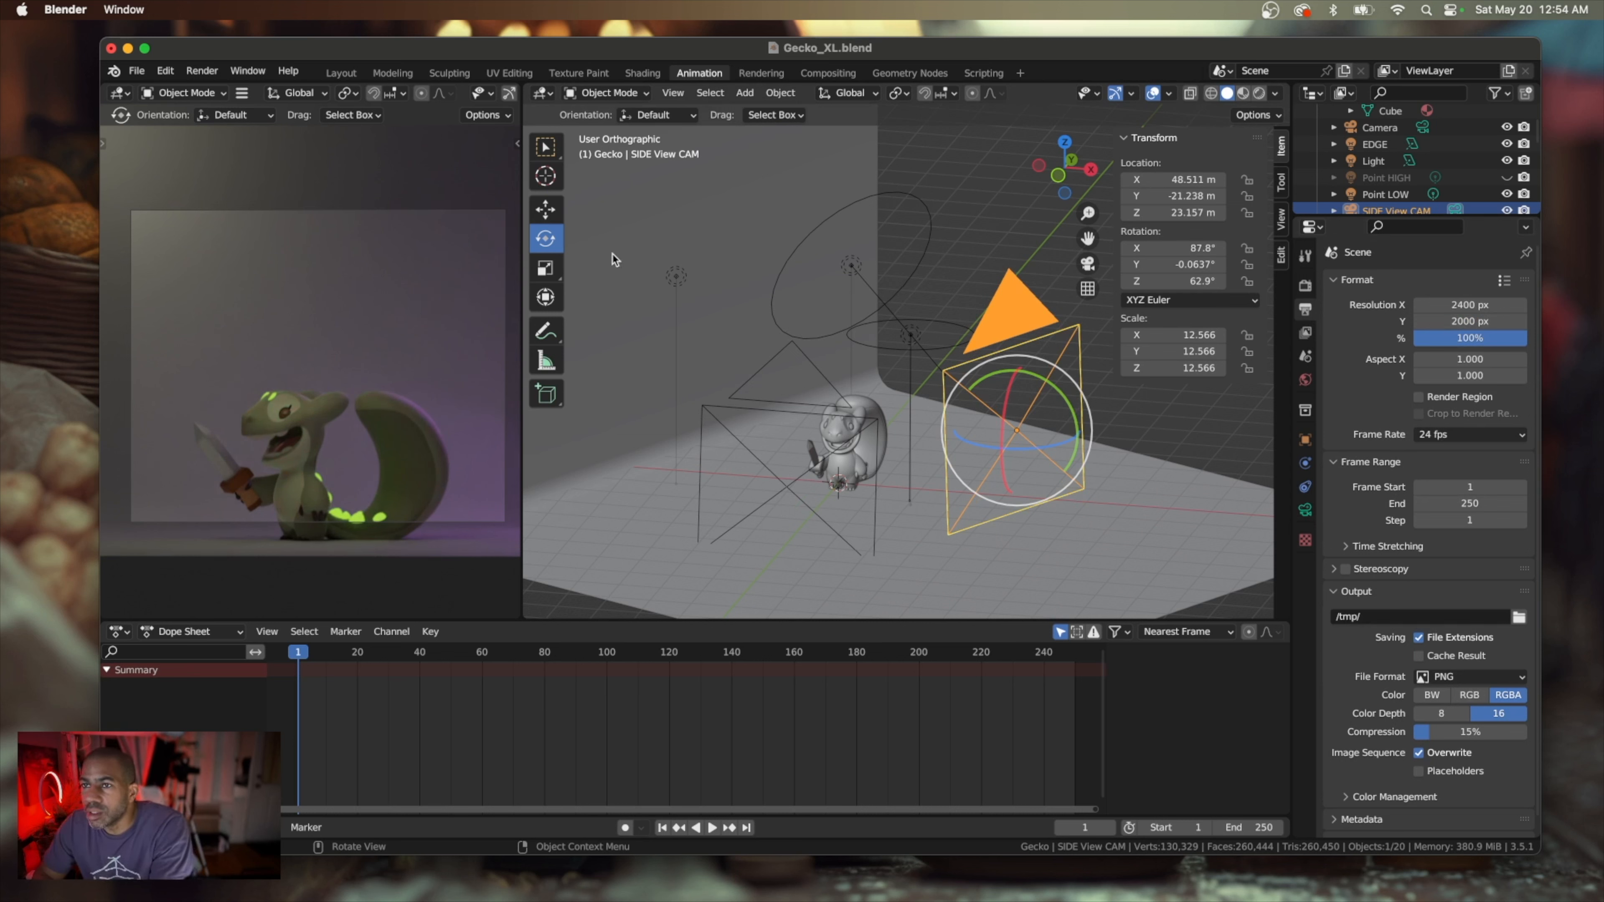
left_click(545, 209)
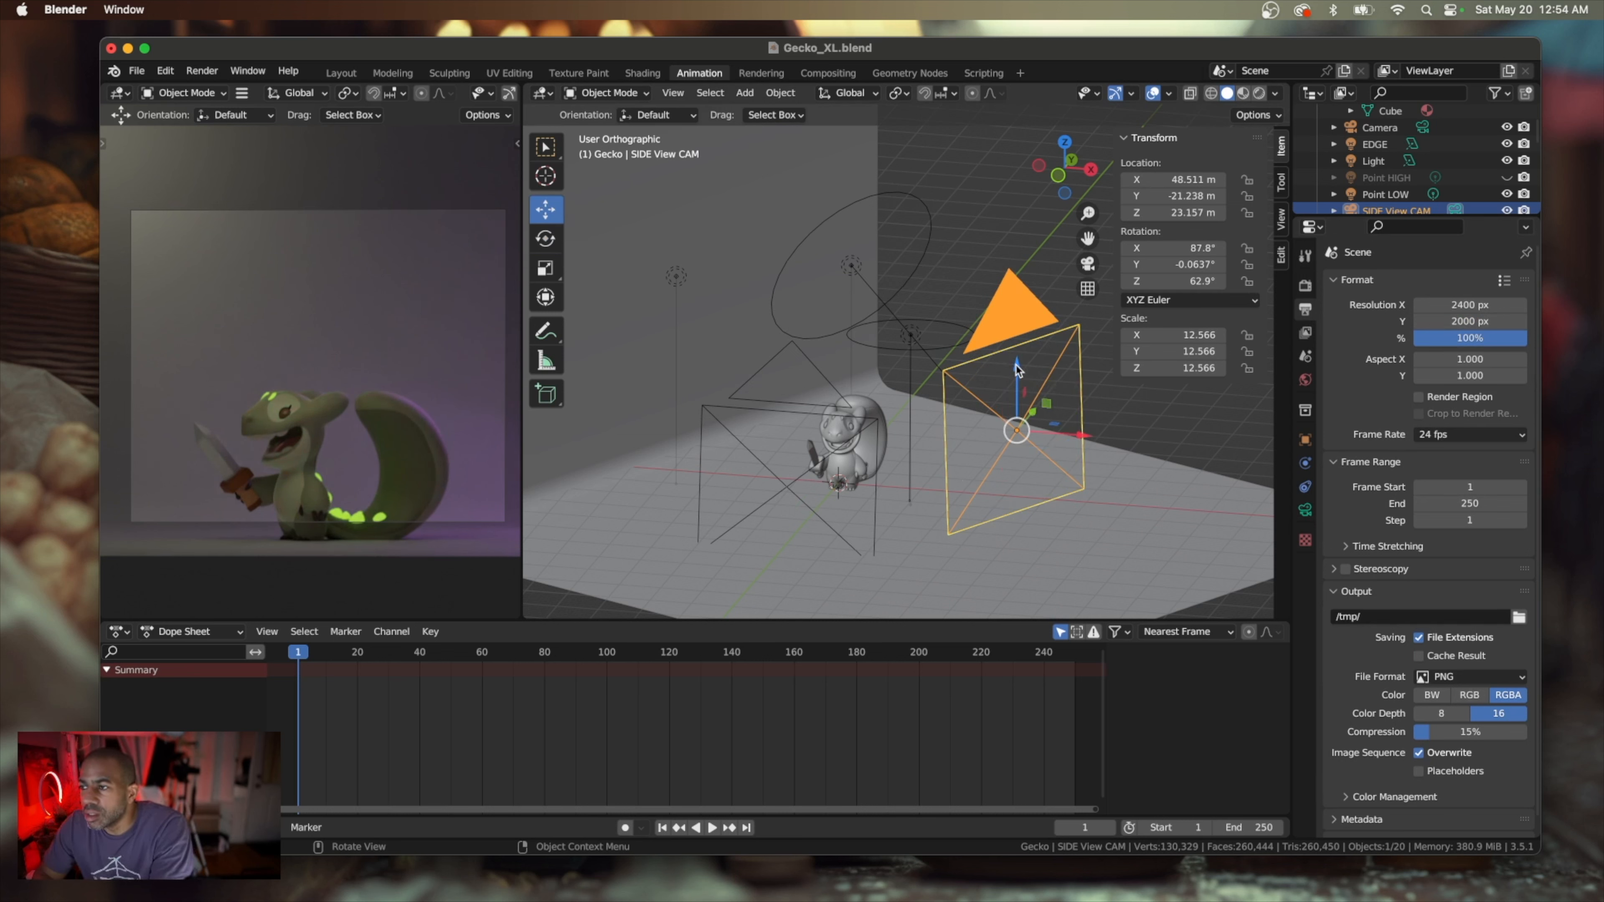
left_click_drag(1016, 369, 1020, 385)
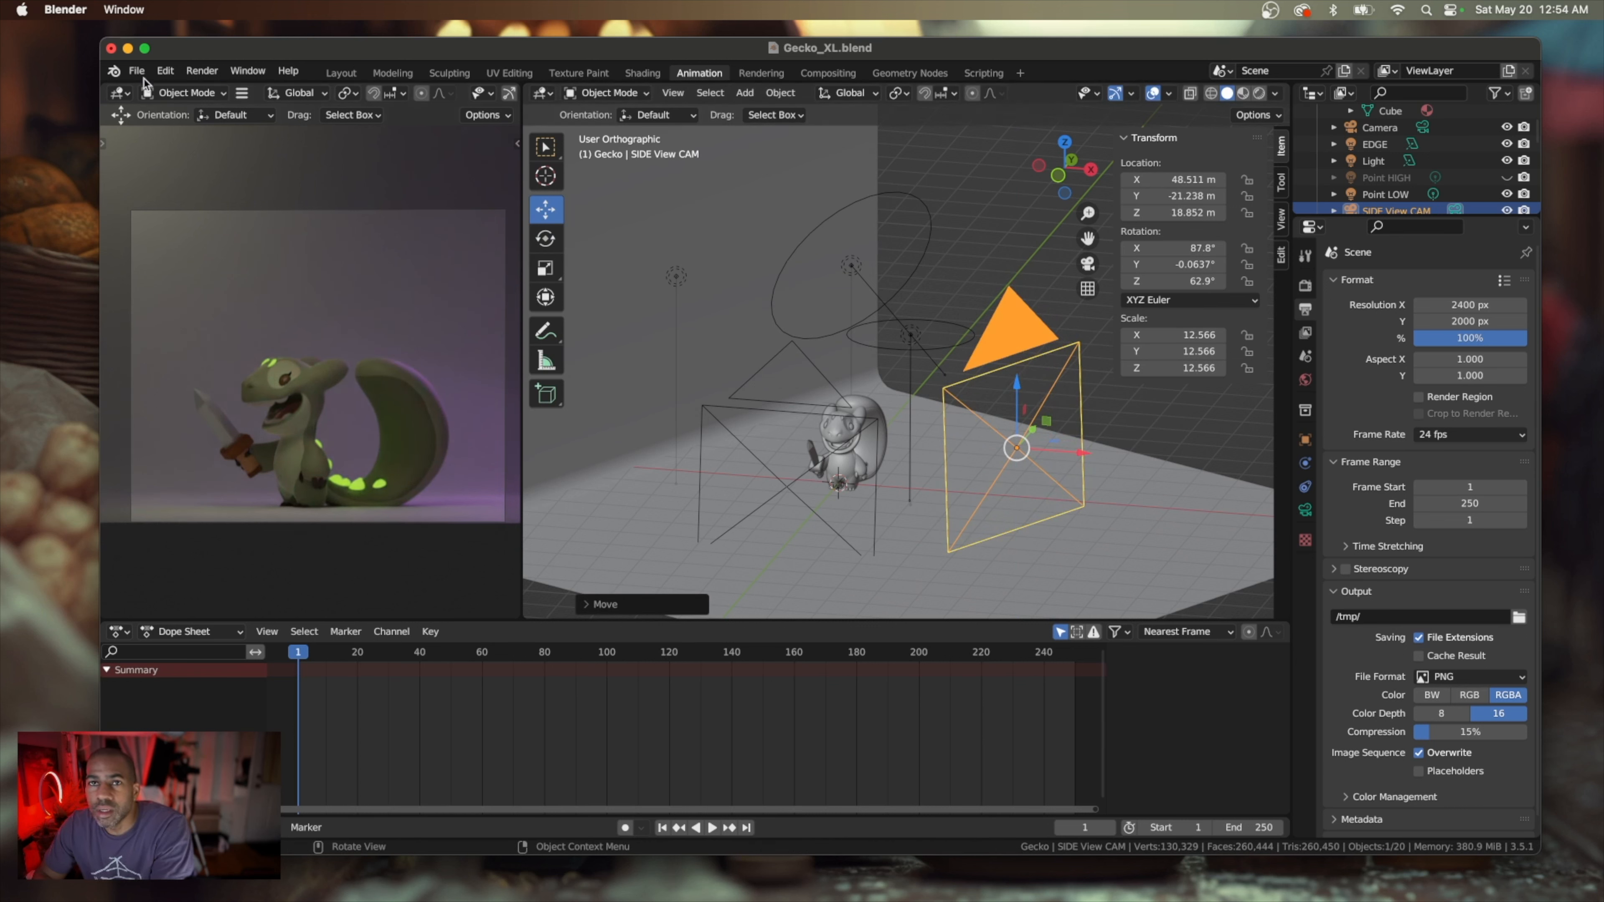
Save the Gecko_XL file and render the current frame as a still image
left_click(137, 70)
left_click(165, 180)
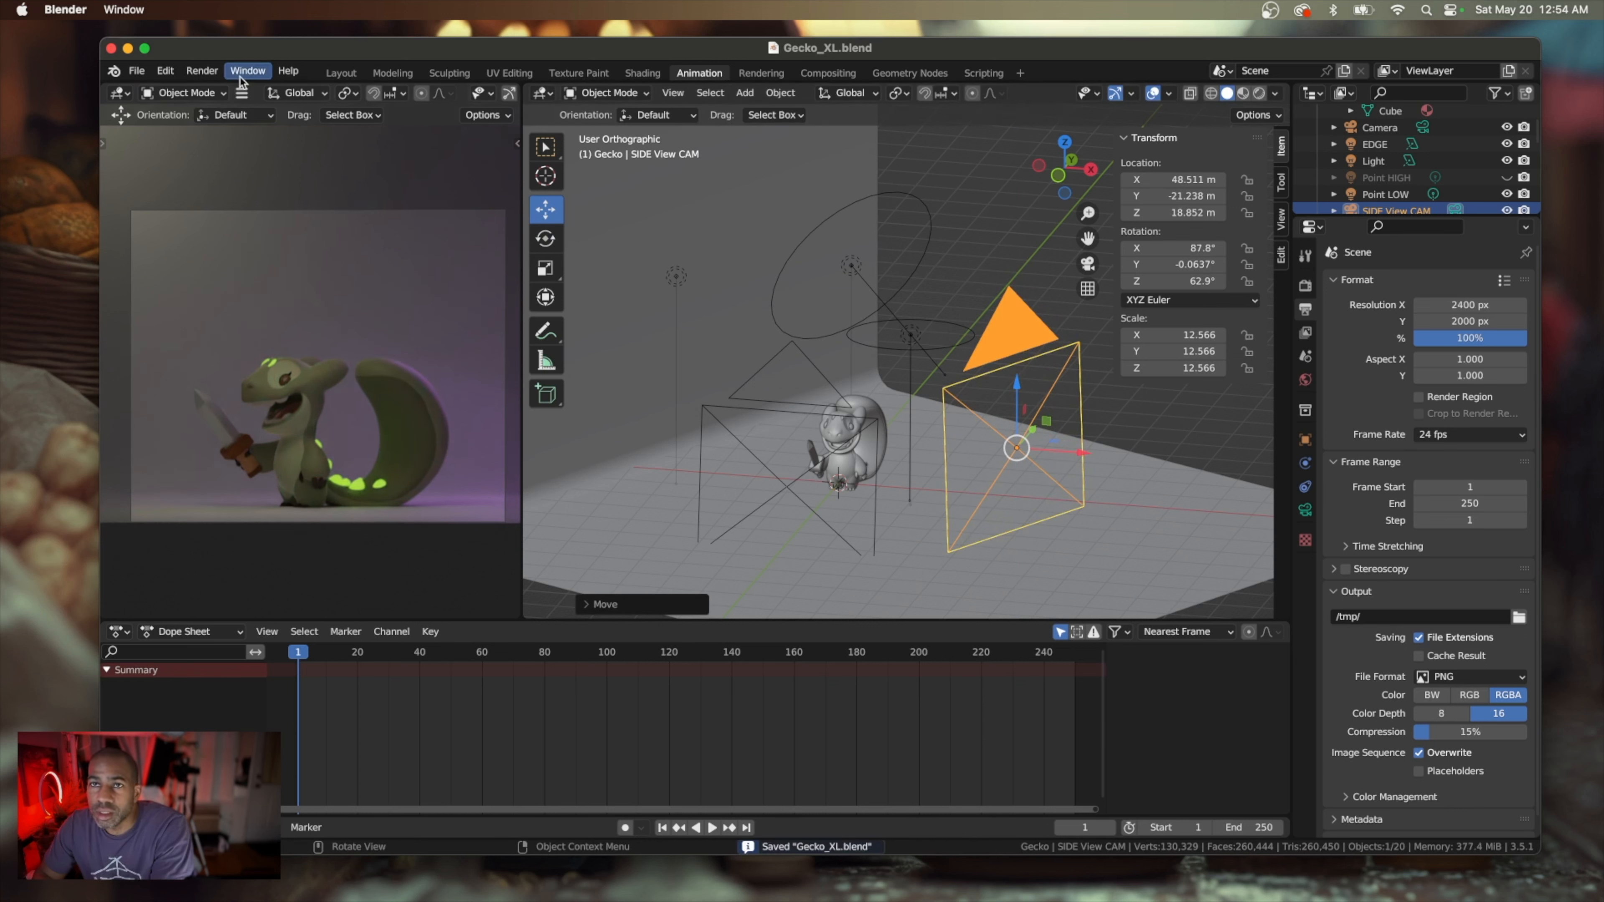
left_click(203, 70)
left_click(230, 91)
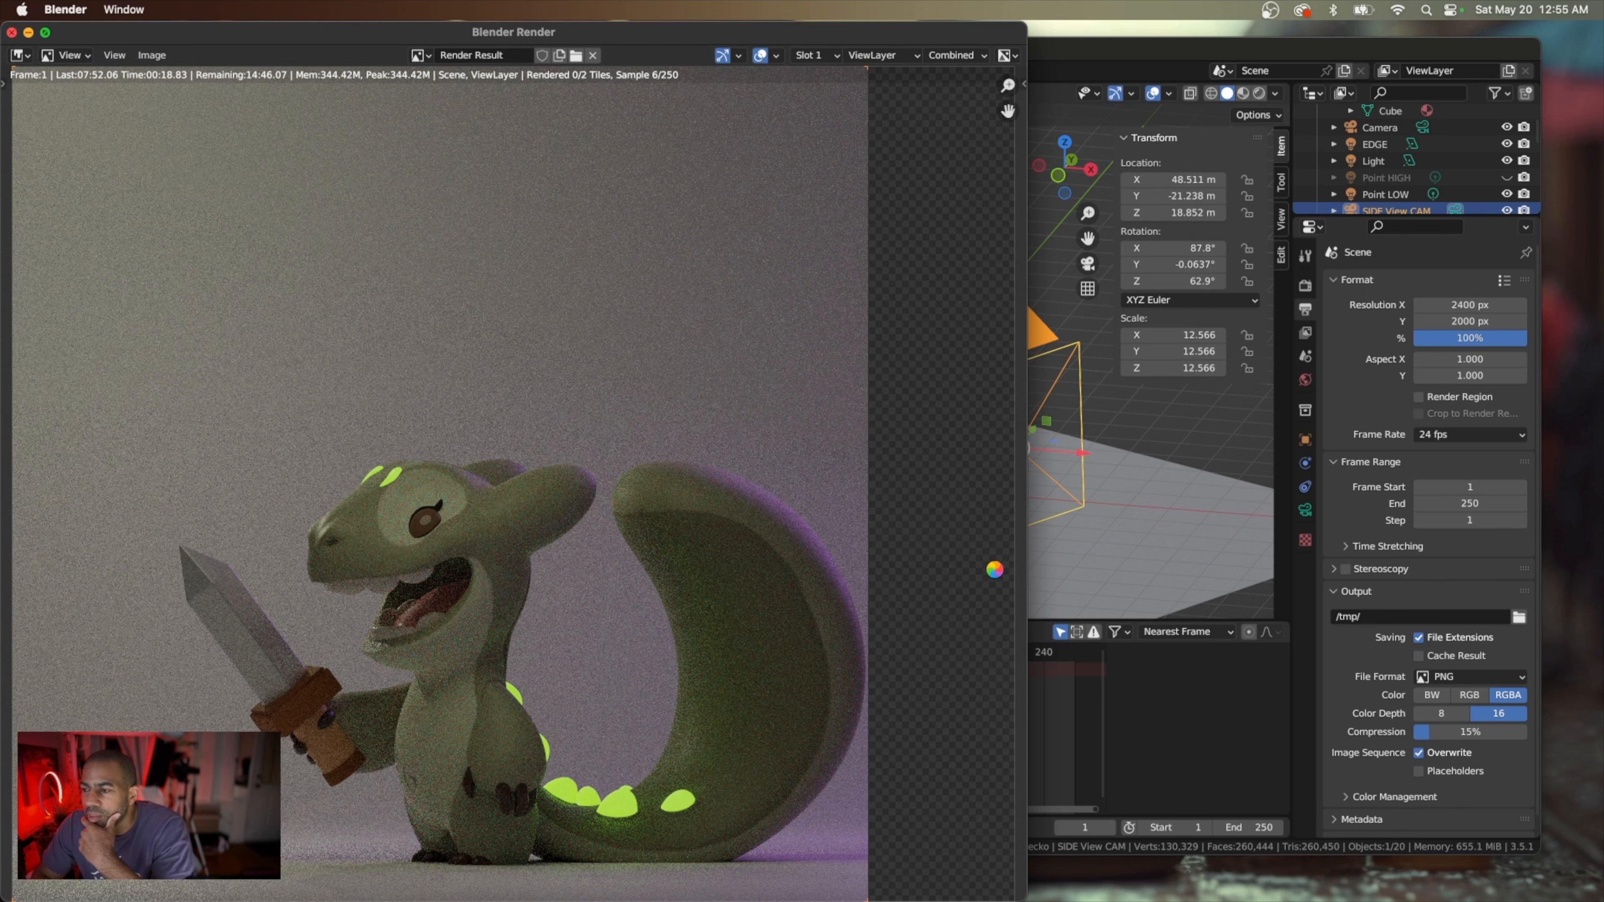
Return from the render to the scene and set the power of the Point LOW light to 2000 W
left_click(1092, 545)
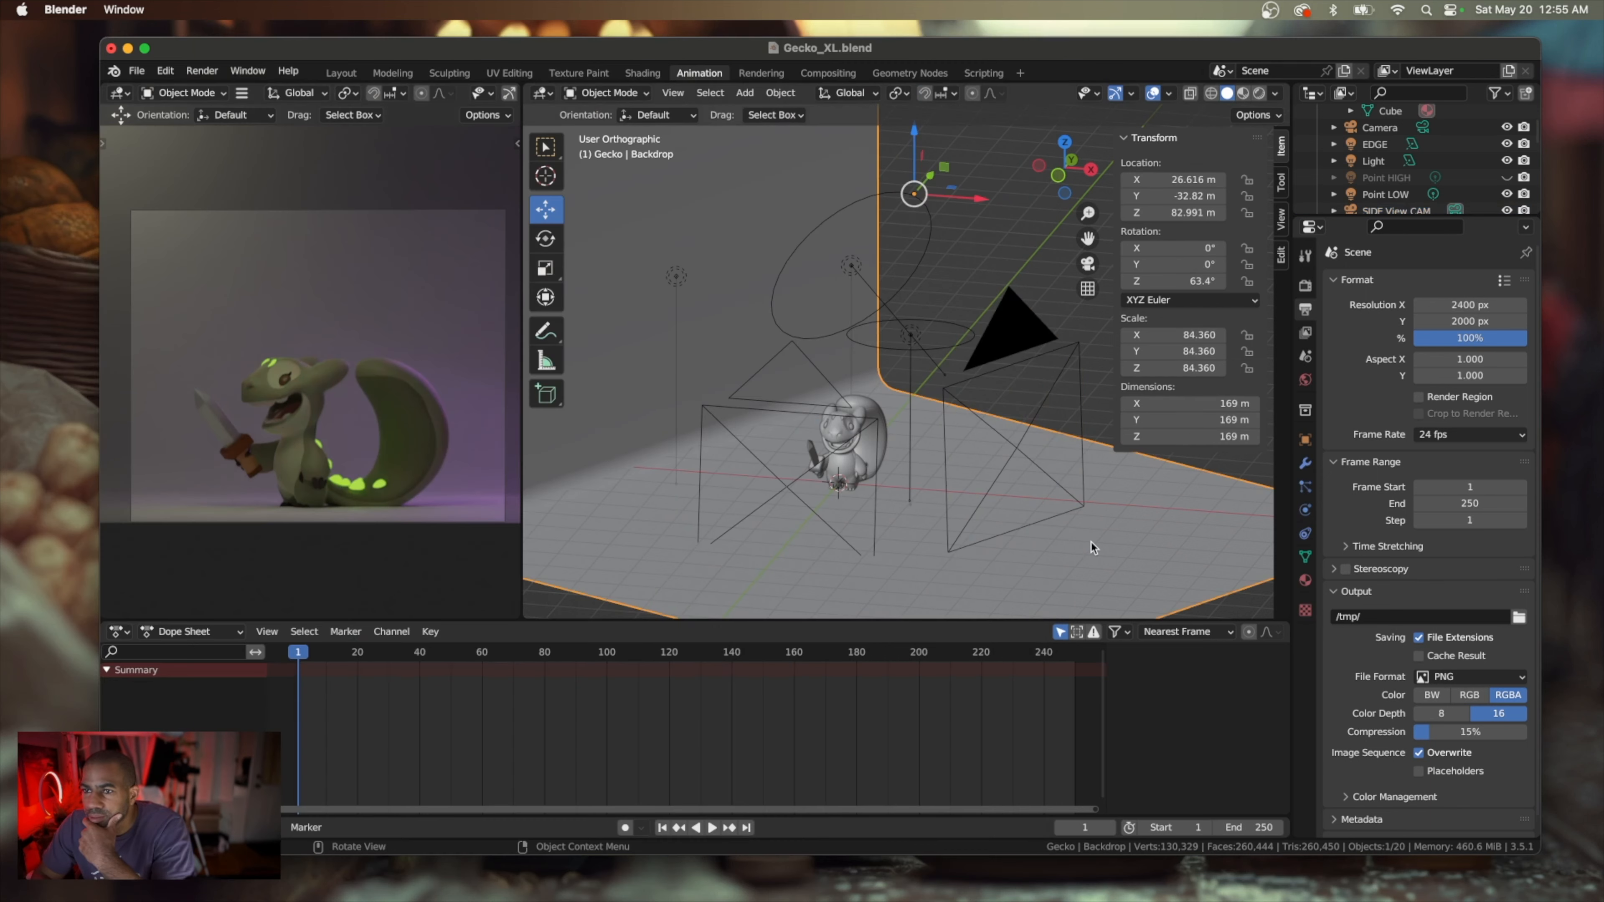
left_click(677, 280)
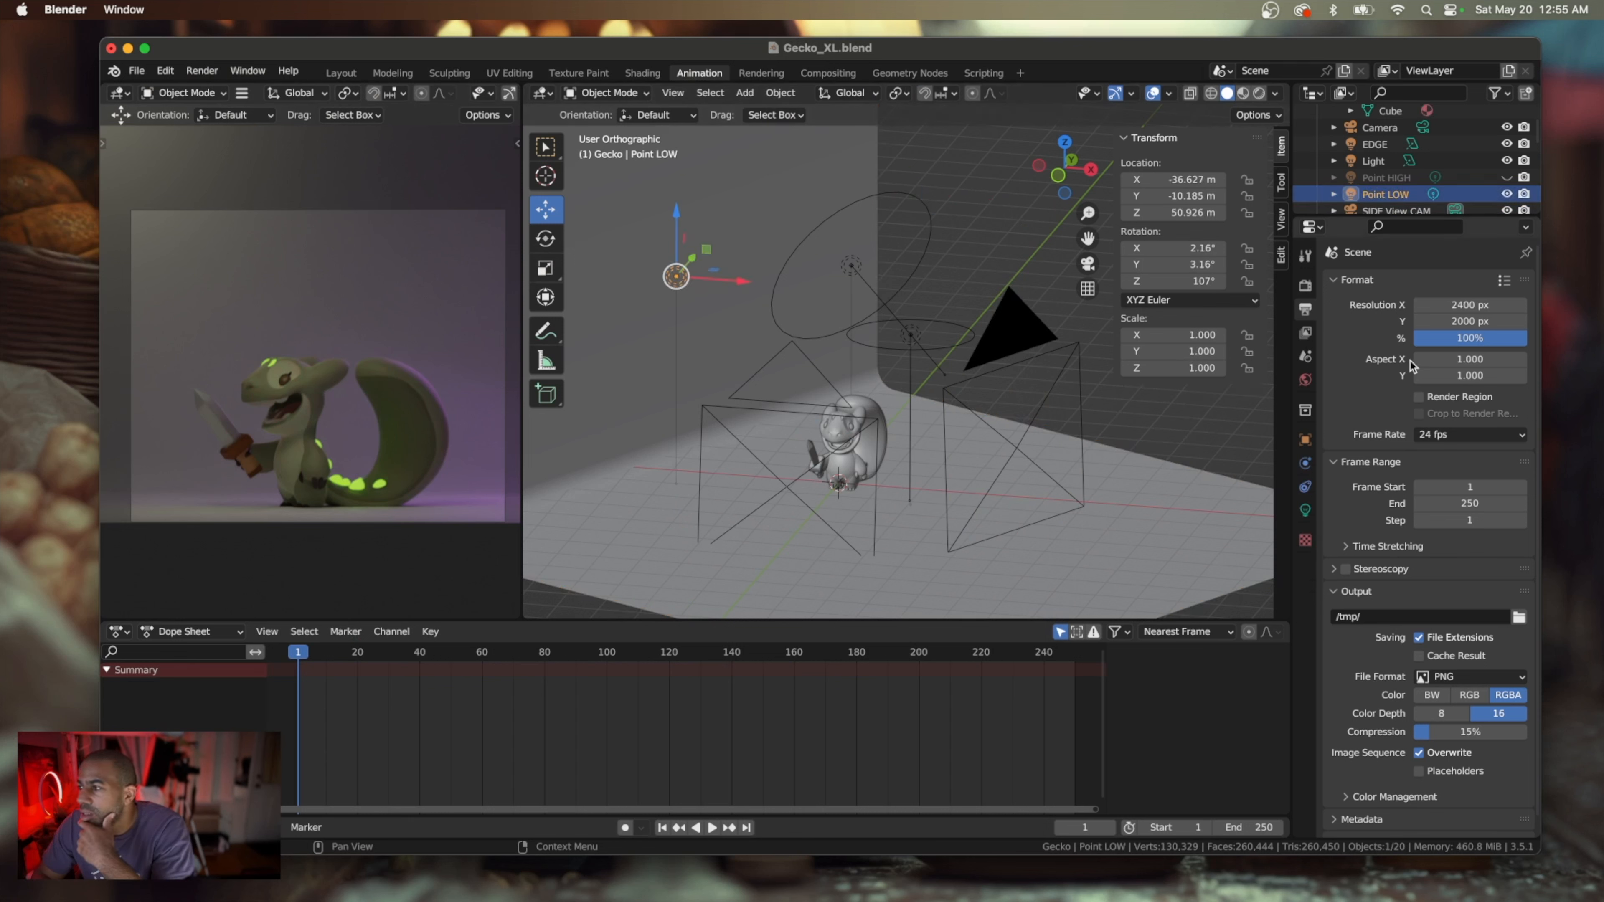
left_click(1305, 511)
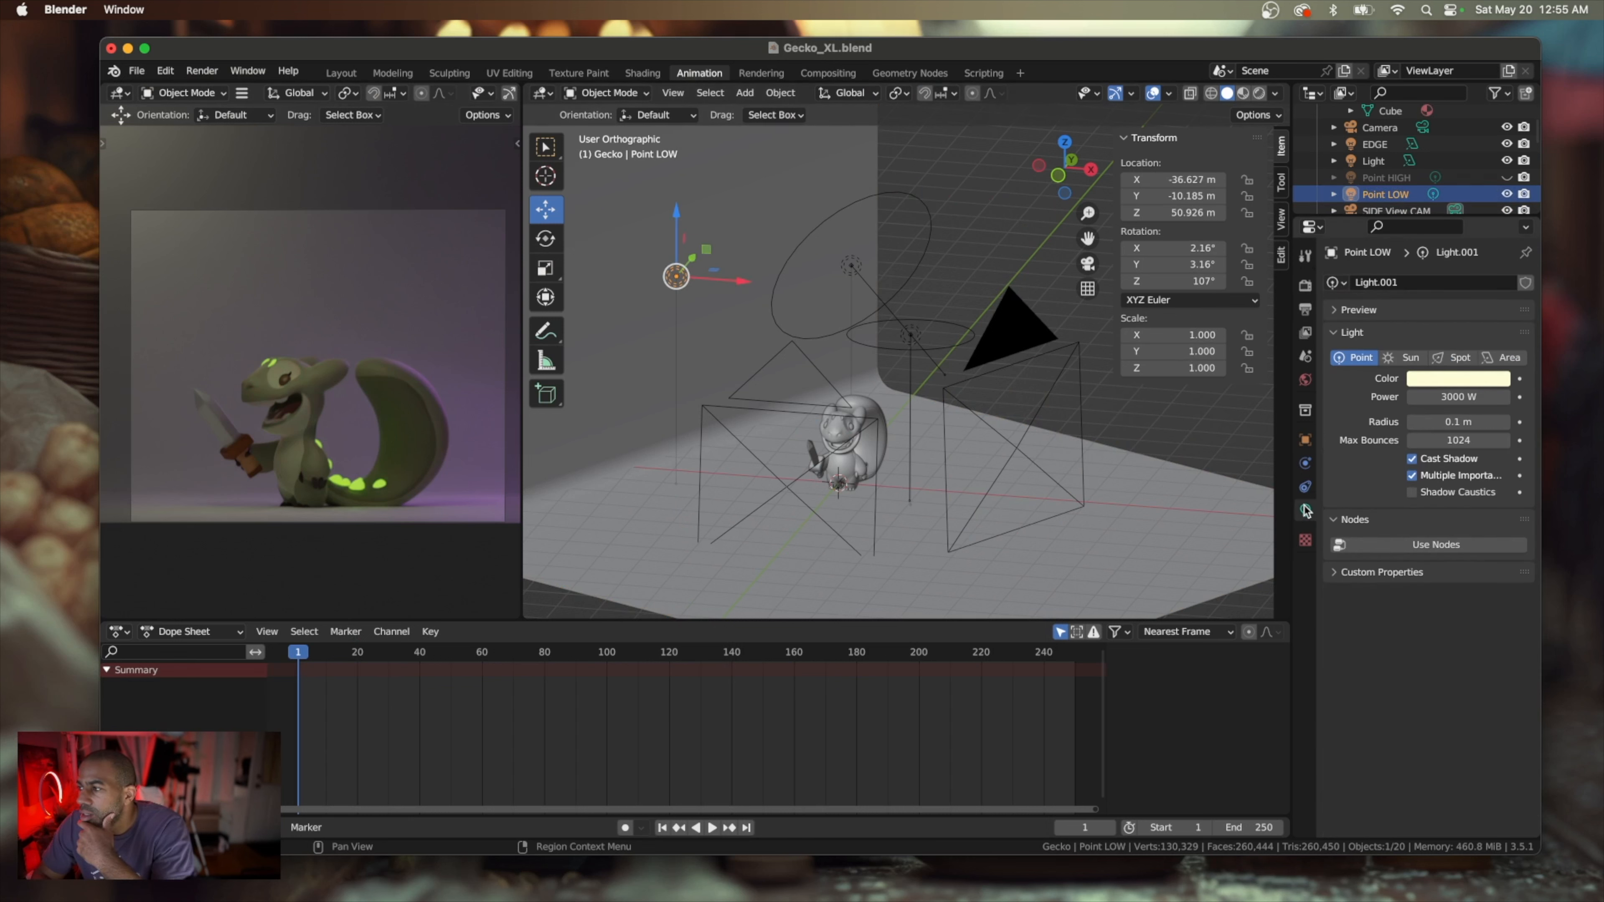
left_click(1453, 397)
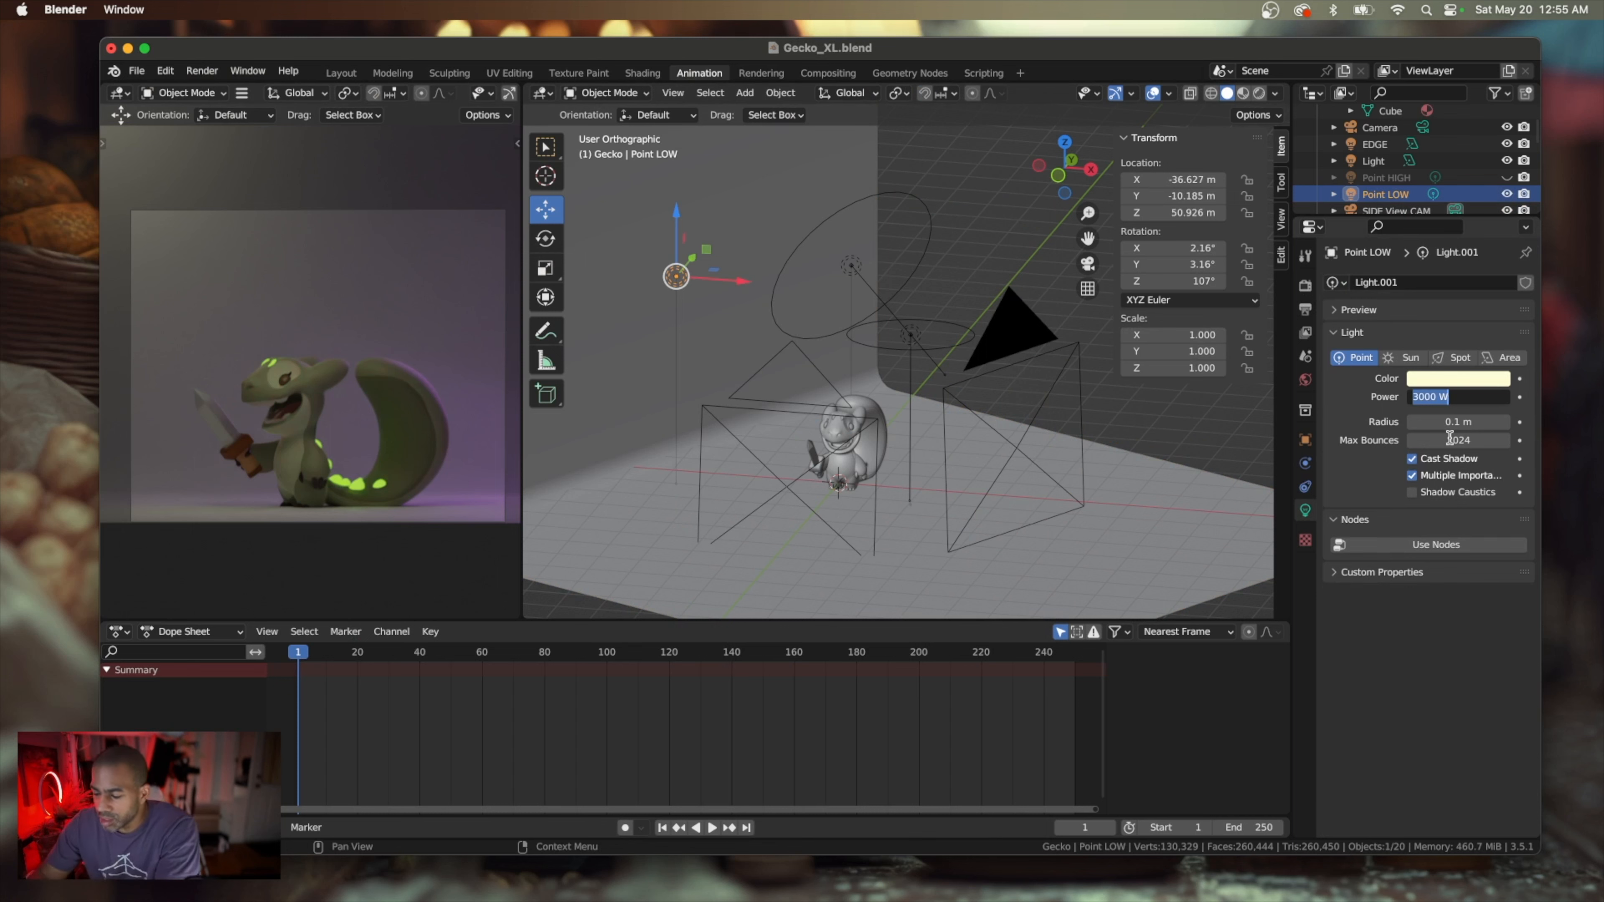
type("2000")
key("Return")
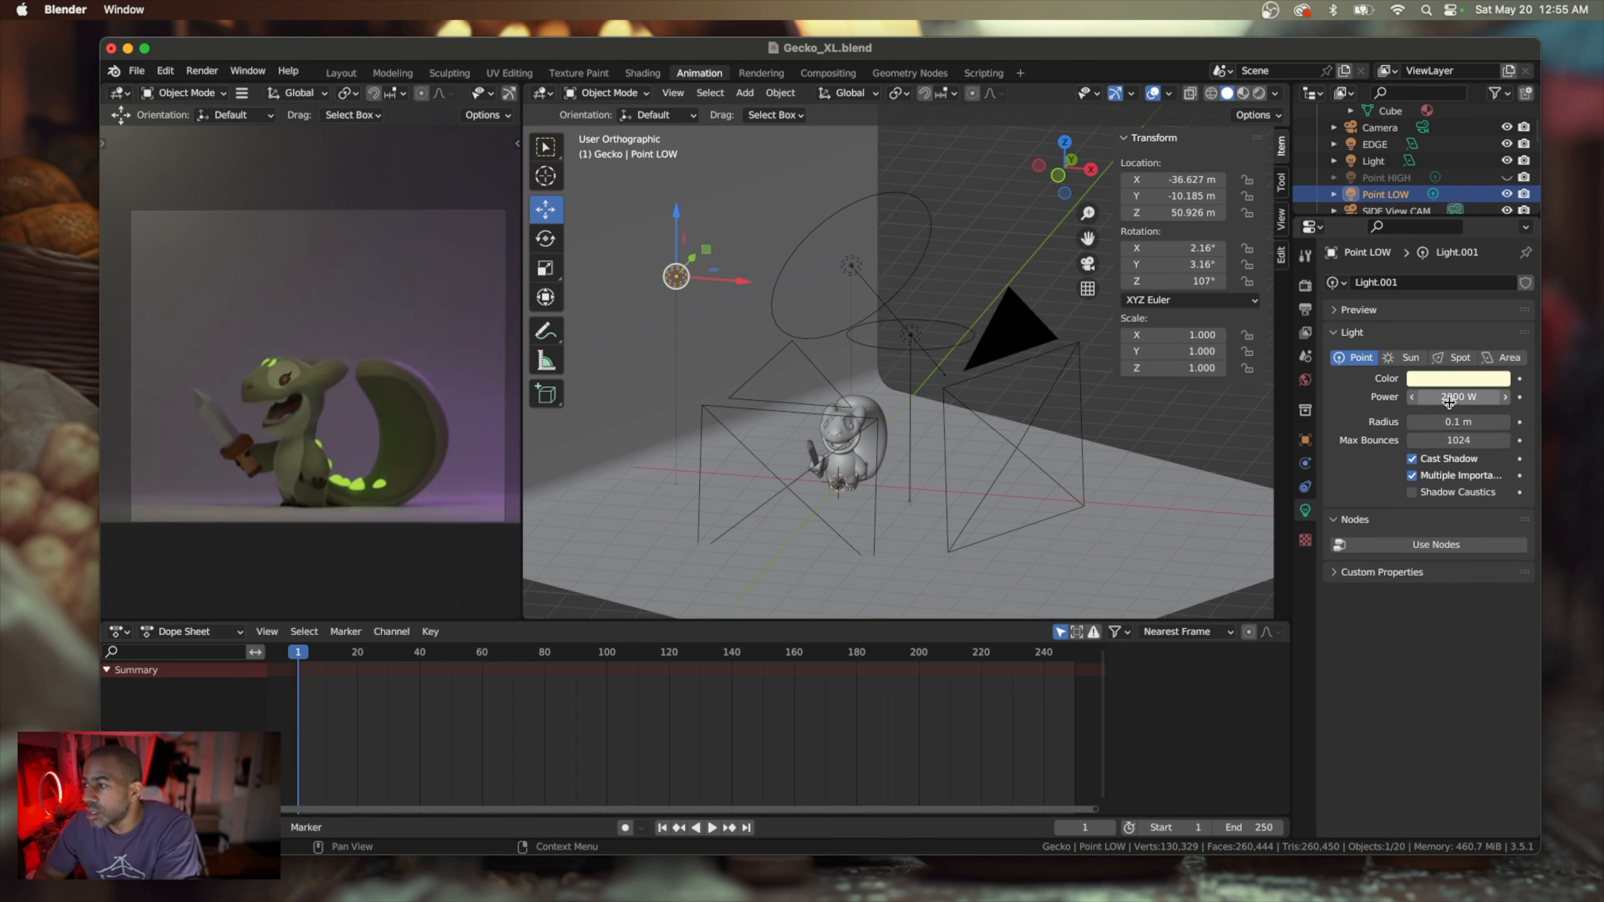
Change the Point LOW light's color to a warm orange with hue 0.095 and saturation 0.663, and darken it slightly
left_click(1453, 382)
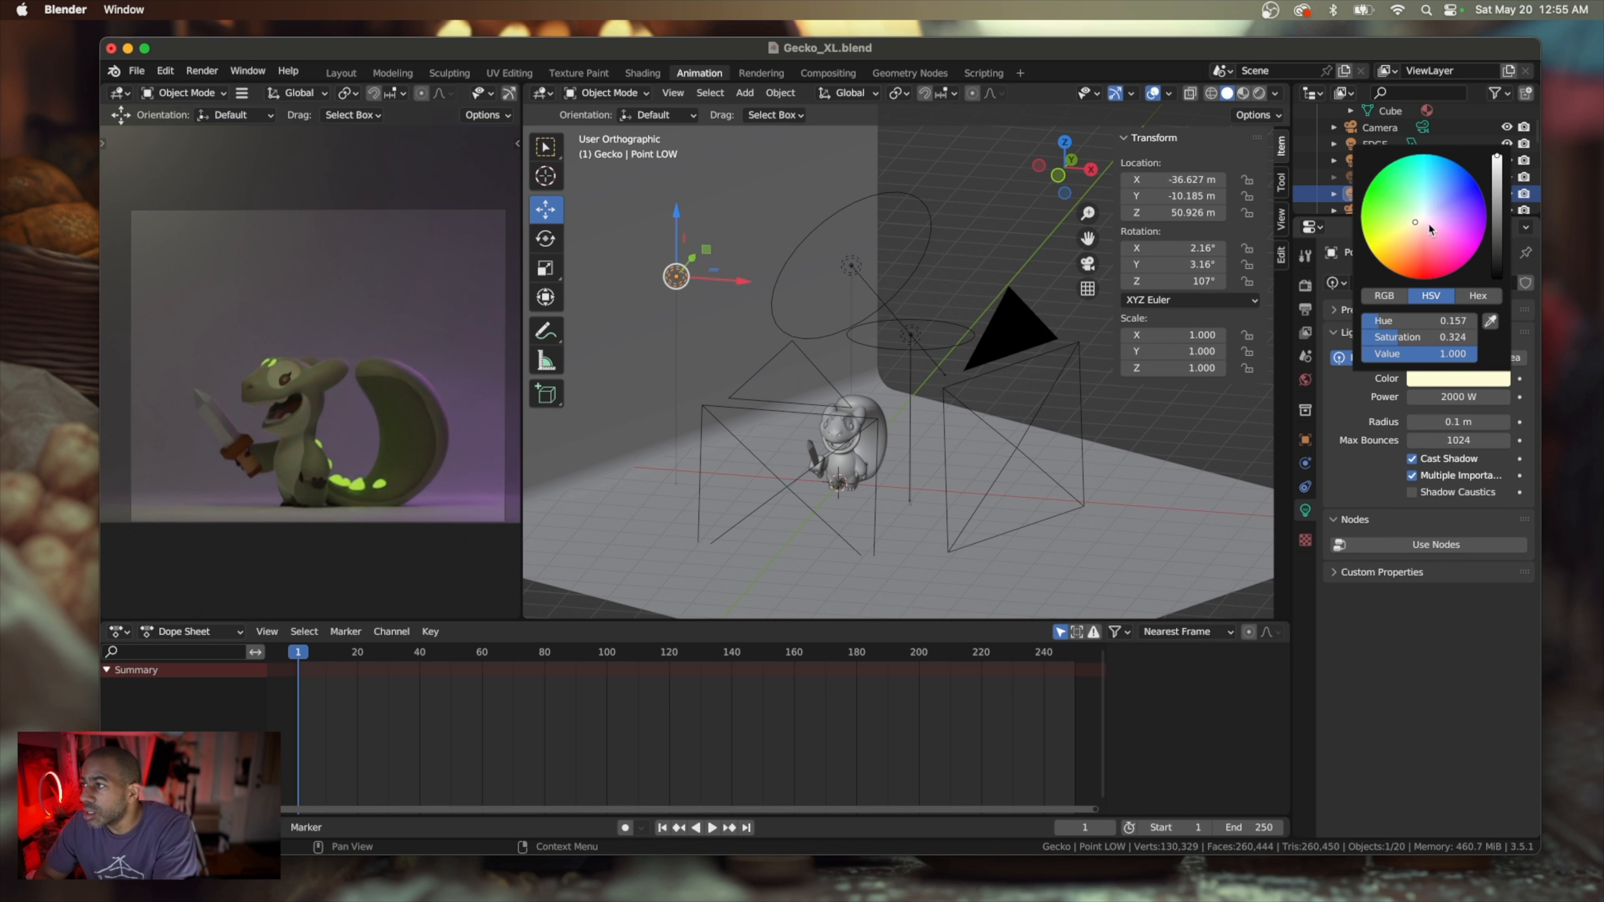
left_click_drag(1413, 221, 1411, 226)
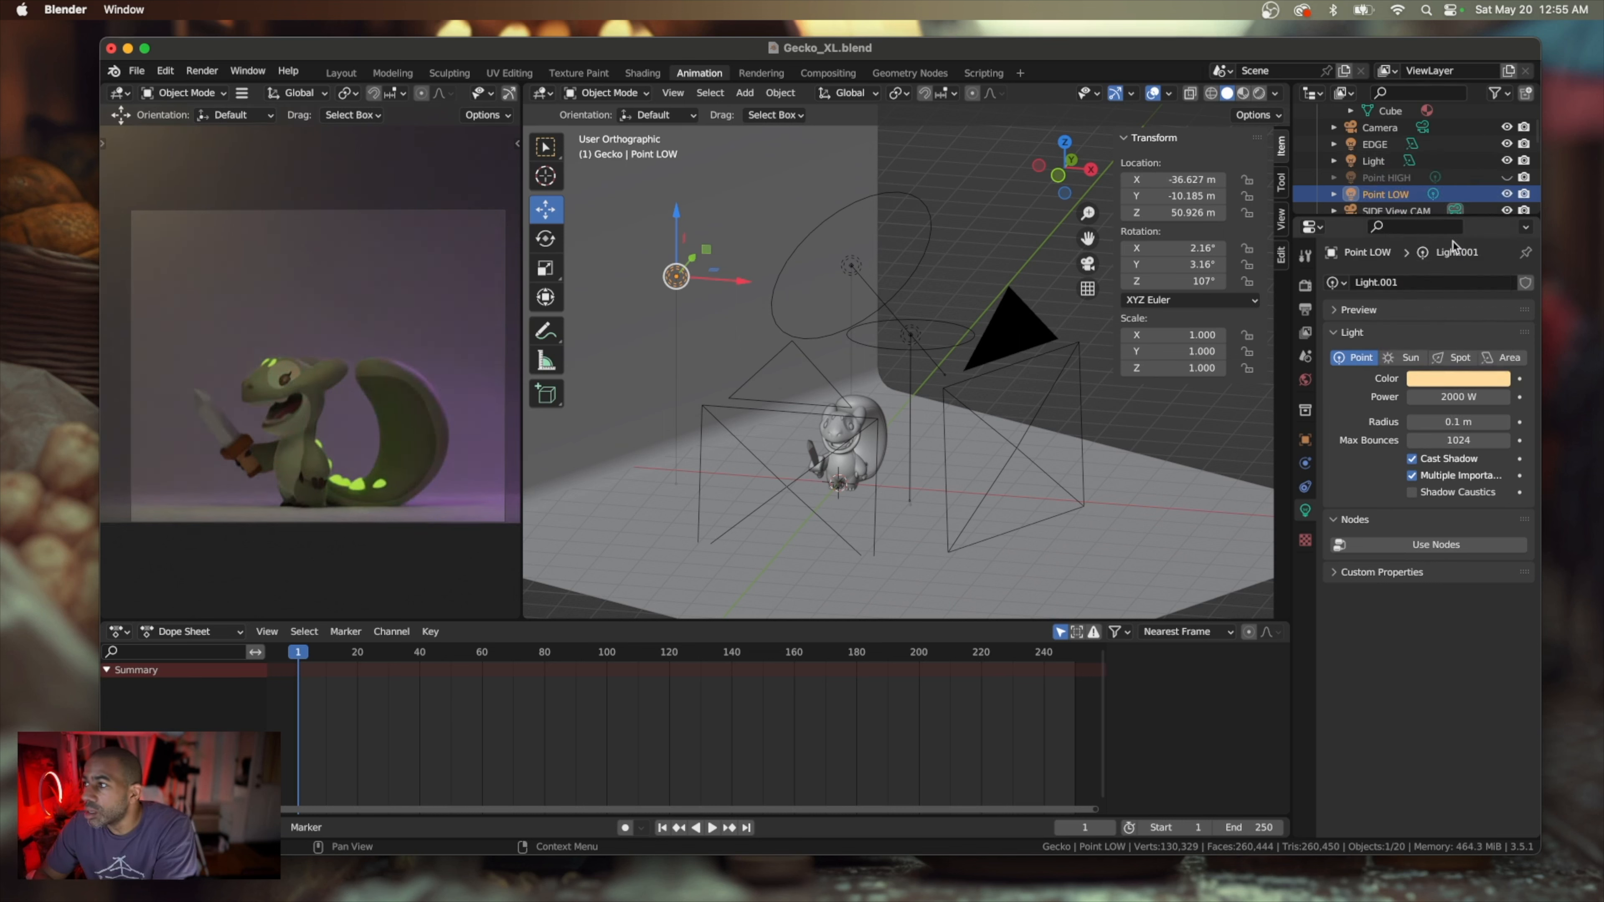
left_click(1449, 378)
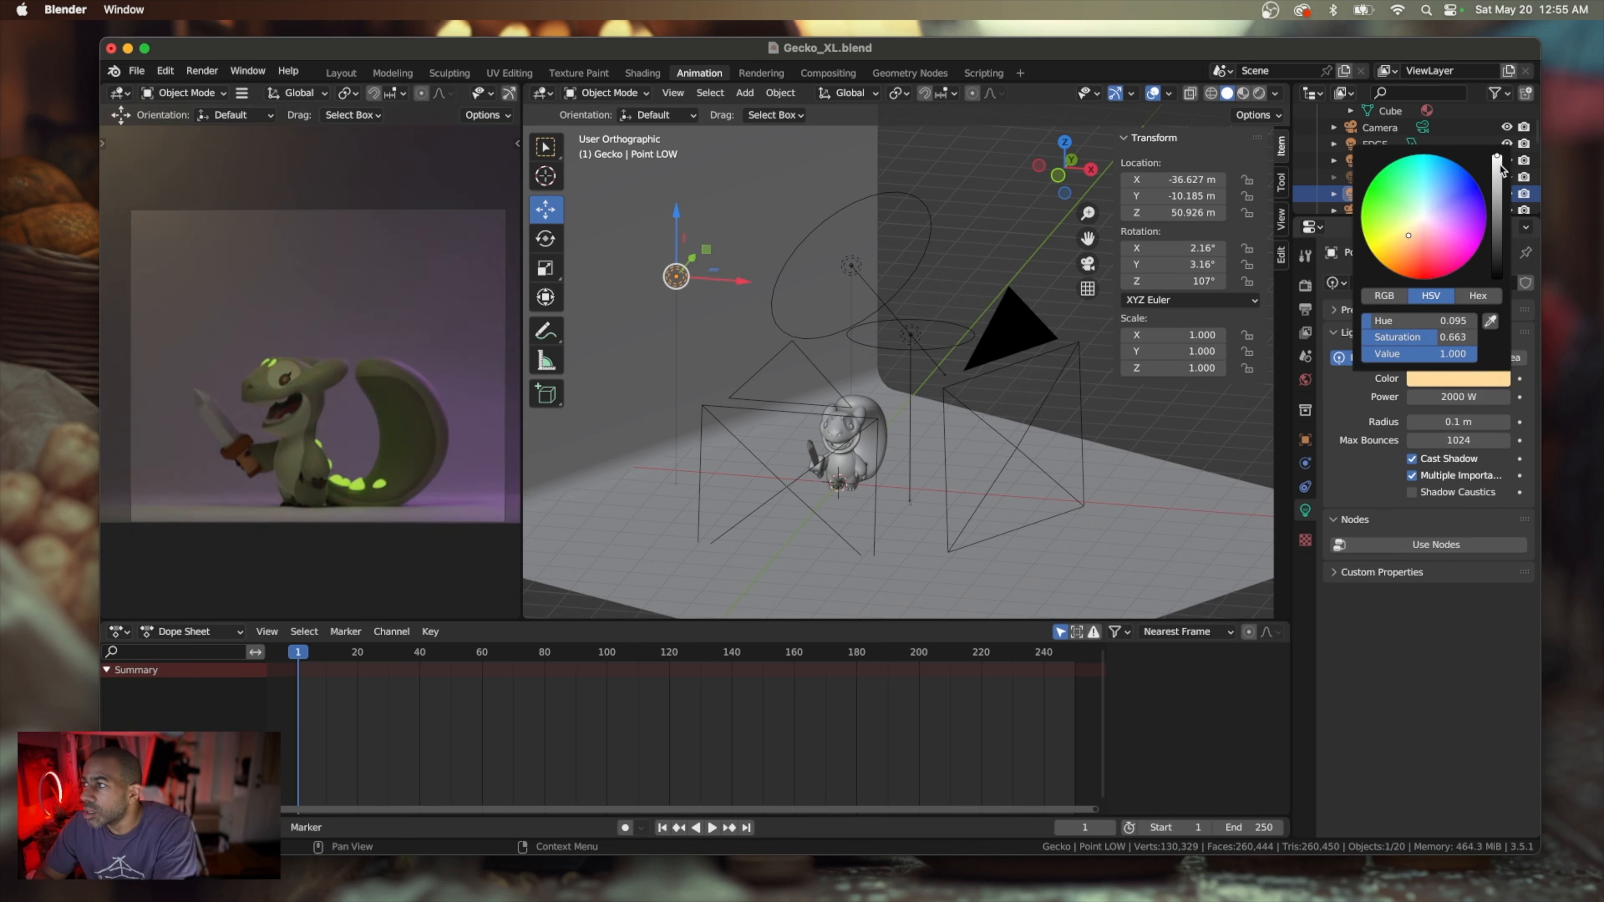
left_click_drag(1501, 169, 1498, 186)
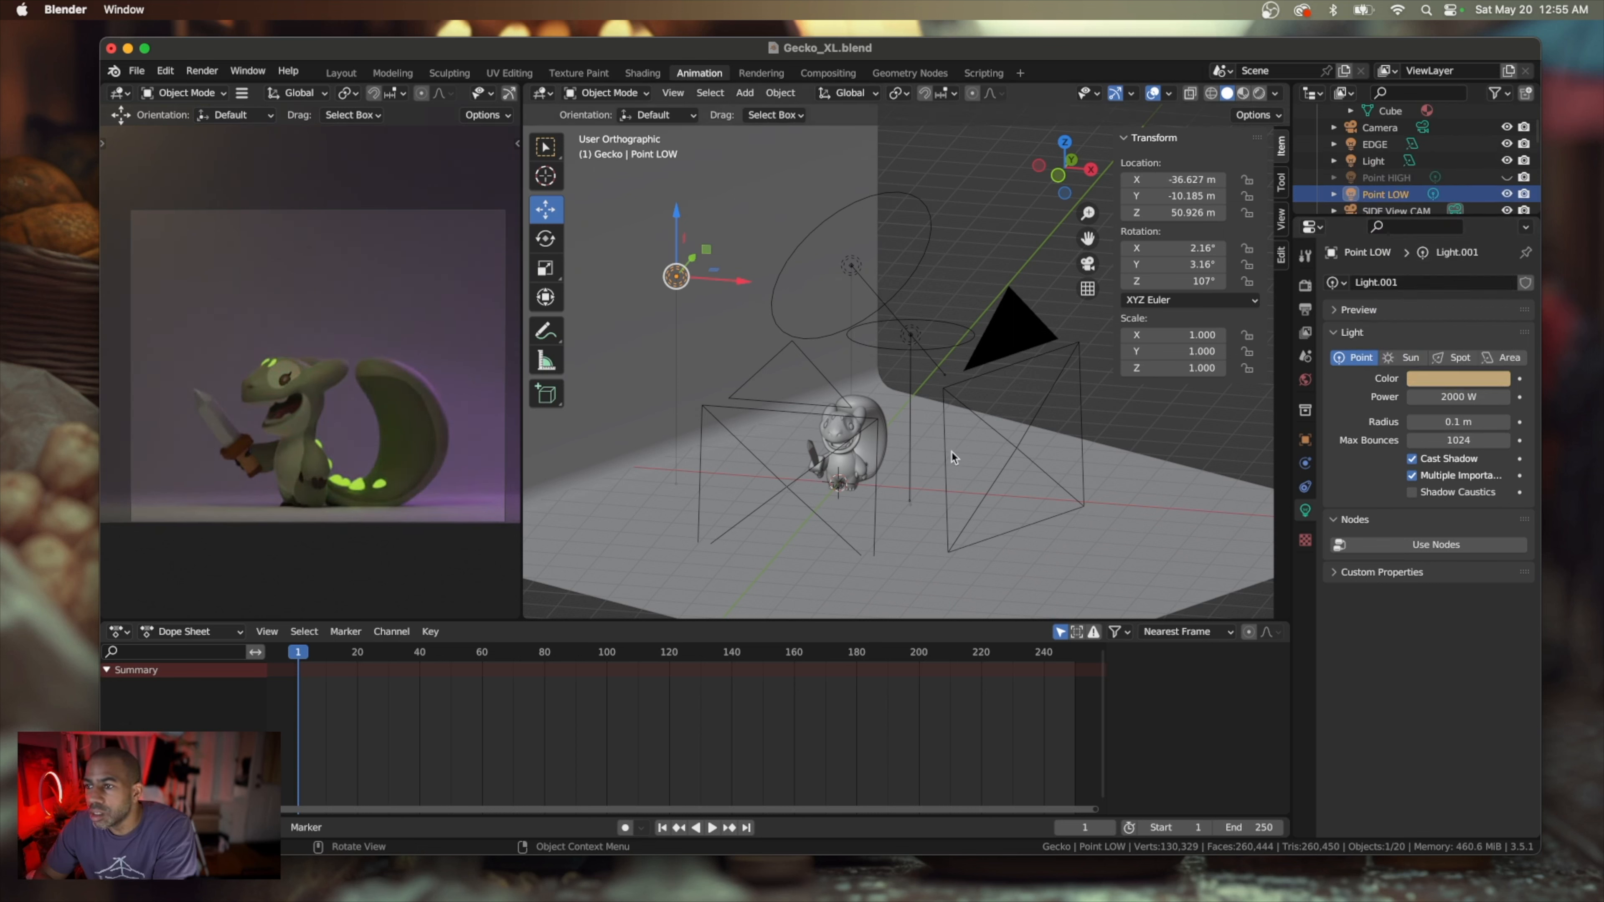
Select the Backdrop and switch the transform orientation to Local
left_click(922, 562)
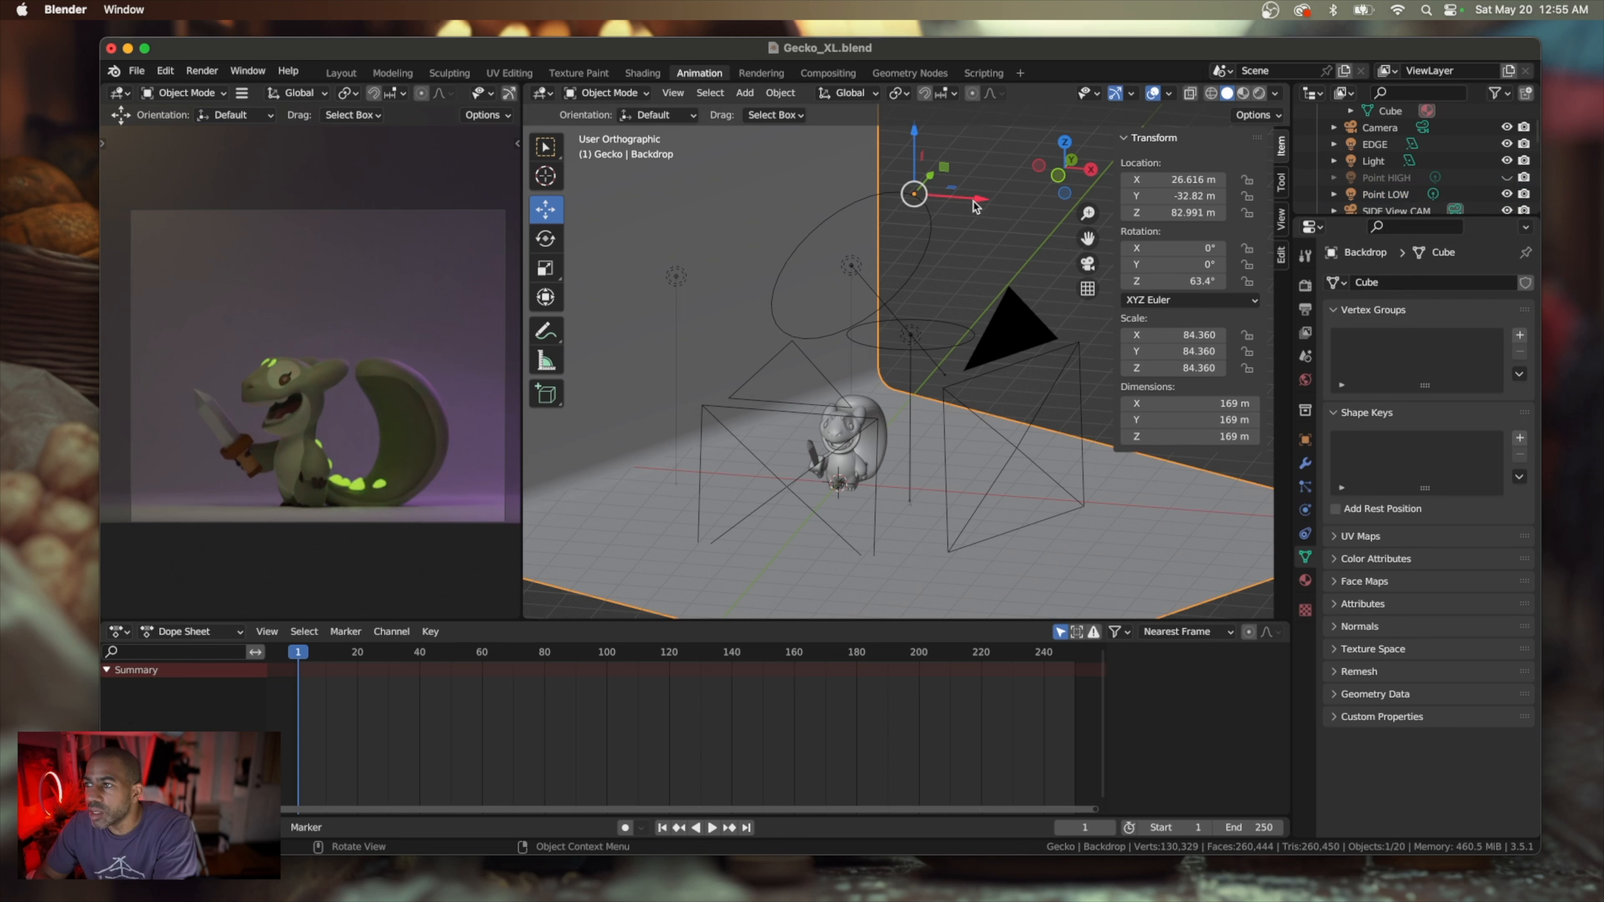
middle_click_drag(945, 239, 865, 151)
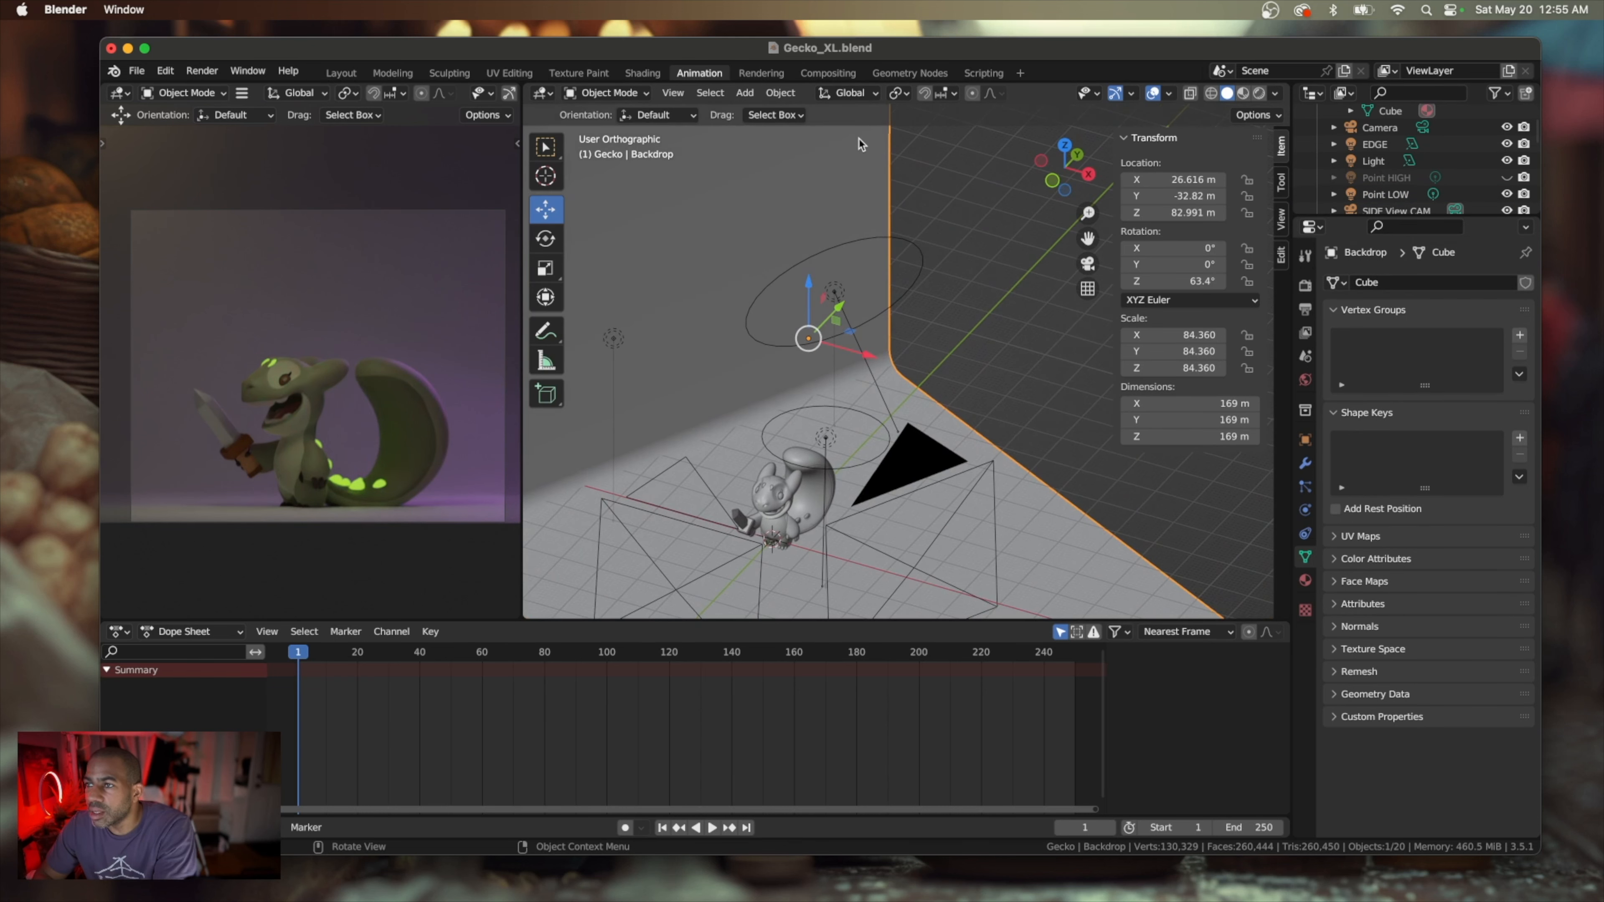
left_click(873, 94)
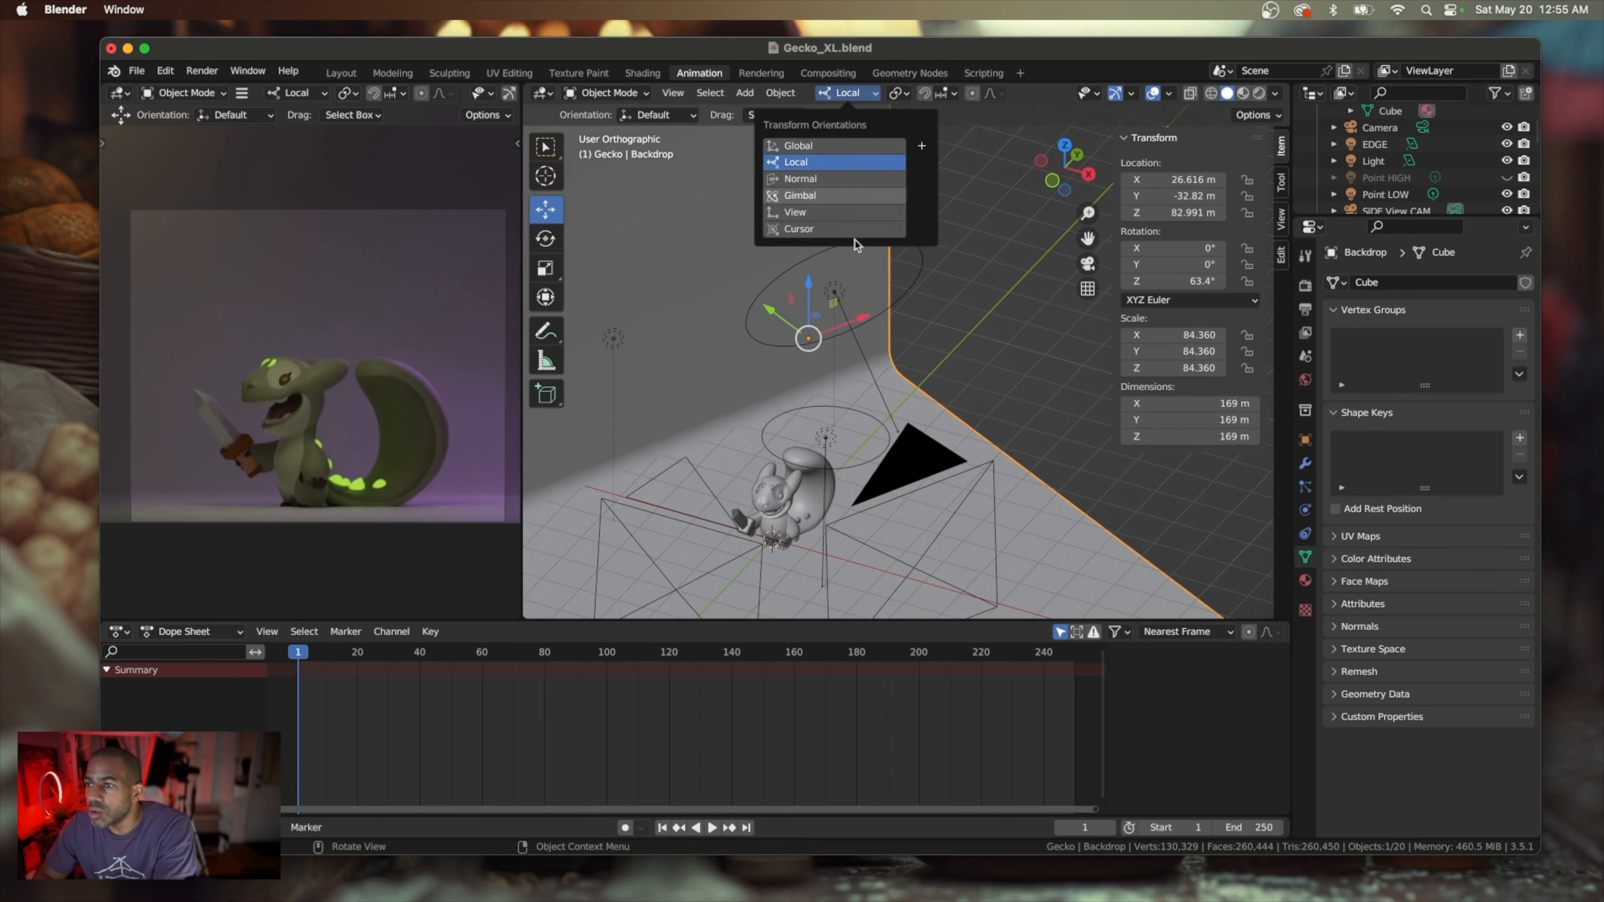
left_click(840, 161)
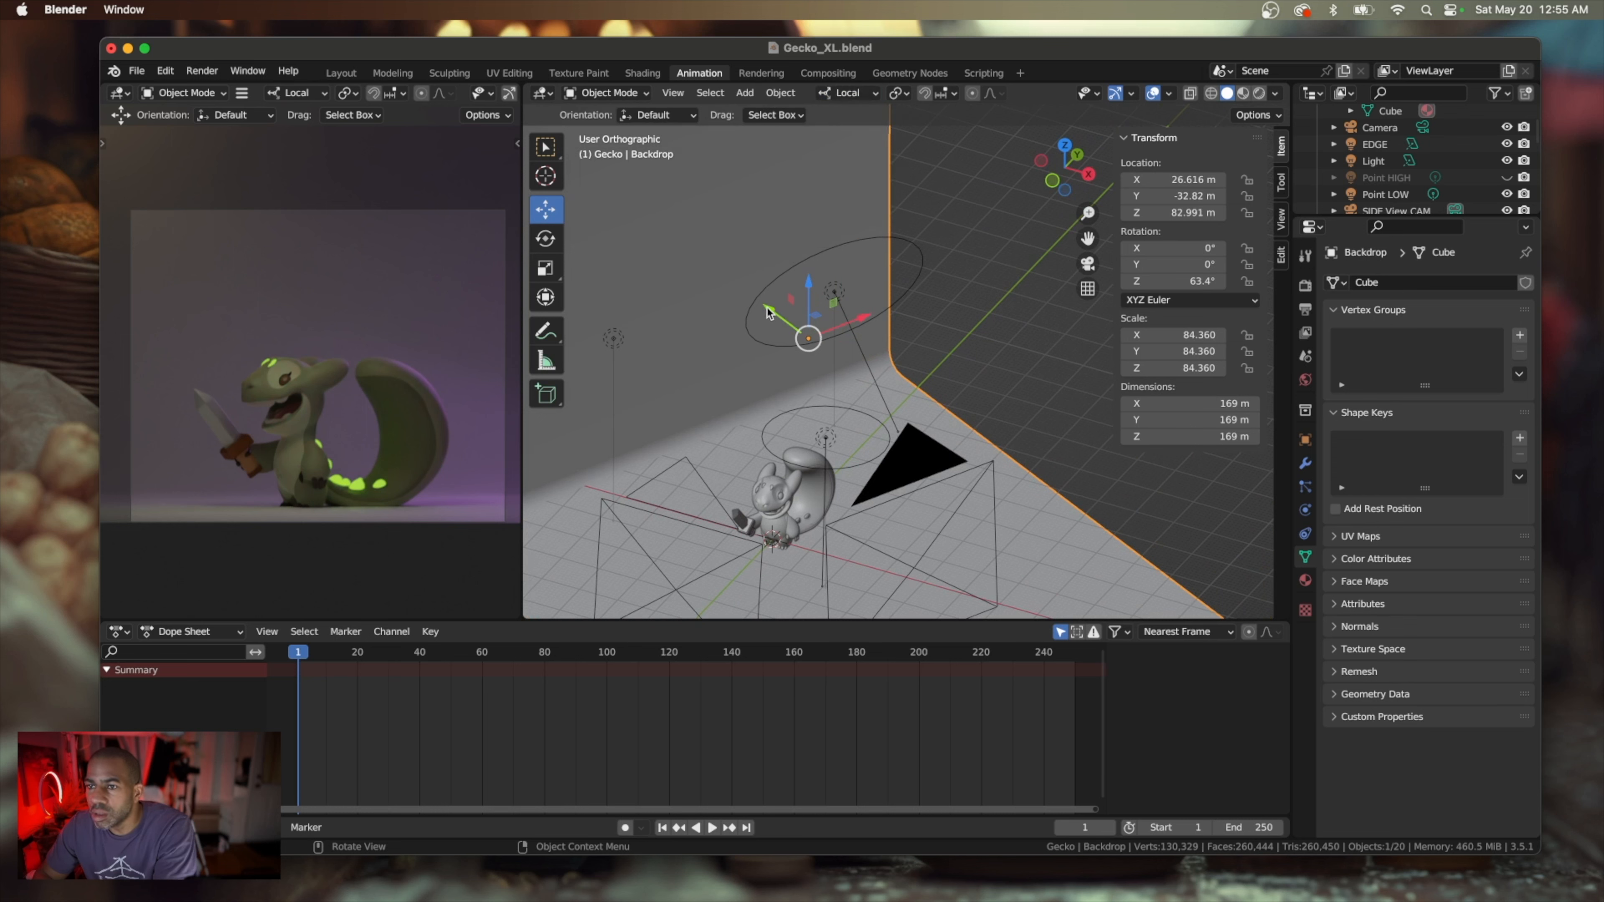
Try to move the Backdrop along its local Y axis to about X 16.2 m and Y -27.6 m, and undo it
left_click_drag(770, 311, 738, 289)
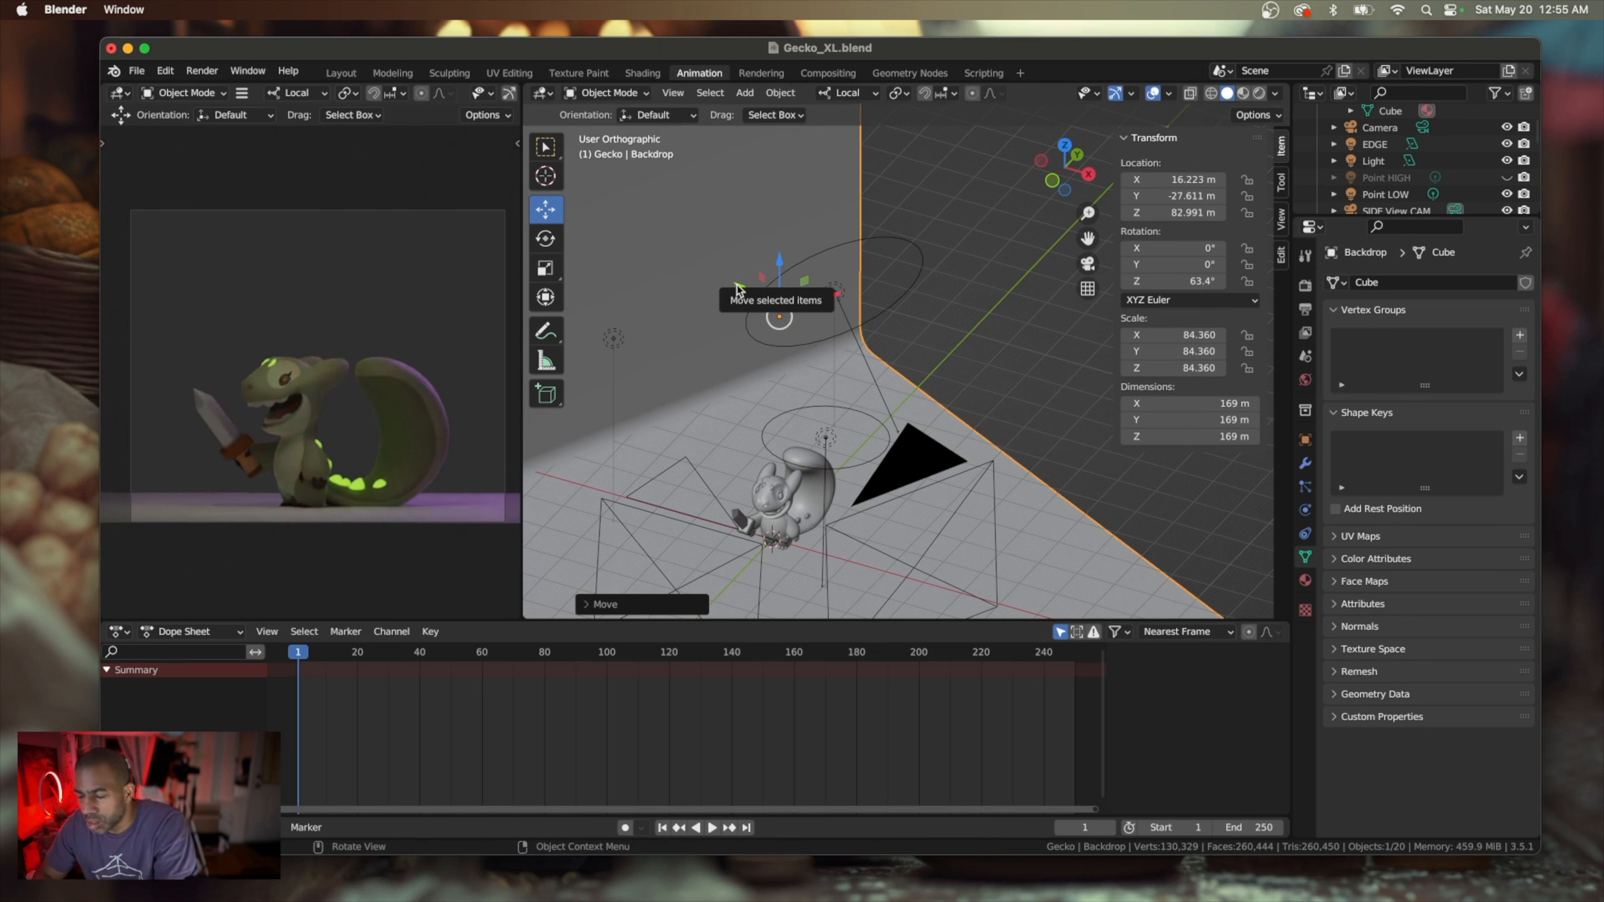
key("super+z")
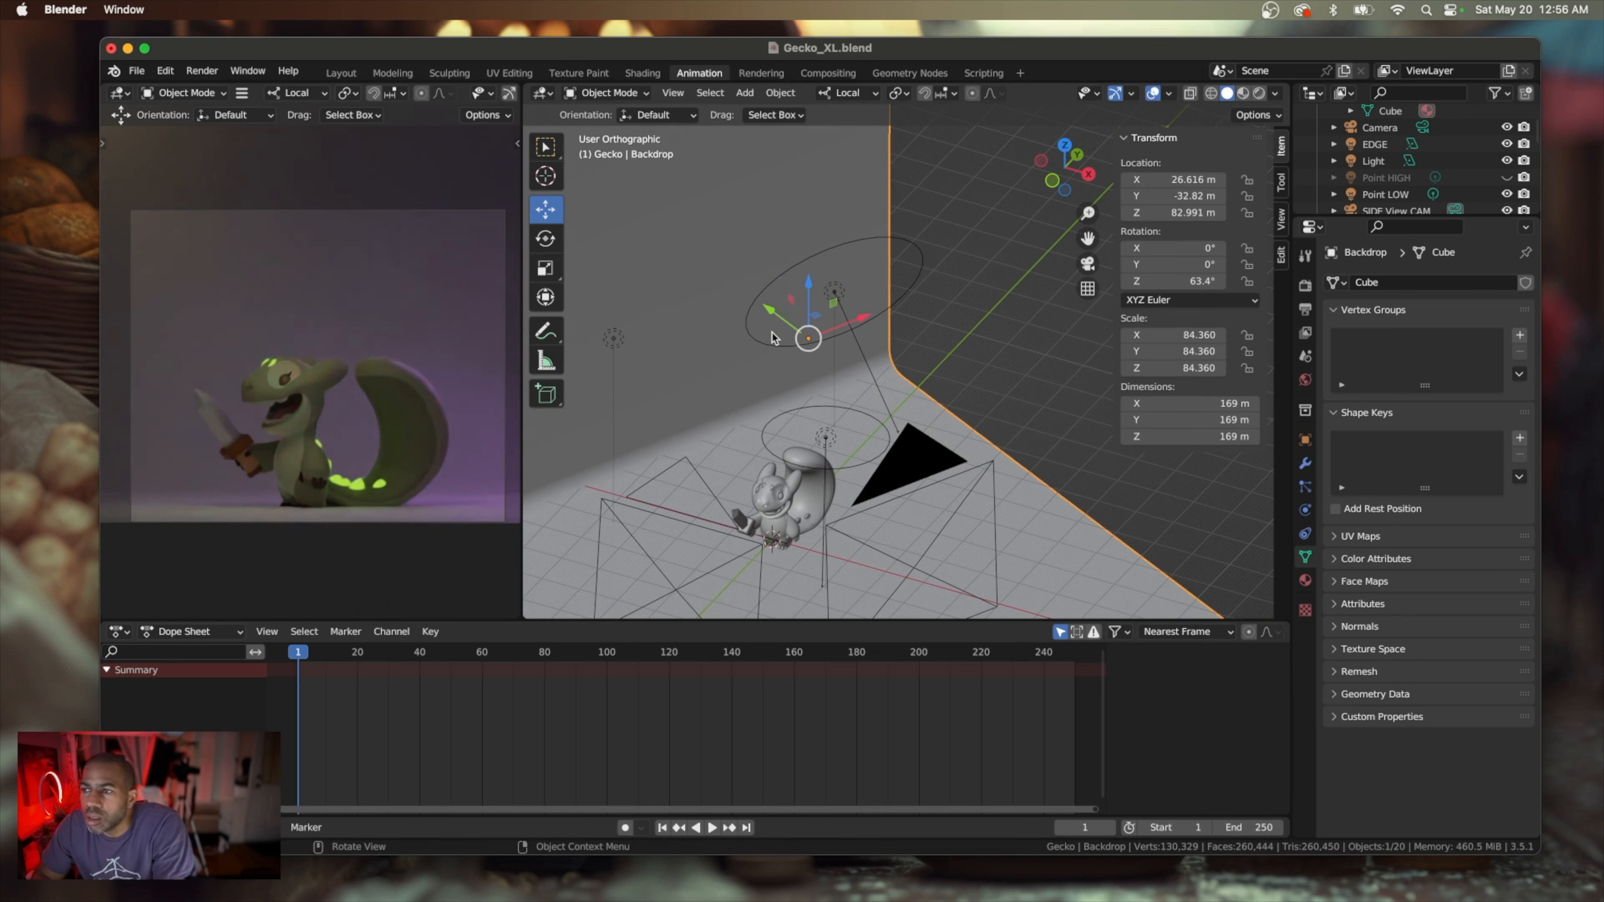
middle_click_drag(797, 386, 795, 383)
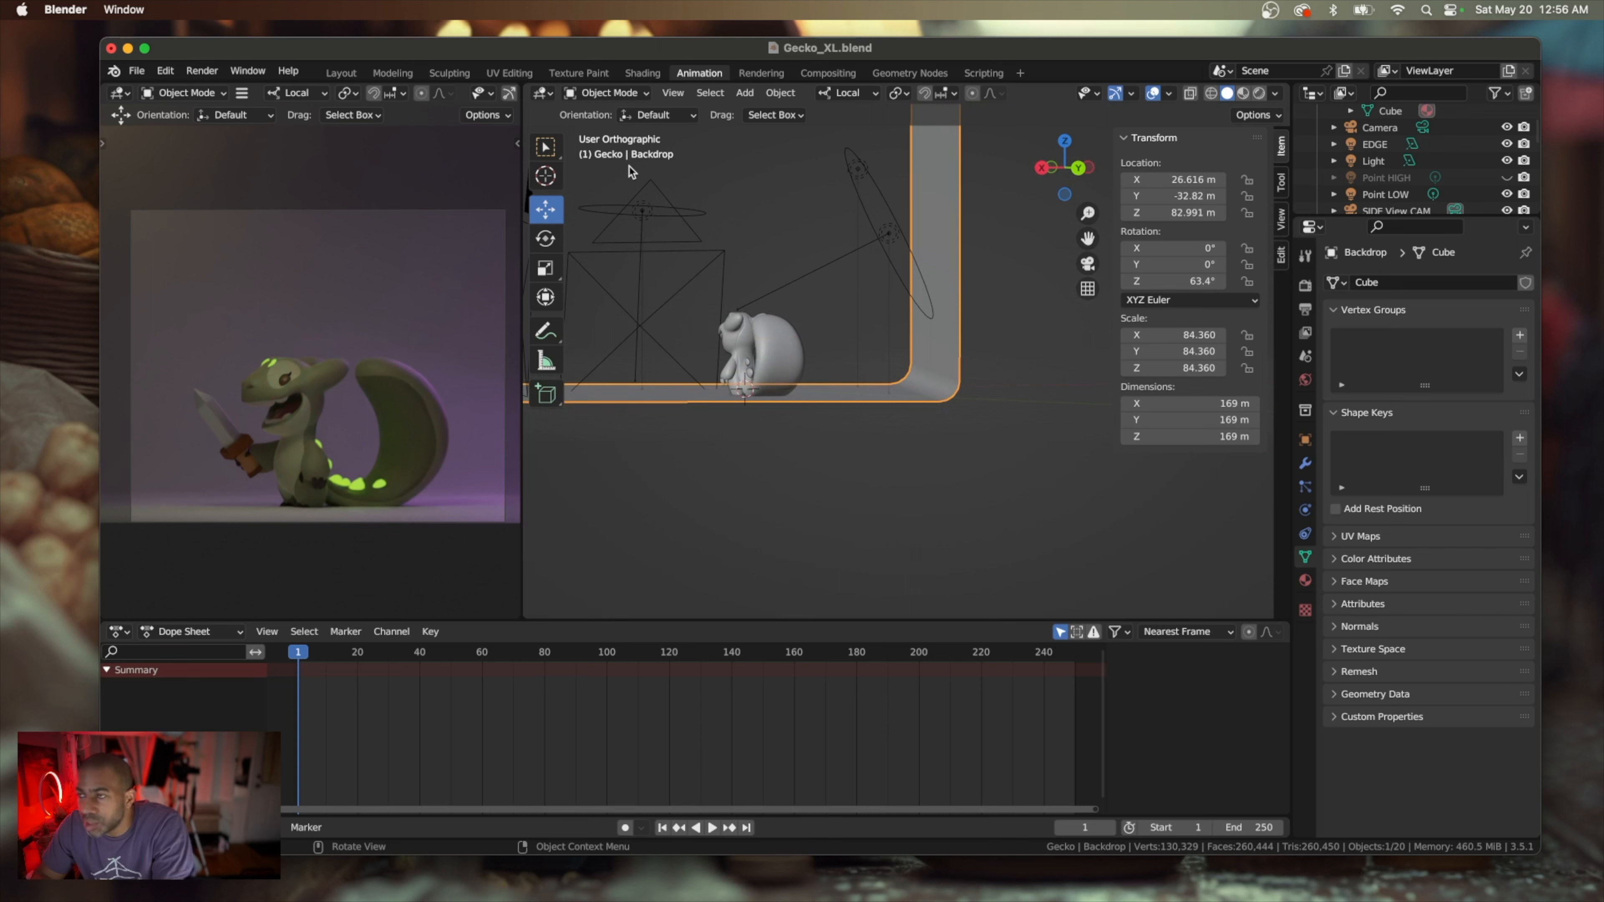
Enter Edit Mode on the Backdrop and try selecting the vertical outer edge of its wall on the tail side
key("Tab")
middle_click_drag(784, 187, 861, 215)
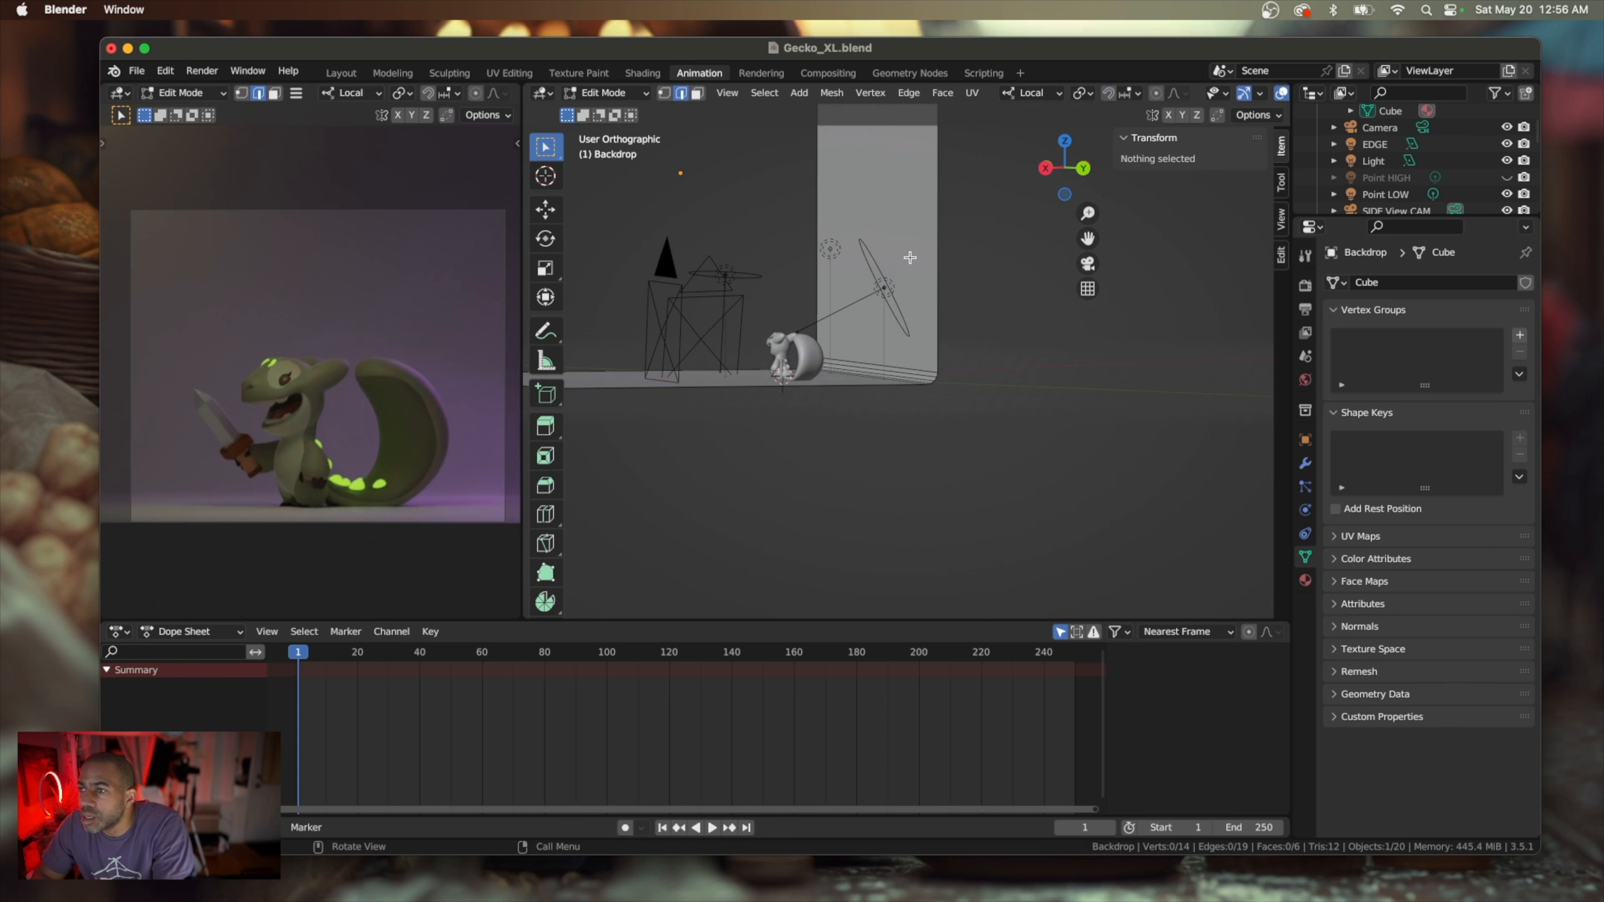
left_click(883, 187)
middle_click_drag(884, 189, 887, 230)
scroll(887, 228, "up", 3)
scroll(888, 227, "up", 3)
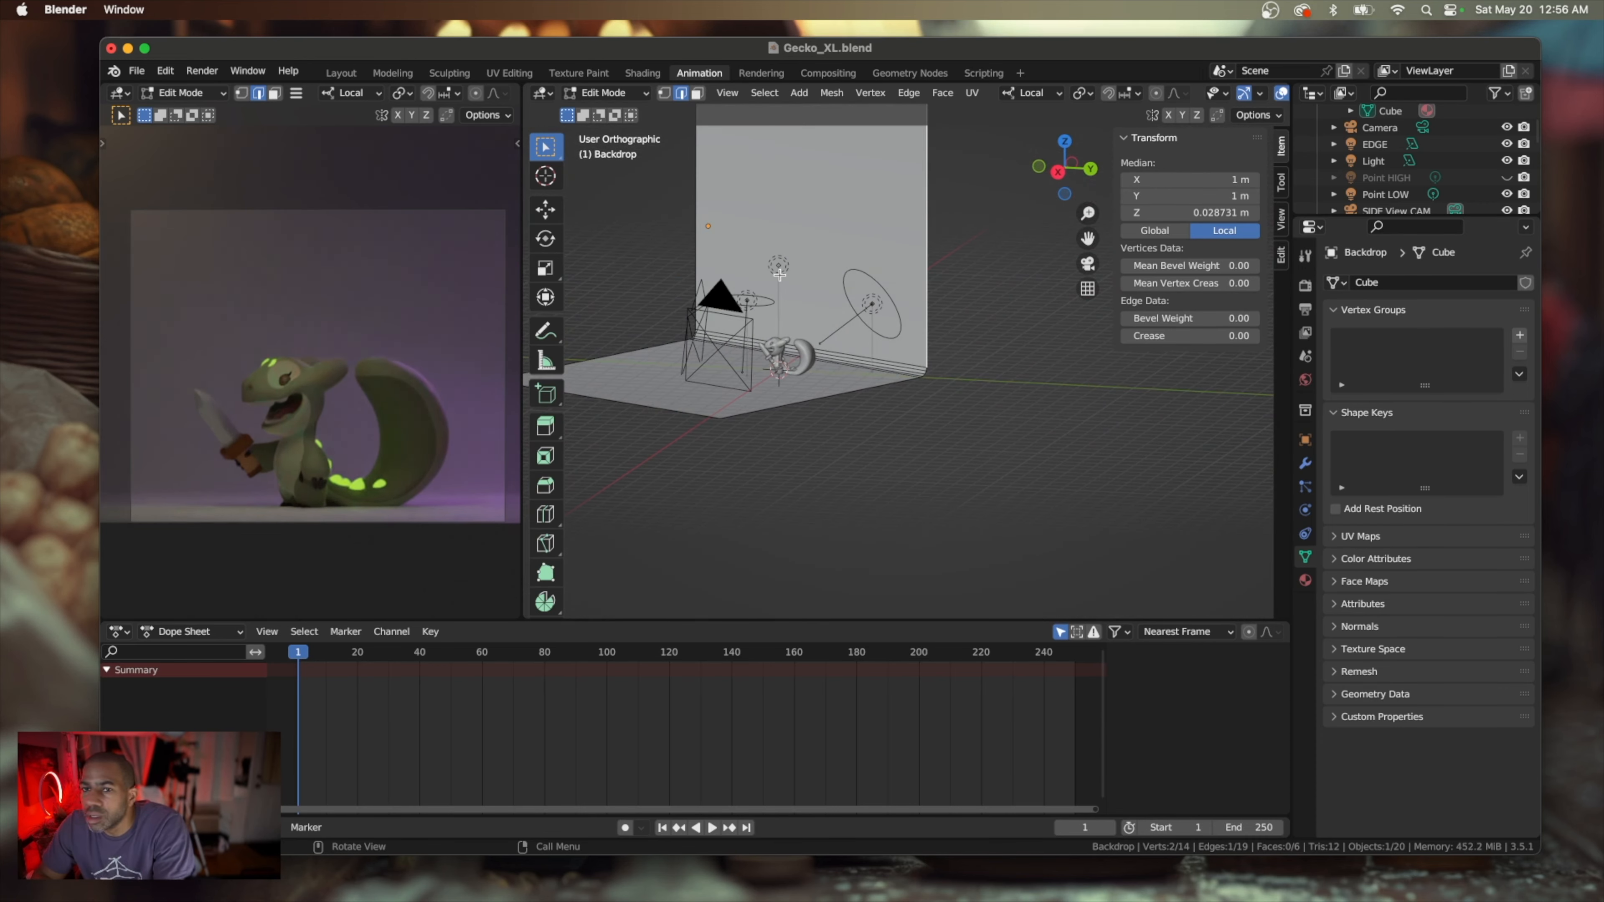
middle_click_drag(710, 370, 710, 370)
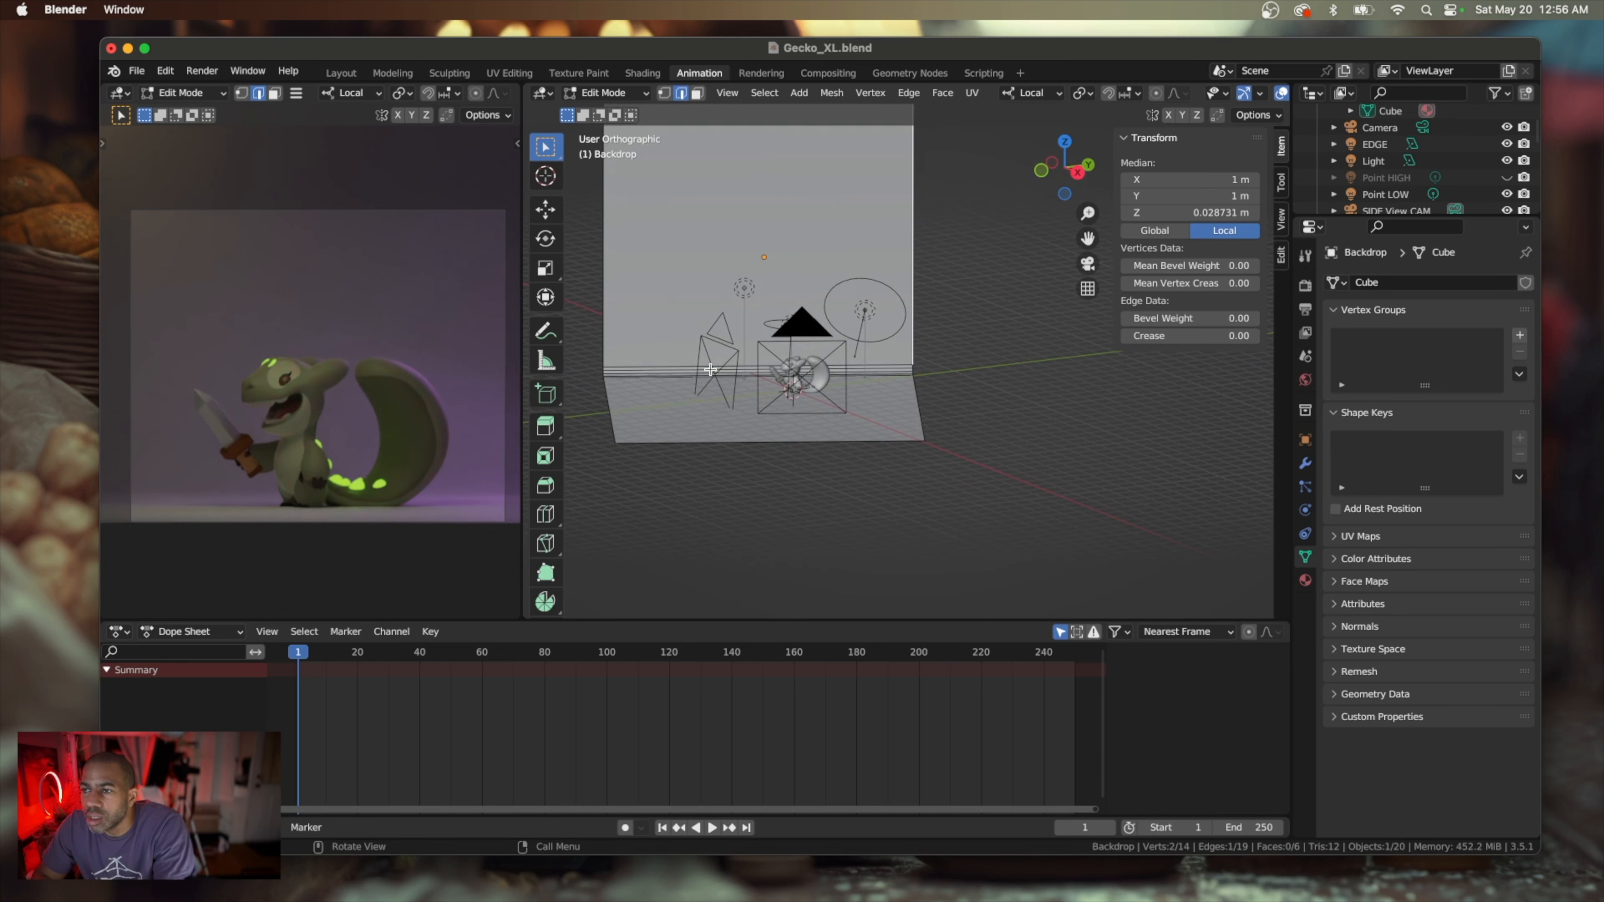
left_click(690, 276)
middle_click_drag(691, 277, 690, 276)
Try to move the wall's opposite vertical edge along local Y to about 1.41 m, undo it, and return to Object Mode
left_click(545, 208)
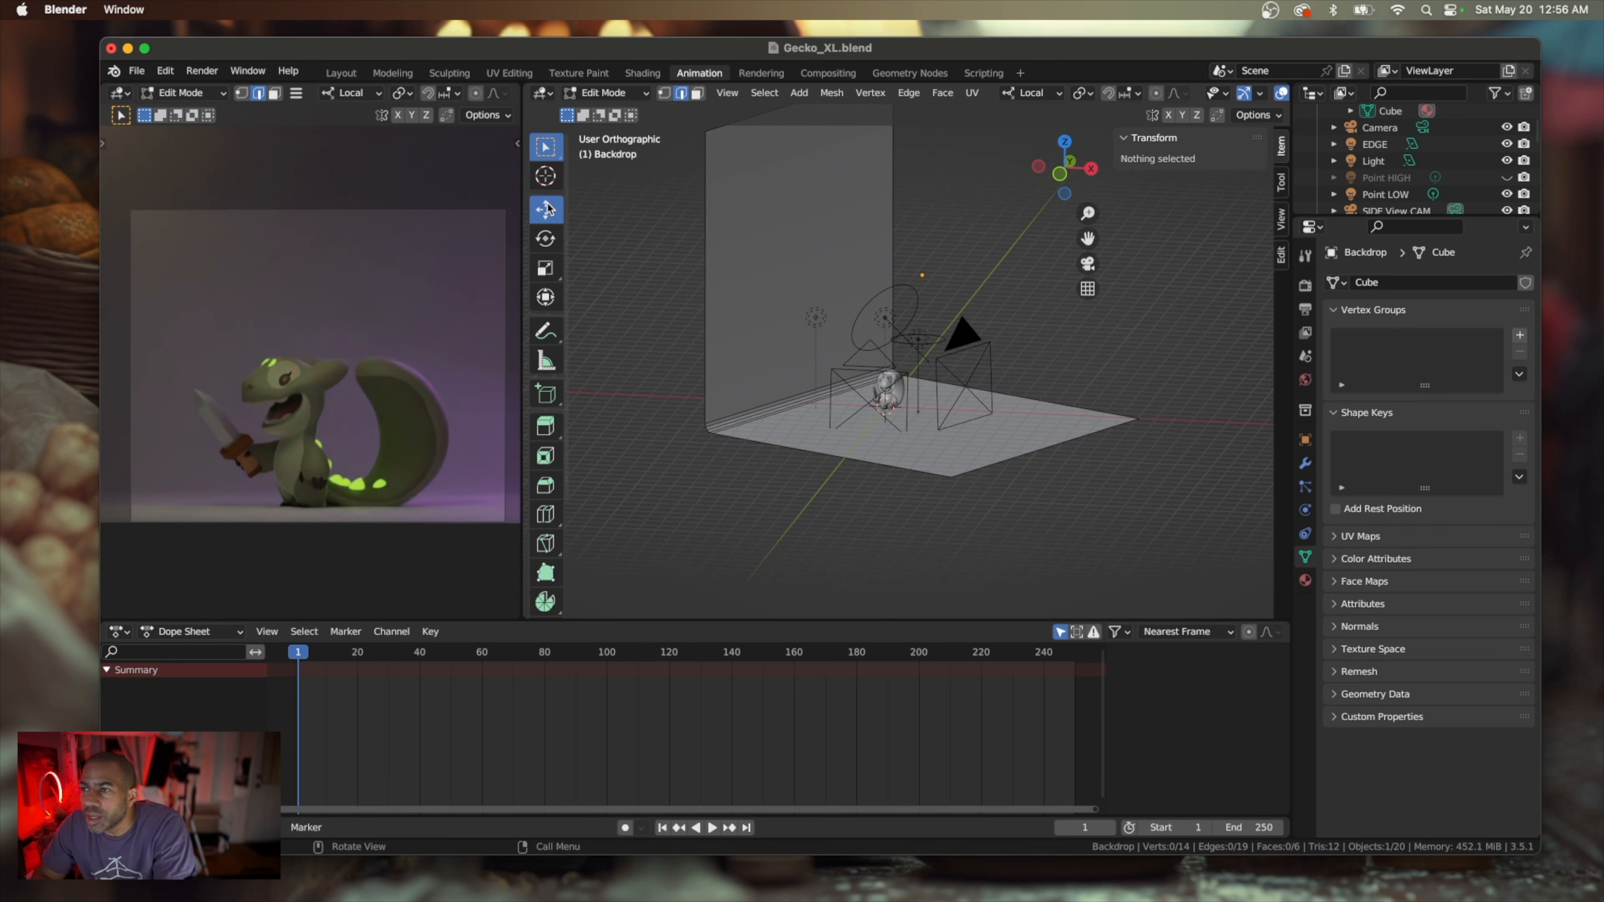
left_click(750, 275)
middle_click_drag(729, 281, 730, 283)
left_click_drag(739, 320, 679, 303)
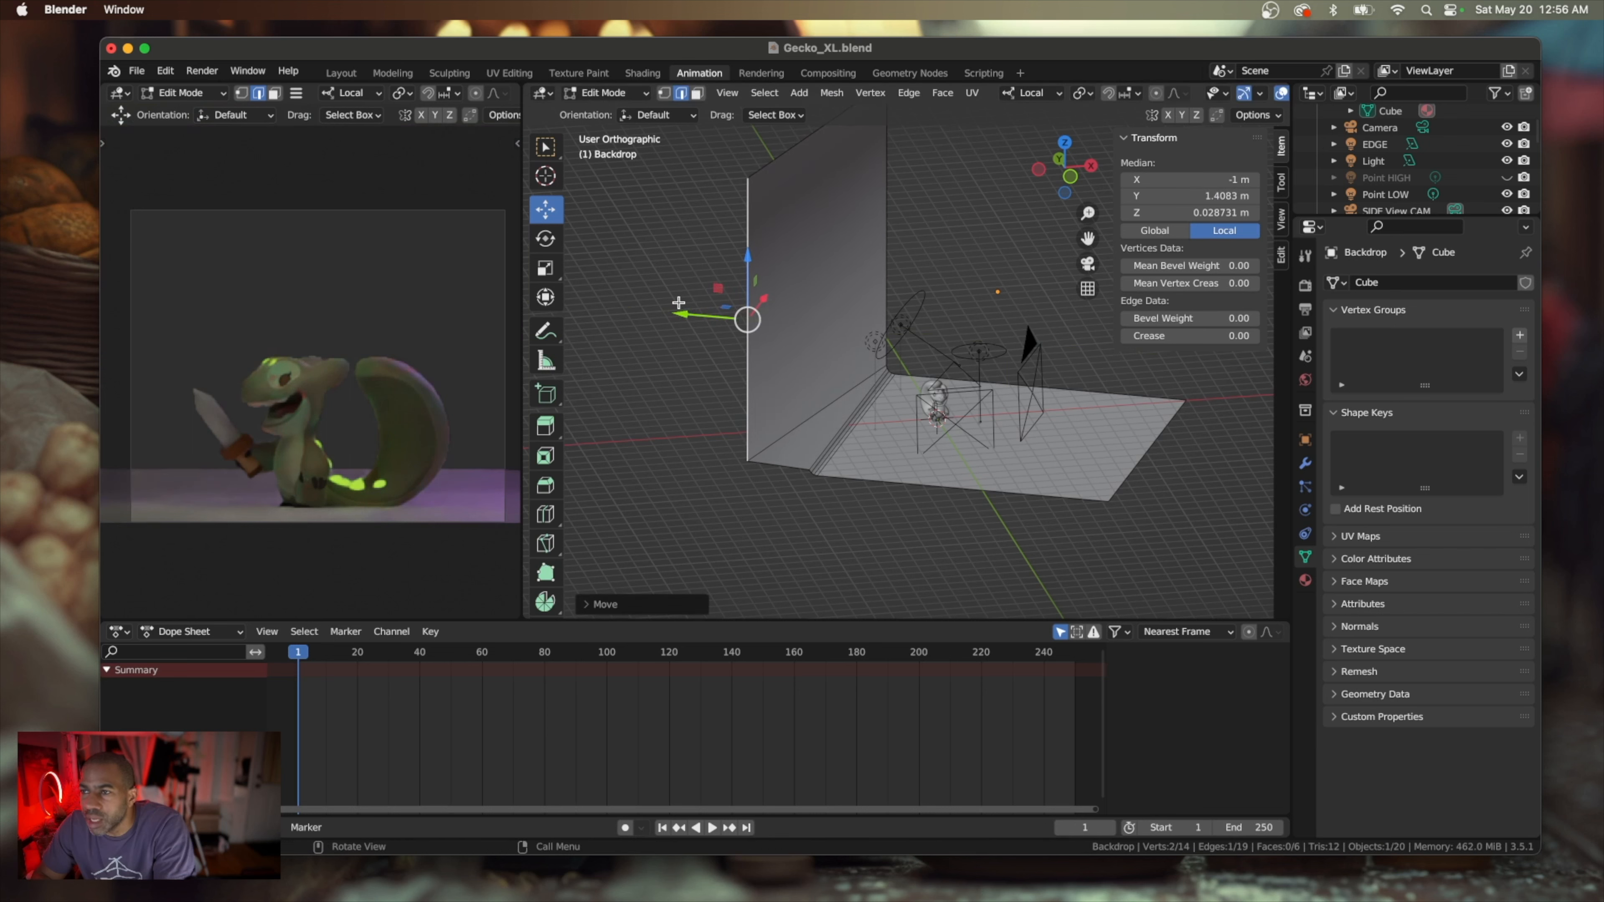
key("super+z")
scroll(558, 173, "down", 2)
middle_click_drag(588, 167, 588, 166)
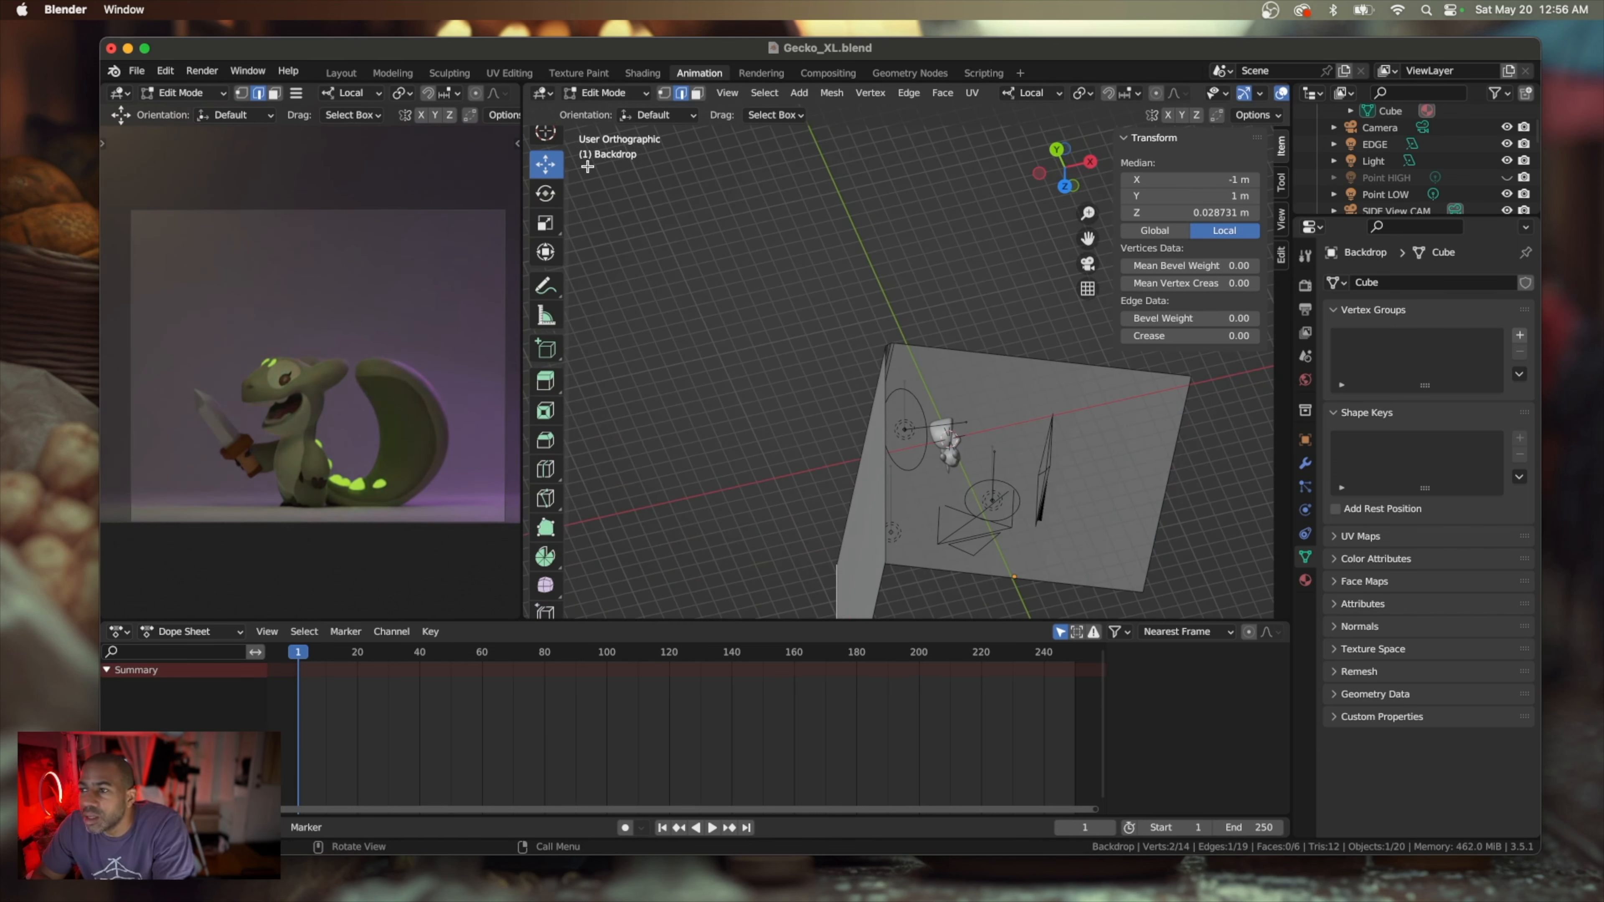
key("Tab")
Try to move the Backdrop along its local Y axis to about X 25.1 m and Y -32.1 m, then undo it and restore the camera view
middle_click_drag(655, 251, 684, 254)
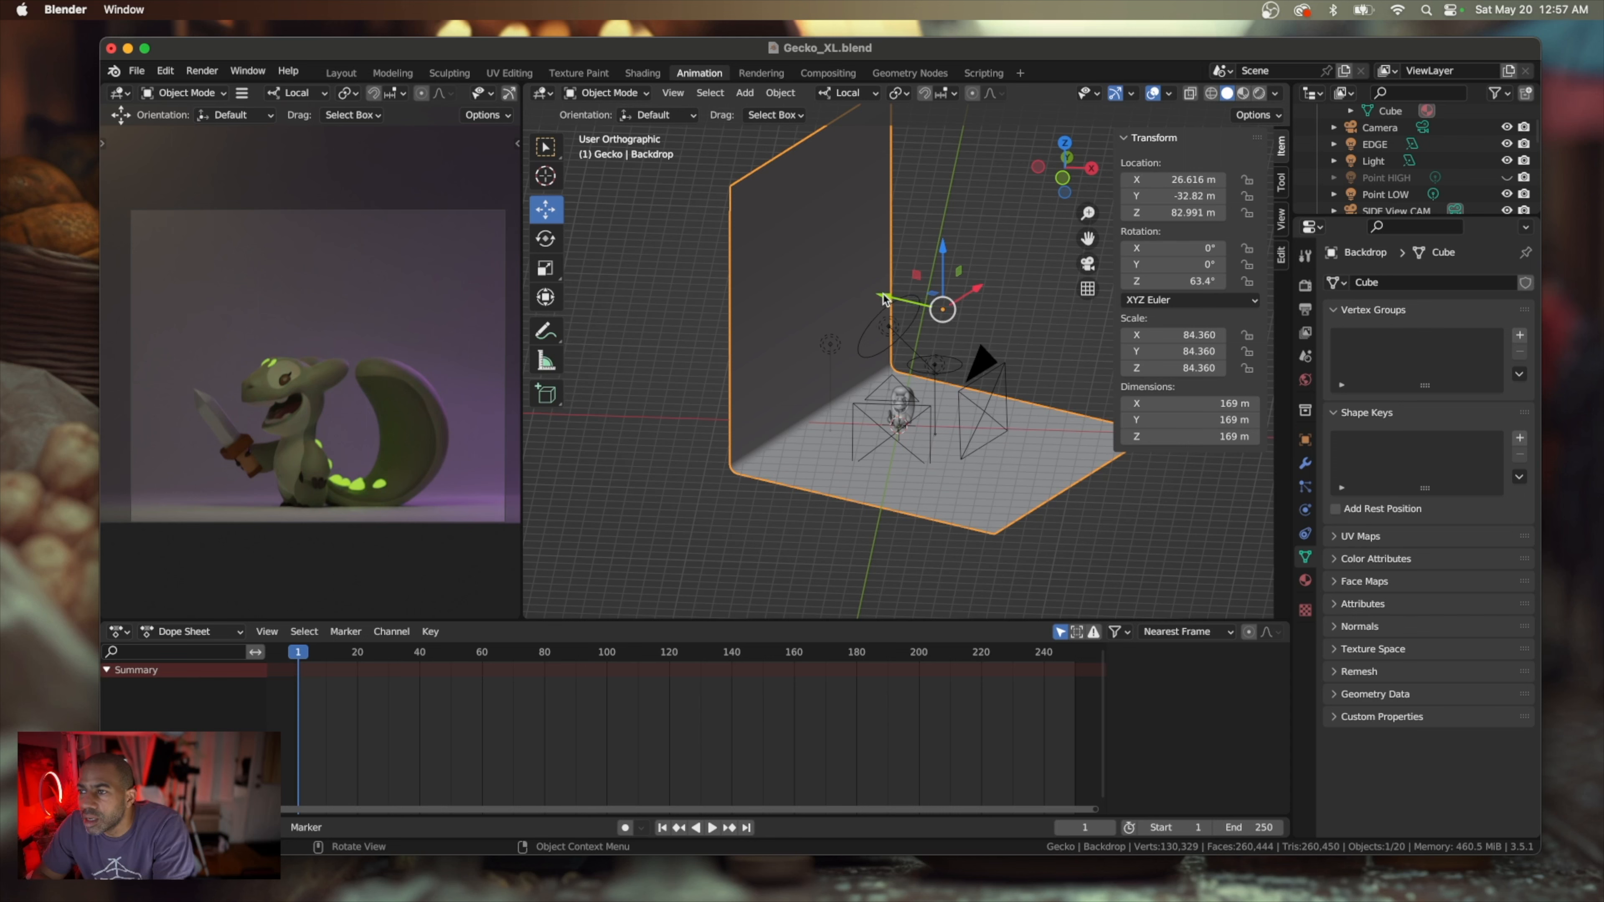
mouse_move(880, 295)
left_mouse_down()
mouse_move(747, 233)
mouse_move(879, 286)
left_mouse_up()
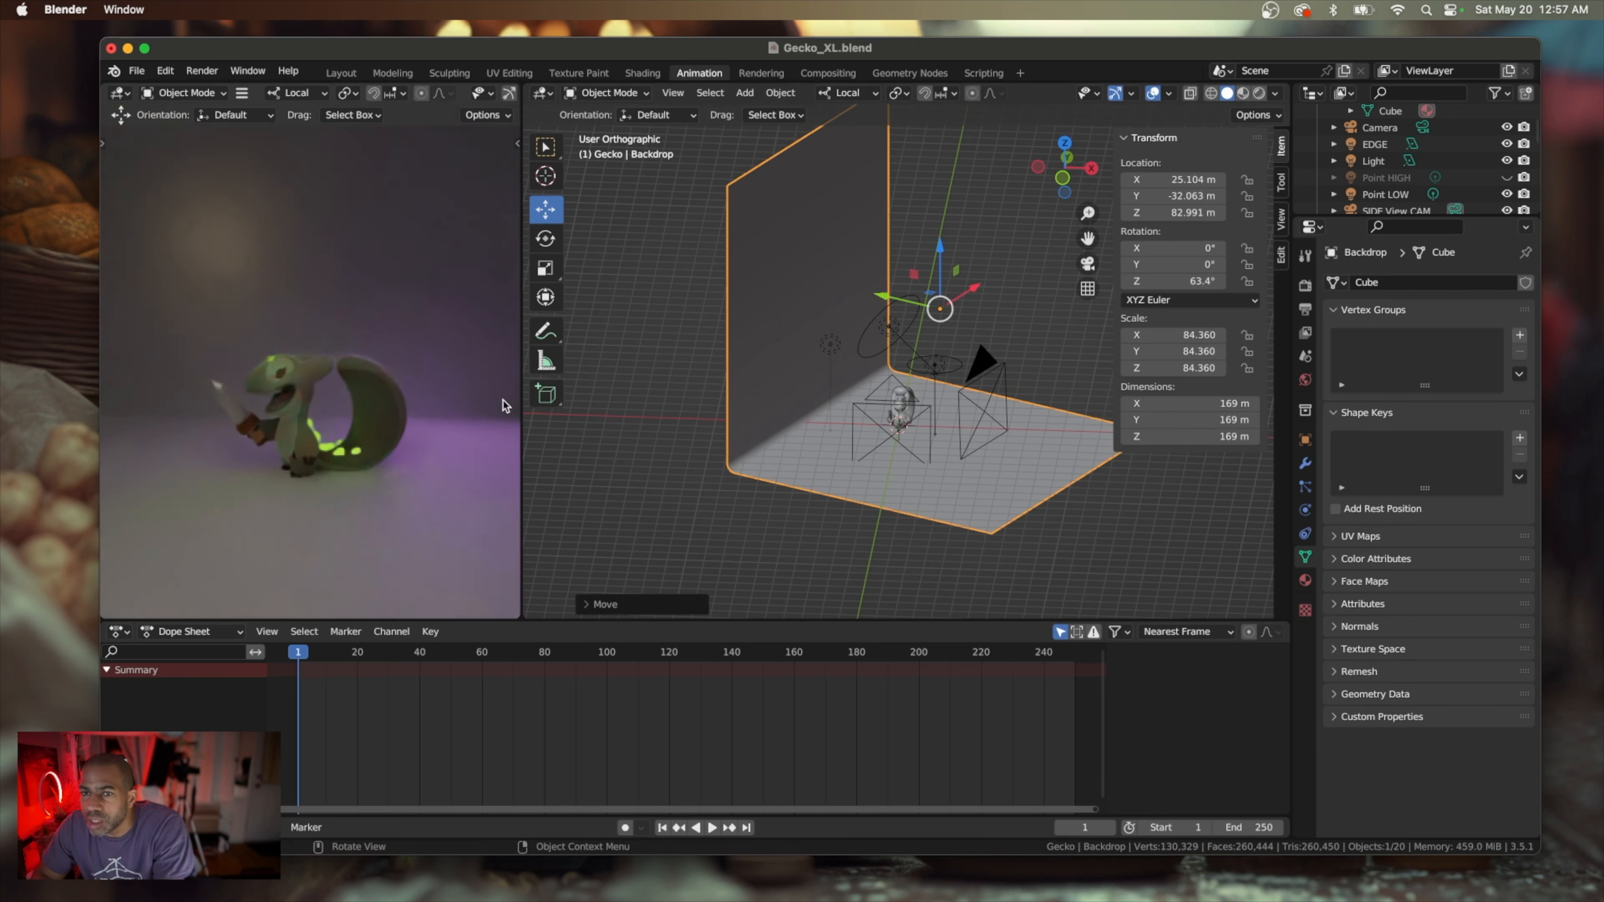
scroll(505, 406, "down", 3)
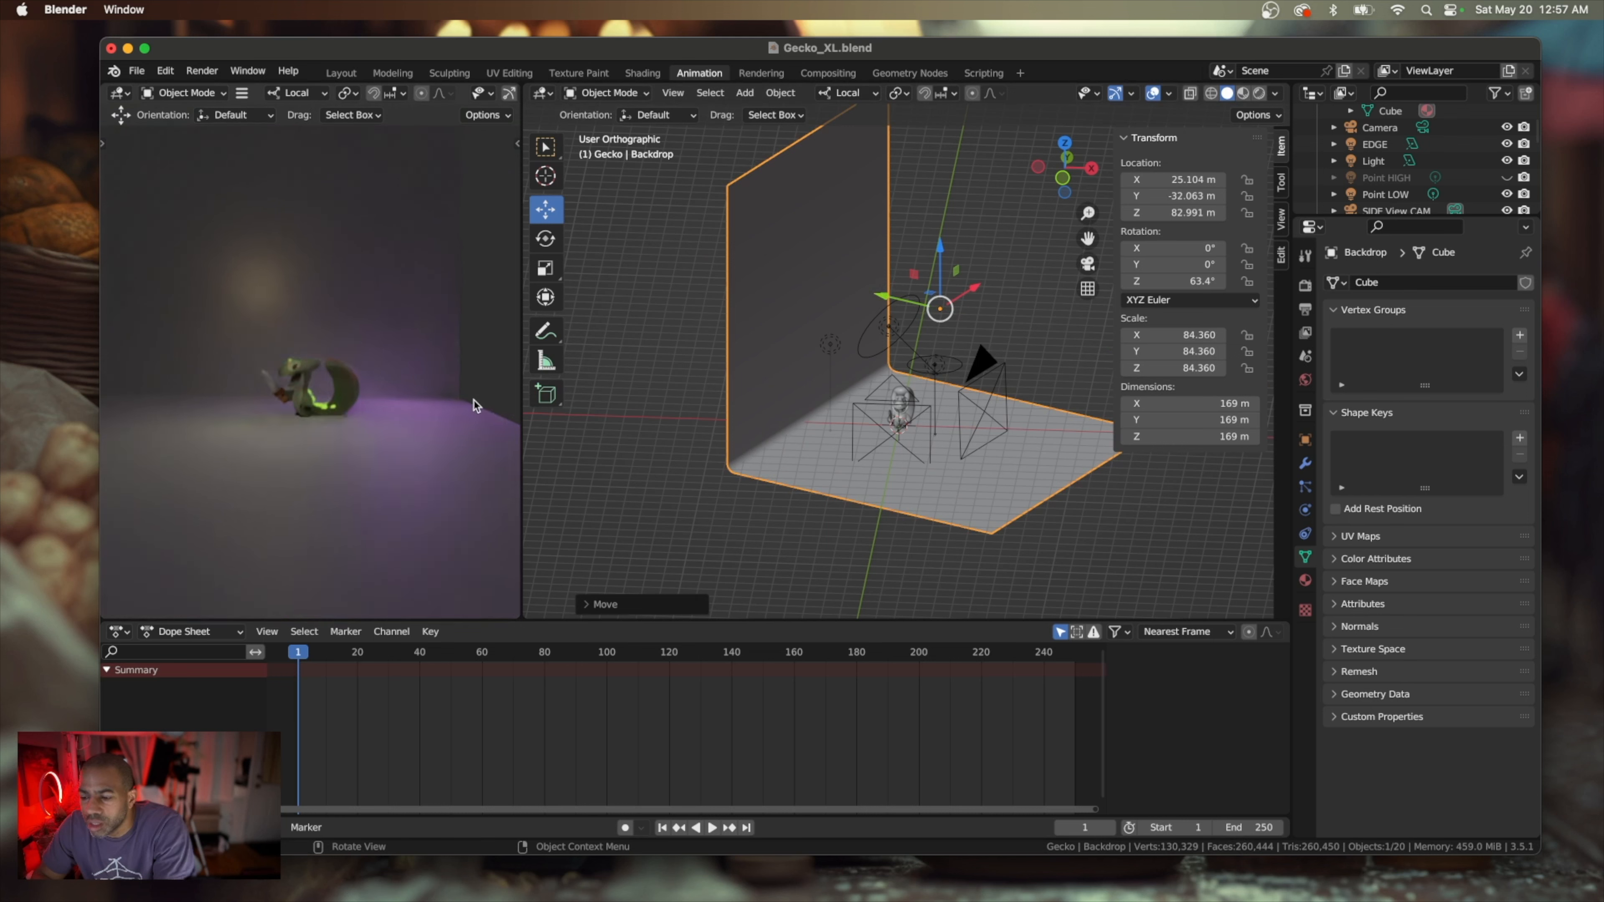
scroll(452, 400, "down", 3)
scroll(451, 401, "up", 2)
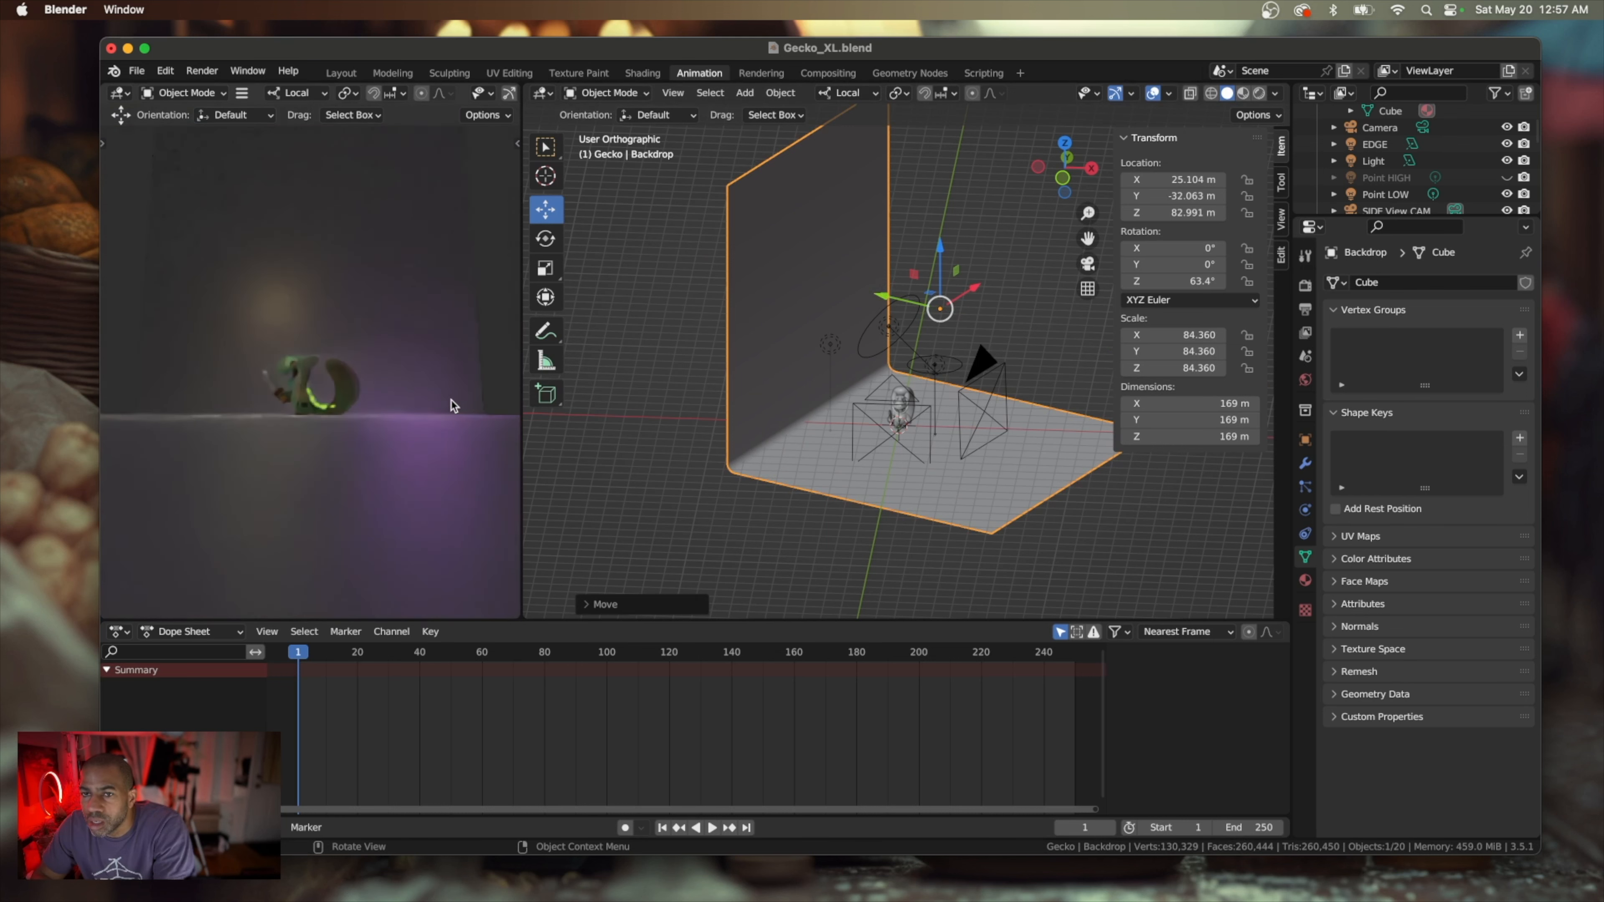
scroll(451, 400, "down", 2)
scroll(449, 405, "up", 2)
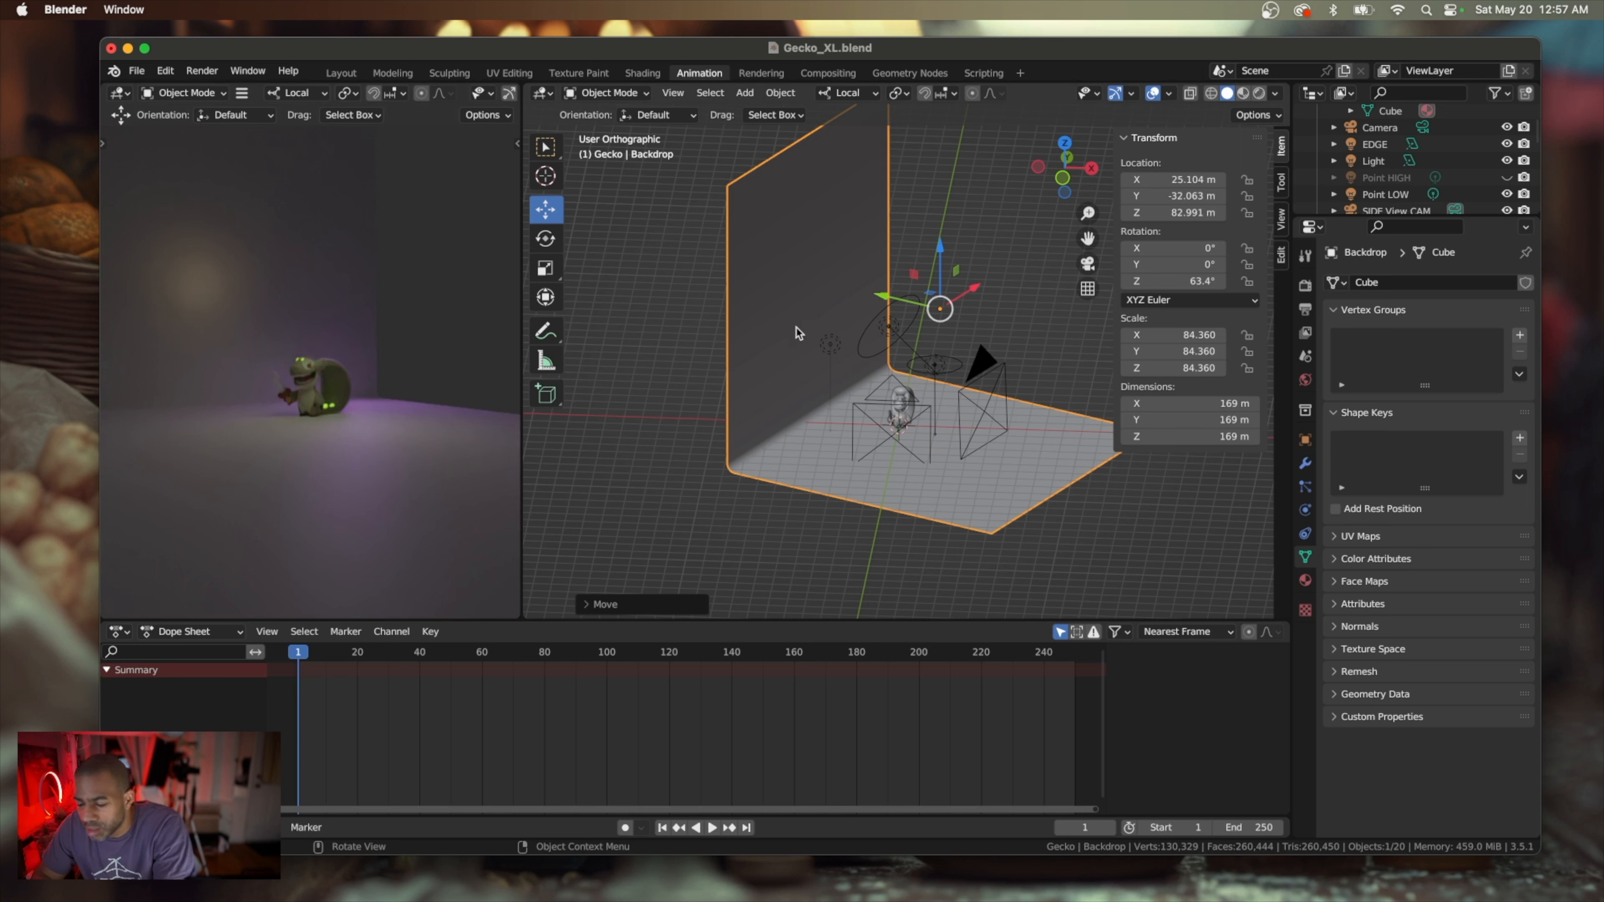
key("super+z")
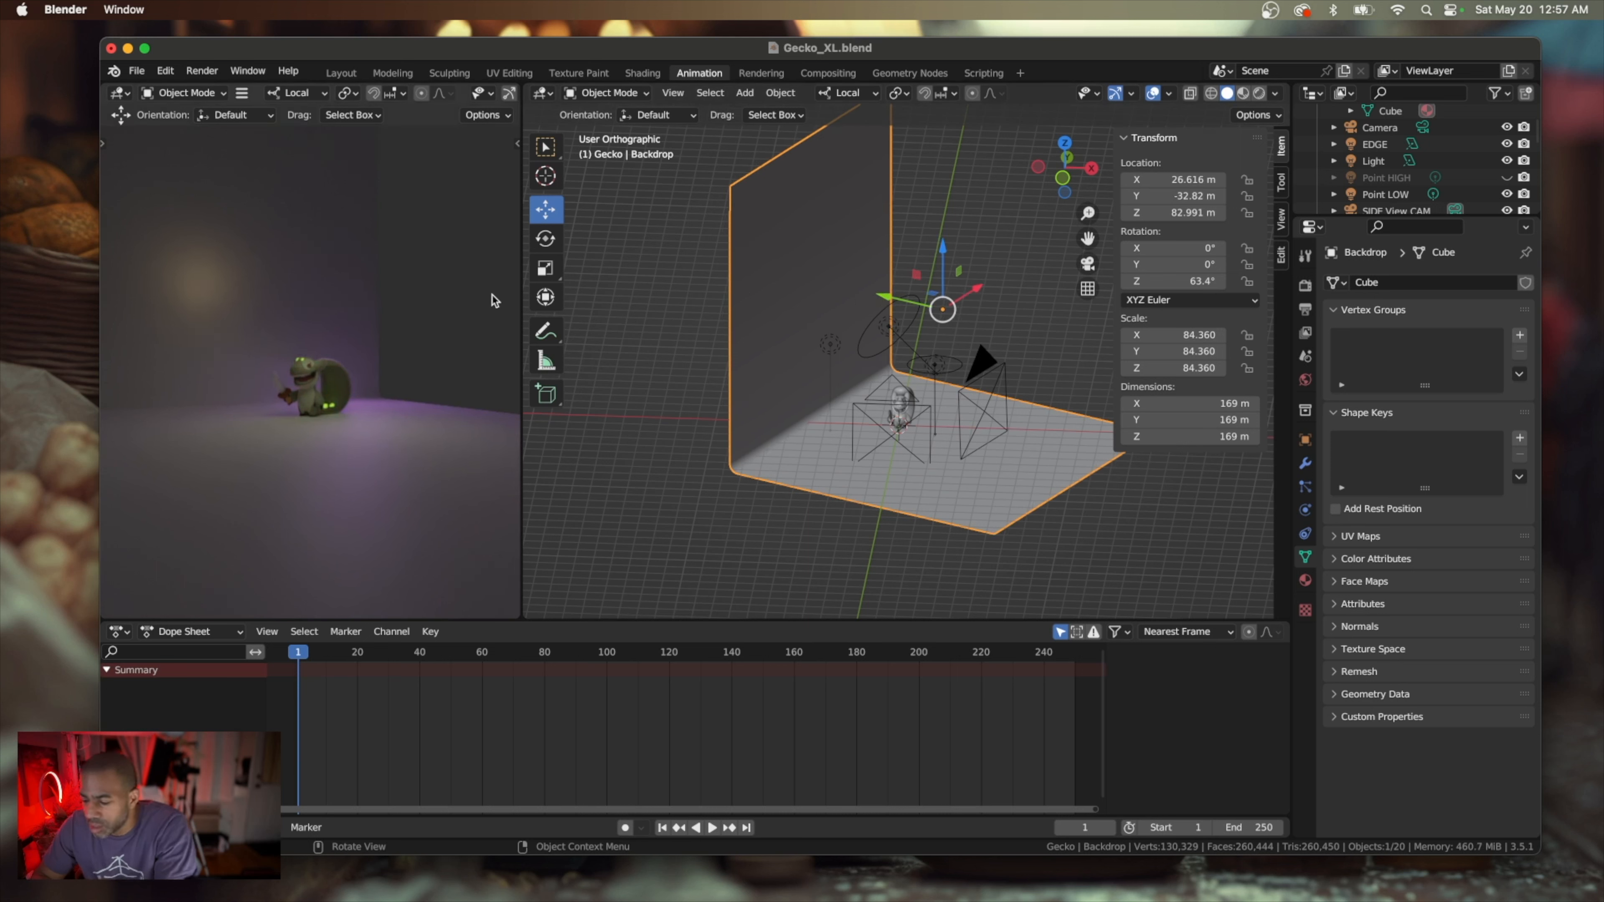
key("KP_0")
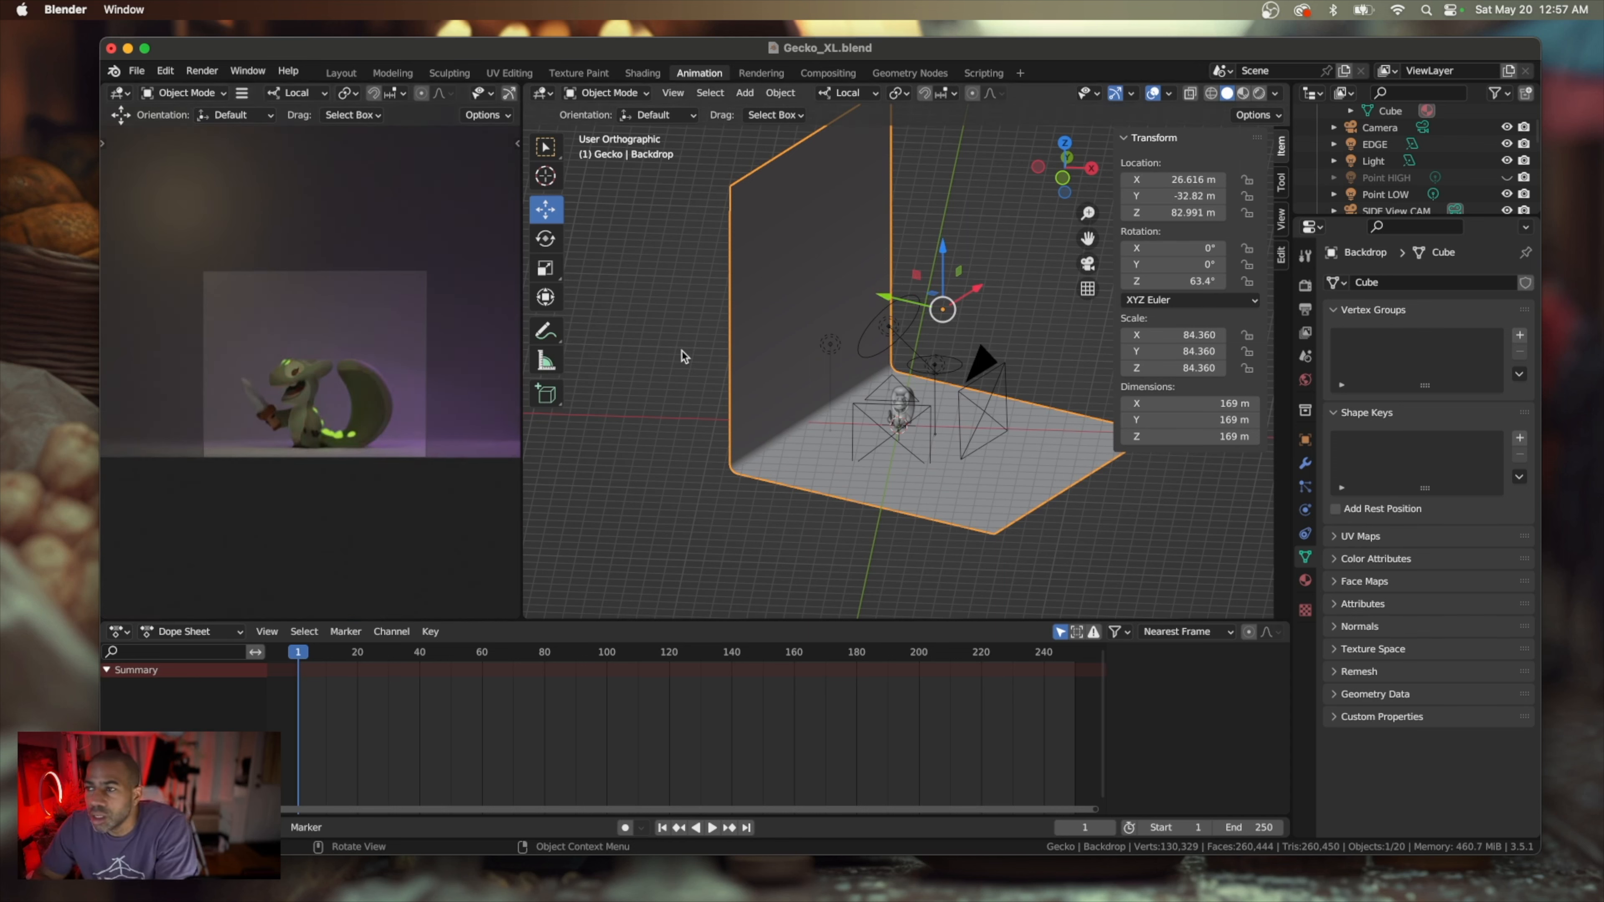
Check the Backdrop's placement behind the gecko and render the current frame as an image
middle_click_drag(820, 358, 819, 365)
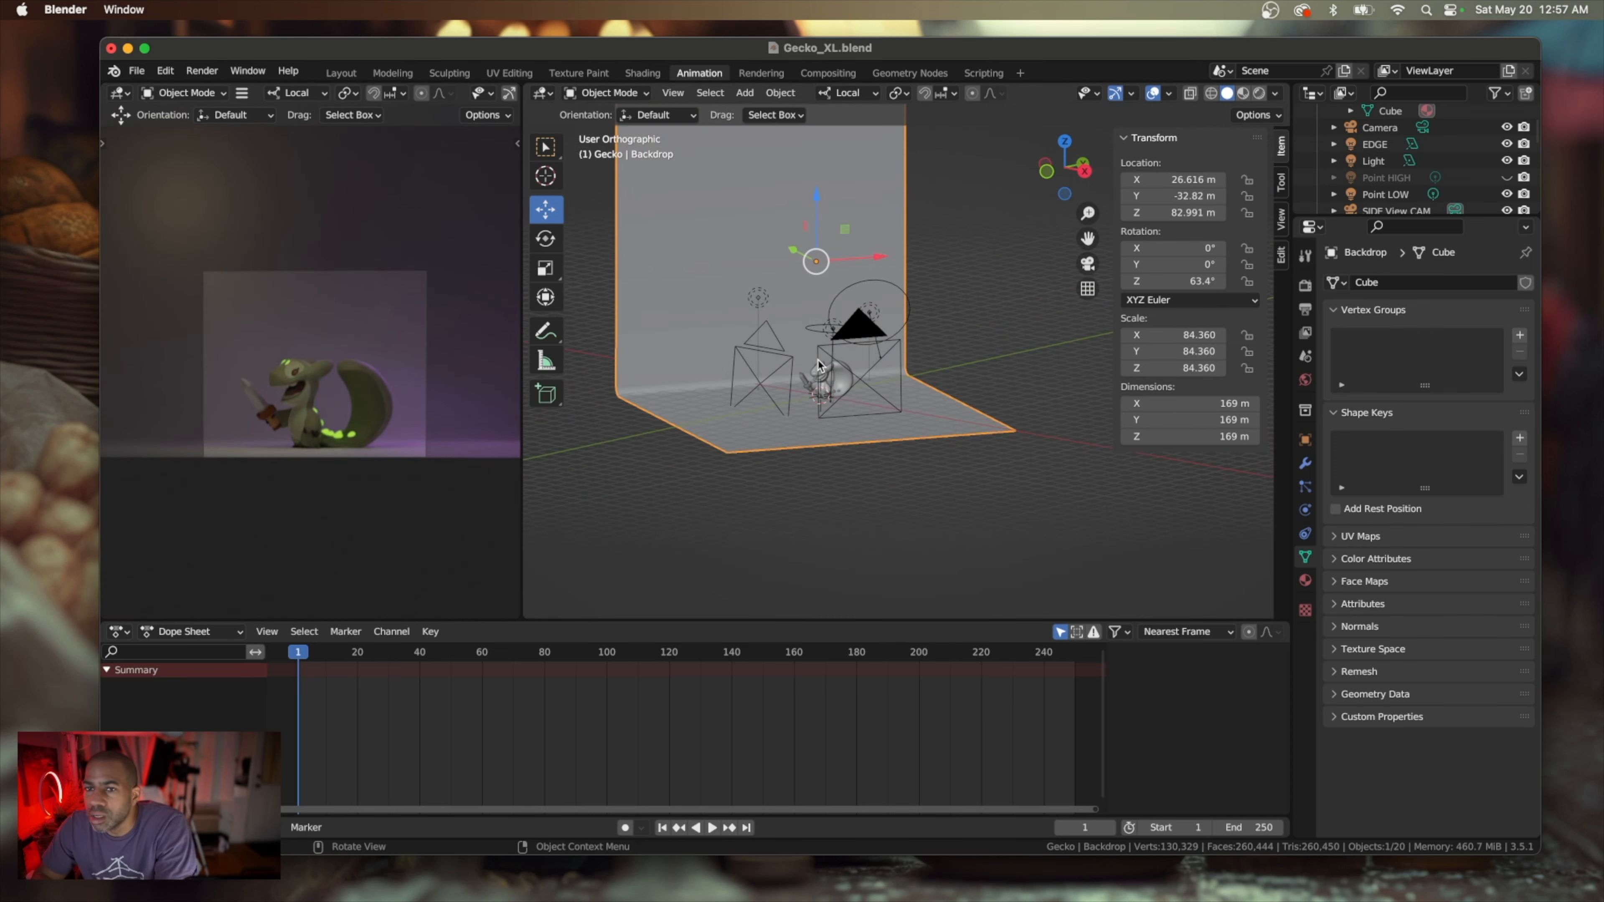
scroll(818, 365, "up", 5)
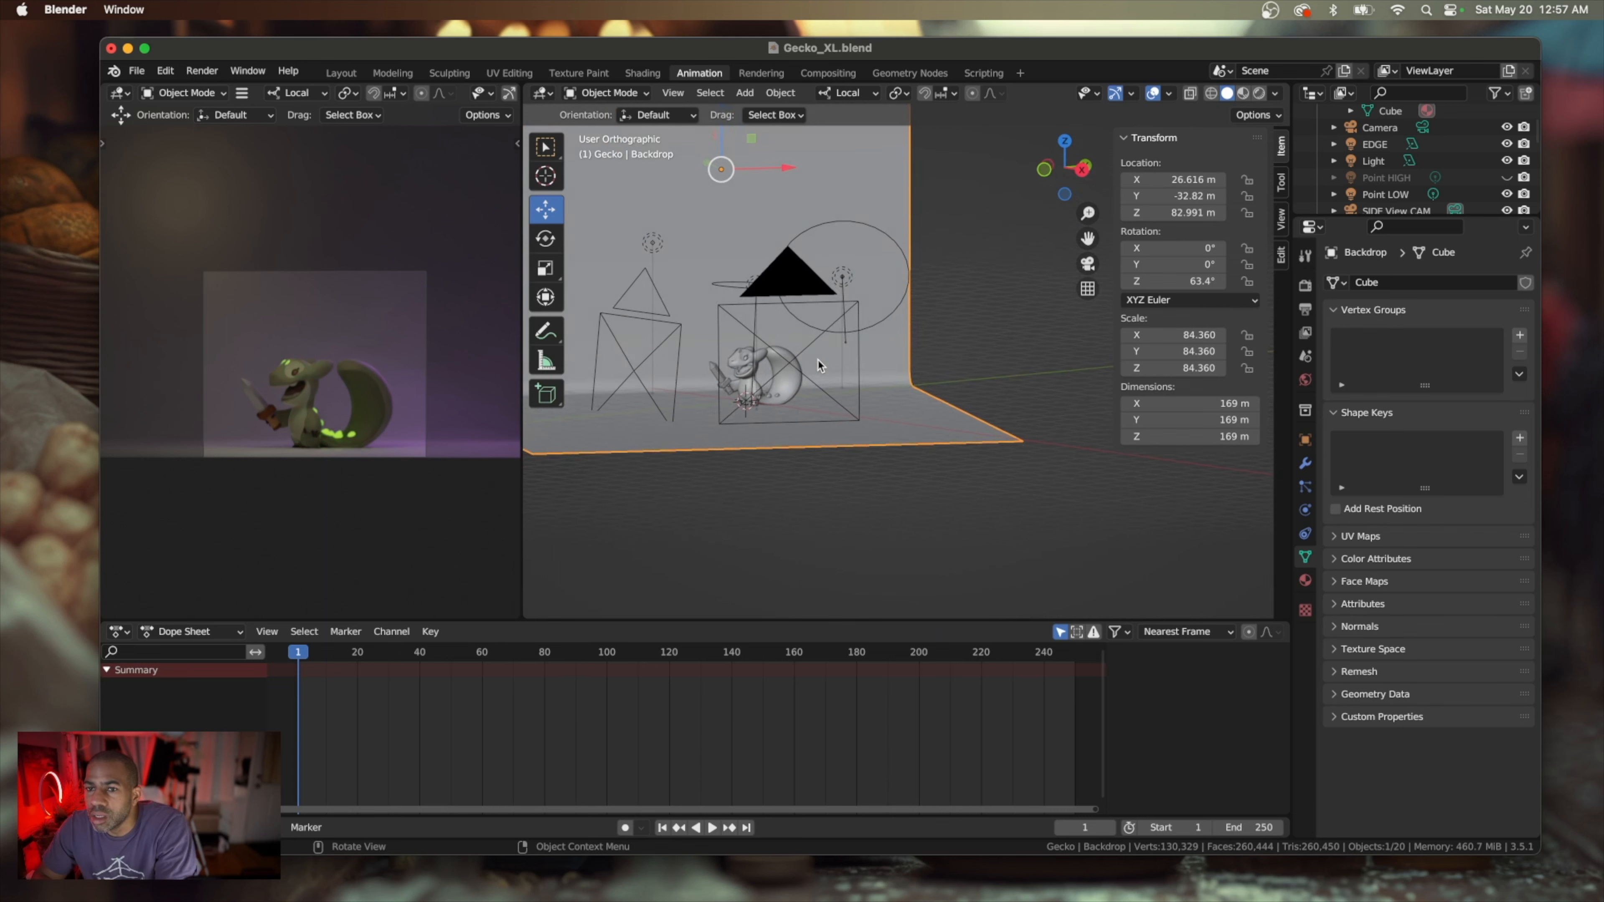
scroll(818, 365, "up", 2)
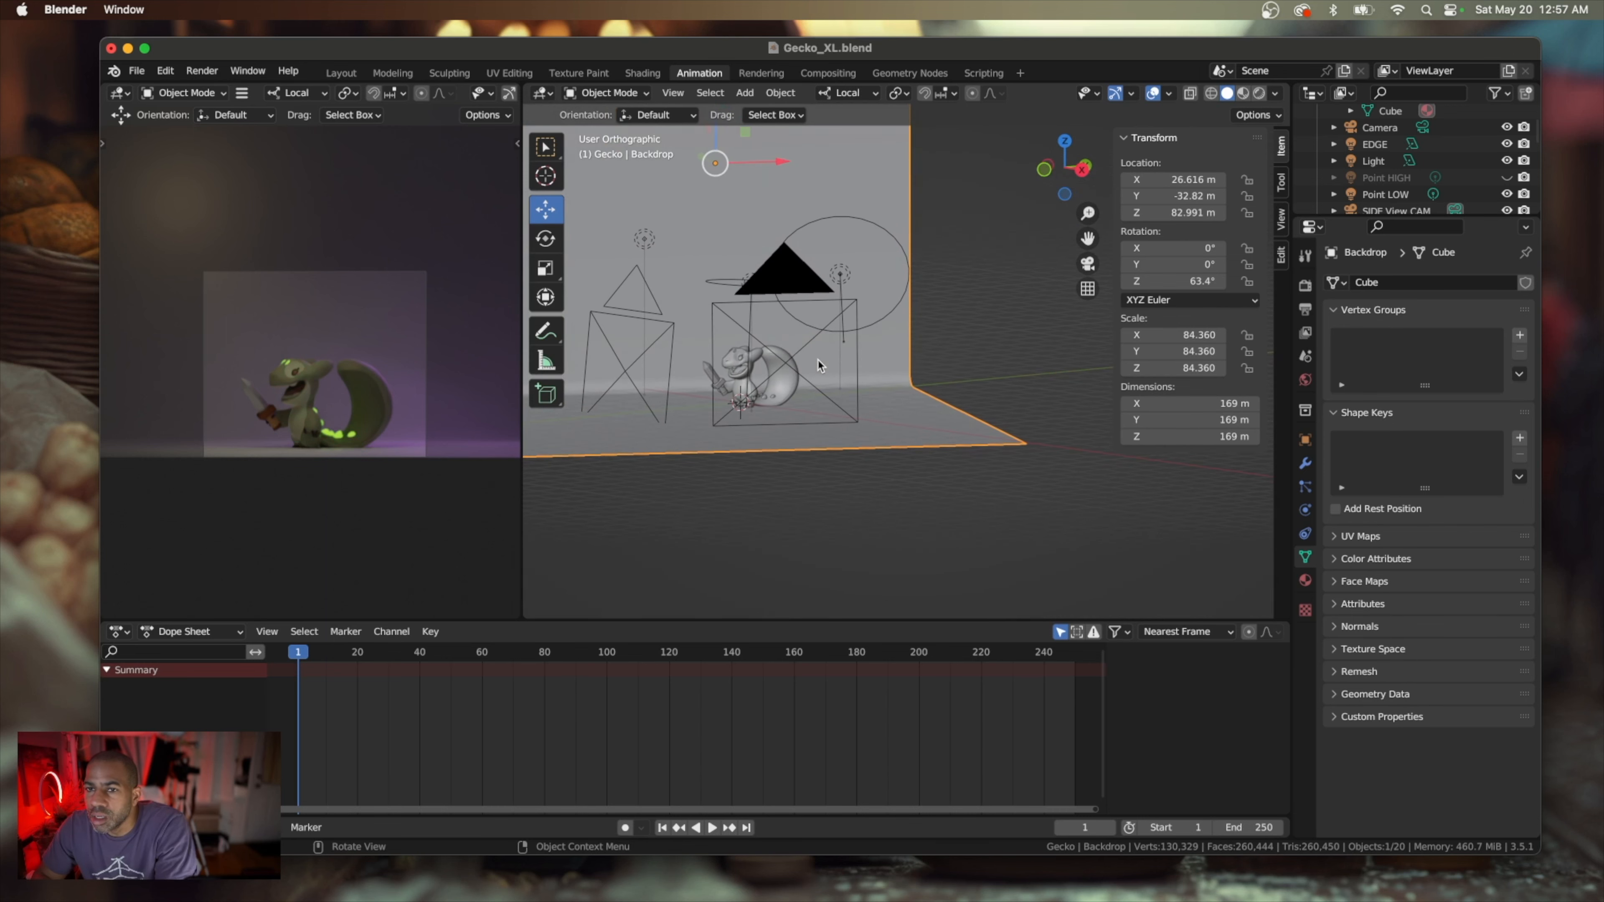
middle_click_drag(819, 365, 818, 366)
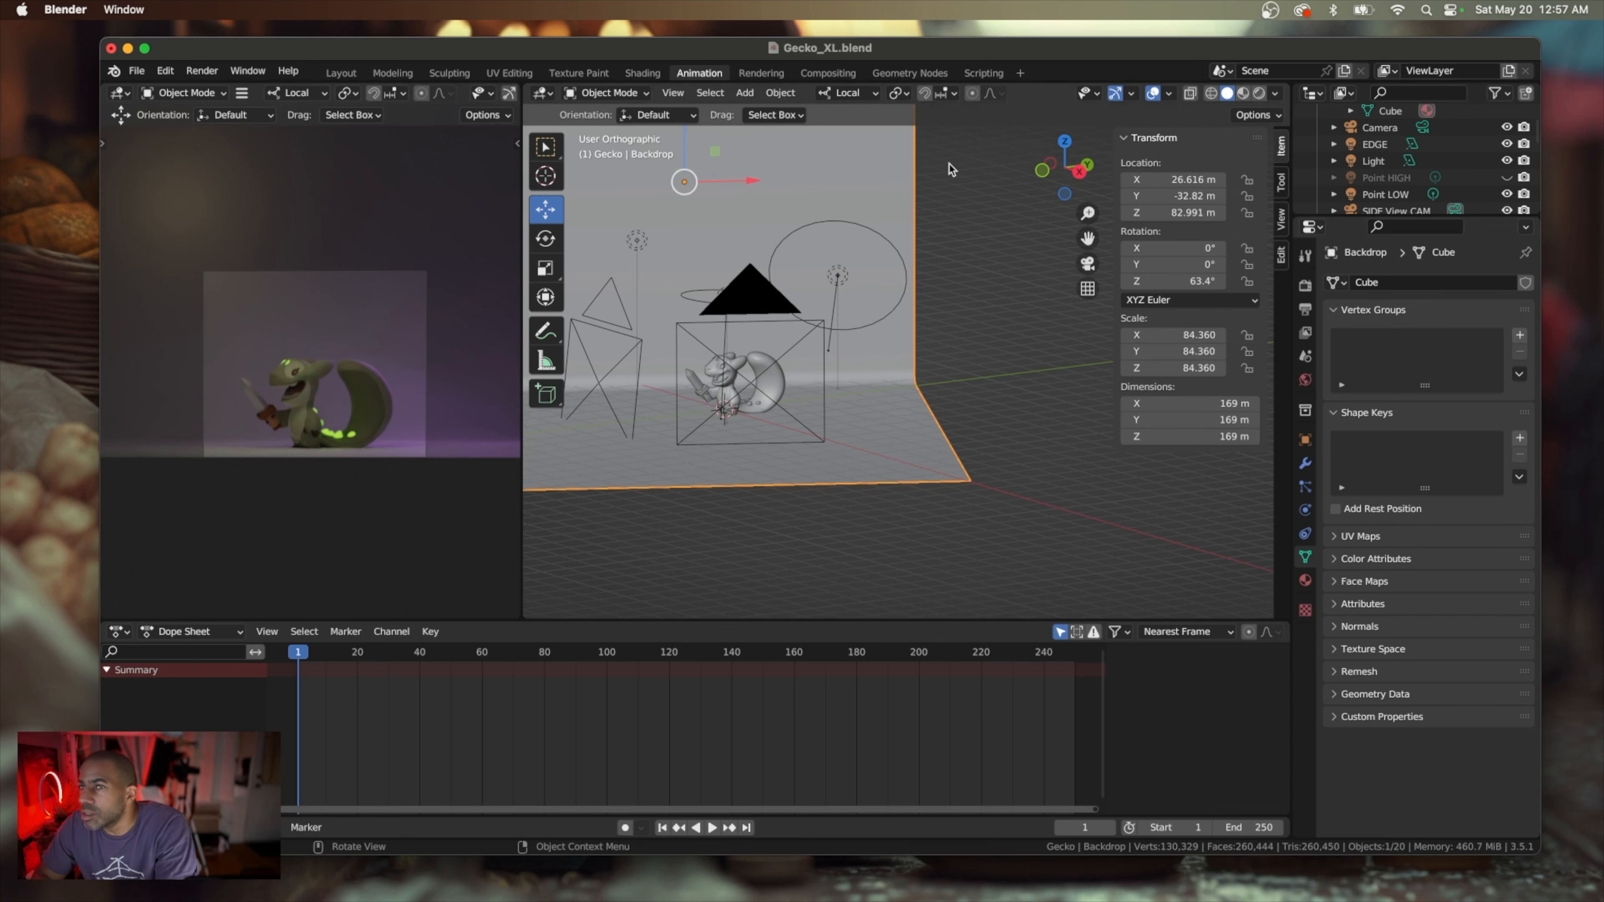
left_click(202, 70)
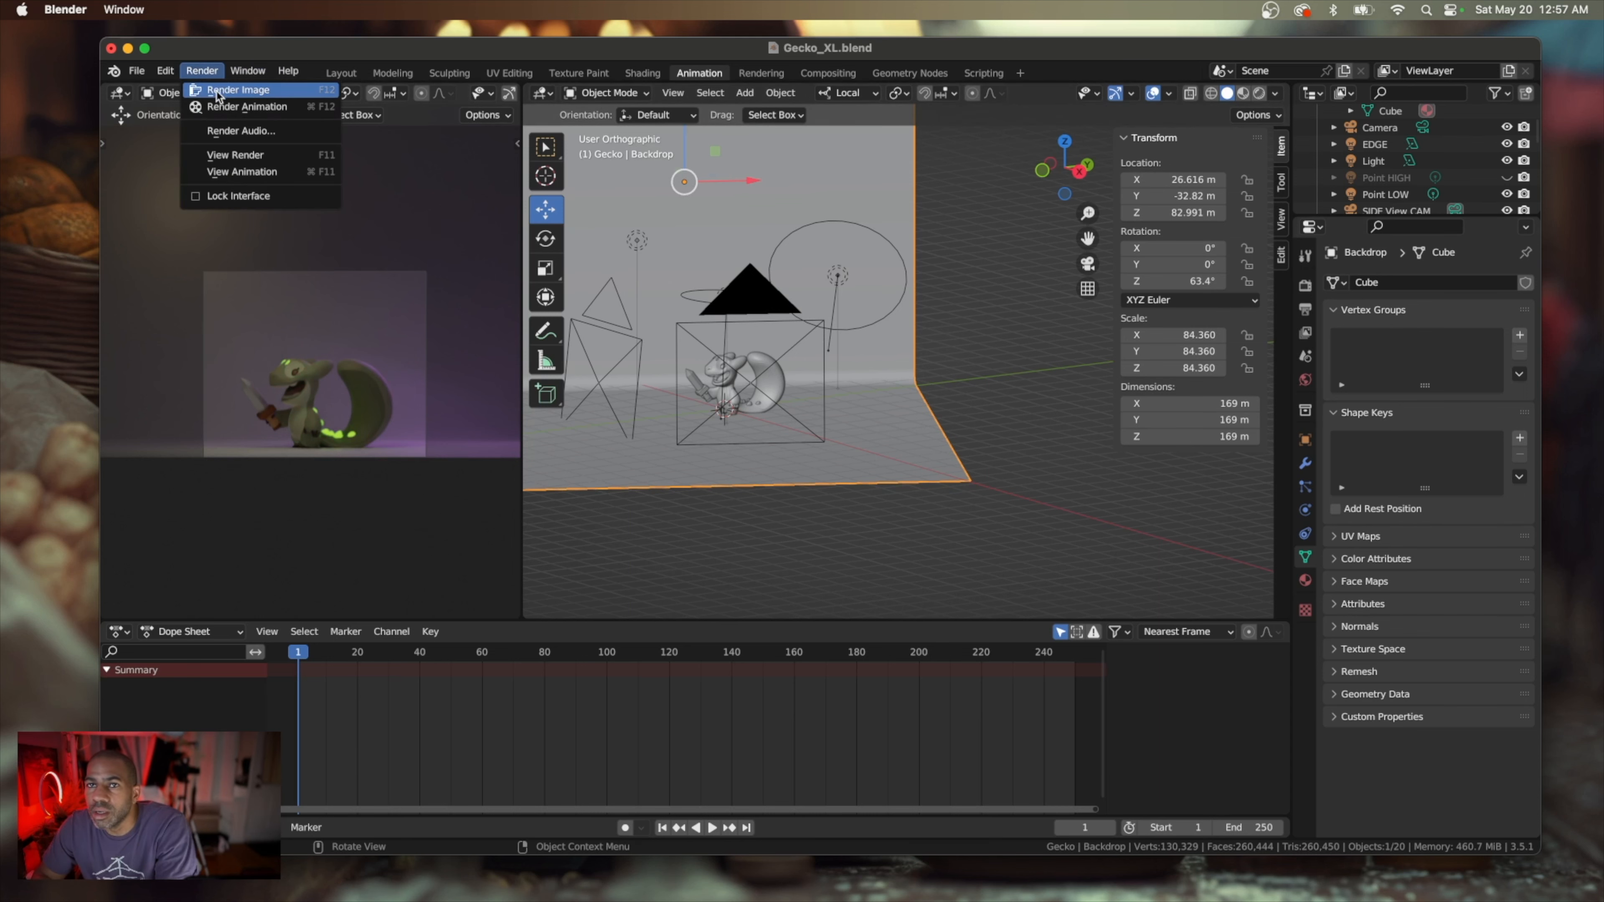
left_click(218, 93)
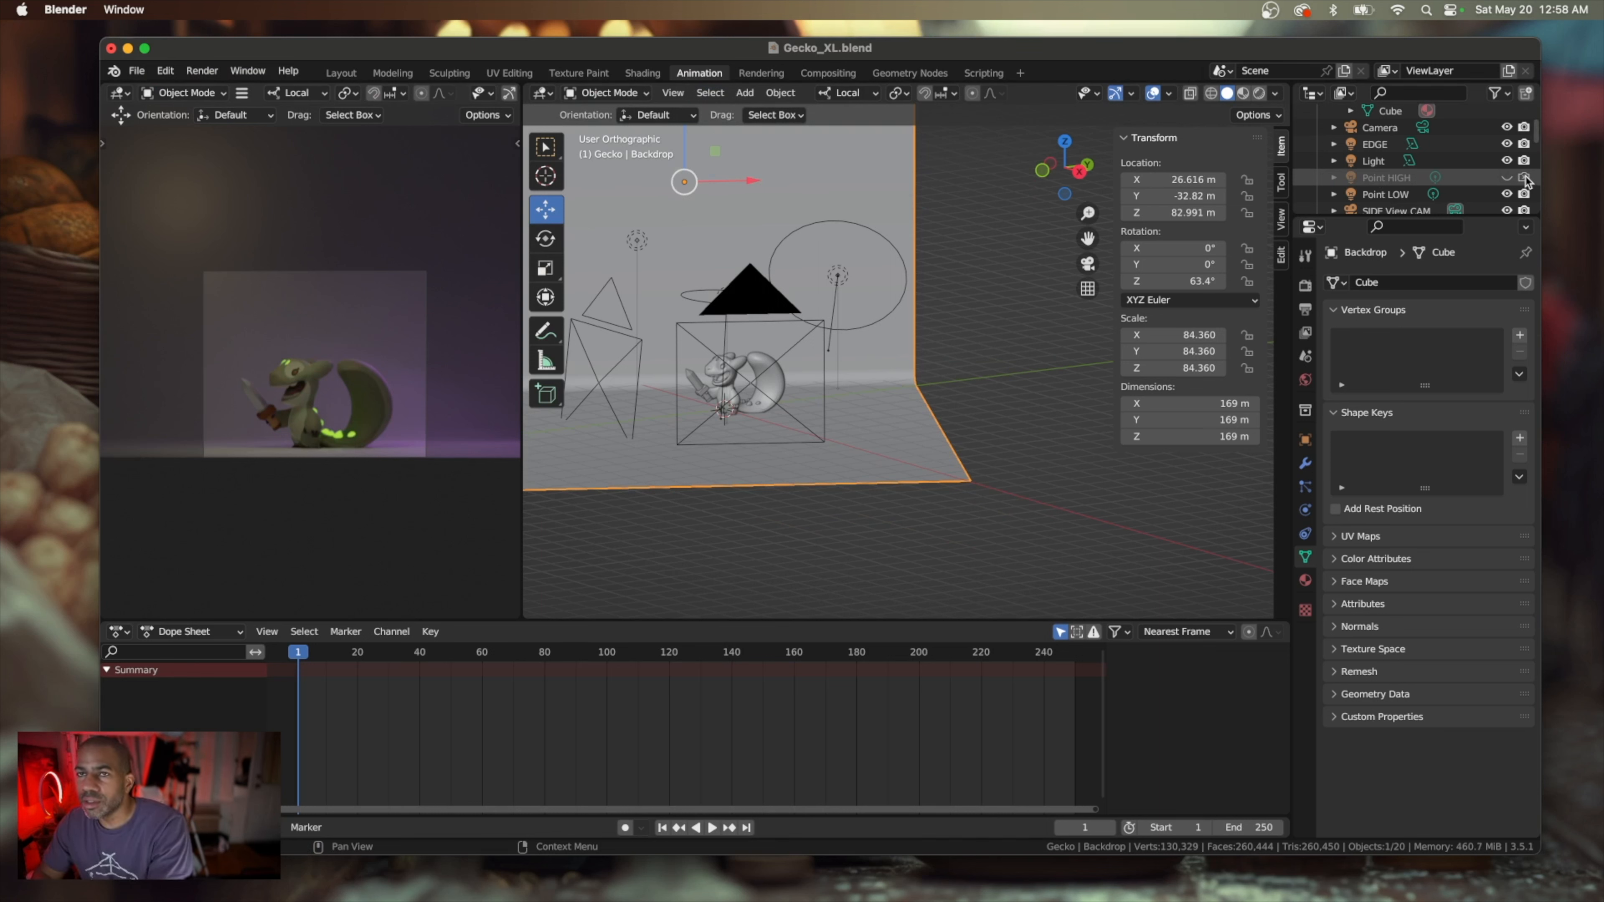
Render the image again with the Point HIGH light disabled for renders, and bring the scene window back to review the object list
left_click(201, 70)
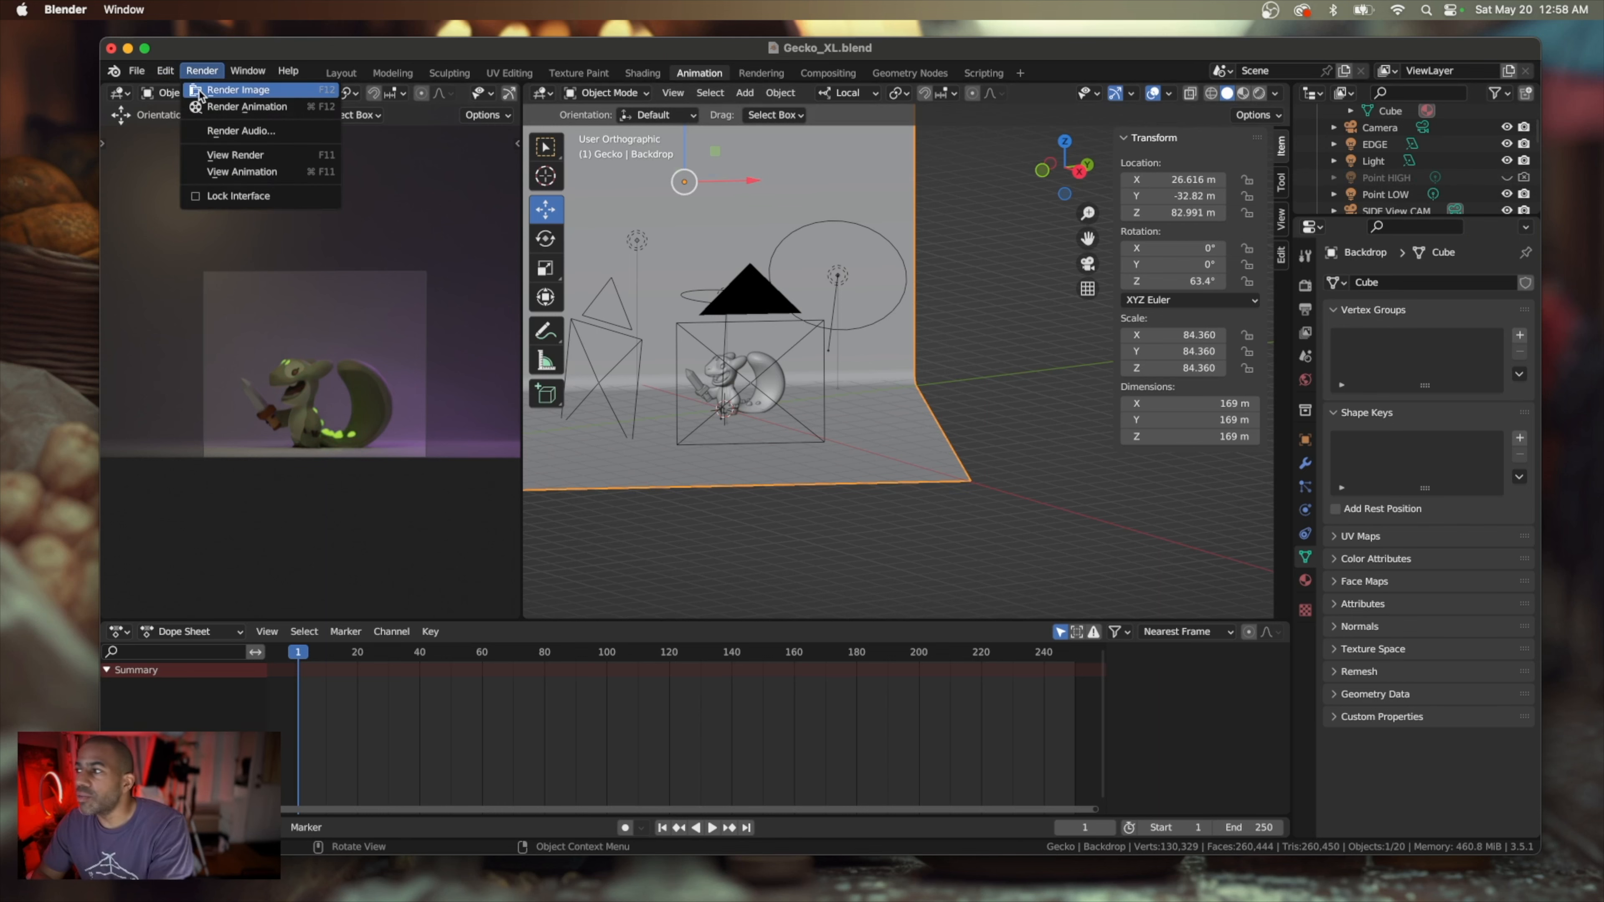
left_click(208, 90)
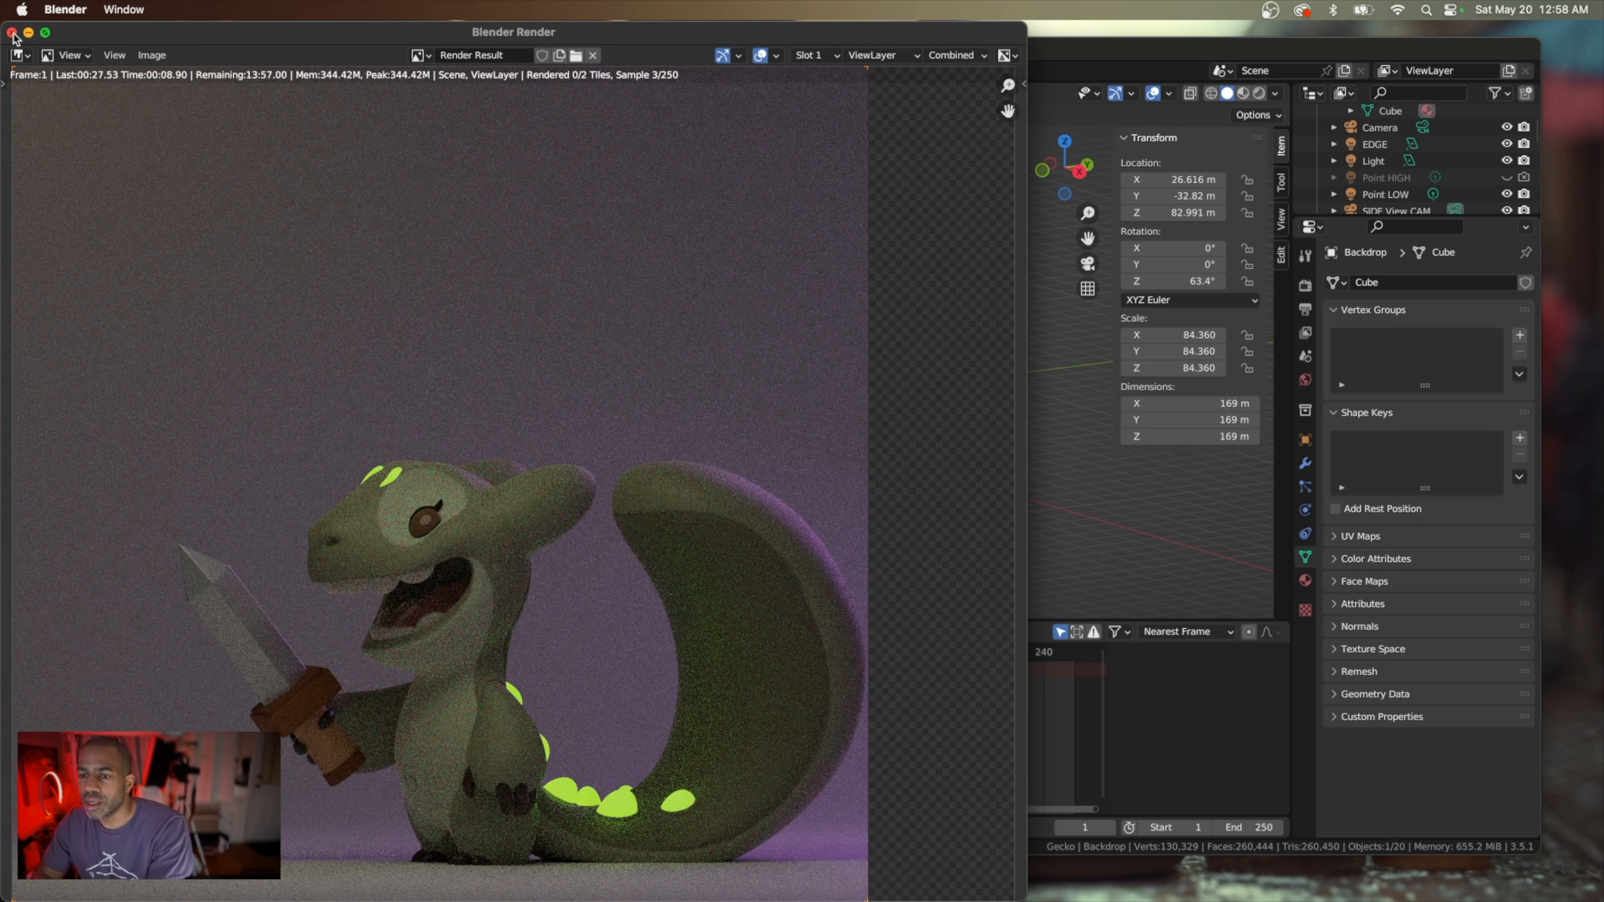
left_click(1106, 57)
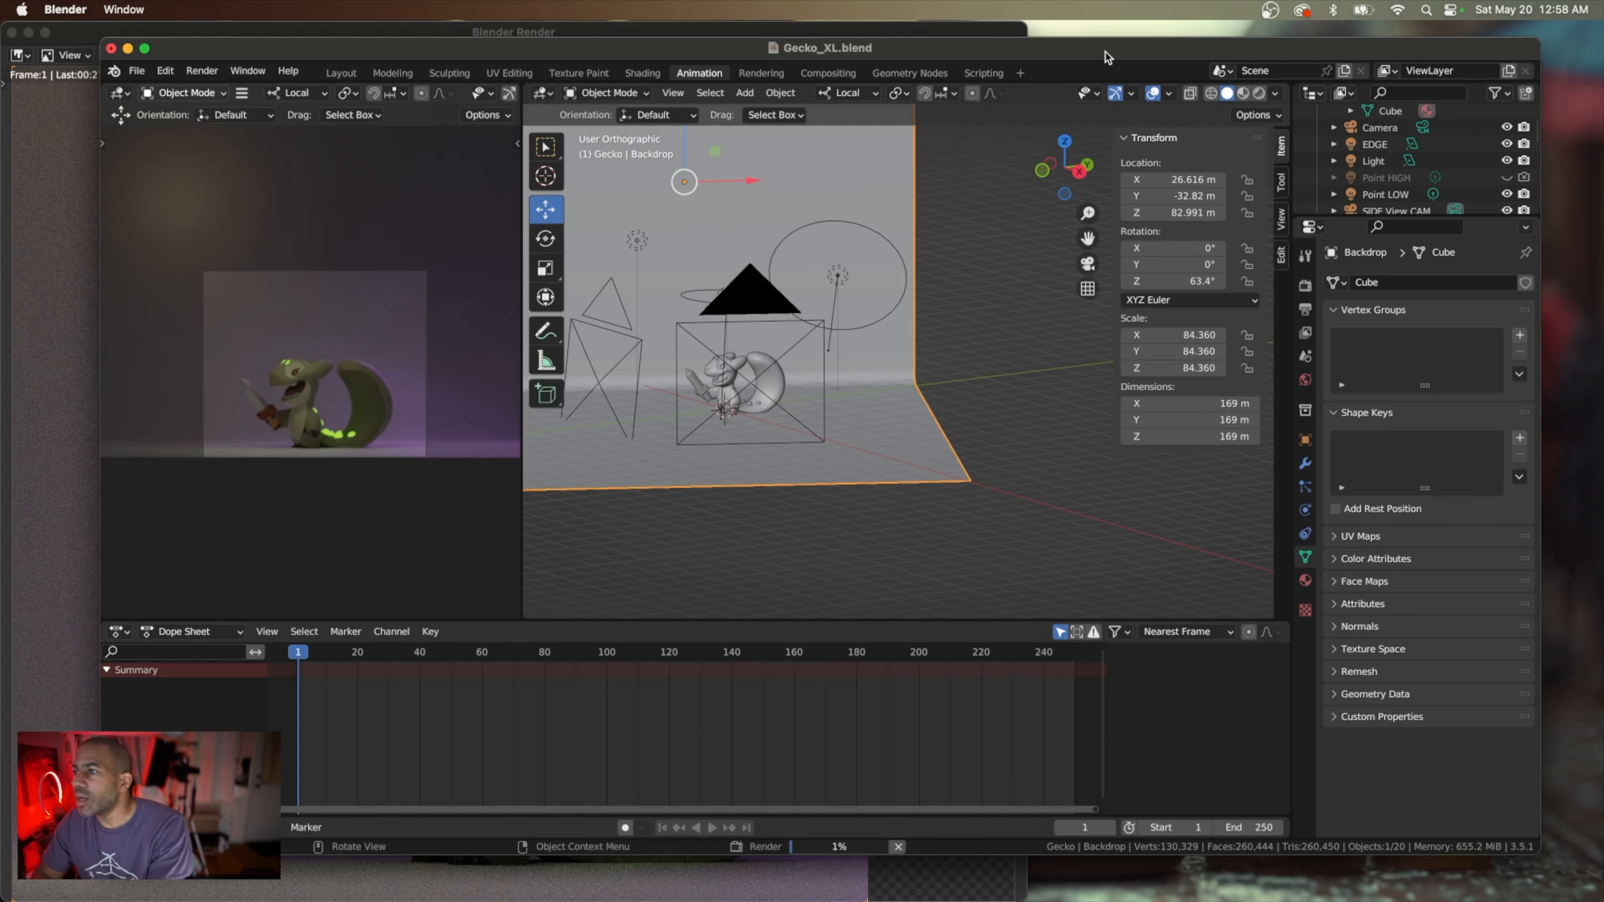
scroll(1407, 179, "down", 10)
scroll(1407, 179, "up", 10)
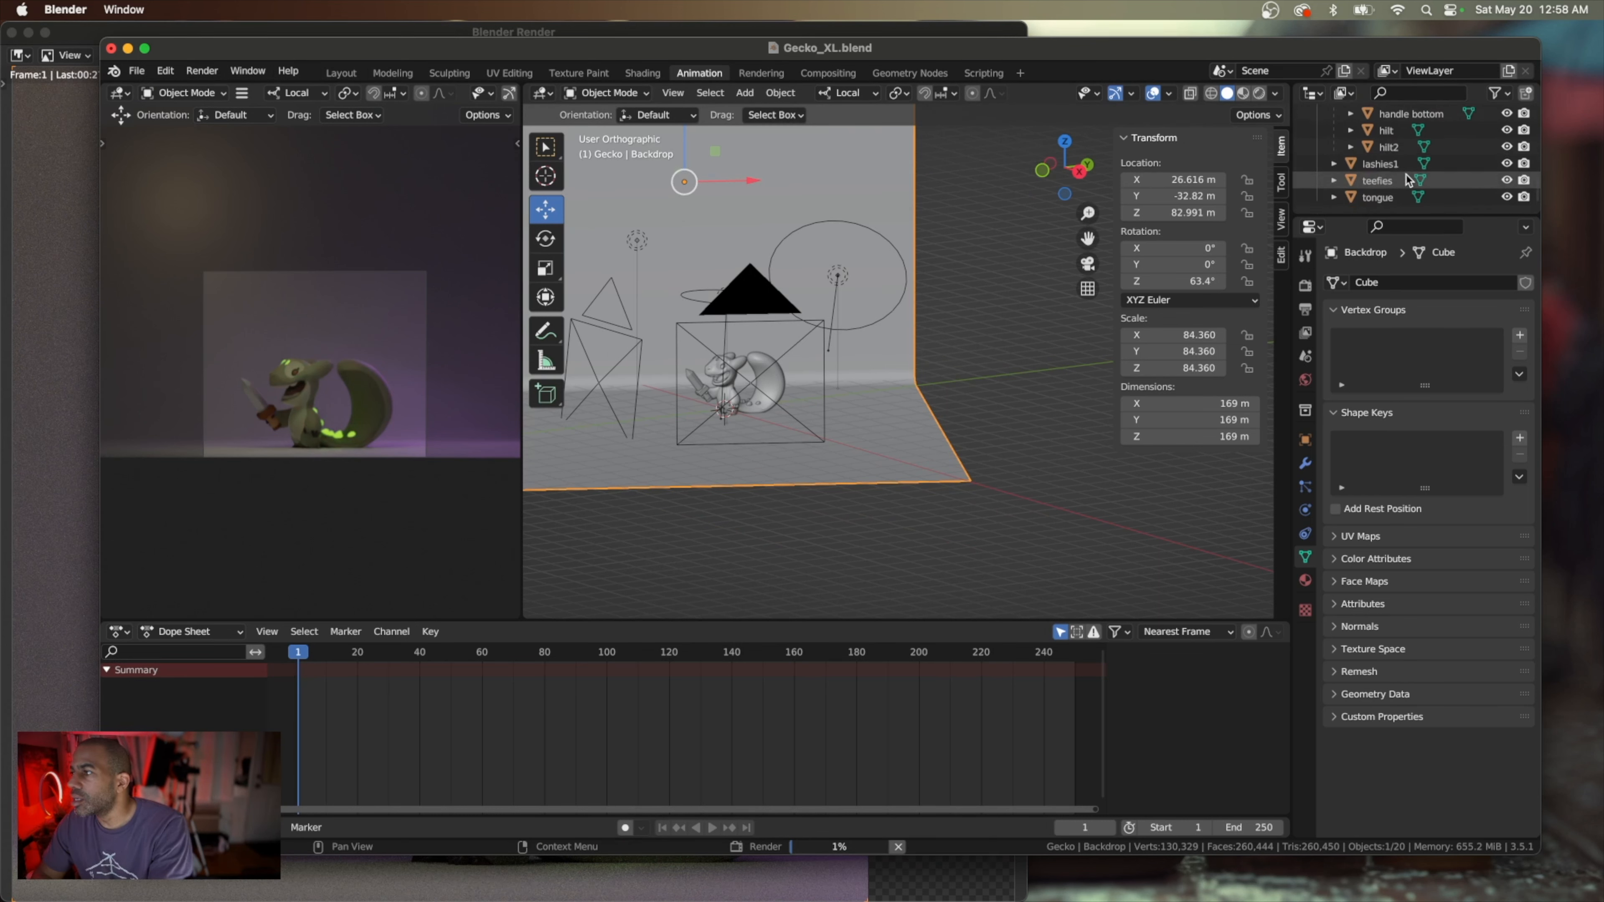
scroll(1388, 169, "down", 10)
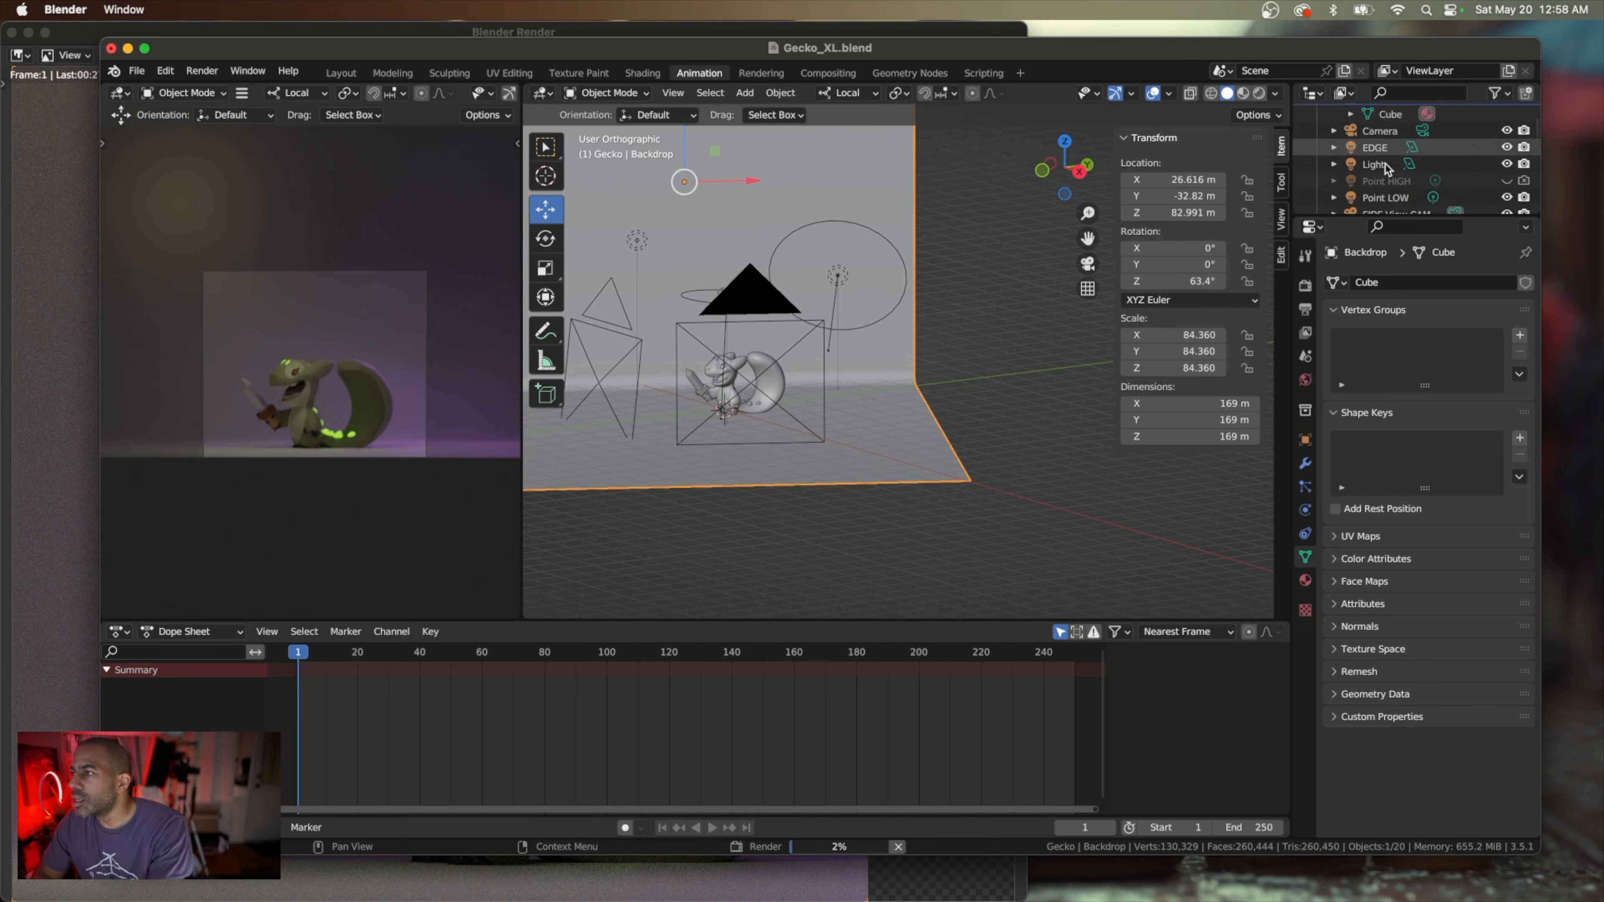
scroll(1387, 169, "up", 10)
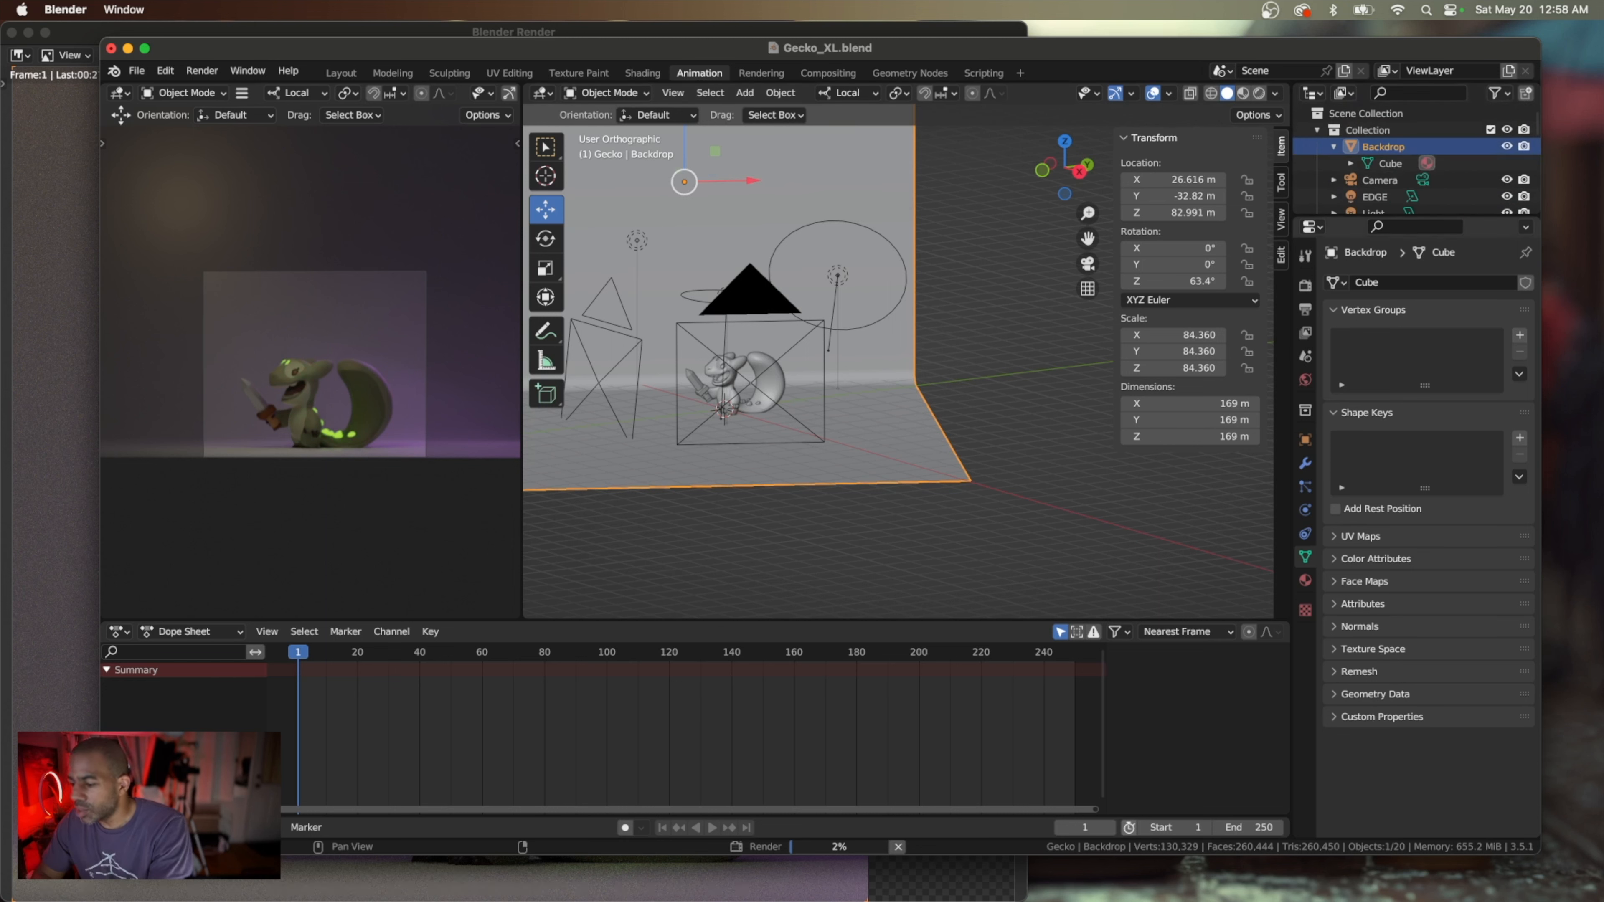